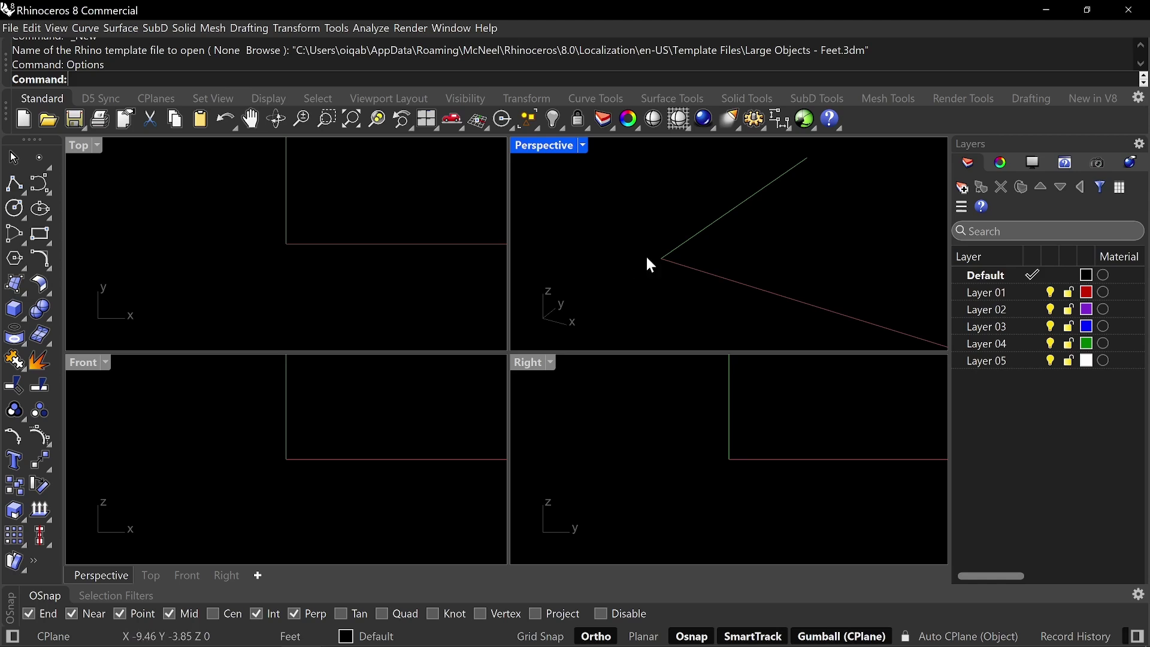
# - Make Layer 05 the current layer and rename it Walls
pyautogui.doubleClick(987, 358)
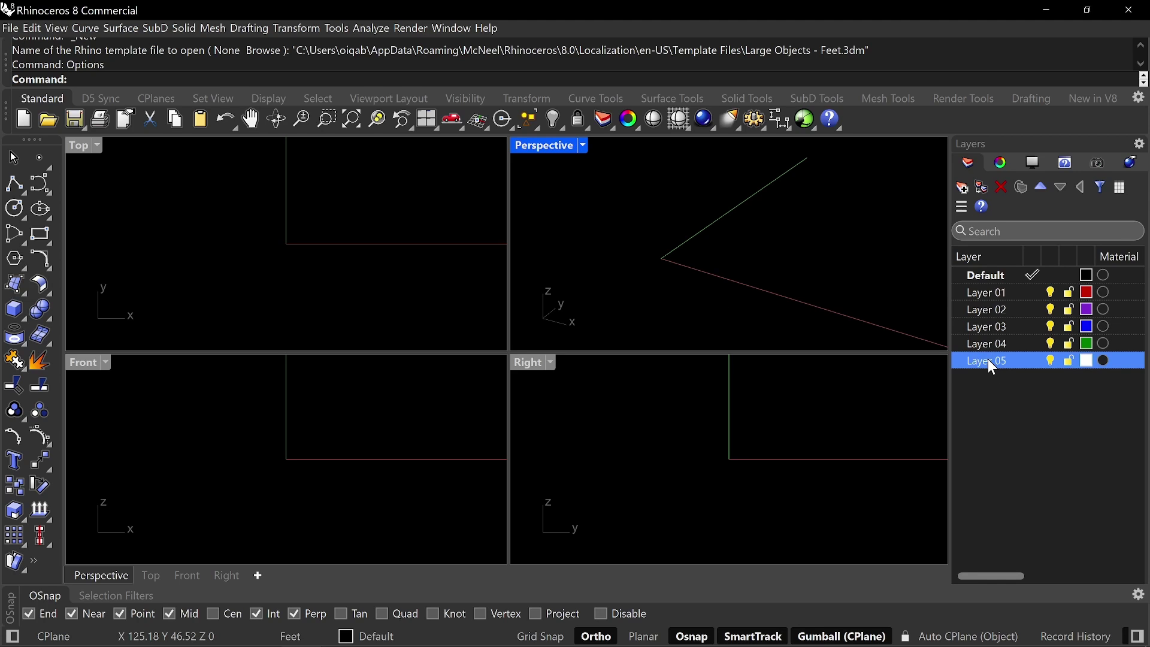
pyautogui.rightClick(987, 358)
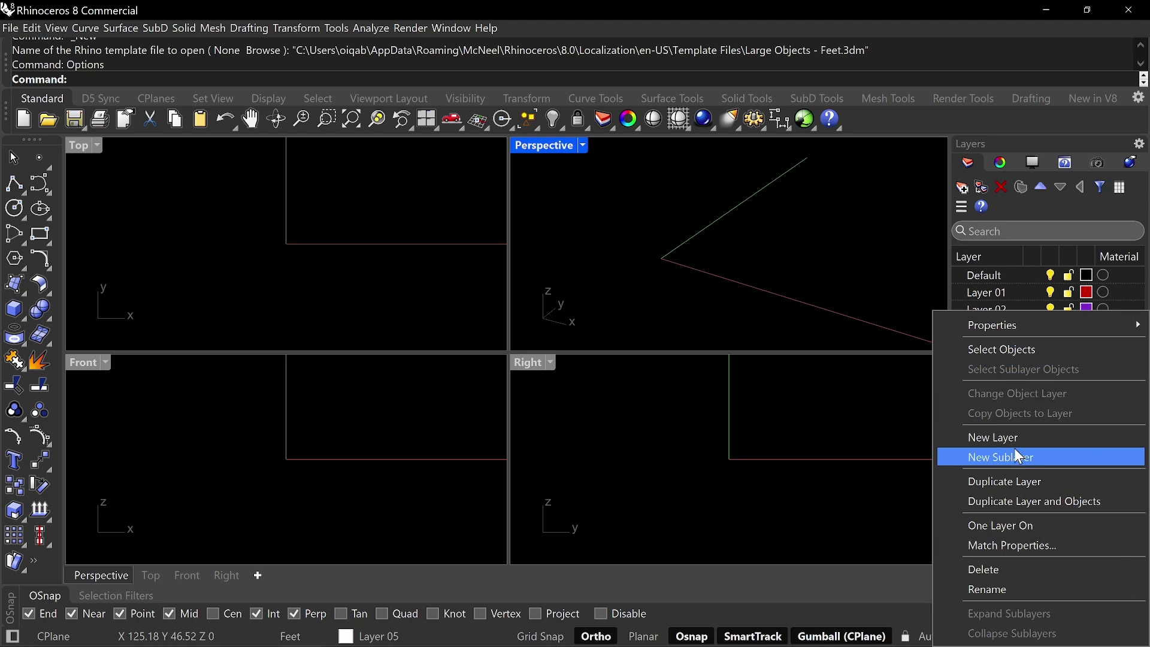
pyautogui.click(994, 590)
pyautogui.write('Walls')
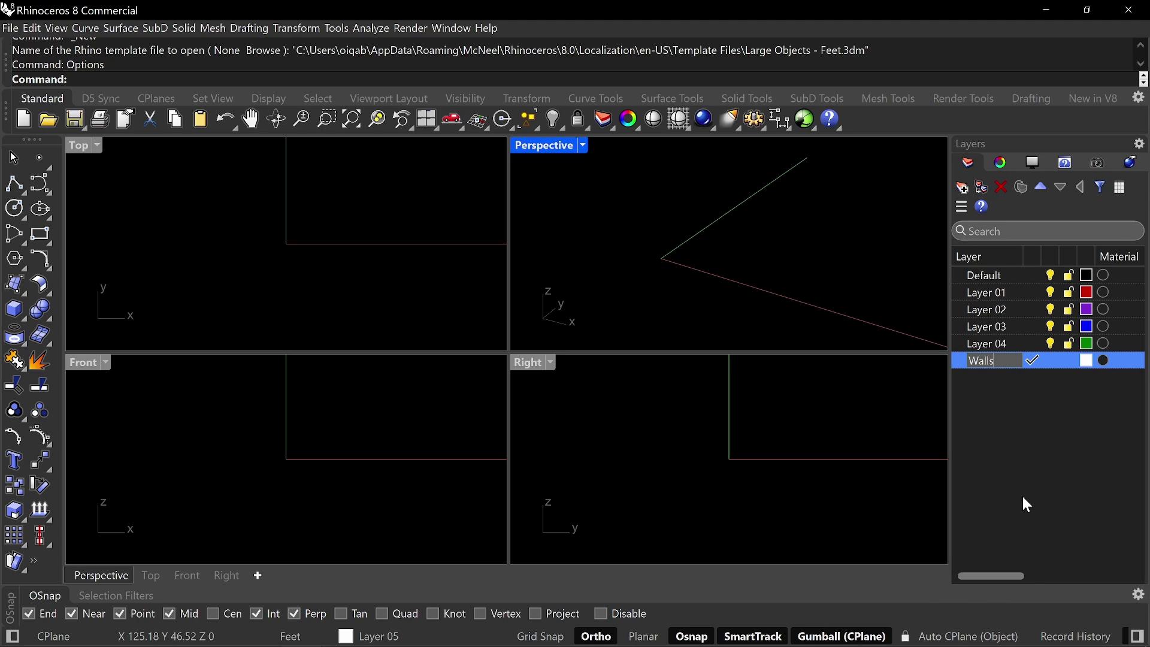
pyautogui.press('Return')
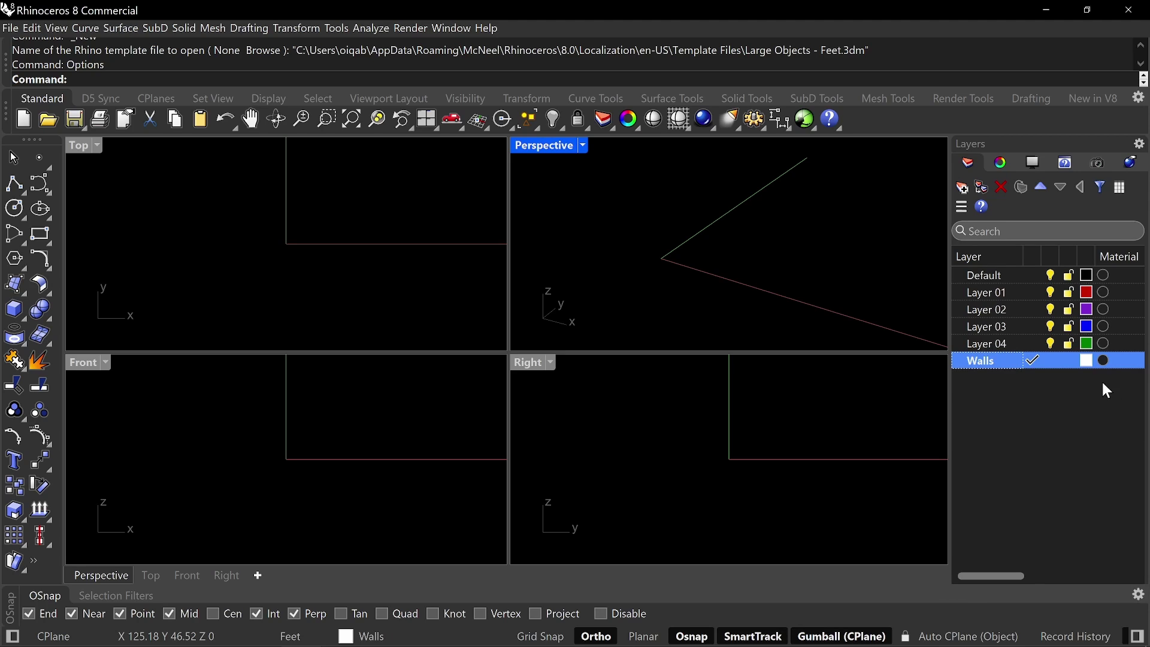
# - In the maximized Perspective viewport, start a Box with the Vertical option near the origin, with a 16' edge and a 16' height
pyautogui.scroll(-2, 274, 230)
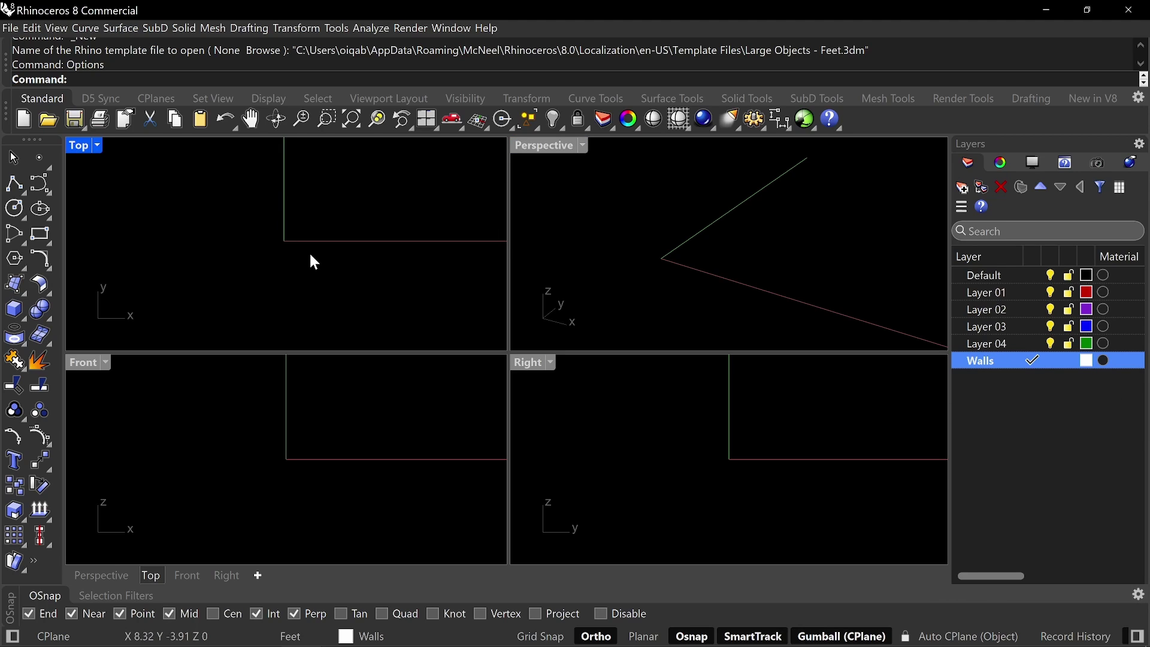
pyautogui.scroll(5, 311, 256)
pyautogui.scroll(-3, 312, 259)
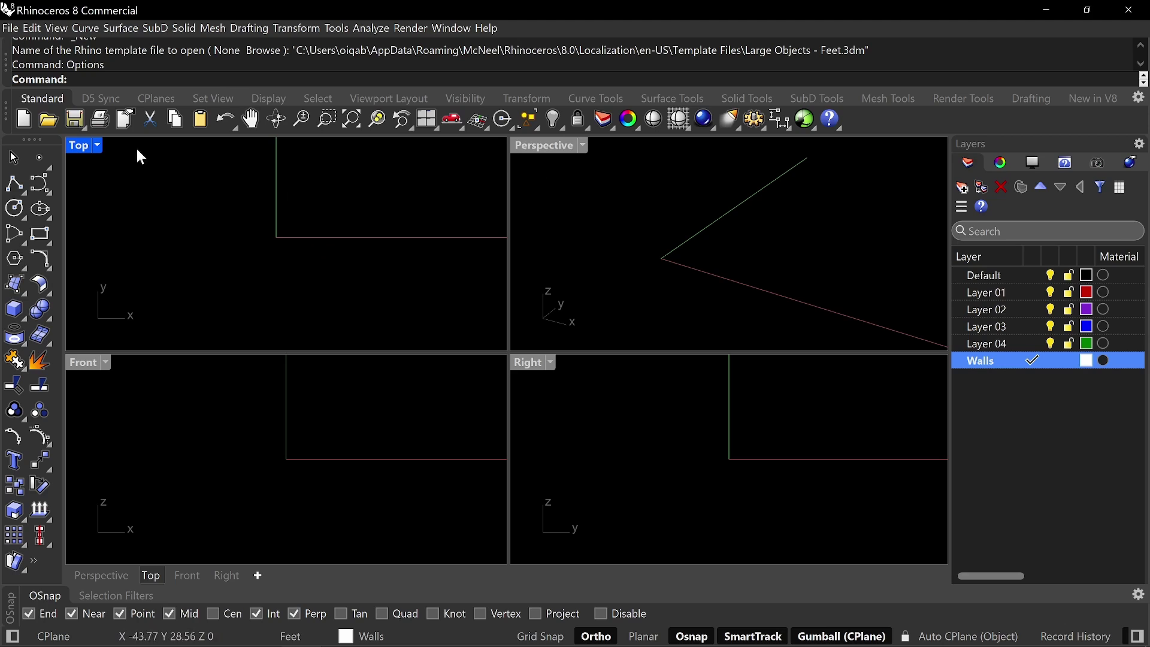
pyautogui.write('box')
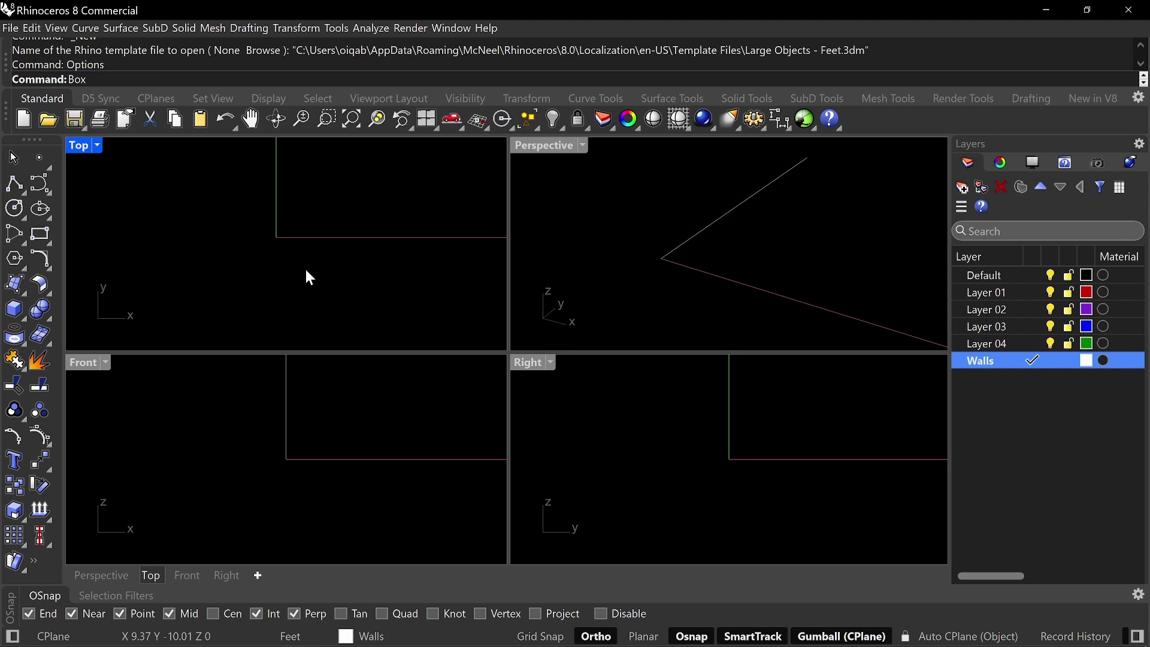
pyautogui.press('Return')
pyautogui.click(579, 146)
pyautogui.doubleClick(580, 147)
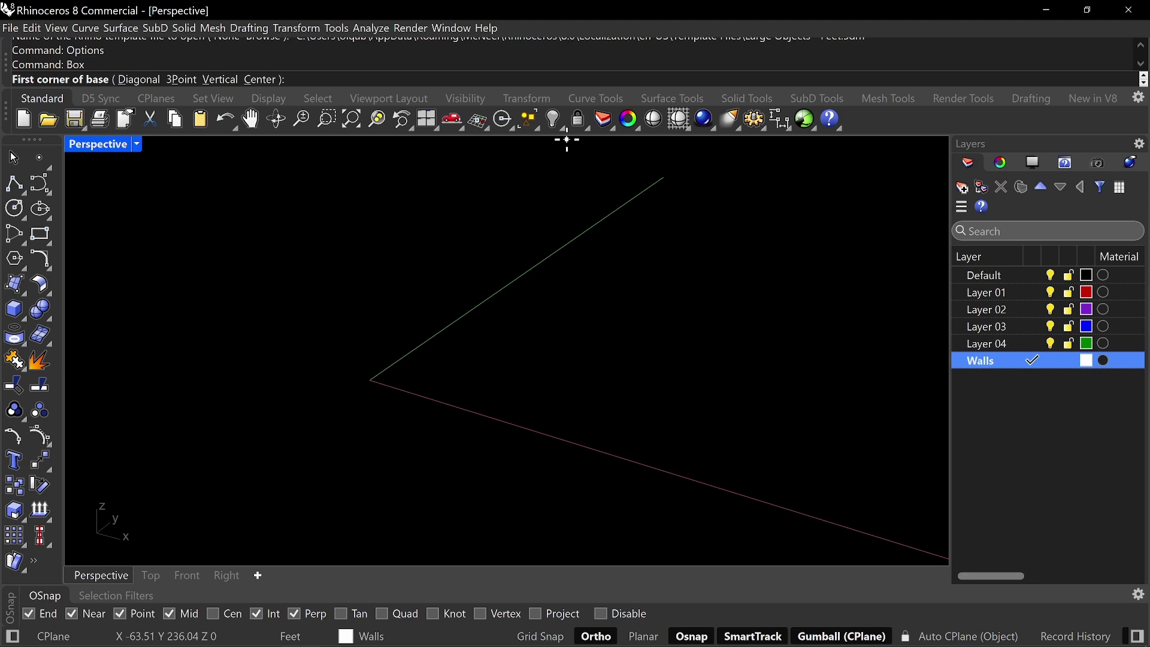
pyautogui.click(217, 81)
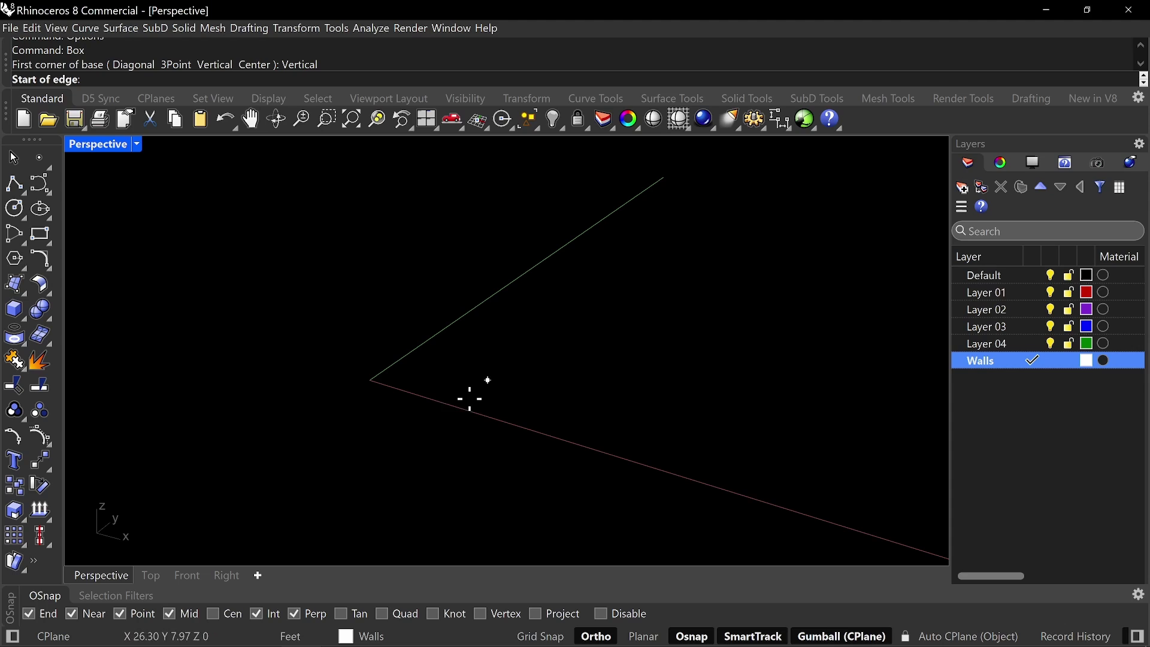
pyautogui.click(385, 364)
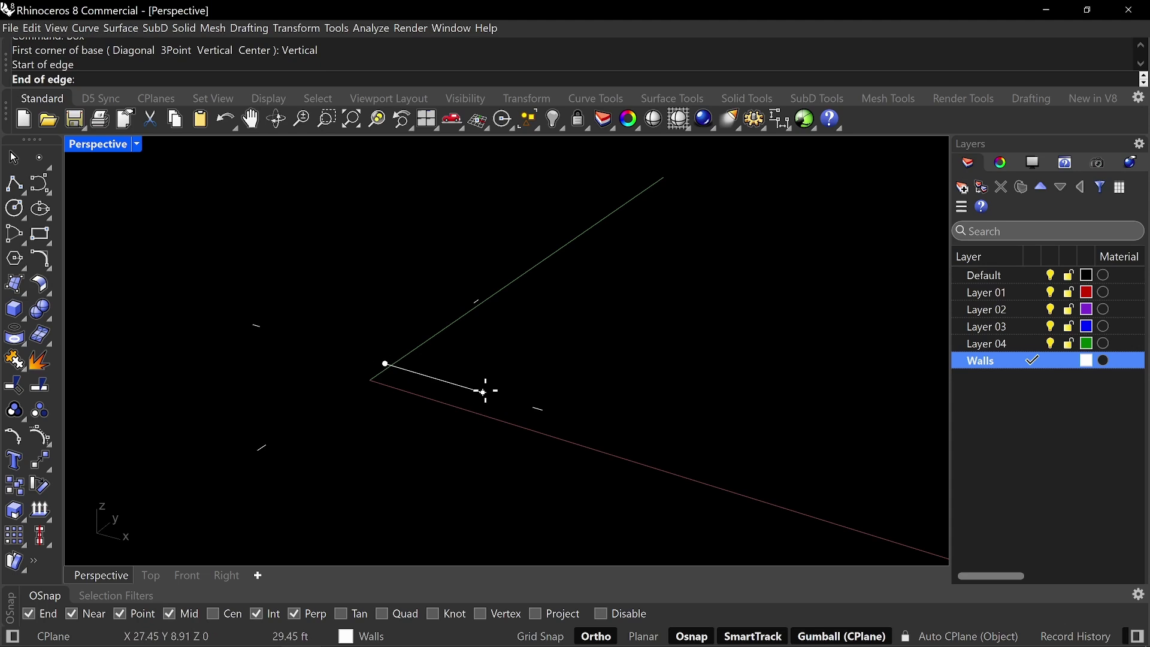
pyautogui.write("16'")
pyautogui.press('Return')
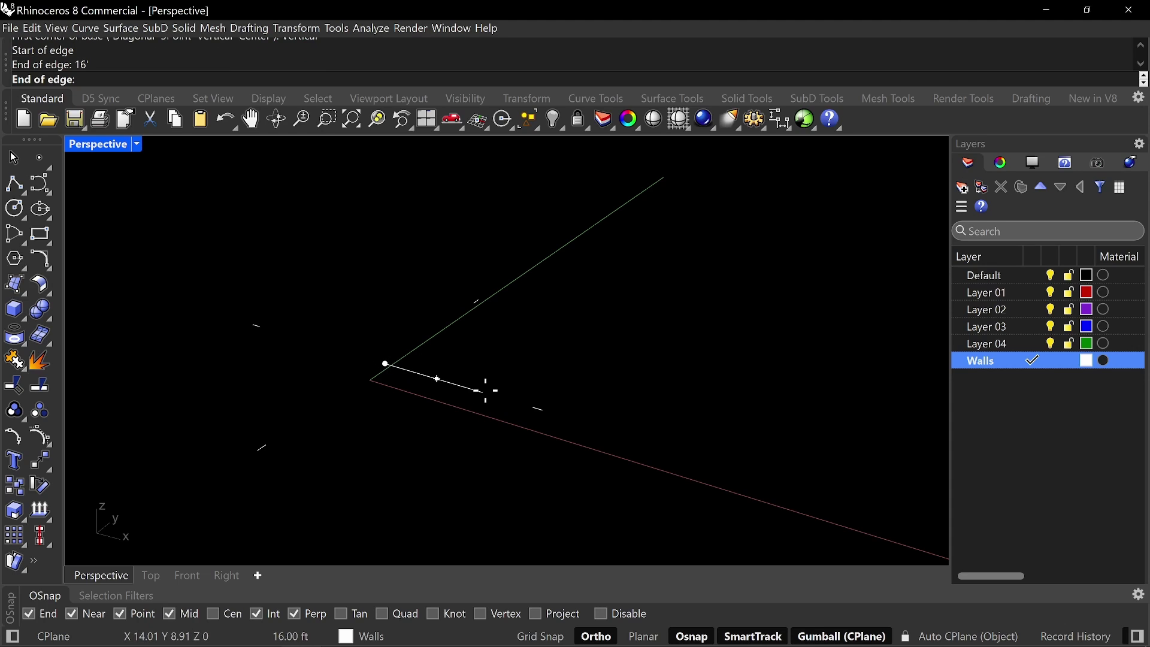
pyautogui.click(485, 405)
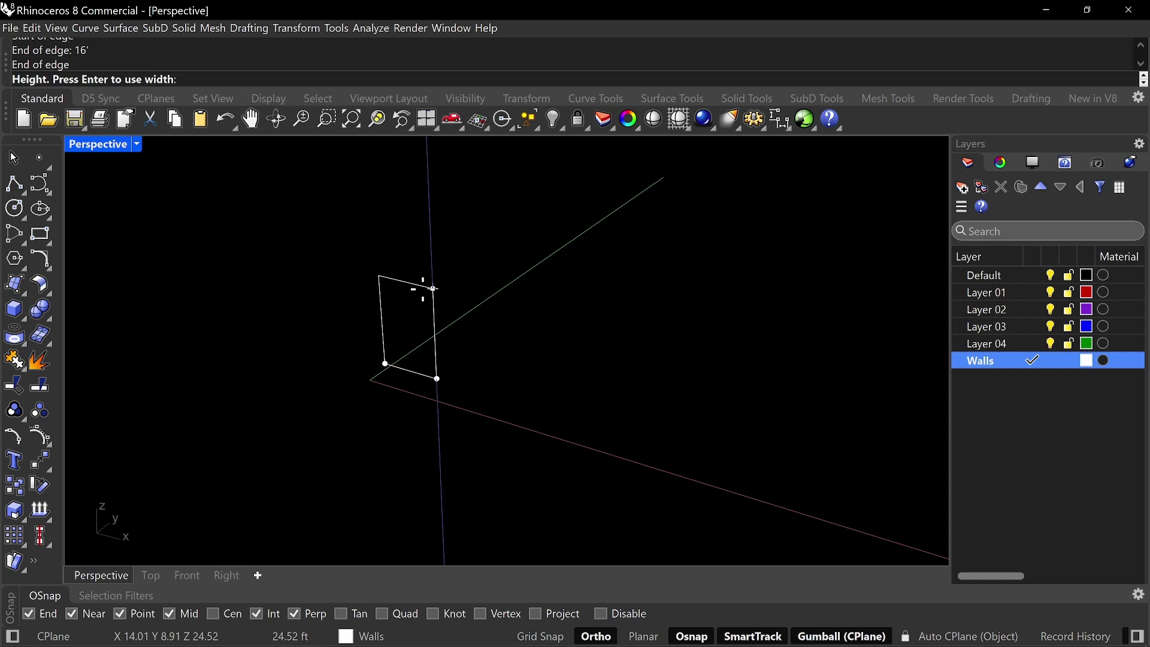
pyautogui.write("16'")
pyautogui.press('Return')
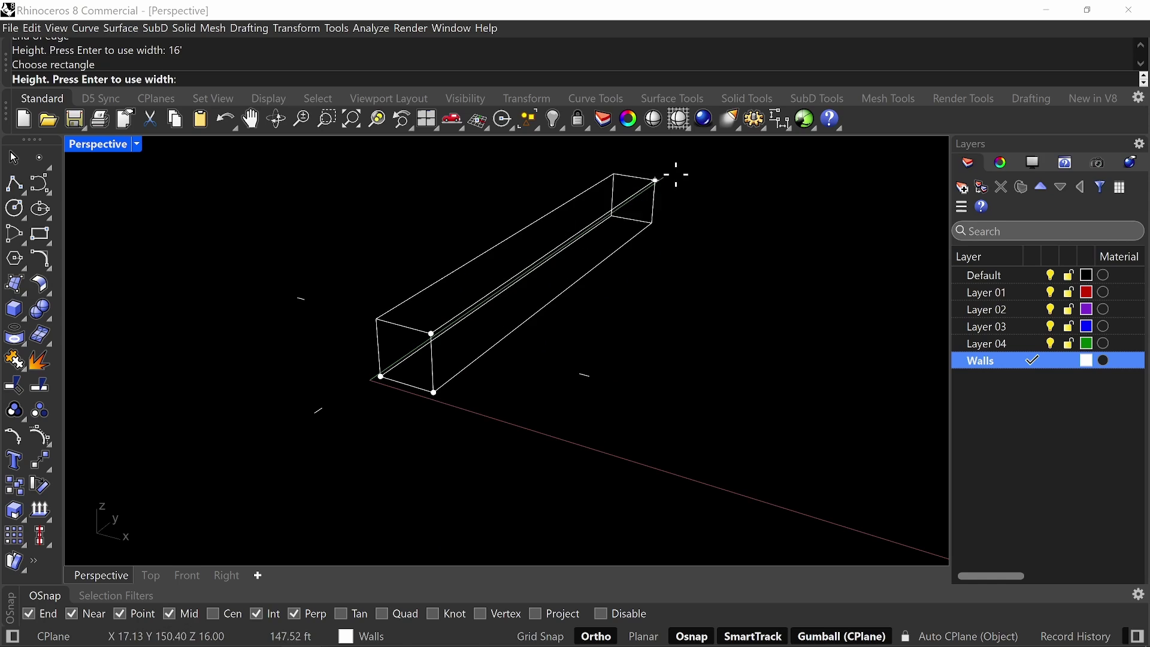
# - Complete the box by giving it a depth of 50' along the Y direction
pyautogui.keyDown('shift'); pyautogui.moveTo(668, 193); pyautogui.dragTo(657, 236, button='right'); pyautogui.keyUp('shift')
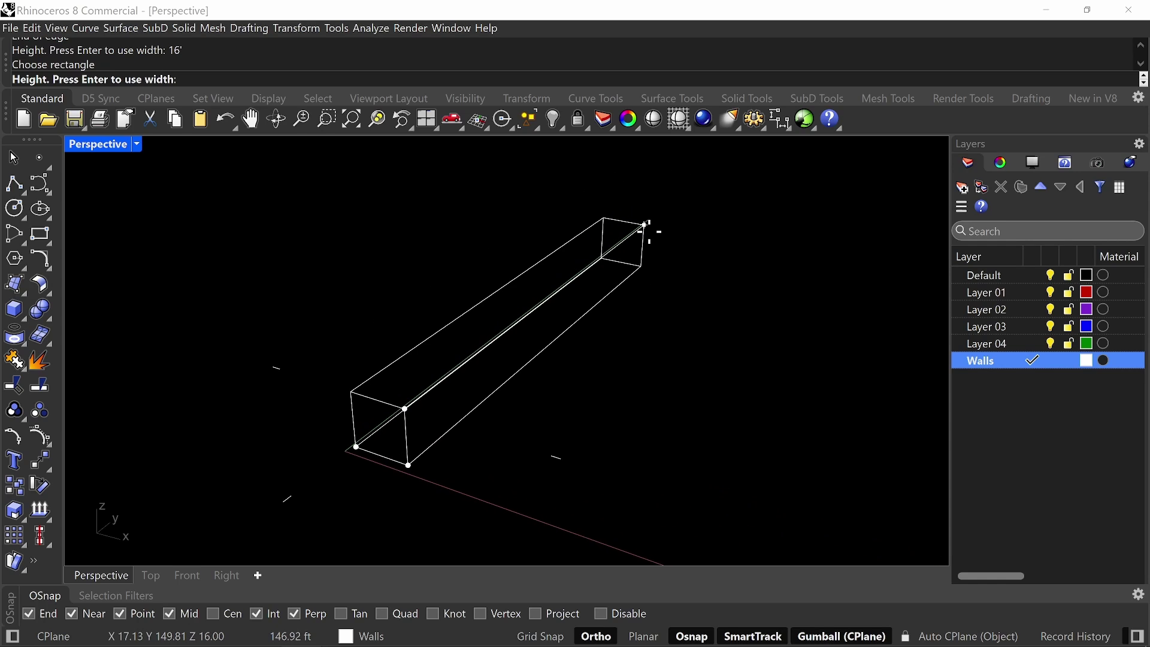
pyautogui.write("50'")
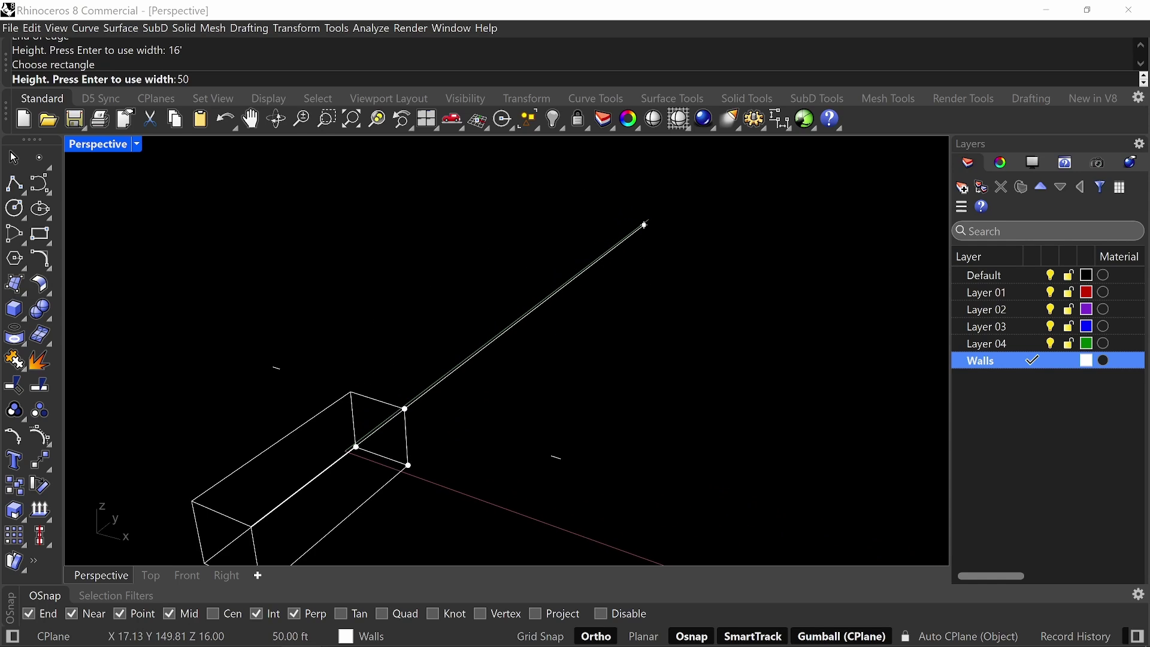
pyautogui.press('Return')
# - Lengthen the box by moving its end face nearest the origin outward 100' along the Y direction with MoveFace
pyautogui.scroll(-2, 549, 331)
pyautogui.moveTo(457, 367)
pyautogui.keyDown('shift'); pyautogui.mouseDown(button='right')
pyautogui.moveTo(514, 299)
pyautogui.moveTo(341, 336)
pyautogui.moveTo(519, 324)
pyautogui.moveTo(436, 312)
pyautogui.moveTo(685, 290)
pyautogui.moveTo(524, 300)
pyautogui.moveTo(484, 324)
pyautogui.moveTo(659, 377)
pyautogui.moveTo(654, 390)
pyautogui.mouseUp(button='right'); pyautogui.keyUp('shift')
pyautogui.write('MoveFace')
pyautogui.press('Return')
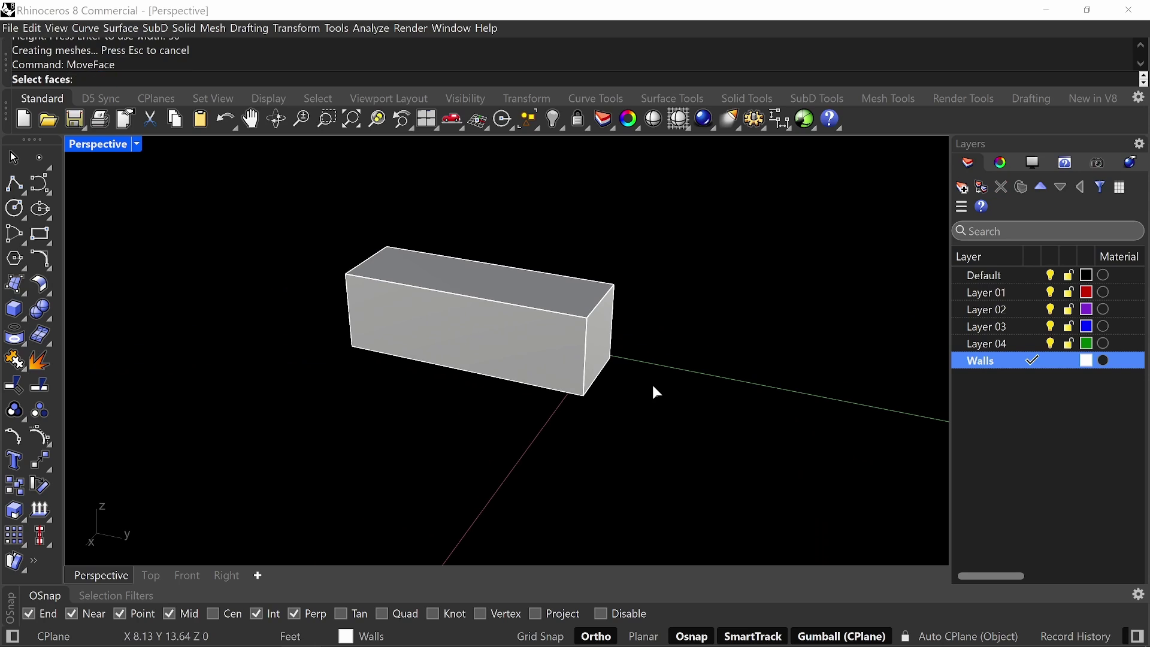
pyautogui.click(598, 334)
pyautogui.press('Return')
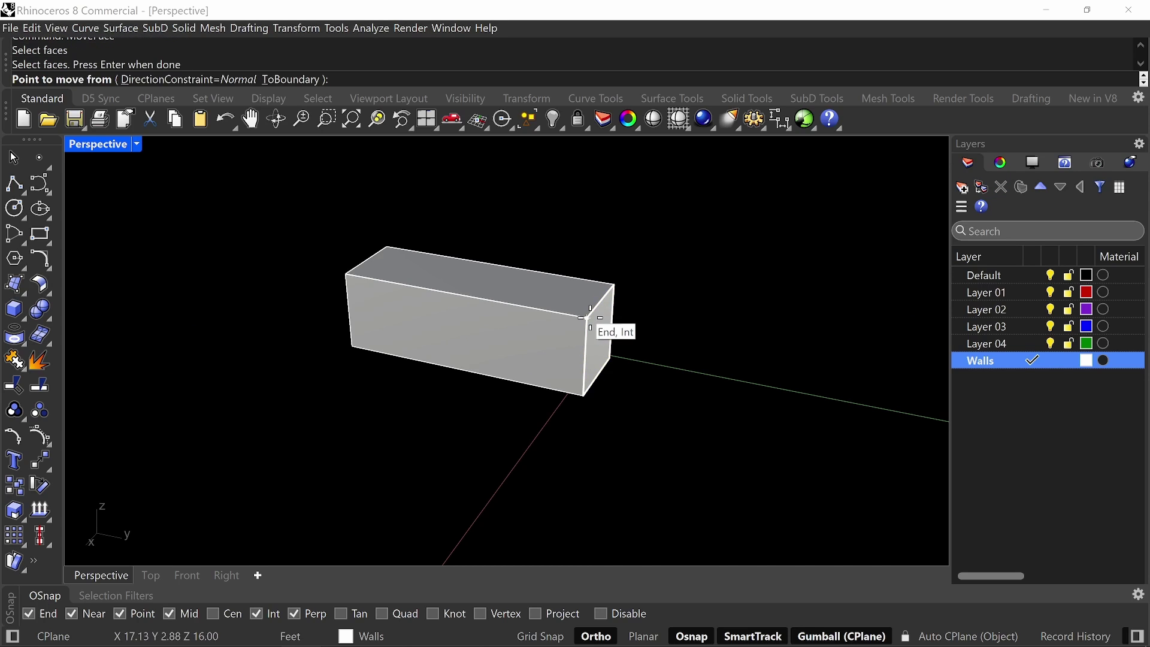
pyautogui.click(588, 319)
pyautogui.scroll(-4, 760, 382)
pyautogui.keyDown('shift'); pyautogui.moveTo(760, 382); pyautogui.dragTo(693, 382, button='right'); pyautogui.keyUp('shift')
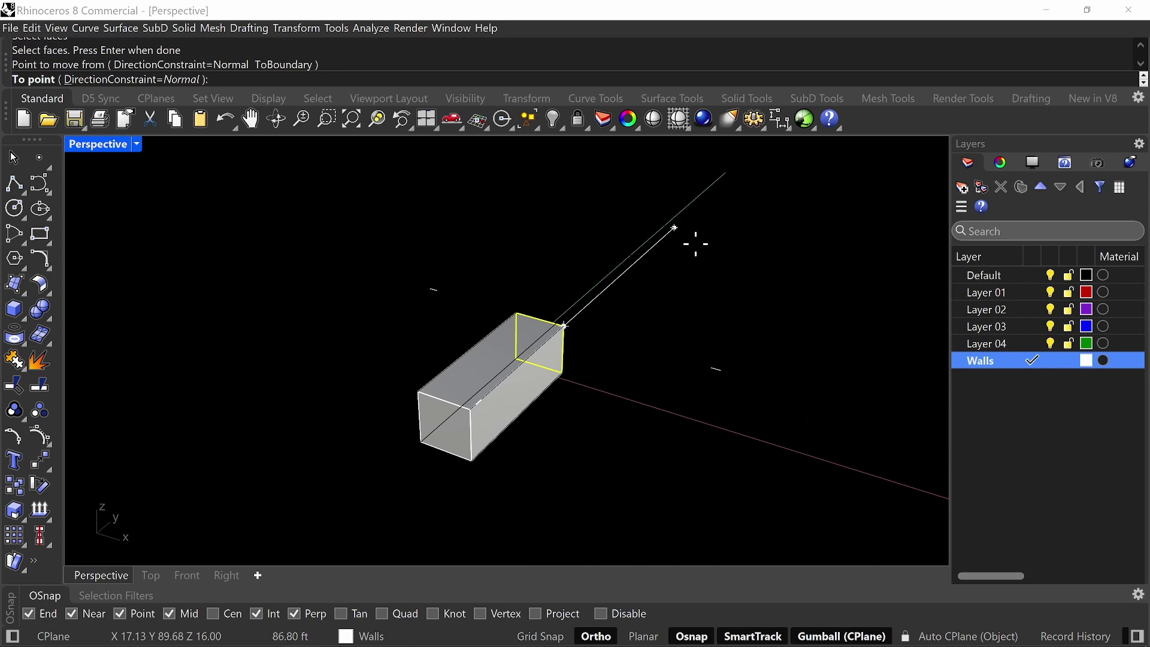
pyautogui.keyDown('shift'); pyautogui.moveTo(675, 285); pyautogui.dragTo(580, 354, button='right'); pyautogui.keyUp('shift')
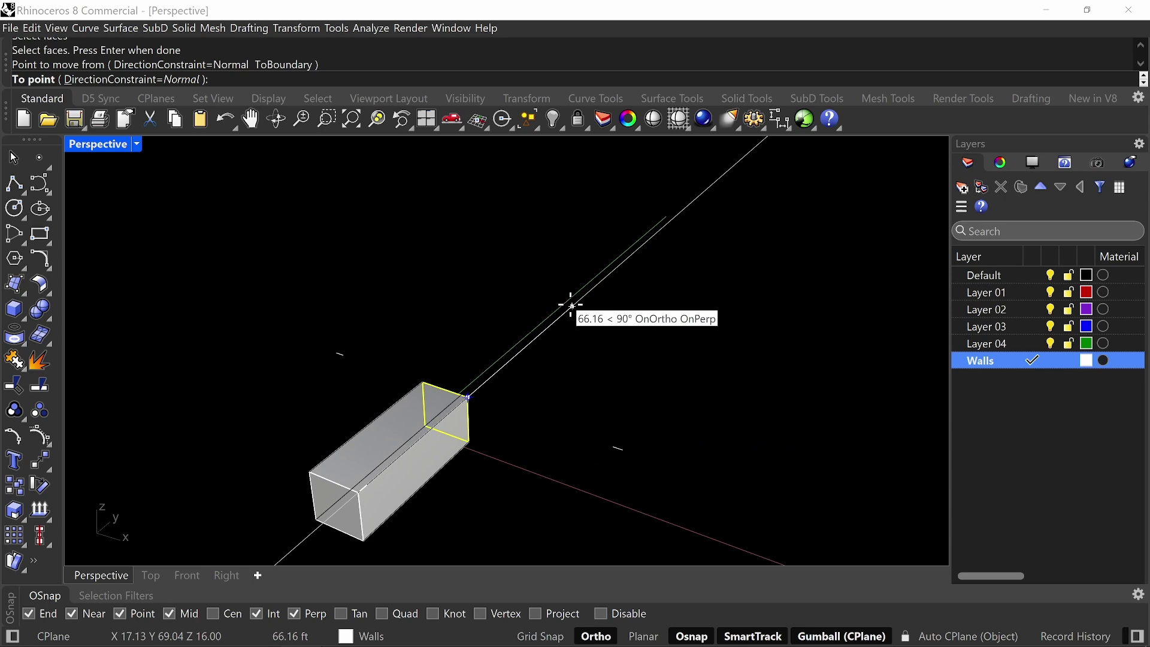
pyautogui.write("100'")
pyautogui.press('Return')
# - Create a copy of the long box rotated 60 degrees about its centre in plan
pyautogui.moveTo(603, 326); pyautogui.dragTo(506, 353, button='right')
pyautogui.click(506, 354)
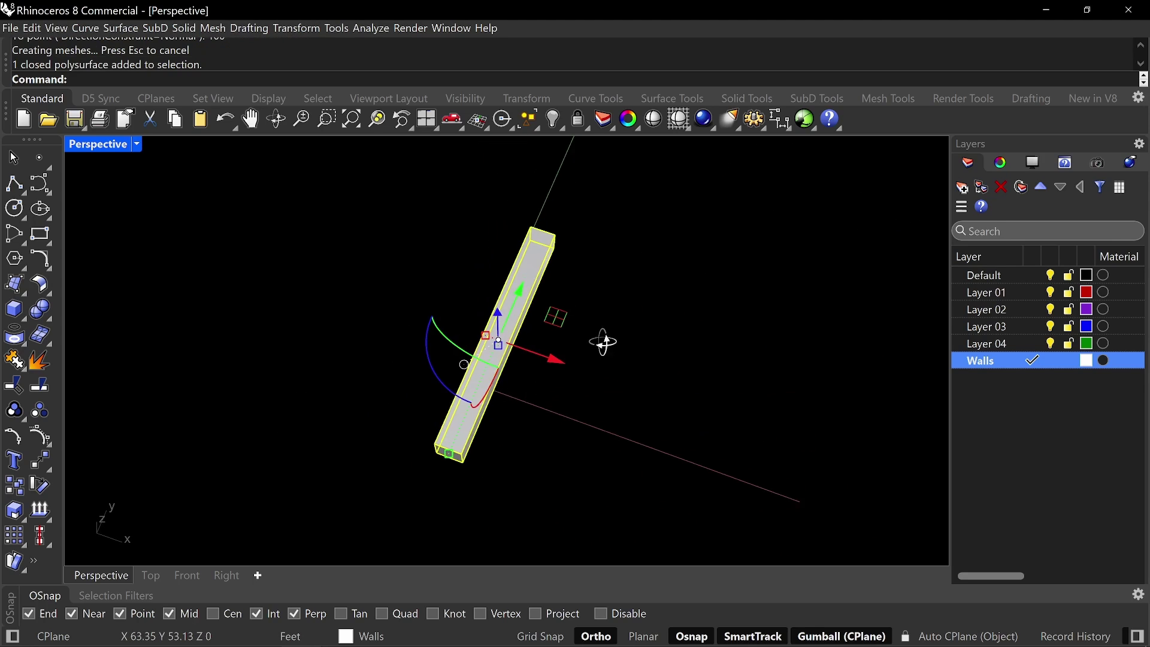
pyautogui.moveTo(603, 341); pyautogui.dragTo(457, 446, button='right')
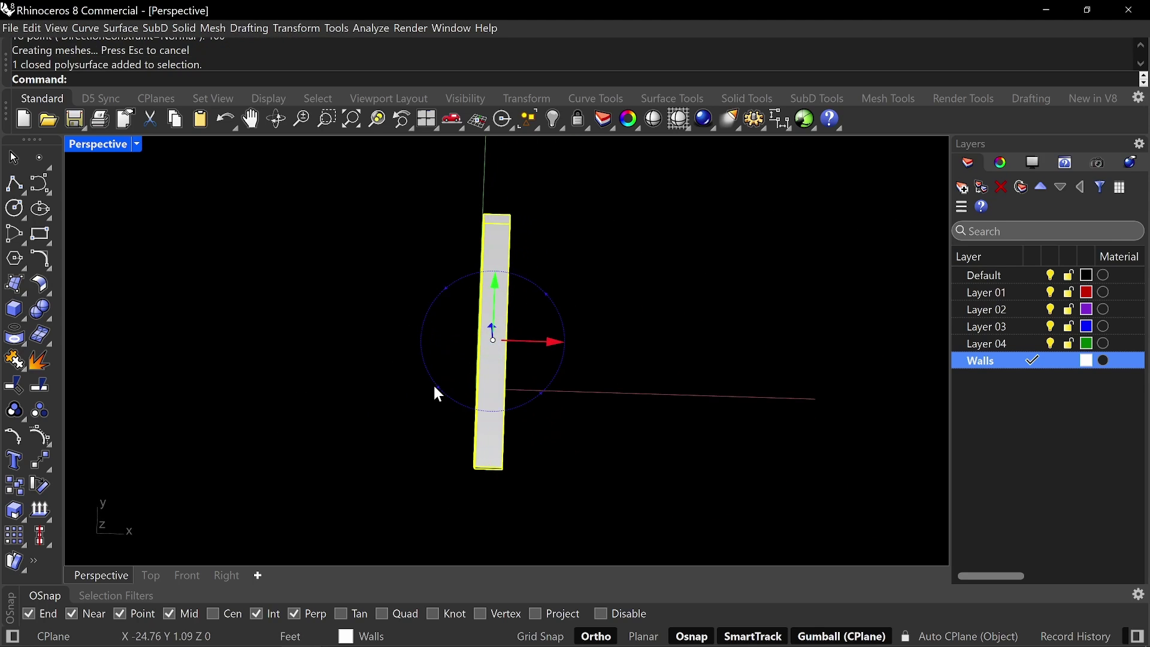
pyautogui.click(435, 388)
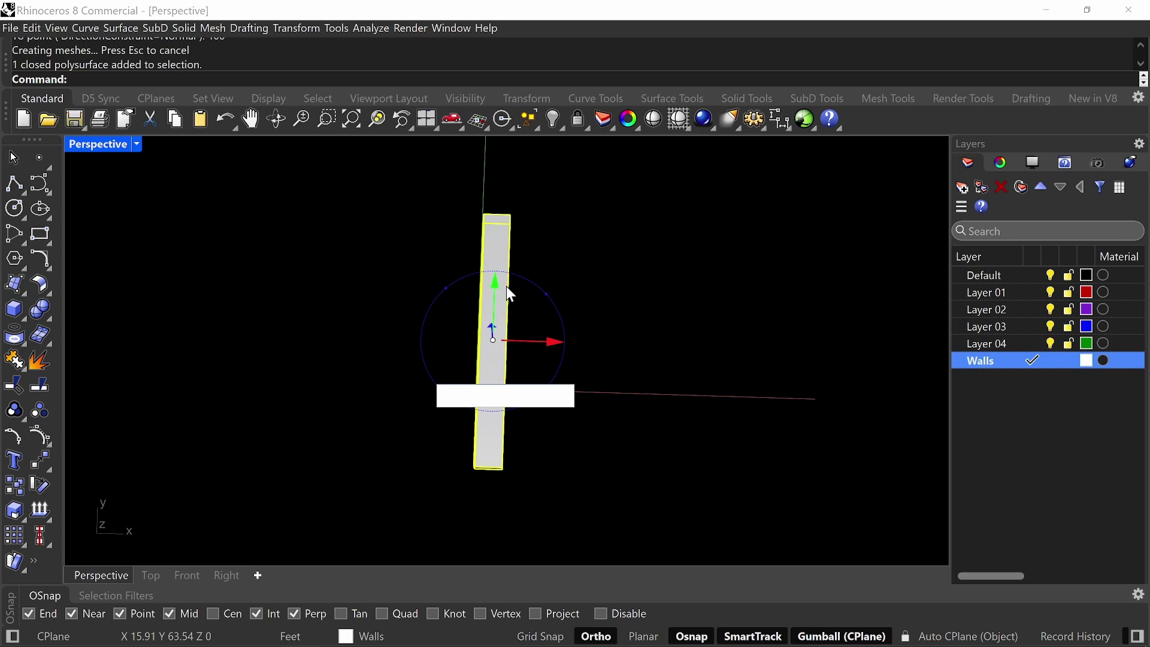
pyautogui.write('60')
pyautogui.press('Return')
pyautogui.press('Escape')
# - Create a second copy of the original box, rotated clockwise in plan about its centre
pyautogui.moveTo(637, 398); pyautogui.dragTo(652, 359, button='right')
pyautogui.click(497, 258)
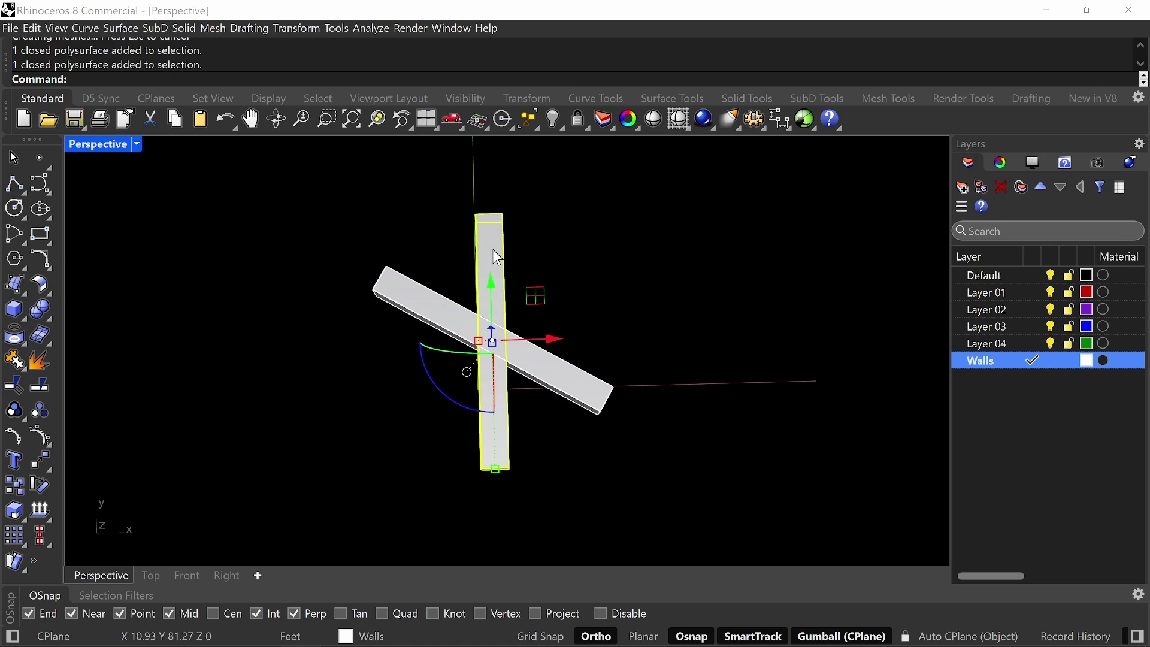
pyautogui.click(426, 379)
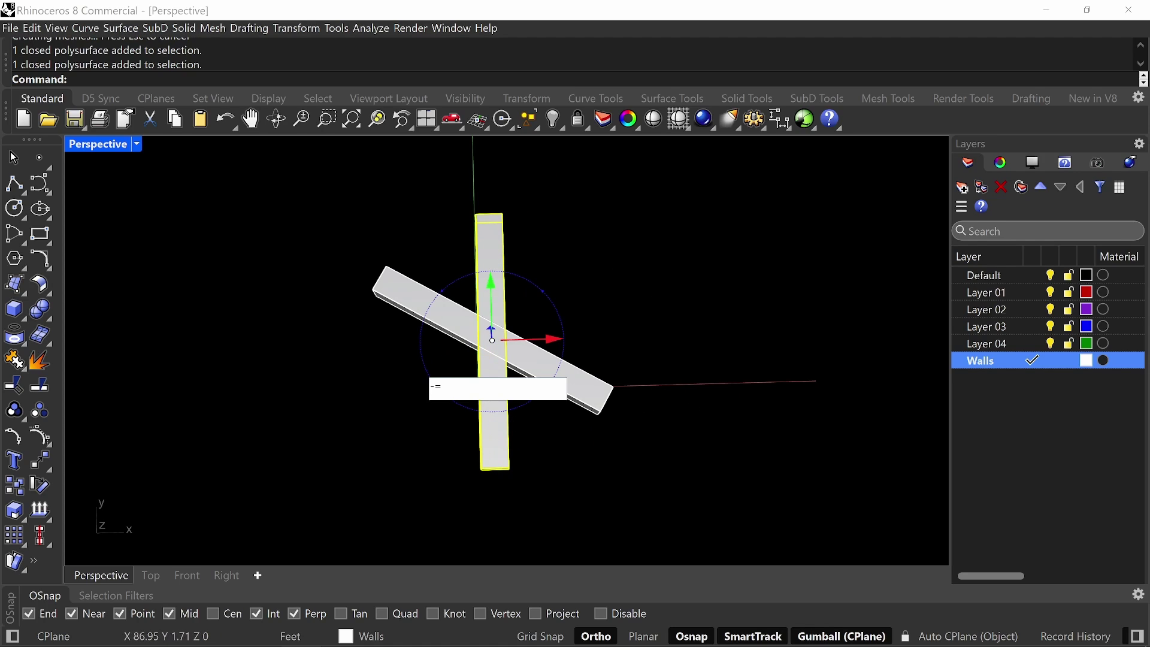
pyautogui.press('Return')
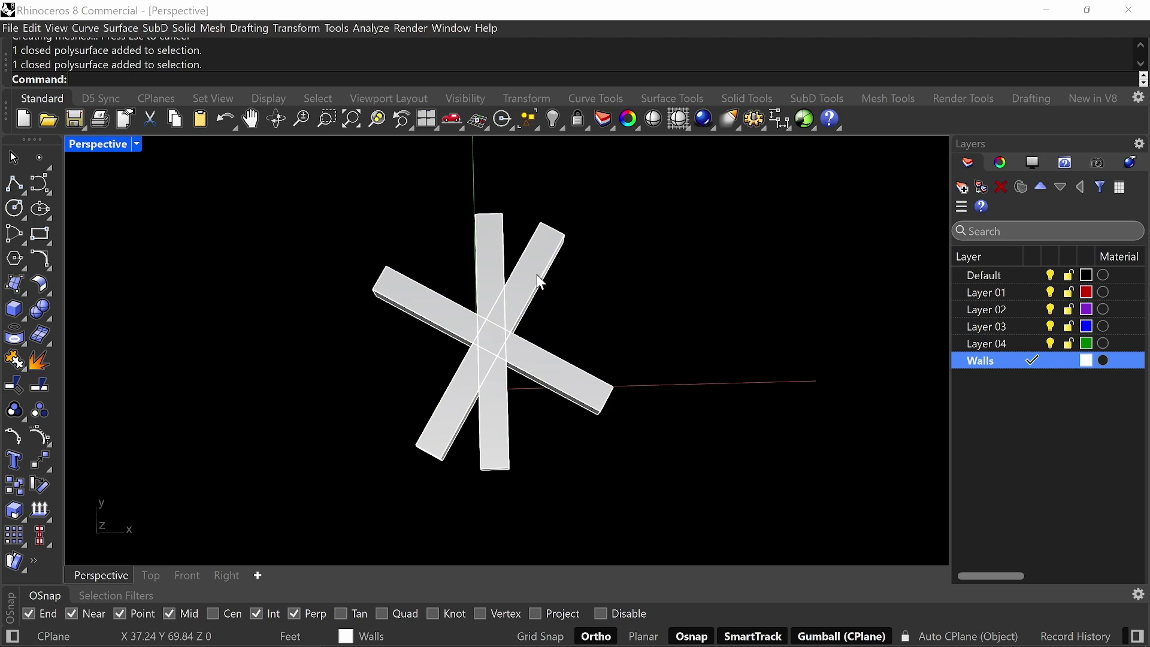
# - Move the boxes apart in plan so the three bars cross around an open triangle
pyautogui.moveTo(617, 352); pyautogui.dragTo(642, 315, button='right')
pyautogui.moveTo(513, 293); pyautogui.dragTo(549, 378)
pyautogui.click(717, 458)
pyautogui.moveTo(728, 431); pyautogui.dragTo(580, 376, button='right')
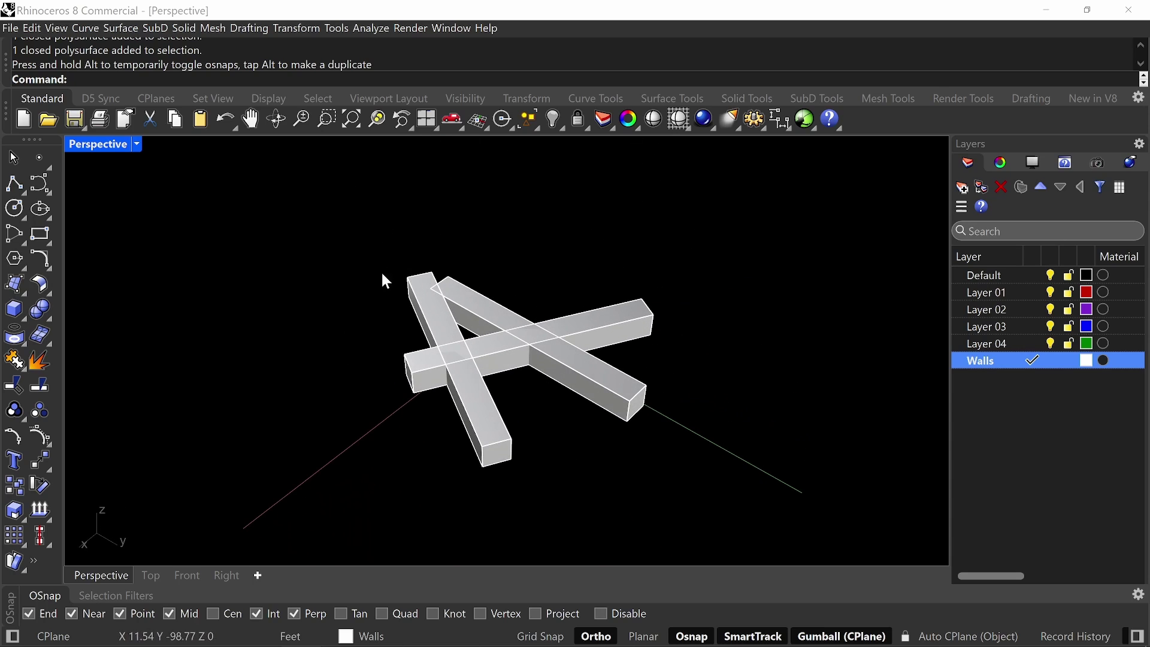
# - Extend the clockwise-rotated bar by moving its near end face outward 50' with MoveFace
pyautogui.moveTo(382, 274); pyautogui.dragTo(467, 284, button='right')
pyautogui.write('MoveFace')
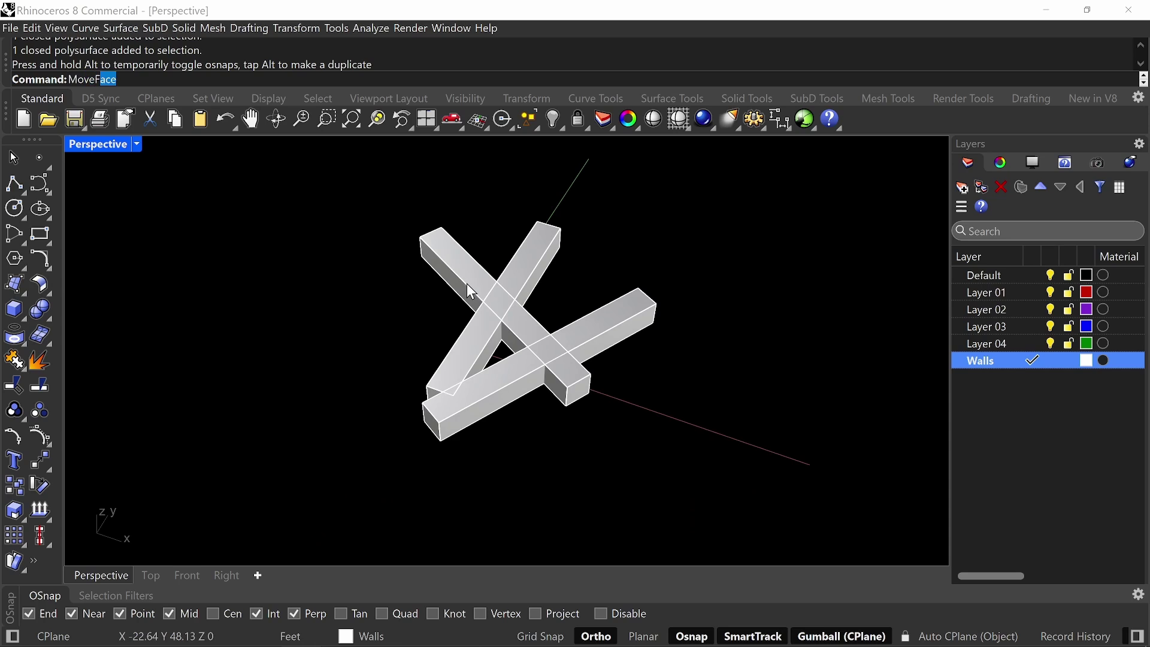
pyautogui.press('Return')
pyautogui.scroll(3, 430, 438)
pyautogui.moveTo(430, 438); pyautogui.dragTo(491, 416, button='right')
pyautogui.click(492, 413)
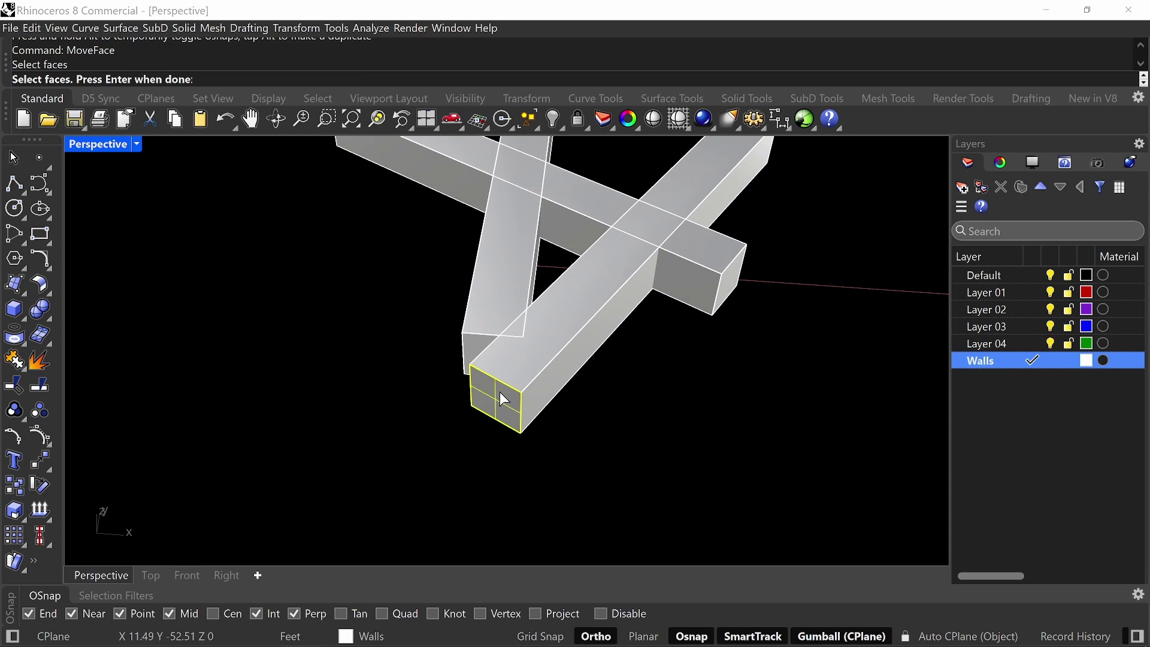
pyautogui.press('Return')
pyautogui.click(504, 396)
pyautogui.scroll(-3, 473, 432)
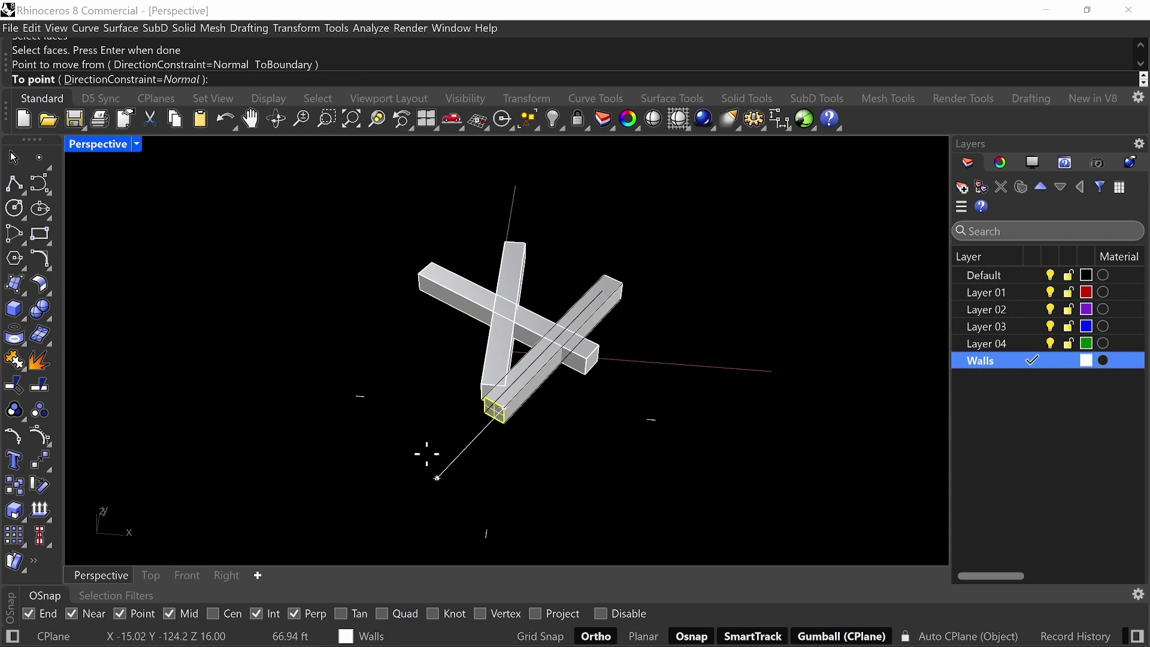
pyautogui.write('30')
pyautogui.press('Return')
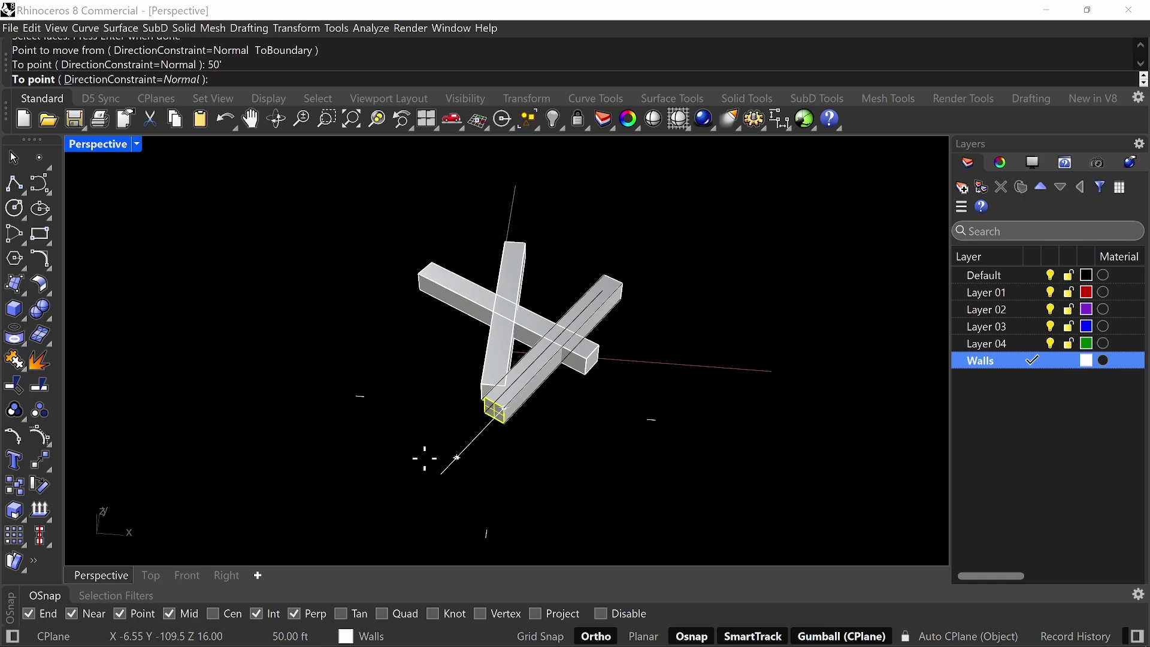
# - Extend the 60-degree rotated bar by moving its end face nearest the X axis outward 25' with MoveFace
pyautogui.moveTo(526, 403); pyautogui.dragTo(573, 320, button='right')
pyautogui.scroll(5, 574, 321)
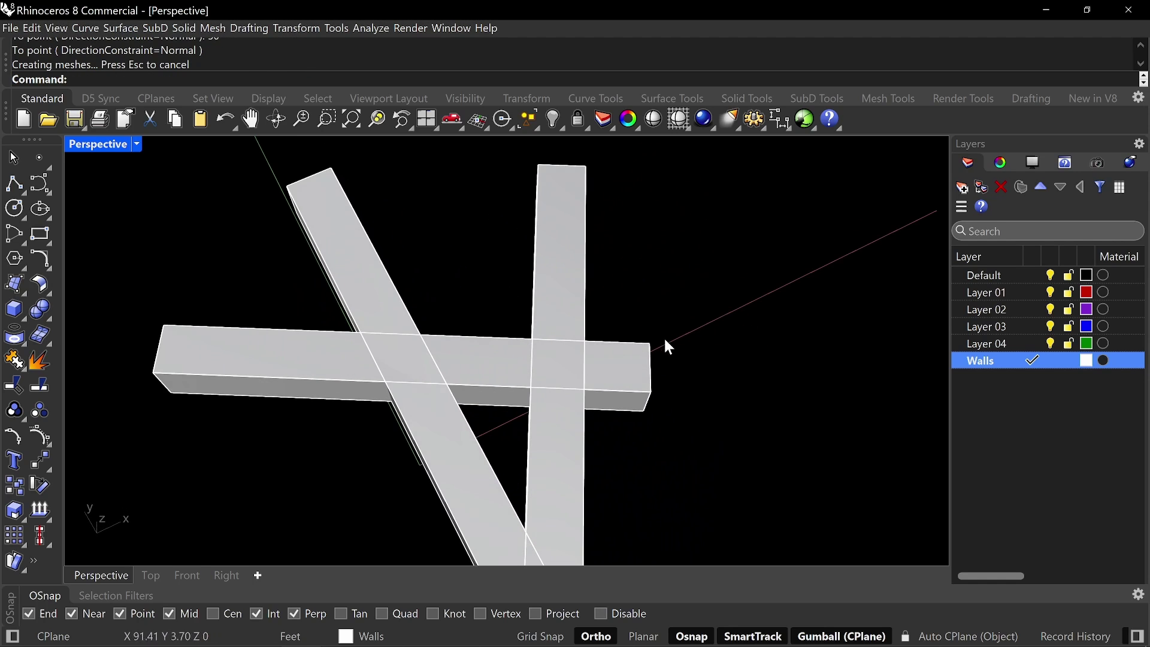
pyautogui.keyDown('shift'); pyautogui.moveTo(726, 395); pyautogui.dragTo(395, 273, button='right'); pyautogui.keyUp('shift')
pyautogui.write('MoveFace')
pyautogui.press('Return')
pyautogui.scroll(2, 472, 269)
pyautogui.click(386, 302)
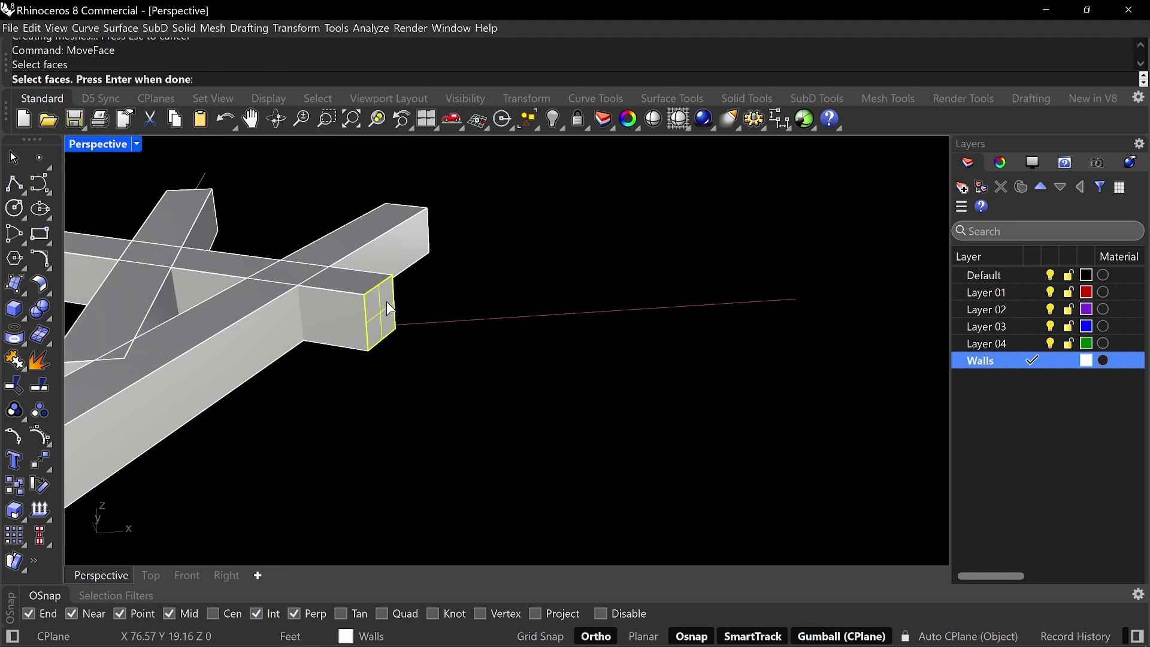
pyautogui.press('Return')
pyautogui.click(394, 276)
pyautogui.write('2')
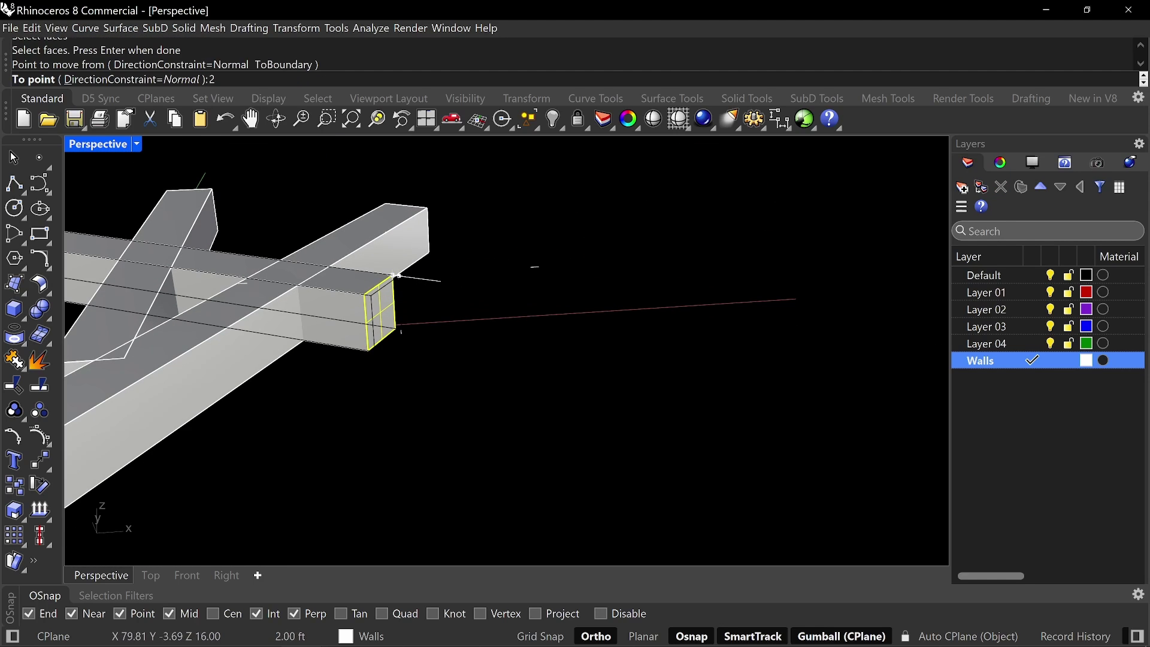
pyautogui.write('5')
pyautogui.press('Return')
# - Extend the unrotated bar by moving its end face at the negative-Y end outward 100' with MoveFace
pyautogui.scroll(-3, 455, 282)
pyautogui.moveTo(477, 267); pyautogui.dragTo(637, 259, button='right')
pyautogui.click(636, 260)
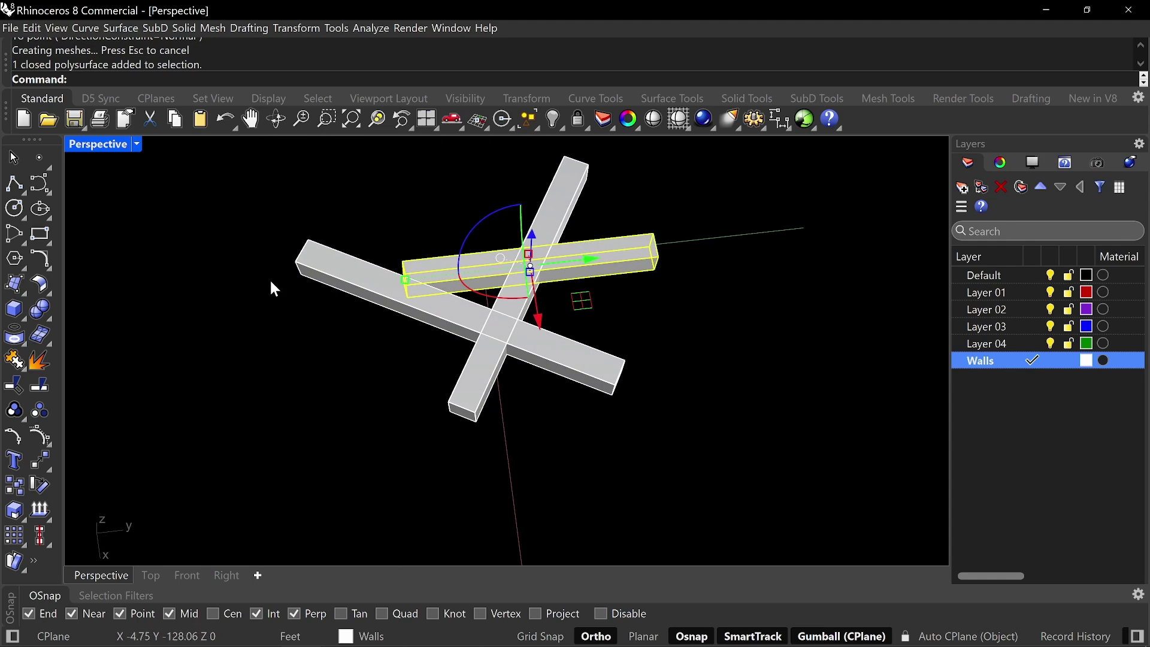
pyautogui.moveTo(406, 285); pyautogui.dragTo(590, 265, button='right')
pyautogui.press('Escape')
pyautogui.write('Move')
pyautogui.press('Return')
pyautogui.scroll(8, 300, 295)
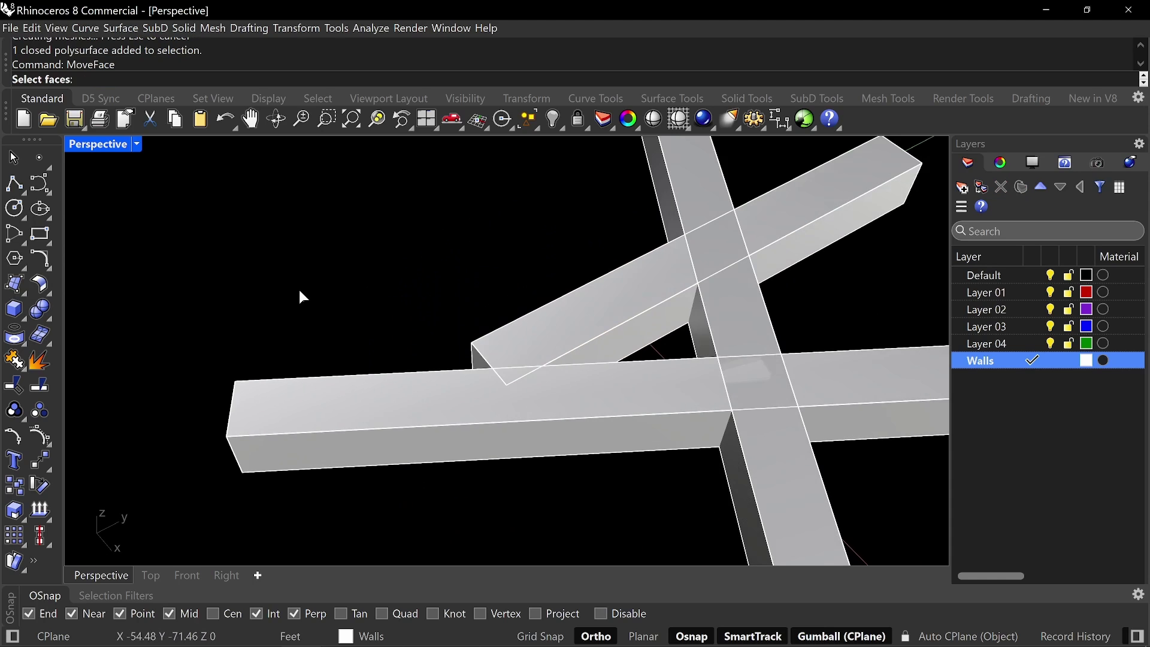
pyautogui.click(484, 355)
pyautogui.press('Return')
pyautogui.scroll(-8, 484, 359)
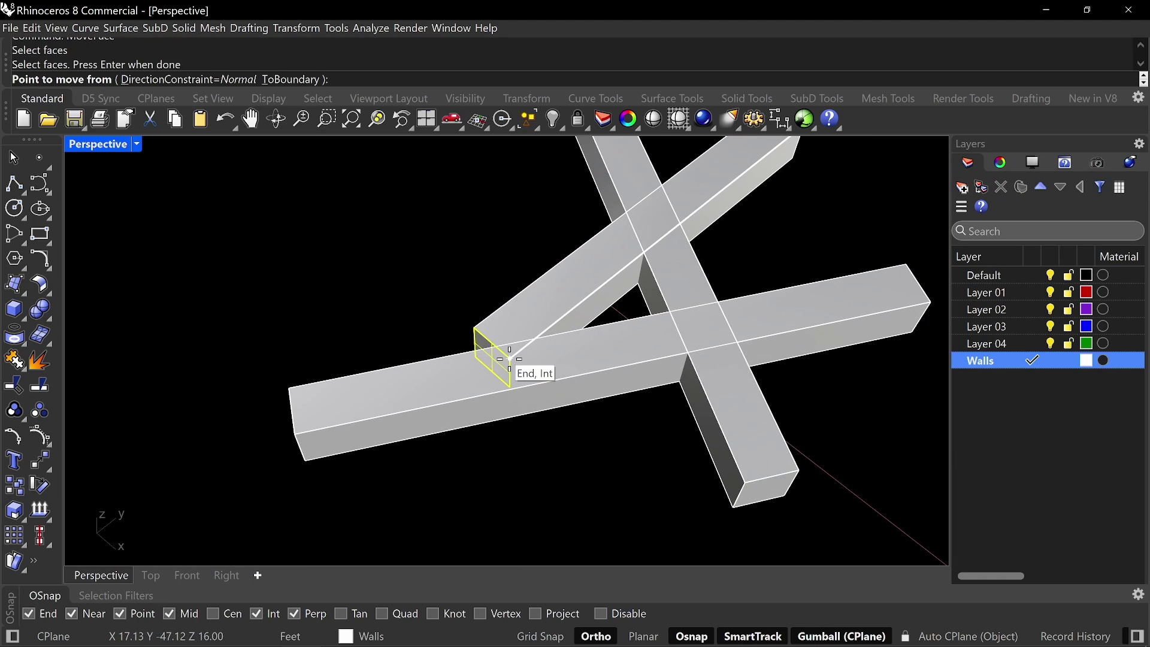
pyautogui.click(510, 358)
pyautogui.keyDown('shift'); pyautogui.moveTo(298, 515); pyautogui.dragTo(629, 258, button='right'); pyautogui.keyUp('shift')
pyautogui.write("100'")
pyautogui.press('Return')
# - Extend the clockwise-rotated bar by moving its negative-Y end face, beside the unrotated bar's end, outward 25 ft with MoveFace
pyautogui.scroll(-5, 368, 410)
pyautogui.scroll(8, 415, 398)
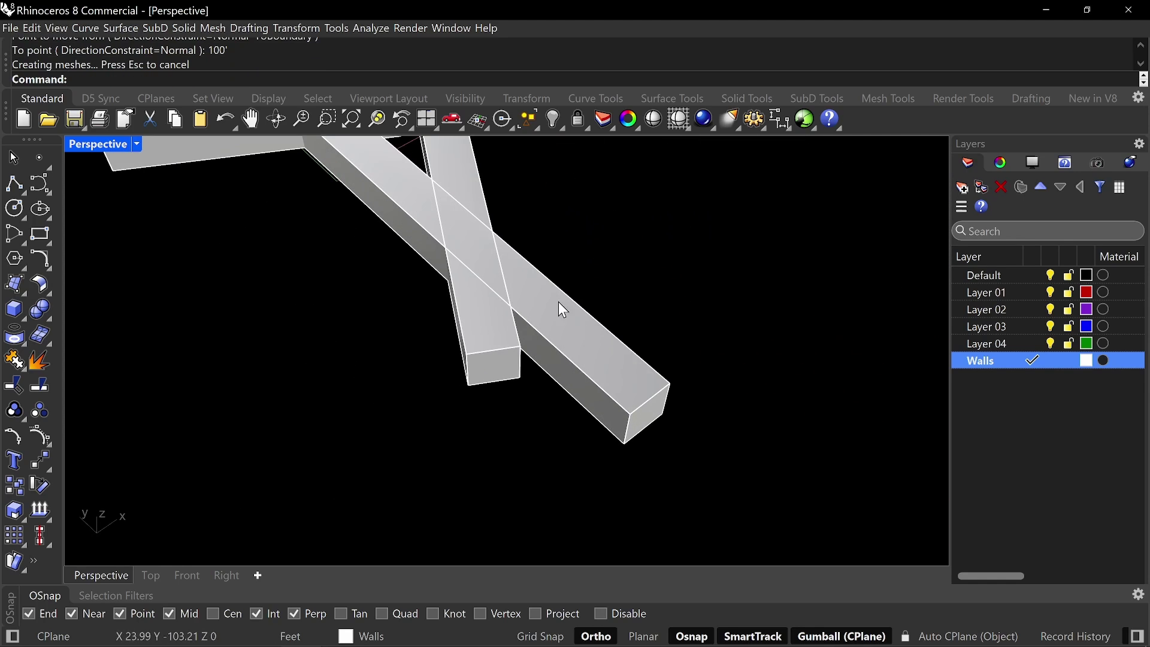
pyautogui.moveTo(558, 301); pyautogui.dragTo(415, 266, button='right')
pyautogui.scroll(5, 402, 253)
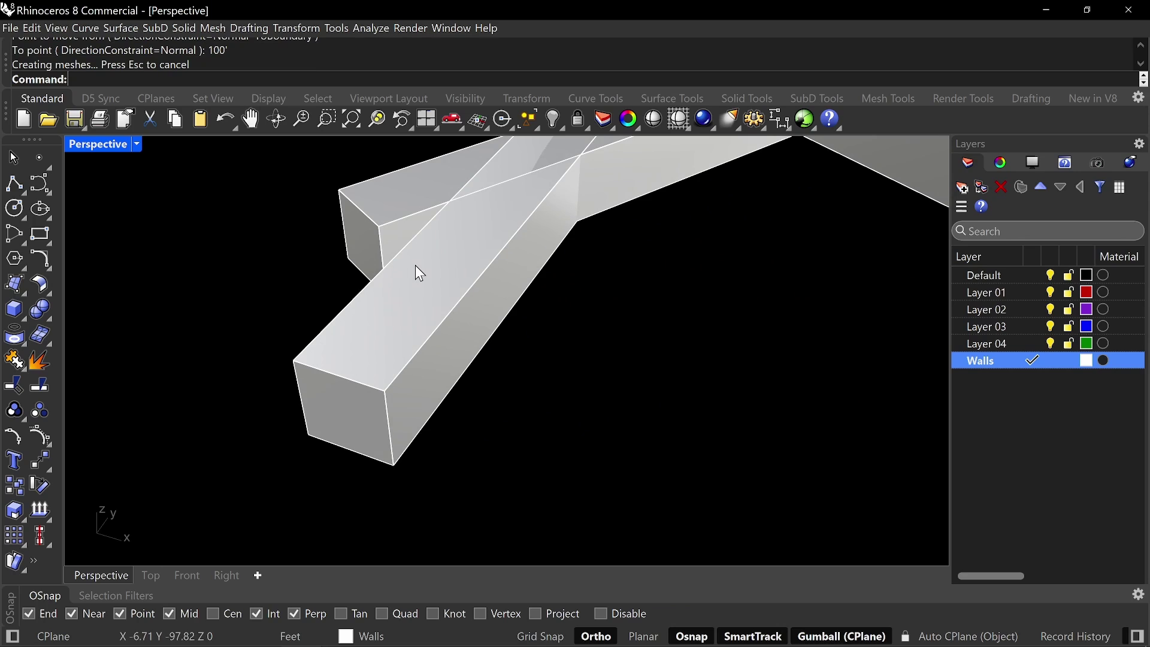
pyautogui.write('Face')
pyautogui.press('Return')
pyautogui.click(362, 231)
pyautogui.press('Return')
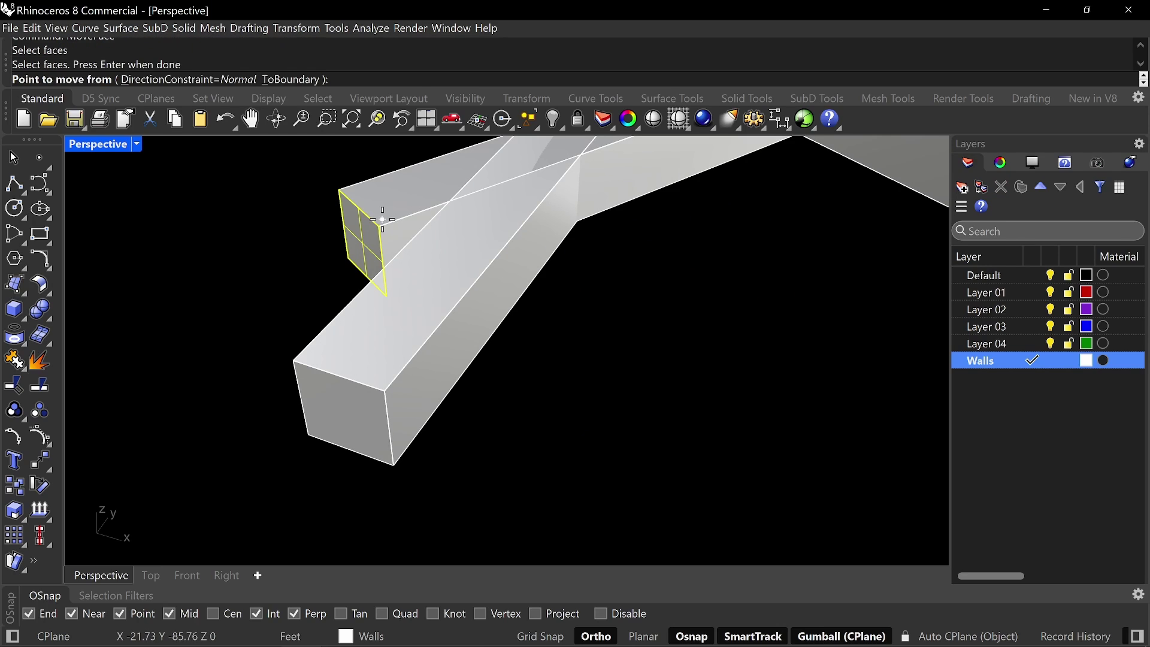
pyautogui.click(378, 226)
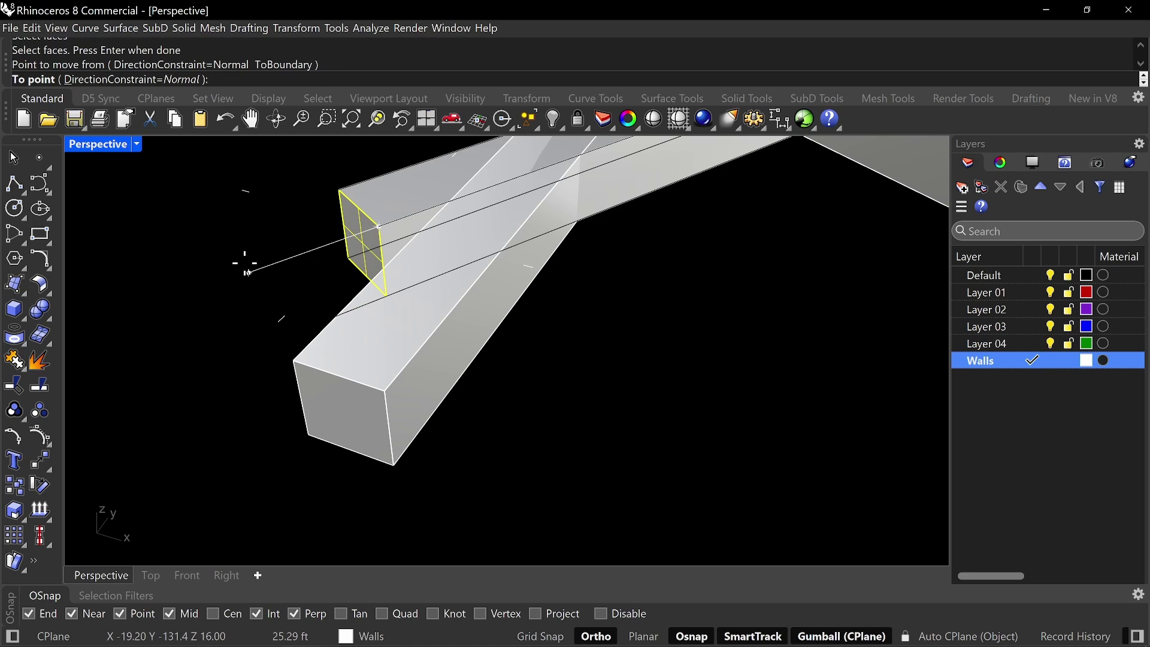
pyautogui.write('25')
pyautogui.press('Return')
pyautogui.moveTo(254, 275); pyautogui.dragTo(480, 445, button='right')
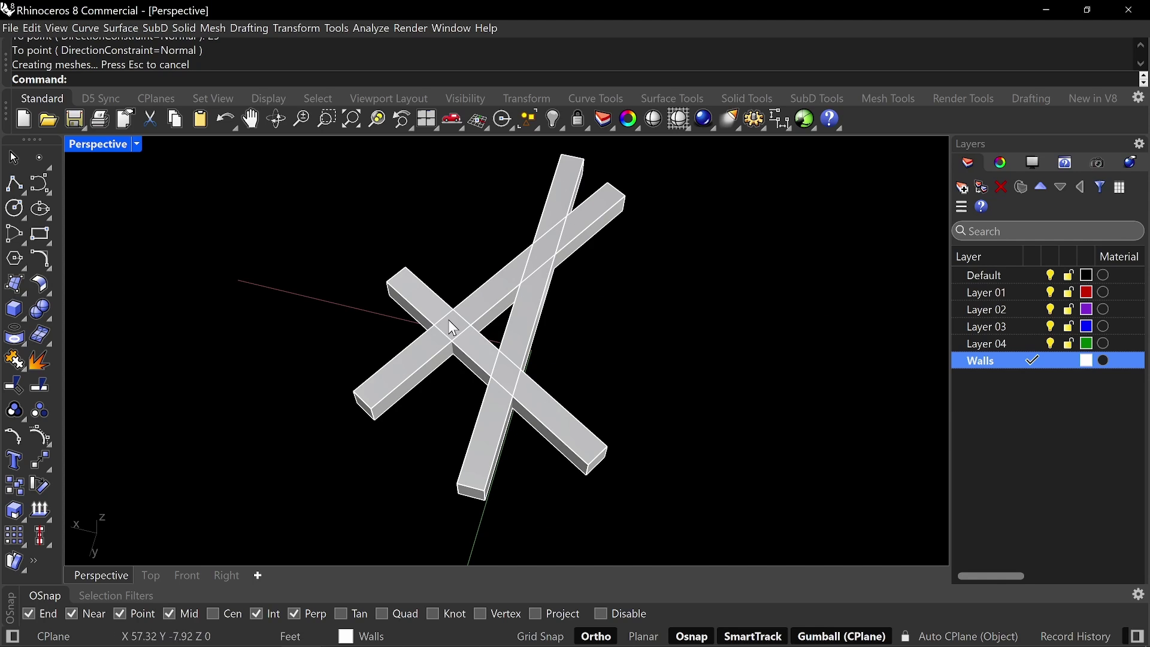
# - Try rotating the unrotated bar 30 degrees counterclockwise in plan and shifting it slightly toward the positive X direction
pyautogui.scroll(2, 456, 326)
pyautogui.scroll(-4, 458, 323)
pyautogui.scroll(2, 543, 284)
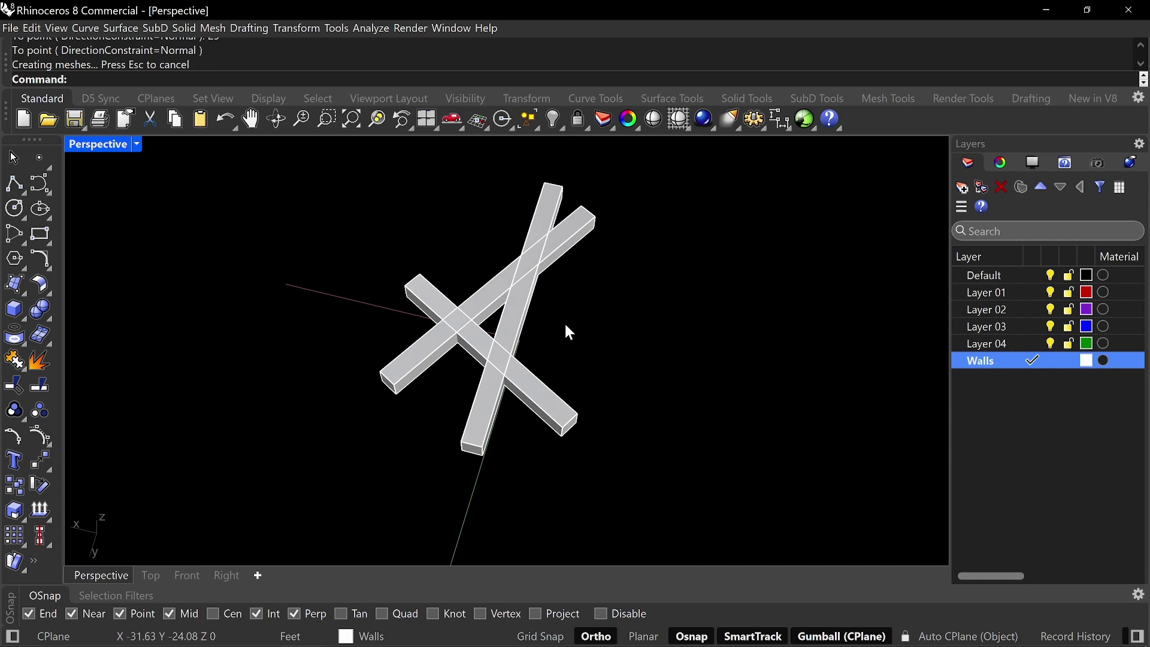
pyautogui.moveTo(569, 333)
pyautogui.mouseDown(button='right')
pyautogui.moveTo(413, 334)
pyautogui.moveTo(513, 308)
pyautogui.moveTo(578, 330)
pyautogui.mouseUp(button='right')
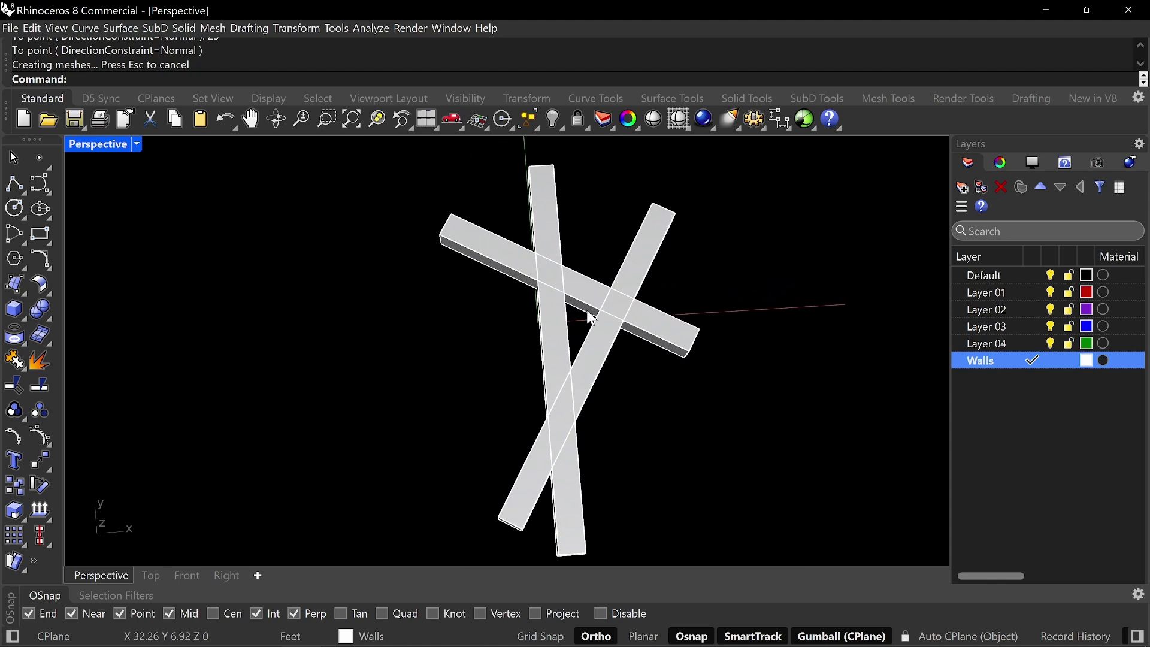
pyautogui.moveTo(623, 384); pyautogui.dragTo(577, 363, button='right')
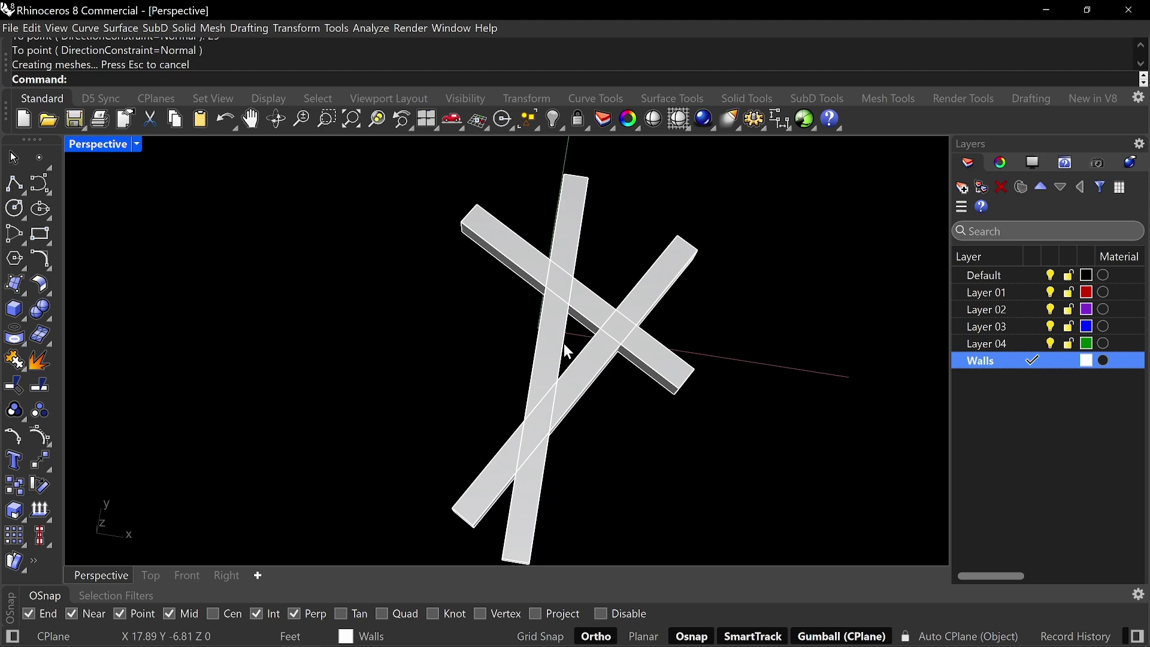
pyautogui.click(563, 343)
pyautogui.click(487, 404)
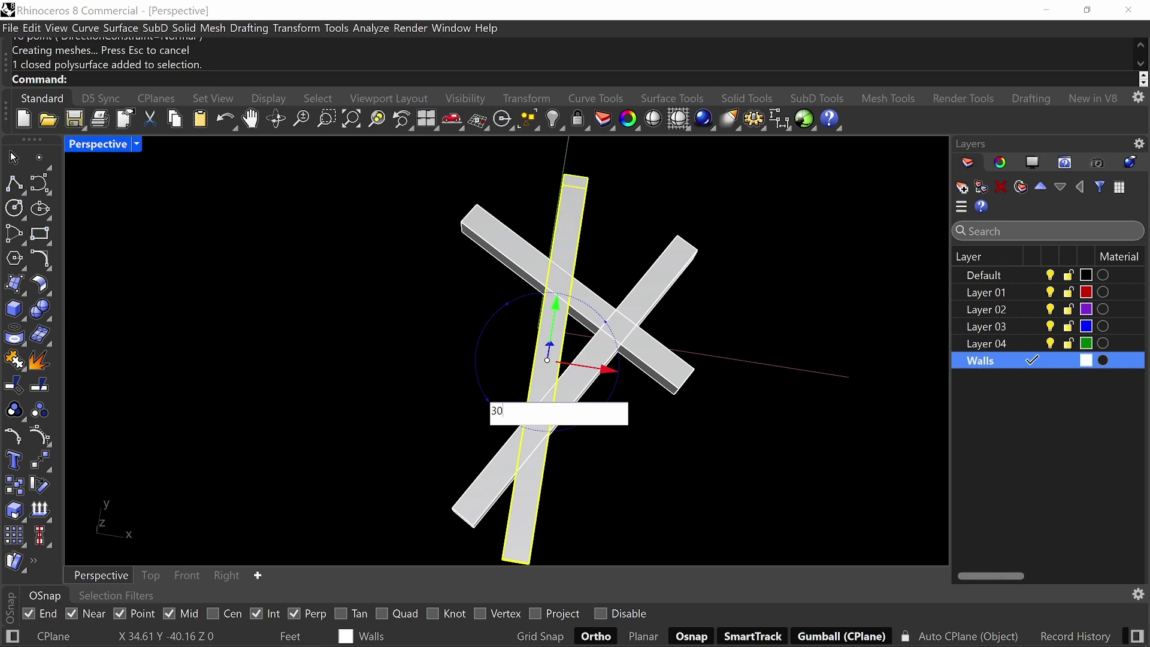
pyautogui.press('Return')
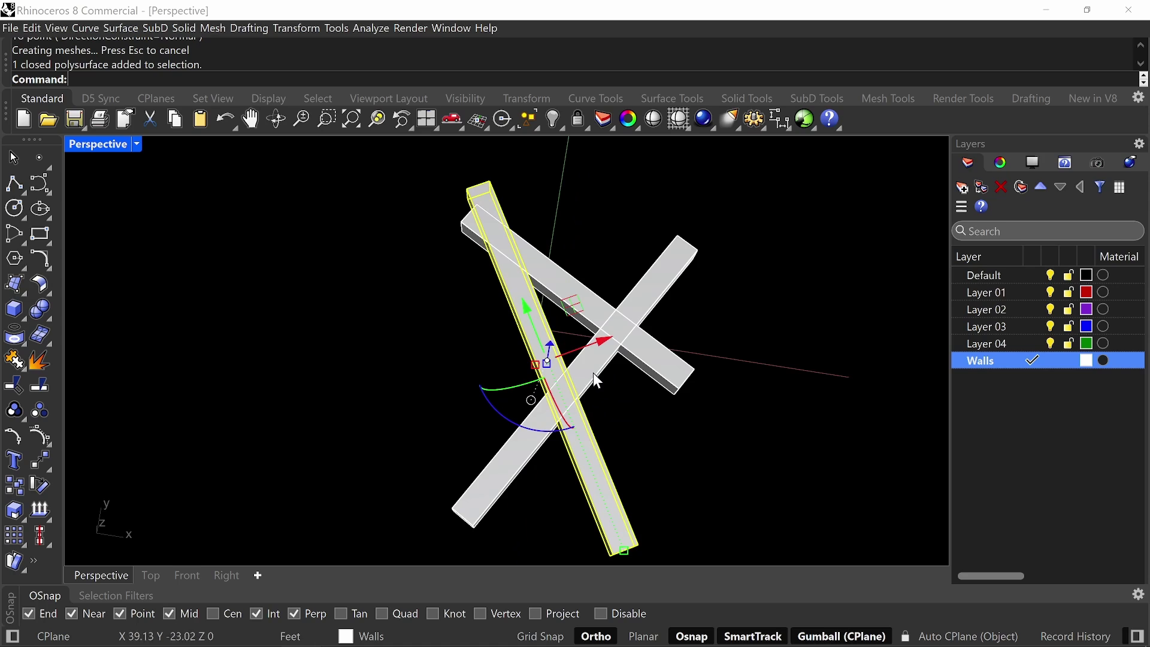
pyautogui.moveTo(547, 360)
pyautogui.mouseDown()
pyautogui.moveTo(580, 318)
pyautogui.moveTo(559, 365)
pyautogui.mouseUp()
pyautogui.press('Escape')
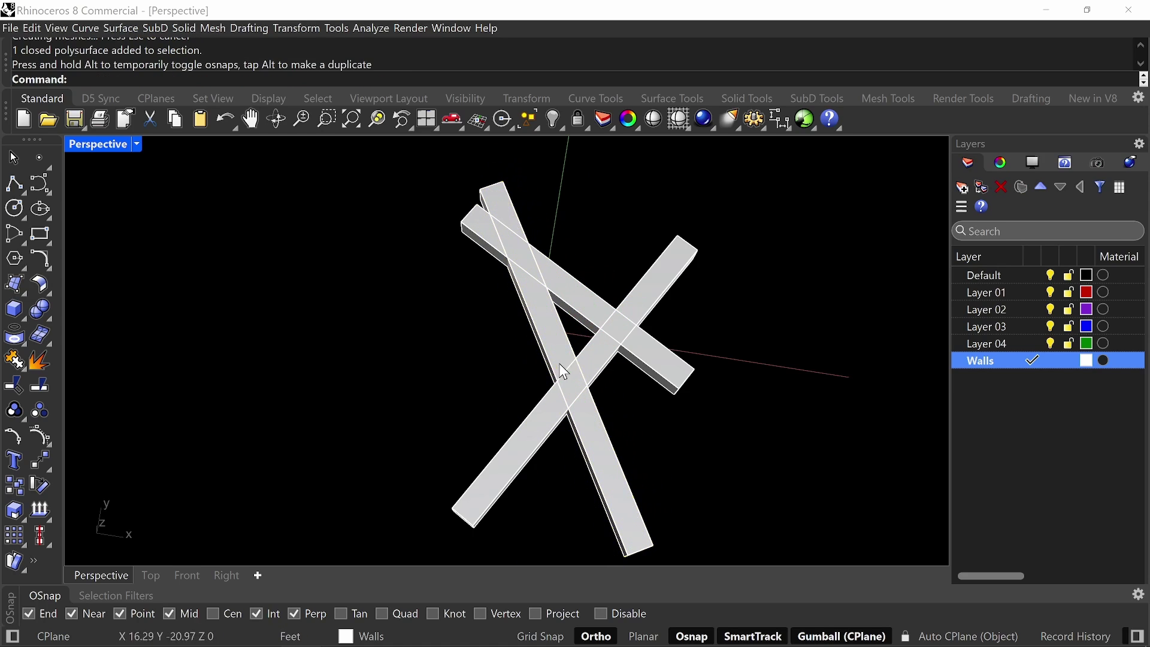
# - Undo the last shift and the 30-degree rotation of the bar
pyautogui.hotkey('ctrl', 'z')
pyautogui.hotkey('ctrl', 'z')
pyautogui.press('Escape')
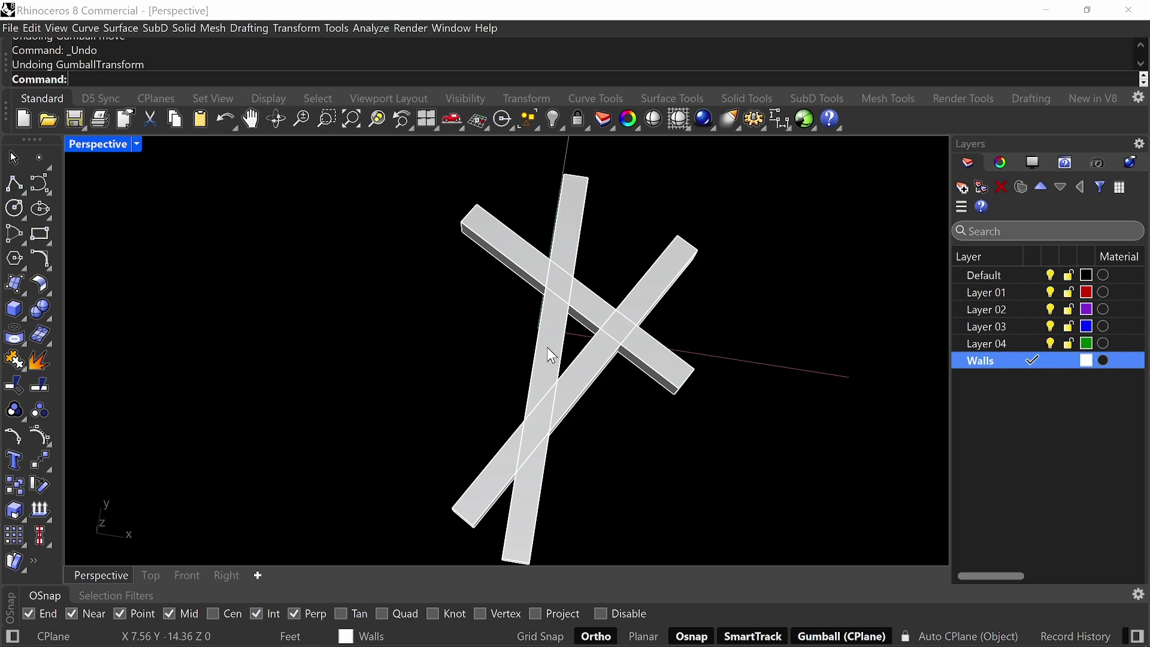
# - Rotate the unrotated bar 10 degrees counterclockwise in plan and shift it toward negative X to widen the central triangle
pyautogui.click(551, 375)
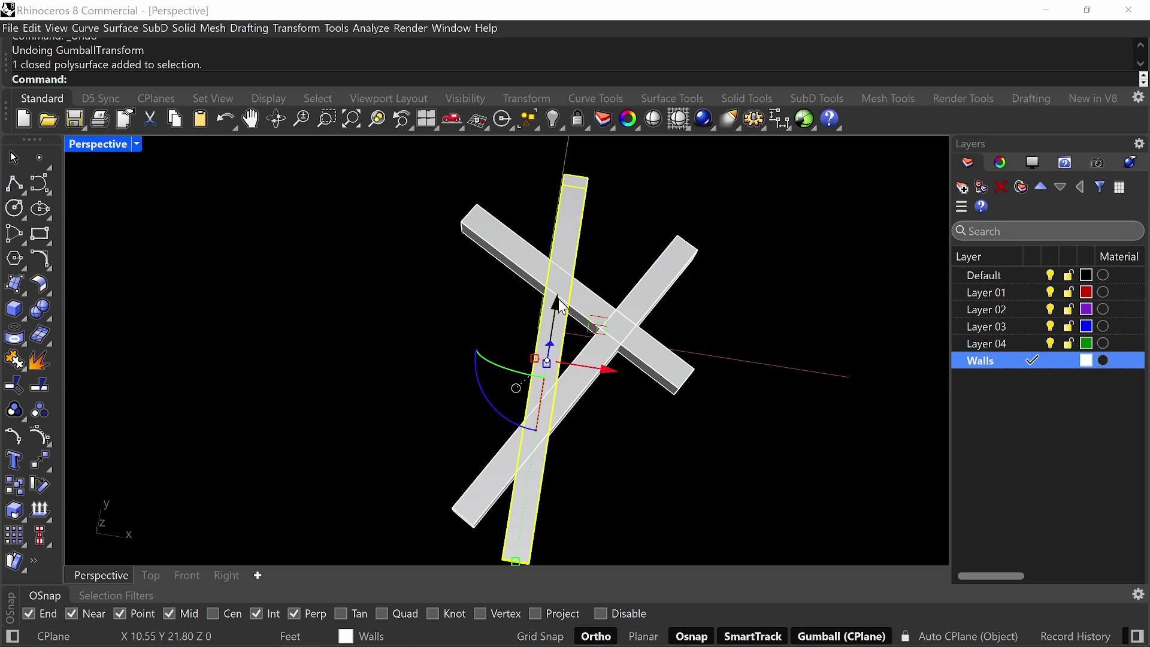
pyautogui.click(514, 424)
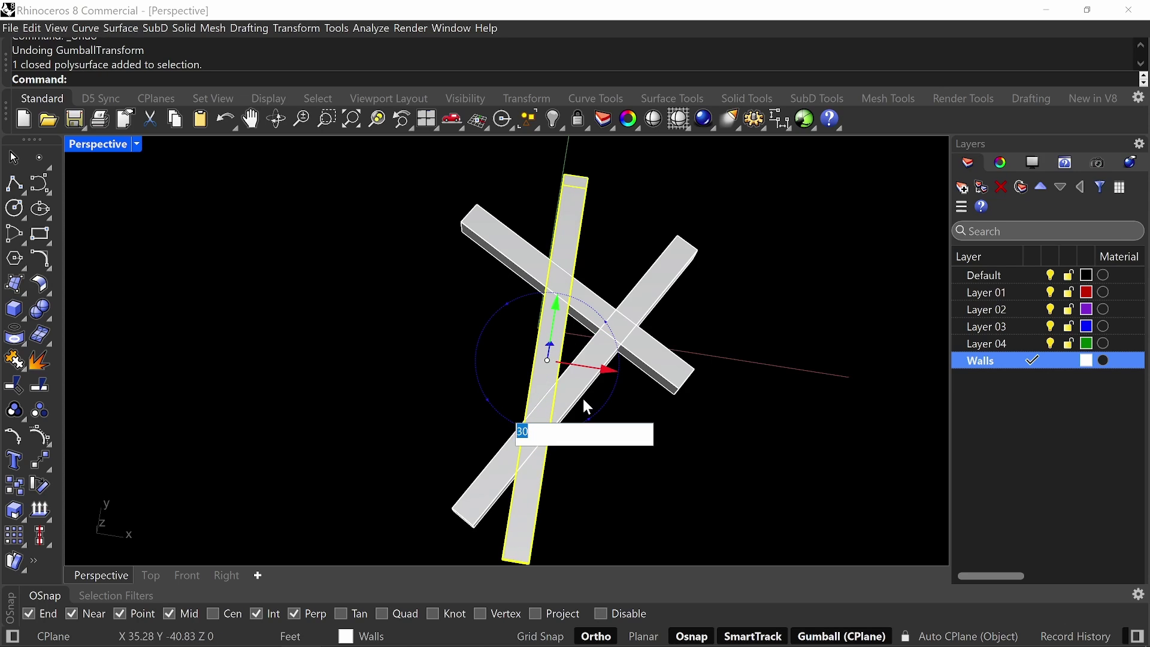
pyautogui.write('10')
pyautogui.press('Return')
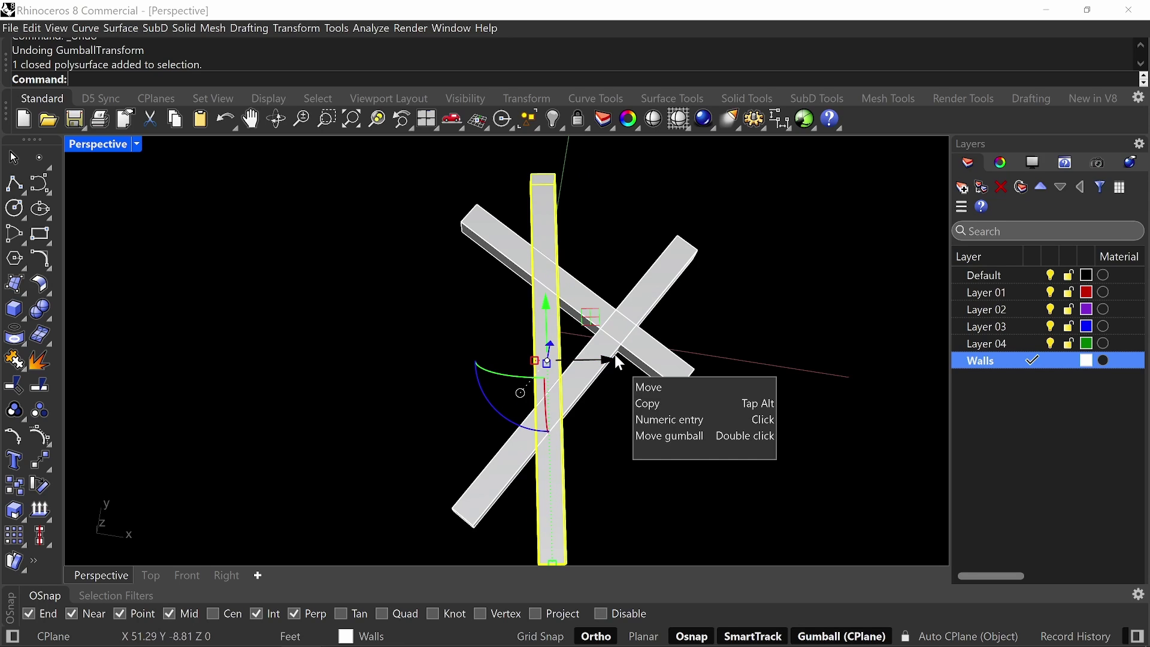
pyautogui.moveTo(610, 358); pyautogui.dragTo(574, 360)
pyautogui.click(597, 401)
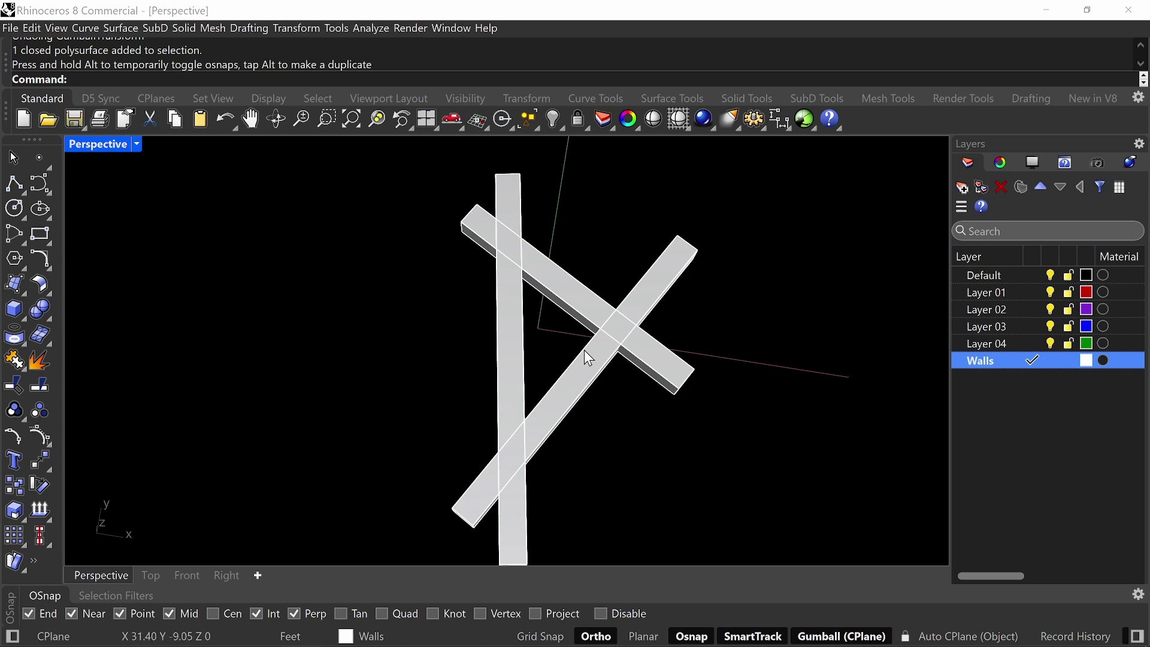
pyautogui.moveTo(600, 376); pyautogui.dragTo(467, 409, button='right')
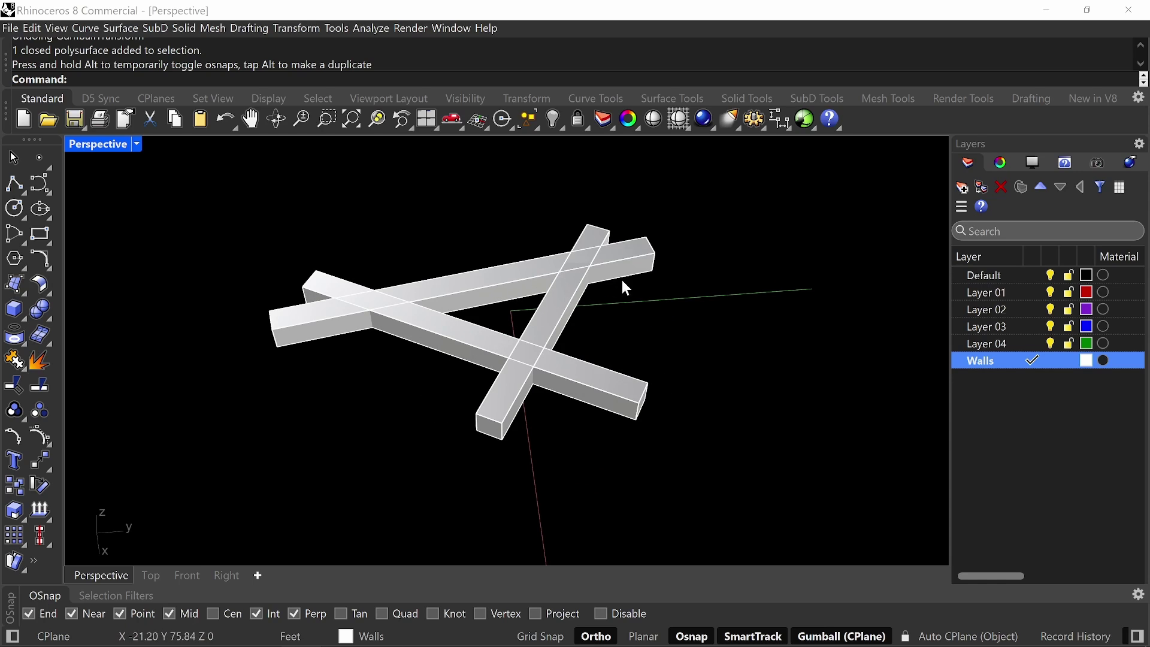
pyautogui.moveTo(596, 277); pyautogui.dragTo(555, 343, button='right')
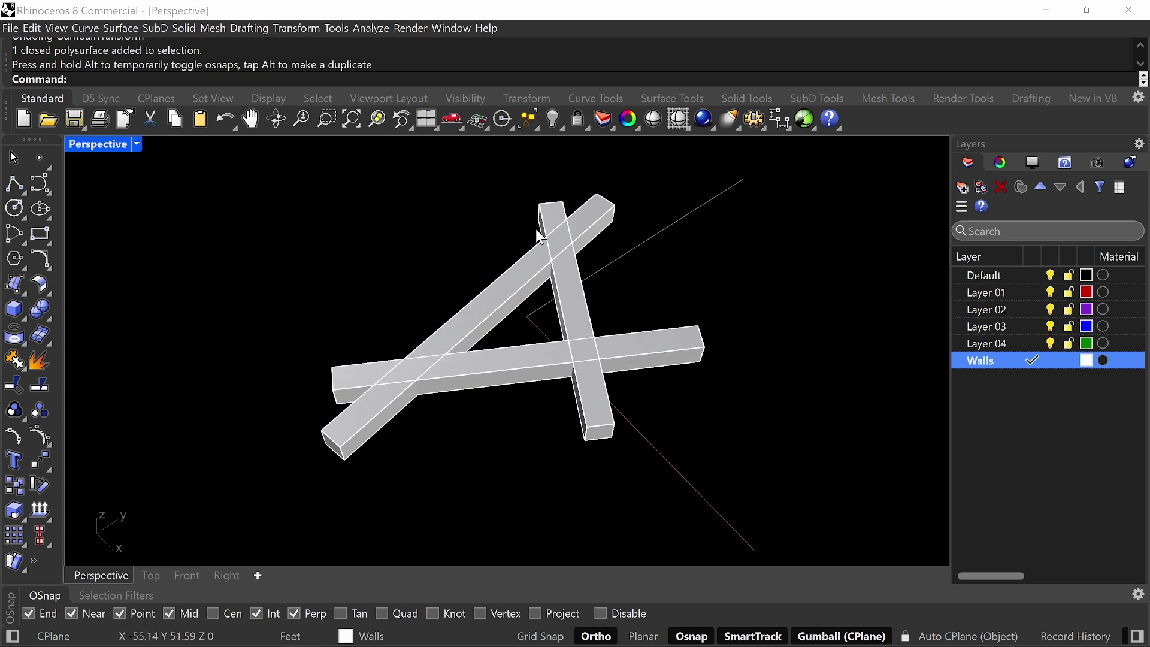
pyautogui.moveTo(536, 230); pyautogui.dragTo(474, 328, button='right')
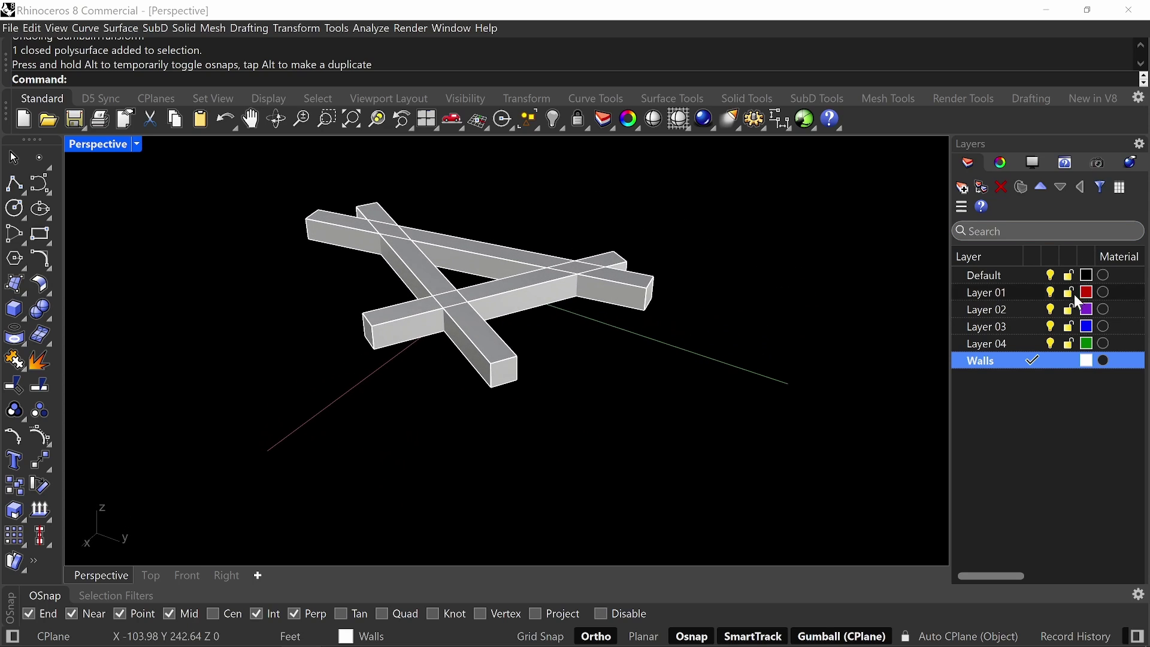
# - Rename Layer 04 to Doors and Layer 03 to Window
pyautogui.rightClick(978, 343)
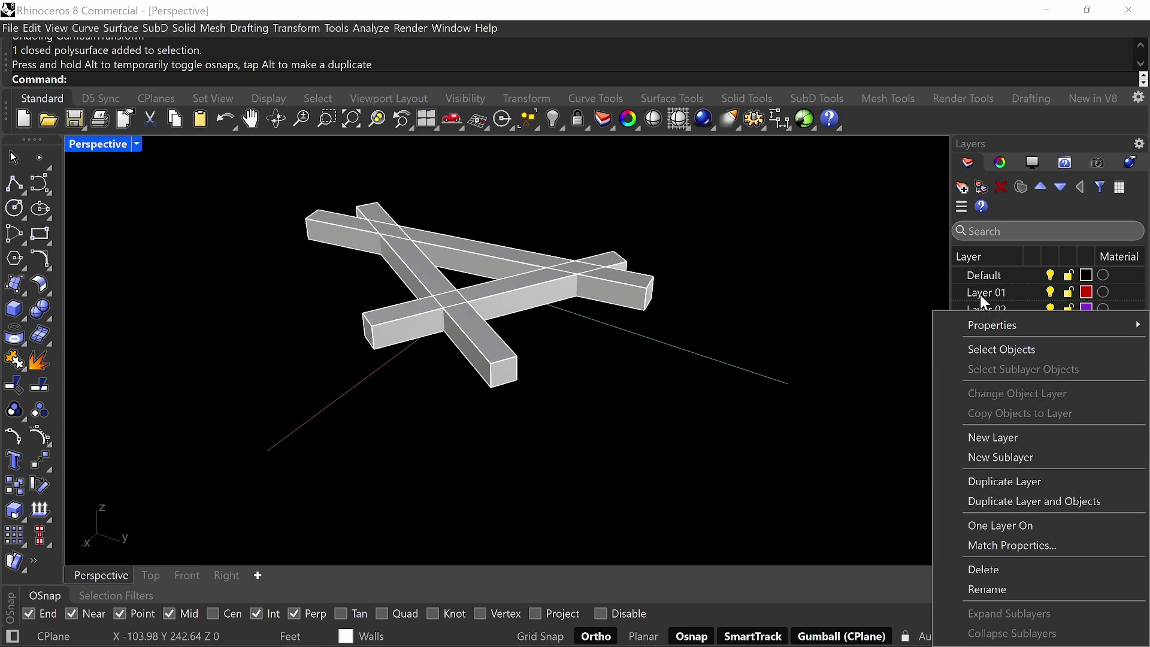
pyautogui.click(1006, 589)
pyautogui.write('Doors')
pyautogui.press('Return')
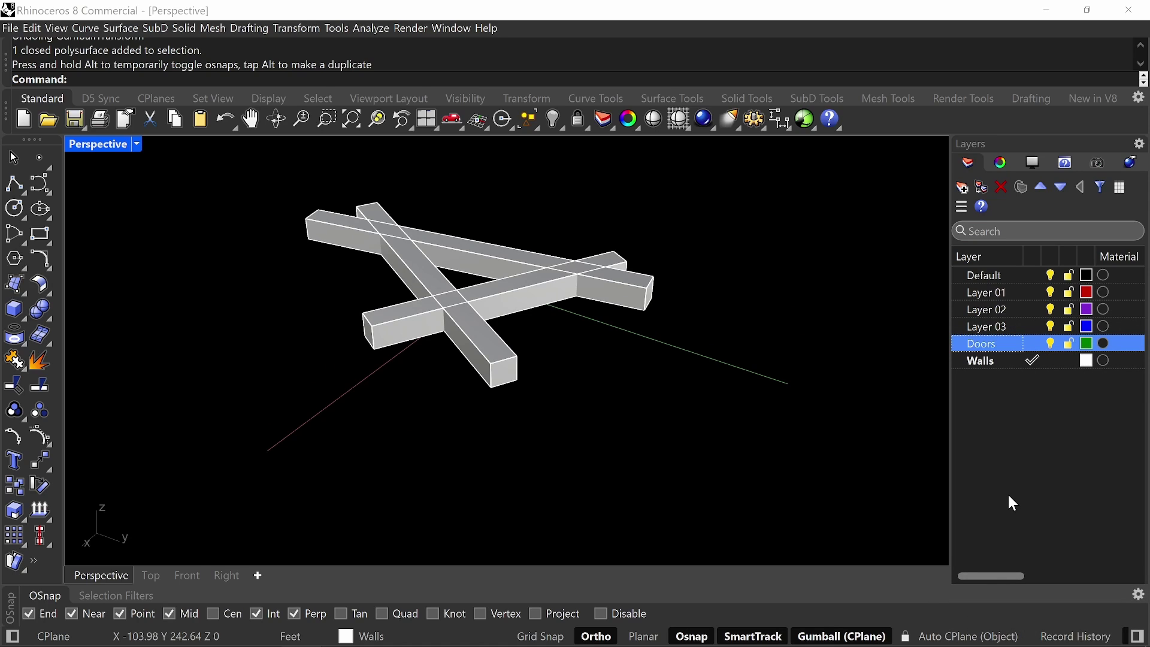
pyautogui.rightClick(974, 329)
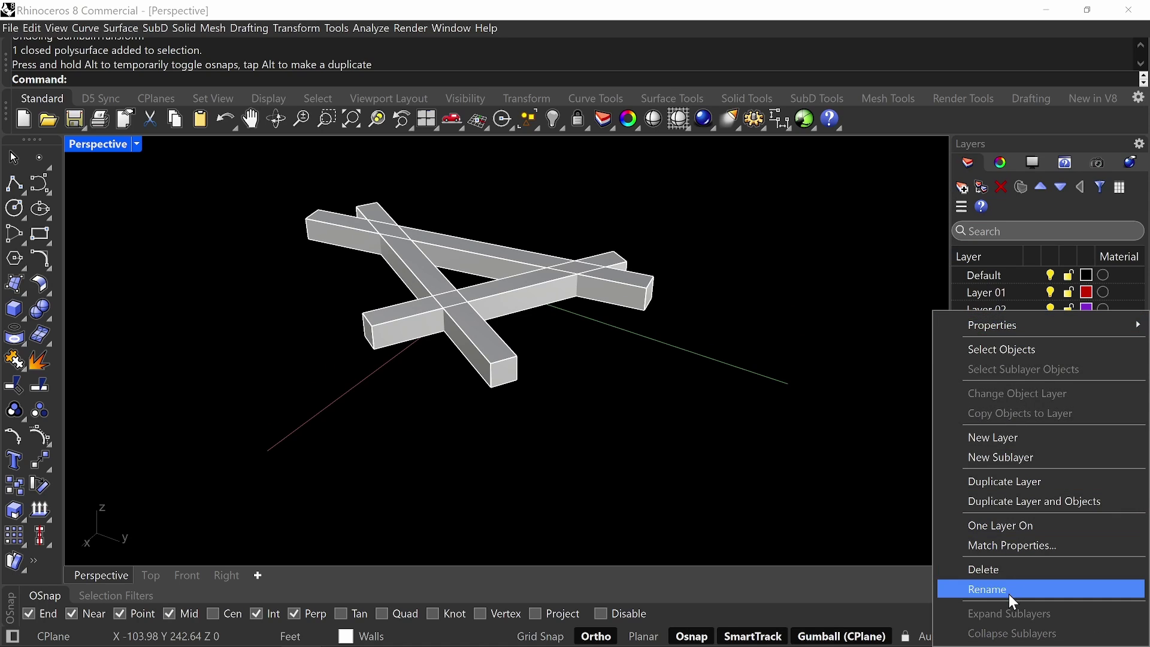
pyautogui.click(1009, 594)
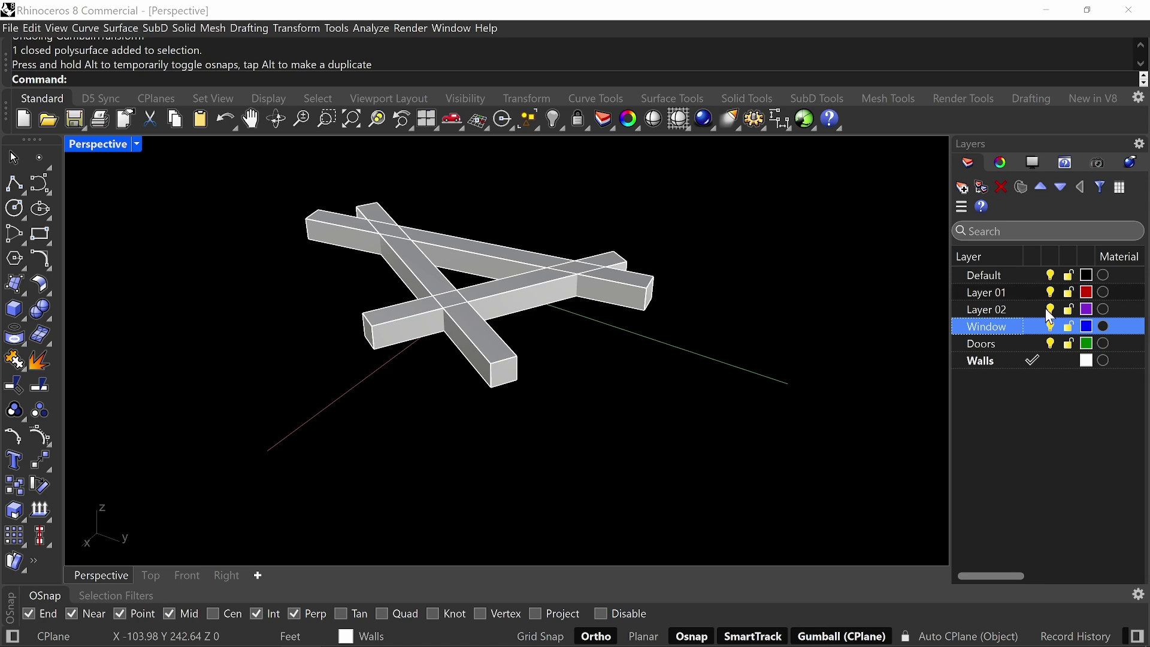
# - Rename Layer 02 to Frames and make Window the current layer
pyautogui.rightClick(1002, 307)
pyautogui.click(1013, 582)
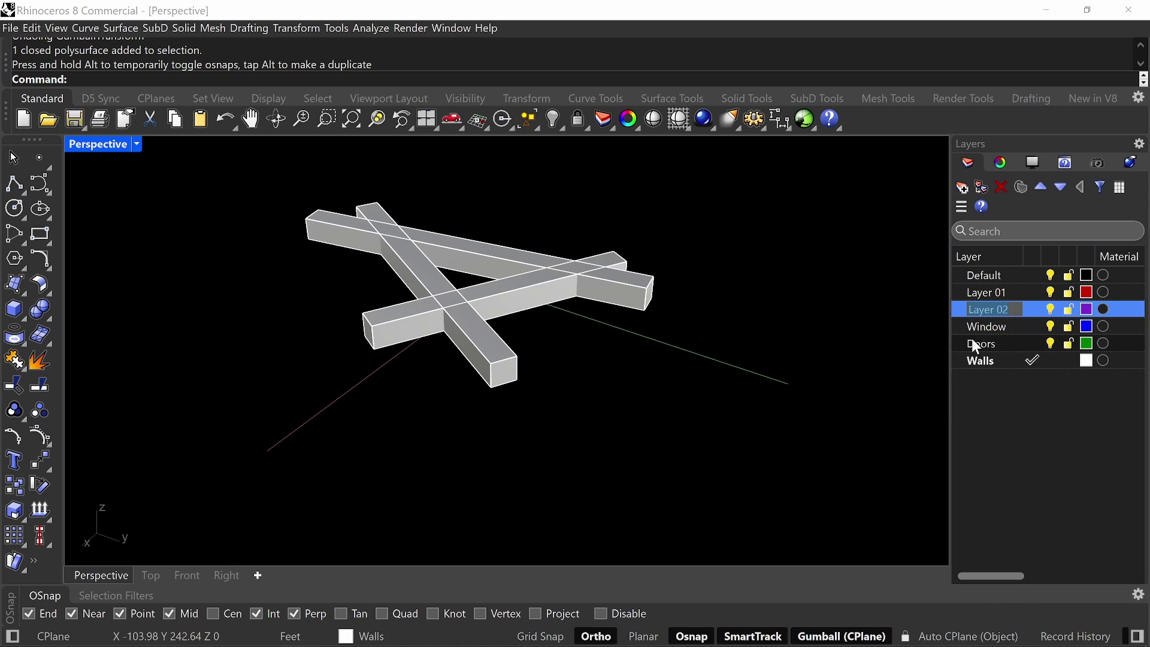
pyautogui.write('Frames')
pyautogui.press('Return')
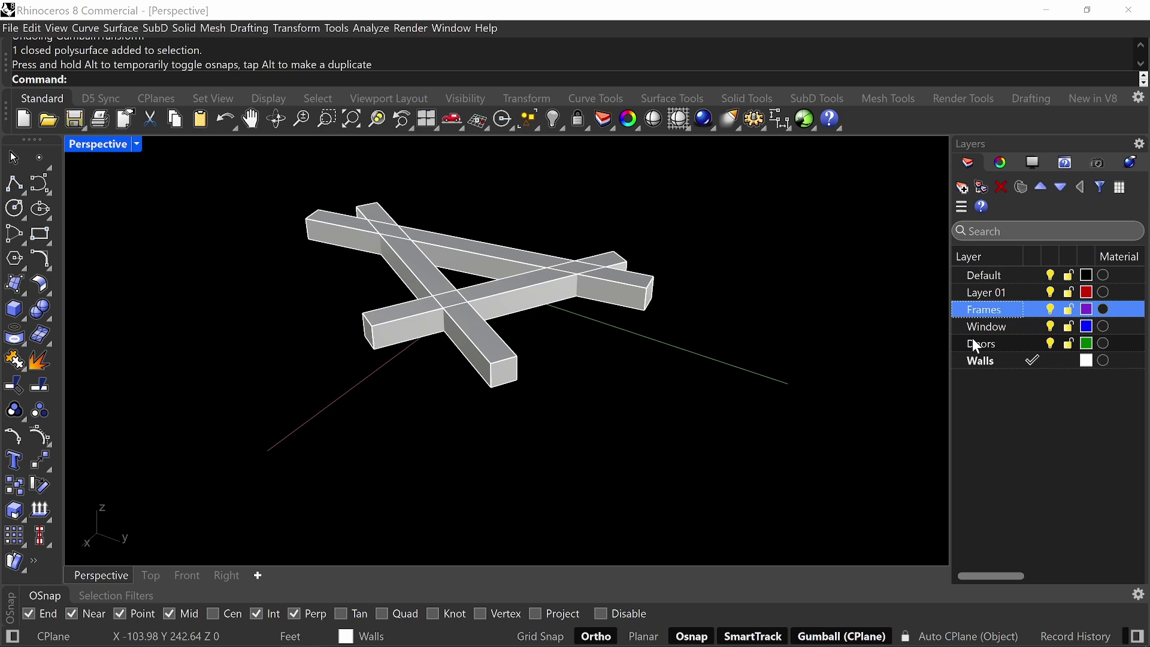
pyautogui.click(1029, 326)
# - Examine the free positive-Y end of the 10-degree bar beyond its crossing with the 60-degree bar
pyautogui.scroll(6, 544, 284)
pyautogui.moveTo(543, 284); pyautogui.dragTo(515, 428, button='right')
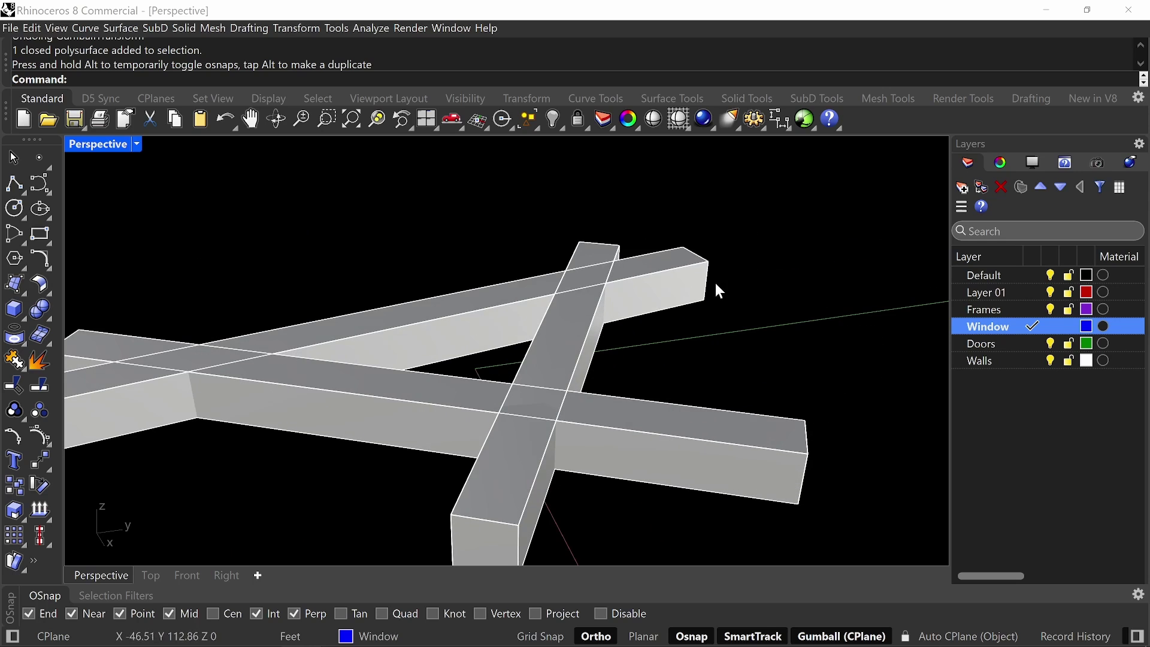
pyautogui.moveTo(713, 283); pyautogui.dragTo(588, 257, button='right')
pyautogui.scroll(8, 687, 295)
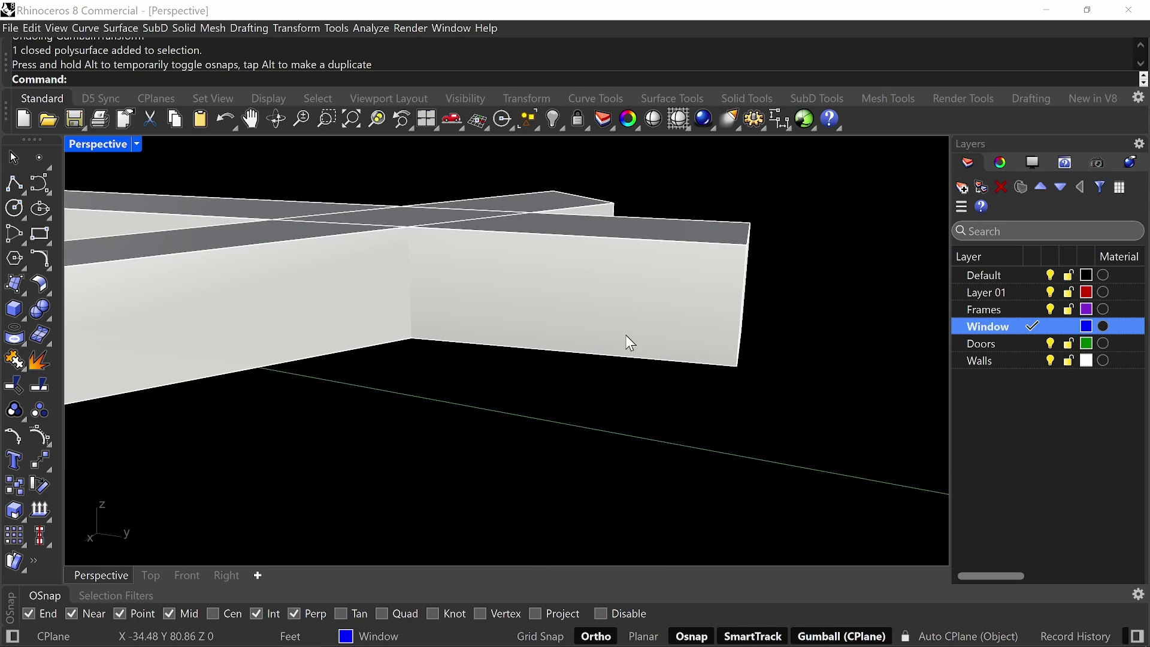
pyautogui.scroll(-4, 623, 305)
pyautogui.moveTo(509, 269); pyautogui.dragTo(812, 350, button='right')
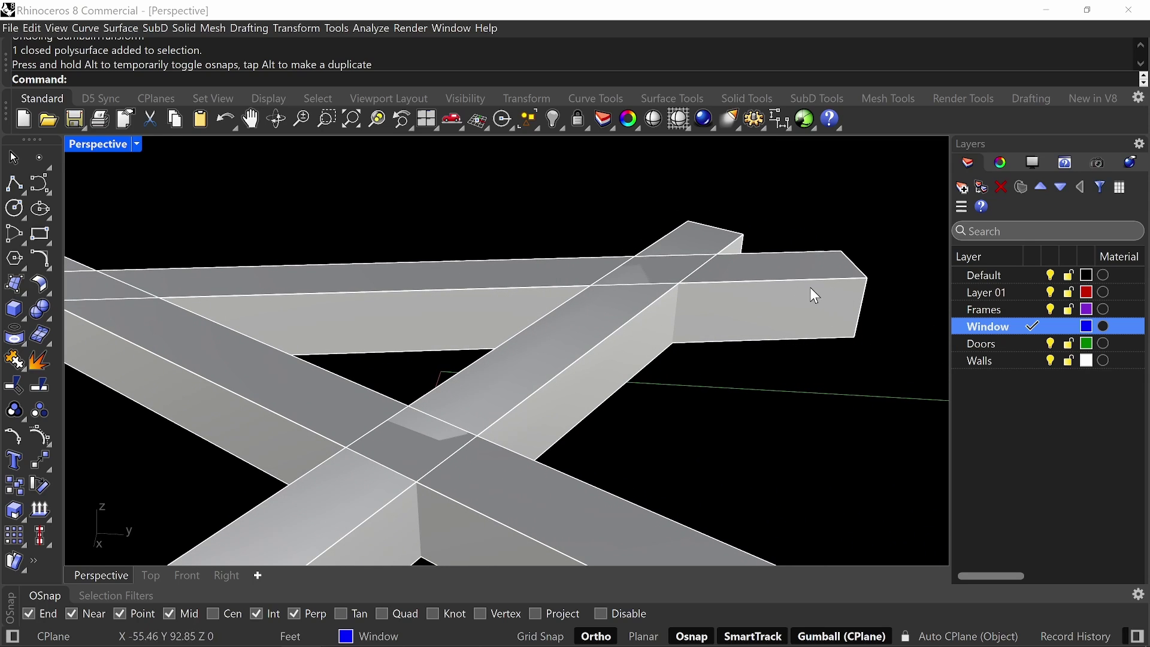
pyautogui.moveTo(796, 289); pyautogui.dragTo(683, 324, button='right')
pyautogui.write('ec')
pyautogui.press('Return')
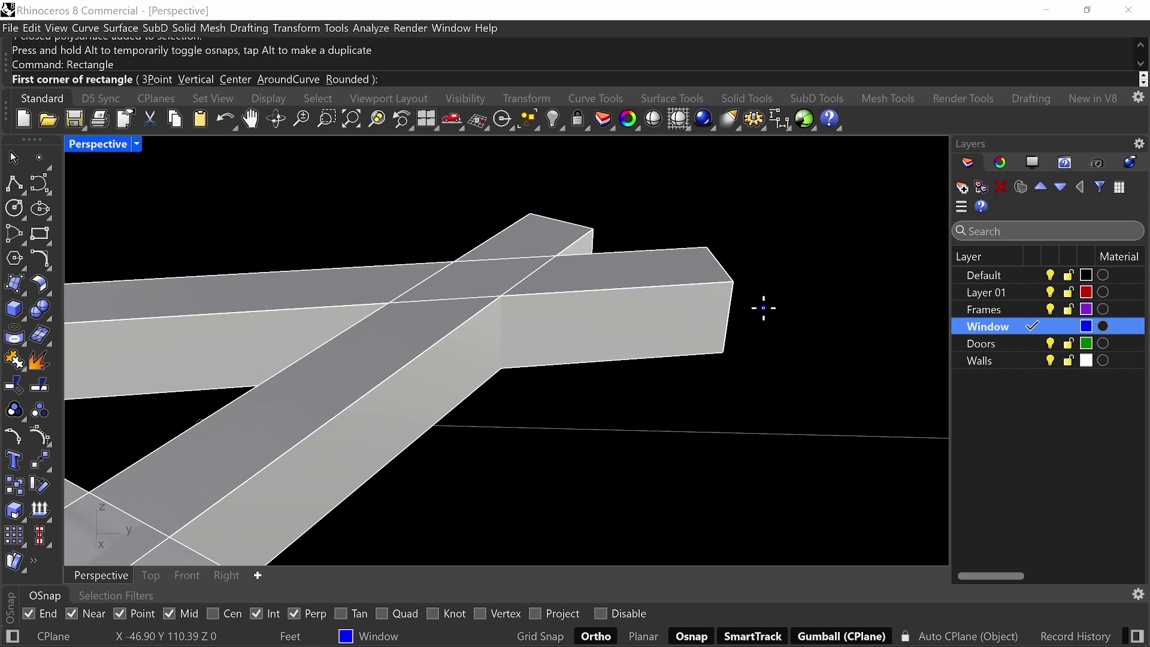
pyautogui.press('Escape')
# - Create a vertical plane surface 10 ft wide and about 12 ft high on the 10-degree bar's side, near its free positive-Y end
pyautogui.write('Plan')
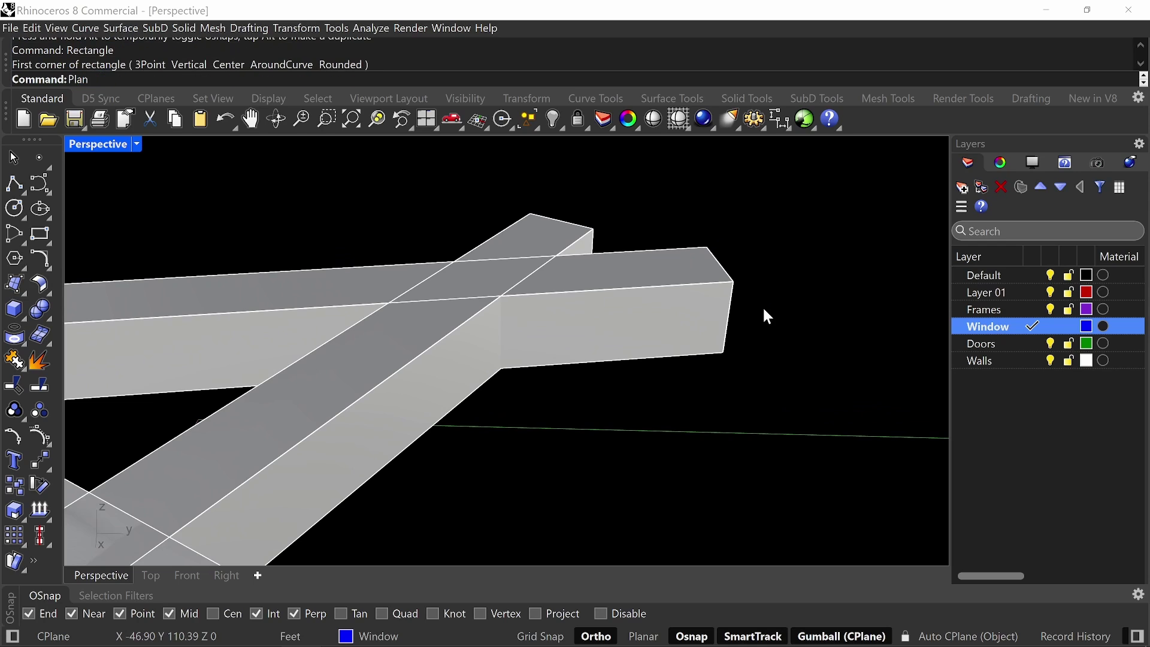
pyautogui.write('e')
pyautogui.press('Return')
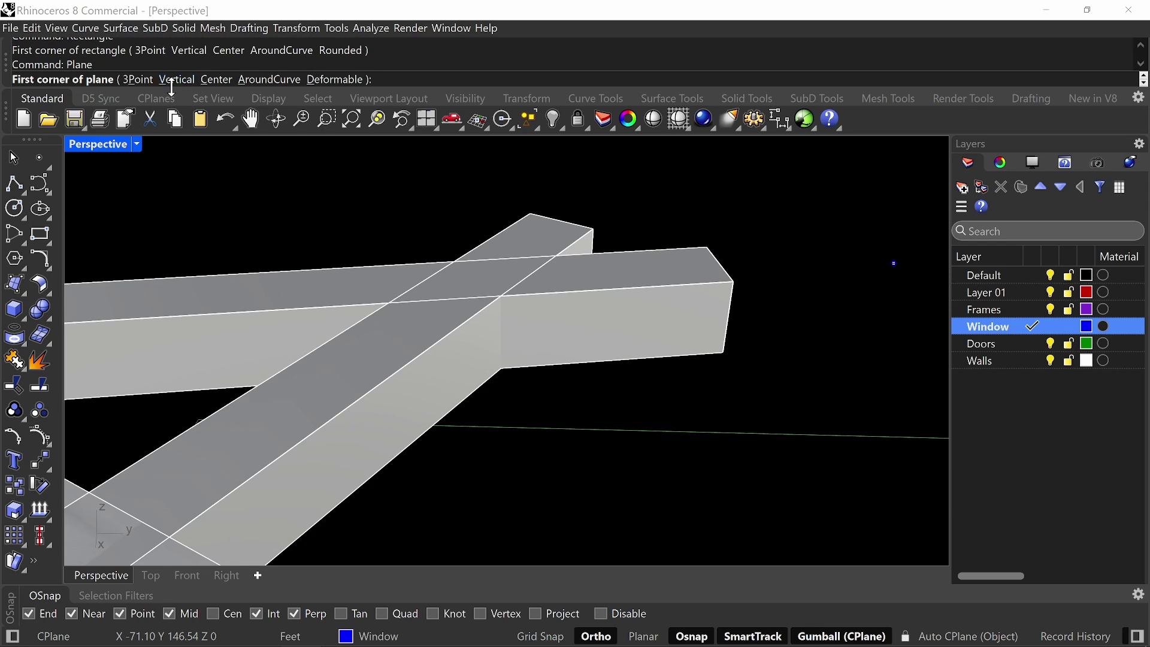
pyautogui.write('v')
pyautogui.press('Return')
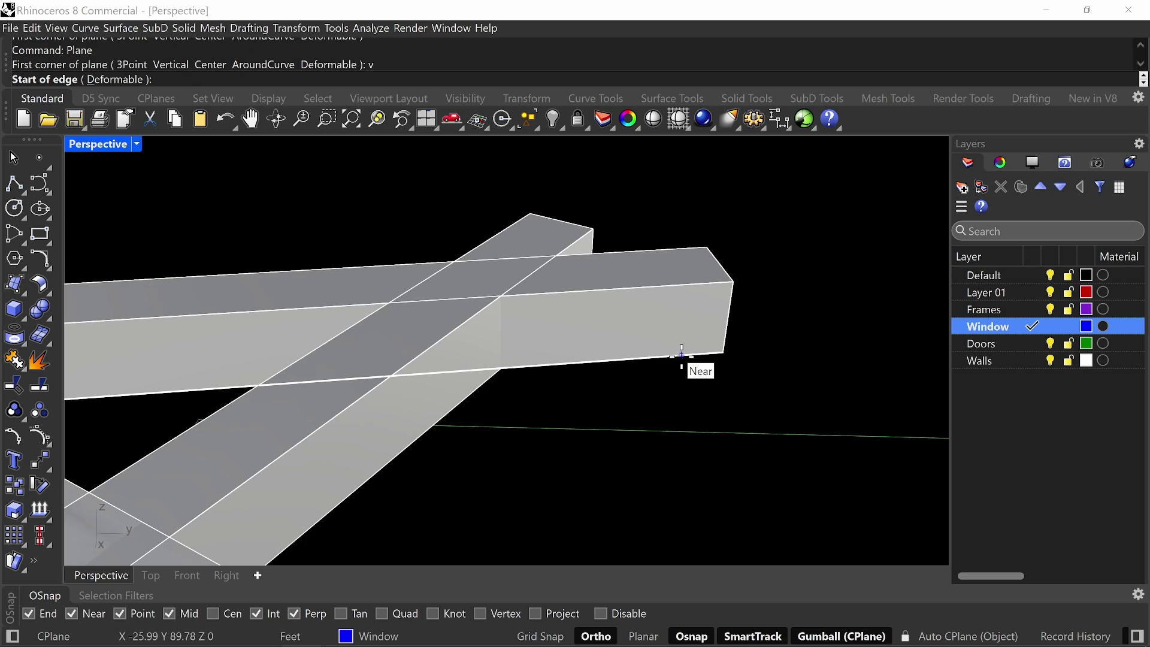
pyautogui.click(681, 355)
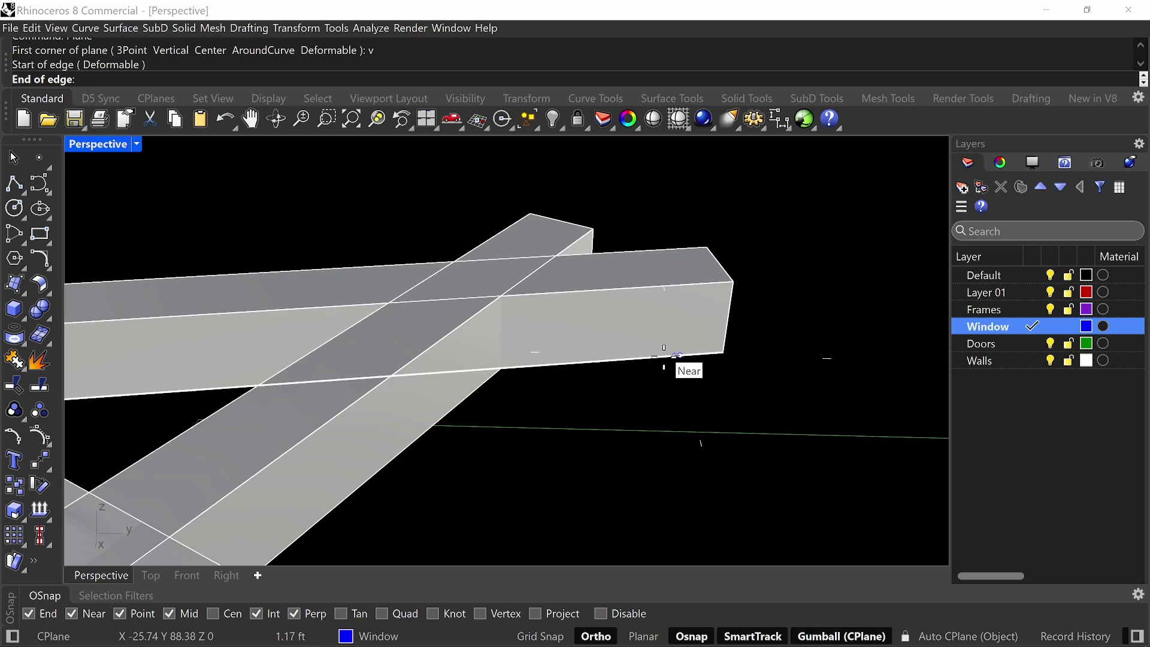
pyautogui.write("10'")
pyautogui.press('Return')
pyautogui.click(632, 358)
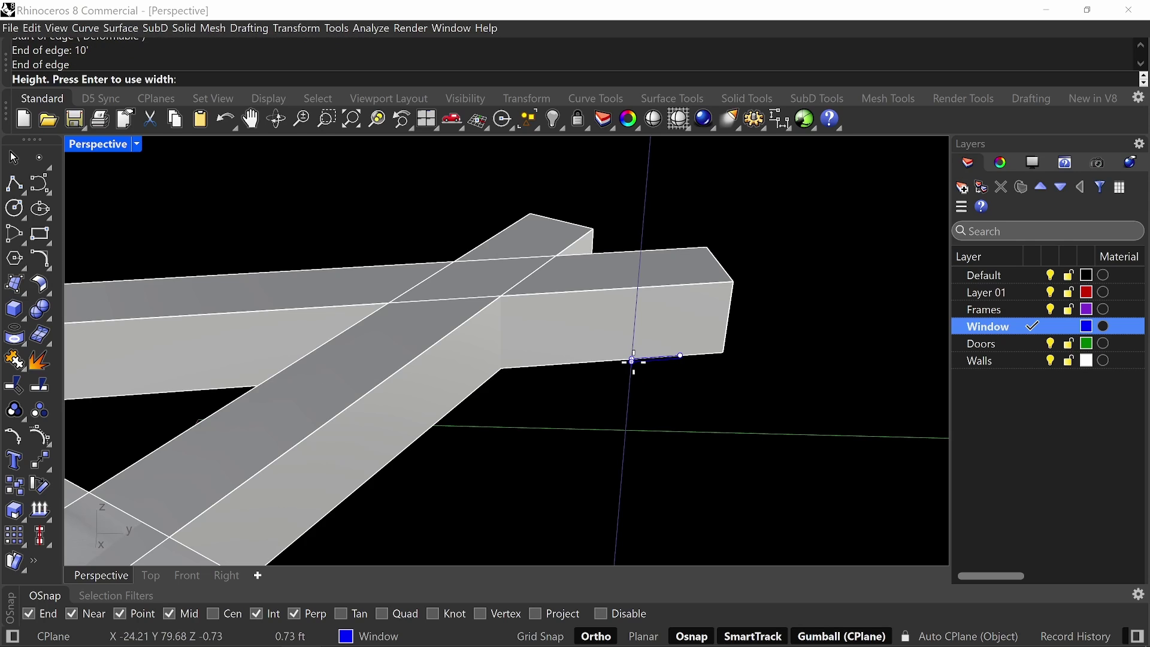
pyautogui.click(659, 296)
# - Select the new window surface and set the gumball alignment to Object
pyautogui.moveTo(659, 296); pyautogui.dragTo(671, 365, button='right')
pyautogui.click(669, 360)
pyautogui.click(707, 383)
pyautogui.moveTo(753, 272); pyautogui.dragTo(659, 369, button='right')
pyautogui.scroll(4, 713, 331)
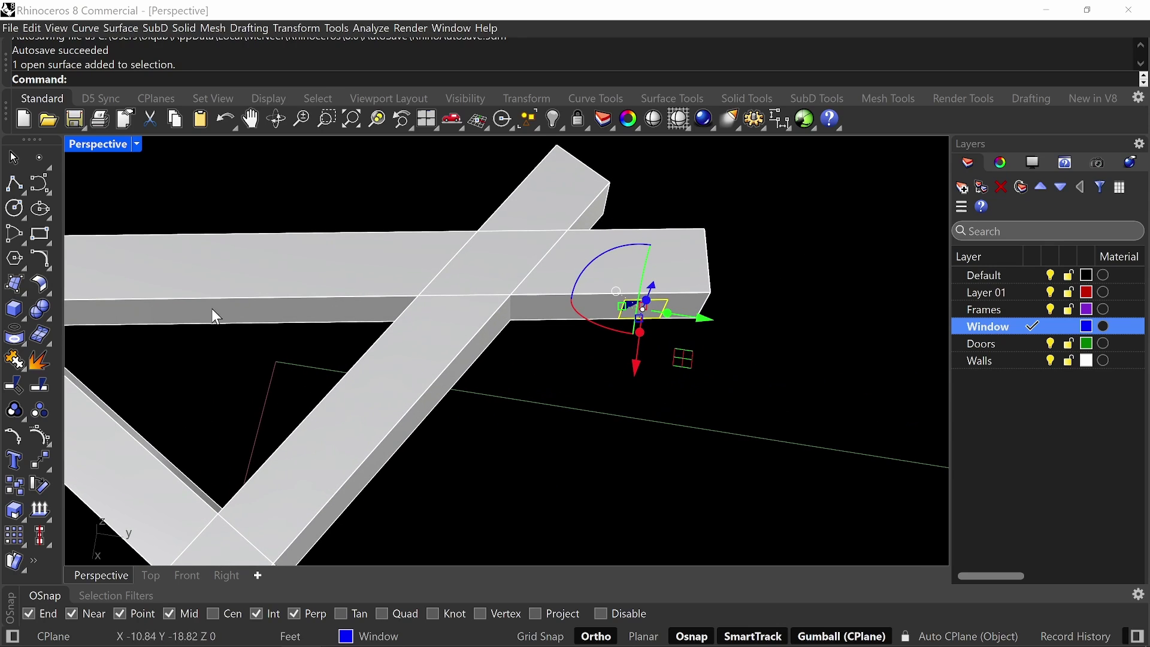
pyautogui.click(789, 639)
pyautogui.click(717, 444)
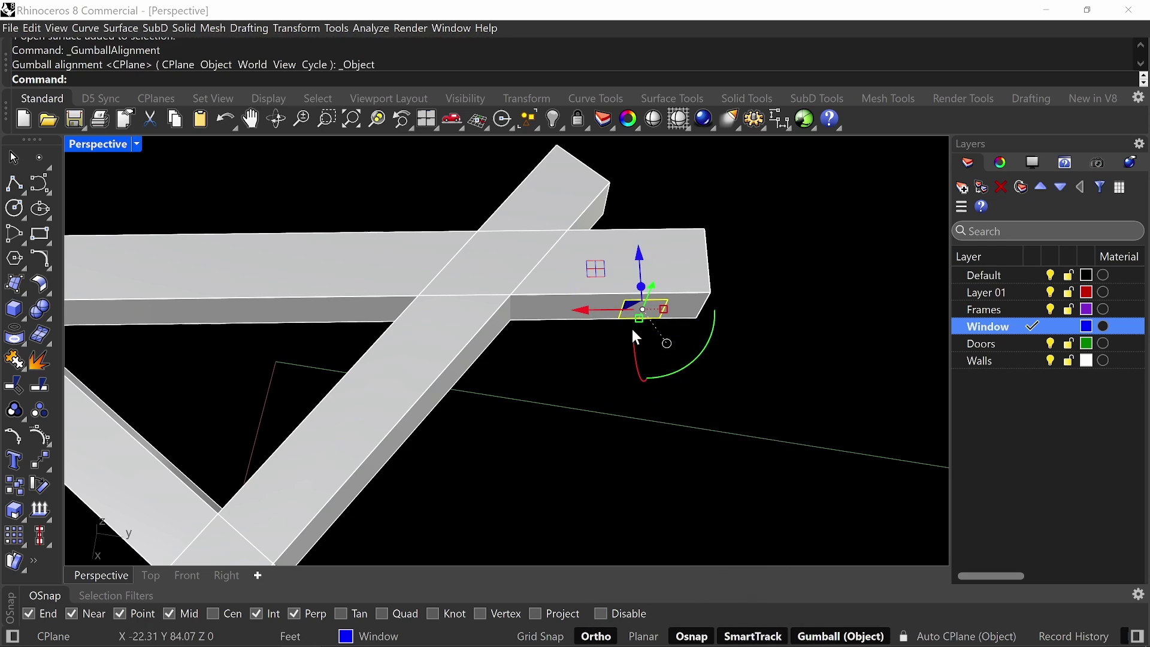
# - Copy the window surface along the 10-degree bar to its stretch inside the central triangle
pyautogui.scroll(-4, 633, 328)
pyautogui.moveTo(575, 320); pyautogui.dragTo(405, 314)
pyautogui.press('Escape')
pyautogui.moveTo(584, 321); pyautogui.dragTo(383, 325)
# - Scale the window inside the triangle in one direction with Scale1D to a length of 20 ft, from its positive-Y top corner
pyautogui.moveTo(370, 366); pyautogui.dragTo(530, 294, button='right')
pyautogui.scroll(6, 464, 326)
pyautogui.click(436, 288)
pyautogui.scroll(5, 437, 290)
pyautogui.moveTo(437, 290); pyautogui.dragTo(483, 327, button='right')
pyautogui.click(483, 327)
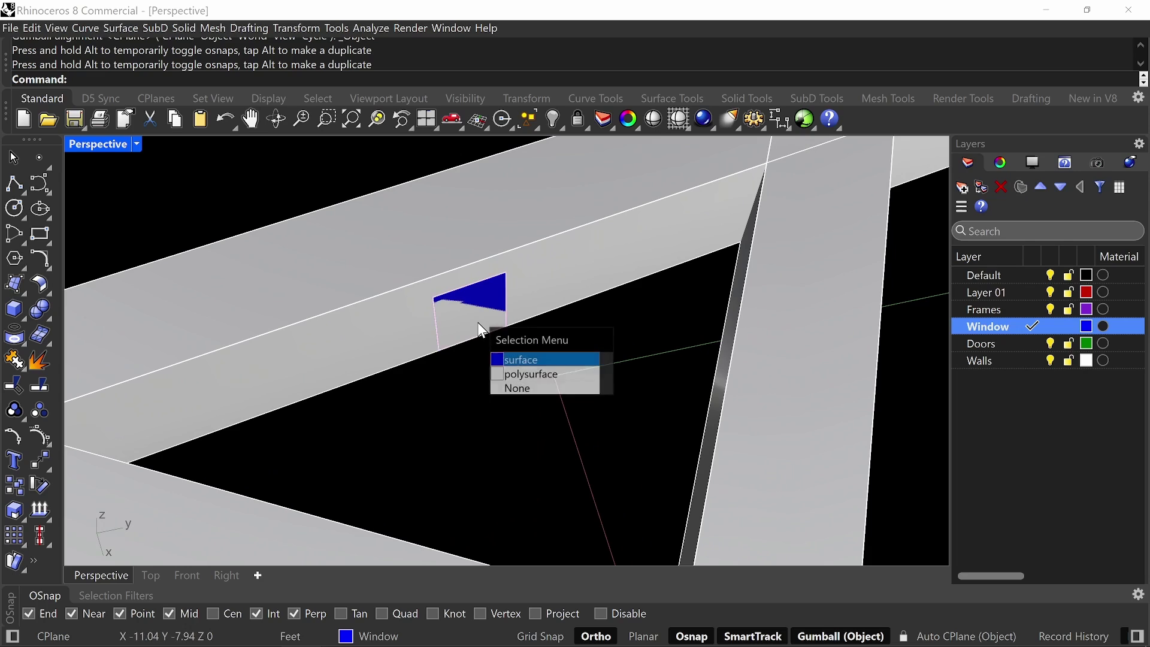
pyautogui.click(509, 360)
pyautogui.write('Scale1D')
pyautogui.press('Return')
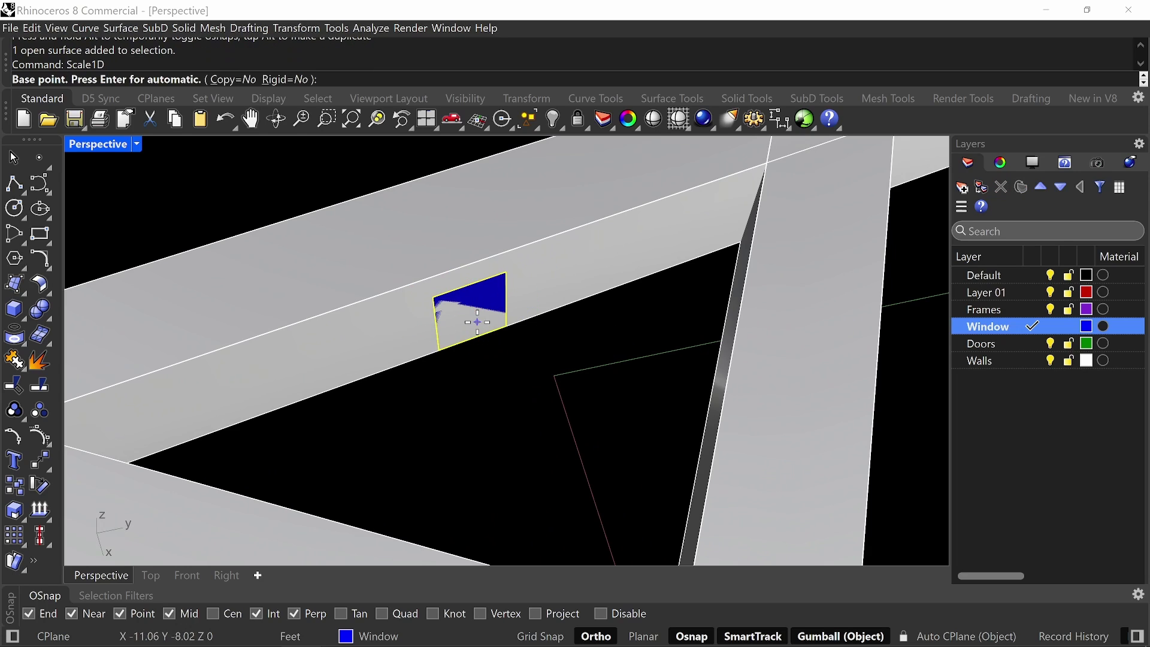
pyautogui.click(483, 283)
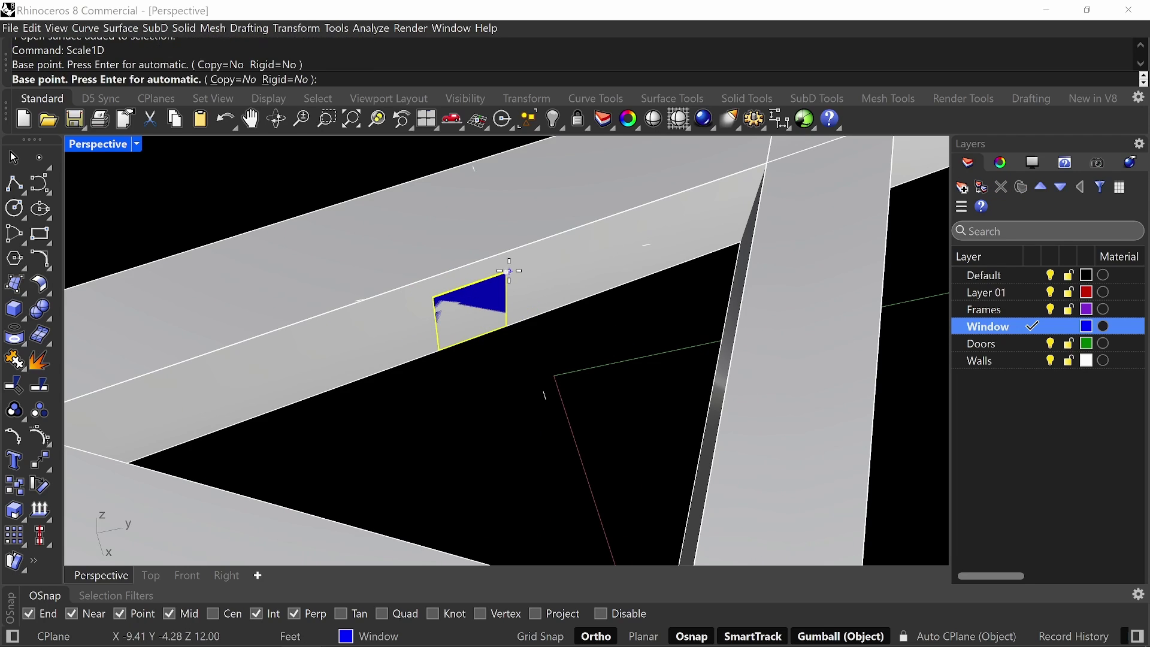
pyautogui.click(434, 301)
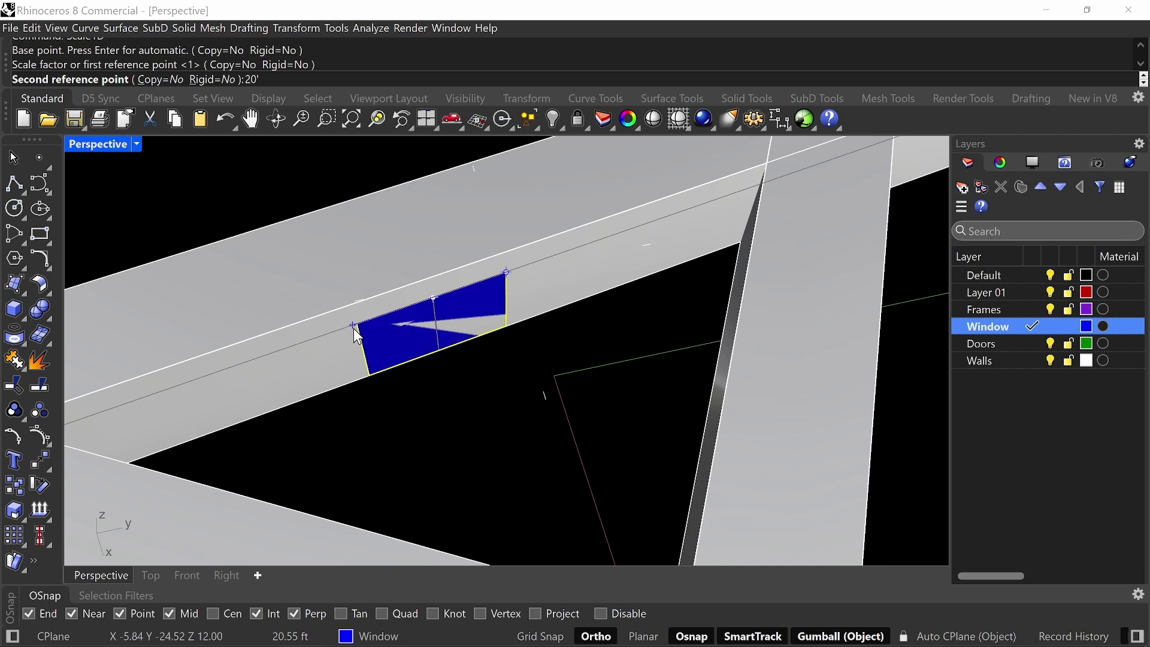
pyautogui.write("20'")
pyautogui.press('Return')
# - Copy the 10 ft window surface from its lower corner onto the bottom outer edge of the 60-degree bar
pyautogui.moveTo(359, 333); pyautogui.dragTo(714, 251, button='right')
pyautogui.click(490, 319)
pyautogui.click(527, 357)
pyautogui.press('Escape')
pyautogui.click(646, 261)
pyautogui.click(676, 298)
pyautogui.write('copy')
pyautogui.press('Return')
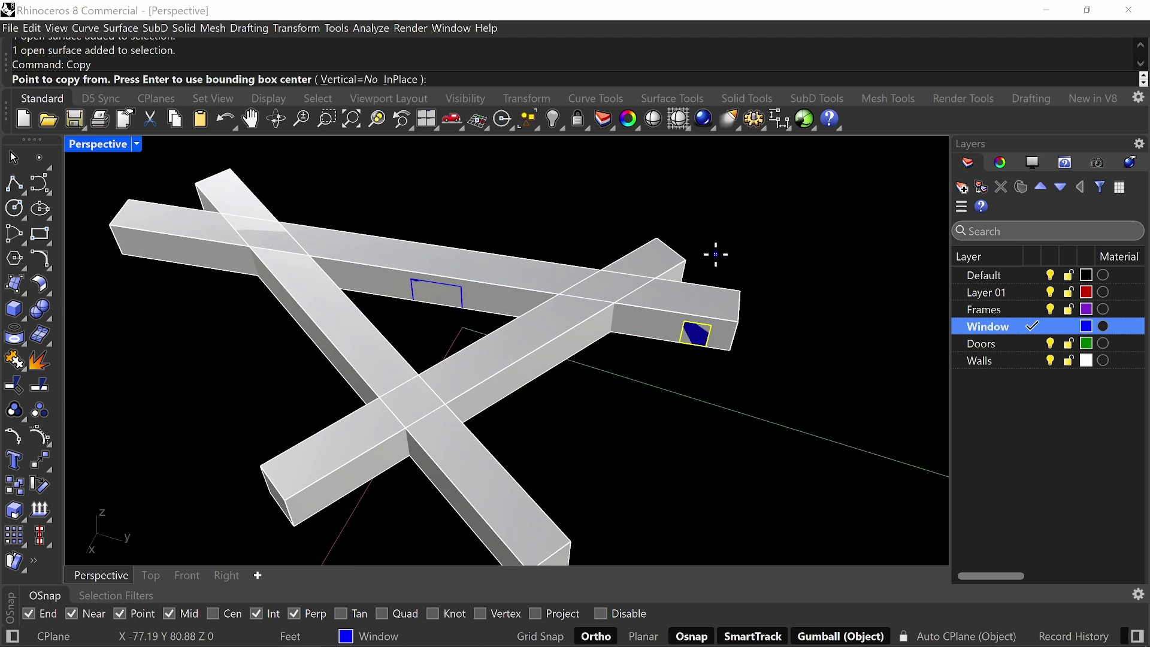
pyautogui.click(679, 344)
pyautogui.click(521, 386)
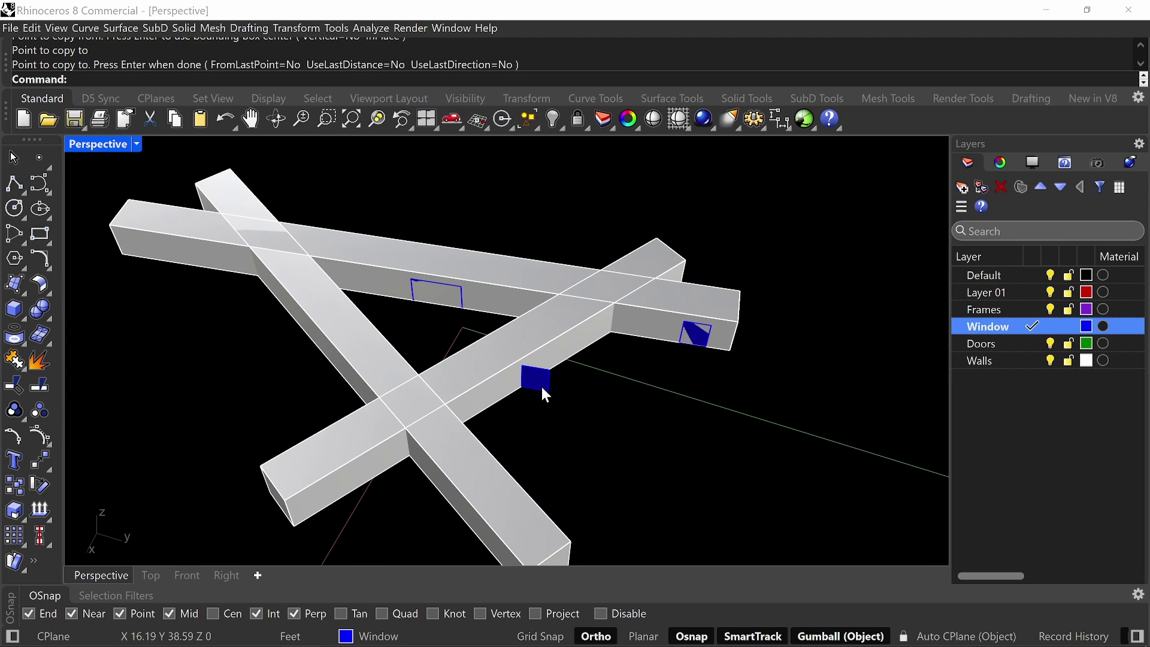
pyautogui.press('Return')
# - Rotate the copied window about its lower corner on the edge until it lies flush with the 60-degree bar's outer face
pyautogui.write('Rotate')
pyautogui.press('Return')
pyautogui.scroll(5, 533, 396)
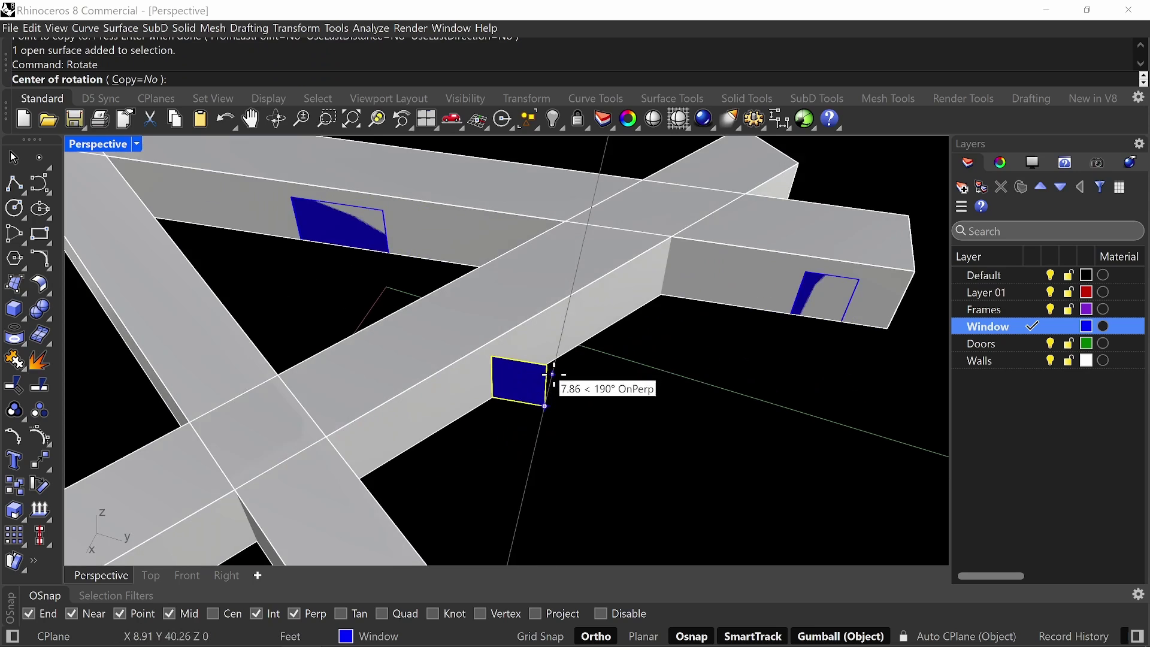
pyautogui.click(492, 398)
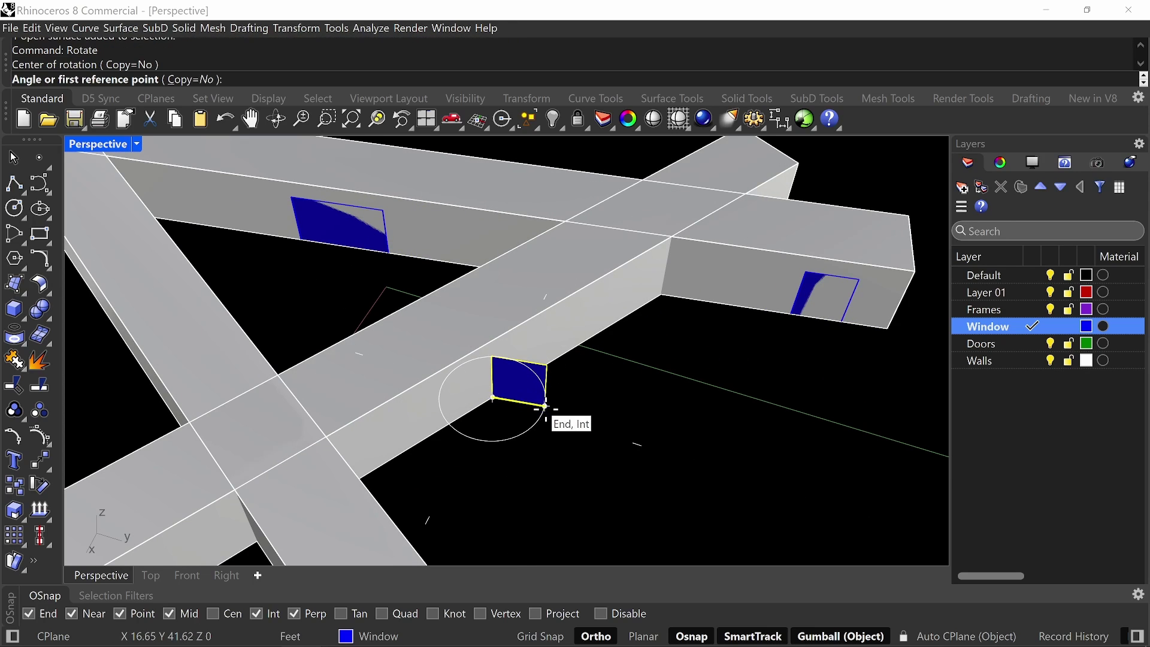
pyautogui.click(545, 406)
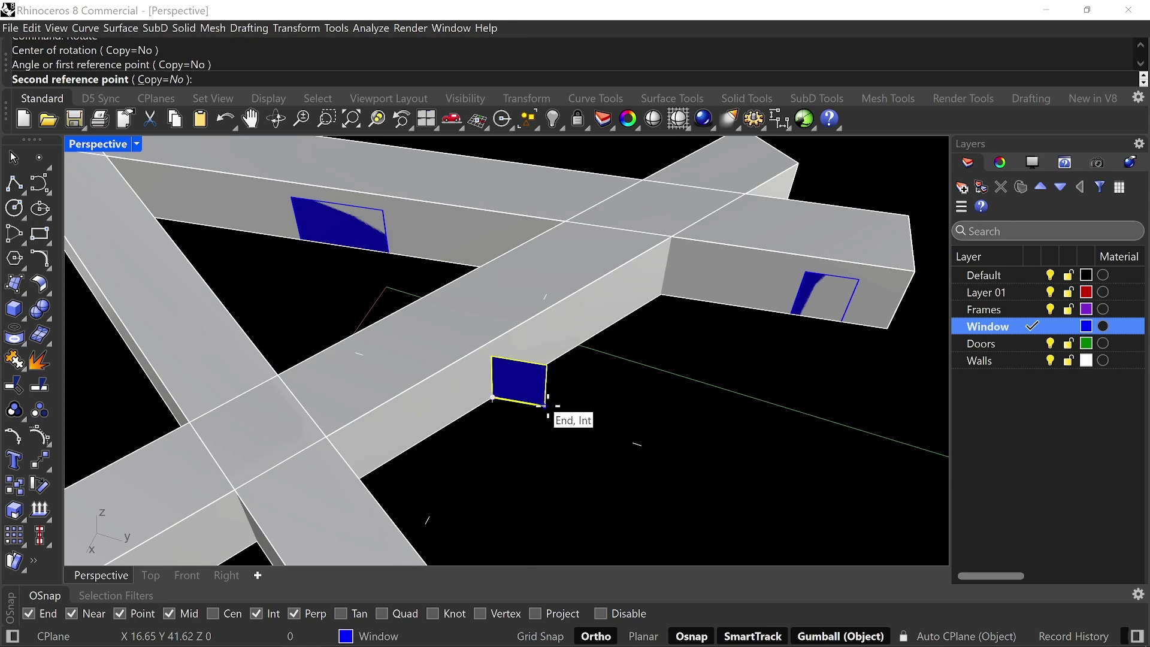
pyautogui.click(547, 365)
pyautogui.moveTo(695, 335); pyautogui.dragTo(587, 353, button='right')
pyautogui.press('Return')
pyautogui.click(450, 387)
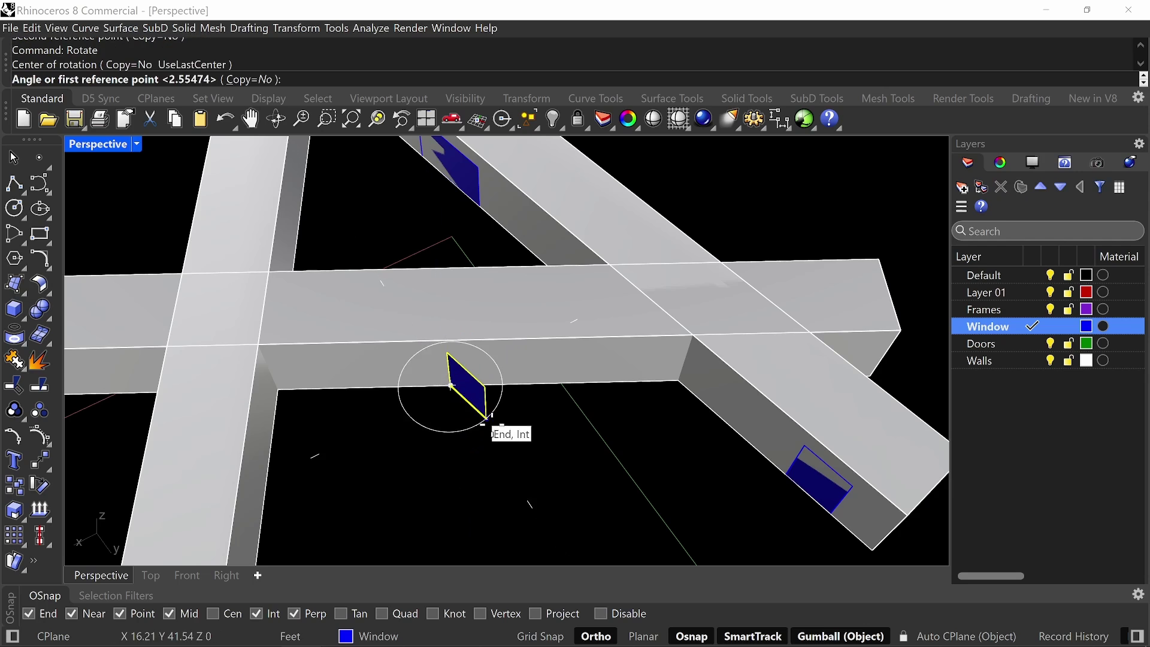
pyautogui.click(487, 418)
pyautogui.click(671, 380)
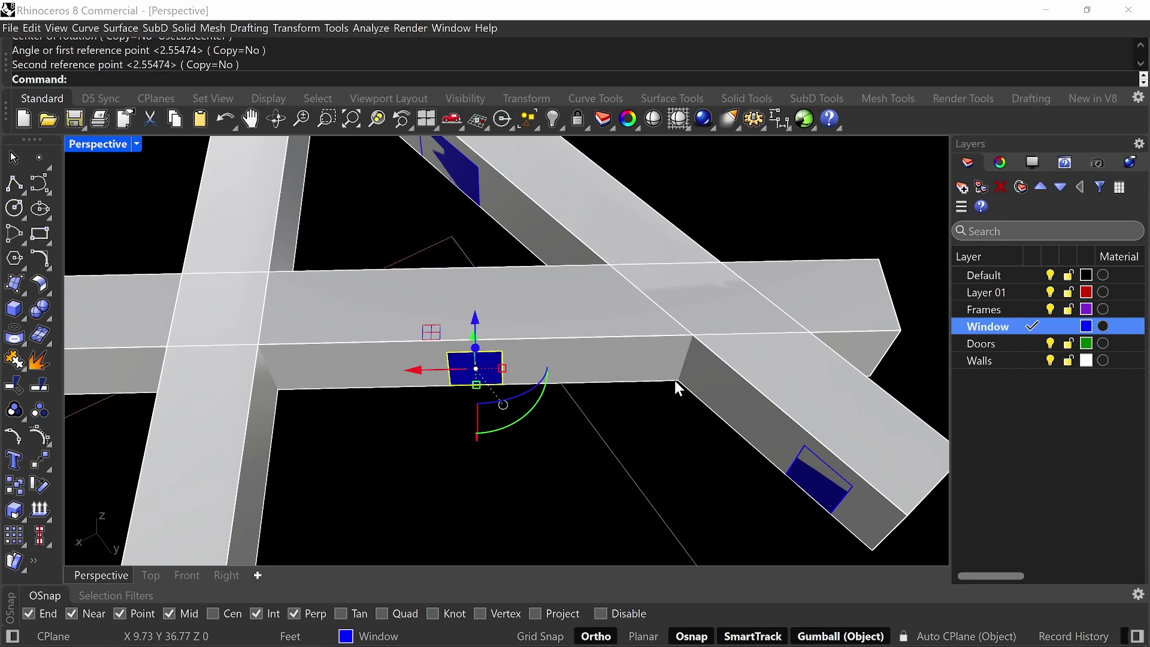
# - Copy the rotated window onto the 60-degree bar's inner face, at a corner of the central triangle
pyautogui.moveTo(675, 380); pyautogui.dragTo(559, 356, button='right')
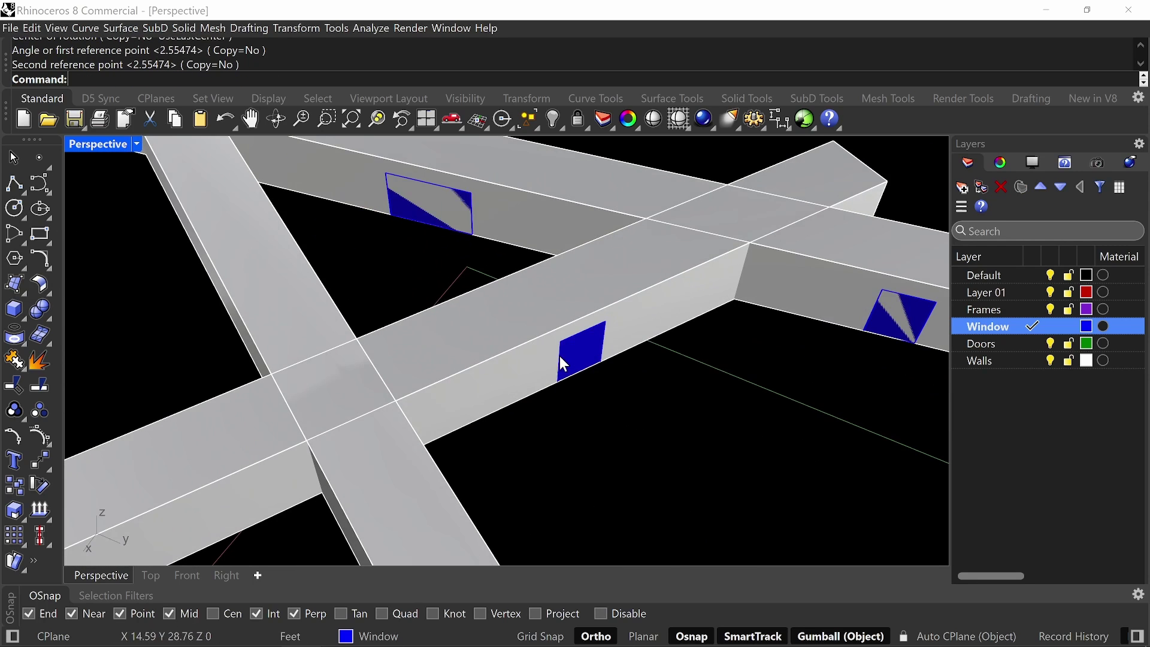
pyautogui.click(577, 358)
pyautogui.click(584, 393)
pyautogui.write('Copy')
pyautogui.press('Return')
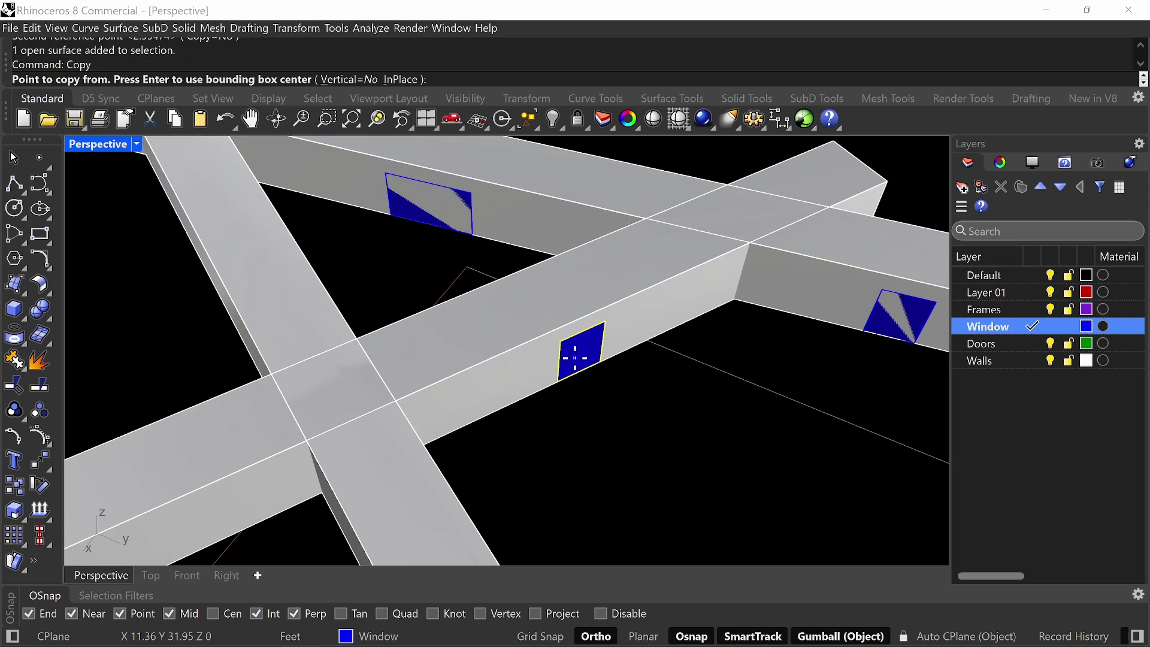
pyautogui.click(560, 379)
pyautogui.moveTo(561, 379); pyautogui.dragTo(588, 328, button='right')
pyautogui.click(651, 338)
pyautogui.press('Return')
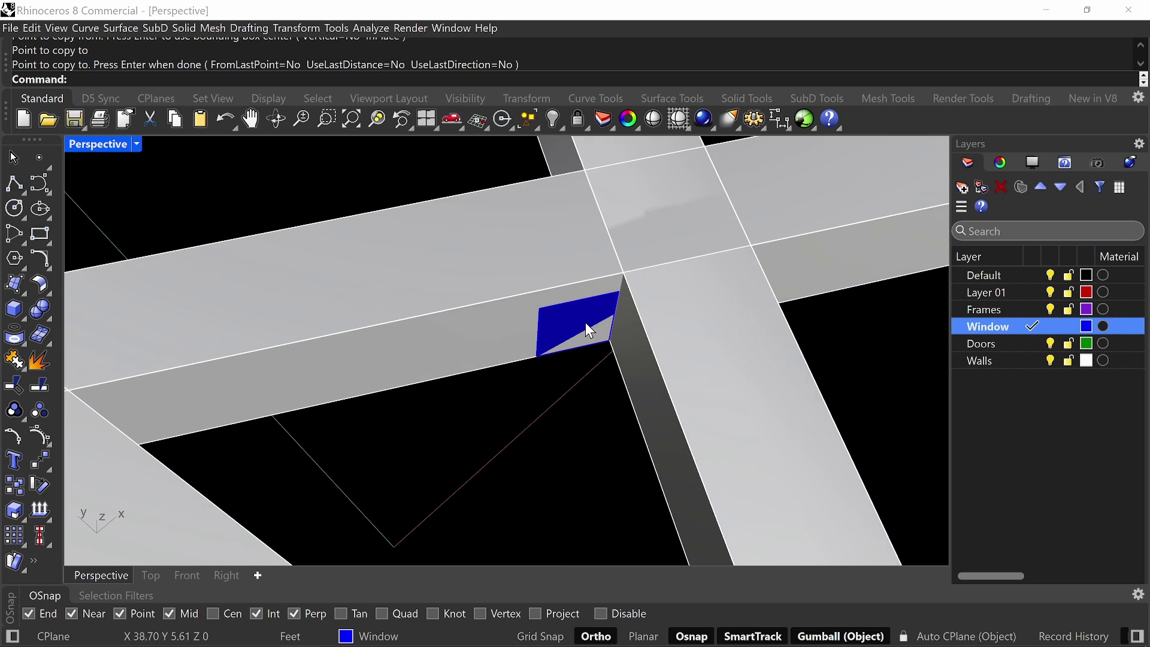
# - Stretch the inner-face window with Scale1D from the triangle corner along the 60-degree bar's full inner side
pyautogui.click(577, 321)
pyautogui.click(578, 321)
pyautogui.write('Sca')
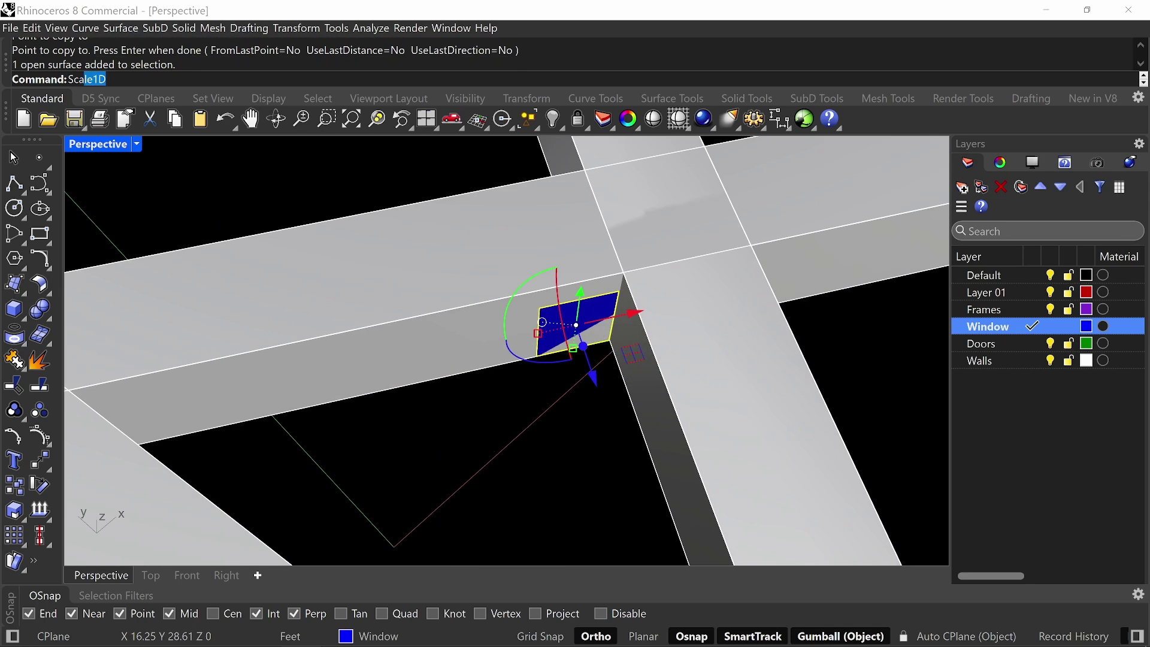
pyautogui.write('sle1')
pyautogui.press('Return')
pyautogui.write('Sca')
pyautogui.press('Return')
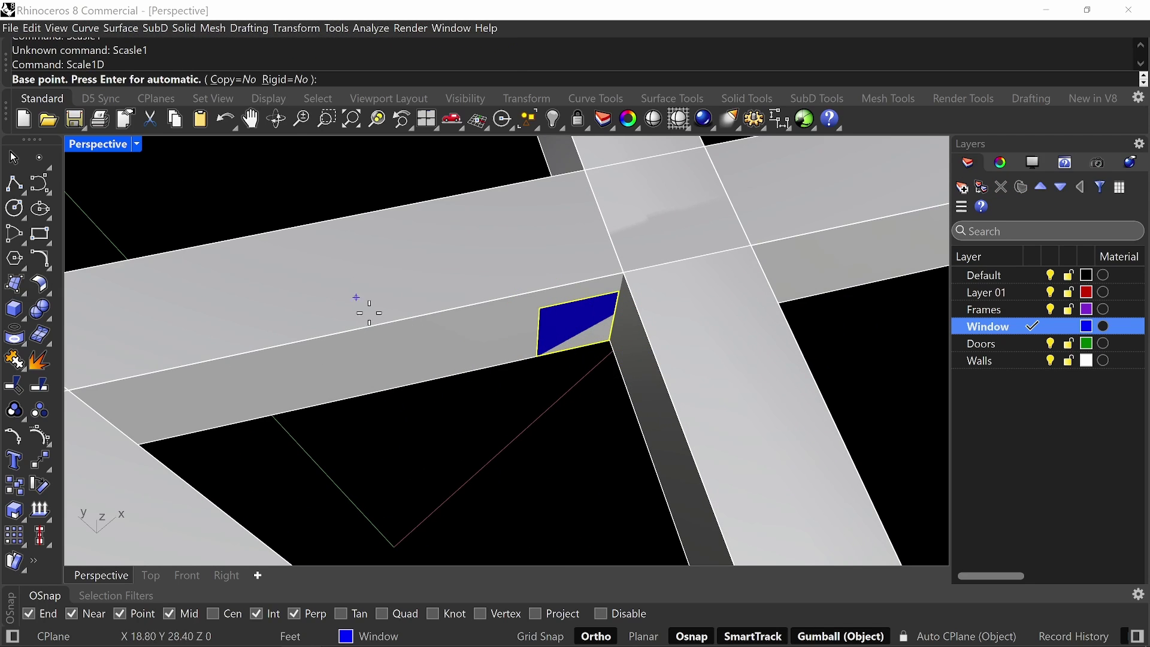
pyautogui.click(610, 342)
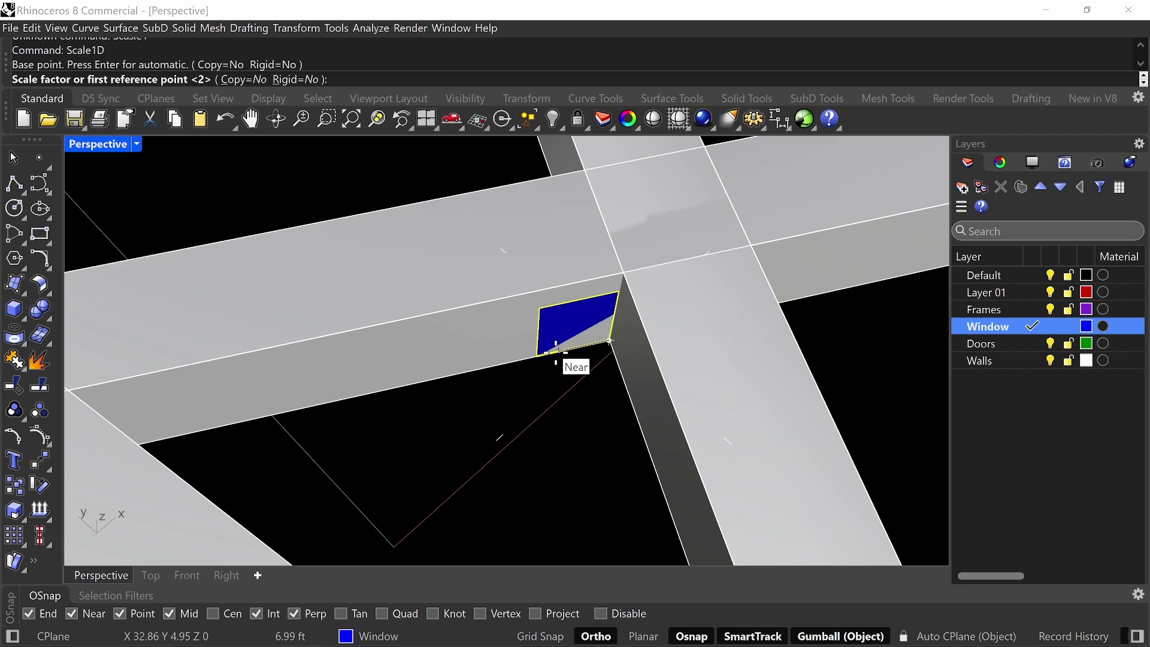
pyautogui.click(537, 357)
pyautogui.moveTo(419, 380); pyautogui.dragTo(579, 374, button='right')
pyautogui.click(363, 224)
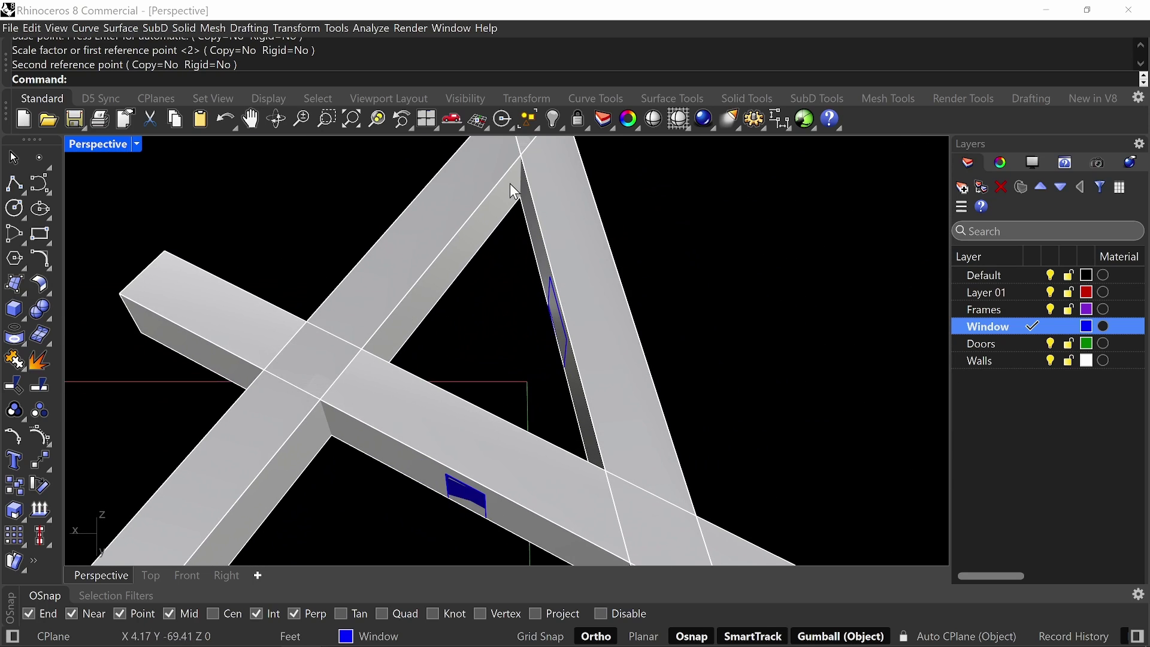
# - Stretch the 20 ft window on the 10-degree bar with Scale1D up to the triangle corner at the 60-degree bar
pyautogui.moveTo(452, 309); pyautogui.dragTo(520, 323, button='right')
pyautogui.scroll(5, 519, 322)
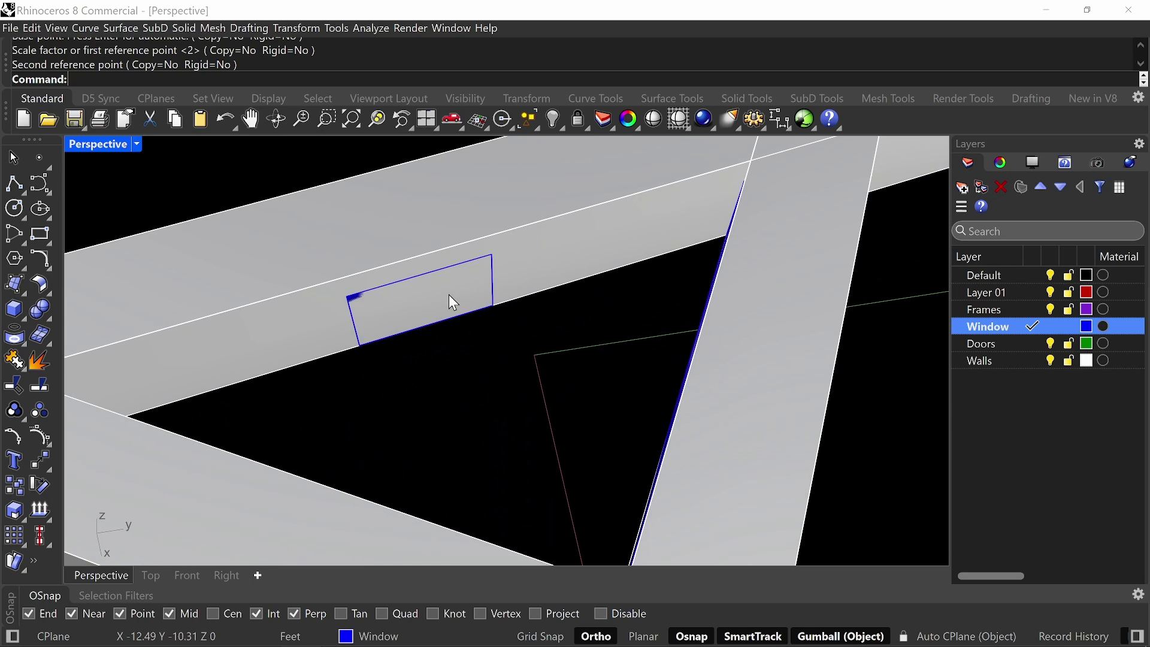
pyautogui.click(449, 294)
pyautogui.press('Return')
pyautogui.write('Scscle')
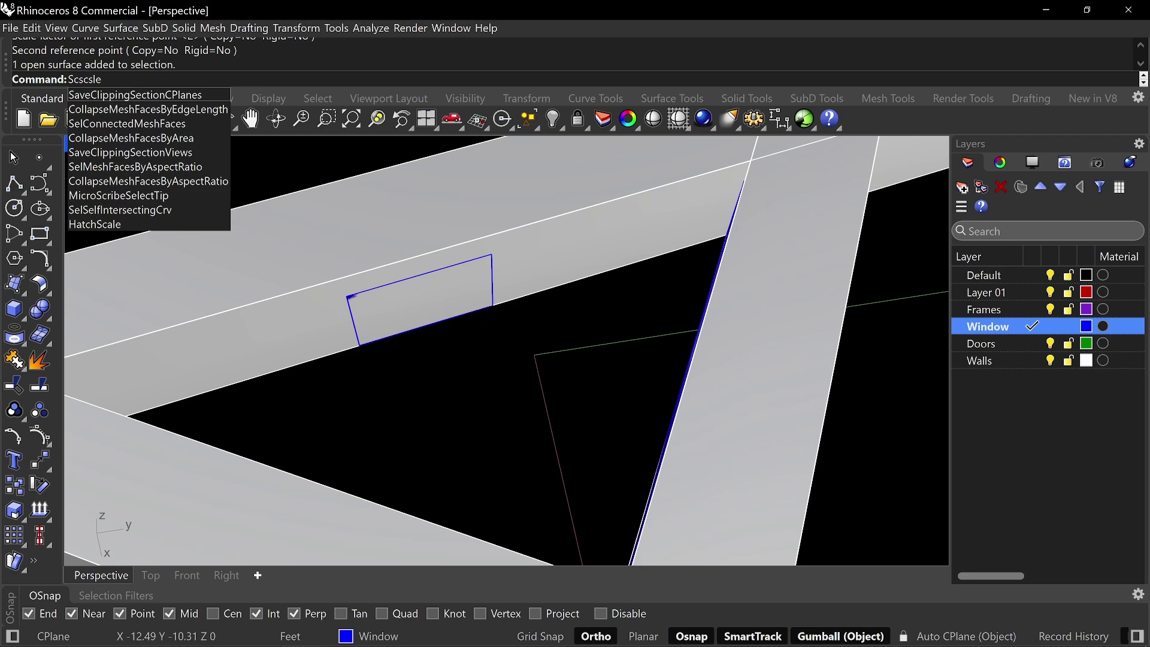
pyautogui.press('Escape')
pyautogui.write('Scale1D')
pyautogui.press('Return')
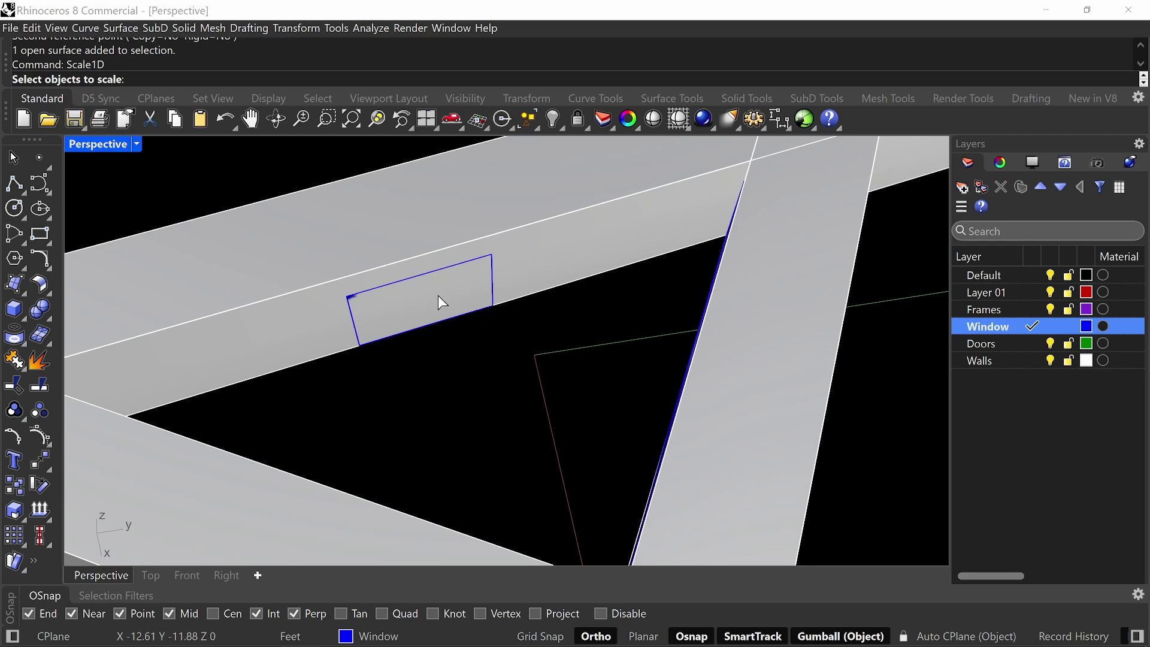
pyautogui.click(439, 296)
pyautogui.press('Return')
pyautogui.press('Return')
pyautogui.click(361, 347)
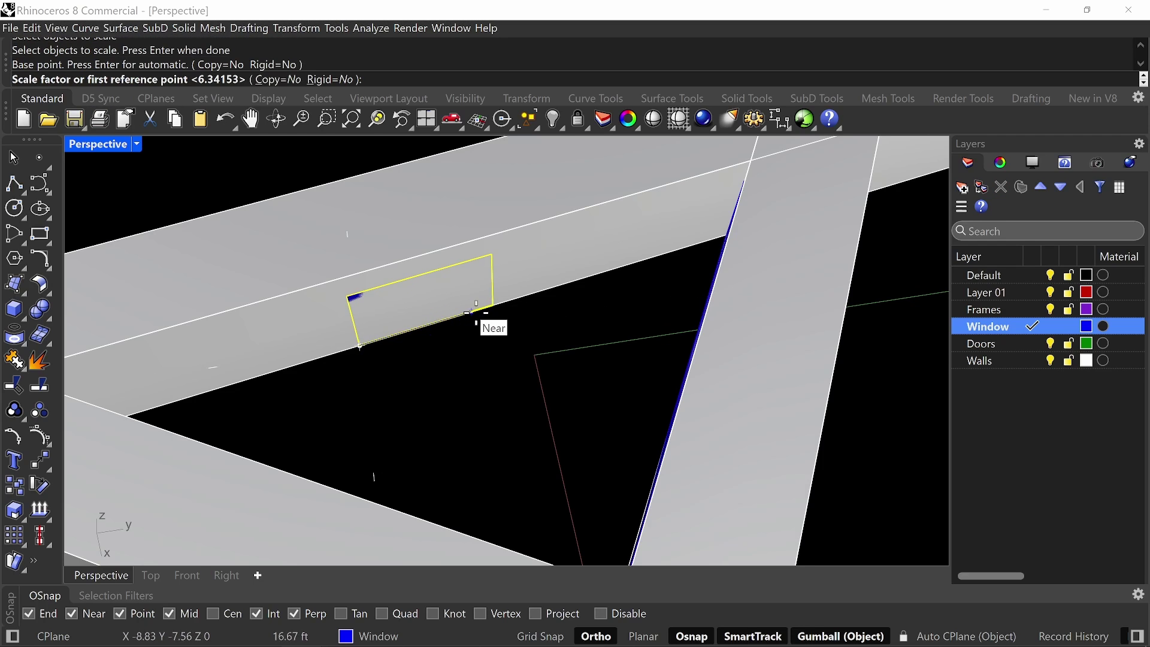
pyautogui.click(486, 306)
pyautogui.moveTo(495, 307); pyautogui.dragTo(539, 231, button='right')
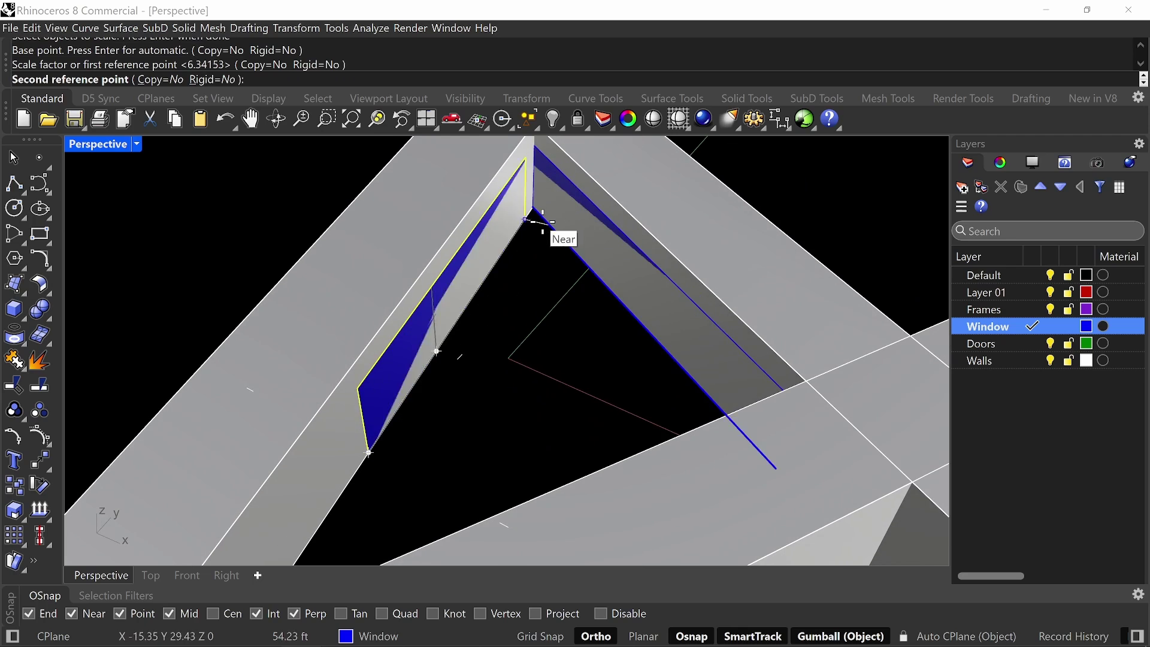
pyautogui.click(535, 209)
# - Stretch the same window with Scale1D in the opposite direction to the triangle's other corner, covering the 10-degree bar's inner face
pyautogui.click(532, 200)
pyautogui.press('Return')
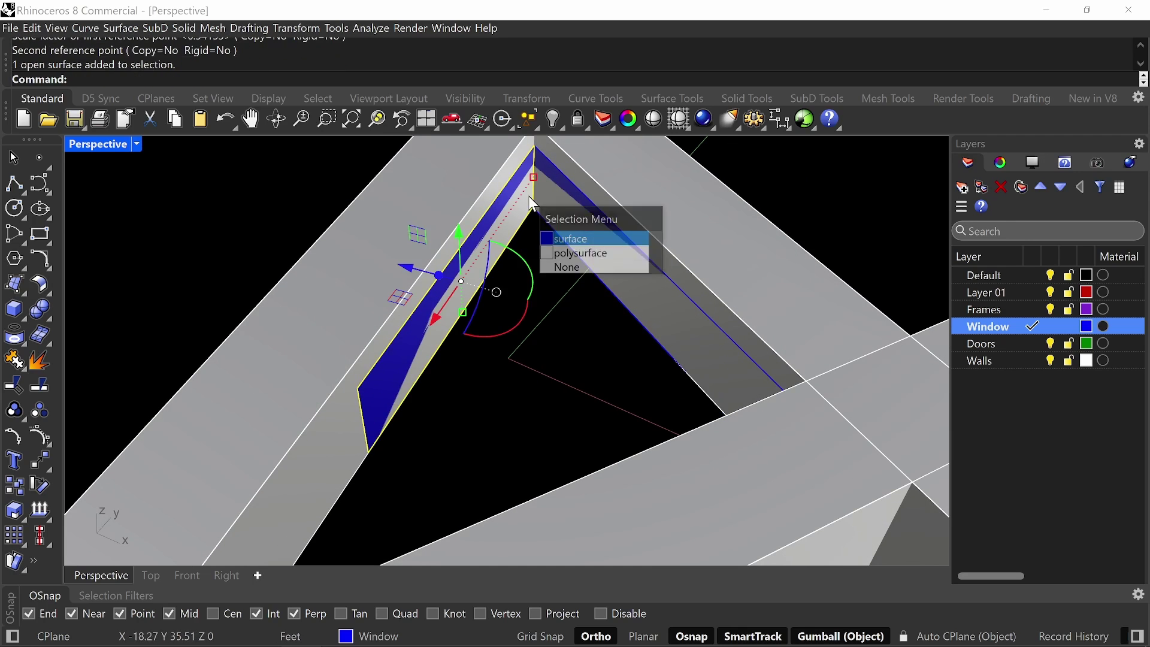
pyautogui.press('Return')
pyautogui.click(531, 146)
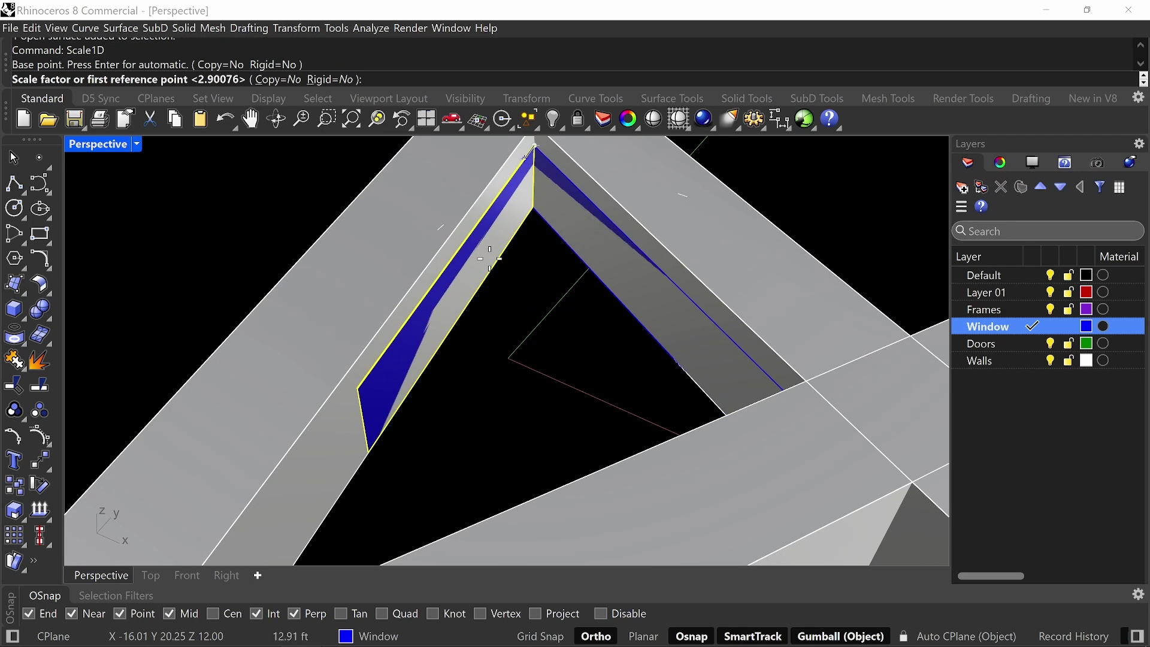
pyautogui.click(358, 388)
pyautogui.moveTo(358, 388); pyautogui.dragTo(269, 403, button='right')
pyautogui.keyDown('shift'); pyautogui.moveTo(260, 339); pyautogui.dragTo(264, 377, button='right'); pyautogui.keyUp('shift')
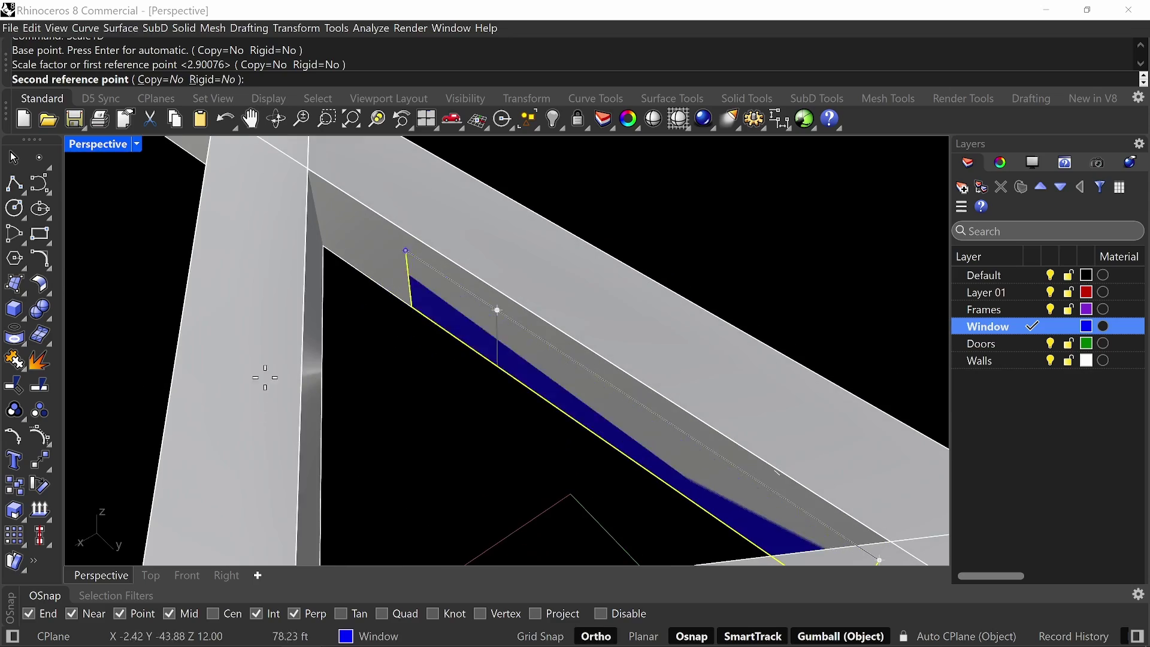
pyautogui.click(324, 248)
# - Complete the Scale1D stretch of the inner-face window, picking the triangle's far corner as the second reference point
pyautogui.scroll(-4, 401, 289)
pyautogui.moveTo(401, 290); pyautogui.dragTo(270, 272, button='right')
pyautogui.click(469, 307)
pyautogui.scroll(3, 469, 307)
pyautogui.moveTo(519, 288); pyautogui.dragTo(592, 257, button='right')
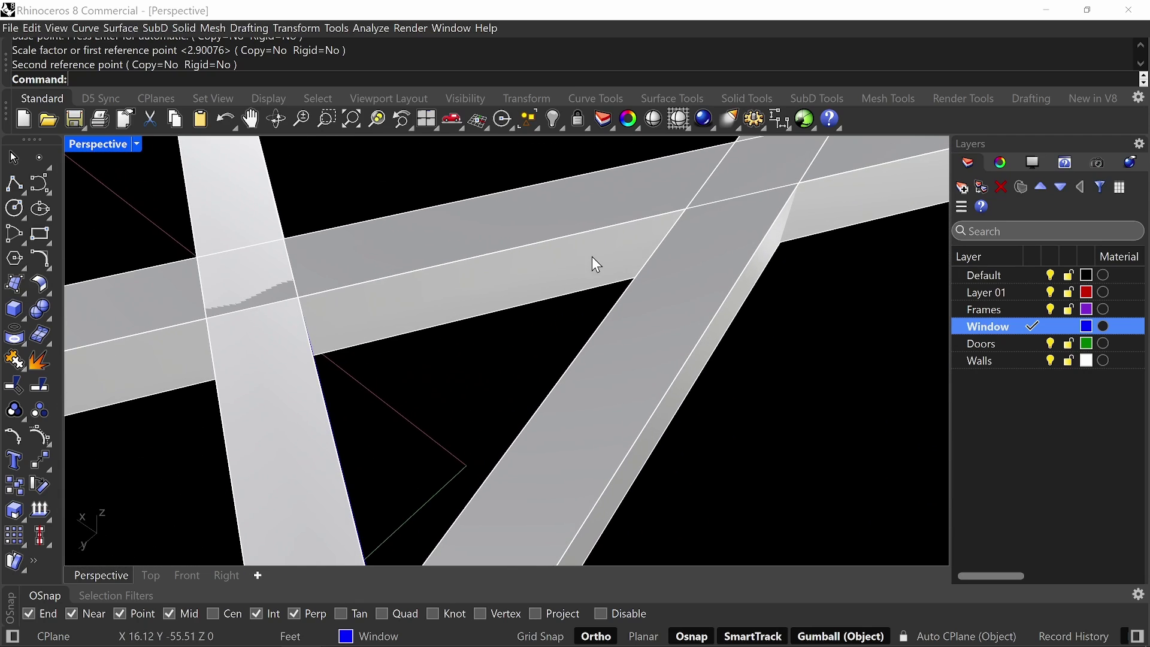
# - Create a vertical plane along the triangle's remaining inner face from corner to corner, matching the adjacent window's height
pyautogui.write('plane')
pyautogui.press('Return')
pyautogui.write('v')
pyautogui.press('Return')
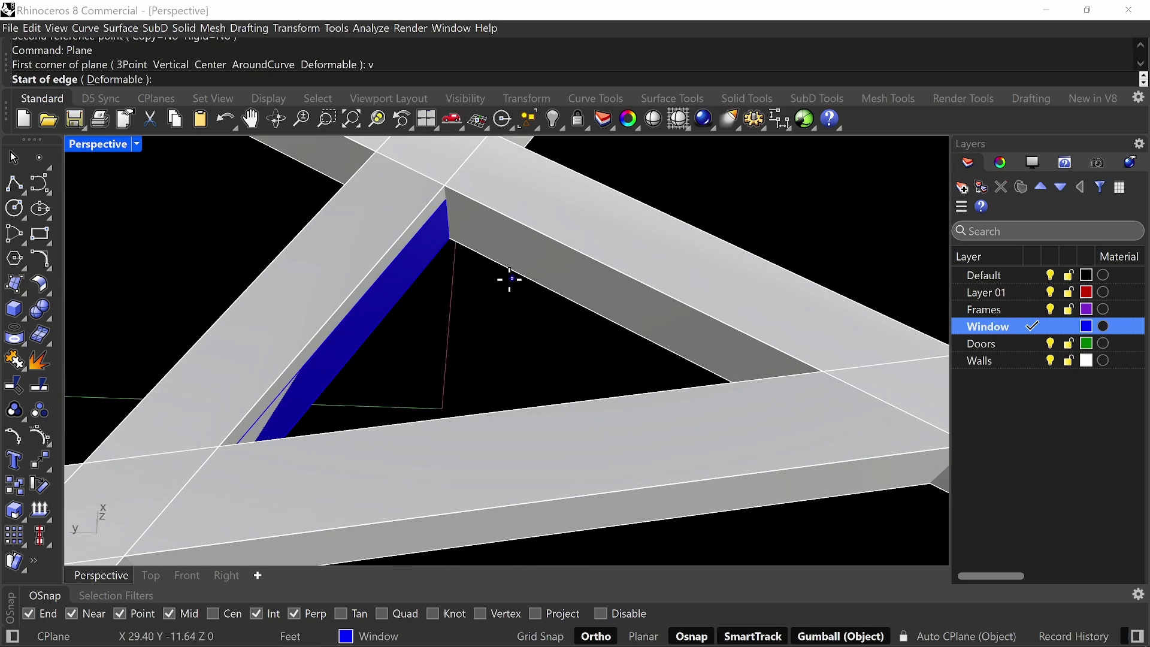
pyautogui.click(448, 239)
pyautogui.moveTo(450, 240); pyautogui.dragTo(486, 162, button='right')
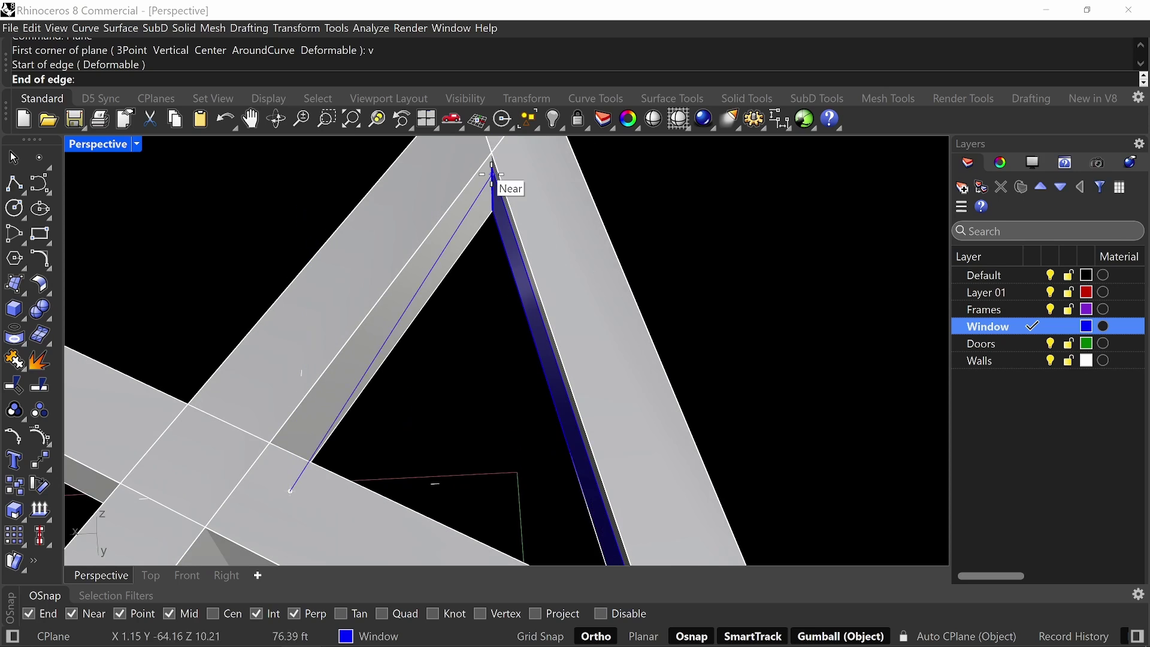
pyautogui.click(493, 211)
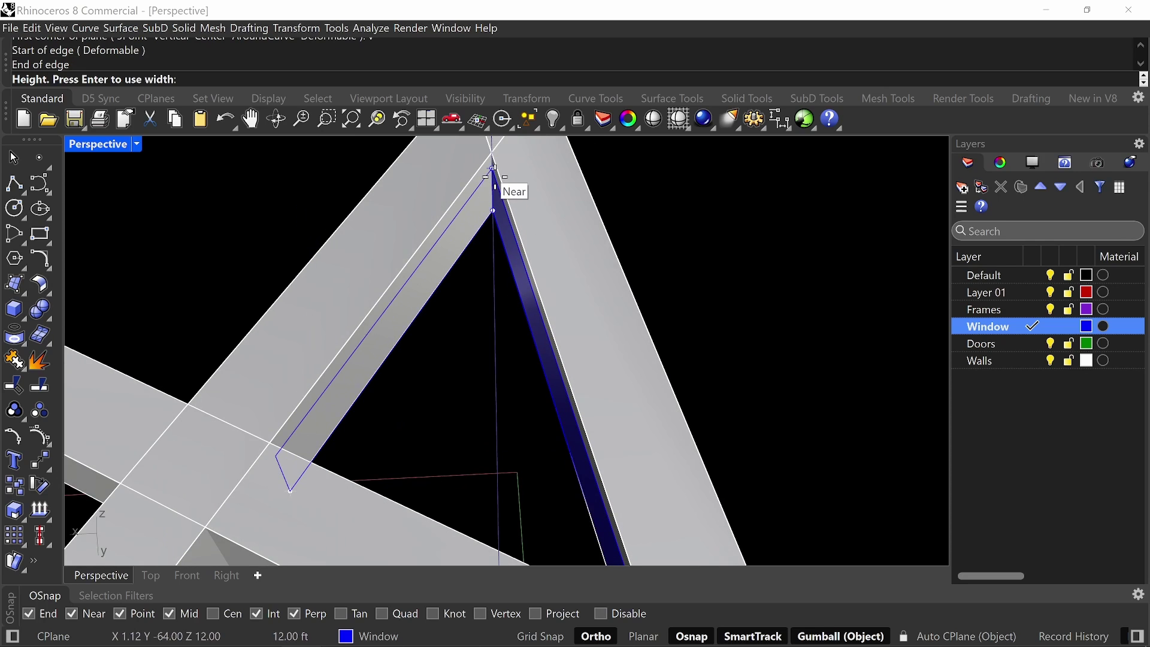
pyautogui.click(494, 167)
pyautogui.moveTo(514, 226); pyautogui.dragTo(490, 320, button='right')
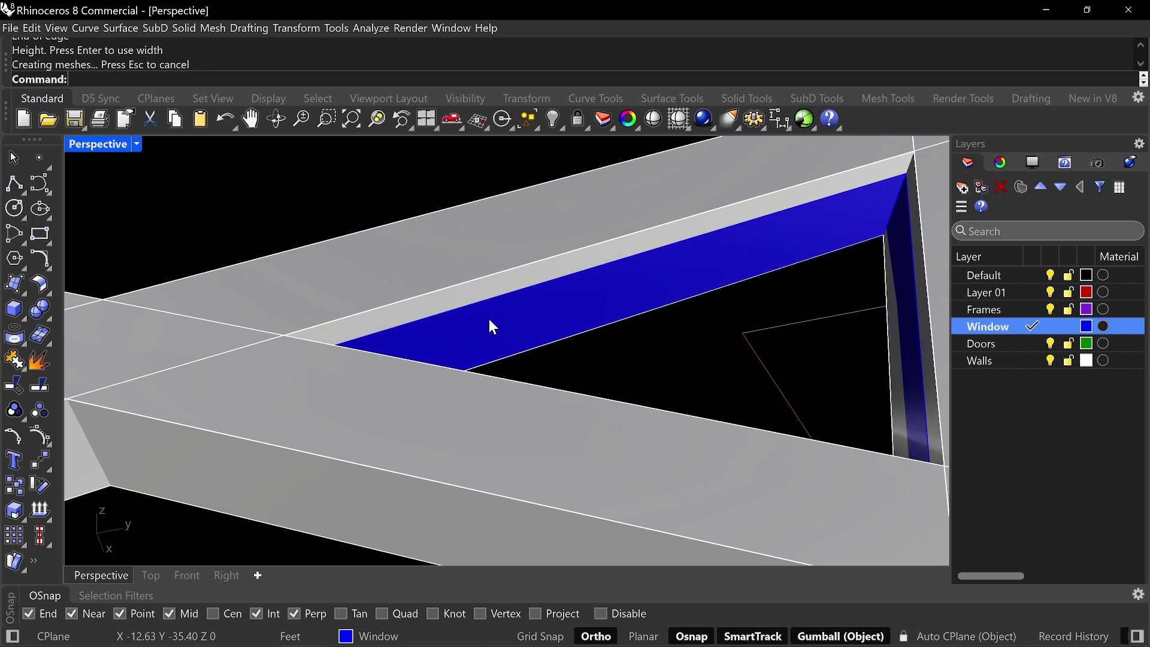
# - Split the three crossing bars, using all objects on the Window layer as cutting objects
pyautogui.press('Return')
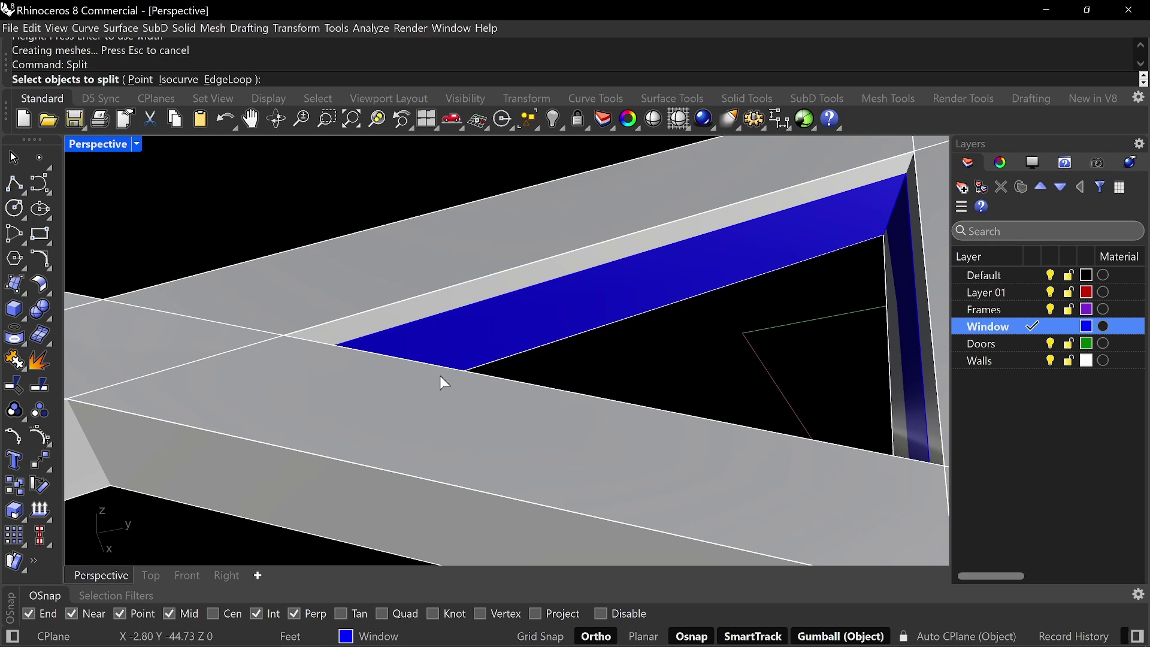
pyautogui.moveTo(440, 376); pyautogui.dragTo(718, 316, button='right')
pyautogui.press('Return')
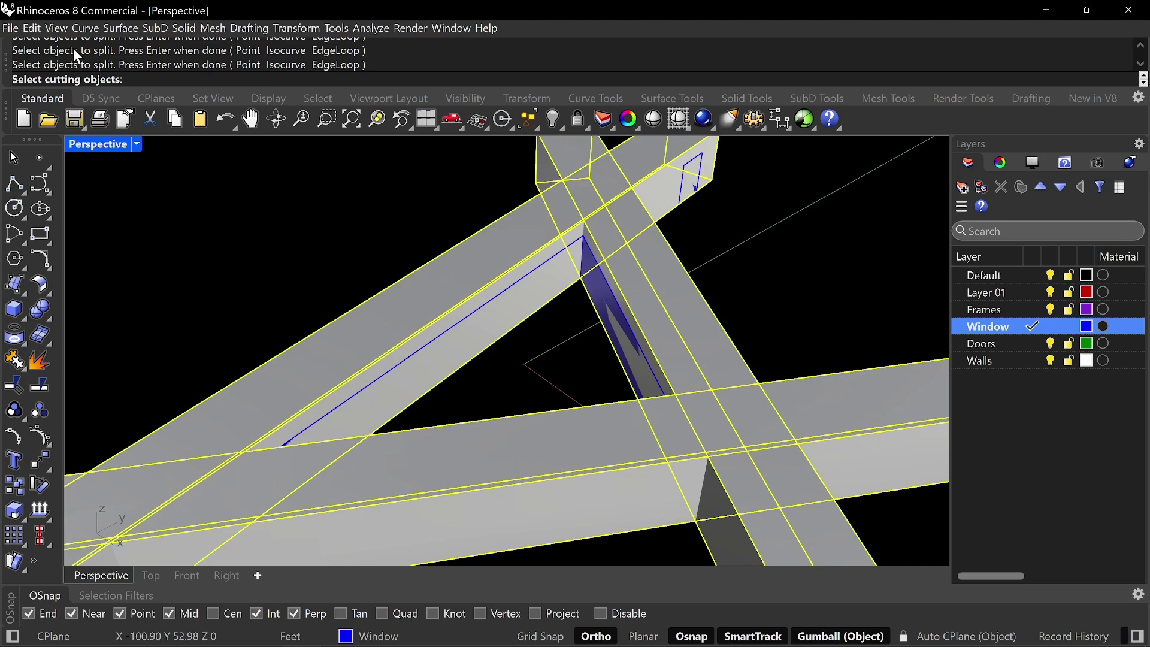
pyautogui.rightClick(1015, 329)
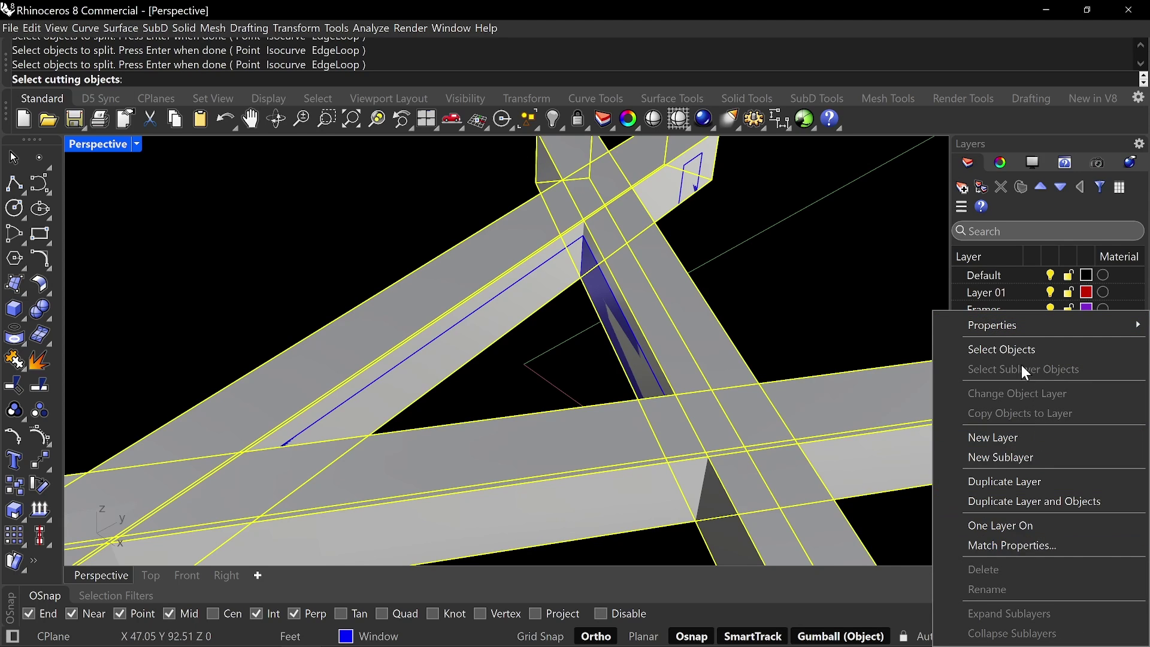
pyautogui.click(999, 350)
pyautogui.press('Return')
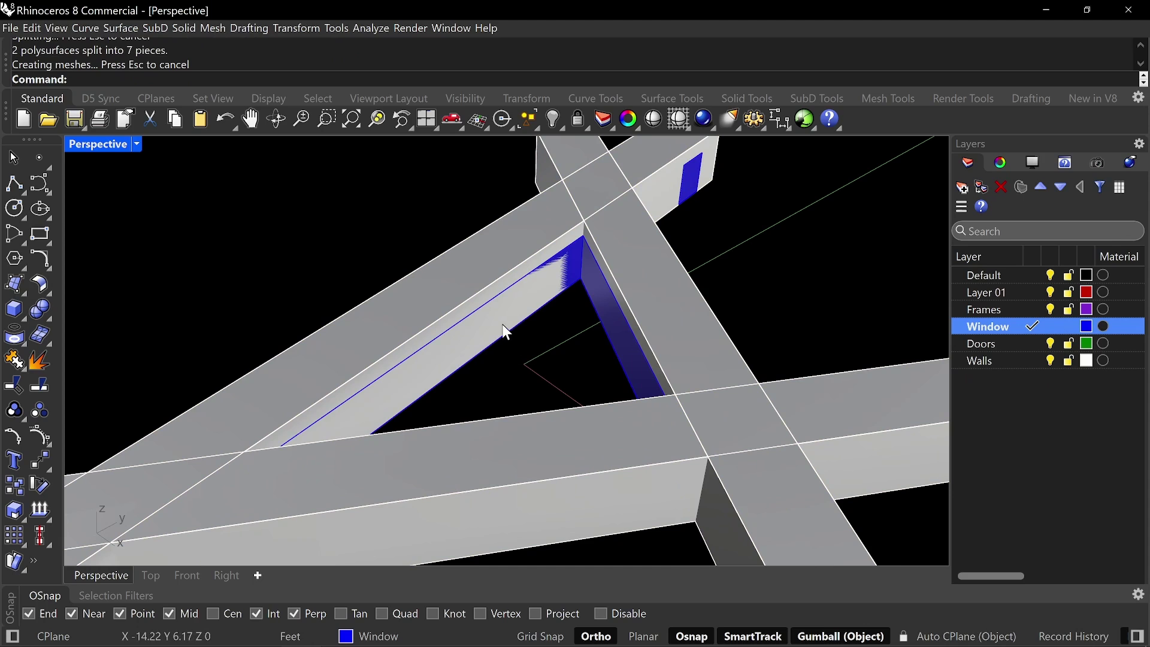
# - With Default current and the Window layer locked, delete the split wall piece overlapping one window inside the triangle
pyautogui.moveTo(505, 332); pyautogui.dragTo(742, 431, button='right')
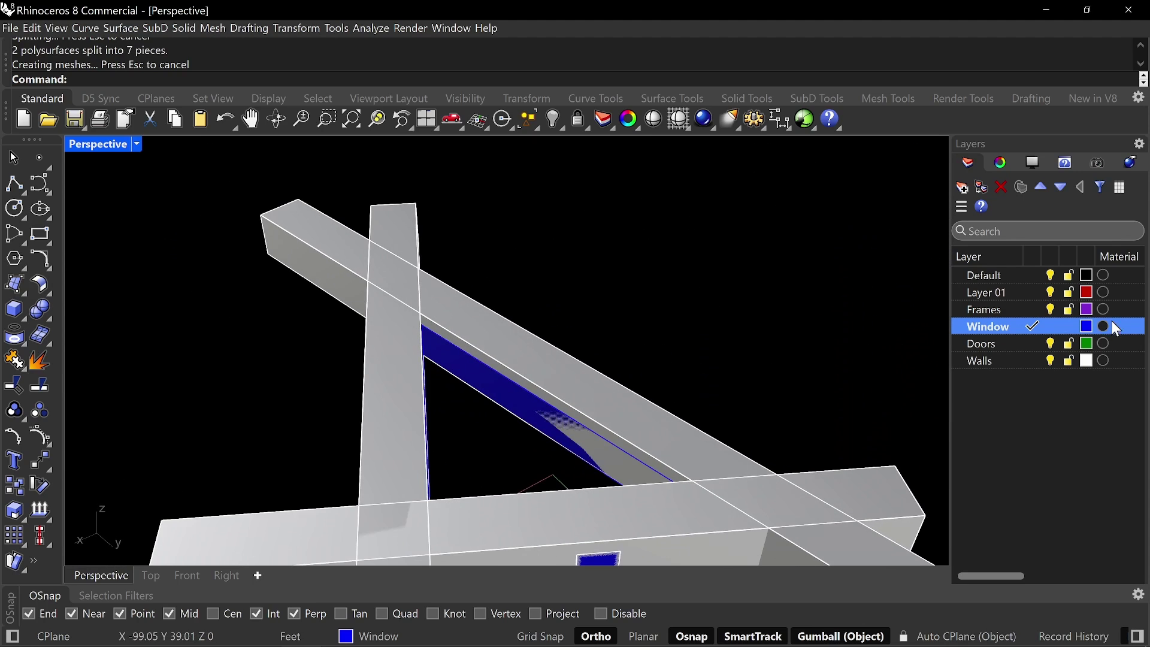
pyautogui.click(1032, 275)
pyautogui.click(1068, 326)
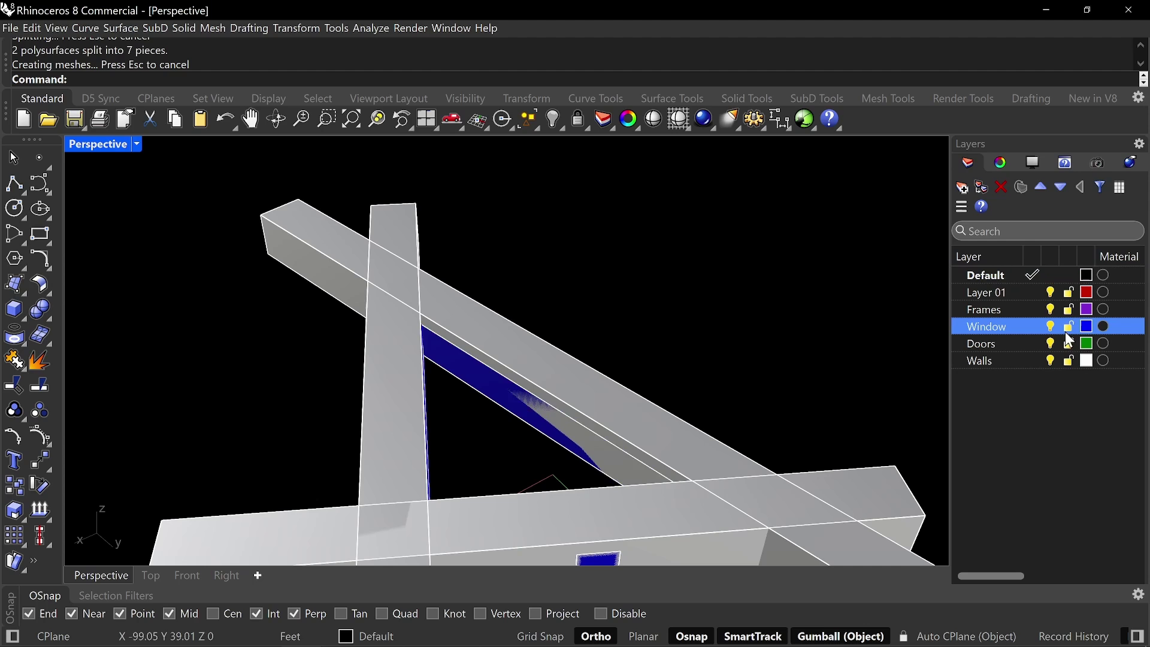
pyautogui.click(494, 405)
pyautogui.press('Delete')
pyautogui.moveTo(494, 405); pyautogui.dragTo(490, 375, button='right')
pyautogui.click(490, 375)
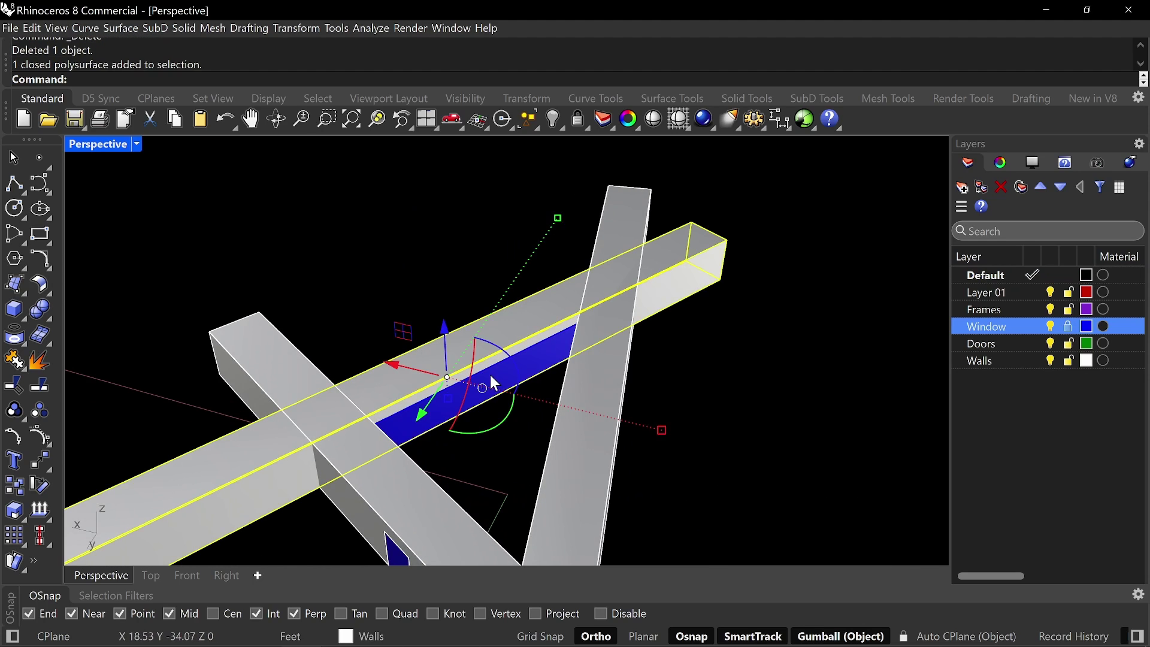
pyautogui.press('Delete')
pyautogui.hotkey('ctrl', 'z')
# - Delete the split wall piece overlapping another window on the central triangle's inner faces
pyautogui.moveTo(505, 388); pyautogui.dragTo(426, 380, button='right')
pyautogui.click(441, 361)
pyautogui.press('Delete')
pyautogui.scroll(4, 469, 393)
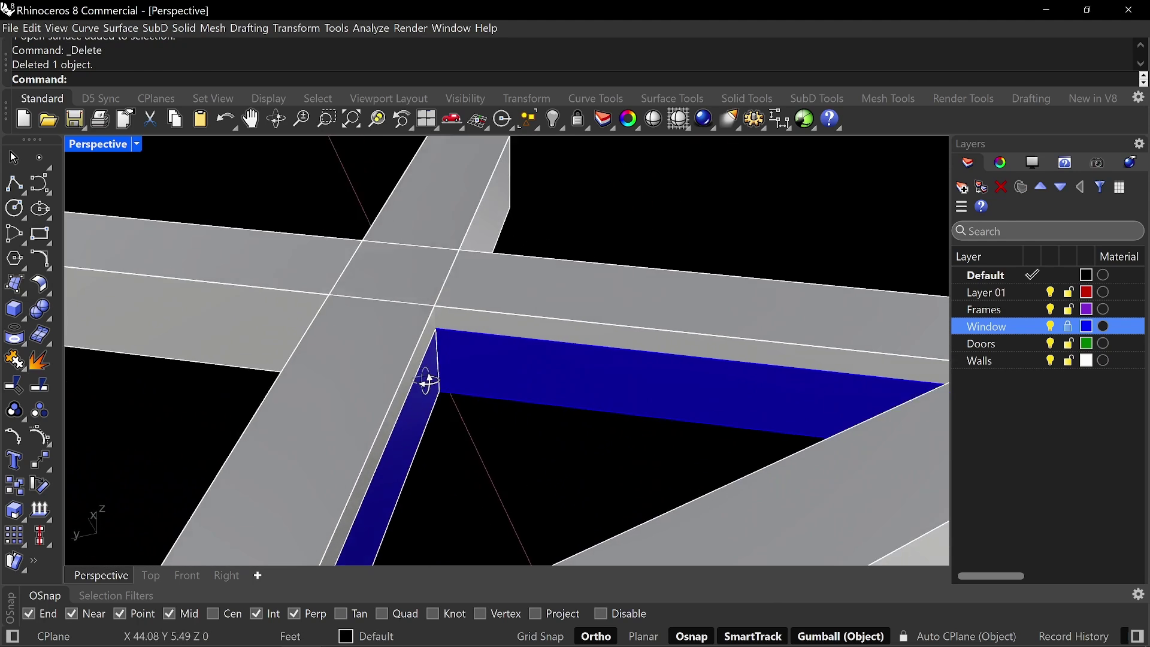
# - Delete the split wall pieces overlapping the two windows on the bars' outer faces
pyautogui.click(425, 381)
pyautogui.scroll(-5, 660, 401)
pyautogui.scroll(5, 726, 433)
pyautogui.click(715, 438)
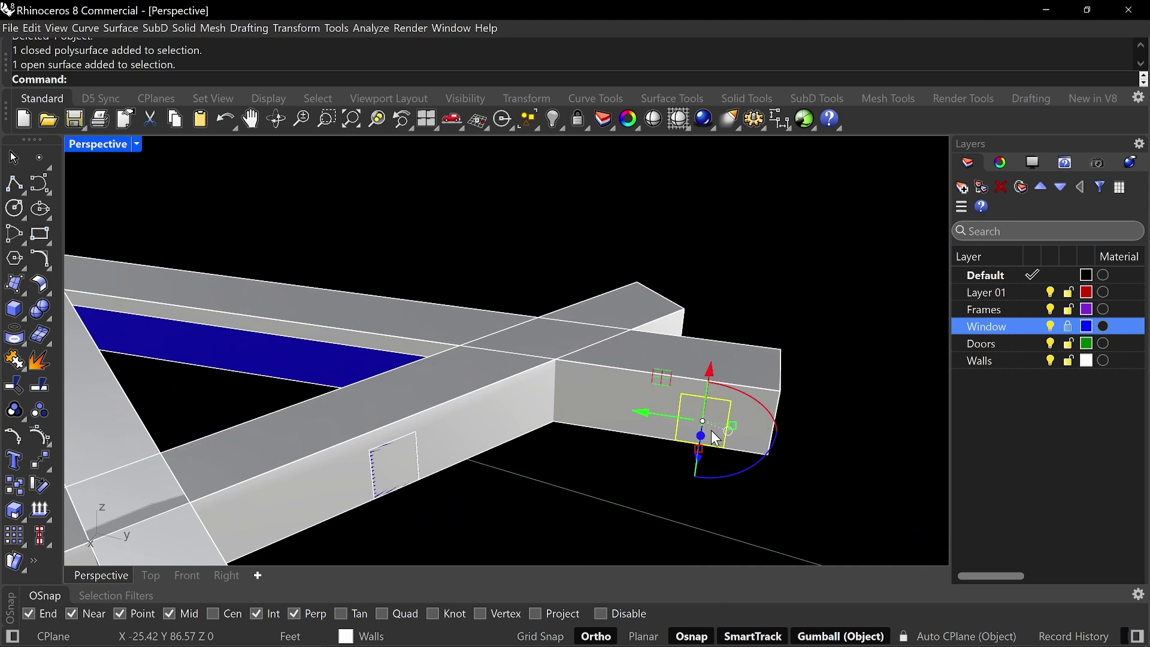
pyautogui.press('Delete')
pyautogui.scroll(-3, 377, 449)
pyautogui.click(385, 455)
pyautogui.press('Delete')
pyautogui.moveTo(384, 455); pyautogui.dragTo(583, 411, button='right')
pyautogui.scroll(-4, 262, 459)
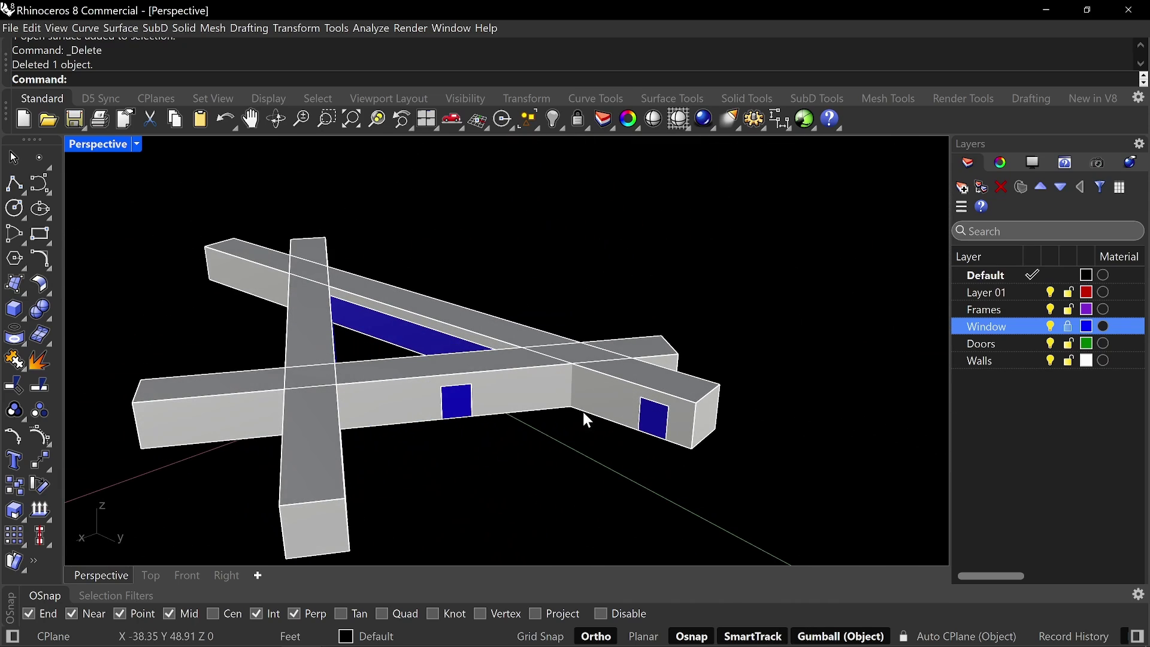
# - Make the Window layer's blue display colour semi-transparent with an alpha value of 128
pyautogui.click(1086, 327)
pyautogui.moveTo(739, 427); pyautogui.dragTo(717, 428)
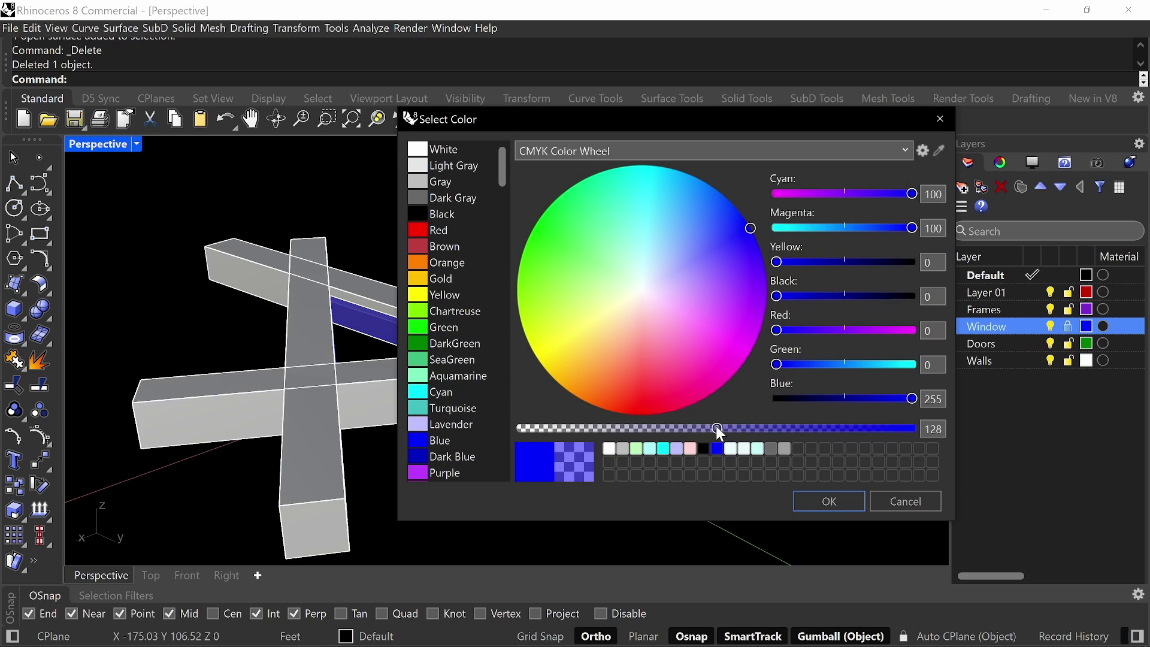
pyautogui.click(828, 501)
pyautogui.moveTo(541, 264); pyautogui.dragTo(355, 444, button='right')
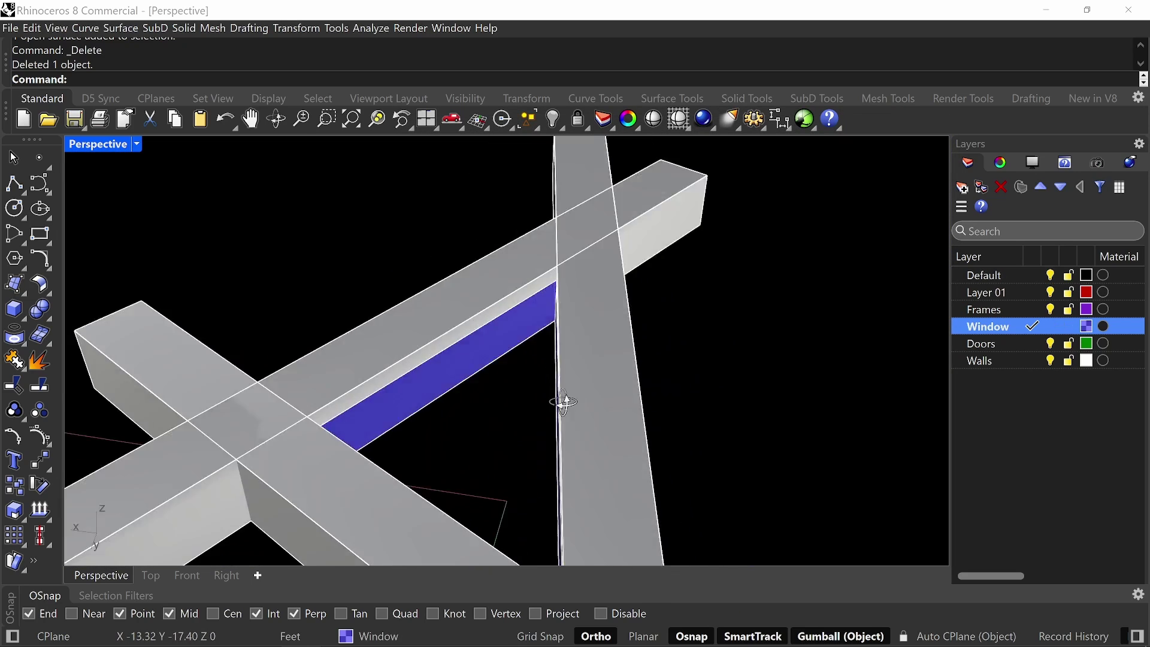
pyautogui.moveTo(563, 404); pyautogui.dragTo(635, 359, button='right')
# - Make Doors the current layer and set its colour to Brown
pyautogui.click(1034, 343)
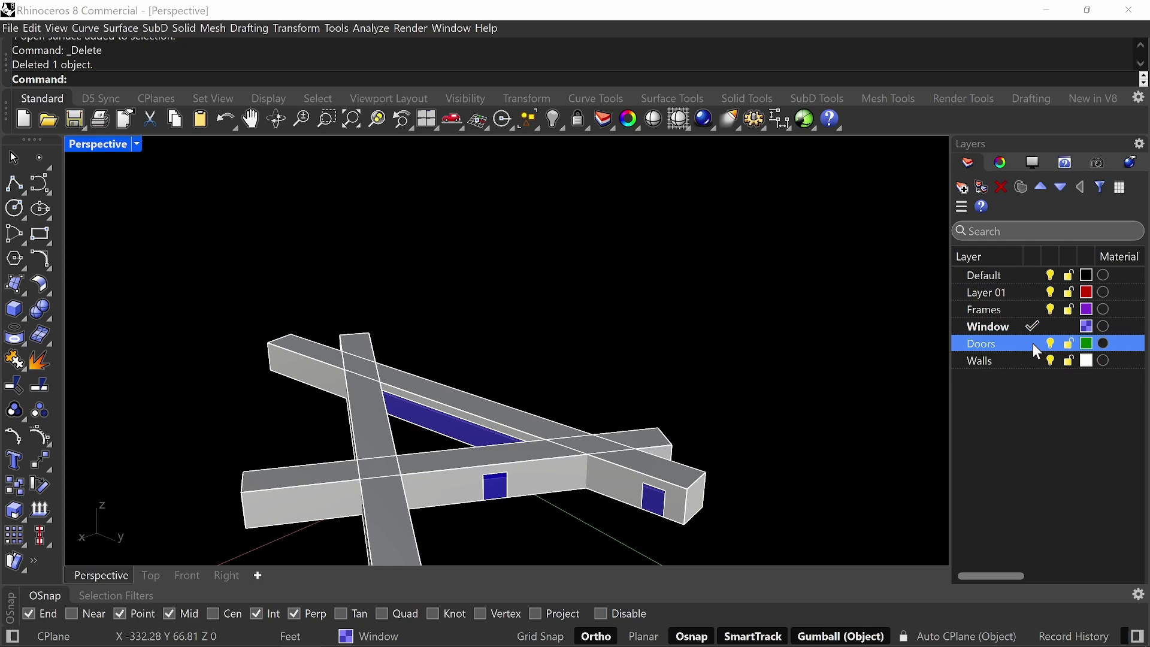
pyautogui.click(1087, 347)
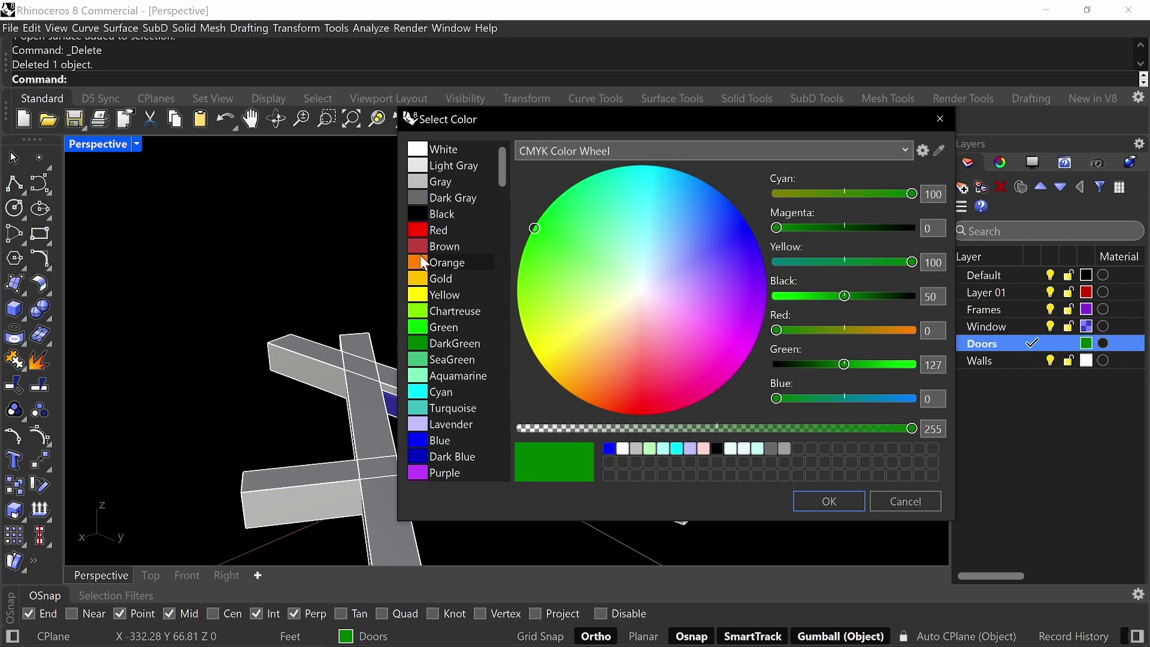
pyautogui.click(441, 247)
pyautogui.click(829, 501)
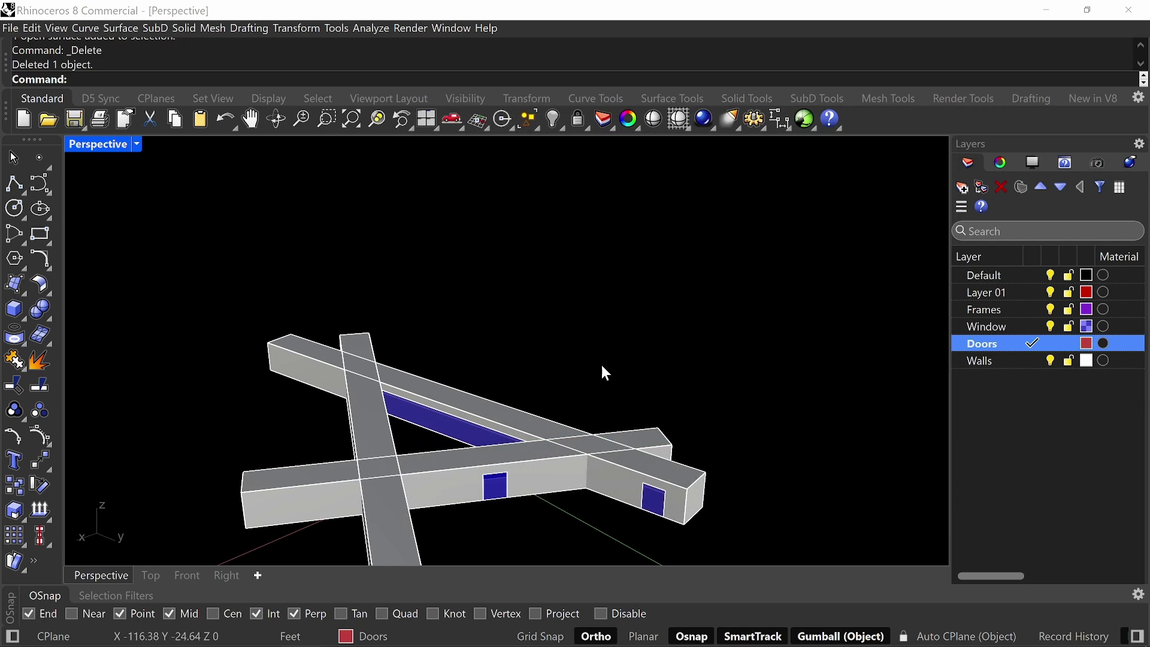
# - Create a vertical door plane 6' wide and 7' high on the base edge beside the outer window near the bar's end
pyautogui.moveTo(603, 372); pyautogui.dragTo(646, 460, button='right')
pyautogui.scroll(5, 645, 431)
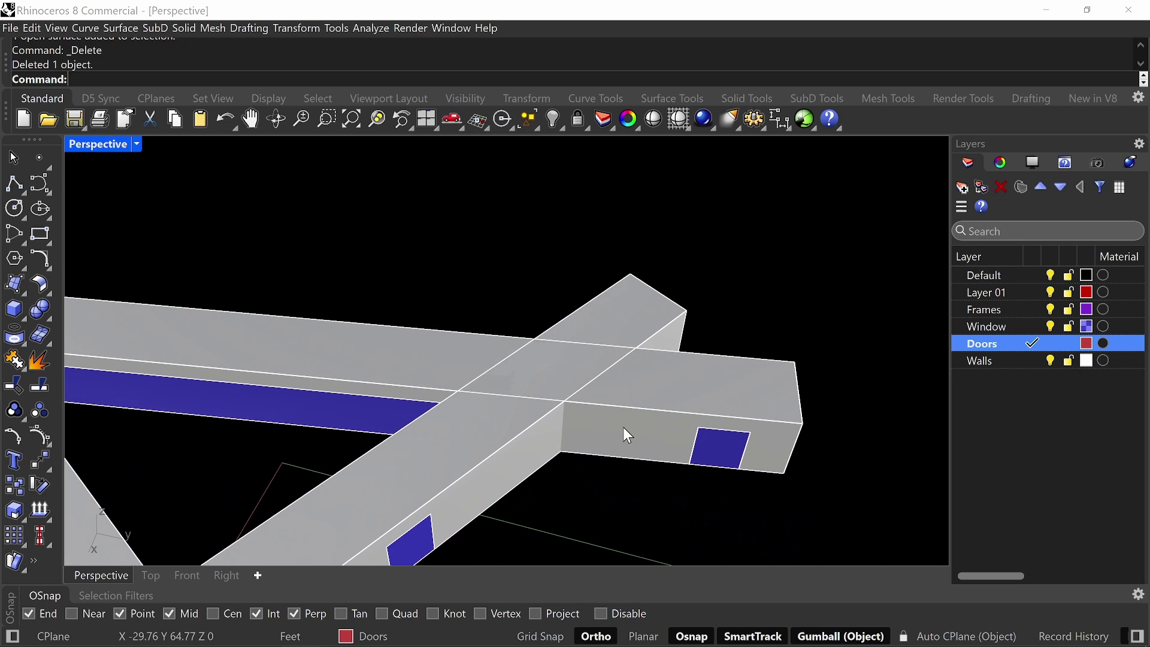
pyautogui.write('e')
pyautogui.press('Return')
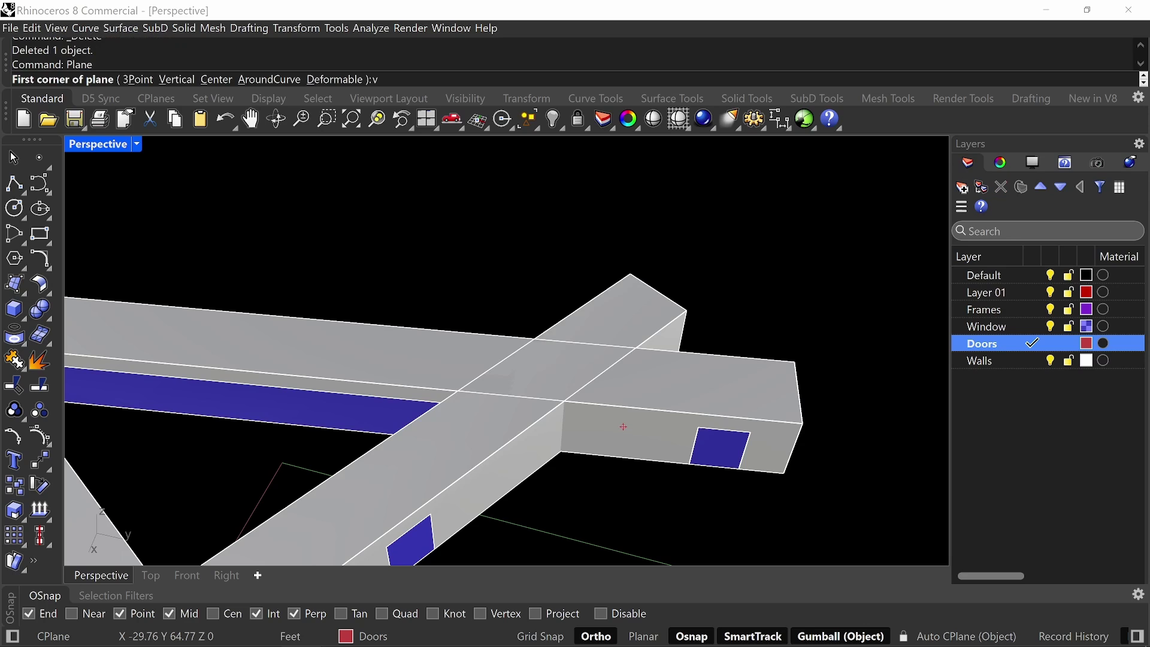
pyautogui.write('v')
pyautogui.press('Return')
pyautogui.scroll(2, 689, 455)
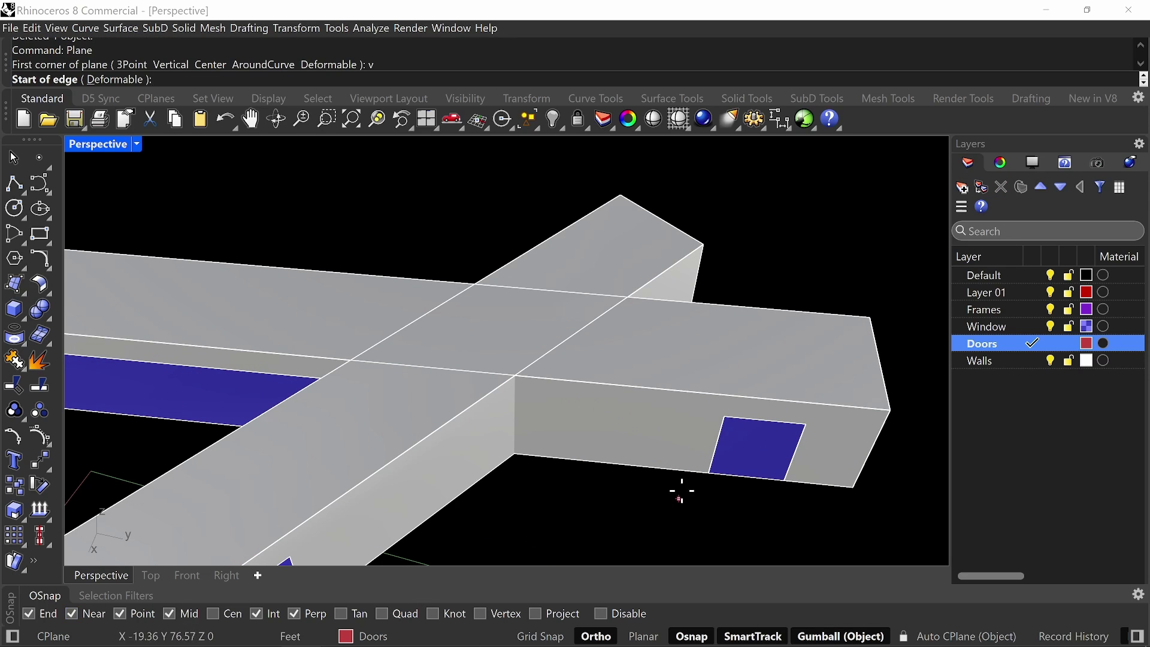
pyautogui.click(668, 470)
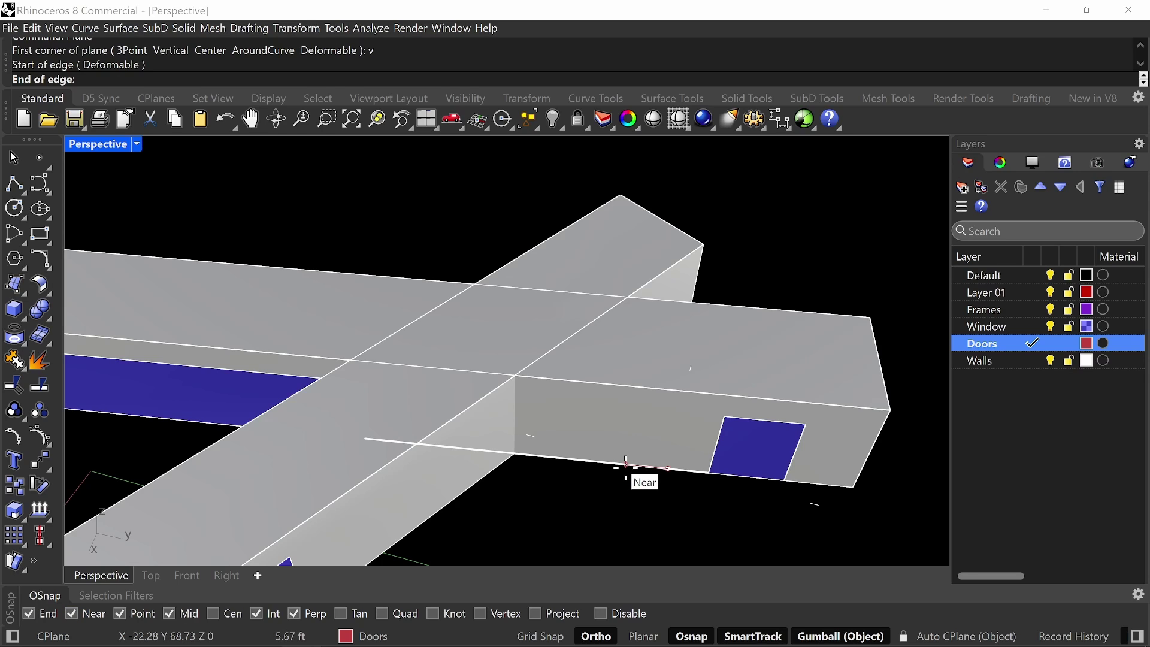
pyautogui.write("6'")
pyautogui.press('Return')
pyautogui.click(624, 466)
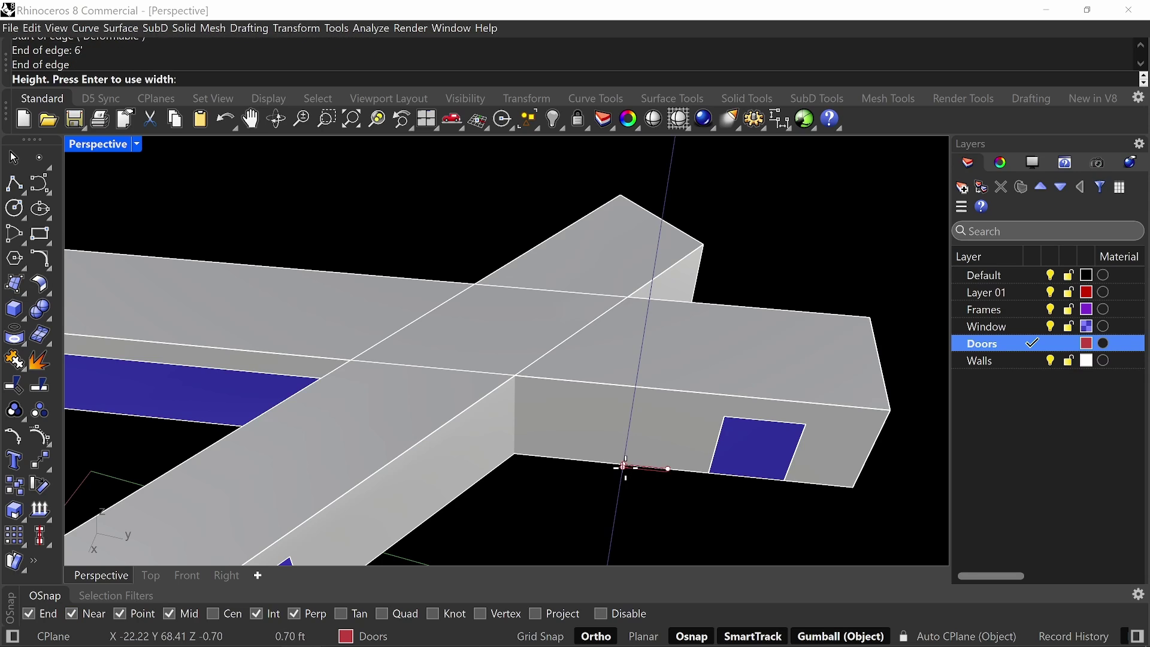
pyautogui.write("7'")
pyautogui.press('Return')
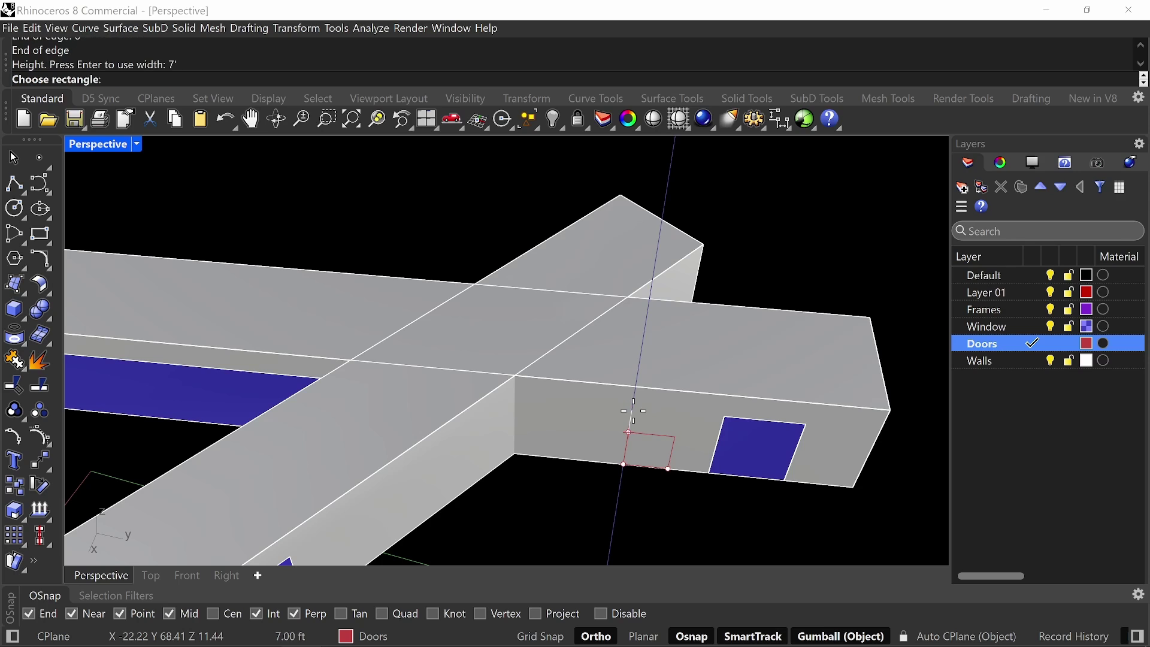
pyautogui.press('Return')
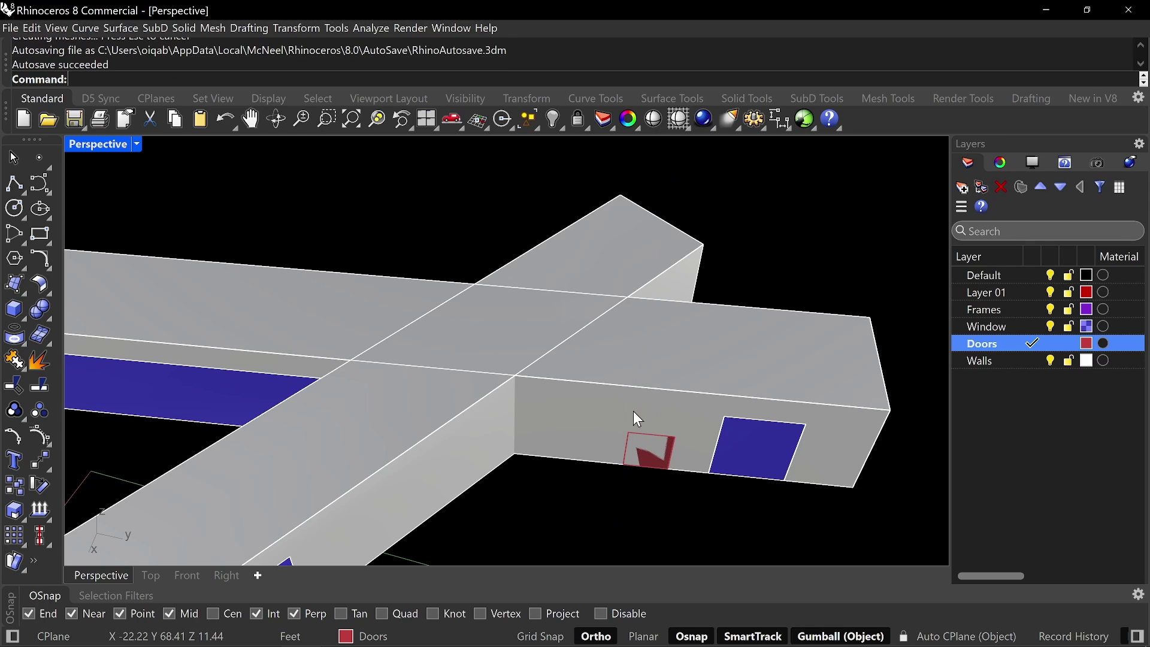
# - Copy the door surface from its lower corner onto the base edge of the adjoining bar's outer face
pyautogui.click(657, 452)
pyautogui.click(661, 477)
pyautogui.write('Copy')
pyautogui.press('Return')
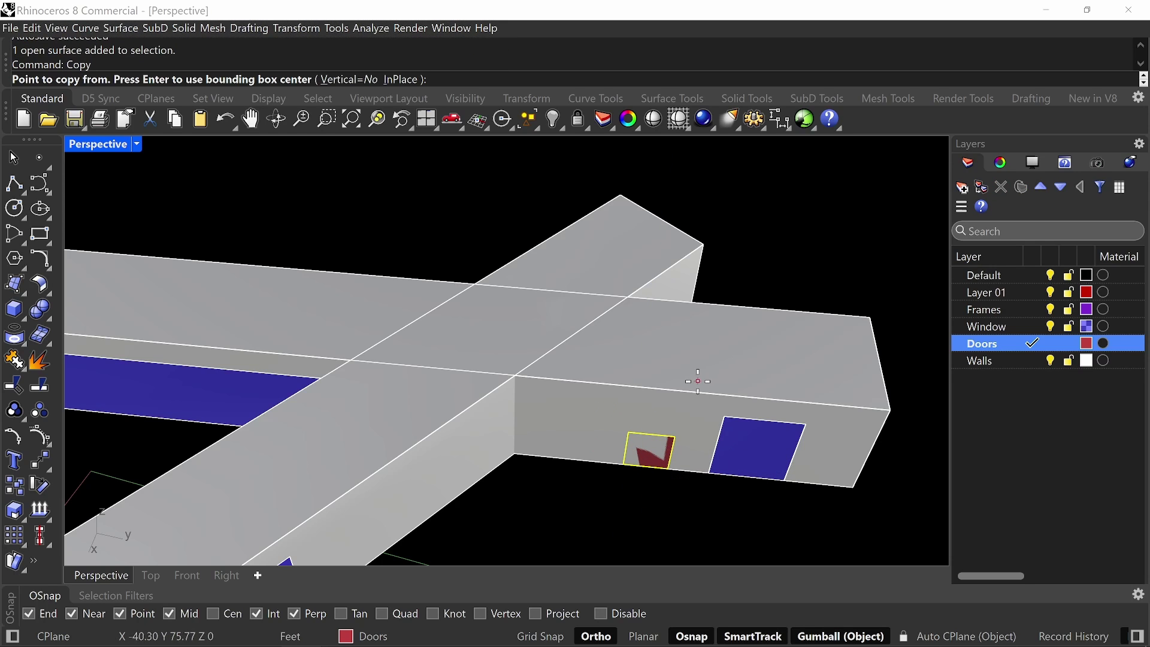
pyautogui.click(668, 468)
pyautogui.moveTo(668, 469); pyautogui.dragTo(520, 469, button='right')
pyautogui.click(548, 466)
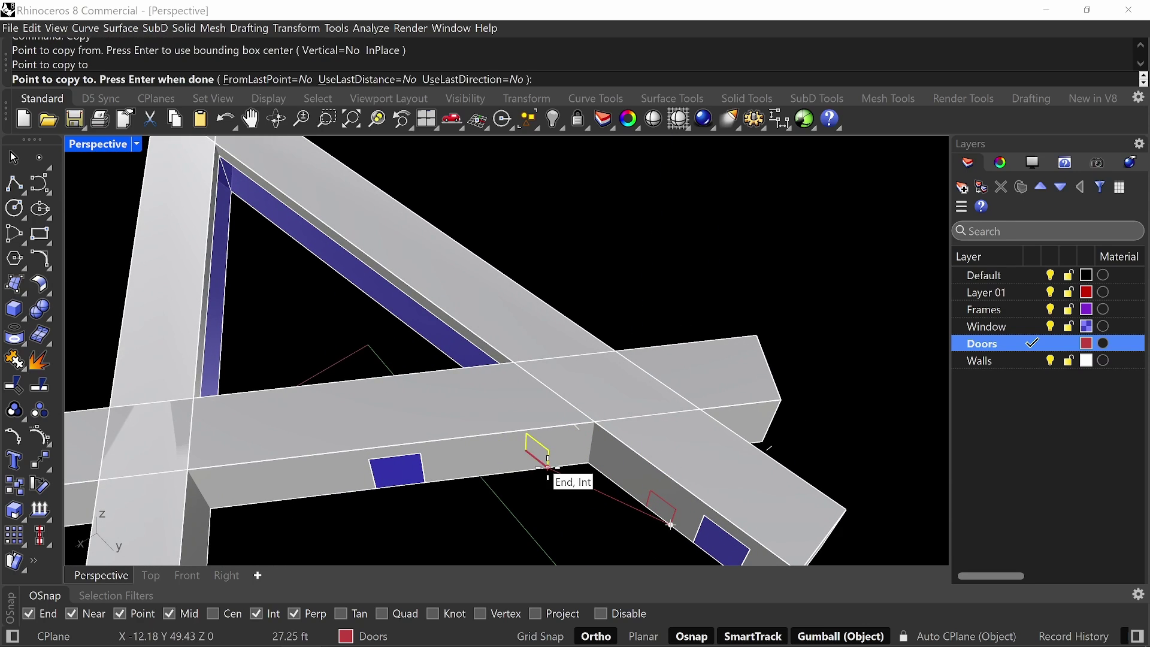
pyautogui.press('Return')
# - Rotate the copied door about its lower corner into line with the adjoining bar's outer face
pyautogui.scroll(3, 548, 458)
pyautogui.click(554, 458)
pyautogui.write('Rotate')
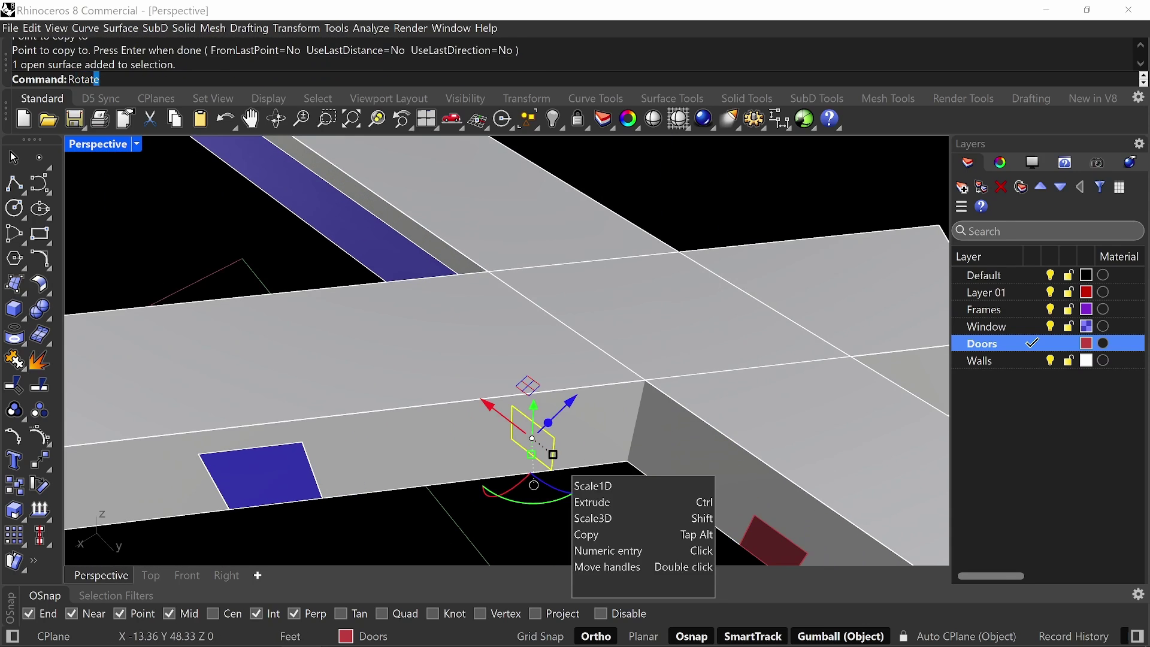
pyautogui.press('Return')
pyautogui.click(552, 469)
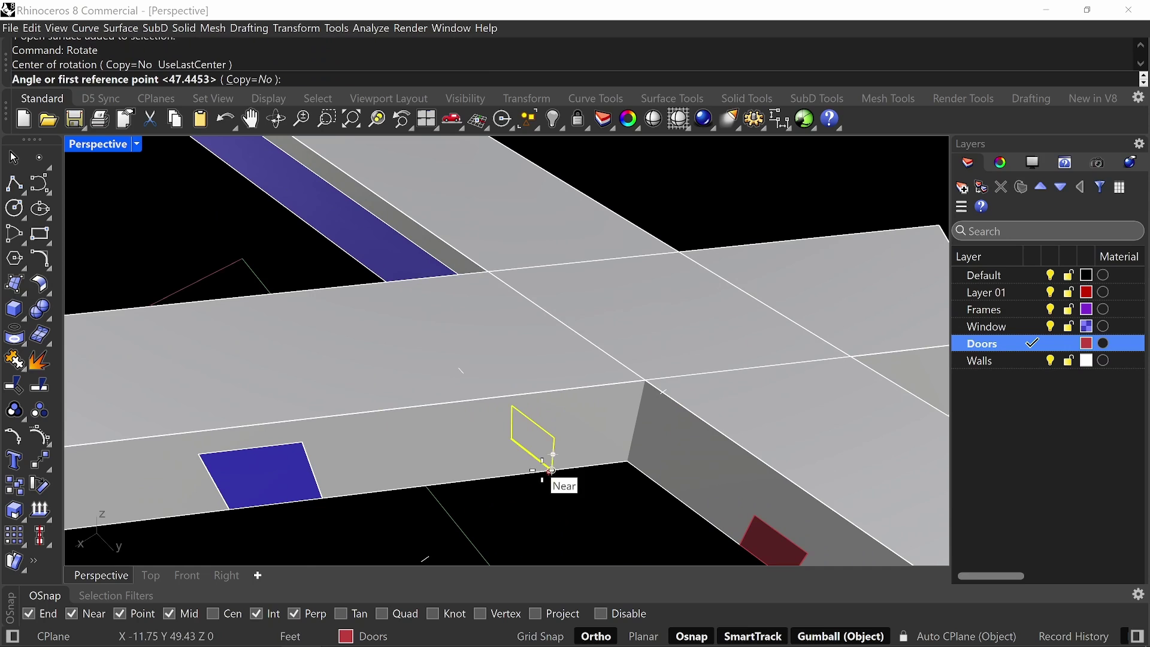
pyautogui.click(513, 438)
pyautogui.click(504, 477)
pyautogui.scroll(-3, 541, 463)
pyautogui.scroll(1, 563, 466)
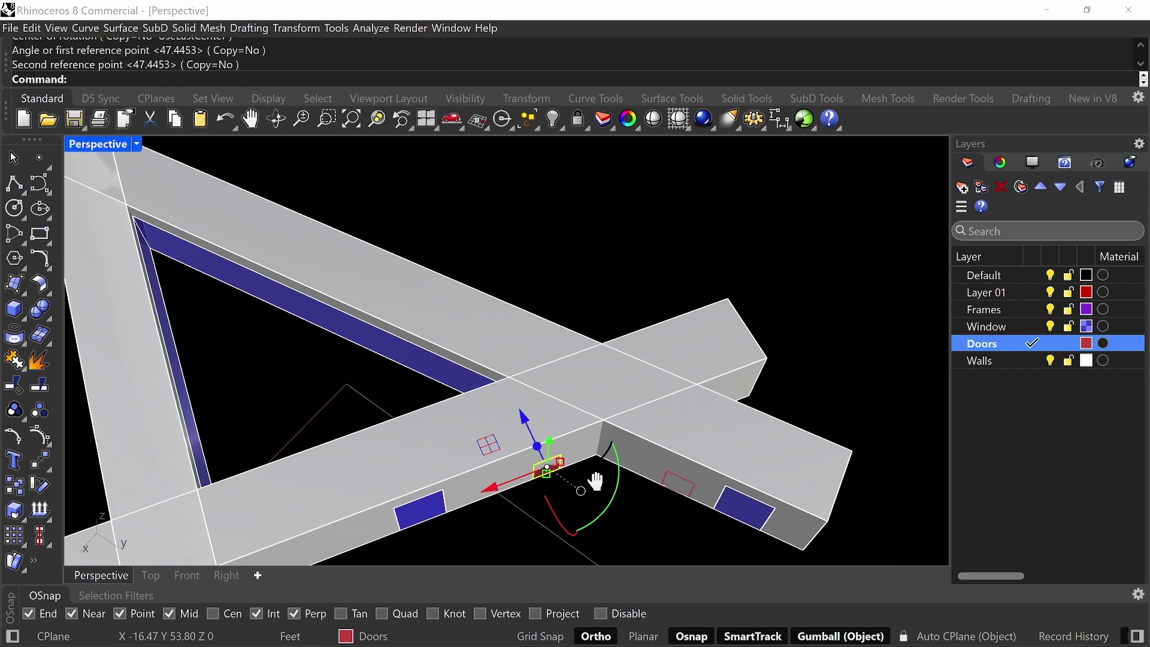
# - Copy the rotated door onto the base edge of the remaining bar's outer face
pyautogui.write('Copy')
pyautogui.press('Return')
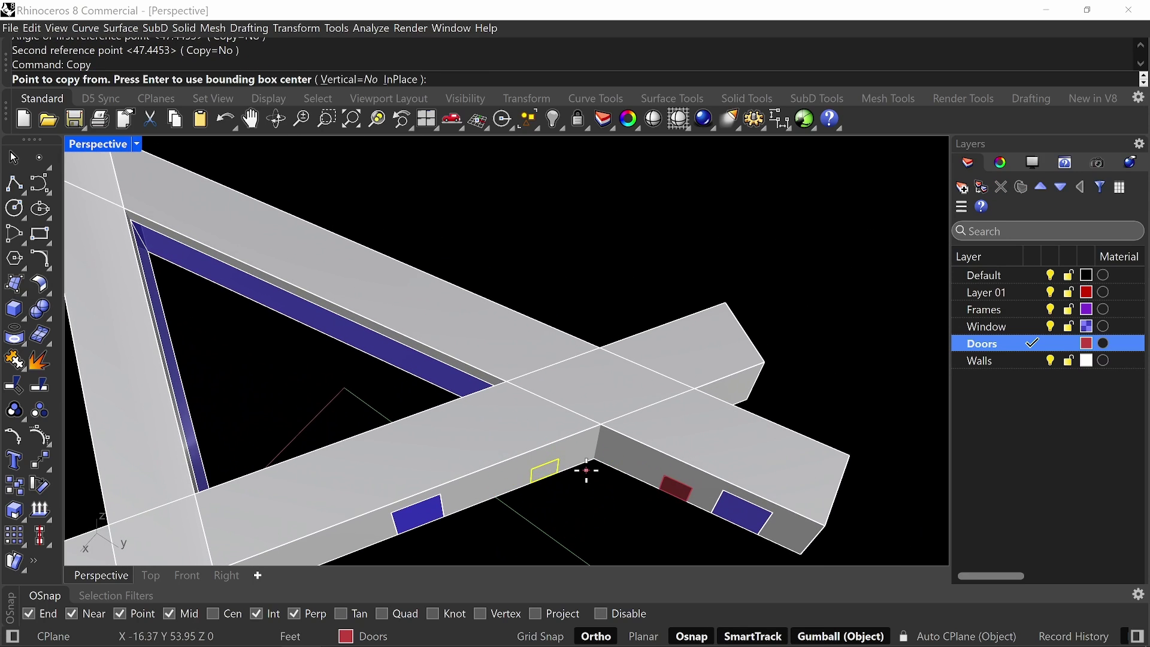
pyautogui.click(531, 481)
pyautogui.moveTo(531, 480); pyautogui.dragTo(606, 435, button='right')
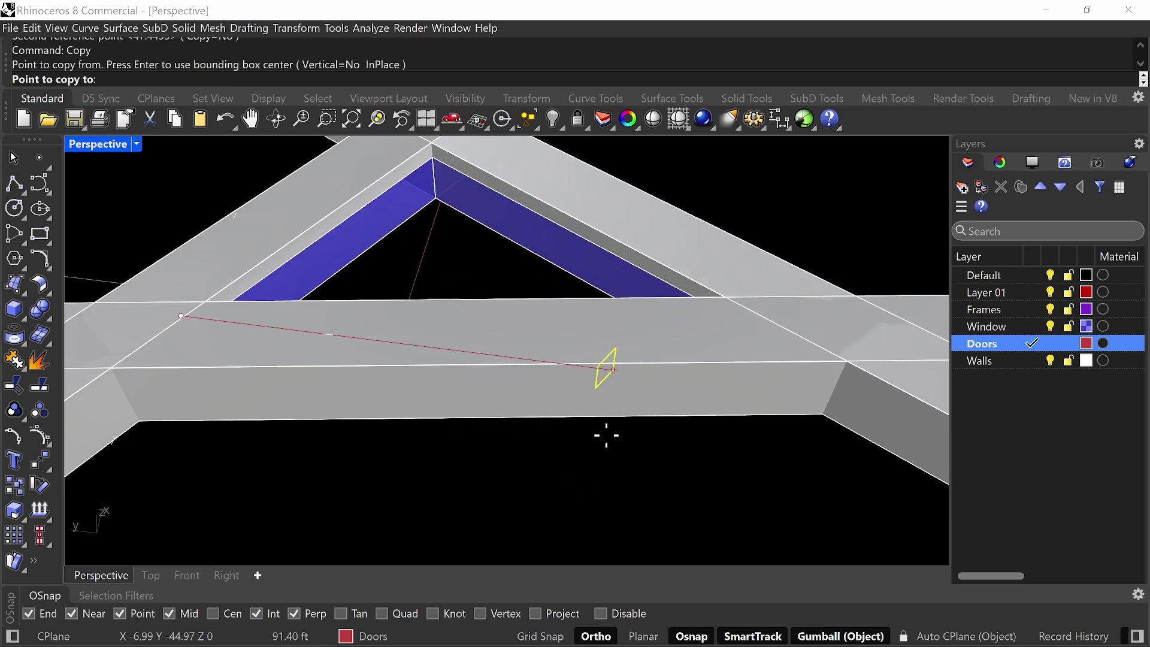
pyautogui.click(588, 414)
pyautogui.press('Return')
# - Rotate the newly copied door about its lower corner into line with the remaining bar's outer face
pyautogui.write('R')
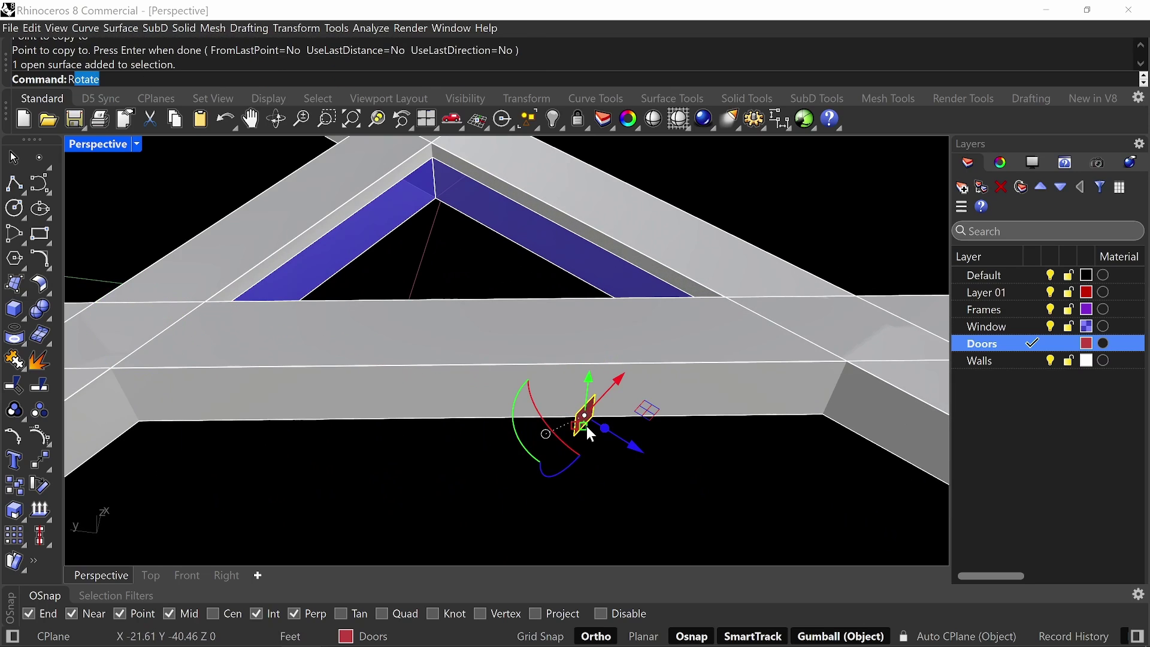
pyautogui.write('otate')
pyautogui.press('Return')
pyautogui.scroll(3, 585, 428)
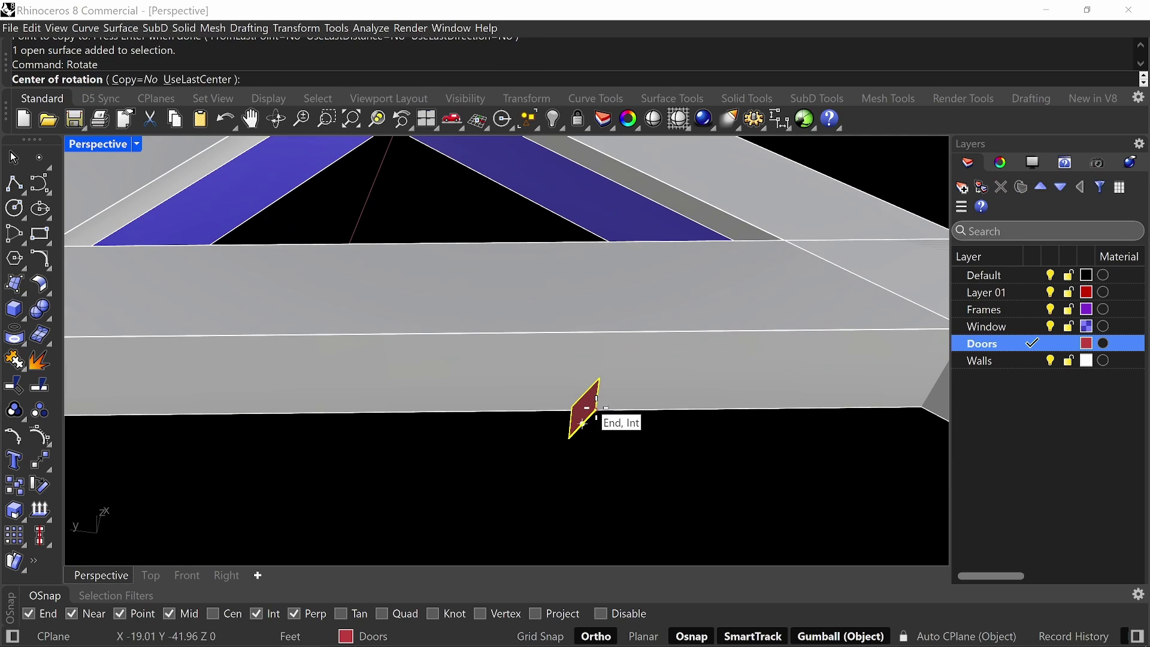
pyautogui.click(595, 409)
pyautogui.click(569, 438)
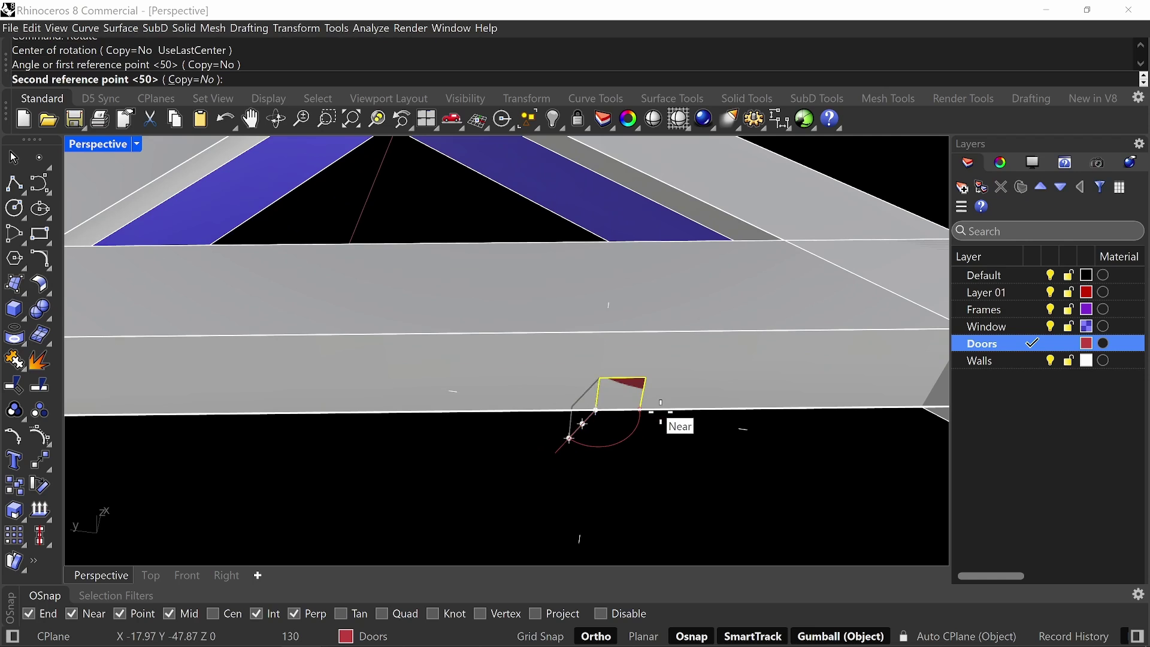
pyautogui.click(659, 412)
# - Copy the door surface beside the outer window from its lower corner onto the same bar's base edge beyond the crossing bar
pyautogui.scroll(-5, 658, 411)
pyautogui.moveTo(633, 391); pyautogui.dragTo(522, 424, button='right')
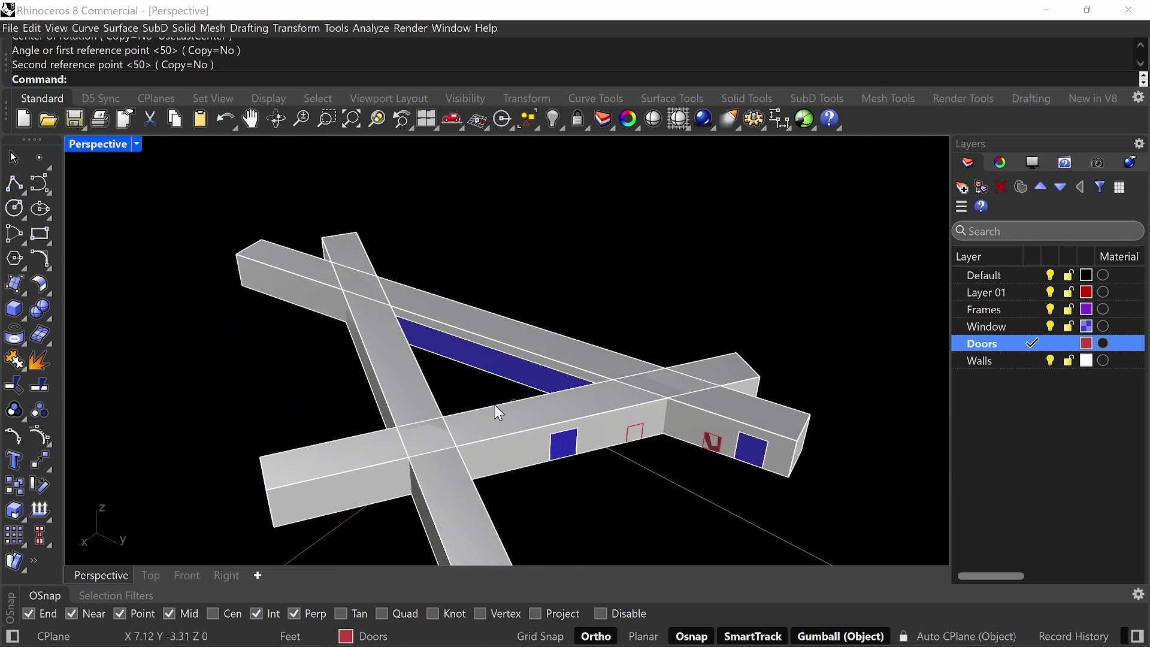
pyautogui.moveTo(510, 363); pyautogui.dragTo(667, 426, button='right')
pyautogui.scroll(2, 606, 435)
pyautogui.click(601, 430)
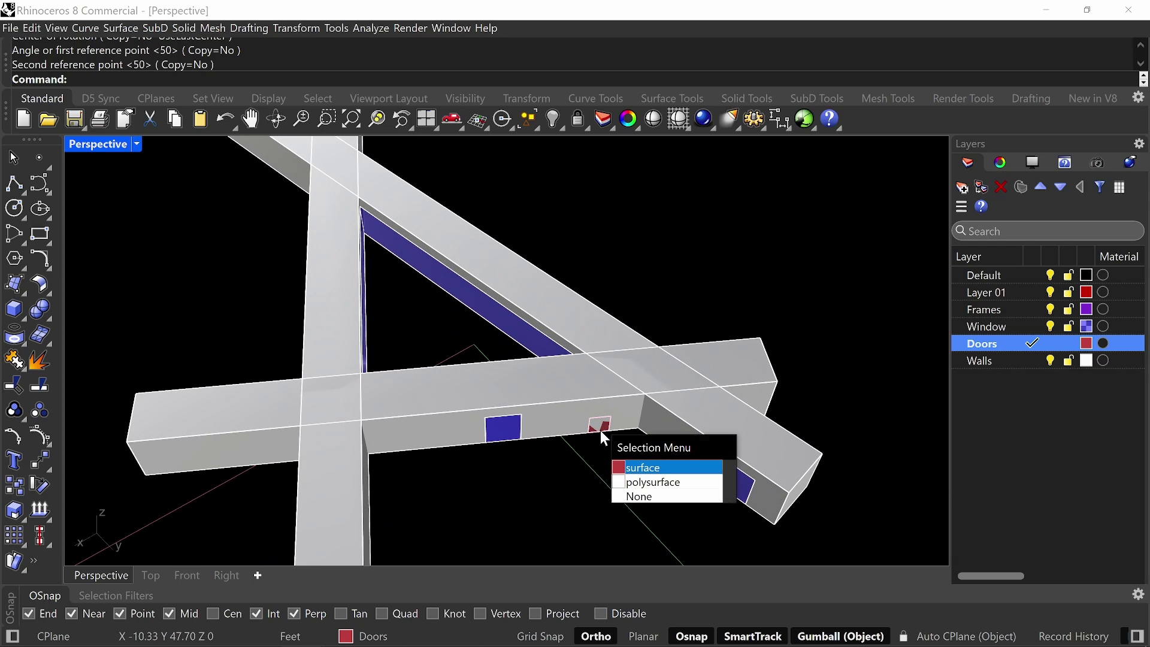
pyautogui.click(629, 466)
pyautogui.write('Copy')
pyautogui.press('Return')
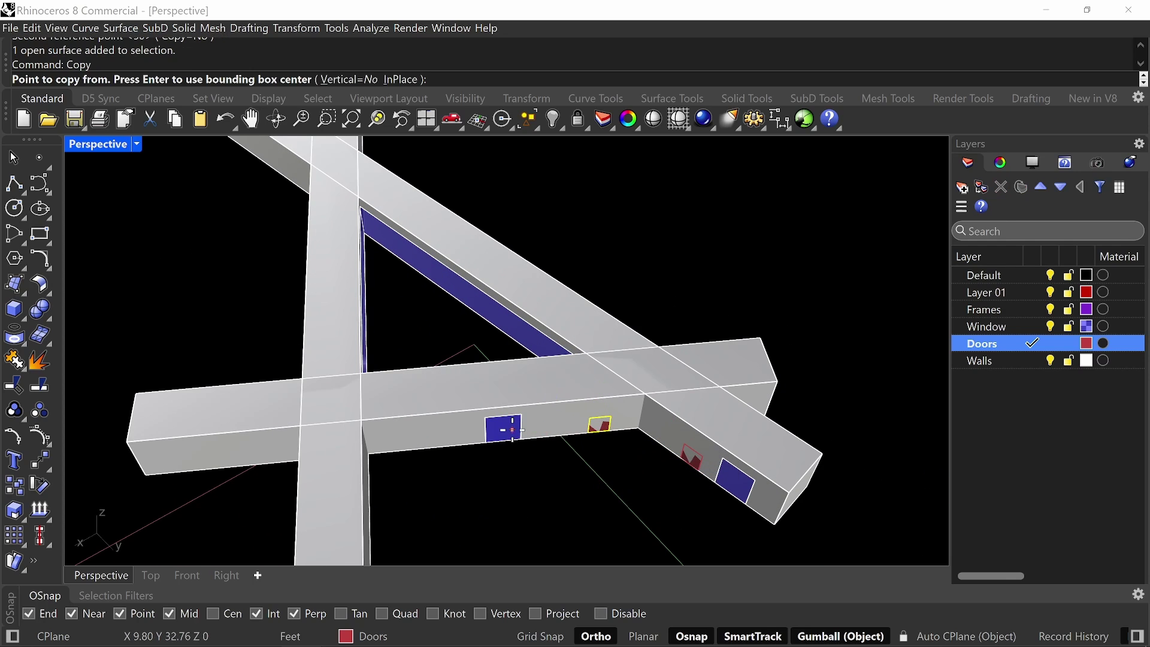
pyautogui.keyDown('shift'); pyautogui.moveTo(512, 430); pyautogui.dragTo(590, 406, button='right'); pyautogui.keyUp('shift')
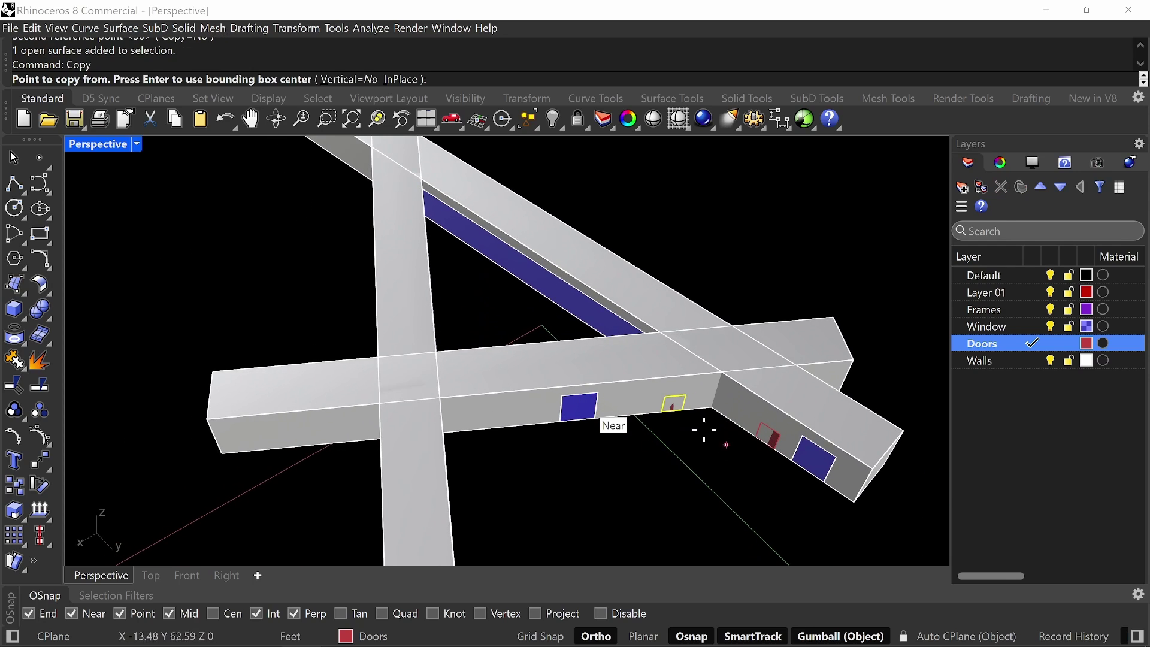
pyautogui.click(662, 412)
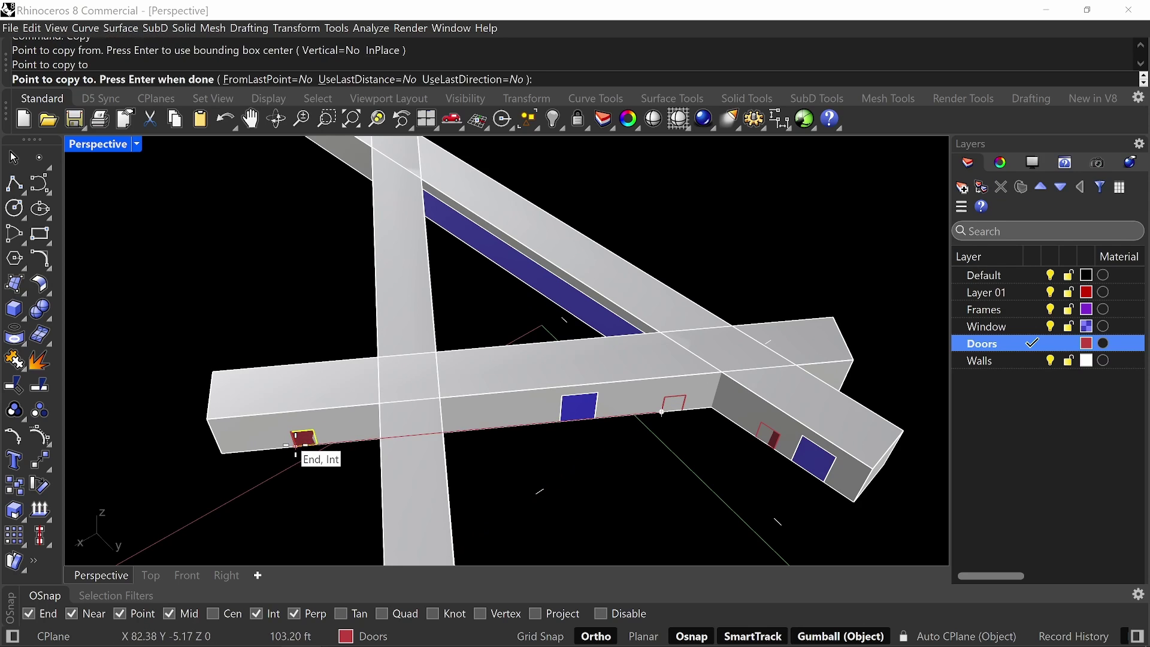
pyautogui.press('Return')
# - Split all objects on the Walls layer using all objects on the Doors layer as cutters
pyautogui.scroll(-4, 339, 433)
pyautogui.moveTo(349, 429); pyautogui.dragTo(433, 411, button='right')
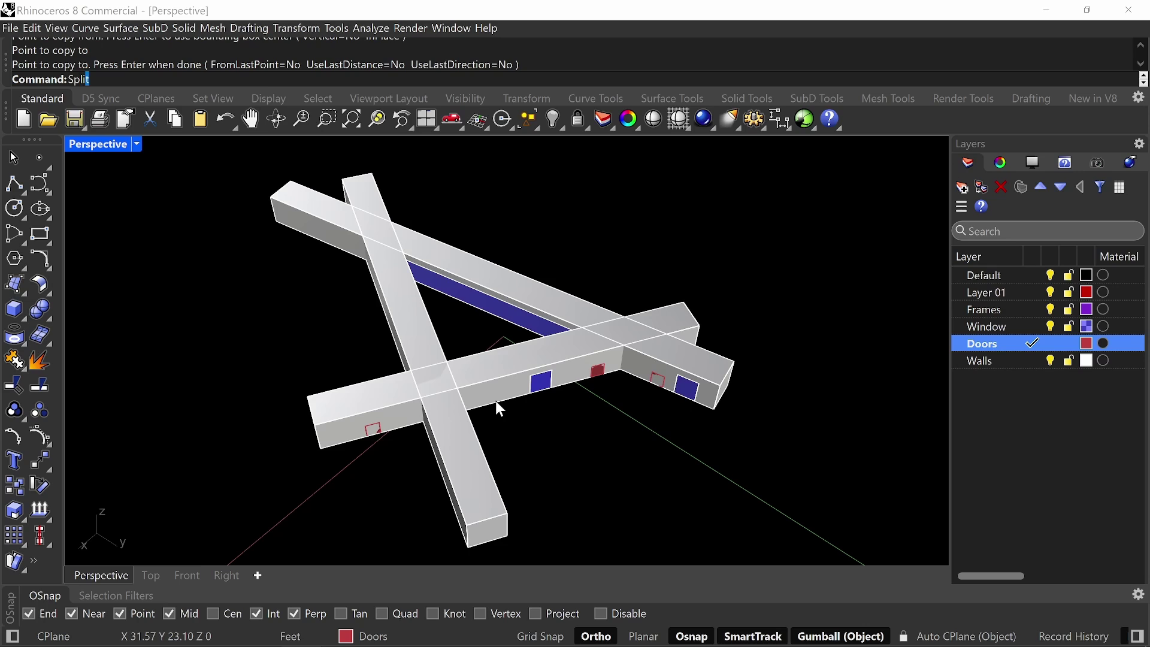
pyautogui.press('Return')
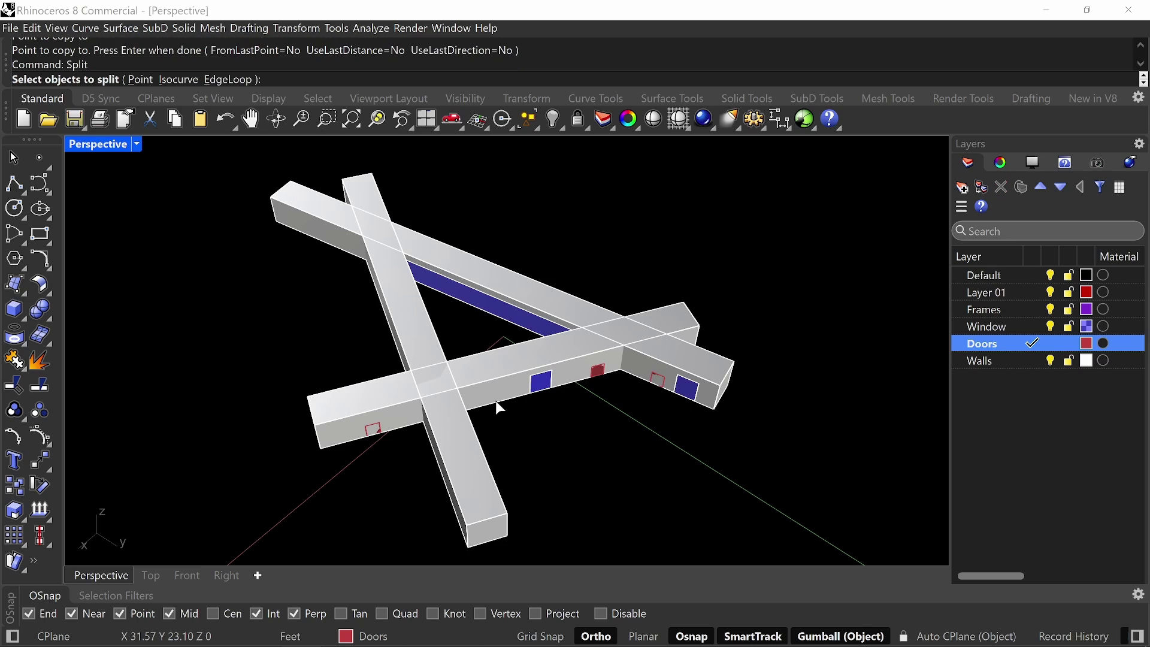
pyautogui.rightClick(1008, 362)
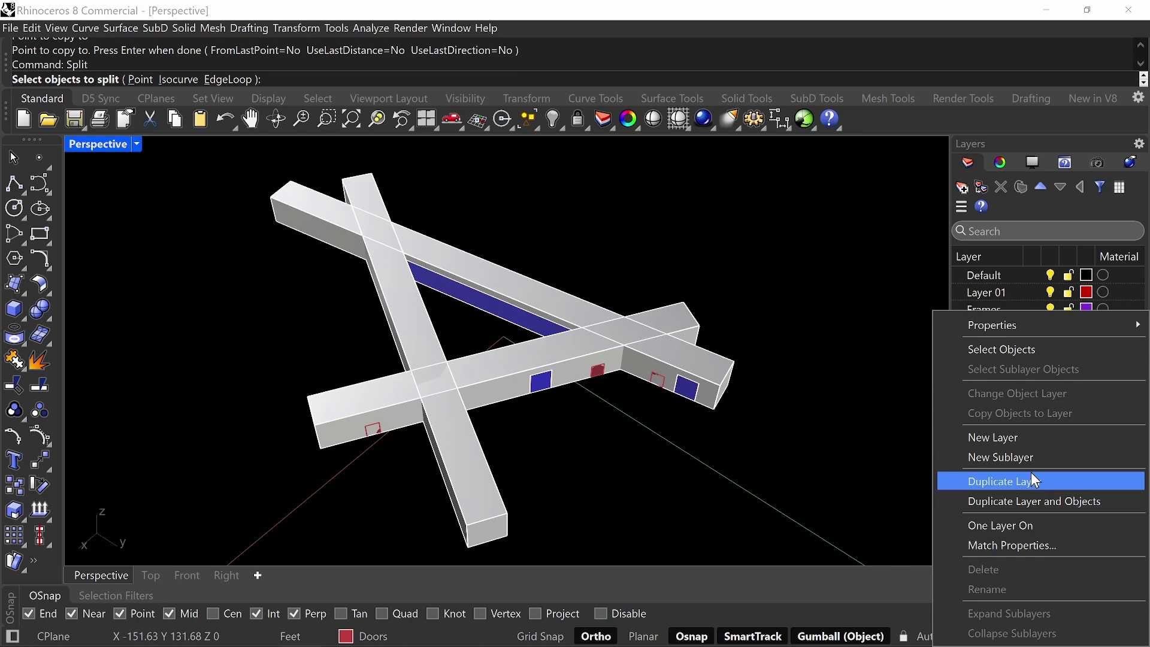
pyautogui.click(1022, 350)
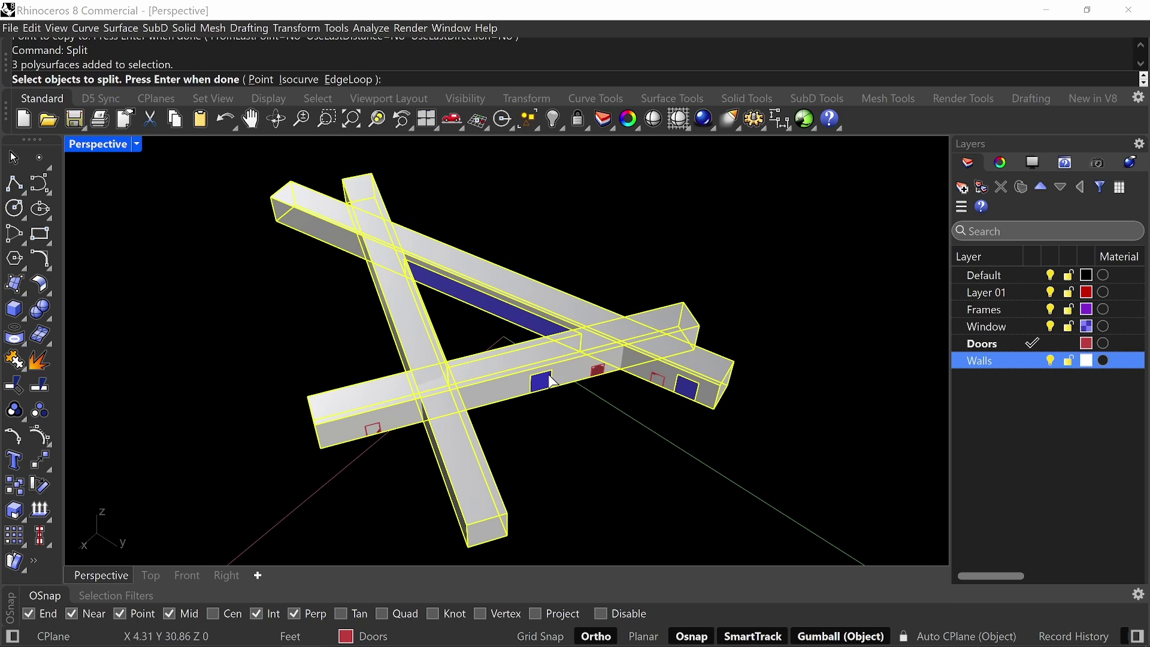
pyautogui.press('Return')
pyautogui.rightClick(995, 344)
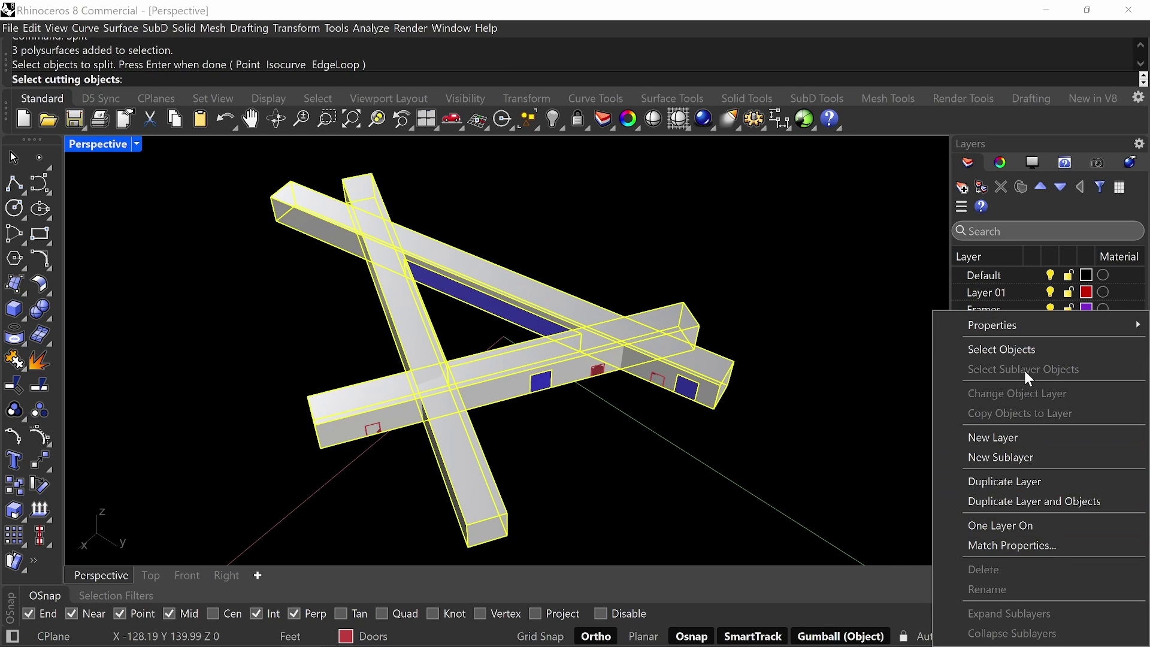
pyautogui.click(1020, 349)
pyautogui.press('Return')
# - Make the Default layer current and hide the Doors layer
pyautogui.scroll(5, 307, 441)
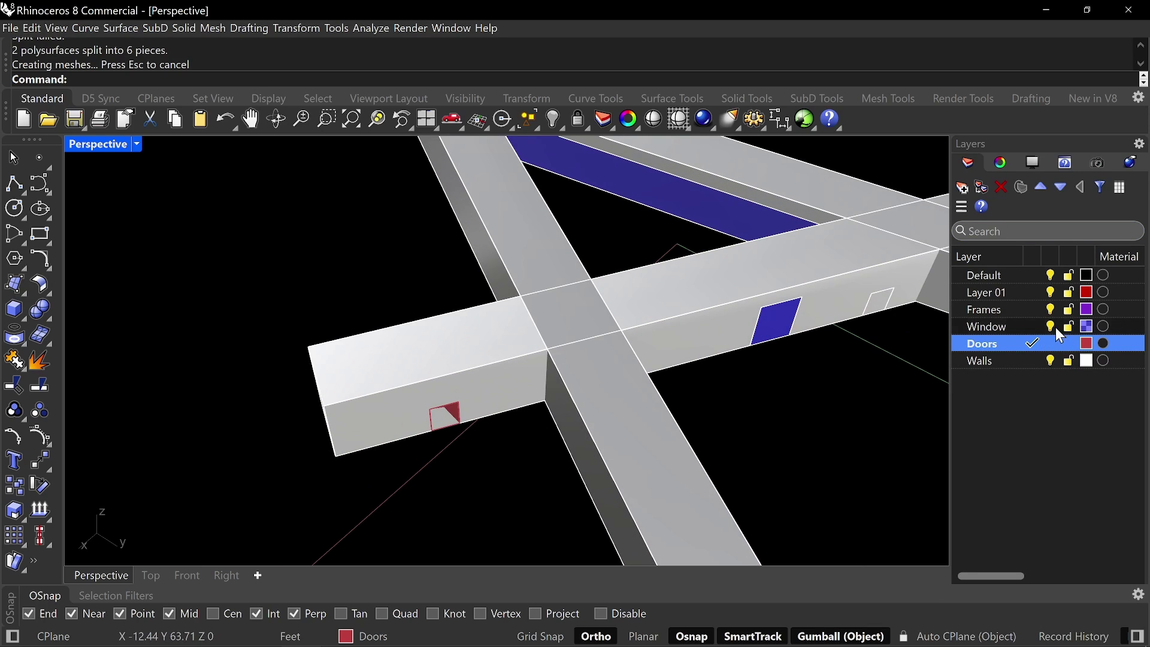
pyautogui.click(1034, 276)
pyautogui.click(1051, 343)
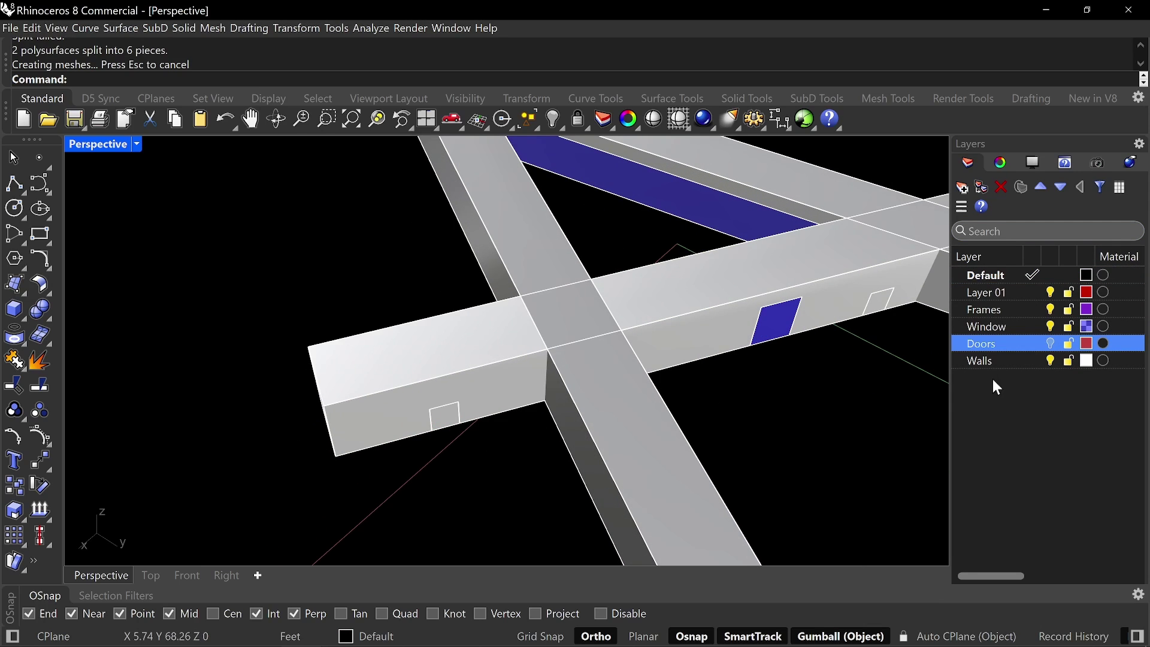
# - Delete the split-off wall surfaces inside the door outlines on the outer faces of the two adjoining bars
pyautogui.click(450, 421)
pyautogui.press('Delete')
pyautogui.scroll(-5, 451, 415)
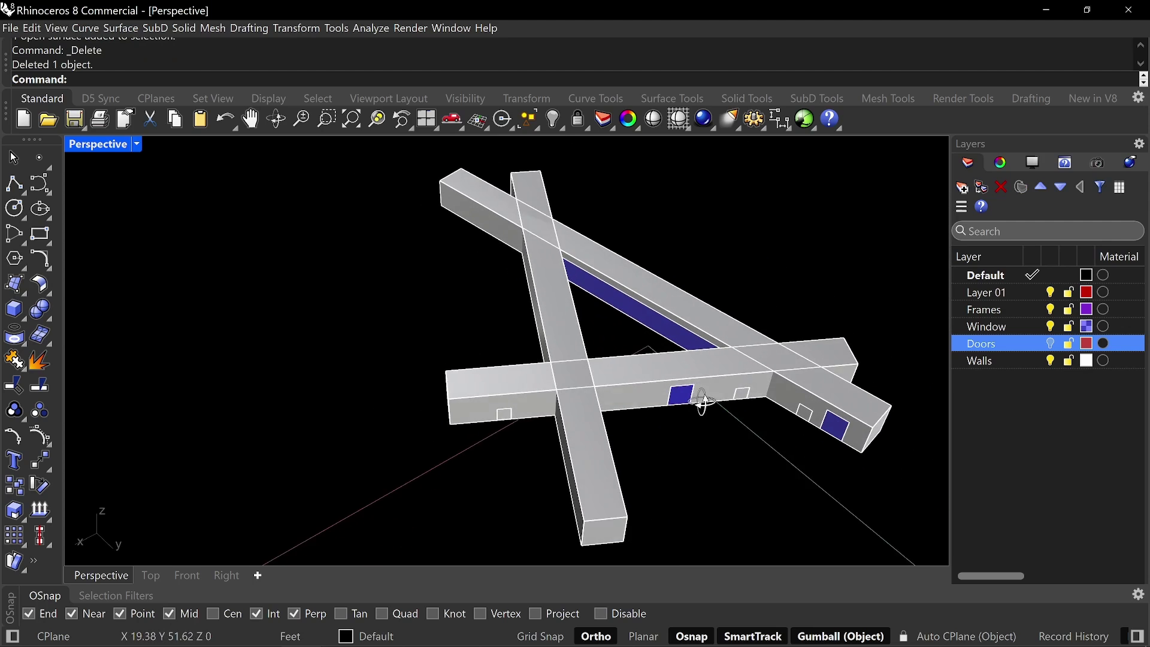
pyautogui.scroll(6, 749, 417)
pyautogui.click(707, 392)
pyautogui.press('Escape')
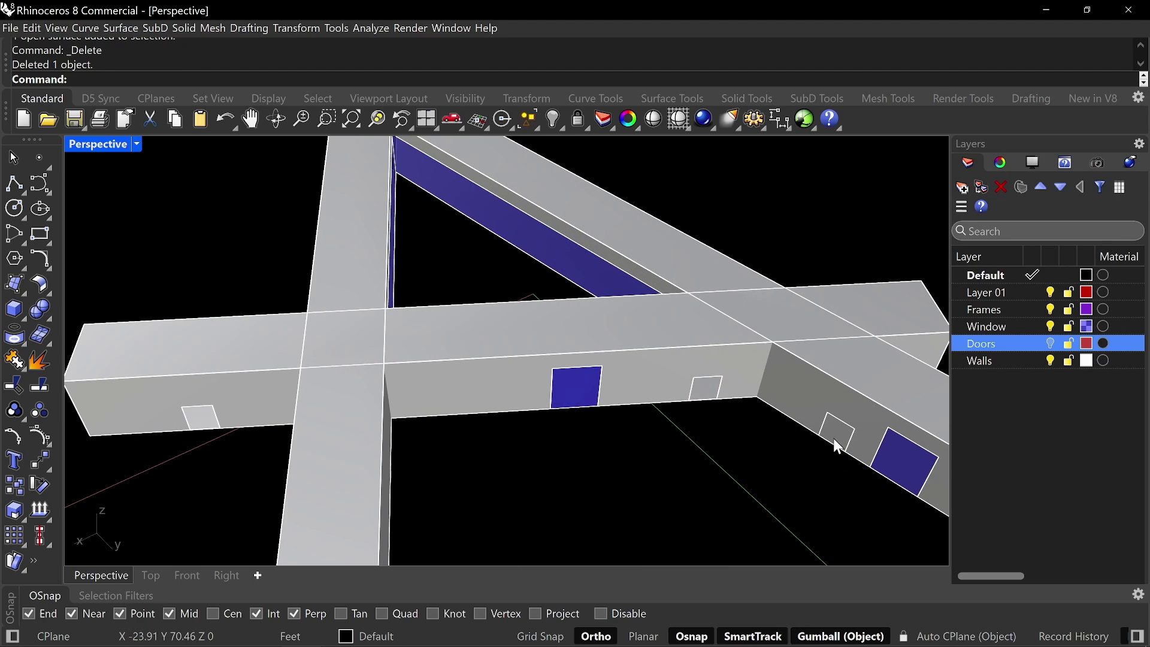
pyautogui.click(837, 436)
pyautogui.press('Delete')
# - Delete the split-off wall surface inside the door outline on the remaining bar's outer face
pyautogui.scroll(-4, 839, 439)
pyautogui.moveTo(839, 439); pyautogui.dragTo(389, 382, button='right')
pyautogui.click(412, 393)
pyautogui.press('Delete')
pyautogui.scroll(-5, 411, 390)
pyautogui.scroll(10, 386, 377)
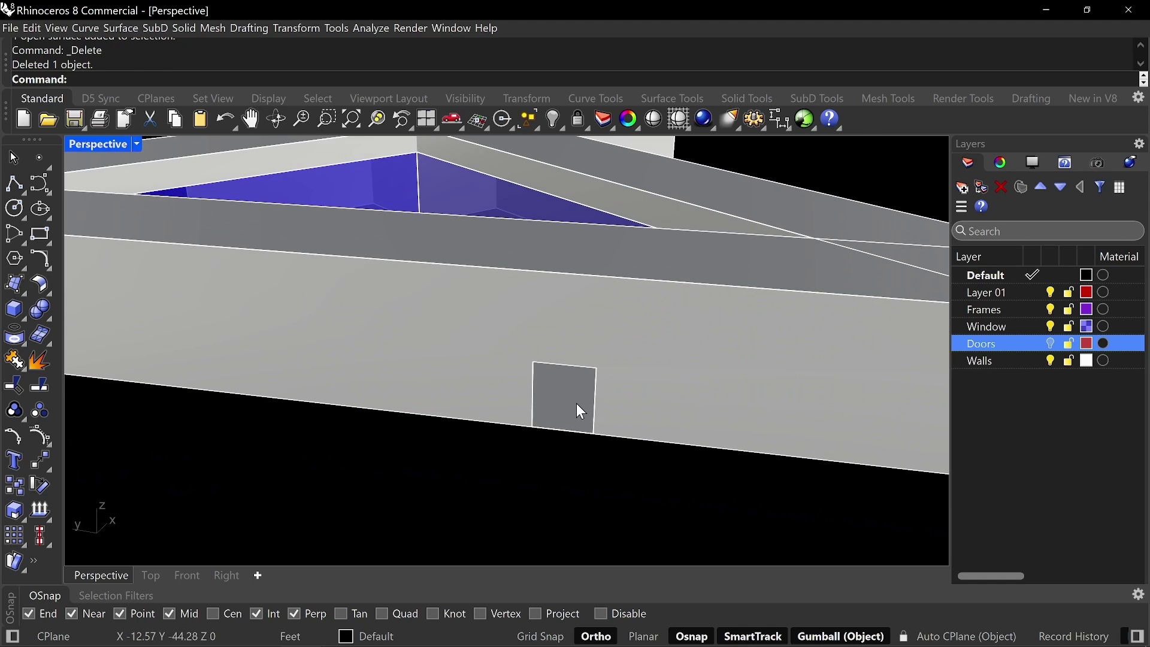
pyautogui.click(577, 404)
pyautogui.click(580, 527)
pyautogui.scroll(-6, 580, 527)
pyautogui.moveTo(590, 437); pyautogui.dragTo(378, 426, button='right')
pyautogui.press('Return')
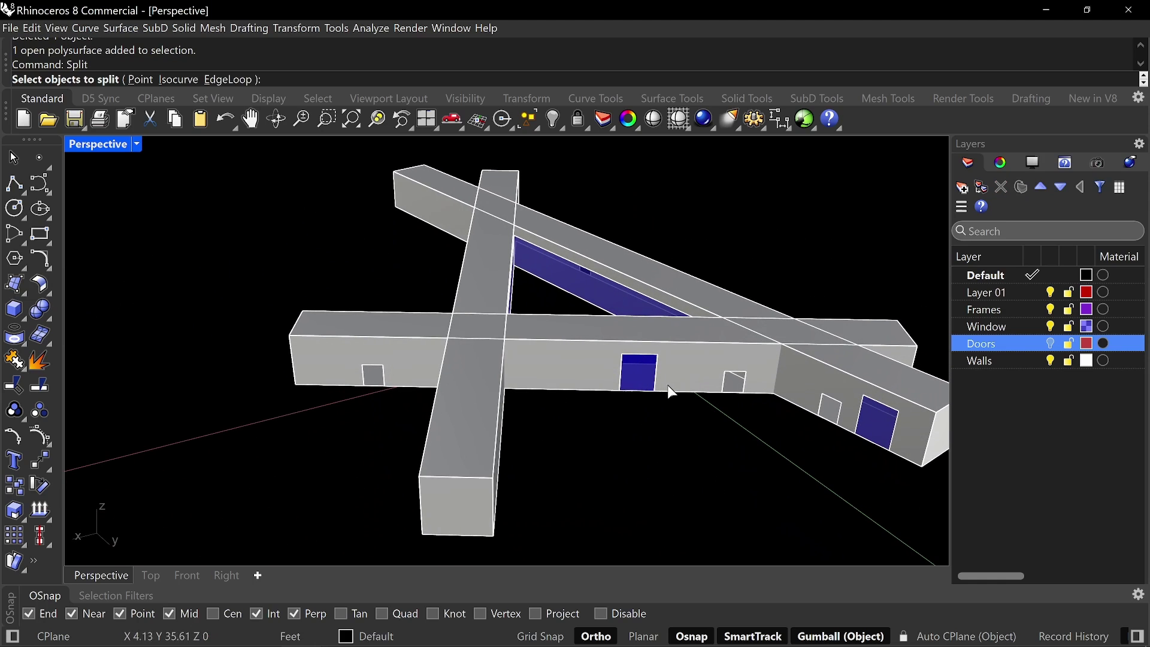
pyautogui.moveTo(671, 390); pyautogui.dragTo(685, 383, button='right')
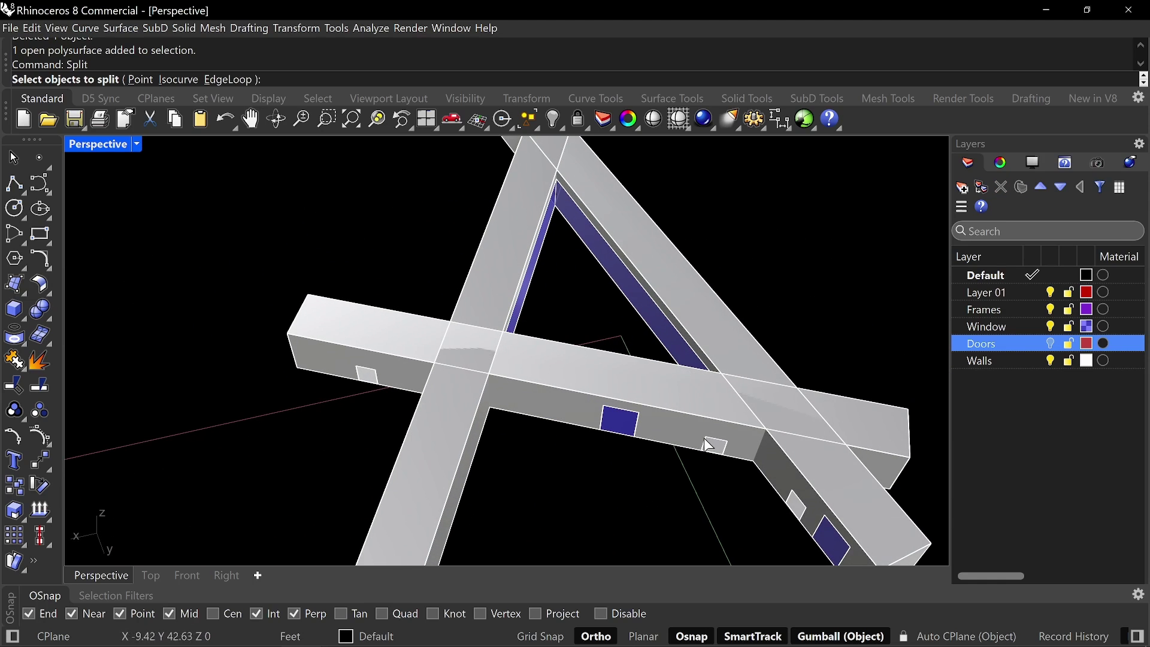
pyautogui.keyDown('shift'); pyautogui.moveTo(669, 321); pyautogui.dragTo(660, 359, button='right'); pyautogui.keyUp('shift')
pyautogui.moveTo(545, 345); pyautogui.dragTo(609, 339, button='right')
pyautogui.scroll(5, 462, 308)
pyautogui.moveTo(462, 300); pyautogui.dragTo(519, 311, button='right')
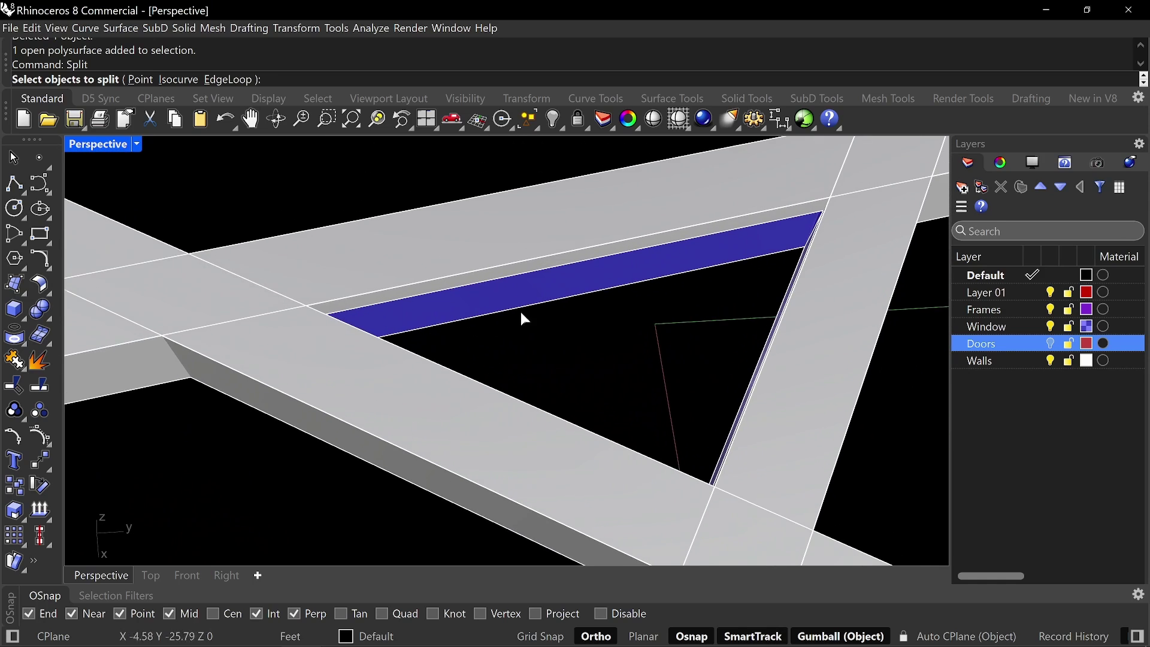
pyautogui.press('Escape')
# - Isolate the three inner window surfaces around the triangular courtyard
pyautogui.click(653, 275)
pyautogui.moveTo(653, 274); pyautogui.dragTo(513, 377, button='right')
pyautogui.click(541, 360)
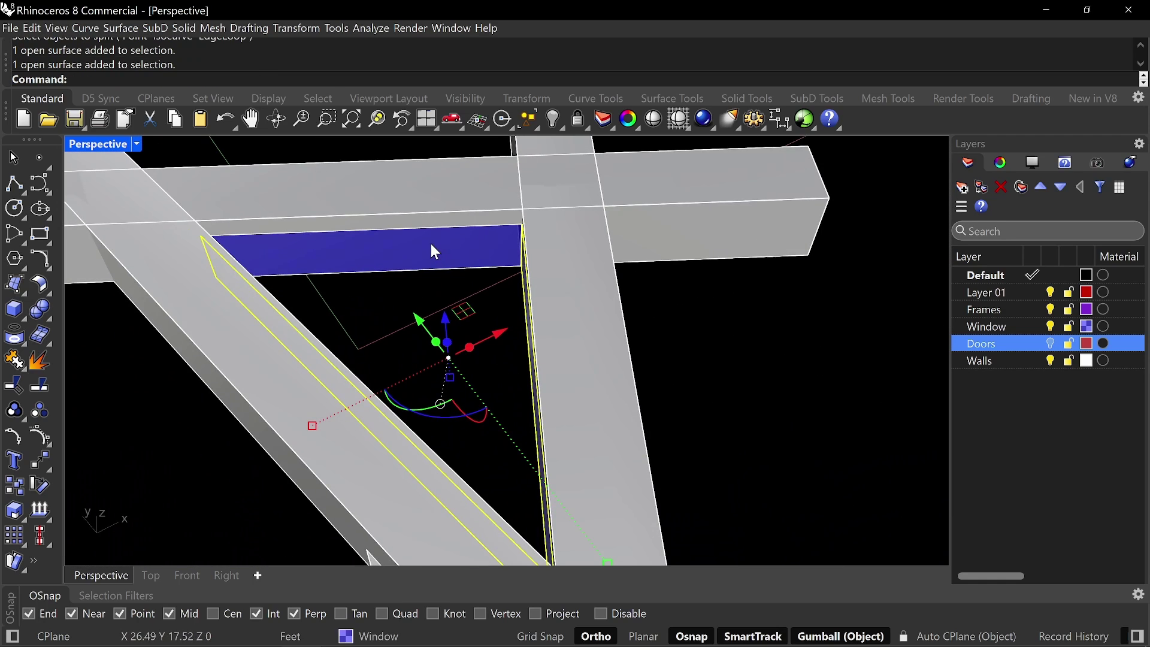
pyautogui.hotkey('ctrl', 'shift', 'h')
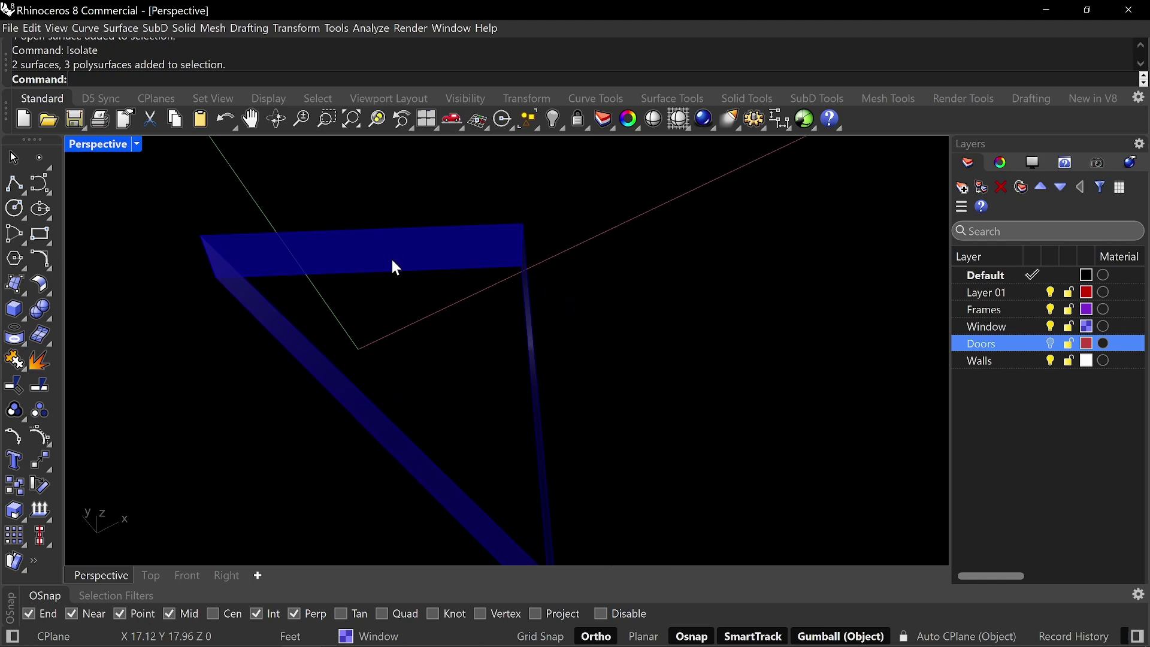
# - Make the Frames layer current and set its colour to Orange
pyautogui.moveTo(392, 261); pyautogui.dragTo(575, 353, button='right')
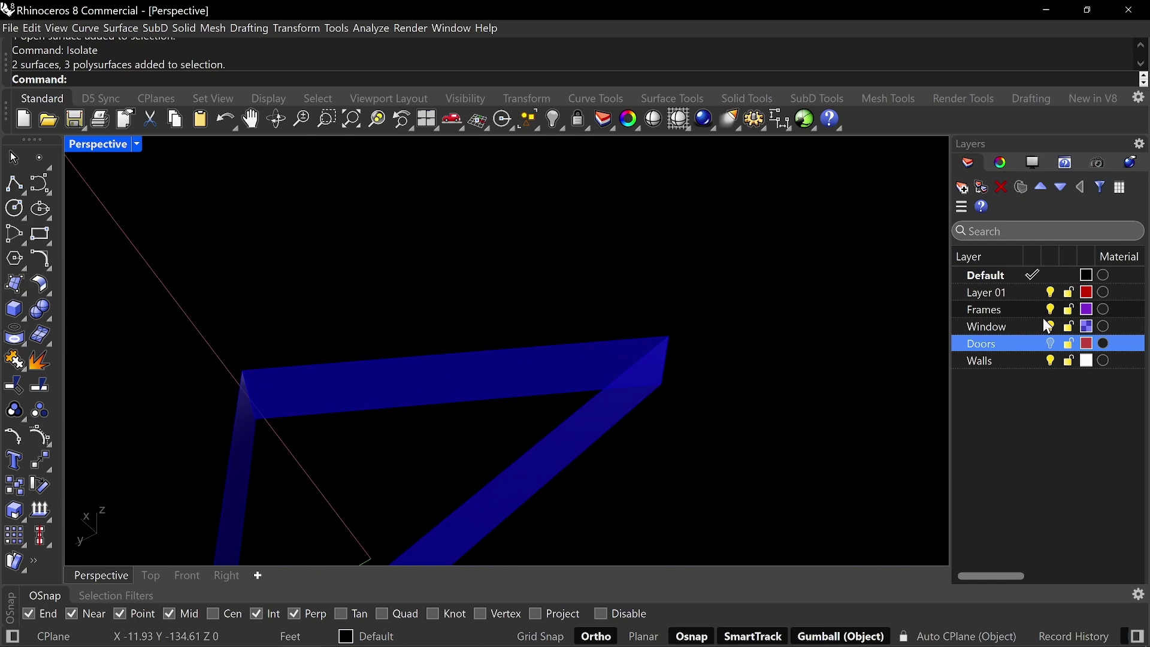
pyautogui.click(1036, 309)
pyautogui.click(1086, 309)
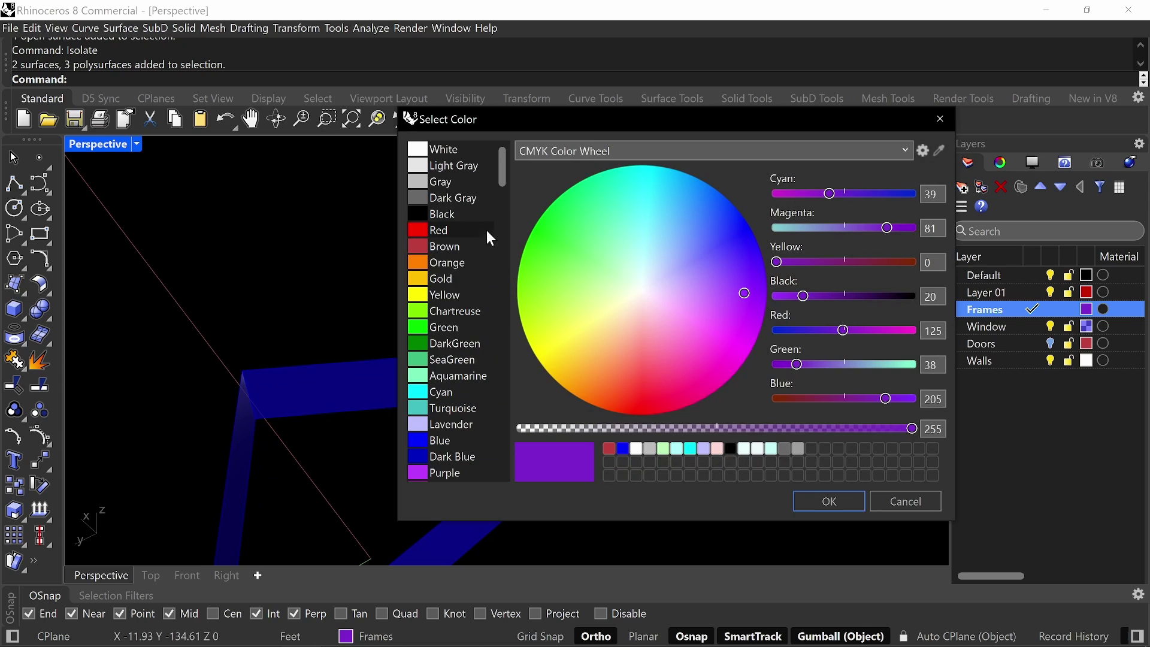
pyautogui.click(450, 262)
pyautogui.click(797, 501)
# - Contour one courtyard window surface between its lower corners at a spacing of 12, with grouping by contour plane set to Yes
pyautogui.moveTo(580, 286); pyautogui.dragTo(432, 357, button='right')
pyautogui.click(426, 365)
pyautogui.write('Contour')
pyautogui.press('Return')
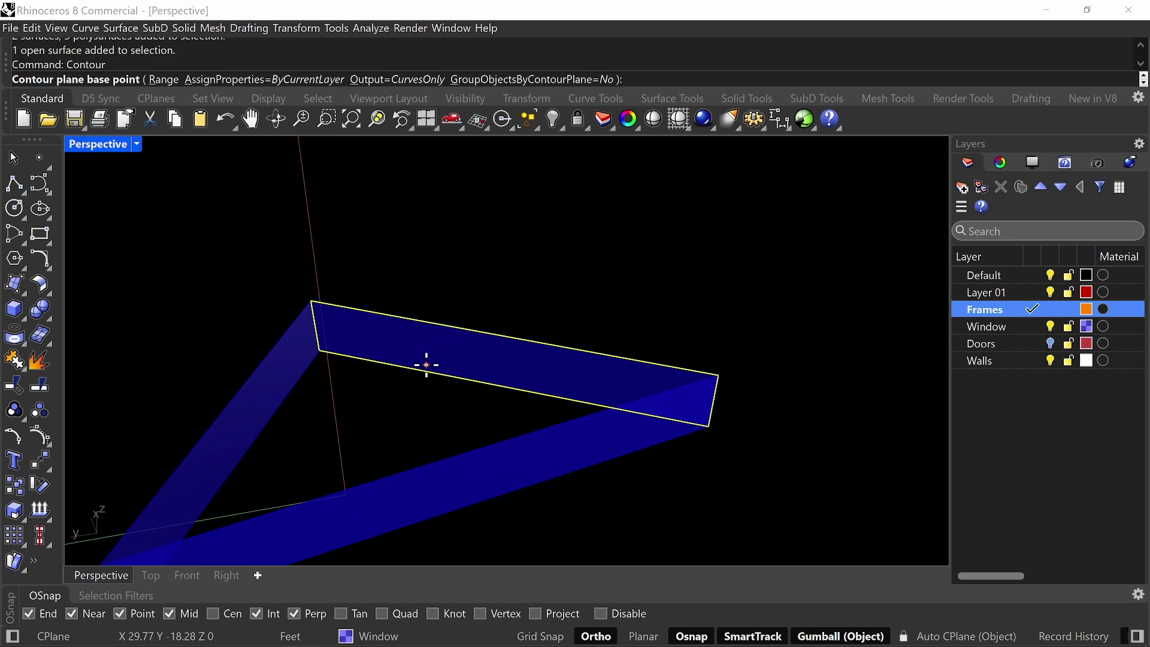
pyautogui.click(318, 349)
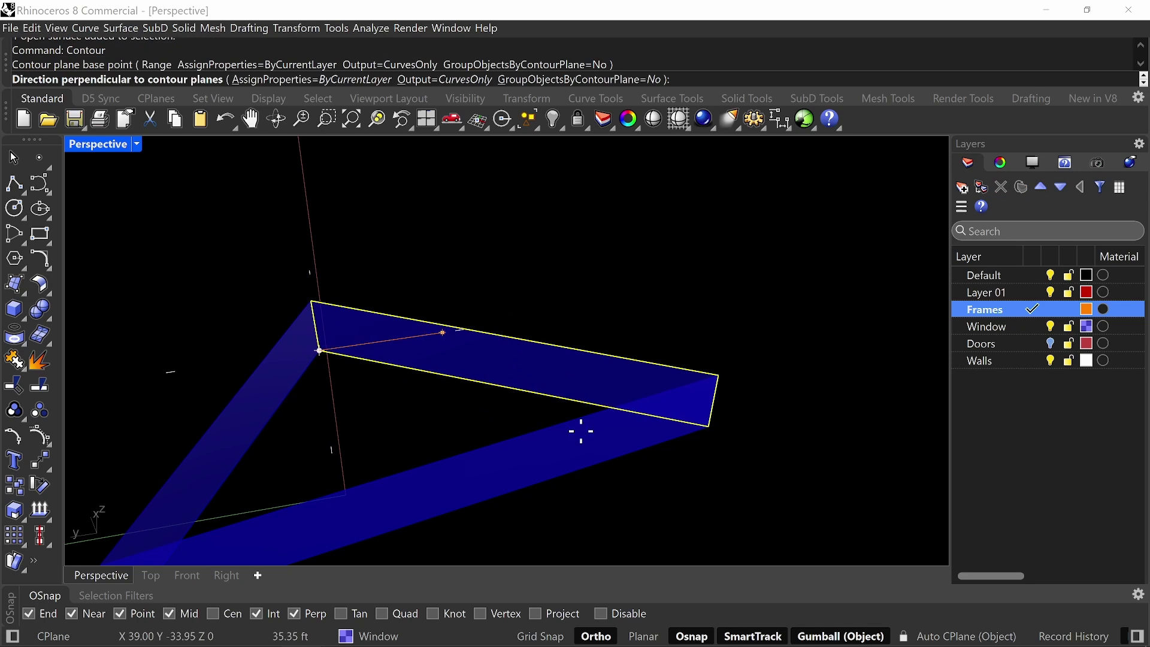
pyautogui.click(709, 427)
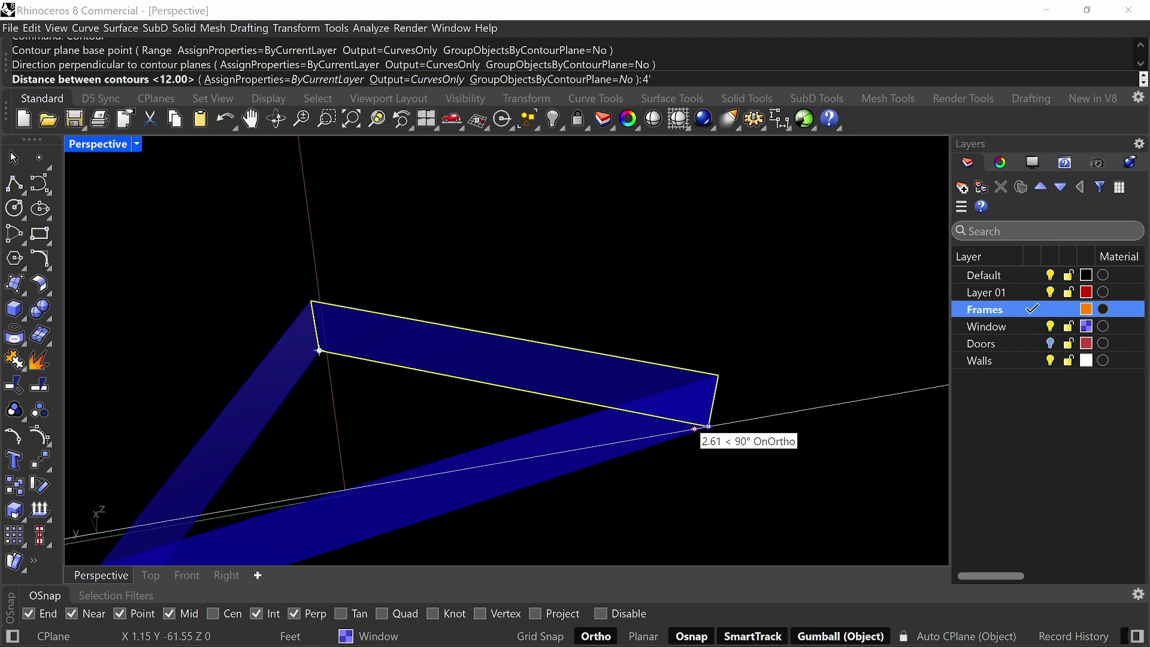
pyautogui.click(505, 88)
pyautogui.rightClick(623, 344)
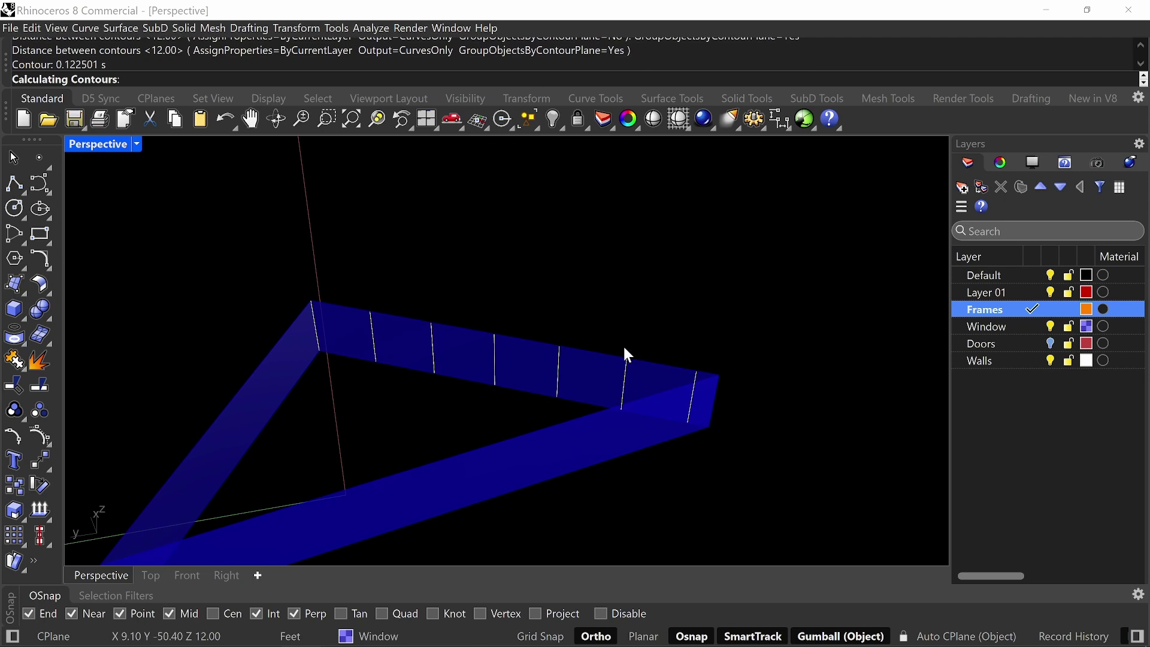
# - Group the contour curves on the first window surface and clear the selection
pyautogui.moveTo(712, 392); pyautogui.dragTo(545, 370, button='right')
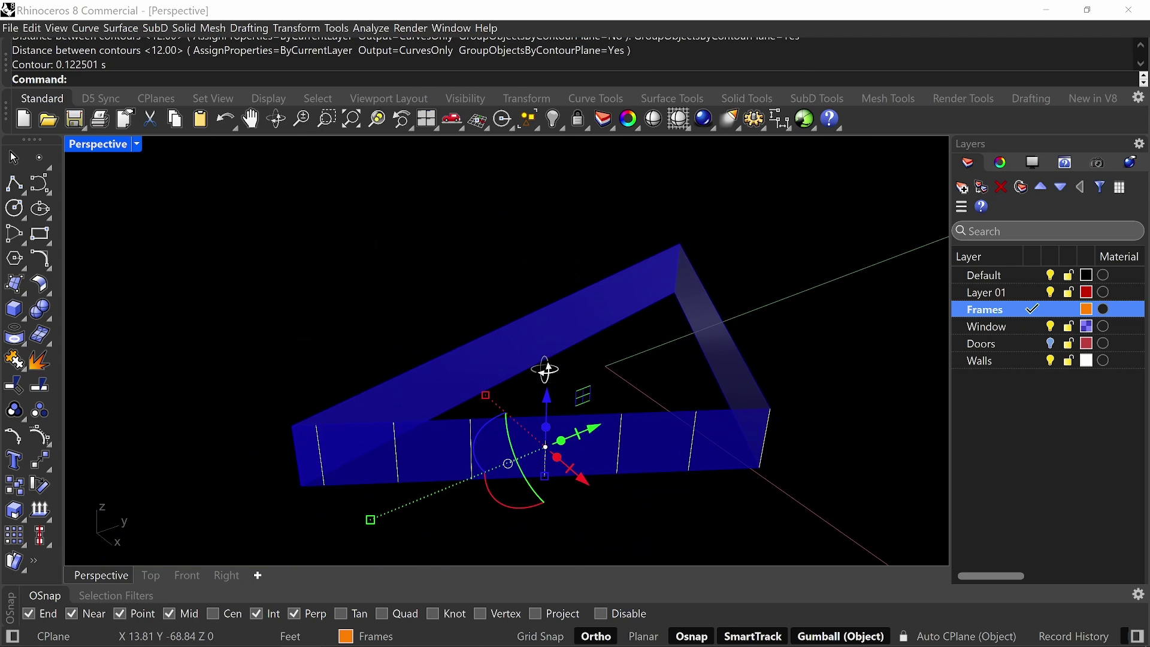
pyautogui.press('Return')
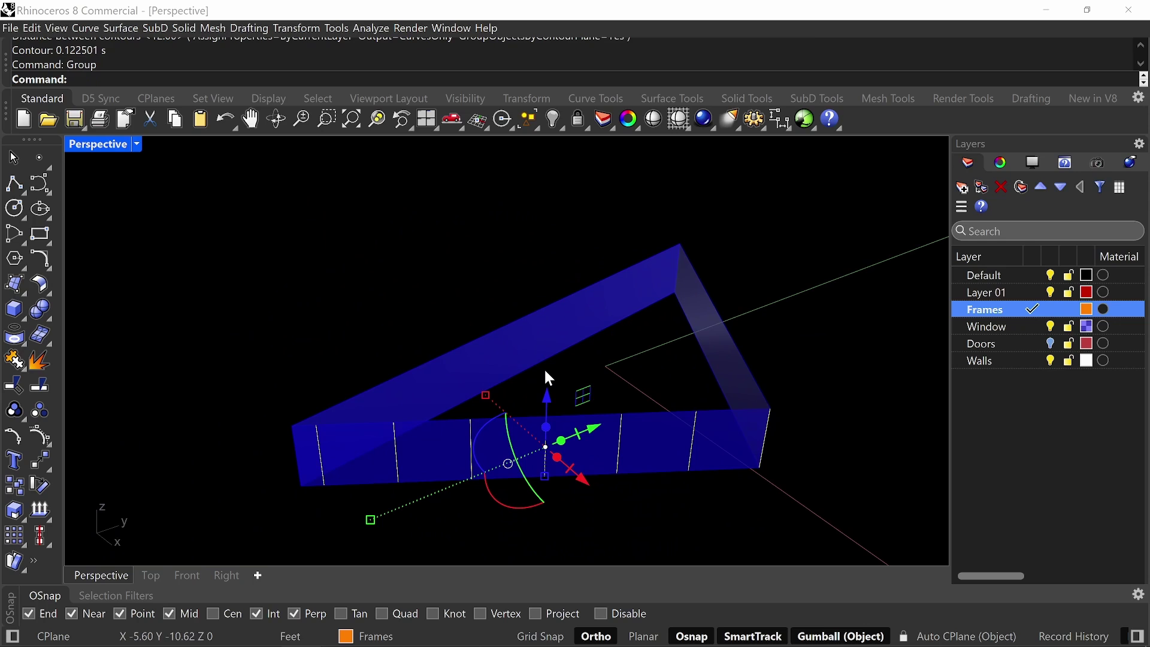
pyautogui.moveTo(699, 387); pyautogui.dragTo(642, 460, button='right')
pyautogui.press('Escape')
# - Contour the adjoining courtyard window surface between its lower corners with a 6' distance between contours
pyautogui.click(645, 462)
pyautogui.write('Contour')
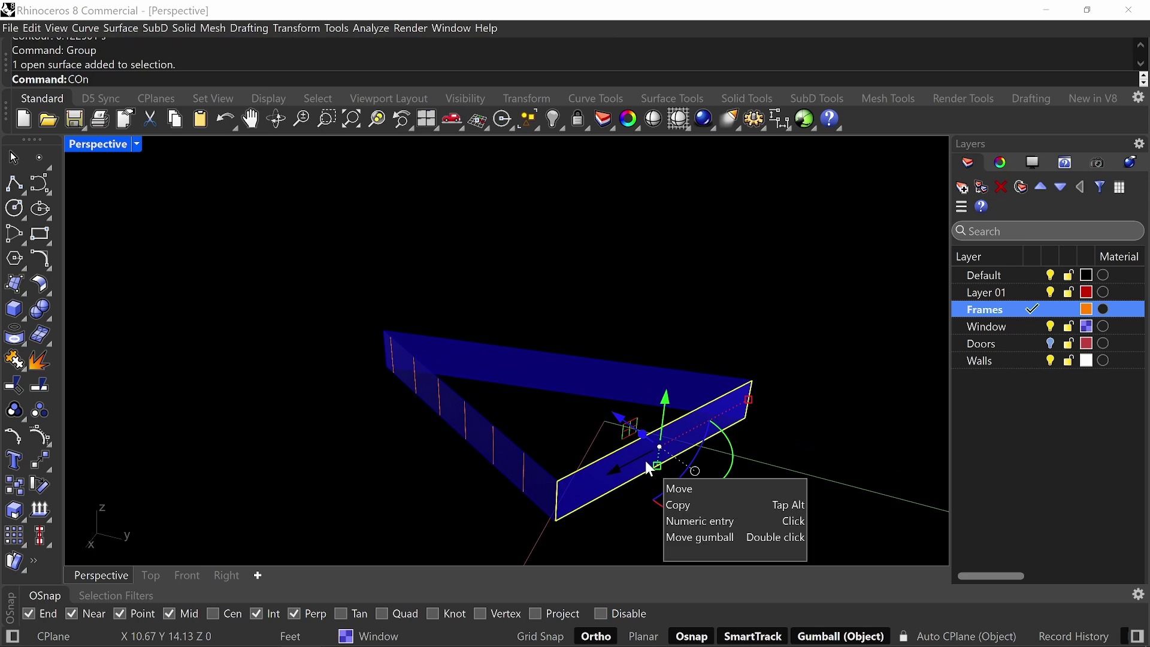
pyautogui.press('Return')
pyautogui.click(556, 520)
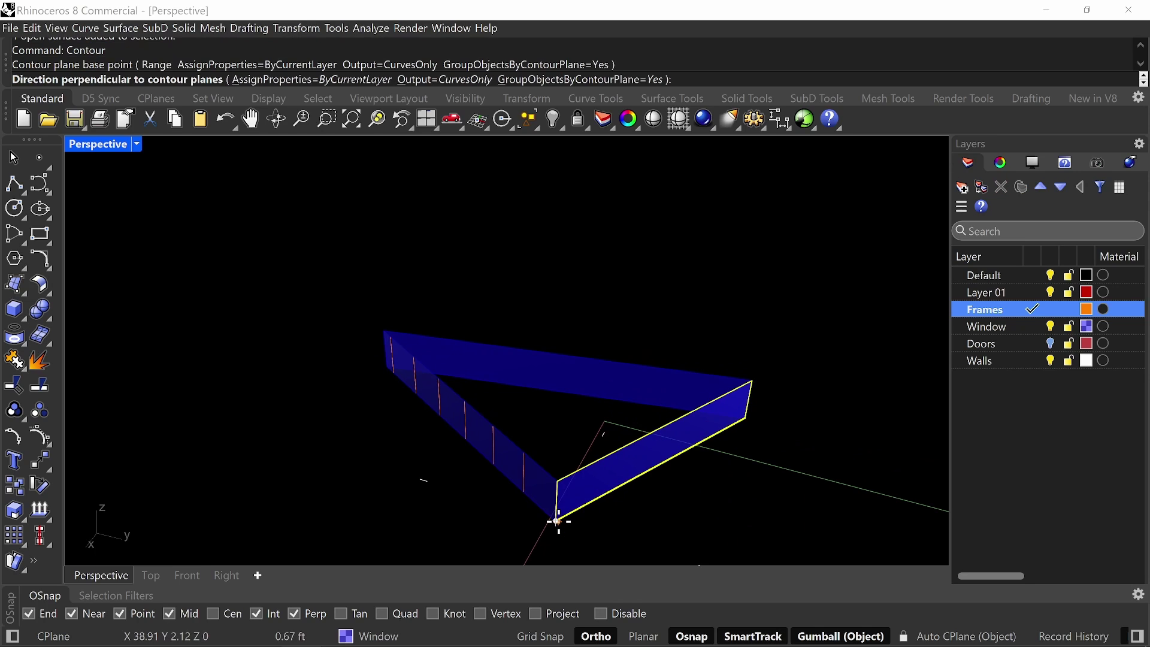
pyautogui.click(746, 416)
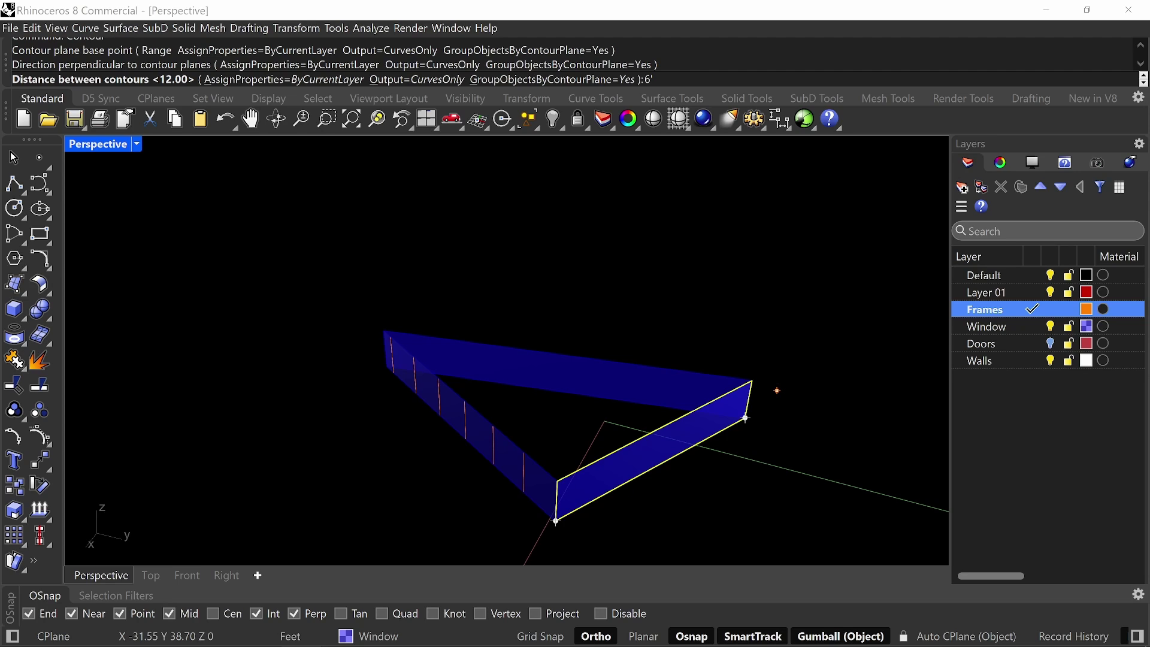
pyautogui.write("6'")
pyautogui.press('Return')
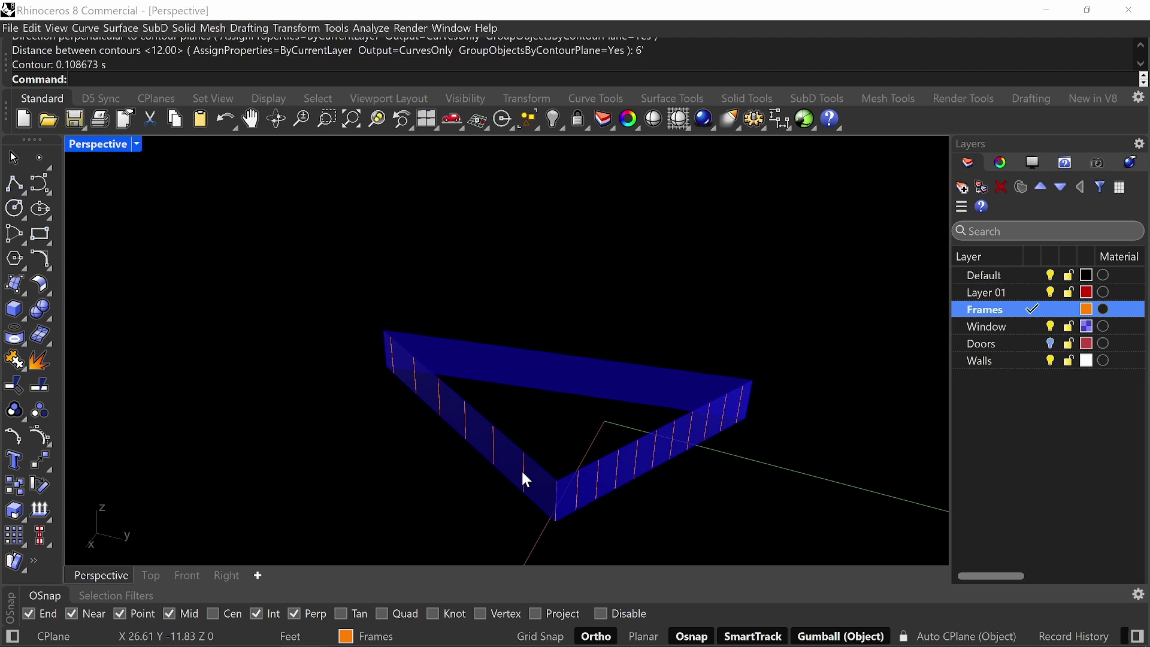
# - Delete the widely spaced contours on the first courtyard window surface and contour it again between its lower corners at a spacing of 6
pyautogui.press('Delete')
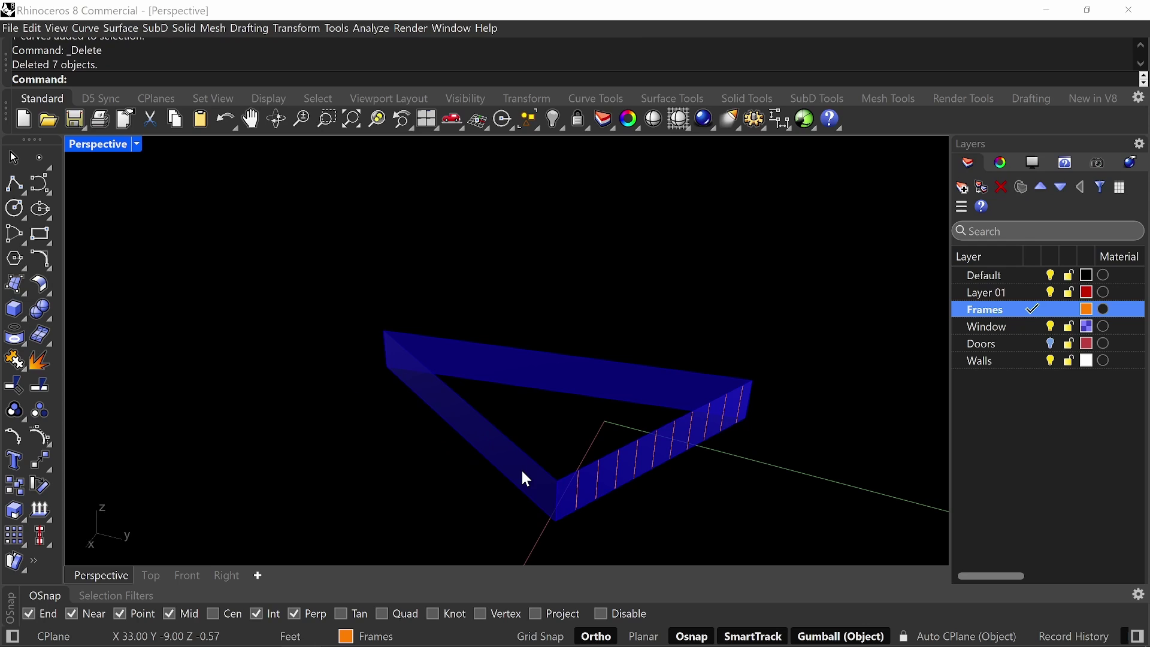
pyautogui.write('Cont')
pyautogui.press('Return')
pyautogui.click(525, 478)
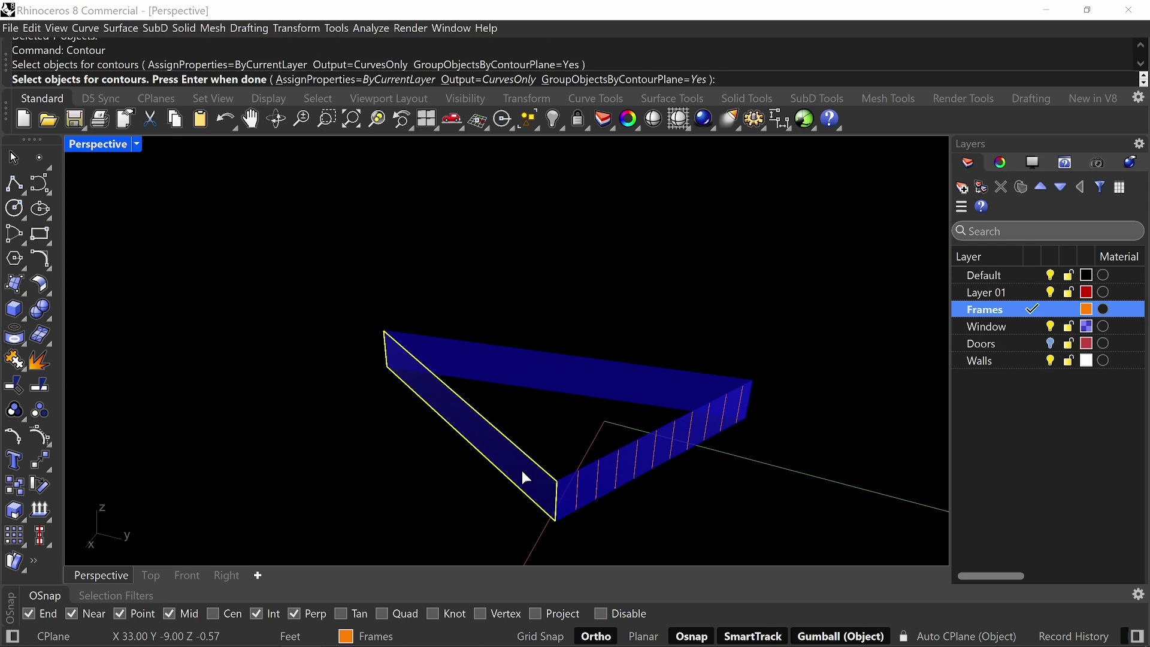
pyautogui.press('Return')
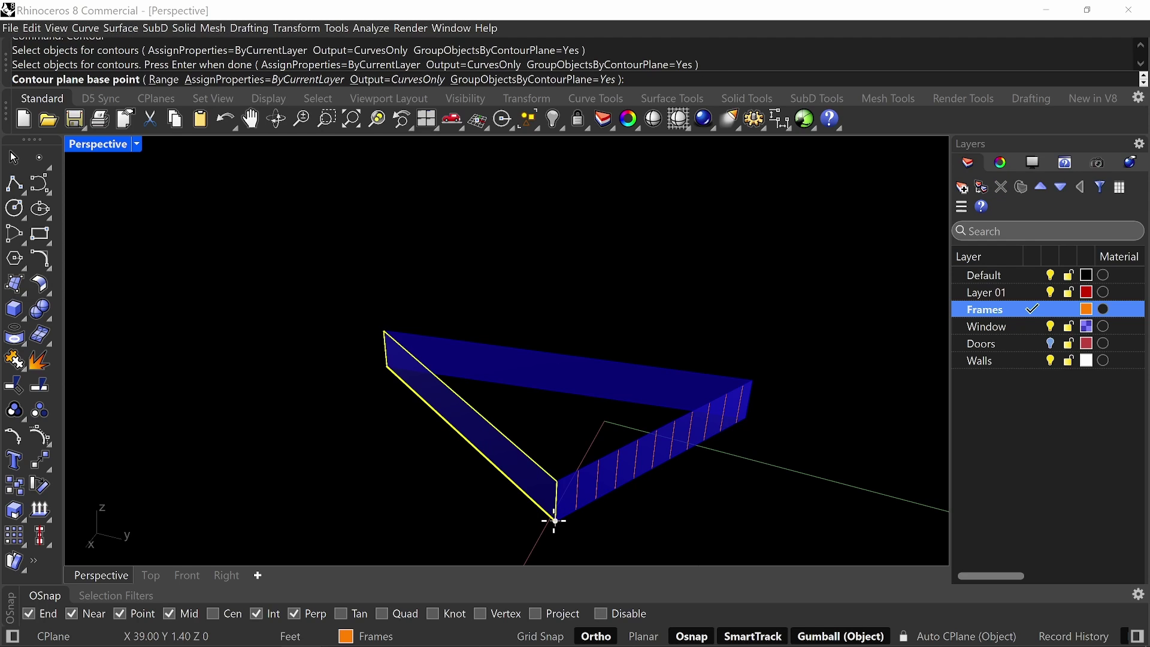
pyautogui.click(554, 520)
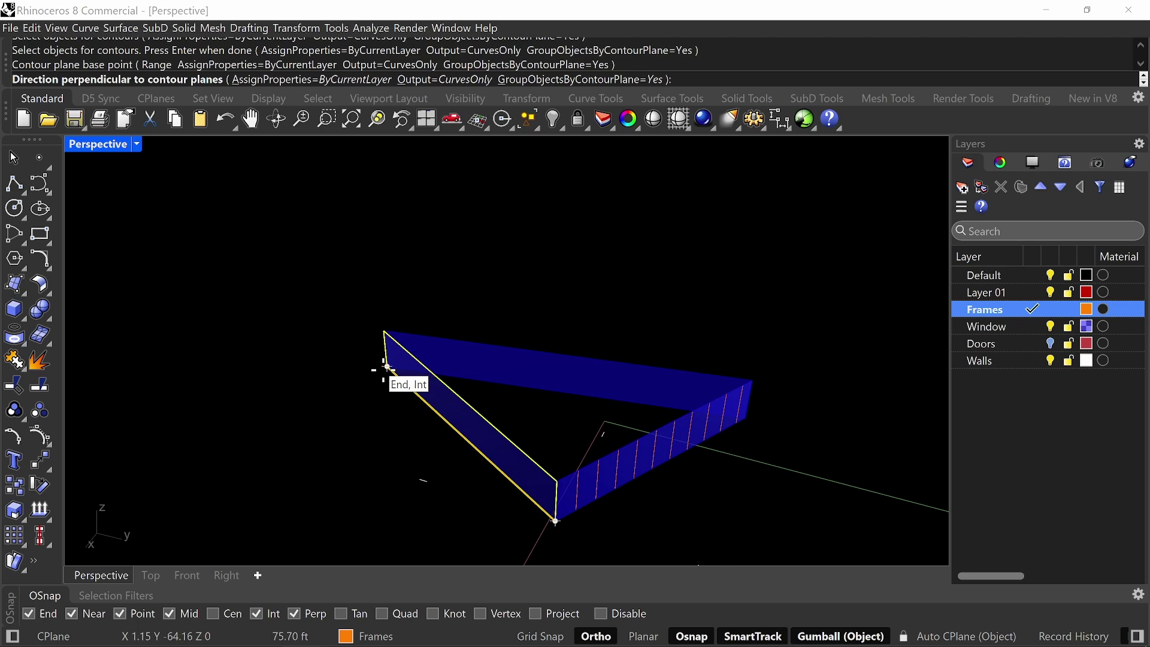
pyautogui.click(386, 367)
pyautogui.press('Return')
pyautogui.click(558, 275)
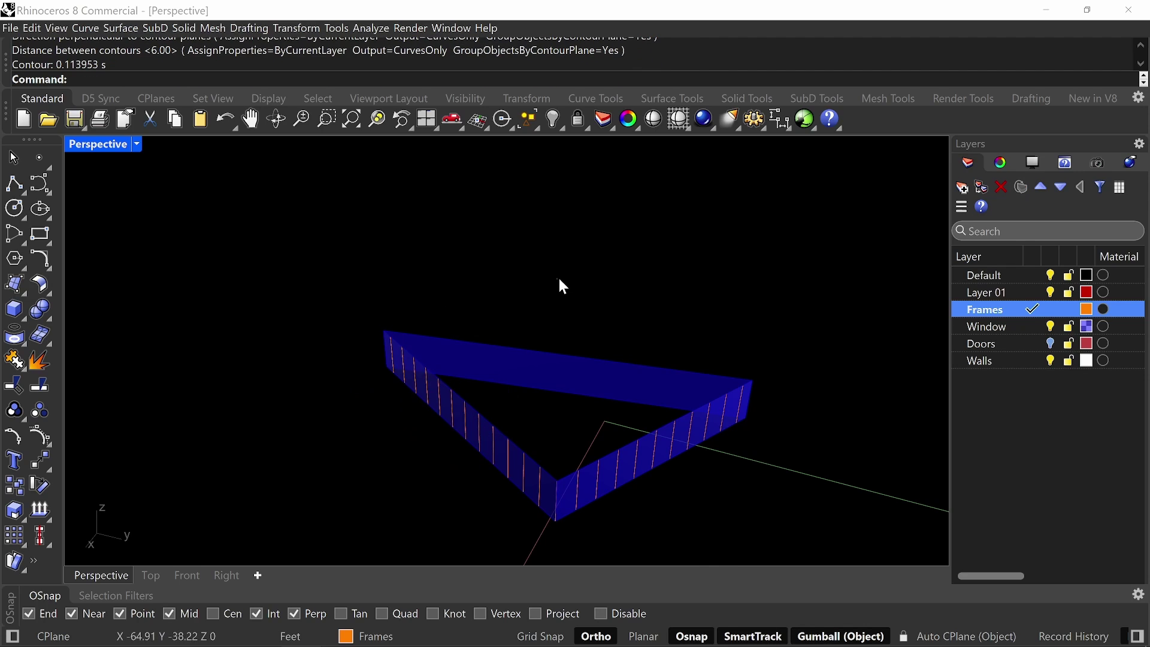
# - Contour the third courtyard window surface between its upper corners at a spacing of 6 and clear the selection
pyautogui.click(606, 371)
pyautogui.press('Return')
pyautogui.click(752, 380)
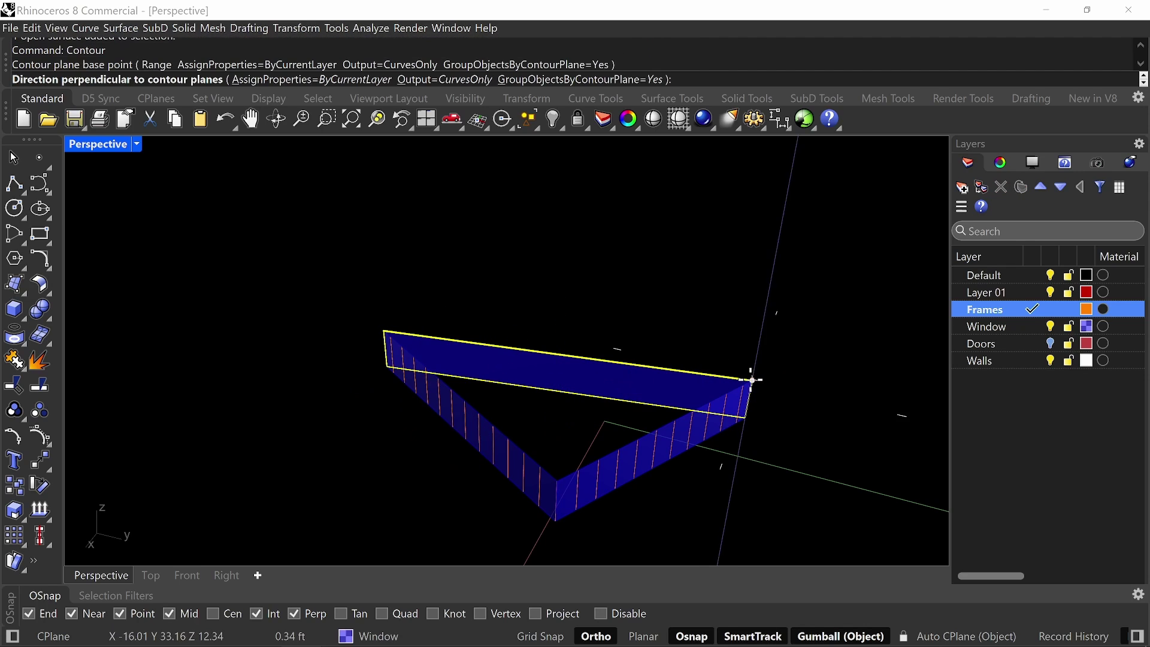
pyautogui.click(384, 331)
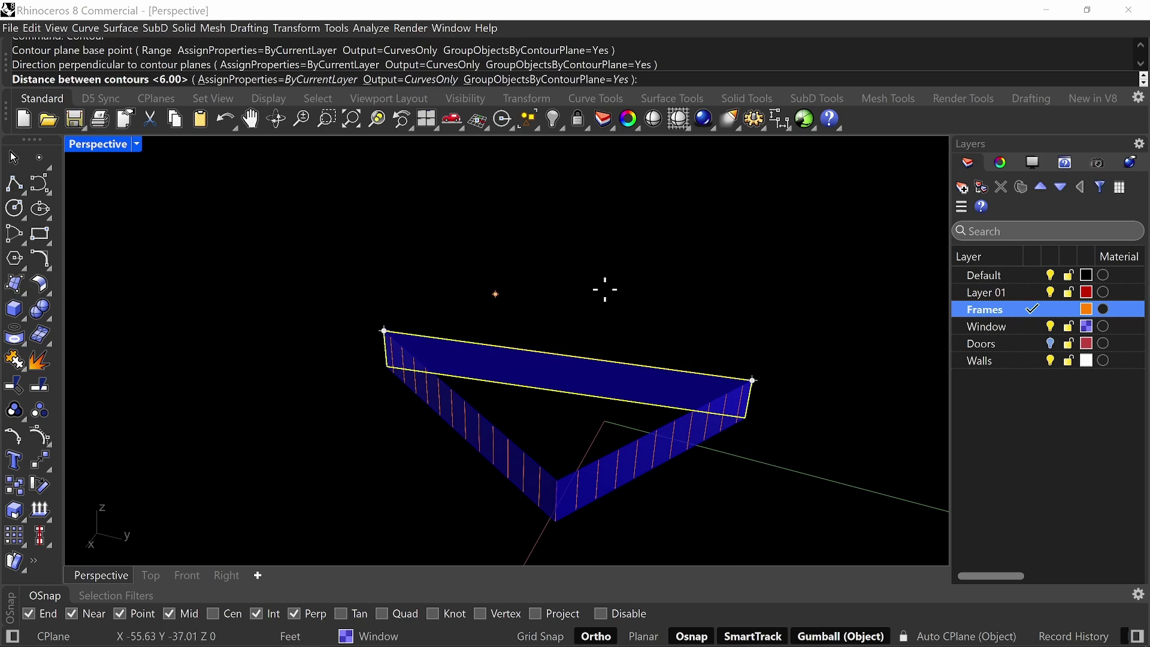
pyautogui.press('Return')
pyautogui.moveTo(600, 291); pyautogui.dragTo(624, 465, button='right')
pyautogui.press('Escape')
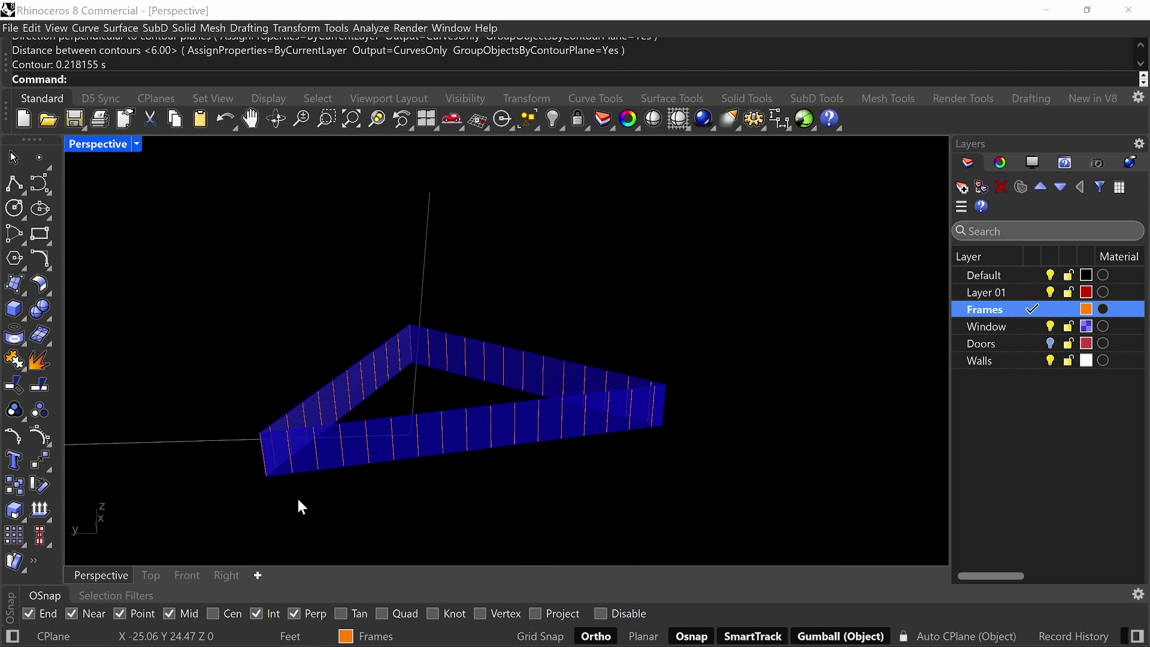
# - Duplicate the face borders of all three courtyard window surfaces onto the current layer
pyautogui.write('DupFaceBorder')
pyautogui.press('Return')
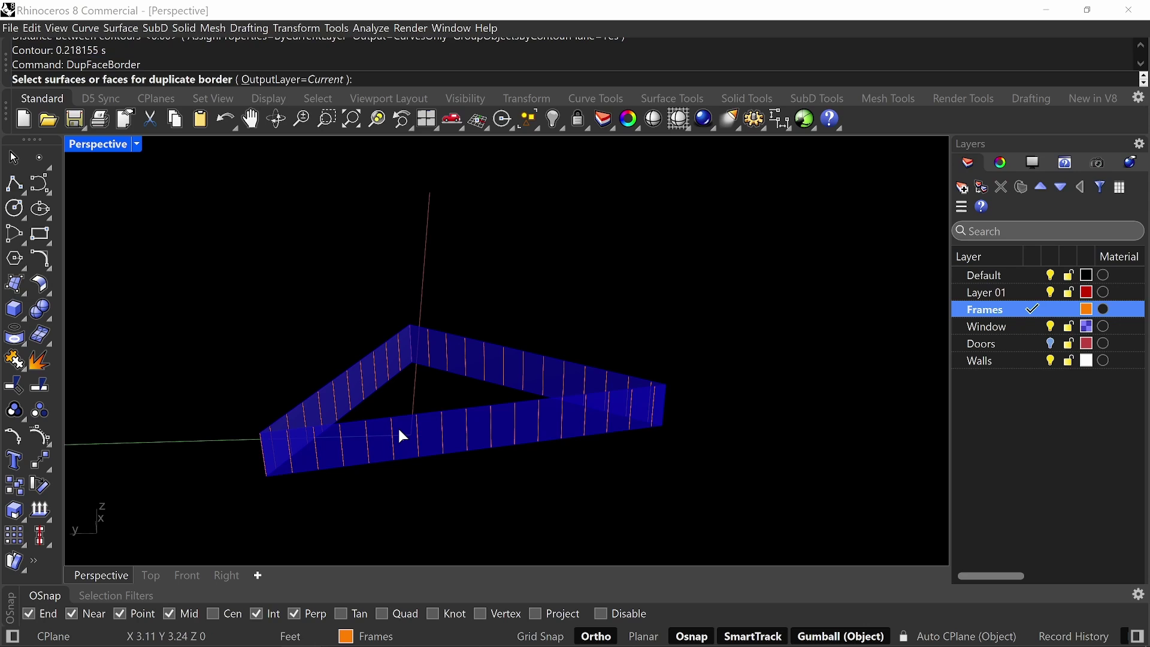
pyautogui.scroll(4, 397, 426)
pyautogui.click(415, 440)
pyautogui.click(463, 310)
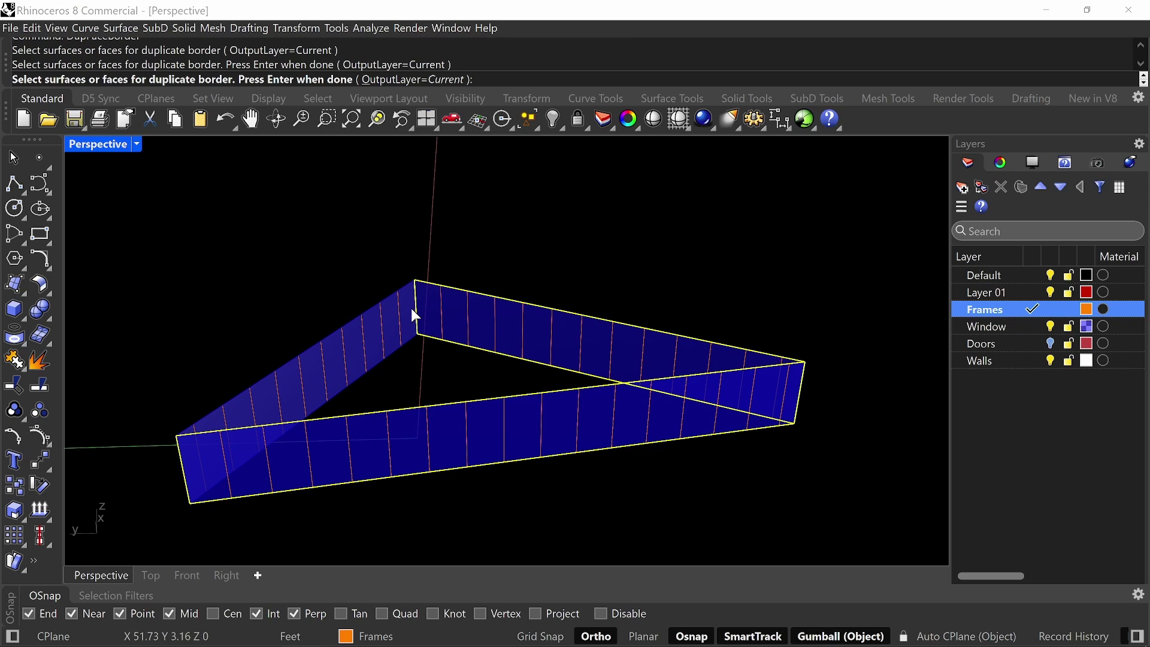
pyautogui.click(413, 310)
pyautogui.press('Return')
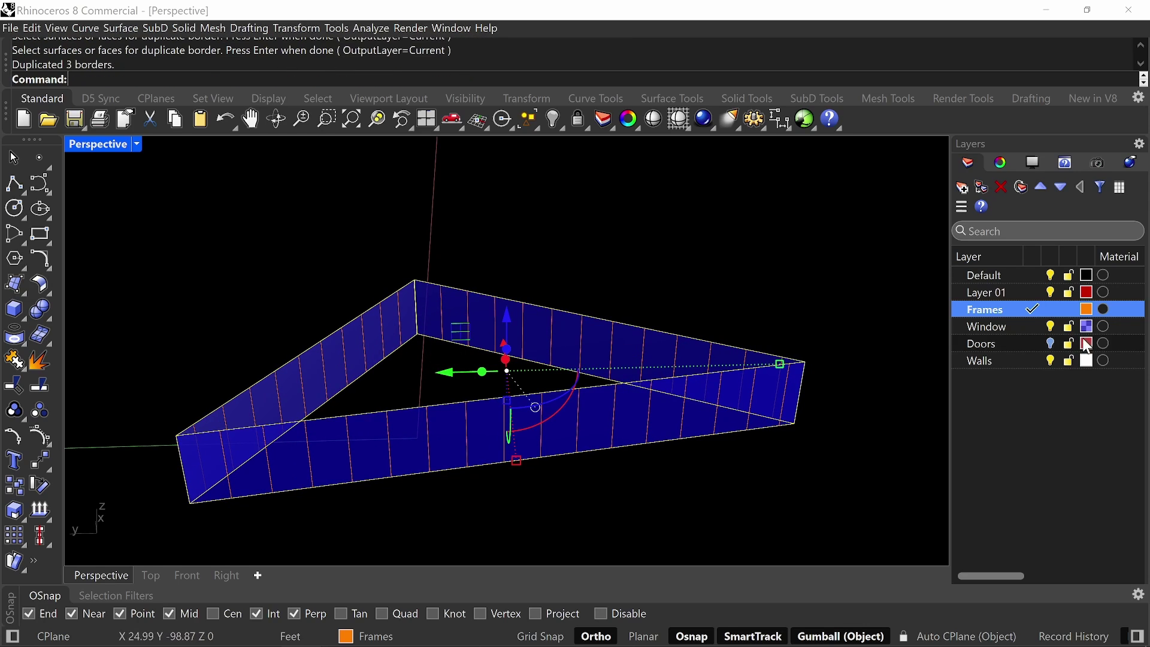
# - Select all objects on the Frames layer, group them and clear the selection
pyautogui.rightClick(972, 312)
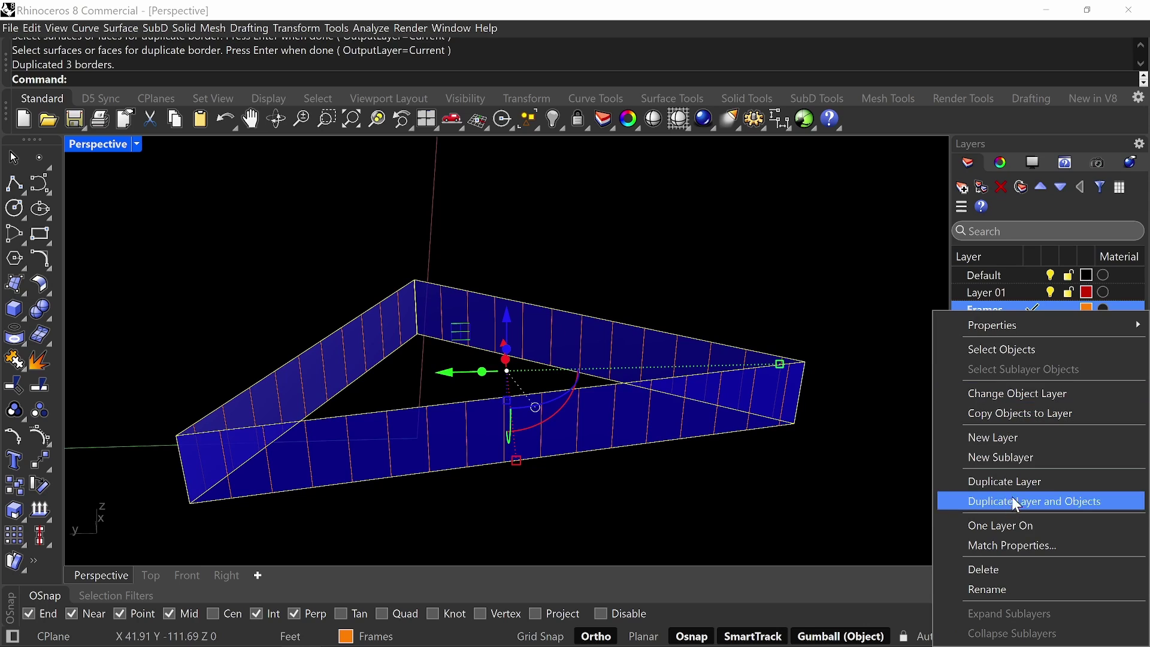
pyautogui.click(999, 352)
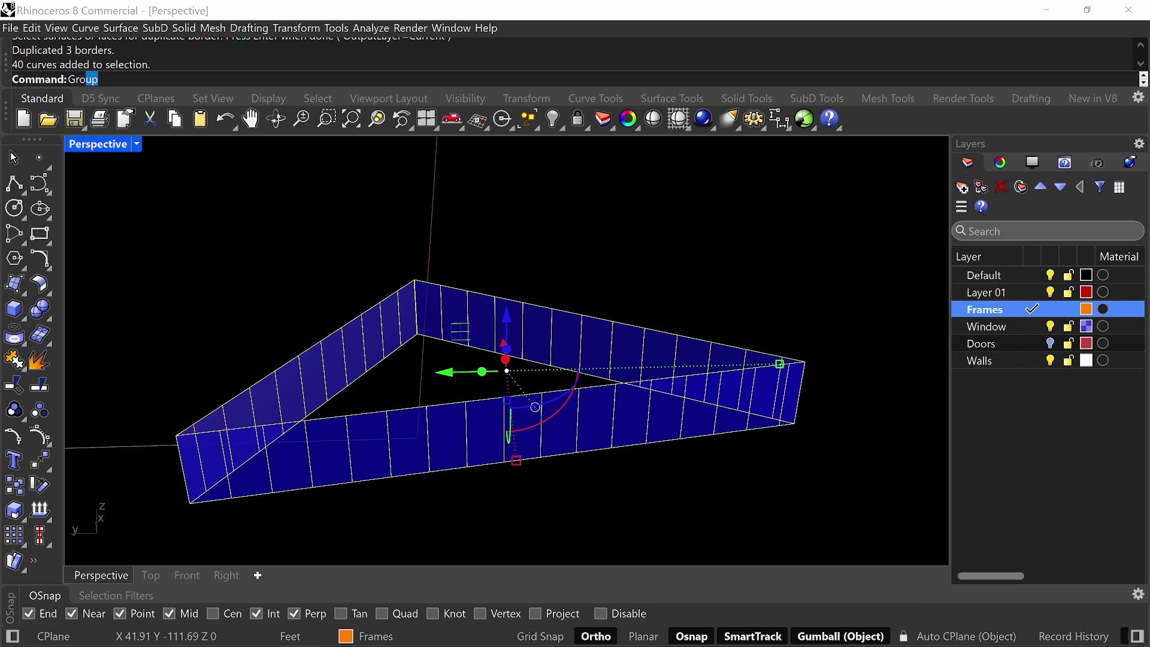
pyautogui.write('Gro')
pyautogui.press('Return')
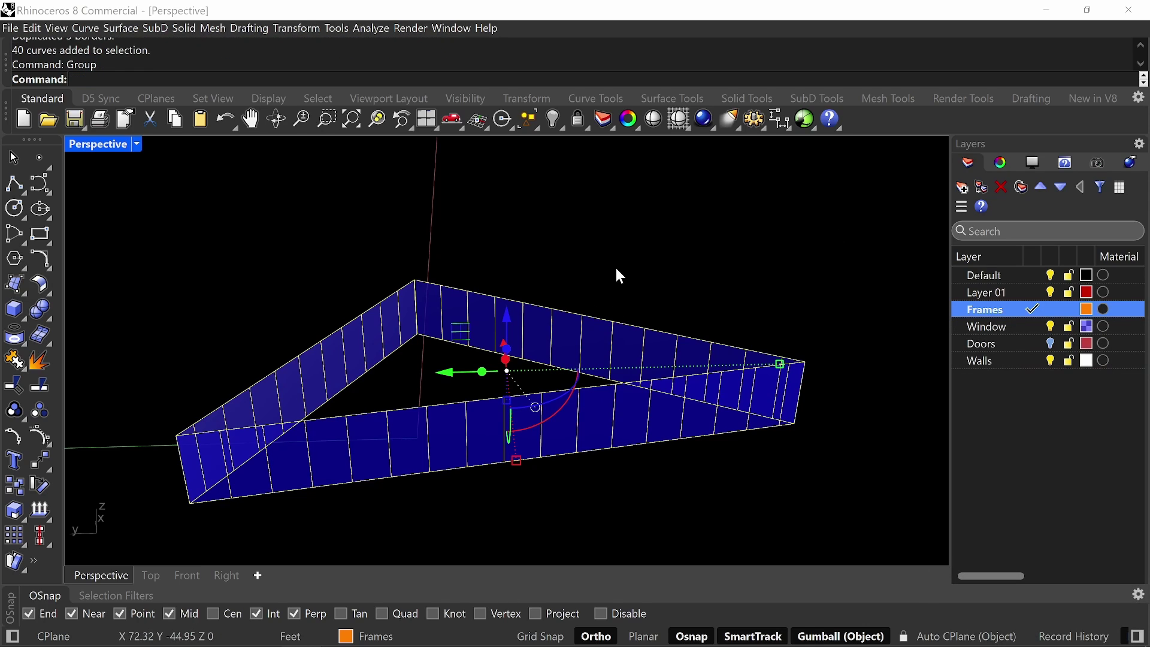
pyautogui.click(614, 267)
# - Unisolate the hidden building objects
pyautogui.moveTo(494, 399); pyautogui.dragTo(563, 349, button='right')
pyautogui.write('Uniios')
pyautogui.press('Return')
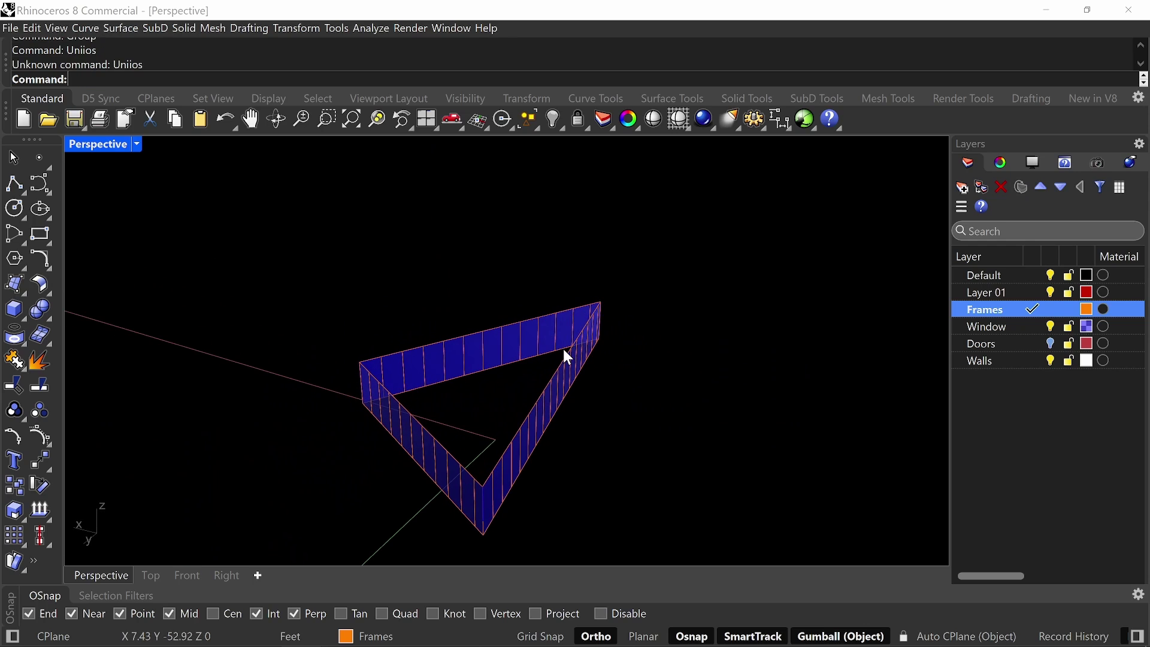
pyautogui.write('Unisolate')
pyautogui.press('Return')
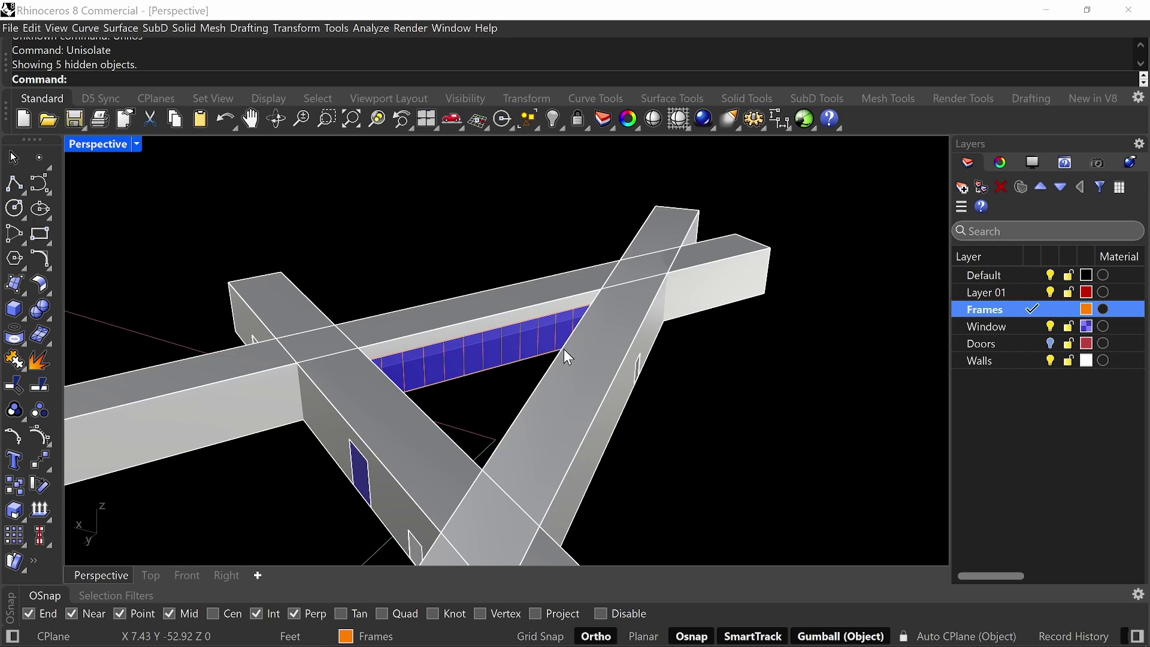
pyautogui.moveTo(564, 350); pyautogui.dragTo(552, 372, button='right')
# - Select all objects on the Window layer, isolate them and clear the selection
pyautogui.rightClick(1005, 326)
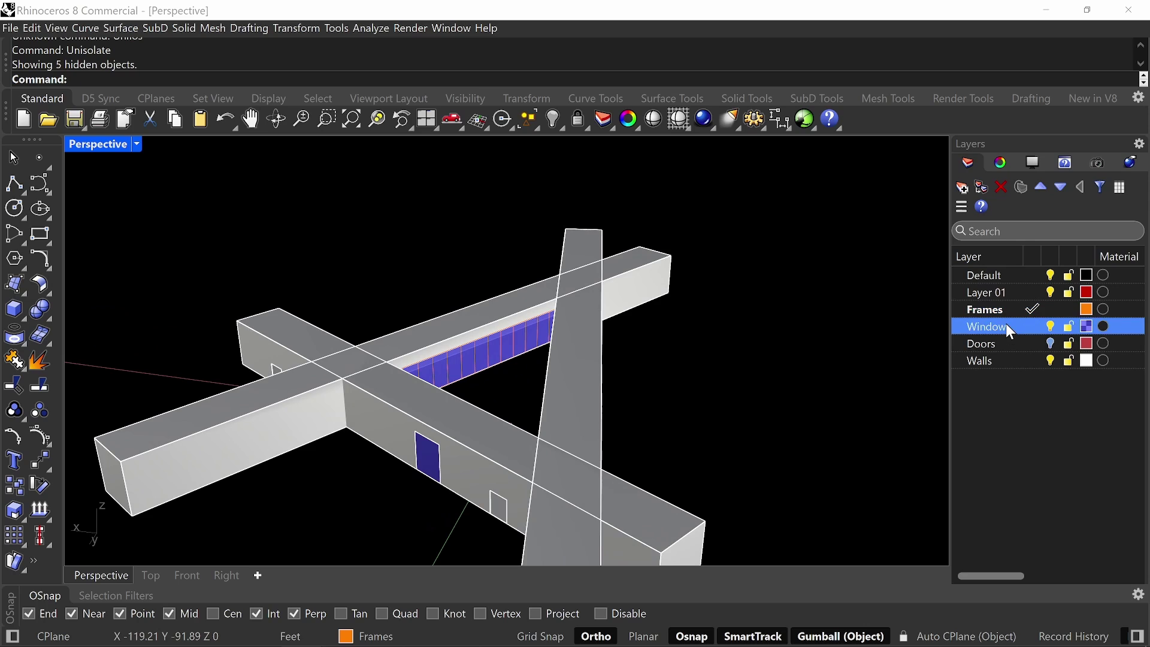
pyautogui.click(1022, 349)
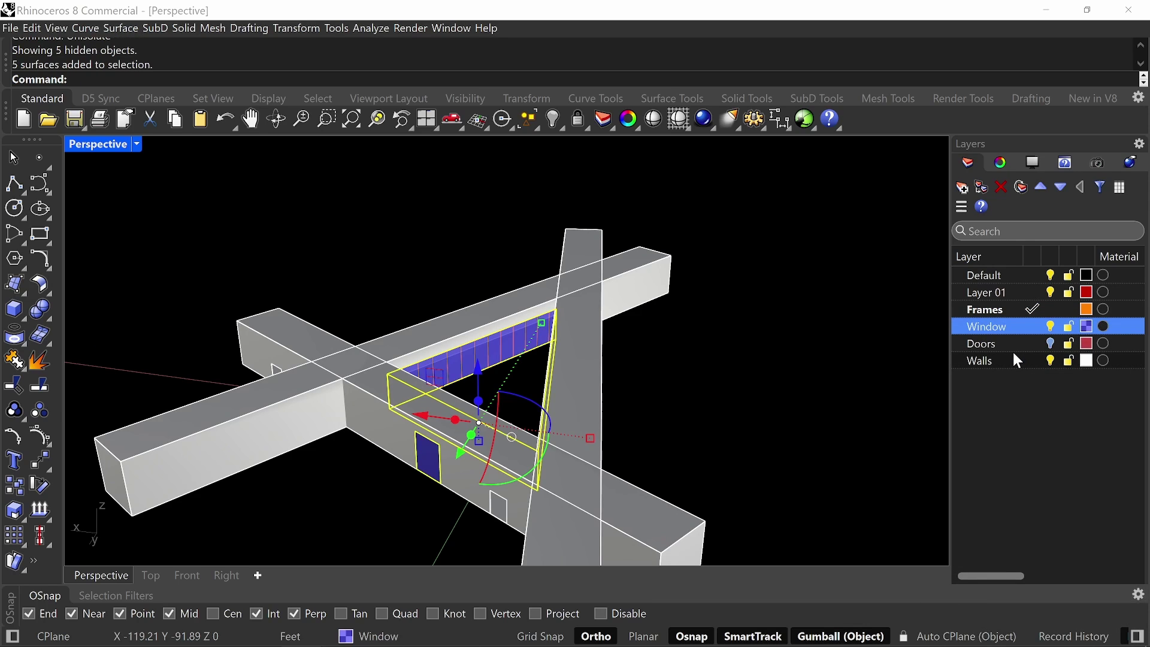
pyautogui.write('Isolate')
pyautogui.press('Return')
pyautogui.click(756, 355)
pyautogui.moveTo(740, 361); pyautogui.dragTo(612, 393, button='right')
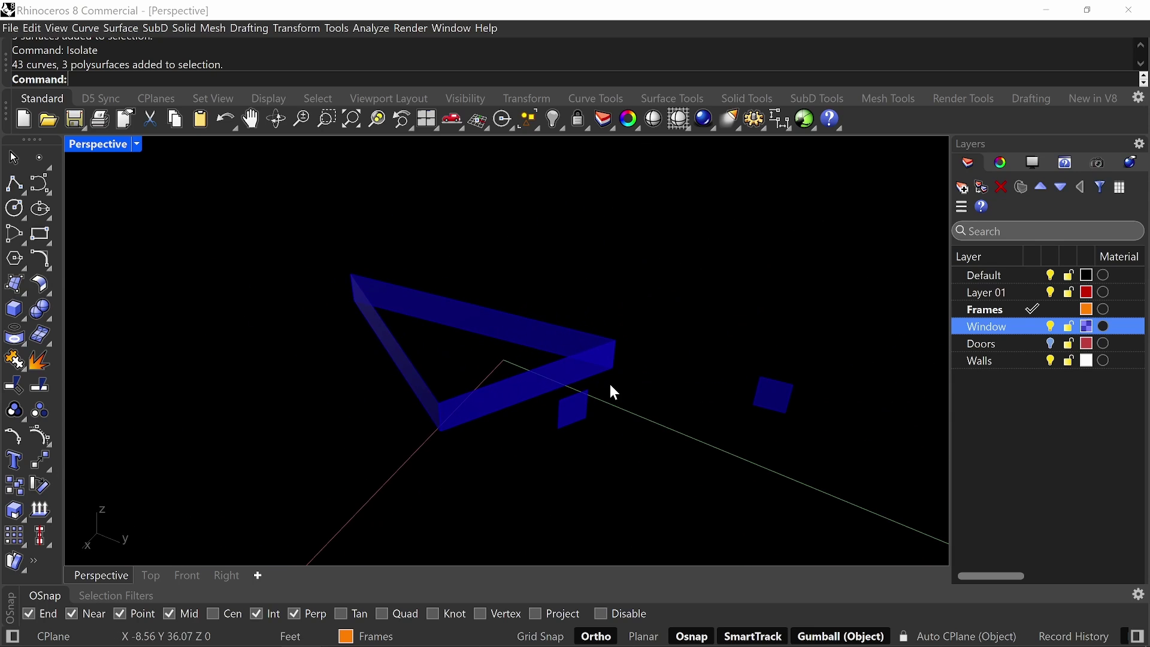
# - Duplicate the face borders of the two small separate window surfaces and clear the selection
pyautogui.write('DupFaceBorder')
pyautogui.press('Return')
pyautogui.click(573, 411)
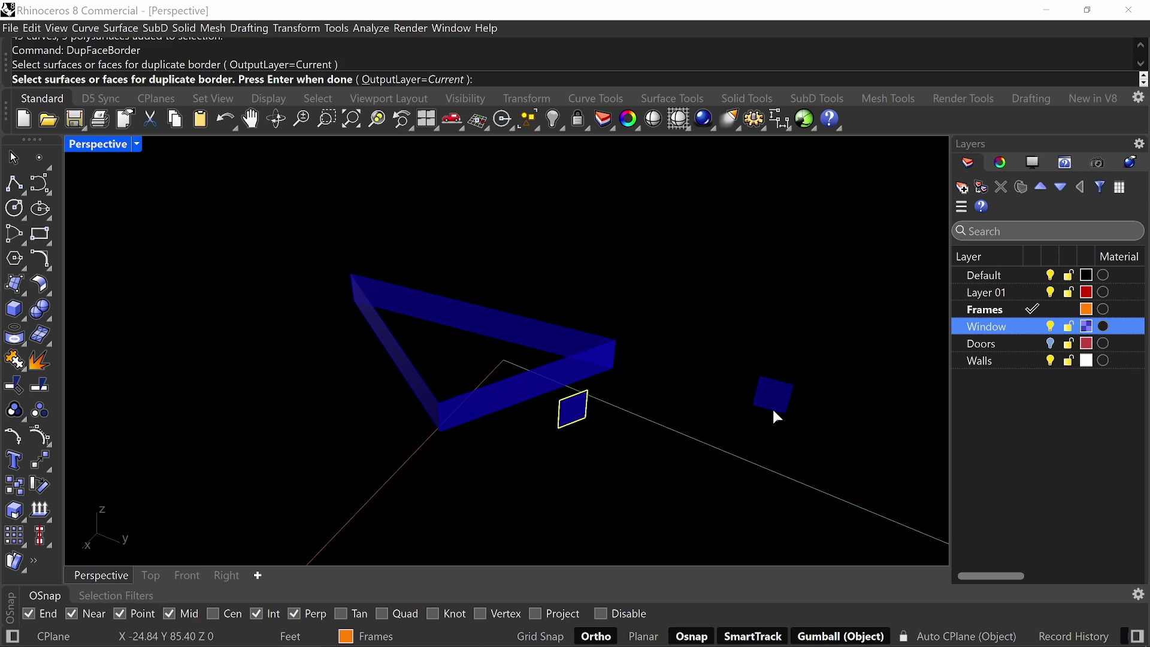
pyautogui.click(776, 409)
pyautogui.press('Return')
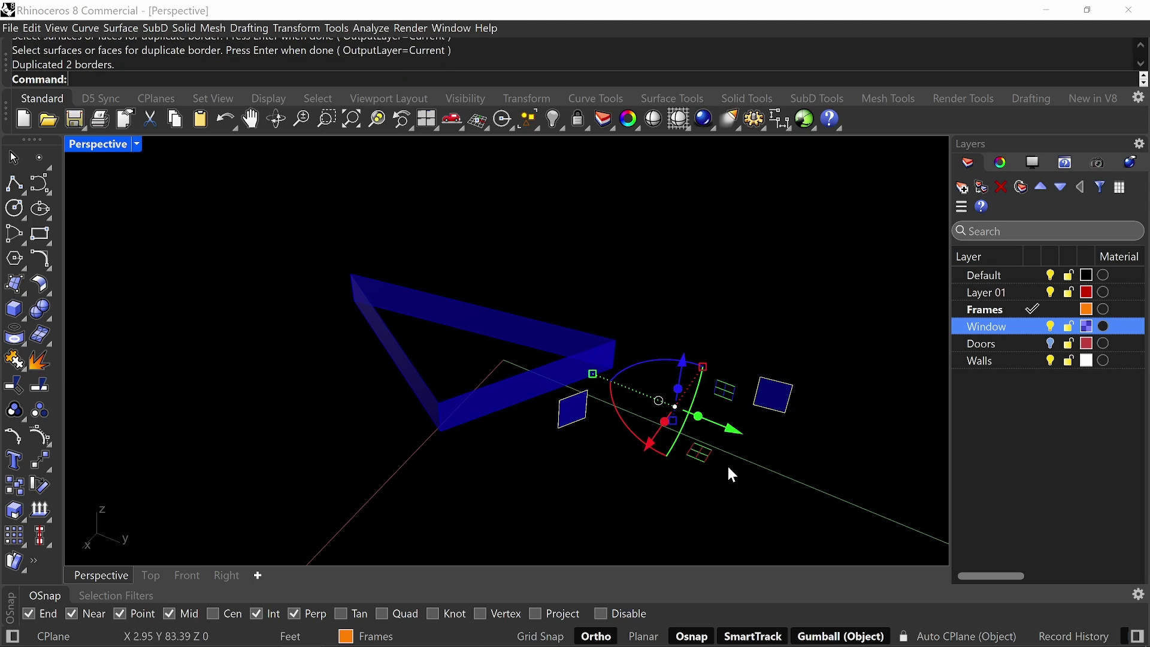
pyautogui.moveTo(727, 463); pyautogui.dragTo(534, 436, button='right')
pyautogui.press('Escape')
# - Draw a vertical line between the midpoints of the upper and lower edges of each small window
pyautogui.write('Line')
pyautogui.press('Return')
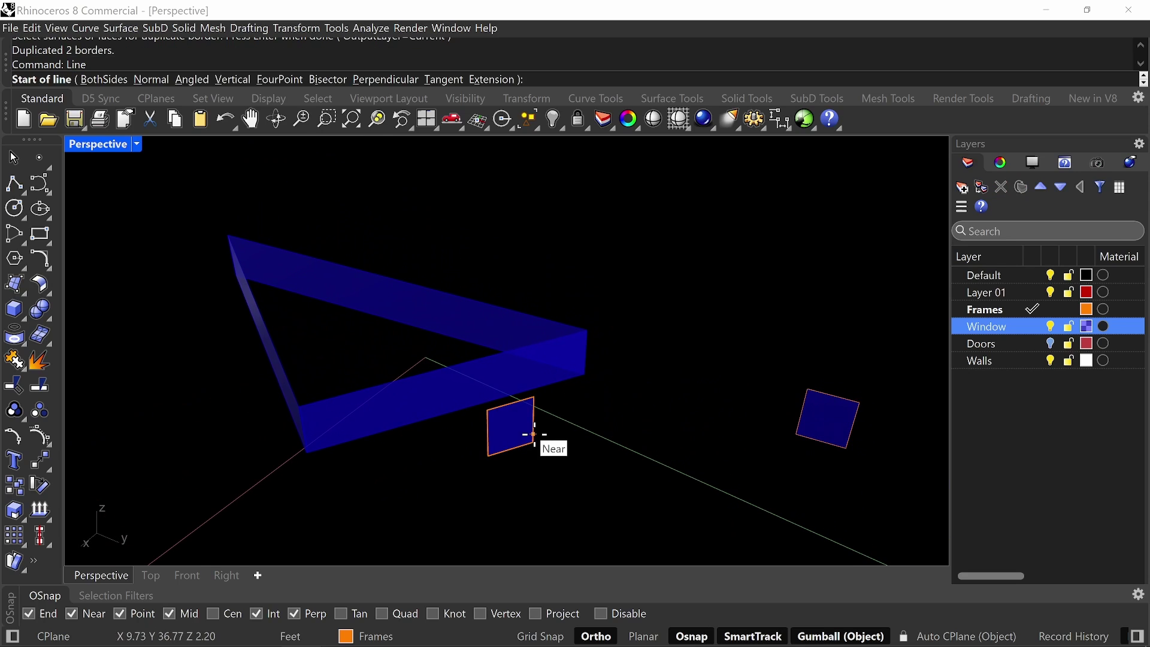
pyautogui.click(511, 400)
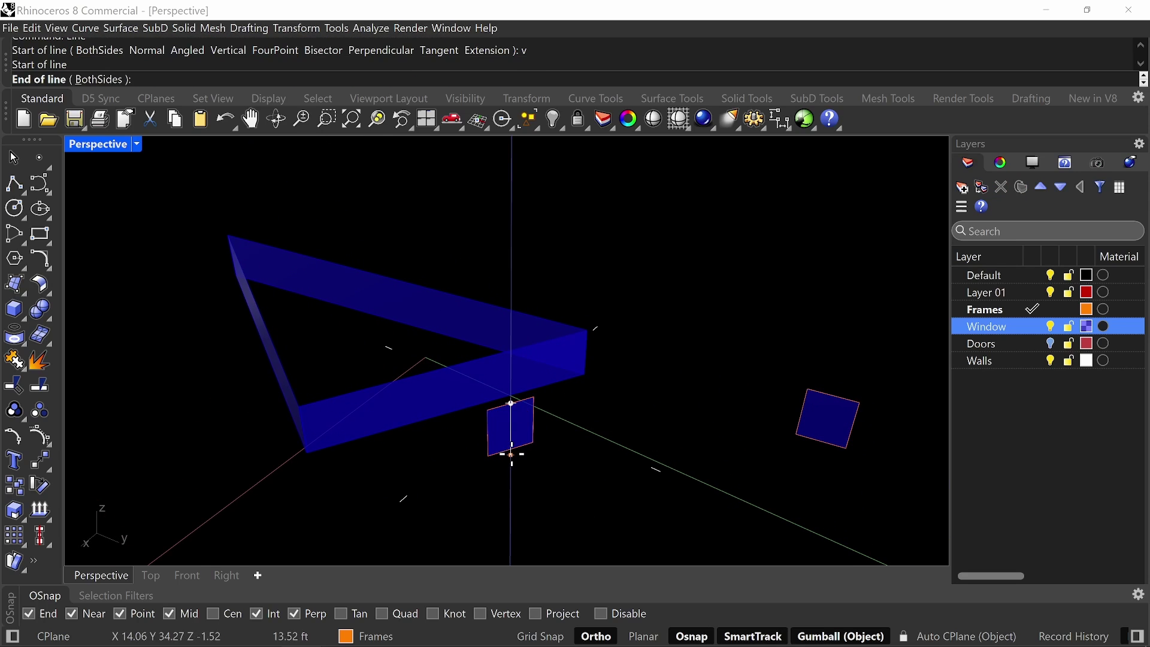
pyautogui.click(511, 448)
pyautogui.press('Return')
pyautogui.write('v')
pyautogui.press('Return')
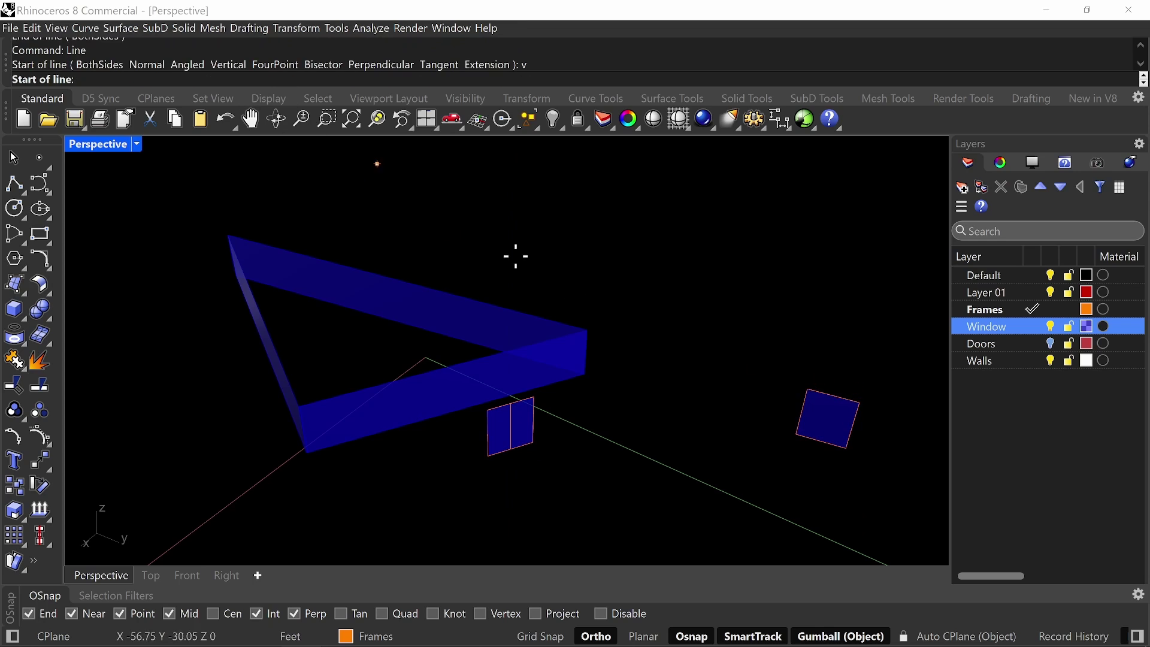
pyautogui.click(833, 396)
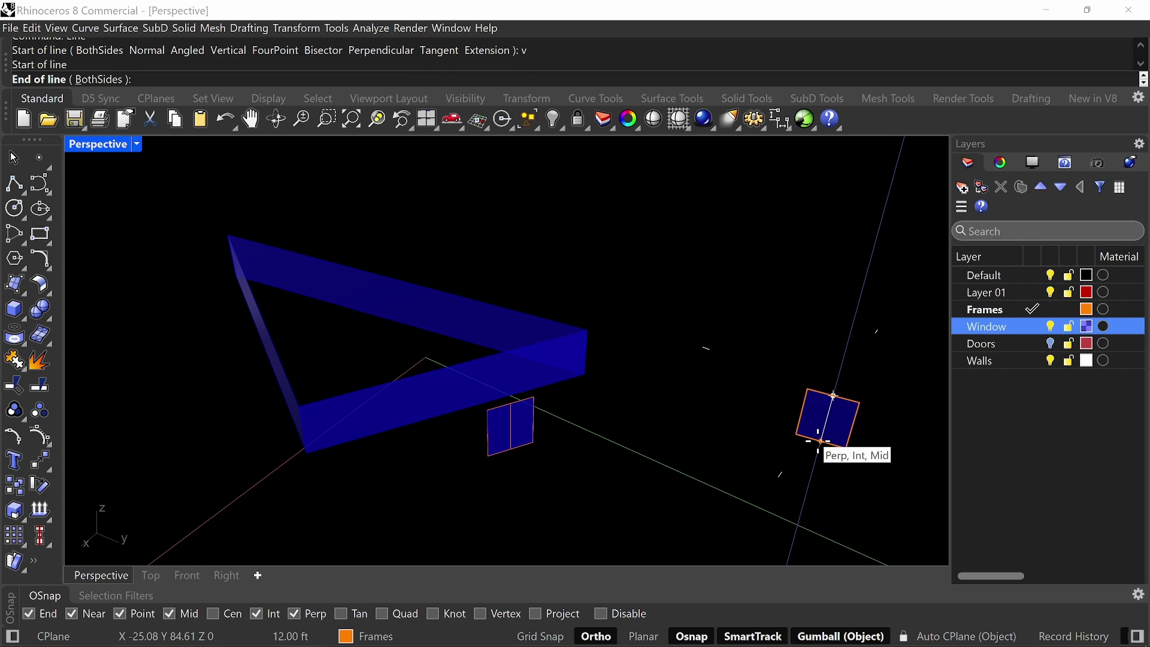
pyautogui.click(820, 441)
# - Unisolate the model to show the walls and courtyard frame curves together with the small windows
pyautogui.moveTo(802, 408); pyautogui.dragTo(711, 383, button='right')
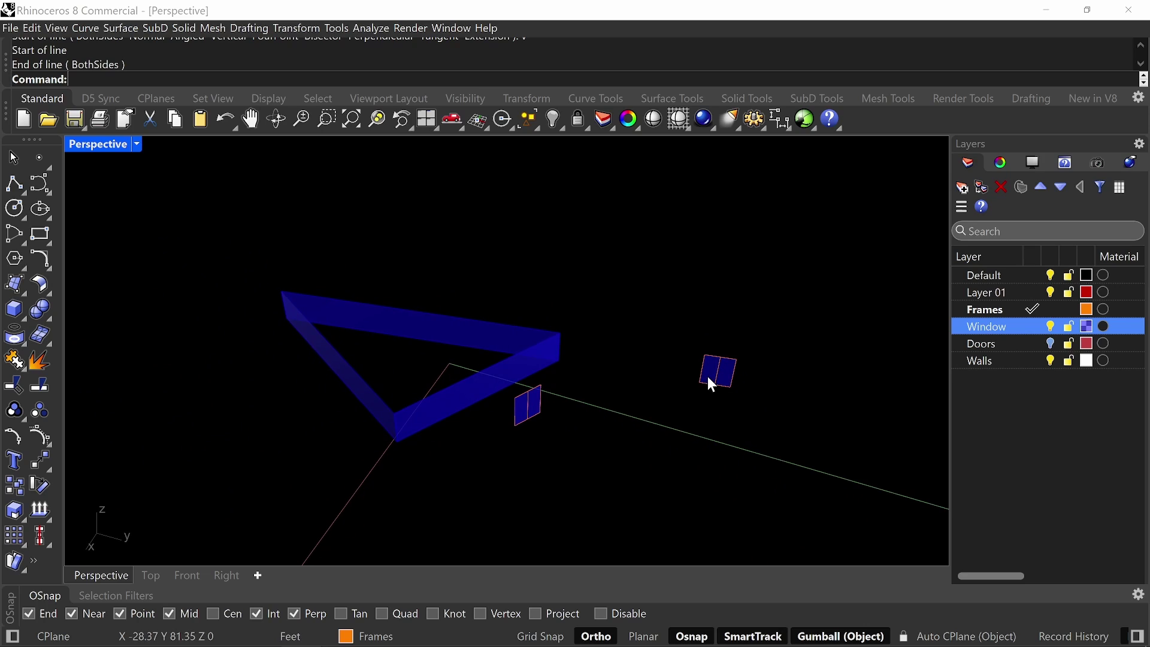
pyautogui.write('Uniis')
pyautogui.press('Return')
pyautogui.write('Uniois')
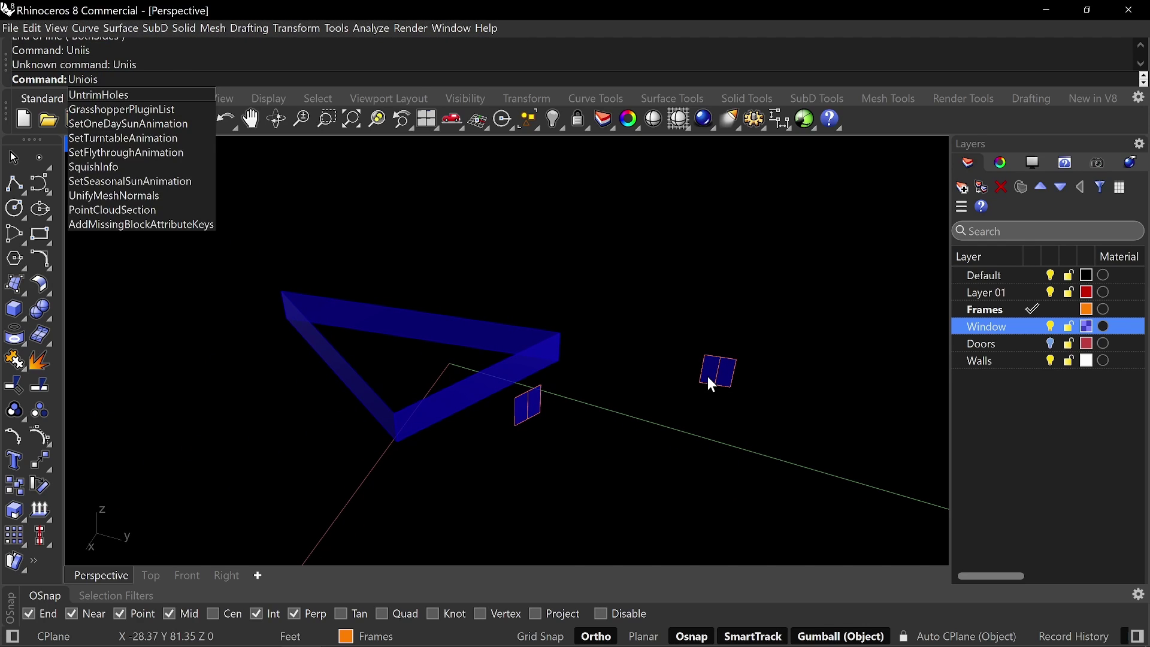
pyautogui.press('BackSpace')
pyautogui.press('BackSpace')
pyautogui.press('BackSpace')
pyautogui.press('BackSpace')
pyautogui.press('BackSpace')
pyautogui.write('ni')
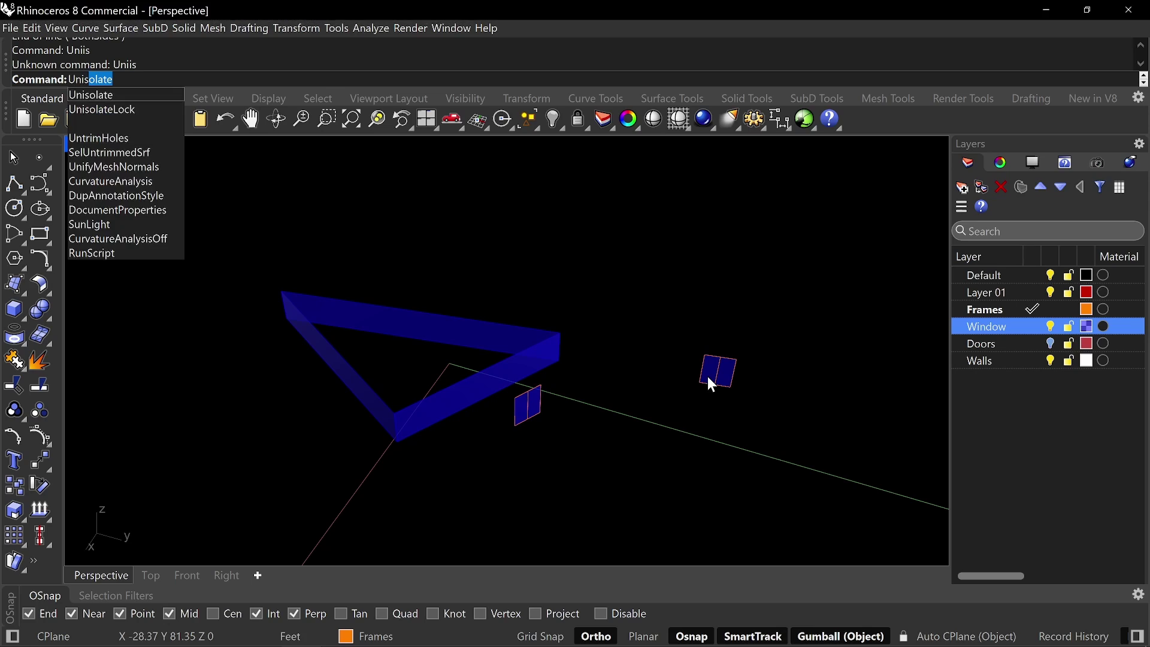
pyautogui.press('Return')
pyautogui.moveTo(731, 374); pyautogui.dragTo(575, 371, button='right')
# - Select all objects on the Frames layer and isolate them
pyautogui.click(1006, 307)
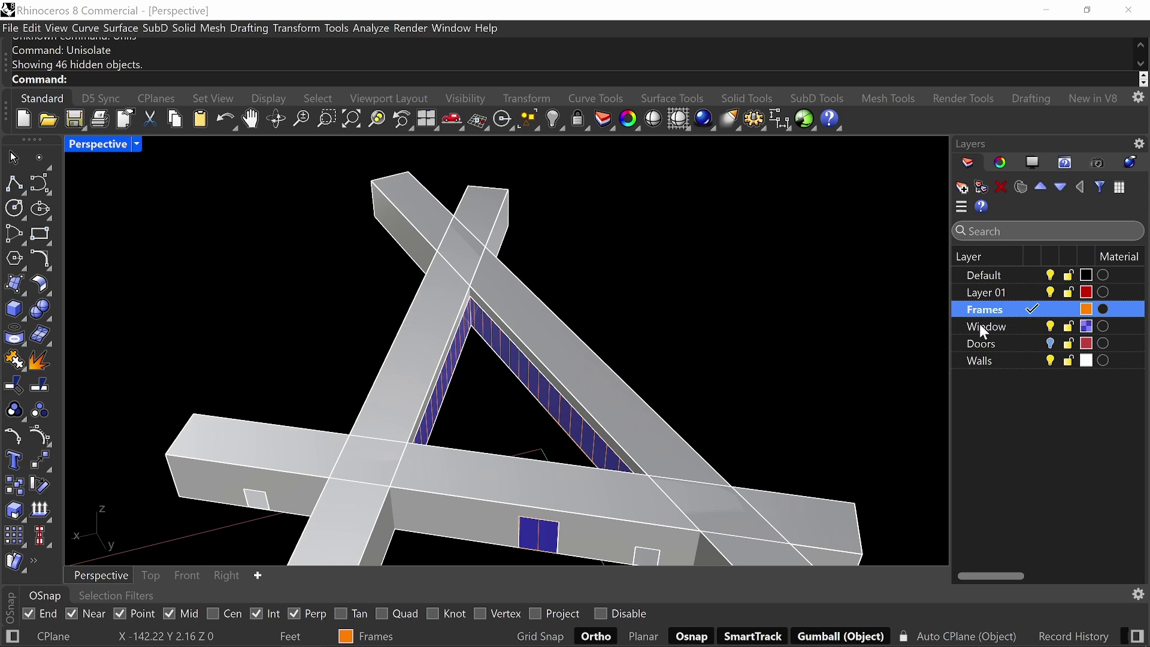
pyautogui.rightClick(999, 307)
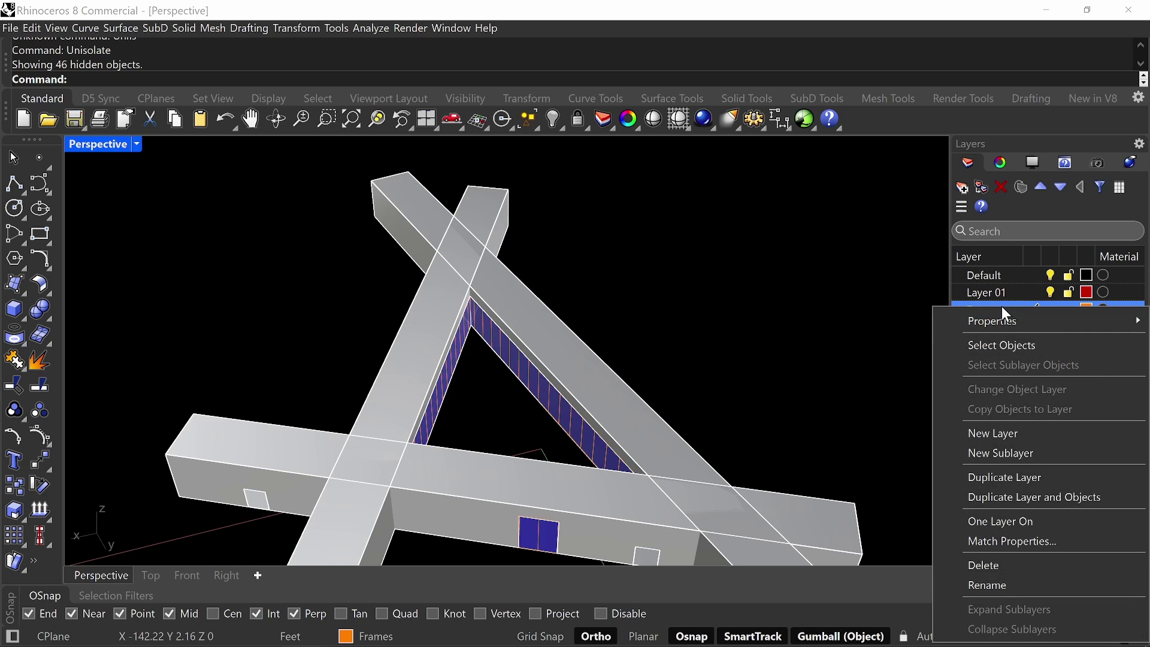
pyautogui.click(1011, 346)
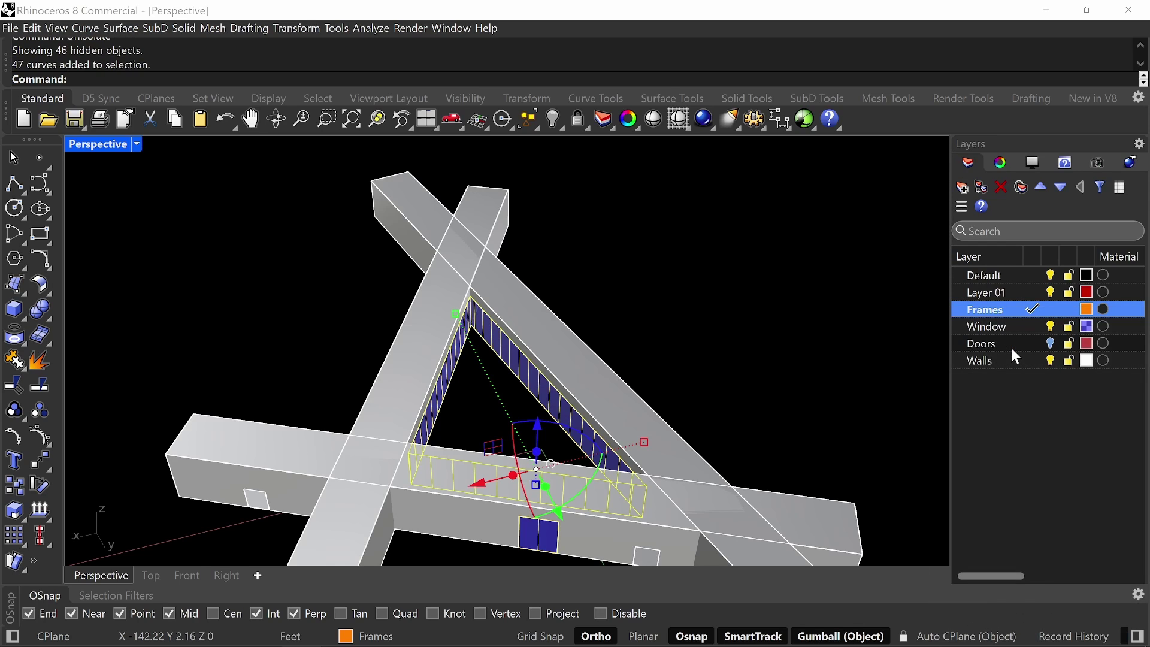
pyautogui.write('Isolate')
pyautogui.press('Return')
pyautogui.moveTo(671, 305); pyautogui.dragTo(637, 390, button='right')
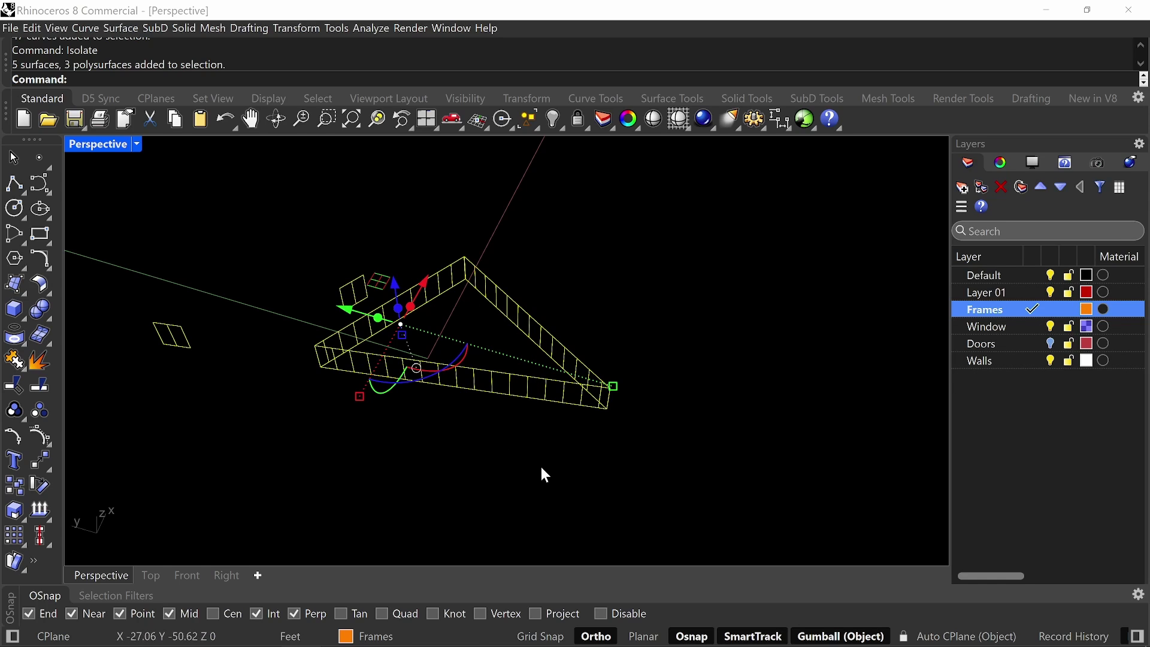
# - Clear the selection and ungroup the courtyard window frame curves
pyautogui.press('Escape')
pyautogui.click(514, 382)
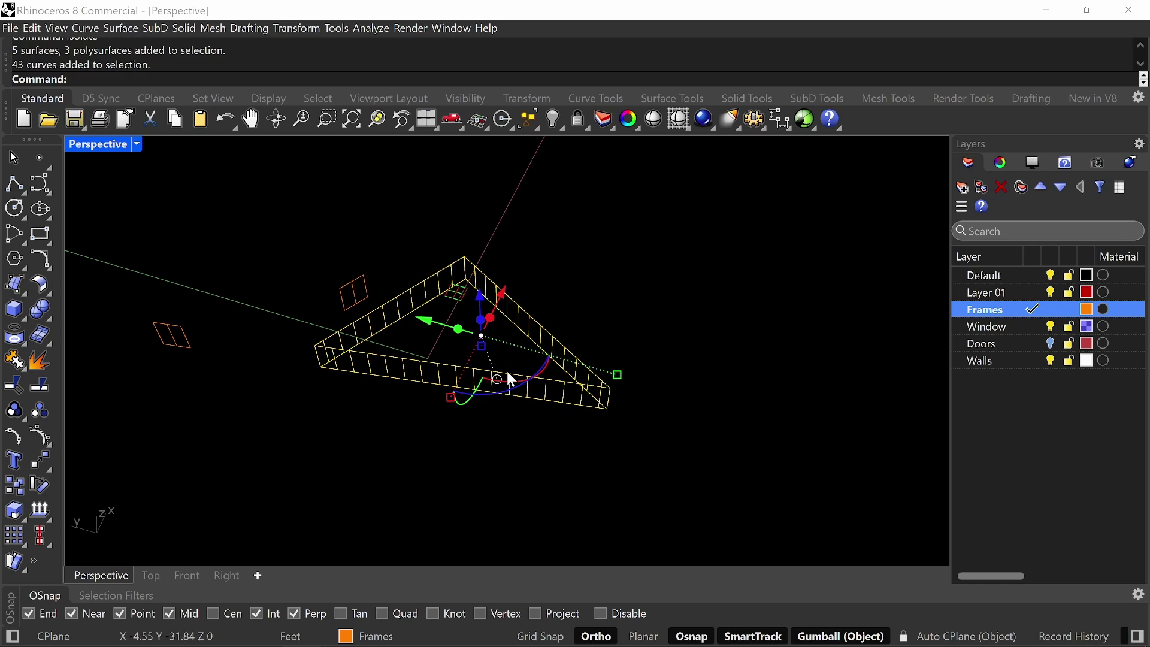
pyautogui.press('Return')
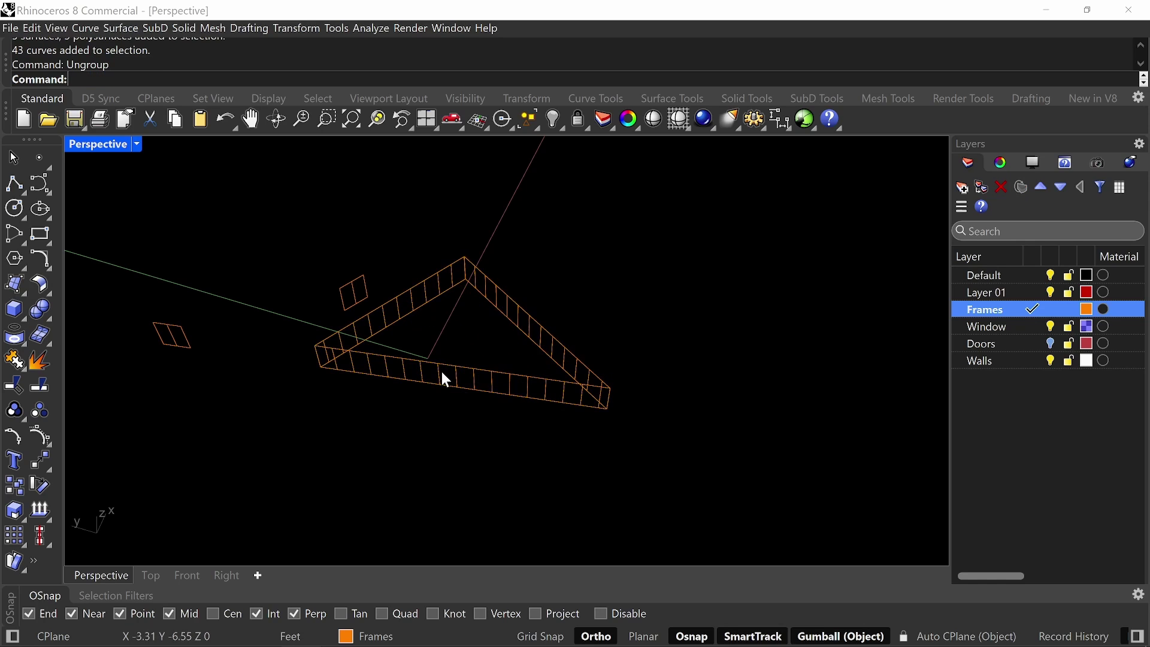
# - Select the border and all mullion curves along one side of the triangular courtyard frame and group them
pyautogui.moveTo(441, 372); pyautogui.dragTo(558, 319, button='right')
pyautogui.moveTo(530, 328); pyautogui.dragTo(406, 397)
pyautogui.scroll(3, 324, 359)
pyautogui.moveTo(299, 403); pyautogui.dragTo(346, 384)
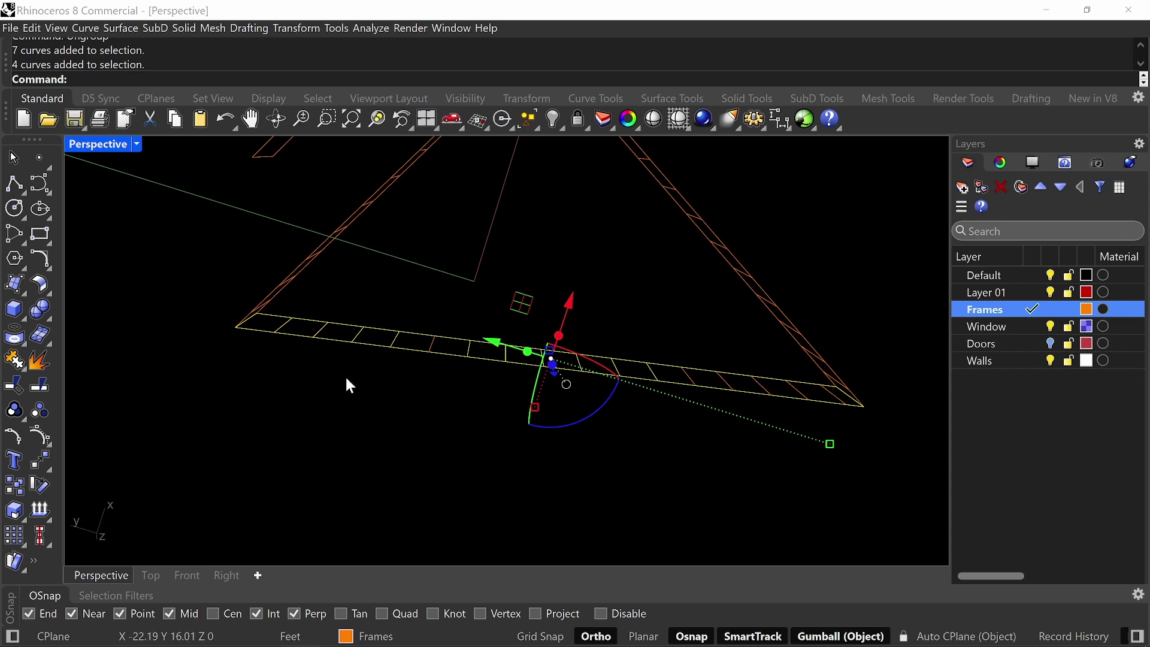
pyautogui.moveTo(641, 484); pyautogui.dragTo(422, 334)
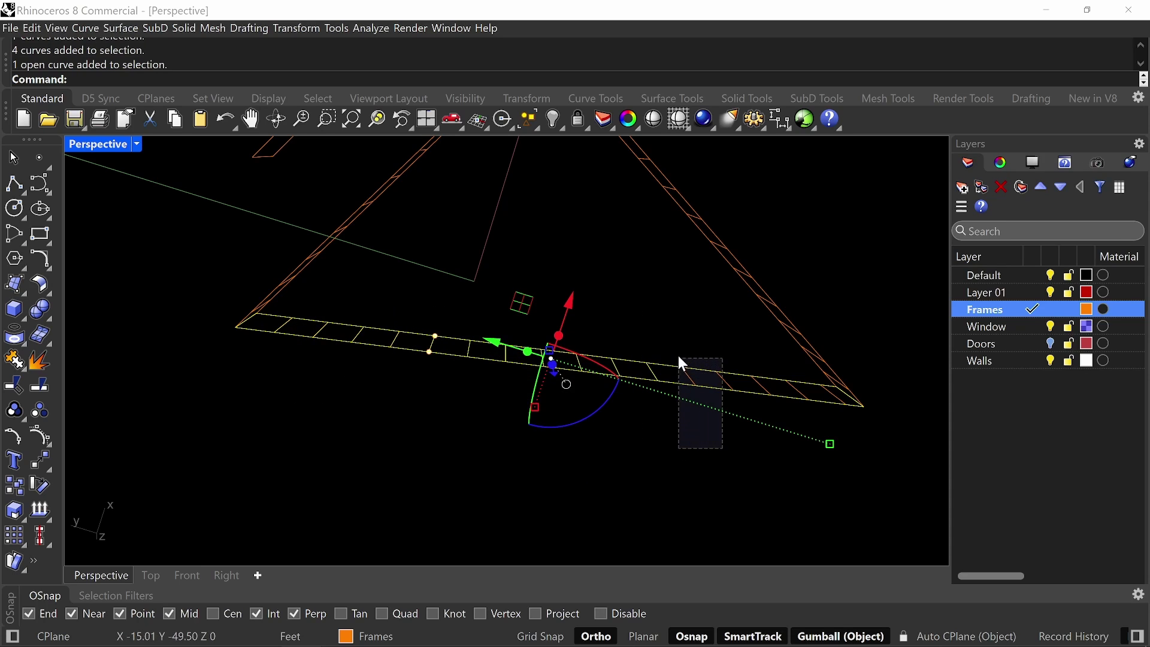
pyautogui.keyDown('shift'); pyautogui.moveTo(678, 358); pyautogui.dragTo(678, 358); pyautogui.keyUp('shift')
pyautogui.keyDown('shift'); pyautogui.moveTo(772, 467); pyautogui.dragTo(800, 395); pyautogui.keyUp('shift')
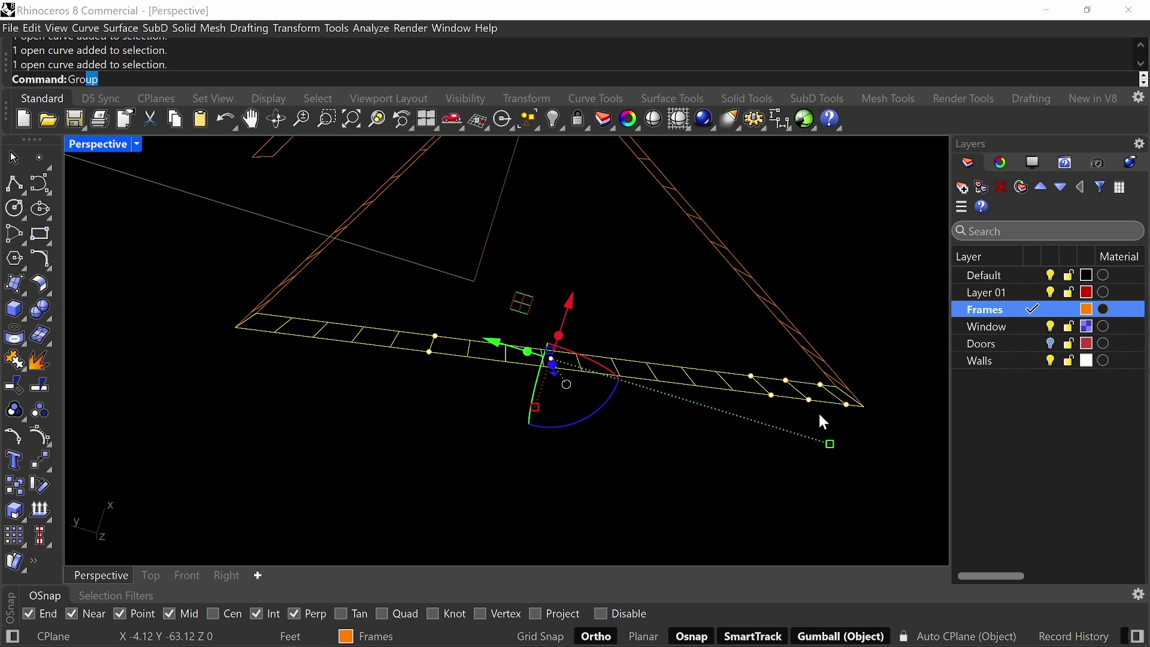
pyautogui.press('Return')
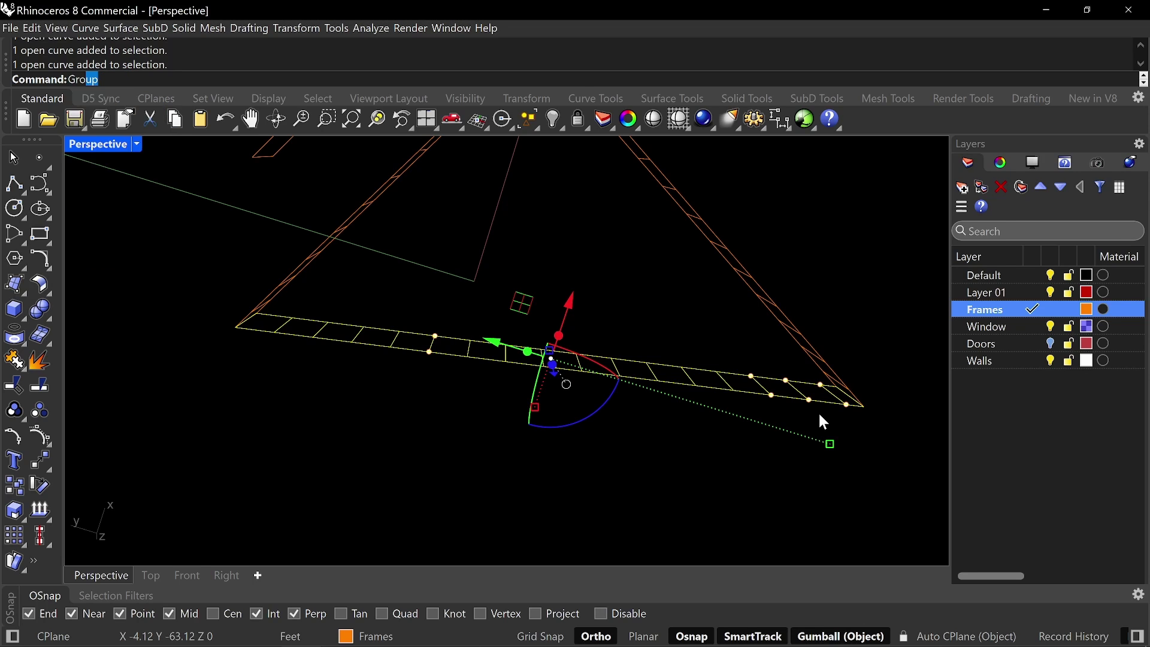
# - Select the grouped frame curves and check the gumball's alignment options
pyautogui.moveTo(754, 375); pyautogui.dragTo(688, 539, button='right')
pyautogui.click(562, 429)
pyautogui.click(538, 400)
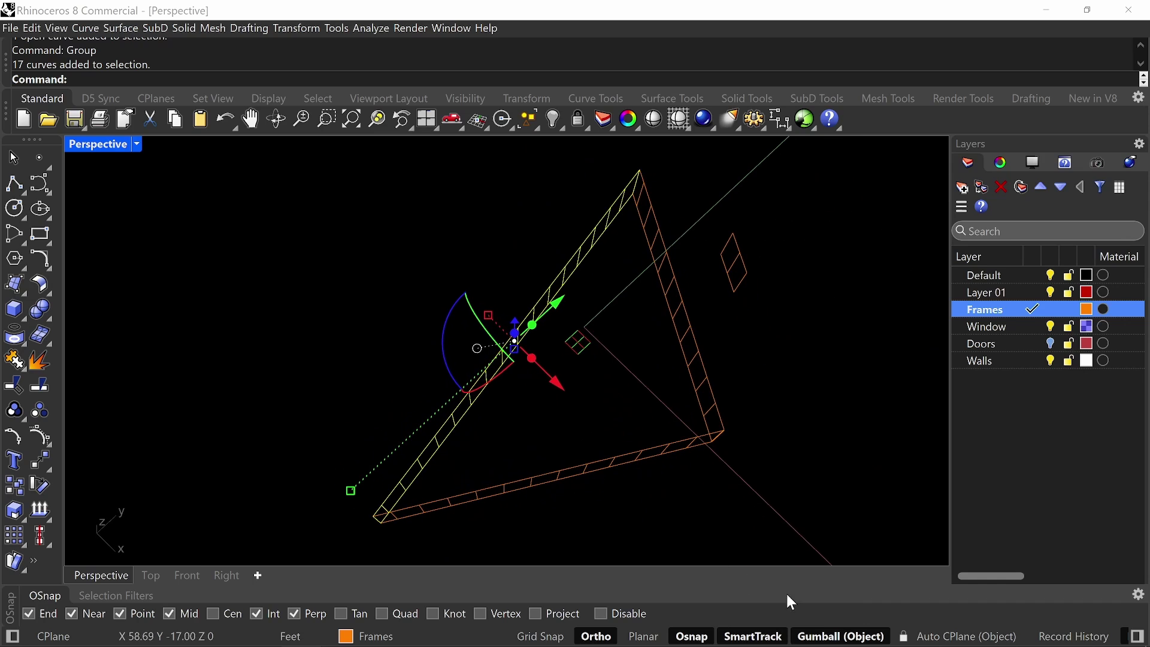
pyautogui.rightClick(816, 636)
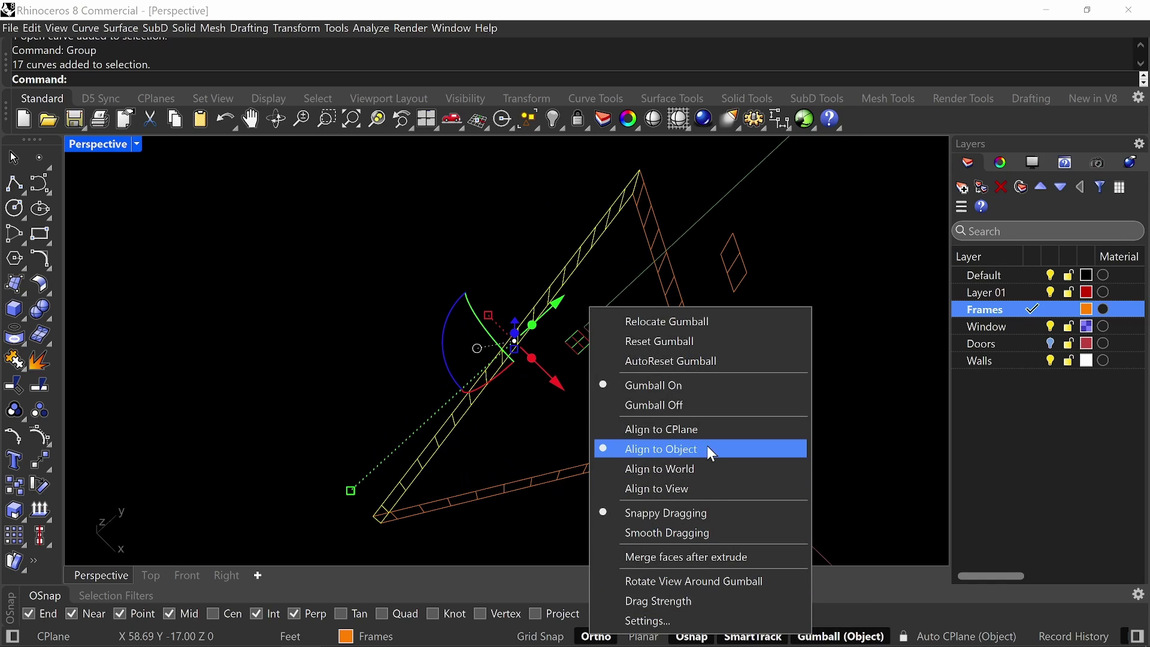
pyautogui.click(522, 409)
# - Extrude the grouped frame curves 2" as surfaces on both sides with ExtrudeCrv
pyautogui.moveTo(527, 415); pyautogui.dragTo(653, 399, button='right')
pyautogui.click(547, 355)
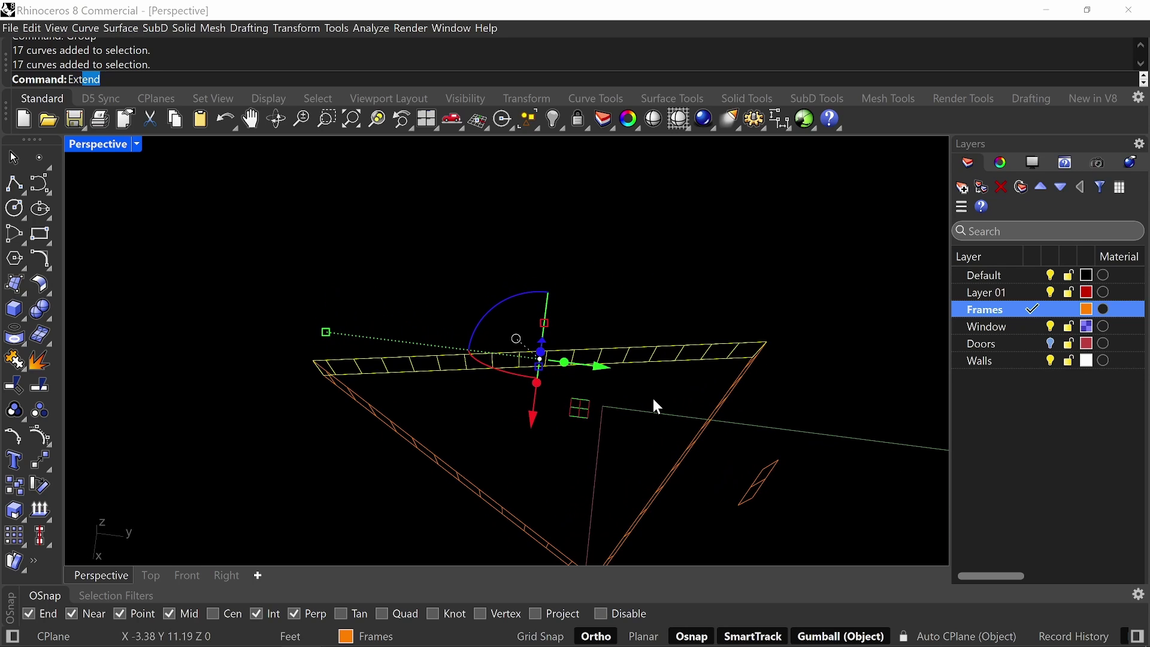
pyautogui.press('Return')
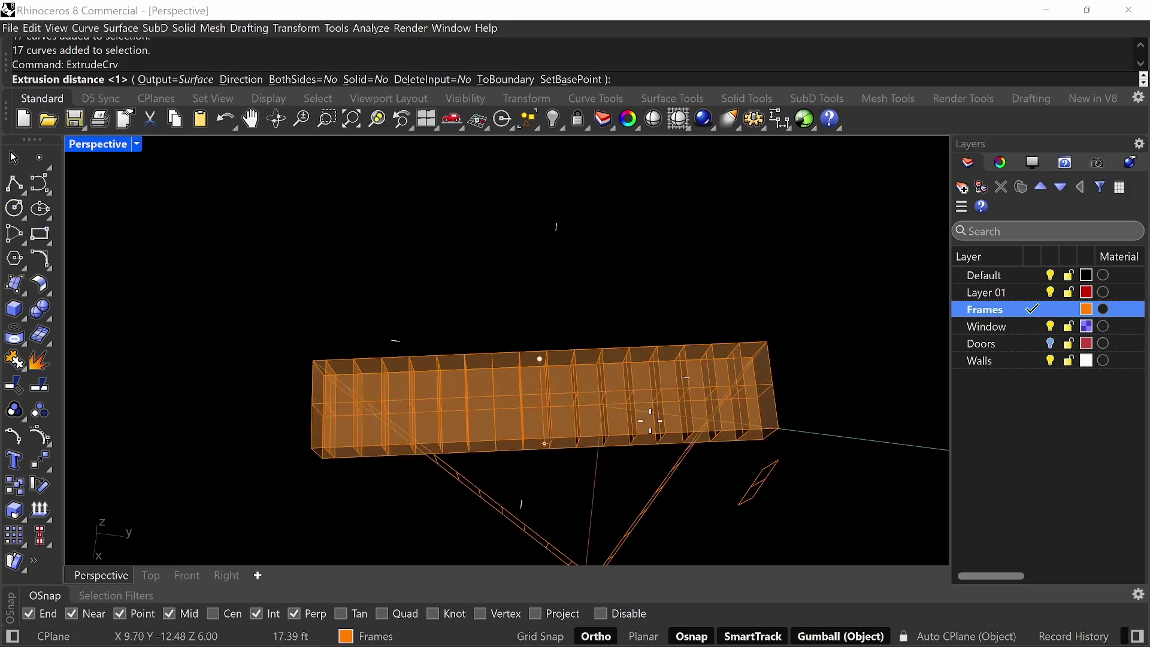
pyautogui.moveTo(652, 407); pyautogui.dragTo(683, 358, button='right')
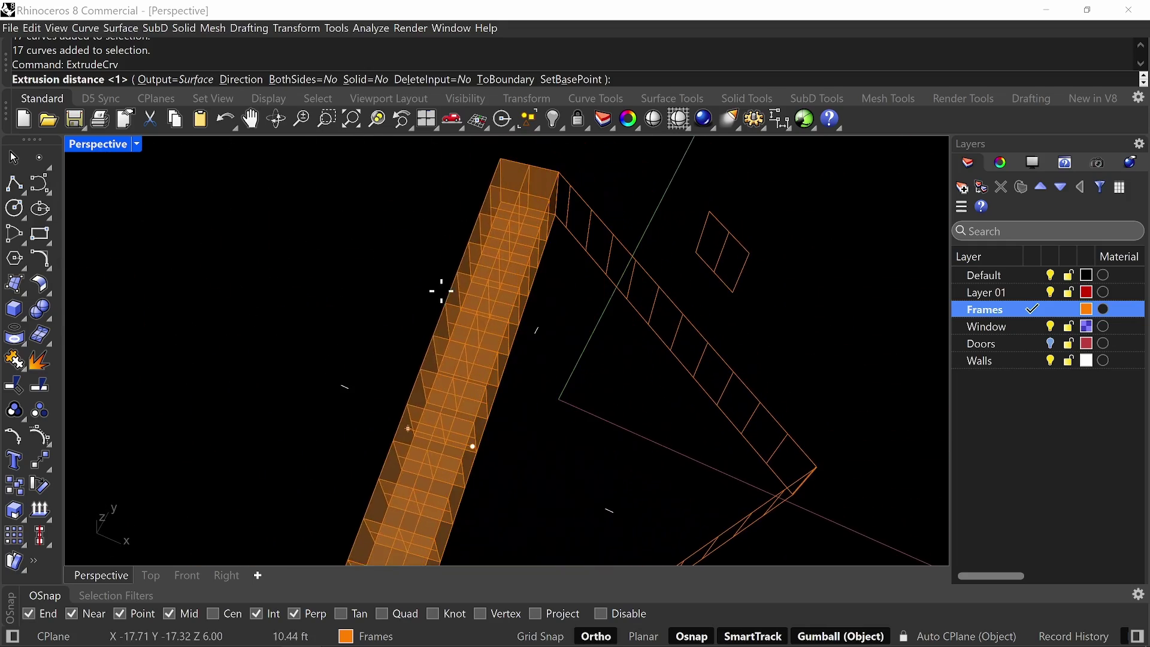
pyautogui.write('b')
pyautogui.press('Return')
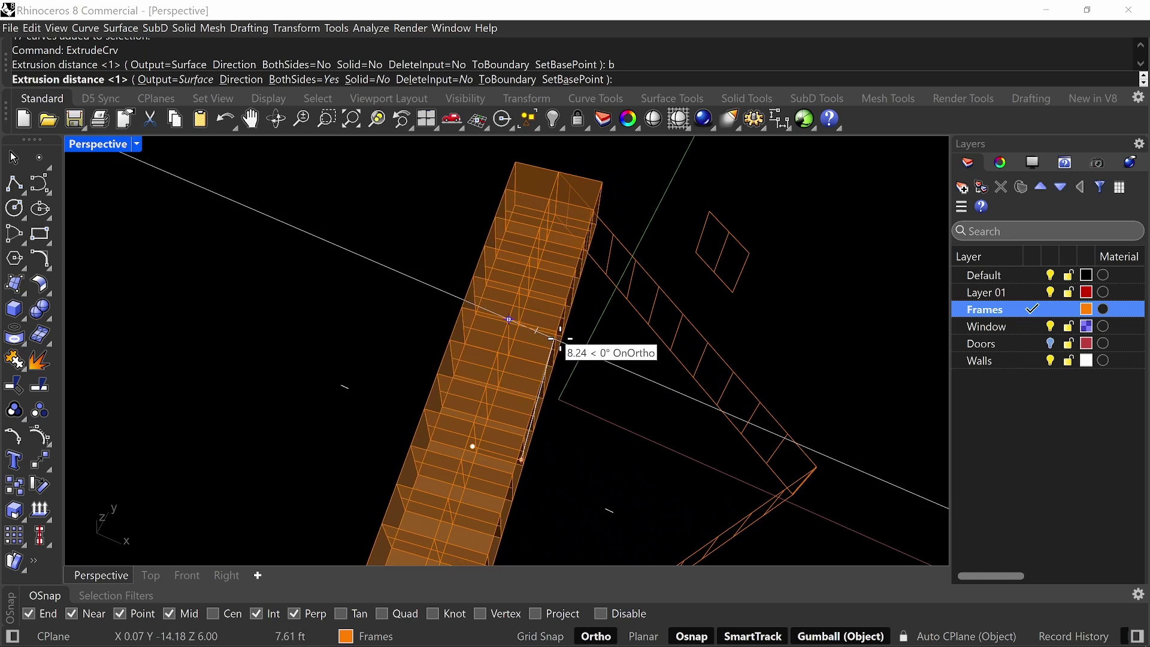
pyautogui.moveTo(552, 341); pyautogui.dragTo(572, 317, button='right')
pyautogui.press('F8')
pyautogui.scroll(-5, 572, 336)
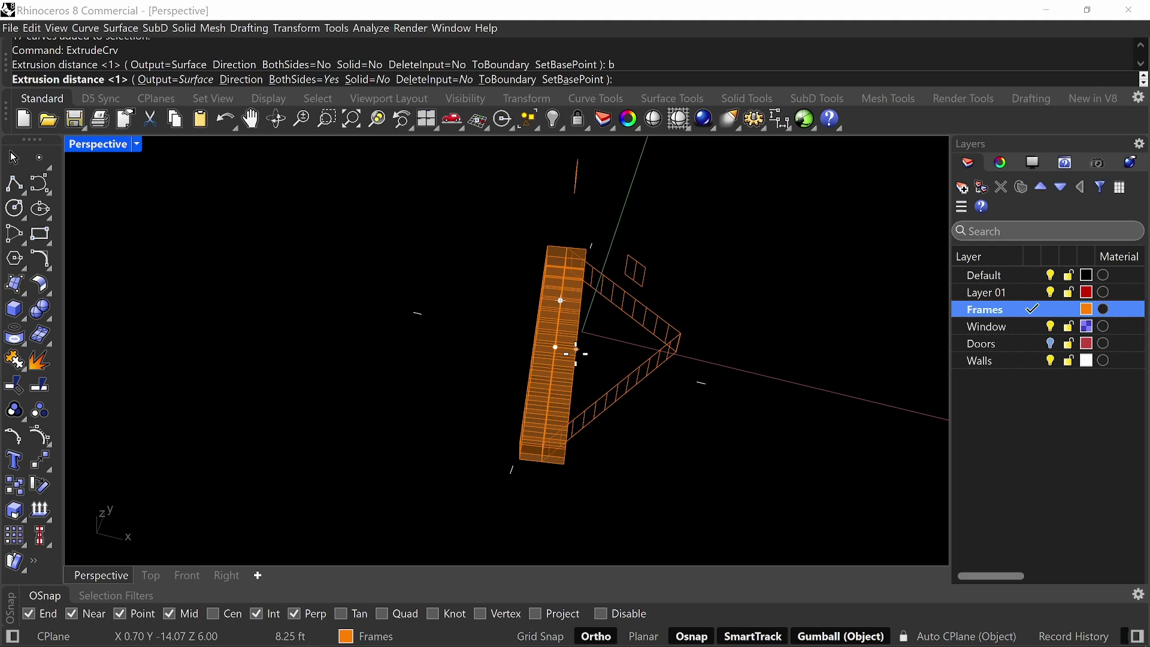
pyautogui.write('2"')
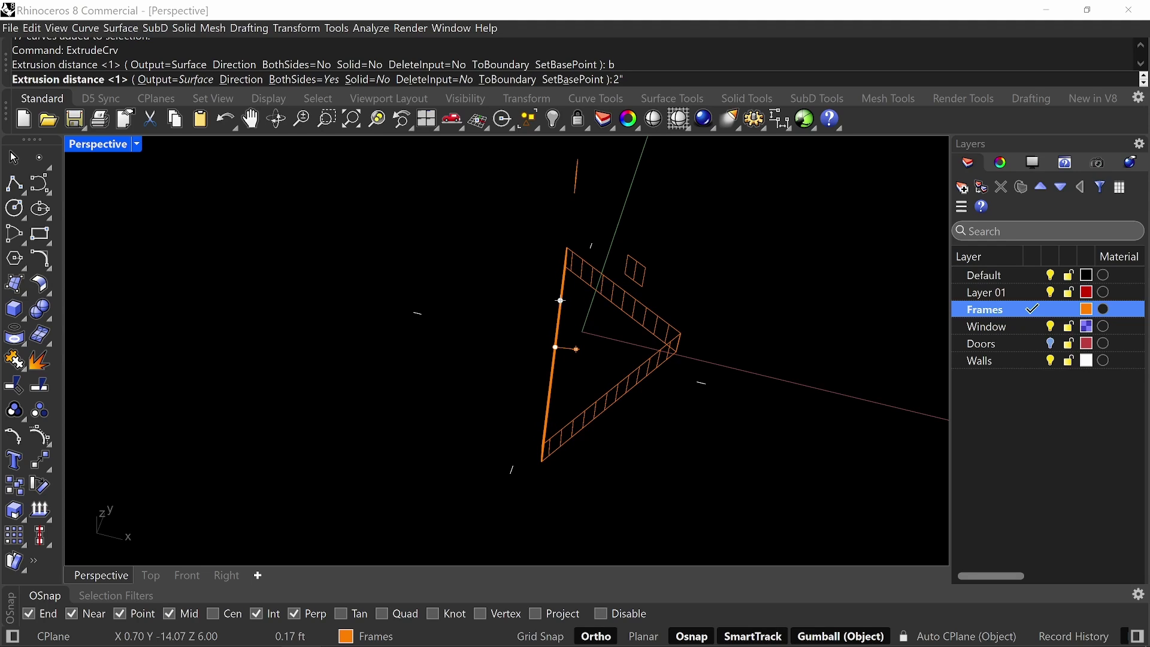
pyautogui.press('Return')
pyautogui.press('Escape')
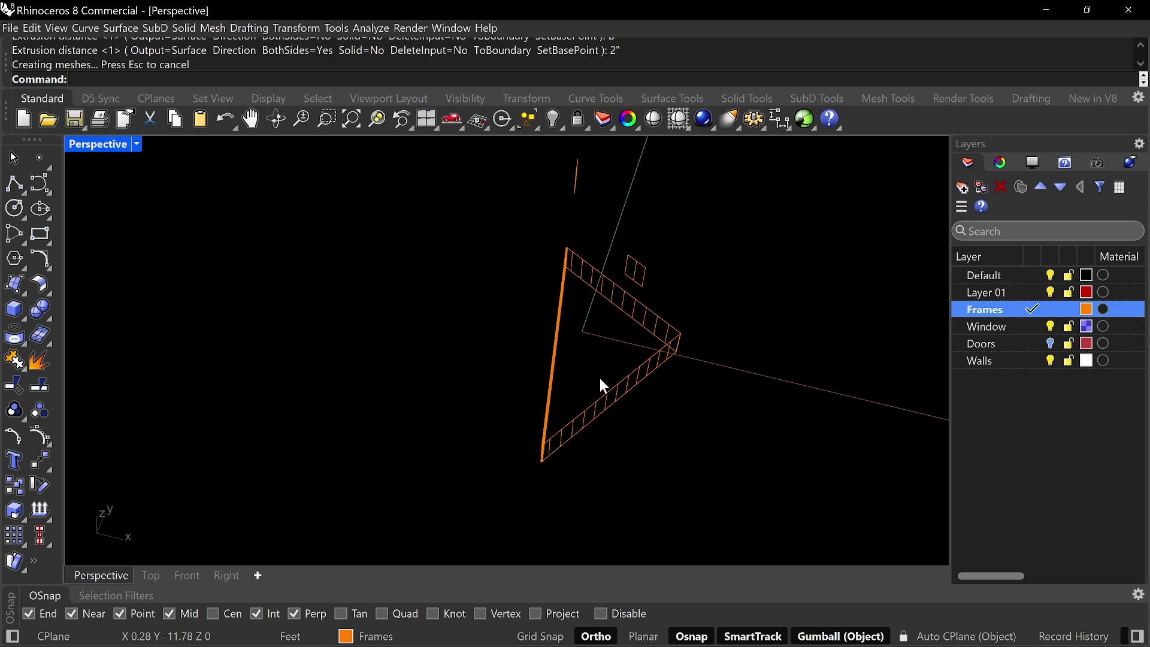
pyautogui.scroll(7, 599, 380)
pyautogui.moveTo(590, 384); pyautogui.dragTo(420, 386, button='right')
pyautogui.scroll(5, 436, 393)
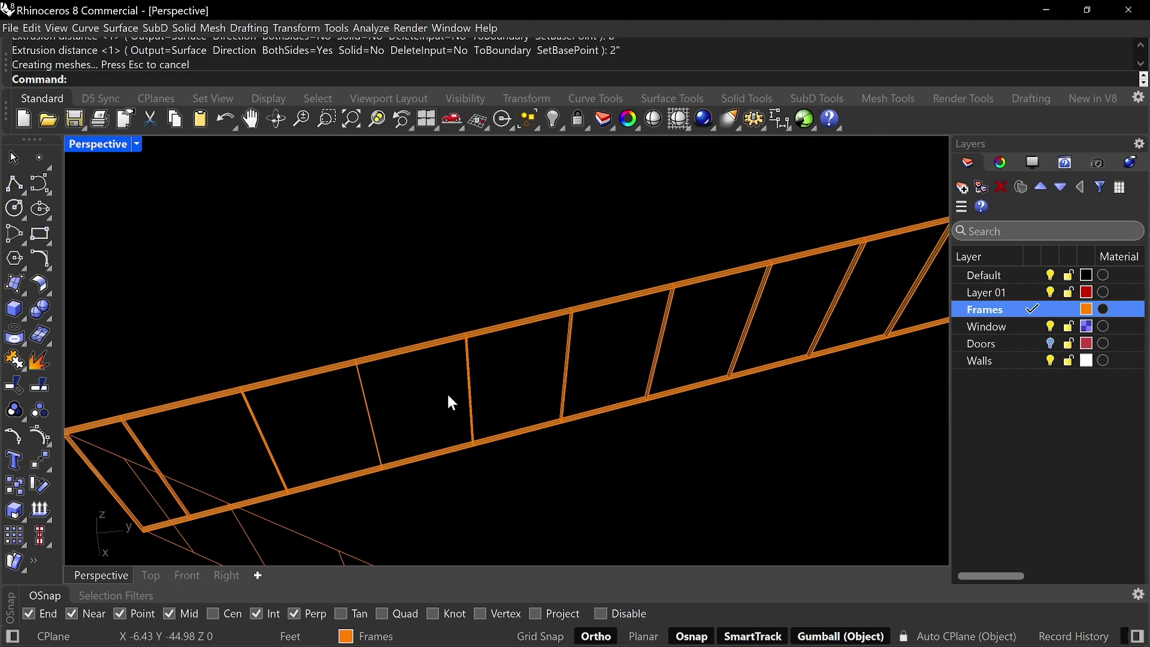
pyautogui.scroll(-2, 449, 393)
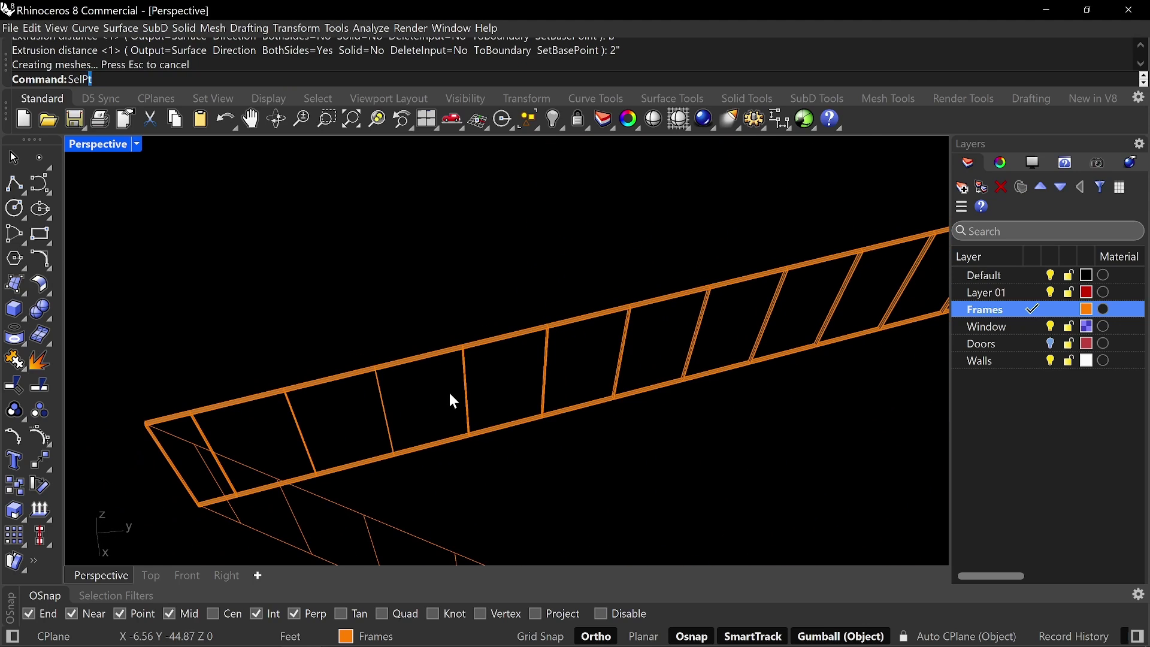
pyautogui.write('SelPoly')
pyautogui.press('Down')
pyautogui.press('Return')
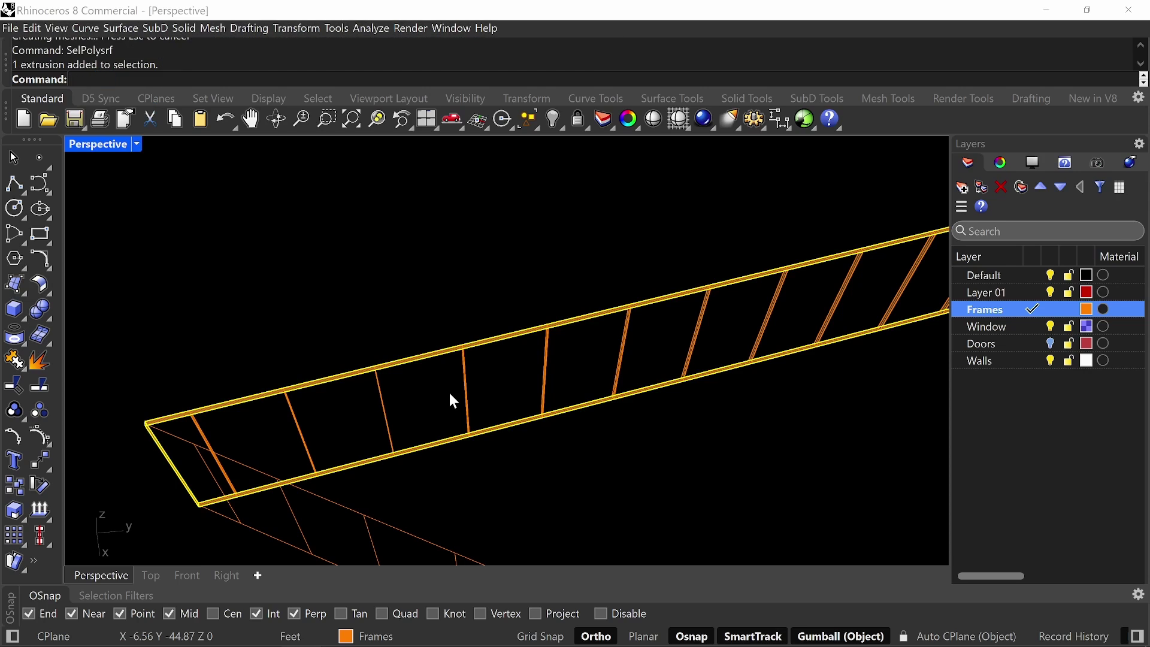
pyautogui.moveTo(409, 397); pyautogui.dragTo(514, 435, button='right')
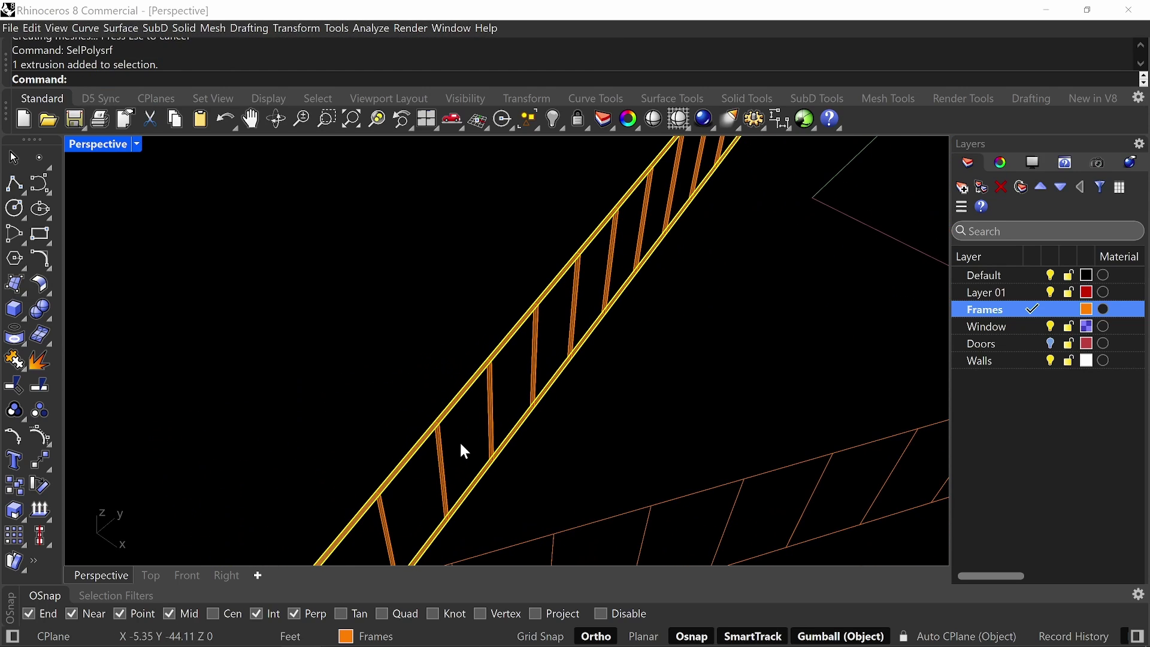
pyautogui.press('Escape')
# - Select all mullion surfaces with SelSrf and add the extruded border of that side to the selection
pyautogui.write('Sl')
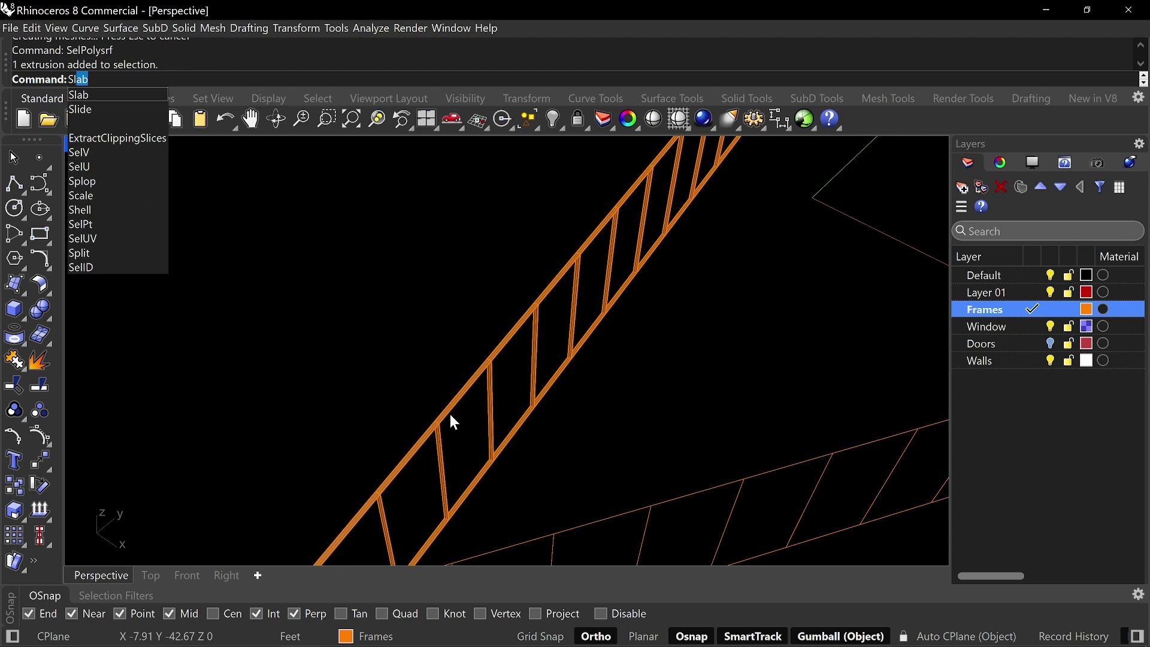
pyautogui.press('BackSpace')
pyautogui.write('SelSrf')
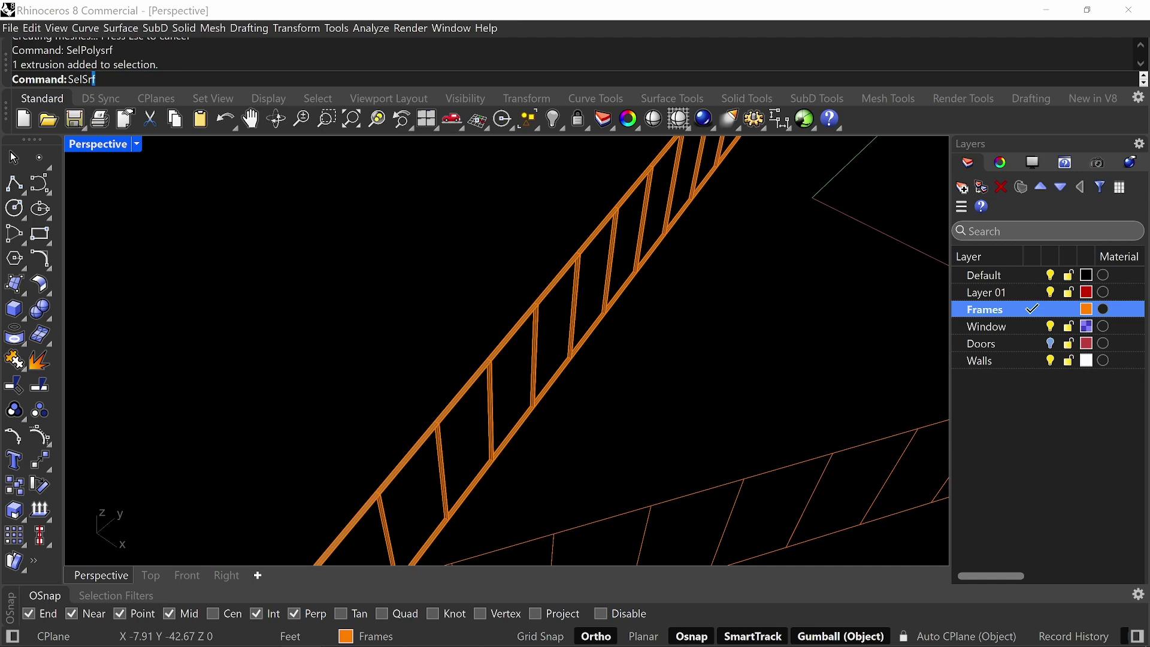
pyautogui.press('Return')
pyautogui.moveTo(496, 414)
pyautogui.mouseDown(button='right')
pyautogui.moveTo(516, 422)
pyautogui.moveTo(467, 394)
pyautogui.moveTo(487, 409)
pyautogui.moveTo(505, 400)
pyautogui.mouseUp(button='right')
pyautogui.scroll(2, 455, 402)
pyautogui.click(457, 400)
pyautogui.scroll(-3, 457, 397)
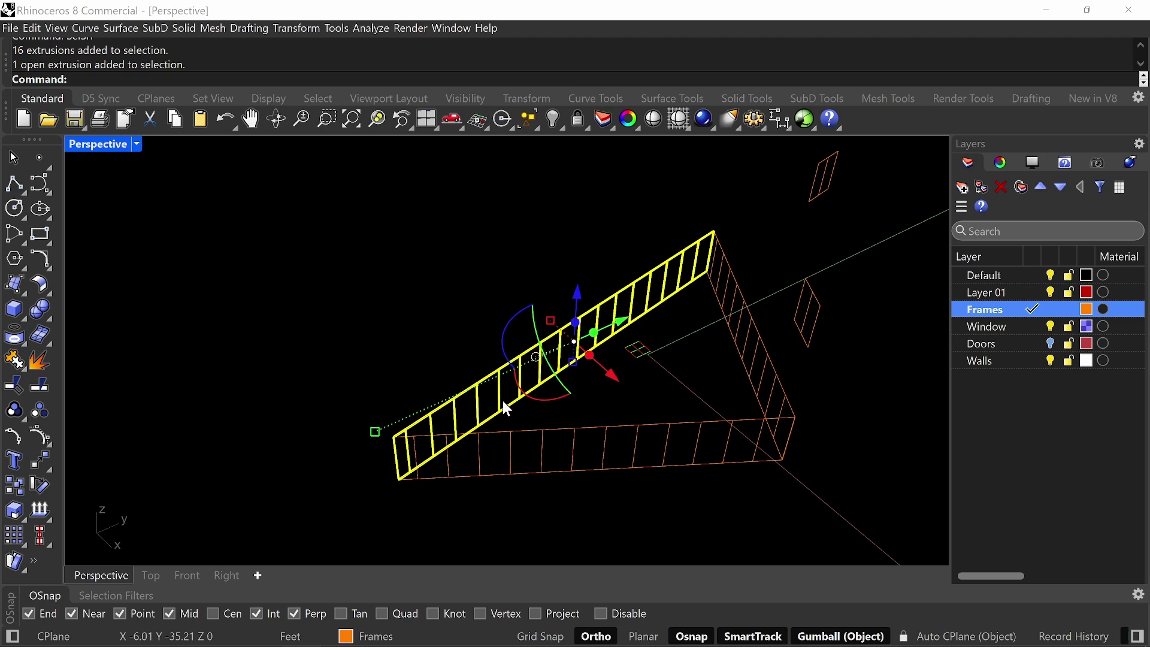
# - Offset the selected frame surfaces by .5" with OffsetSrf, flipping all directions, enabling both sides and making the result solid
pyautogui.press('Down')
pyautogui.press('Down')
pyautogui.press('Down')
pyautogui.press('Down')
pyautogui.press('Down')
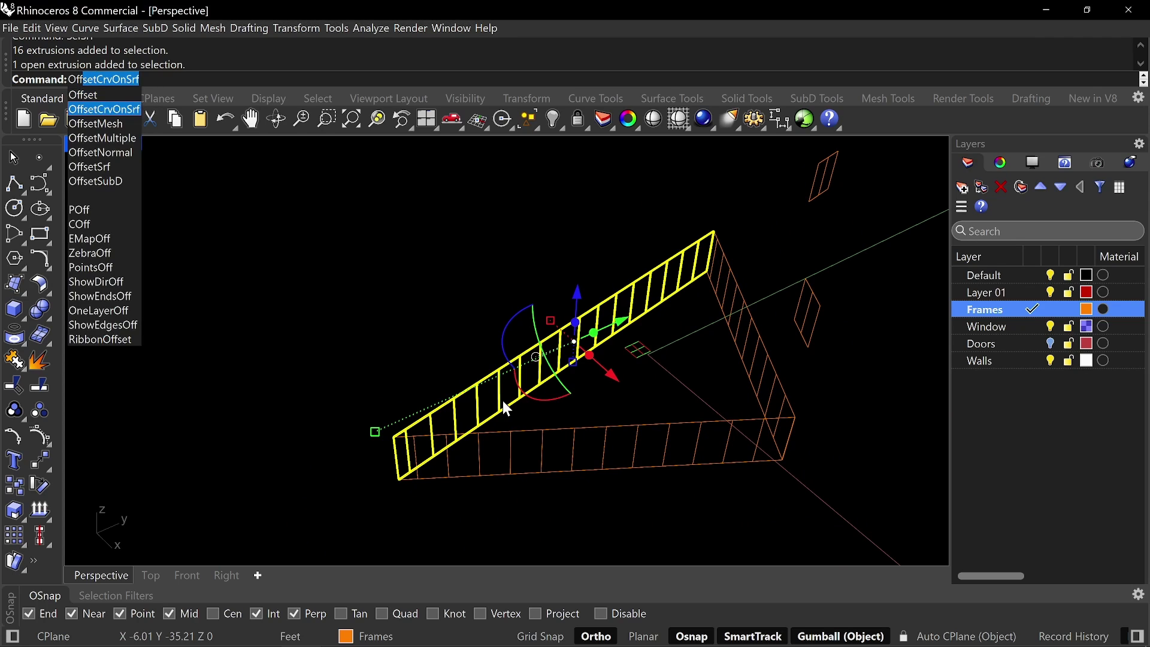
pyautogui.press('Return')
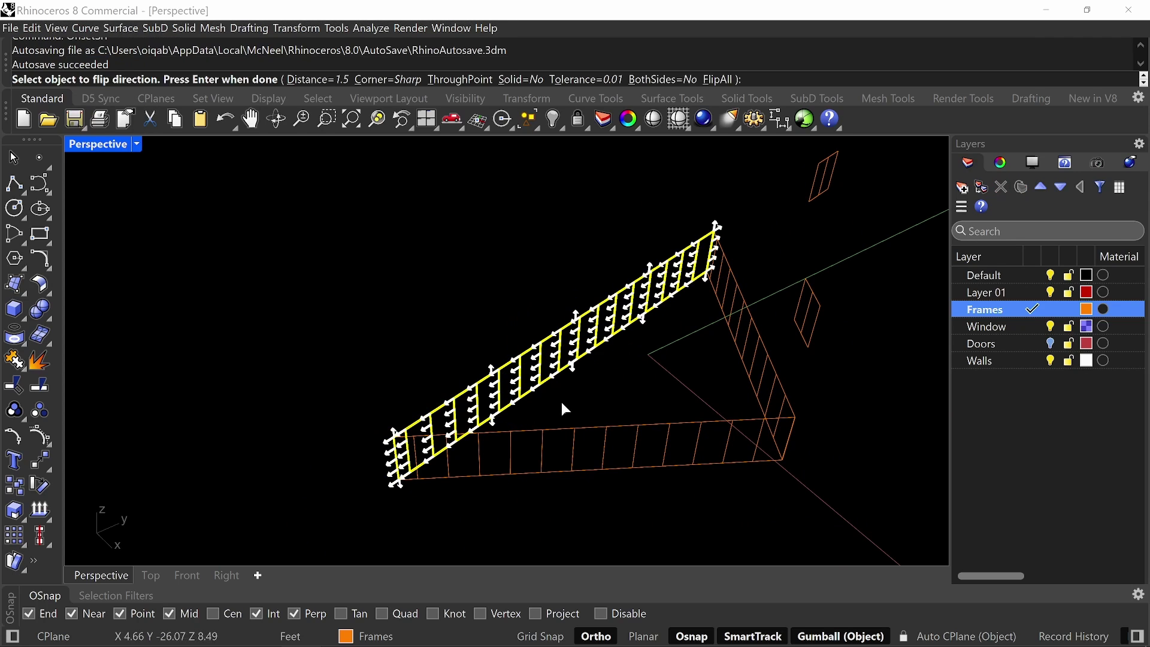
pyautogui.write('f')
pyautogui.press('Return')
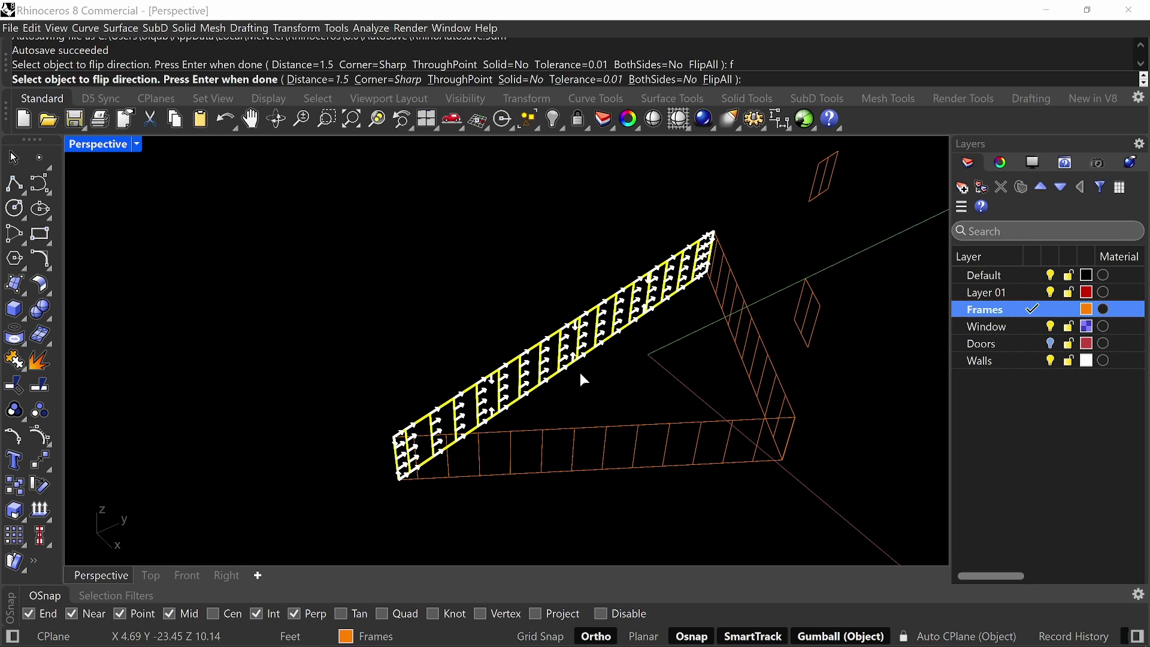
pyautogui.write('b')
pyautogui.press('Return')
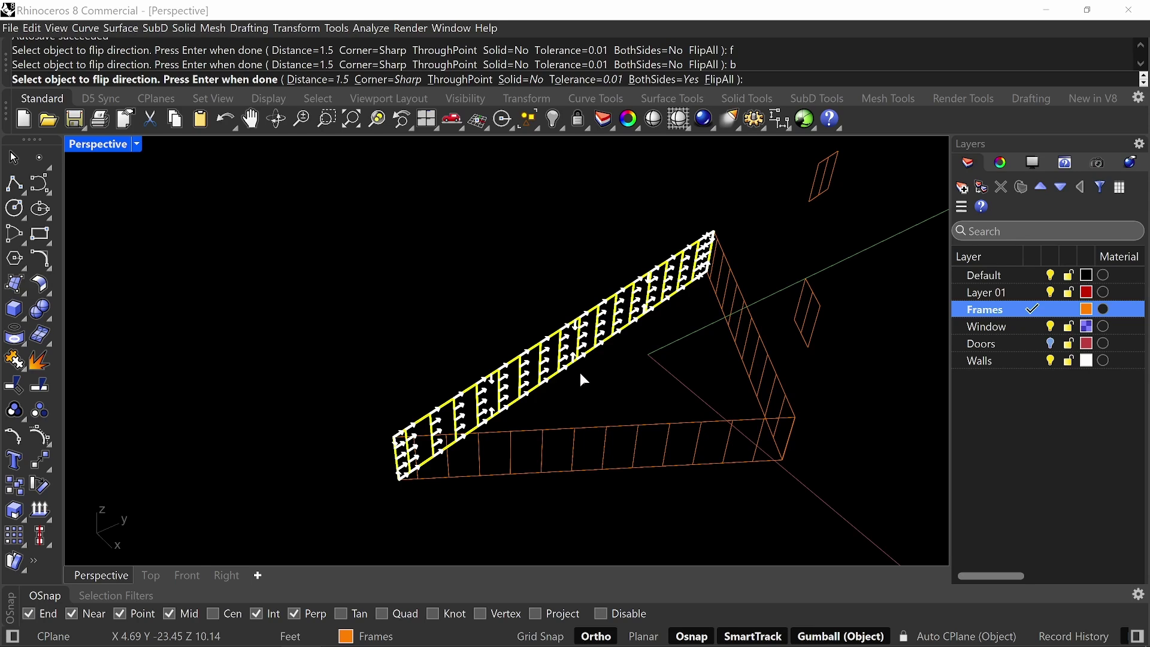
pyautogui.write('.5"')
pyautogui.click(519, 80)
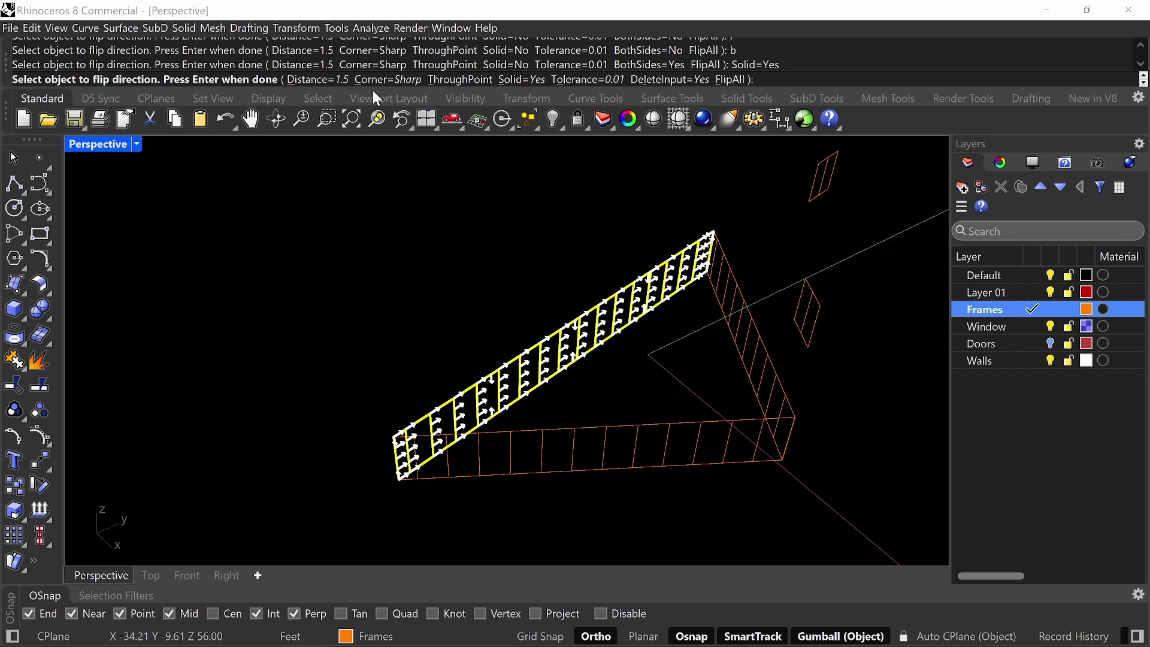
pyautogui.rightClick(485, 270)
# - Select the curves of the adjoining courtyard frame side, exclude the finished solid and its mullion curve, and group them
pyautogui.scroll(6, 485, 395)
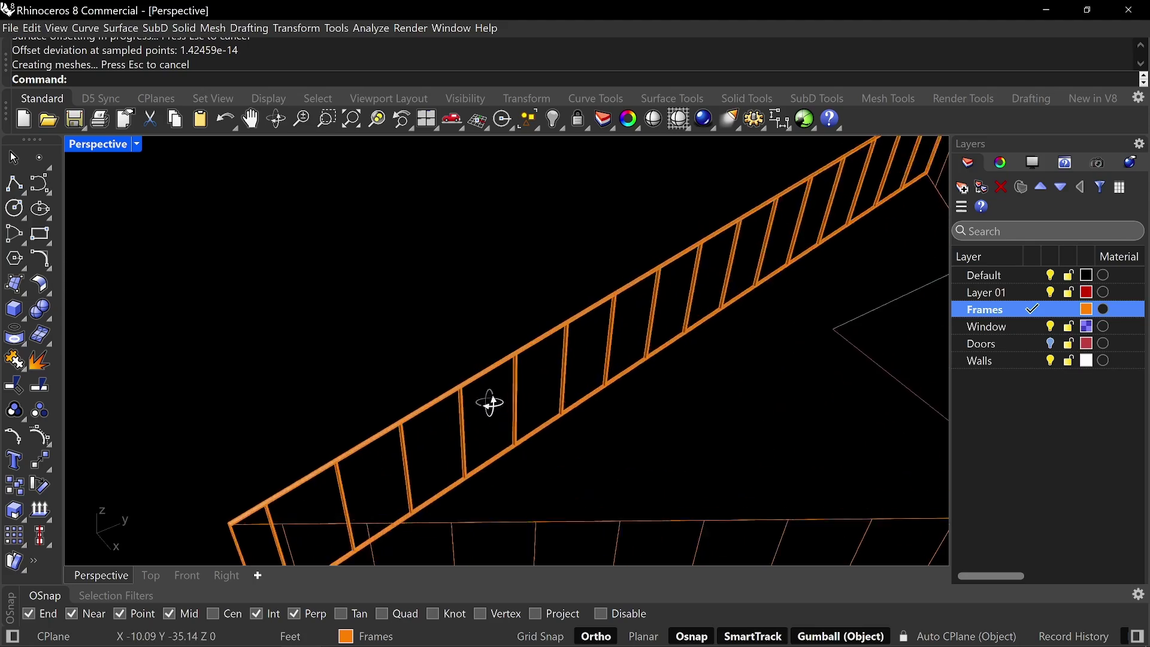
pyautogui.moveTo(487, 403); pyautogui.dragTo(432, 399, button='right')
pyautogui.scroll(4, 563, 398)
pyautogui.moveTo(581, 398); pyautogui.dragTo(675, 409, button='right')
pyautogui.click(620, 417)
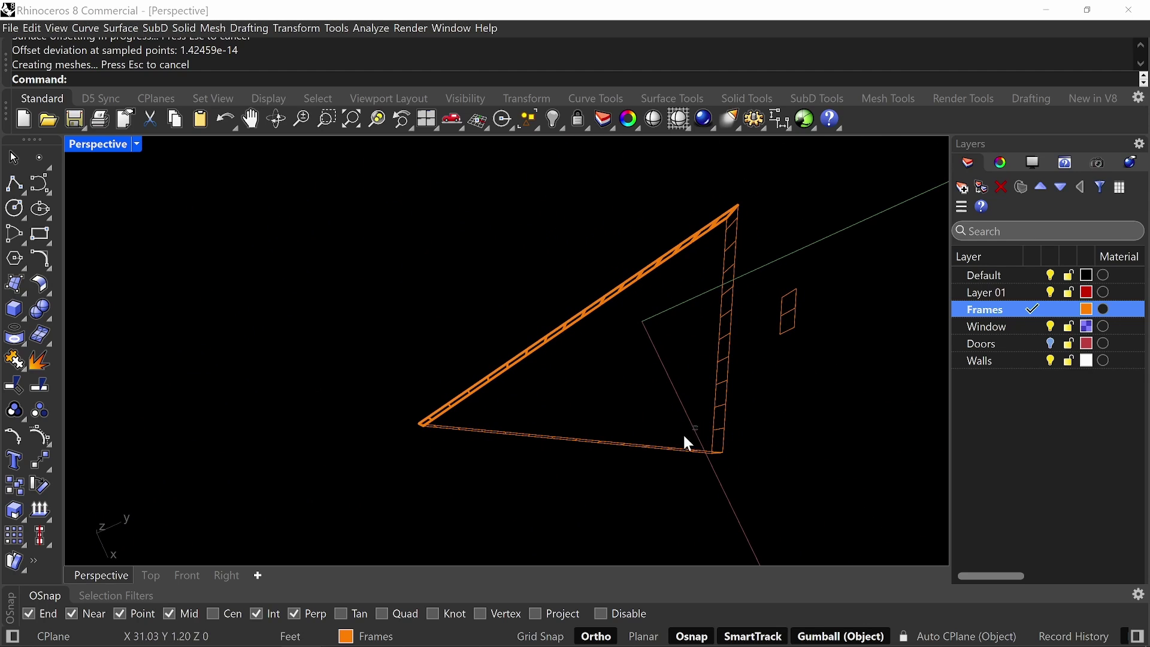
pyautogui.moveTo(690, 432); pyautogui.dragTo(775, 412)
pyautogui.moveTo(780, 403); pyautogui.dragTo(393, 381, button='right')
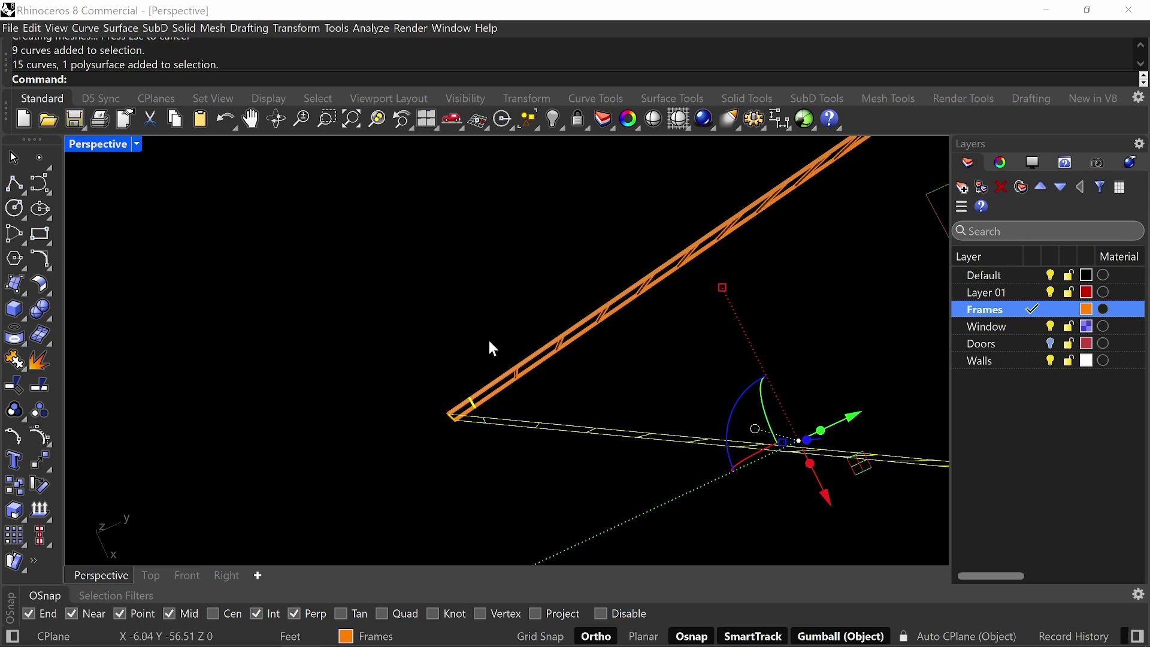
pyautogui.keyDown('ctrl'); pyautogui.moveTo(458, 400); pyautogui.dragTo(456, 402); pyautogui.keyUp('ctrl')
pyautogui.moveTo(499, 389); pyautogui.dragTo(522, 339, button='right')
pyautogui.keyDown('ctrl'); pyautogui.click(768, 346); pyautogui.keyUp('ctrl')
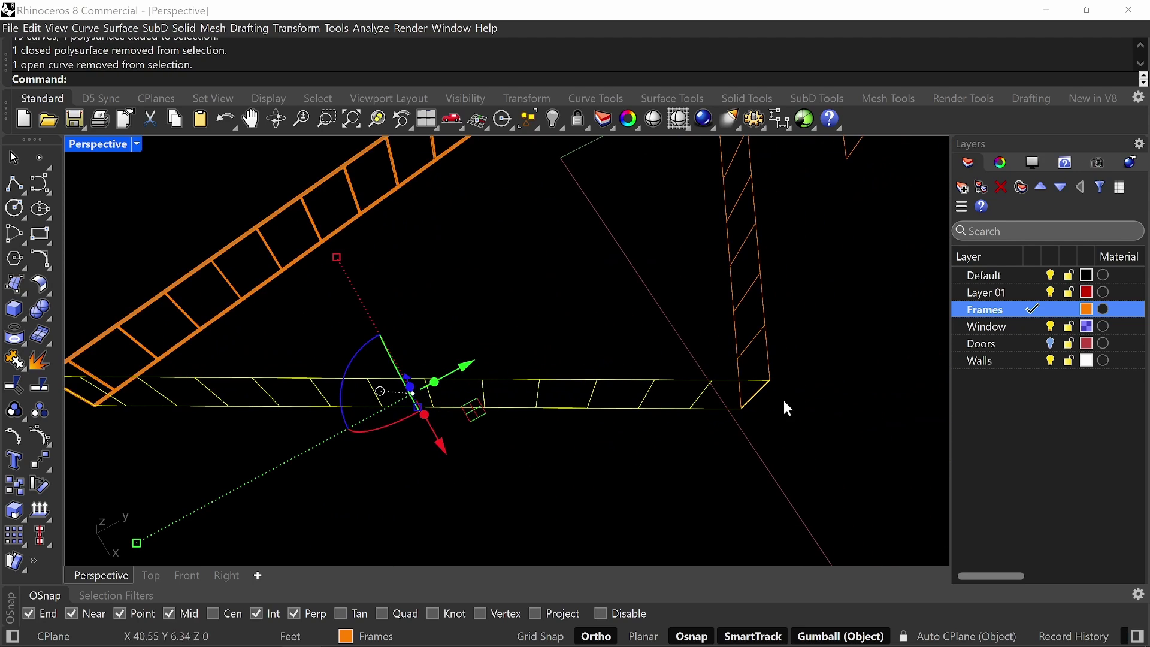
pyautogui.moveTo(785, 406); pyautogui.dragTo(753, 382, button='right')
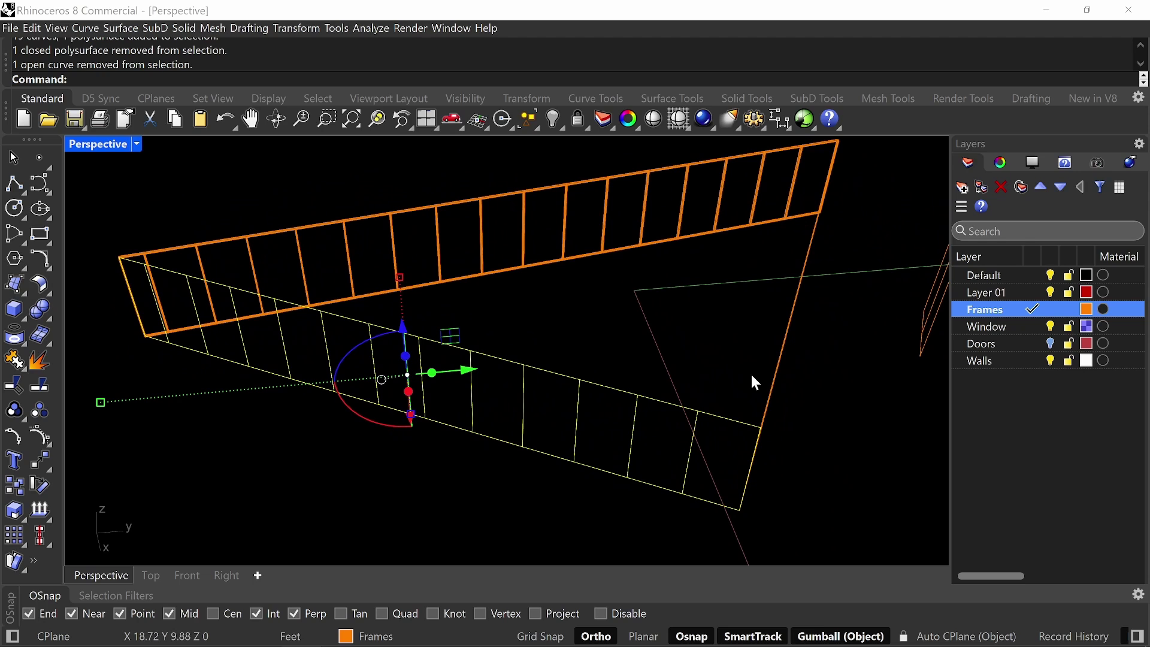
pyautogui.press('Return')
# - Extrude the second side's grouped curves 0.16667 ft on both sides as surfaces and clear the selection
pyautogui.write('ExtrudeCrv')
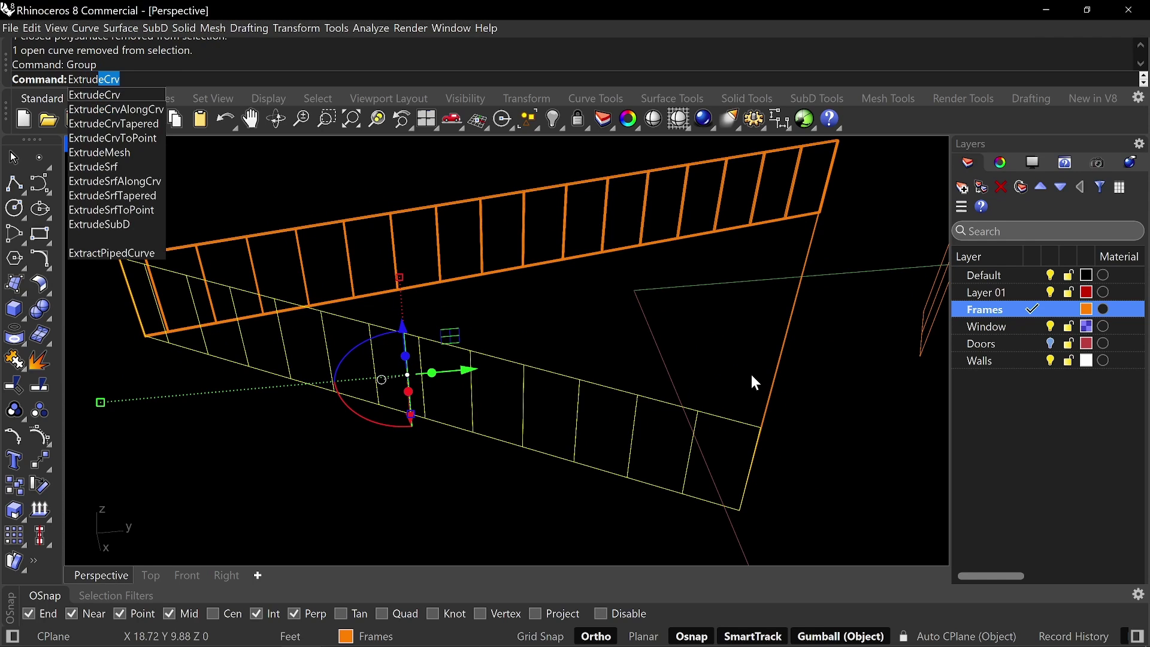
pyautogui.press('Return')
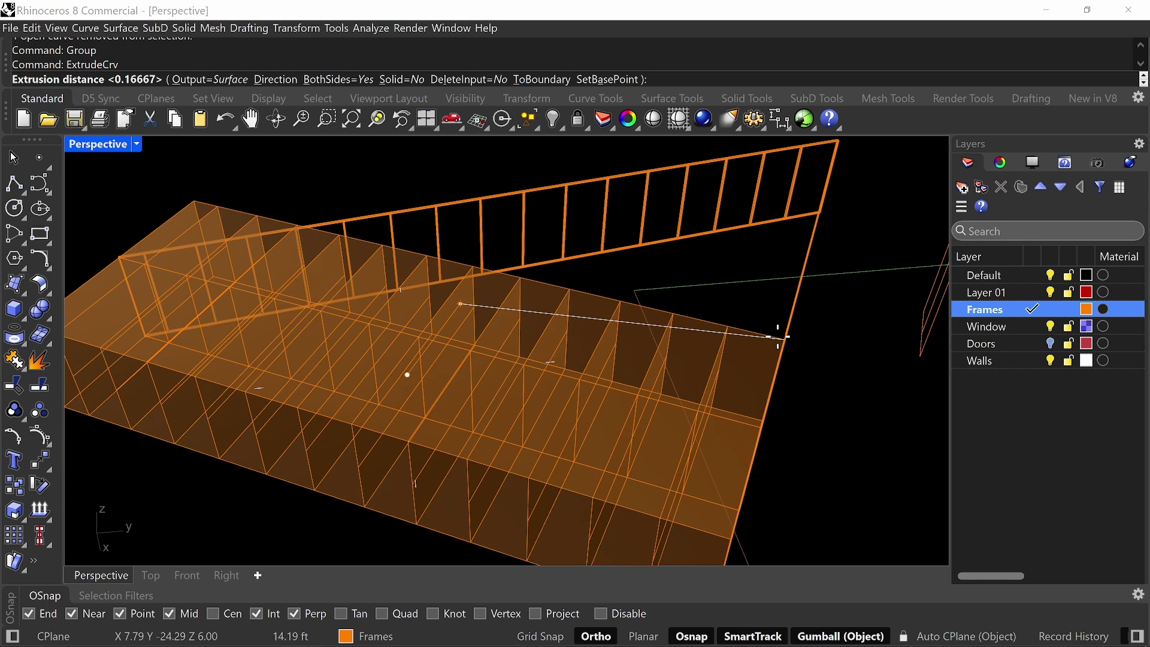
pyautogui.moveTo(746, 372); pyautogui.dragTo(570, 395, button='right')
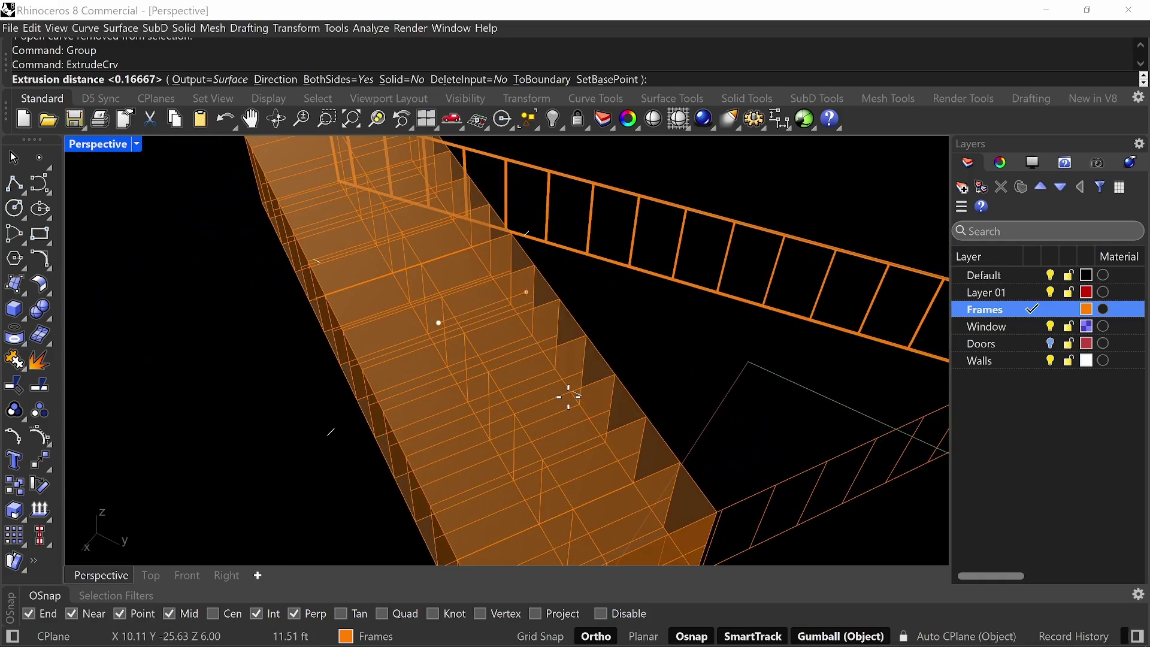
pyautogui.click(508, 270)
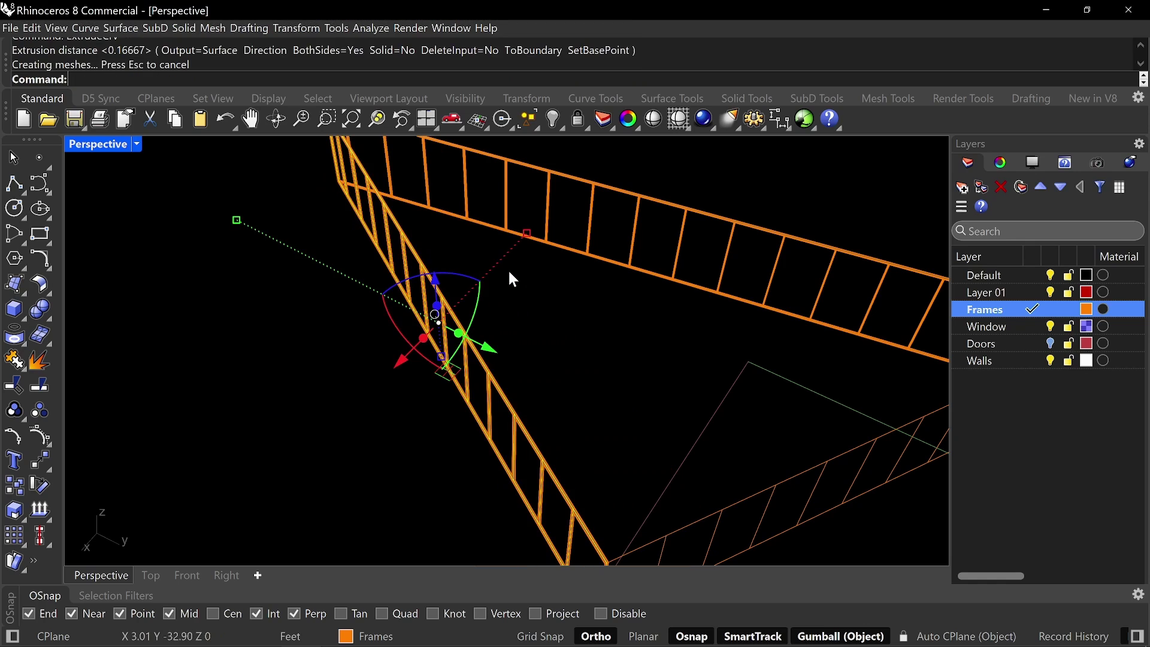
pyautogui.click(551, 312)
# - Select all mullion surfaces of the second courtyard side with SelSrf, add its extruded border and group the selection
pyautogui.moveTo(555, 322)
pyautogui.mouseDown(button='right')
pyautogui.moveTo(632, 329)
pyautogui.moveTo(565, 290)
pyautogui.moveTo(554, 341)
pyautogui.moveTo(536, 331)
pyautogui.mouseUp(button='right')
pyautogui.write('Sel')
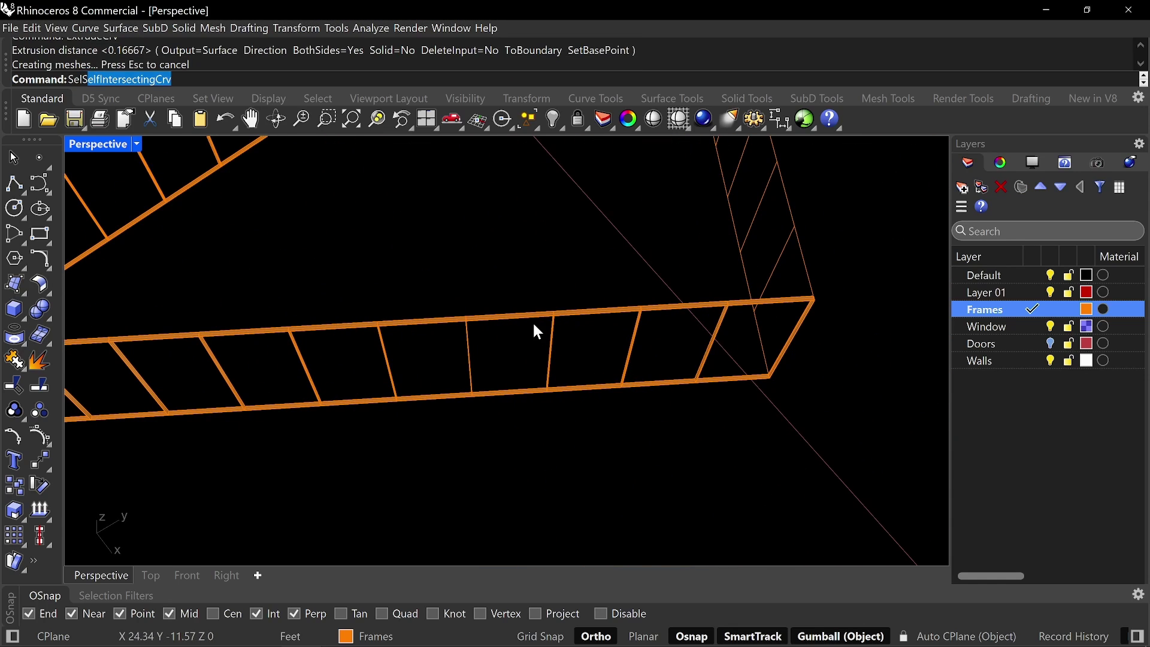
pyautogui.write('Srf')
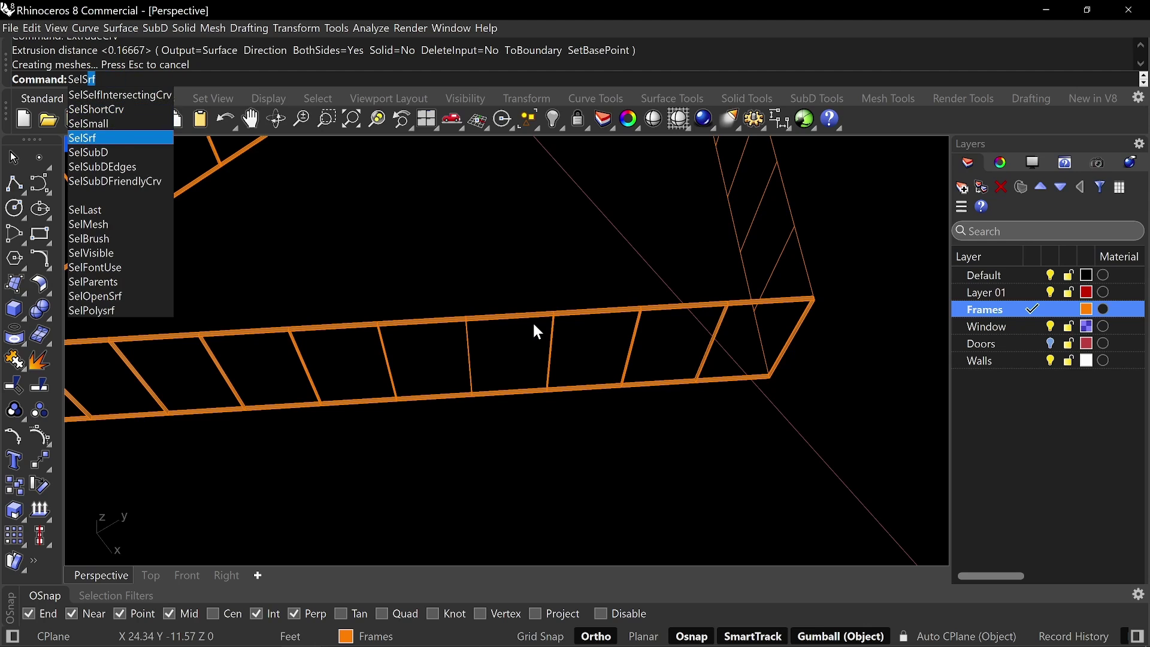
pyautogui.press('Return')
pyautogui.scroll(-3, 481, 347)
pyautogui.scroll(6, 471, 352)
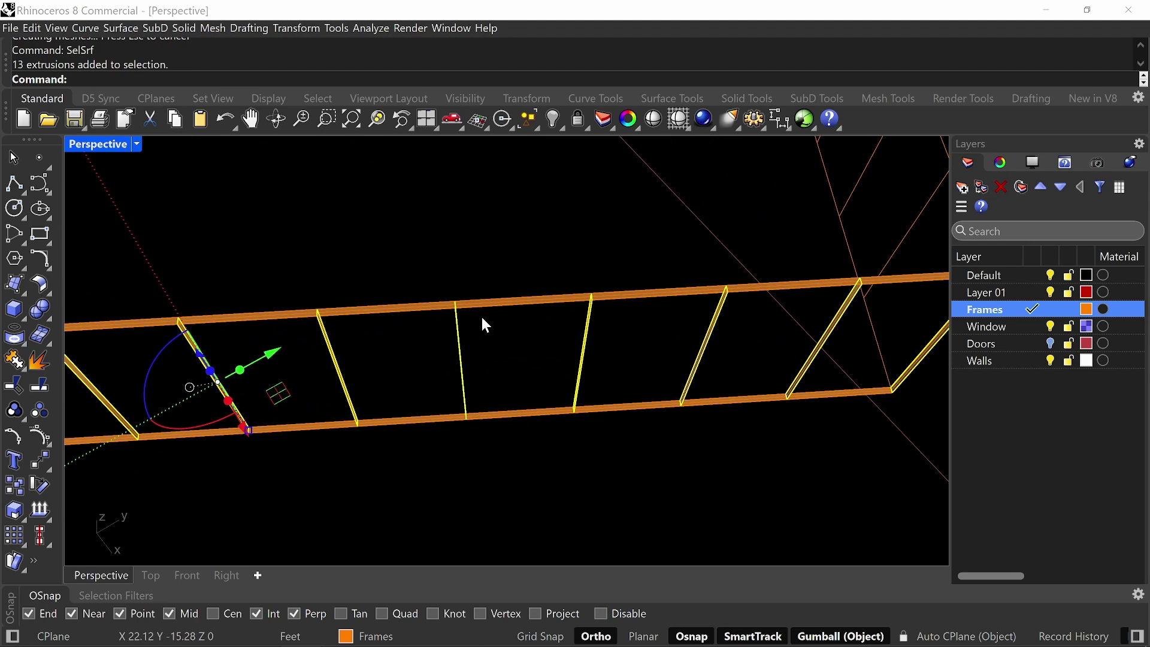
pyautogui.keyDown('shift'); pyautogui.click(485, 306); pyautogui.keyUp('shift')
pyautogui.scroll(-9, 507, 312)
pyautogui.moveTo(524, 314); pyautogui.dragTo(533, 327, button='right')
pyautogui.write('Group')
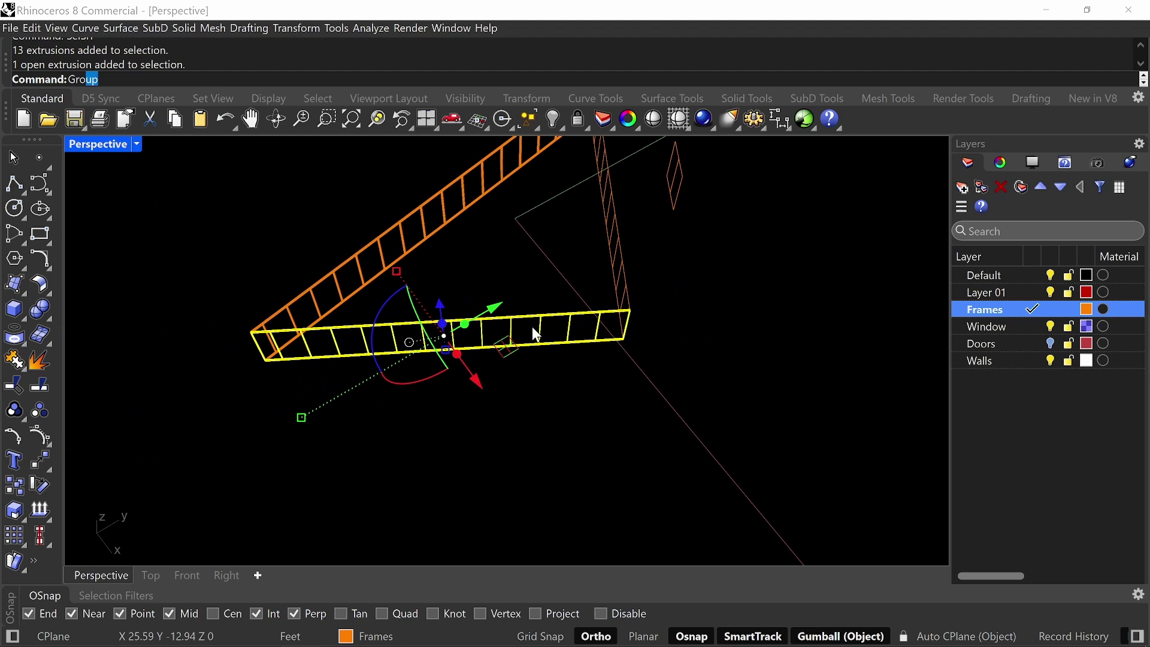
pyautogui.press('Return')
# - Offset the second side's grouped surfaces 0.0416667 ft with OffsetSrf as solids, and group the resulting frame
pyautogui.write('Off')
pyautogui.press('Down')
pyautogui.press('Down')
pyautogui.press('Down')
pyautogui.press('Down')
pyautogui.press('Down')
pyautogui.press('Down')
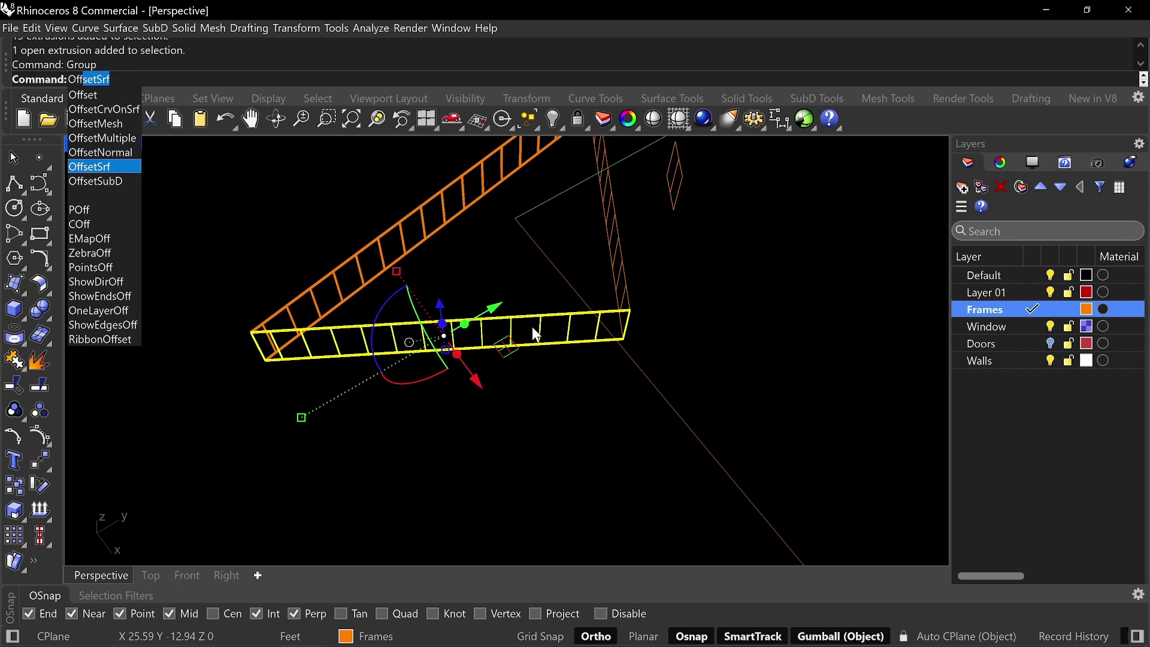
pyautogui.press('Return')
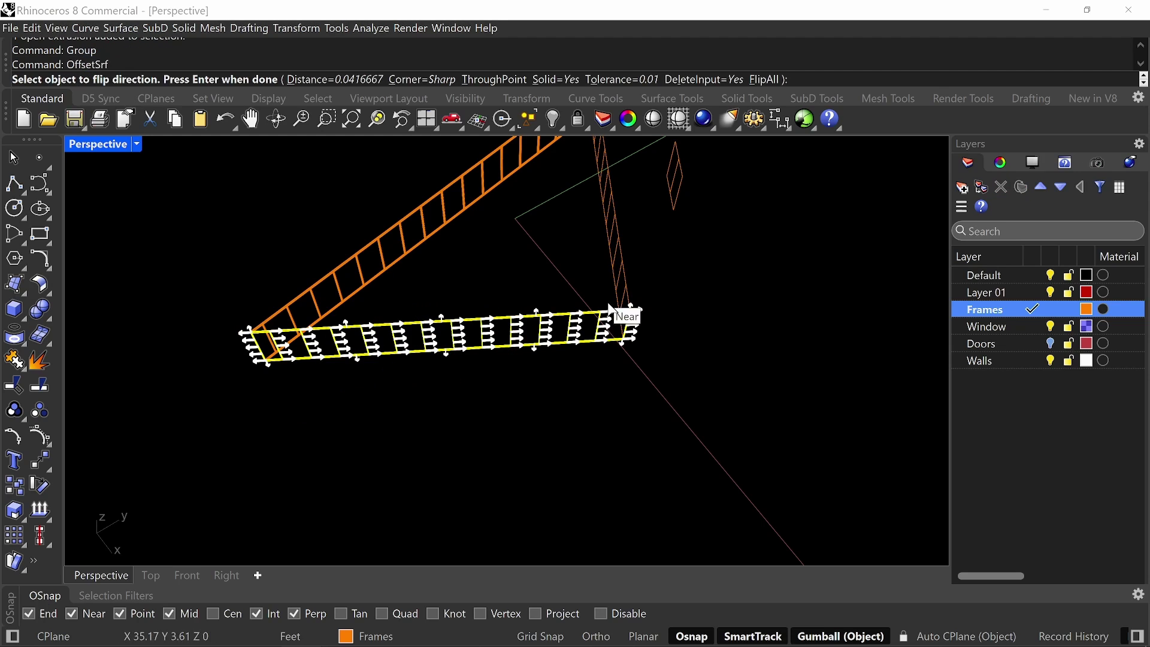
pyautogui.keyDown('shift'); pyautogui.moveTo(617, 287); pyautogui.dragTo(588, 328, button='right'); pyautogui.keyUp('shift')
pyautogui.rightClick(729, 345)
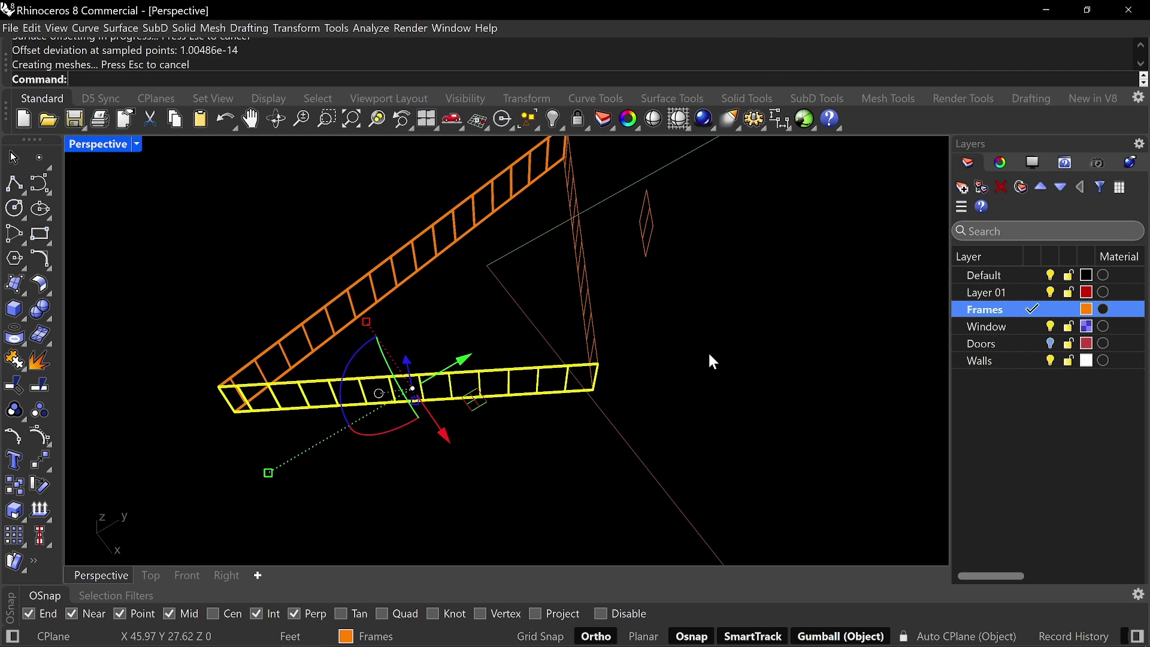
pyautogui.moveTo(669, 442); pyautogui.dragTo(634, 426, button='right')
pyautogui.hotkey('ctrl', 'g')
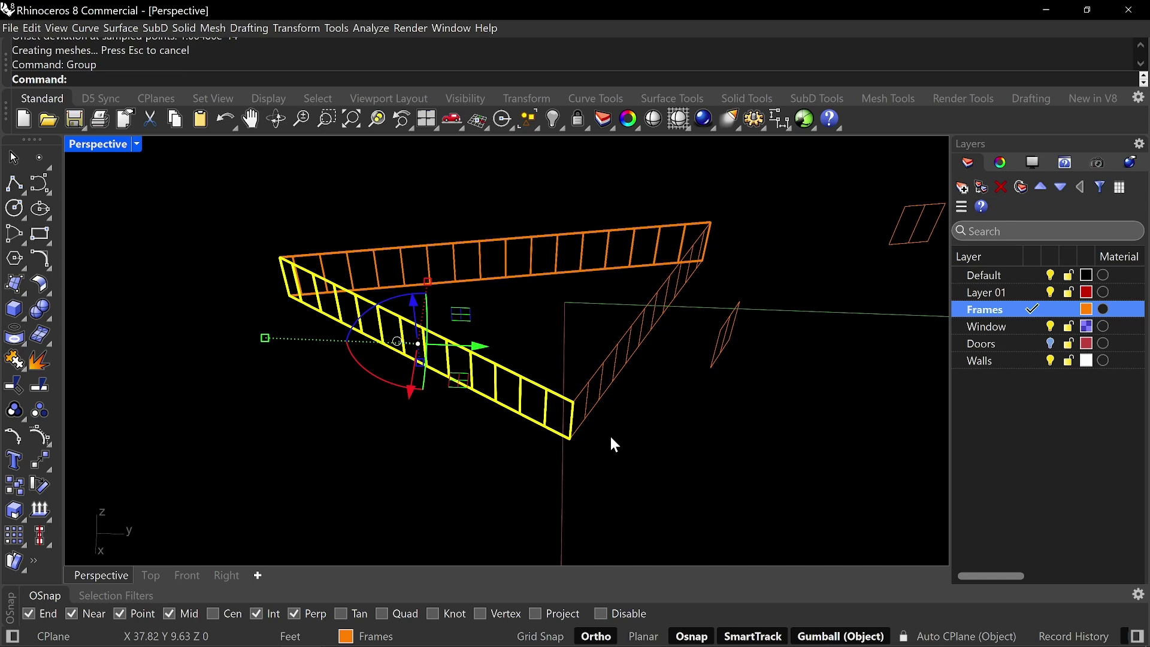
# - Clear the selection, select the border and mullion curves of the third courtyard side, and group them
pyautogui.scroll(7, 675, 360)
pyautogui.click(608, 410)
pyautogui.scroll(-5, 609, 410)
pyautogui.moveTo(608, 409); pyautogui.dragTo(572, 442, button='right')
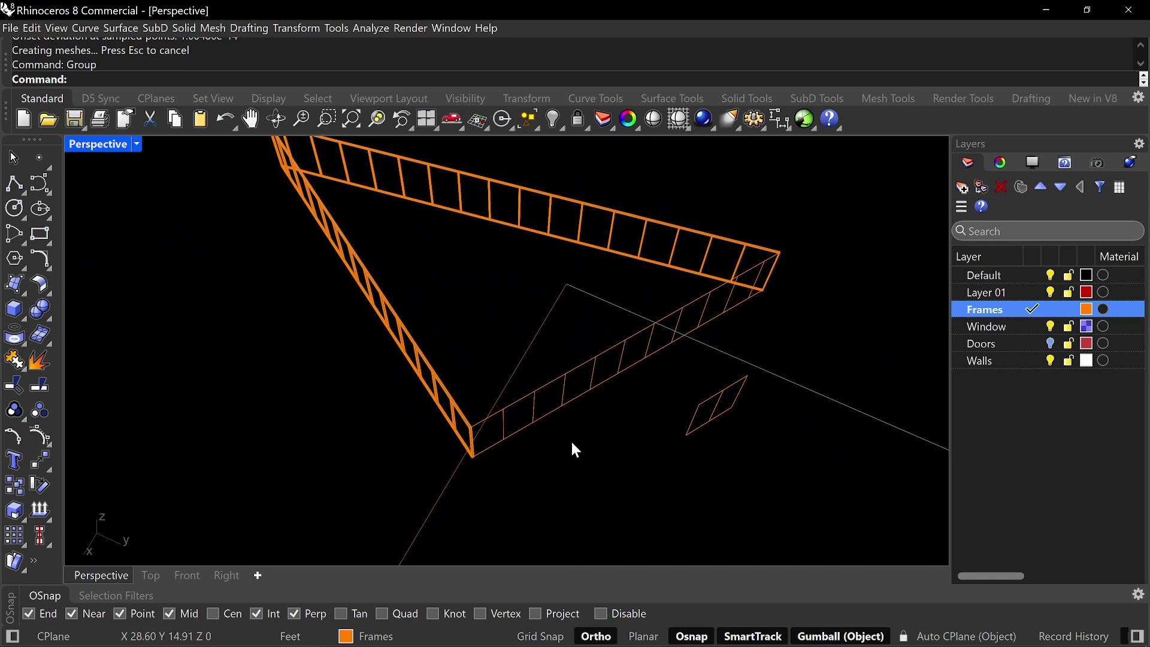
pyautogui.moveTo(583, 458); pyautogui.dragTo(497, 338)
pyautogui.moveTo(616, 370); pyautogui.dragTo(597, 382, button='right')
pyautogui.moveTo(548, 462); pyautogui.dragTo(859, 339)
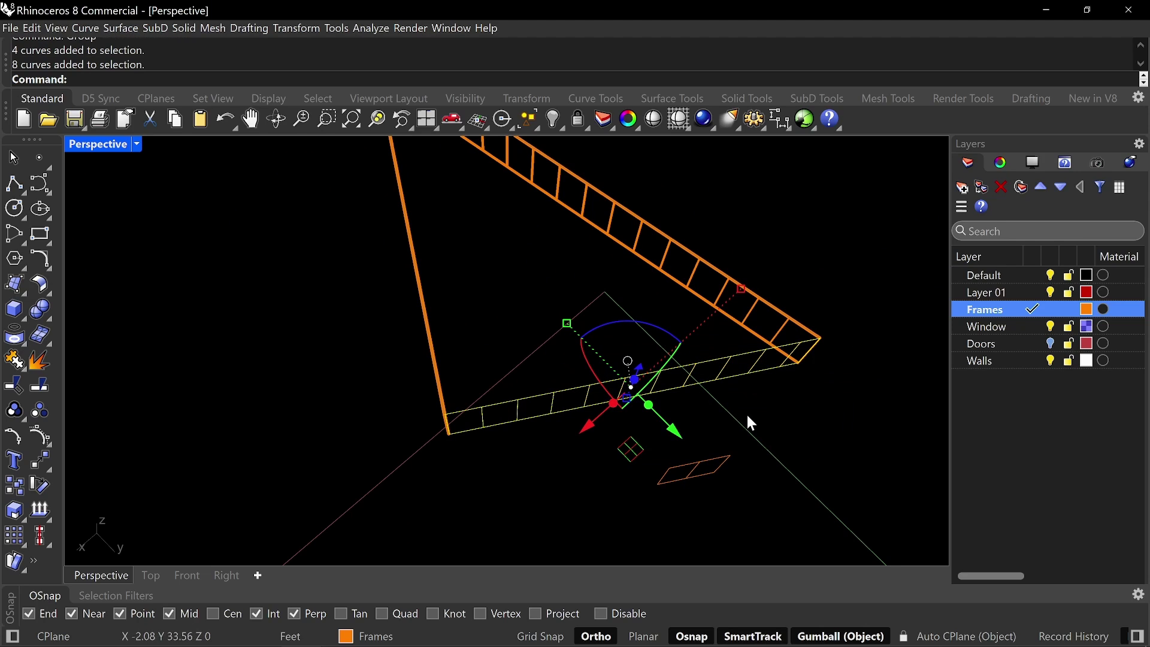
pyautogui.write('Group')
pyautogui.press('Return')
# - Extrude the third side's grouped curves 0.16667 ft on both sides and select the resulting mullion and border surfaces
pyautogui.write('ExtrudeCrv')
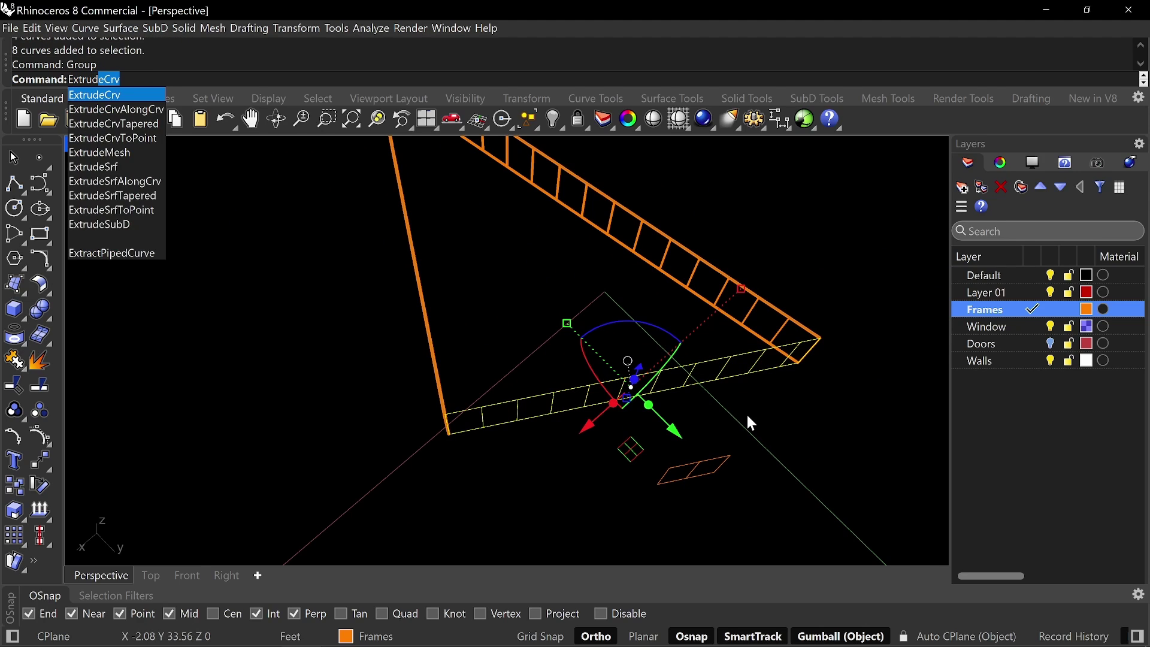
pyautogui.press('Return')
pyautogui.press('Return')
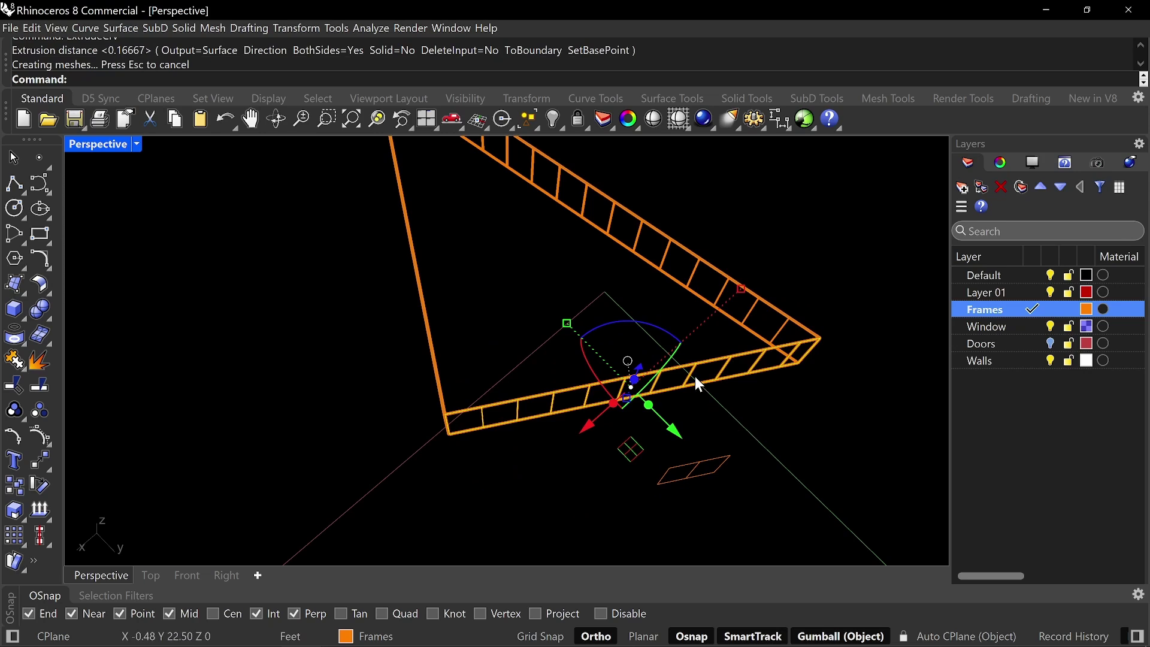
pyautogui.write('SelSrf')
pyautogui.press('Return')
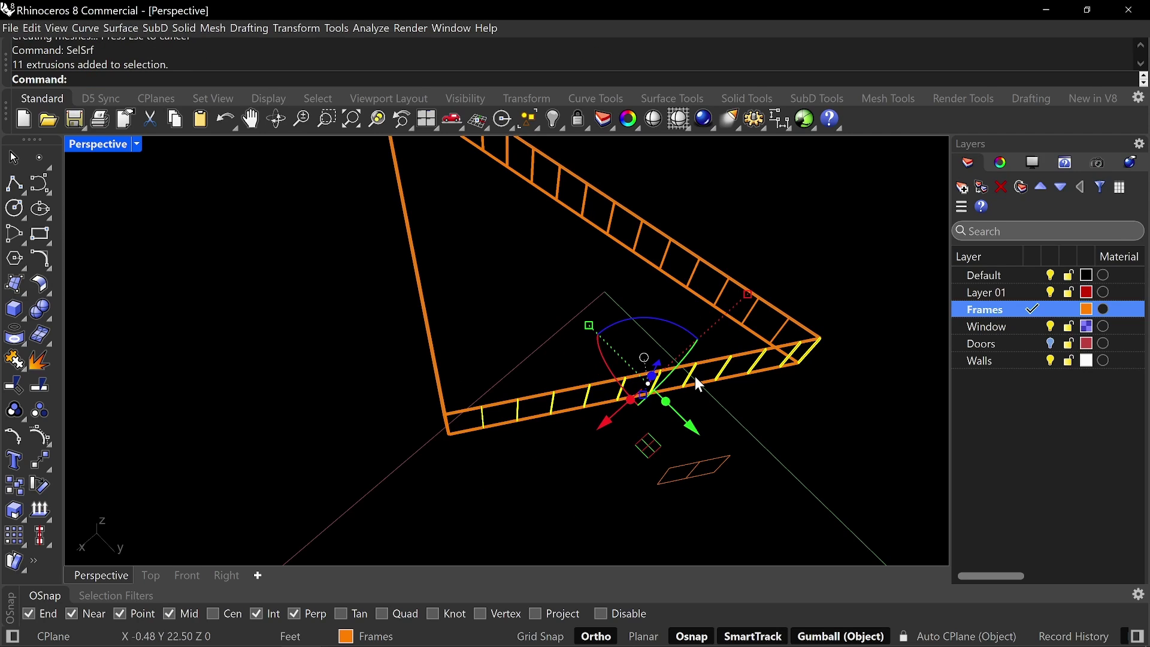
pyautogui.keyDown('shift'); pyautogui.click(577, 389); pyautogui.keyUp('shift')
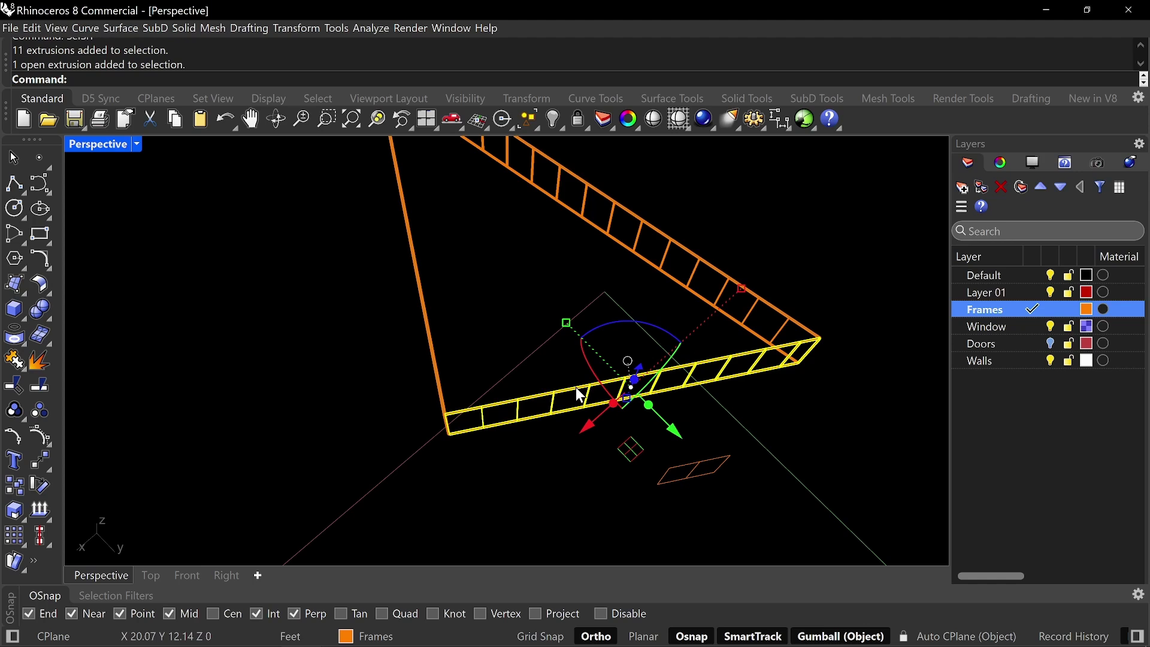
# - Offset the third side's selected surfaces 0.0416667 ft with OffsetSrf as solids, and group the resulting frame
pyautogui.keyDown('shift'); pyautogui.moveTo(588, 327); pyautogui.dragTo(500, 386, button='right'); pyautogui.keyUp('shift')
pyautogui.moveTo(673, 365); pyautogui.dragTo(635, 363, button='right')
pyautogui.press('Down')
pyautogui.press('Down')
pyautogui.press('Down')
pyautogui.press('Down')
pyautogui.press('Down')
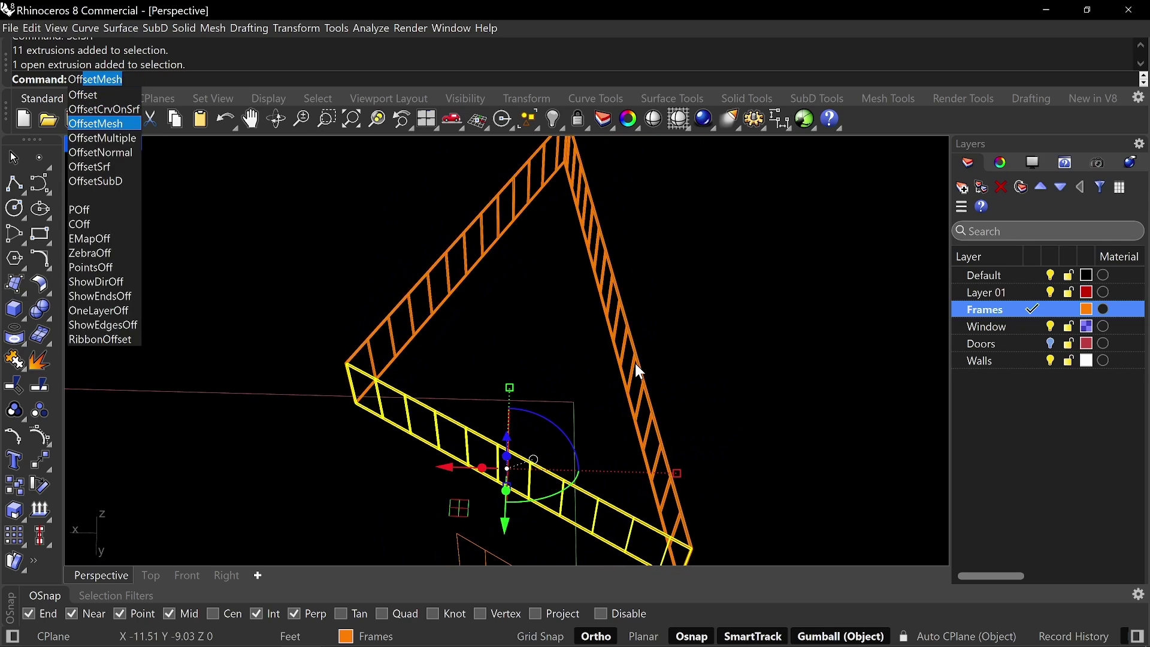
pyautogui.press('Return')
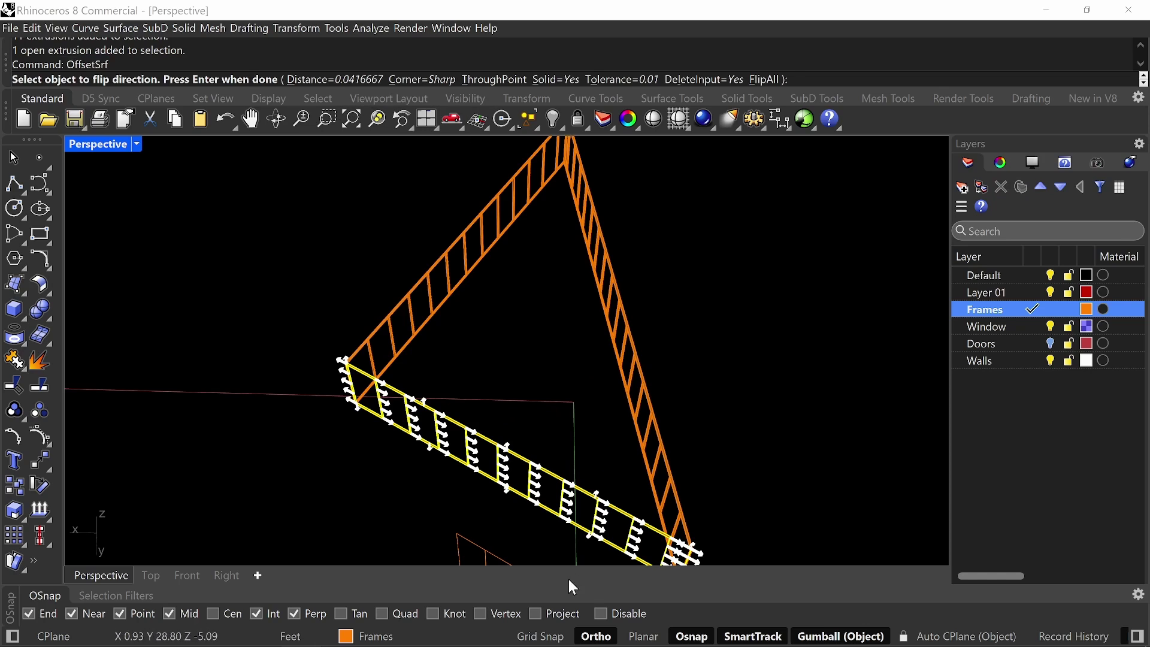
pyautogui.press('Return')
pyautogui.moveTo(524, 327); pyautogui.dragTo(573, 372, button='right')
pyautogui.hotkey('ctrl', 'g')
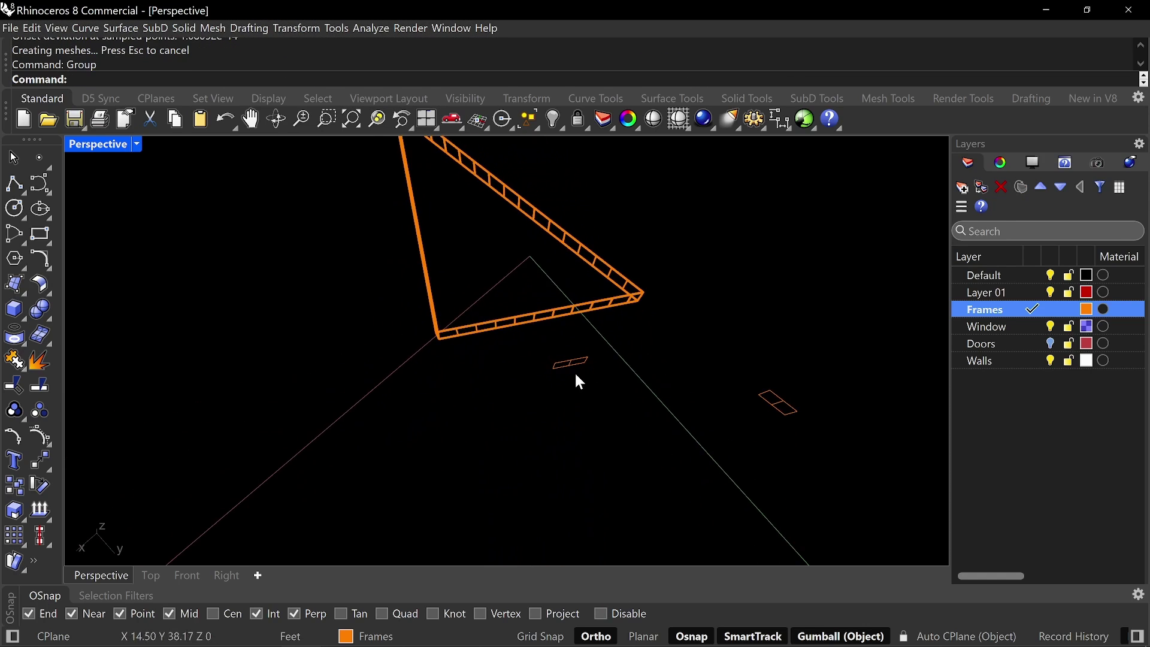
# - Extrude the two frame curves of the small window nearest the courtyard 0.16667 ft on both sides as surfaces
pyautogui.scroll(5, 575, 374)
pyautogui.moveTo(634, 327); pyautogui.dragTo(519, 381)
pyautogui.moveTo(539, 354); pyautogui.dragTo(670, 333, button='right')
pyautogui.write('ExtrudeCrv')
pyautogui.press('Return')
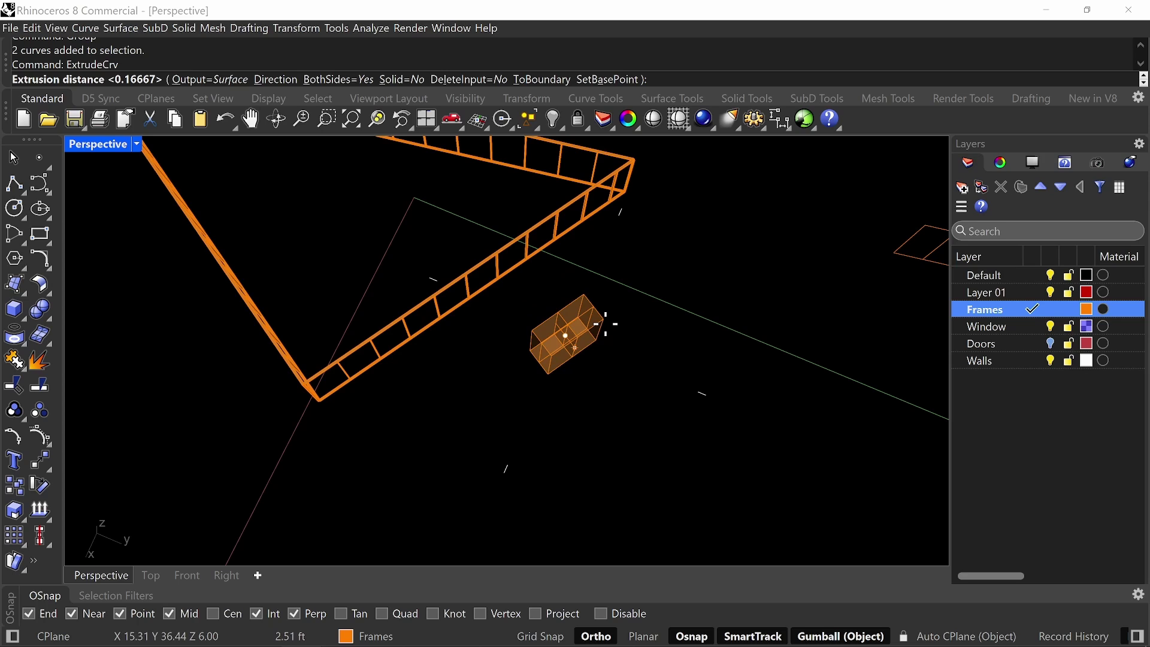
pyautogui.click(605, 324)
# - Offset the near small window's frame surfaces 0.0416667 ft with OffsetSrf, making the result solid
pyautogui.write('OffsetSrf')
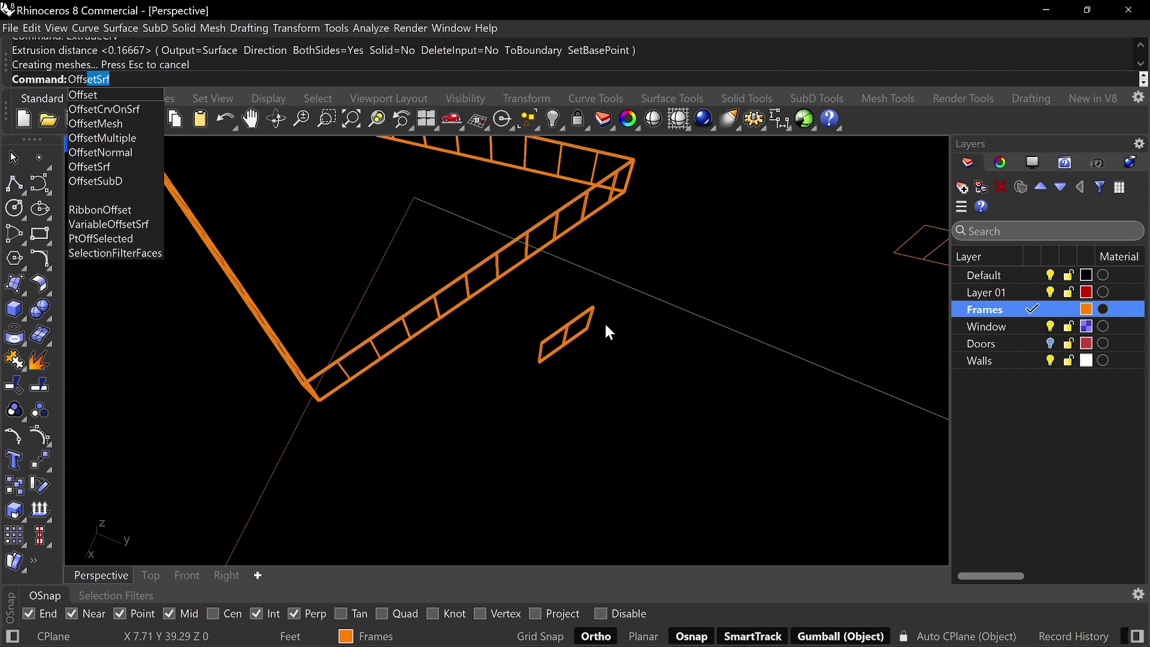
pyautogui.press('Down')
pyautogui.press('Down')
pyautogui.press('Down')
pyautogui.press('Down')
pyautogui.press('Down')
pyautogui.press('Down')
pyautogui.press('Return')
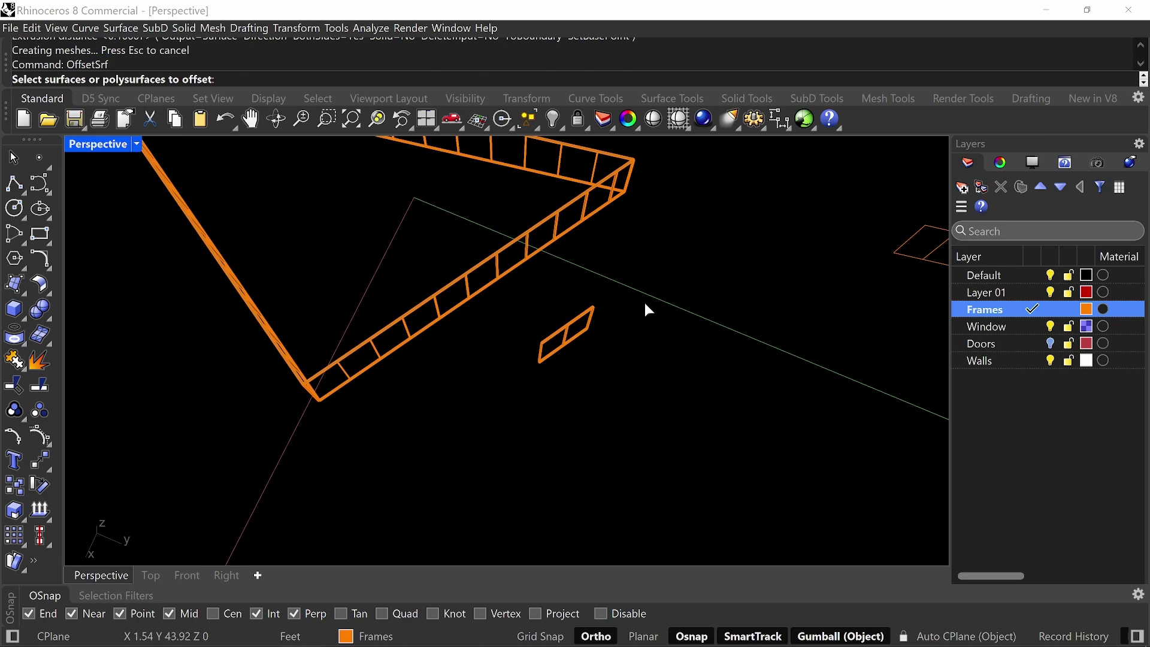
pyautogui.moveTo(636, 292); pyautogui.dragTo(505, 391)
pyautogui.press('Return')
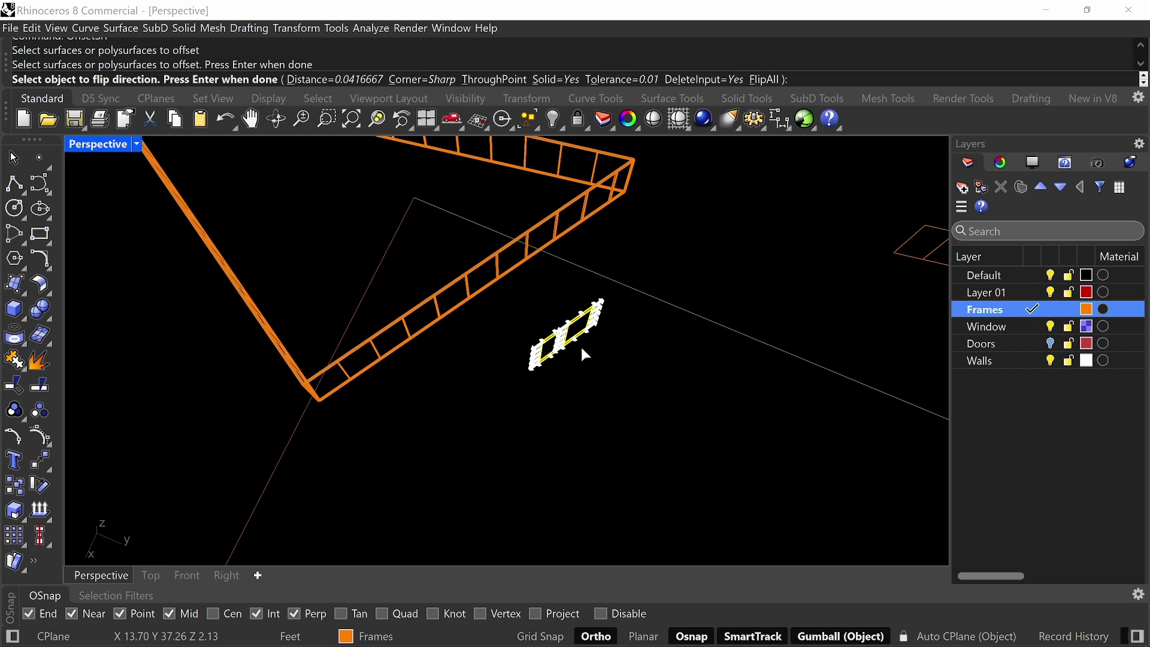
pyautogui.moveTo(624, 329); pyautogui.dragTo(583, 336, button='right')
pyautogui.press('Return')
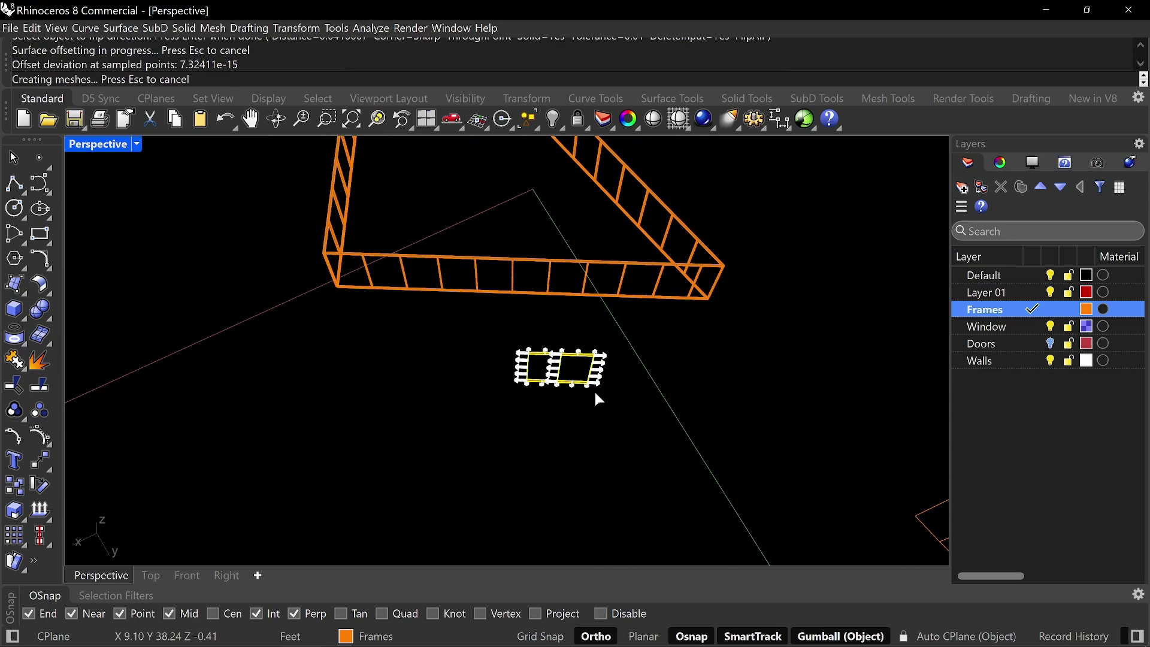
# - Select the two frame curves of the farther small window and extrude them 0.16667 ft on both sides as surfaces
pyautogui.scroll(6, 589, 379)
pyautogui.moveTo(589, 379); pyautogui.dragTo(542, 356, button='right')
pyautogui.scroll(-10, 527, 375)
pyautogui.scroll(-5, 501, 362)
pyautogui.scroll(7, 596, 298)
pyautogui.keyDown('shift'); pyautogui.moveTo(617, 258); pyautogui.dragTo(629, 303, button='right'); pyautogui.keyUp('shift')
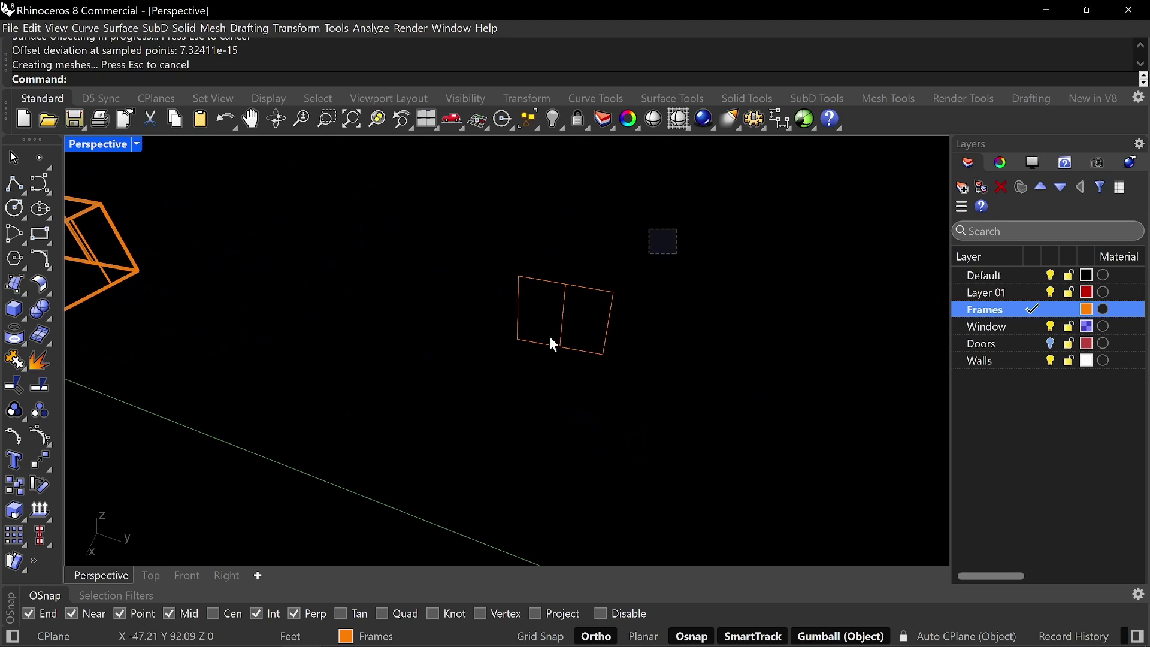
pyautogui.moveTo(549, 336); pyautogui.dragTo(487, 379)
pyautogui.rightClick(594, 382)
pyautogui.press('Escape')
pyautogui.moveTo(654, 237); pyautogui.dragTo(503, 385)
pyautogui.write('Ex')
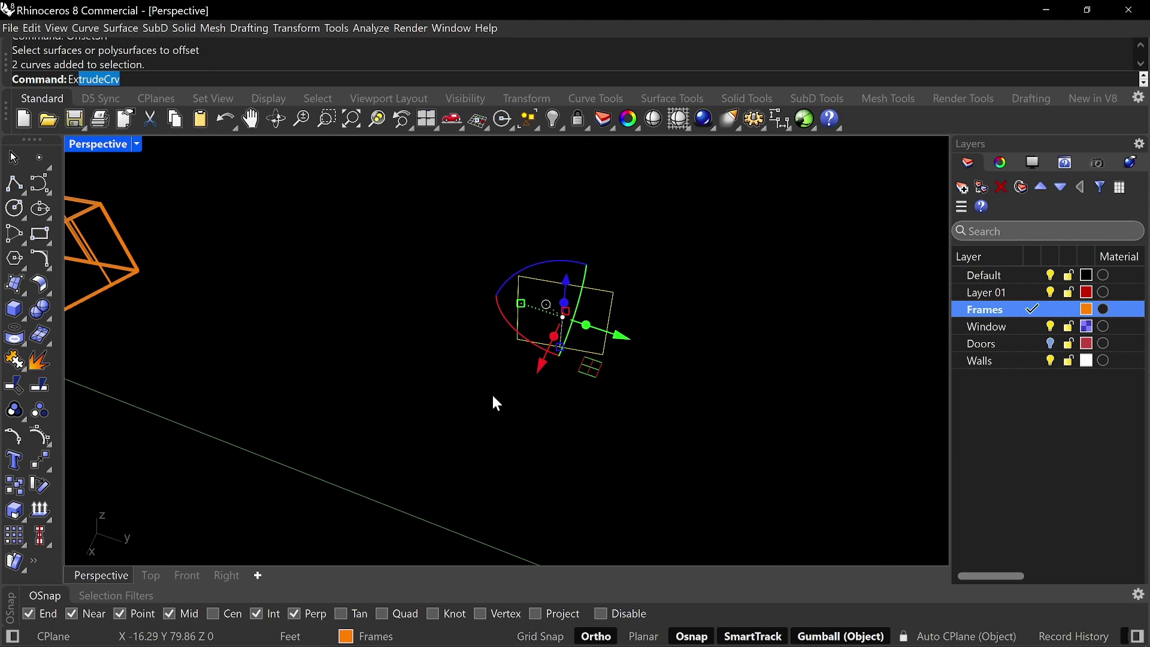
pyautogui.write('trude')
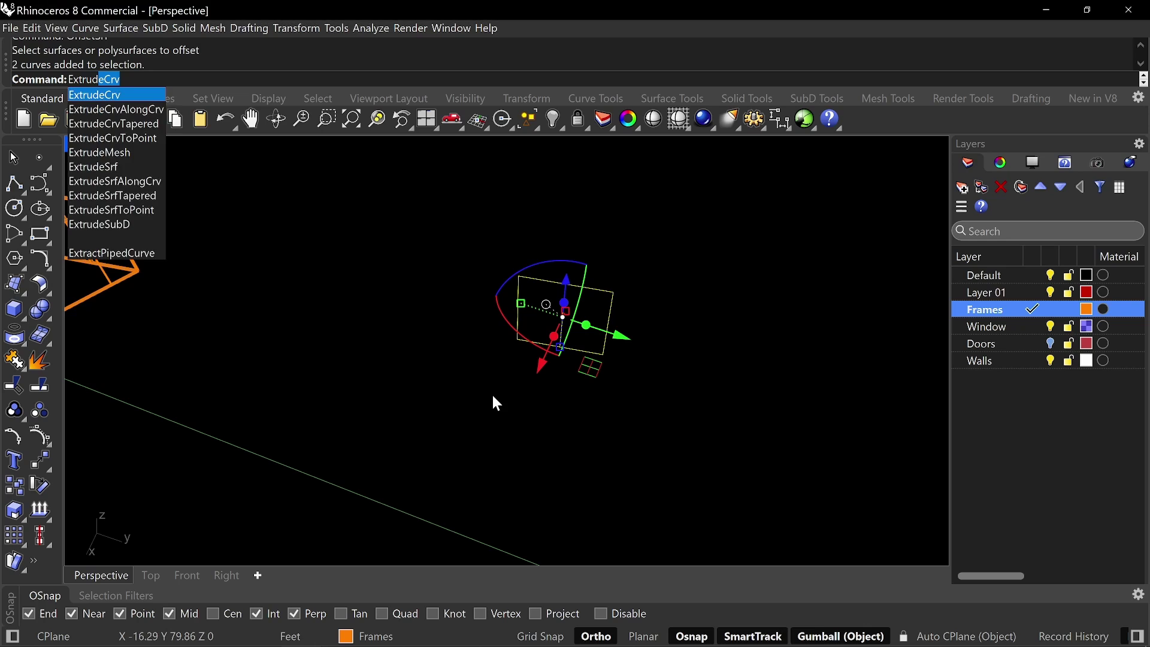
pyautogui.press('Return')
pyautogui.moveTo(563, 348); pyautogui.dragTo(507, 377, button='right')
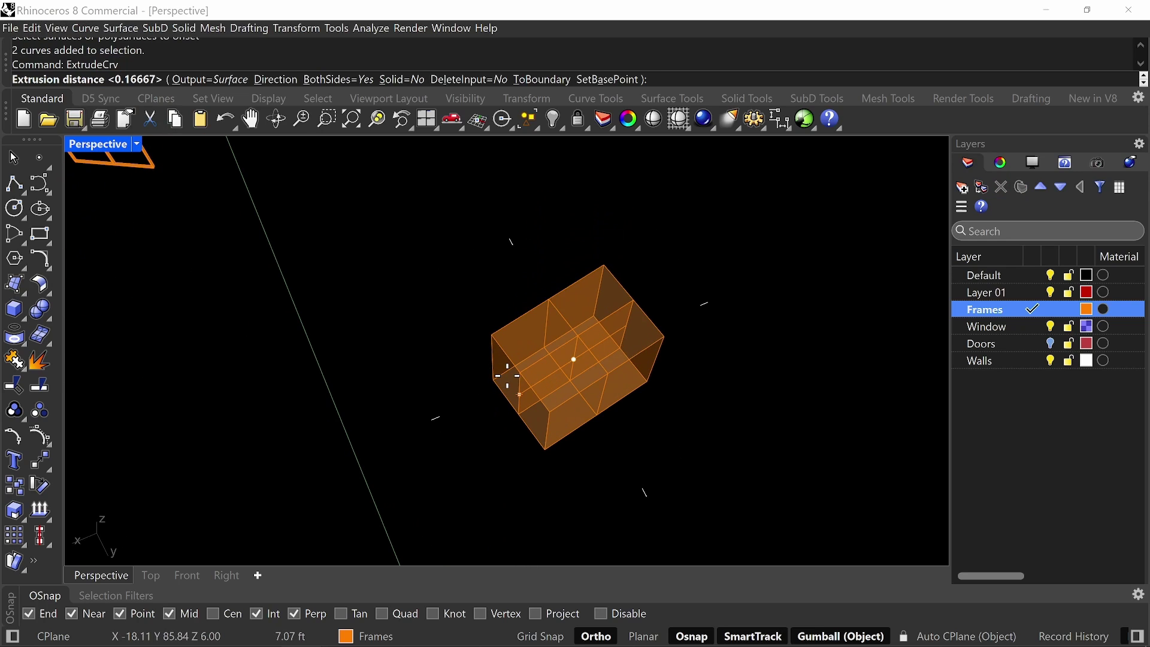
pyautogui.press('Return')
# - Offset the farther small window's frame surfaces 0.0416667 ft with OffsetSrf, making the result solid
pyautogui.write('Off')
pyautogui.press('Down')
pyautogui.press('Down')
pyautogui.press('Down')
pyautogui.press('Down')
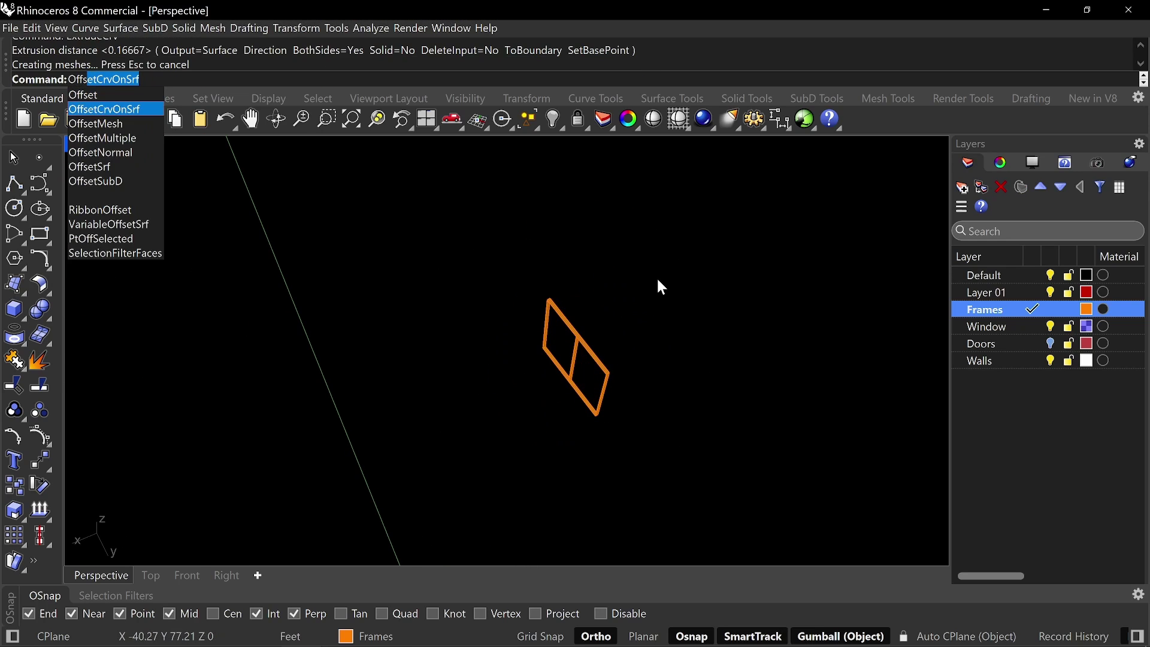
pyautogui.press('Return')
pyautogui.moveTo(683, 258); pyautogui.dragTo(404, 563)
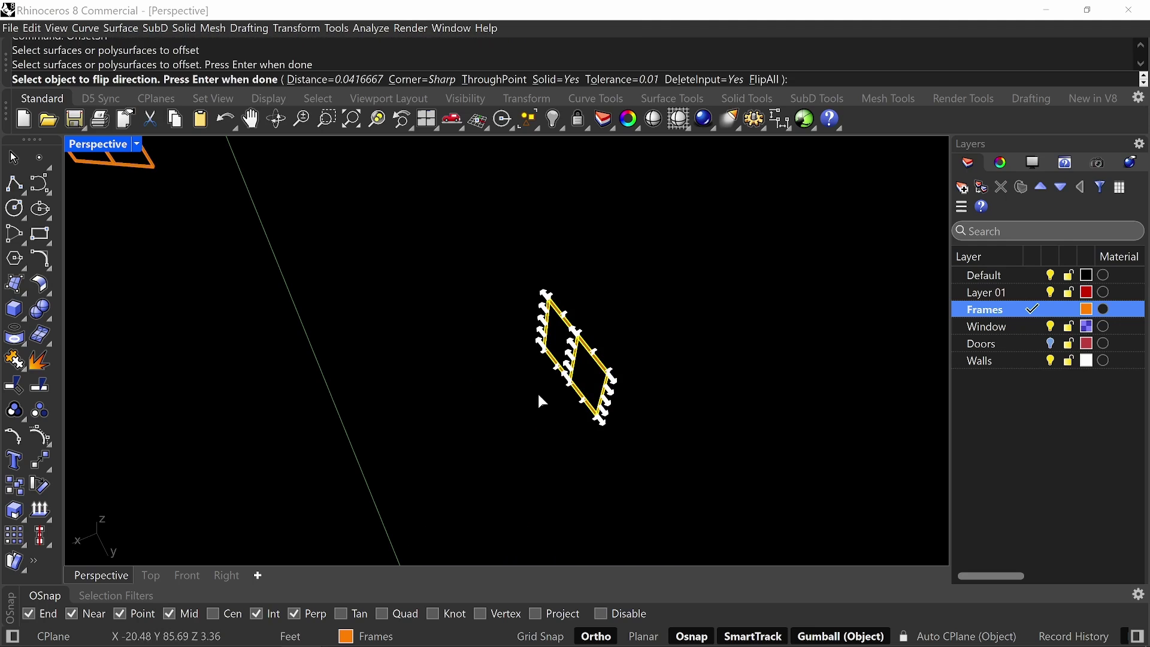
pyautogui.press('Return')
pyautogui.moveTo(462, 396); pyautogui.dragTo(518, 375, button='right')
# - Select all curves with SelCrv, group them and hide the group
pyautogui.write('SelCrv')
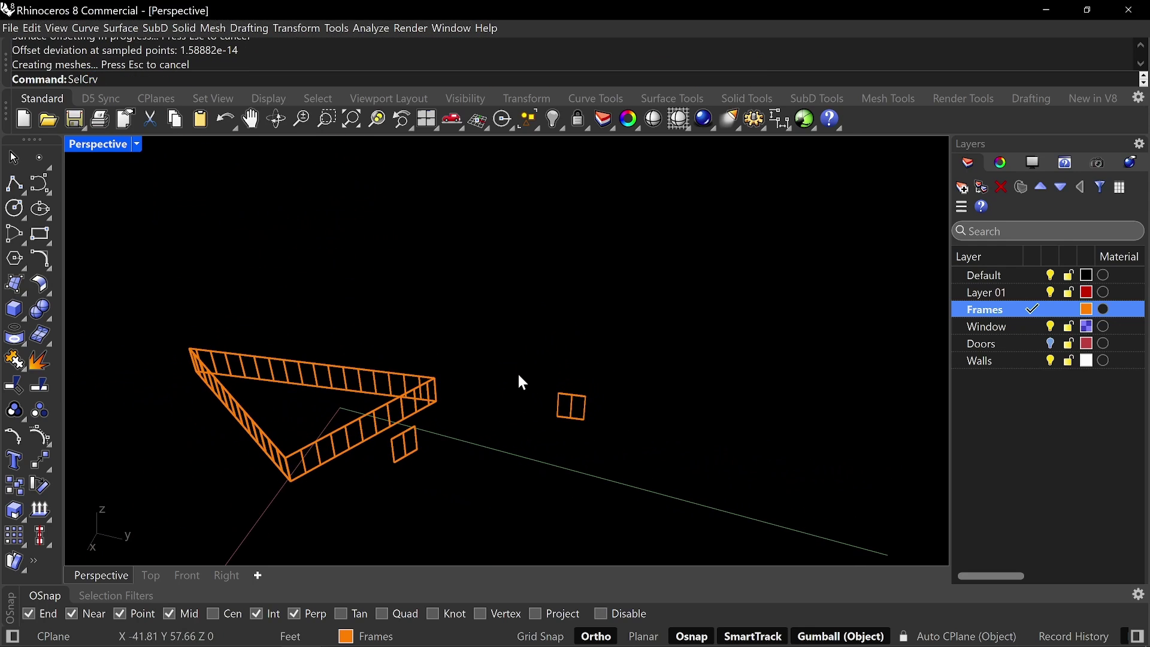
pyautogui.press('Return')
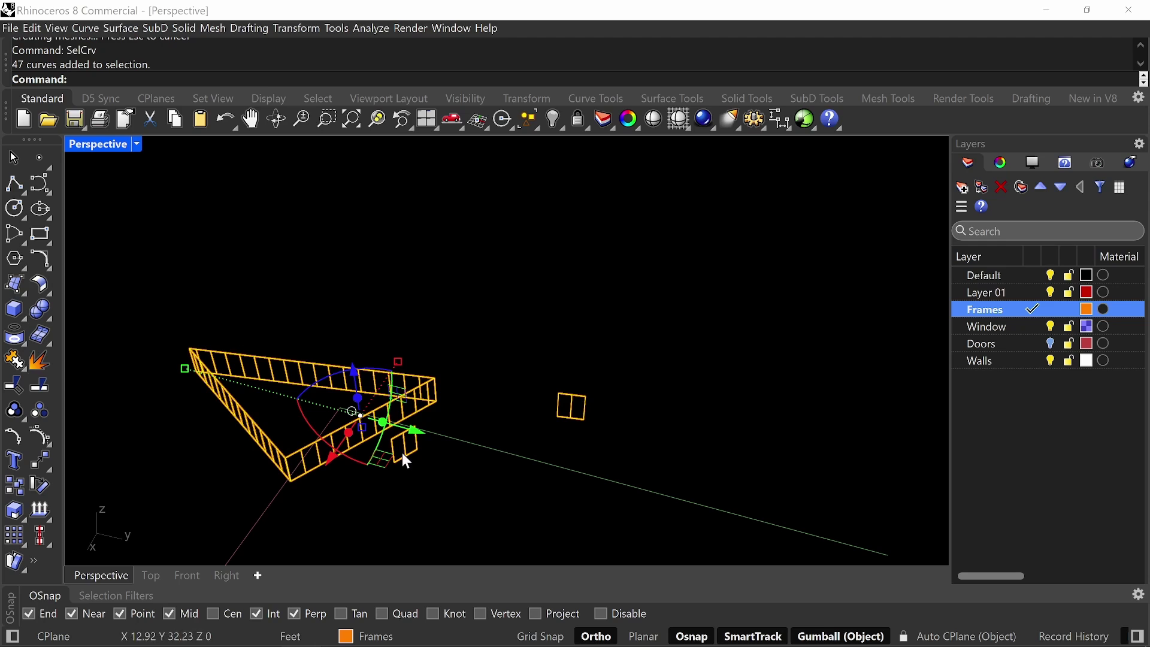
pyautogui.write('Group')
pyautogui.press('Return')
pyautogui.write('Hio')
pyautogui.press('BackSpace')
pyautogui.press('BackSpace')
pyautogui.press('BackSpace')
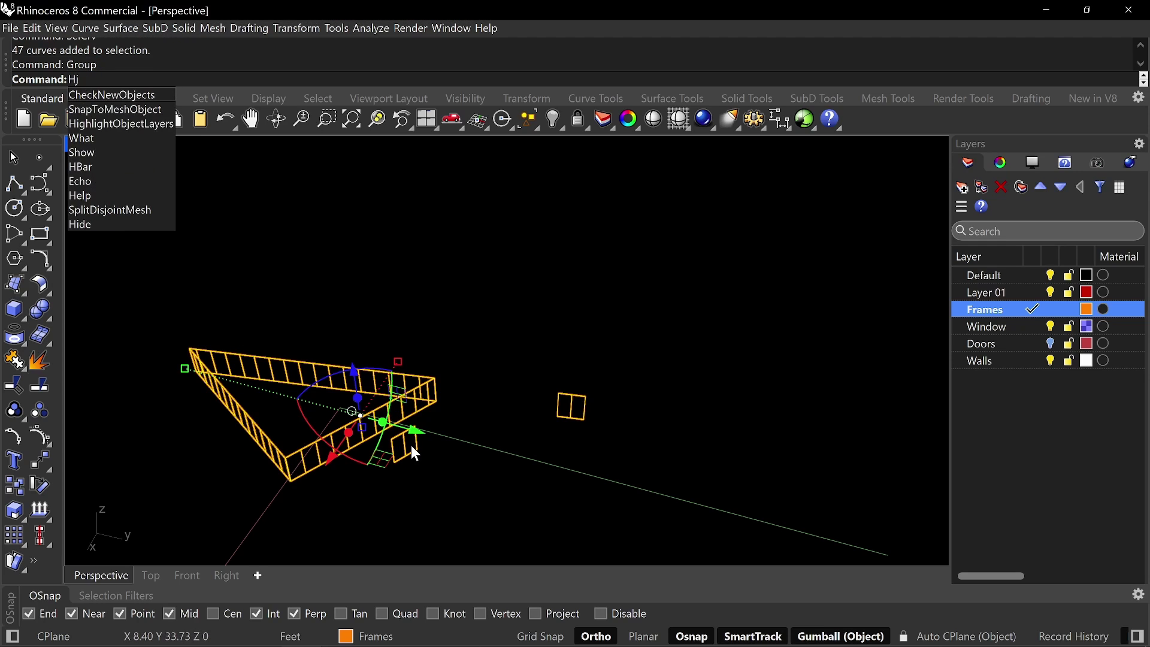
pyautogui.press('Return')
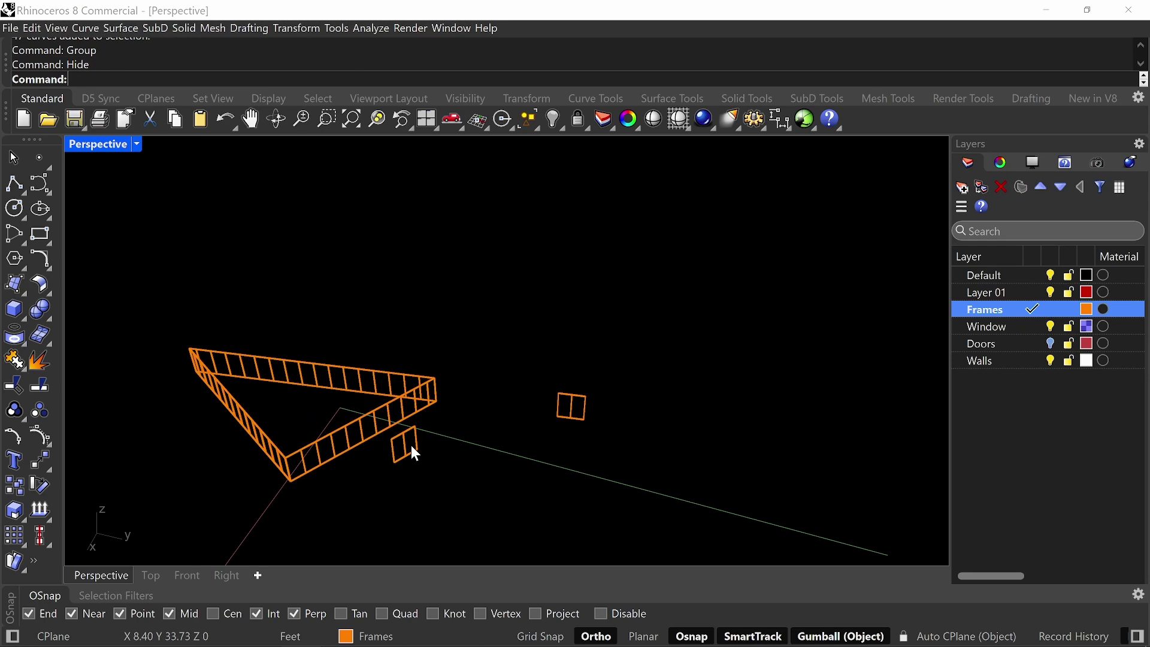
# - Unhide all hidden objects so the full building is shown together with the solid window frames
pyautogui.moveTo(411, 447); pyautogui.dragTo(562, 410, button='right')
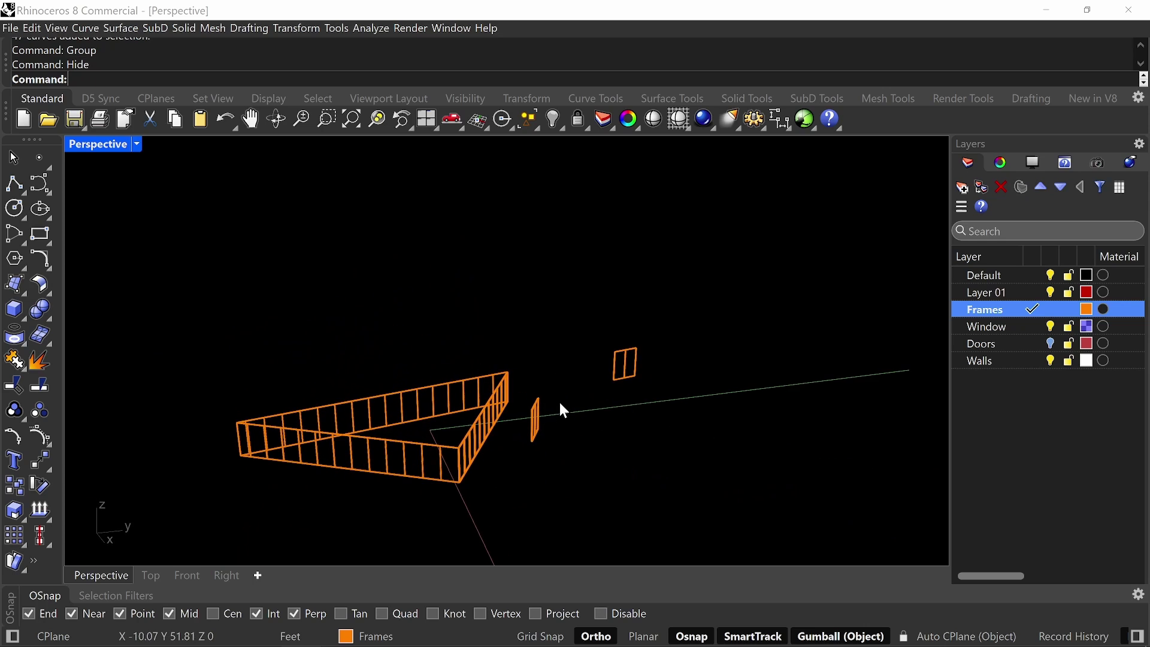
pyautogui.write('Uis')
pyautogui.press('Return')
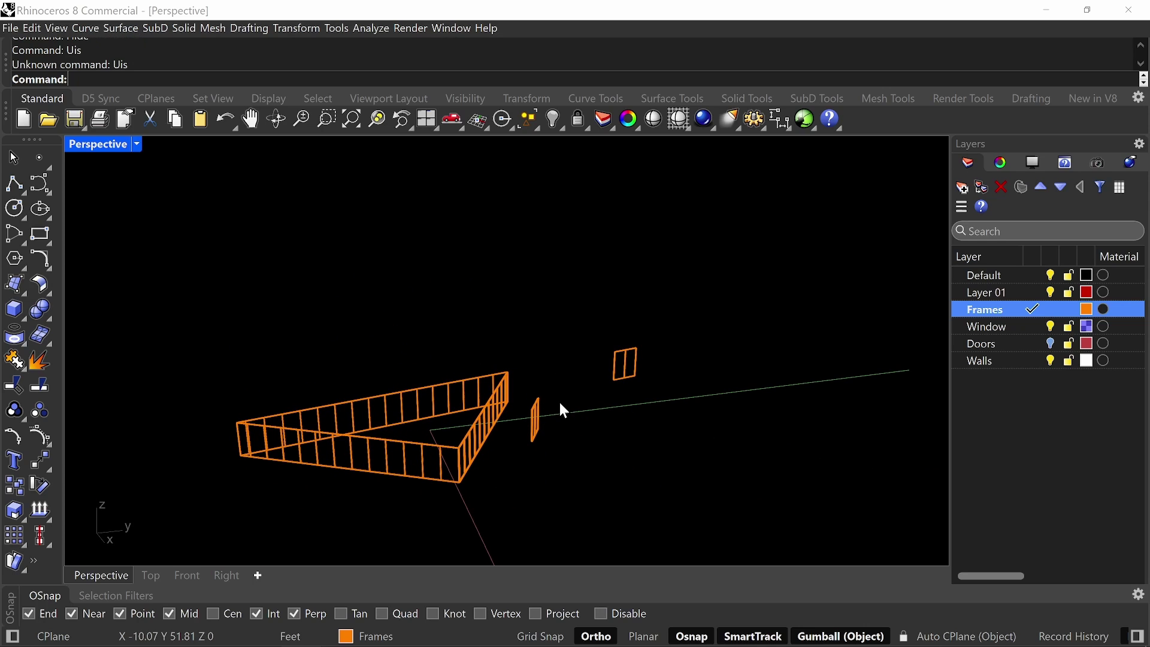
pyautogui.write('Unhide')
pyautogui.press('Return')
pyautogui.scroll(2, 530, 346)
pyautogui.write('z')
pyautogui.press('Return')
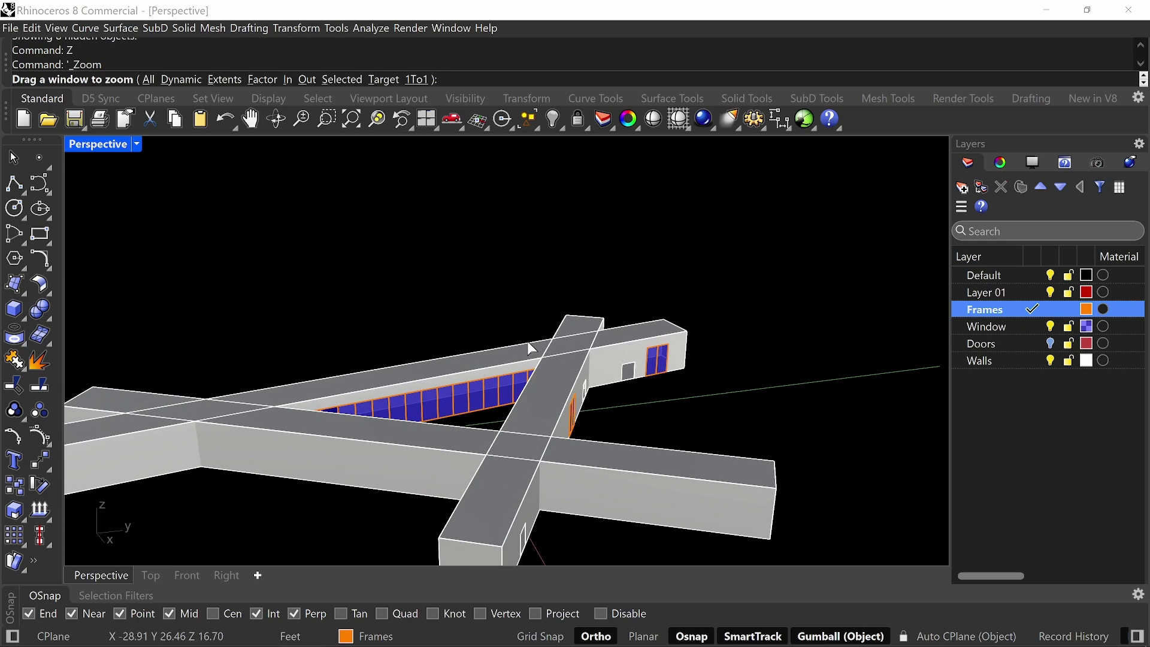
pyautogui.moveTo(527, 340); pyautogui.dragTo(422, 420)
pyautogui.moveTo(423, 419); pyautogui.dragTo(398, 390, button='right')
pyautogui.scroll(-3, 630, 413)
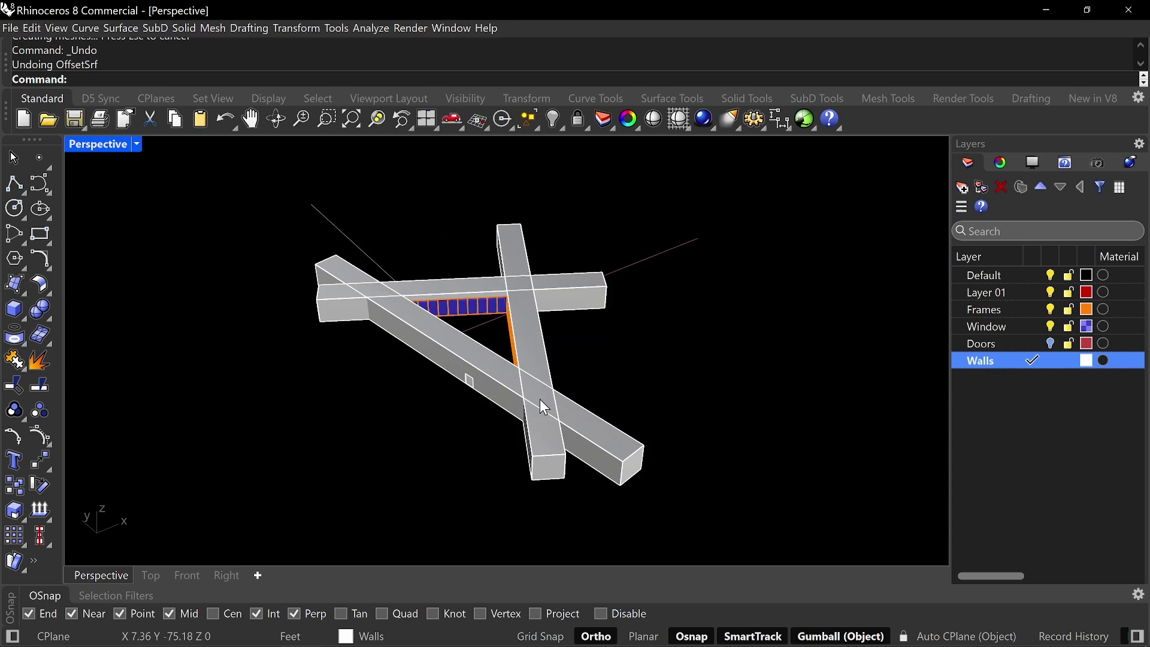
# - Select the three crossing building volumes and explode them into separate surfaces
pyautogui.scroll(3, 540, 399)
pyautogui.moveTo(541, 401); pyautogui.dragTo(596, 415, button='right')
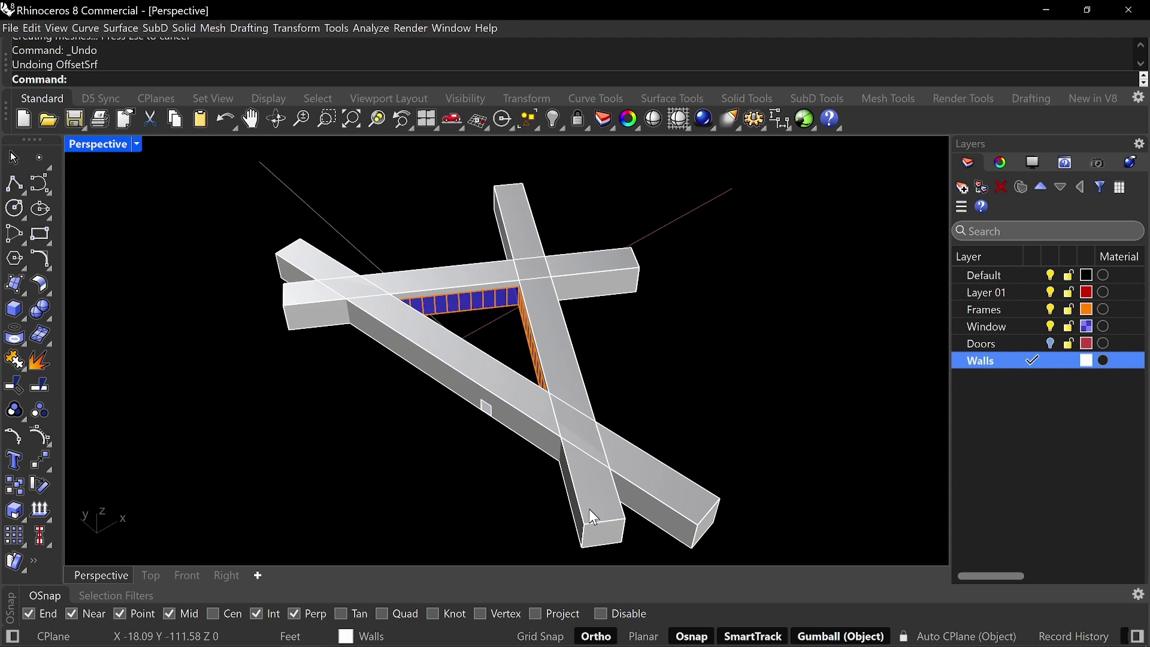
pyautogui.moveTo(386, 303); pyautogui.dragTo(431, 364, button='right')
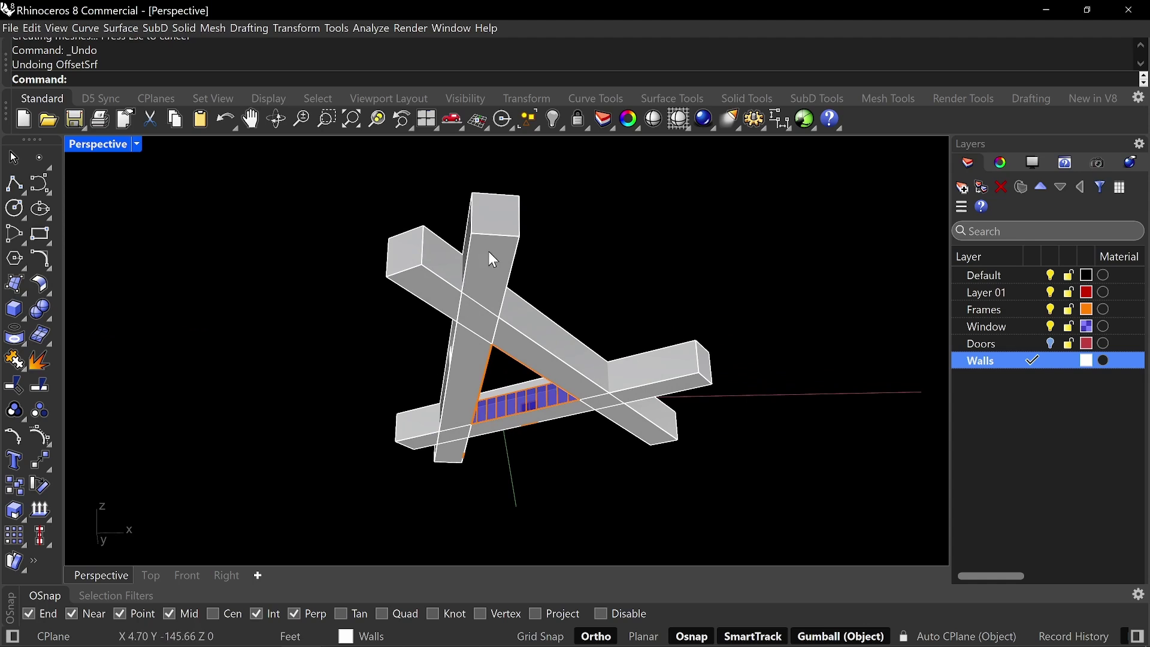
pyautogui.moveTo(505, 193); pyautogui.dragTo(521, 285, button='right')
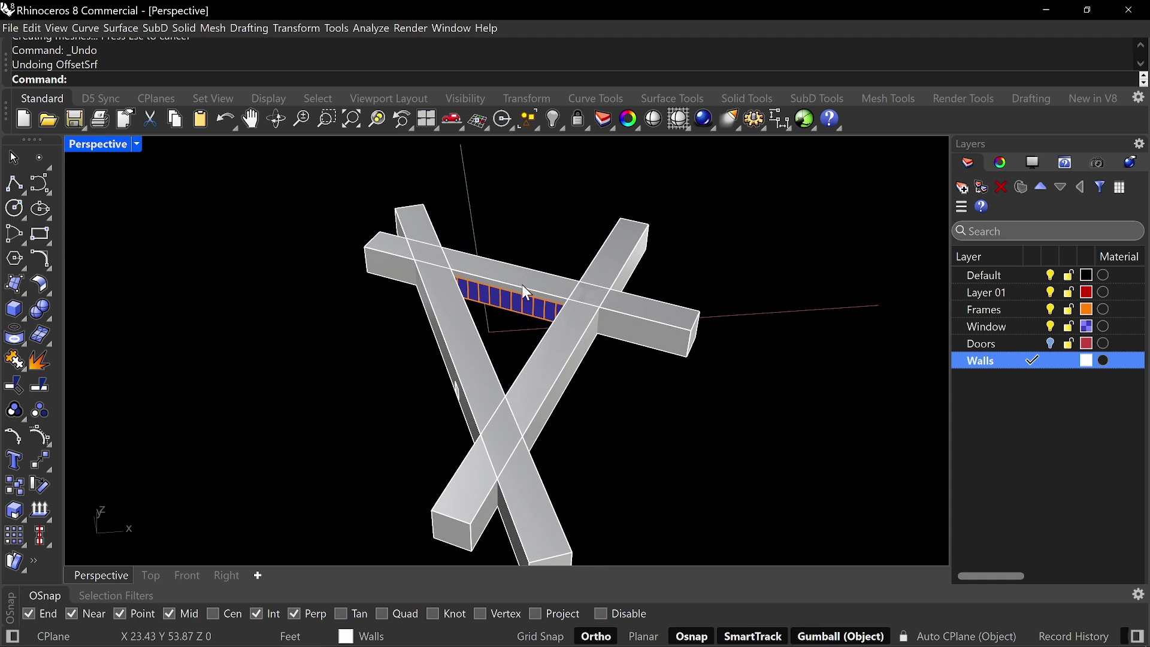
pyautogui.click(534, 502)
pyautogui.keyDown('shift'); pyautogui.click(542, 353); pyautogui.keyUp('shift')
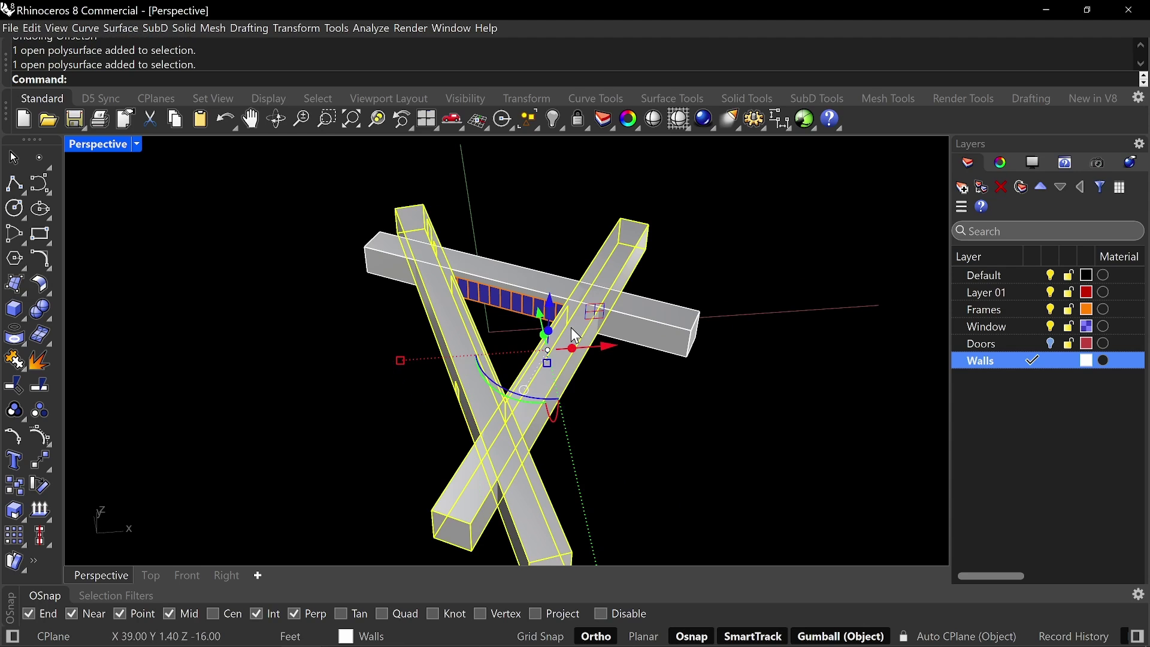
pyautogui.keyDown('shift'); pyautogui.click(663, 316); pyautogui.keyUp('shift')
pyautogui.write('explode')
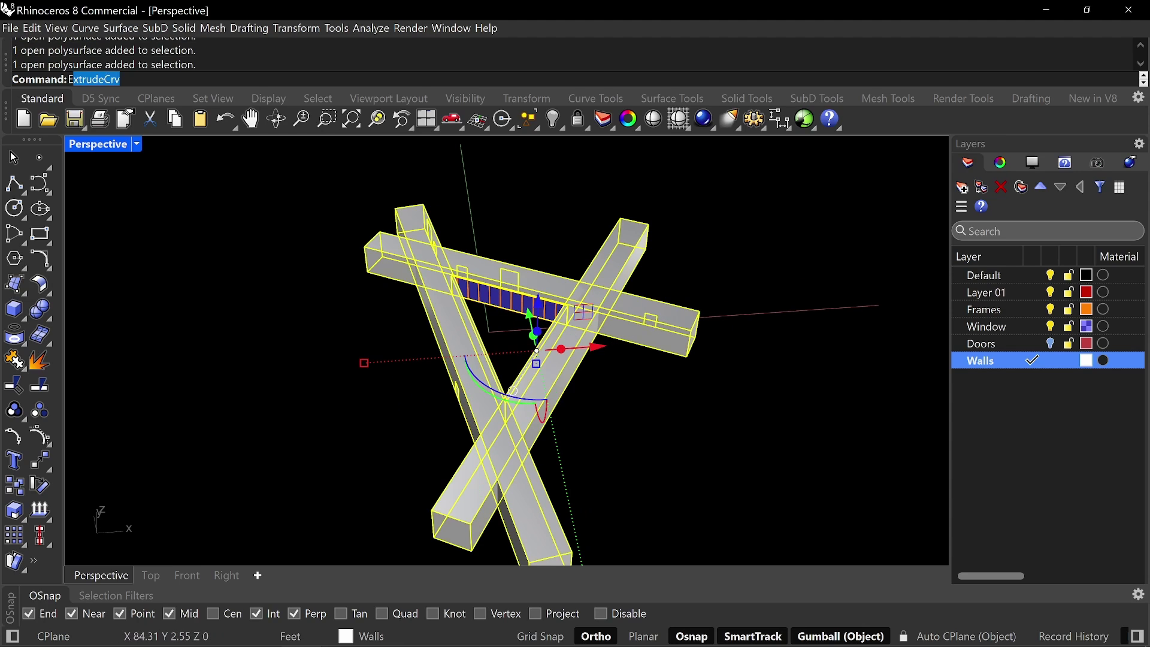
pyautogui.press('Return')
# - Remove the three top roof surfaces from the selection and group the remaining wall and floor surfaces
pyautogui.moveTo(663, 316); pyautogui.dragTo(461, 350, button='right')
pyautogui.scroll(3, 464, 350)
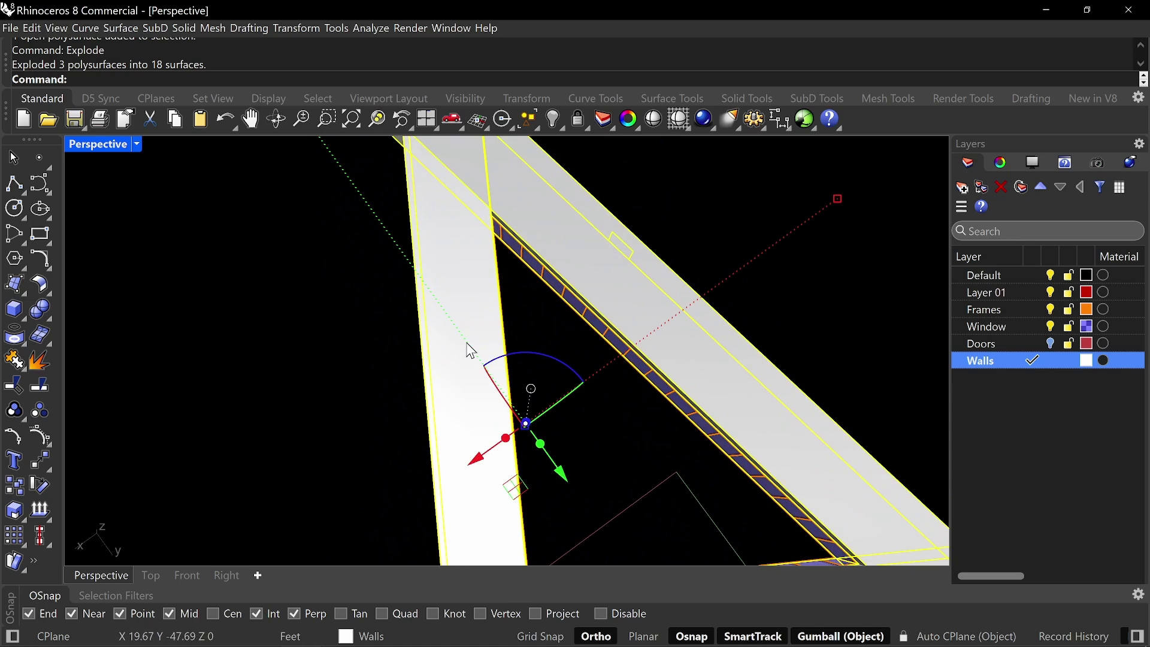
pyautogui.keyDown('ctrl'); pyautogui.click(460, 307); pyautogui.keyUp('ctrl')
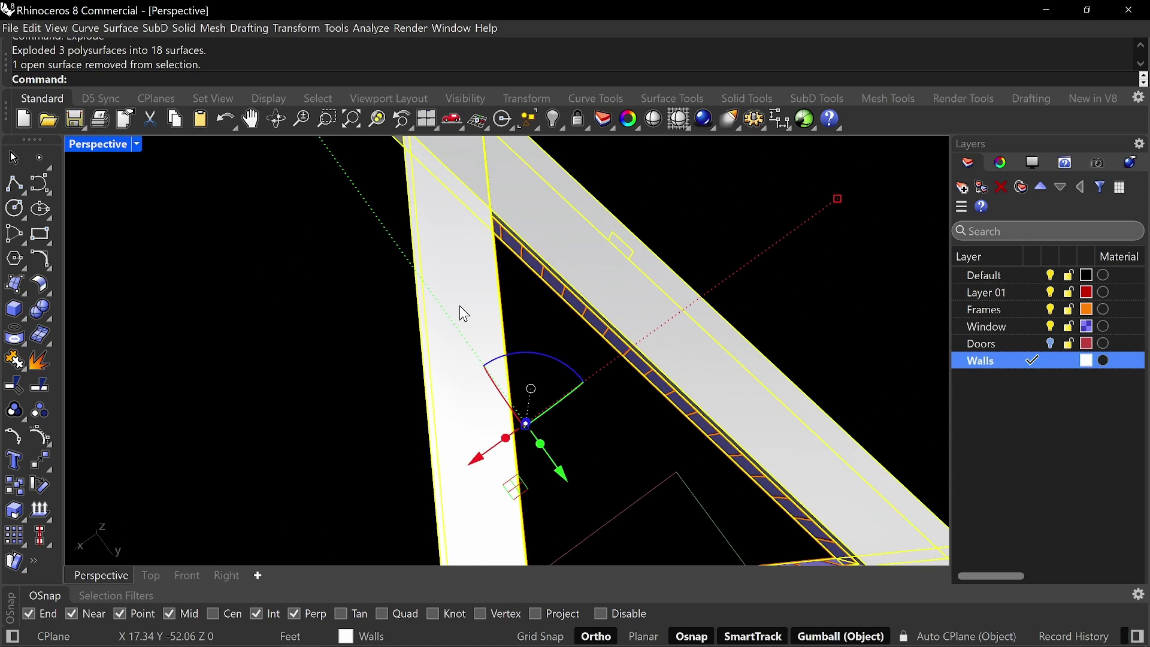
pyautogui.keyDown('ctrl'); pyautogui.click(598, 260); pyautogui.keyUp('ctrl')
pyautogui.scroll(-7, 598, 260)
pyautogui.keyDown('shift'); pyautogui.moveTo(643, 292); pyautogui.dragTo(581, 222, button='right'); pyautogui.keyUp('shift')
pyautogui.scroll(4, 581, 344)
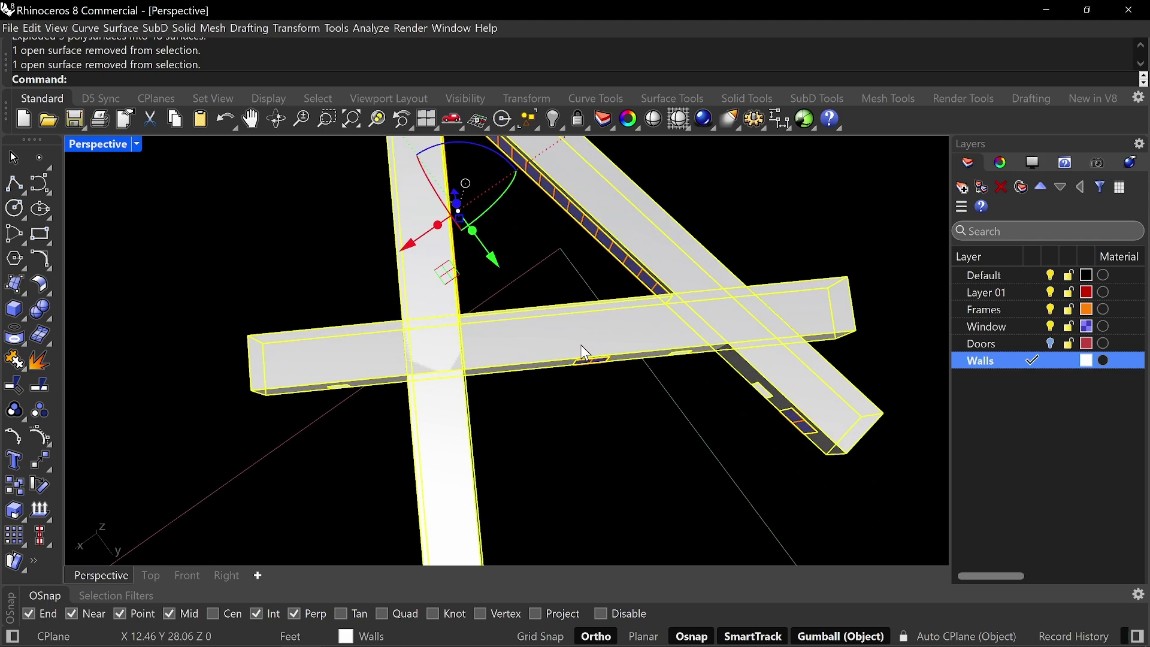
pyautogui.keyDown('ctrl'); pyautogui.click(581, 347); pyautogui.keyUp('ctrl')
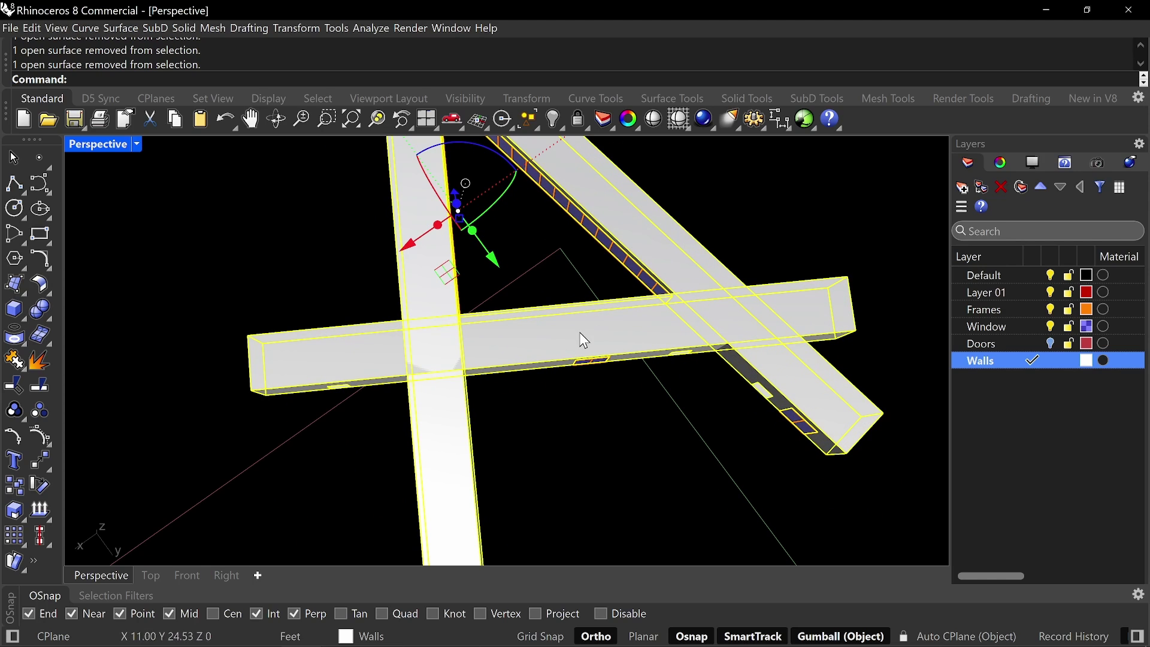
pyautogui.moveTo(635, 331); pyautogui.dragTo(542, 346, button='right')
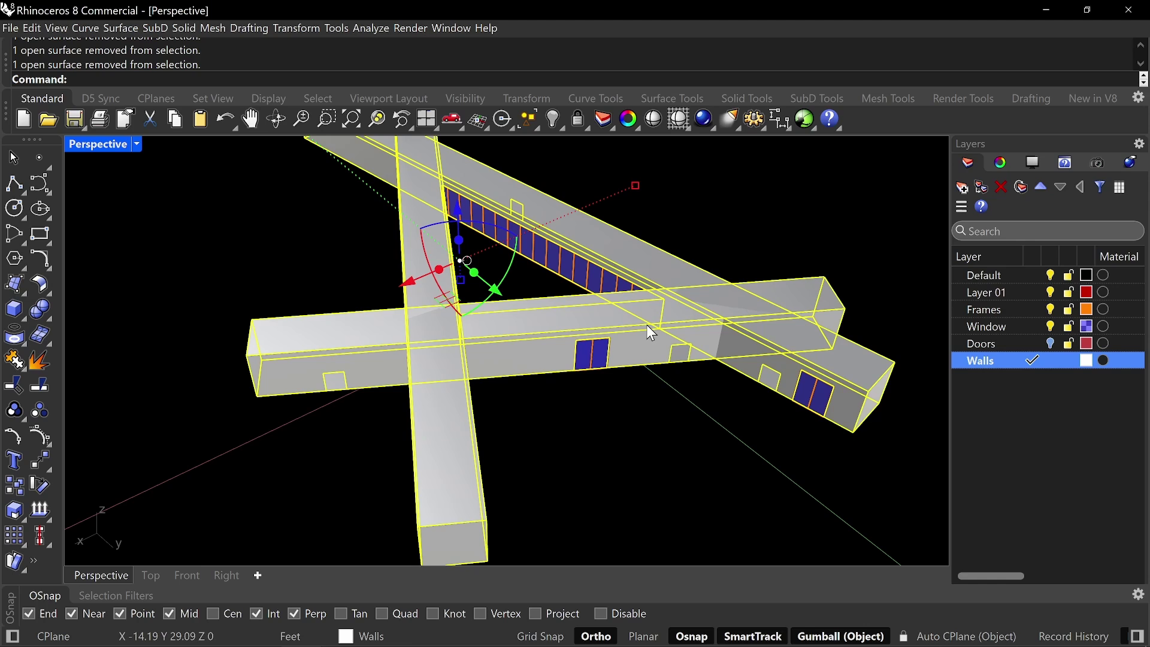
pyautogui.write('Group')
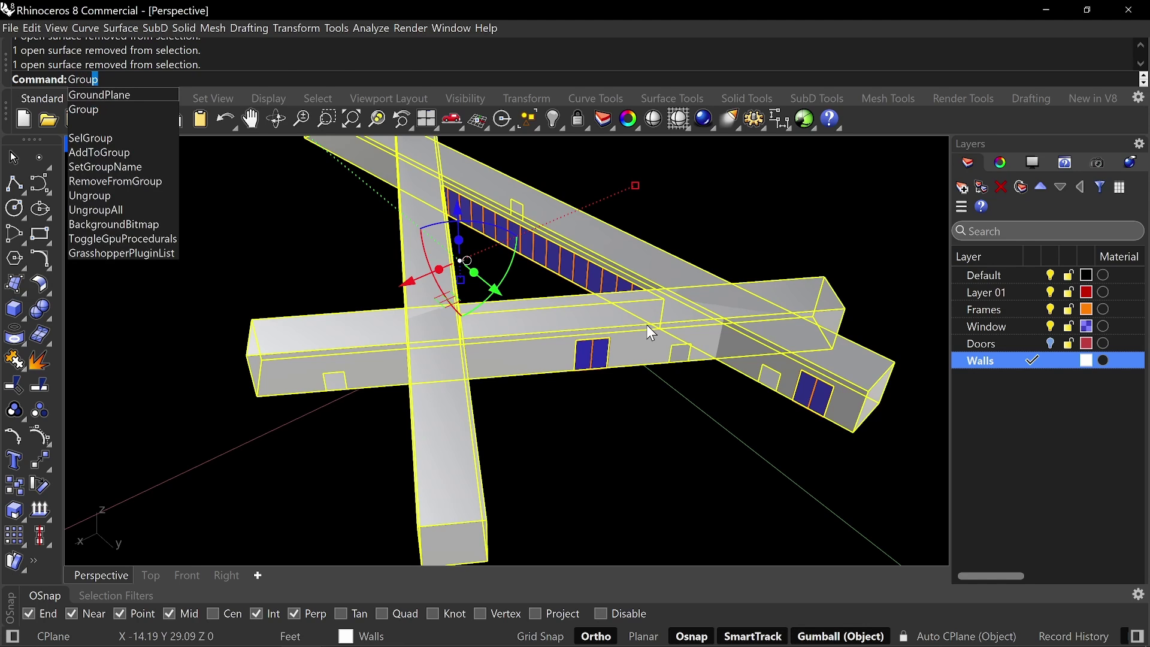
pyautogui.press('Return')
# - Check by selecting that the roof surfaces are separate from the grouped wall and floor surfaces
pyautogui.click(523, 410)
pyautogui.click(426, 451)
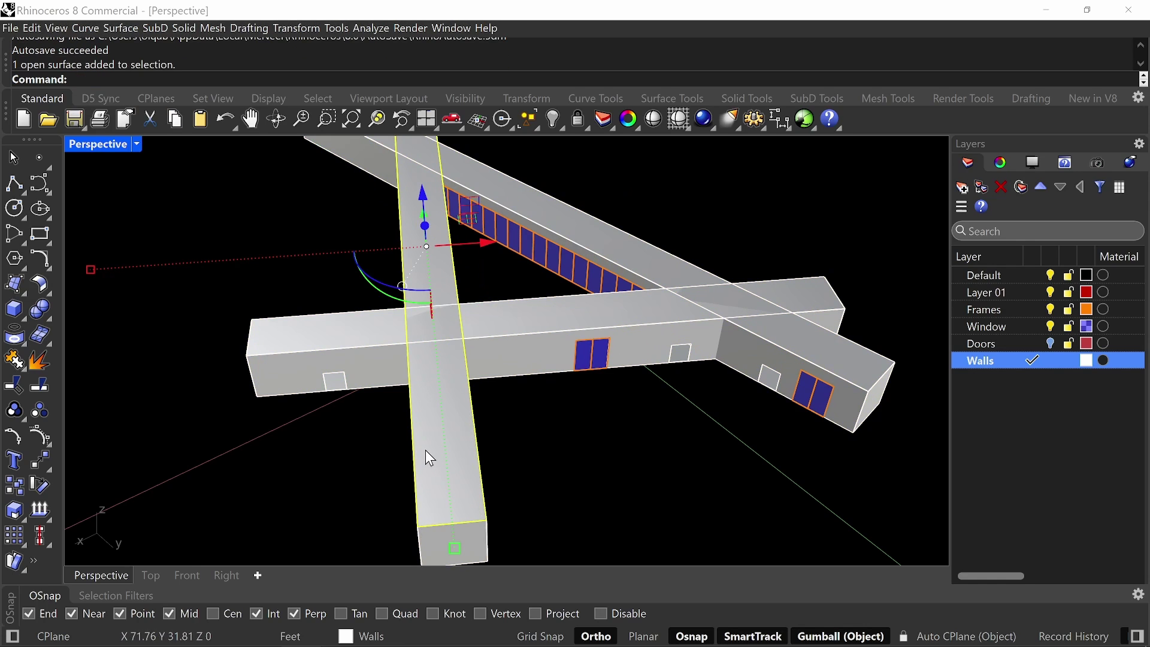
pyautogui.keyDown('shift'); pyautogui.click(540, 310); pyautogui.keyUp('shift')
pyautogui.moveTo(599, 373); pyautogui.dragTo(566, 294, button='right')
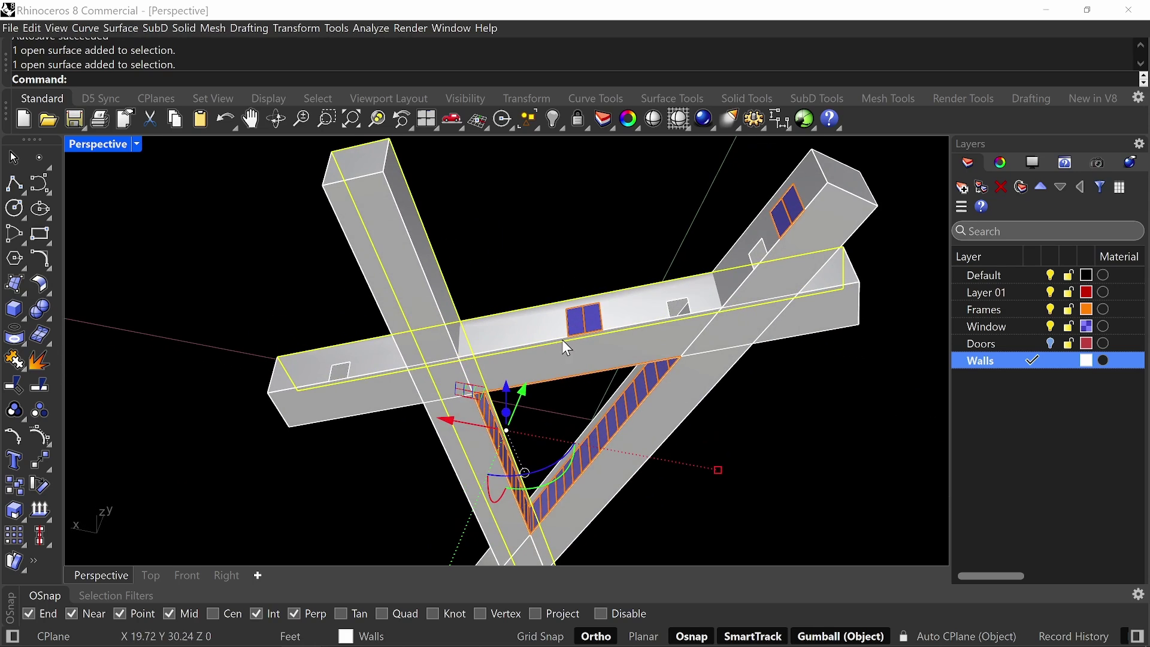
pyautogui.keyDown('shift'); pyautogui.click(551, 359); pyautogui.keyUp('shift')
pyautogui.press('Escape')
pyautogui.click(839, 247)
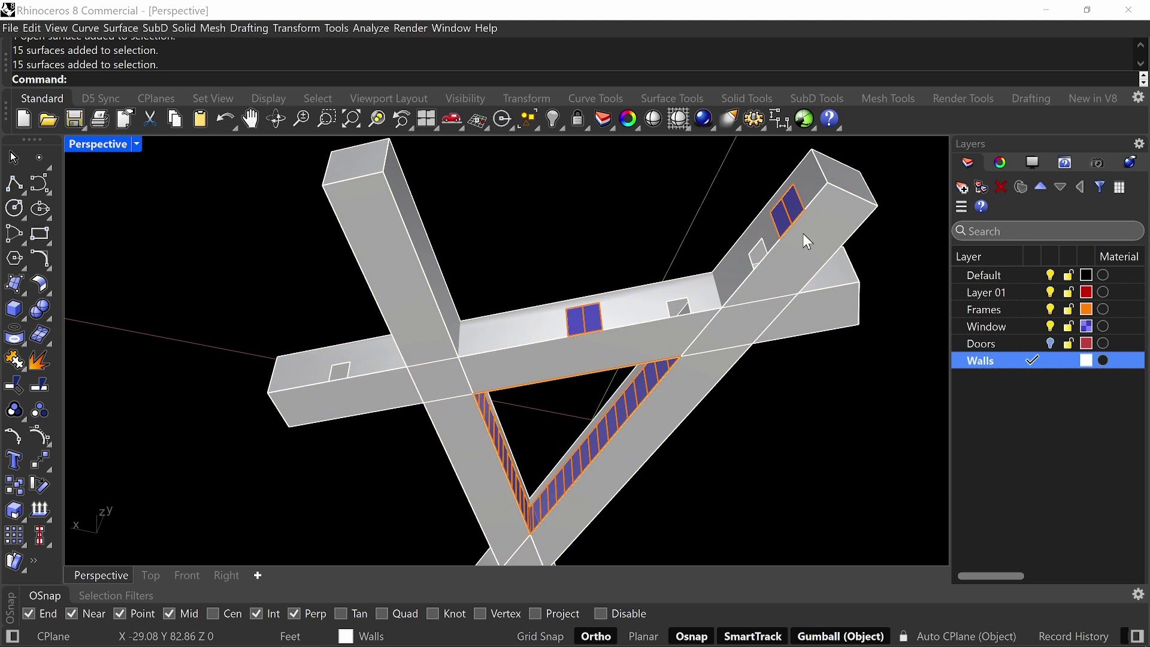
pyautogui.moveTo(802, 232); pyautogui.dragTo(477, 388, button='right')
pyautogui.click(462, 373)
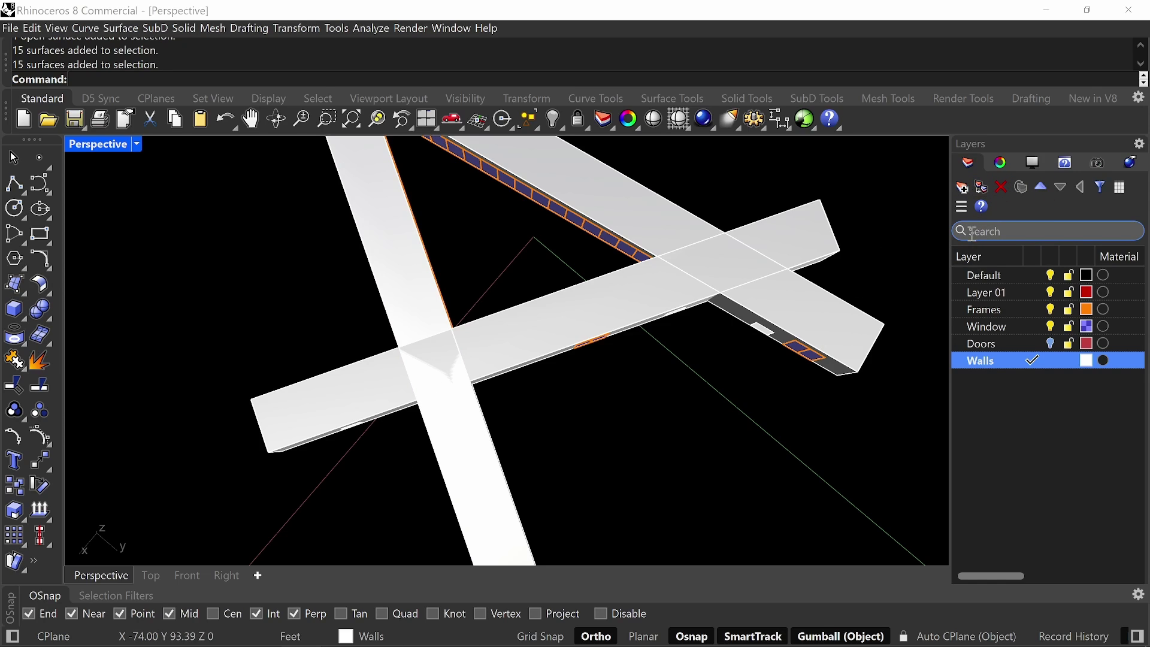
# - Create two new layers named Roof and Floor
pyautogui.click(962, 188)
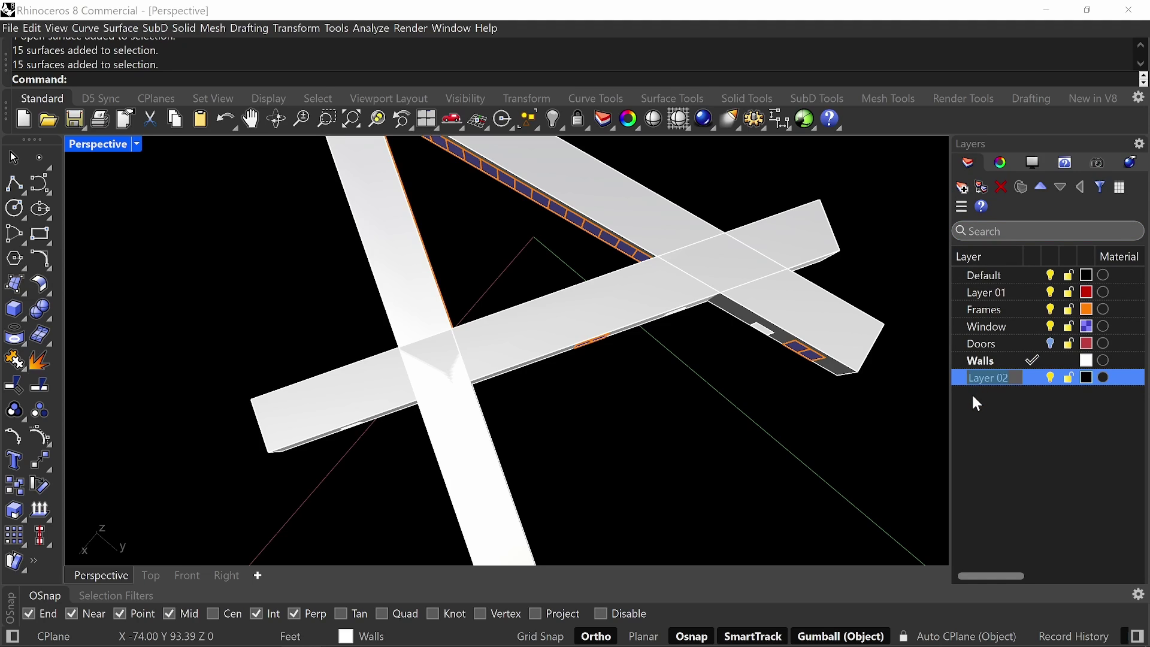
pyautogui.write('Roof')
pyautogui.press('Return')
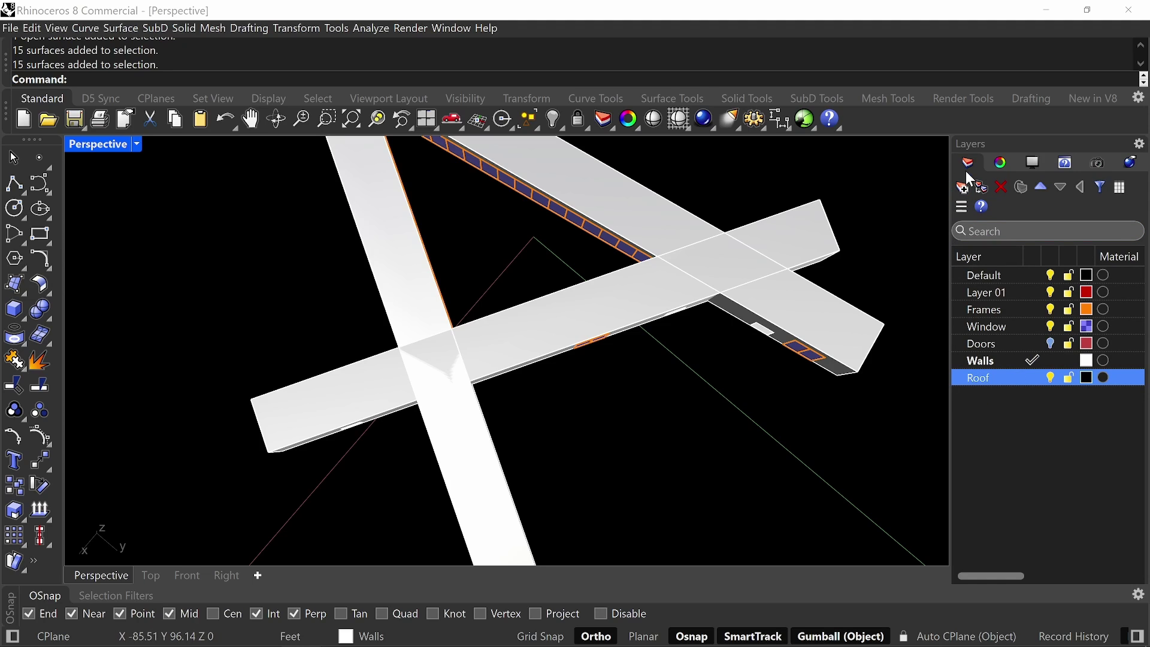
pyautogui.click(964, 186)
pyautogui.write('Floor')
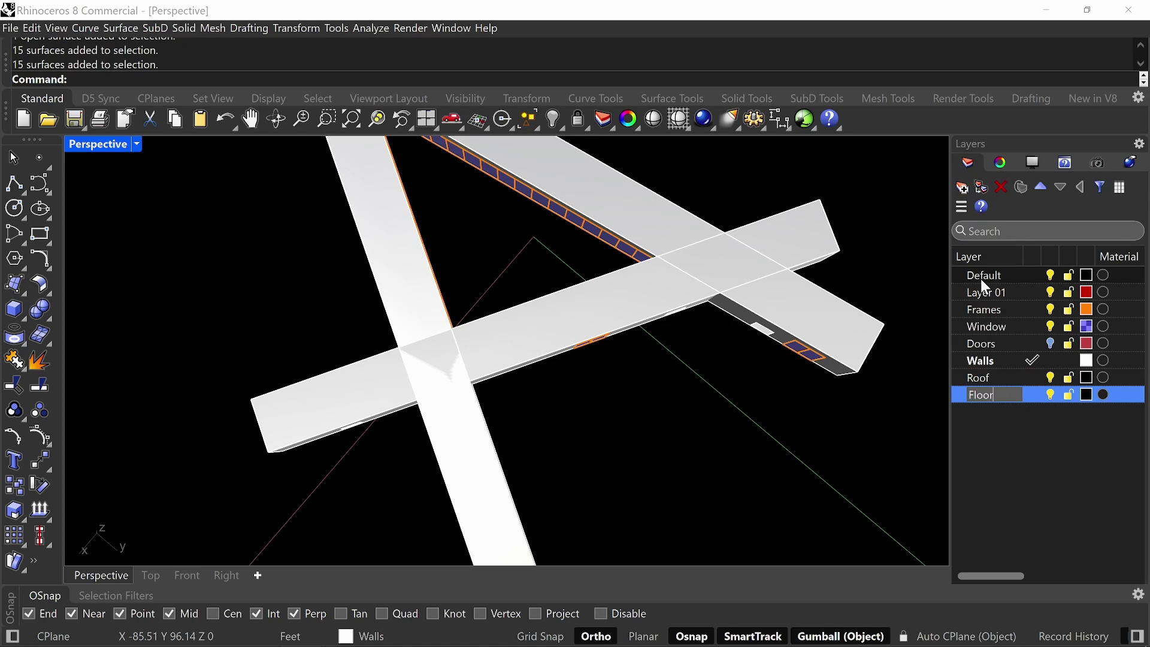
pyautogui.press('Return')
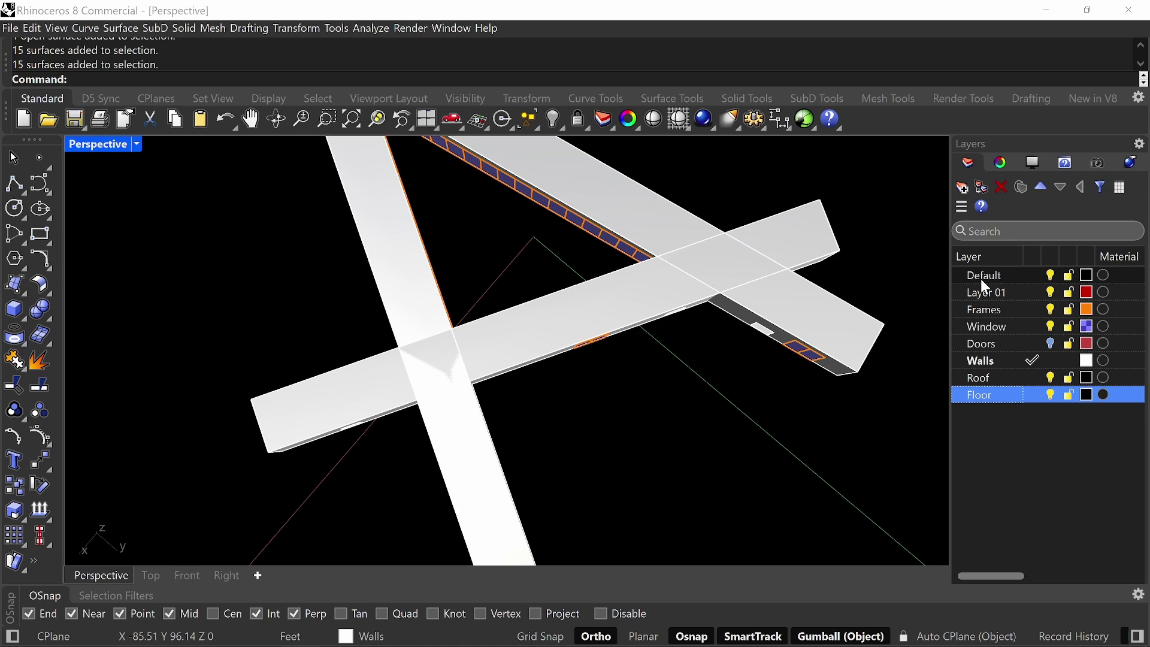
# - Select the three top surfaces of the building volumes and make Roof the current layer
pyautogui.rightClick(990, 364)
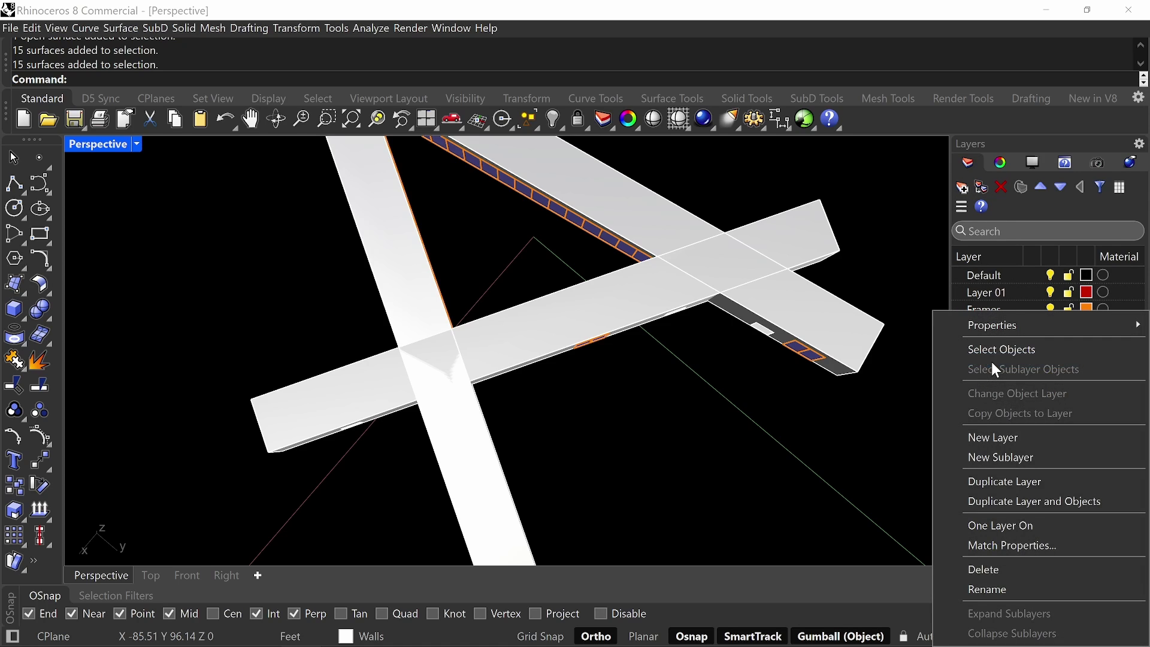
pyautogui.click(993, 357)
pyautogui.click(437, 439)
pyautogui.keyDown('shift'); pyautogui.click(543, 328); pyautogui.keyUp('shift')
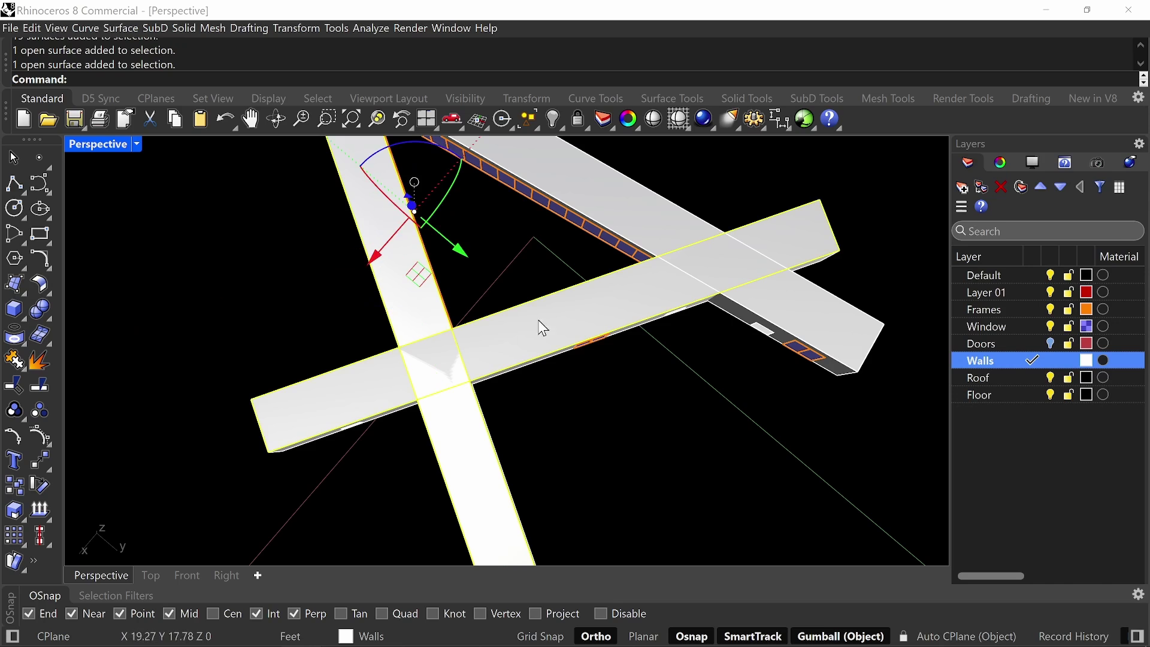
pyautogui.moveTo(841, 314); pyautogui.dragTo(756, 355, button='right')
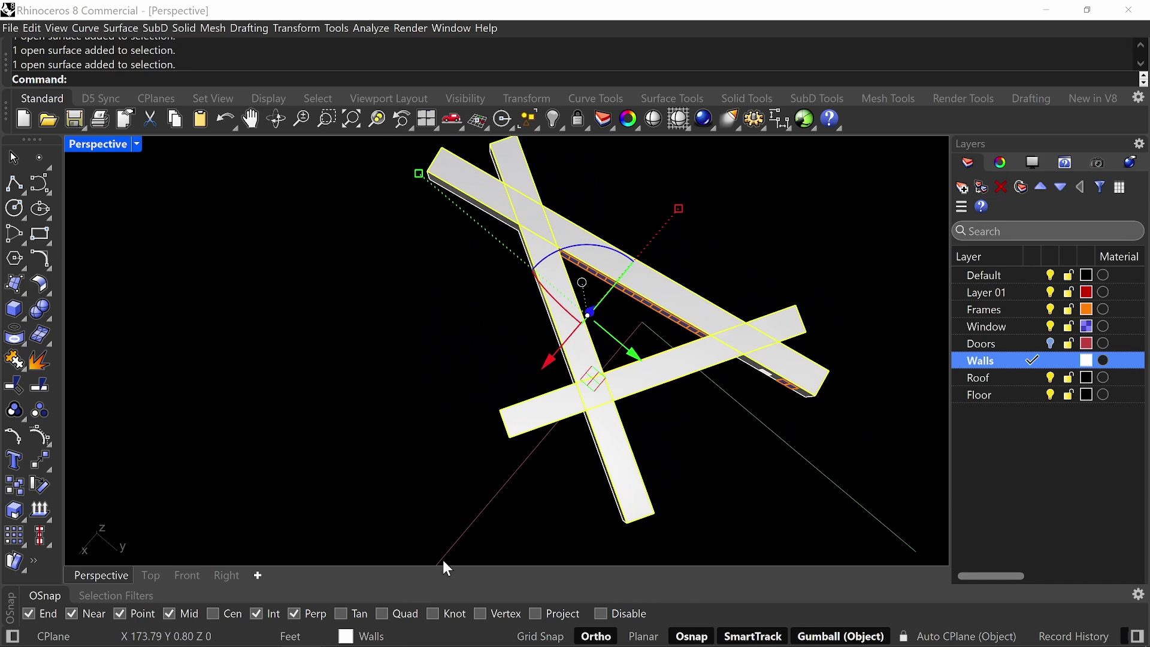
pyautogui.click(437, 639)
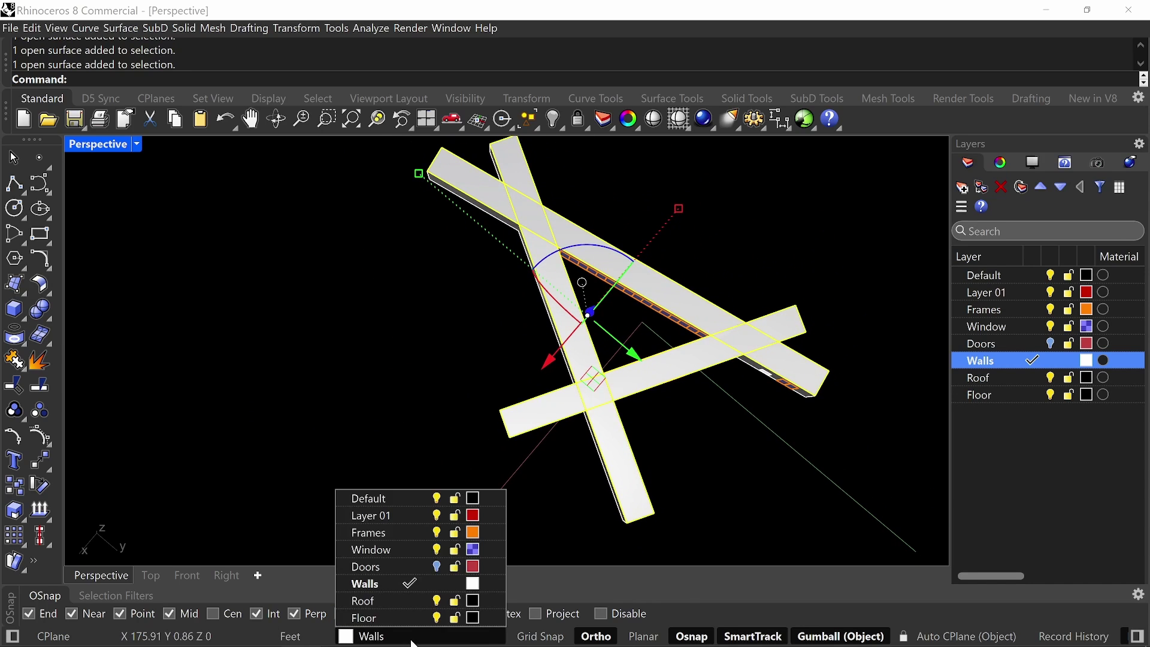
pyautogui.click(402, 601)
# - Set the Roof layer's color to DarkGreen and move the three selected roof surfaces to that layer
pyautogui.click(1085, 377)
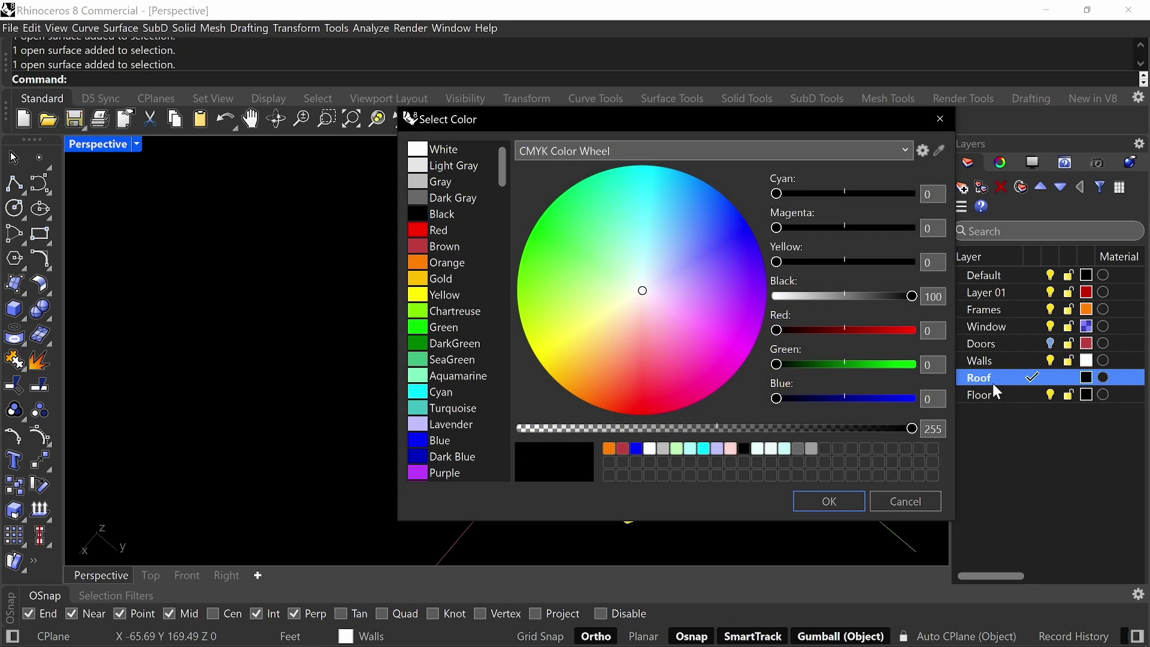
pyautogui.click(446, 345)
pyautogui.click(845, 498)
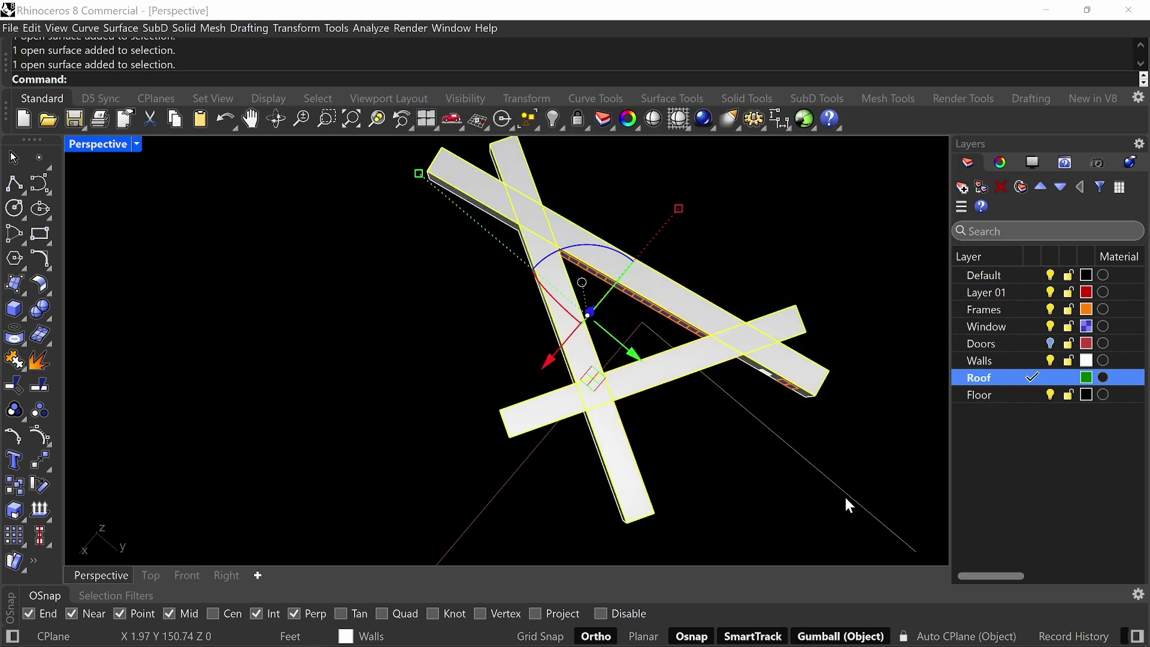
pyautogui.click(395, 633)
pyautogui.click(392, 599)
pyautogui.click(466, 412)
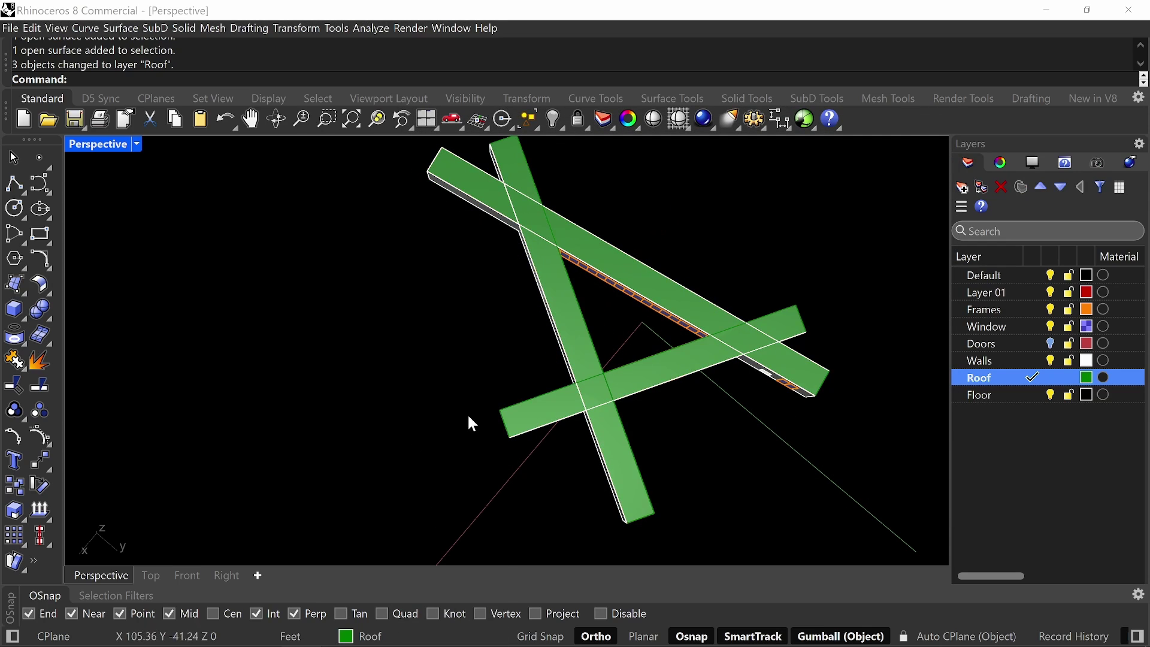
# - With Default as the current layer, turn off the Roof layer and isolate the grouped wall and floor surfaces
pyautogui.click(1032, 275)
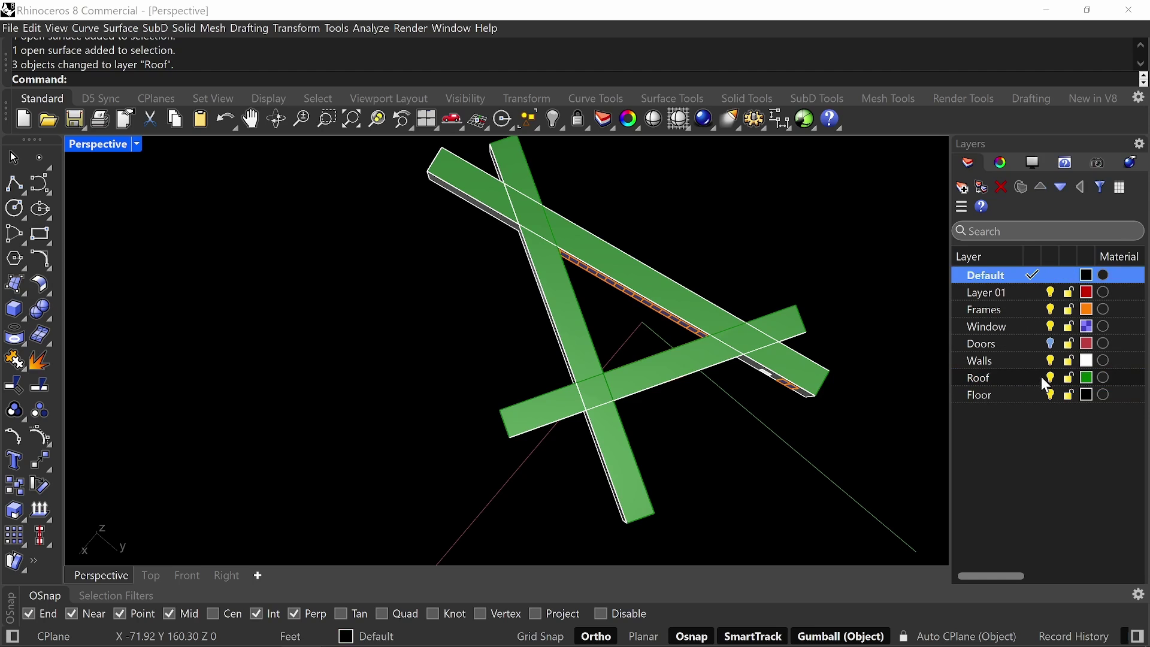
pyautogui.click(1050, 377)
pyautogui.moveTo(634, 328); pyautogui.dragTo(603, 470, button='right')
pyautogui.click(600, 473)
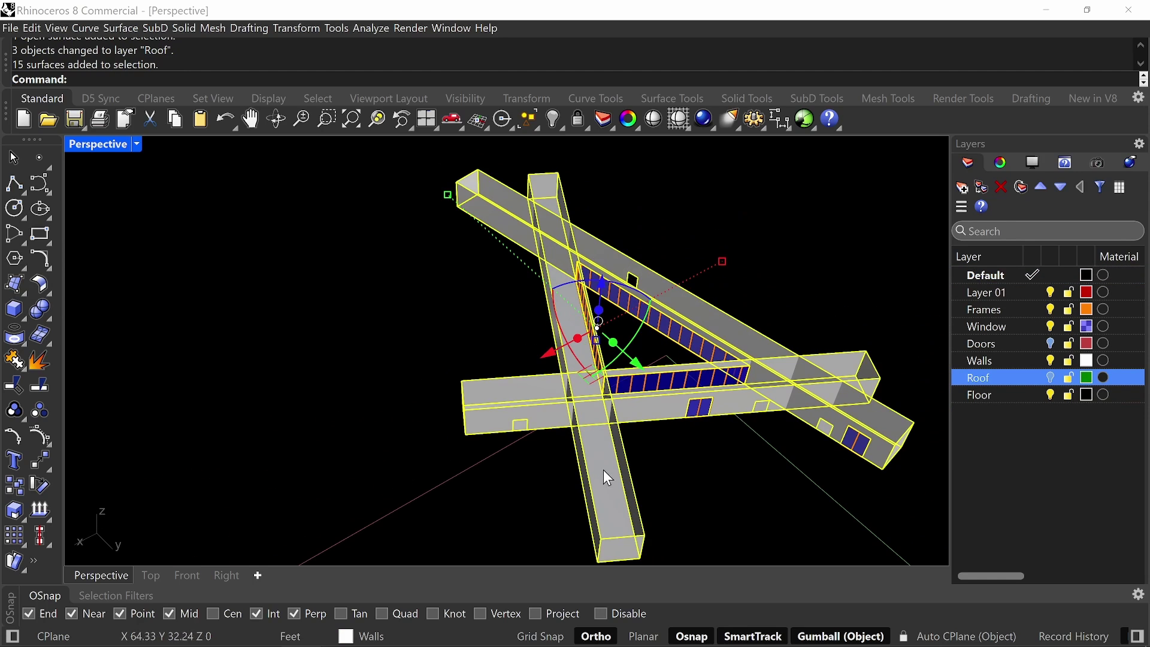
pyautogui.write('Isolate')
pyautogui.press('Return')
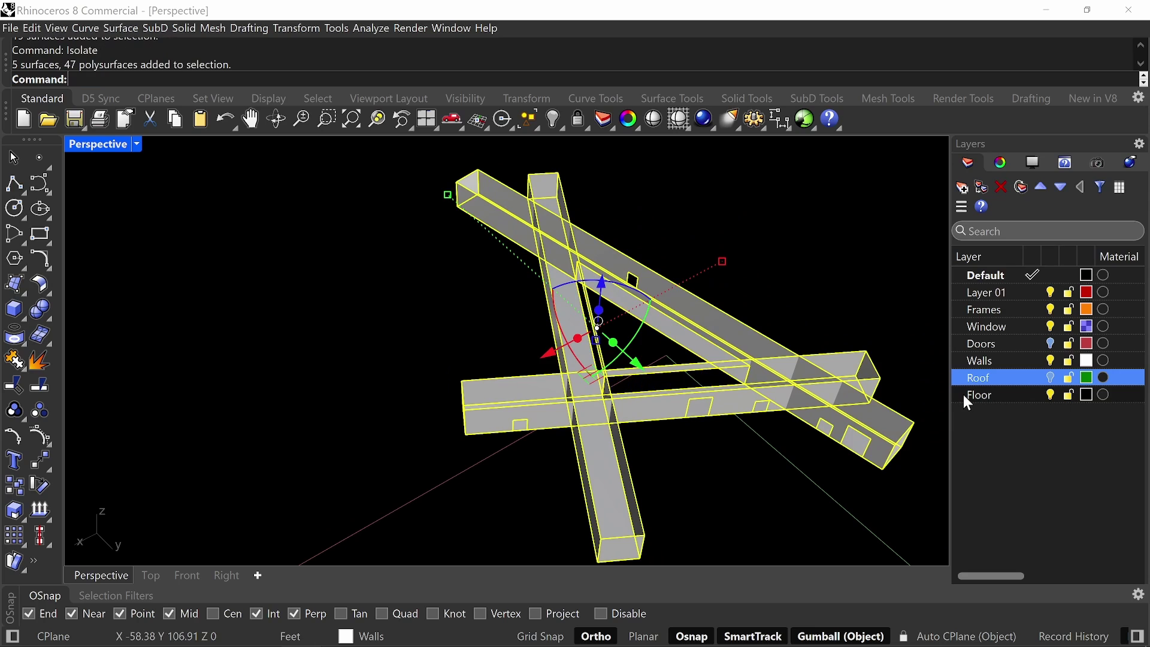
# - Ungroup the isolated wall and floor surfaces and clear the selection
pyautogui.moveTo(840, 401); pyautogui.dragTo(516, 277, button='right')
pyautogui.click(516, 276)
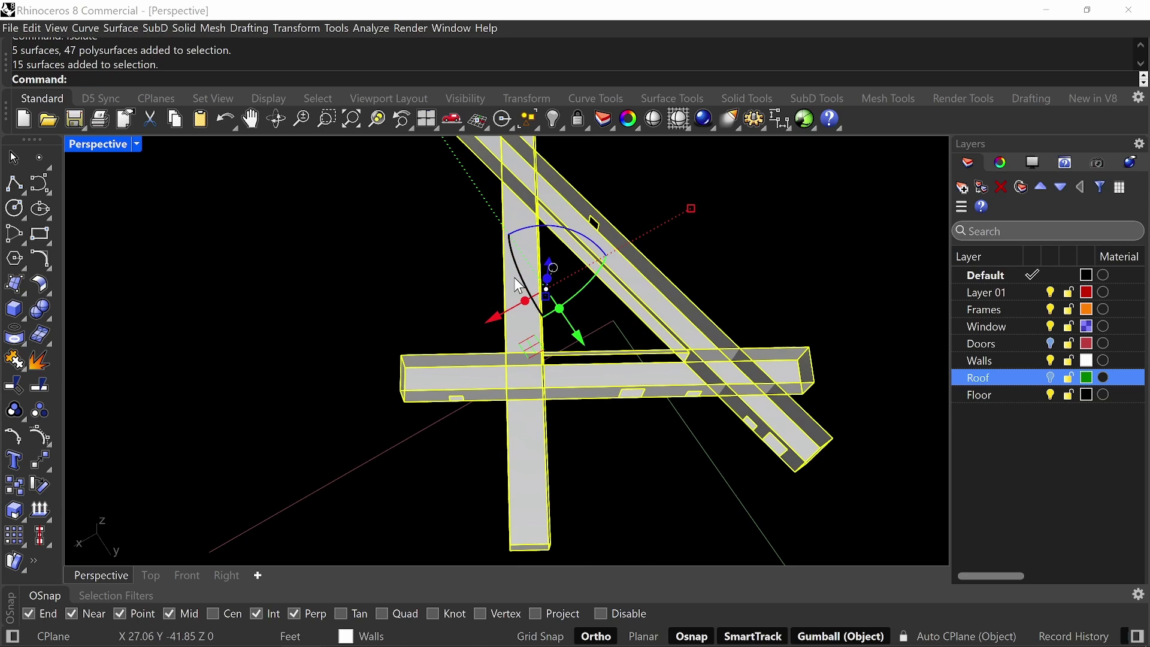
pyautogui.write('Ungroup')
pyautogui.press('Return')
pyautogui.press('Escape')
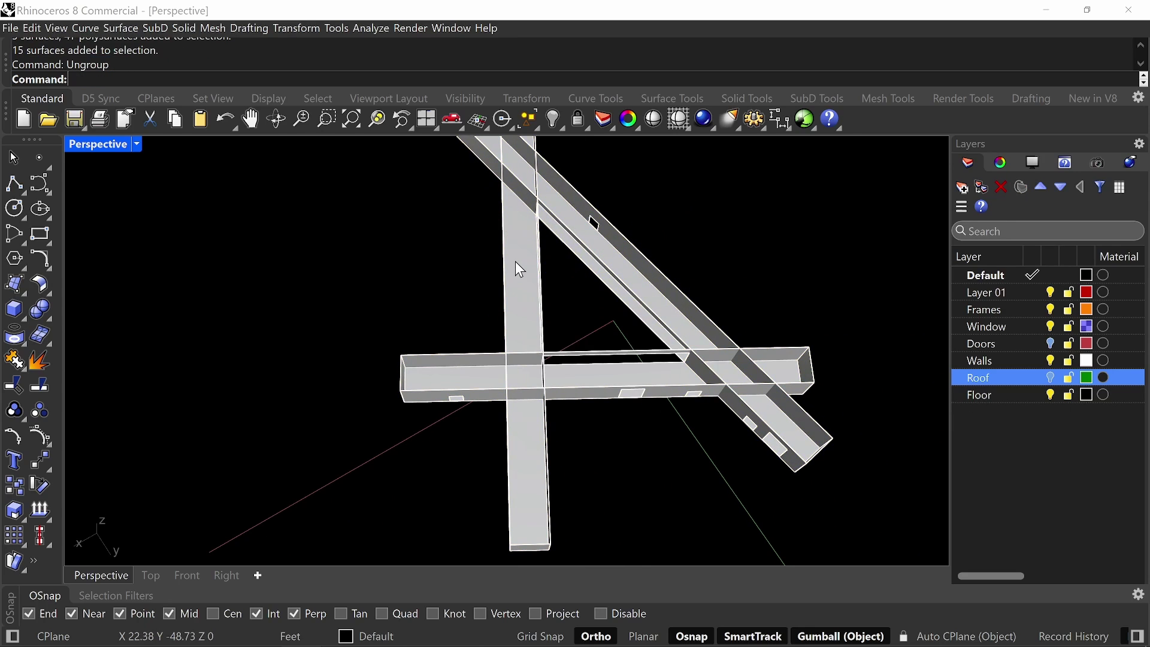
# - Select the floor surfaces of the three building volumes, make Floor the current layer and move the surfaces to it
pyautogui.click(515, 261)
pyautogui.moveTo(515, 261); pyautogui.dragTo(594, 324, button='right')
pyautogui.keyDown('shift'); pyautogui.click(594, 324); pyautogui.keyUp('shift')
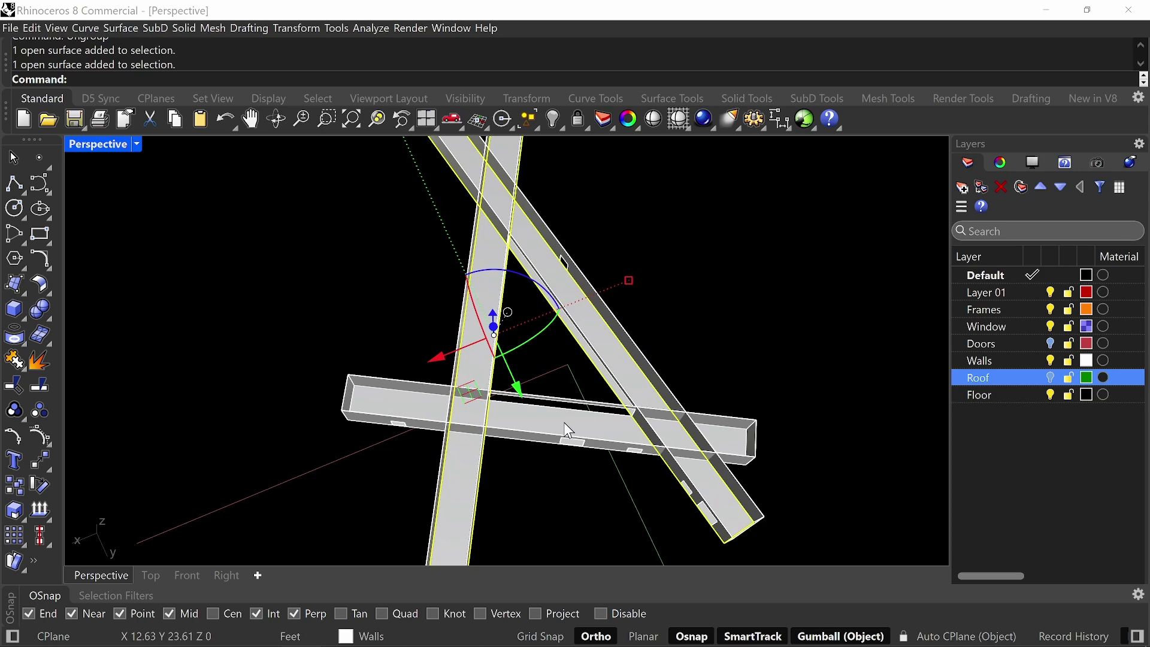
pyautogui.keyDown('shift'); pyautogui.click(569, 427); pyautogui.keyUp('shift')
pyautogui.click(362, 636)
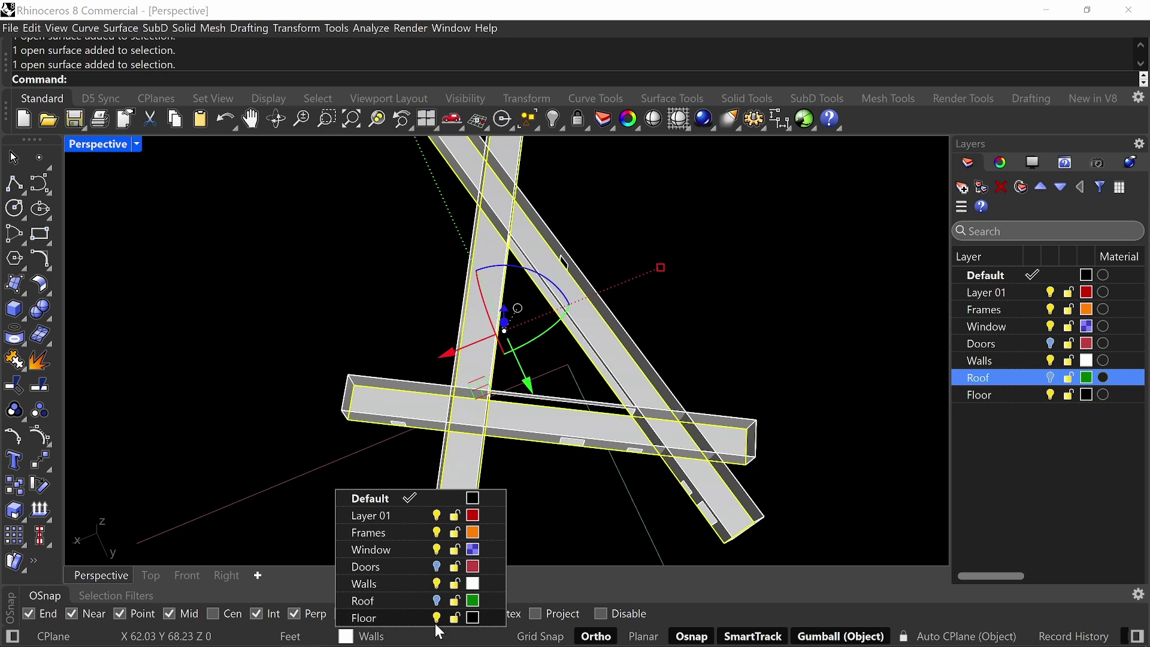
pyautogui.click(412, 615)
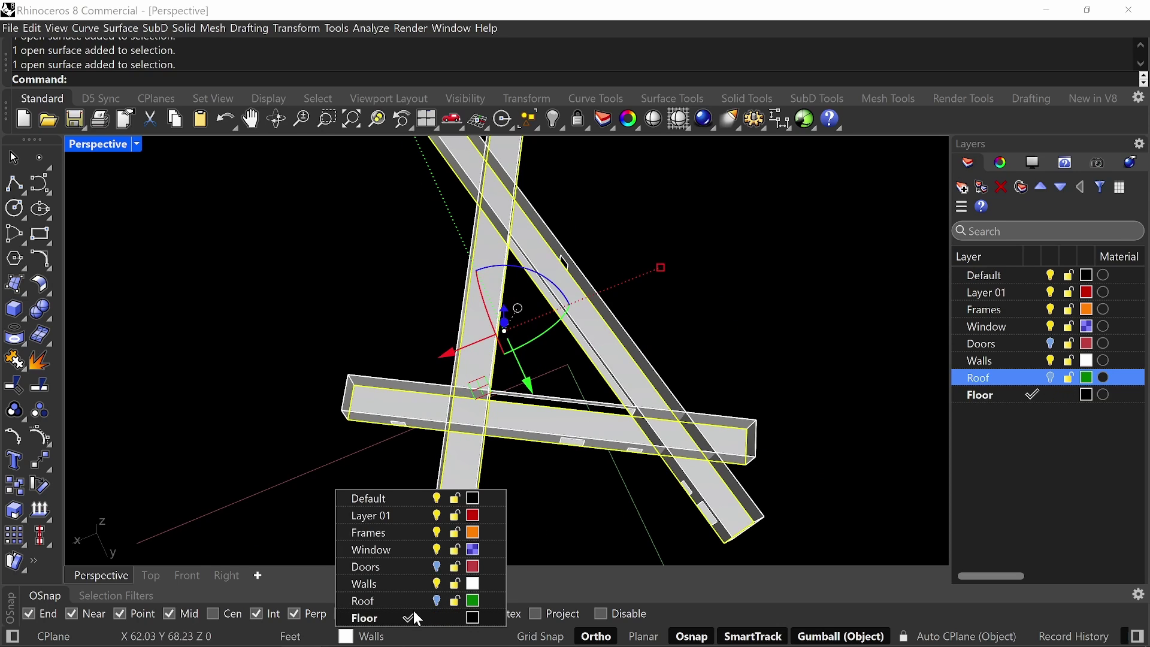
pyautogui.click(383, 614)
# - Set the Floor layer's color to Purple and clear the selection
pyautogui.click(1089, 396)
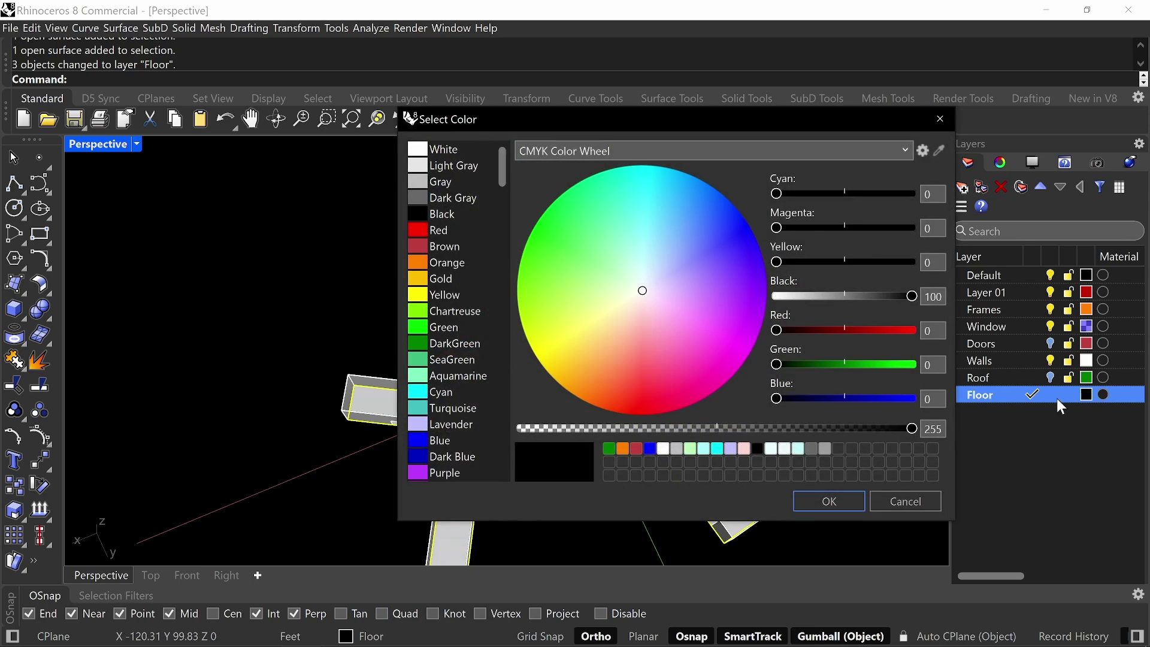
pyautogui.click(437, 472)
pyautogui.click(806, 501)
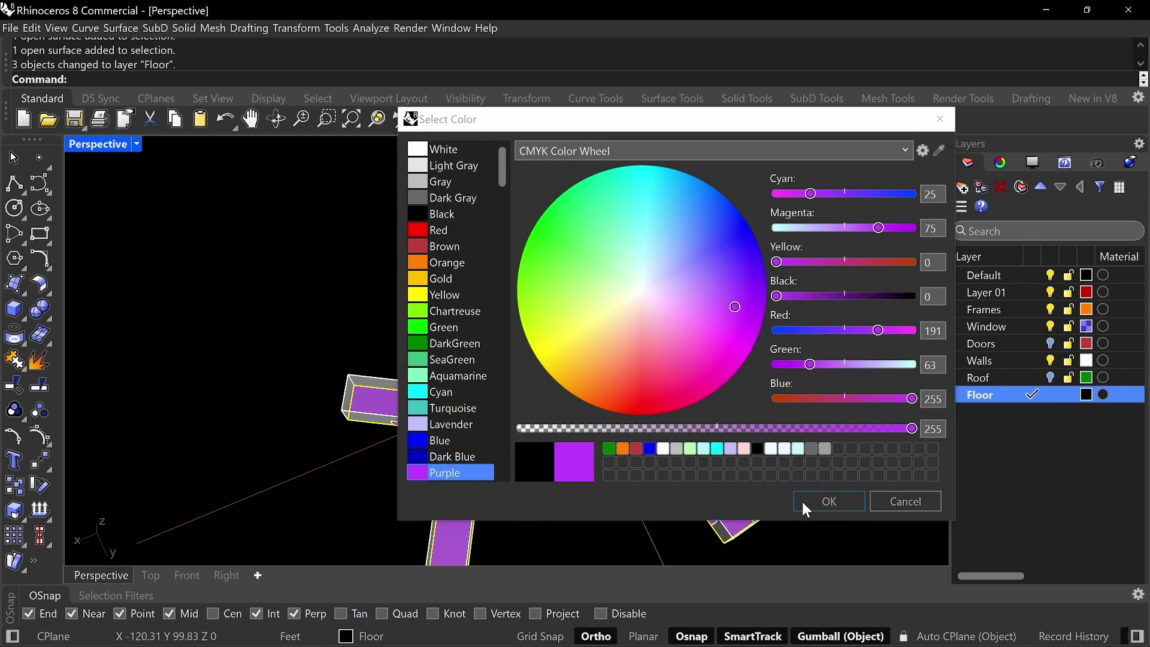
pyautogui.click(764, 324)
pyautogui.moveTo(690, 311); pyautogui.dragTo(694, 270, button='right')
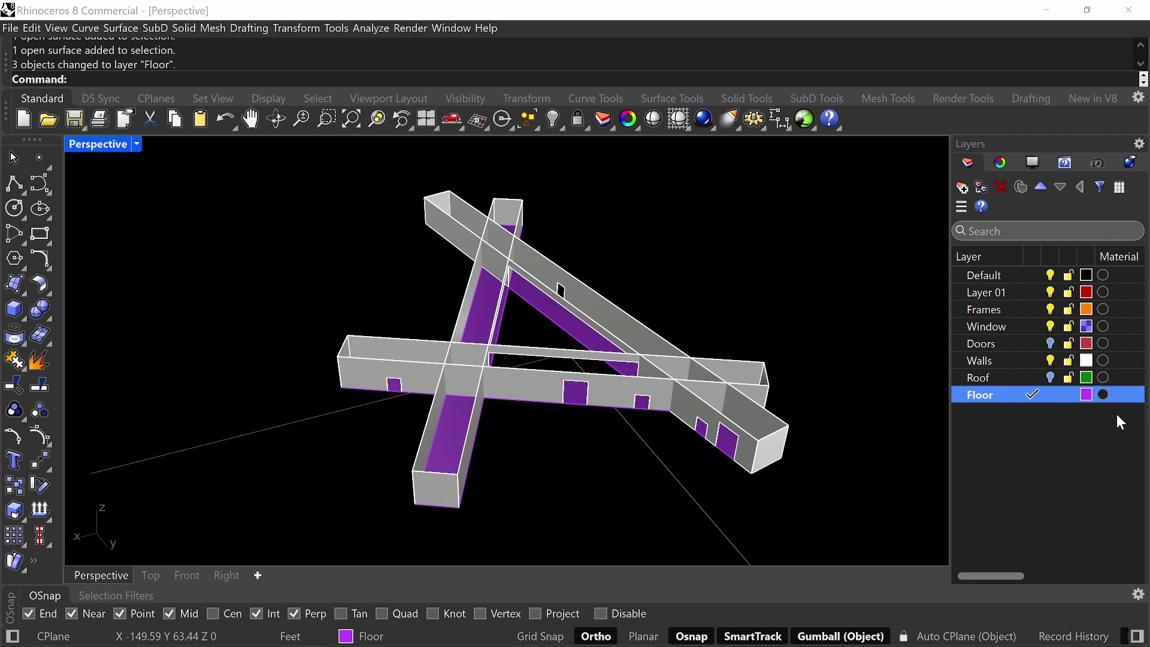
# - Make Walls the current layer and turn off the Floor layer
pyautogui.click(1035, 360)
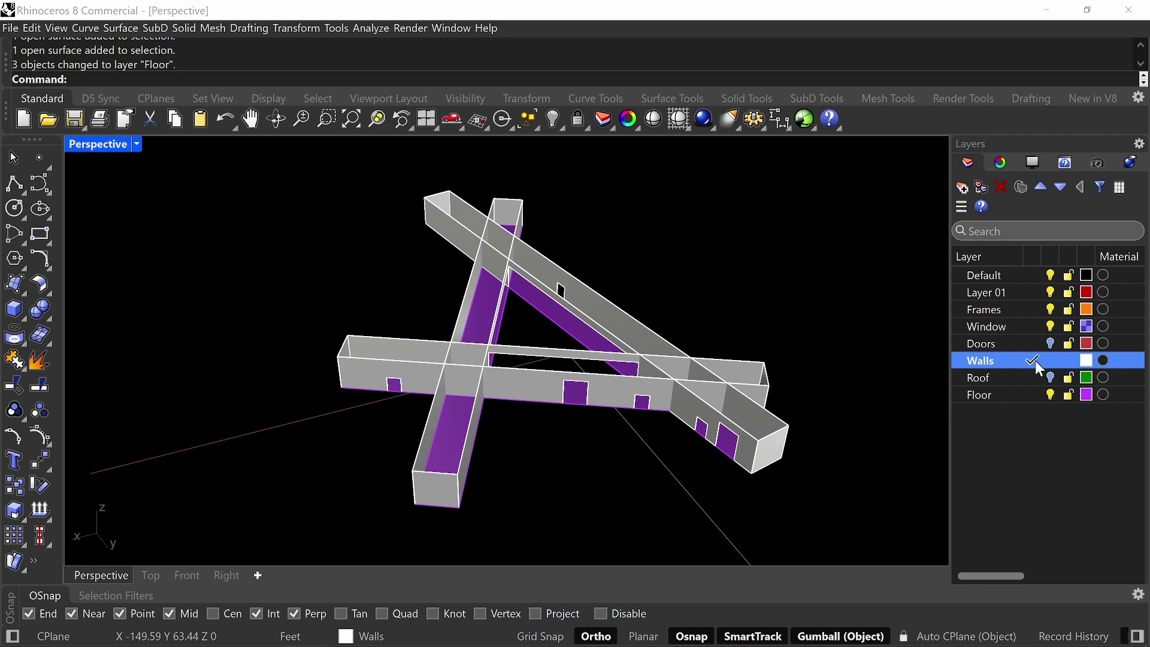
pyautogui.click(1050, 394)
pyautogui.moveTo(677, 437)
pyautogui.mouseDown(button='right')
pyautogui.moveTo(616, 437)
pyautogui.moveTo(623, 467)
pyautogui.moveTo(653, 472)
pyautogui.moveTo(724, 451)
pyautogui.moveTo(659, 452)
pyautogui.mouseUp(button='right')
pyautogui.scroll(2, 665, 462)
# - Join the four wall surfaces of the long volume that crosses both others into one polysurface
pyautogui.click(686, 505)
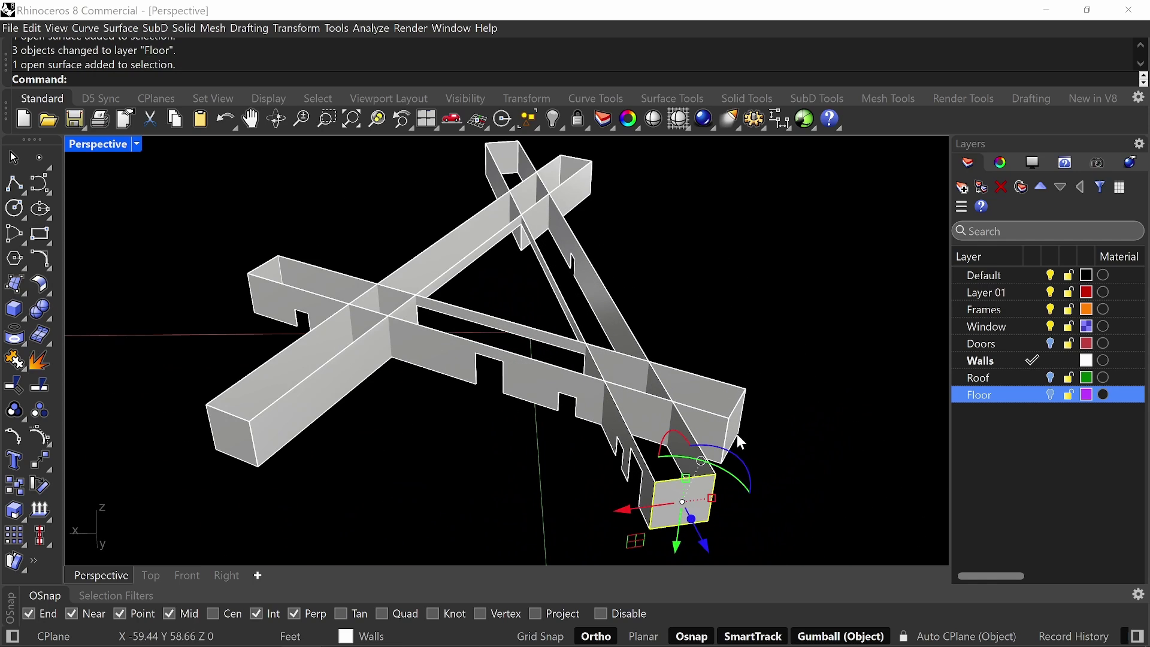
pyautogui.click(752, 409)
pyautogui.scroll(-4, 752, 409)
pyautogui.moveTo(753, 410); pyautogui.dragTo(745, 480, button='right')
pyautogui.click(672, 503)
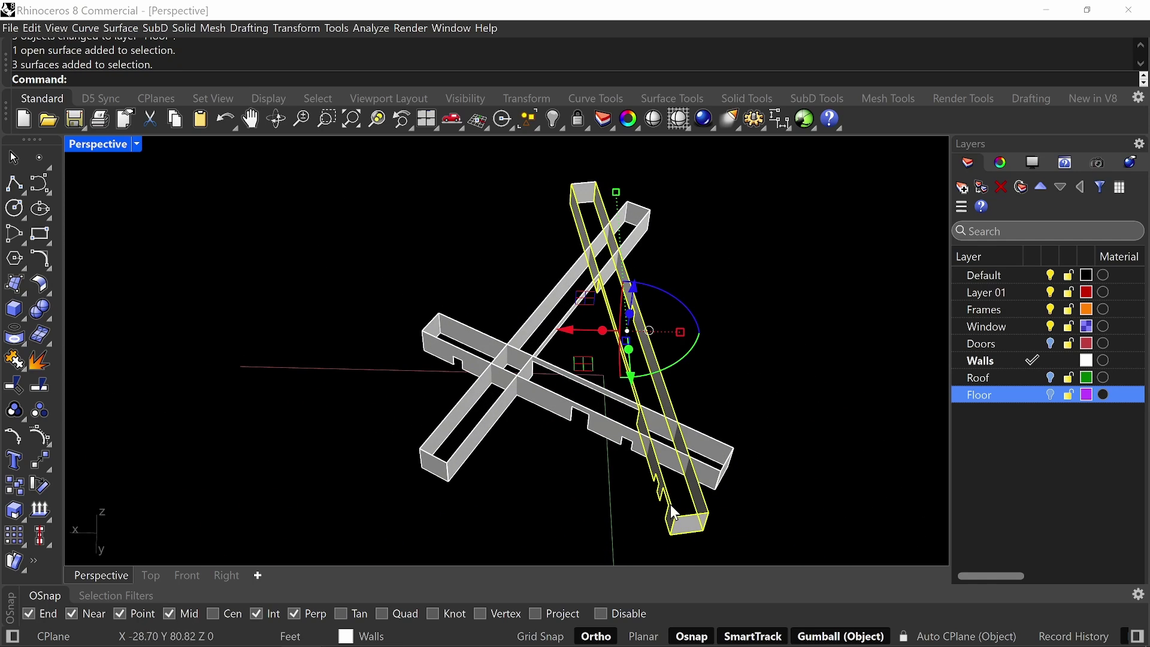
pyautogui.moveTo(670, 504); pyautogui.dragTo(658, 251, button='right')
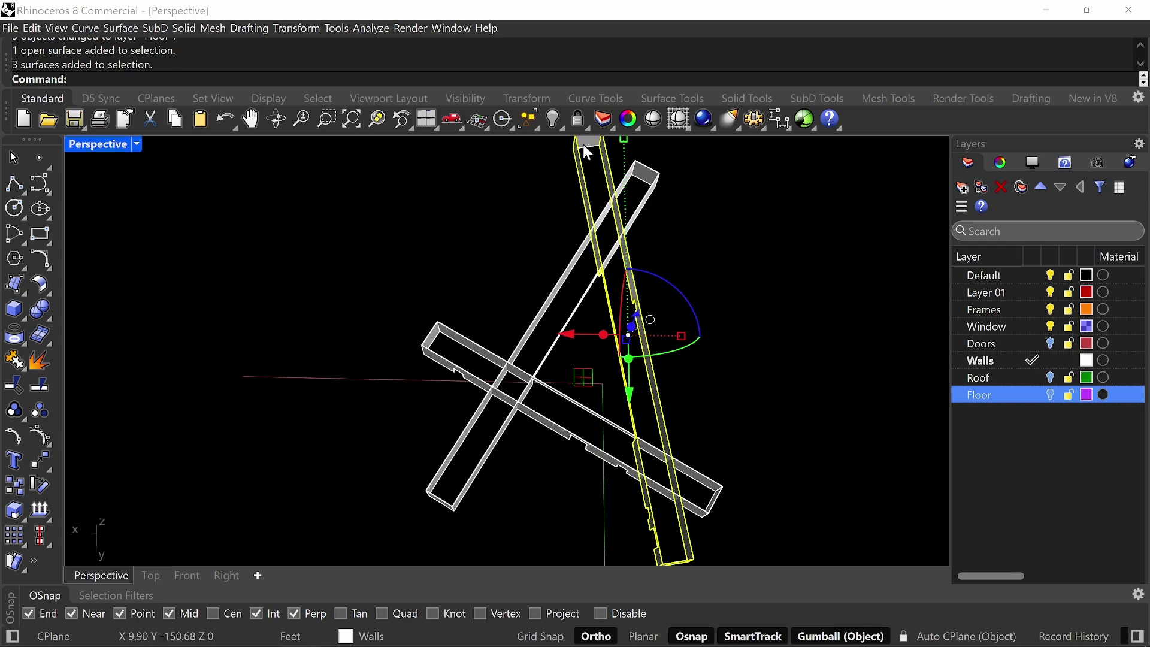
pyautogui.keyDown('shift'); pyautogui.click(584, 146); pyautogui.keyUp('shift')
pyautogui.keyDown('shift'); pyautogui.moveTo(705, 209); pyautogui.dragTo(710, 260, button='right'); pyautogui.keyUp('shift')
pyautogui.write('join')
pyautogui.press('Return')
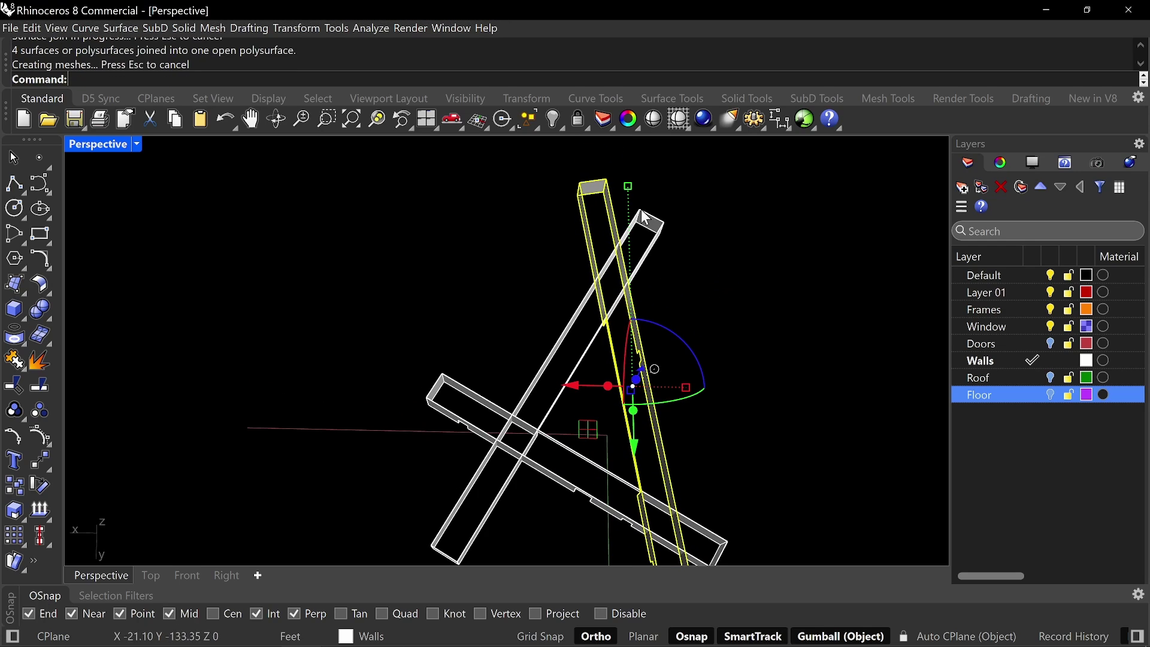
# - Join the wall surfaces of the volume without openings into one polysurface
pyautogui.moveTo(675, 182); pyautogui.dragTo(636, 242)
pyautogui.keyDown('shift'); pyautogui.moveTo(494, 498); pyautogui.dragTo(526, 416, button='right'); pyautogui.keyUp('shift')
pyautogui.keyDown('shift'); pyautogui.moveTo(519, 470); pyautogui.dragTo(455, 431); pyautogui.keyUp('shift')
pyautogui.rightClick(473, 402)
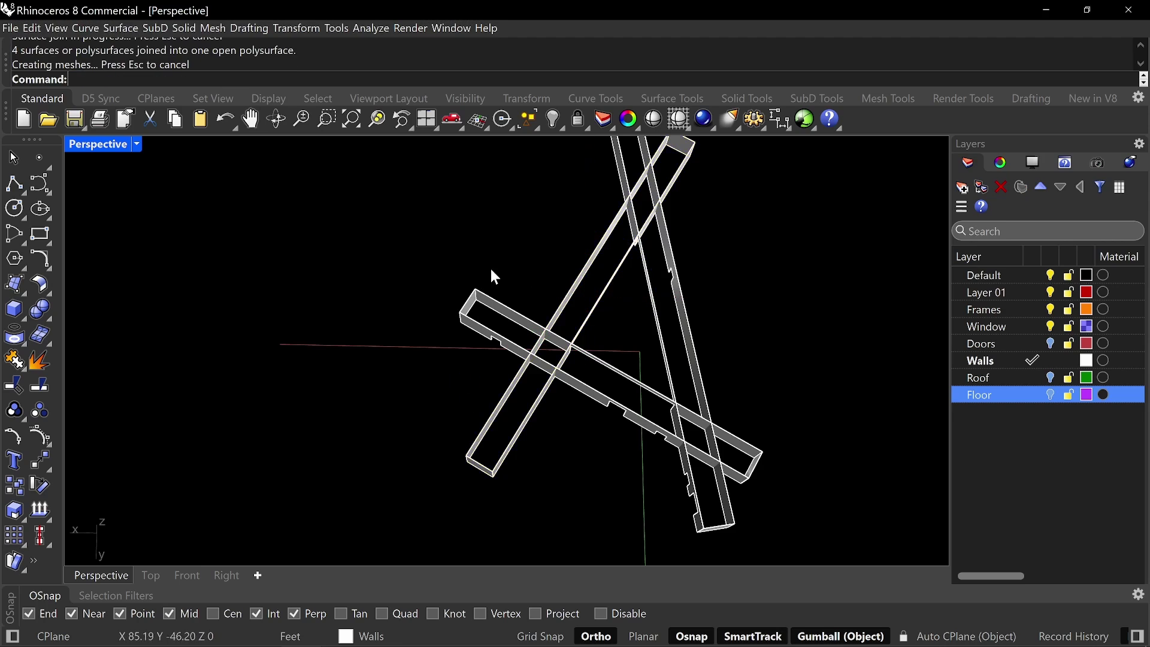
# - Join the wall surfaces of the remaining volume with openings and clear the selection
pyautogui.moveTo(488, 256); pyautogui.dragTo(435, 334)
pyautogui.moveTo(784, 442); pyautogui.dragTo(743, 482)
pyautogui.rightClick(767, 470)
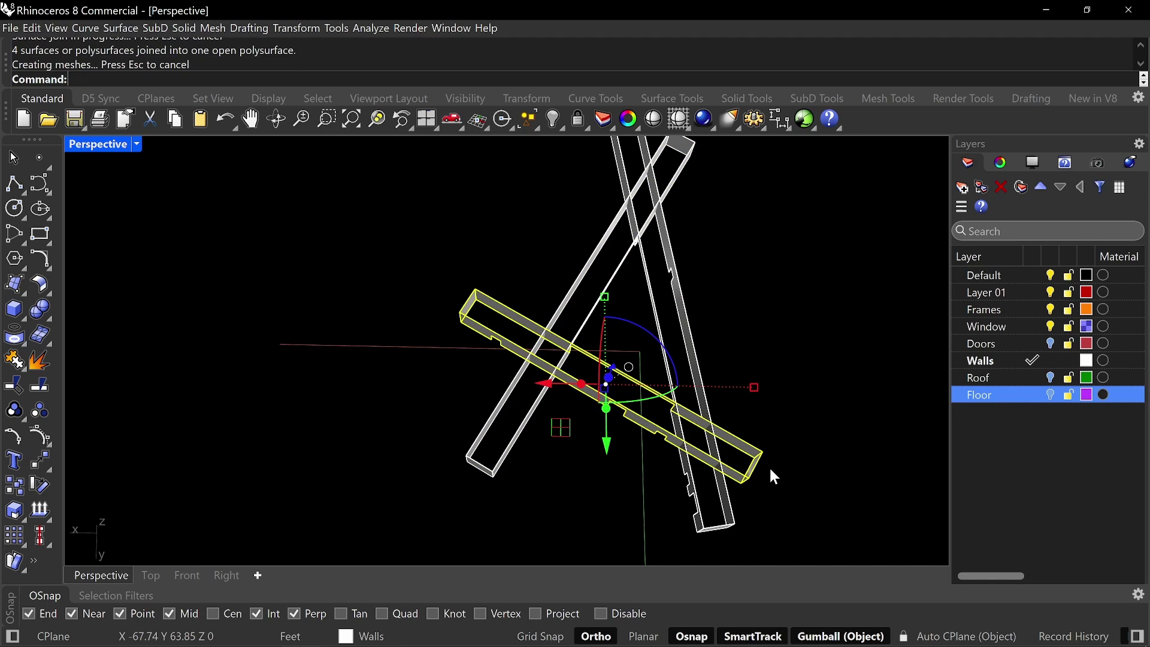
pyautogui.press('Escape')
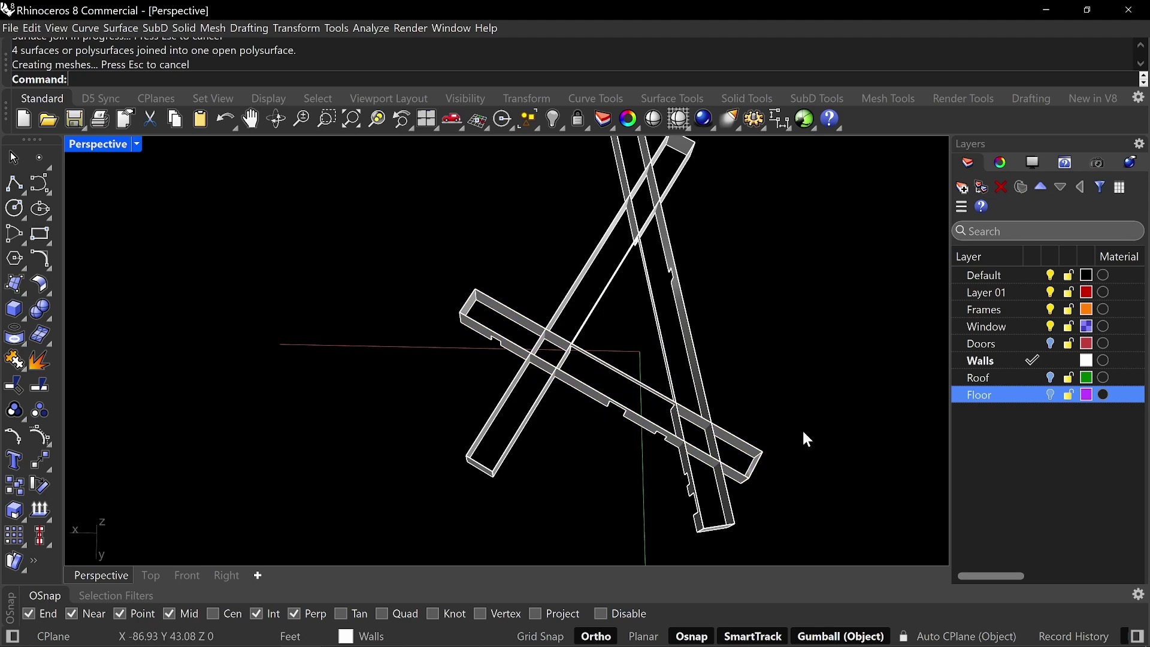
# - Select the joined walls of the three volumes in turn to check that each is a single object
pyautogui.moveTo(802, 429); pyautogui.dragTo(630, 404, button='right')
pyautogui.click(700, 324)
pyautogui.click(551, 423)
pyautogui.keyDown('shift'); pyautogui.moveTo(669, 295); pyautogui.dragTo(691, 469, button='right'); pyautogui.keyUp('shift')
pyautogui.keyDown('shift'); pyautogui.click(573, 262); pyautogui.keyUp('shift')
pyautogui.click(719, 382)
pyautogui.moveTo(723, 390); pyautogui.dragTo(713, 337, button='right')
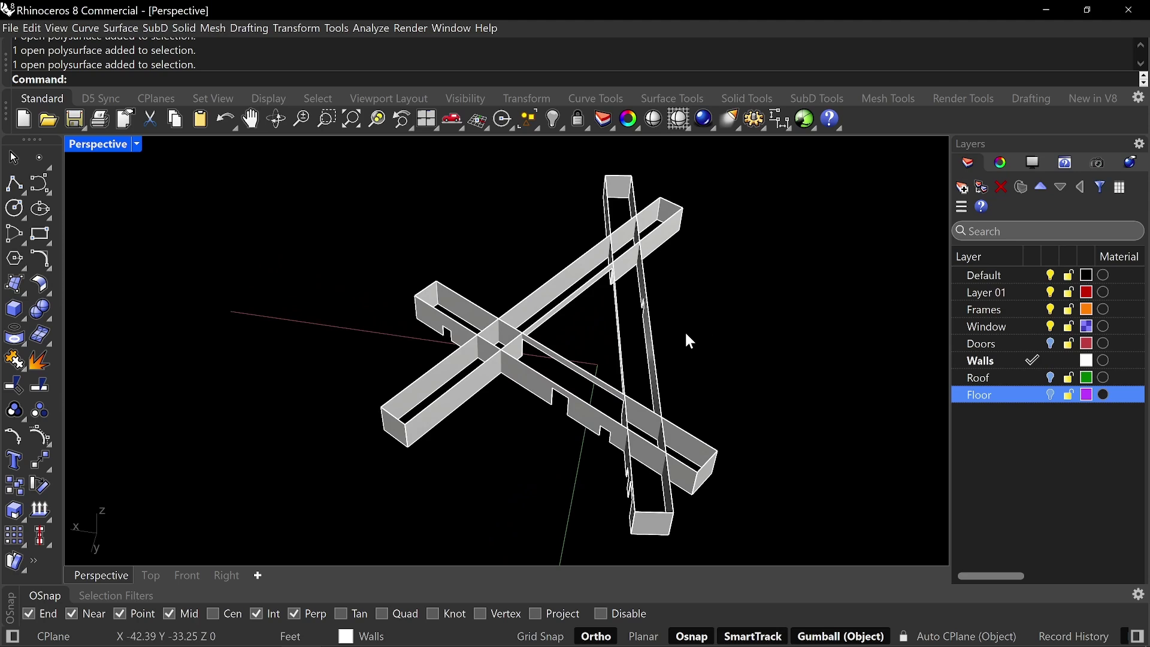
# - With the long volume as the cutting object, trim the opening-free volume's walls where they pass through it
pyautogui.write('Trim')
pyautogui.press('Return')
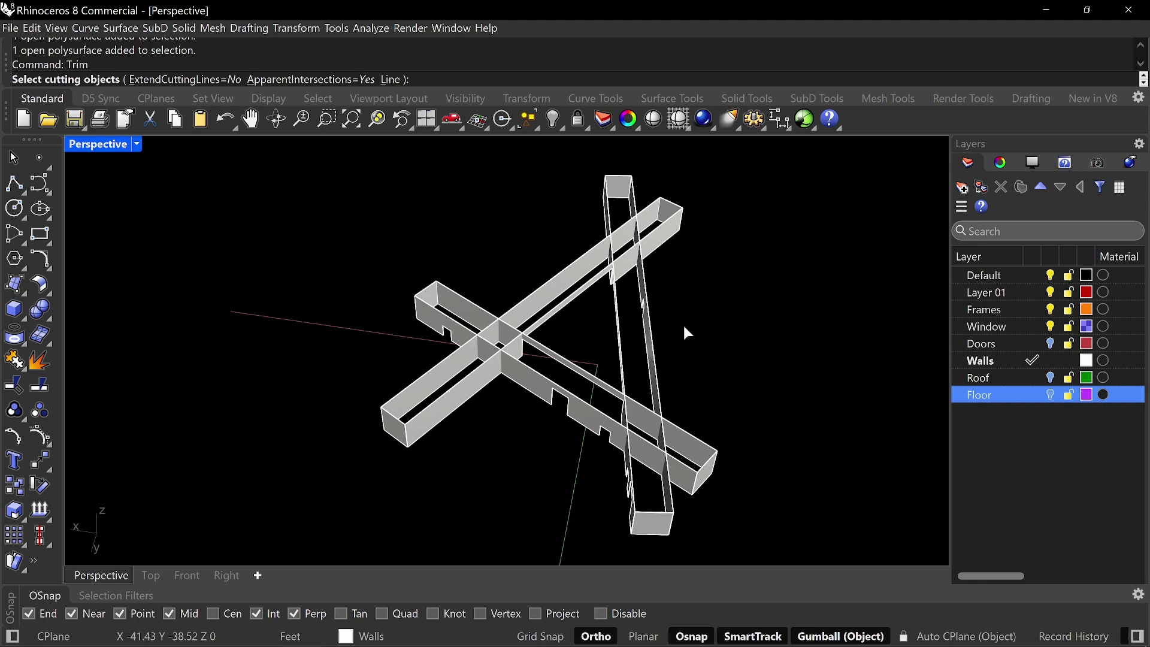
pyautogui.click(635, 323)
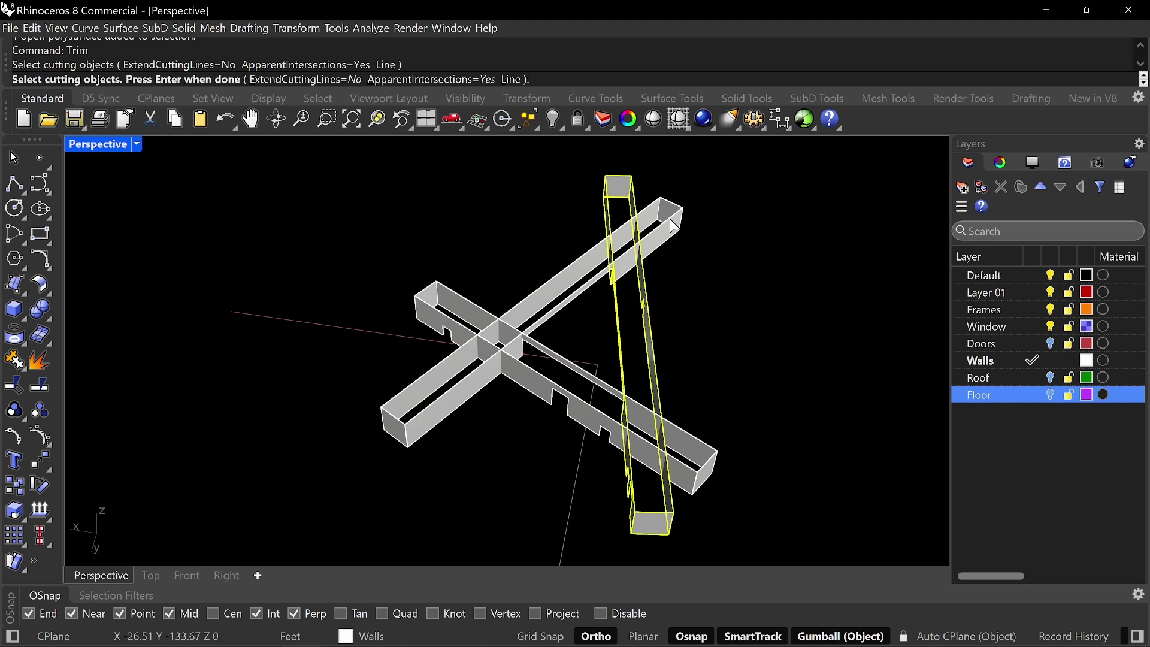
pyautogui.press('Return')
pyautogui.click(629, 274)
pyautogui.click(623, 249)
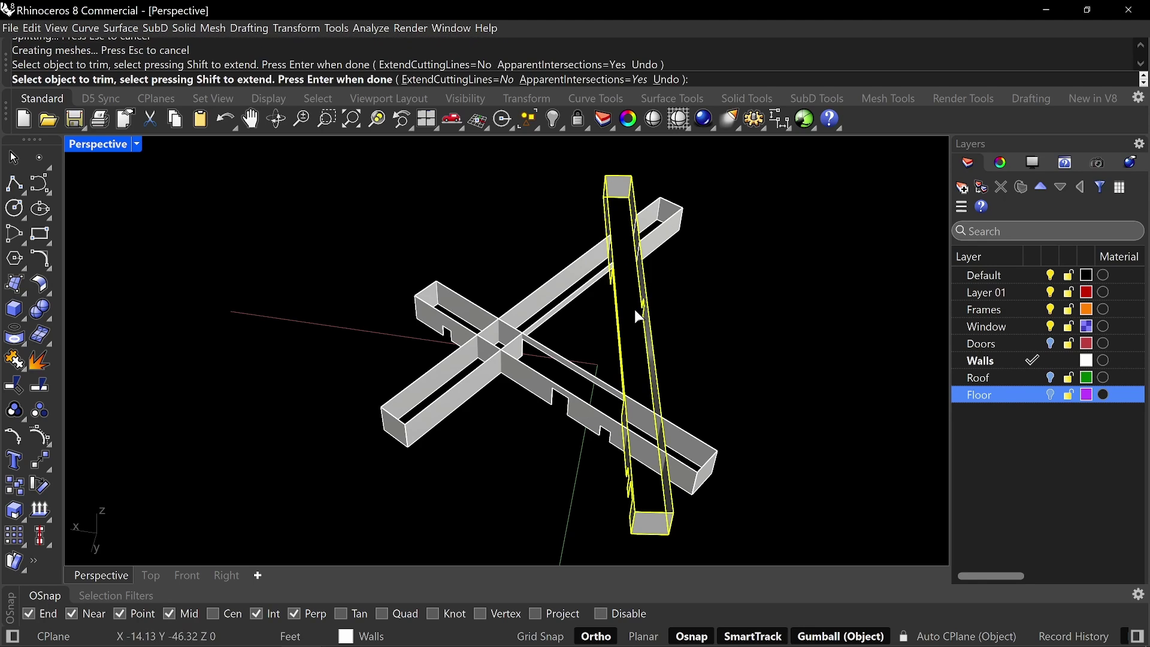
pyautogui.moveTo(615, 240); pyautogui.dragTo(524, 354, button='right')
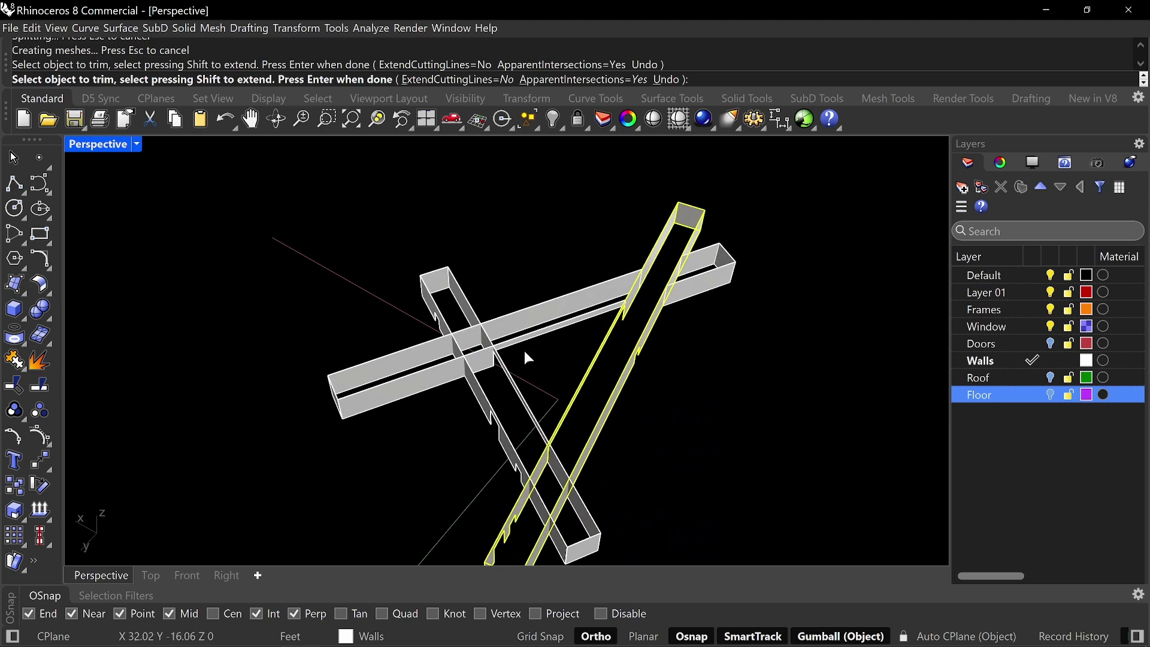
pyautogui.press('Return')
# - With the opening-free volume as the cutting object, trim the notched cross volume's walls inside their intersection
pyautogui.press('Return')
pyautogui.click(545, 339)
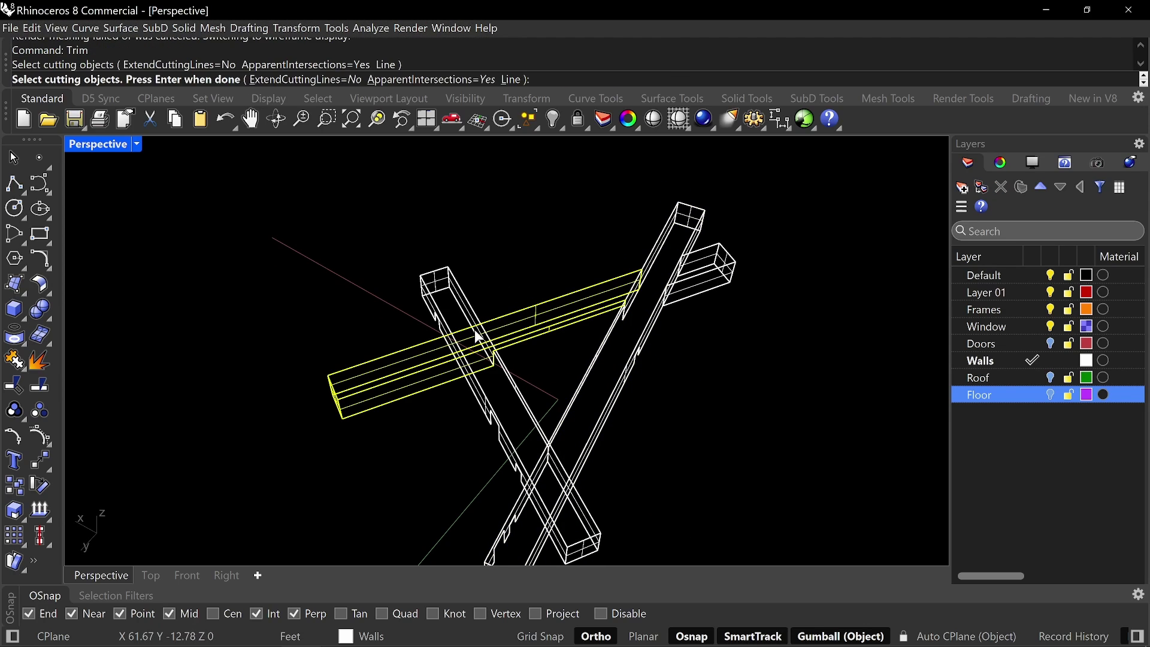
pyautogui.press('Return')
pyautogui.moveTo(476, 330); pyautogui.dragTo(552, 370, button='right')
pyautogui.scroll(2, 552, 372)
pyautogui.click(550, 368)
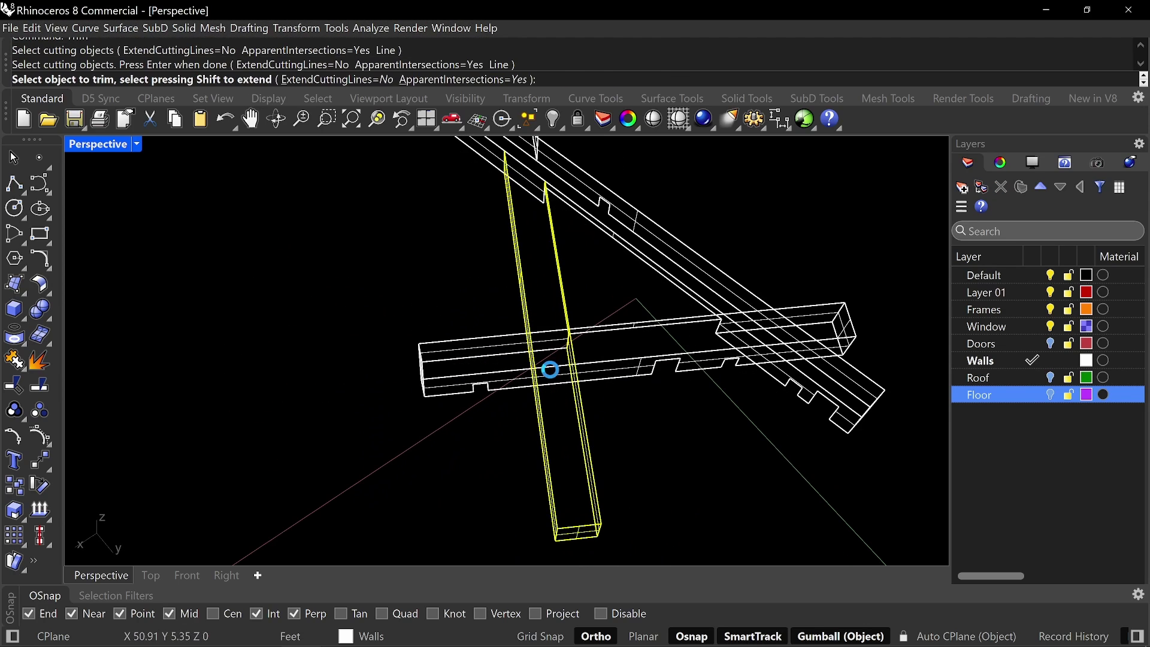
pyautogui.moveTo(810, 378)
pyautogui.keyDown('shift'); pyautogui.mouseDown(button='right')
pyautogui.moveTo(742, 391)
pyautogui.moveTo(696, 339)
pyautogui.moveTo(736, 309)
pyautogui.moveTo(682, 287)
pyautogui.moveTo(698, 334)
pyautogui.moveTo(598, 299)
pyautogui.moveTo(529, 310)
pyautogui.moveTo(523, 301)
pyautogui.moveTo(543, 299)
pyautogui.moveTo(513, 332)
pyautogui.moveTo(529, 328)
pyautogui.mouseUp(button='right'); pyautogui.keyUp('shift')
pyautogui.press('Return')
# - With the long volume as the cutting object, trim the notched cross volume's walls inside their intersection
pyautogui.press('Return')
pyautogui.click(751, 272)
pyautogui.press('Return')
pyautogui.click(681, 287)
pyautogui.press('Return')
# - Switch the viewport to Shaded display and pick the severed pieces of the notched cross volume as Trim cutting objects
pyautogui.click(102, 149)
pyautogui.click(174, 170)
pyautogui.write('T')
pyautogui.press('Return')
pyautogui.scroll(-6, 529, 310)
pyautogui.scroll(4, 491, 317)
pyautogui.moveTo(512, 336); pyautogui.dragTo(490, 428)
pyautogui.click(350, 308)
pyautogui.click(692, 463)
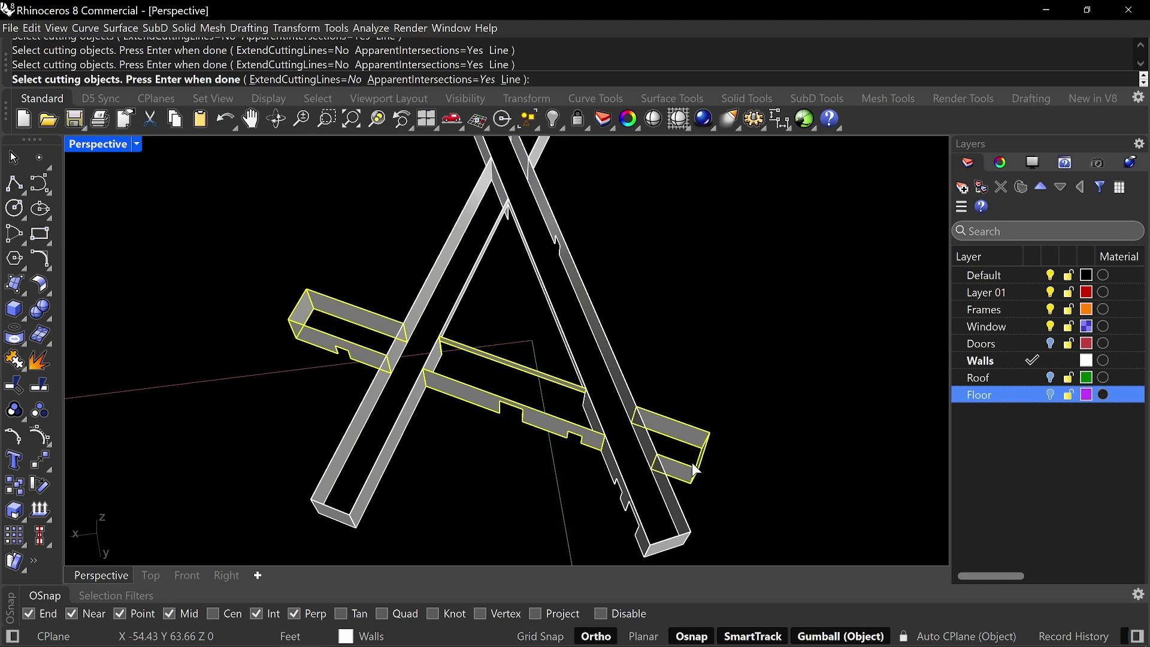
# - Add the pieces of the opening-free volume to the cutting objects, leaving the long volume out, and accept the set
pyautogui.scroll(-5, 691, 462)
pyautogui.keyDown('shift'); pyautogui.moveTo(682, 336); pyautogui.dragTo(702, 401, button='right'); pyautogui.keyUp('shift')
pyautogui.scroll(5, 630, 307)
pyautogui.moveTo(678, 412); pyautogui.dragTo(617, 317)
pyautogui.moveTo(595, 278); pyautogui.dragTo(520, 370)
pyautogui.scroll(-6, 520, 368)
pyautogui.keyDown('shift'); pyautogui.moveTo(550, 362); pyautogui.dragTo(577, 293, button='right'); pyautogui.keyUp('shift')
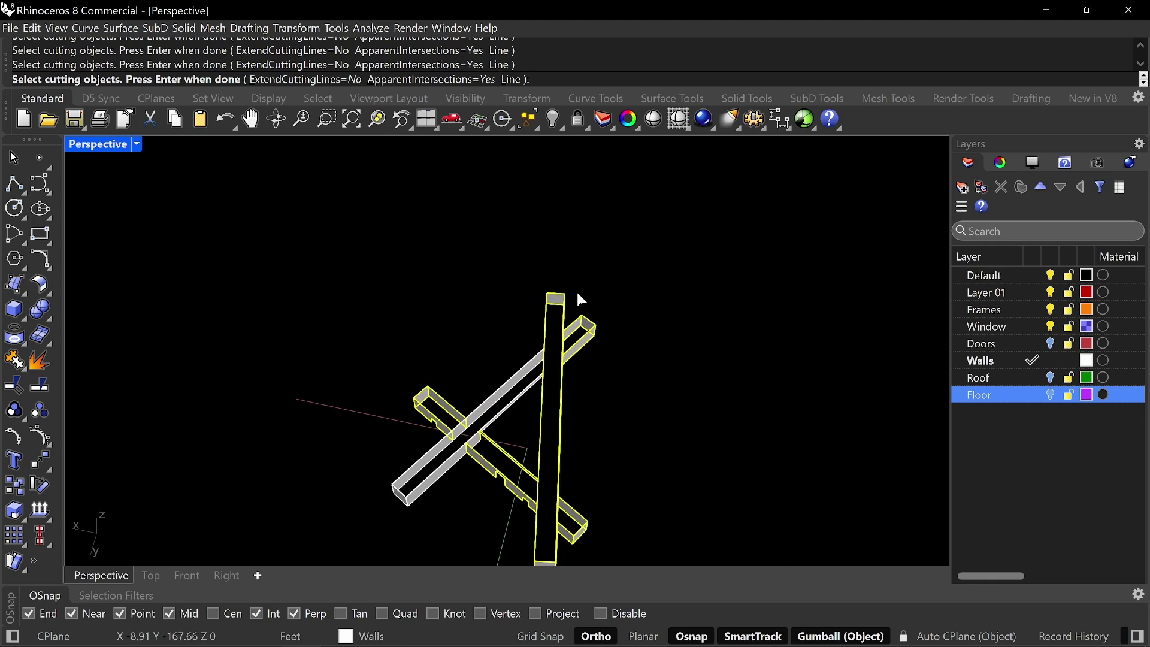
pyautogui.keyDown('ctrl'); pyautogui.click(565, 305); pyautogui.keyUp('ctrl')
pyautogui.keyDown('shift'); pyautogui.moveTo(643, 374); pyautogui.dragTo(477, 477, button='right'); pyautogui.keyUp('shift')
pyautogui.click(549, 346)
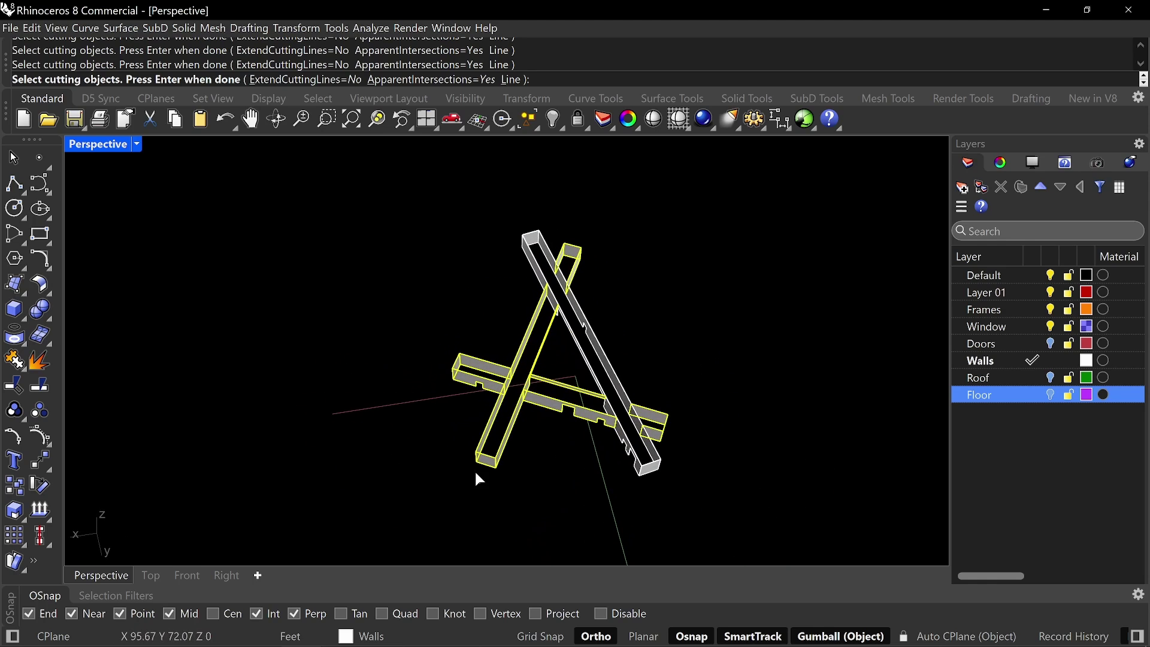
pyautogui.click(543, 336)
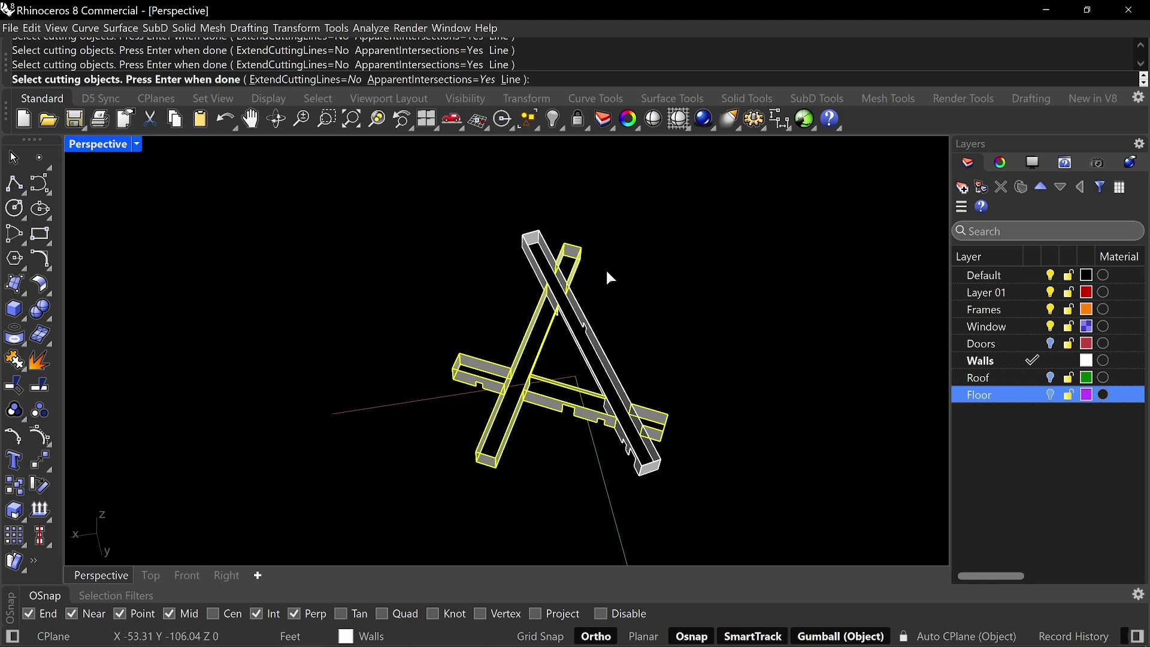
pyautogui.press('Return')
# - Trim away the remaining wall parts inside the volume intersections and end the trim
pyautogui.scroll(5, 575, 275)
pyautogui.click(541, 273)
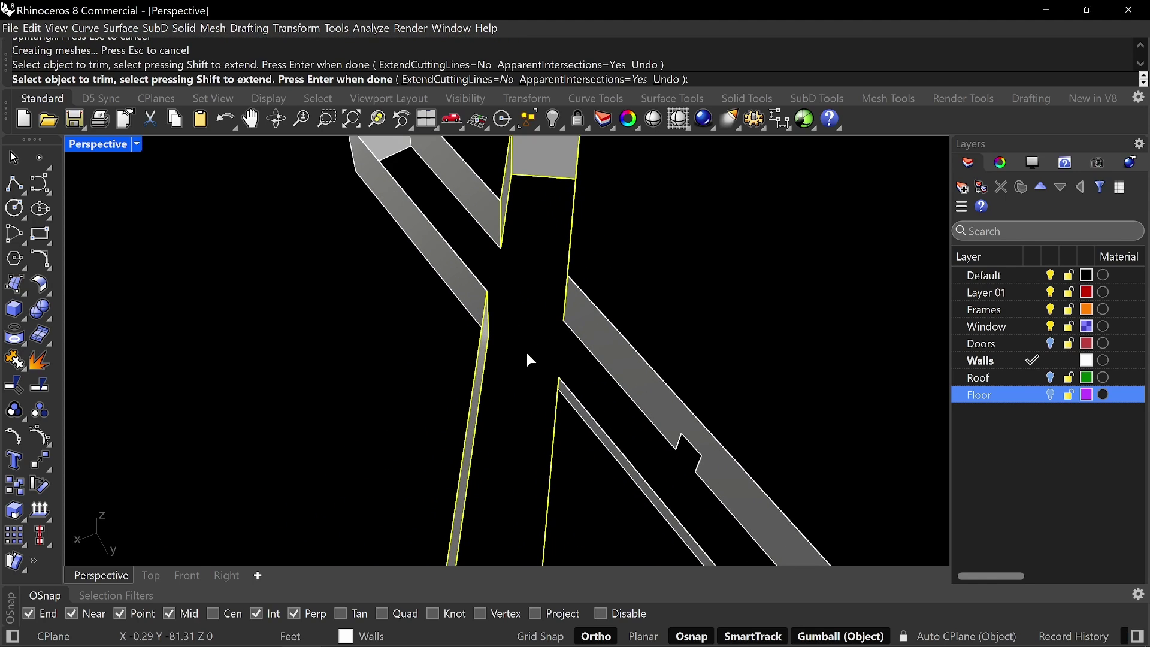
pyautogui.scroll(-6, 526, 354)
pyautogui.moveTo(748, 401); pyautogui.dragTo(593, 298, button='right')
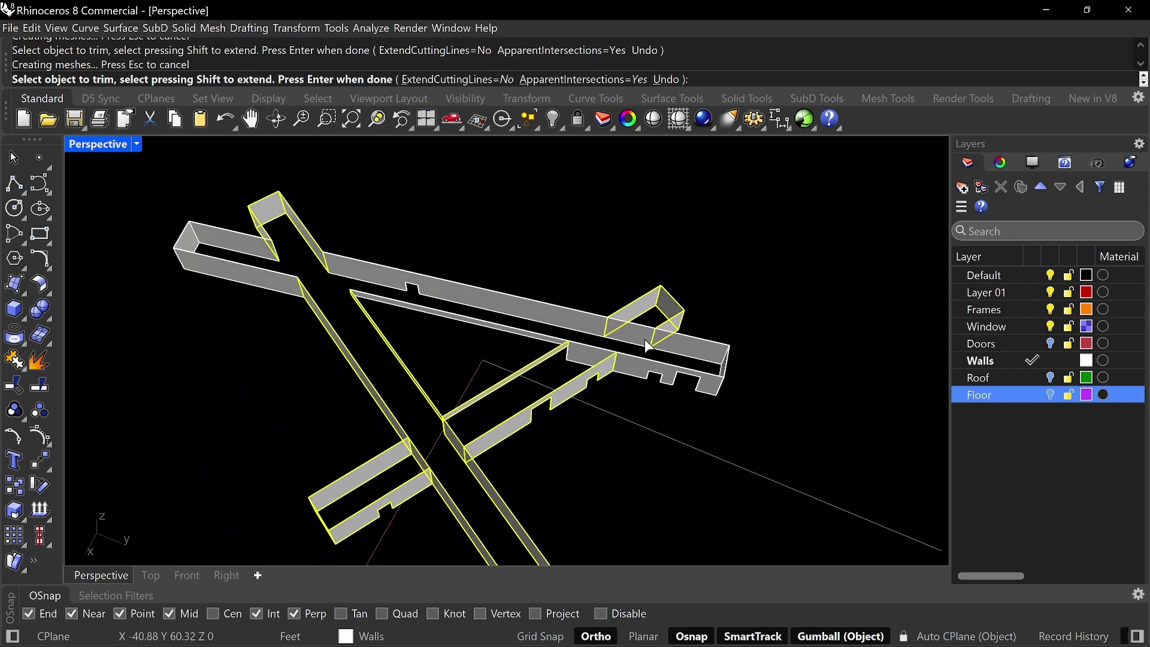
pyautogui.moveTo(645, 339); pyautogui.dragTo(458, 282, button='right')
pyautogui.click(459, 286)
pyautogui.click(483, 307)
pyautogui.moveTo(486, 347); pyautogui.dragTo(551, 295, button='right')
pyautogui.scroll(3, 649, 442)
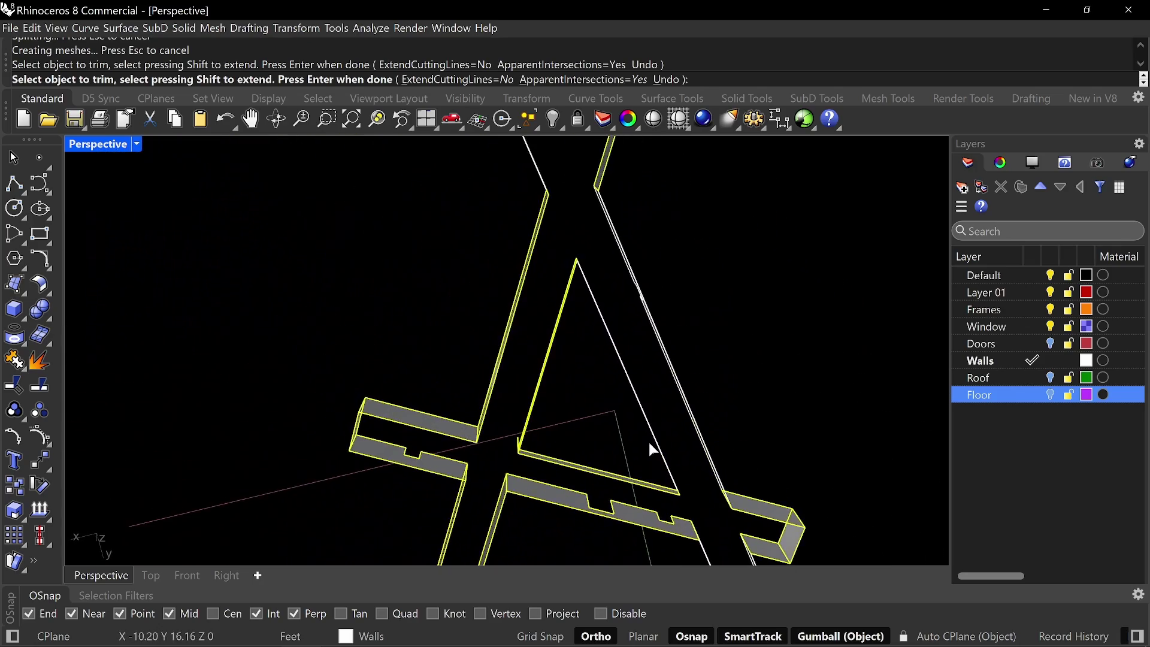
pyautogui.scroll(-5, 649, 442)
pyautogui.press('Escape')
# - Join all the trimmed wall pieces, and select the outer and inner walls to check the result
pyautogui.moveTo(722, 221); pyautogui.dragTo(441, 497)
pyautogui.hotkey('ctrl', 'j')
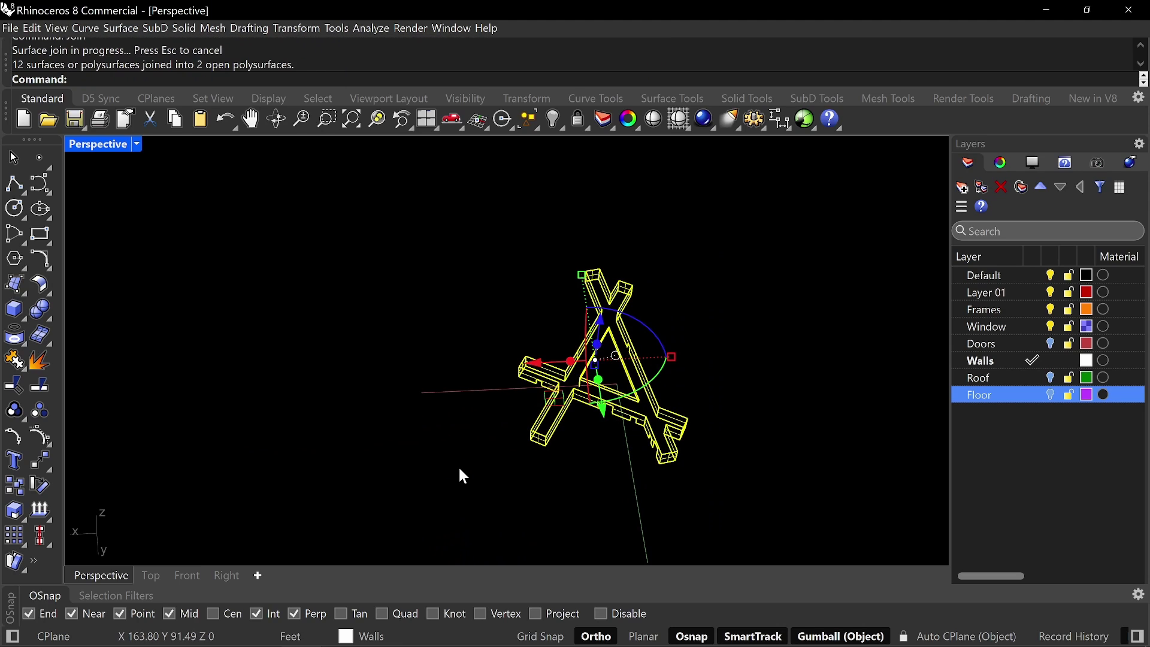
pyautogui.press('Escape')
pyautogui.scroll(3, 650, 396)
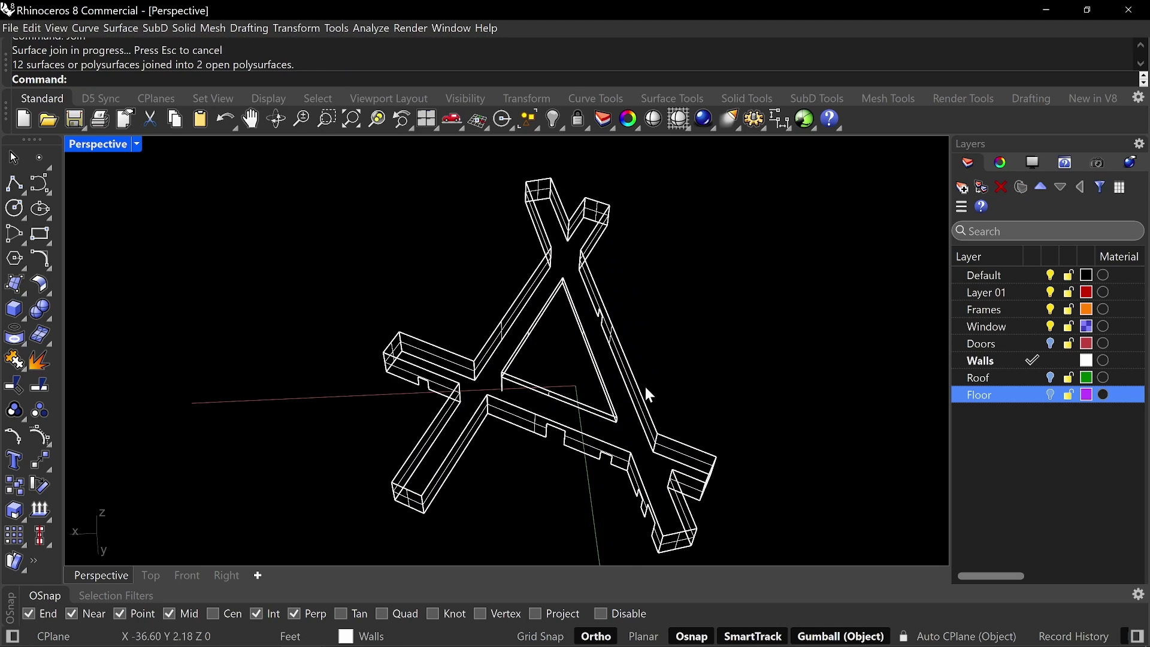
pyautogui.click(509, 416)
pyautogui.keyDown('shift'); pyautogui.click(594, 407); pyautogui.keyUp('shift')
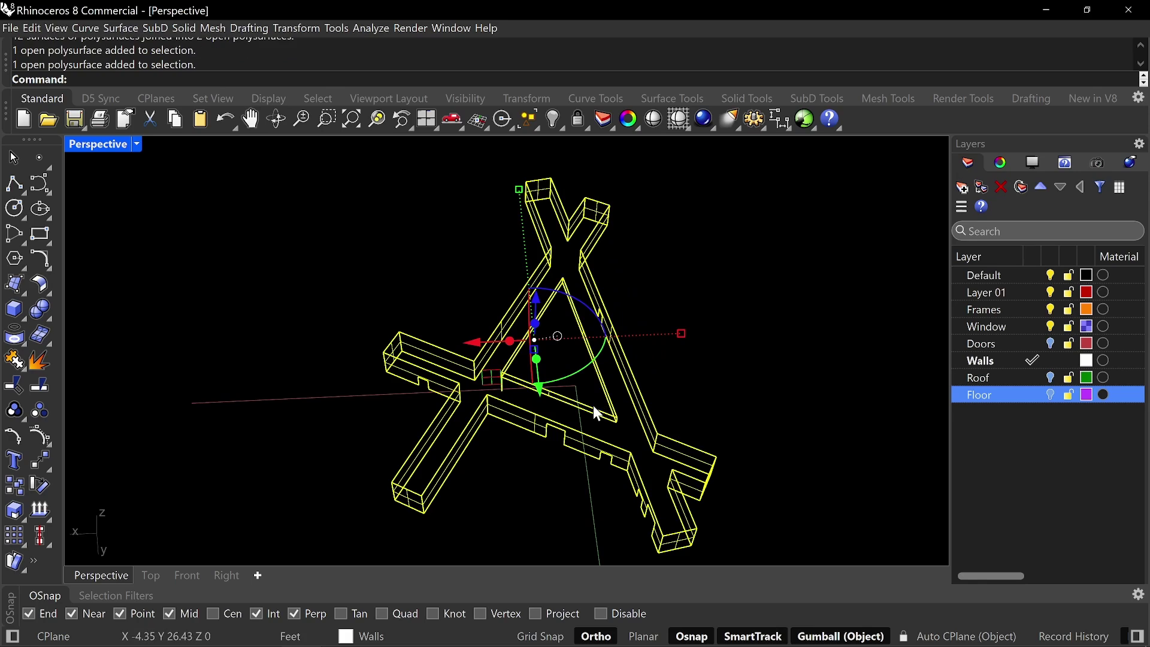
pyautogui.moveTo(593, 405); pyautogui.dragTo(168, 207, button='right')
pyautogui.press('Escape')
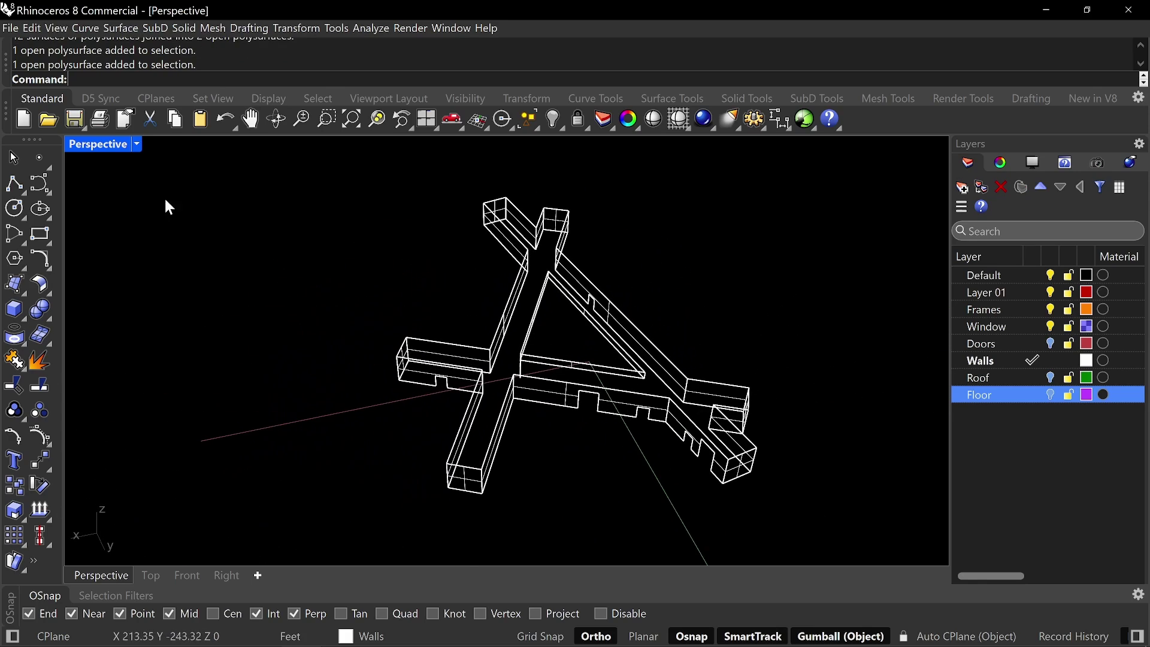
# - Set the Perspective viewport's display mode to Shaded
pyautogui.rightClick(86, 132)
pyautogui.click(137, 144)
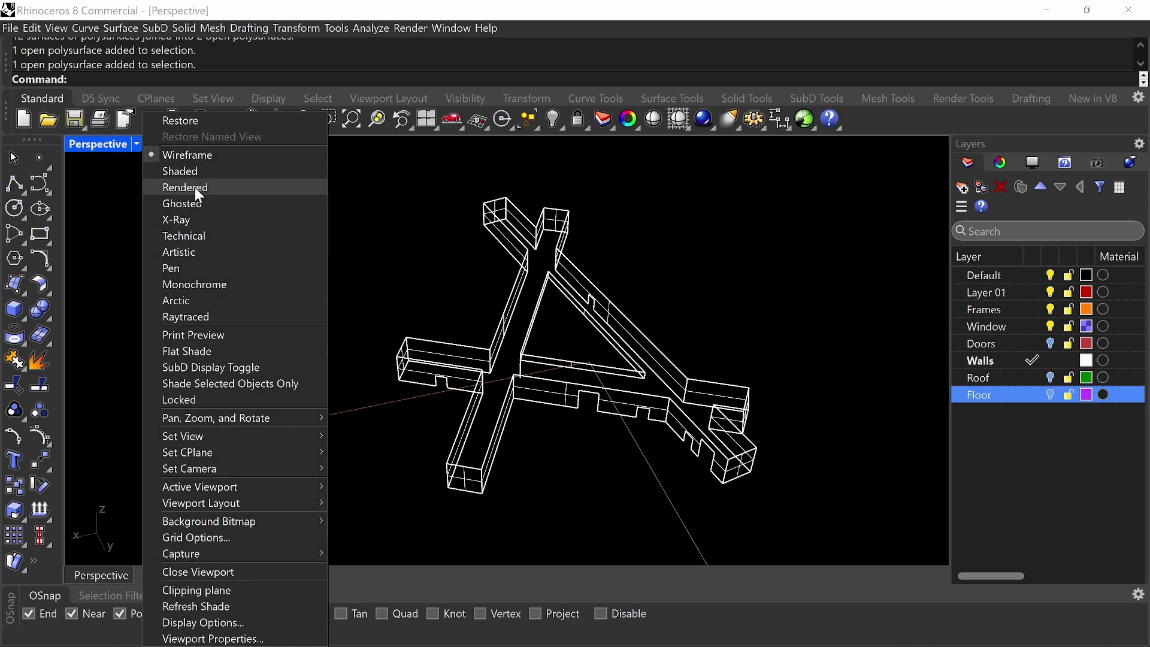
pyautogui.click(208, 174)
pyautogui.moveTo(405, 305)
pyautogui.mouseDown(button='right')
pyautogui.moveTo(300, 311)
pyautogui.moveTo(360, 326)
pyautogui.mouseUp(button='right')
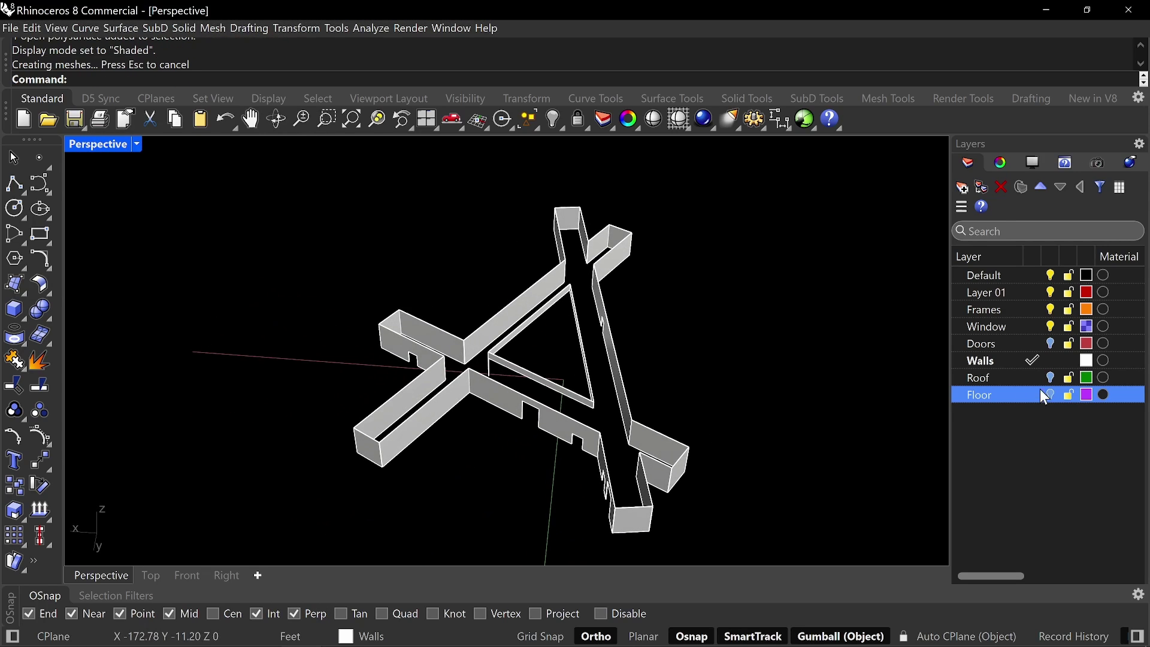
# - Offset both wall polysurfaces with OffsetSrf as solids at a distance of 1', flipping the direction of all faces
pyautogui.moveTo(678, 316); pyautogui.dragTo(714, 308, button='right')
pyautogui.moveTo(748, 230); pyautogui.dragTo(419, 473)
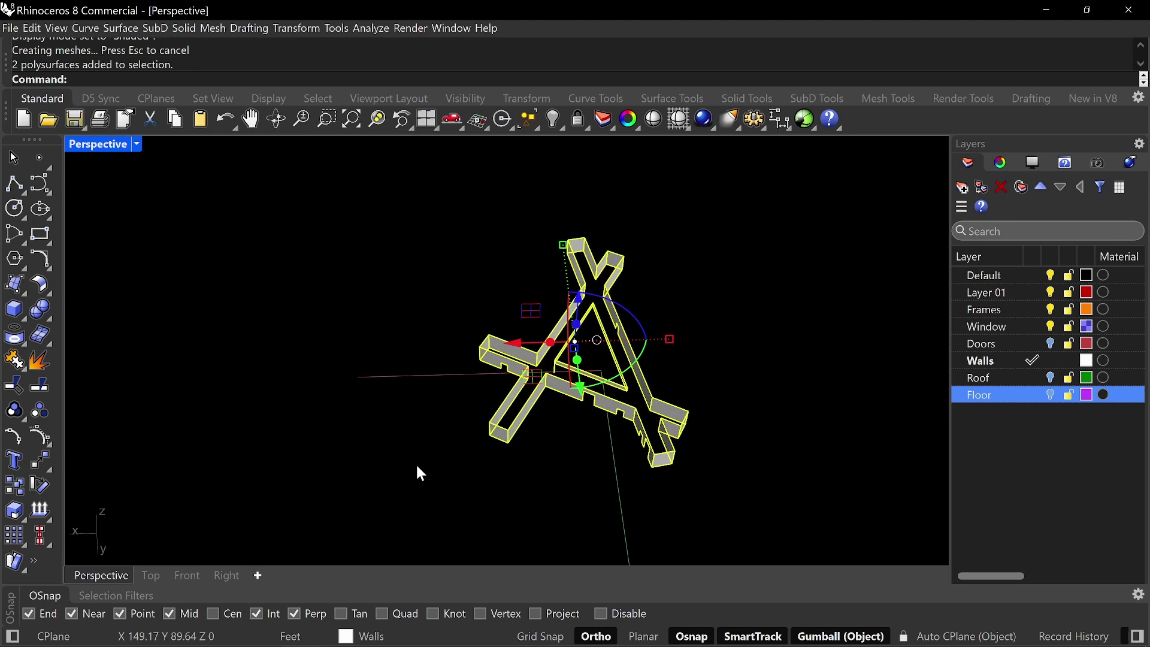
pyautogui.write('Off')
pyautogui.press('Down')
pyautogui.press('Down')
pyautogui.press('Down')
pyautogui.press('Down')
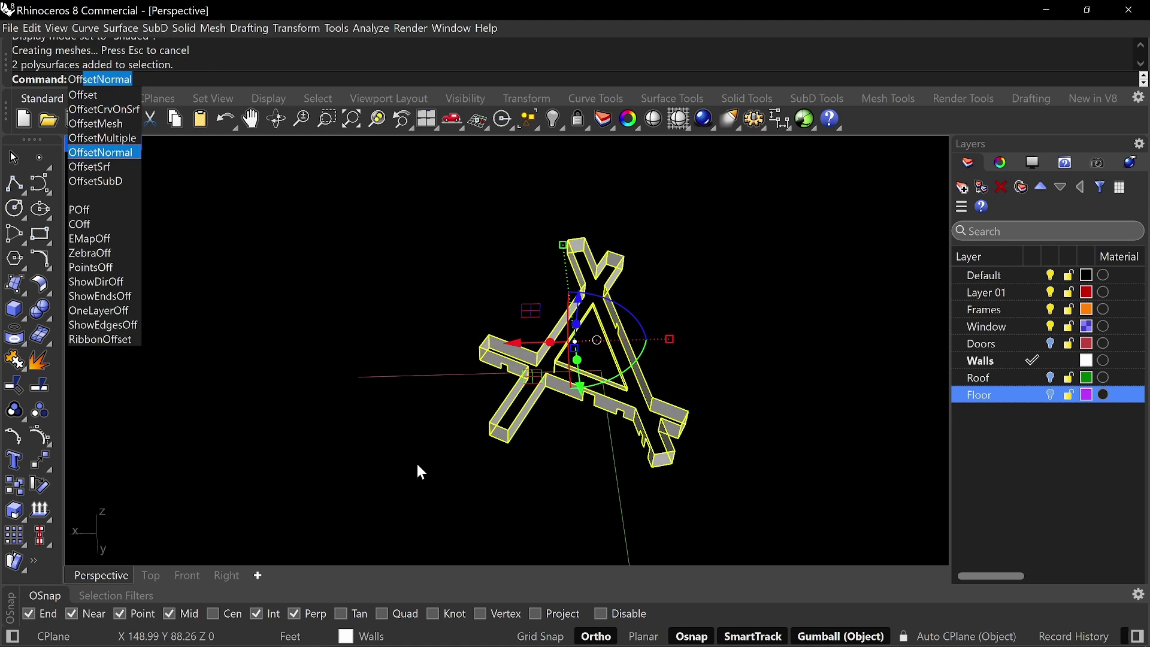
pyautogui.press('Return')
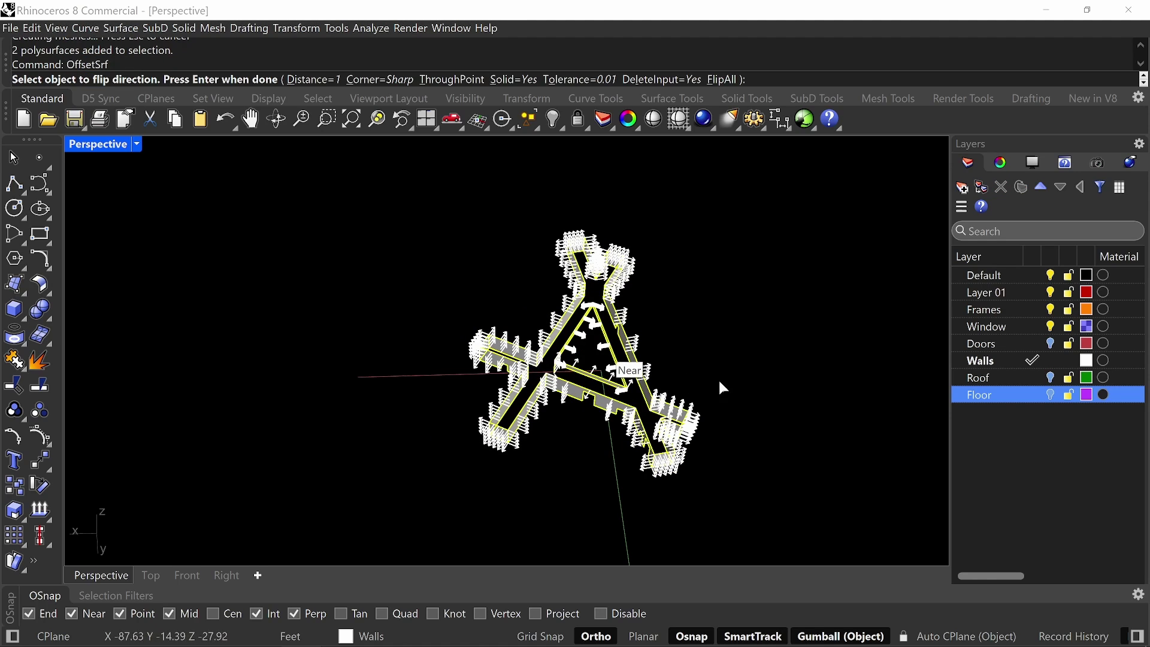
pyautogui.moveTo(719, 384); pyautogui.dragTo(692, 371, button='right')
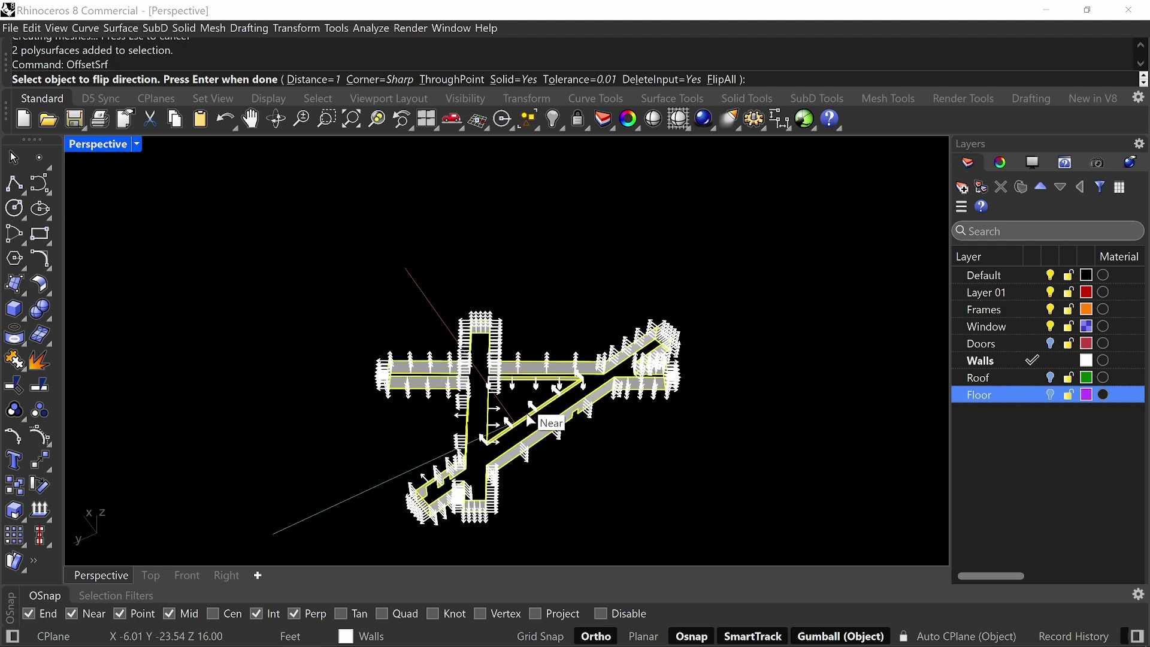
pyautogui.scroll(5, 547, 418)
pyautogui.moveTo(632, 422); pyautogui.dragTo(539, 452, button='right')
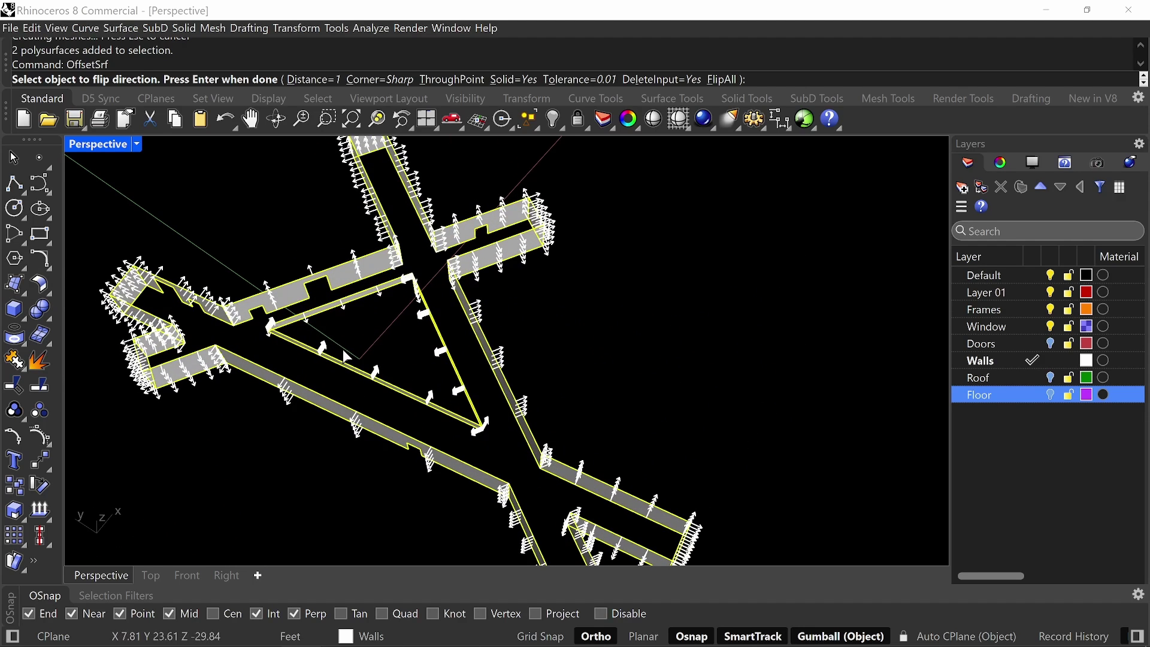
pyautogui.write('f')
pyautogui.press('Return')
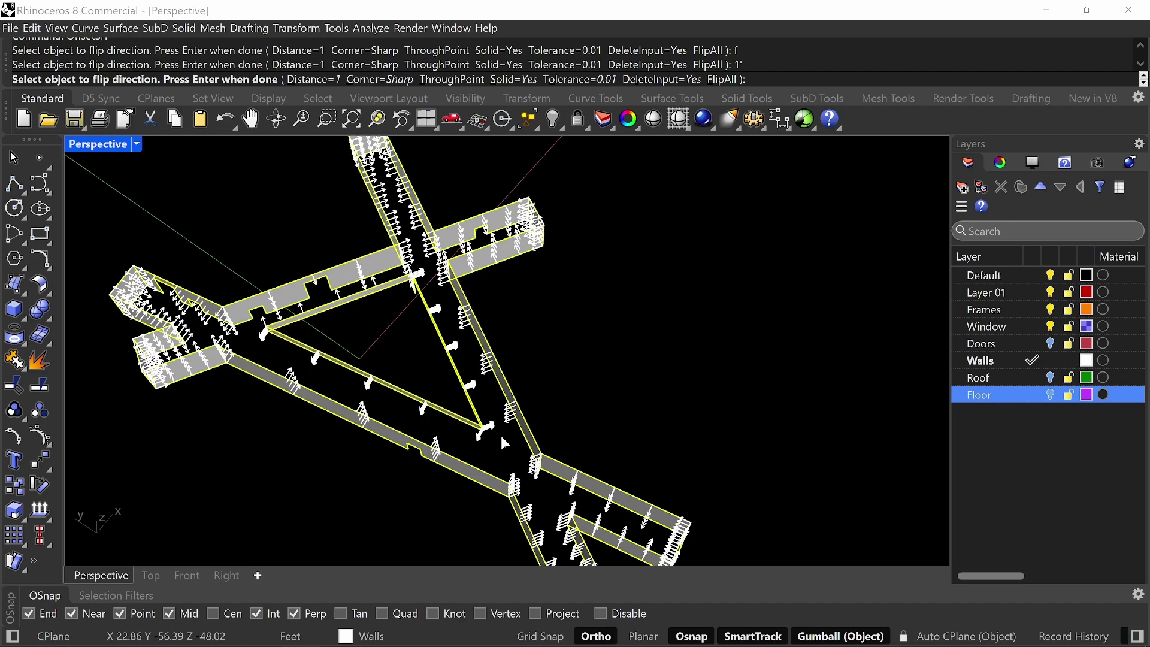
pyautogui.press('Return')
pyautogui.press('Escape')
# - Bring back the hidden objects with Unisolate, and make the Roof and Doors layers visible
pyautogui.scroll(5, 445, 458)
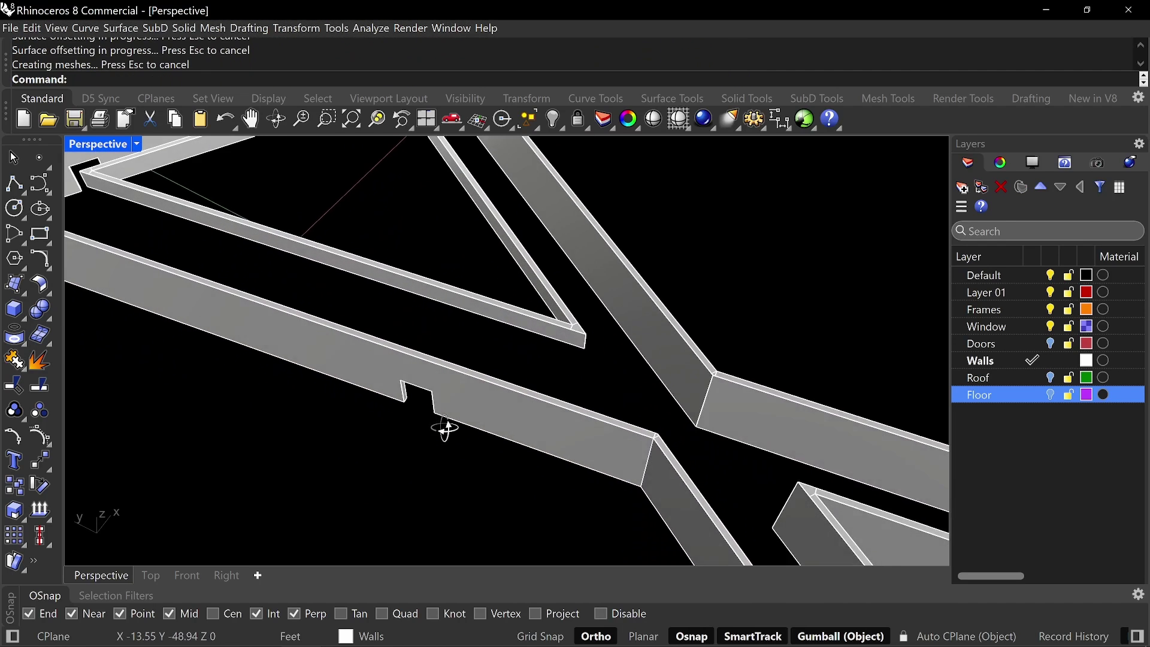
pyautogui.moveTo(447, 423); pyautogui.dragTo(798, 340, button='right')
pyautogui.scroll(6, 797, 345)
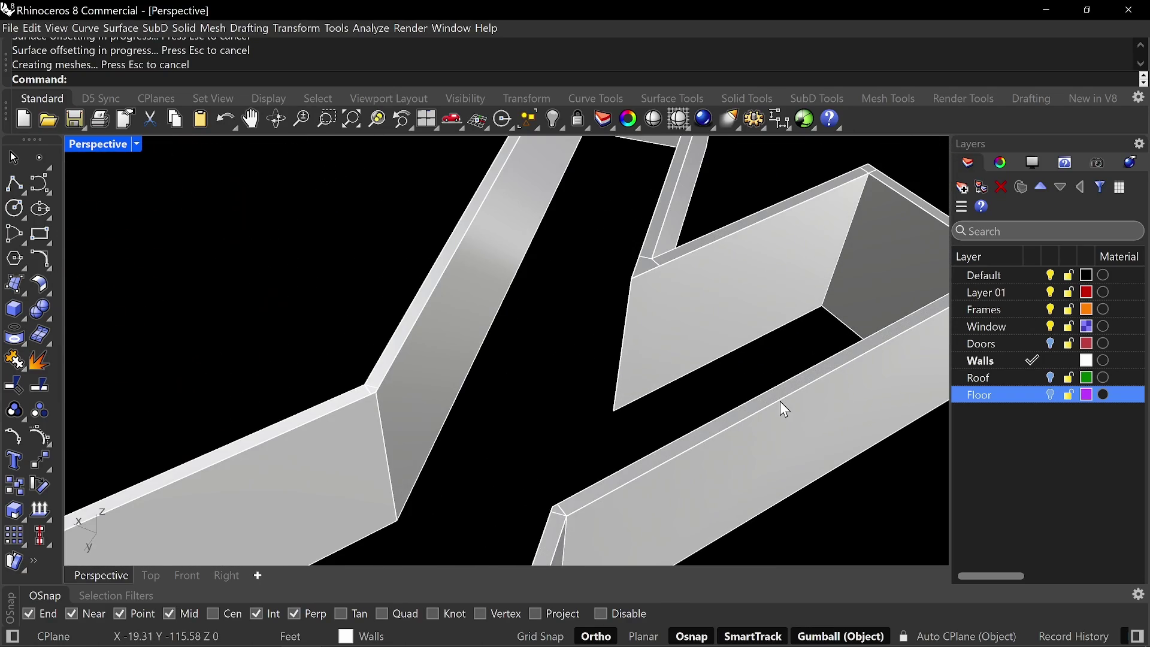
pyautogui.scroll(-6, 776, 399)
pyautogui.moveTo(535, 432); pyautogui.dragTo(496, 460, button='right')
pyautogui.scroll(-3, 651, 372)
pyautogui.write('nisolate')
pyautogui.press('Return')
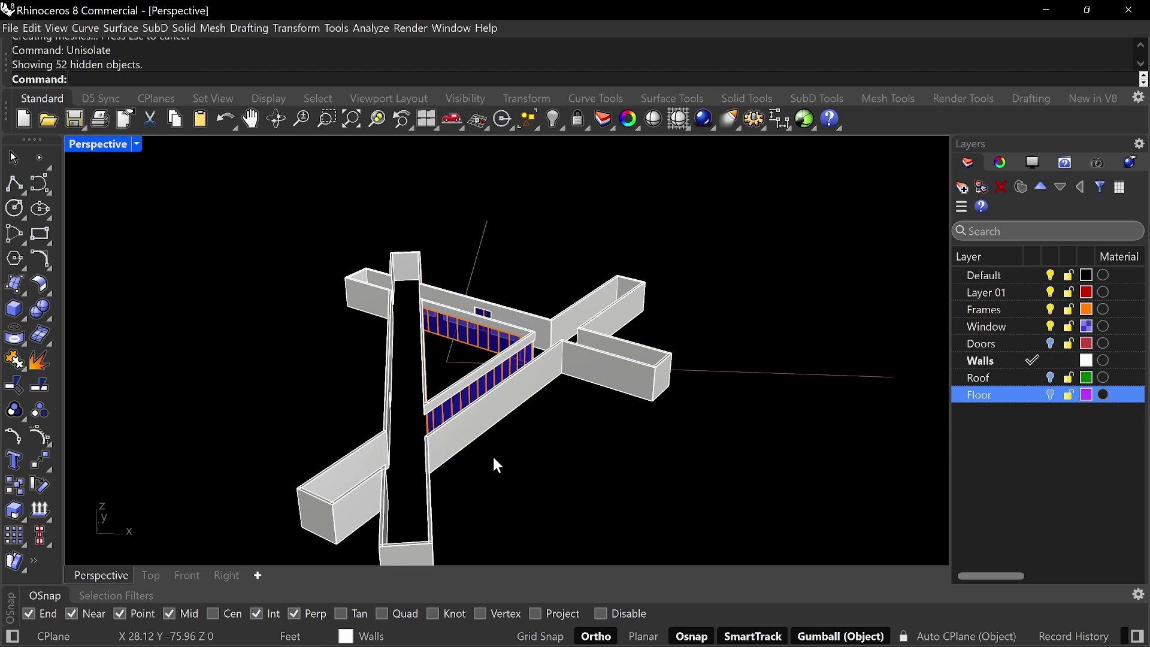
pyautogui.click(1049, 377)
pyautogui.click(1049, 341)
# - Set the Perspective camera's lens length to 20 mm while viewing the glazed corner from inside the building
pyautogui.moveTo(537, 296); pyautogui.dragTo(454, 393, button='right')
pyautogui.scroll(5, 446, 452)
pyautogui.scroll(10, 459, 442)
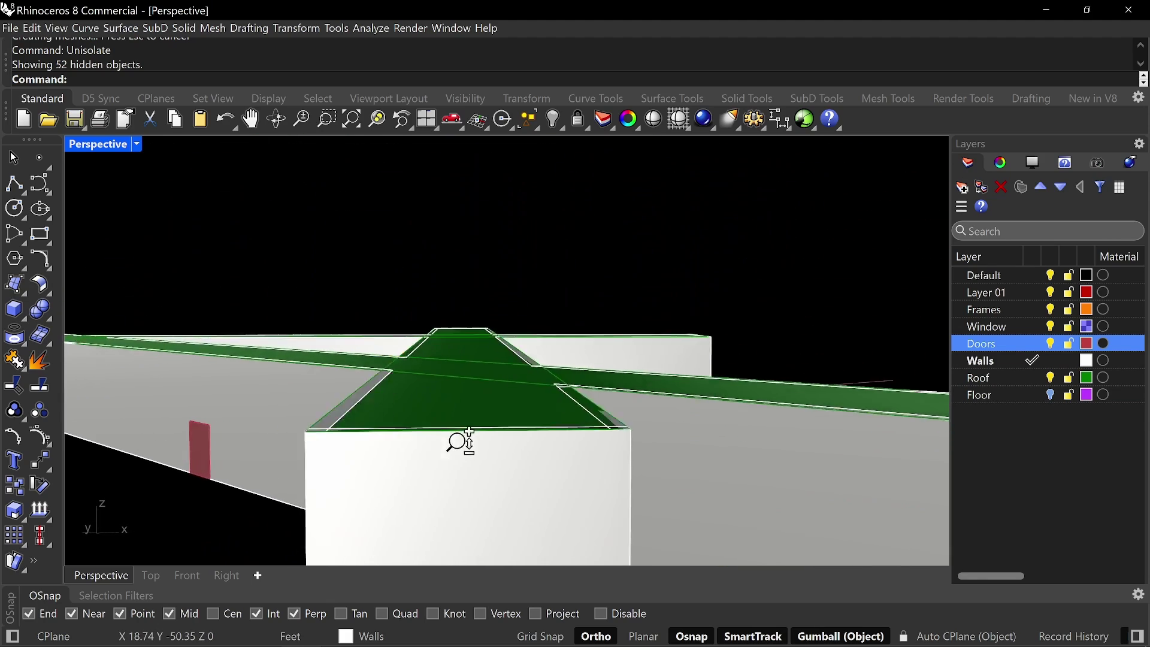
pyautogui.scroll(-10, 465, 347)
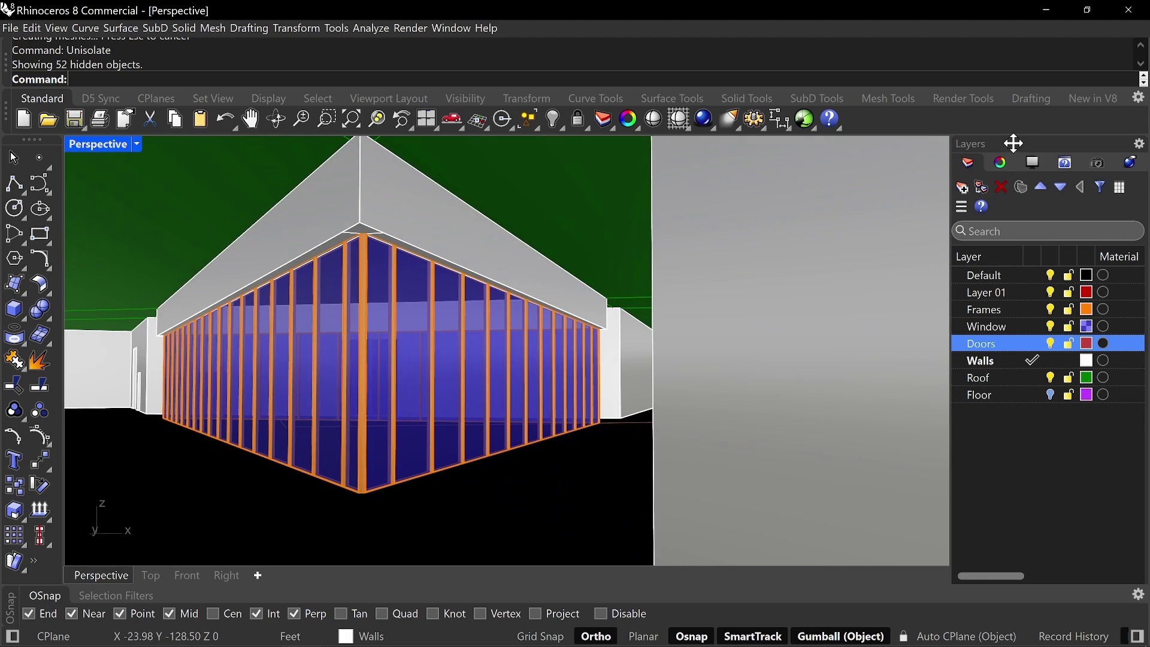
pyautogui.click(1010, 162)
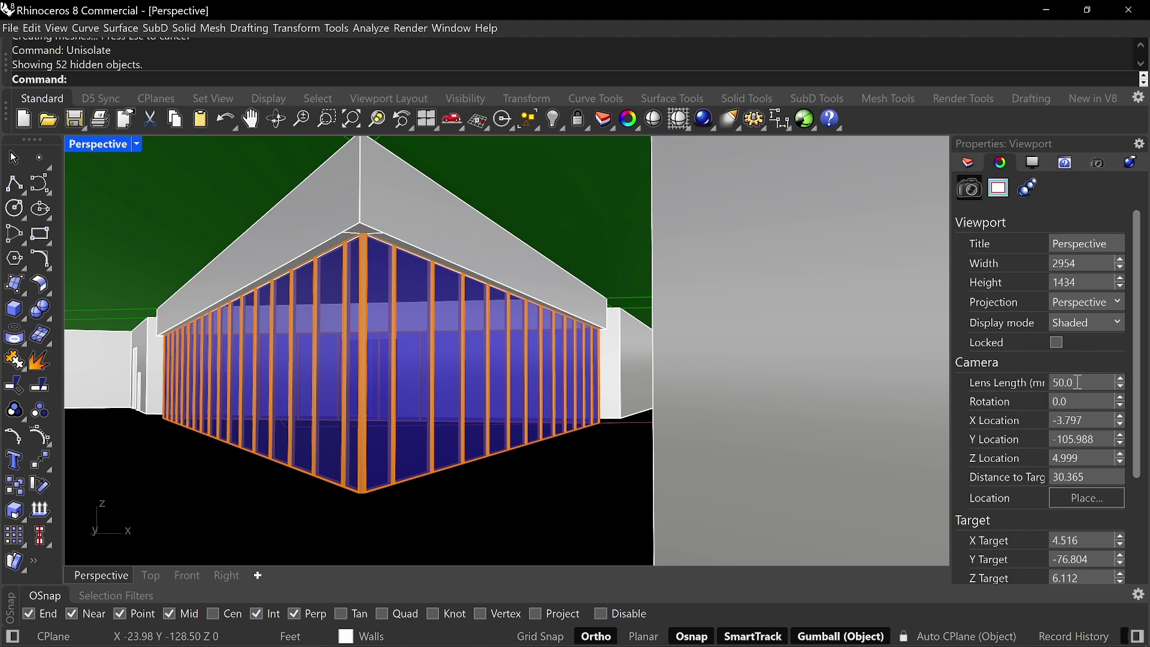
pyautogui.moveTo(456, 353); pyautogui.dragTo(428, 355, button='right')
pyautogui.keyDown('shift'); pyautogui.moveTo(442, 352); pyautogui.dragTo(502, 350, button='right'); pyautogui.keyUp('shift')
pyautogui.scroll(6, 470, 377)
pyautogui.scroll(2, 470, 377)
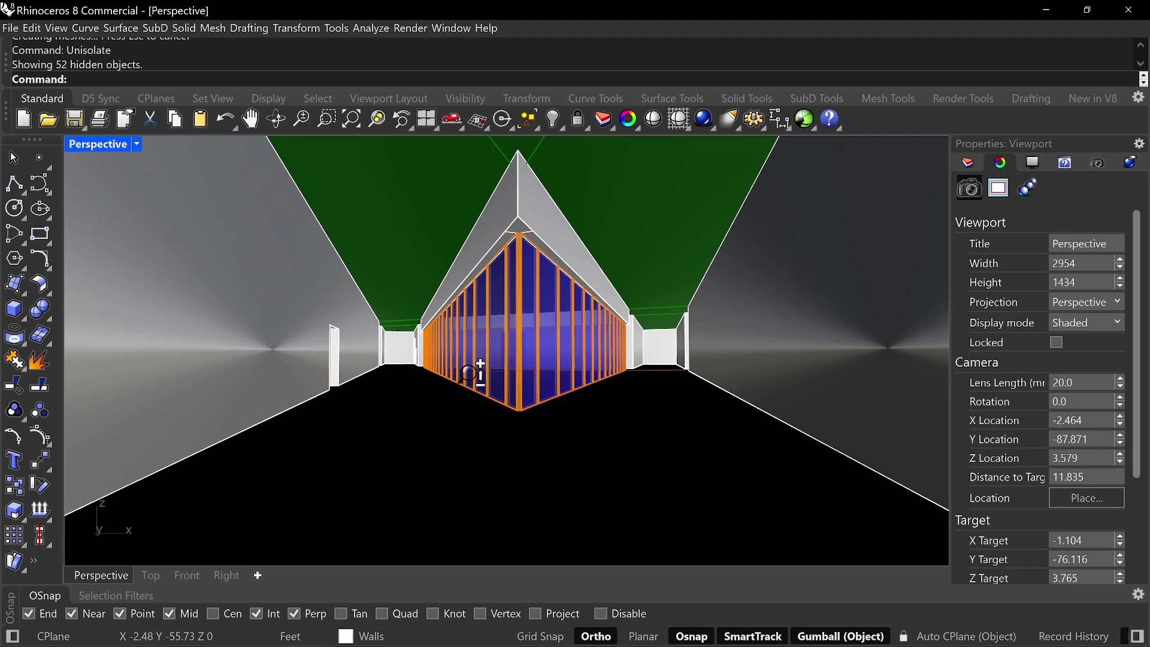
# - Return to an overview of the whole building and make the Floor layer visible
pyautogui.scroll(-3, 470, 378)
pyautogui.keyDown('shift'); pyautogui.moveTo(545, 312); pyautogui.dragTo(921, 301, button='right'); pyautogui.keyUp('shift')
pyautogui.scroll(-10, 600, 329)
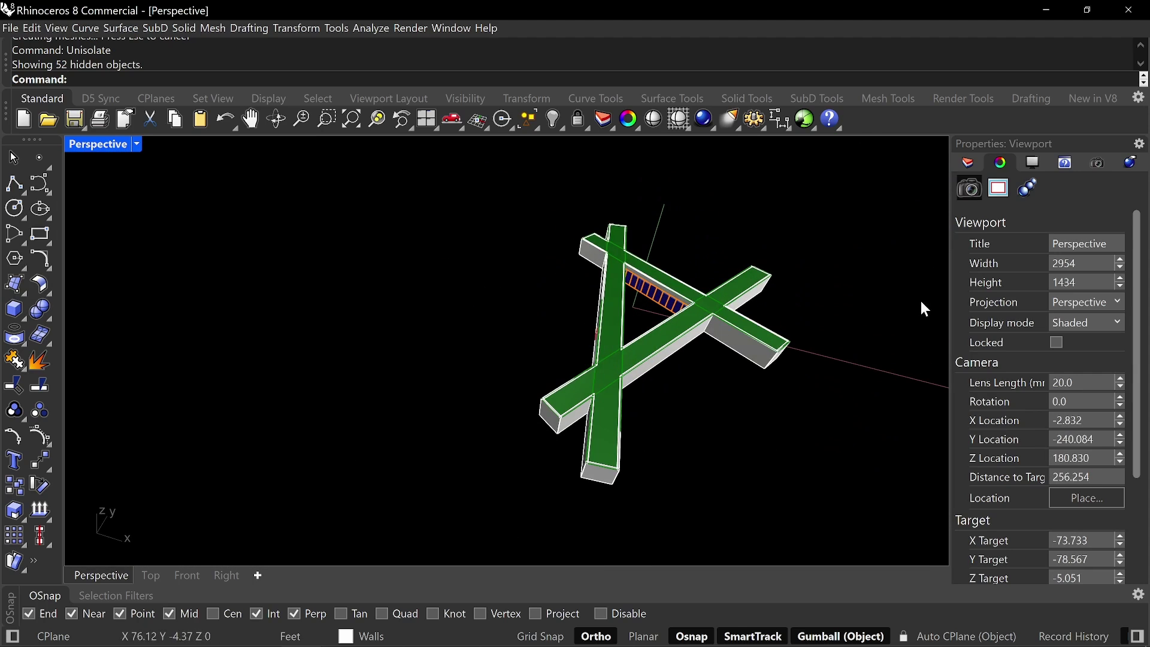
pyautogui.click(969, 163)
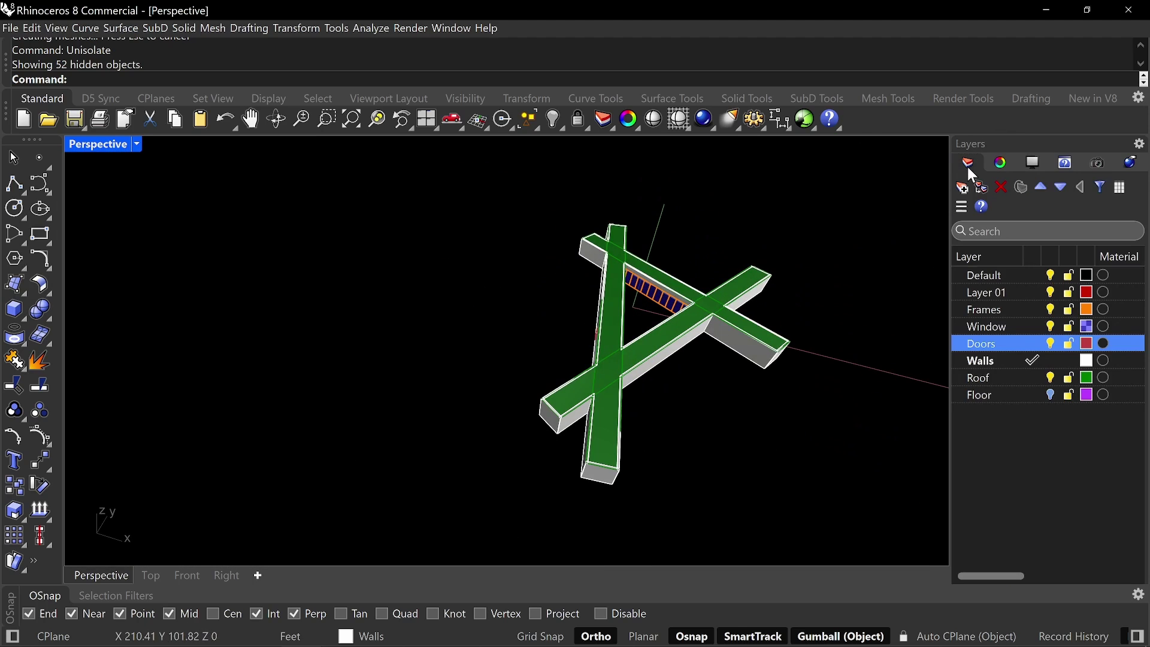
pyautogui.click(991, 393)
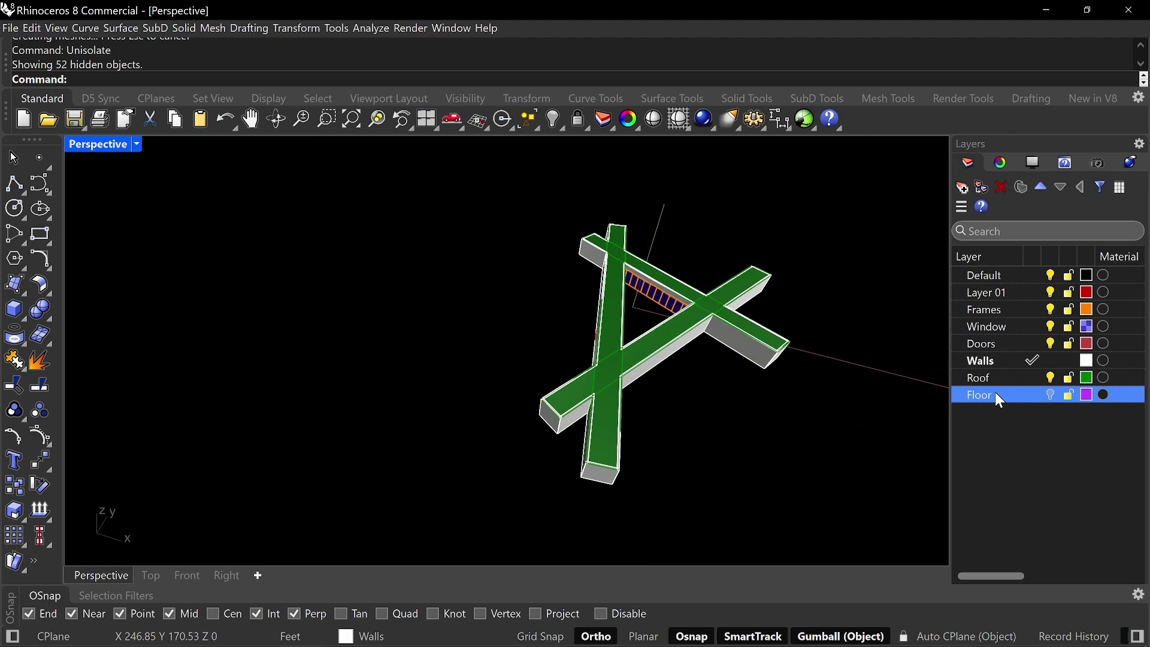
pyautogui.click(1051, 395)
# - Create a new layer named Ground Plane and give it a pale green colour
pyautogui.click(962, 188)
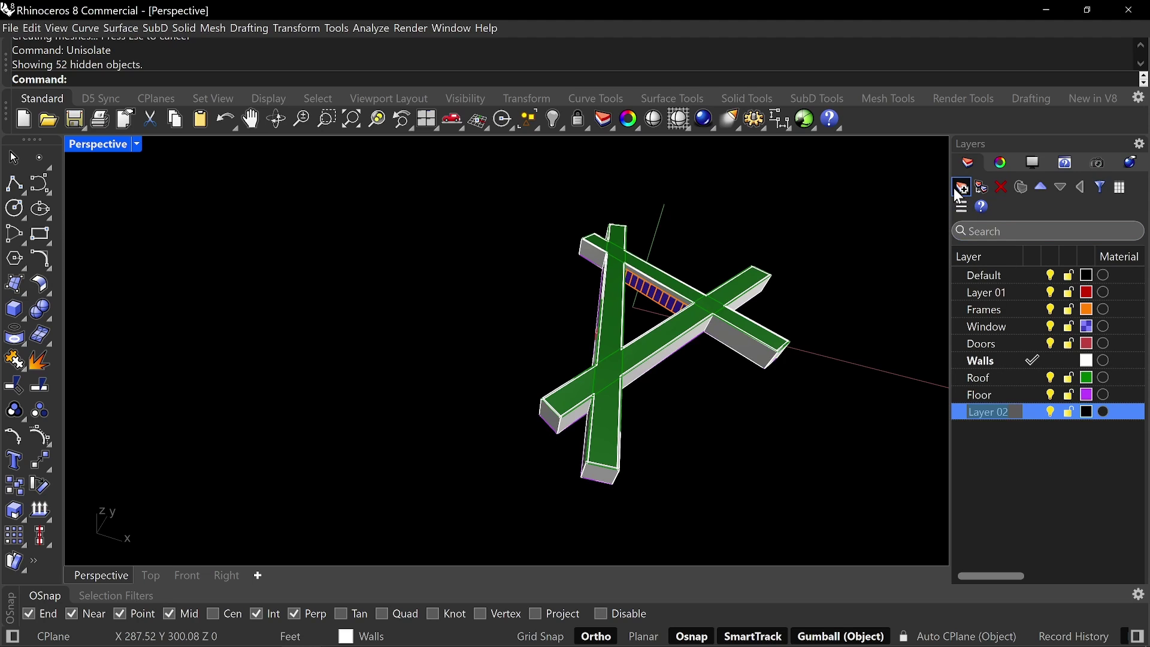
pyautogui.write('Groun')
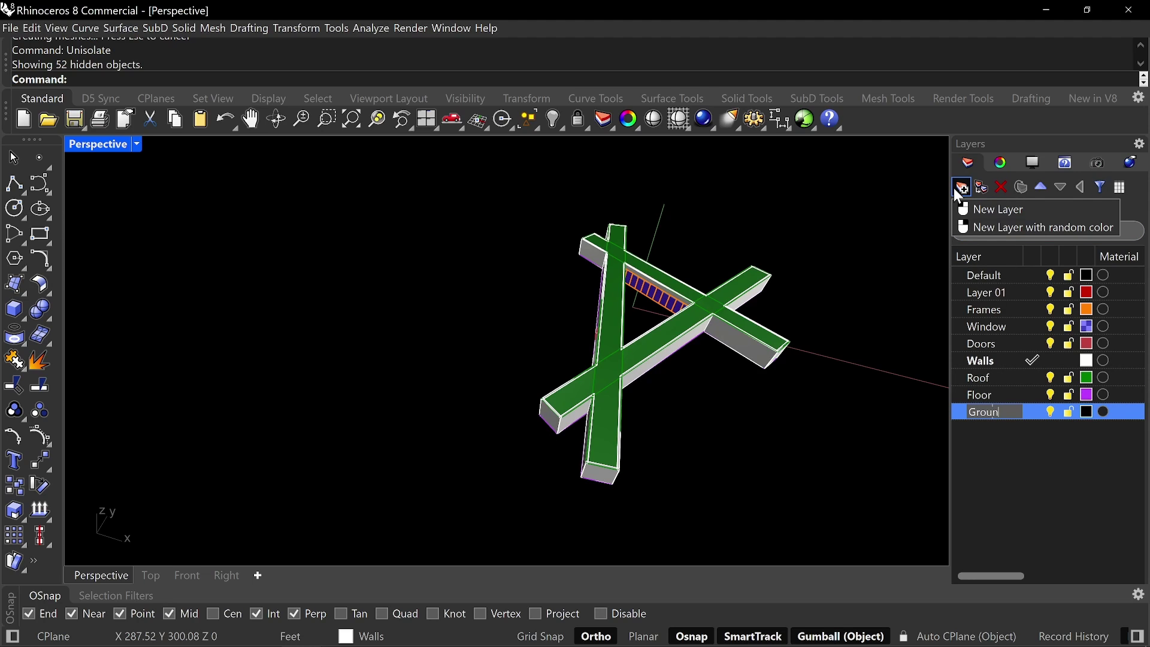
pyautogui.press('Return')
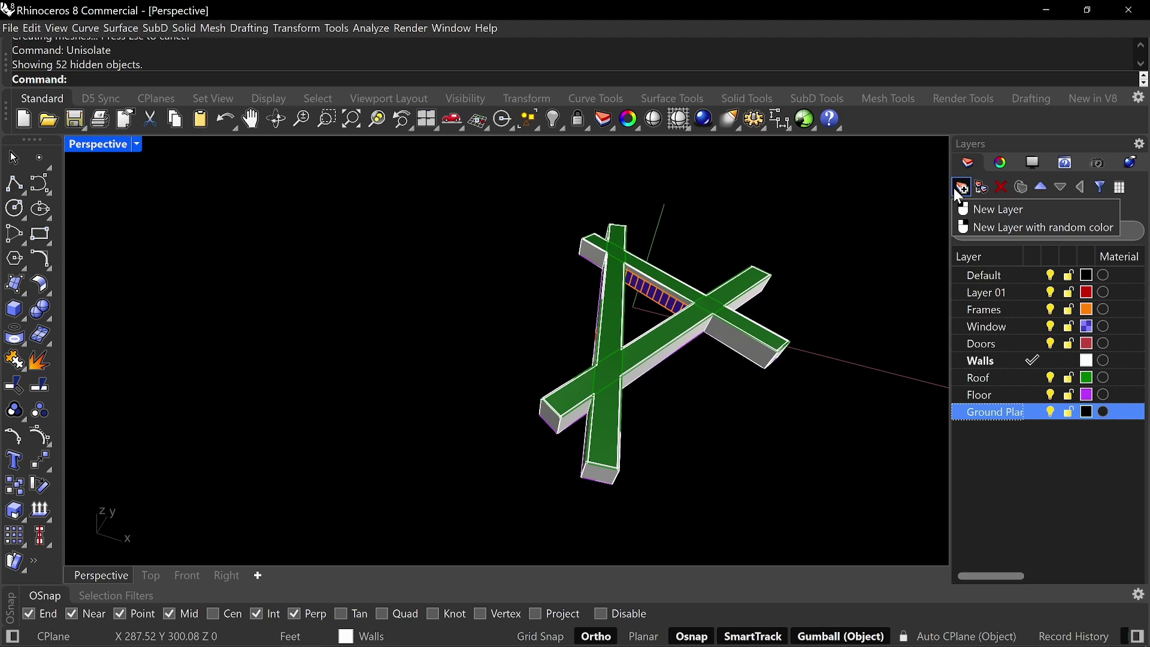
pyautogui.click(1085, 416)
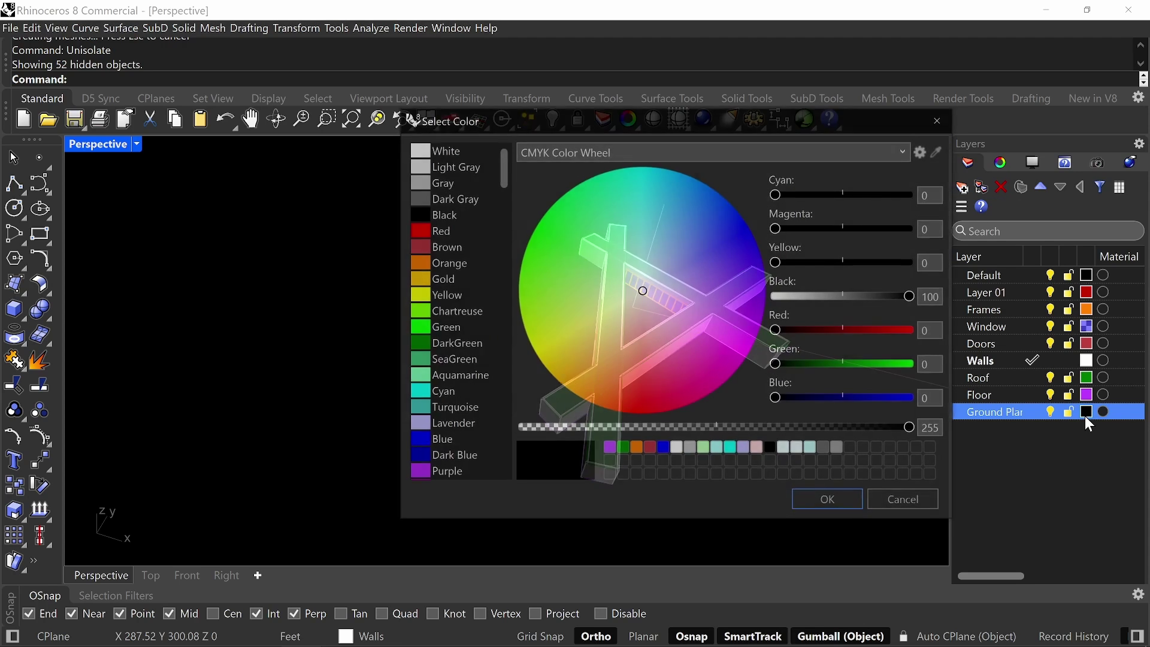
pyautogui.click(448, 328)
pyautogui.moveTo(619, 201)
pyautogui.mouseDown()
pyautogui.moveTo(577, 226)
pyautogui.moveTo(617, 278)
pyautogui.mouseUp()
pyautogui.click(814, 490)
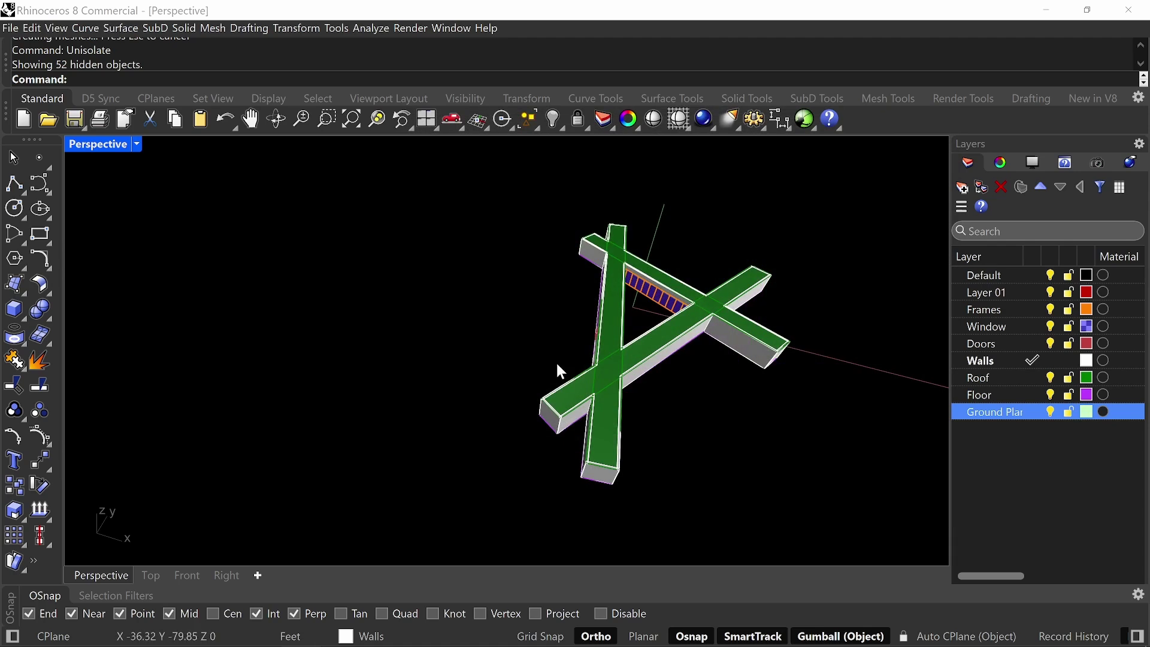
# - Make the Ground Plane layer current and draw a large rectangular plane starting at the near end of the building
pyautogui.write('Plane')
pyautogui.press('Return')
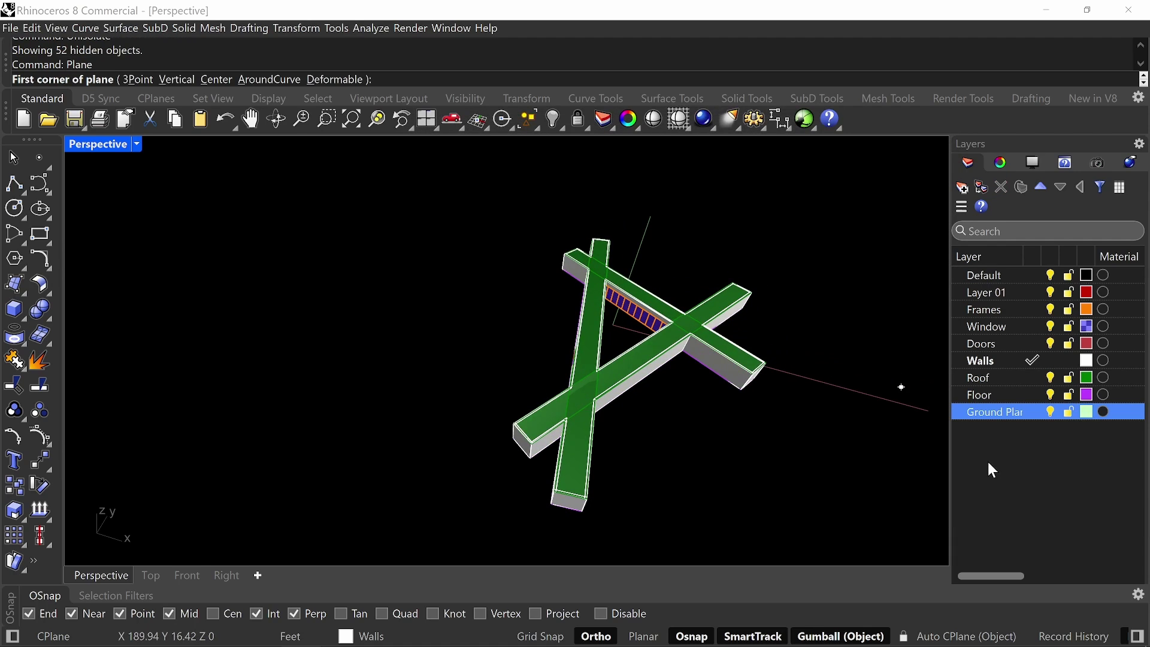
pyautogui.click(1029, 413)
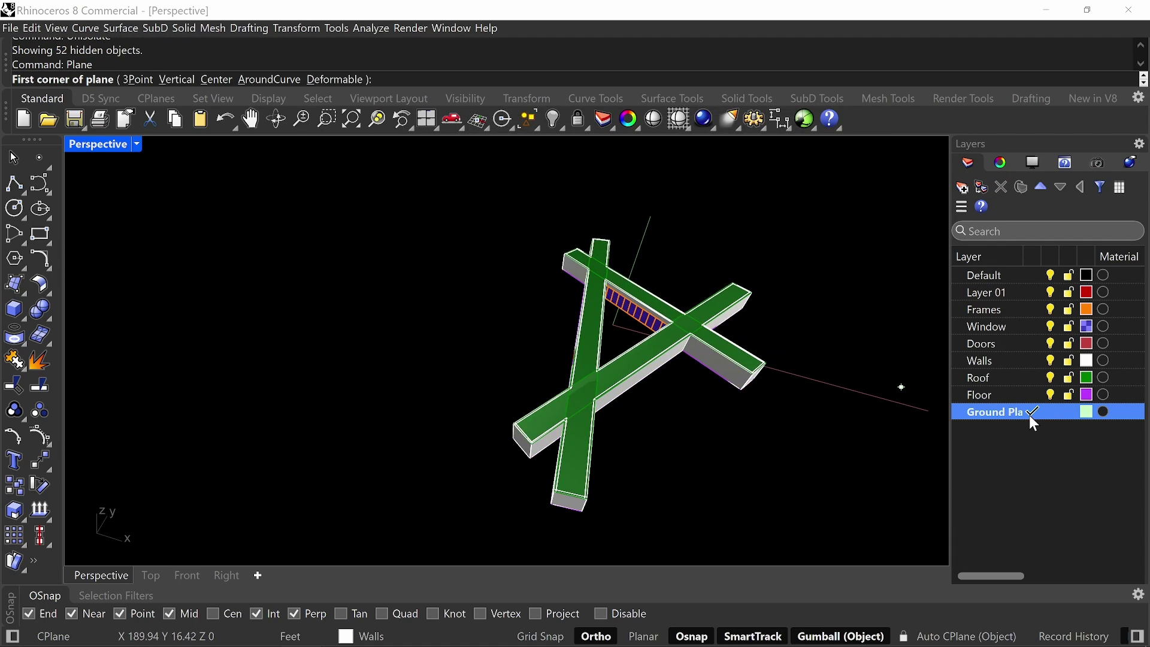
pyautogui.click(552, 508)
pyautogui.scroll(-3, 555, 497)
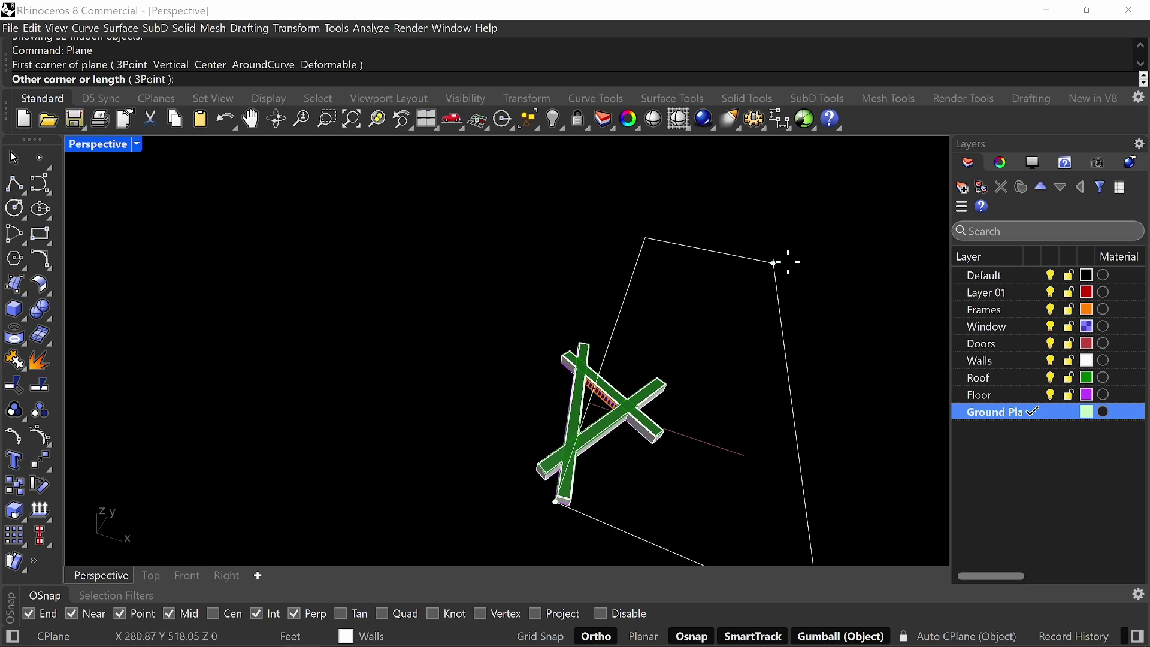
pyautogui.click(757, 327)
pyautogui.scroll(-2, 756, 335)
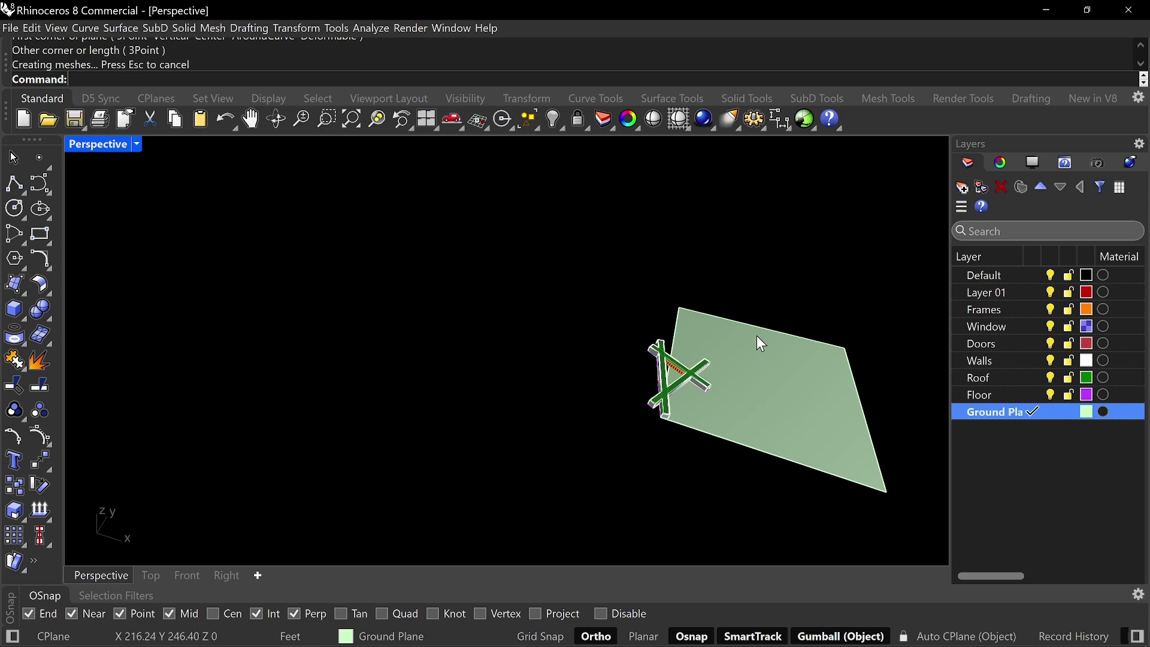
# - Move the ground plane so that the building sits around its middle
pyautogui.click(756, 361)
pyautogui.moveTo(749, 314); pyautogui.dragTo(650, 362)
pyautogui.press('Escape')
pyautogui.write('z')
pyautogui.press('Return')
pyautogui.moveTo(790, 286); pyautogui.dragTo(570, 454)
pyautogui.moveTo(570, 453); pyautogui.dragTo(424, 401, button='right')
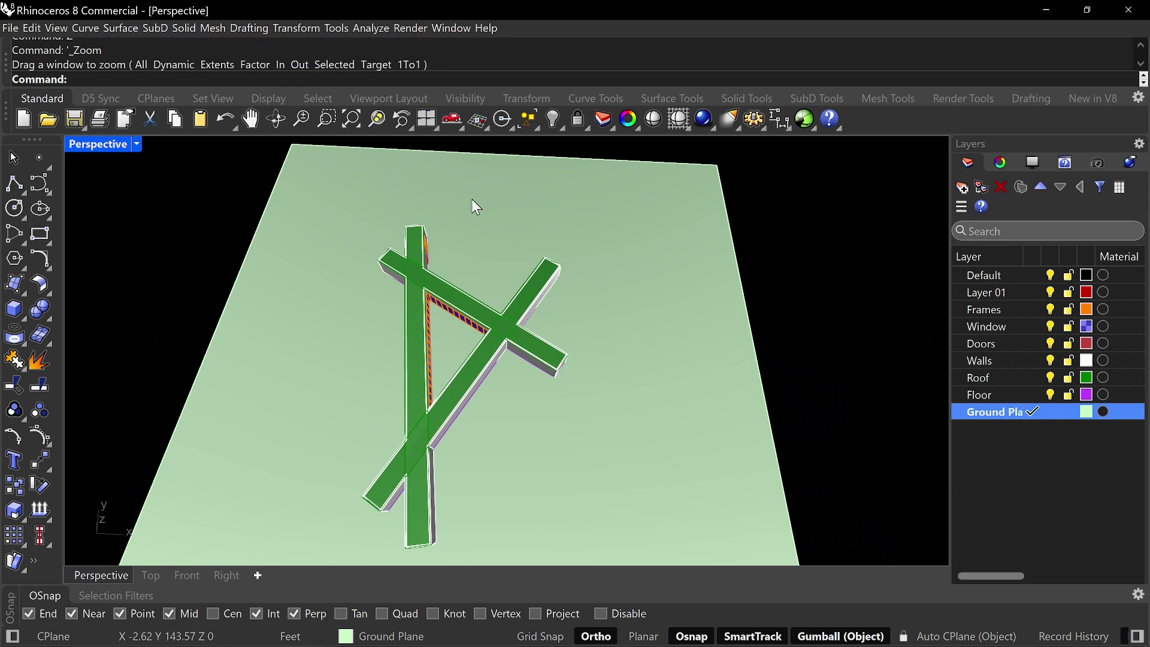
# - Duplicate the border of the ground plane as a curve with DupFaceBorder on the current layer
pyautogui.write('DupFaceBorder')
pyautogui.press('Return')
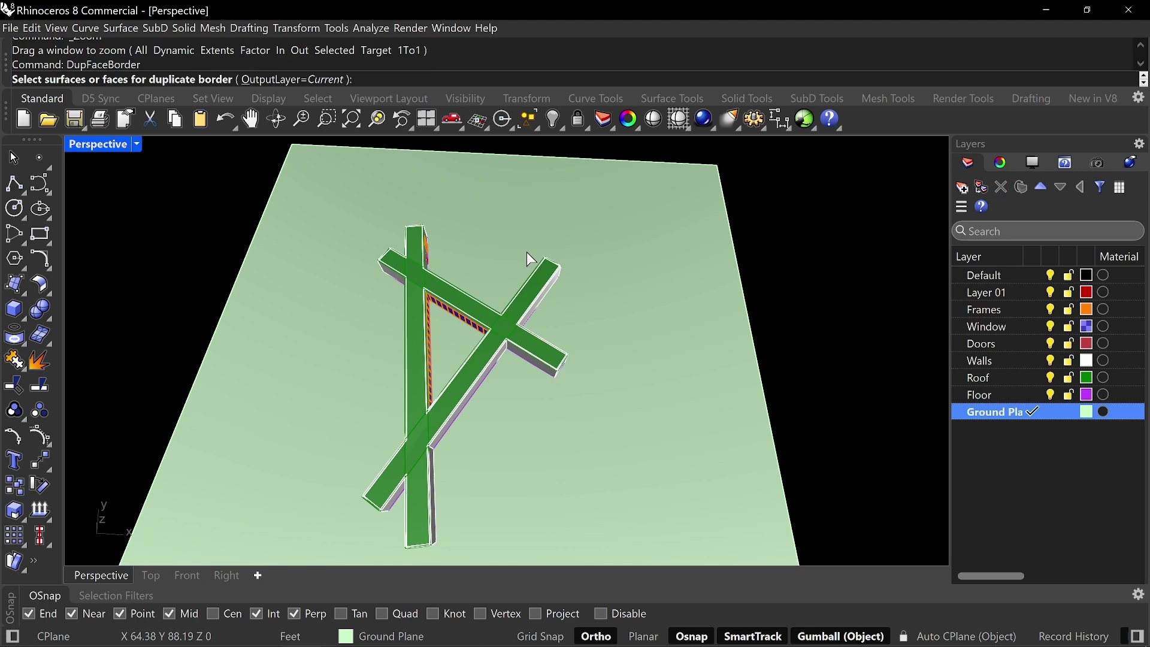
pyautogui.scroll(-5, 526, 251)
pyautogui.click(594, 283)
pyautogui.press('Return')
# - Offset the ground plane's border curve inward by 50 feet
pyautogui.write('Offset')
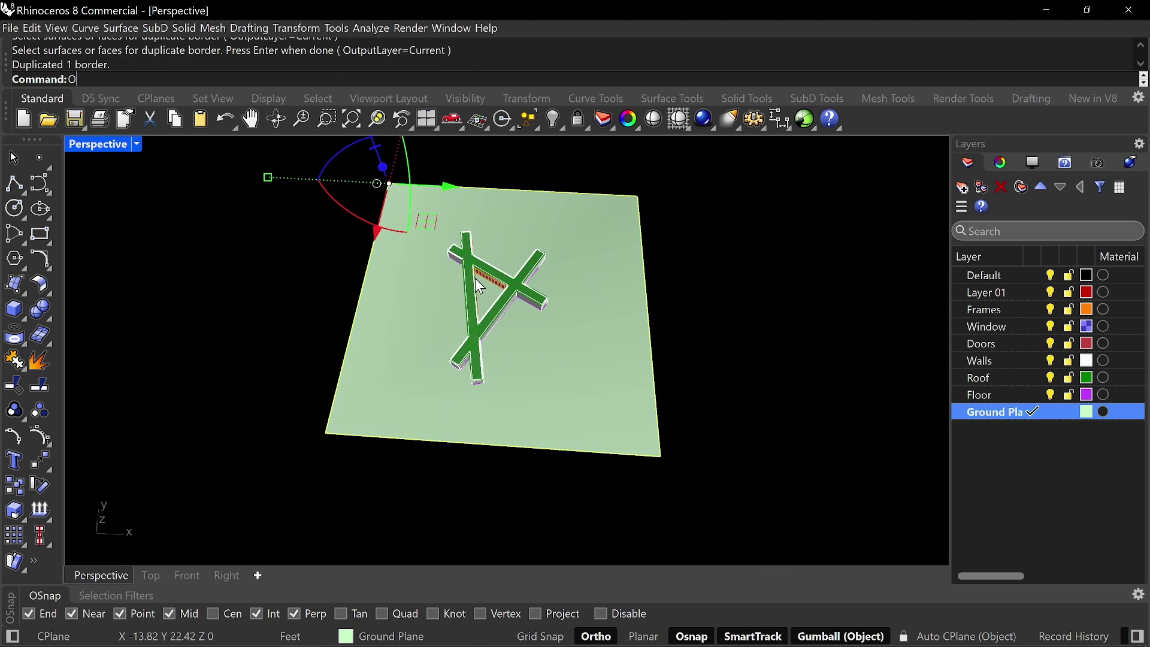
pyautogui.press('Return')
pyautogui.write('100')
pyautogui.press('Return')
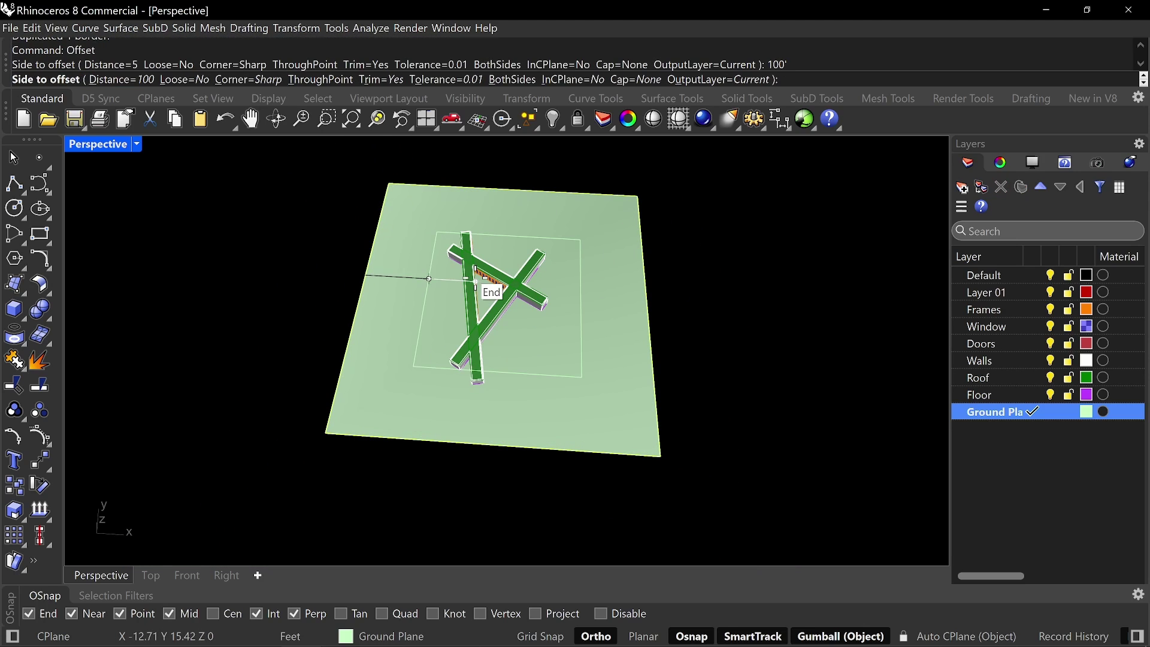
pyautogui.write('50')
pyautogui.press('Return')
pyautogui.click(498, 258)
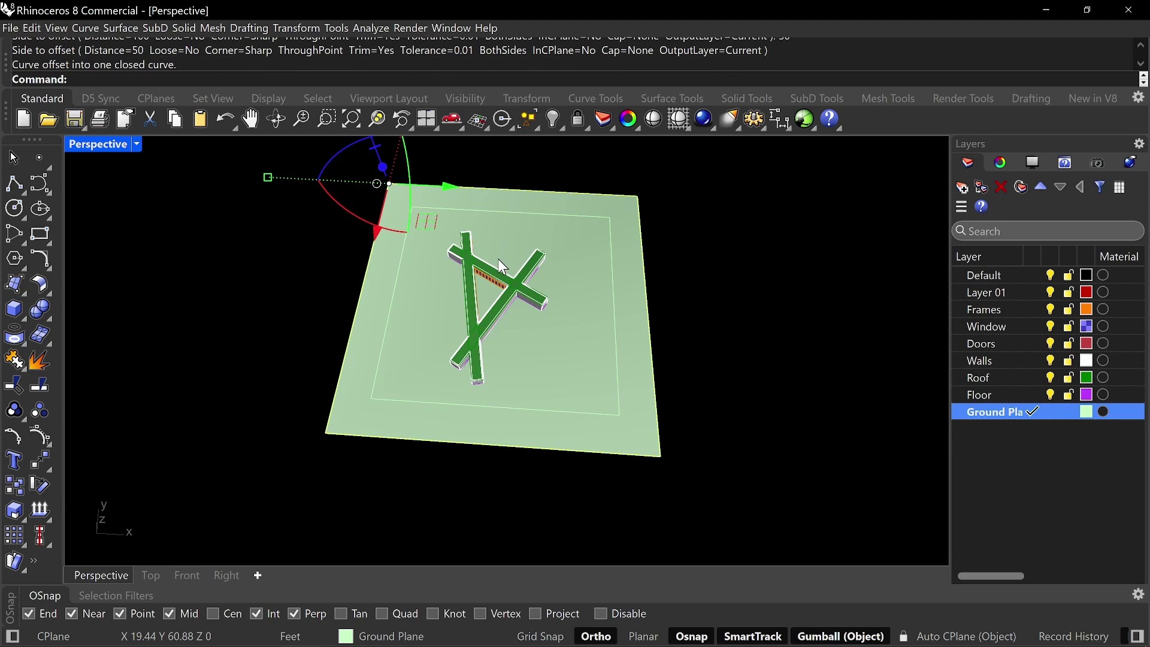
# - Select the inner offset curve, switch to the Top viewport and start a degree 3 control point curve
pyautogui.click(502, 218)
pyautogui.click(618, 237)
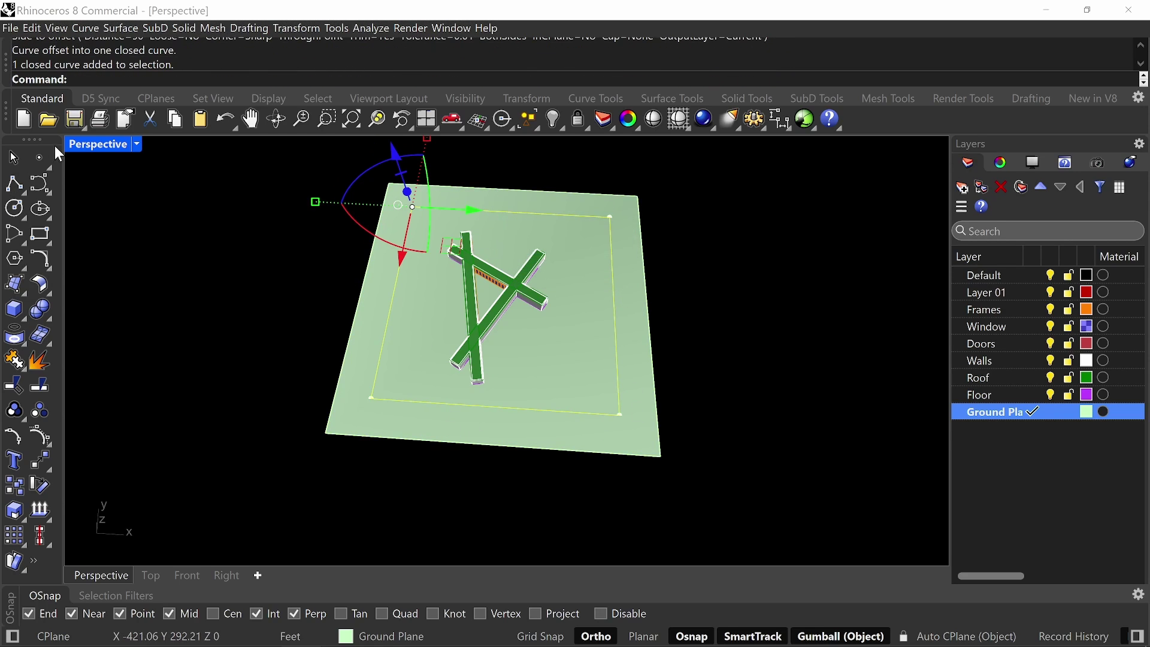
pyautogui.doubleClick(78, 145)
pyautogui.doubleClick(77, 145)
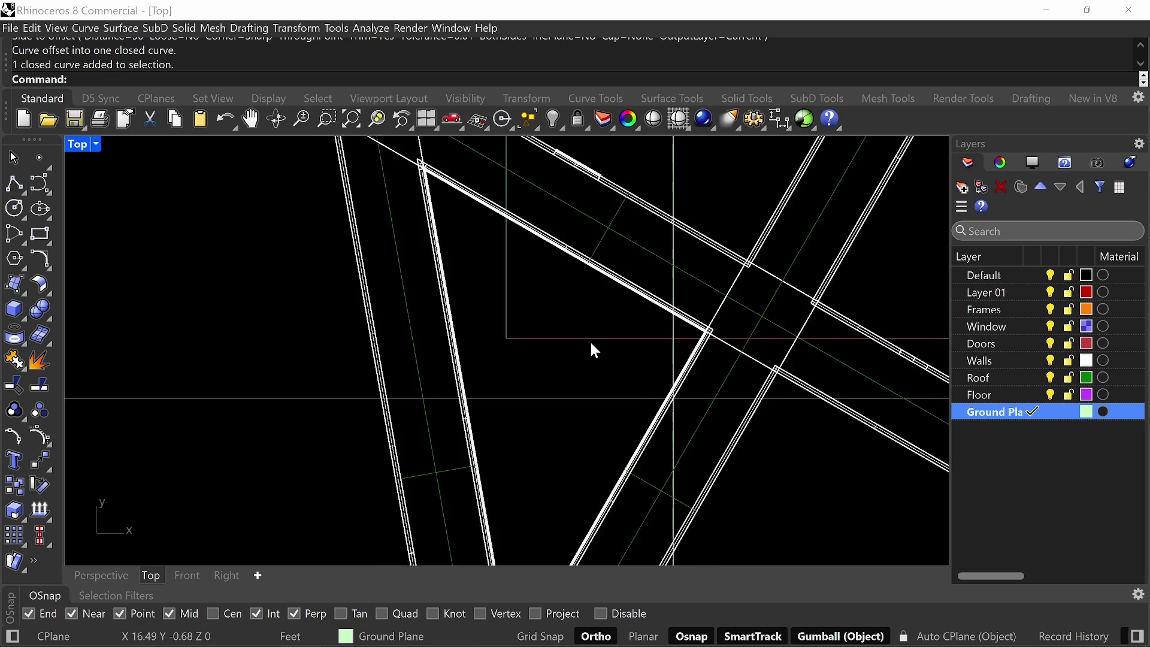
pyautogui.scroll(-5, 592, 351)
pyautogui.scroll(2, 616, 302)
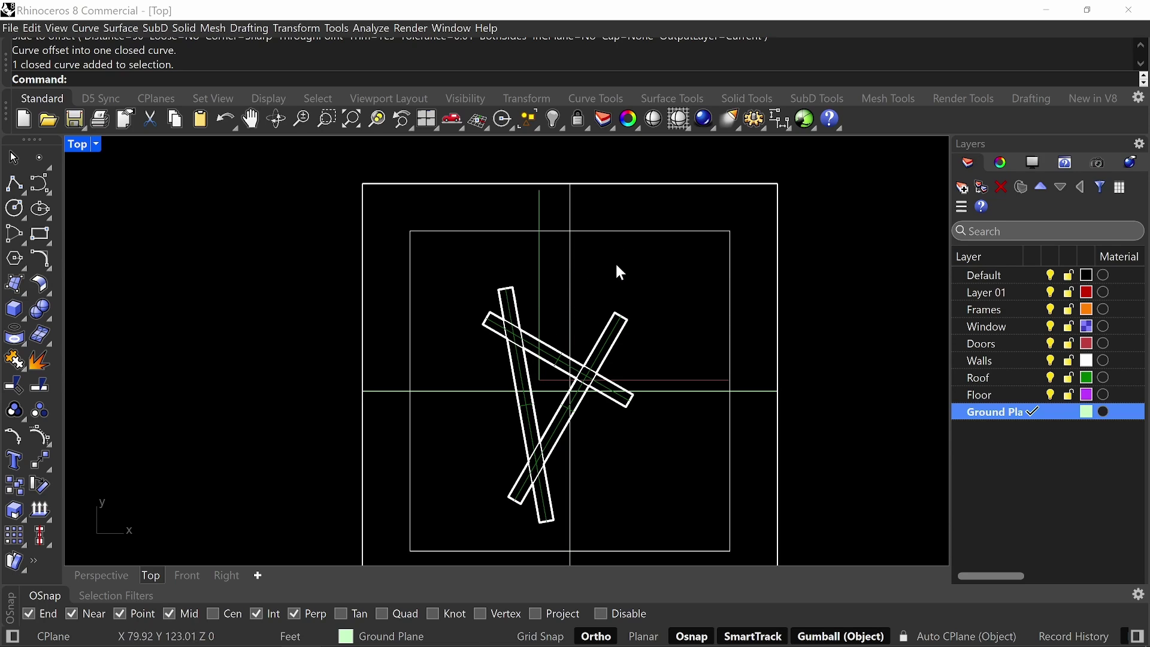
pyautogui.moveTo(680, 405); pyautogui.dragTo(680, 357, button='right')
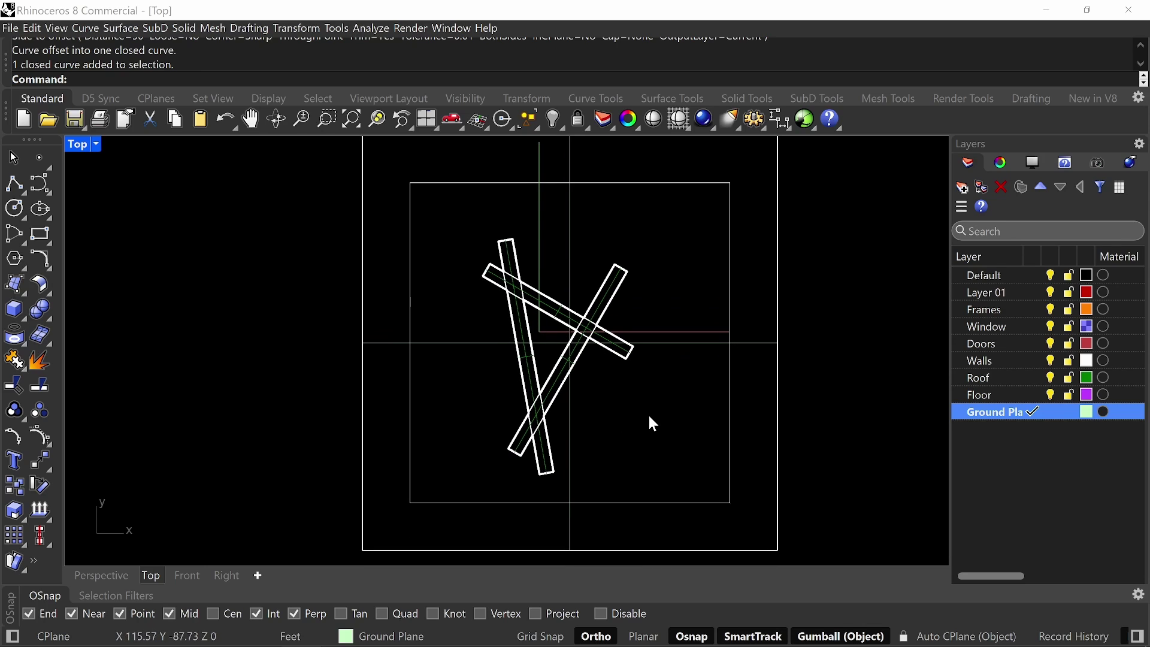
pyautogui.click(43, 177)
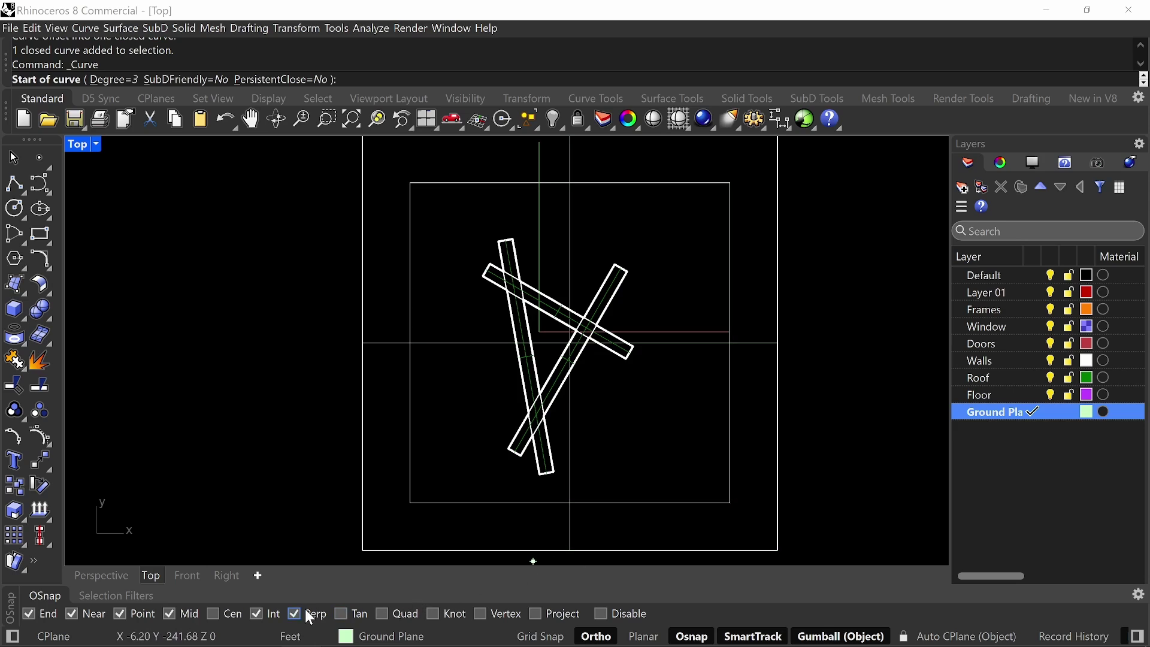
# - With Project snap enabled and Ortho disabled, draw a flowing curve from the right diagonal bar to the inner square's right edge
pyautogui.click(555, 614)
pyautogui.click(574, 364)
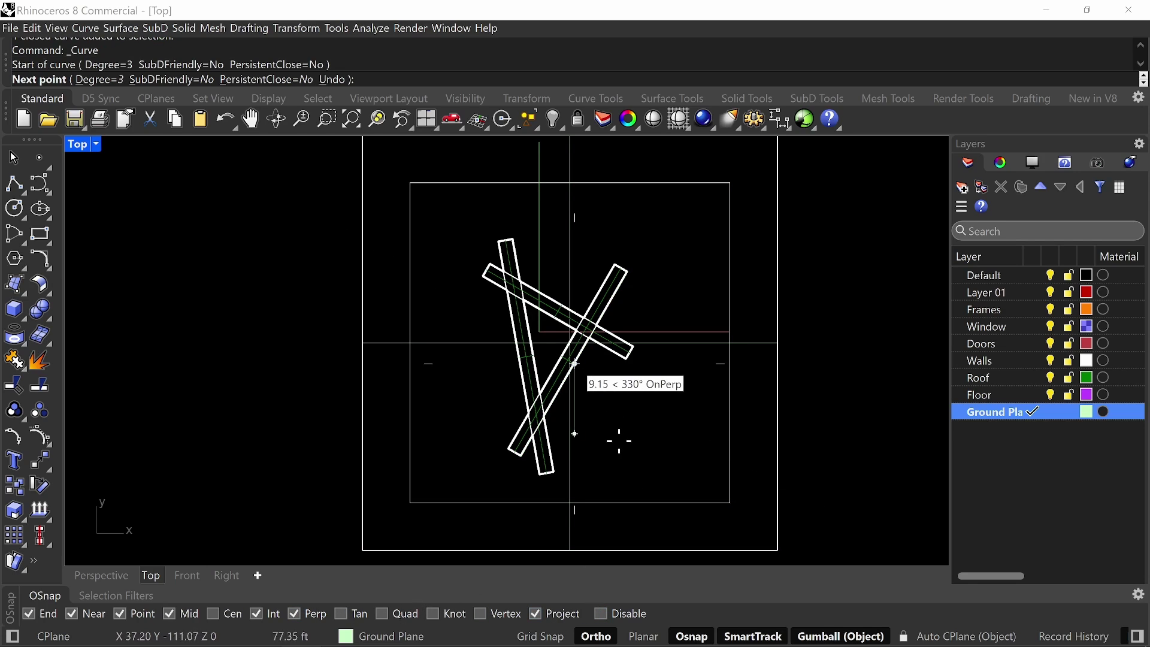
pyautogui.click(596, 636)
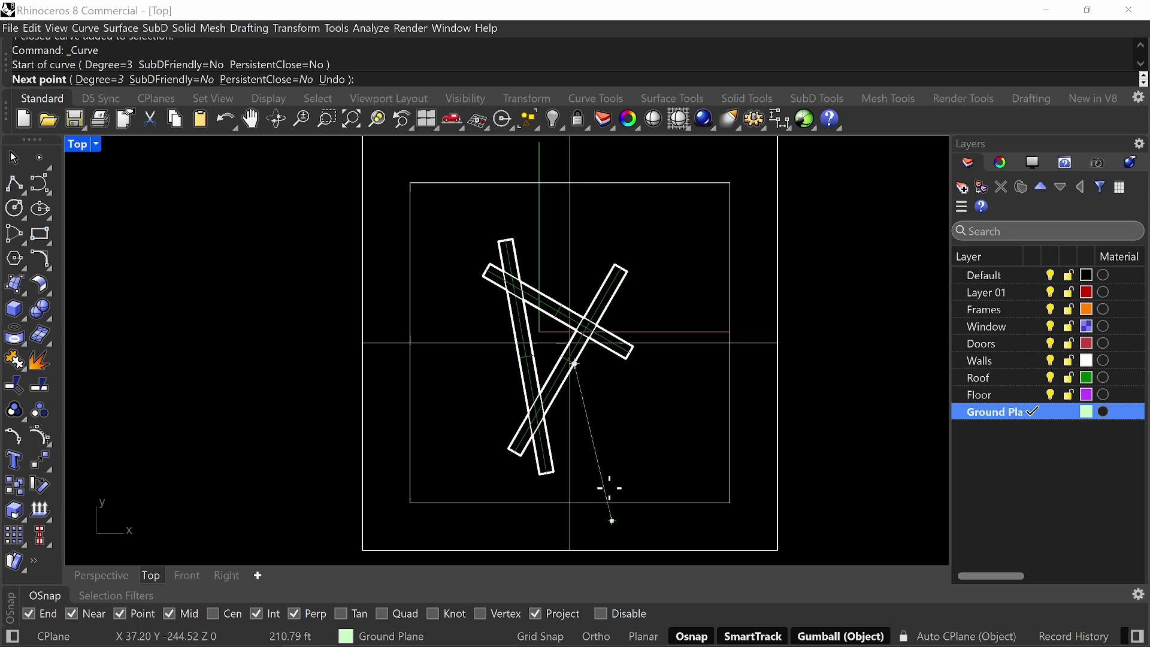
pyautogui.click(600, 442)
pyautogui.click(682, 398)
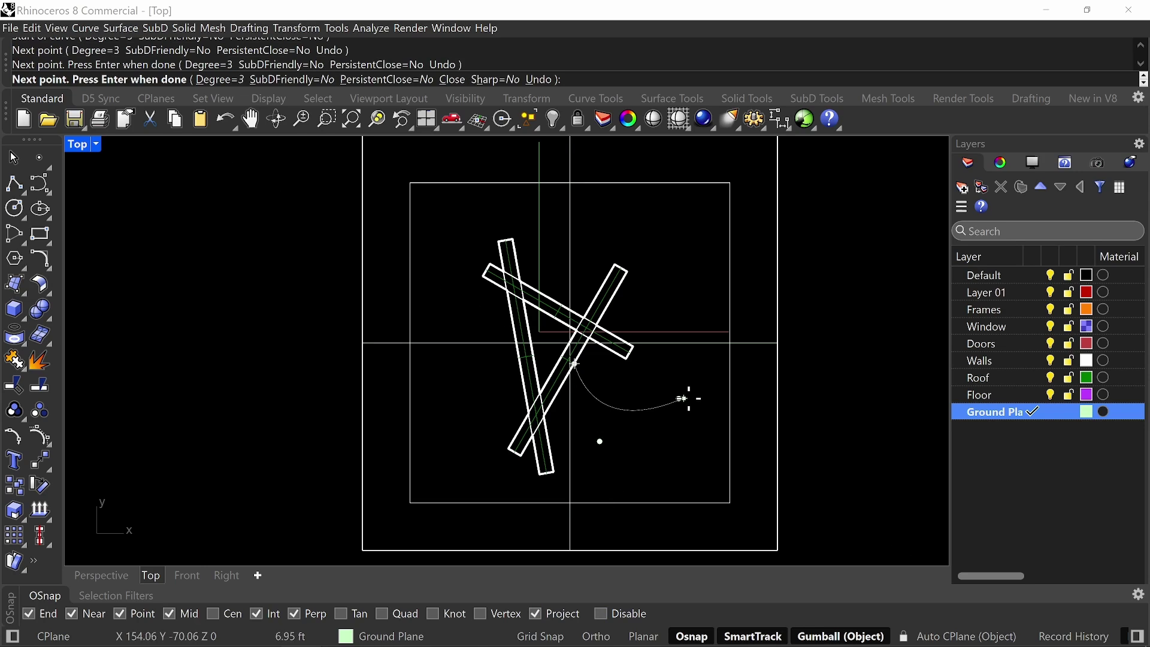
pyautogui.click(729, 432)
pyautogui.press('Return')
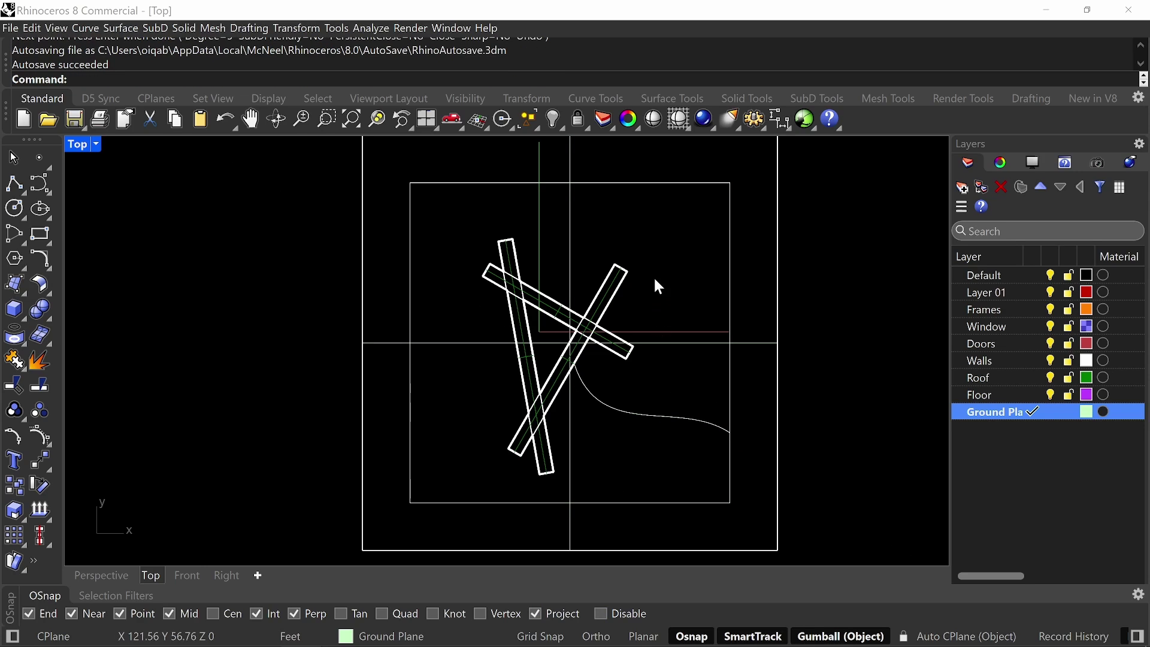
# - Draw an S-shaped control-point curve from the upper diagonal bar to the inner square's top edge
pyautogui.moveTo(654, 280); pyautogui.dragTo(661, 320, button='right')
pyautogui.press('Return')
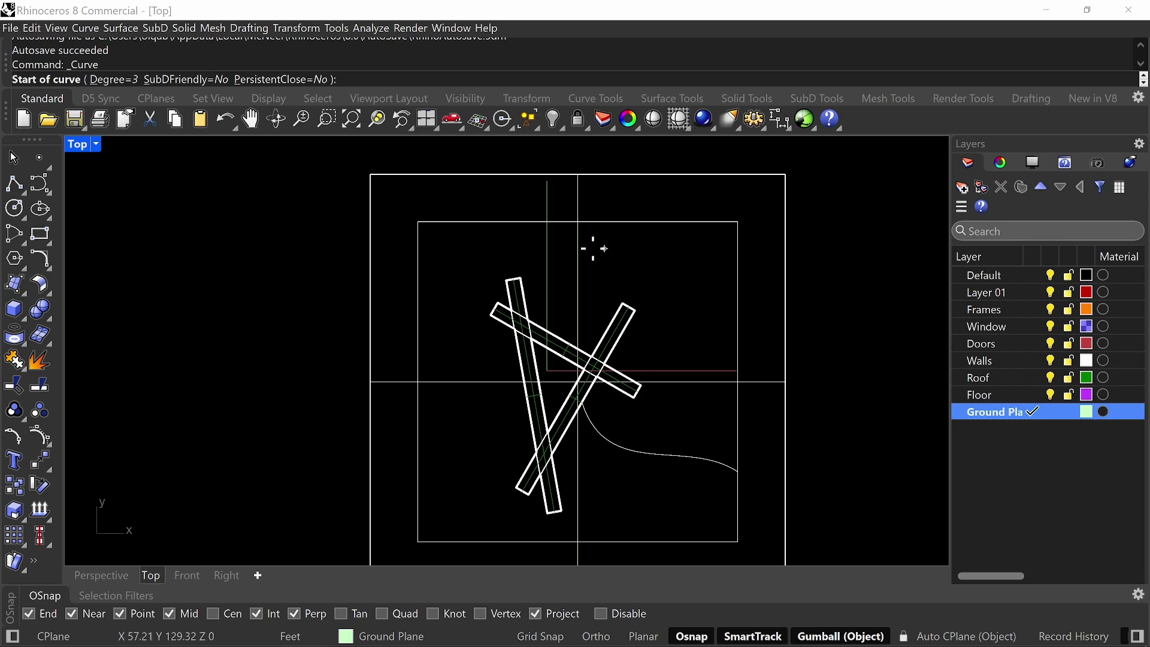
pyautogui.click(557, 329)
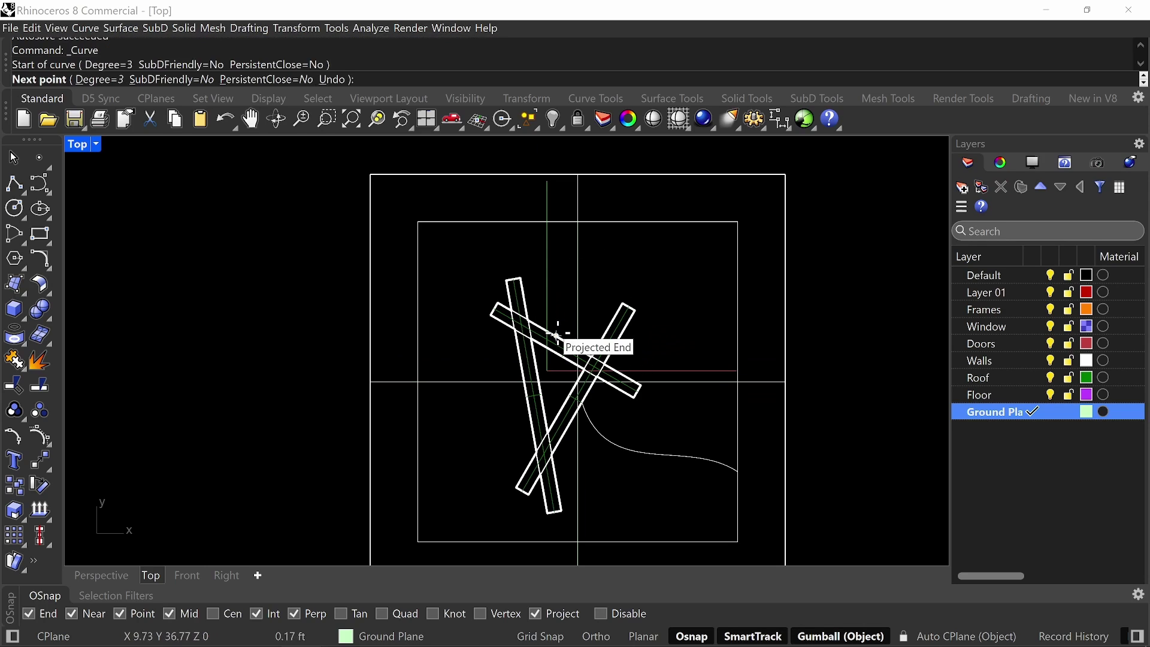
pyautogui.click(629, 281)
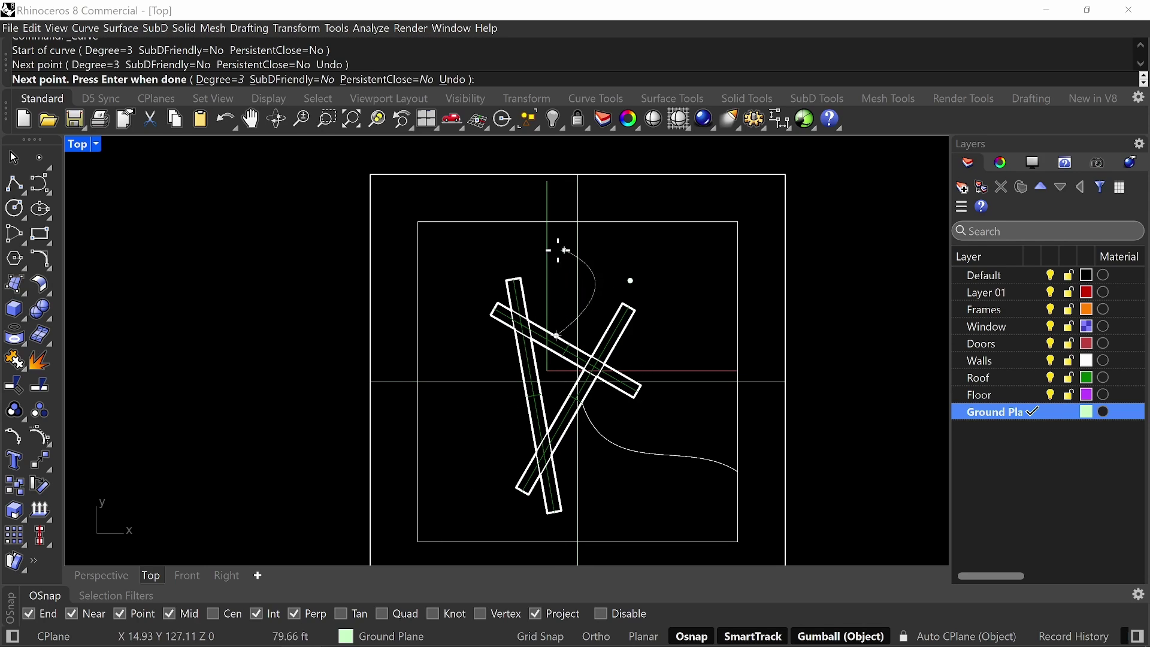
pyautogui.click(520, 252)
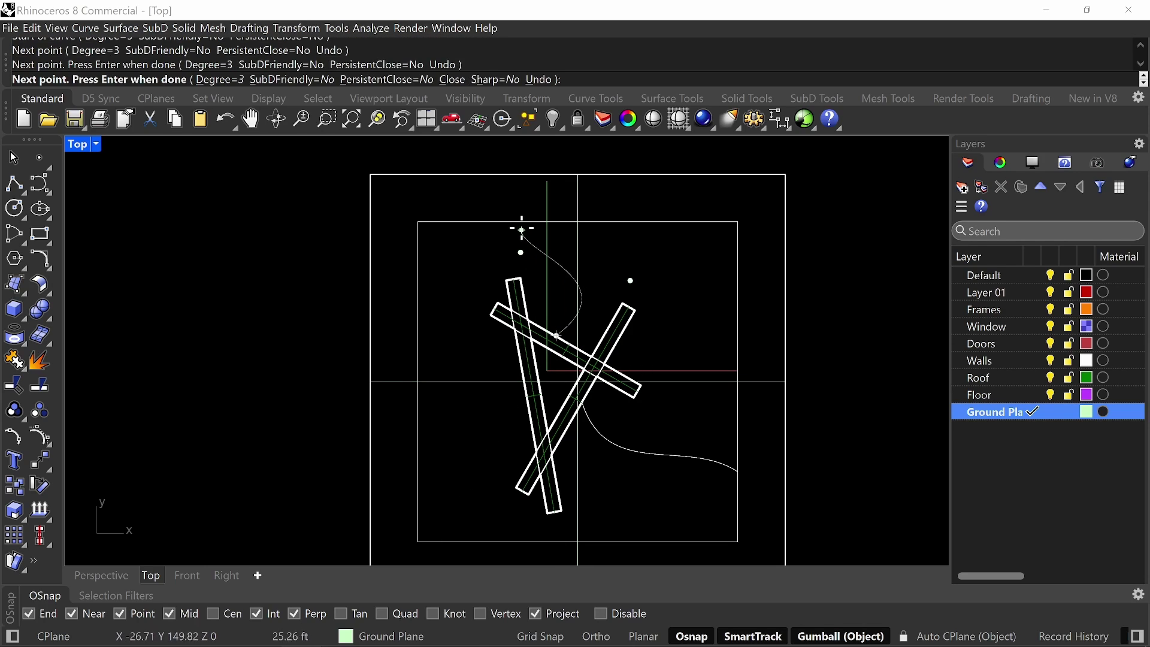
pyautogui.click(569, 223)
pyautogui.press('Return')
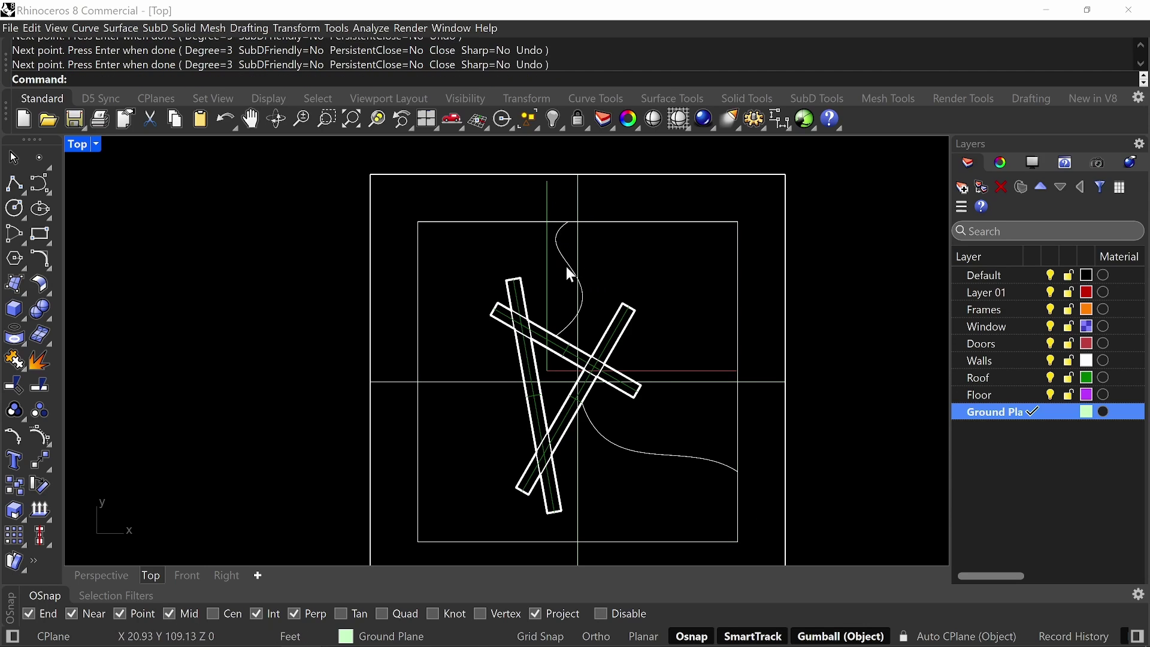
# - Soften the upper S-shaped curve by moving its two middle control points inward
pyautogui.click(567, 268)
pyautogui.click(630, 280)
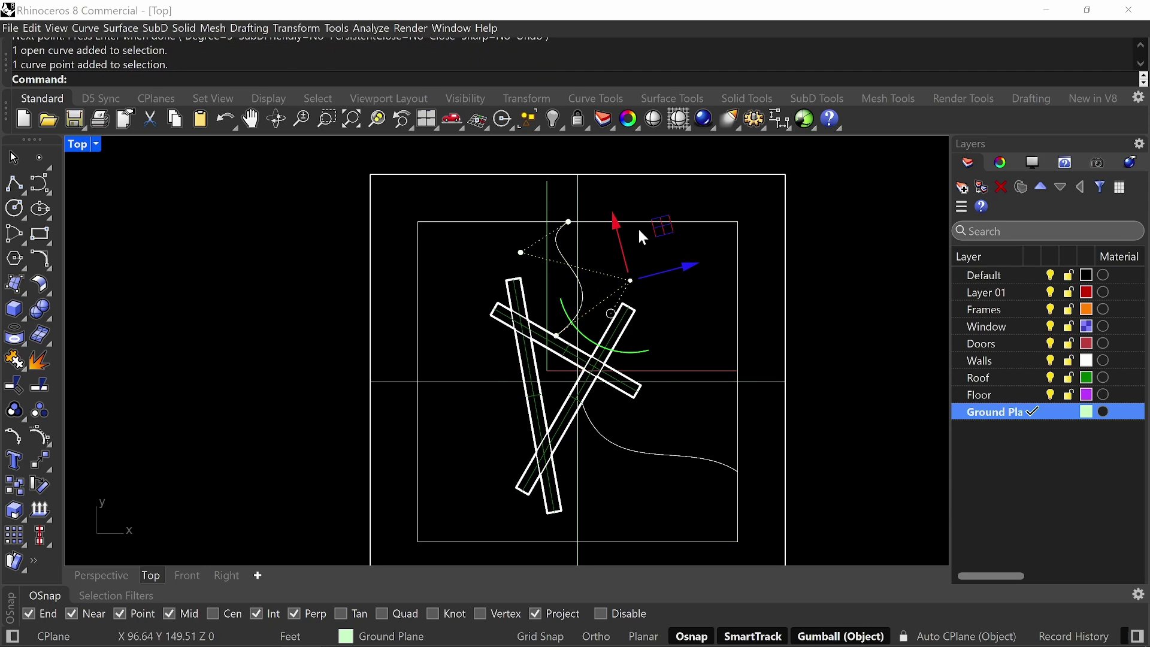
pyautogui.moveTo(630, 281); pyautogui.dragTo(604, 283)
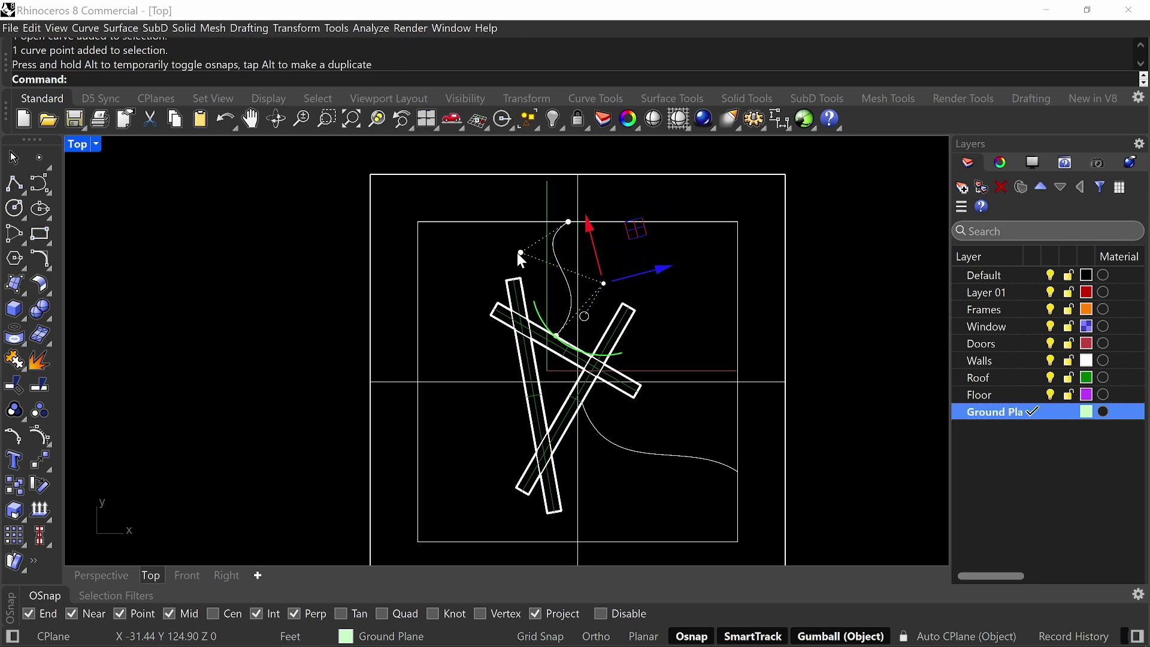
pyautogui.click(519, 252)
pyautogui.moveTo(520, 253); pyautogui.dragTo(540, 270)
pyautogui.press('Escape')
pyautogui.moveTo(656, 288); pyautogui.dragTo(581, 283, button='right')
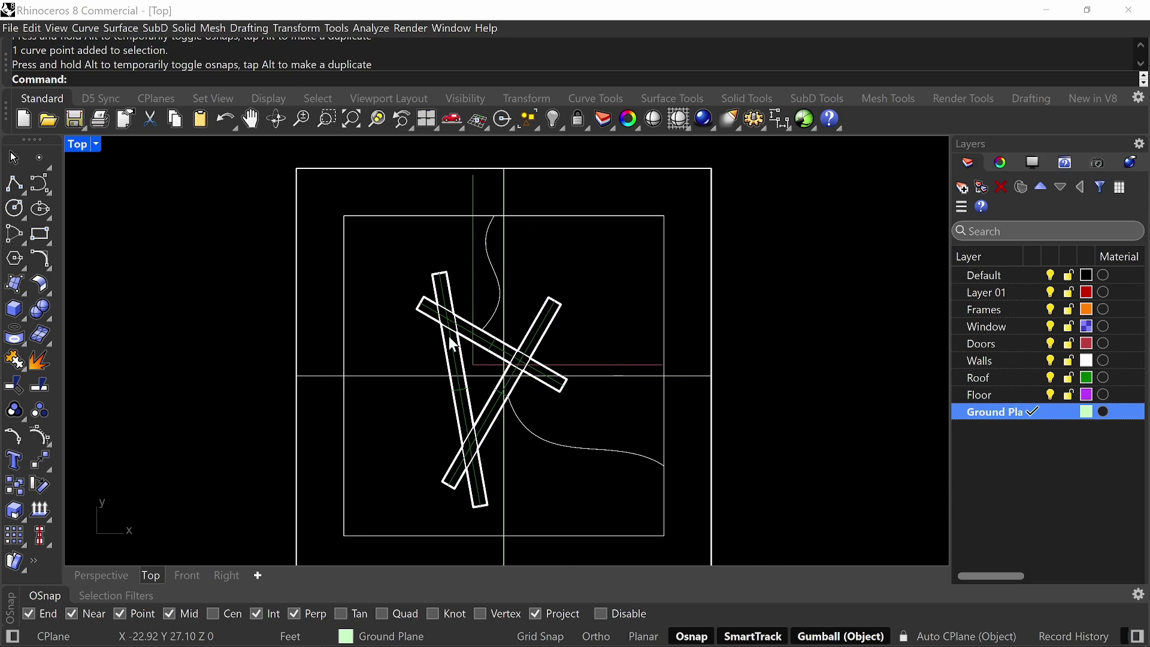
pyautogui.rightClick(440, 413)
pyautogui.click(454, 396)
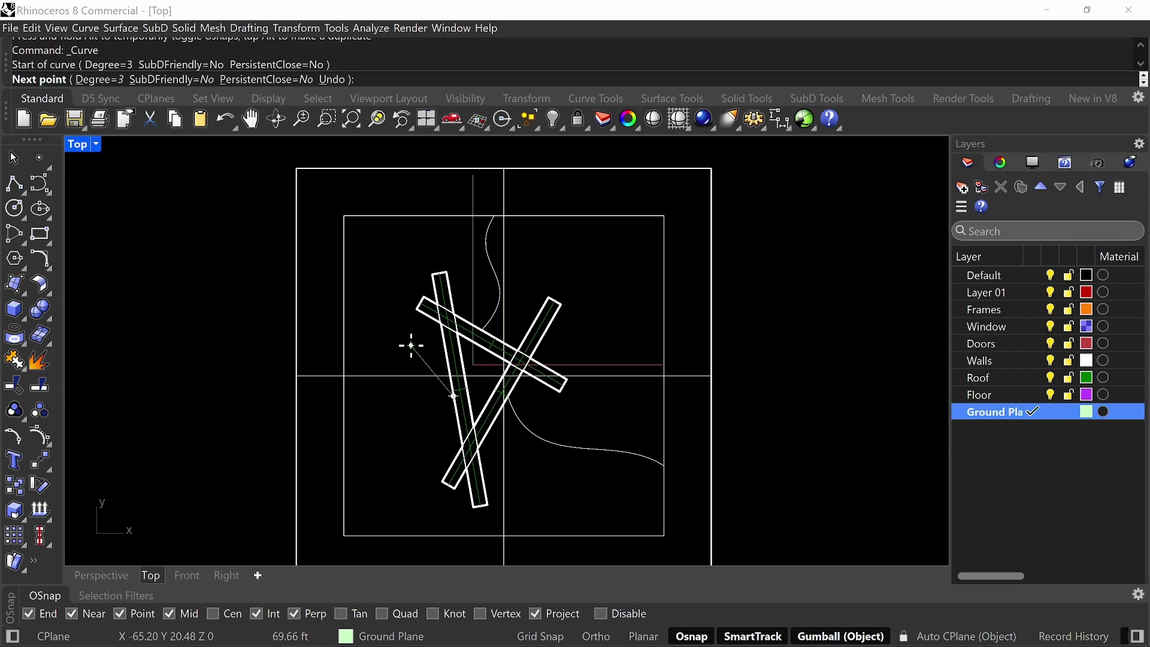
pyautogui.press('Escape')
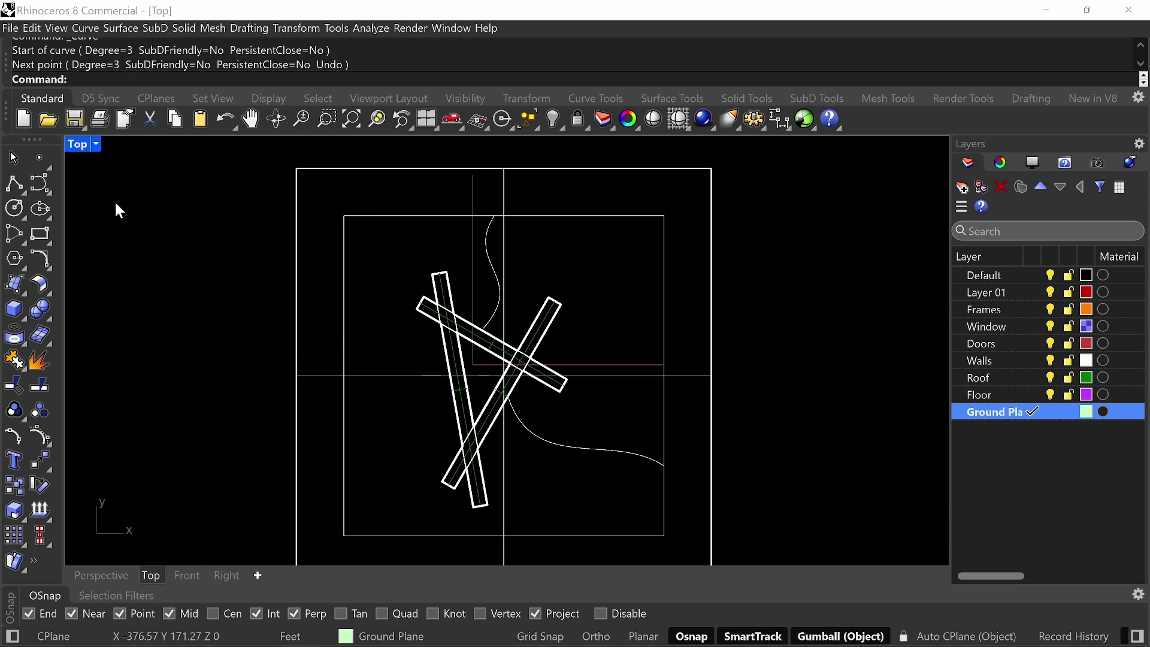
# - Draw a control-point curve from the left bar's outer side to the lower part of the inner square's left edge
pyautogui.click(39, 182)
pyautogui.click(445, 376)
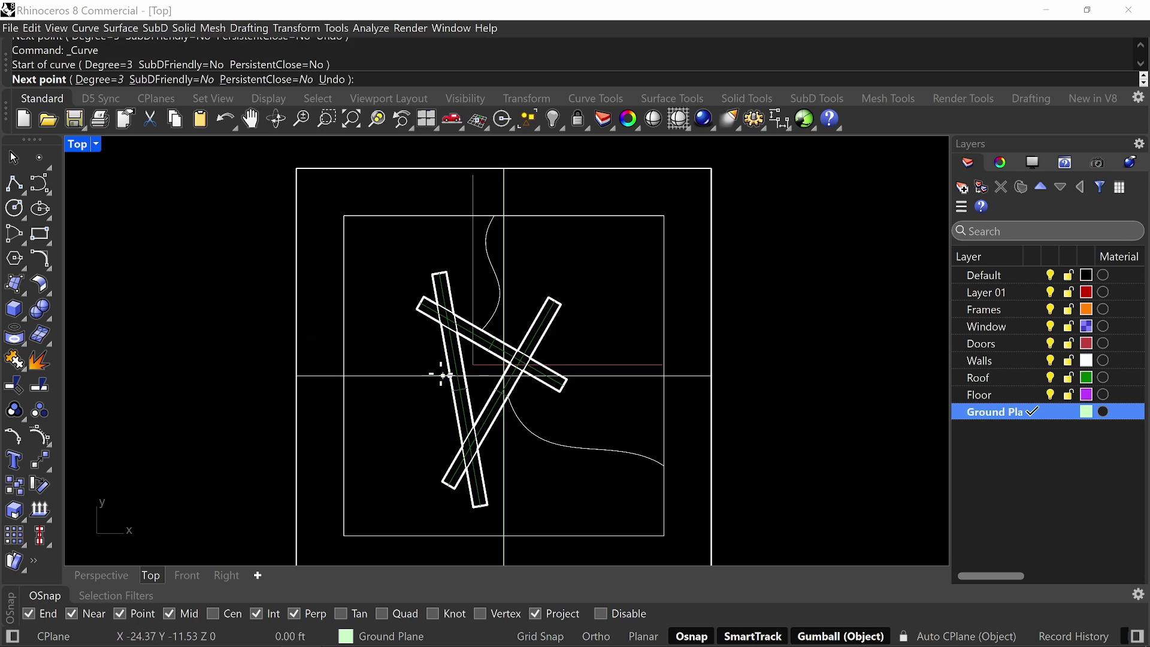
pyautogui.click(402, 327)
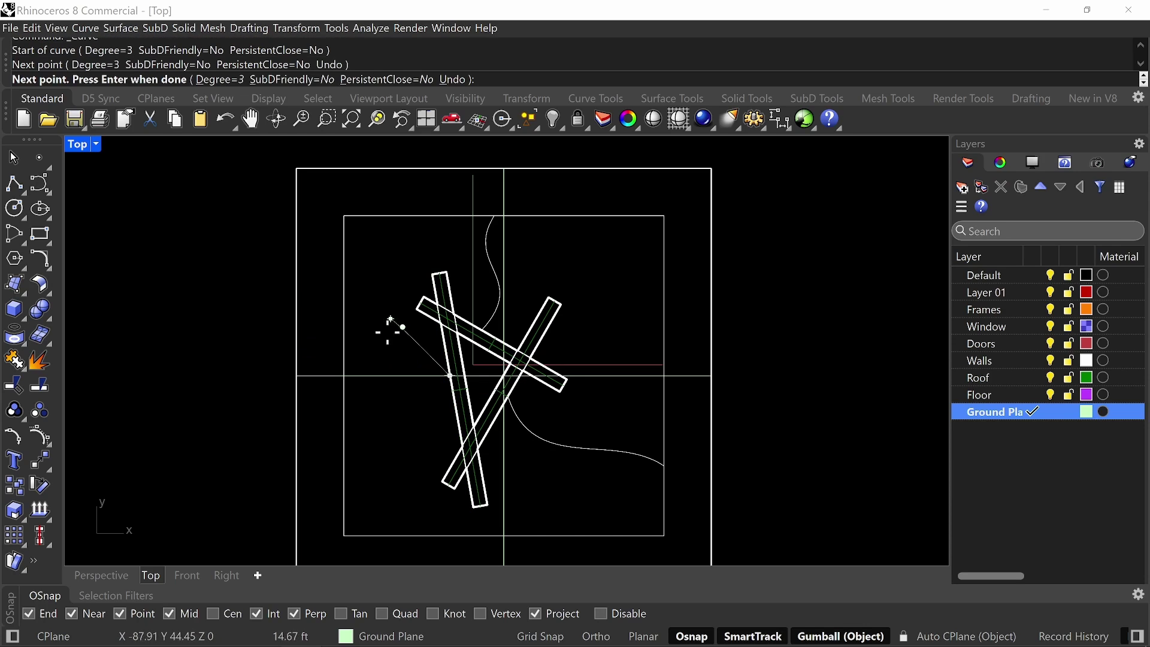
pyautogui.click(406, 485)
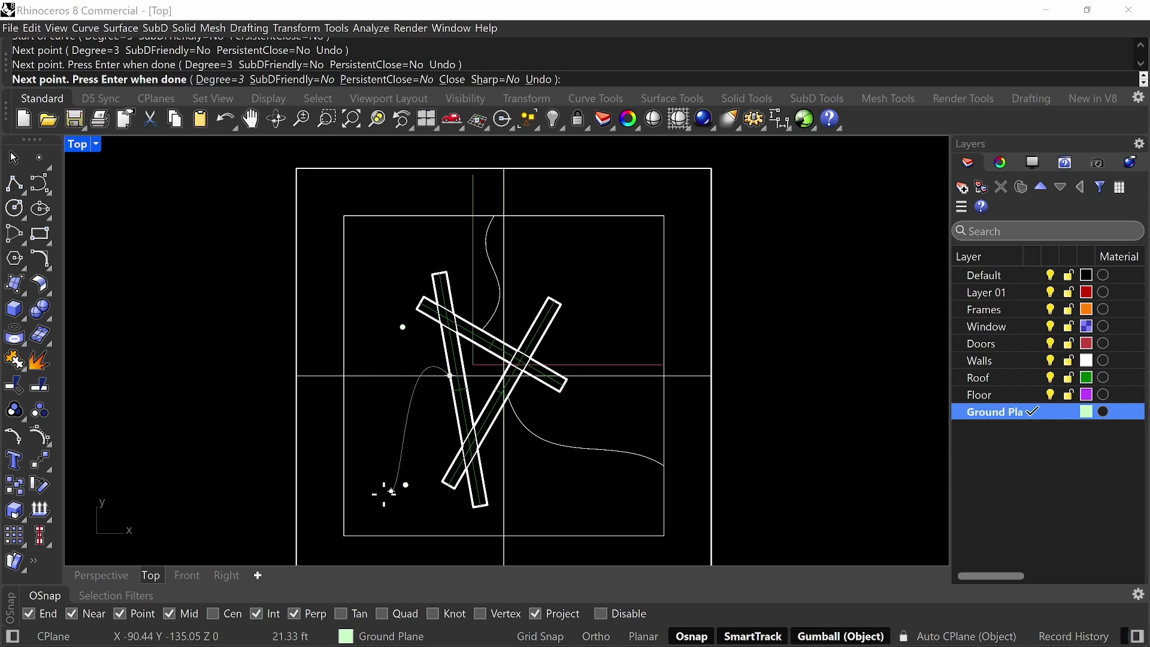
pyautogui.click(345, 484)
pyautogui.press('Return')
# - Reshape the left curve by moving its upper middle control point down toward the inner square's left edge
pyautogui.click(415, 406)
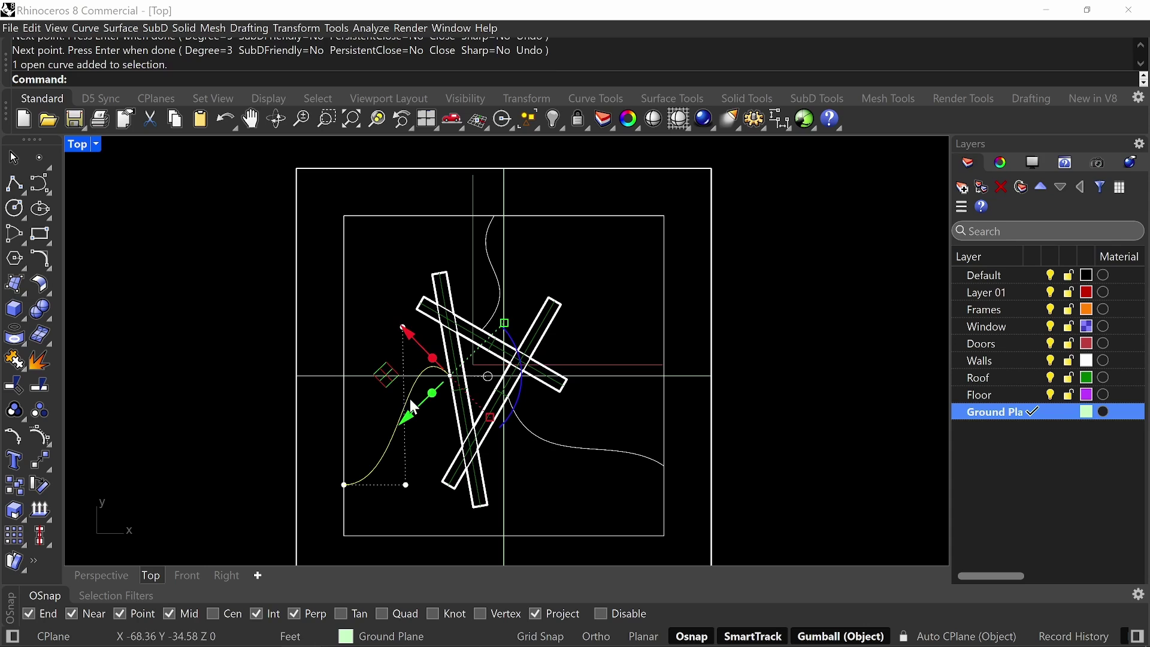
pyautogui.click(402, 327)
pyautogui.moveTo(403, 327); pyautogui.dragTo(348, 386)
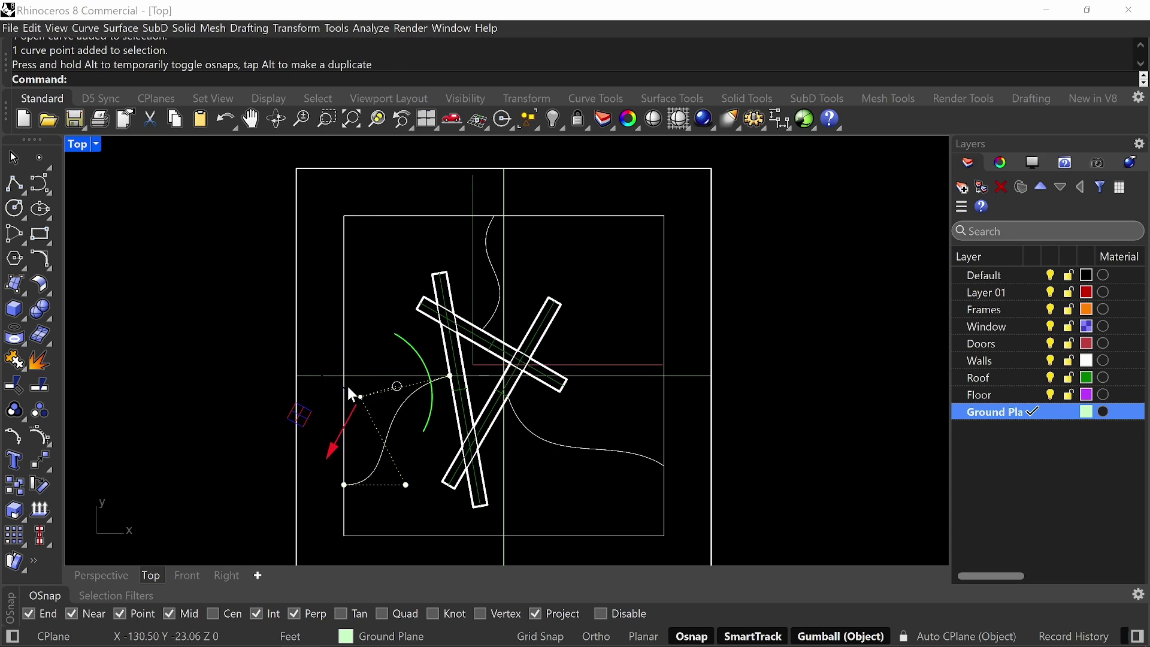
pyautogui.press('Escape')
# - Draw a curve branching from the upper S-shaped curve to the inner square's right edge
pyautogui.moveTo(525, 403); pyautogui.dragTo(542, 421, button='right')
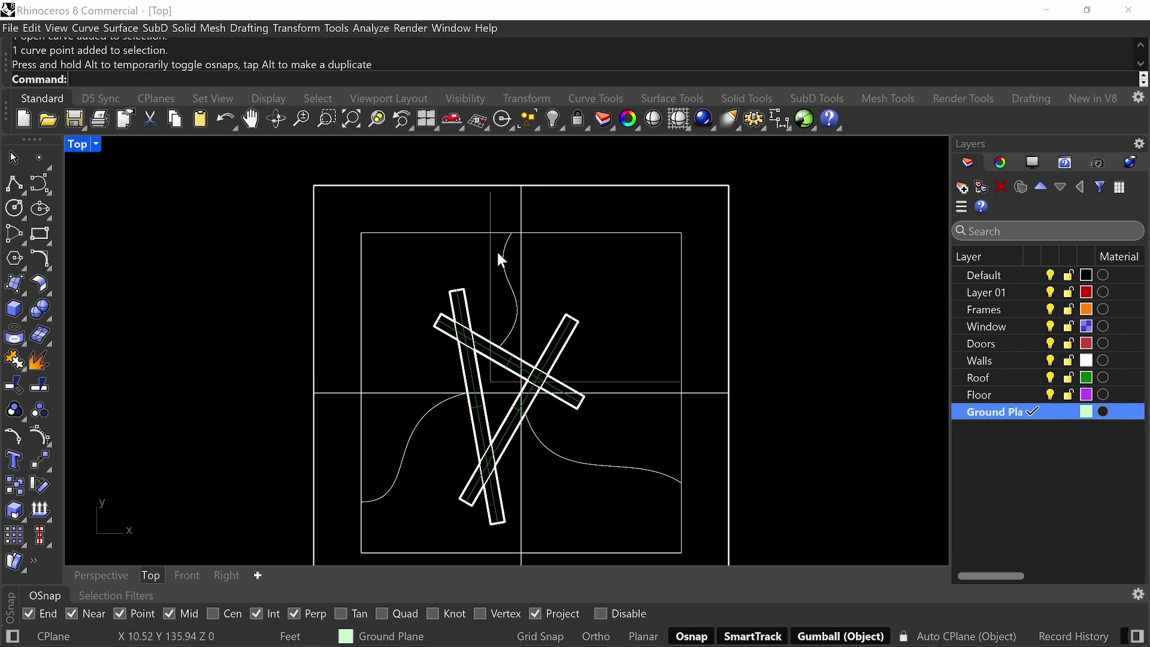
pyautogui.click(41, 188)
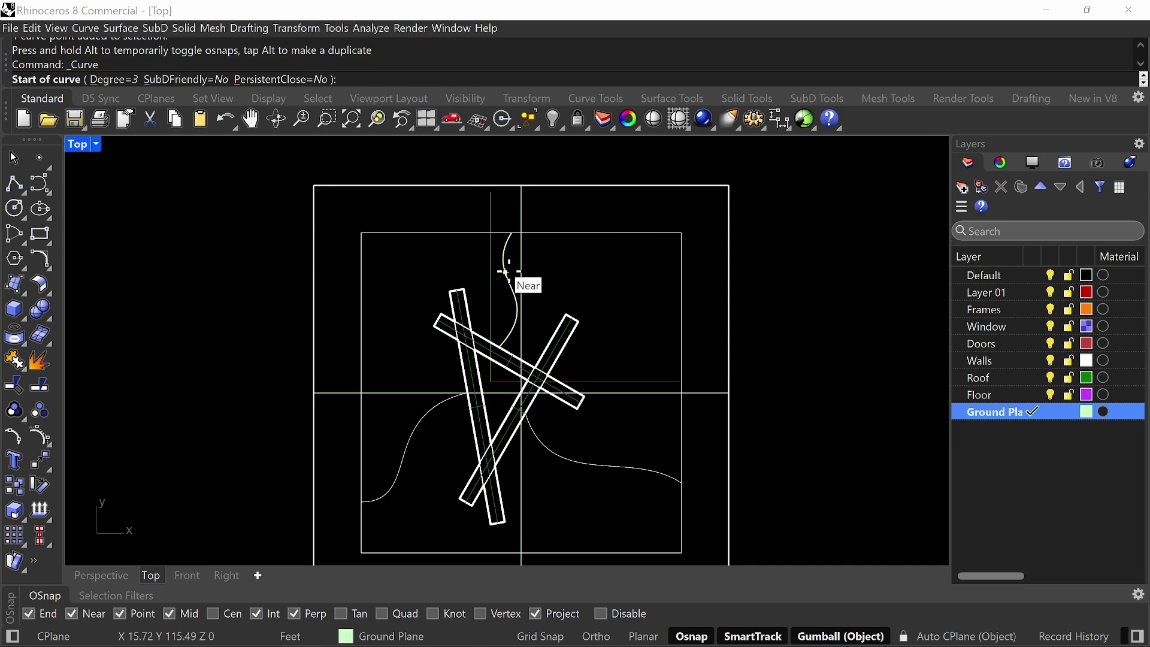
pyautogui.click(505, 273)
pyautogui.click(640, 331)
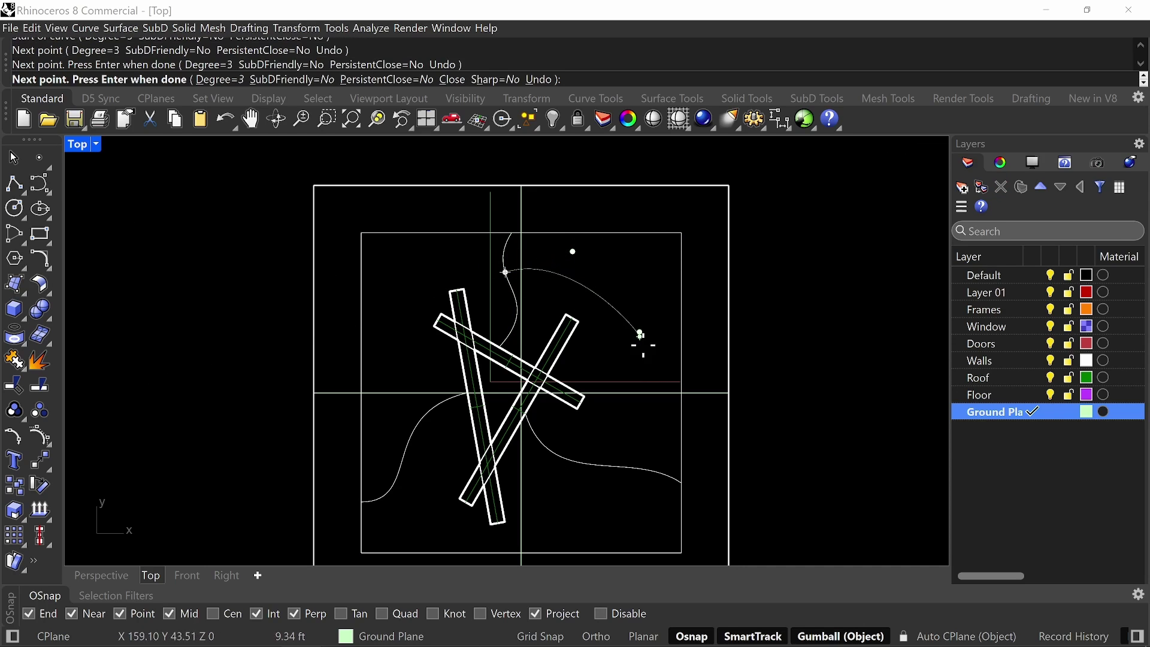
pyautogui.click(679, 377)
pyautogui.press('Return')
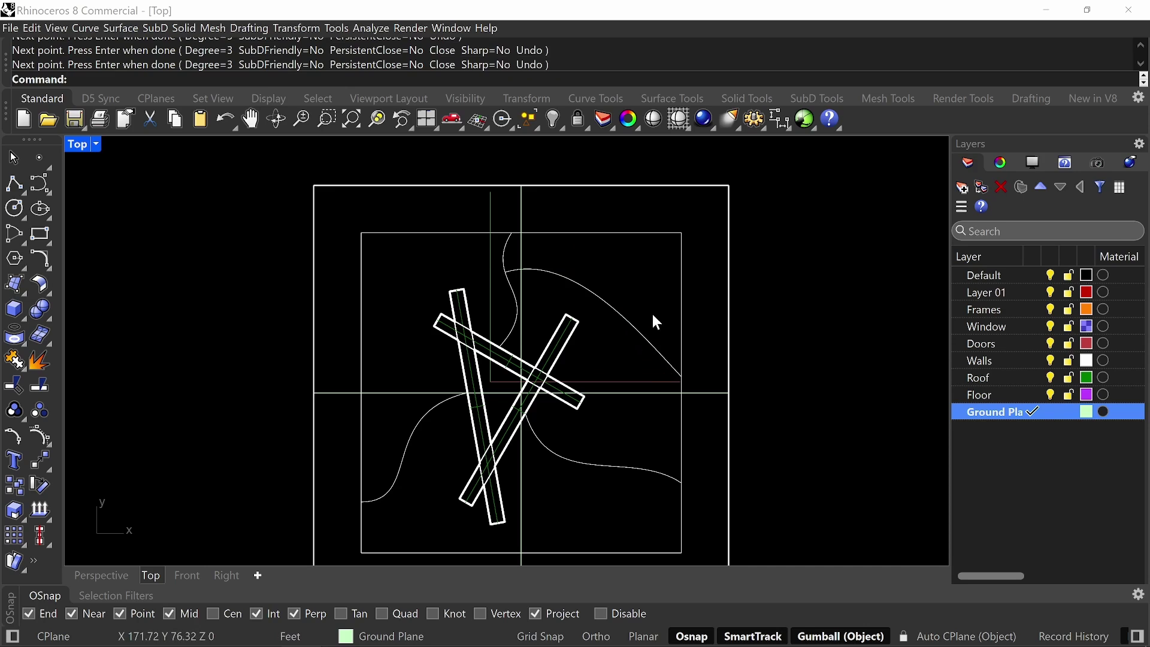
# - Reshape the upper-right branch into an S by moving its lower control point down-left and its upper one outward to the right
pyautogui.click(620, 308)
pyautogui.click(639, 331)
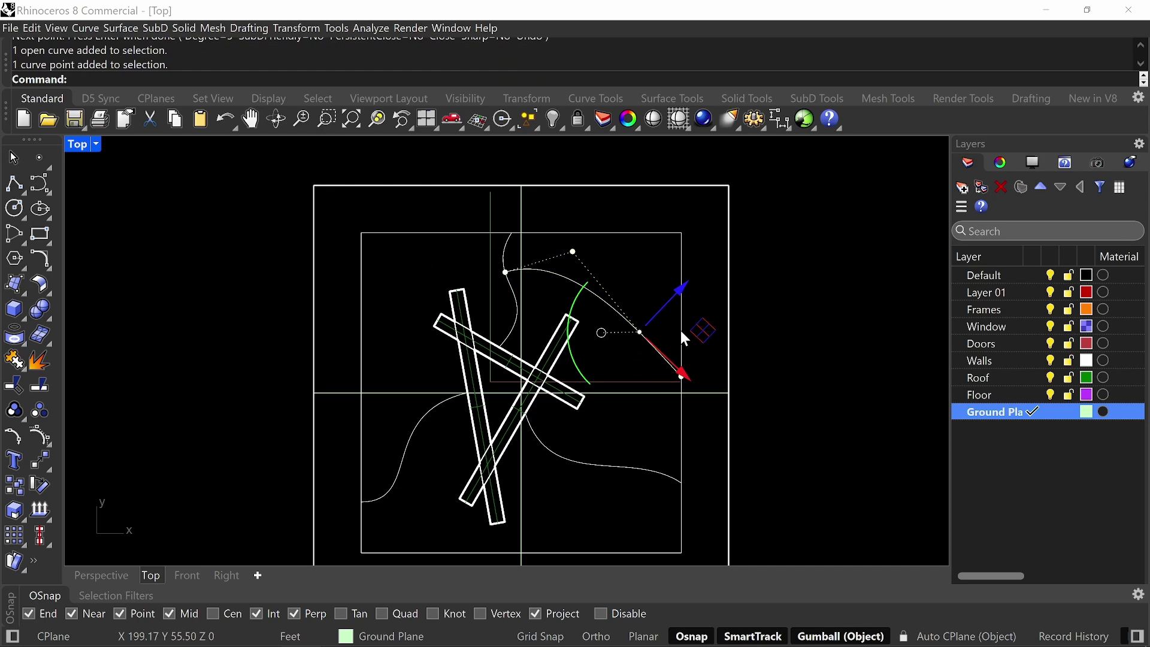
pyautogui.moveTo(639, 332); pyautogui.dragTo(616, 372)
pyautogui.scroll(4, 599, 288)
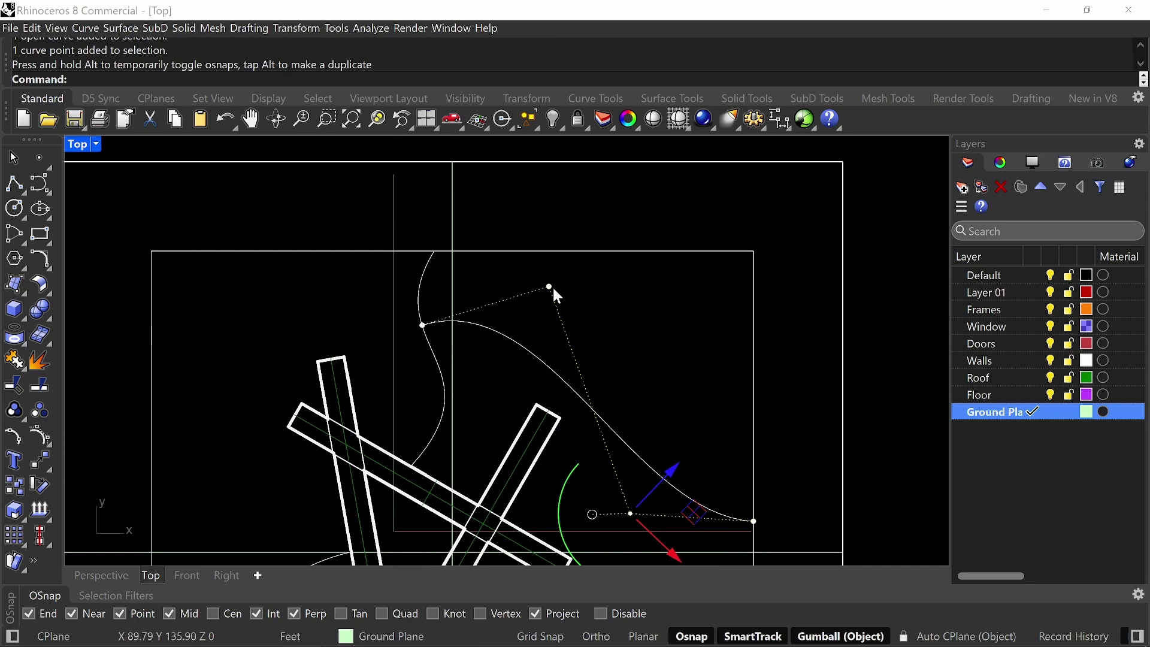
pyautogui.click(549, 286)
pyautogui.moveTo(549, 287); pyautogui.dragTo(676, 293)
pyautogui.moveTo(708, 437); pyautogui.dragTo(708, 312, button='right')
pyautogui.scroll(-4, 708, 312)
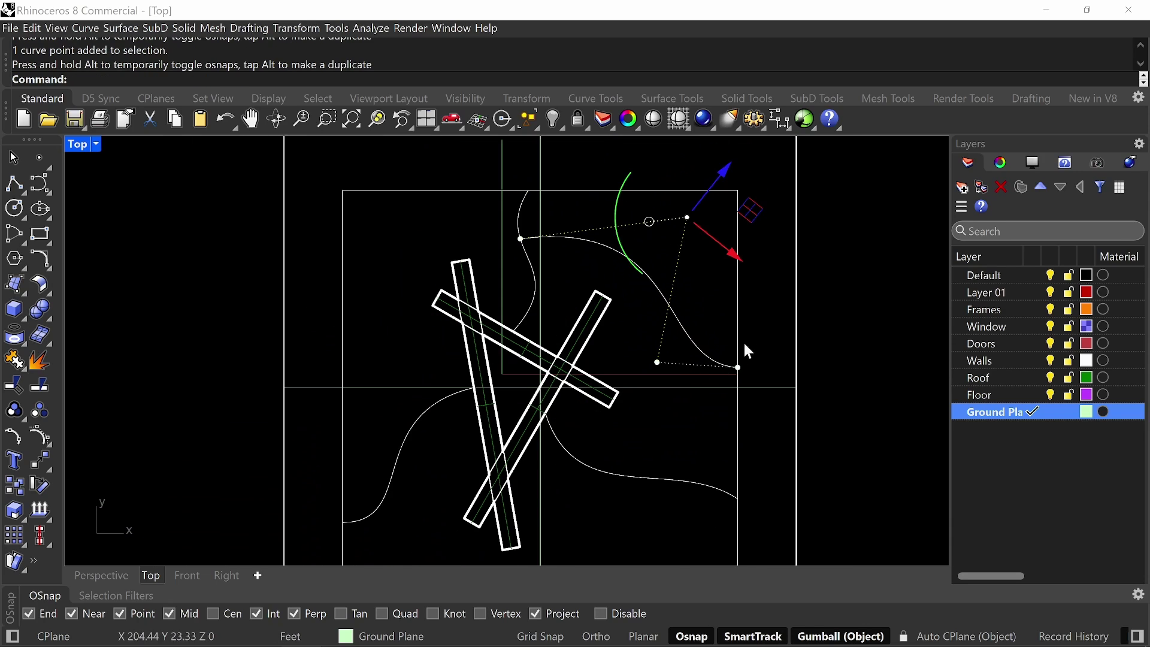
# - Draw an S-shaped curve branching from the lower-right curve to the inner square's bottom edge
pyautogui.moveTo(678, 414); pyautogui.dragTo(699, 320, button='right')
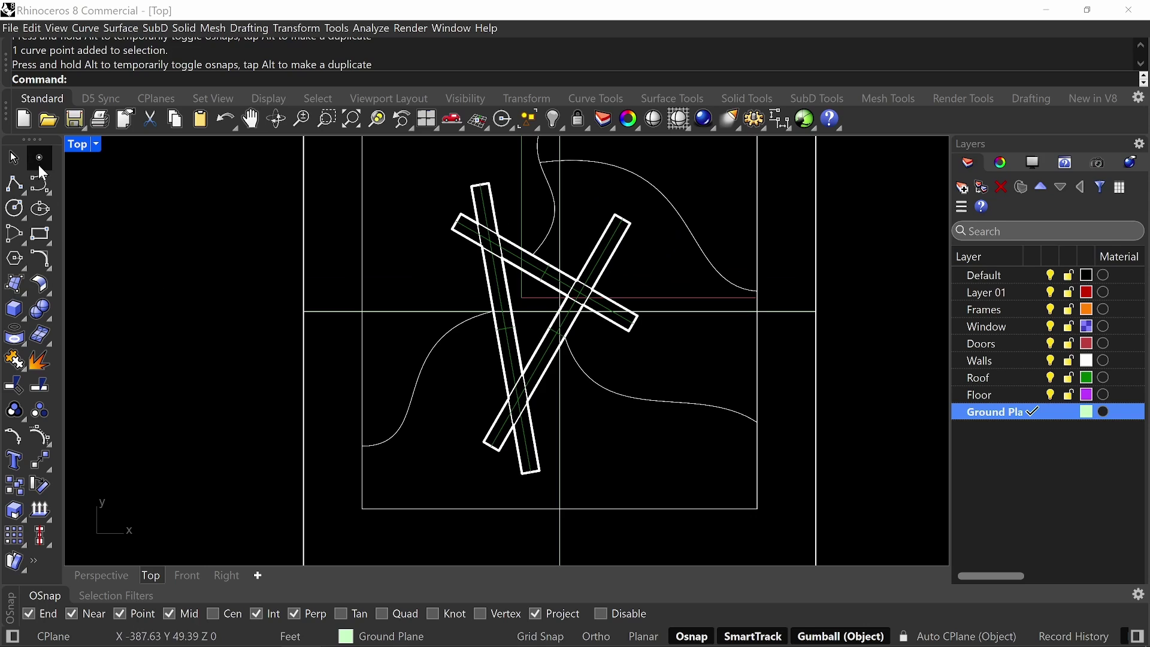
pyautogui.click(40, 187)
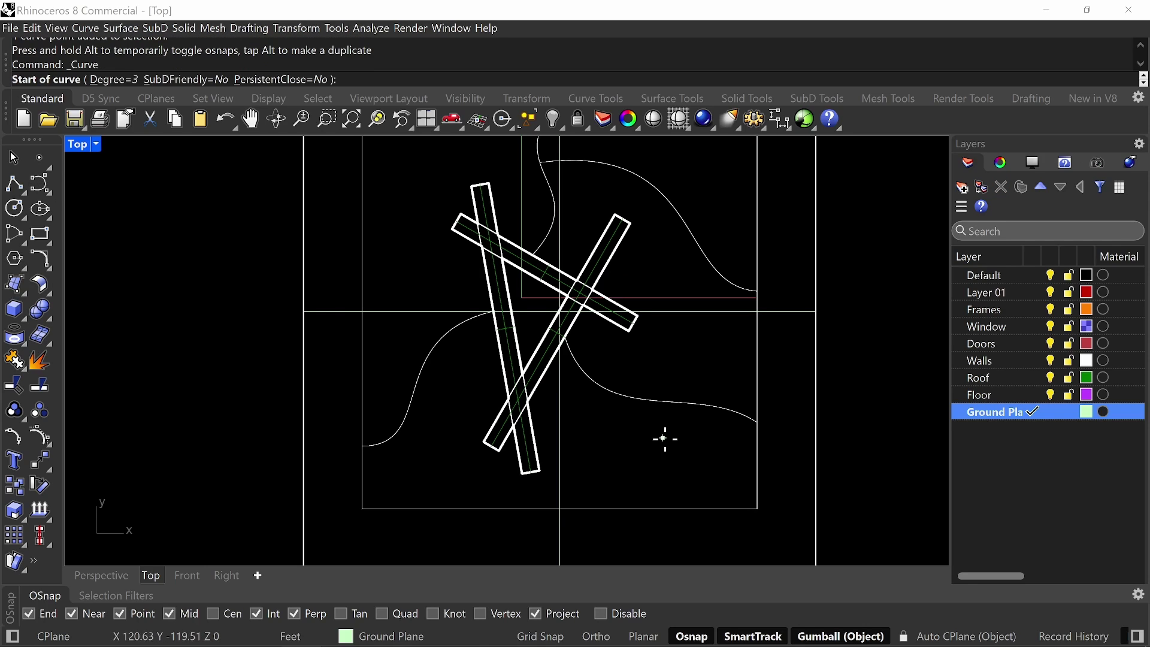
pyautogui.click(636, 398)
pyautogui.click(587, 421)
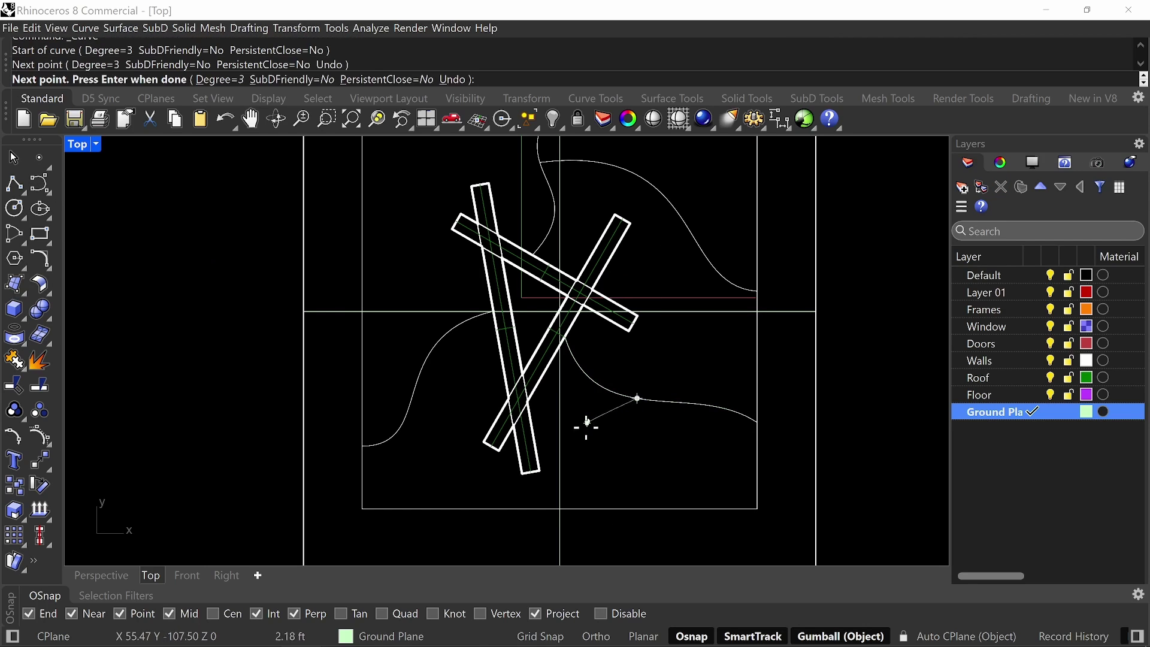
pyautogui.click(667, 442)
pyautogui.click(655, 506)
pyautogui.press('Return')
# - Smooth the lower branch curve by moving its two middle control points closer together and downward
pyautogui.click(659, 466)
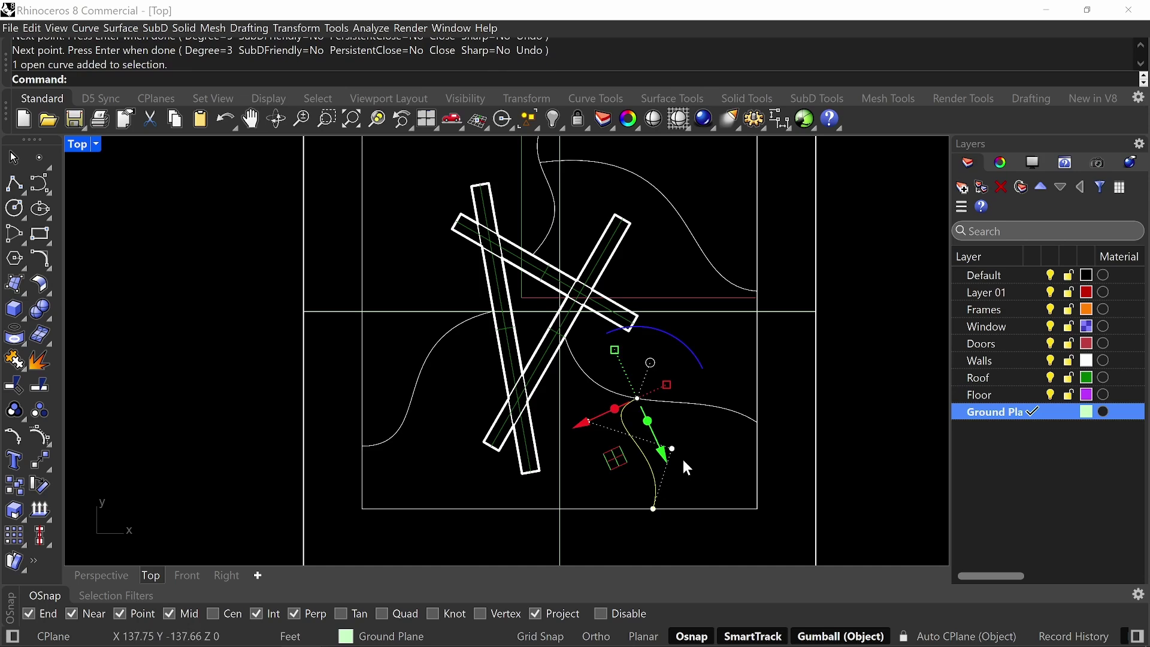
pyautogui.click(672, 447)
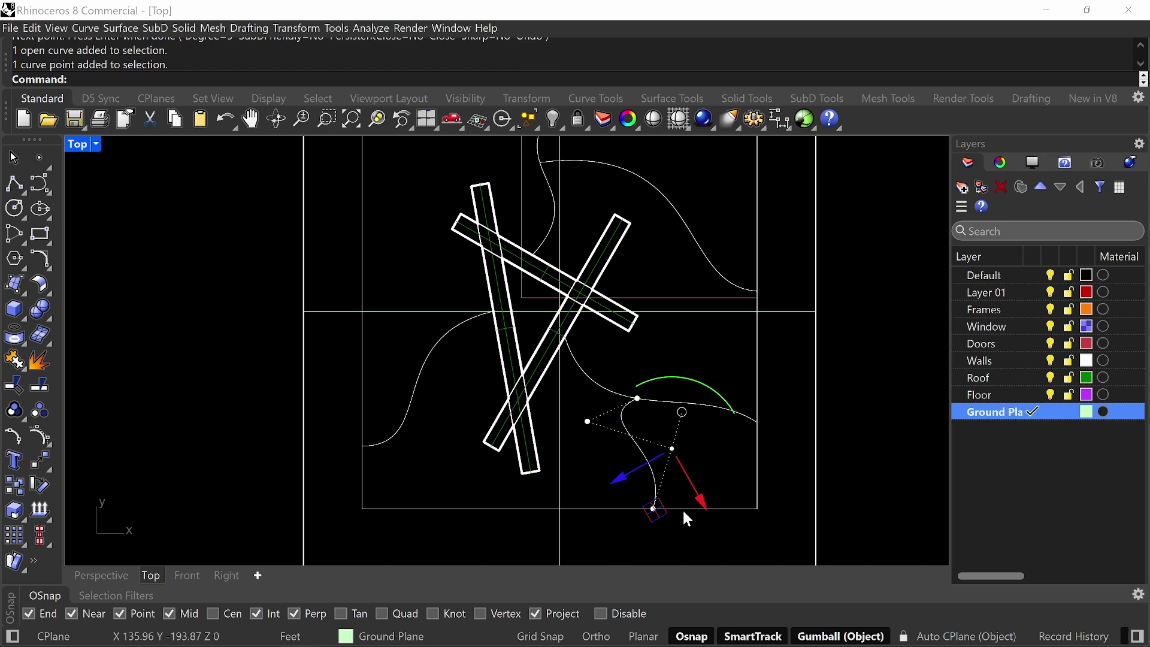
pyautogui.click(659, 507)
pyautogui.click(688, 452)
pyautogui.moveTo(666, 429); pyautogui.dragTo(659, 458)
pyautogui.click(587, 421)
pyautogui.moveTo(586, 413); pyautogui.dragTo(614, 448)
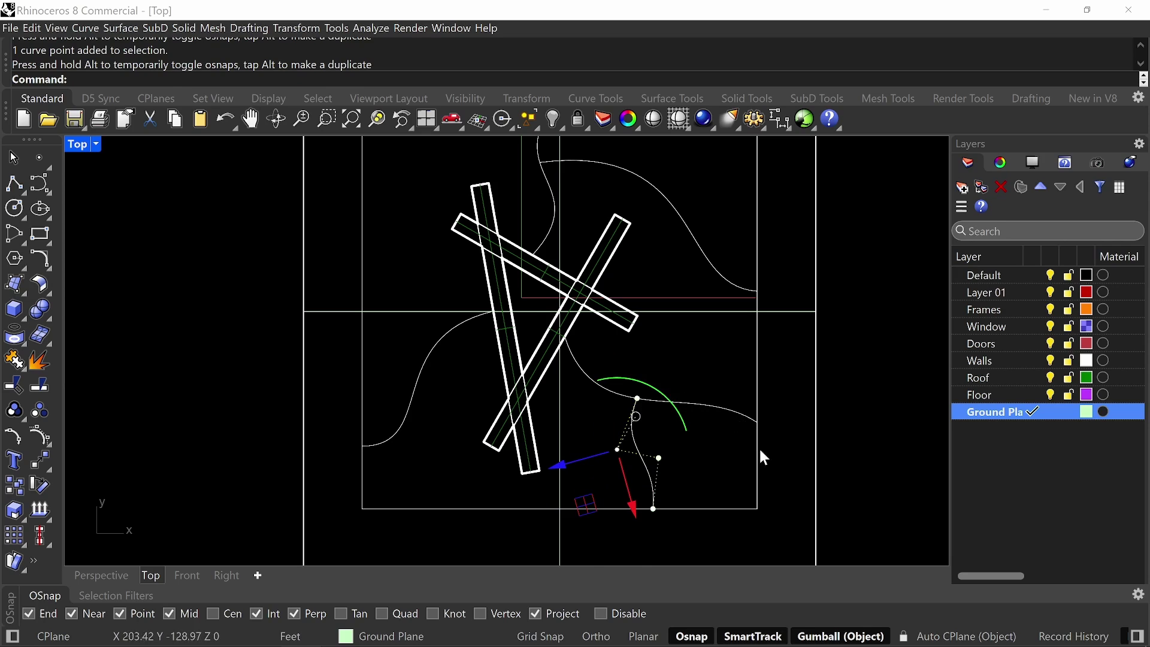
pyautogui.moveTo(576, 321); pyautogui.dragTo(632, 361, button='right')
pyautogui.press('Escape')
pyautogui.press('Escape')
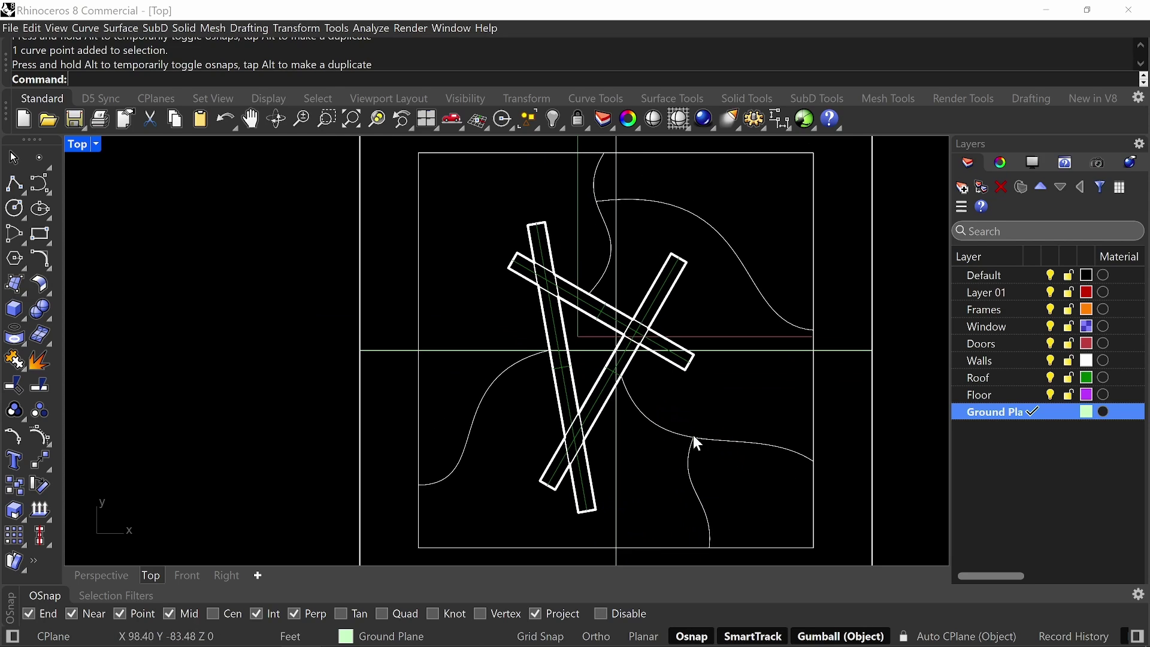
# - Draw a curve from the lower-left curve up to the inner square's top edge, left of the crossing bars
pyautogui.moveTo(684, 277); pyautogui.dragTo(688, 318, button='right')
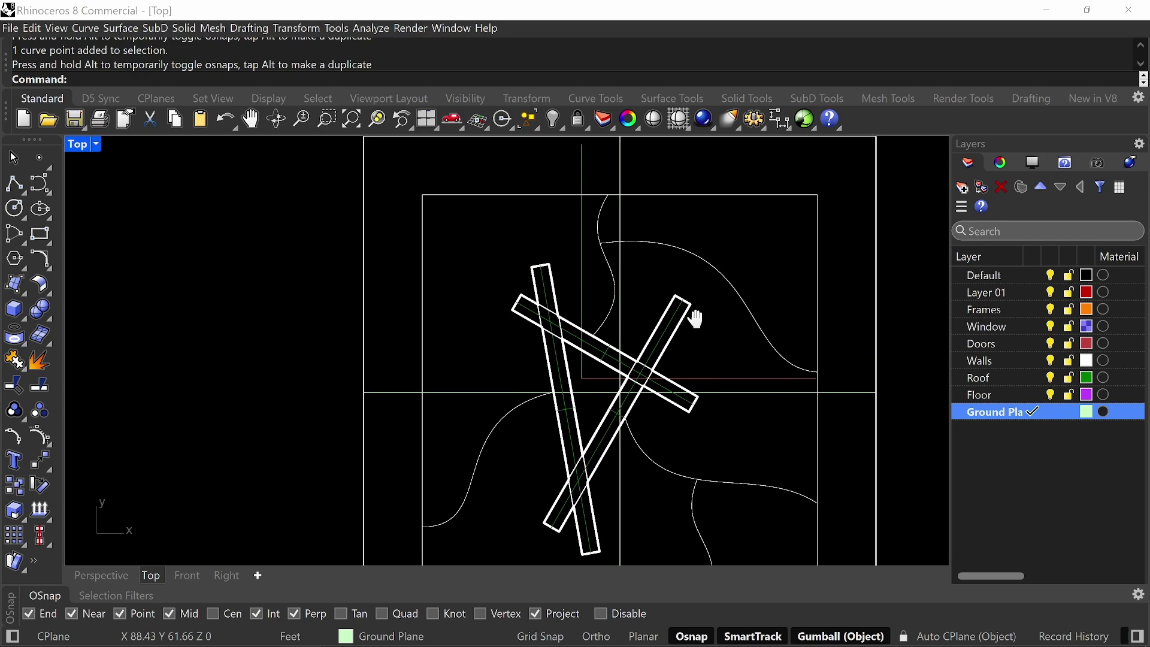
pyautogui.click(39, 184)
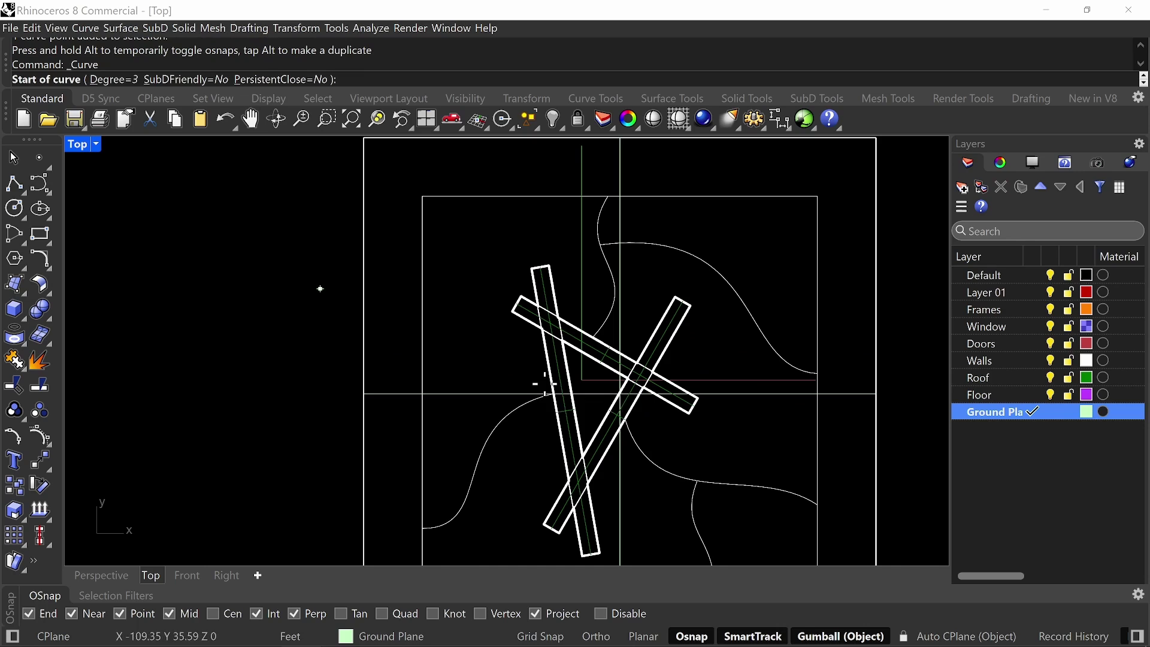
pyautogui.click(496, 423)
pyautogui.click(494, 265)
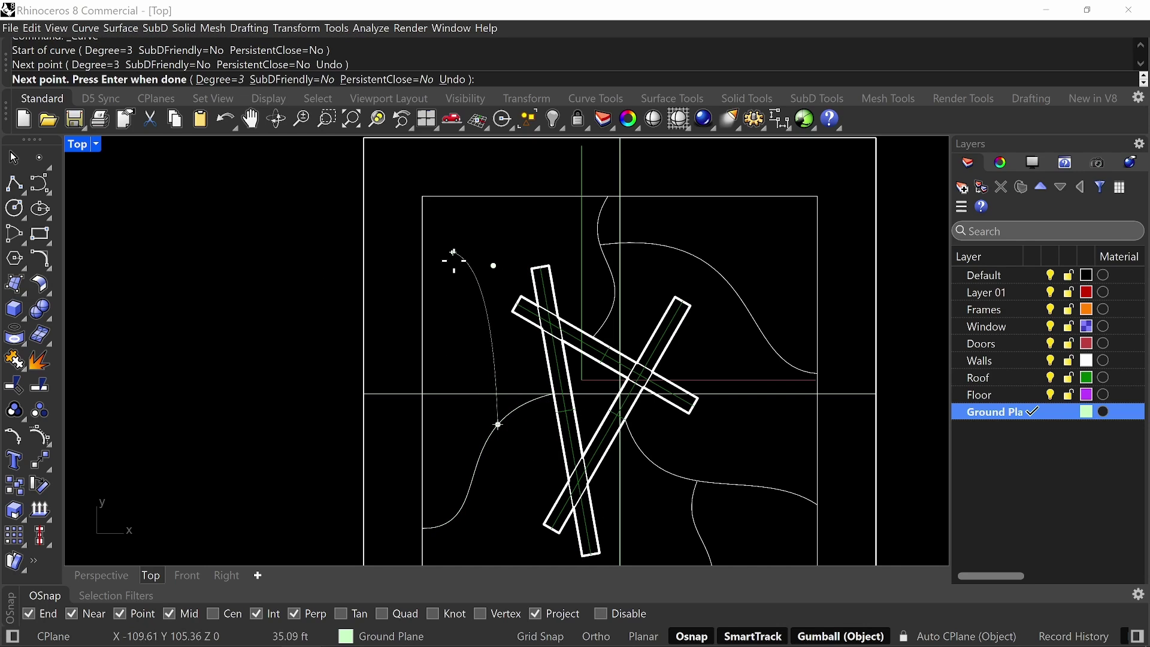
pyautogui.click(456, 283)
pyautogui.click(479, 196)
pyautogui.press('Return')
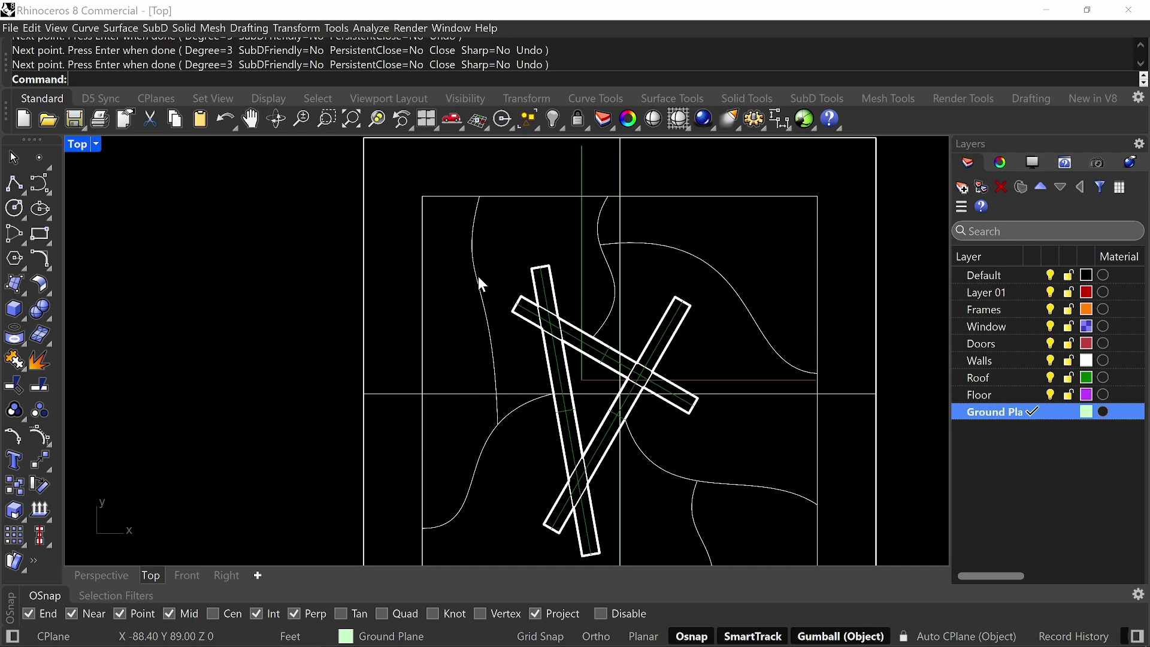
# - Reshape the upper-left branch into a smooth S by lowering its upper middle control point and moving its lower one down-right
pyautogui.click(456, 284)
pyautogui.moveTo(456, 284); pyautogui.dragTo(403, 254)
pyautogui.click(479, 321)
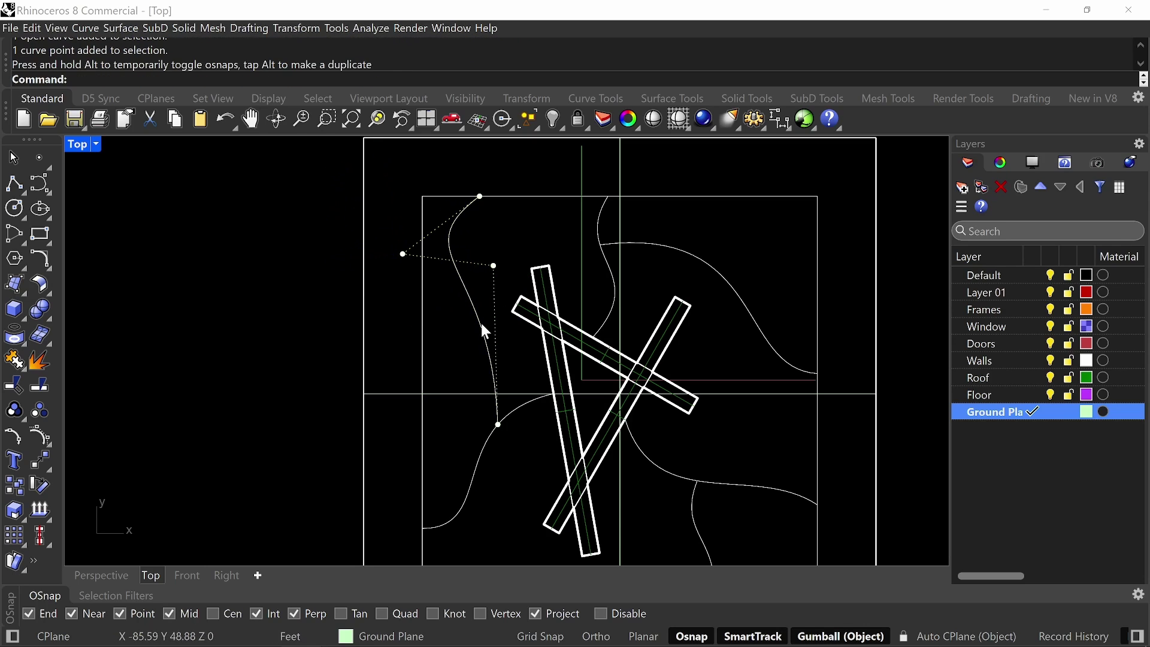
pyautogui.click(493, 266)
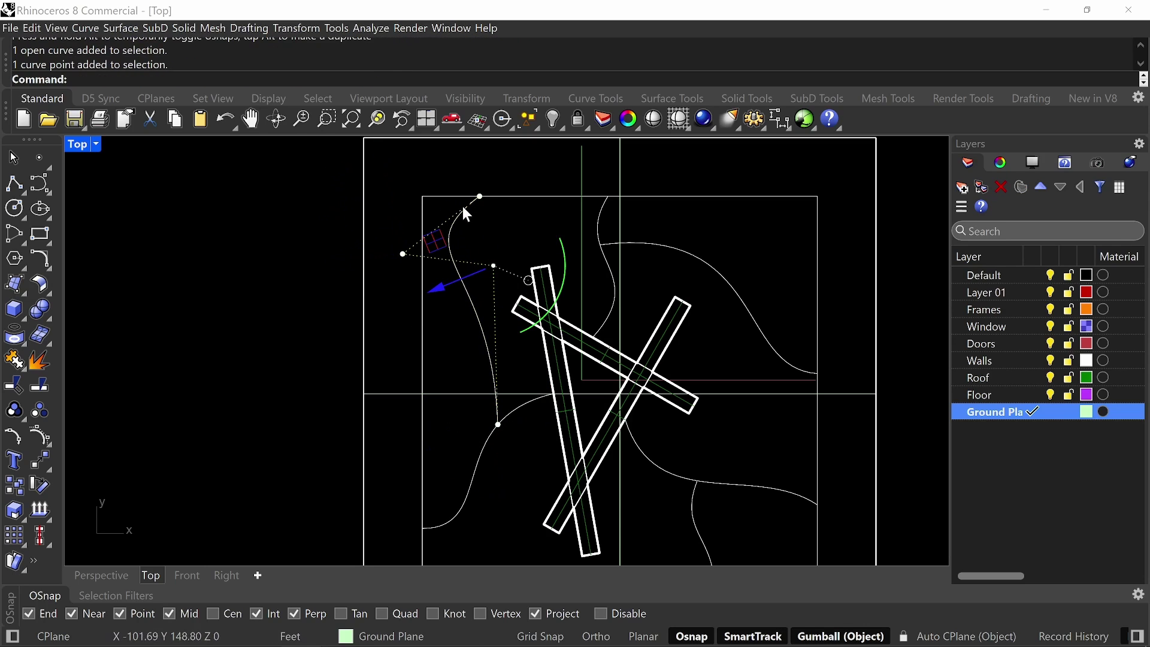
pyautogui.moveTo(471, 210); pyautogui.dragTo(550, 335)
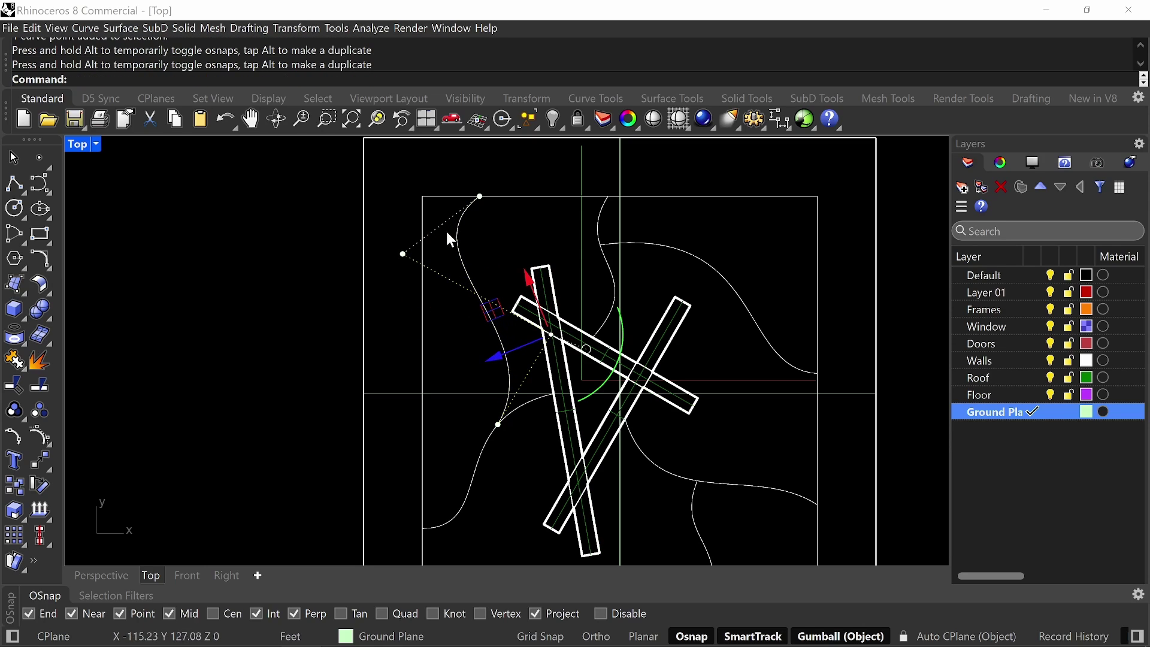
pyautogui.click(403, 255)
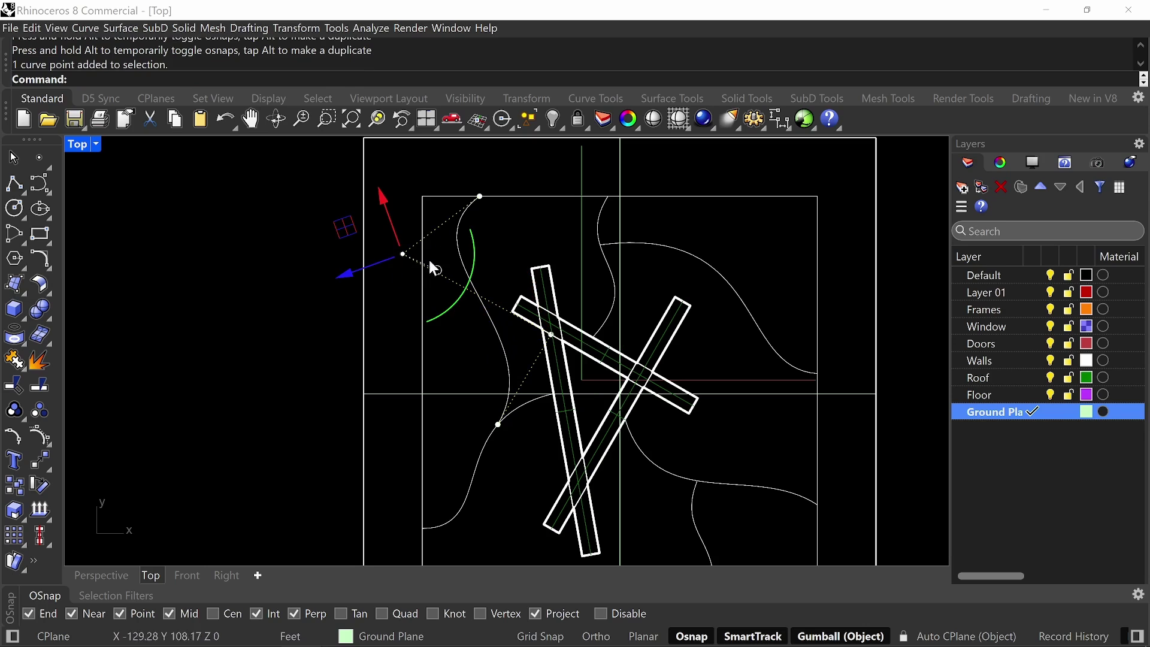
pyautogui.moveTo(403, 254); pyautogui.dragTo(445, 313)
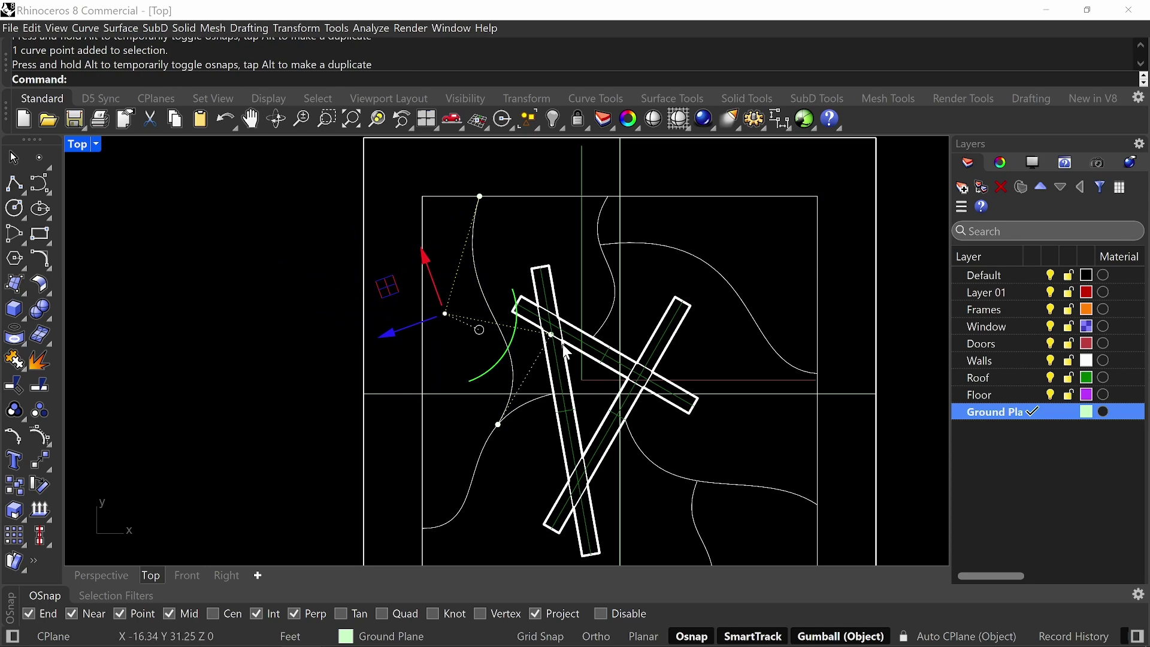
pyautogui.press('Escape')
pyautogui.press('Escape')
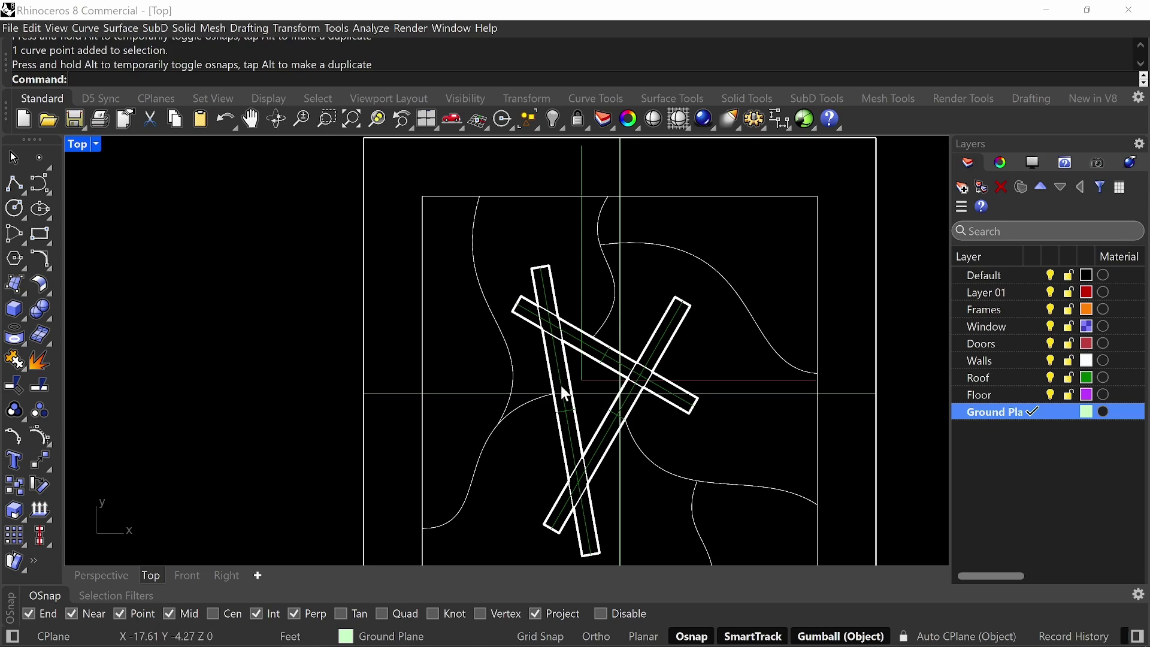
# - Offset the upper-right branch curve by 5' on both sides
pyautogui.moveTo(578, 216); pyautogui.dragTo(540, 208, button='right')
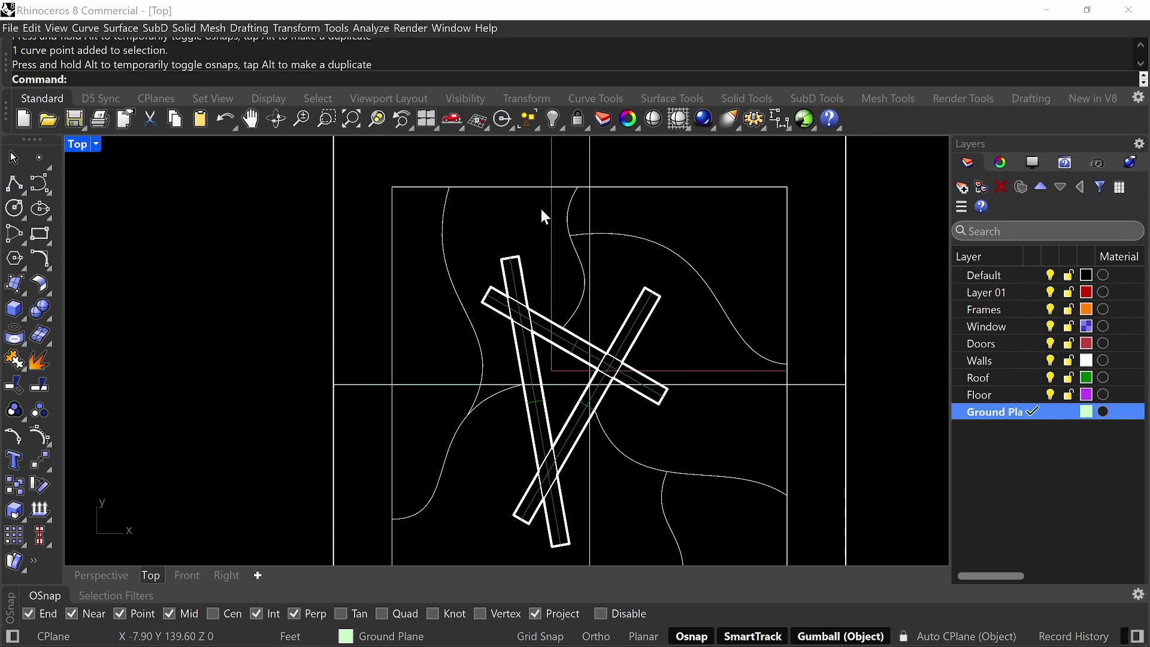
pyautogui.scroll(-3, 541, 208)
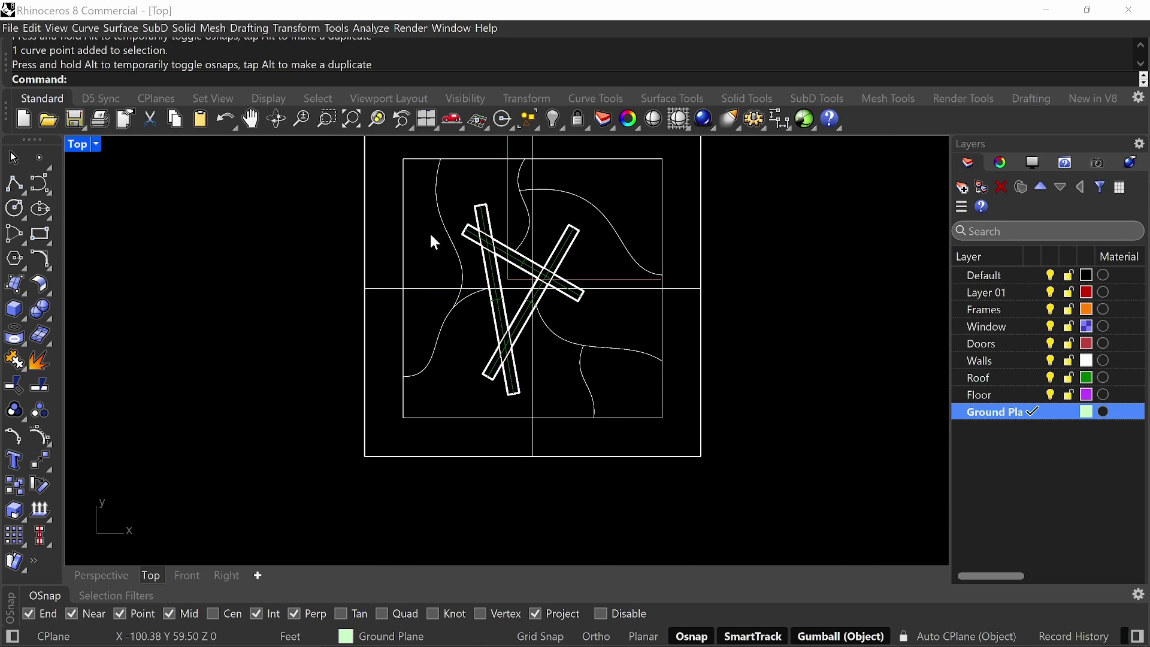
pyautogui.moveTo(629, 206); pyautogui.dragTo(548, 264, button='right')
pyautogui.write('Offset')
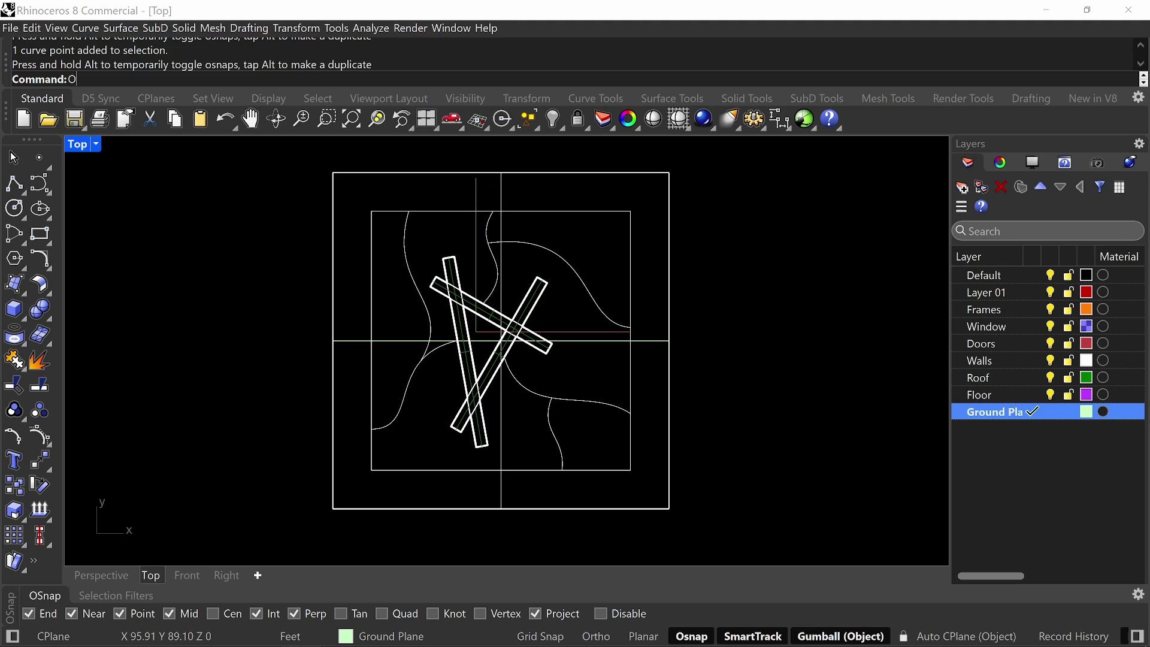
pyautogui.press('Return')
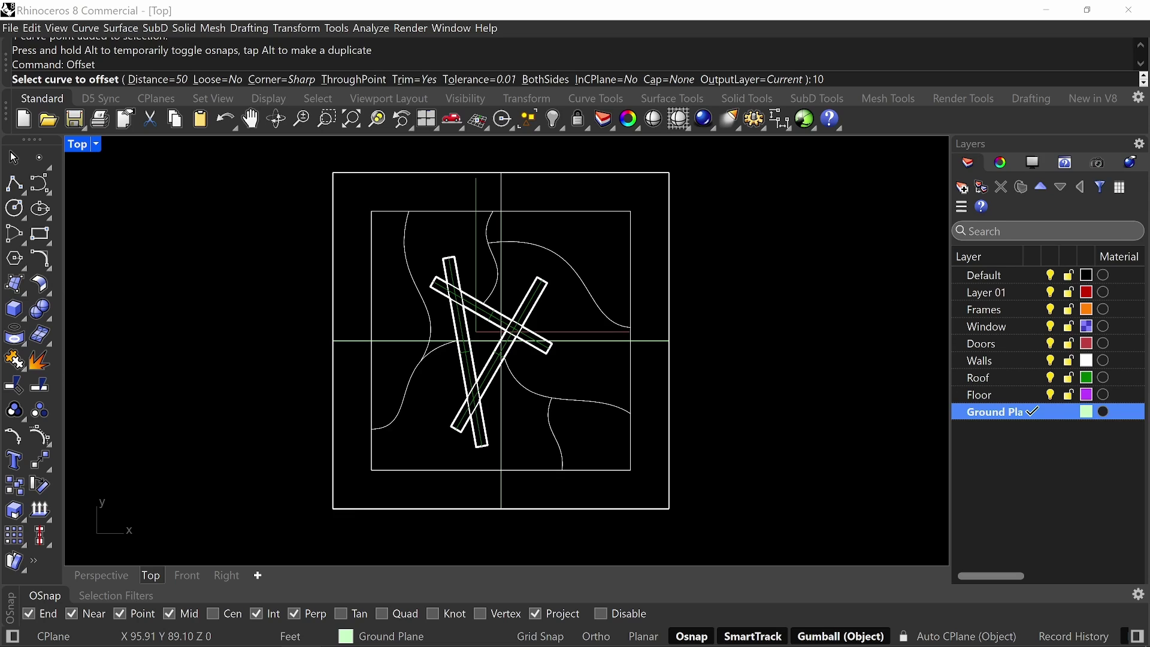
pyautogui.write("'")
pyautogui.press('Return')
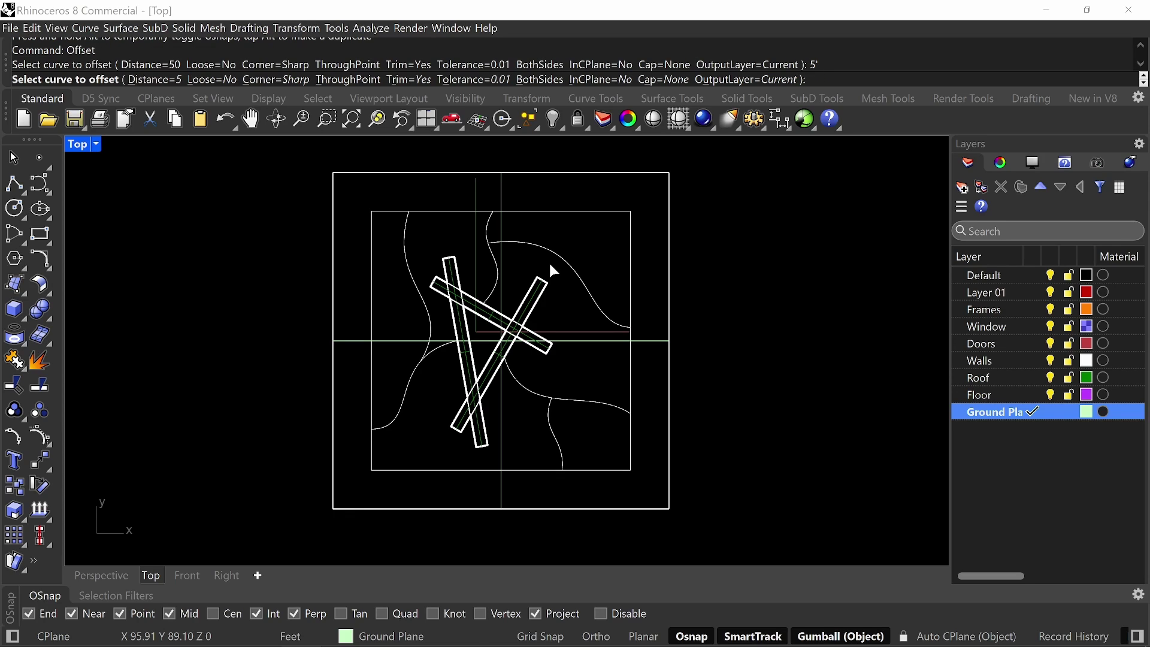
pyautogui.click(538, 80)
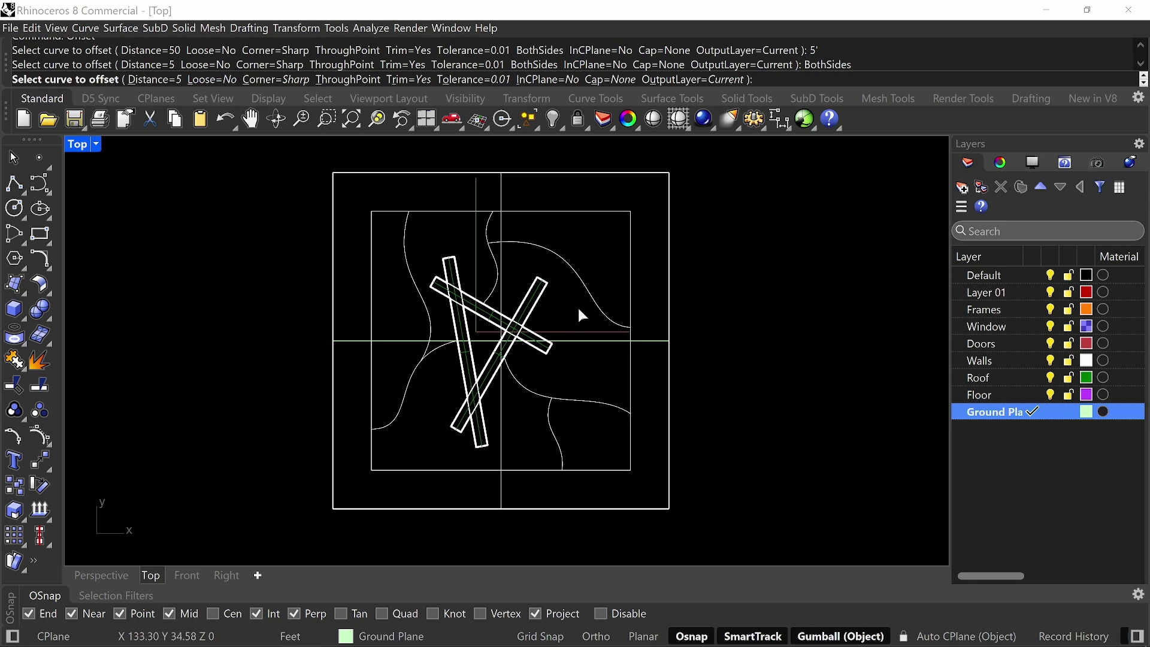
pyautogui.scroll(4, 584, 312)
pyautogui.moveTo(587, 282); pyautogui.dragTo(573, 351, button='right')
pyautogui.click(573, 354)
pyautogui.click(457, 343)
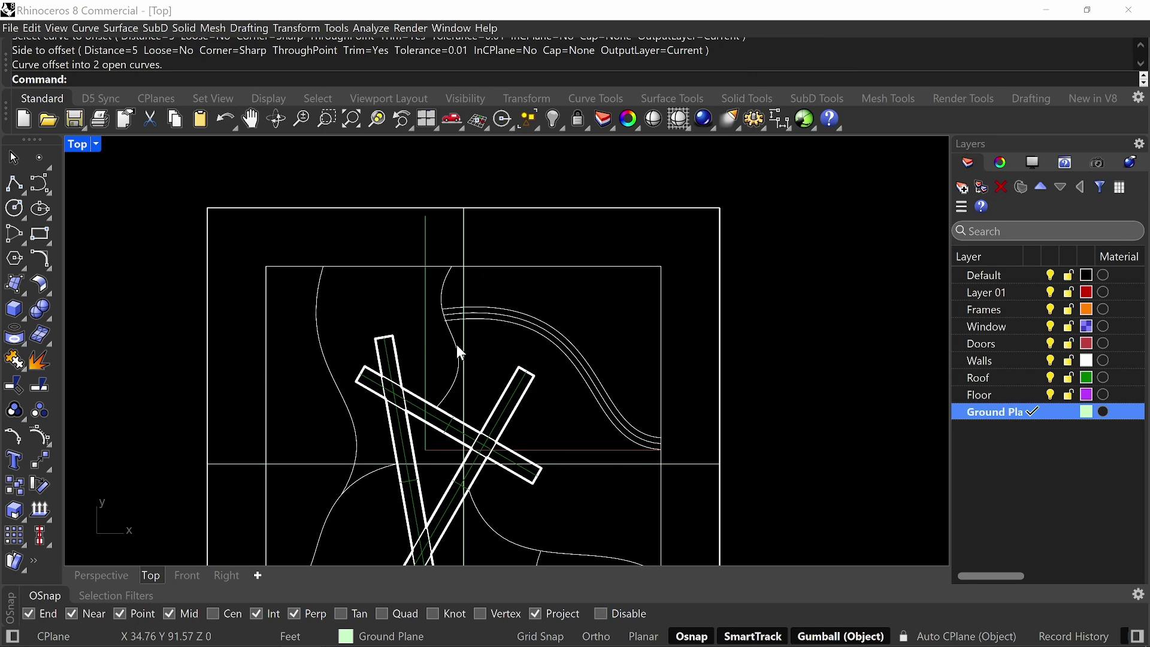
pyautogui.moveTo(455, 345); pyautogui.dragTo(447, 342)
pyautogui.hotkey('ctrl', 'z')
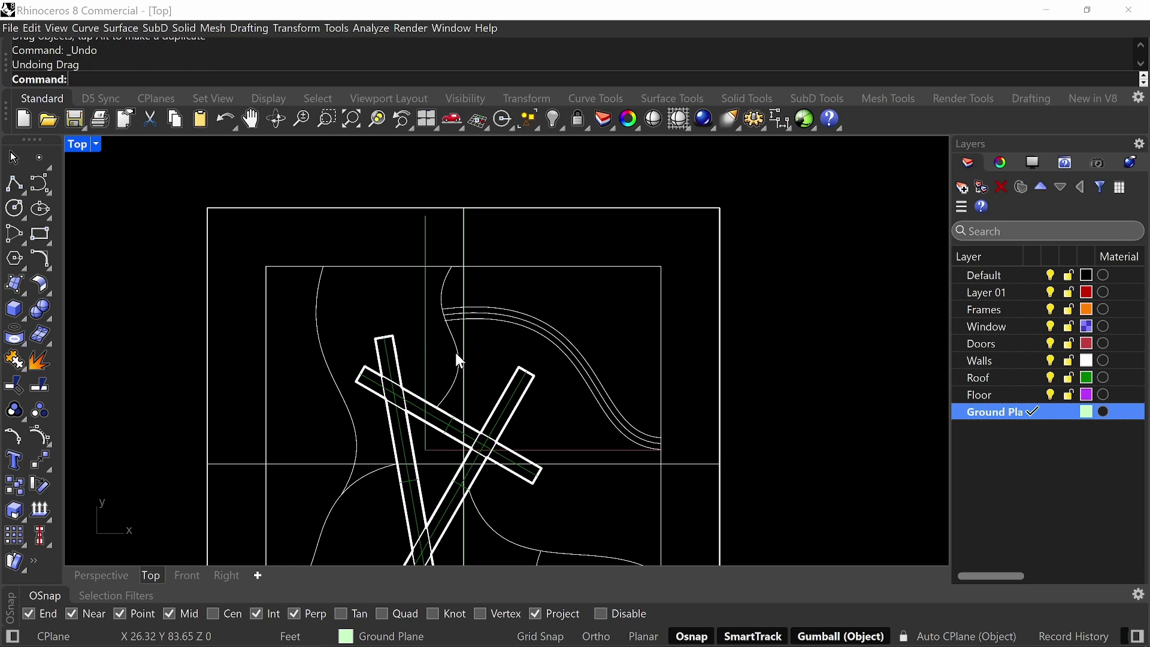
pyautogui.rightClick(455, 352)
pyautogui.click(457, 349)
pyautogui.click(456, 350)
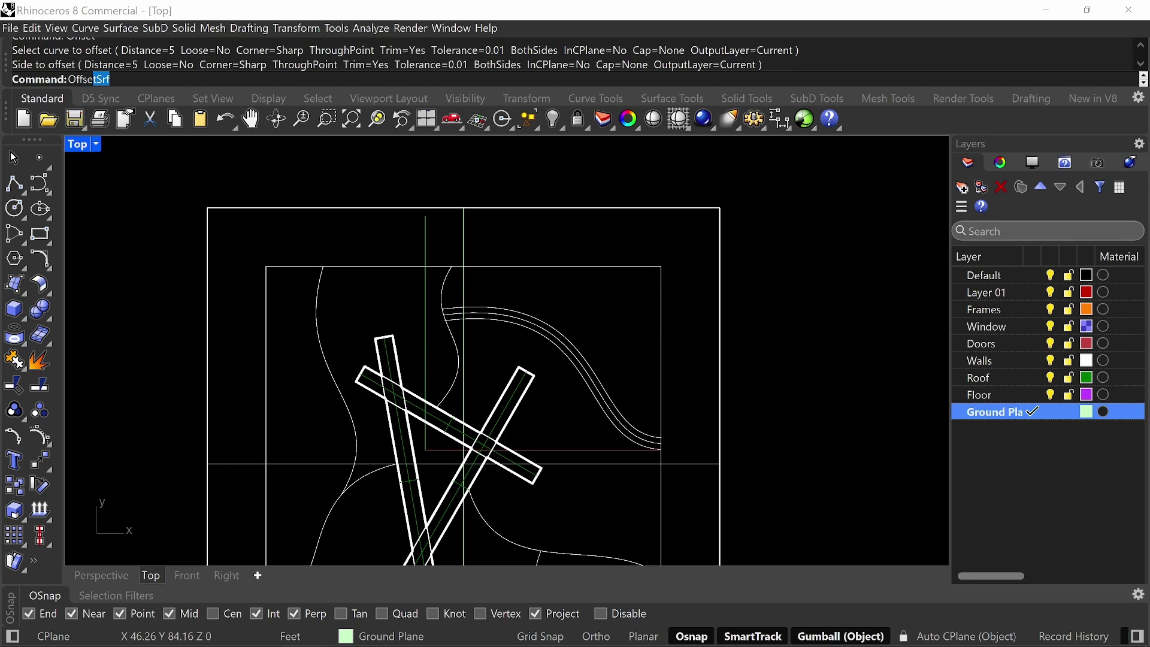
# - Offset the upper S-shaped curve by 5' on both sides
pyautogui.rightClick(480, 354)
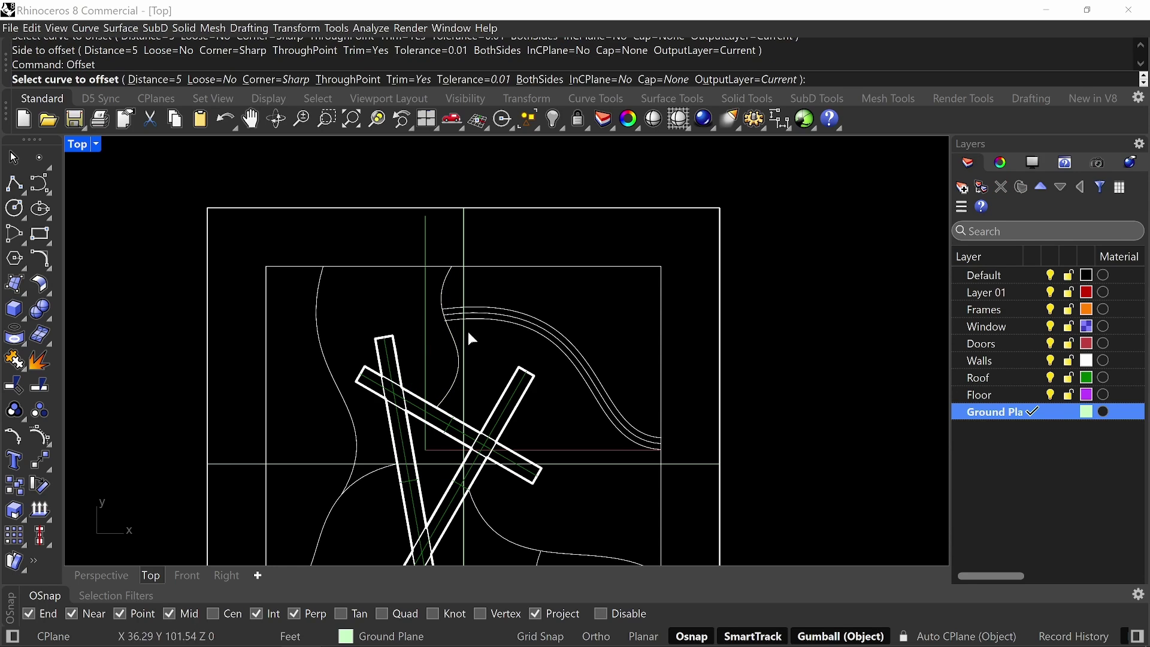
pyautogui.click(458, 346)
pyautogui.write('b')
pyautogui.press('Return')
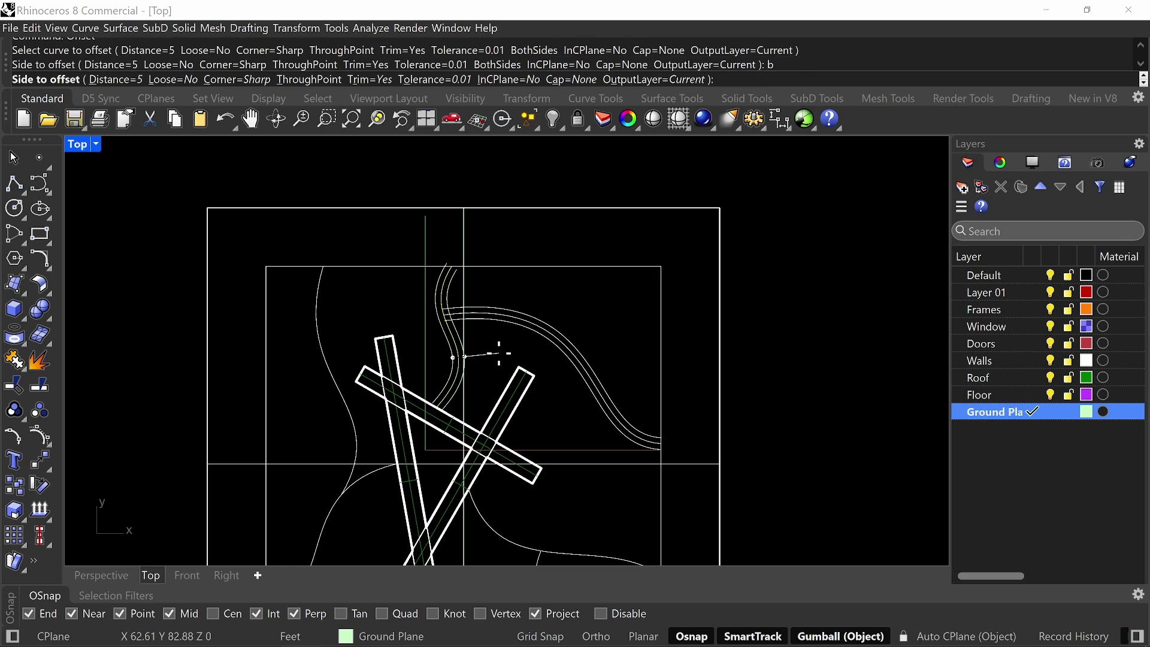
# - Offset the upper-left branch curve by 5' on both sides
pyautogui.rightClick(278, 312)
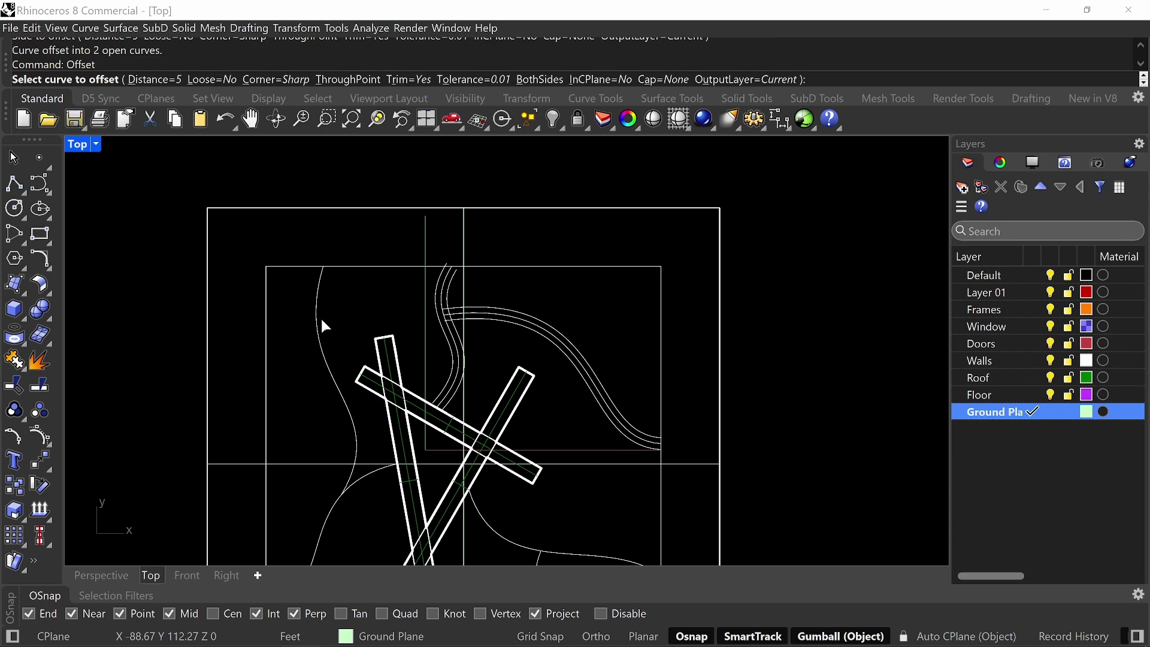
pyautogui.click(316, 314)
pyautogui.write('b')
pyautogui.press('Return')
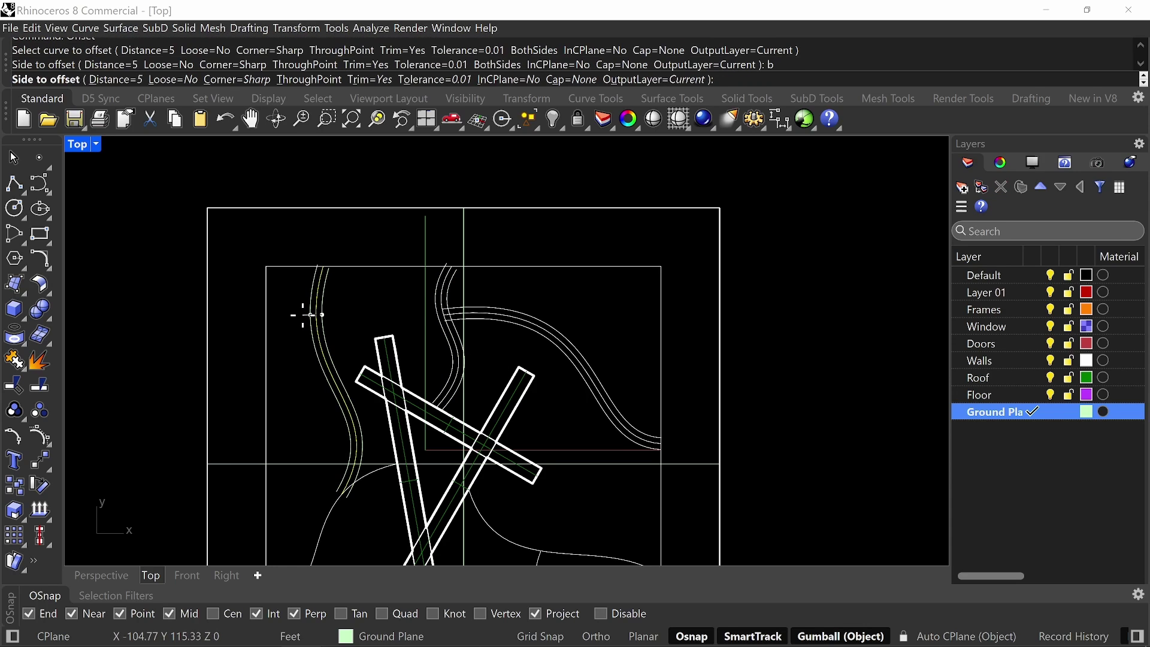
pyautogui.click(303, 315)
# - Offset the lower-left curve by 5' on both sides
pyautogui.moveTo(329, 505); pyautogui.dragTo(336, 376, button='right')
pyautogui.rightClick(336, 380)
pyautogui.click(334, 389)
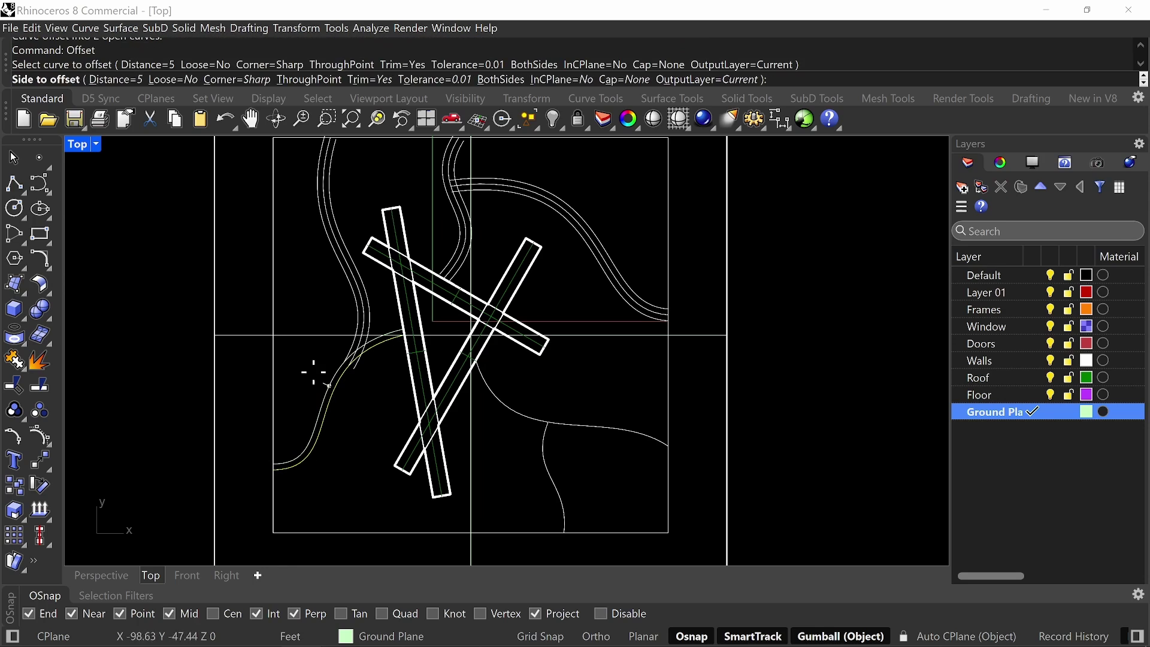
pyautogui.write('b')
pyautogui.press('Return')
pyautogui.click(328, 385)
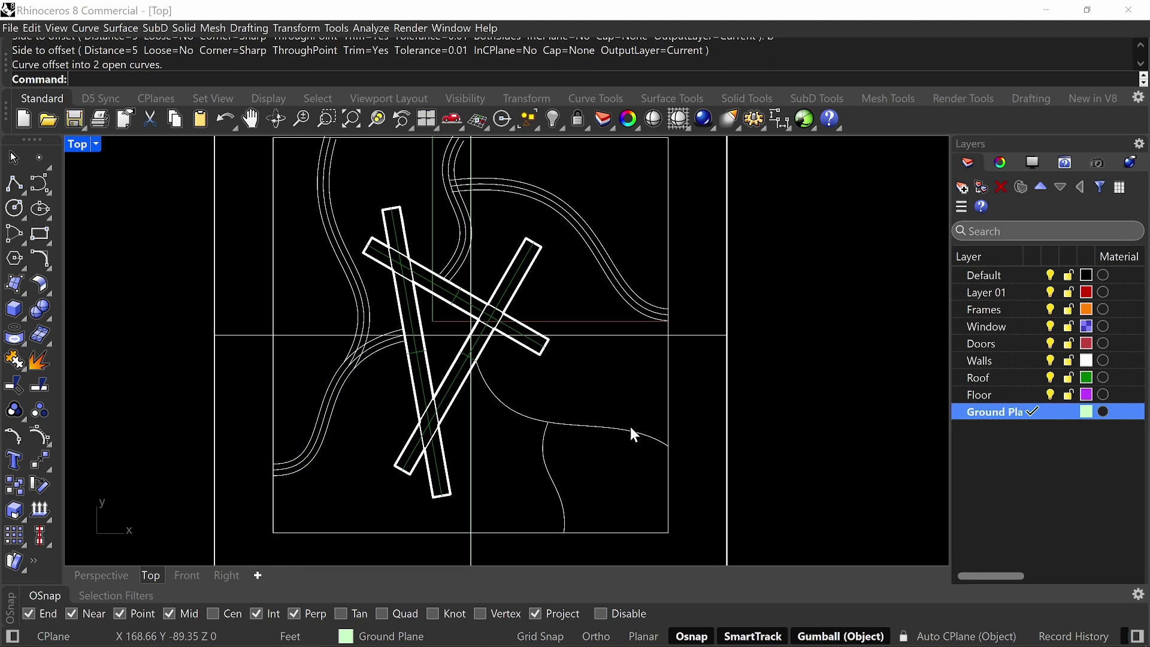
# - Offset the lower-right curve by 5' on both sides
pyautogui.moveTo(679, 373)
pyautogui.mouseDown(button='right')
pyautogui.moveTo(648, 425)
pyautogui.moveTo(628, 422)
pyautogui.moveTo(629, 384)
pyautogui.moveTo(616, 386)
pyautogui.mouseUp(button='right')
pyautogui.press('Return')
pyautogui.write('b')
pyautogui.press('Return')
pyautogui.click(540, 424)
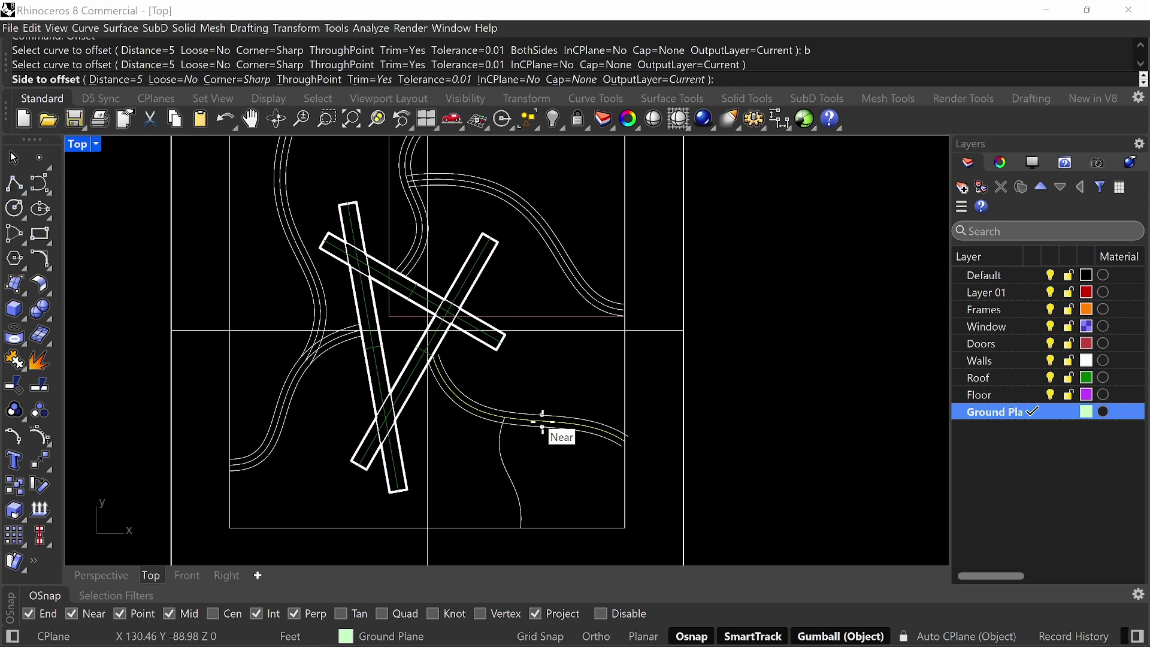
pyautogui.click(542, 426)
# - Offset the lower branch curve ending at the inner square's bottom edge by 5' on both sides
pyautogui.press('Return')
pyautogui.write('b')
pyautogui.press('Return')
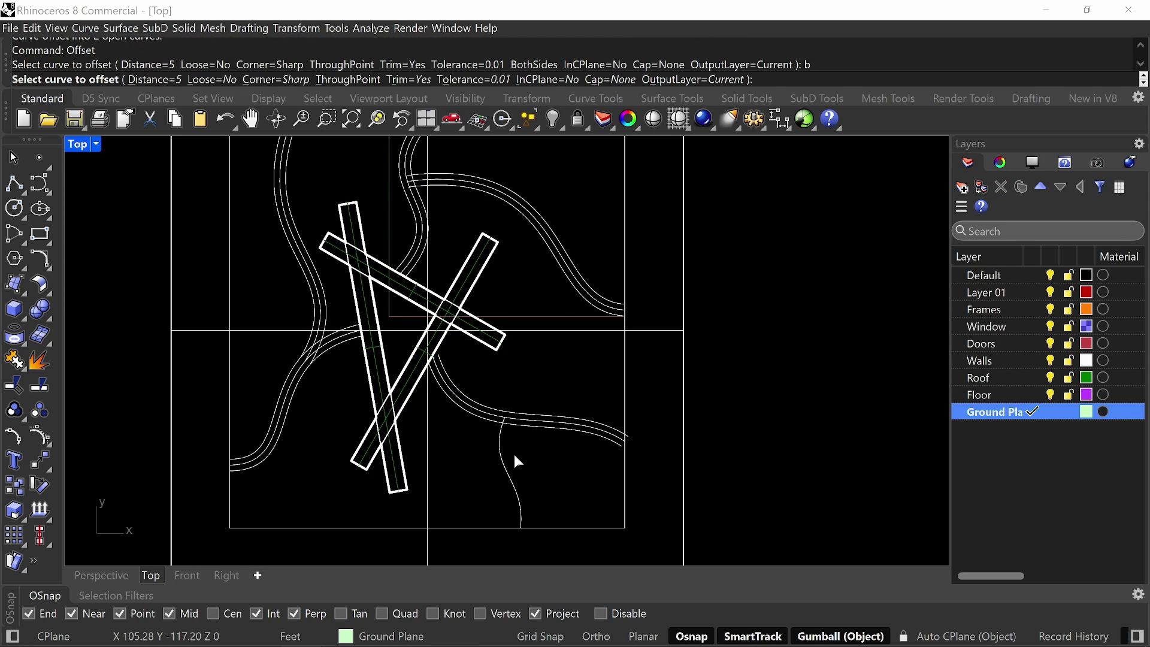
pyautogui.click(500, 453)
pyautogui.click(544, 457)
# - Extend the lower offset of the lower-right curve past the inner square's right edge
pyautogui.moveTo(580, 331); pyautogui.dragTo(605, 315, button='right')
pyautogui.scroll(-1, 592, 399)
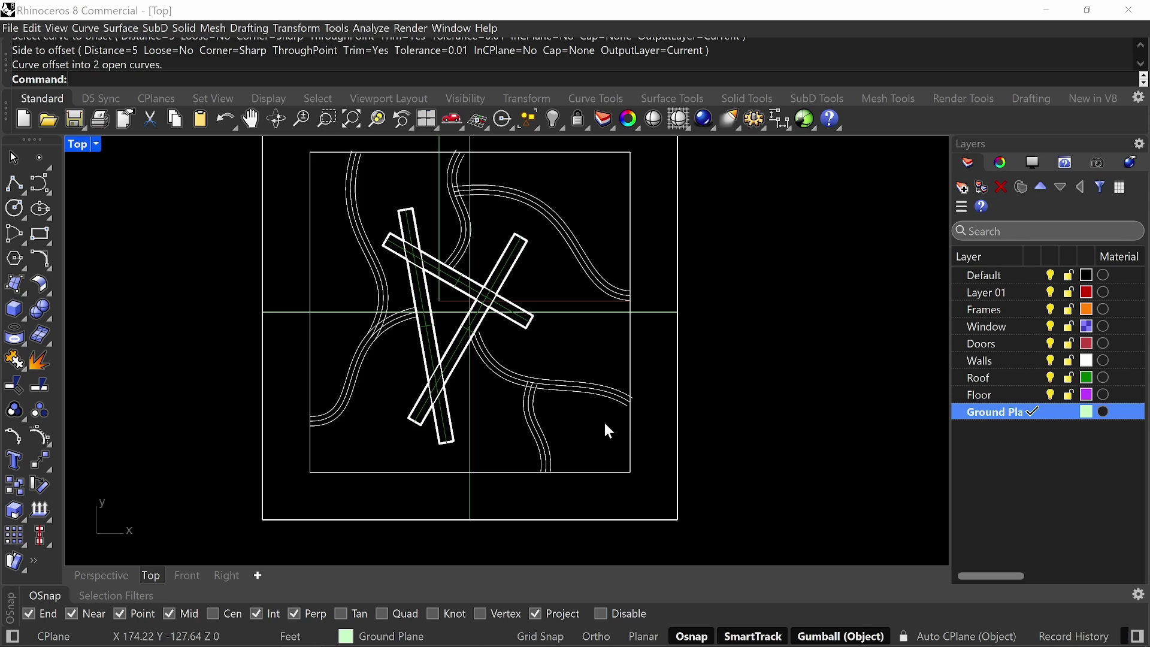
pyautogui.write('extend')
pyautogui.press('Return')
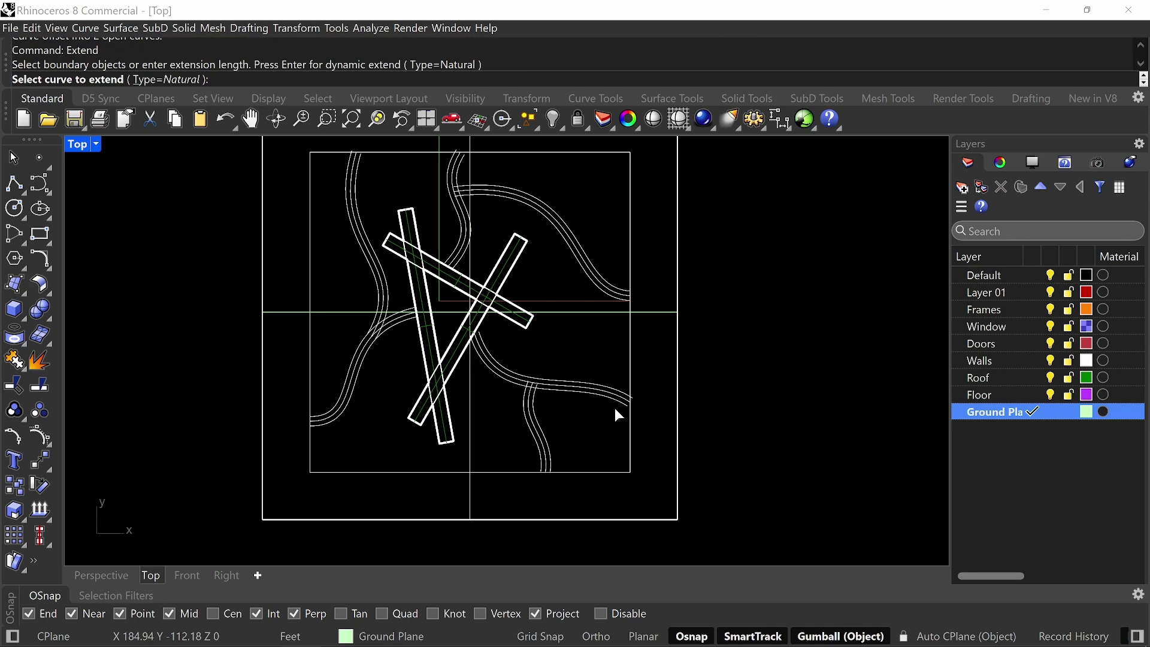
pyautogui.click(617, 402)
pyautogui.click(645, 425)
pyautogui.press('Return')
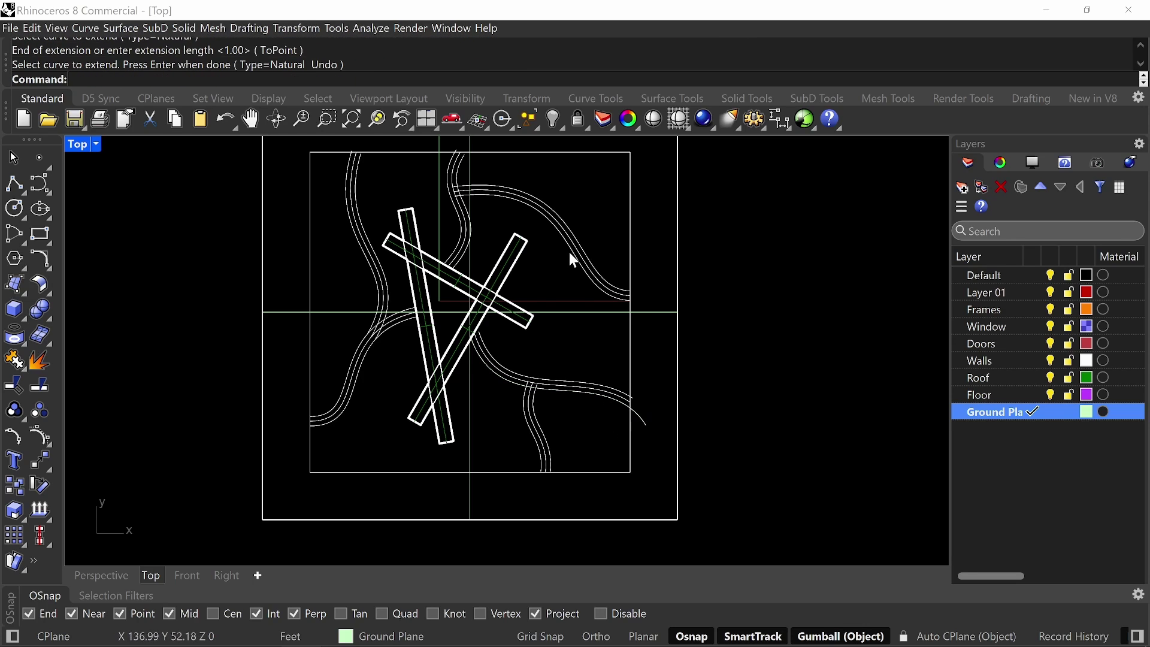
# - Extend the right-hand offsets of the upper S-shaped curve and the upper-left branch past the inner square's top edge
pyautogui.moveTo(531, 226); pyautogui.dragTo(576, 331, button='right')
pyautogui.scroll(8, 502, 220)
pyautogui.write('extend')
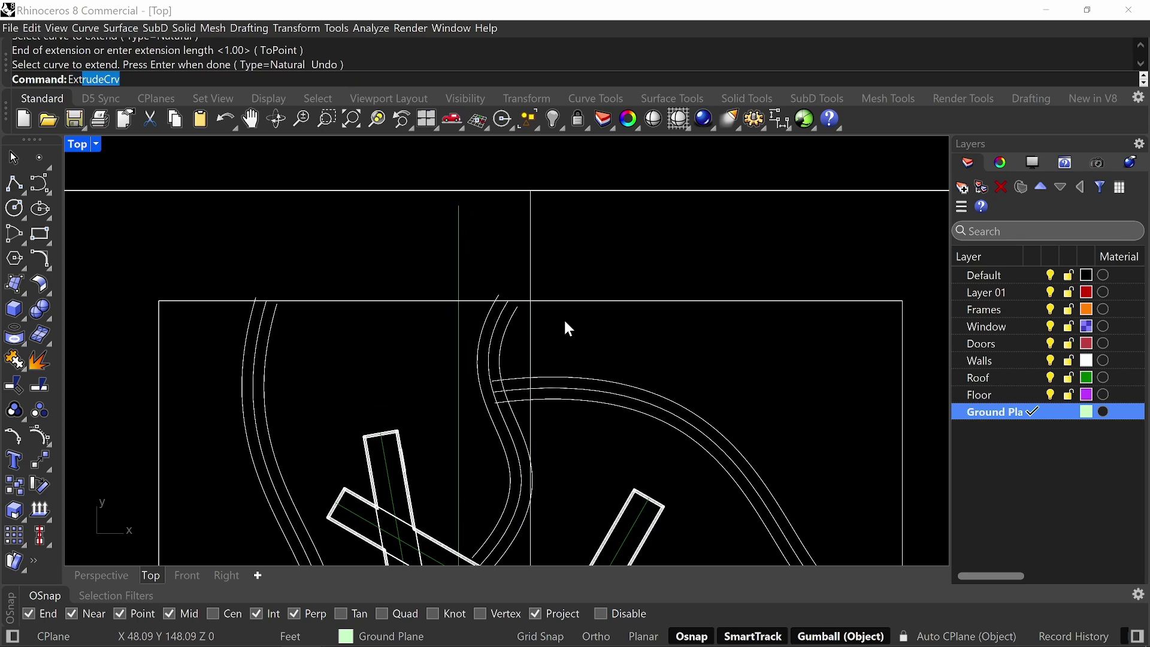
pyautogui.press('Return')
pyautogui.press('Return')
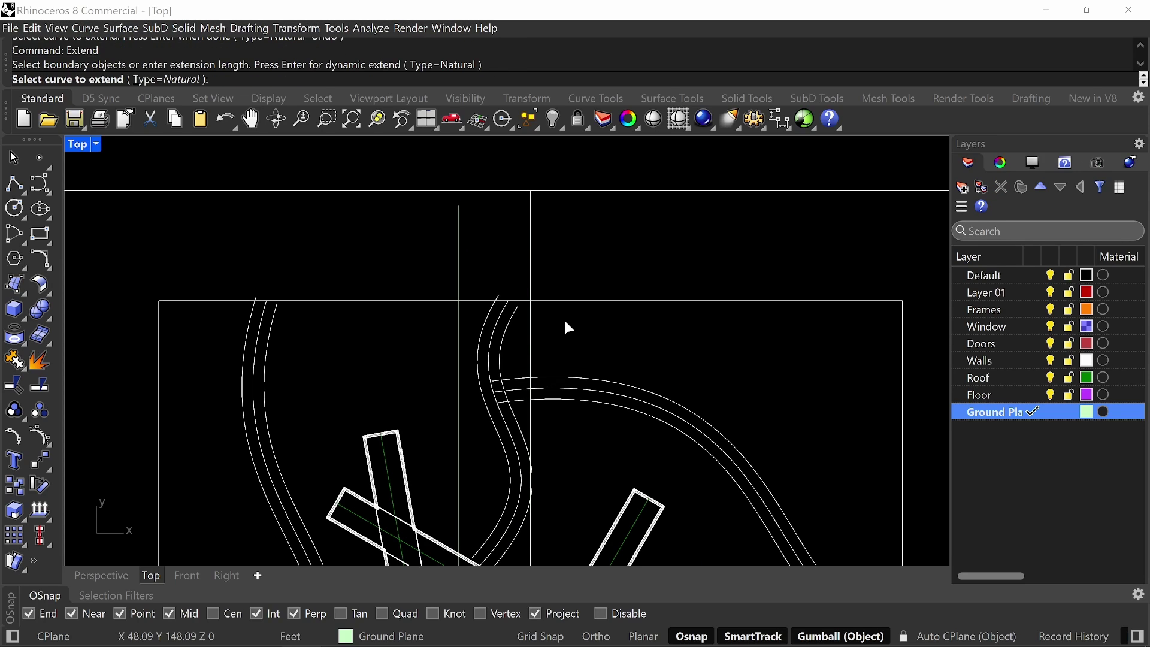
pyautogui.click(518, 308)
pyautogui.click(550, 263)
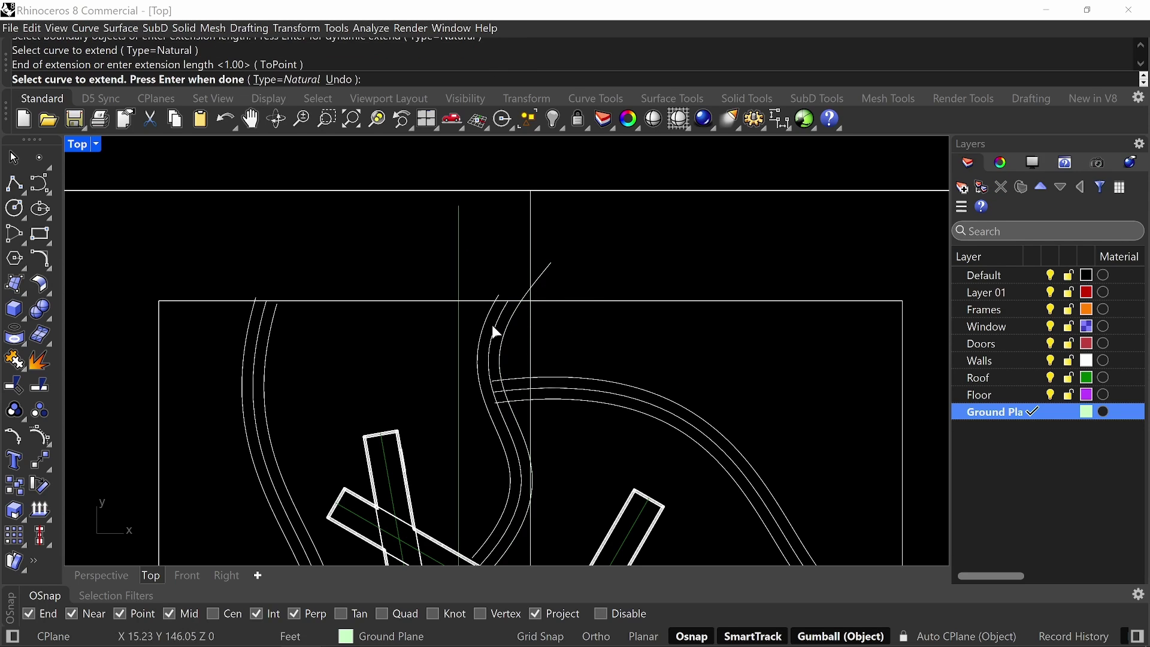
pyautogui.click(274, 310)
pyautogui.click(292, 264)
pyautogui.scroll(-4, 296, 264)
pyautogui.moveTo(325, 322); pyautogui.dragTo(362, 242, button='right')
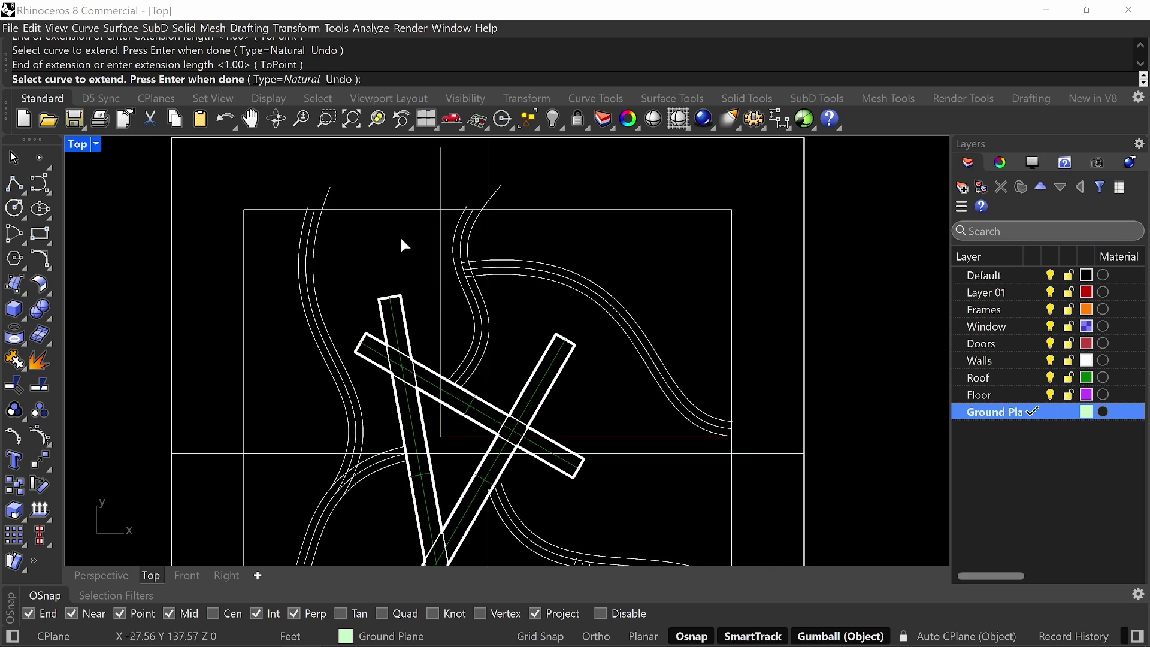
pyautogui.moveTo(518, 364); pyautogui.dragTo(578, 192, button='right')
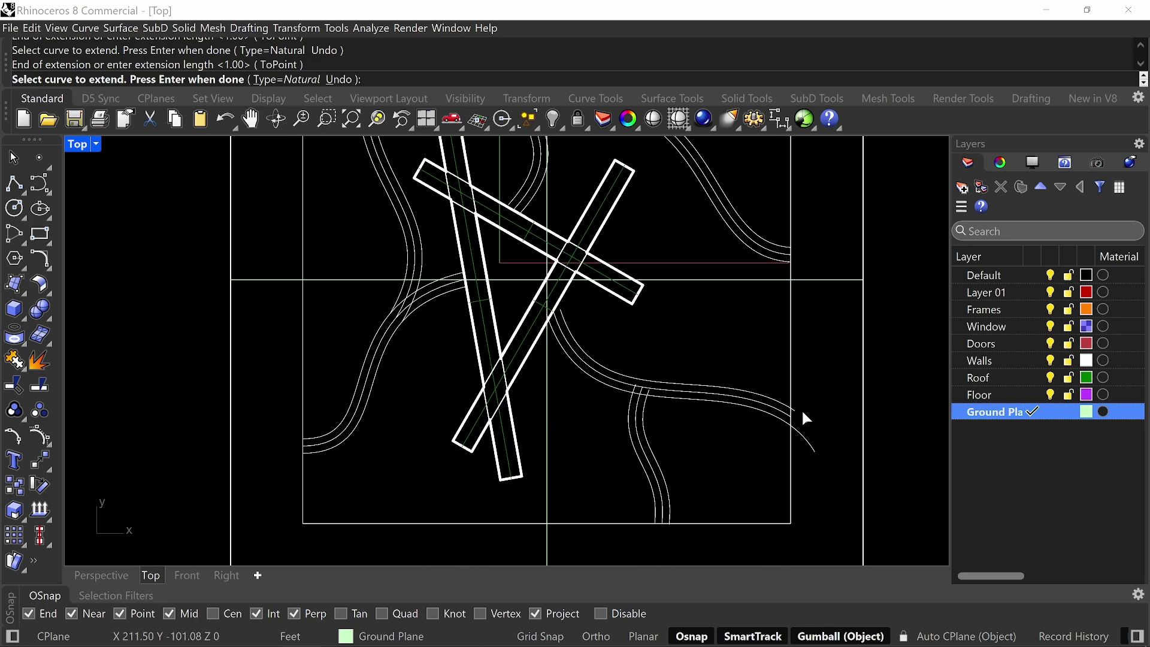
# - Finish extending, and draw a freeform curve linking the center line of the upper-right path to that of the lower-right path
pyautogui.moveTo(530, 321); pyautogui.dragTo(658, 474, button='right')
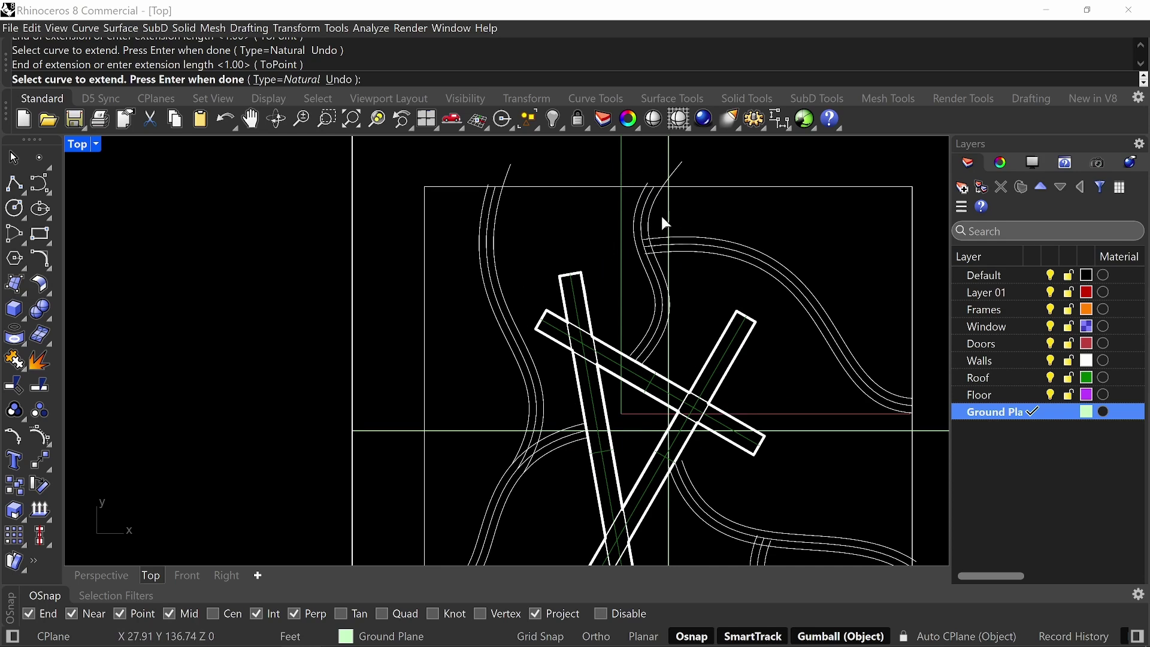
pyautogui.scroll(-4, 662, 223)
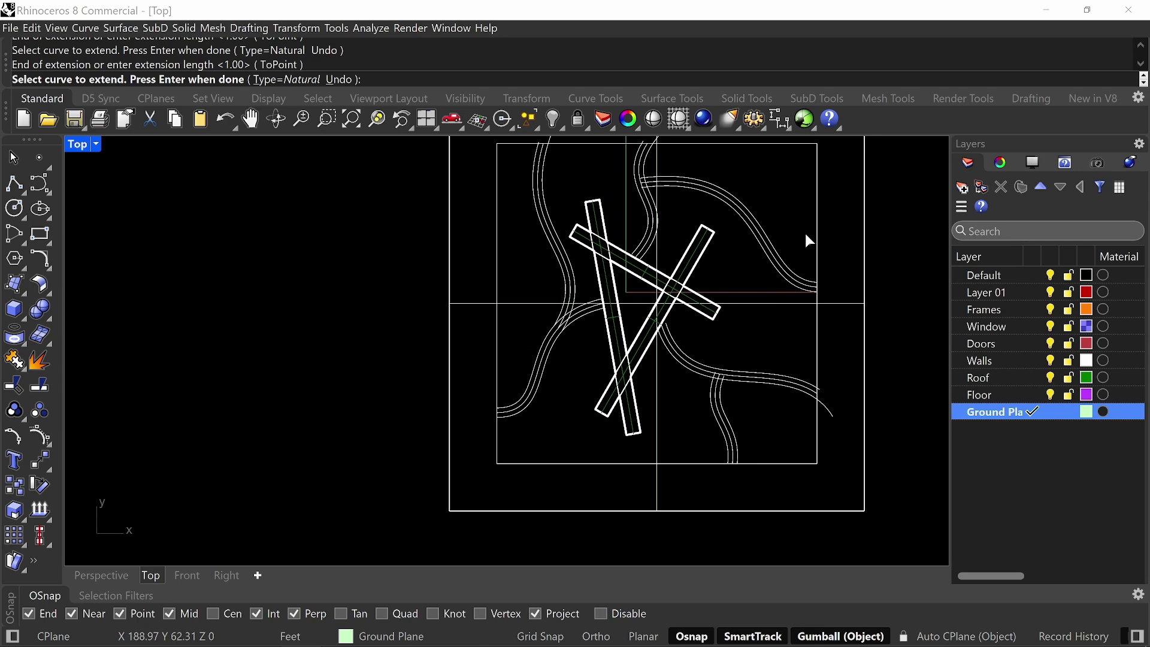
pyautogui.moveTo(803, 238)
pyautogui.mouseDown(button='right')
pyautogui.moveTo(778, 254)
pyautogui.moveTo(782, 304)
pyautogui.mouseUp(button='right')
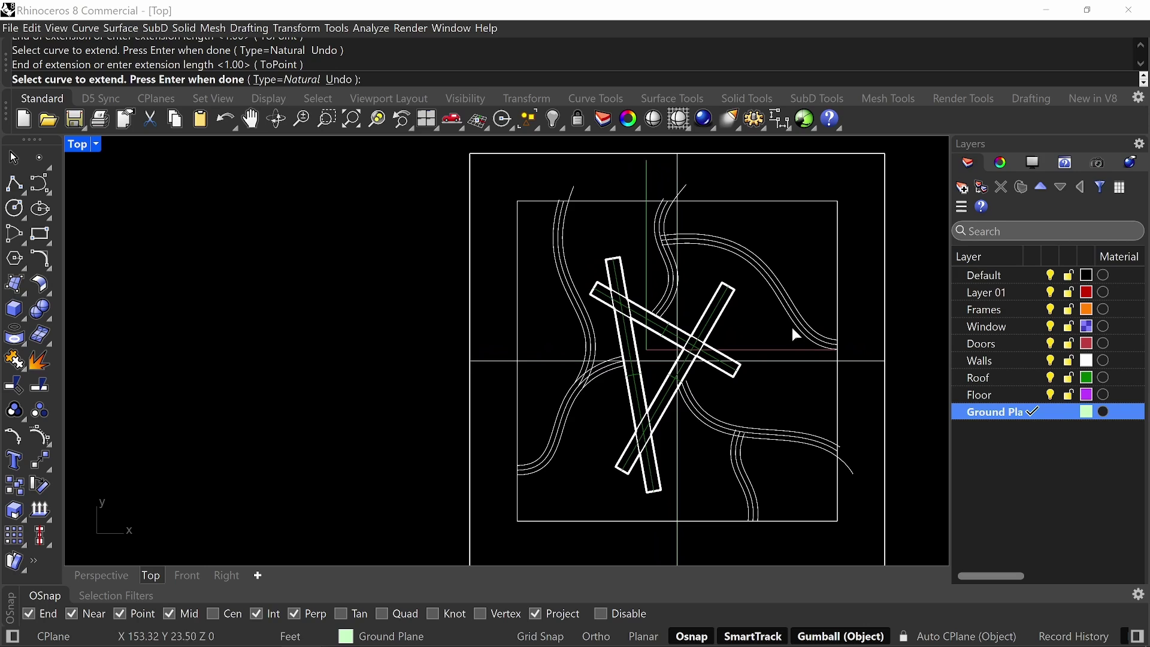
pyautogui.press('Return')
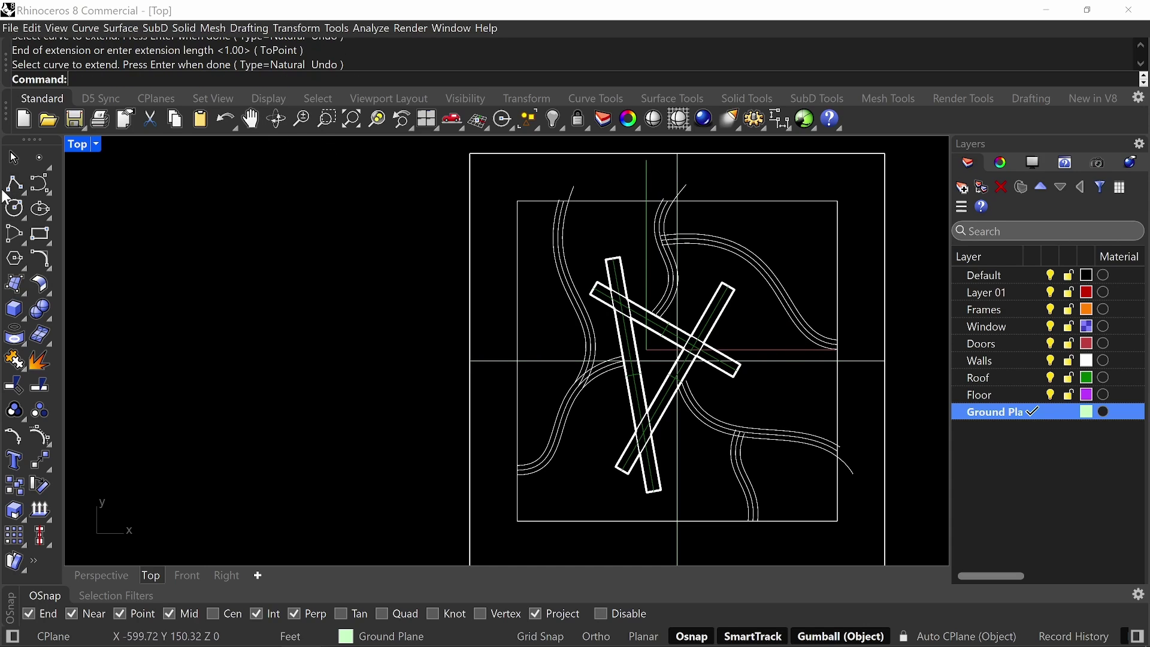
pyautogui.click(44, 187)
pyautogui.scroll(3, 911, 423)
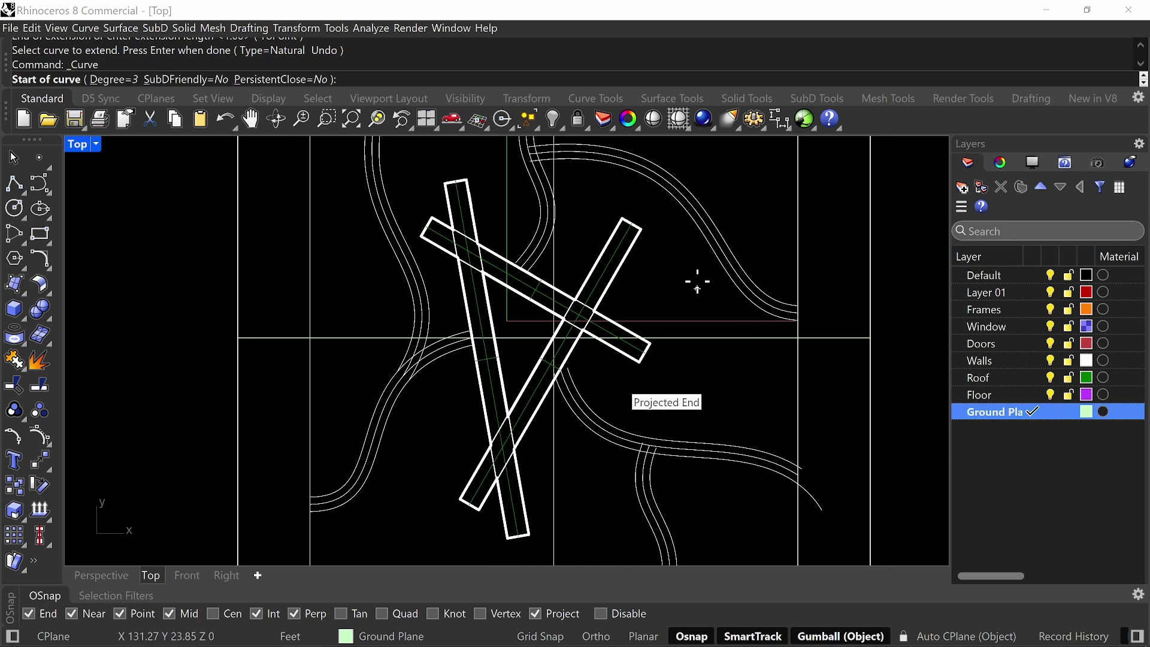
pyautogui.click(742, 282)
pyautogui.click(688, 287)
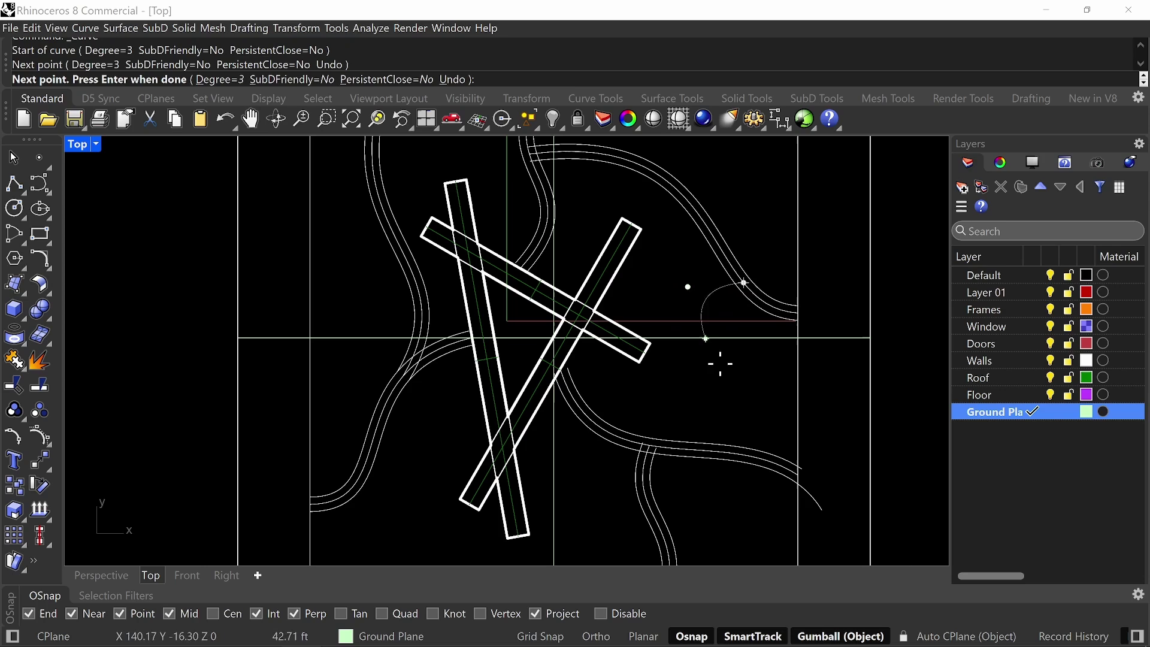
pyautogui.click(760, 412)
pyautogui.click(734, 450)
pyautogui.press('Return')
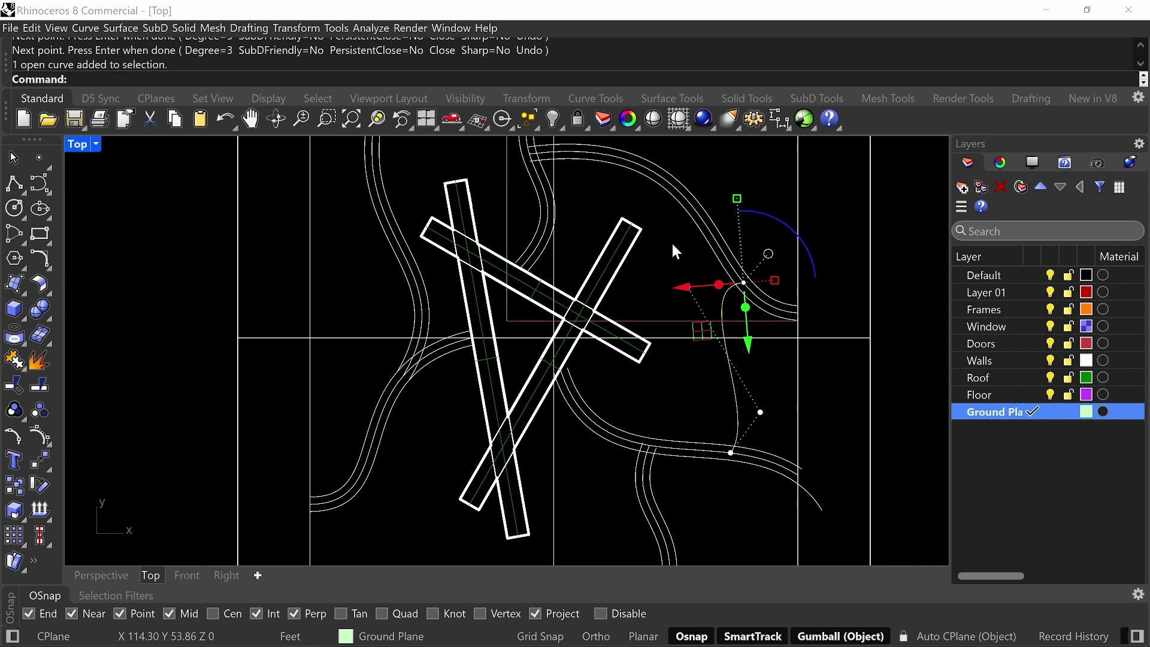
# - Reshape the right connecting curve into a smoother S by moving its two middle control points outward
pyautogui.moveTo(670, 240); pyautogui.dragTo(699, 308)
pyautogui.moveTo(649, 336); pyautogui.dragTo(692, 352)
pyautogui.click(775, 403)
pyautogui.moveTo(775, 404); pyautogui.dragTo(775, 404)
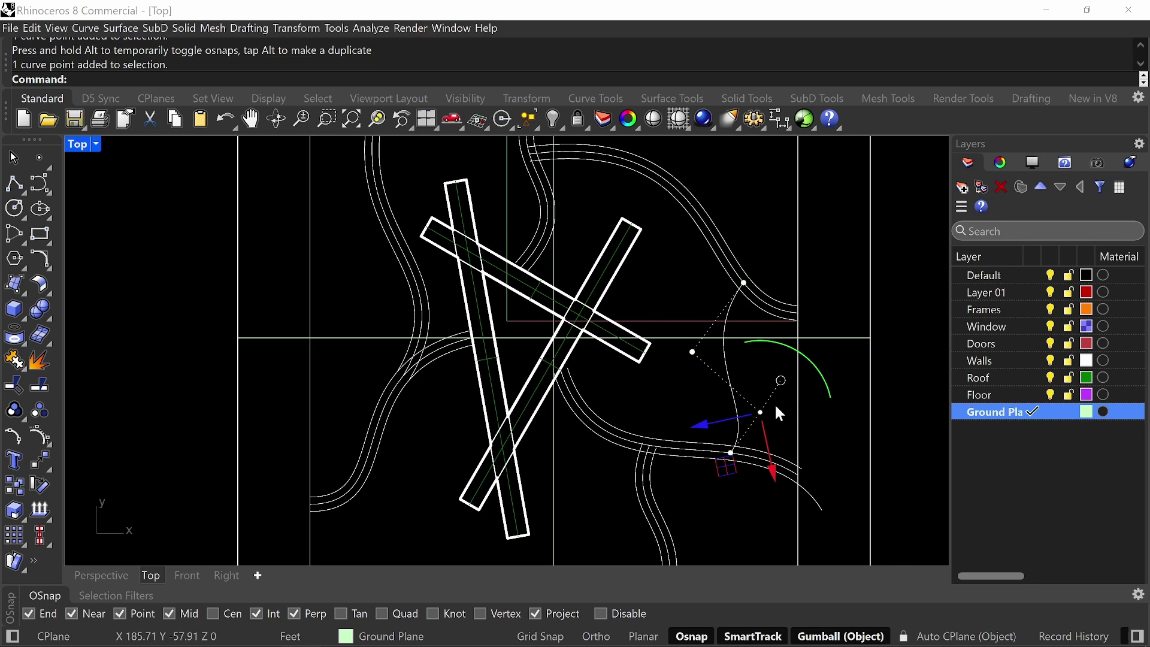
pyautogui.moveTo(728, 460); pyautogui.dragTo(790, 387)
pyautogui.moveTo(742, 248); pyautogui.dragTo(756, 269, button='right')
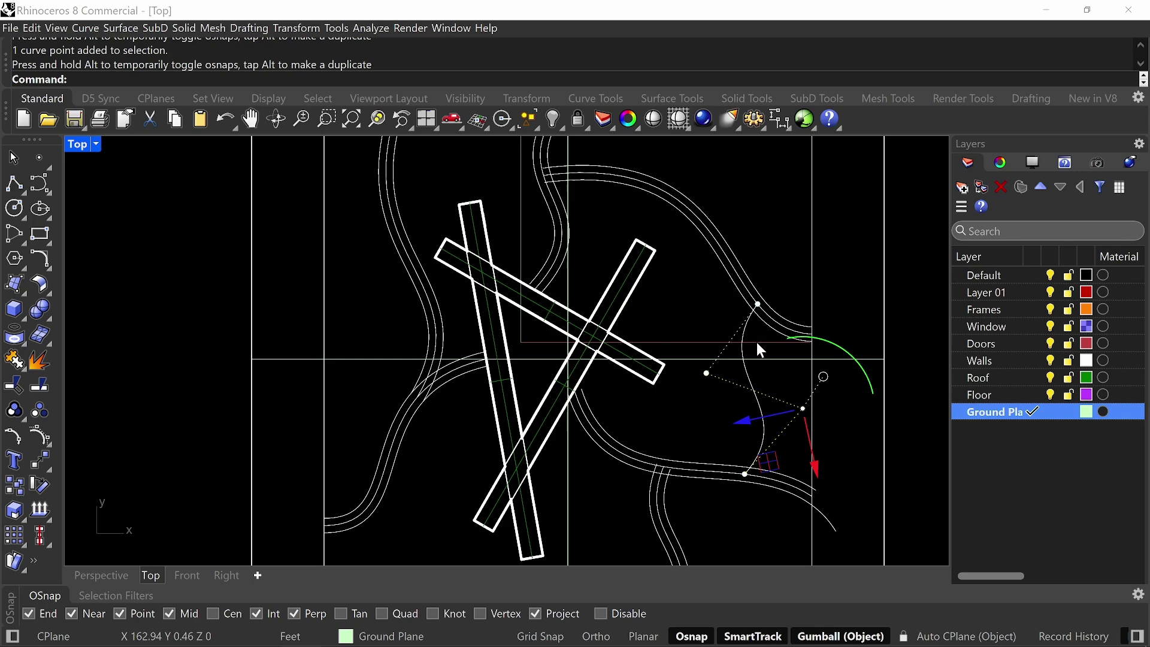
pyautogui.moveTo(482, 168); pyautogui.dragTo(584, 273, button='right')
pyautogui.press('Escape')
pyautogui.press('Escape')
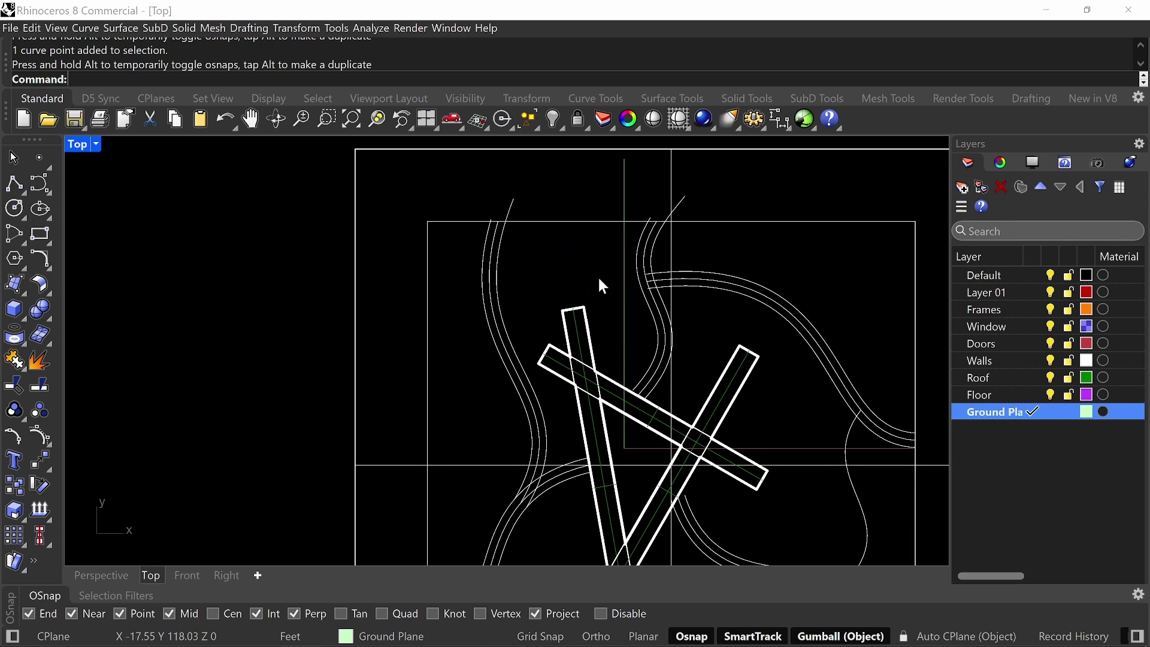
# - Draw a freeform curve from the lower part of the upper branch to the left path's center line near the inner square's top edge
pyautogui.moveTo(626, 329); pyautogui.dragTo(633, 265, button='right')
pyautogui.scroll(-3, 706, 300)
pyautogui.moveTo(706, 300); pyautogui.dragTo(730, 354, button='right')
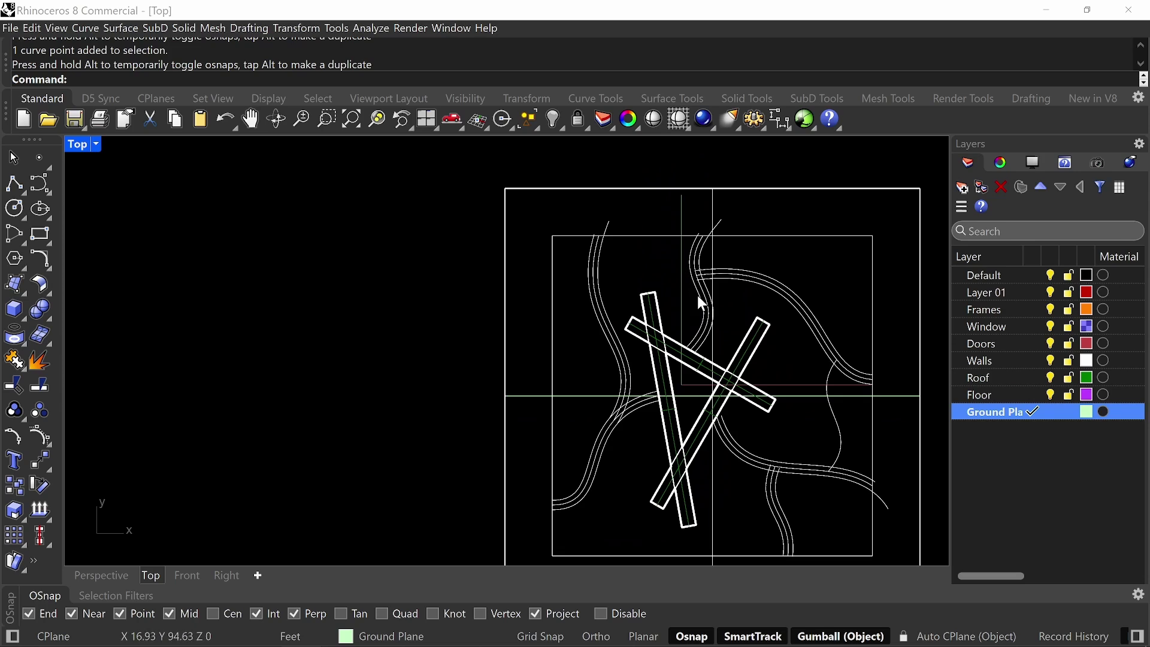
pyautogui.scroll(1, 659, 359)
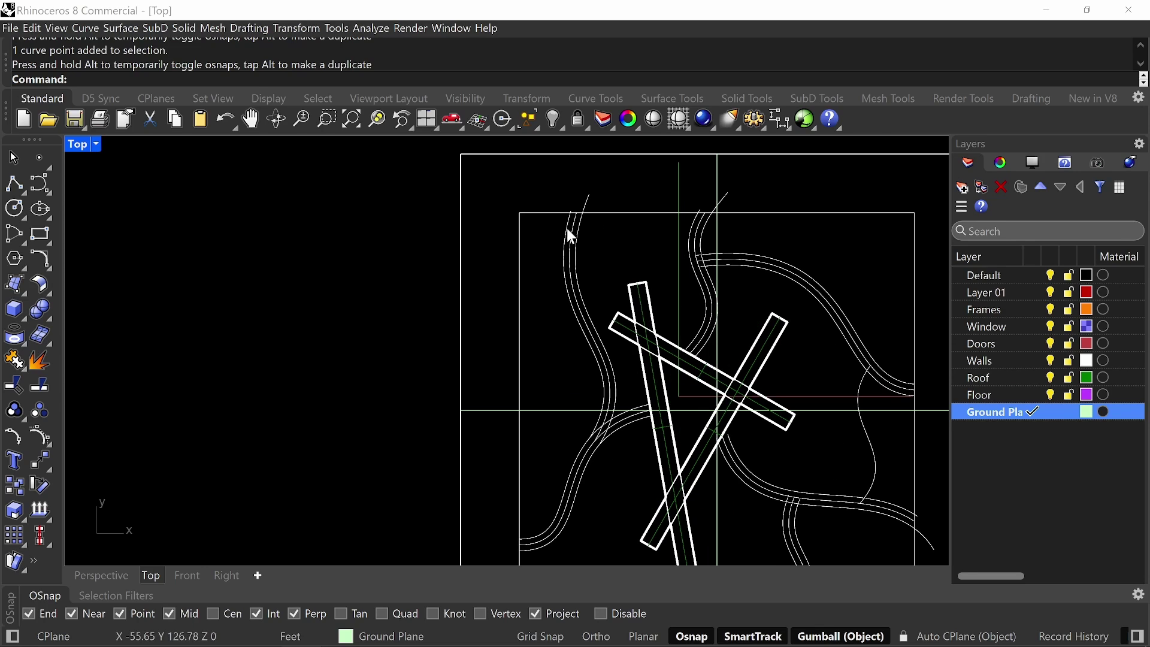
pyautogui.click(38, 191)
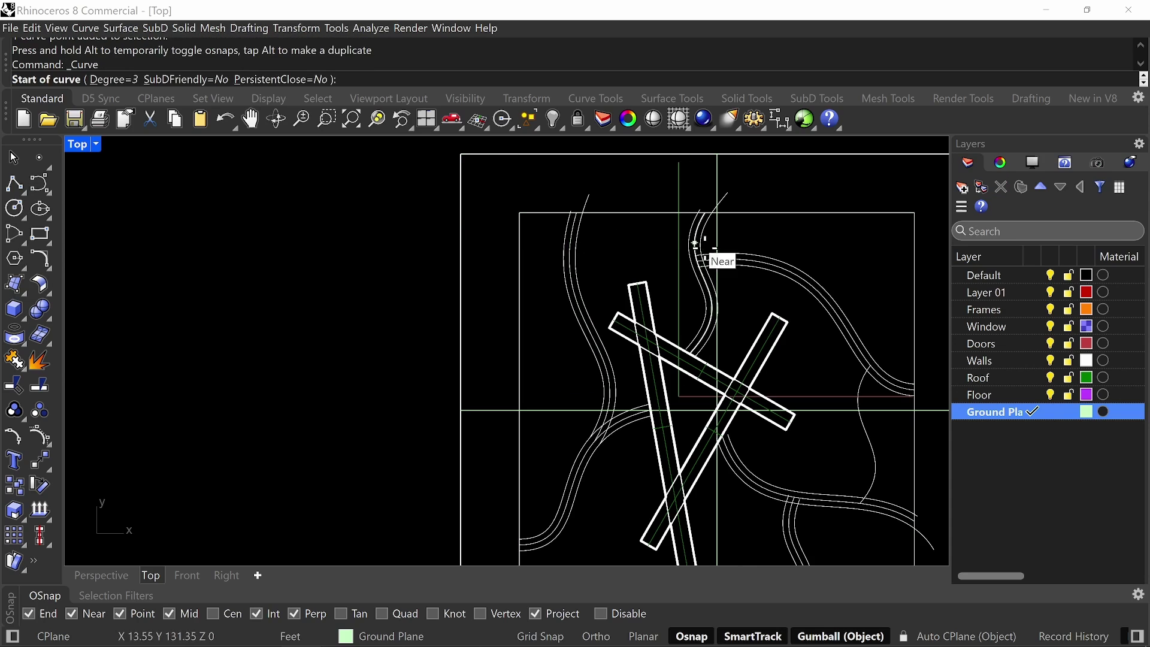
pyautogui.scroll(2, 707, 276)
pyautogui.click(697, 356)
pyautogui.click(612, 205)
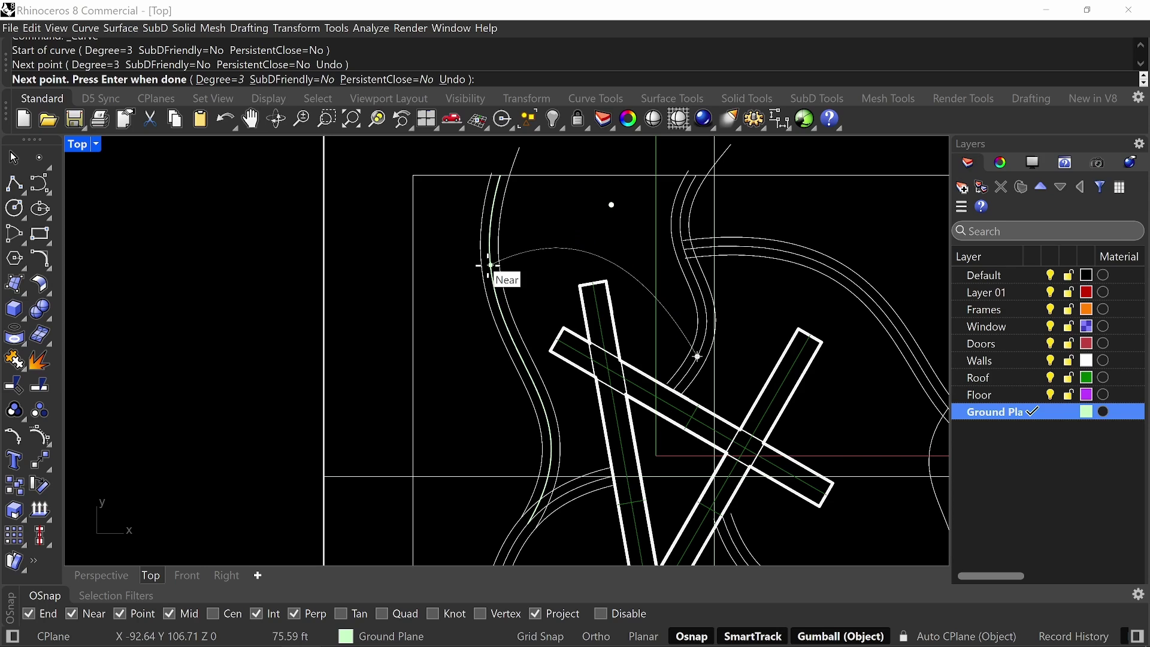
pyautogui.click(561, 234)
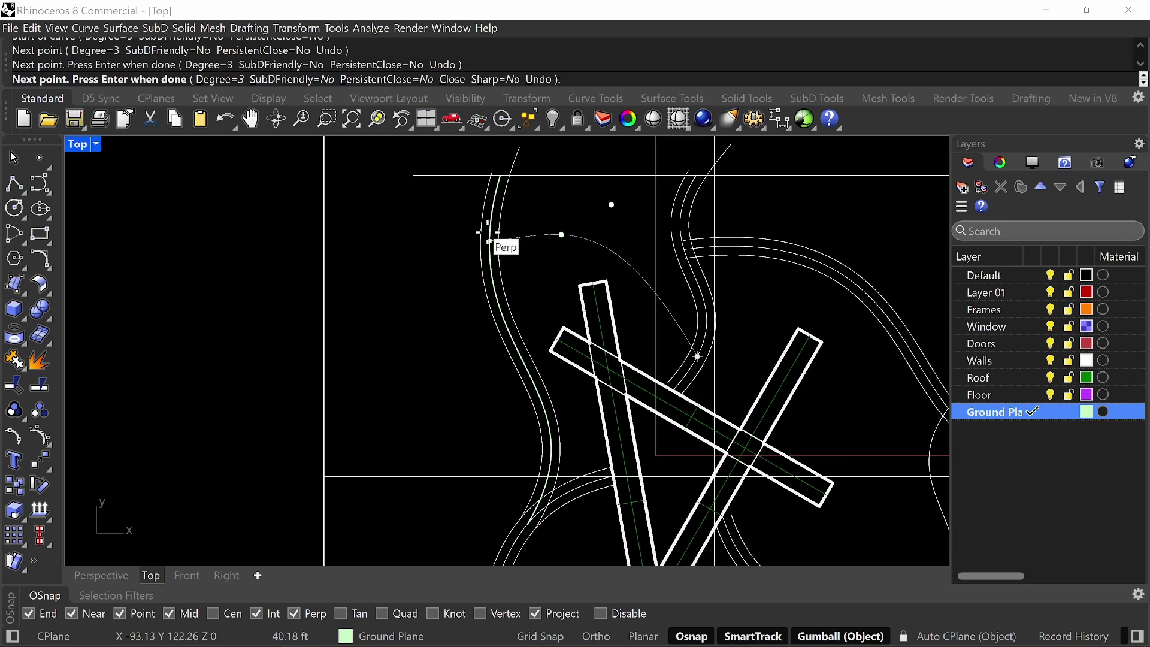
pyautogui.click(493, 208)
pyautogui.press('Return')
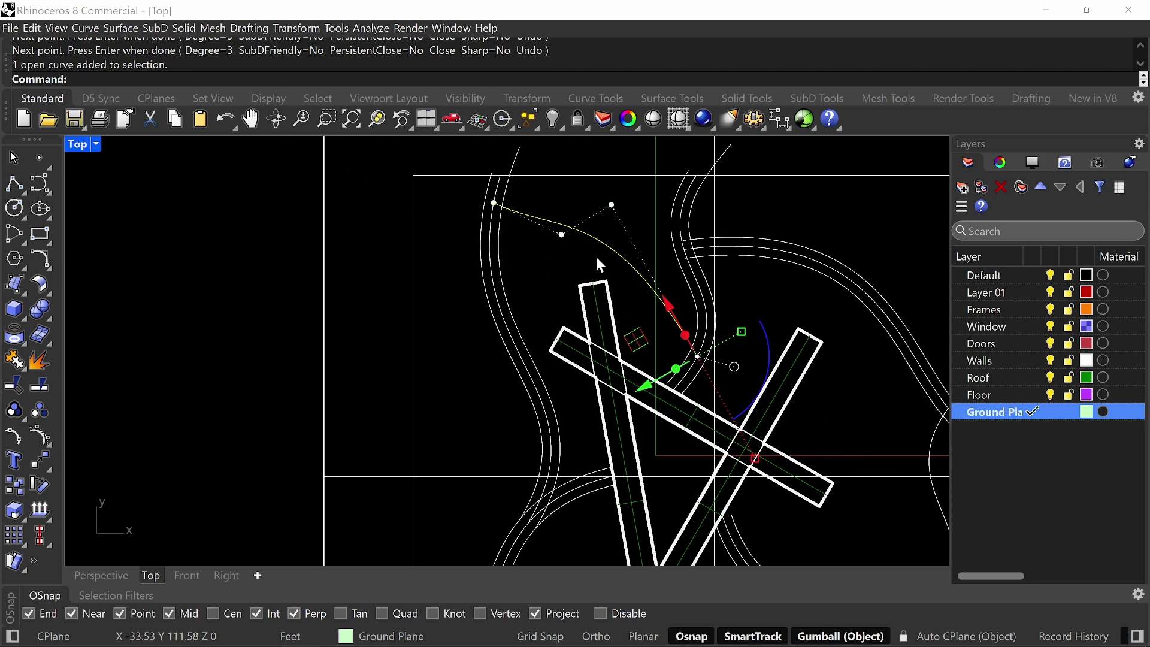
# - Reshape the upper connecting curve into a stronger S by raising its control point near the branch and lowering the one near the left path
pyautogui.click(611, 205)
pyautogui.moveTo(611, 204); pyautogui.dragTo(641, 171)
pyautogui.moveTo(533, 266); pyautogui.dragTo(547, 301)
pyautogui.press('Escape')
pyautogui.press('Escape')
pyautogui.moveTo(674, 209); pyautogui.dragTo(627, 264, button='right')
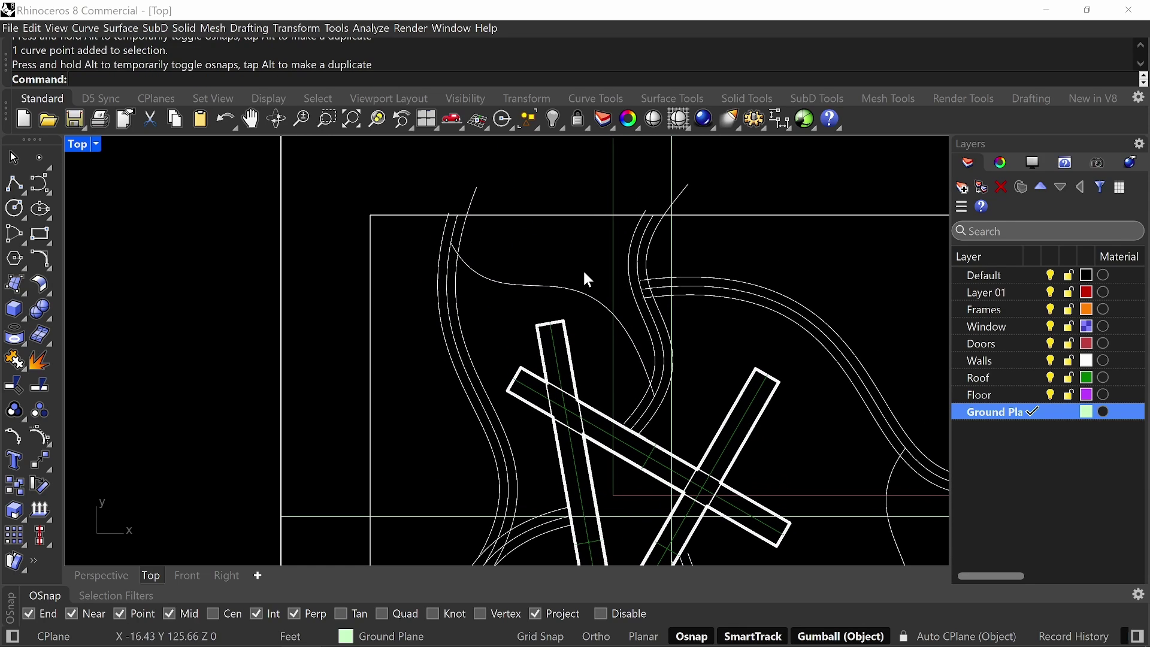
# - Offset the upper connecting curve by 5' on both sides
pyautogui.write('Offst')
pyautogui.press('Return')
pyautogui.write('Offset')
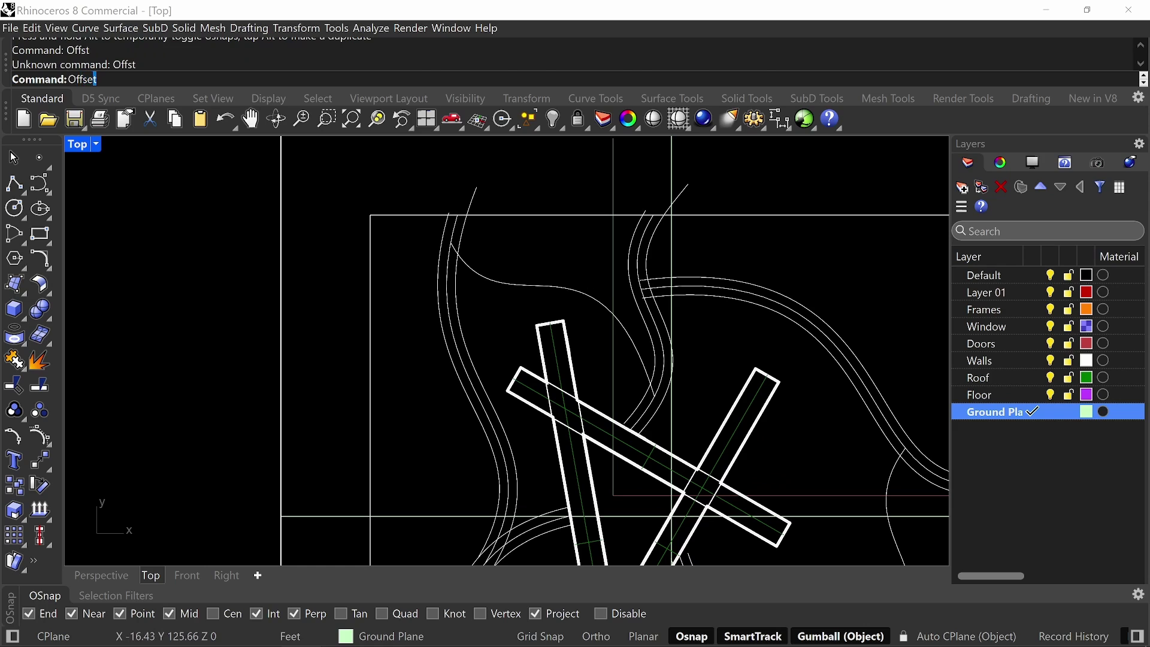
pyautogui.press('Return')
pyautogui.click(585, 299)
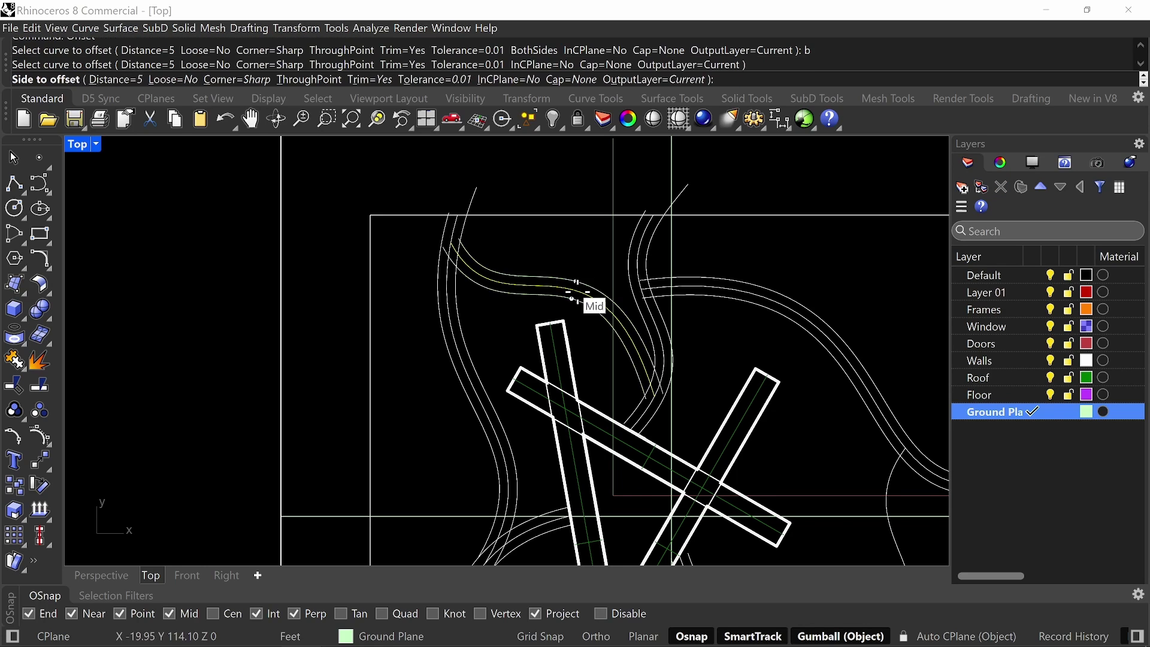
pyautogui.click(587, 265)
pyautogui.scroll(-3, 585, 260)
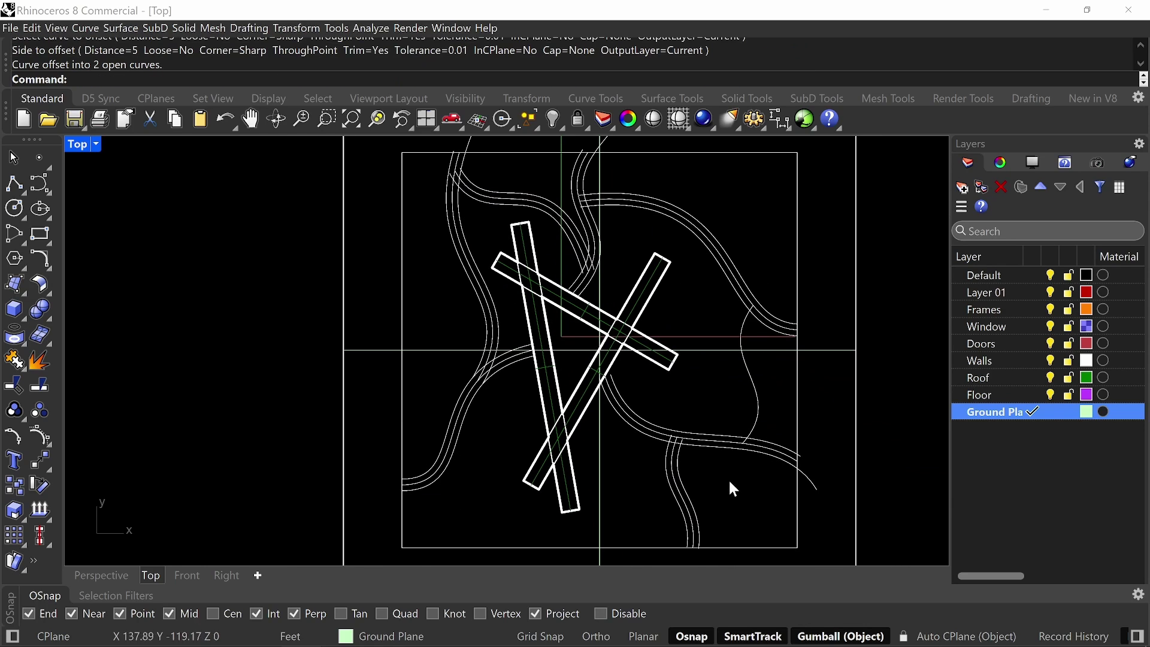
# - Offset the right connecting curve by 5' on both sides
pyautogui.press('Return')
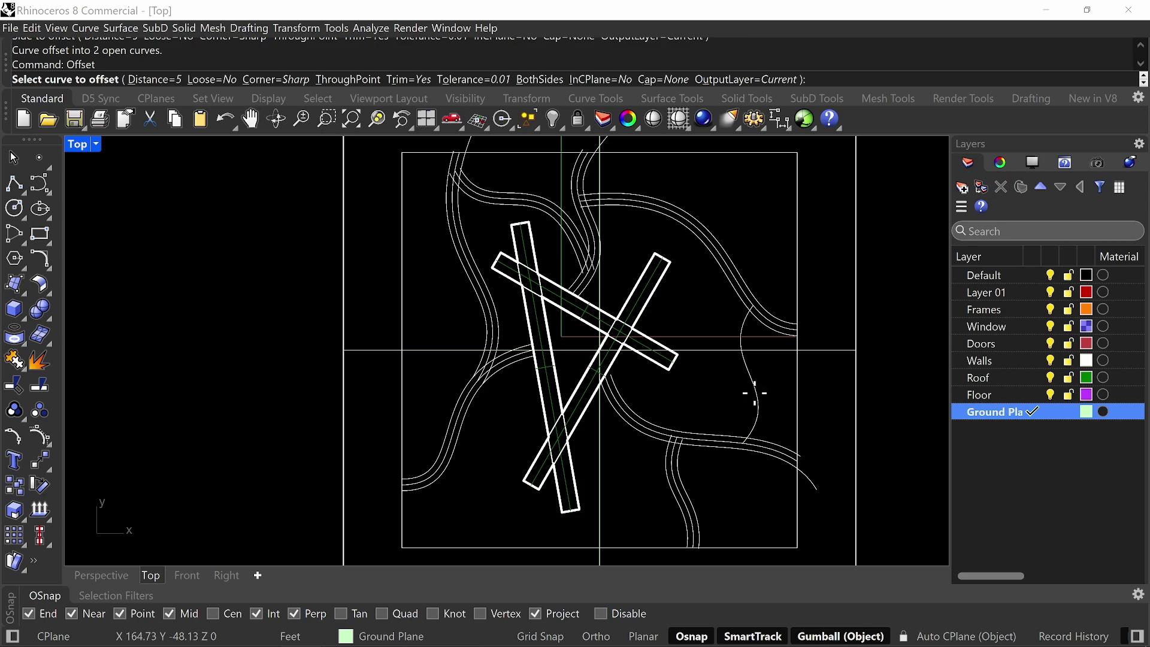
pyautogui.click(755, 393)
pyautogui.write('n')
pyautogui.press('Return')
pyautogui.write('b')
pyautogui.press('Return')
pyautogui.click(725, 383)
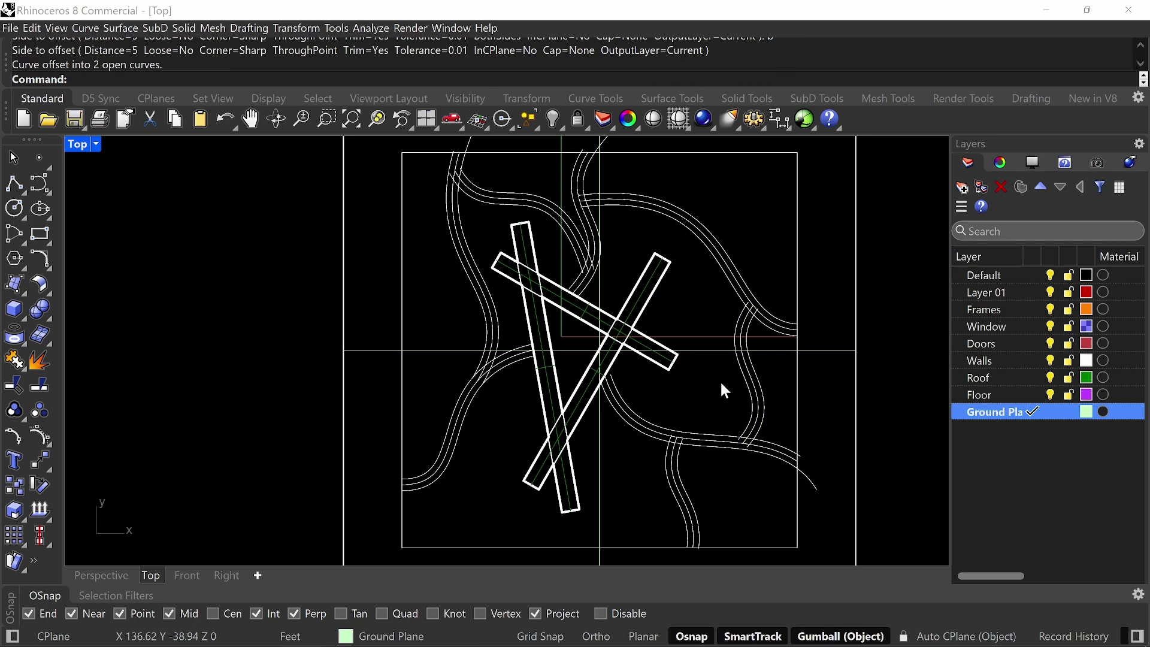
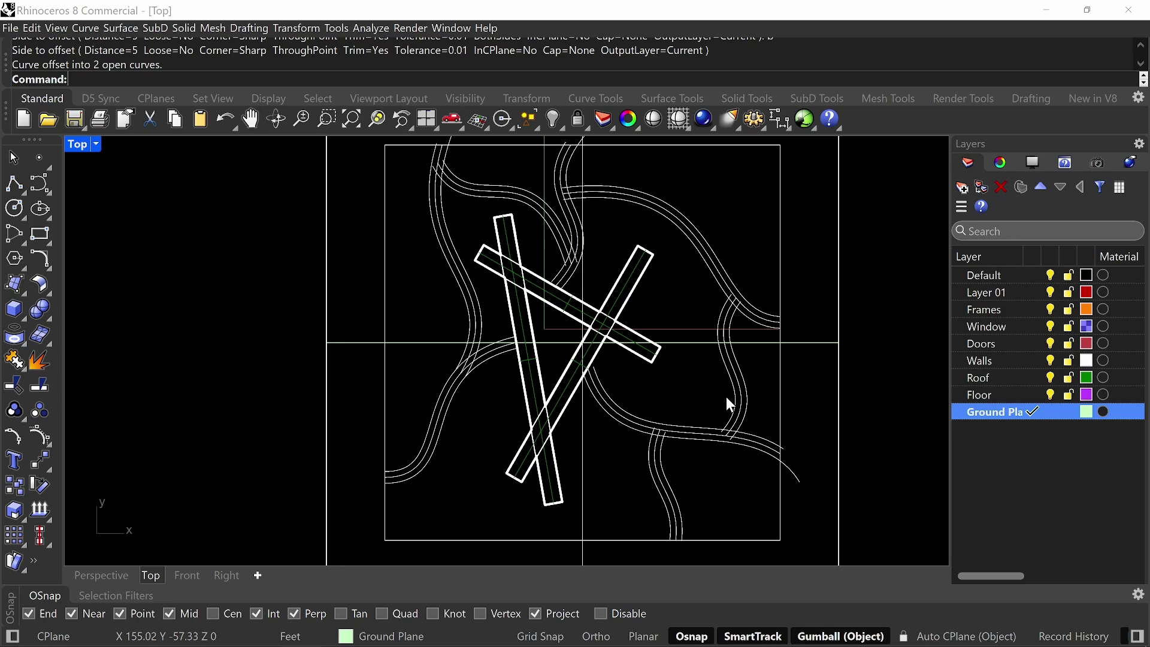
pyautogui.write('trim')
pyautogui.press('Return')
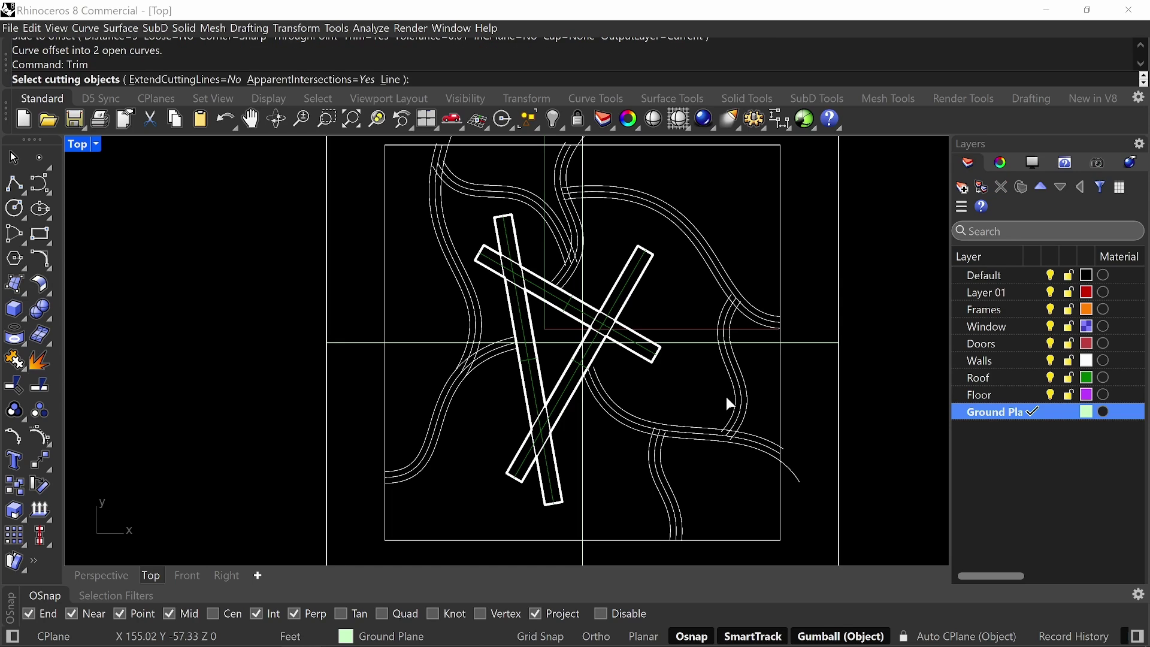
pyautogui.press('Escape')
# - Select the center lines of all the paths, including both connecting curves, and hide them so only the offset edges show
pyautogui.click(703, 436)
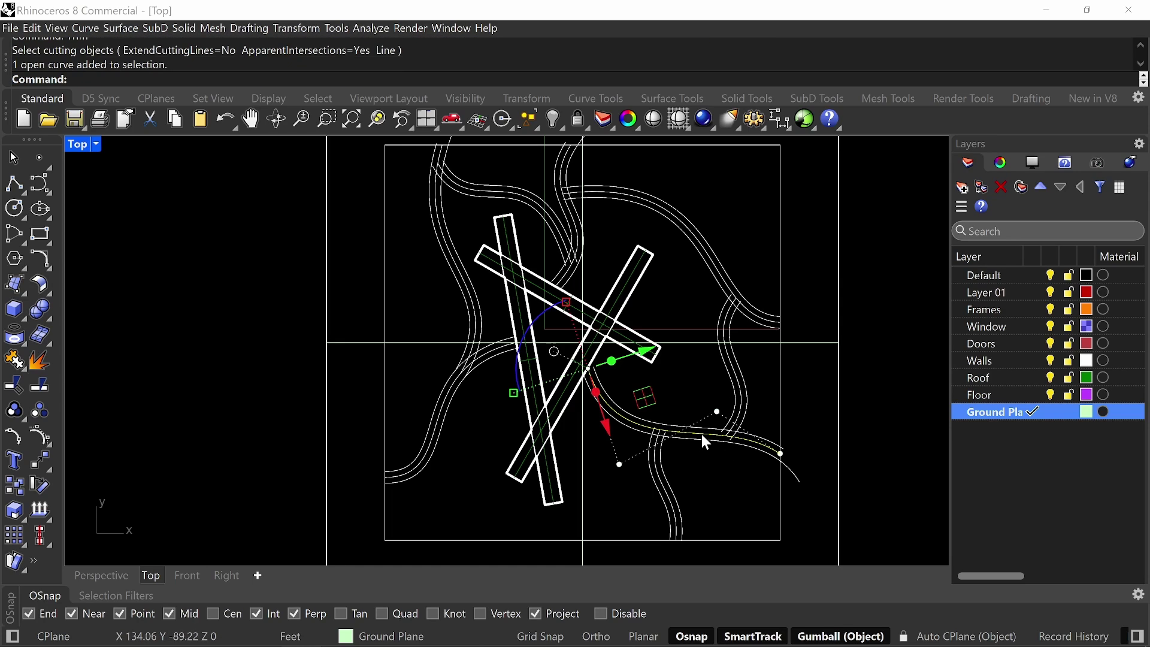
pyautogui.click(764, 316)
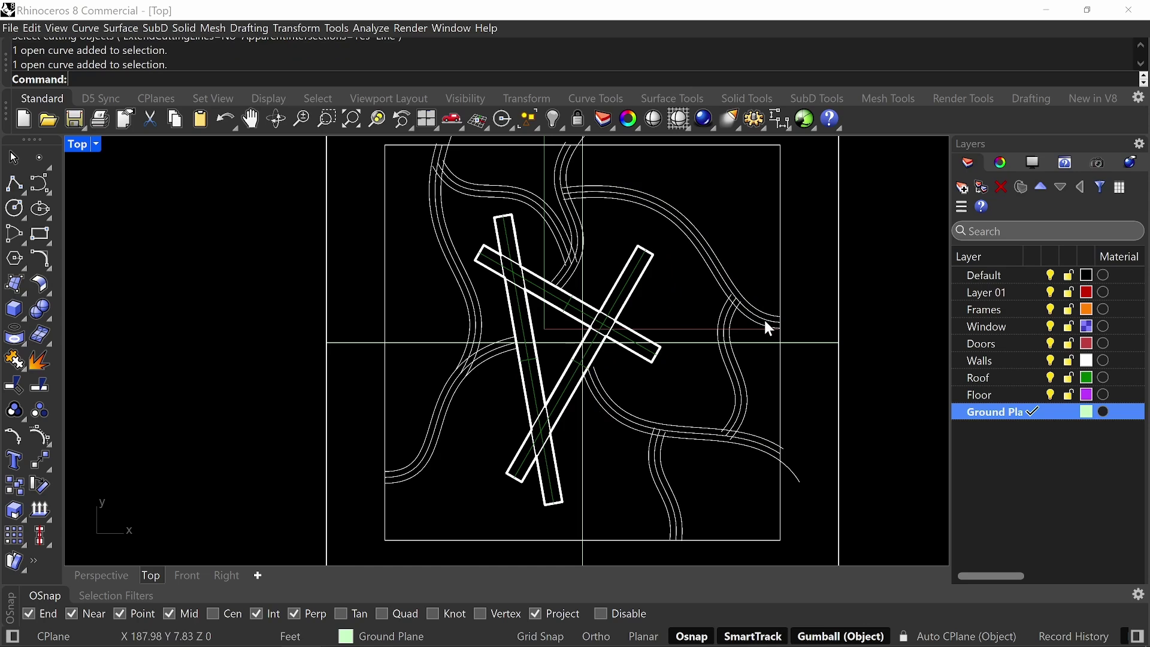
pyautogui.keyDown('shift'); pyautogui.click(757, 446); pyautogui.keyUp('shift')
pyautogui.scroll(5, 562, 249)
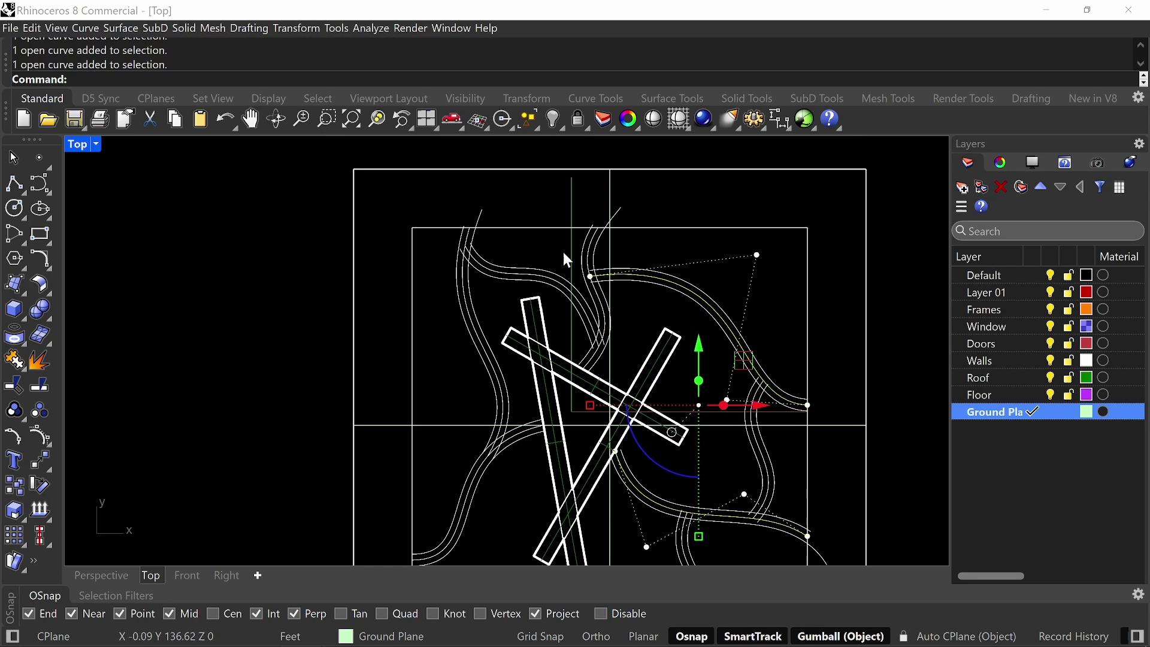
pyautogui.keyDown('shift'); pyautogui.click(599, 237); pyautogui.keyUp('shift')
pyautogui.keyDown('shift'); pyautogui.click(512, 274); pyautogui.keyUp('shift')
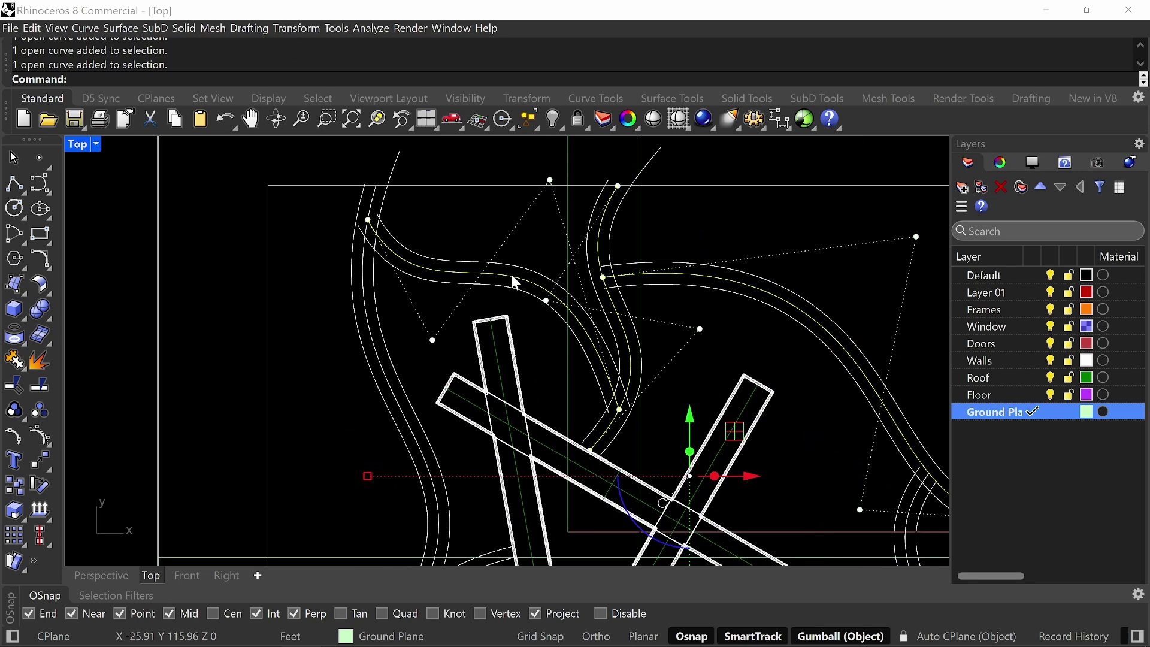
pyautogui.scroll(-4, 357, 278)
pyautogui.scroll(5, 418, 380)
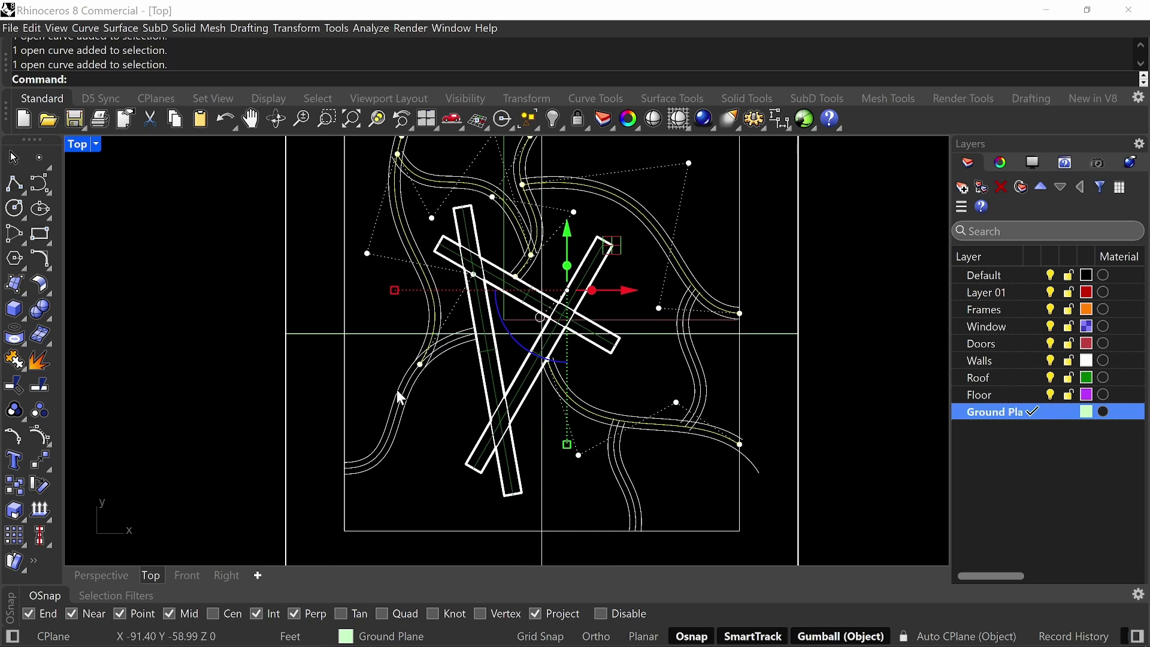
pyautogui.scroll(-5, 417, 383)
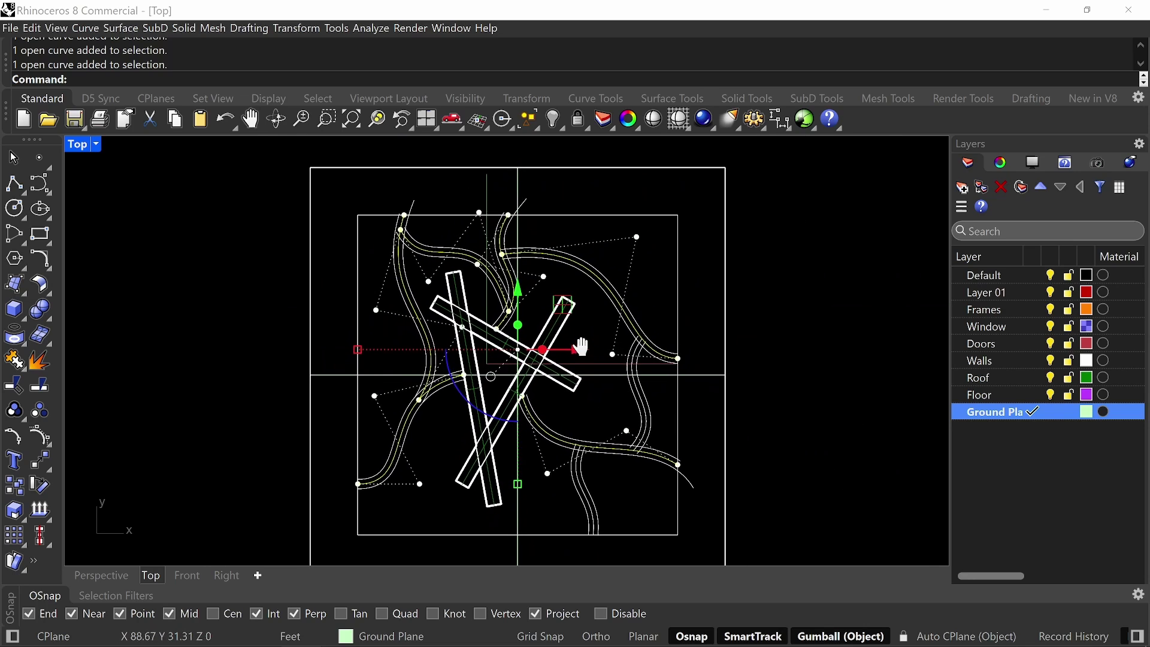
pyautogui.scroll(4, 599, 486)
pyautogui.keyDown('shift'); pyautogui.click(569, 484); pyautogui.keyUp('shift')
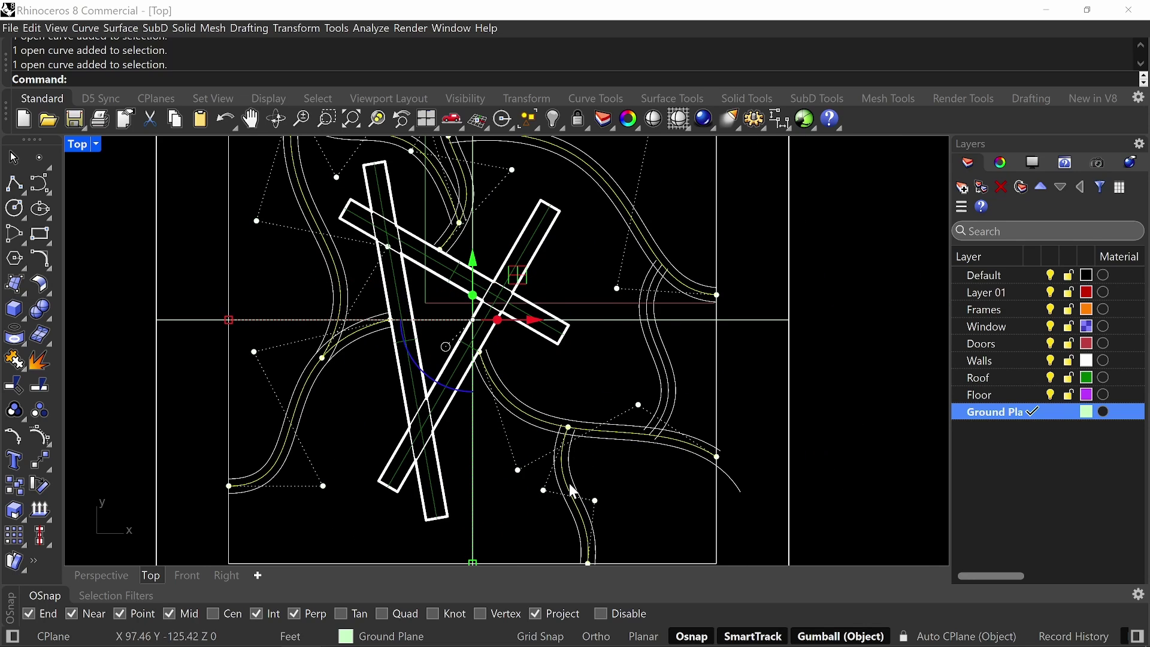
pyautogui.scroll(-6, 576, 473)
pyautogui.moveTo(638, 421); pyautogui.dragTo(653, 435, button='right')
pyautogui.scroll(6, 641, 424)
pyautogui.keyDown('shift'); pyautogui.click(641, 427); pyautogui.keyUp('shift')
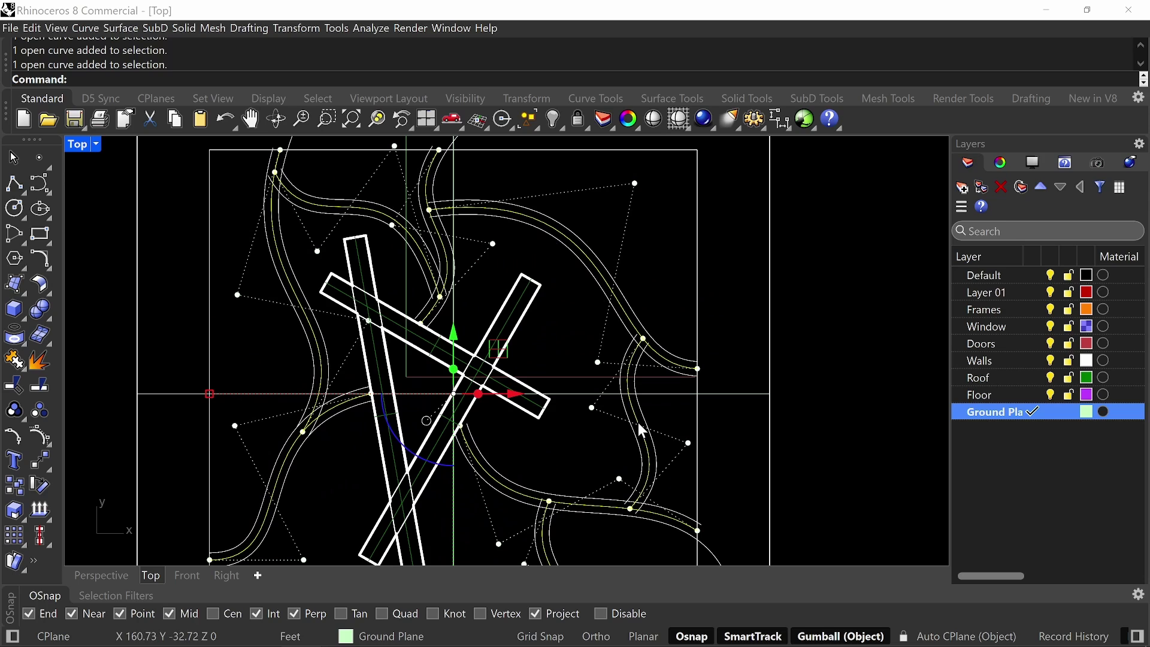
pyautogui.scroll(-6, 728, 222)
pyautogui.moveTo(728, 225); pyautogui.dragTo(690, 323, button='right')
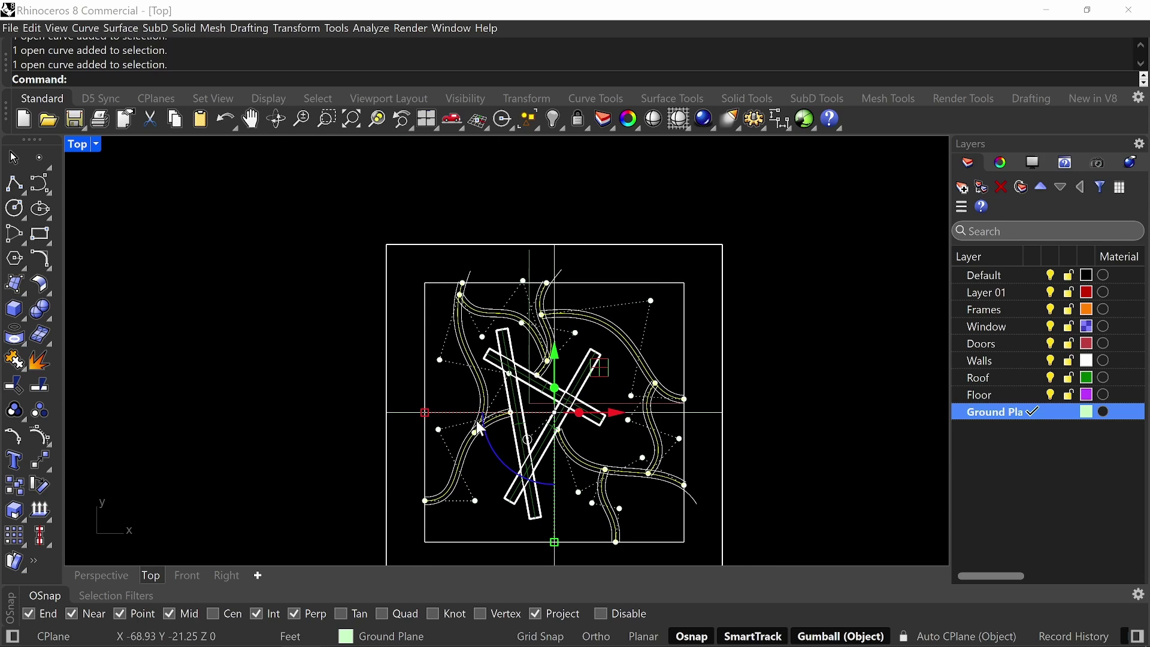
pyautogui.press('Return')
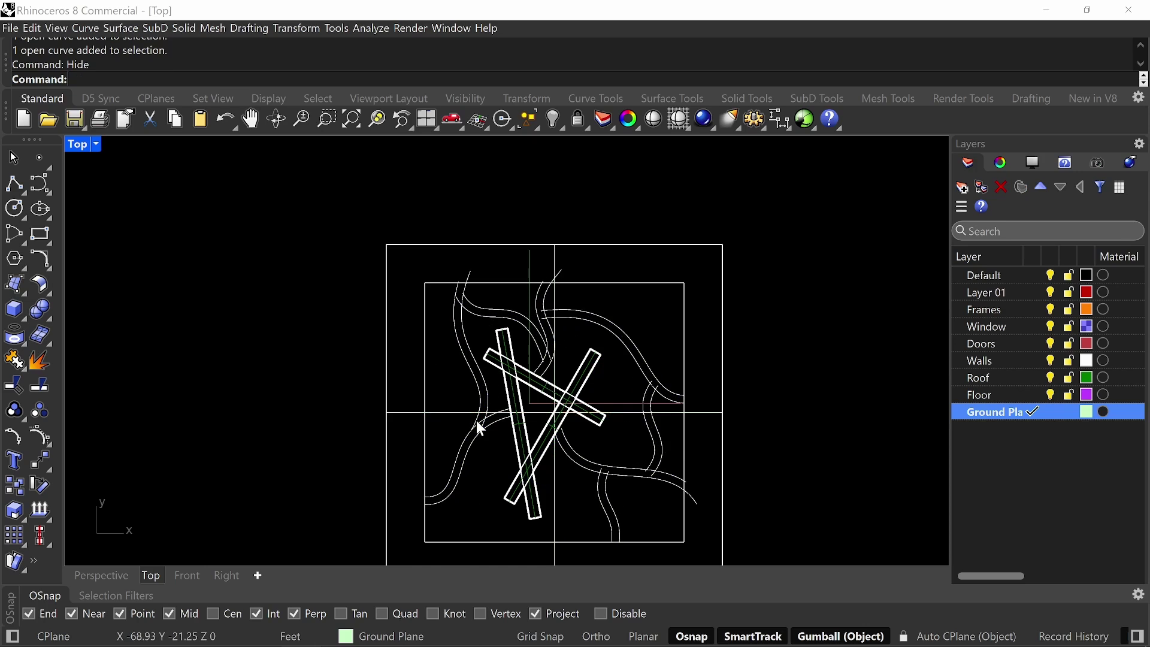
pyautogui.scroll(5, 575, 336)
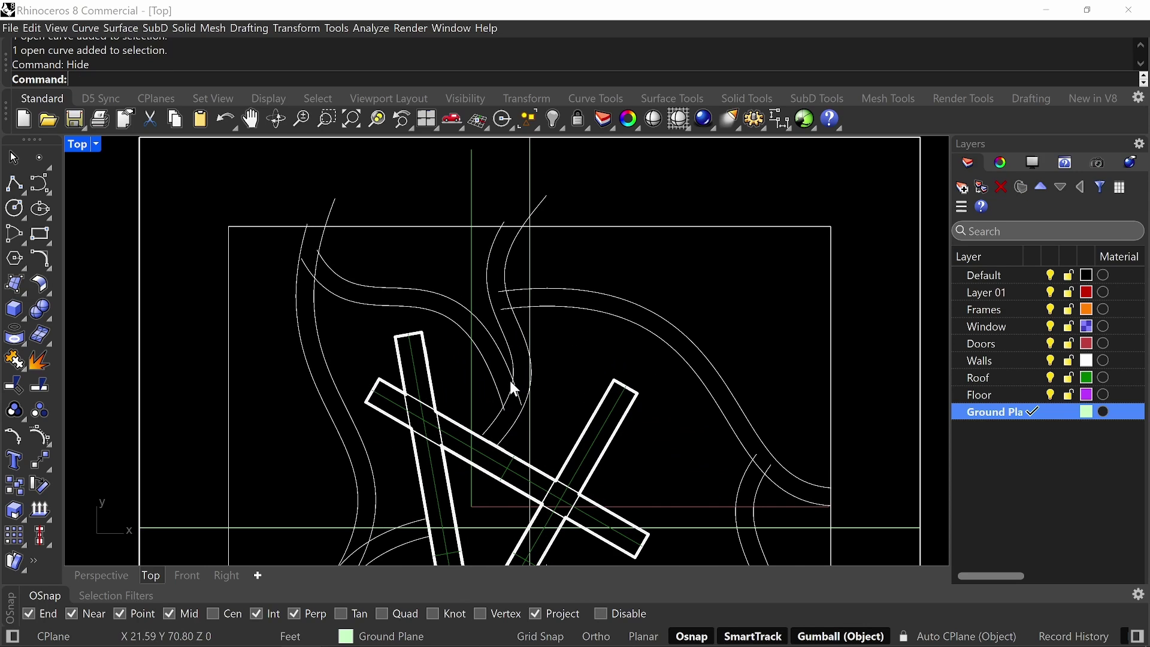
# - Examine the ends of the path edges around the inner square and bars for gaps at the boundaries
pyautogui.scroll(-5, 505, 351)
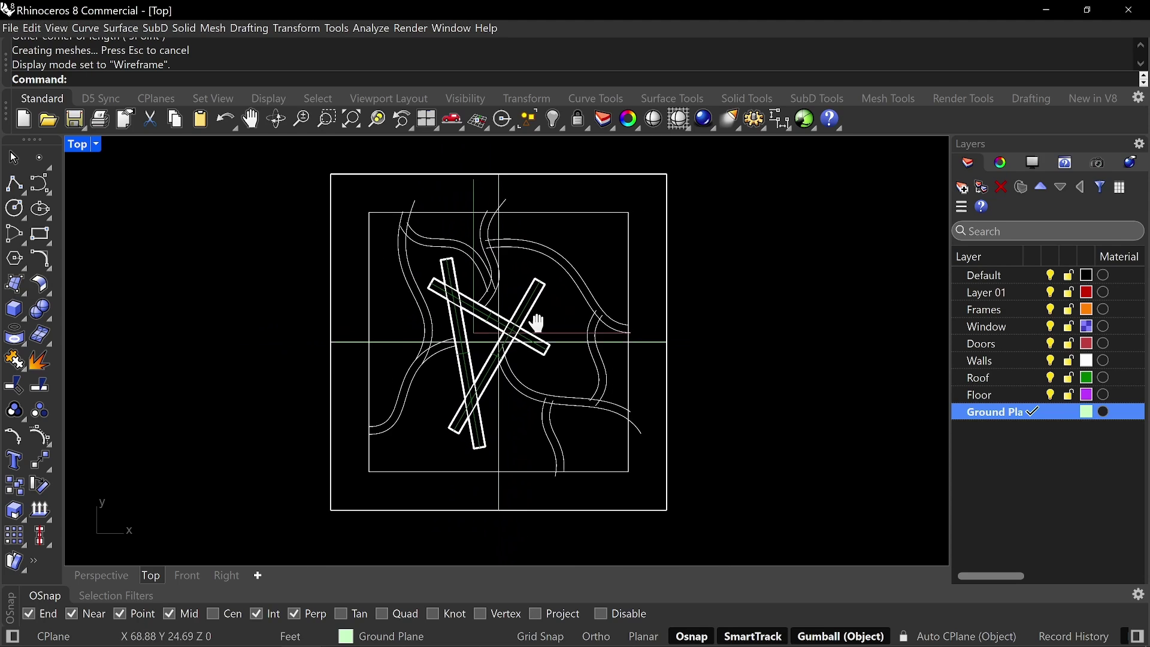
pyautogui.moveTo(537, 324); pyautogui.dragTo(540, 319, button='right')
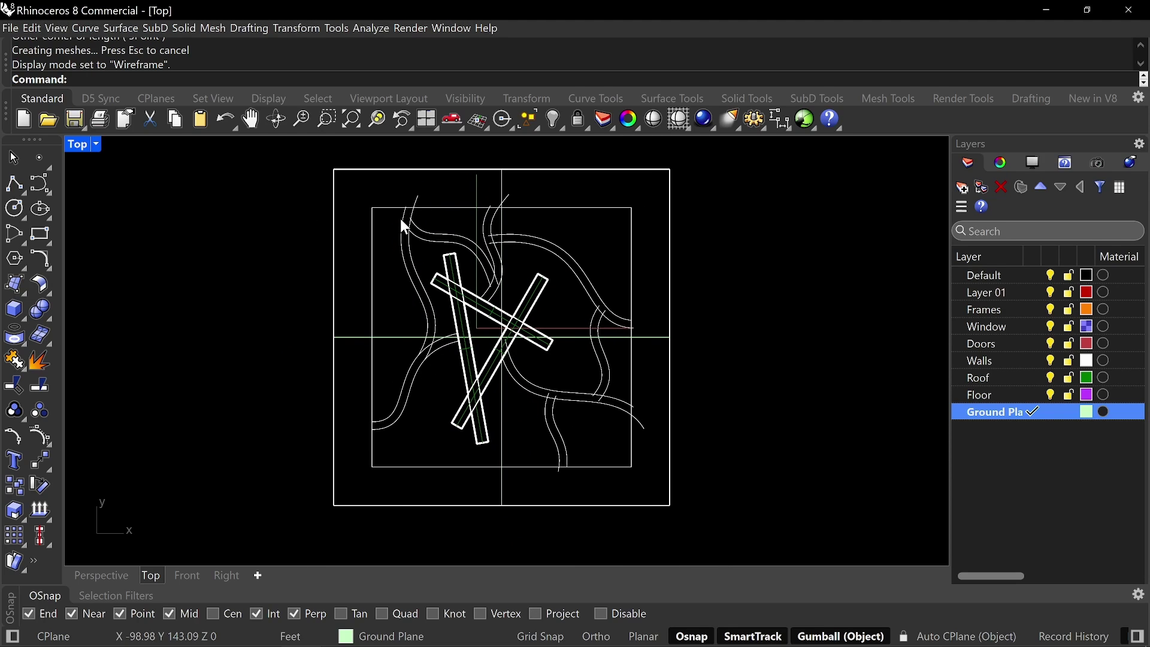
pyautogui.scroll(3, 505, 238)
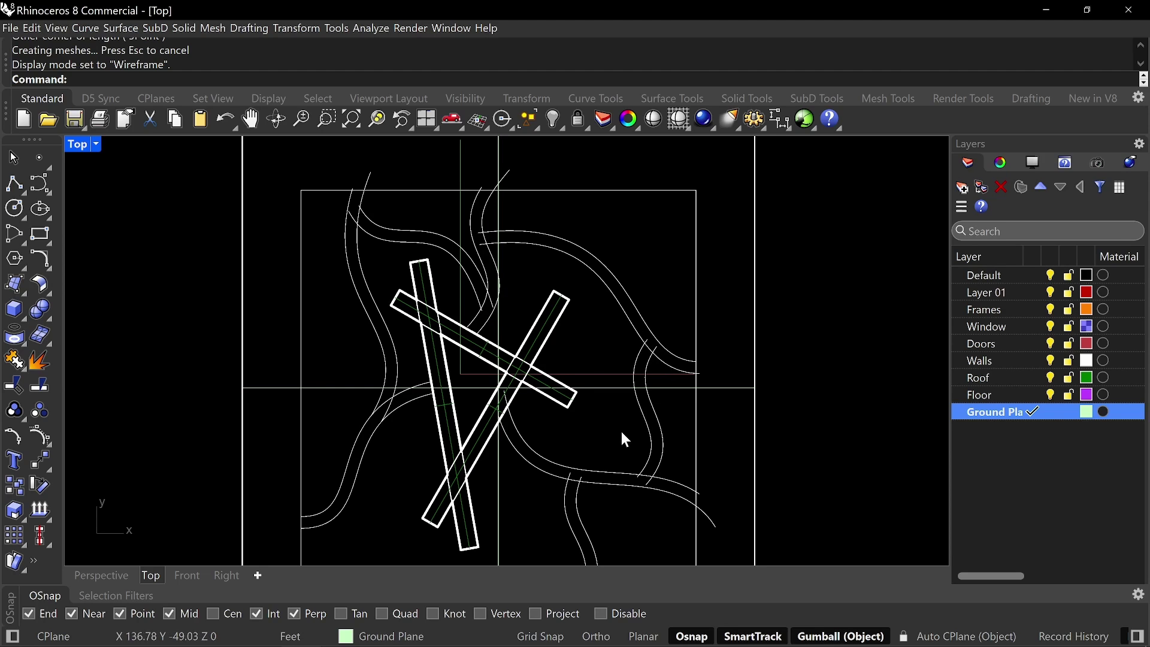
pyautogui.moveTo(624, 440); pyautogui.dragTo(686, 399, button='right')
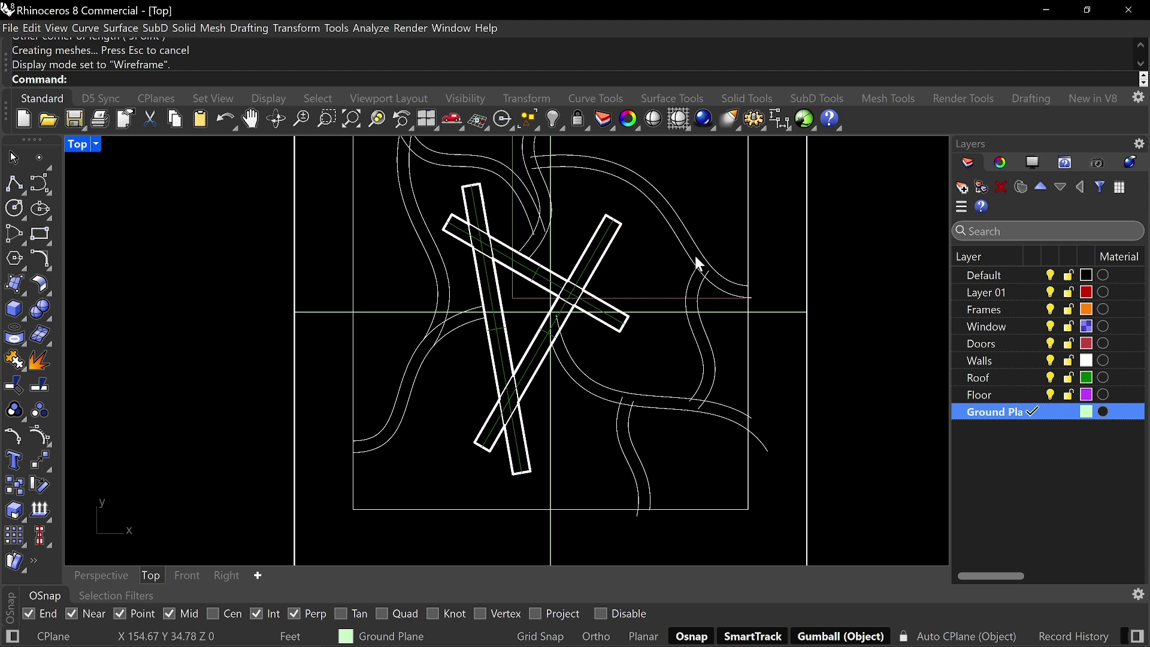
pyautogui.moveTo(430, 304); pyautogui.dragTo(430, 385, button='right')
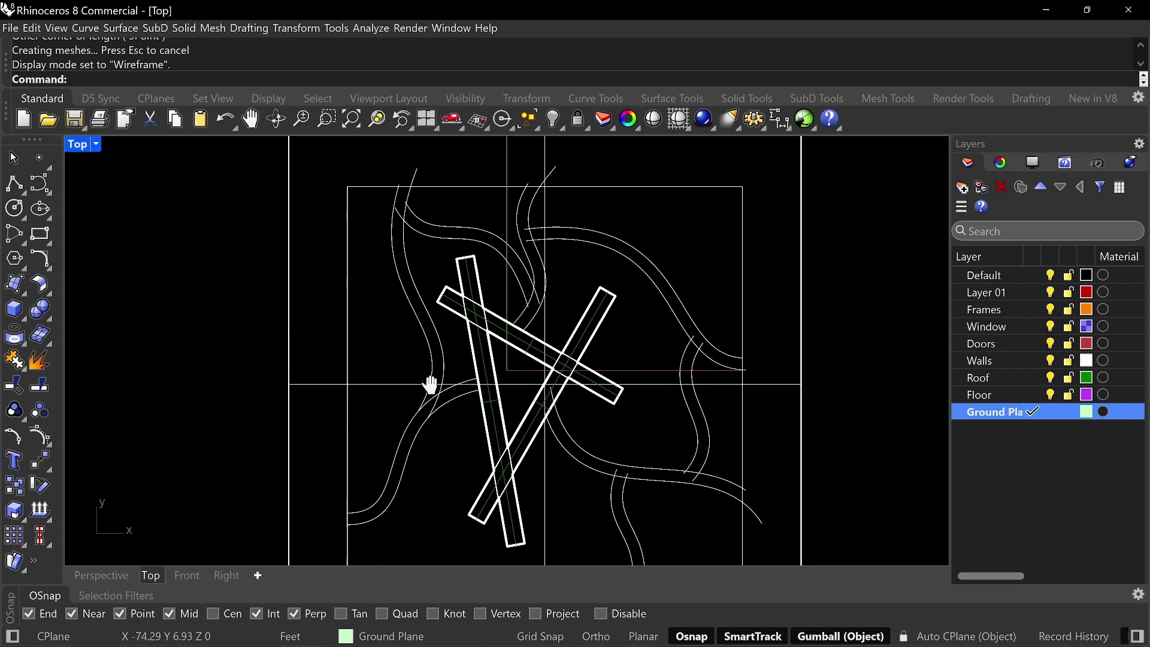
pyautogui.scroll(4, 416, 211)
pyautogui.scroll(4, 396, 201)
pyautogui.scroll(-6, 413, 199)
pyautogui.moveTo(638, 205); pyautogui.dragTo(439, 230, button='right')
pyautogui.scroll(10, 459, 225)
pyautogui.scroll(-5, 474, 246)
pyautogui.scroll(8, 637, 385)
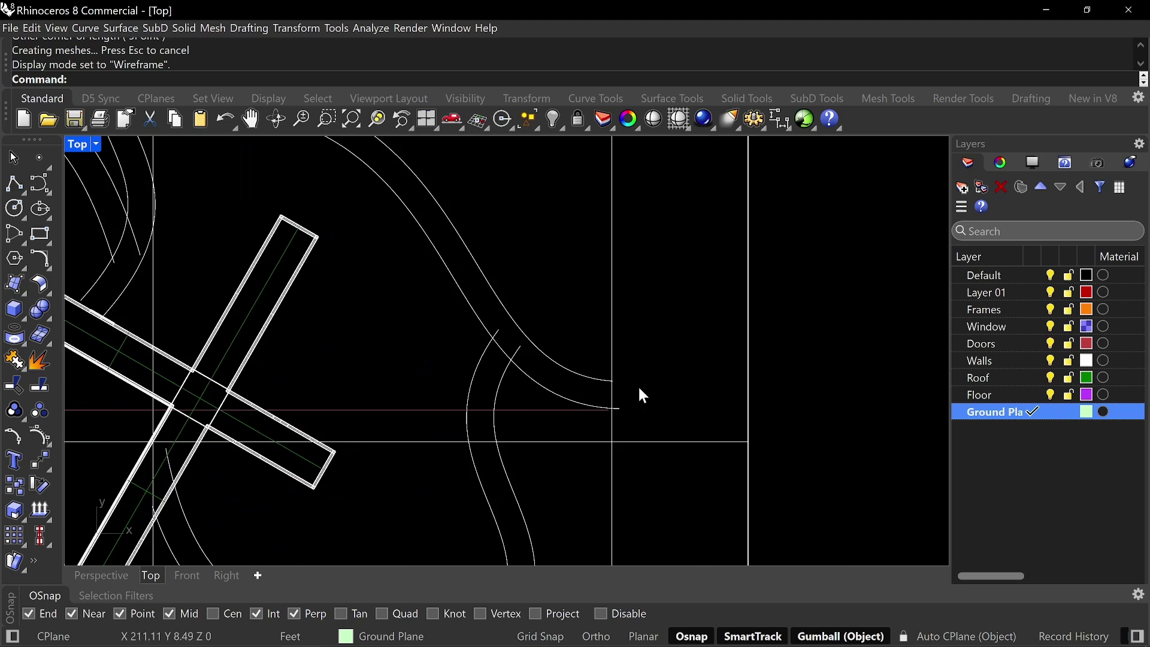
pyautogui.scroll(-10, 670, 355)
pyautogui.moveTo(587, 417); pyautogui.dragTo(677, 144, button='right')
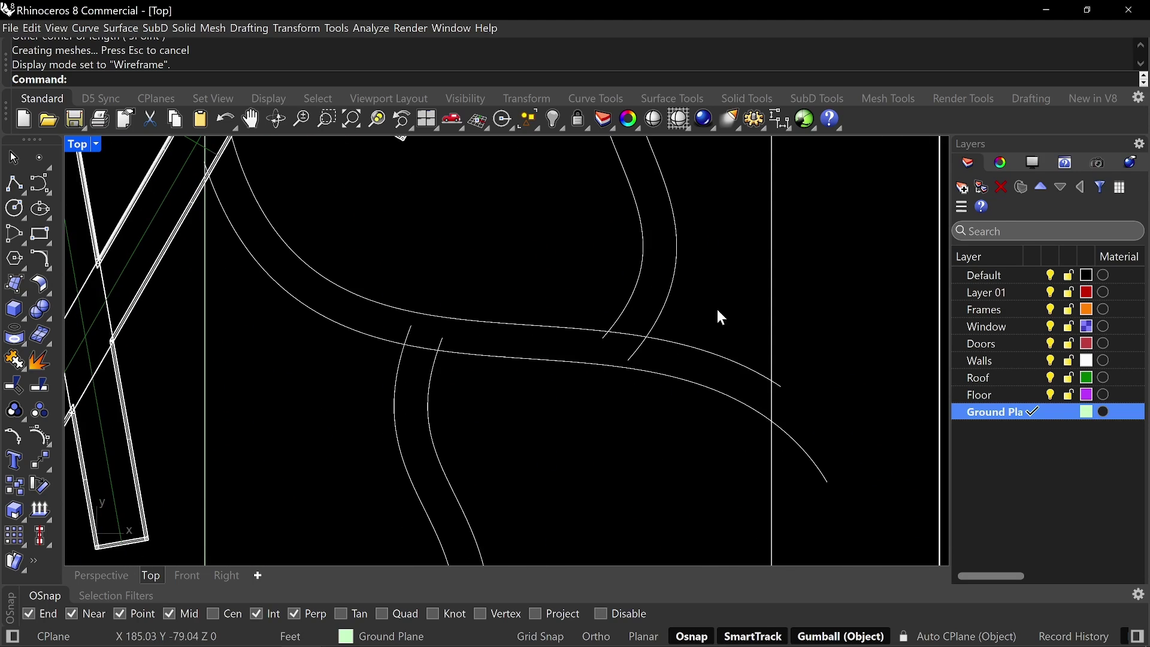
pyautogui.moveTo(769, 356); pyautogui.dragTo(795, 261, button='right')
pyautogui.moveTo(642, 351); pyautogui.dragTo(729, 251, button='right')
pyautogui.scroll(10, 569, 470)
pyautogui.scroll(-10, 652, 398)
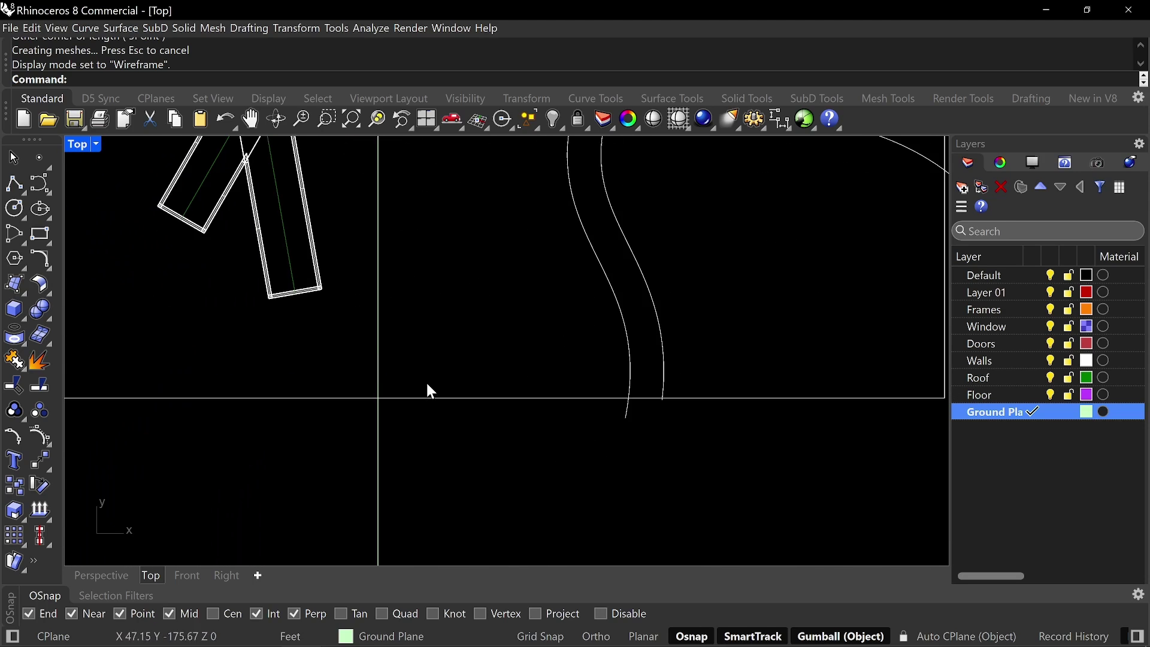
# - Extend both edges of the lower-left path outward past the inner square's left side, using the Natural extension type
pyautogui.moveTo(146, 251); pyautogui.dragTo(467, 366, button='right')
pyautogui.scroll(-4, 474, 369)
pyautogui.moveTo(130, 282); pyautogui.dragTo(249, 385, button='right')
pyautogui.scroll(8, 321, 411)
pyautogui.scroll(5, 444, 393)
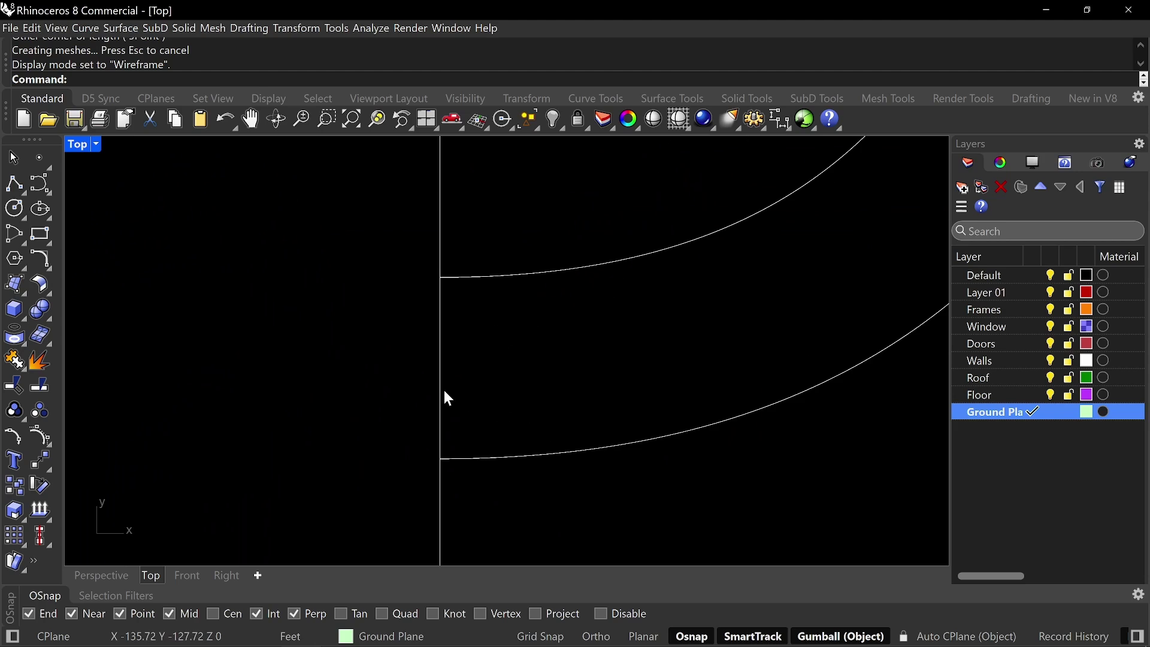
pyautogui.write('Extend')
pyautogui.press('Return')
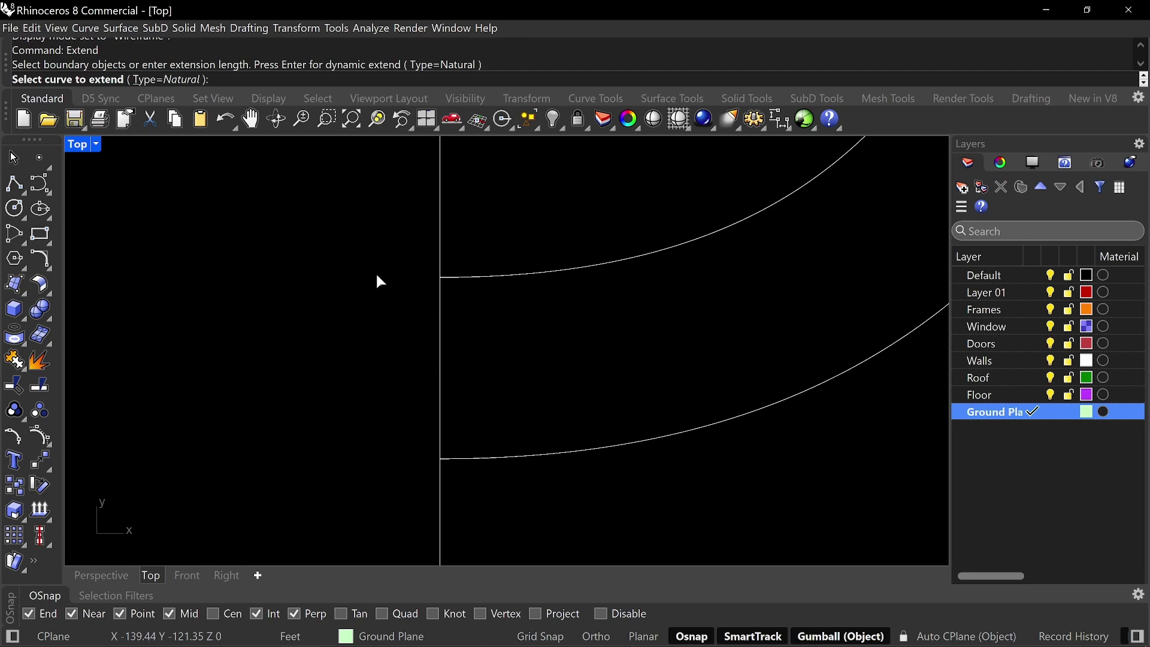
pyautogui.click(465, 278)
pyautogui.click(351, 274)
pyautogui.click(455, 458)
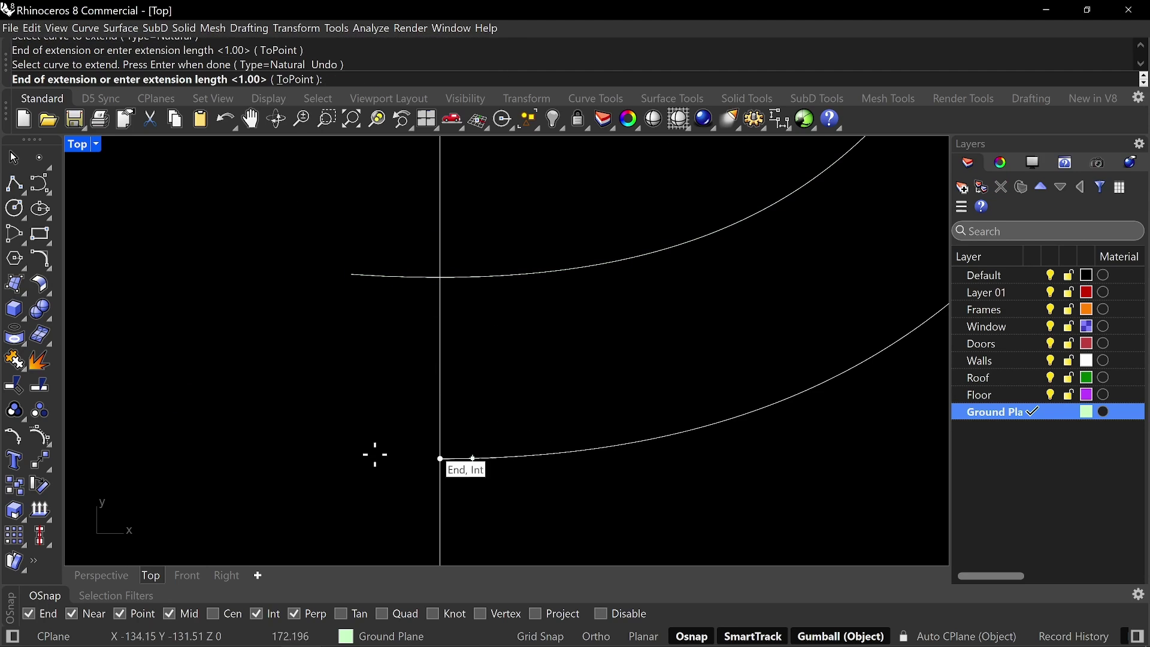
pyautogui.click(313, 454)
pyautogui.scroll(-10, 401, 371)
pyautogui.moveTo(487, 174); pyautogui.dragTo(543, 252, button='right')
pyautogui.scroll(-7, 543, 252)
pyautogui.moveTo(622, 251); pyautogui.dragTo(551, 510, button='right')
pyautogui.moveTo(518, 282); pyautogui.dragTo(499, 350, button='right')
pyautogui.scroll(-12, 501, 349)
pyautogui.press('Return')
# - Set the Top view to Shaded display and hide the ground plane surface
pyautogui.moveTo(602, 392); pyautogui.dragTo(532, 312, button='right')
pyautogui.click(76, 145)
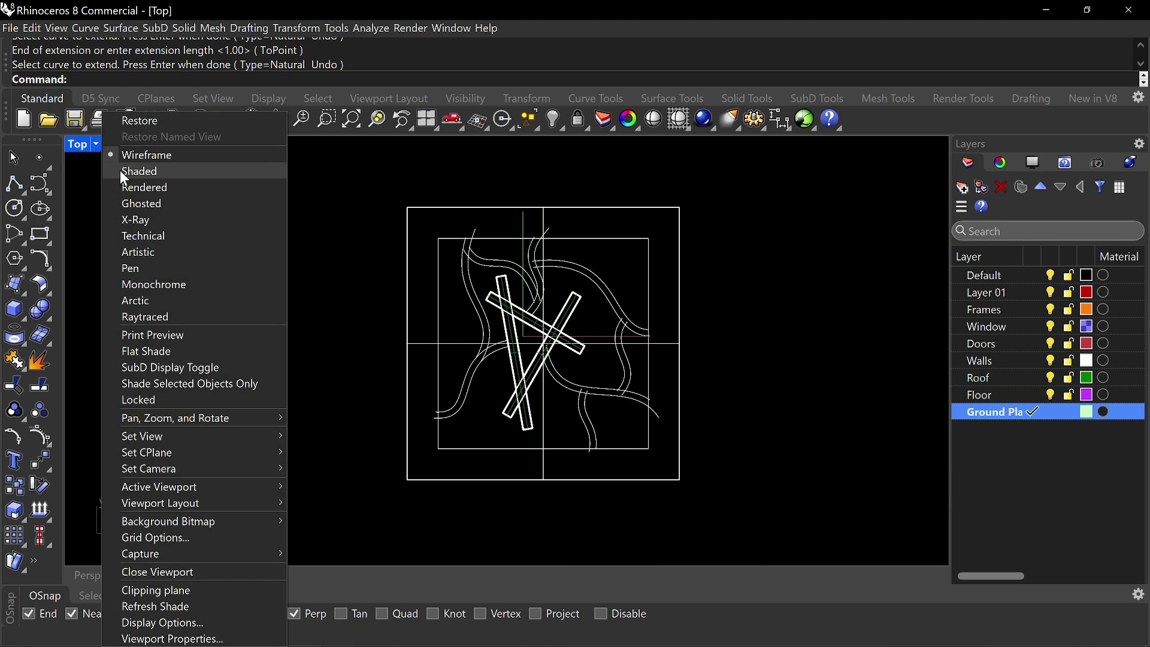
pyautogui.click(162, 96)
pyautogui.click(585, 234)
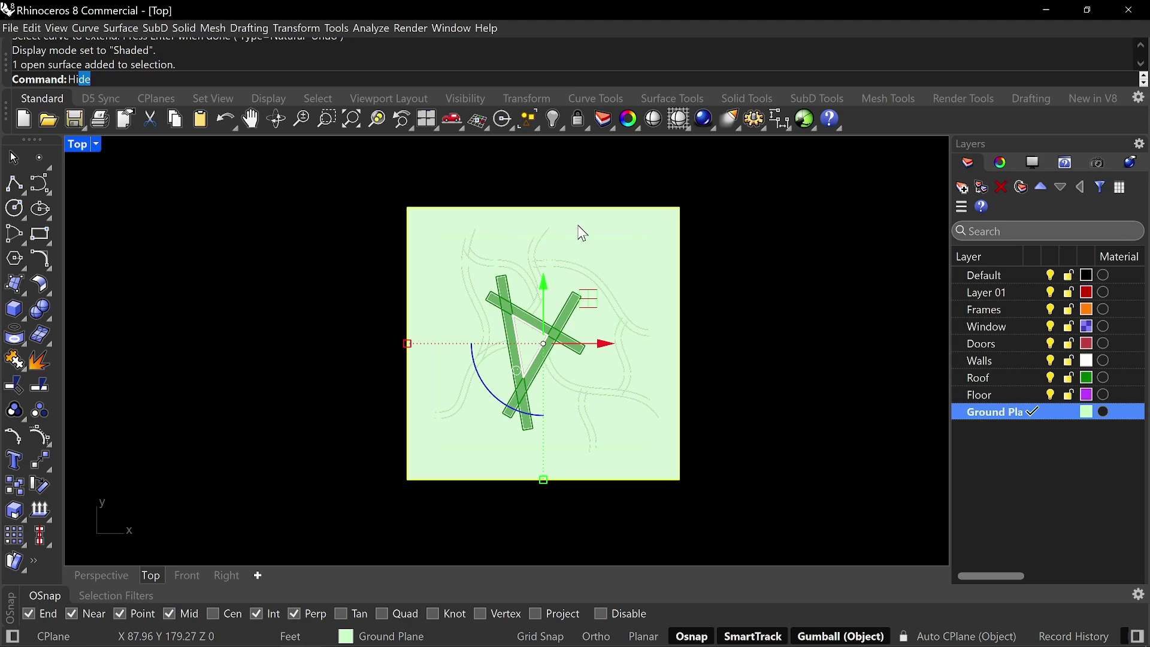
pyautogui.press('Escape')
pyautogui.click(582, 234)
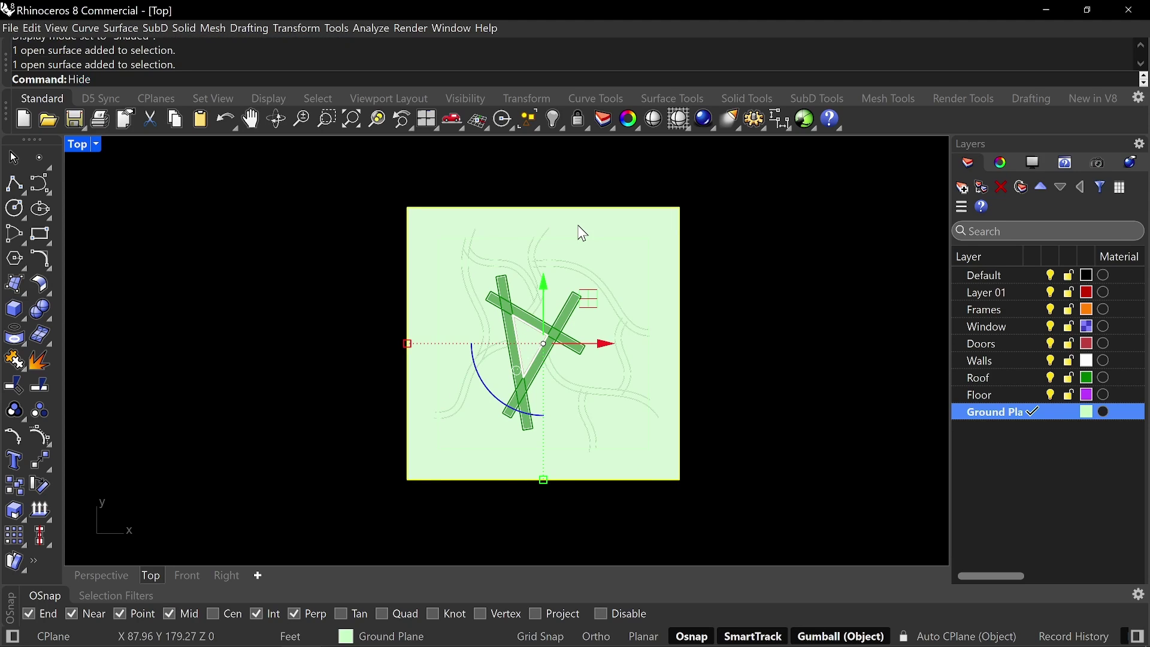
pyautogui.press('Return')
# - Try a CurveBoolean on all the paths, bars and squares with SimplifyCurves set to No
pyautogui.write('CurveBoolean')
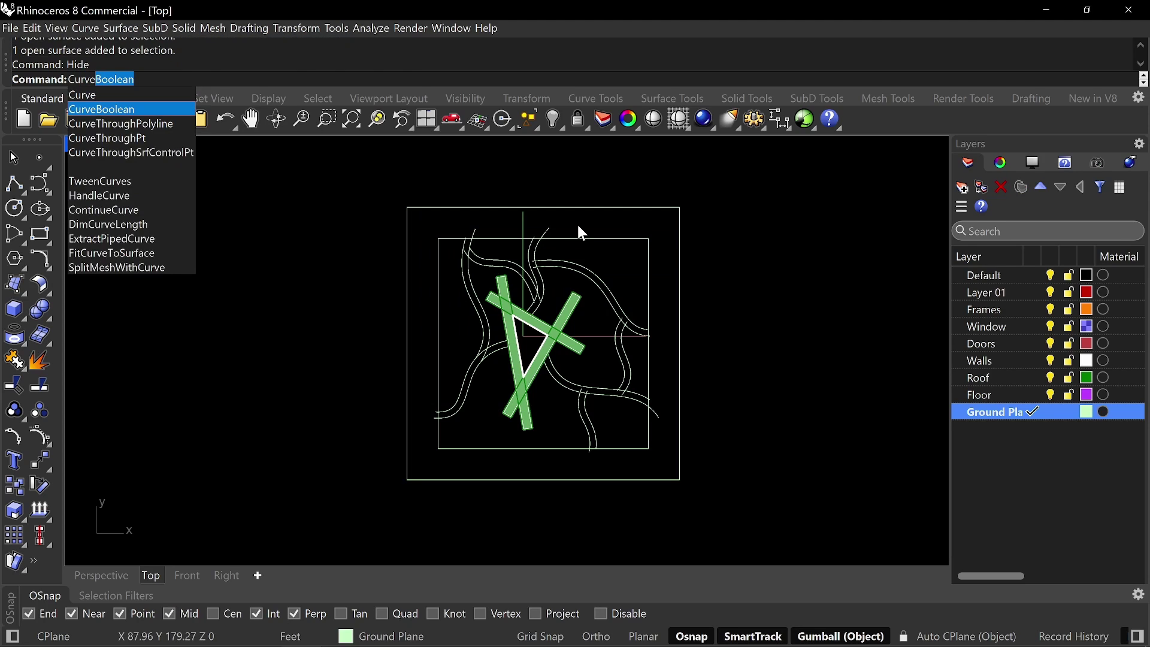
pyautogui.press('Return')
pyautogui.moveTo(695, 176)
pyautogui.mouseDown()
pyautogui.moveTo(559, 359)
pyautogui.moveTo(346, 514)
pyautogui.mouseUp()
pyautogui.press('Return')
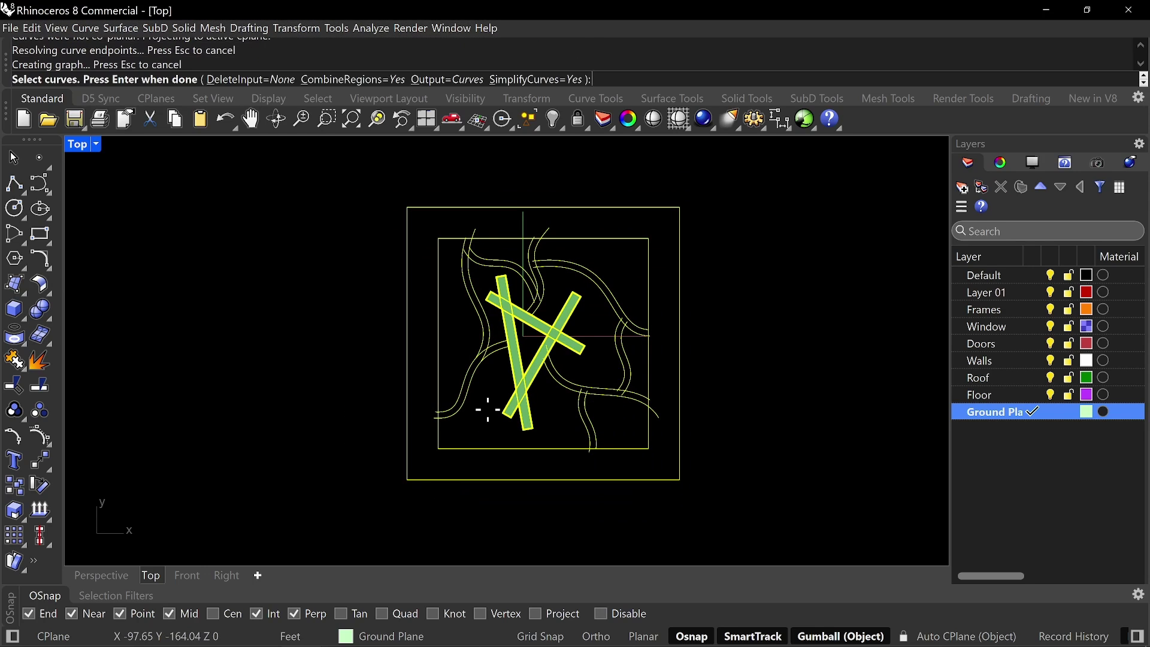
pyautogui.scroll(2, 461, 416)
pyautogui.scroll(4, 438, 431)
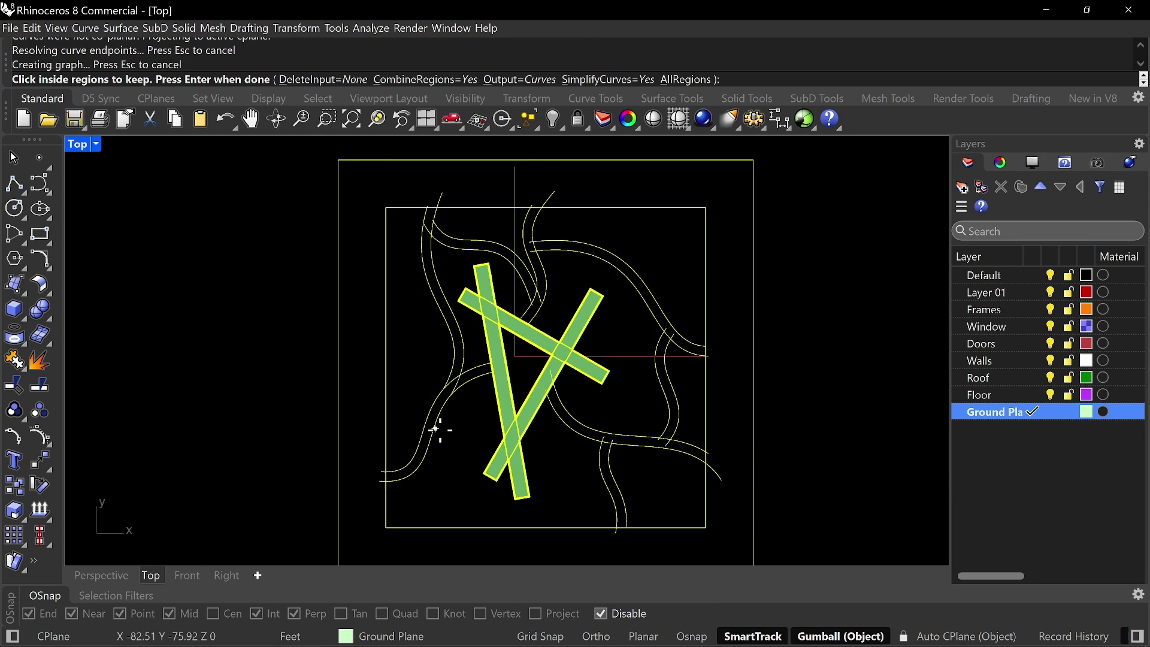
pyautogui.scroll(-2, 448, 424)
pyautogui.scroll(-2, 426, 422)
pyautogui.moveTo(450, 423); pyautogui.dragTo(411, 406, button='right')
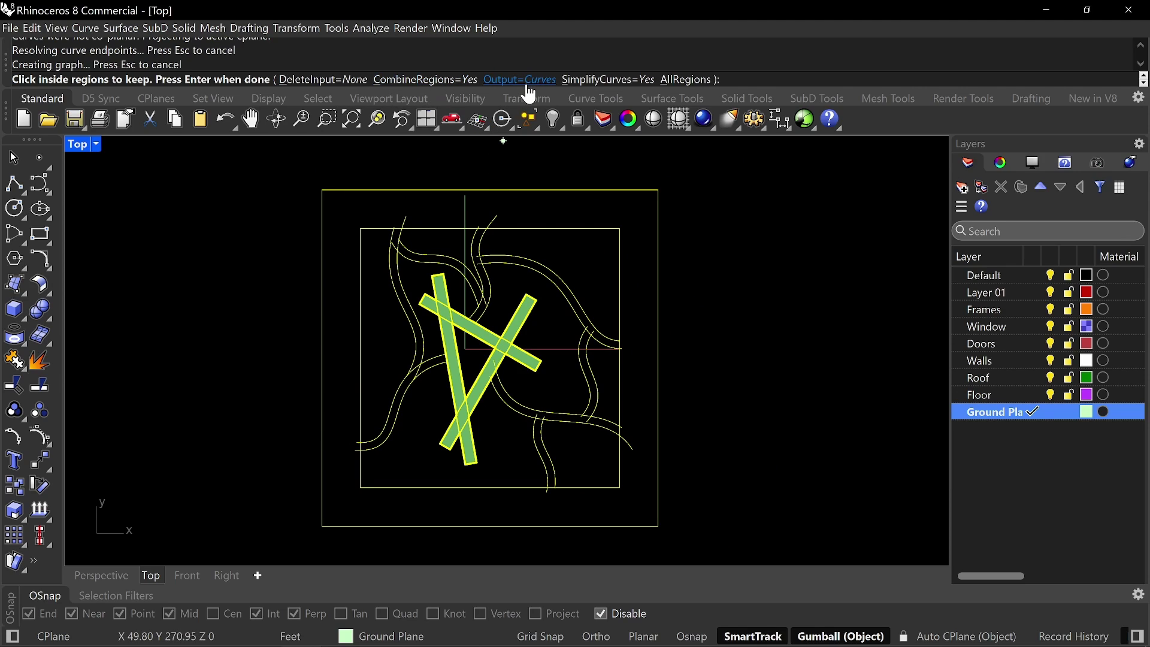
pyautogui.click(599, 81)
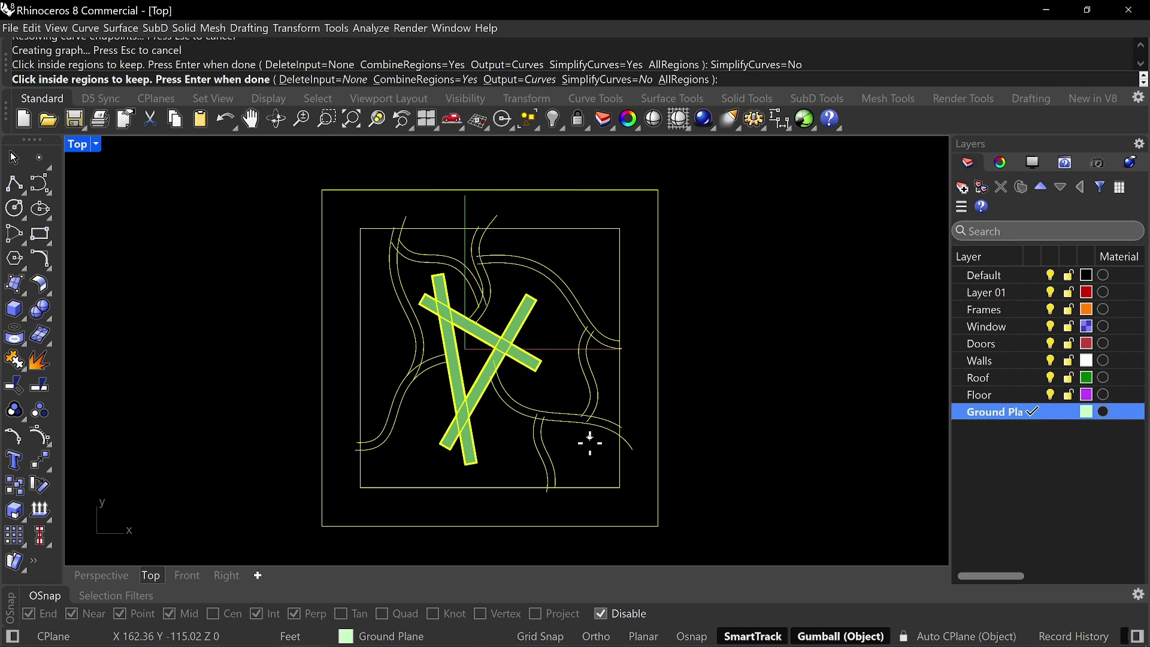
# - Try to pick the right-hand and upper path strips as regions to keep, then undo the last pick and leave the command
pyautogui.scroll(2, 539, 431)
pyautogui.click(539, 432)
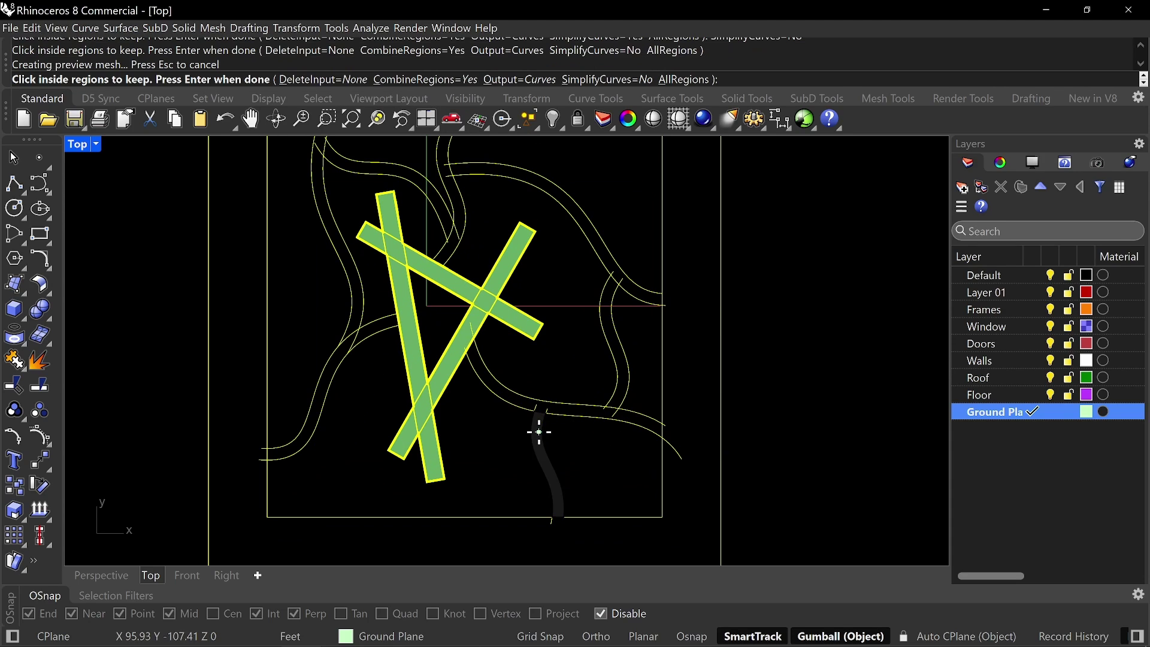
pyautogui.click(572, 409)
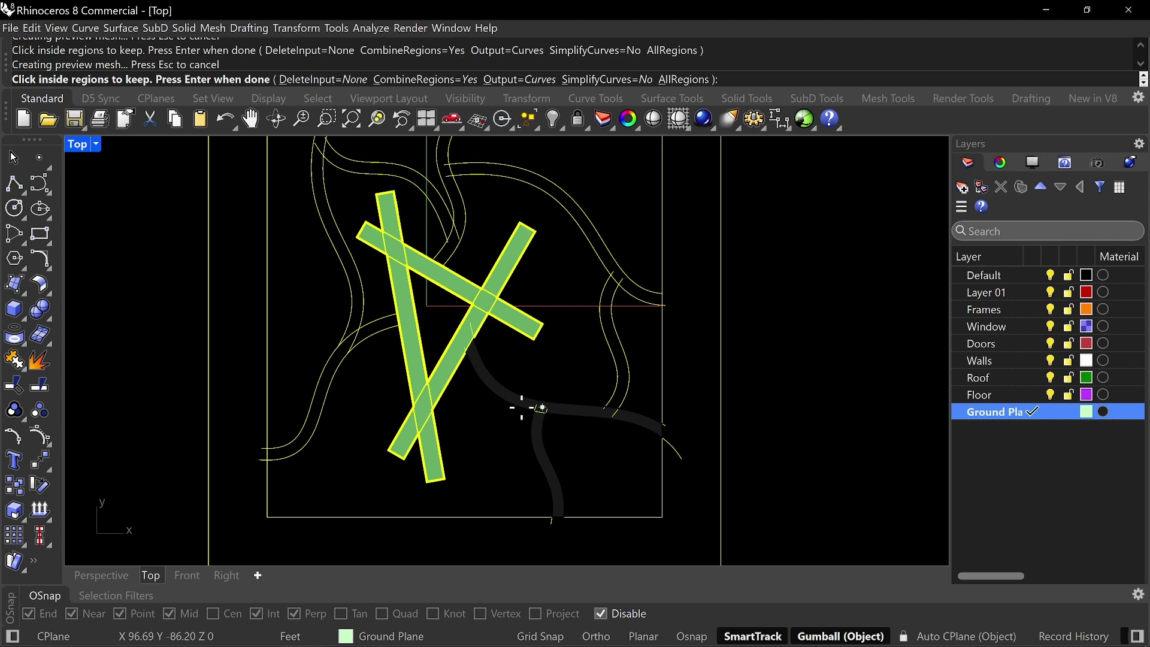
pyautogui.click(619, 397)
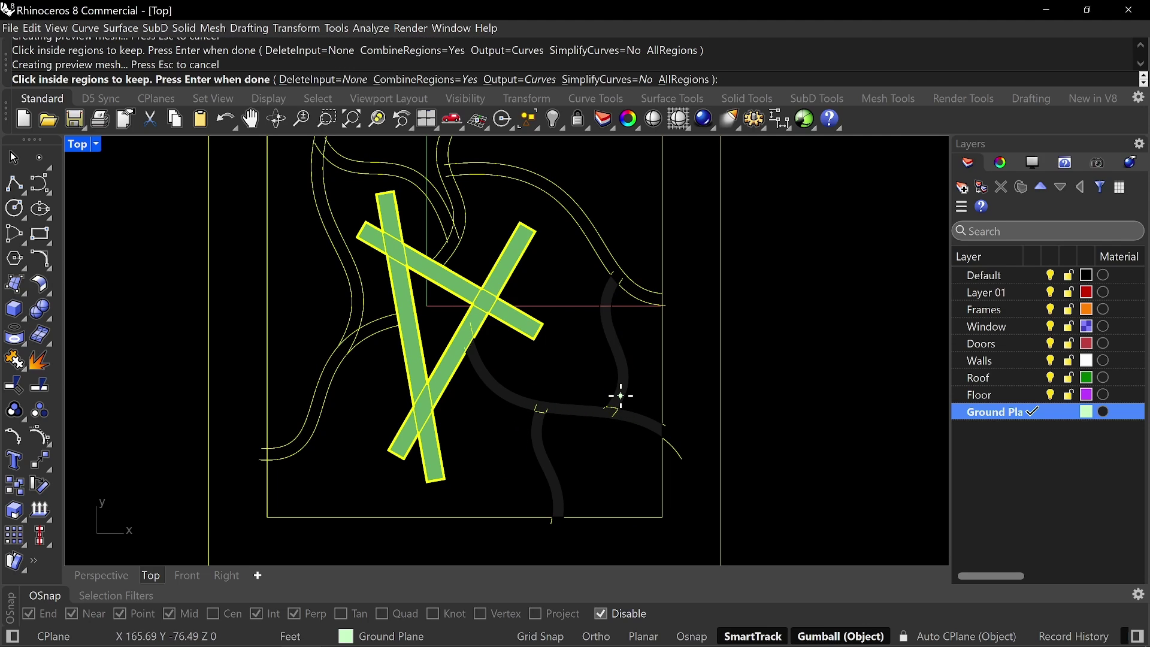
pyautogui.click(589, 226)
pyautogui.moveTo(591, 176); pyautogui.dragTo(676, 297, button='right')
pyautogui.scroll(2, 505, 292)
pyautogui.scroll(1, 506, 291)
pyautogui.click(540, 263)
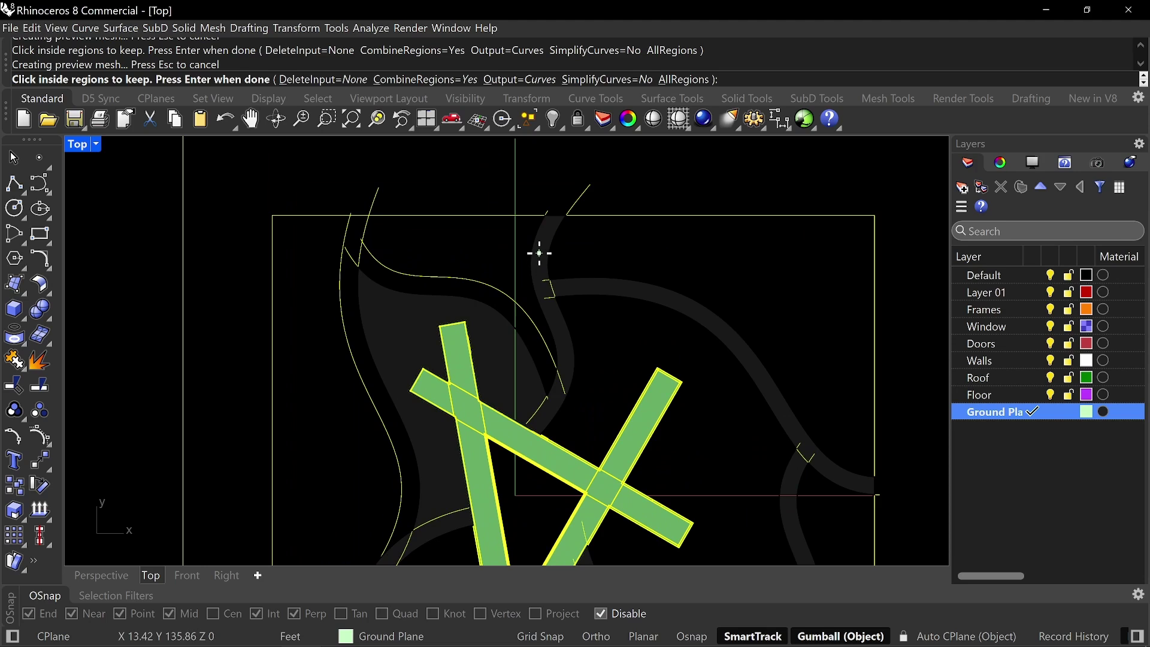
pyautogui.hotkey('ctrl', 'z')
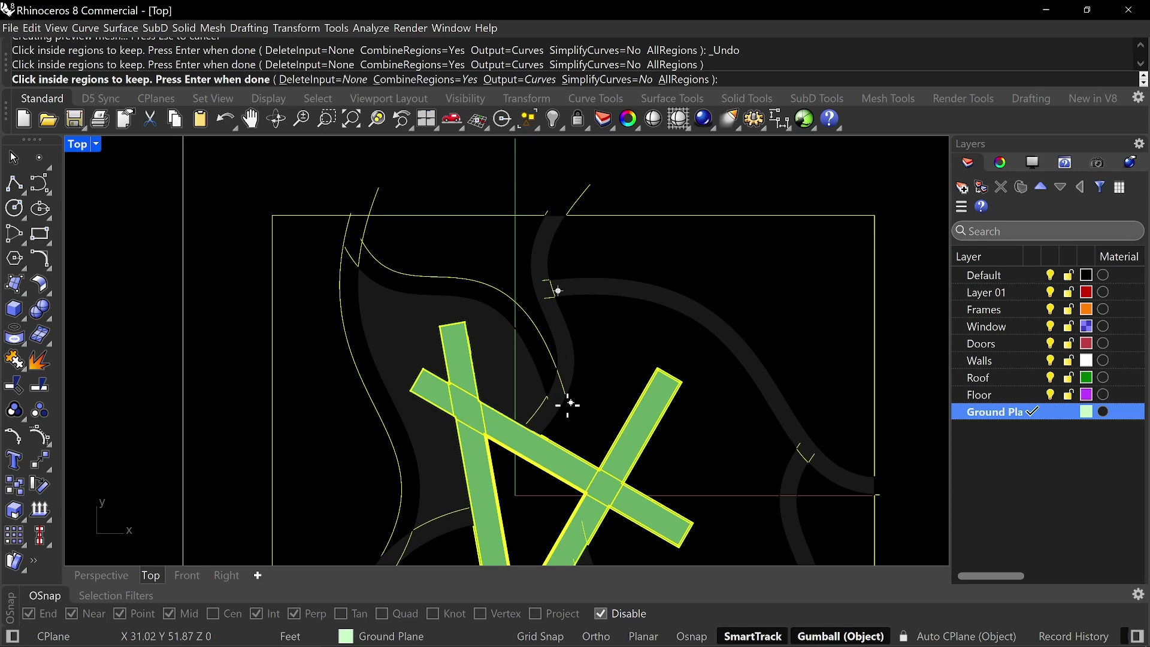
pyautogui.press('Return')
# - Extend the short left edge of the upper middle path until it crosses into the diagonal bar
pyautogui.scroll(6, 509, 433)
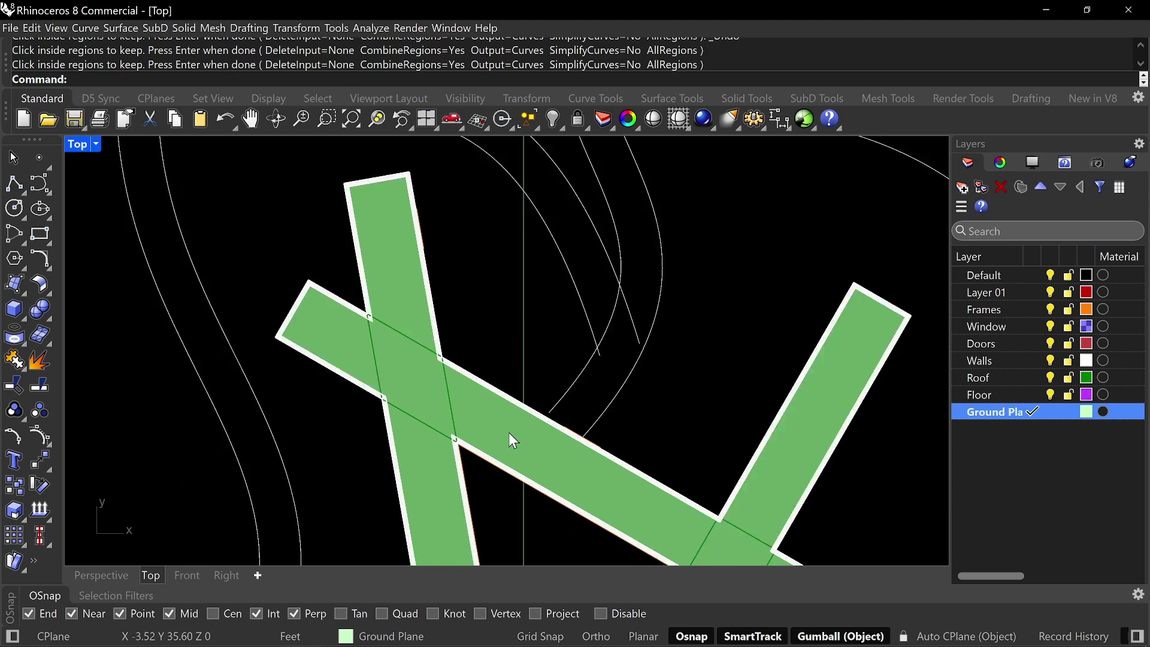
pyautogui.write('extend')
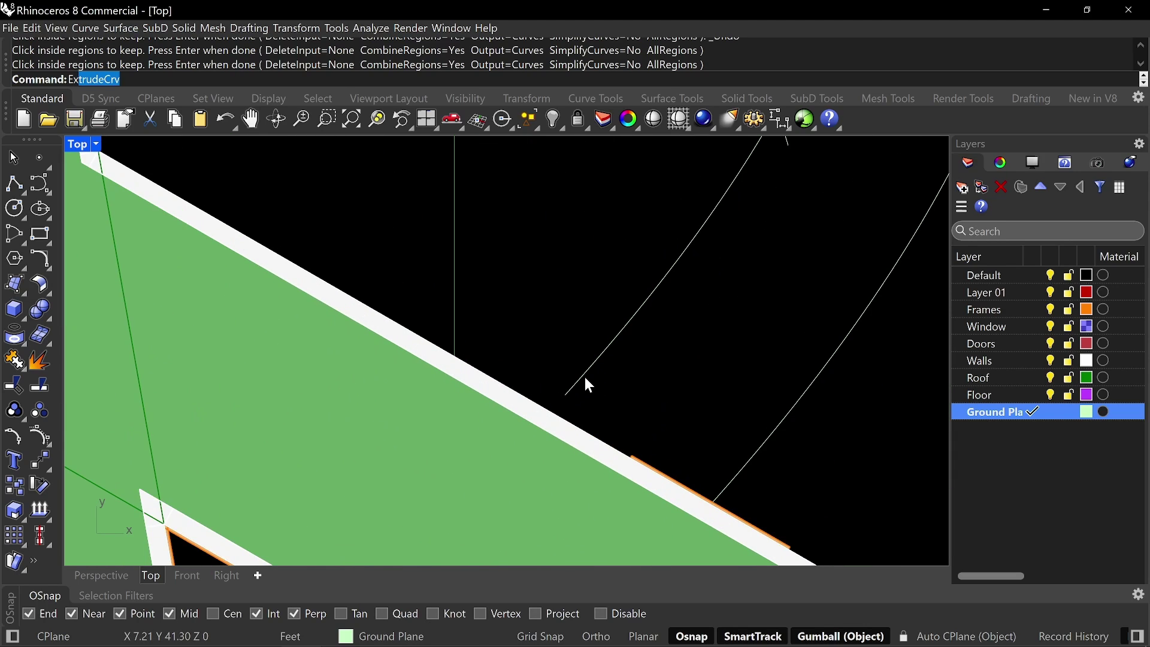
pyautogui.press('Return')
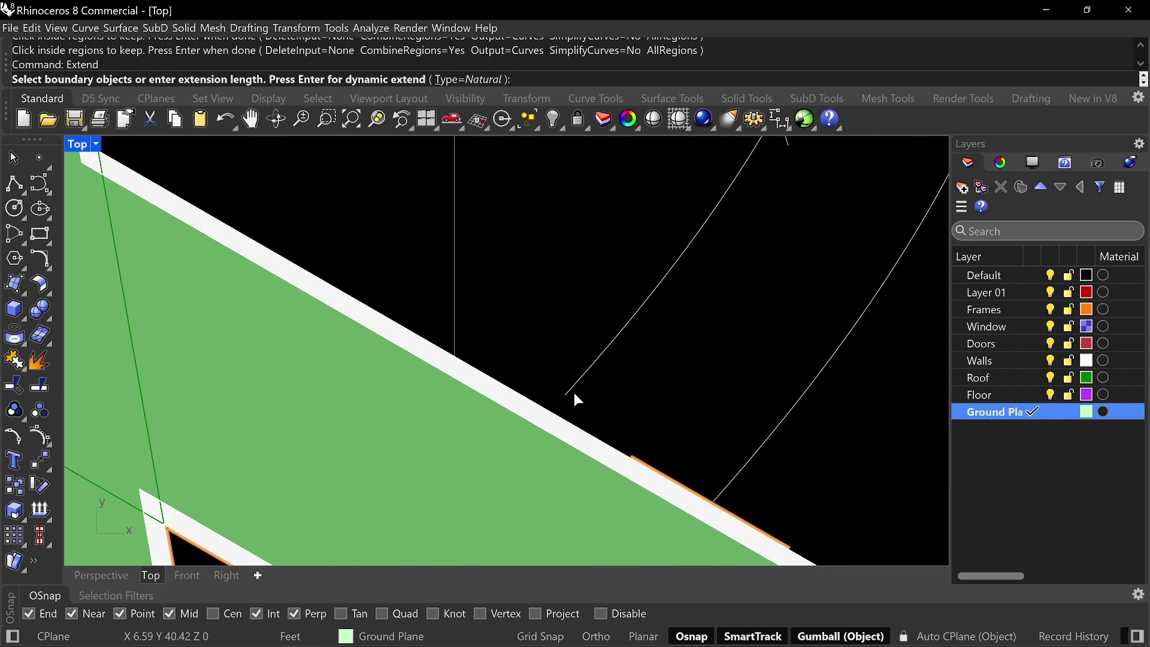
pyautogui.press('Return')
pyautogui.click(573, 384)
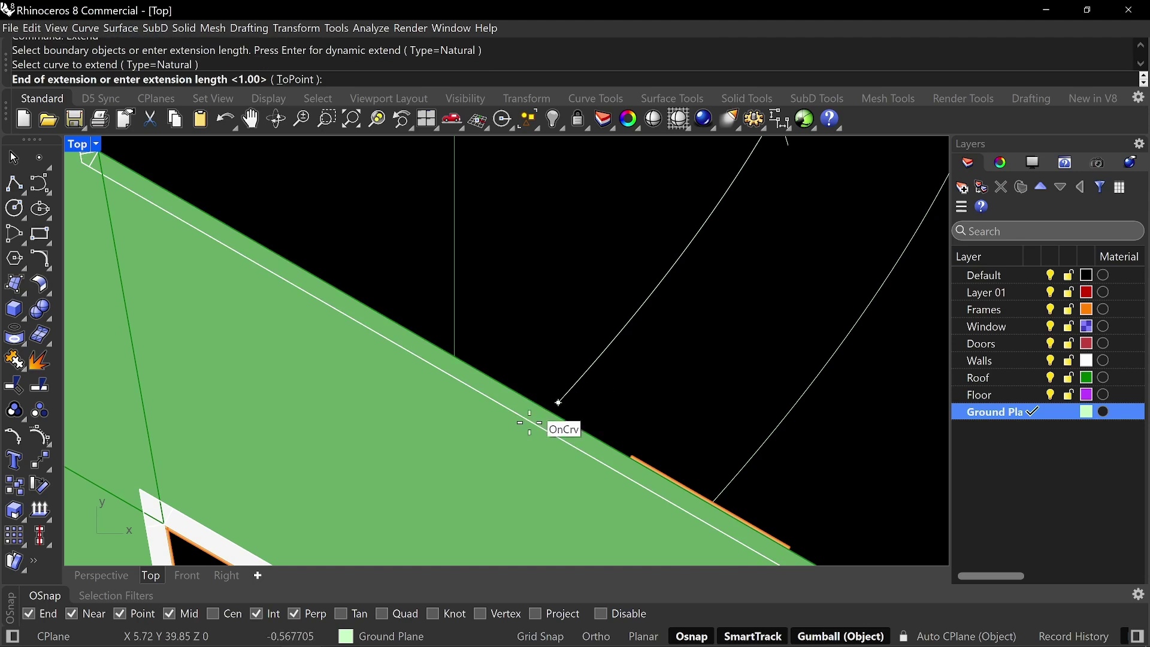
pyautogui.click(529, 423)
pyautogui.press('Return')
pyautogui.scroll(-6, 527, 394)
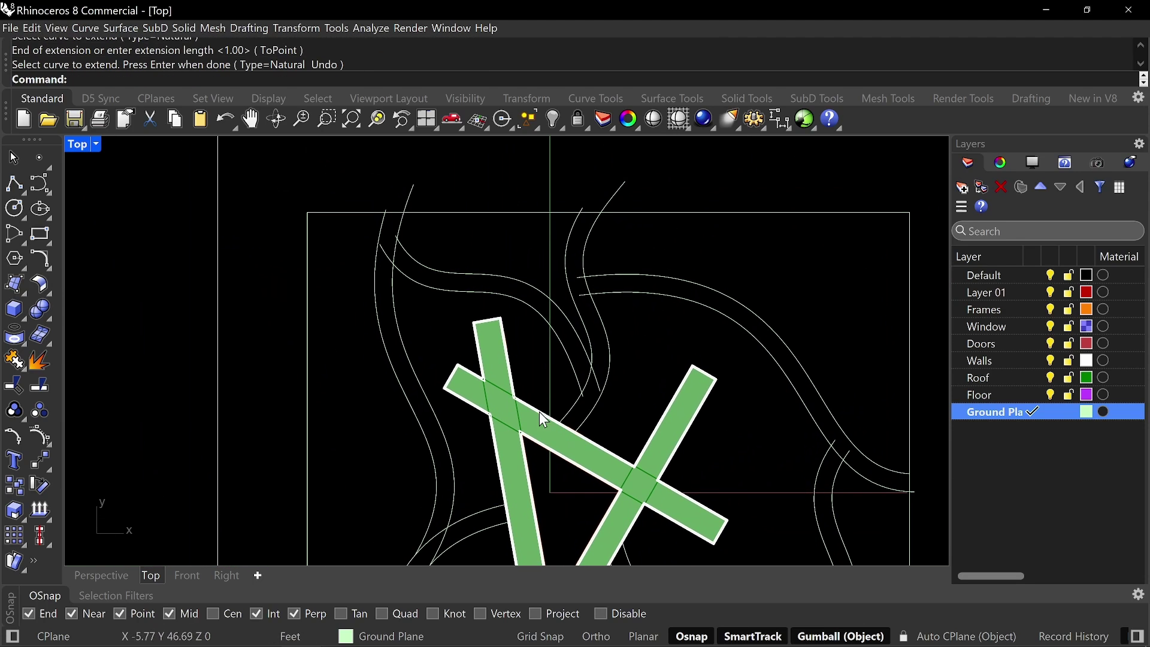
# - Extend the upper edge of the left branch path into the long, steep bar so that it crosses the bar's outline
pyautogui.moveTo(541, 416); pyautogui.dragTo(612, 183, button='right')
pyautogui.scroll(15, 583, 296)
pyautogui.moveTo(510, 144); pyautogui.dragTo(530, 273, button='right')
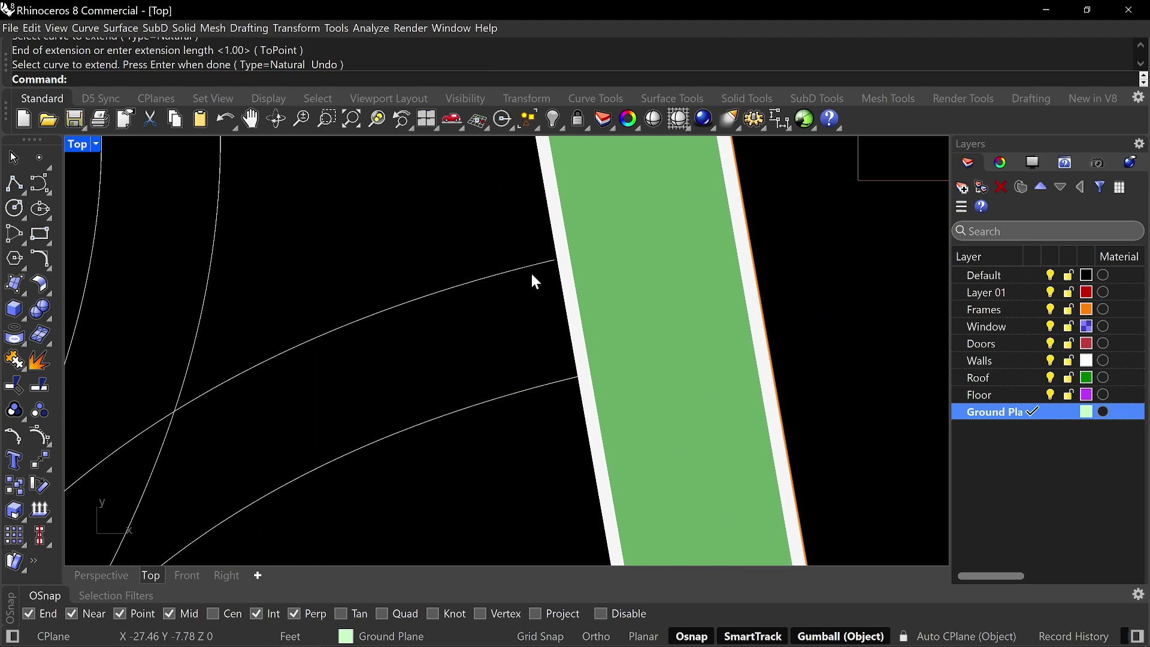
pyautogui.press('Return')
pyautogui.press('Return')
pyautogui.click(531, 267)
pyautogui.click(675, 252)
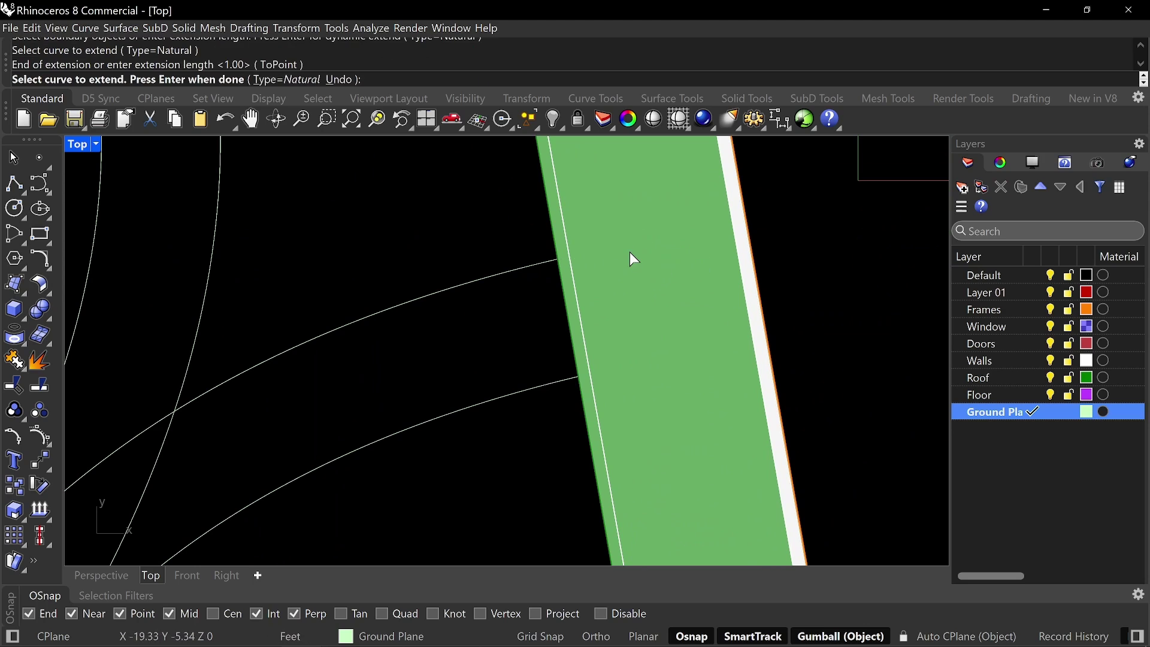
pyautogui.scroll(-5, 632, 259)
pyautogui.scroll(6, 555, 378)
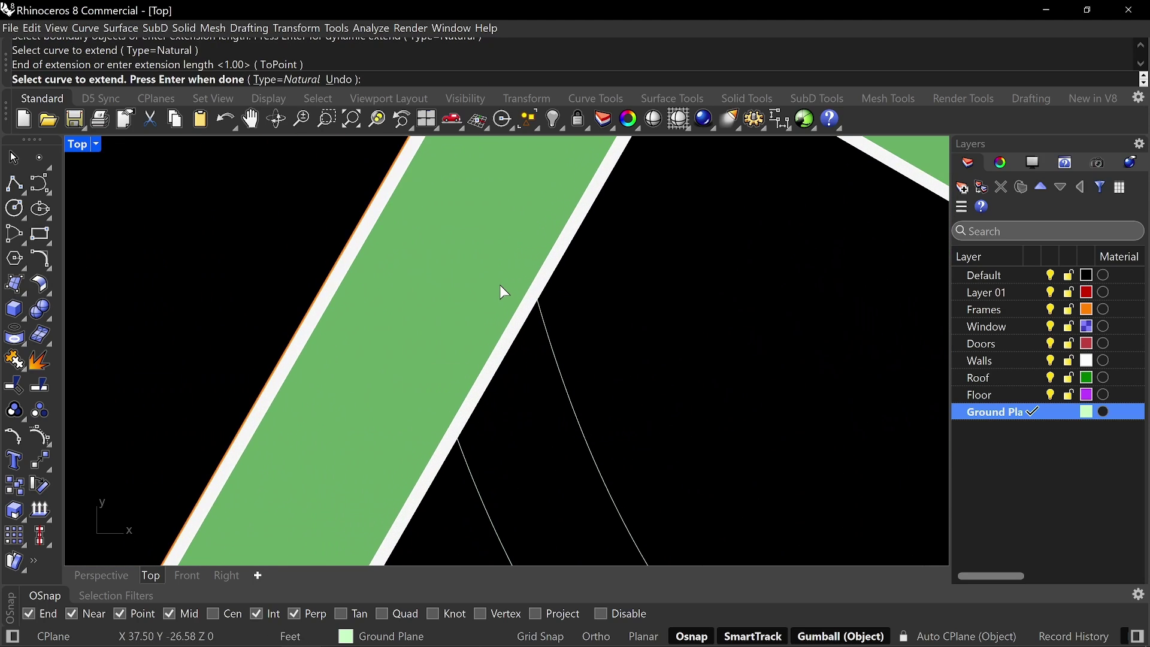
pyautogui.scroll(-10, 534, 300)
pyautogui.press('Return')
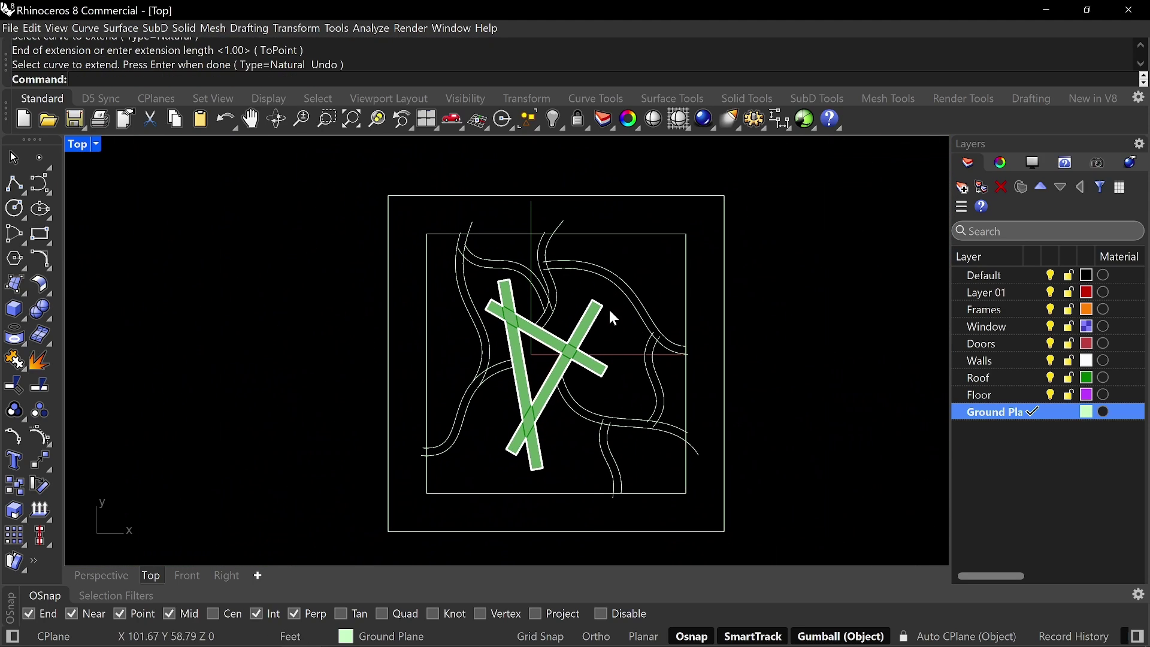
# - Run CurveBoolean on all paths, bars and squares with SimplifyCurves set to Yes, picking the lower-right path strips as regions to keep
pyautogui.write('Cuer')
pyautogui.press('Return')
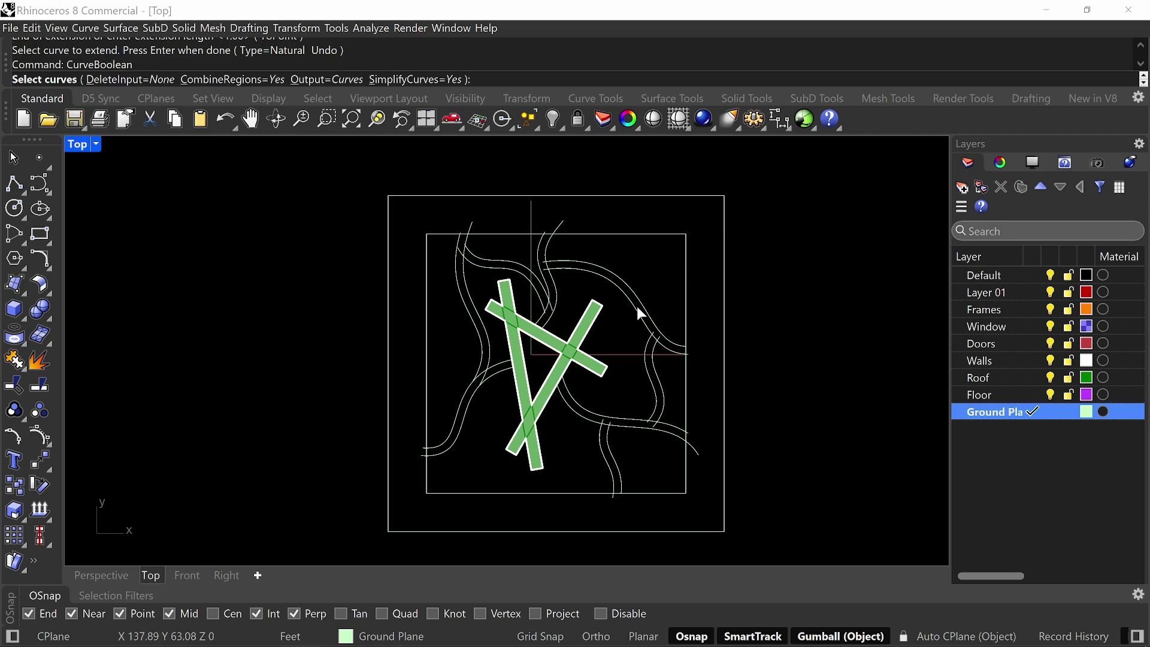
pyautogui.moveTo(758, 185); pyautogui.dragTo(349, 556)
pyautogui.press('Return')
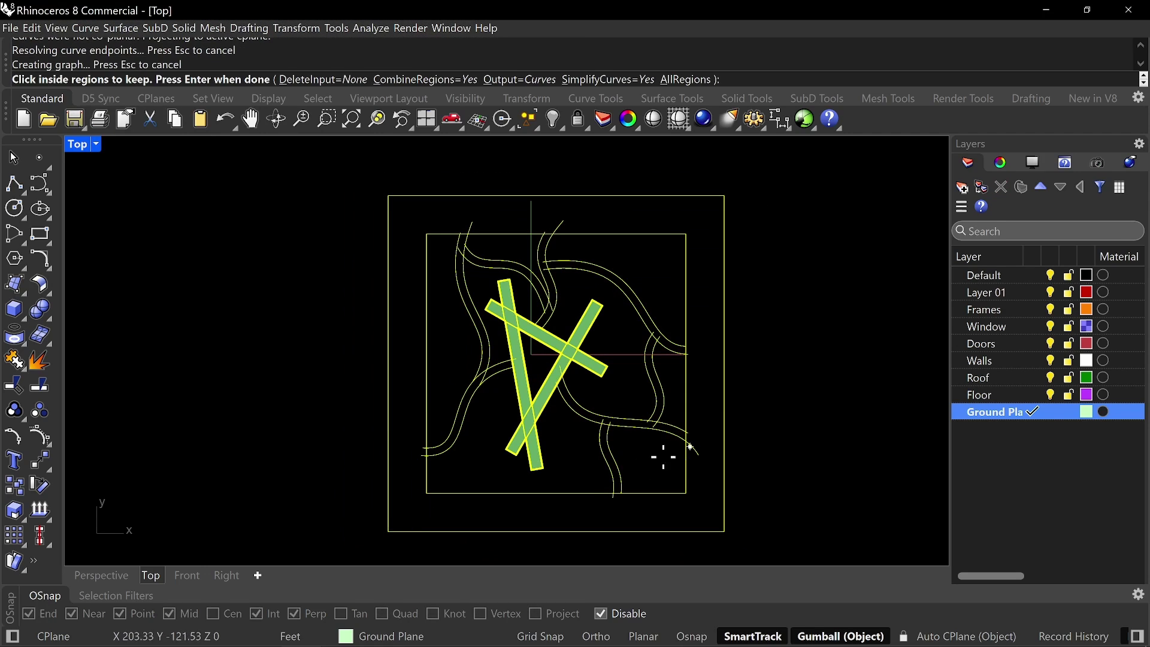
pyautogui.scroll(2, 616, 445)
pyautogui.click(602, 425)
pyautogui.click(647, 405)
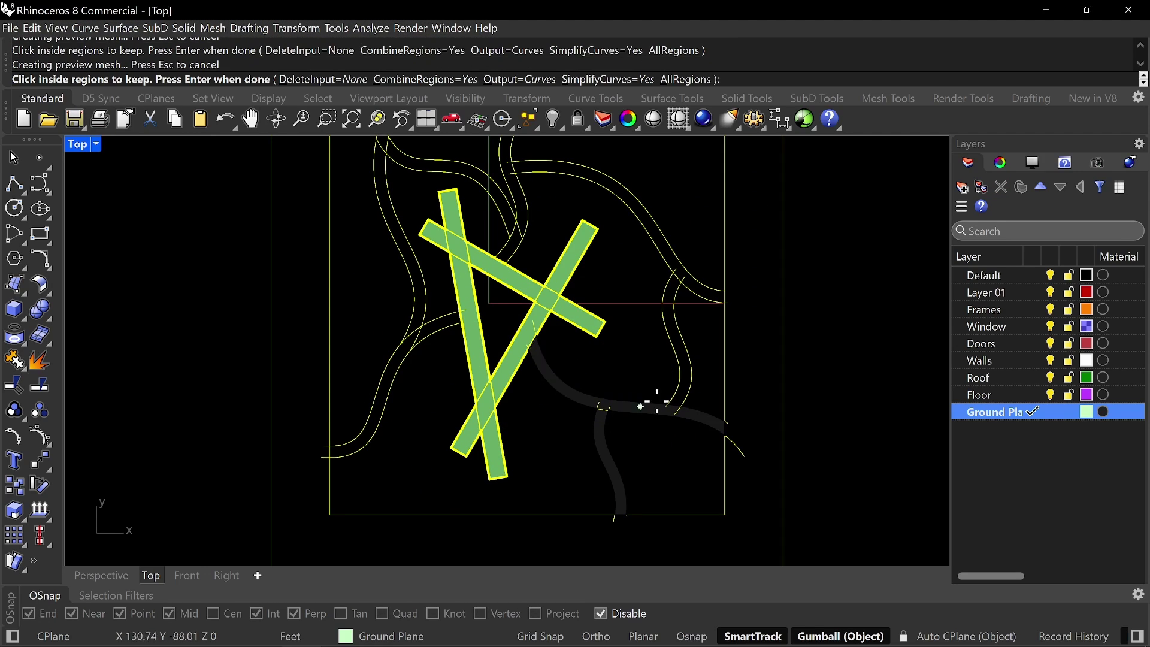
pyautogui.click(684, 374)
# - Add the upper and left path strips to the regions to keep and finish the CurveBoolean
pyautogui.moveTo(628, 191); pyautogui.dragTo(671, 277, button='right')
pyautogui.click(556, 223)
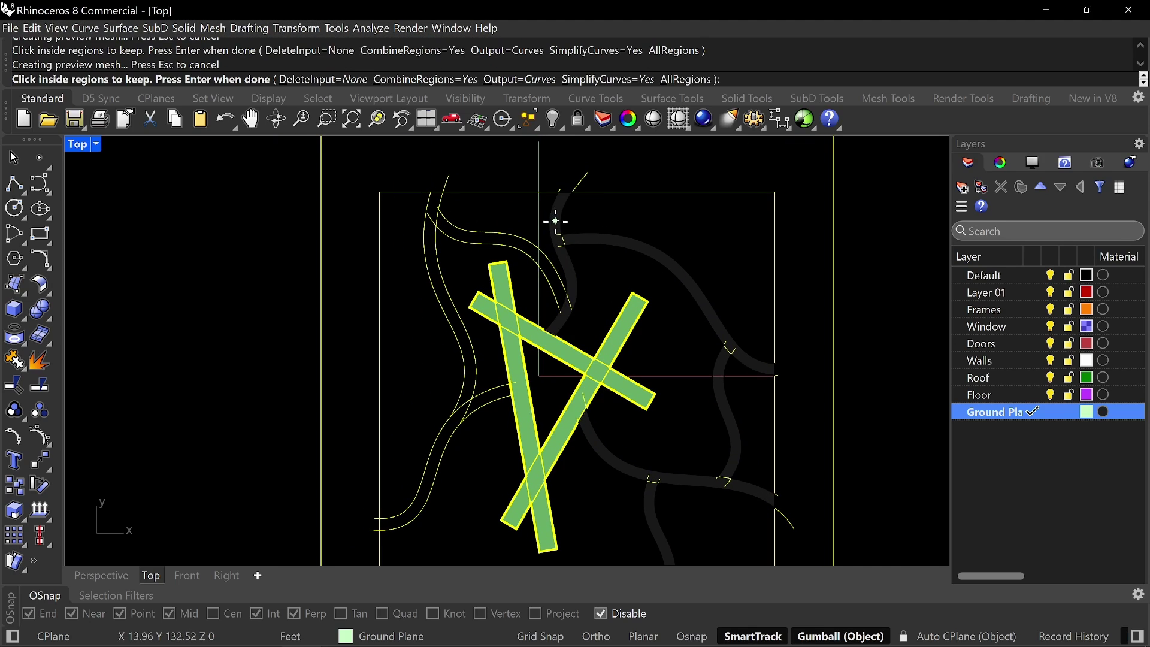
pyautogui.click(543, 266)
pyautogui.click(437, 242)
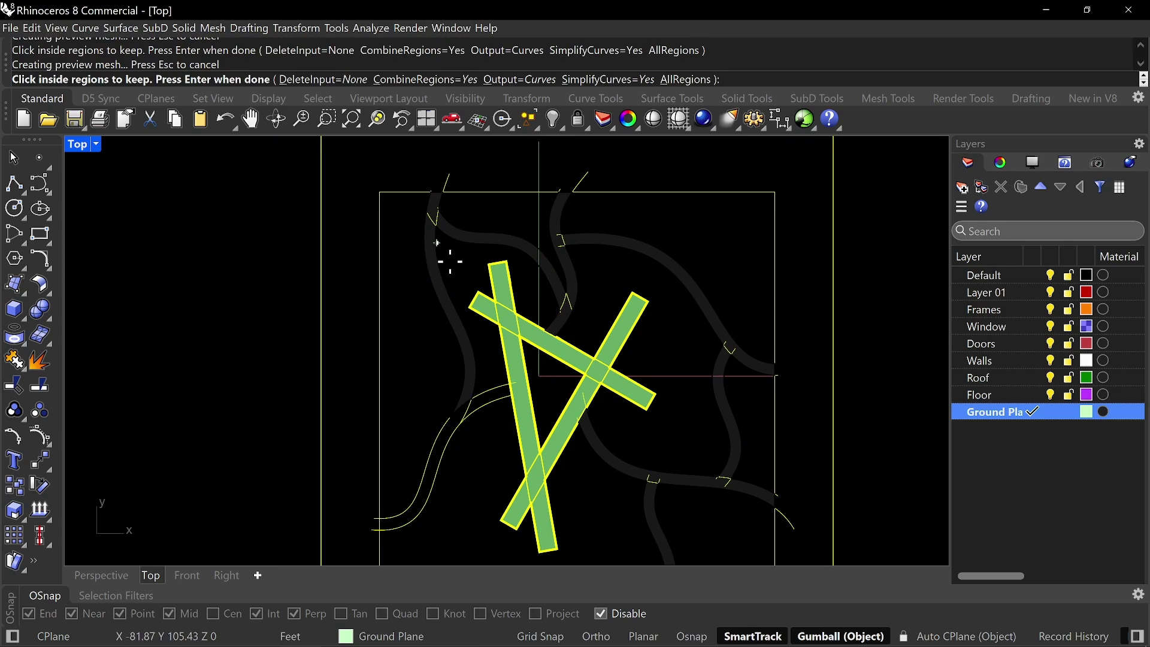
pyautogui.click(488, 401)
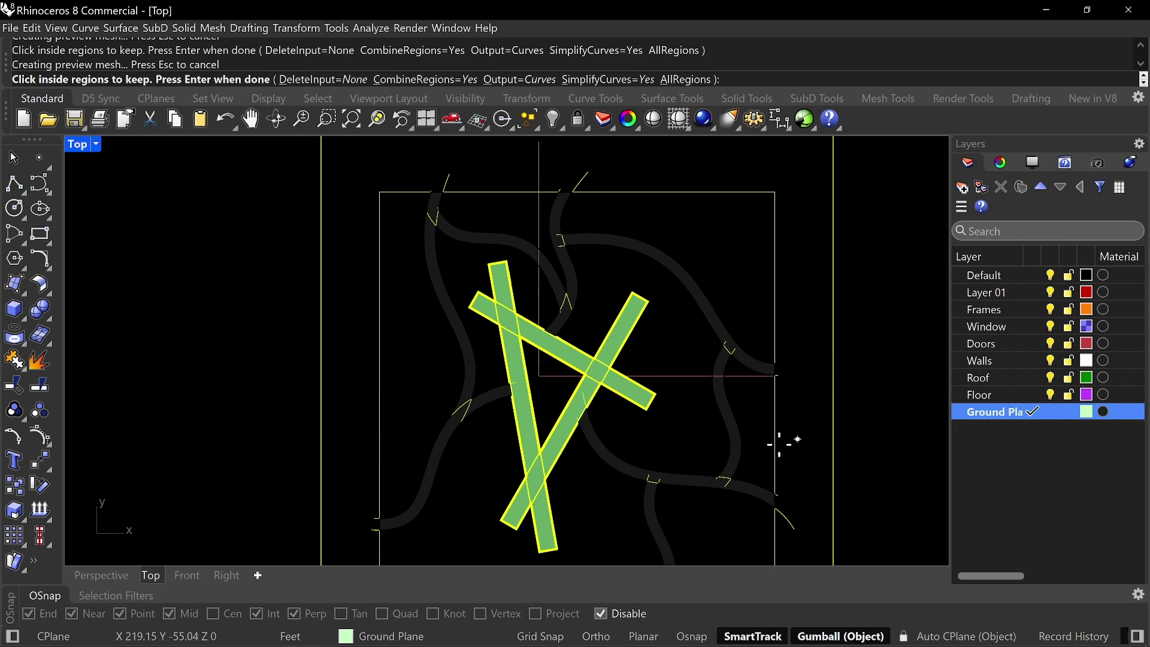
pyautogui.moveTo(783, 441); pyautogui.dragTo(756, 351, button='right')
pyautogui.moveTo(683, 317); pyautogui.dragTo(677, 346, button='right')
pyautogui.press('Return')
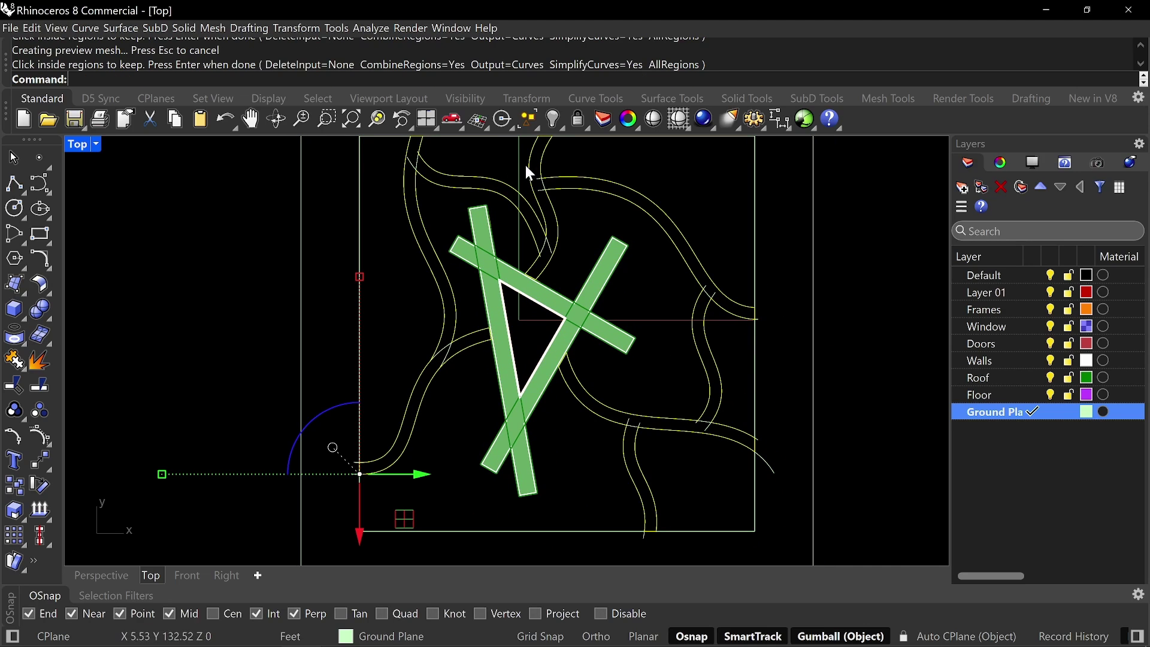
# - Group the path outlines created by the CurveBoolean and lock them
pyautogui.moveTo(603, 269); pyautogui.dragTo(614, 309, button='right')
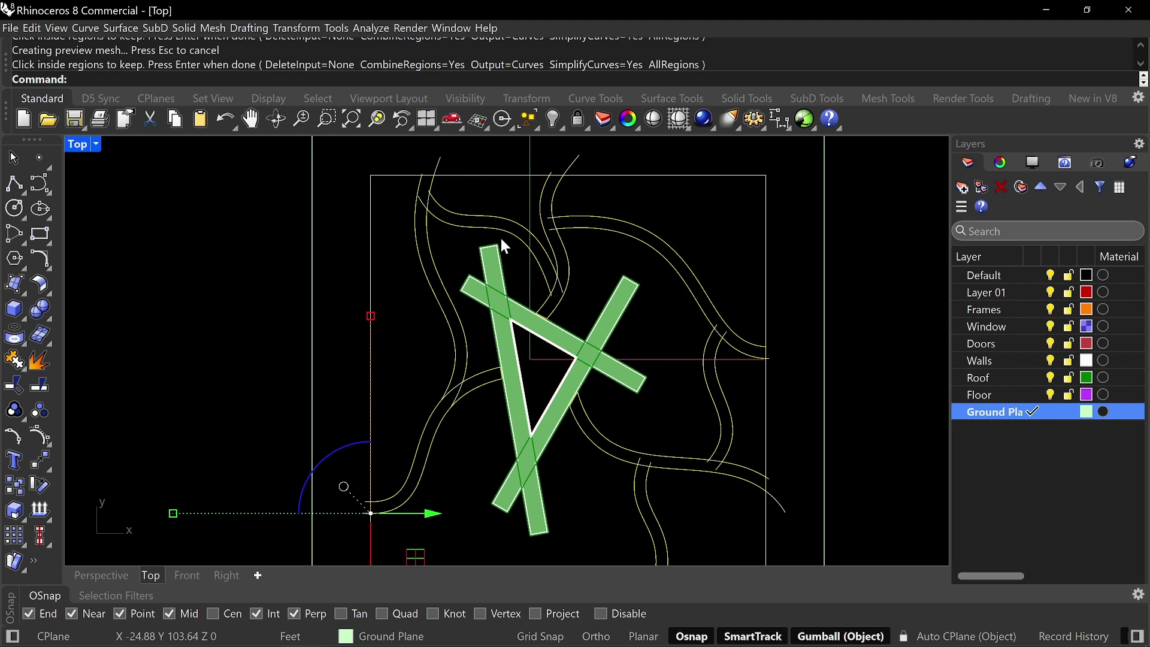
pyautogui.write('Group')
pyautogui.press('Return')
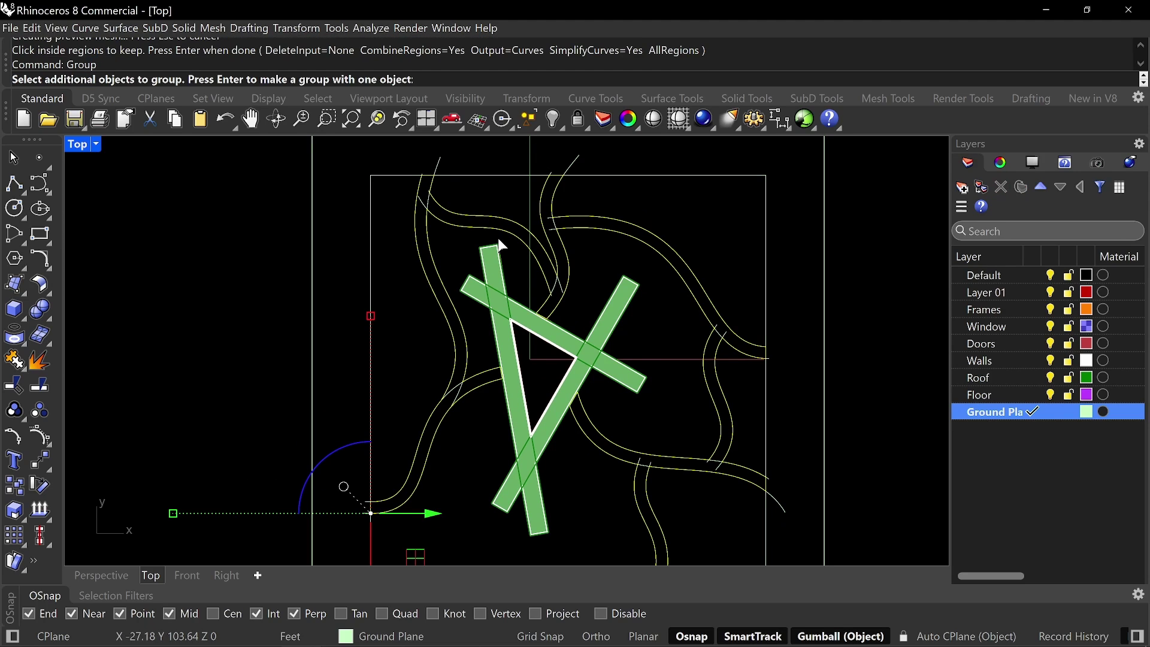
pyautogui.moveTo(501, 238); pyautogui.dragTo(511, 253, button='right')
pyautogui.press('Return')
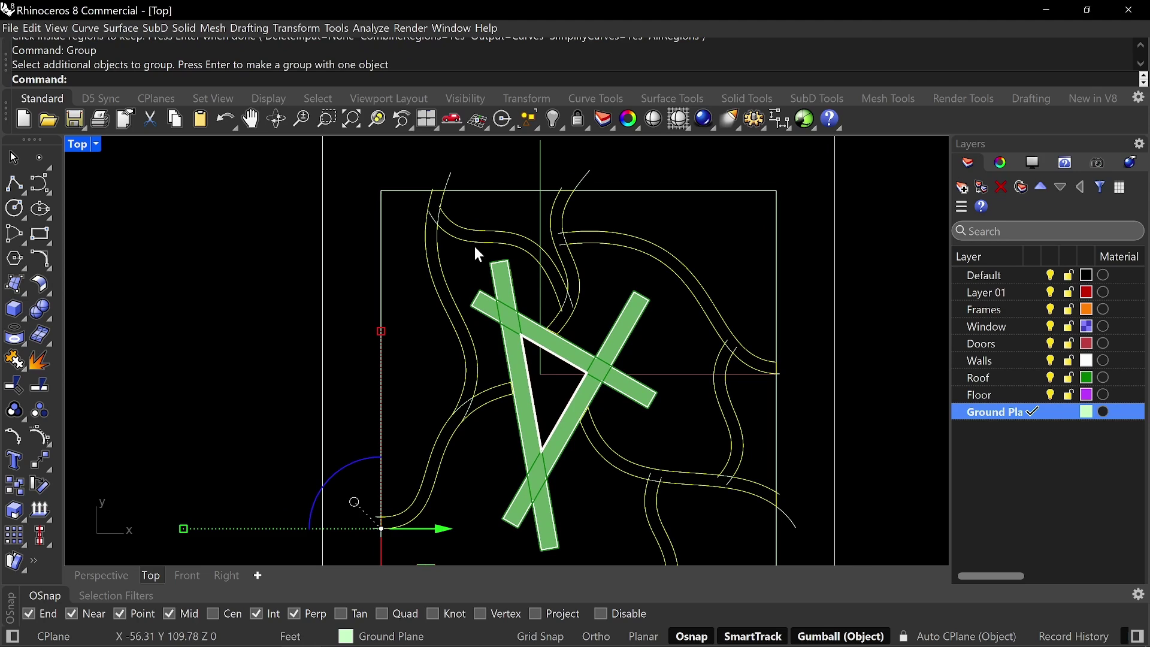
pyautogui.write('Lock')
pyautogui.press('Return')
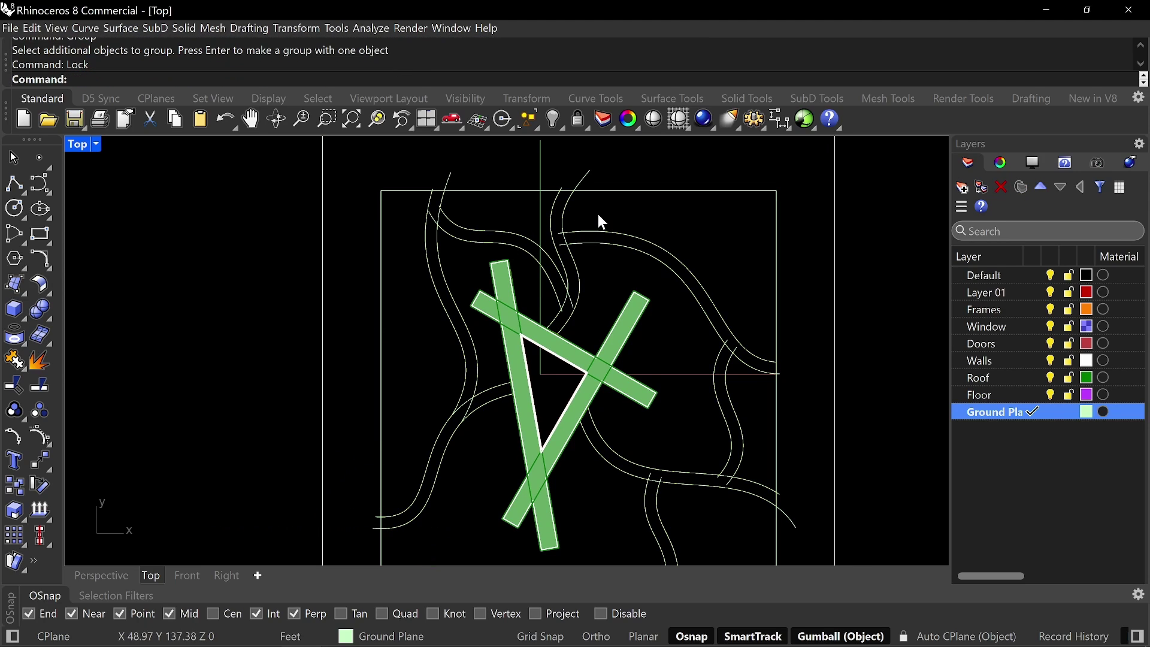
# - Select all the original path curves inside the inner square and hide them
pyautogui.moveTo(602, 222); pyautogui.dragTo(559, 293)
pyautogui.moveTo(711, 354); pyautogui.dragTo(713, 317, button='right')
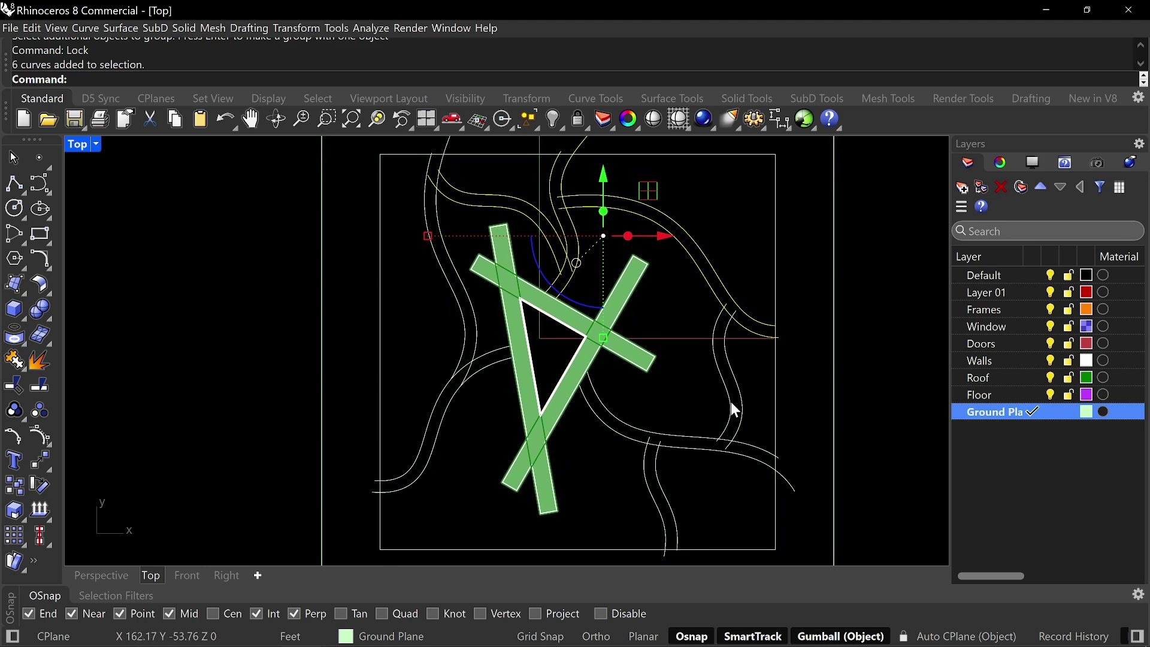
pyautogui.moveTo(746, 393); pyautogui.dragTo(647, 479)
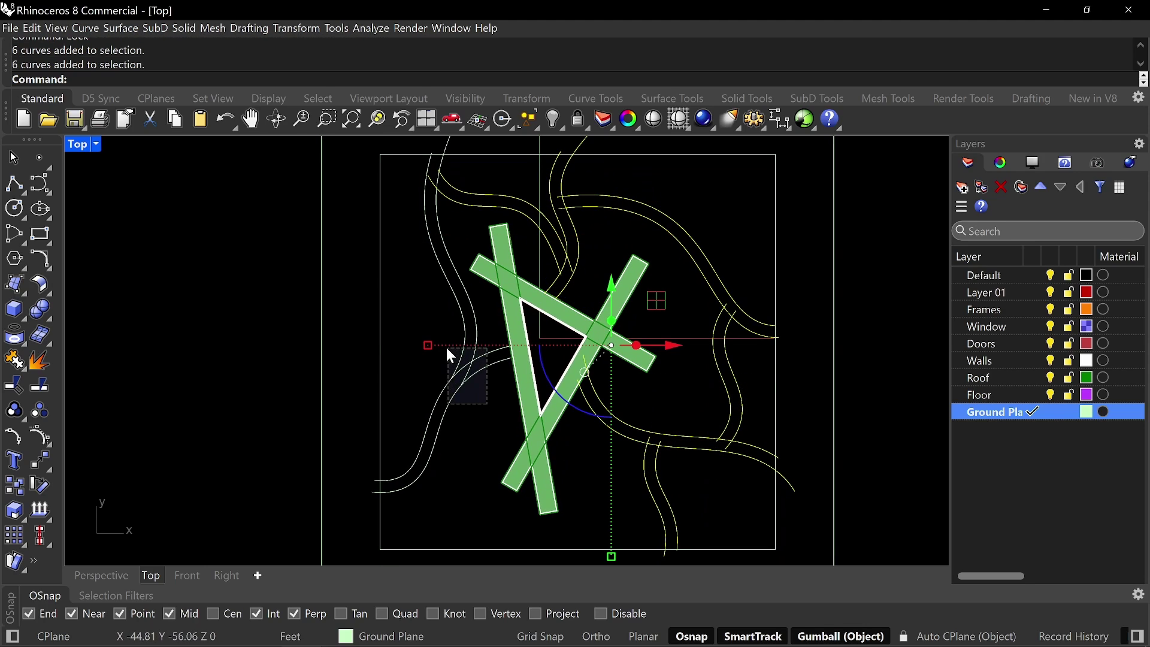
pyautogui.moveTo(448, 349); pyautogui.dragTo(443, 349)
pyautogui.write('Hide')
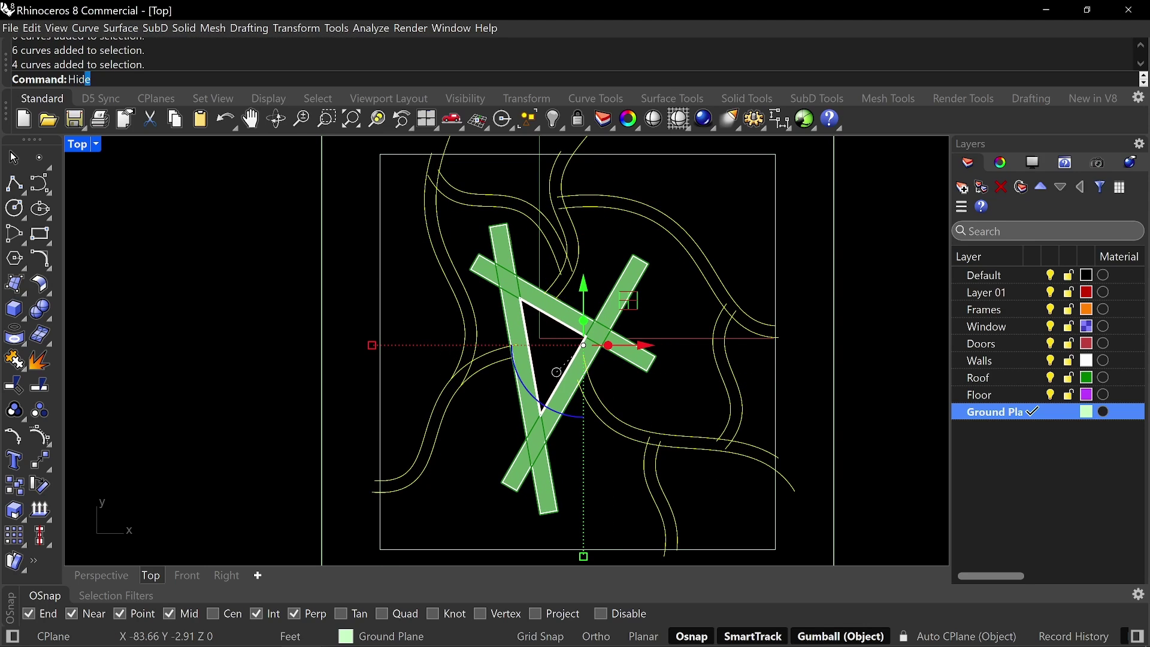
pyautogui.press('Return')
pyautogui.moveTo(561, 257); pyautogui.dragTo(539, 250, button='right')
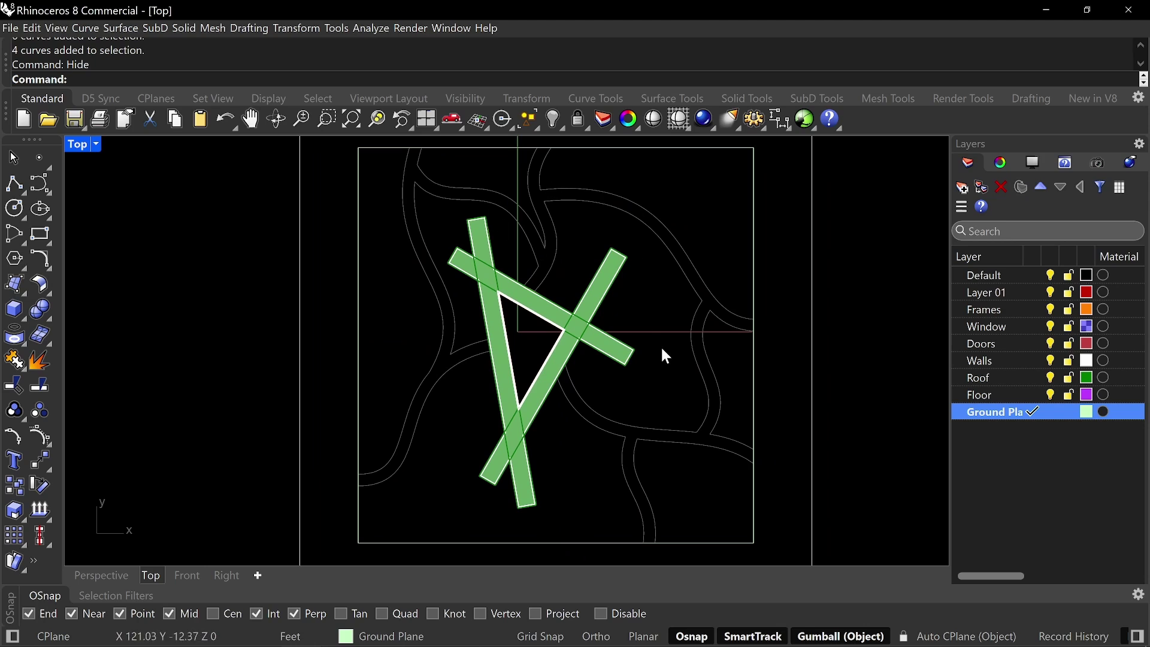
# - Unlock the closed path outline and undo the last fillets
pyautogui.write('Unlock')
pyautogui.press('Return')
pyautogui.moveTo(708, 328); pyautogui.dragTo(688, 341, button='right')
pyautogui.hotkey('ctrl', 'z')
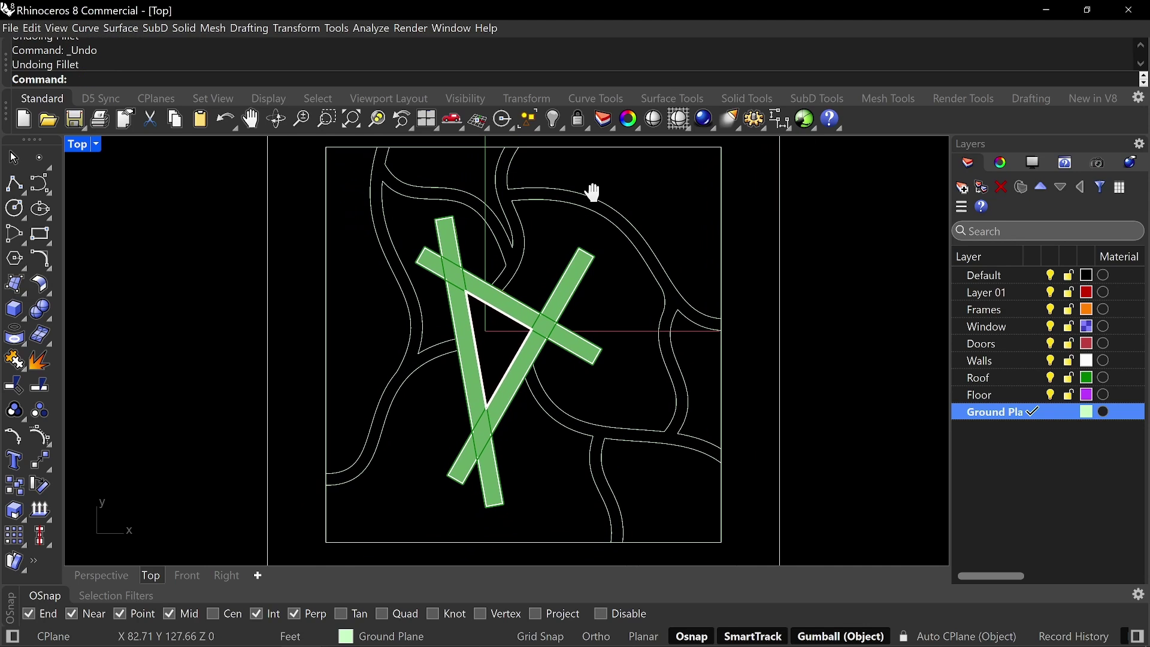
pyautogui.moveTo(615, 206); pyautogui.dragTo(593, 191, button='right')
pyautogui.scroll(4, 516, 210)
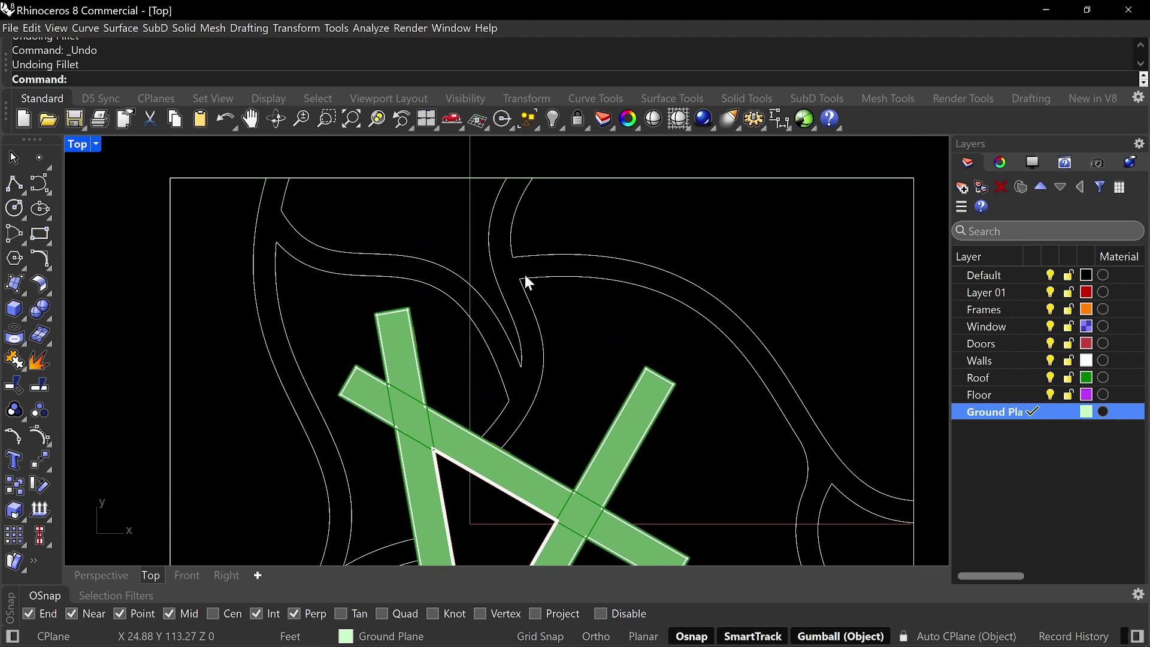
pyautogui.write('arc')
pyautogui.press('Return')
pyautogui.write('t')
pyautogui.press('Return')
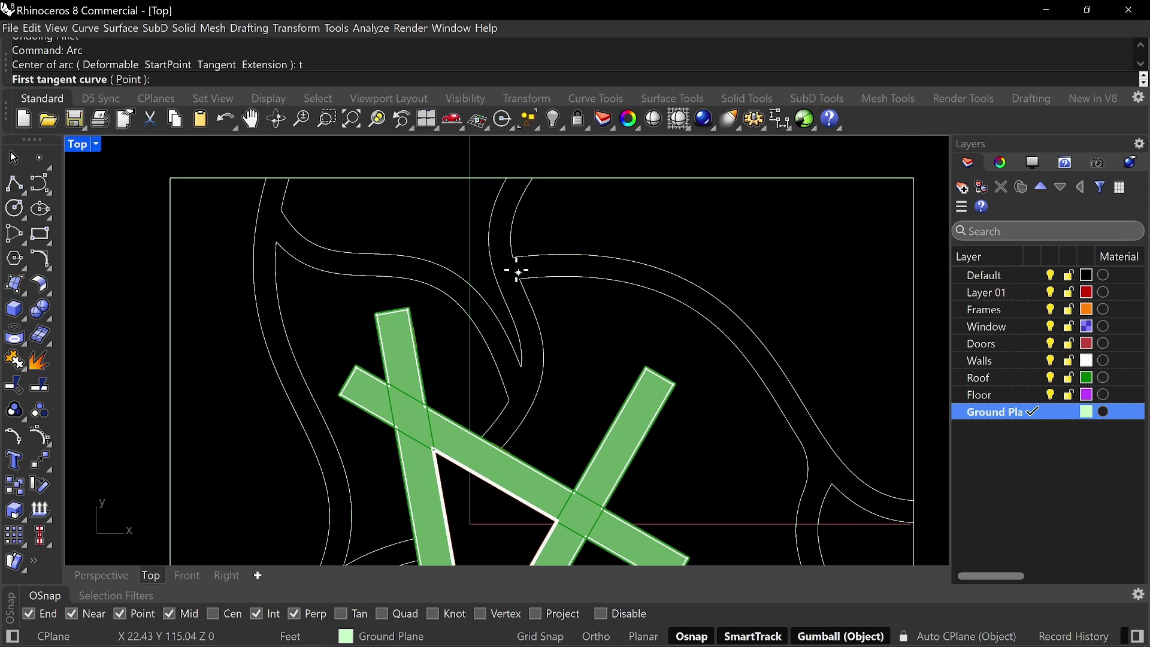
pyautogui.click(462, 278)
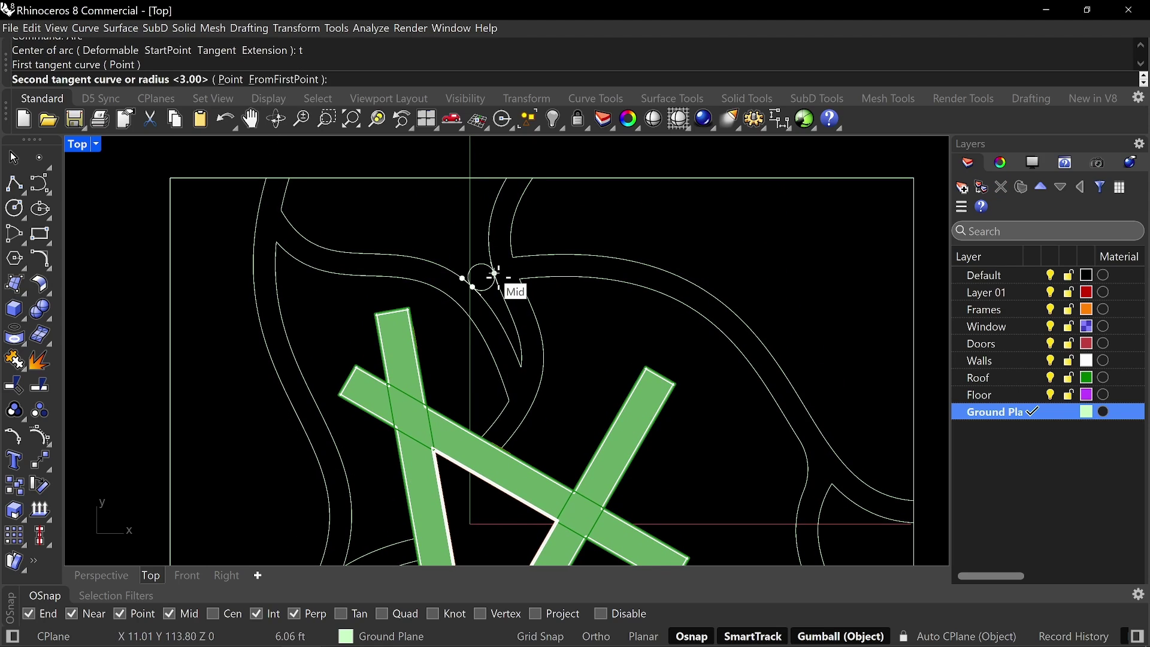
pyautogui.click(489, 237)
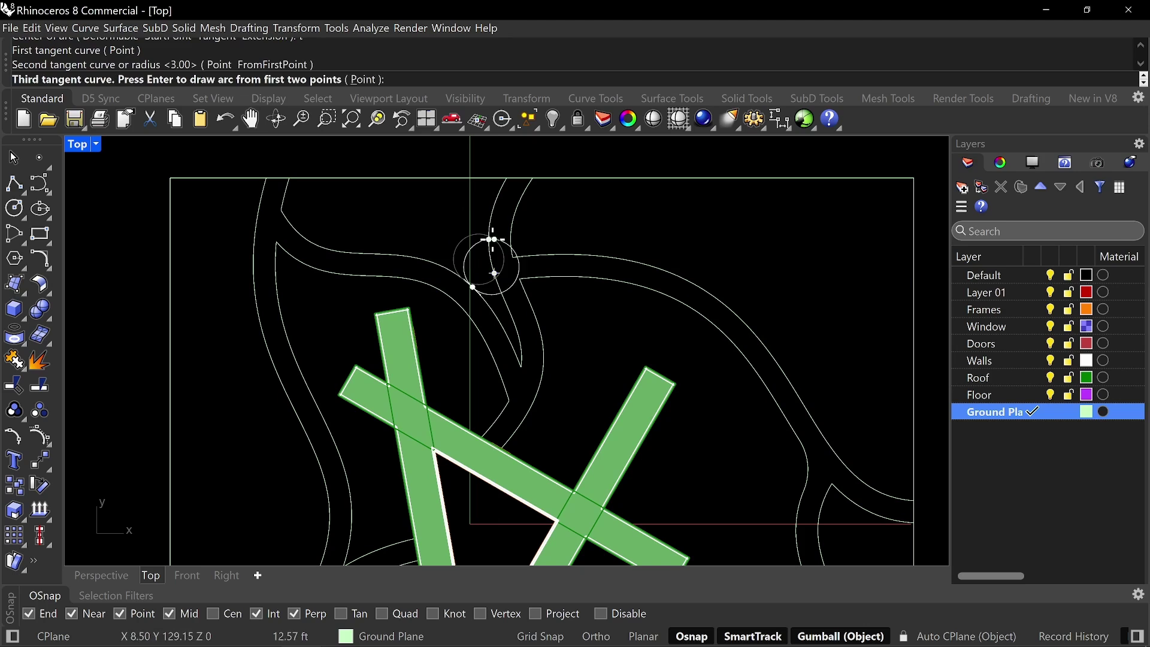
pyautogui.press('Return')
pyautogui.press('Return')
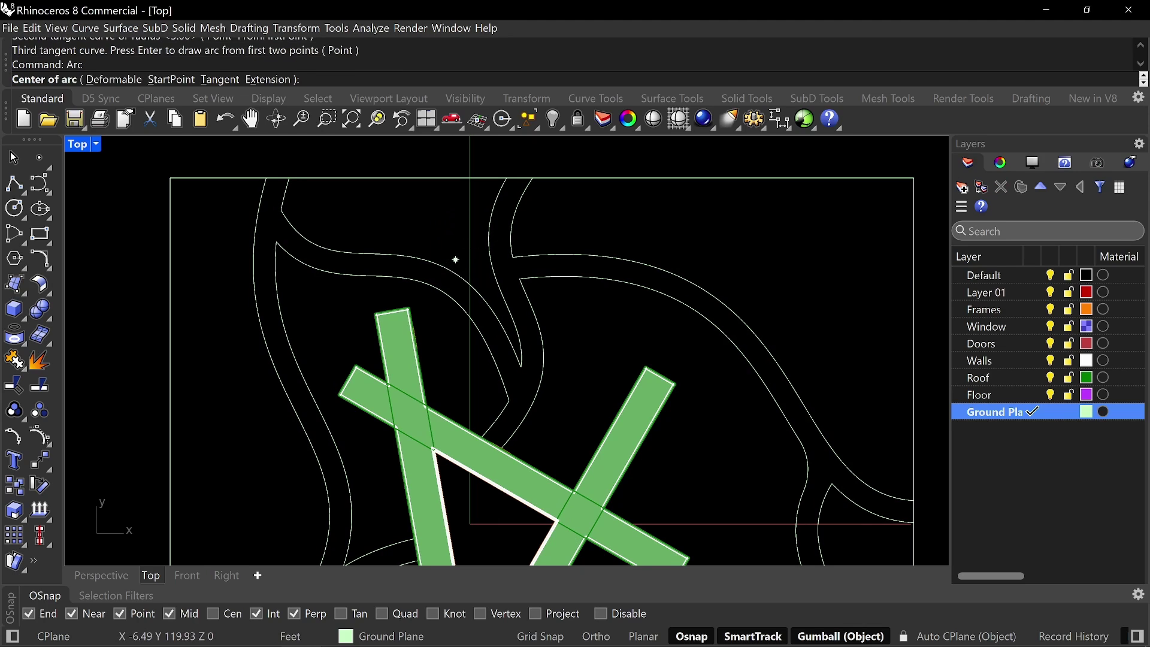
pyautogui.write('t')
pyautogui.press('Return')
pyautogui.click(449, 264)
pyautogui.press('Escape')
# - Draw a tangent arc between the upper-left path's upper edge and the left edge of the upper middle path
pyautogui.press('Return')
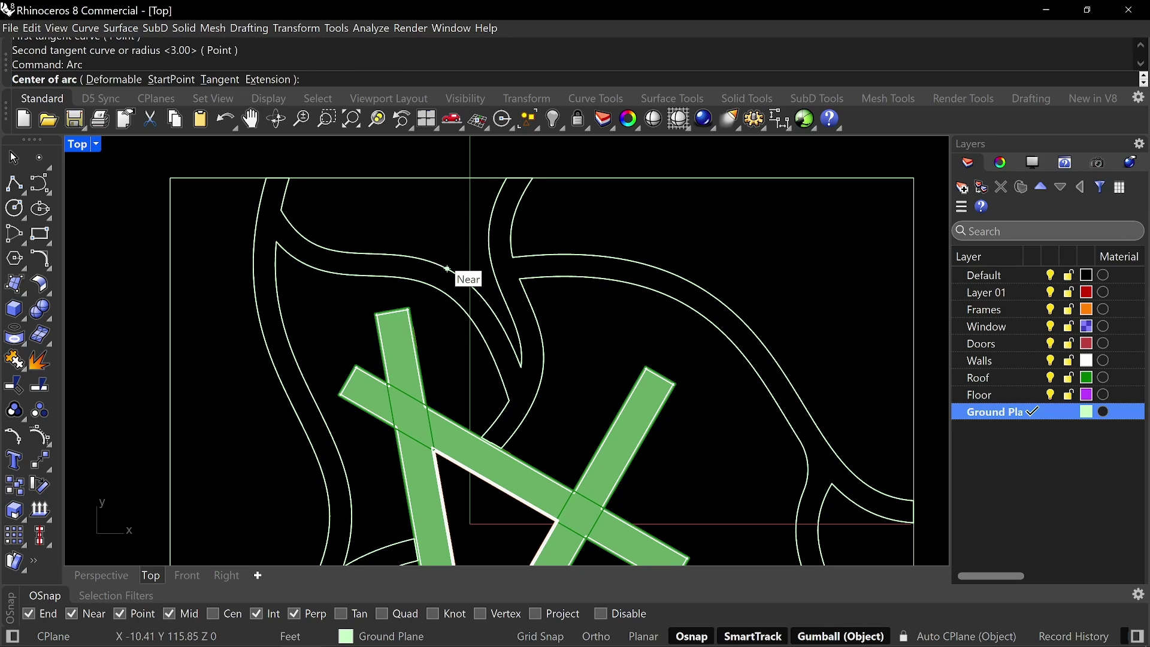
pyautogui.write('t')
pyautogui.press('Return')
pyautogui.click(444, 266)
pyautogui.click(489, 245)
pyautogui.press('Return')
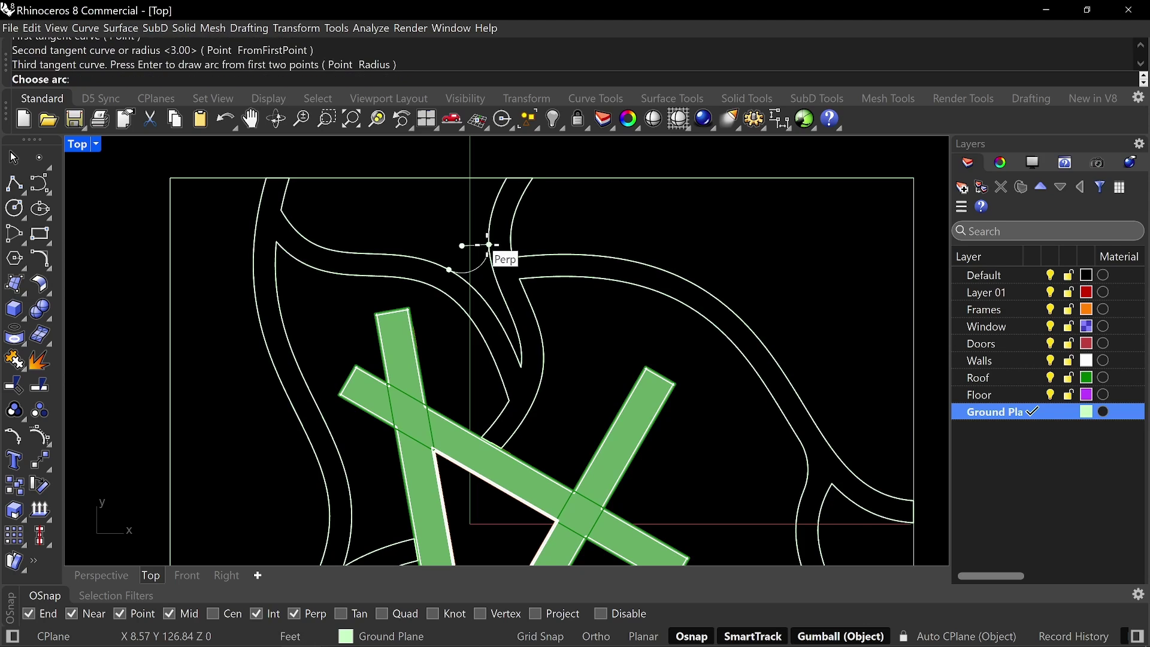
pyautogui.click(481, 256)
# - Trim away the narrow pointed tip between the upper-left and upper middle paths below the new arc
pyautogui.write('trim')
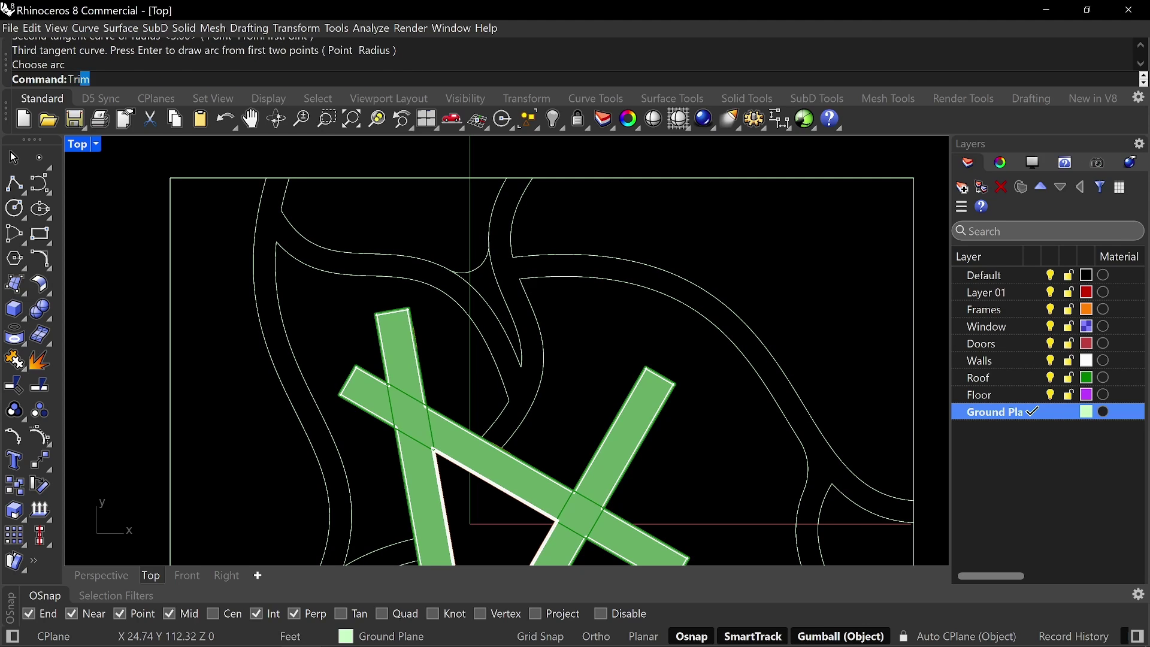
pyautogui.press('Return')
pyautogui.moveTo(554, 206); pyautogui.dragTo(451, 317)
pyautogui.press('Return')
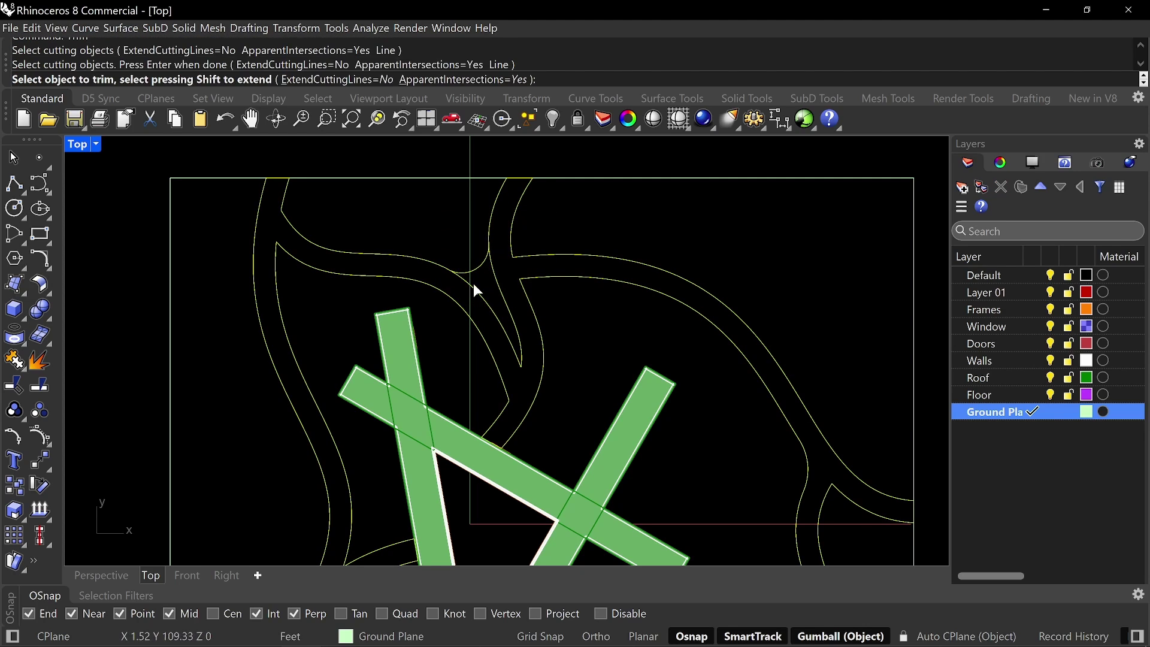
pyautogui.click(475, 287)
pyautogui.press('Return')
# - Draw a tangent arc between the right edge of the upper middle path and the lower edge of the upper-right path
pyautogui.scroll(-6, 500, 266)
pyautogui.moveTo(578, 260); pyautogui.dragTo(586, 228, button='right')
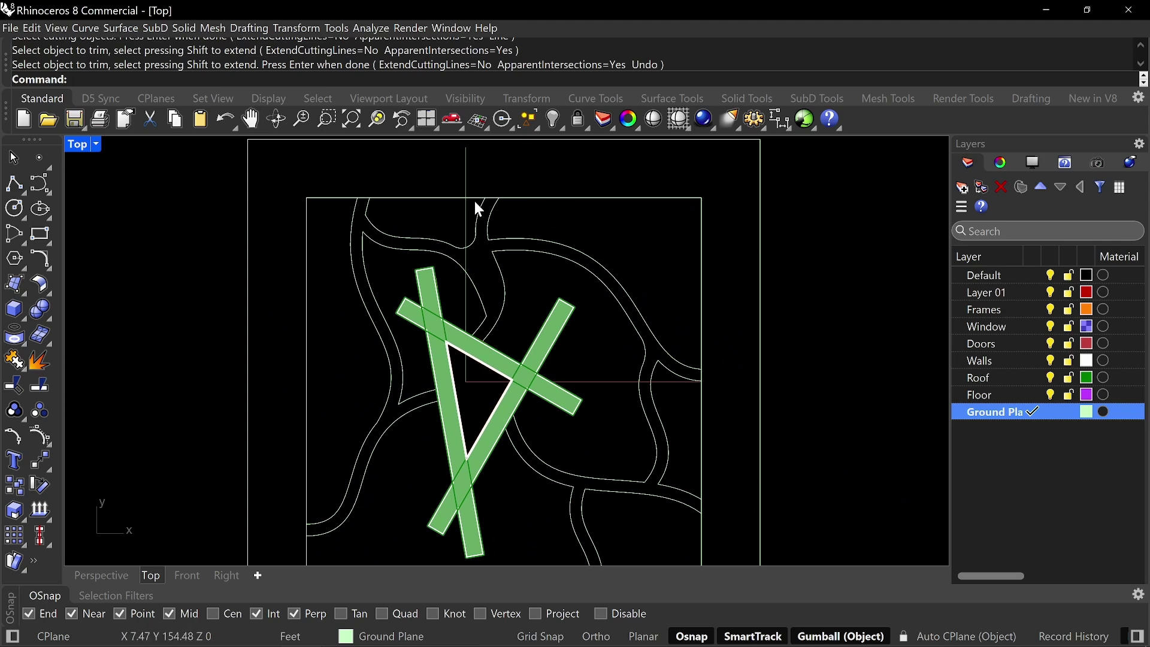
pyautogui.write('arc')
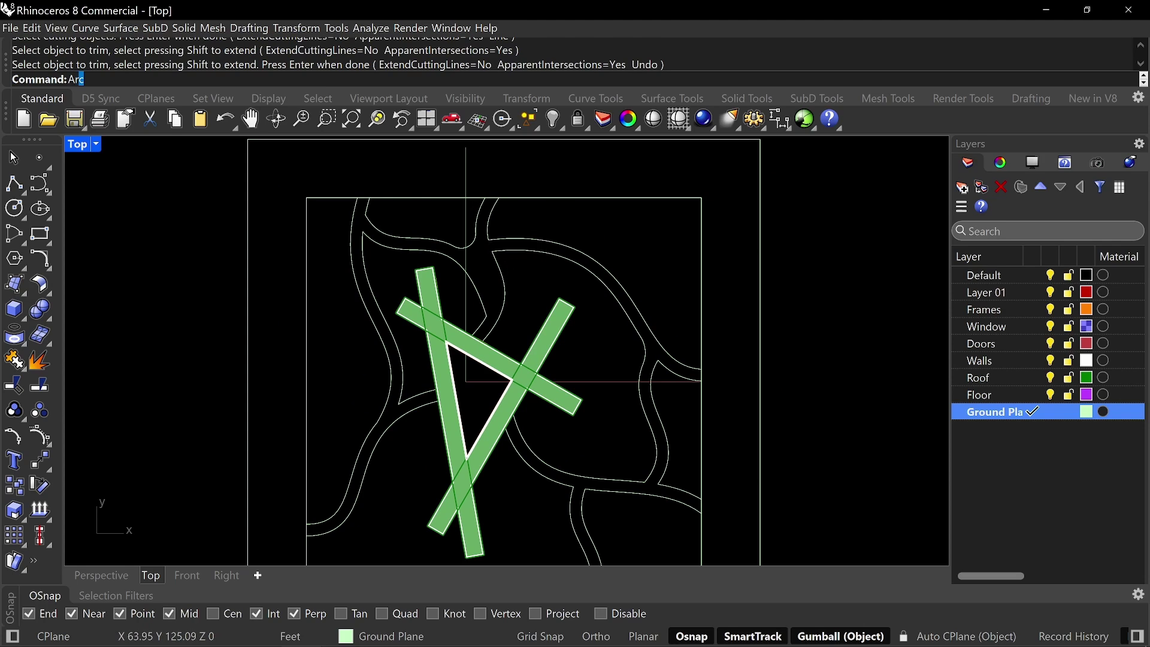
pyautogui.press('Return')
pyautogui.write('t')
pyautogui.press('Return')
pyautogui.scroll(2, 515, 265)
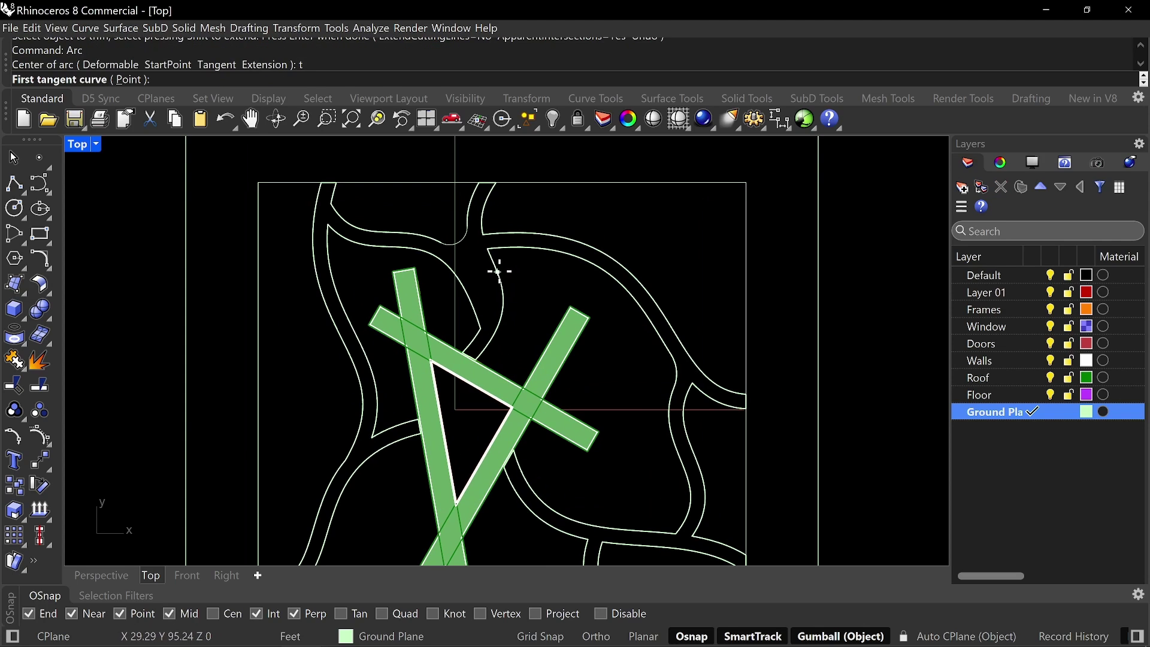
pyautogui.click(498, 272)
pyautogui.click(532, 247)
pyautogui.press('Return')
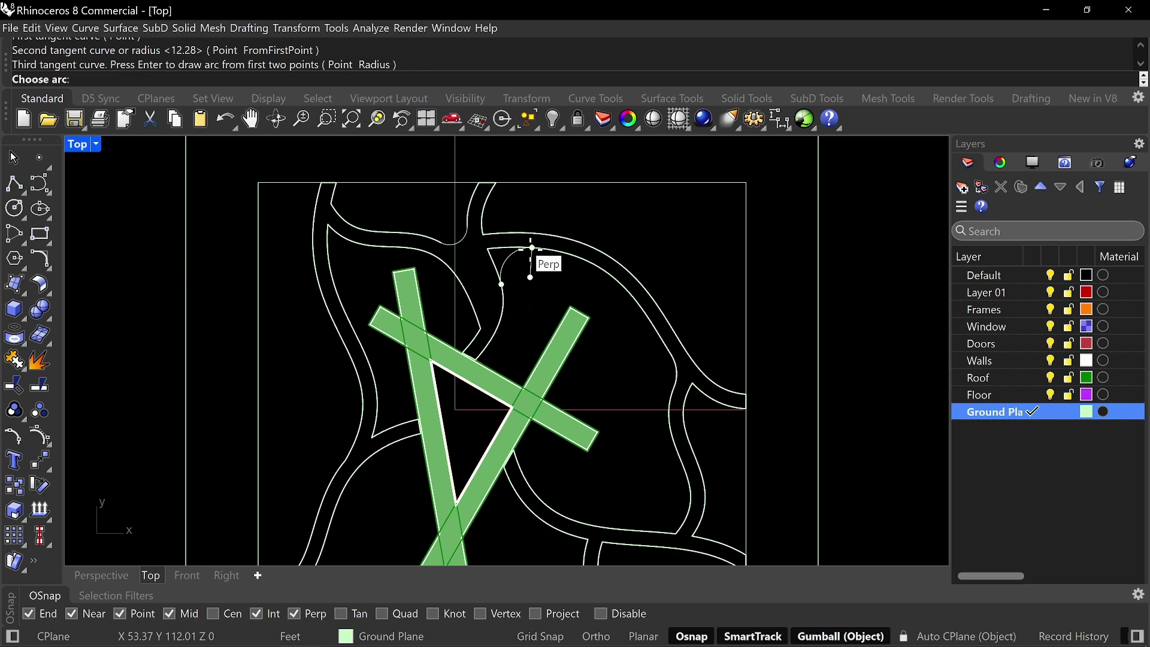
pyautogui.click(530, 270)
# - Trim off the sharp corner outside the arc where the upper middle path meets the upper-right path
pyautogui.write('trim')
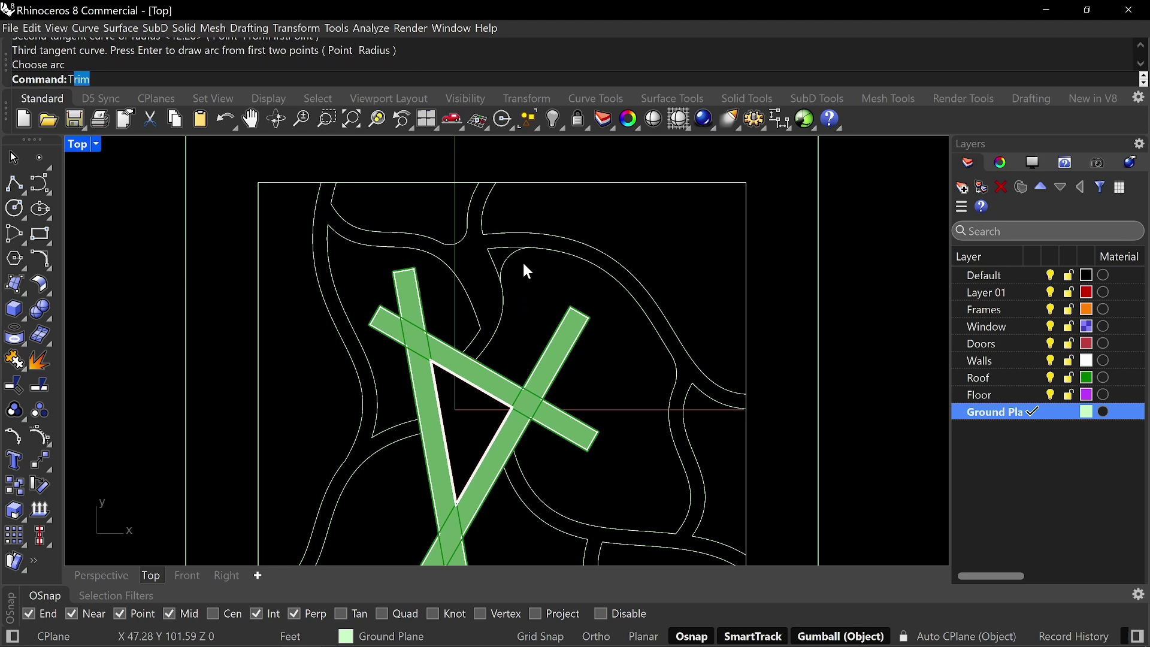
pyautogui.press('Return')
pyautogui.moveTo(563, 215); pyautogui.dragTo(455, 317)
pyautogui.press('Return')
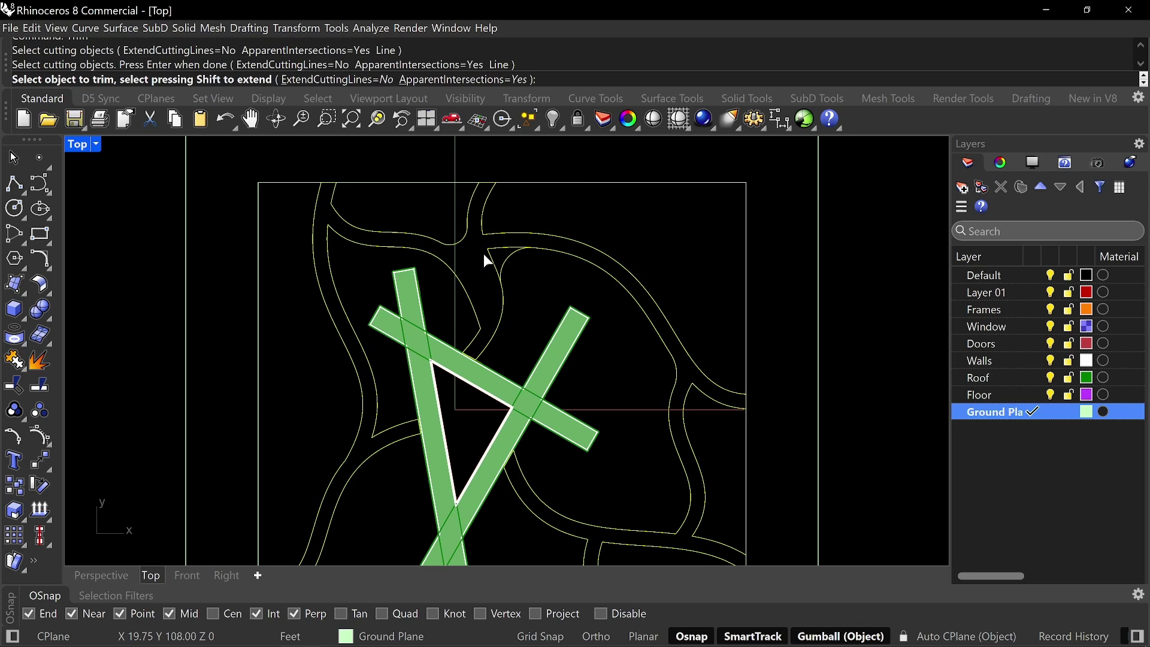
pyautogui.click(487, 252)
pyautogui.press('Return')
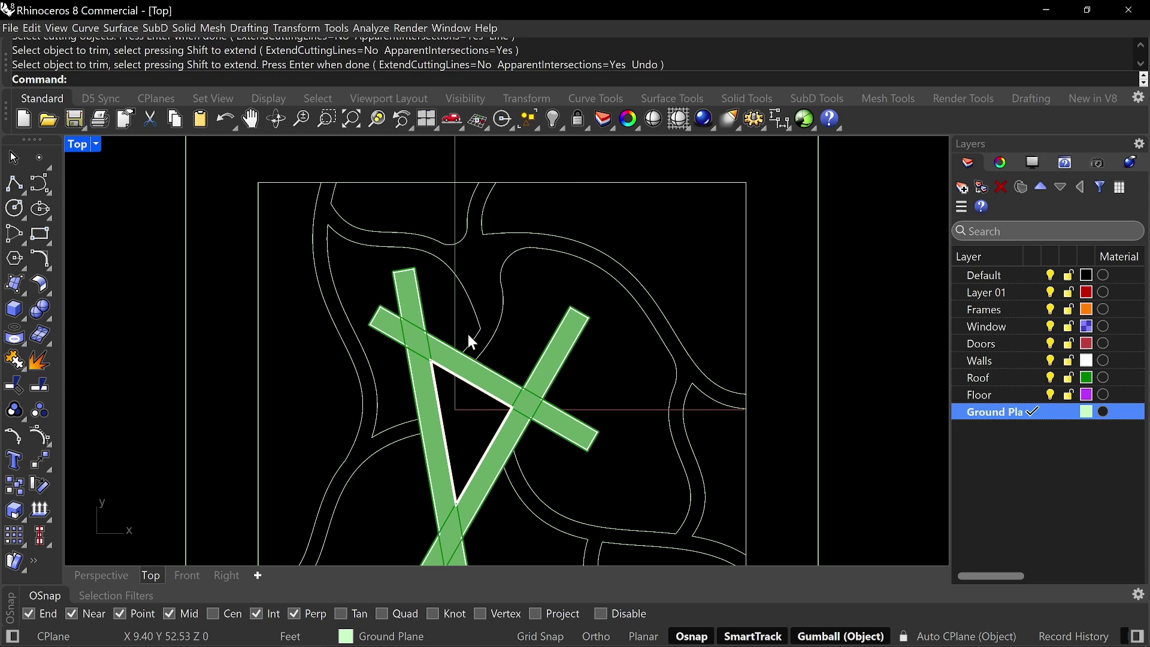
pyautogui.write('arc')
pyautogui.press('Return')
pyautogui.write('t')
pyautogui.press('Return')
pyautogui.scroll(4, 469, 279)
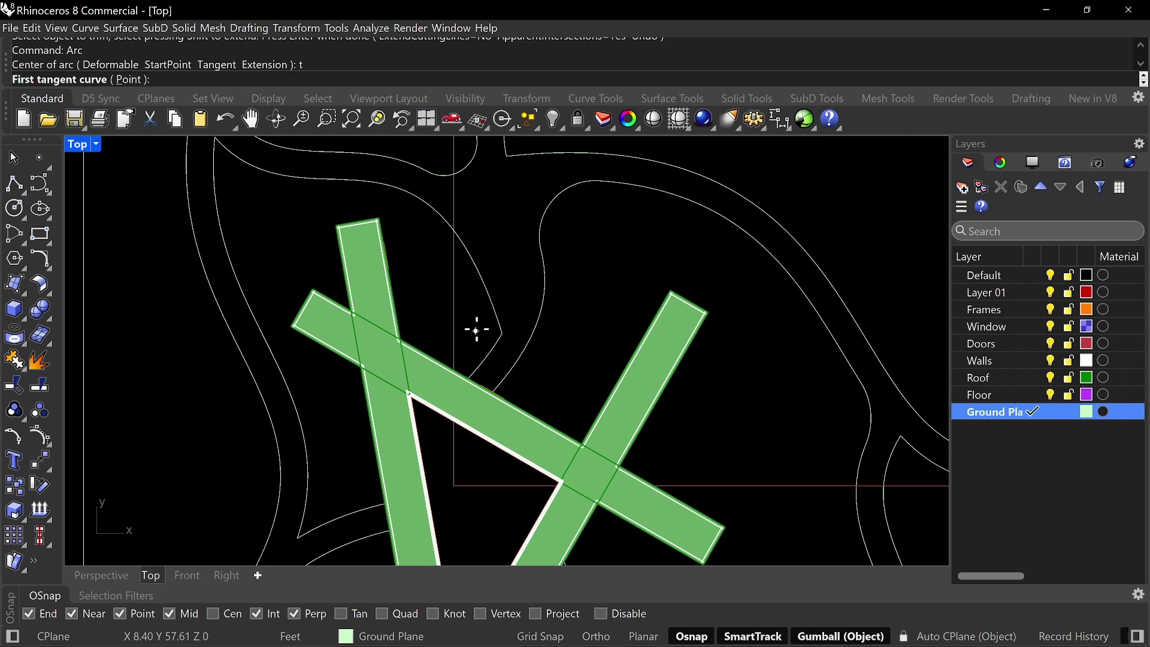
pyautogui.click(486, 302)
pyautogui.press('Escape')
# - Draw a tangent arc inside the pointed corner of the path outline between the tops of the left and right bars
pyautogui.press('Return')
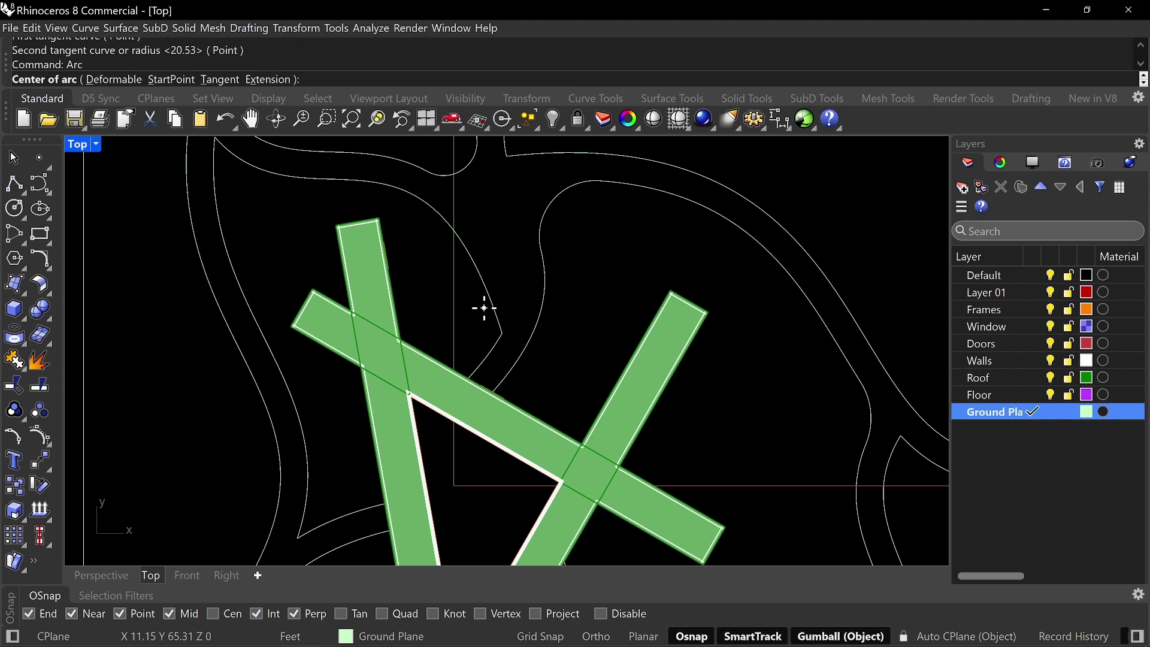
pyautogui.write('t')
pyautogui.press('Return')
pyautogui.click(486, 296)
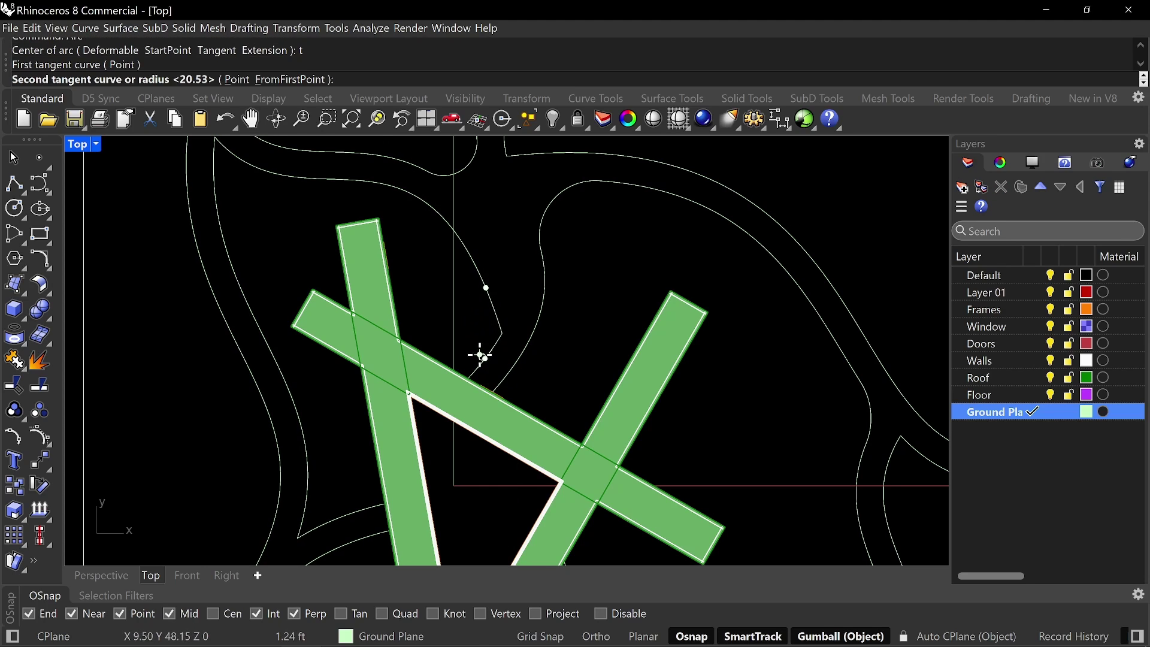
pyautogui.click(485, 358)
pyautogui.press('Return')
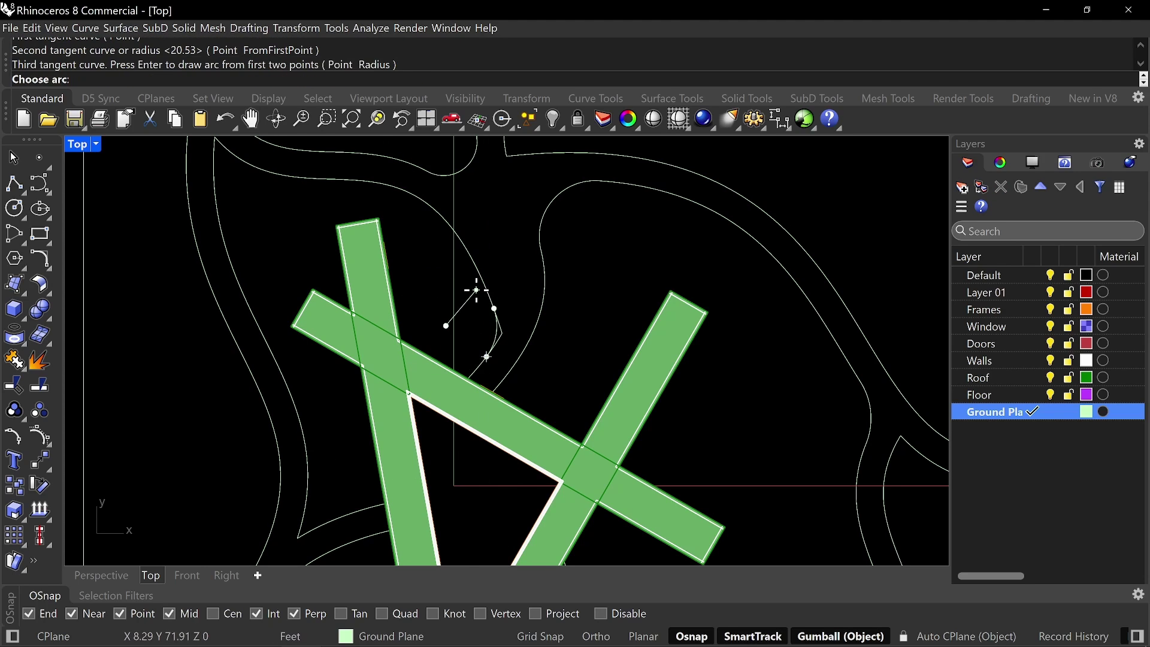
pyautogui.click(475, 292)
# - Trim away the sharp corner outside the new arc on the path outline above the crossing bar
pyautogui.write('trim')
pyautogui.press('Return')
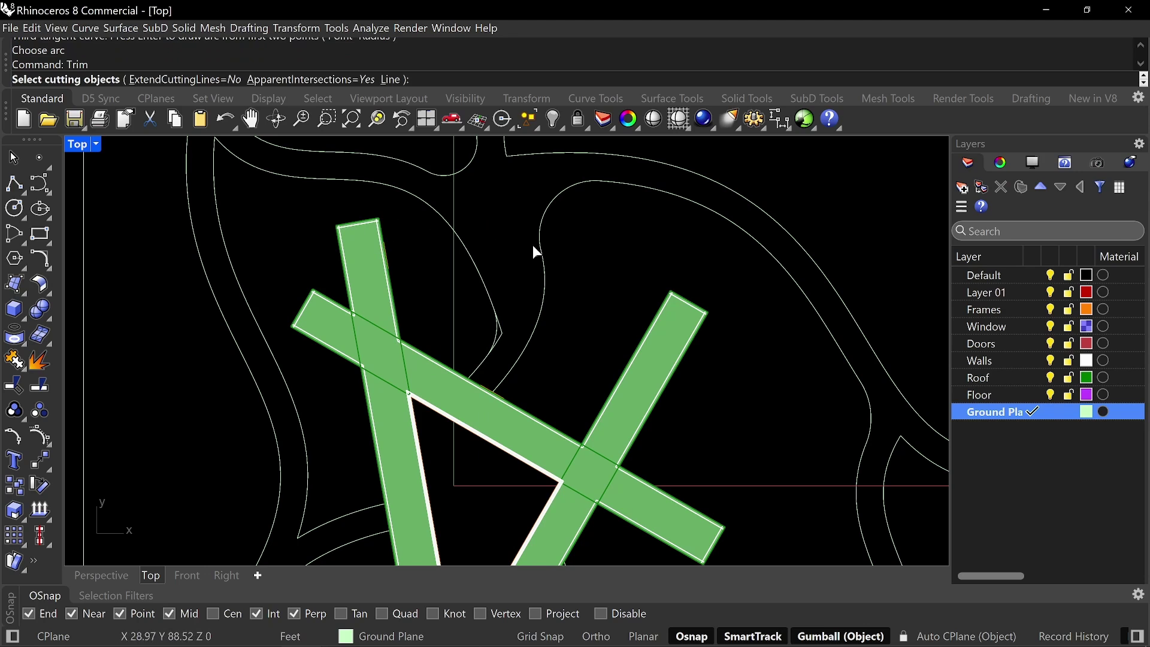
pyautogui.moveTo(592, 232); pyautogui.dragTo(442, 373)
pyautogui.scroll(4, 488, 351)
pyautogui.press('Return')
pyautogui.click(507, 326)
pyautogui.press('Return')
pyautogui.scroll(-14, 532, 301)
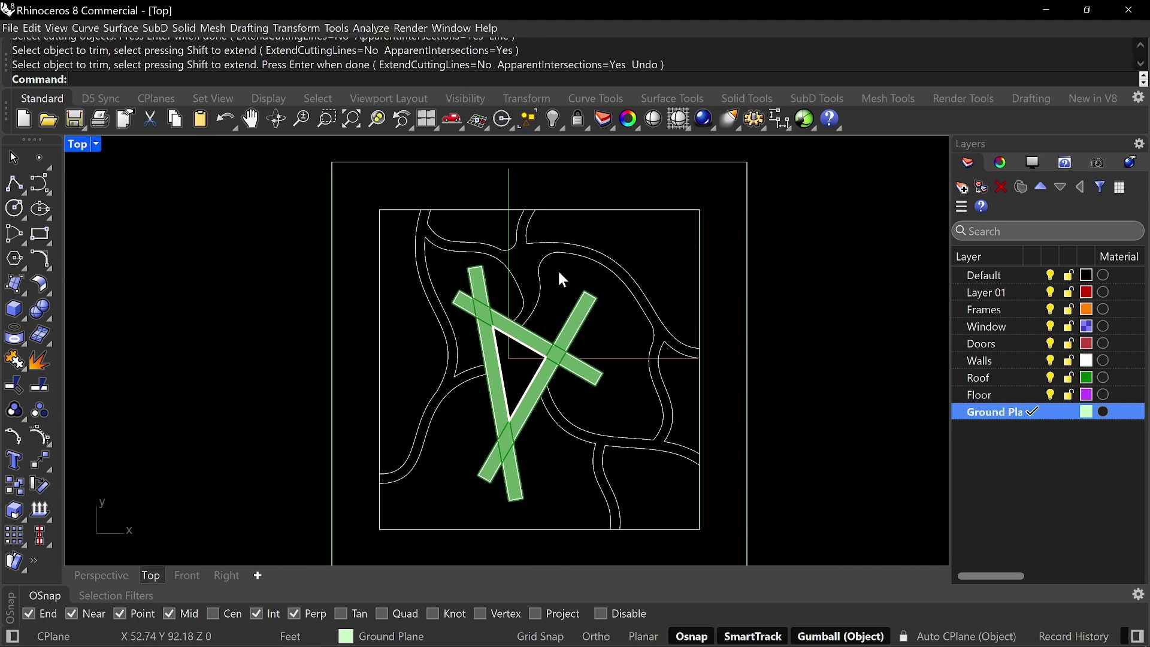
pyautogui.moveTo(579, 252)
pyautogui.mouseDown(button='right')
pyautogui.moveTo(575, 274)
pyautogui.moveTo(570, 227)
pyautogui.mouseUp(button='right')
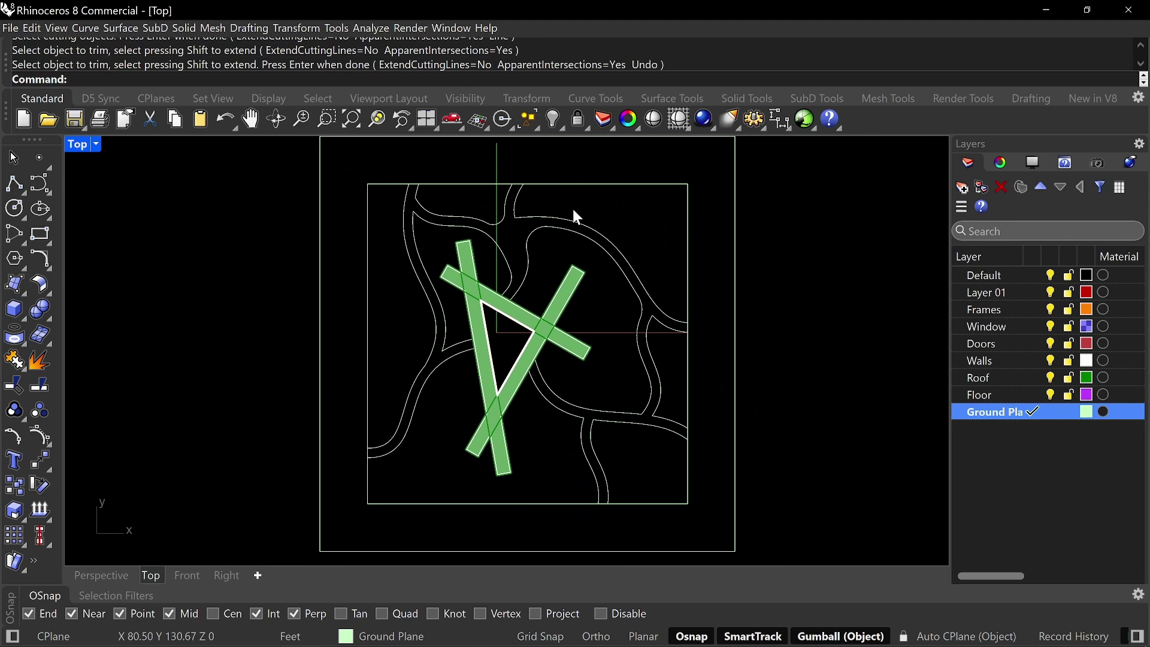
pyautogui.moveTo(594, 242)
pyautogui.mouseDown(button='right')
pyautogui.moveTo(567, 236)
pyautogui.moveTo(608, 247)
pyautogui.moveTo(641, 290)
pyautogui.moveTo(619, 336)
pyautogui.mouseUp(button='right')
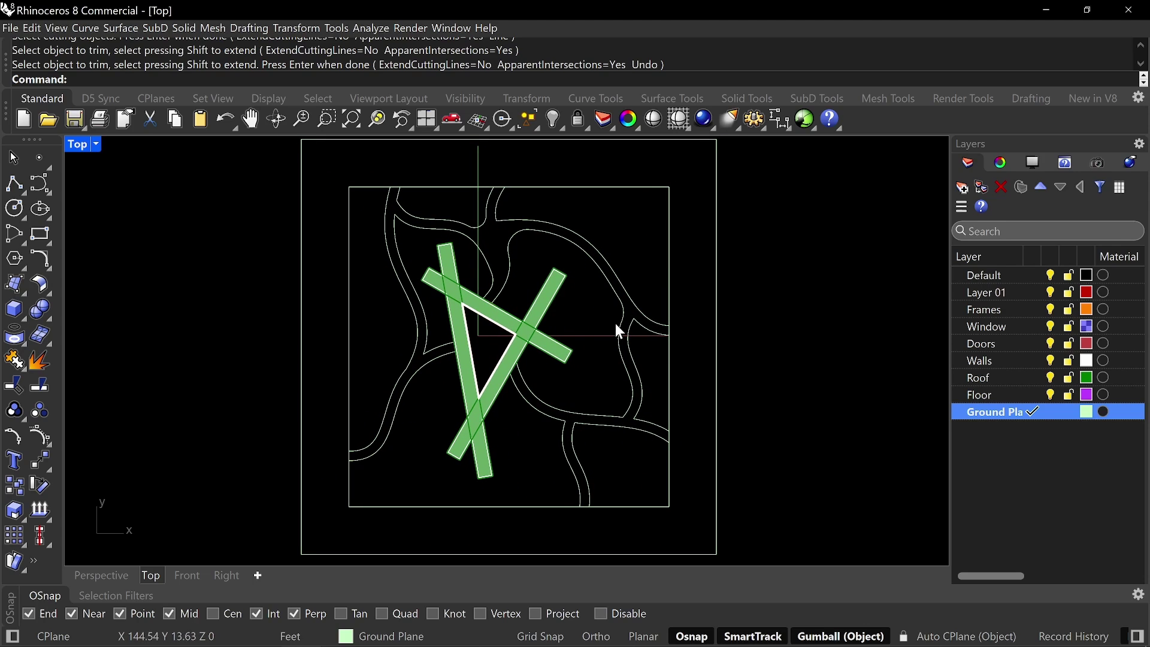
pyautogui.moveTo(588, 258)
pyautogui.mouseDown(button='right')
pyautogui.moveTo(605, 290)
pyautogui.moveTo(606, 272)
pyautogui.moveTo(579, 275)
pyautogui.mouseUp(button='right')
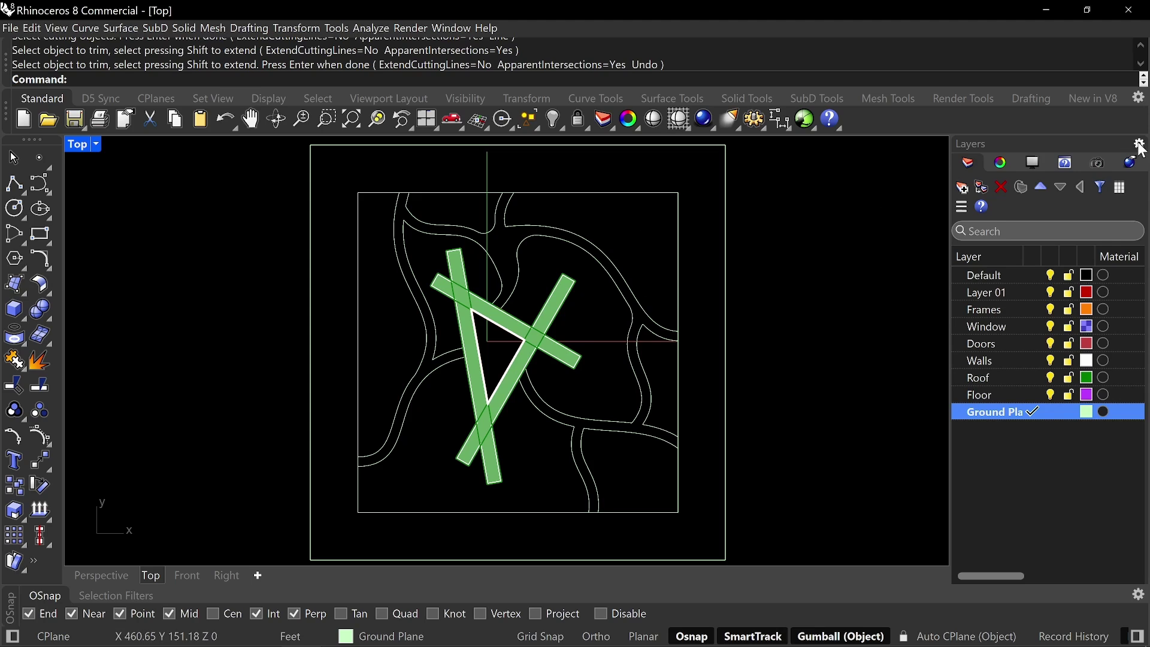
# - Create two new layers named Grid and Door Symbol
pyautogui.click(967, 183)
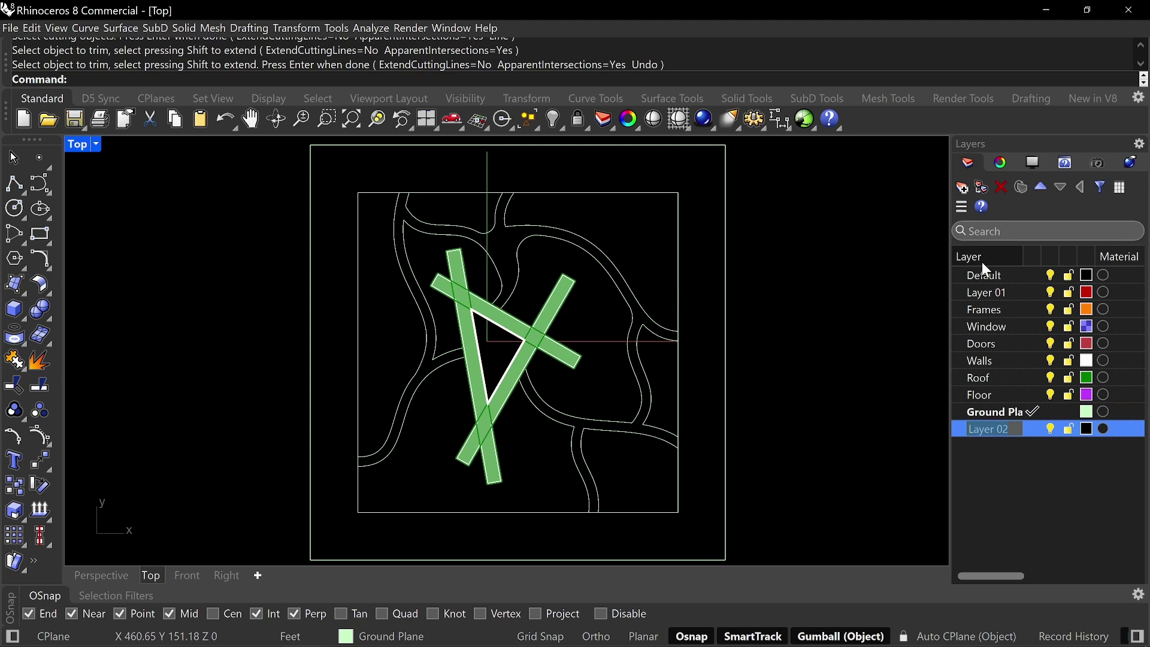
pyautogui.write('Grid')
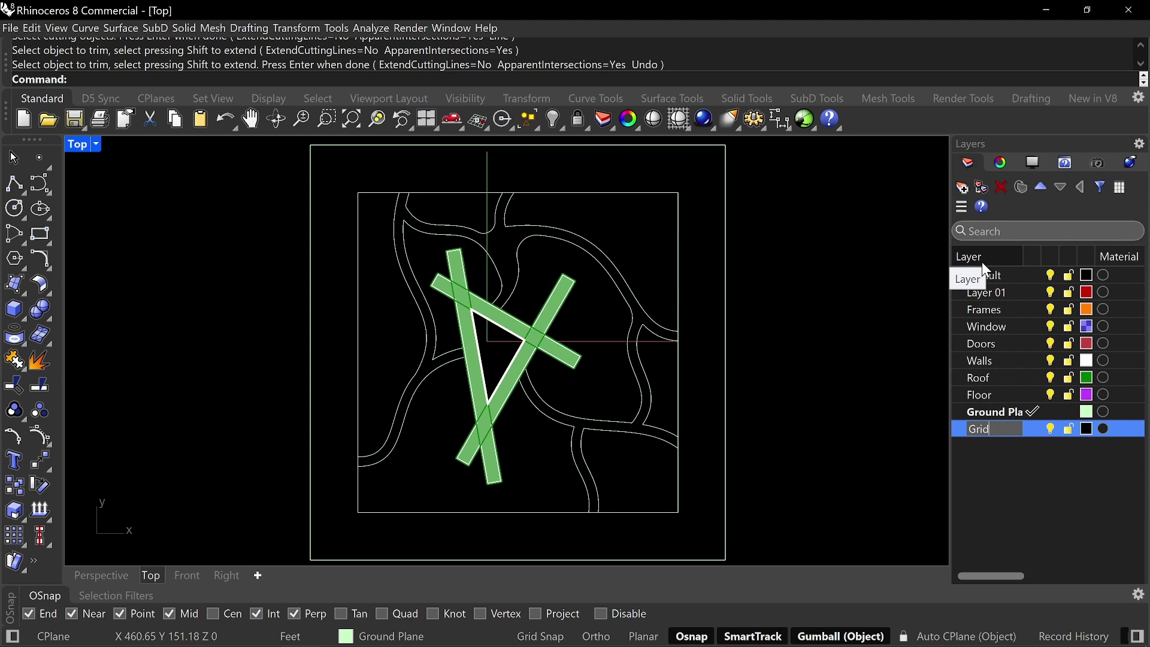
pyautogui.press('Return')
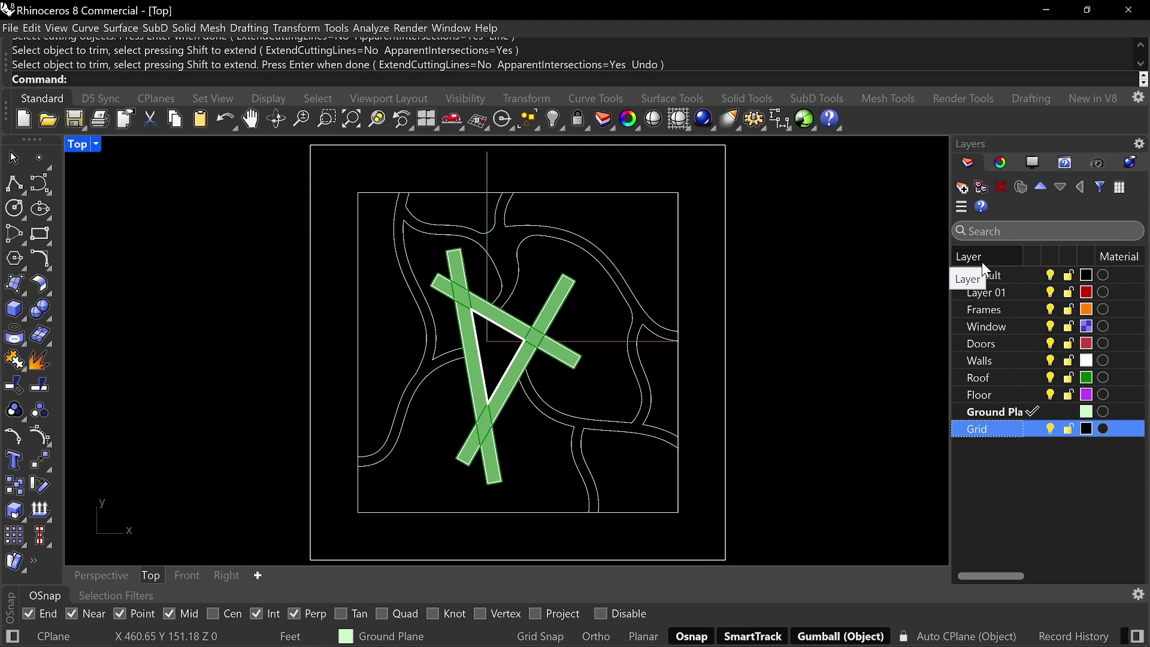
pyautogui.click(957, 188)
pyautogui.write('Do')
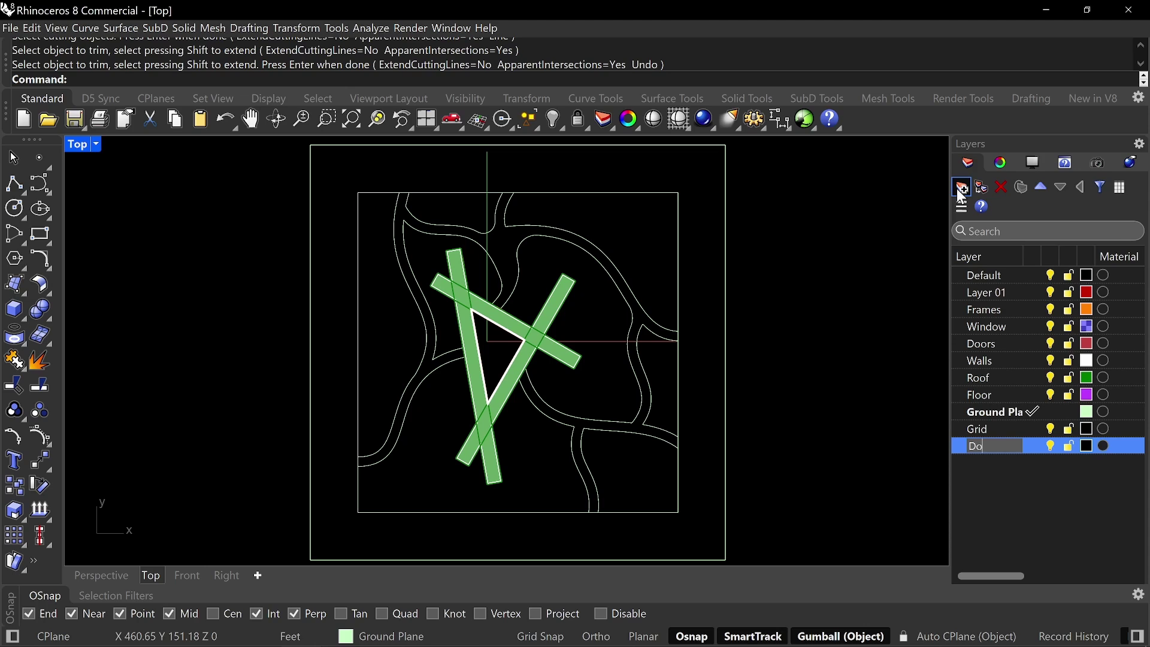
pyautogui.write('or Symbol')
pyautogui.press('Return')
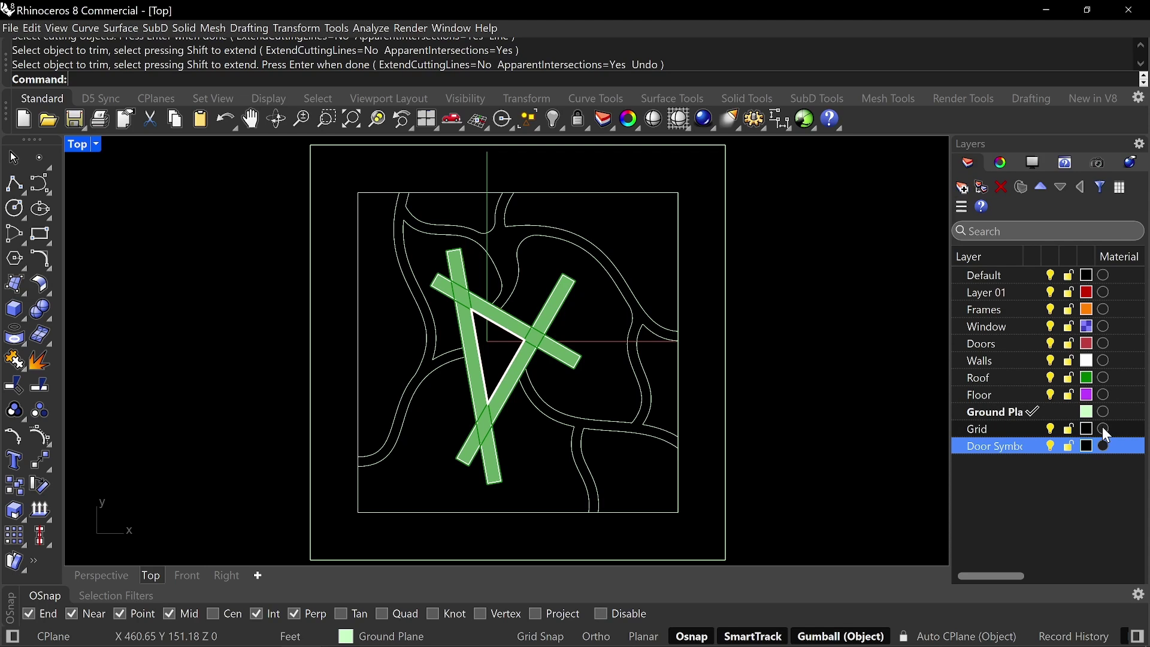
# - Set the Grid layer's color to Red
pyautogui.click(1086, 428)
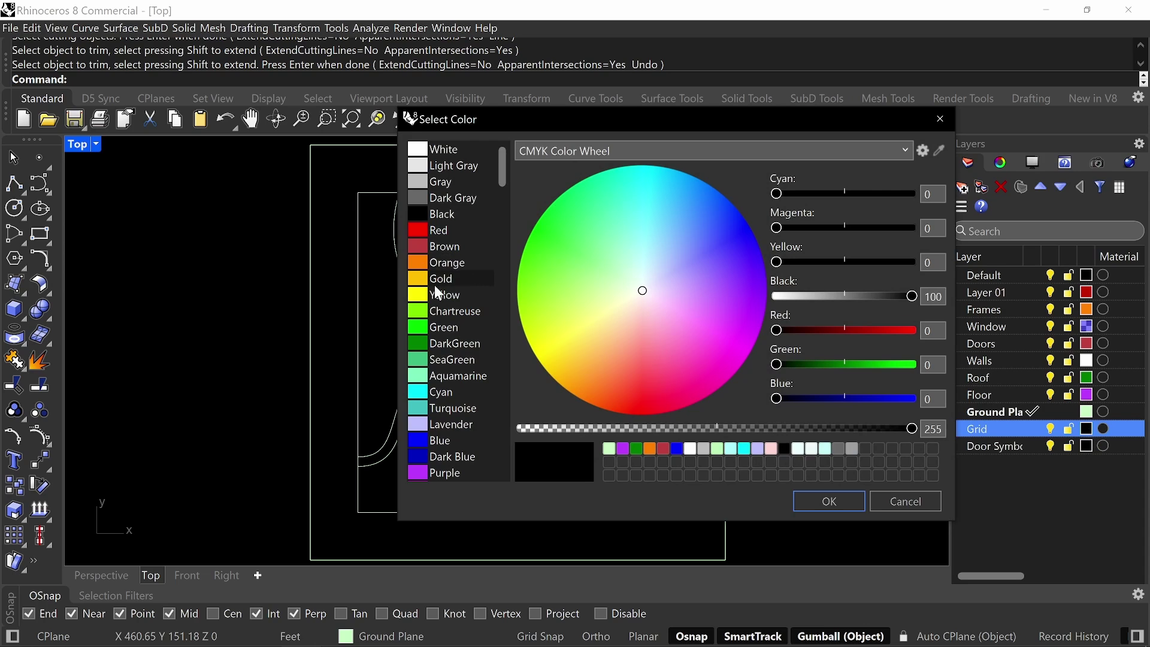
pyautogui.click(451, 230)
pyautogui.click(801, 500)
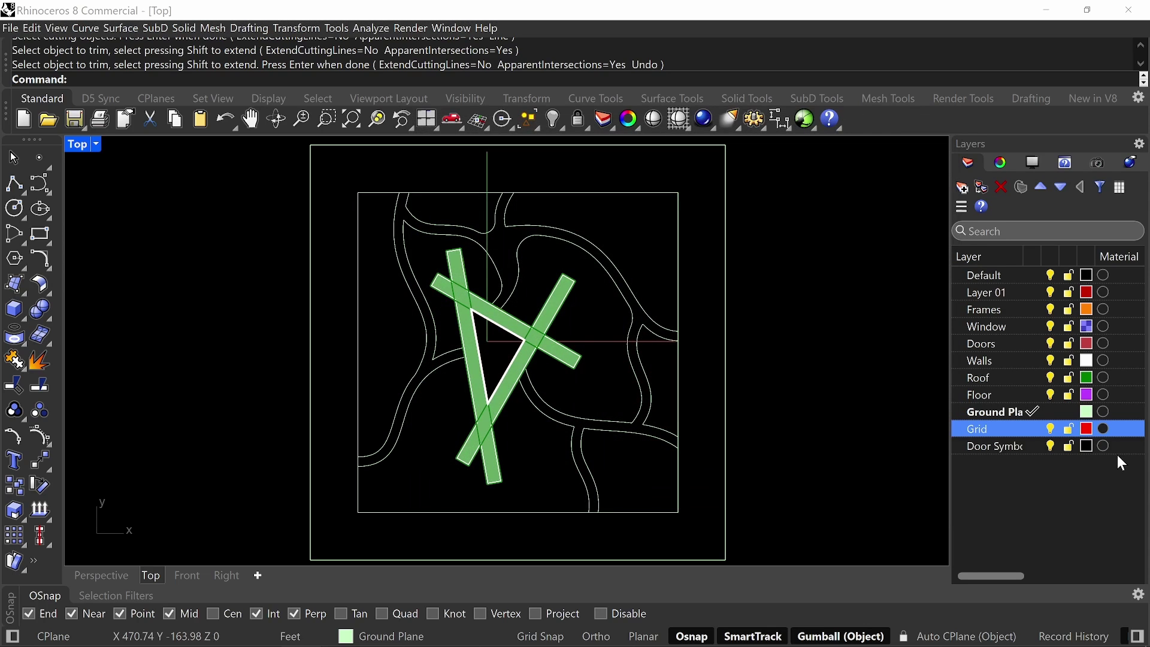
# - Set the Door Symbol layer's color to SeaGreen and the Grid layer's color to Dark Blue
pyautogui.click(1085, 447)
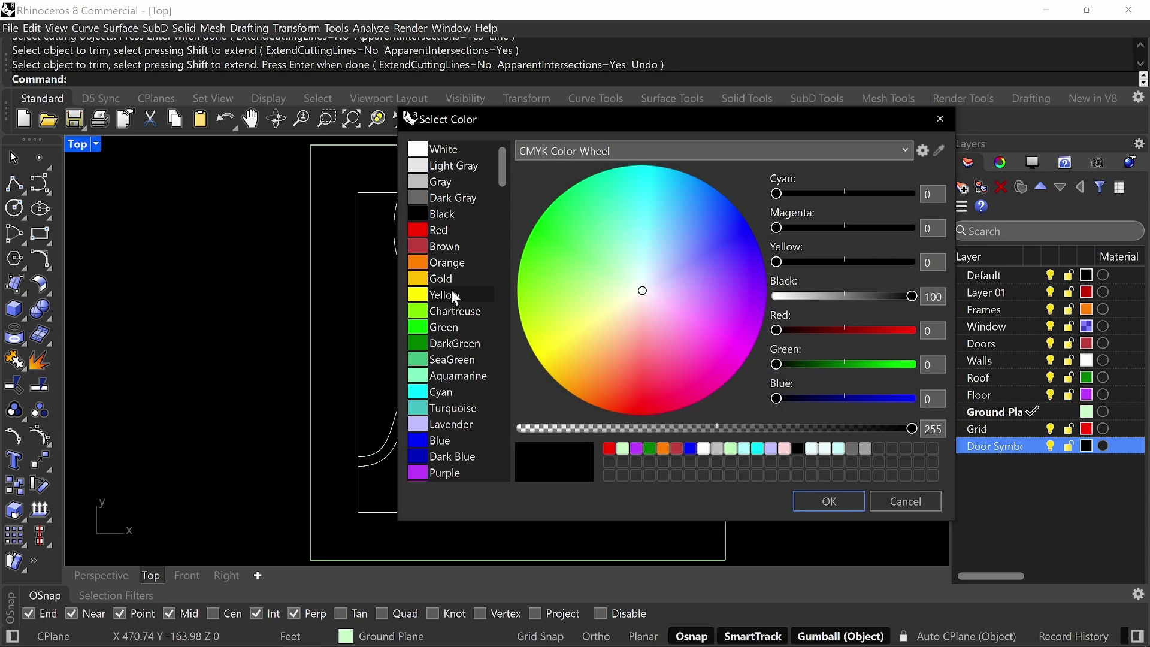
pyautogui.click(450, 359)
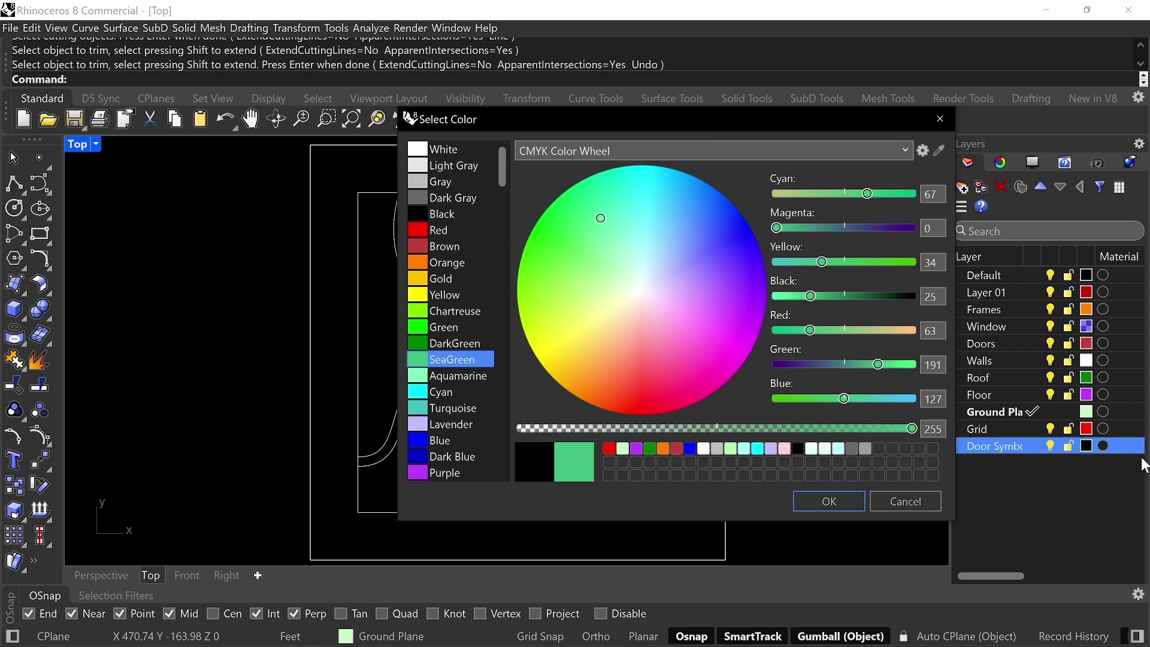
pyautogui.click(803, 503)
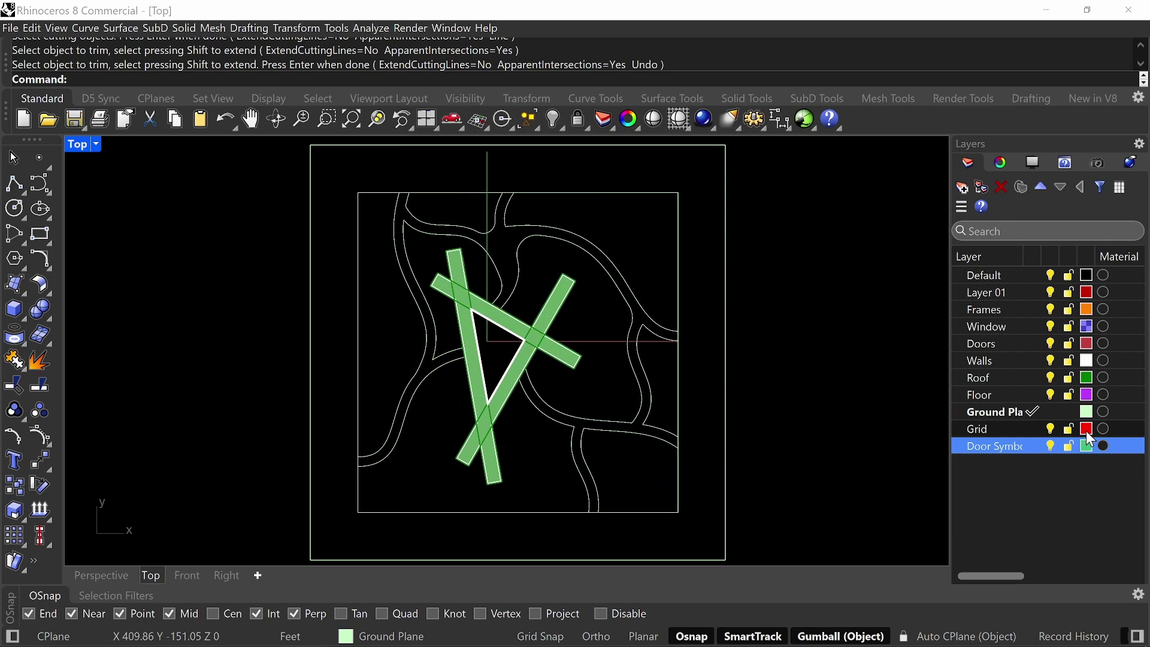
pyautogui.click(1086, 429)
pyautogui.click(450, 441)
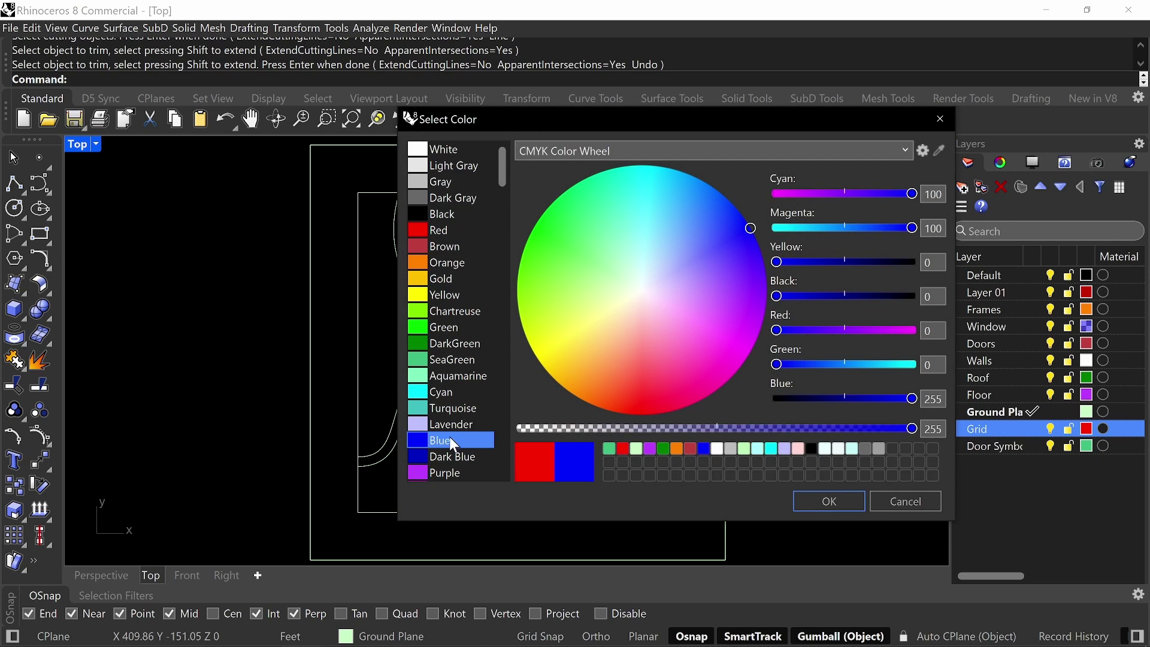
pyautogui.click(452, 456)
pyautogui.click(805, 501)
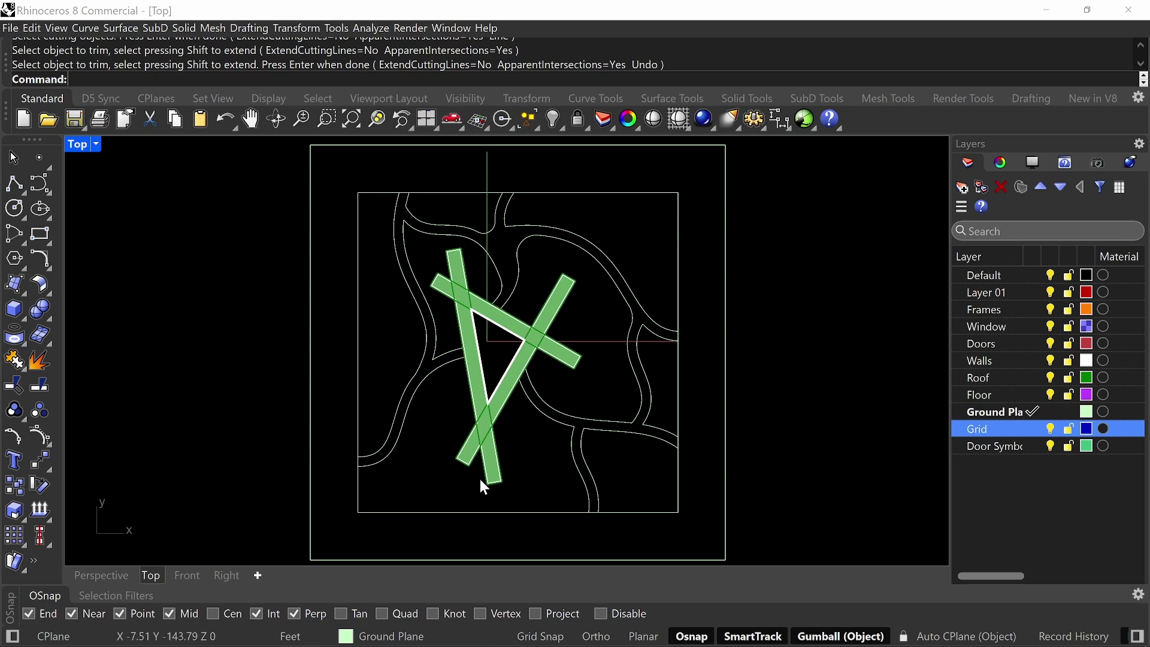
# - Duplicate the long lower-right edge of the bar that runs from lower left to upper right with DupEdge
pyautogui.write('DupEdge')
pyautogui.press('Return')
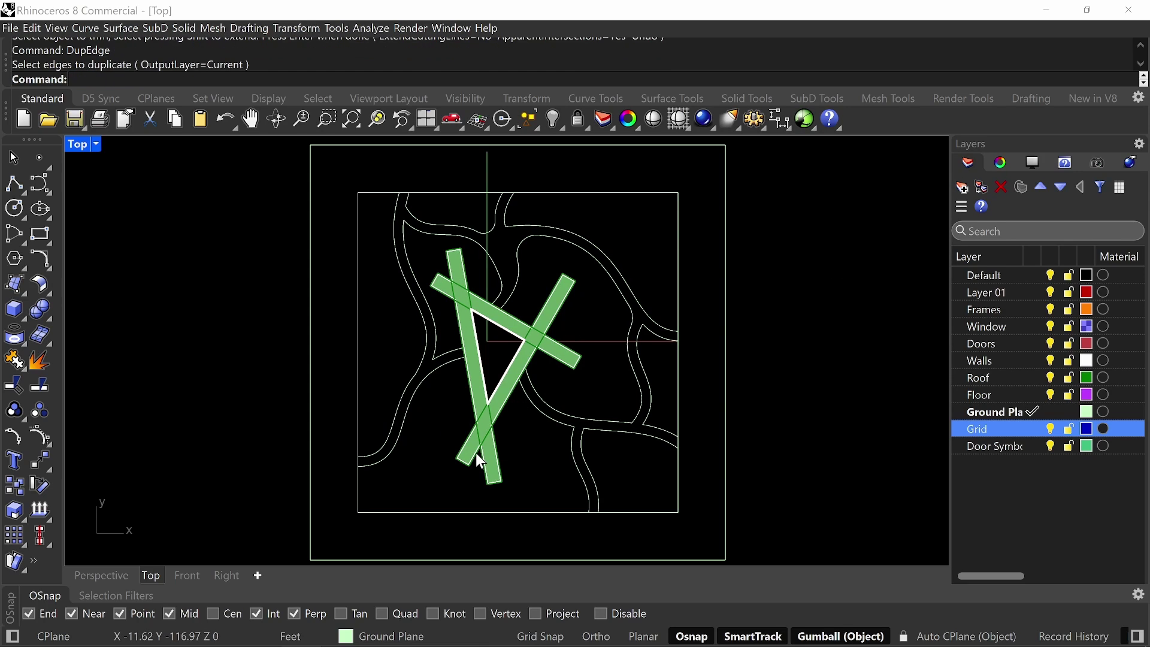
pyautogui.write('DupEdge')
pyautogui.press('Return')
pyautogui.scroll(5, 476, 453)
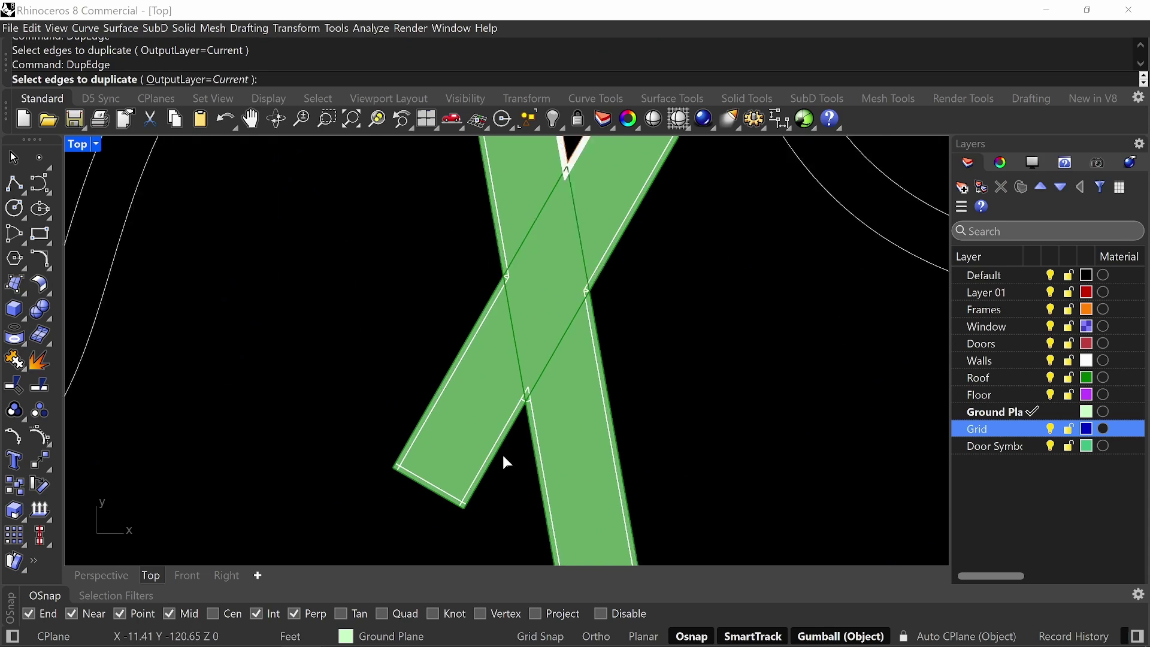
pyautogui.scroll(2, 502, 456)
pyautogui.click(490, 462)
pyautogui.press('Return')
pyautogui.scroll(-6, 489, 462)
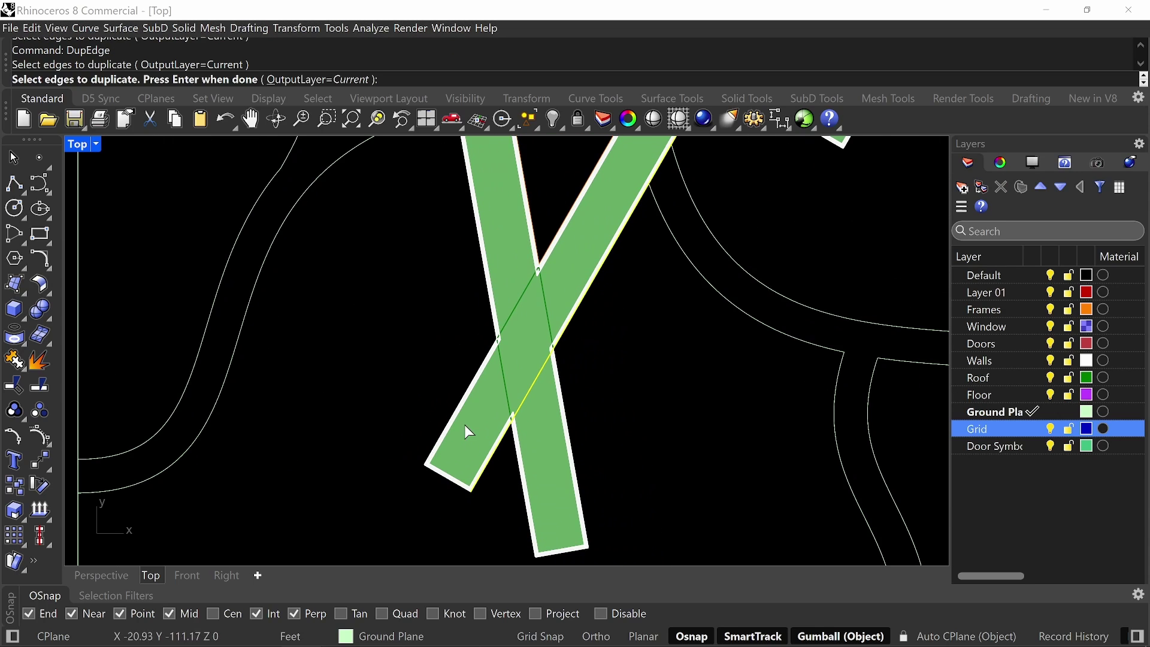
pyautogui.click(452, 422)
pyautogui.press('Return')
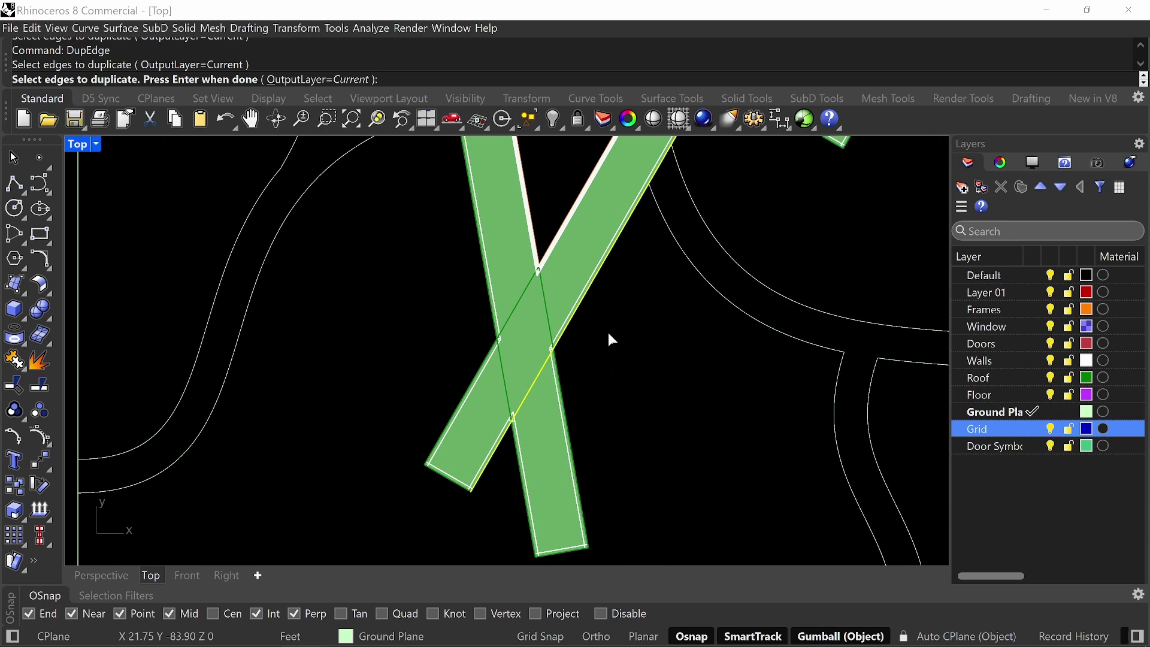
pyautogui.scroll(-5, 608, 332)
pyautogui.press('Return')
# - Select the duplicated bar edge and move it to the Grid layer
pyautogui.scroll(-3, 695, 314)
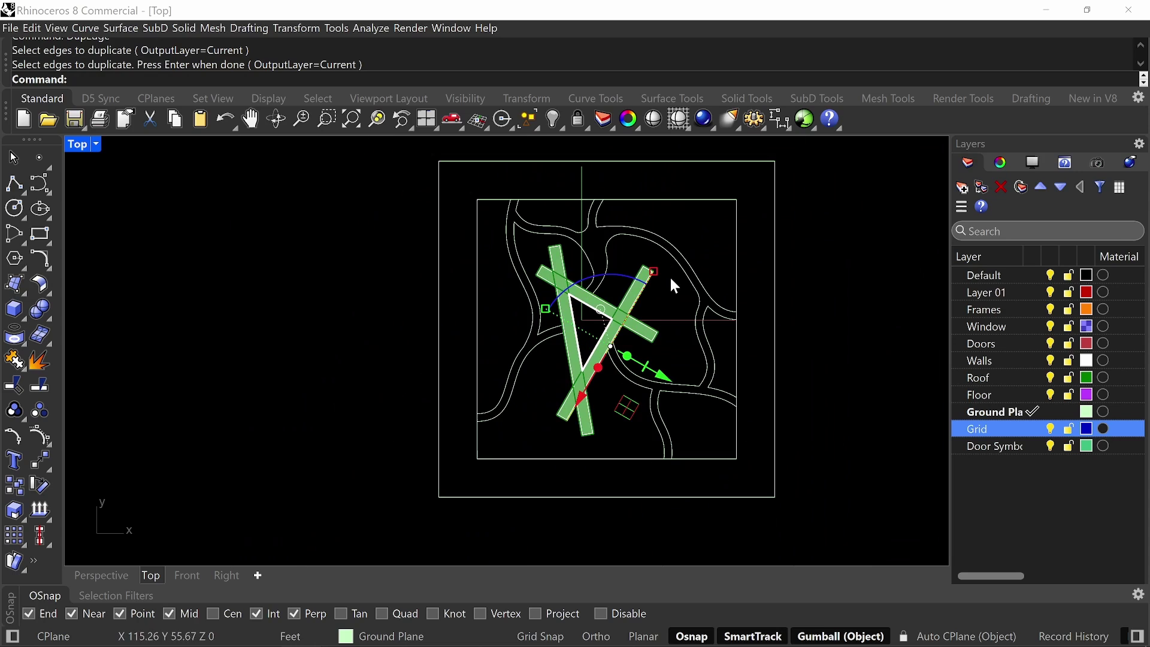
pyautogui.scroll(5, 659, 270)
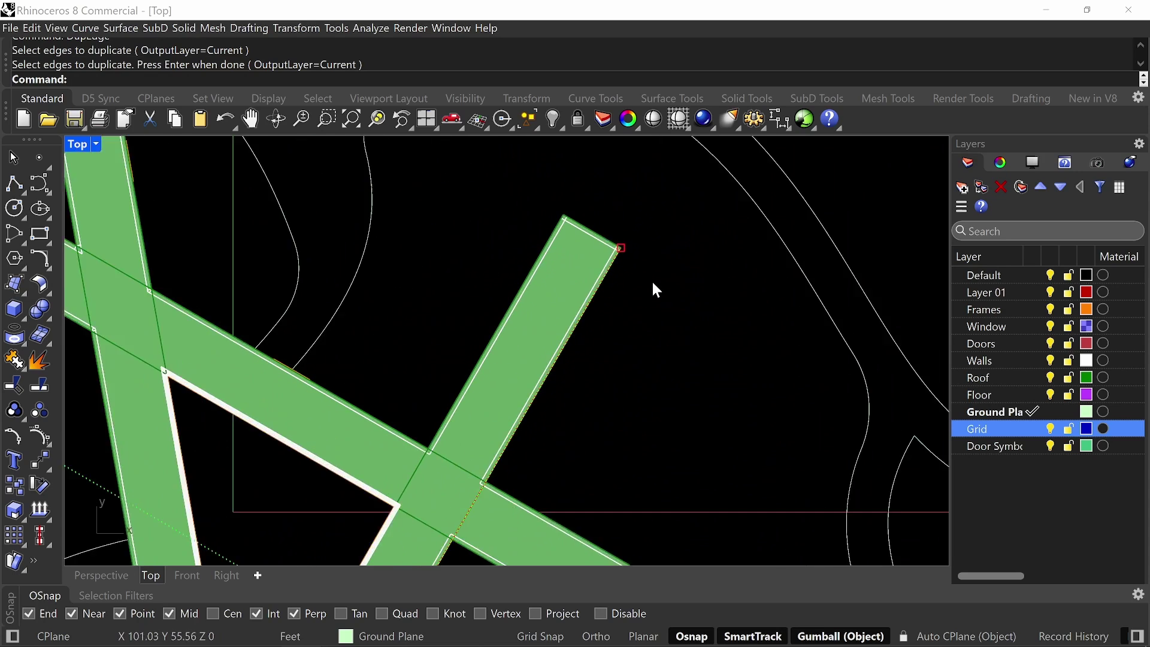
pyautogui.click(603, 236)
pyautogui.click(645, 272)
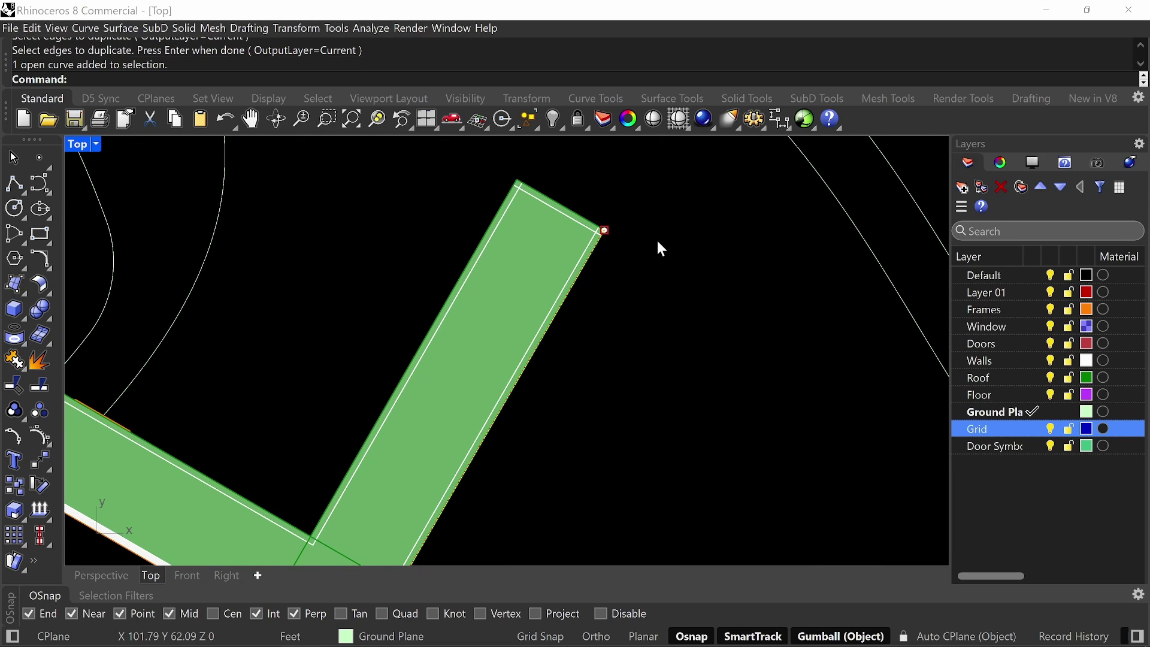
pyautogui.click(403, 637)
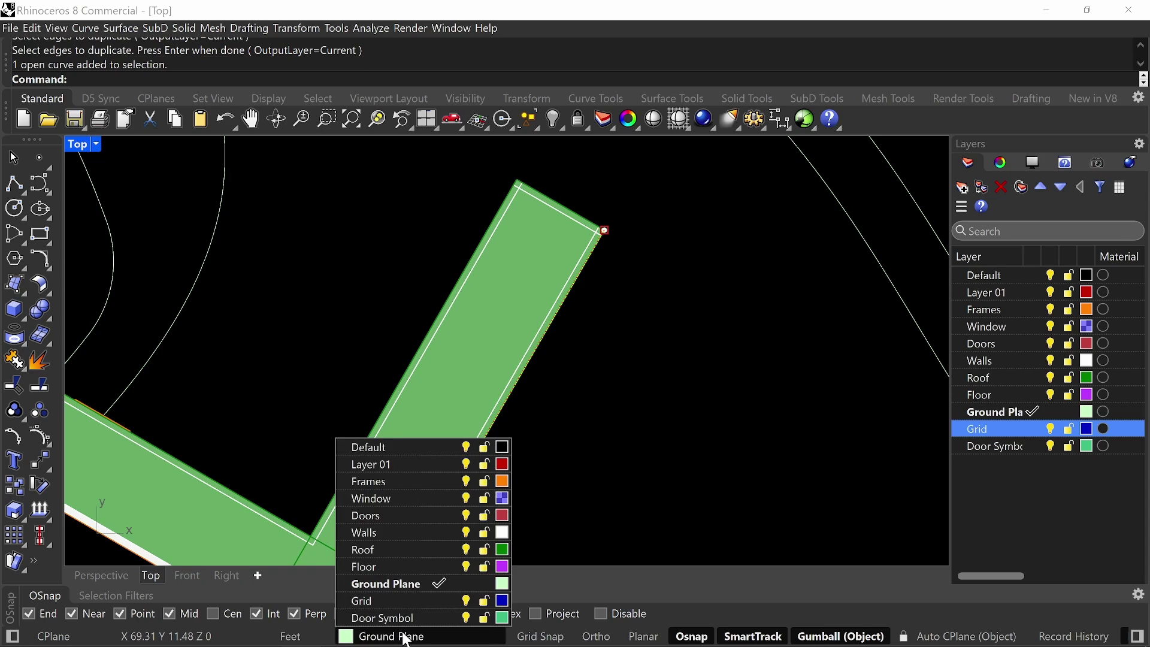
pyautogui.click(403, 597)
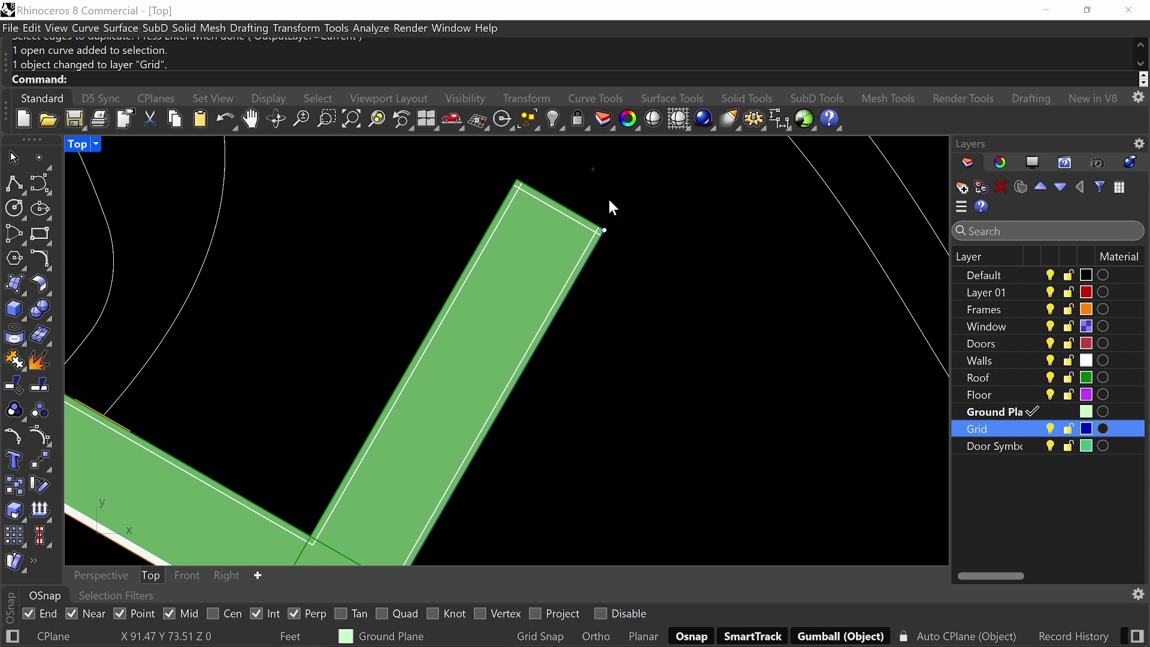
# - Stretch the grid line's upper end along its direction, past the inner square's top edge but inside the outer square
pyautogui.click(604, 230)
pyautogui.scroll(-5, 662, 298)
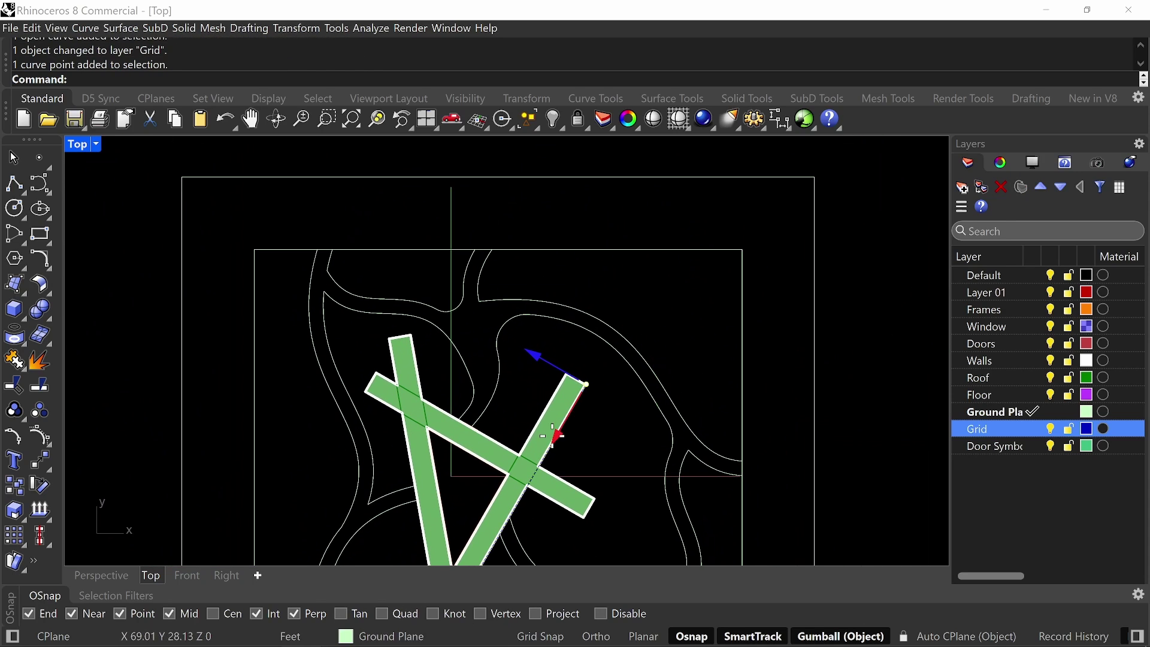
pyautogui.moveTo(556, 432); pyautogui.dragTo(686, 211)
pyautogui.click(695, 219)
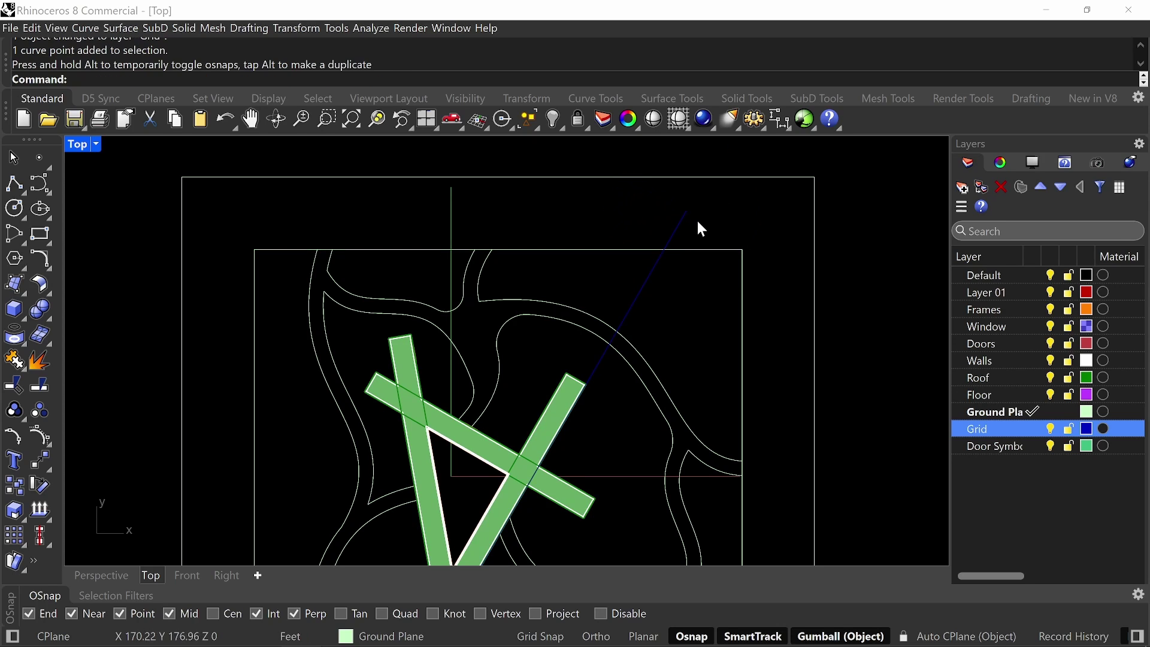
# - Stretch the grid line's lower end along its direction to just beyond the outer square's bottom edge
pyautogui.scroll(-6, 695, 219)
pyautogui.moveTo(677, 265); pyautogui.dragTo(682, 239, button='right')
pyautogui.click(671, 226)
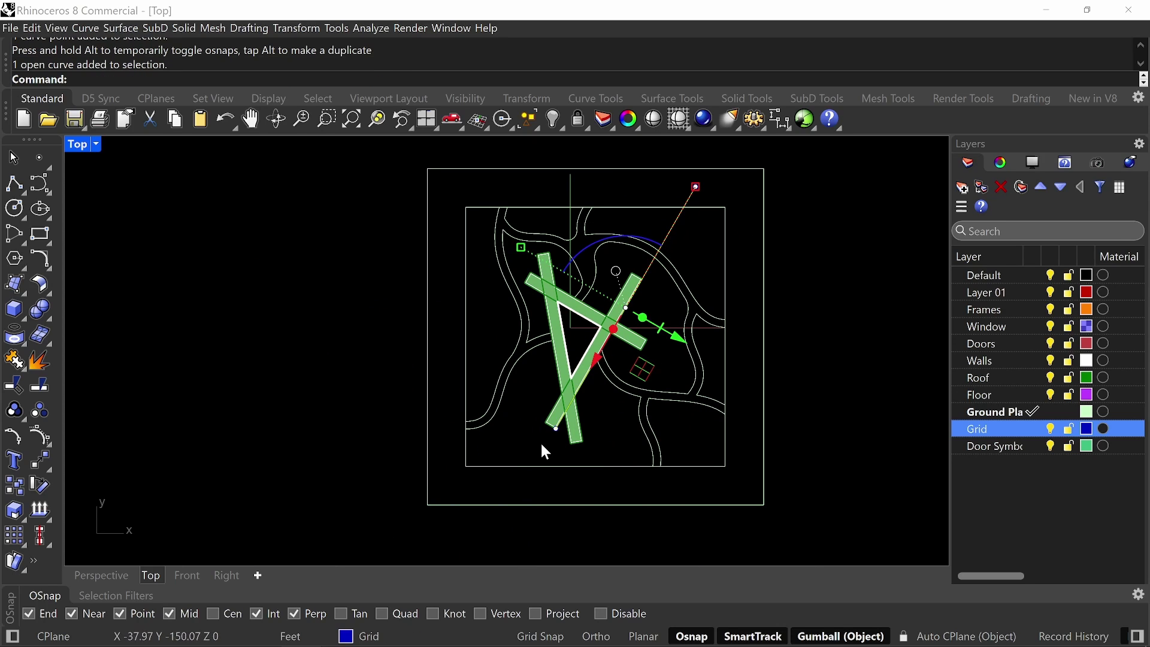
pyautogui.press('Escape')
pyautogui.click(556, 430)
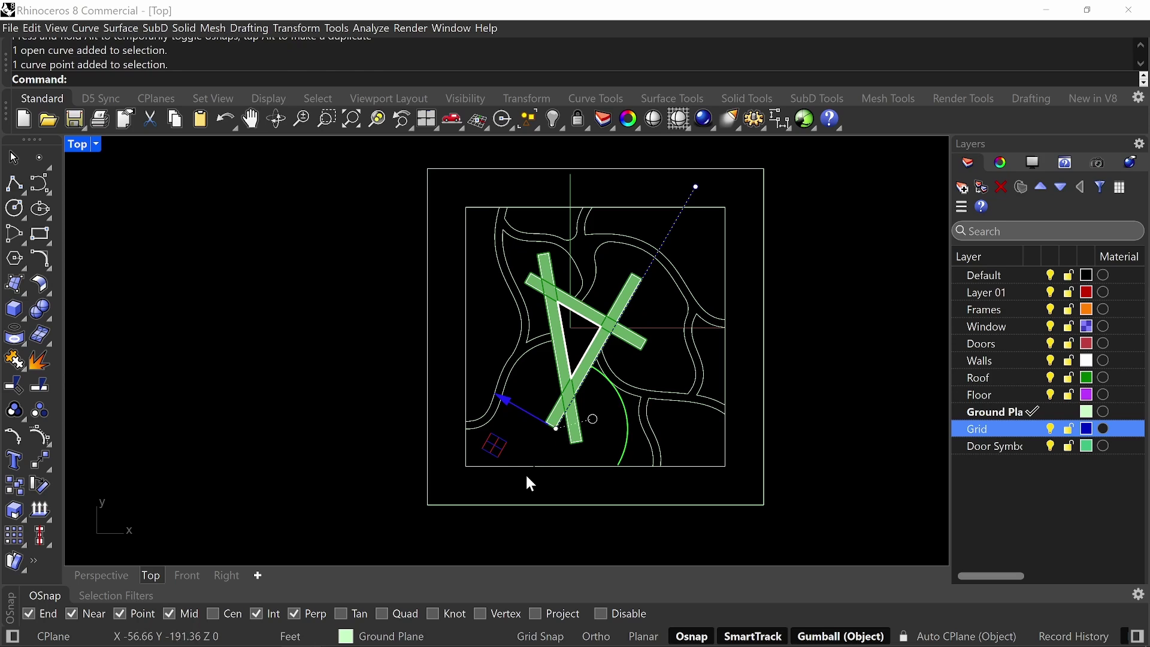
pyautogui.moveTo(527, 477); pyautogui.dragTo(506, 513)
pyautogui.press('Escape')
pyautogui.moveTo(641, 467); pyautogui.dragTo(630, 483, button='right')
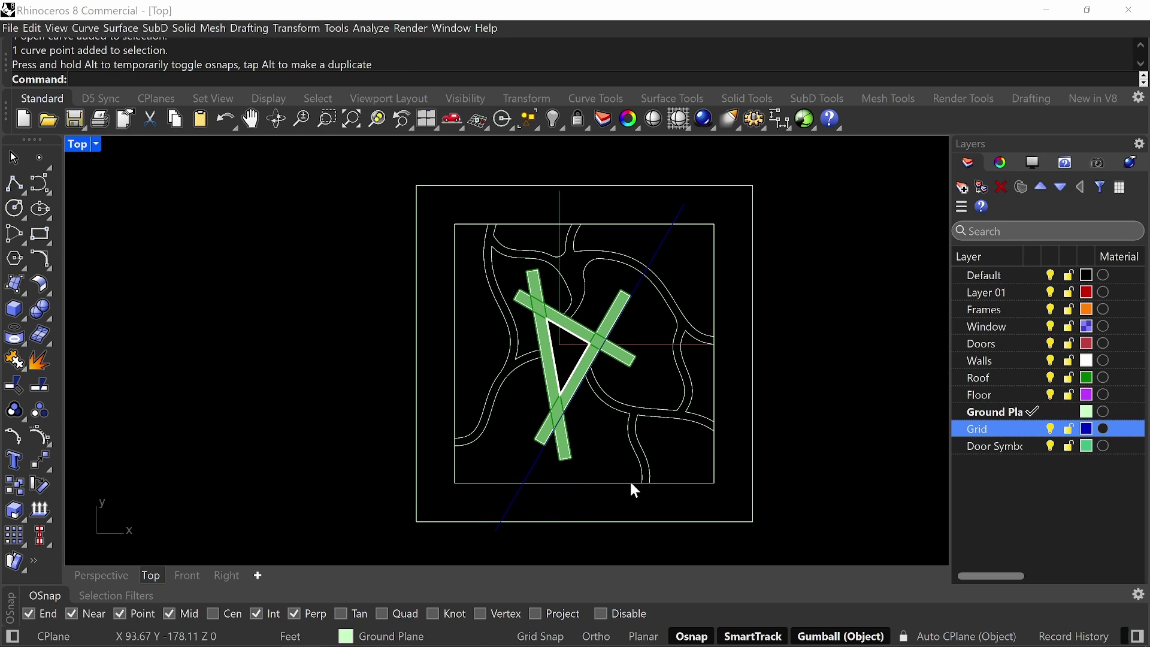
# - Offset the inner square outward by 20 feet
pyautogui.write('offset')
pyautogui.press('Return')
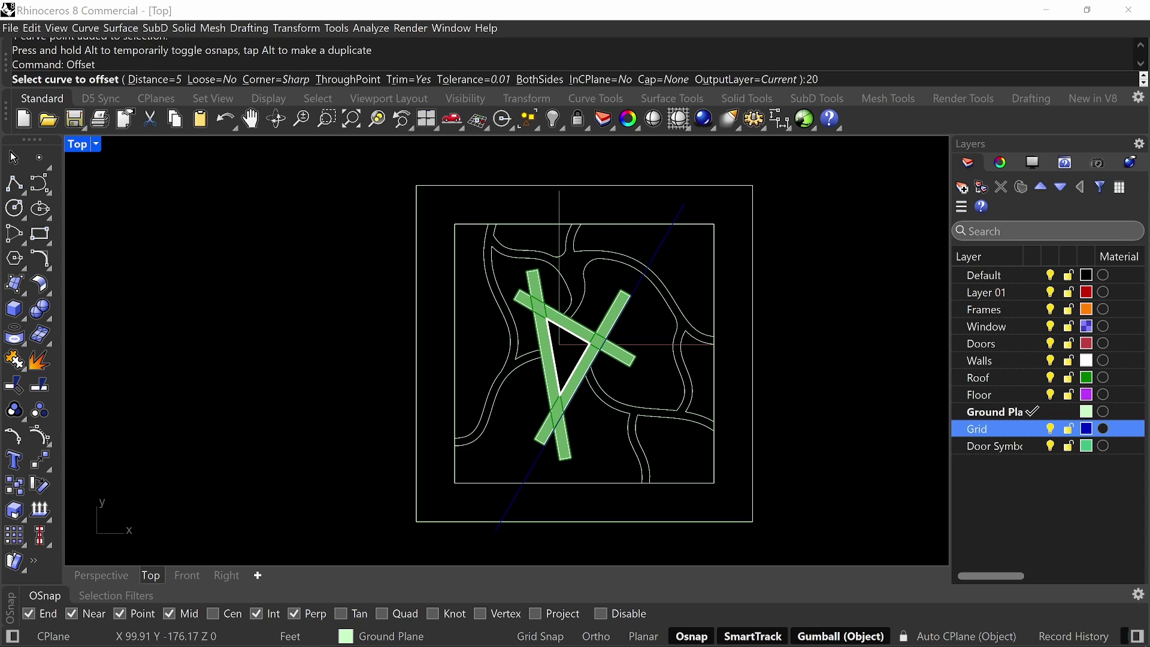
pyautogui.write('20')
pyautogui.press('Return')
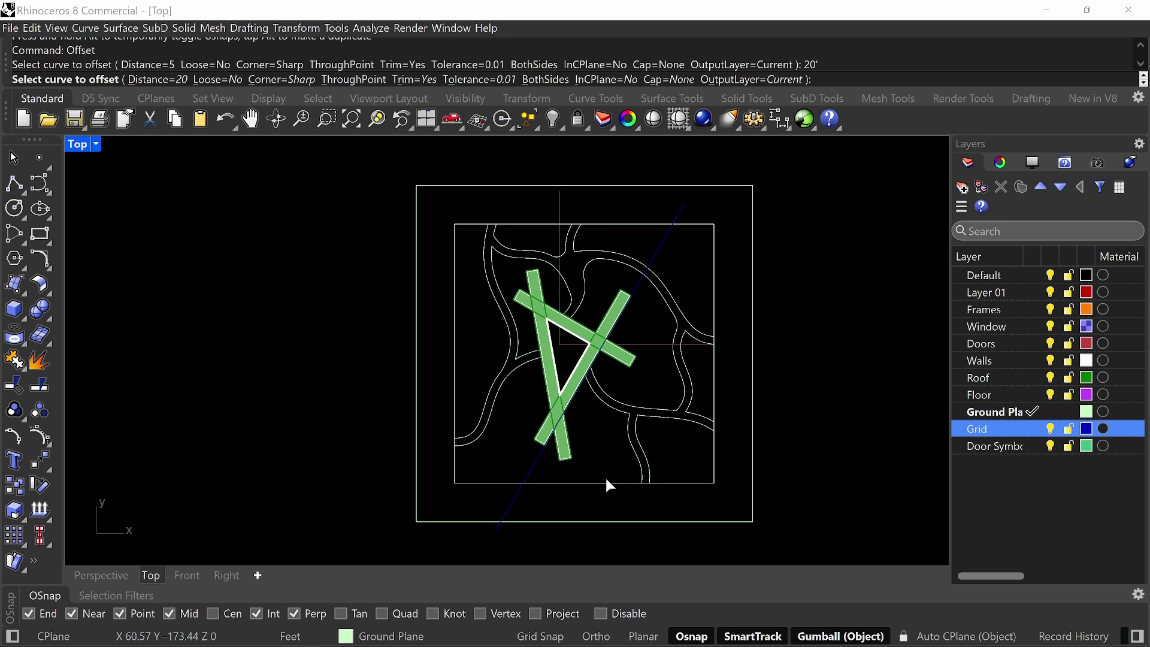
pyautogui.click(605, 479)
pyautogui.click(605, 495)
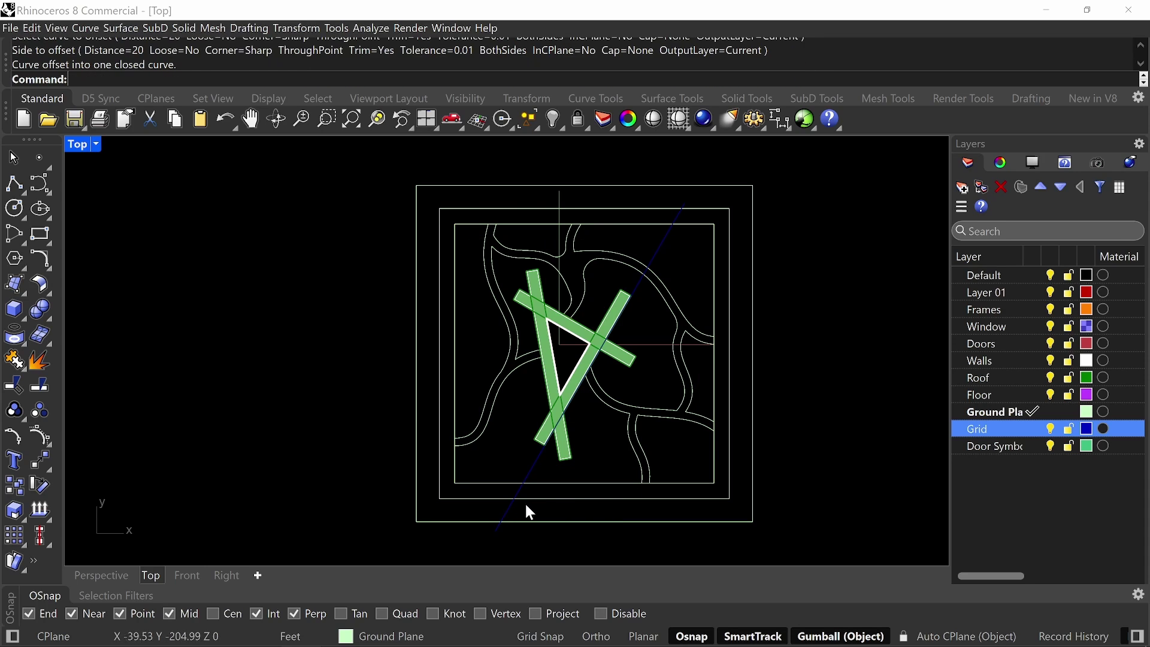
# - Copy the diagonal grid line from the right corner of its bar's upper end to the left corner, marking the bar's opposite edge
pyautogui.click(660, 253)
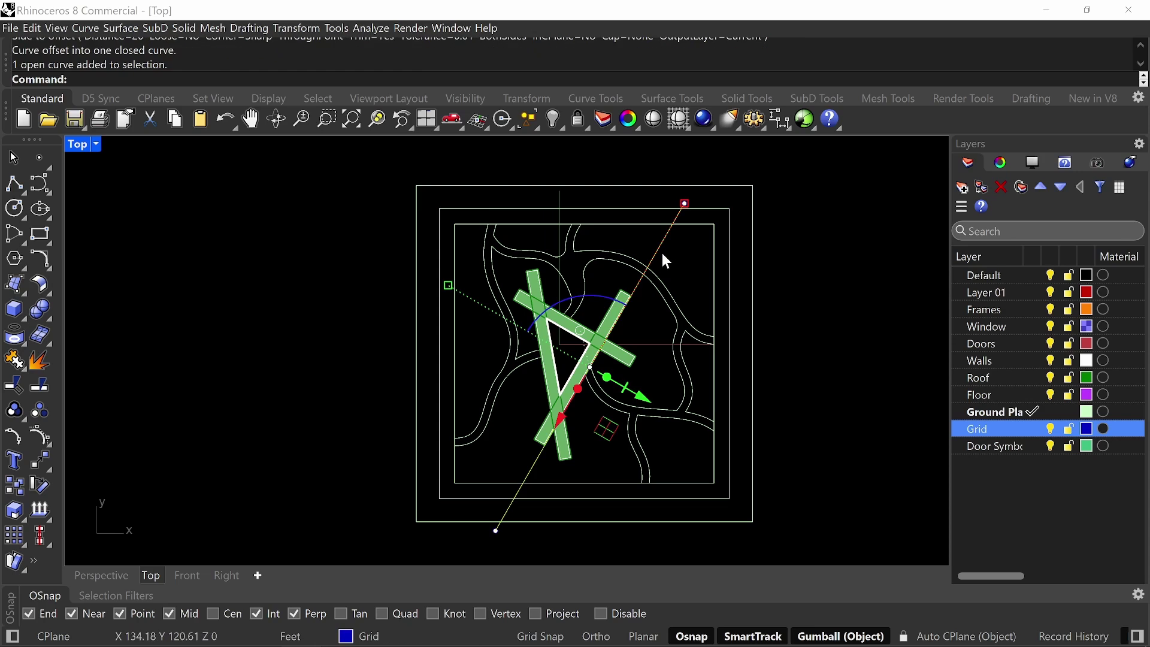
pyautogui.write('Copy')
pyautogui.press('Return')
pyautogui.scroll(10, 673, 275)
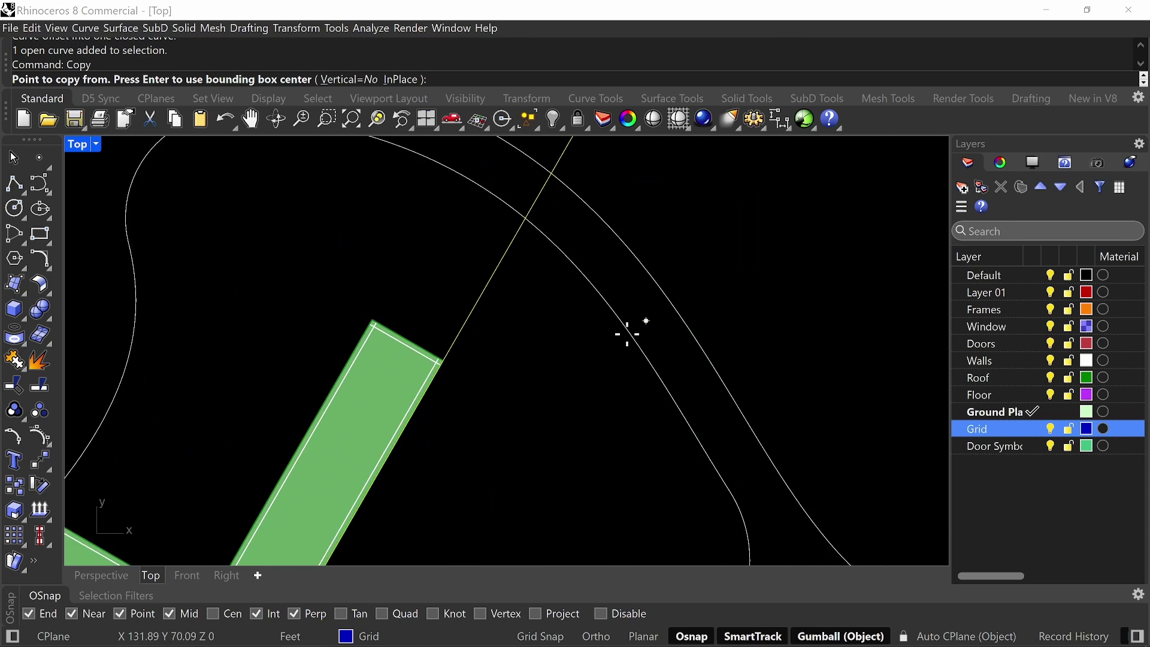
pyautogui.moveTo(554, 489); pyautogui.dragTo(644, 511, button='right')
pyautogui.click(432, 396)
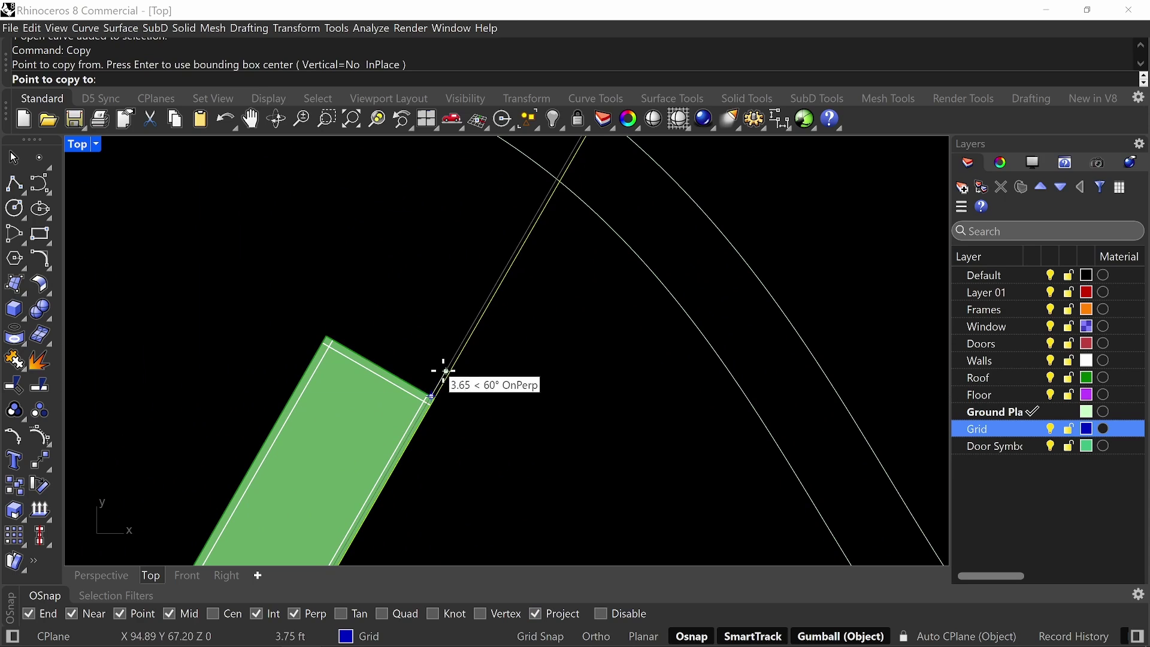
pyautogui.click(326, 336)
pyautogui.scroll(-6, 411, 313)
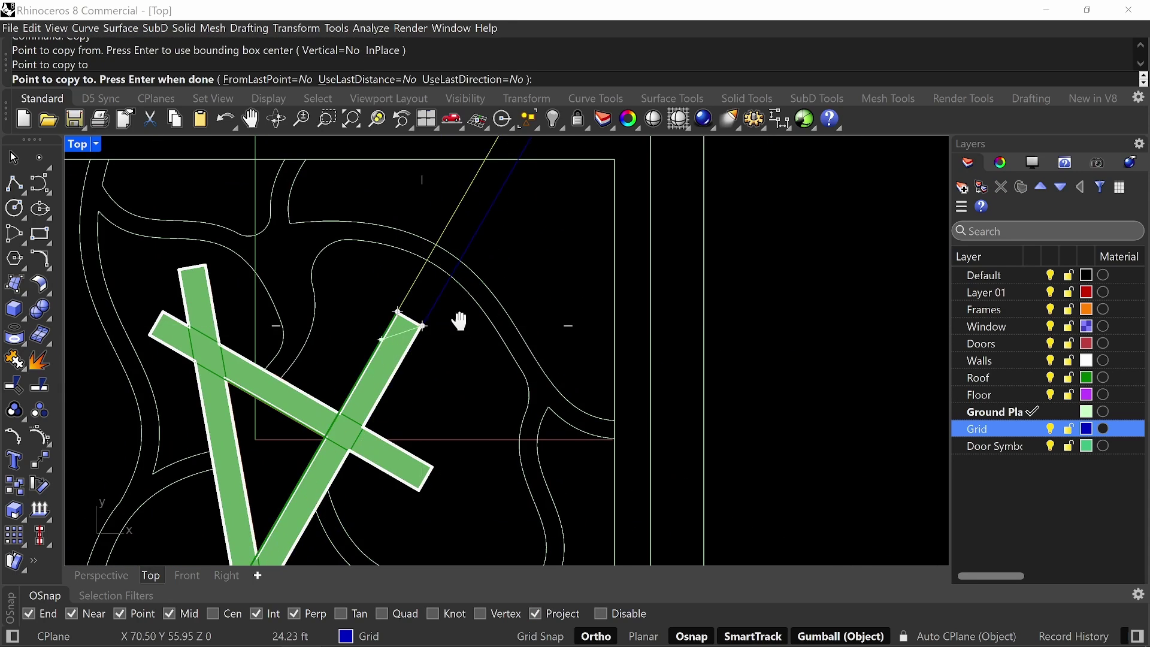
pyautogui.press('Return')
pyautogui.moveTo(559, 290); pyautogui.dragTo(649, 248, button='right')
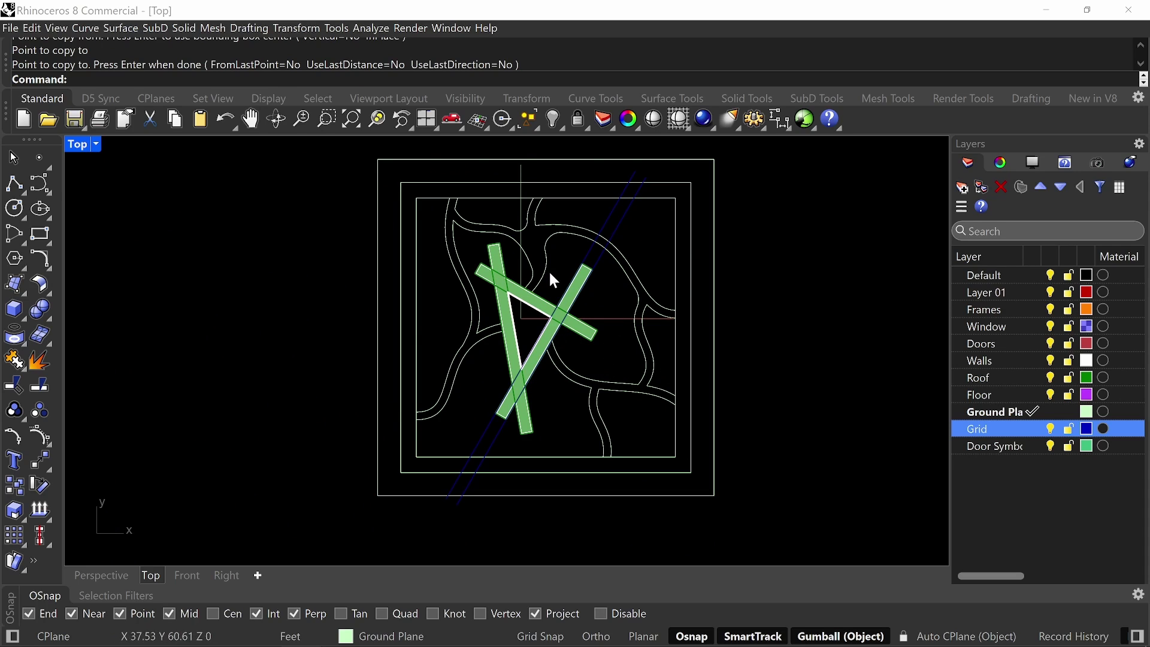
pyautogui.click(617, 219)
pyautogui.keyDown('shift'); pyautogui.click(610, 218); pyautogui.keyUp('shift')
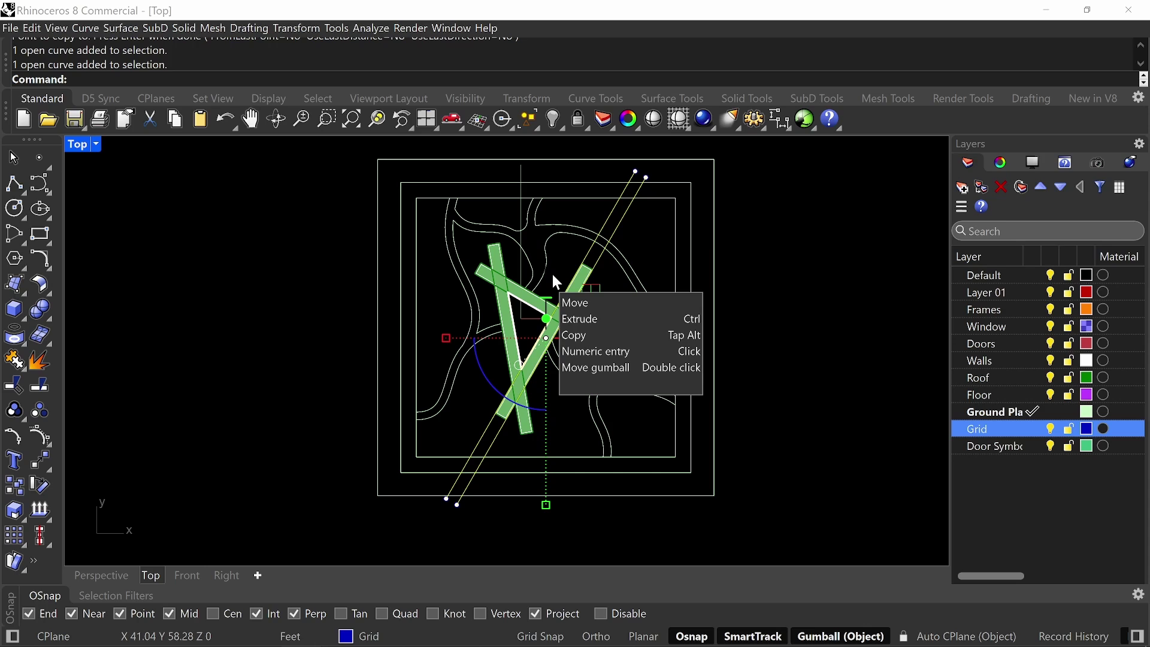
pyautogui.press('Escape')
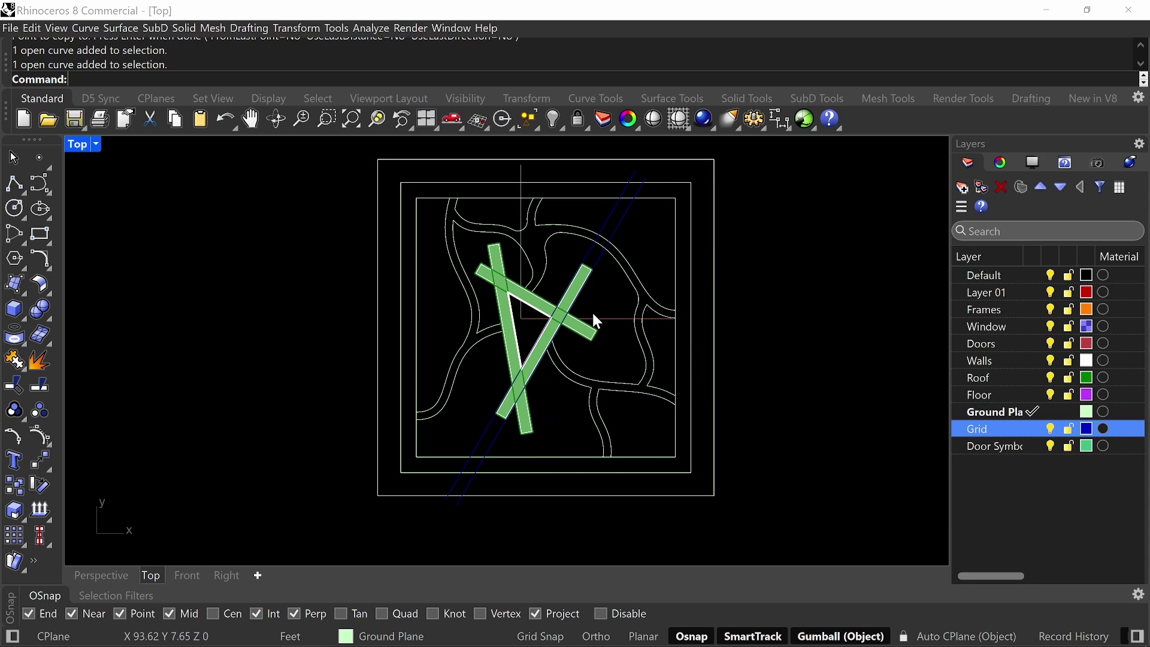
# - Duplicate the long upper edge of the bar that runs from upper left to lower right with DupEdge
pyautogui.write('DupEdge')
pyautogui.press('Return')
pyautogui.scroll(5, 635, 330)
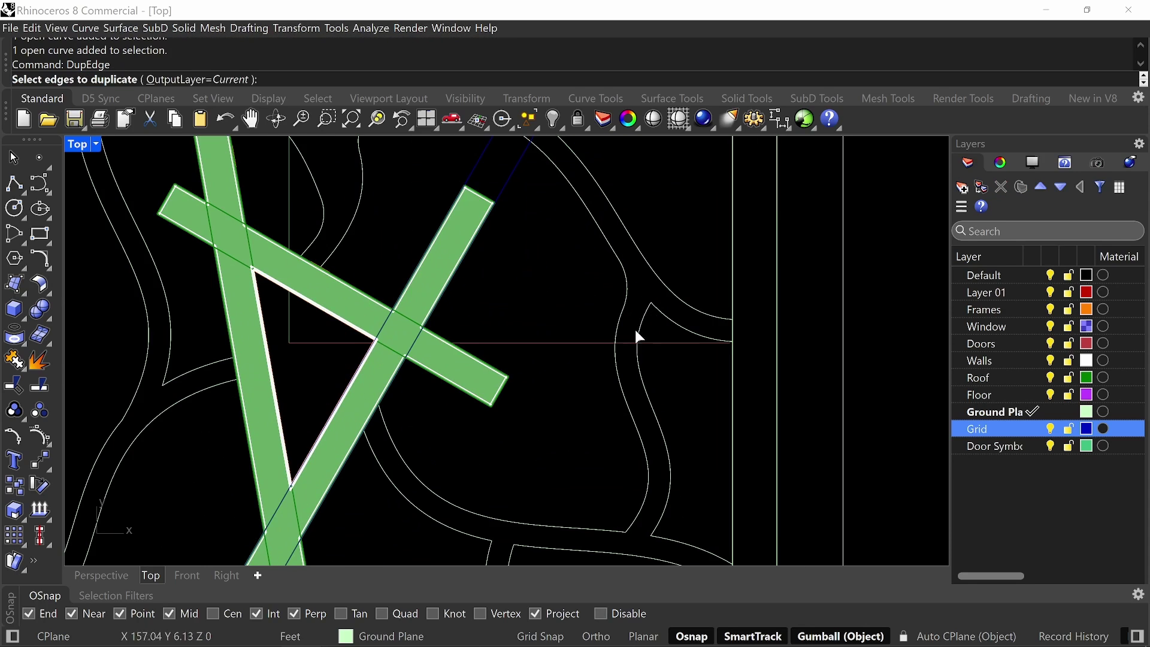
pyautogui.scroll(3, 497, 386)
pyautogui.click(468, 347)
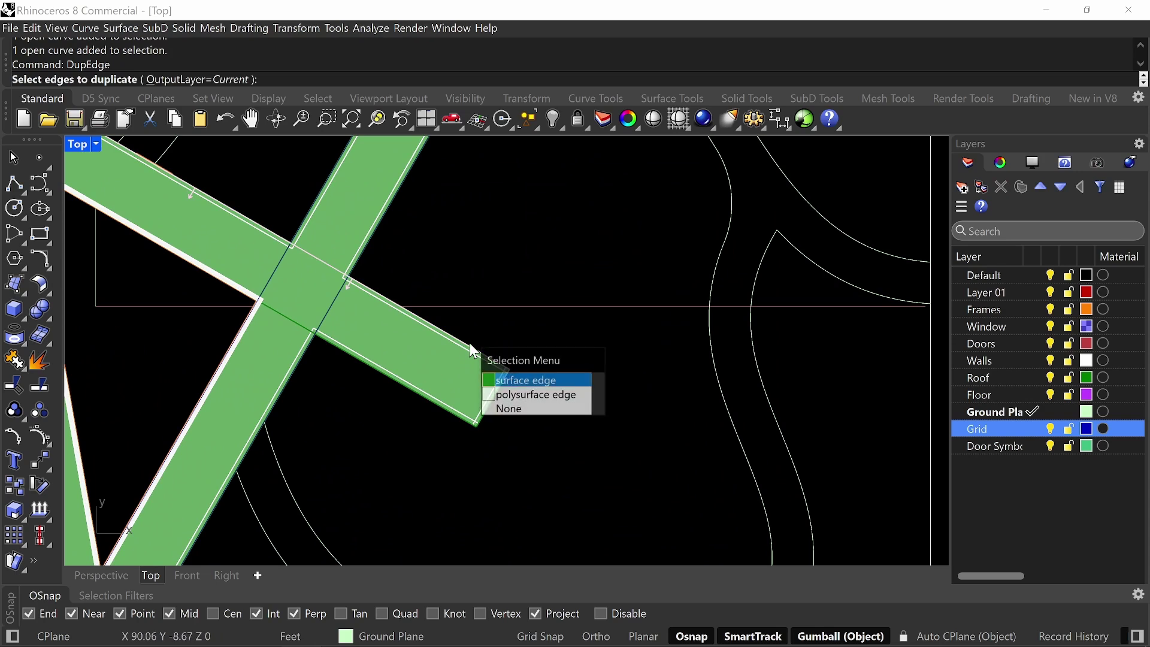
pyautogui.press('Return')
pyautogui.moveTo(539, 289); pyautogui.dragTo(638, 376, button='right')
pyautogui.press('Return')
pyautogui.scroll(-3, 638, 371)
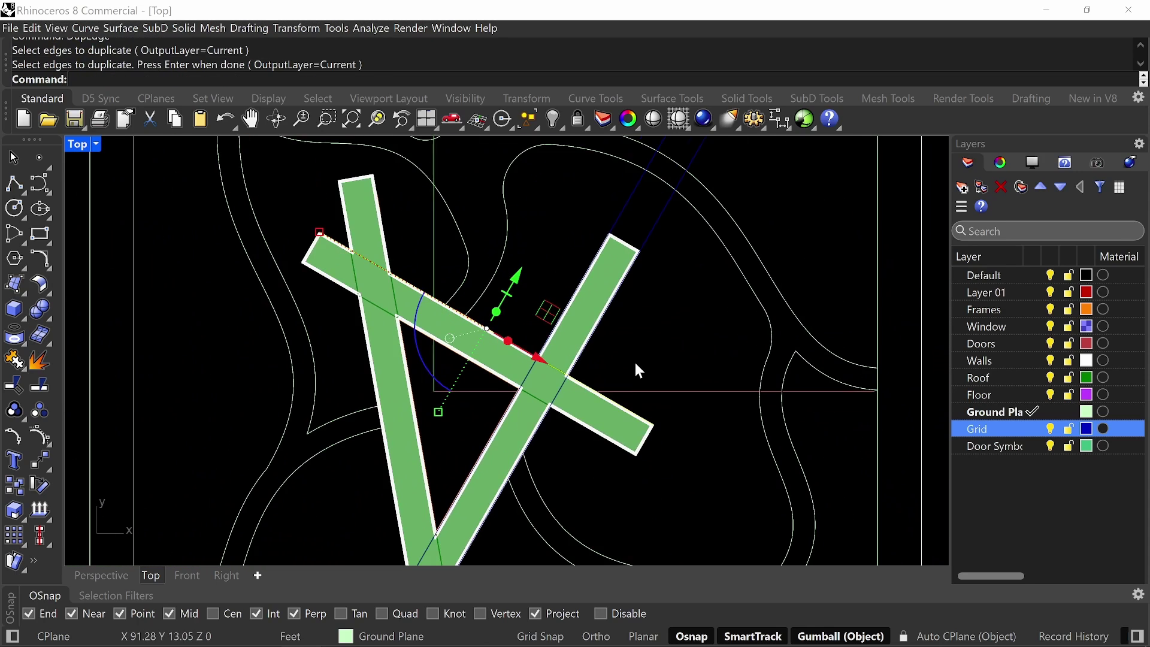
# - Move the duplicated edge to the Grid layer and make Grid the current layer
pyautogui.click(405, 636)
pyautogui.click(412, 601)
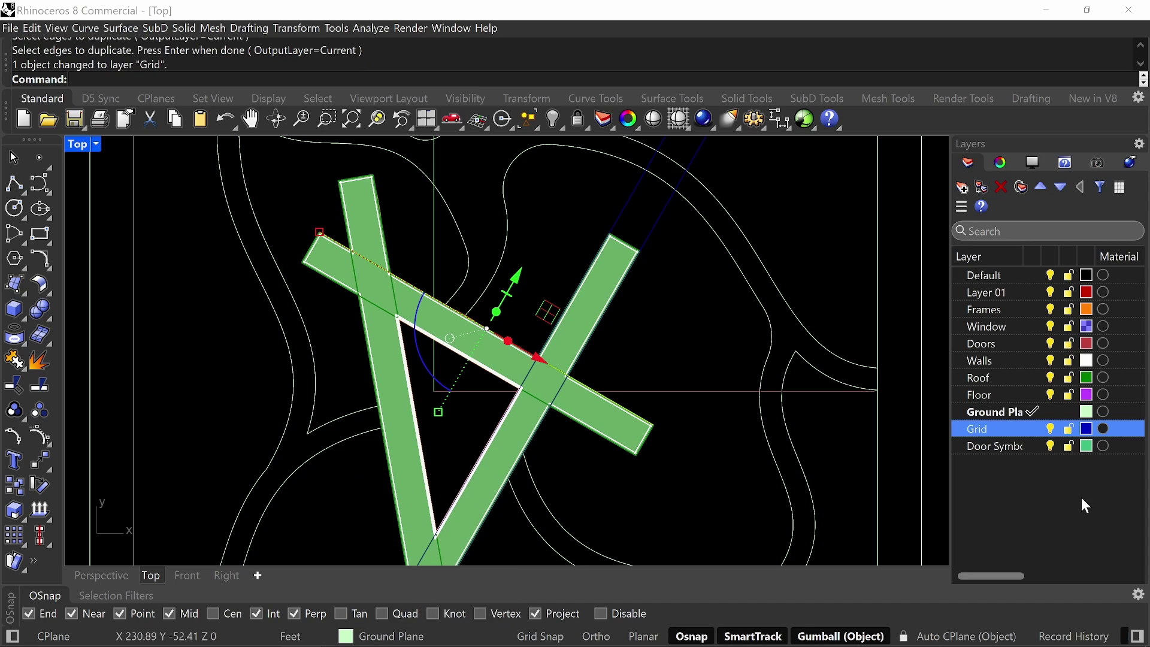
pyautogui.click(1035, 429)
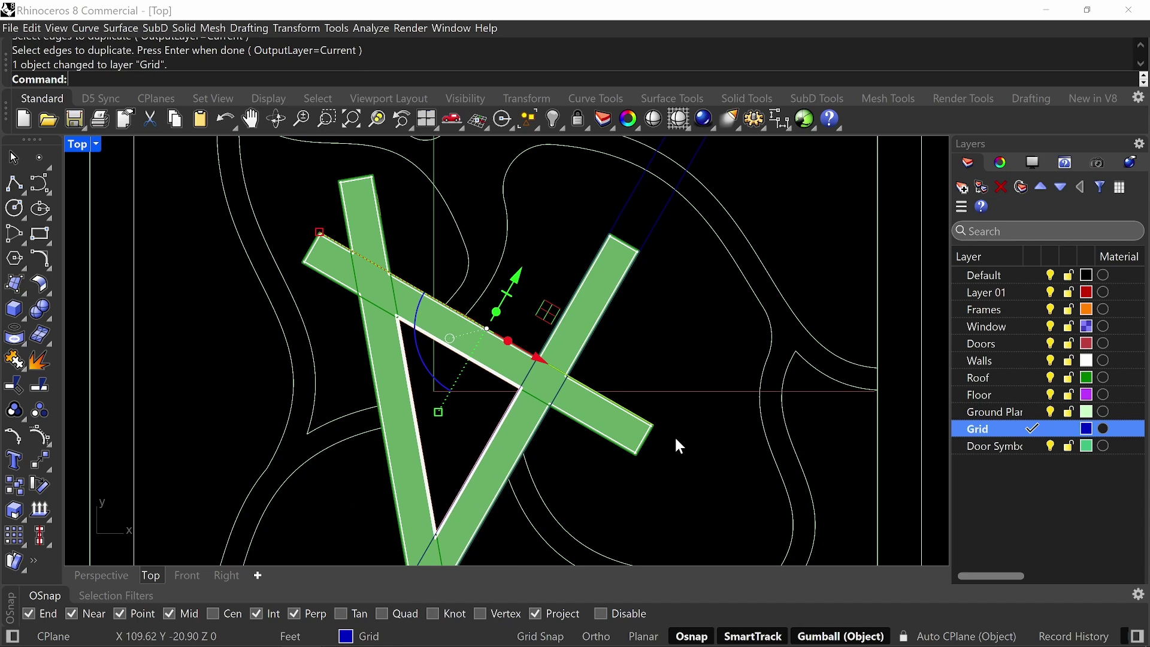
# - Stretch the new grid line's lower-right end along its direction to just beyond the outer square's right edge
pyautogui.press('Escape')
pyautogui.click(652, 422)
pyautogui.rightClick(672, 379)
pyautogui.moveTo(649, 382); pyautogui.dragTo(683, 443)
pyautogui.scroll(-6, 683, 444)
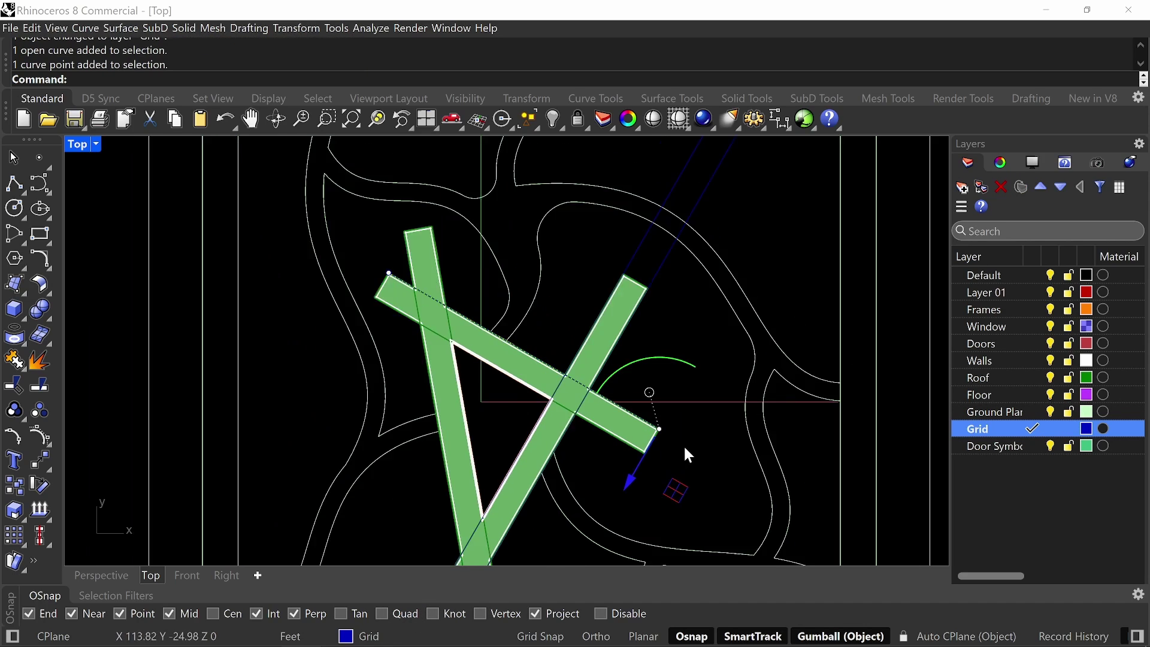
pyautogui.moveTo(720, 459); pyautogui.dragTo(681, 398, button='right')
pyautogui.moveTo(681, 398); pyautogui.dragTo(878, 512)
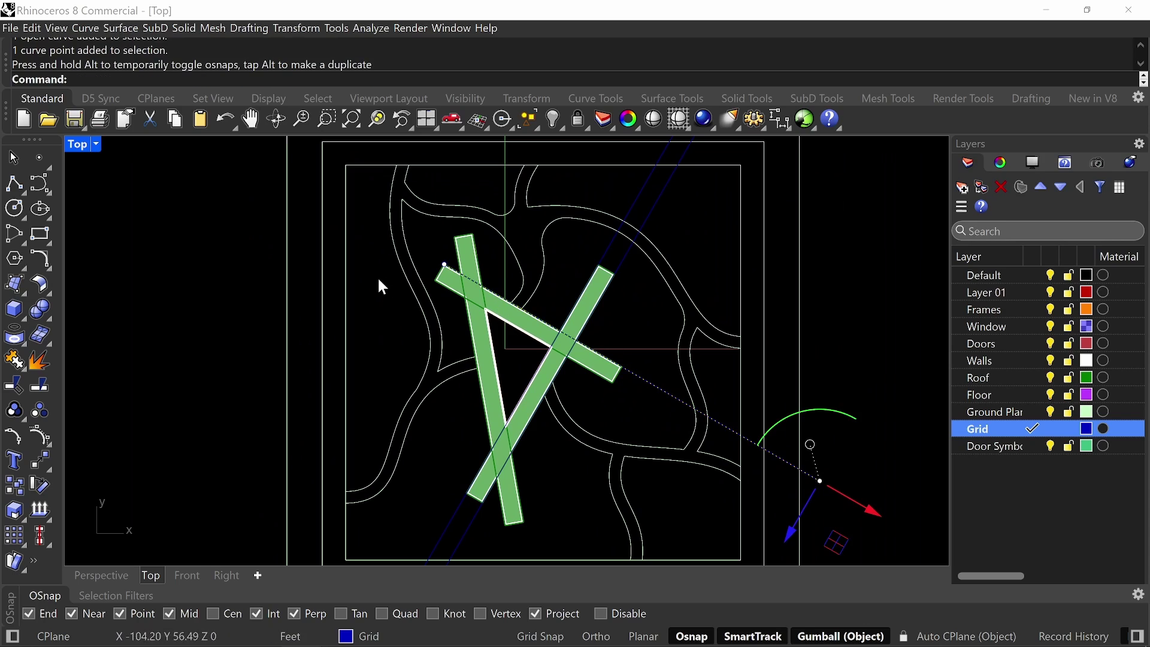
# - Stretch the same grid line's upper-left end along its direction, past the middle square but inside the outer square
pyautogui.click(445, 264)
pyautogui.moveTo(433, 284); pyautogui.dragTo(297, 205)
pyautogui.scroll(-2, 371, 245)
# - Copy this grid line from the upper corner of the bar's upper-left end to the lower corner, along the bar's opposite edge
pyautogui.click(410, 253)
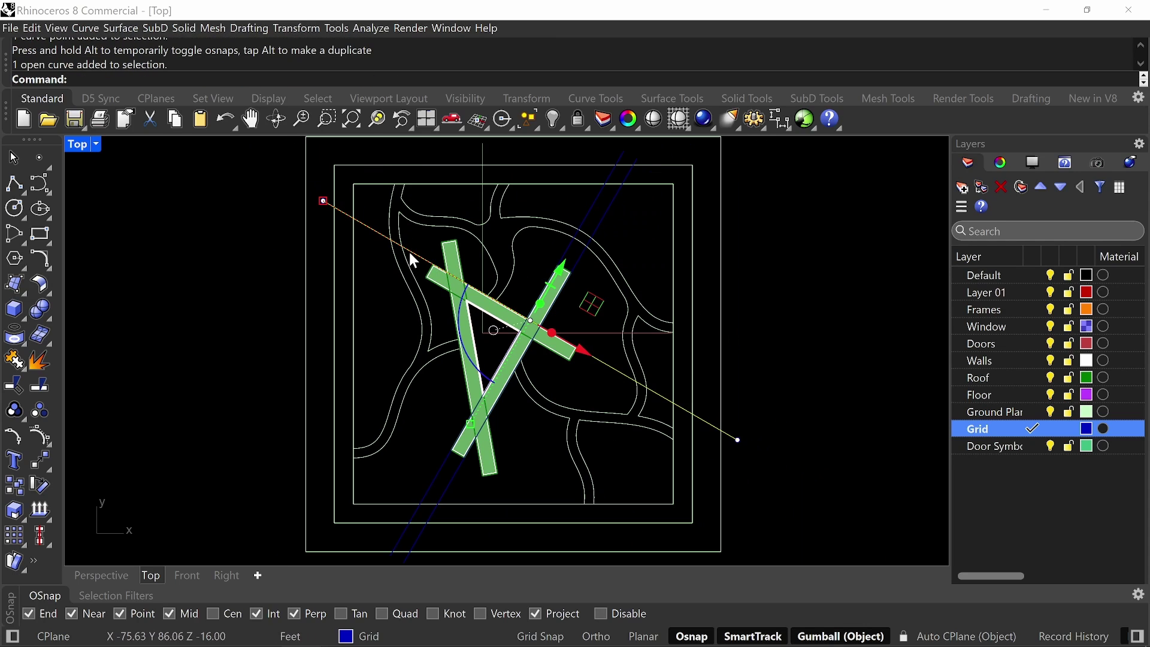
pyautogui.write('Copy')
pyautogui.press('Return')
pyautogui.scroll(5, 411, 256)
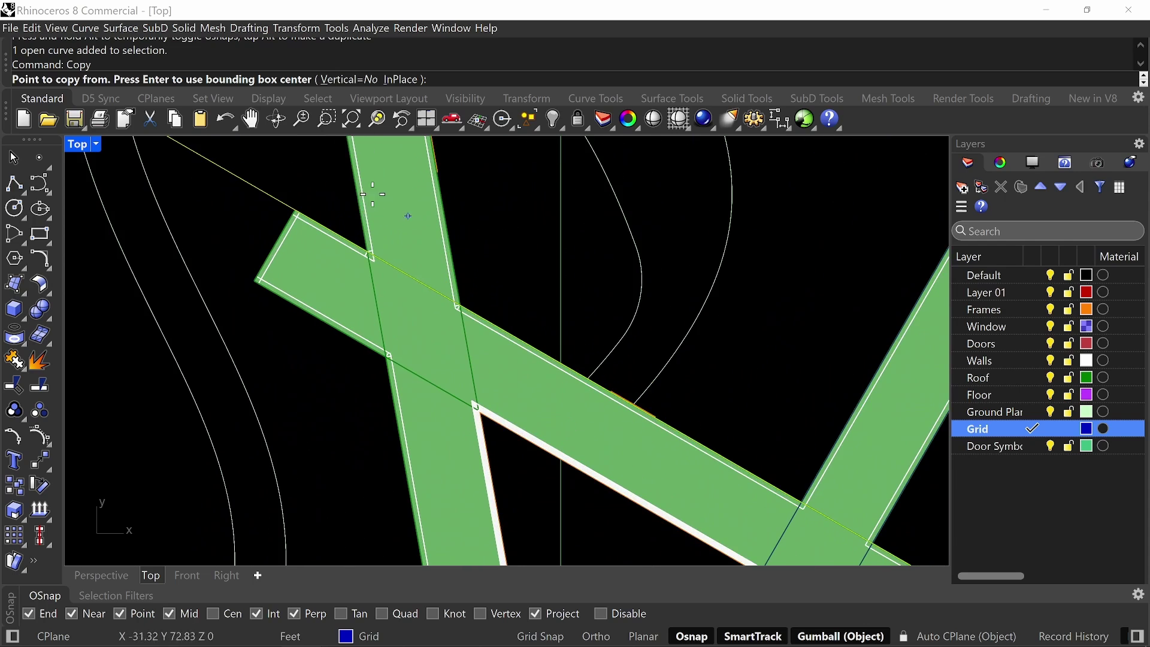
pyautogui.click(289, 205)
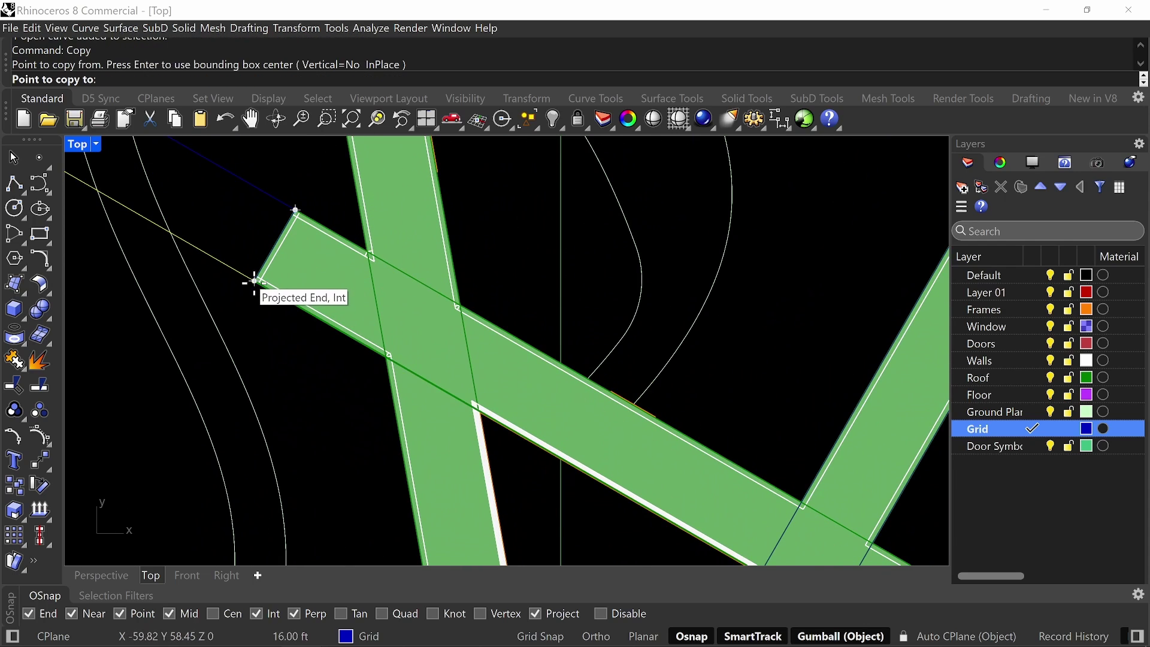
pyautogui.click(258, 274)
pyautogui.press('Return')
pyautogui.scroll(-5, 283, 270)
pyautogui.scroll(-4, 376, 235)
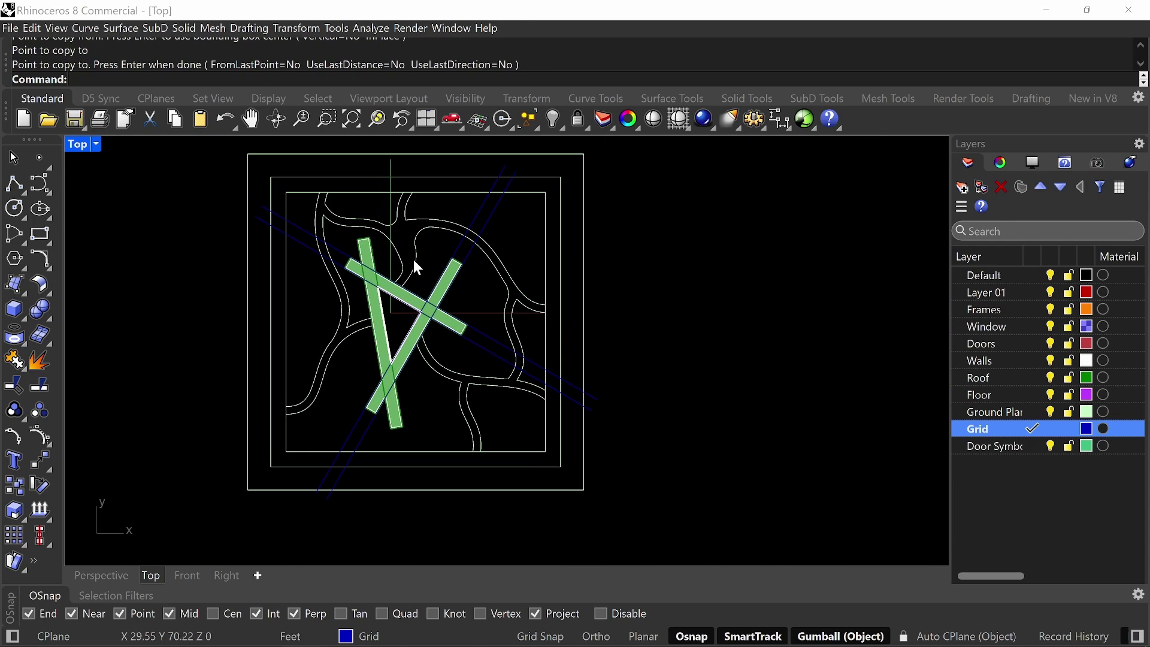
# - Duplicate the long left edge of the steep, nearly vertical bar with DupEdge
pyautogui.write('DupEdge')
pyautogui.press('Return')
pyautogui.scroll(3, 408, 335)
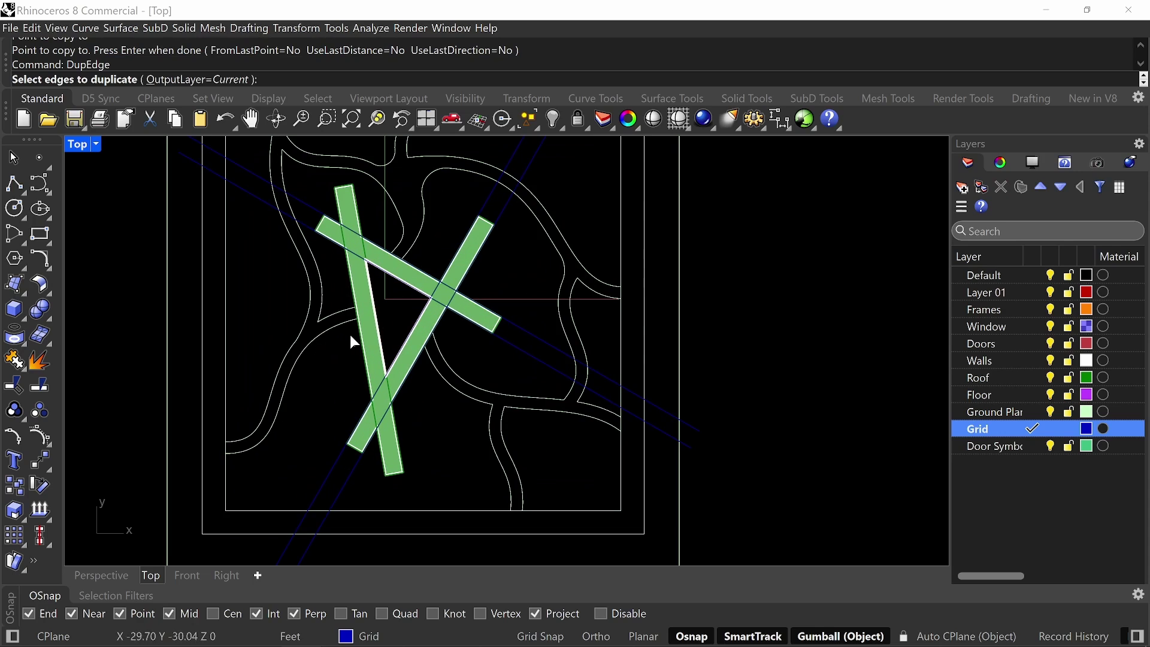
pyautogui.click(359, 343)
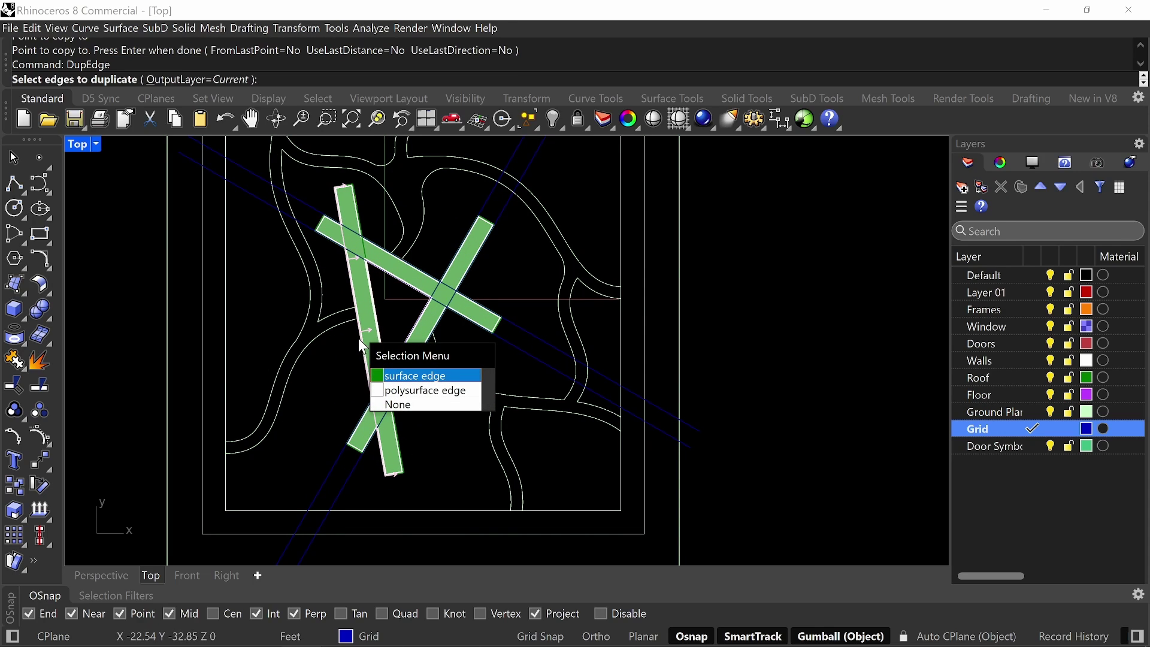
pyautogui.press('Escape')
pyautogui.scroll(11, 353, 355)
pyautogui.press('Return')
pyautogui.press('Return')
pyautogui.click(429, 354)
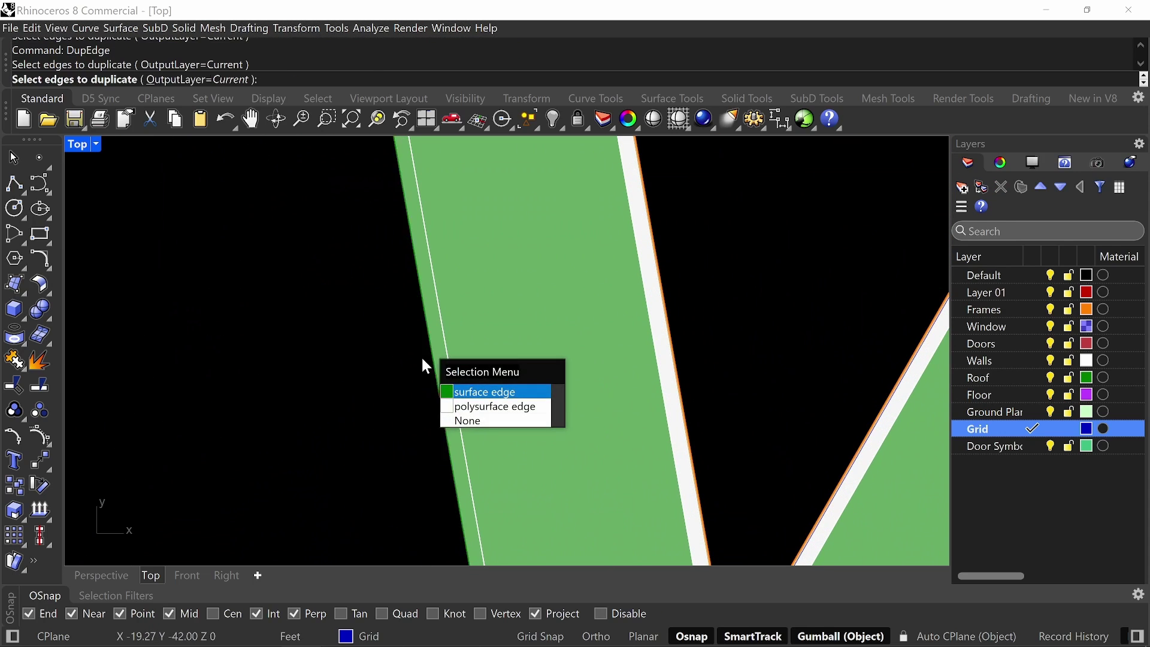
pyautogui.press('Return')
pyautogui.scroll(-15, 385, 344)
pyautogui.press('Return')
pyautogui.scroll(12, 380, 246)
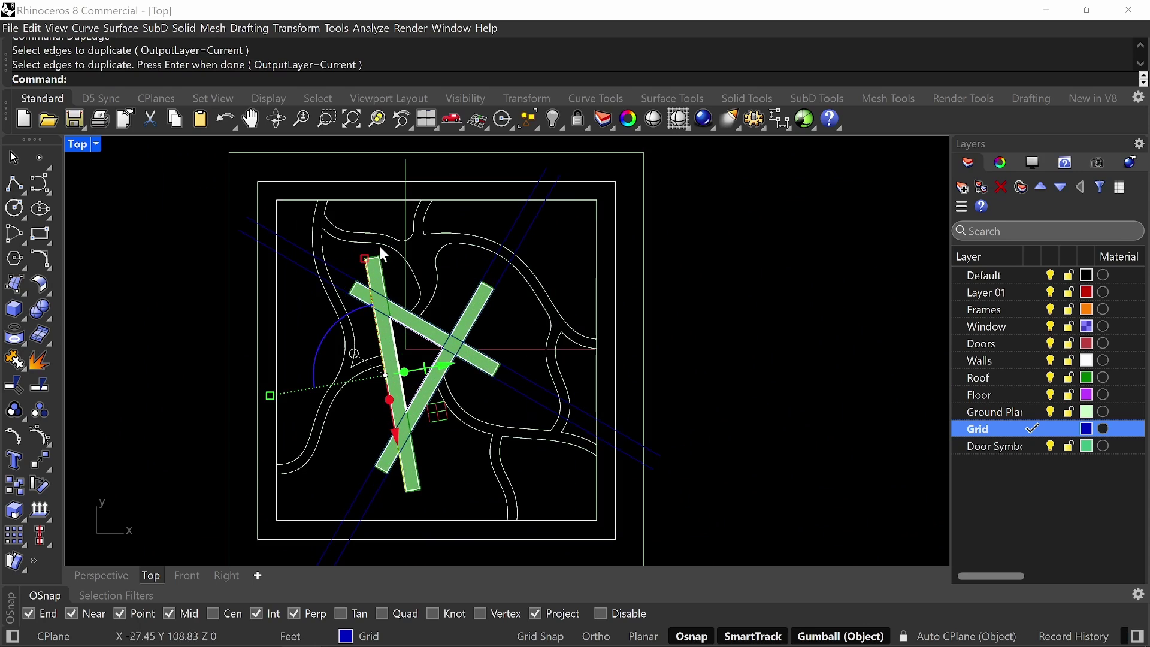
# - Stretch the upper end of the steep bar's duplicated edge along its direction up to the outer square's top edge
pyautogui.moveTo(344, 236); pyautogui.dragTo(384, 269)
pyautogui.scroll(-6, 385, 270)
pyautogui.moveTo(439, 232); pyautogui.dragTo(470, 281, button='right')
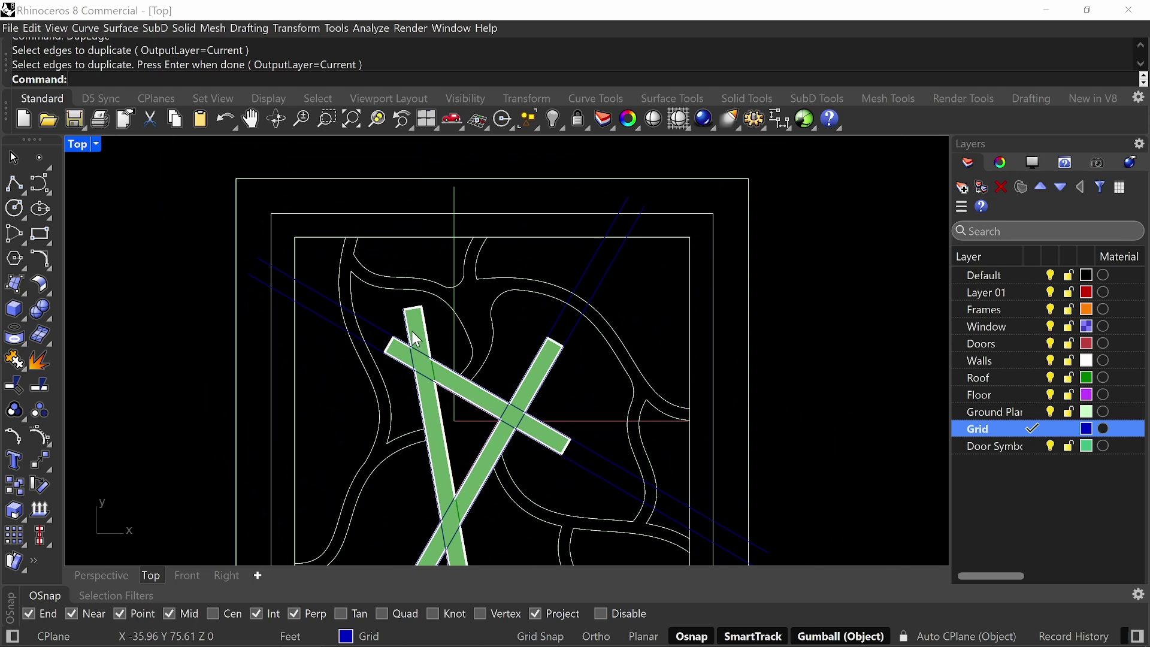
pyautogui.click(403, 325)
pyautogui.click(424, 361)
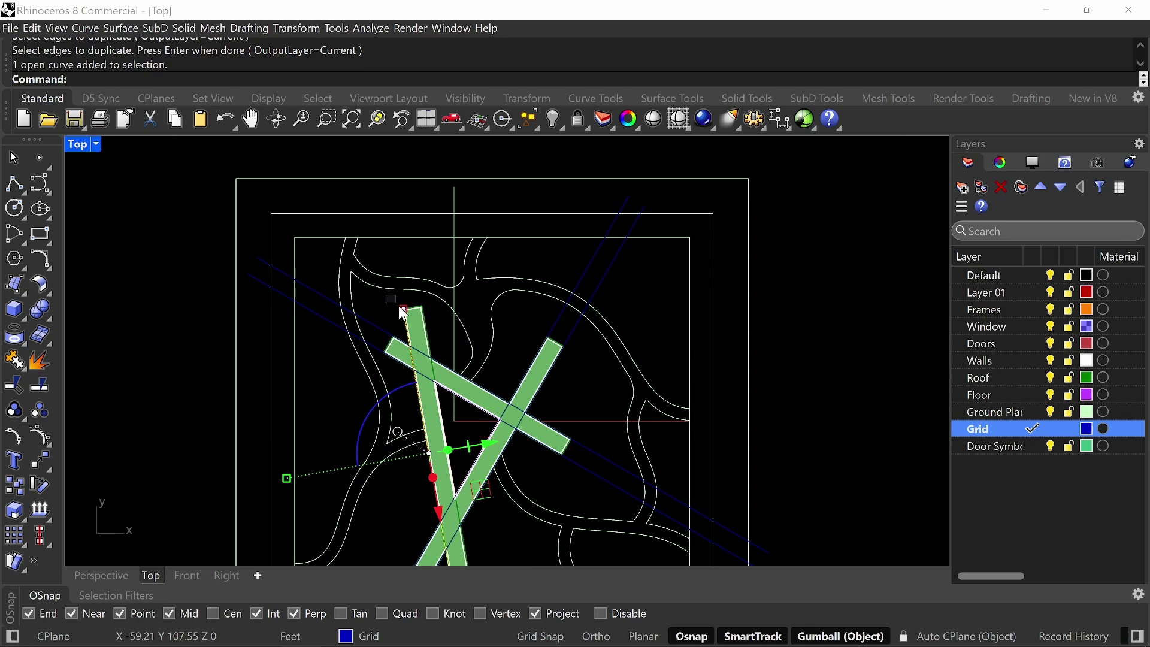
pyautogui.click(400, 309)
pyautogui.scroll(-4, 413, 359)
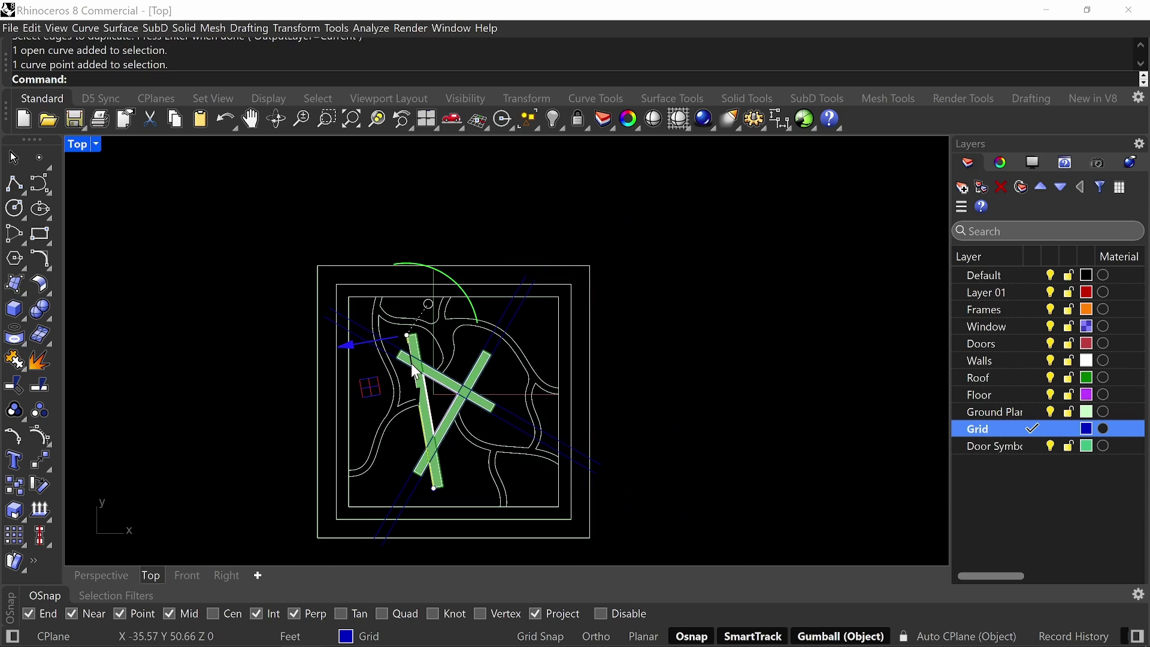
pyautogui.moveTo(408, 337); pyautogui.dragTo(394, 266)
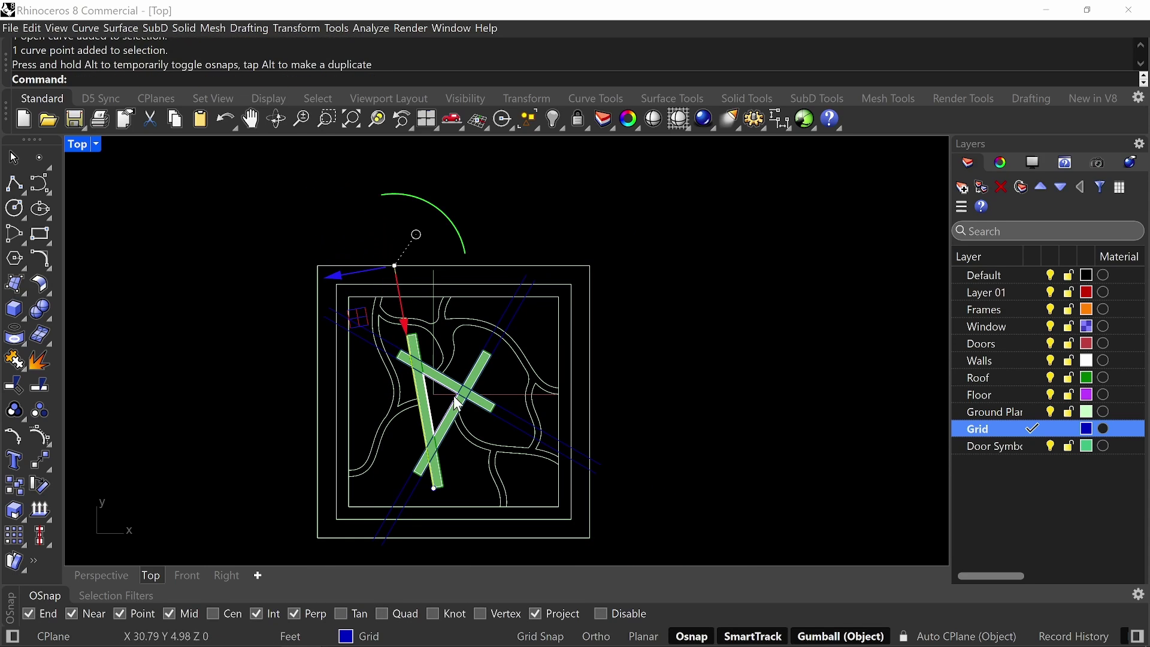
# - Stretch the steep grid line's lower end downward along its direction, beyond the bar's lower end
pyautogui.click(434, 488)
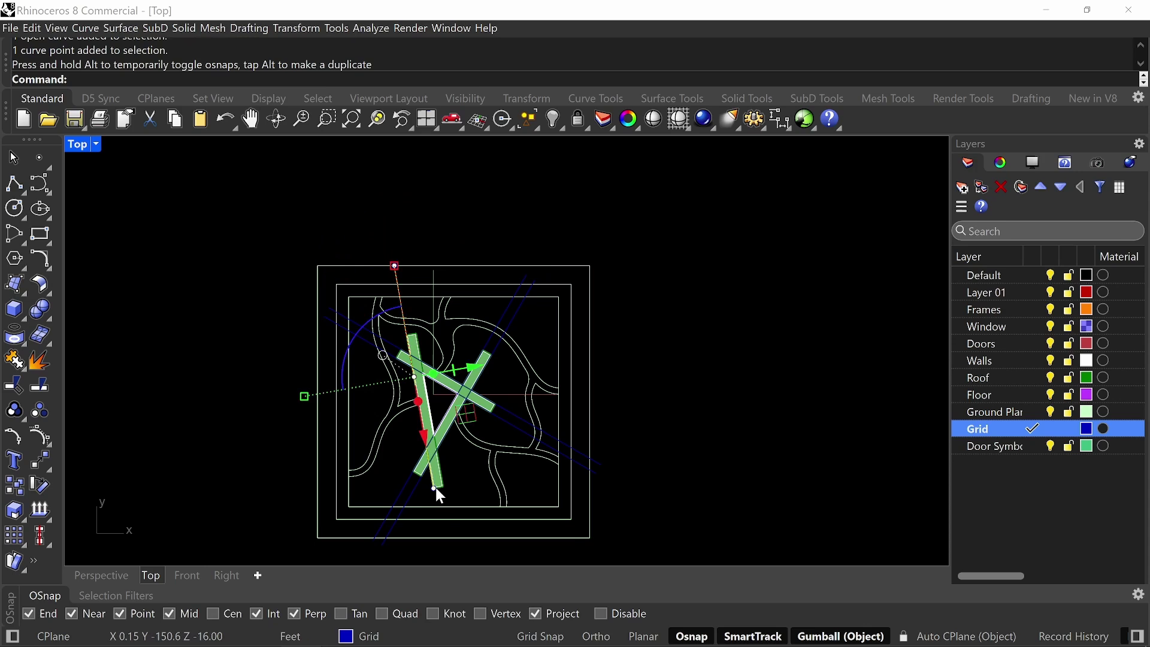
pyautogui.click(428, 493)
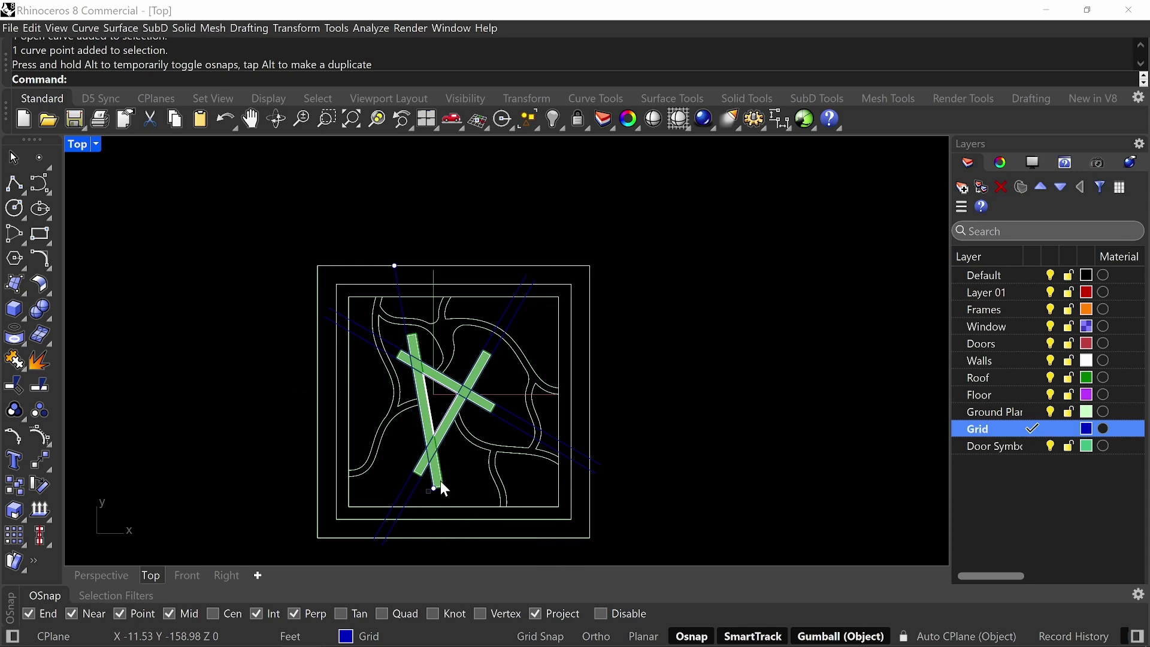
pyautogui.click(434, 489)
pyautogui.moveTo(466, 485); pyautogui.dragTo(473, 387, button='right')
pyautogui.moveTo(449, 445); pyautogui.dragTo(459, 484)
pyautogui.press('Escape')
# - Copy the steep grid line from the left corner of the bar's upper end to the right corner, along the bar's opposite edge
pyautogui.moveTo(529, 361); pyautogui.dragTo(497, 402, button='right')
pyautogui.scroll(3, 400, 285)
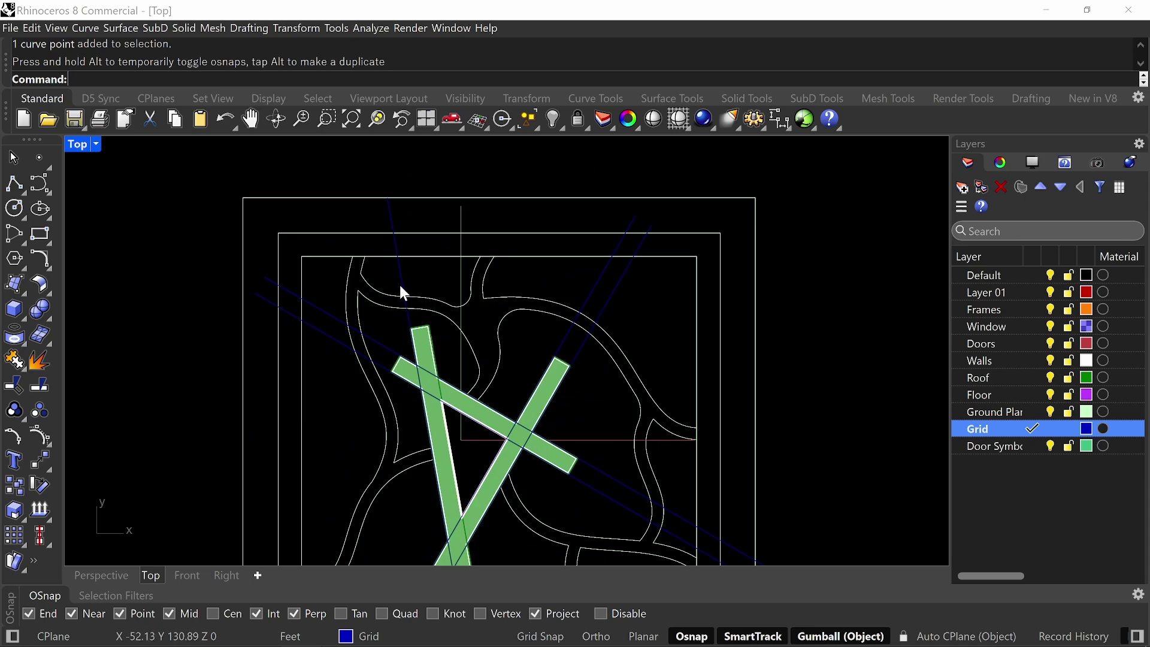
pyautogui.click(406, 282)
pyautogui.scroll(10, 419, 328)
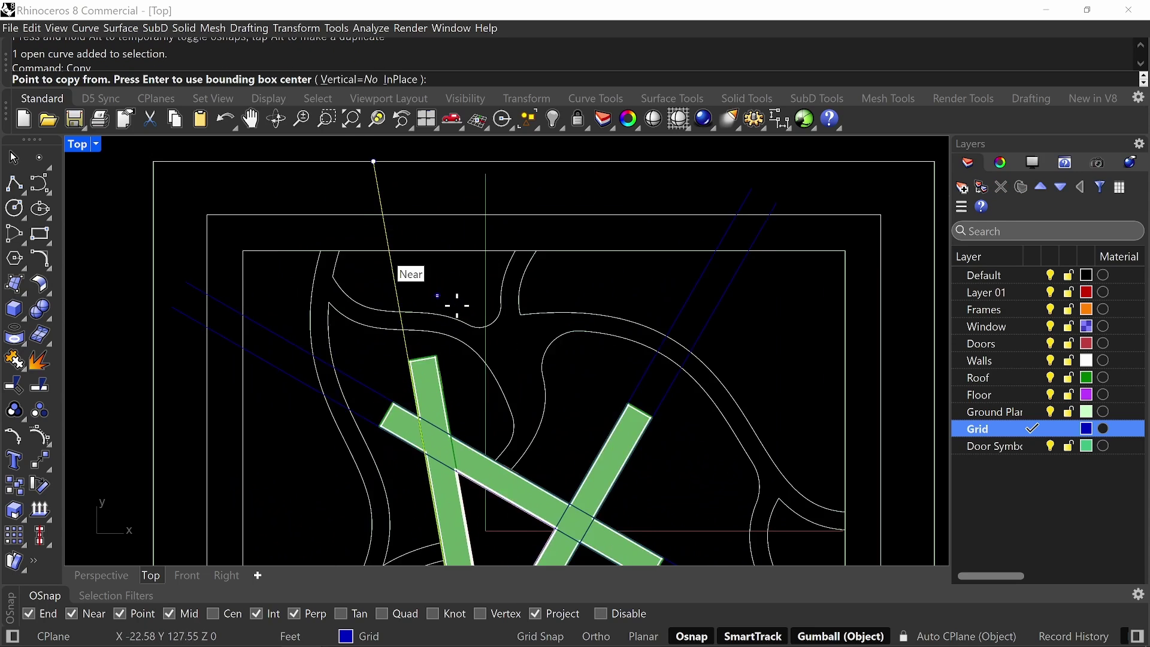
pyautogui.click(283, 379)
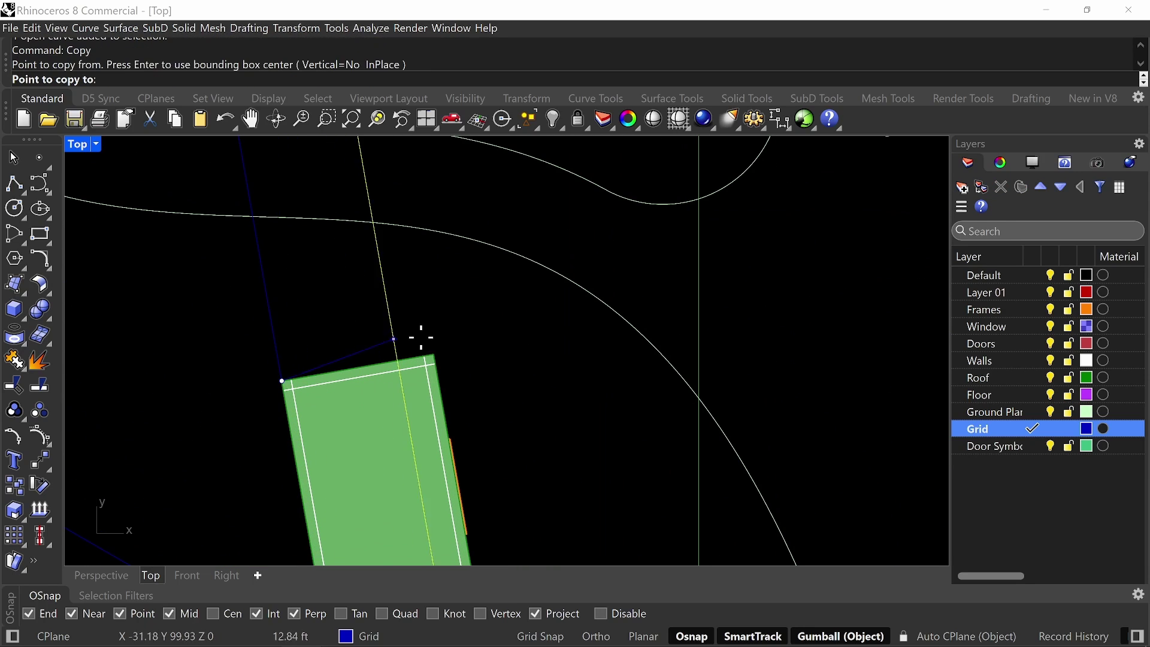
pyautogui.click(434, 355)
pyautogui.press('Return')
pyautogui.scroll(-12, 441, 332)
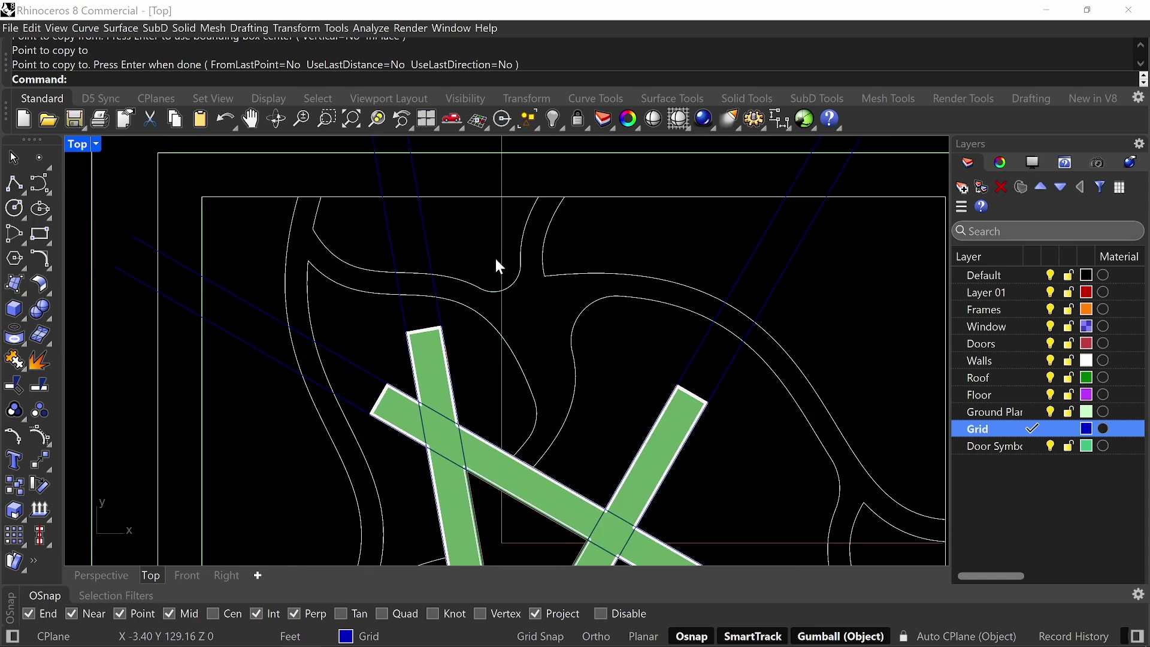
# - Trim off the ends of all grid lines that extend beyond the middle offset square, using that square as the cutting object
pyautogui.scroll(3, 523, 314)
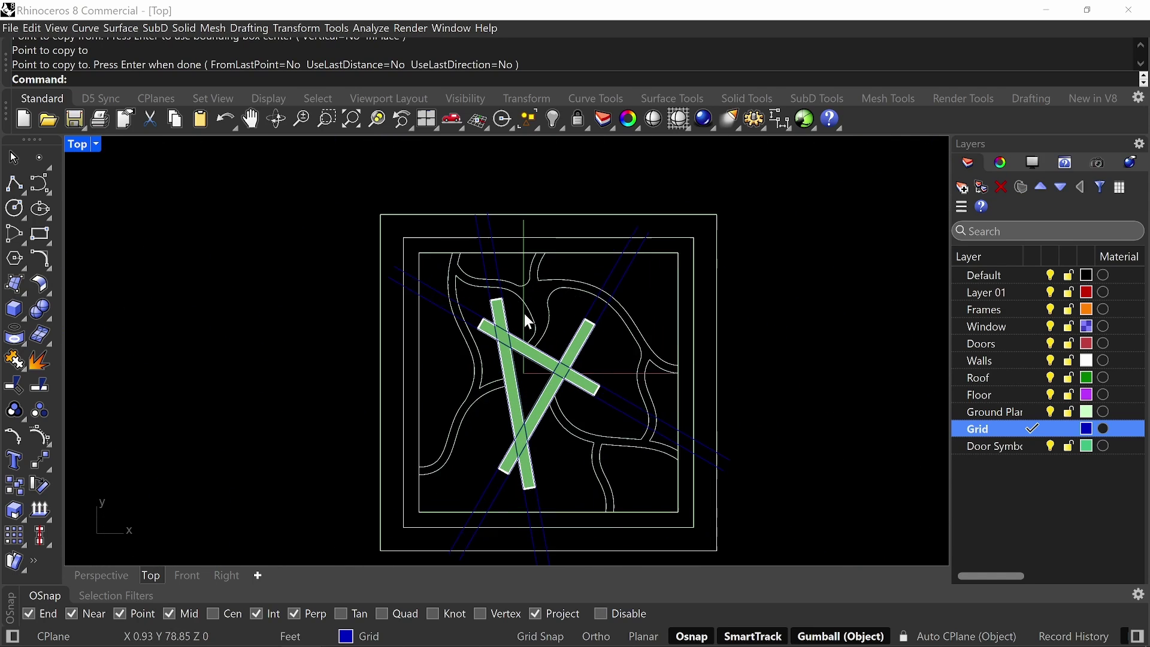
pyautogui.press('Return')
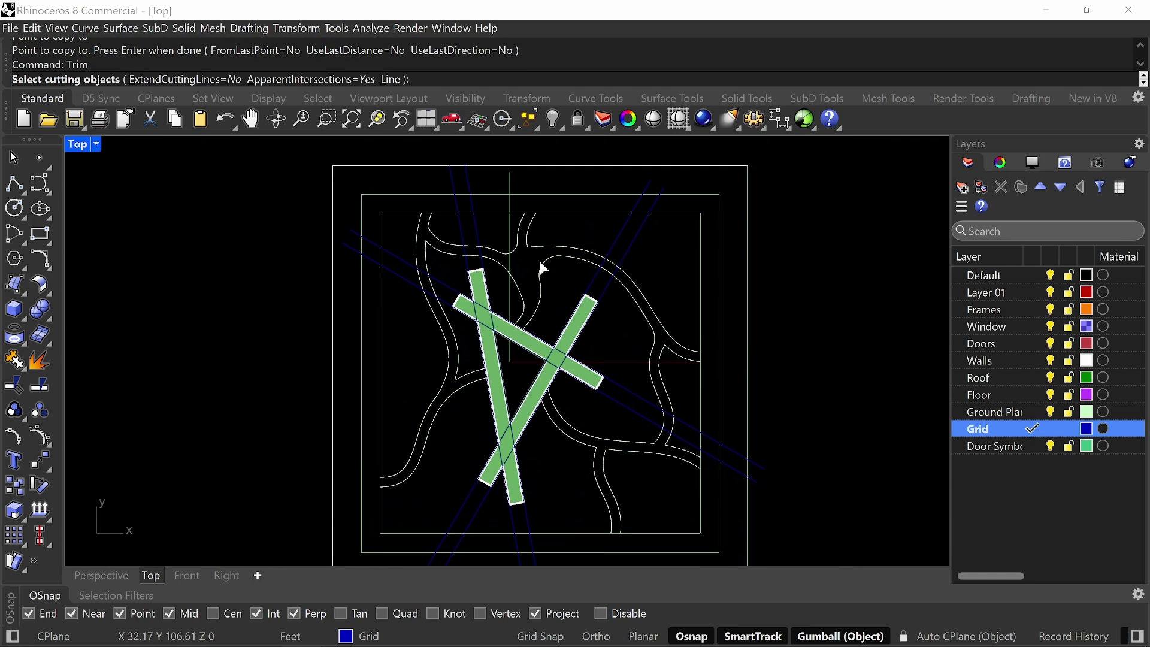
pyautogui.click(539, 195)
pyautogui.press('Return')
pyautogui.click(470, 188)
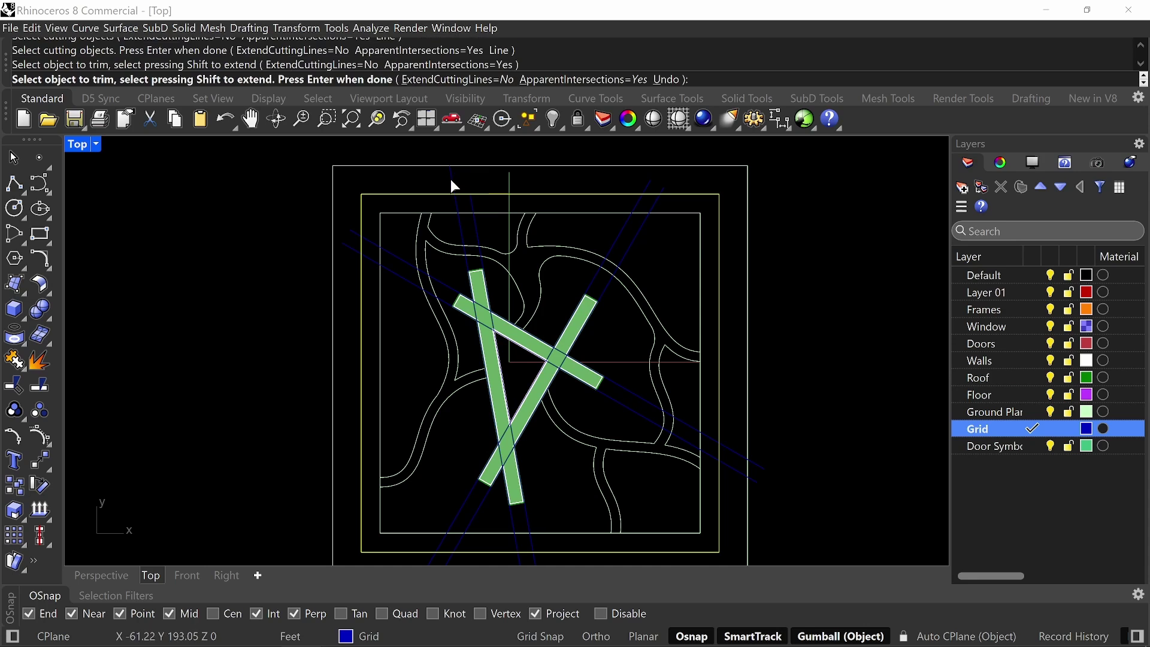
pyautogui.click(451, 179)
pyautogui.click(350, 235)
pyautogui.click(349, 246)
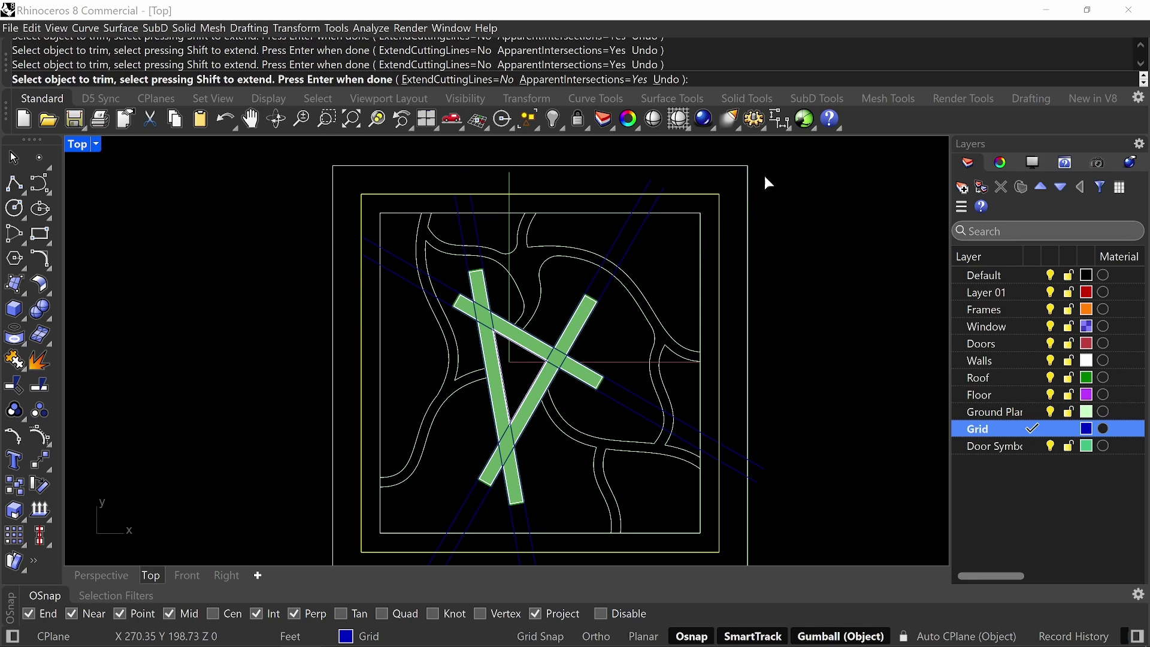
pyautogui.click(654, 183)
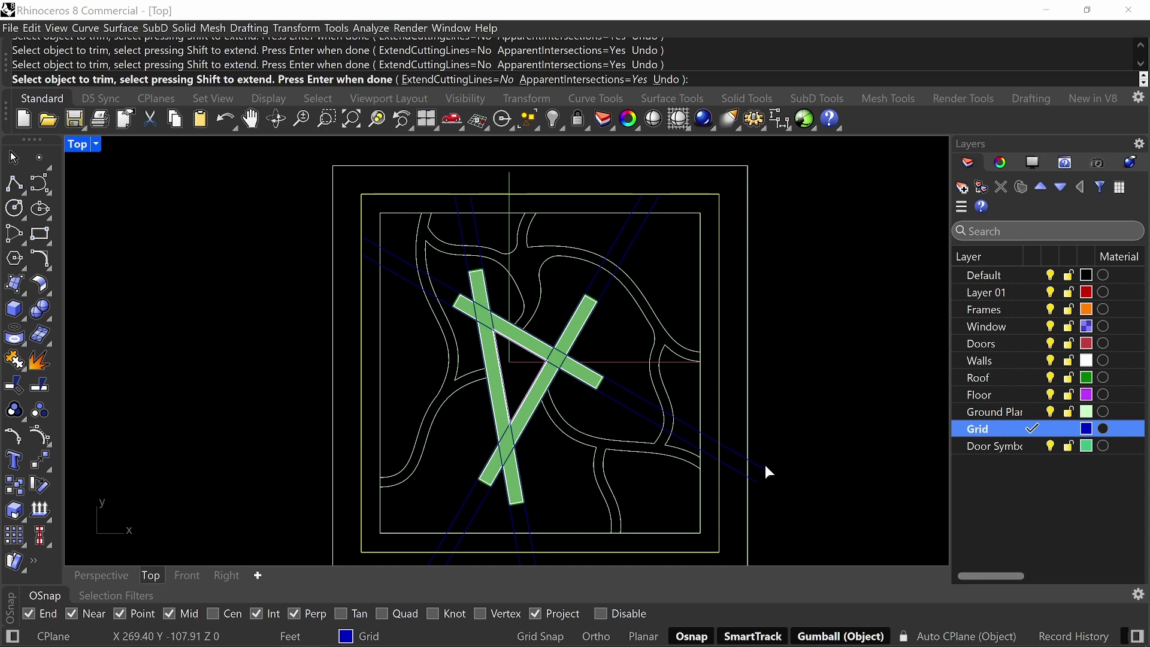
pyautogui.scroll(-3, 752, 473)
pyautogui.scroll(3, 743, 461)
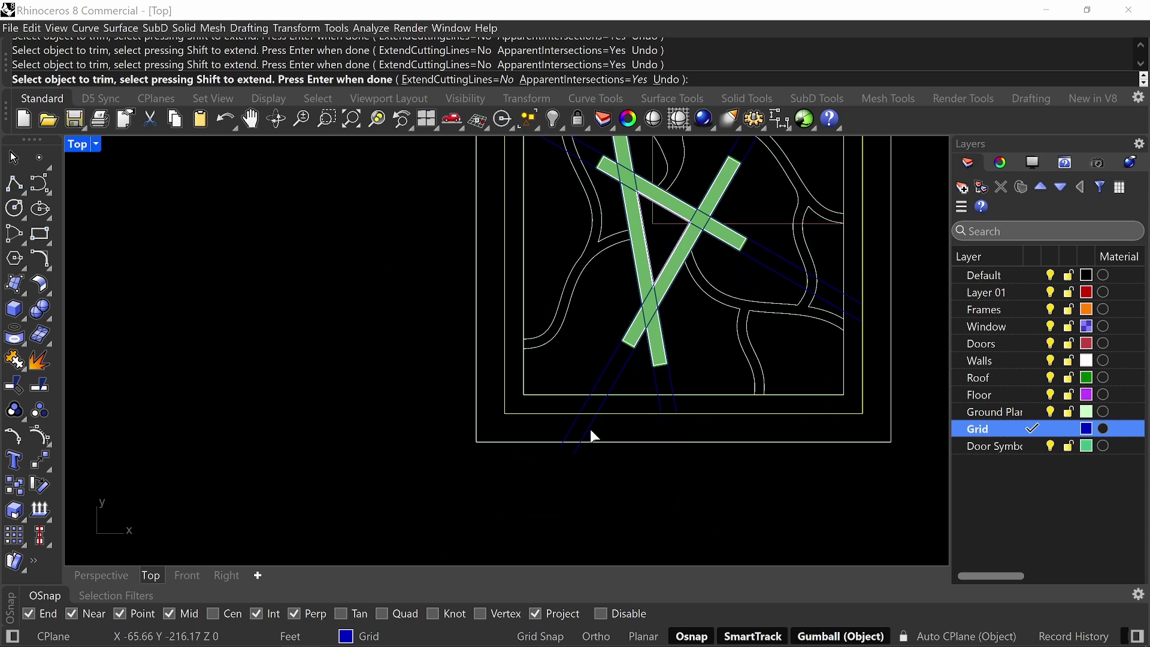
pyautogui.scroll(-4, 602, 410)
pyautogui.press('Return')
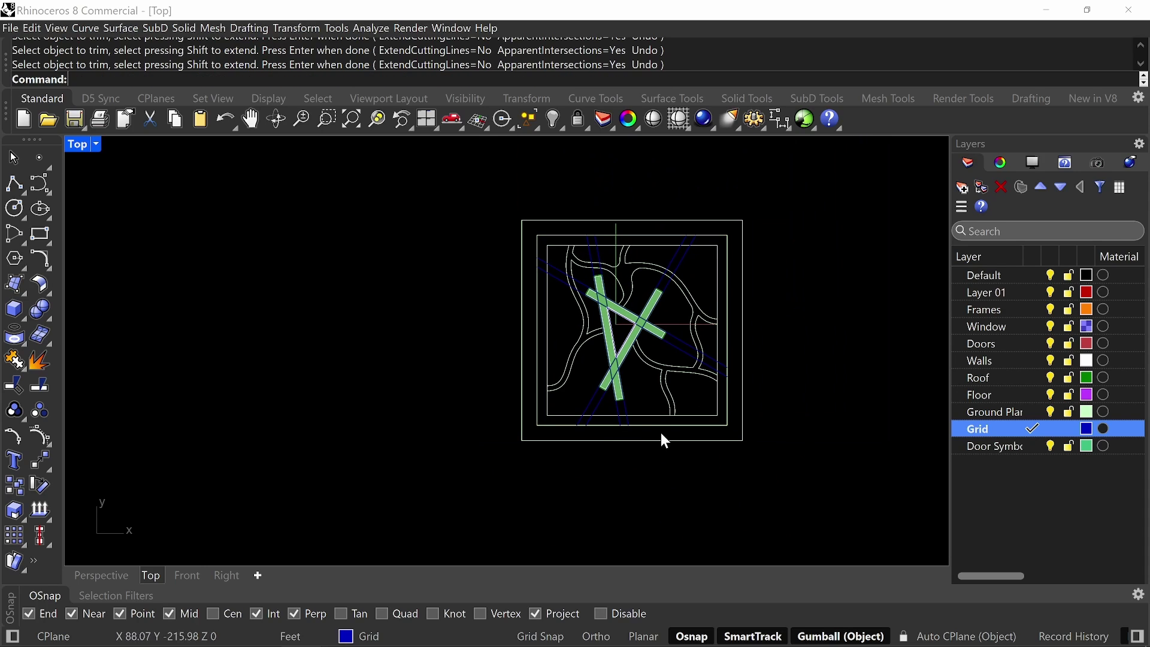
# - Delete the middle offset square around the bars
pyautogui.click(667, 427)
pyautogui.press('Delete')
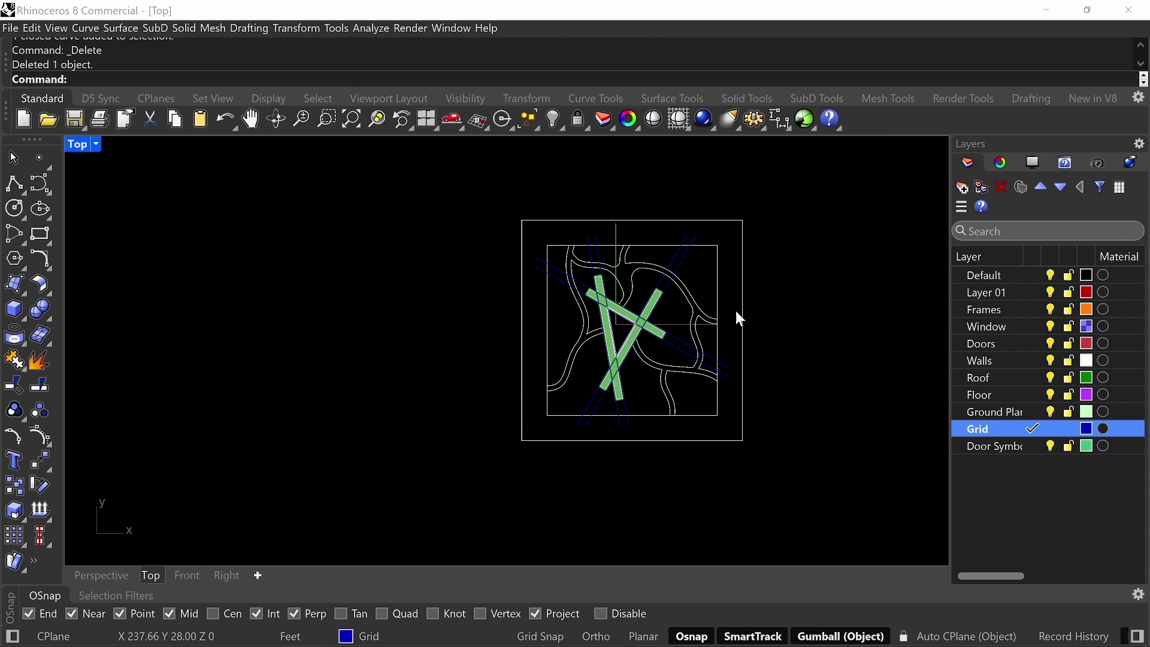
pyautogui.scroll(2, 737, 311)
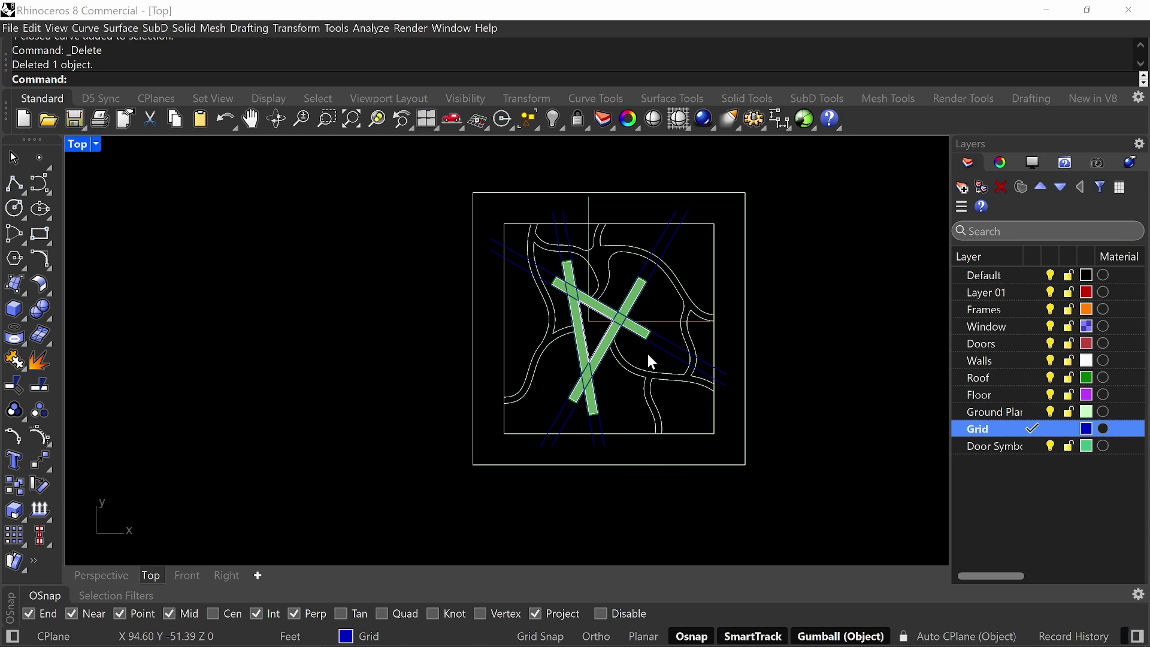
pyautogui.scroll(2, 607, 346)
pyautogui.moveTo(610, 247); pyautogui.dragTo(605, 302, button='right')
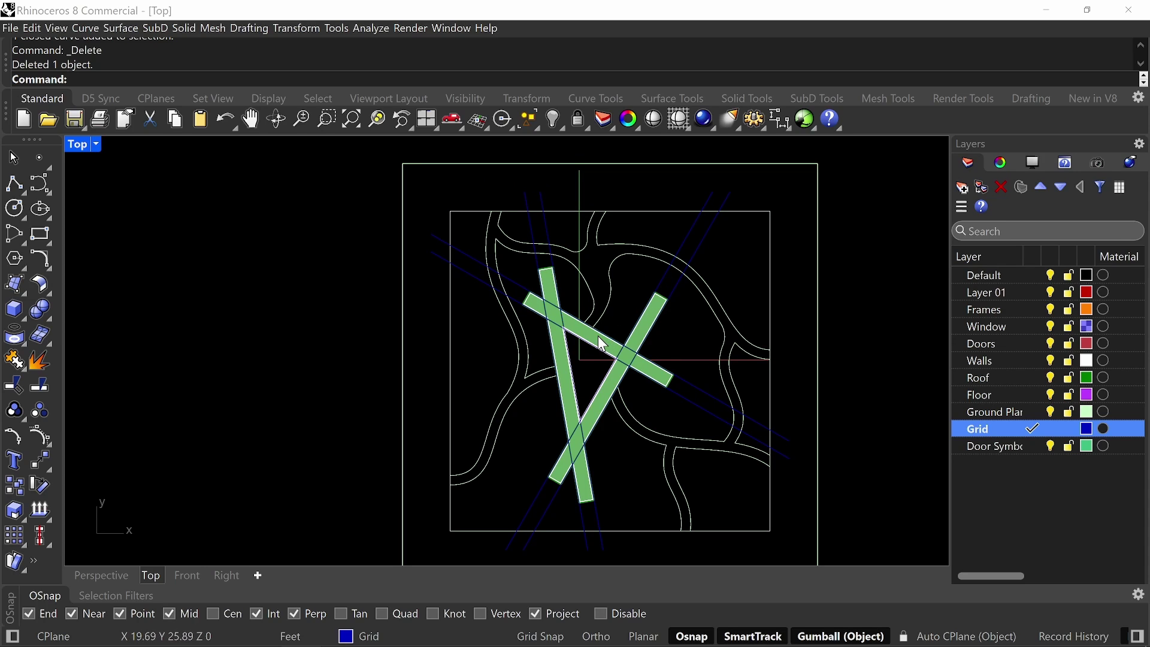
pyautogui.moveTo(653, 382); pyautogui.dragTo(622, 368, button='right')
pyautogui.scroll(2, 723, 519)
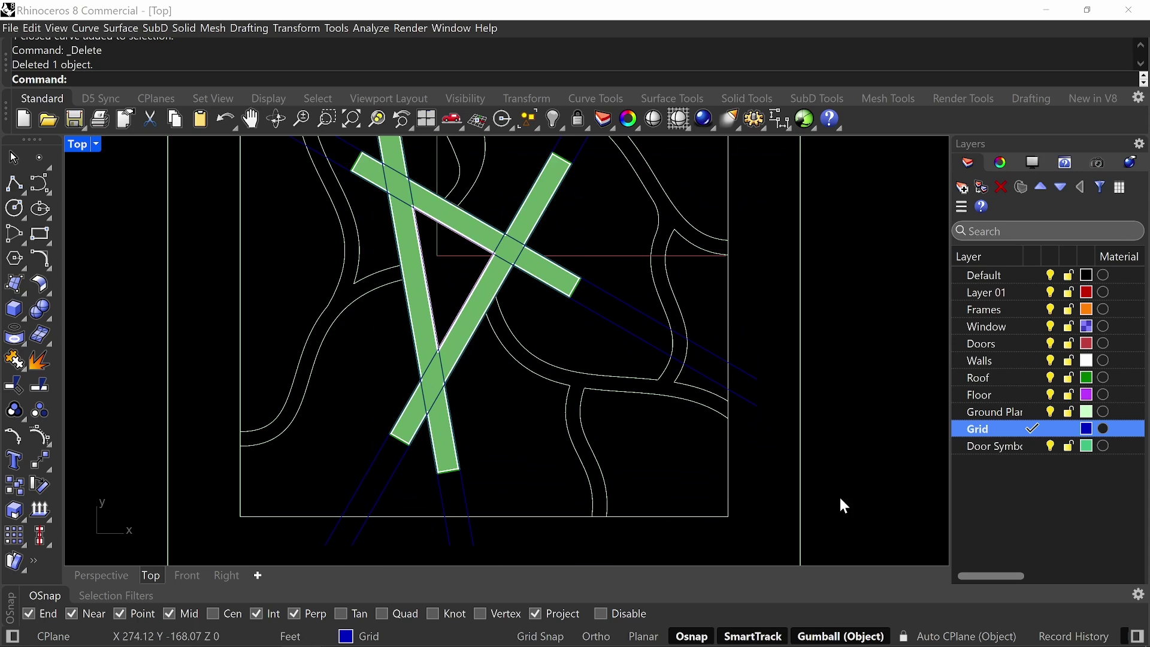
# - Make the Door Symbol layer current and set its layer colour to Lavender
pyautogui.click(1033, 446)
pyautogui.click(1086, 445)
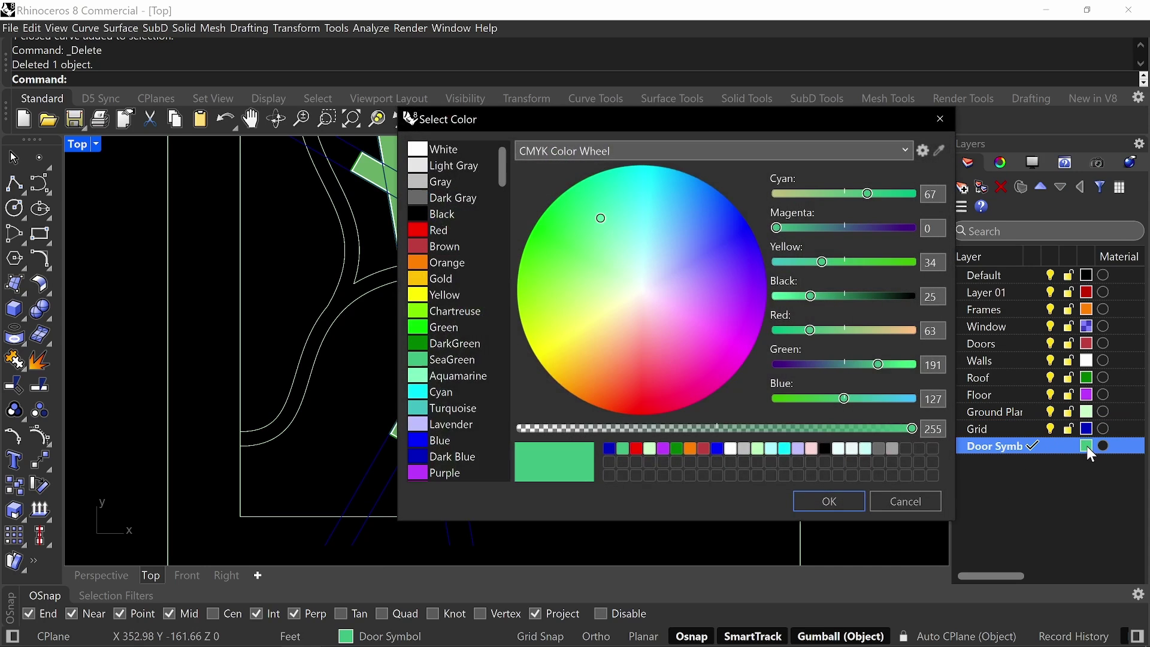
pyautogui.click(470, 312)
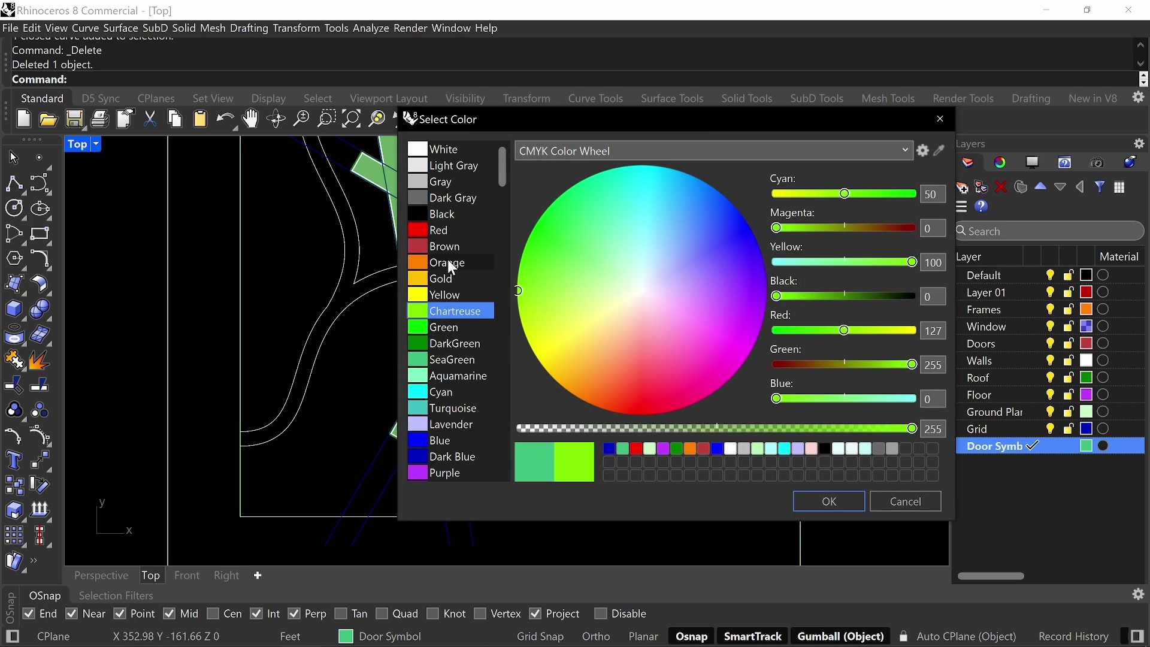
pyautogui.scroll(-3, 473, 452)
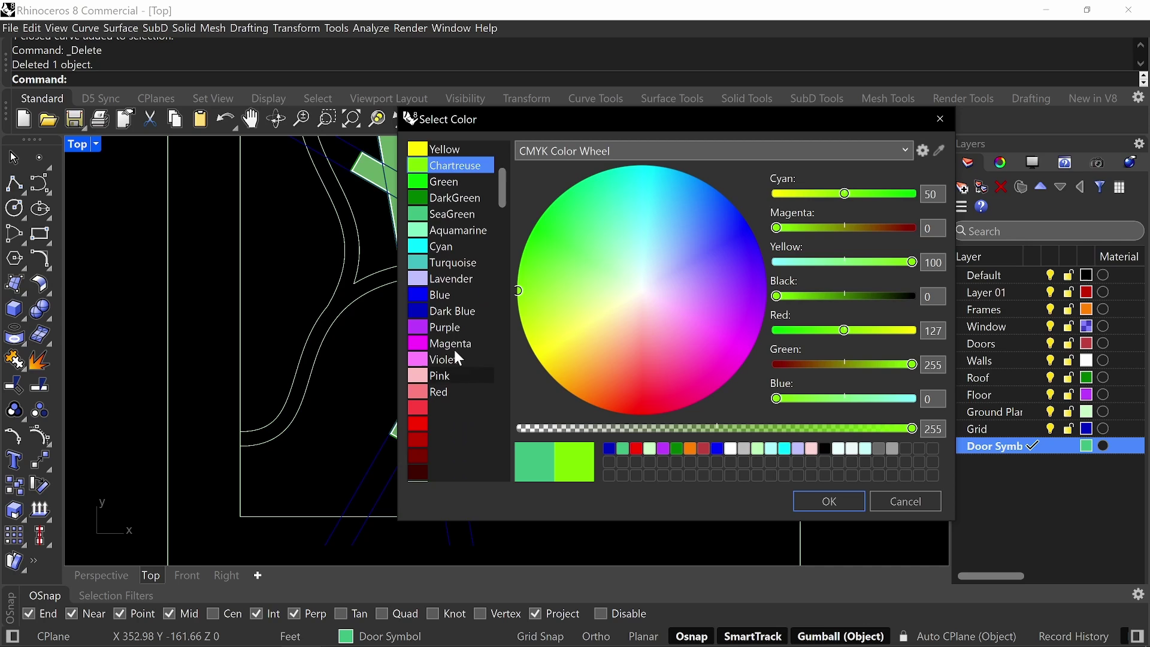
pyautogui.click(449, 279)
pyautogui.click(829, 501)
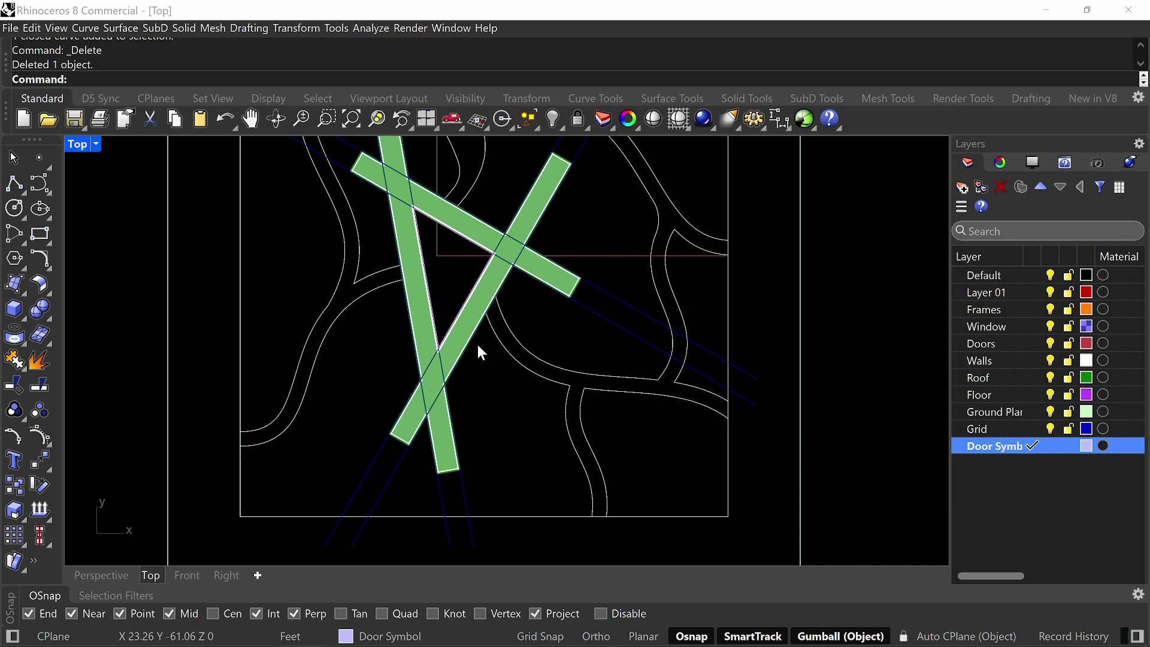
pyautogui.scroll(-1, 590, 422)
pyautogui.write('rectangle')
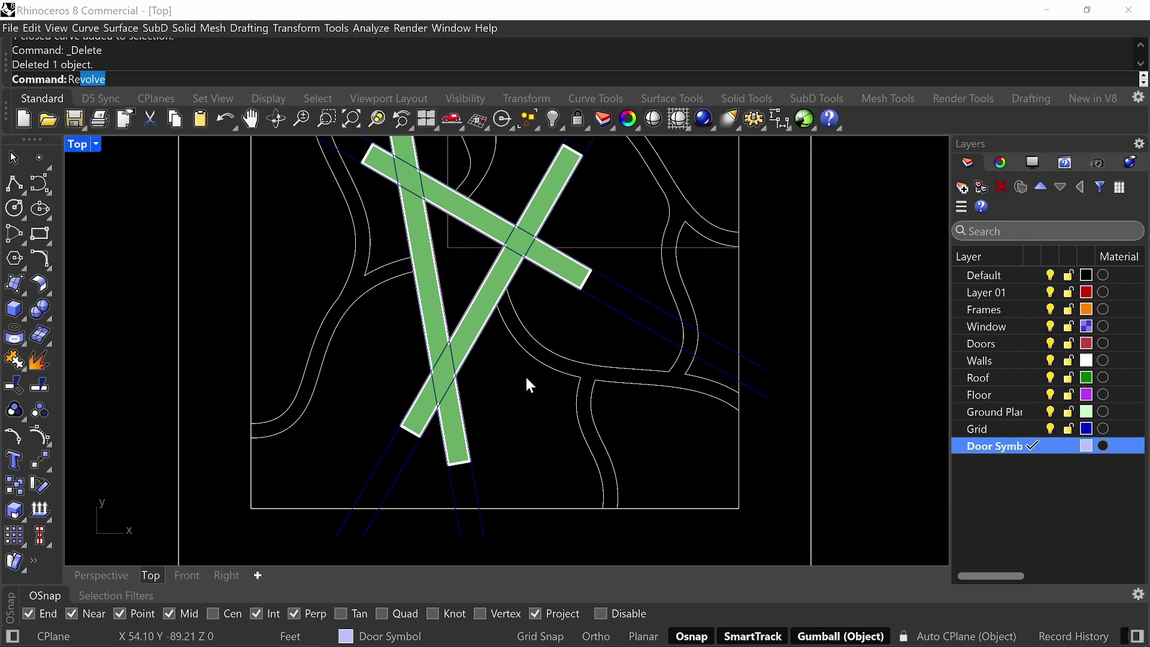
pyautogui.press('Return')
pyautogui.scroll(10, 499, 440)
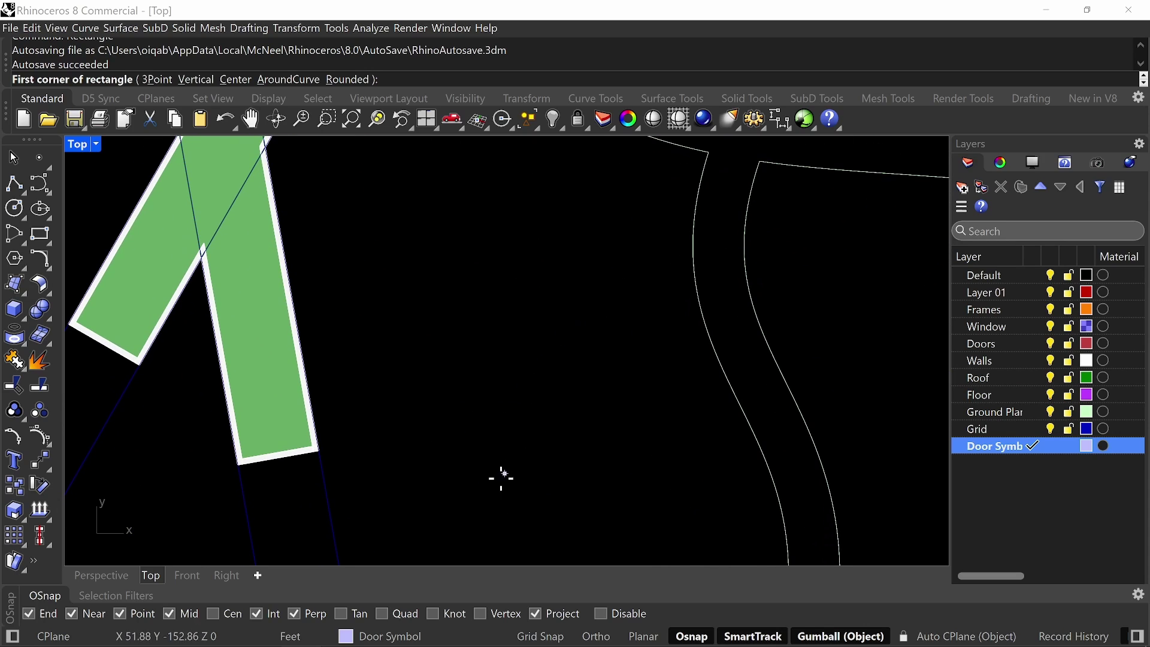
pyautogui.press('Escape')
# - Start the door leaf outline as a polyline beside the steep bar's lower end, with Ortho on and a 3' vertical side going up
pyautogui.write('pline')
pyautogui.press('Return')
pyautogui.click(492, 470)
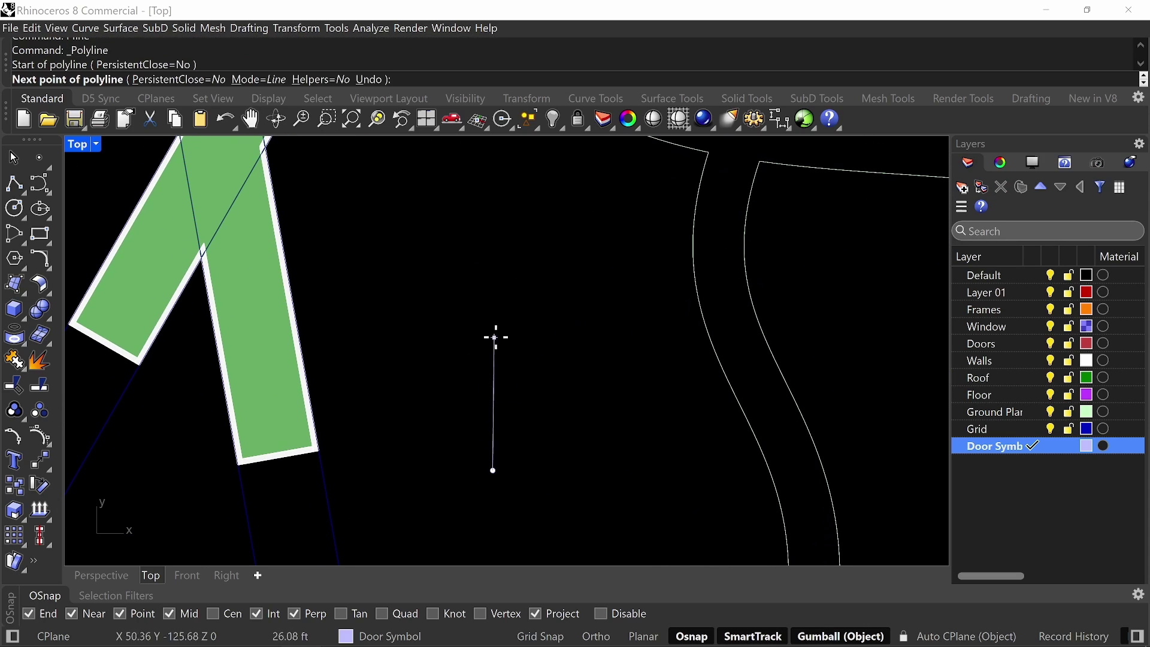
pyautogui.click(590, 636)
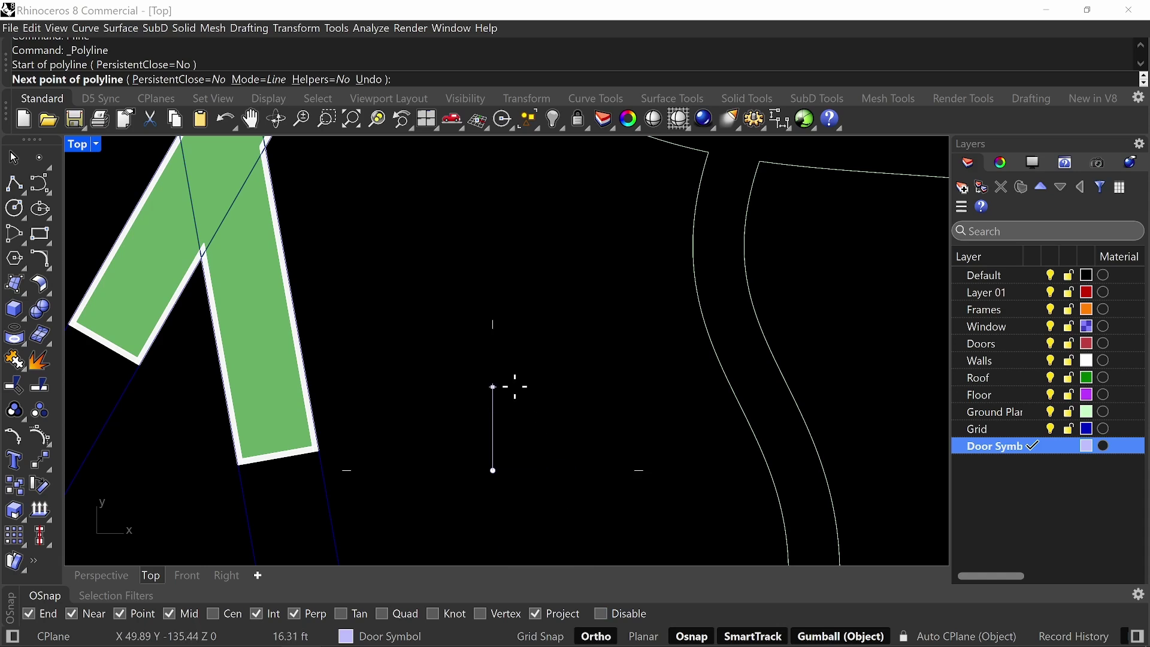
pyautogui.write("3'")
pyautogui.press('Return')
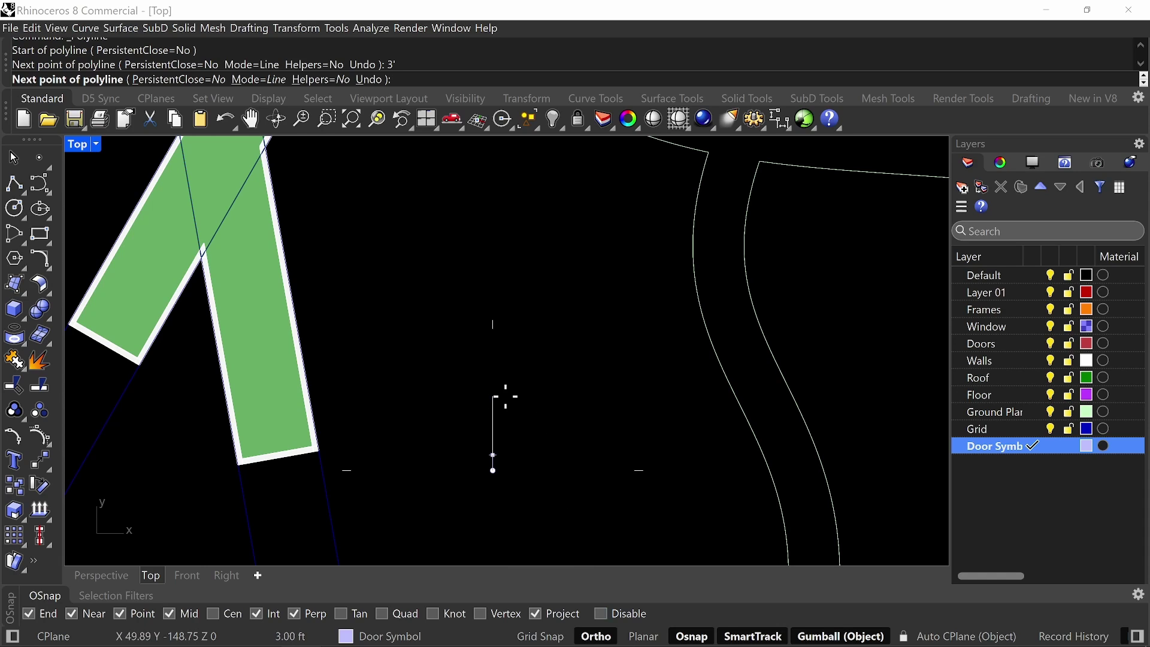
pyautogui.click(507, 396)
# - Continue the door leaf polyline 1.75" to the right and 3' down, and close it into a thin rectangle
pyautogui.scroll(3, 479, 542)
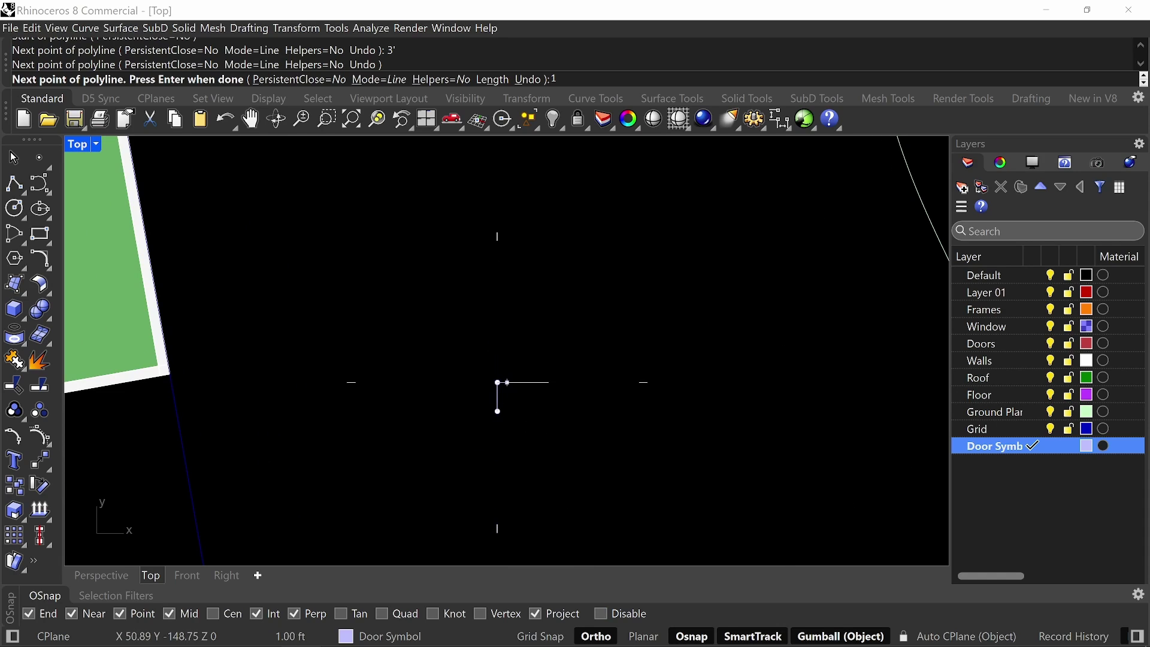
pyautogui.write('1.75"')
pyautogui.press('Return')
pyautogui.click(550, 379)
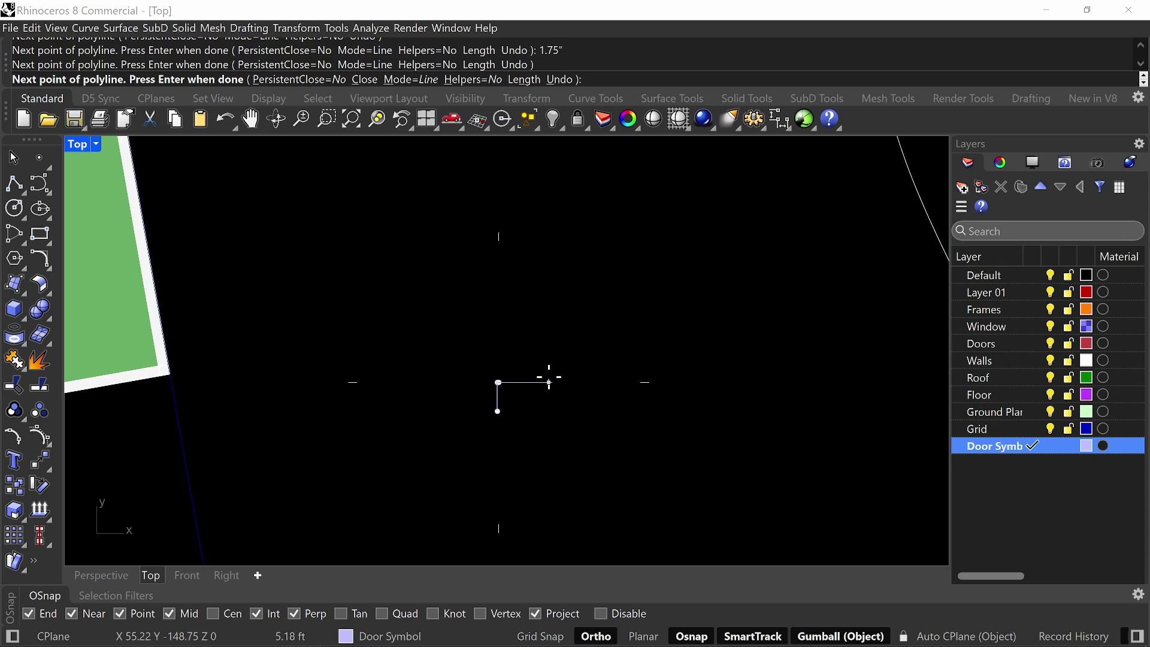
pyautogui.scroll(8, 513, 410)
pyautogui.write("3'")
pyautogui.press('Return')
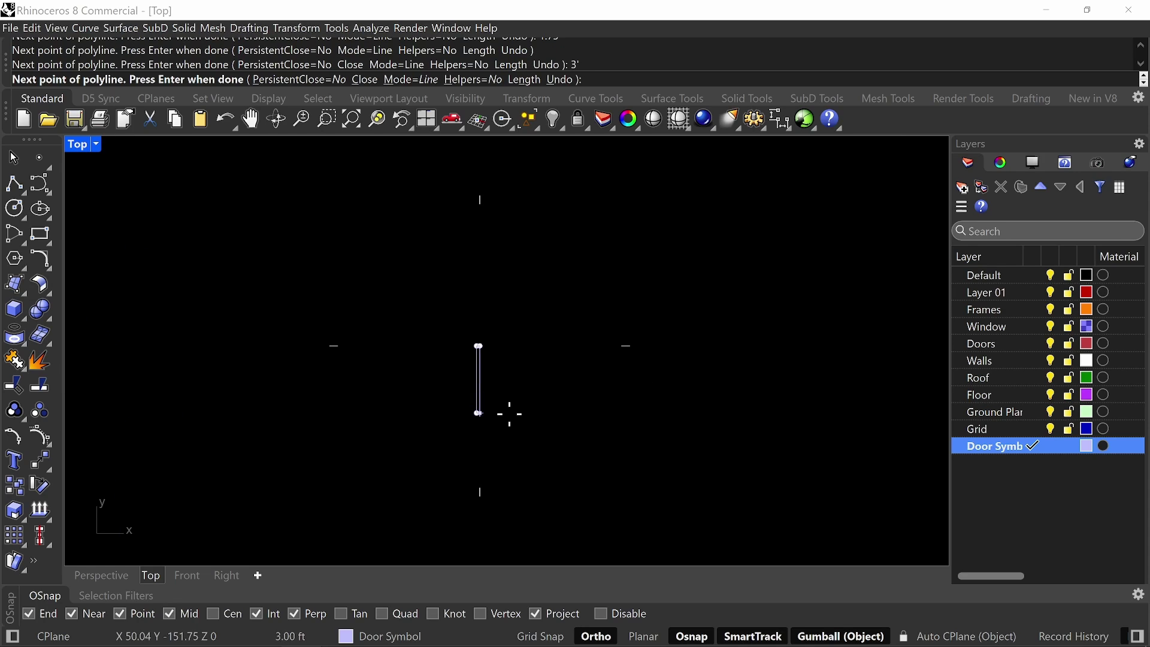
pyautogui.click(508, 412)
pyautogui.write('c')
pyautogui.press('Return')
pyautogui.scroll(4, 485, 392)
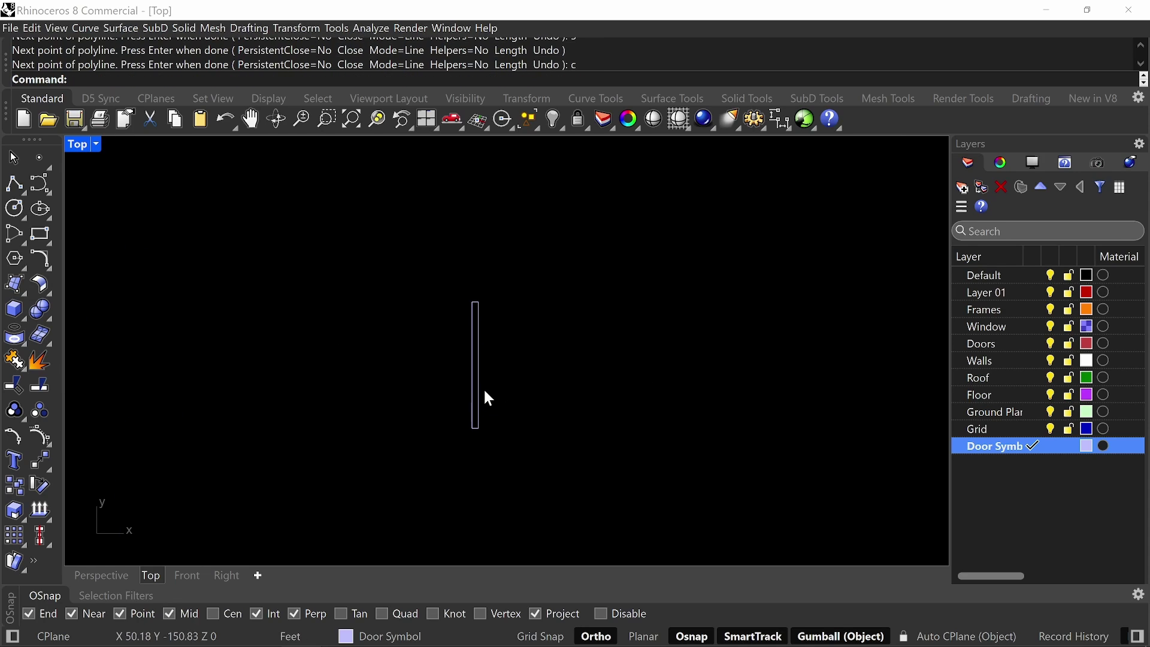
# - Draw a circle centred on the door leaf's lower right corner, with its radius reaching the leaf's top edge
pyautogui.write('circle')
pyautogui.press('Return')
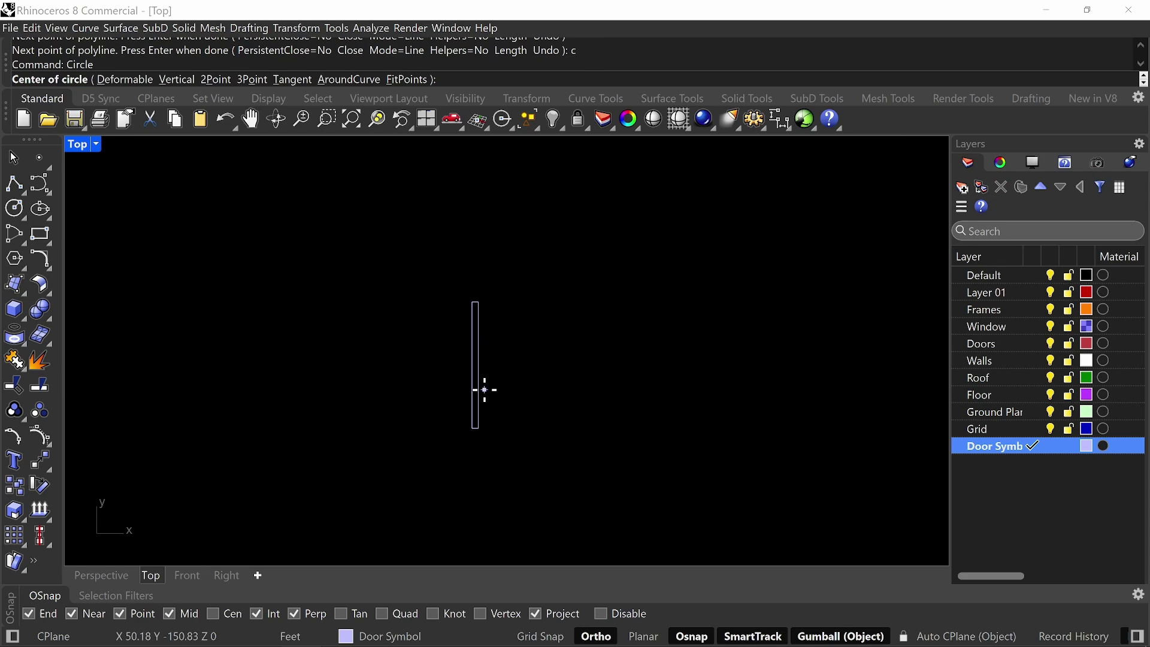
pyautogui.click(478, 428)
pyautogui.click(484, 303)
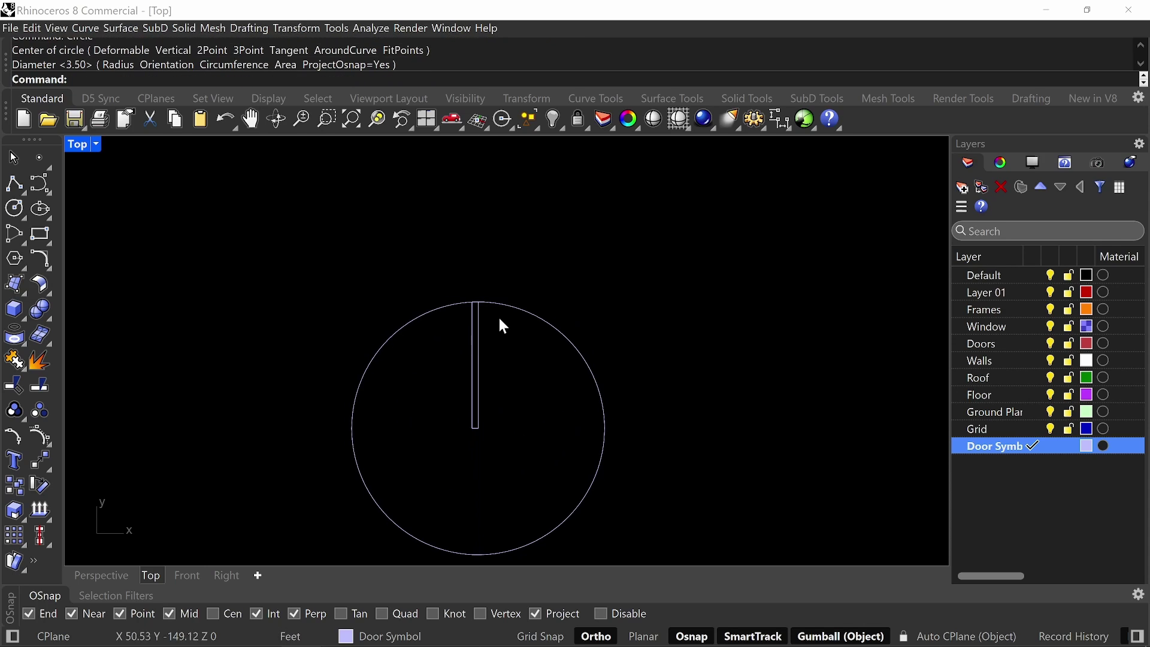
# - Draw a horizontal line from the circle's centre to the right, past the circle's edge
pyautogui.write('line')
pyautogui.press('Return')
pyautogui.click(478, 428)
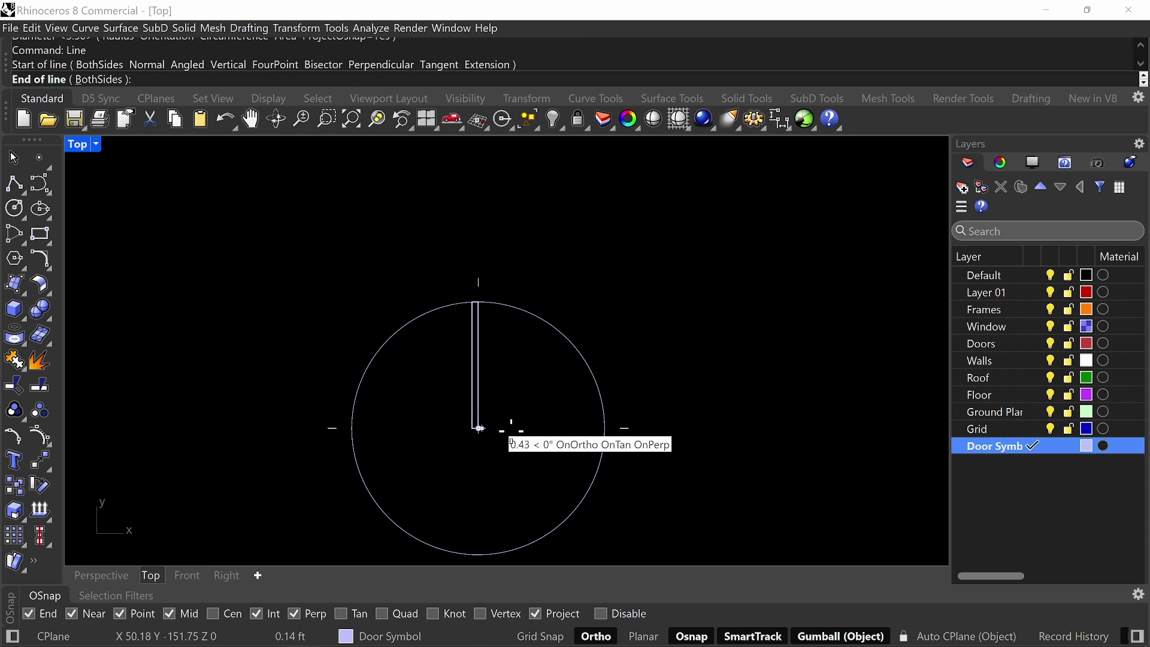
pyautogui.click(623, 439)
# - Trim the circle down to the upper right quarter arc of the door swing and delete the horizontal helper line
pyautogui.write('trim')
pyautogui.press('Return')
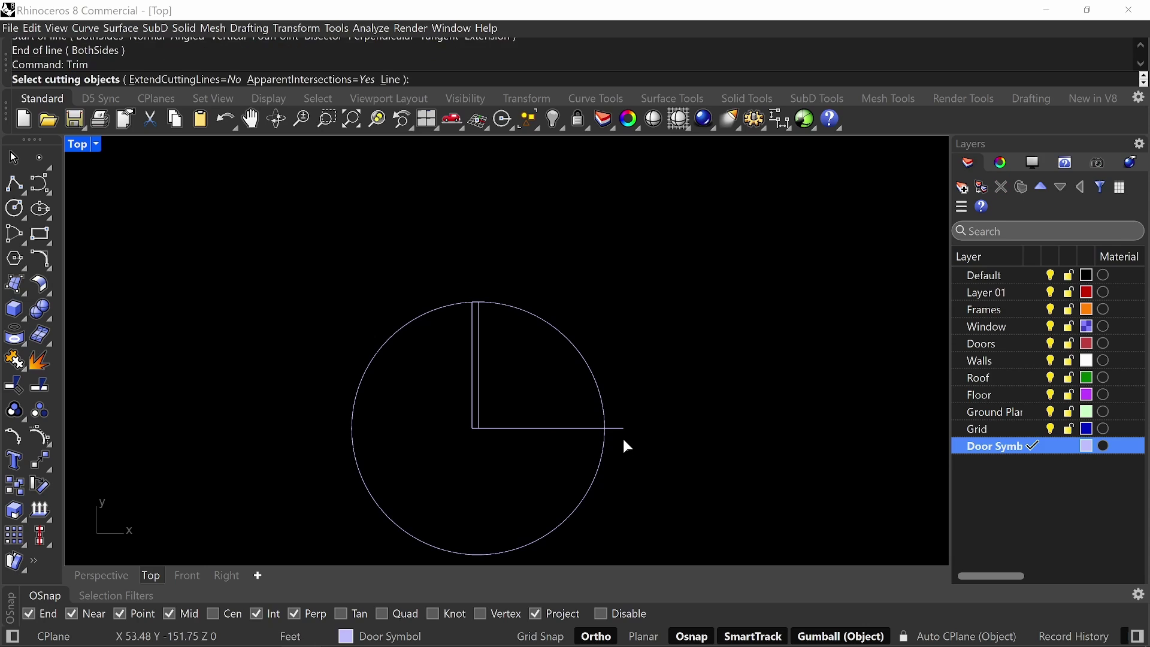
pyautogui.moveTo(706, 251); pyautogui.dragTo(362, 472)
pyautogui.press('Return')
pyautogui.click(617, 426)
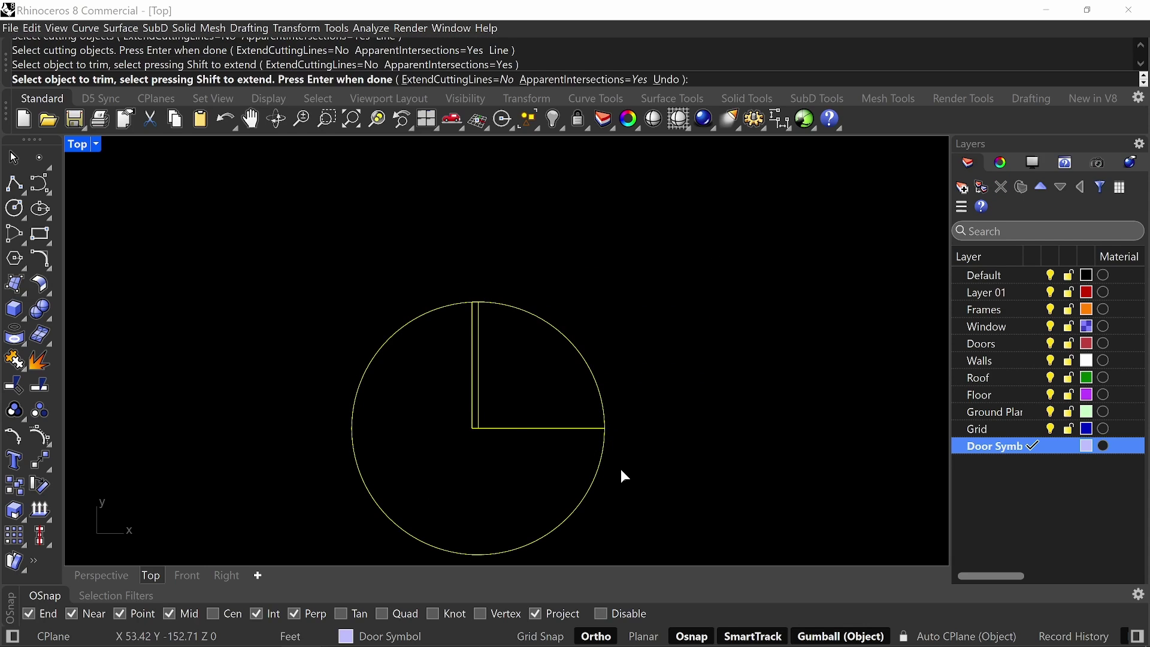
pyautogui.click(593, 480)
pyautogui.press('Return')
pyautogui.click(527, 429)
pyautogui.press('Delete')
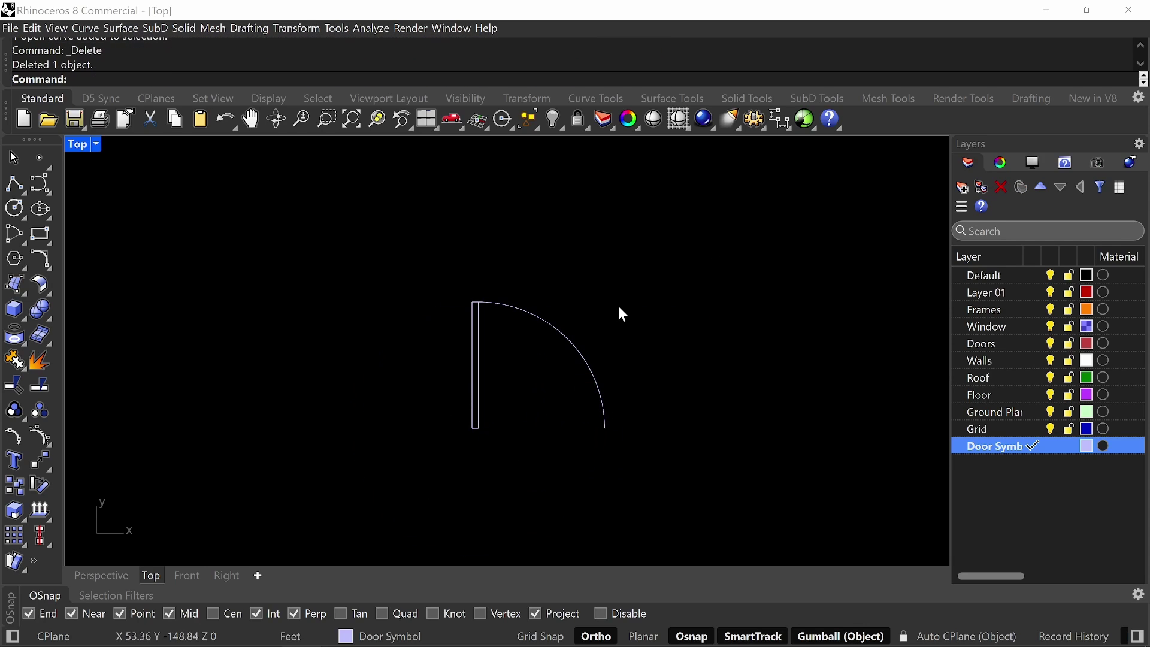
# - Group the door leaf rectangle and the swing arc into one door symbol
pyautogui.scroll(-2, 680, 344)
pyautogui.moveTo(677, 285); pyautogui.dragTo(362, 473)
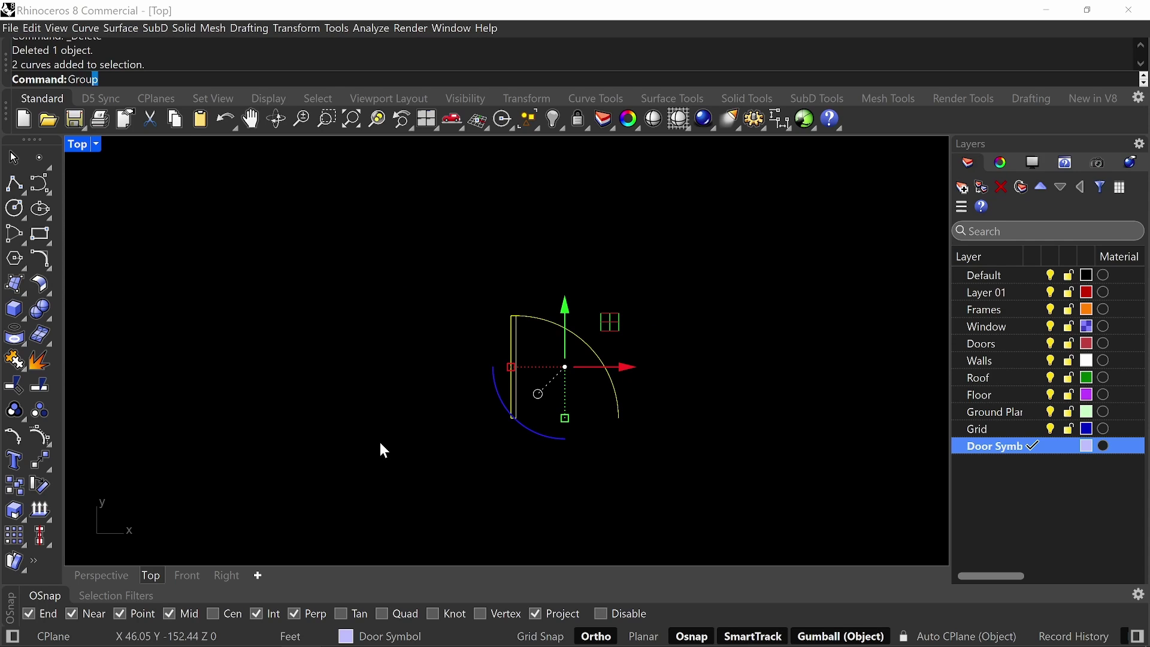
pyautogui.press('Return')
pyautogui.press('Escape')
# - Copy the grouped door symbol from its lower left corner to an empty spot outside the site boundary's right side
pyautogui.scroll(-6, 581, 442)
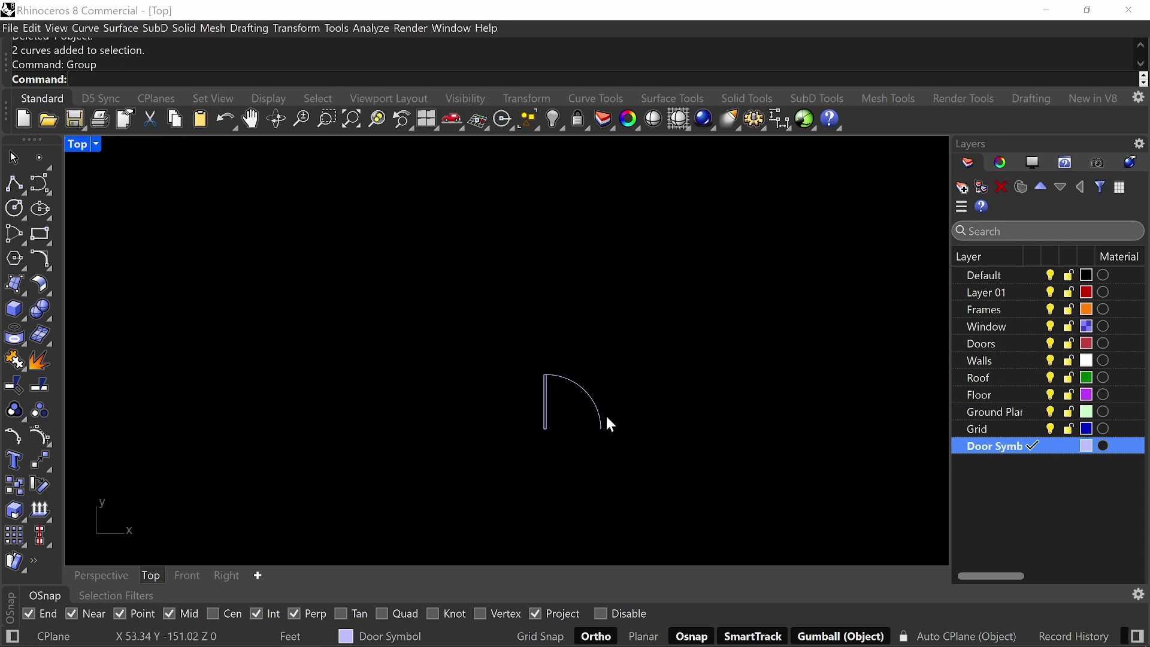
pyautogui.scroll(-4, 606, 417)
pyautogui.moveTo(684, 358); pyautogui.dragTo(599, 432)
pyautogui.moveTo(647, 380); pyautogui.dragTo(651, 397, button='right')
pyautogui.write('copy')
pyautogui.press('Return')
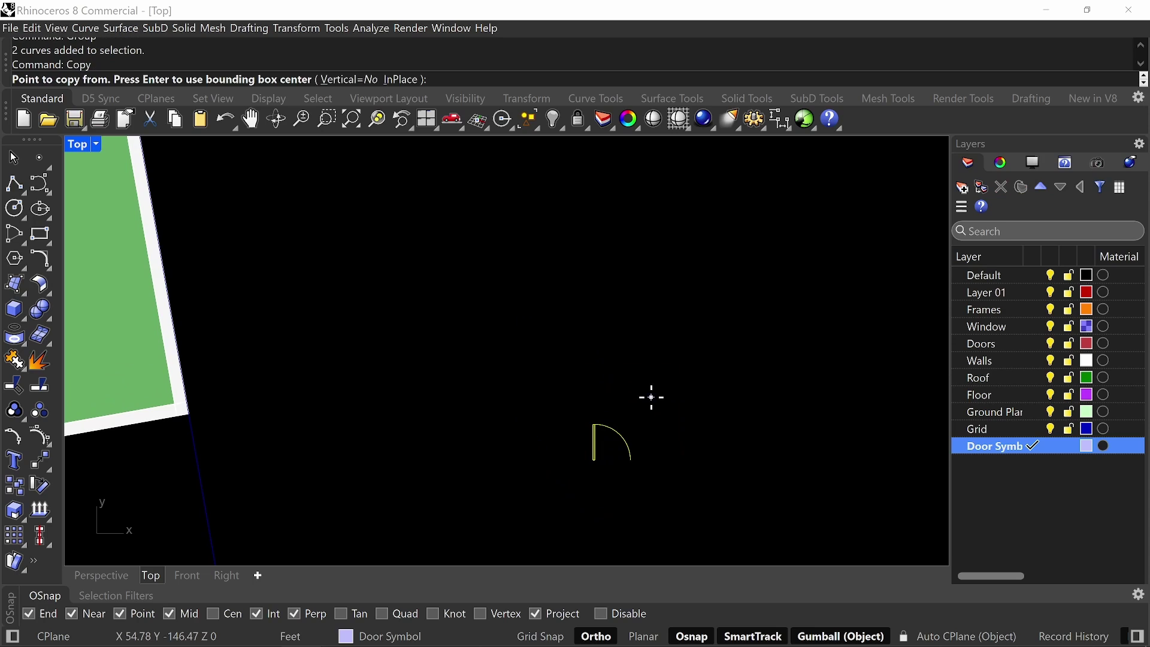
pyautogui.scroll(5, 569, 463)
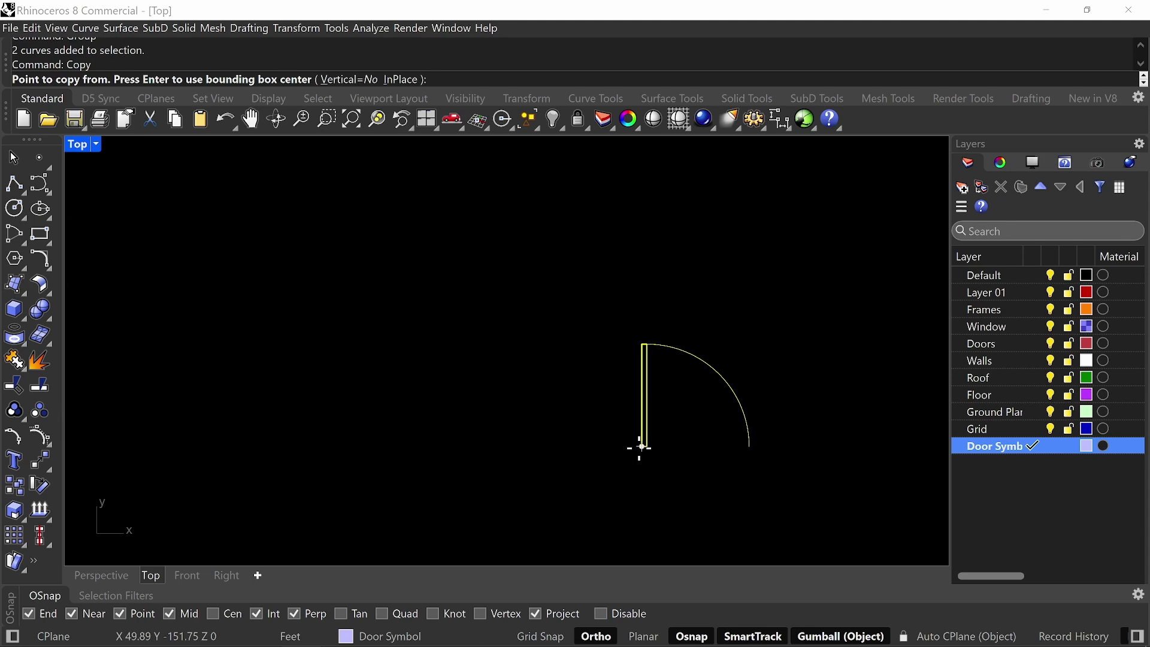
pyautogui.click(639, 448)
pyautogui.scroll(-18, 642, 449)
pyautogui.keyDown('shift'); pyautogui.moveTo(613, 298); pyautogui.dragTo(580, 395, button='right'); pyautogui.keyUp('shift')
pyautogui.scroll(-10, 635, 391)
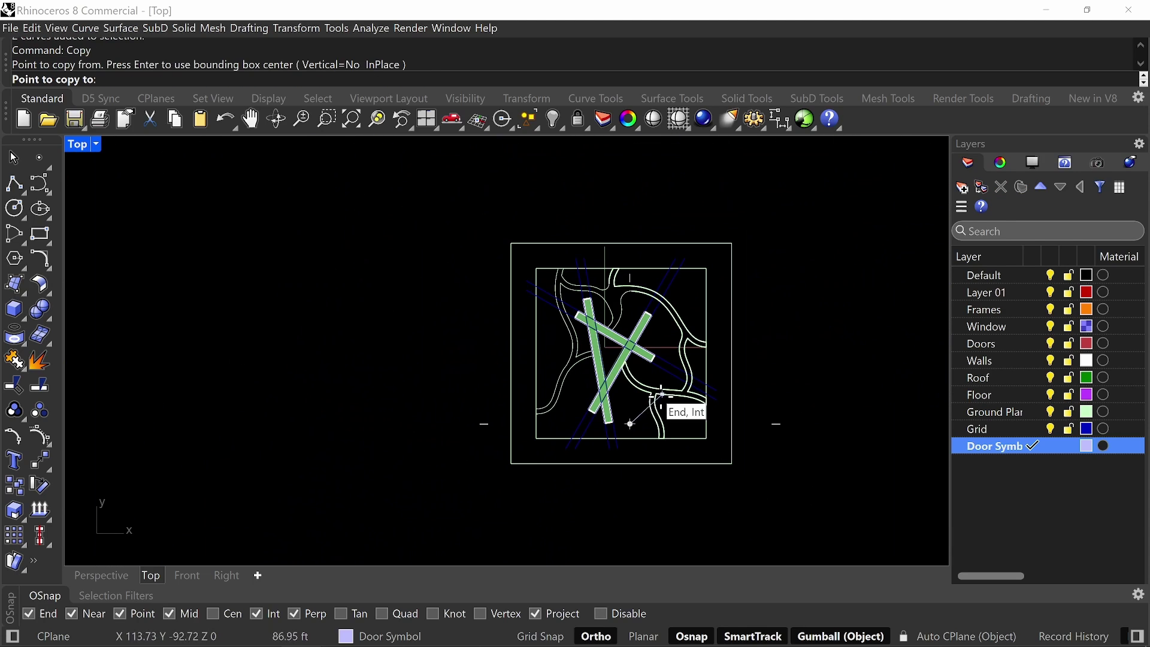
pyautogui.click(755, 444)
pyautogui.press('Return')
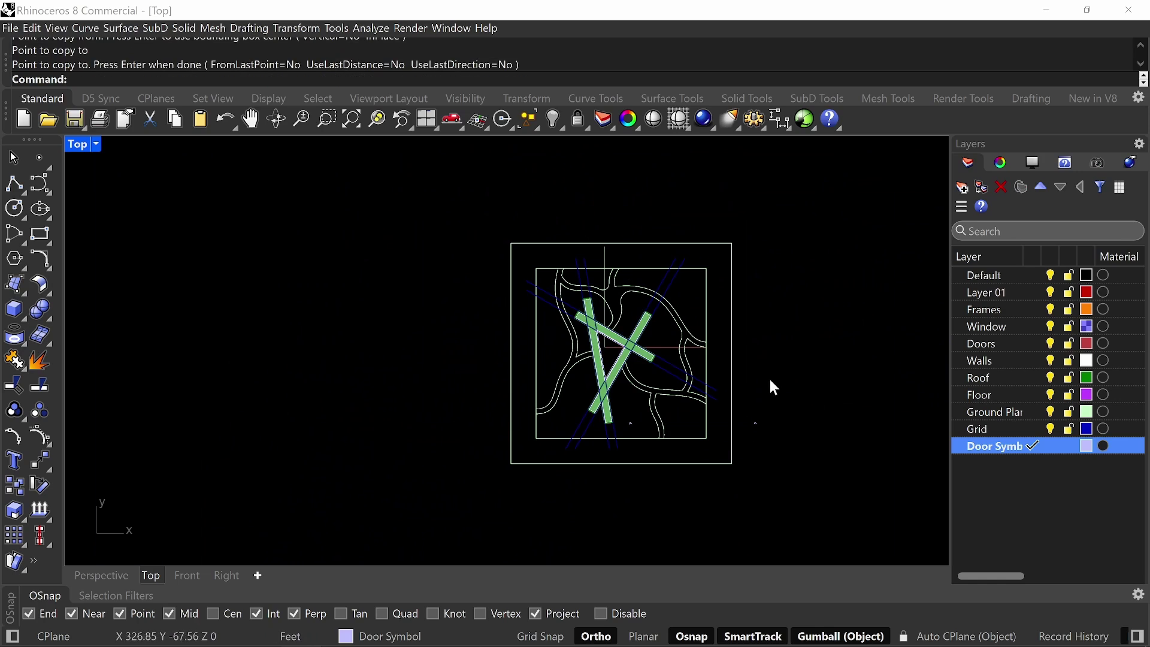
# - Move the entire site model with both door symbols in the negative X direction, clear of the origin
pyautogui.moveTo(832, 202); pyautogui.dragTo(460, 502)
pyautogui.scroll(-4, 467, 476)
pyautogui.moveTo(525, 470); pyautogui.dragTo(602, 492, button='right')
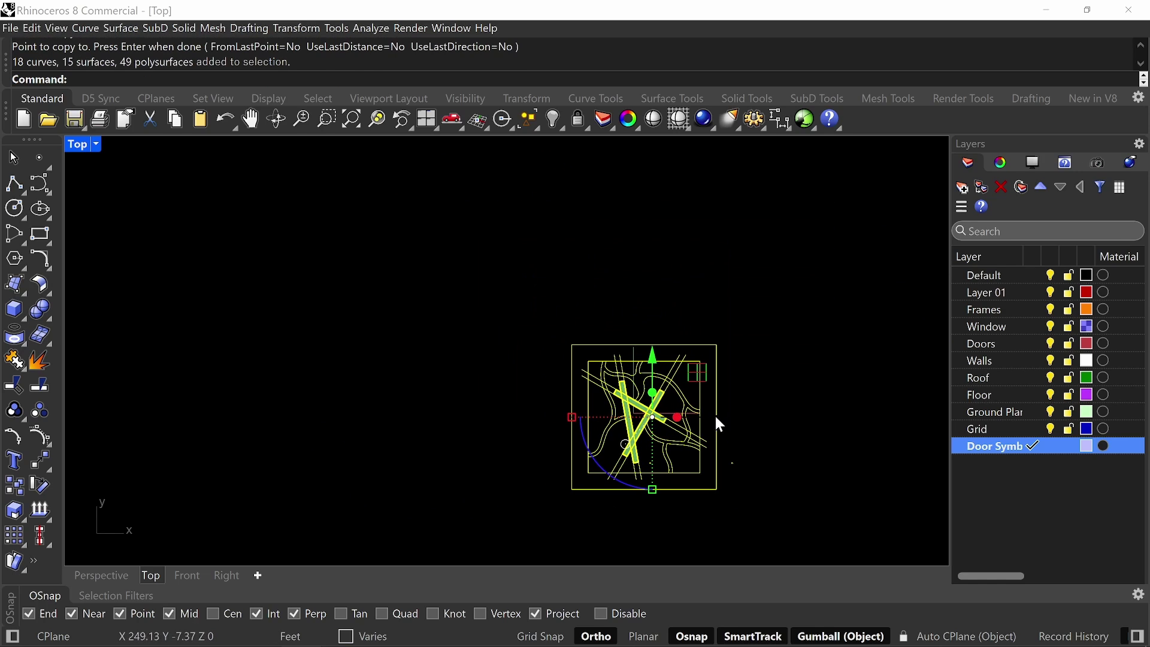
pyautogui.moveTo(715, 415)
pyautogui.mouseDown()
pyautogui.moveTo(578, 420)
pyautogui.moveTo(479, 450)
pyautogui.mouseUp()
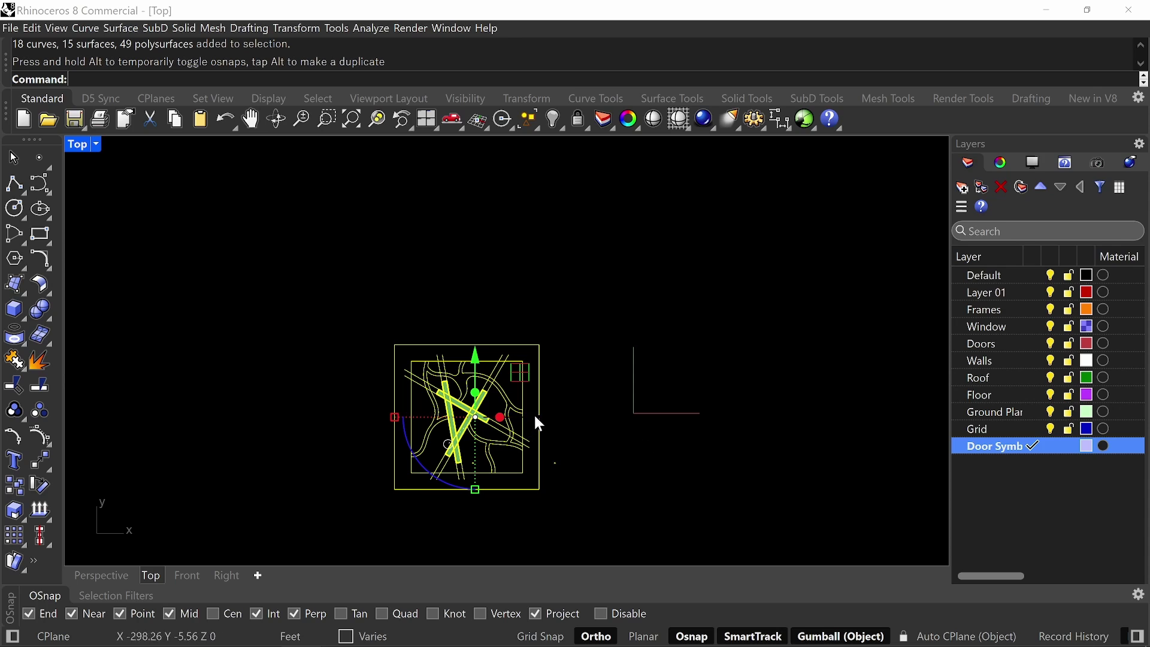
pyautogui.press('Escape')
pyautogui.scroll(4, 578, 436)
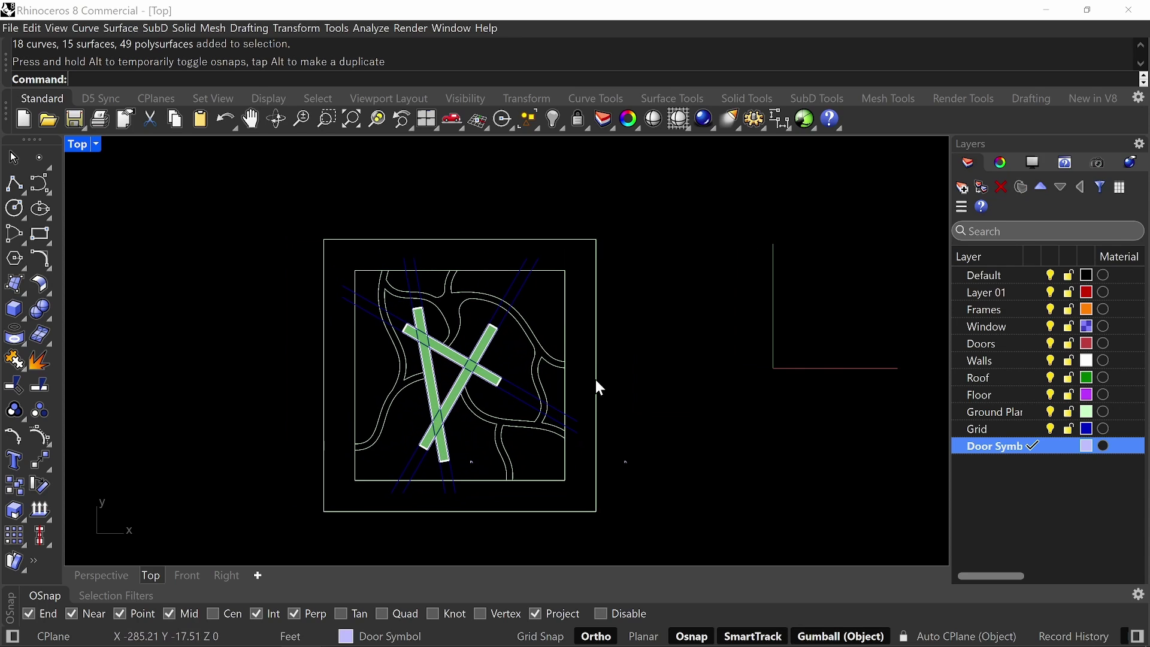
# - Create a layer named Clipping Plane and set its colour to Red
pyautogui.click(962, 188)
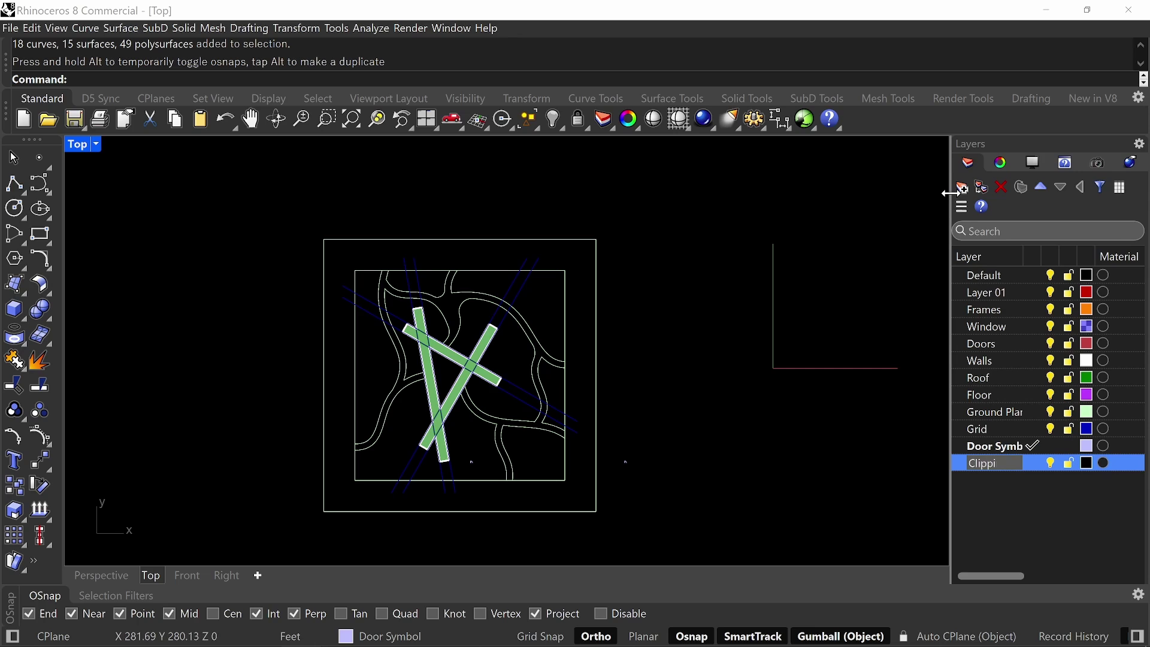
pyautogui.write('Clipping Plane')
pyautogui.press('Return')
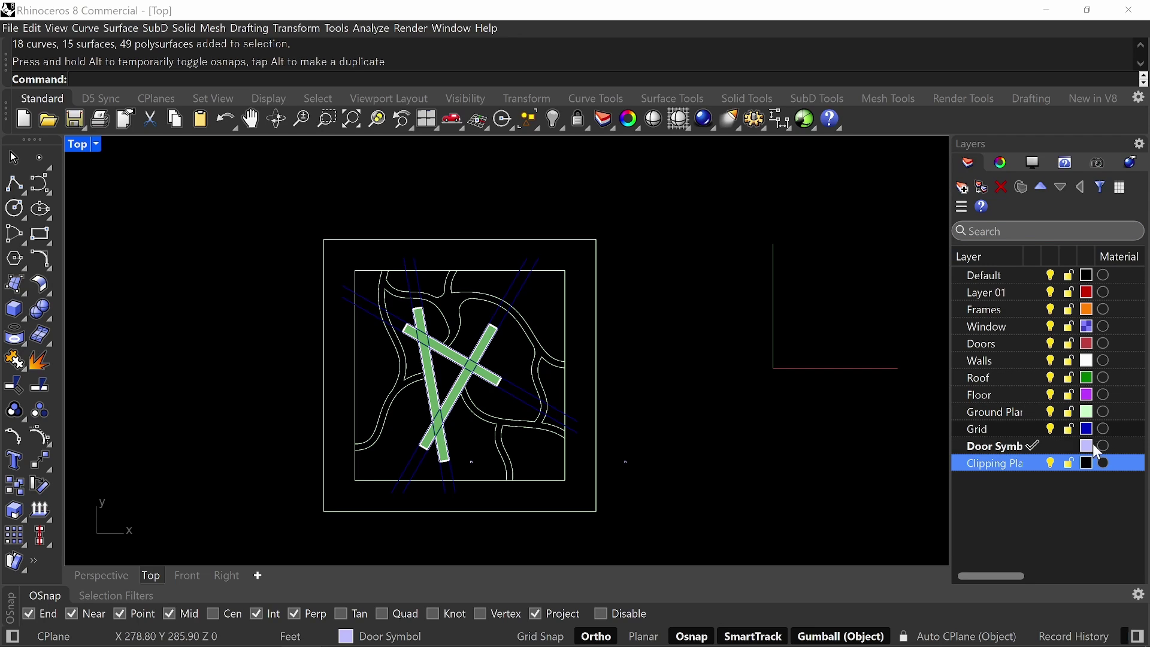
pyautogui.click(1085, 463)
pyautogui.click(449, 230)
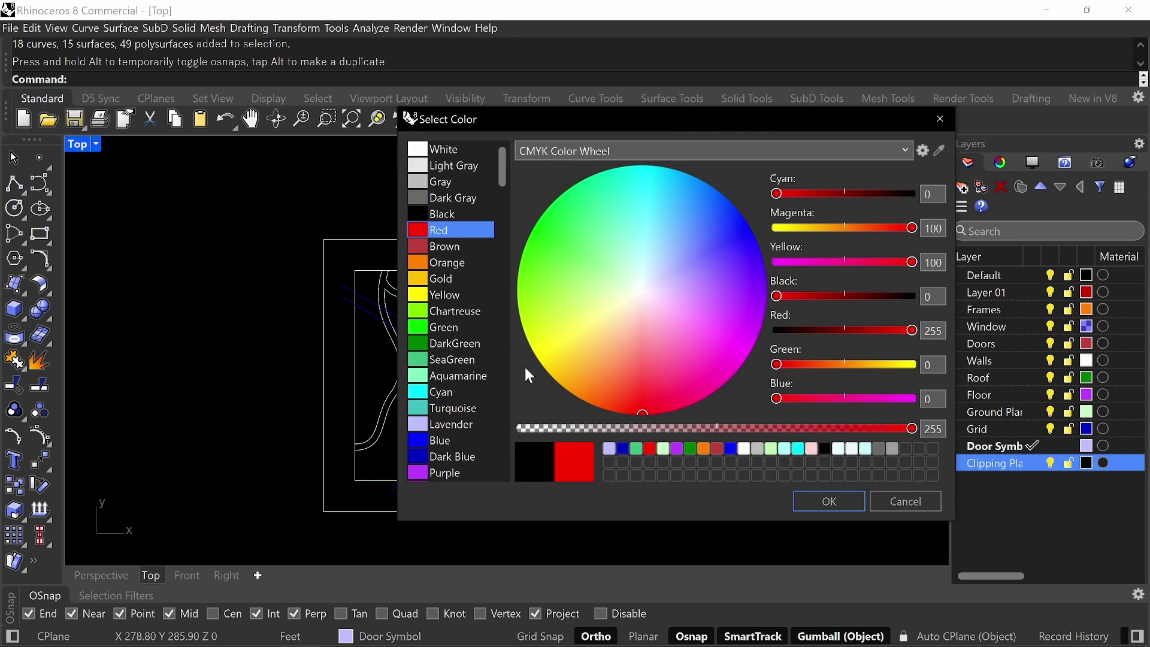
pyautogui.click(834, 506)
pyautogui.moveTo(789, 471); pyautogui.dragTo(751, 445, button='right')
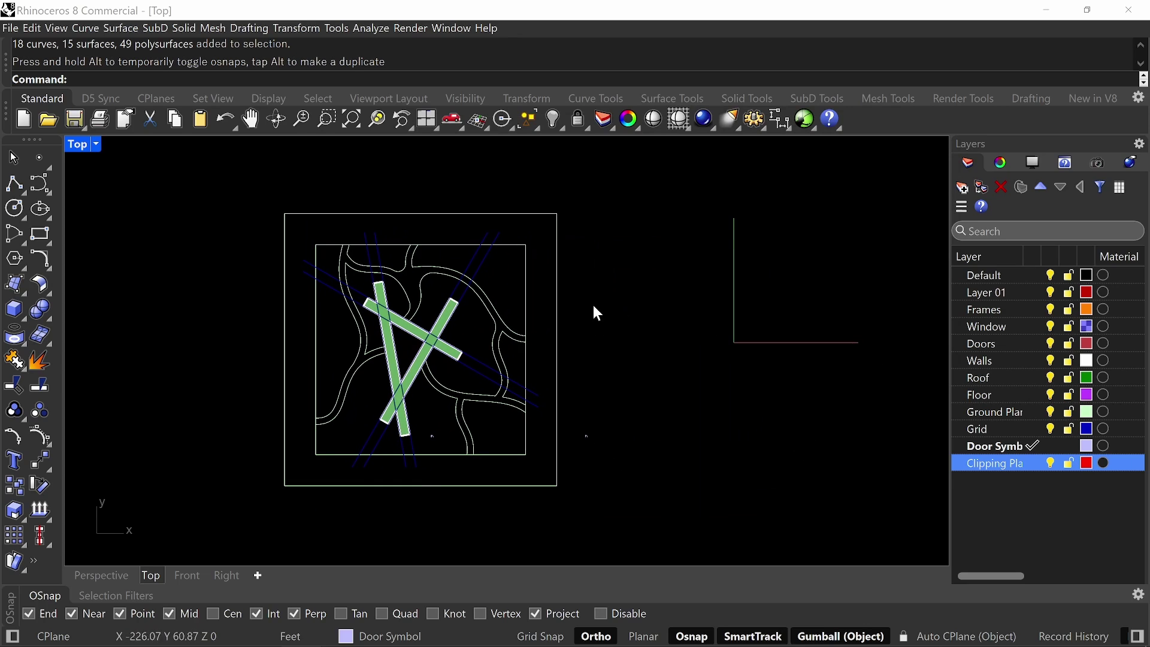
# - Shift the whole model and both door symbols farther away from the origin along negative X
pyautogui.scroll(-4, 594, 304)
pyautogui.moveTo(623, 209); pyautogui.dragTo(274, 513)
pyautogui.moveTo(347, 508); pyautogui.dragTo(463, 546, button='right')
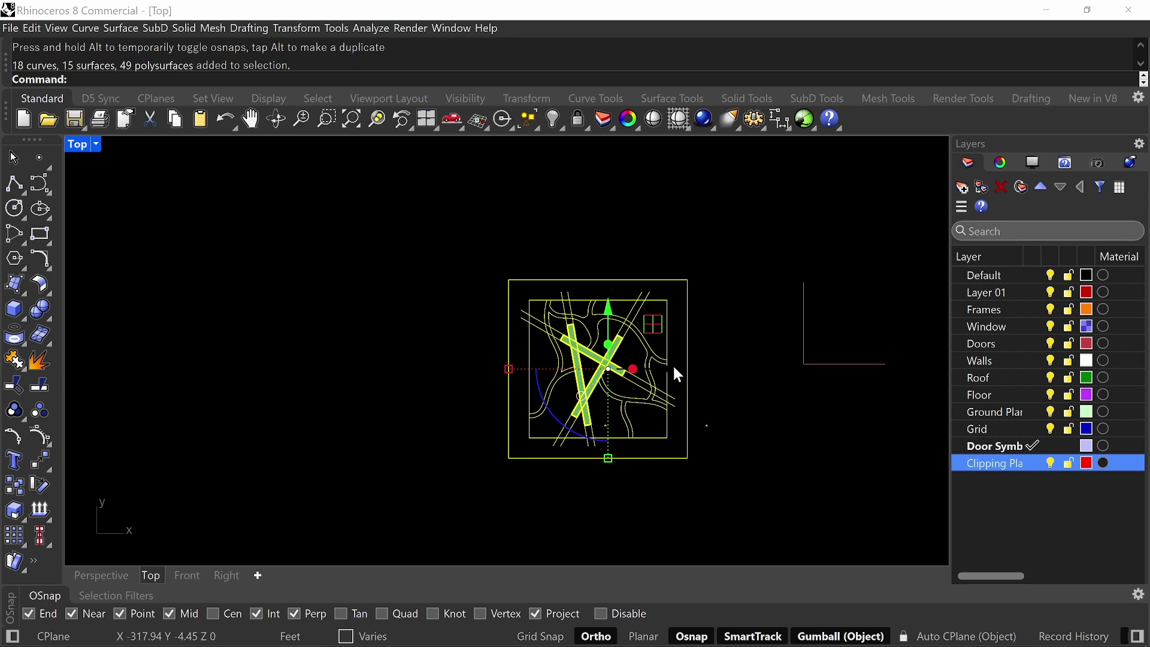
pyautogui.moveTo(668, 368); pyautogui.dragTo(529, 368)
pyautogui.click(458, 508)
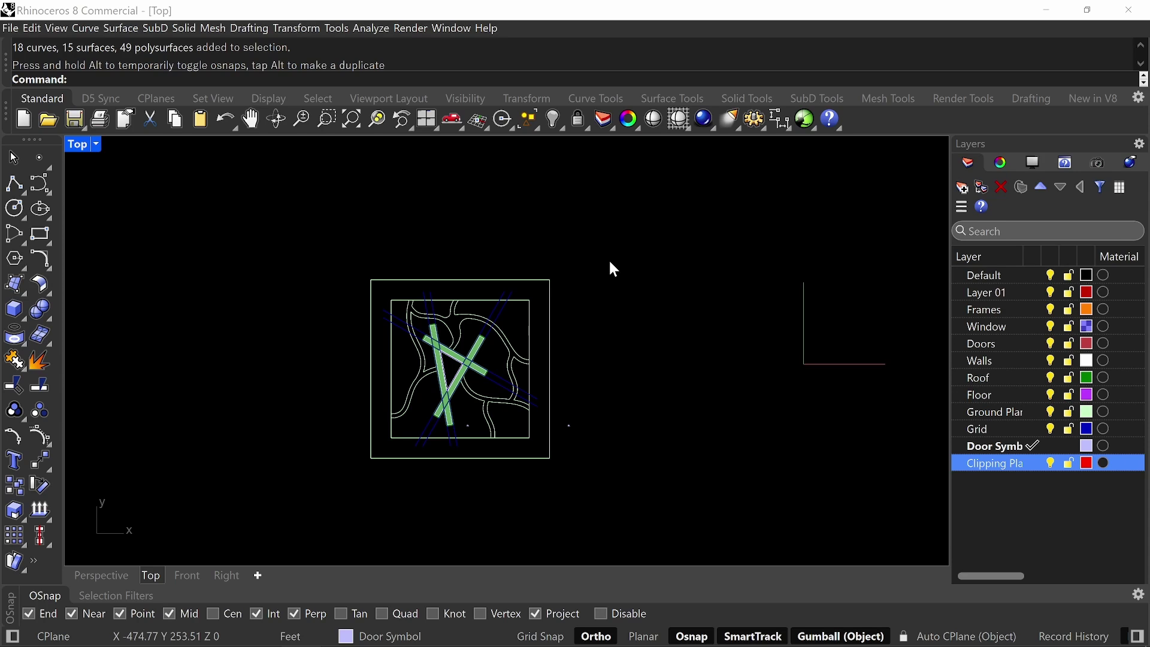
# - Frame the whole model in the Perspective viewport, maximise that viewport and examine the building from a low angle
pyautogui.moveTo(620, 221); pyautogui.dragTo(327, 493)
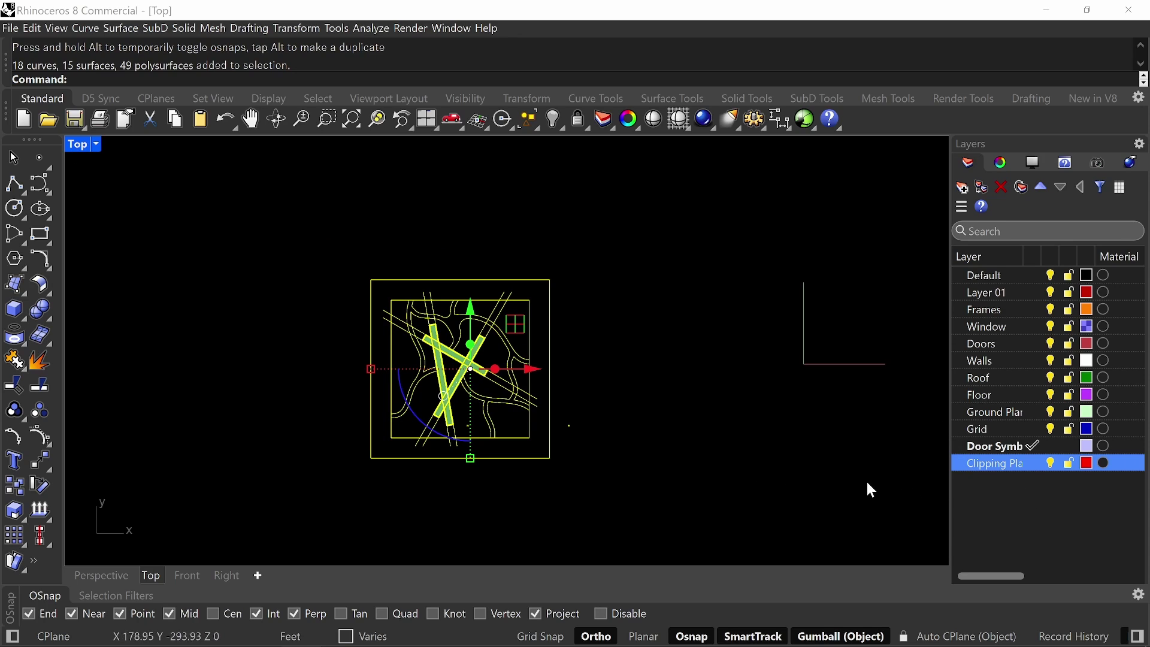
pyautogui.click(660, 459)
pyautogui.moveTo(617, 223); pyautogui.dragTo(248, 509)
pyautogui.doubleClick(79, 148)
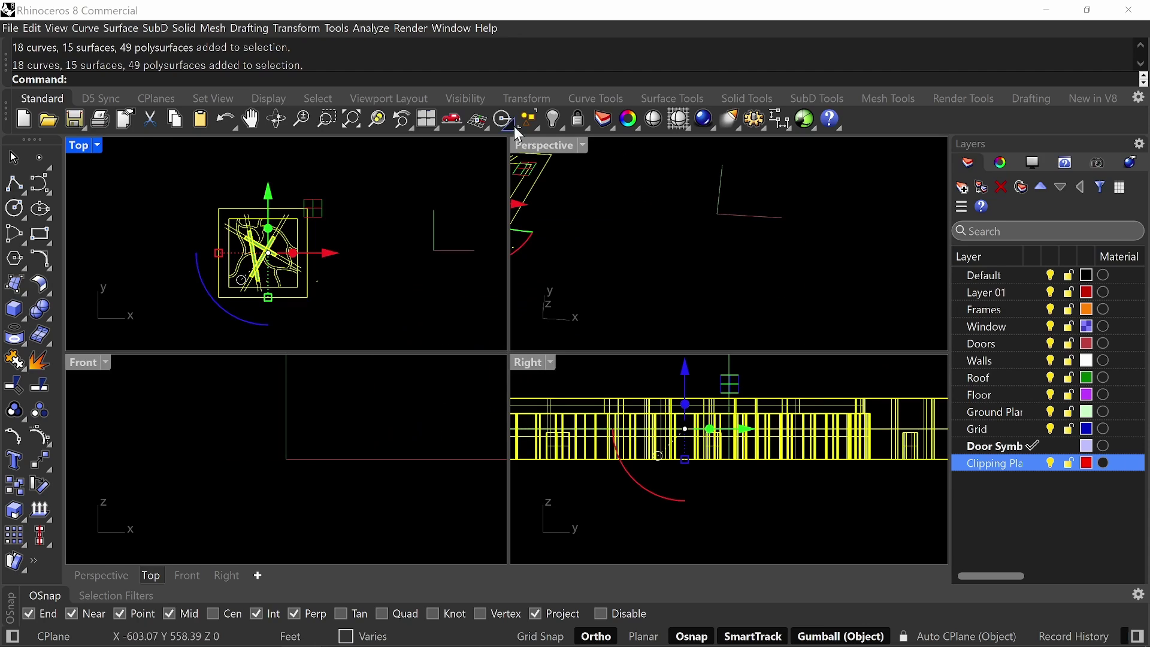
pyautogui.click(549, 151)
pyautogui.write('z')
pyautogui.press('Return')
pyautogui.write('s')
pyautogui.press('Return')
pyautogui.moveTo(666, 346); pyautogui.dragTo(671, 241, button='right')
pyautogui.click(634, 216)
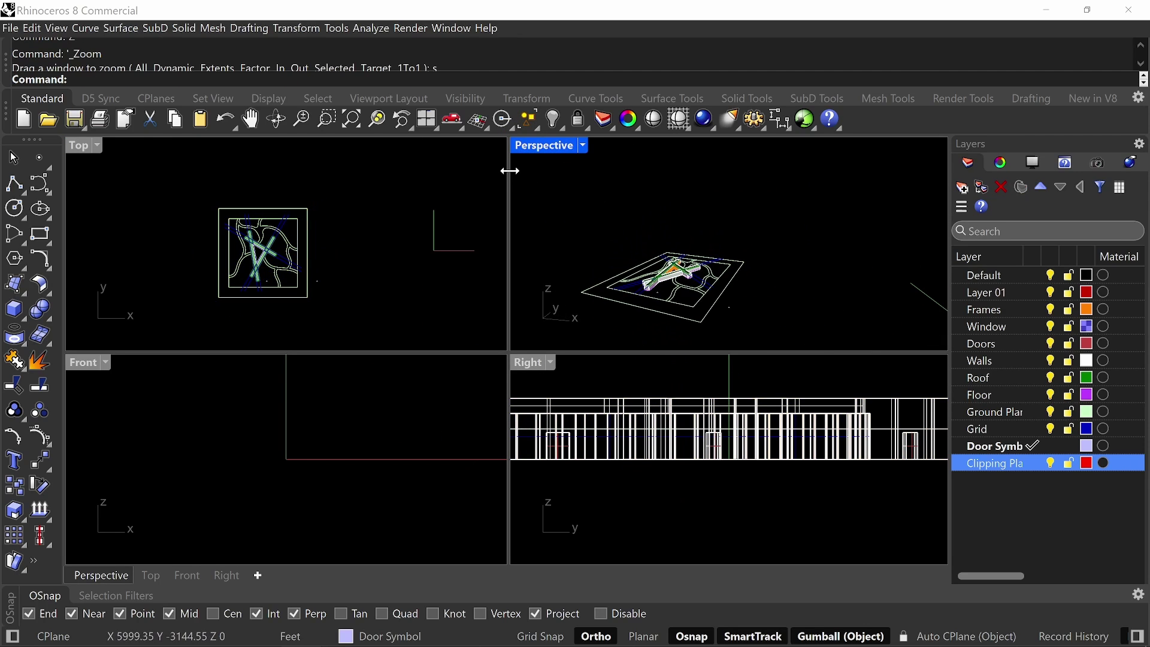
pyautogui.doubleClick(537, 146)
pyautogui.moveTo(456, 440); pyautogui.dragTo(480, 389, button='right')
pyautogui.scroll(10, 478, 395)
pyautogui.scroll(-10, 477, 397)
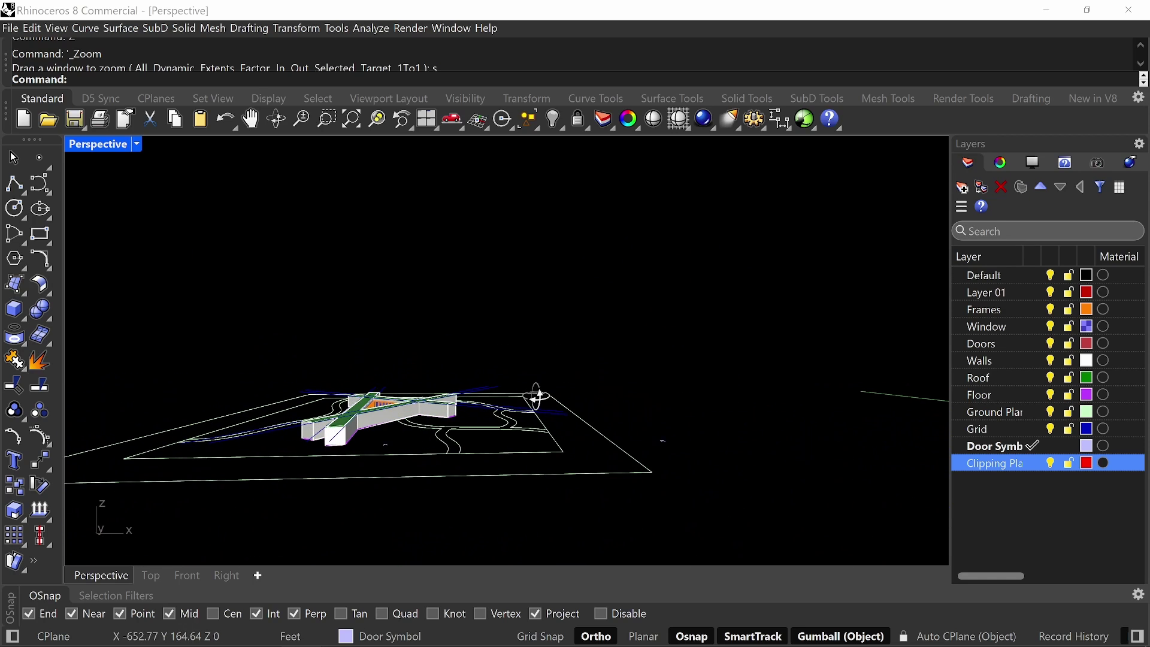
# - Select all curves on the Grid layer and lower them vertically to the ground plane
pyautogui.click(1009, 412)
pyautogui.click(1009, 423)
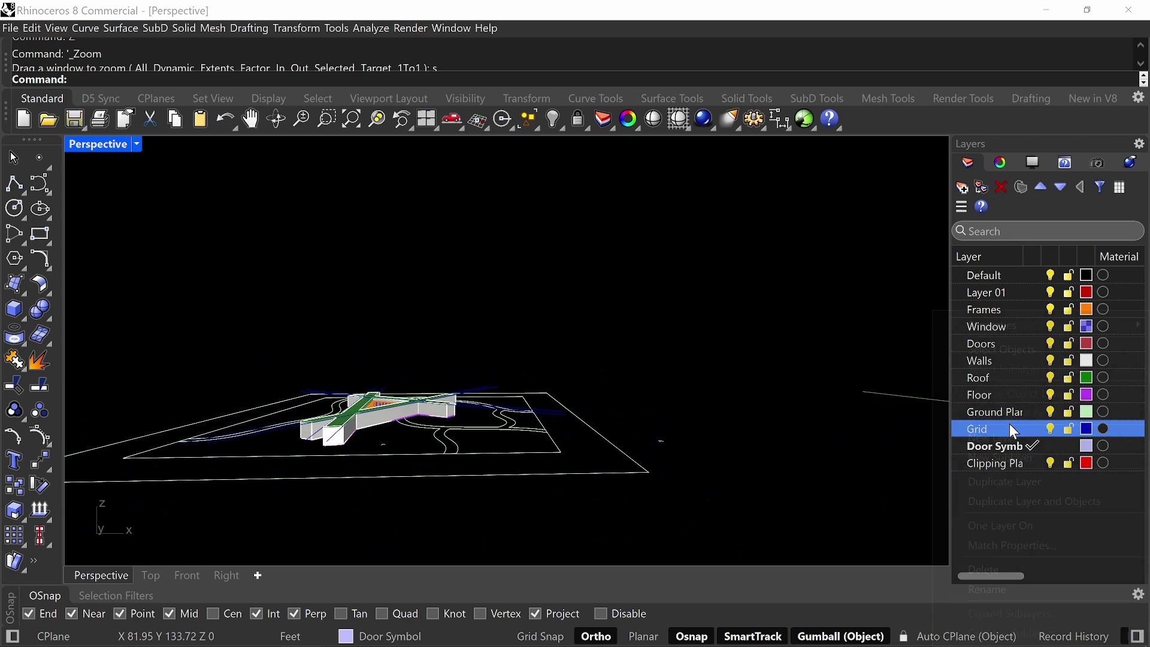
pyautogui.rightClick(1008, 424)
pyautogui.click(1021, 349)
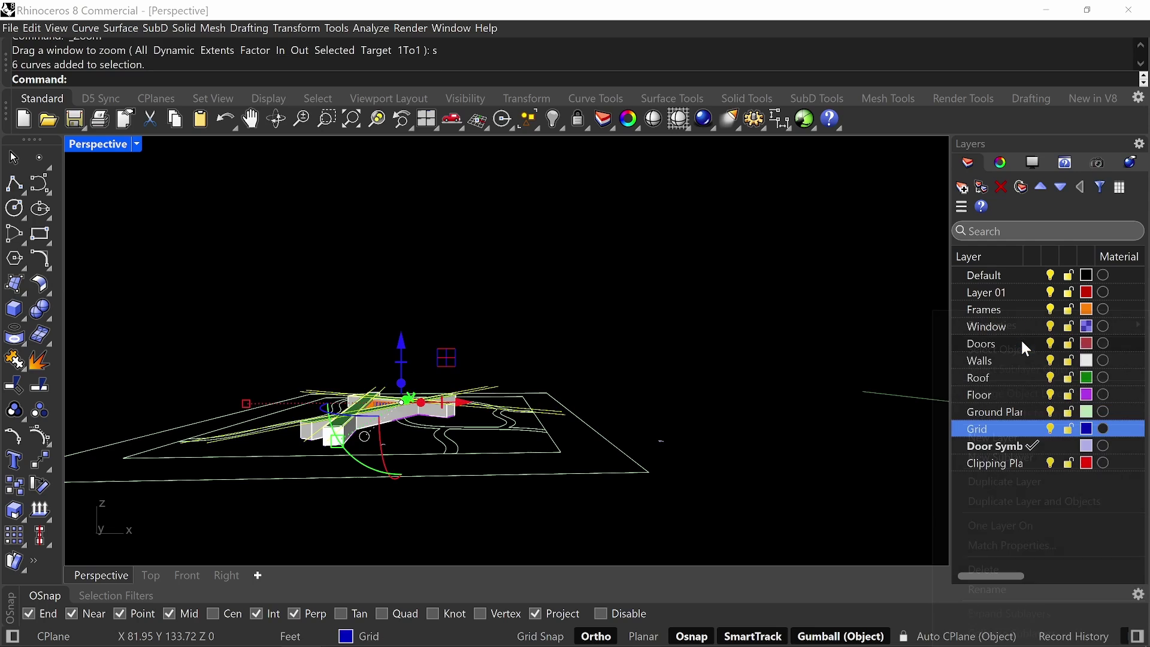
pyautogui.moveTo(431, 352); pyautogui.dragTo(443, 386, button='right')
pyautogui.moveTo(448, 395); pyautogui.dragTo(751, 520)
pyautogui.click(732, 471)
pyautogui.moveTo(732, 472); pyautogui.dragTo(575, 385, button='right')
pyautogui.scroll(3, 454, 347)
pyautogui.scroll(-5, 491, 389)
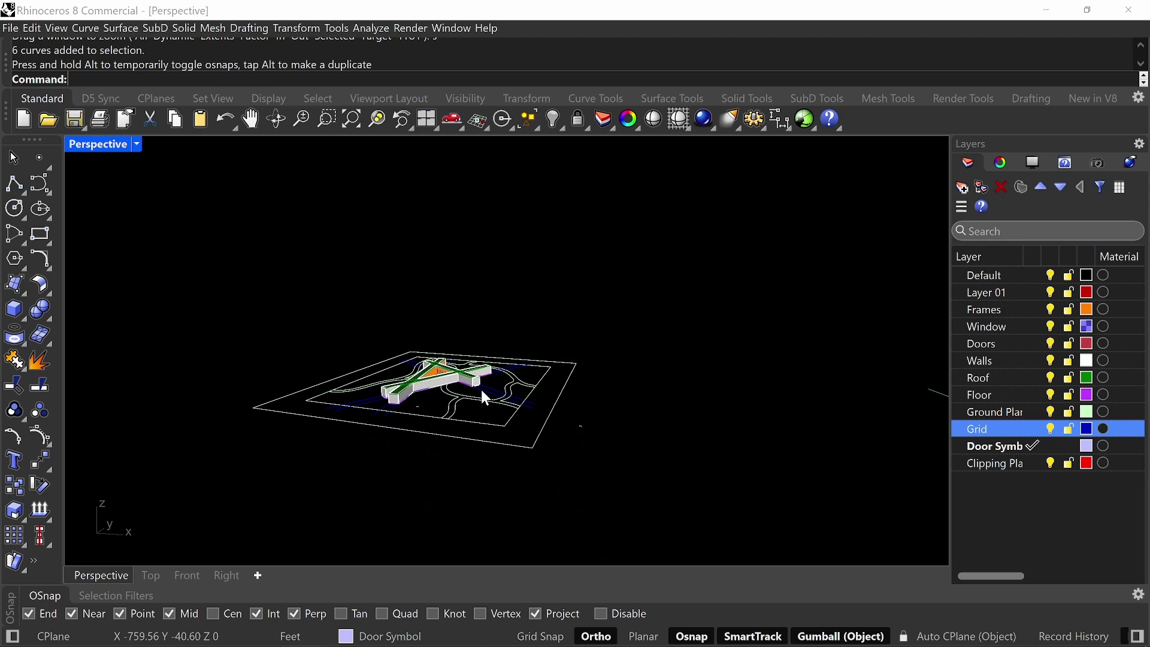
# - Make the Clipping Plane layer current and place a small horizontal clipping plane just outside the site boundary's lower right corner
pyautogui.write('Clip')
pyautogui.press('Return')
pyautogui.scroll(-1, 924, 437)
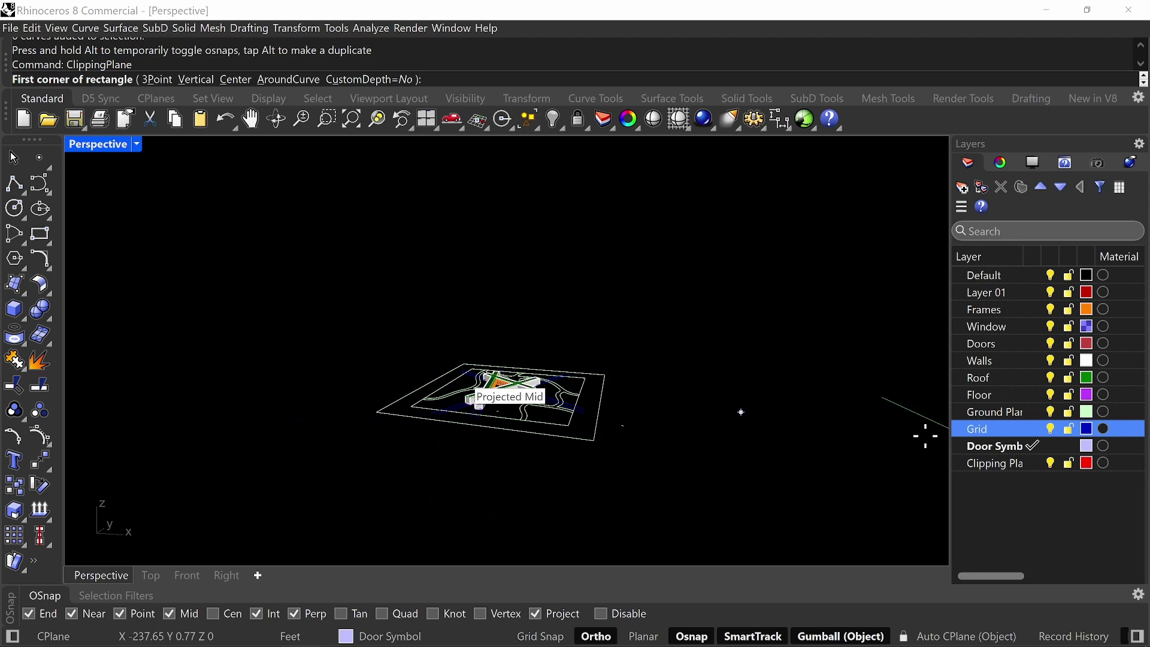
pyautogui.click(1041, 464)
pyautogui.scroll(-3, 689, 365)
pyautogui.moveTo(681, 362); pyautogui.dragTo(695, 410, button='right')
pyautogui.click(636, 450)
pyautogui.scroll(4, 667, 440)
pyautogui.scroll(2, 666, 440)
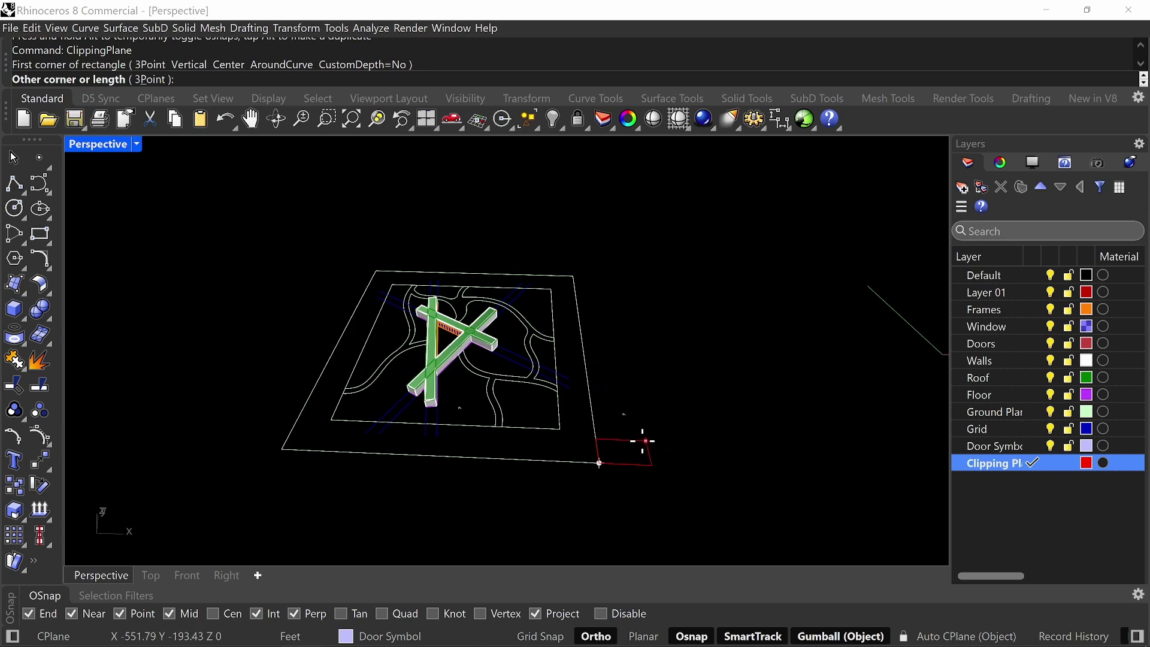
pyautogui.click(618, 454)
pyautogui.scroll(2, 634, 428)
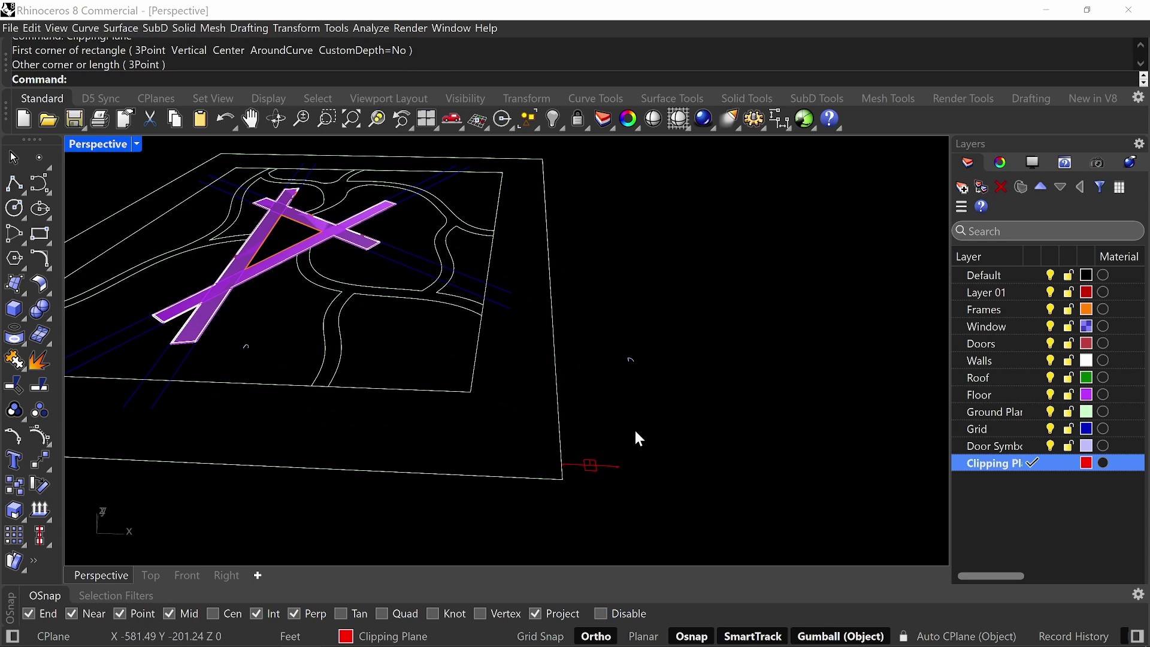
# - Raise the clipping plane above the ground by moving it -4 ft along its downward-pointing axis
pyautogui.moveTo(597, 506); pyautogui.dragTo(617, 418, button='right')
pyautogui.scroll(-5, 612, 409)
pyautogui.write('z')
pyautogui.press('Return')
pyautogui.moveTo(622, 486); pyautogui.dragTo(540, 541)
pyautogui.moveTo(542, 533); pyautogui.dragTo(567, 493, button='right')
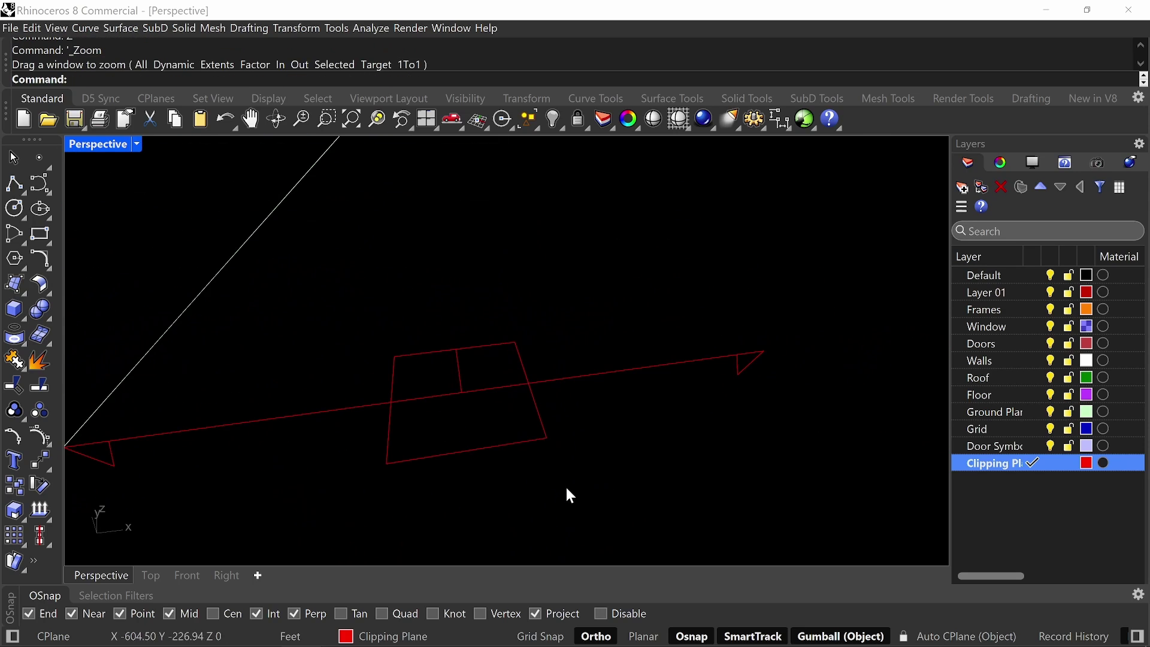
pyautogui.click(537, 404)
pyautogui.moveTo(537, 404); pyautogui.dragTo(664, 344, button='right')
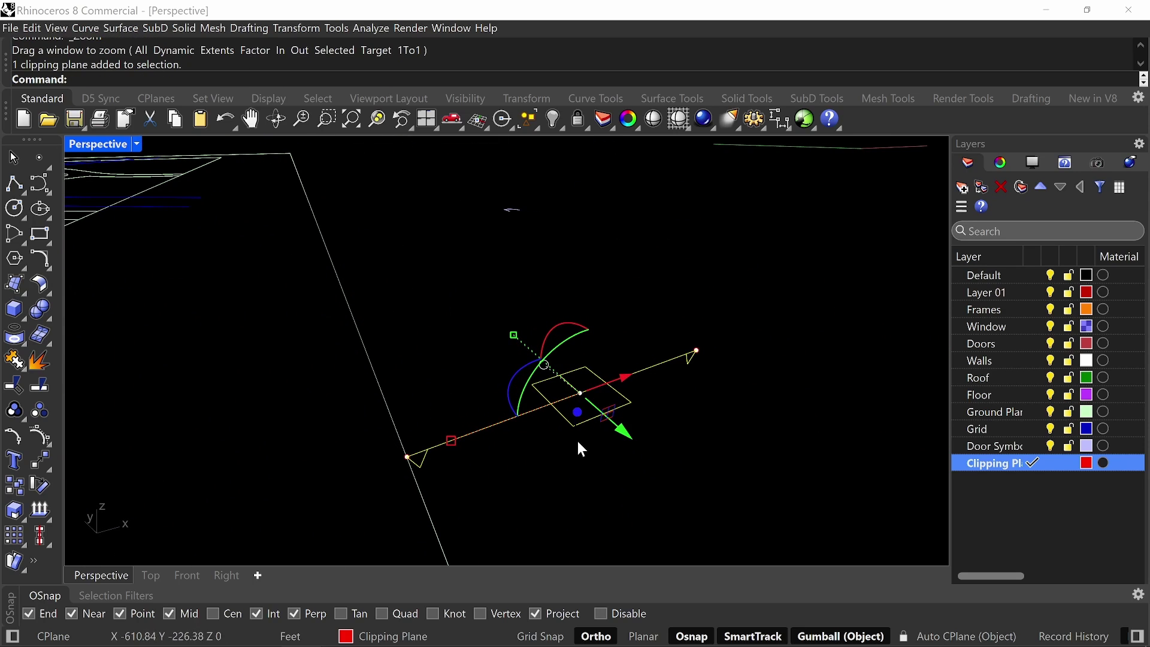
pyautogui.click(578, 442)
pyautogui.write('-4')
pyautogui.press('Return')
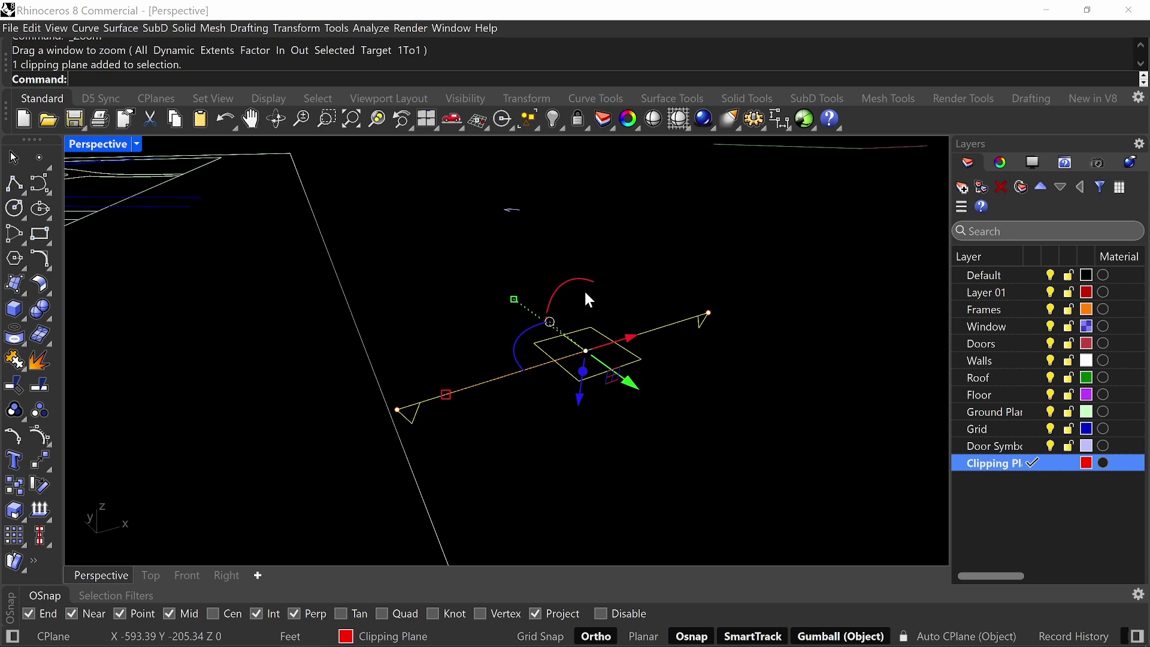
pyautogui.click(585, 293)
# - Set the Perspective viewport showing the cut building to the Rendered display mode
pyautogui.scroll(-10, 547, 369)
pyautogui.keyDown('shift'); pyautogui.moveTo(402, 328); pyautogui.dragTo(656, 173, button='right'); pyautogui.keyUp('shift')
pyautogui.write('z')
pyautogui.press('Return')
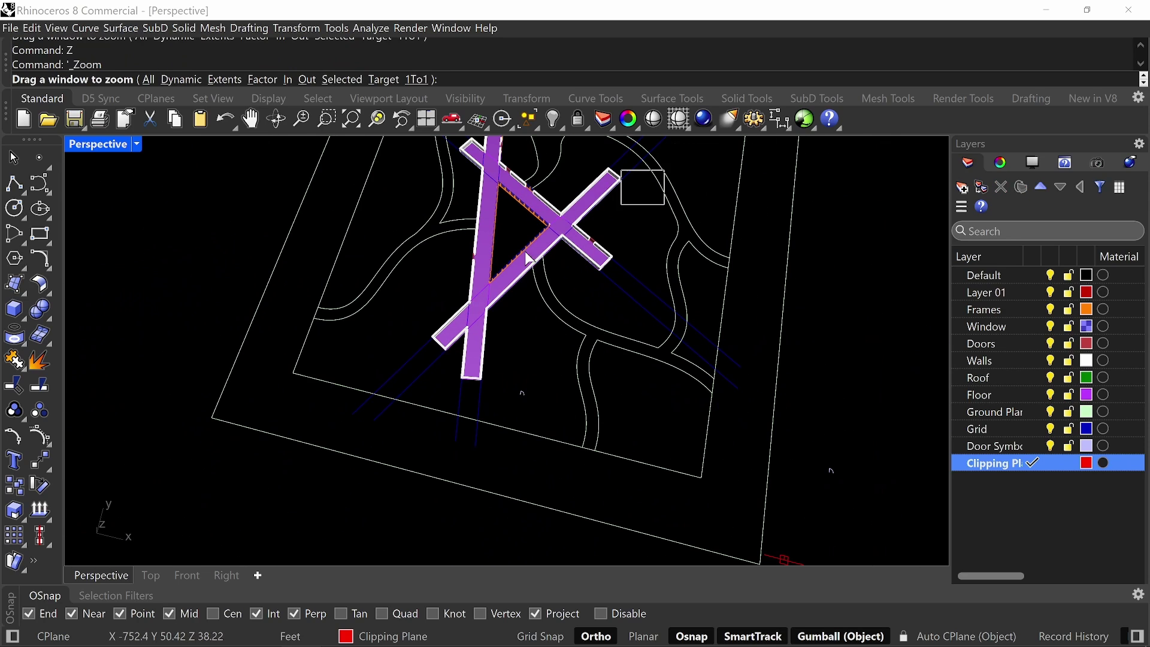
pyautogui.moveTo(526, 253); pyautogui.dragTo(442, 310)
pyautogui.moveTo(507, 225); pyautogui.dragTo(469, 300, button='right')
pyautogui.click(116, 144)
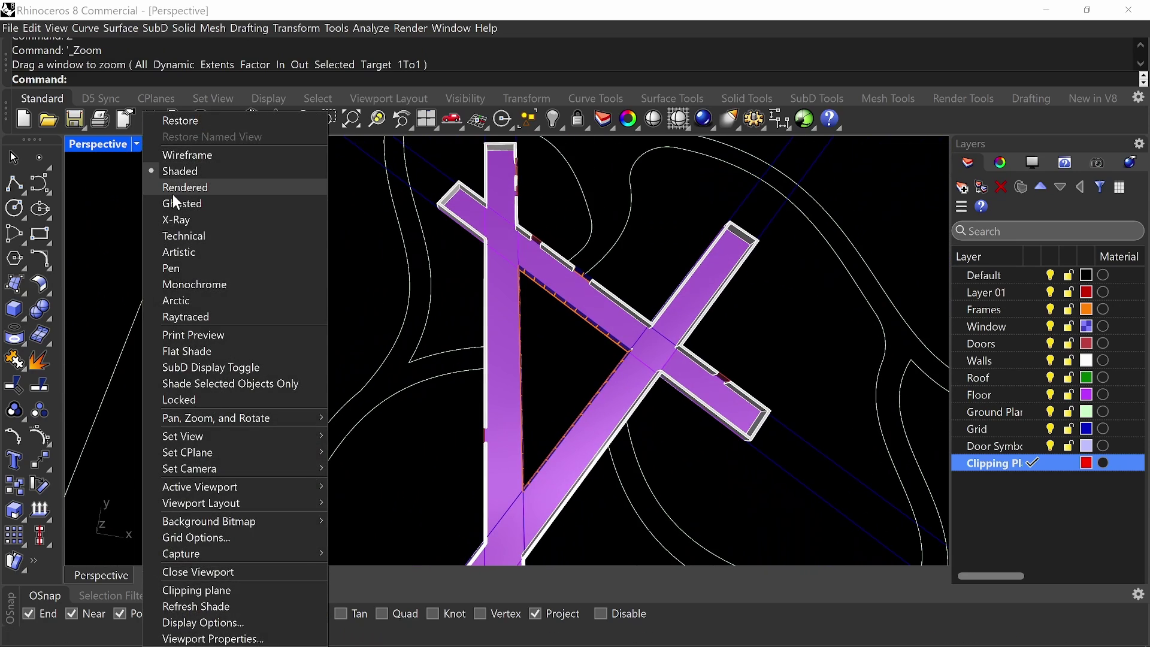
pyautogui.click(174, 192)
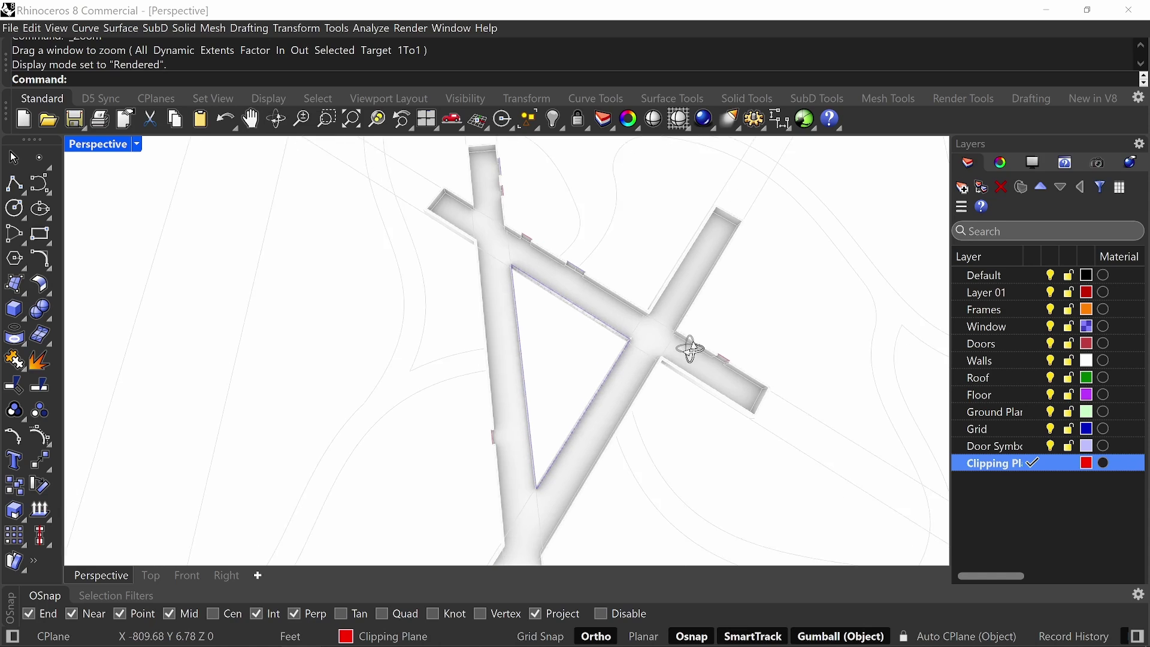
pyautogui.moveTo(690, 349); pyautogui.dragTo(525, 323, button='right')
# - Return to the four-viewport layout, select the clipping plane and make it clip the Top view as well
pyautogui.doubleClick(118, 149)
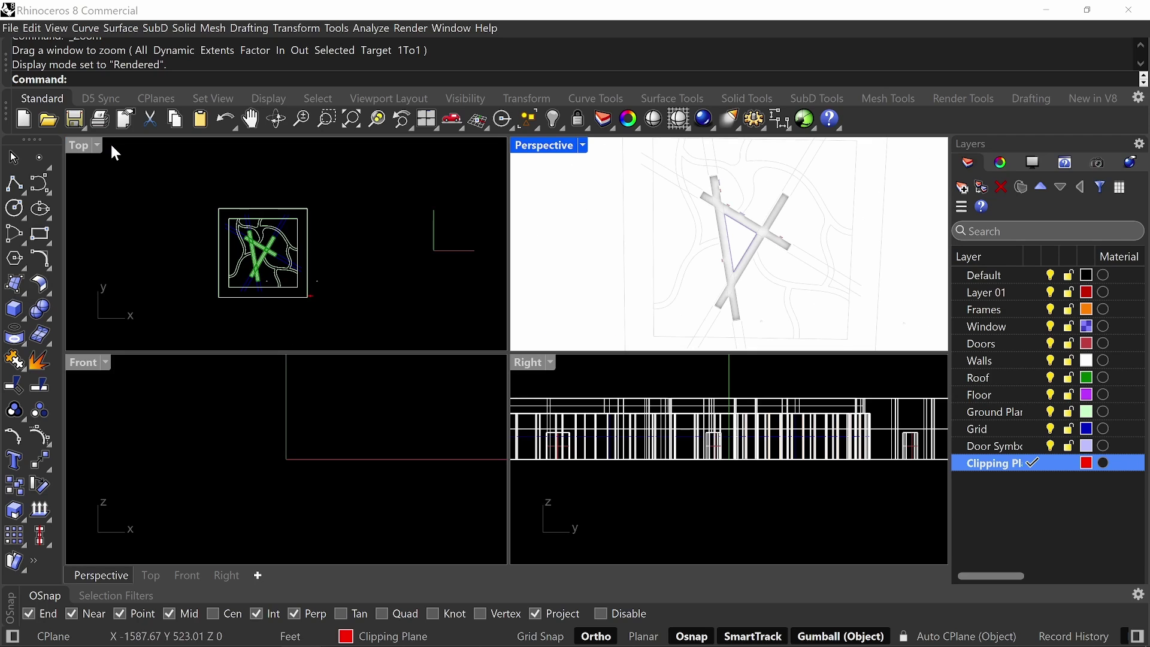
pyautogui.scroll(5, 323, 287)
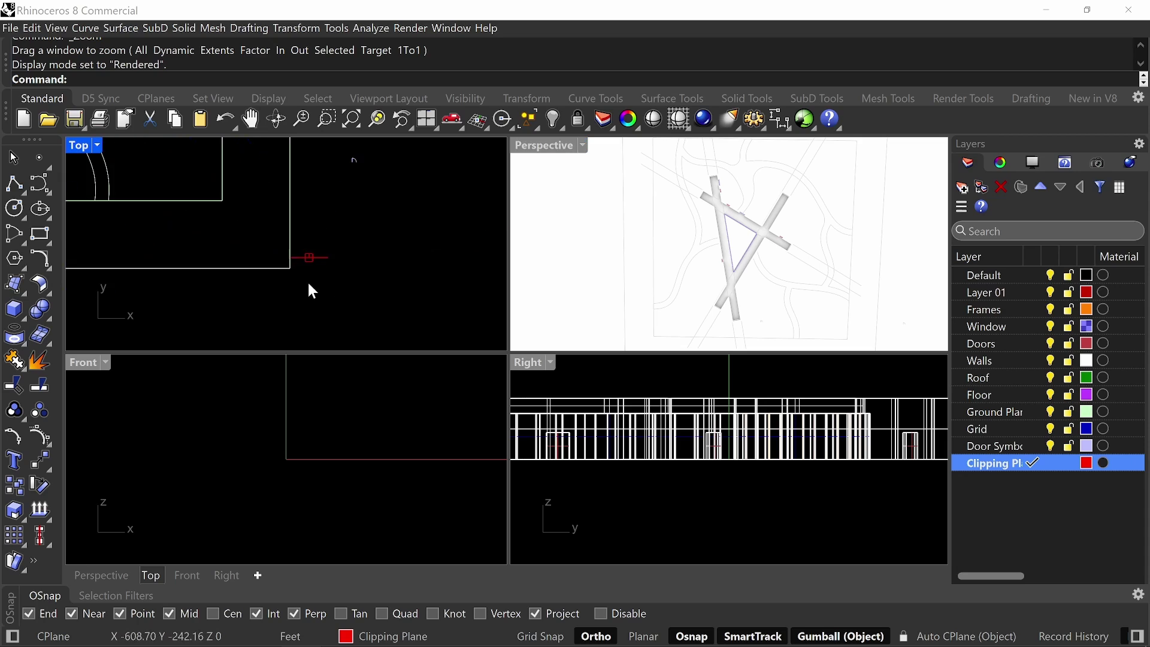
pyautogui.click(356, 319)
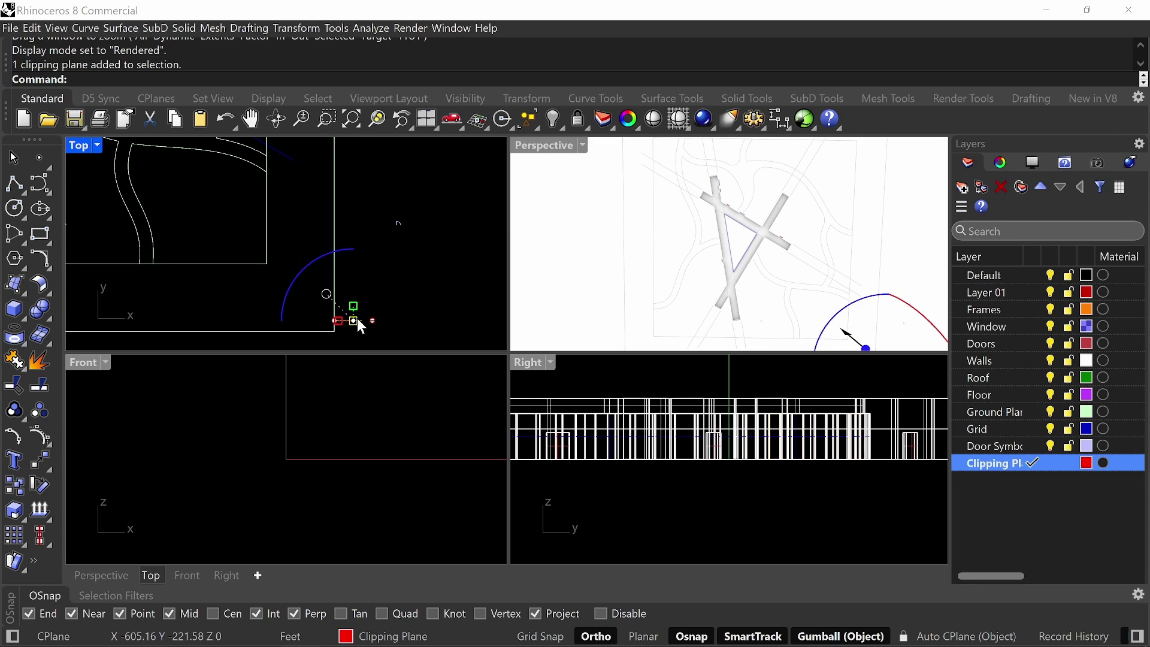
pyautogui.click(1004, 166)
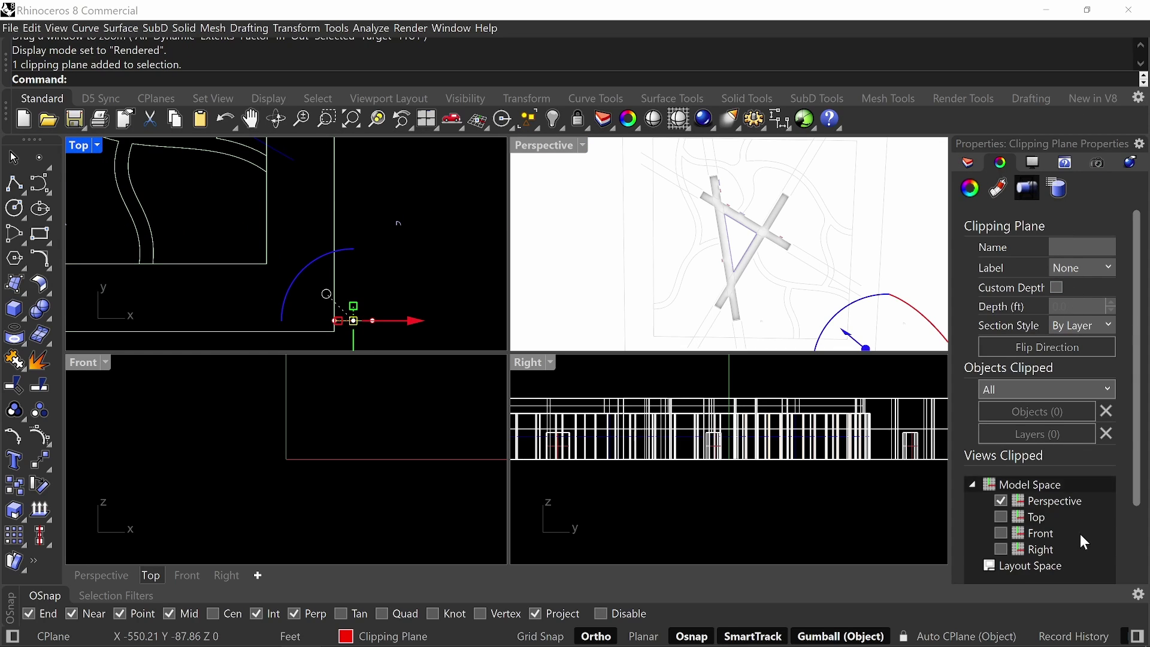
pyautogui.click(1002, 519)
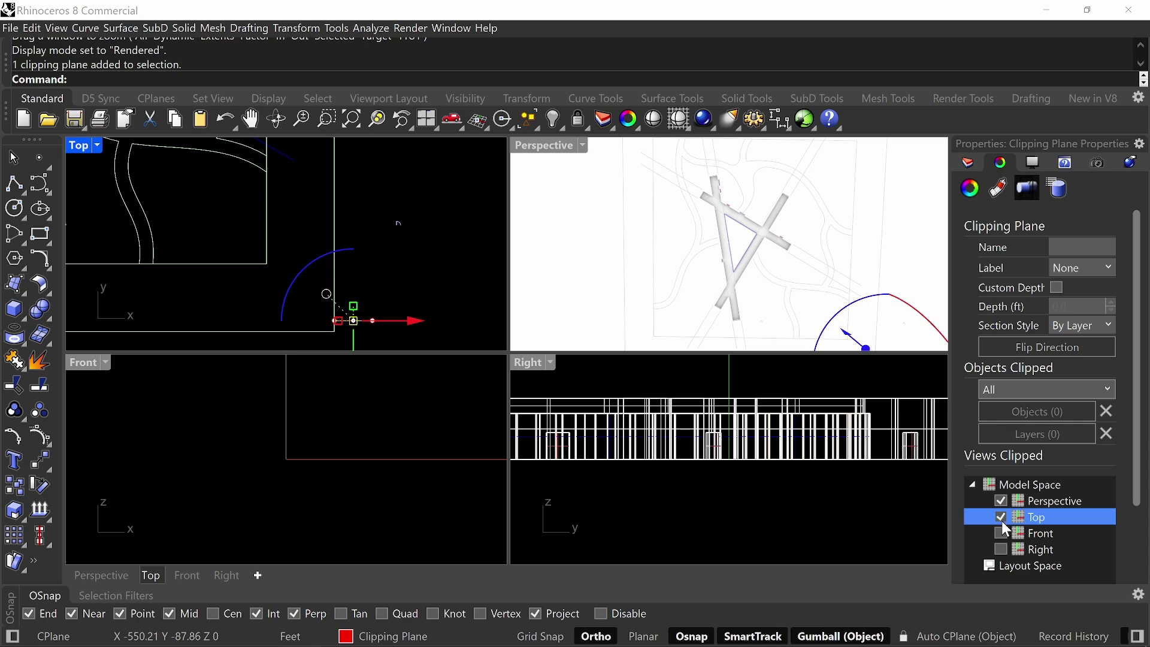
# - Set the Top viewport to the Rendered display mode, maximize it and clear the clipping plane selection
pyautogui.scroll(-10, 167, 219)
pyautogui.moveTo(230, 197); pyautogui.dragTo(336, 292, button='right')
pyautogui.hotkey('ctrl', 'alt', 'r')
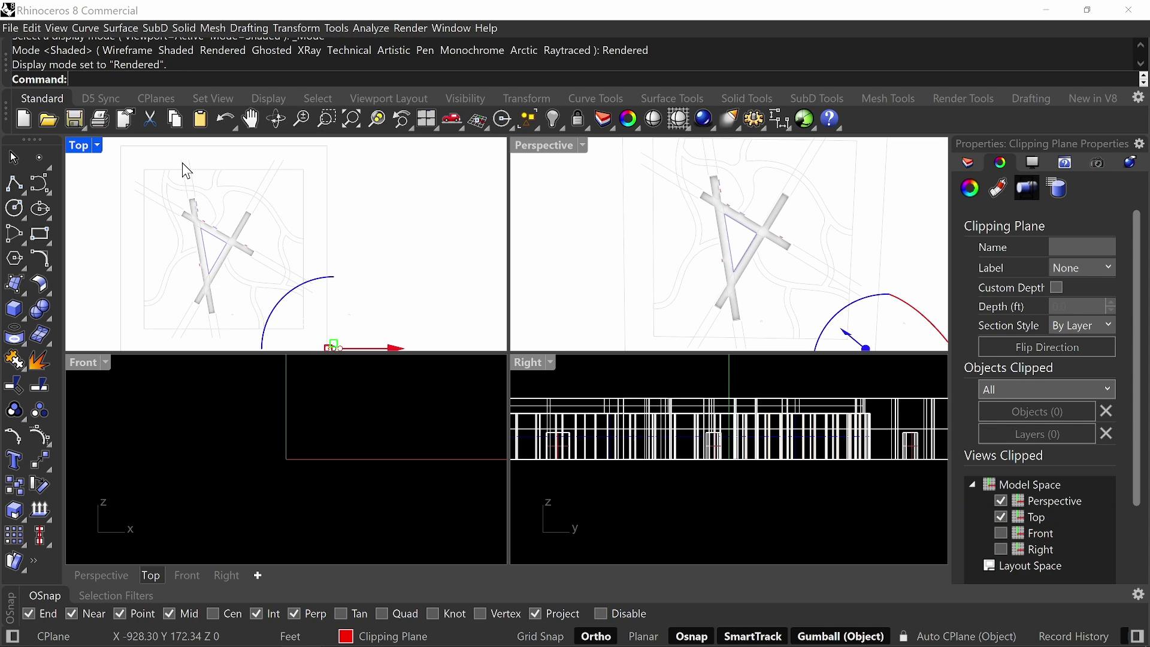
pyautogui.doubleClick(80, 146)
pyautogui.press('Escape')
pyautogui.scroll(-5, 488, 403)
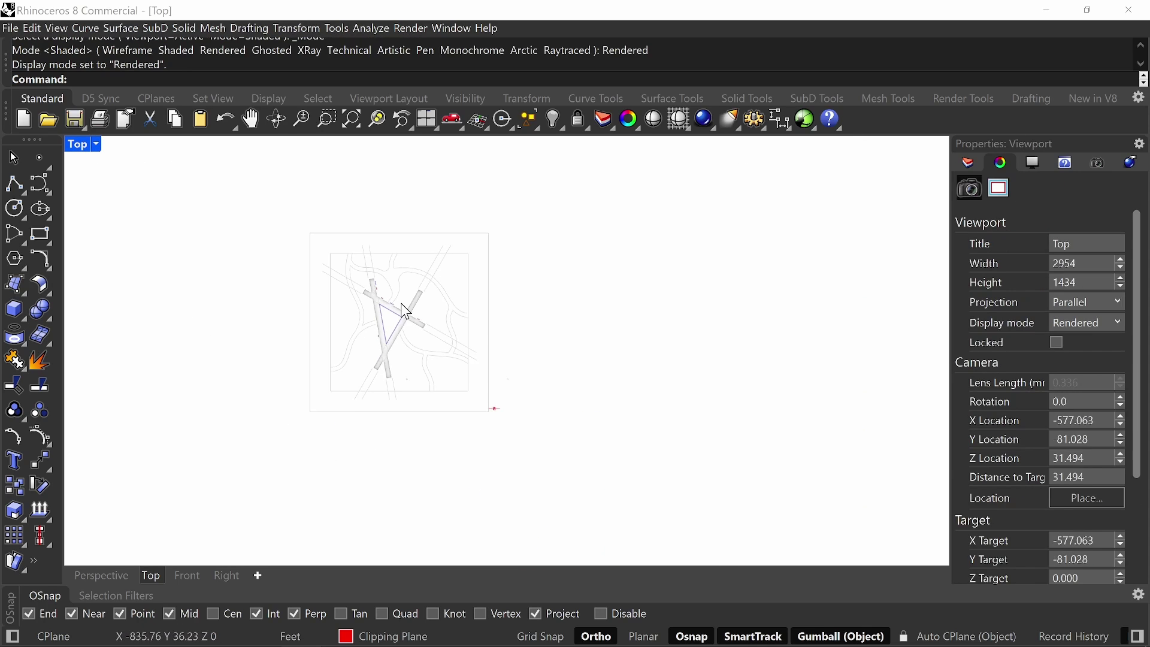
# - Examine the building, the door symbol outside the site boundary and the clipping plane in the rendered Top view
pyautogui.scroll(8, 557, 393)
pyautogui.scroll(6, 548, 377)
pyautogui.moveTo(550, 332); pyautogui.dragTo(580, 458, button='right')
pyautogui.scroll(-14, 580, 408)
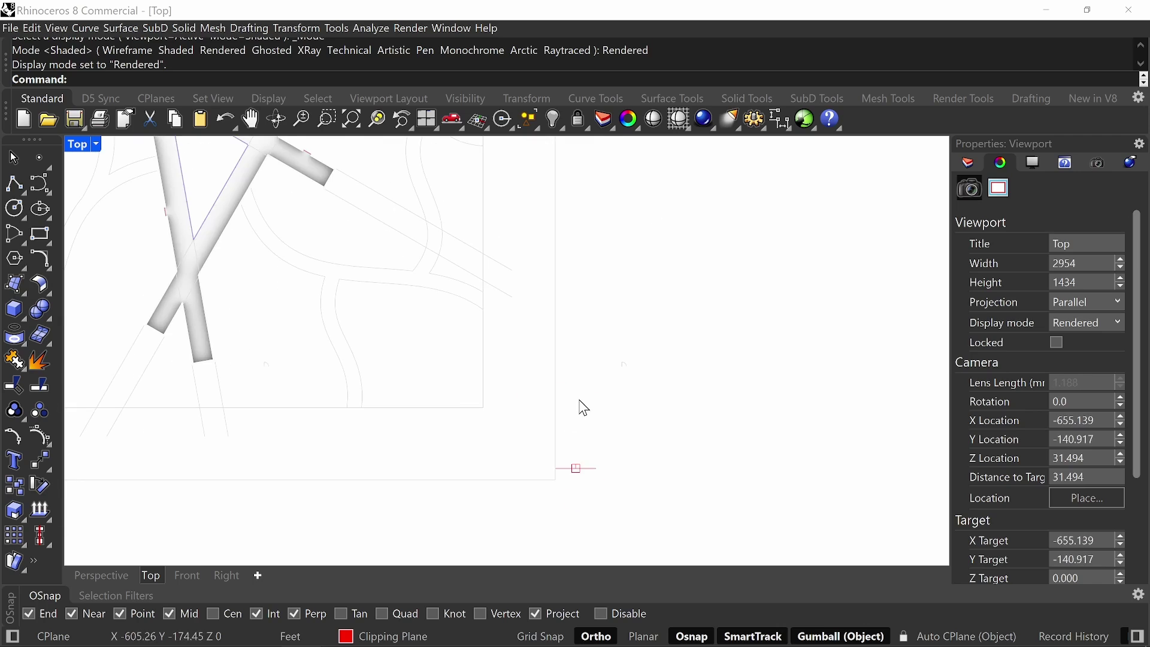
pyautogui.moveTo(599, 389); pyautogui.dragTo(629, 390, button='right')
pyautogui.scroll(8, 677, 391)
pyautogui.scroll(12, 545, 408)
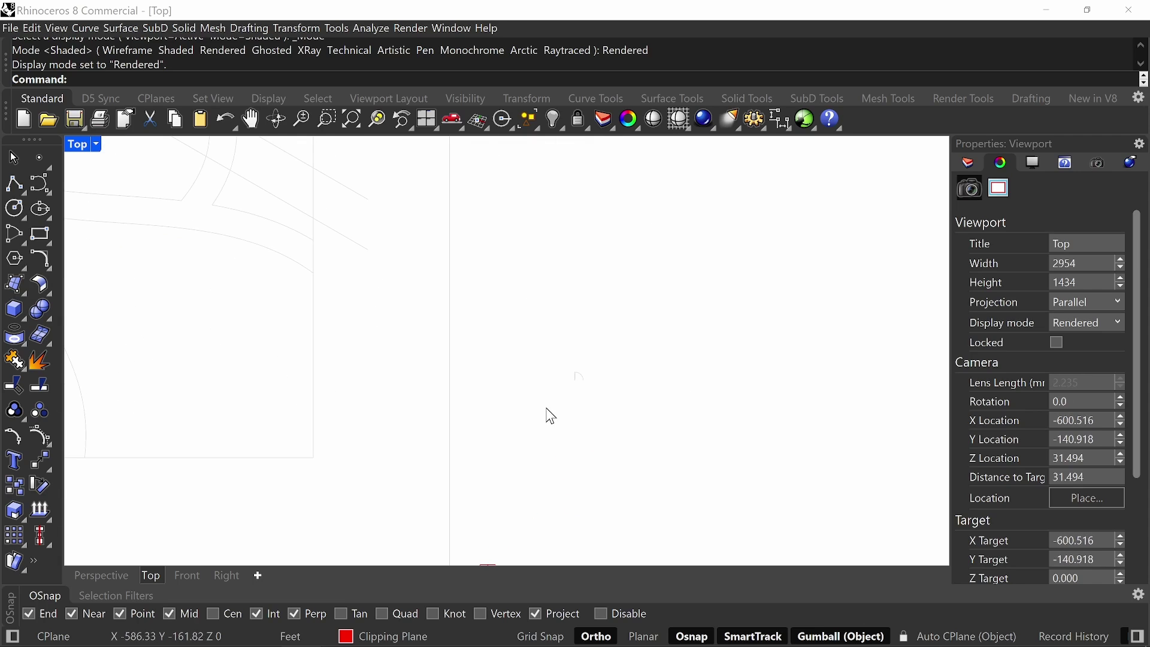
pyautogui.moveTo(619, 307); pyautogui.dragTo(569, 387)
pyautogui.scroll(-20, 559, 339)
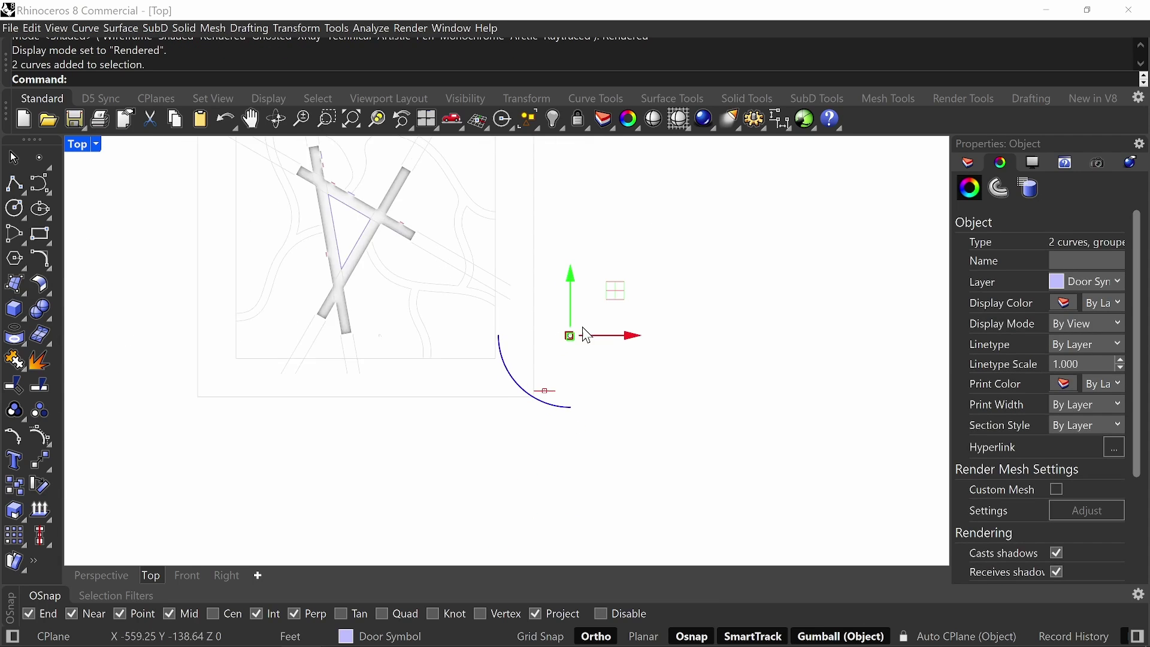
pyautogui.moveTo(605, 280); pyautogui.dragTo(640, 313, button='right')
pyautogui.scroll(5, 606, 383)
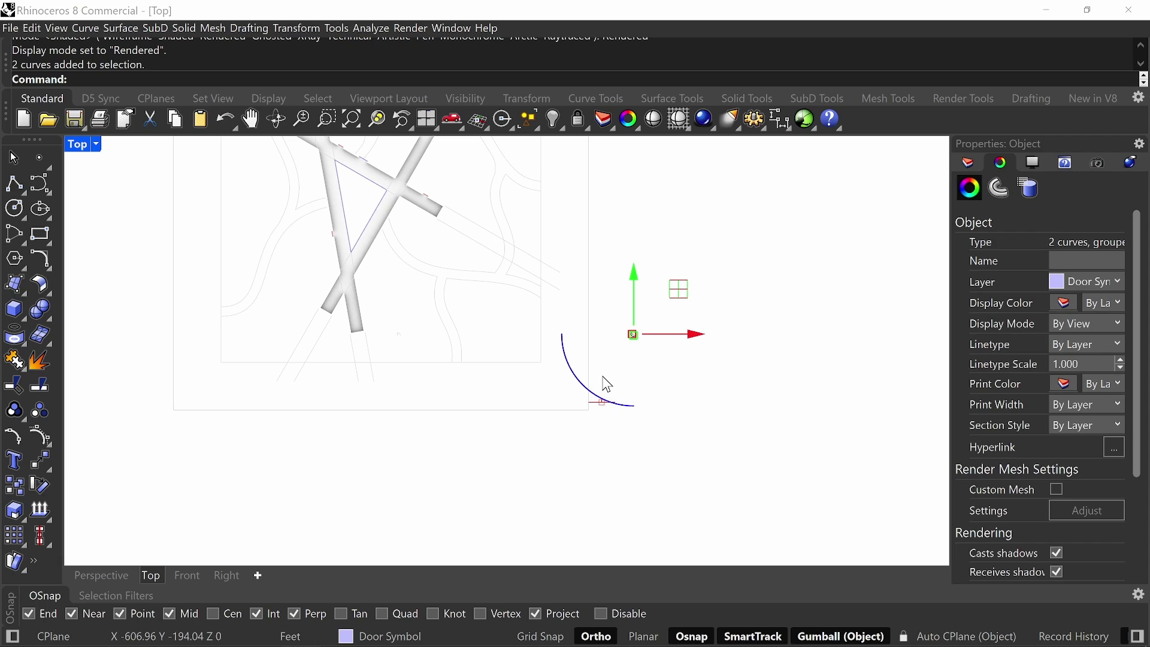
pyautogui.moveTo(589, 351); pyautogui.dragTo(619, 421, button='right')
pyautogui.press('Escape')
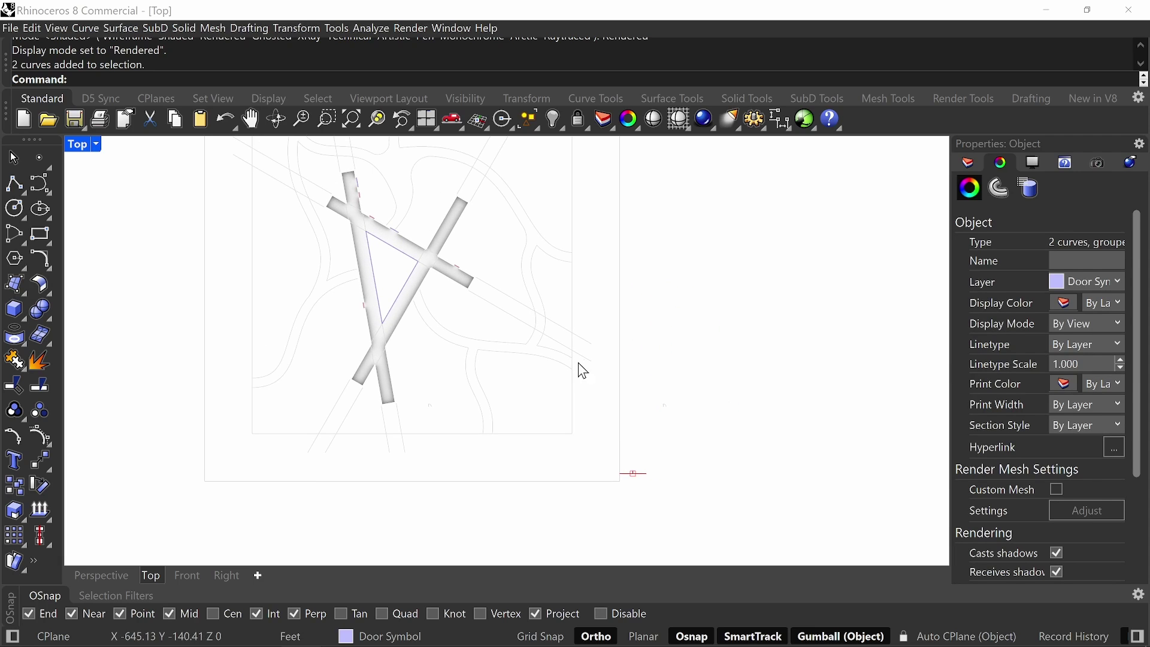
pyautogui.scroll(7, 378, 295)
pyautogui.scroll(7, 413, 397)
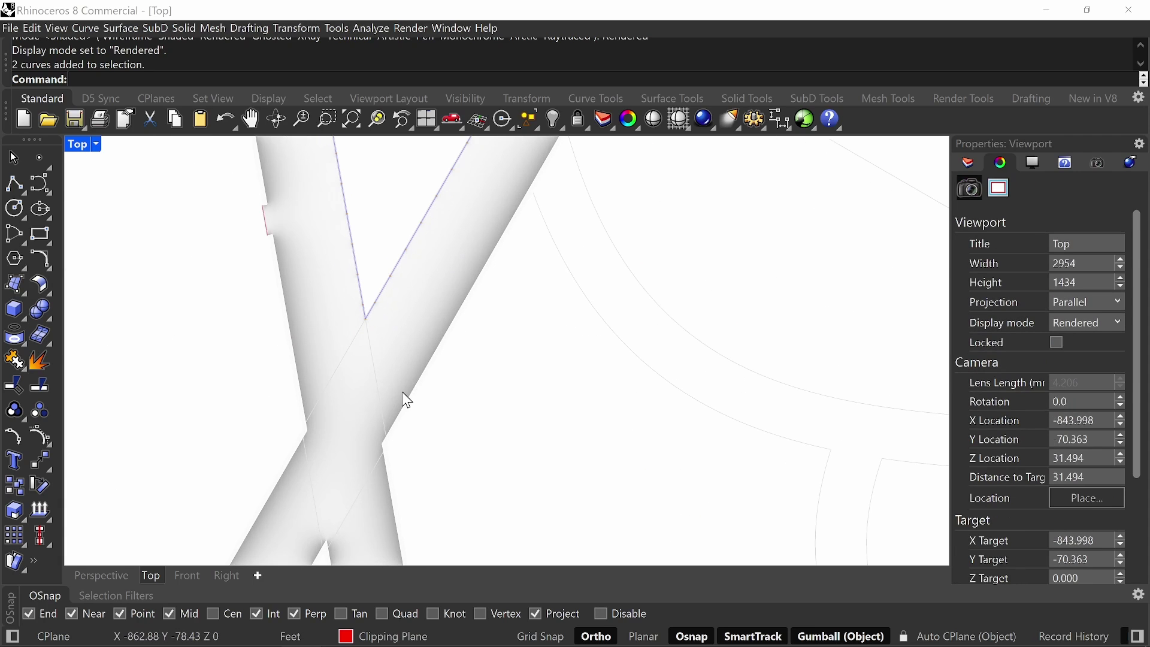
# - Switch the Top view to the Shaded display mode
pyautogui.scroll(-10, 407, 400)
pyautogui.click(78, 145)
pyautogui.click(143, 171)
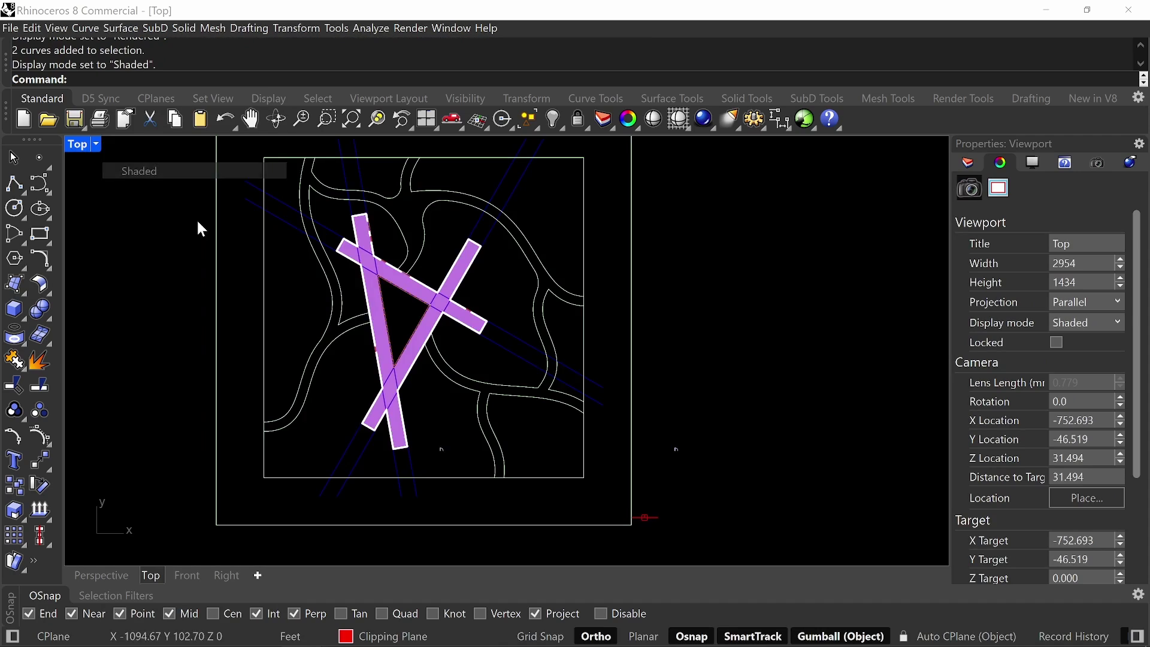
# - Run Make2D on the whole site model and clipping plane from the Top view, maintaining source layers and including clipping plane intersections
pyautogui.scroll(-5, 574, 382)
pyautogui.scroll(2, 615, 408)
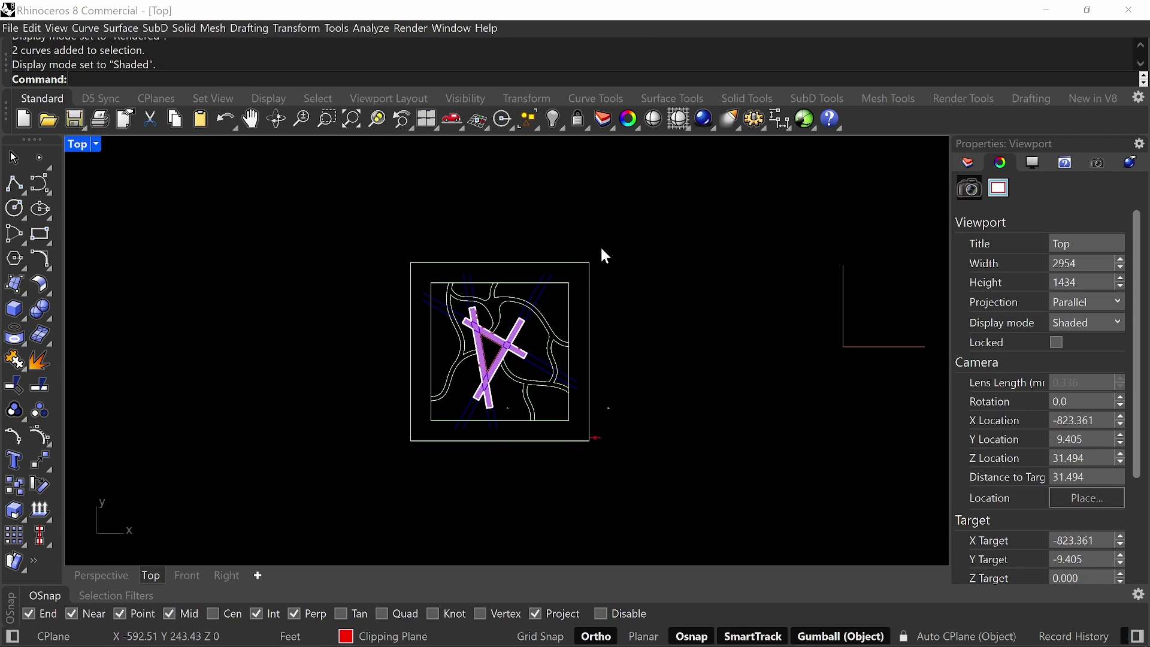
pyautogui.moveTo(602, 255); pyautogui.dragTo(404, 472)
pyautogui.write('Am')
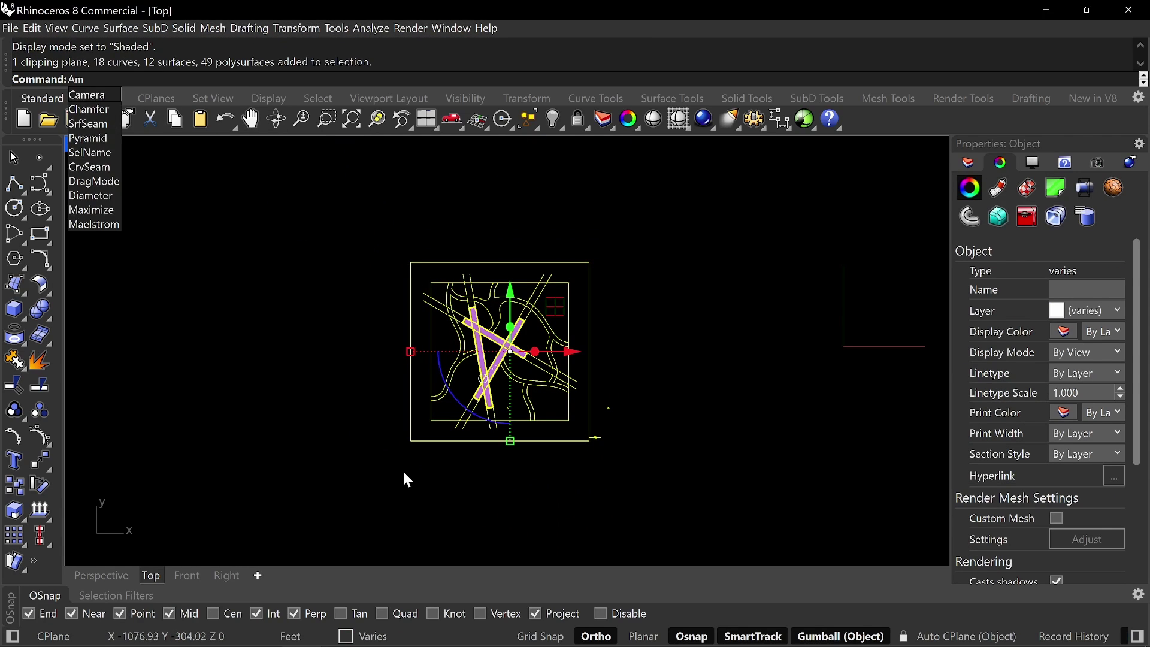
pyautogui.press('BackSpace')
pyautogui.press('BackSpace')
pyautogui.write('Make2D')
pyautogui.press('Return')
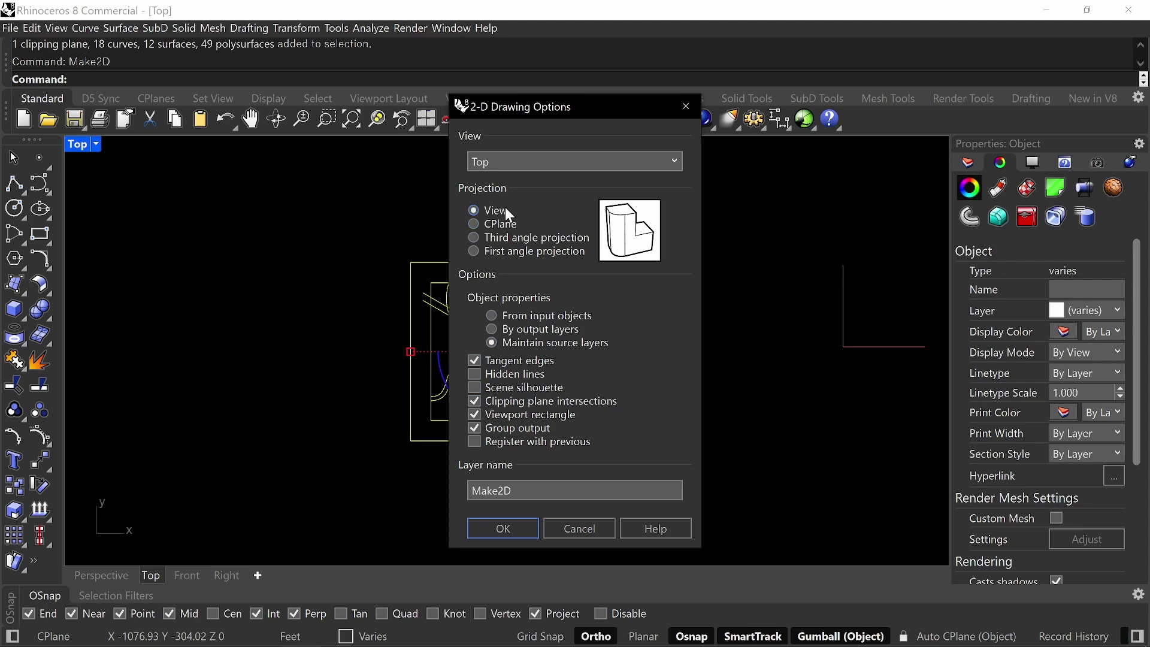
pyautogui.click(512, 527)
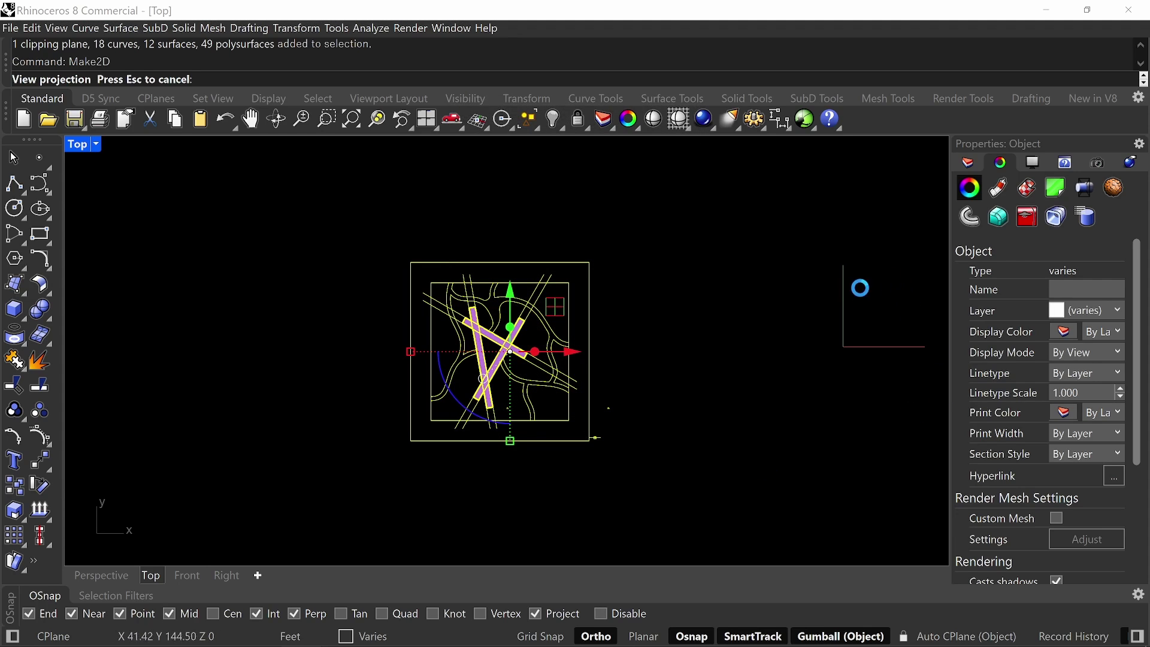
# - Examine the generated 2D drawing around the corridor crossings and check which curves are grouped as wall outlines
pyautogui.scroll(-14, 816, 356)
pyautogui.moveTo(800, 347)
pyautogui.mouseDown(button='right')
pyautogui.moveTo(790, 349)
pyautogui.moveTo(849, 352)
pyautogui.moveTo(670, 385)
pyautogui.mouseUp(button='right')
pyautogui.click(727, 455)
pyautogui.scroll(15, 719, 335)
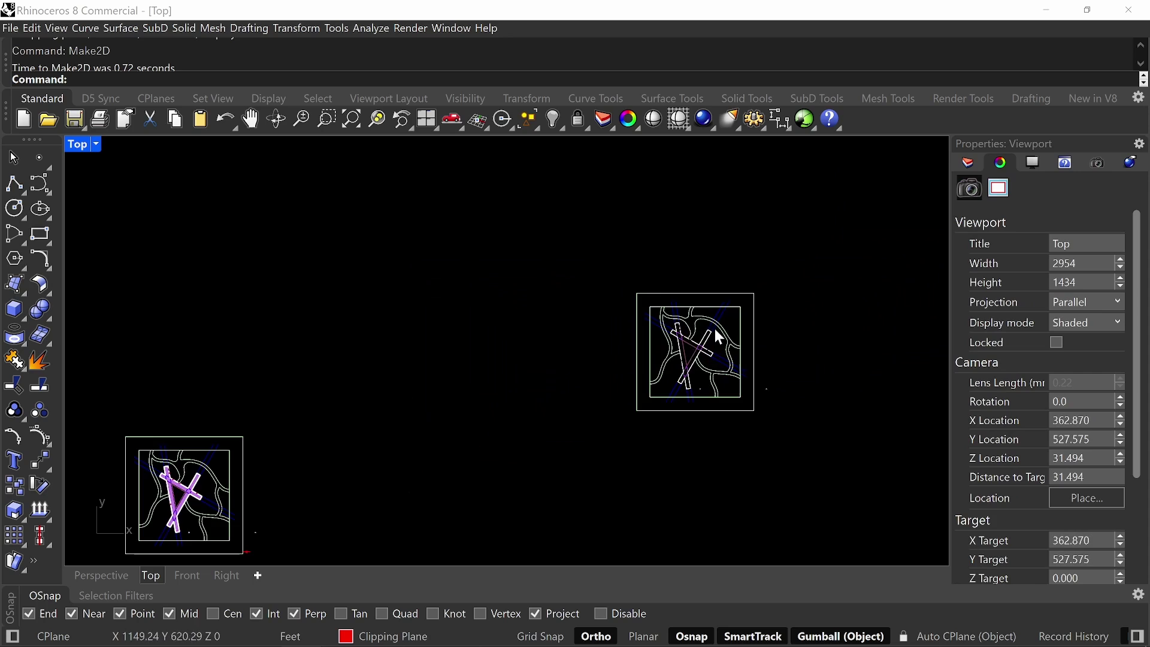
pyautogui.scroll(2, 739, 404)
pyautogui.moveTo(740, 405); pyautogui.dragTo(715, 398, button='right')
pyautogui.rightClick(715, 397)
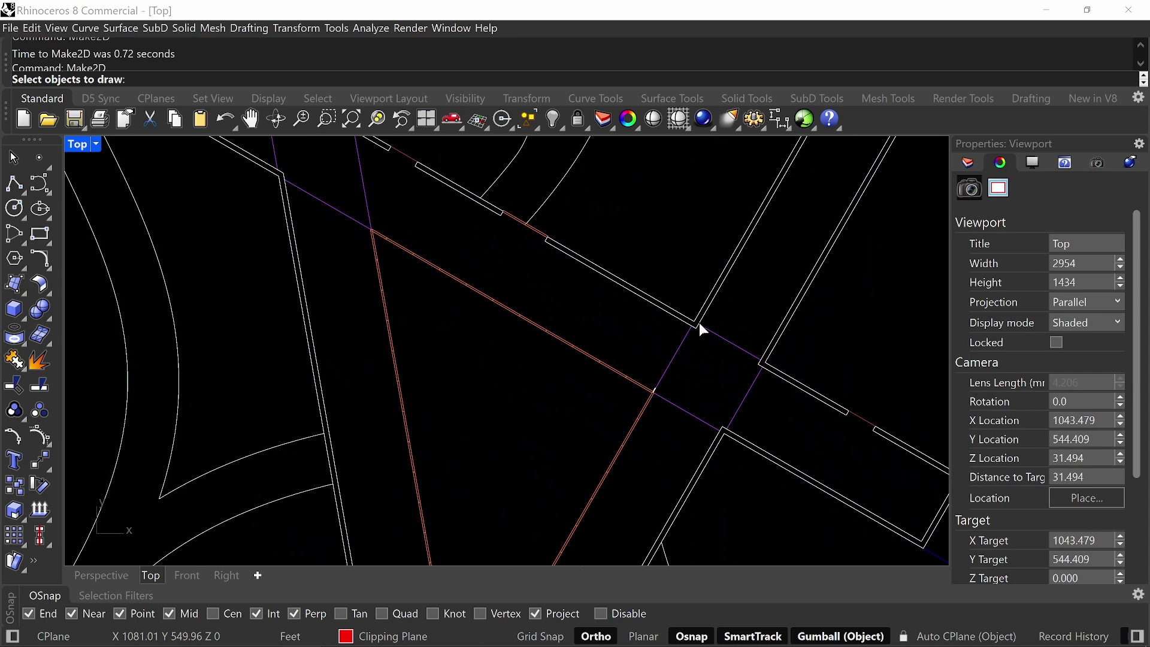
pyautogui.scroll(-4, 695, 323)
pyautogui.moveTo(683, 323); pyautogui.dragTo(649, 276, button='right')
pyautogui.press('Escape')
pyautogui.moveTo(567, 459); pyautogui.dragTo(533, 301, button='right')
pyautogui.scroll(8, 470, 469)
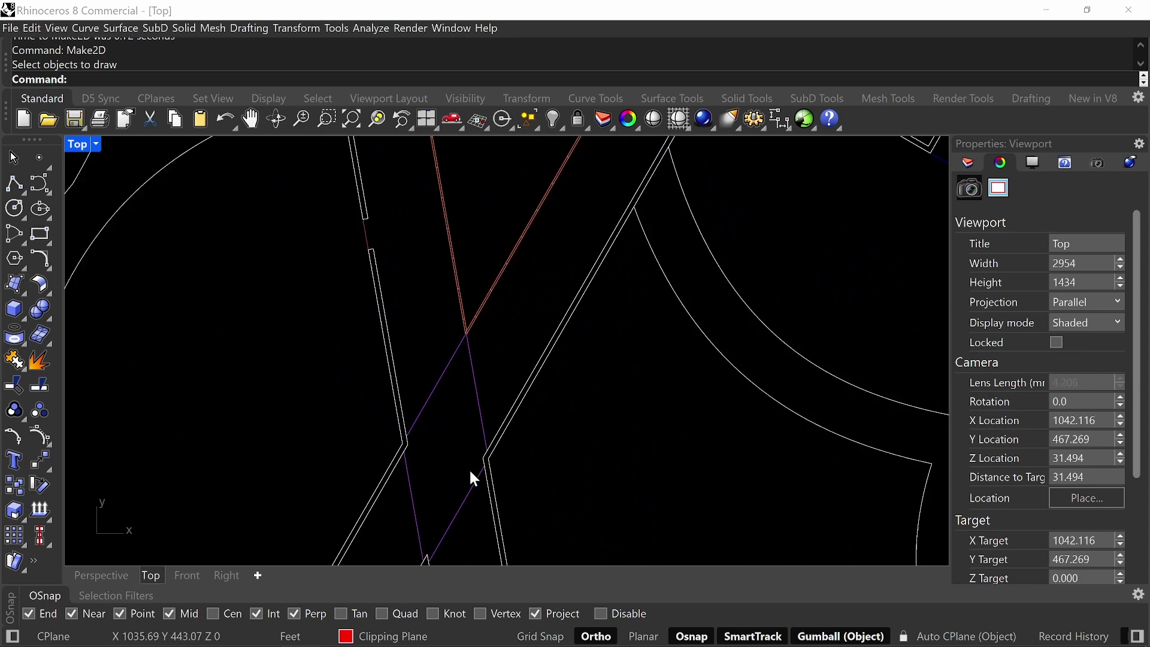
pyautogui.scroll(12, 494, 461)
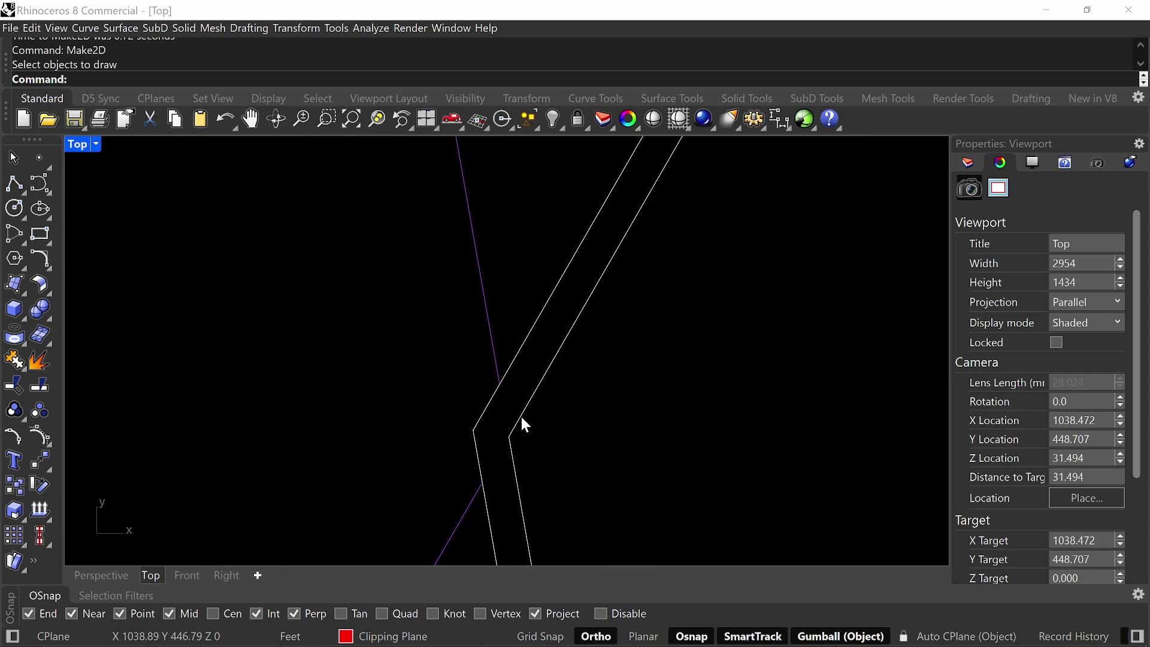
pyautogui.hotkey('ctrl', 'a')
pyautogui.scroll(-4, 527, 408)
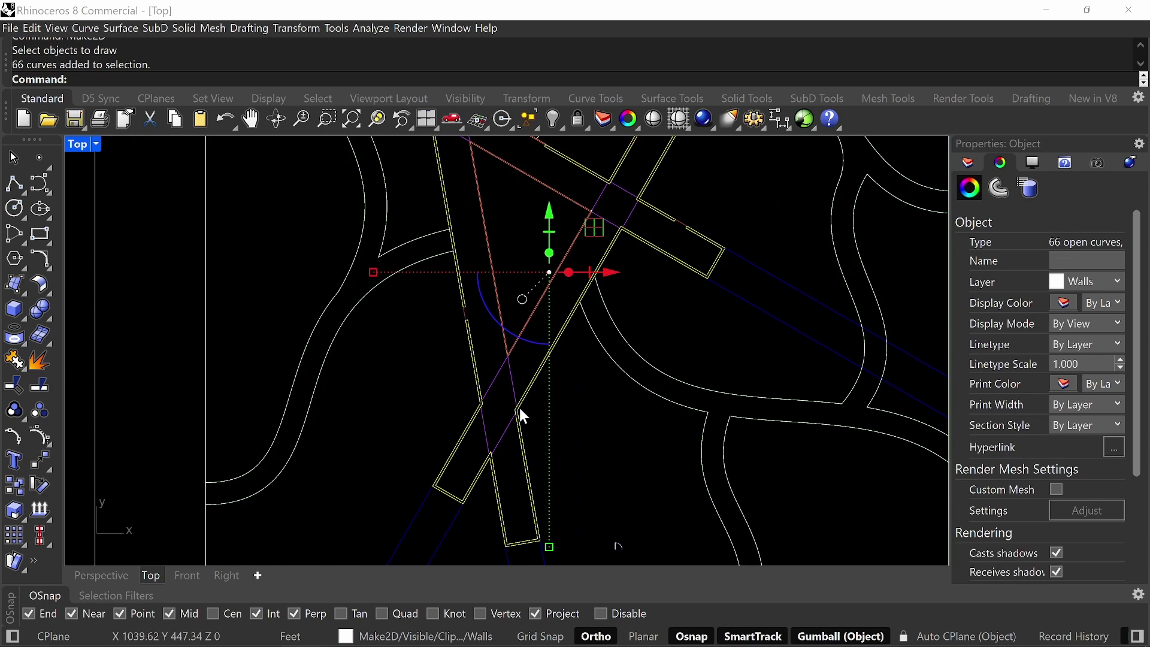
pyautogui.moveTo(527, 394); pyautogui.dragTo(505, 510, button='right')
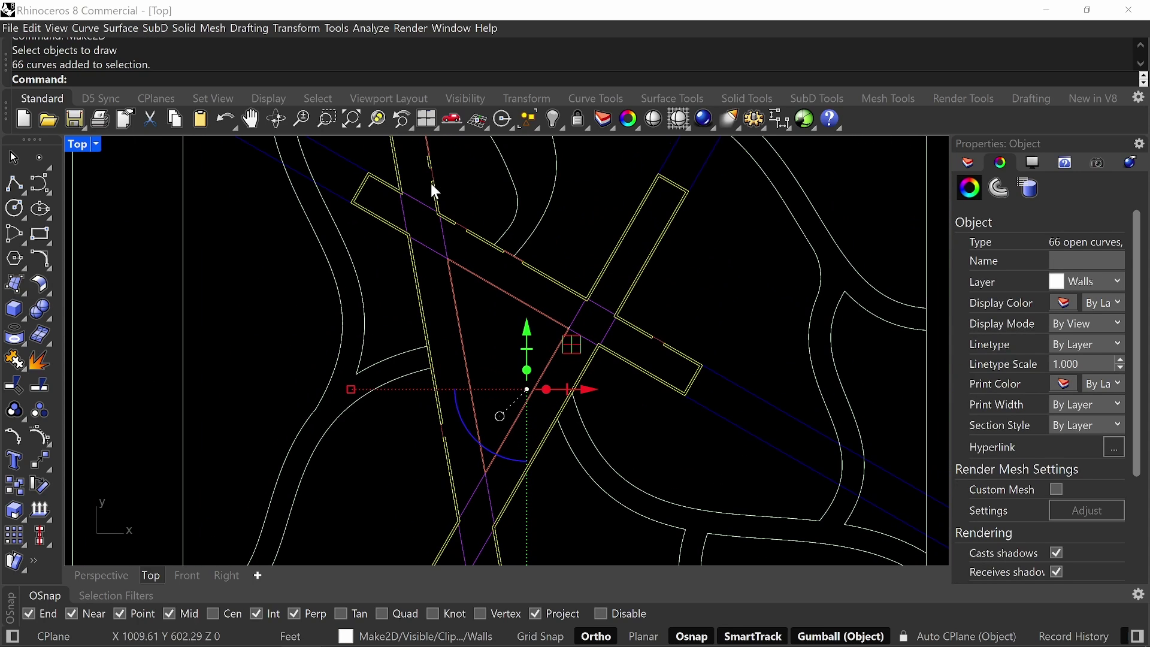
pyautogui.scroll(5, 469, 325)
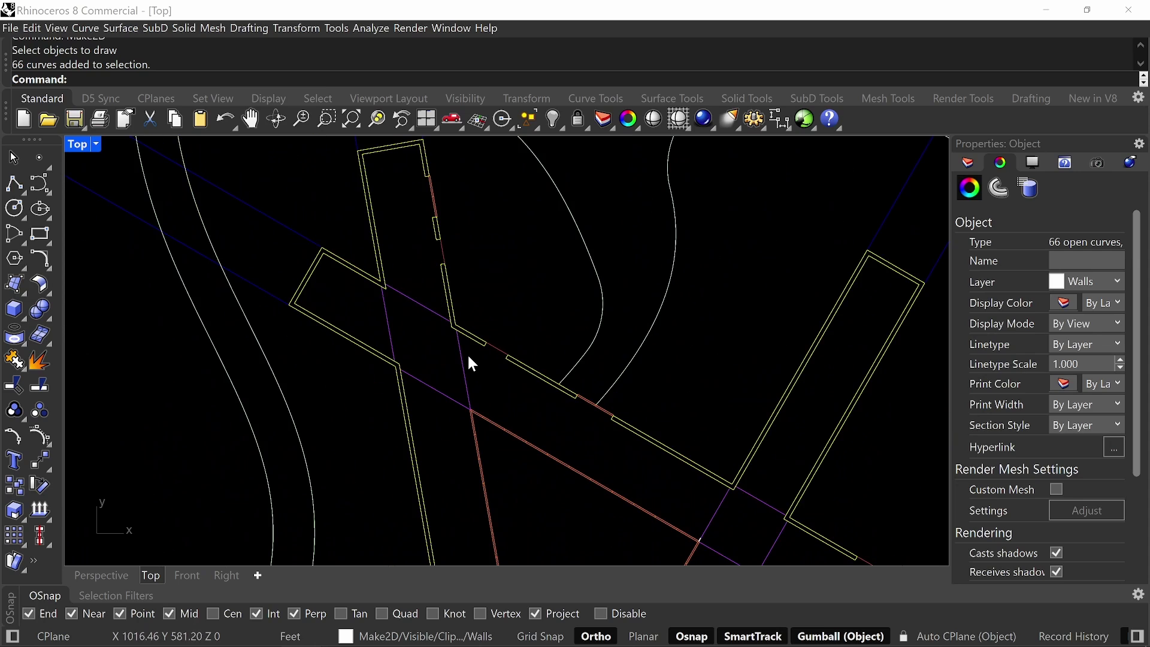
# - Delete the grouped Floor curves that cross the corridor intersections in the 2D drawing
pyautogui.click(461, 367)
pyautogui.scroll(-5, 461, 366)
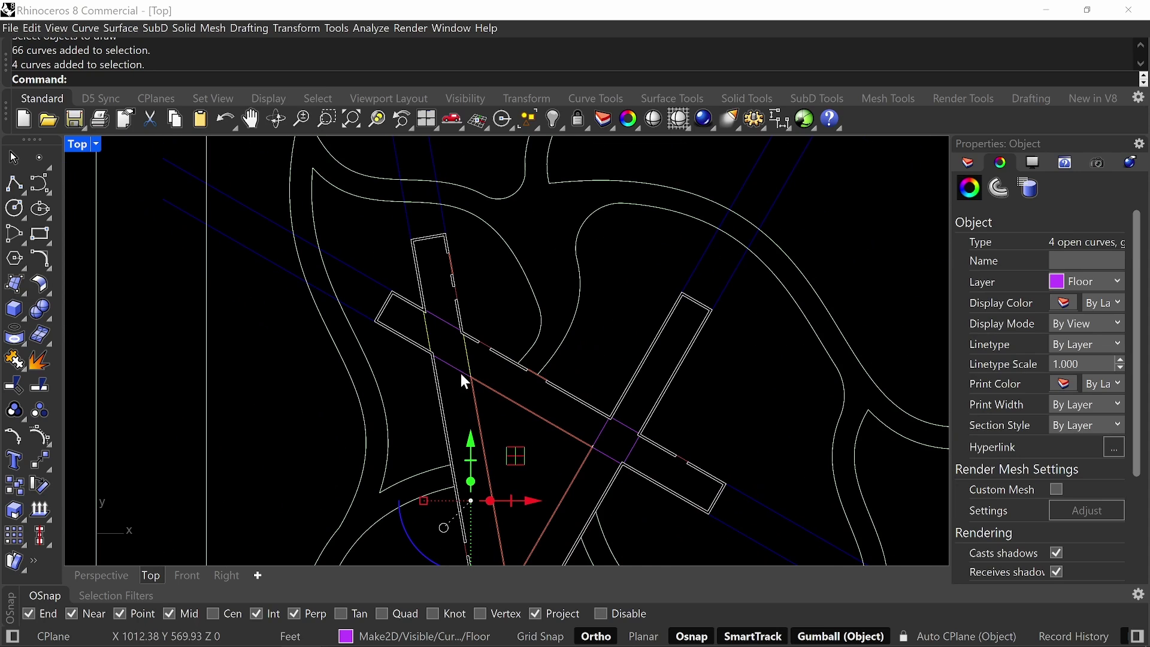
pyautogui.click(451, 326)
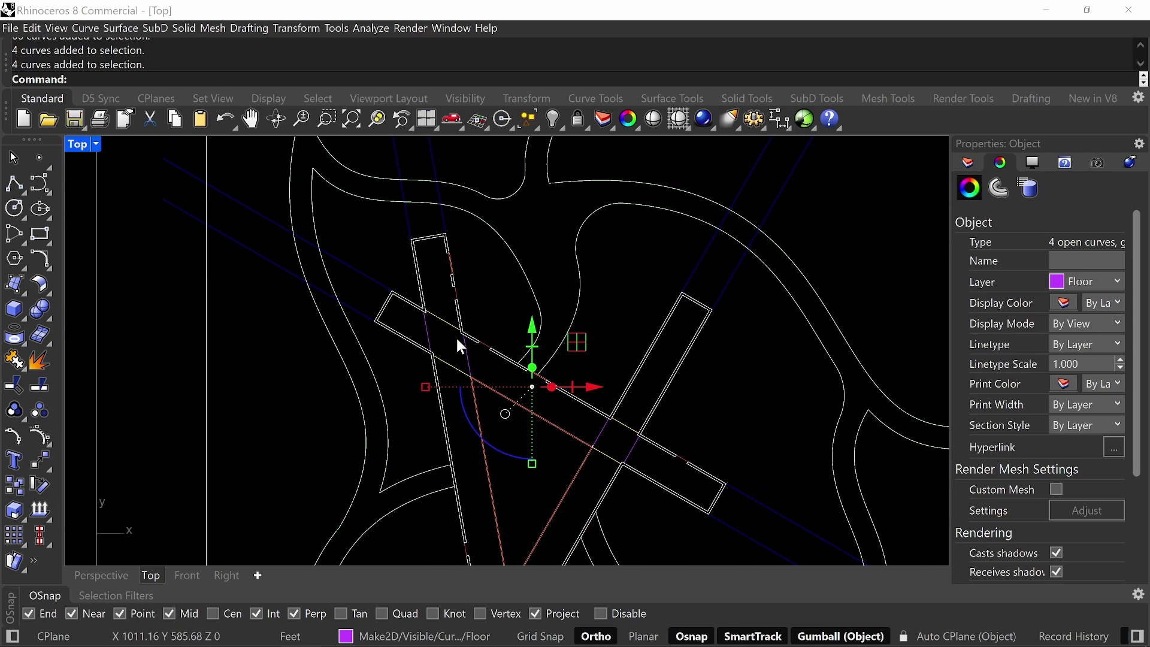
pyautogui.press('Delete')
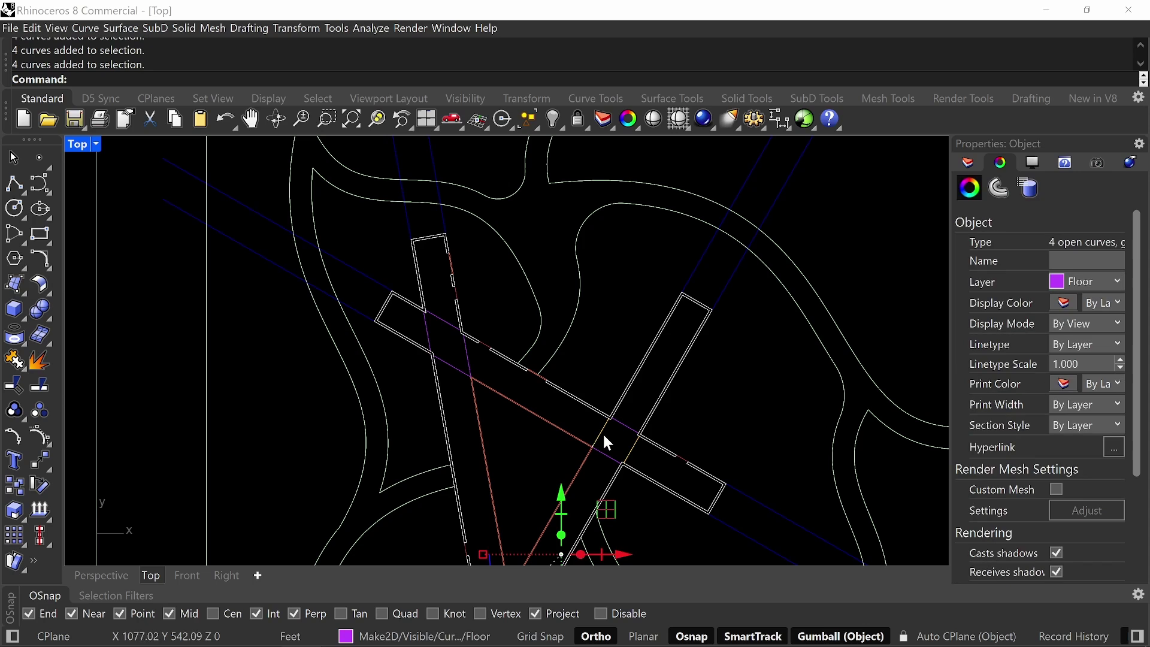
pyautogui.click(620, 435)
pyautogui.press('Delete')
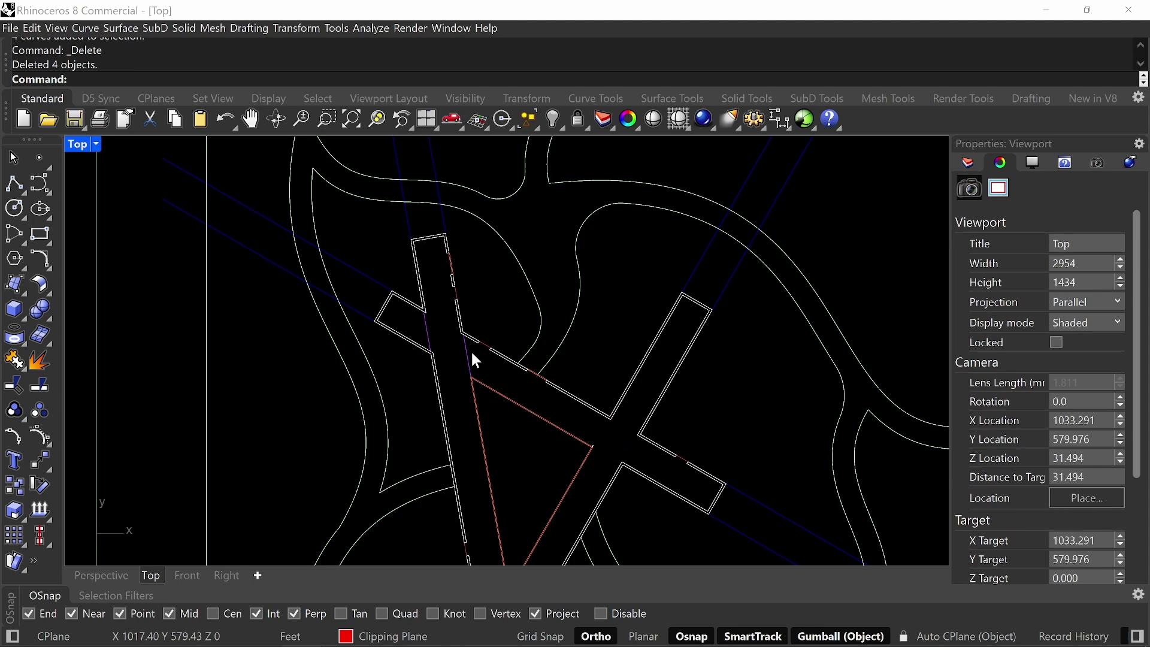
pyautogui.scroll(-8, 453, 354)
pyautogui.moveTo(476, 452); pyautogui.dragTo(469, 338, button='right')
pyautogui.scroll(10, 476, 339)
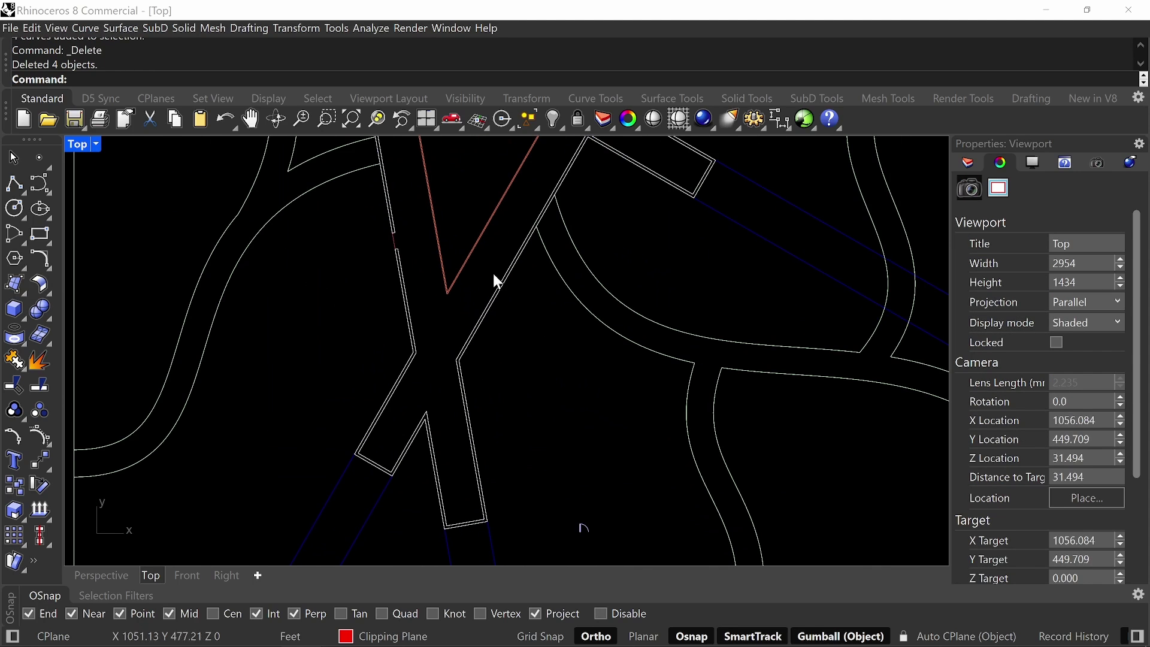
# - Inspect the cleaned 2D drawing, including the copied door symbol, wall ends and window frame lines
pyautogui.moveTo(497, 260); pyautogui.dragTo(508, 340, button='right')
pyautogui.scroll(-3, 533, 344)
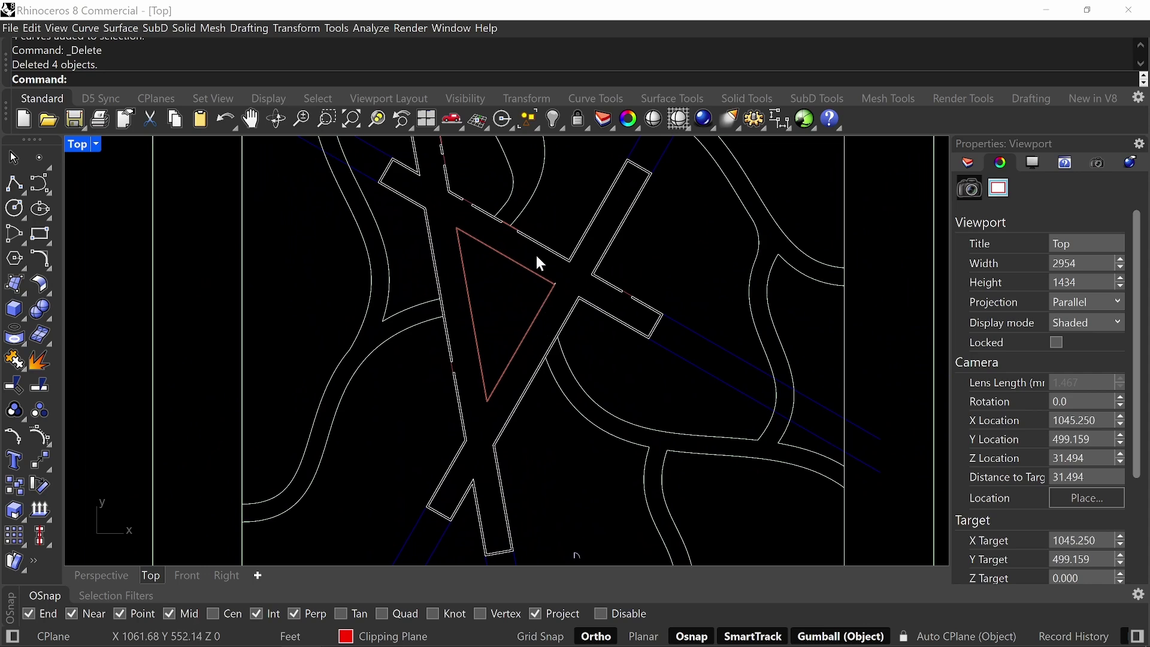
pyautogui.scroll(-3, 536, 259)
pyautogui.write('Make2D')
pyautogui.press('Return')
pyautogui.scroll(5, 600, 498)
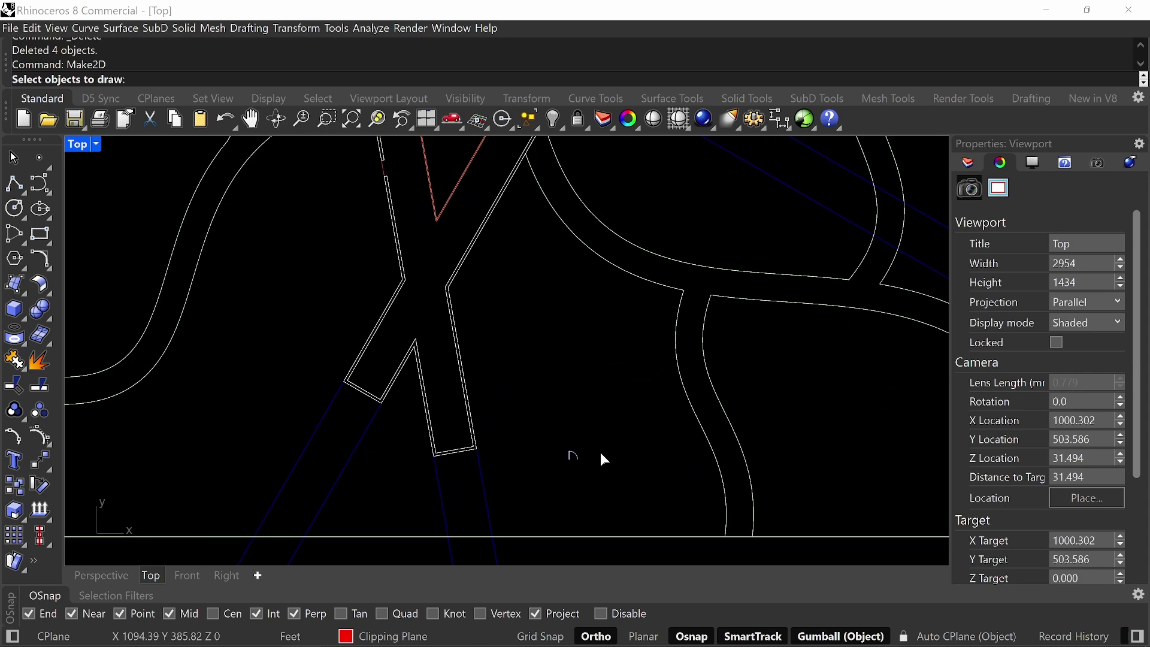
pyautogui.moveTo(591, 363); pyautogui.dragTo(616, 441, button='right')
pyautogui.scroll(-6, 611, 442)
pyautogui.moveTo(607, 392); pyautogui.dragTo(614, 446, button='right')
pyautogui.scroll(9, 544, 321)
pyautogui.scroll(8, 423, 327)
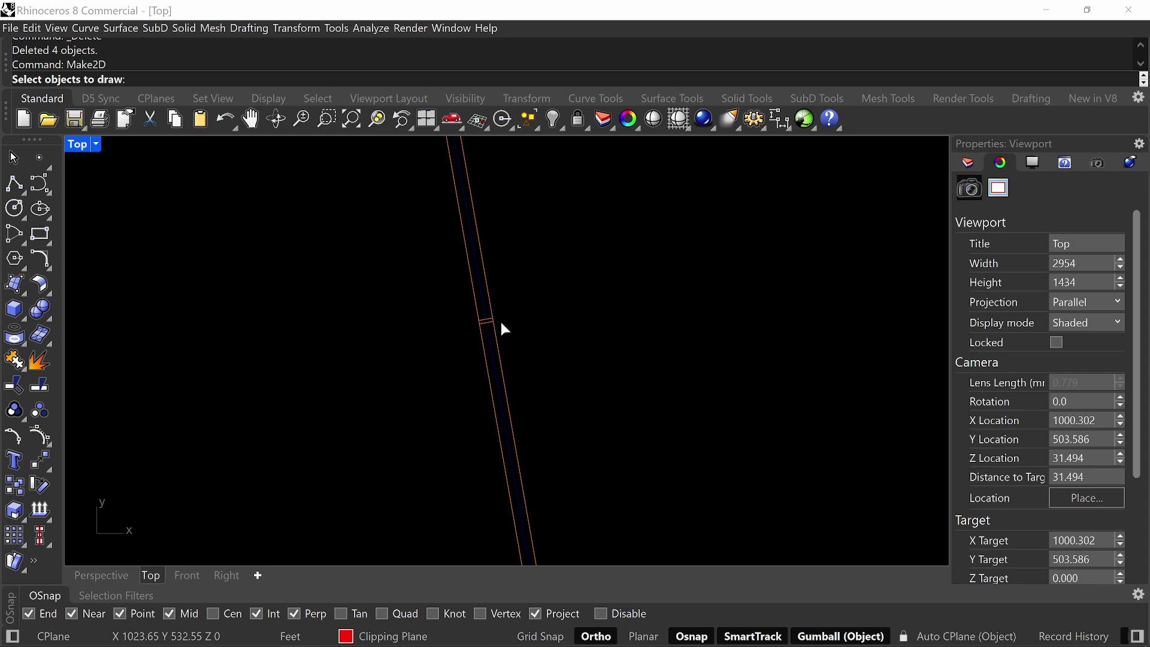
pyautogui.scroll(-4, 506, 320)
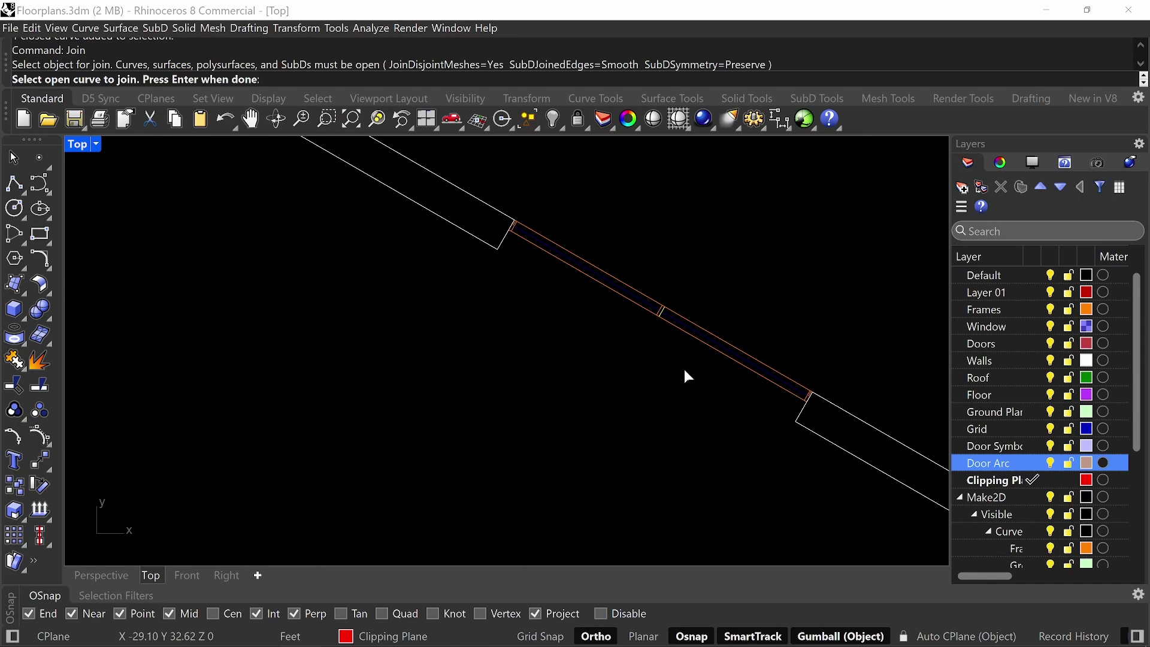
# - End the pending Join command and ungroup the frame curves of a mullion on the triangular courtyard's upper edge
pyautogui.scroll(-2, 657, 360)
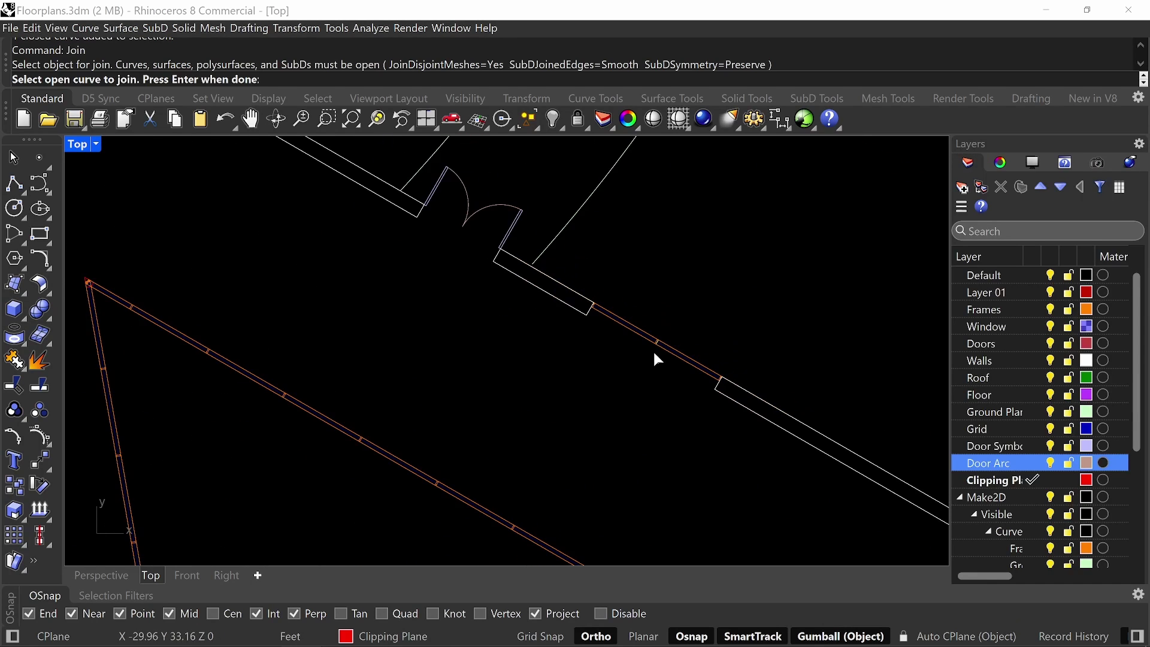
pyautogui.scroll(-2, 657, 360)
pyautogui.moveTo(657, 359); pyautogui.dragTo(642, 285, button='right')
pyautogui.scroll(-4, 642, 285)
pyautogui.press('Return')
pyautogui.moveTo(626, 433); pyautogui.dragTo(592, 340, button='right')
pyautogui.scroll(10, 578, 313)
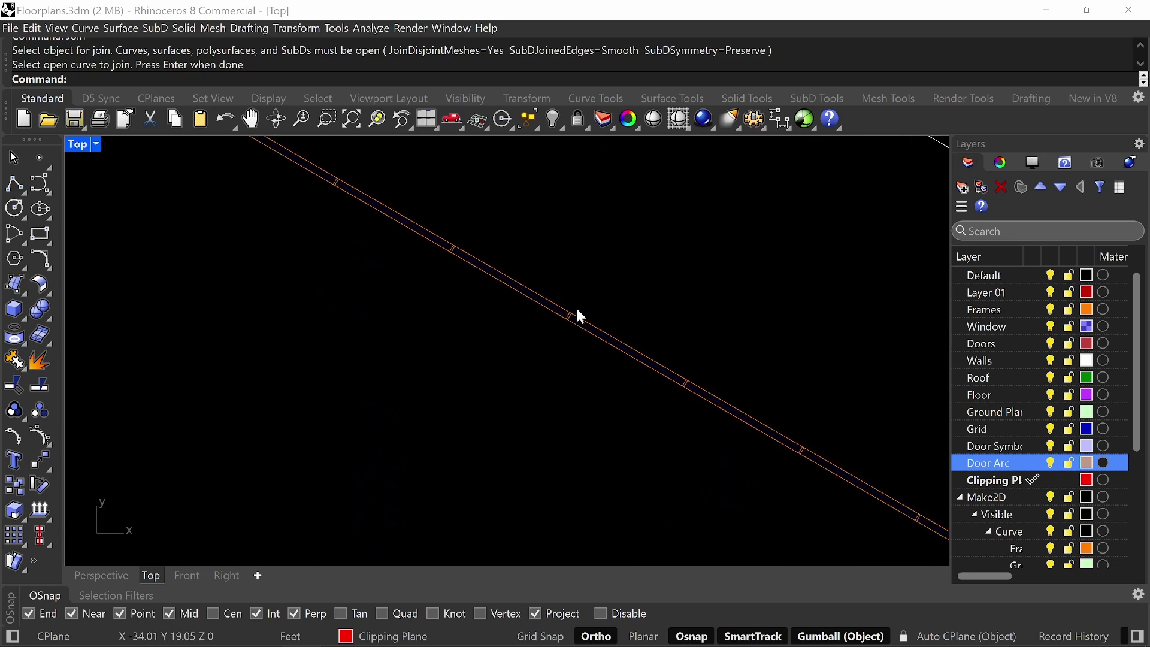
pyautogui.scroll(5, 575, 306)
pyautogui.click(551, 315)
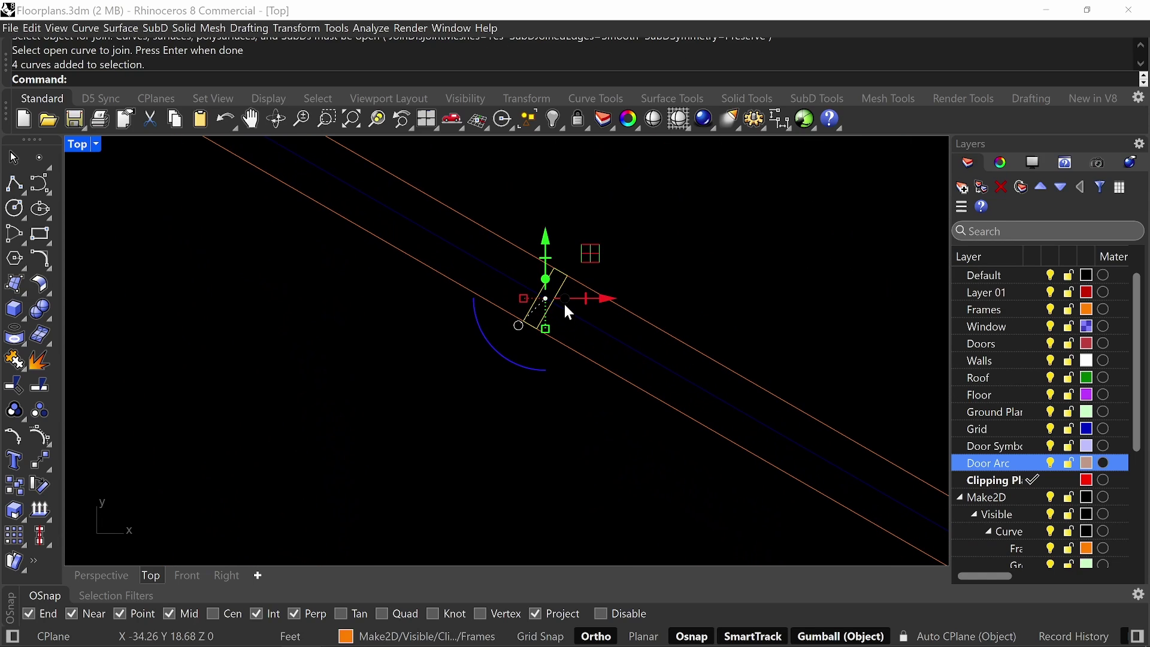
pyautogui.scroll(-8, 566, 311)
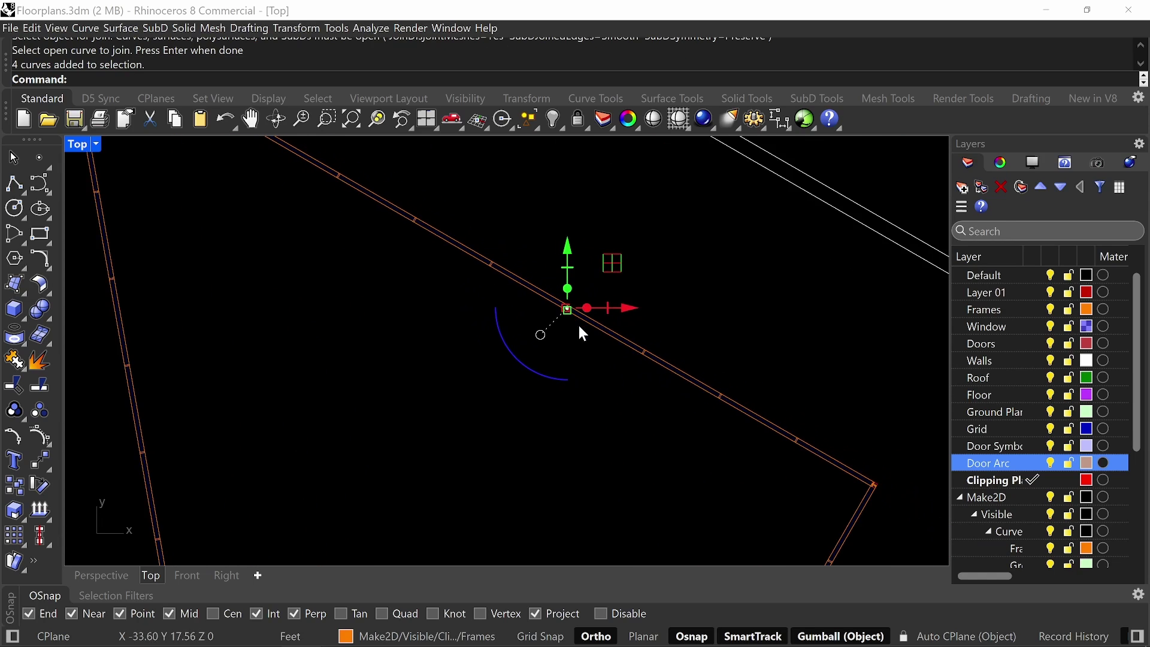
pyautogui.write('ungroup')
pyautogui.press('Return')
pyautogui.press('Escape')
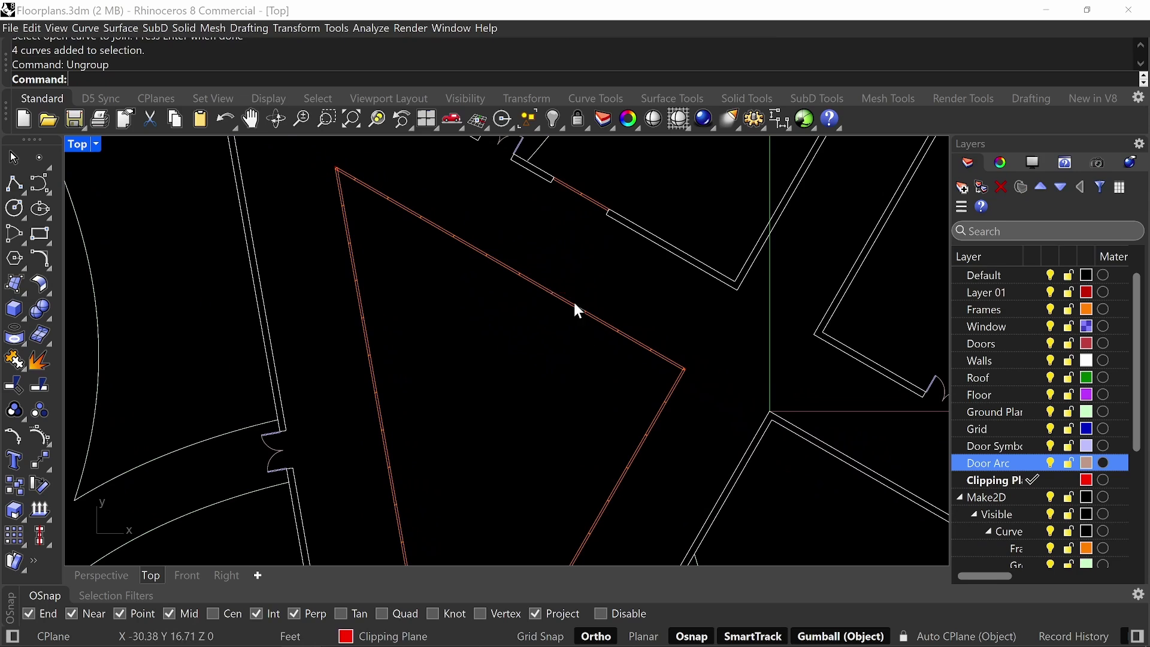
# - Check which layer the mullion's end line on the triangular courtyard's upper edge belongs to, comparing it with the Make2D sublayers
pyautogui.scroll(5, 554, 356)
pyautogui.scroll(6, 550, 324)
pyautogui.click(526, 242)
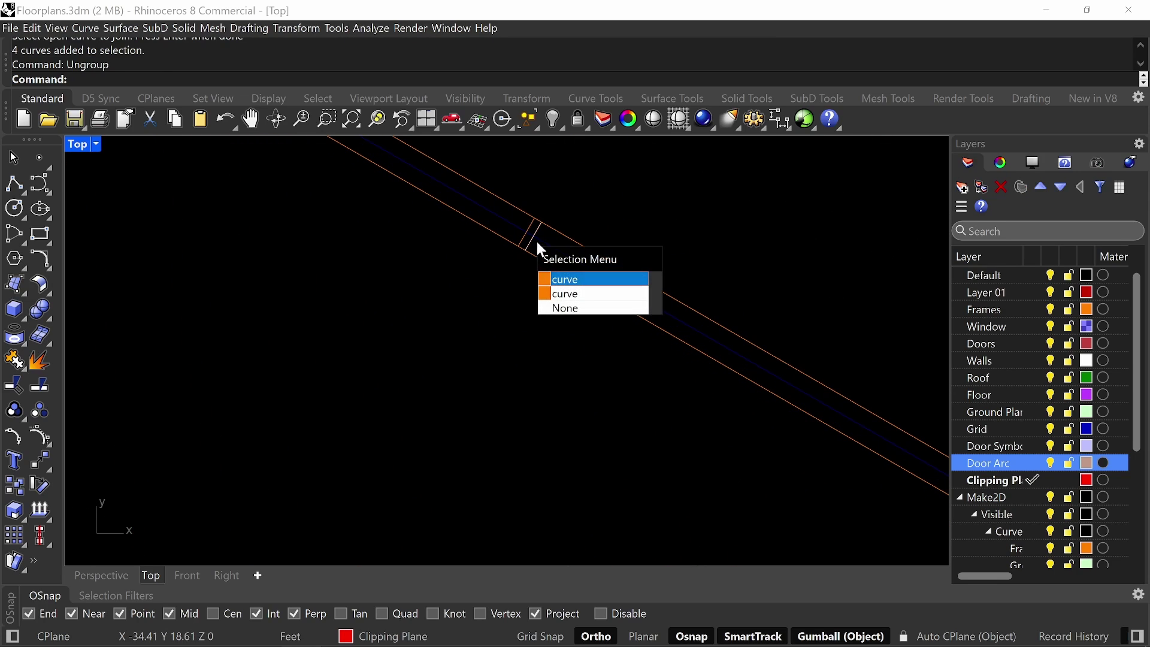
pyautogui.click(537, 240)
pyautogui.scroll(4, 542, 233)
pyautogui.scroll(-6, 573, 246)
pyautogui.moveTo(635, 244); pyautogui.dragTo(597, 299, button='right')
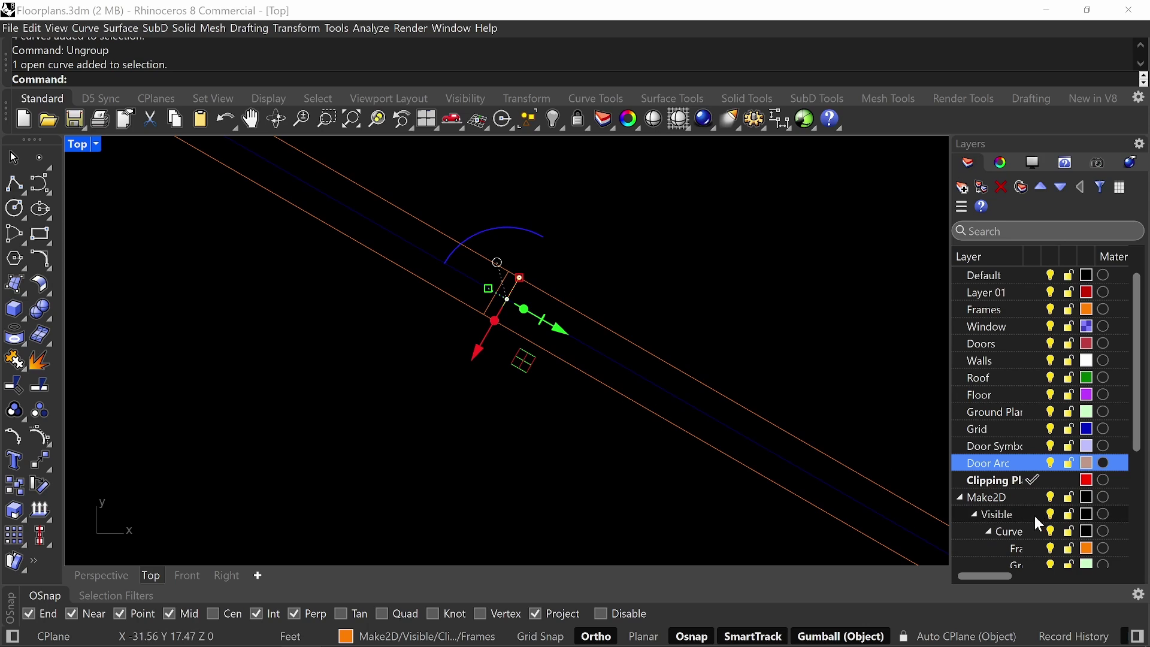
pyautogui.scroll(-3, 1033, 515)
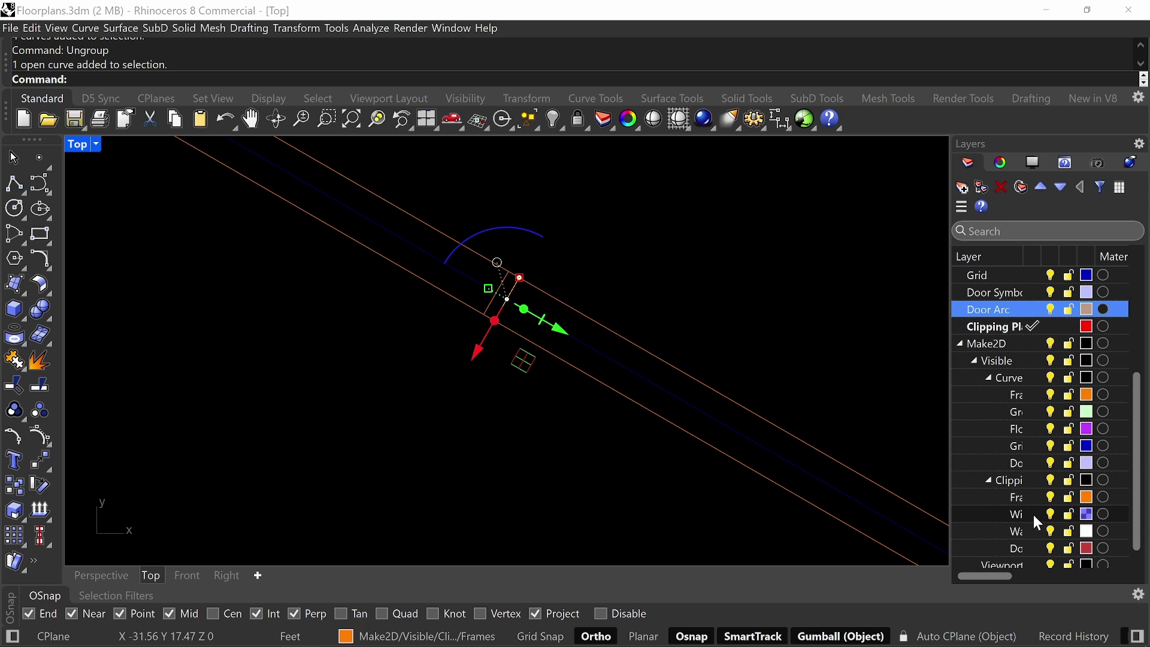
pyautogui.click(406, 638)
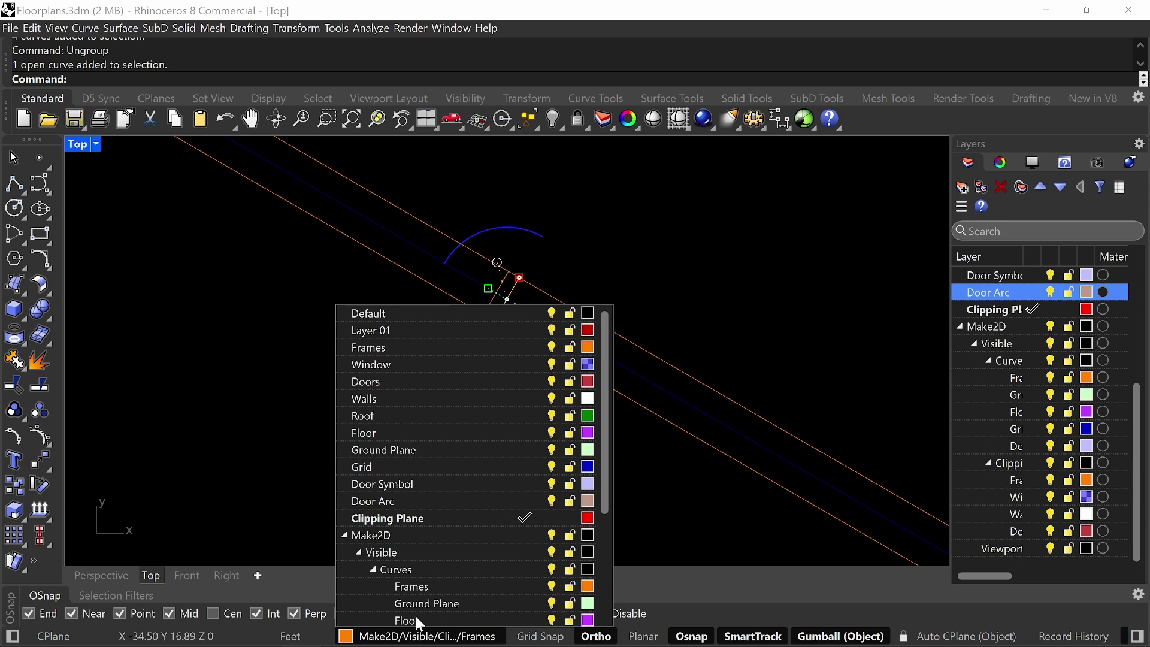
pyautogui.scroll(-3, 468, 519)
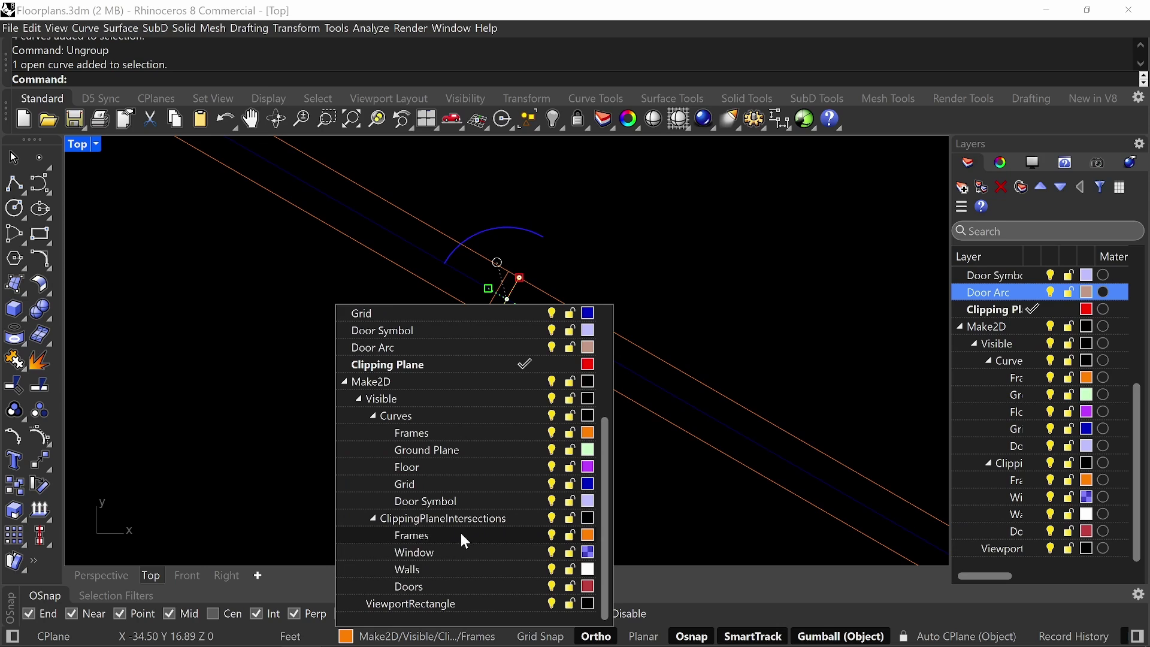
pyautogui.click(630, 290)
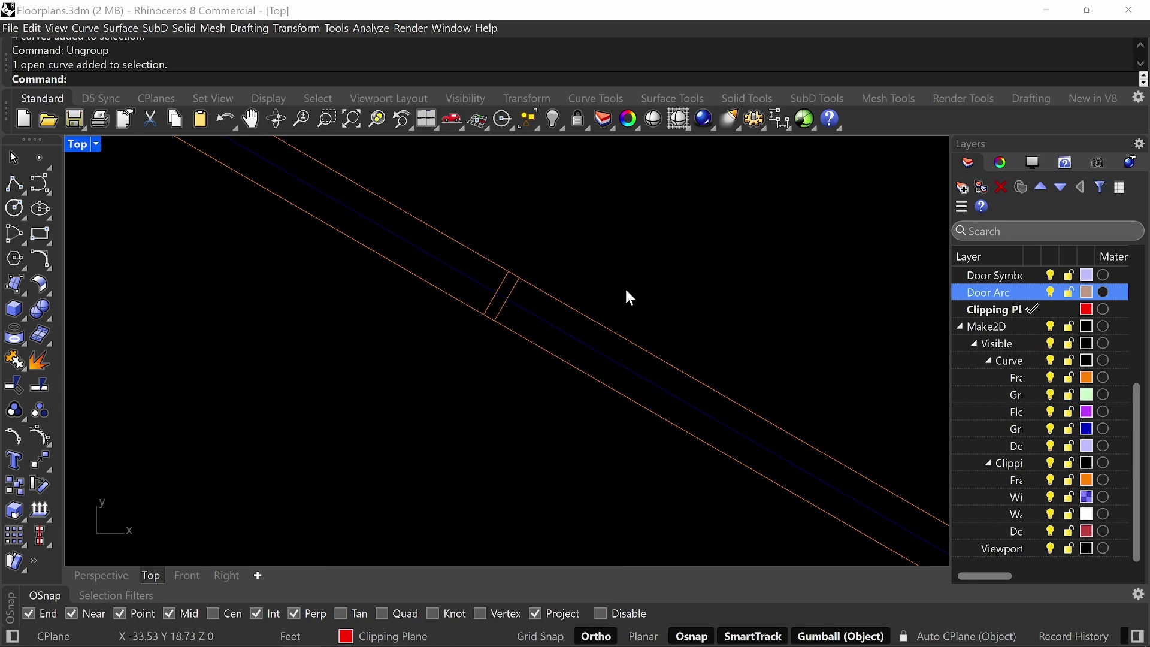
# - Highlight the Frames sublayer under ClippingPlaneIntersections and widen the layer name column so the full names fit
pyautogui.scroll(8, 509, 279)
pyautogui.click(530, 292)
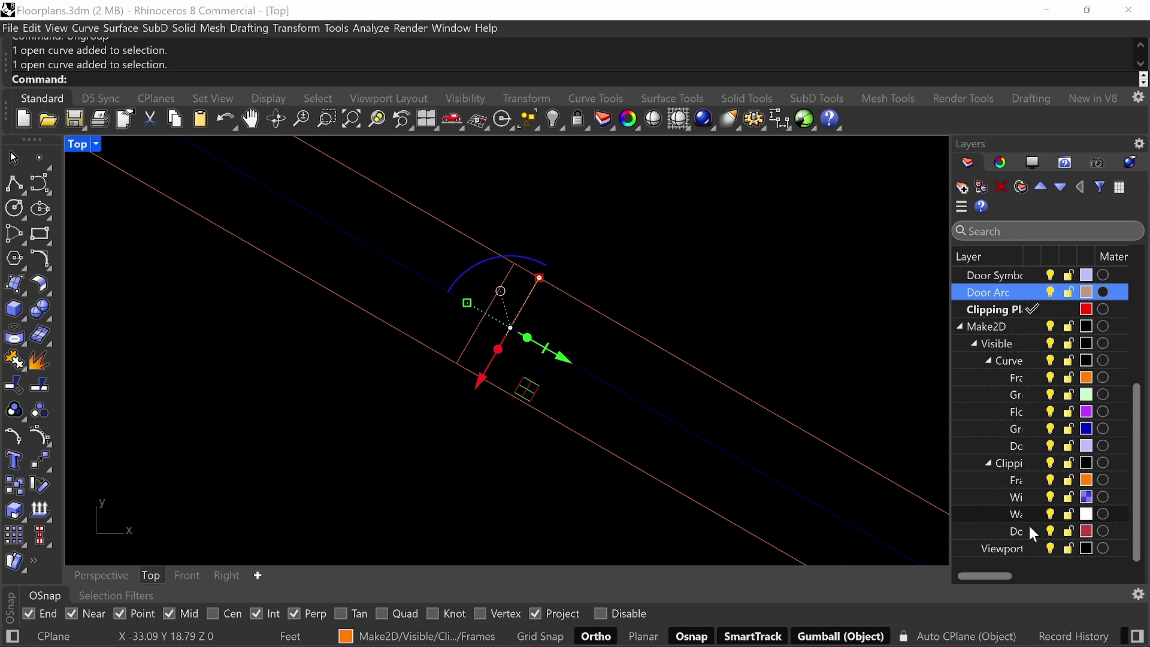
pyautogui.click(1001, 466)
pyautogui.click(1010, 476)
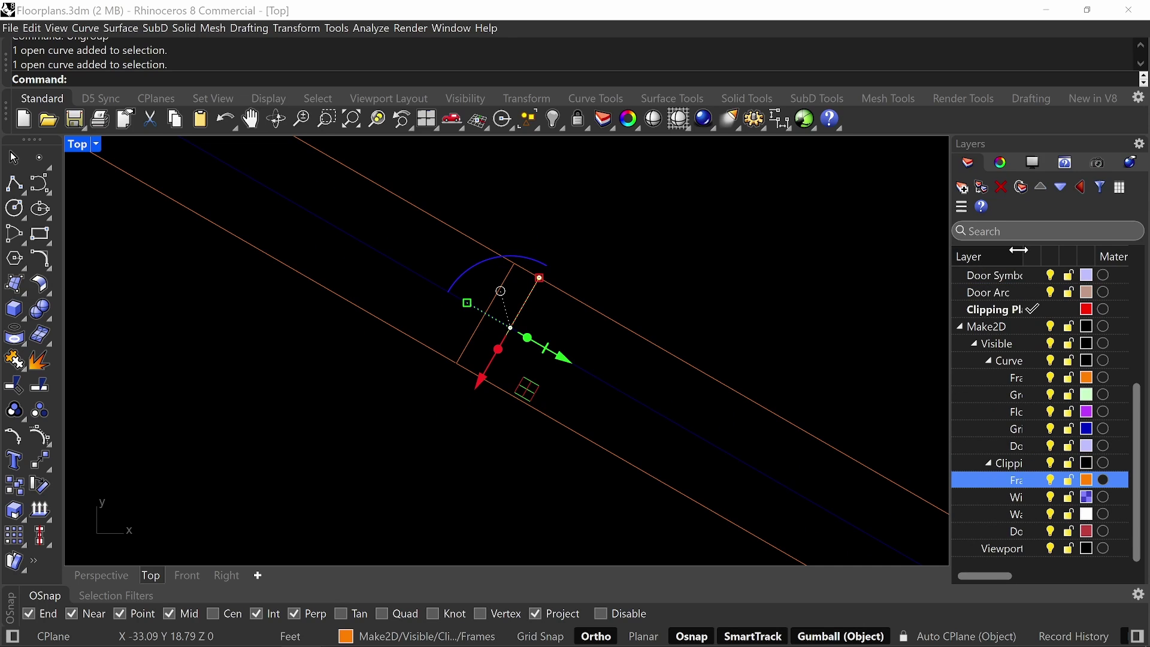
pyautogui.moveTo(1018, 258); pyautogui.dragTo(1065, 258)
# - Select all objects on the ClippingPlaneIntersections Frames layer and join the mullion curves
pyautogui.rightClick(1016, 483)
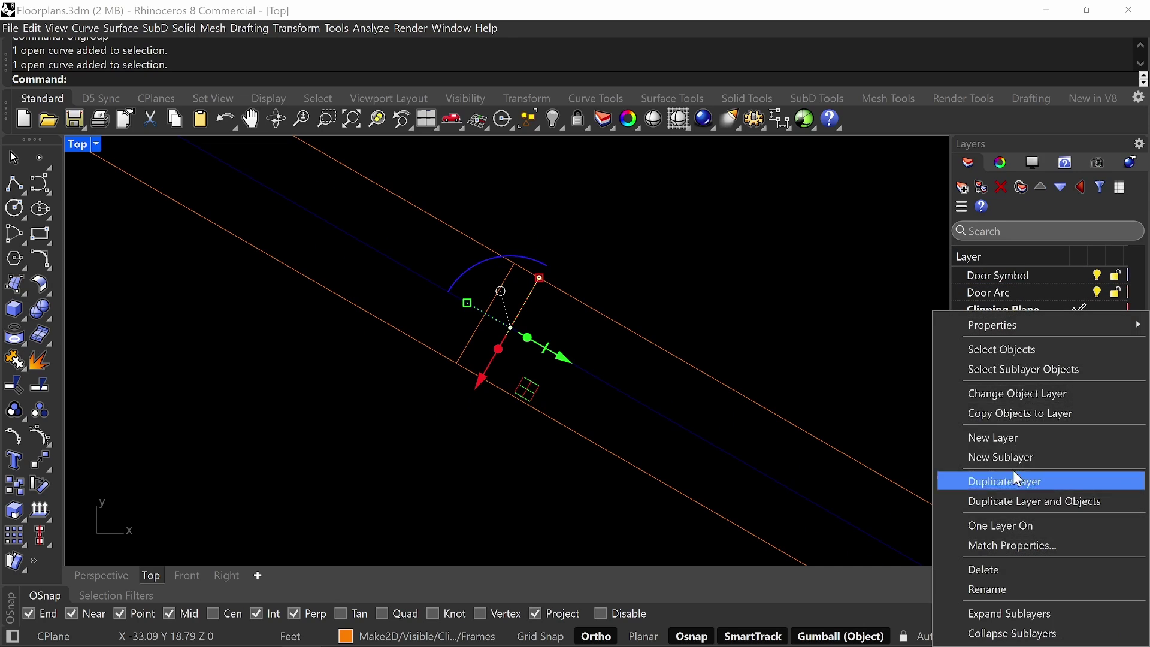
pyautogui.click(1000, 350)
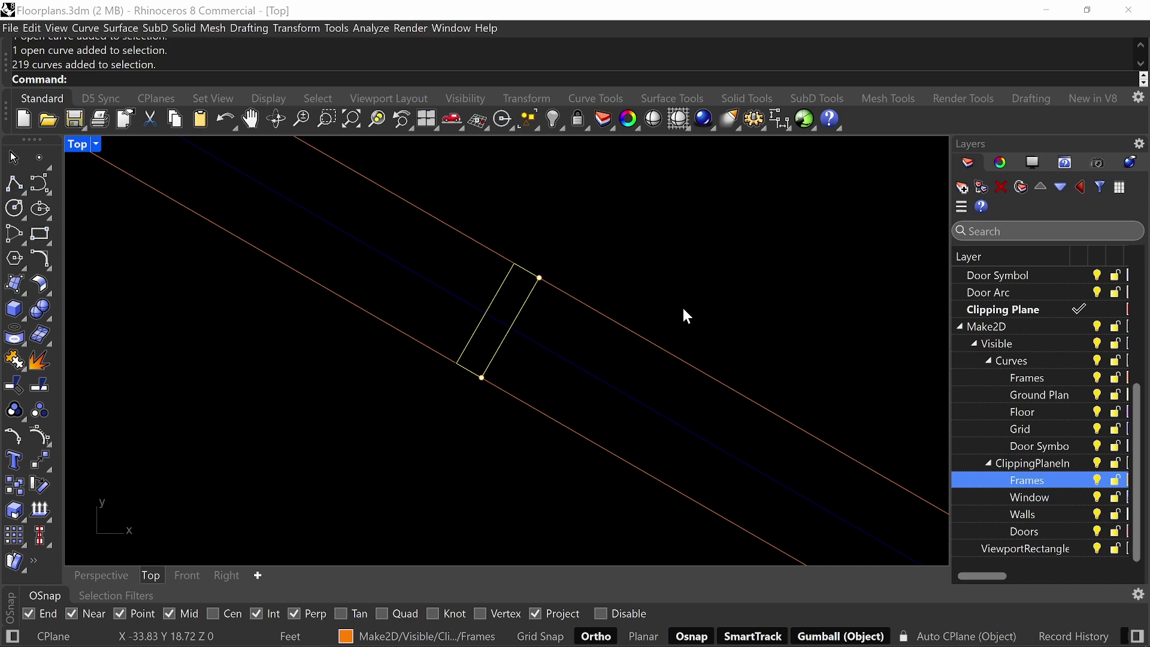
pyautogui.write('join')
pyautogui.press('Return')
pyautogui.click(649, 243)
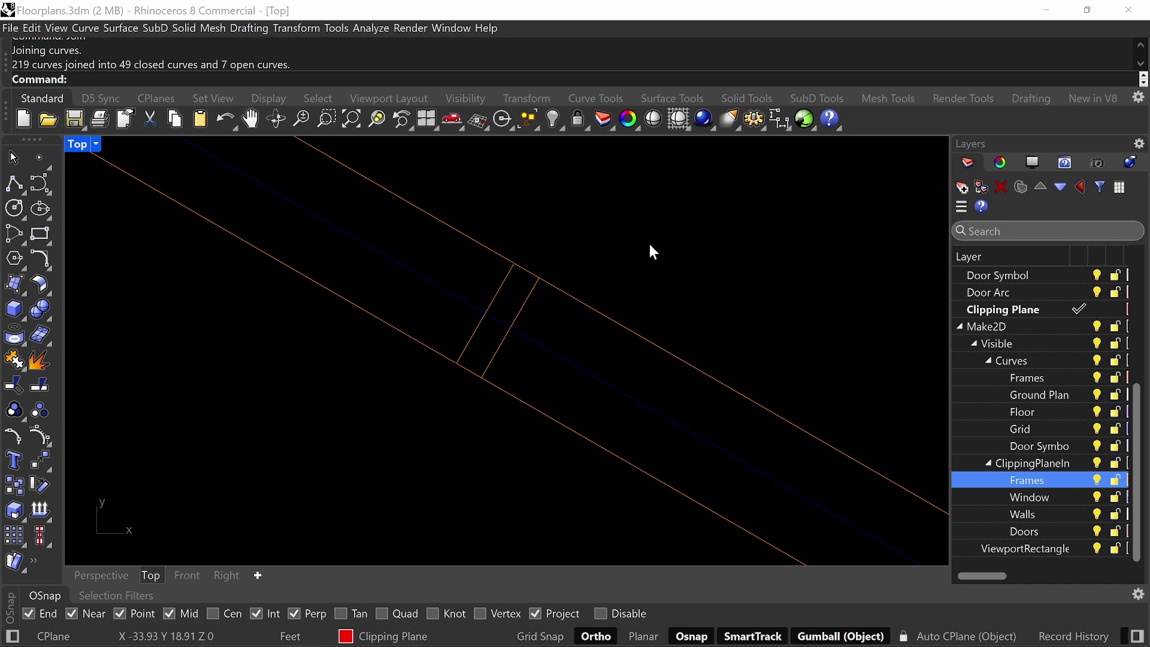
pyautogui.click(529, 295)
pyautogui.scroll(-14, 525, 357)
# - Inspect the frame lines and mullions around the upper corners of the triangular courtyard in the 2D drawing
pyautogui.moveTo(539, 268); pyautogui.dragTo(444, 363, button='right')
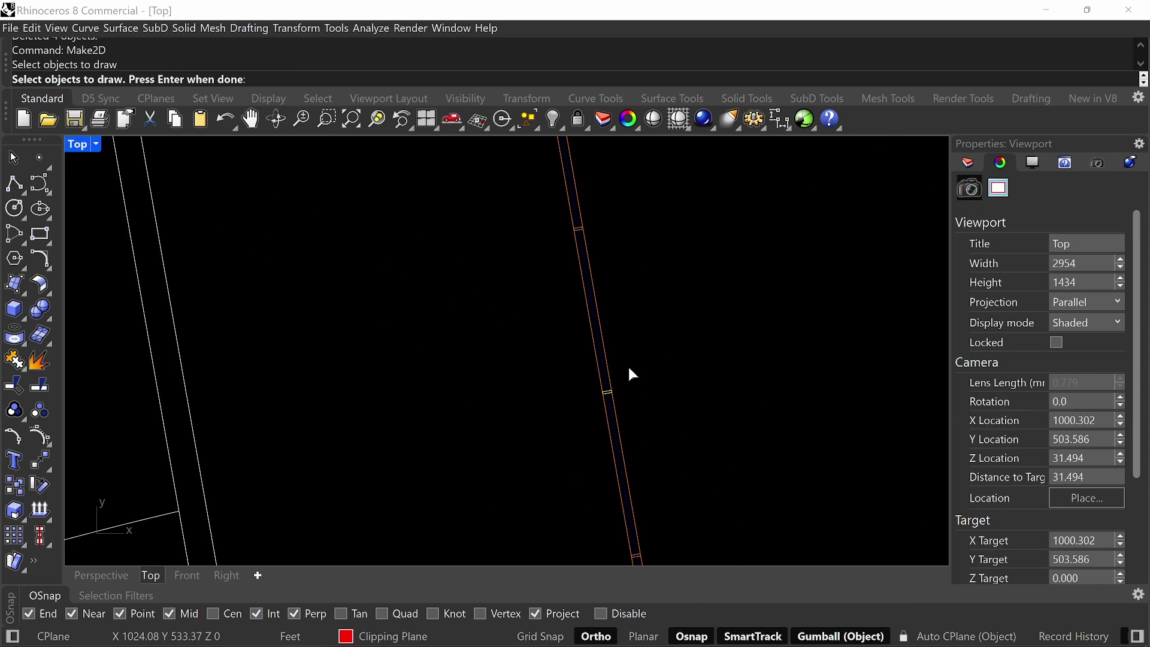
pyautogui.moveTo(629, 375); pyautogui.dragTo(629, 447, button='right')
pyautogui.scroll(18, 602, 332)
pyautogui.moveTo(354, 181); pyautogui.dragTo(417, 272, button='right')
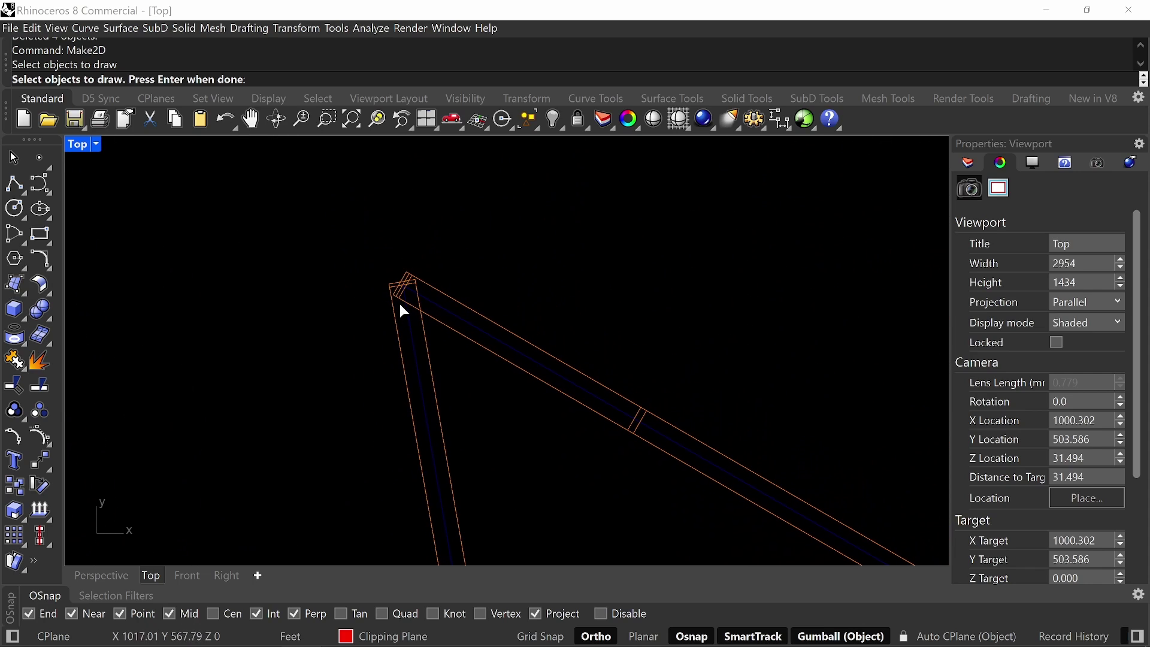
pyautogui.scroll(-10, 446, 310)
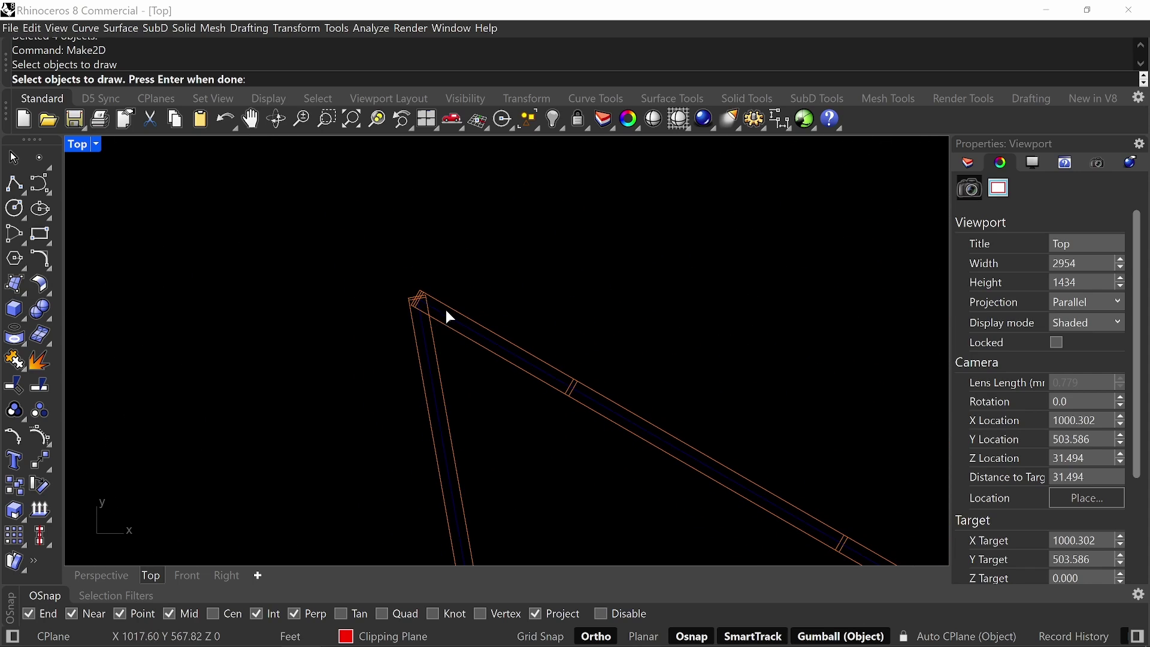
pyautogui.moveTo(571, 348); pyautogui.dragTo(494, 300, button='right')
pyautogui.scroll(-14, 566, 370)
pyautogui.moveTo(762, 506); pyautogui.dragTo(623, 360, button='right')
pyautogui.scroll(8, 764, 405)
pyautogui.moveTo(764, 405); pyautogui.dragTo(656, 314, button='right')
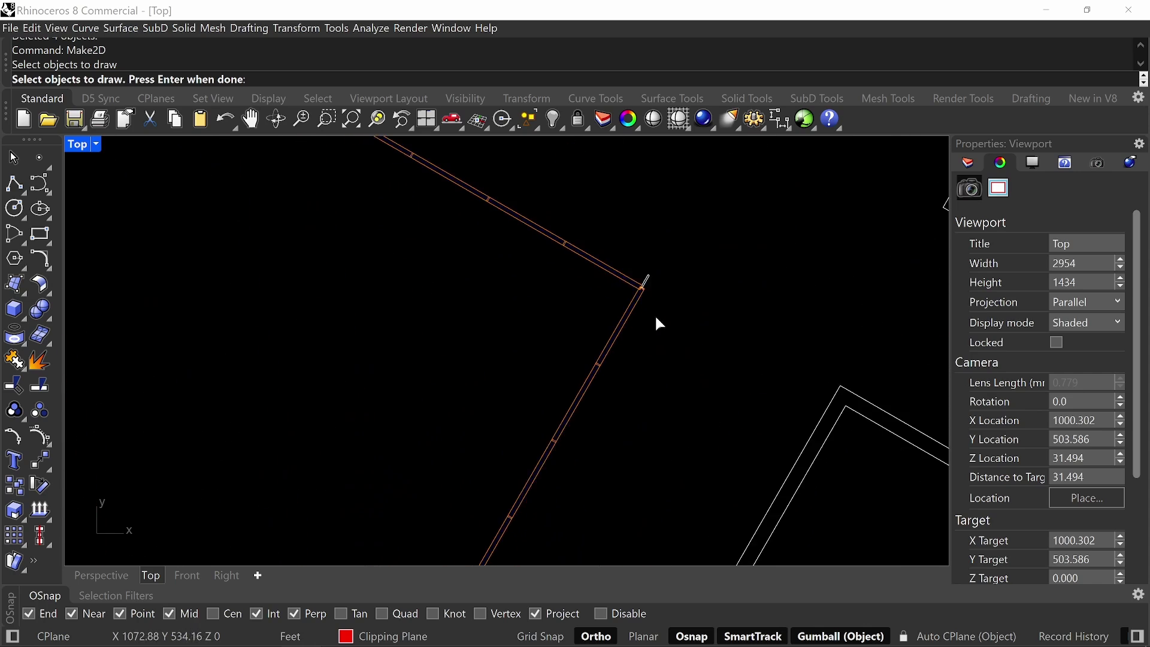
pyautogui.scroll(9, 655, 268)
pyautogui.scroll(7, 645, 337)
pyautogui.moveTo(660, 260); pyautogui.dragTo(669, 333, button='right')
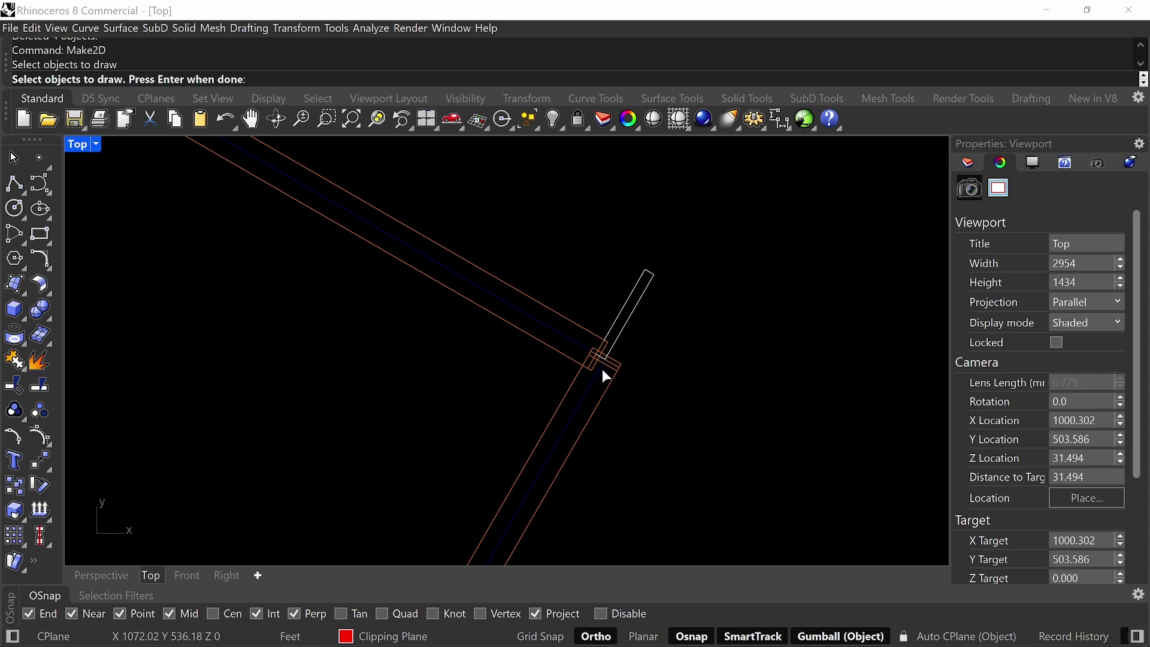
# - Cancel the pending Make2D command and delete the stray grouped Walls rectangle protruding from the triangular courtyard's eastern corner
pyautogui.click(639, 263)
pyautogui.scroll(10, 626, 264)
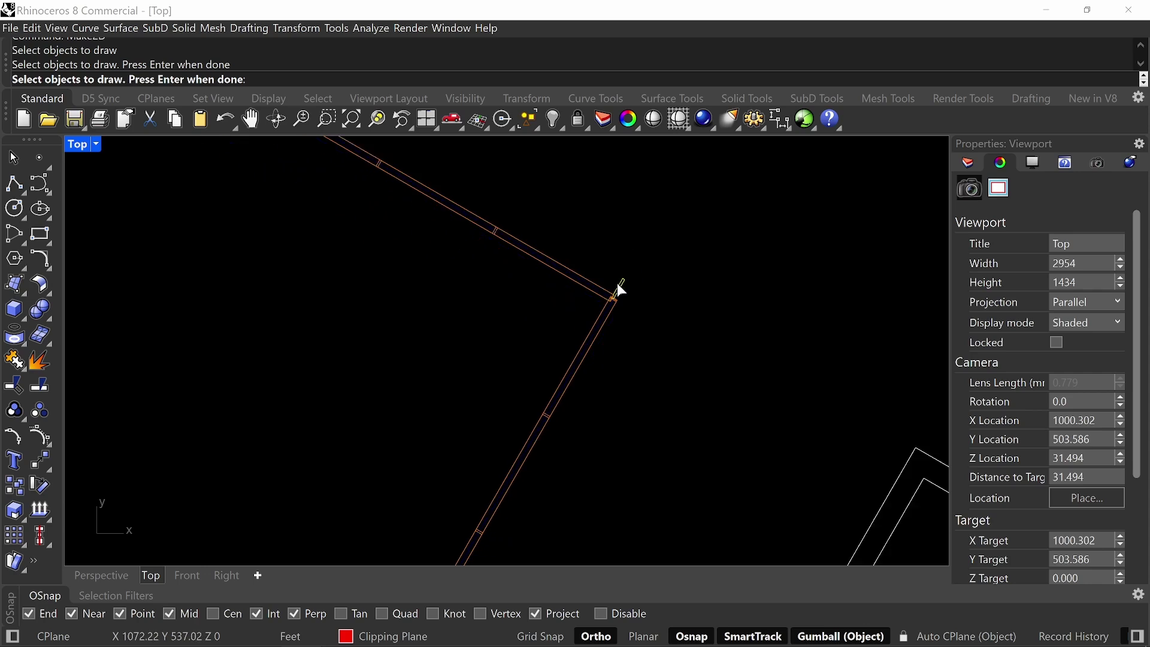
pyautogui.scroll(5, 639, 271)
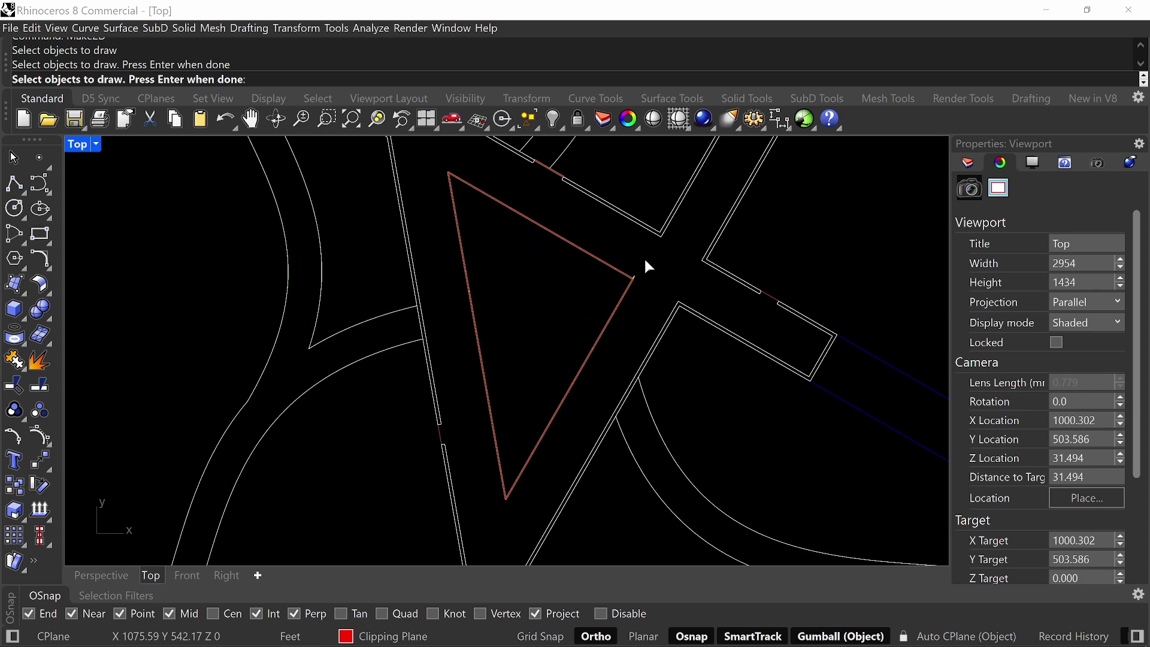
pyautogui.moveTo(645, 268); pyautogui.dragTo(661, 271, button='right')
pyautogui.press('Escape')
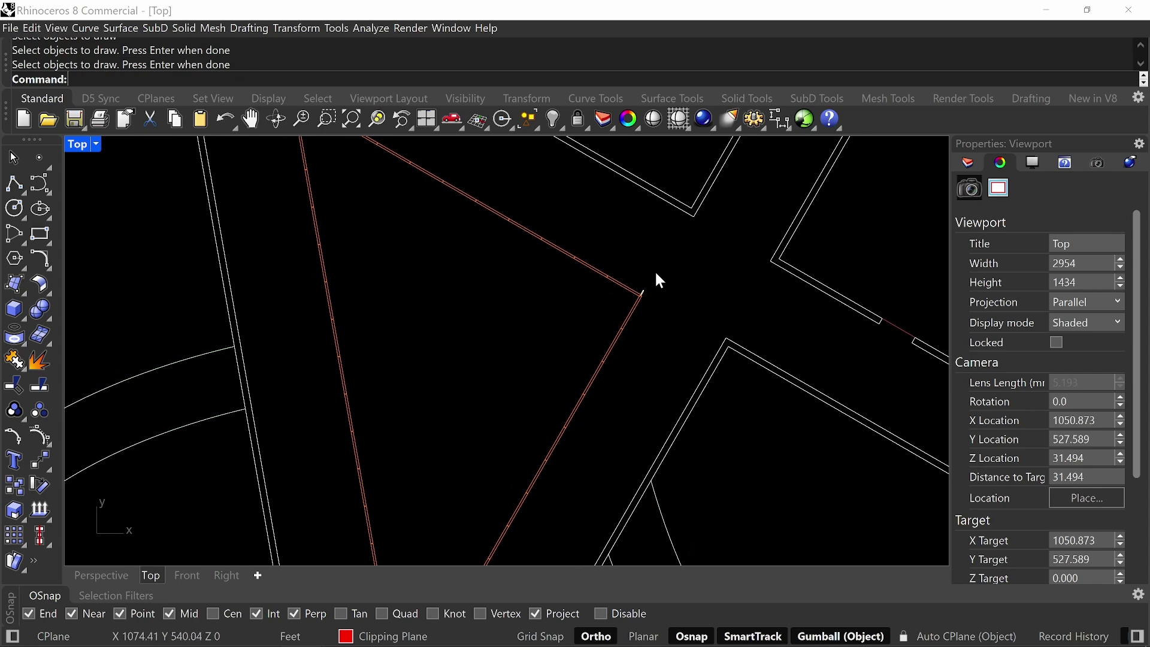
pyautogui.click(639, 293)
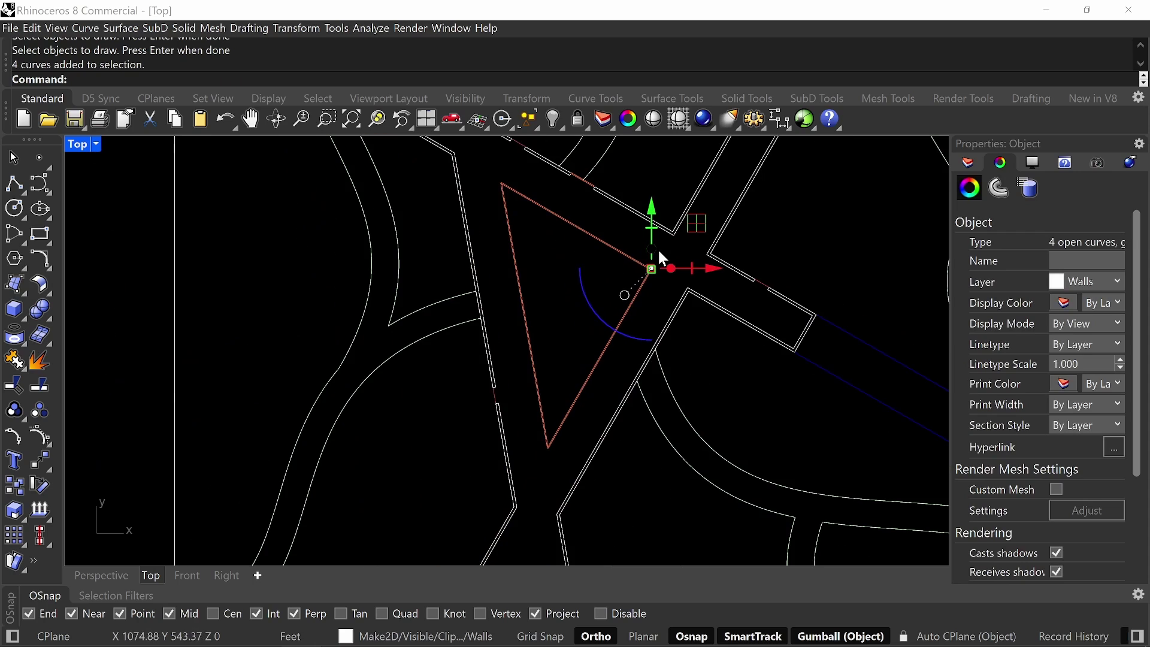
pyautogui.press('Delete')
# - Switch to gInk, sketch a pointed corner-post outline in red over the triangular courtyard's lower frame corner, and close the annotation
pyautogui.scroll(-3, 677, 305)
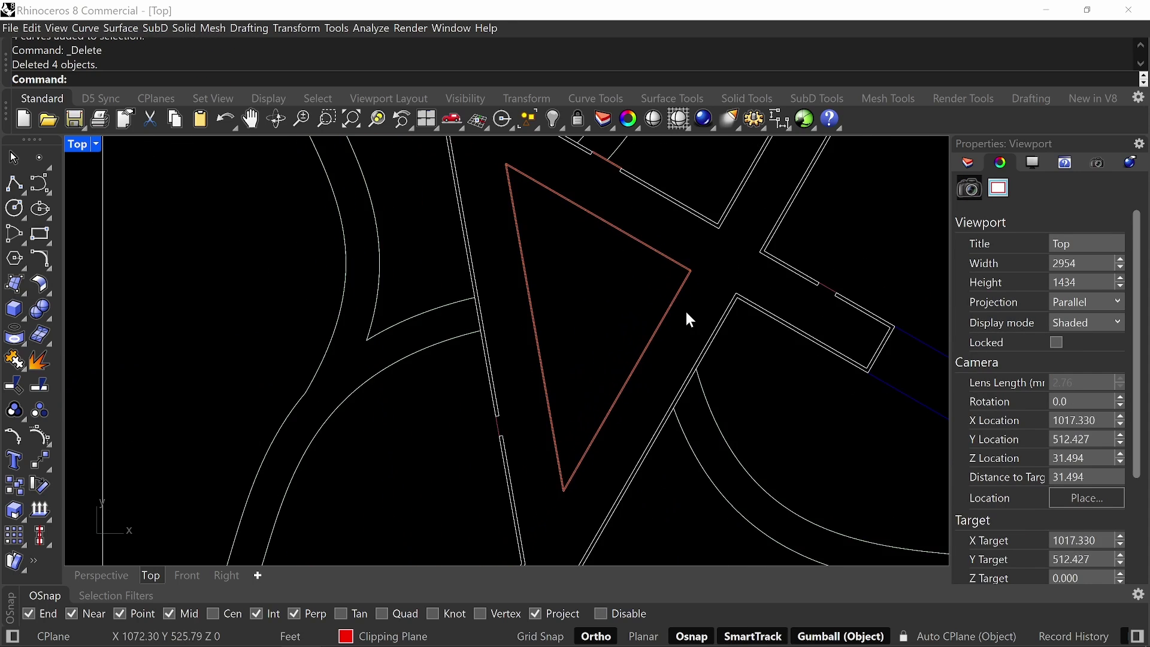
pyautogui.scroll(4, 623, 390)
pyautogui.scroll(10, 612, 379)
pyautogui.scroll(8, 593, 381)
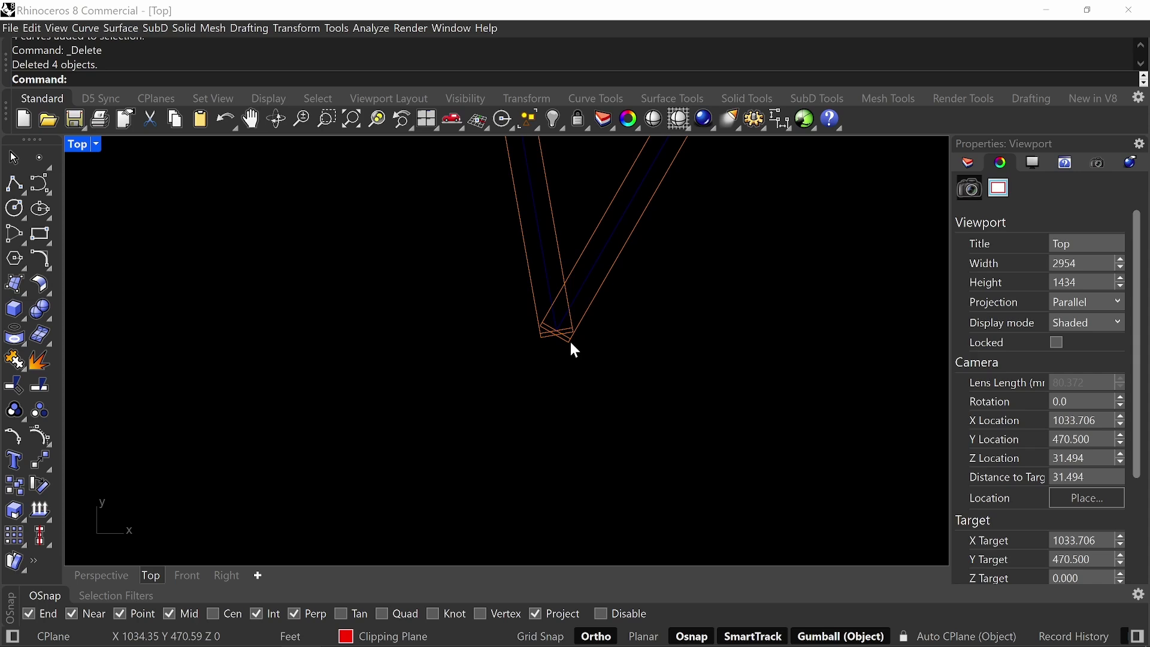
pyautogui.moveTo(763, 335); pyautogui.dragTo(739, 373, button='right')
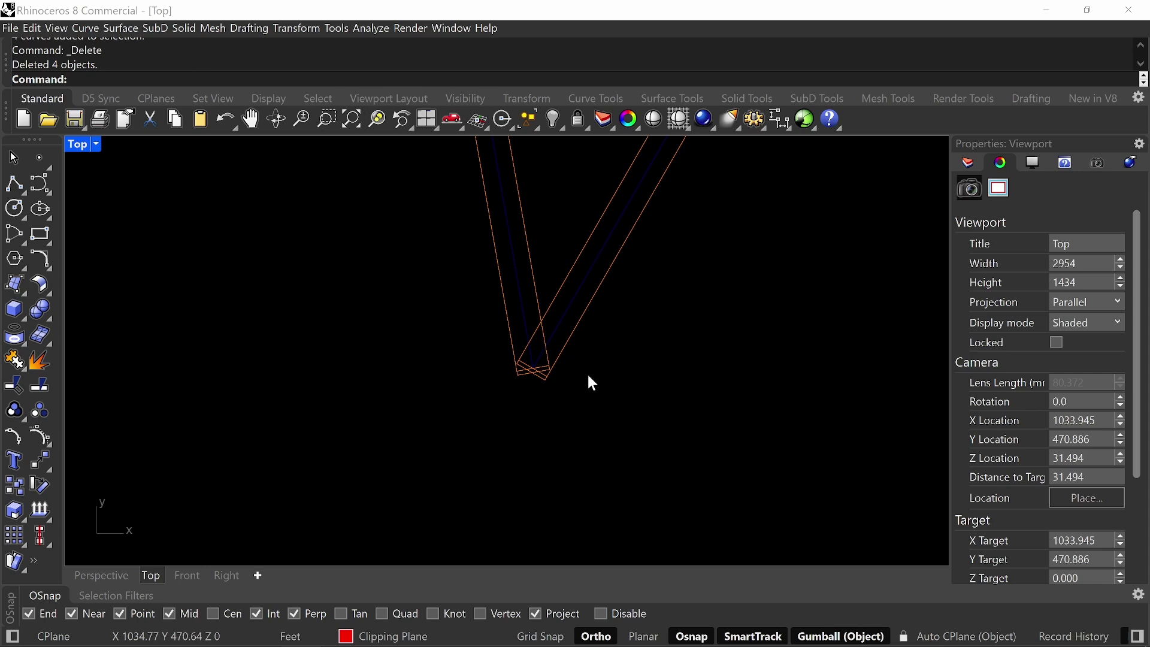
pyautogui.press('super')
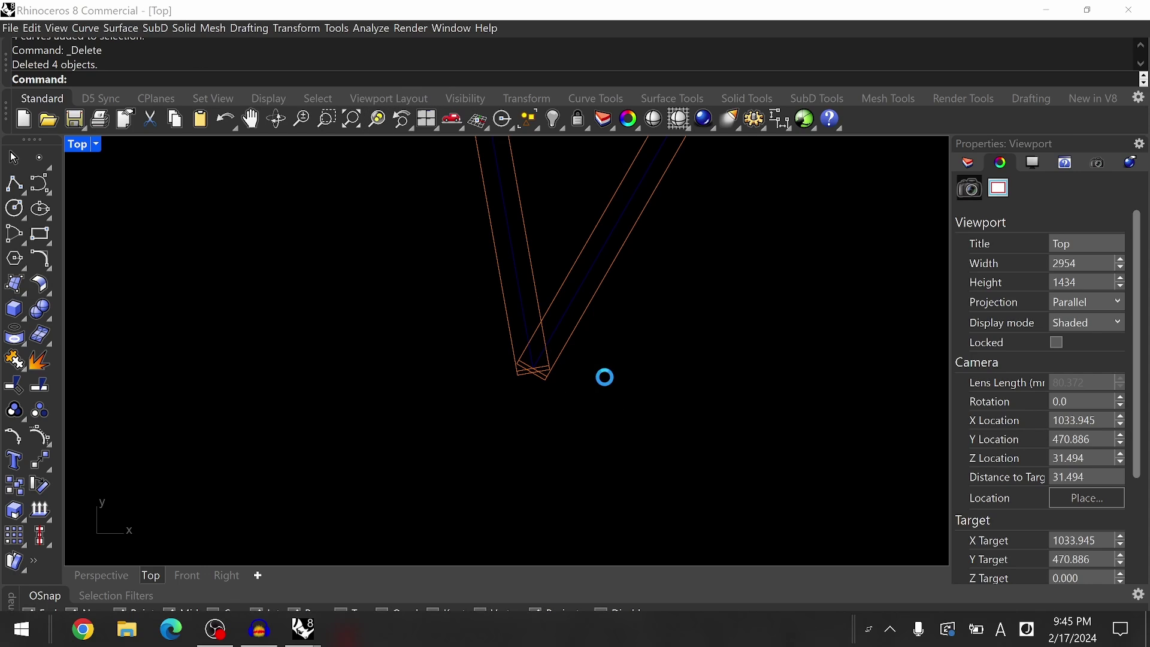
pyautogui.write('gink')
pyautogui.press('Return')
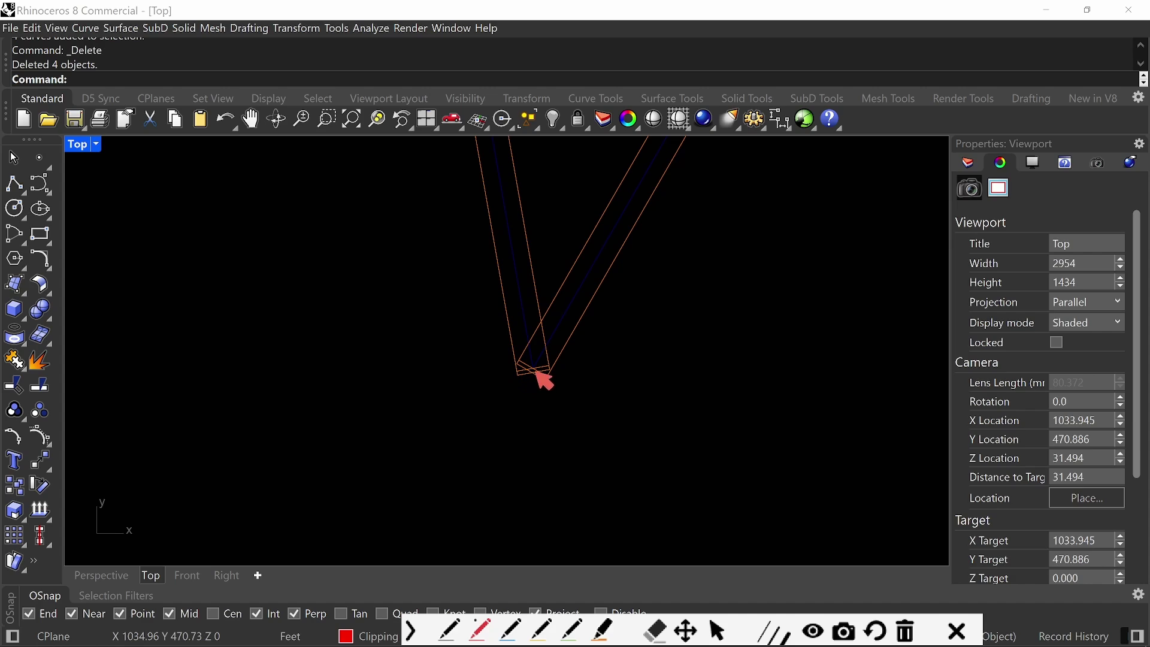
pyautogui.moveTo(511, 339); pyautogui.dragTo(519, 381)
pyautogui.moveTo(566, 342); pyautogui.dragTo(528, 404)
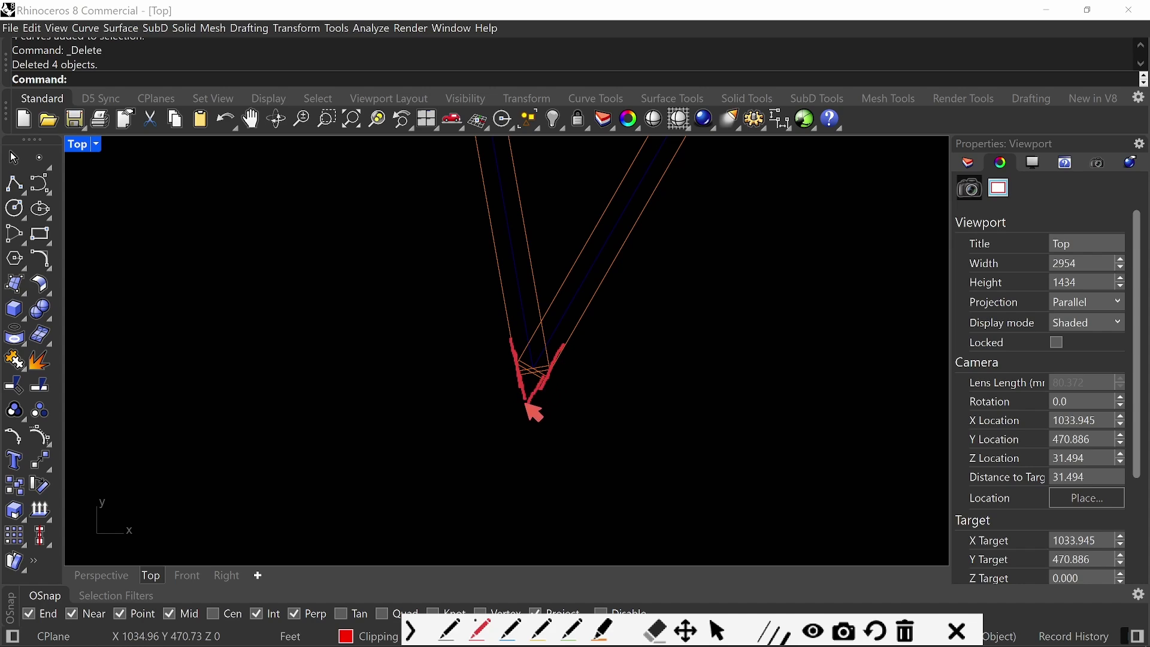
pyautogui.moveTo(510, 336)
pyautogui.mouseDown()
pyautogui.moveTo(570, 334)
pyautogui.moveTo(531, 327)
pyautogui.mouseUp()
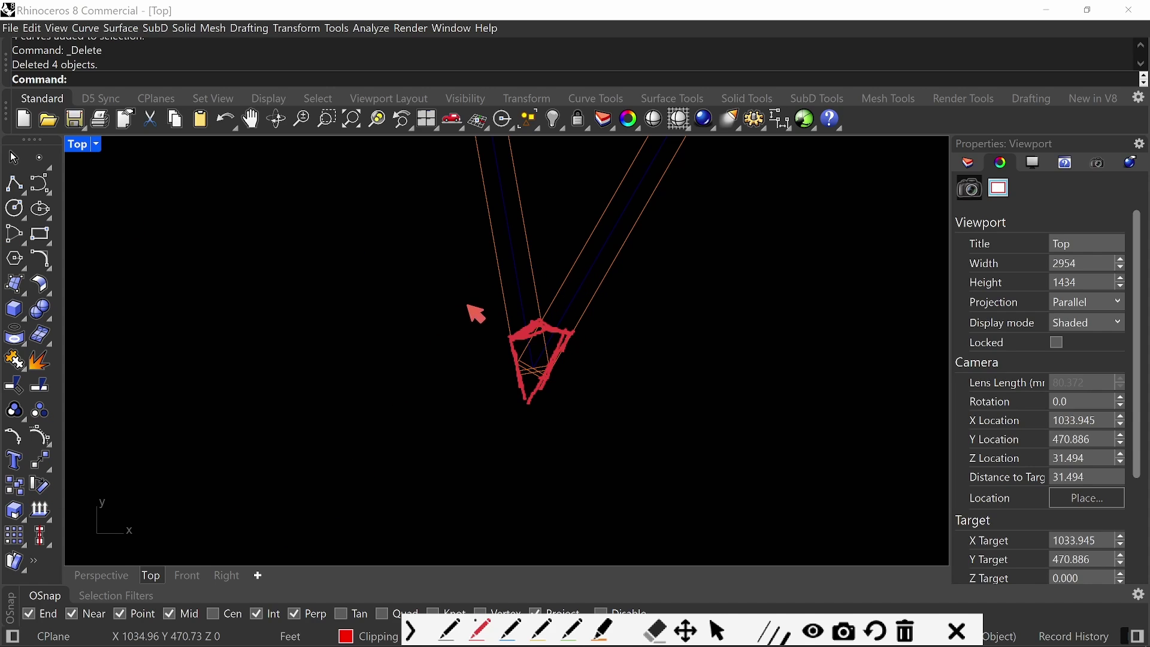
pyautogui.press('Escape')
# - Inspect the frame edges and mullions of the triangular courtyard from its lower corner up to its two upper corners
pyautogui.scroll(5, 404, 342)
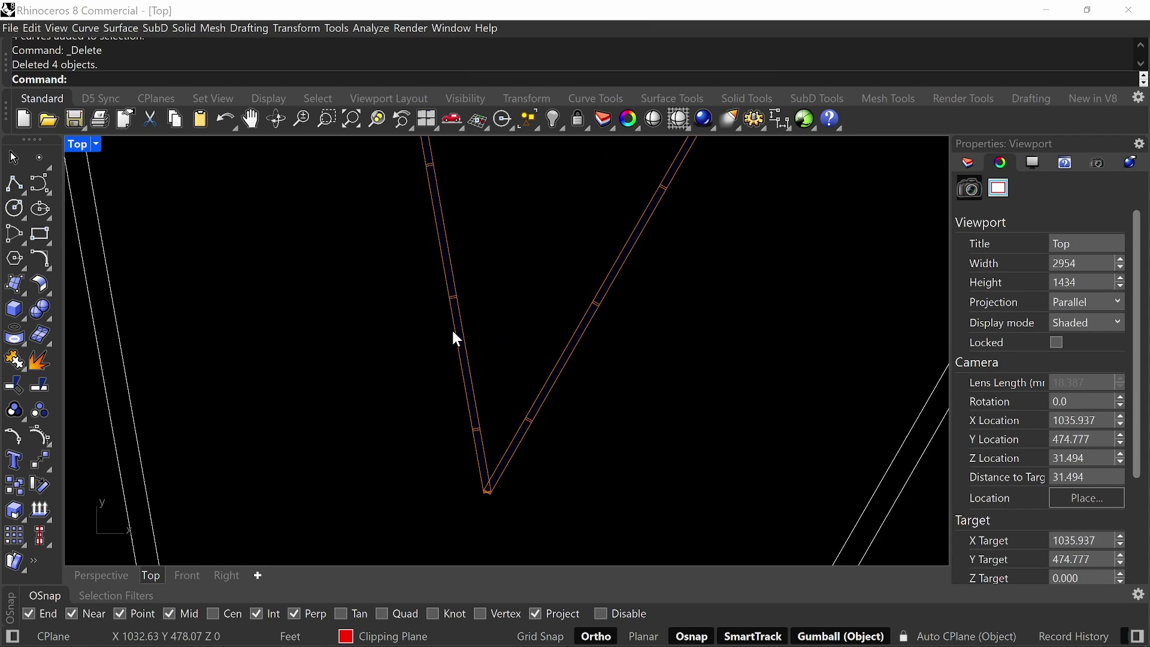
pyautogui.scroll(-8, 452, 332)
pyautogui.moveTo(480, 207); pyautogui.dragTo(483, 360, button='right')
pyautogui.moveTo(484, 249); pyautogui.dragTo(488, 447, button='right')
pyautogui.moveTo(464, 264); pyautogui.dragTo(471, 438, button='right')
pyautogui.moveTo(452, 180); pyautogui.dragTo(467, 414, button='right')
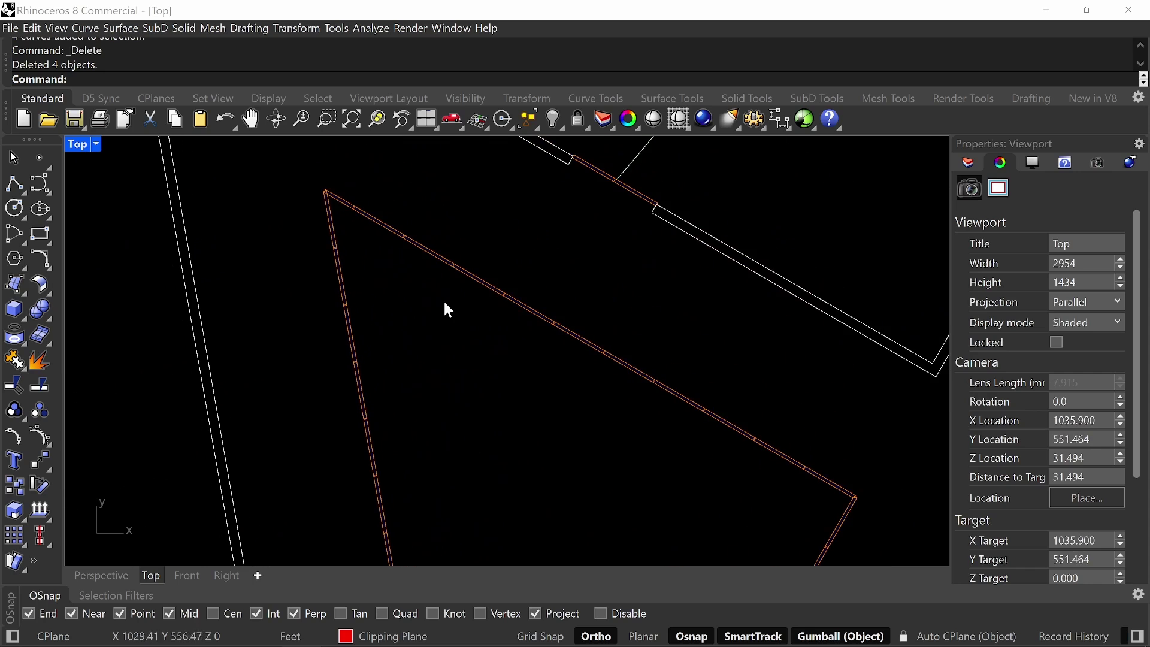
pyautogui.scroll(5, 347, 236)
pyautogui.scroll(-20, 299, 237)
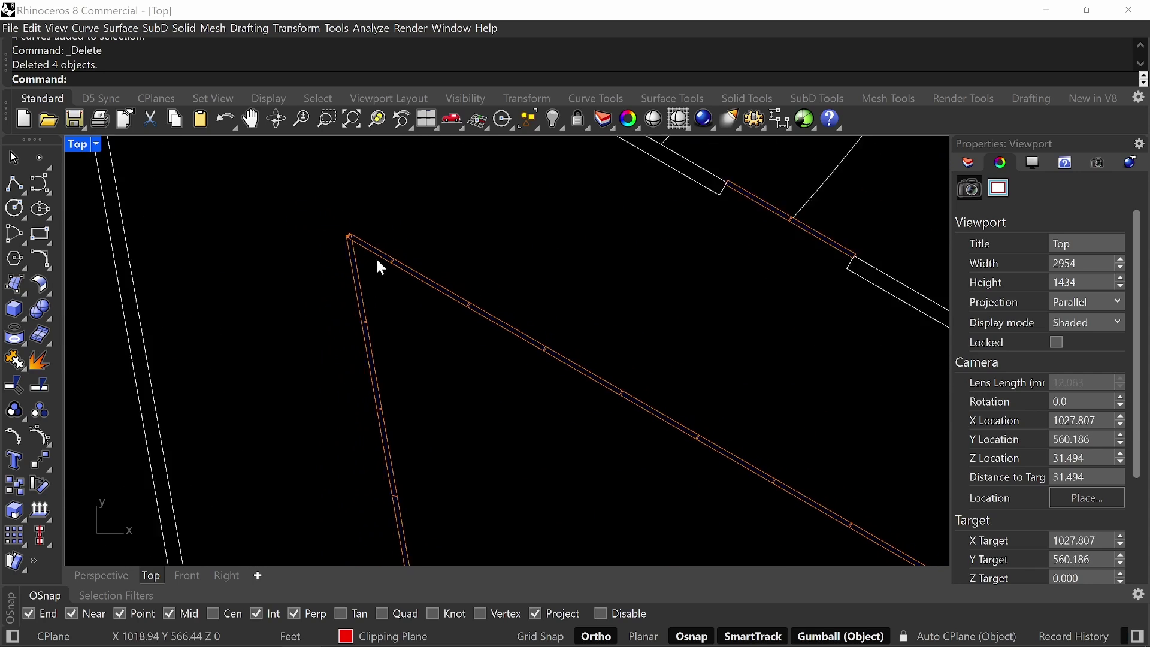
pyautogui.scroll(13, 721, 419)
pyautogui.scroll(-8, 628, 351)
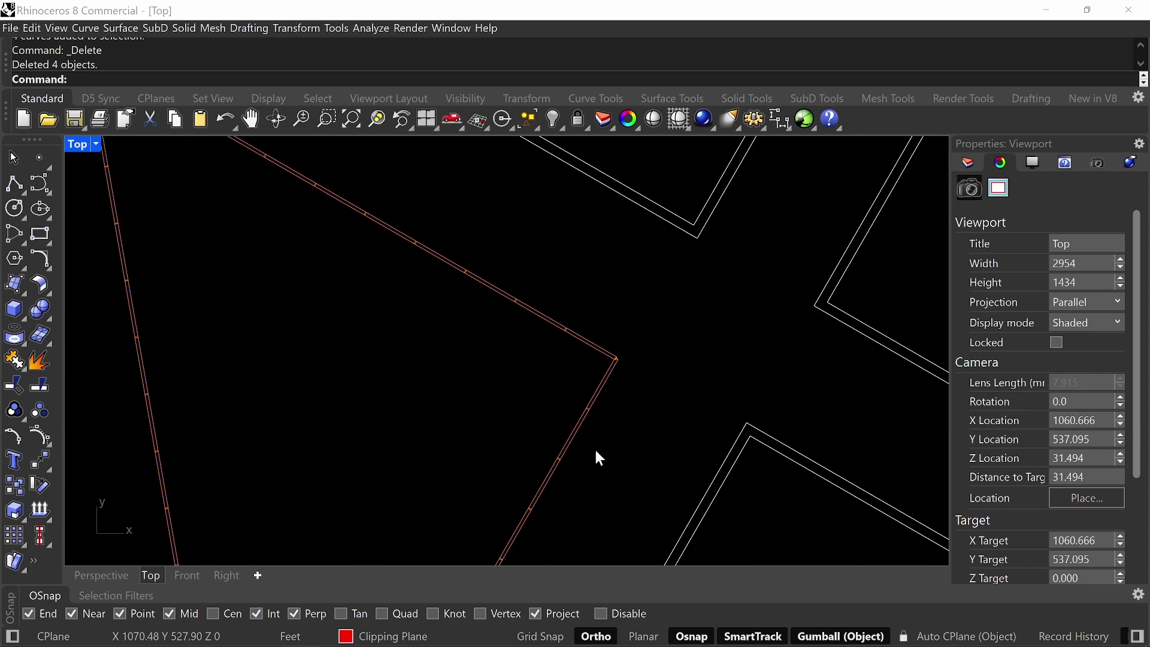
# - Select the line spanning the narrow wall opening below the framed opening in the building's upper wing
pyautogui.moveTo(563, 466); pyautogui.dragTo(690, 406, button='right')
pyautogui.scroll(-8, 690, 406)
pyautogui.moveTo(680, 344); pyautogui.dragTo(670, 339, button='right')
pyautogui.scroll(5, 579, 383)
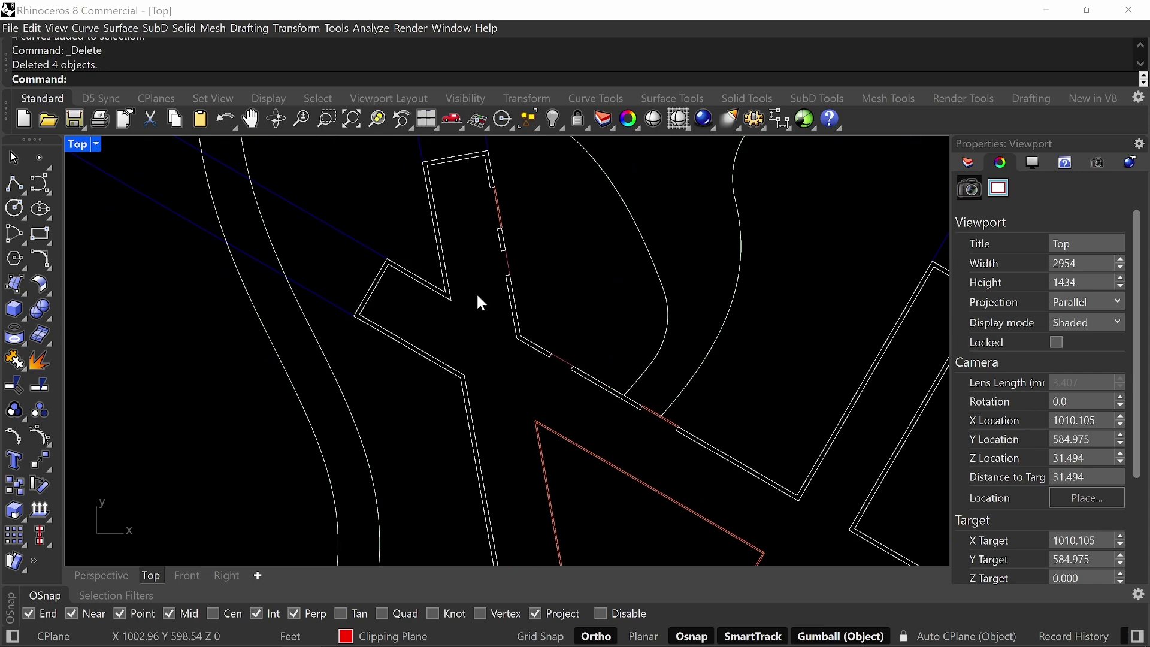
pyautogui.click(546, 448)
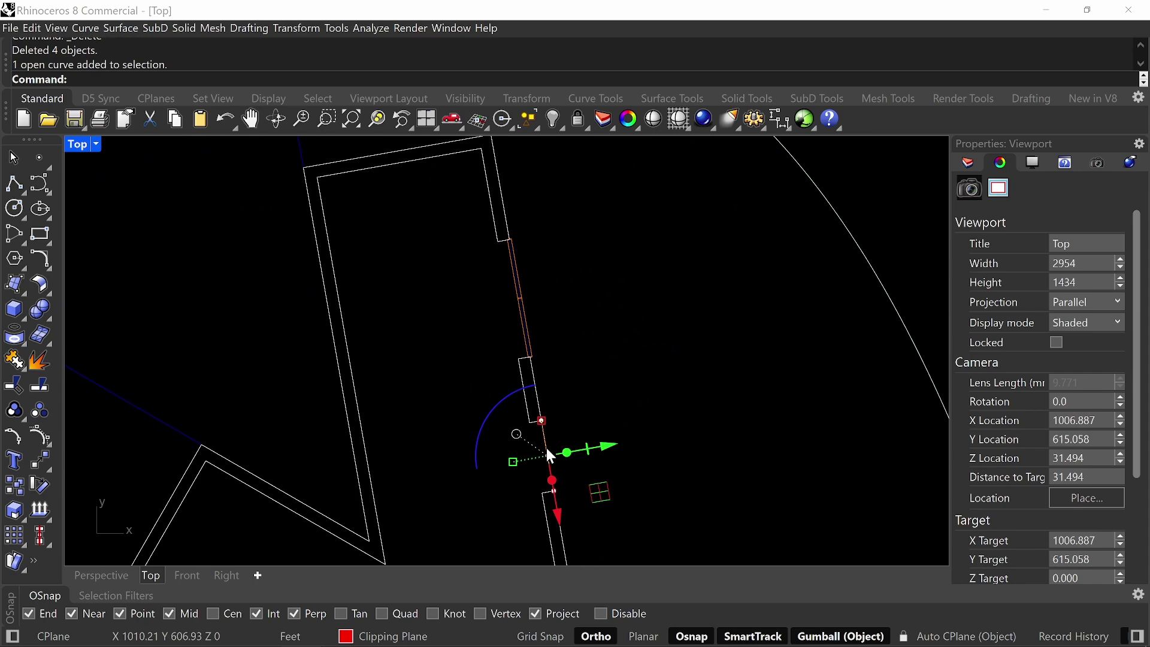
# - Delete the door lines from the narrow openings in the upper wing's east wall and the adjoining angled wall
pyautogui.scroll(-2, 626, 450)
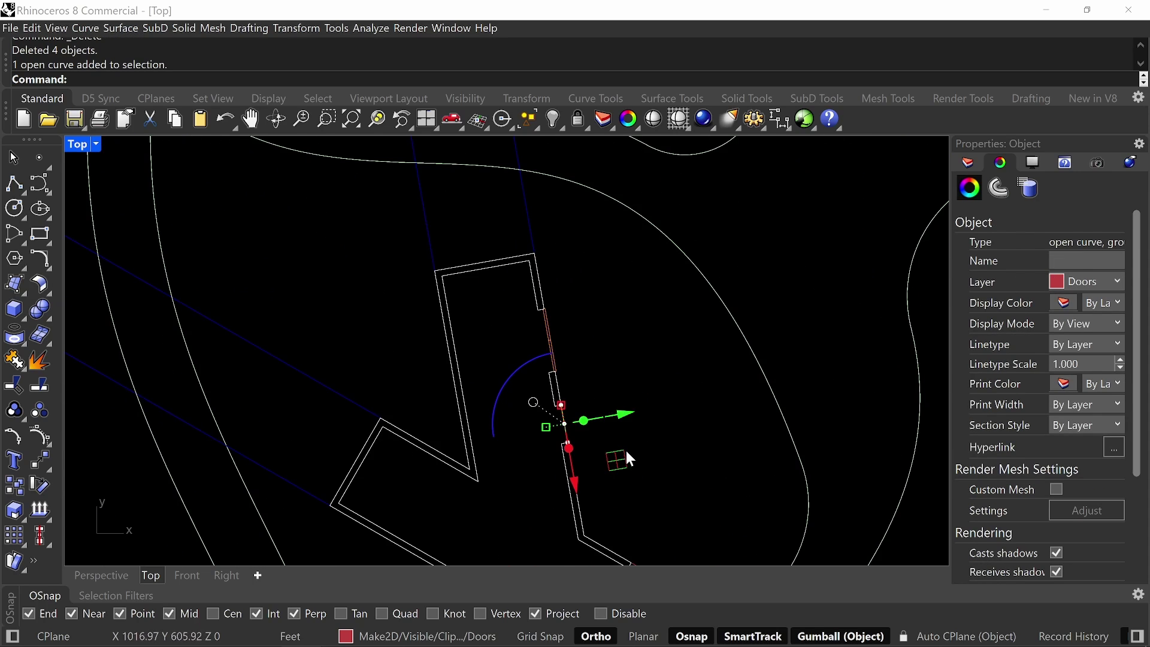
pyautogui.scroll(2, 623, 316)
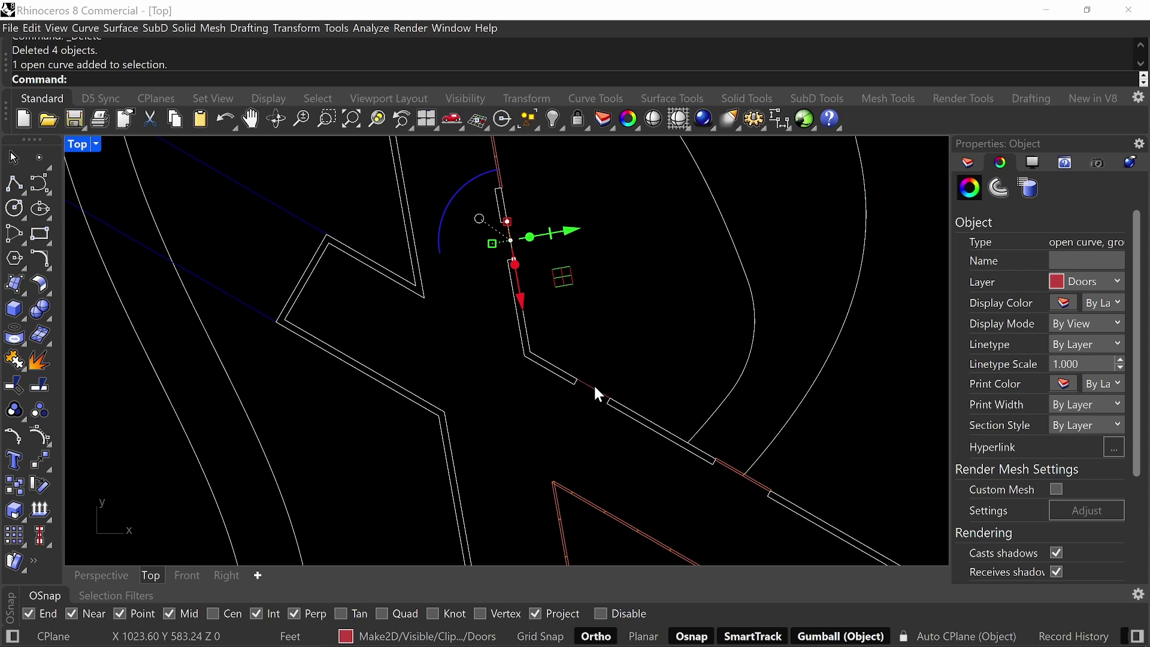
pyautogui.scroll(-2, 600, 359)
pyautogui.scroll(2, 600, 364)
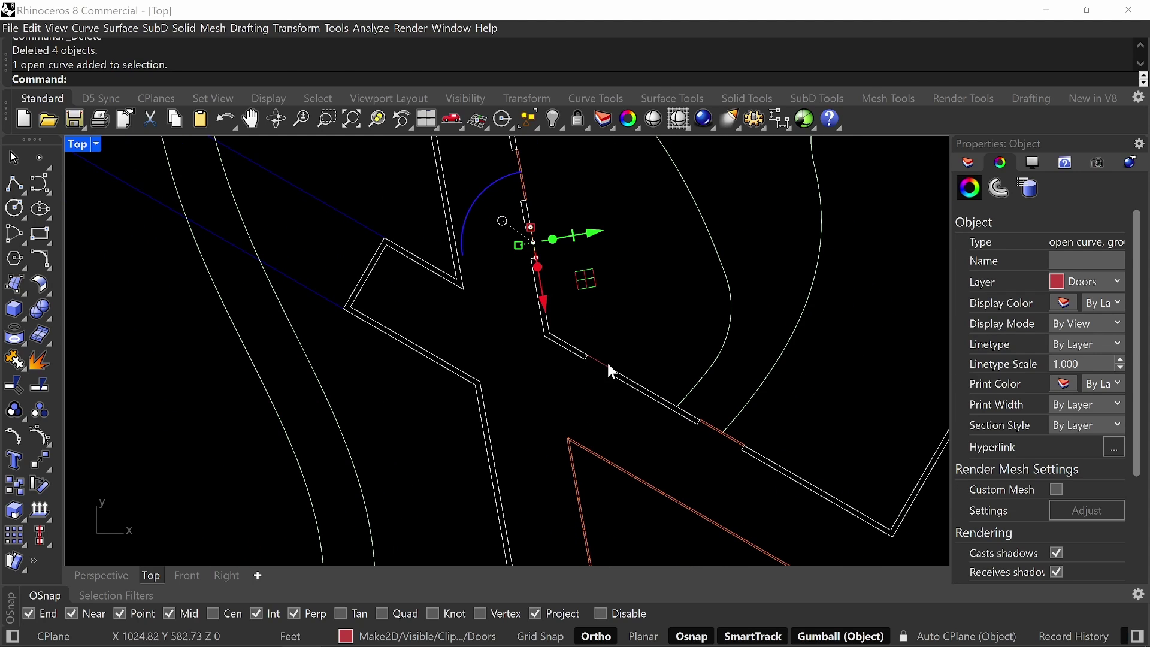
pyautogui.press('Delete')
pyautogui.scroll(-2, 626, 318)
pyautogui.moveTo(631, 325)
pyautogui.mouseDown(button='right')
pyautogui.moveTo(615, 322)
pyautogui.moveTo(587, 220)
pyautogui.mouseUp(button='right')
pyautogui.rightClick(587, 220)
pyautogui.scroll(6, 551, 454)
pyautogui.click(545, 393)
pyautogui.scroll(-8, 579, 382)
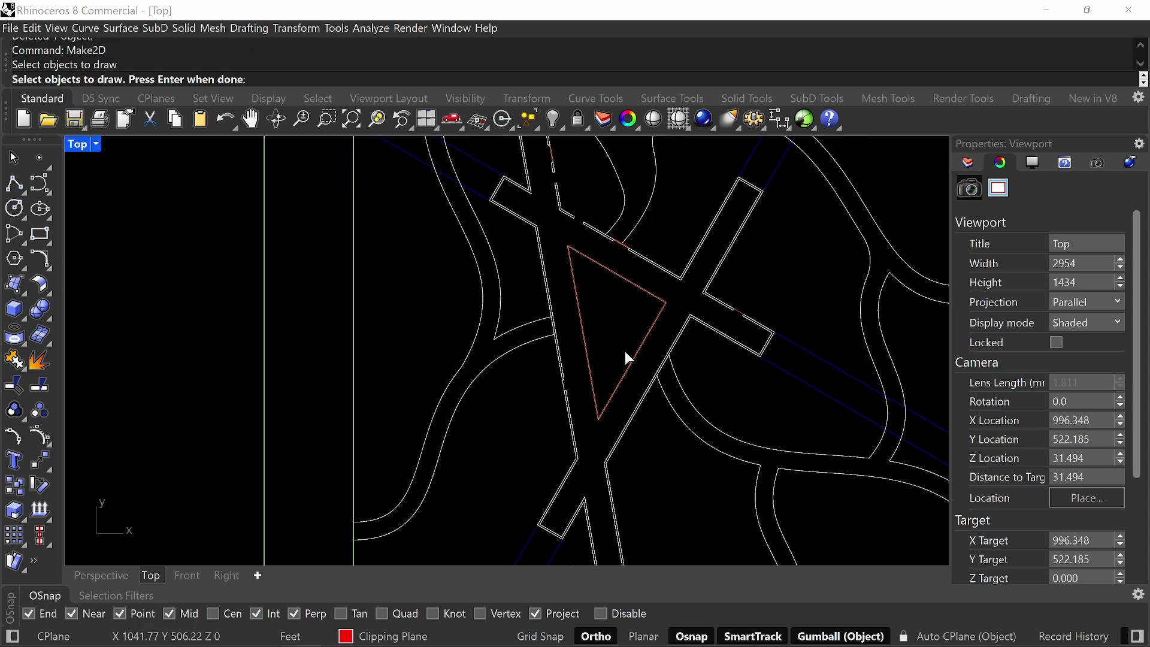
pyautogui.moveTo(733, 293); pyautogui.dragTo(655, 304, button='right')
pyautogui.scroll(3, 657, 330)
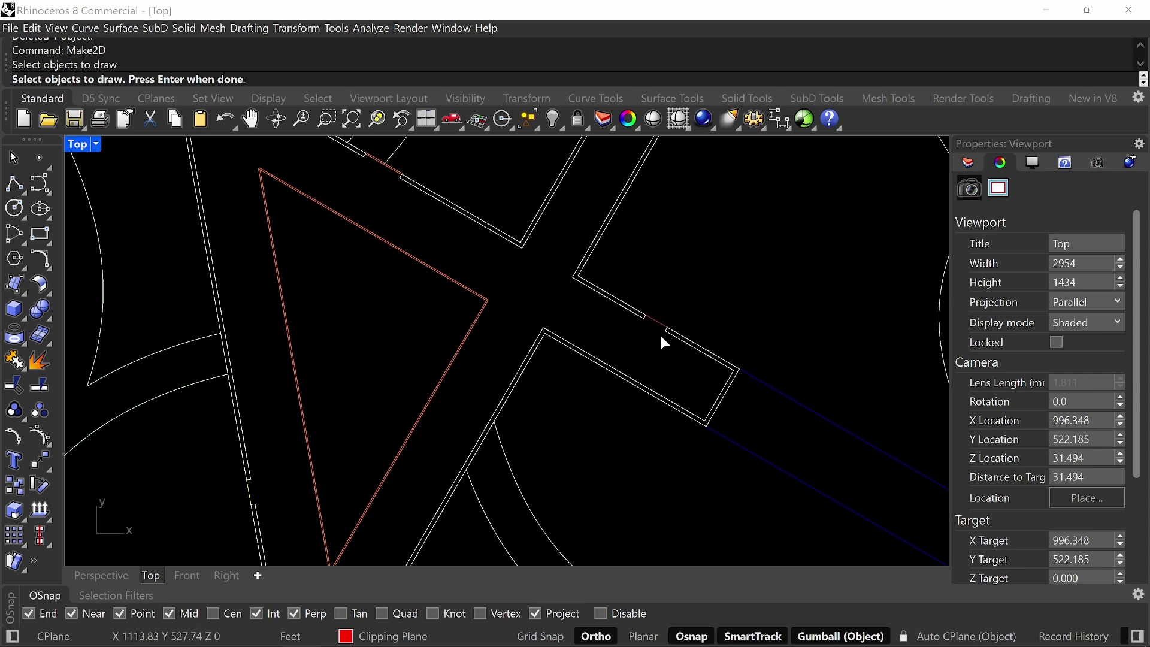
pyautogui.click(660, 322)
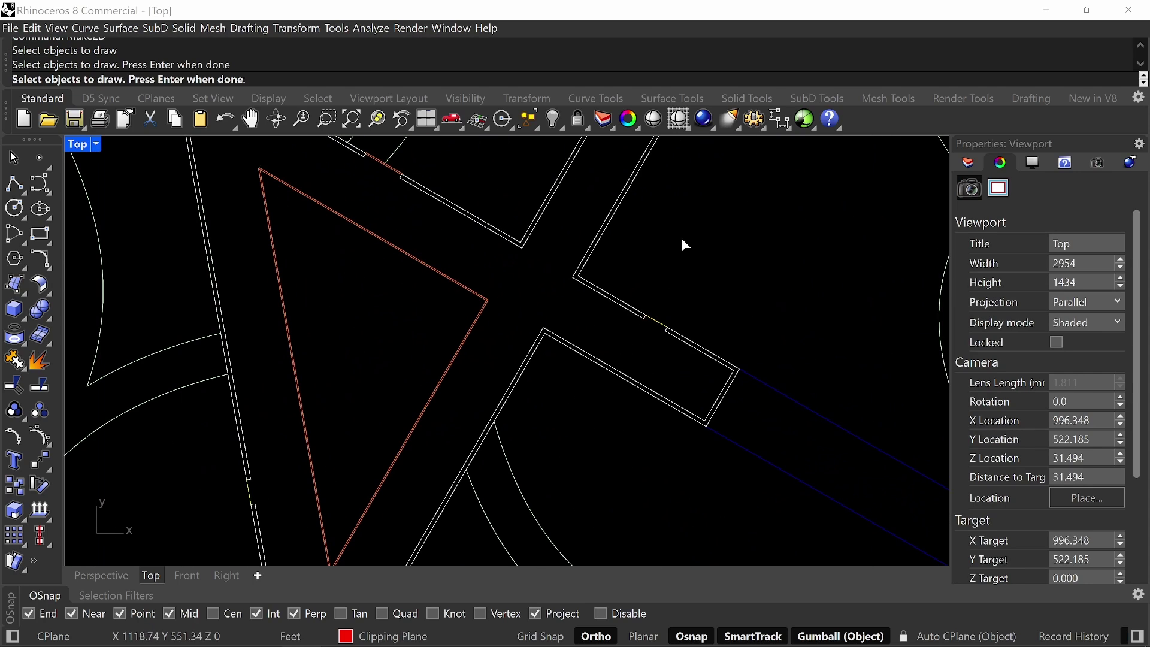
pyautogui.scroll(-2, 681, 240)
pyautogui.moveTo(693, 268); pyautogui.dragTo(703, 296, button='right')
pyautogui.press('Escape')
# - Delete the door lines from the openings in the eastern wing's upper wall and the long west wall
pyautogui.click(668, 333)
pyautogui.press('Delete')
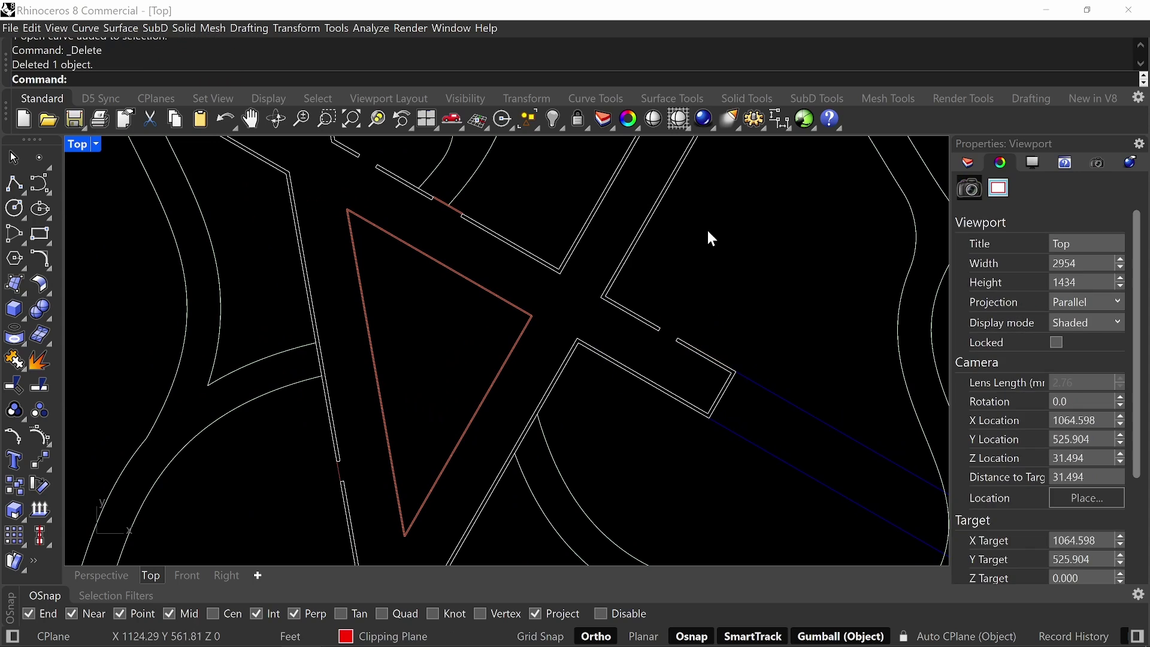
pyautogui.click(339, 470)
pyautogui.press('Delete')
# - Copy the door symbol from its lower hinge corner to the wall-end corner at the angled wall's narrow opening
pyautogui.scroll(-2, 412, 383)
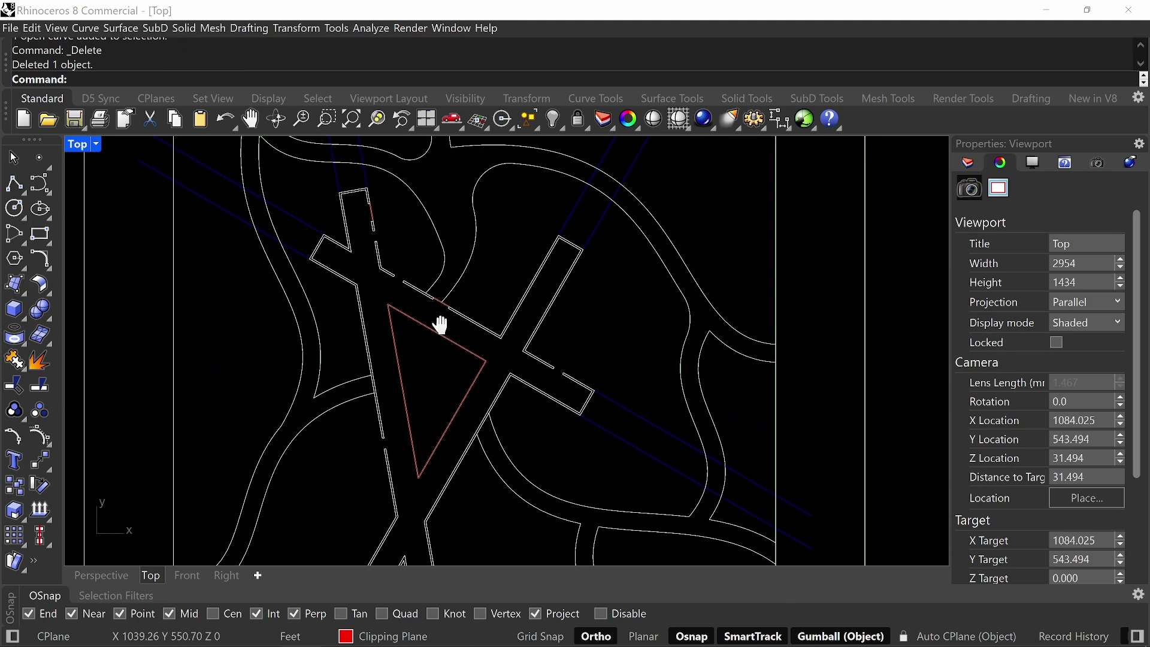
pyautogui.moveTo(442, 326); pyautogui.dragTo(451, 255, button='right')
pyautogui.scroll(-2, 474, 344)
pyautogui.scroll(5, 514, 474)
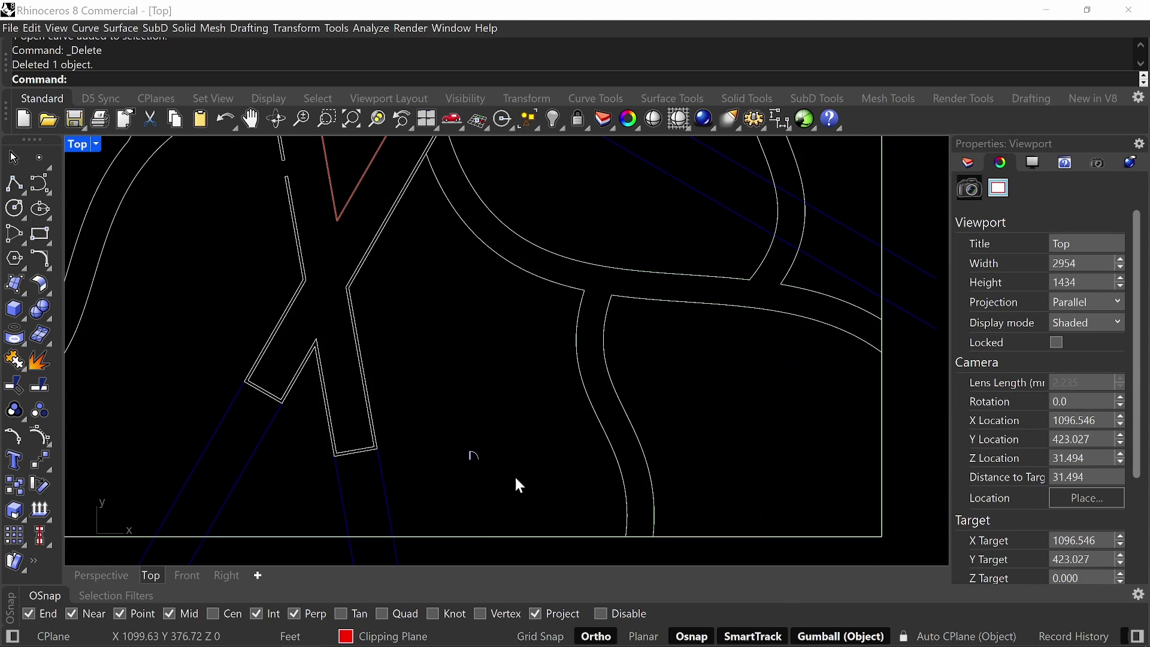
pyautogui.click(460, 472)
pyautogui.write('copy')
pyautogui.press('Return')
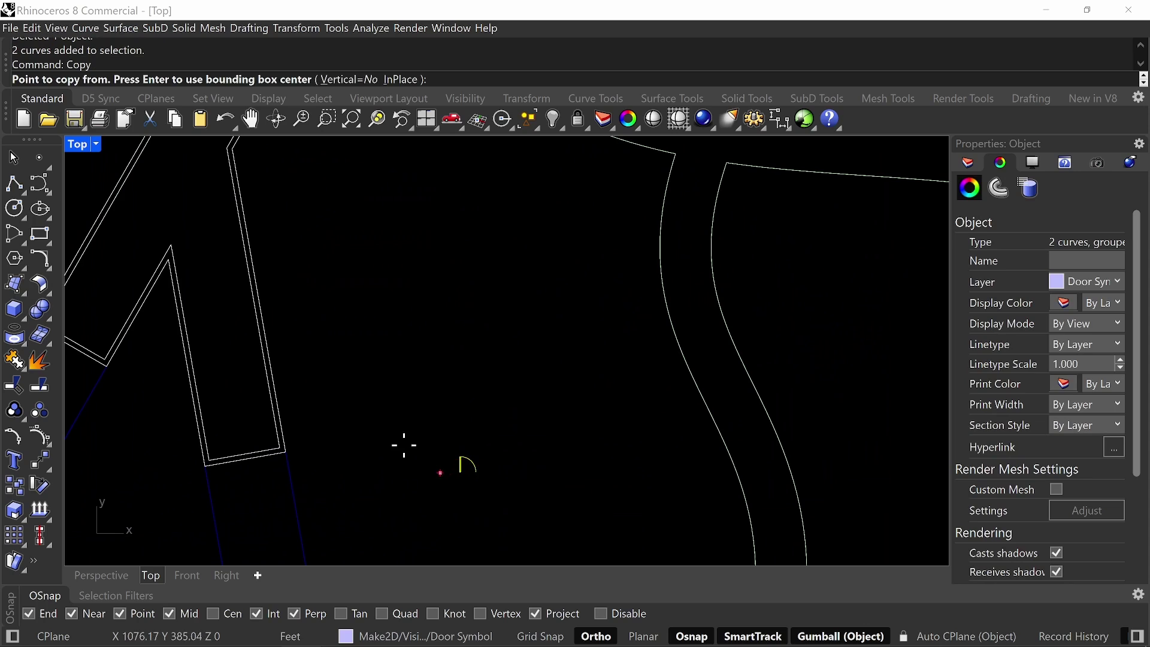
pyautogui.scroll(3, 448, 446)
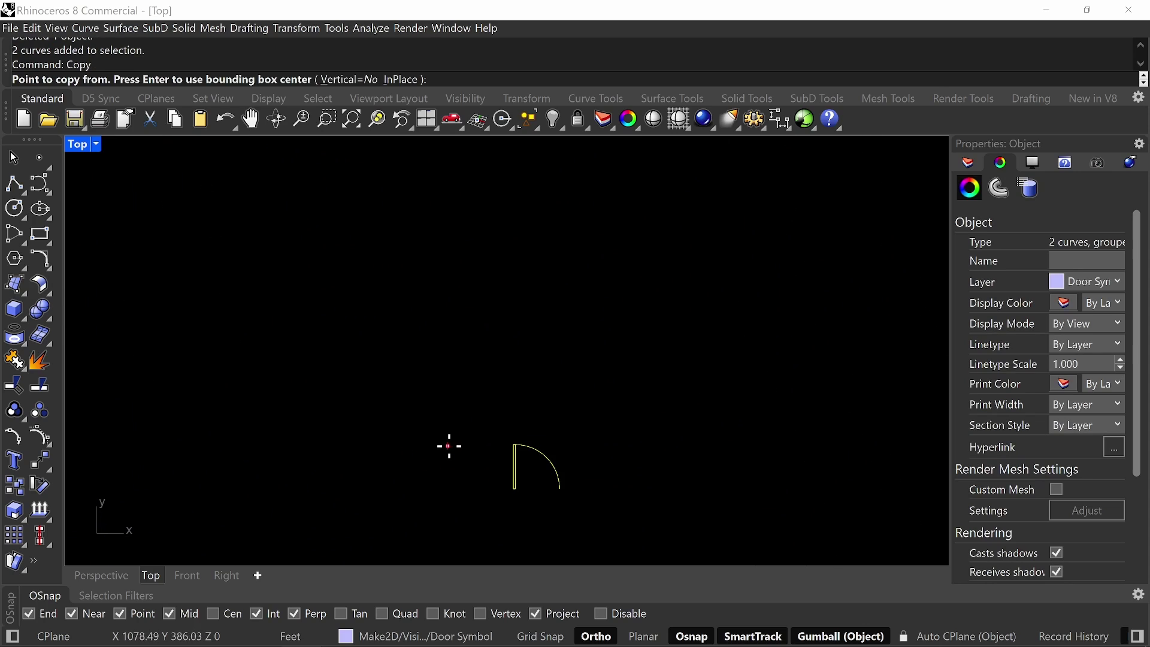
pyautogui.click(517, 493)
pyautogui.scroll(-9, 534, 479)
pyautogui.keyDown('shift'); pyautogui.moveTo(488, 207); pyautogui.dragTo(528, 437, button='right'); pyautogui.keyUp('shift')
pyautogui.scroll(8, 473, 335)
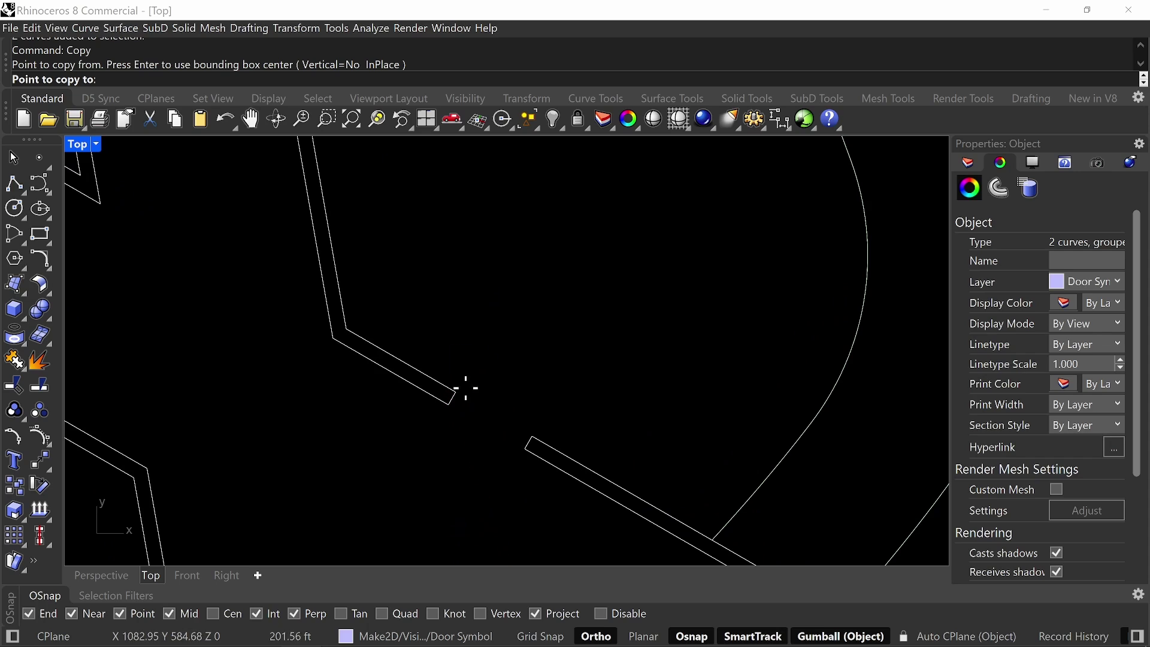
pyautogui.click(533, 441)
pyautogui.scroll(2, 539, 437)
pyautogui.press('Return')
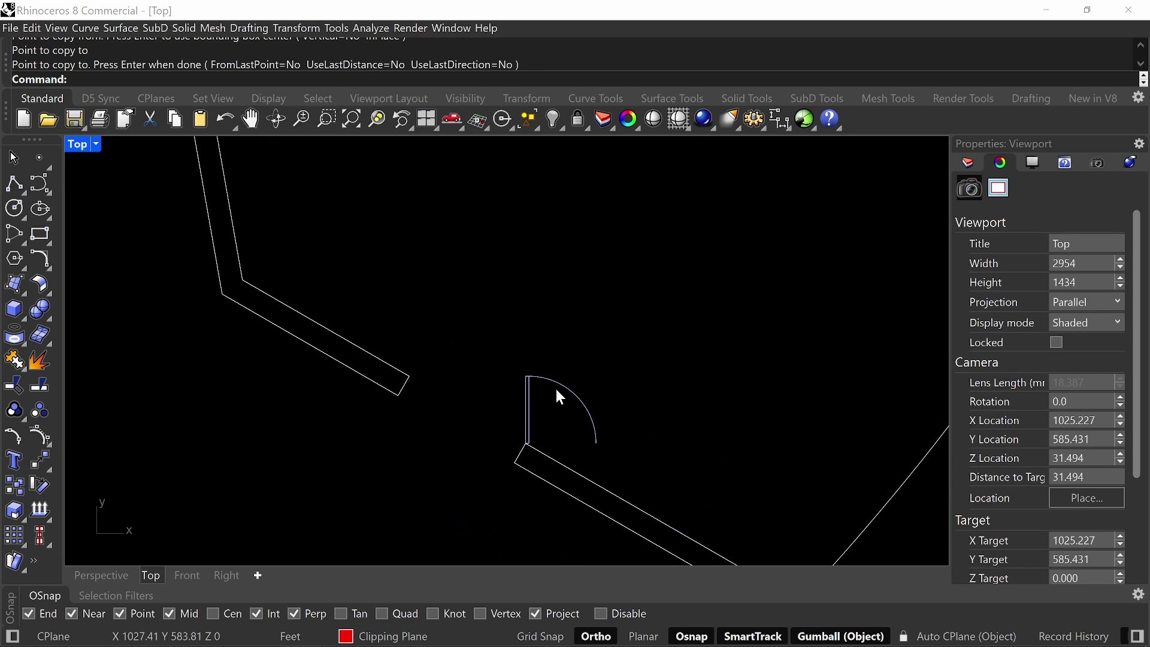
pyautogui.click(556, 390)
pyautogui.click(576, 273)
pyautogui.moveTo(582, 321); pyautogui.dragTo(598, 324, button='right')
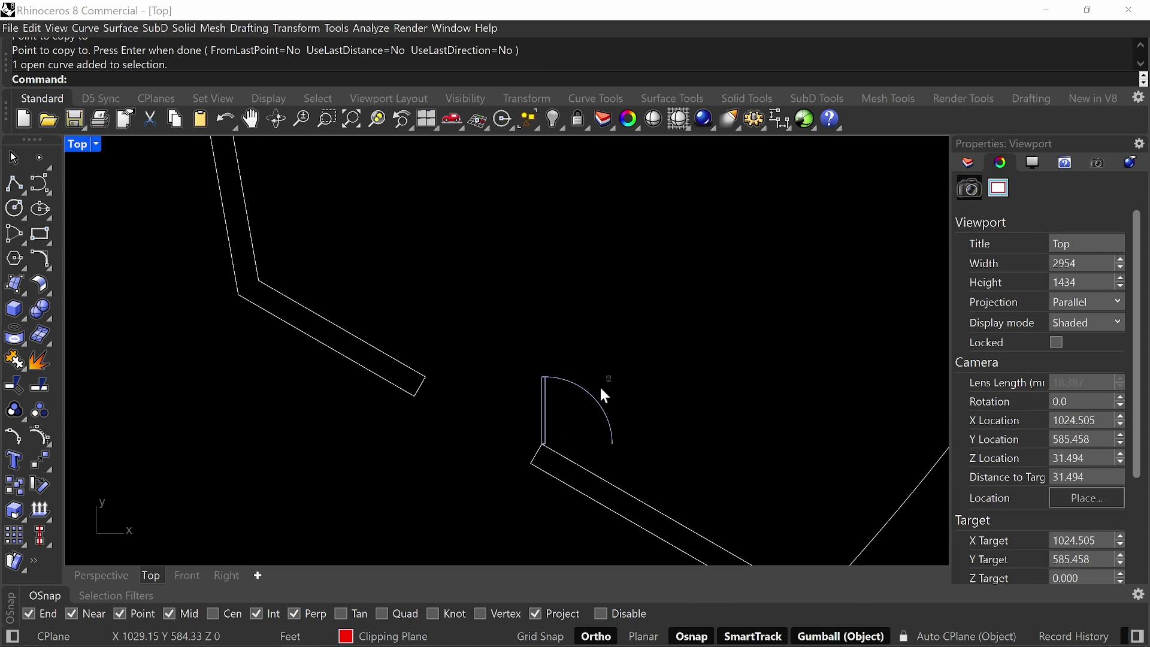
pyautogui.click(546, 380)
pyautogui.click(578, 308)
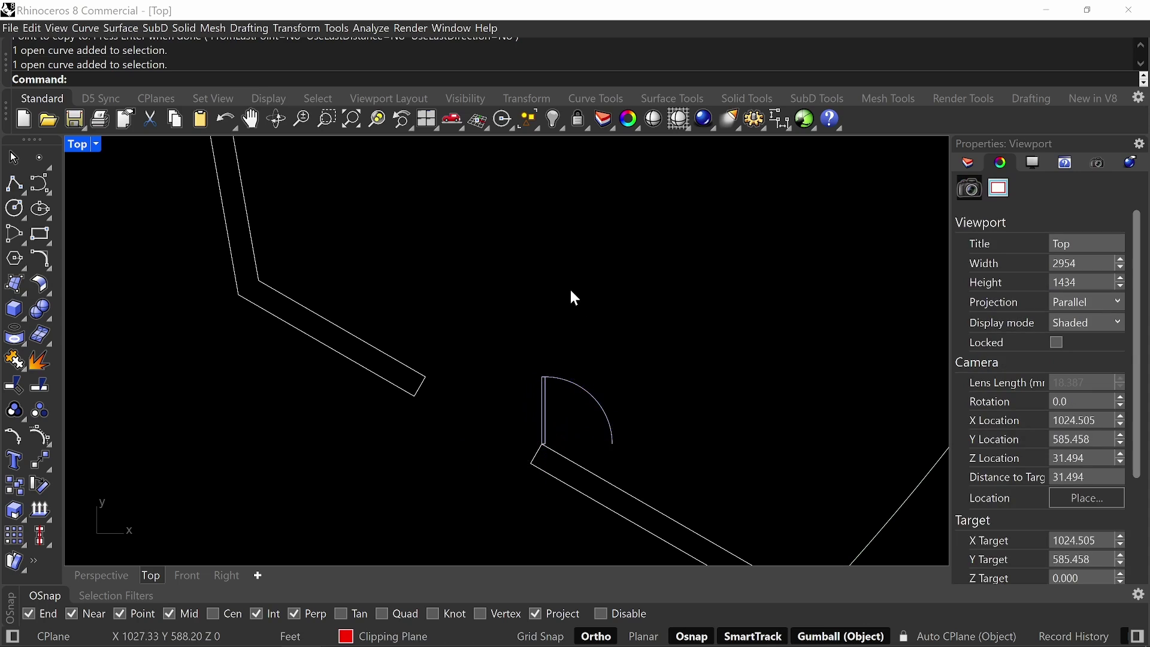
pyautogui.moveTo(568, 287); pyautogui.dragTo(414, 327, button='right')
pyautogui.scroll(-2, 415, 327)
# - Select the copied door's swing arc and create a new layer named "Door Arc" below the Door Symbol layer
pyautogui.click(968, 163)
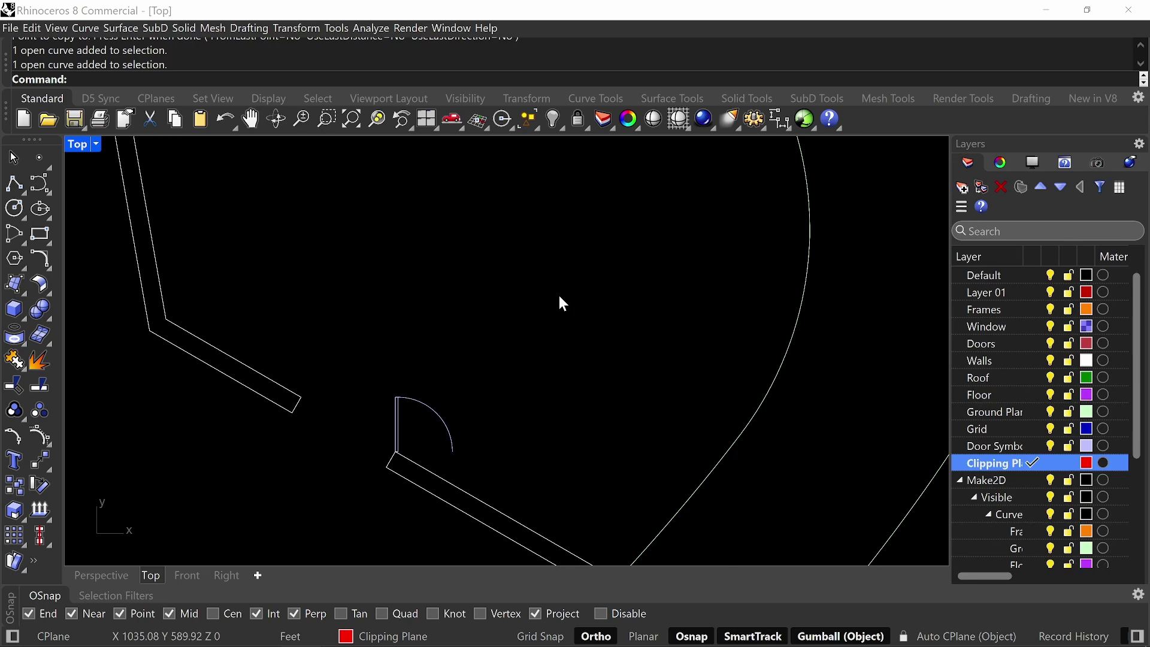
pyautogui.scroll(-4, 575, 301)
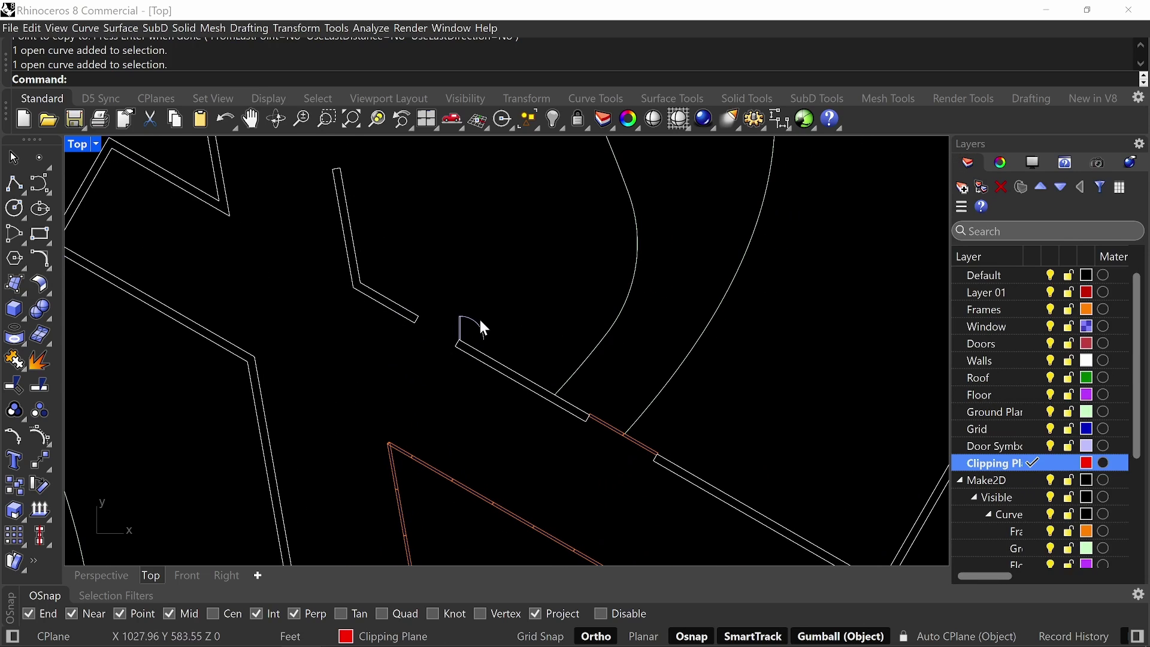
pyautogui.scroll(2, 483, 323)
pyautogui.click(487, 323)
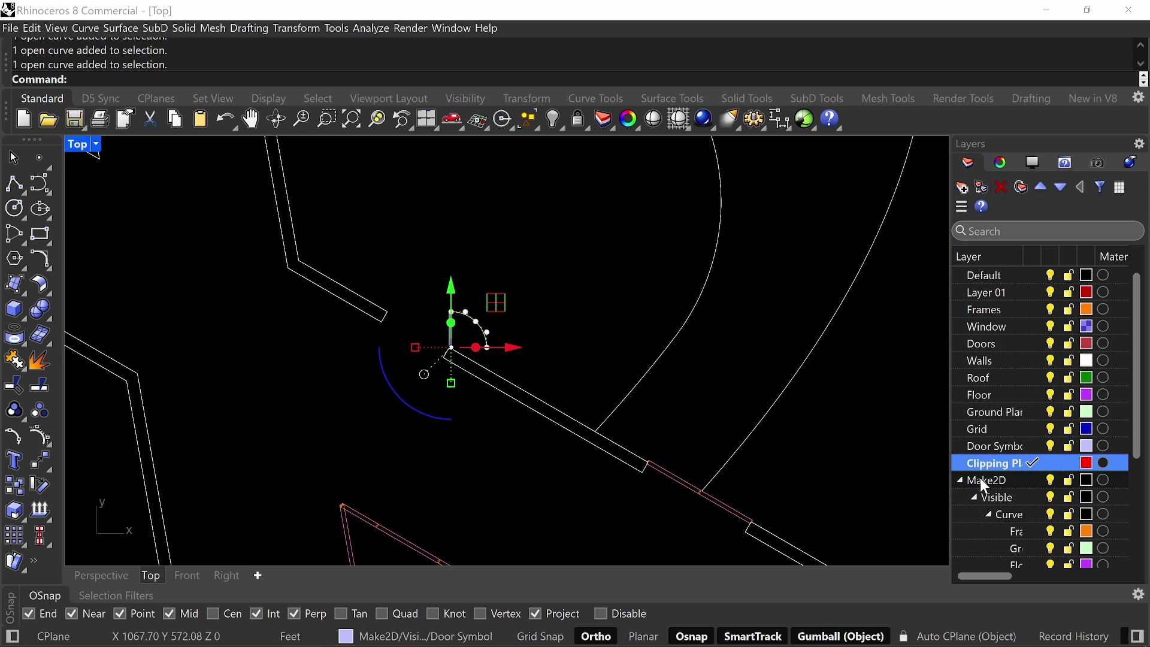
pyautogui.scroll(-1, 1005, 499)
pyautogui.scroll(1, 1004, 484)
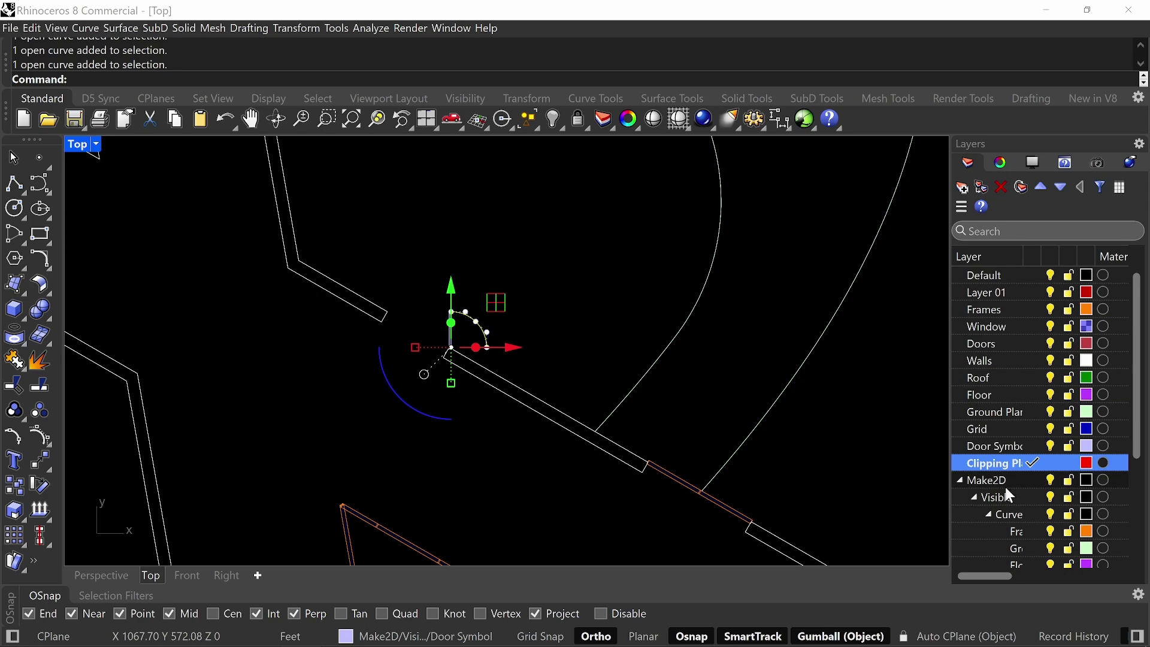
pyautogui.click(987, 275)
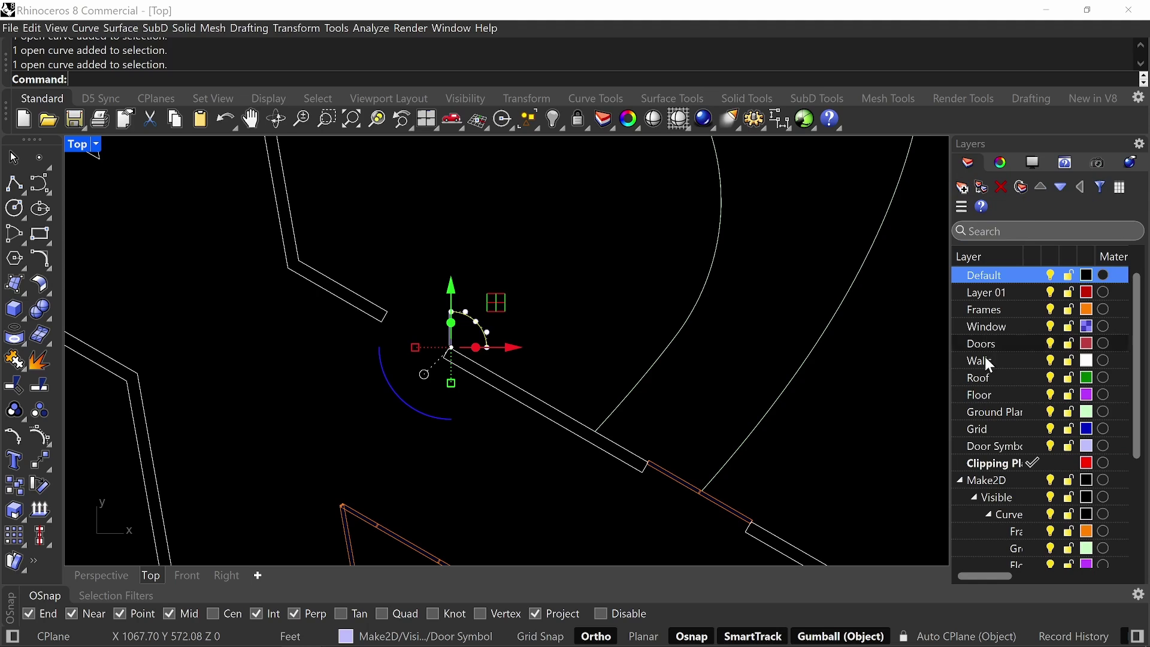
pyautogui.click(1003, 447)
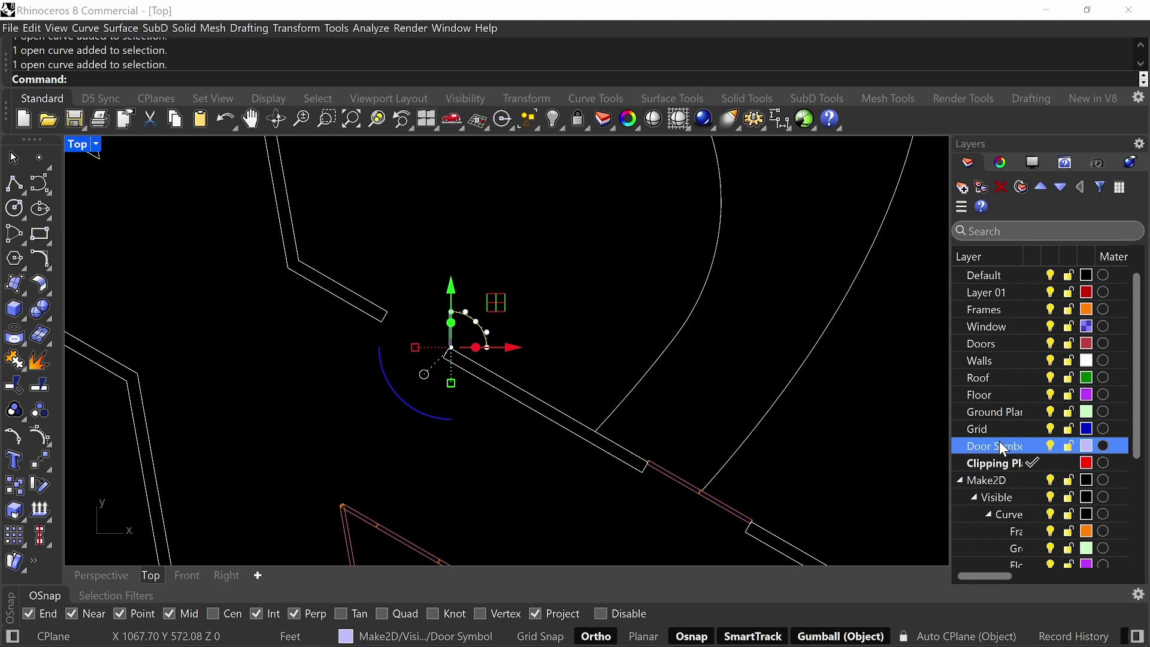
pyautogui.click(960, 189)
pyautogui.write('Door Arc')
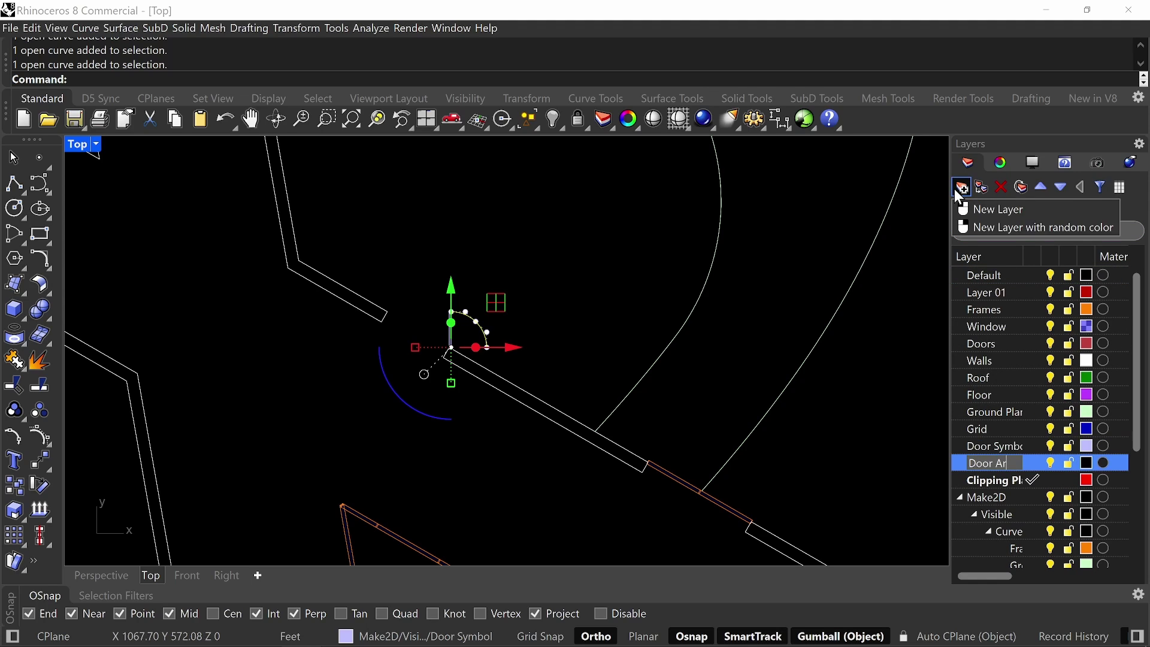
# - Set the Door Arc layer's color to a light, muted tint of brown
pyautogui.click(1087, 463)
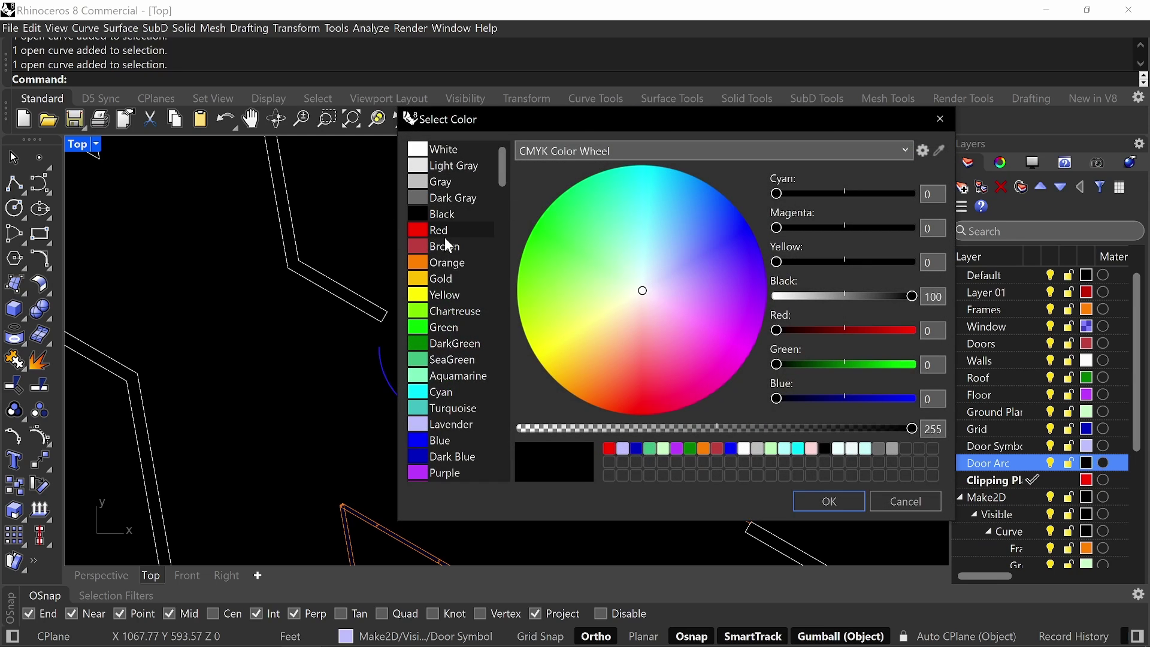
pyautogui.click(443, 232)
pyautogui.click(450, 247)
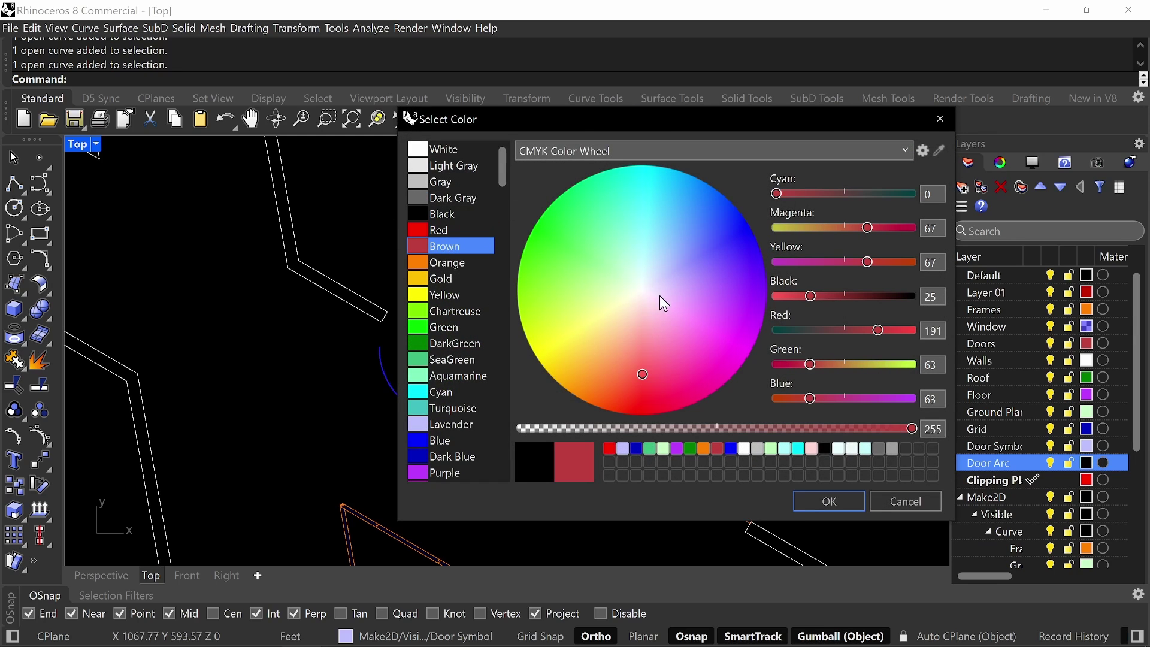
pyautogui.moveTo(623, 309); pyautogui.dragTo(632, 325)
pyautogui.click(854, 510)
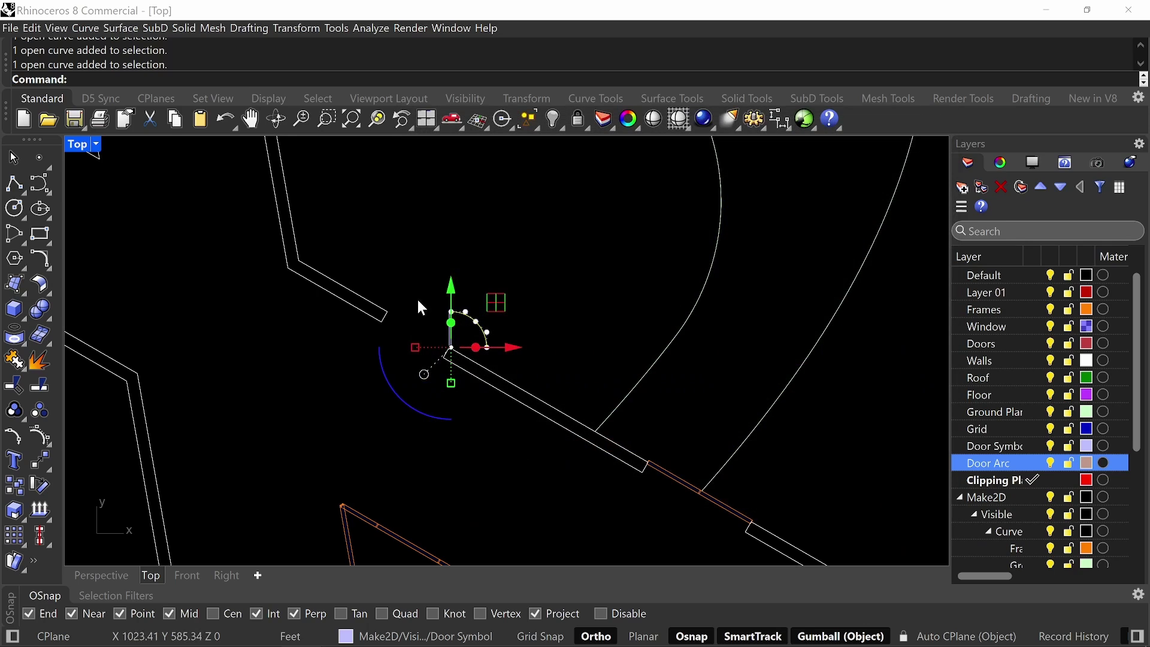
# - Assign the copied door's swing arc to the Door Arc layer
pyautogui.click(494, 329)
pyautogui.scroll(3, 479, 329)
pyautogui.moveTo(514, 312); pyautogui.dragTo(465, 341)
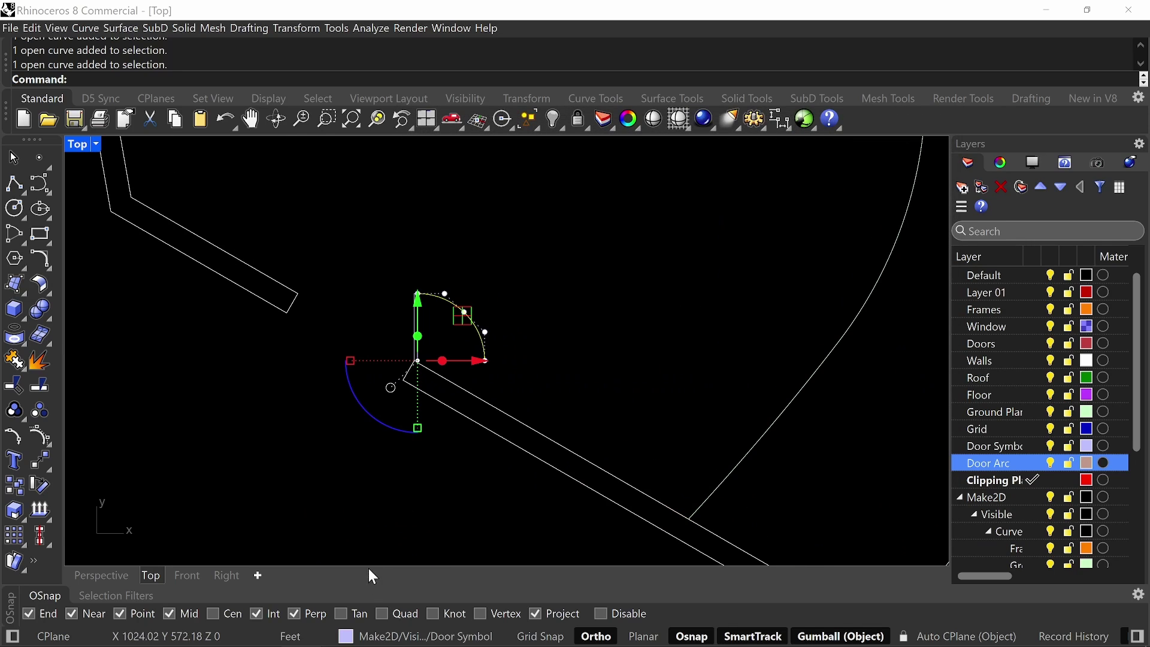
pyautogui.click(386, 636)
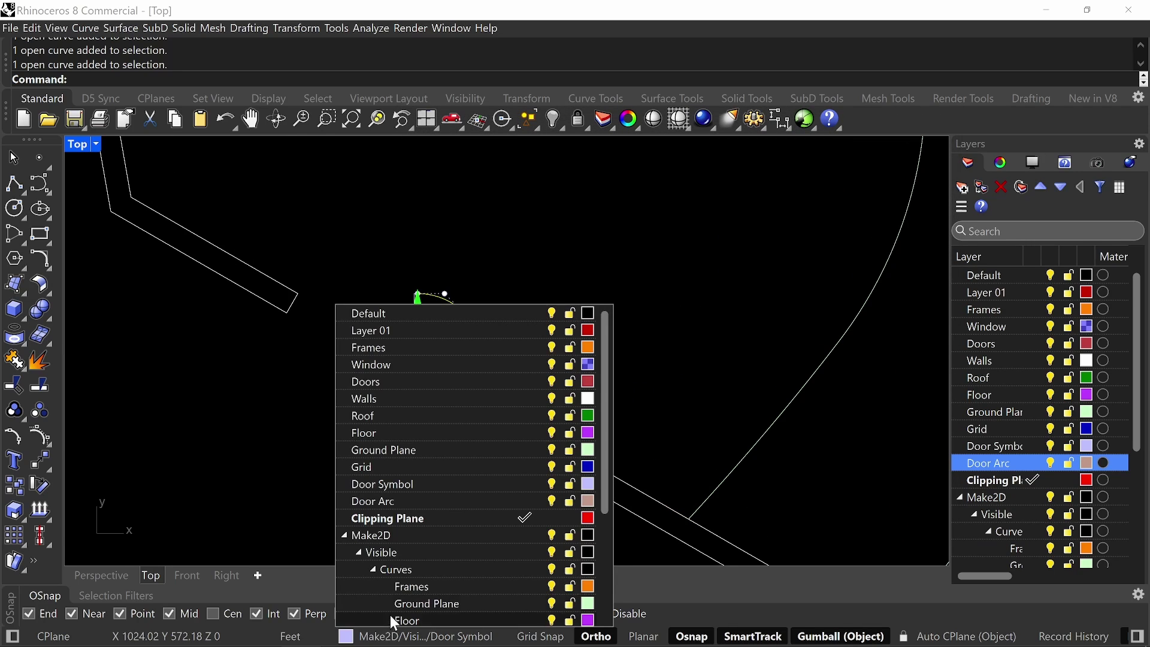
pyautogui.click(436, 502)
# - Group the copied door's leaf and swing arc
pyautogui.press('Escape')
pyautogui.moveTo(481, 227); pyautogui.dragTo(407, 320)
pyautogui.scroll(-3, 419, 306)
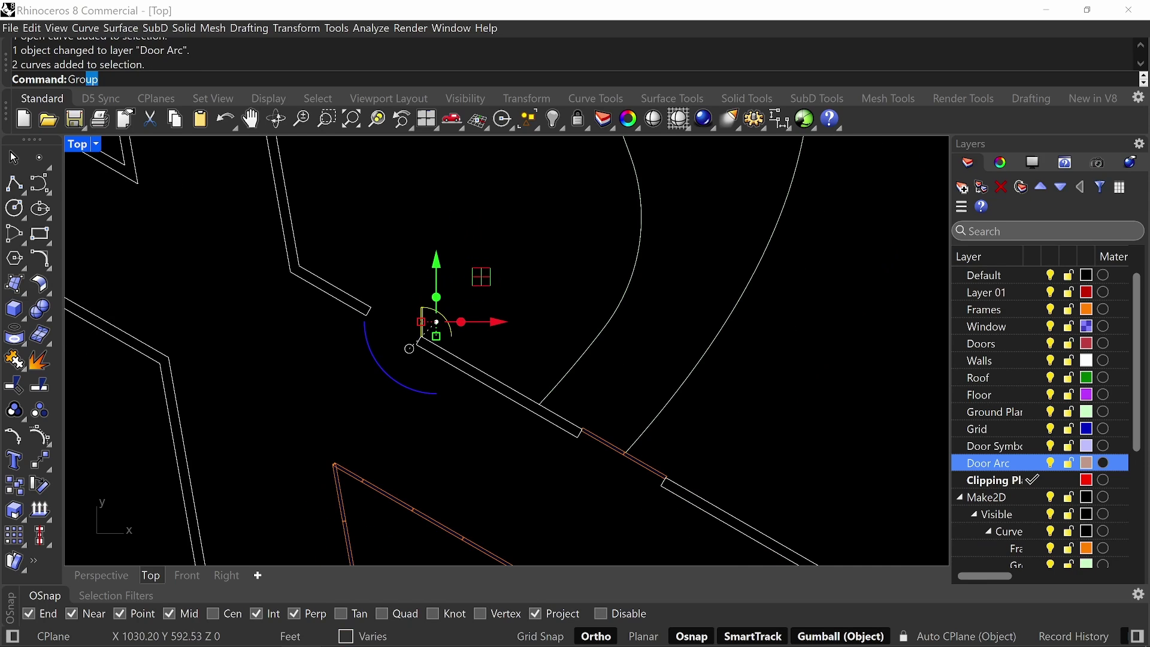
pyautogui.press('Return')
# - Rotate the grouped door symbol 30° clockwise about its hinge corner so its closed side lines up with the angled wall
pyautogui.write('Rotate')
pyautogui.press('Return')
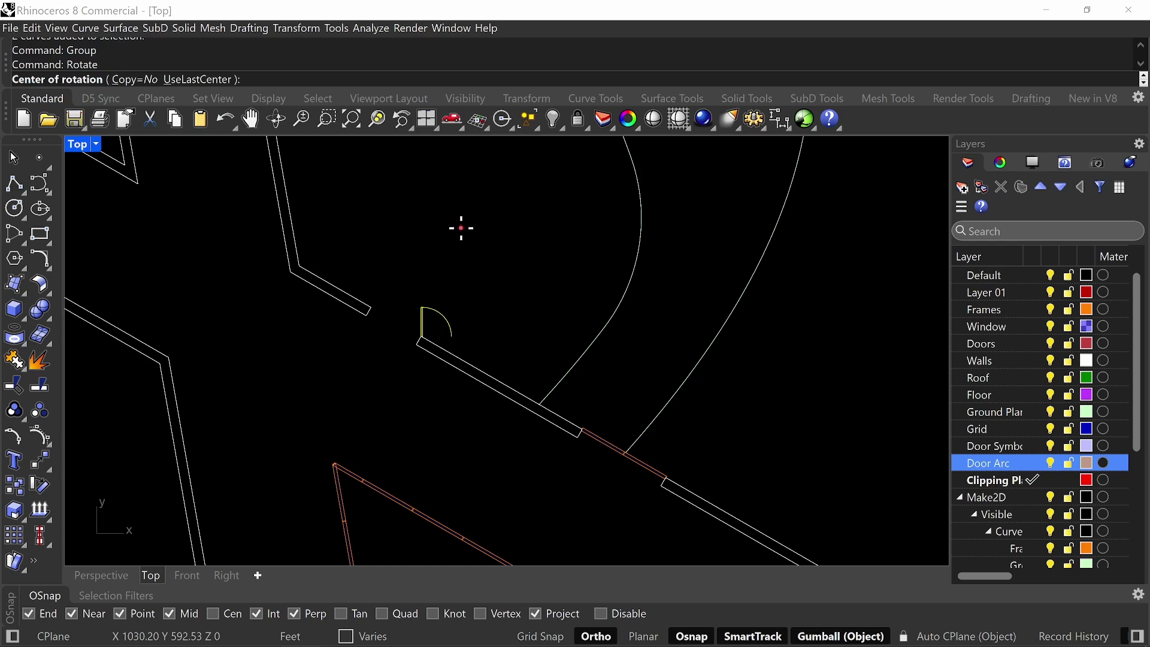
pyautogui.scroll(5, 448, 331)
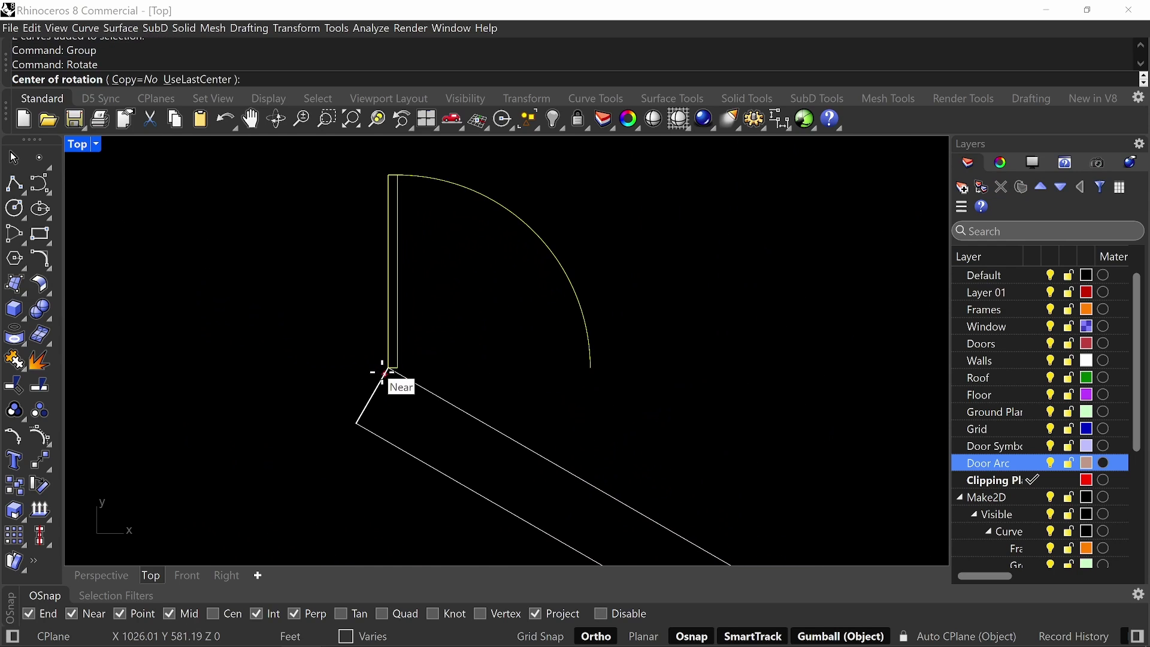
pyautogui.click(388, 368)
pyautogui.click(591, 367)
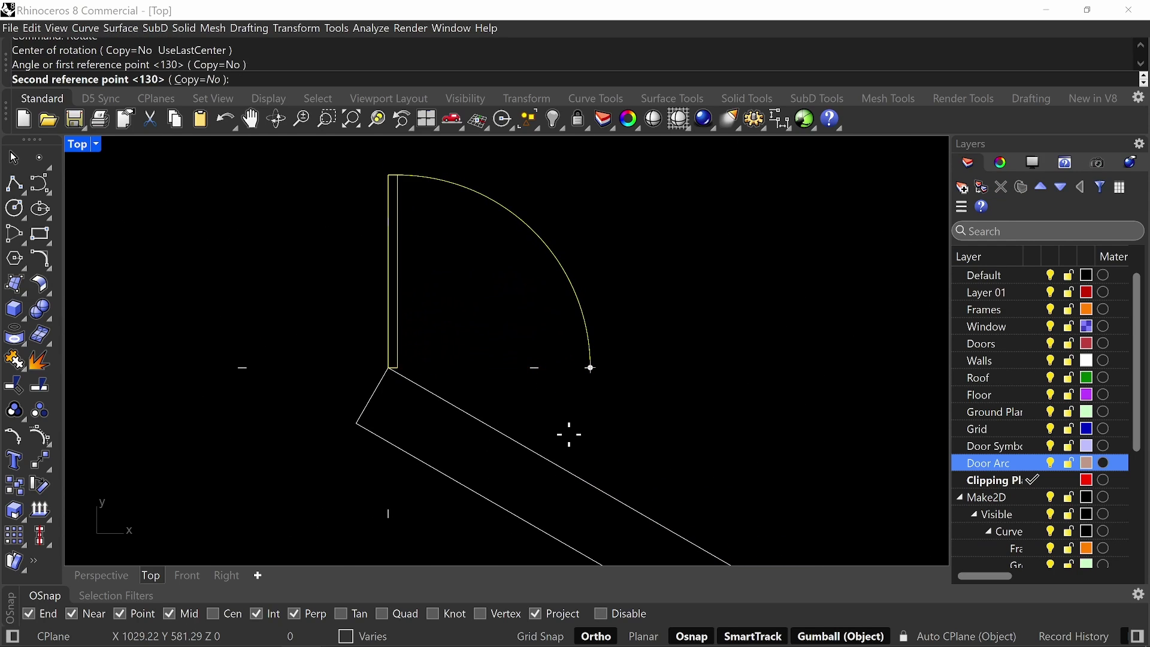
pyautogui.click(562, 470)
pyautogui.click(557, 437)
pyautogui.scroll(-5, 556, 437)
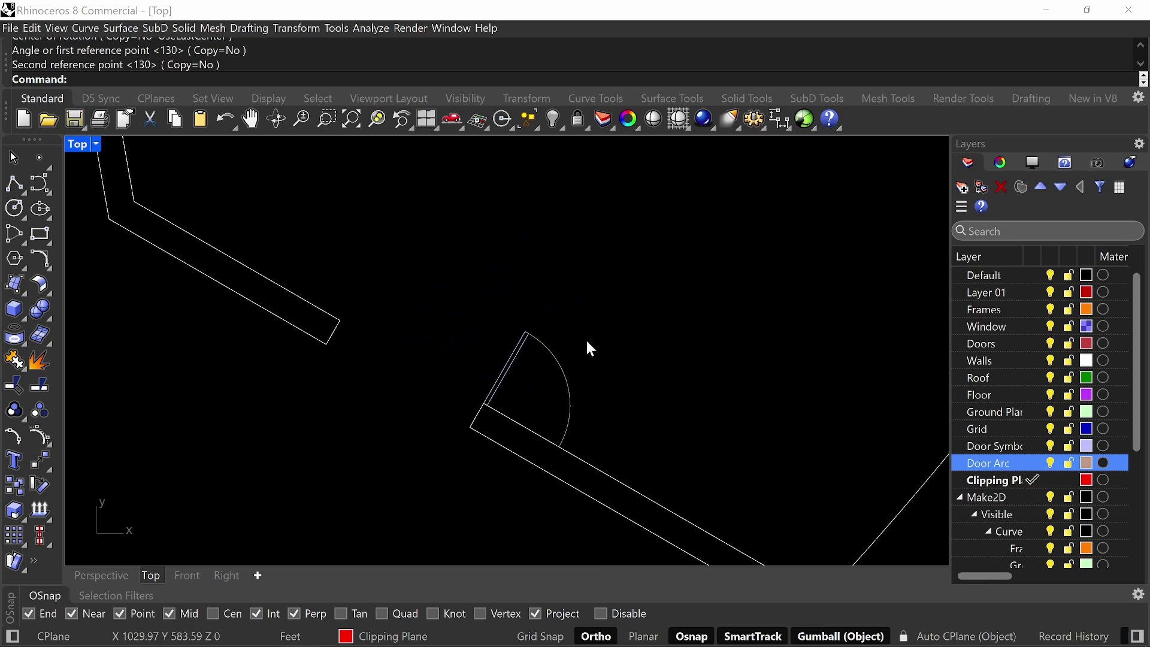
pyautogui.click(545, 344)
pyautogui.moveTo(546, 341); pyautogui.dragTo(558, 362, button='right')
pyautogui.rightClick(565, 321)
pyautogui.write('copy')
pyautogui.press('Return')
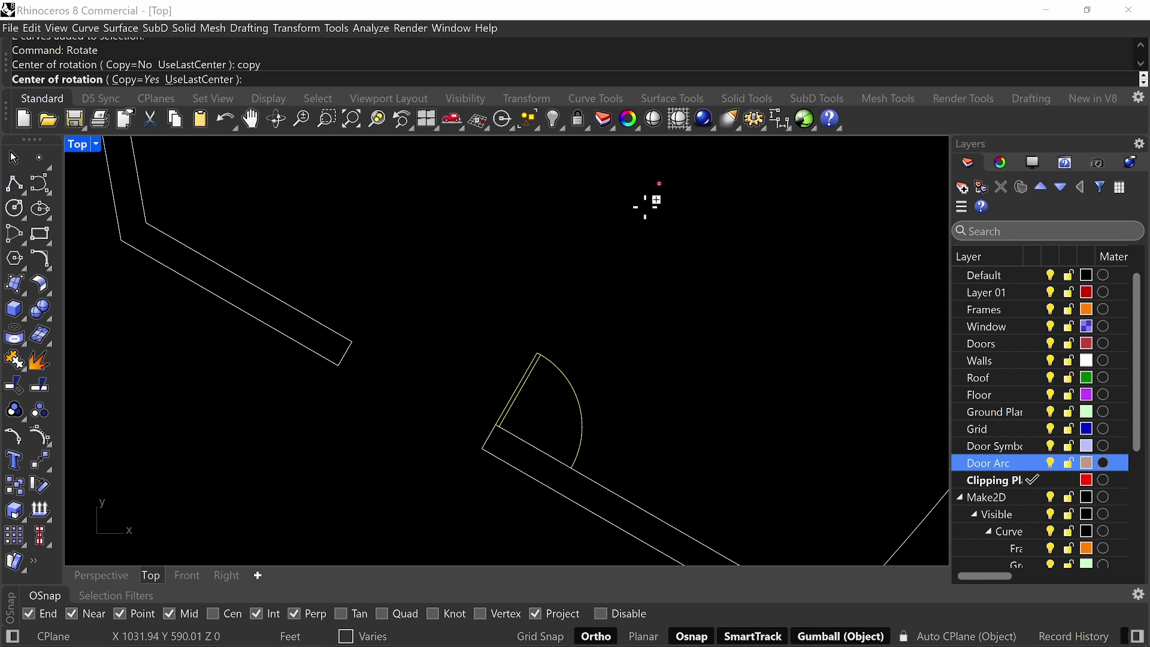
pyautogui.scroll(3, 544, 405)
pyautogui.click(469, 393)
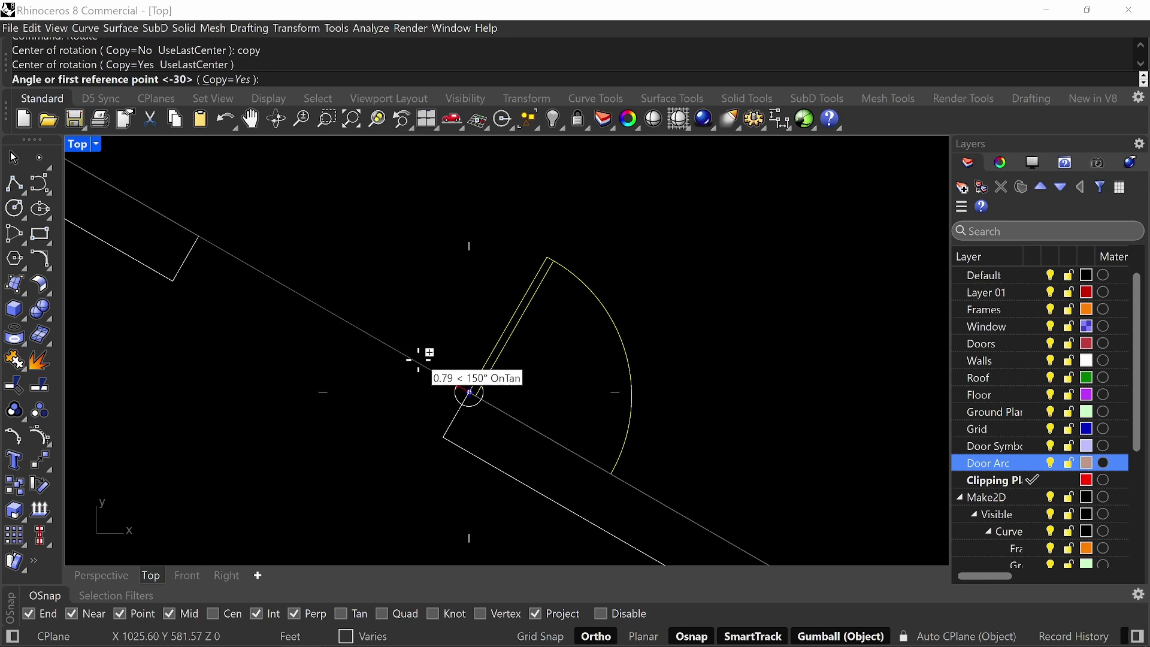
pyautogui.moveTo(237, 253); pyautogui.dragTo(308, 319, button='right')
pyautogui.press('Escape')
# - Copy the grouped door symbol from its hinge corner to the wall corner on the opposite side of the opening
pyautogui.write('Copy')
pyautogui.press('Return')
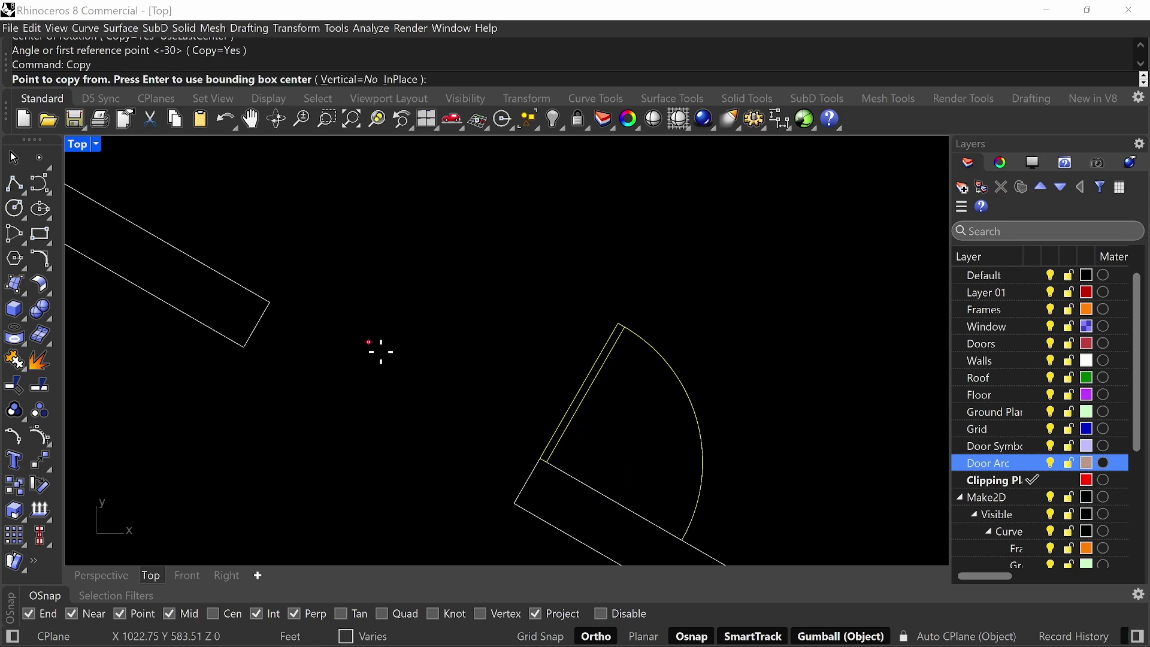
pyautogui.click(542, 459)
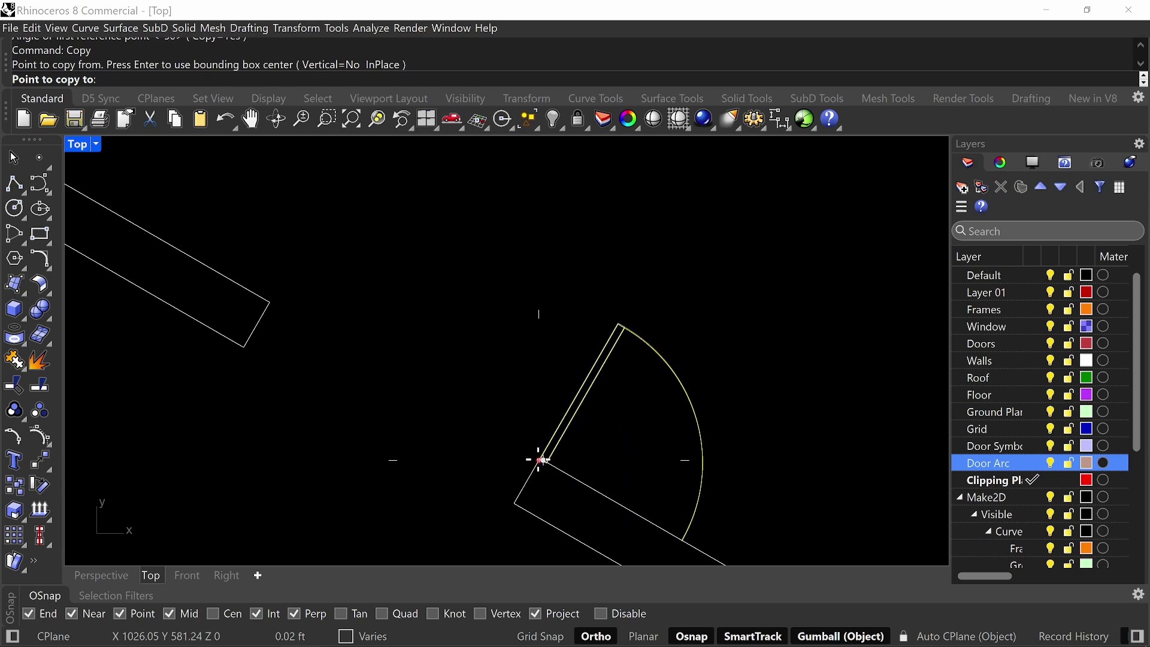
pyautogui.click(270, 303)
pyautogui.press('Escape')
pyautogui.press('Escape')
# - Delete the original door symbol at the lower wall corner of the opening
pyautogui.scroll(-2, 454, 328)
pyautogui.moveTo(455, 328); pyautogui.dragTo(434, 339, button='right')
pyautogui.scroll(-2, 519, 388)
pyautogui.moveTo(544, 401); pyautogui.dragTo(517, 369)
pyautogui.press('Delete')
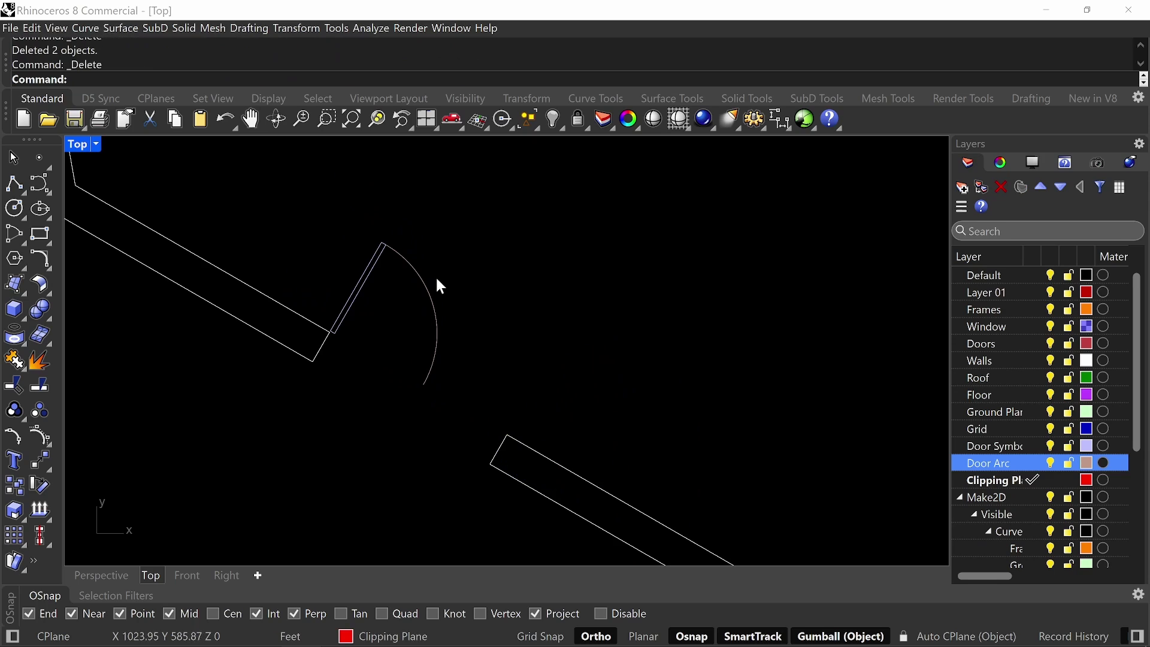
# - Mirror a copy of the door symbol across the line of its open leaf
pyautogui.moveTo(436, 276); pyautogui.dragTo(396, 317)
pyautogui.write('Mirror')
pyautogui.press('Return')
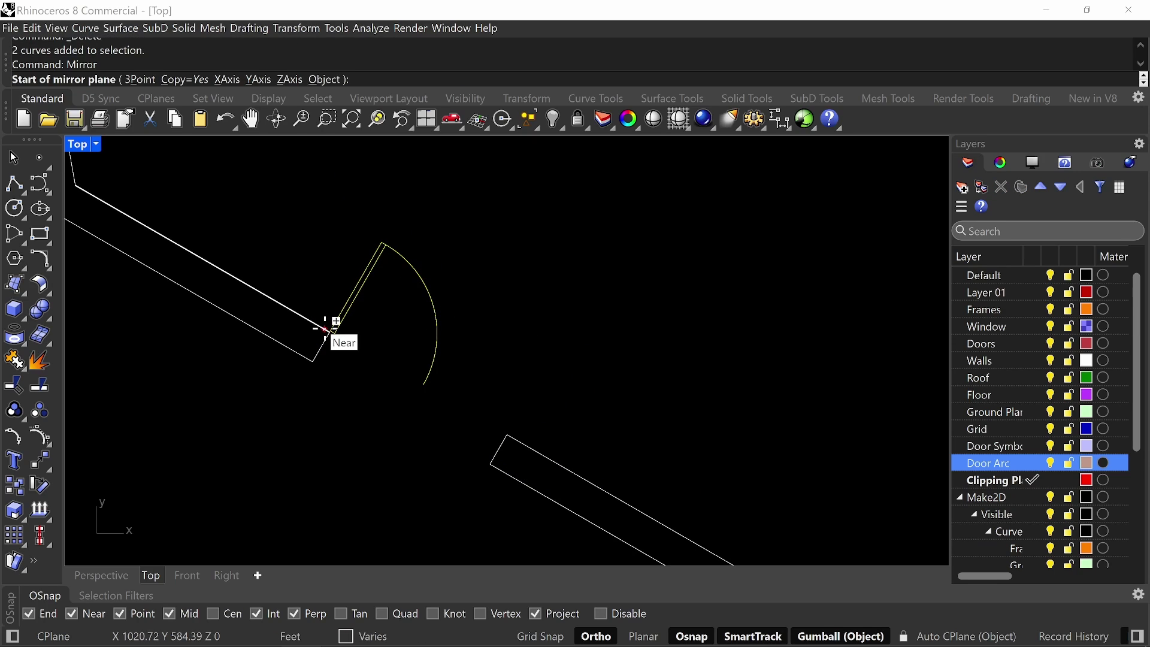
pyautogui.click(330, 330)
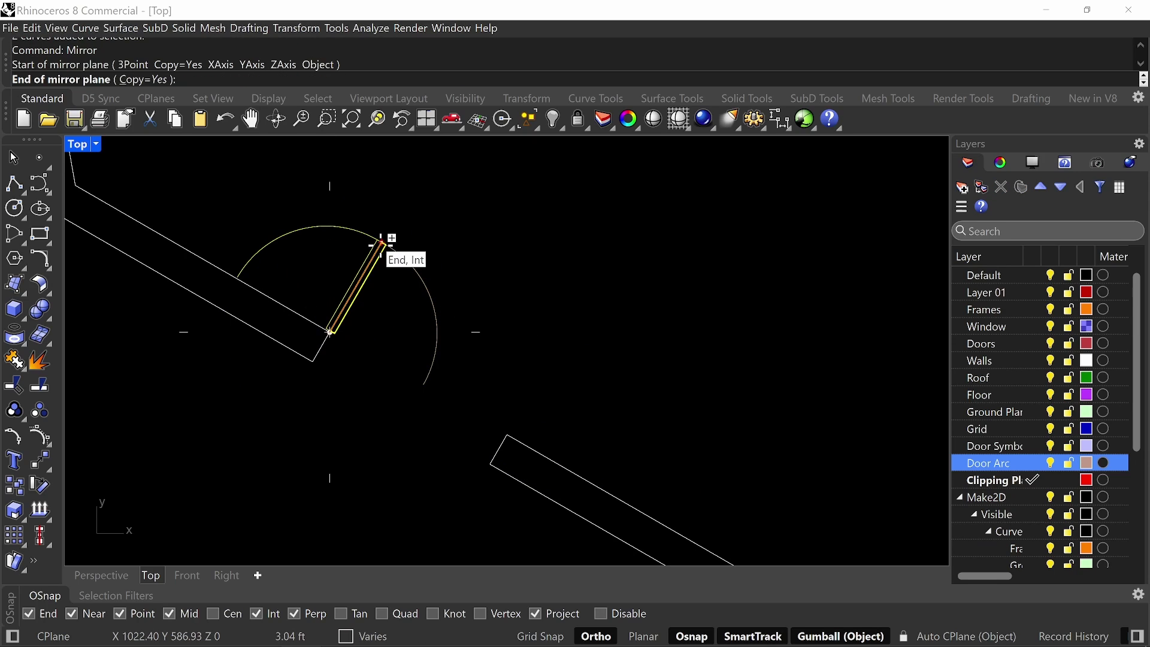
pyautogui.click(365, 235)
# - Move the mirrored door so its arc end meets the first door's arc end, forming a double door in the opening
pyautogui.moveTo(372, 227); pyautogui.dragTo(341, 251)
pyautogui.write('m')
pyautogui.press('Return')
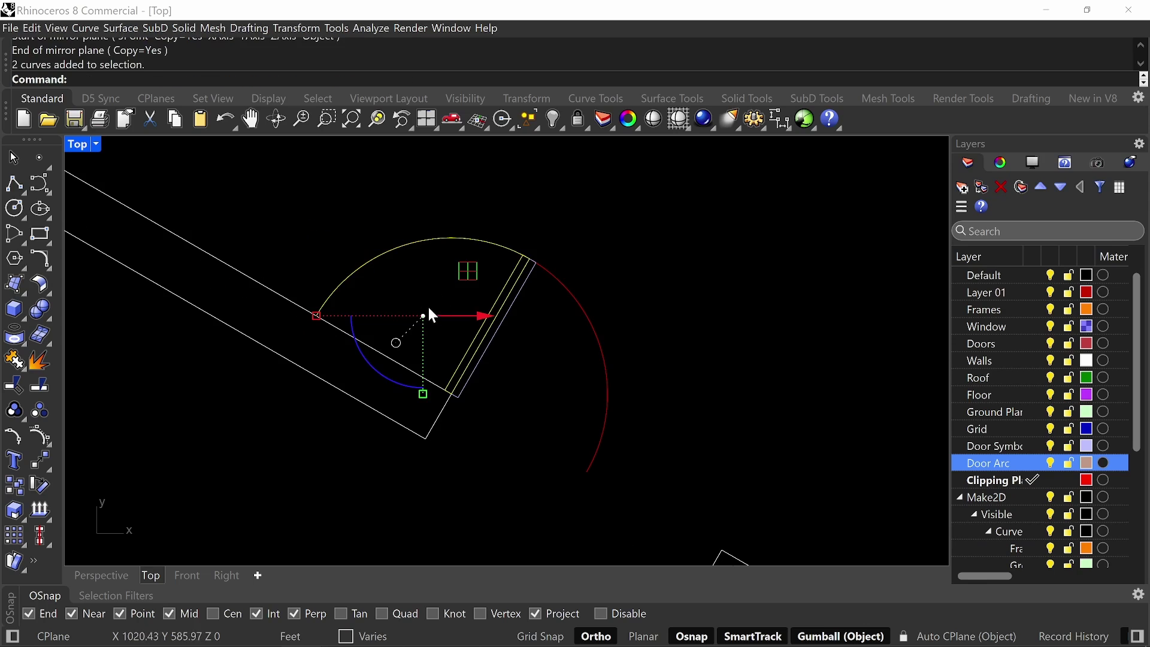
pyautogui.write('m')
pyautogui.press('Return')
pyautogui.click(317, 314)
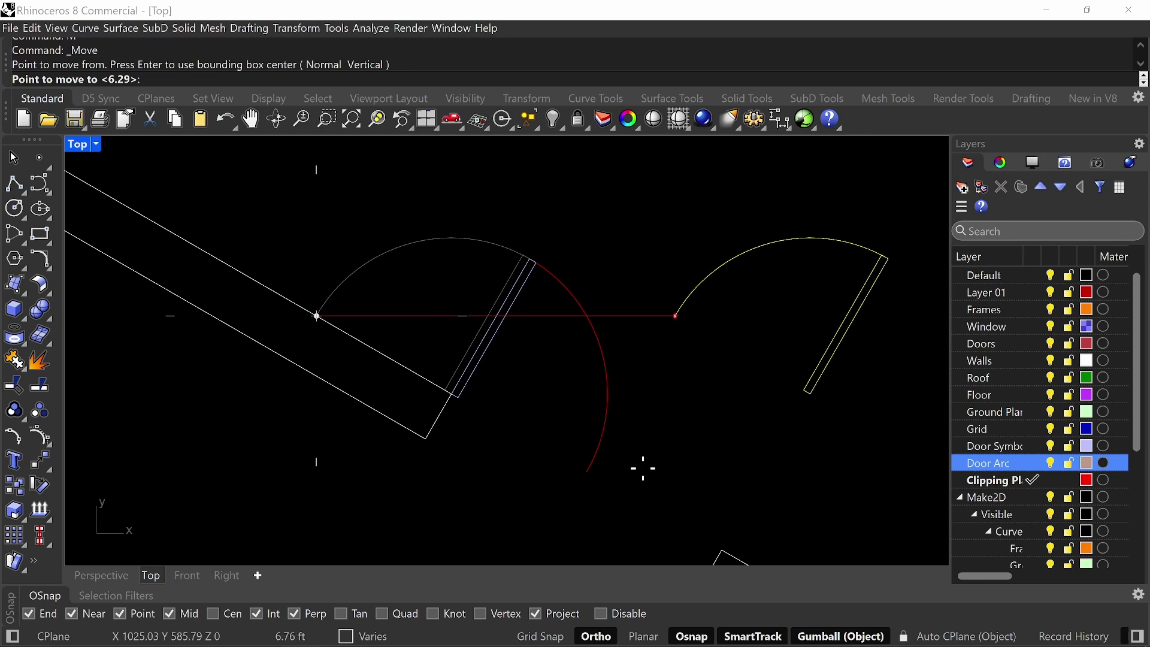
pyautogui.click(587, 469)
pyautogui.scroll(-8, 659, 360)
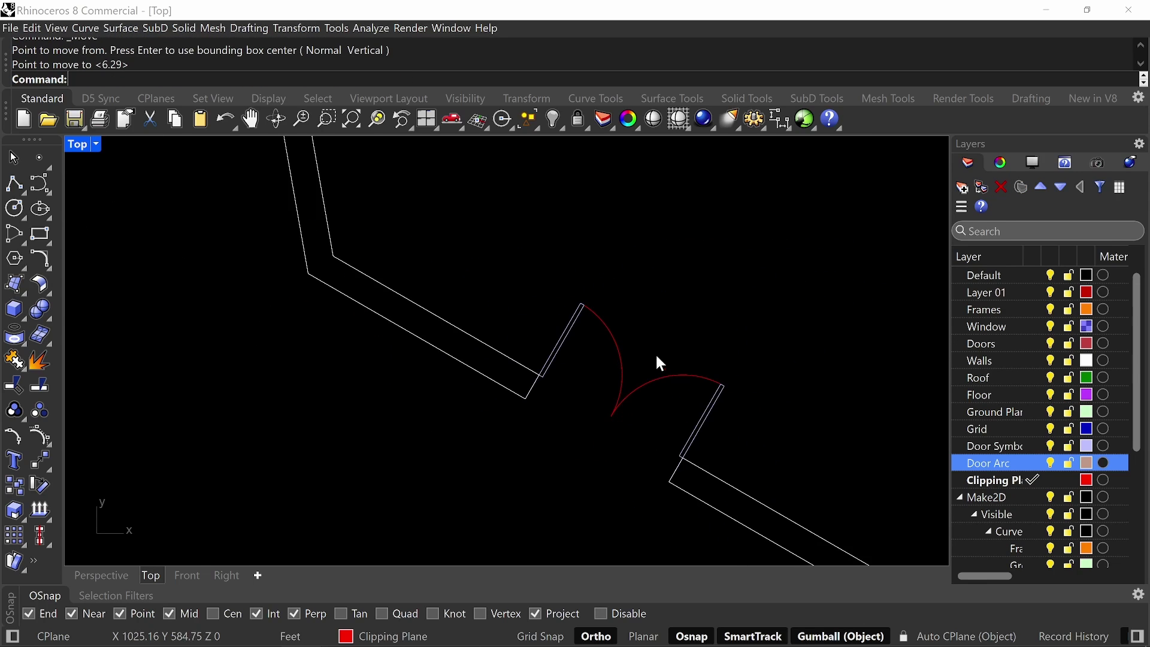
pyautogui.scroll(3, 509, 384)
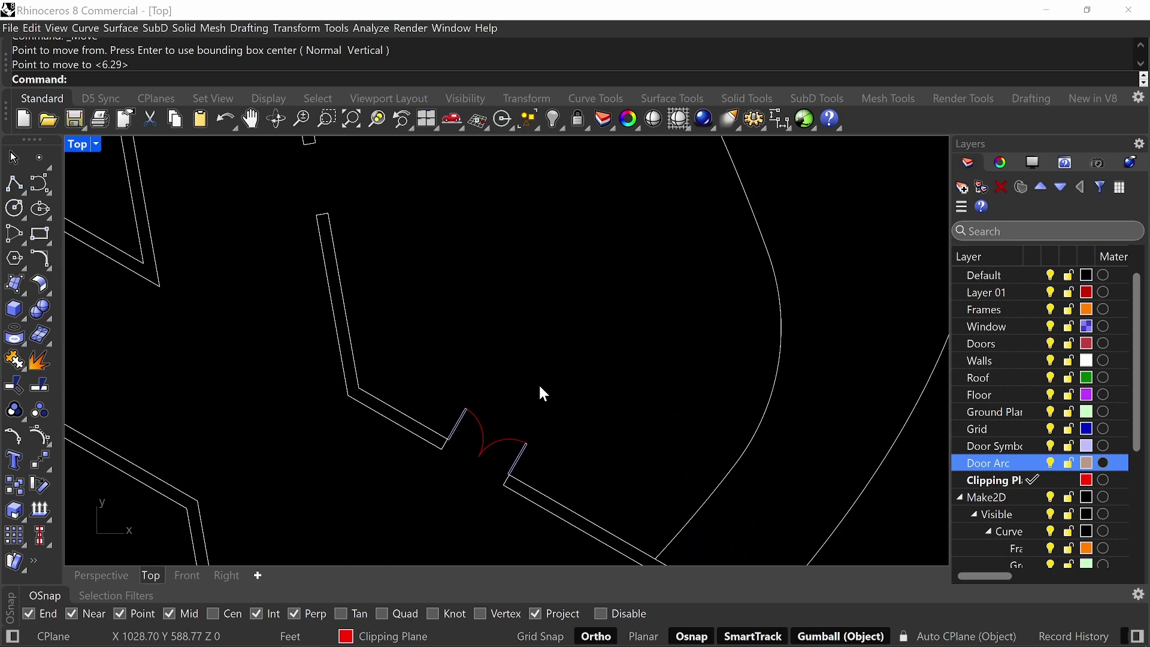
pyautogui.click(496, 444)
pyautogui.press('Escape')
pyautogui.write('RemoveFromGroup')
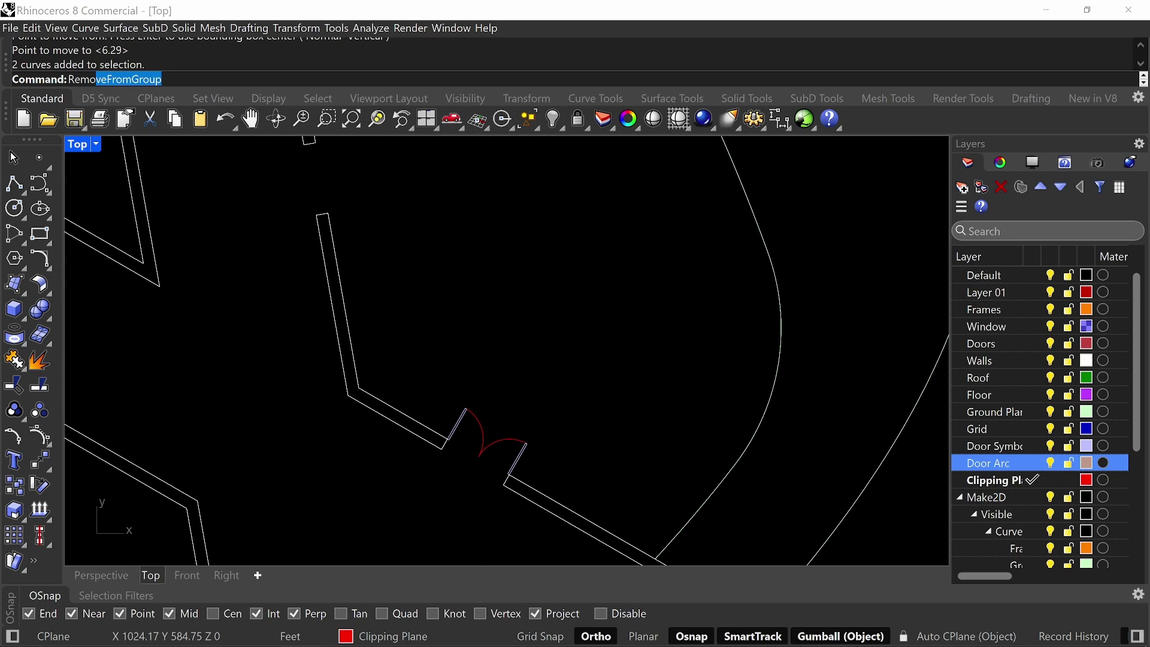
pyautogui.press('Escape')
# - Ungroup both leaves of the double door so their swing arcs can be selected separately
pyautogui.scroll(4, 526, 457)
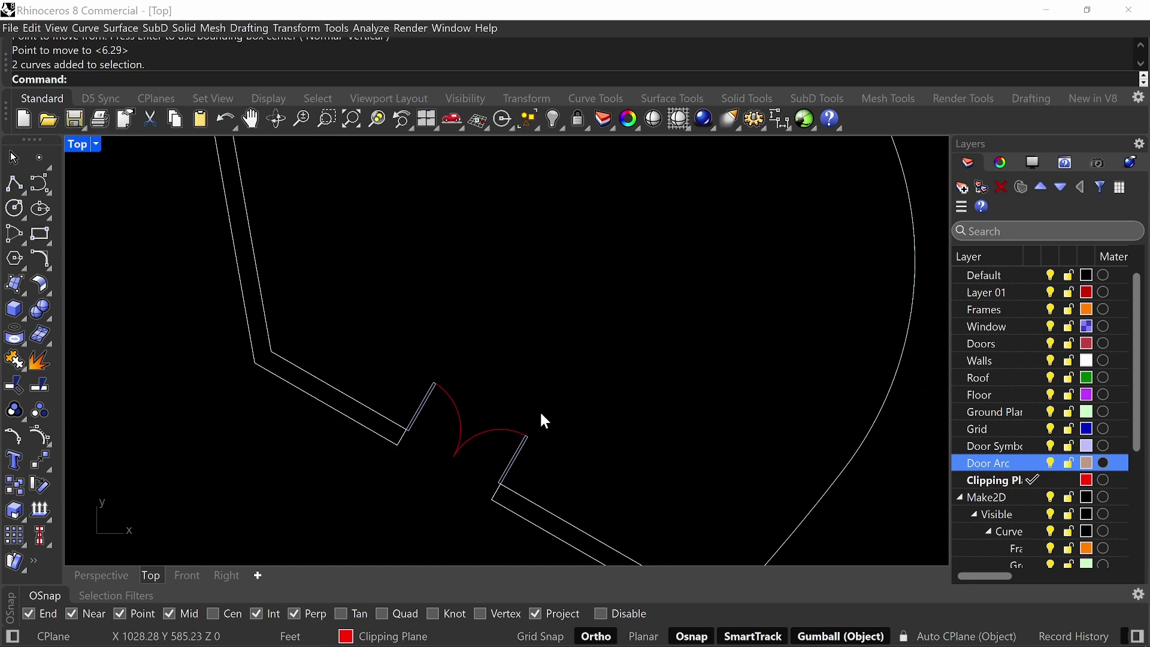
pyautogui.click(510, 430)
pyautogui.keyDown('shift'); pyautogui.click(418, 403); pyautogui.keyUp('shift')
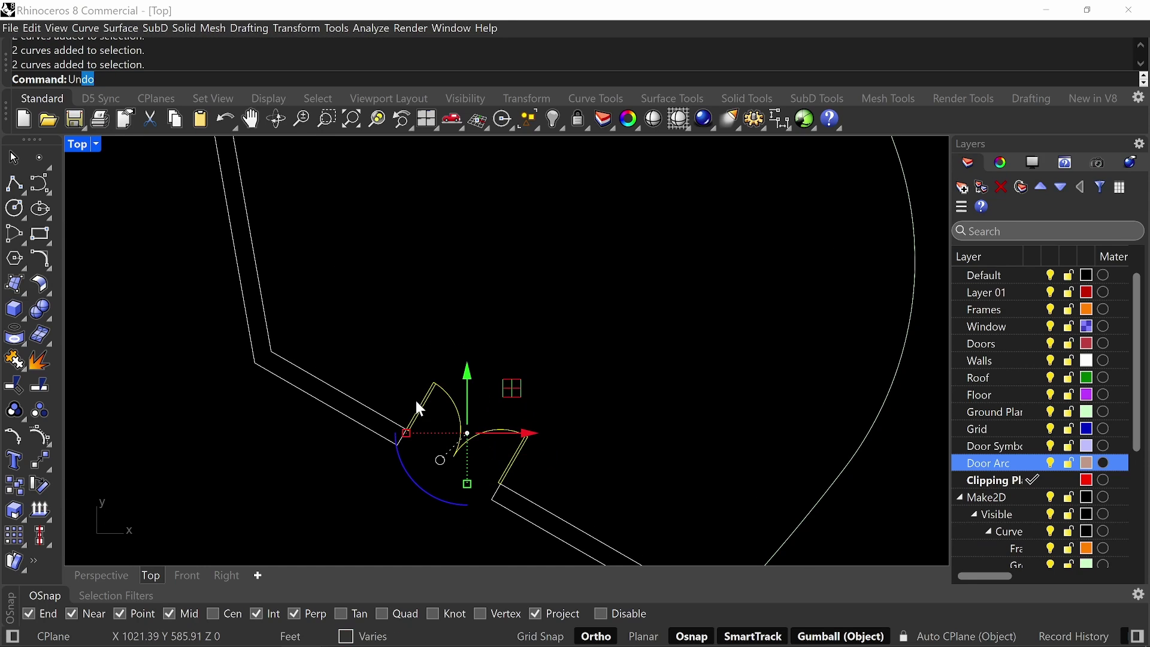
pyautogui.press('Escape')
# - Assign both swing arcs of the double door to the Door Arc layer
pyautogui.click(458, 414)
pyautogui.keyDown('shift'); pyautogui.click(482, 432); pyautogui.keyUp('shift')
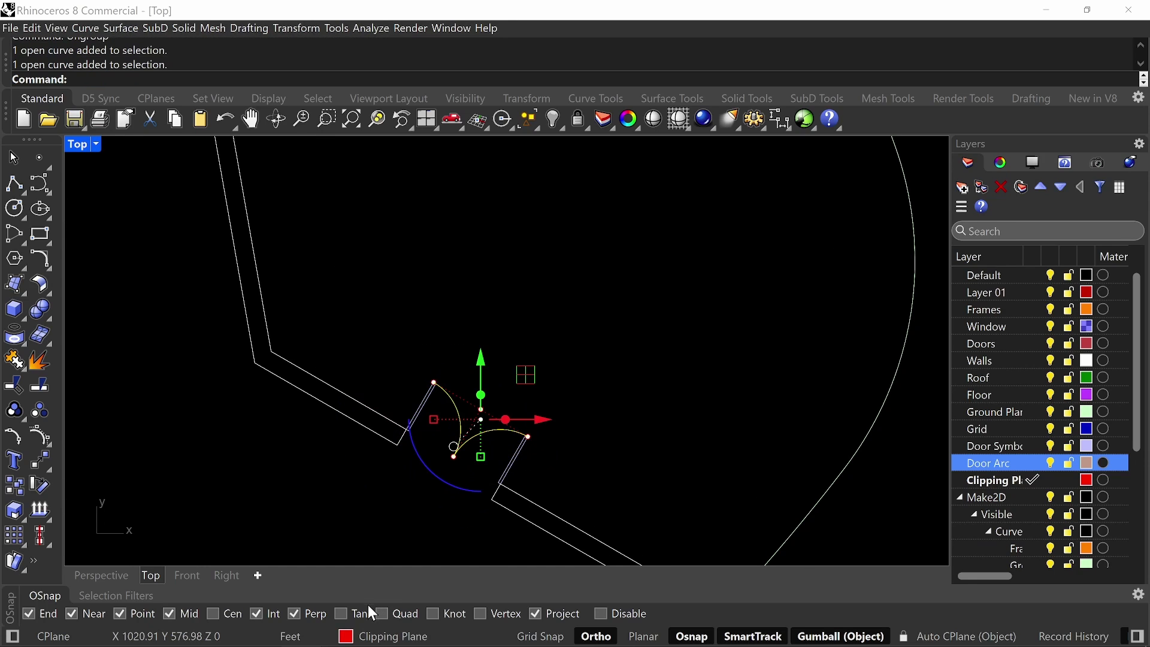
pyautogui.click(396, 633)
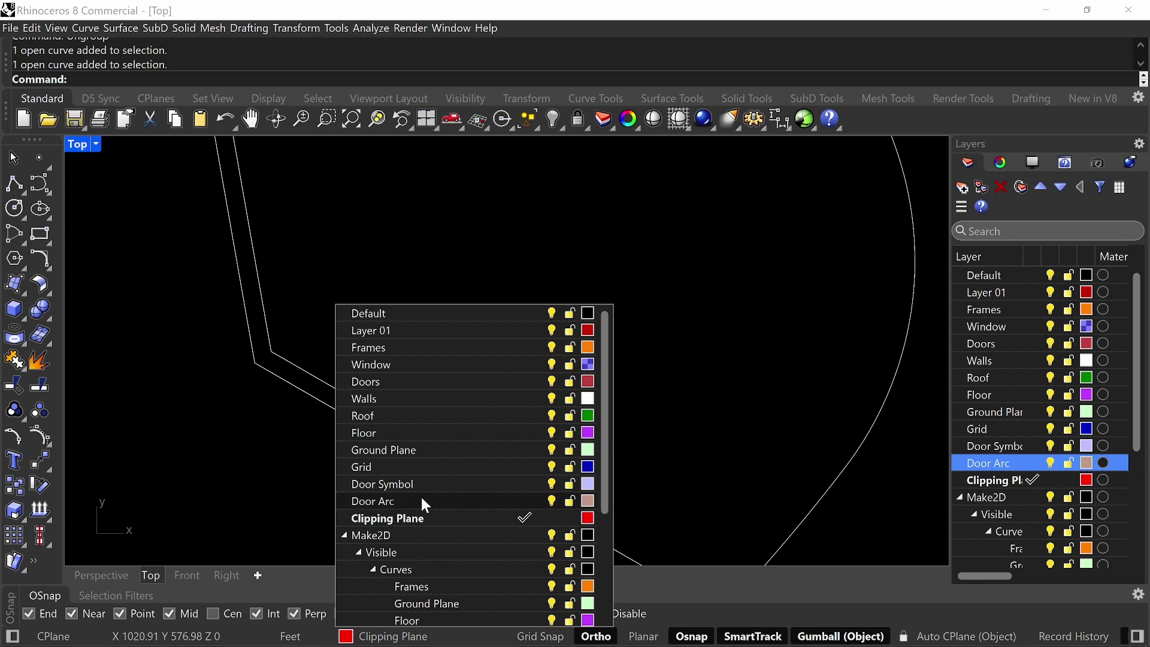
pyautogui.click(421, 500)
pyautogui.click(415, 633)
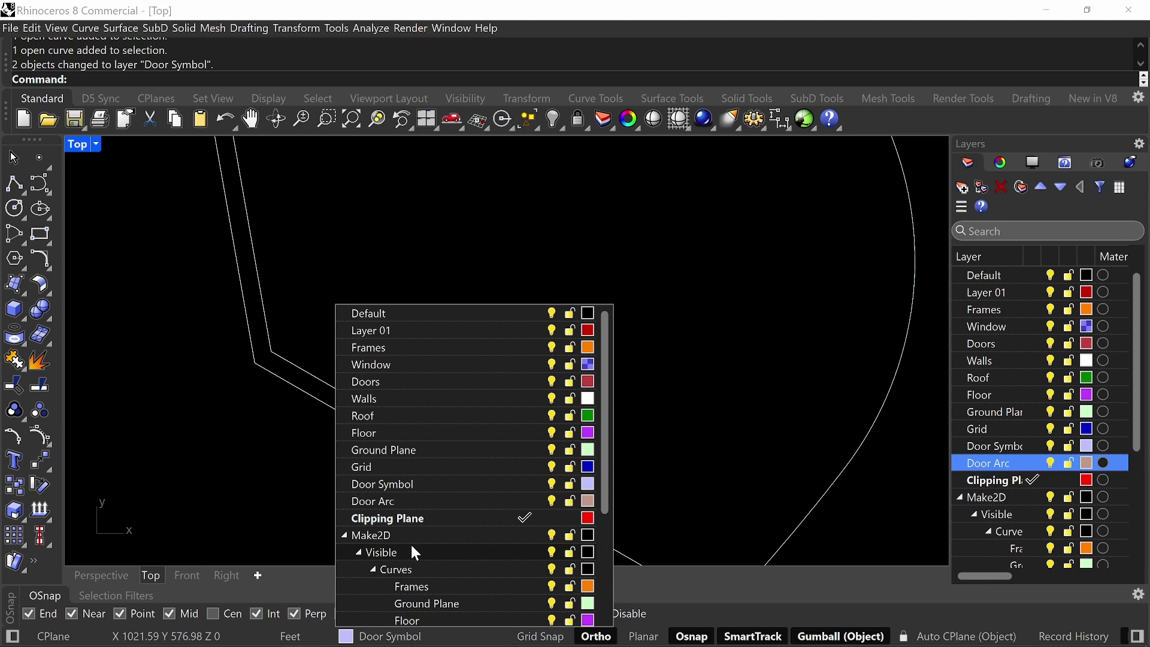
pyautogui.click(410, 499)
pyautogui.press('Escape')
# - Group each door leaf of the double door with its own swing arc
pyautogui.moveTo(527, 406); pyautogui.dragTo(492, 459)
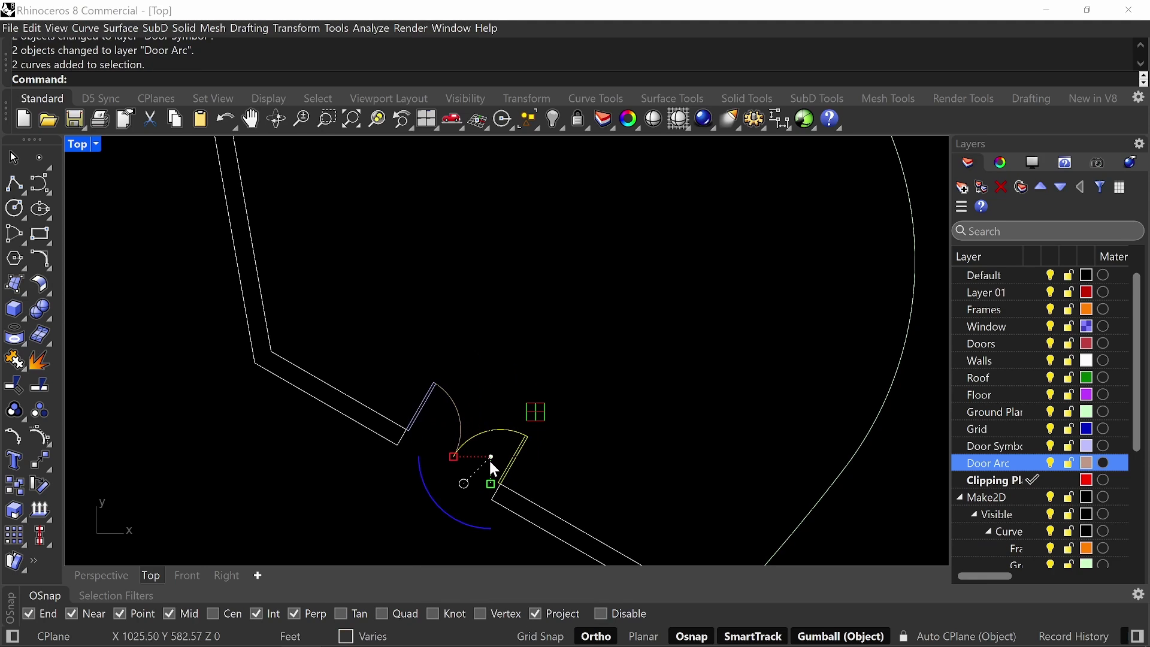
pyautogui.write('Group')
pyautogui.press('Return')
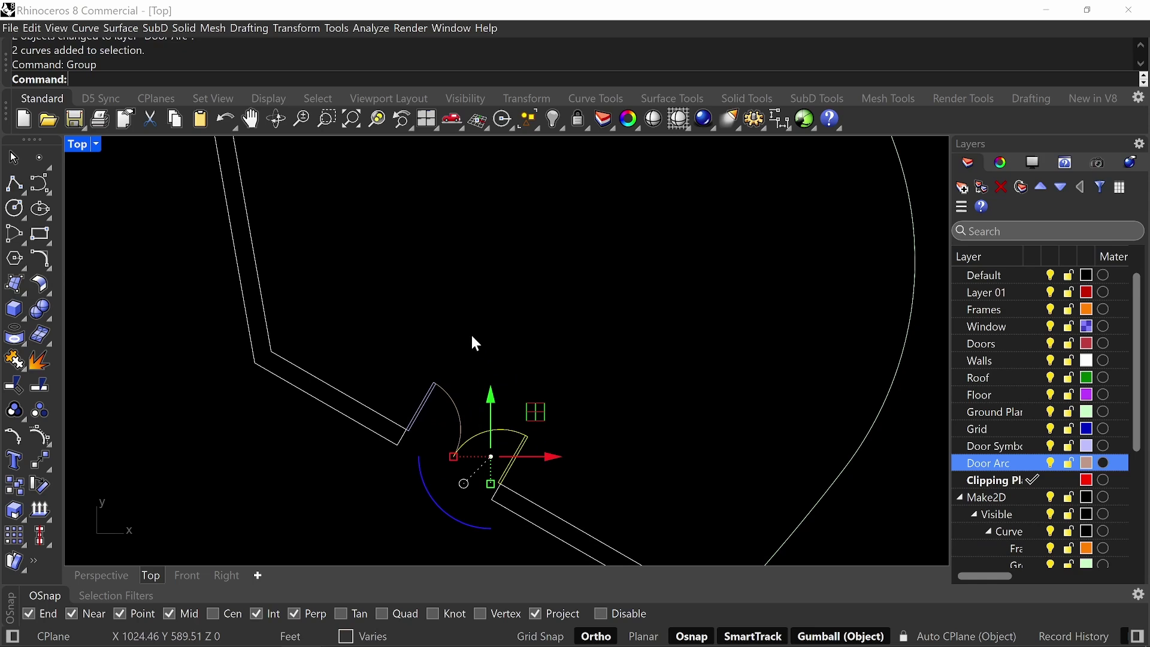
pyautogui.moveTo(471, 333); pyautogui.dragTo(426, 399)
pyautogui.hotkey('ctrl', 'g')
pyautogui.press('Escape')
# - Copy the double door from its upper hinge corner to the matching wall corner of the opening in the lower-right wing
pyautogui.scroll(-12, 483, 350)
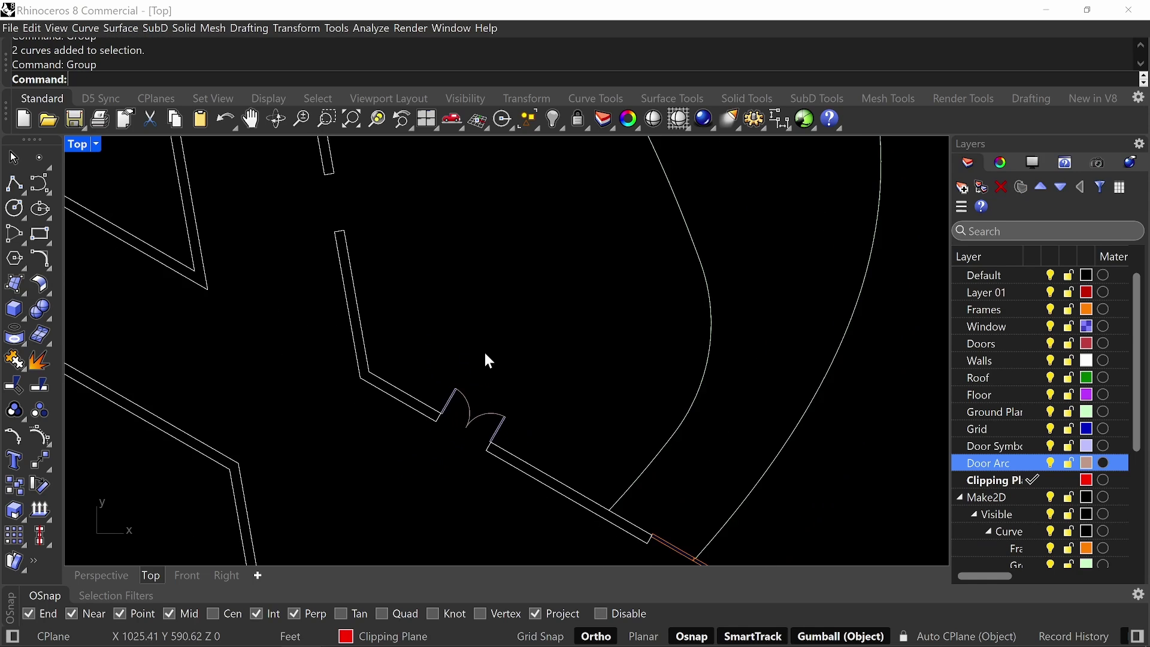
pyautogui.moveTo(566, 350); pyautogui.dragTo(477, 195, button='right')
pyautogui.scroll(8, 403, 185)
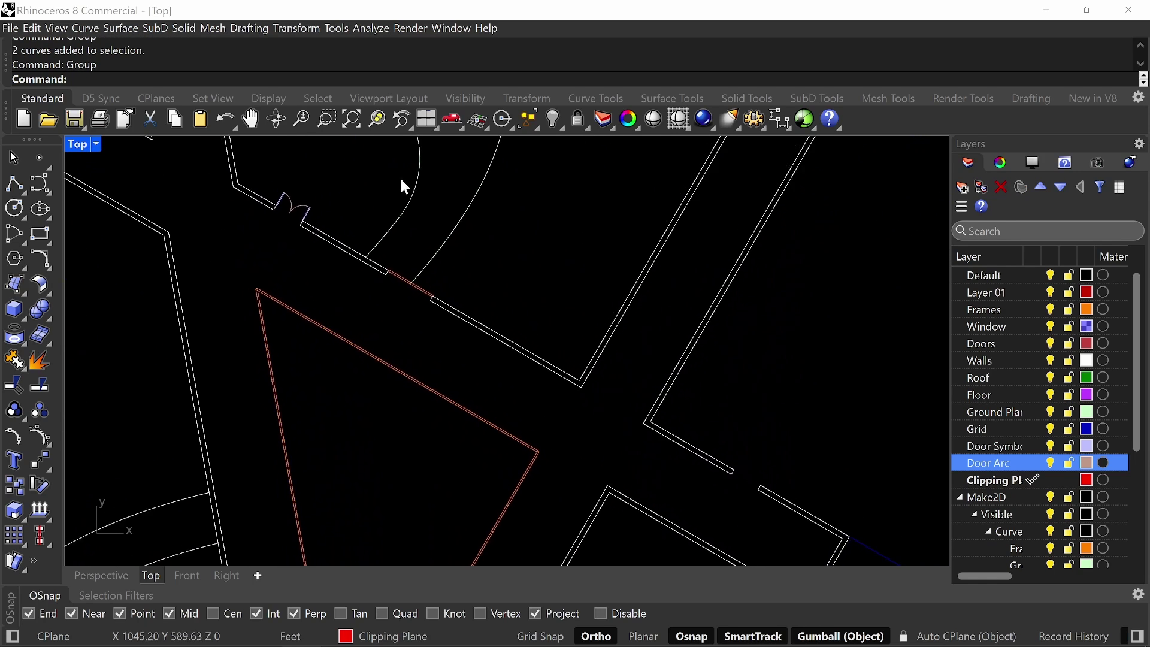
pyautogui.moveTo(405, 362); pyautogui.dragTo(378, 375)
pyautogui.write('Copy')
pyautogui.press('Return')
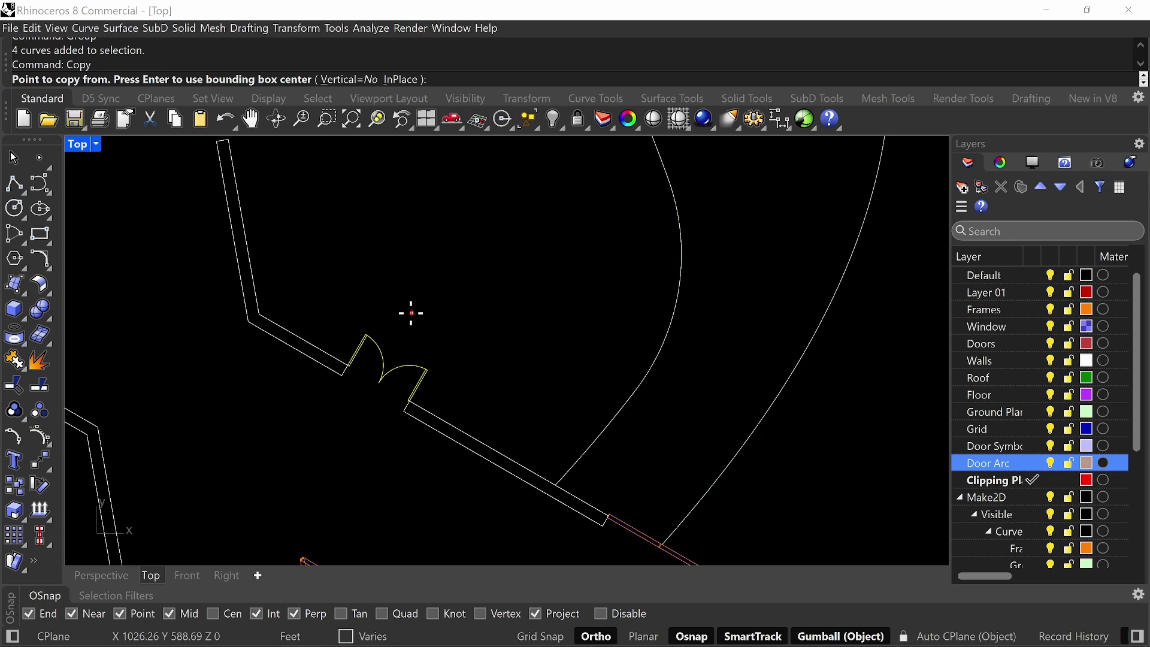
pyautogui.scroll(3, 370, 367)
pyautogui.click(335, 363)
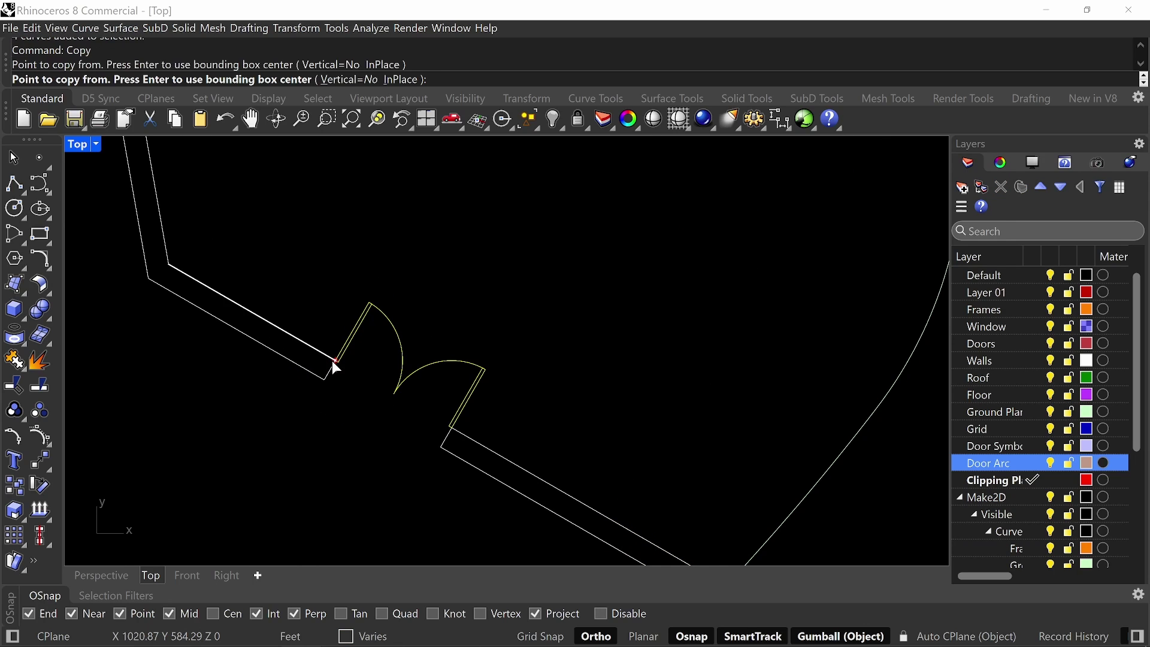
pyautogui.scroll(-5, 338, 359)
pyautogui.scroll(6, 493, 351)
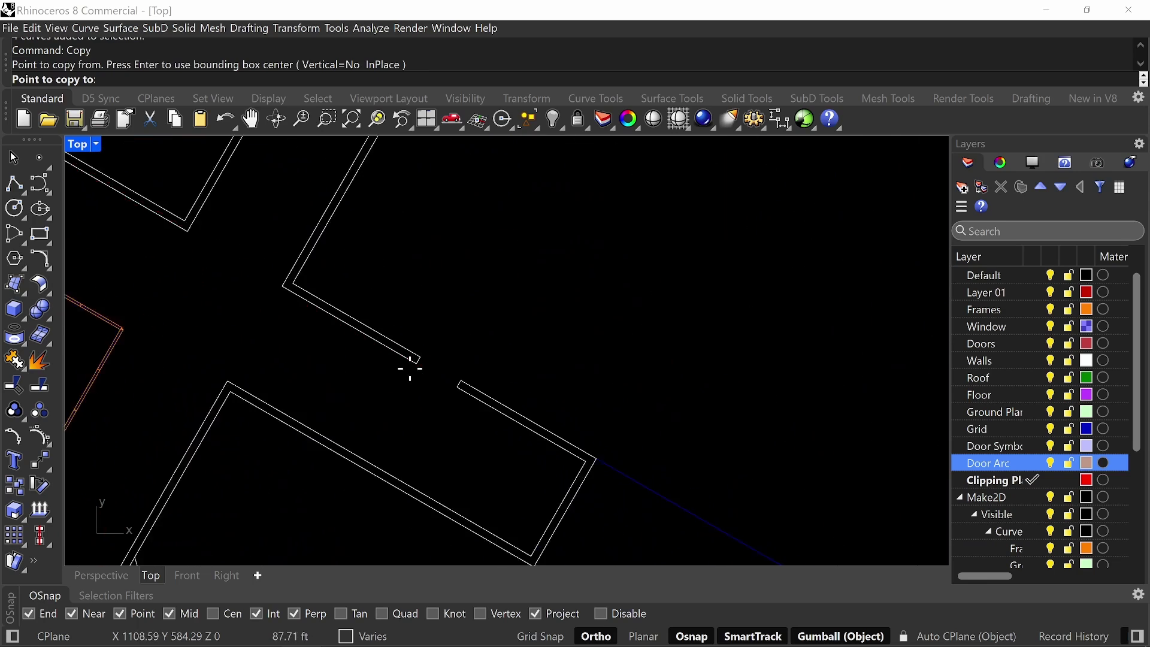
pyautogui.click(430, 345)
# - Place another copy of the double door at the upper inner corner of the opening in the long wall west of the triangle
pyautogui.scroll(-5, 429, 350)
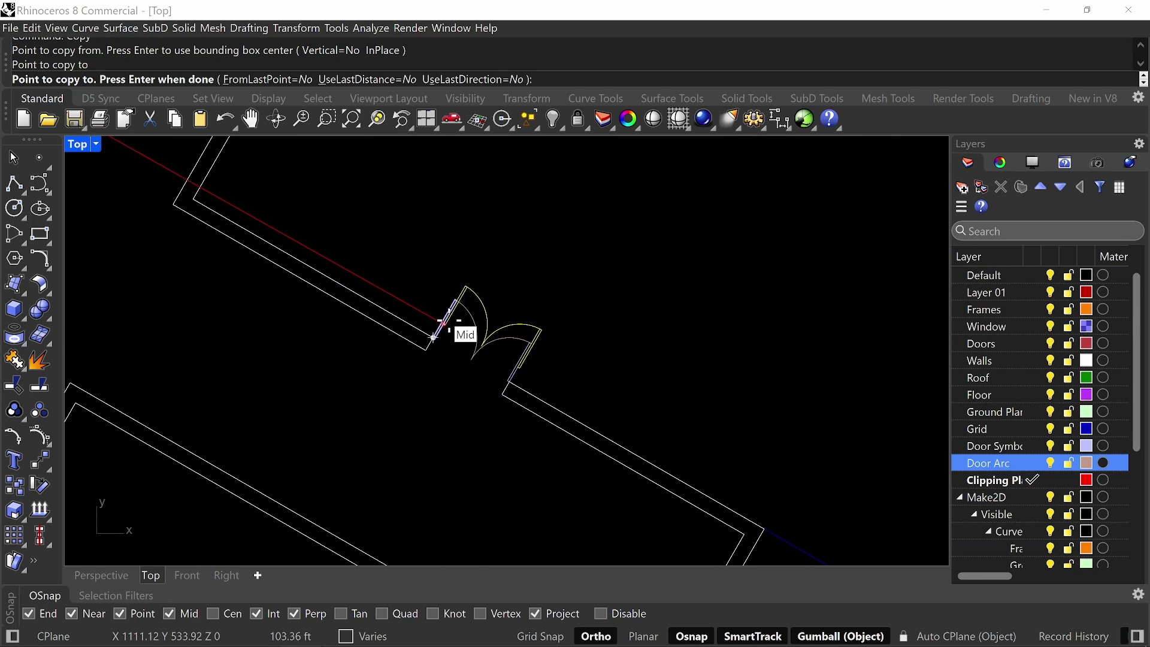
pyautogui.scroll(-3, 488, 345)
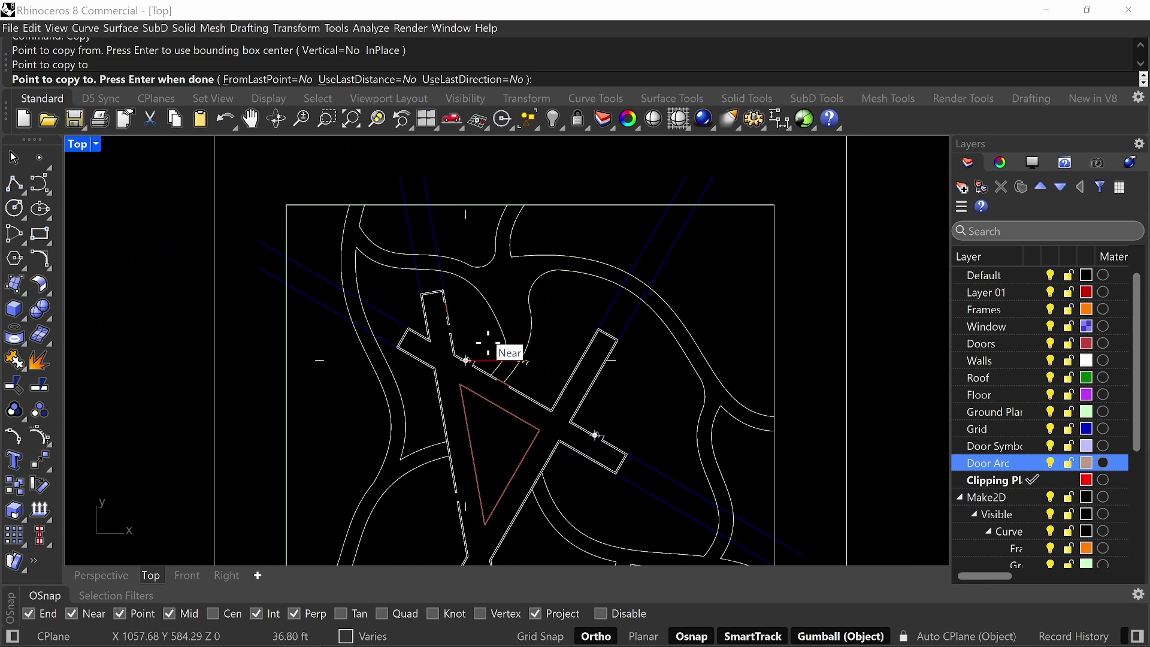
pyautogui.scroll(6, 539, 403)
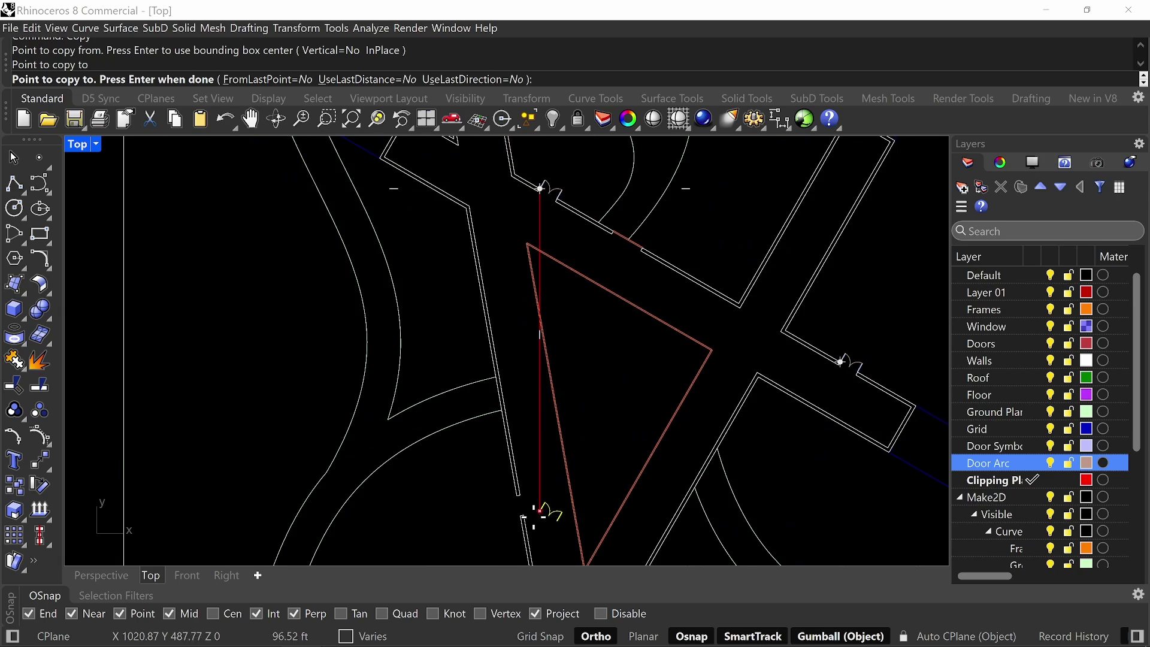
pyautogui.click(515, 450)
pyautogui.press('Return')
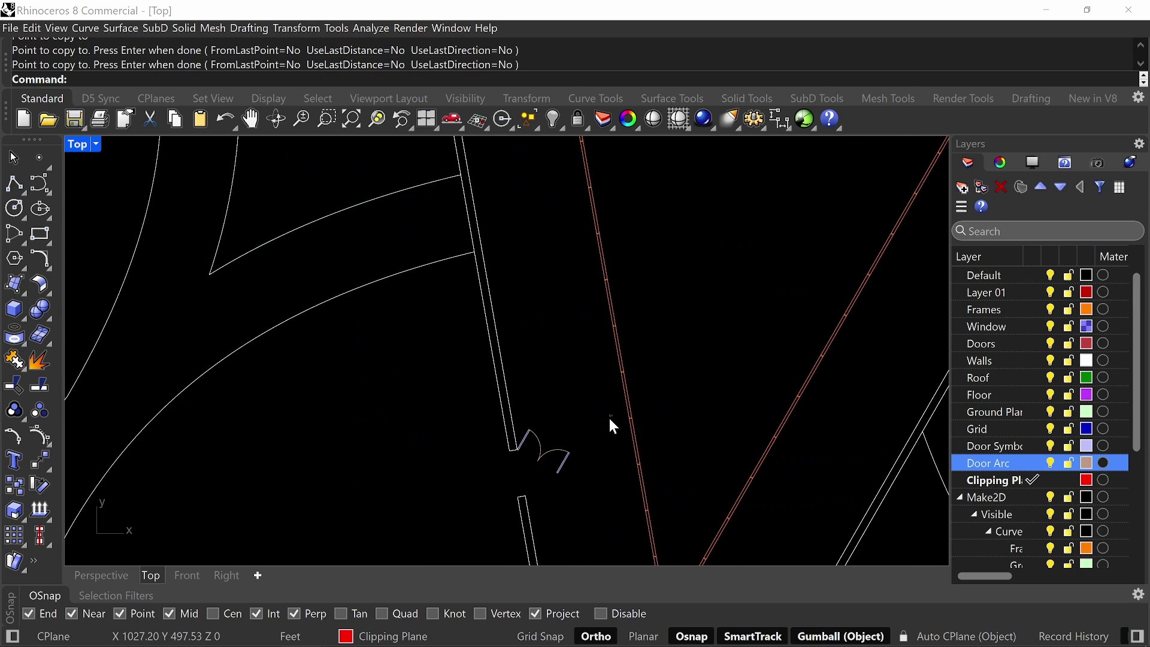
# - Rotate the copied double door about its upper hinge corner so its far hinge lines up with the opening's lower inner wall corner
pyautogui.moveTo(534, 462); pyautogui.dragTo(532, 462)
pyautogui.write('rotate')
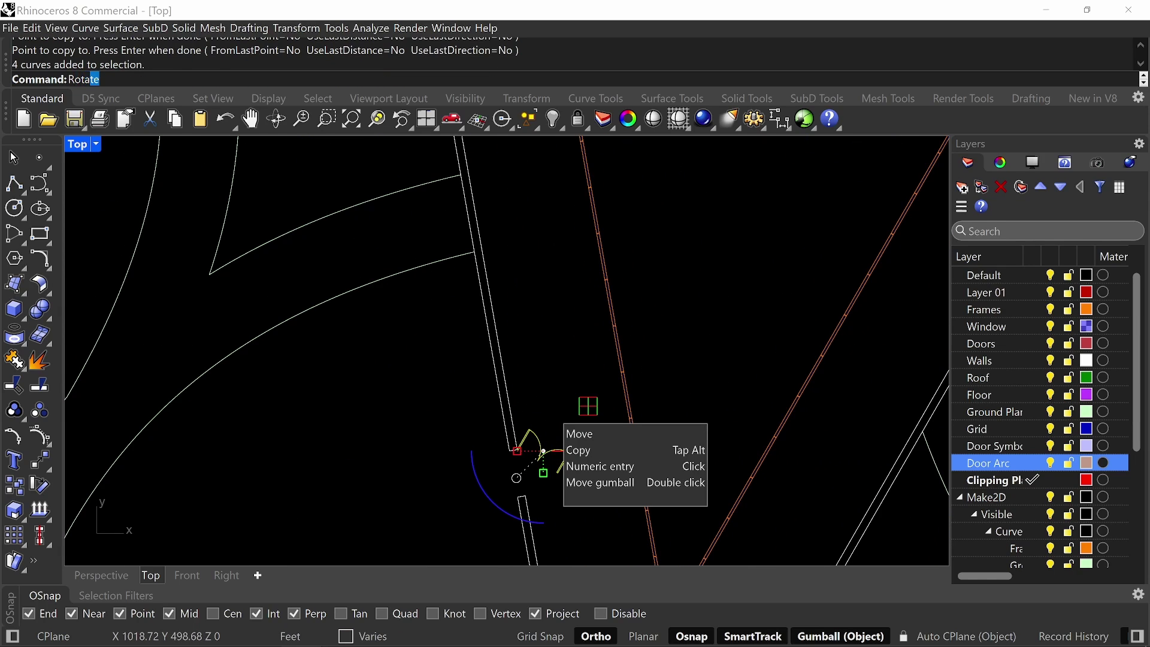
pyautogui.press('Return')
pyautogui.scroll(8, 539, 414)
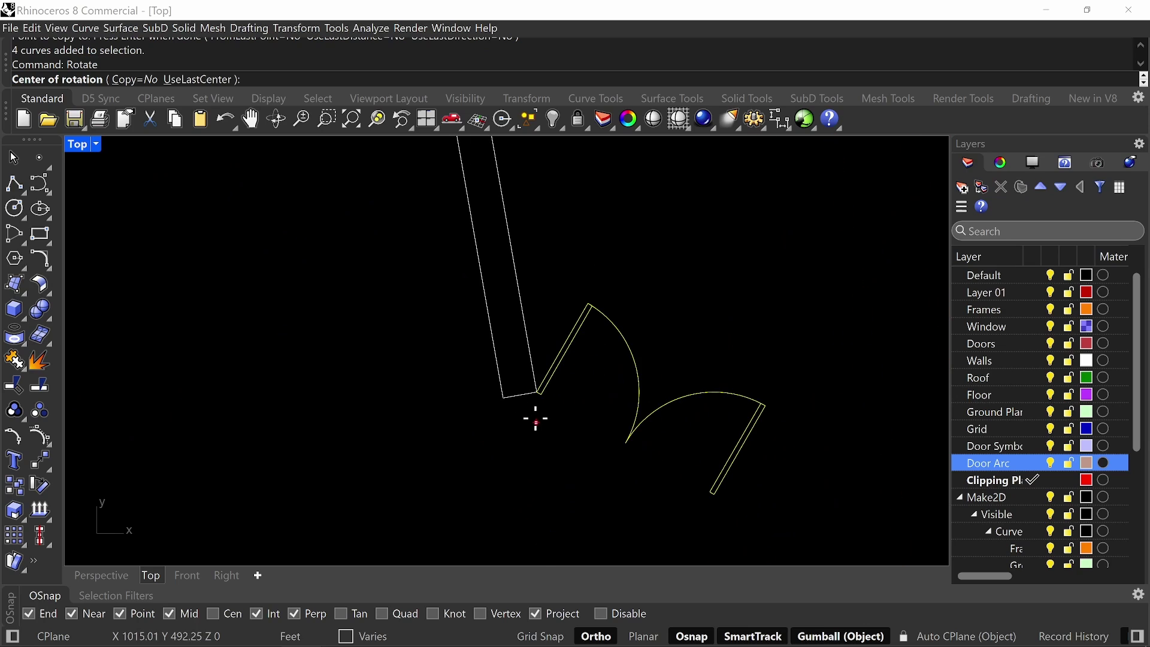
pyautogui.click(537, 390)
pyautogui.scroll(3, 718, 527)
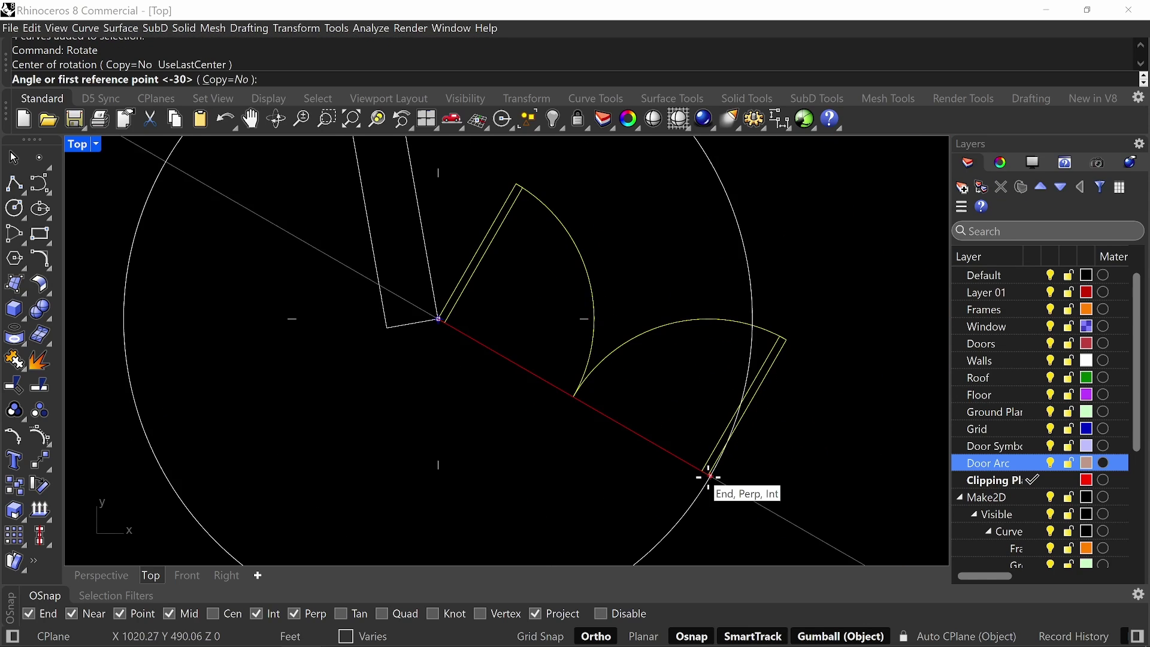
pyautogui.click(708, 475)
pyautogui.scroll(-4, 708, 478)
pyautogui.moveTo(683, 501); pyautogui.dragTo(683, 364, button='right')
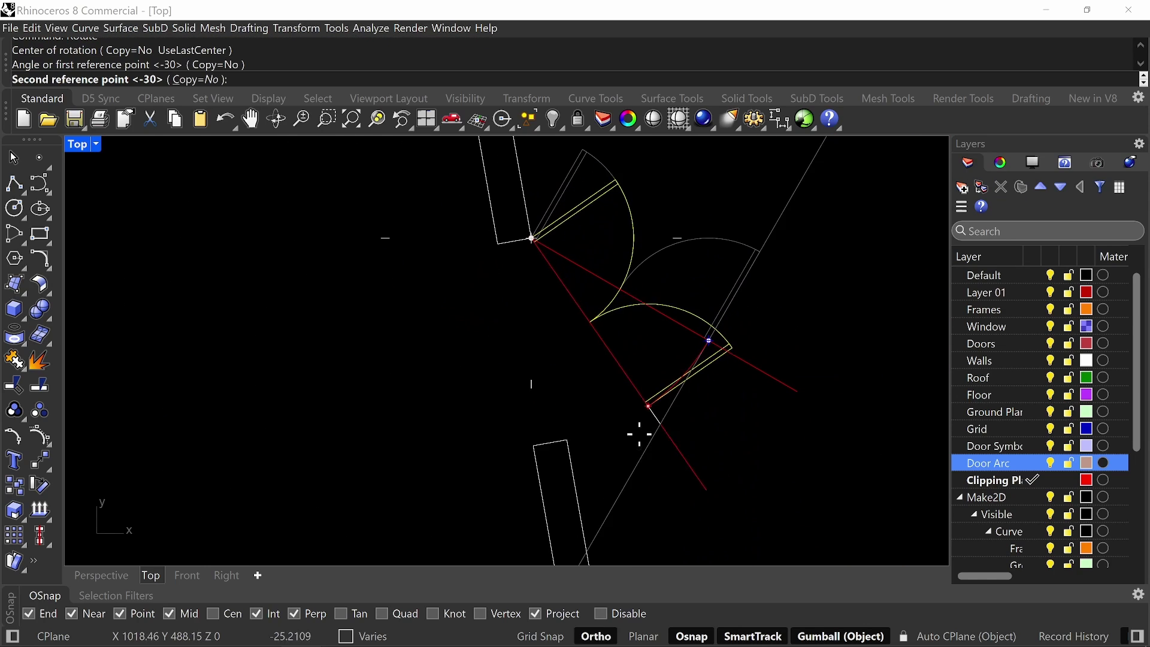
pyautogui.click(571, 440)
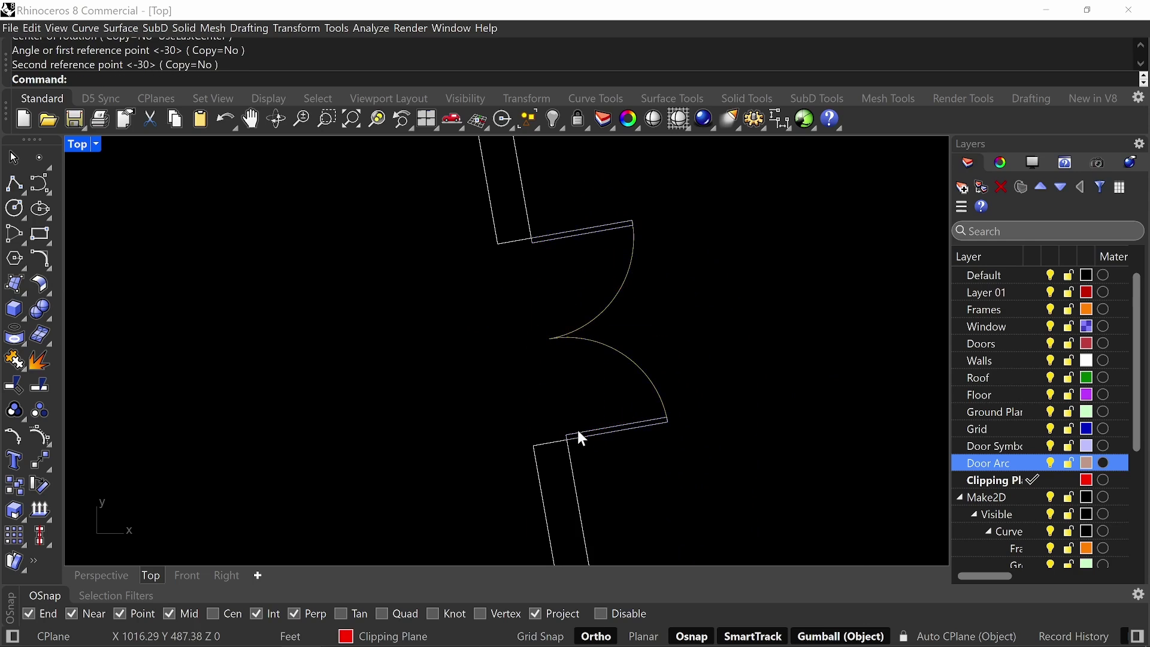
# - Mirror a copy of the rotated double door across the wall's centerline, using the midpoints of the opening's two wall ends
pyautogui.scroll(5, 576, 434)
pyautogui.scroll(8, 592, 481)
pyautogui.scroll(-6, 567, 470)
pyautogui.moveTo(574, 474); pyautogui.dragTo(492, 391, button='right')
pyautogui.scroll(8, 452, 375)
pyautogui.moveTo(505, 393); pyautogui.dragTo(480, 428)
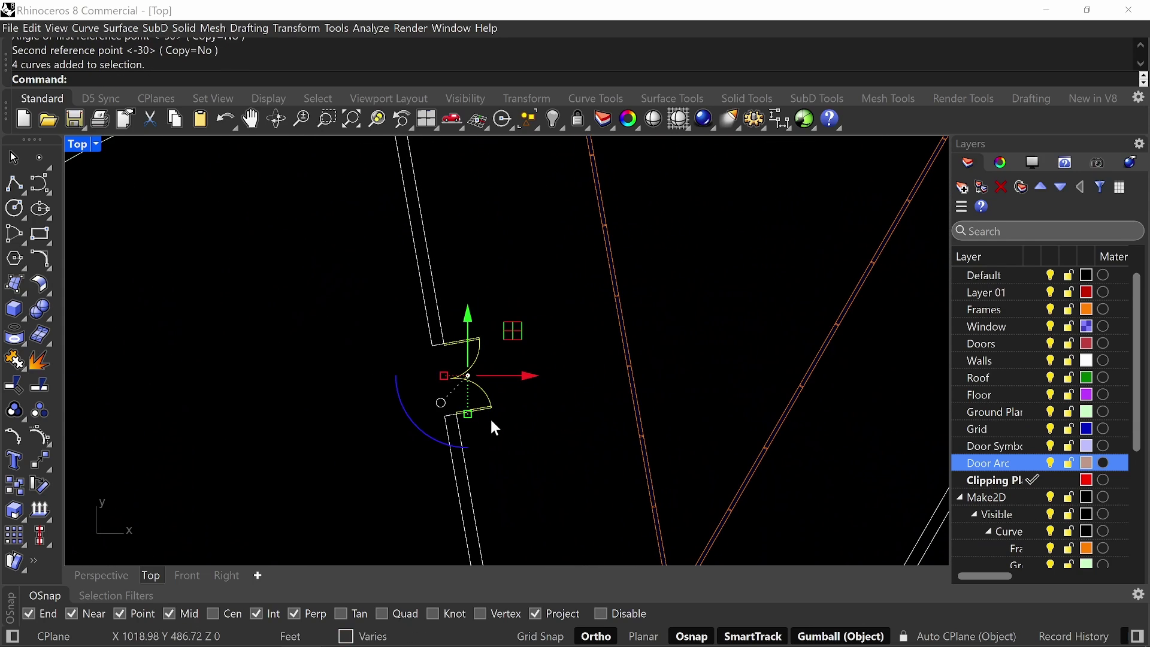
pyautogui.write('mirror')
pyautogui.press('Return')
pyautogui.scroll(5, 473, 428)
pyautogui.click(447, 451)
pyautogui.scroll(-3, 446, 444)
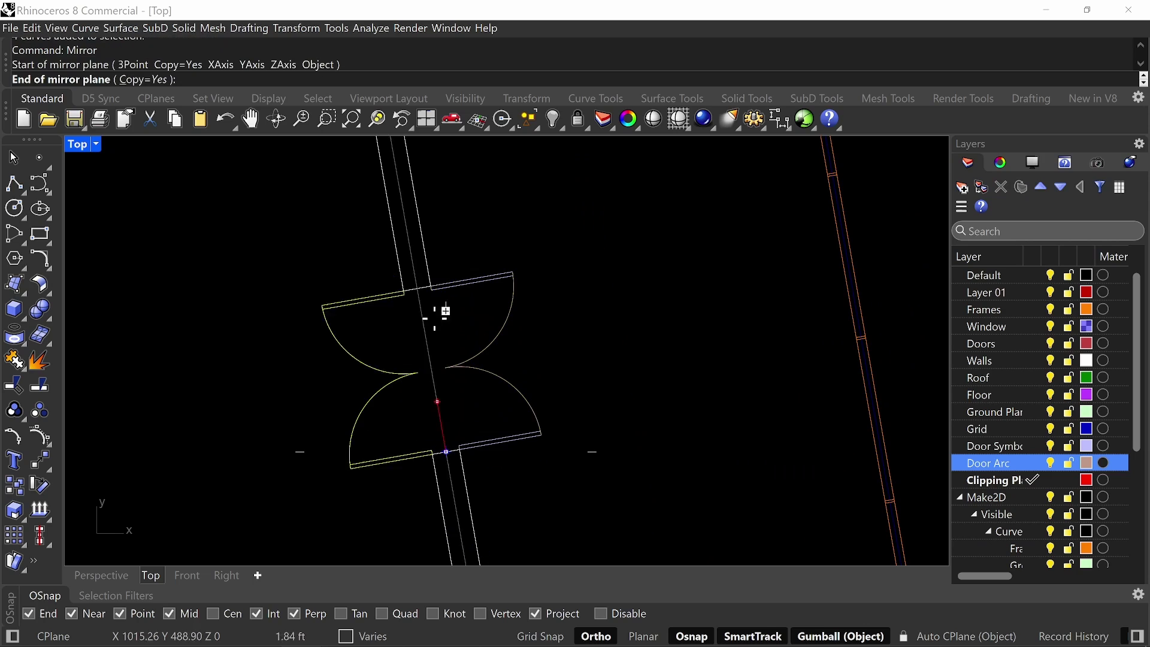
pyautogui.click(426, 287)
# - Delete the original double door on the side of the wall facing the triangle, keeping the mirrored copy
pyautogui.moveTo(572, 221); pyautogui.dragTo(483, 433)
pyautogui.press('Delete')
pyautogui.scroll(-8, 527, 400)
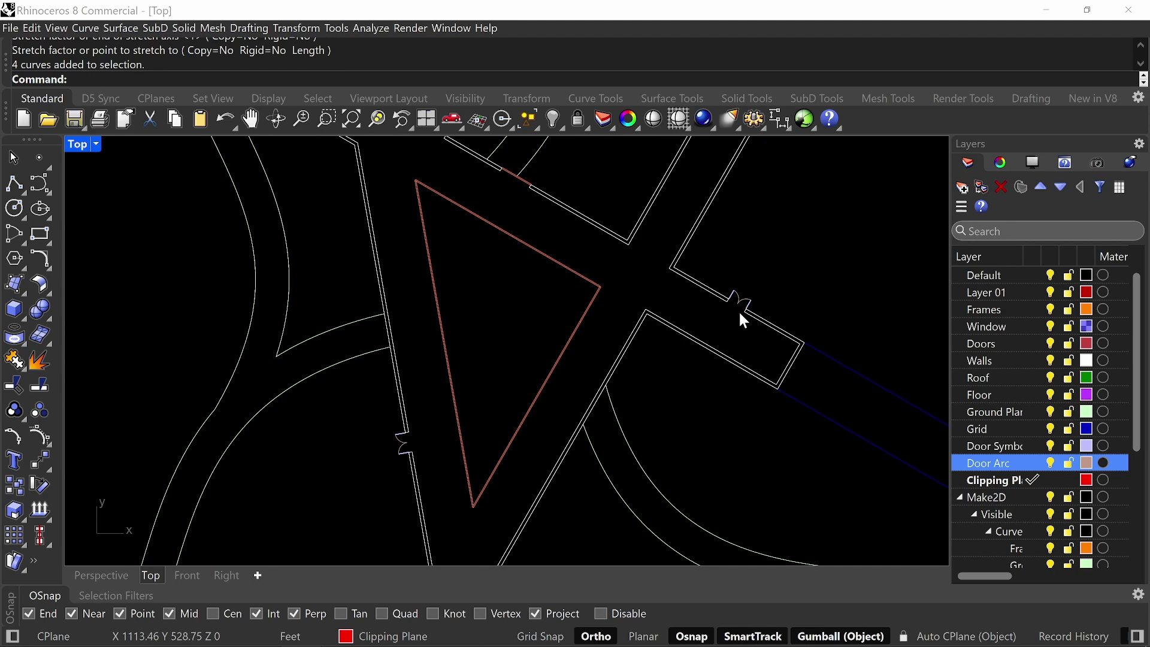
pyautogui.scroll(-3, 570, 248)
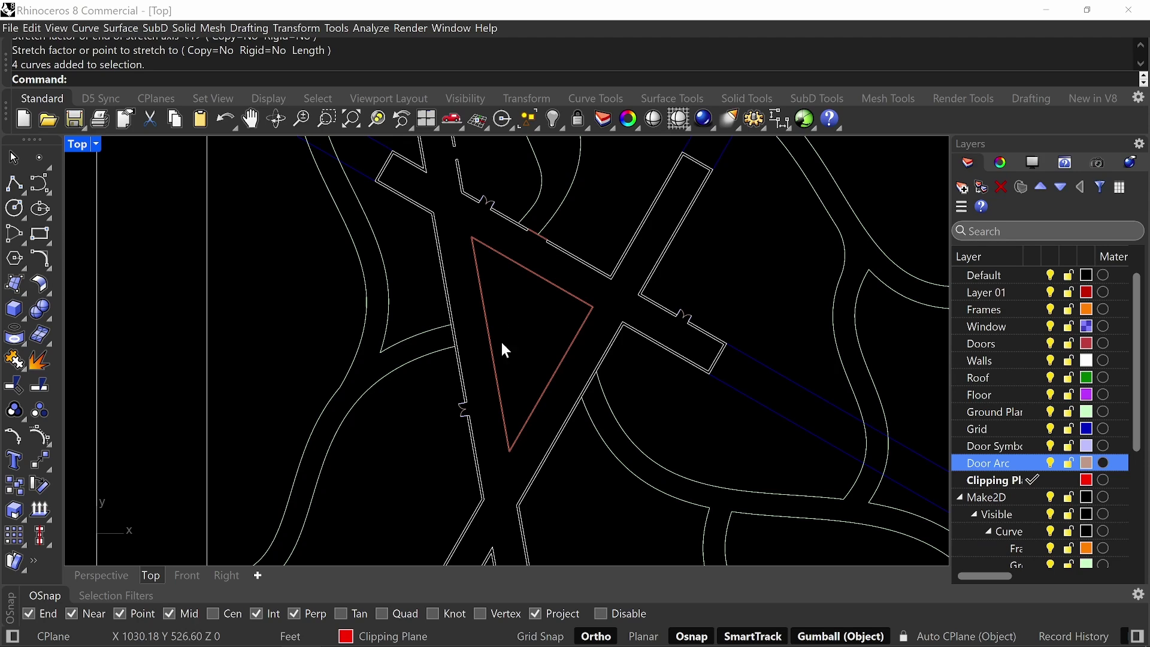
# - Ungroup the Make2D wall curves so each line of the long west wall can be selected on its own
pyautogui.scroll(4, 469, 400)
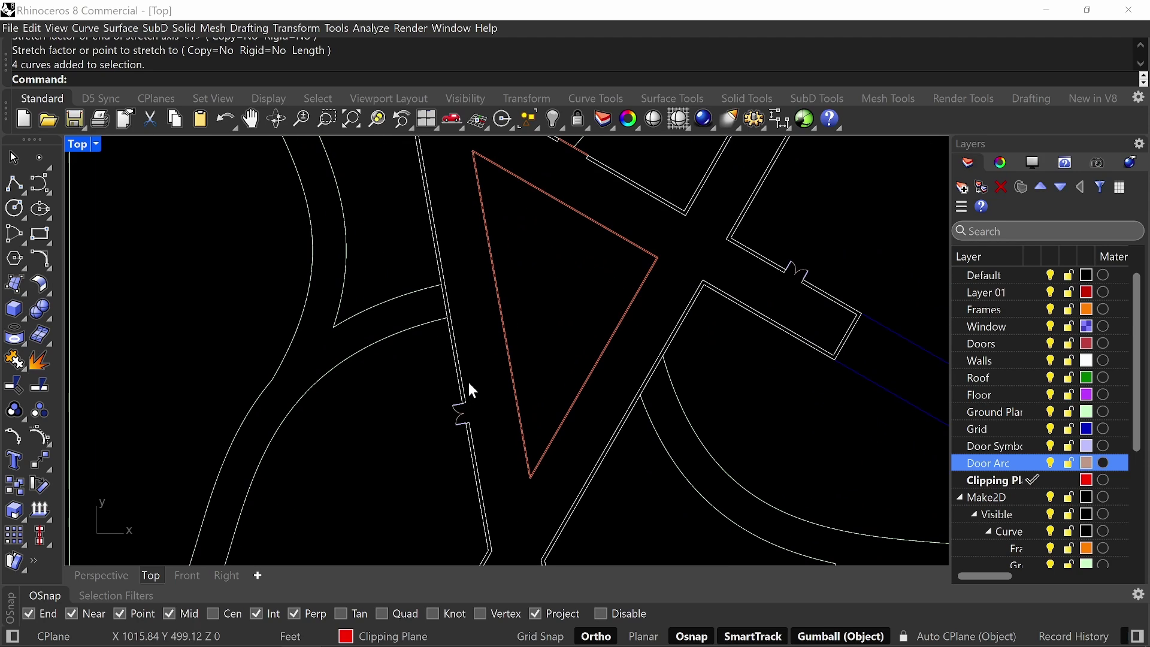
pyautogui.click(462, 369)
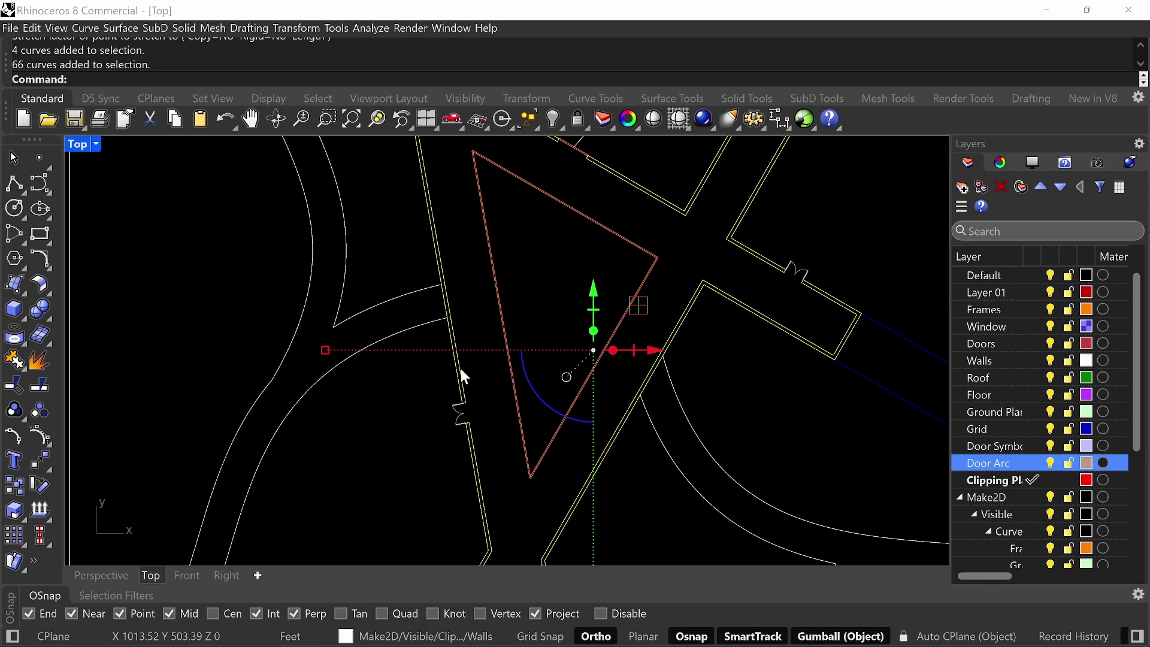
pyautogui.scroll(1, 458, 384)
pyautogui.press('Escape')
pyautogui.click(461, 370)
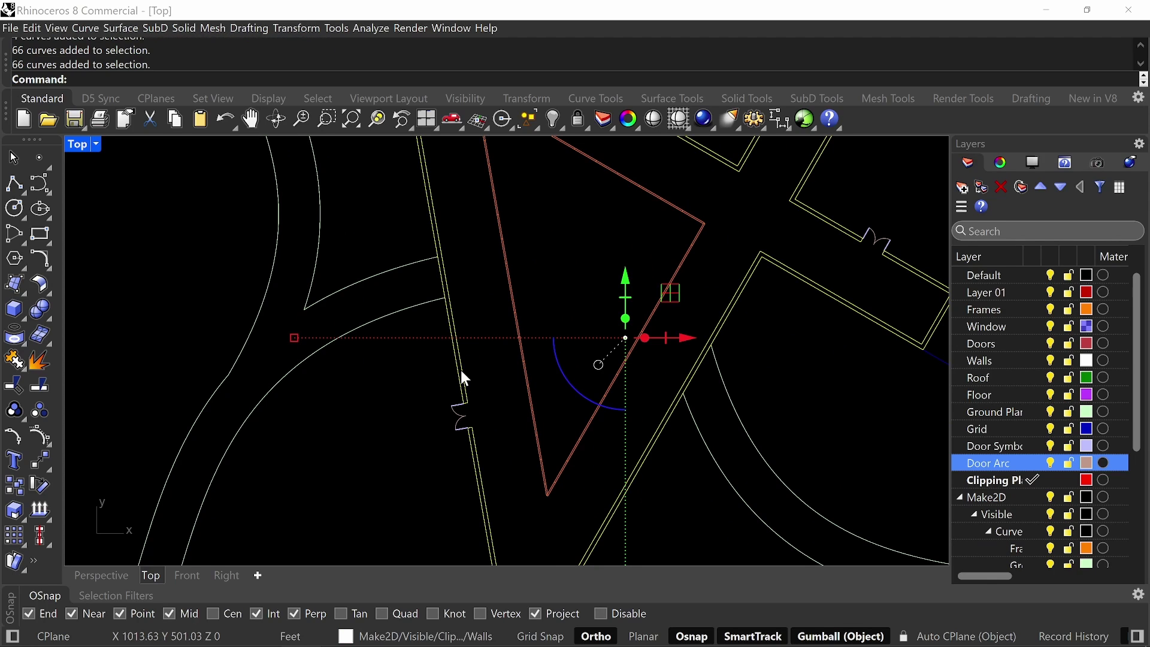
pyautogui.press('BackSpace')
pyautogui.press('BackSpace')
pyautogui.write('Ungr')
pyautogui.press('Return')
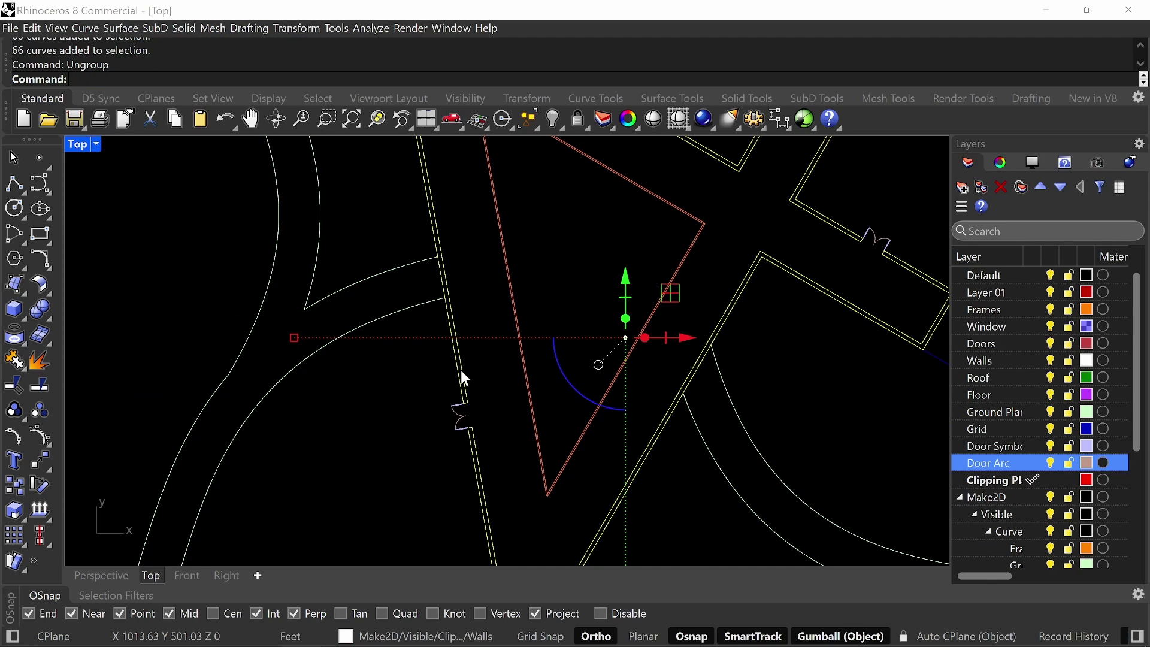
pyautogui.click(461, 371)
pyautogui.scroll(2, 455, 382)
pyautogui.click(469, 397)
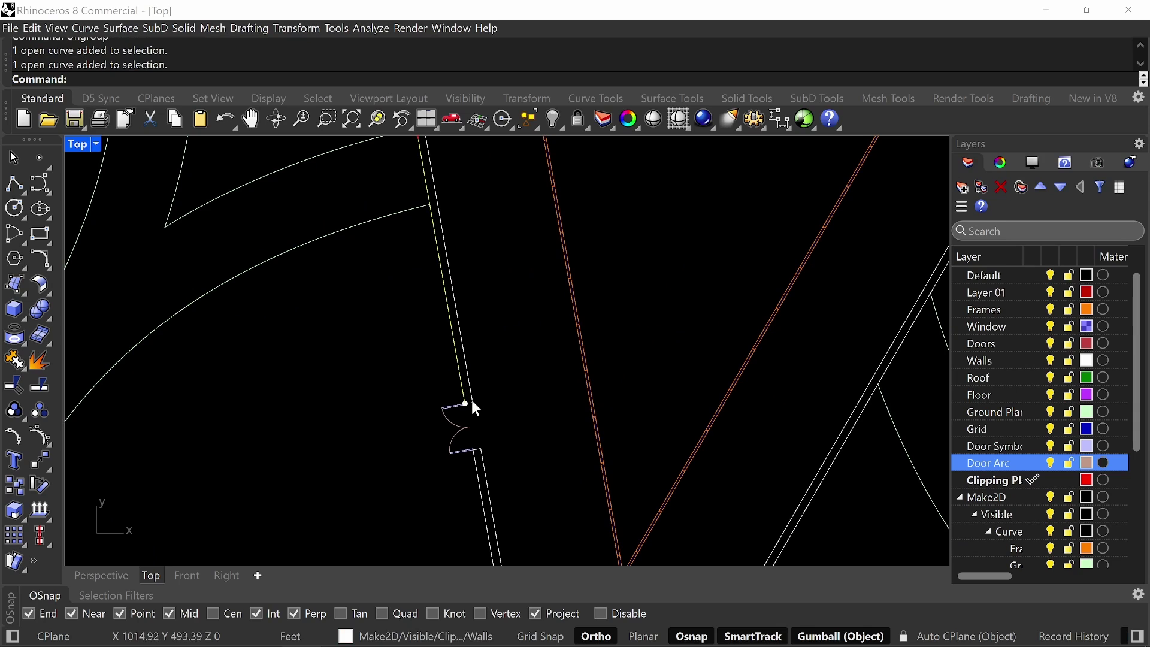
pyautogui.click(471, 400)
pyautogui.click(486, 392)
# - Move the double door from the long wall's opening up along the wall to between the curved path's two edges
pyautogui.scroll(-8, 487, 393)
pyautogui.moveTo(491, 392); pyautogui.dragTo(479, 453, button='right')
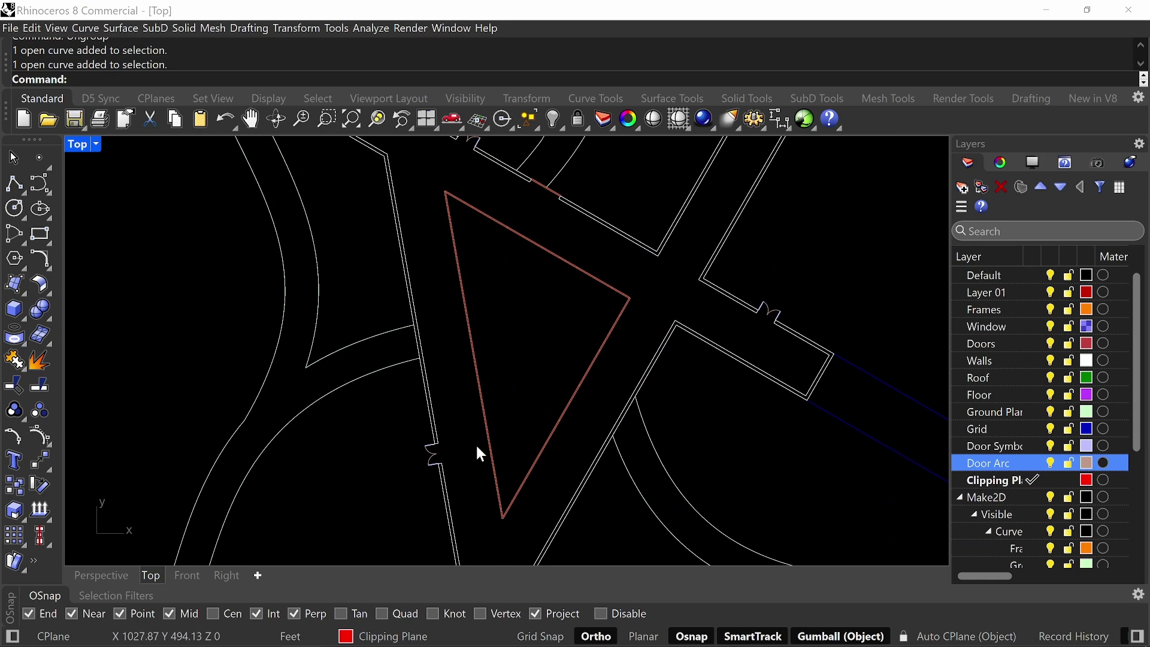
pyautogui.scroll(2, 415, 475)
pyautogui.moveTo(411, 491); pyautogui.dragTo(472, 405)
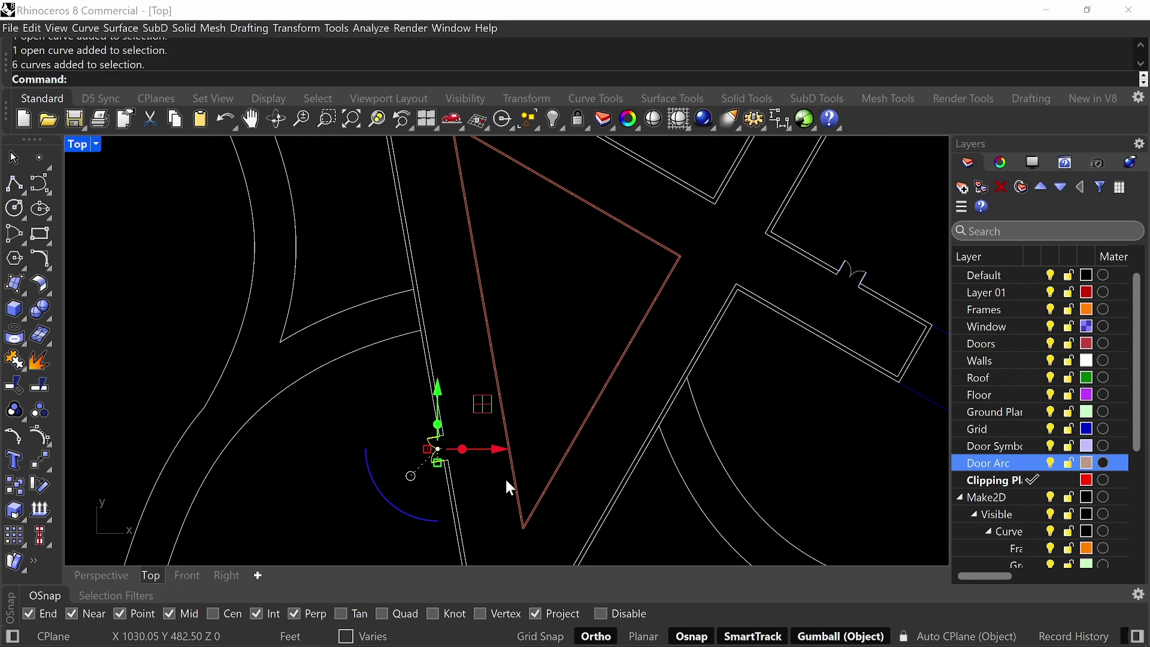
pyautogui.write('m')
pyautogui.press('Return')
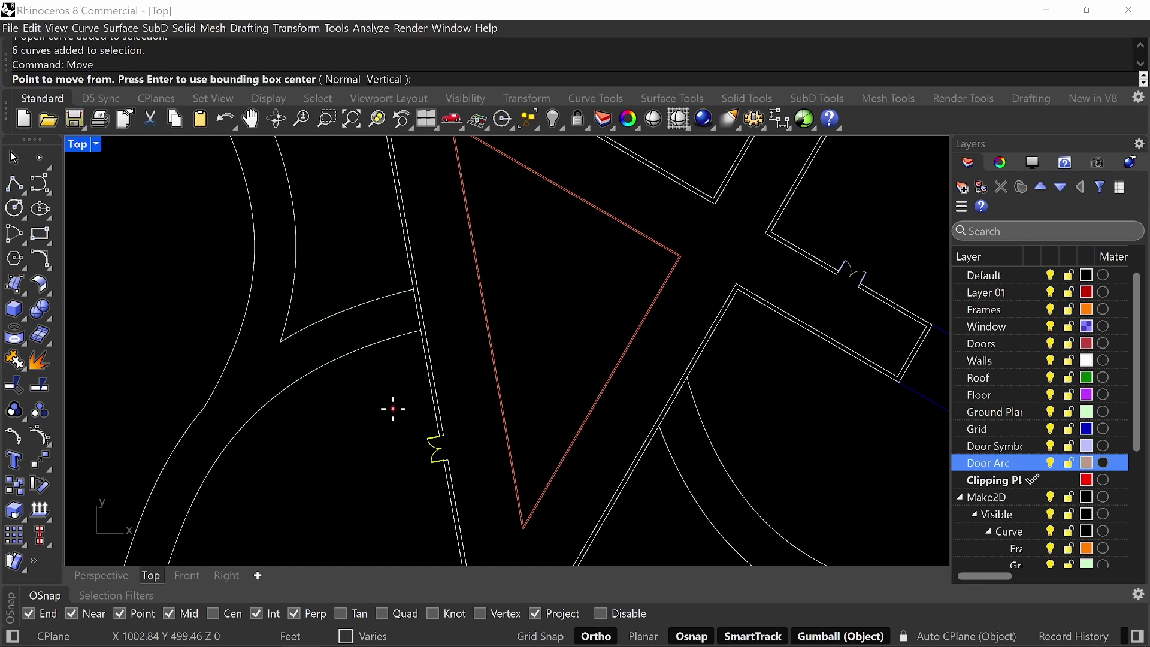
pyautogui.scroll(6, 390, 405)
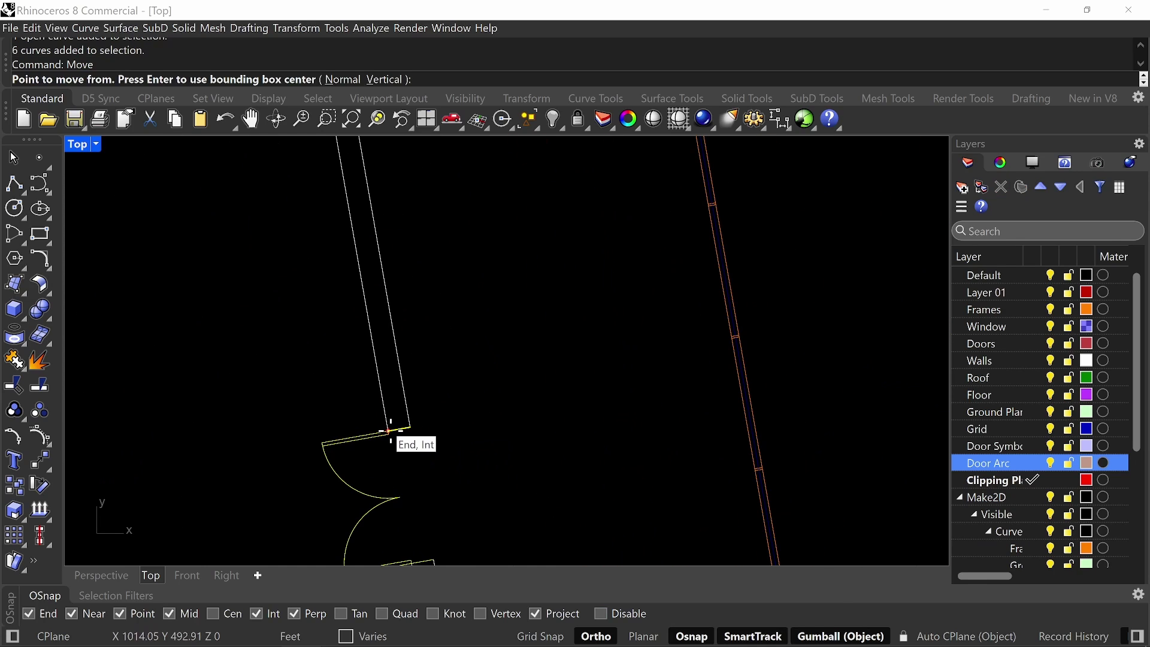
pyautogui.click(390, 430)
pyautogui.scroll(-4, 419, 288)
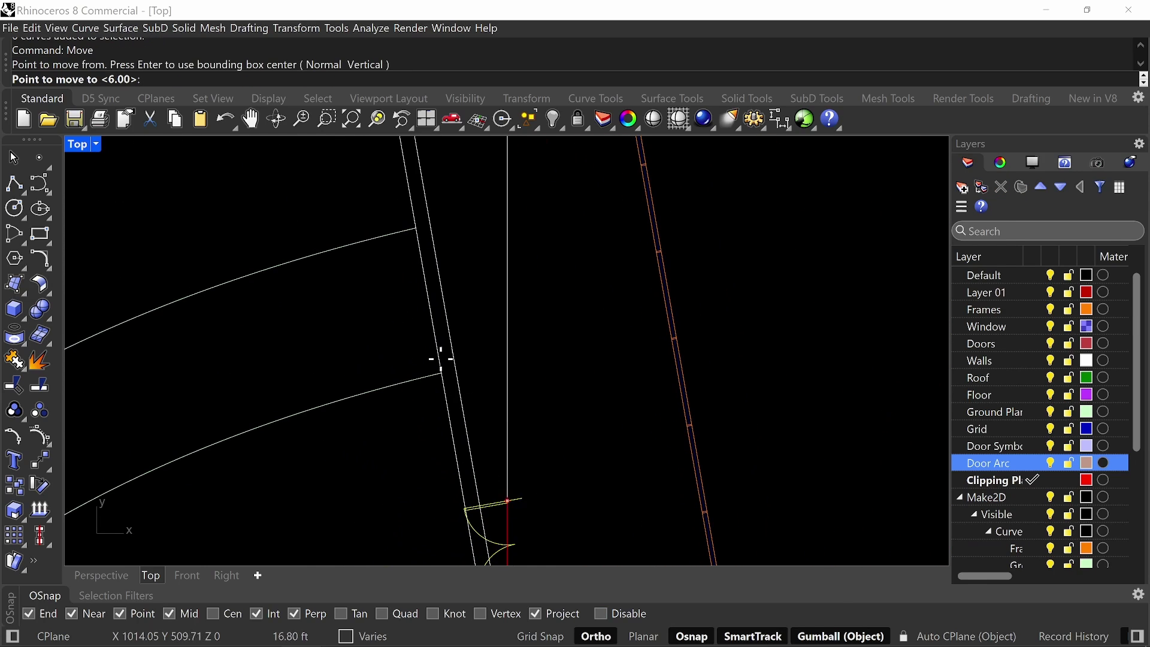
pyautogui.click(419, 257)
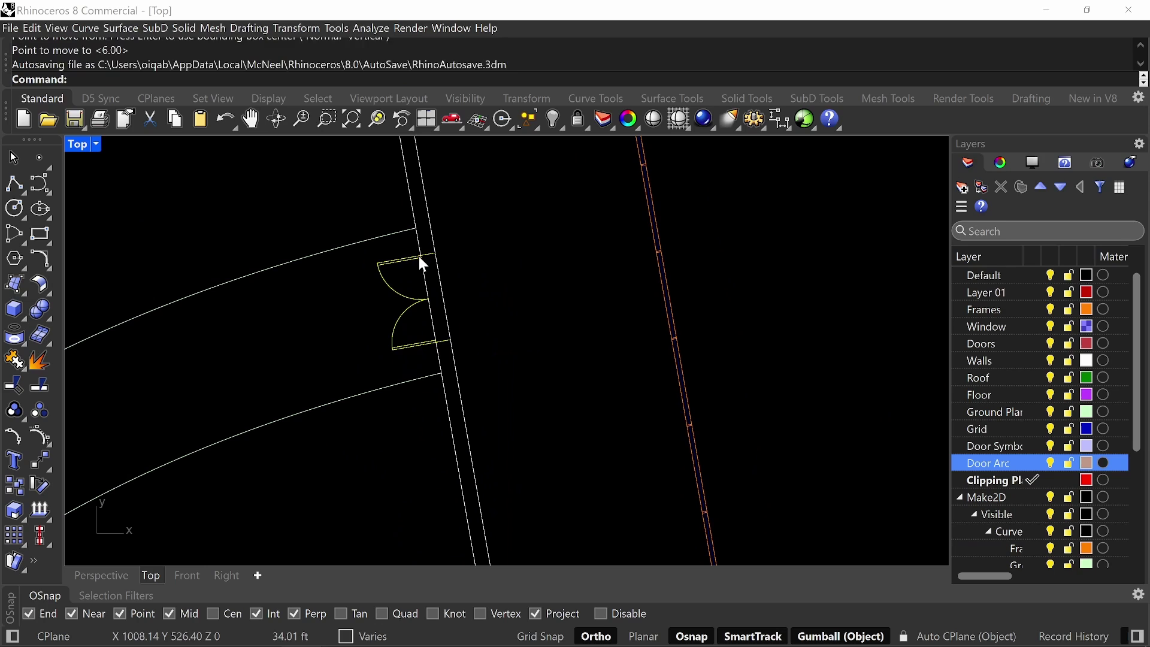
pyautogui.click(523, 259)
# - Move the end points of both upper wall lines along the wall to the double door's upper leaf
pyautogui.scroll(-10, 512, 273)
pyautogui.scroll(2, 534, 476)
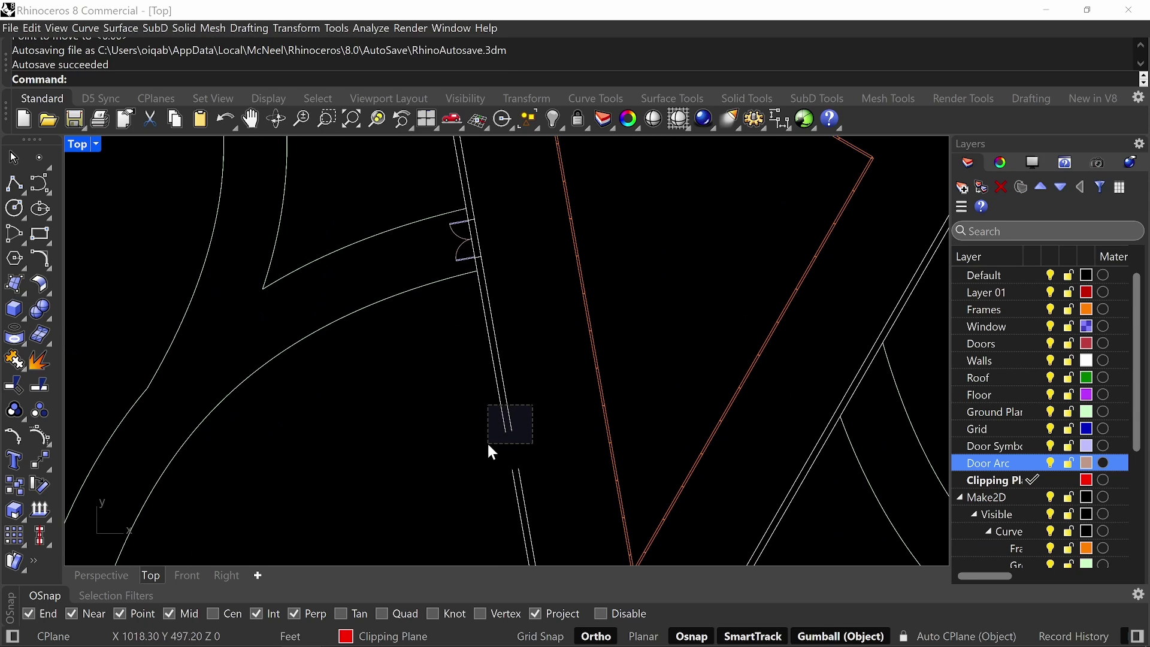
pyautogui.moveTo(488, 444); pyautogui.dragTo(531, 408)
pyautogui.click(528, 353)
pyautogui.click(511, 420)
pyautogui.keyDown('shift'); pyautogui.click(503, 422); pyautogui.keyUp('shift')
pyautogui.moveTo(560, 349); pyautogui.dragTo(578, 391, button='right')
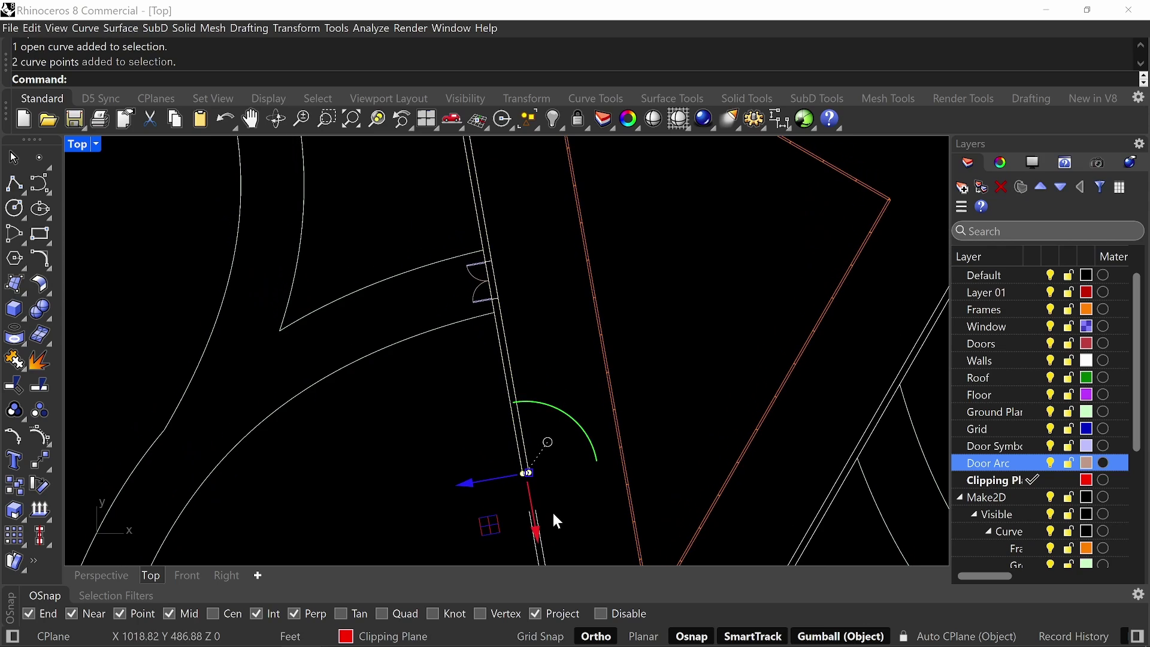
pyautogui.moveTo(527, 473); pyautogui.dragTo(486, 242)
pyautogui.moveTo(512, 255); pyautogui.dragTo(476, 307)
pyautogui.scroll(-4, 501, 294)
pyautogui.click(504, 298)
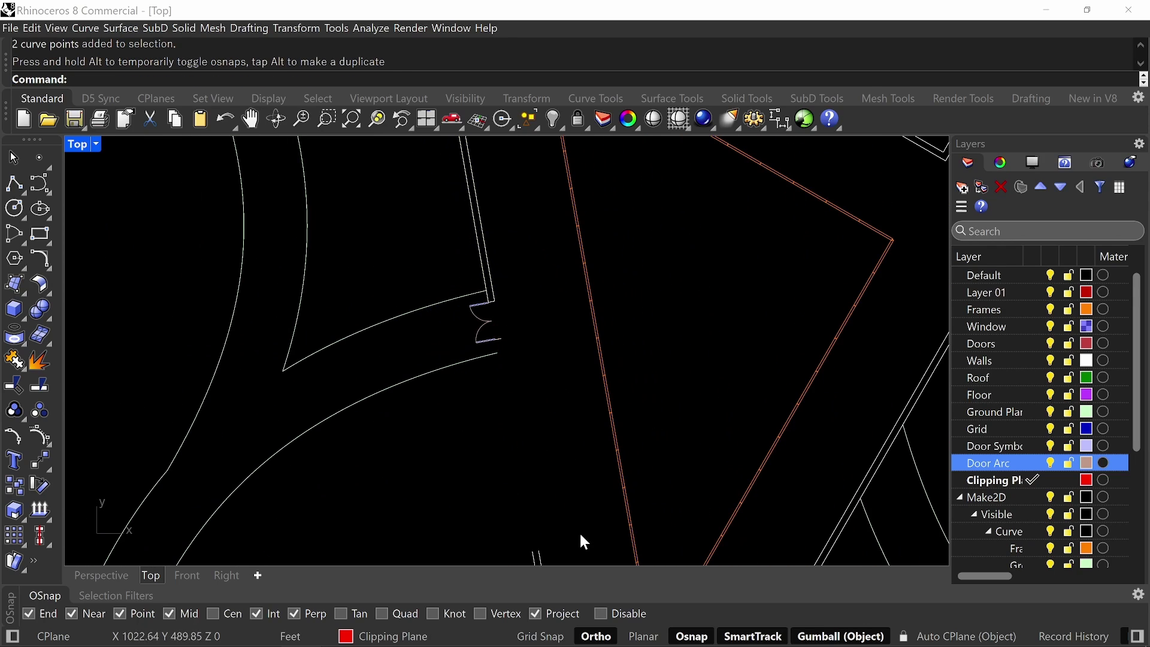
# - Move the upper end points of both lower wall lines along the wall to meet the double door's lower leaf
pyautogui.moveTo(557, 556); pyautogui.dragTo(542, 432, button='right')
pyautogui.moveTo(542, 432); pyautogui.dragTo(477, 447)
pyautogui.click(509, 443)
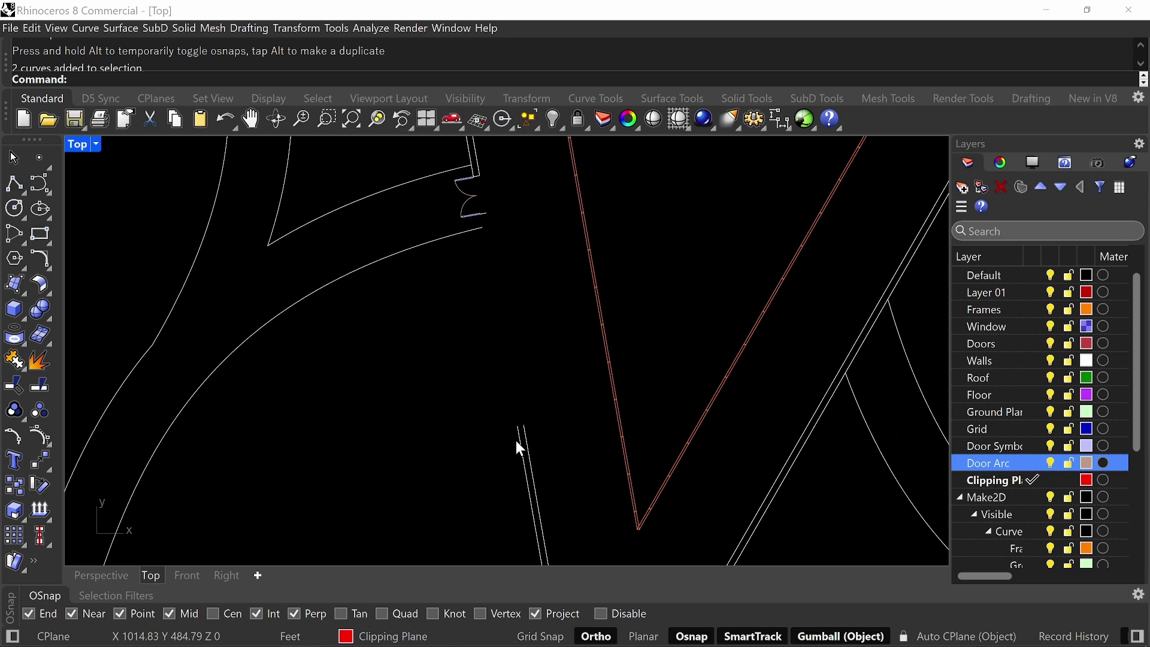
pyautogui.scroll(7, 517, 442)
pyautogui.click(521, 440)
pyautogui.keyDown('shift'); pyautogui.click(532, 435); pyautogui.keyUp('shift')
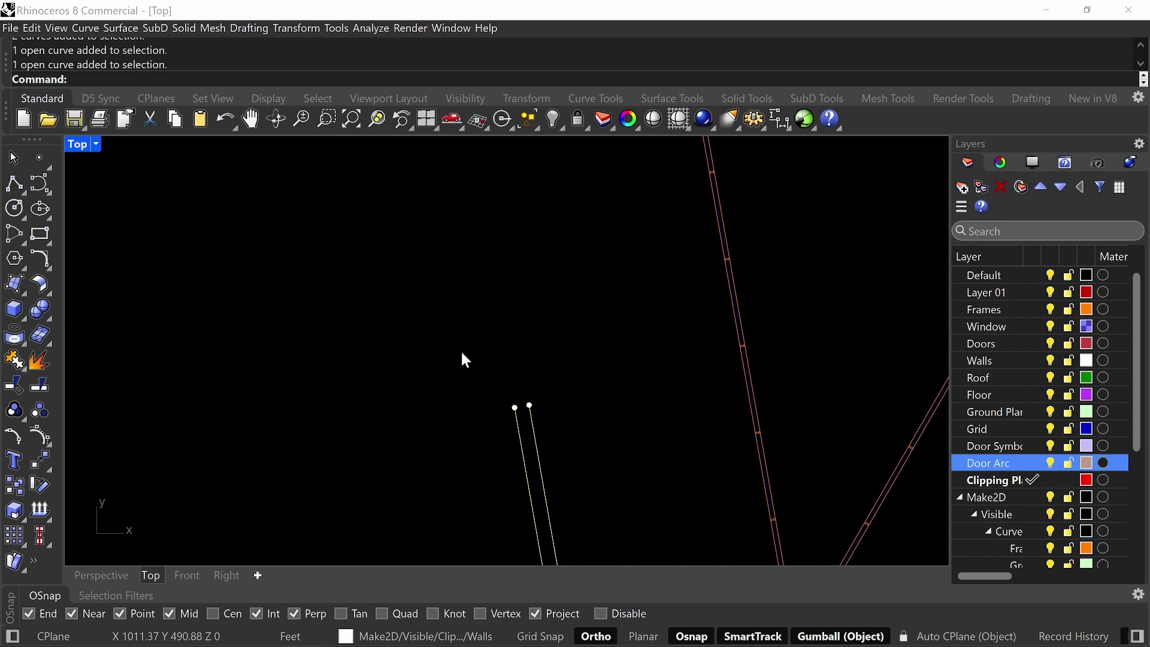
pyautogui.moveTo(462, 354); pyautogui.dragTo(617, 462)
pyautogui.scroll(-2, 654, 463)
pyautogui.scroll(-2, 656, 466)
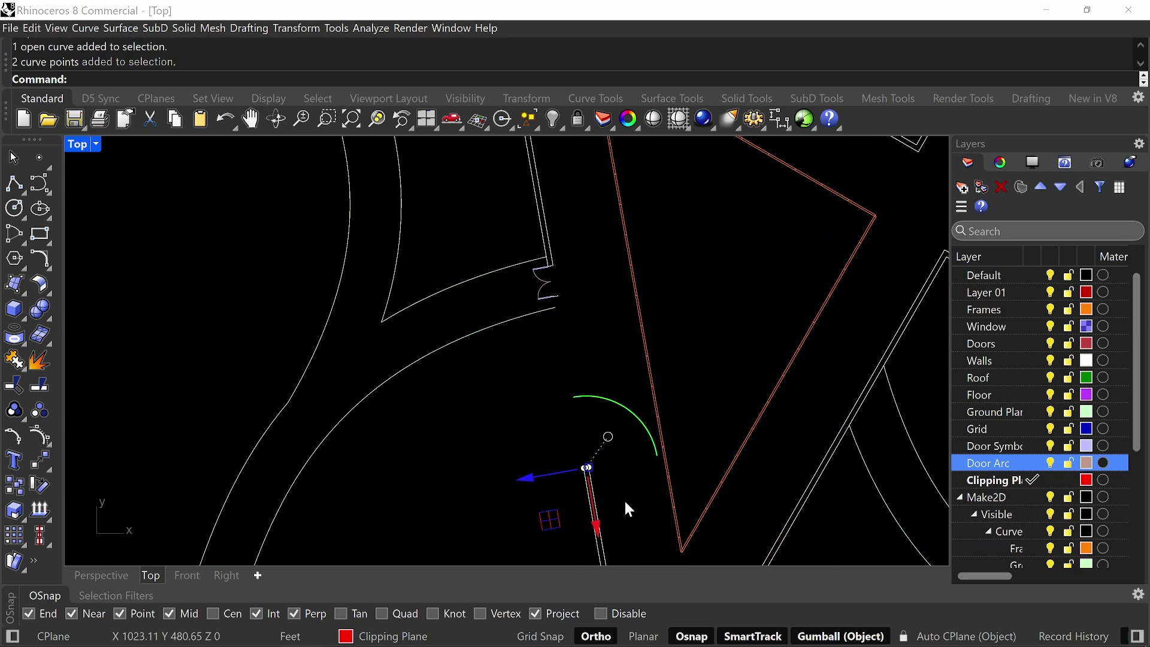
pyautogui.moveTo(592, 512); pyautogui.dragTo(541, 330)
pyautogui.scroll(11, 549, 257)
pyautogui.scroll(-14, 569, 321)
pyautogui.scroll(8, 596, 395)
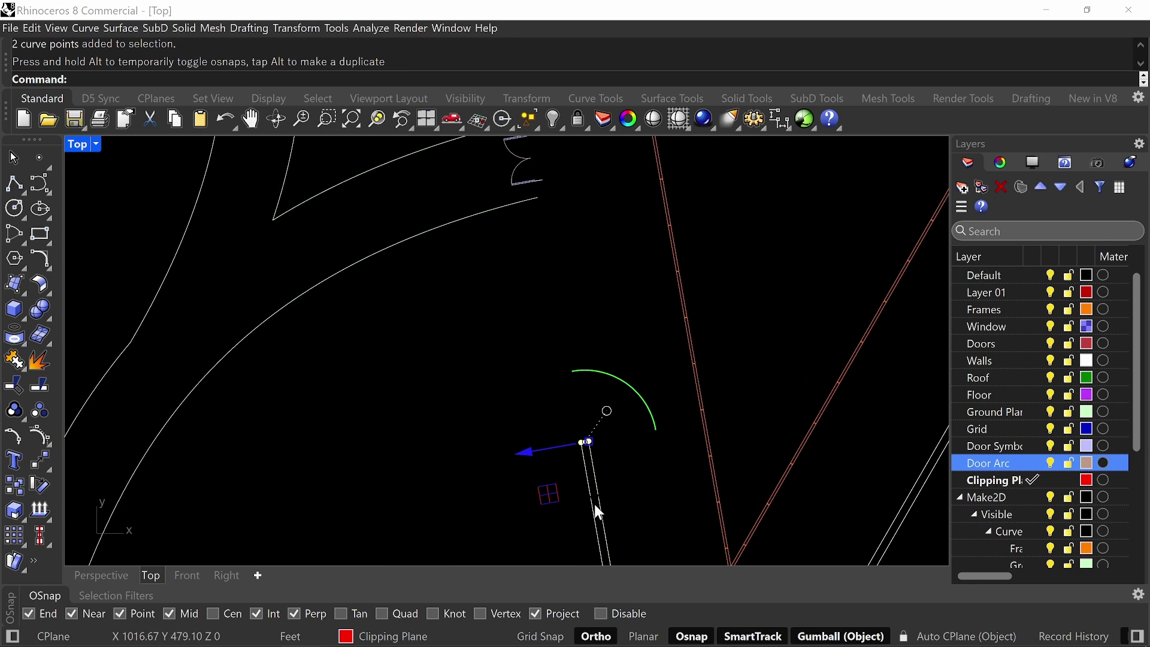
pyautogui.moveTo(541, 399); pyautogui.dragTo(541, 162)
pyautogui.moveTo(541, 162); pyautogui.dragTo(541, 221, button='right')
pyautogui.press('F8')
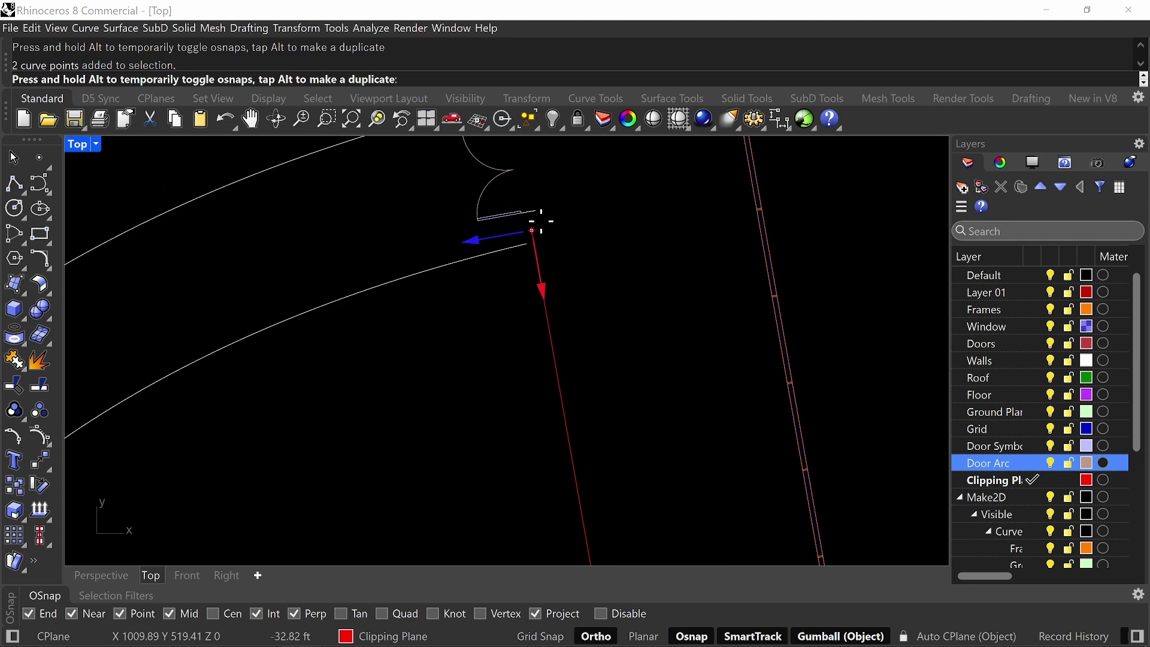
pyautogui.moveTo(541, 221); pyautogui.dragTo(533, 210)
pyautogui.scroll(-8, 591, 256)
pyautogui.press('Escape')
# - Review the whole floor plan and its placement relative to the original model
pyautogui.scroll(-8, 614, 278)
pyautogui.moveTo(635, 299); pyautogui.dragTo(581, 325, button='right')
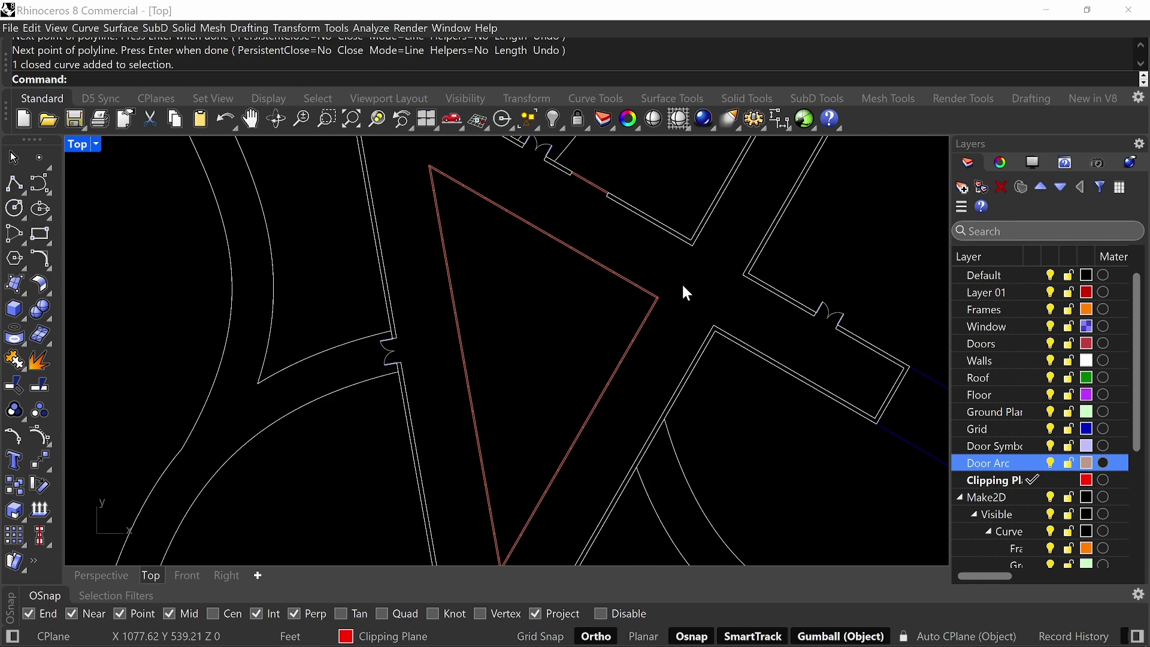
pyautogui.moveTo(690, 284); pyautogui.dragTo(675, 299, button='right')
pyautogui.scroll(-10, 676, 302)
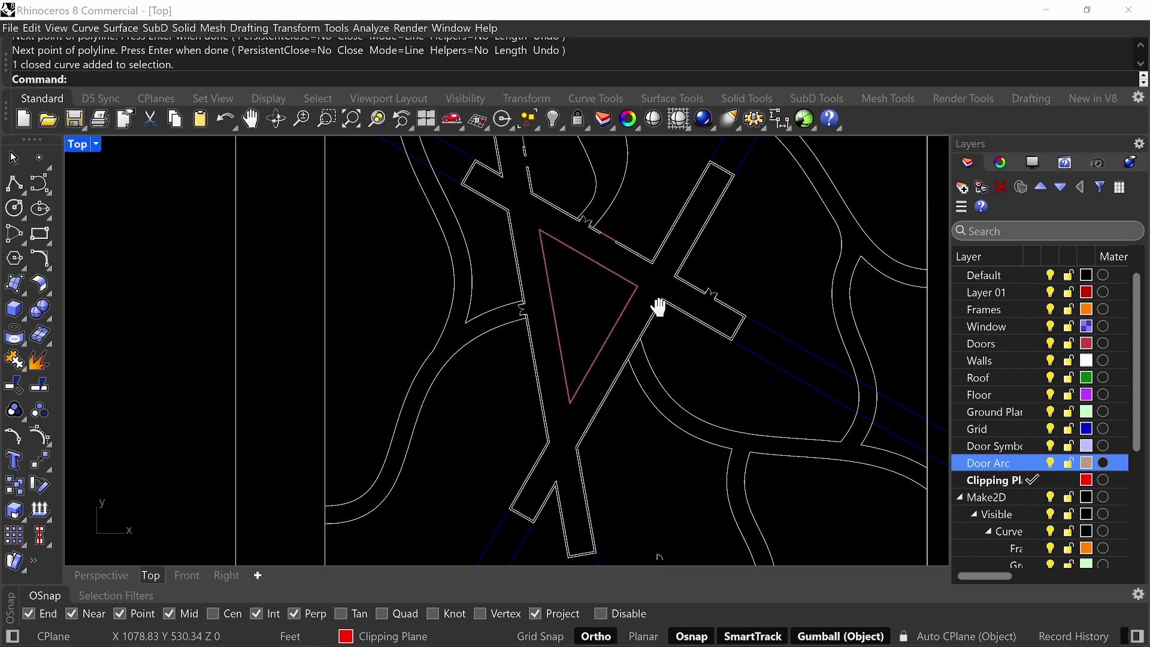
pyautogui.scroll(-15, 686, 374)
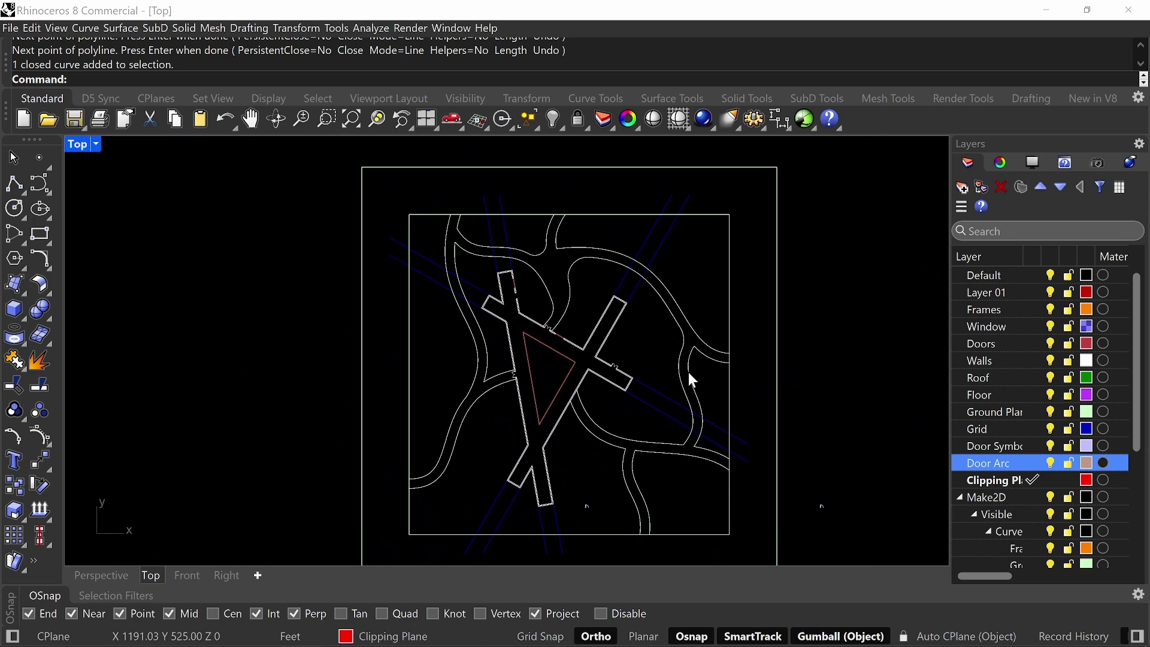
pyautogui.scroll(15, 669, 374)
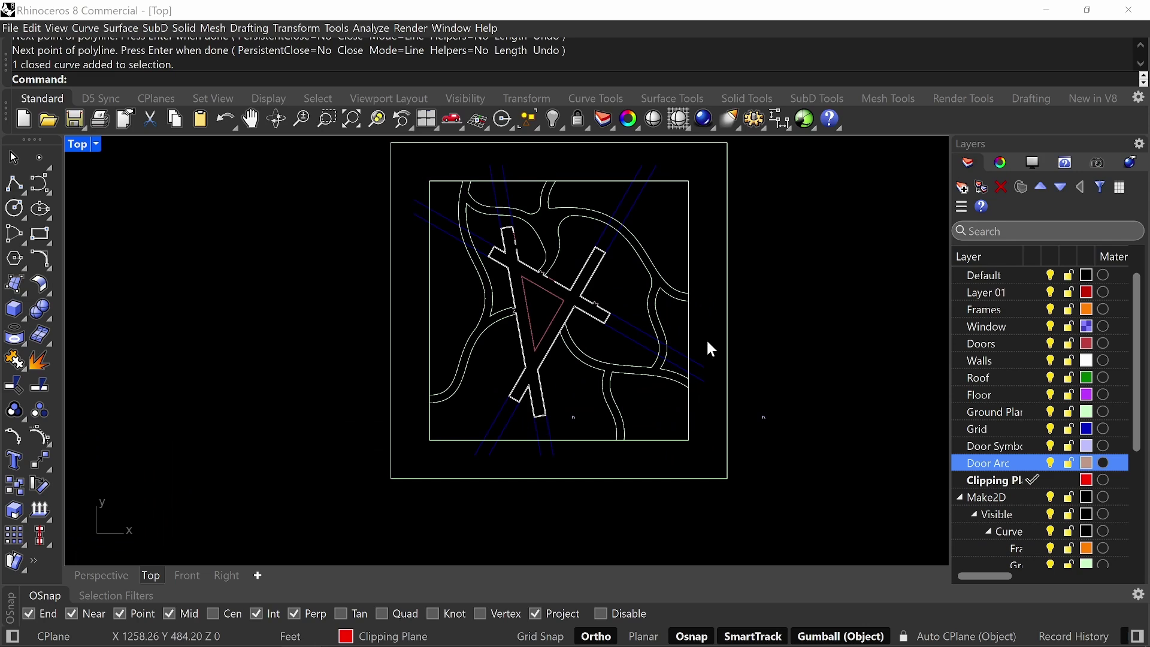
pyautogui.scroll(-15, 706, 342)
pyautogui.scroll(12, 658, 376)
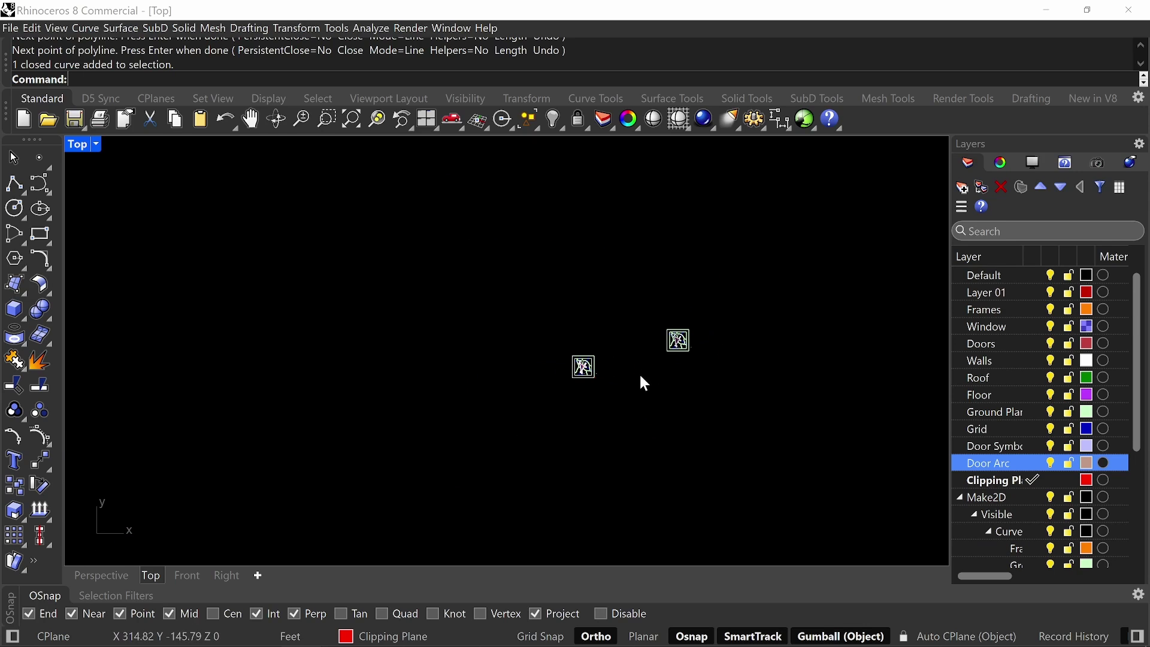
pyautogui.scroll(-4, 570, 411)
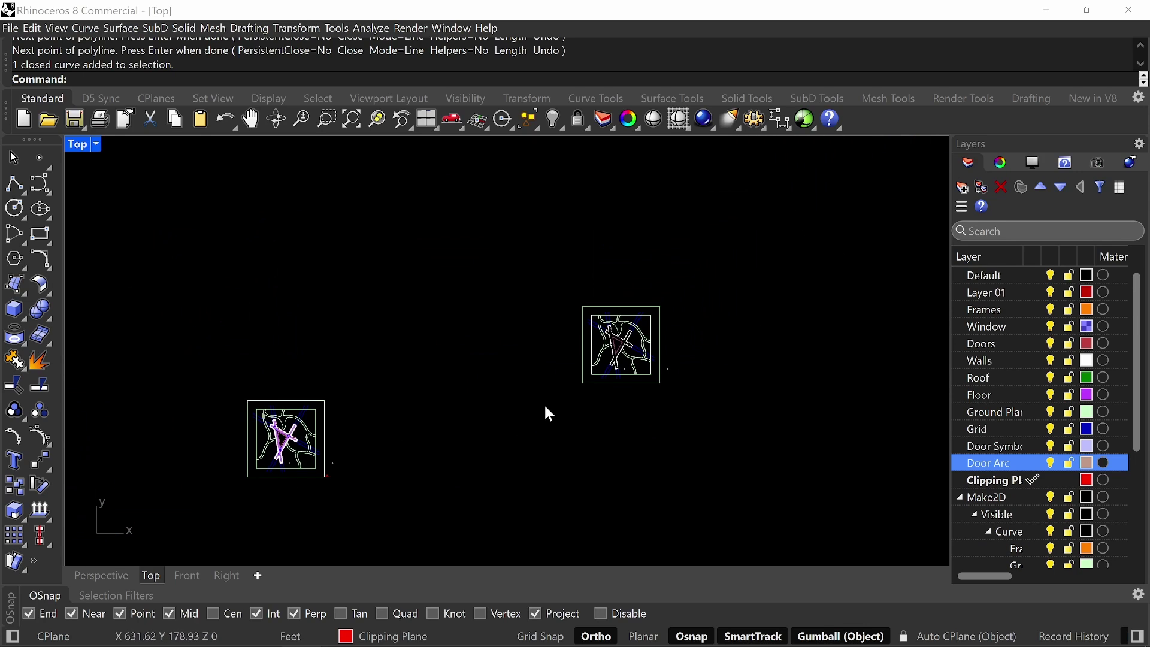
pyautogui.moveTo(622, 399); pyautogui.dragTo(596, 412, button='right')
# - Undo the accidental moves of the Make2D viewport rectangle around the plan
pyautogui.moveTo(695, 269); pyautogui.dragTo(478, 451)
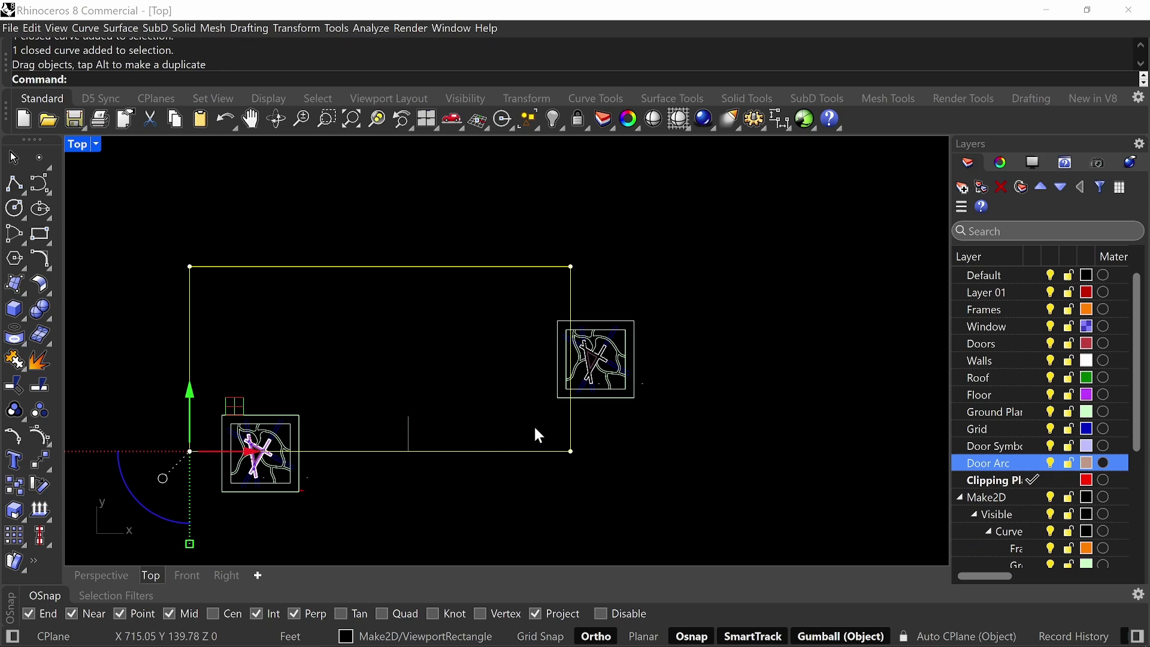
pyautogui.hotkey('ctrl', 'z')
pyautogui.press('Escape')
pyautogui.moveTo(496, 409); pyautogui.dragTo(387, 508)
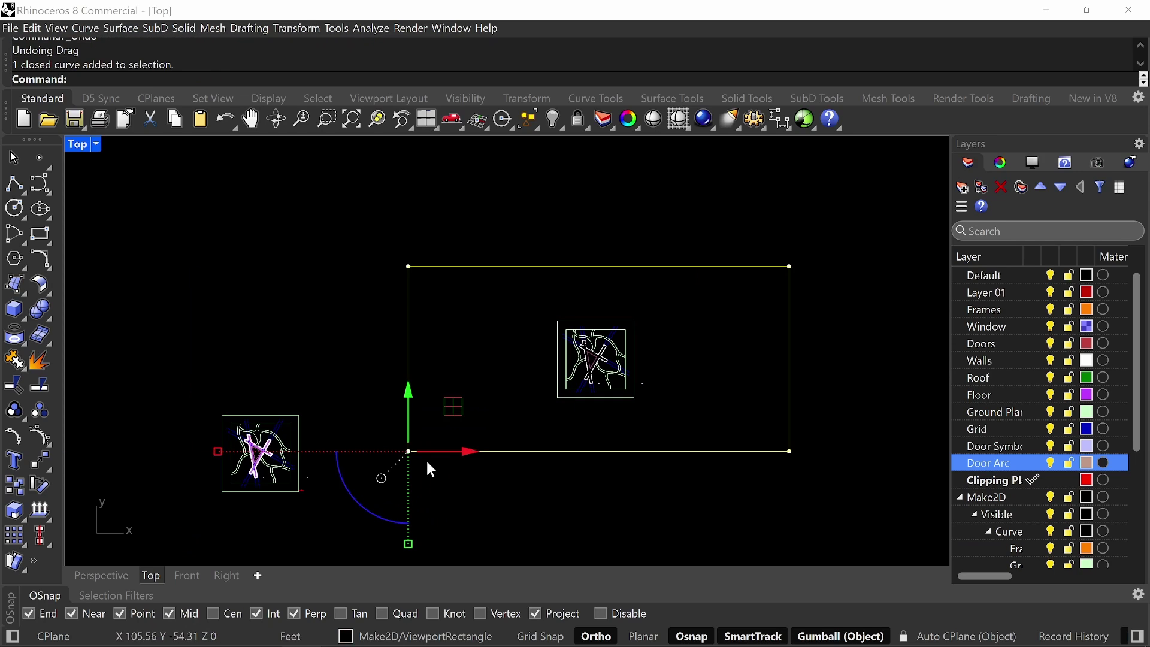
pyautogui.scroll(-6, 425, 460)
pyautogui.press('Escape')
pyautogui.moveTo(565, 357); pyautogui.dragTo(489, 453)
pyautogui.hotkey('ctrl', 'z')
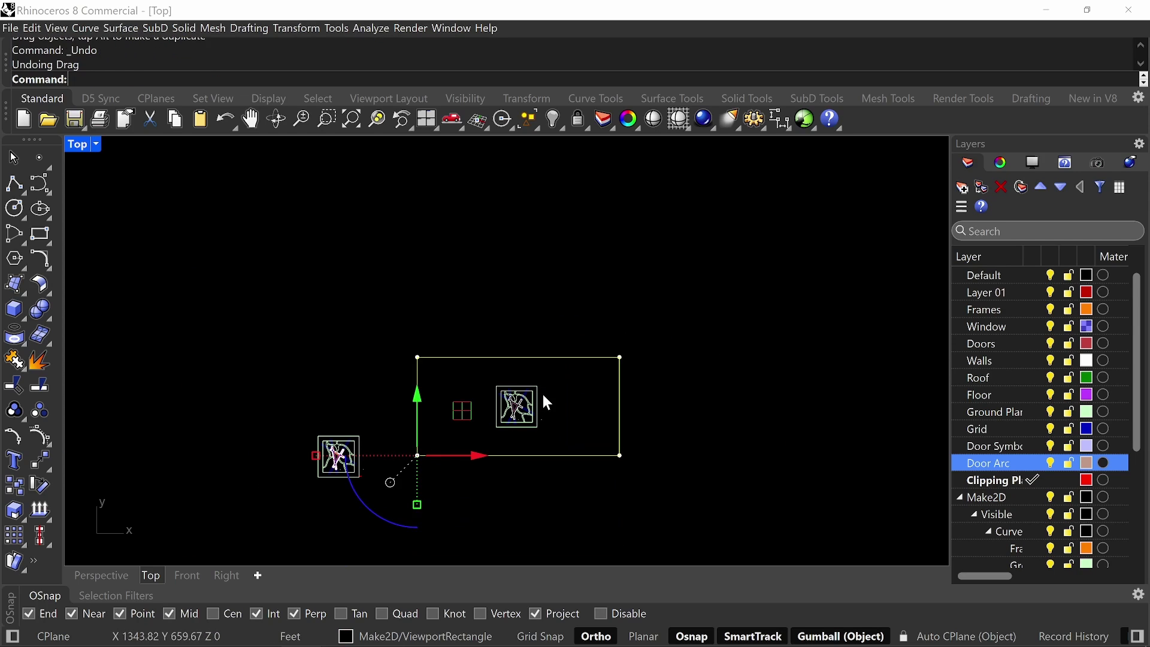
pyautogui.press('Escape')
pyautogui.write('C')
pyautogui.press('Return')
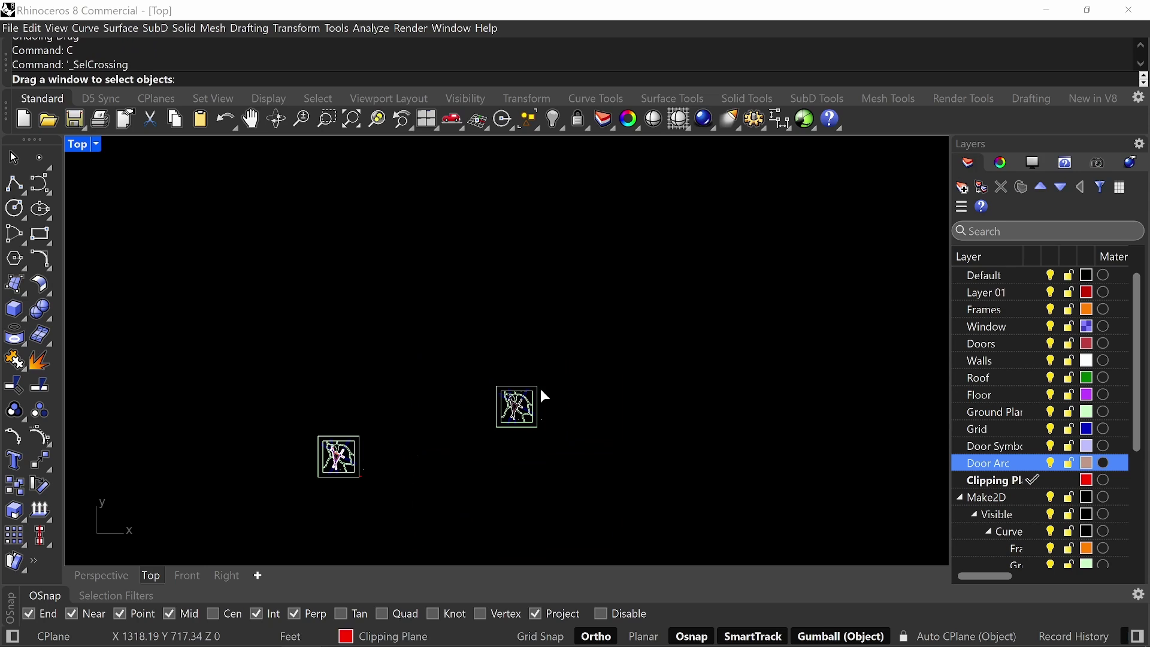
pyautogui.press('Escape')
pyautogui.write('circle')
pyautogui.press('Return')
pyautogui.click(538, 388)
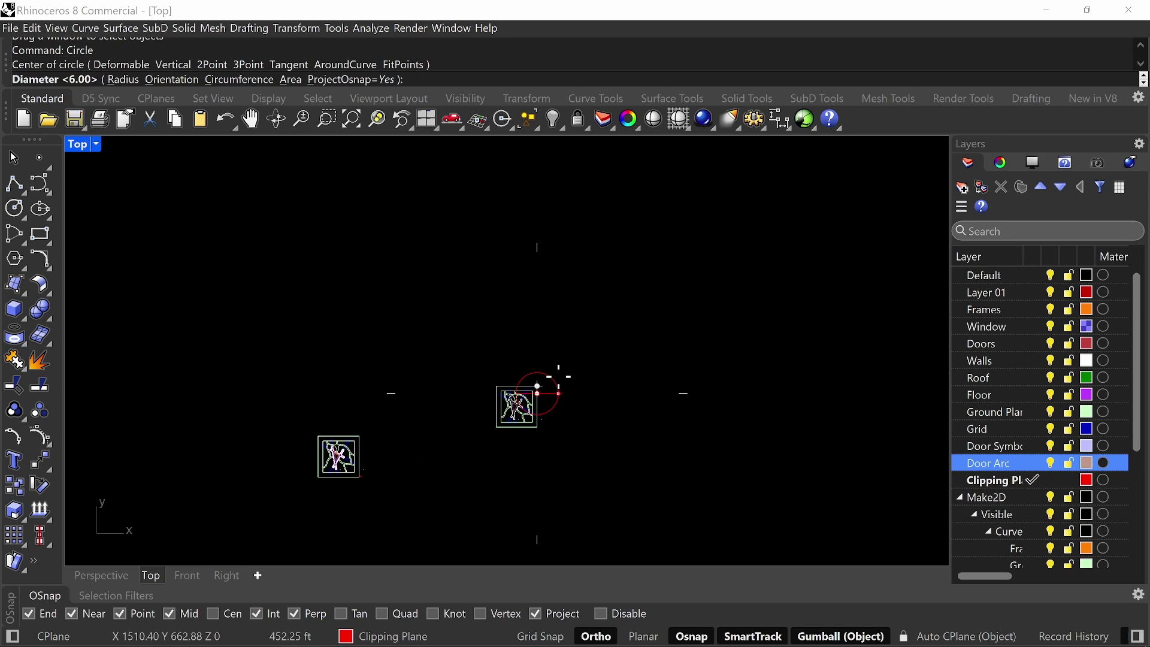
pyautogui.press('Escape')
# - Draw a large circle centered at the world origin 0,0,0, reaching both the model and the Make2D plan, and select it
pyautogui.write('circle')
pyautogui.press('Return')
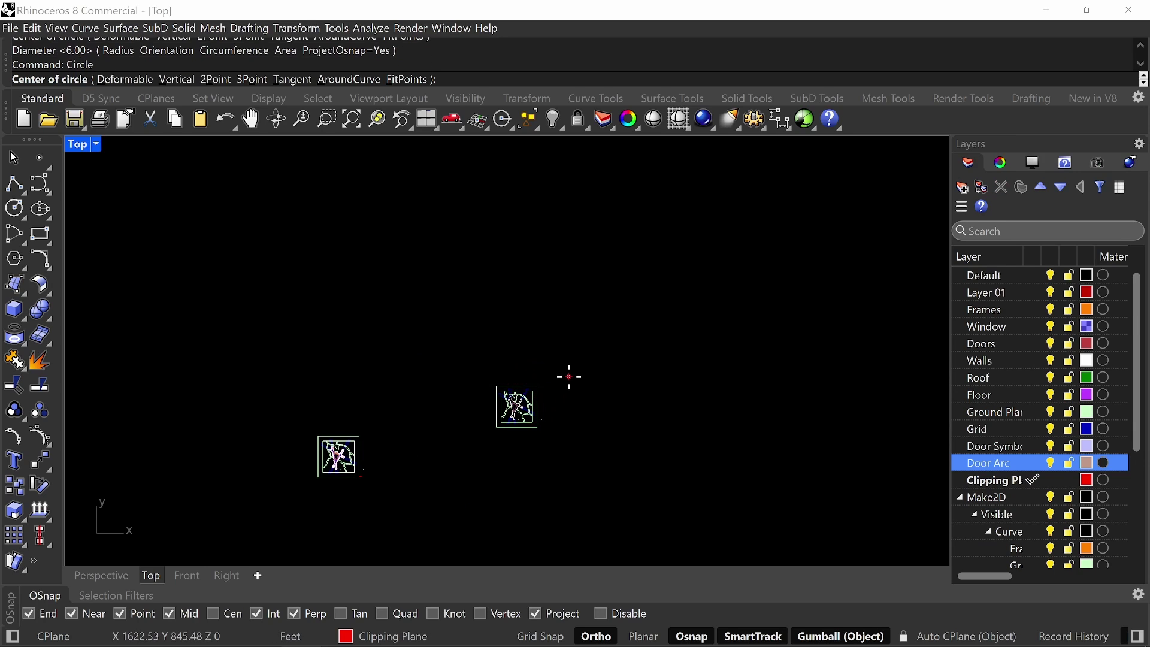
pyautogui.write('0')
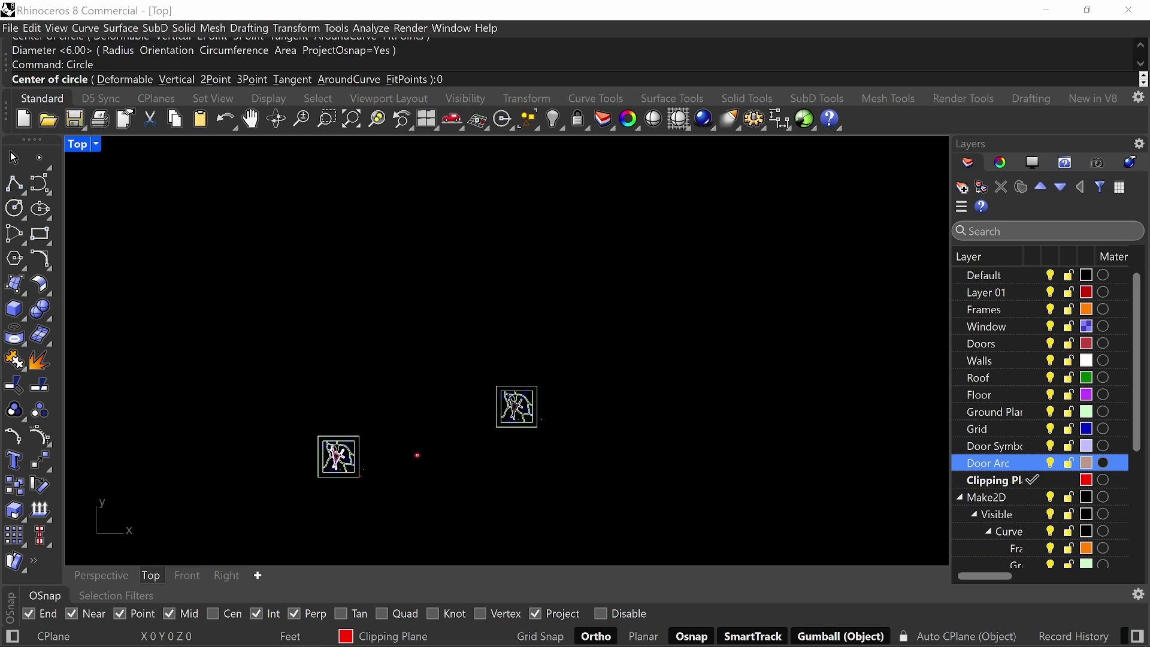
pyautogui.write(',0,0')
pyautogui.press('Return')
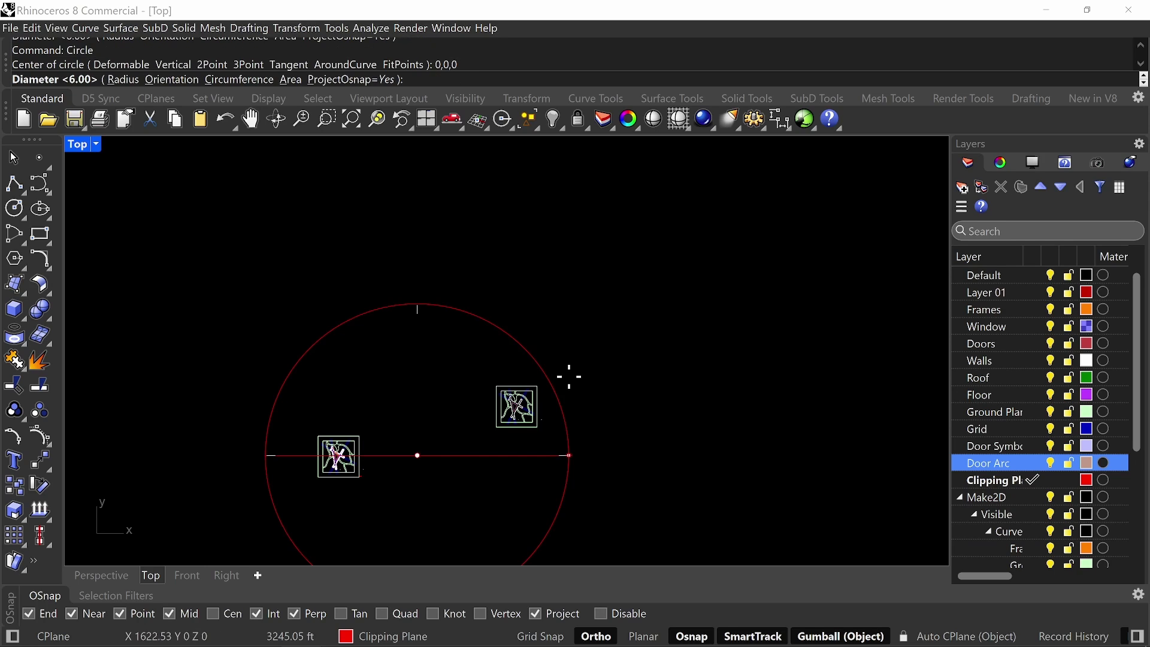
pyautogui.click(398, 360)
pyautogui.moveTo(465, 509); pyautogui.dragTo(427, 464)
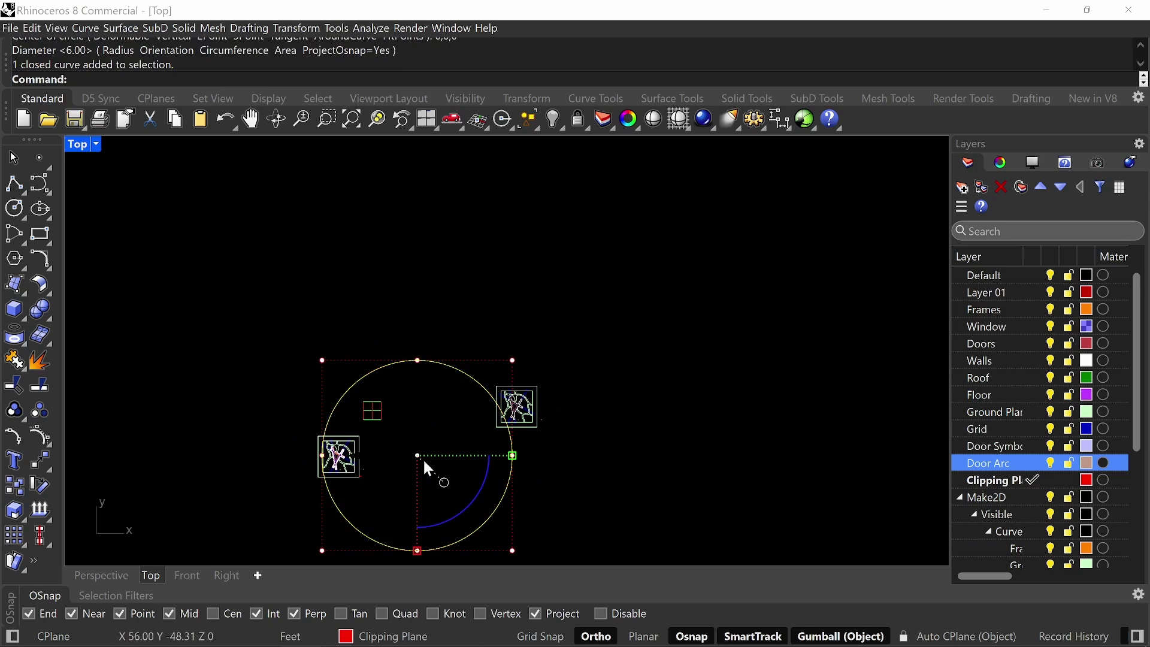
pyautogui.click(427, 457)
pyautogui.scroll(6, 427, 457)
pyautogui.moveTo(575, 536); pyautogui.dragTo(503, 494)
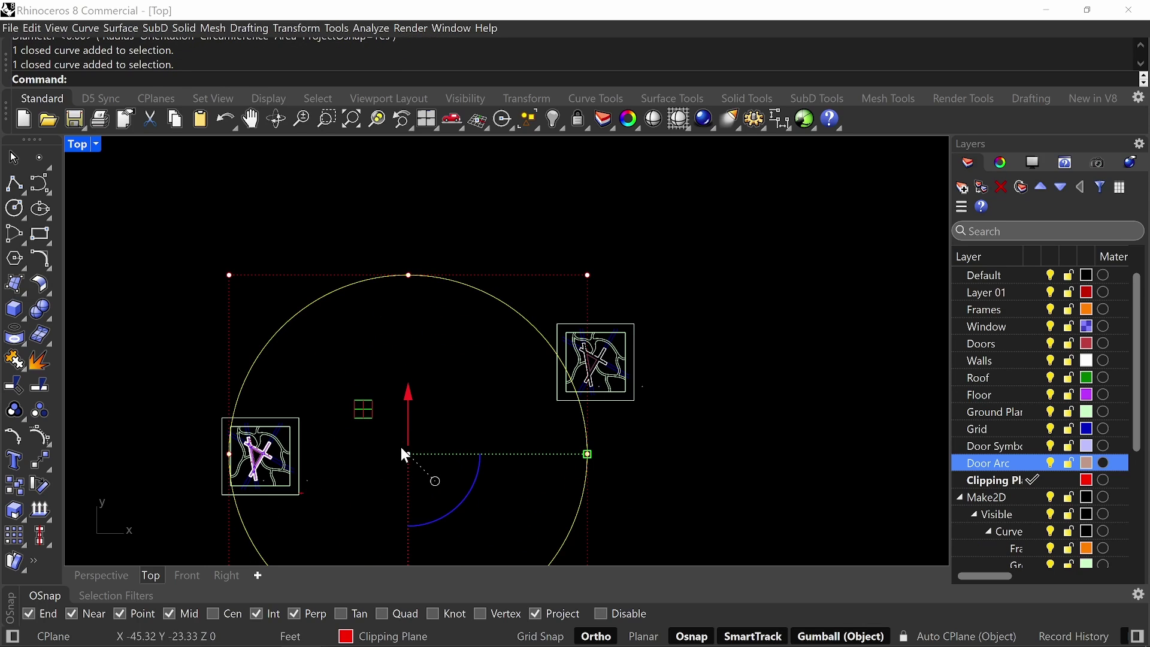
# - Delete the large circle centered at the world origin
pyautogui.click(536, 295)
pyautogui.click(509, 325)
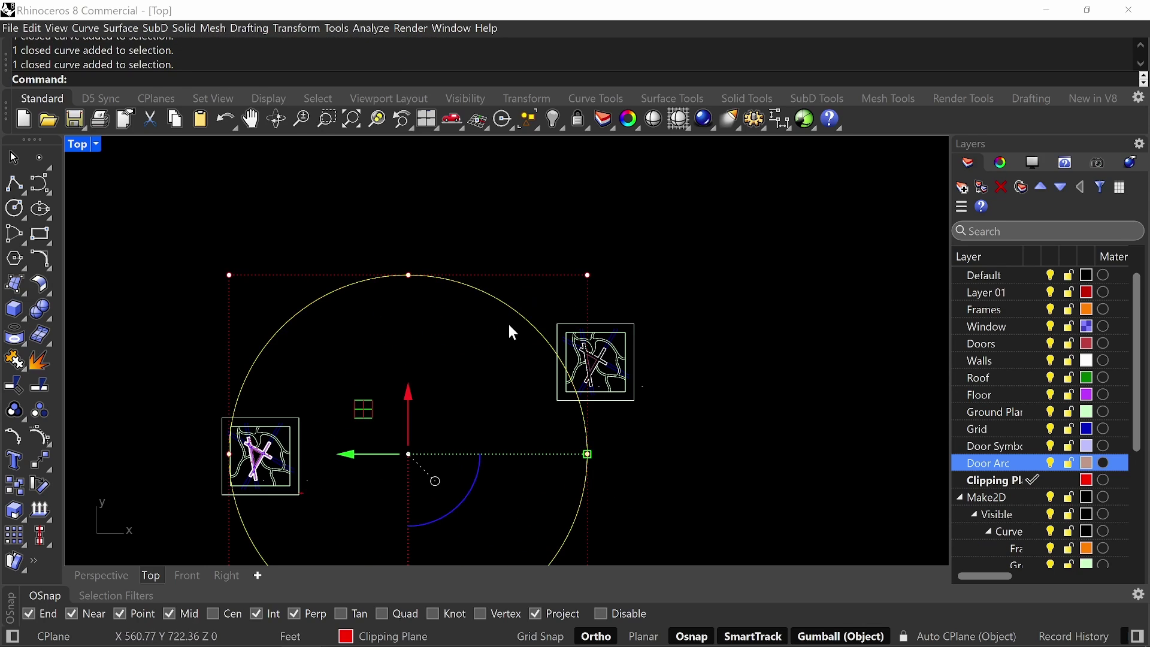
pyautogui.press('Delete')
pyautogui.moveTo(522, 276); pyautogui.dragTo(703, 438)
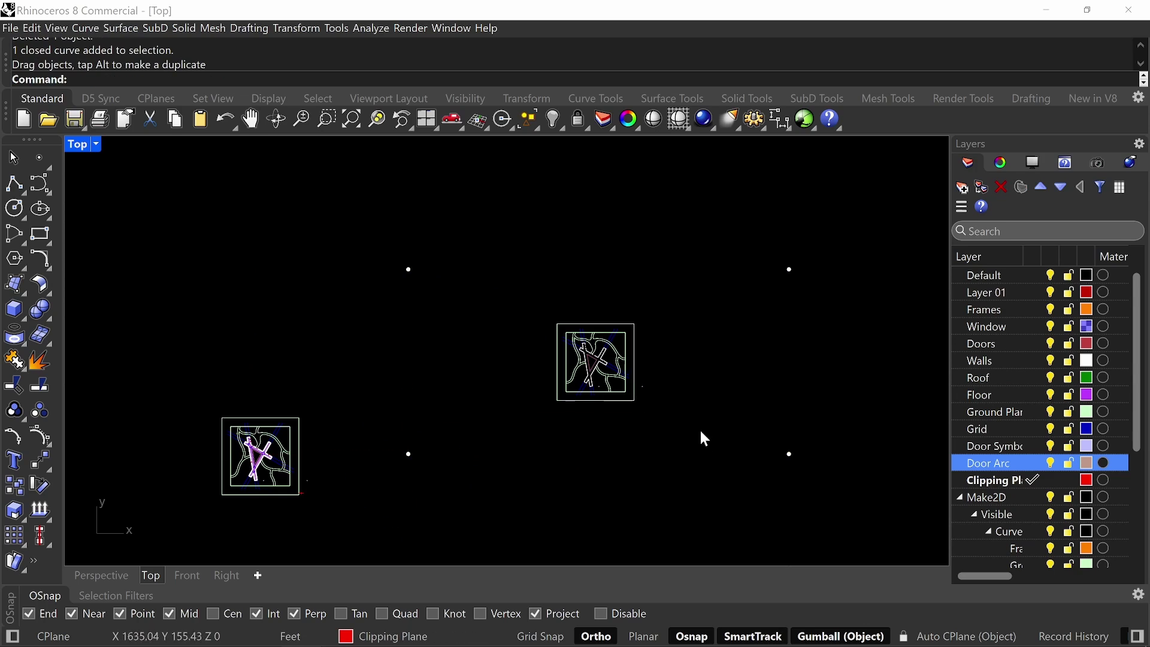
pyautogui.moveTo(807, 402); pyautogui.dragTo(725, 491)
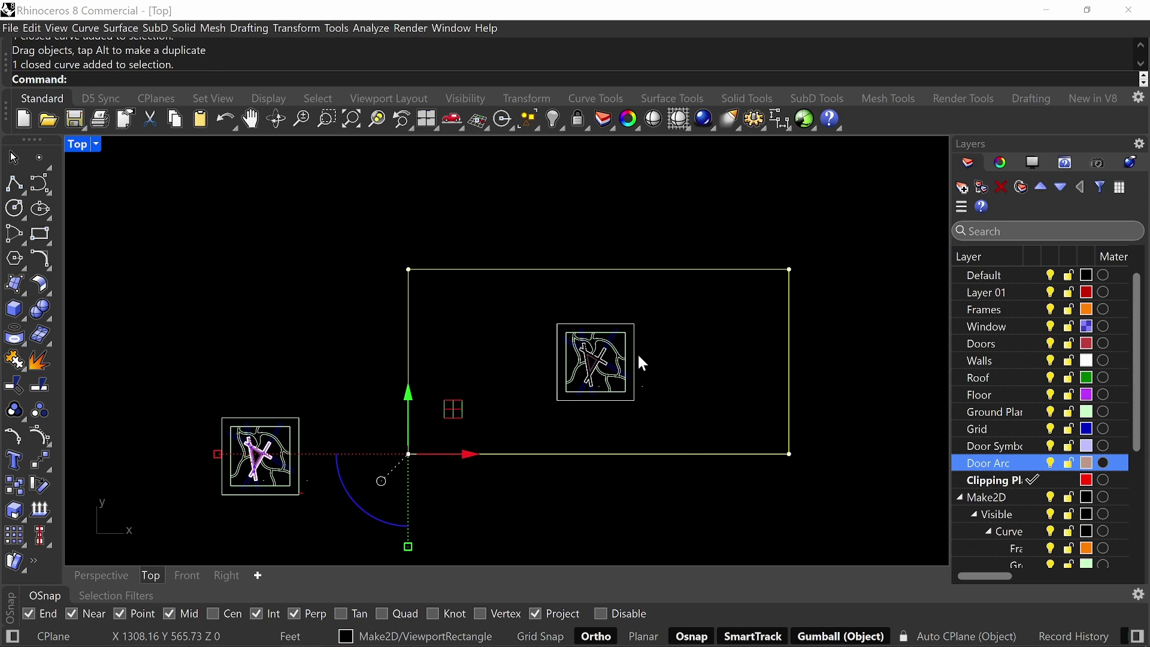
pyautogui.press('Escape')
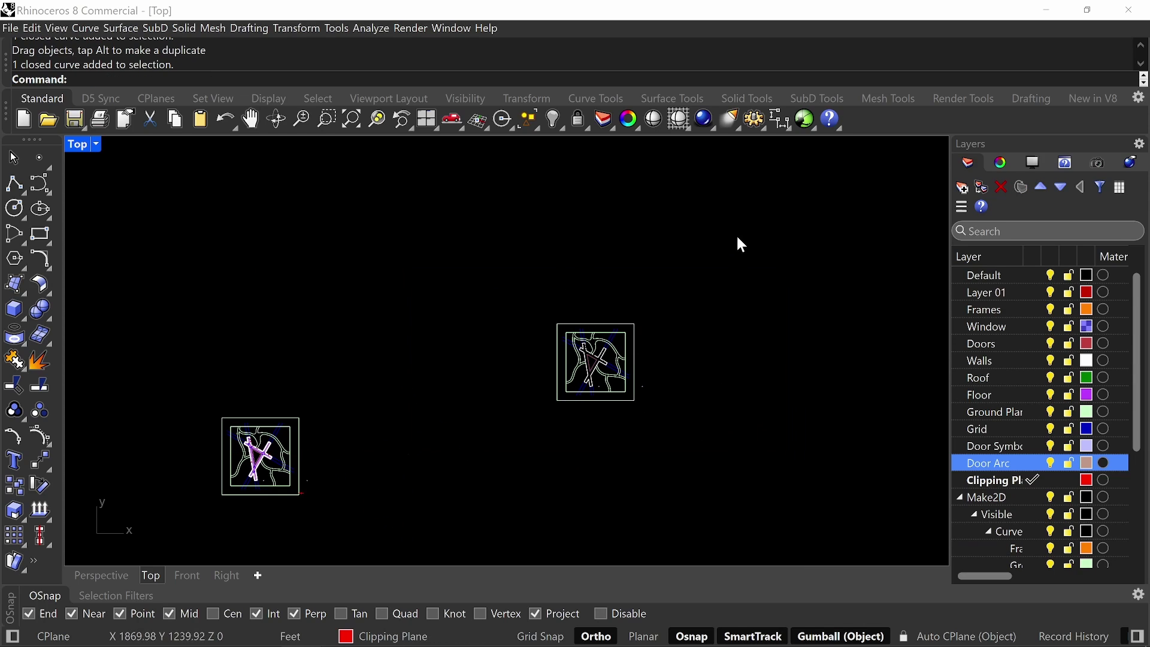
# - Move the entire Make2D drawing, including its viewport rectangle, from a midpoint near the plan's center to the world origin 0,0,0
pyautogui.moveTo(746, 227)
pyautogui.mouseDown()
pyautogui.moveTo(500, 477)
pyautogui.moveTo(477, 453)
pyautogui.mouseUp()
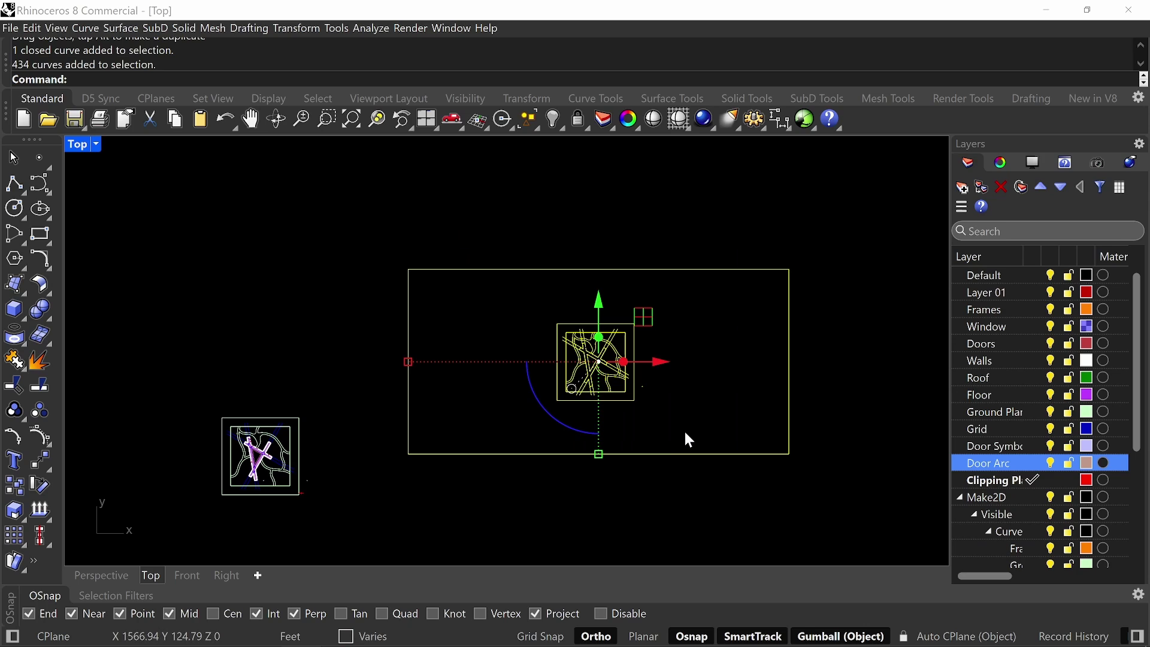
pyautogui.moveTo(690, 396); pyautogui.dragTo(721, 390, button='right')
pyautogui.write('m')
pyautogui.press('Return')
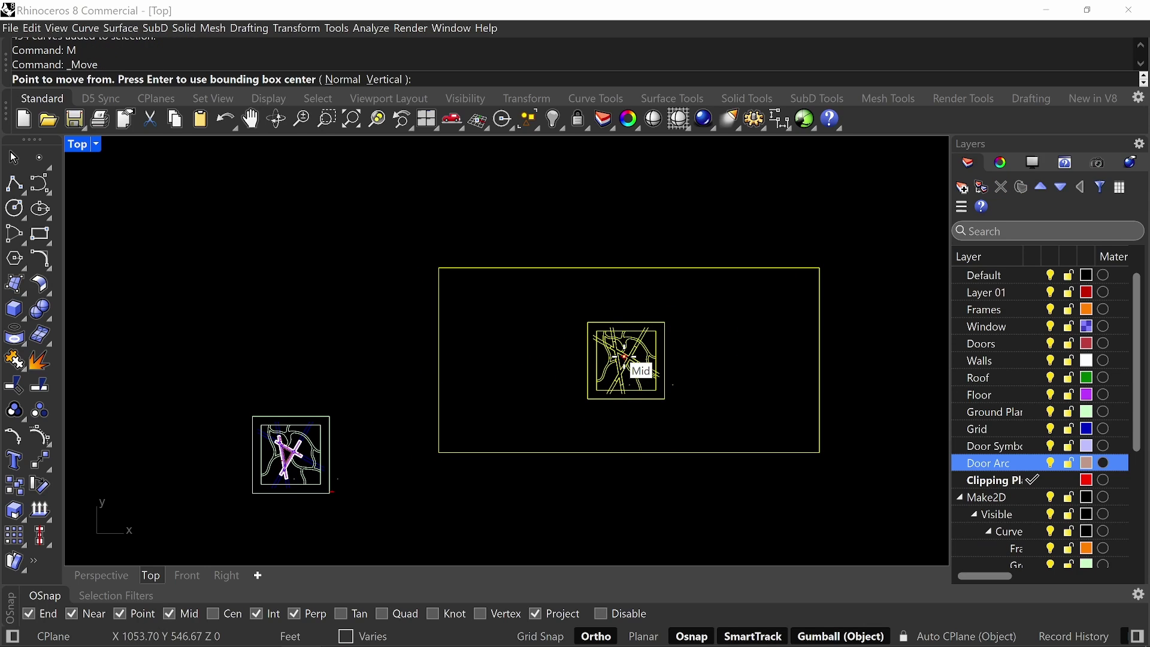
pyautogui.click(631, 358)
pyautogui.write('0')
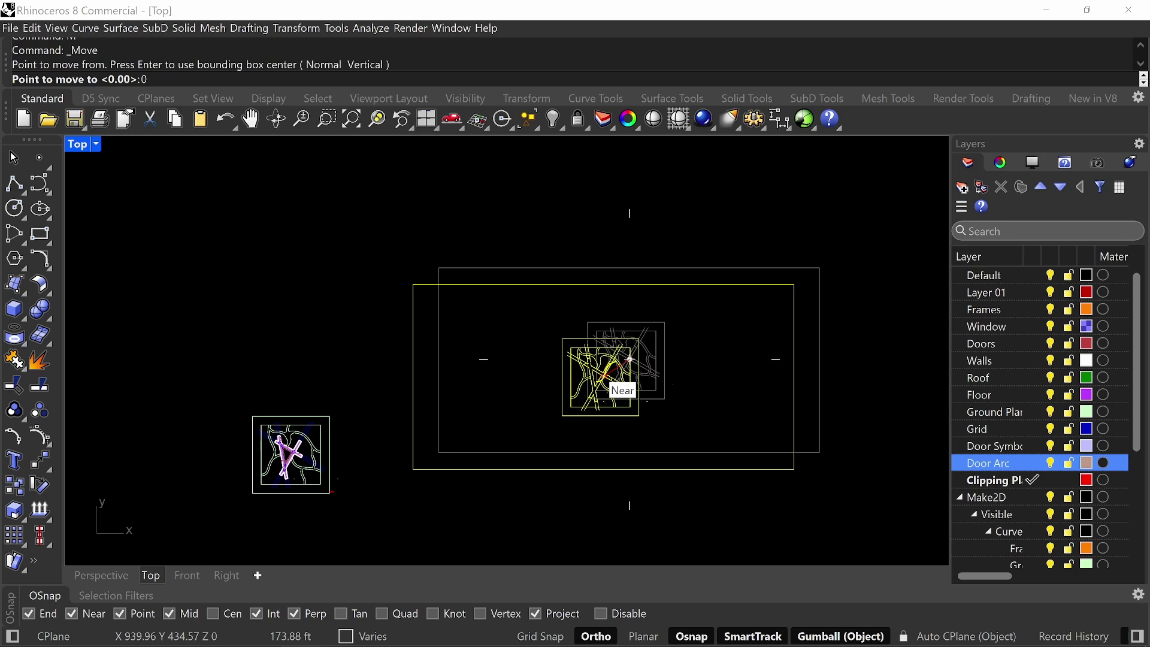
pyautogui.write(',0,0')
pyautogui.press('Return')
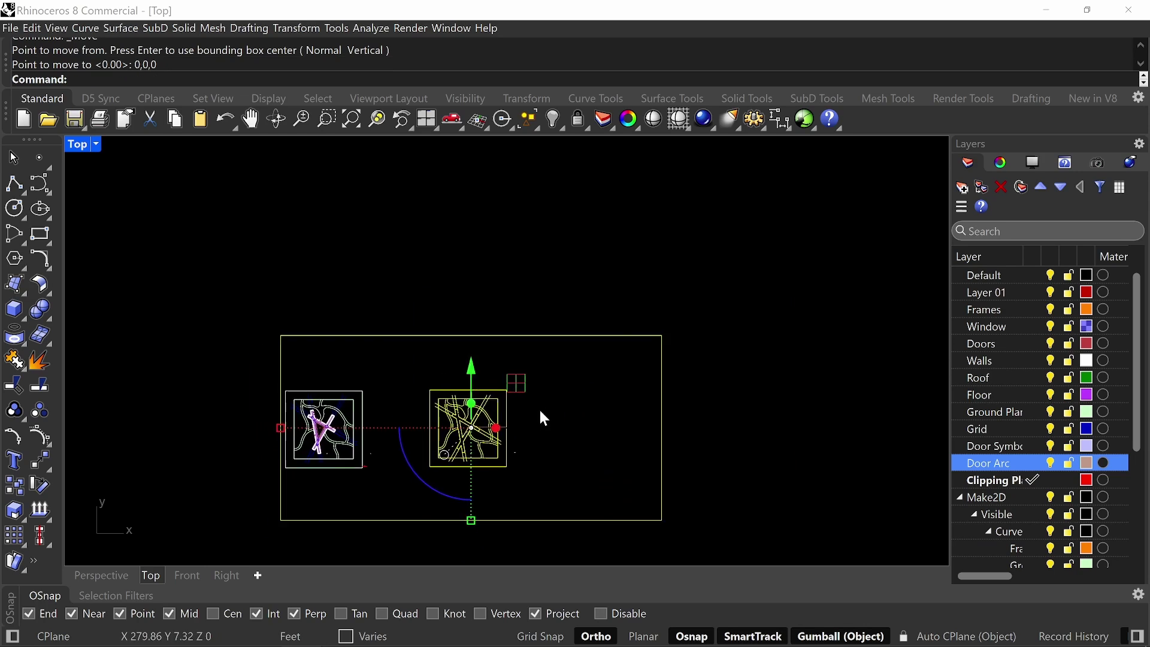
pyautogui.scroll(6, 455, 474)
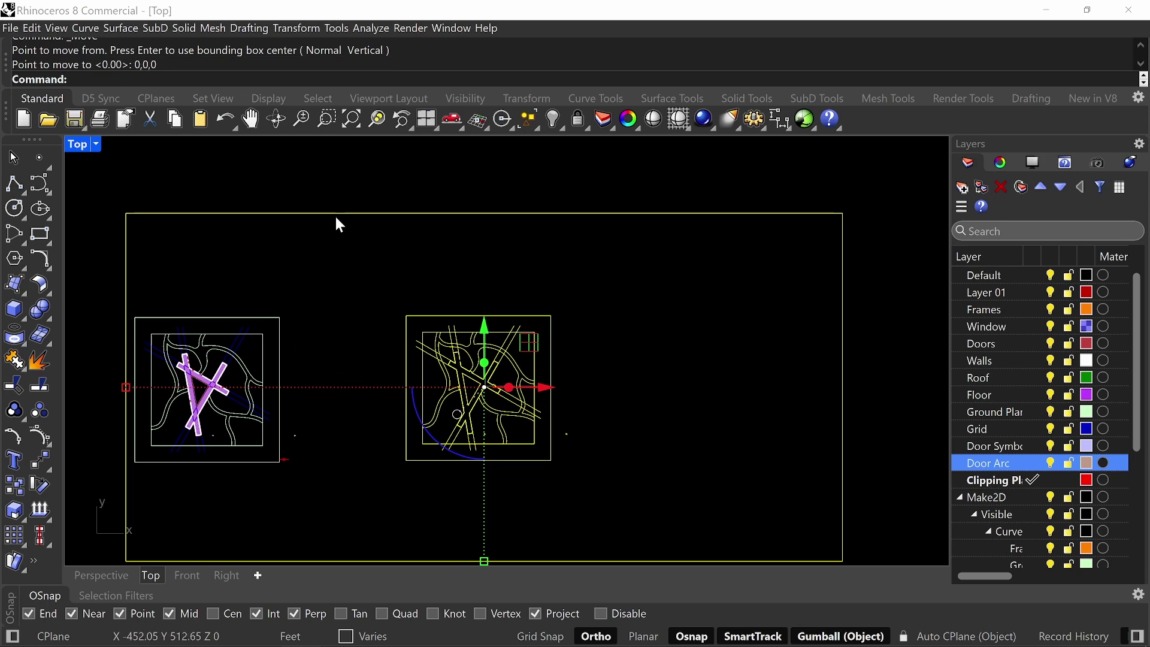
pyautogui.click(578, 352)
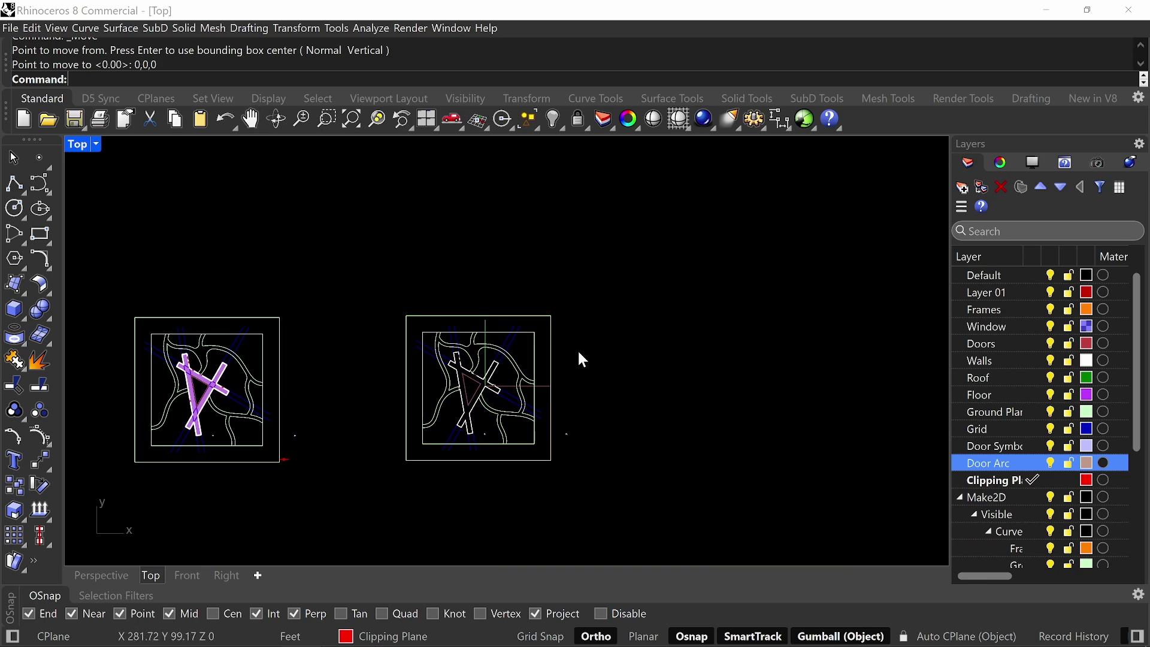
# - Select the whole Make2D floor plan and export it as an Adobe Illustrator (*.ai) file named FloorPlan in the FloorPlans_LineWeights folder
pyautogui.moveTo(733, 266); pyautogui.dragTo(371, 487)
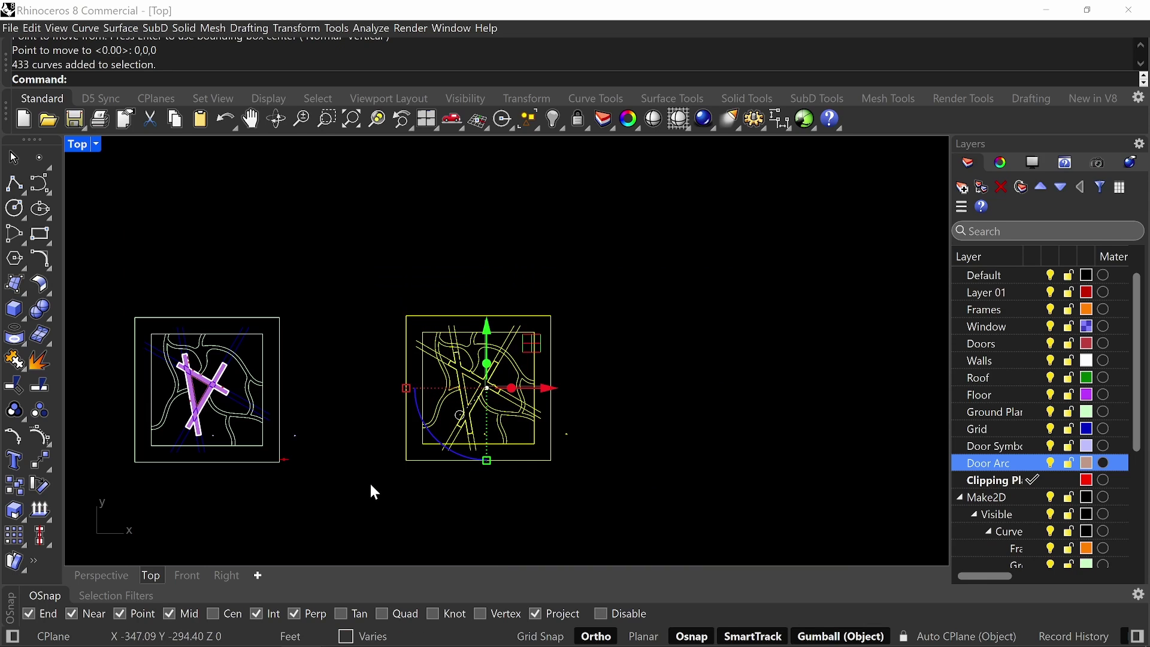
pyautogui.write('Export')
pyautogui.press('Return')
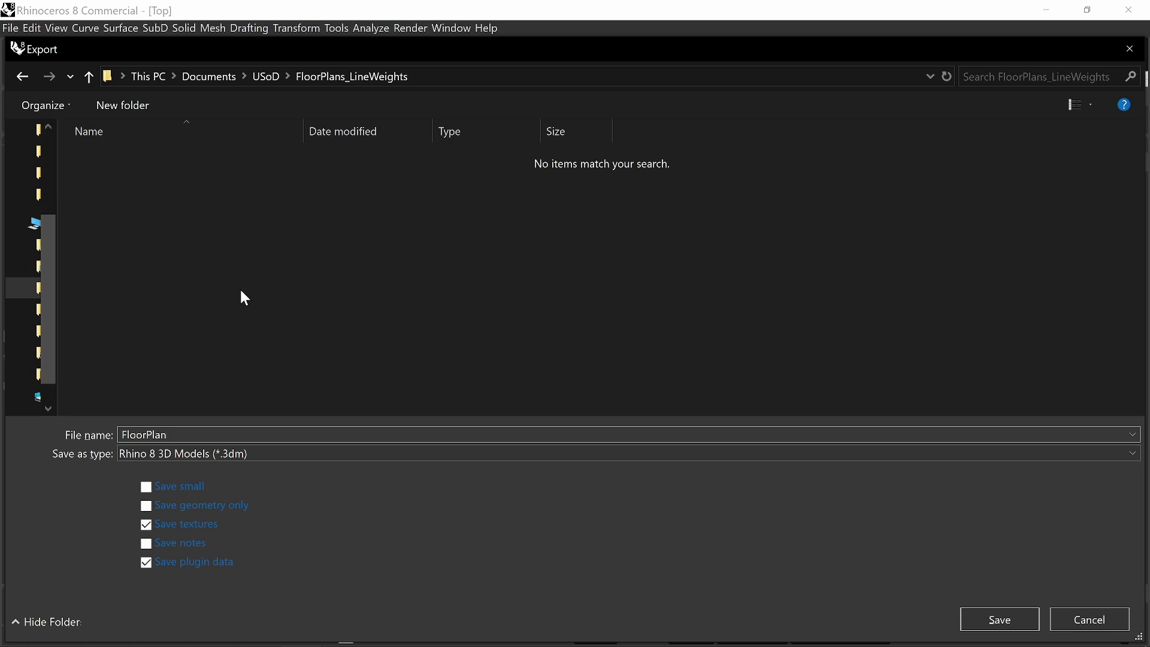
pyautogui.click(288, 453)
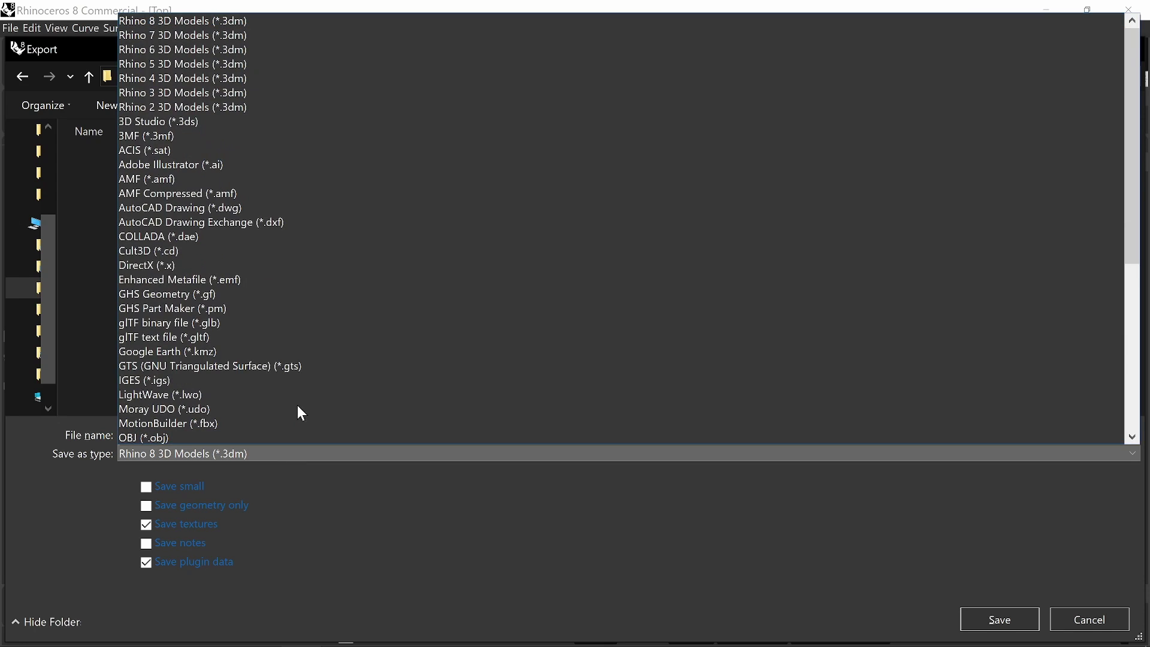
pyautogui.click(290, 164)
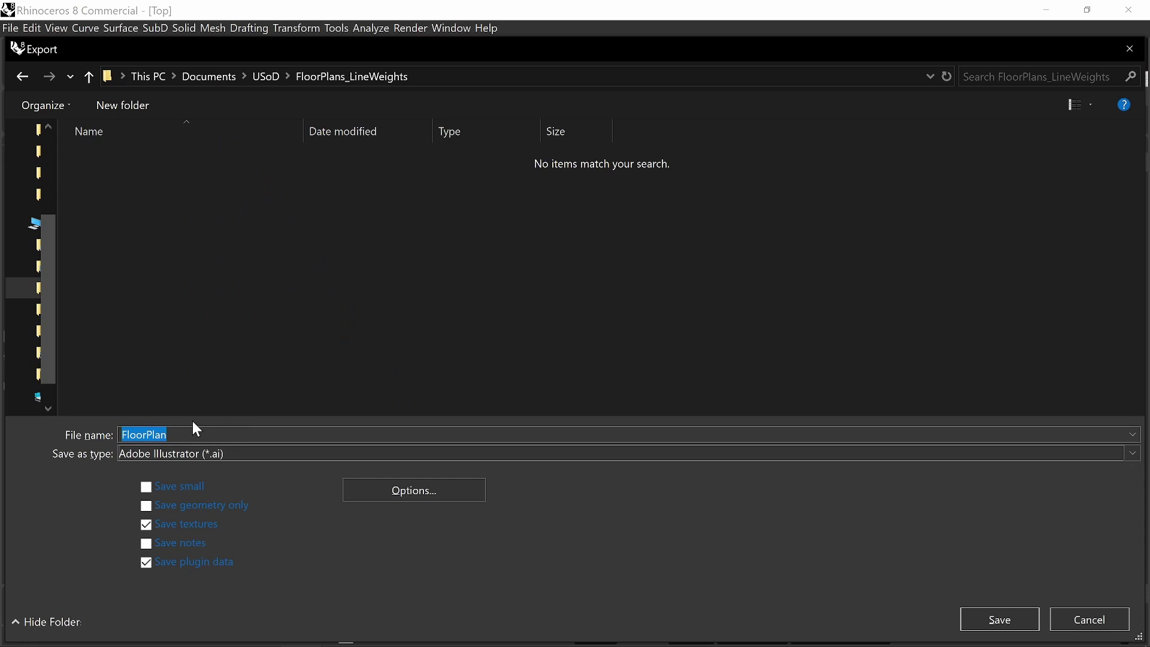
pyautogui.click(996, 619)
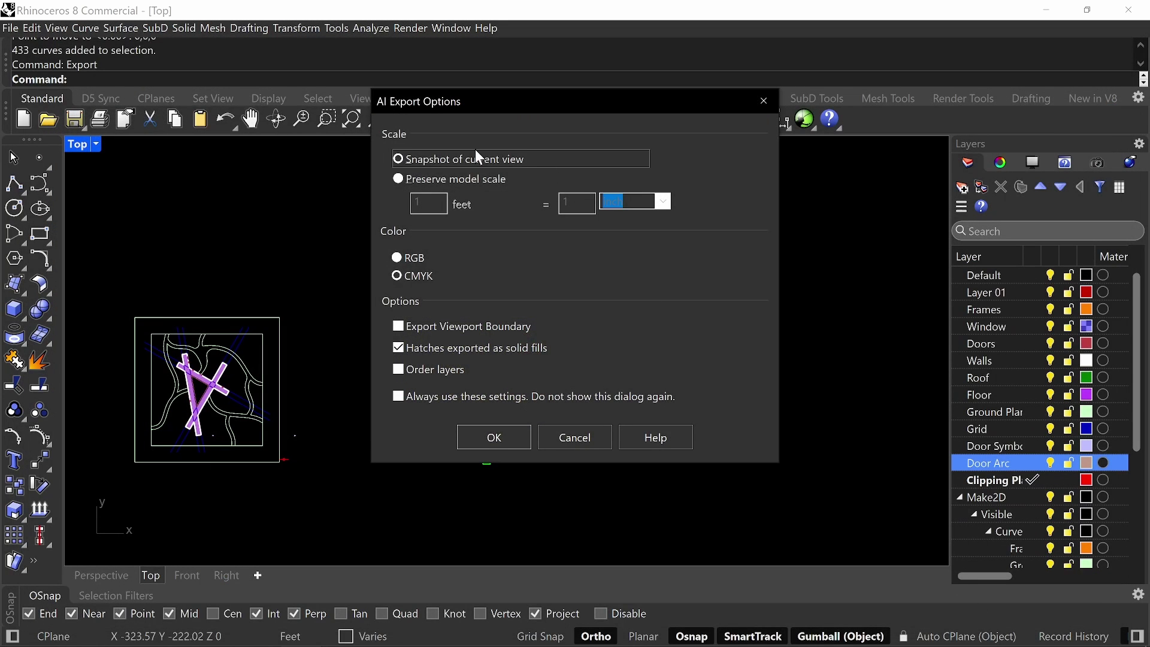
# - Preserve the model scale in the AI export at 1 foot = .125 inch, complete the export and deselect the plan
pyautogui.click(458, 178)
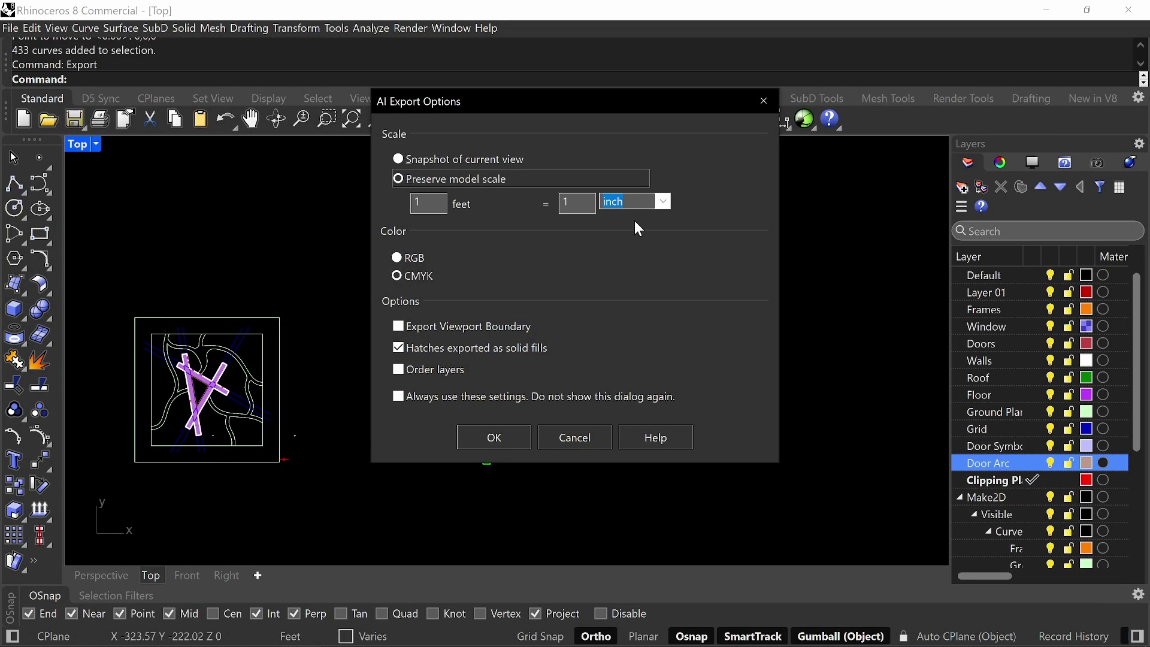
pyautogui.write('.125')
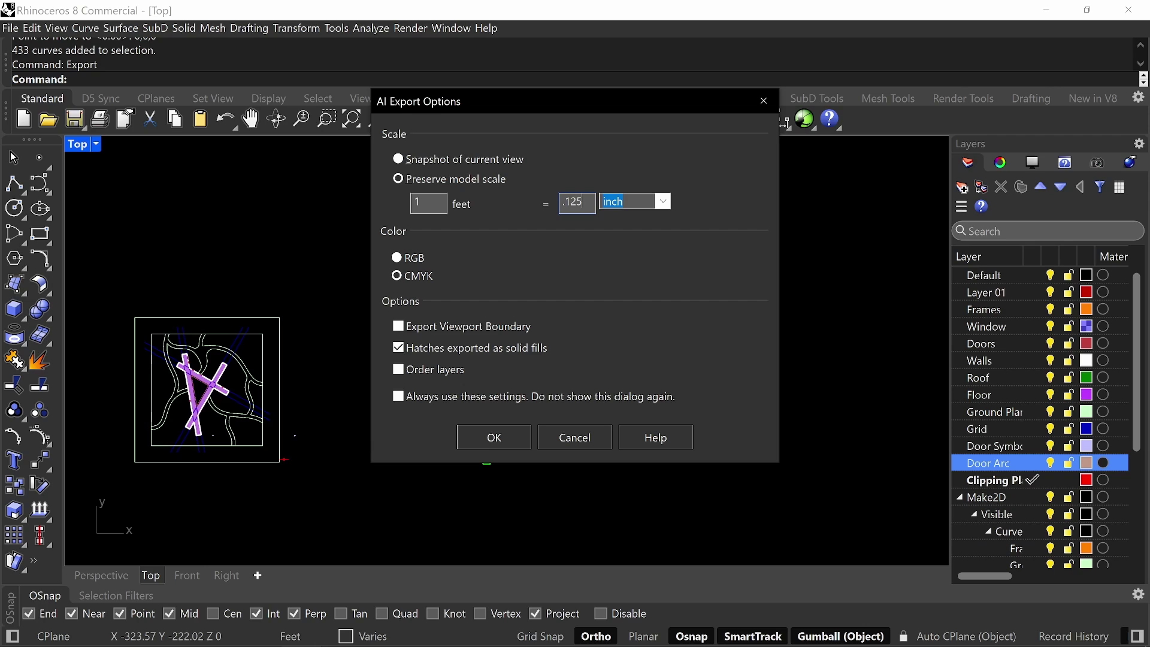
pyautogui.moveTo(556, 106); pyautogui.dragTo(803, 132)
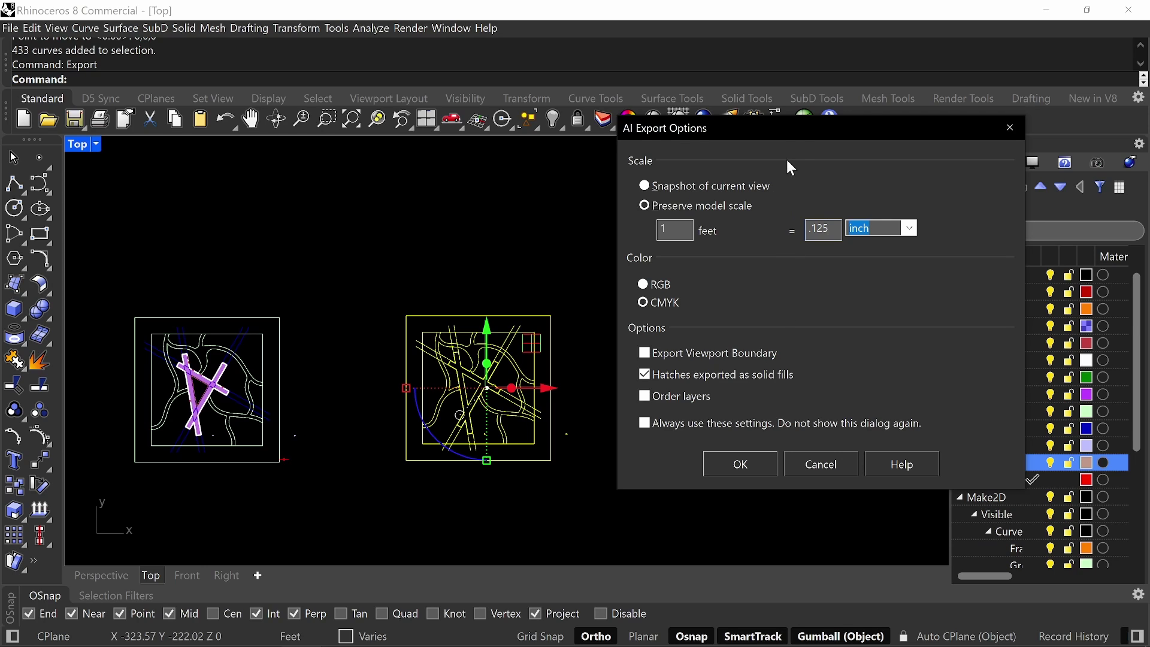
pyautogui.moveTo(799, 133); pyautogui.dragTo(591, 142)
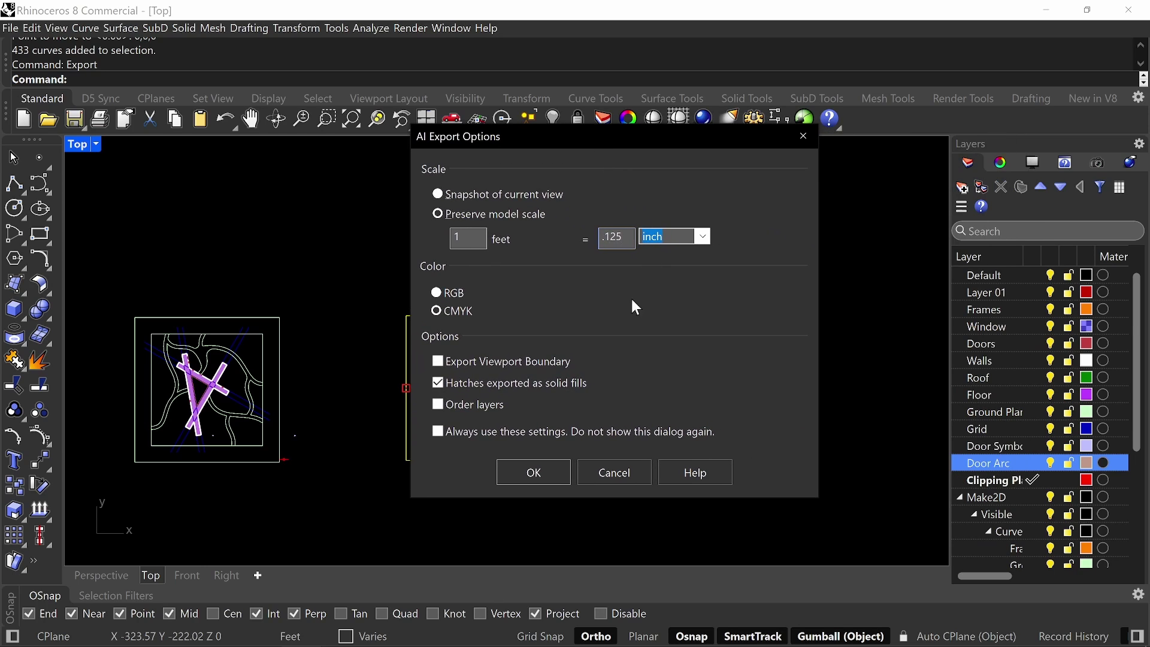
pyautogui.click(538, 473)
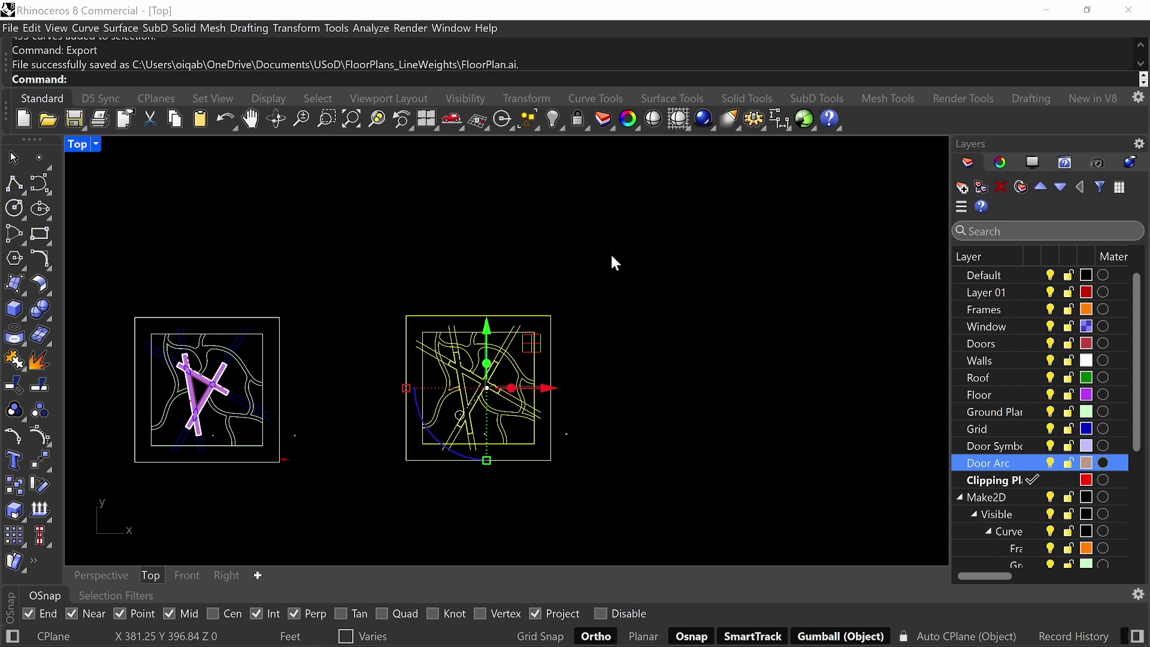
pyautogui.click(602, 238)
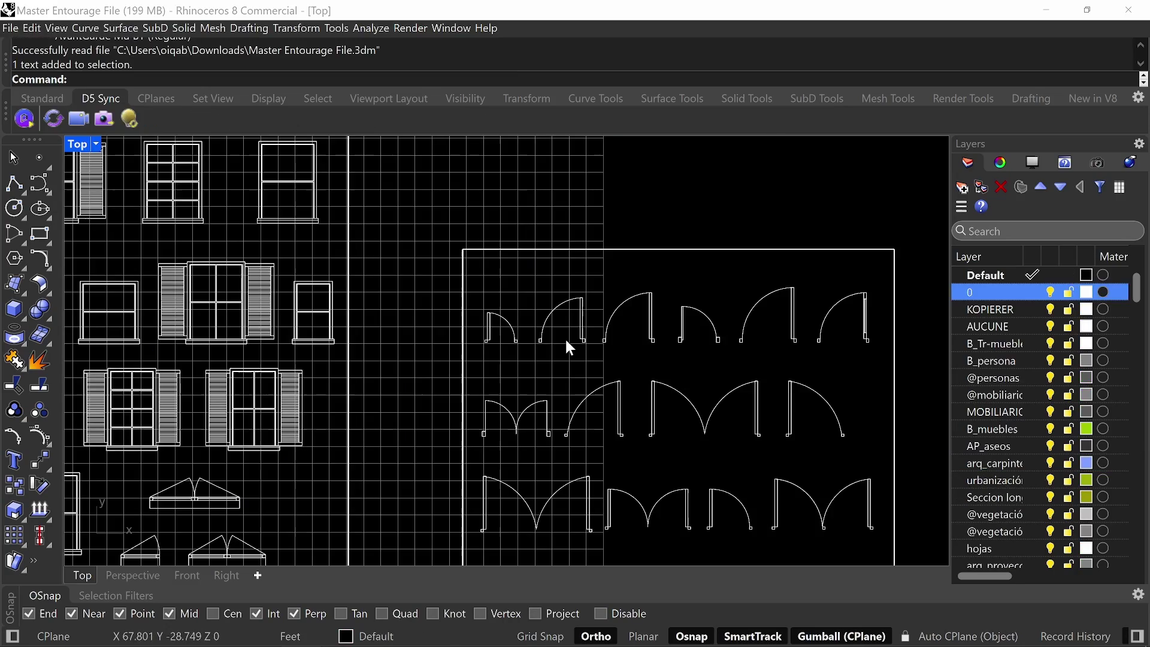
# - Switch to the Master Entourage File and look through its furniture, transport, people, vegetation and symbol blocks
pyautogui.scroll(-6, 572, 317)
pyautogui.scroll(3, 501, 387)
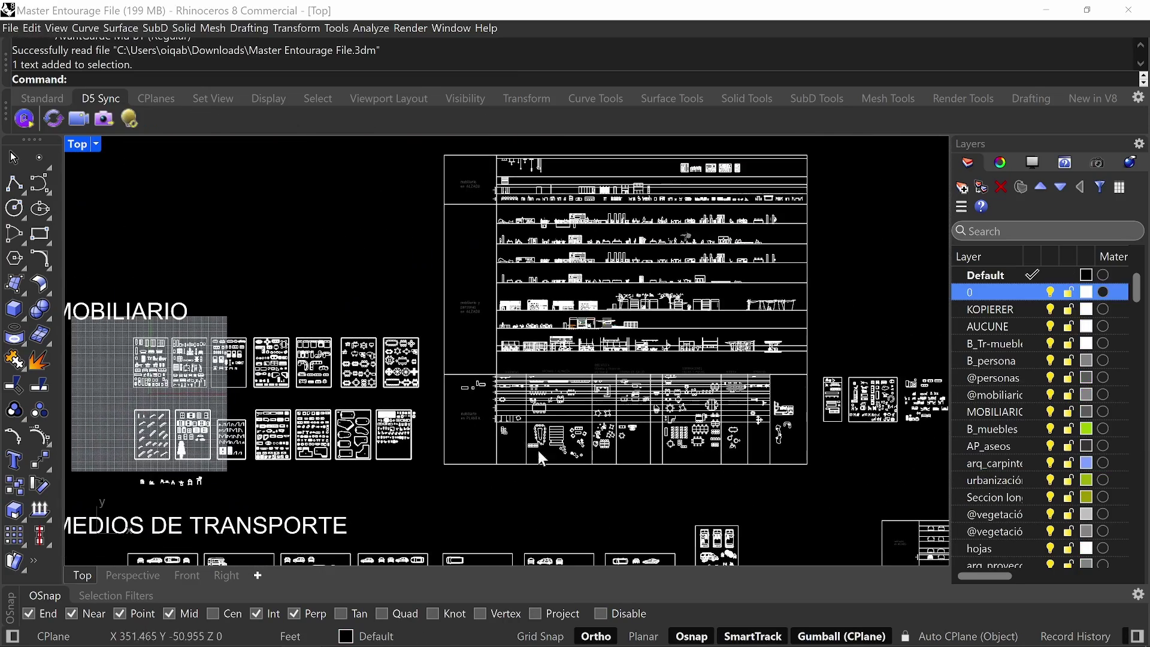
pyautogui.scroll(5, 594, 311)
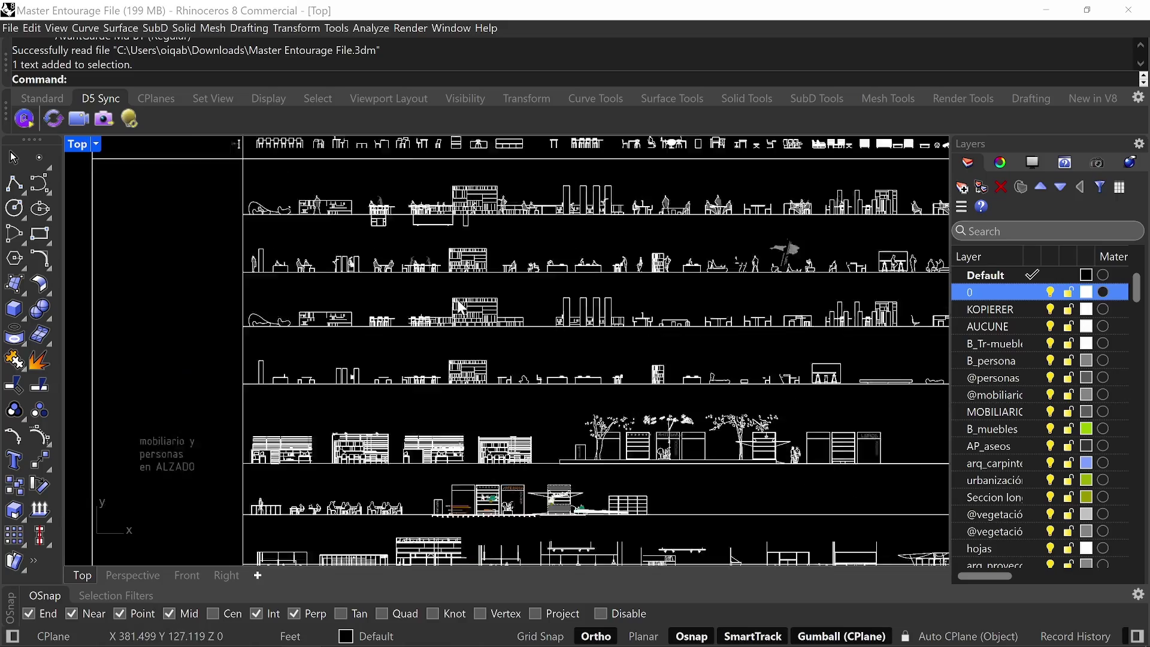
pyautogui.scroll(-7, 458, 306)
pyautogui.moveTo(427, 415); pyautogui.dragTo(620, 307, button='right')
pyautogui.scroll(6, 456, 414)
pyautogui.scroll(-6, 459, 407)
pyautogui.moveTo(463, 412); pyautogui.dragTo(446, 288, button='right')
pyautogui.scroll(12, 462, 433)
pyautogui.scroll(-10, 475, 404)
pyautogui.moveTo(492, 446); pyautogui.dragTo(466, 254, button='right')
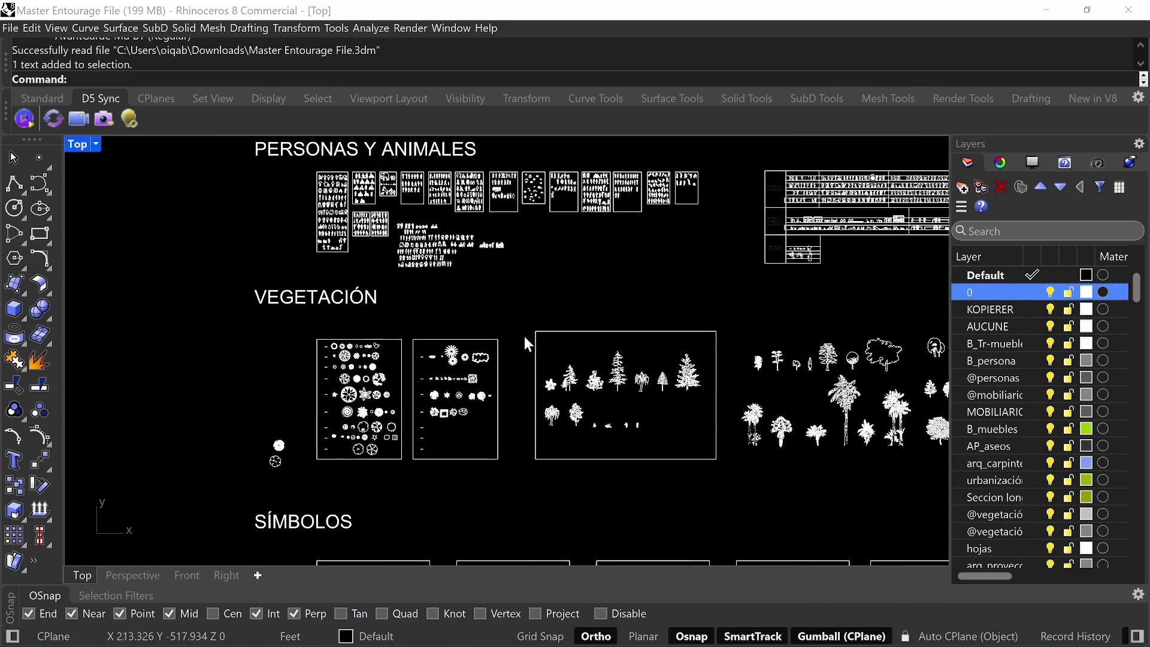
pyautogui.scroll(5, 335, 395)
pyautogui.scroll(-8, 456, 429)
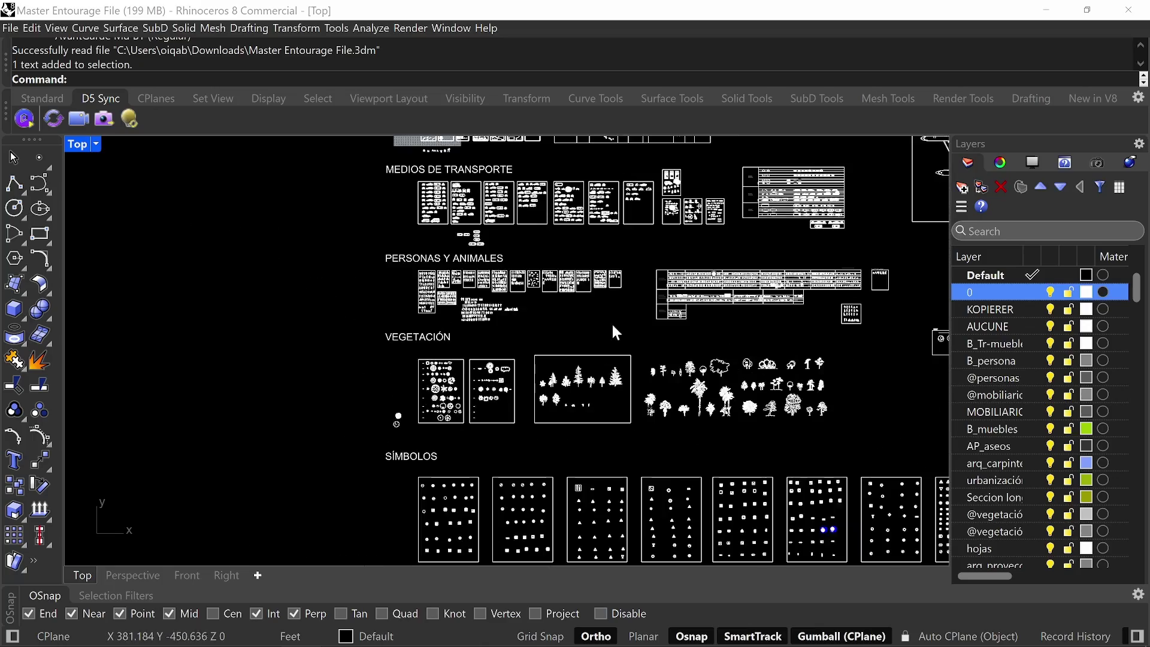
pyautogui.moveTo(729, 190); pyautogui.dragTo(645, 199, button='right')
pyautogui.scroll(8, 724, 238)
pyautogui.moveTo(731, 213); pyautogui.dragTo(658, 395, button='right')
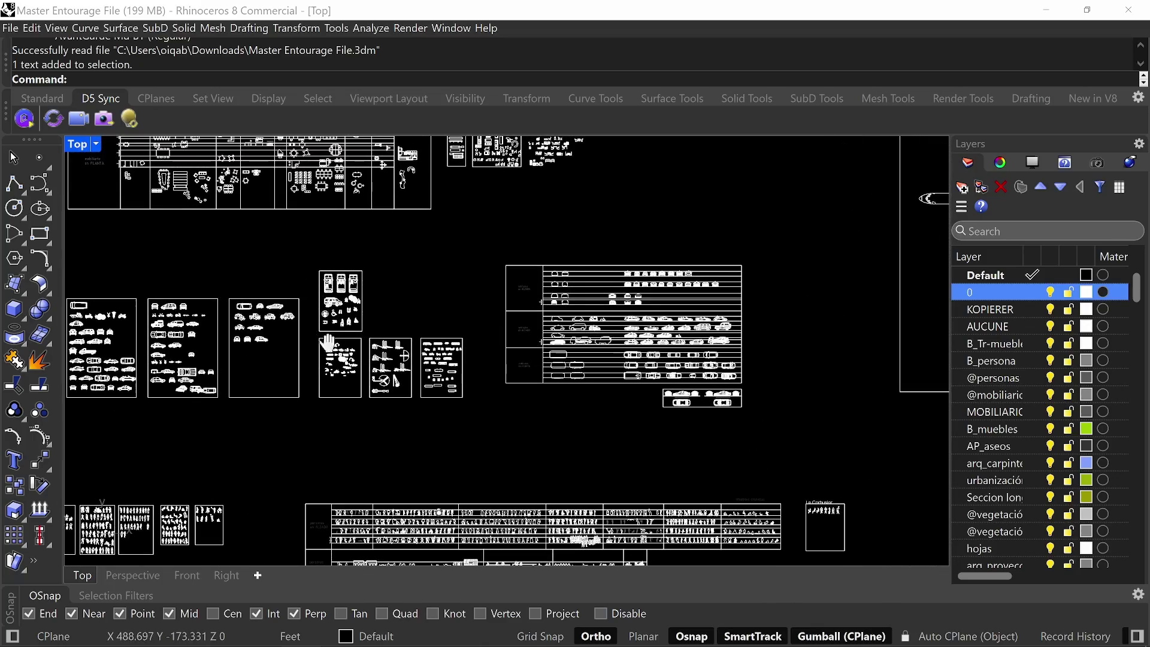
pyautogui.moveTo(327, 343); pyautogui.dragTo(537, 369, button='right')
pyautogui.moveTo(348, 266); pyautogui.dragTo(448, 381, button='right')
pyautogui.moveTo(378, 319); pyautogui.dragTo(572, 396, button='right')
pyautogui.scroll(12, 297, 363)
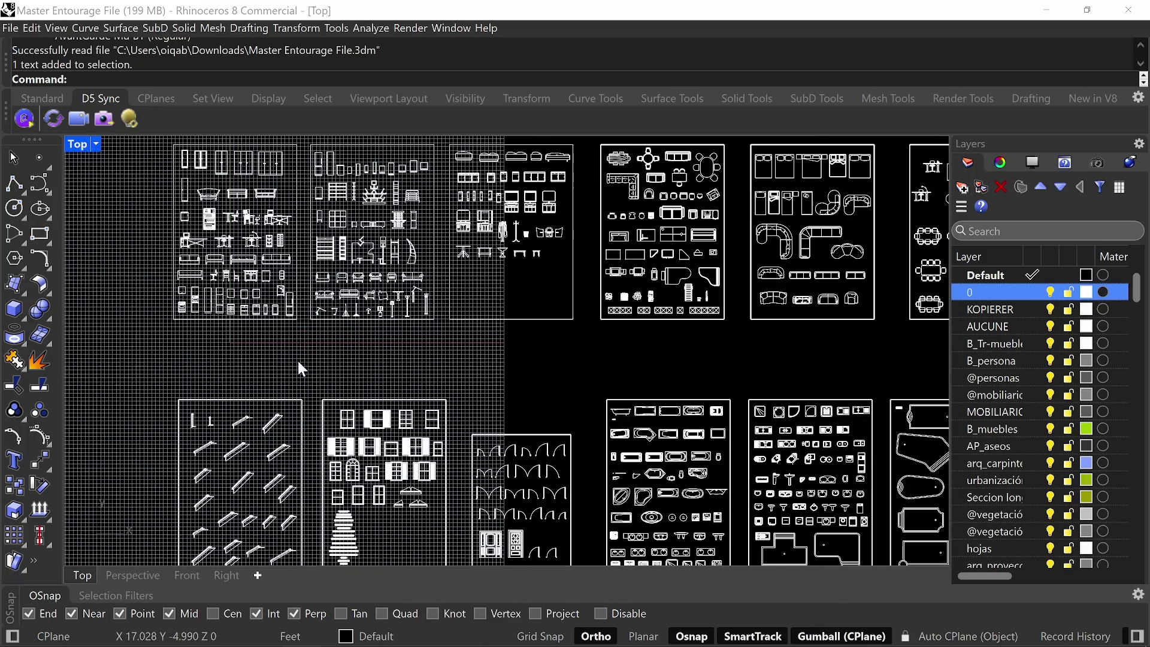
pyautogui.scroll(-10, 317, 352)
pyautogui.scroll(1, 566, 297)
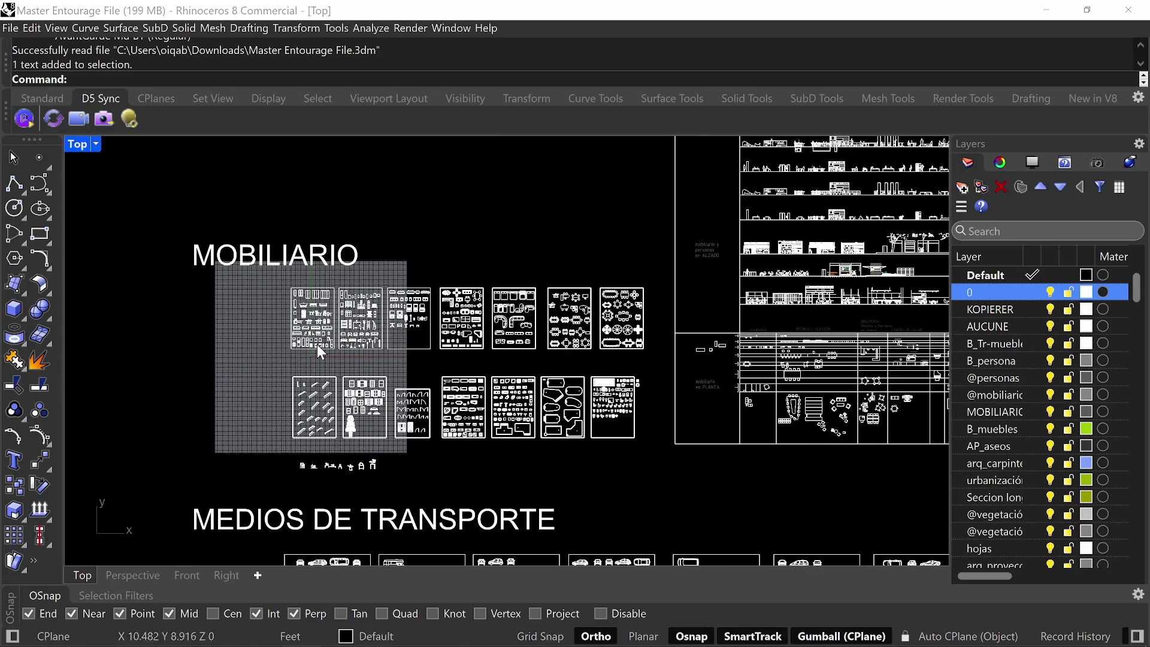
pyautogui.scroll(9, 444, 380)
pyautogui.scroll(-9, 479, 419)
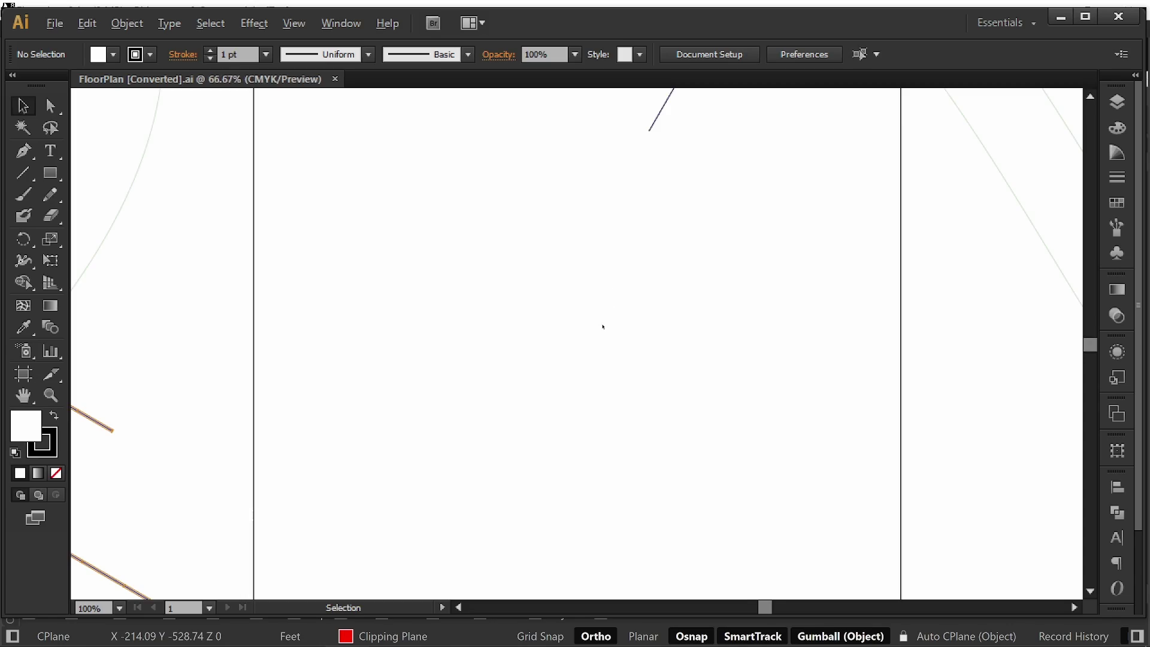
# - Switch to Illustrator and select all linework in FloorPlan [Converted].ai to examine the plan's size and position against the artboard
pyautogui.keyDown('alt'); pyautogui.scroll(-7, 605, 323); pyautogui.keyUp('alt')
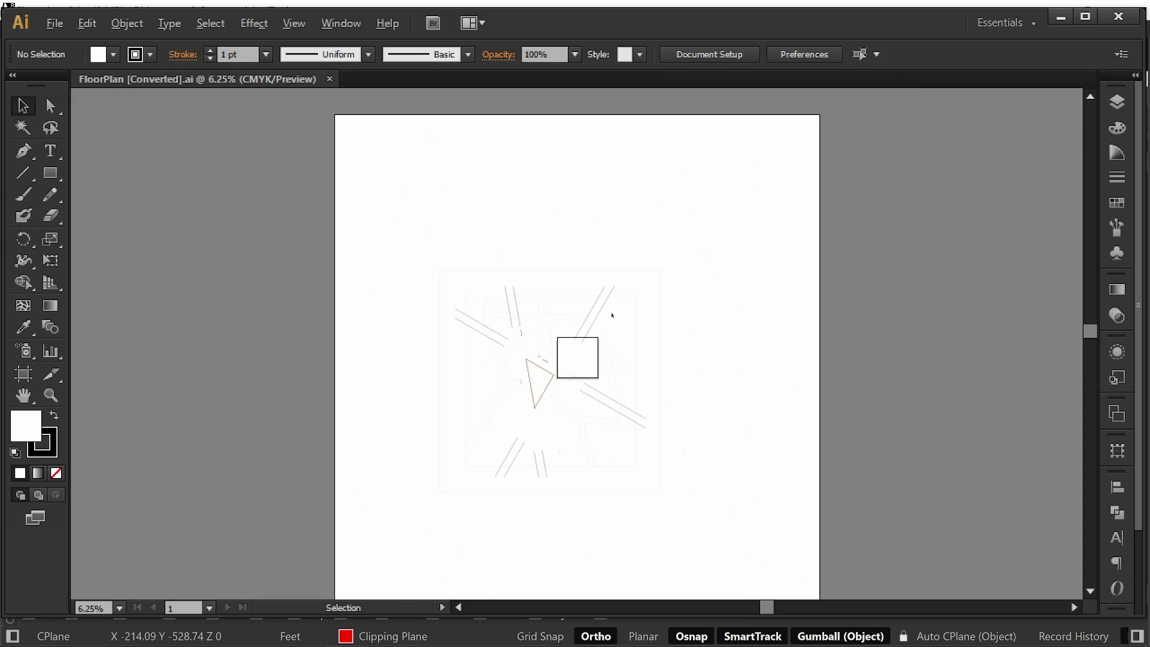
pyautogui.moveTo(653, 354); pyautogui.dragTo(662, 291)
pyautogui.moveTo(711, 224); pyautogui.dragTo(670, 269)
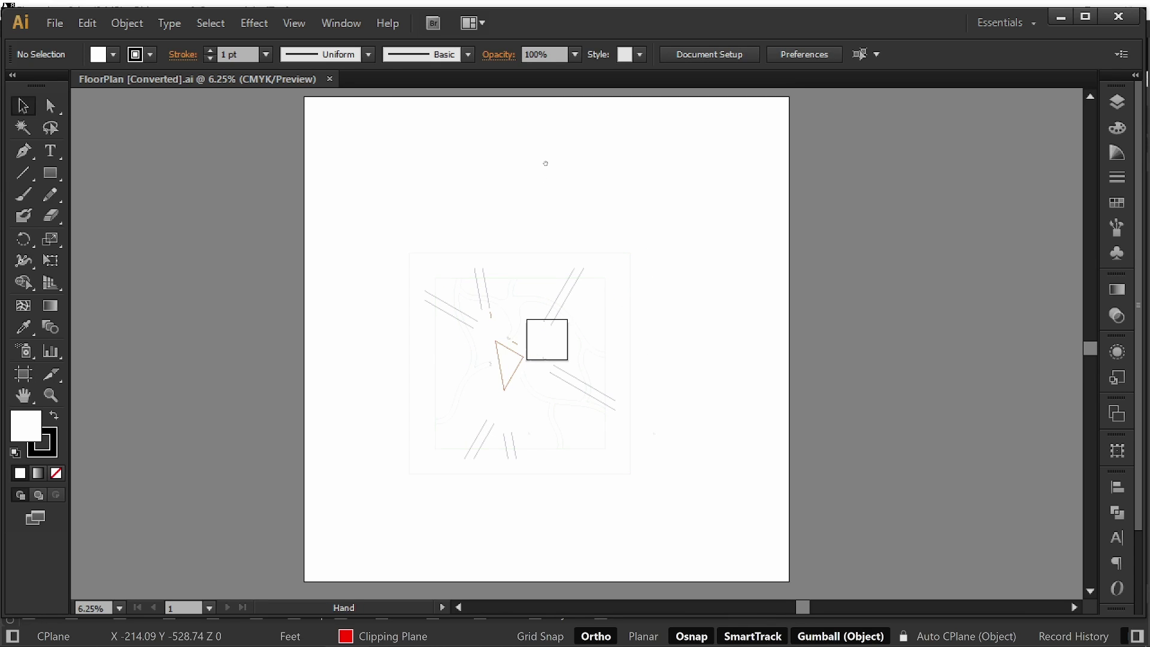
pyautogui.moveTo(563, 181); pyautogui.dragTo(535, 196)
pyautogui.keyDown('alt'); pyautogui.scroll(1, 543, 339); pyautogui.keyUp('alt')
pyautogui.moveTo(543, 339); pyautogui.dragTo(606, 298)
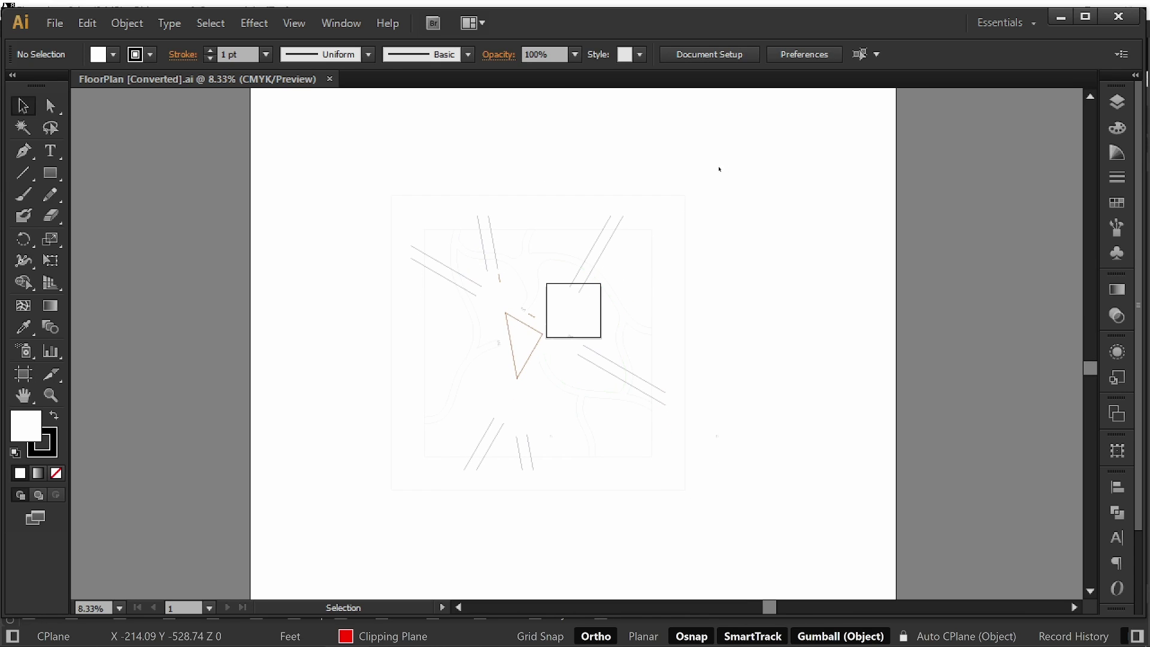
pyautogui.moveTo(727, 164); pyautogui.dragTo(363, 511)
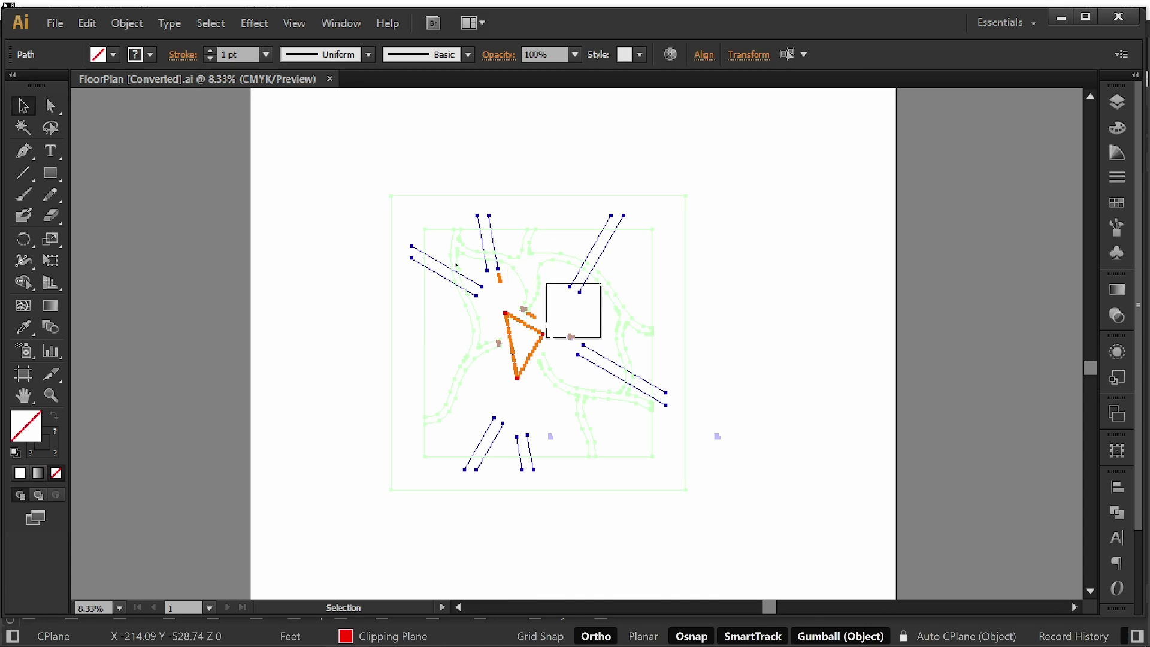
pyautogui.keyDown('alt'); pyautogui.scroll(5, 544, 383); pyautogui.keyUp('alt')
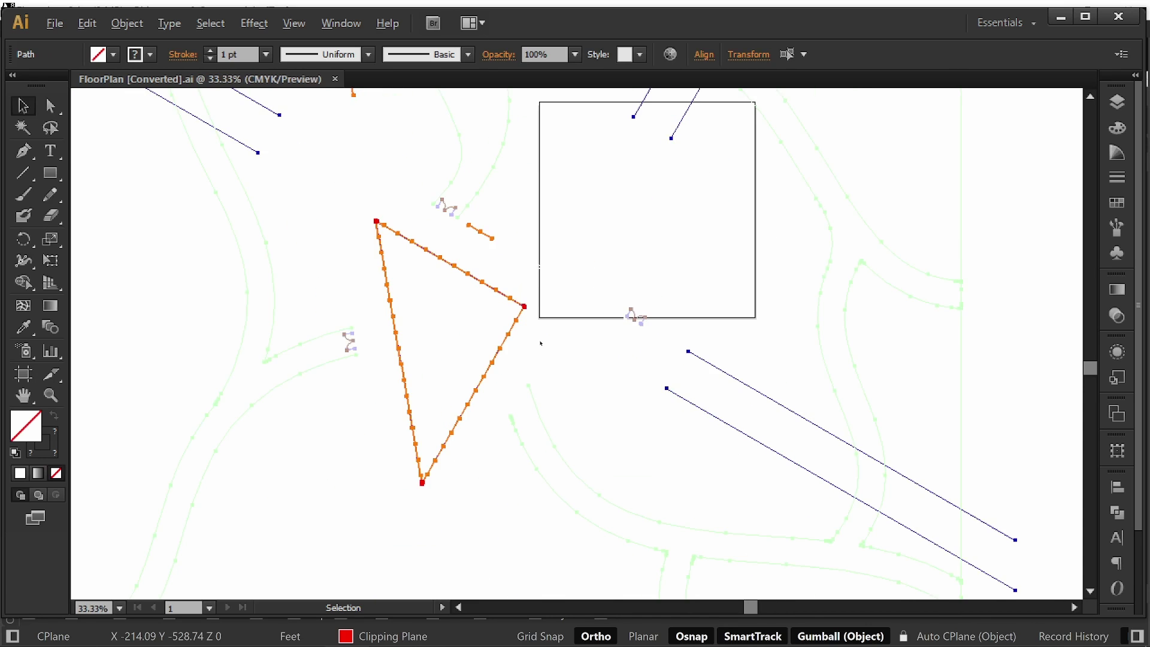
pyautogui.keyDown('alt'); pyautogui.scroll(-3, 547, 346); pyautogui.keyUp('alt')
pyautogui.keyDown('alt'); pyautogui.scroll(-3, 547, 346); pyautogui.keyUp('alt')
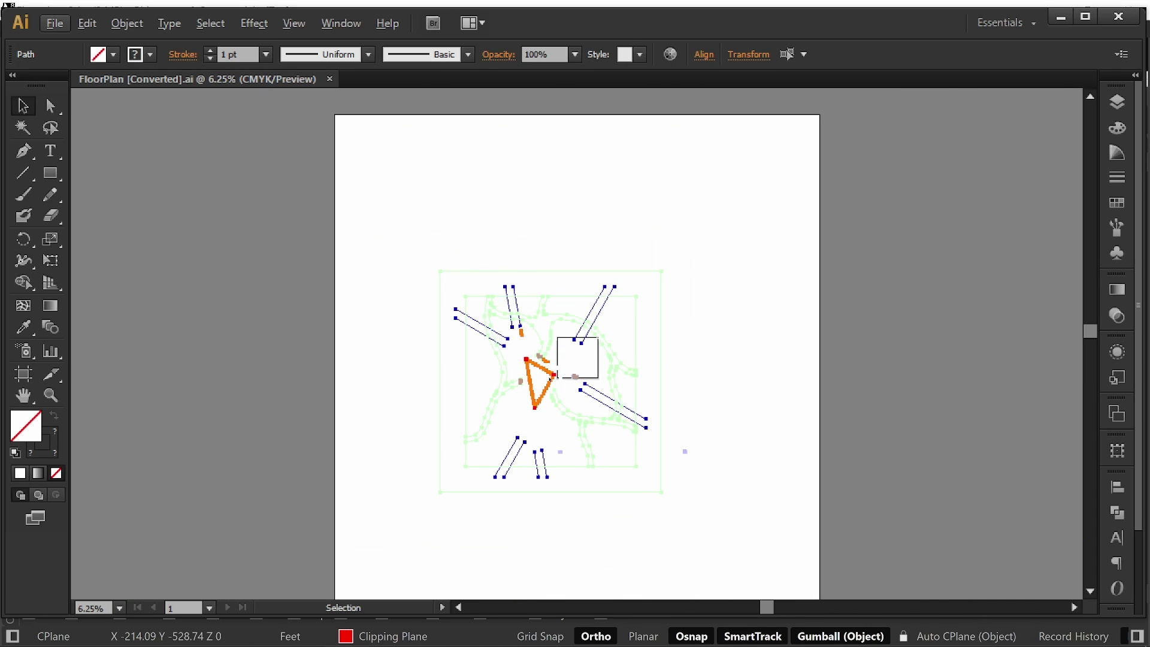
# - Deselect the plan linework and resize the artboard to 48 by 48 inches so that it frames the plan
pyautogui.moveTo(673, 359); pyautogui.dragTo(686, 315)
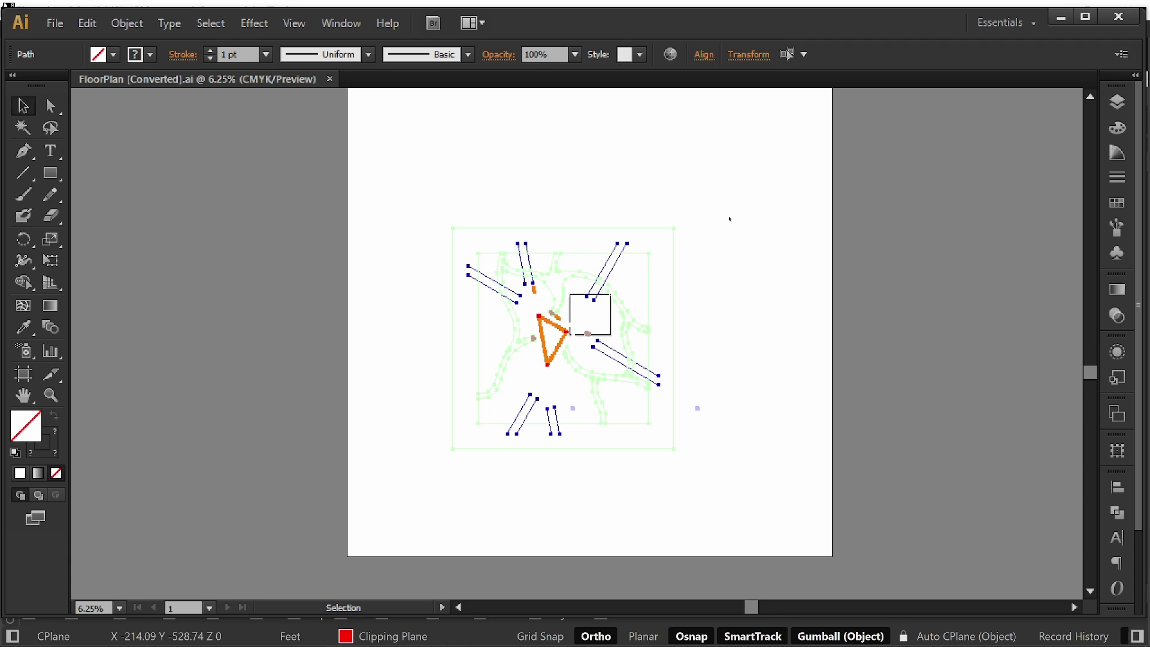
pyautogui.keyDown('alt'); pyautogui.scroll(-1, 563, 357); pyautogui.keyUp('alt')
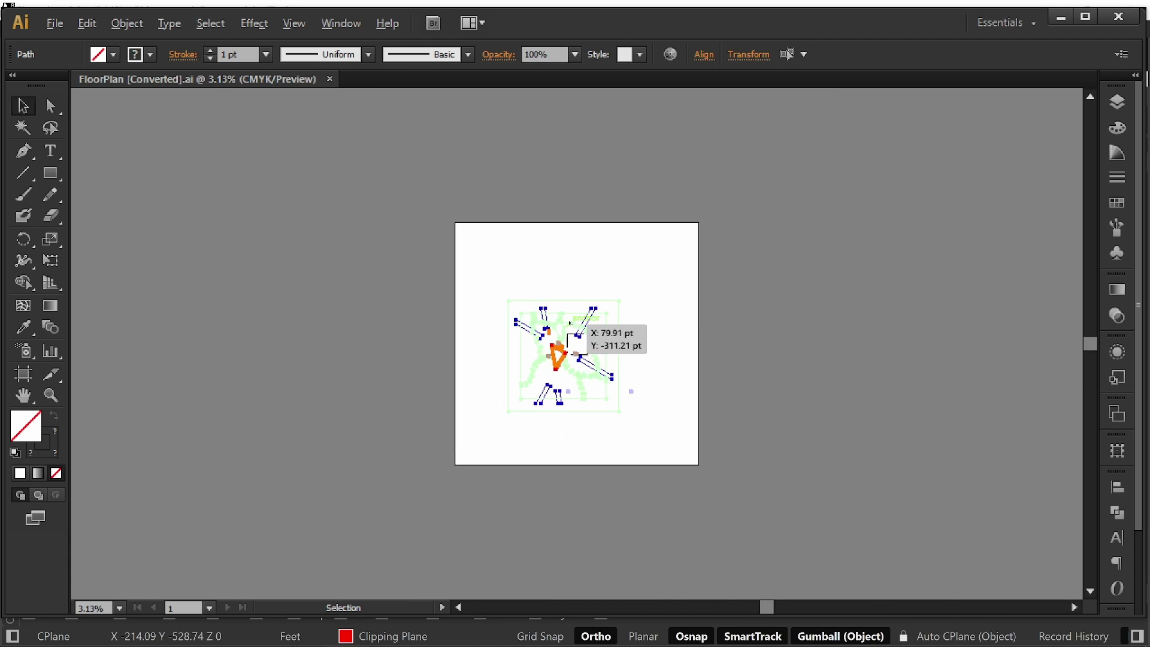
pyautogui.click(919, 232)
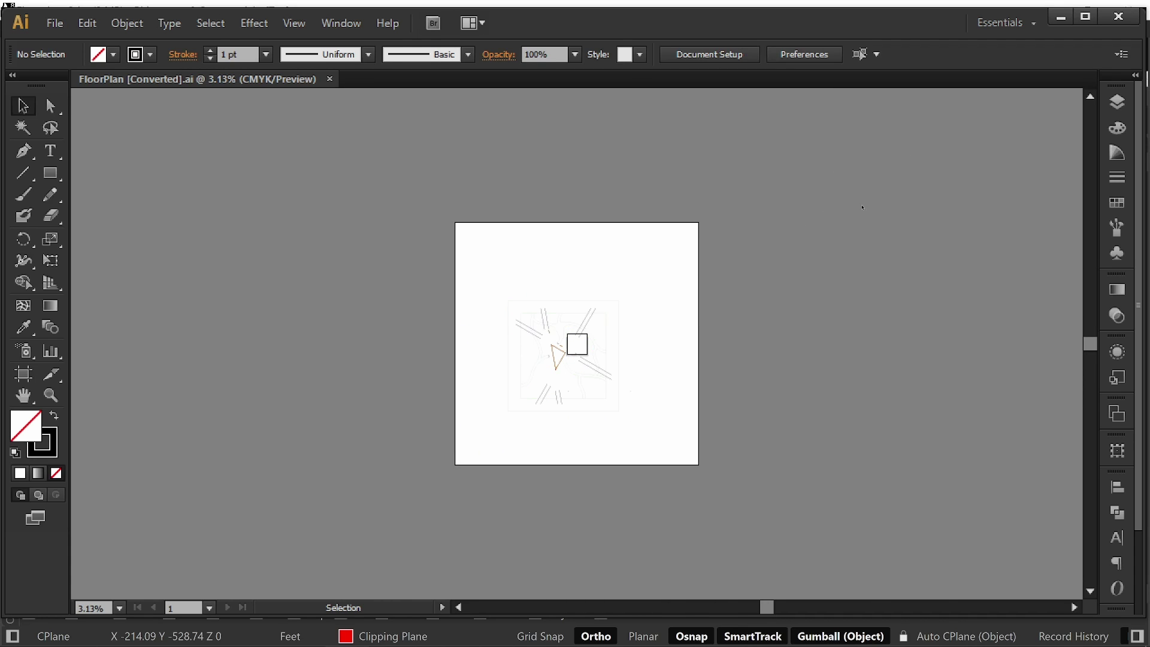
pyautogui.click(624, 513)
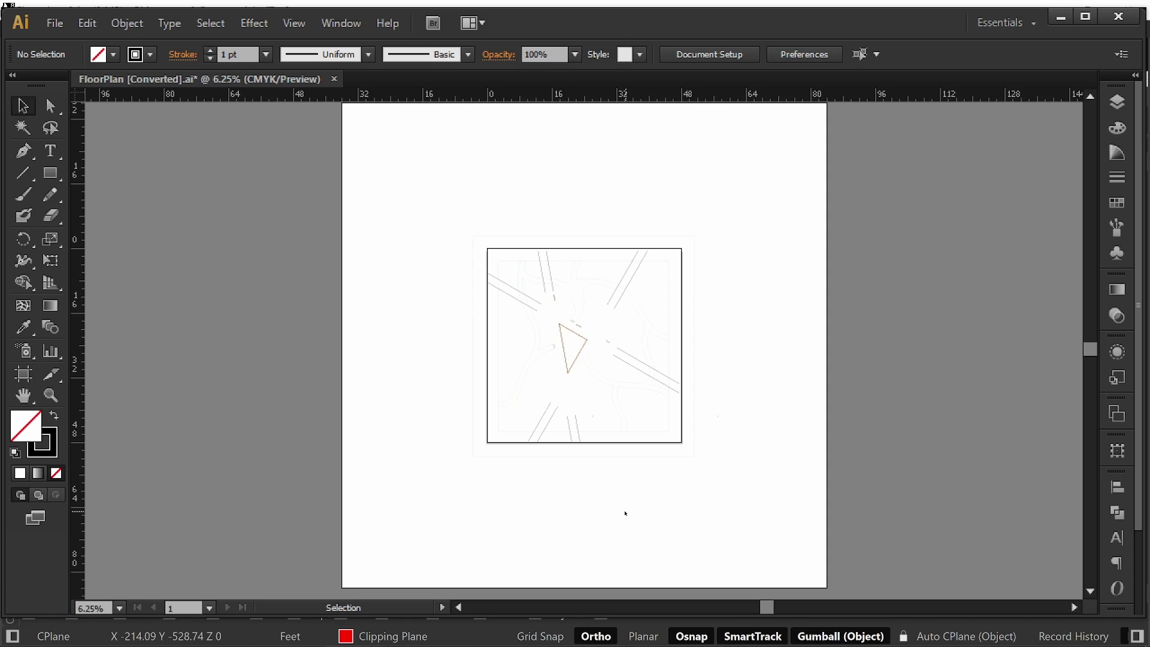
pyautogui.moveTo(913, 379); pyautogui.dragTo(834, 351)
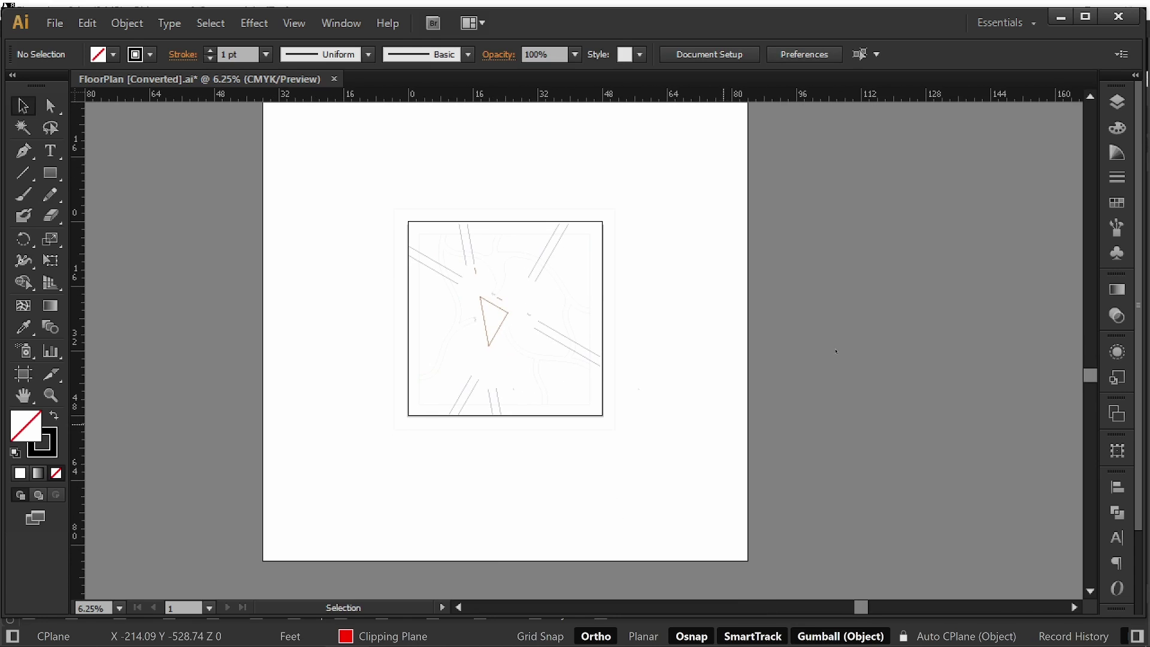
# - Show the document's layers, set the stroke colour of all plan linework to K 80%, and deselect it
pyautogui.click(1118, 103)
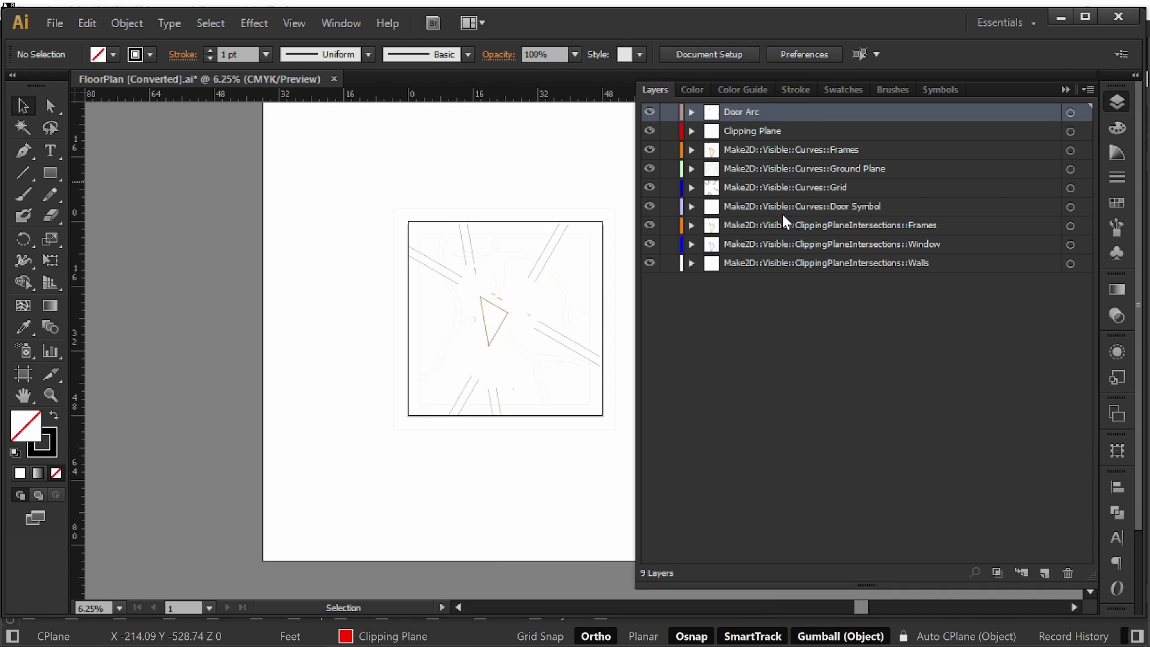
pyautogui.moveTo(549, 183); pyautogui.dragTo(472, 190)
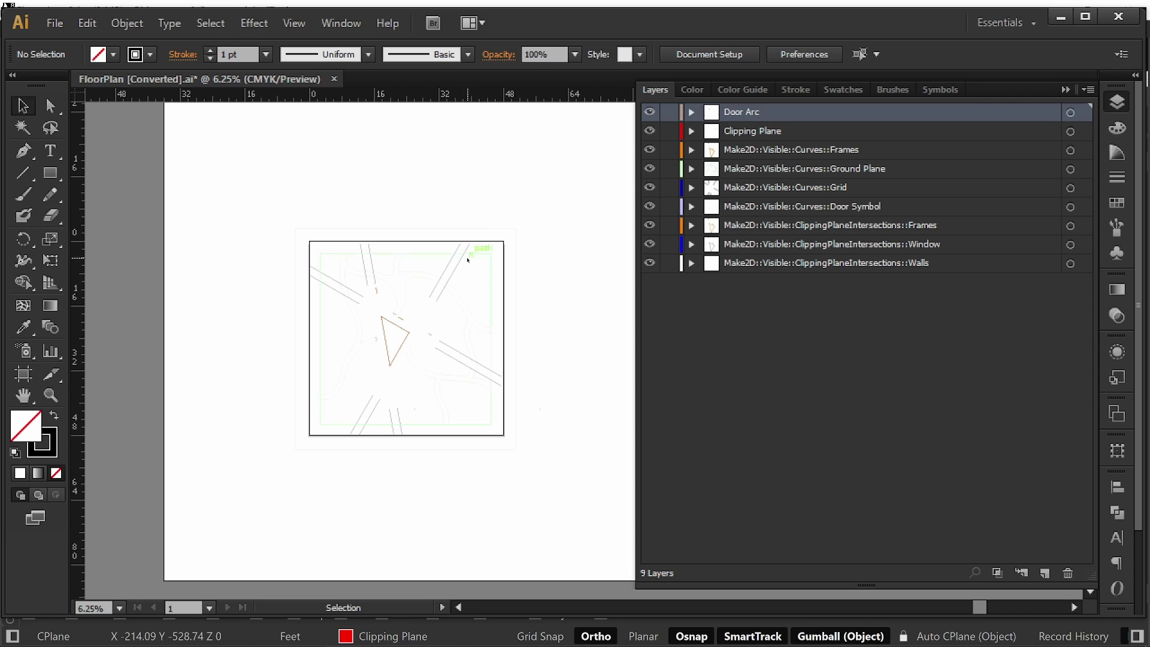
pyautogui.moveTo(549, 188); pyautogui.dragTo(265, 485)
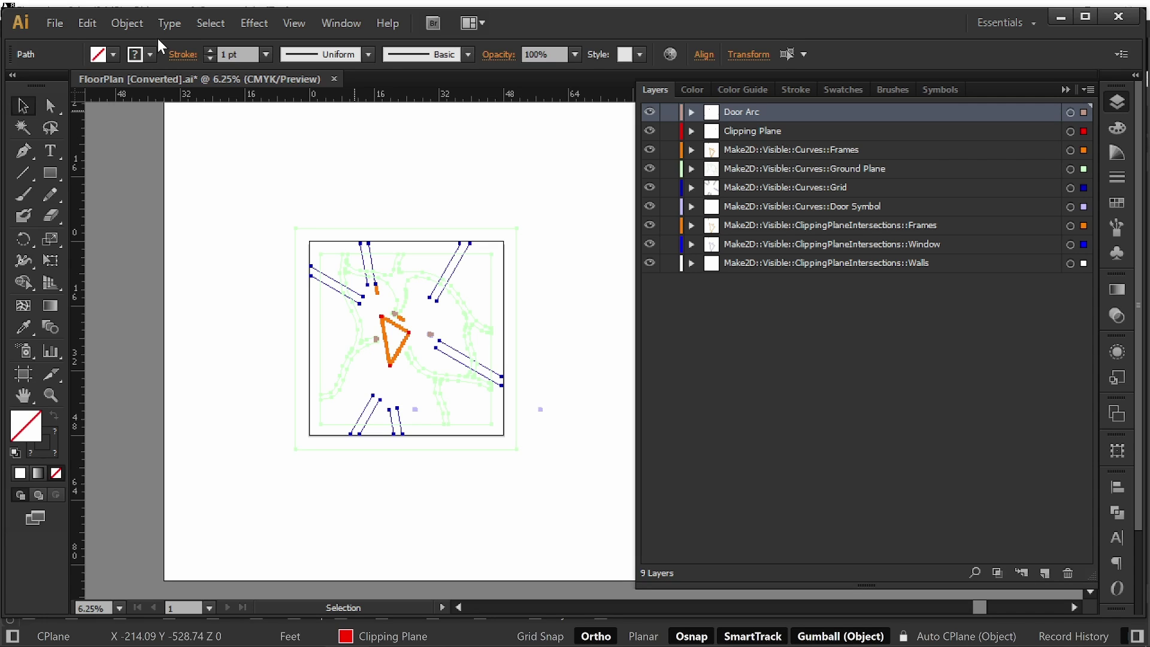
pyautogui.click(155, 55)
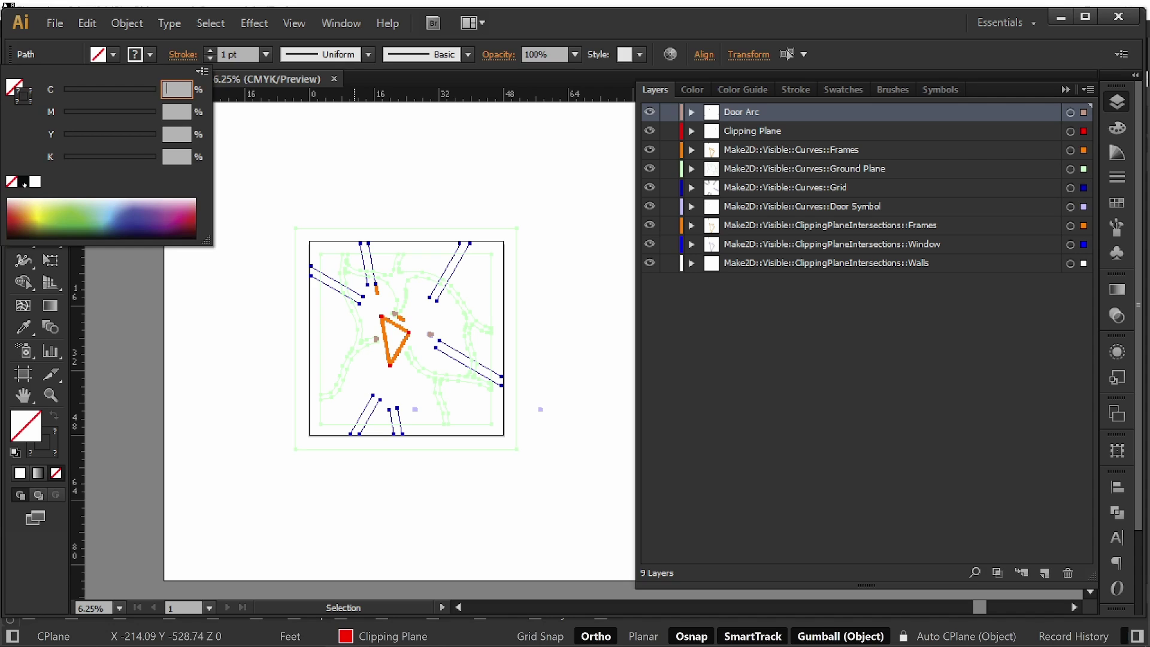
pyautogui.click(161, 151)
pyautogui.click(188, 155)
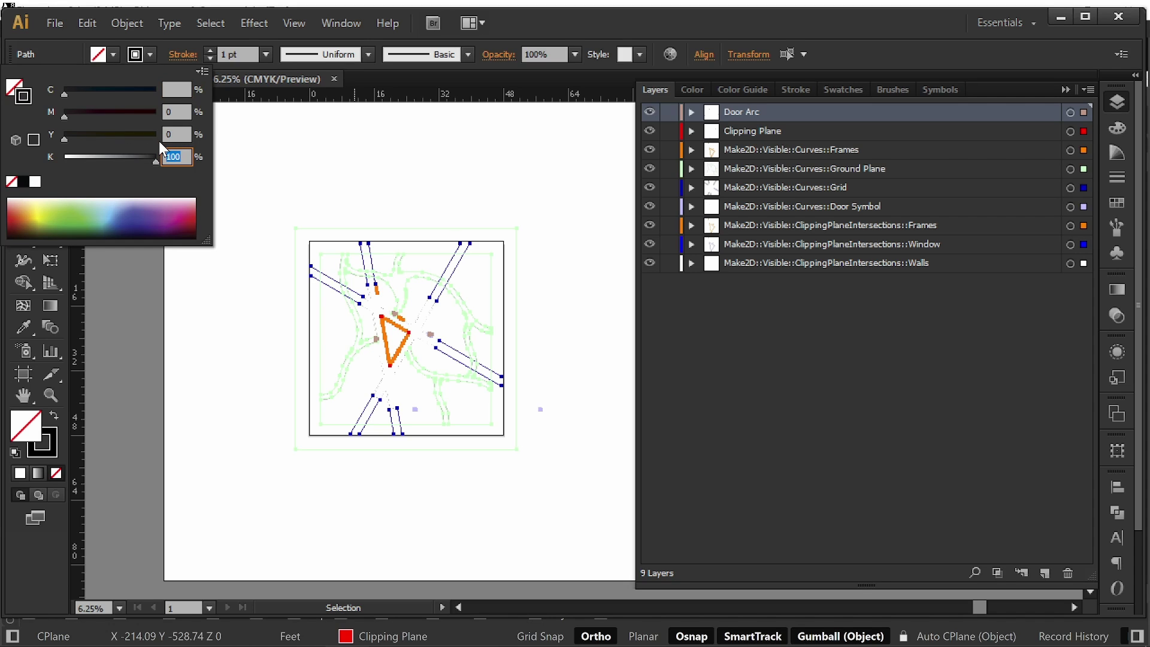
pyautogui.write('80')
pyautogui.press('Return')
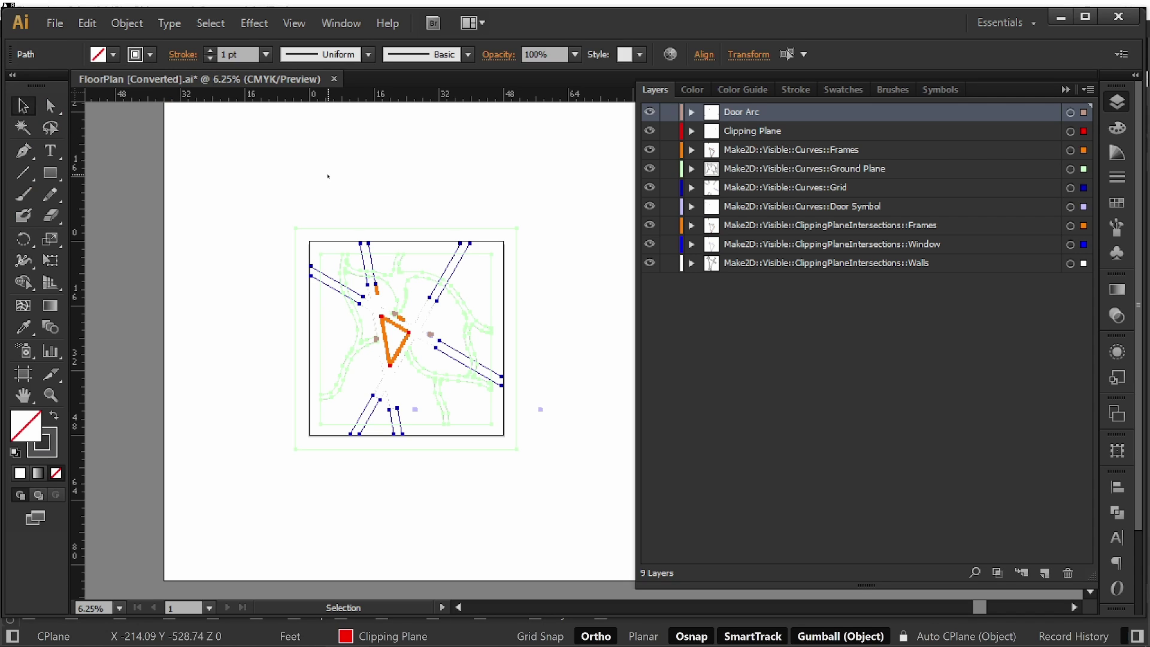
pyautogui.click(346, 187)
# - Examine the grey linework up close around the curved paths, corridor walls and central triangle
pyautogui.keyDown('alt'); pyautogui.scroll(-2, 577, 438); pyautogui.keyUp('alt')
pyautogui.keyDown('alt'); pyautogui.scroll(7, 459, 405); pyautogui.keyUp('alt')
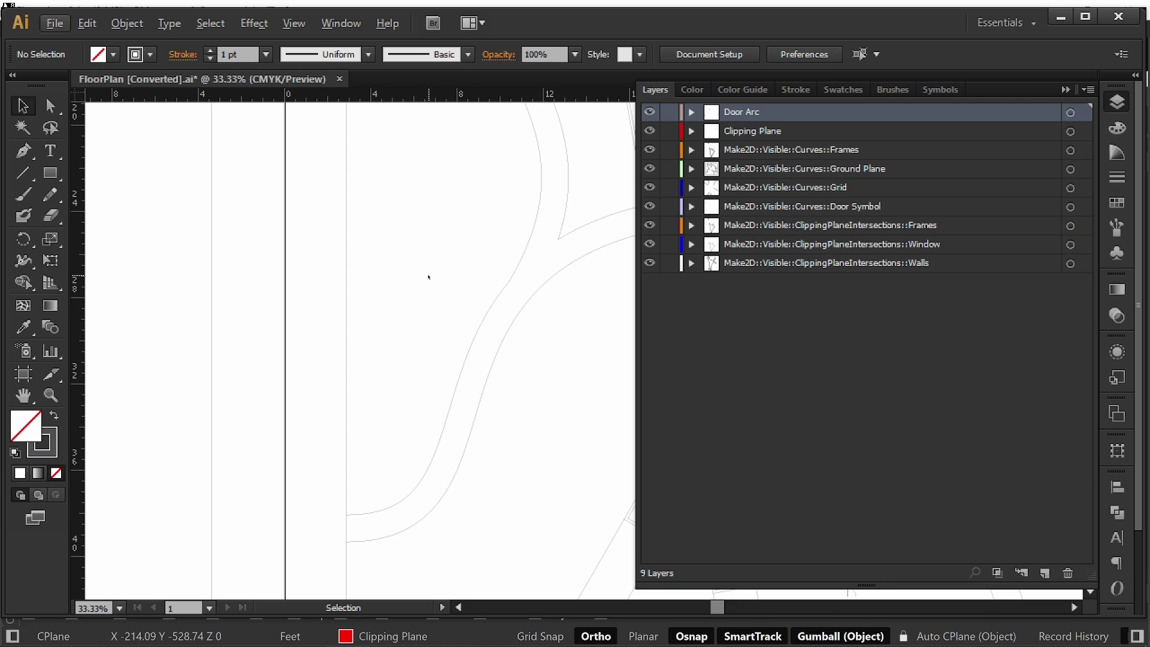
pyautogui.keyDown('alt'); pyautogui.scroll(-2, 429, 277); pyautogui.keyUp('alt')
pyautogui.moveTo(462, 259); pyautogui.dragTo(277, 280)
pyautogui.keyDown('alt'); pyautogui.scroll(1, 444, 286); pyautogui.keyUp('alt')
pyautogui.keyDown('alt'); pyautogui.scroll(4, 444, 286); pyautogui.keyUp('alt')
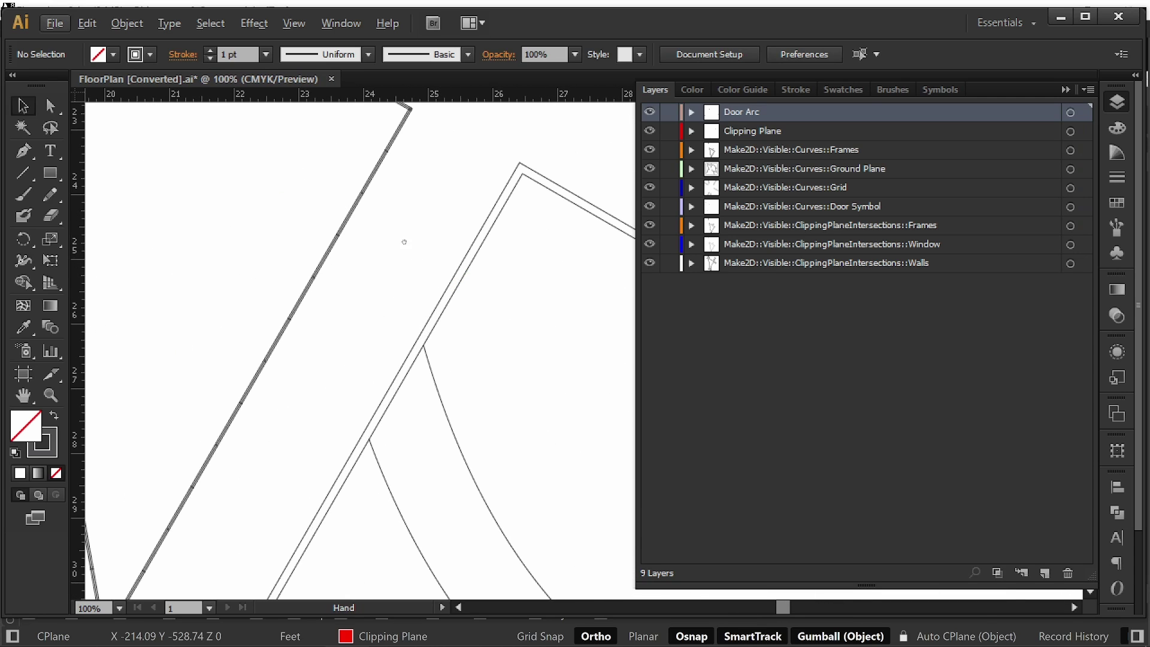
pyautogui.keyDown('alt'); pyautogui.scroll(2, 403, 241); pyautogui.keyUp('alt')
pyautogui.keyDown('alt'); pyautogui.scroll(2, 354, 329); pyautogui.keyUp('alt')
pyautogui.keyDown('alt'); pyautogui.scroll(-9, 369, 323); pyautogui.keyUp('alt')
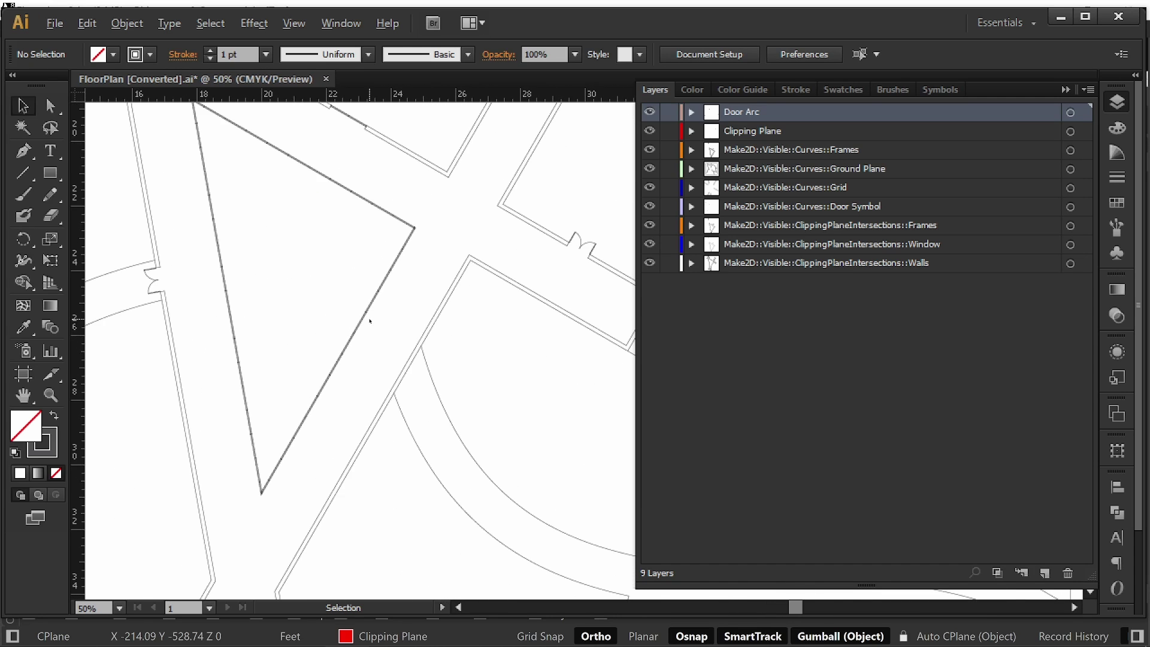
# - Set the stroke weight of all plan linework to 0.1 pt, deselect it and check the thinner lines
pyautogui.keyDown('alt'); pyautogui.scroll(-2, 403, 303); pyautogui.keyUp('alt')
pyautogui.moveTo(484, 265); pyautogui.dragTo(274, 299)
pyautogui.moveTo(561, 145)
pyautogui.mouseDown()
pyautogui.moveTo(303, 449)
pyautogui.moveTo(192, 536)
pyautogui.mouseUp()
pyautogui.click(230, 54)
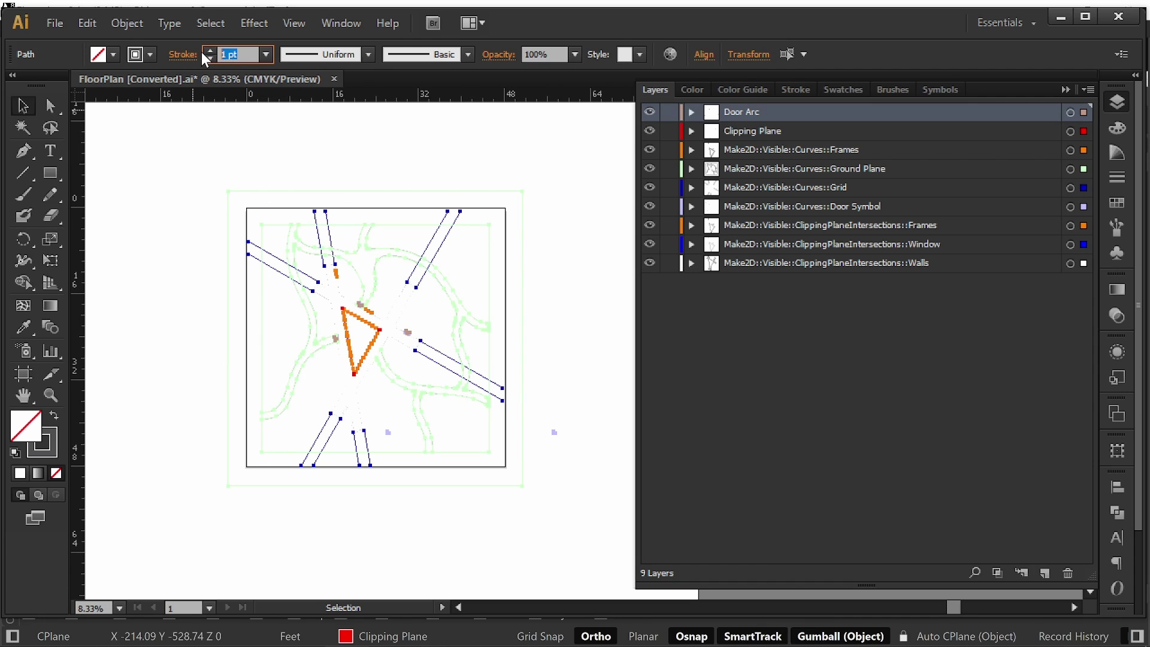
pyautogui.write('0.1')
pyautogui.press('Return')
pyautogui.click(423, 142)
pyautogui.keyDown('alt'); pyautogui.scroll(5, 335, 341); pyautogui.keyUp('alt')
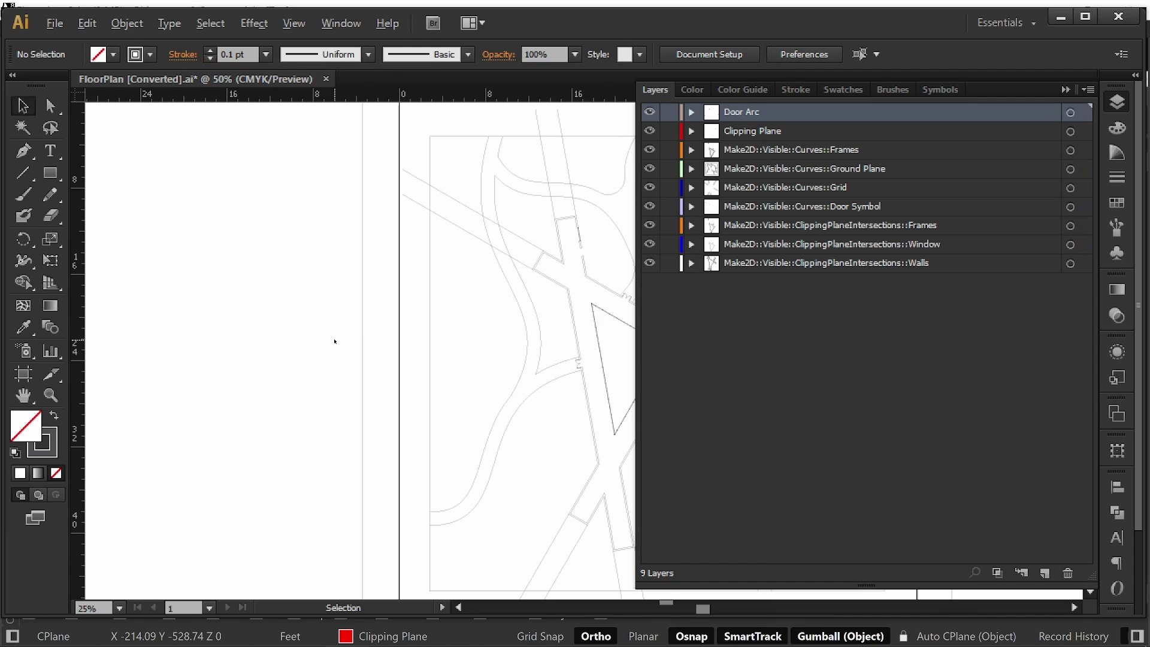
pyautogui.keyDown('alt'); pyautogui.scroll(3, 335, 341); pyautogui.keyUp('alt')
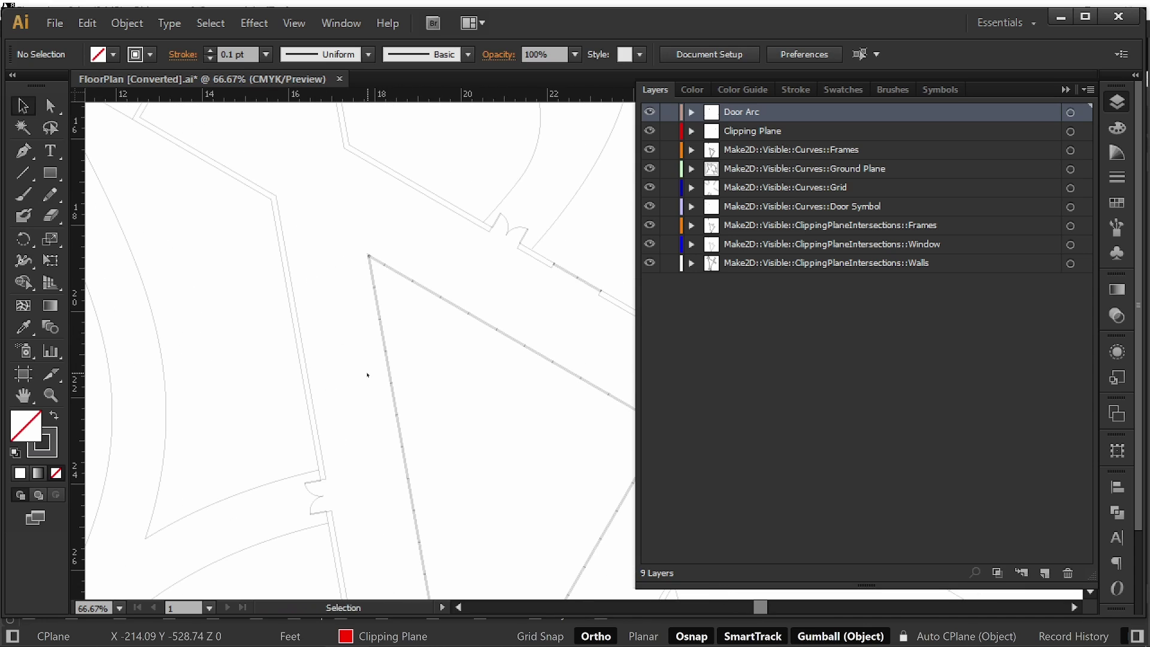
pyautogui.keyDown('alt'); pyautogui.scroll(2, 367, 375); pyautogui.keyUp('alt')
pyautogui.keyDown('alt'); pyautogui.scroll(-5, 367, 359); pyautogui.keyUp('alt')
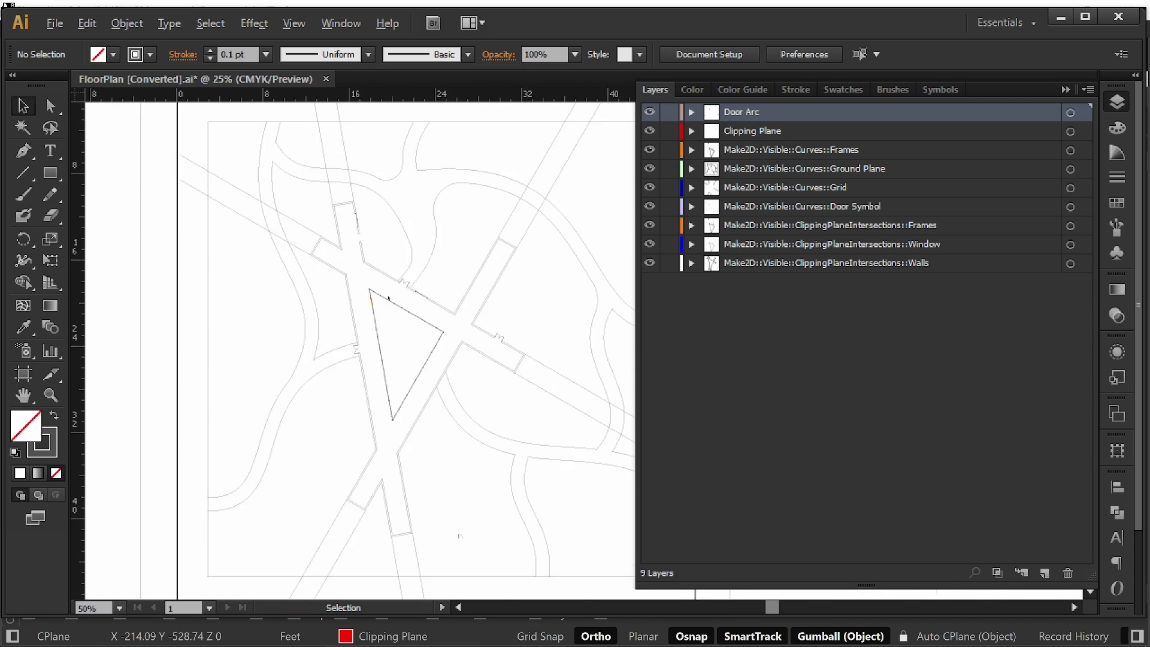
pyautogui.keyDown('alt'); pyautogui.scroll(-2, 388, 298); pyautogui.keyUp('alt')
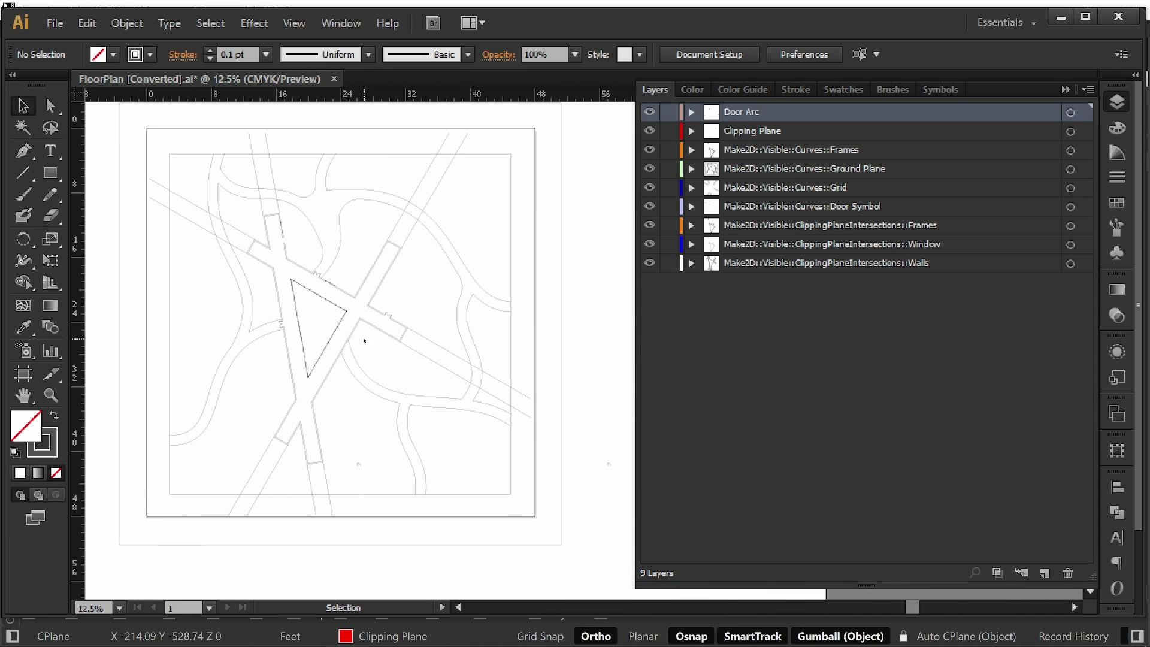
# - Select everything on the ClippingPlaneIntersections::Walls layer and give it a 1 pt stroke in K 100% black
pyautogui.keyDown('alt'); pyautogui.scroll(4, 385, 269); pyautogui.keyUp('alt')
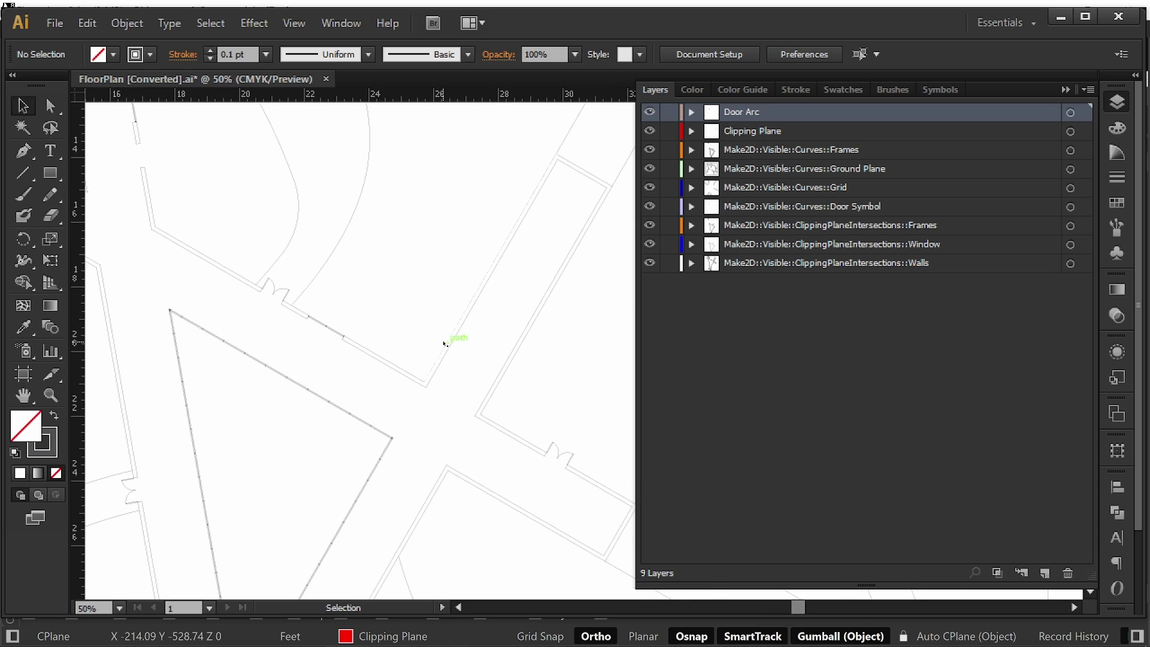
pyautogui.click(447, 345)
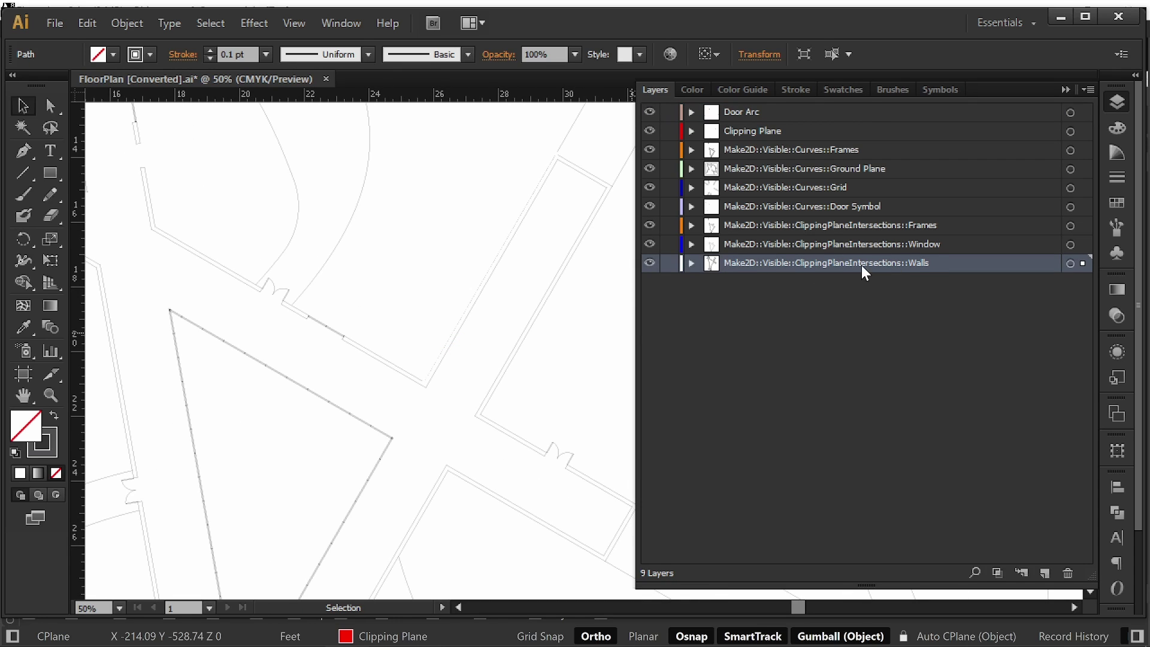
pyautogui.click(1070, 263)
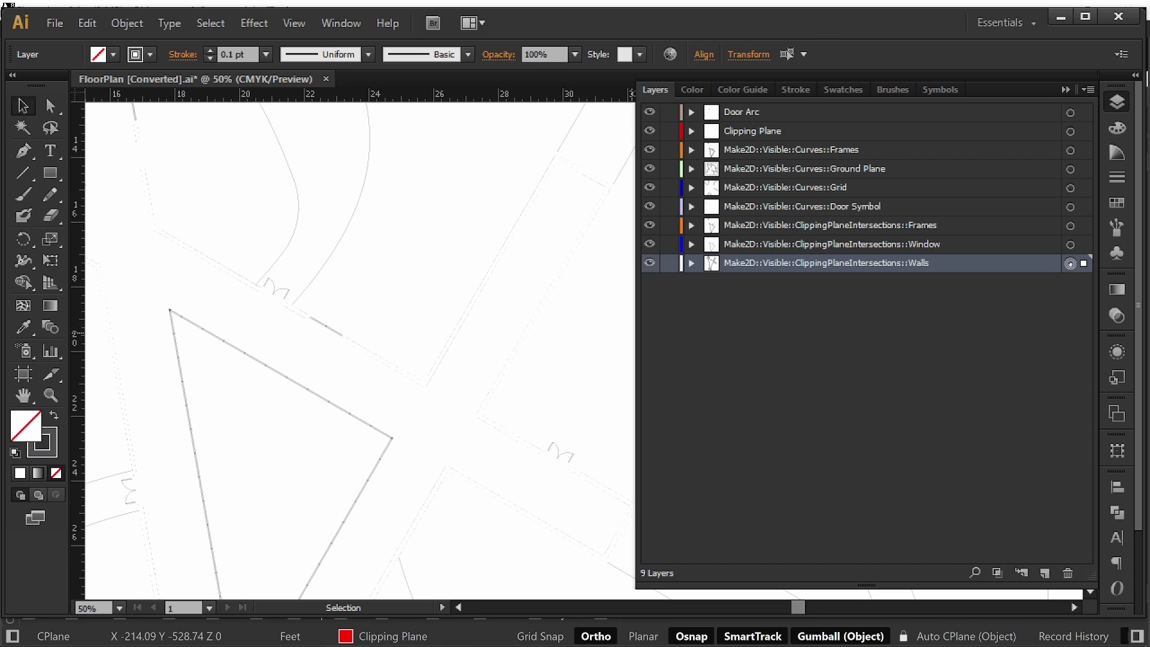
pyautogui.tripleClick(251, 53)
pyautogui.write('1')
pyautogui.press('Return')
pyautogui.keyDown('shift'); pyautogui.click(151, 53); pyautogui.keyUp('shift')
pyautogui.moveTo(138, 161); pyautogui.dragTo(191, 160)
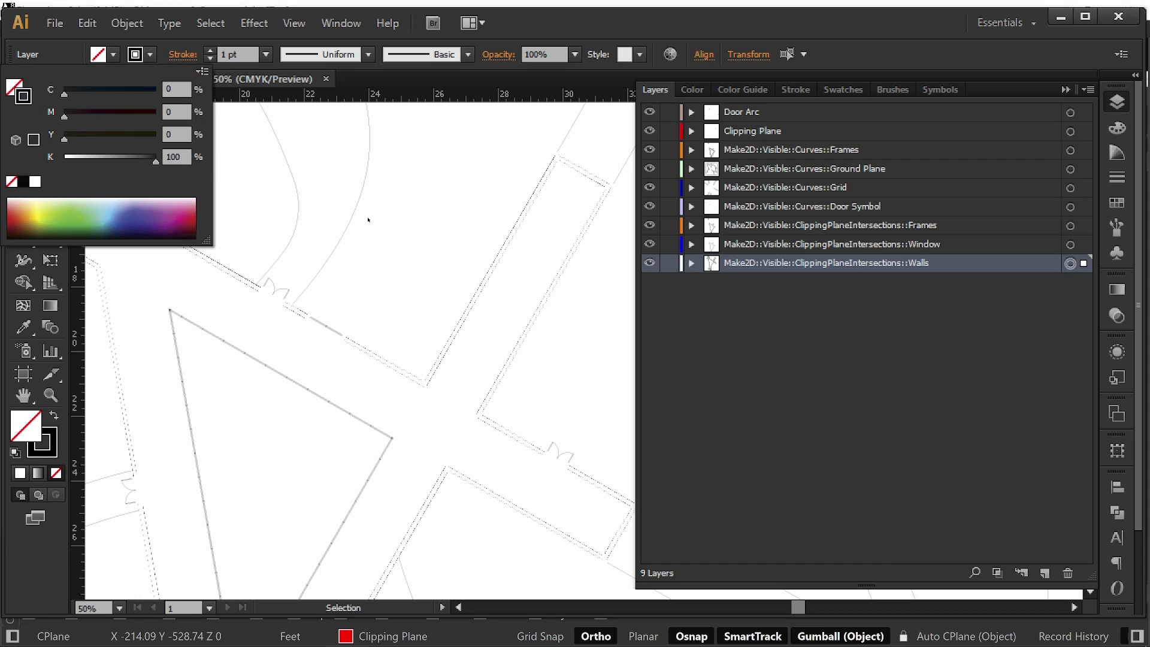
pyautogui.click(386, 242)
pyautogui.click(385, 242)
# - Set the stroke weight of the whole ClippingPlaneIntersections::Walls layer to 1.5 pt and deselect it
pyautogui.keyDown('alt'); pyautogui.scroll(-3, 394, 217); pyautogui.keyUp('alt')
pyautogui.moveTo(411, 280); pyautogui.dragTo(426, 299)
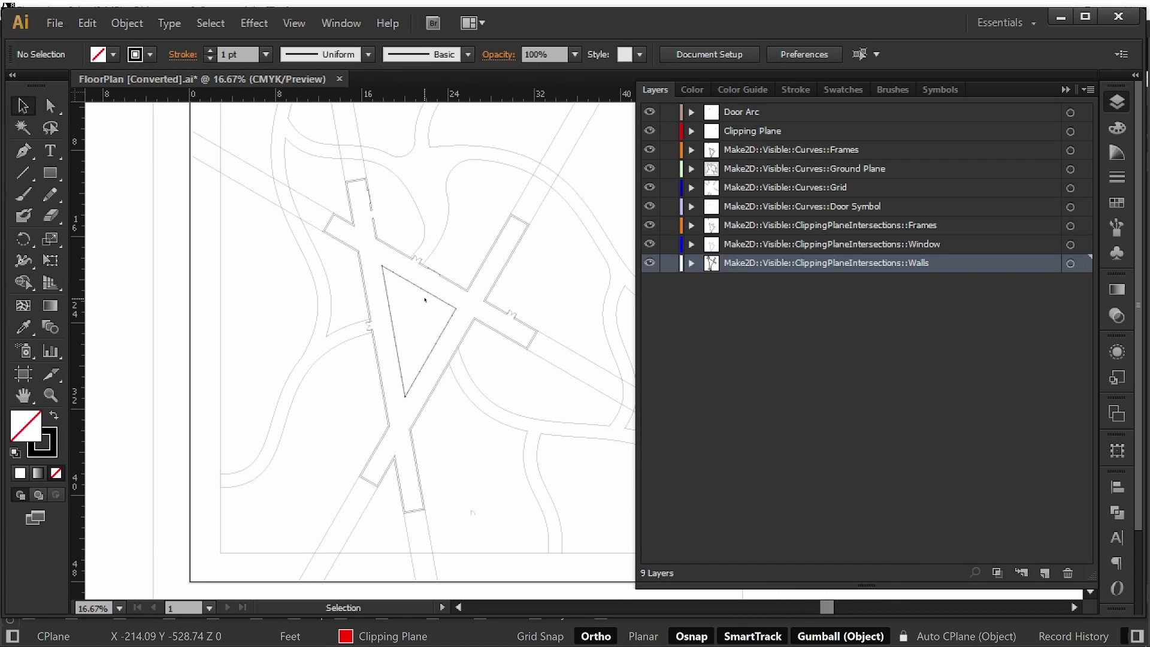
pyautogui.keyDown('alt'); pyautogui.scroll(4, 425, 299); pyautogui.keyUp('alt')
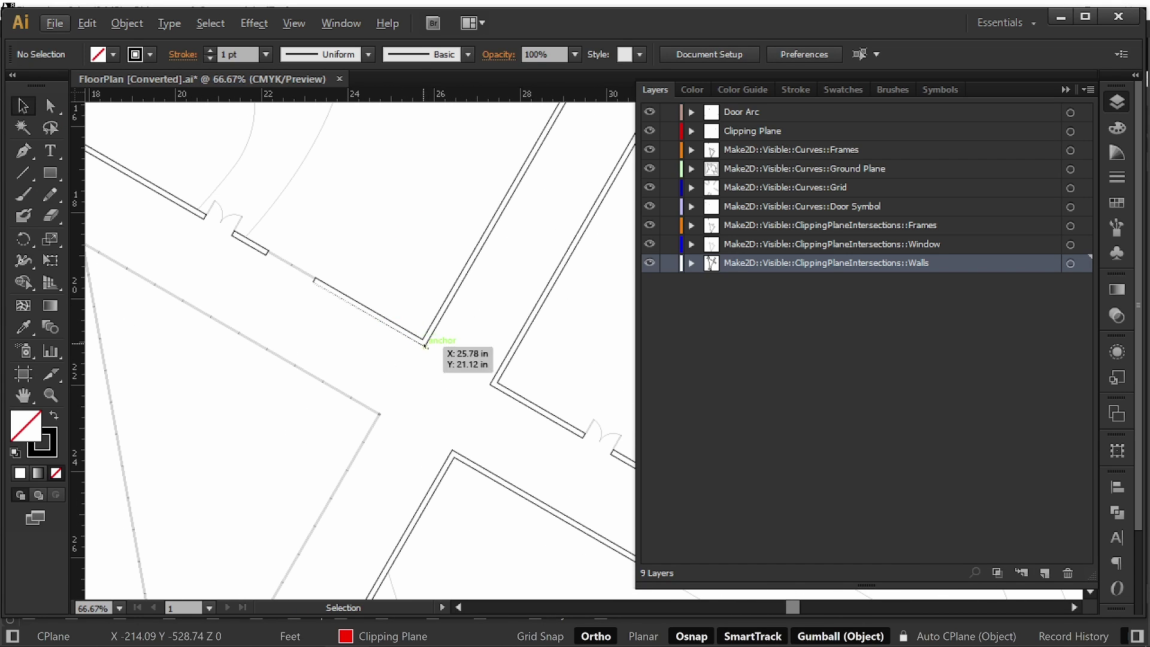
pyautogui.keyDown('alt'); pyautogui.scroll(-3, 433, 306); pyautogui.keyUp('alt')
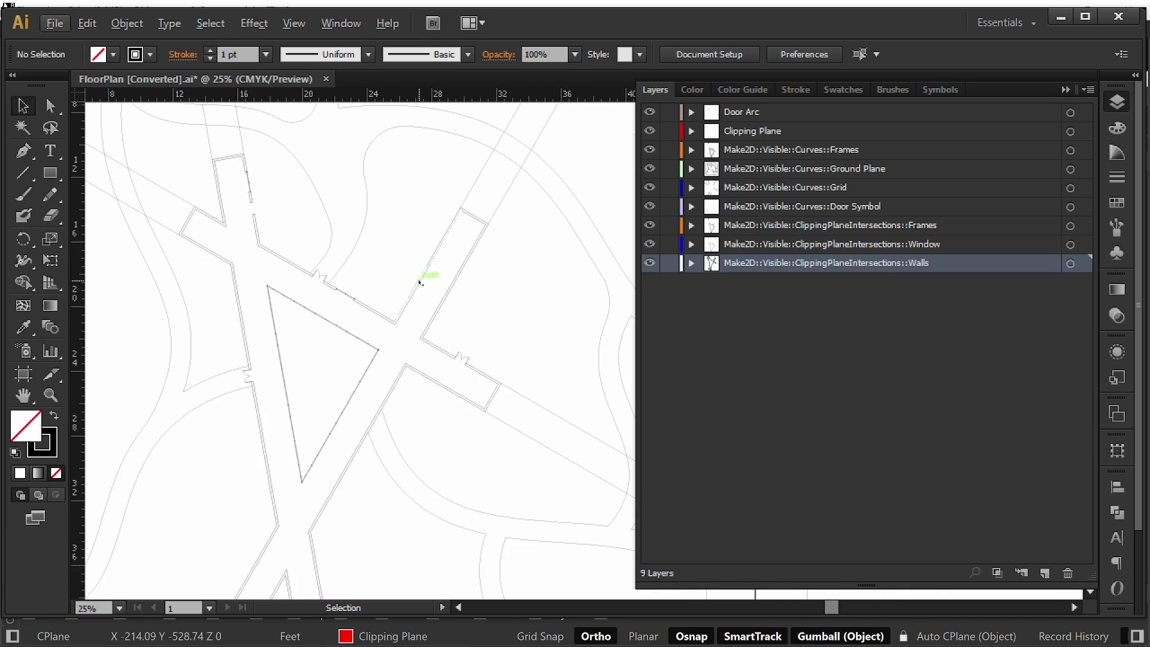
pyautogui.moveTo(440, 229); pyautogui.dragTo(417, 284)
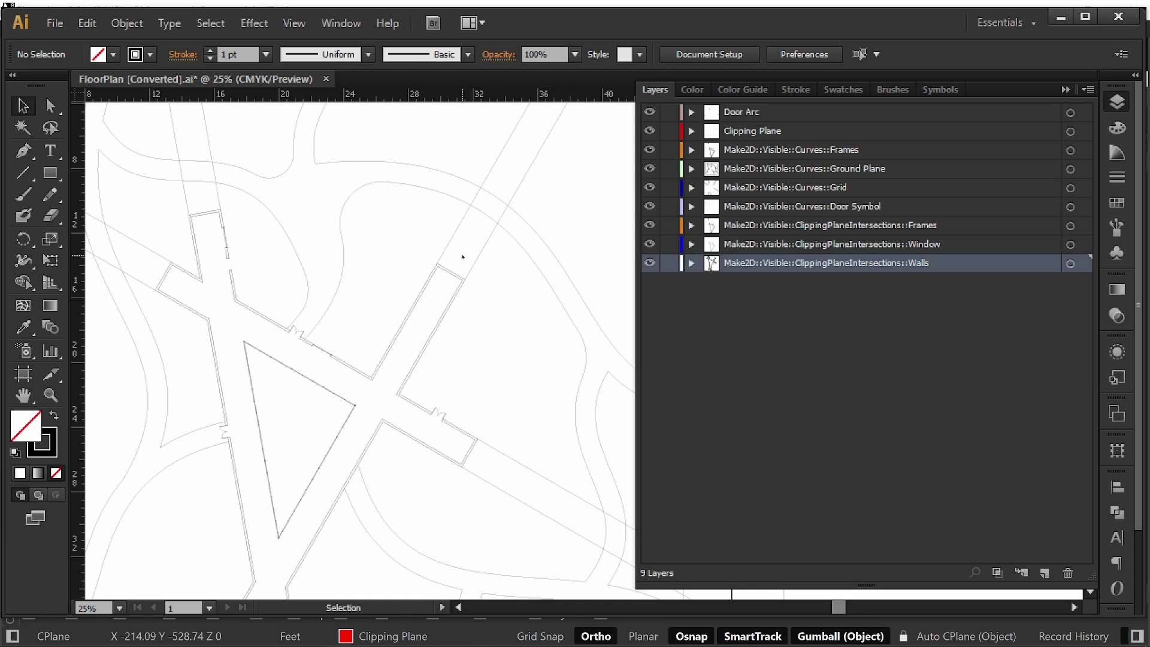
pyautogui.click(453, 276)
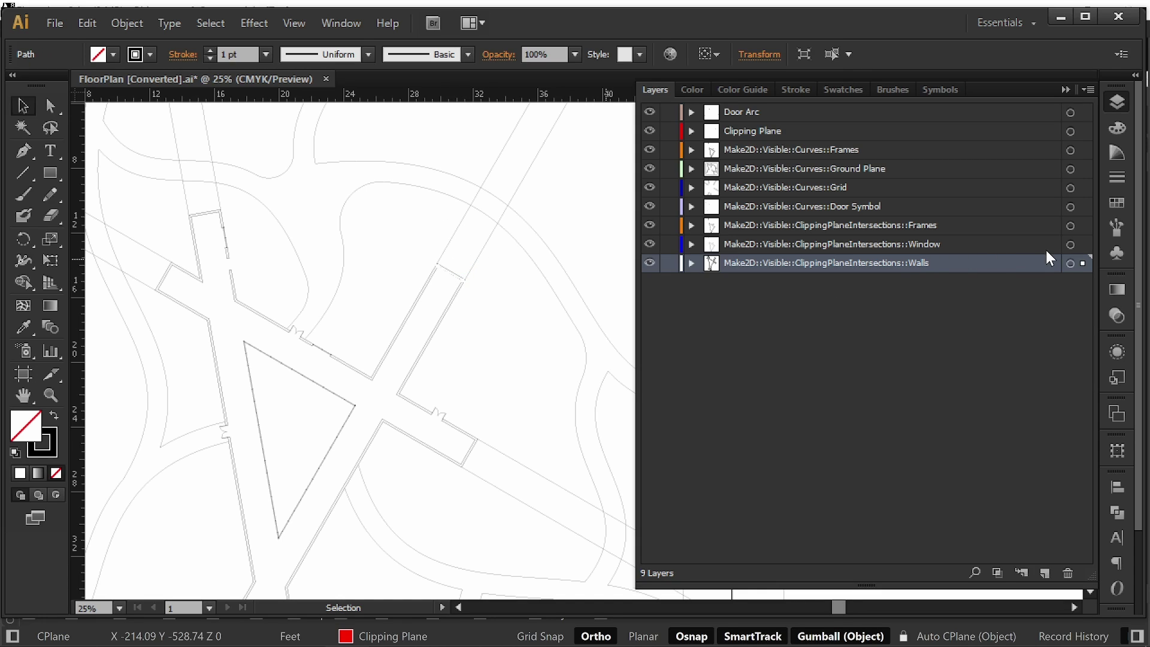
pyautogui.click(1070, 263)
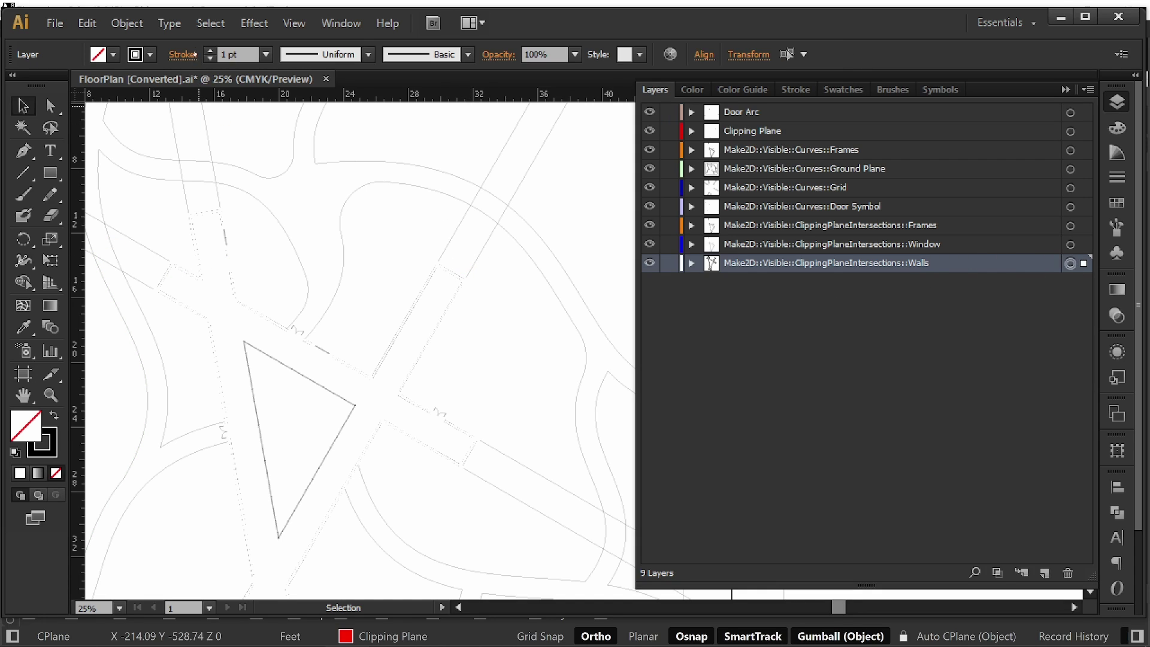
pyautogui.click(240, 54)
pyautogui.write('1.')
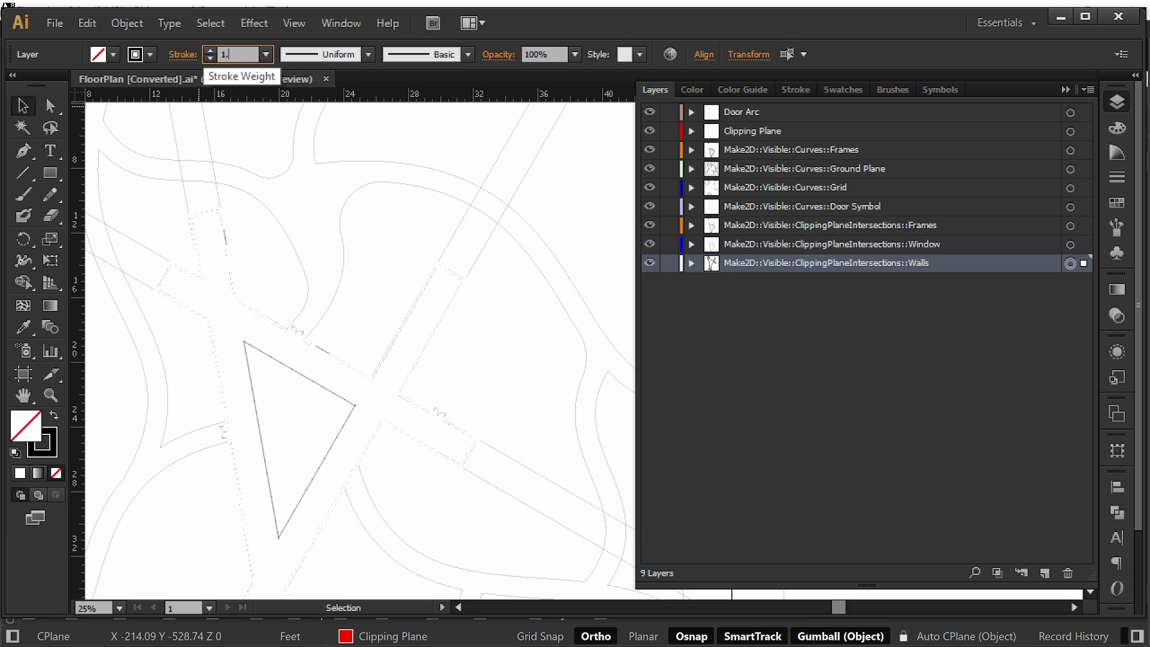
pyautogui.write('5')
pyautogui.click(371, 236)
# - Examine the heavier wall outlines up close against the doors, window frames and thin background lines
pyautogui.scroll(-1, 384, 238)
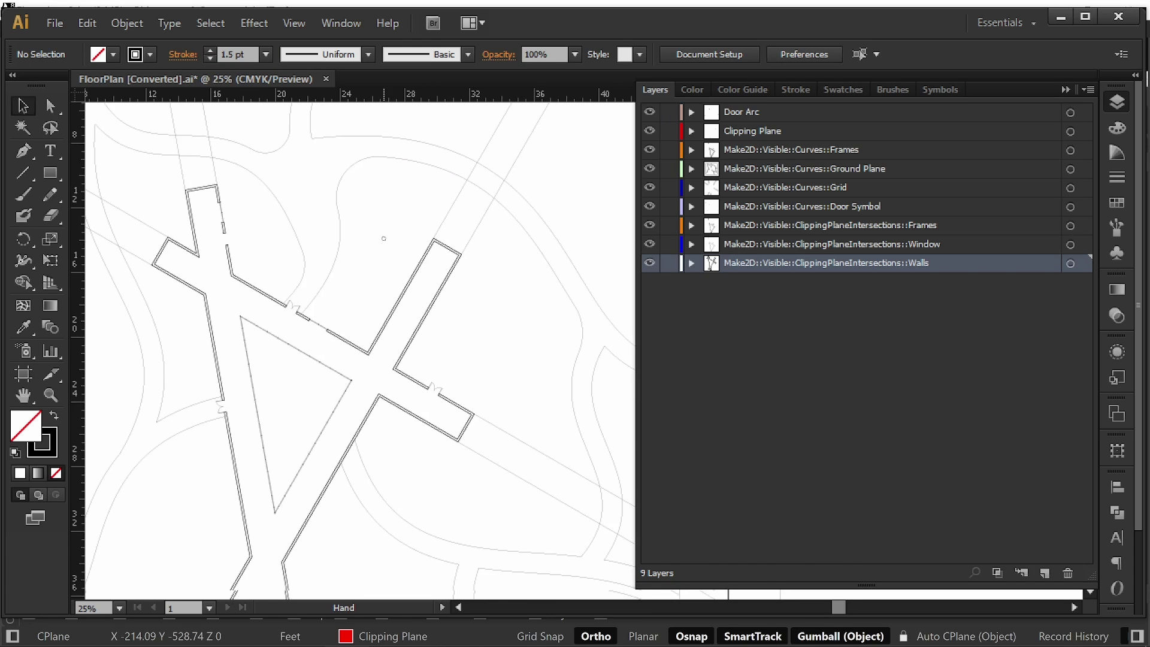
pyautogui.keyDown('alt'); pyautogui.scroll(2, 392, 323); pyautogui.keyUp('alt')
pyautogui.moveTo(384, 238); pyautogui.dragTo(318, 330)
pyautogui.keyDown('alt'); pyautogui.scroll(-2, 389, 305); pyautogui.keyUp('alt')
pyautogui.keyDown('alt'); pyautogui.scroll(3, 305, 314); pyautogui.keyUp('alt')
pyautogui.keyDown('alt'); pyautogui.scroll(1, 305, 313); pyautogui.keyUp('alt')
pyautogui.keyDown('alt'); pyautogui.scroll(-1, 429, 247); pyautogui.keyUp('alt')
pyautogui.moveTo(440, 270); pyautogui.dragTo(385, 337)
pyautogui.keyDown('alt'); pyautogui.scroll(4, 217, 336); pyautogui.keyUp('alt')
pyautogui.keyDown('alt'); pyautogui.scroll(-2, 424, 372); pyautogui.keyUp('alt')
pyautogui.moveTo(451, 307); pyautogui.dragTo(277, 387)
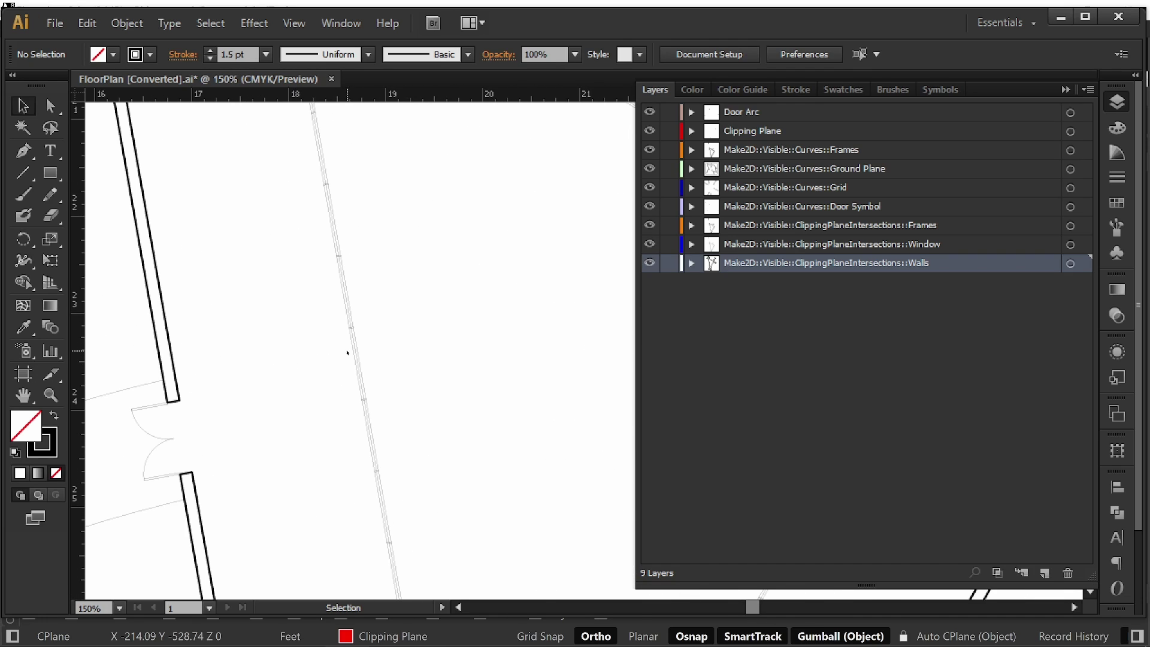
pyautogui.keyDown('alt'); pyautogui.scroll(-2, 347, 353); pyautogui.keyUp('alt')
# - Set the stroke weight of the whole Make2D::Visible::Curves::Door Symbol layer to 0.2 pt and deselect it
pyautogui.click(1071, 90)
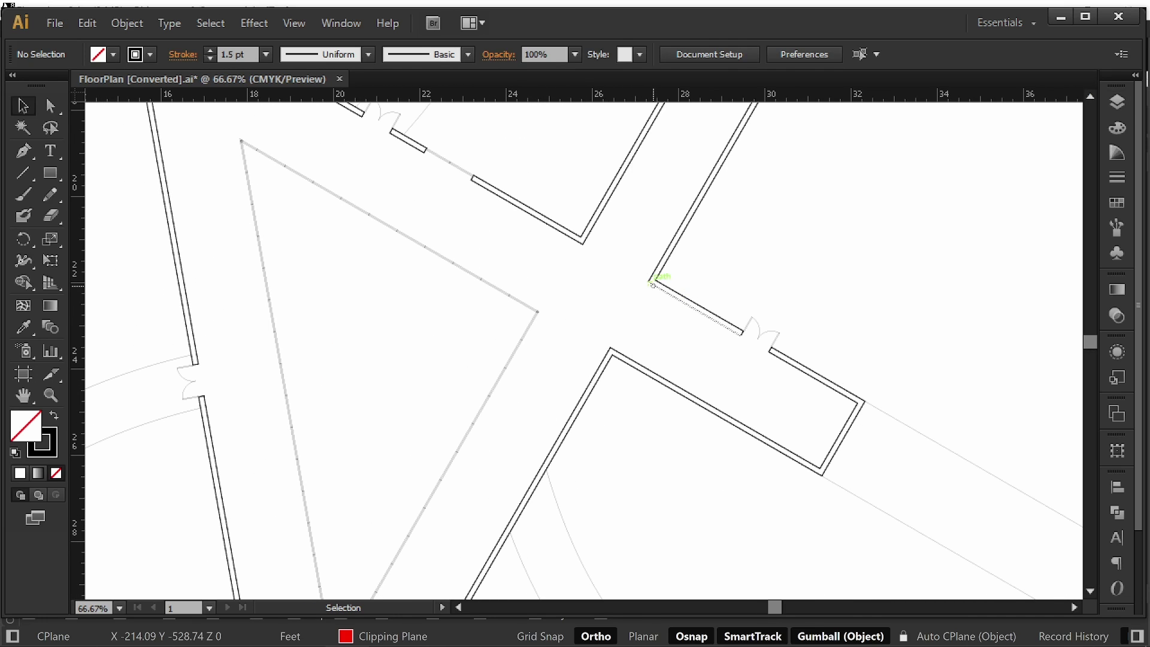
pyautogui.keyDown('alt'); pyautogui.scroll(4, 703, 297); pyautogui.keyUp('alt')
pyautogui.click(707, 315)
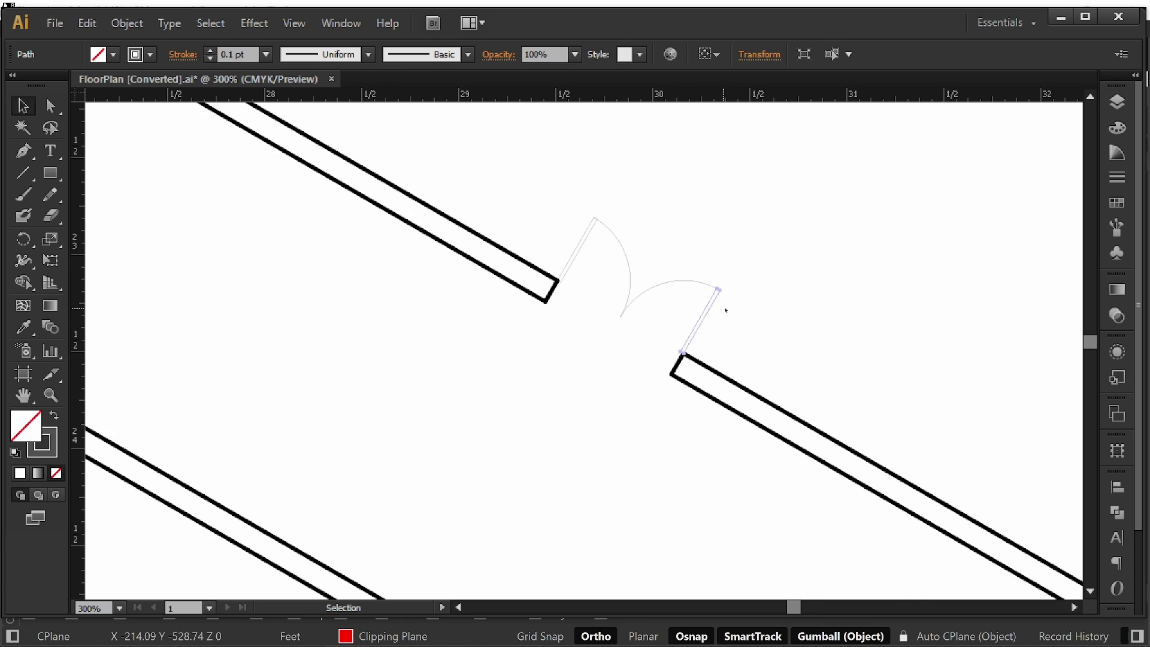
pyautogui.keyDown('alt'); pyautogui.scroll(-3, 719, 312); pyautogui.keyUp('alt')
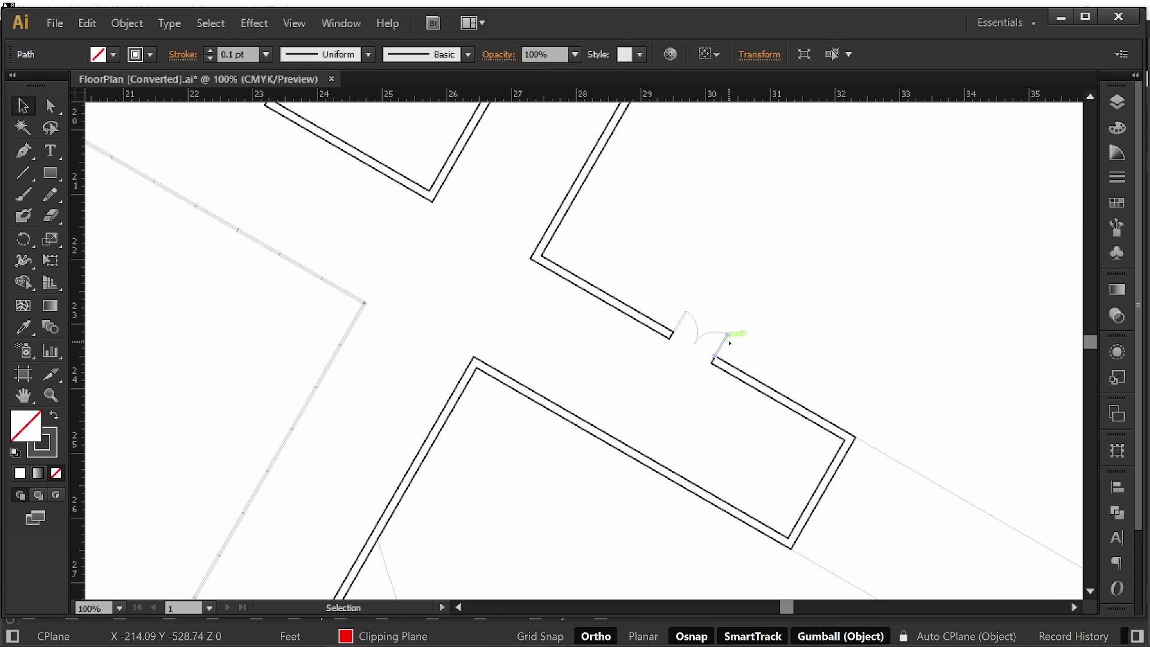
pyautogui.click(1116, 107)
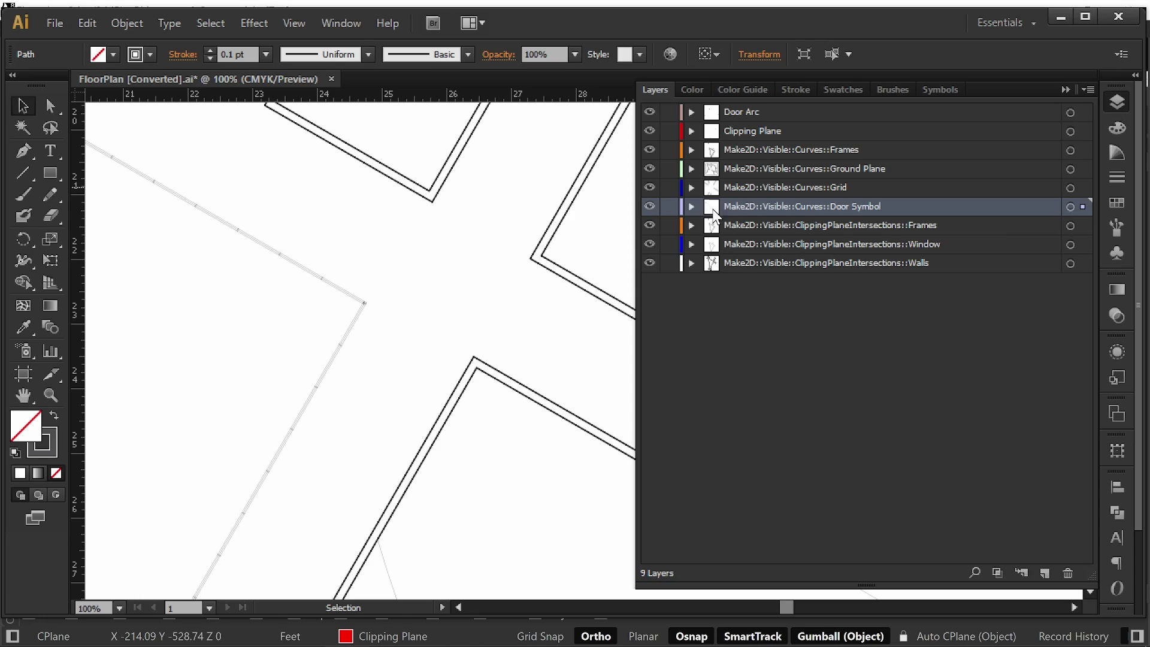
pyautogui.click(1070, 207)
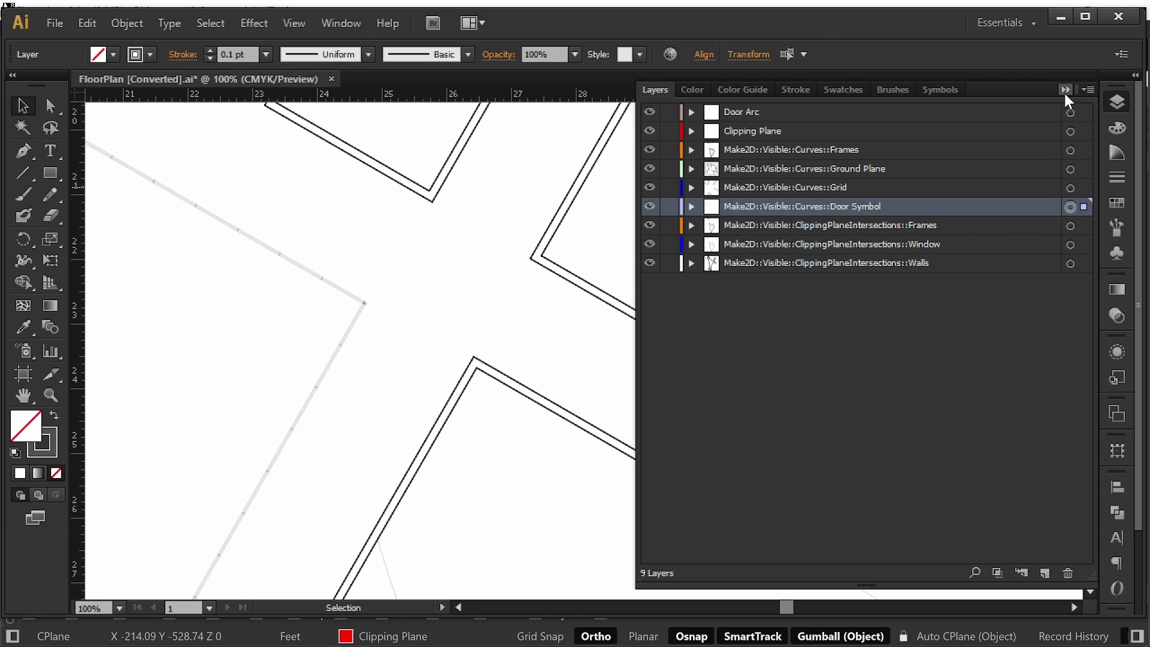
pyautogui.click(1065, 90)
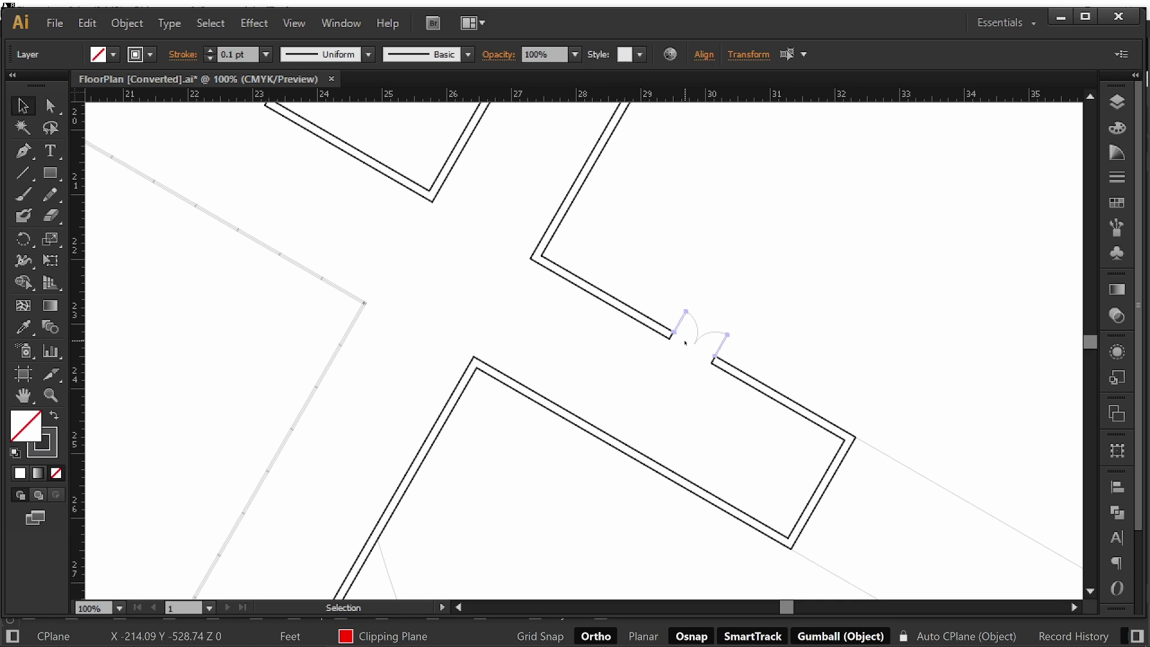
pyautogui.click(238, 54)
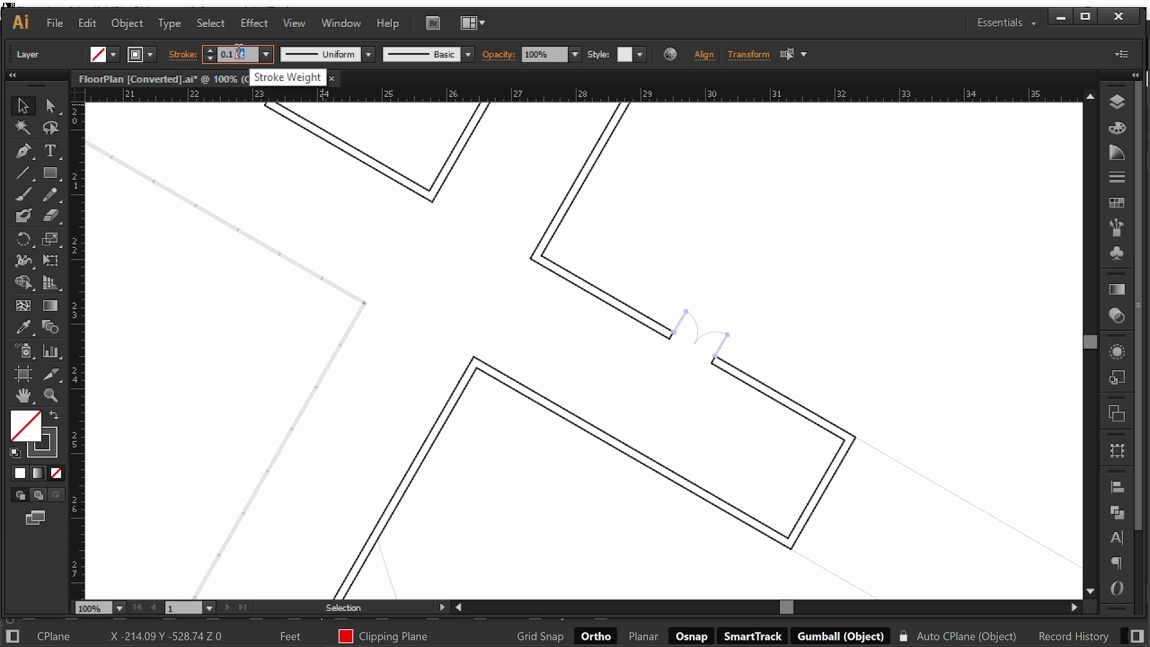
pyautogui.write('.2')
pyautogui.press('Return')
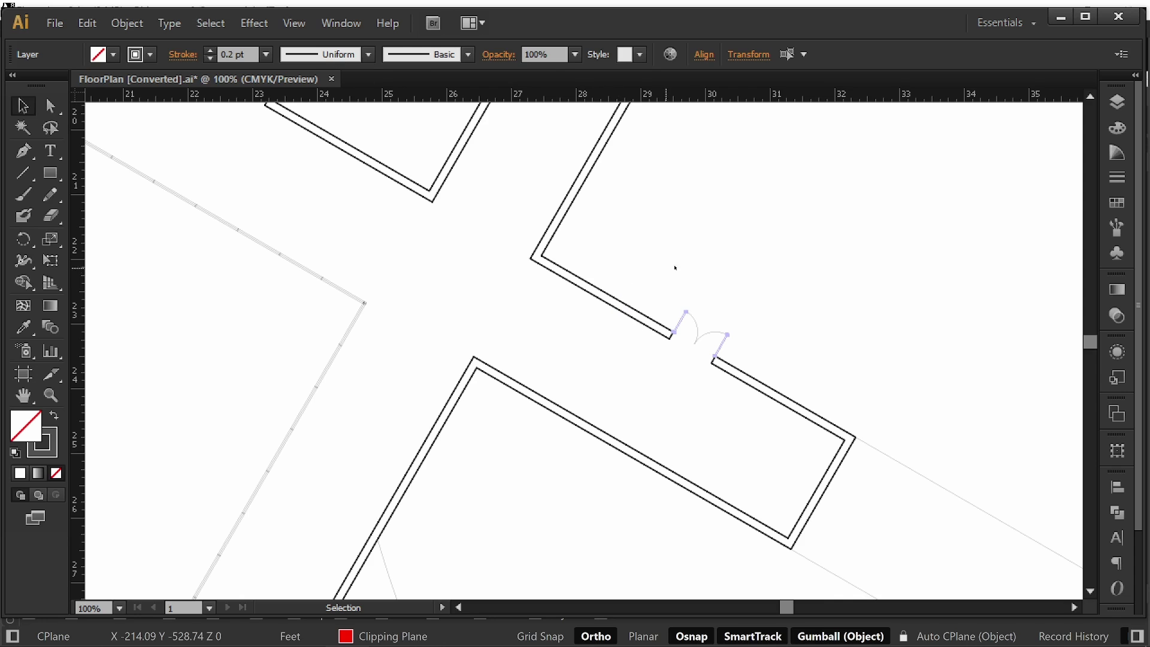
pyautogui.click(739, 259)
# - Examine the door leaves, triangular window wall and wall ends up close to compare their line weights
pyautogui.keyDown('alt'); pyautogui.scroll(4, 743, 267); pyautogui.keyUp('alt')
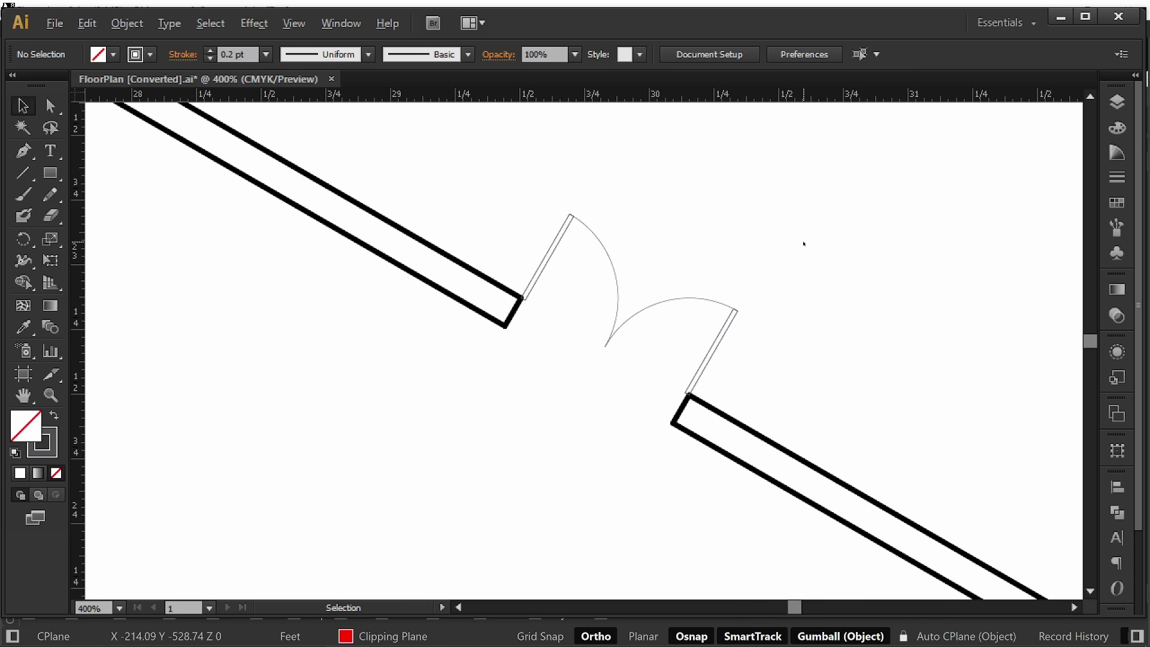
pyautogui.keyDown('alt'); pyautogui.scroll(-4, 803, 244); pyautogui.keyUp('alt')
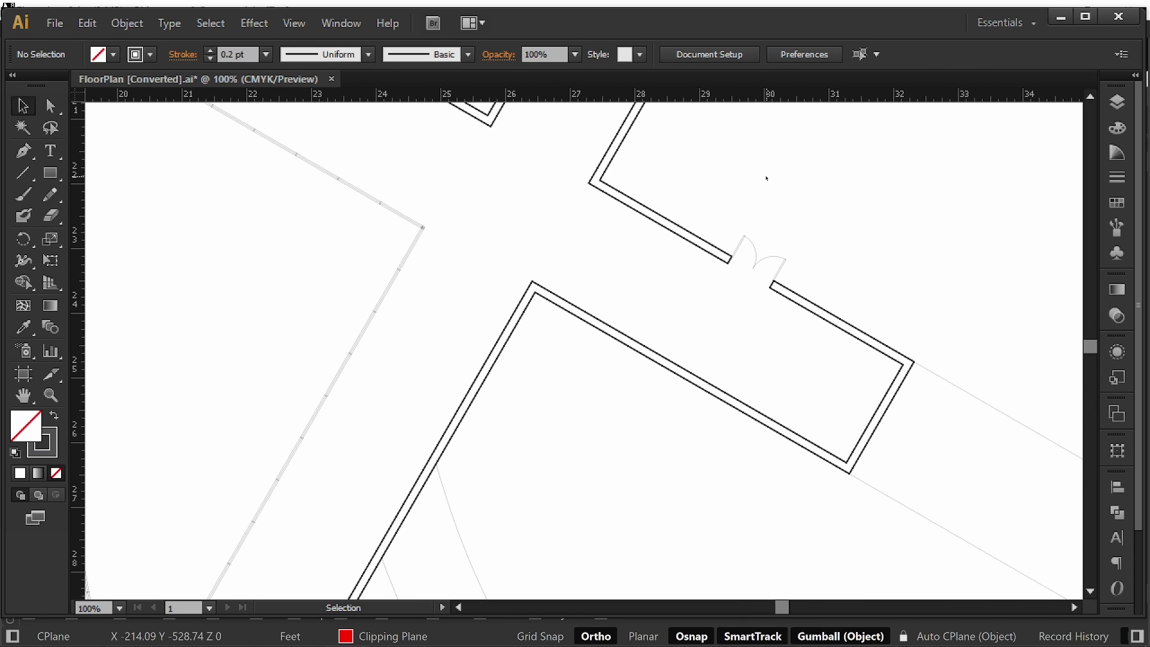
pyautogui.keyDown('alt'); pyautogui.scroll(-1, 767, 180); pyautogui.keyUp('alt')
pyautogui.moveTo(784, 157); pyautogui.dragTo(786, 423)
pyautogui.moveTo(474, 231); pyautogui.dragTo(612, 199)
pyautogui.keyDown('alt'); pyautogui.scroll(-1, 663, 270); pyautogui.keyUp('alt')
pyautogui.moveTo(662, 270); pyautogui.dragTo(566, 428)
pyautogui.keyDown('alt'); pyautogui.scroll(-1, 608, 197); pyautogui.keyUp('alt')
pyautogui.keyDown('alt'); pyautogui.scroll(5, 569, 419); pyautogui.keyUp('alt')
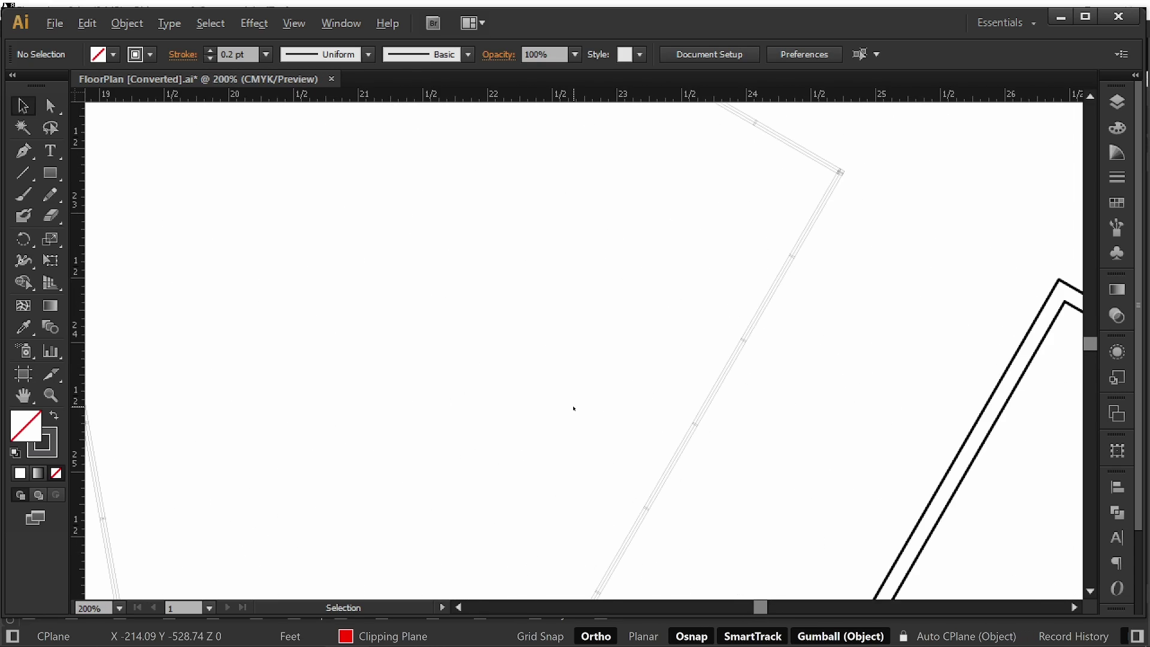
pyautogui.keyDown('alt'); pyautogui.scroll(-4, 549, 414); pyautogui.keyUp('alt')
pyautogui.keyDown('alt'); pyautogui.scroll(4, 292, 332); pyautogui.keyUp('alt')
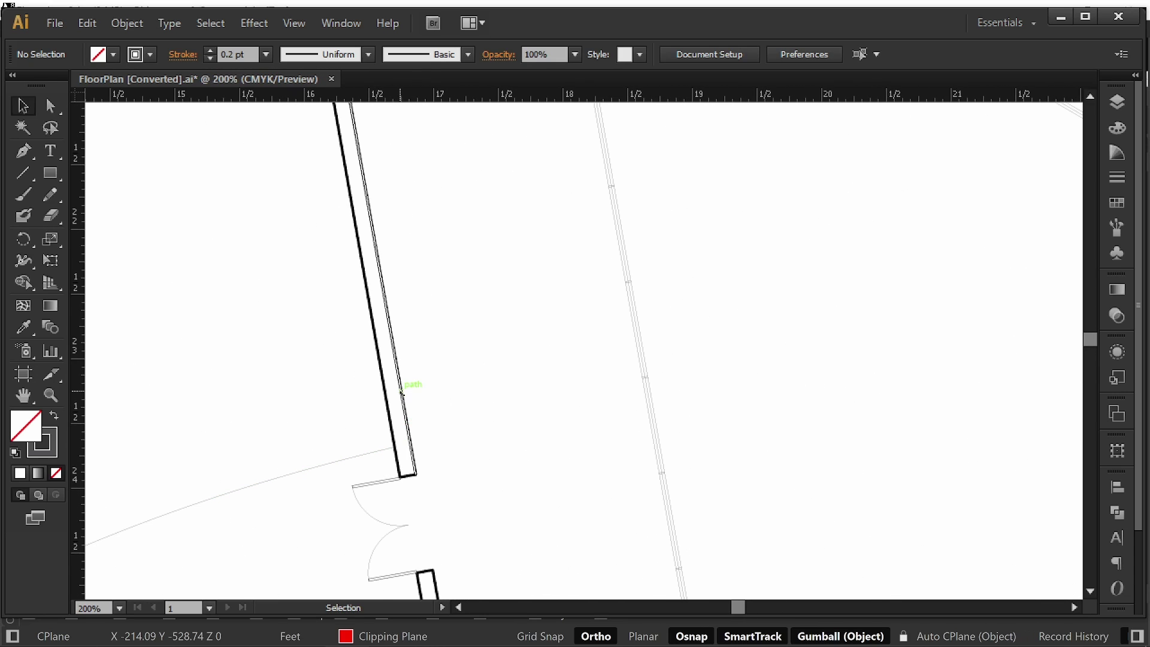
pyautogui.keyDown('alt'); pyautogui.scroll(4, 414, 463); pyautogui.keyUp('alt')
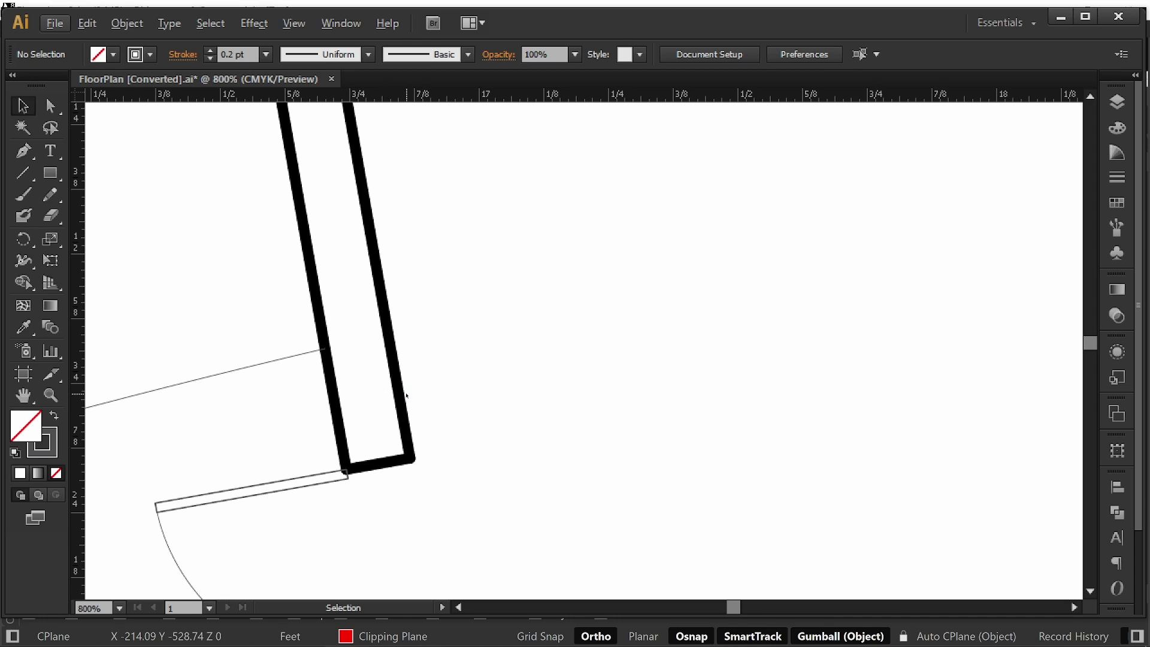
# - Set the stroke weight of the whole ClippingPlaneIntersections::Walls layer to 2 pt and deselect it
pyautogui.click(1117, 103)
pyautogui.click(1069, 264)
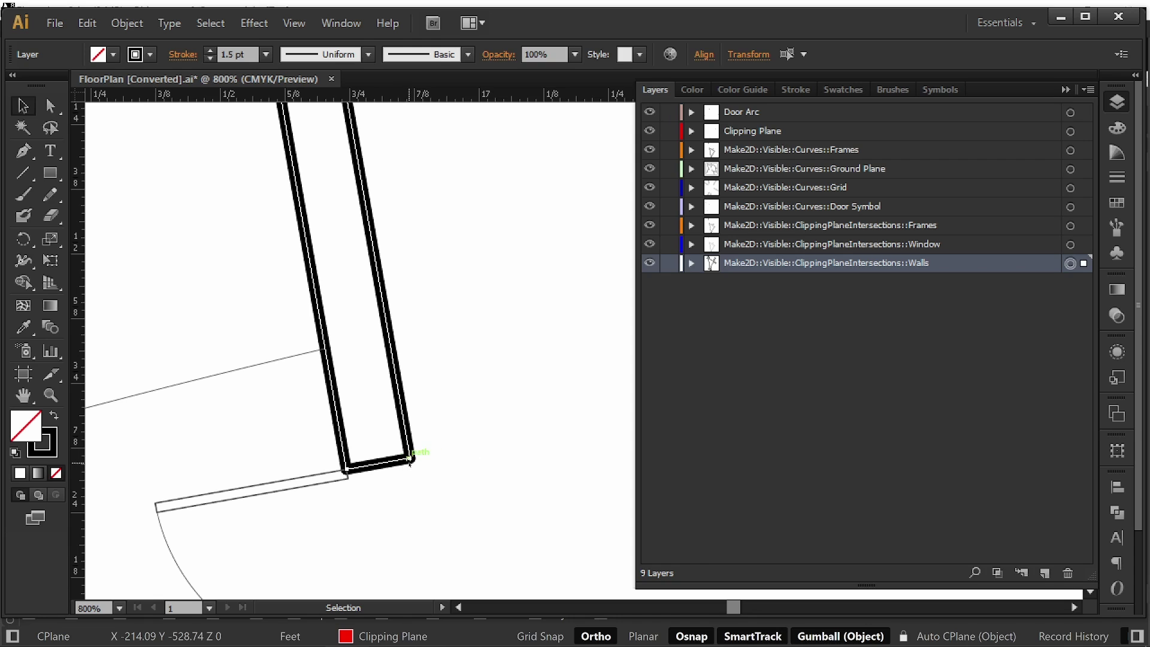
pyautogui.click(261, 54)
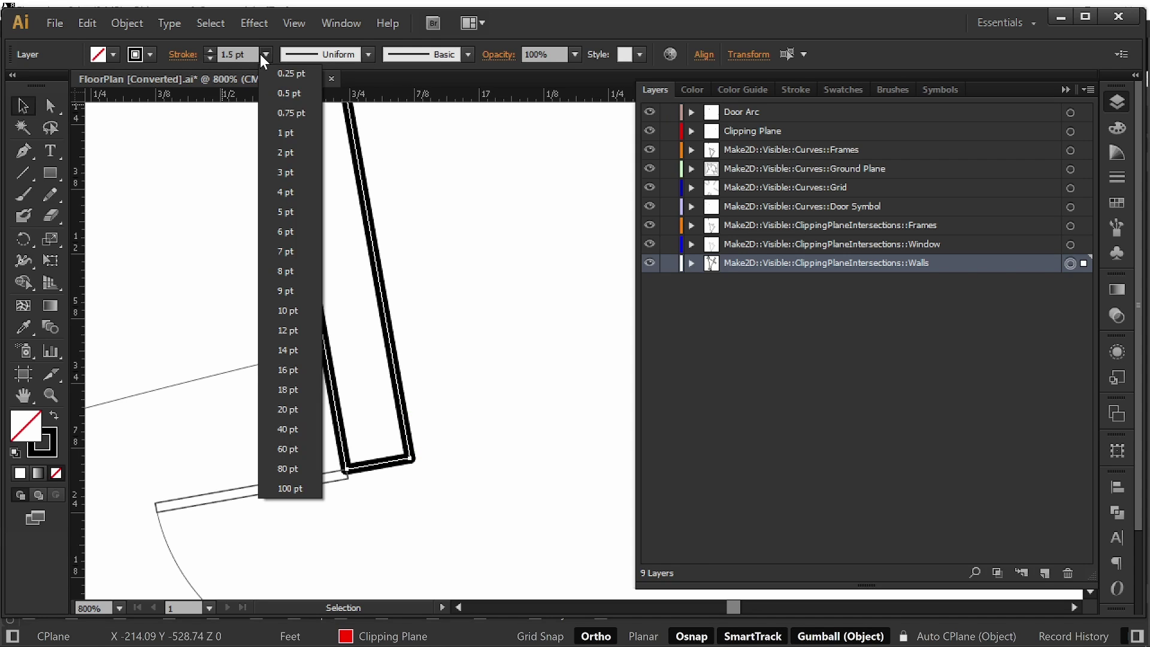
pyautogui.click(290, 151)
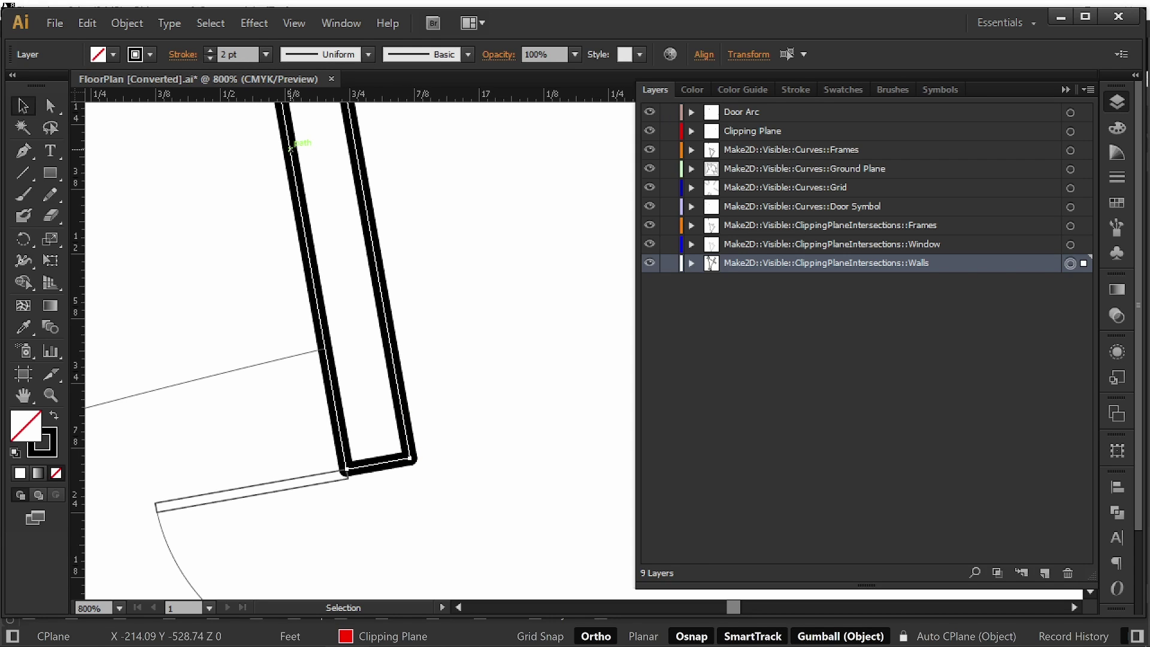
pyautogui.click(465, 312)
# - Inspect the wall outlines across the plan, both zoomed out and close up, against the doors, windows and ground lines
pyautogui.hotkey('ctrl', '-')
pyautogui.hotkey('ctrl', '-')
pyautogui.hotkey('ctrl', '-')
pyautogui.hotkey('ctrl', '-')
pyautogui.hotkey('ctrl', '-')
pyautogui.hotkey('ctrl', '-')
pyautogui.hotkey('ctrl', '-')
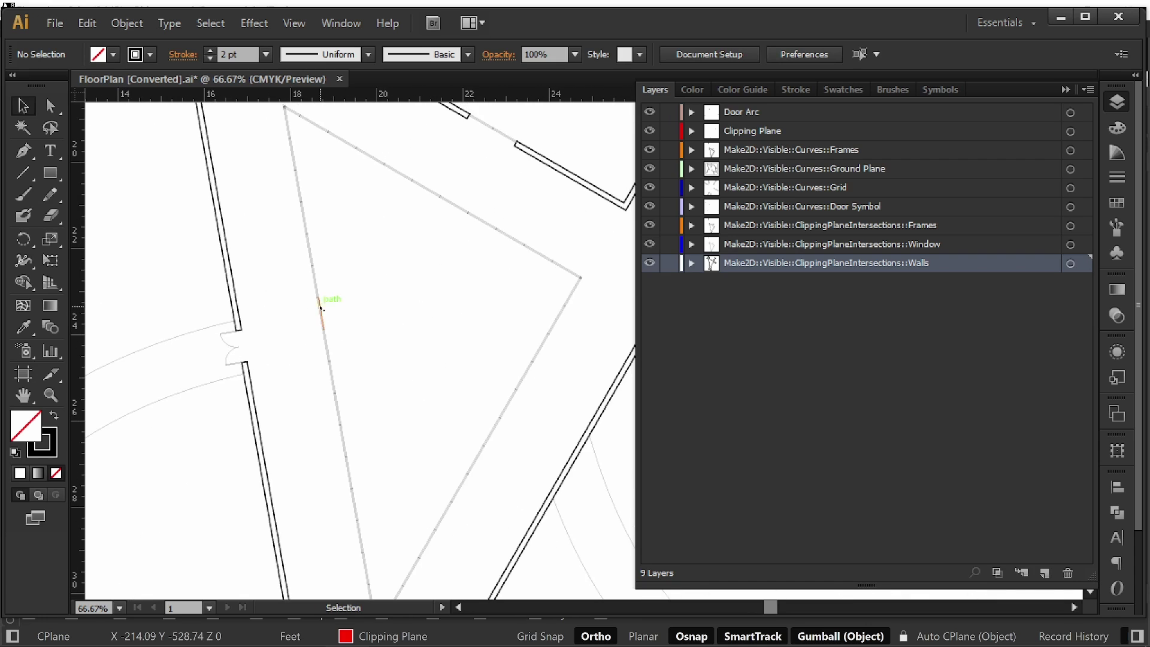
pyautogui.keyDown('alt'); pyautogui.scroll(-1, 321, 309); pyautogui.keyUp('alt')
pyautogui.moveTo(372, 329); pyautogui.dragTo(325, 415)
pyautogui.keyDown('alt'); pyautogui.scroll(-1, 326, 415); pyautogui.keyUp('alt')
pyautogui.moveTo(352, 299); pyautogui.dragTo(443, 307)
pyautogui.keyDown('alt'); pyautogui.scroll(-1, 396, 337); pyautogui.keyUp('alt')
pyautogui.keyDown('alt'); pyautogui.scroll(5, 353, 232); pyautogui.keyUp('alt')
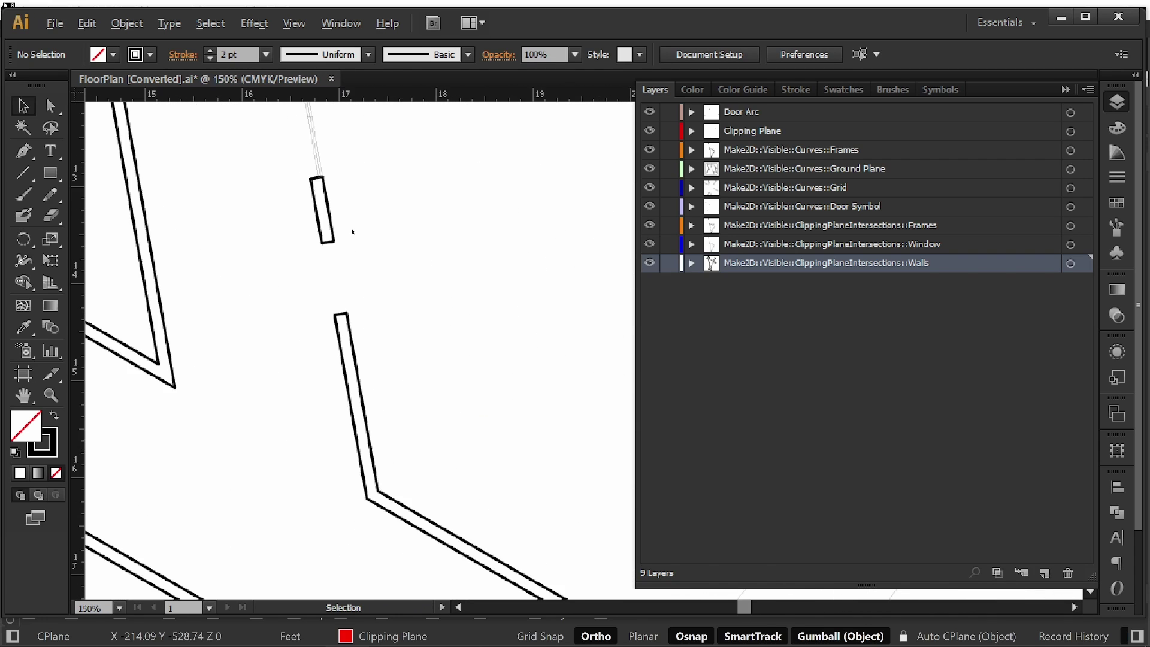
pyautogui.keyDown('alt'); pyautogui.scroll(-3, 353, 232); pyautogui.keyUp('alt')
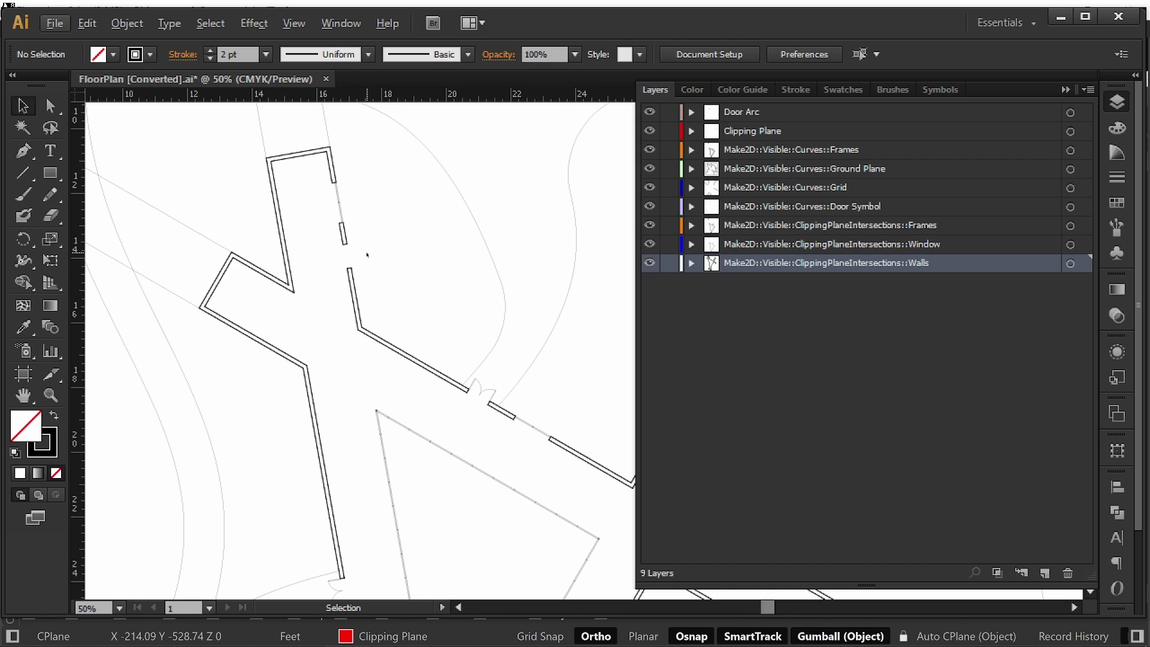
pyautogui.keyDown('alt'); pyautogui.scroll(4, 370, 258); pyautogui.keyUp('alt')
pyautogui.moveTo(427, 203); pyautogui.dragTo(282, 289)
pyautogui.keyDown('alt'); pyautogui.scroll(-1, 337, 268); pyautogui.keyUp('alt')
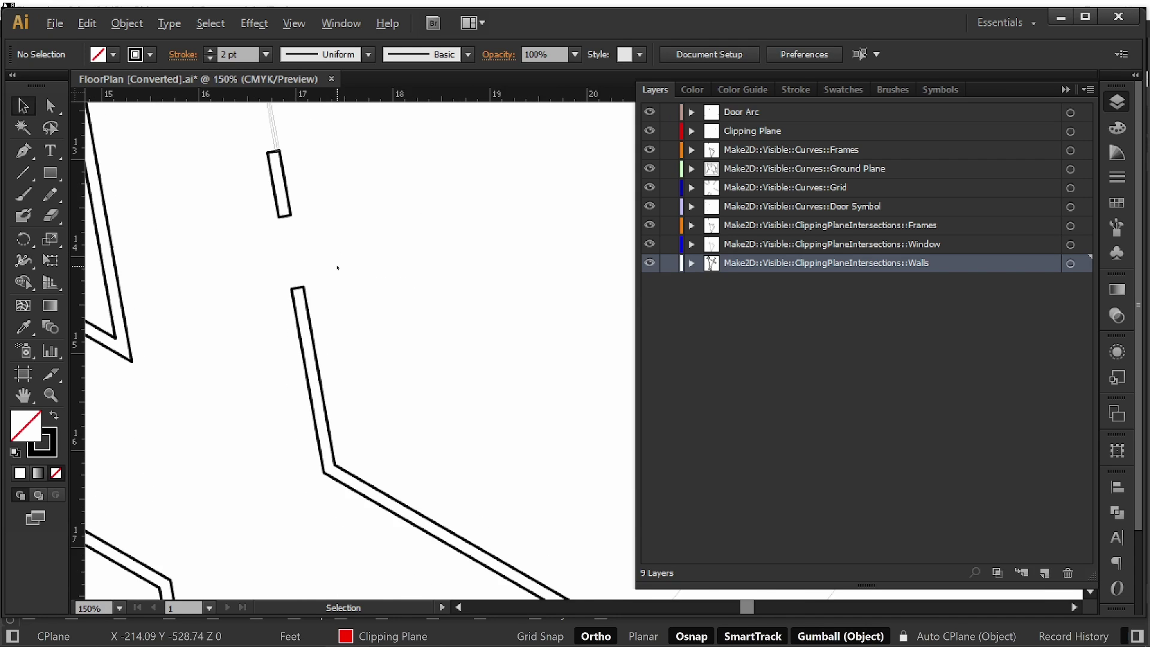
pyautogui.keyDown('alt'); pyautogui.scroll(-6, 354, 267); pyautogui.keyUp('alt')
pyautogui.moveTo(362, 272); pyautogui.dragTo(342, 254)
pyautogui.keyDown('alt'); pyautogui.scroll(2, 392, 366); pyautogui.keyUp('alt')
pyautogui.moveTo(406, 341); pyautogui.dragTo(402, 271)
pyautogui.keyDown('alt'); pyautogui.scroll(-1, 347, 365); pyautogui.keyUp('alt')
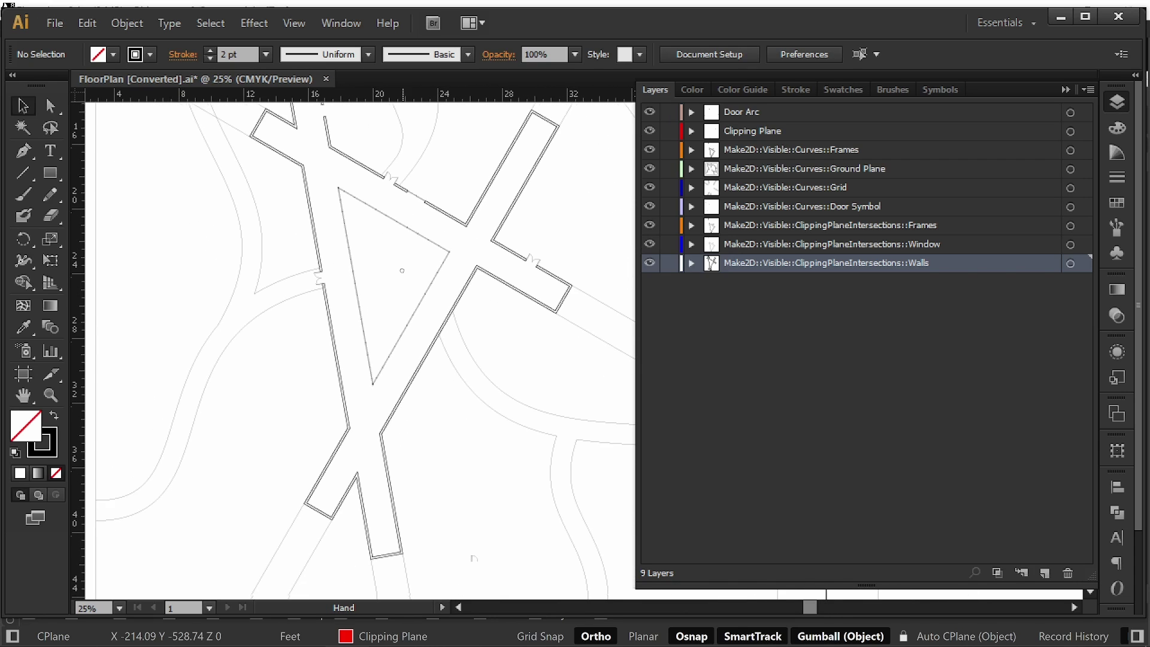
pyautogui.keyDown('alt'); pyautogui.scroll(4, 402, 271); pyautogui.keyUp('alt')
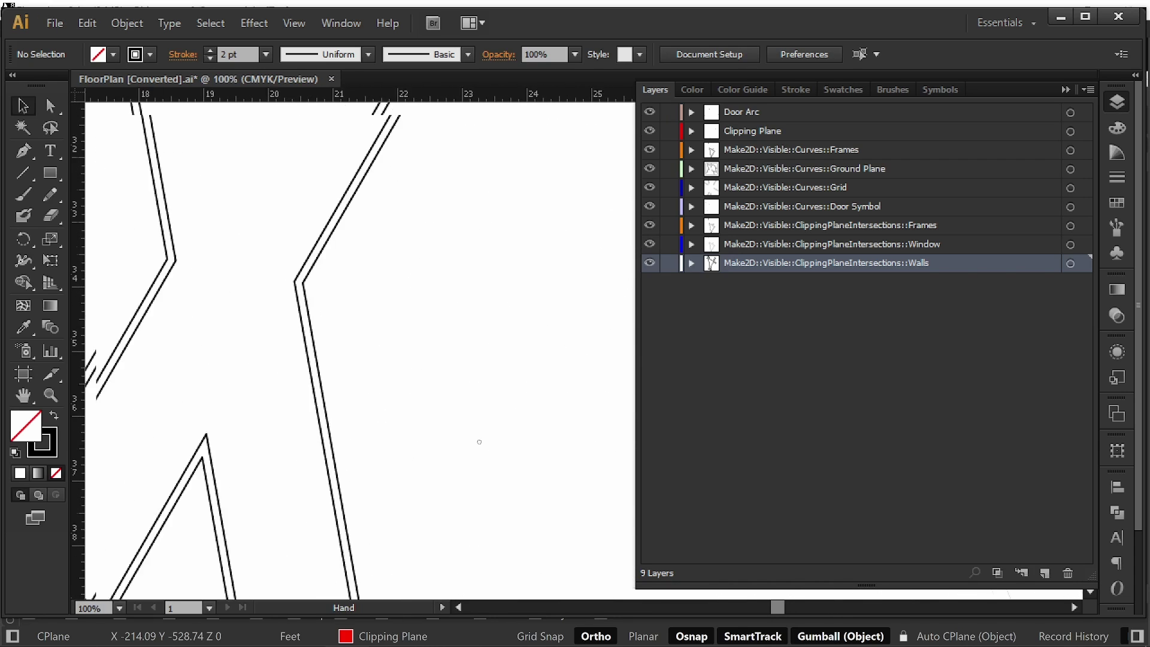
pyautogui.keyDown('alt'); pyautogui.scroll(-3, 480, 442); pyautogui.keyUp('alt')
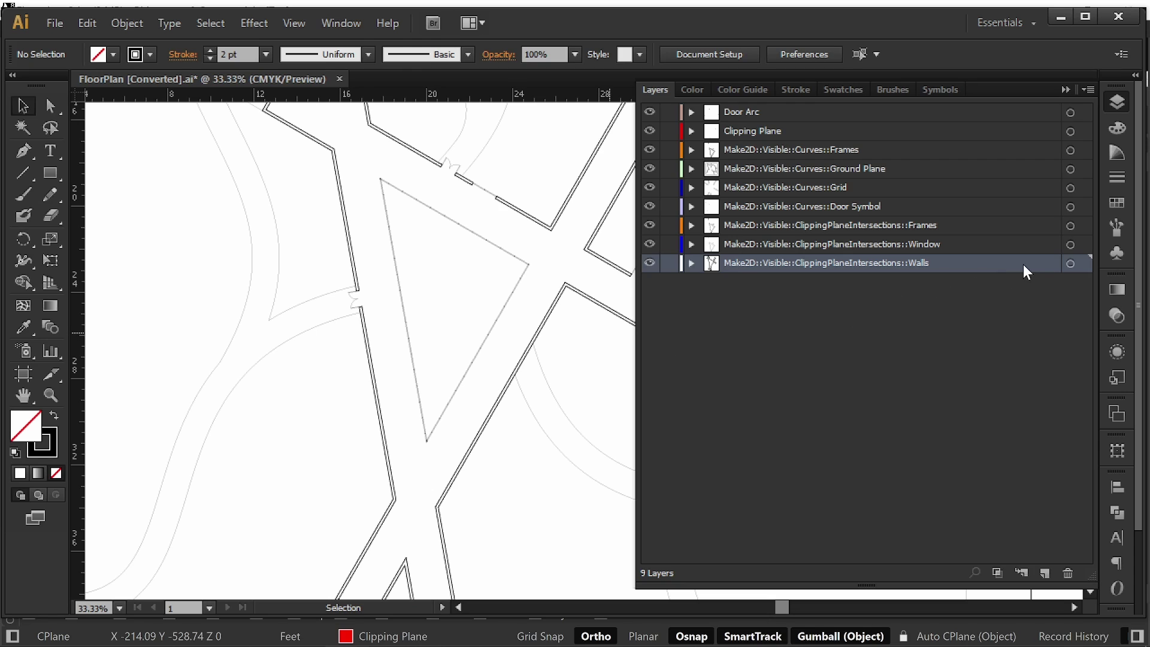
# - Set the ClippingPlaneIntersections::Walls layer's stroke weight to 3 pt, deselect it and check the walls across the plan
pyautogui.click(1070, 263)
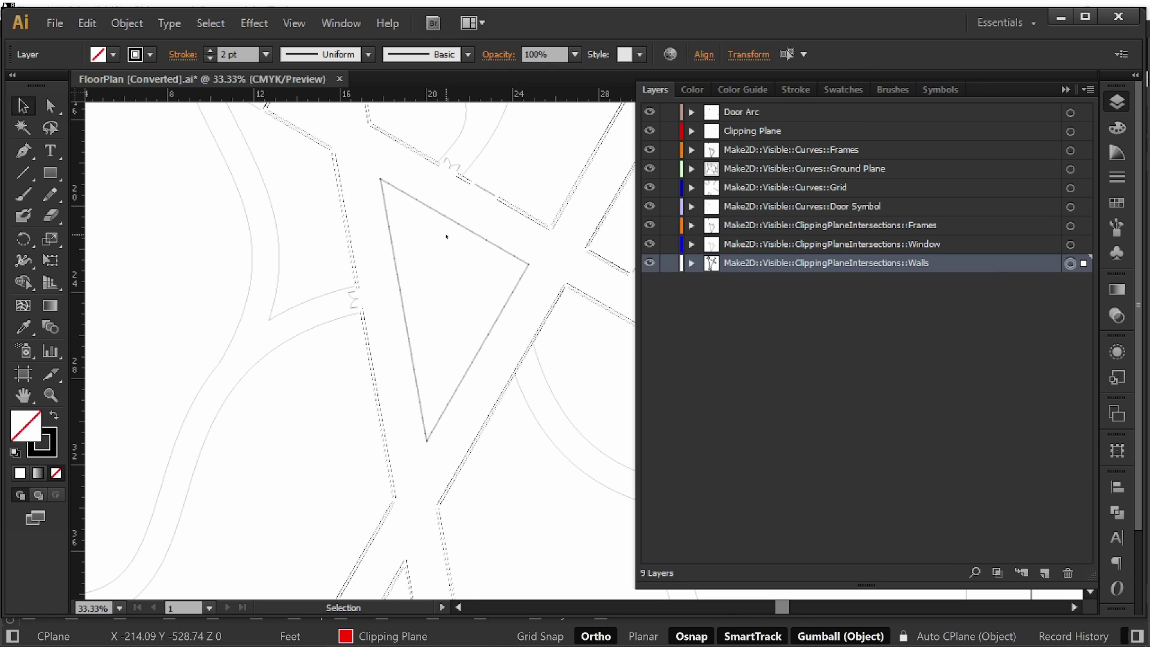
pyautogui.click(267, 53)
pyautogui.click(283, 171)
pyautogui.keyDown('alt'); pyautogui.scroll(3, 336, 147); pyautogui.keyUp('alt')
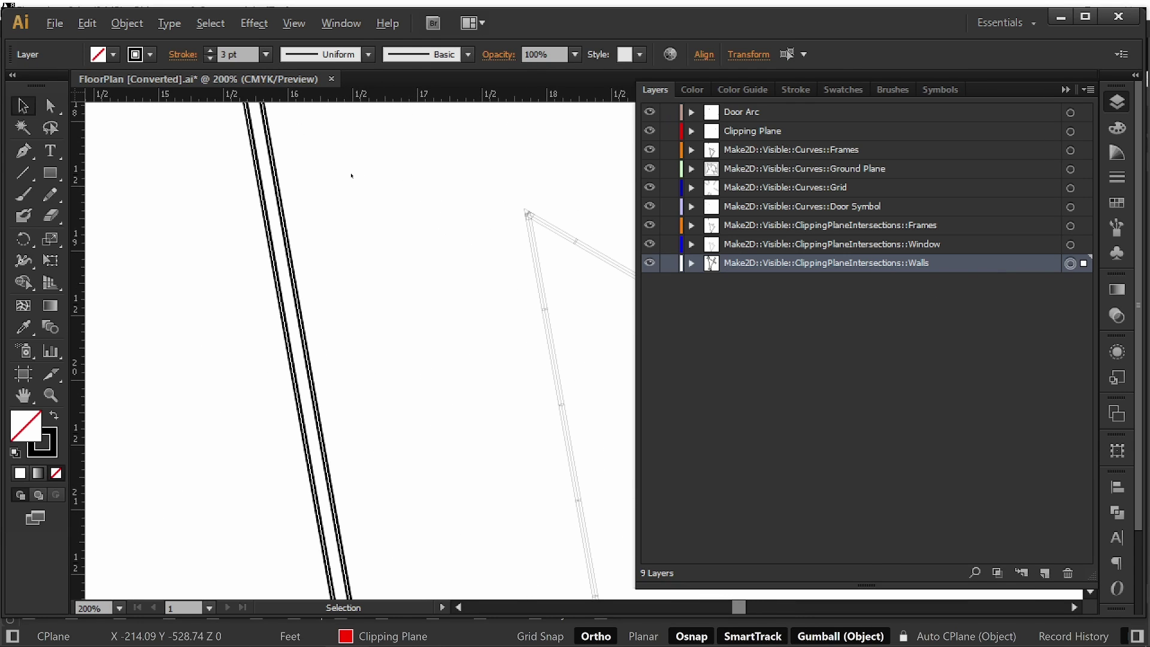
pyautogui.click(364, 190)
pyautogui.keyDown('alt'); pyautogui.scroll(-4, 378, 216); pyautogui.keyUp('alt')
pyautogui.keyDown('alt'); pyautogui.scroll(-2, 378, 216); pyautogui.keyUp('alt')
pyautogui.moveTo(423, 191); pyautogui.dragTo(446, 327)
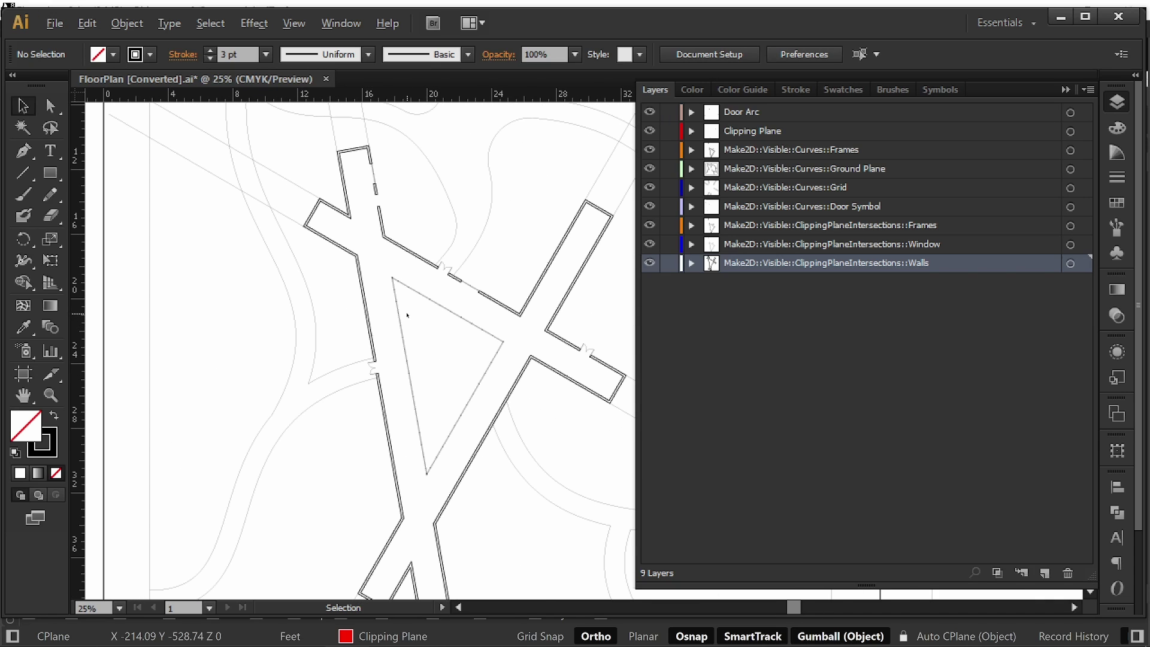
pyautogui.keyDown('alt'); pyautogui.scroll(2, 377, 223); pyautogui.keyUp('alt')
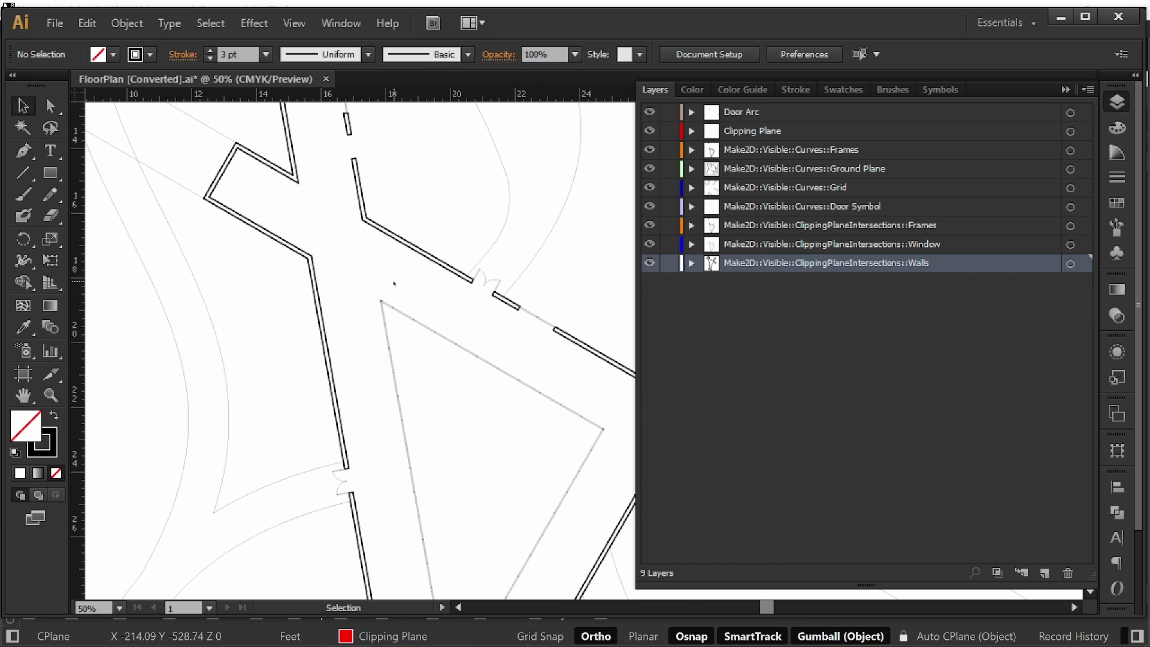
pyautogui.moveTo(343, 262); pyautogui.dragTo(327, 281)
# - Set the stroke weight of everything on the ClippingPlaneIntersections::Walls layer to 2.5 pt and deselect it
pyautogui.click(1070, 264)
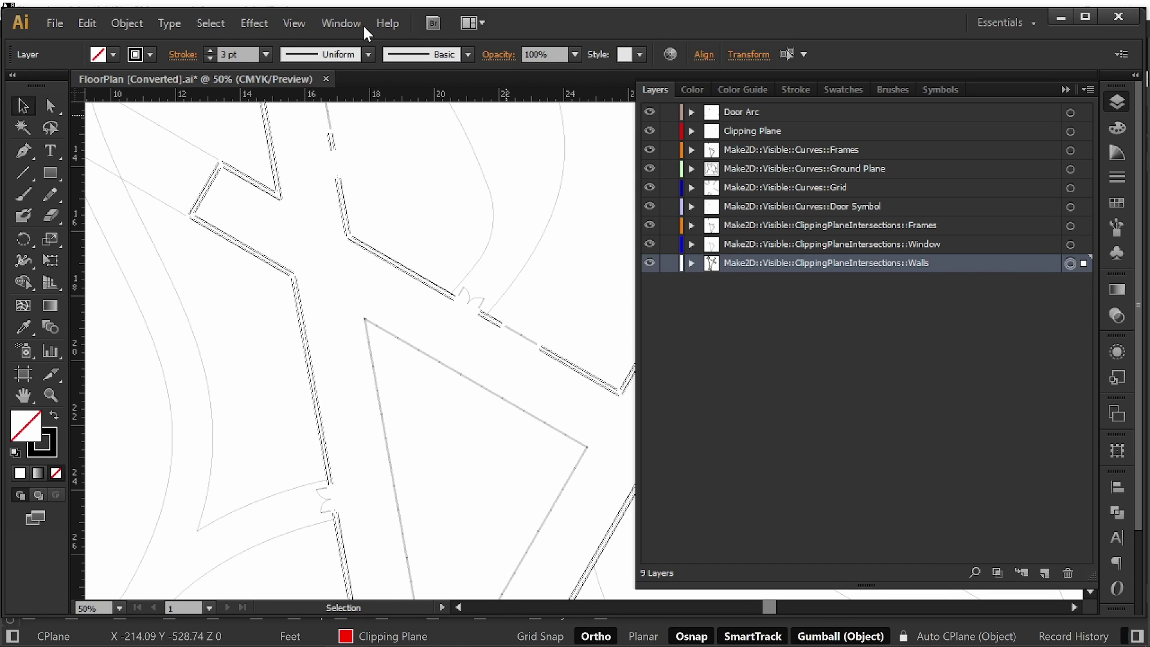
pyautogui.click(239, 54)
pyautogui.write('2.5')
pyautogui.press('Return')
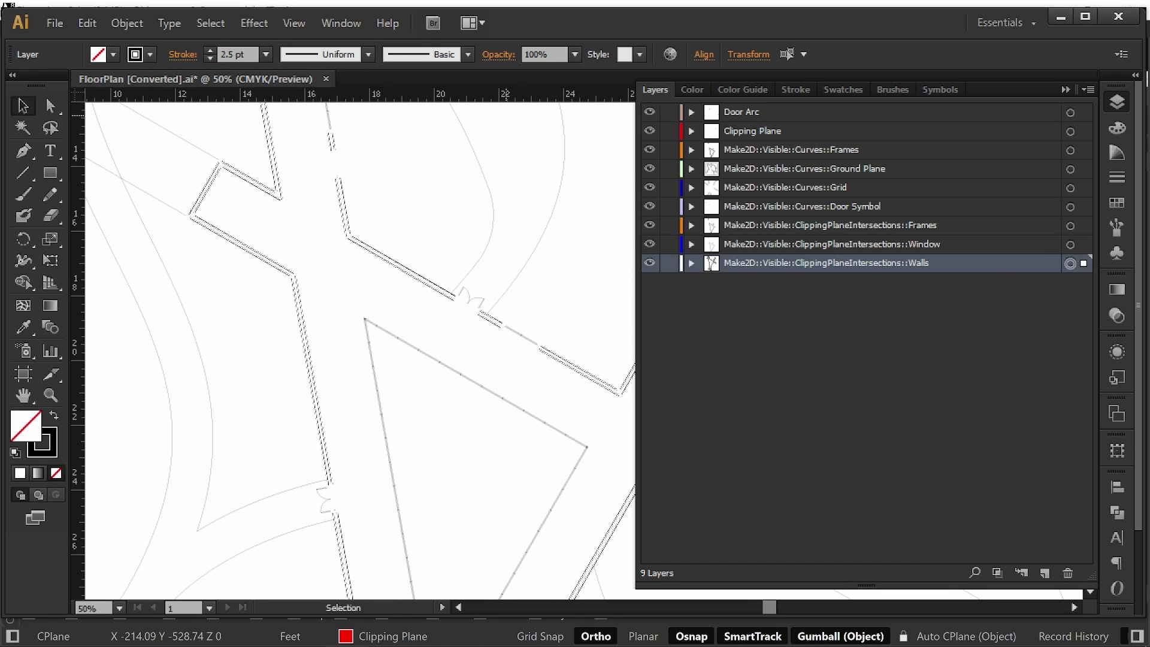
pyautogui.click(322, 249)
# - Review the wall line weight over the whole floor plan and closely at a wall corner
pyautogui.moveTo(366, 318); pyautogui.dragTo(304, 248)
pyautogui.keyDown('alt'); pyautogui.scroll(-1, 304, 247); pyautogui.keyUp('alt')
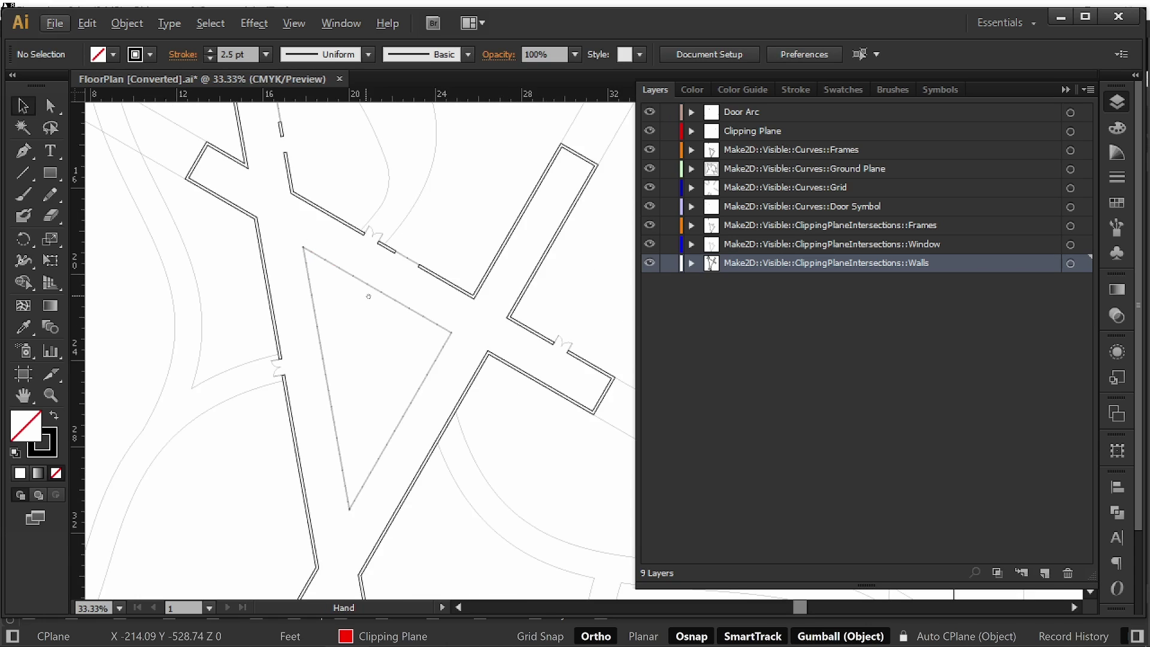
pyautogui.moveTo(368, 295); pyautogui.dragTo(299, 170)
pyautogui.keyDown('alt'); pyautogui.scroll(-1, 313, 217); pyautogui.keyUp('alt')
pyautogui.moveTo(313, 217); pyautogui.dragTo(334, 299)
pyautogui.keyDown('alt'); pyautogui.scroll(-1, 352, 284); pyautogui.keyUp('alt')
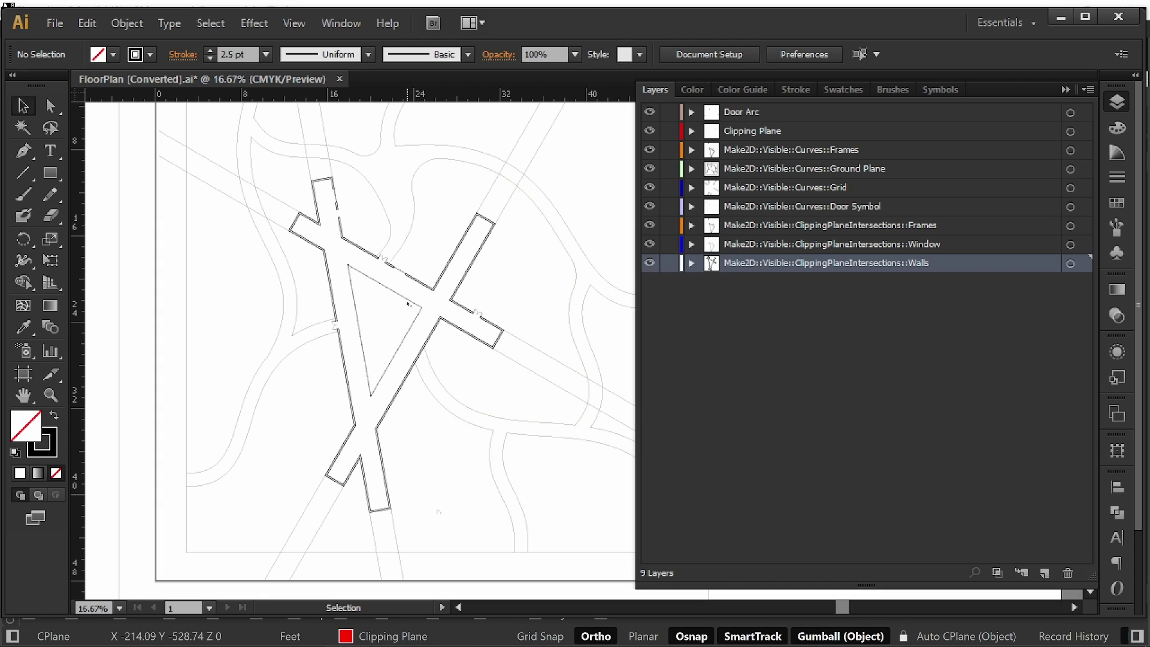
pyautogui.keyDown('alt'); pyautogui.scroll(5, 411, 311); pyautogui.keyUp('alt')
pyautogui.moveTo(397, 300); pyautogui.dragTo(411, 357)
pyautogui.keyDown('alt'); pyautogui.scroll(-2, 361, 338); pyautogui.keyUp('alt')
pyautogui.keyDown('alt'); pyautogui.scroll(1, 453, 355); pyautogui.keyUp('alt')
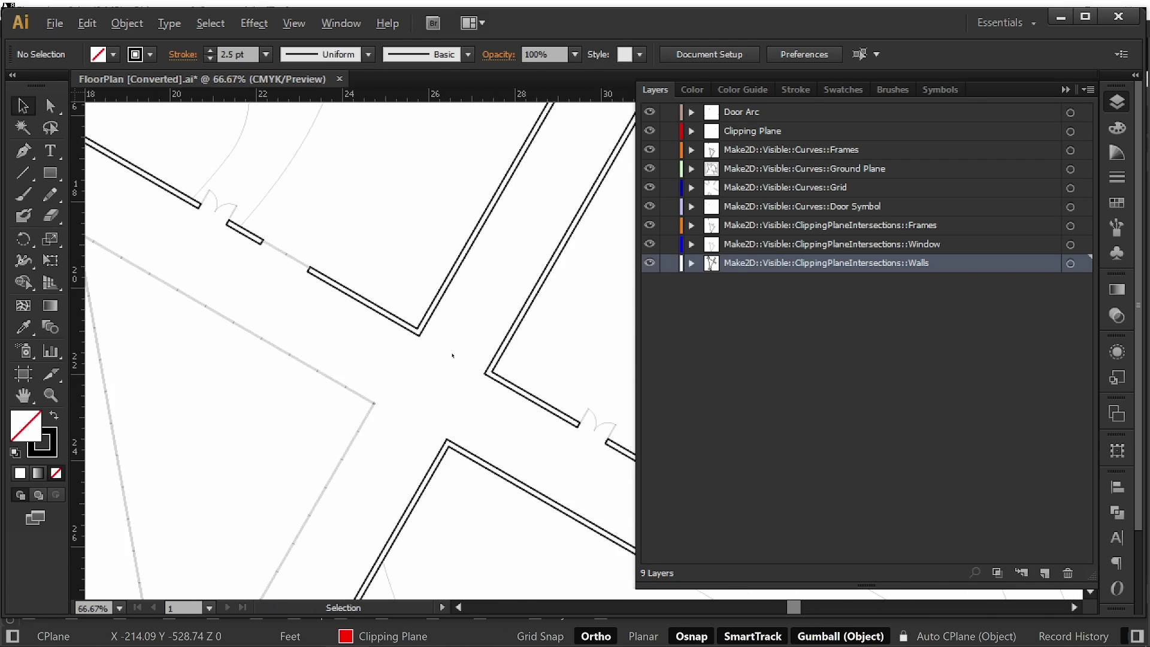
pyautogui.keyDown('alt'); pyautogui.scroll(5, 453, 355); pyautogui.keyUp('alt')
pyautogui.keyDown('alt'); pyautogui.scroll(2, 251, 274); pyautogui.keyUp('alt')
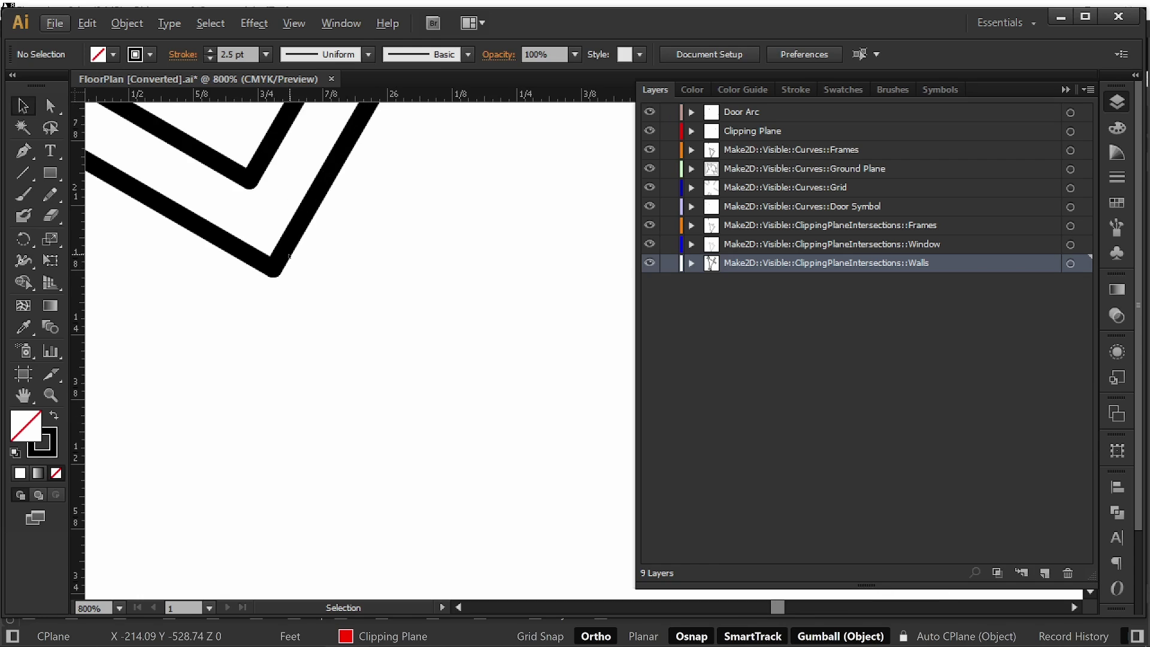
# - Set the corner join of everything on the ClippingPlaneIntersections::Walls layer to Miter Join and deselect it
pyautogui.click(1070, 263)
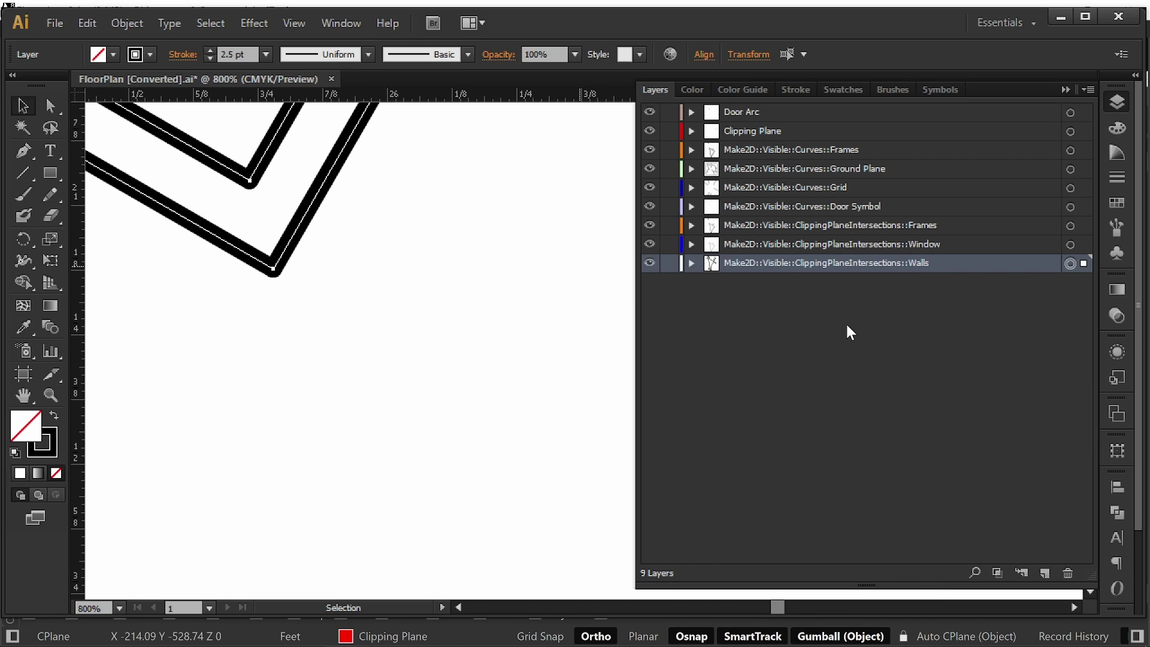
pyautogui.click(1117, 179)
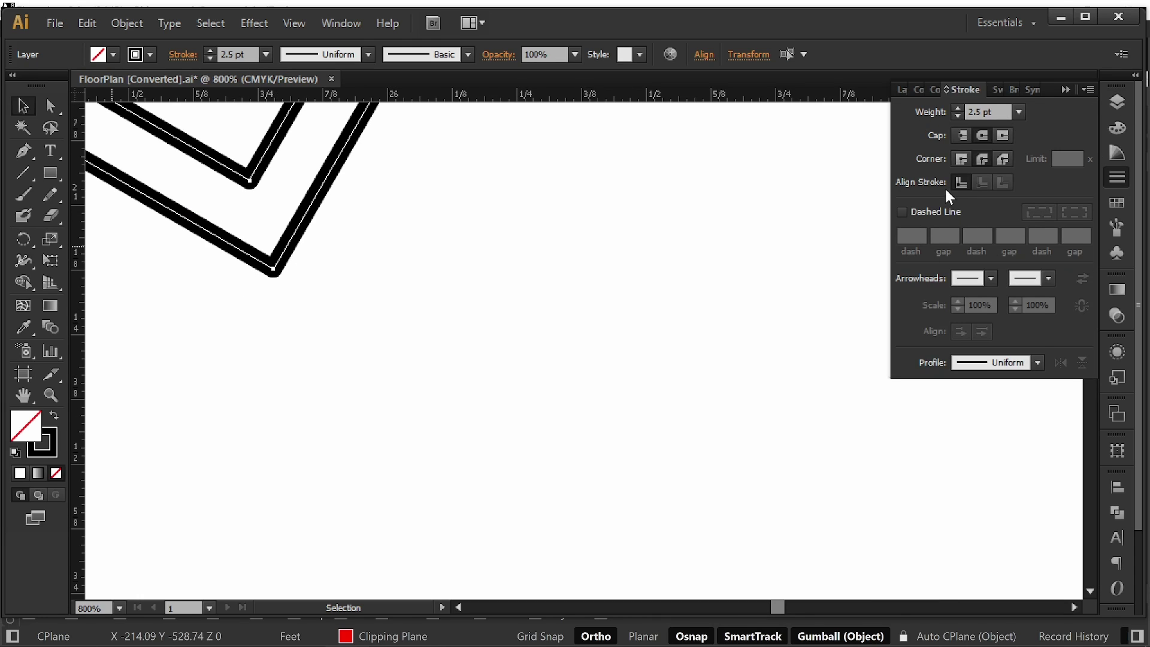
pyautogui.click(964, 159)
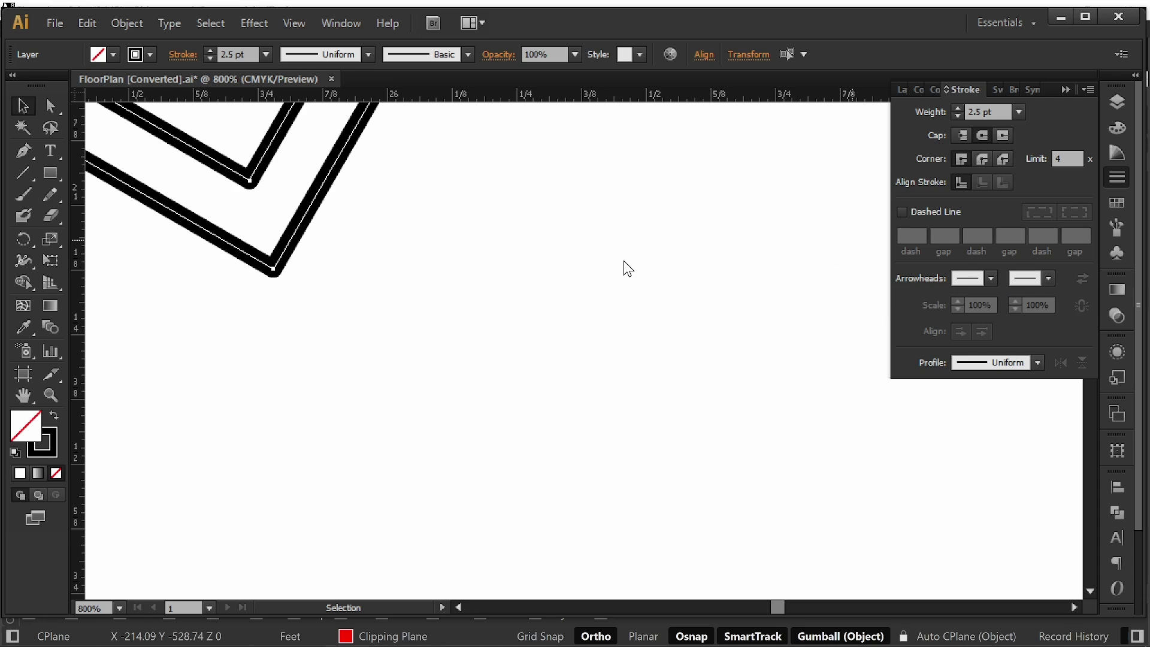
pyautogui.click(465, 290)
# - Examine the wall corners across the floor plan, both close up and zoomed out
pyautogui.keyDown('alt'); pyautogui.scroll(-3, 466, 294); pyautogui.keyUp('alt')
pyautogui.keyDown('alt'); pyautogui.scroll(-4, 466, 293); pyautogui.keyUp('alt')
pyautogui.keyDown('alt'); pyautogui.scroll(-1, 473, 264); pyautogui.keyUp('alt')
pyautogui.moveTo(405, 377); pyautogui.dragTo(478, 265)
pyautogui.keyDown('alt'); pyautogui.scroll(6, 347, 494); pyautogui.keyUp('alt')
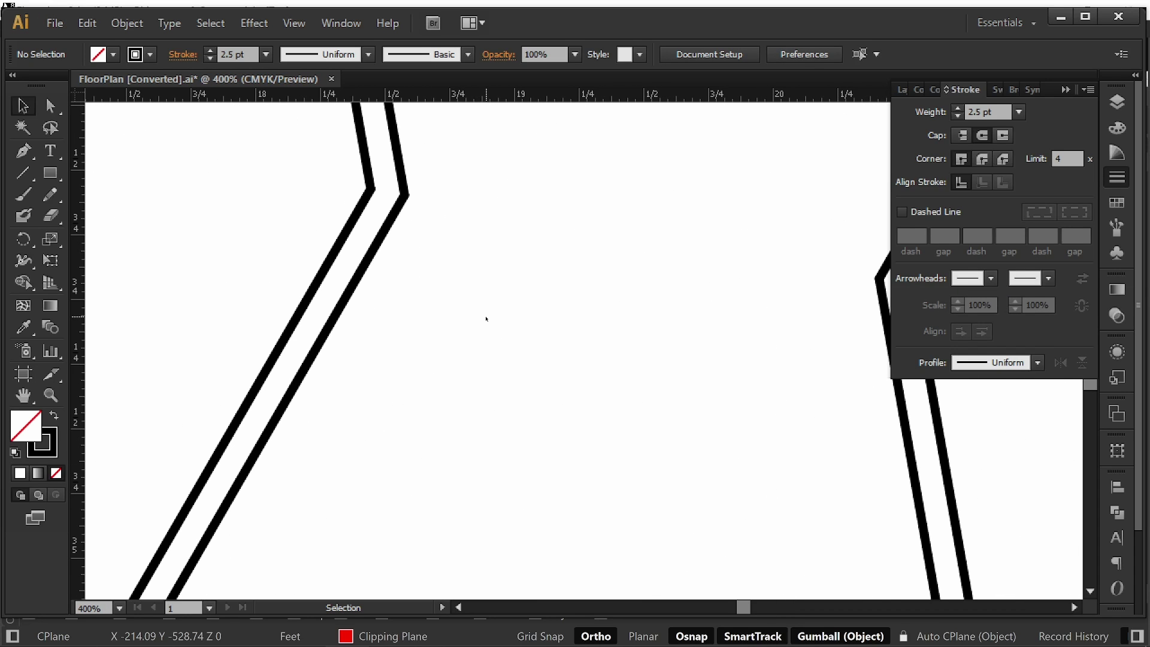
pyautogui.keyDown('alt'); pyautogui.scroll(-2, 488, 316); pyautogui.keyUp('alt')
pyautogui.moveTo(569, 197); pyautogui.dragTo(449, 384)
pyautogui.moveTo(530, 238); pyautogui.dragTo(501, 336)
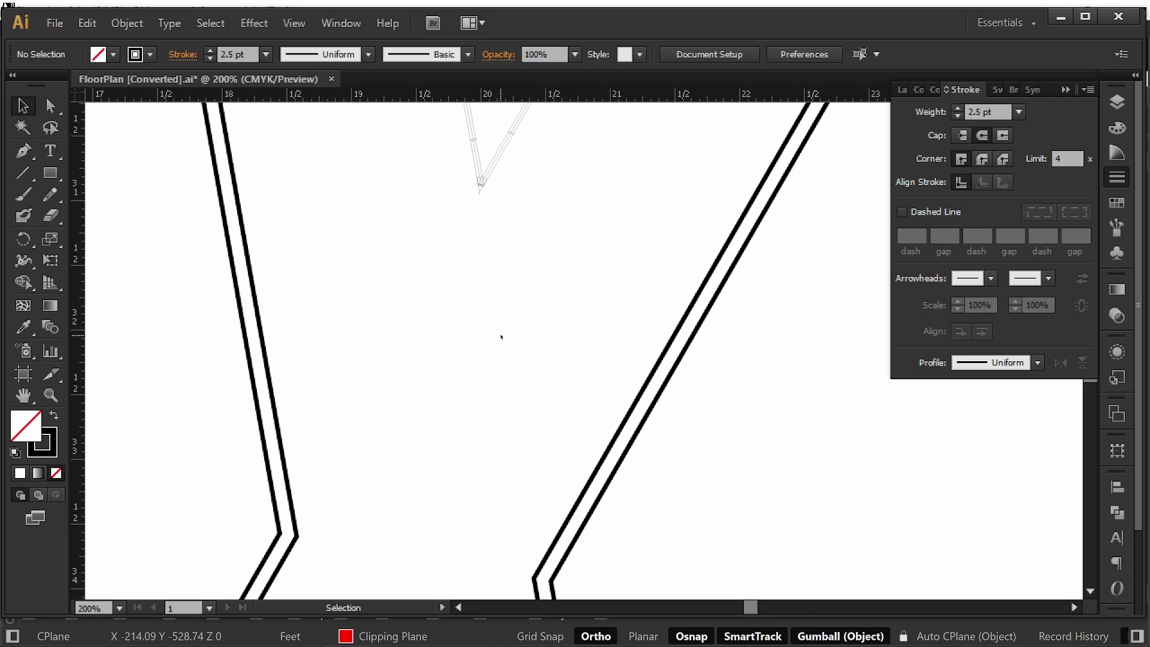
pyautogui.keyDown('alt'); pyautogui.scroll(-2, 501, 336); pyautogui.keyUp('alt')
pyautogui.moveTo(554, 204); pyautogui.dragTo(478, 462)
pyautogui.moveTo(465, 126); pyautogui.dragTo(496, 452)
pyautogui.moveTo(490, 290); pyautogui.dragTo(486, 348)
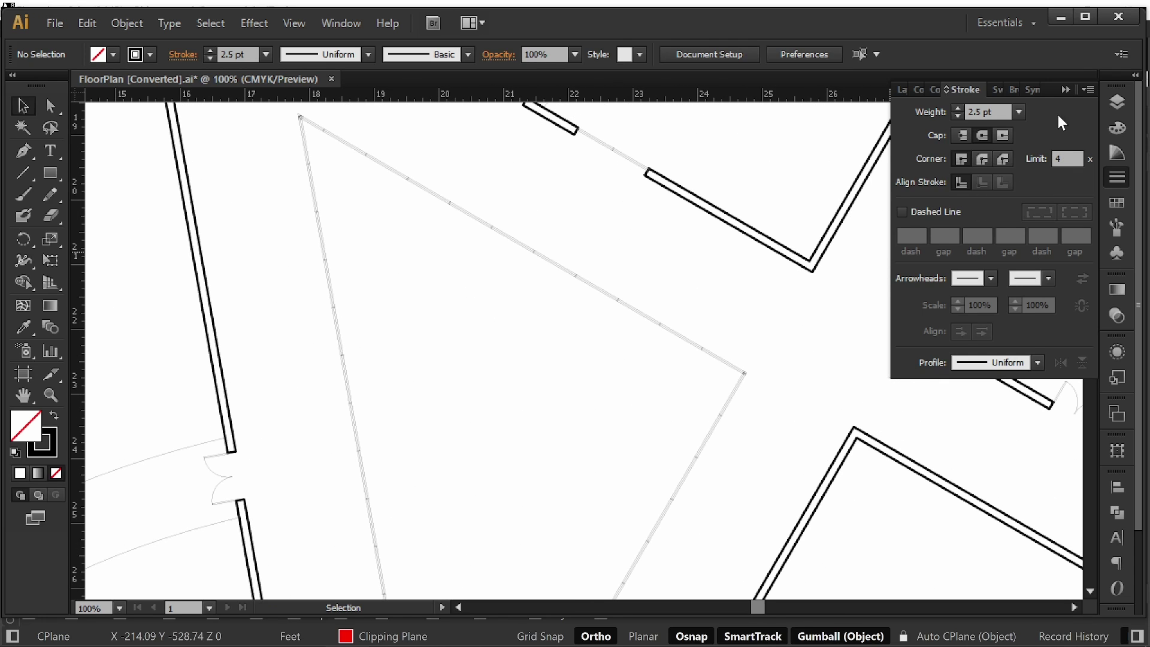
# - Compare the cap styles on the ClippingPlaneIntersections::Walls strokes at a wall end and set them to Projecting Cap
pyautogui.click(1128, 103)
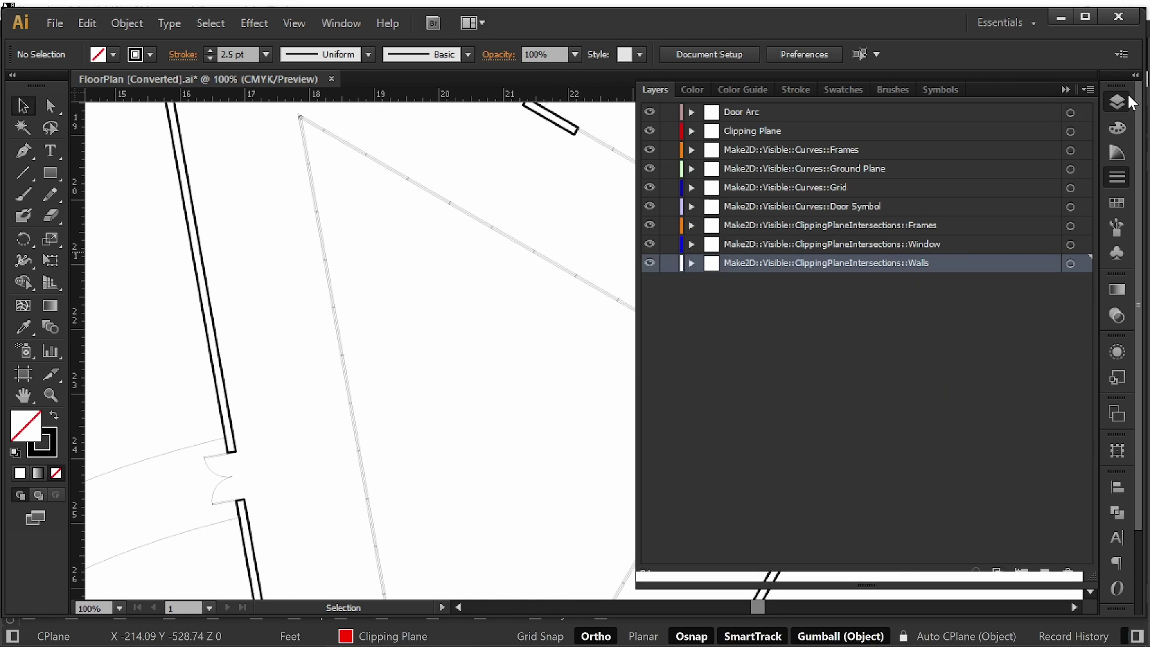
pyautogui.click(1070, 264)
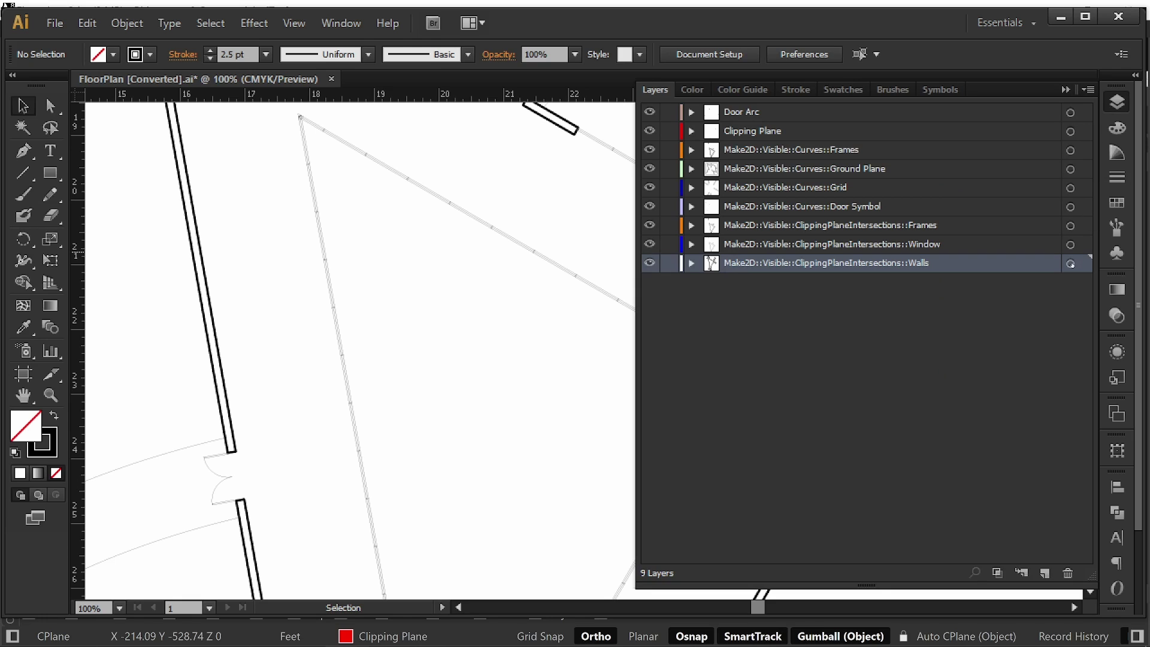
pyautogui.click(1122, 178)
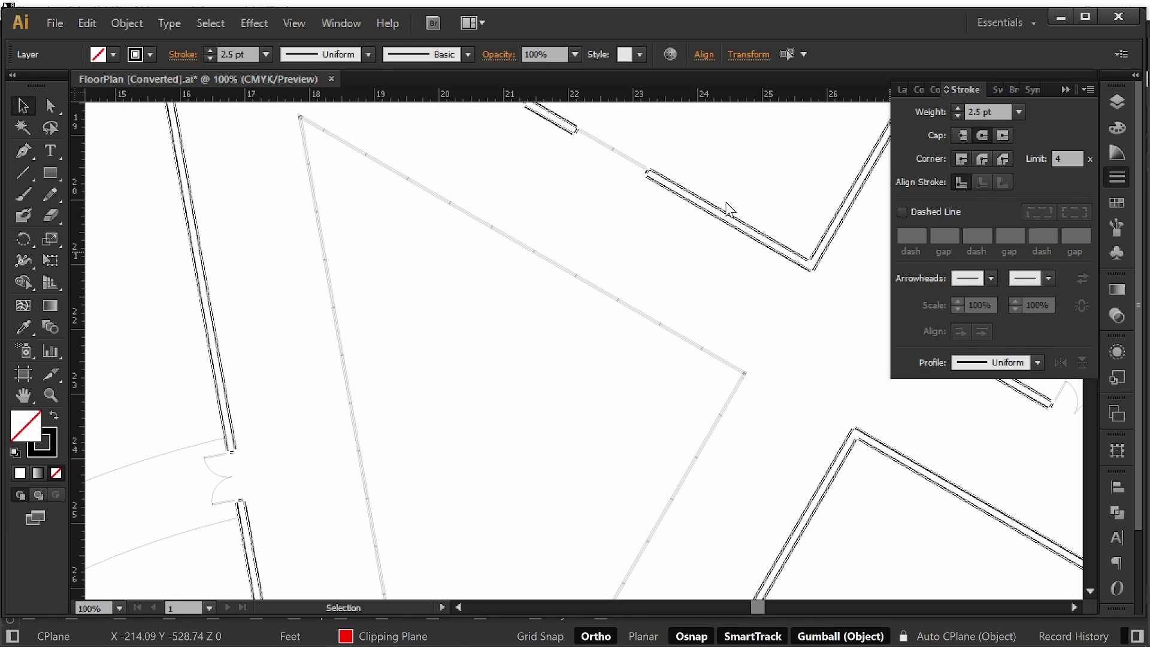
pyautogui.keyDown('alt'); pyautogui.scroll(3, 659, 172); pyautogui.keyUp('alt')
pyautogui.keyDown('alt'); pyautogui.scroll(2, 658, 172); pyautogui.keyUp('alt')
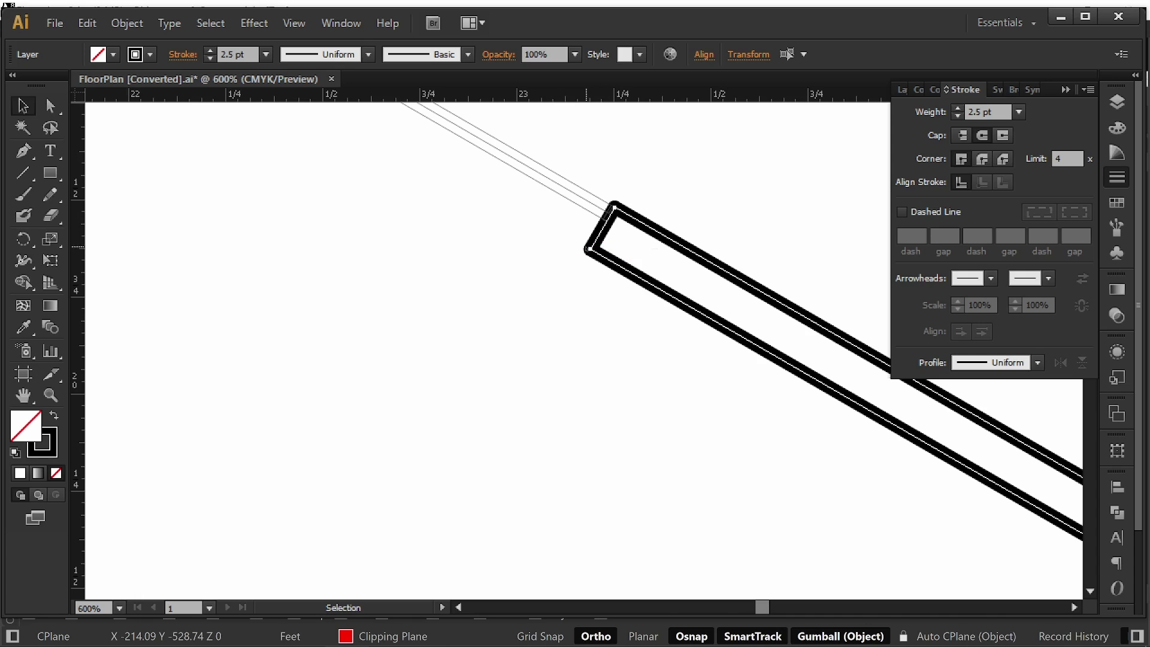
pyautogui.click(1003, 137)
pyautogui.click(962, 136)
pyautogui.keyDown('alt'); pyautogui.scroll(4, 580, 238); pyautogui.keyUp('alt')
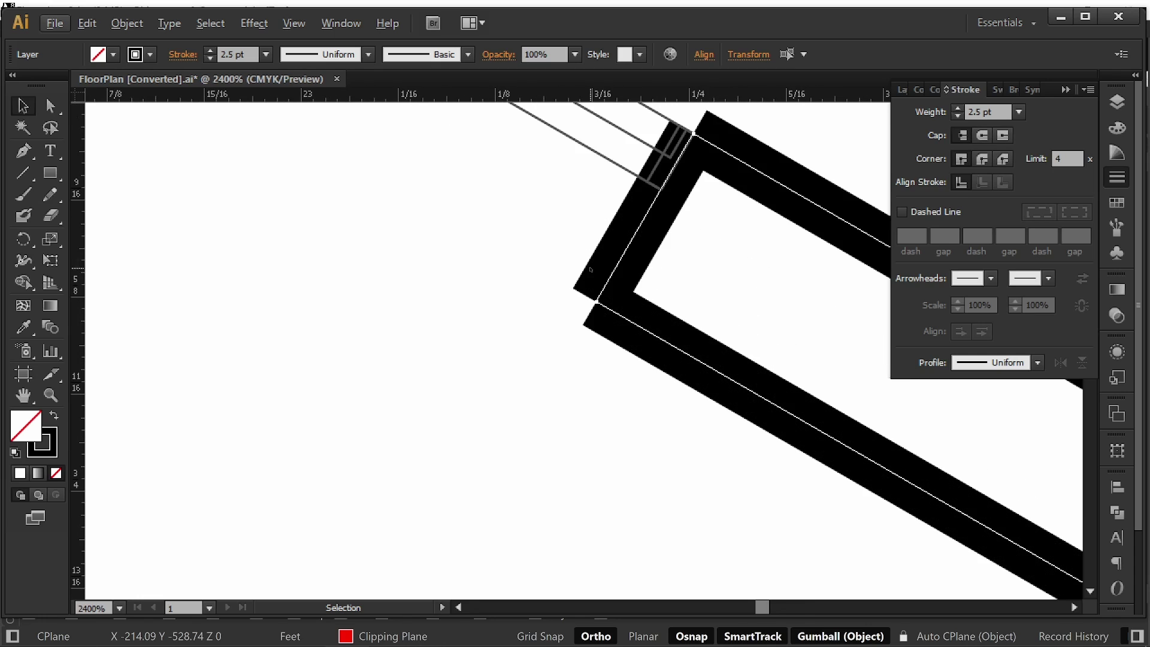
pyautogui.click(1001, 134)
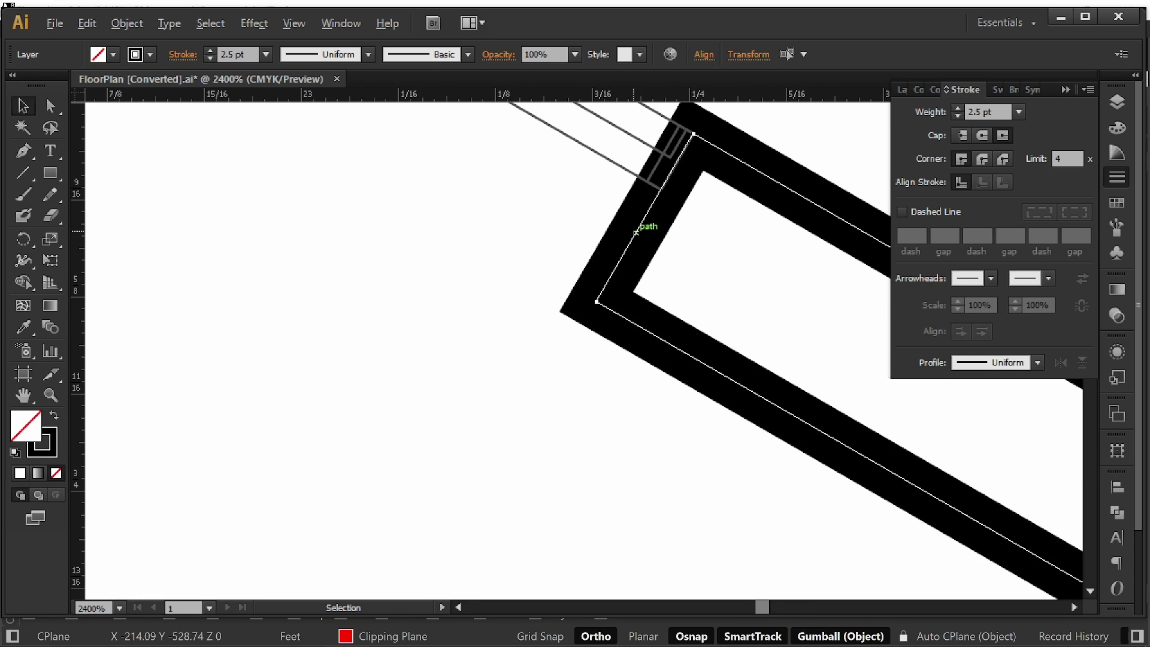
# - Check the wall ends beside the window opening and the wall outlines over the whole plan
pyautogui.keyDown('alt'); pyautogui.scroll(-7, 647, 225); pyautogui.keyUp('alt')
pyautogui.keyDown('alt'); pyautogui.scroll(4, 588, 275); pyautogui.keyUp('alt')
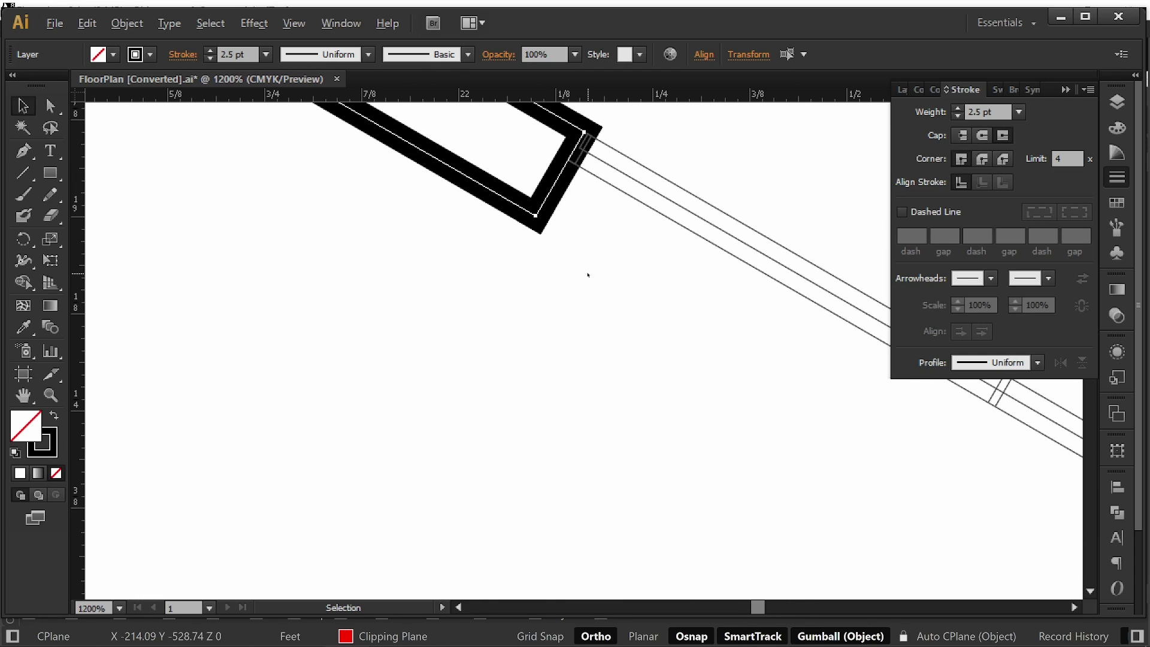
pyautogui.keyDown('alt'); pyautogui.scroll(-3, 593, 271); pyautogui.keyUp('alt')
pyautogui.keyDown('alt'); pyautogui.scroll(-6, 599, 264); pyautogui.keyUp('alt')
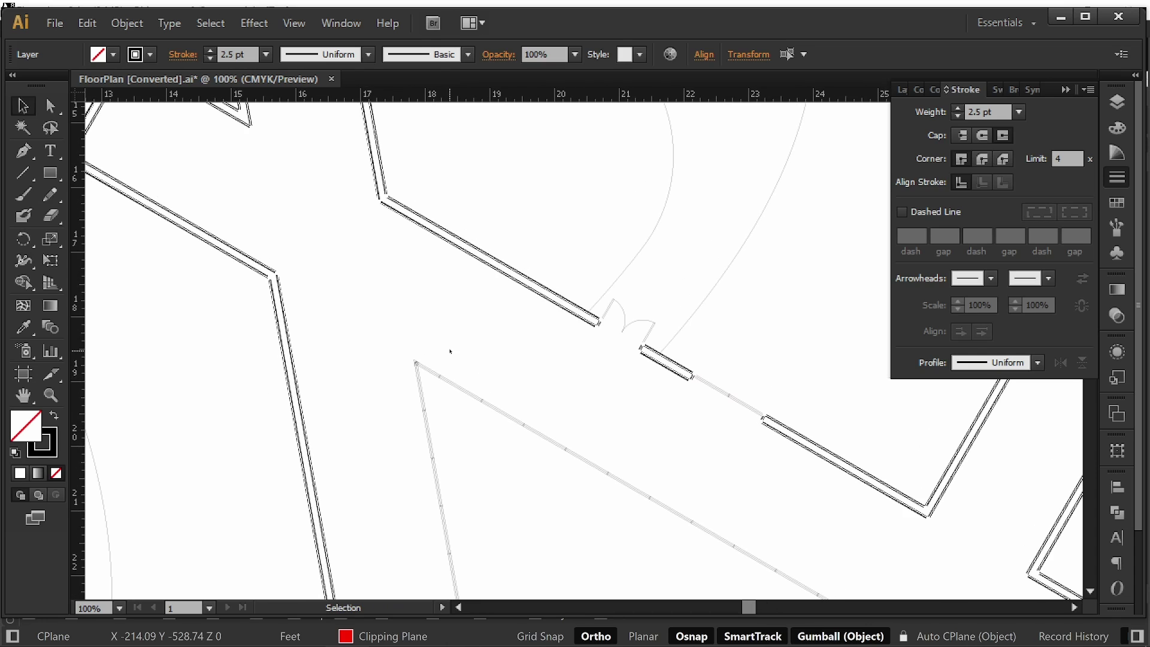
pyautogui.keyDown('alt'); pyautogui.scroll(-2, 581, 193); pyautogui.keyUp('alt')
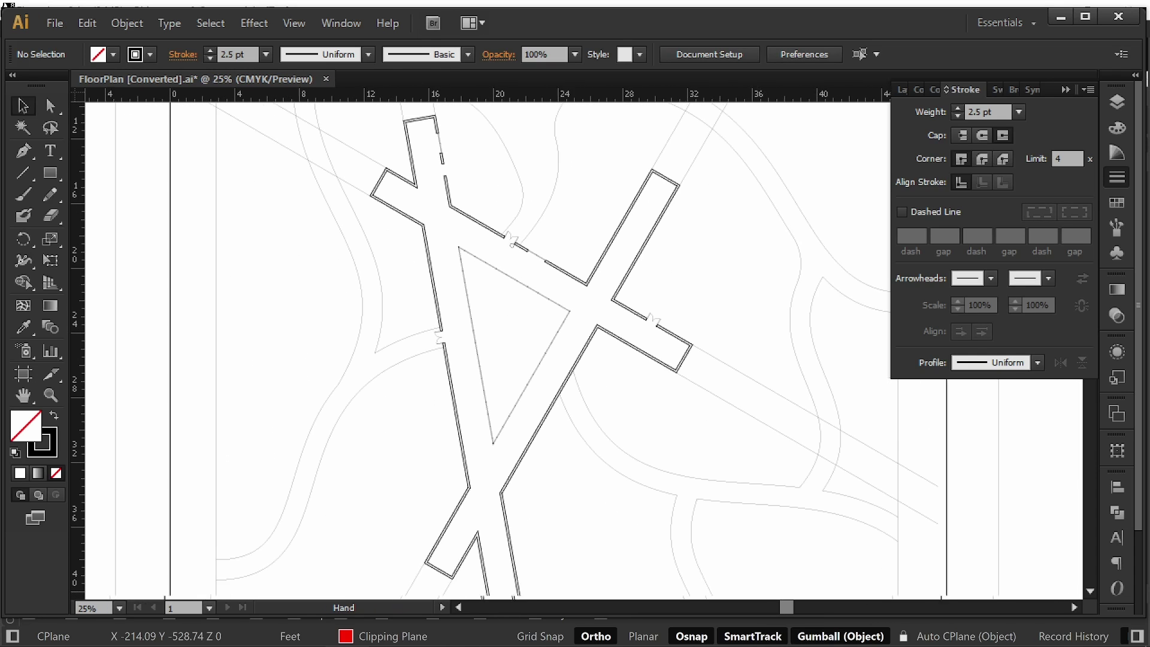
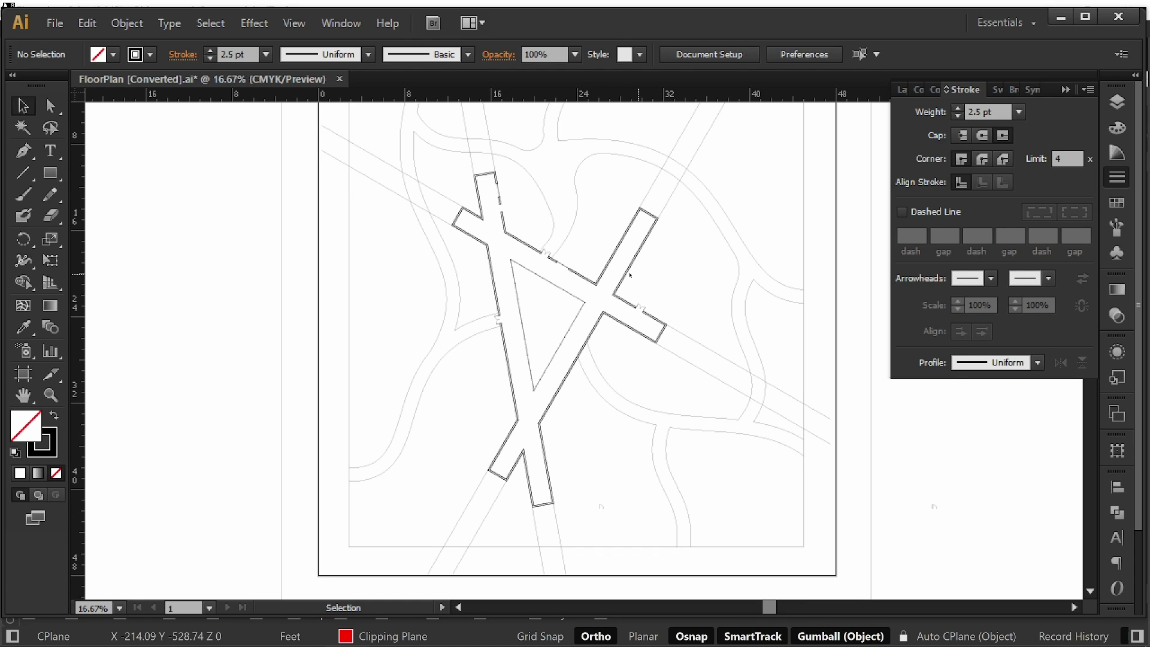
pyautogui.keyDown('alt'); pyautogui.scroll(2, 568, 327); pyautogui.keyUp('alt')
pyautogui.moveTo(656, 170); pyautogui.dragTo(616, 304)
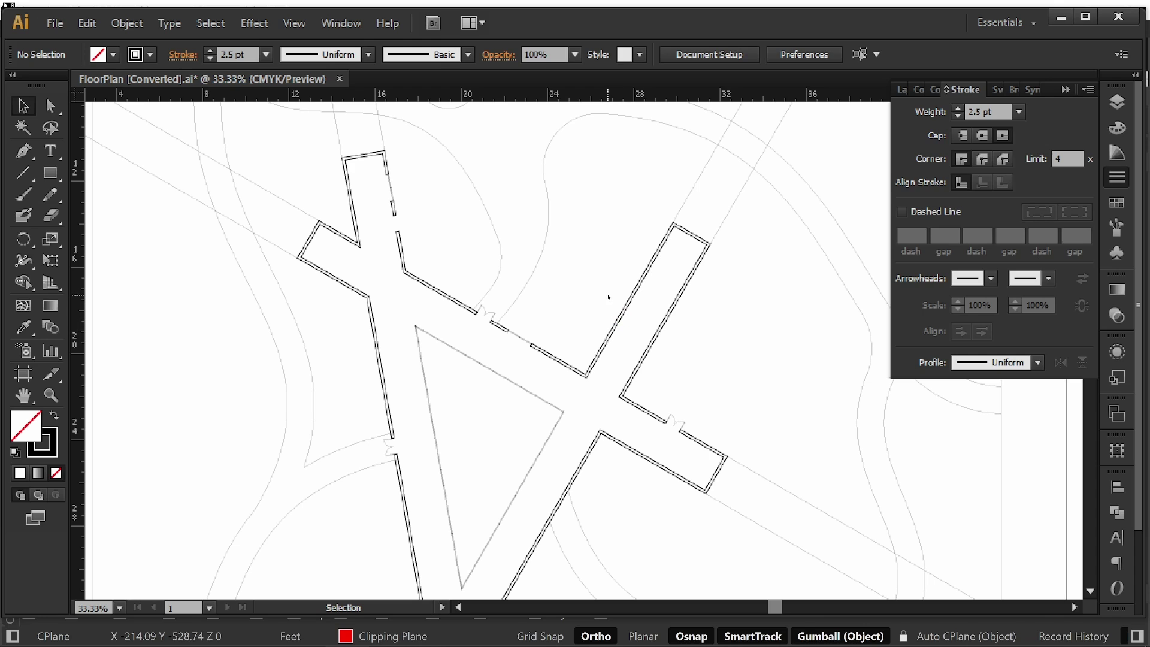
pyautogui.keyDown('alt'); pyautogui.scroll(6, 512, 330); pyautogui.keyUp('alt')
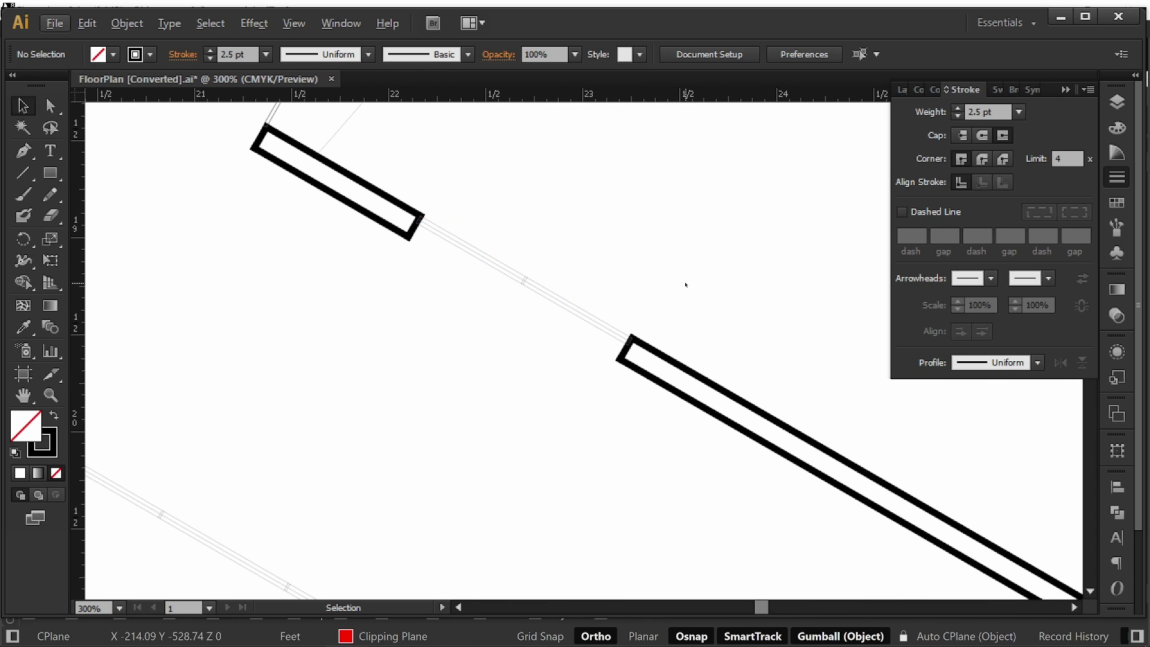
pyautogui.keyDown('alt'); pyautogui.scroll(4, 660, 329); pyautogui.keyUp('alt')
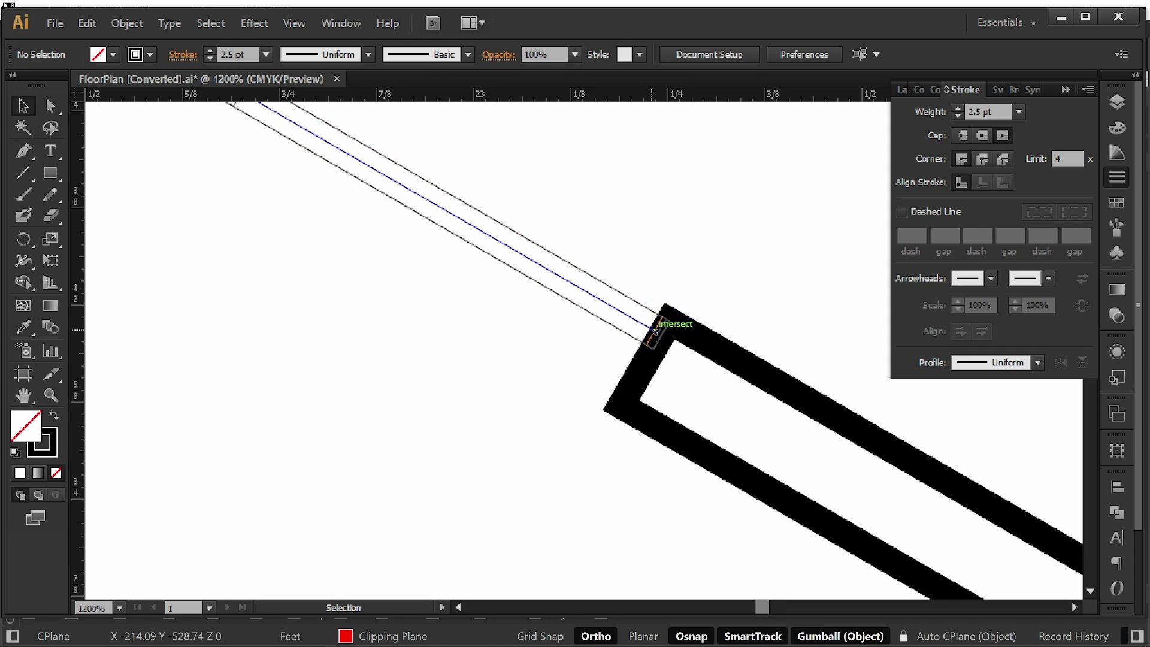
# - Select everything on the ClippingPlaneIntersections::Frames layer and move that layer to the top of the layer stack
pyautogui.click(1119, 103)
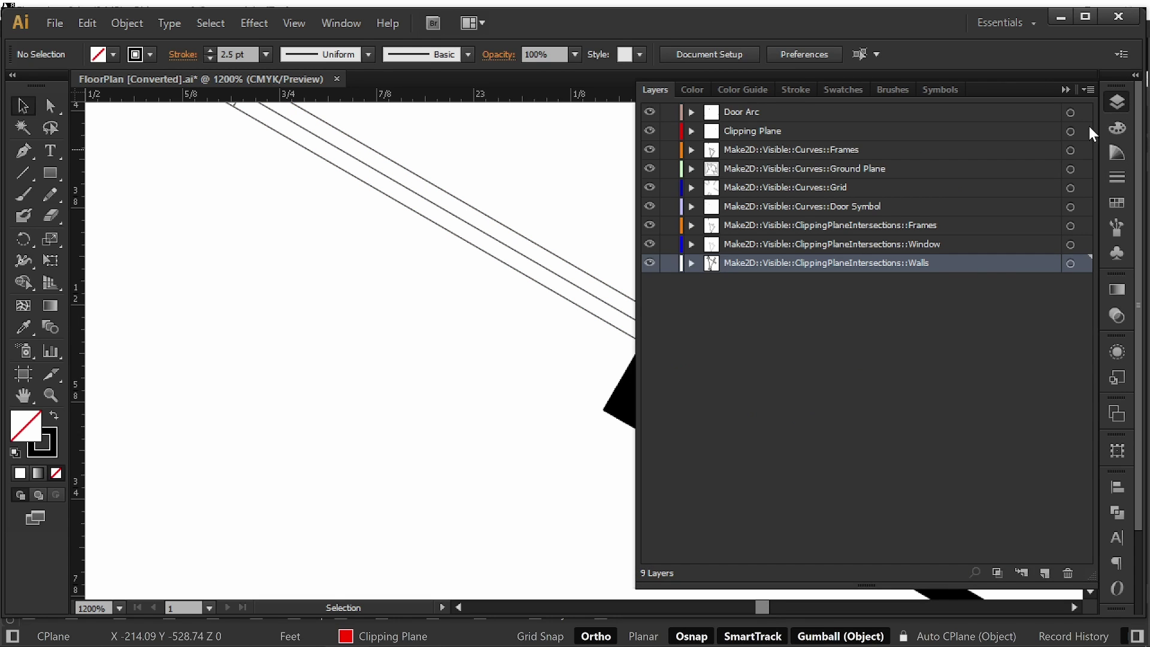
pyautogui.press('space')
pyautogui.moveTo(599, 270); pyautogui.dragTo(497, 290)
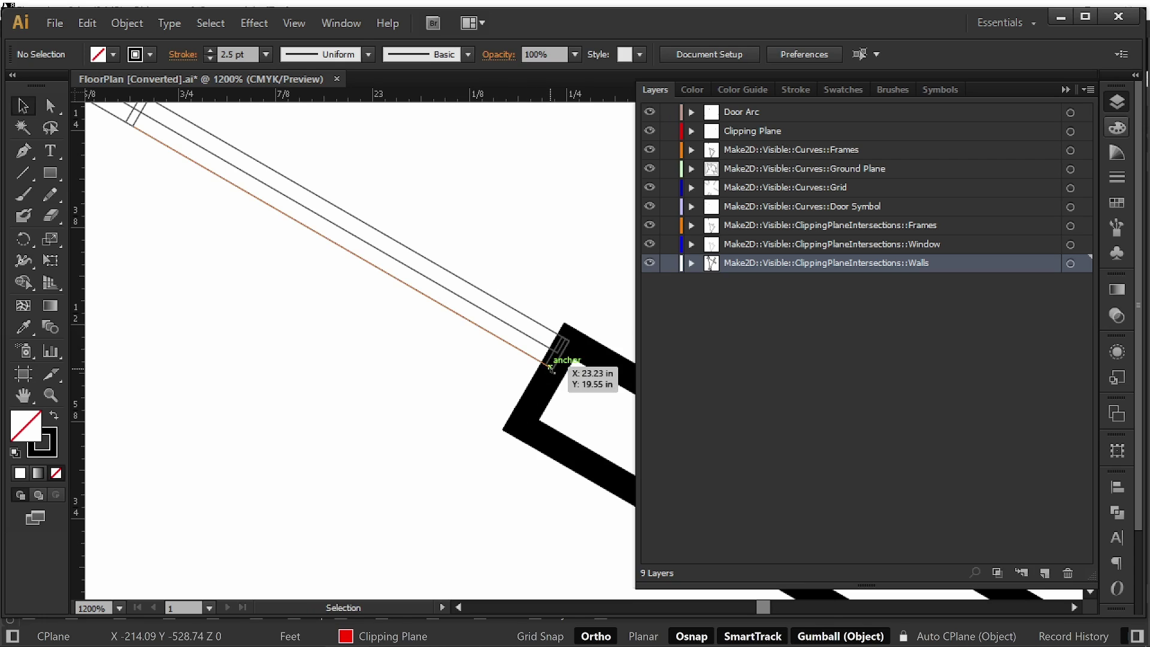
pyautogui.click(555, 354)
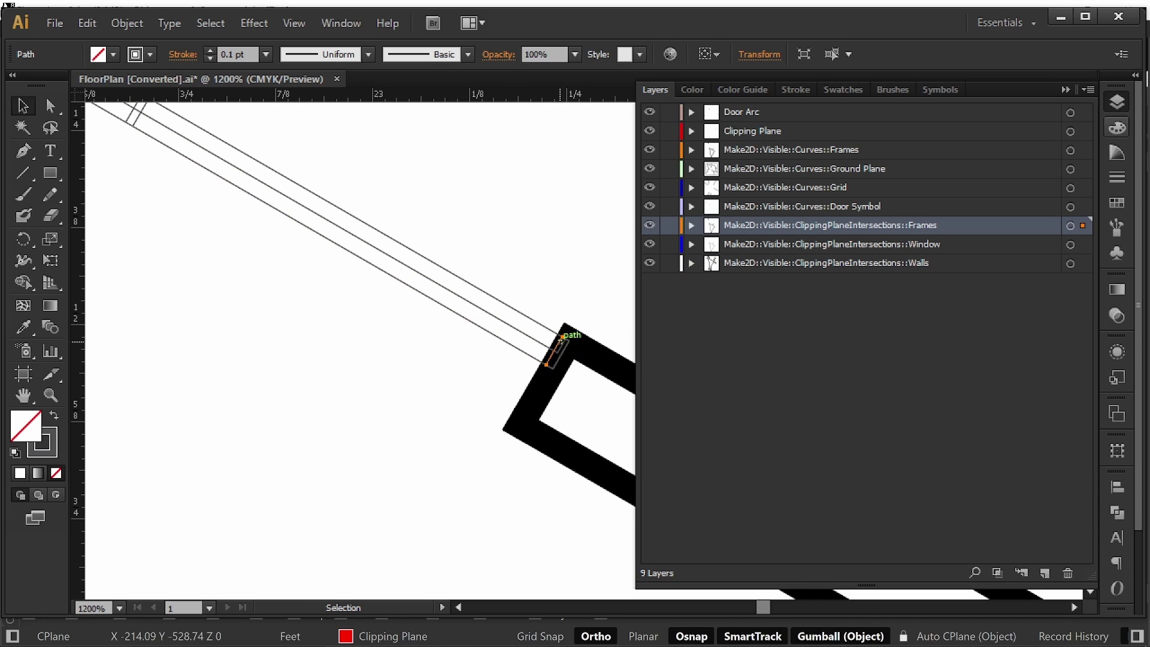
pyautogui.click(1070, 226)
pyautogui.keyDown('alt'); pyautogui.scroll(-5, 411, 257); pyautogui.keyUp('alt')
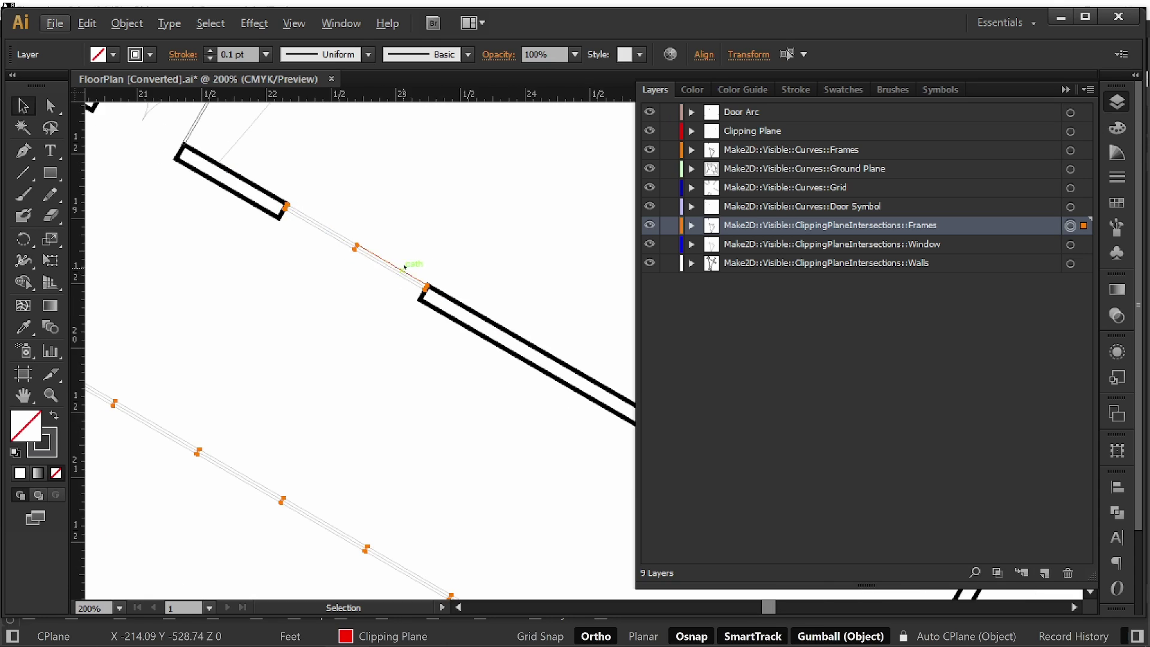
pyautogui.moveTo(777, 225); pyautogui.dragTo(753, 114)
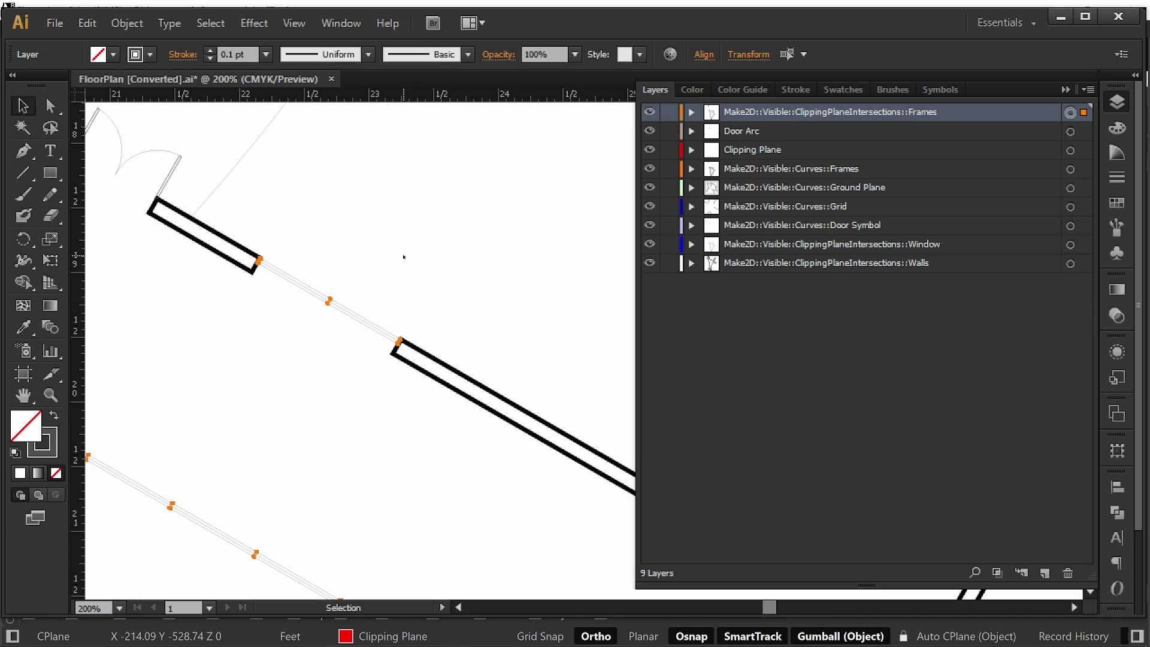
# - Hide all layers except ClippingPlaneIntersections::Frames
pyautogui.keyDown('alt'); pyautogui.scroll(-3, 444, 250); pyautogui.keyUp('alt')
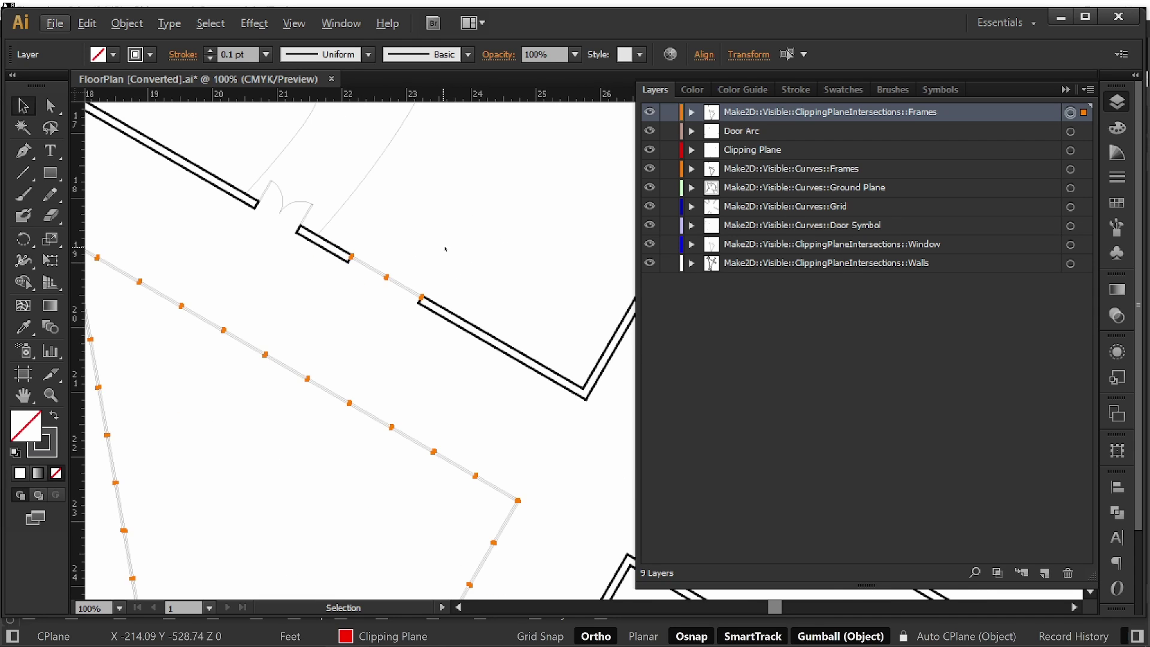
pyautogui.keyDown('alt'); pyautogui.scroll(1, 512, 201); pyautogui.keyUp('alt')
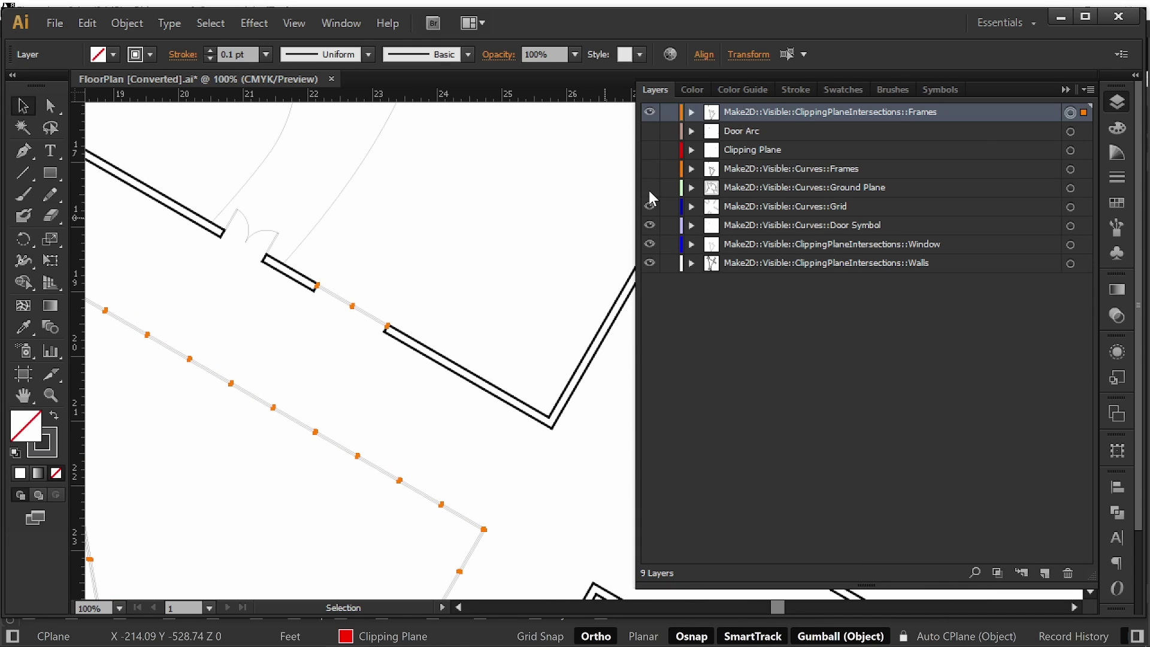
pyautogui.moveTo(649, 206); pyautogui.dragTo(652, 282)
pyautogui.keyDown('alt'); pyautogui.scroll(-3, 464, 258); pyautogui.keyUp('alt')
pyautogui.moveTo(441, 214); pyautogui.dragTo(489, 263)
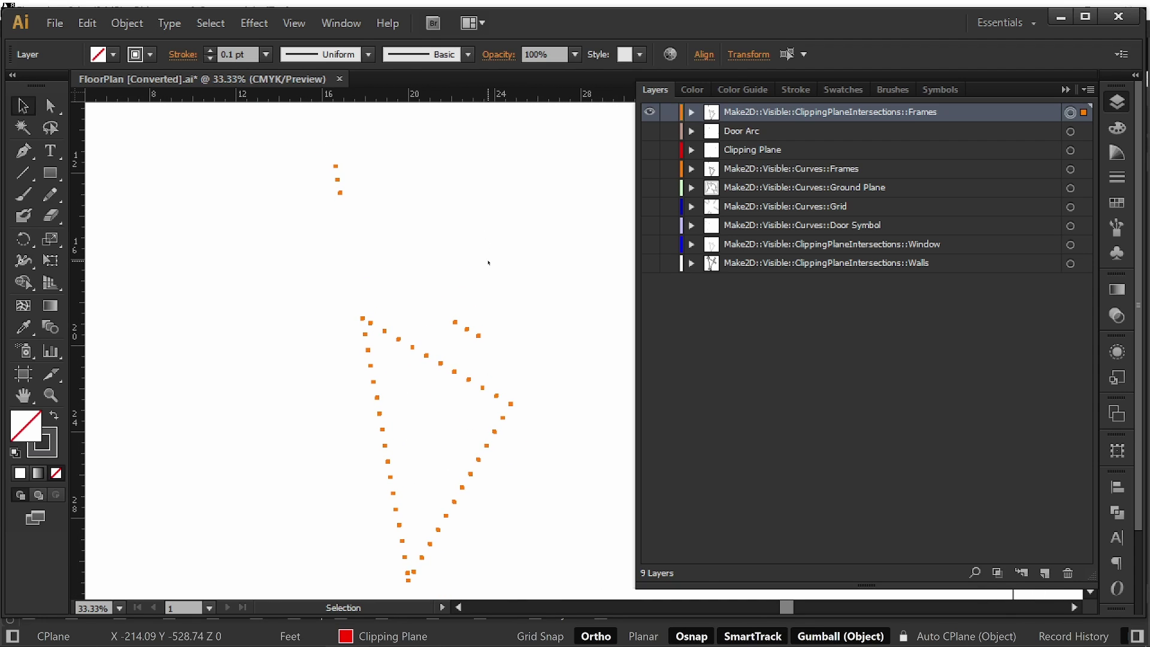
# - Give the ClippingPlaneIntersections::Frames artwork a 100% K black stroke of 0.25 pt and a white fill, and deselect it
pyautogui.click(151, 55)
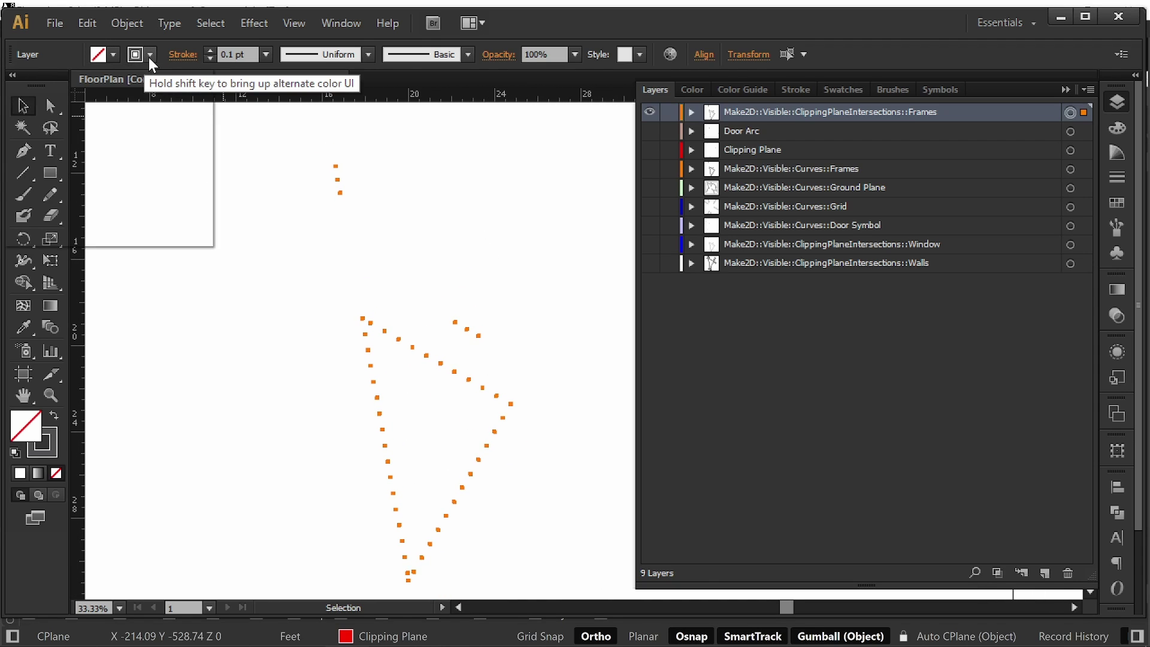
pyautogui.keyDown('shift'); pyautogui.click(149, 57); pyautogui.keyUp('shift')
pyautogui.moveTo(138, 163); pyautogui.dragTo(171, 164)
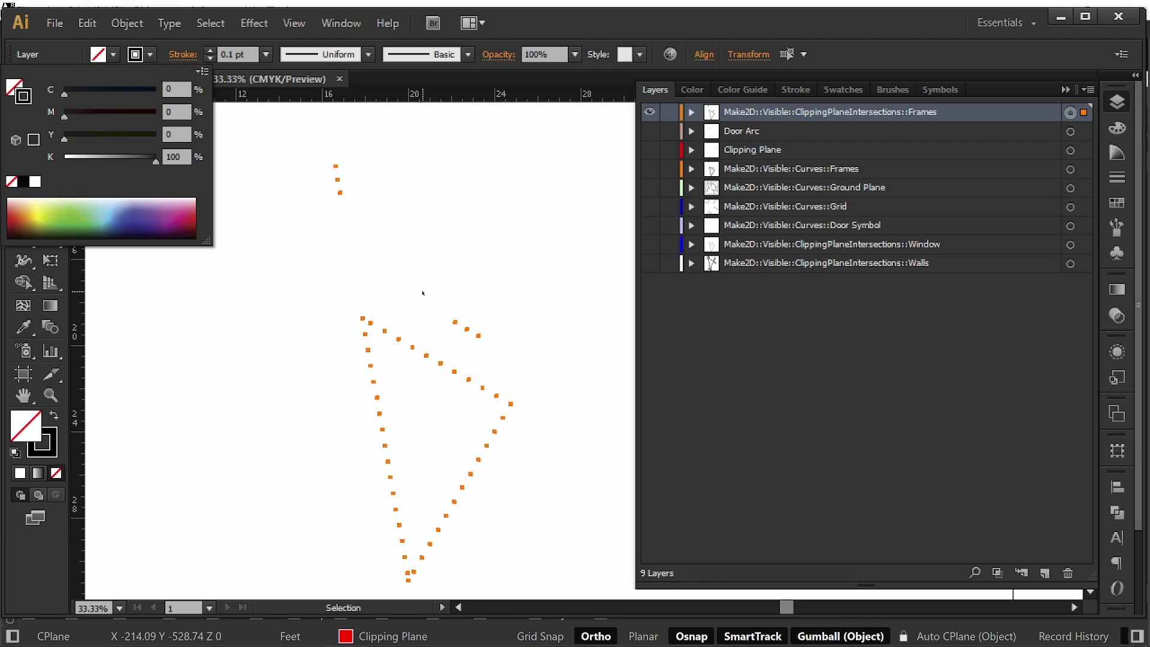
pyautogui.click(237, 55)
pyautogui.write('.25')
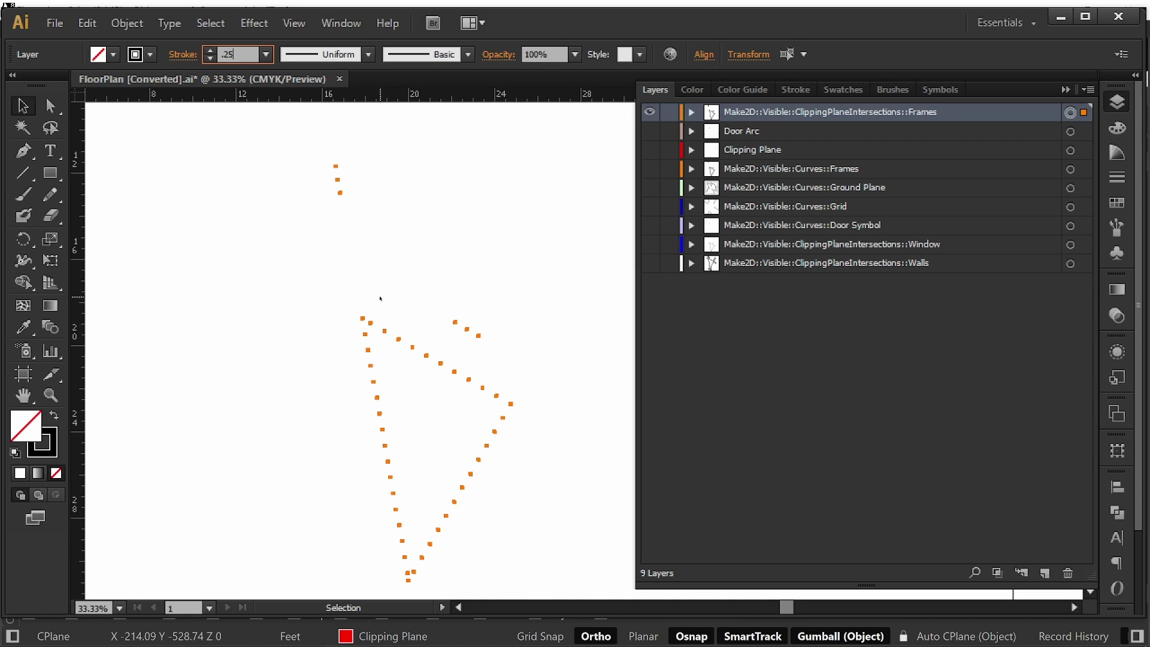
pyautogui.click(19, 473)
pyautogui.click(531, 286)
# - Delete the stray inner path from the frame rectangle at the lower-right end of the upper window opening
pyautogui.keyDown('alt'); pyautogui.scroll(8, 521, 293); pyautogui.keyUp('alt')
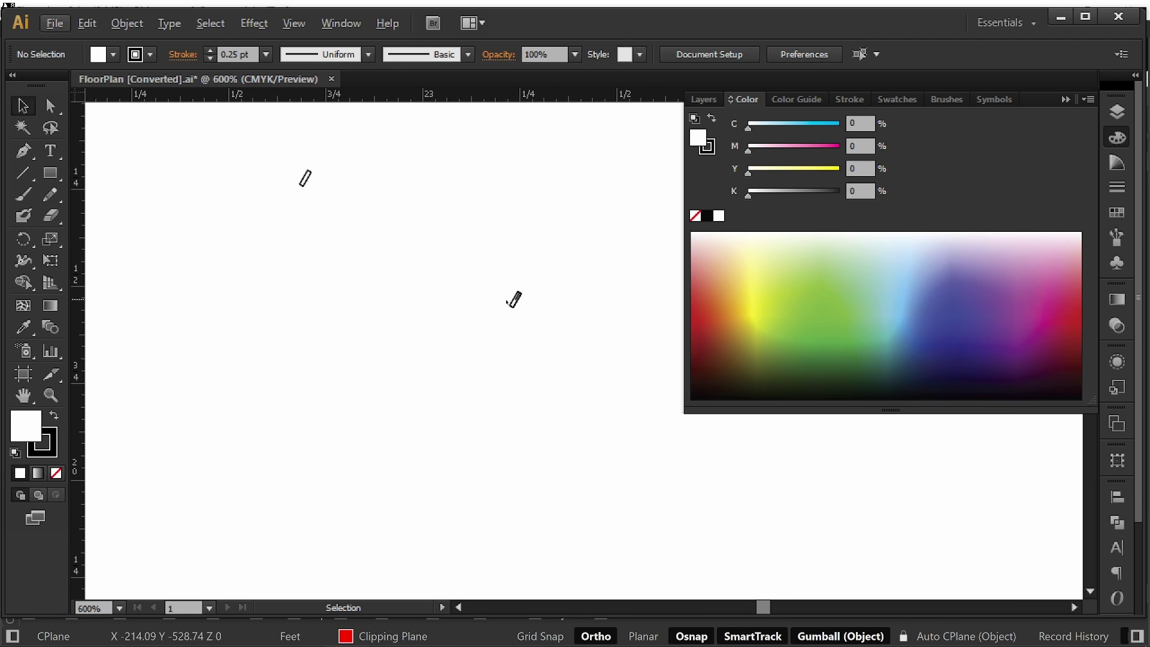
pyautogui.keyDown('alt'); pyautogui.scroll(4, 507, 302); pyautogui.keyUp('alt')
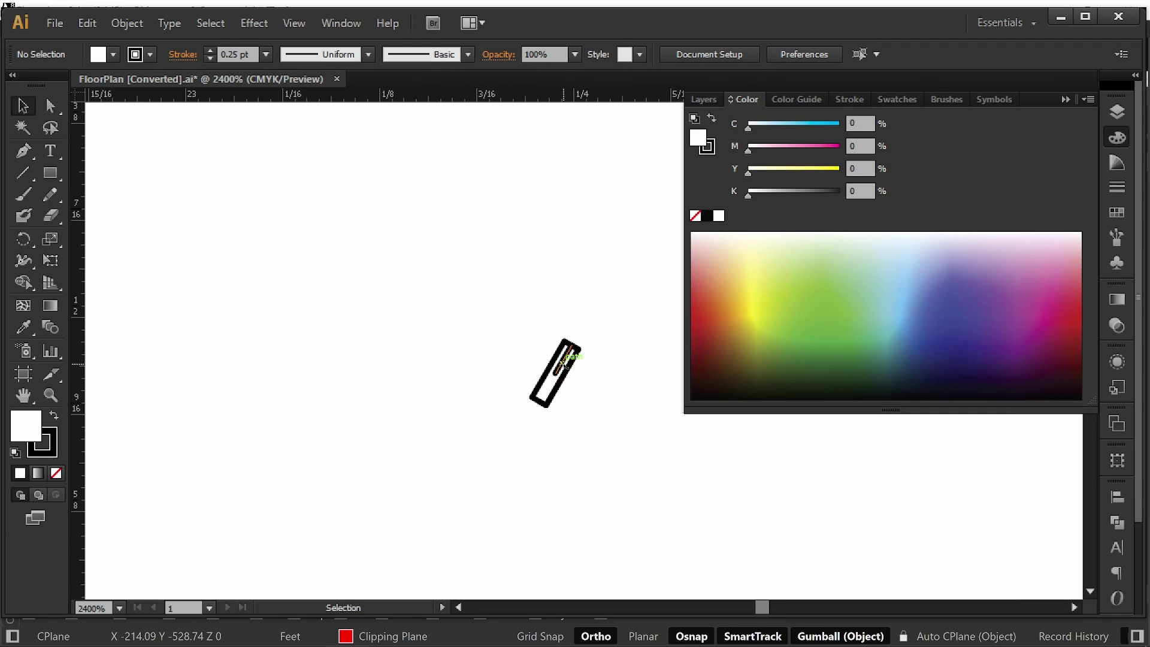
pyautogui.click(563, 364)
pyautogui.press('Delete')
# - Delete the stray inner path from the frame rectangle at the upper-left end of the same window opening
pyautogui.keyDown('alt'); pyautogui.scroll(-1, 563, 350); pyautogui.keyUp('alt')
pyautogui.press('space')
pyautogui.moveTo(209, 114); pyautogui.dragTo(647, 497)
pyautogui.keyDown('alt'); pyautogui.scroll(-2, 365, 251); pyautogui.keyUp('alt')
pyautogui.press('space')
pyautogui.keyDown('alt'); pyautogui.scroll(4, 306, 303); pyautogui.keyUp('alt')
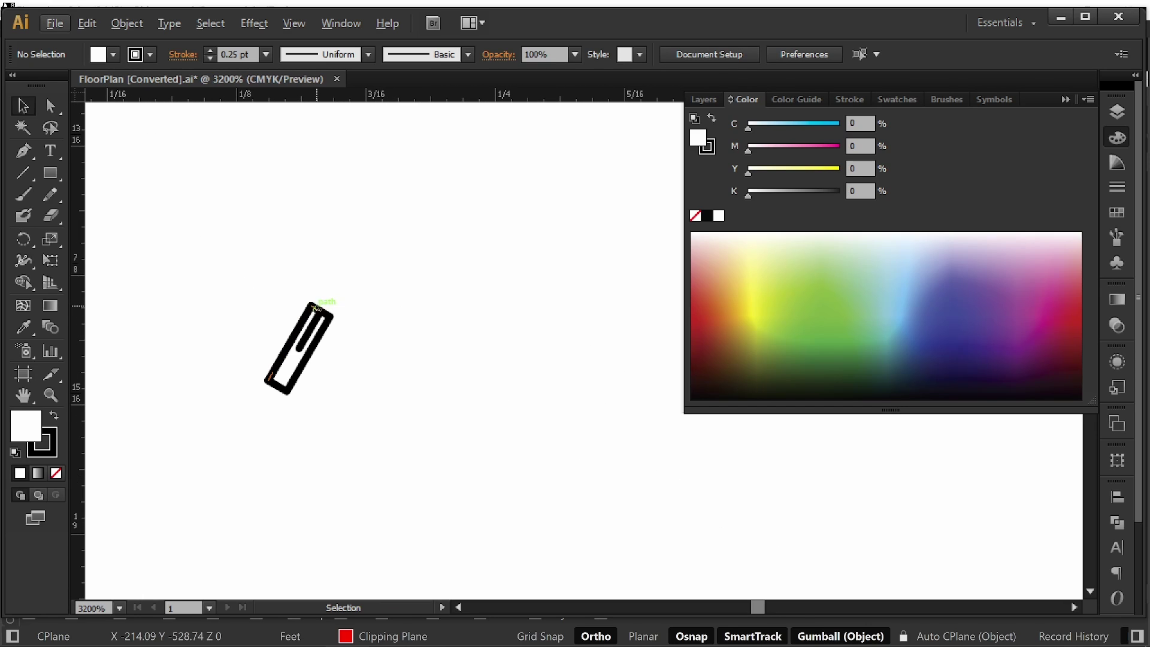
pyautogui.click(317, 307)
pyautogui.press('Delete')
# - Examine the frame rectangles along the window openings and the triangular enclosure for more stray inner paths
pyautogui.keyDown('alt'); pyautogui.scroll(-6, 410, 334); pyautogui.keyUp('alt')
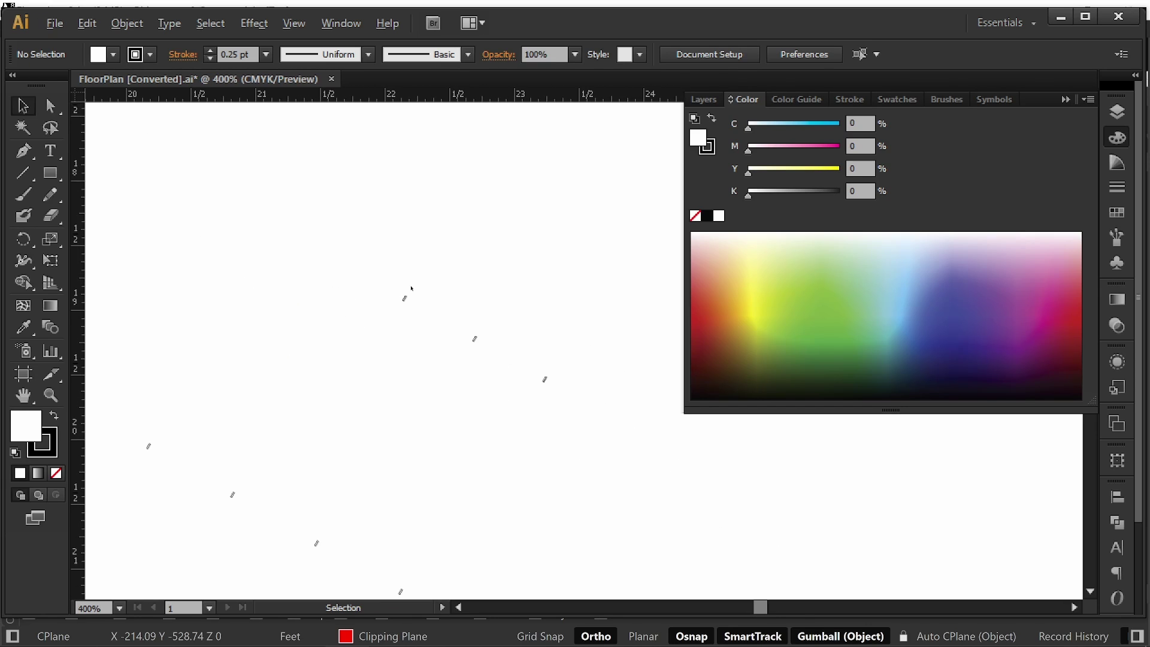
pyautogui.press('space')
pyautogui.moveTo(402, 370); pyautogui.dragTo(465, 285)
pyautogui.keyDown('alt'); pyautogui.scroll(5, 329, 433); pyautogui.keyUp('alt')
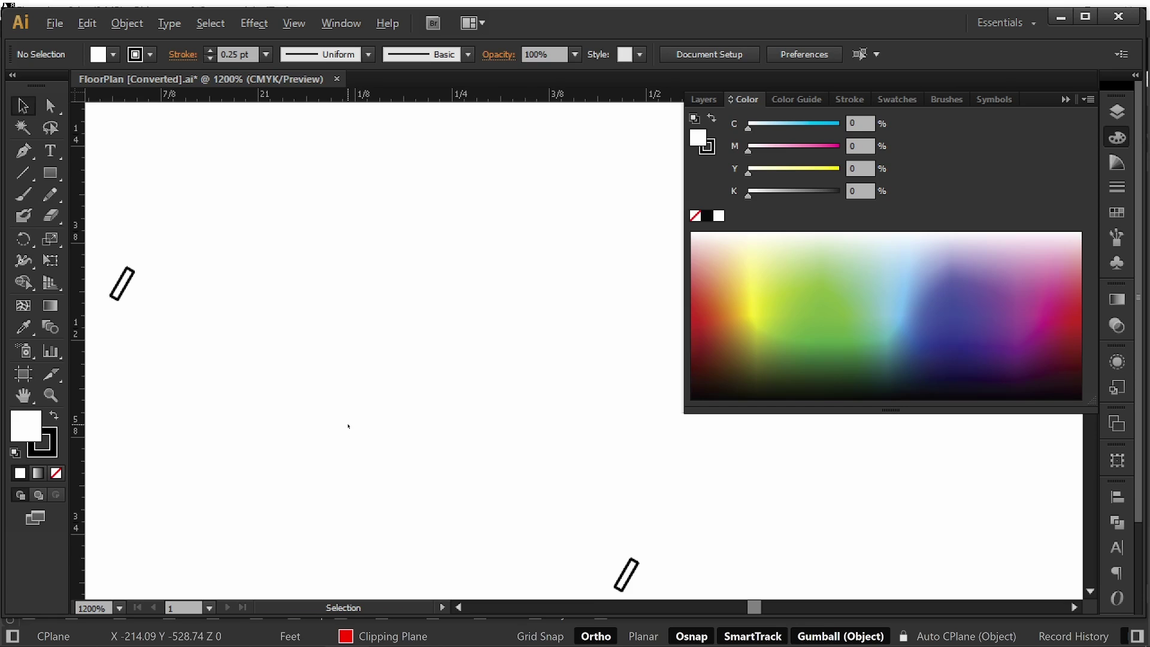
pyautogui.keyDown('alt'); pyautogui.scroll(-2, 406, 318); pyautogui.keyUp('alt')
pyautogui.keyDown('alt'); pyautogui.scroll(2, 461, 354); pyautogui.keyUp('alt')
pyautogui.keyDown('alt'); pyautogui.scroll(-3, 474, 334); pyautogui.keyUp('alt')
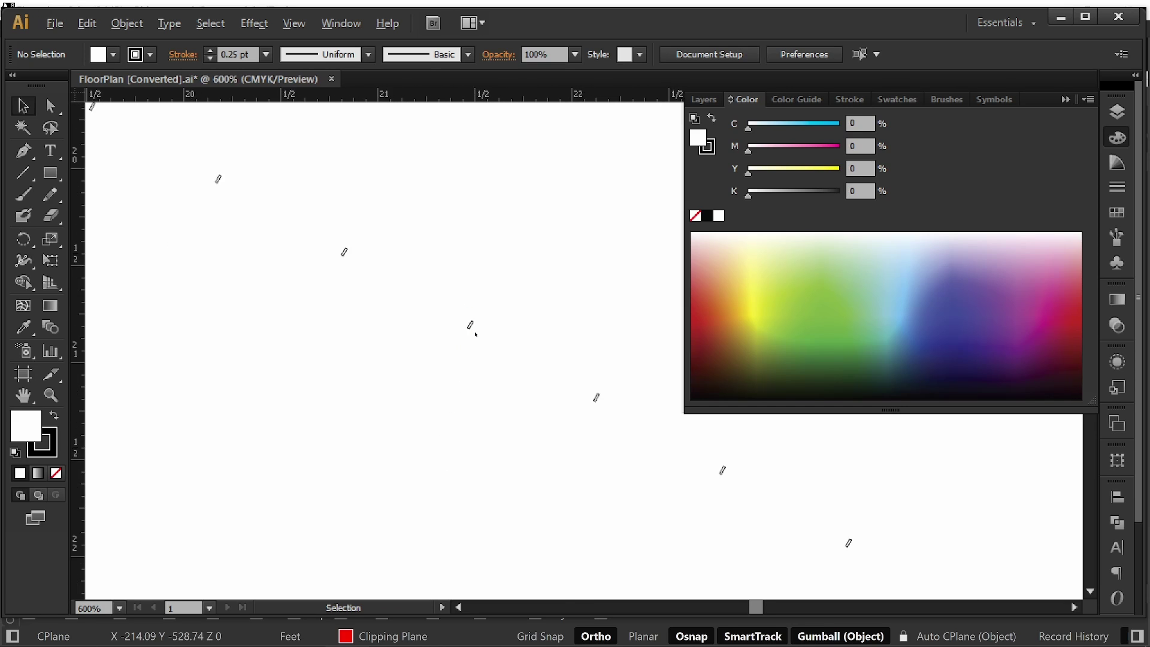
pyautogui.keyDown('alt'); pyautogui.scroll(-10, 475, 334); pyautogui.keyUp('alt')
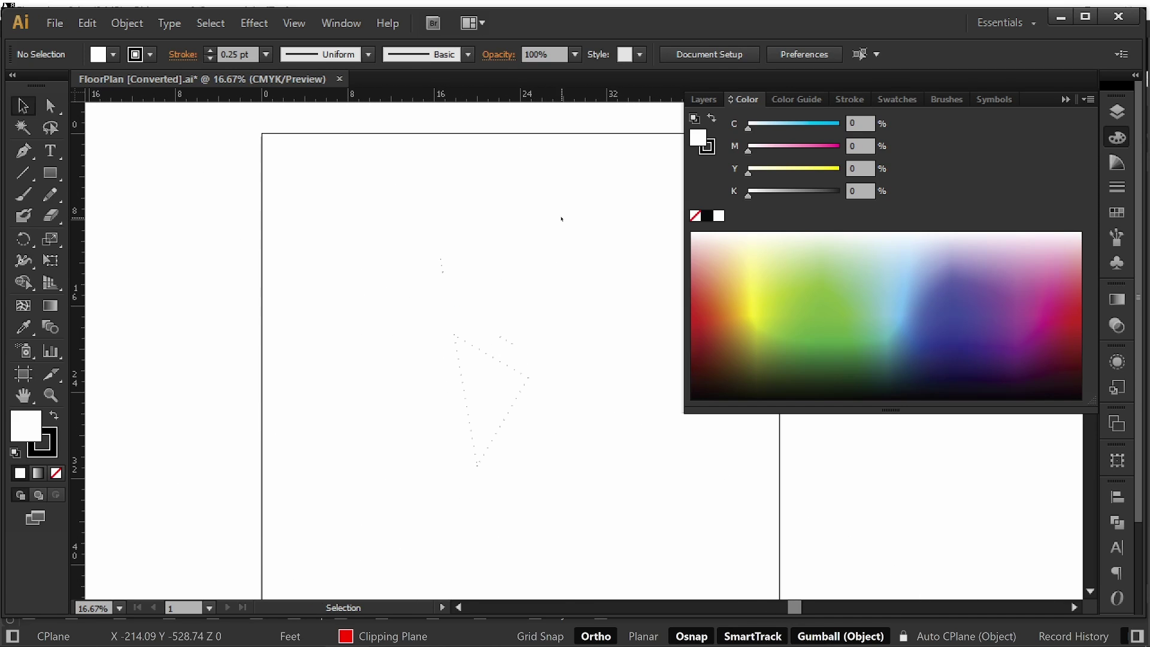
pyautogui.moveTo(562, 220); pyautogui.dragTo(419, 466)
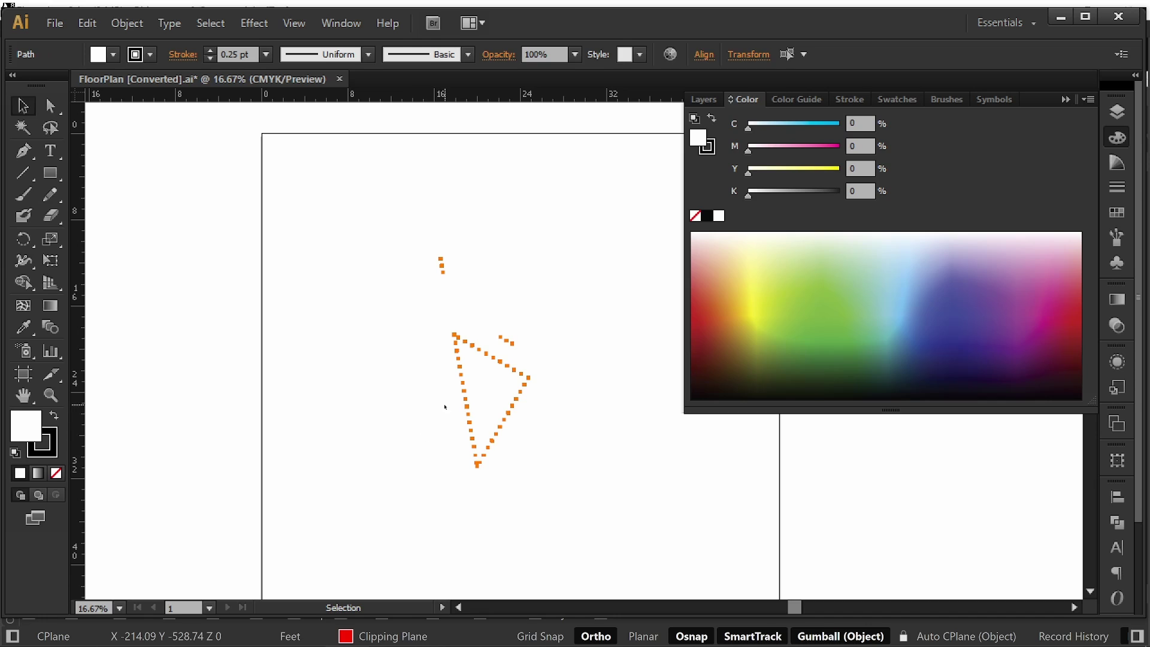
pyautogui.click(483, 288)
# - Delete the stray inner path from the frame rectangle at the lower end of the short, nearly vertical window opening
pyautogui.keyDown('alt'); pyautogui.scroll(12, 386, 241); pyautogui.keyUp('alt')
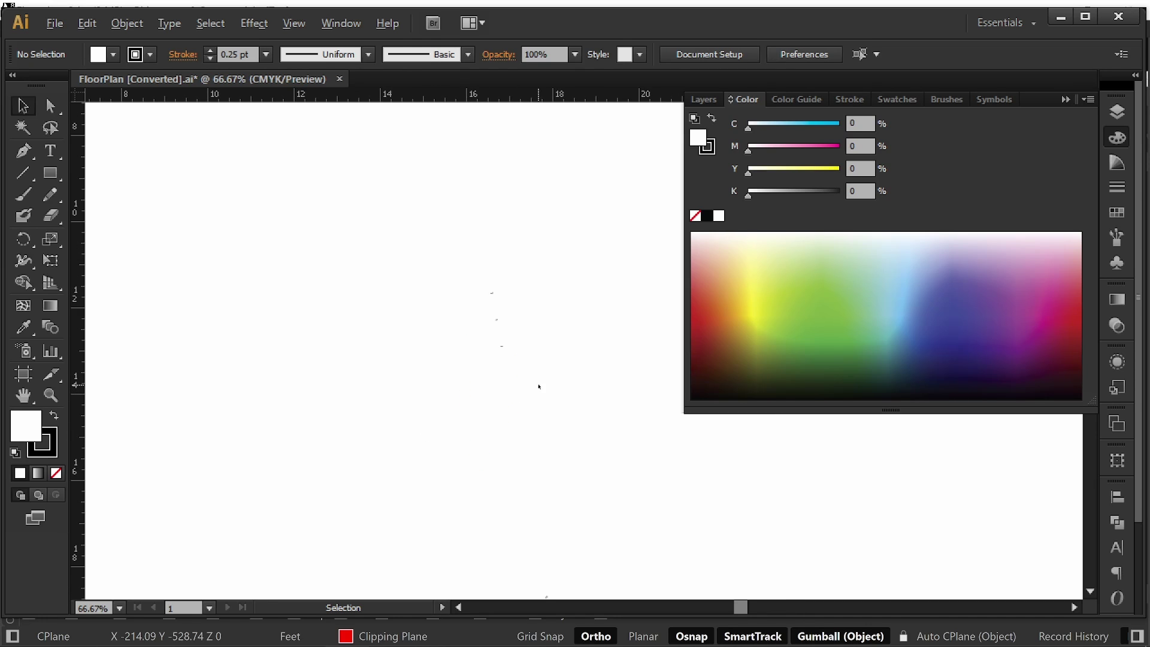
pyautogui.click(411, 226)
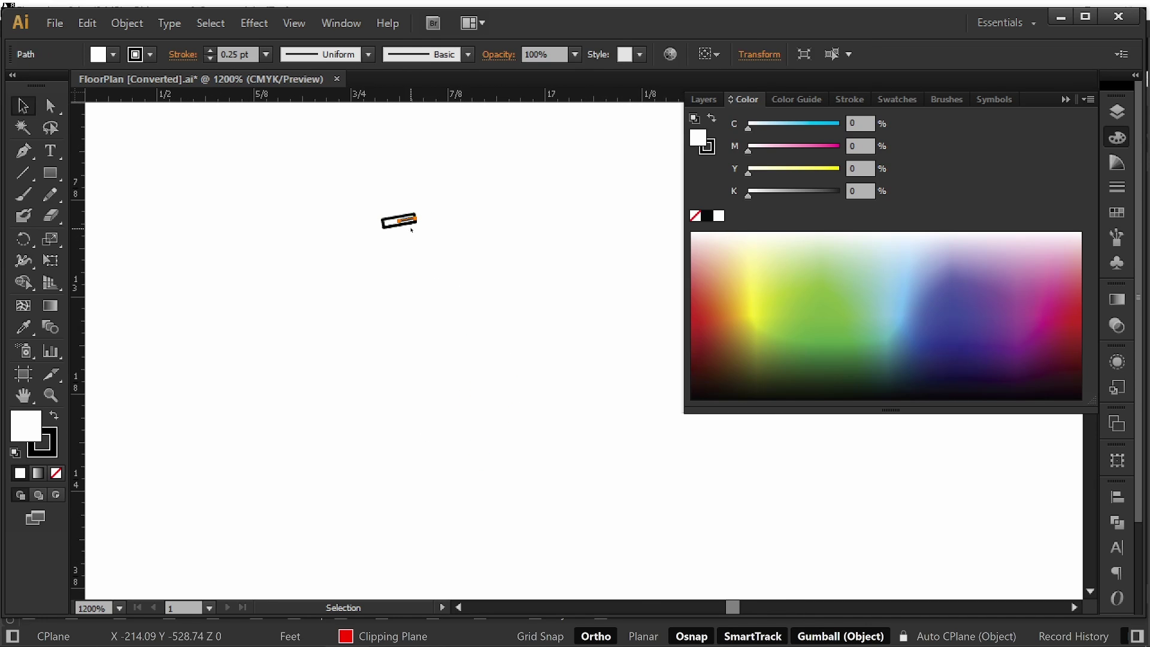
pyautogui.click(472, 309)
# - Delete the stray inner path from the frame rectangle at the upper end of the short, nearly vertical window opening
pyautogui.keyDown('alt'); pyautogui.scroll(2, 473, 313); pyautogui.keyUp('alt')
pyautogui.moveTo(473, 313); pyautogui.dragTo(561, 583)
pyautogui.moveTo(331, 215); pyautogui.dragTo(446, 554)
pyautogui.moveTo(374, 120); pyautogui.dragTo(524, 497)
pyautogui.keyDown('alt'); pyautogui.scroll(-3, 513, 465); pyautogui.keyUp('alt')
pyautogui.moveTo(551, 267); pyautogui.dragTo(548, 400)
pyautogui.keyDown('alt'); pyautogui.scroll(3, 474, 221); pyautogui.keyUp('alt')
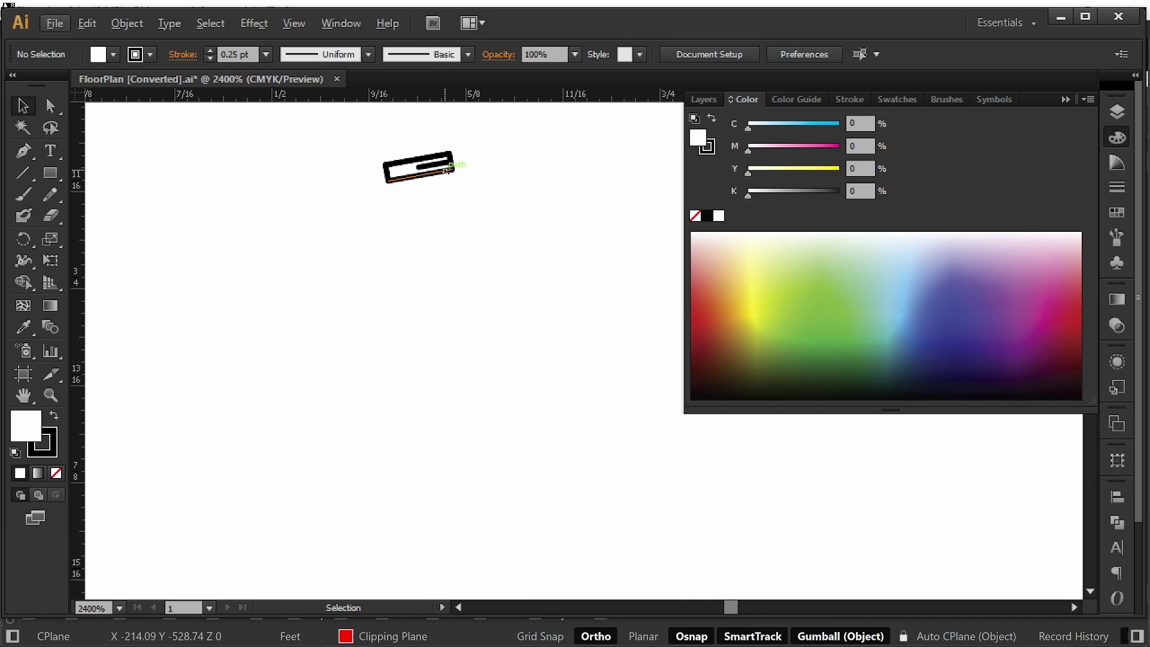
pyautogui.click(434, 164)
pyautogui.click(475, 211)
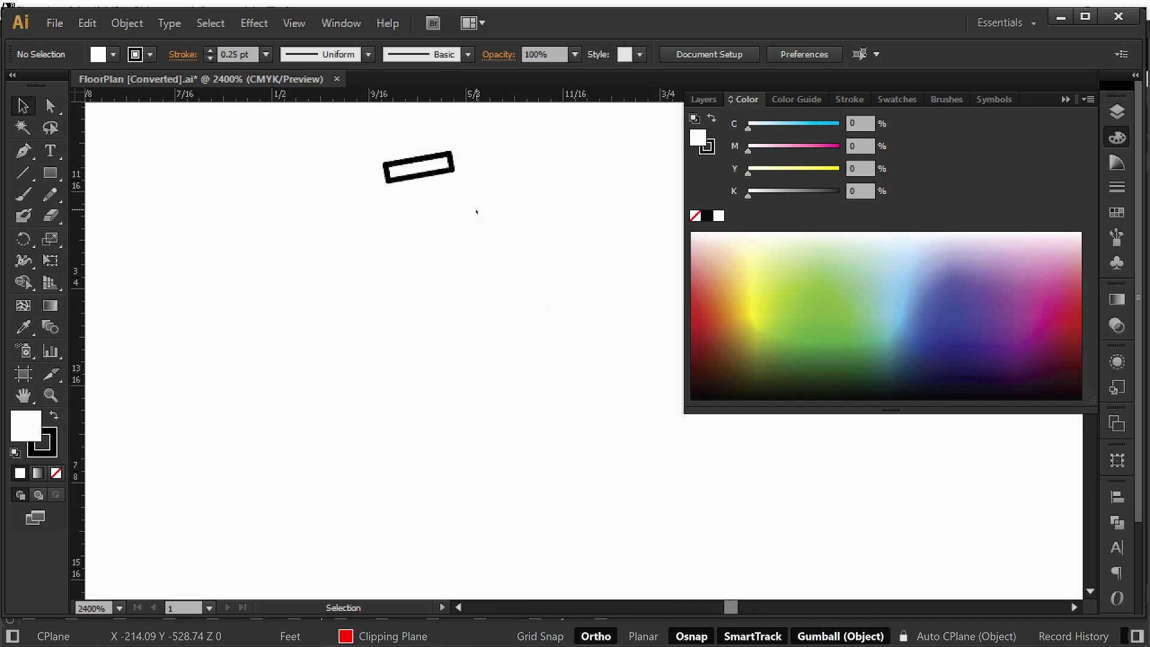
# - Set the stroke cap of all the frame rectangles to Projecting Cap, and deselect them
pyautogui.keyDown('alt'); pyautogui.scroll(-10, 495, 249); pyautogui.keyUp('alt')
pyautogui.keyDown('alt'); pyautogui.scroll(-4, 506, 268); pyautogui.keyUp('alt')
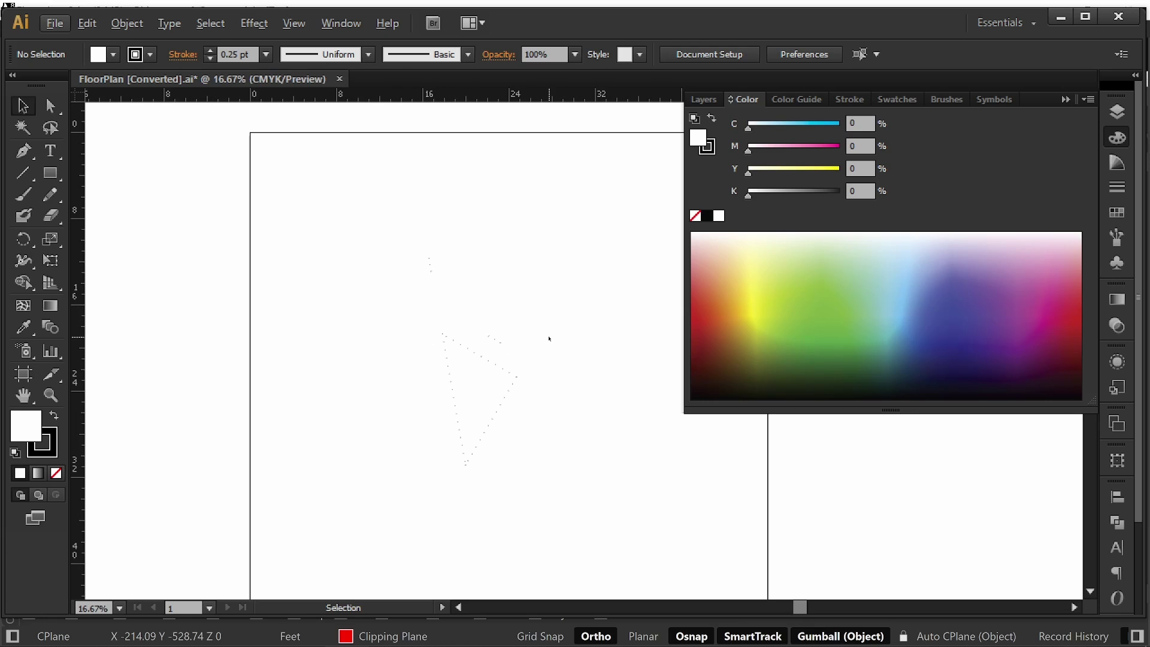
pyautogui.moveTo(569, 226); pyautogui.dragTo(376, 545)
pyautogui.keyDown('alt'); pyautogui.scroll(15, 489, 334); pyautogui.keyUp('alt')
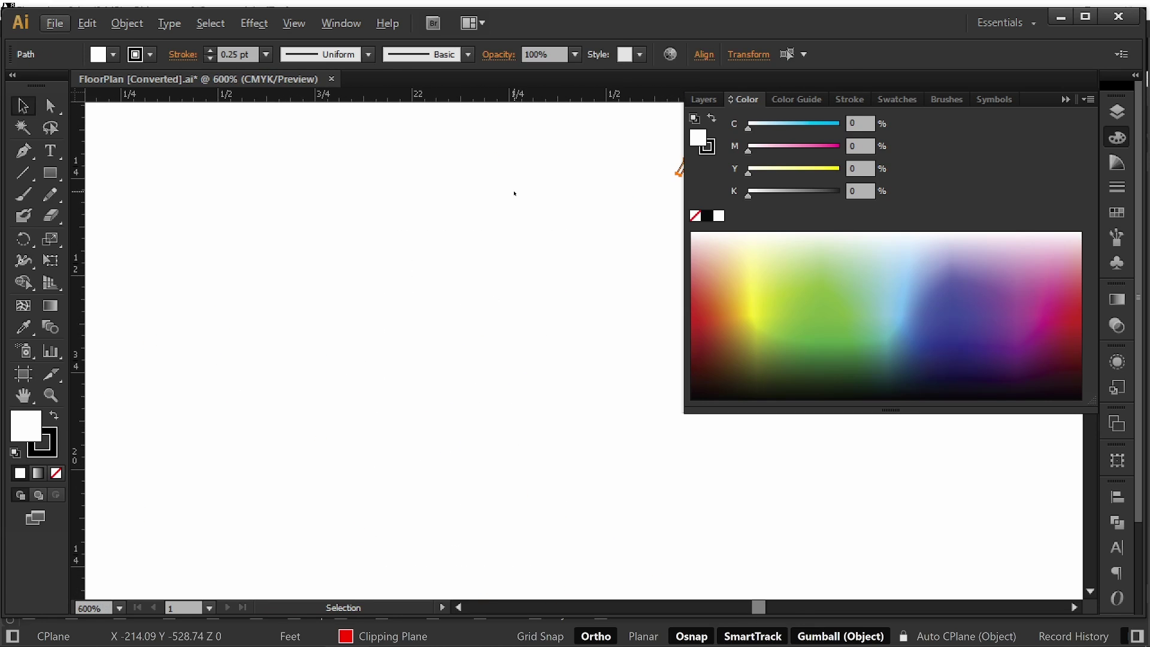
pyautogui.scroll(3, 462, 325)
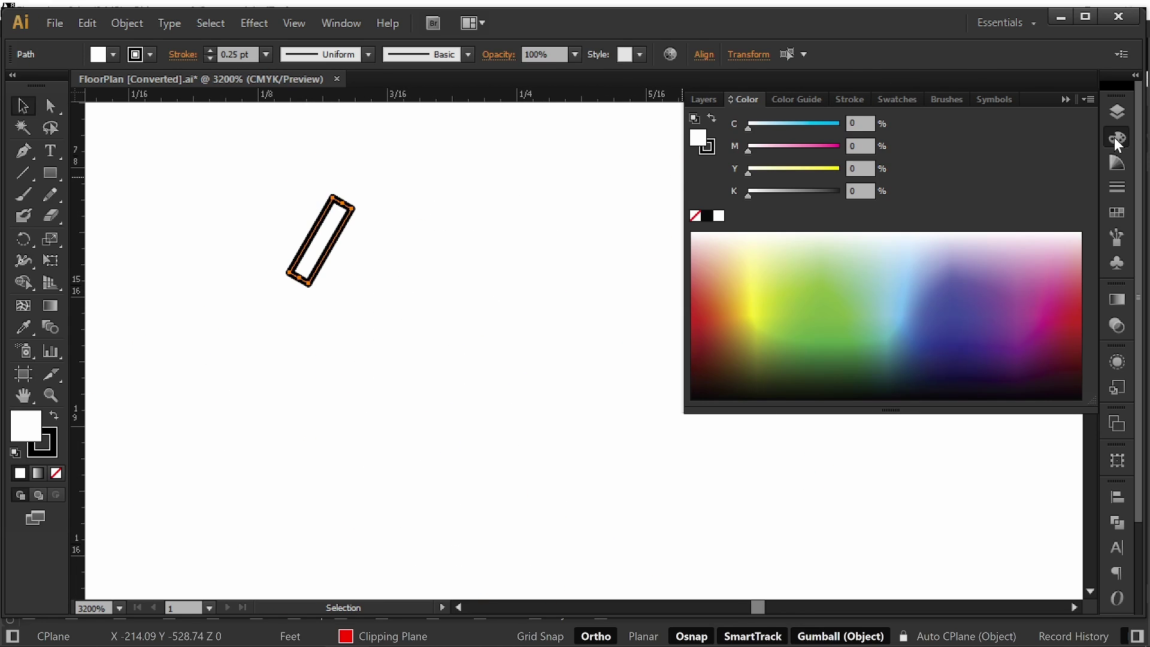
pyautogui.click(1115, 184)
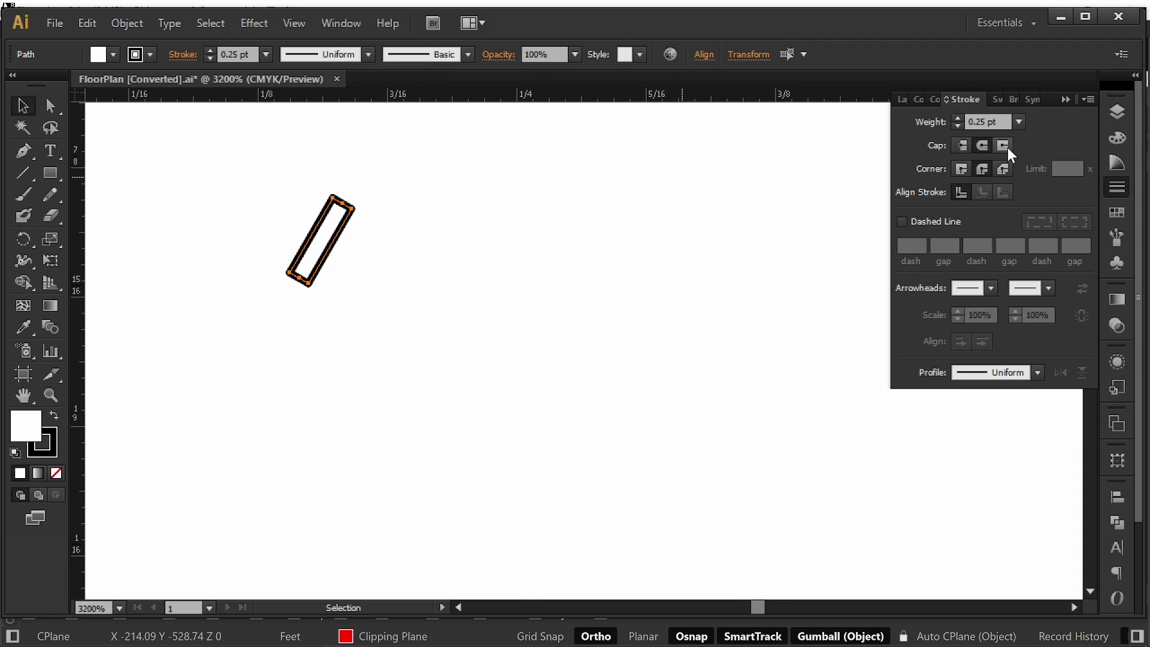
pyautogui.click(554, 226)
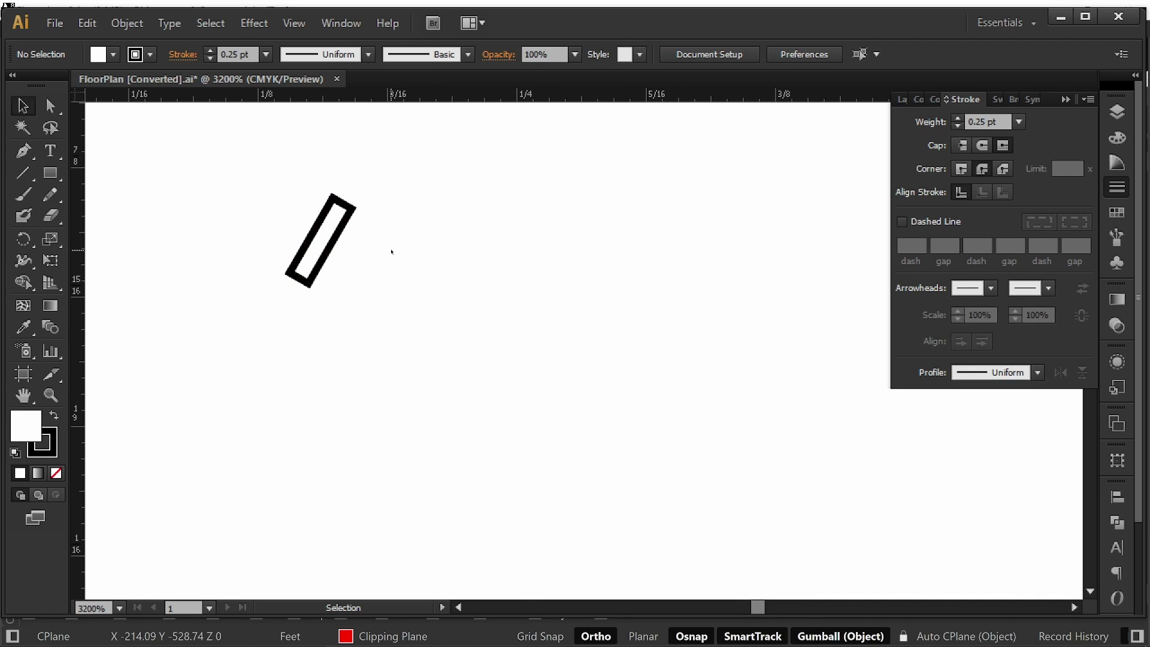
# - Make all the hidden layers visible again
pyautogui.keyDown('alt'); pyautogui.scroll(-14, 392, 252); pyautogui.keyUp('alt')
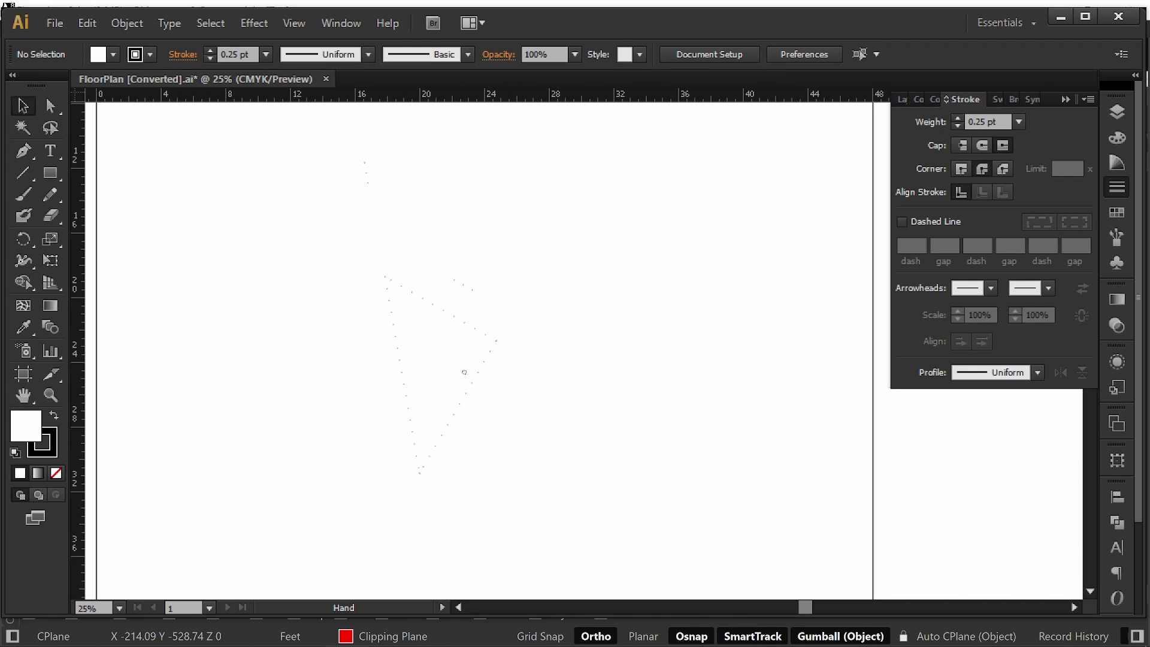
pyautogui.moveTo(464, 372); pyautogui.dragTo(435, 347)
pyautogui.click(1116, 113)
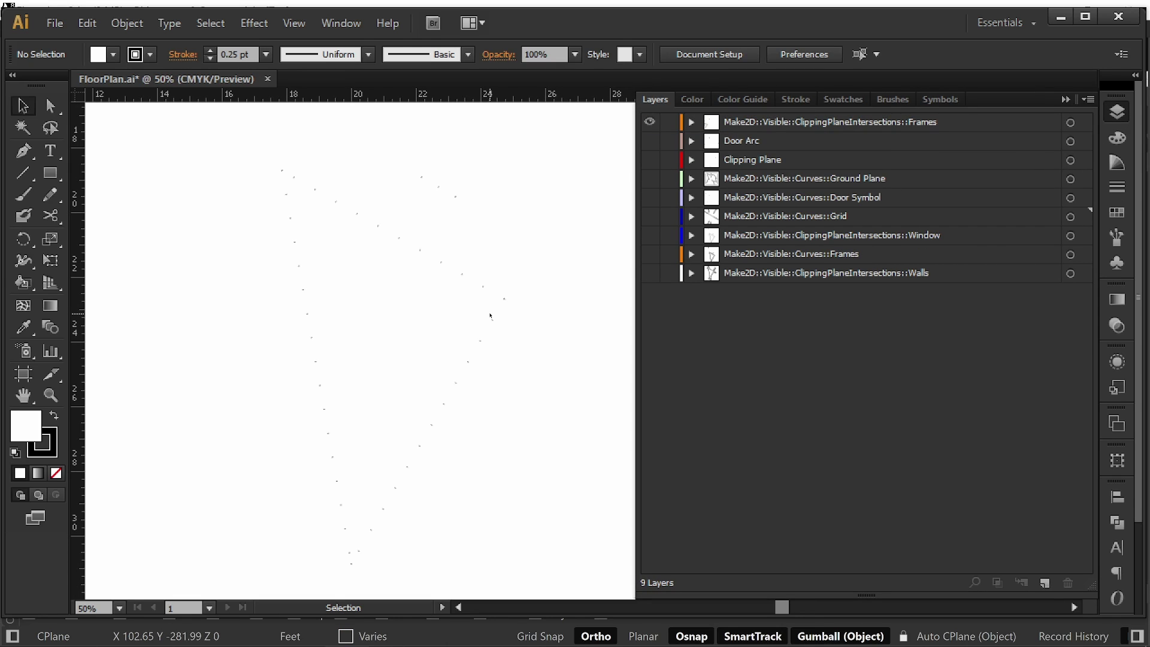
pyautogui.keyDown('alt'); pyautogui.scroll(6, 372, 221); pyautogui.keyUp('alt')
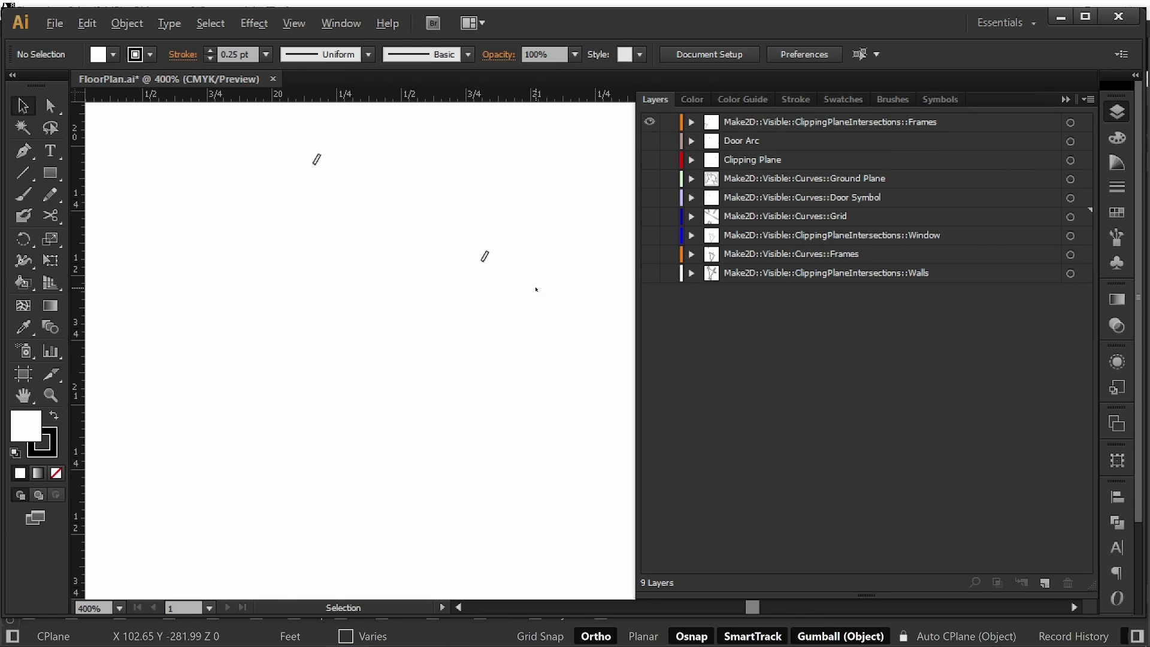
pyautogui.keyDown('alt'); pyautogui.scroll(3, 491, 268); pyautogui.keyUp('alt')
pyautogui.keyDown('alt'); pyautogui.scroll(-3, 486, 257); pyautogui.keyUp('alt')
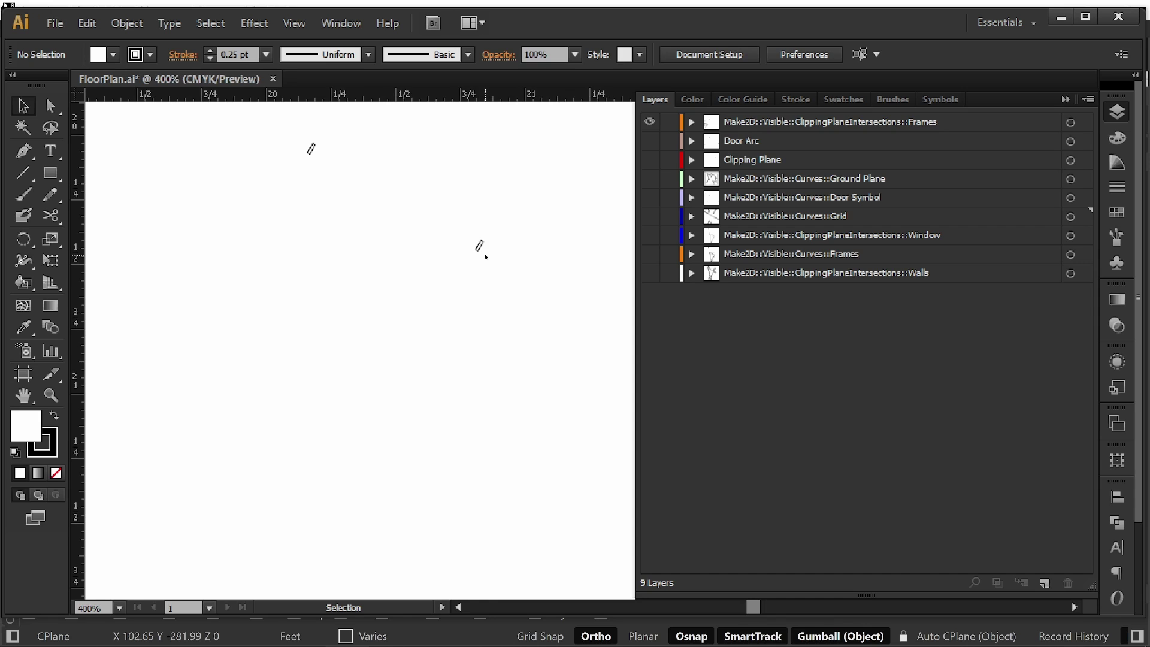
pyautogui.moveTo(650, 140); pyautogui.dragTo(649, 178)
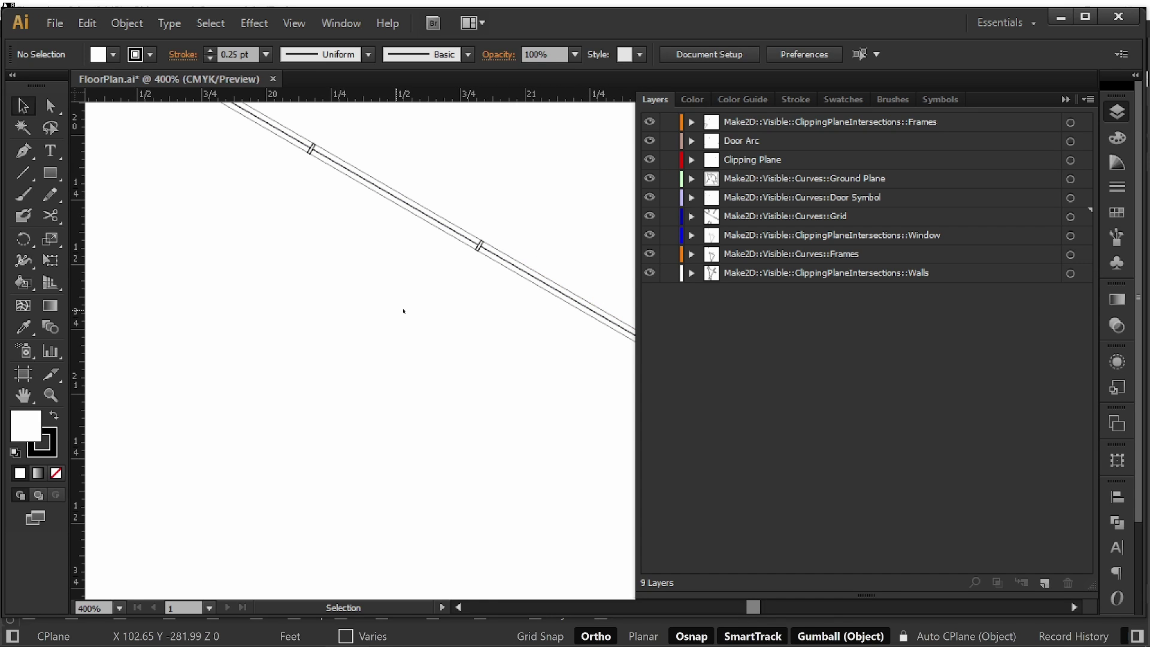
# - Move the Curves::Grid, Curves::Frames and ClippingPlaneIntersections::Window layers below ClippingPlaneIntersections::Walls, with Curves::Frames lowest and Window directly beneath Walls
pyautogui.keyDown('alt'); pyautogui.scroll(-3, 412, 309); pyautogui.keyUp('alt')
pyautogui.moveTo(403, 324); pyautogui.dragTo(393, 478)
pyautogui.moveTo(381, 273); pyautogui.dragTo(448, 371)
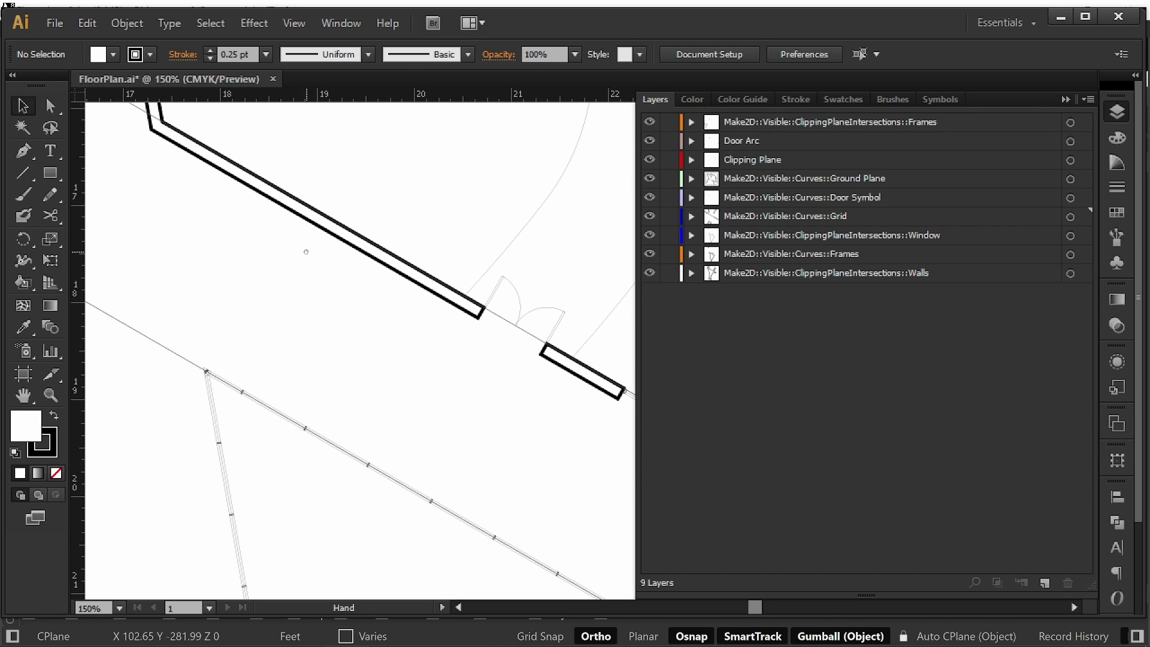
pyautogui.moveTo(305, 252); pyautogui.dragTo(153, 238)
pyautogui.keyDown('alt'); pyautogui.scroll(7, 414, 409); pyautogui.keyUp('alt')
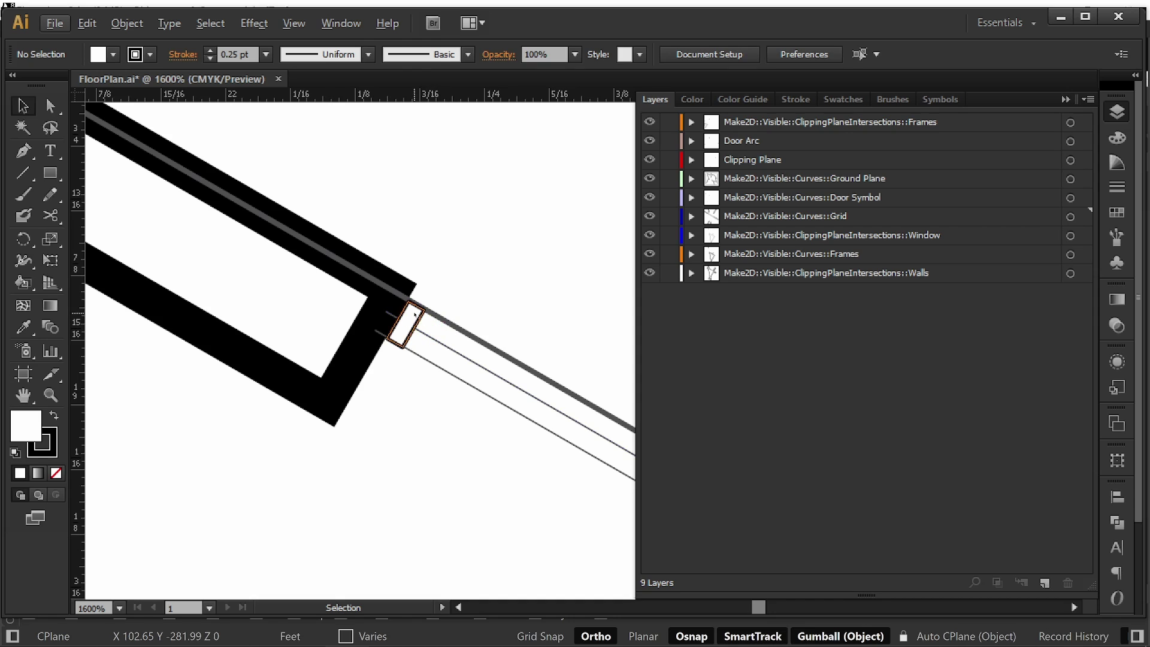
pyautogui.click(843, 273)
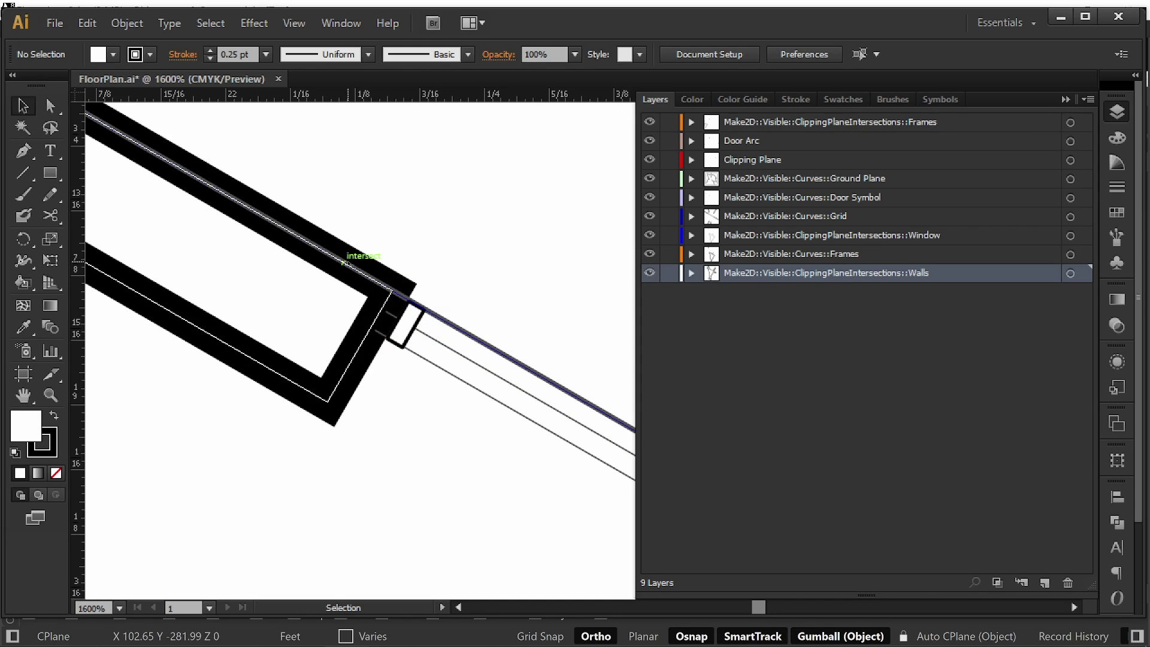
pyautogui.moveTo(767, 218); pyautogui.dragTo(774, 281)
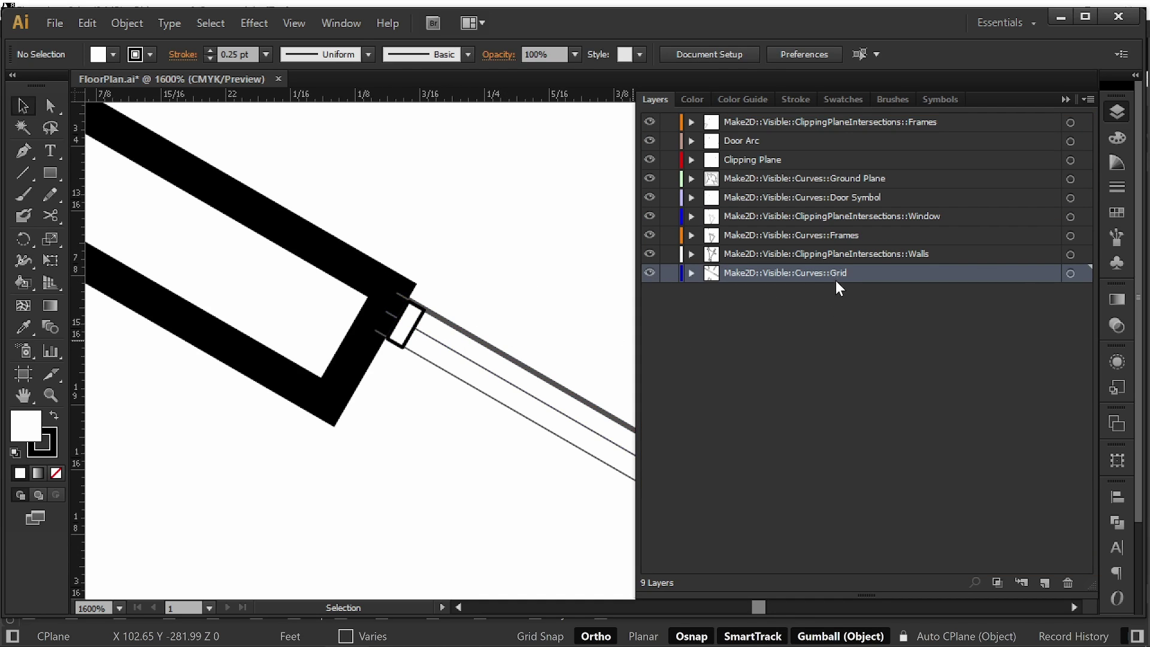
pyautogui.moveTo(832, 239); pyautogui.dragTo(818, 283)
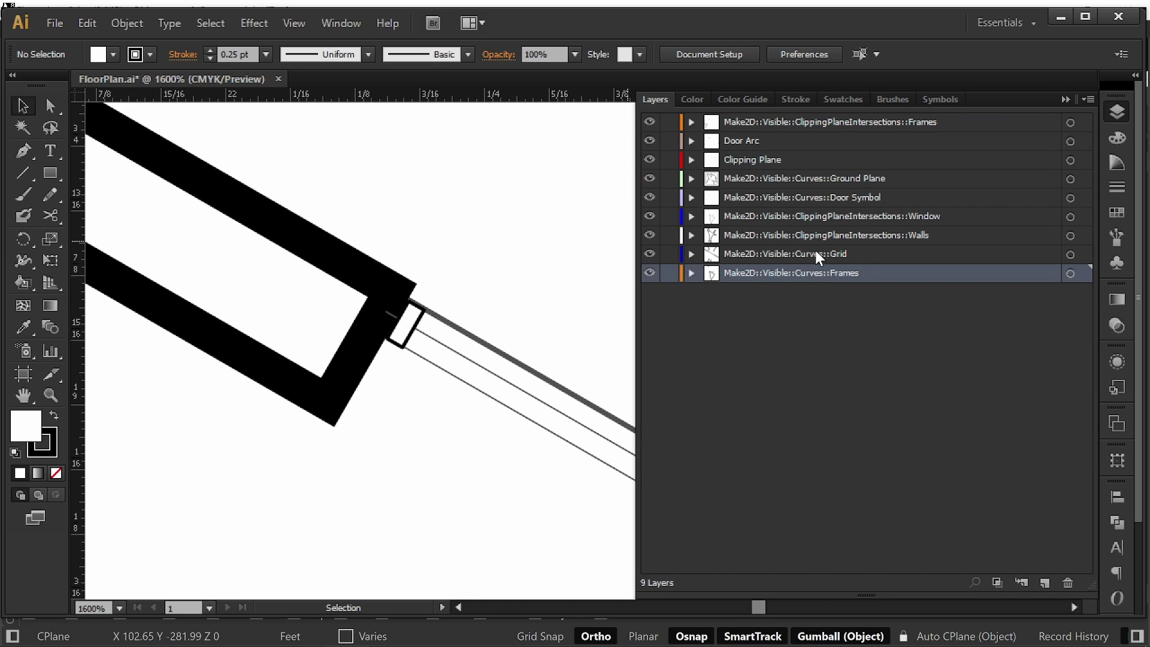
pyautogui.moveTo(879, 223); pyautogui.dragTo(808, 249)
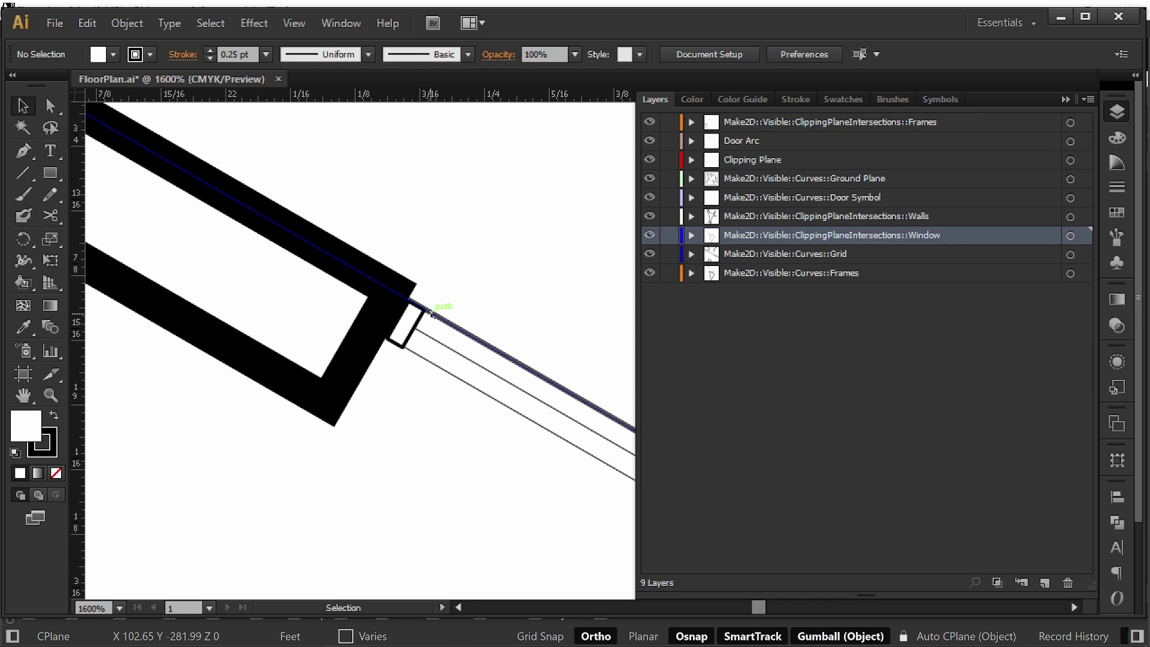
# - With only the ClippingPlaneIntersections::Frames layer shown, set its artwork's stroke corners to Miter Join, and restore the other layers
pyautogui.click(406, 325)
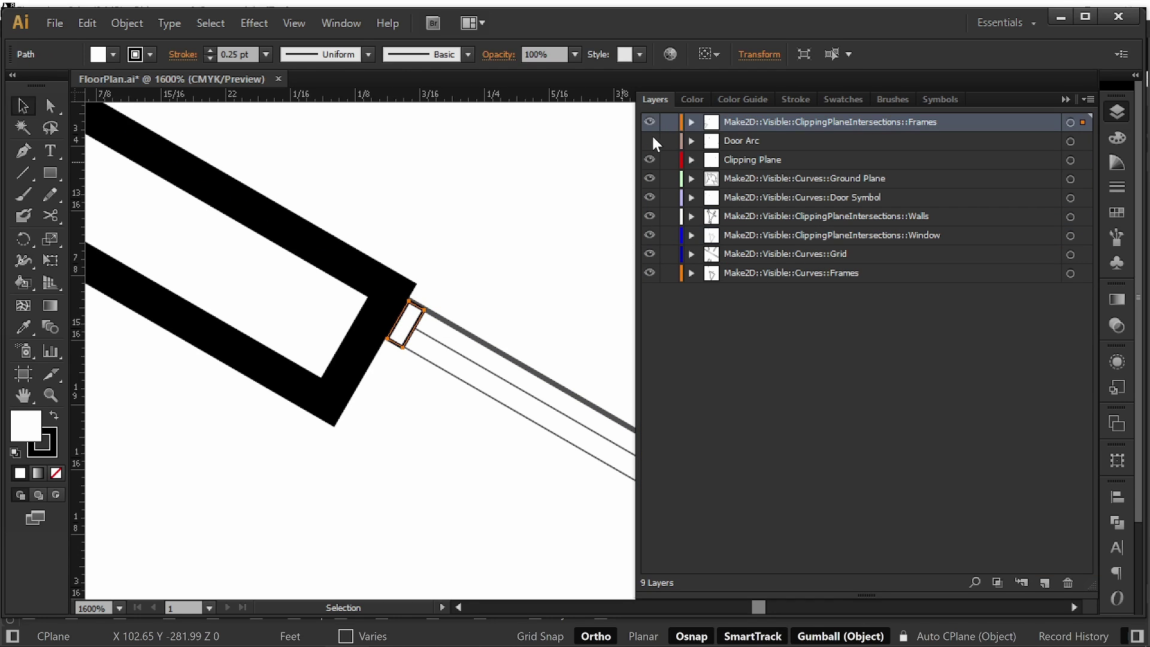
pyautogui.moveTo(653, 138); pyautogui.dragTo(687, 286)
pyautogui.click(1071, 122)
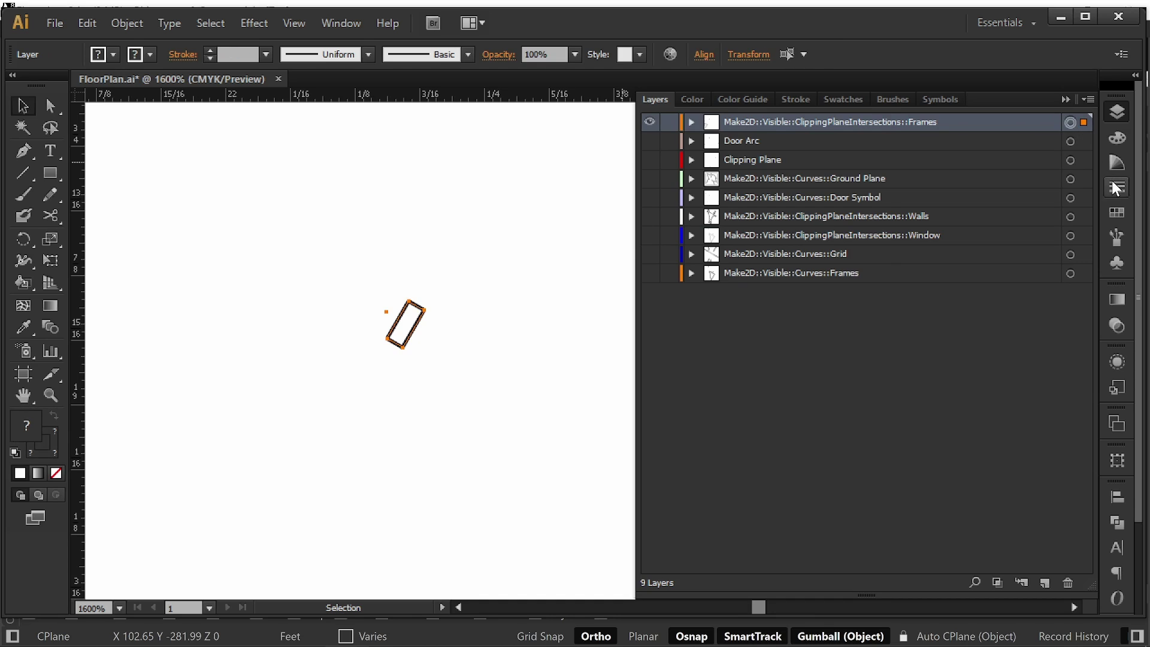
pyautogui.click(1116, 186)
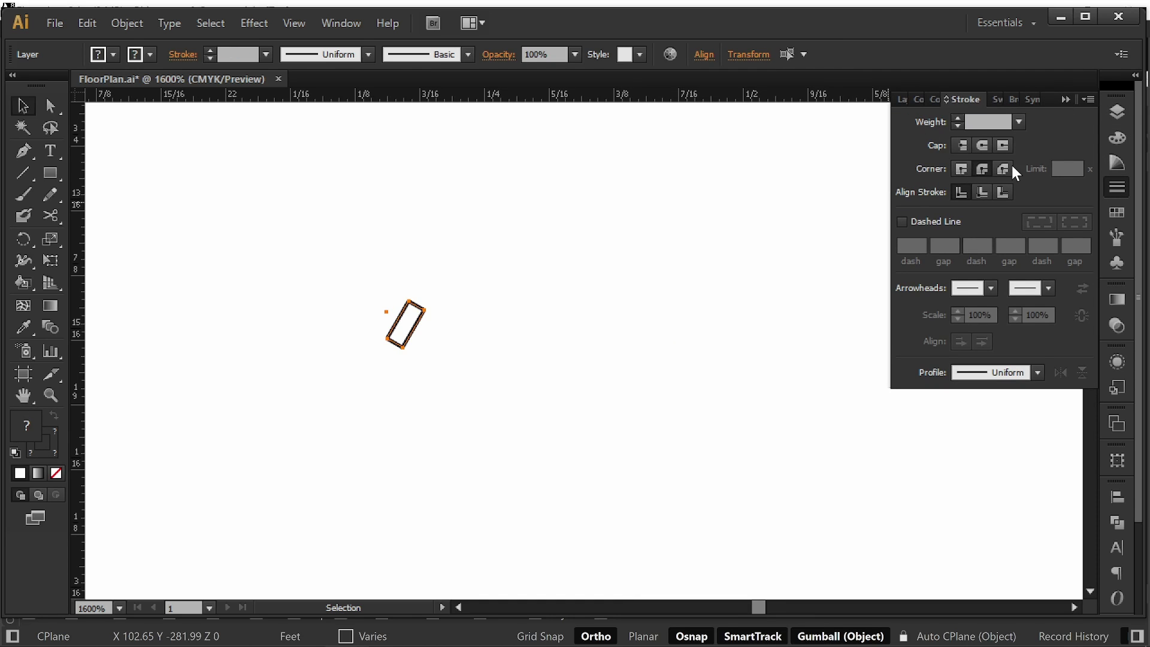
pyautogui.click(962, 171)
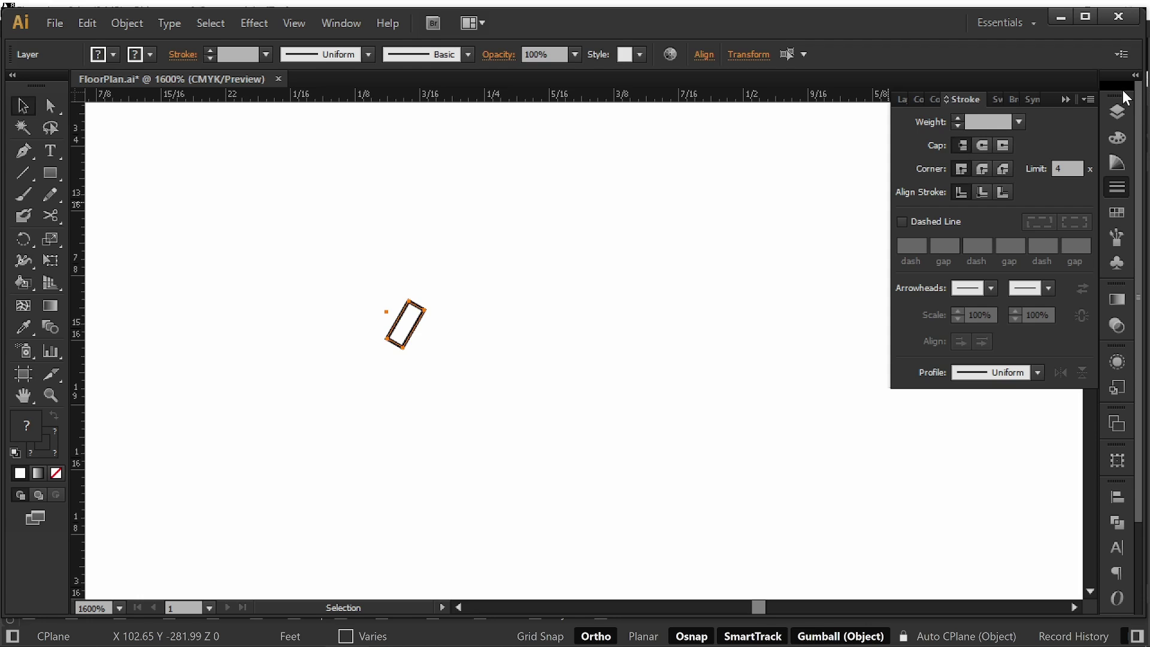
pyautogui.click(1119, 111)
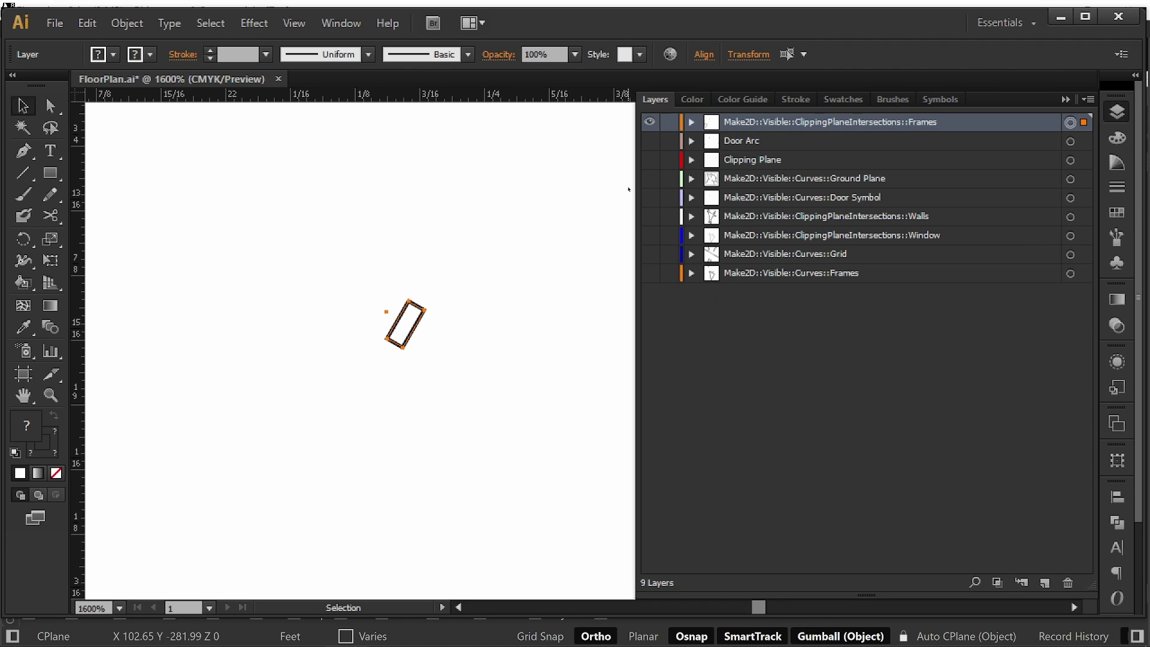
pyautogui.click(509, 193)
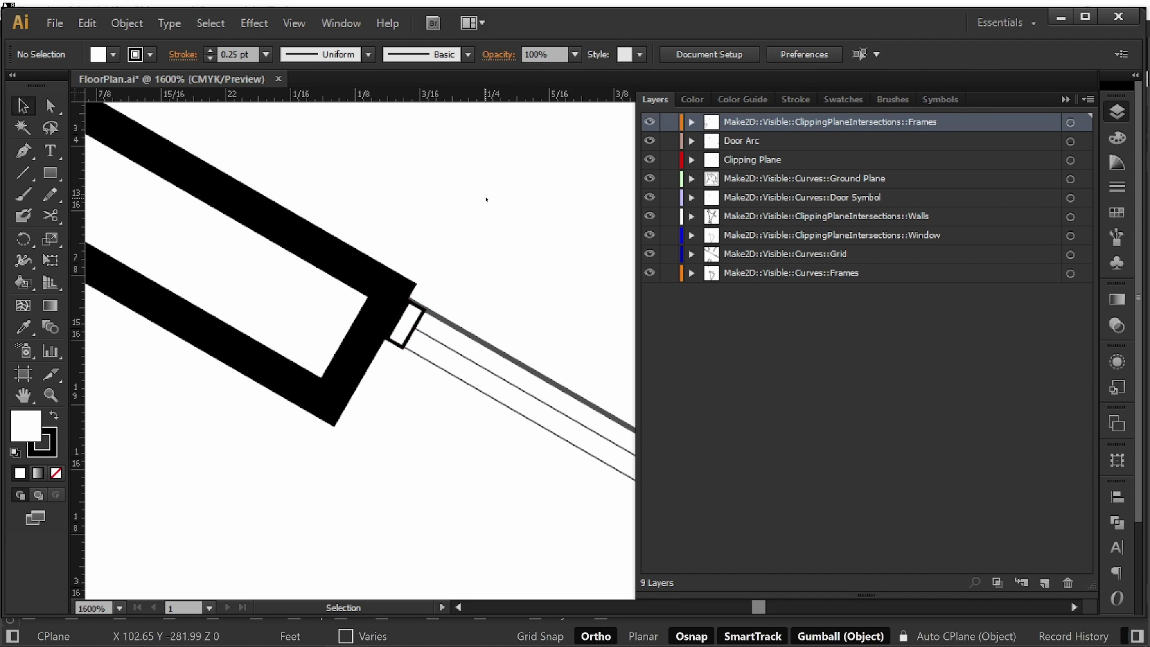
# - Try a 1 pt stroke weight on the four-sided Clipping Plane outline where the two window walls meet at the upper-left corner
pyautogui.keyDown('alt'); pyautogui.scroll(-3, 487, 213); pyautogui.keyUp('alt')
pyautogui.moveTo(454, 207); pyautogui.dragTo(372, 230)
pyautogui.keyDown('alt'); pyautogui.scroll(-5, 371, 230); pyautogui.keyUp('alt')
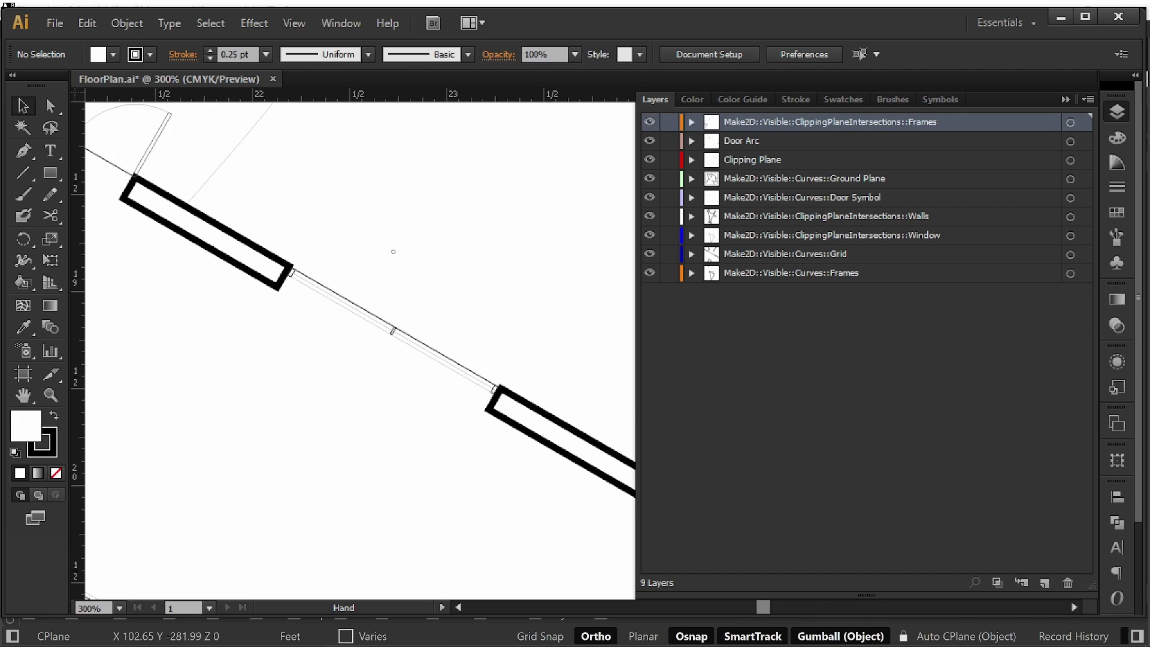
pyautogui.moveTo(439, 249); pyautogui.dragTo(471, 278)
pyautogui.keyDown('alt'); pyautogui.scroll(-1, 458, 265); pyautogui.keyUp('alt')
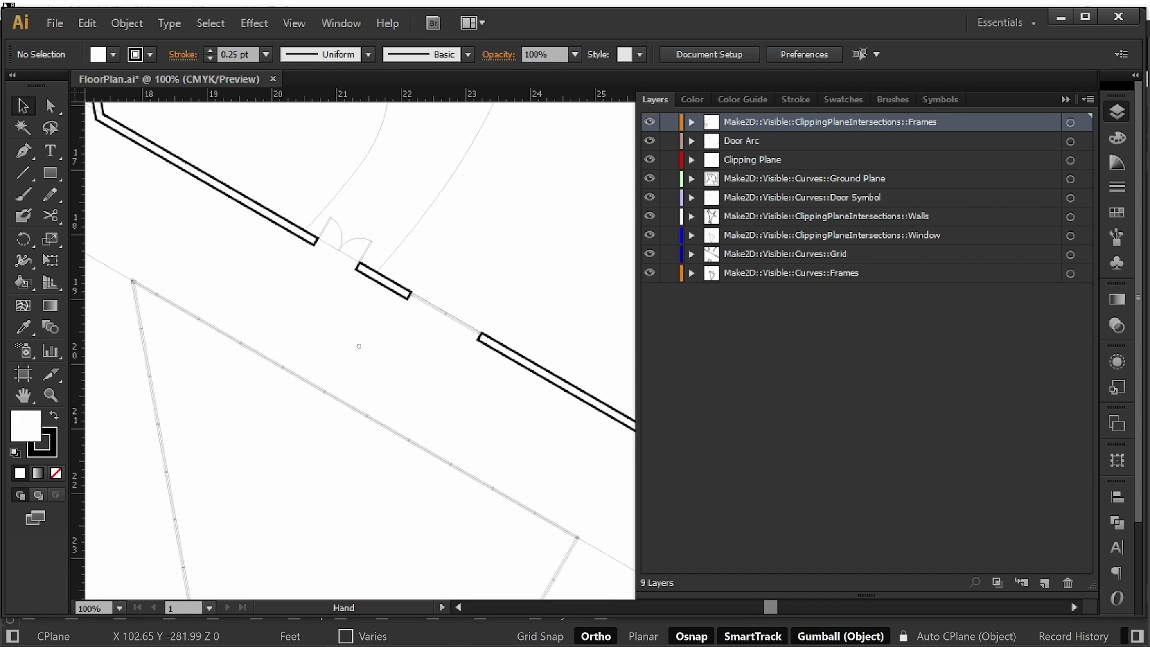
pyautogui.moveTo(359, 344); pyautogui.dragTo(398, 375)
pyautogui.keyDown('alt'); pyautogui.scroll(4, 225, 356); pyautogui.keyUp('alt')
pyautogui.moveTo(236, 240); pyautogui.dragTo(398, 303)
pyautogui.keyDown('alt'); pyautogui.scroll(2, 202, 256); pyautogui.keyUp('alt')
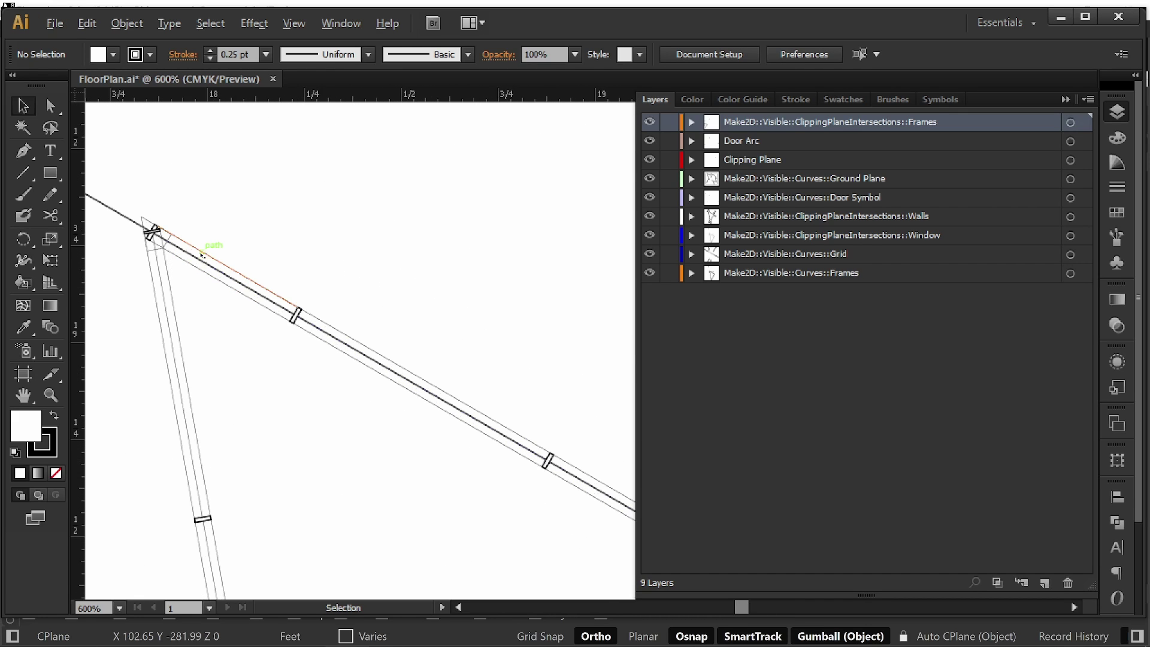
pyautogui.moveTo(259, 231); pyautogui.dragTo(346, 262)
pyautogui.click(241, 278)
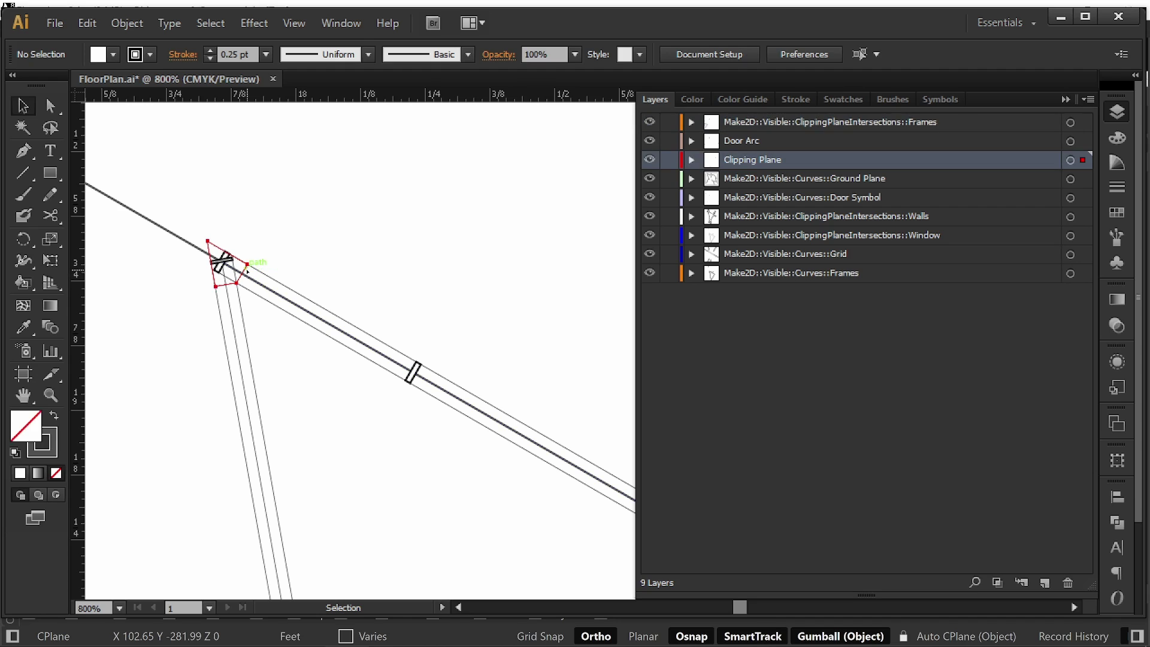
pyautogui.click(232, 54)
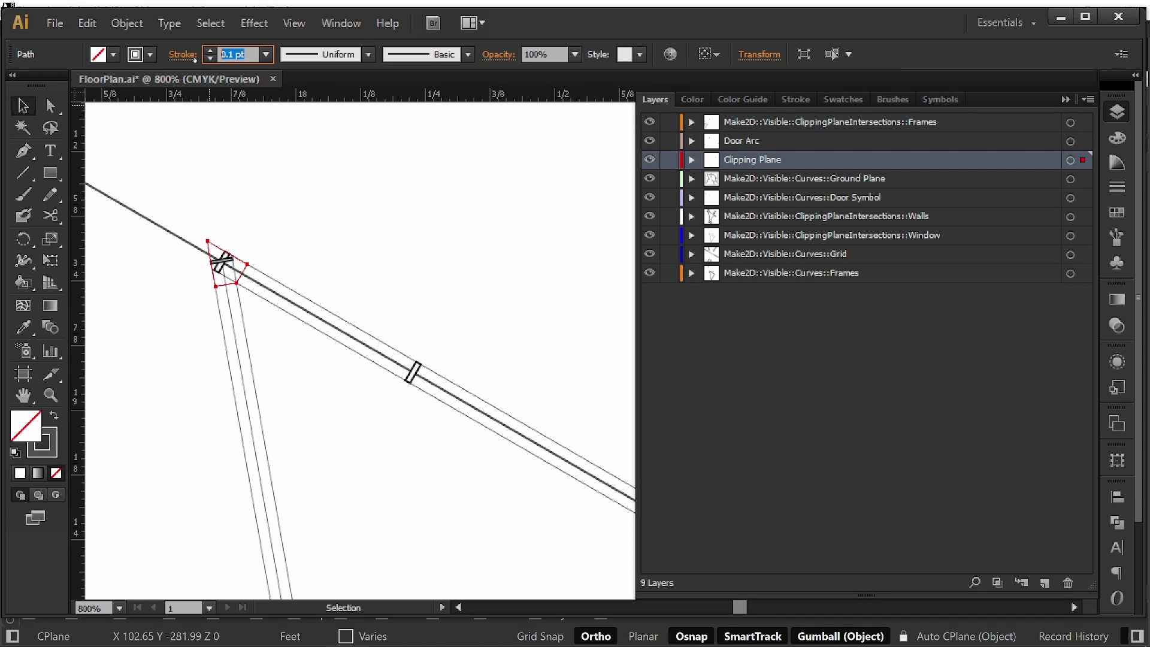
pyautogui.write('1')
pyautogui.press('Return')
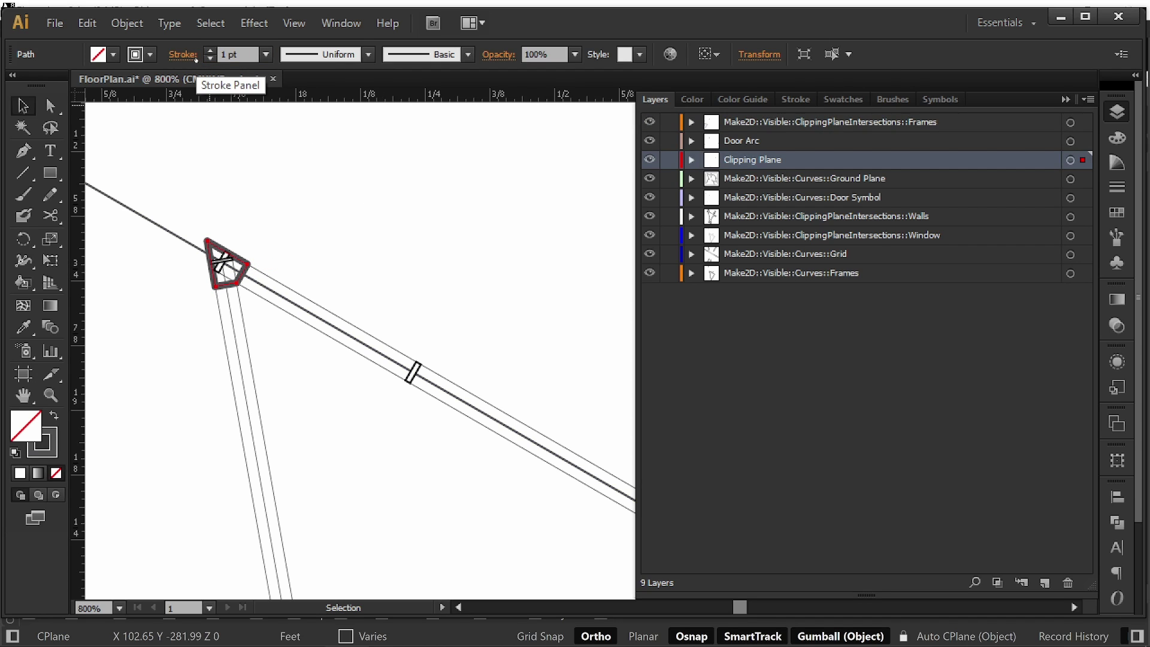
# - Set the four-sided corner outline's stroke weight to 0.75 pt and its stroke color to black
pyautogui.click(247, 57)
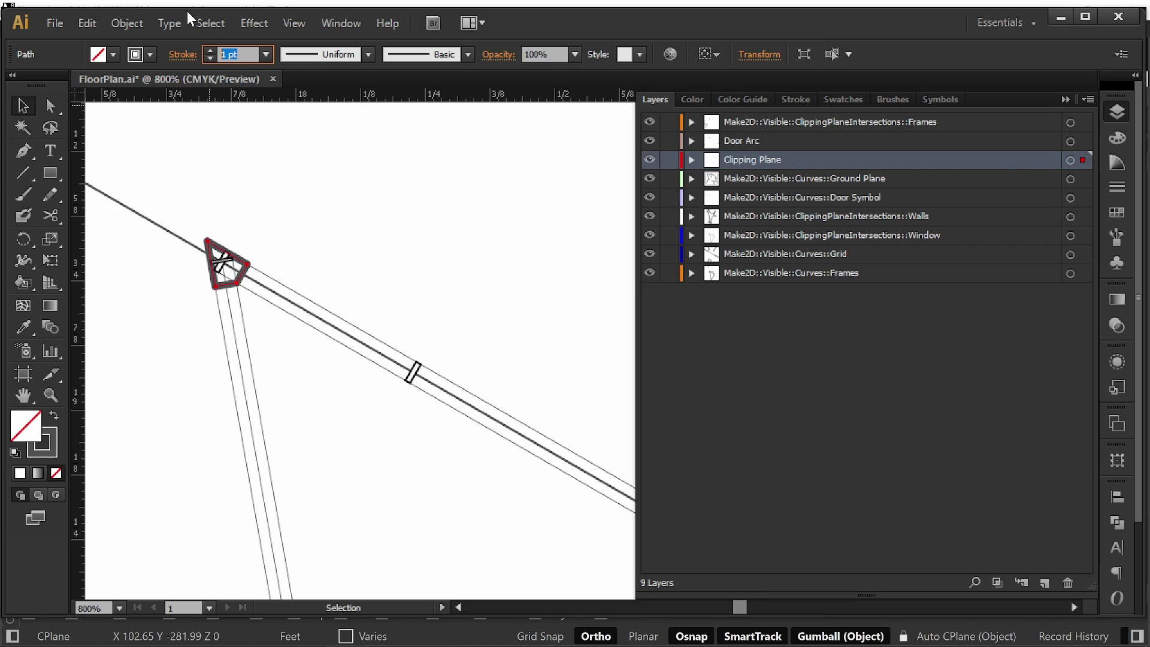
pyautogui.write('0.75')
pyautogui.press('Return')
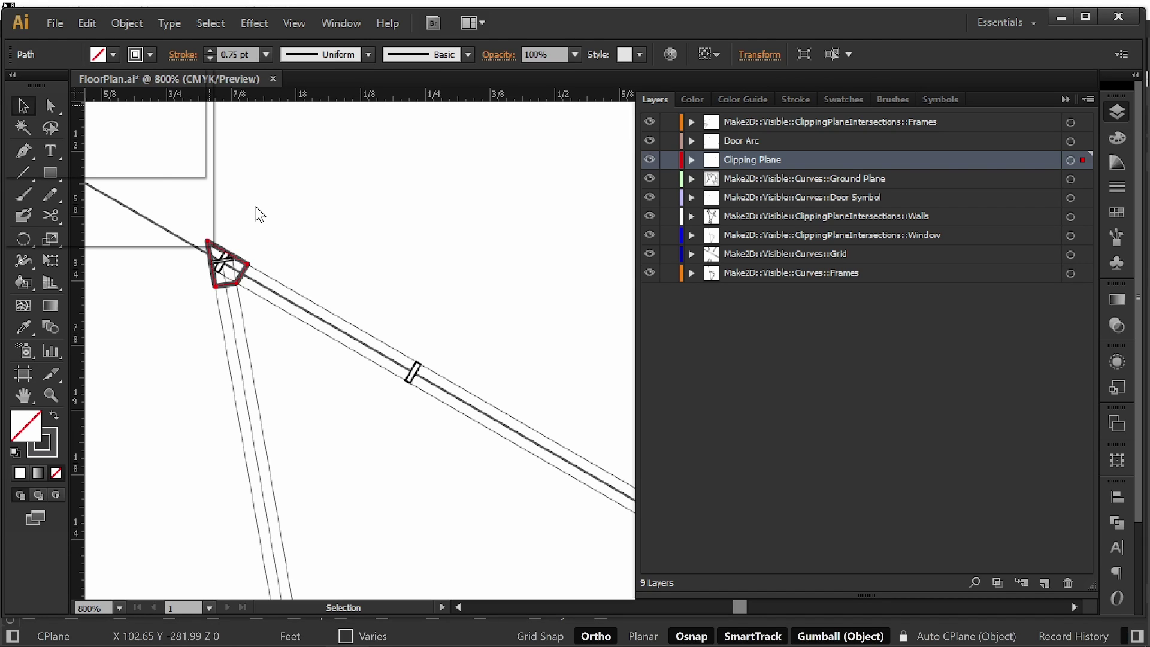
pyautogui.press('shift')
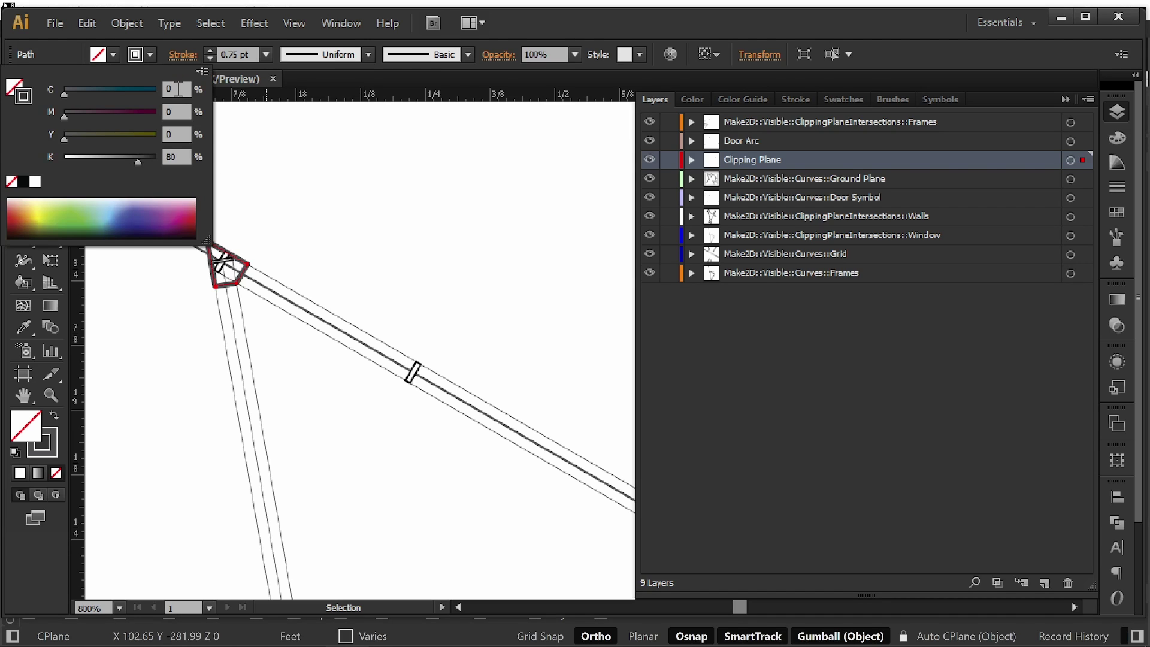
pyautogui.click(157, 160)
pyautogui.click(249, 178)
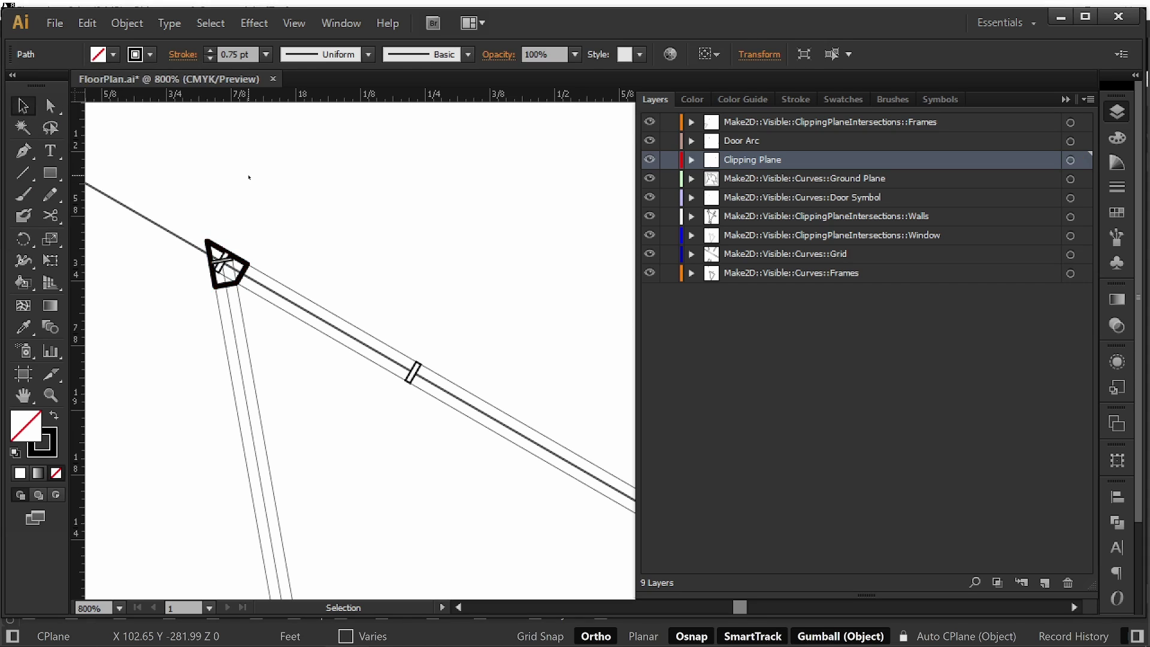
# - Reduce the corner outline's stroke weight to 0.5 pt and give its corners a Miter Join
pyautogui.click(265, 54)
pyautogui.click(281, 94)
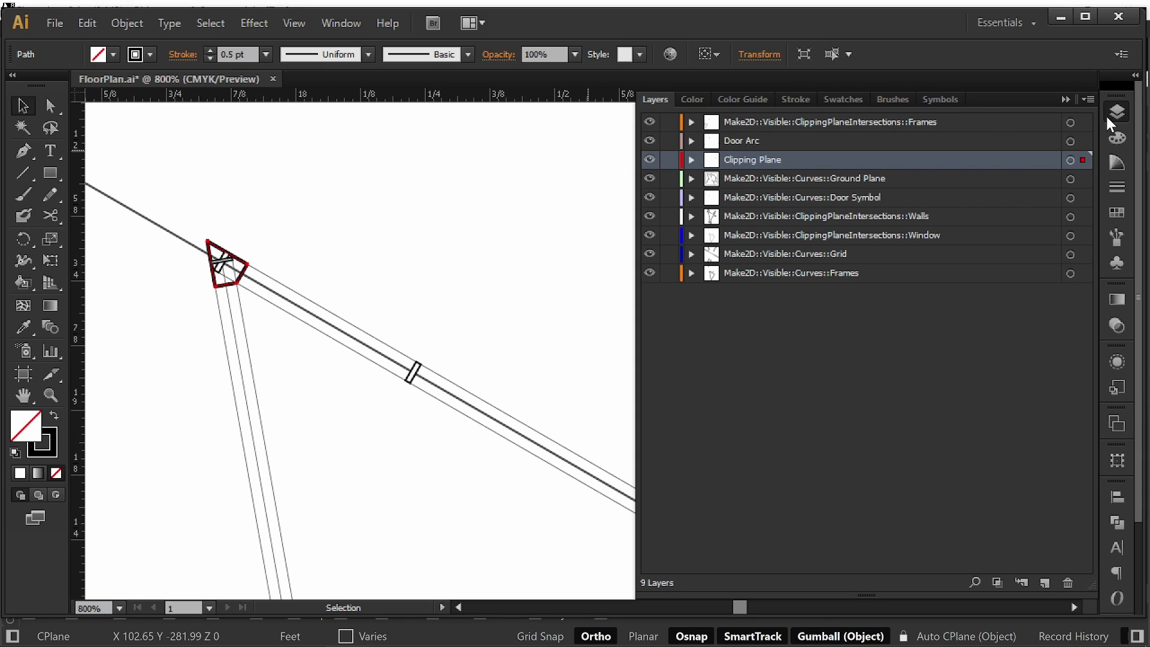
pyautogui.click(1118, 186)
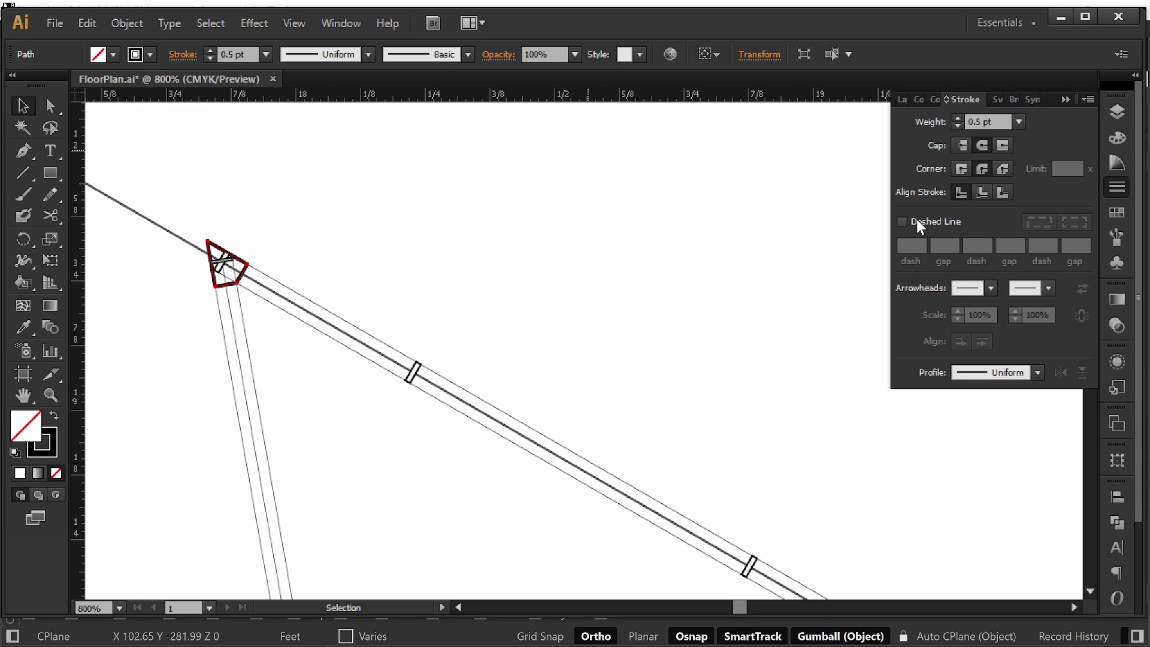
pyautogui.click(960, 169)
pyautogui.click(500, 203)
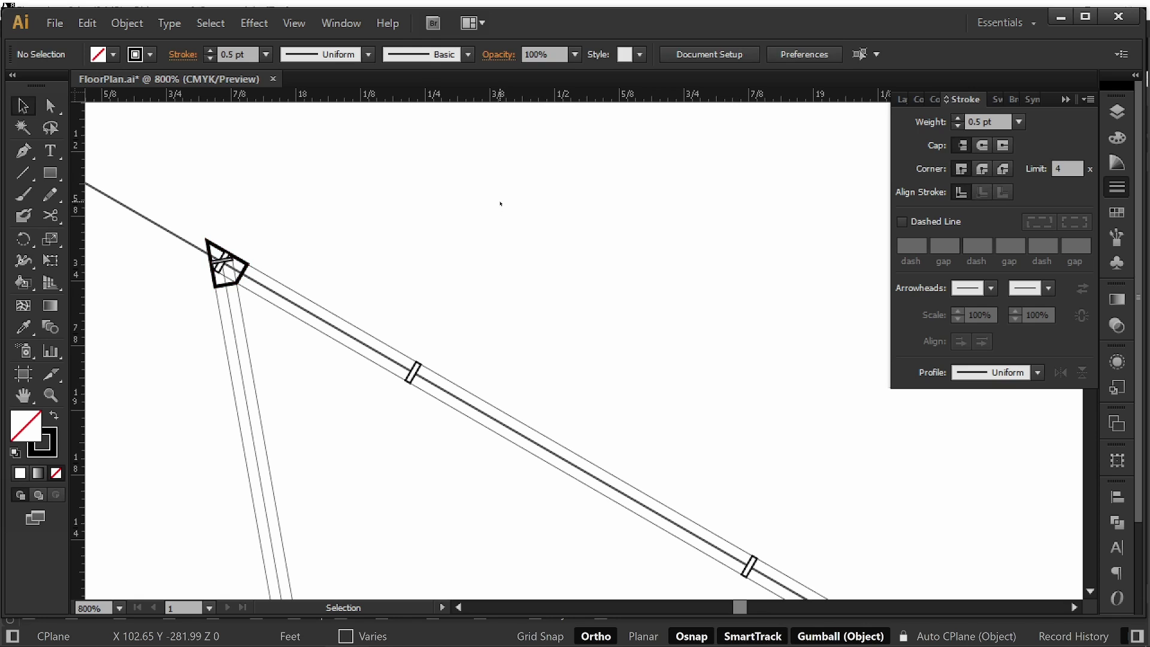
# - Fill the four-sided corner outline with white and delete the small frame rectangles overlapping inside it
pyautogui.click(243, 273)
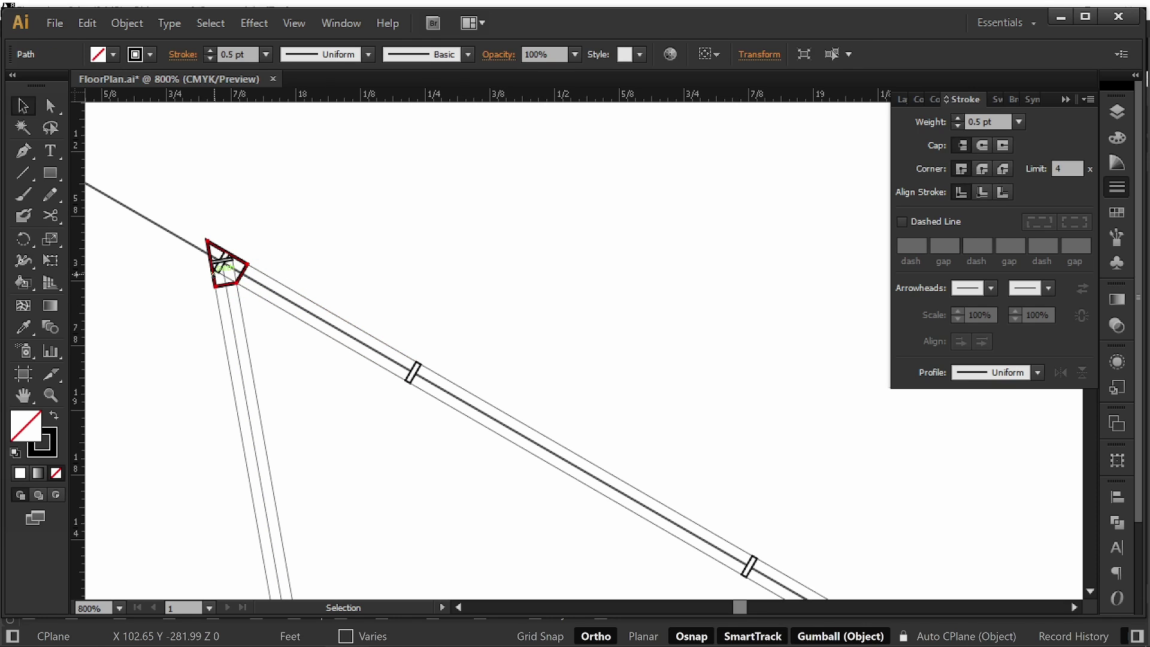
pyautogui.click(23, 470)
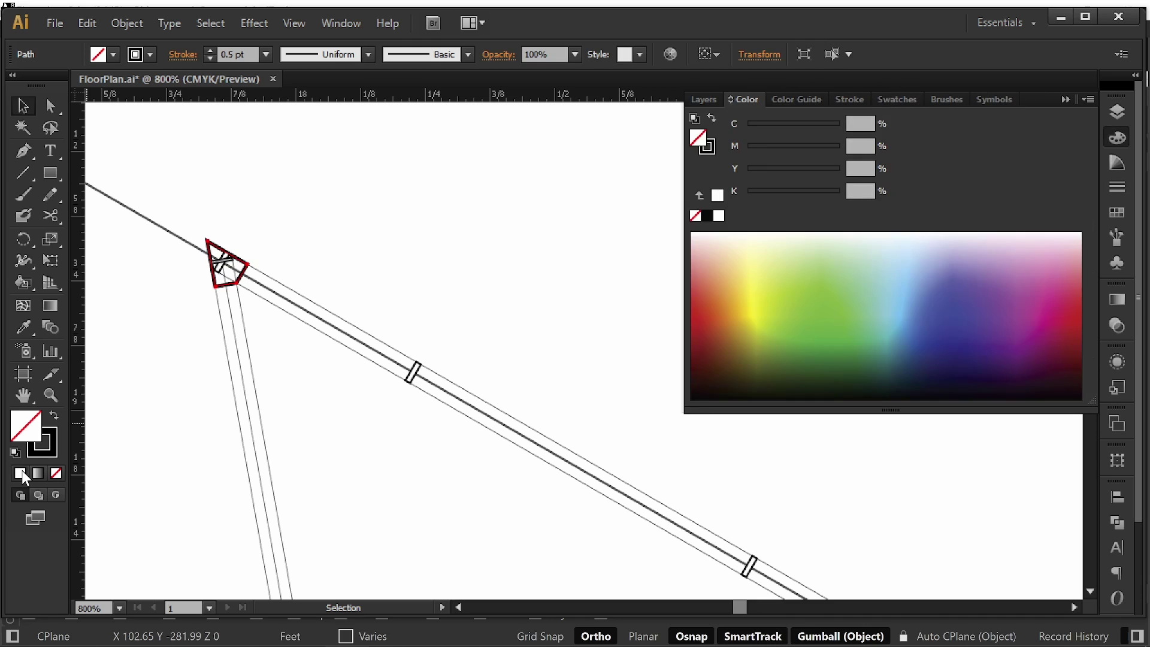
pyautogui.click(419, 225)
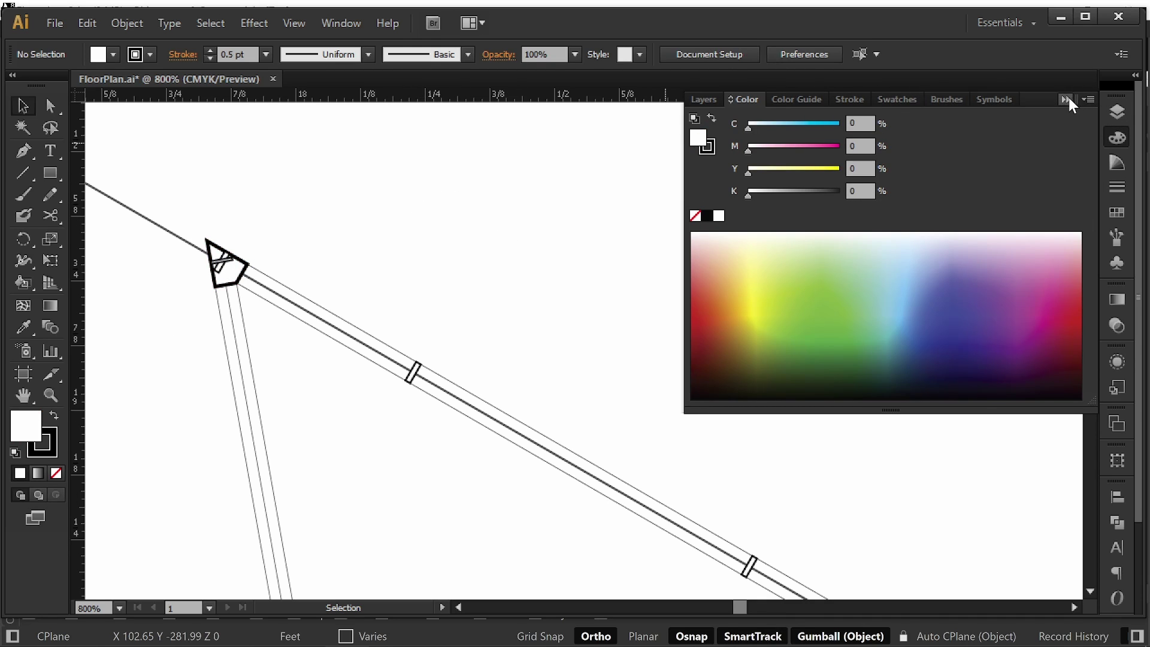
pyautogui.click(1066, 99)
pyautogui.click(222, 263)
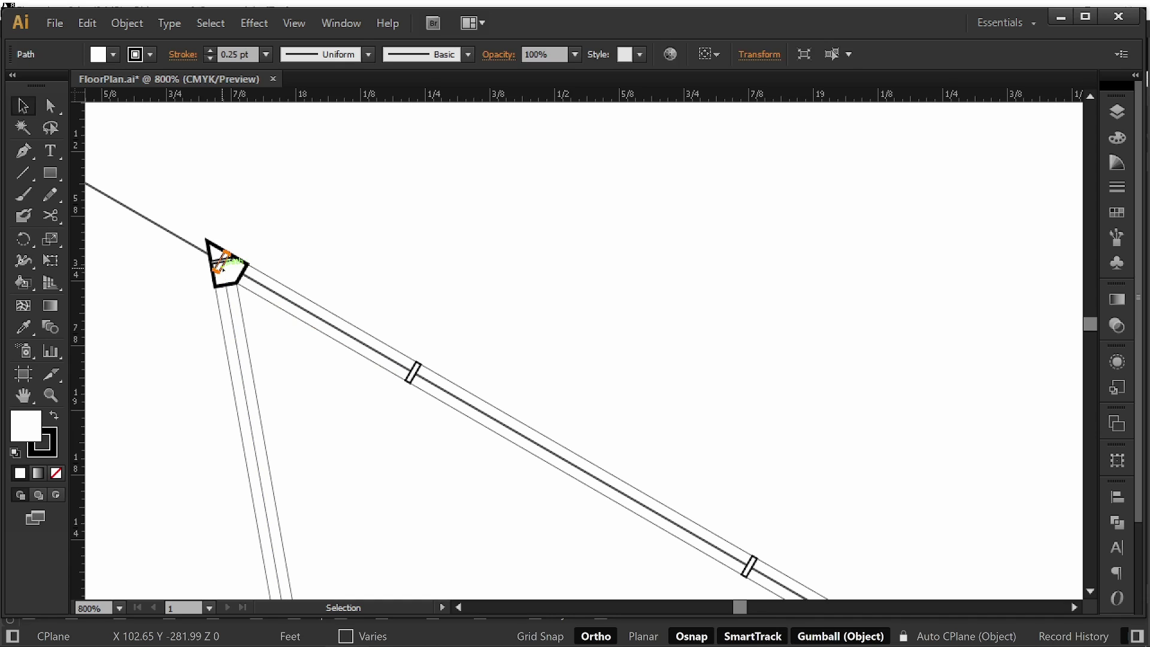
pyautogui.click(230, 269)
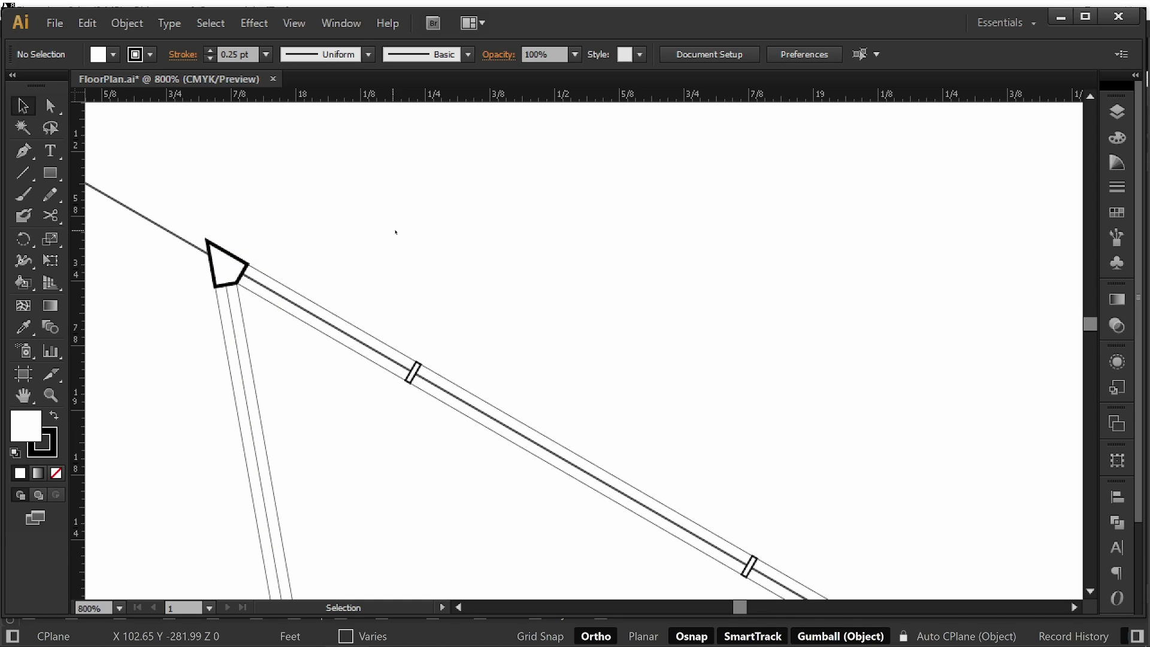
# - Copy the finished corner outline's fill and stroke onto the square Clipping Plane outline at the opposite end of the window wall with the Eyedropper
pyautogui.keyDown('alt'); pyautogui.scroll(-5, 405, 245); pyautogui.keyUp('alt')
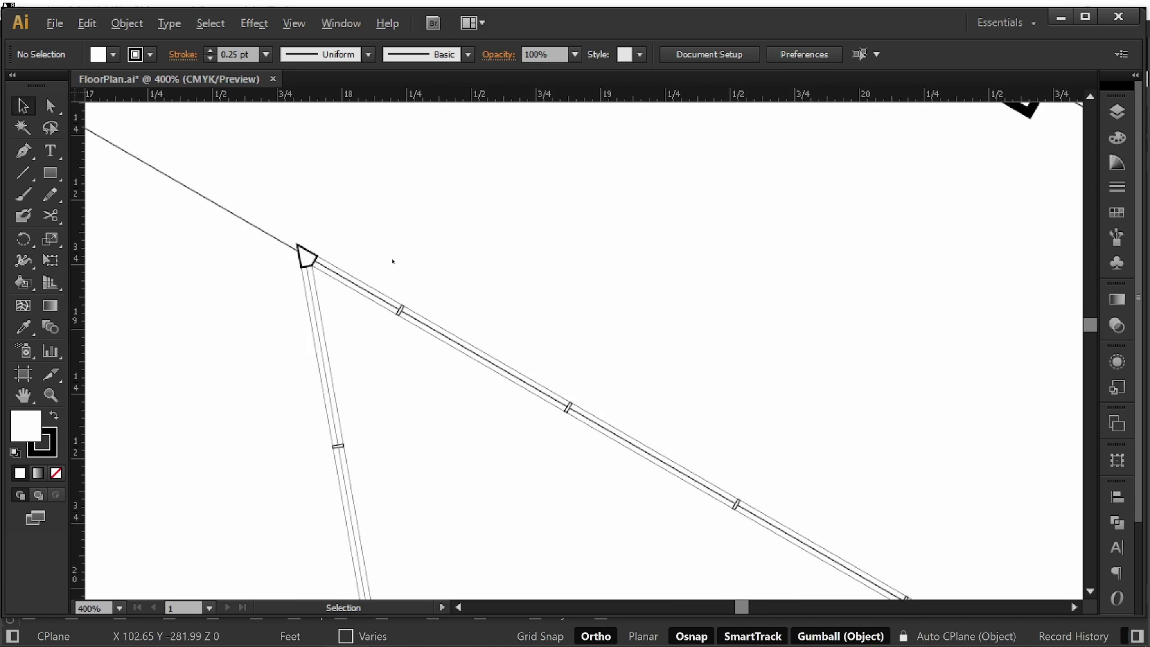
pyautogui.moveTo(460, 211); pyautogui.dragTo(391, 218)
pyautogui.keyDown('alt'); pyautogui.scroll(3, 312, 279); pyautogui.keyUp('alt')
pyautogui.keyDown('alt'); pyautogui.scroll(-1, 386, 245); pyautogui.keyUp('alt')
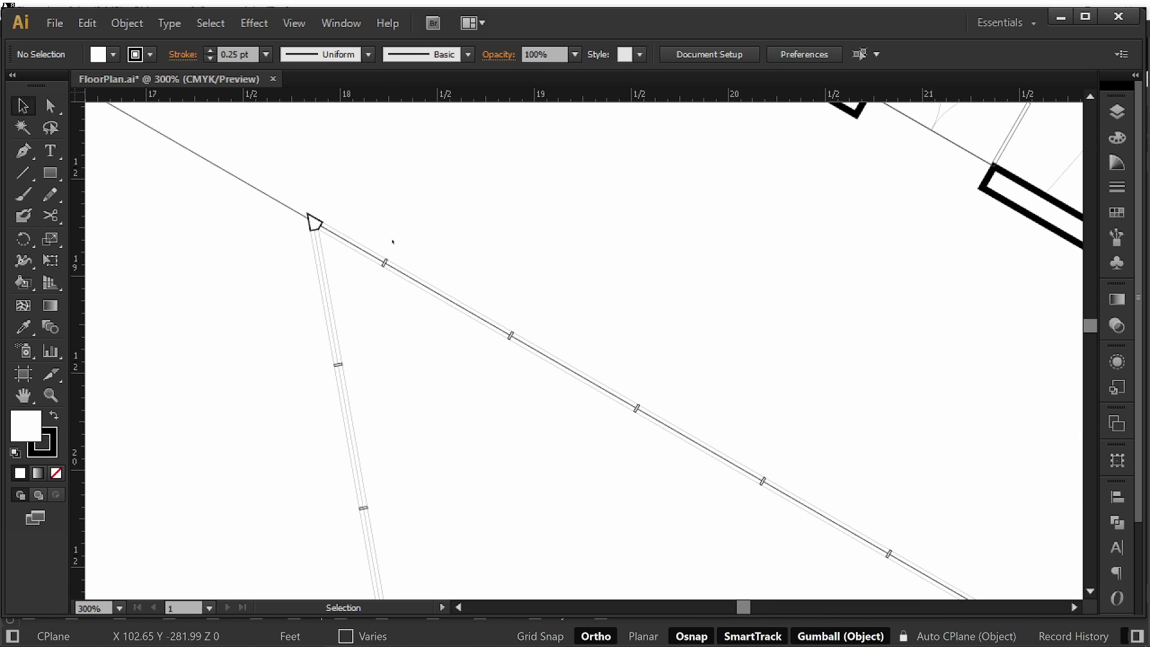
pyautogui.moveTo(599, 317); pyautogui.dragTo(483, 157)
pyautogui.moveTo(886, 548); pyautogui.dragTo(416, 151)
pyautogui.moveTo(885, 385); pyautogui.dragTo(583, 260)
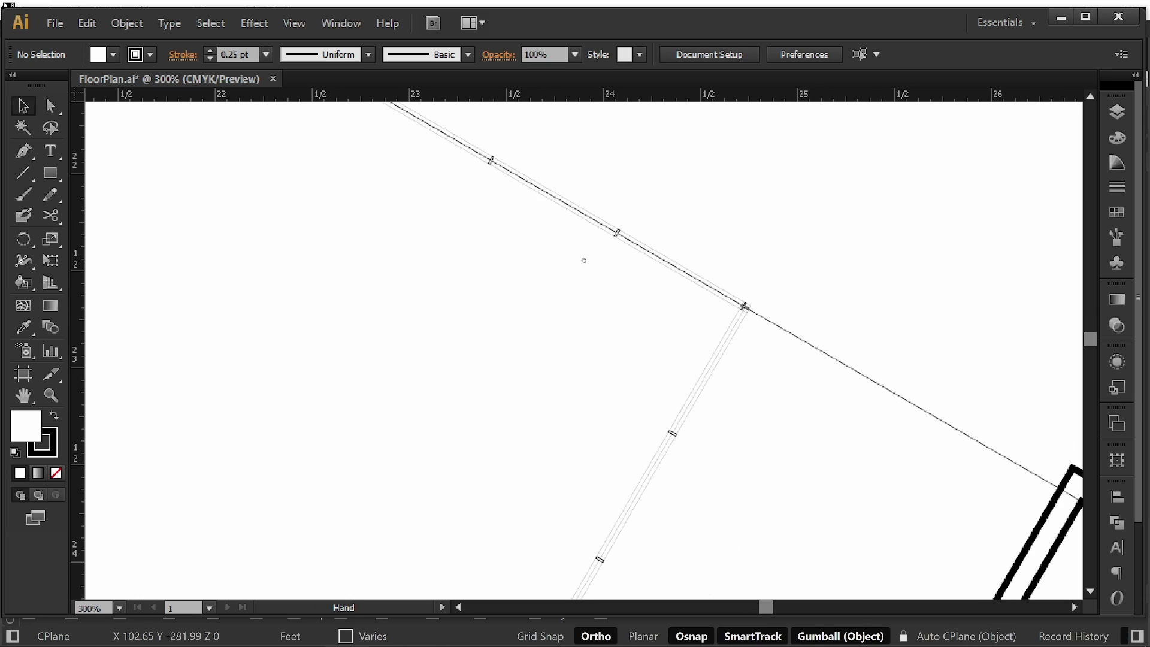
pyautogui.keyDown('alt'); pyautogui.scroll(2, 764, 300); pyautogui.keyUp('alt')
pyautogui.click(688, 312)
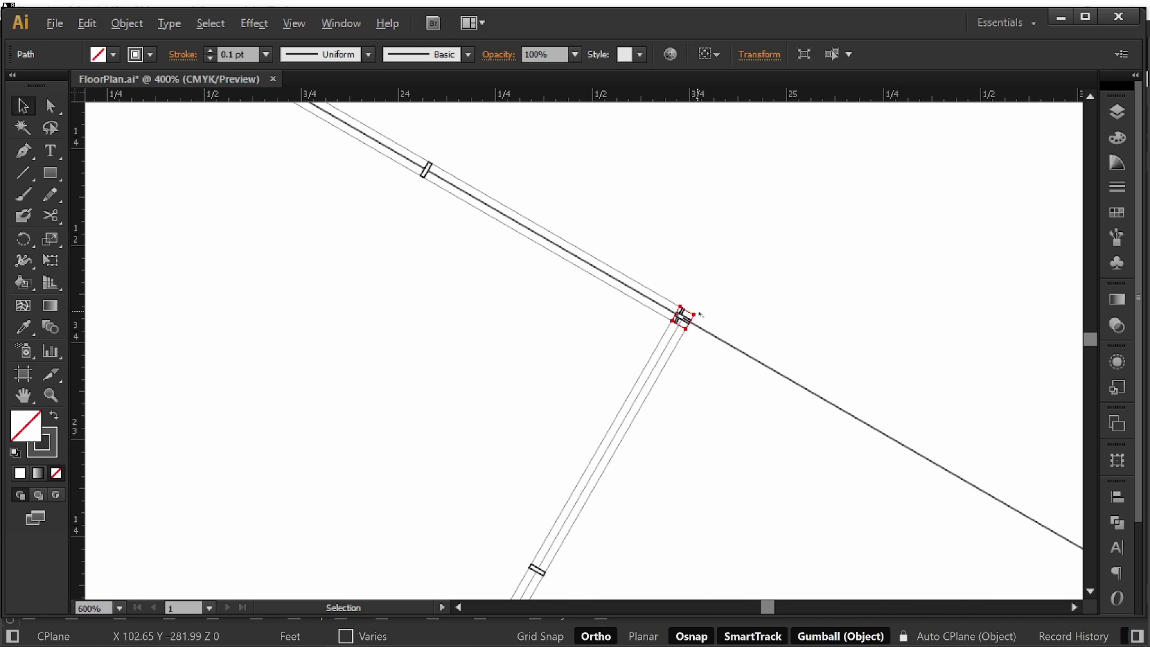
pyautogui.keyDown('alt'); pyautogui.scroll(-2, 692, 311); pyautogui.keyUp('alt')
pyautogui.moveTo(739, 377); pyautogui.dragTo(485, 311)
pyautogui.moveTo(228, 186); pyautogui.dragTo(500, 354)
pyautogui.press('i')
pyautogui.click(377, 271)
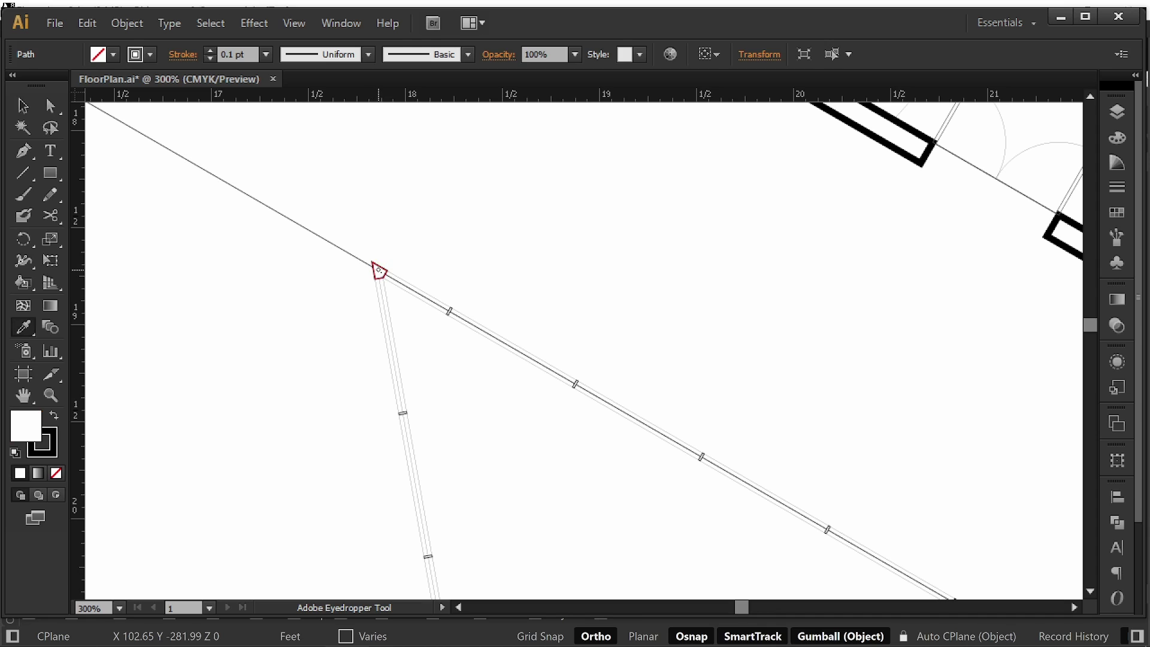
pyautogui.press('v')
pyautogui.click(523, 262)
# - Delete the small frame rectangles inside the square corner outline
pyautogui.keyDown('alt'); pyautogui.scroll(-3, 525, 258); pyautogui.keyUp('alt')
pyautogui.keyDown('alt'); pyautogui.scroll(7, 918, 515); pyautogui.keyUp('alt')
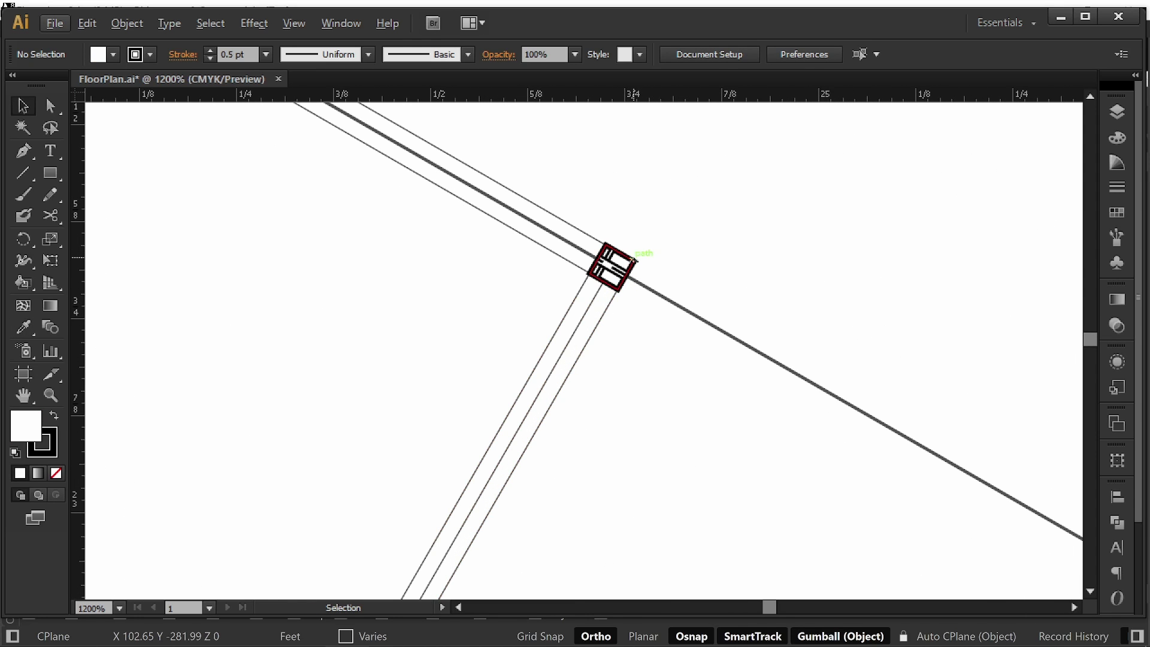
pyautogui.keyDown('alt'); pyautogui.scroll(2, 623, 258); pyautogui.keyUp('alt')
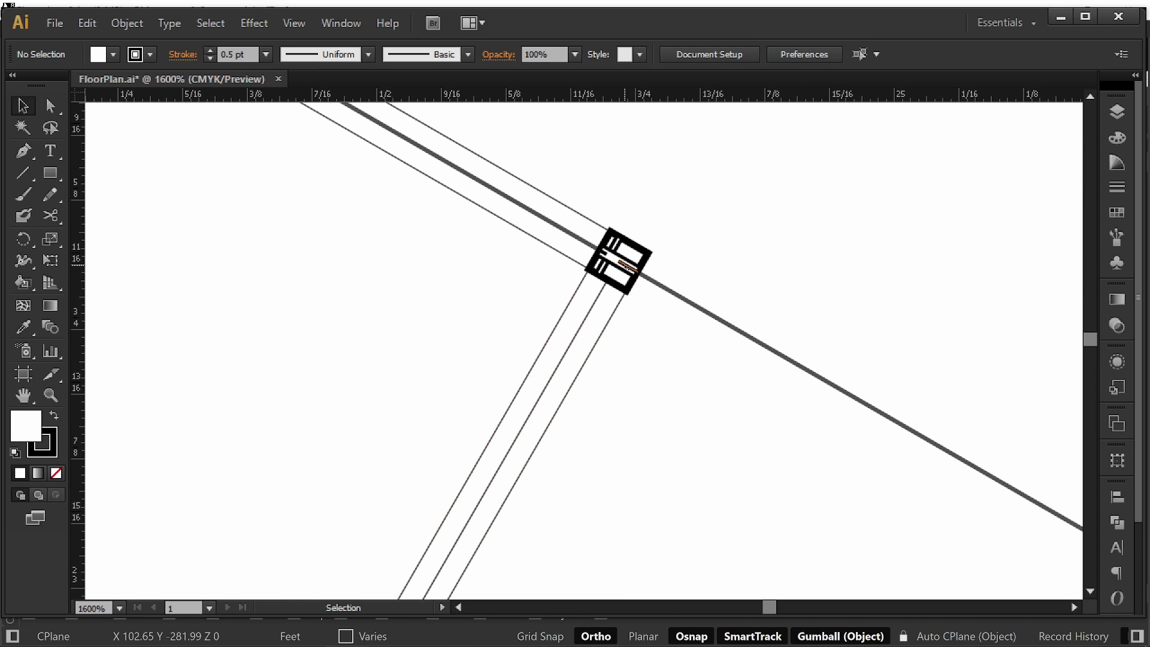
pyautogui.click(620, 250)
pyautogui.press('Delete')
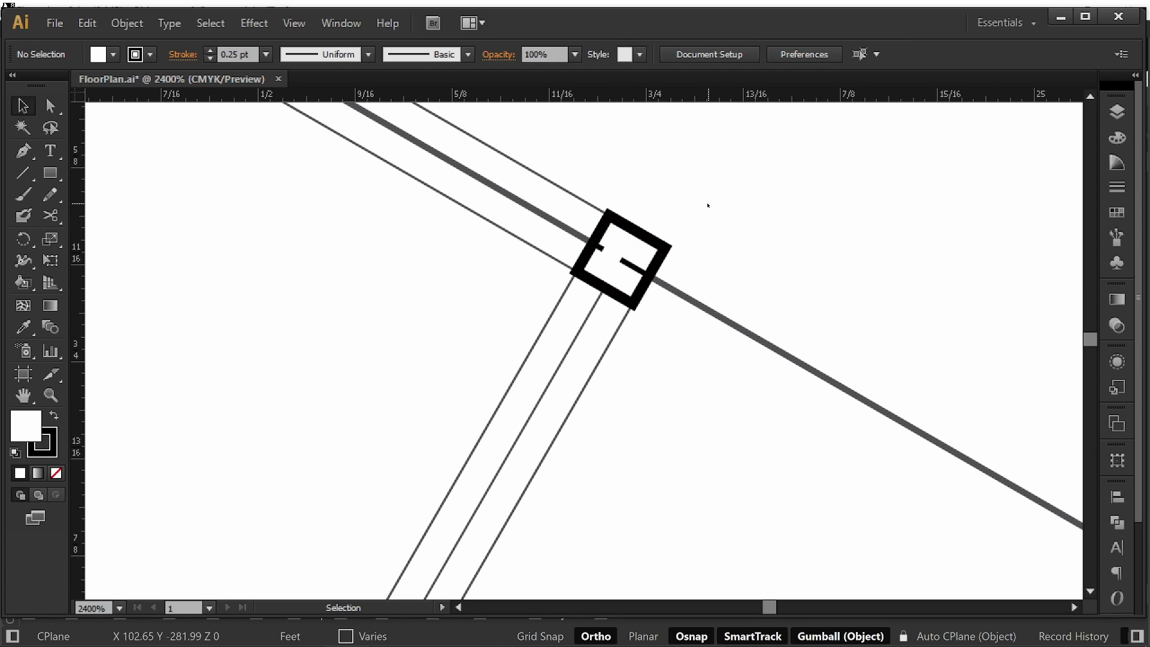
# - Select both the square and the four-sided corner outlines and cut them from the Clipping Plane layer
pyautogui.click(658, 244)
pyautogui.keyDown('alt'); pyautogui.scroll(-6, 696, 251); pyautogui.keyUp('alt')
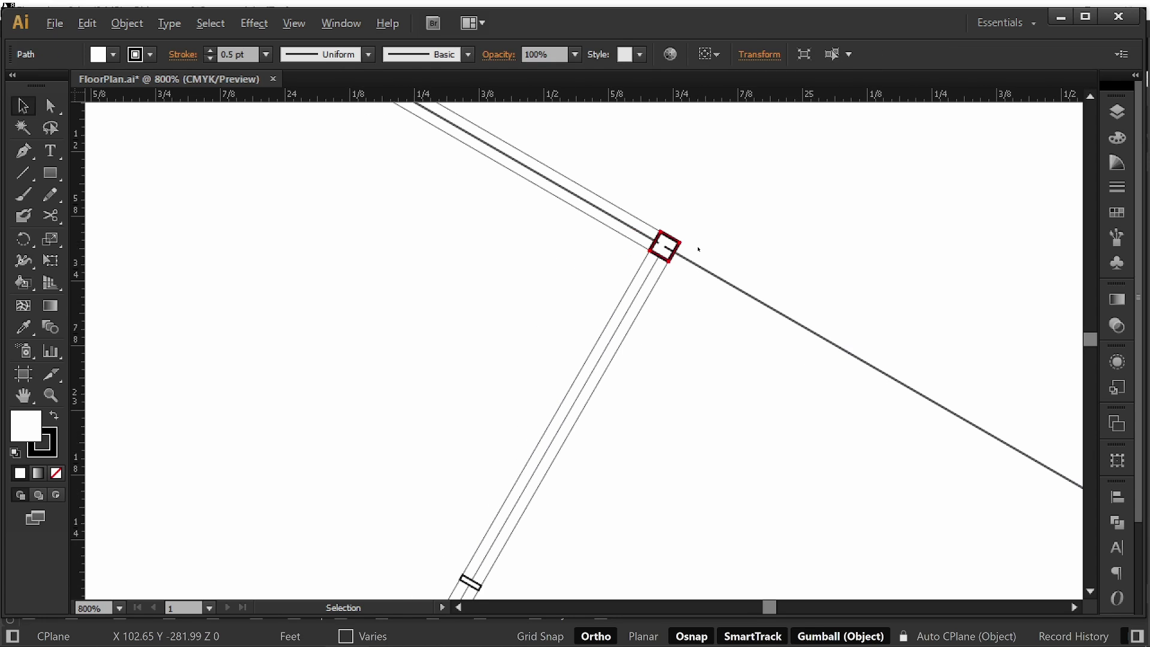
pyautogui.moveTo(698, 255); pyautogui.dragTo(671, 374)
pyautogui.moveTo(201, 119); pyautogui.dragTo(539, 362)
pyautogui.moveTo(171, 181); pyautogui.dragTo(521, 370)
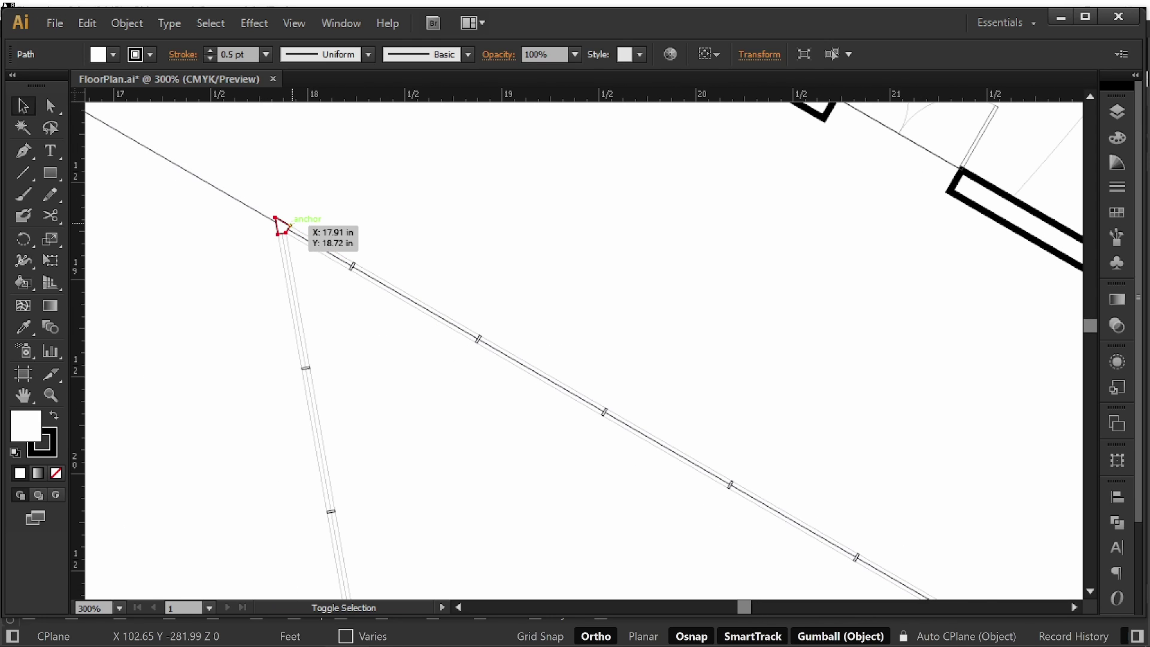
pyautogui.keyDown('shift'); pyautogui.click(290, 226); pyautogui.keyUp('shift')
pyautogui.hotkey('ctrl', 'x')
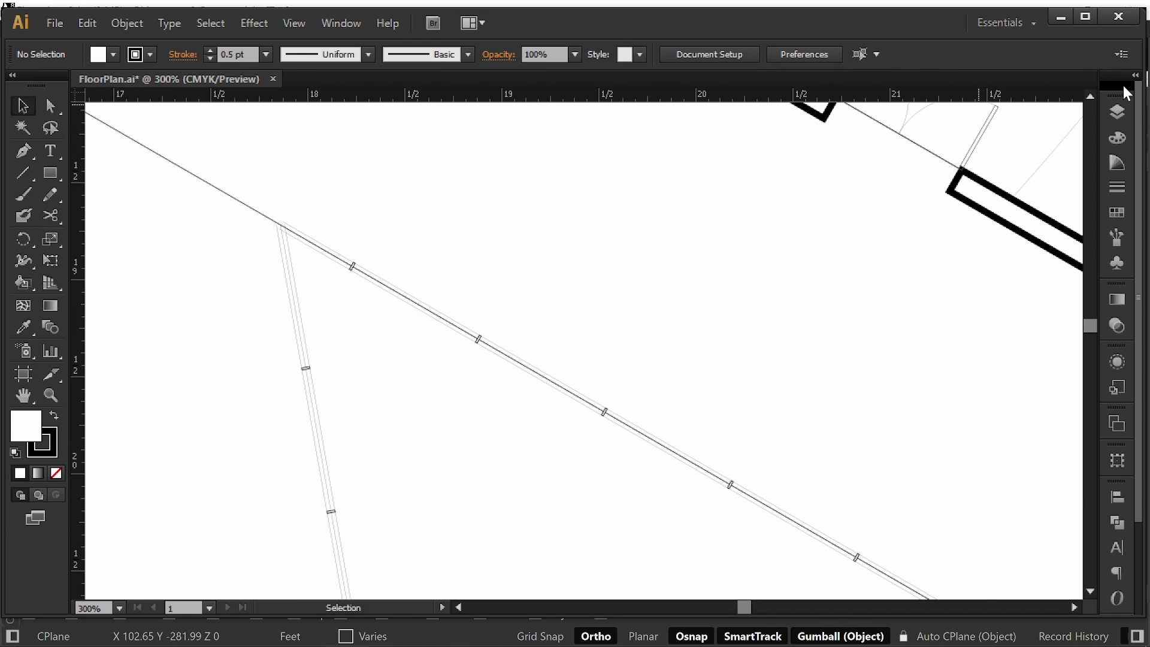
# - Paste the two corner outlines in their original positions on the ClippingPlaneIntersections::Frames layer, and check both corners
pyautogui.click(1117, 110)
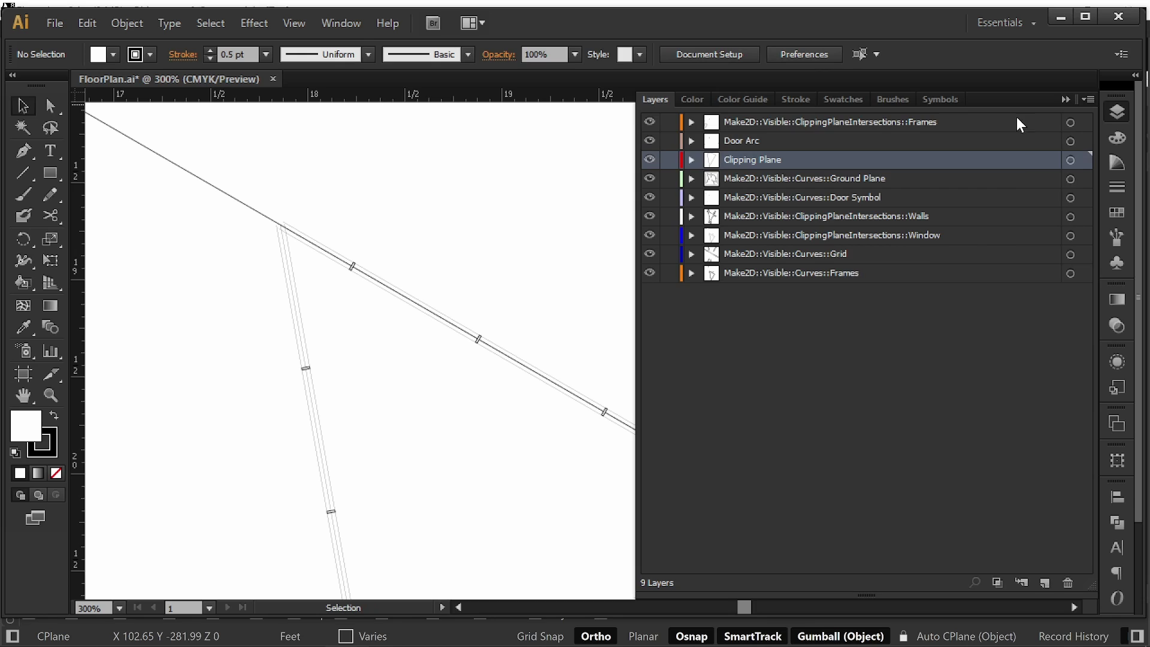
pyautogui.click(854, 260)
pyautogui.click(867, 272)
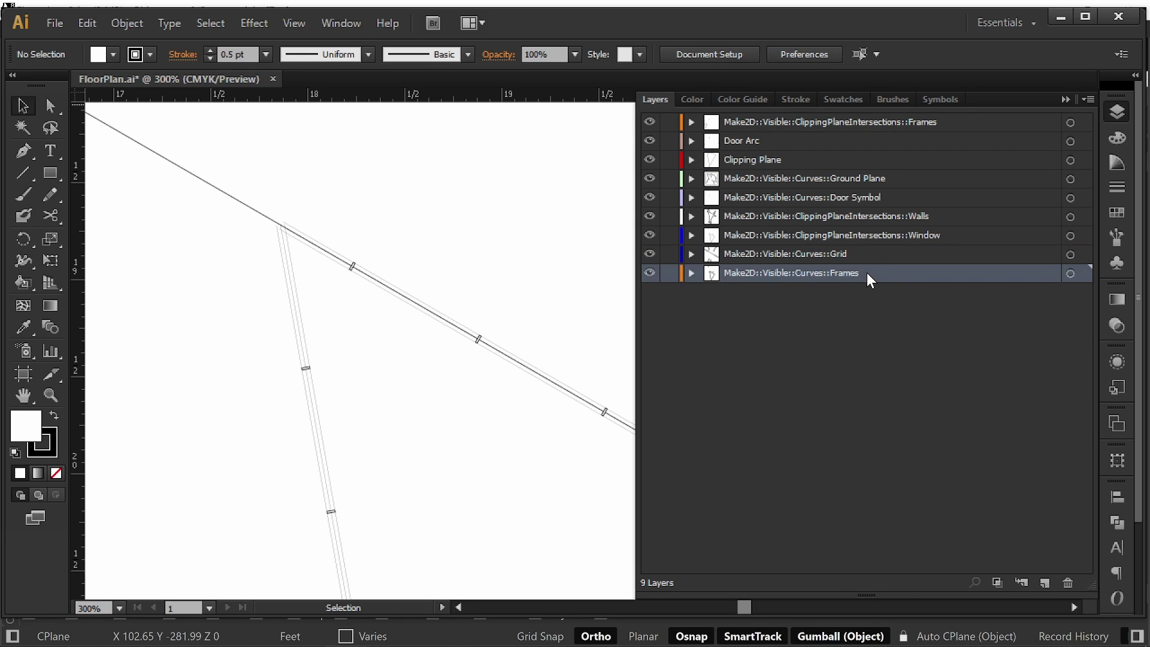
pyautogui.click(870, 127)
pyautogui.click(282, 227)
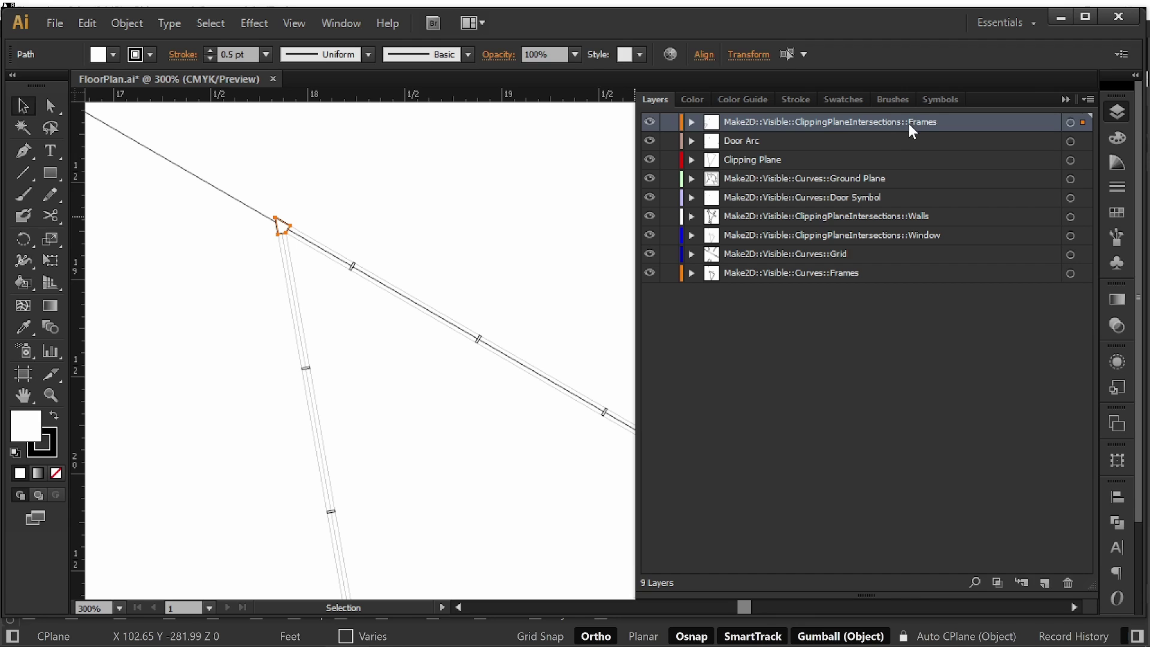
pyautogui.click(1065, 100)
pyautogui.click(546, 246)
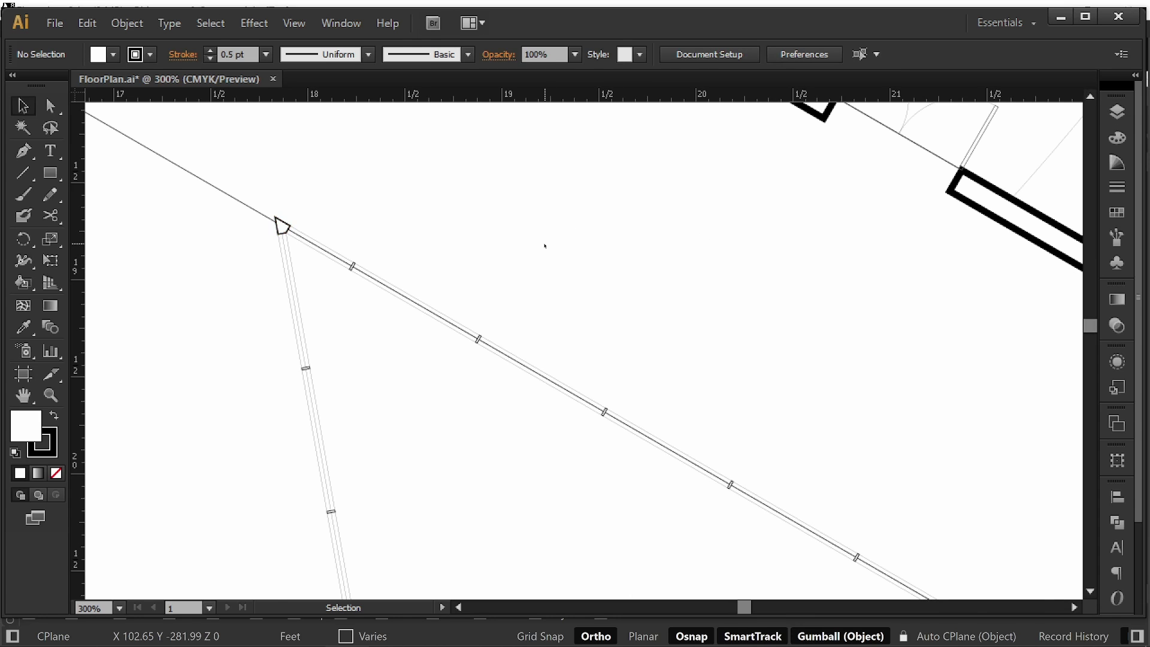
pyautogui.keyDown('alt'); pyautogui.scroll(-2, 545, 244); pyautogui.keyUp('alt')
pyautogui.moveTo(768, 412); pyautogui.dragTo(610, 313)
pyautogui.keyDown('alt'); pyautogui.scroll(5, 923, 509); pyautogui.keyUp('alt')
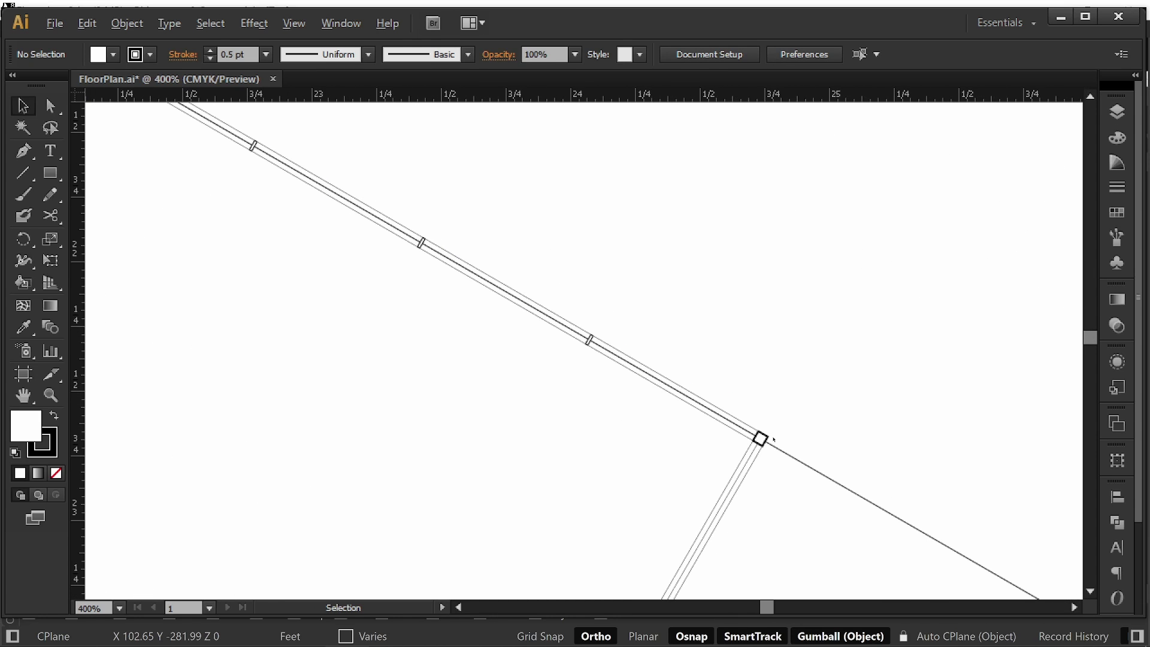
pyautogui.keyDown('alt'); pyautogui.scroll(-7, 713, 413); pyautogui.keyUp('alt')
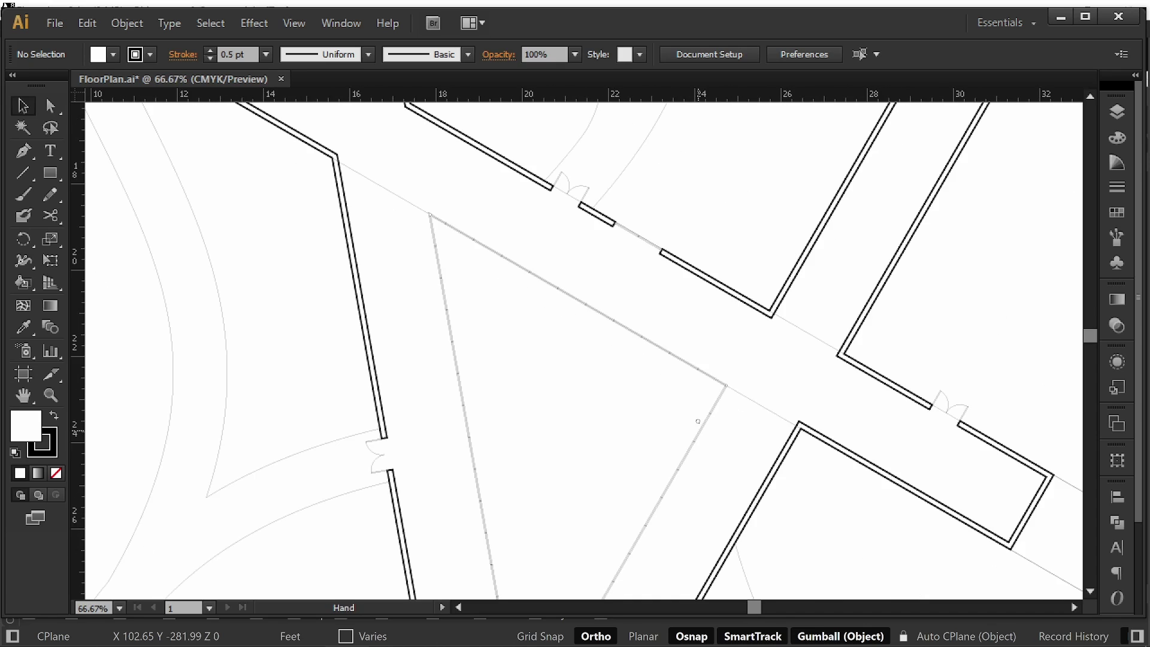
# - Bring the overlapping ends of the Clipping Plane corner outline together at a single point at the window walls' V-shaped corner
pyautogui.moveTo(699, 418); pyautogui.dragTo(705, 326)
pyautogui.moveTo(720, 397); pyautogui.dragTo(722, 348)
pyautogui.keyDown('alt'); pyautogui.scroll(8, 722, 348); pyautogui.keyUp('alt')
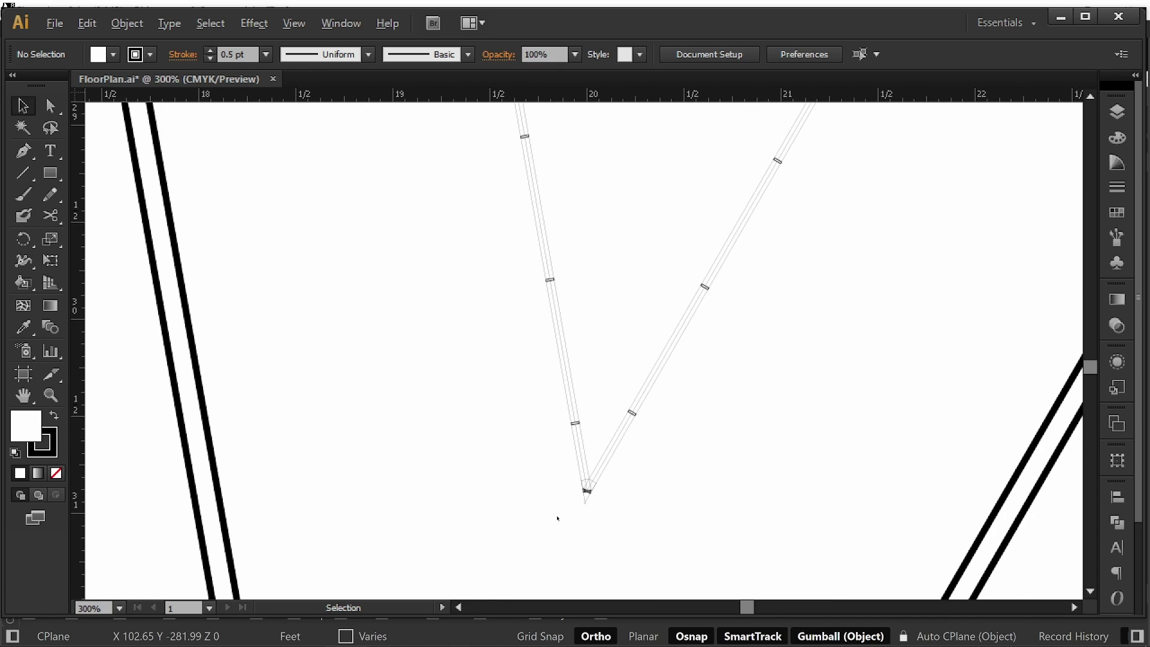
pyautogui.keyDown('alt'); pyautogui.scroll(3, 527, 545); pyautogui.keyUp('alt')
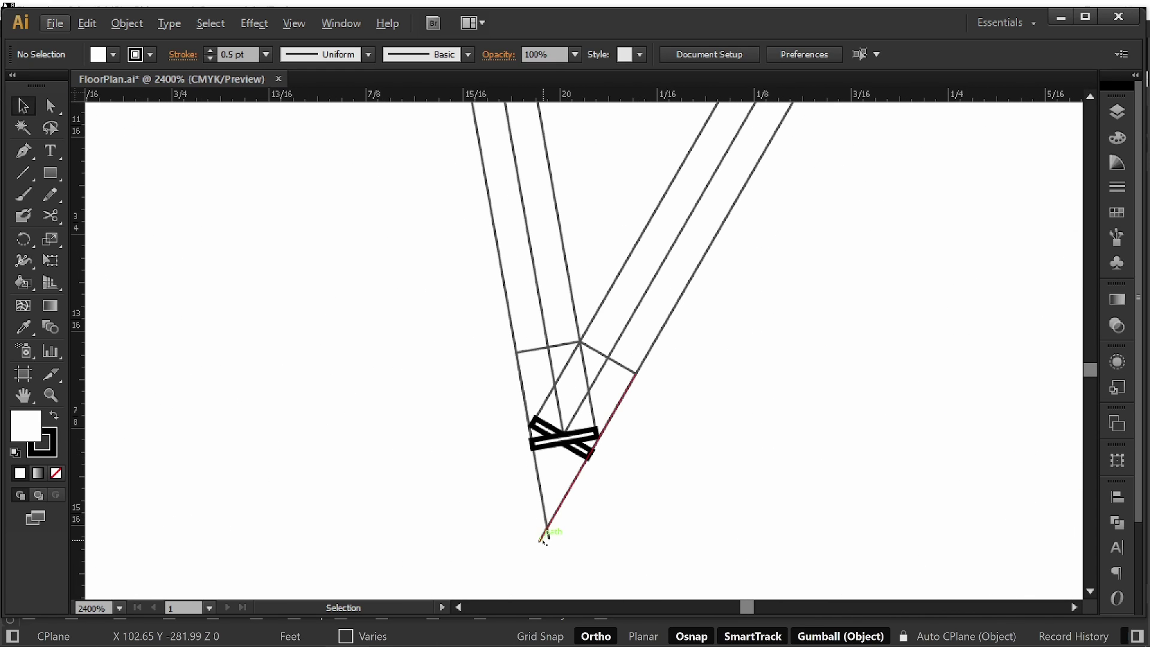
pyautogui.press('a')
pyautogui.keyDown('alt'); pyautogui.scroll(1, 540, 554); pyautogui.keyUp('alt')
pyautogui.keyDown('alt'); pyautogui.scroll(1, 541, 555); pyautogui.keyUp('alt')
pyautogui.moveTo(549, 534); pyautogui.dragTo(552, 473)
pyautogui.press('v')
pyautogui.keyDown('alt'); pyautogui.scroll(-1, 602, 446); pyautogui.keyUp('alt')
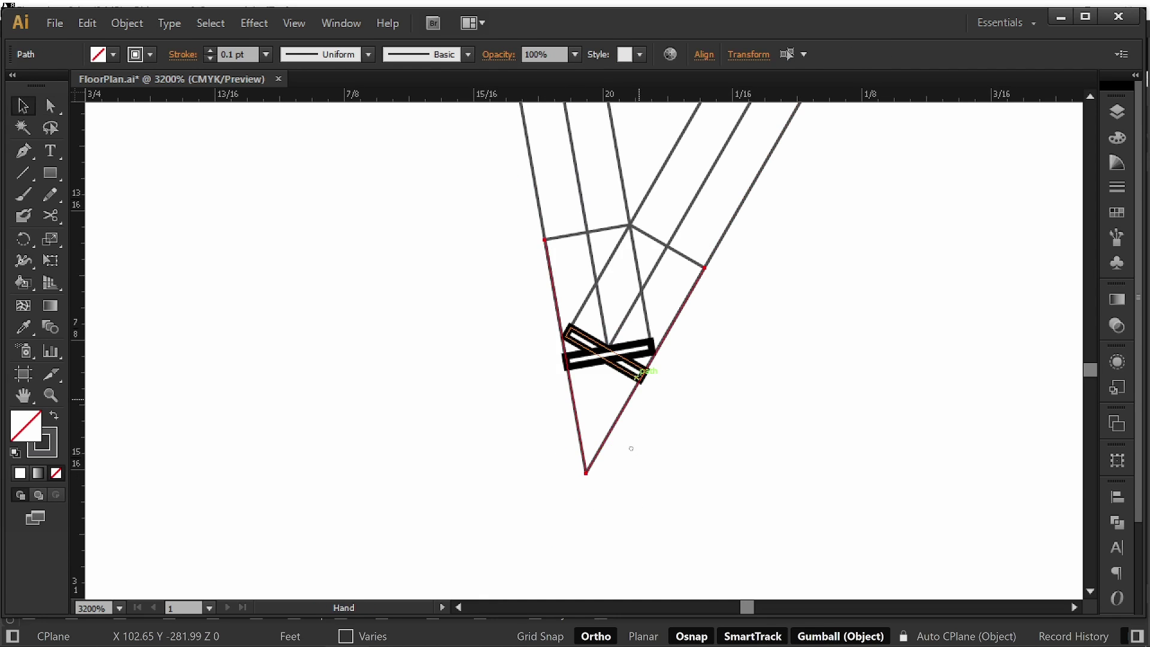
# - Move the whole V-corner outline from the Clipping Plane layer to the ClippingPlaneIntersections::Frames layer, keeping its original position
pyautogui.moveTo(631, 449); pyautogui.dragTo(632, 536)
pyautogui.keyDown('shift'); pyautogui.click(608, 315); pyautogui.keyUp('shift')
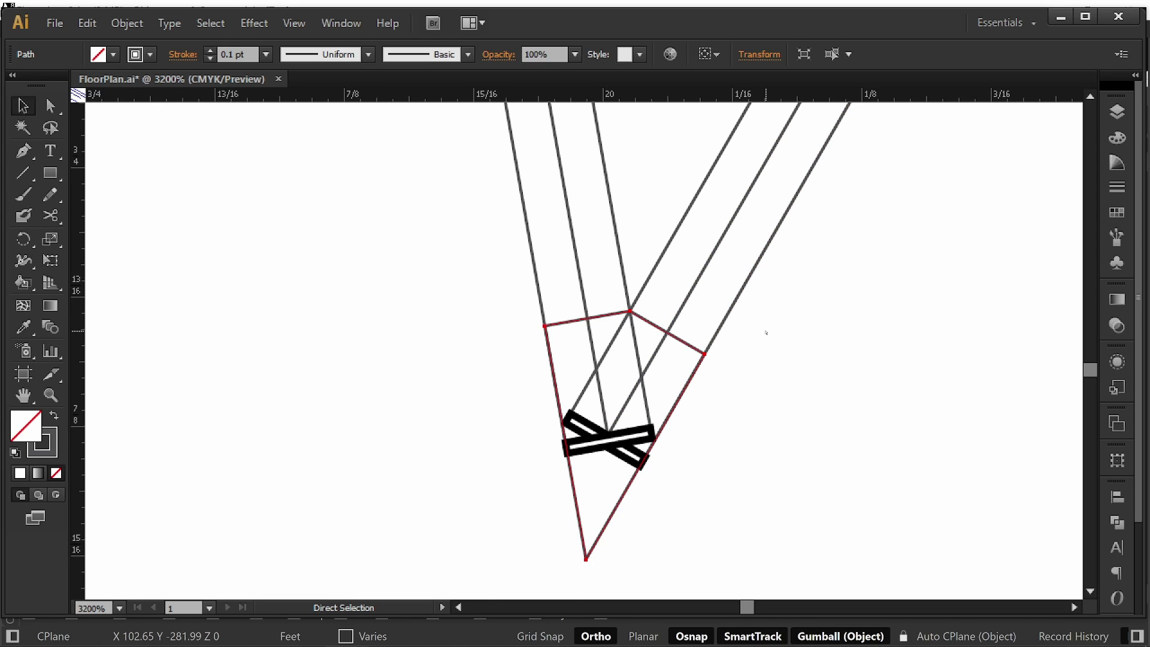
pyautogui.click(959, 202)
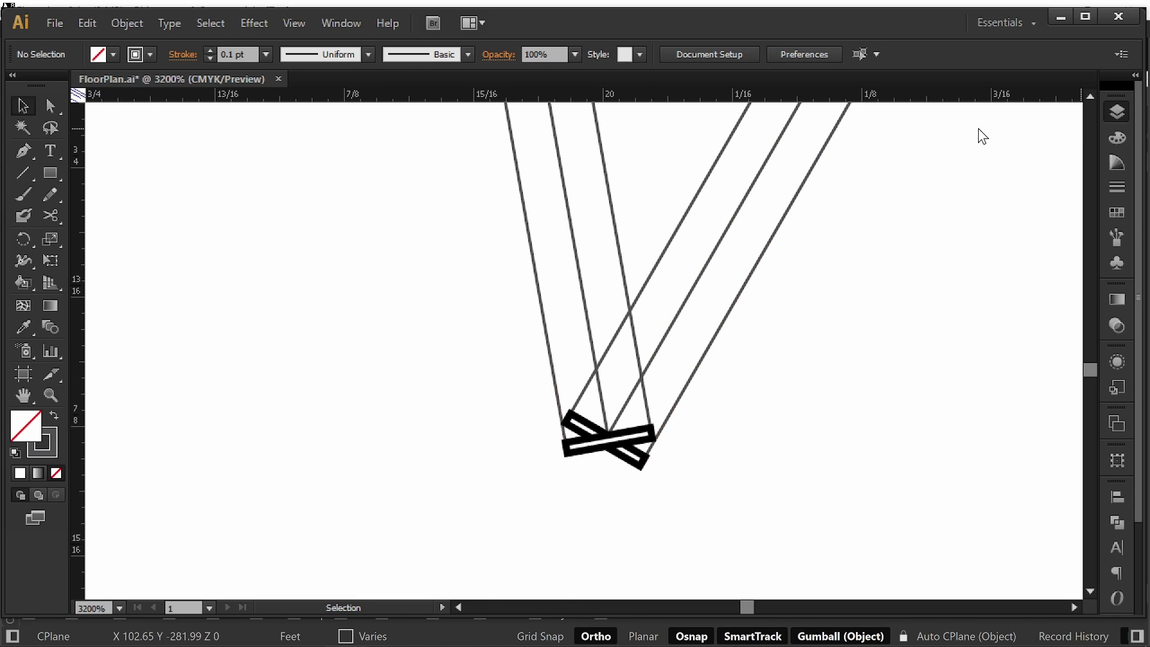
pyautogui.press('F7')
pyautogui.click(917, 122)
pyautogui.hotkey('ctrl', 'f')
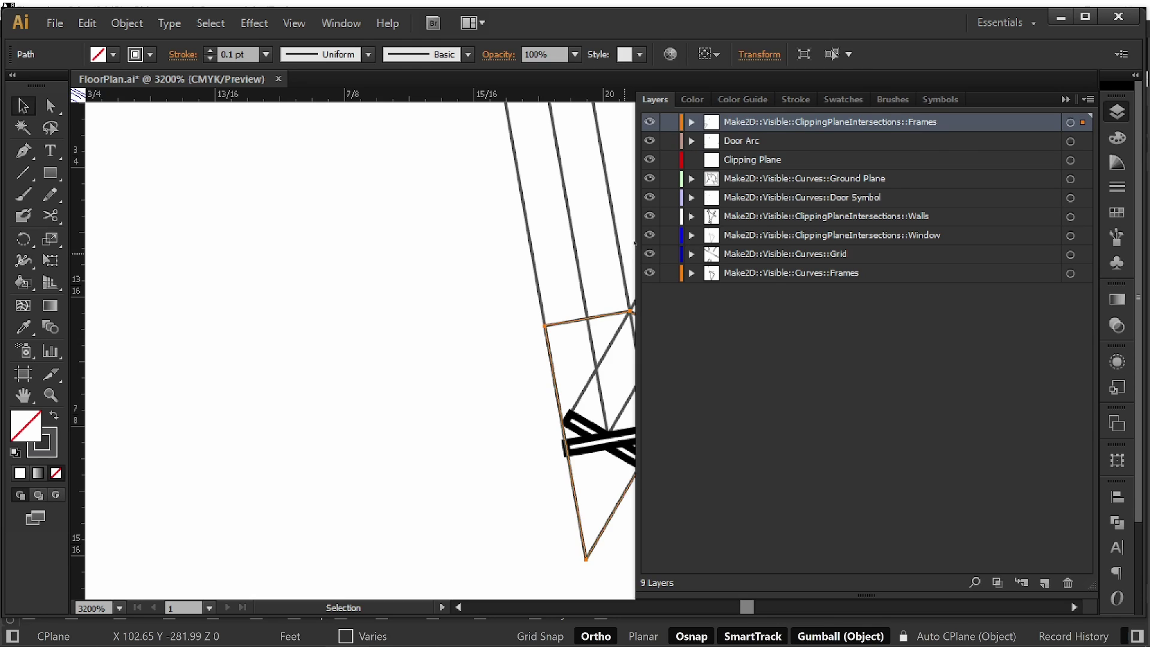
# - Fill the pasted V-corner outline with white
pyautogui.click(1065, 99)
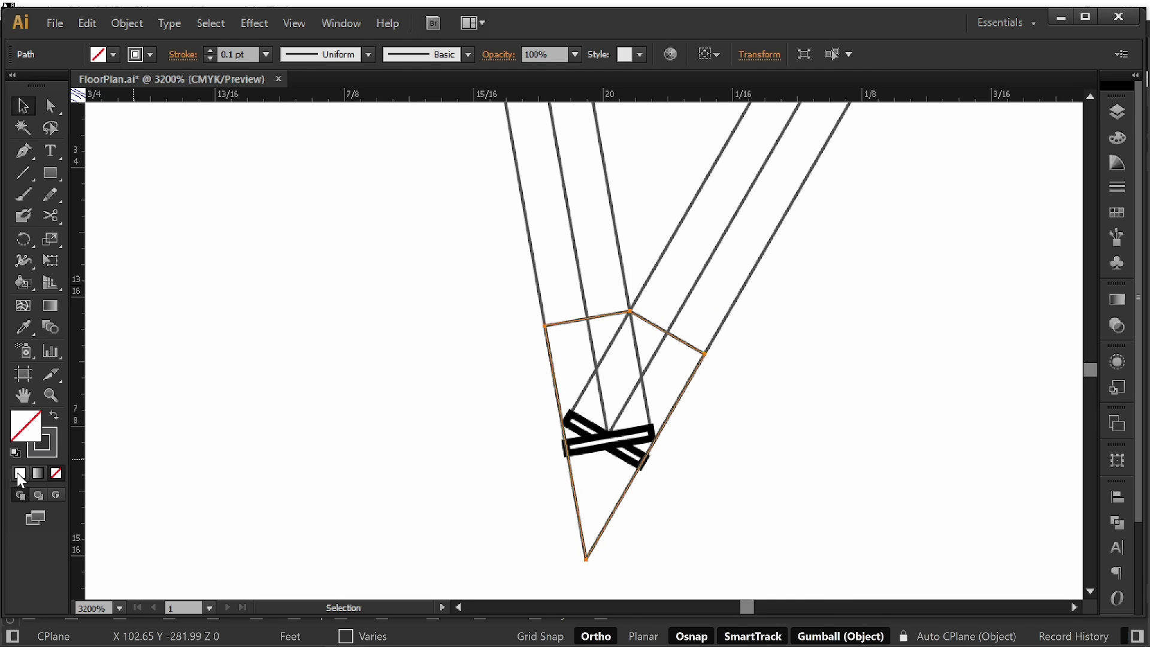
pyautogui.keyDown('alt'); pyautogui.scroll(-1, 351, 385); pyautogui.keyUp('alt')
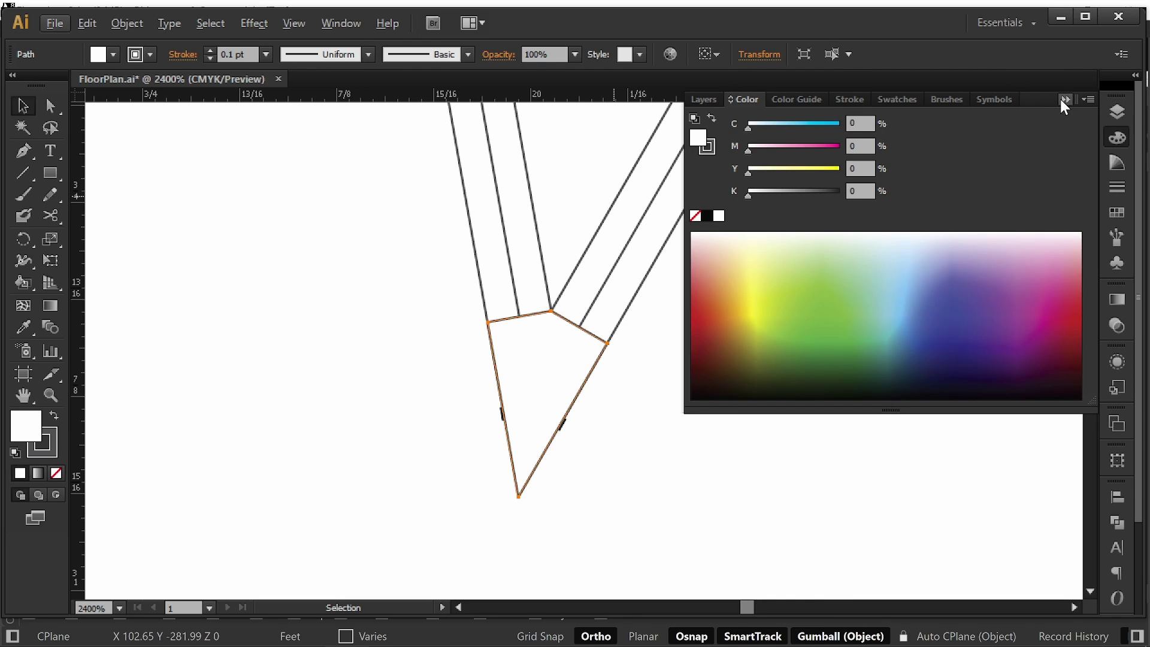
pyautogui.click(1061, 98)
pyautogui.keyDown('alt'); pyautogui.scroll(-6, 744, 518); pyautogui.keyUp('alt')
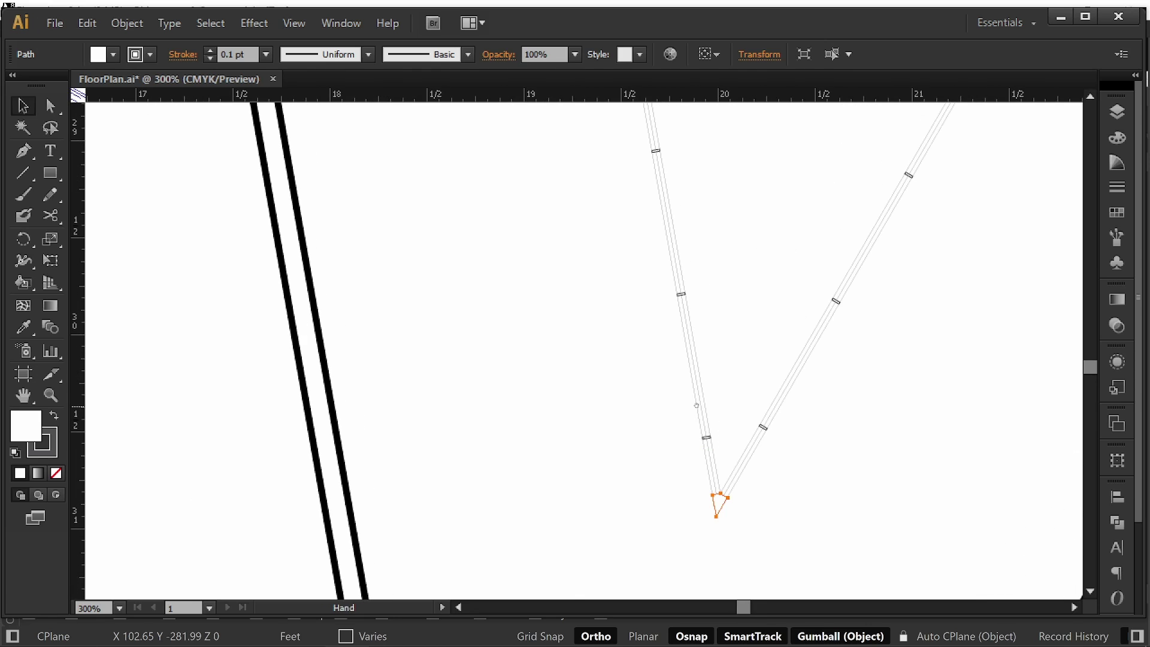
# - Copy the fill and 0.5 pt stroke of a finished frame corner onto the V-corner outline with the Eyedropper, and deselect it
pyautogui.press('i')
pyautogui.keyDown('alt'); pyautogui.scroll(-2, 737, 385); pyautogui.keyUp('alt')
pyautogui.moveTo(699, 203); pyautogui.dragTo(709, 407)
pyautogui.moveTo(687, 296); pyautogui.dragTo(719, 509)
pyautogui.moveTo(681, 138); pyautogui.dragTo(701, 395)
pyautogui.moveTo(684, 270); pyautogui.dragTo(706, 452)
pyautogui.moveTo(632, 153); pyautogui.dragTo(674, 354)
pyautogui.keyDown('alt'); pyautogui.scroll(4, 665, 353); pyautogui.keyUp('alt')
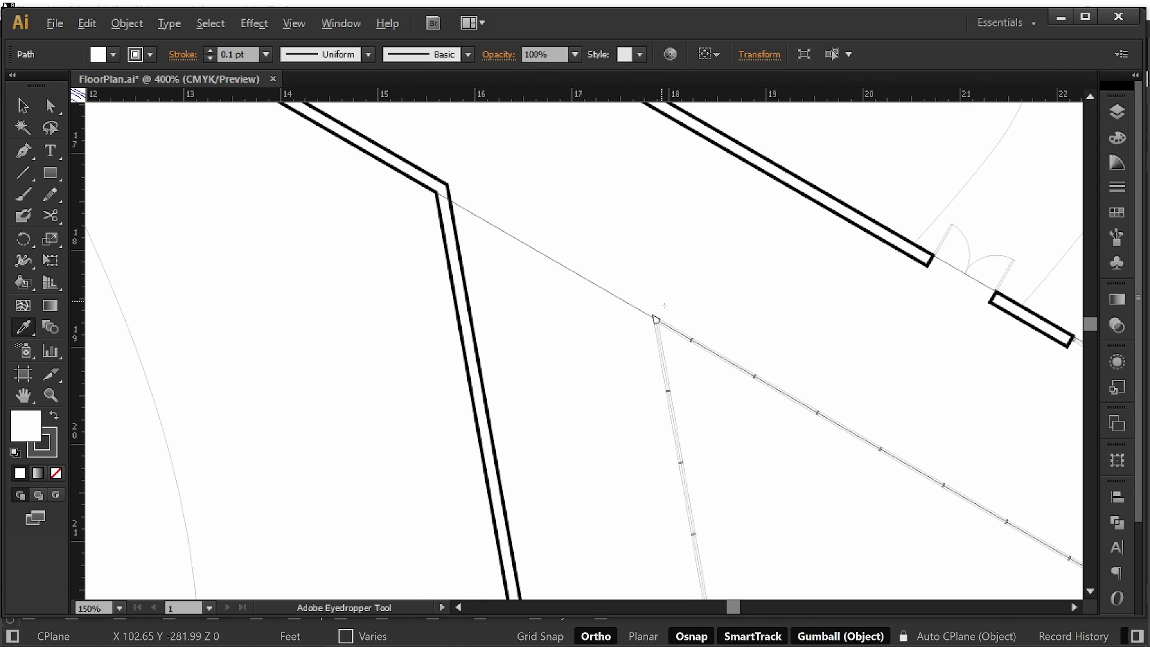
pyautogui.keyDown('alt'); pyautogui.scroll(1, 666, 369); pyautogui.keyUp('alt')
pyautogui.click(648, 391)
pyautogui.keyDown('alt'); pyautogui.scroll(-8, 665, 335); pyautogui.keyUp('alt')
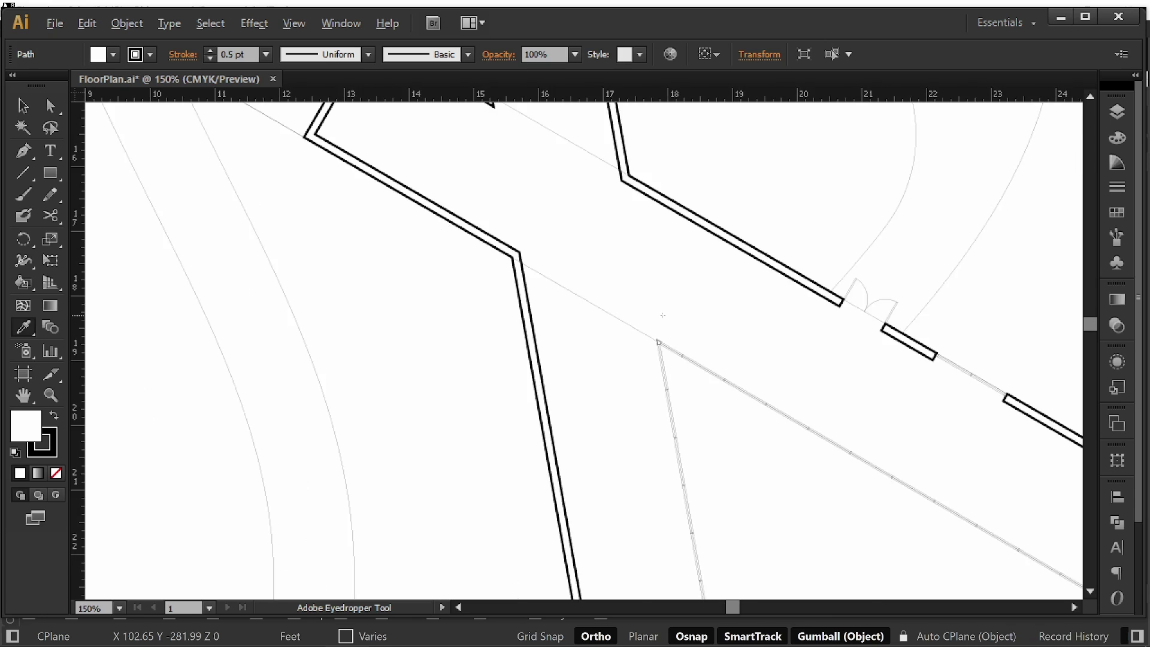
pyautogui.moveTo(722, 413); pyautogui.dragTo(573, 158)
pyautogui.press('v')
pyautogui.click(627, 277)
# - Target everything on the ClippingPlaneIntersections::Window layer and set its stroke colour to 100% K black
pyautogui.keyDown('alt'); pyautogui.scroll(4, 603, 484); pyautogui.keyUp('alt')
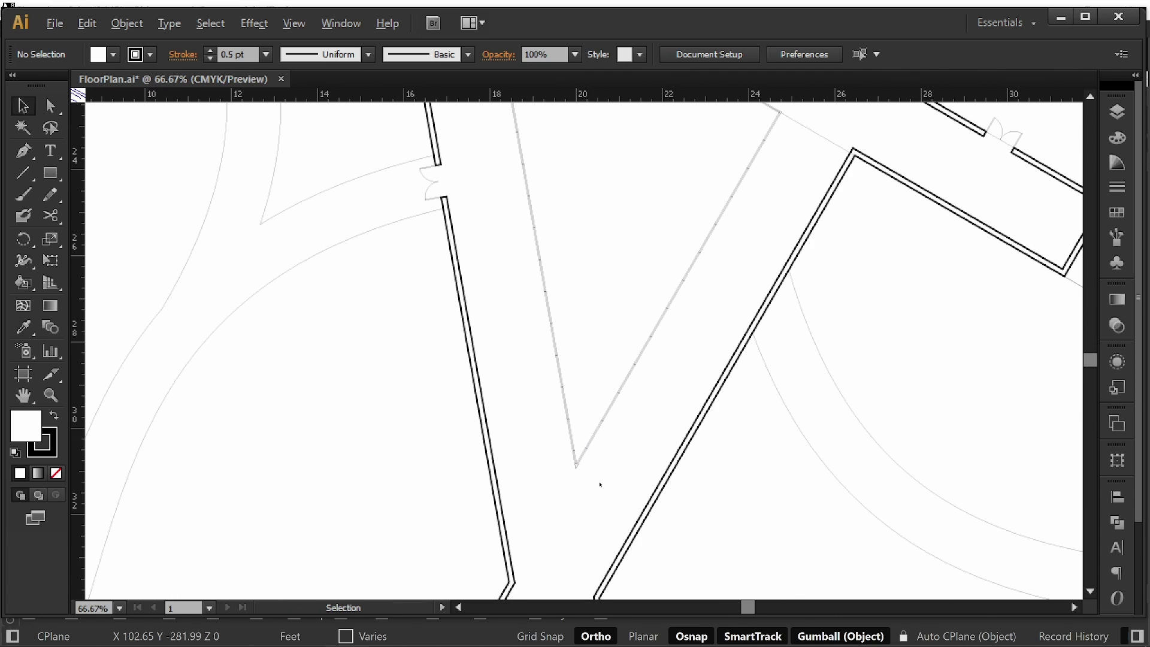
pyautogui.keyDown('alt'); pyautogui.scroll(2, 554, 467); pyautogui.keyUp('alt')
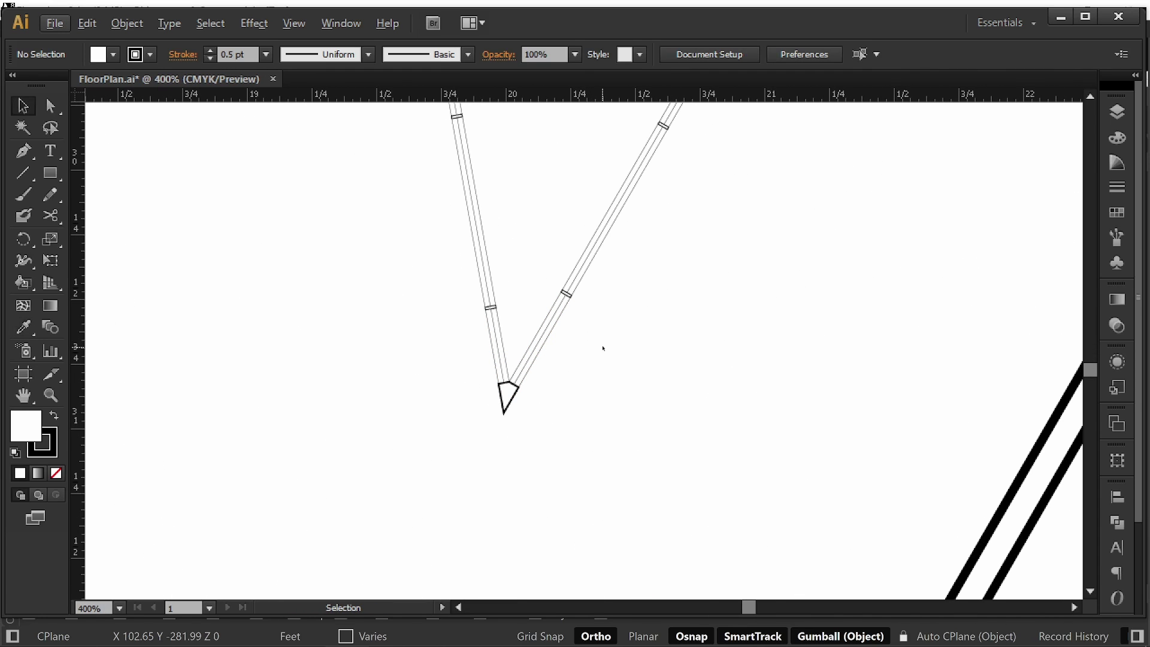
pyautogui.click(545, 340)
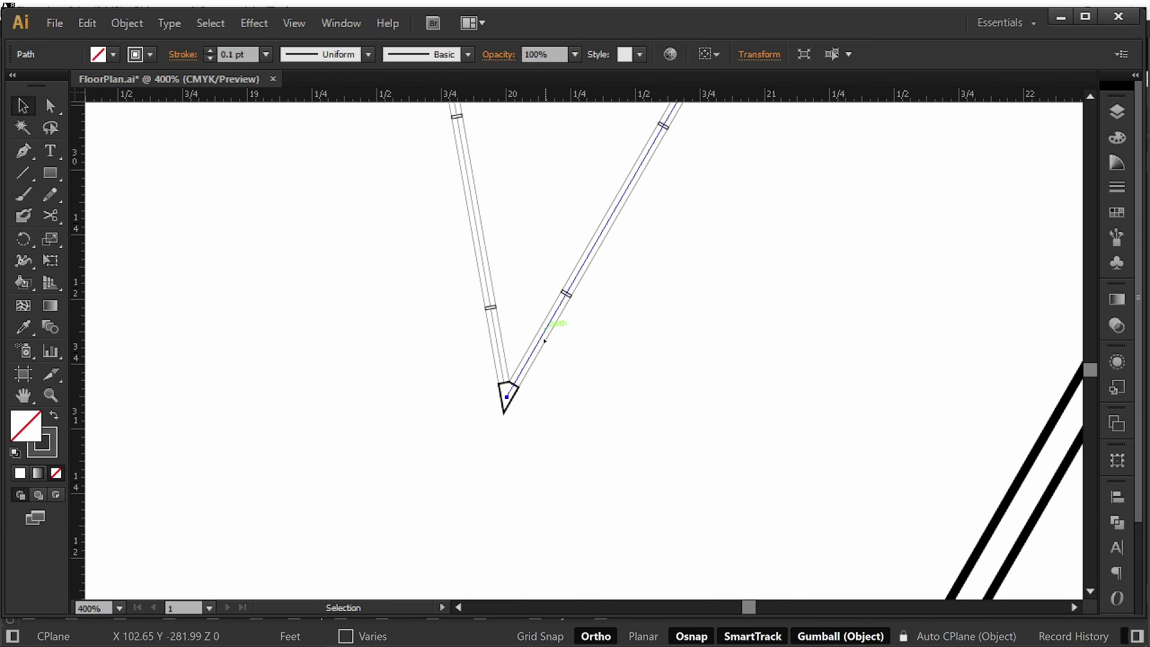
pyautogui.click(1119, 114)
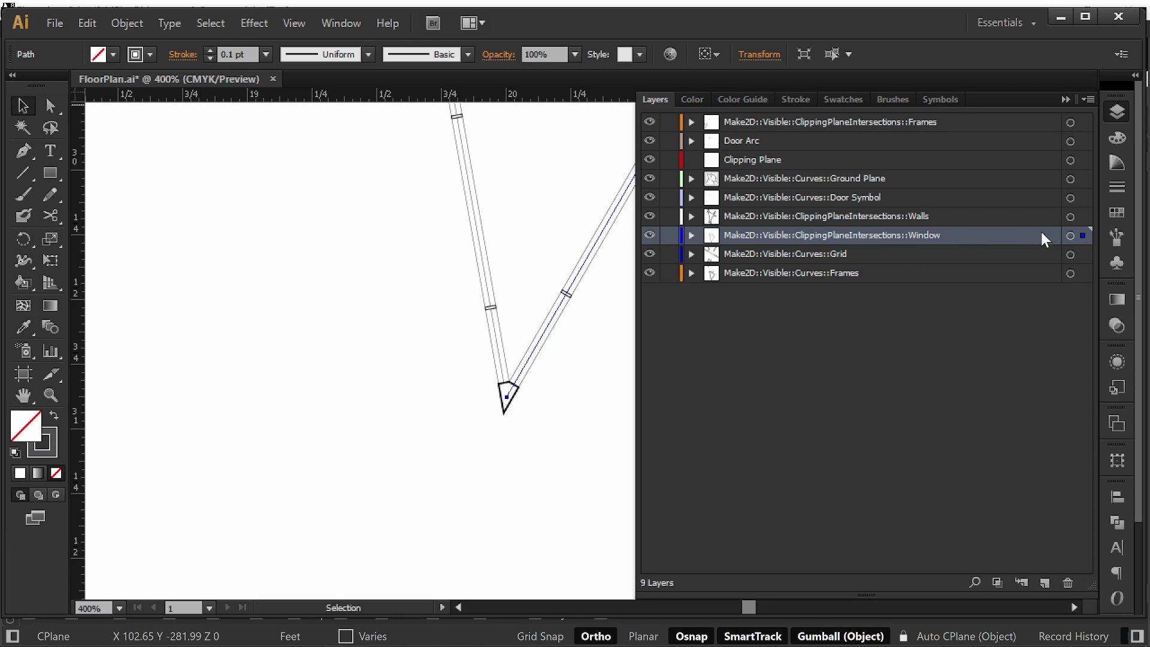
pyautogui.click(1070, 236)
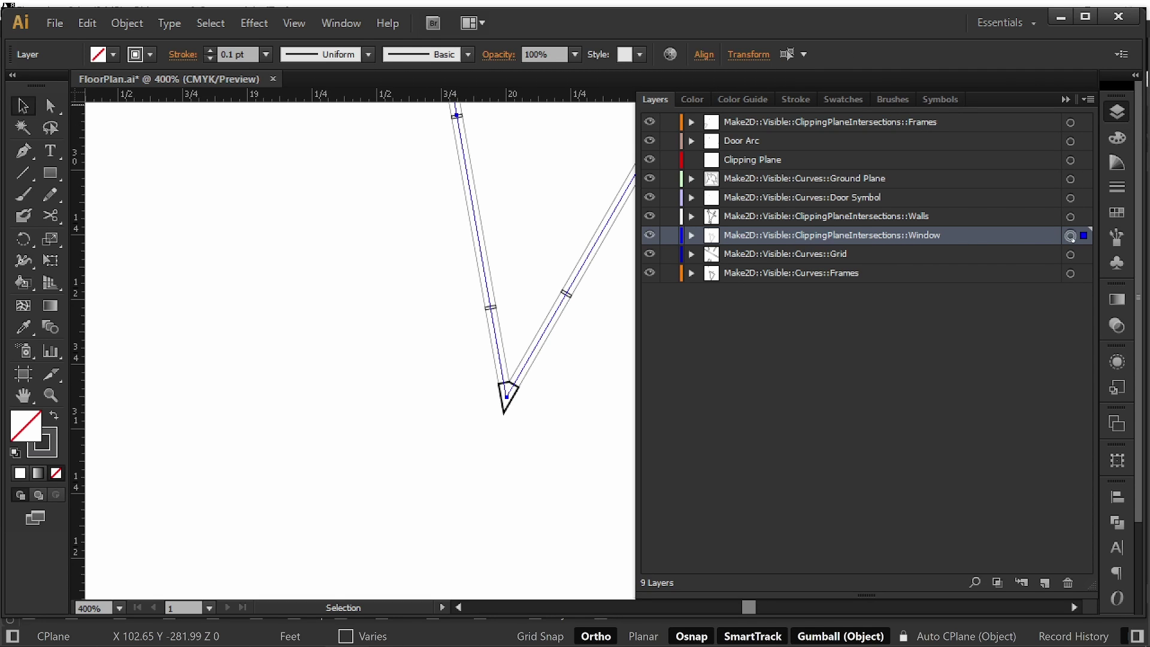
pyautogui.click(151, 55)
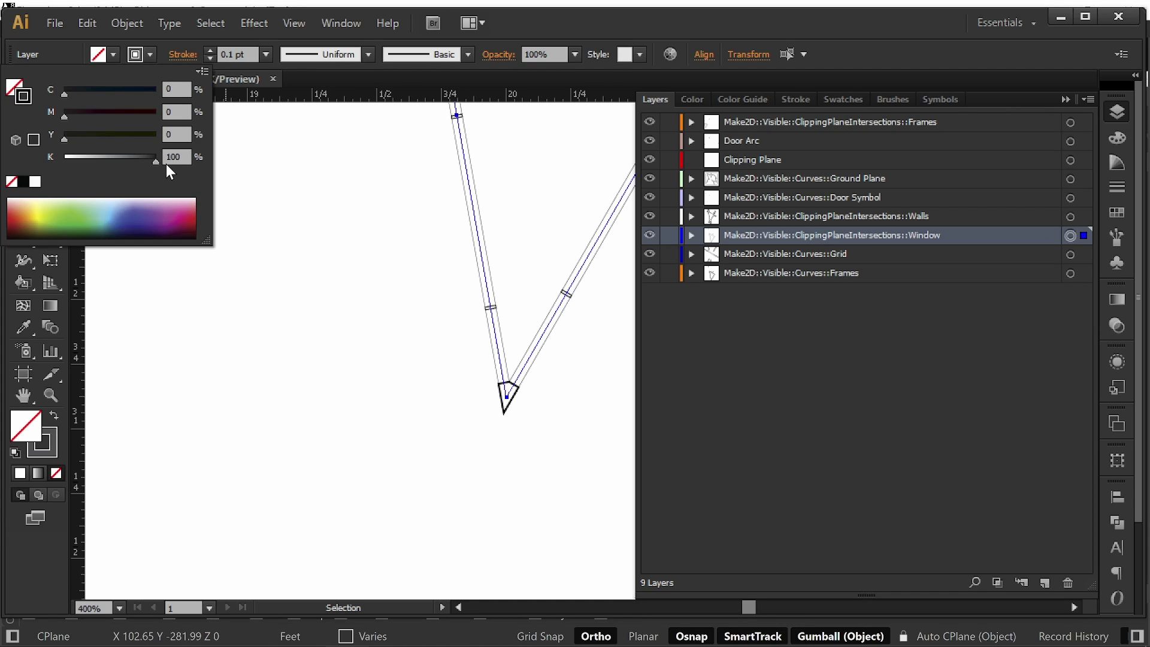
pyautogui.click(301, 279)
pyautogui.moveTo(335, 244); pyautogui.dragTo(274, 326)
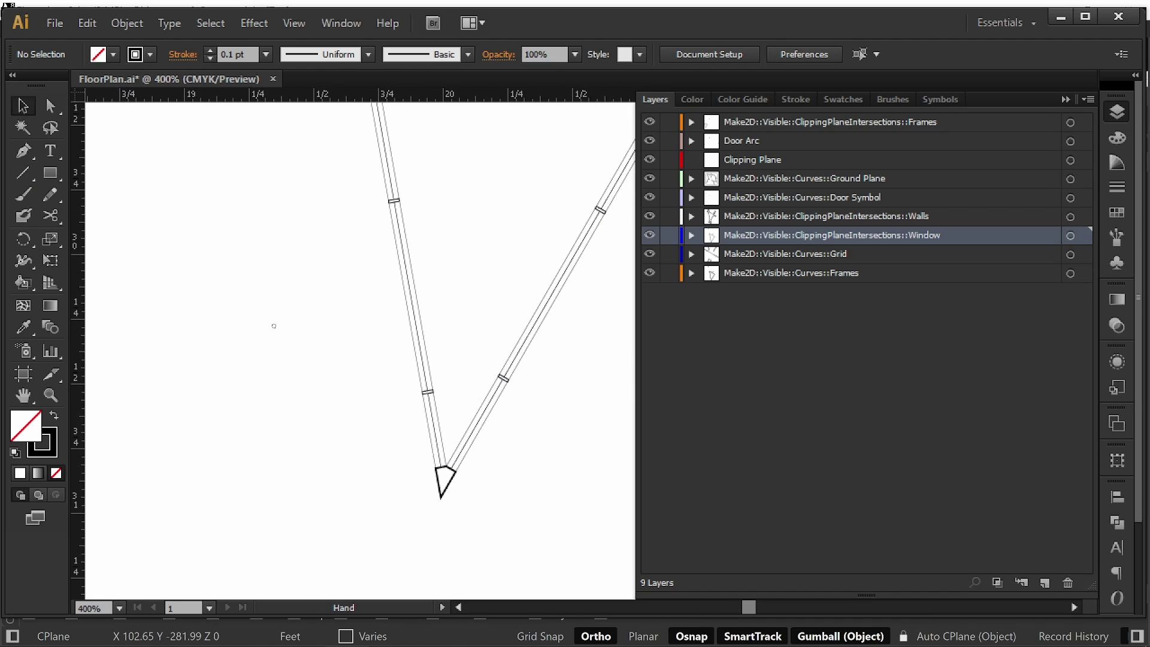
# - Set the stroke weight of everything on the ClippingPlaneIntersections::Window layer to 0.2 pt
pyautogui.keyDown('alt'); pyautogui.scroll(-2, 335, 245); pyautogui.keyUp('alt')
pyautogui.moveTo(327, 235); pyautogui.dragTo(284, 408)
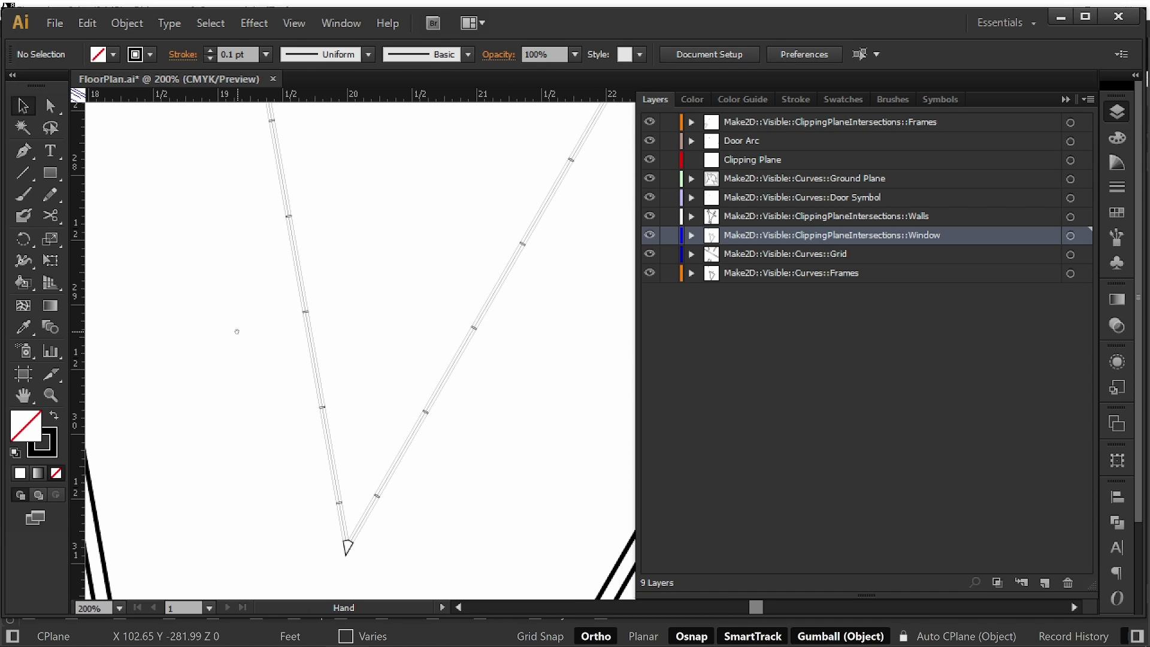
pyautogui.keyDown('alt'); pyautogui.scroll(3, 275, 385); pyautogui.keyUp('alt')
pyautogui.keyDown('alt'); pyautogui.scroll(2, 252, 376); pyautogui.keyUp('alt')
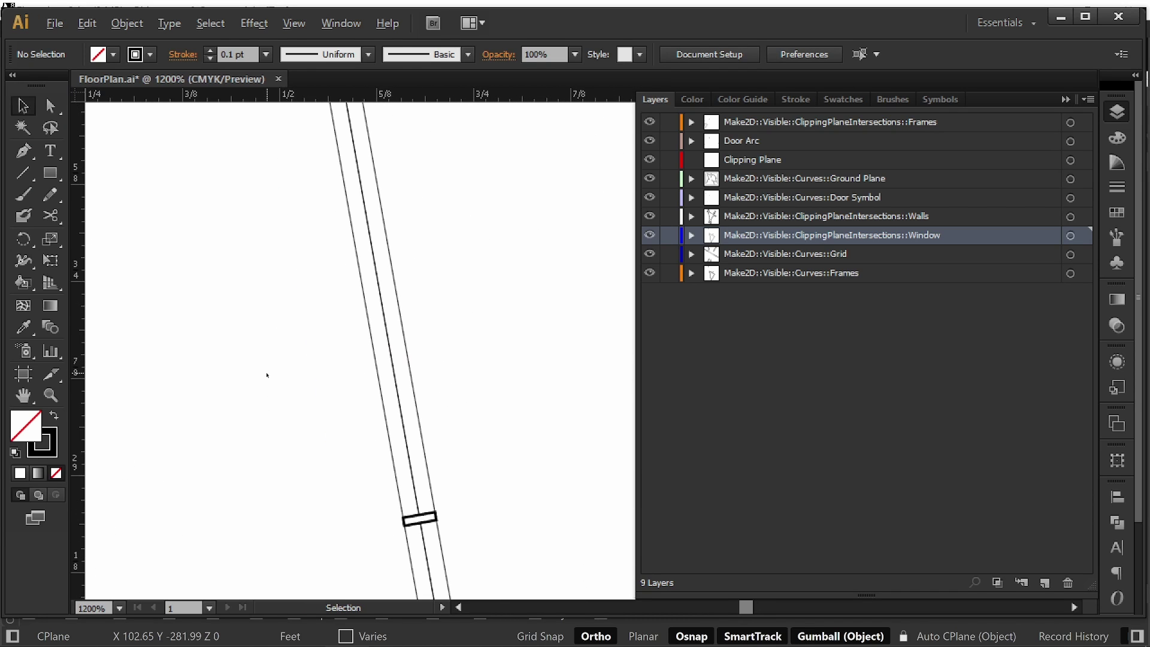
pyautogui.click(1068, 234)
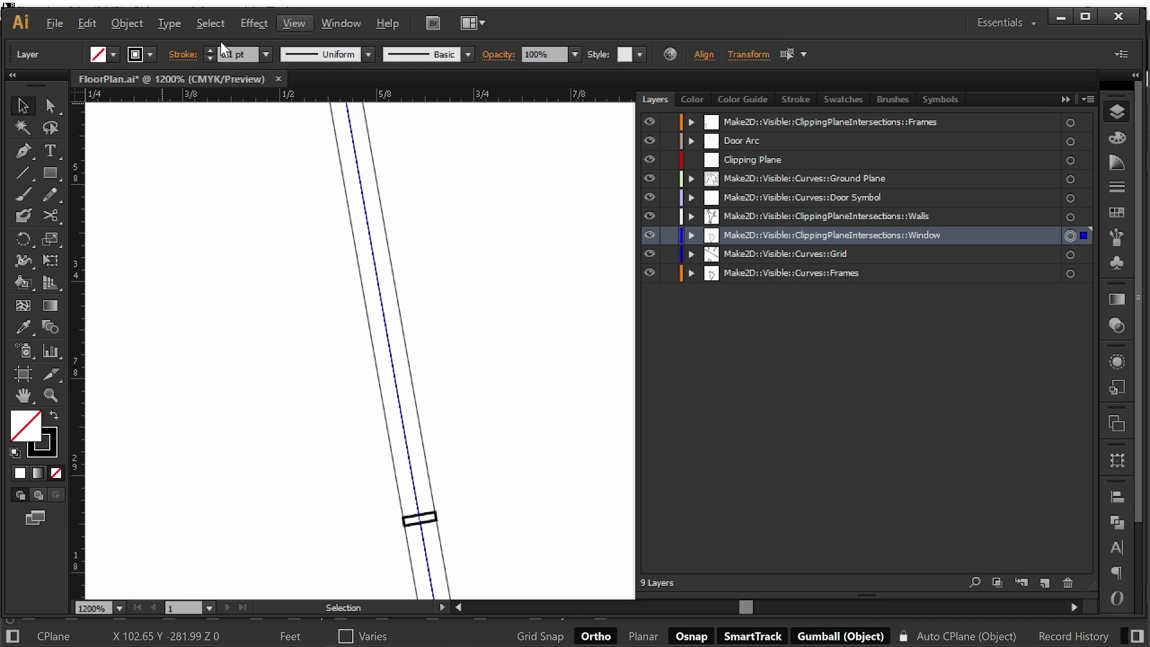
pyautogui.doubleClick(233, 54)
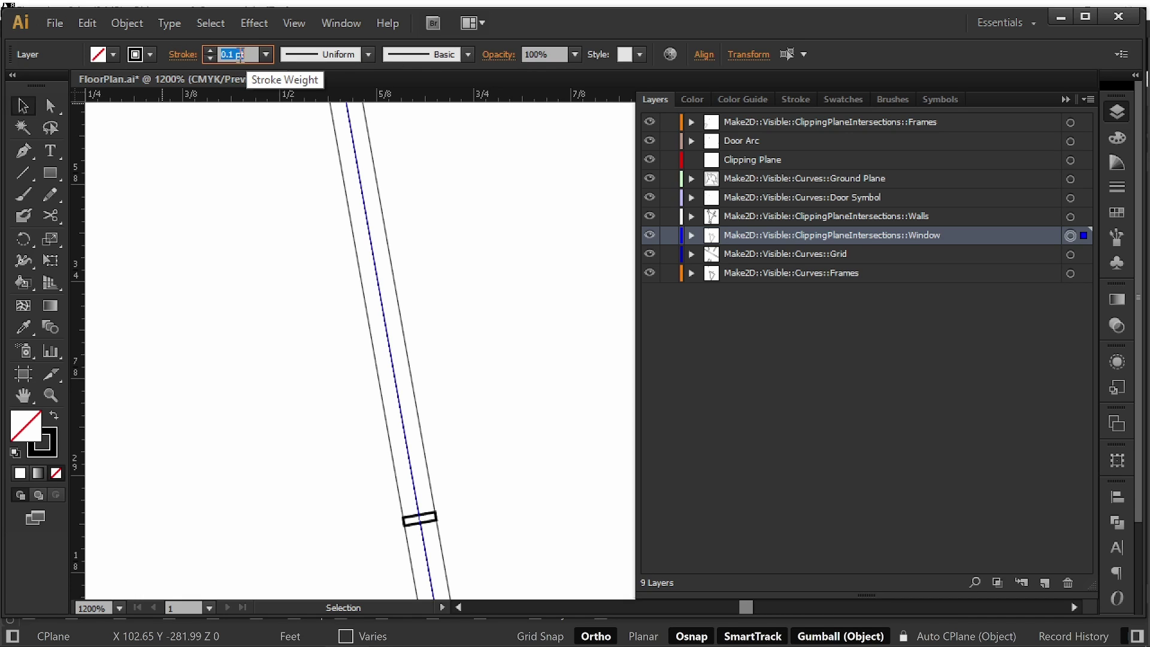
pyautogui.write('0.2')
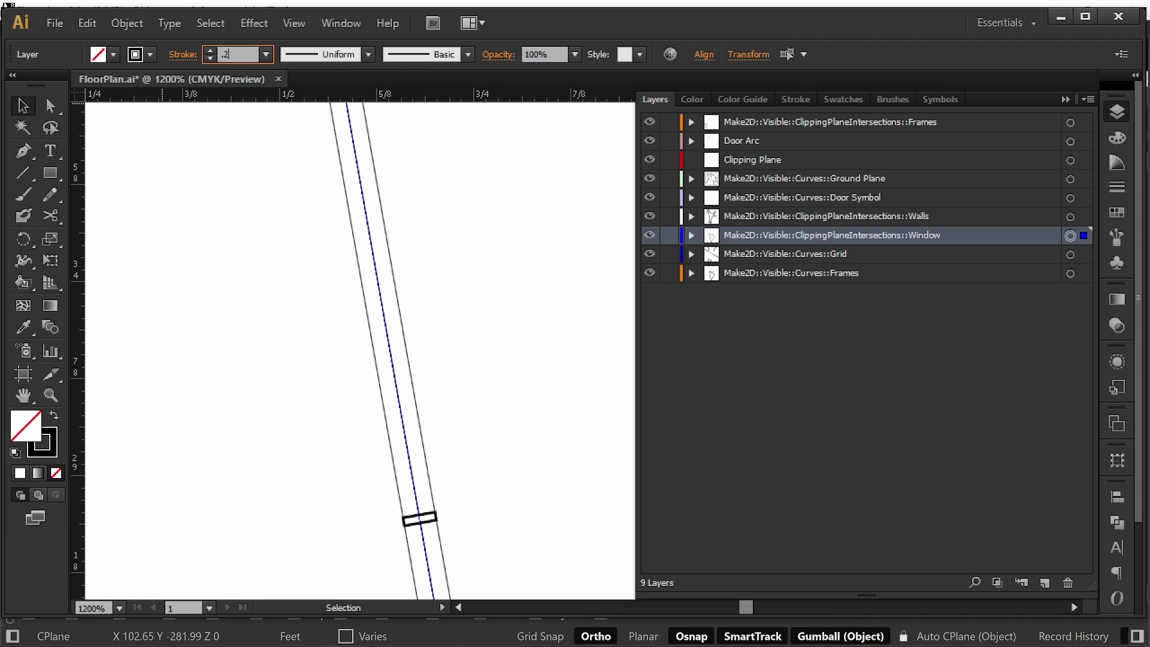
pyautogui.press('Return')
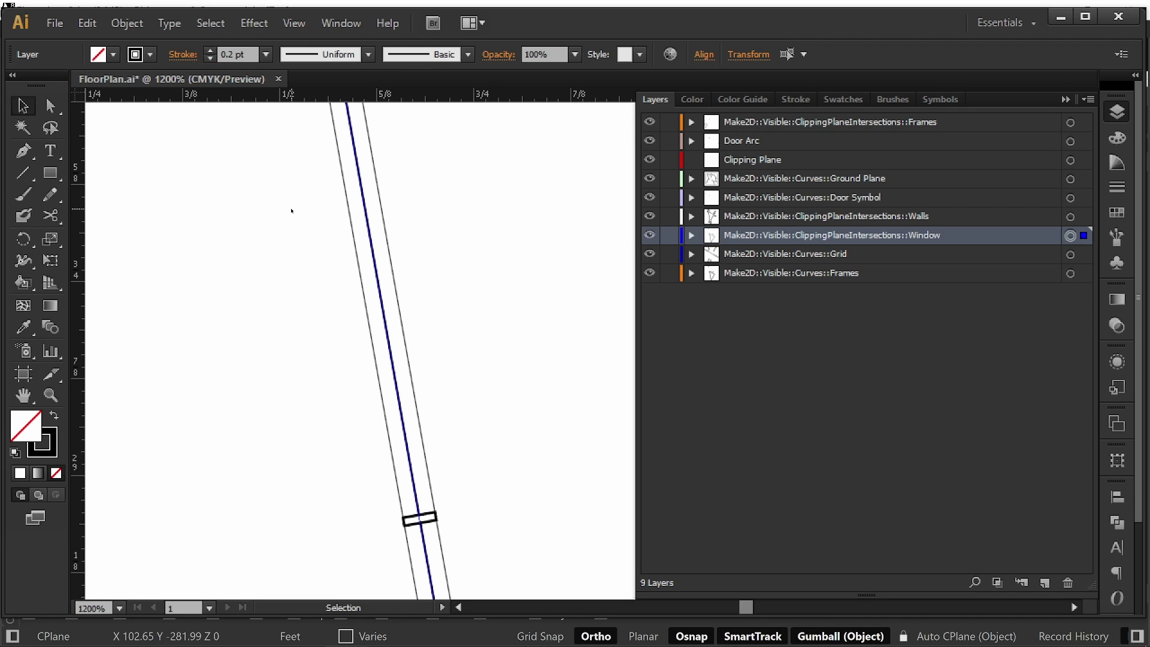
pyautogui.click(291, 211)
pyautogui.keyDown('alt'); pyautogui.scroll(-5, 290, 214); pyautogui.keyUp('alt')
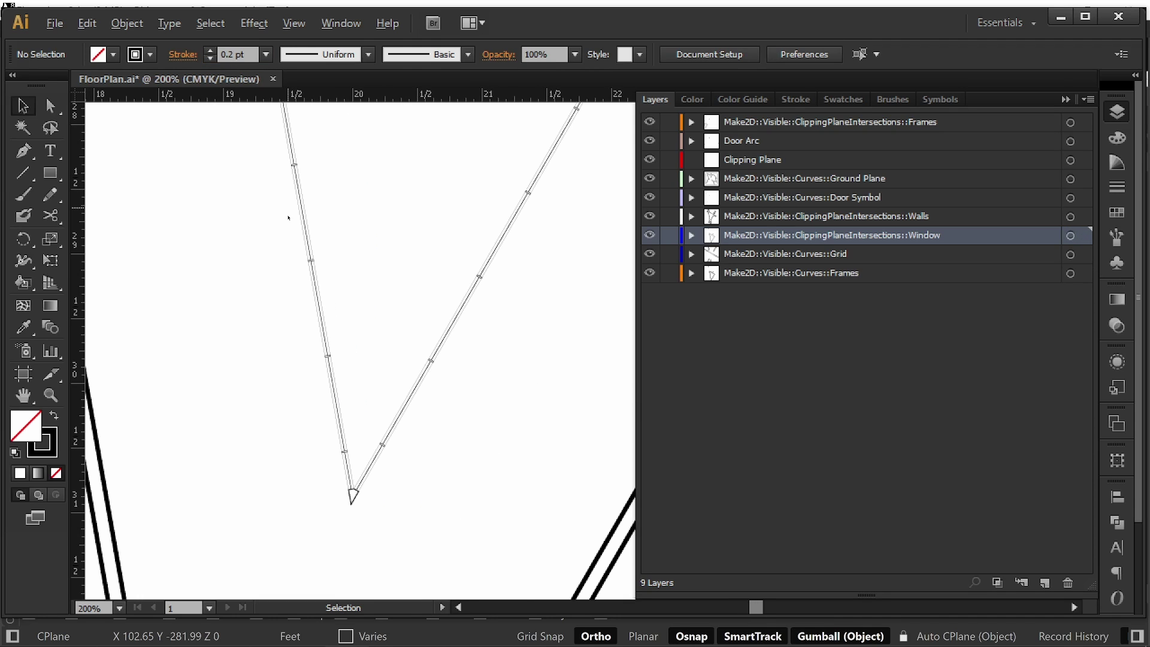
# - Identify the door leaves' layer, target everything on Curves::Door Symbol, and set its stroke colour to 100% K black
pyautogui.keyDown('alt'); pyautogui.scroll(-1, 288, 259); pyautogui.keyUp('alt')
pyautogui.moveTo(335, 373); pyautogui.dragTo(354, 429)
pyautogui.moveTo(356, 259); pyautogui.dragTo(335, 479)
pyautogui.keyDown('alt'); pyautogui.scroll(-2, 458, 311); pyautogui.keyUp('alt')
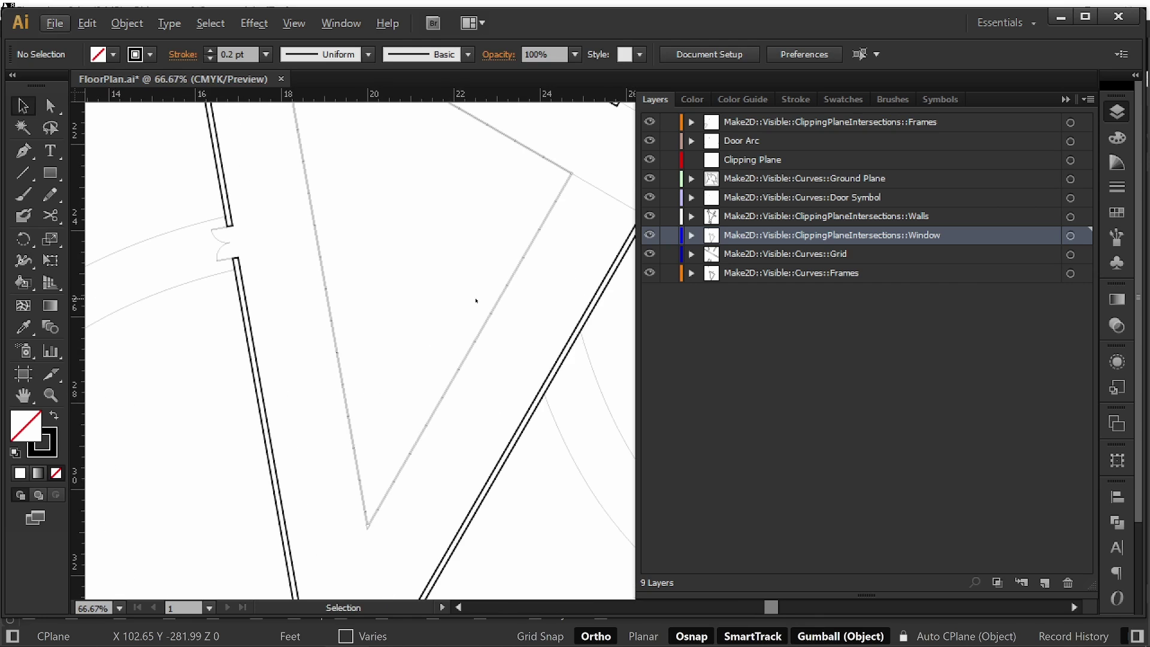
pyautogui.moveTo(476, 301); pyautogui.dragTo(476, 493)
pyautogui.keyDown('alt'); pyautogui.scroll(3, 452, 323); pyautogui.keyUp('alt')
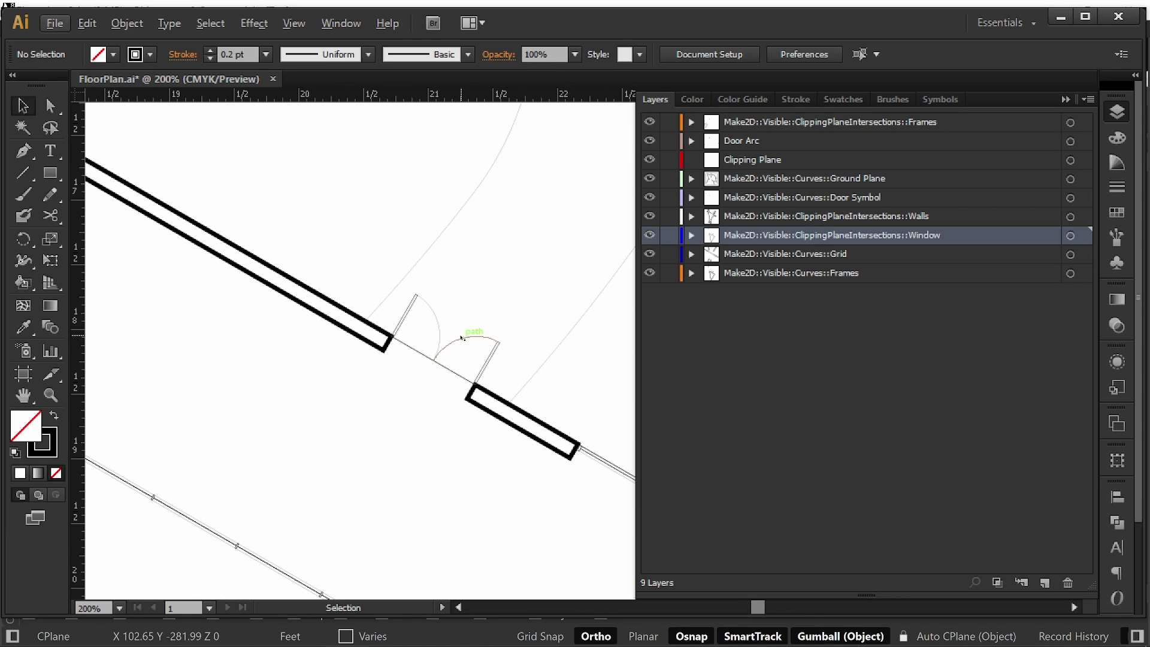
pyautogui.click(486, 370)
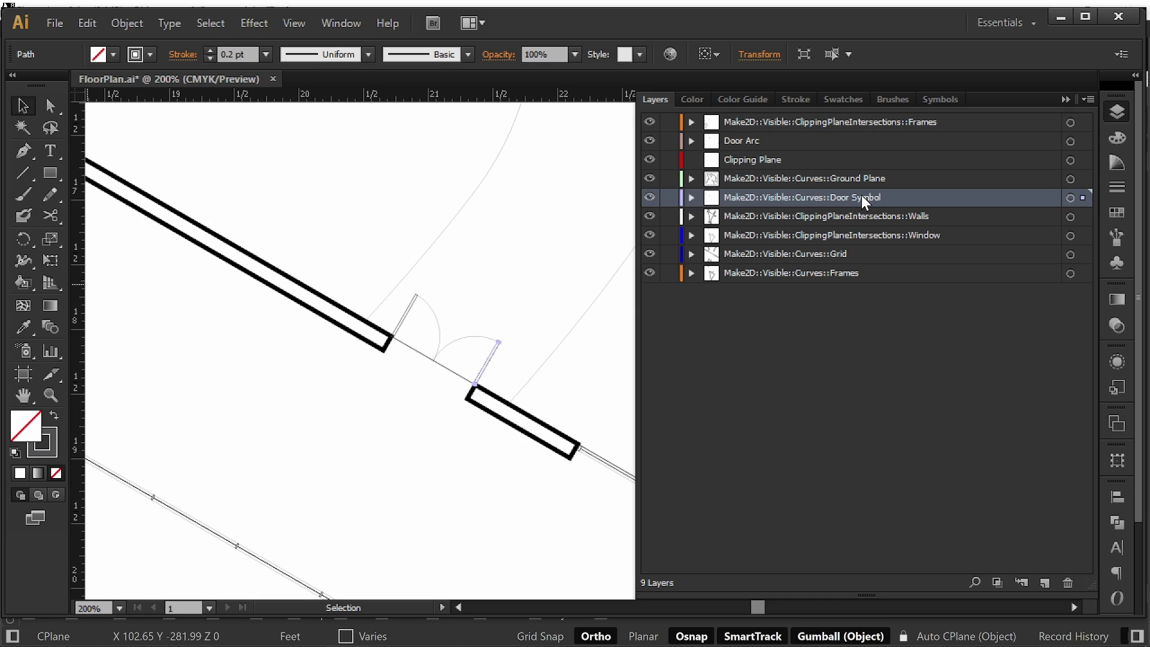
pyautogui.click(506, 286)
pyautogui.keyDown('alt'); pyautogui.scroll(4, 497, 357); pyautogui.keyUp('alt')
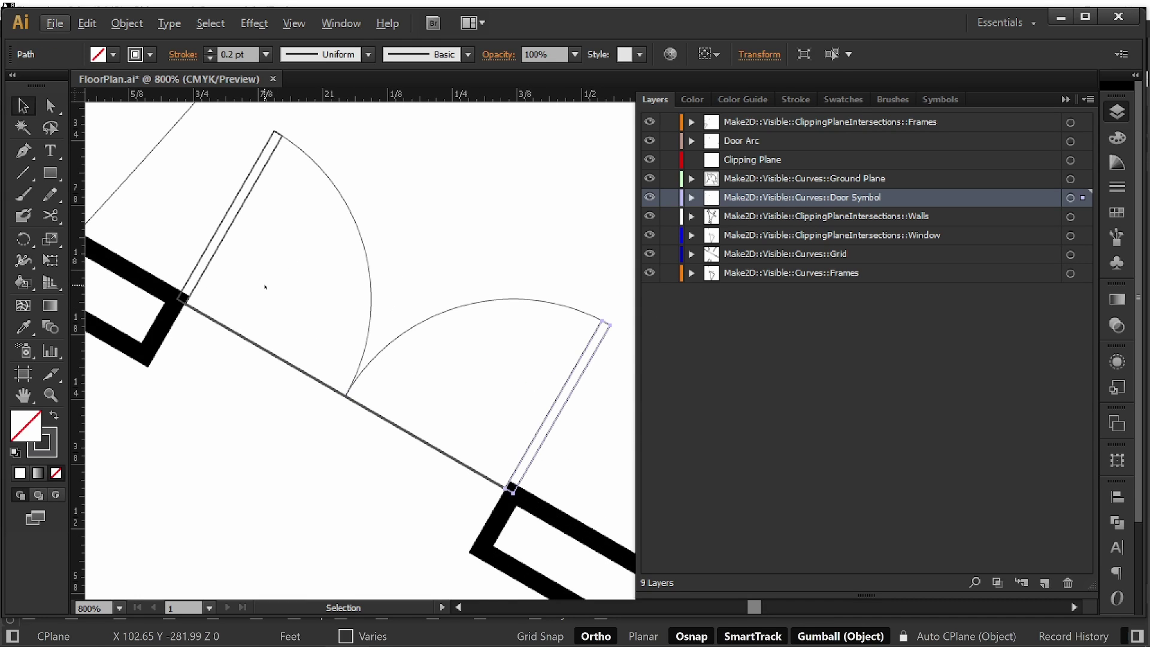
pyautogui.click(216, 247)
pyautogui.keyDown('alt'); pyautogui.scroll(-5, 238, 264); pyautogui.keyUp('alt')
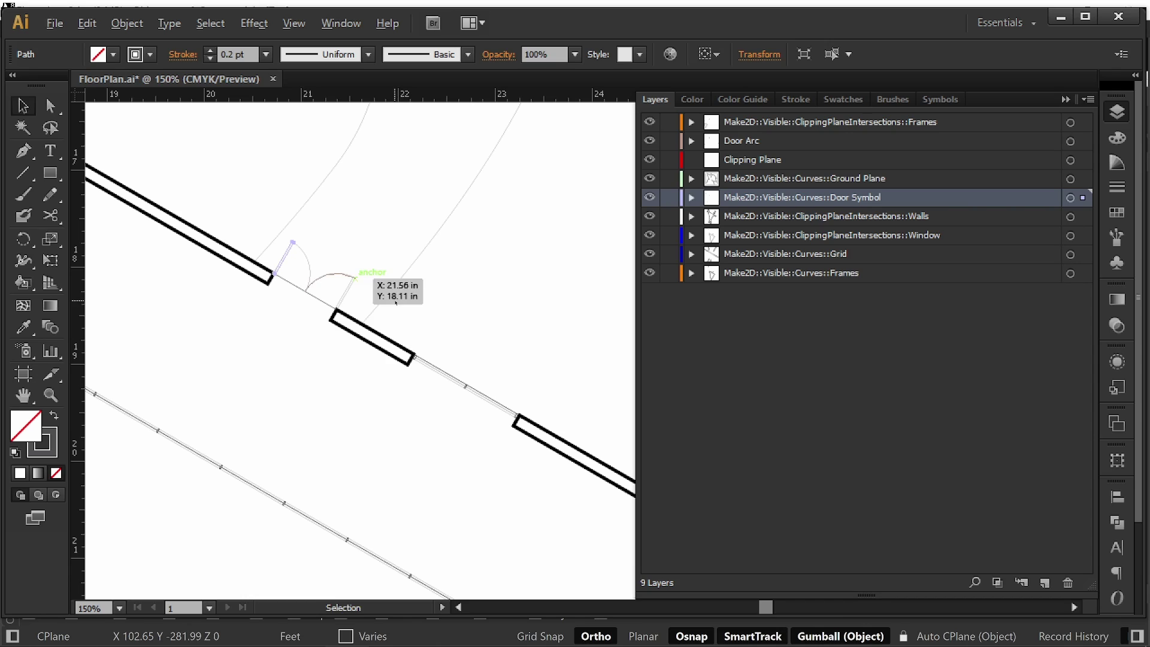
pyautogui.keyDown('shift'); pyautogui.click(345, 294); pyautogui.keyUp('shift')
pyautogui.click(1070, 198)
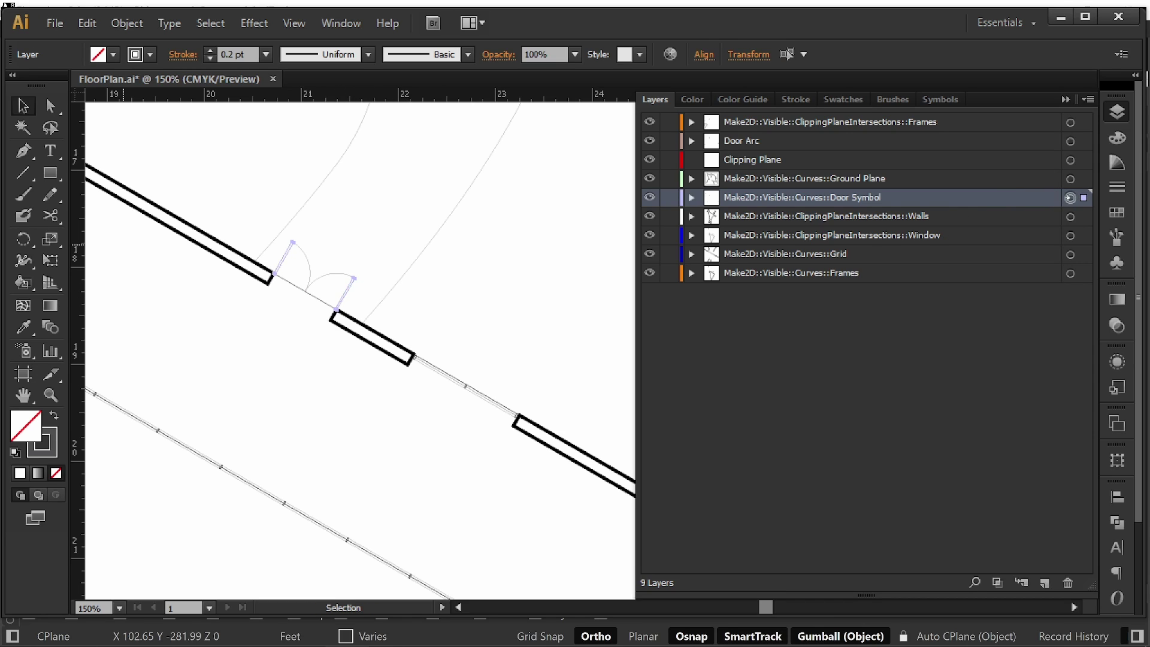
pyautogui.click(152, 57)
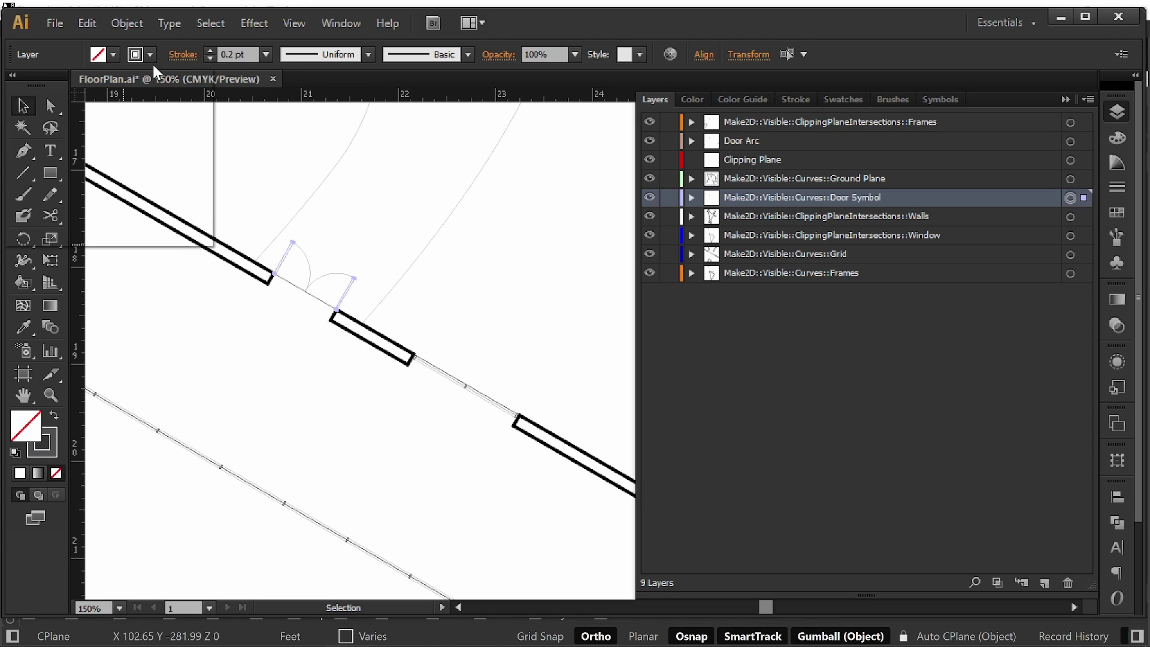
pyautogui.keyDown('shift'); pyautogui.click(149, 56); pyautogui.keyUp('shift')
pyautogui.moveTo(138, 162); pyautogui.dragTo(172, 166)
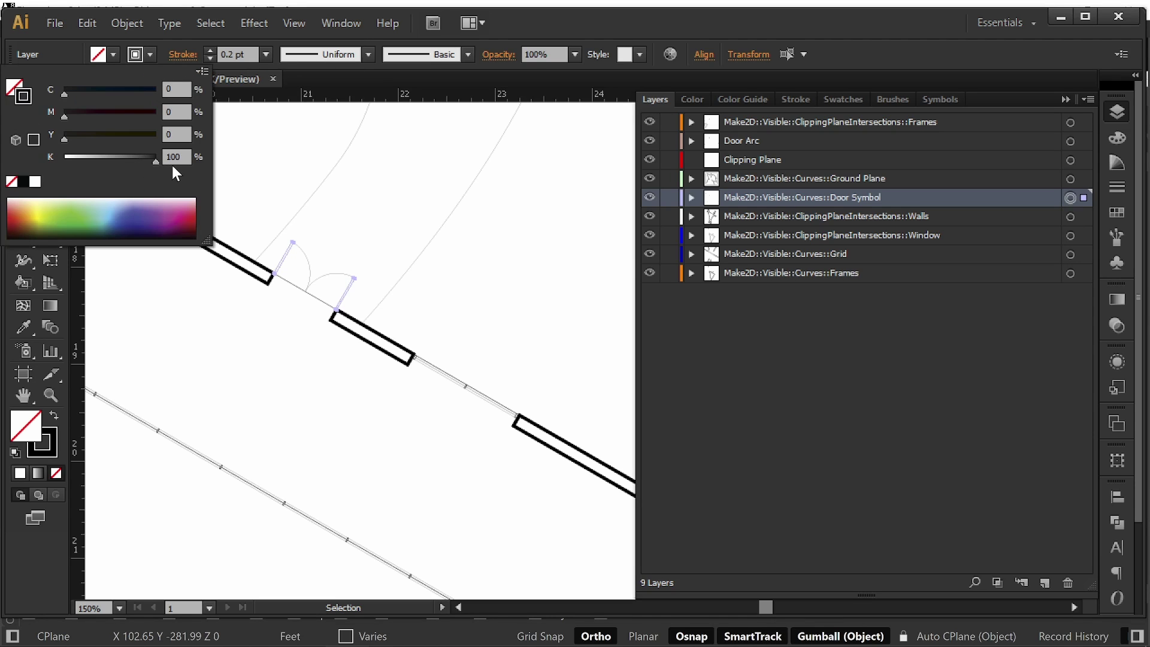
# - Set the stroke weight of everything on the Curves::Door Symbol layer to 0.1 pt and deselect it
pyautogui.click(238, 53)
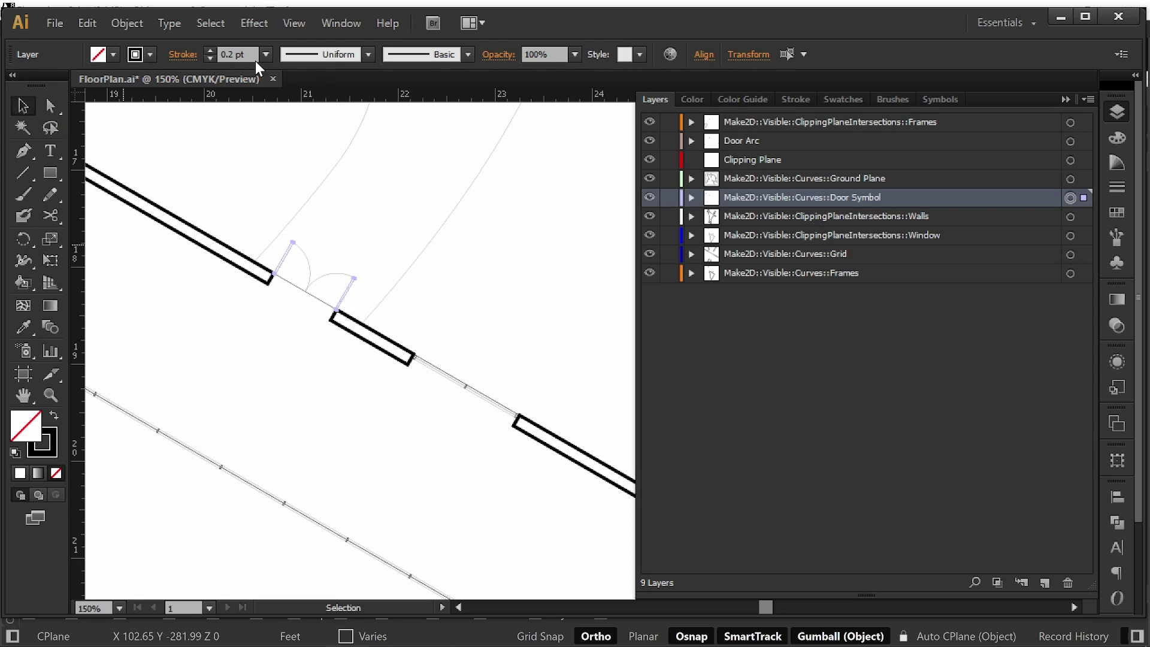
pyautogui.click(252, 55)
pyautogui.doubleClick(254, 55)
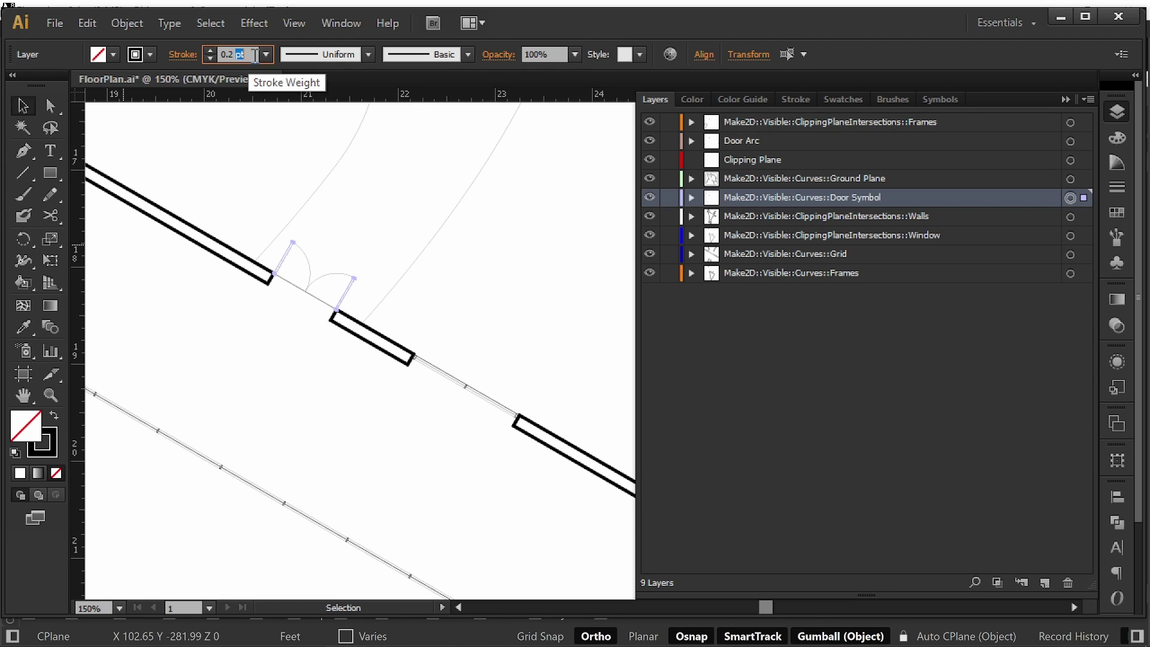
pyautogui.press('Return')
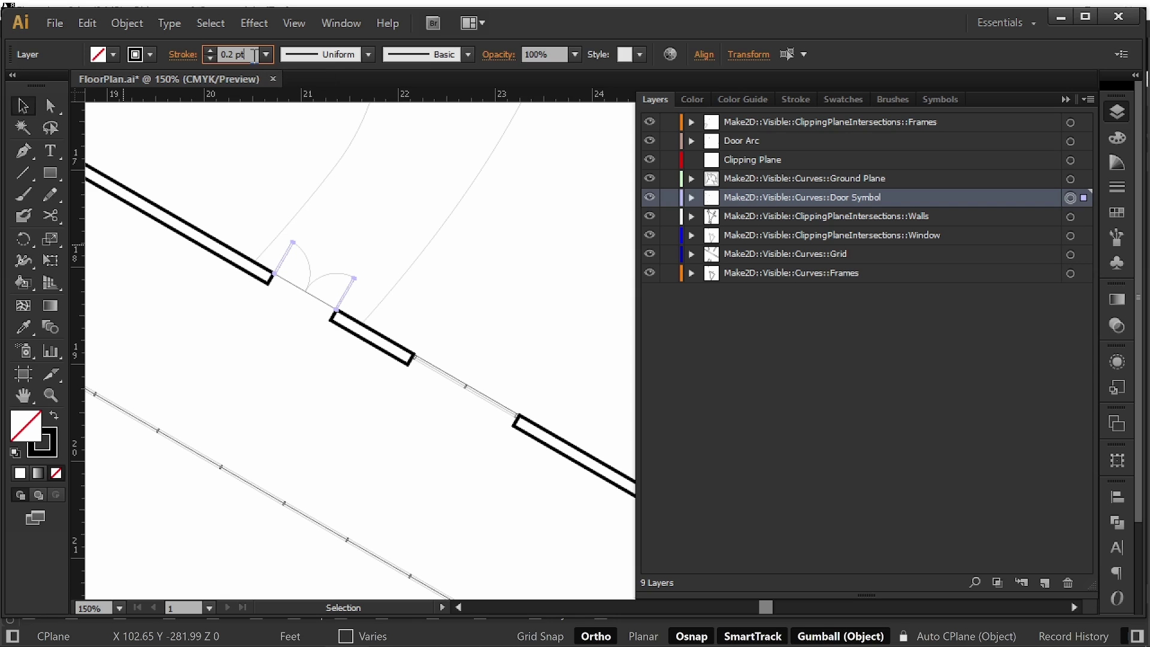
pyautogui.click(234, 54)
pyautogui.write('0.1')
pyautogui.press('Return')
pyautogui.click(353, 241)
pyautogui.keyDown('alt'); pyautogui.scroll(3, 353, 298); pyautogui.keyUp('alt')
pyautogui.keyDown('alt'); pyautogui.scroll(2, 403, 244); pyautogui.keyUp('alt')
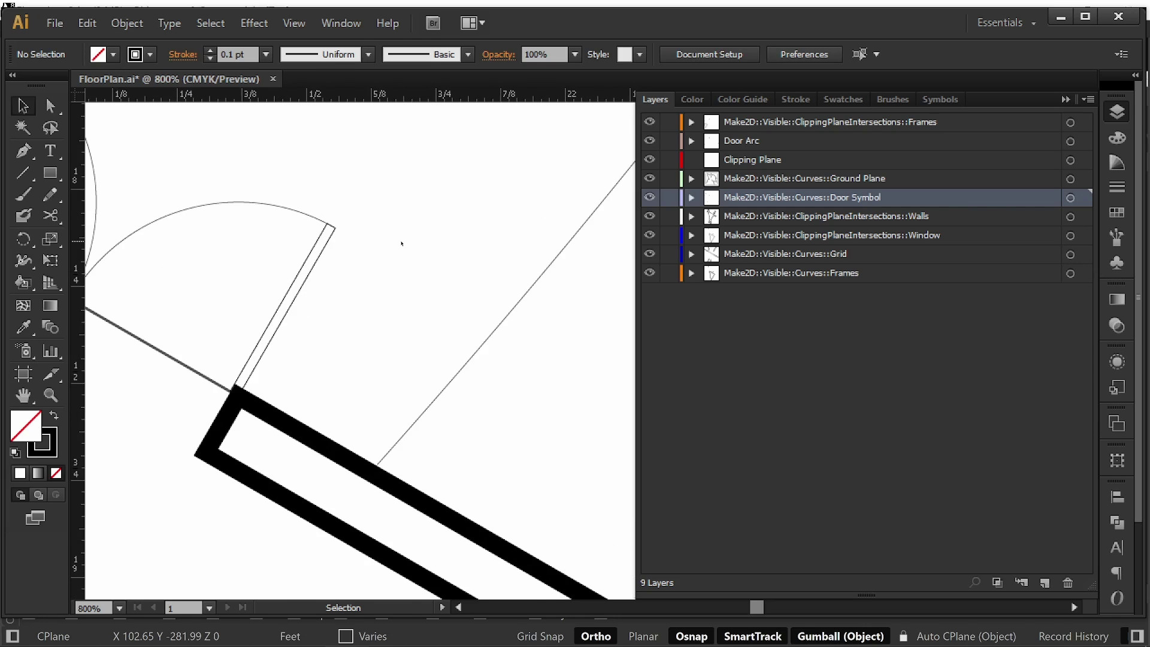
pyautogui.keyDown('alt'); pyautogui.scroll(-3, 399, 237); pyautogui.keyUp('alt')
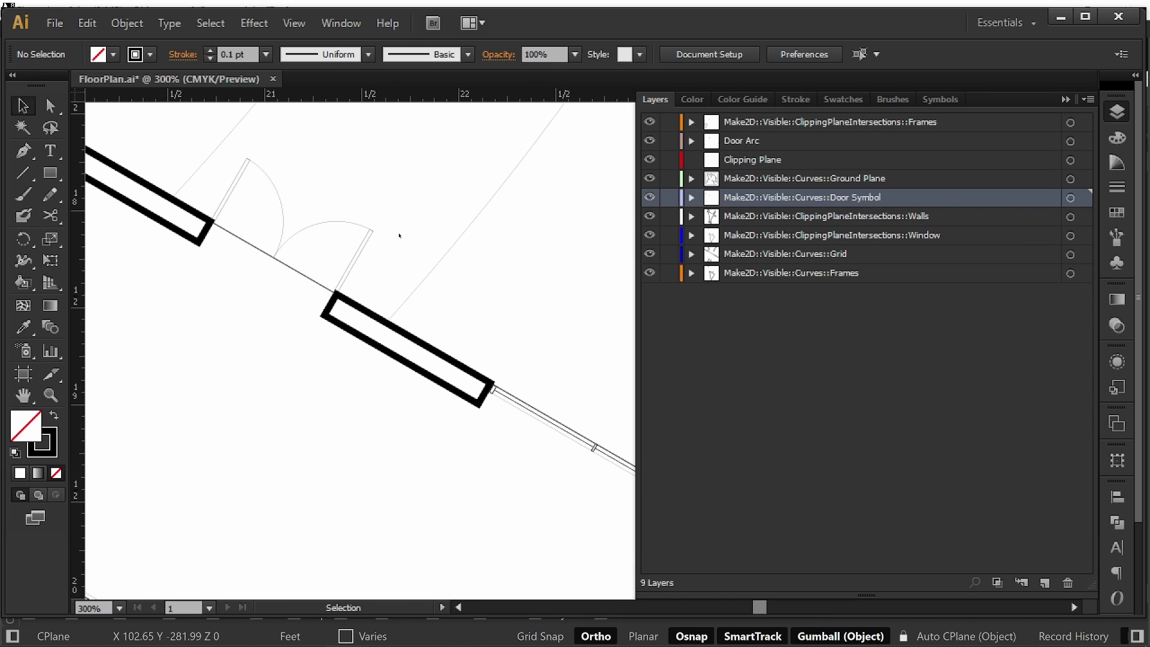
# - Target everything on the Curves::Door Symbol layer, give the door leaves a white fill, and deselect them
pyautogui.click(371, 260)
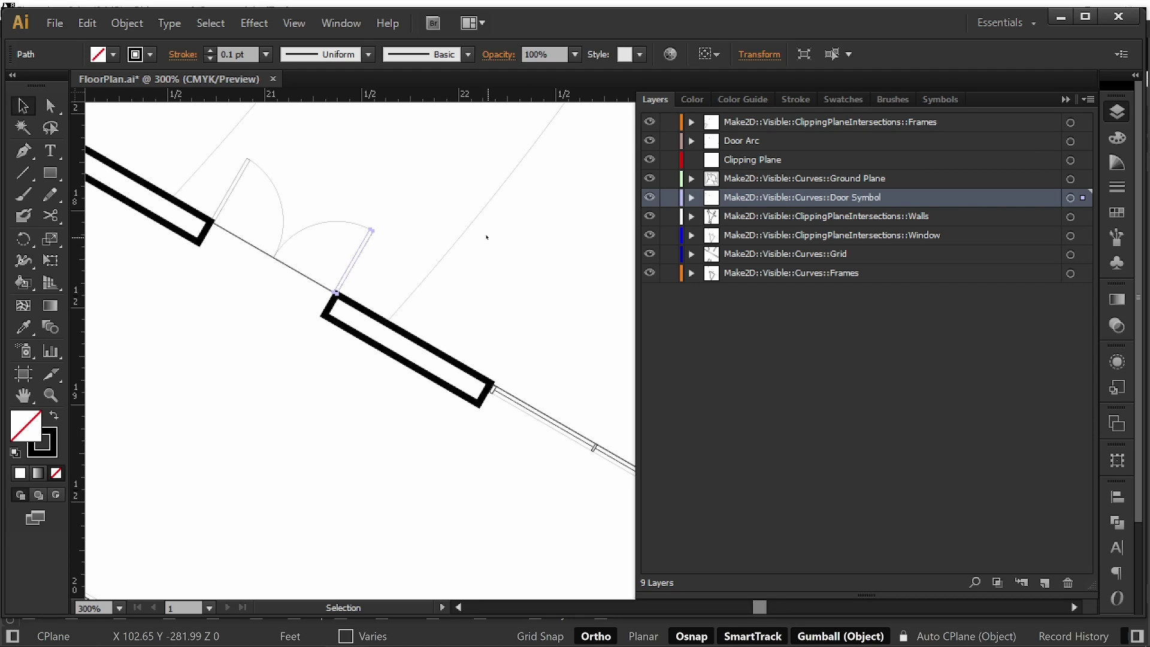
pyautogui.click(438, 187)
pyautogui.keyDown('alt'); pyautogui.scroll(4, 353, 300); pyautogui.keyUp('alt')
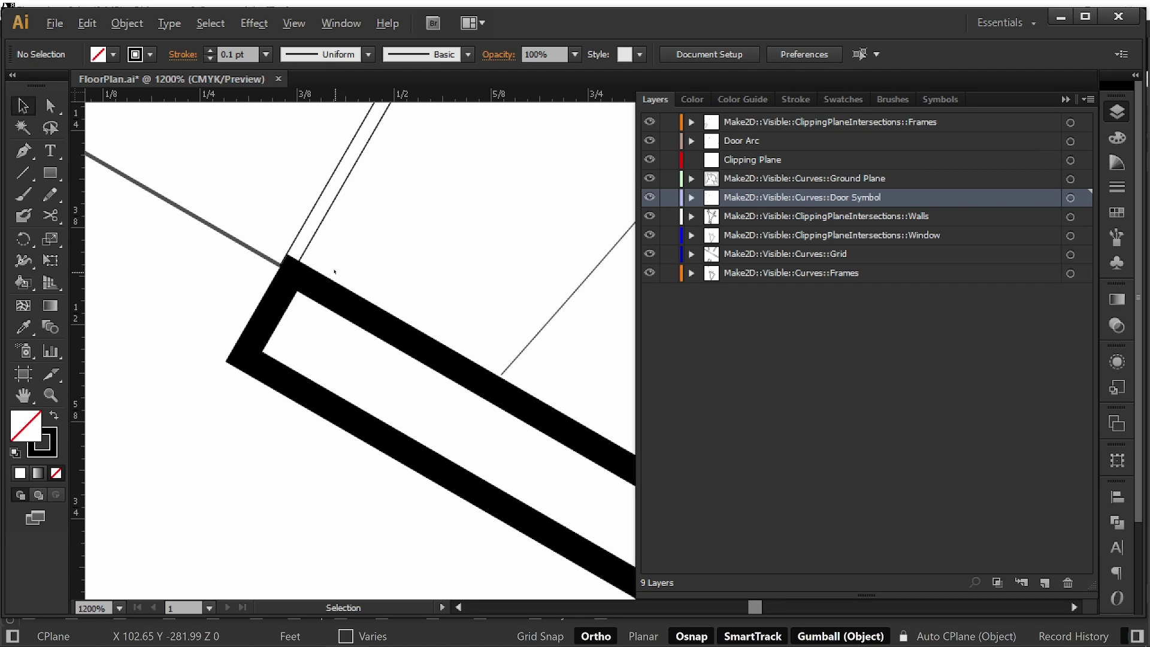
pyautogui.click(311, 238)
pyautogui.click(1069, 198)
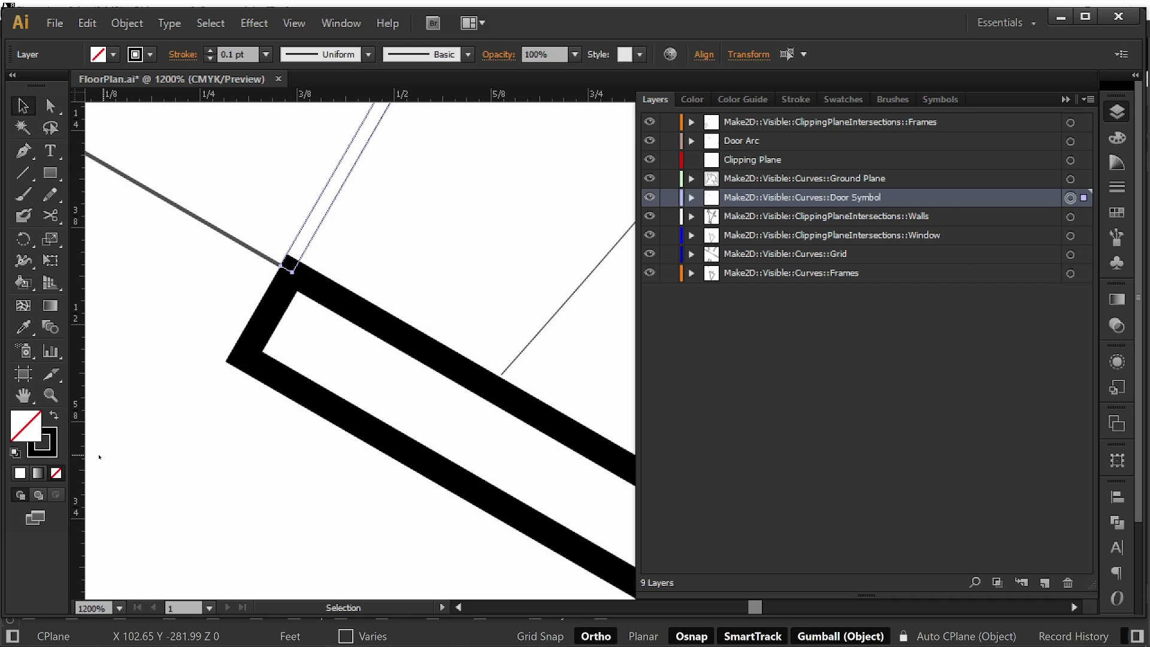
pyautogui.click(20, 474)
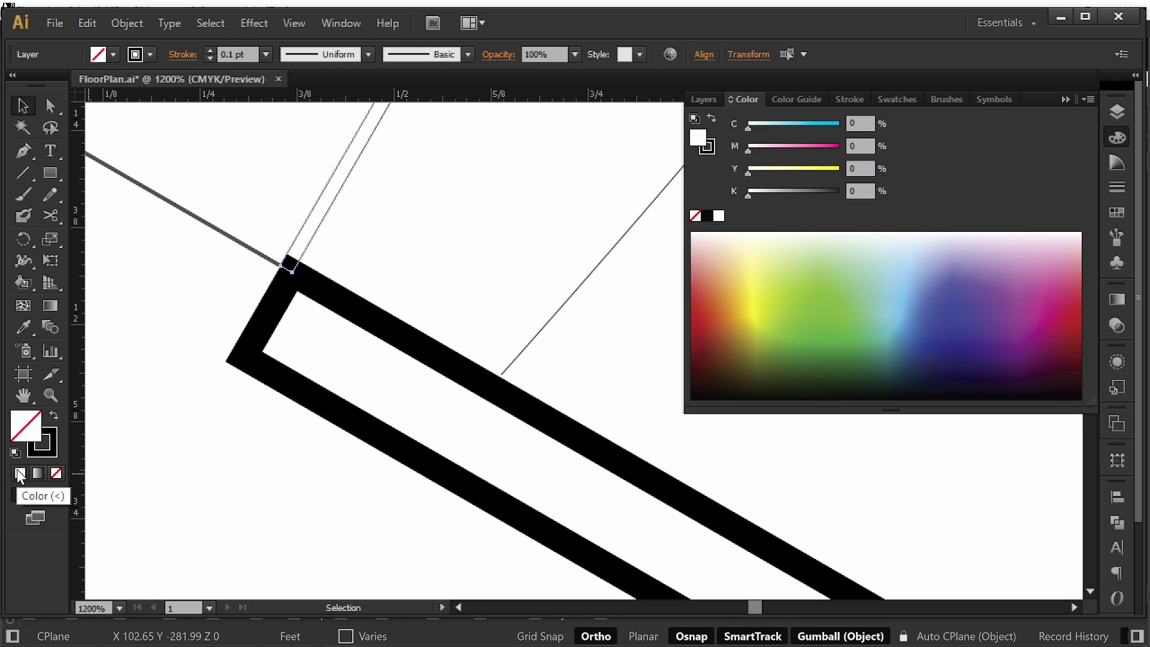
pyautogui.click(1066, 99)
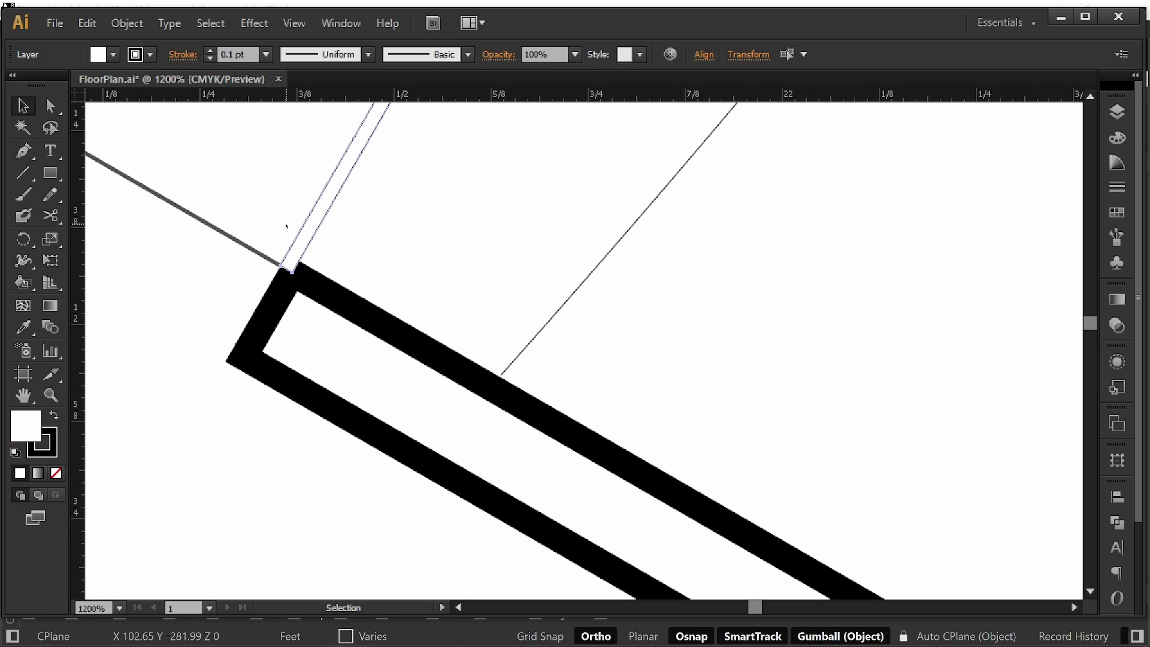
pyautogui.click(414, 251)
# - Identify the door swing arcs' layer, target everything on Door Arc, and make its stroke dashed with a 2 pt dash
pyautogui.keyDown('alt'); pyautogui.scroll(-7, 424, 247); pyautogui.keyUp('alt')
pyautogui.moveTo(462, 197); pyautogui.dragTo(539, 296)
pyautogui.keyDown('alt'); pyautogui.scroll(-2, 549, 296); pyautogui.keyUp('alt')
pyautogui.moveTo(540, 238); pyautogui.dragTo(573, 215)
pyautogui.keyDown('alt'); pyautogui.scroll(4, 813, 459); pyautogui.keyUp('alt')
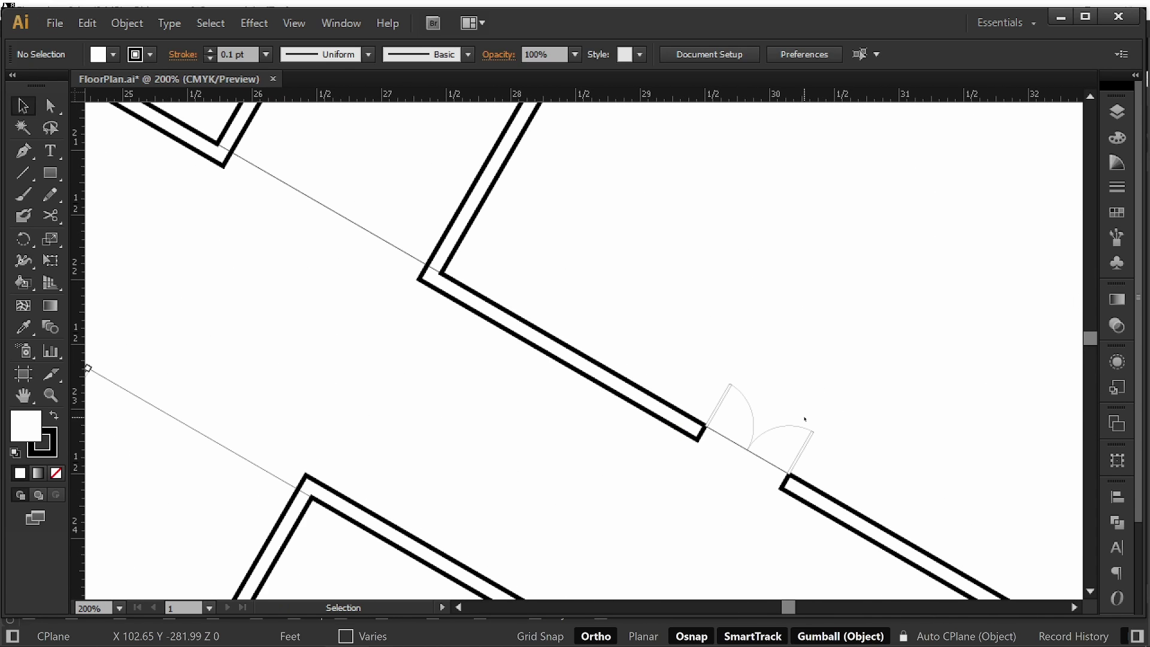
pyautogui.click(796, 427)
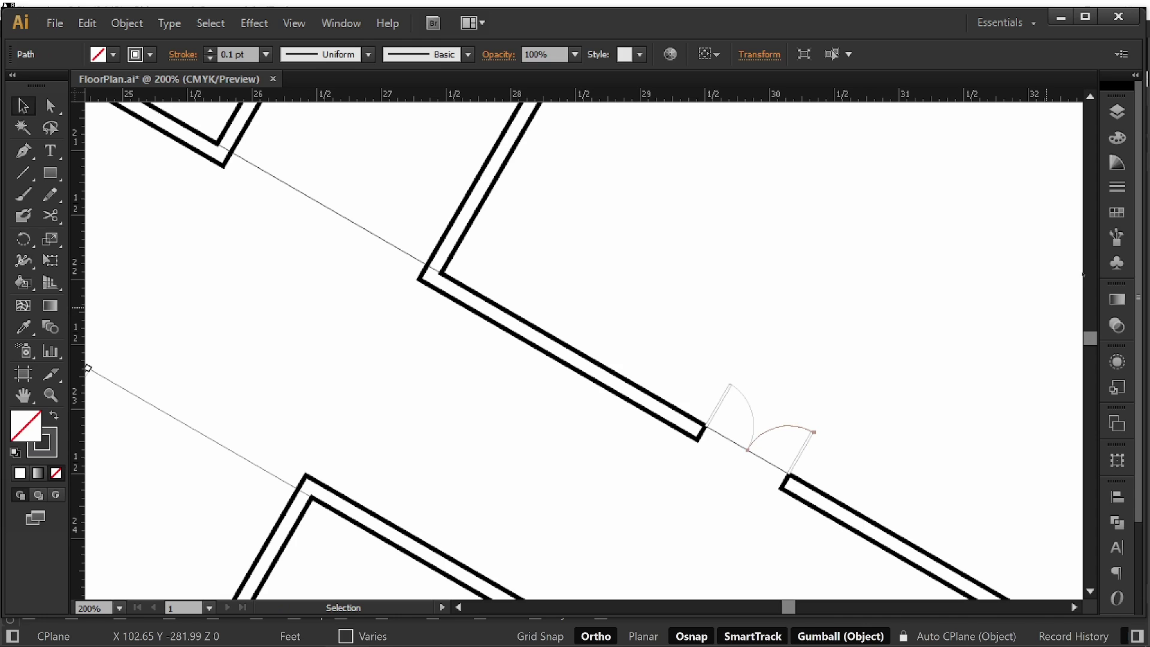
pyautogui.click(1117, 186)
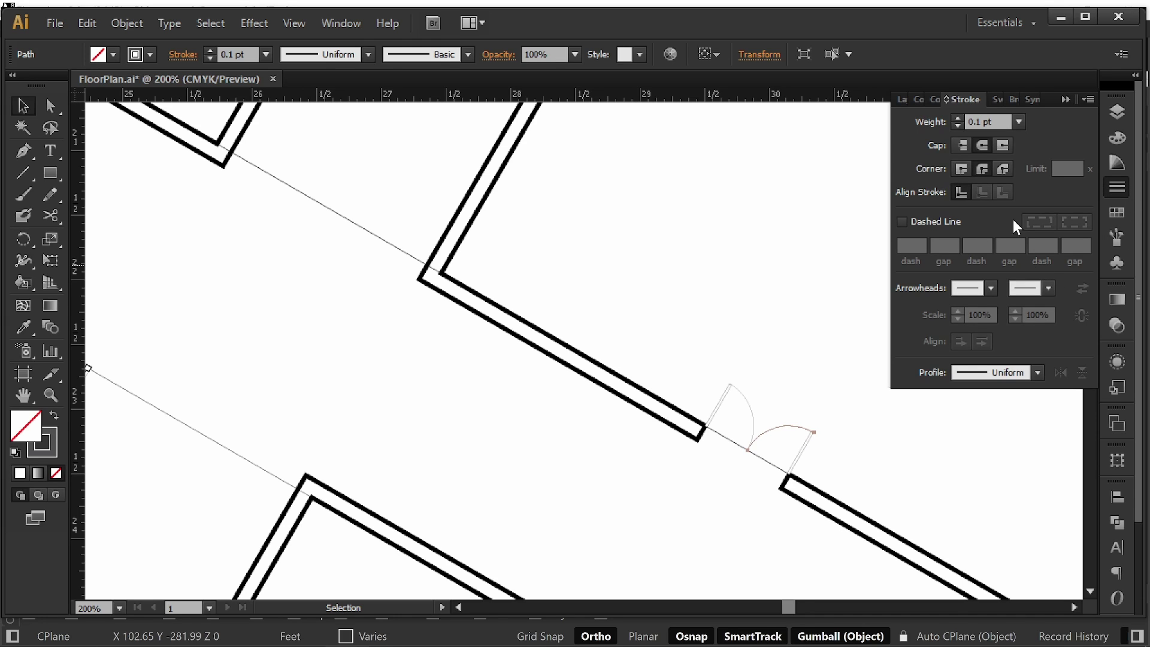
pyautogui.click(1116, 119)
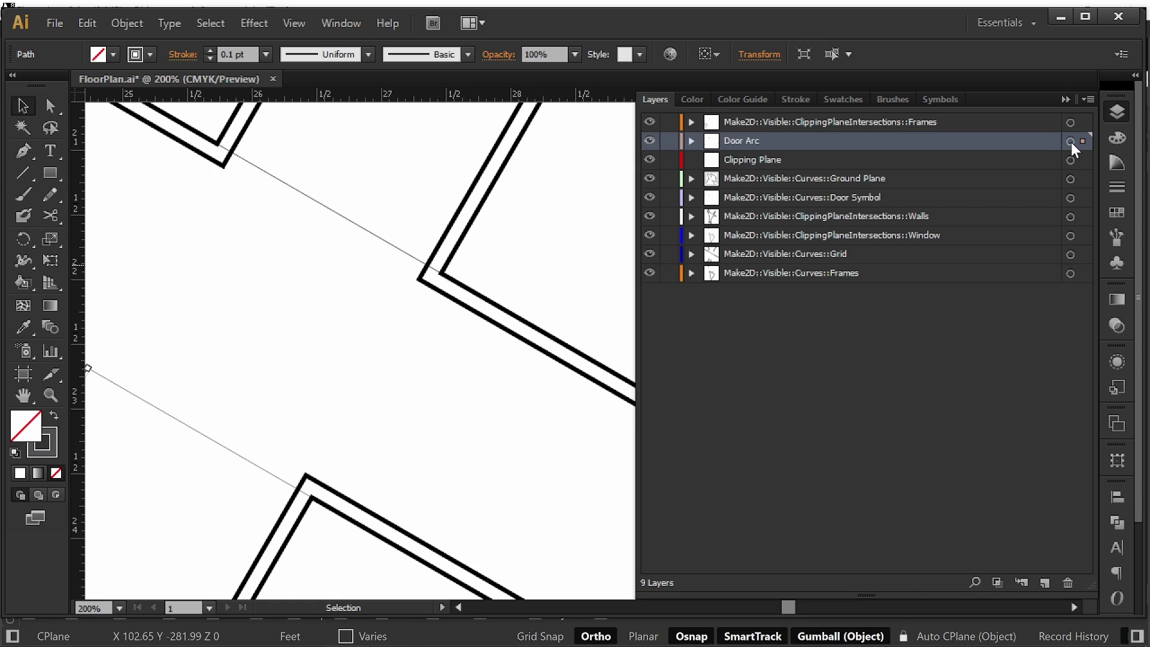
pyautogui.click(1071, 141)
pyautogui.click(1065, 100)
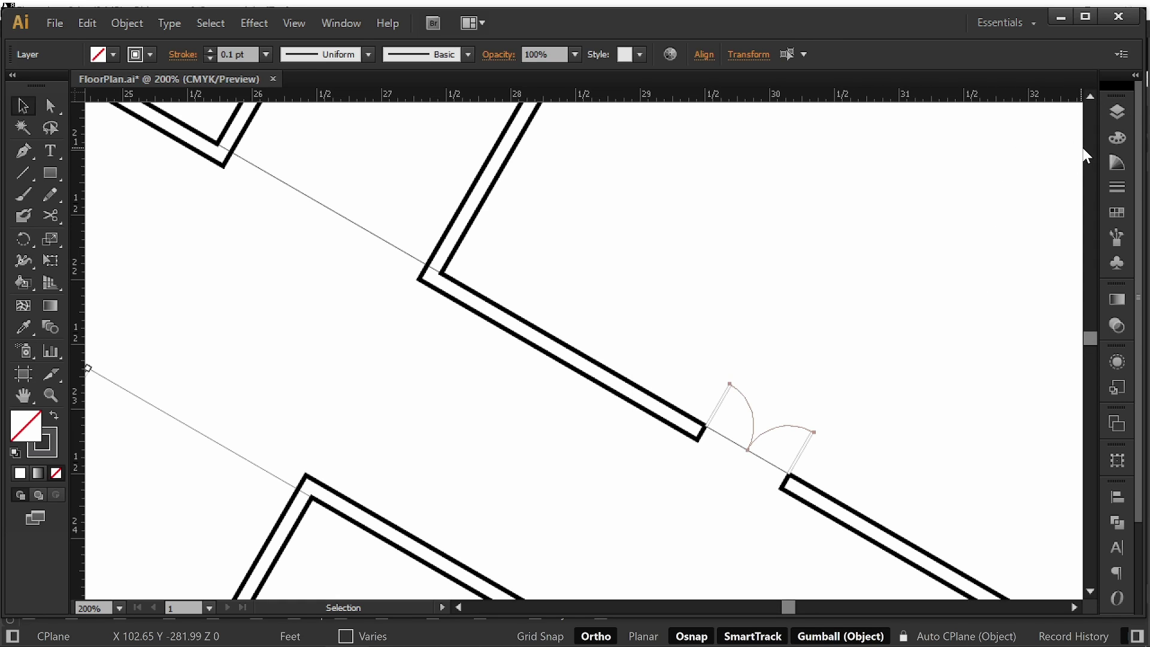
pyautogui.click(1106, 193)
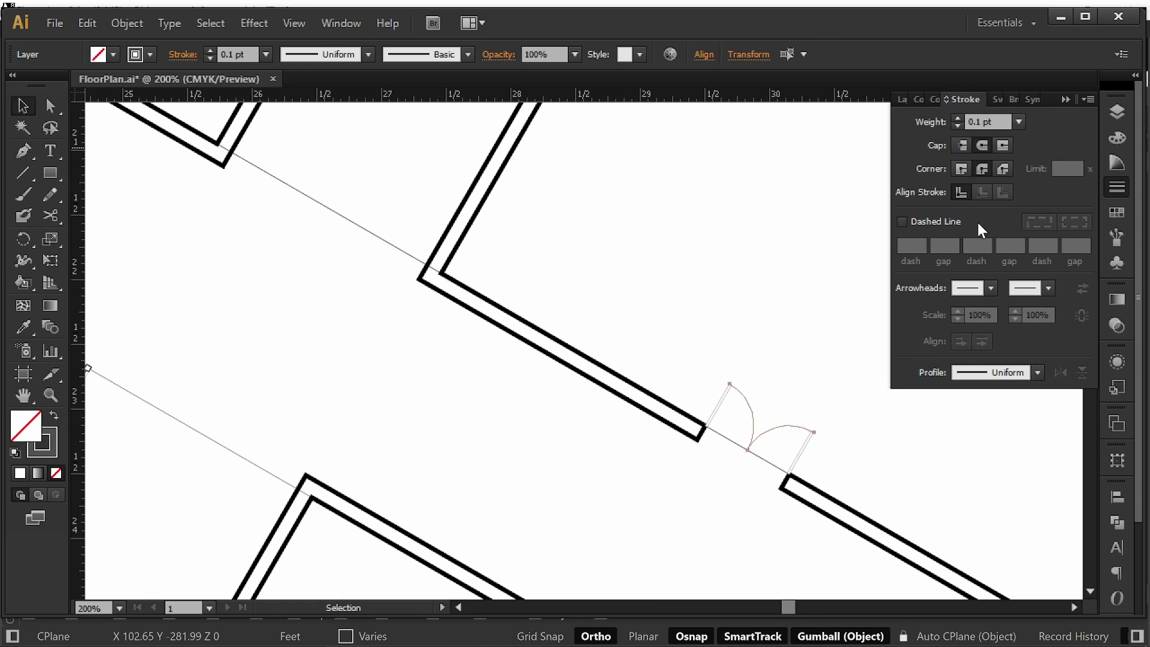
pyautogui.click(934, 221)
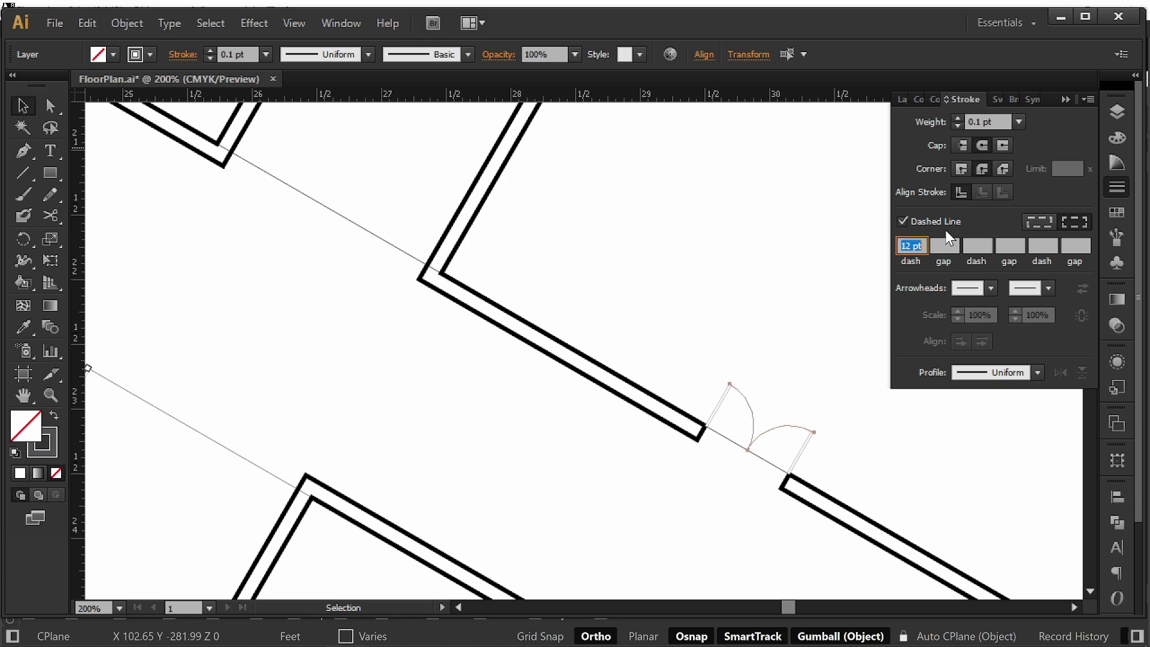
pyautogui.write('2')
pyautogui.press('Return')
pyautogui.click(798, 257)
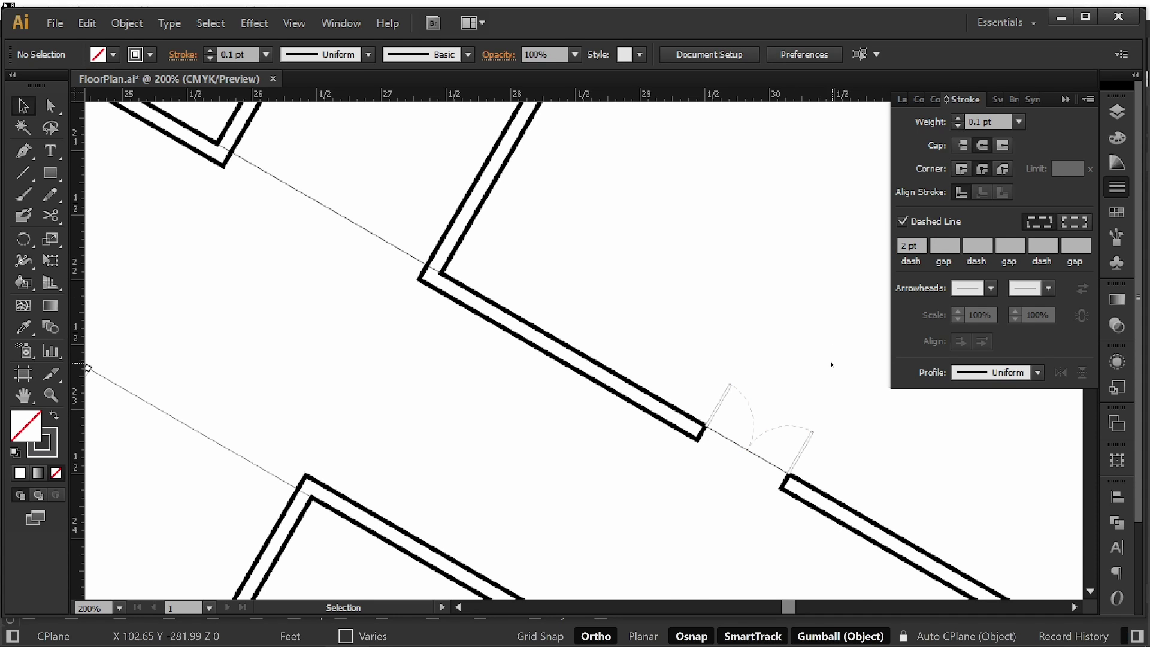
# - Target everything on the Curves::Grid layer, set its stroke weight to 0.15 pt, and turn on a dashed line
pyautogui.keyDown('alt'); pyautogui.scroll(-2, 831, 364); pyautogui.keyUp('alt')
pyautogui.moveTo(801, 306); pyautogui.dragTo(769, 340)
pyautogui.keyDown('alt'); pyautogui.scroll(-1, 769, 340); pyautogui.keyUp('alt')
pyautogui.moveTo(637, 294); pyautogui.dragTo(705, 381)
pyautogui.click(1069, 101)
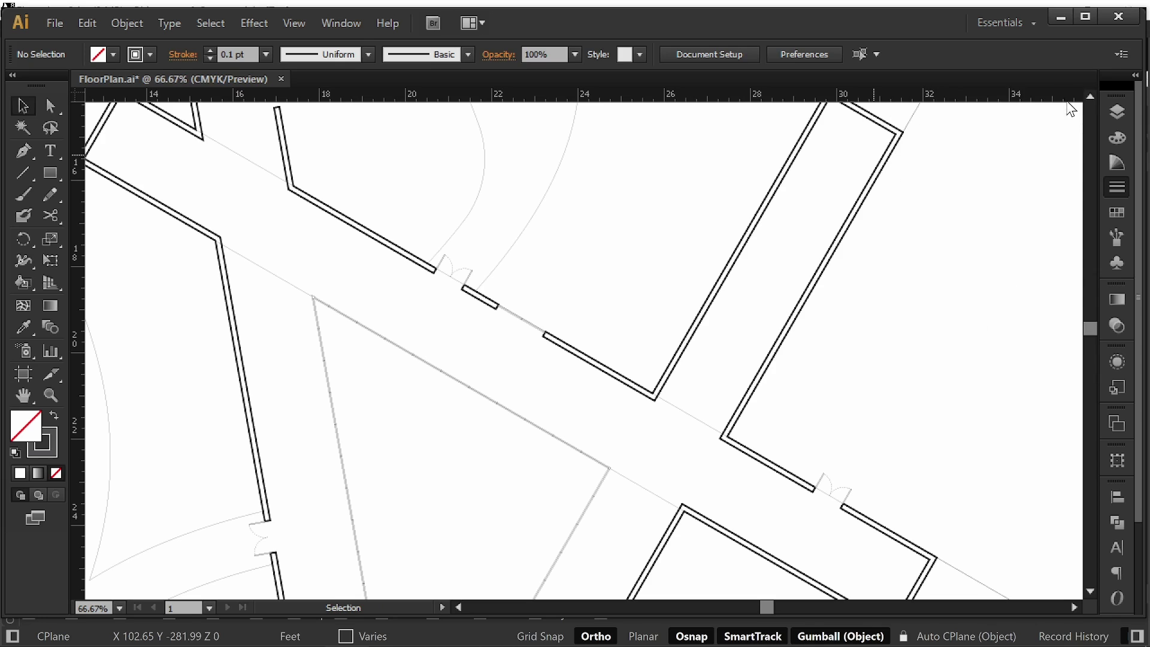
pyautogui.click(1116, 185)
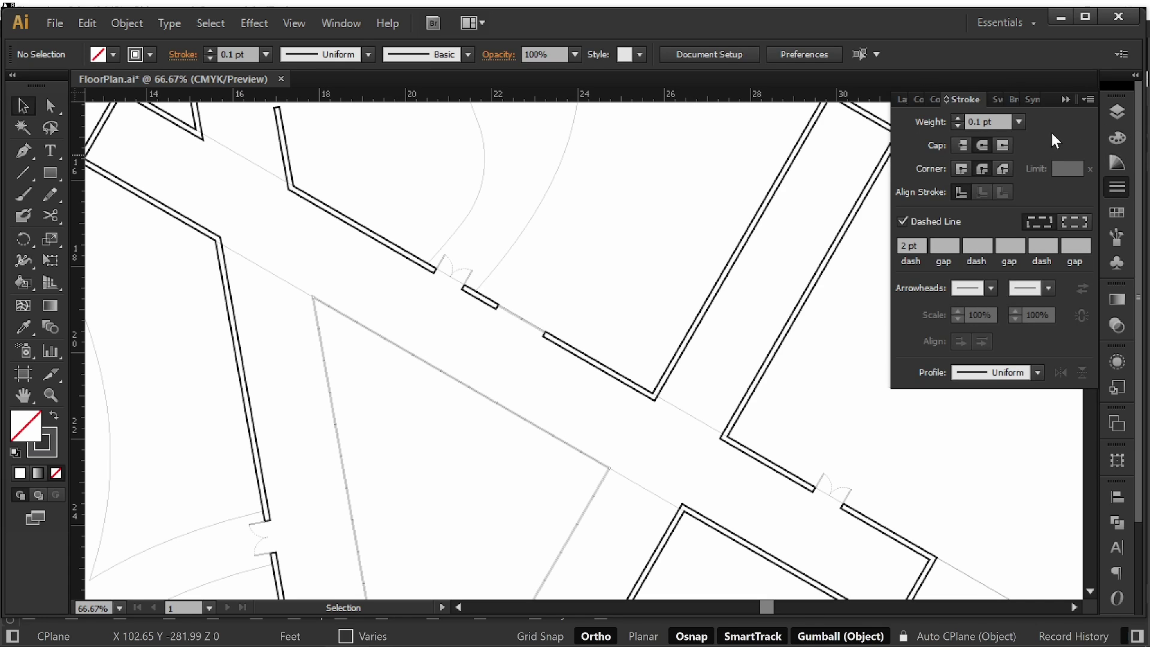
pyautogui.click(1113, 112)
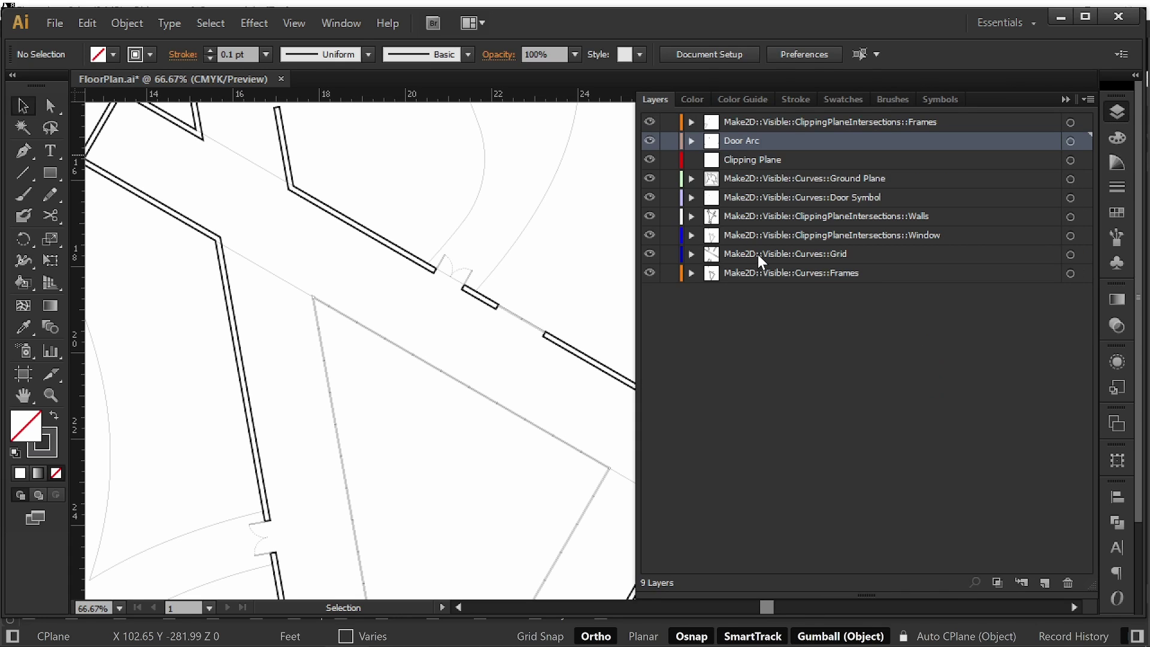
pyautogui.click(1070, 254)
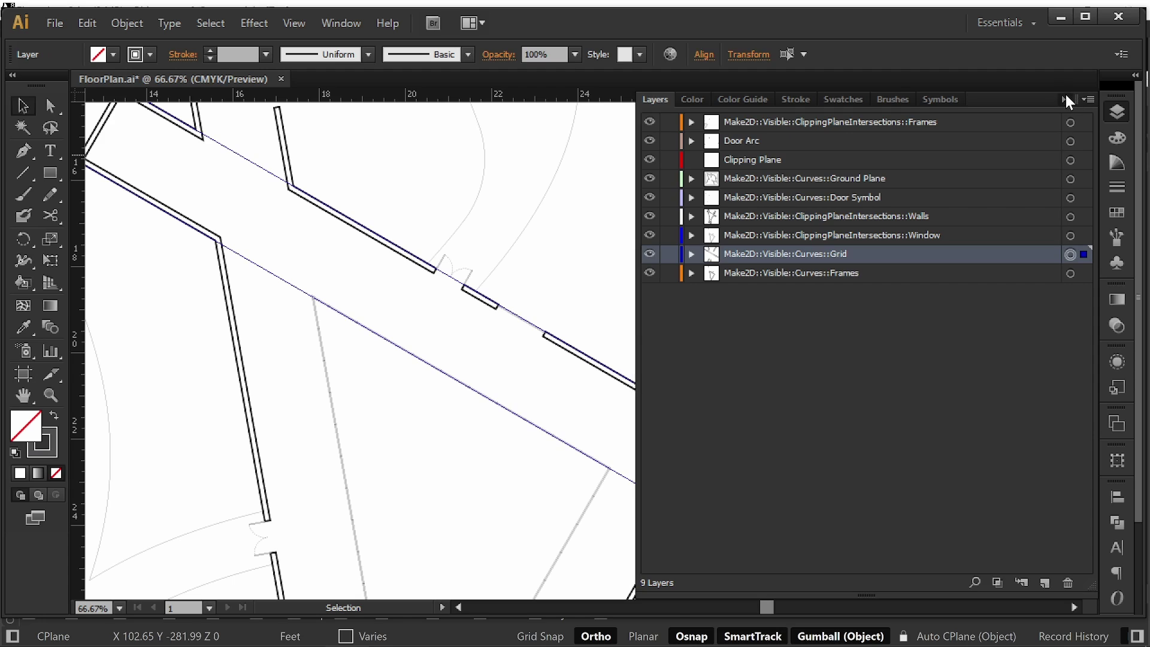
pyautogui.click(1066, 98)
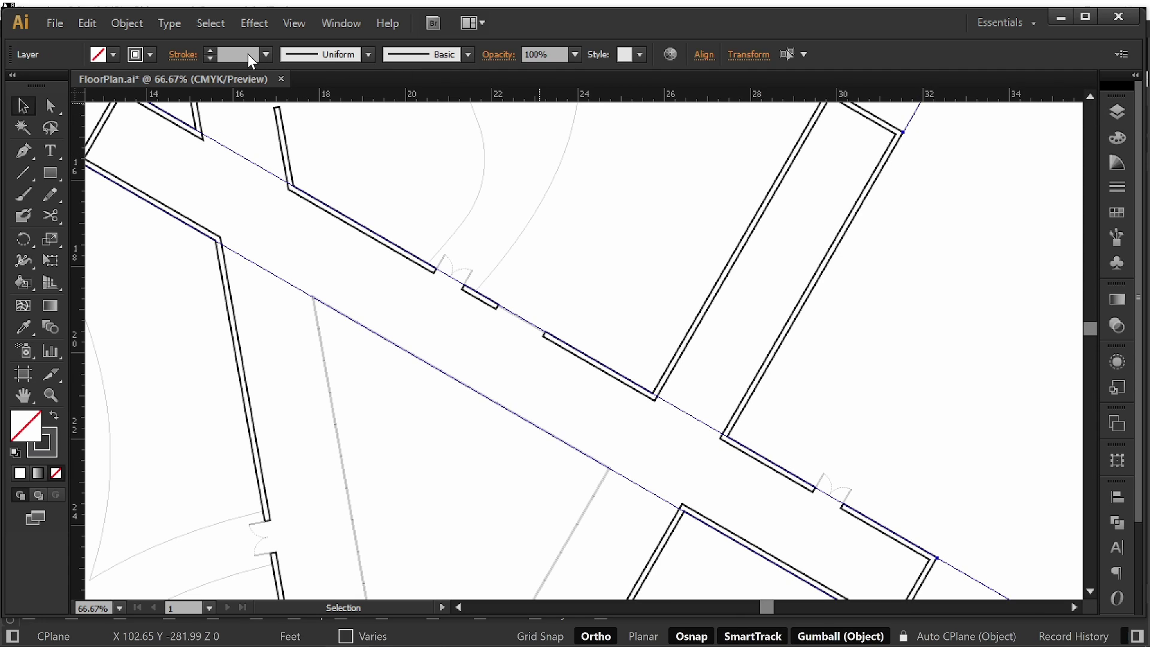
pyautogui.click(226, 55)
pyautogui.write('.1')
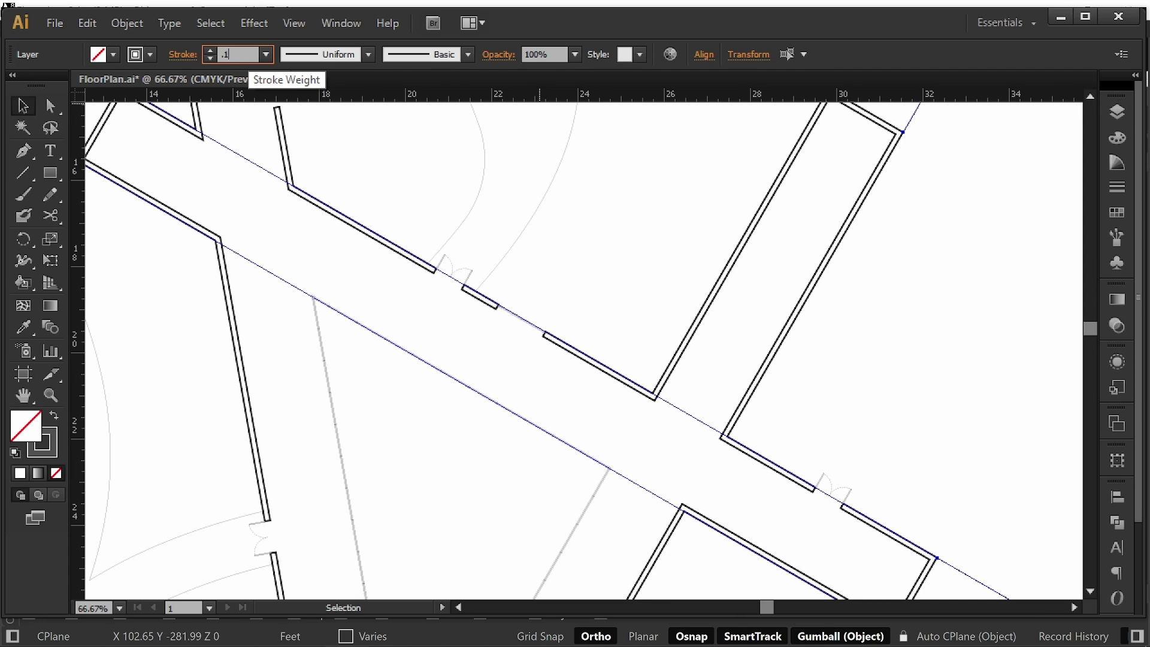
pyautogui.write('5')
pyautogui.press('Return')
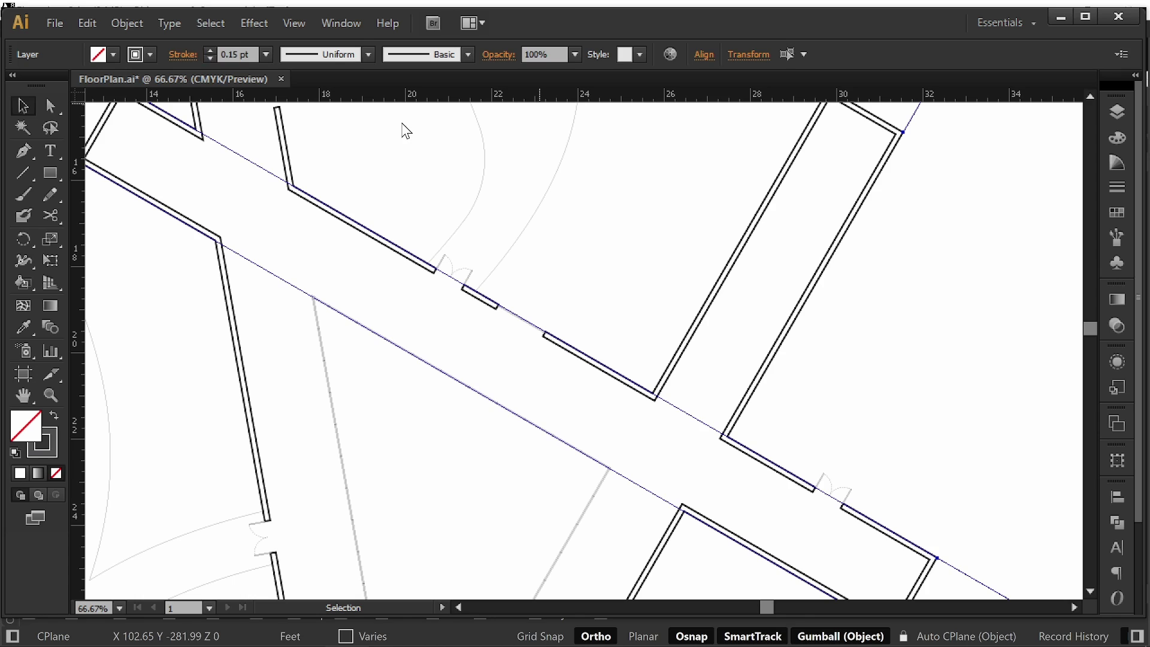
pyautogui.click(1118, 198)
pyautogui.click(945, 224)
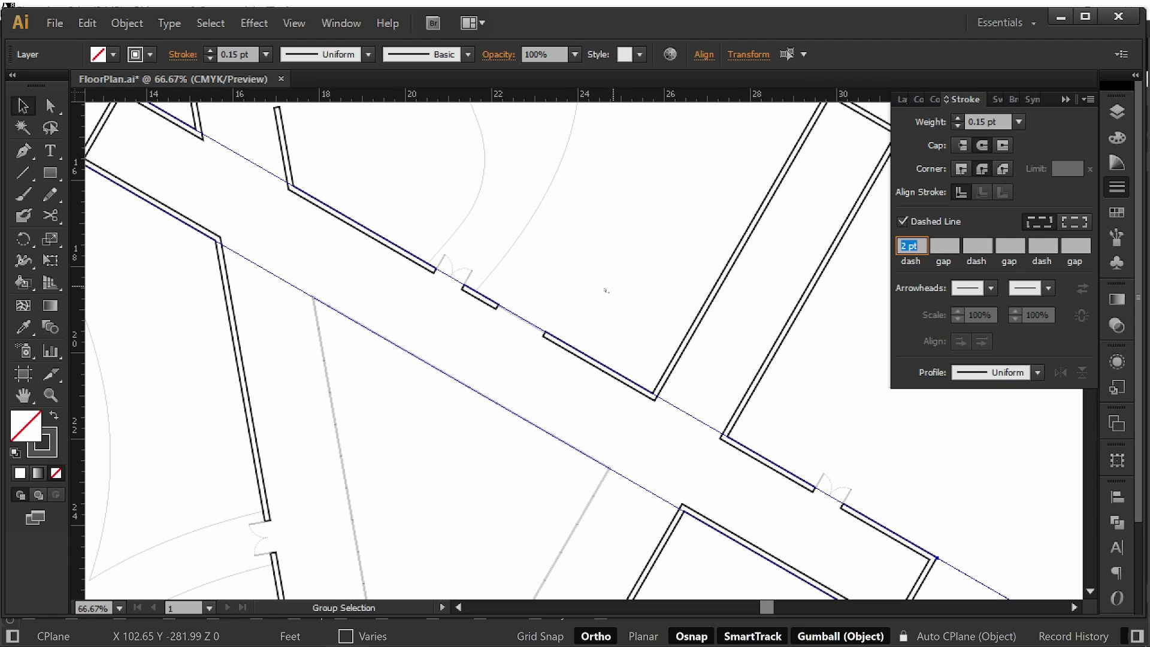
pyautogui.hotkey('ctrl', 'shift', '1')
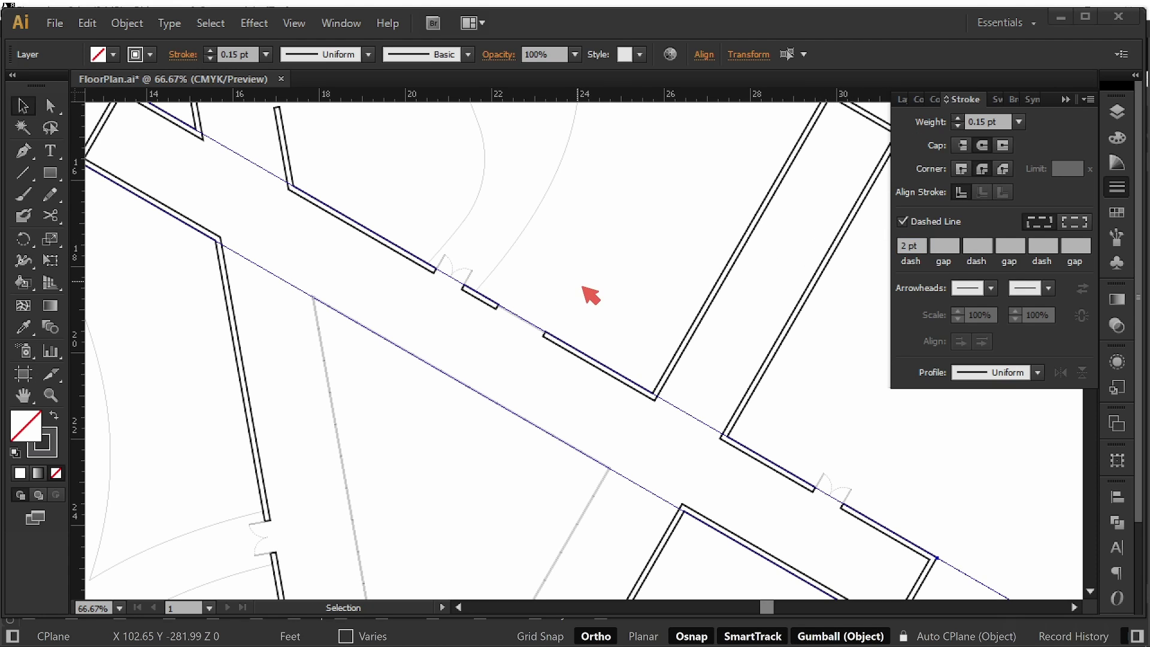
pyautogui.moveTo(545, 289); pyautogui.dragTo(626, 294)
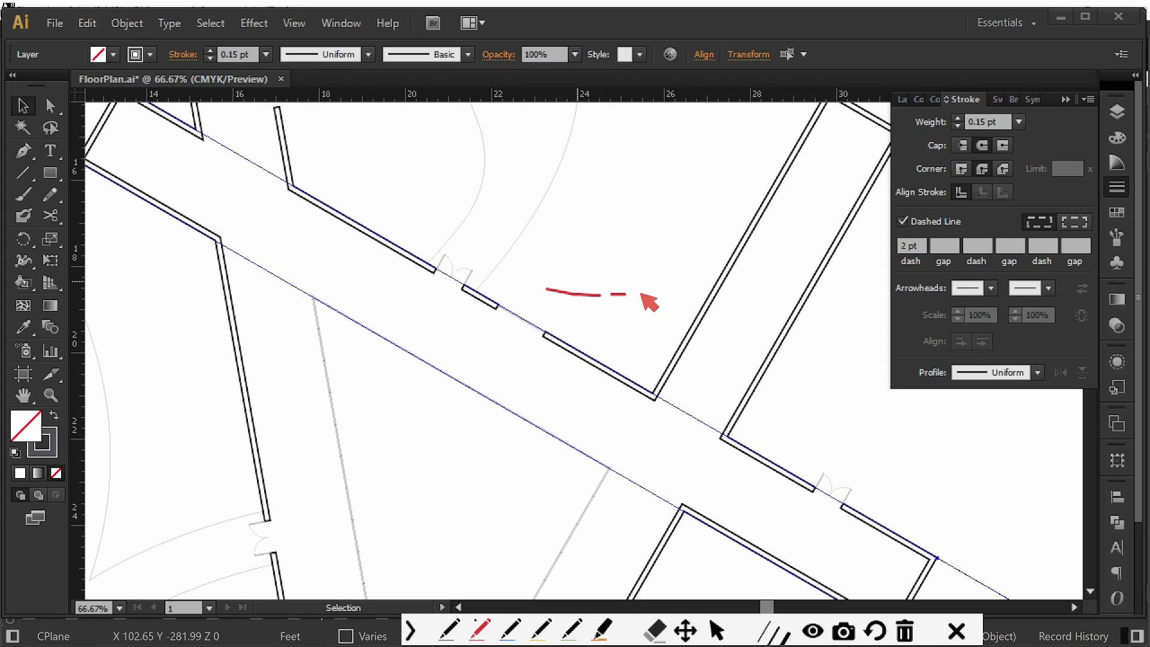
pyautogui.moveTo(642, 294); pyautogui.dragTo(763, 295)
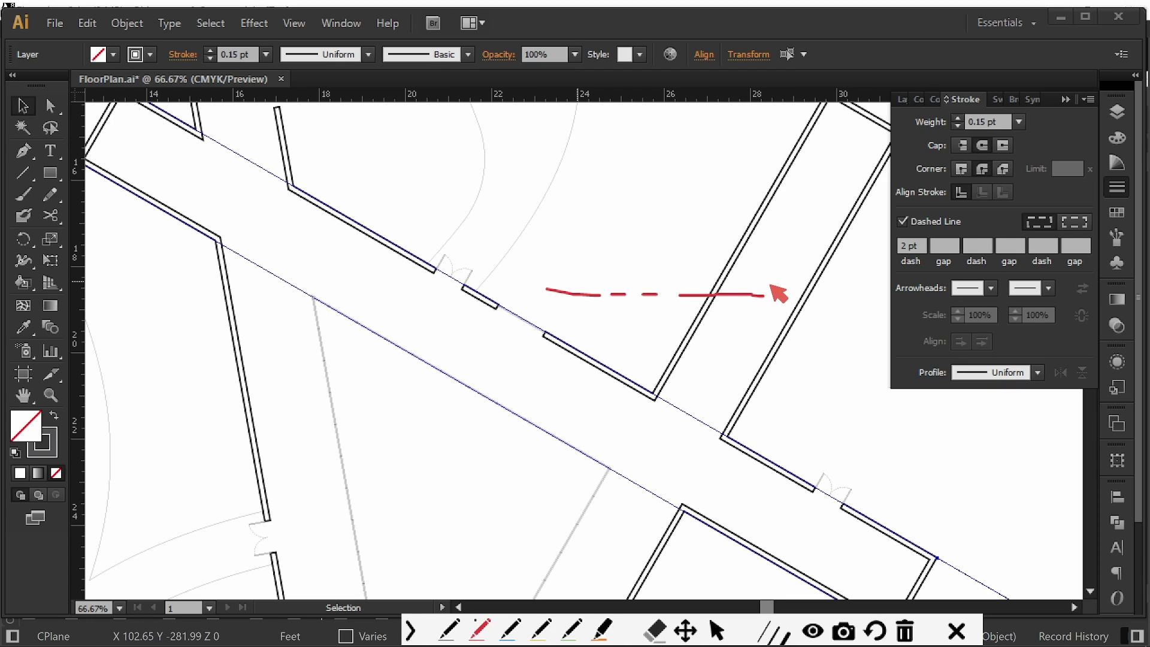
pyautogui.moveTo(573, 234); pyautogui.dragTo(838, 244)
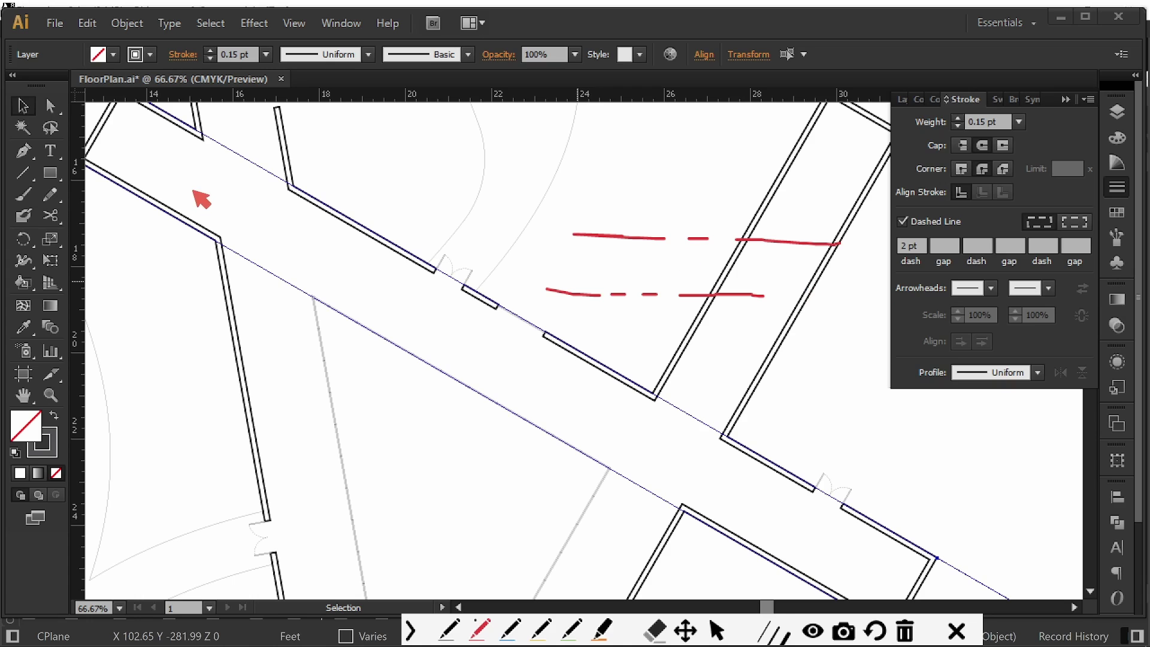
pyautogui.press('Escape')
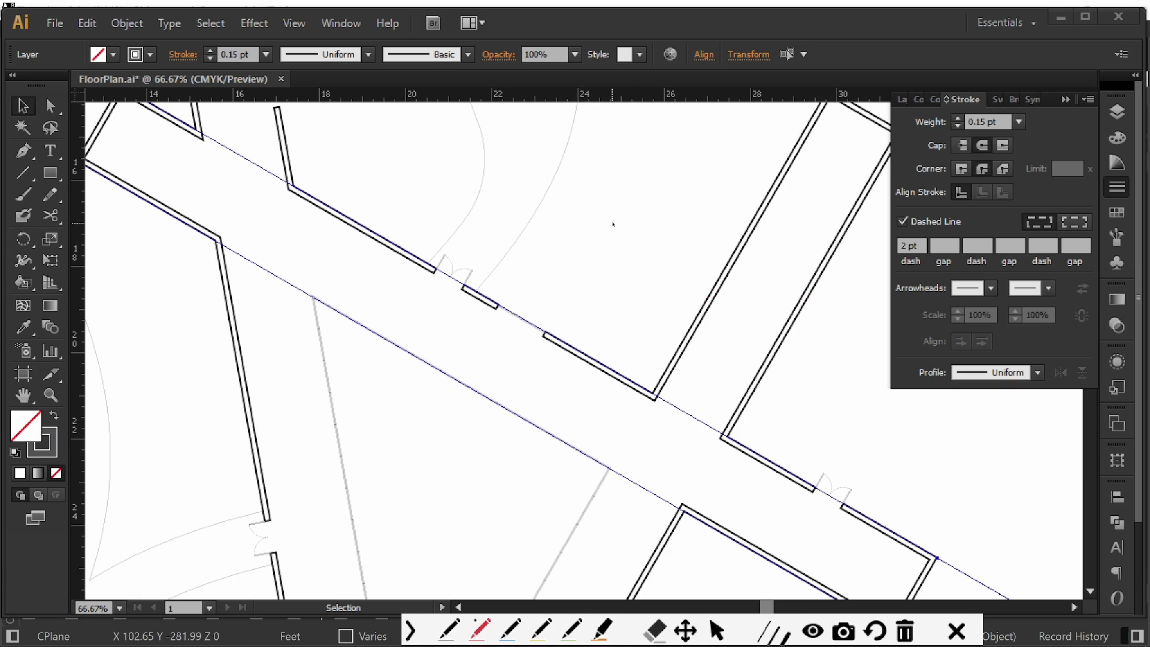
# - Set the grid lines' dash pattern to 6 pt dash, 3 pt gap, 3 pt dash, 3 pt gap, and deselect them
pyautogui.click(926, 247)
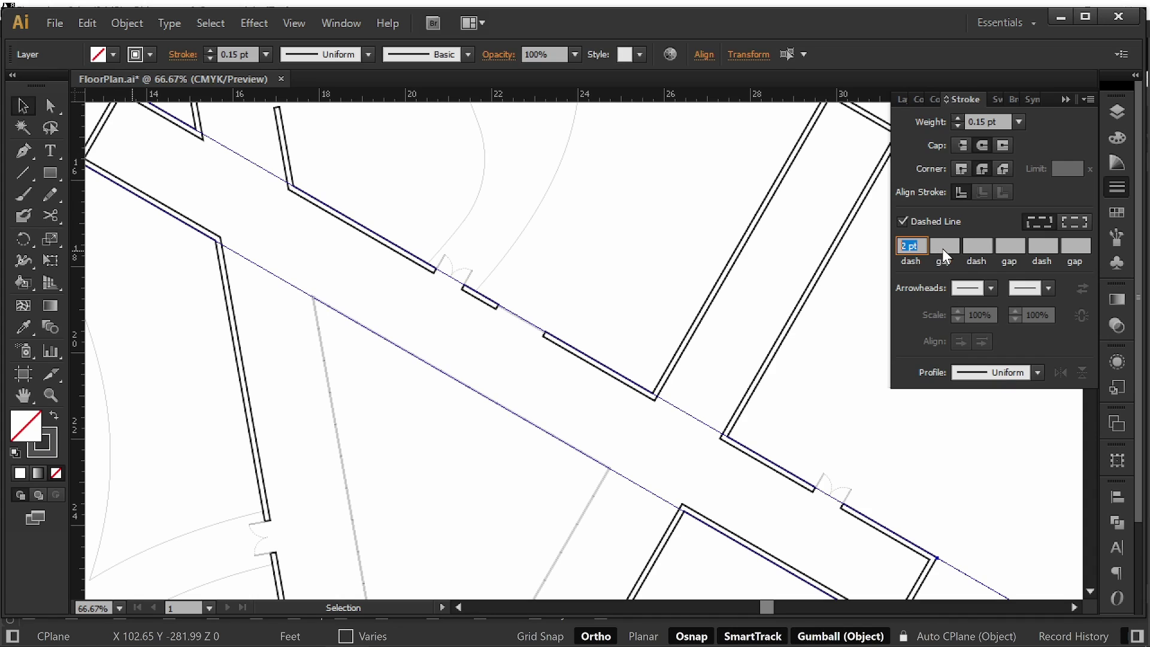
pyautogui.write('6')
pyautogui.click(943, 250)
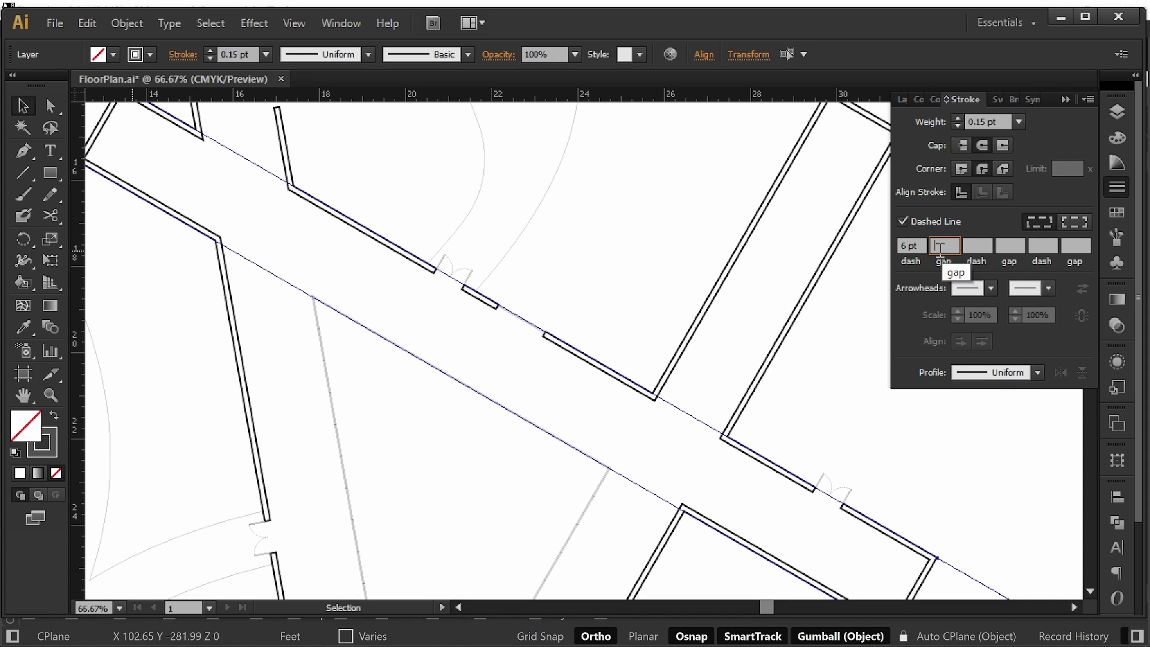
pyautogui.write('3')
pyautogui.click(977, 246)
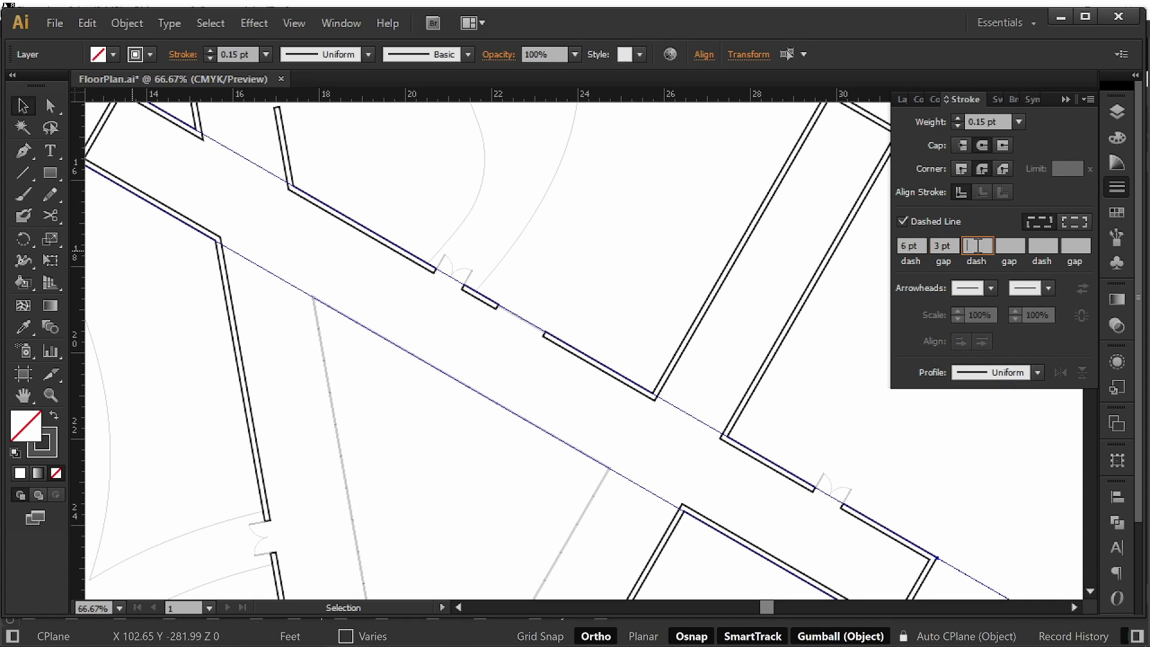
pyautogui.write('3')
pyautogui.click(997, 246)
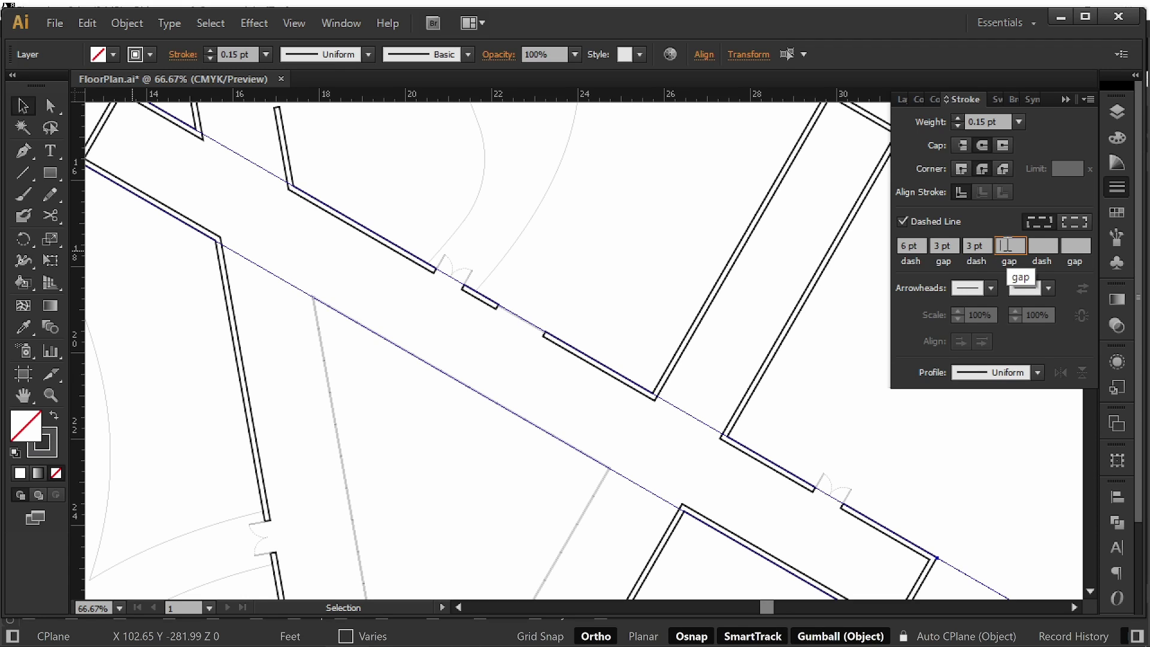
pyautogui.write('3')
pyautogui.click(626, 262)
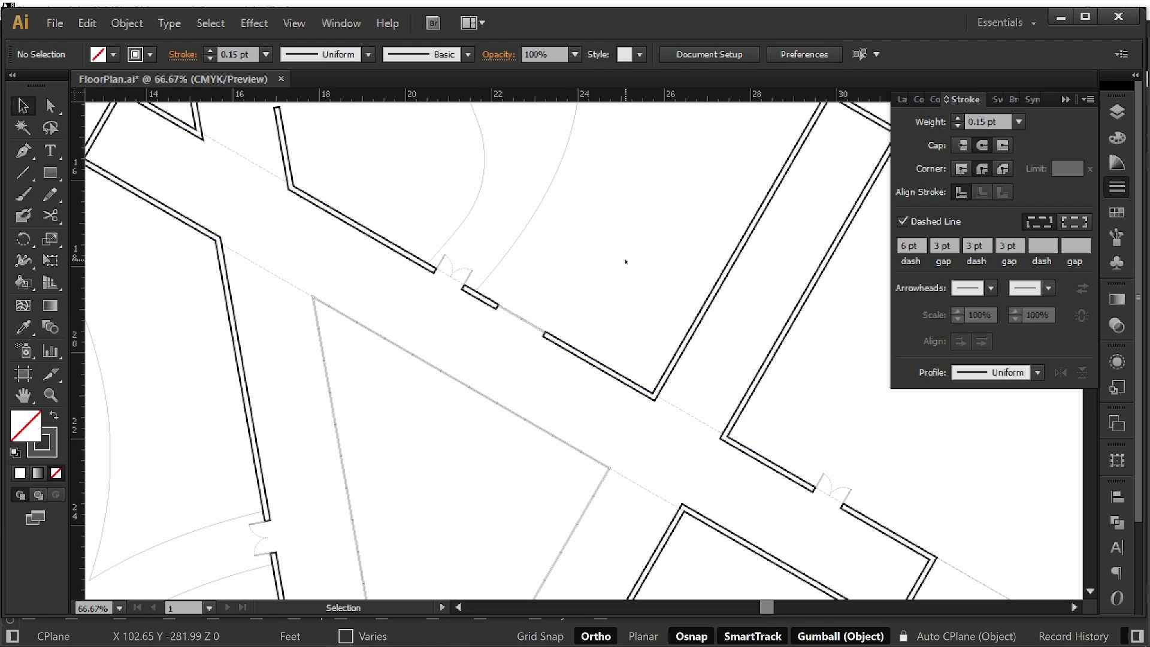
# - Select all artwork on the Make2D::Visible::Curves::Grid layer, starting from one of the dashed grid lines
pyautogui.keyDown('alt'); pyautogui.scroll(2, 708, 443); pyautogui.keyUp('alt')
pyautogui.keyDown('alt'); pyautogui.scroll(2, 706, 422); pyautogui.keyUp('alt')
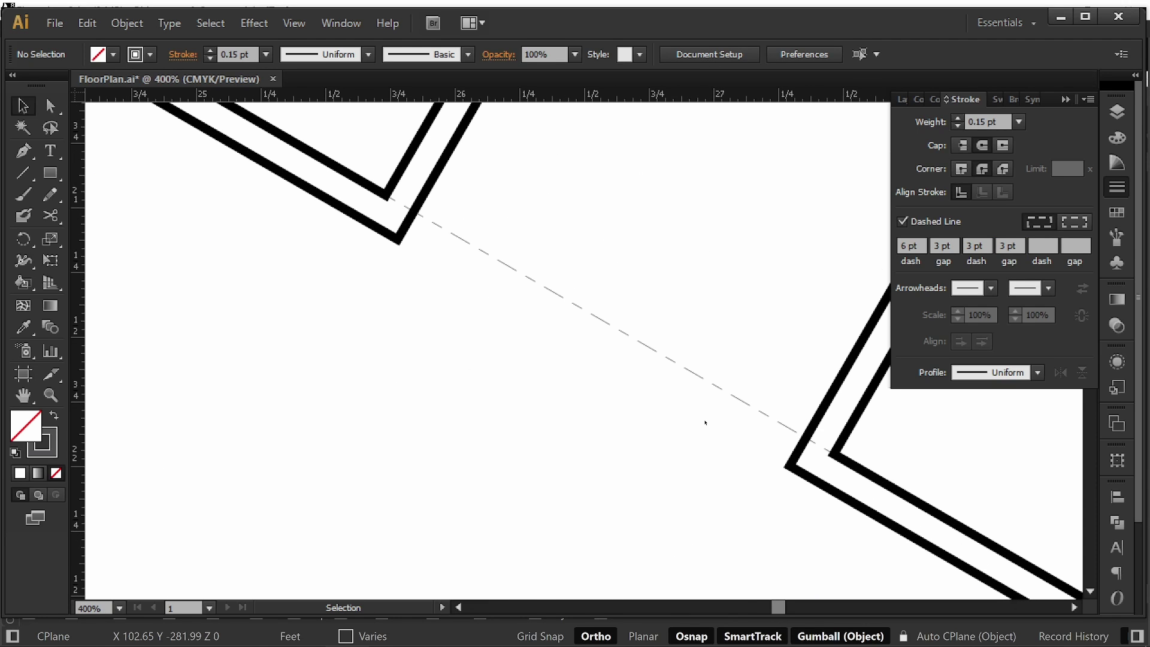
pyautogui.keyDown('alt'); pyautogui.scroll(-6, 706, 422); pyautogui.keyUp('alt')
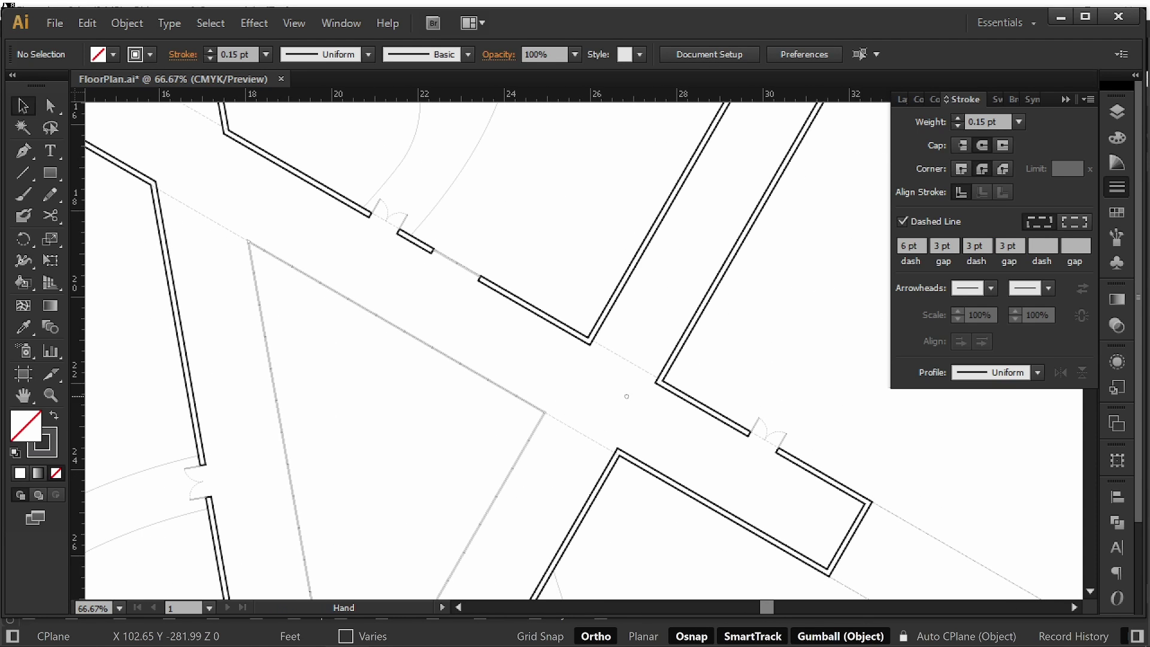
pyautogui.keyDown('alt'); pyautogui.scroll(4, 634, 392); pyautogui.keyUp('alt')
pyautogui.moveTo(635, 391); pyautogui.dragTo(425, 265)
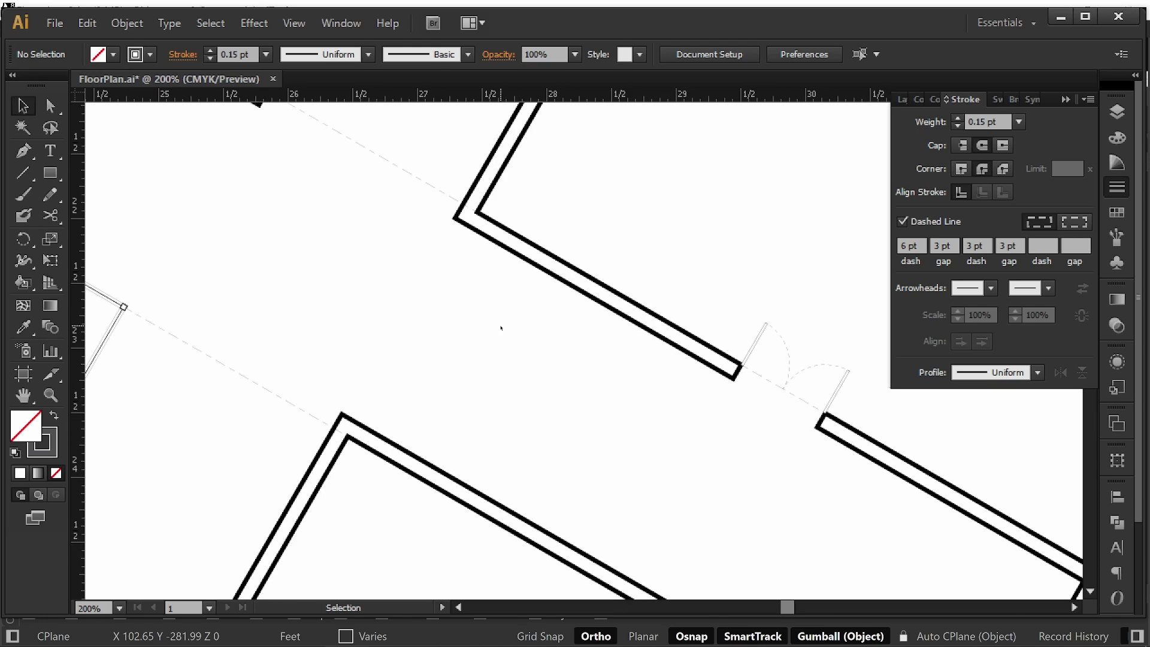
pyautogui.keyDown('alt'); pyautogui.scroll(-2, 501, 329); pyautogui.keyUp('alt')
pyautogui.keyDown('alt'); pyautogui.scroll(-2, 500, 329); pyautogui.keyUp('alt')
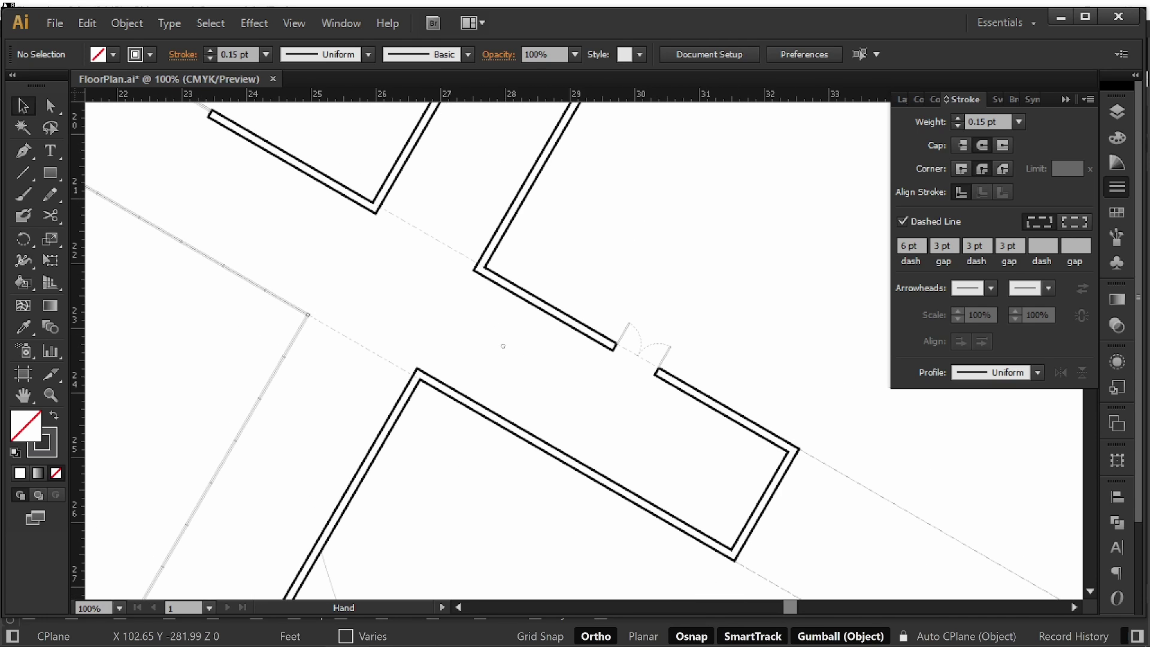
pyautogui.click(465, 261)
pyautogui.click(1126, 114)
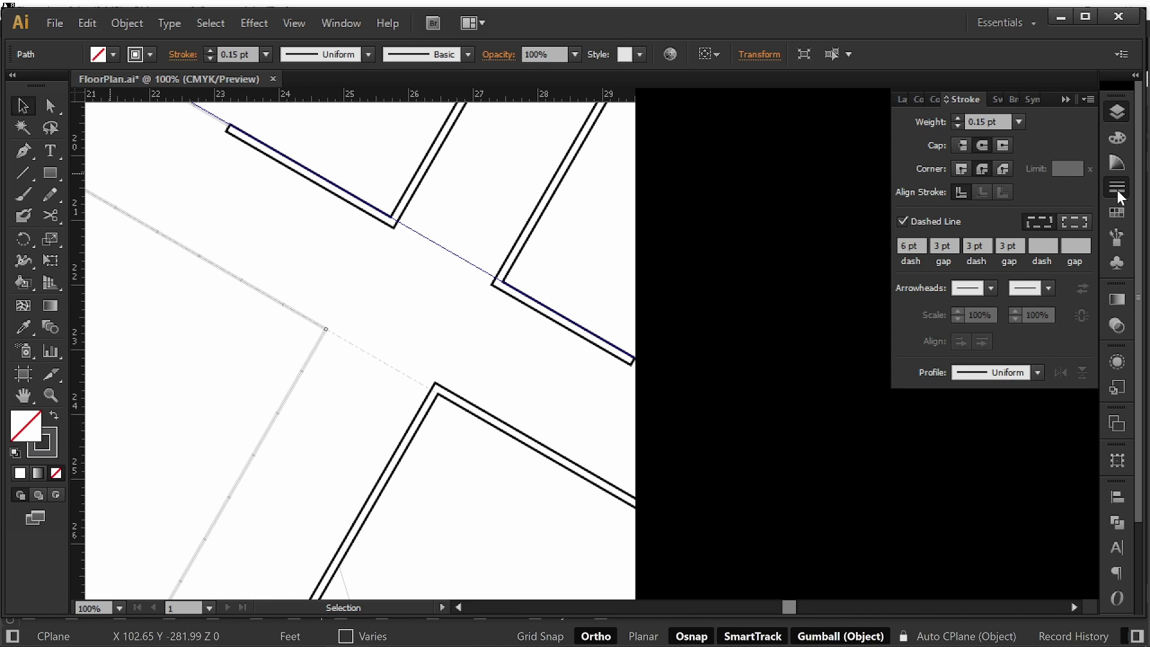
pyautogui.click(1069, 254)
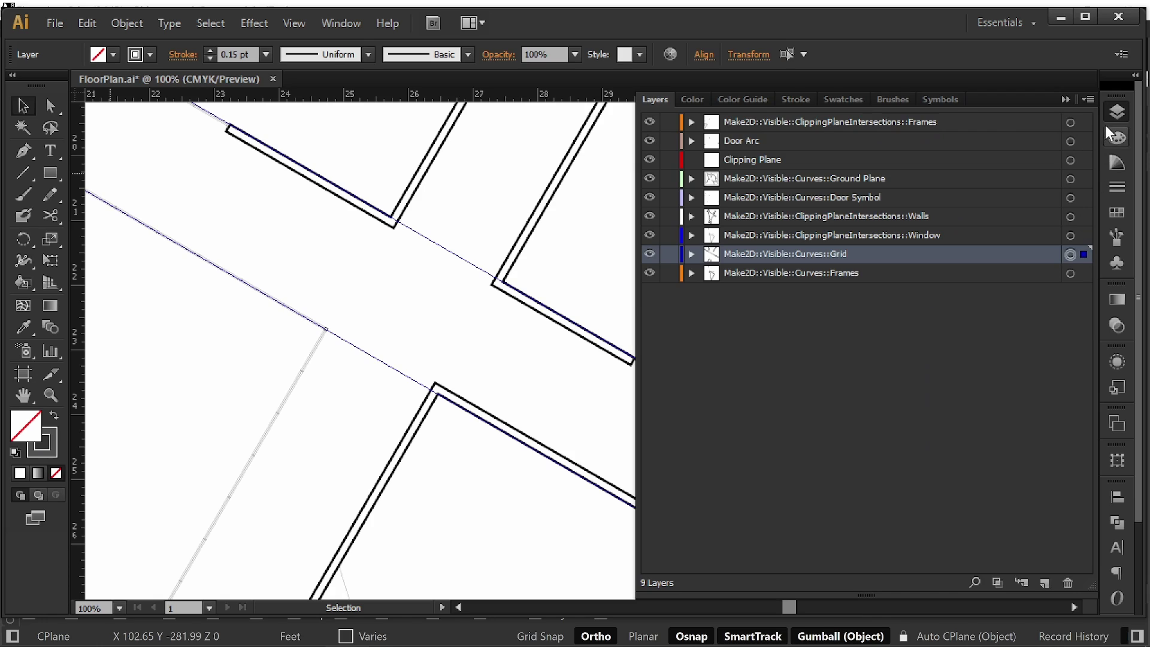
# - Set the first dash of the selected grid lines' stroke to 12 pt and the first gap to 6 pt
pyautogui.click(1112, 117)
pyautogui.click(1121, 188)
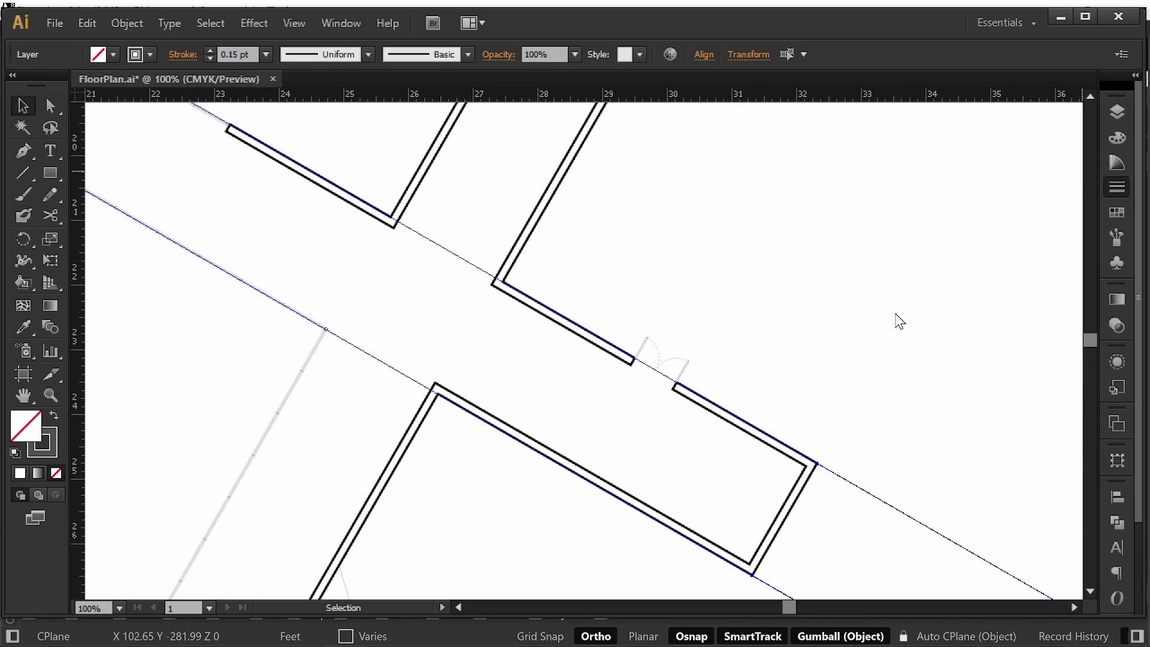
pyautogui.doubleClick(909, 246)
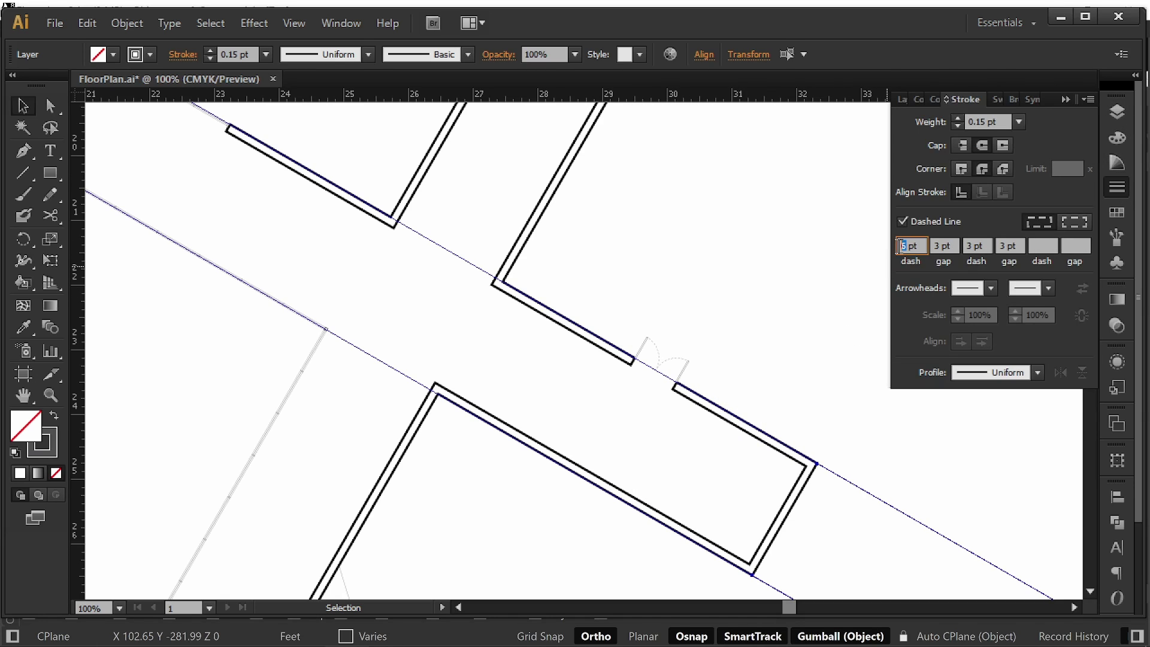
pyautogui.write('12')
pyautogui.click(937, 245)
pyautogui.doubleClick(938, 245)
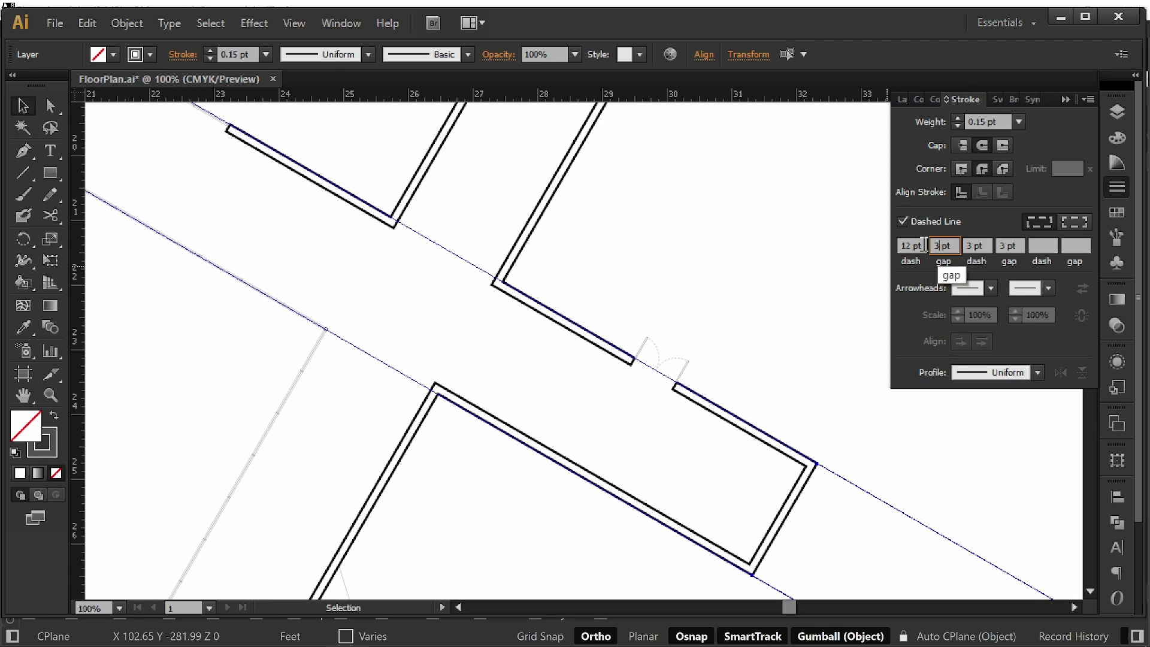
pyautogui.write('6')
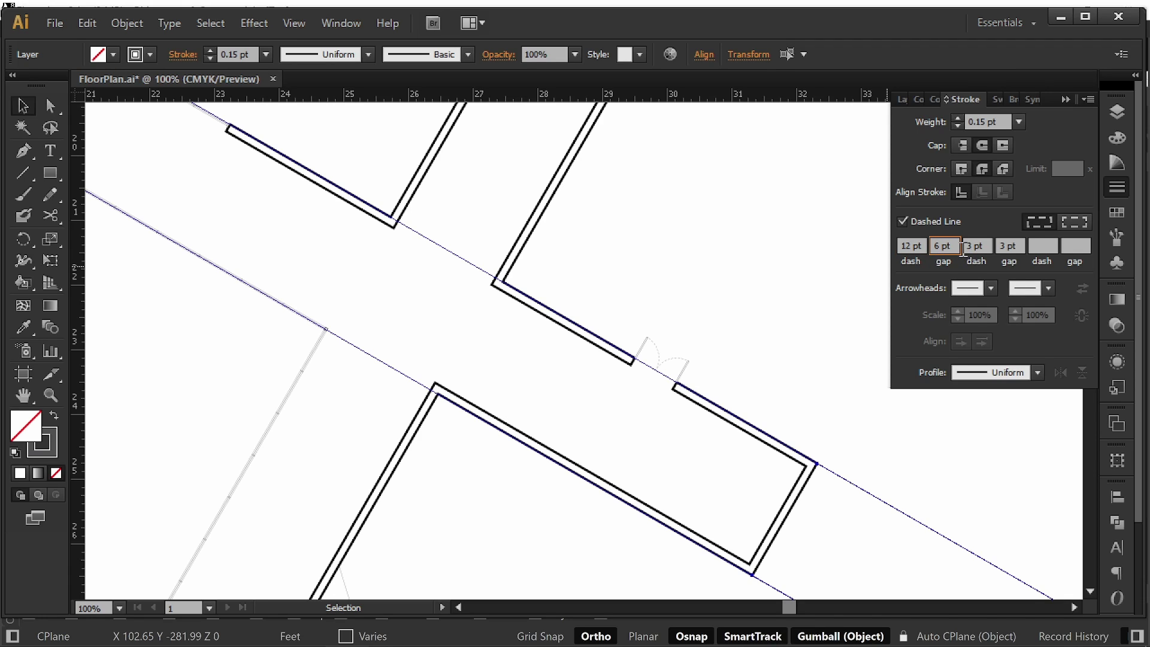
# - Set the grid lines' second dash and second gap to 6 pt each, and deselect the lines
pyautogui.doubleClick(973, 245)
pyautogui.write('6')
pyautogui.doubleClick(1008, 246)
pyautogui.write('6')
pyautogui.press('Escape')
pyautogui.click(1007, 246)
pyautogui.click(622, 277)
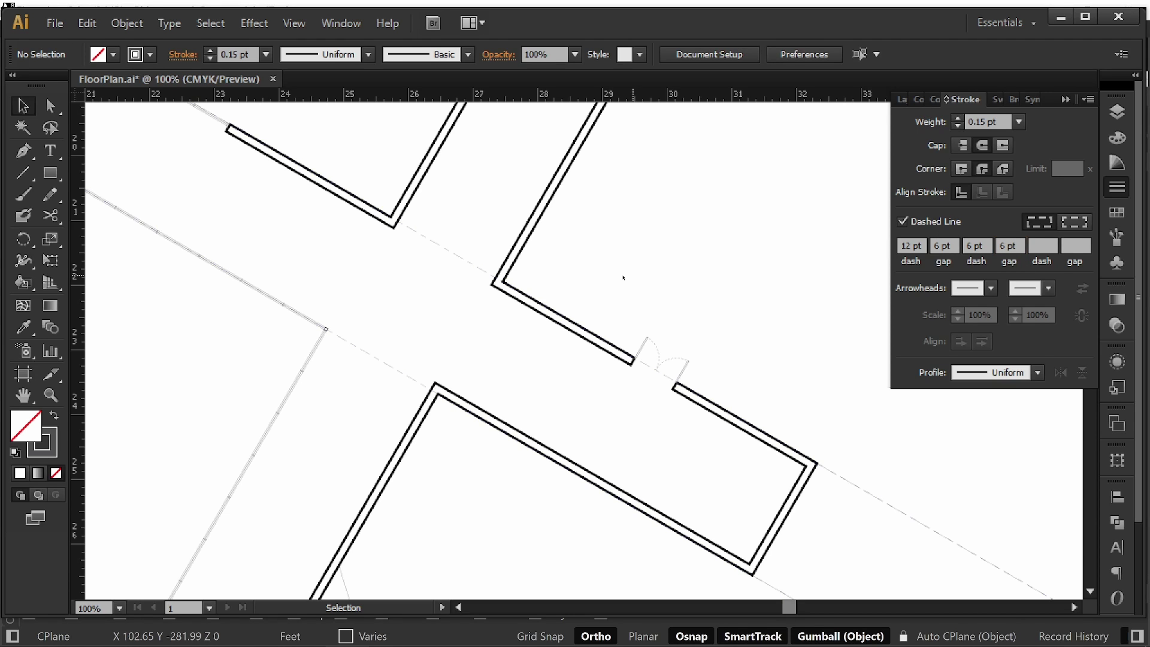
# - Collapse the stroke settings and save the floor plan file
pyautogui.keyDown('alt'); pyautogui.scroll(-4, 647, 269); pyautogui.keyUp('alt')
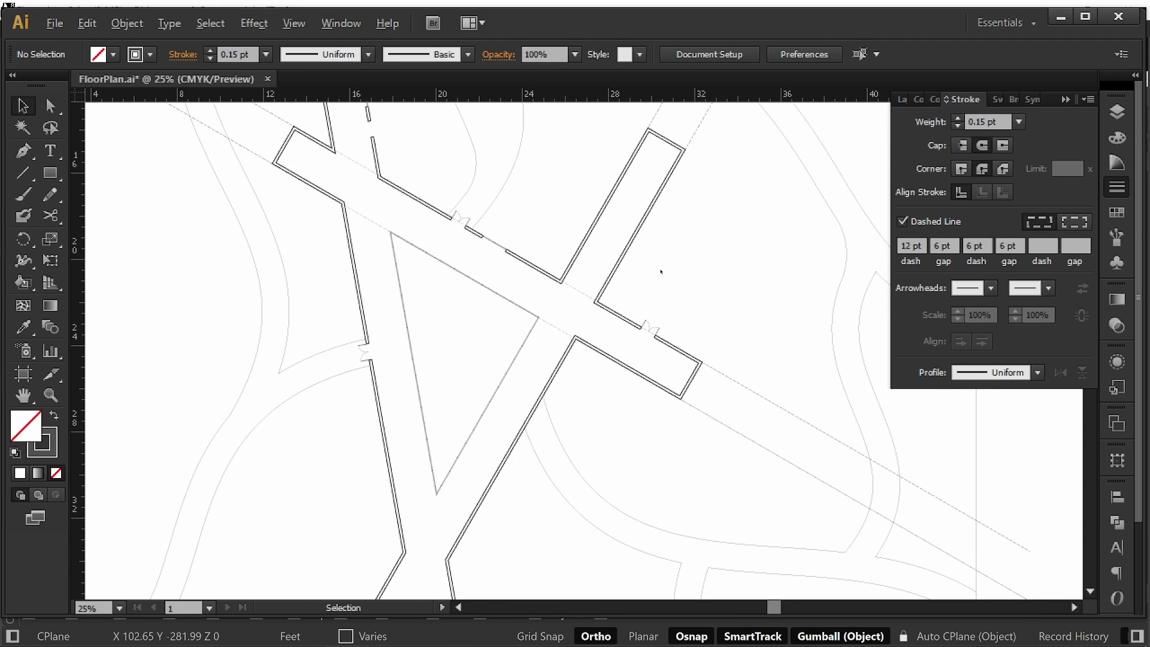
pyautogui.keyDown('alt'); pyautogui.scroll(-1, 638, 260); pyautogui.keyUp('alt')
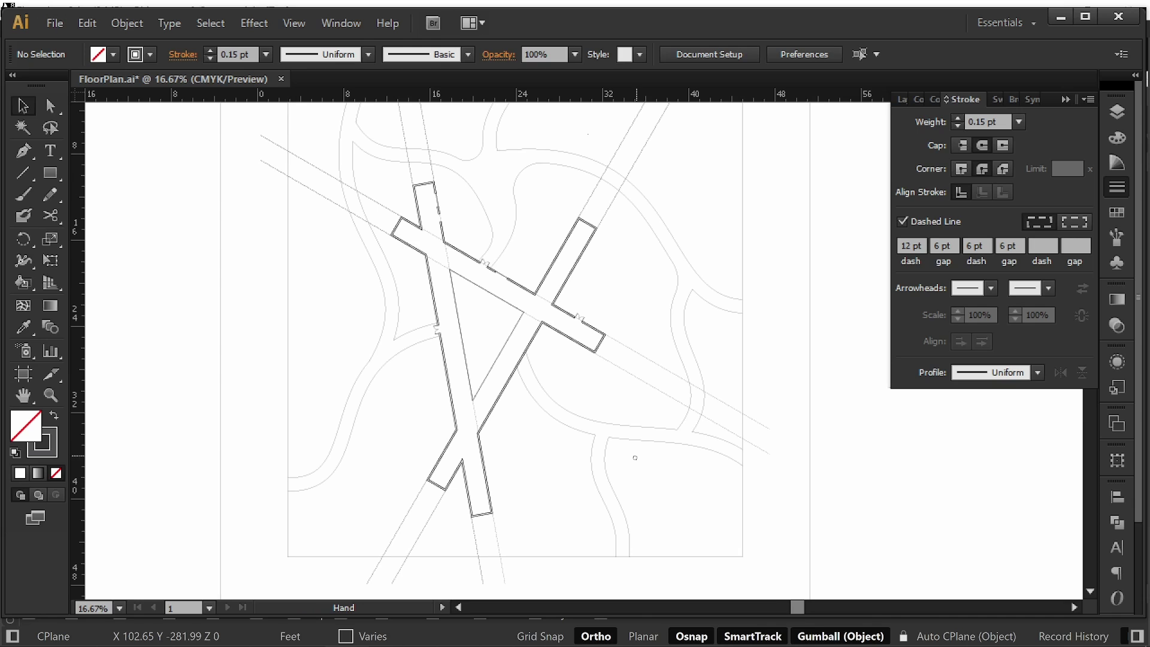
pyautogui.keyDown('alt'); pyautogui.scroll(-1, 629, 363); pyautogui.keyUp('alt')
pyautogui.moveTo(630, 363); pyautogui.dragTo(552, 367)
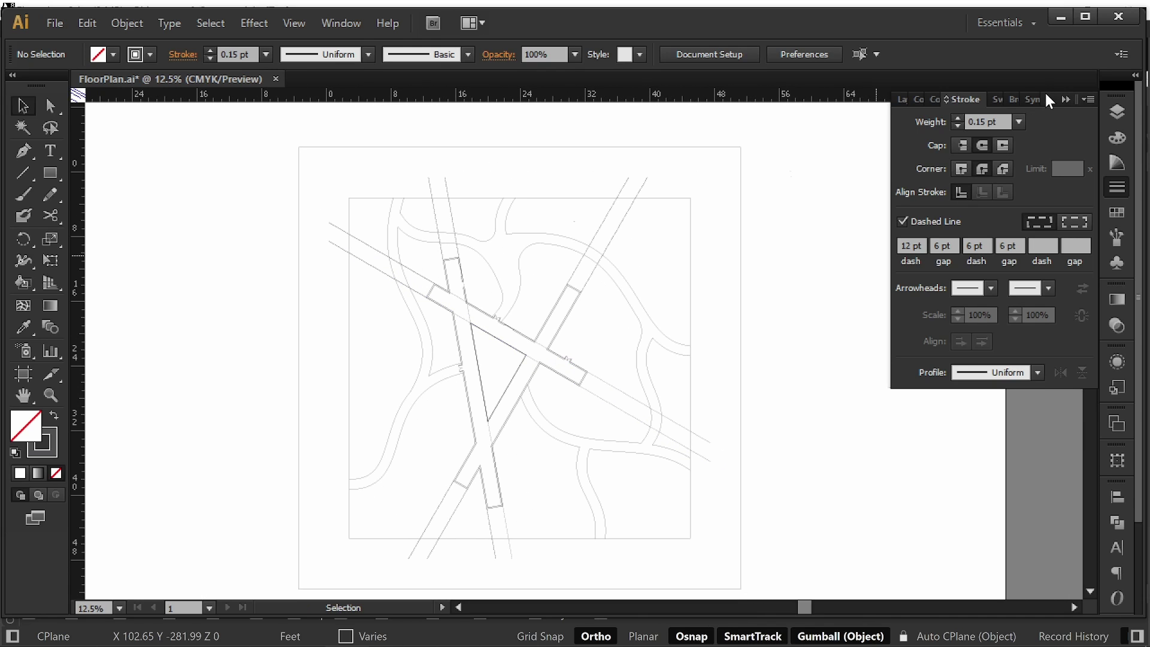
pyautogui.click(1066, 99)
pyautogui.hotkey('ctrl', 's')
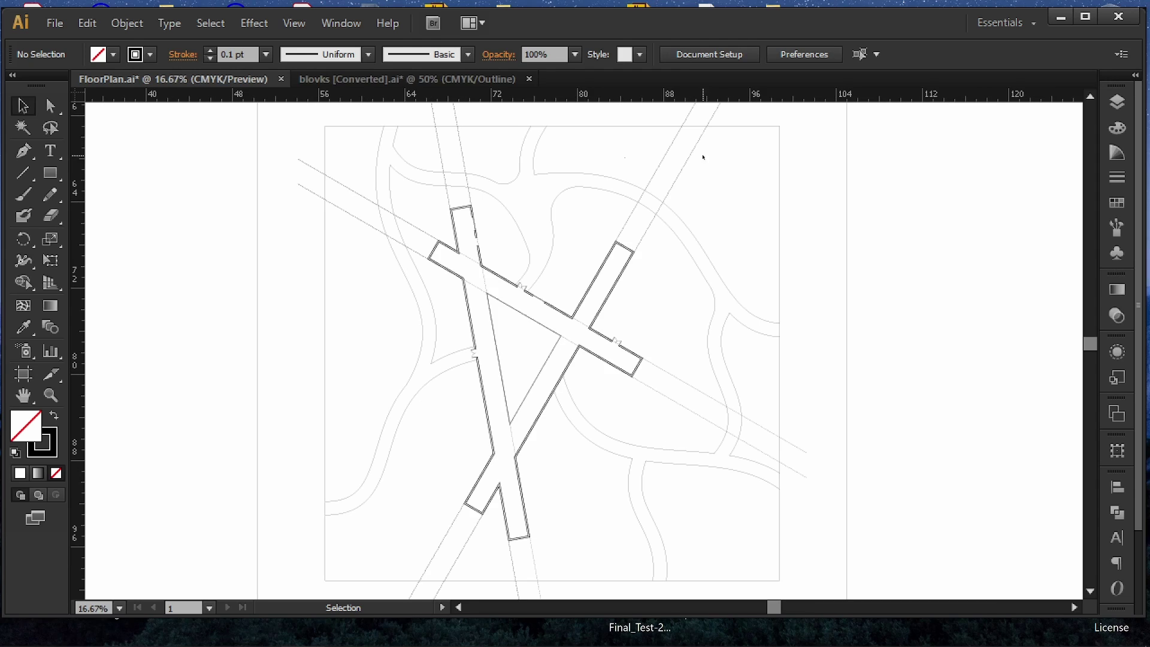
# - Move the small imported entourage symbols from far outside the drawing to just beyond the artboard's right edge
pyautogui.keyDown('alt'); pyautogui.scroll(5, 689, 167); pyautogui.keyUp('alt')
pyautogui.keyDown('alt'); pyautogui.scroll(-5, 689, 163); pyautogui.keyUp('alt')
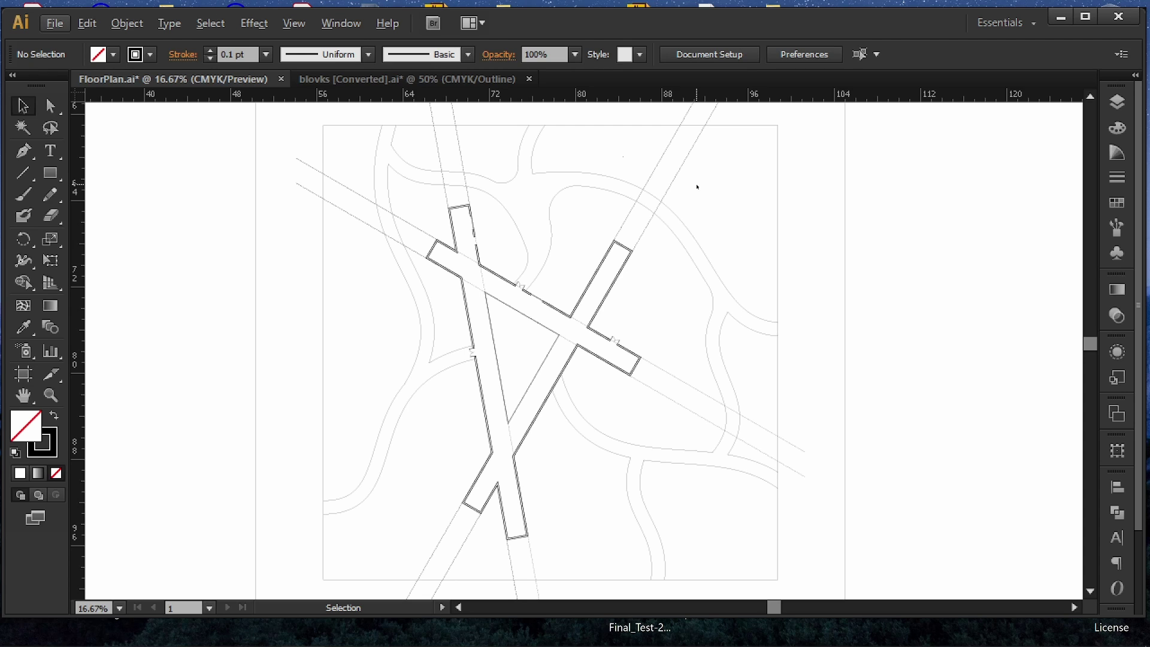
pyautogui.moveTo(819, 375); pyautogui.dragTo(583, 354)
pyautogui.moveTo(950, 356); pyautogui.dragTo(754, 362)
pyautogui.keyDown('alt'); pyautogui.scroll(3, 842, 411); pyautogui.keyUp('alt')
pyautogui.moveTo(800, 238); pyautogui.dragTo(942, 342)
pyautogui.keyDown('alt'); pyautogui.scroll(-3, 664, 361); pyautogui.keyUp('alt')
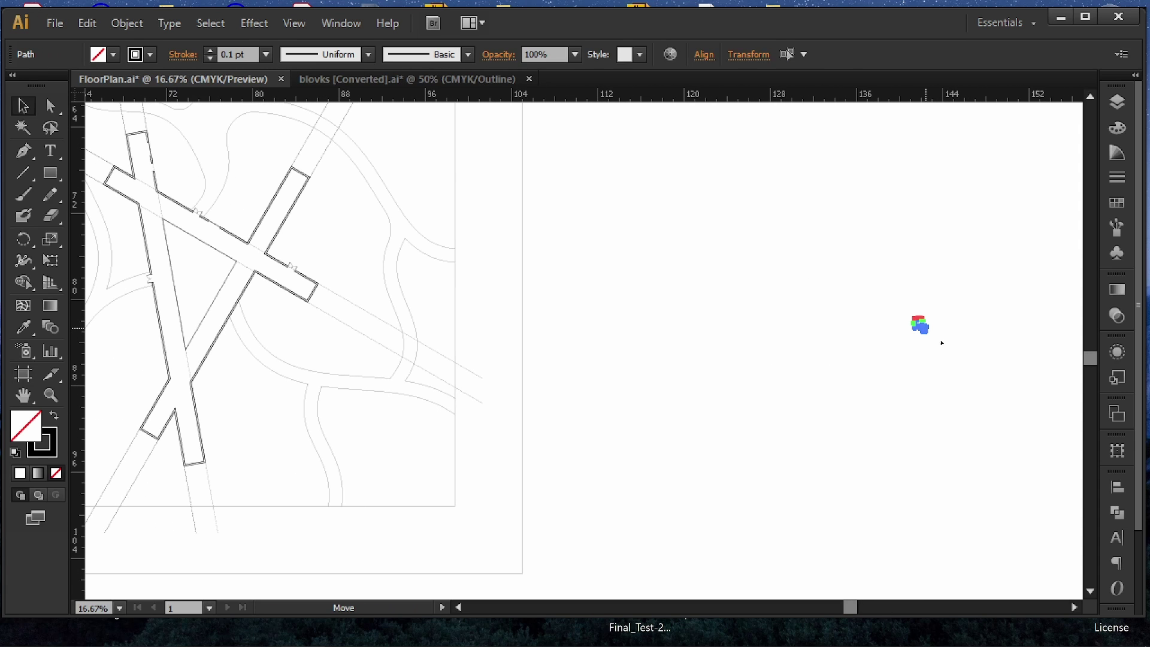
pyautogui.moveTo(716, 460); pyautogui.dragTo(534, 294)
pyautogui.click(547, 293)
pyautogui.keyDown('alt'); pyautogui.scroll(6, 545, 232); pyautogui.keyUp('alt')
# - Hide the People and Furniture layers
pyautogui.click(1116, 103)
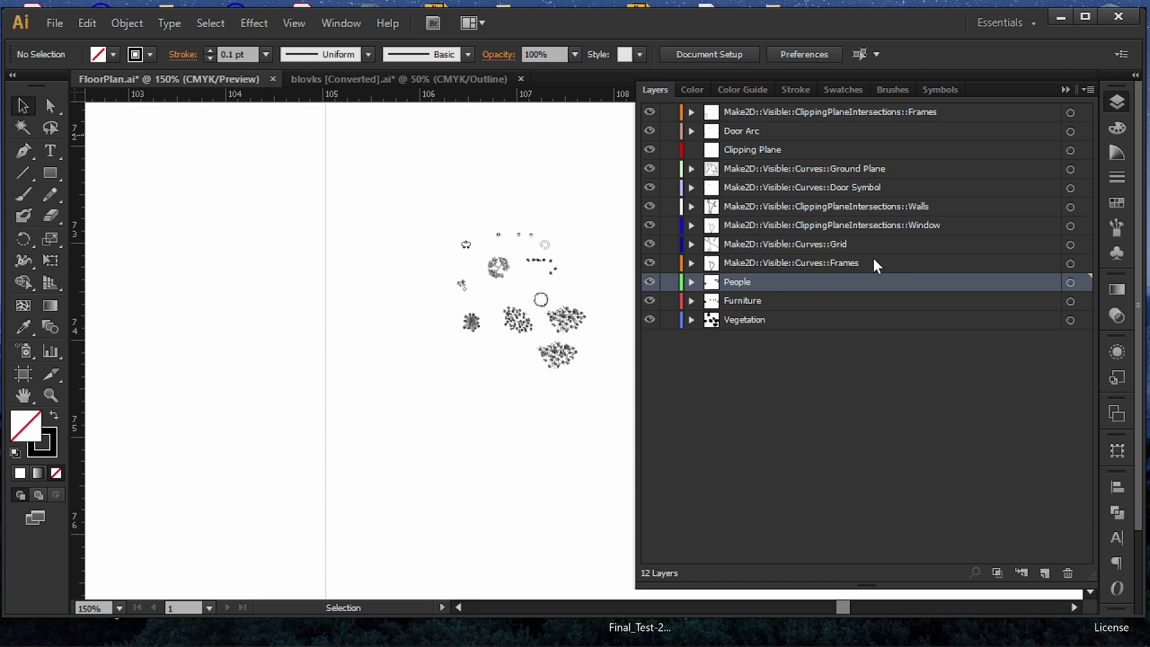
pyautogui.click(651, 284)
pyautogui.click(650, 301)
# - Move the vegetation symbols onto the floor plan beside the upper right wing and enlarge them to about 8.5 in wide overall
pyautogui.keyDown('alt'); pyautogui.scroll(-2, 566, 386); pyautogui.keyUp('alt')
pyautogui.moveTo(499, 403); pyautogui.dragTo(596, 376)
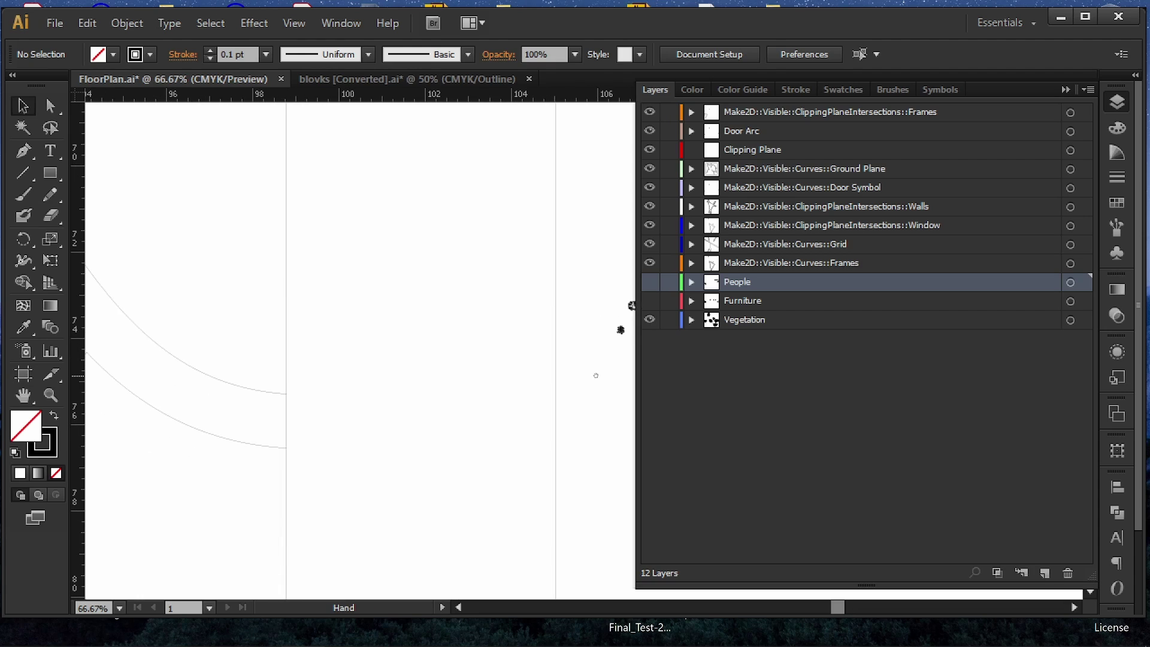
pyautogui.keyDown('alt'); pyautogui.scroll(-1, 596, 376); pyautogui.keyUp('alt')
pyautogui.moveTo(592, 296); pyautogui.dragTo(517, 375)
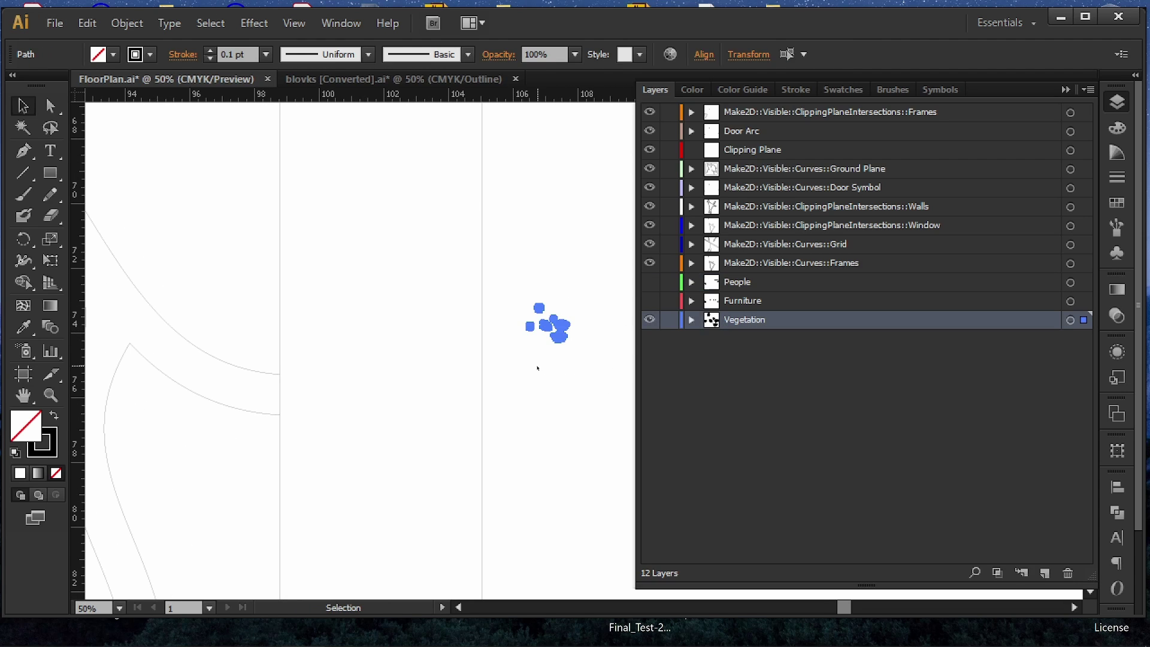
pyautogui.keyDown('alt'); pyautogui.scroll(-2, 537, 367); pyautogui.keyUp('alt')
pyautogui.moveTo(604, 337); pyautogui.dragTo(605, 359)
pyautogui.moveTo(568, 316)
pyautogui.mouseDown()
pyautogui.moveTo(606, 367)
pyautogui.moveTo(599, 342)
pyautogui.moveTo(414, 422)
pyautogui.moveTo(269, 357)
pyautogui.moveTo(297, 326)
pyautogui.moveTo(366, 390)
pyautogui.mouseUp()
pyautogui.press('e')
# - Set the vegetation symbols' stroke weight to 0.15 pt and stroke colour to 80% black (K), and deselect them
pyautogui.click(249, 54)
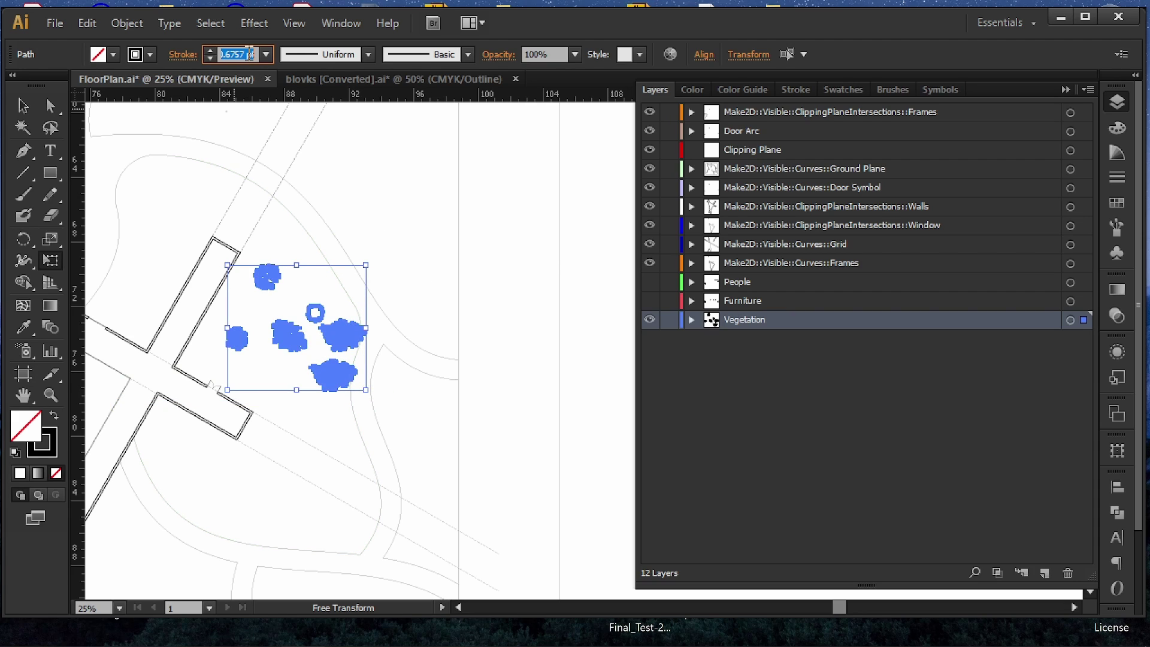
pyautogui.write('.15')
pyautogui.press('Return')
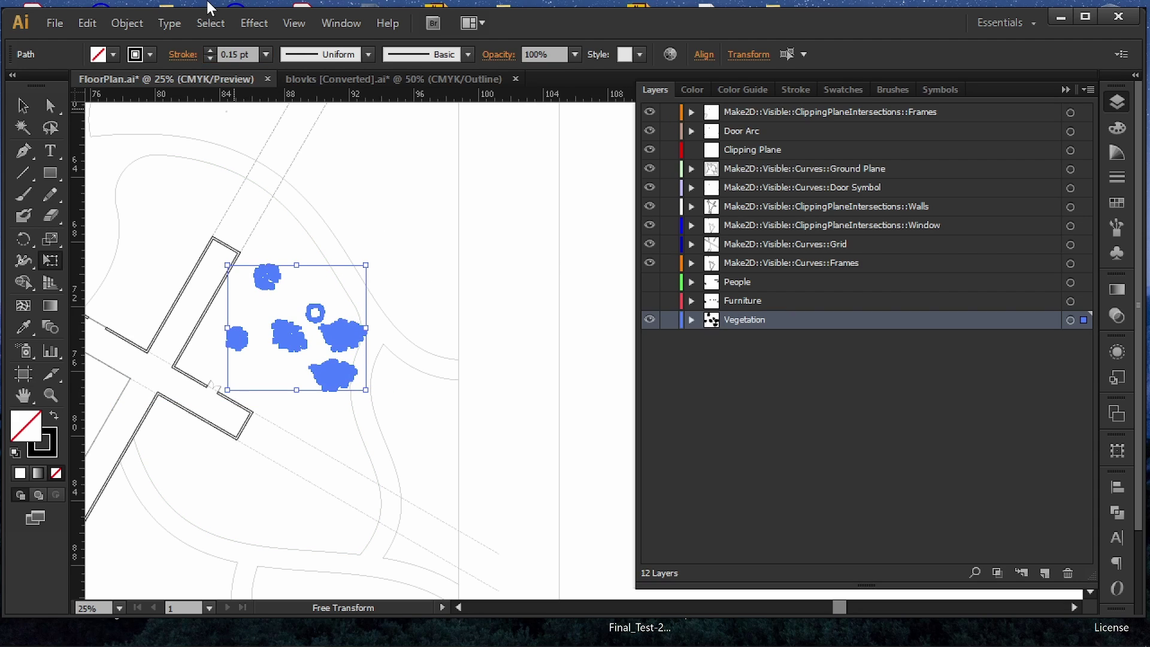
pyautogui.click(150, 55)
pyautogui.click(174, 156)
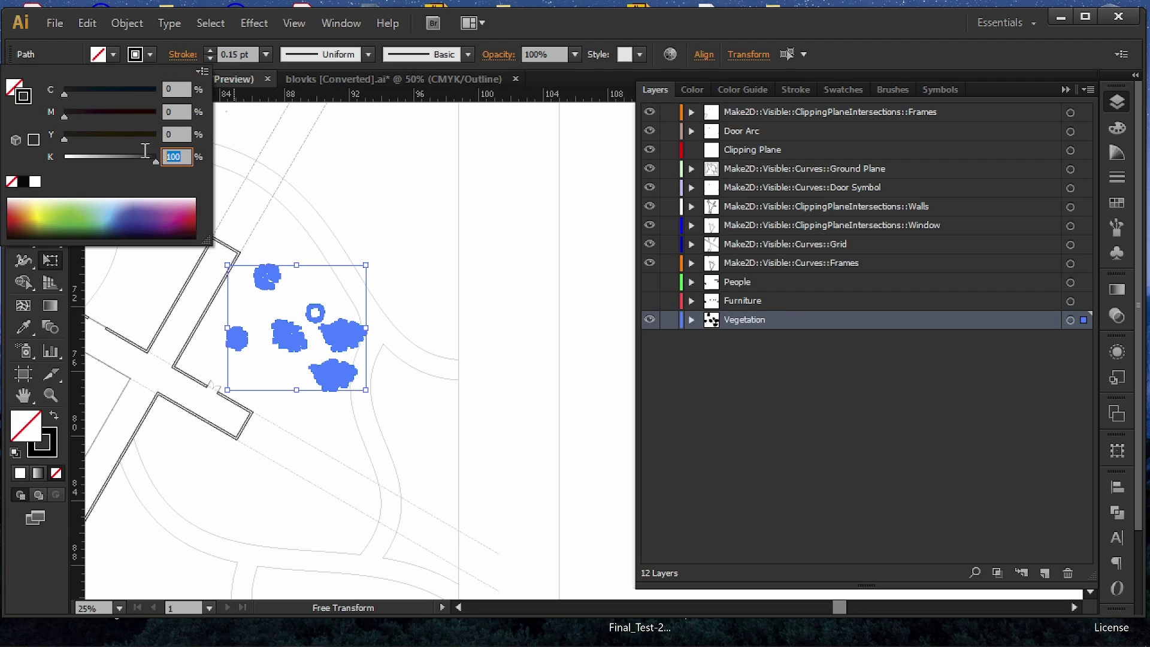
pyautogui.write('80')
pyautogui.press('Return')
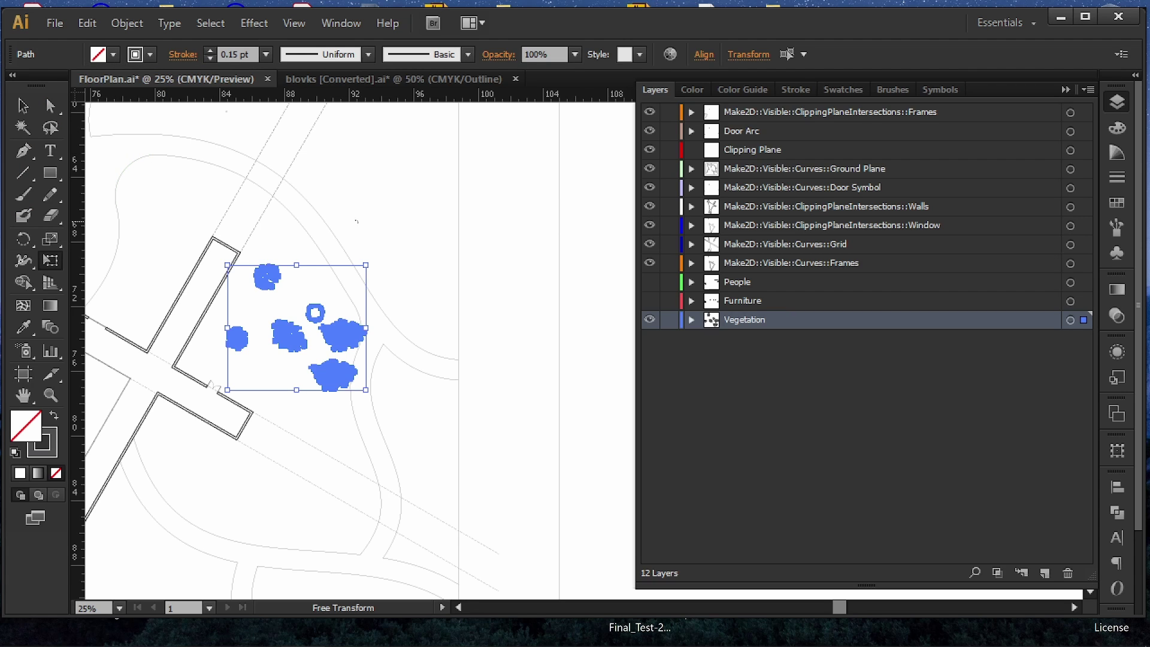
pyautogui.press('v')
pyautogui.click(390, 196)
# - Delete the small stray path just below the lowest vegetation cluster
pyautogui.keyDown('alt'); pyautogui.scroll(3, 316, 355); pyautogui.keyUp('alt')
pyautogui.moveTo(317, 309); pyautogui.dragTo(587, 317)
pyautogui.keyDown('alt'); pyautogui.scroll(-2, 438, 354); pyautogui.keyUp('alt')
pyautogui.keyDown('alt'); pyautogui.scroll(1, 573, 263); pyautogui.keyUp('alt')
pyautogui.moveTo(573, 263); pyautogui.dragTo(461, 271)
pyautogui.keyDown('alt'); pyautogui.scroll(-2, 532, 217); pyautogui.keyUp('alt')
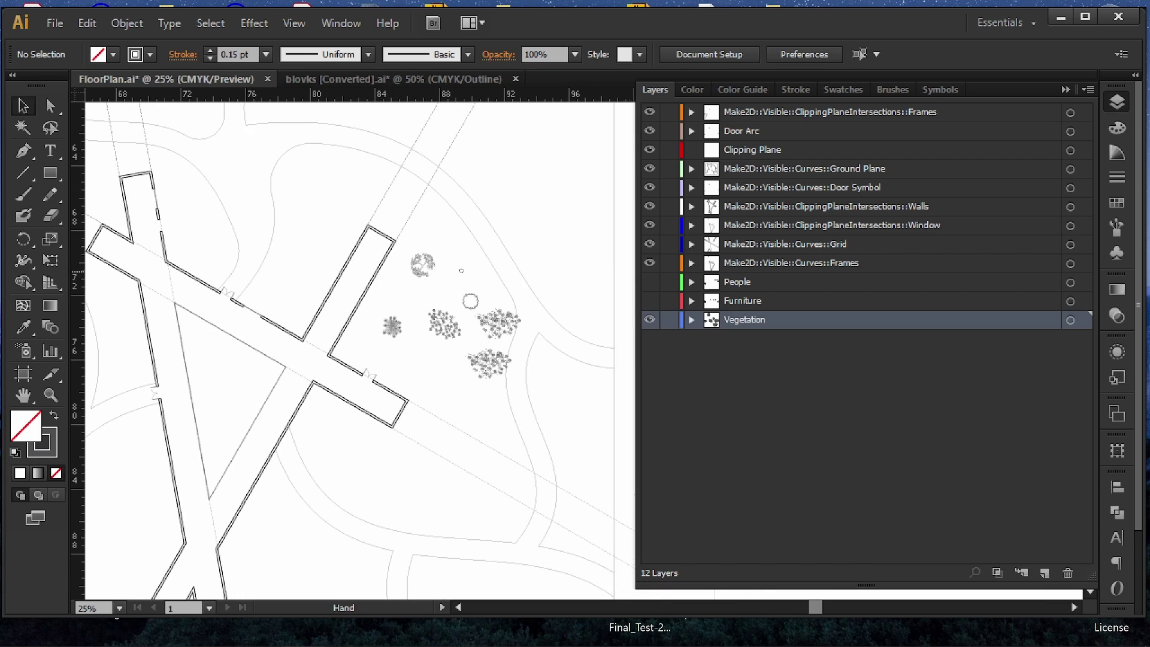
pyautogui.moveTo(485, 371); pyautogui.dragTo(480, 385)
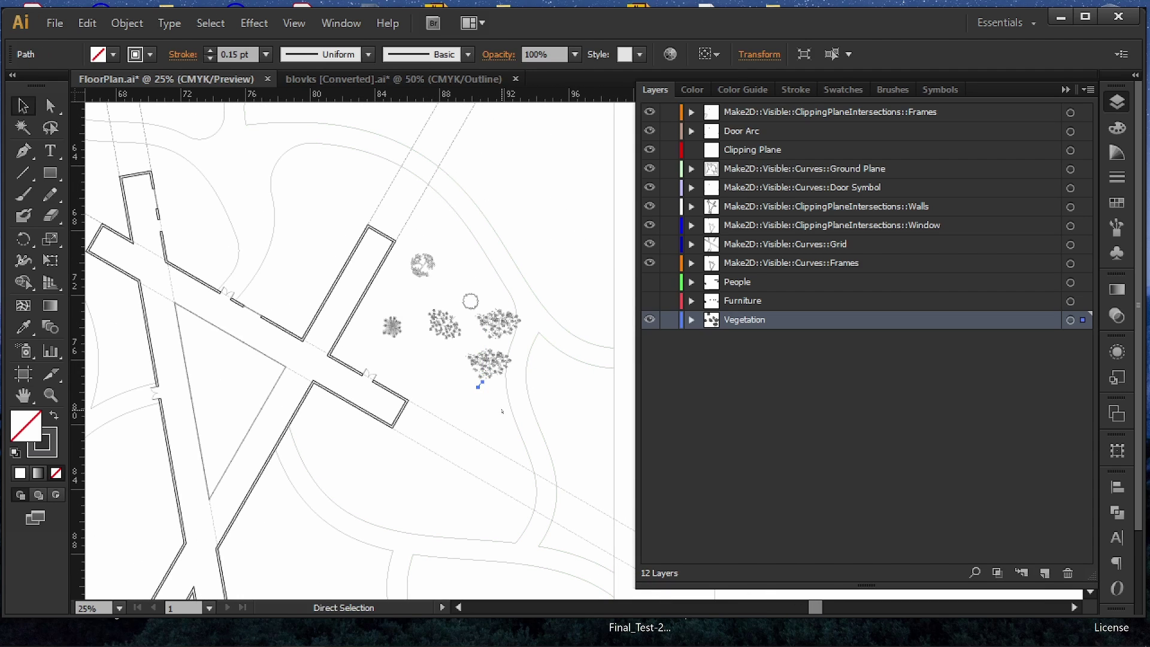
pyautogui.press('Delete')
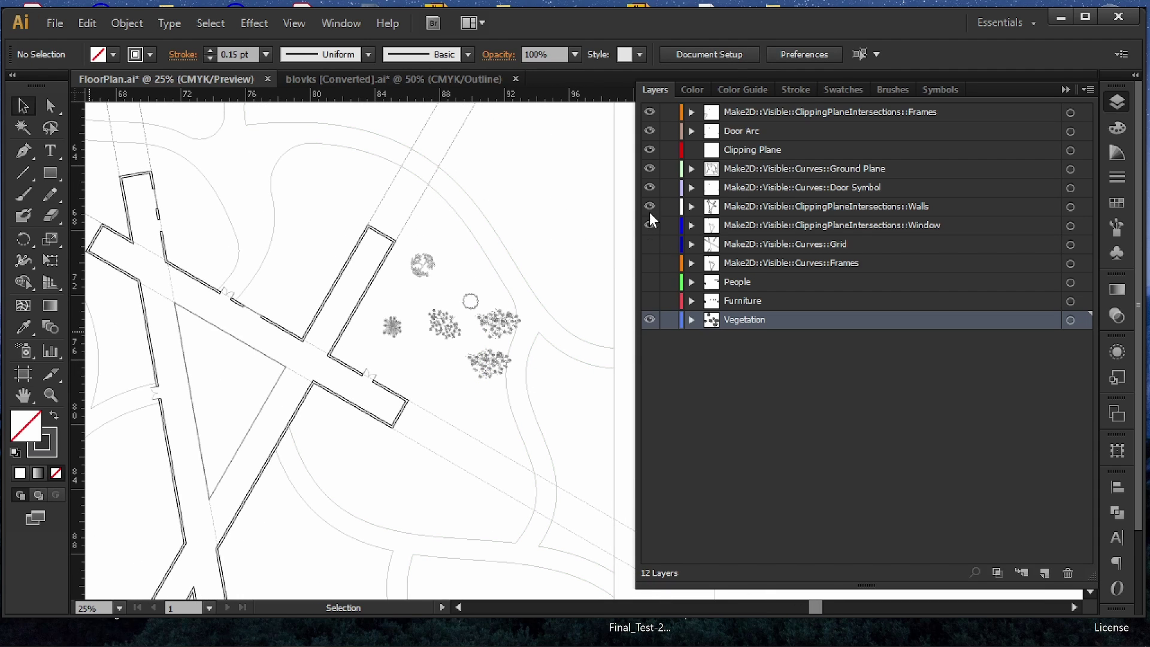
# - Hide every remaining layer except Vegetation to isolate the tree symbols
pyautogui.moveTo(651, 220); pyautogui.dragTo(649, 111)
pyautogui.keyDown('alt'); pyautogui.scroll(2, 514, 359); pyautogui.keyUp('alt')
pyautogui.moveTo(518, 329); pyautogui.dragTo(361, 414)
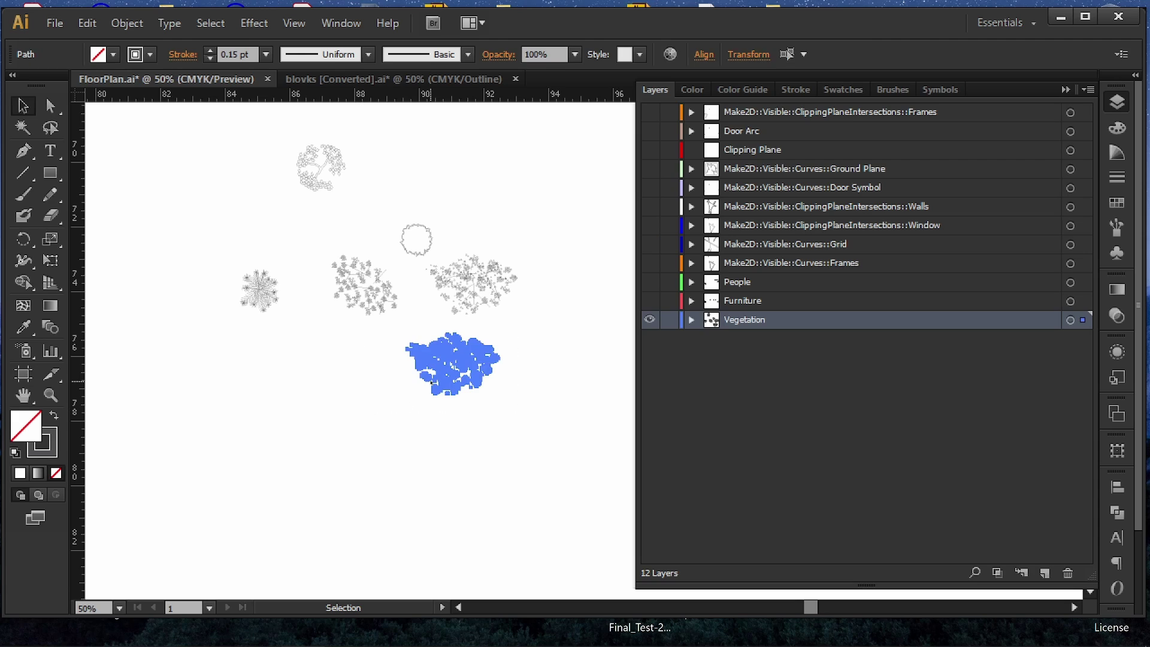
pyautogui.click(510, 303)
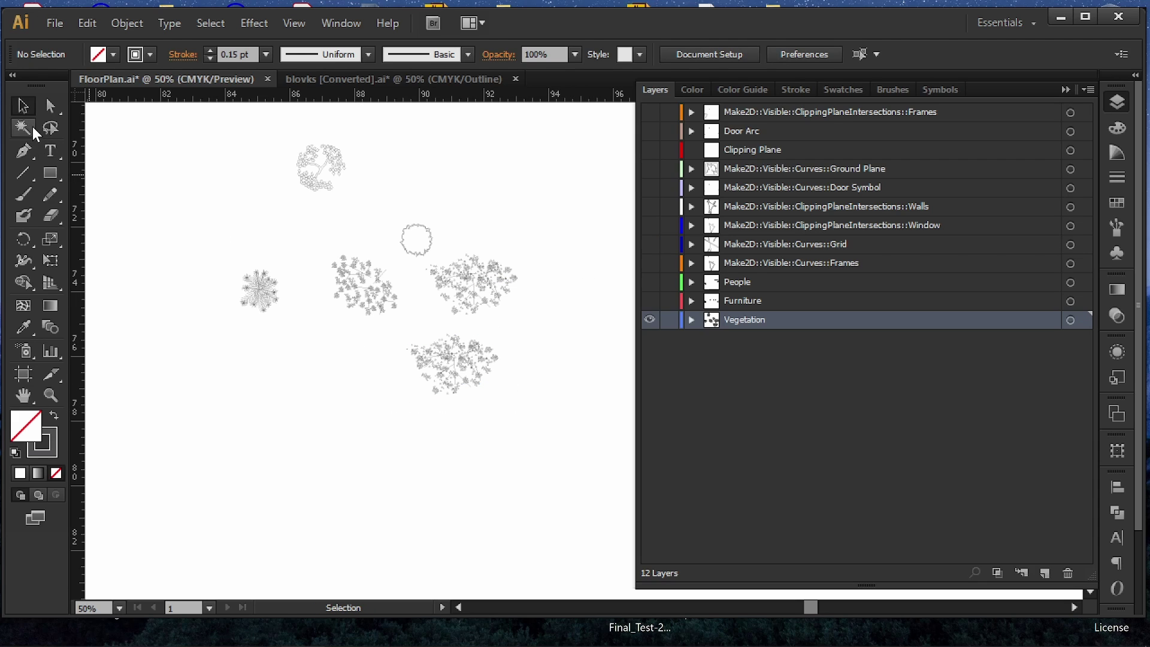
# - Try selecting the topmost tree symbol with the Lasso tool
pyautogui.click(50, 127)
pyautogui.moveTo(339, 235)
pyautogui.mouseDown()
pyautogui.moveTo(405, 275)
pyautogui.moveTo(327, 343)
pyautogui.moveTo(331, 249)
pyautogui.moveTo(345, 230)
pyautogui.moveTo(224, 303)
pyautogui.moveTo(286, 229)
pyautogui.mouseUp()
pyautogui.moveTo(370, 127)
pyautogui.mouseDown()
pyautogui.moveTo(282, 154)
pyautogui.moveTo(294, 336)
pyautogui.moveTo(359, 230)
pyautogui.mouseUp()
pyautogui.moveTo(442, 305)
pyautogui.mouseDown()
pyautogui.moveTo(388, 329)
pyautogui.moveTo(412, 373)
pyautogui.moveTo(451, 354)
pyautogui.mouseUp()
pyautogui.hotkey('ctrl', 'z')
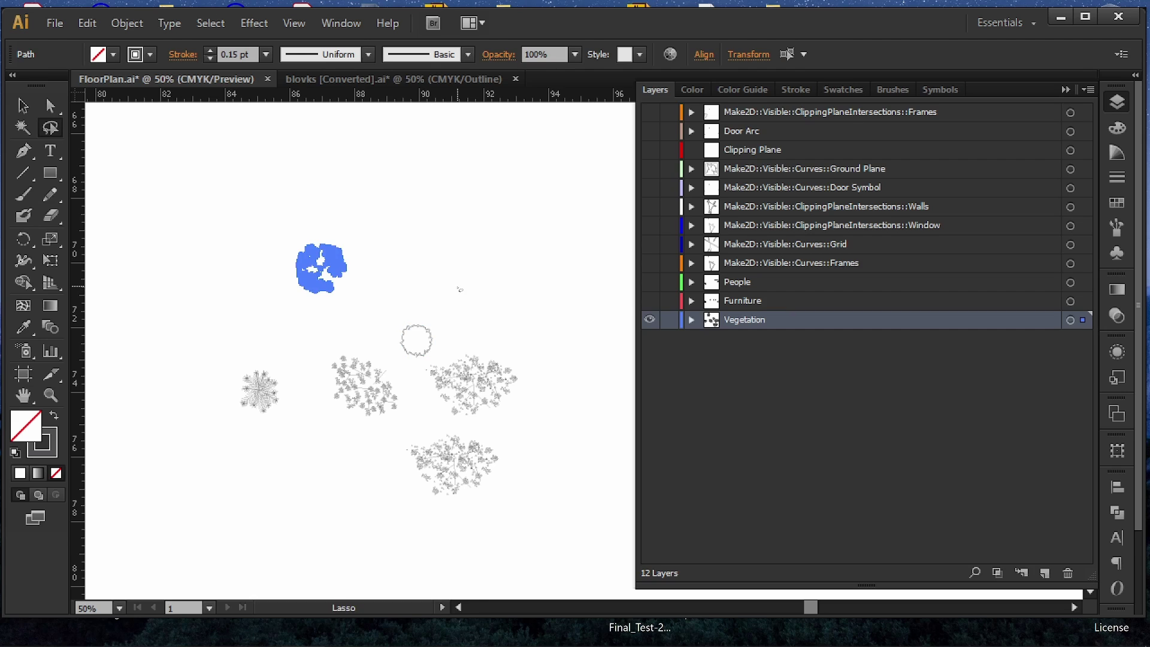
pyautogui.click(456, 298)
# - Group the paths of the topmost branching tree symbol, and select all paths of the circular tree outline
pyautogui.hotkey('ctrl', '1')
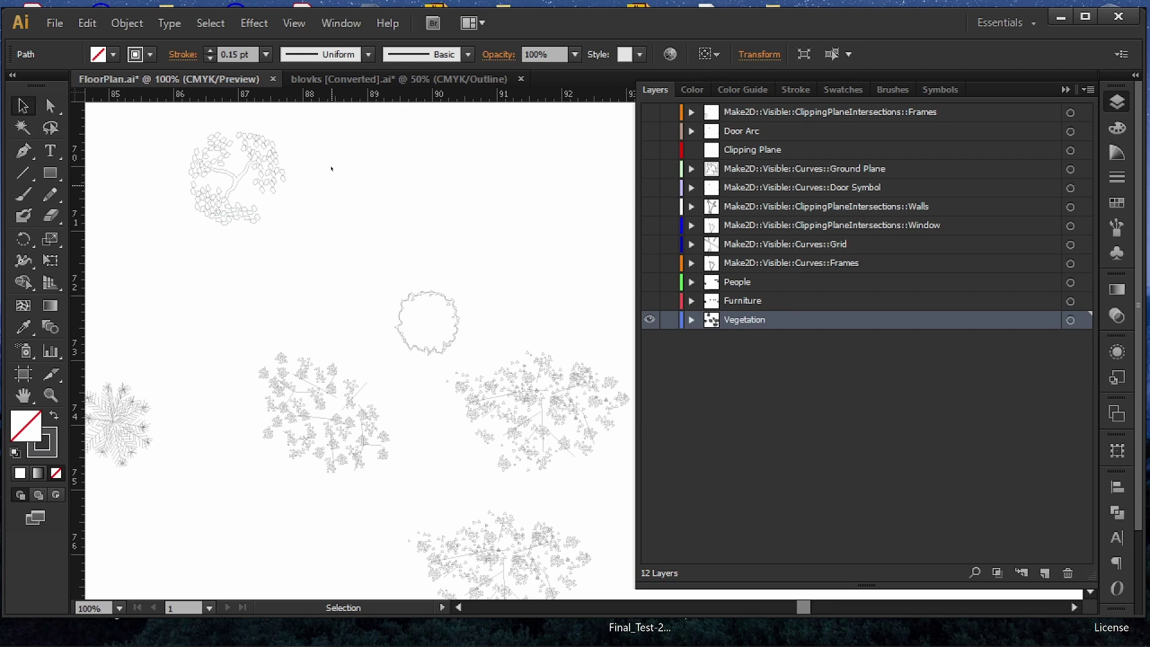
pyautogui.moveTo(331, 167); pyautogui.dragTo(347, 190)
pyautogui.moveTo(329, 148); pyautogui.dragTo(272, 211)
pyautogui.moveTo(187, 268); pyautogui.dragTo(187, 268)
pyautogui.click(473, 290)
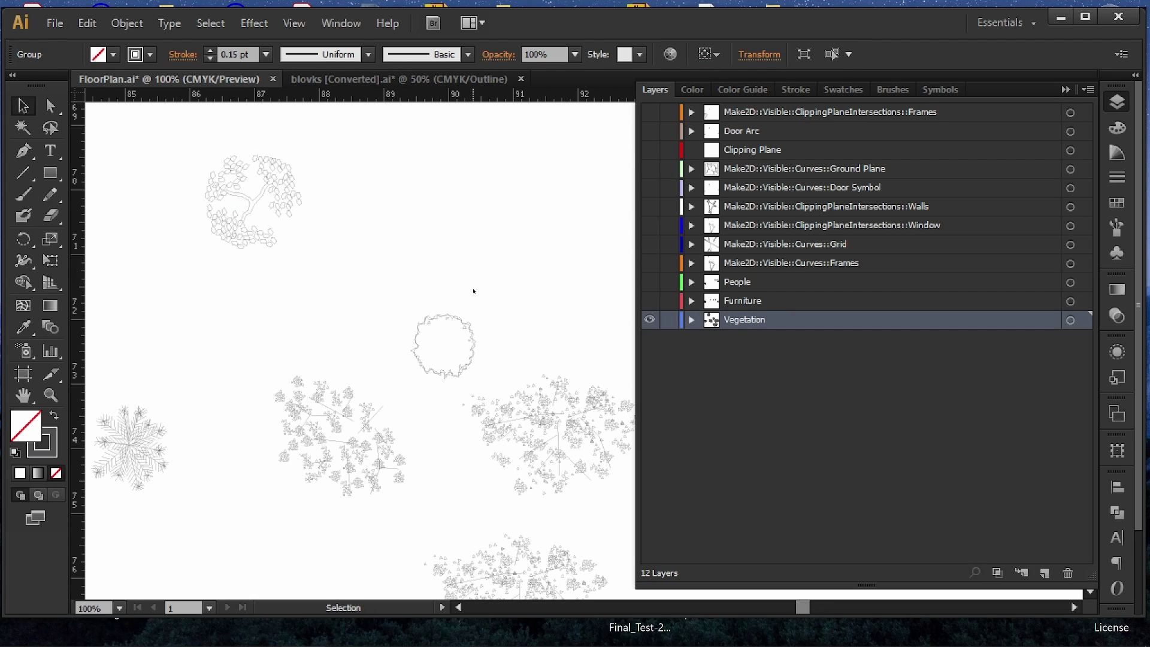
pyautogui.moveTo(489, 296); pyautogui.dragTo(451, 346)
pyautogui.moveTo(402, 377); pyautogui.dragTo(393, 382)
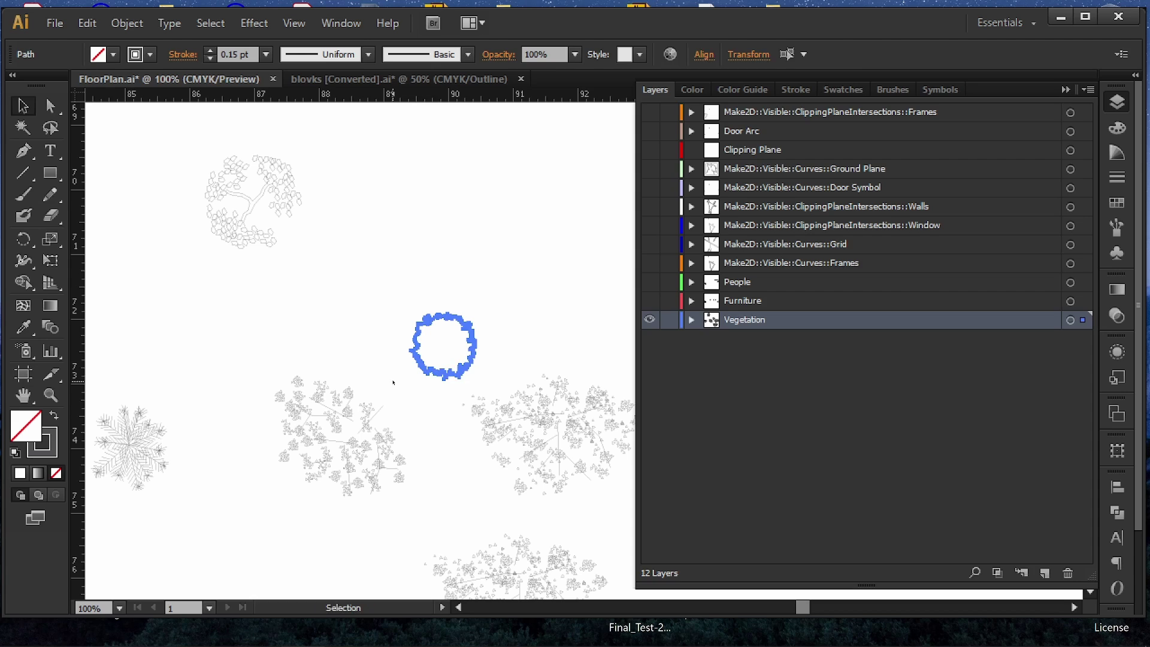
pyautogui.click(525, 271)
# - Group the circular outline's paths, and select and group all paths of the wide leafy tree symbol beside it
pyautogui.moveTo(467, 356); pyautogui.dragTo(423, 169)
pyautogui.moveTo(539, 353); pyautogui.dragTo(377, 270)
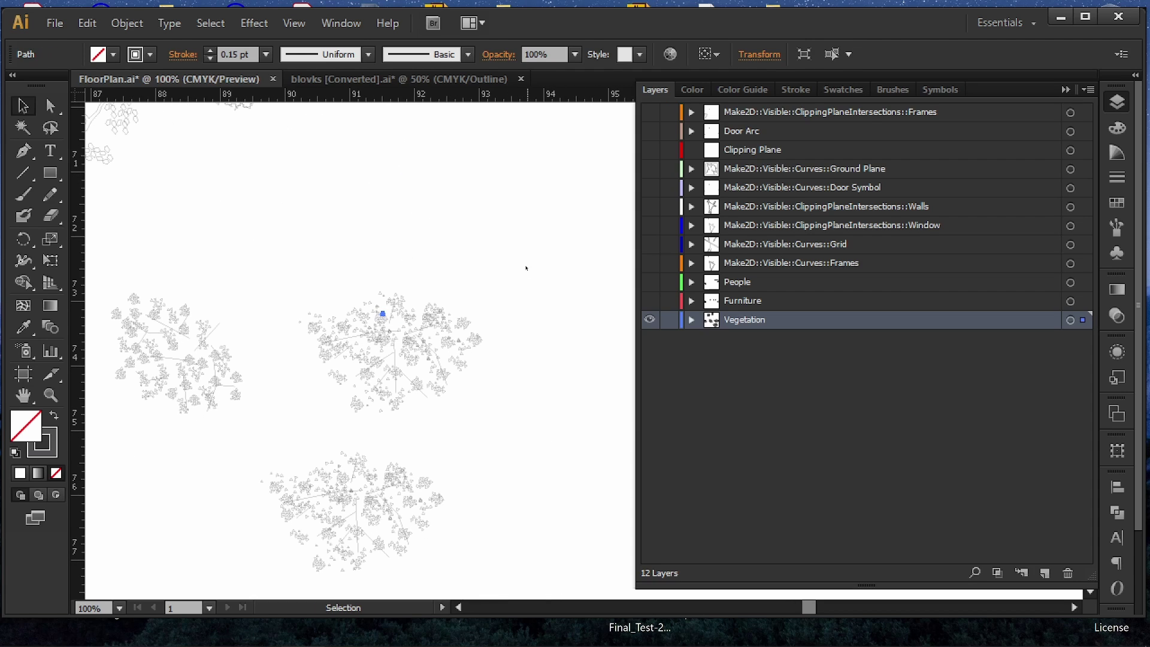
pyautogui.moveTo(549, 235); pyautogui.dragTo(281, 432)
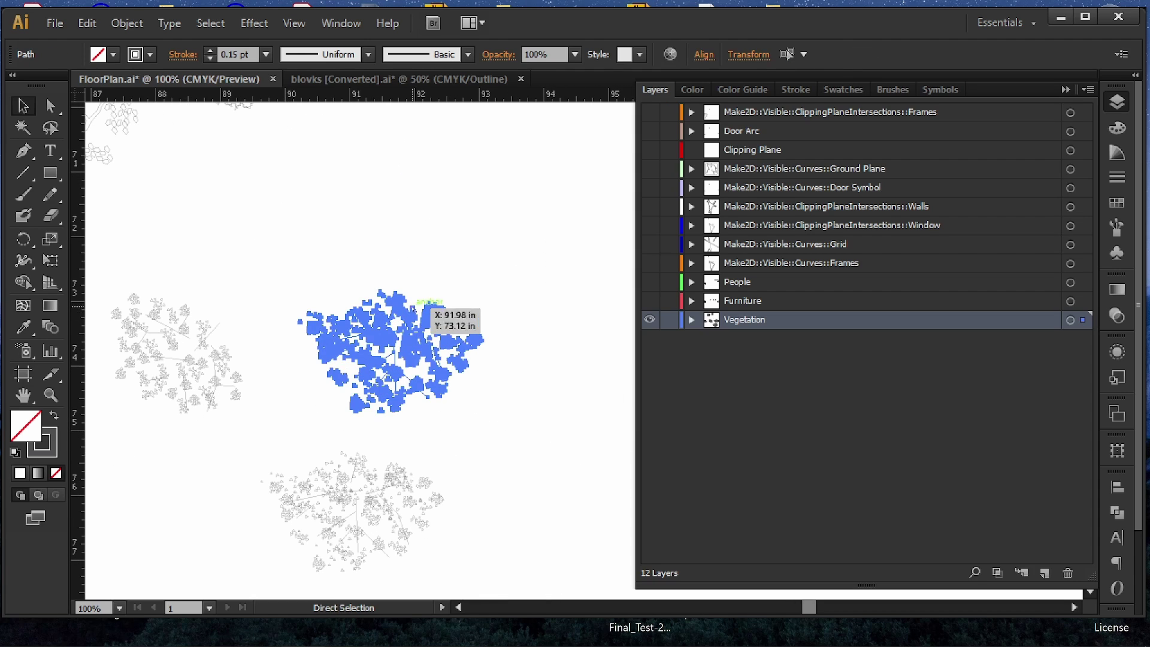
pyautogui.click(473, 232)
pyautogui.keyDown('alt'); pyautogui.scroll(-3, 473, 232); pyautogui.keyUp('alt')
pyautogui.moveTo(473, 233); pyautogui.dragTo(504, 278)
pyautogui.moveTo(479, 327); pyautogui.dragTo(475, 282)
pyautogui.click(515, 233)
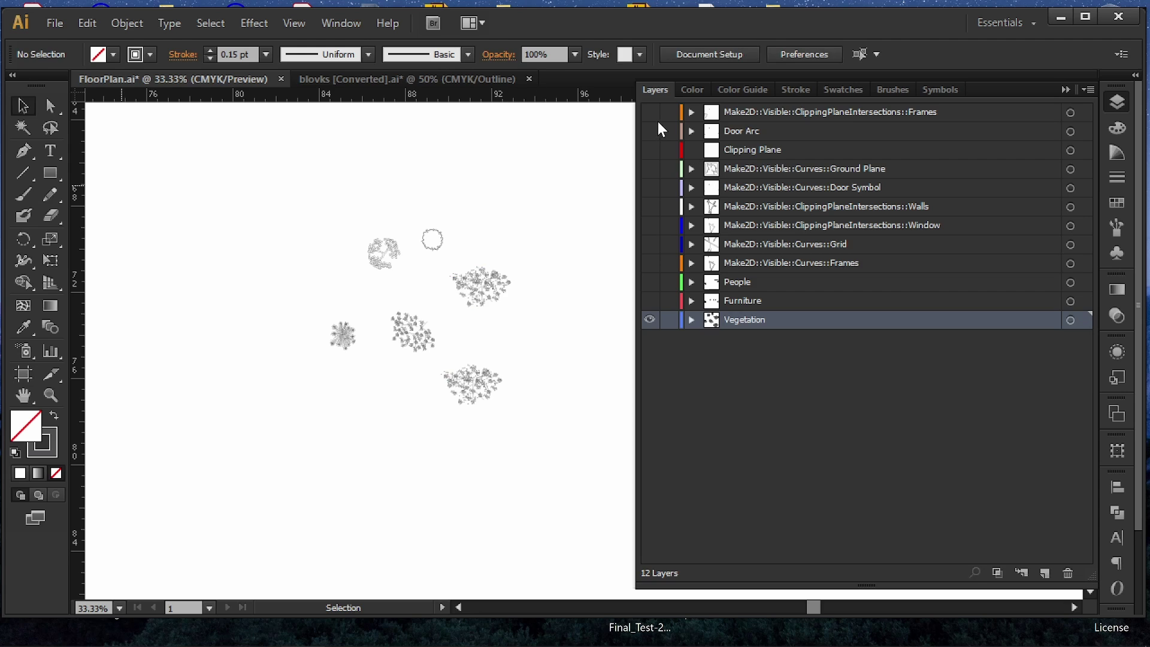
# - Show all hidden layers again and display the whole floor plan in Outline view
pyautogui.keyDown('alt'); pyautogui.scroll(-1, 608, 296); pyautogui.keyUp('alt')
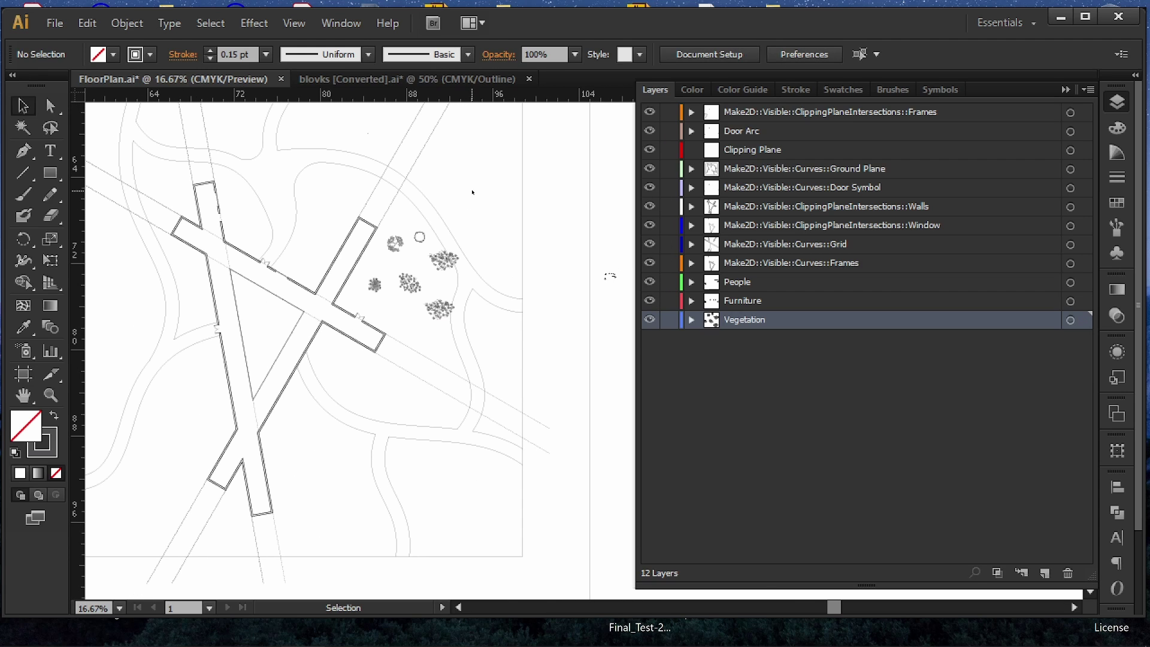
pyautogui.hotkey('ctrl', 'y')
pyautogui.hscroll(3, 360, 347)
pyautogui.scroll(2, 360, 348)
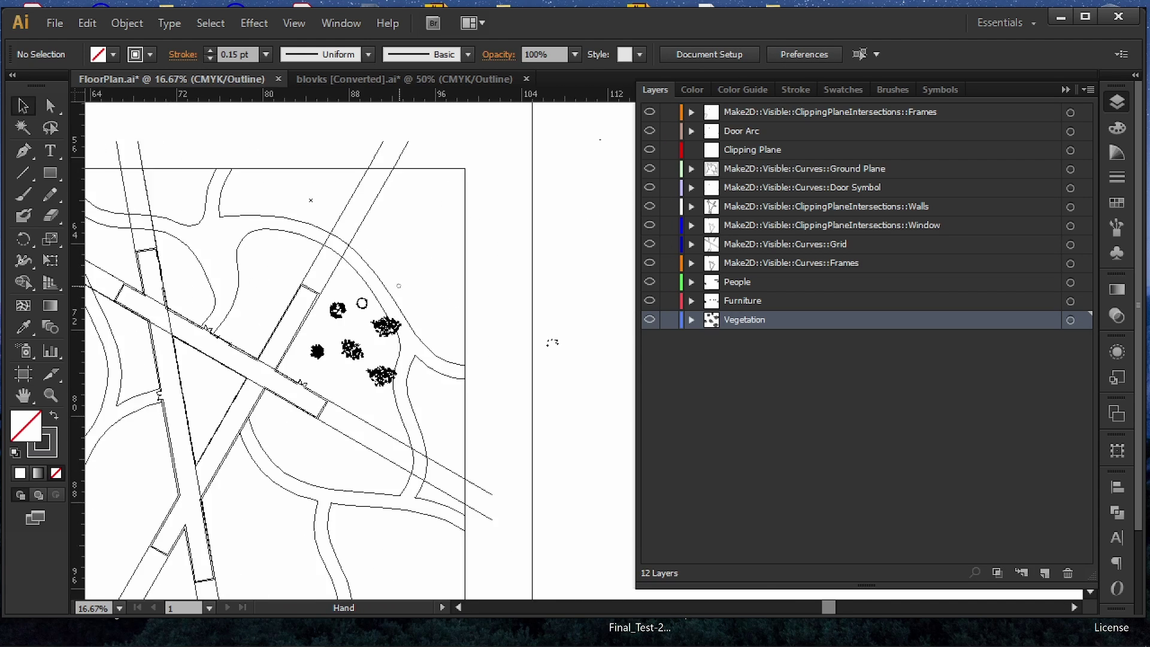
pyautogui.click(1065, 90)
pyautogui.moveTo(267, 390); pyautogui.dragTo(472, 378)
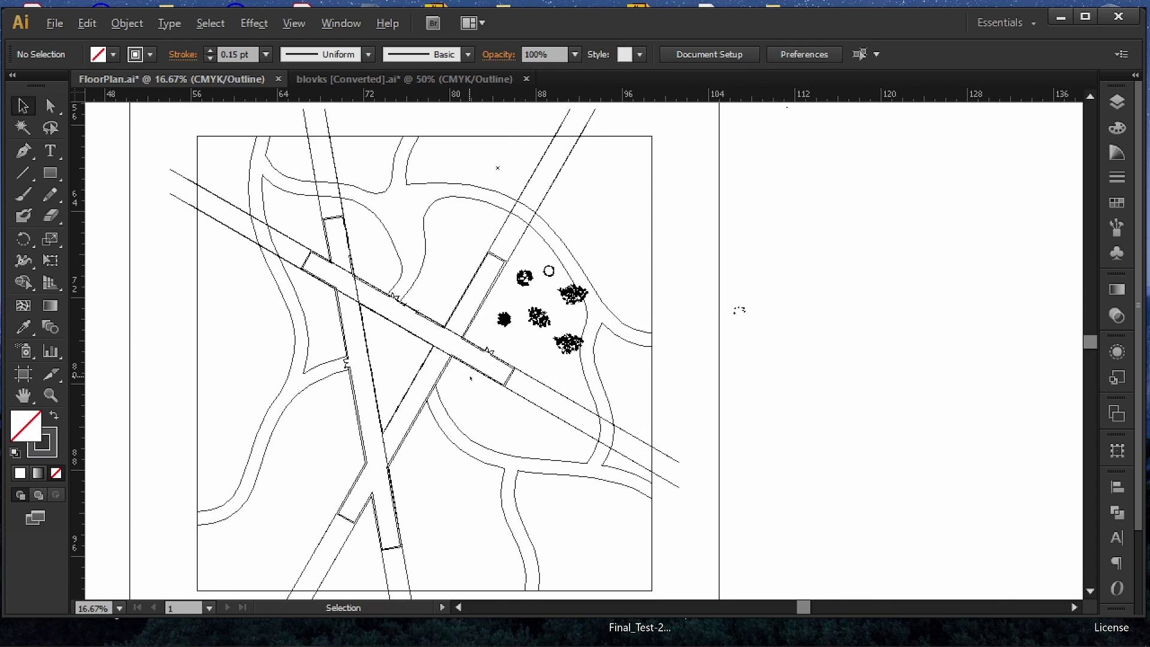
# - Enlarge the lowest leafy tree cluster to about twice its size and rotate it beside the eastern curved path
pyautogui.keyDown('alt'); pyautogui.scroll(3, 473, 378); pyautogui.keyUp('alt')
pyautogui.moveTo(557, 275); pyautogui.dragTo(449, 356)
pyautogui.click(698, 342)
pyautogui.press('e')
pyautogui.moveTo(700, 323); pyautogui.dragTo(590, 314)
pyautogui.keyDown('alt'); pyautogui.keyDown('shift'); pyautogui.moveTo(644, 408); pyautogui.dragTo(647, 467); pyautogui.keyUp('shift'); pyautogui.keyUp('alt')
pyautogui.press('v')
pyautogui.click(674, 426)
pyautogui.moveTo(674, 419); pyautogui.dragTo(660, 511)
pyautogui.keyDown('alt'); pyautogui.scroll(-1, 676, 287); pyautogui.keyUp('alt')
pyautogui.moveTo(678, 288); pyautogui.dragTo(656, 378)
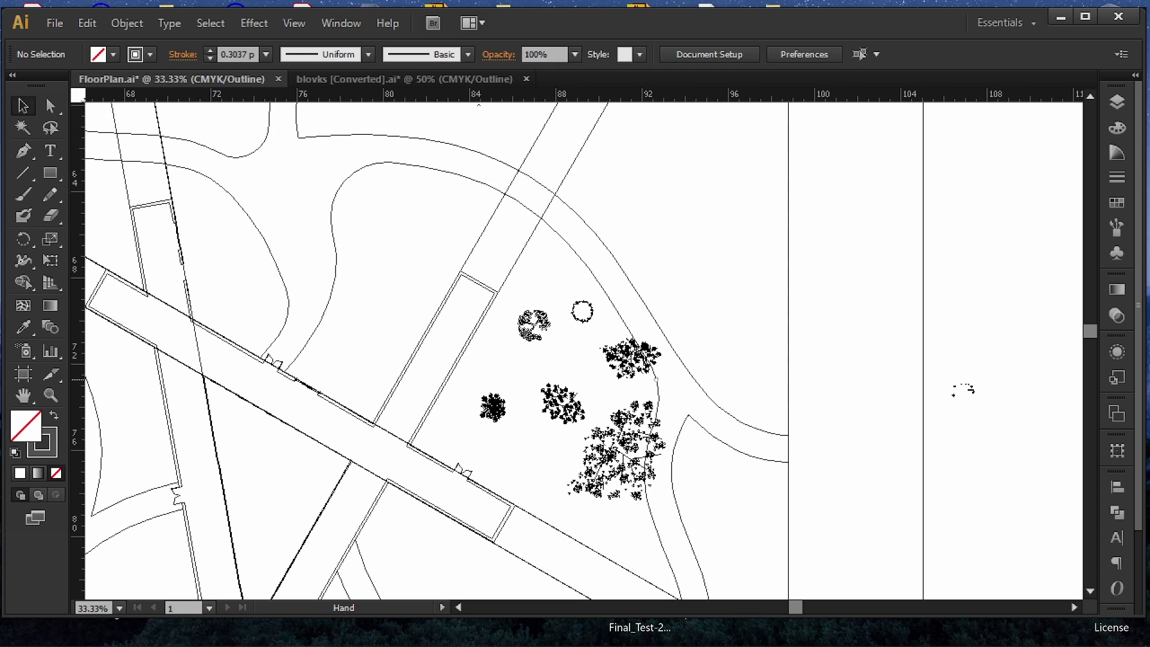
# - Move the upper wide leafy cluster to the ground northwest of the northeast wing, rotating and slightly enlarging it
pyautogui.click(628, 374)
pyautogui.press('e')
pyautogui.moveTo(683, 299); pyautogui.dragTo(516, 188)
pyautogui.press('e')
pyautogui.press('v')
pyautogui.click(608, 174)
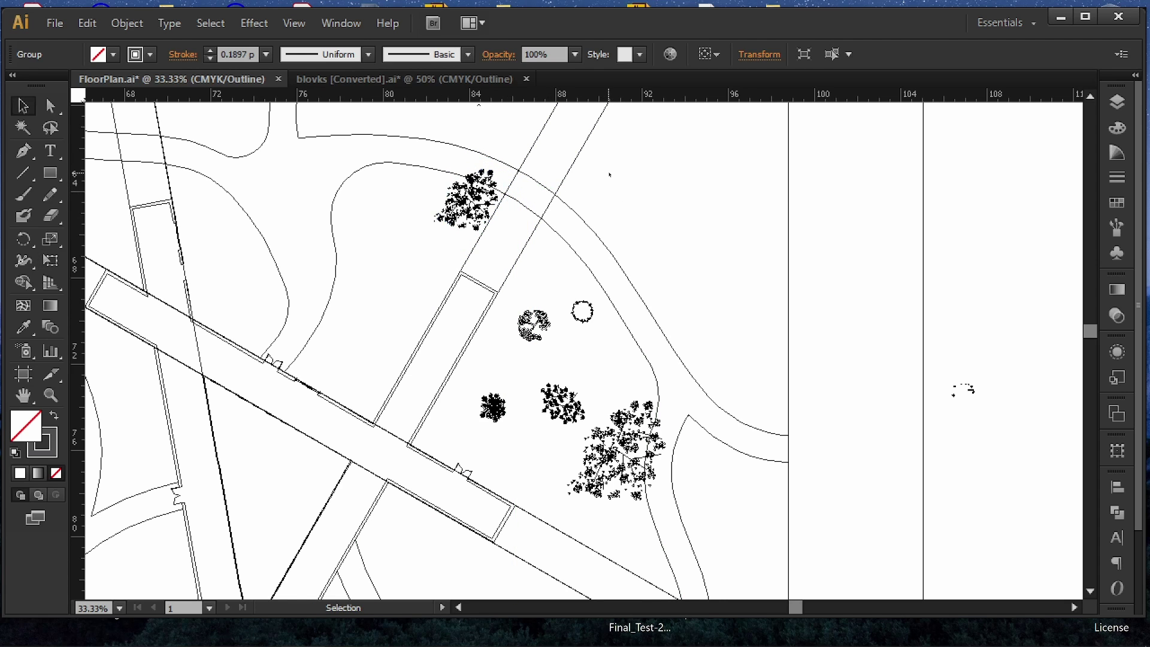
# - Enlarge the circular tree outline and move it directly above the large leafy cluster by the eastern path
pyautogui.moveTo(483, 238); pyautogui.dragTo(505, 274)
pyautogui.scroll(-3, 584, 351)
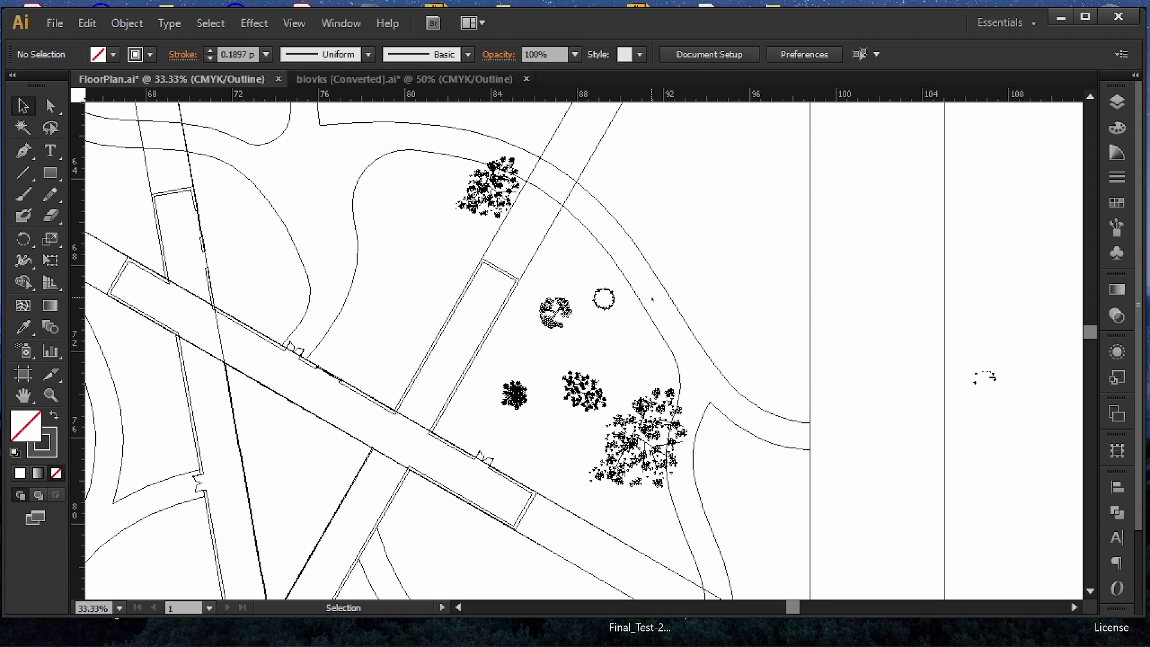
pyautogui.click(584, 258)
pyautogui.press('e')
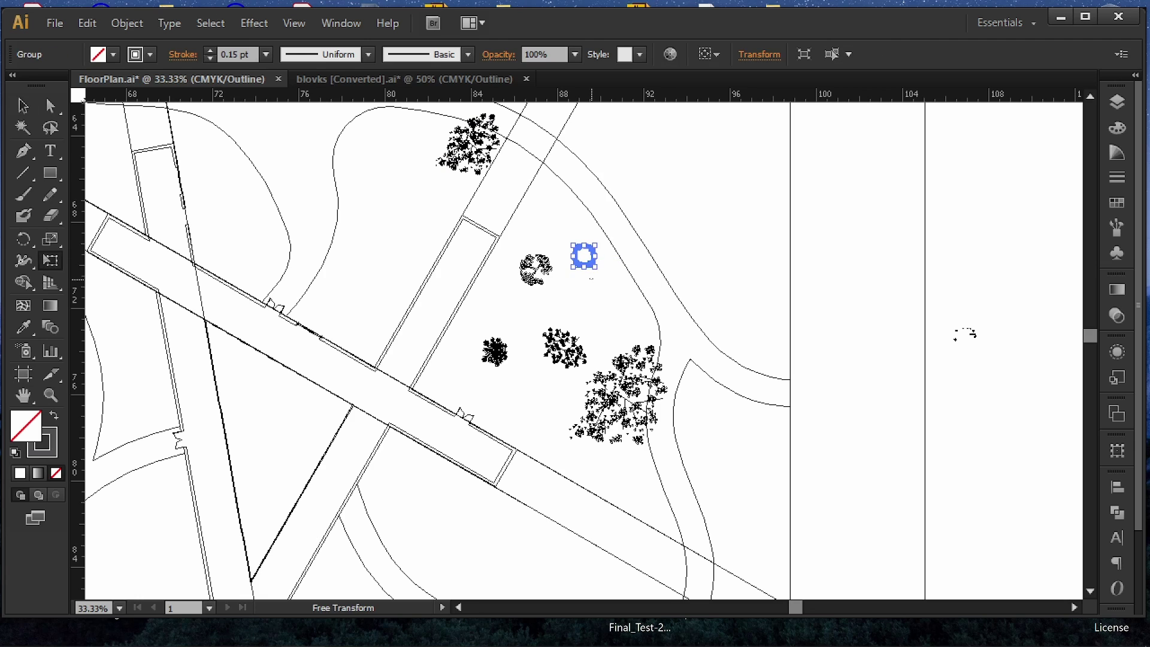
pyautogui.keyDown('shift'); pyautogui.moveTo(597, 268); pyautogui.dragTo(613, 288); pyautogui.keyUp('shift')
pyautogui.click(607, 291)
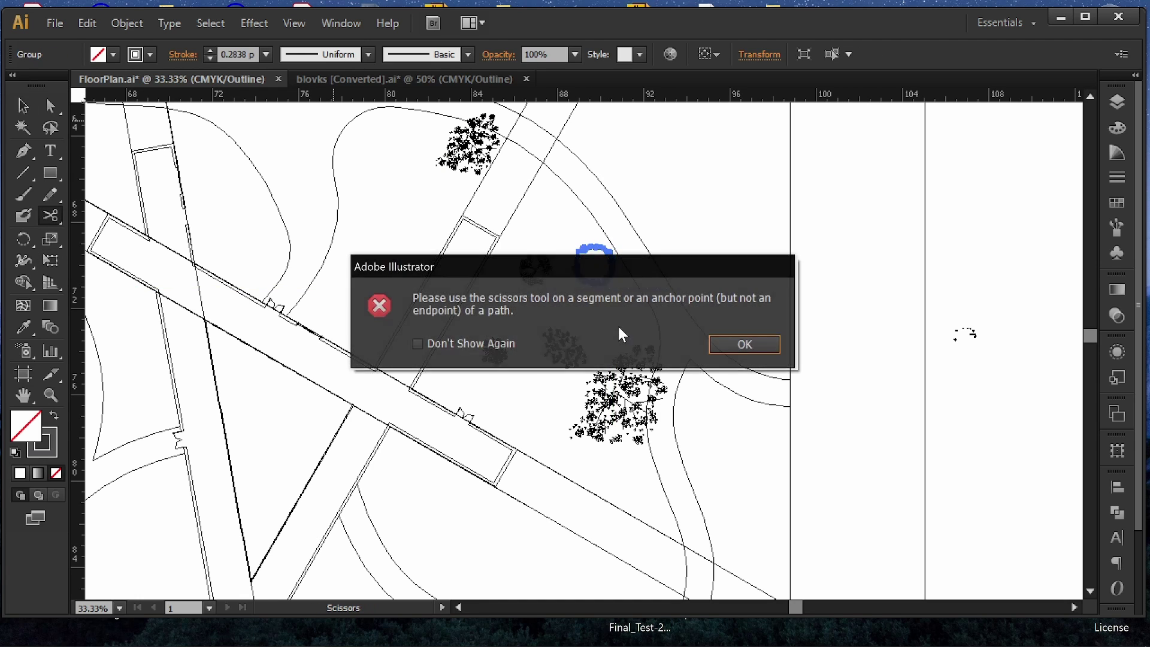
pyautogui.click(741, 345)
pyautogui.press('v')
pyautogui.moveTo(614, 279); pyautogui.dragTo(596, 303)
pyautogui.click(598, 277)
pyautogui.press('e')
pyautogui.press('v')
pyautogui.click(581, 266)
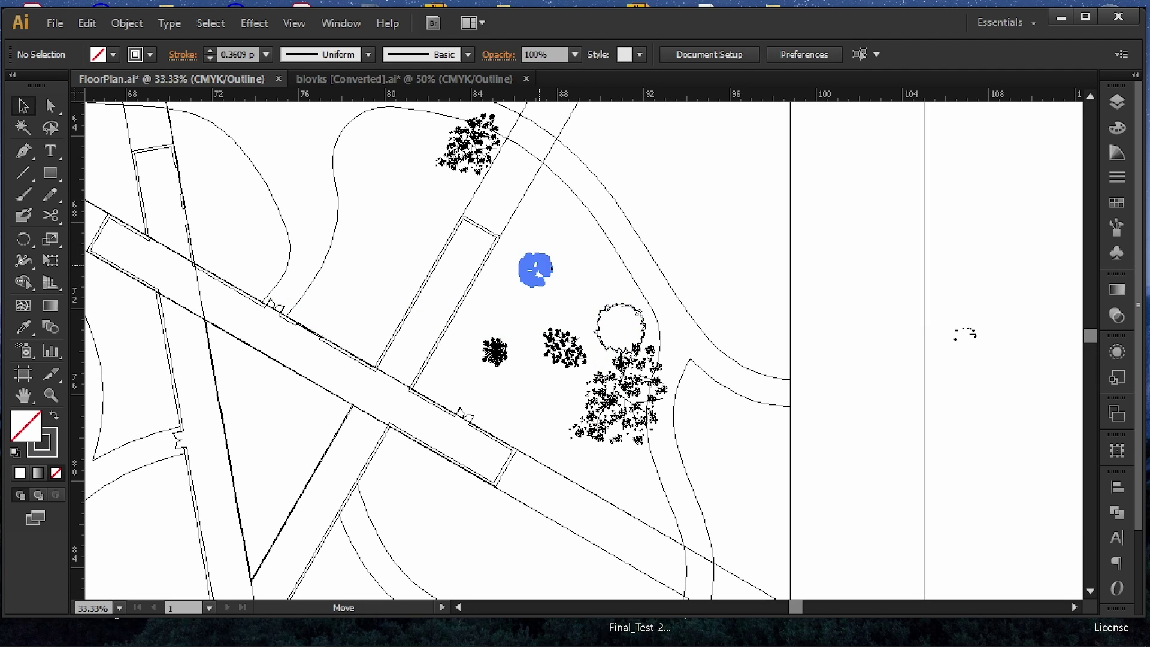
# - Move the branching tree symbol so it overlaps the circular outline and the large leafy cluster
pyautogui.moveTo(537, 273); pyautogui.dragTo(549, 211)
pyautogui.press('e')
pyautogui.press('v')
# - Rotate and enlarge the remaining scattered leafy cluster and place it between the northwest wing and the inner curved path
pyautogui.click(549, 267)
pyautogui.press('e')
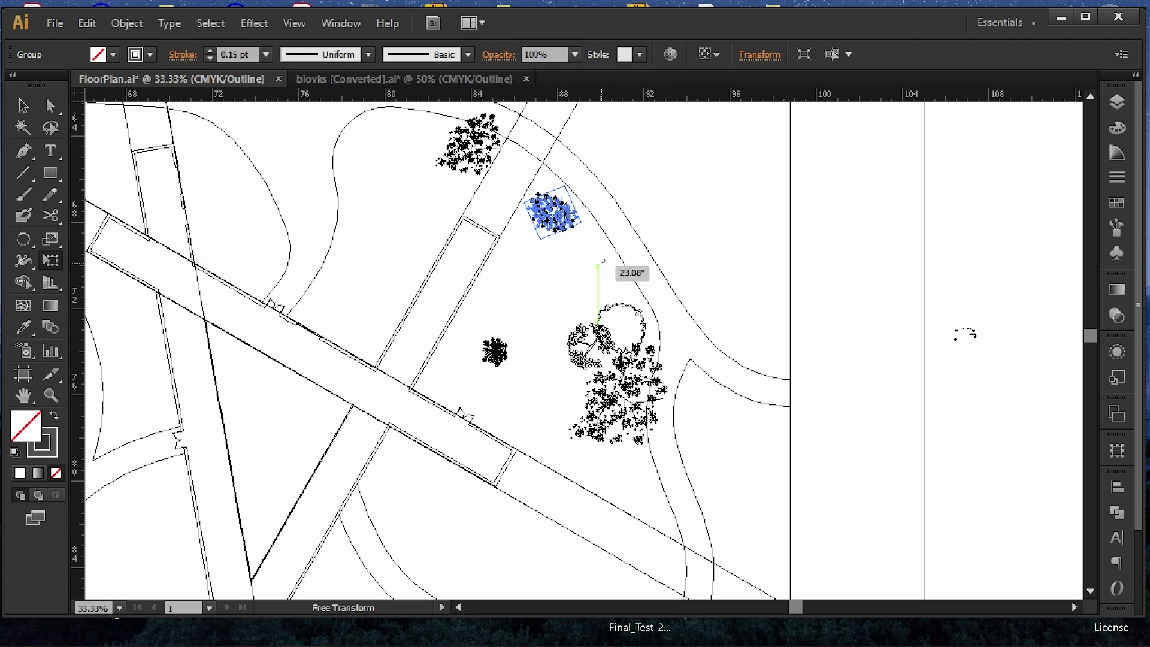
pyautogui.moveTo(603, 262); pyautogui.dragTo(613, 251)
pyautogui.press('v')
pyautogui.moveTo(560, 223); pyautogui.dragTo(255, 244)
pyautogui.press('e')
pyautogui.press('v')
pyautogui.click(377, 251)
pyautogui.keyDown('alt'); pyautogui.scroll(-2, 395, 248); pyautogui.keyUp('alt')
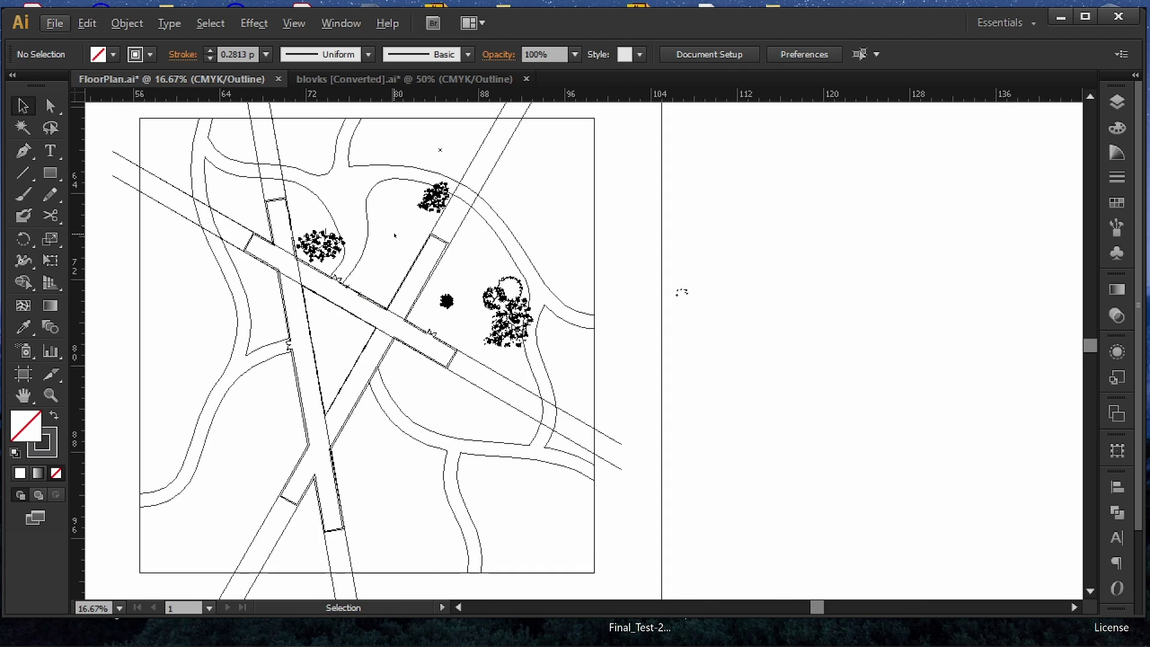
# - Move the dense star-shaped tree symbol to the ground between the northeast wing and the outer path, and enlarge it
pyautogui.moveTo(409, 248); pyautogui.dragTo(540, 231)
pyautogui.keyDown('alt'); pyautogui.scroll(1, 517, 353); pyautogui.keyUp('alt')
pyautogui.press('e')
pyautogui.press('v')
pyautogui.click(501, 333)
pyautogui.click(523, 287)
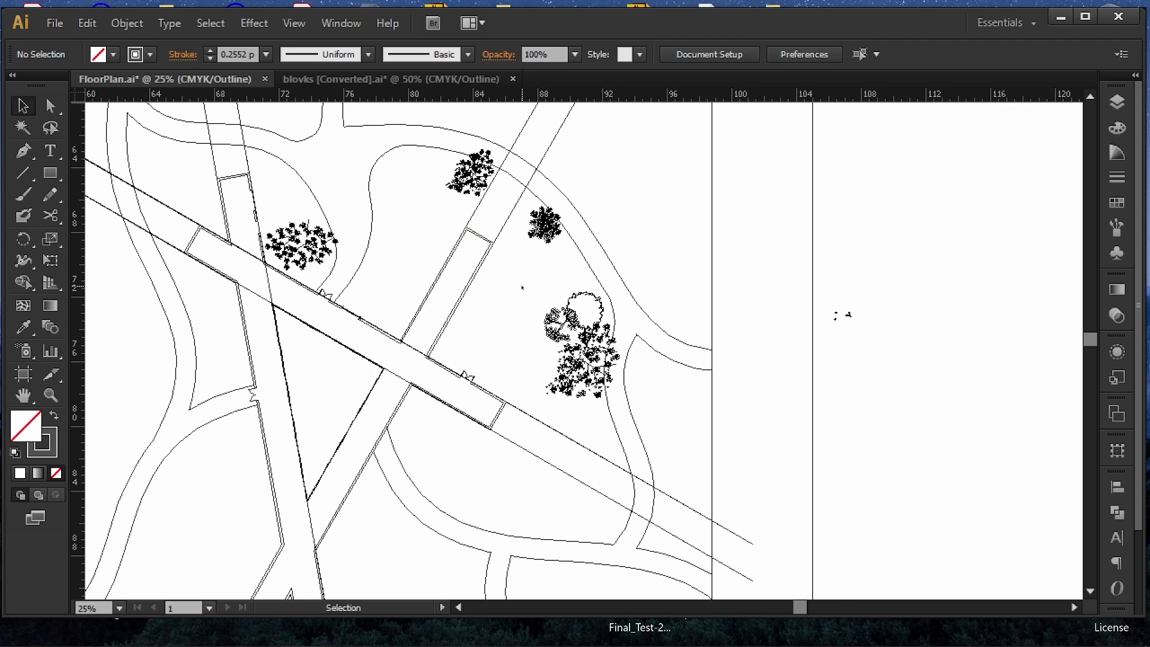
# - Place copies of the branching tree and a small leafy cluster southeast of the northeast wing, rotating and resizing them
pyautogui.moveTo(603, 326); pyautogui.dragTo(498, 322)
pyautogui.keyDown('alt'); pyautogui.moveTo(617, 332); pyautogui.dragTo(531, 275); pyautogui.keyUp('alt')
pyautogui.press('e')
pyautogui.moveTo(590, 236); pyautogui.dragTo(568, 299)
pyautogui.press('v')
pyautogui.click(532, 271)
pyautogui.click(552, 264)
pyautogui.press('e')
pyautogui.click(527, 293)
pyautogui.press('e')
pyautogui.press('v')
pyautogui.click(563, 257)
pyautogui.keyDown('alt'); pyautogui.scroll(-1, 557, 193); pyautogui.keyUp('alt')
pyautogui.scroll(-1, 559, 162)
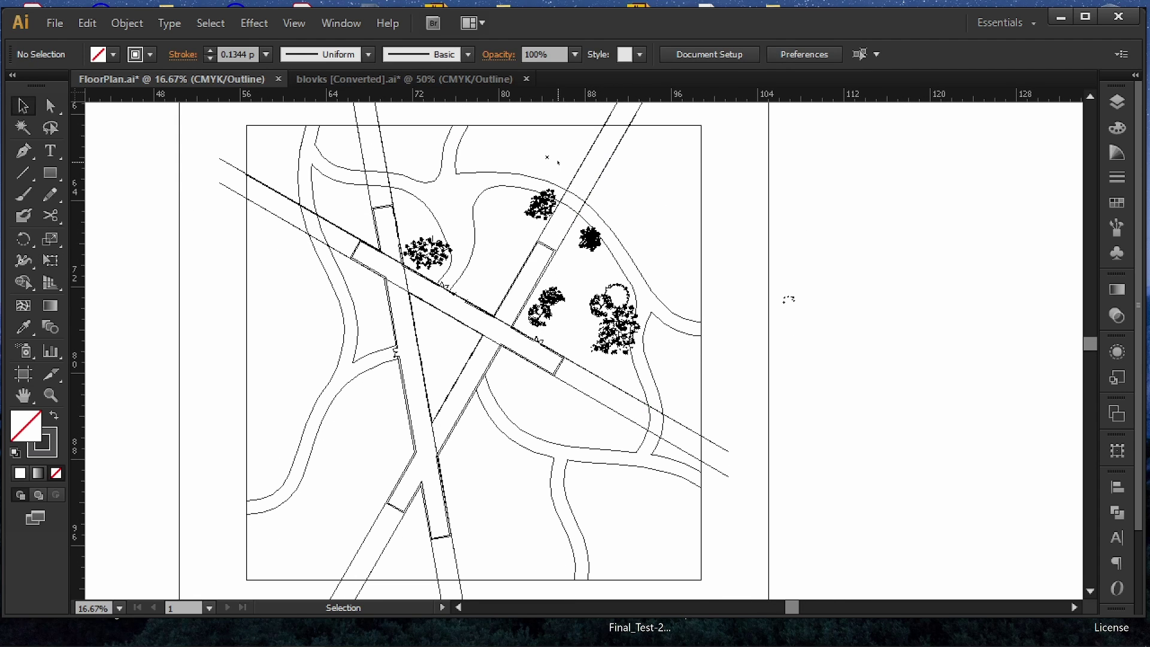
# - Move the large leafy cluster below the southeast wing, and copy the branching tree and circular outline into the triangular courtyard
pyautogui.moveTo(640, 348); pyautogui.dragTo(499, 381)
pyautogui.press('v')
pyautogui.click(569, 407)
pyautogui.keyDown('alt'); pyautogui.moveTo(636, 339); pyautogui.dragTo(483, 367); pyautogui.keyUp('alt')
pyautogui.keyDown('alt'); pyautogui.scroll(4, 482, 367); pyautogui.keyUp('alt')
pyautogui.moveTo(449, 461); pyautogui.dragTo(497, 392)
pyautogui.click(410, 436)
pyautogui.keyDown('alt'); pyautogui.scroll(-2, 601, 383); pyautogui.keyUp('alt')
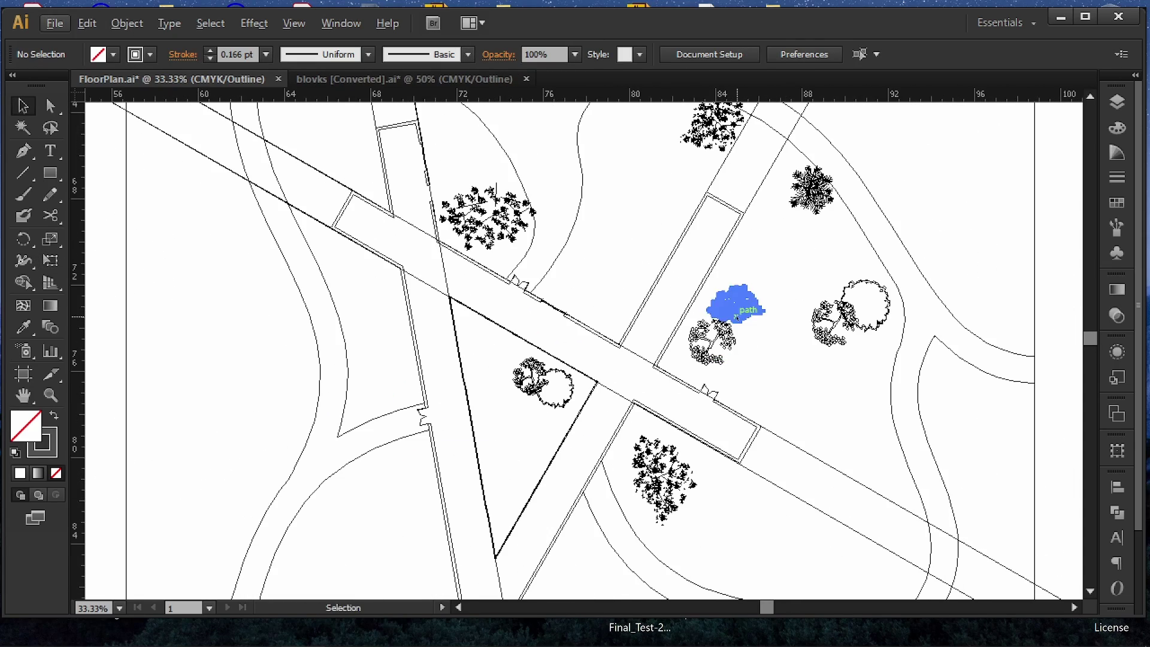
# - Move the small leafy cluster from beside the northeast wing into the triangular courtyard and transform it to fit
pyautogui.moveTo(737, 304); pyautogui.dragTo(508, 488)
pyautogui.press('e')
pyautogui.moveTo(541, 470); pyautogui.dragTo(524, 527)
pyautogui.press('v')
# - Copy the leafy cluster from below the southeast wing onto the eastern tree group and adjust its rotation and size
pyautogui.keyDown('alt'); pyautogui.scroll(-2, 655, 349); pyautogui.keyUp('alt')
pyautogui.moveTo(582, 423); pyautogui.dragTo(741, 360)
pyautogui.press('e')
pyautogui.click(789, 355)
pyautogui.keyDown('alt'); pyautogui.scroll(2, 789, 353); pyautogui.keyUp('alt')
pyautogui.click(785, 410)
pyautogui.keyDown('alt'); pyautogui.scroll(-2, 785, 411); pyautogui.keyUp('alt')
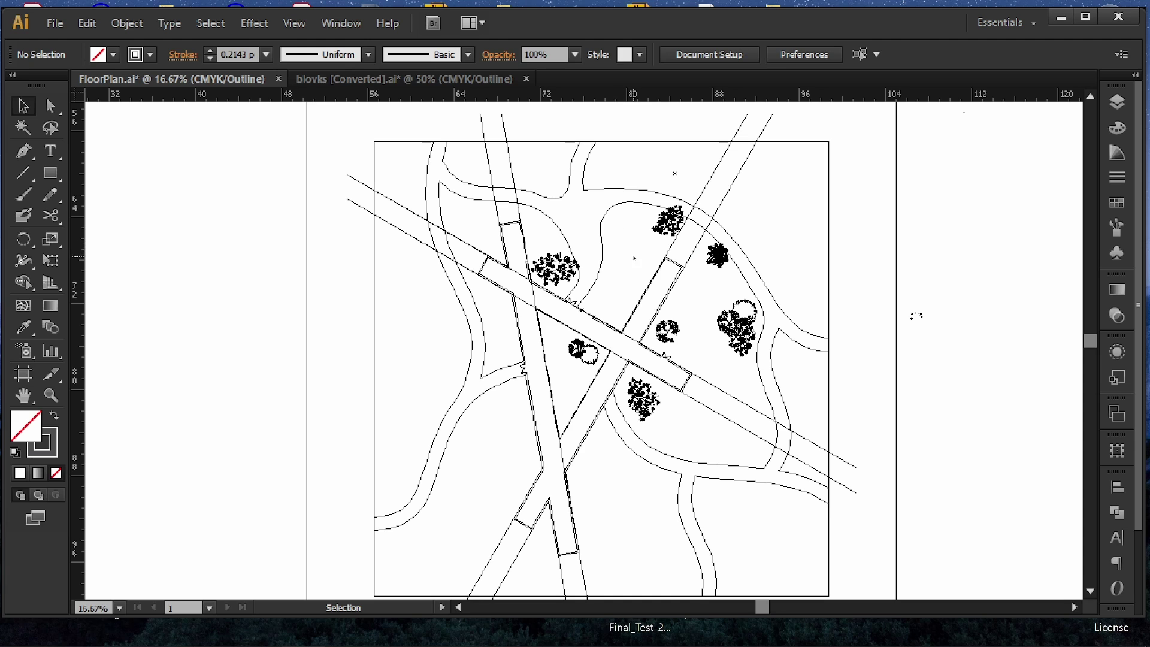
# - Copy the northwest leafy cluster to the ground west of the south wing and shrink it
pyautogui.keyDown('alt'); pyautogui.moveTo(562, 280); pyautogui.dragTo(518, 410); pyautogui.keyUp('alt')
pyautogui.press('e')
pyautogui.moveTo(546, 366); pyautogui.dragTo(527, 386)
pyautogui.press('v')
pyautogui.keyDown('alt'); pyautogui.moveTo(599, 357); pyautogui.dragTo(538, 470); pyautogui.keyUp('alt')
pyautogui.press('e')
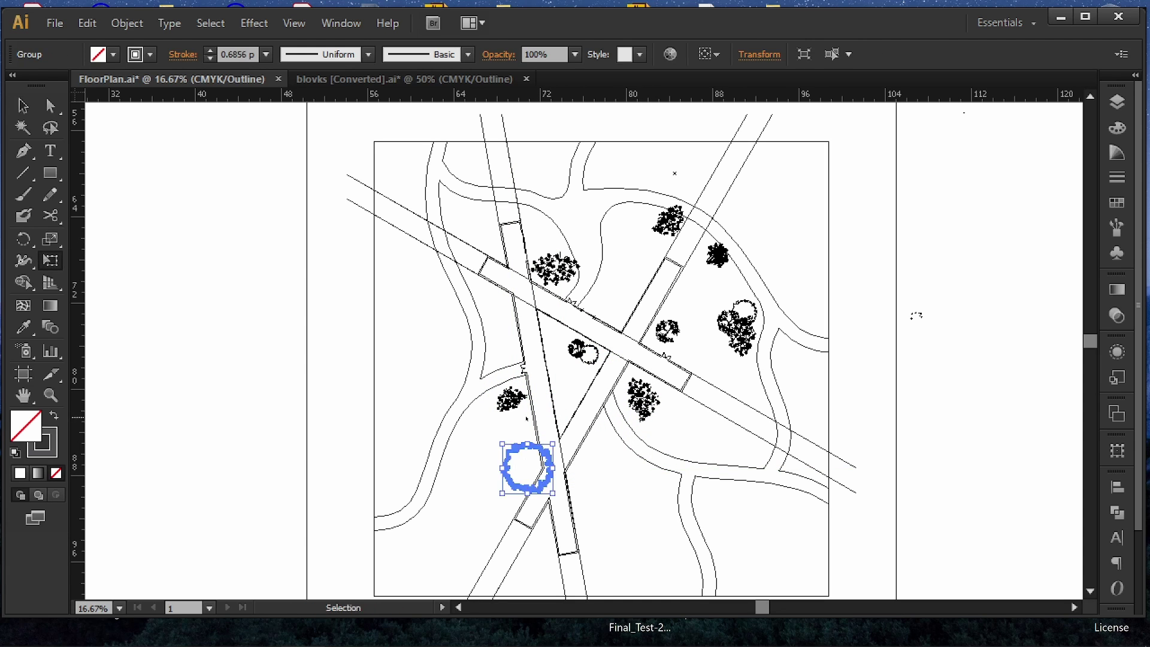
pyautogui.press('Delete')
pyautogui.press('v')
# - Place a branching tree and a circular outline west of the southwest wing, reusing the courtyard's tree symbols
pyautogui.keyDown('alt'); pyautogui.moveTo(599, 357); pyautogui.dragTo(532, 469); pyautogui.keyUp('alt')
pyautogui.press('e')
pyautogui.moveTo(577, 348); pyautogui.dragTo(547, 184)
pyautogui.keyDown('alt'); pyautogui.scroll(-1, 506, 407); pyautogui.keyUp('alt')
# - Copy the branching tree and circular outline pair onto the southern path and rotate the copy
pyautogui.keyDown('alt'); pyautogui.moveTo(548, 185); pyautogui.dragTo(741, 532); pyautogui.keyUp('alt')
pyautogui.press('e')
pyautogui.moveTo(748, 498); pyautogui.dragTo(695, 416)
# - Copy the eastern group's leafy cluster and branching tree to the ground east of the south wing, and rotate and scale the copy
pyautogui.keyDown('alt'); pyautogui.moveTo(727, 231); pyautogui.dragTo(583, 393); pyautogui.keyUp('alt')
pyautogui.press('e')
pyautogui.moveTo(758, 434); pyautogui.dragTo(723, 393)
pyautogui.press('e')
pyautogui.moveTo(746, 383); pyautogui.dragTo(728, 377)
pyautogui.moveTo(729, 407); pyautogui.dragTo(697, 400)
# - Copy the paired leafy cluster and branching tree to the plan's eastern edge, and add a leafy cluster copy near the southeast path junction
pyautogui.keyDown('alt'); pyautogui.moveTo(595, 391); pyautogui.dragTo(753, 329); pyautogui.keyUp('alt')
pyautogui.press('e')
pyautogui.moveTo(725, 290); pyautogui.dragTo(791, 335)
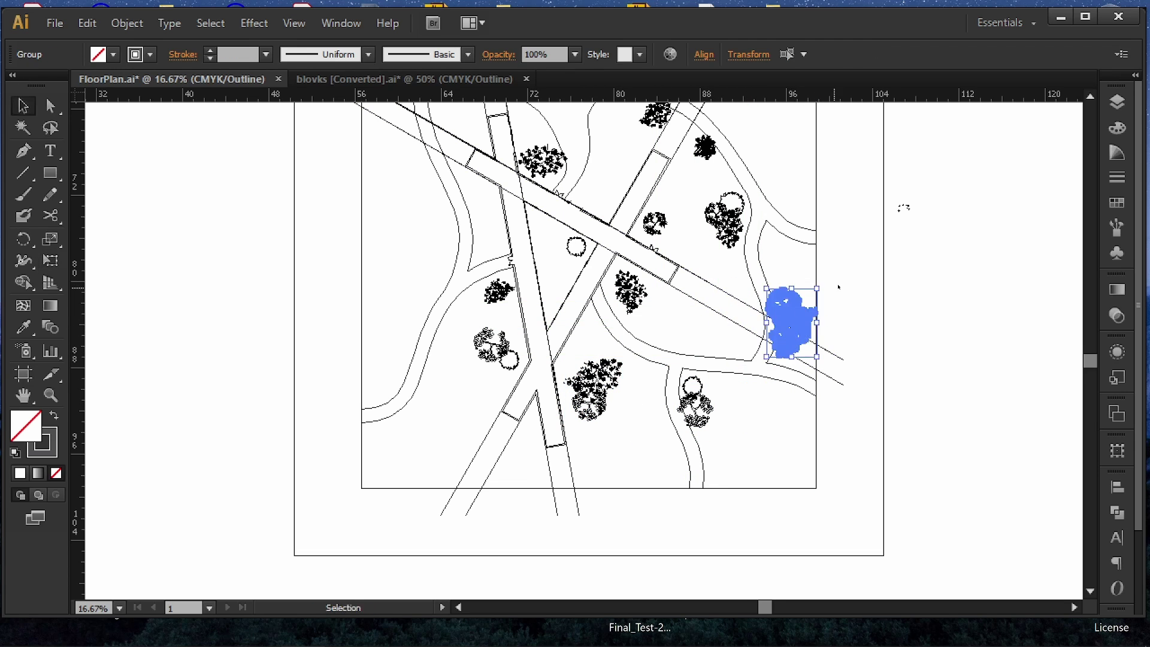
pyautogui.click(838, 287)
pyautogui.moveTo(614, 395); pyautogui.dragTo(609, 410)
pyautogui.keyDown('alt'); pyautogui.moveTo(545, 491); pyautogui.dragTo(684, 455); pyautogui.keyUp('alt')
# - Place copied tree groups along the plan's northern edge on both sides of the northern path, rotating and scaling them
pyautogui.moveTo(560, 500); pyautogui.dragTo(518, 199)
pyautogui.press('e')
pyautogui.moveTo(553, 165); pyautogui.dragTo(582, 258)
pyautogui.keyDown('alt'); pyautogui.scroll(1, 623, 240); pyautogui.keyUp('alt')
pyautogui.moveTo(469, 334); pyautogui.dragTo(511, 344)
pyautogui.click(611, 318)
pyautogui.keyDown('alt'); pyautogui.scroll(-1, 611, 318); pyautogui.keyUp('alt')
# - Copy the branching tree and circular outline pair to the plan's southwest corner area, and rotate and enlarge it
pyautogui.keyDown('alt'); pyautogui.moveTo(539, 393); pyautogui.dragTo(443, 471); pyautogui.keyUp('alt')
pyautogui.press('e')
pyautogui.moveTo(490, 451)
pyautogui.mouseDown()
pyautogui.moveTo(460, 405)
pyautogui.moveTo(426, 412)
pyautogui.moveTo(482, 435)
pyautogui.mouseUp()
pyautogui.press('v')
pyautogui.keyDown('alt'); pyautogui.scroll(-1, 588, 509); pyautogui.keyUp('alt')
# - Copy the southwest tree pair up to the plan's western edge and rotate it so the circular outline sits above the branching tree
pyautogui.keyDown('alt'); pyautogui.moveTo(451, 502); pyautogui.dragTo(451, 337); pyautogui.keyUp('alt')
pyautogui.press('e')
pyautogui.moveTo(447, 380); pyautogui.dragTo(488, 357)
pyautogui.moveTo(455, 343); pyautogui.dragTo(528, 409)
pyautogui.keyDown('alt'); pyautogui.scroll(3, 428, 327); pyautogui.keyUp('alt')
pyautogui.press('v')
pyautogui.keyDown('alt'); pyautogui.scroll(-2, 443, 403); pyautogui.keyUp('alt')
# - Copy a tree pair with a circular outline into the plan's northwest corner, undoing an extra copy and adjusting its size
pyautogui.keyDown('alt'); pyautogui.moveTo(404, 418); pyautogui.dragTo(402, 233); pyautogui.keyUp('alt')
pyautogui.keyDown('alt'); pyautogui.moveTo(546, 240); pyautogui.dragTo(408, 241); pyautogui.keyUp('alt')
pyautogui.hotkey('ctrl', 'z')
pyautogui.keyDown('alt'); pyautogui.scroll(2, 425, 258); pyautogui.keyUp('alt')
pyautogui.press('e')
pyautogui.press('v')
pyautogui.click(458, 228)
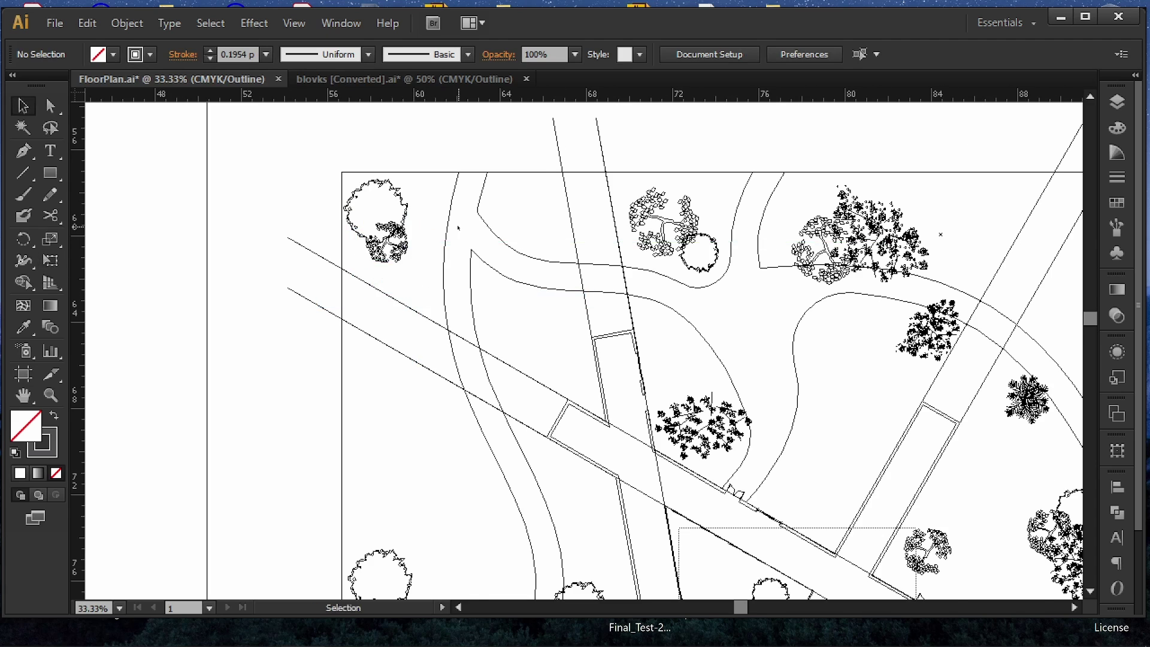
# - Copy the leafy cluster by the northwest wing to the plan's northern edge, just east of the western path, and shrink it
pyautogui.keyDown('alt'); pyautogui.scroll(-1, 458, 228); pyautogui.keyUp('alt')
pyautogui.keyDown('alt'); pyautogui.moveTo(615, 325); pyautogui.dragTo(479, 154); pyautogui.keyUp('alt')
pyautogui.press('e')
pyautogui.press('v')
pyautogui.click(506, 207)
pyautogui.keyDown('alt'); pyautogui.scroll(-2, 506, 206); pyautogui.keyUp('alt')
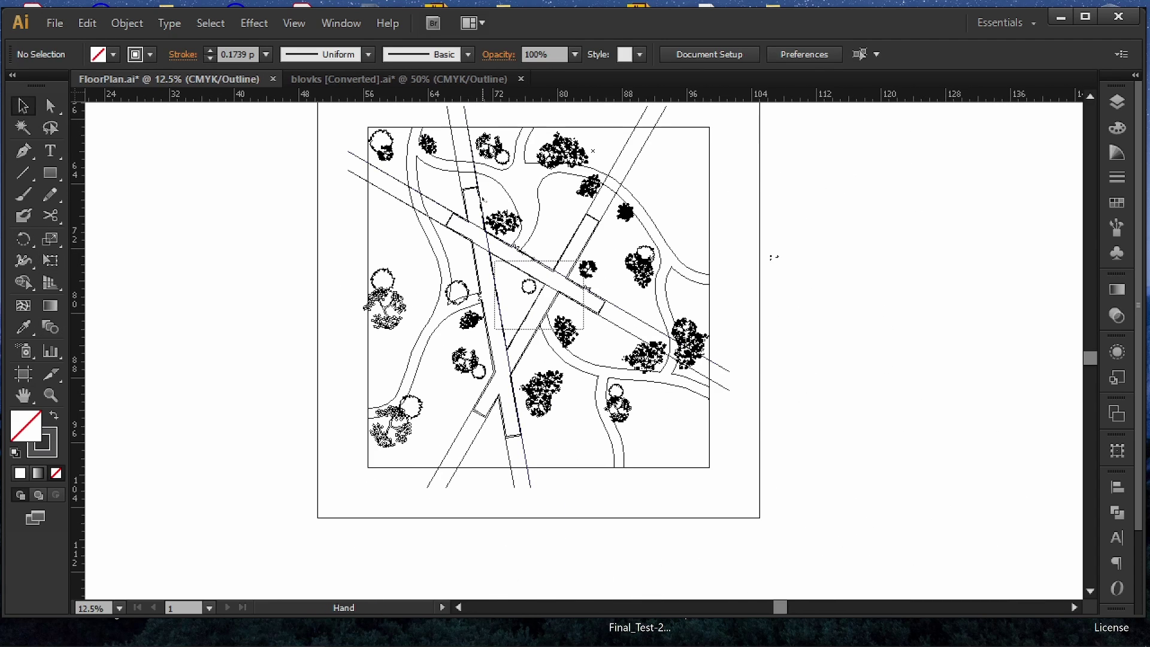
# - Copy the southwest pair of branching tree and circular outline to the northeast grounds and rotate it so the outline sits above the tree
pyautogui.click(394, 420)
pyautogui.keyDown('alt'); pyautogui.moveTo(394, 420); pyautogui.dragTo(663, 196); pyautogui.keyUp('alt')
pyautogui.press('e')
pyautogui.moveTo(698, 227); pyautogui.dragTo(698, 172)
pyautogui.press('v')
# - Copy the branching tree at the eastern edge into the northeast corner, and place a copied leafy cluster in the southeast corner
pyautogui.click(689, 299)
pyautogui.keyDown('alt'); pyautogui.moveTo(688, 333); pyautogui.dragTo(692, 151); pyautogui.keyUp('alt')
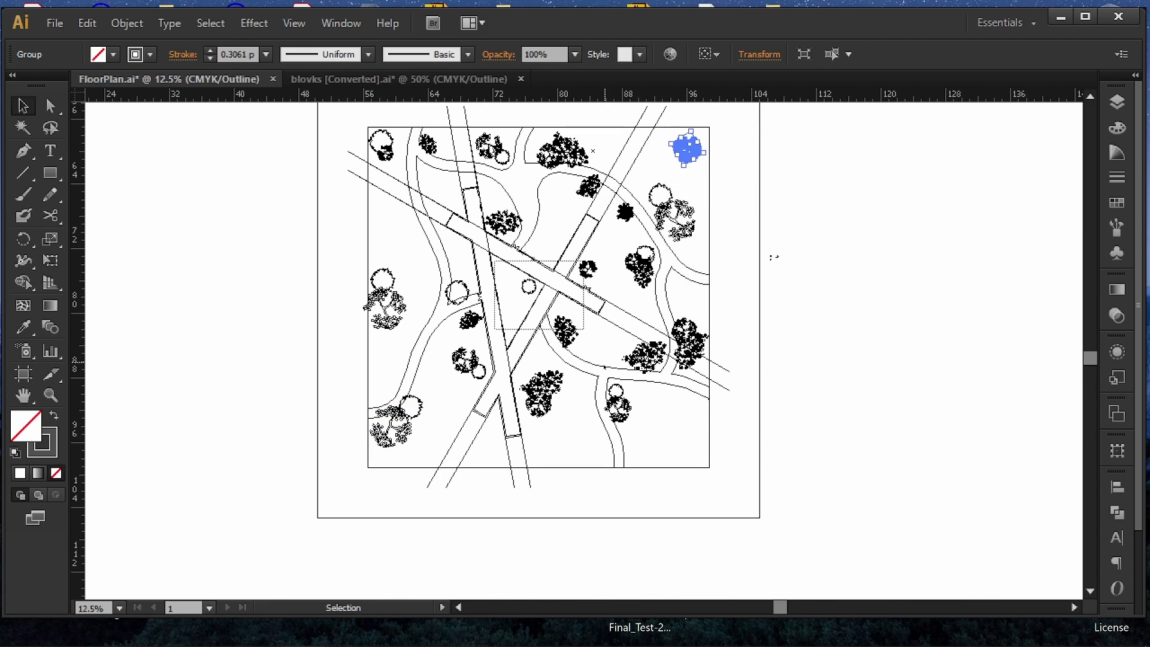
pyautogui.click(605, 362)
pyautogui.keyDown('alt'); pyautogui.moveTo(470, 320); pyautogui.dragTo(648, 441); pyautogui.keyUp('alt')
pyautogui.click(659, 395)
pyautogui.moveTo(659, 395); pyautogui.dragTo(639, 419)
pyautogui.click(659, 465)
# - Copy the small leafy cluster west of the building into the southern tip of the triangular courtyard and adjust its size and rotation
pyautogui.keyDown('alt'); pyautogui.scroll(2, 453, 380); pyautogui.keyUp('alt')
pyautogui.keyDown('alt'); pyautogui.moveTo(448, 310); pyautogui.dragTo(536, 331); pyautogui.keyUp('alt')
pyautogui.press('e')
pyautogui.moveTo(566, 329); pyautogui.dragTo(555, 300)
pyautogui.press('v')
pyautogui.click(554, 278)
# - Copy the southwest branching tree and circular outline pair into the northern part of the triangular courtyard
pyautogui.keyDown('alt'); pyautogui.scroll(3, 535, 324); pyautogui.keyUp('alt')
pyautogui.keyDown('alt'); pyautogui.scroll(-2, 554, 254); pyautogui.keyUp('alt')
pyautogui.keyDown('alt'); pyautogui.moveTo(405, 453); pyautogui.dragTo(513, 243); pyautogui.keyUp('alt')
pyautogui.click(631, 208)
# - Switch the drawing from outline to preview display and check the line work around the courtyard
pyautogui.keyDown('alt'); pyautogui.scroll(-2, 631, 208); pyautogui.keyUp('alt')
pyautogui.moveTo(632, 208); pyautogui.dragTo(551, 249)
pyautogui.hotkey('ctrl', 'y')
pyautogui.moveTo(561, 406); pyautogui.dragTo(596, 382)
pyautogui.keyDown('alt'); pyautogui.scroll(4, 596, 382); pyautogui.keyUp('alt')
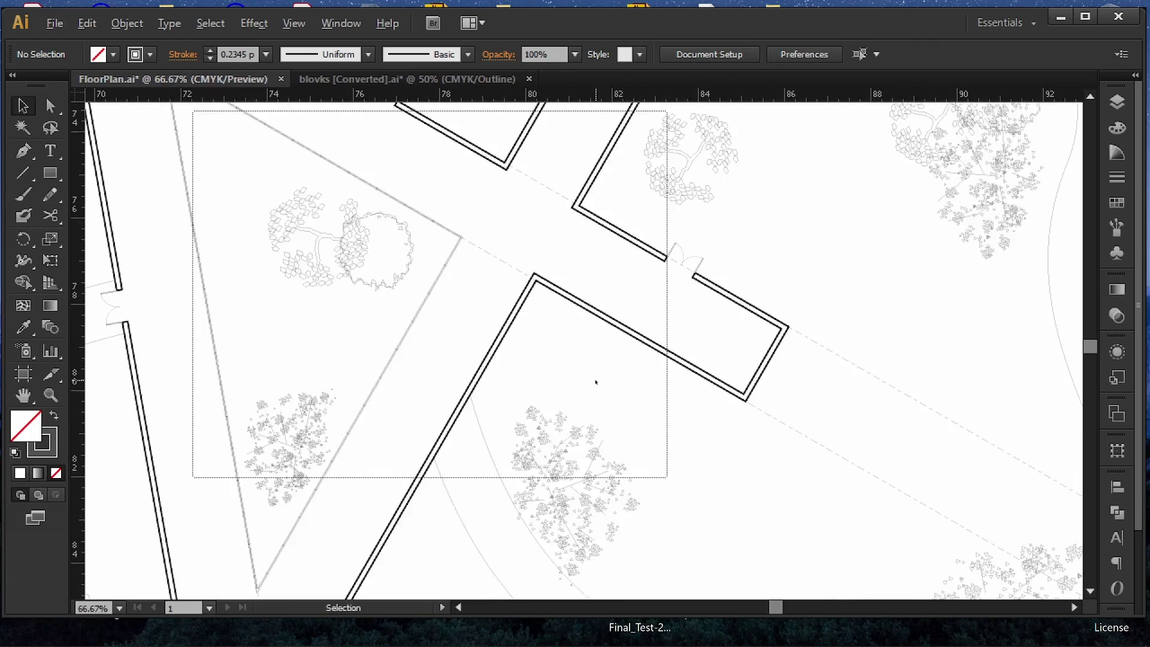
pyautogui.keyDown('alt'); pyautogui.scroll(-4, 596, 382); pyautogui.keyUp('alt')
# - Set the stroke weight of all the vegetation symbols to 0.15 pt and save the file
pyautogui.click(1117, 102)
pyautogui.click(1070, 320)
pyautogui.moveTo(944, 289)
pyautogui.mouseDown()
pyautogui.moveTo(915, 302)
pyautogui.moveTo(922, 203)
pyautogui.moveTo(876, 285)
pyautogui.mouseUp()
pyautogui.write('.15')
pyautogui.press('Return')
pyautogui.click(1116, 102)
pyautogui.click(916, 300)
pyautogui.hotkey('ctrl', 's')
pyautogui.moveTo(648, 310); pyautogui.dragTo(736, 305)
pyautogui.keyDown('alt'); pyautogui.scroll(3, 731, 308); pyautogui.keyUp('alt')
pyautogui.keyDown('alt'); pyautogui.scroll(-3, 701, 363); pyautogui.keyUp('alt')
pyautogui.keyDown('alt'); pyautogui.moveTo(485, 477); pyautogui.dragTo(445, 239); pyautogui.keyUp('alt')
pyautogui.hotkey('ctrl', 'z')
pyautogui.keyDown('alt'); pyautogui.moveTo(418, 178); pyautogui.dragTo(467, 270); pyautogui.keyUp('alt')
pyautogui.hotkey('ctrl', 'z')
# - Place a small leafy cluster in the notch between the two northwestern wings and adjust its size
pyautogui.click(424, 206)
pyautogui.keyDown('alt'); pyautogui.scroll(1, 423, 206); pyautogui.keyUp('alt')
pyautogui.click(421, 172)
pyautogui.press('e')
pyautogui.press('v')
pyautogui.click(432, 180)
pyautogui.click(539, 234)
pyautogui.keyDown('alt'); pyautogui.scroll(-2, 583, 175); pyautogui.keyUp('alt')
pyautogui.scroll(3, 870, 241)
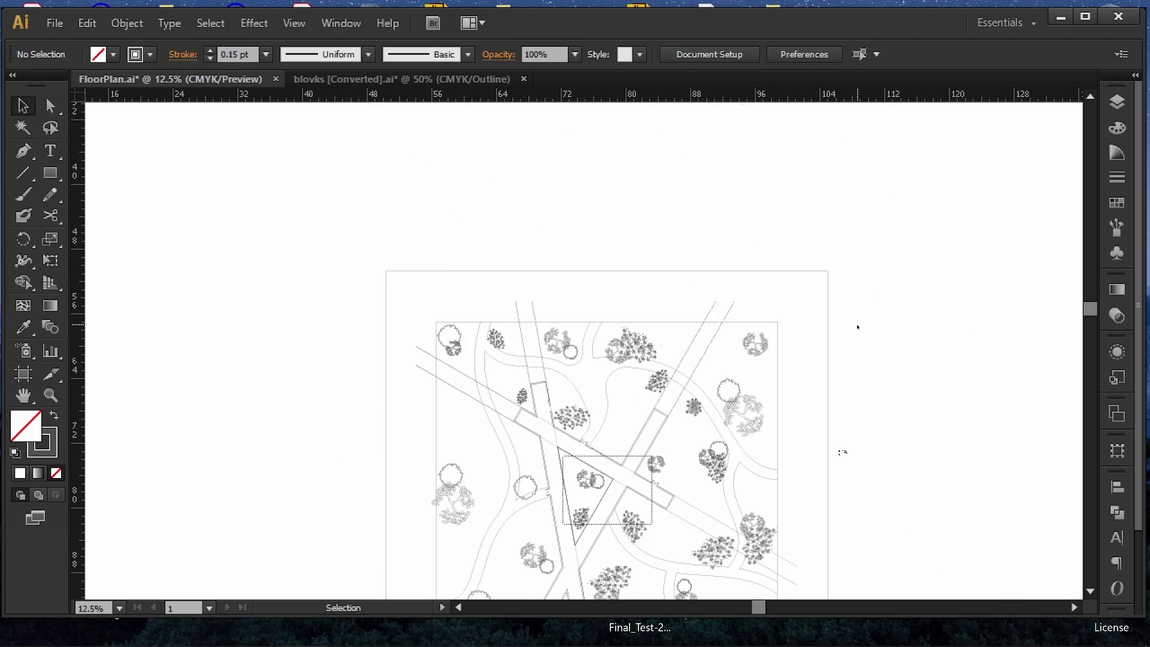
pyautogui.scroll(-3, 834, 294)
pyautogui.keyDown('alt'); pyautogui.scroll(2, 599, 323); pyautogui.keyUp('alt')
pyautogui.moveTo(783, 472); pyautogui.dragTo(672, 436)
pyautogui.keyDown('alt'); pyautogui.scroll(-2, 605, 437); pyautogui.keyUp('alt')
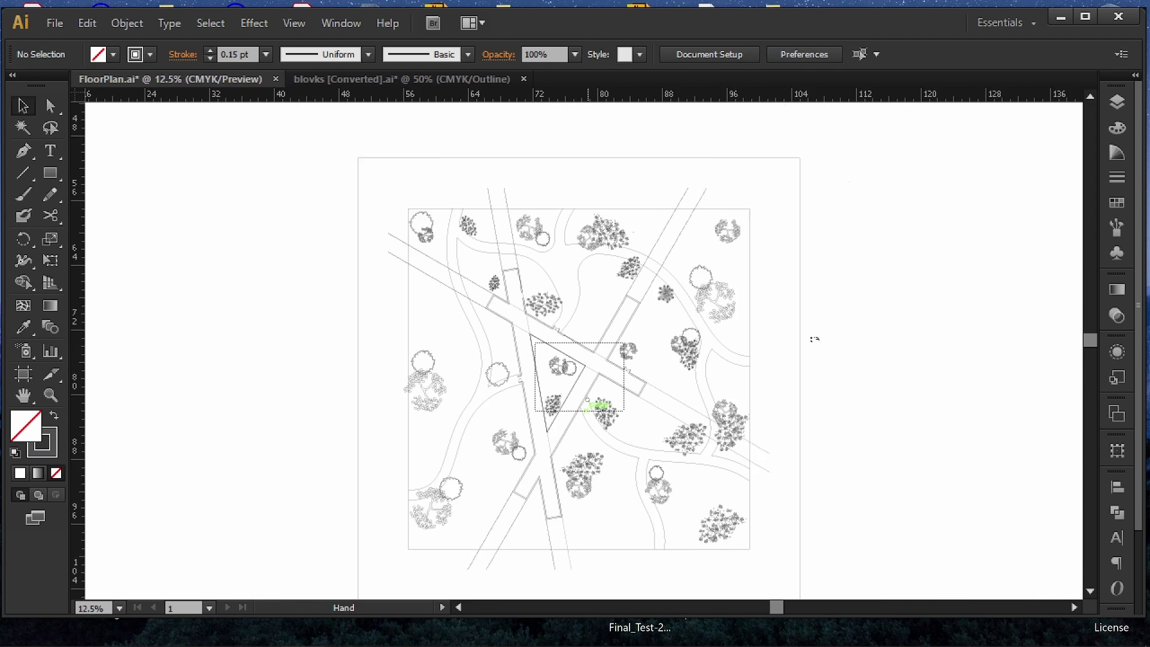
pyautogui.keyDown('alt'); pyautogui.scroll(1, 717, 509); pyautogui.keyUp('alt')
pyautogui.keyDown('alt'); pyautogui.moveTo(717, 536); pyautogui.dragTo(389, 184); pyautogui.keyUp('alt')
pyautogui.press('e')
pyautogui.press('Delete')
pyautogui.press('v')
pyautogui.moveTo(429, 142); pyautogui.dragTo(461, 156)
# - Copy a branching tree onto the northwest path, and copy the courtyard's circular outline to the upper edge of the leafy cluster by the northern path
pyautogui.keyDown('alt'); pyautogui.moveTo(471, 430); pyautogui.dragTo(405, 165); pyautogui.keyUp('alt')
pyautogui.keyDown('alt'); pyautogui.scroll(2, 443, 194); pyautogui.keyUp('alt')
pyautogui.click(429, 216)
pyautogui.keyDown('alt'); pyautogui.scroll(-2, 377, 177); pyautogui.keyUp('alt')
pyautogui.keyDown('alt'); pyautogui.moveTo(528, 339); pyautogui.dragTo(501, 236); pyautogui.keyUp('alt')
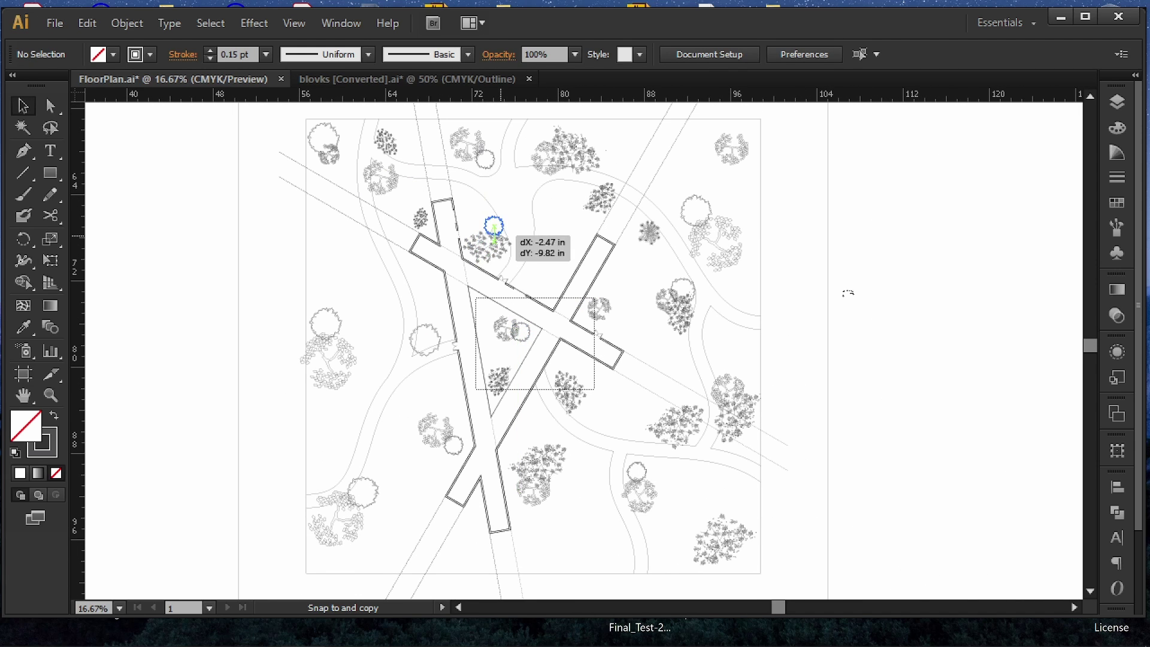
pyautogui.click(467, 384)
# - Move the leafy cluster south of the building onto the tree pair west of the southern wing, and rotate and resize it
pyautogui.moveTo(453, 400); pyautogui.dragTo(476, 379)
pyautogui.keyDown('alt'); pyautogui.moveTo(580, 440); pyautogui.dragTo(476, 393); pyautogui.keyUp('alt')
pyautogui.press('e')
pyautogui.moveTo(494, 418); pyautogui.dragTo(484, 357)
pyautogui.moveTo(455, 402); pyautogui.dragTo(475, 428)
pyautogui.press('v')
pyautogui.keyDown('alt'); pyautogui.scroll(3, 473, 436); pyautogui.keyUp('alt')
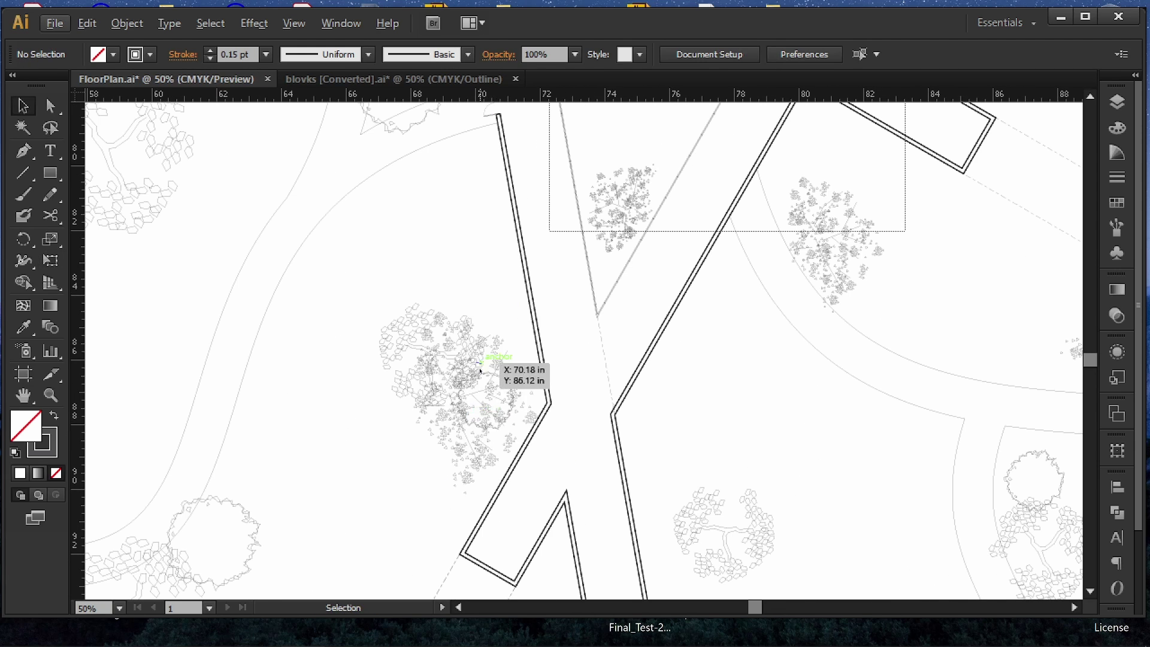
# - Rearrange the symbols west of the southern wing, with the branching tree below the leafy cluster and the circular outline above it
pyautogui.moveTo(403, 374)
pyautogui.mouseDown()
pyautogui.moveTo(428, 294)
pyautogui.moveTo(445, 299)
pyautogui.mouseUp()
pyautogui.moveTo(445, 298); pyautogui.dragTo(437, 482)
pyautogui.press('e')
pyautogui.press('v')
pyautogui.moveTo(508, 423)
pyautogui.mouseDown()
pyautogui.moveTo(446, 327)
pyautogui.moveTo(487, 294)
pyautogui.mouseUp()
pyautogui.moveTo(447, 232); pyautogui.dragTo(488, 441)
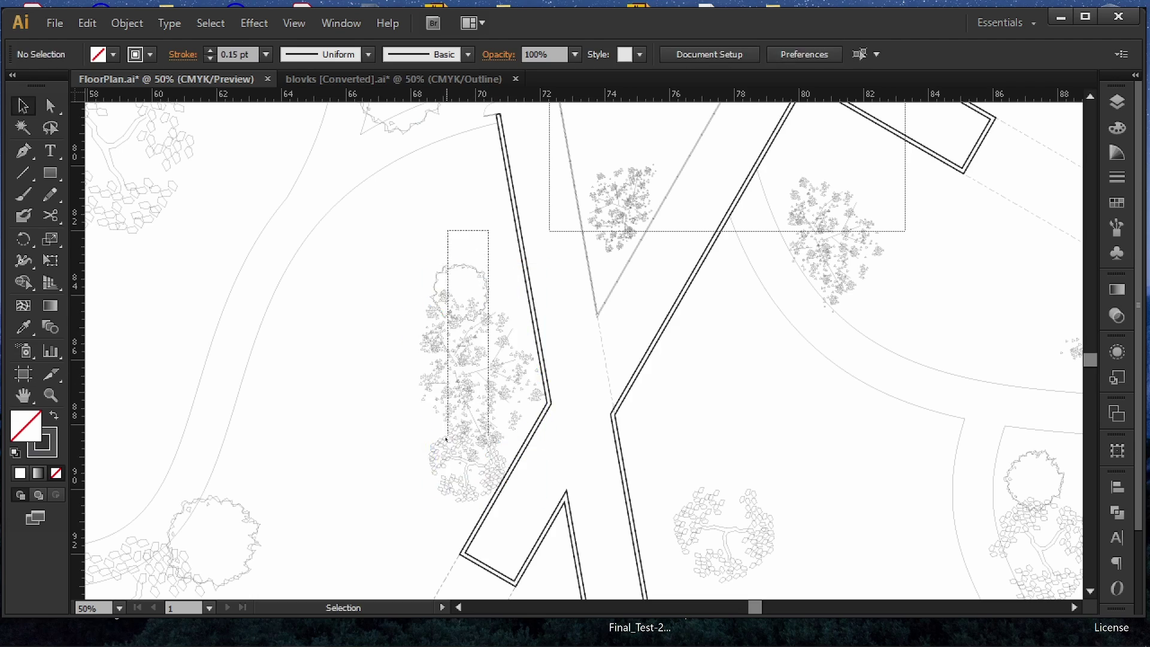
pyautogui.keyDown('alt'); pyautogui.scroll(-2, 490, 362); pyautogui.keyUp('alt')
pyautogui.click(486, 348)
pyautogui.keyDown('alt'); pyautogui.scroll(-1, 486, 347); pyautogui.keyUp('alt')
pyautogui.moveTo(487, 347); pyautogui.dragTo(522, 365)
pyautogui.press('e')
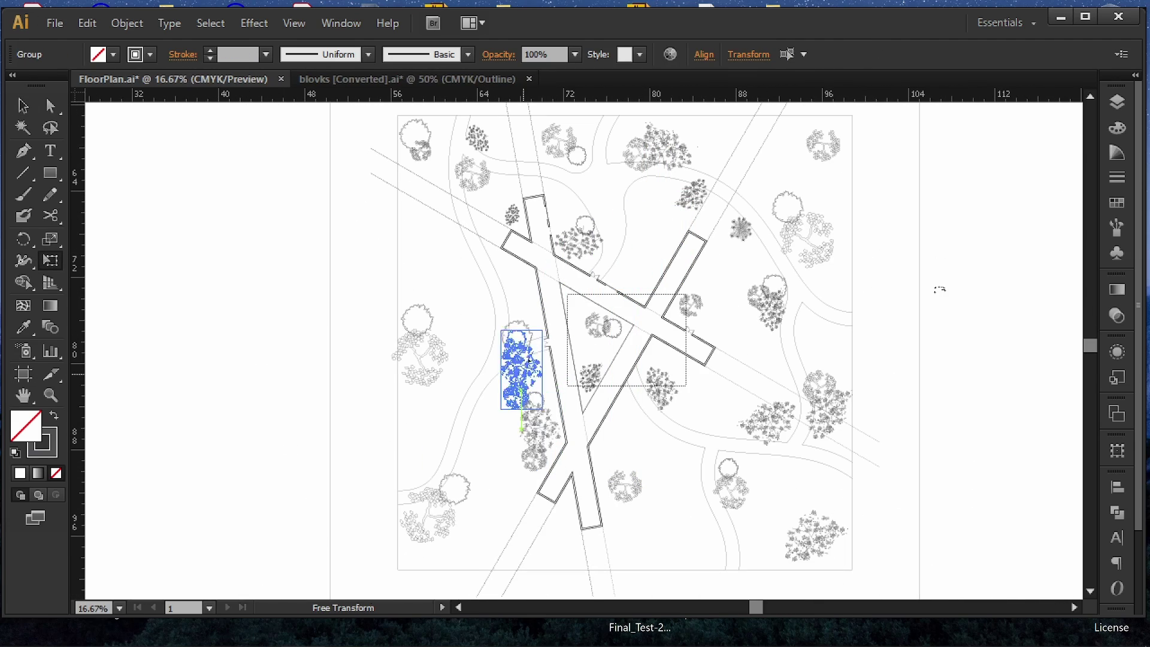
pyautogui.hotkey('ctrl', 'z')
# - Copy the three-symbol arrangement west of the southern wing into the angle beside the northeast wing, and rotate and shrink it
pyautogui.moveTo(542, 431); pyautogui.dragTo(643, 255)
pyautogui.hotkey('ctrl', 'z')
pyautogui.press('v')
pyautogui.press('e')
pyautogui.moveTo(666, 215)
pyautogui.mouseDown()
pyautogui.moveTo(686, 287)
pyautogui.moveTo(662, 220)
pyautogui.mouseUp()
pyautogui.keyDown('alt'); pyautogui.scroll(3, 650, 272); pyautogui.keyUp('alt')
pyautogui.moveTo(689, 174); pyautogui.dragTo(707, 199)
pyautogui.moveTo(506, 179); pyautogui.dragTo(531, 224)
pyautogui.press('v')
pyautogui.keyDown('alt'); pyautogui.scroll(-3, 575, 345); pyautogui.keyUp('alt')
pyautogui.click(898, 353)
pyautogui.keyDown('alt'); pyautogui.scroll(-1, 899, 354); pyautogui.keyUp('alt')
pyautogui.moveTo(899, 354); pyautogui.dragTo(803, 327)
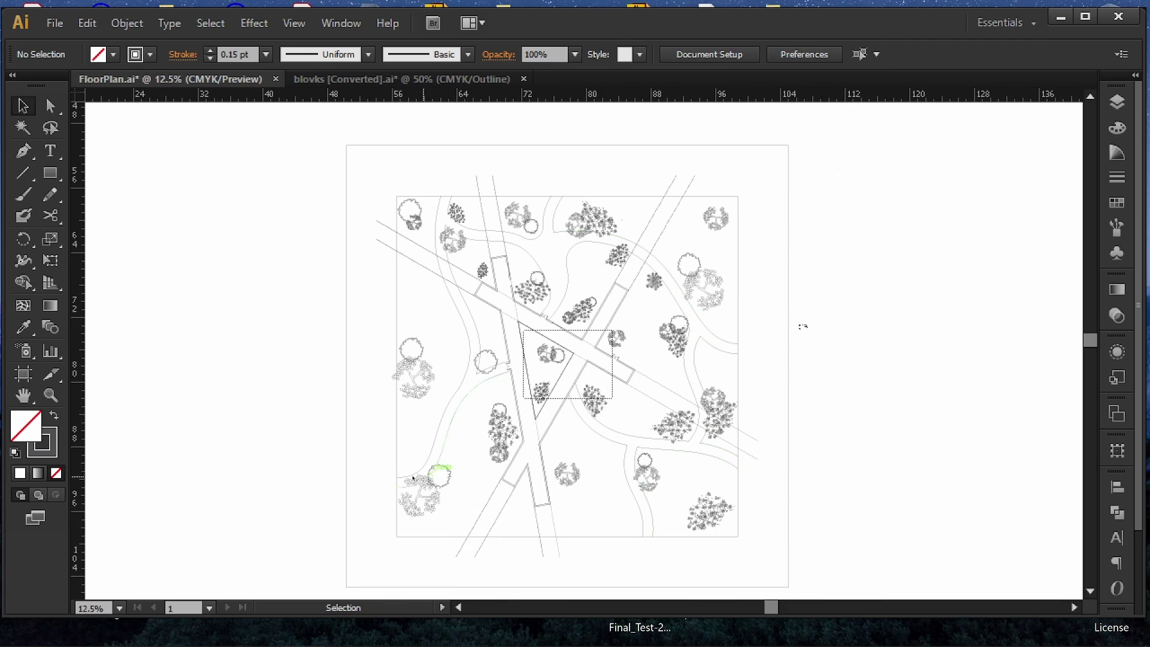
pyautogui.keyDown('alt'); pyautogui.moveTo(413, 378); pyautogui.dragTo(419, 496); pyautogui.keyUp('alt')
pyautogui.keyDown('alt'); pyautogui.scroll(1, 477, 378); pyautogui.keyUp('alt')
pyautogui.keyDown('alt'); pyautogui.moveTo(665, 215); pyautogui.dragTo(486, 325); pyautogui.keyUp('alt')
pyautogui.press('Delete')
# - Copy leafy clusters above the circular outline west of the building and beside the western path, adjusting their size and rotation
pyautogui.keyDown('alt'); pyautogui.moveTo(455, 158); pyautogui.dragTo(520, 294); pyautogui.keyUp('alt')
pyautogui.press('e')
pyautogui.press('v')
pyautogui.keyDown('alt'); pyautogui.moveTo(497, 333); pyautogui.dragTo(435, 282); pyautogui.keyUp('alt')
pyautogui.press('e')
pyautogui.moveTo(456, 242); pyautogui.dragTo(444, 321)
pyautogui.press('v')
# - Copy a leafy cluster to just above the lone branching tree south of the building, and enlarge and rotate it
pyautogui.moveTo(599, 413); pyautogui.dragTo(541, 350)
pyautogui.keyDown('alt'); pyautogui.moveTo(587, 343); pyautogui.dragTo(541, 405); pyautogui.keyUp('alt')
pyautogui.press('Delete')
pyautogui.press('e')
pyautogui.moveTo(572, 381); pyautogui.dragTo(609, 403)
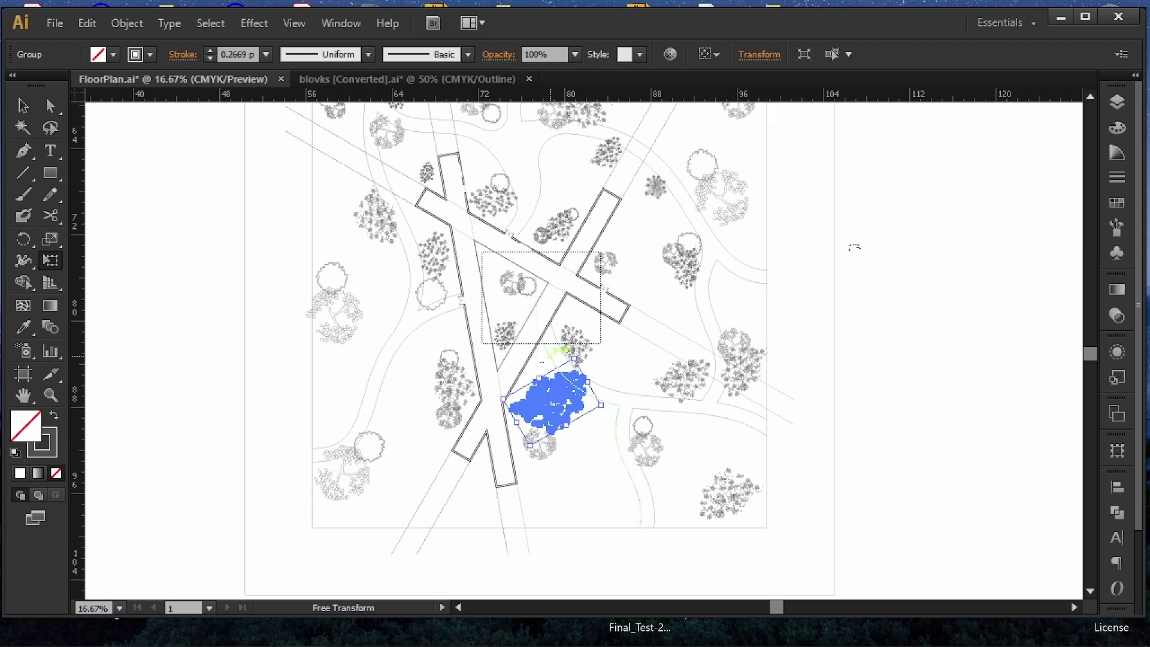
pyautogui.press('v')
pyautogui.keyDown('alt'); pyautogui.scroll(-1, 617, 427); pyautogui.keyUp('alt')
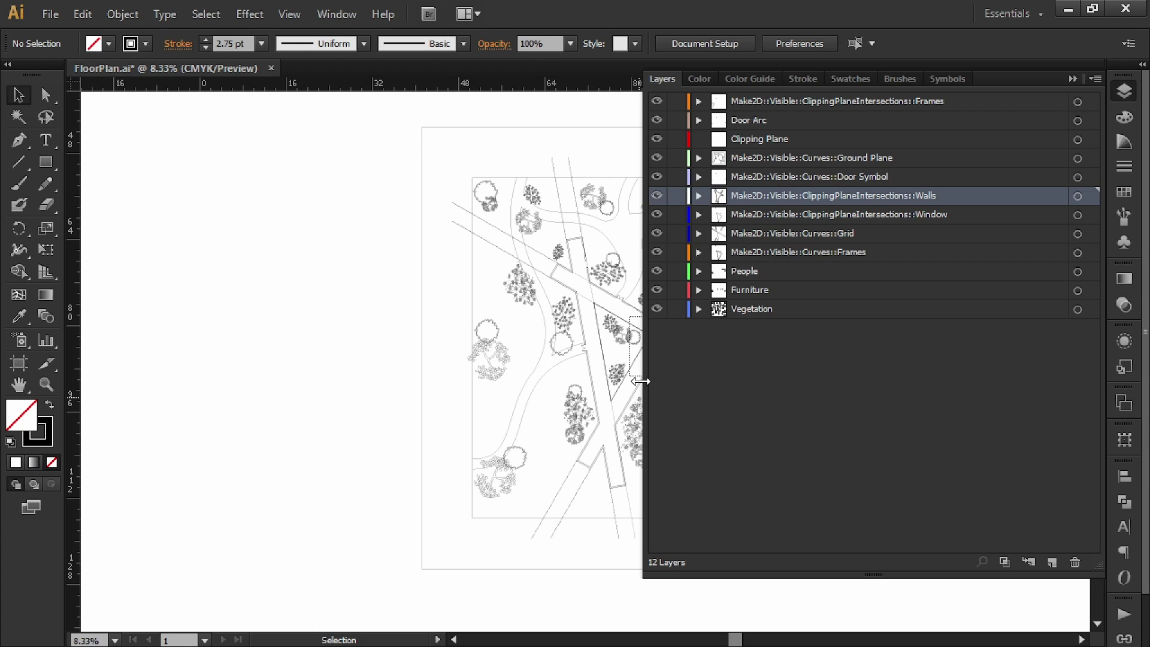
# - Narrow the layer list to uncover the plan, and copy the spiky plant to the eastern path beside the tree cluster
pyautogui.moveTo(643, 379); pyautogui.dragTo(904, 389)
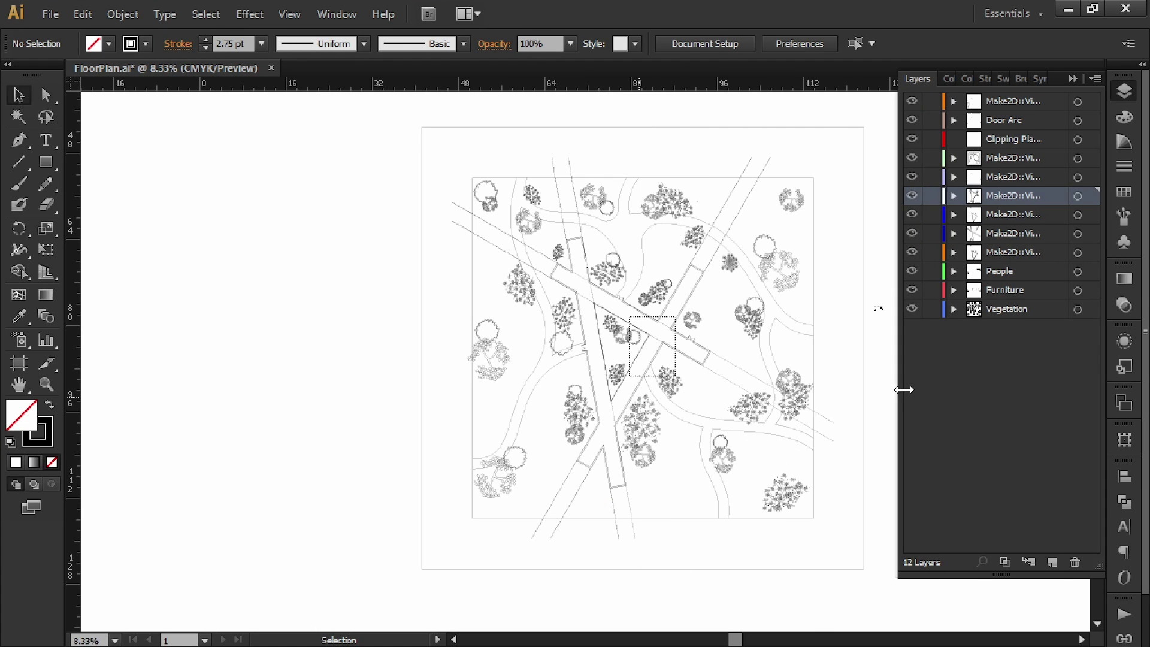
pyautogui.keyDown('alt'); pyautogui.scroll(1, 747, 380); pyautogui.keyUp('alt')
pyautogui.moveTo(746, 380); pyautogui.dragTo(675, 397)
pyautogui.keyDown('alt'); pyautogui.scroll(-1, 666, 405); pyautogui.keyUp('alt')
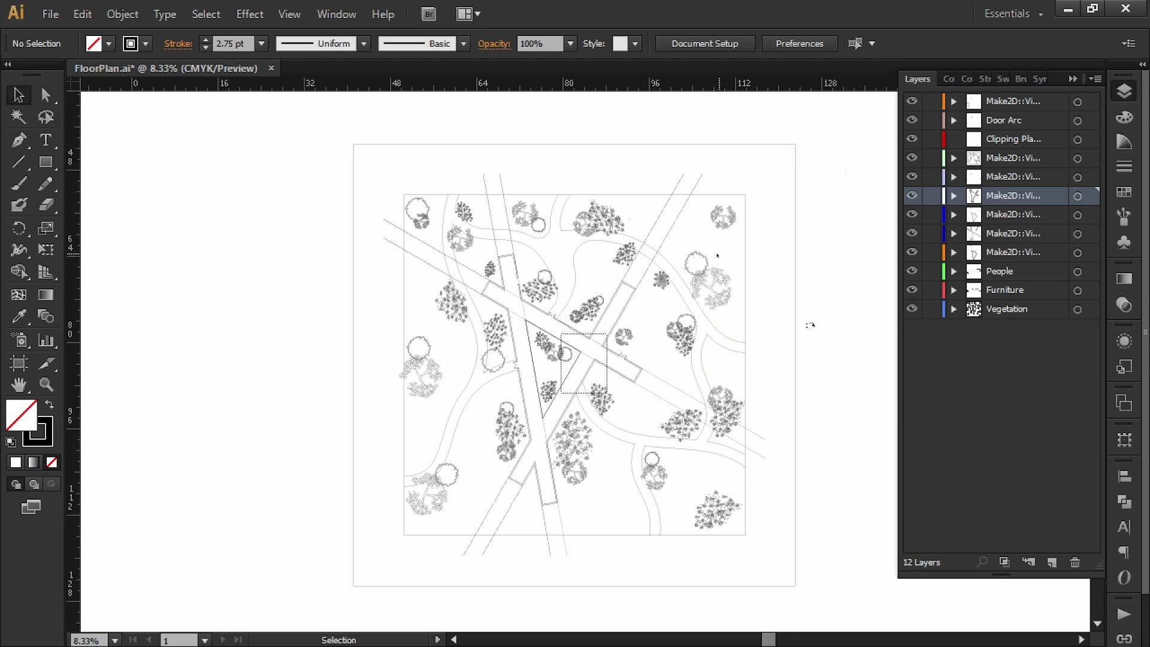
pyautogui.keyDown('alt'); pyautogui.moveTo(713, 347); pyautogui.dragTo(714, 348); pyautogui.keyUp('alt')
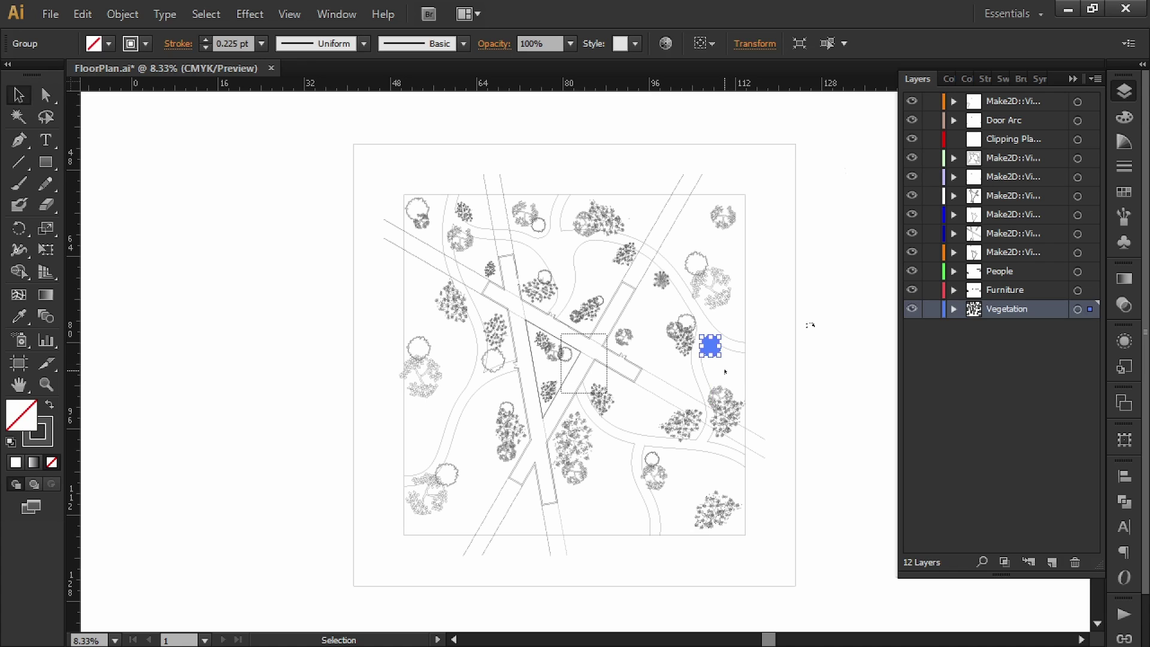
pyautogui.click(726, 372)
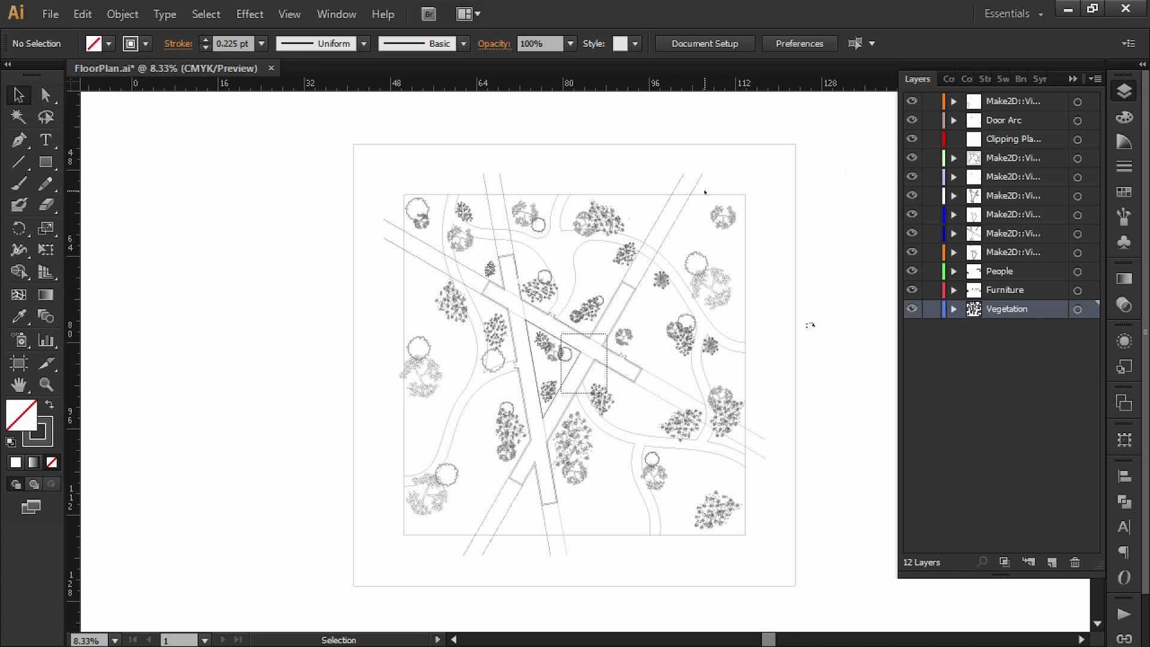
# - Inspect the vegetation around the wings, the courtyard's glazing frames and the wall openings at close range
pyautogui.keyDown('alt'); pyautogui.scroll(4, 583, 331); pyautogui.keyUp('alt')
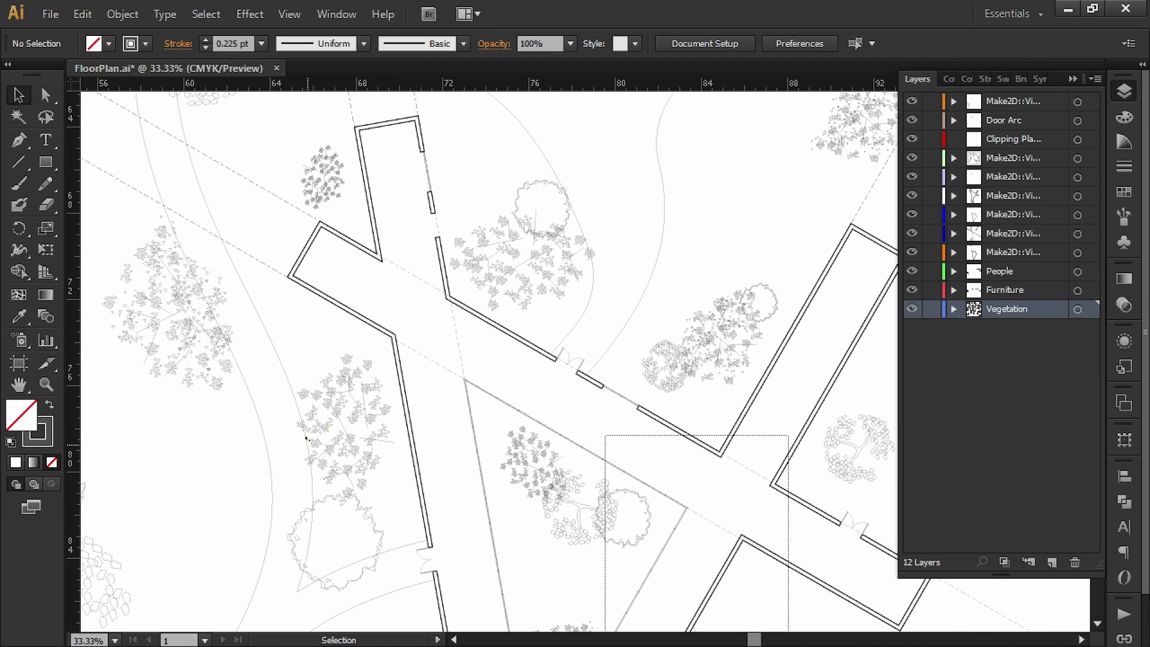
pyautogui.moveTo(575, 273); pyautogui.dragTo(696, 381)
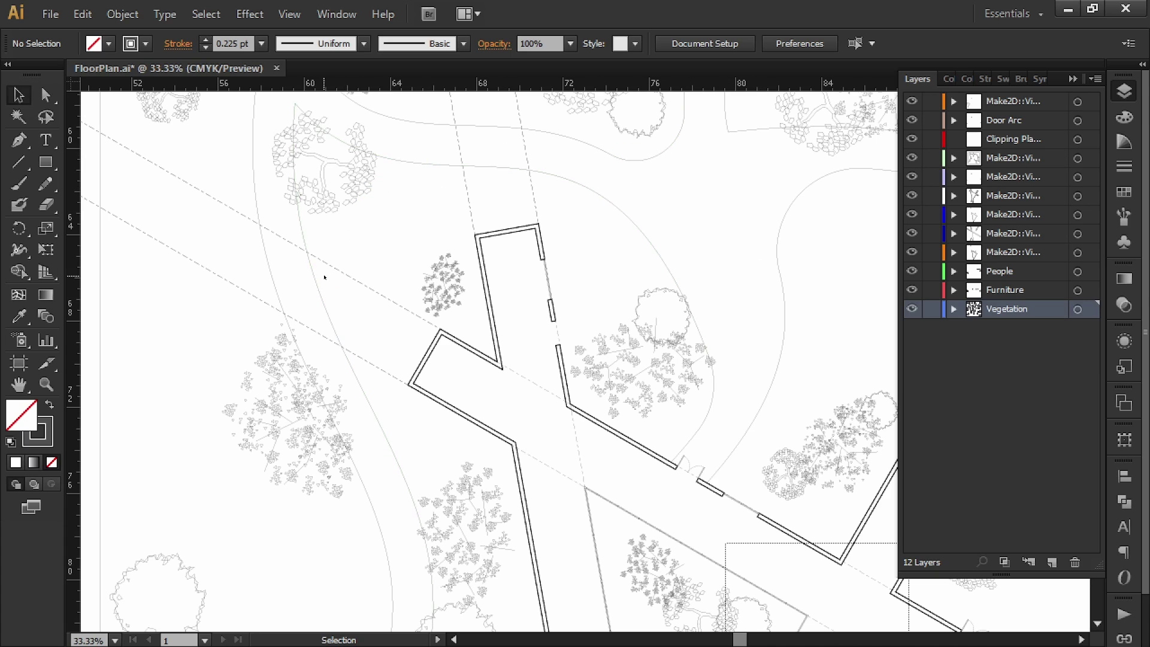
pyautogui.moveTo(746, 351); pyautogui.dragTo(421, 395)
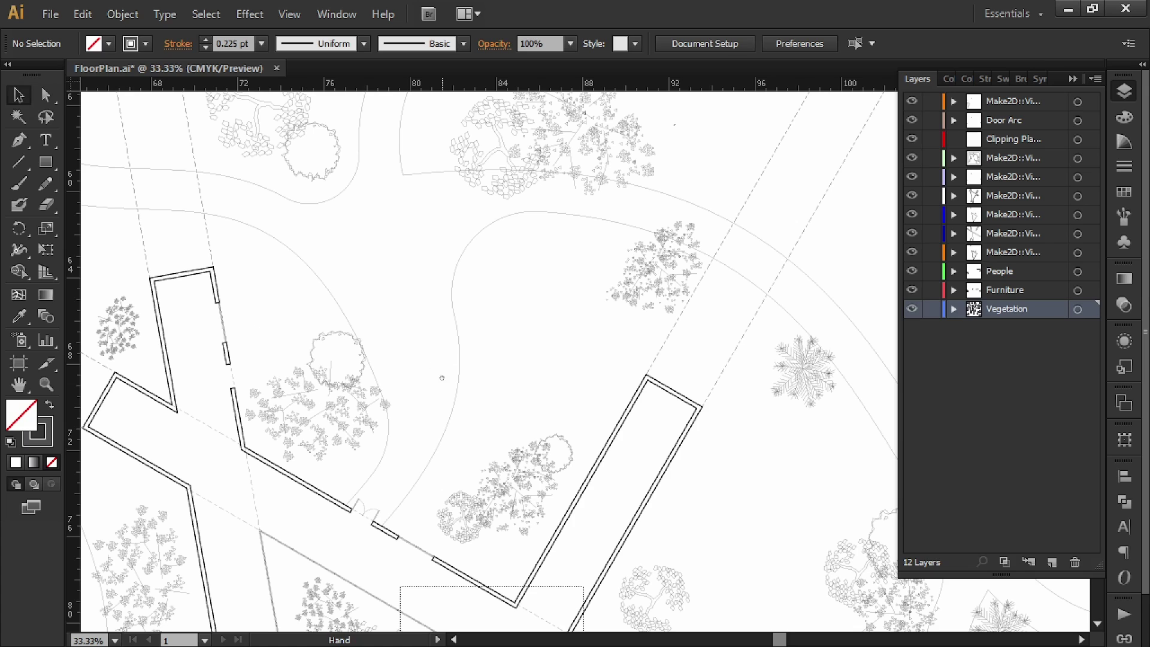
pyautogui.moveTo(442, 377); pyautogui.dragTo(510, 287)
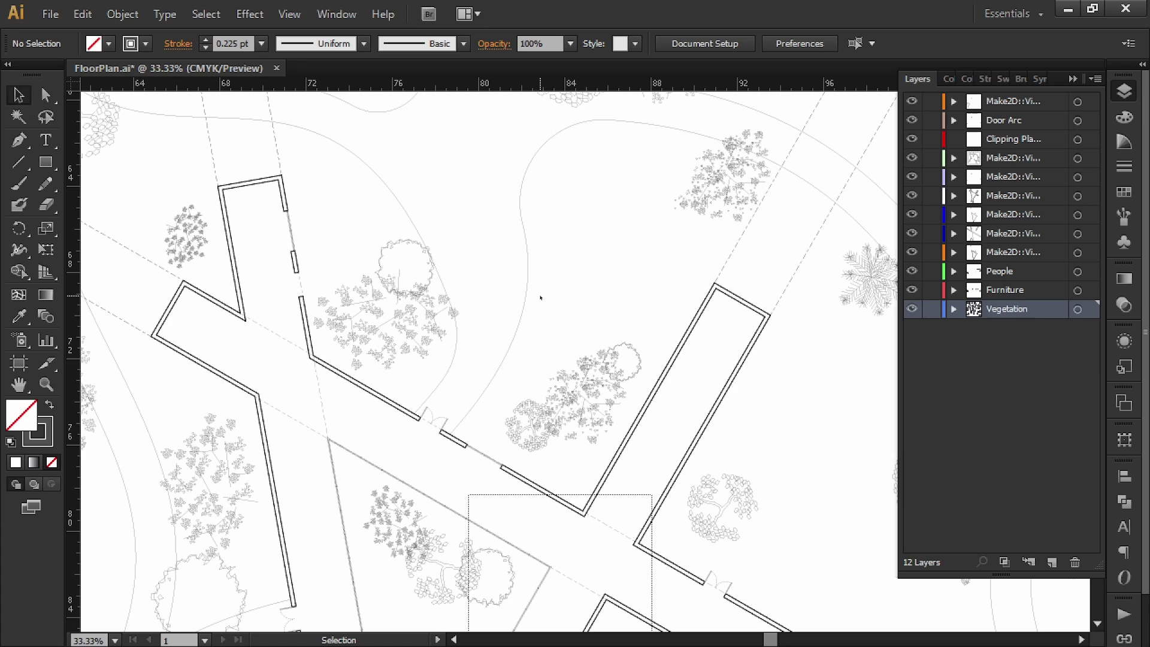
pyautogui.keyDown('alt'); pyautogui.scroll(-2, 551, 297); pyautogui.keyUp('alt')
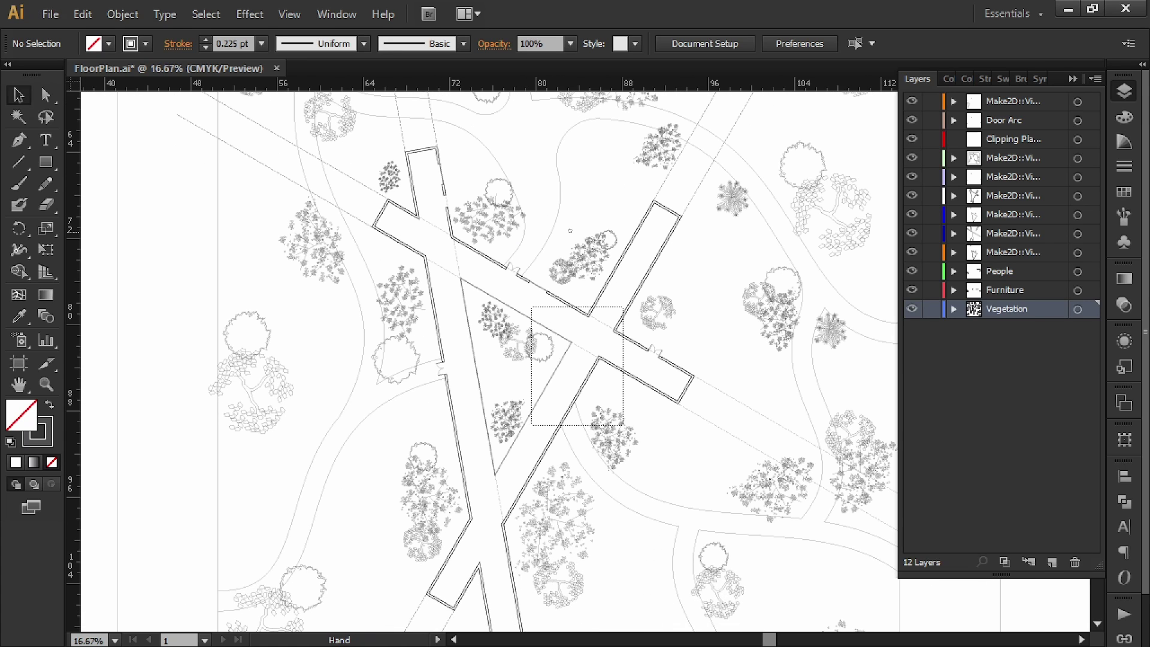
pyautogui.keyDown('alt'); pyautogui.scroll(8, 544, 475); pyautogui.keyUp('alt')
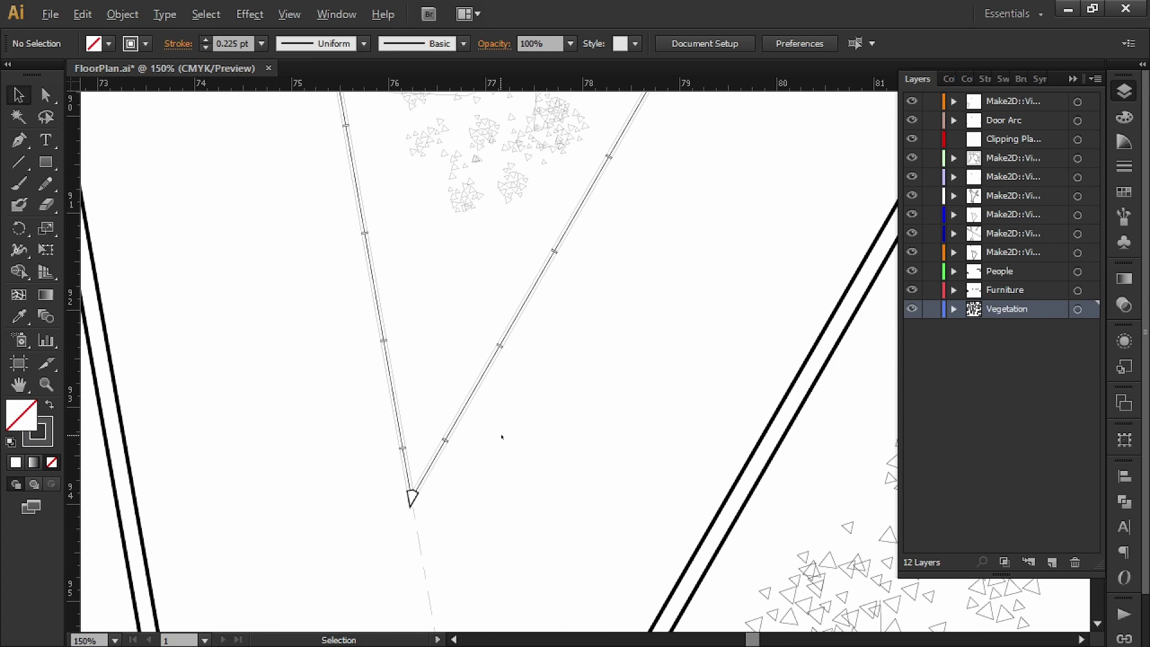
pyautogui.keyDown('alt'); pyautogui.scroll(2, 396, 330); pyautogui.keyUp('alt')
pyautogui.keyDown('alt'); pyautogui.scroll(-2, 403, 326); pyautogui.keyUp('alt')
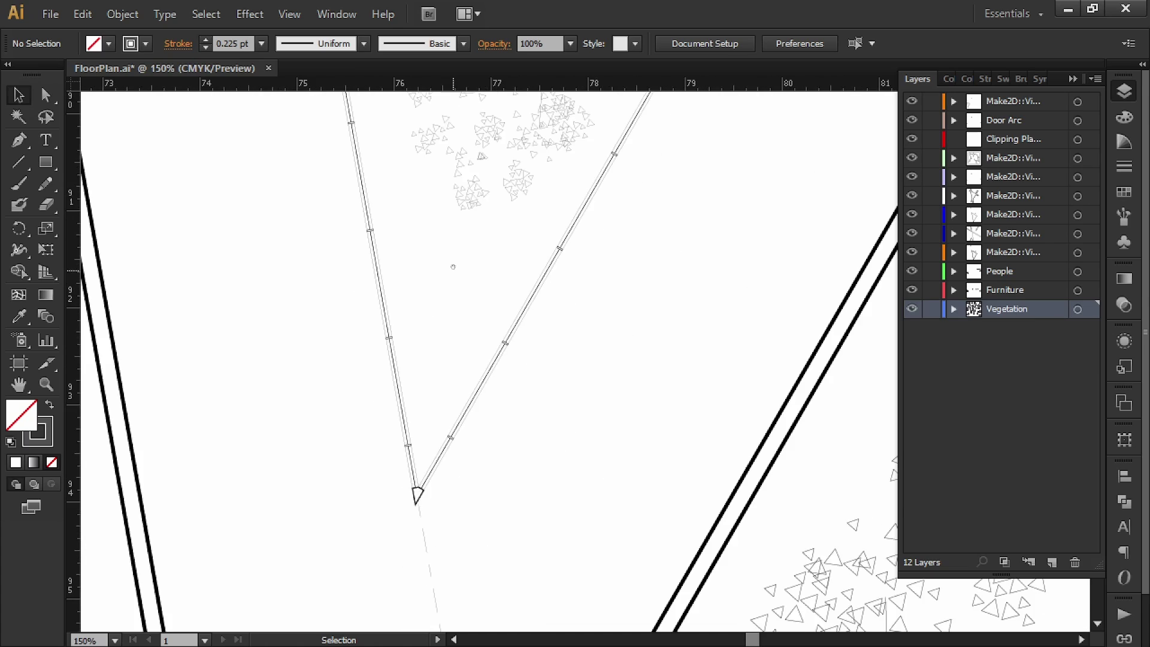
pyautogui.scroll(3, 458, 376)
pyautogui.keyDown('alt'); pyautogui.scroll(-4, 458, 376); pyautogui.keyUp('alt')
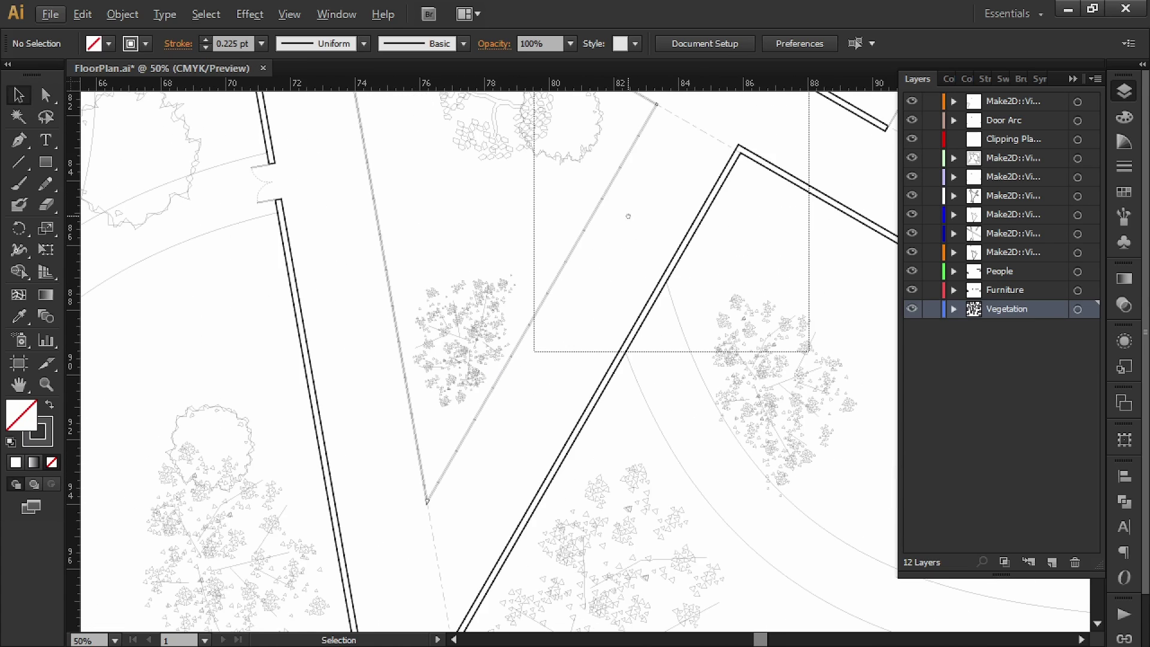
pyautogui.keyDown('alt'); pyautogui.scroll(3, 593, 210); pyautogui.keyUp('alt')
pyautogui.moveTo(410, 127); pyautogui.dragTo(572, 363)
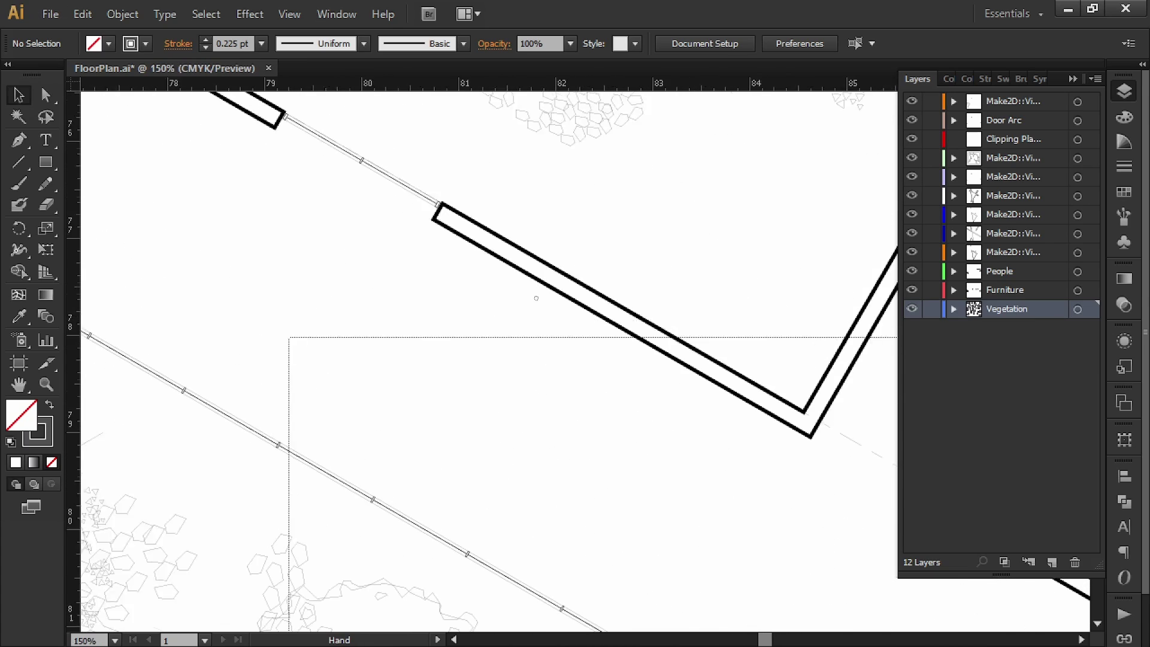
pyautogui.moveTo(453, 218); pyautogui.dragTo(580, 305)
pyautogui.moveTo(425, 197); pyautogui.dragTo(569, 321)
pyautogui.keyDown('alt'); pyautogui.scroll(-4, 623, 301); pyautogui.keyUp('alt')
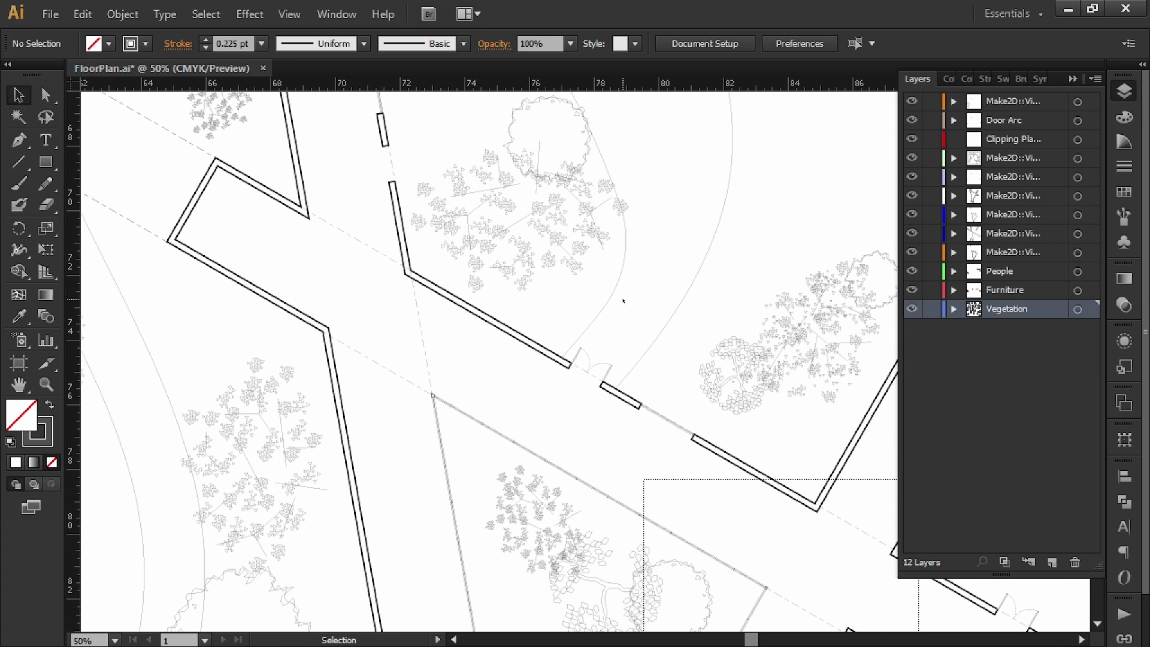
pyautogui.keyDown('alt'); pyautogui.scroll(-1, 623, 301); pyautogui.keyUp('alt')
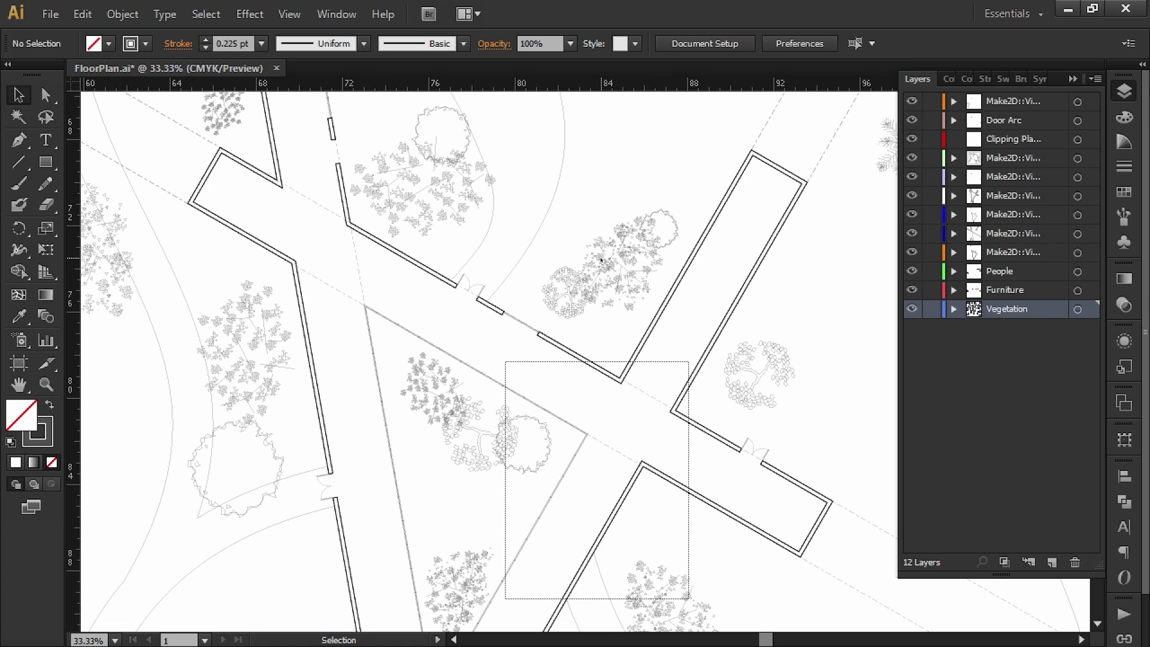
pyautogui.keyDown('alt'); pyautogui.scroll(-2, 557, 258); pyautogui.keyUp('alt')
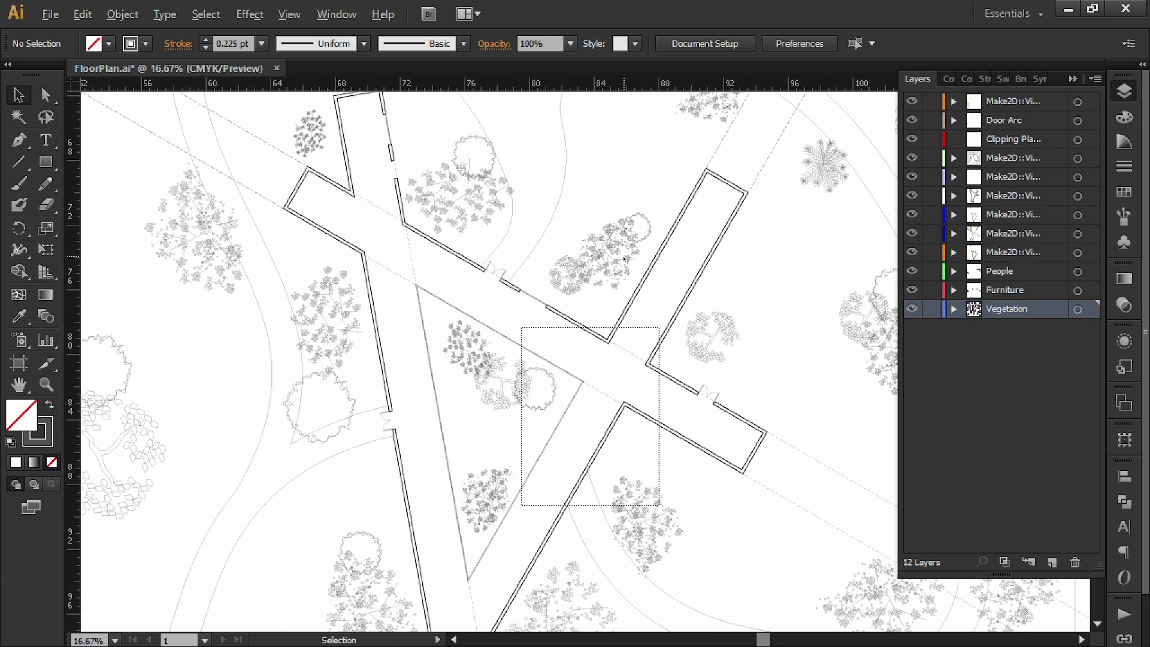
# - Hide the Furniture layer so only the people symbols remain outside the plan's eastern border
pyautogui.keyDown('alt'); pyautogui.scroll(3, 610, 276); pyautogui.keyUp('alt')
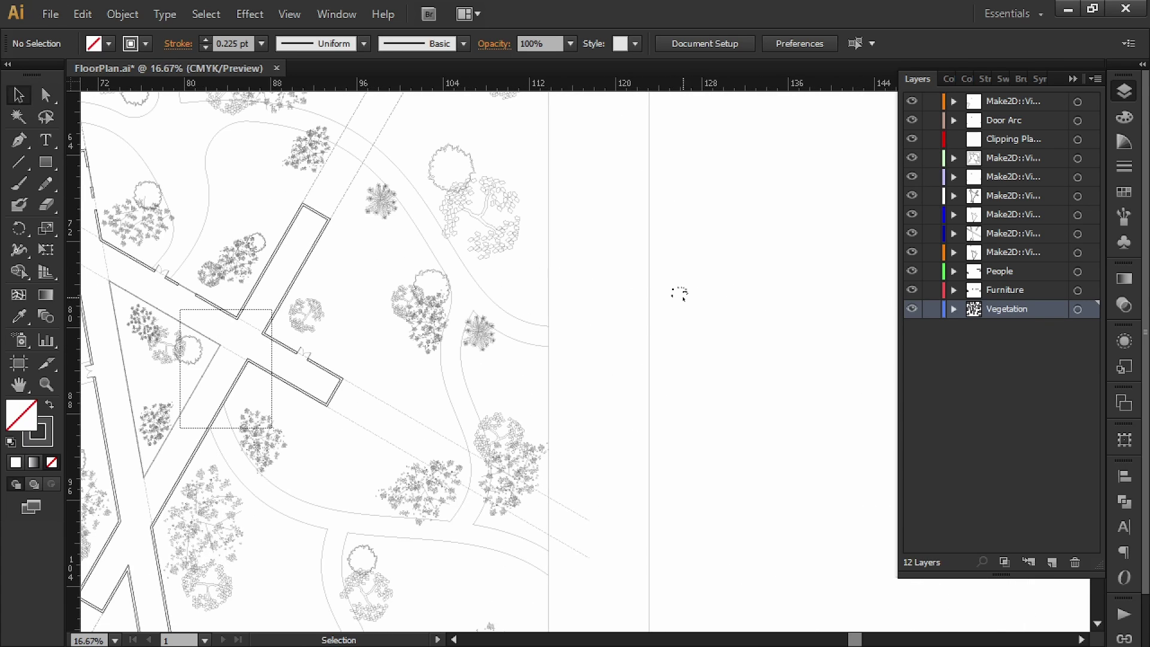
pyautogui.keyDown('alt'); pyautogui.scroll(6, 691, 293); pyautogui.keyUp('alt')
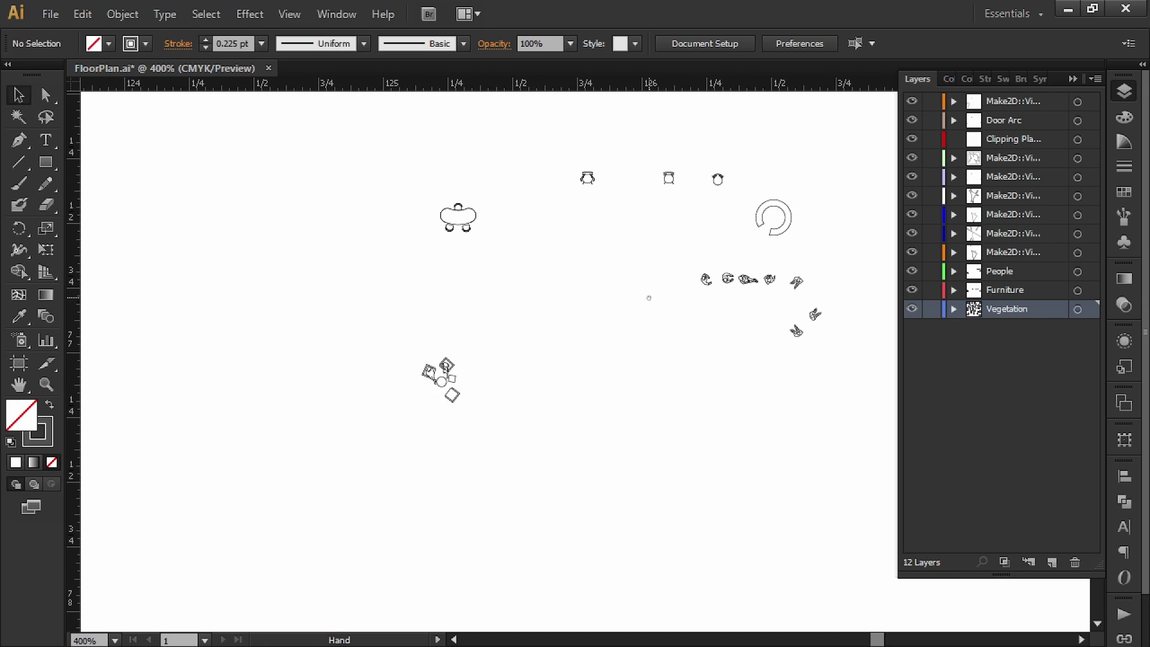
pyautogui.click(911, 292)
pyautogui.keyDown('alt'); pyautogui.scroll(-1, 838, 290); pyautogui.keyUp('alt')
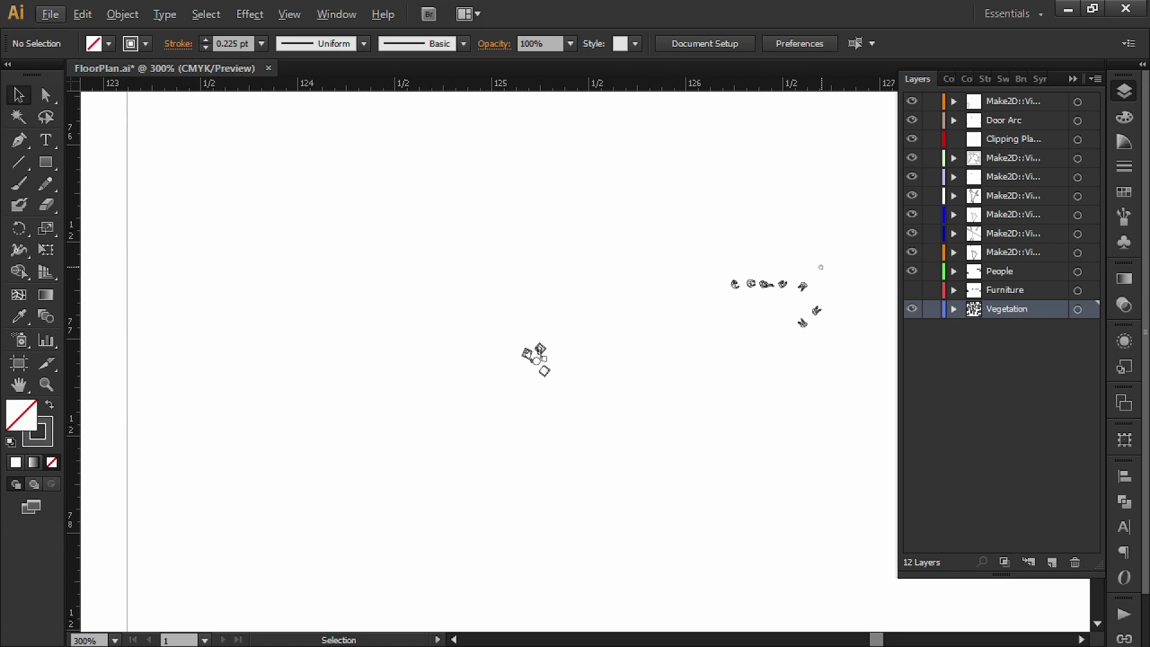
# - Move all the people symbols from outside the eastern border into the open grounds north of the building
pyautogui.moveTo(822, 267); pyautogui.dragTo(616, 396)
pyautogui.keyDown('alt'); pyautogui.scroll(-2, 438, 435); pyautogui.keyUp('alt')
pyautogui.keyDown('alt'); pyautogui.scroll(-5, 437, 435); pyautogui.keyUp('alt')
pyautogui.keyDown('alt'); pyautogui.scroll(-1, 590, 389); pyautogui.keyUp('alt')
pyautogui.moveTo(736, 384); pyautogui.dragTo(525, 214)
pyautogui.keyDown('alt'); pyautogui.scroll(3, 272, 205); pyautogui.keyUp('alt')
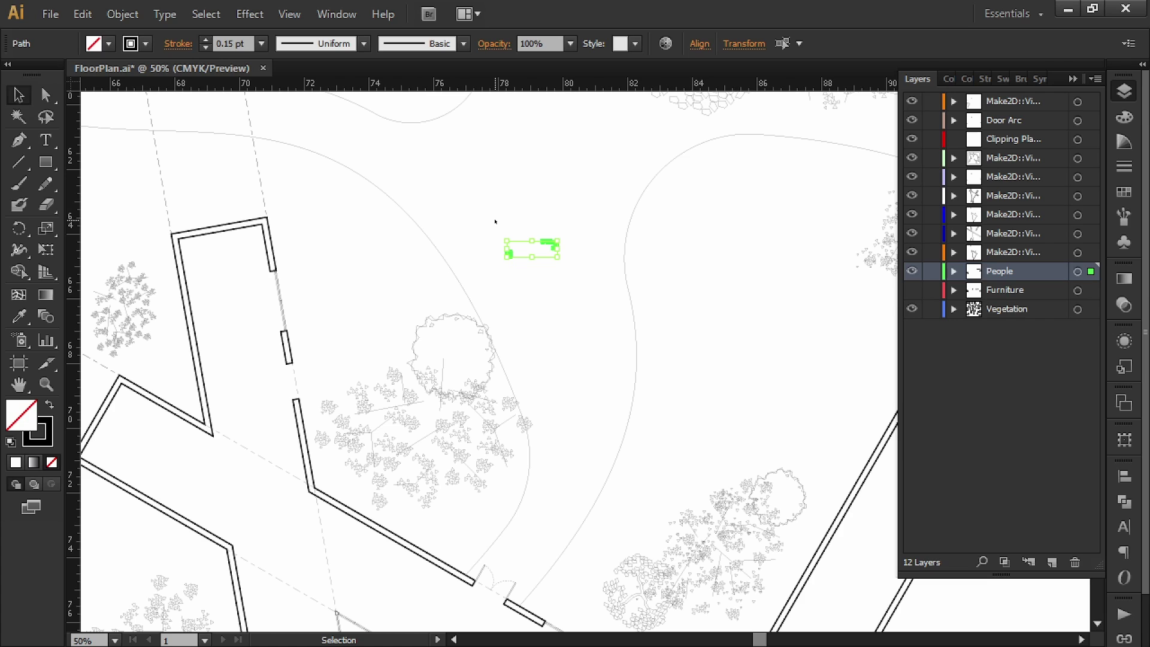
# - Enlarge the people symbols, and move the individual figures to just above the seated group
pyautogui.moveTo(556, 257); pyautogui.dragTo(739, 321)
pyautogui.click(731, 354)
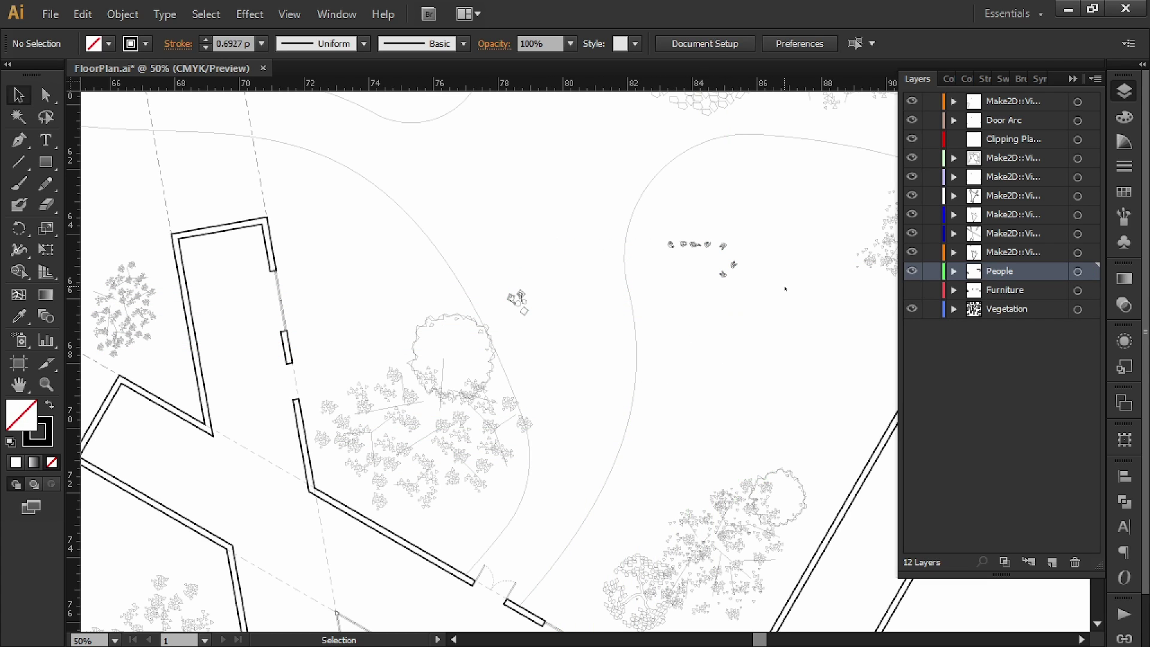
pyautogui.moveTo(762, 194); pyautogui.dragTo(660, 310)
pyautogui.moveTo(706, 246); pyautogui.dragTo(547, 259)
pyautogui.click(742, 240)
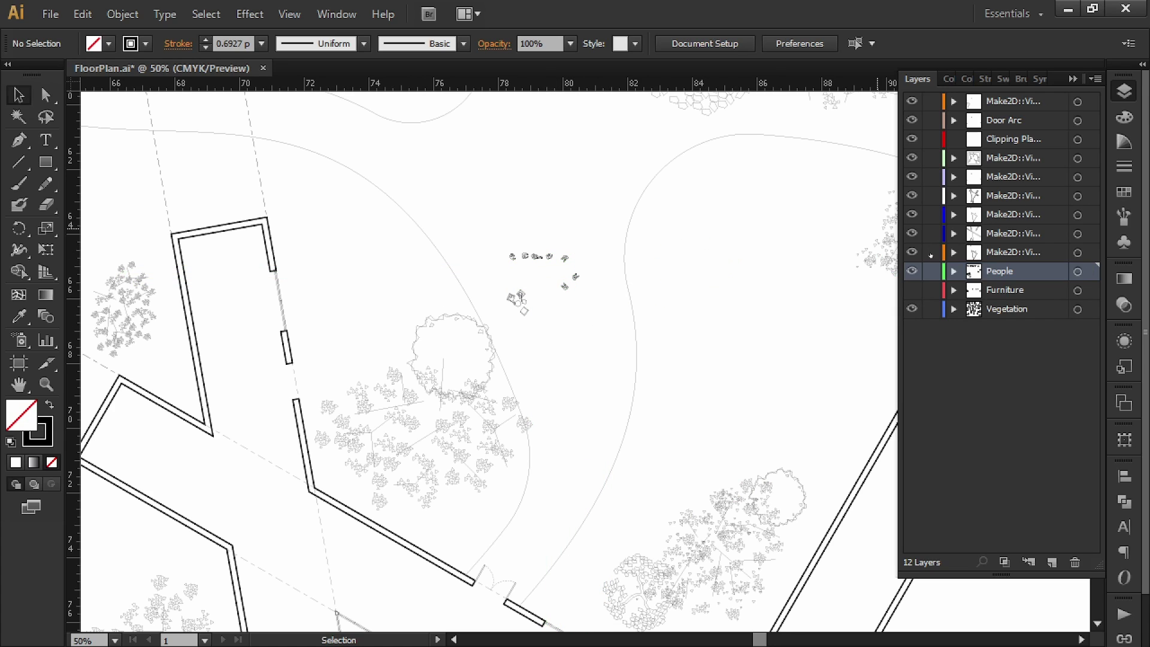
# - Lock all the visible layers except People and enlarge all the people symbols proportionally to nearly three times their size
pyautogui.moveTo(931, 254); pyautogui.dragTo(926, 78)
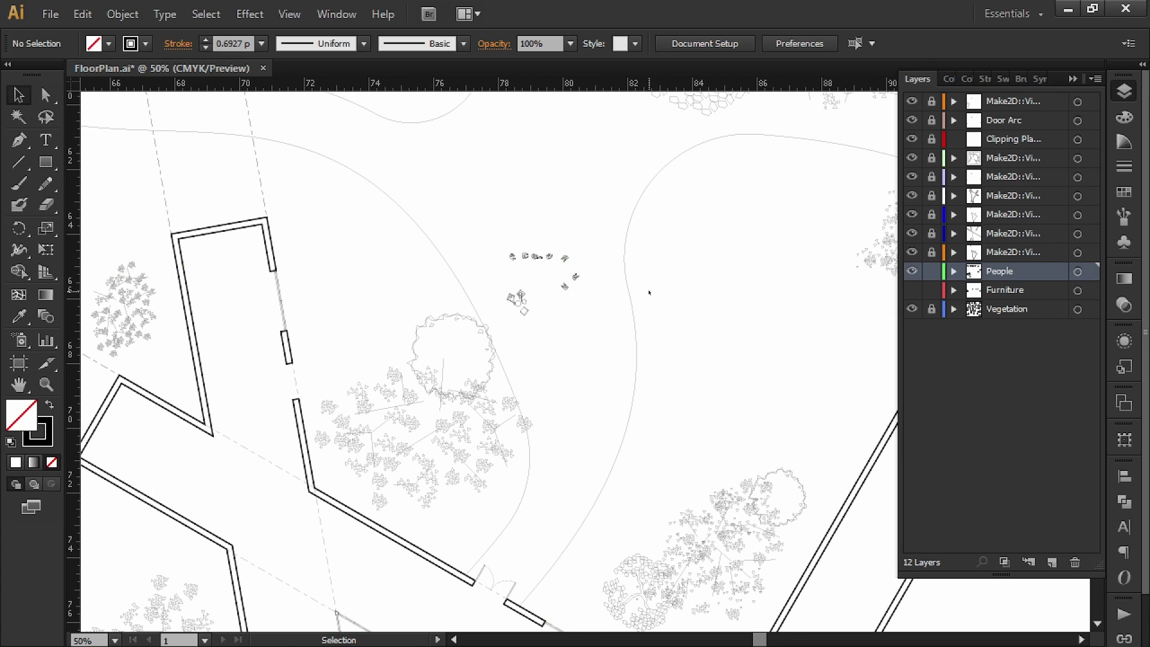
pyautogui.moveTo(706, 197); pyautogui.dragTo(397, 371)
pyautogui.press('e')
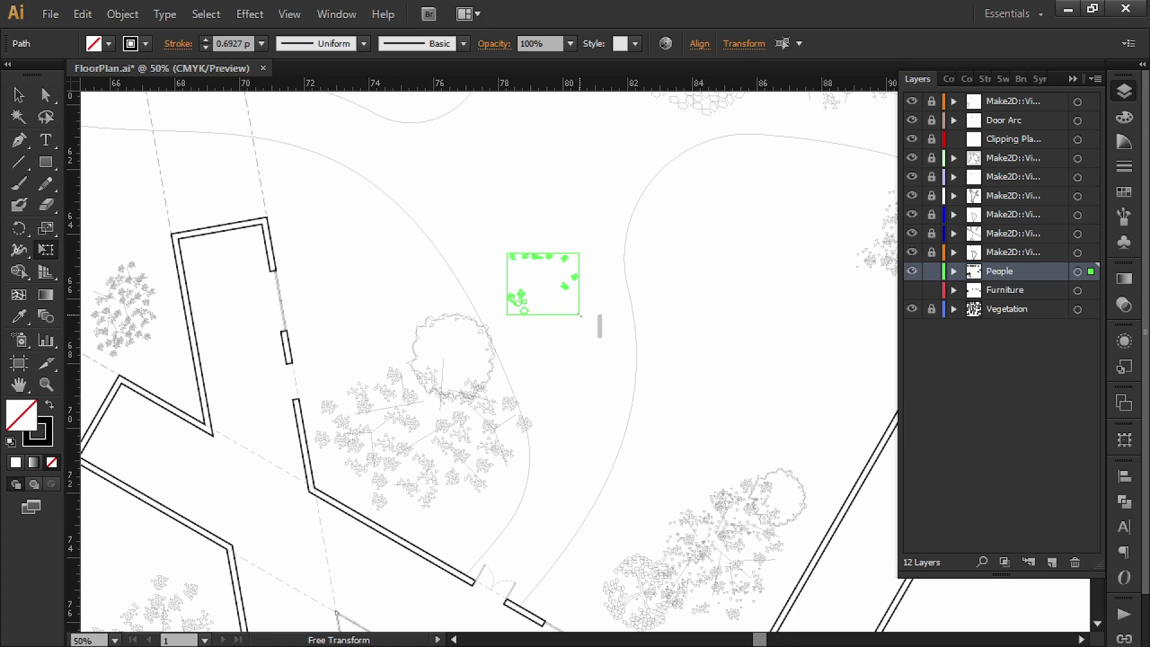
pyautogui.keyDown('shift'); pyautogui.moveTo(579, 315); pyautogui.dragTo(691, 466); pyautogui.keyUp('shift')
pyautogui.press('v')
pyautogui.click(631, 297)
pyautogui.moveTo(555, 254); pyautogui.dragTo(601, 237)
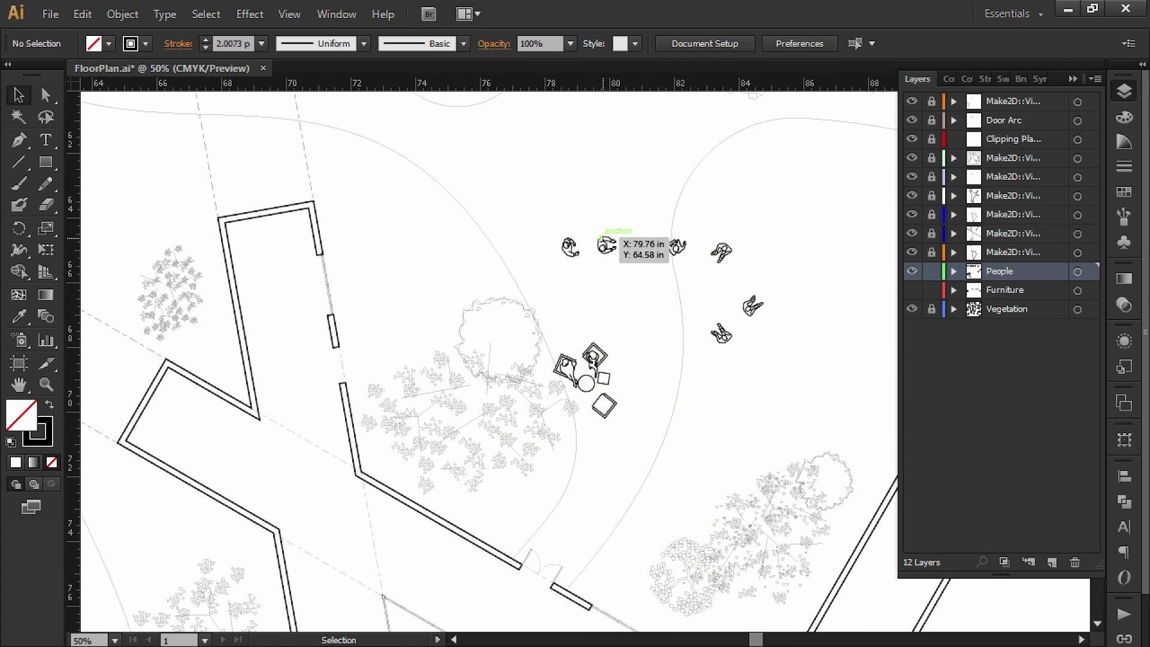
# - Match the people symbols' stroke to the neighbouring vegetation's light 0.225 pt line
pyautogui.keyDown('alt'); pyautogui.scroll(-1, 601, 237); pyautogui.keyUp('alt')
pyautogui.moveTo(706, 206); pyautogui.dragTo(554, 398)
pyautogui.press('i')
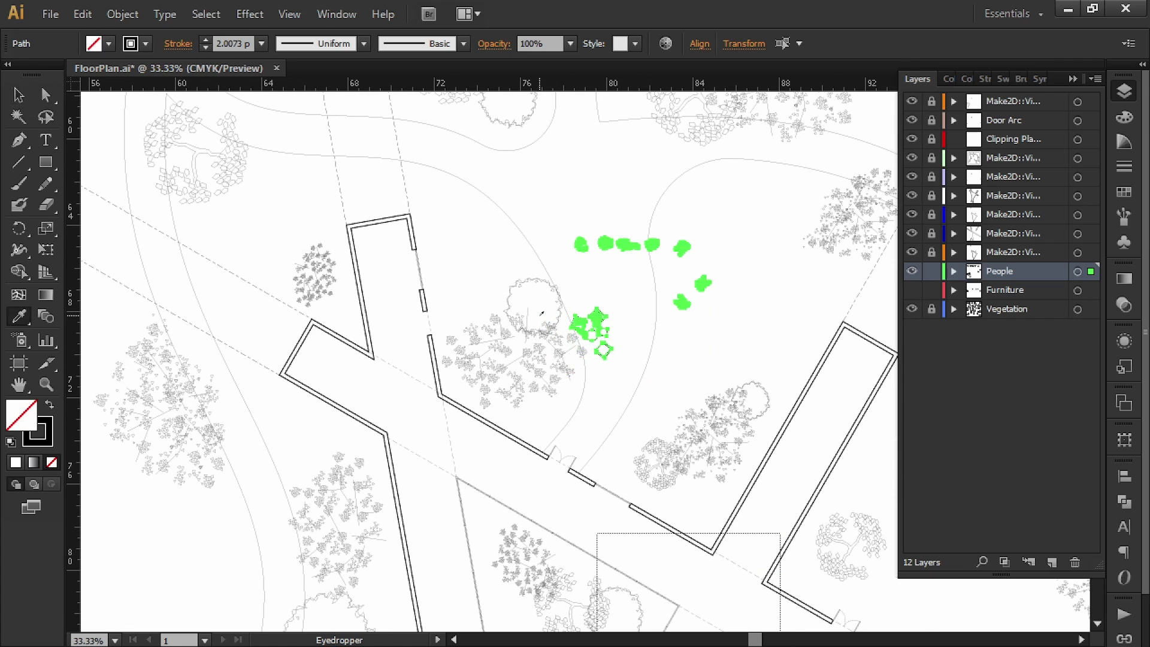
pyautogui.click(539, 346)
pyautogui.press('v')
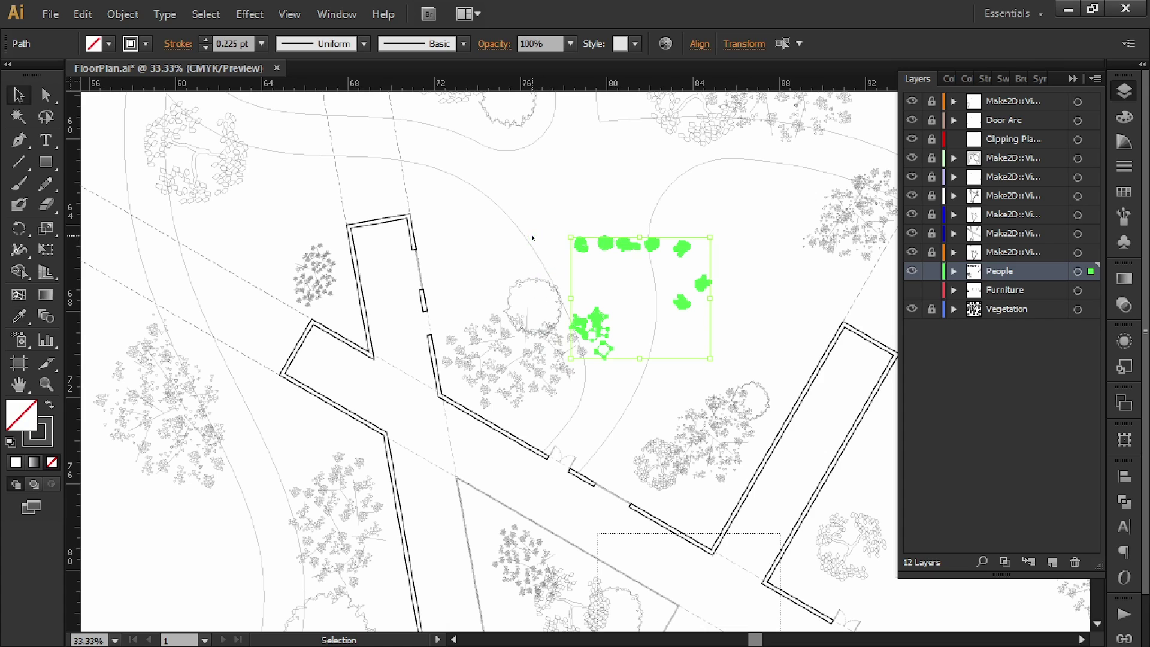
pyautogui.click(538, 205)
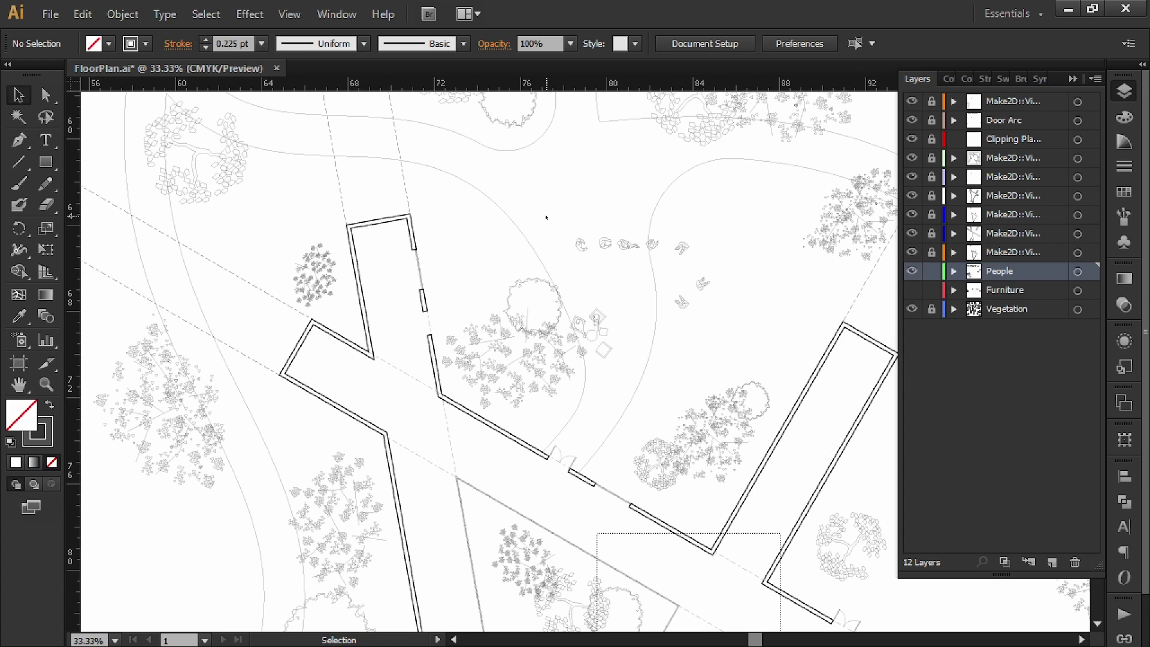
# - Check the people symbols' size and line weight against the surrounding building and vegetation
pyautogui.keyDown('alt'); pyautogui.scroll(1, 573, 263); pyautogui.keyUp('alt')
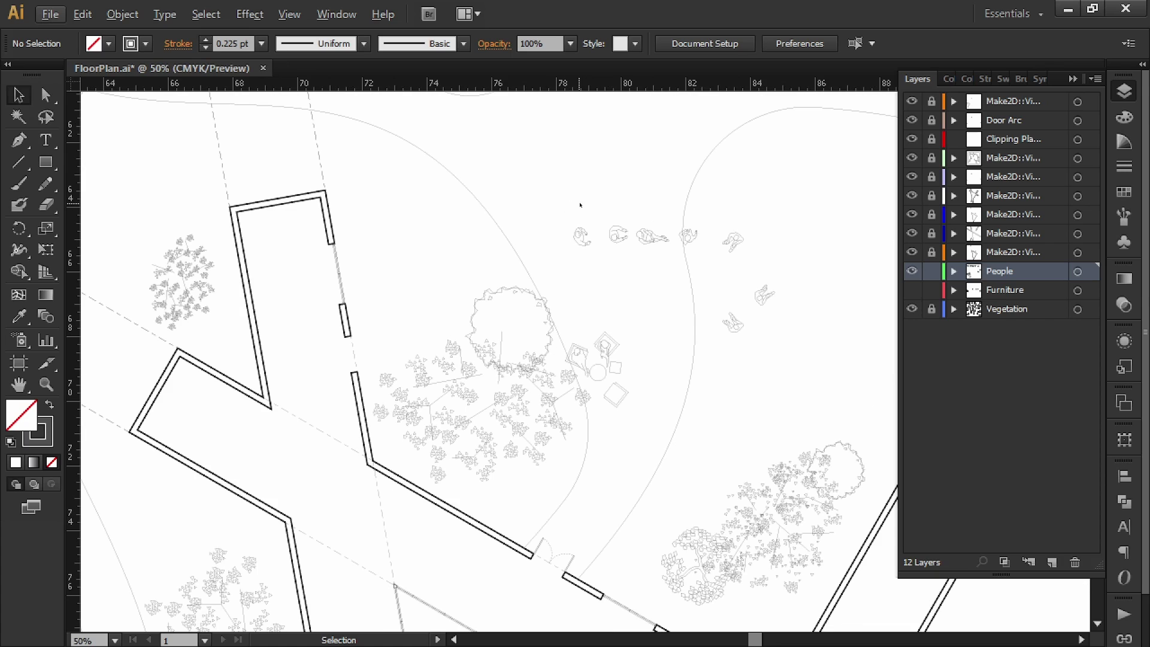
pyautogui.keyDown('alt'); pyautogui.scroll(-2, 591, 298); pyautogui.keyUp('alt')
pyautogui.moveTo(590, 298)
pyautogui.mouseDown()
pyautogui.moveTo(556, 341)
pyautogui.moveTo(604, 310)
pyautogui.mouseUp()
pyautogui.keyDown('alt'); pyautogui.scroll(2, 564, 347); pyautogui.keyUp('alt')
pyautogui.keyDown('alt'); pyautogui.scroll(3, 605, 282); pyautogui.keyUp('alt')
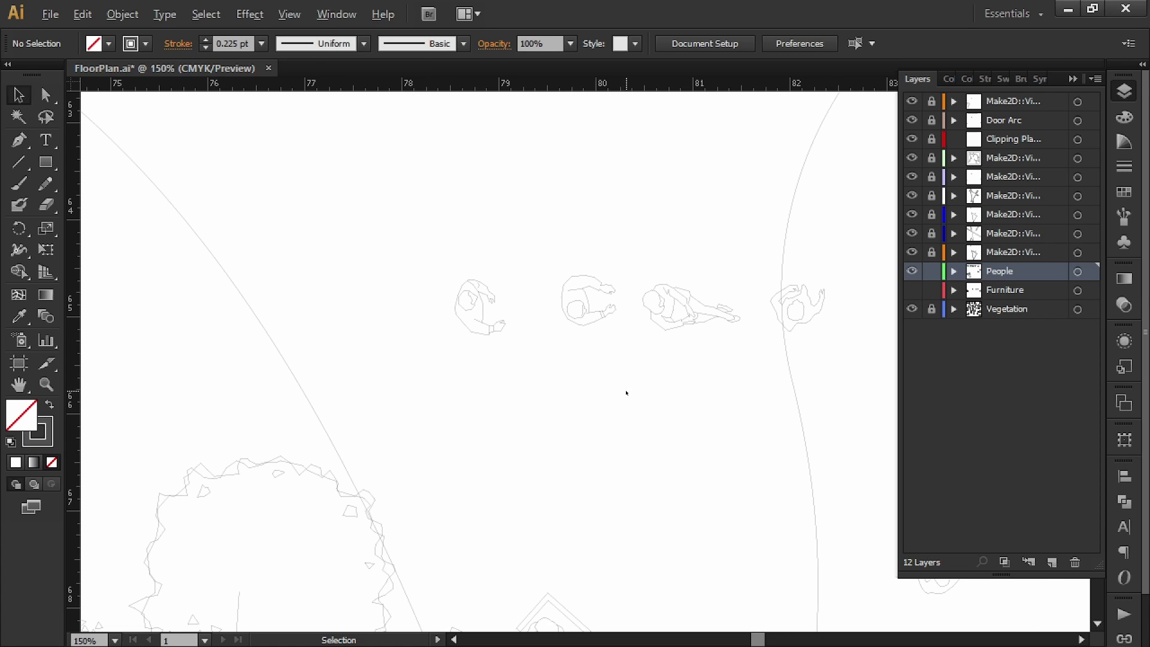
pyautogui.keyDown('alt'); pyautogui.scroll(-3, 627, 393); pyautogui.keyUp('alt')
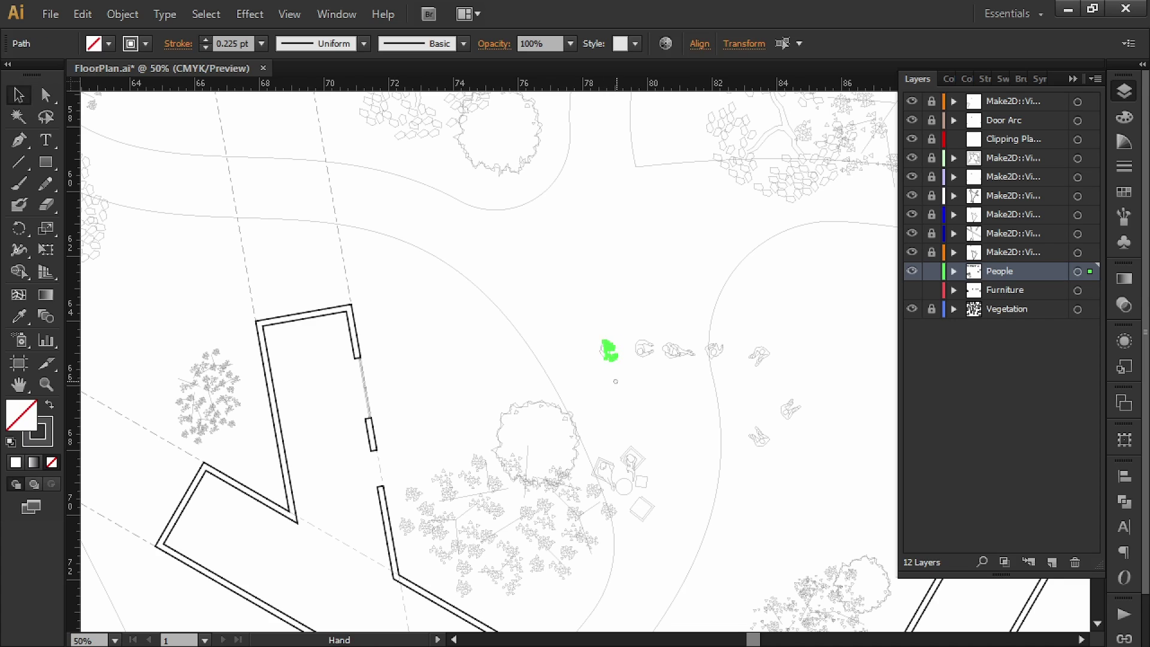
pyautogui.moveTo(622, 355); pyautogui.dragTo(654, 316)
pyautogui.keyDown('alt'); pyautogui.scroll(3, 657, 314); pyautogui.keyUp('alt')
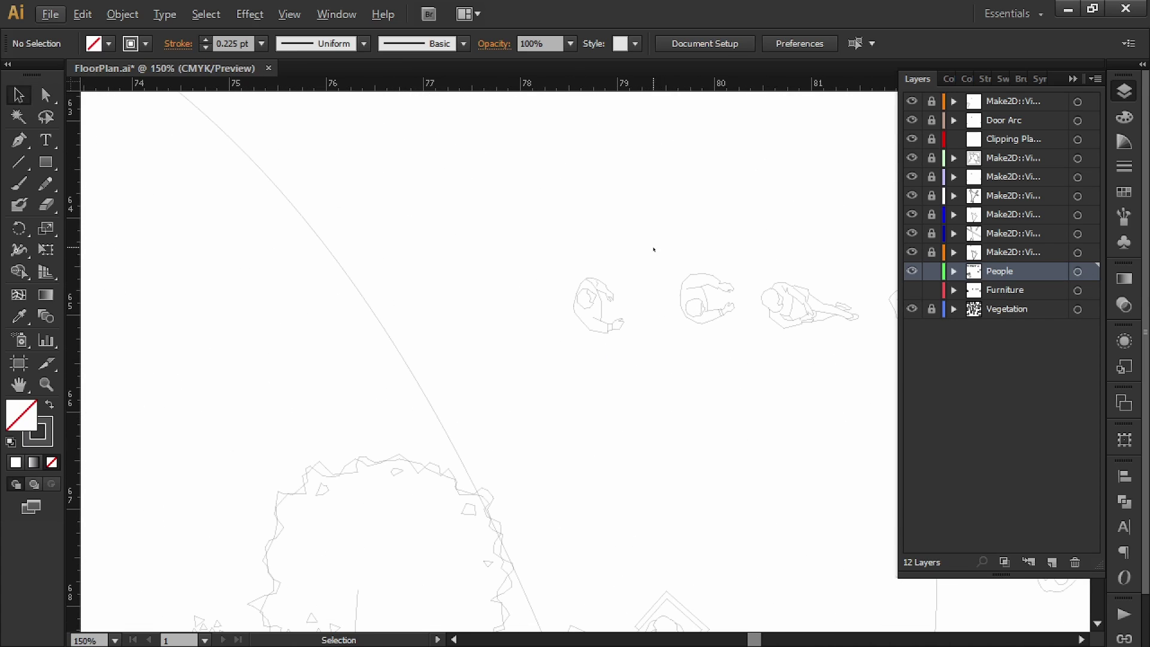
# - Group the paths of each of the two westernmost figures in the row into its own object
pyautogui.moveTo(655, 233); pyautogui.dragTo(554, 381)
pyautogui.hotkey('ctrl', 'g')
pyautogui.click(718, 205)
pyautogui.moveTo(747, 221); pyautogui.dragTo(679, 348)
pyautogui.click(739, 236)
pyautogui.moveTo(746, 216); pyautogui.dragTo(678, 347)
pyautogui.hotkey('ctrl', 'g')
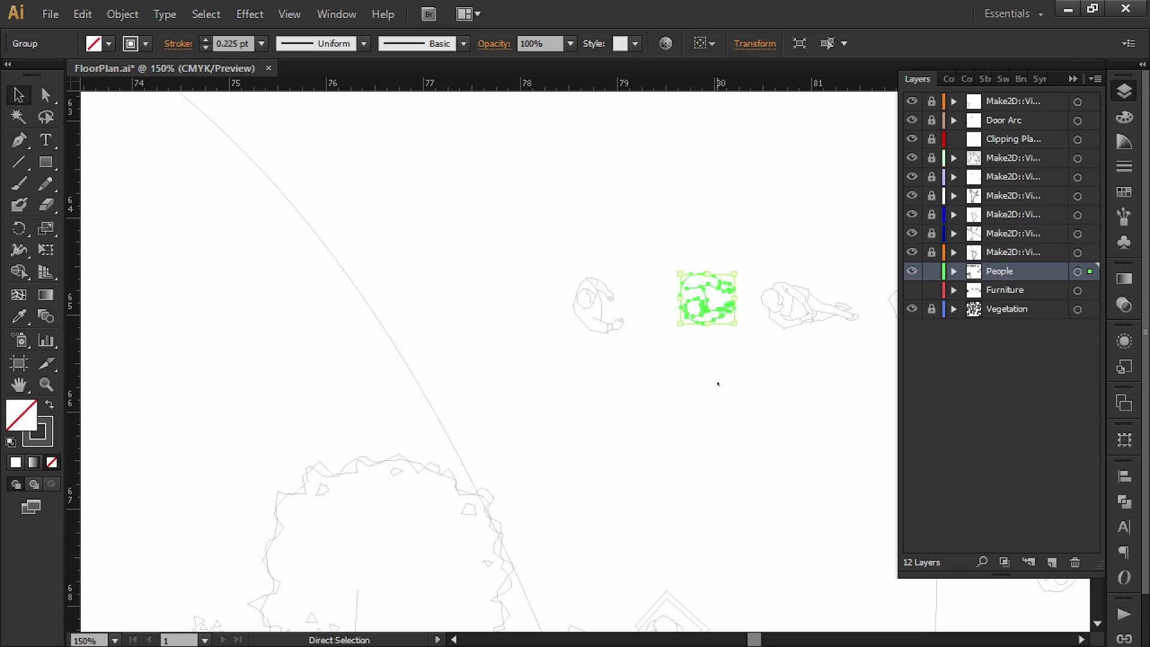
# - Group the paths of the figure with outstretched legs and of the figure beside it on the path edge into separate objects
pyautogui.moveTo(717, 385); pyautogui.dragTo(573, 362)
pyautogui.moveTo(702, 238); pyautogui.dragTo(587, 357)
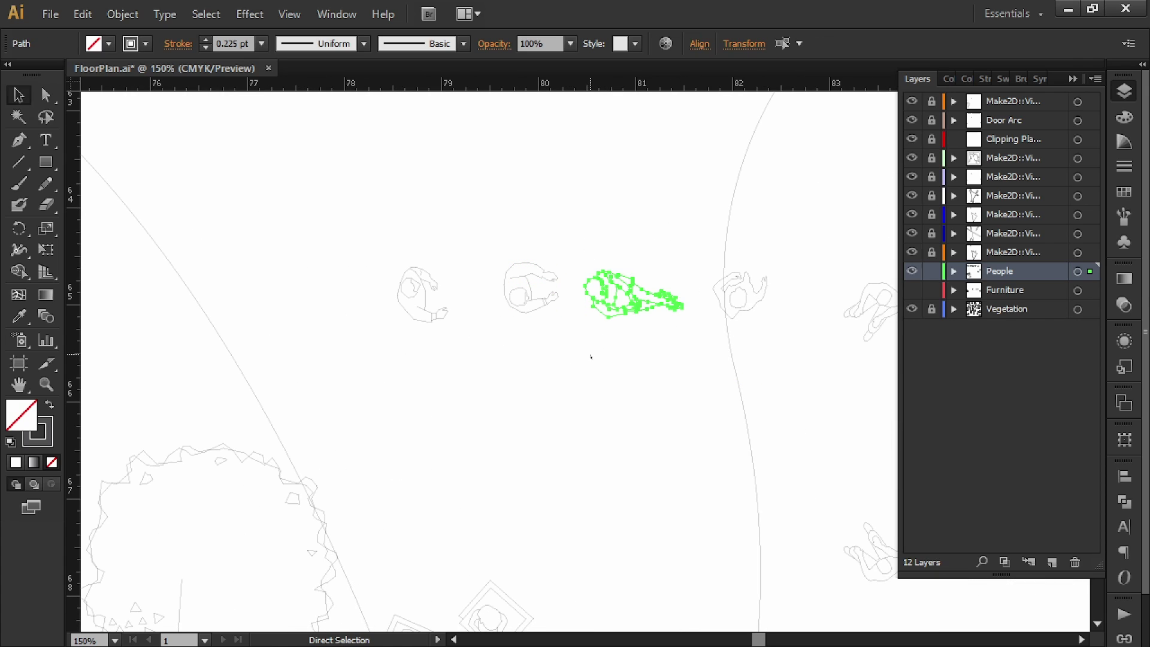
pyautogui.click(737, 264)
pyautogui.moveTo(803, 236); pyautogui.dragTo(547, 341)
pyautogui.hotkey('ctrl', 'g')
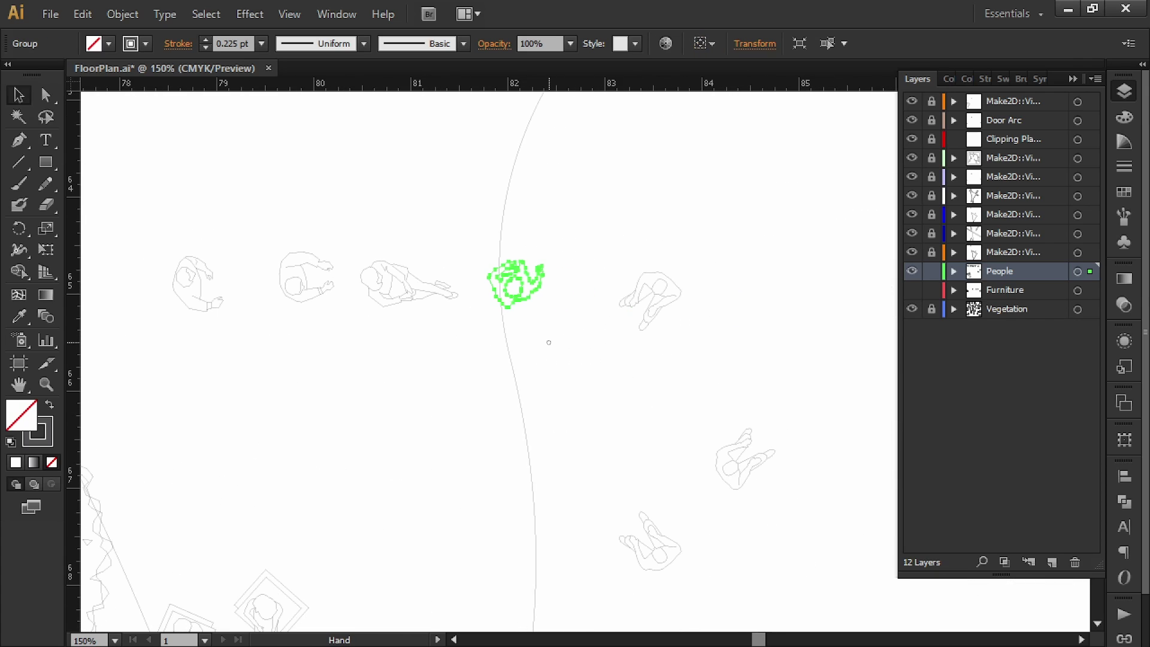
# - Group each of the three remaining figures east of the path edge into its own object
pyautogui.moveTo(757, 220); pyautogui.dragTo(583, 370)
pyautogui.hotkey('ctrl', 'g')
pyautogui.moveTo(836, 376); pyautogui.dragTo(707, 507)
pyautogui.hotkey('ctrl', 'g')
pyautogui.moveTo(699, 601); pyautogui.dragTo(590, 483)
pyautogui.hotkey('ctrl', 'g')
# - Group the two seated people with their chairs and tables into one object
pyautogui.moveTo(511, 496); pyautogui.dragTo(639, 318)
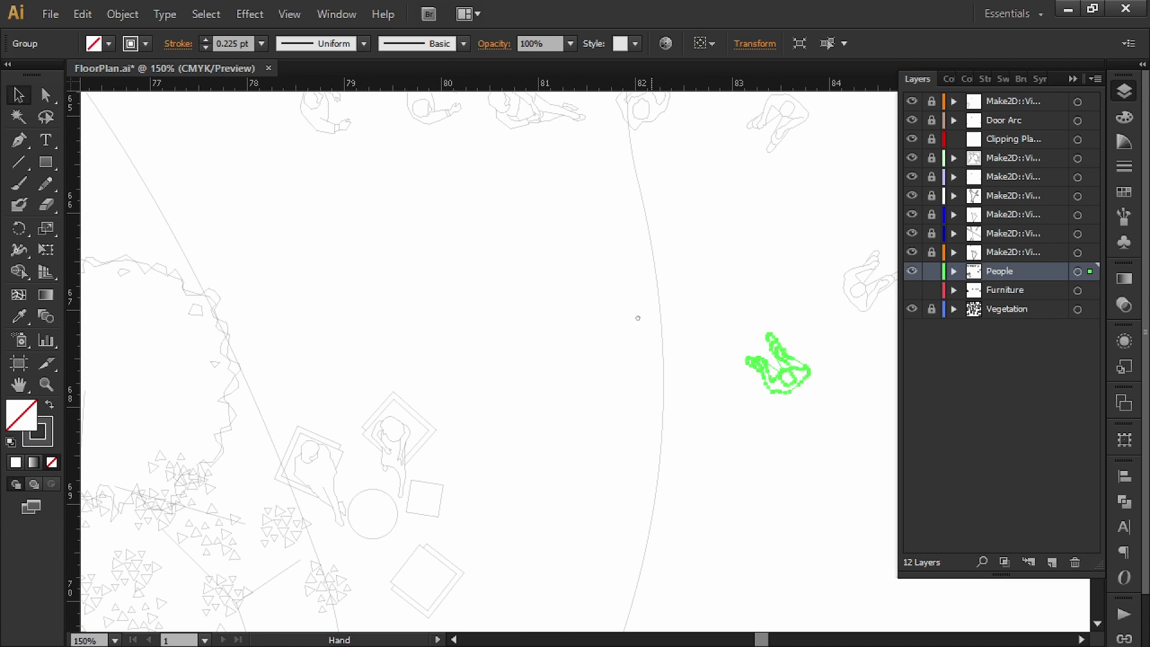
pyautogui.moveTo(491, 439); pyautogui.dragTo(557, 342)
pyautogui.keyDown('alt'); pyautogui.scroll(-1, 557, 341); pyautogui.keyUp('alt')
pyautogui.moveTo(586, 280); pyautogui.dragTo(411, 483)
pyautogui.press('a')
pyautogui.hotkey('ctrl', 'g')
pyautogui.keyDown('alt'); pyautogui.scroll(-1, 614, 324); pyautogui.keyUp('alt')
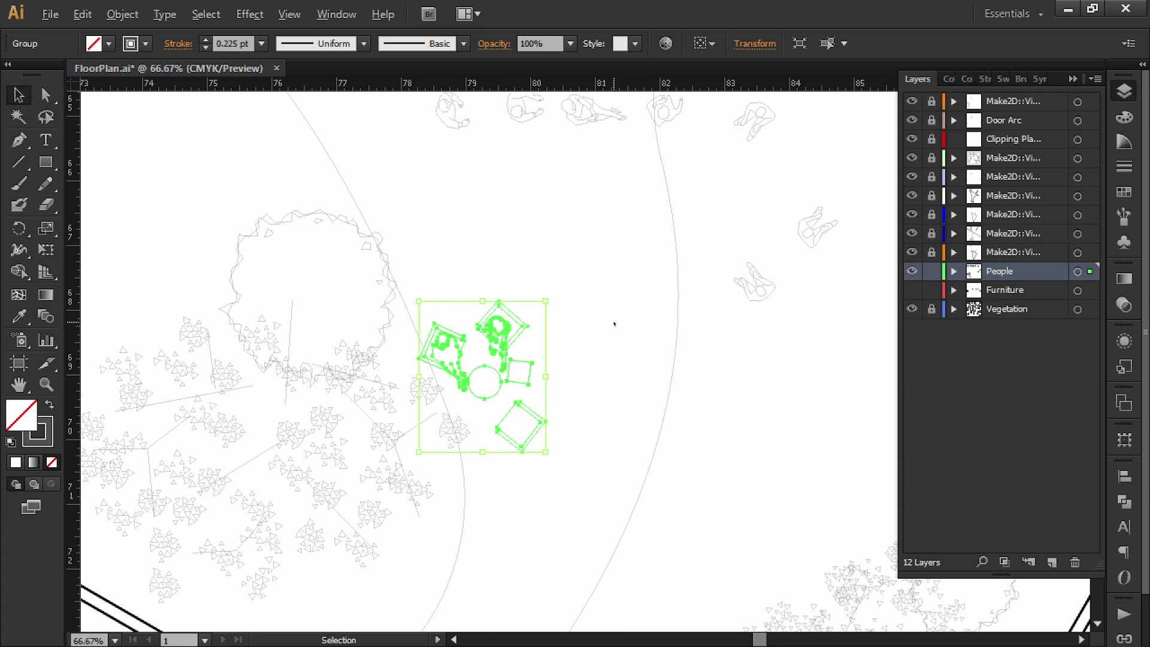
# - Scale all the people symbols uniformly to 80%, including their strokes
pyautogui.moveTo(647, 245); pyautogui.dragTo(515, 385)
pyautogui.keyDown('alt'); pyautogui.scroll(-1, 523, 382); pyautogui.keyUp('alt')
pyautogui.keyDown('alt'); pyautogui.scroll(-2, 522, 382); pyautogui.keyUp('alt')
pyautogui.keyDown('alt'); pyautogui.scroll(3, 518, 361); pyautogui.keyUp('alt')
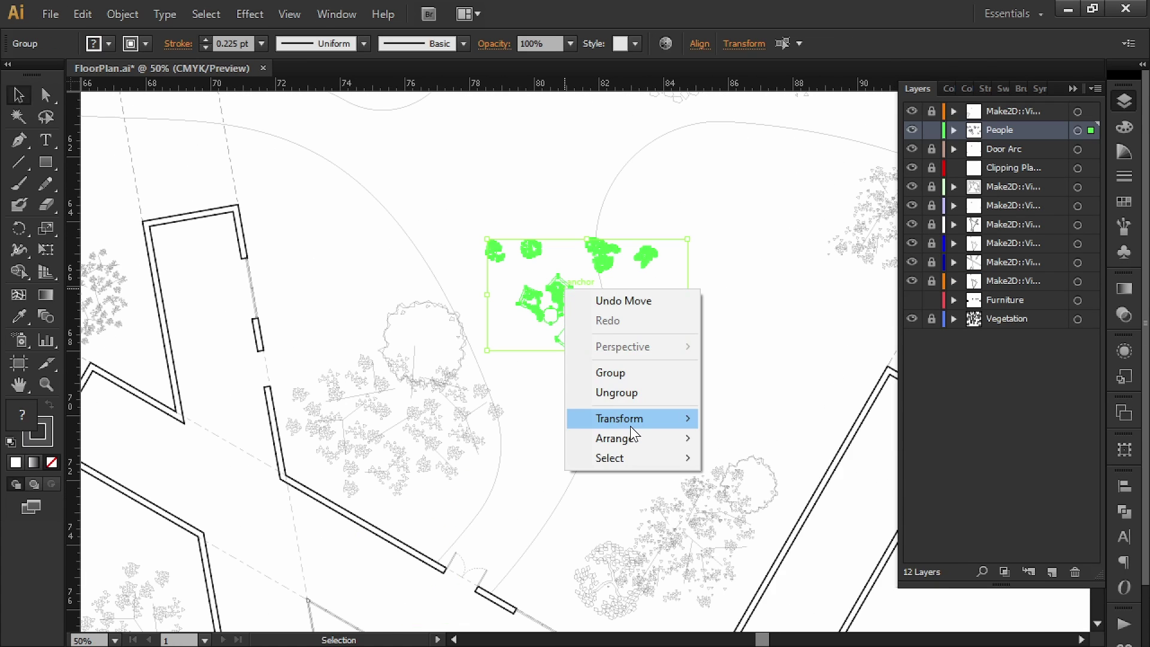
pyautogui.moveTo(630, 422)
pyautogui.click(769, 503)
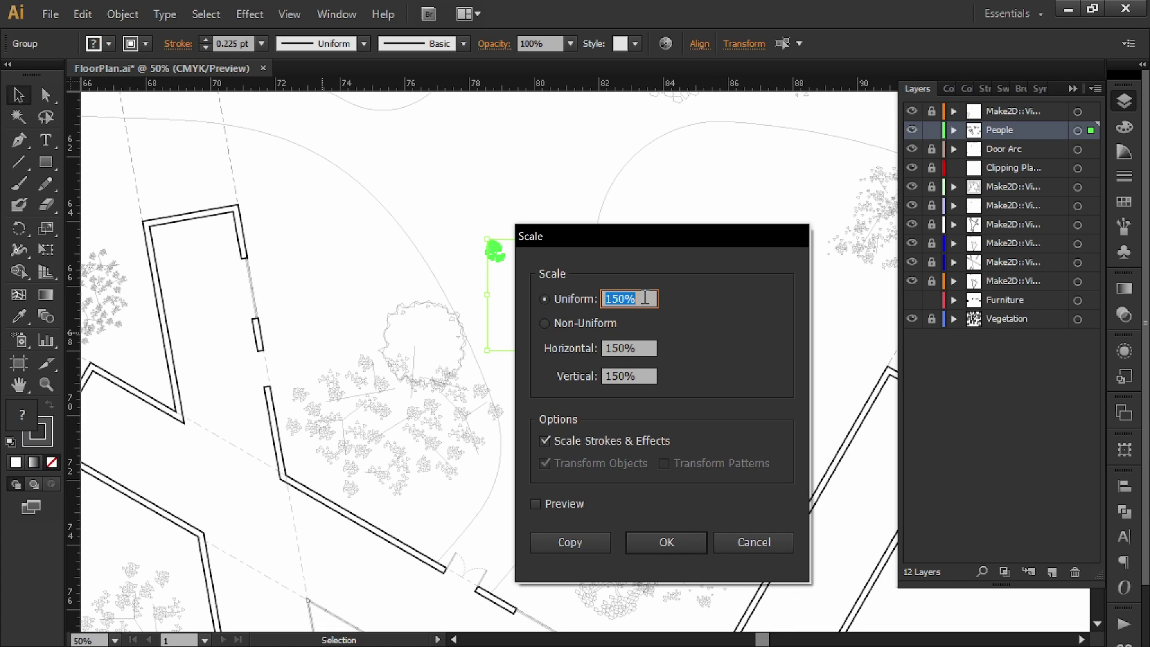
pyautogui.write('80')
pyautogui.press('Return')
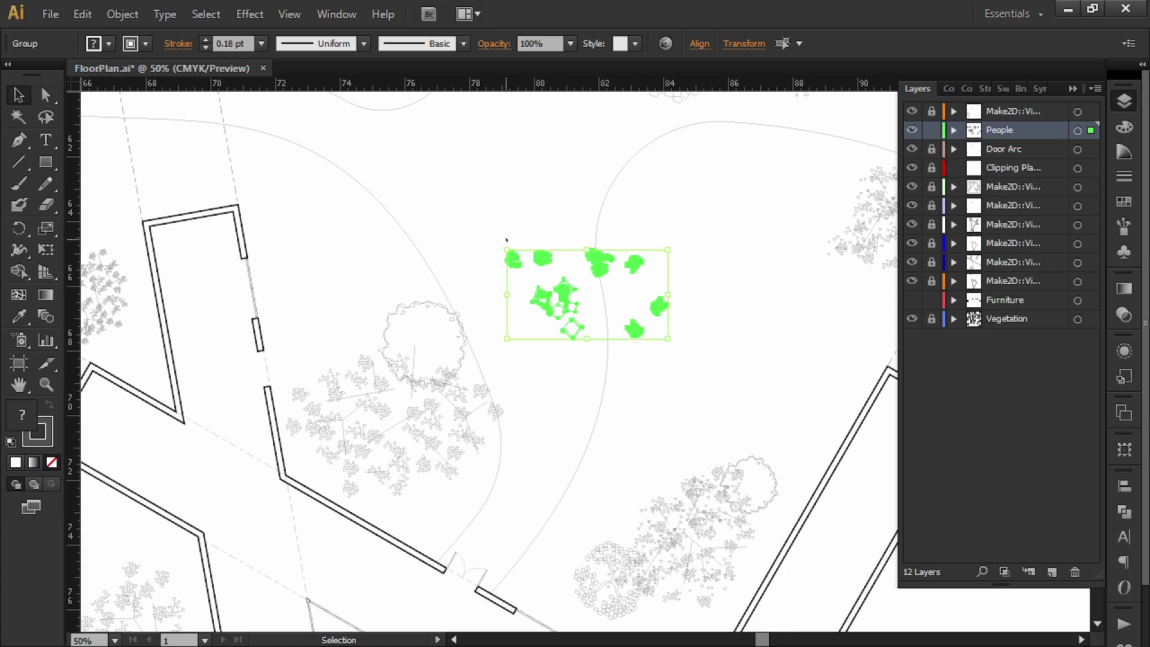
# - Move the second figure of the row into the building's northernmost wing
pyautogui.click(525, 214)
pyautogui.moveTo(525, 203); pyautogui.dragTo(335, 243)
pyautogui.keyDown('alt'); pyautogui.scroll(-1, 563, 184); pyautogui.keyUp('alt')
pyautogui.keyDown('alt'); pyautogui.scroll(1, 599, 228); pyautogui.keyUp('alt')
pyautogui.click(340, 247)
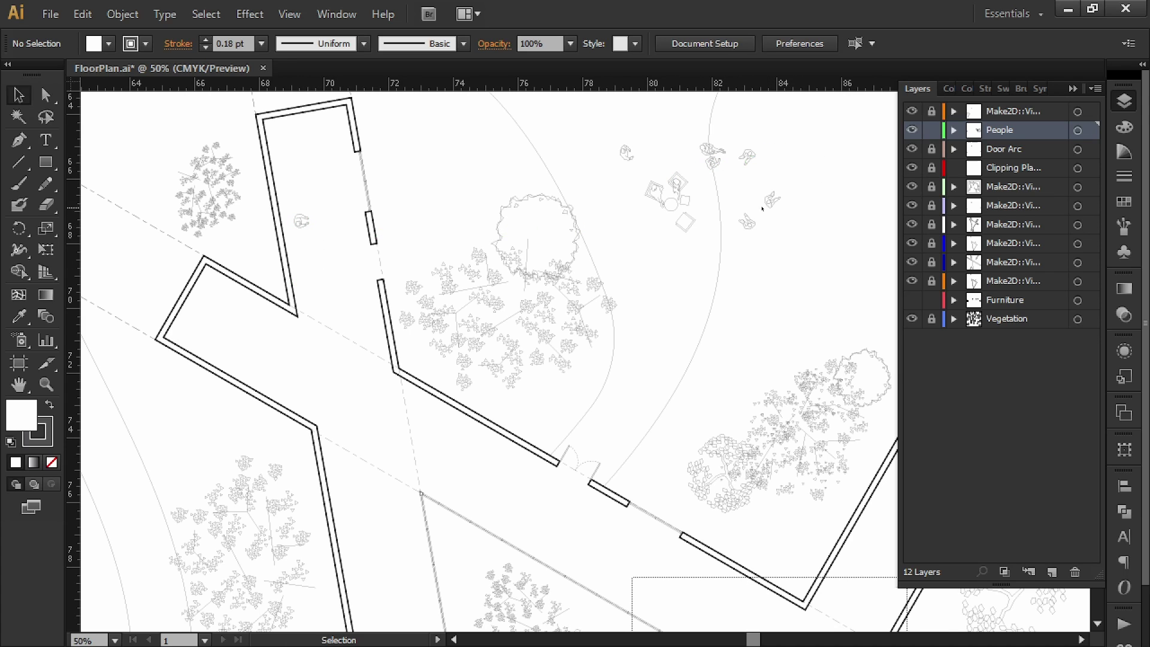
# - Move another single figure into the northernmost wing beside the first one and rotate it
pyautogui.keyDown('alt'); pyautogui.scroll(2, 740, 165); pyautogui.keyUp('alt')
pyautogui.keyDown('alt'); pyautogui.scroll(-2, 655, 159); pyautogui.keyUp('alt')
pyautogui.moveTo(590, 163); pyautogui.dragTo(404, 246)
pyautogui.press('e')
pyautogui.press('v')
pyautogui.click(386, 250)
pyautogui.keyDown('alt'); pyautogui.scroll(3, 386, 278); pyautogui.keyUp('alt')
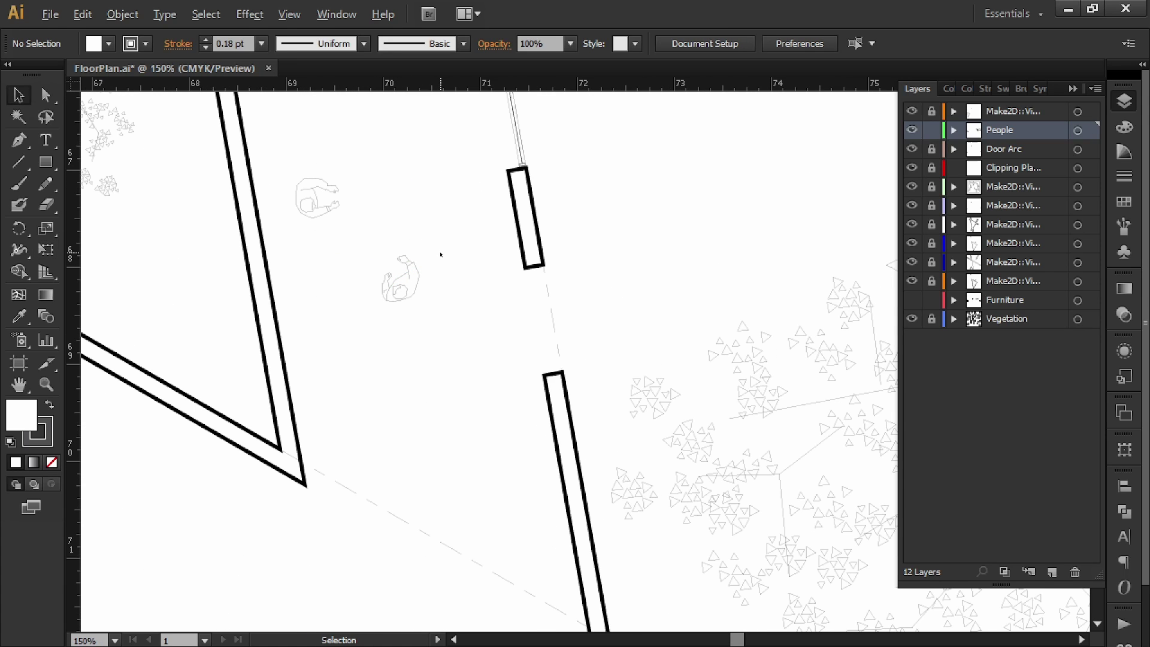
# - Move the rotated figure out of the wing to just above the triangular courtyard's northwest corner
pyautogui.keyDown('alt'); pyautogui.scroll(-5, 442, 257); pyautogui.keyUp('alt')
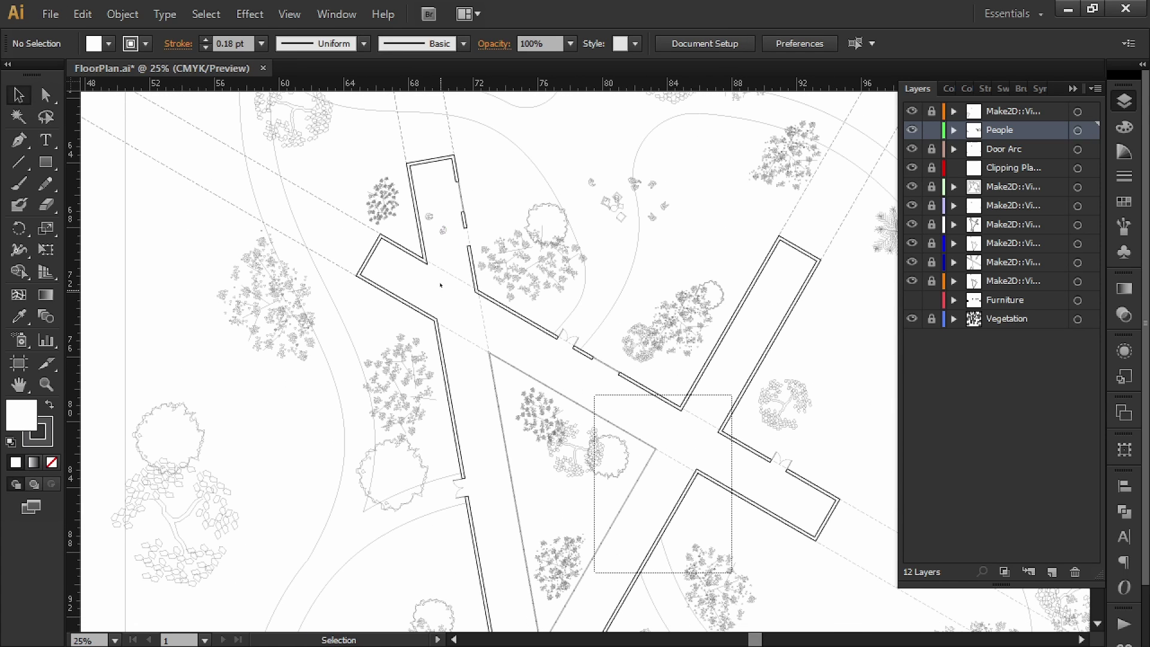
pyautogui.moveTo(443, 233); pyautogui.dragTo(502, 351)
pyautogui.click(609, 204)
# - Move the seated group from the northern grounds into the triangular courtyard, above its southern vegetation
pyautogui.keyDown('alt'); pyautogui.scroll(1, 593, 249); pyautogui.keyUp('alt')
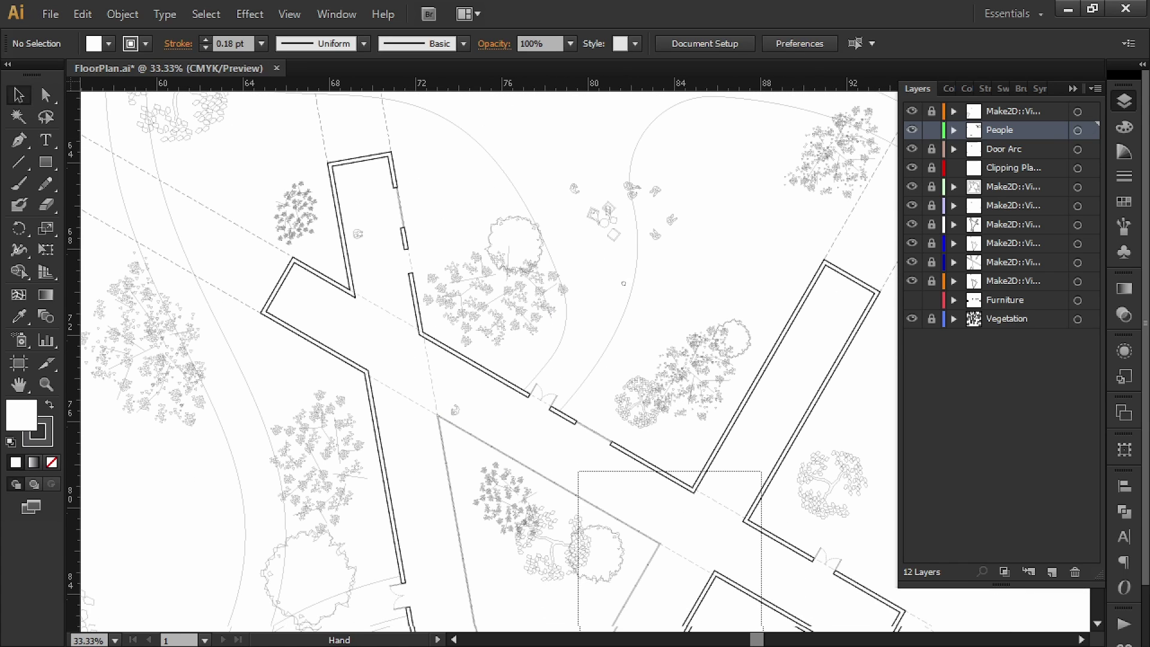
pyautogui.moveTo(620, 261); pyautogui.dragTo(533, 595)
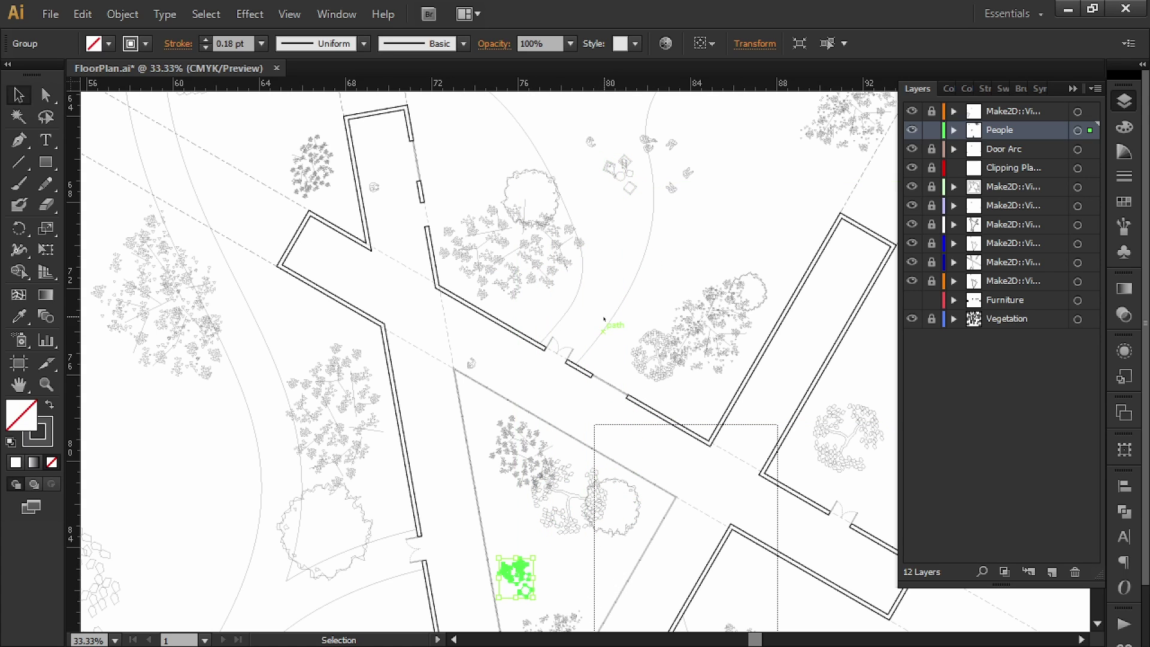
pyautogui.click(595, 249)
pyautogui.keyDown('alt'); pyautogui.scroll(-3, 603, 262); pyautogui.keyUp('alt')
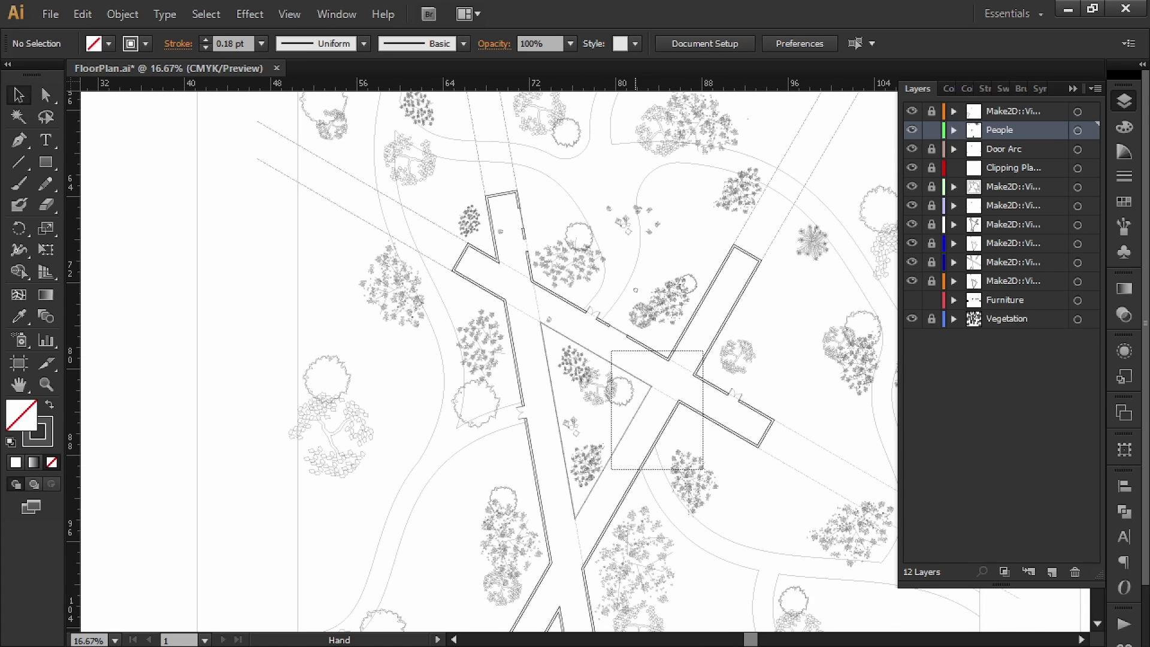
# - Examine the people placed in and around the courtyard against the walls, vegetation and neighbouring wings
pyautogui.keyDown('alt'); pyautogui.scroll(2, 607, 377); pyautogui.keyUp('alt')
pyautogui.moveTo(607, 377); pyautogui.dragTo(549, 483)
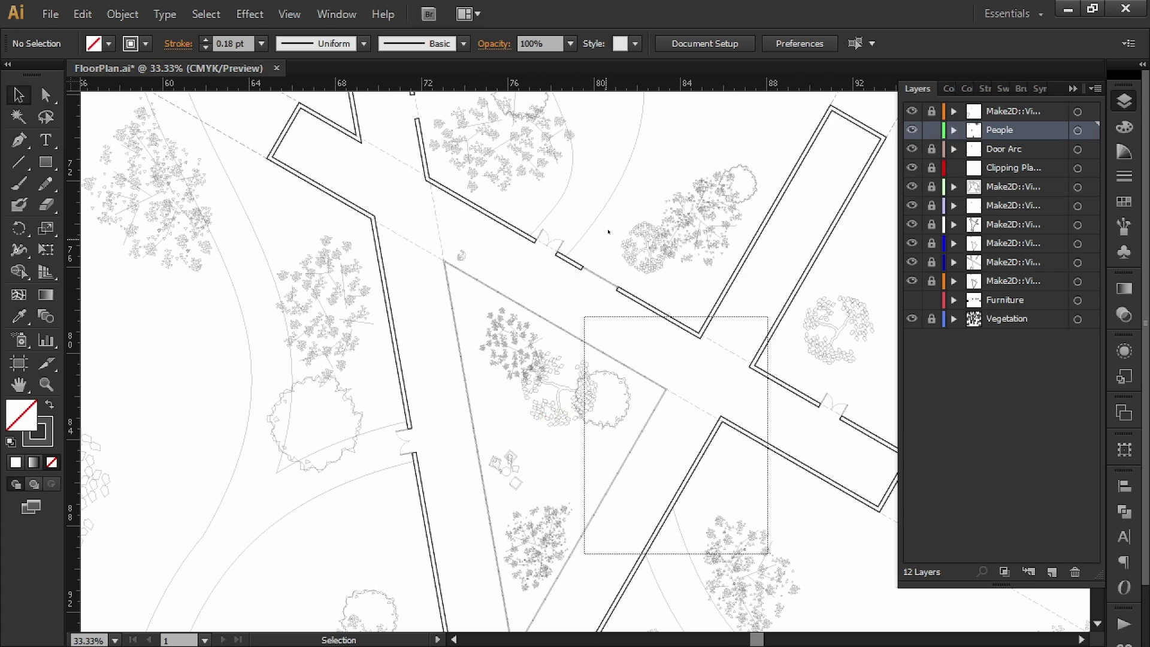
pyautogui.moveTo(650, 184); pyautogui.dragTo(567, 276)
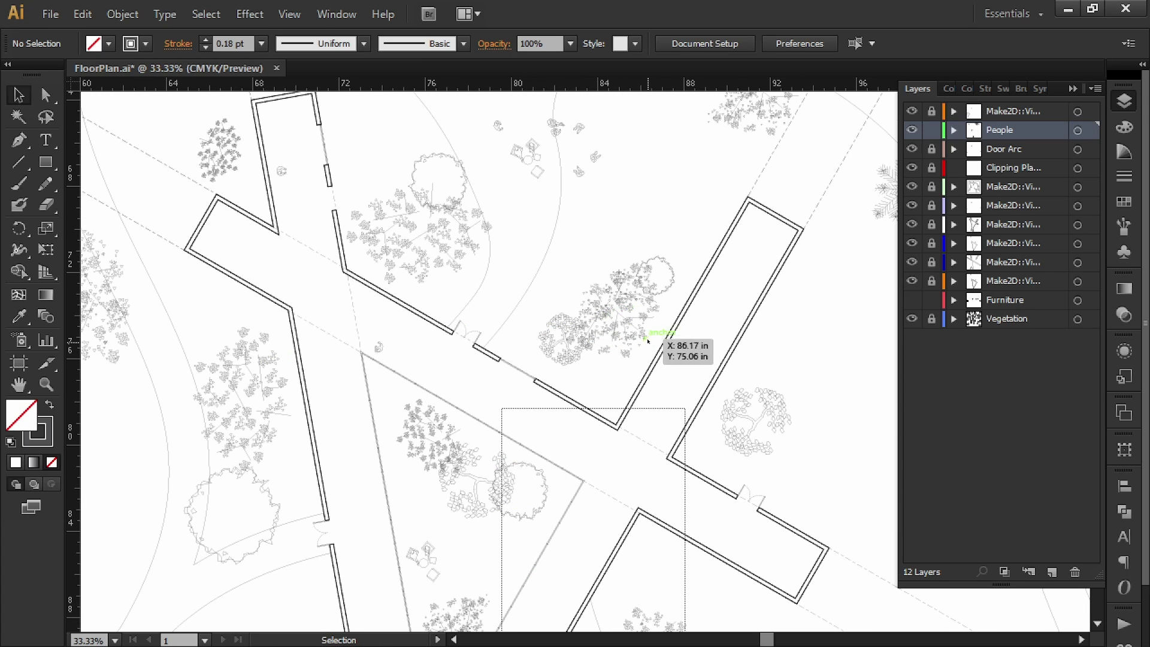
pyautogui.keyDown('alt'); pyautogui.scroll(-1, 529, 394); pyautogui.keyUp('alt')
pyautogui.moveTo(475, 567); pyautogui.dragTo(499, 437)
pyautogui.keyDown('alt'); pyautogui.scroll(1, 498, 438); pyautogui.keyUp('alt')
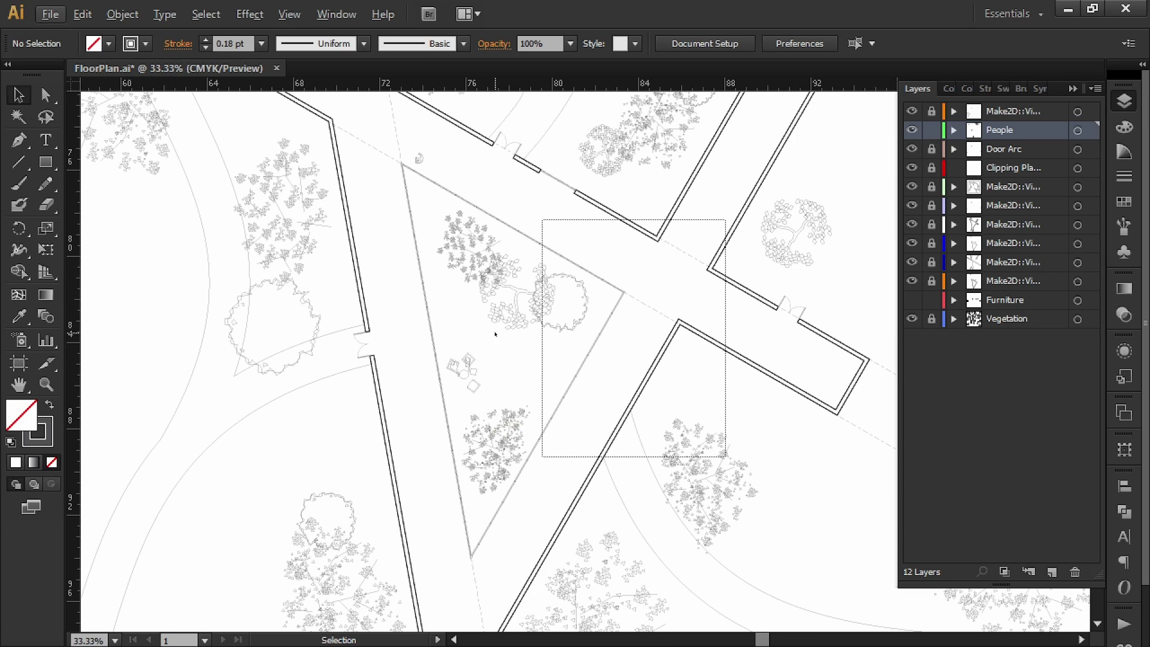
pyautogui.keyDown('alt'); pyautogui.scroll(3, 499, 387); pyautogui.keyUp('alt')
pyautogui.keyDown('alt'); pyautogui.scroll(-1, 515, 390); pyautogui.keyUp('alt')
pyautogui.moveTo(488, 199); pyautogui.dragTo(555, 375)
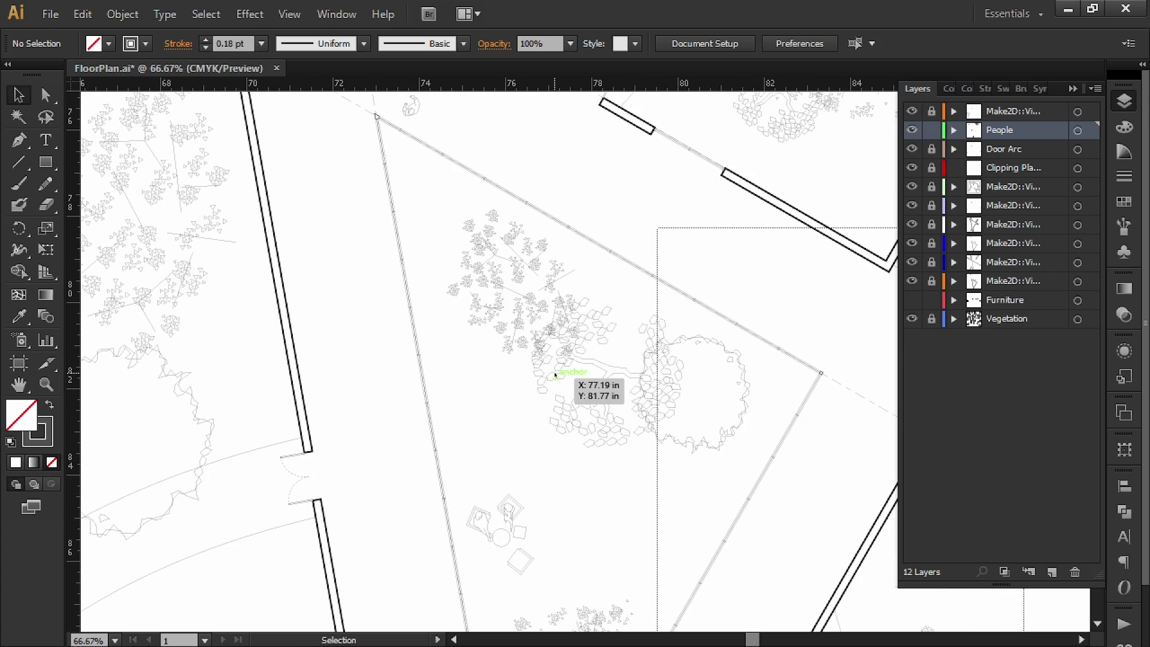
pyautogui.keyDown('alt'); pyautogui.scroll(-1, 555, 375); pyautogui.keyUp('alt')
pyautogui.moveTo(534, 228); pyautogui.dragTo(560, 305)
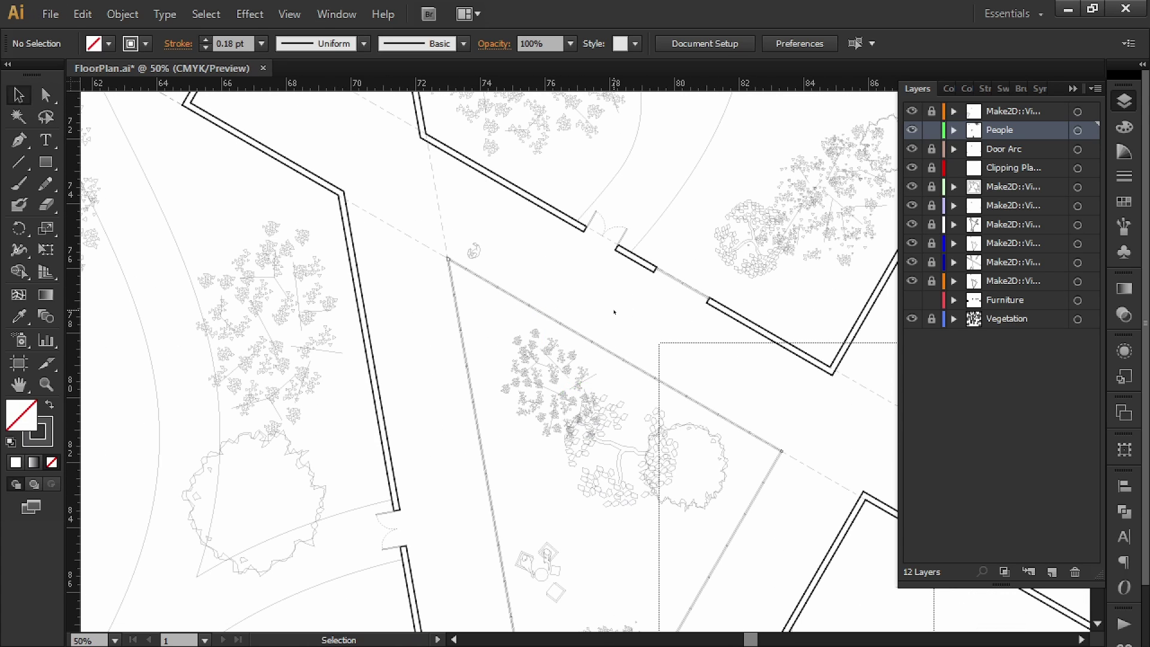
pyautogui.keyDown('alt'); pyautogui.scroll(-4, 614, 312); pyautogui.keyUp('alt')
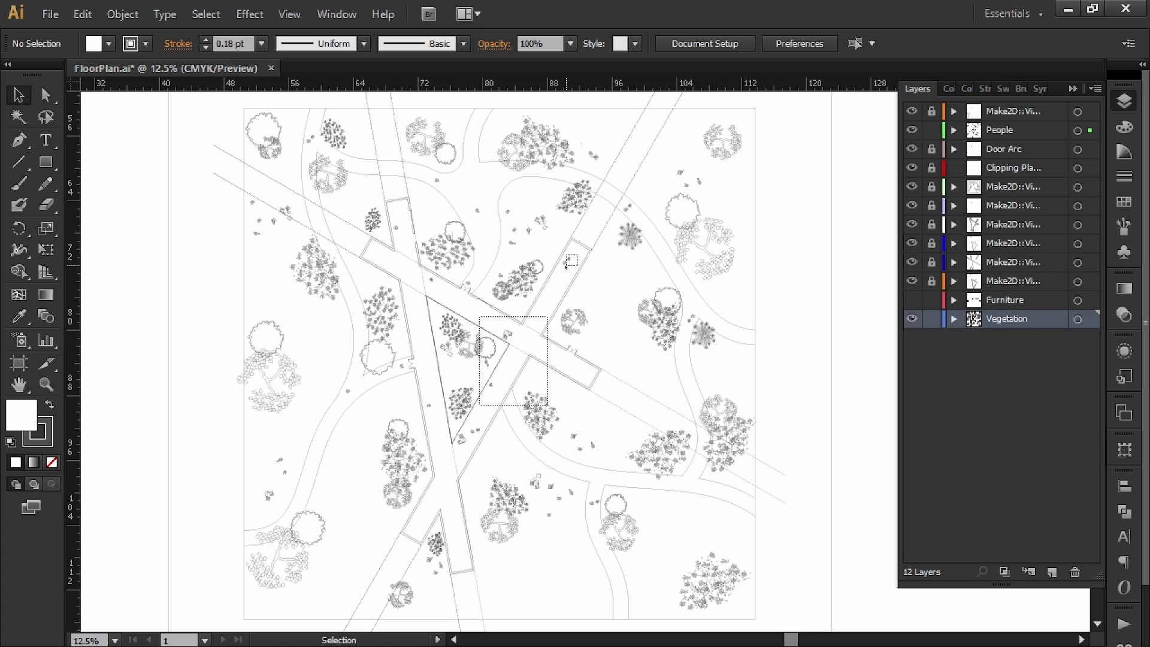
# - Duplicate the figure in the northeastern wing into the southern wing and rotate the copy
pyautogui.click(565, 267)
pyautogui.keyDown('alt'); pyautogui.moveTo(565, 267); pyautogui.dragTo(451, 518); pyautogui.keyUp('alt')
pyautogui.press('e')
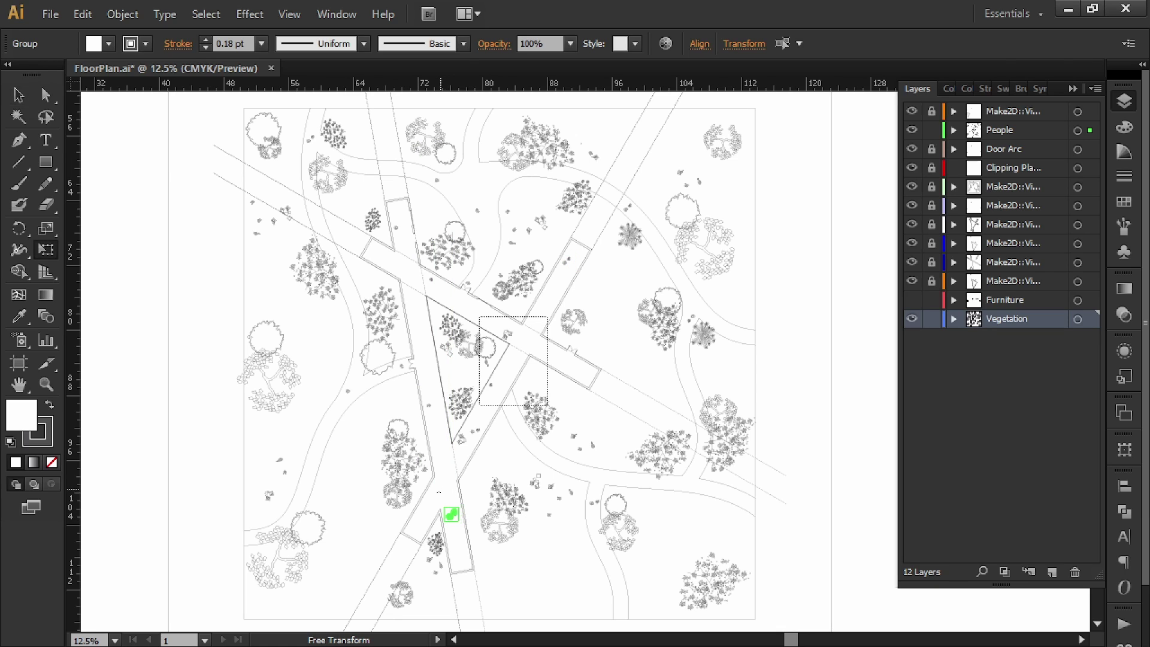
pyautogui.press('v')
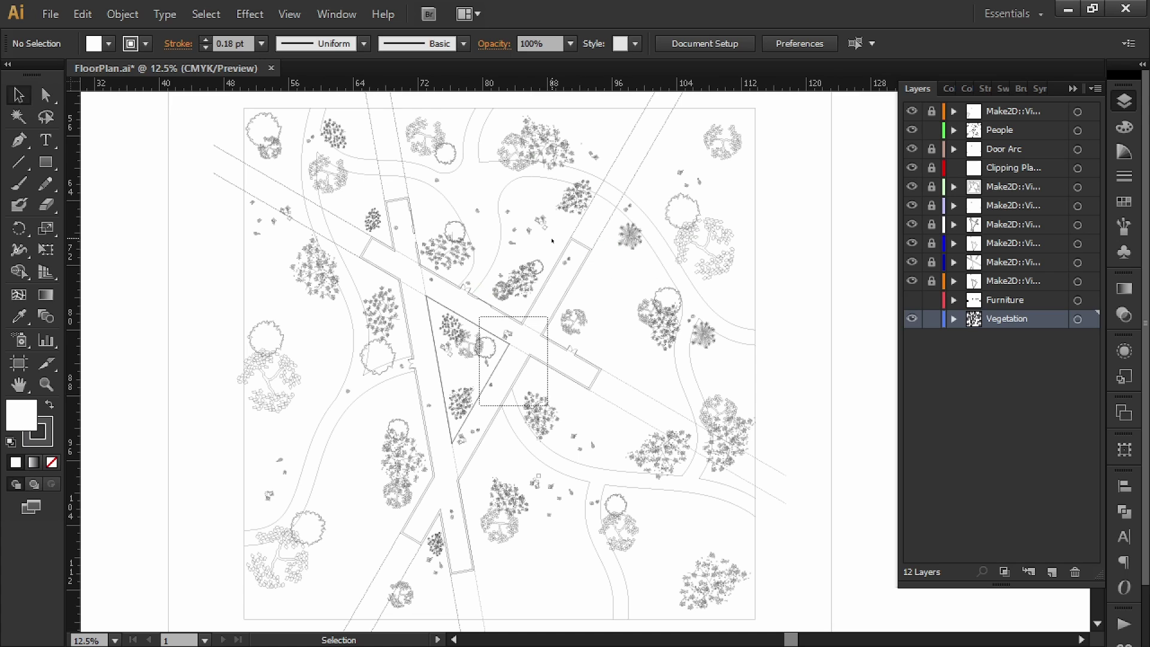
pyautogui.keyDown('alt'); pyautogui.scroll(1, 404, 373); pyautogui.keyUp('alt')
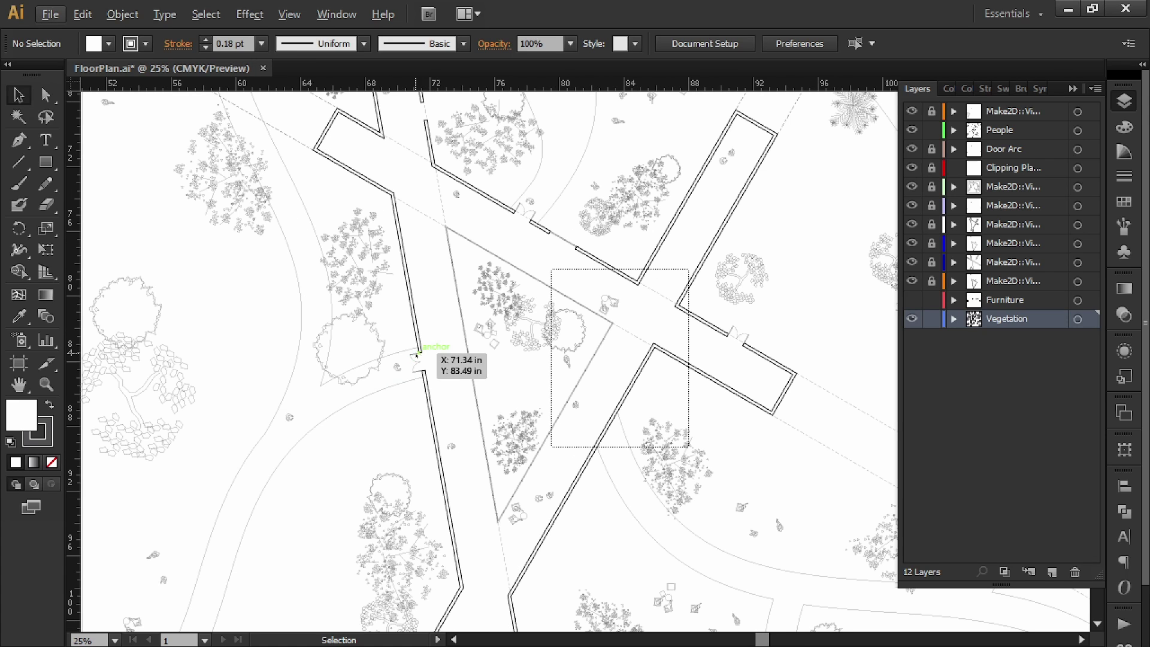
pyautogui.keyDown('alt'); pyautogui.scroll(1, 449, 358); pyautogui.keyUp('alt')
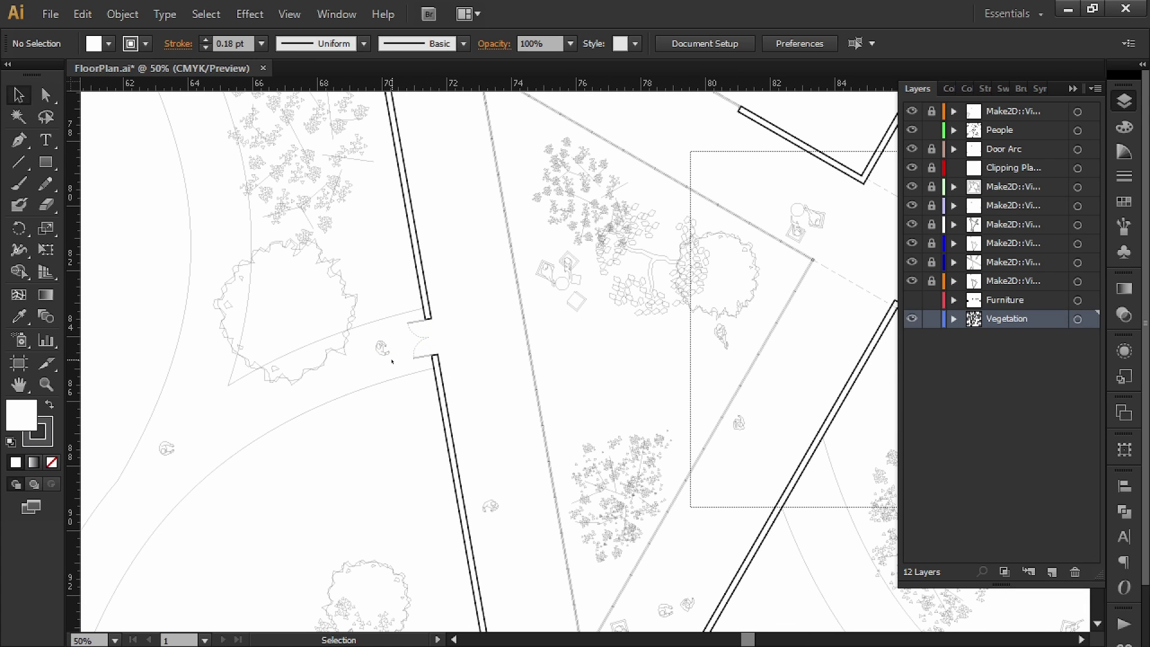
pyautogui.keyDown('alt'); pyautogui.scroll(-3, 392, 361); pyautogui.keyUp('alt')
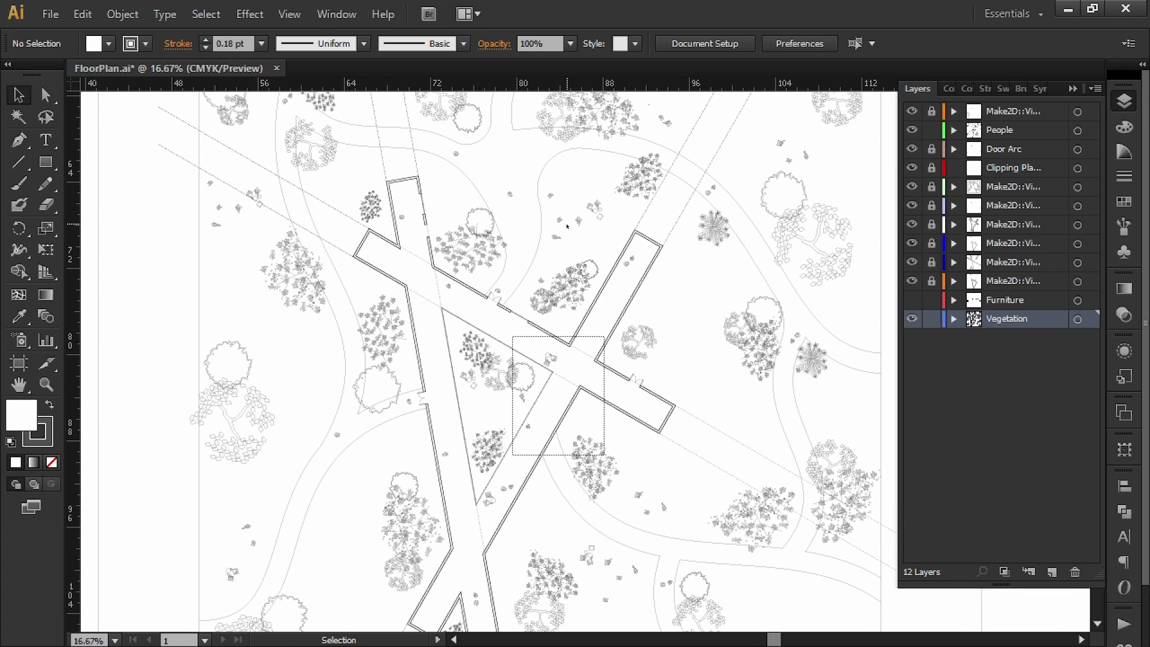
# - Examine the triangular courtyard, its people and vegetation, and the surrounding wings against the whole floor plan
pyautogui.keyDown('alt'); pyautogui.scroll(3, 418, 331); pyautogui.keyUp('alt')
pyautogui.moveTo(425, 309); pyautogui.dragTo(454, 342)
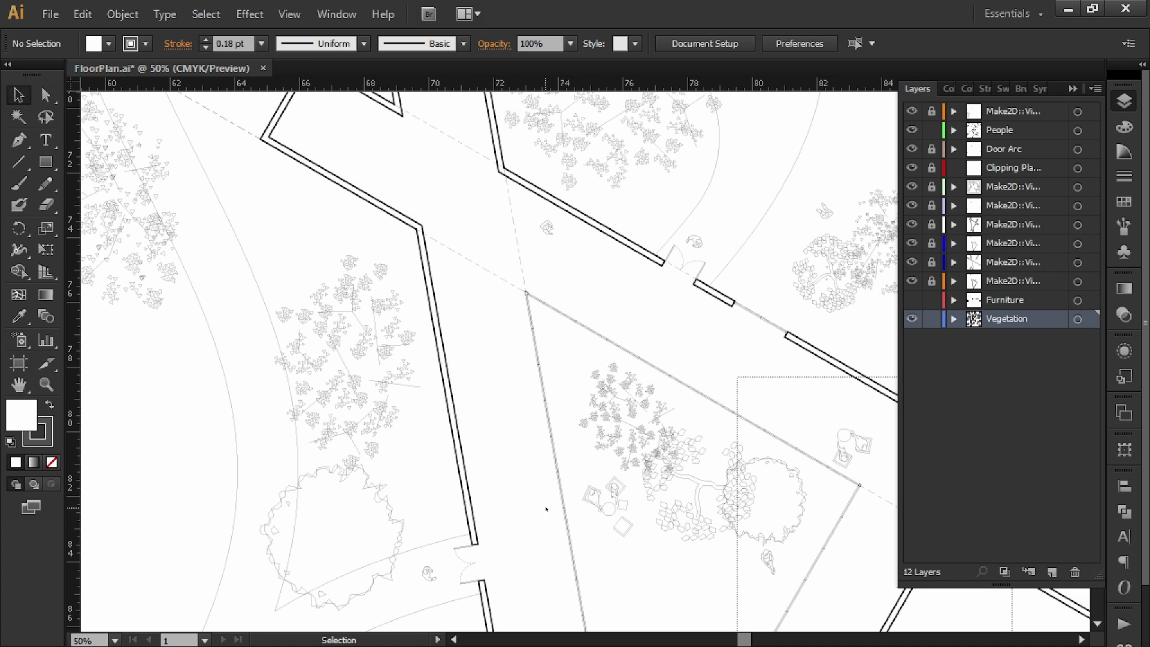
pyautogui.keyDown('alt'); pyautogui.scroll(3, 546, 509); pyautogui.keyUp('alt')
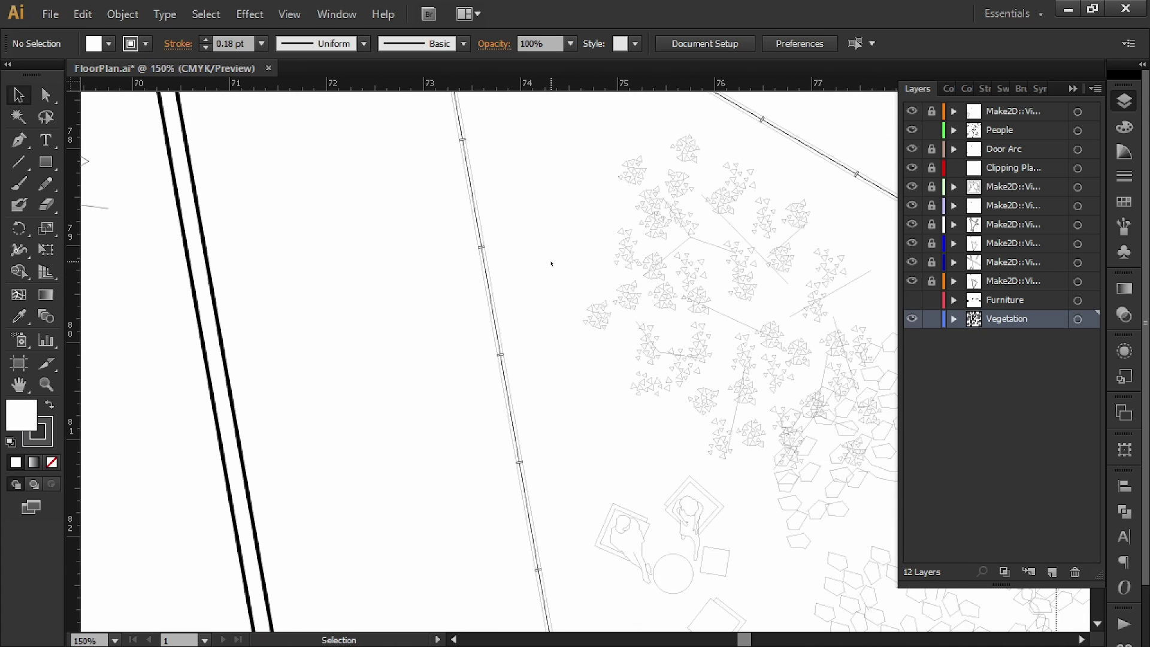
pyautogui.keyDown('alt'); pyautogui.scroll(3, 551, 263); pyautogui.keyUp('alt')
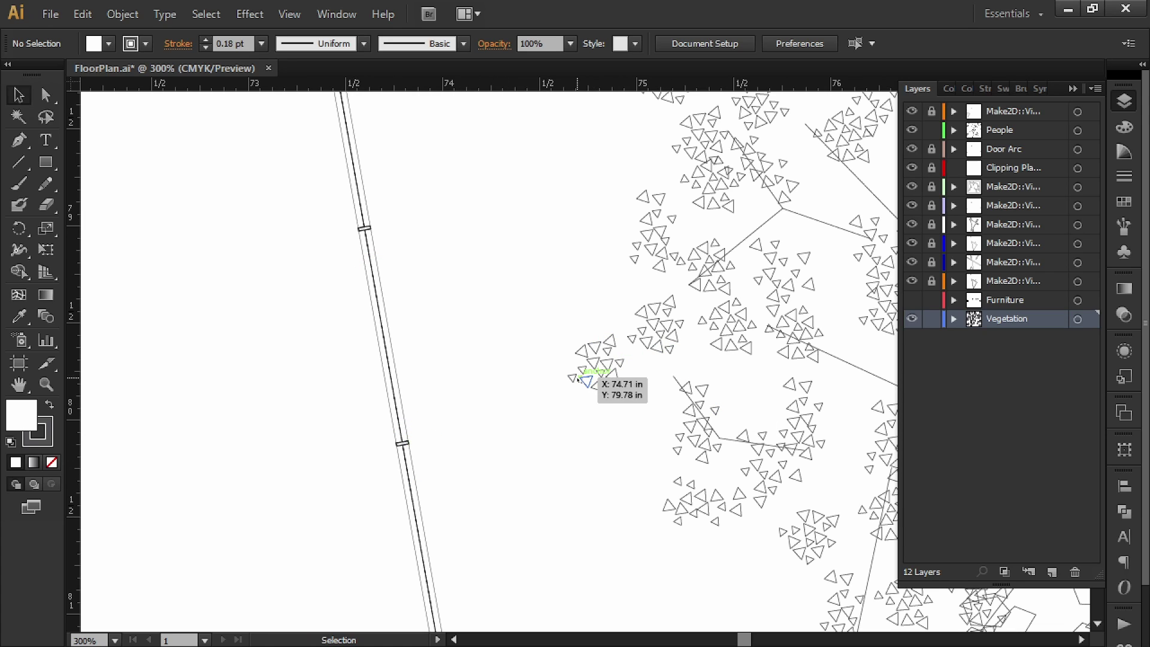
pyautogui.keyDown('alt'); pyautogui.scroll(-4, 566, 411); pyautogui.keyUp('alt')
pyautogui.keyDown('alt'); pyautogui.scroll(-2, 569, 412); pyautogui.keyUp('alt')
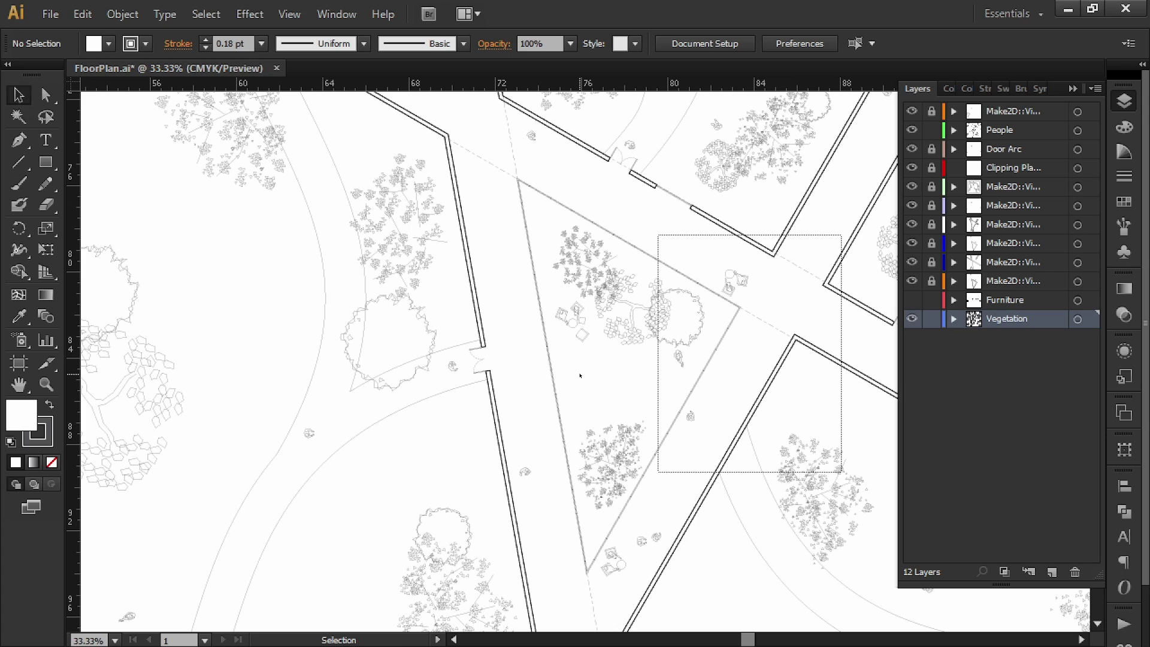
pyautogui.keyDown('alt'); pyautogui.scroll(-1, 580, 375); pyautogui.keyUp('alt')
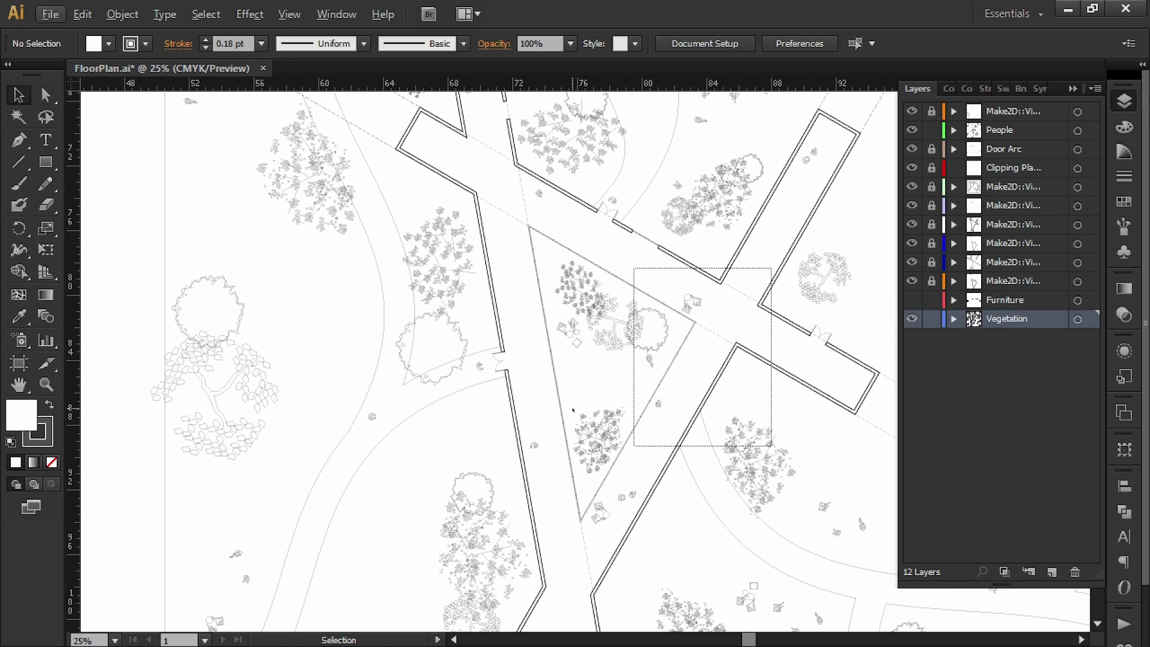
pyautogui.moveTo(579, 383); pyautogui.dragTo(483, 297)
pyautogui.moveTo(532, 418); pyautogui.dragTo(503, 312)
pyautogui.keyDown('alt'); pyautogui.scroll(-1, 504, 311); pyautogui.keyUp('alt')
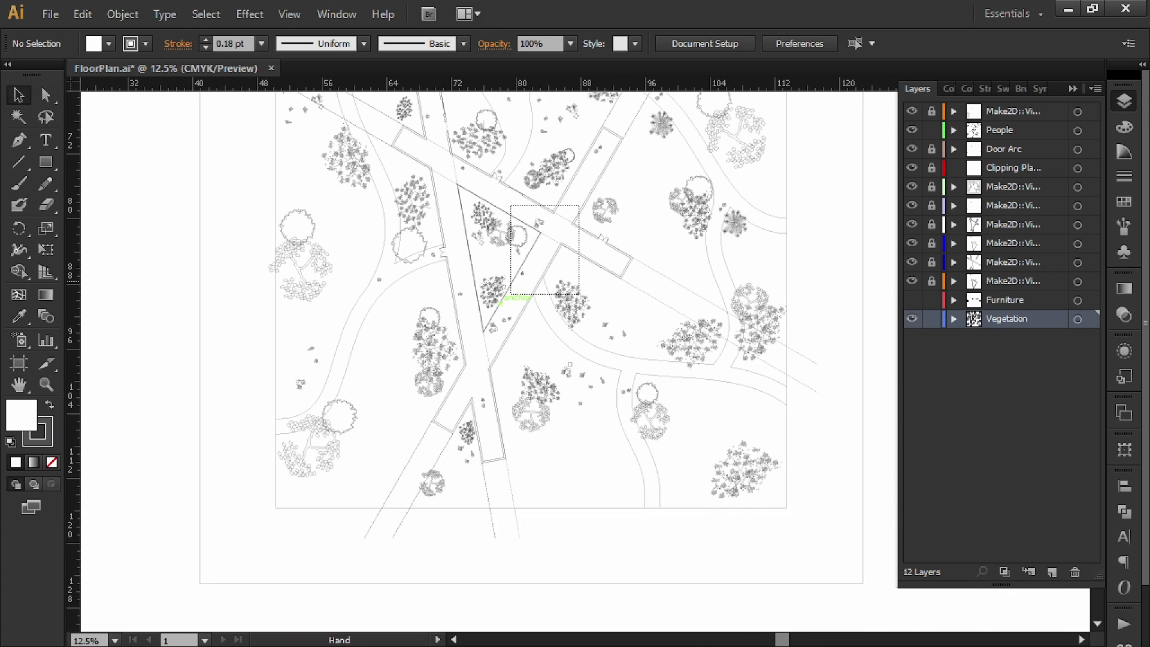
pyautogui.scroll(2, 498, 287)
pyautogui.keyDown('alt'); pyautogui.scroll(1, 495, 262); pyautogui.keyUp('alt')
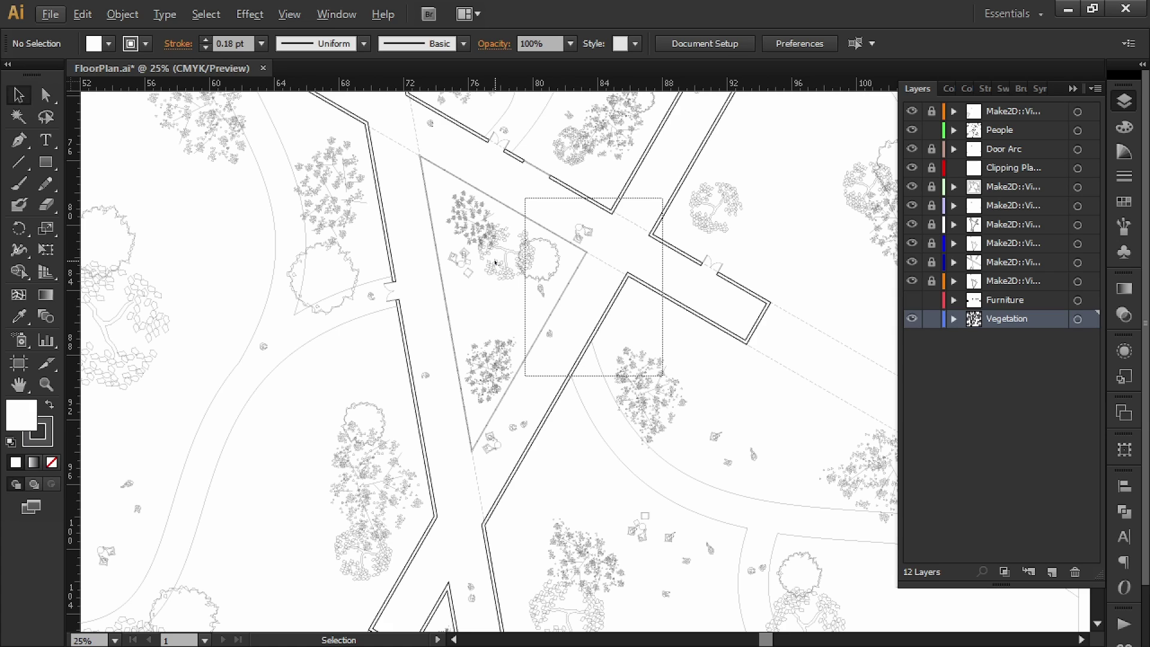
pyautogui.keyDown('alt'); pyautogui.scroll(-1, 495, 261); pyautogui.keyUp('alt')
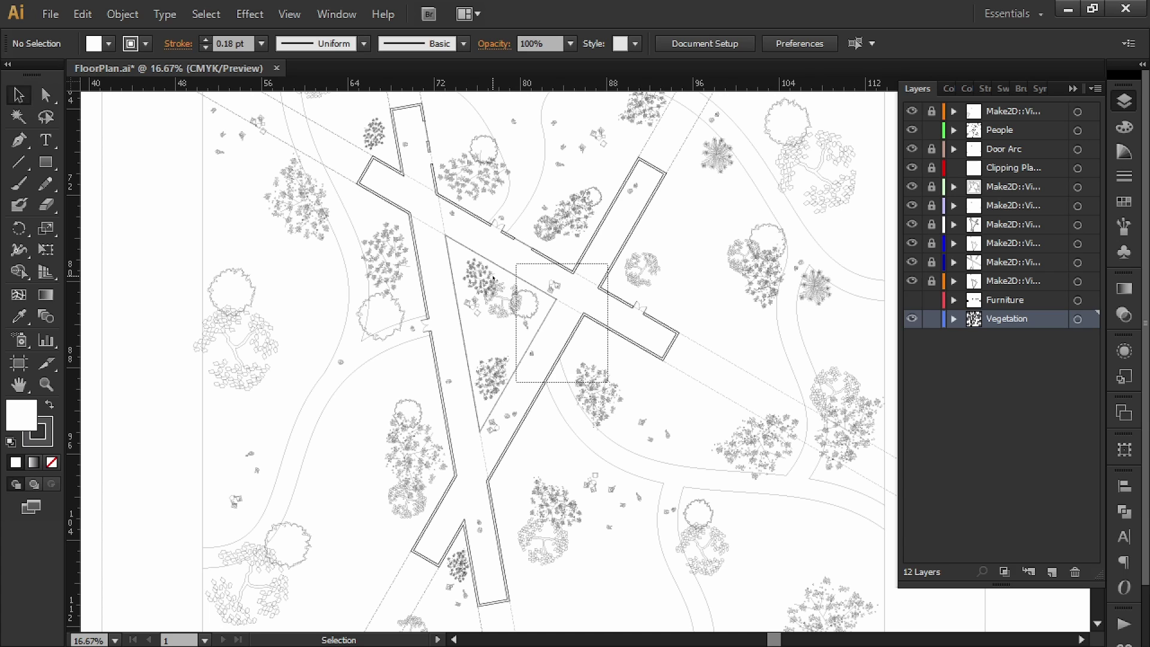
pyautogui.scroll(-3, 579, 314)
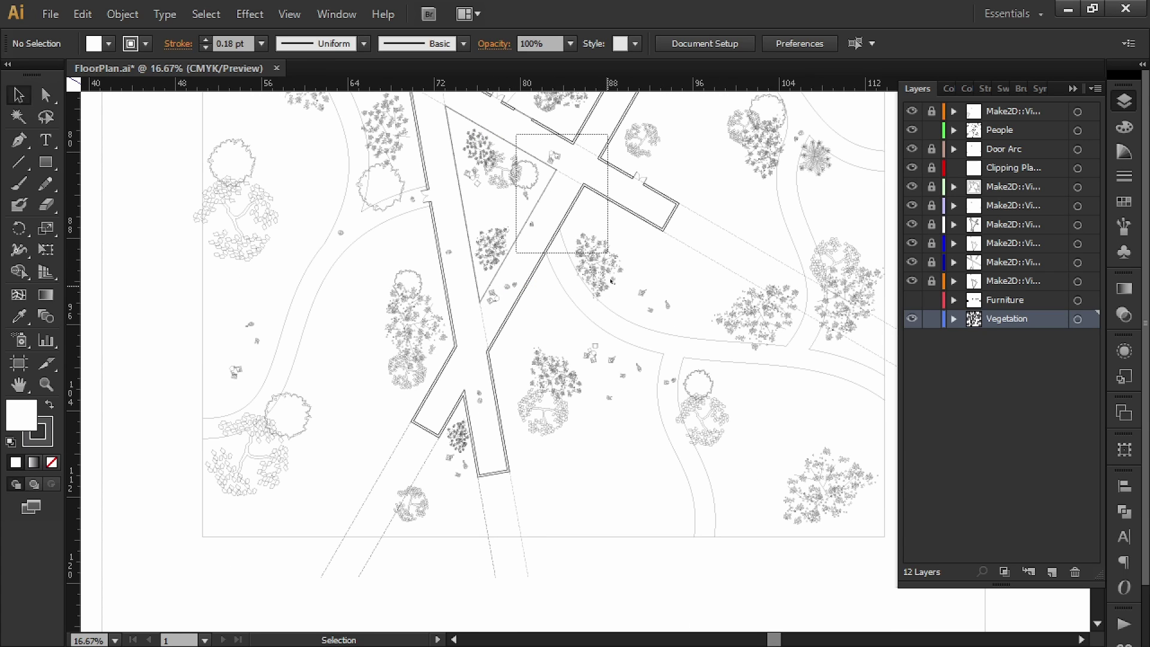
pyautogui.moveTo(612, 252); pyautogui.dragTo(545, 382)
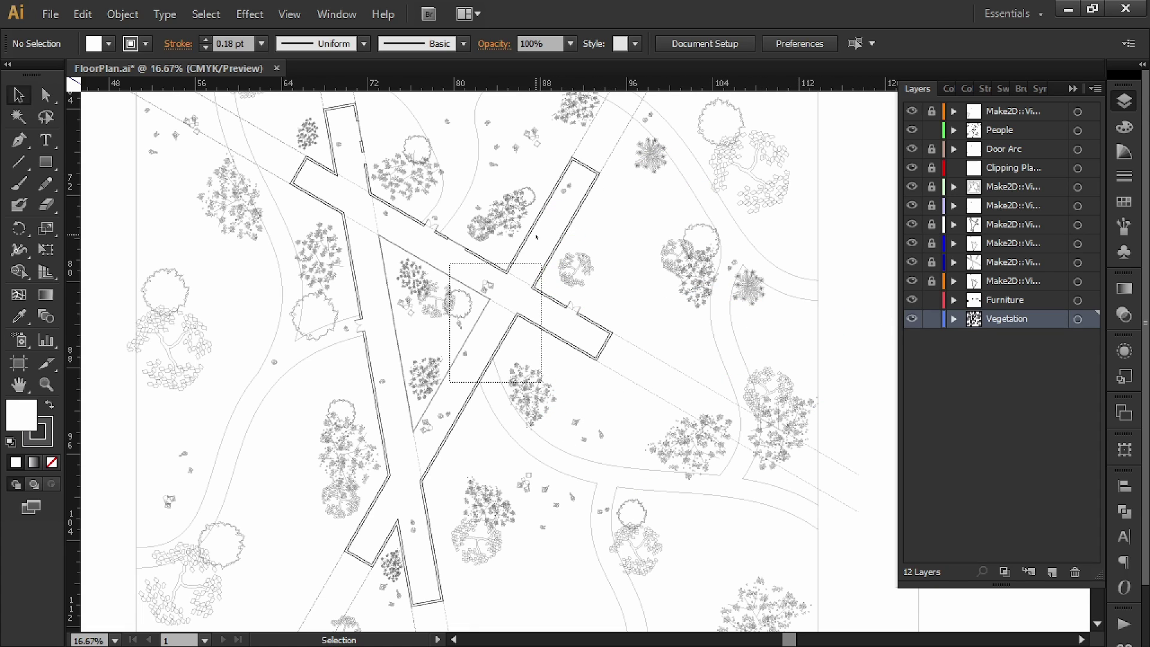
# - Enlarge all the furniture symbols together in the empty area east of the floor plan
pyautogui.keyDown('alt'); pyautogui.scroll(-1, 573, 265); pyautogui.keyUp('alt')
pyautogui.moveTo(574, 266); pyautogui.dragTo(489, 321)
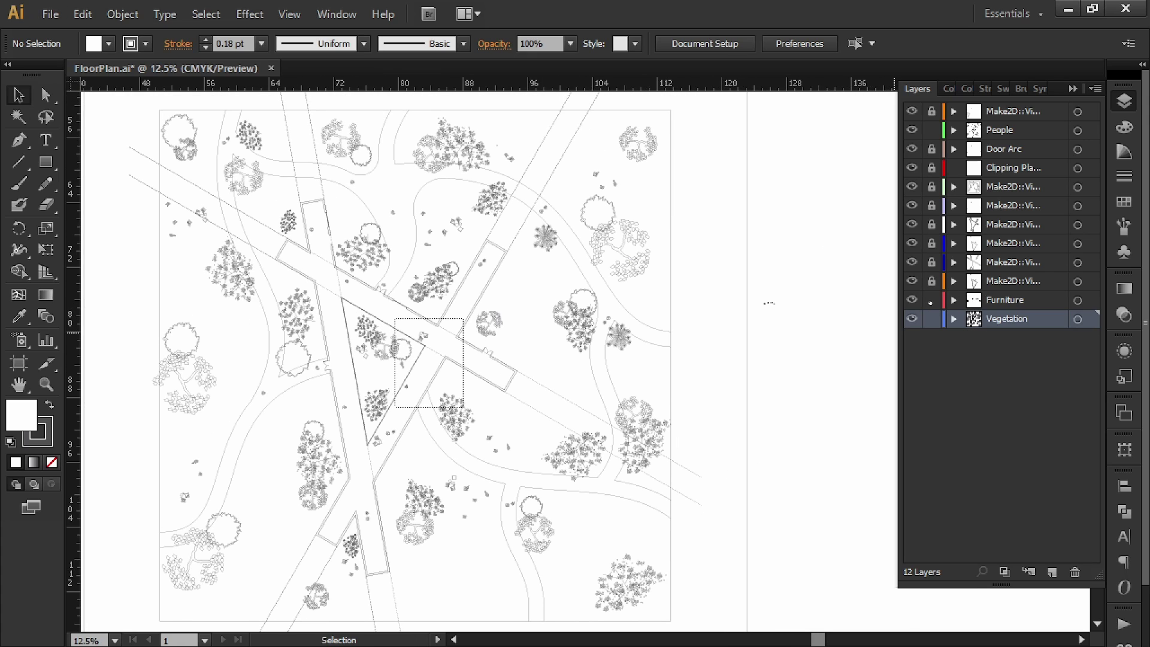
pyautogui.keyDown('alt'); pyautogui.scroll(10, 768, 305); pyautogui.keyUp('alt')
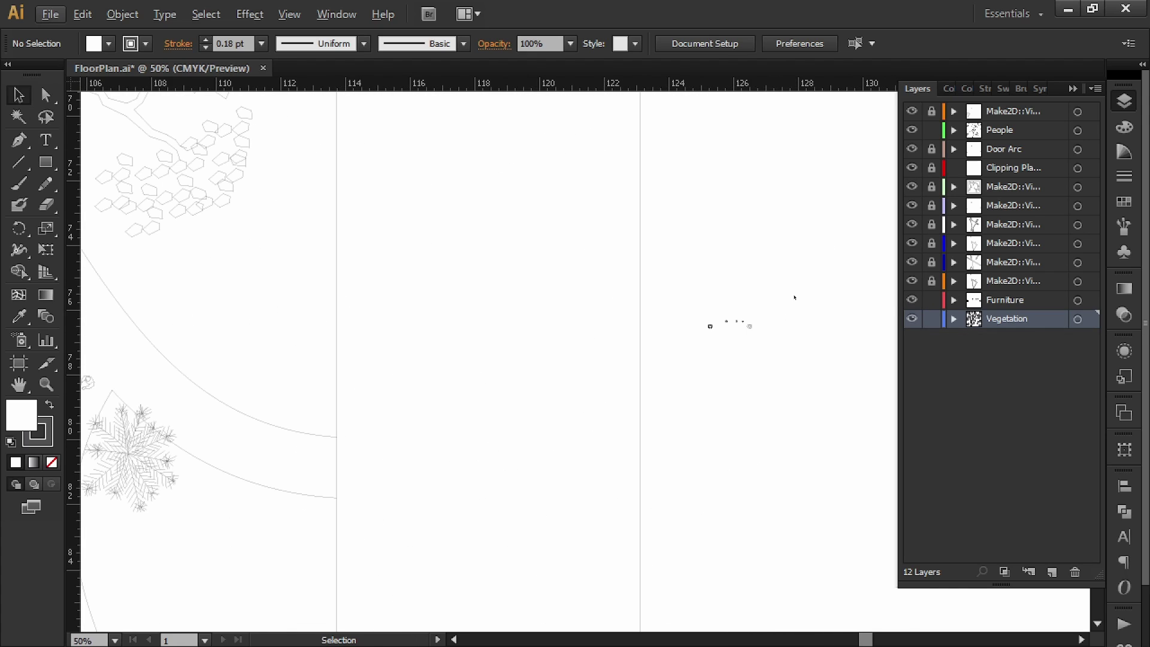
pyautogui.keyDown('alt'); pyautogui.scroll(-1, 634, 323); pyautogui.keyUp('alt')
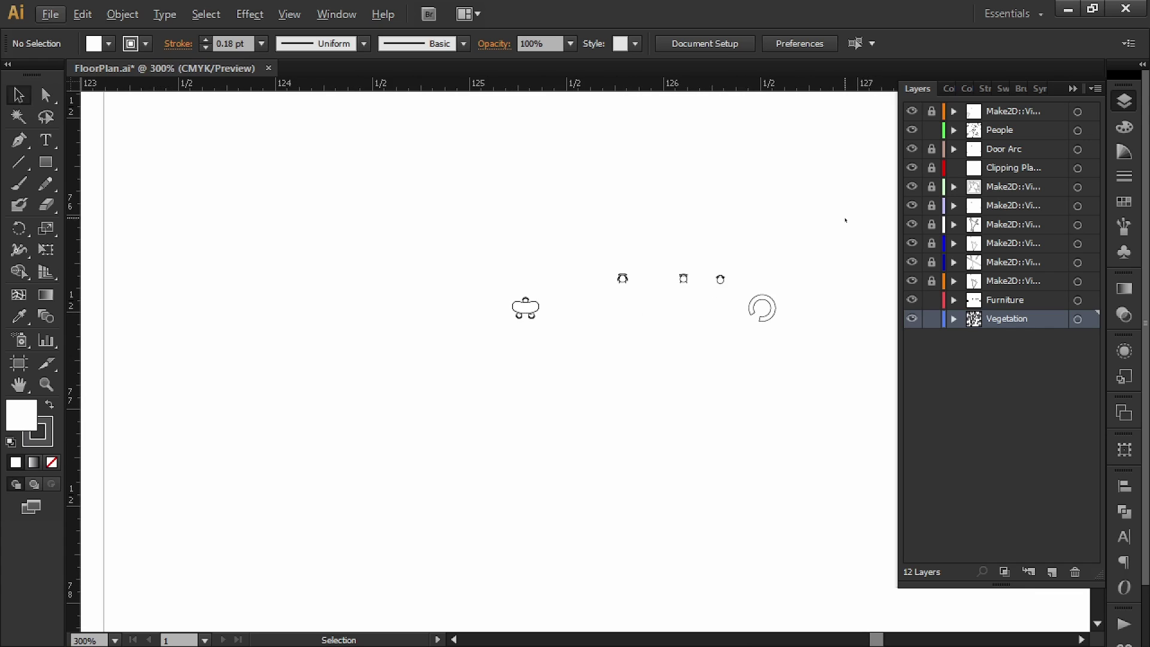
pyautogui.moveTo(868, 208); pyautogui.dragTo(471, 407)
pyautogui.keyDown('alt'); pyautogui.scroll(-4, 470, 400); pyautogui.keyUp('alt')
pyautogui.keyDown('alt'); pyautogui.scroll(-2, 469, 421); pyautogui.keyUp('alt')
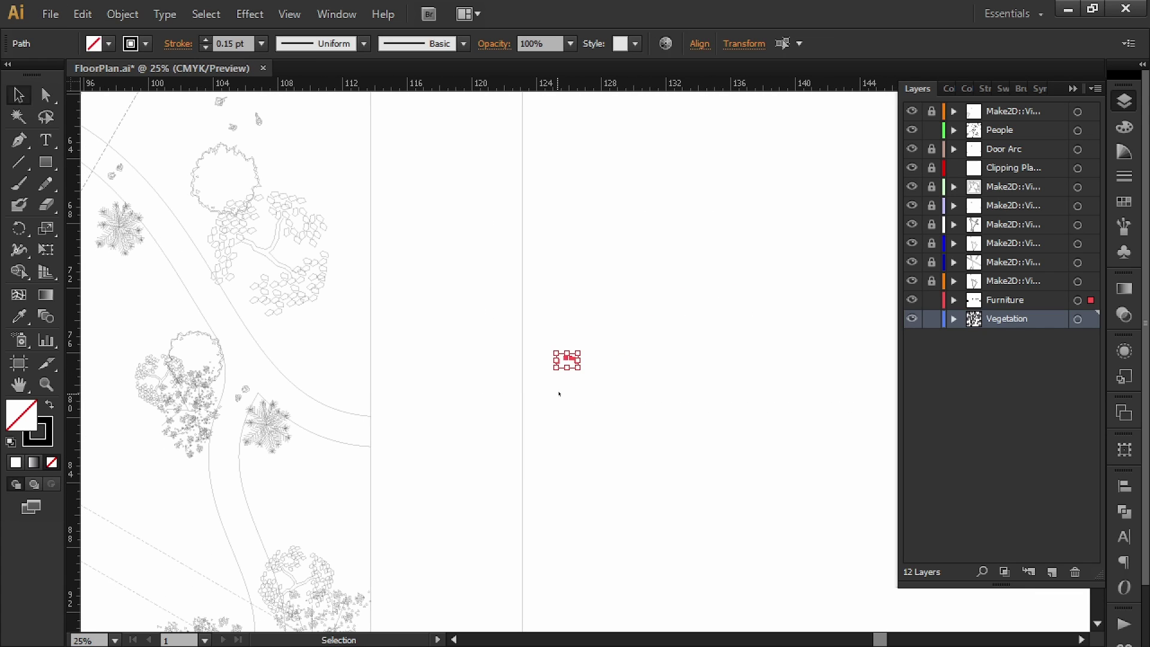
pyautogui.press('e')
pyautogui.keyDown('alt'); pyautogui.moveTo(579, 369); pyautogui.dragTo(629, 453); pyautogui.keyUp('alt')
pyautogui.press('v')
pyautogui.click(629, 454)
pyautogui.keyDown('alt'); pyautogui.scroll(-2, 630, 453); pyautogui.keyUp('alt')
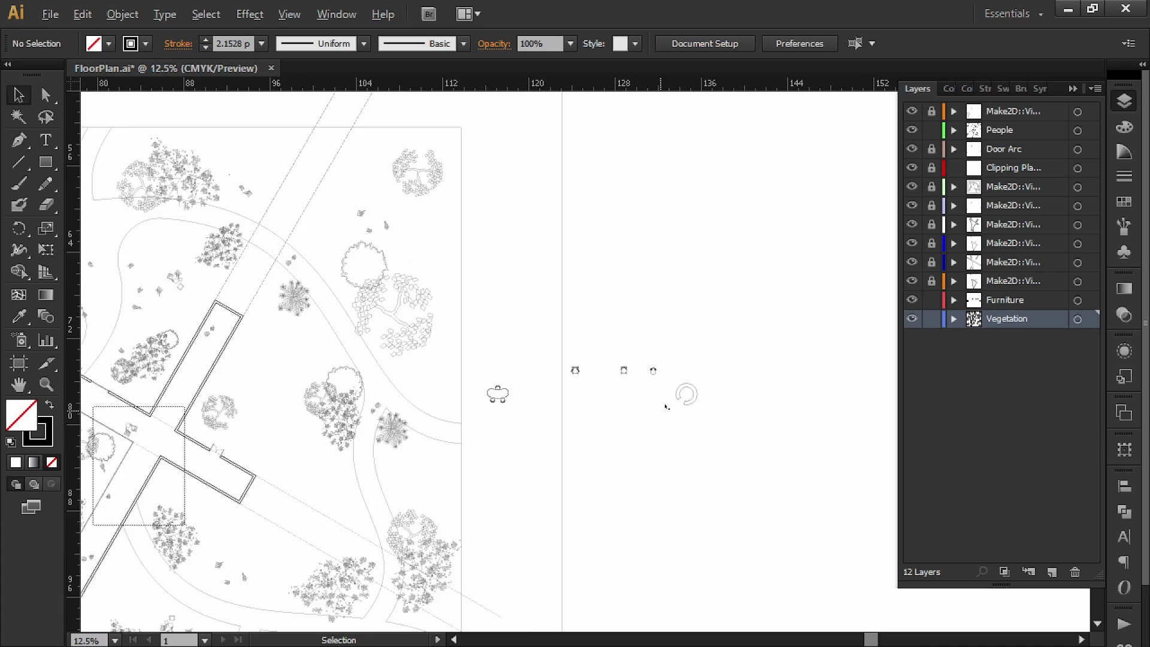
# - Apply the 0.225 pt line style of the vegetation beside the eastern wing to all the furniture symbols with the Eyedropper
pyautogui.moveTo(712, 342); pyautogui.dragTo(521, 441)
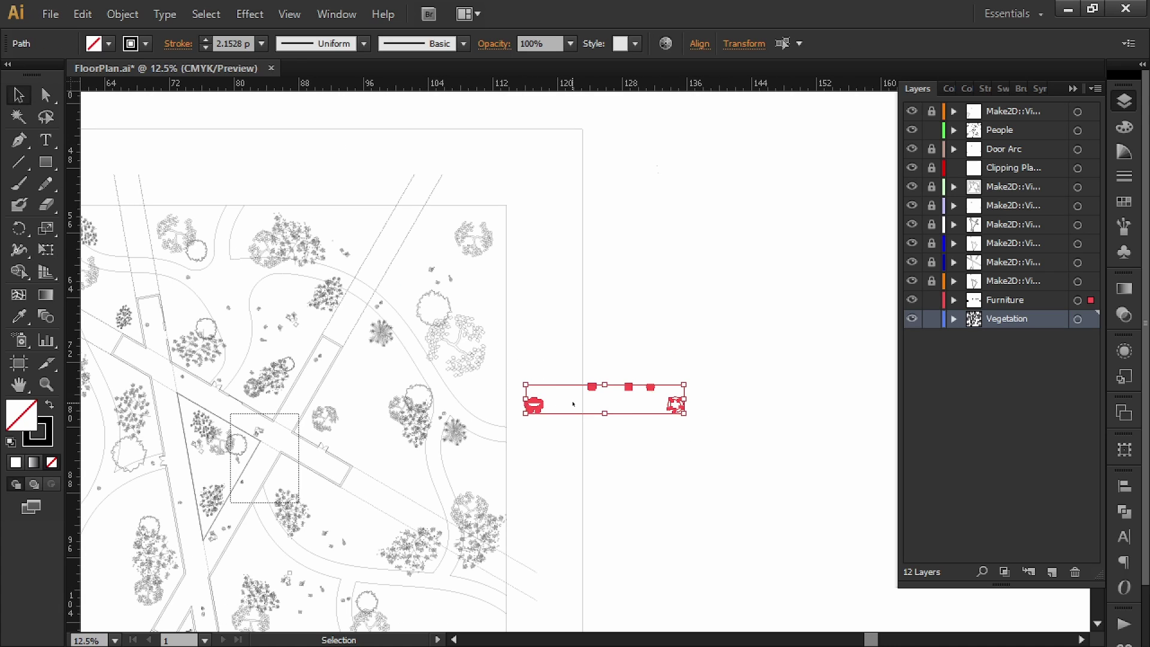
pyautogui.press('i')
pyautogui.click(337, 417)
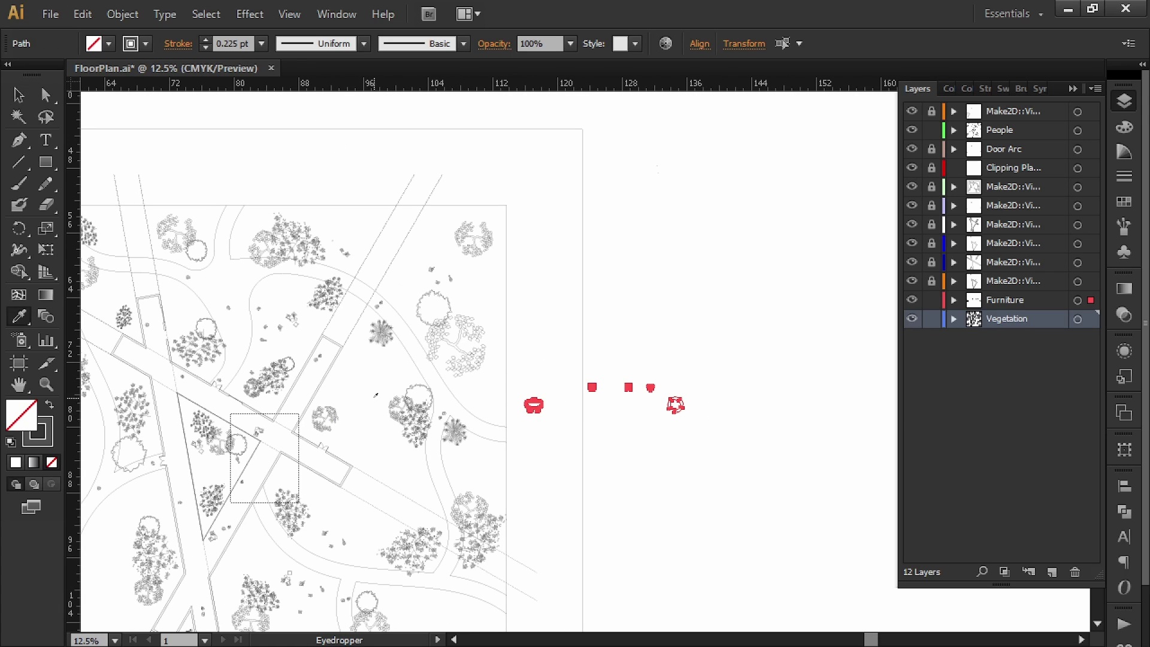
pyautogui.press('v')
pyautogui.click(456, 411)
pyautogui.moveTo(460, 413); pyautogui.dragTo(619, 387)
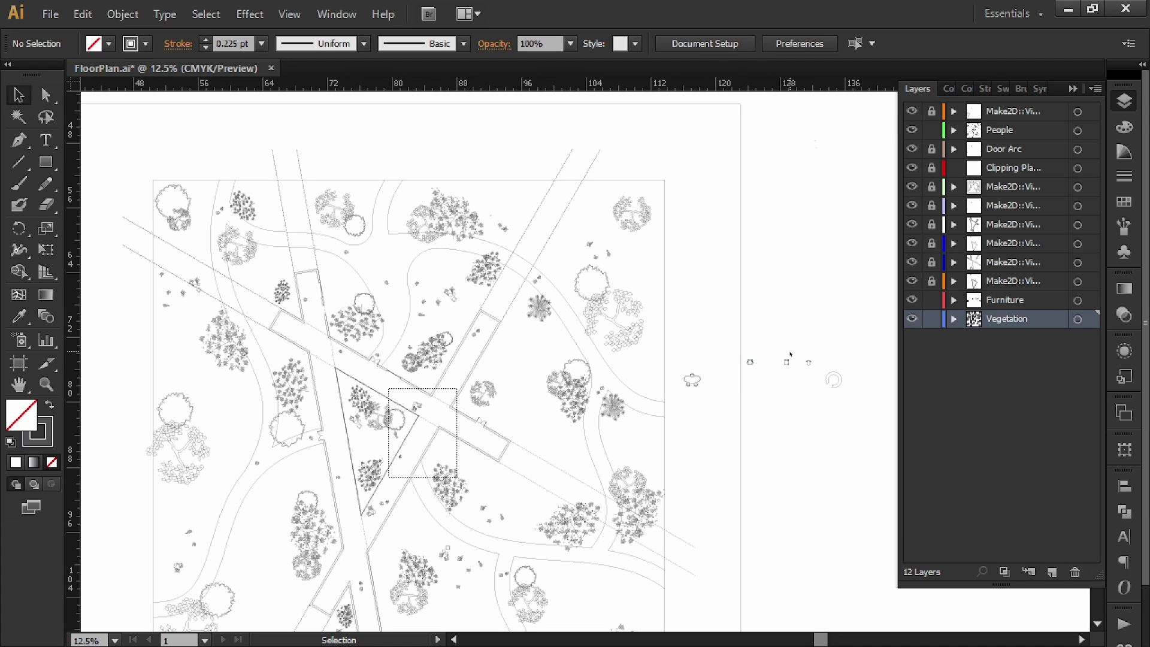
# - Move one chair symbol to the doorway of the western wing and group its paths
pyautogui.moveTo(780, 375); pyautogui.dragTo(325, 428)
pyautogui.keyDown('alt'); pyautogui.scroll(2, 784, 364); pyautogui.keyUp('alt')
pyautogui.keyDown('alt'); pyautogui.scroll(-2, 784, 359); pyautogui.keyUp('alt')
pyautogui.hotkey('ctrl', 'g')
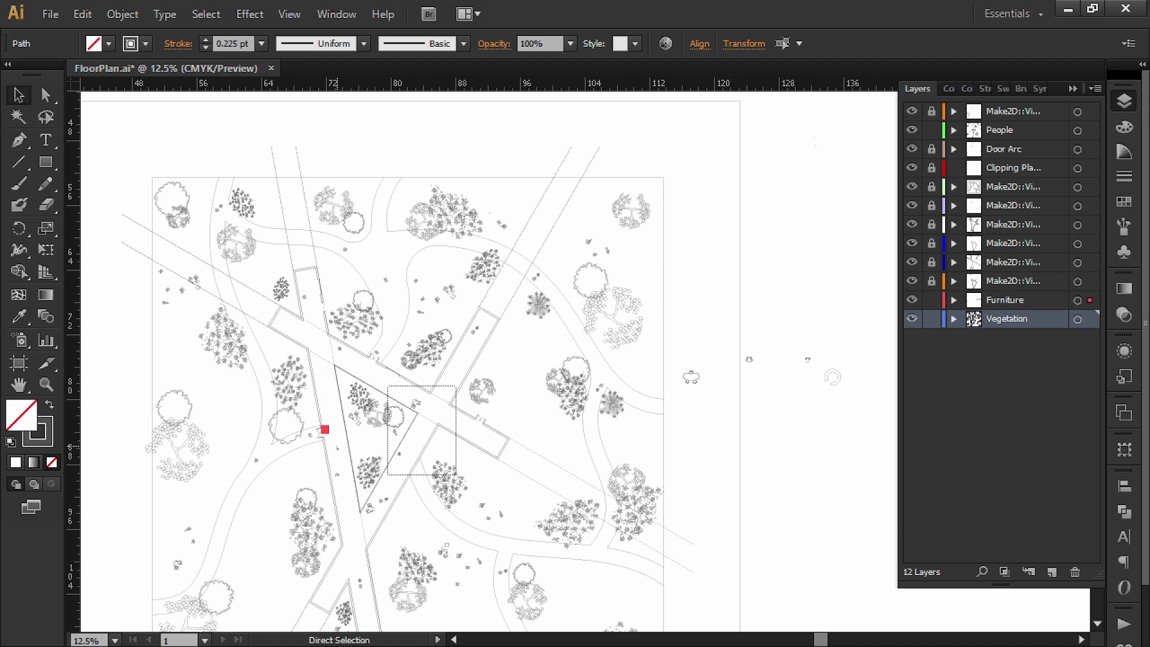
pyautogui.keyDown('alt'); pyautogui.scroll(4, 325, 433); pyautogui.keyUp('alt')
pyautogui.keyDown('alt'); pyautogui.scroll(3, 328, 419); pyautogui.keyUp('alt')
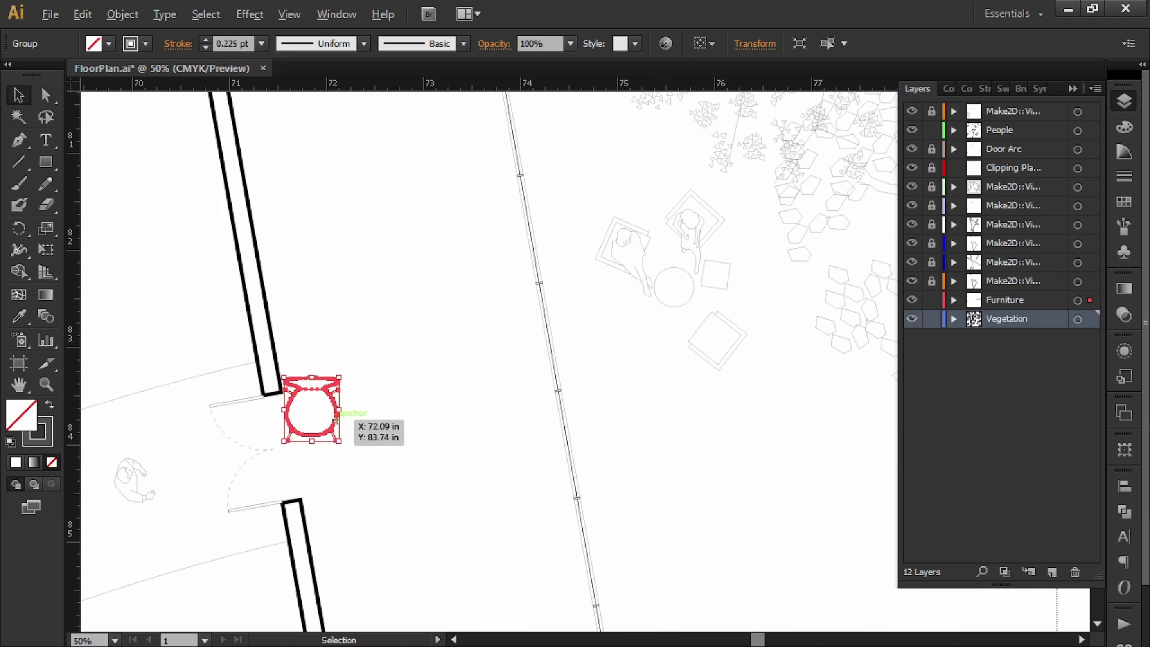
pyautogui.click(382, 454)
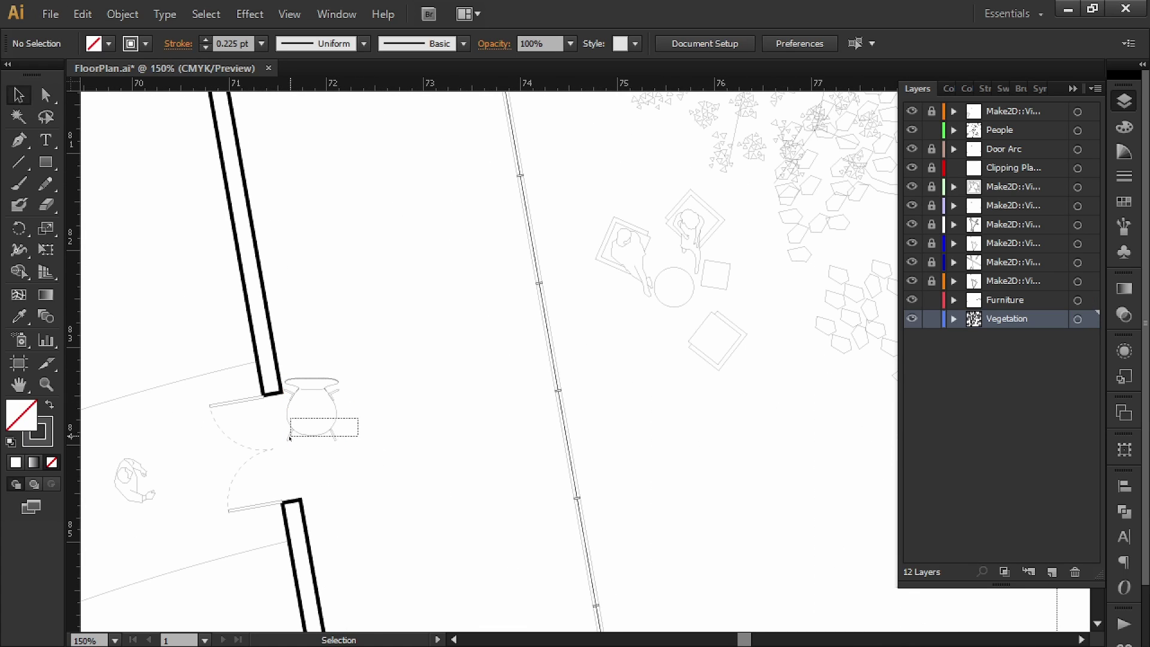
# - Rotate the chair in the western doorway and return it to the other furniture symbols outside the plan
pyautogui.click(324, 431)
pyautogui.press('e')
pyautogui.moveTo(343, 370); pyautogui.dragTo(794, 353)
pyautogui.press('v')
pyautogui.click(378, 452)
pyautogui.keyDown('alt'); pyautogui.scroll(-7, 380, 451); pyautogui.keyUp('alt')
# - Group the loose furniture symbols as separate pieces and gather the table set and C-shaped piece closer to the chairs
pyautogui.click(743, 343)
pyautogui.moveTo(864, 307); pyautogui.dragTo(768, 408)
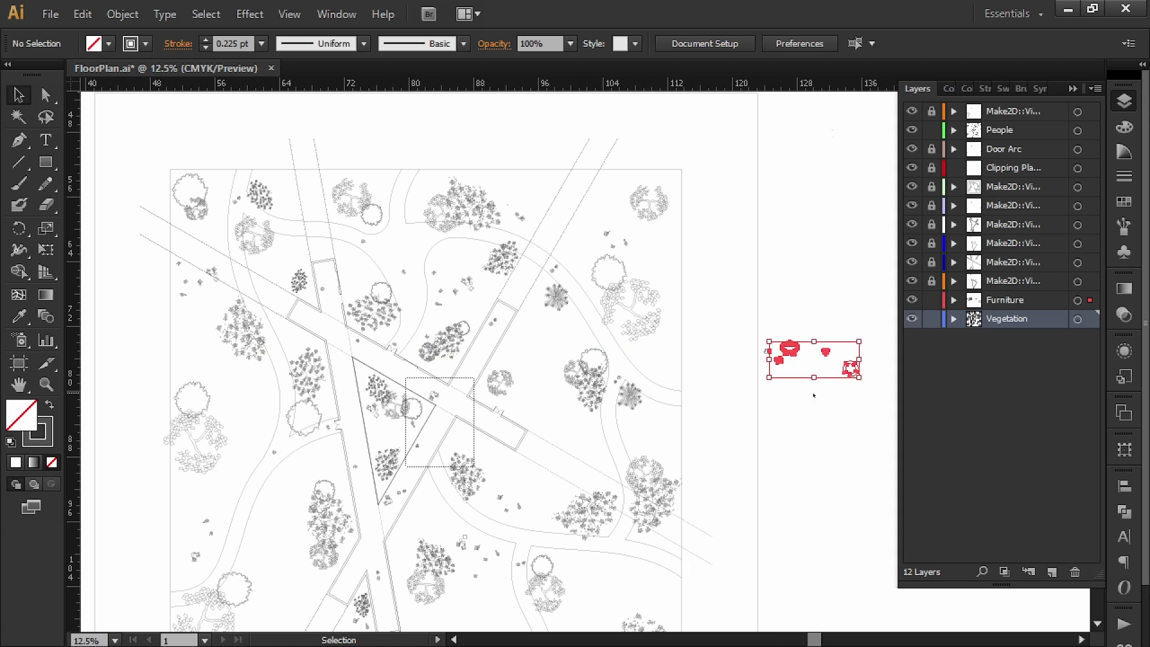
pyautogui.rightClick(795, 350)
pyautogui.click(817, 320)
pyautogui.click(821, 304)
pyautogui.keyDown('alt'); pyautogui.scroll(3, 724, 309); pyautogui.keyUp('alt')
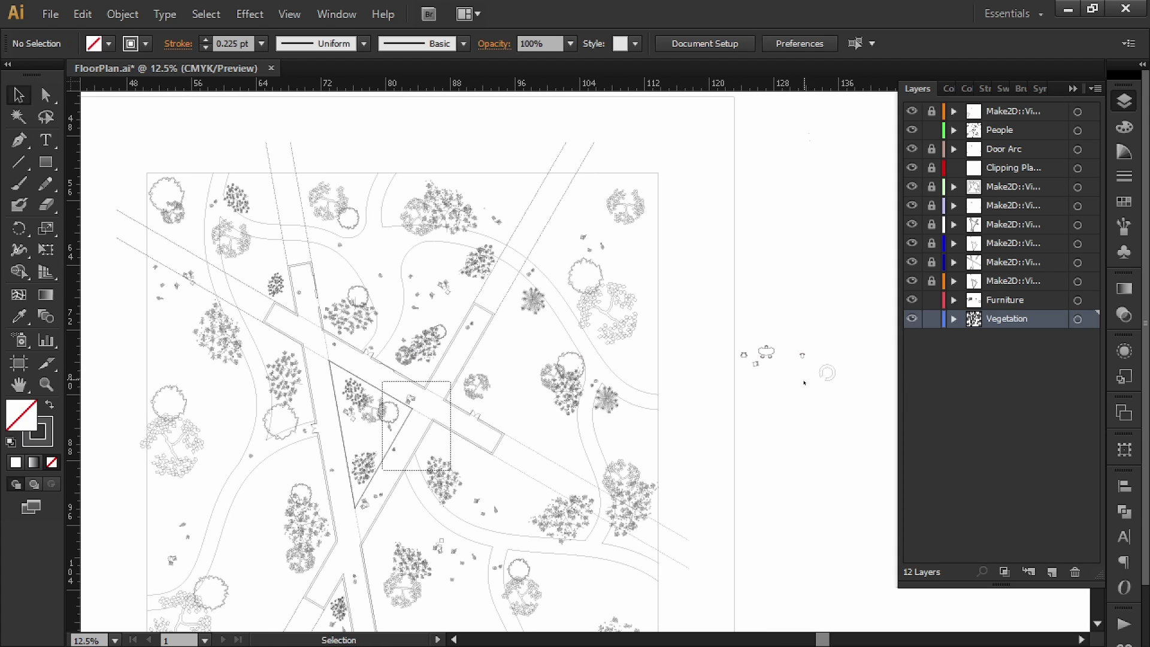
pyautogui.moveTo(679, 282); pyautogui.dragTo(633, 329)
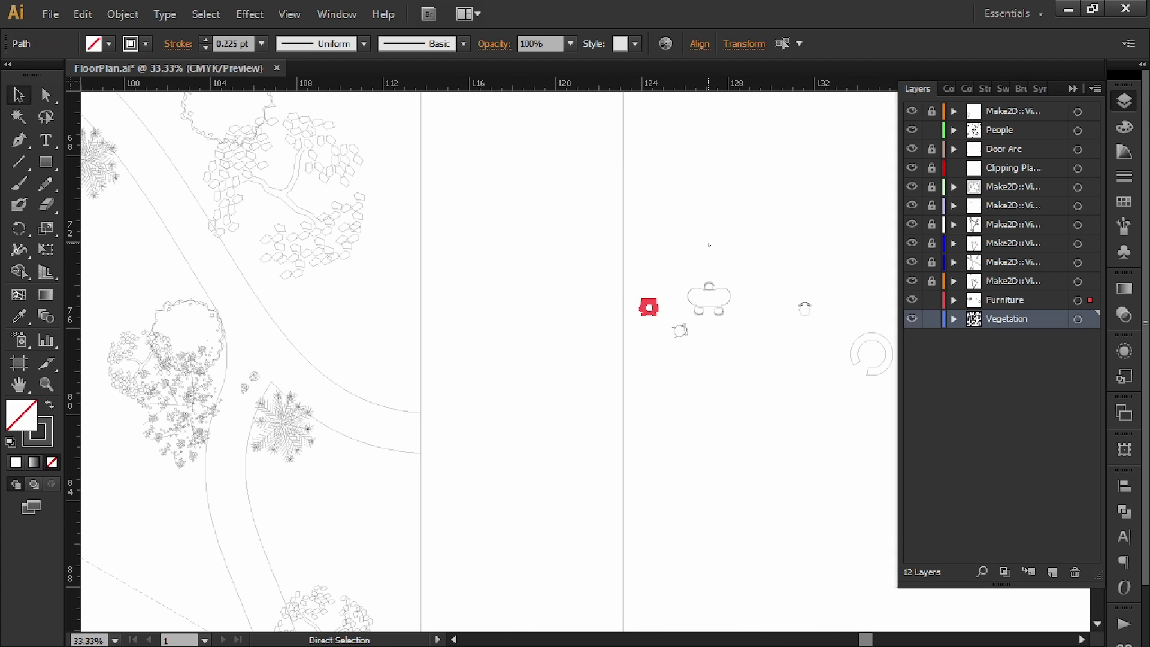
pyautogui.moveTo(744, 218); pyautogui.dragTo(687, 323)
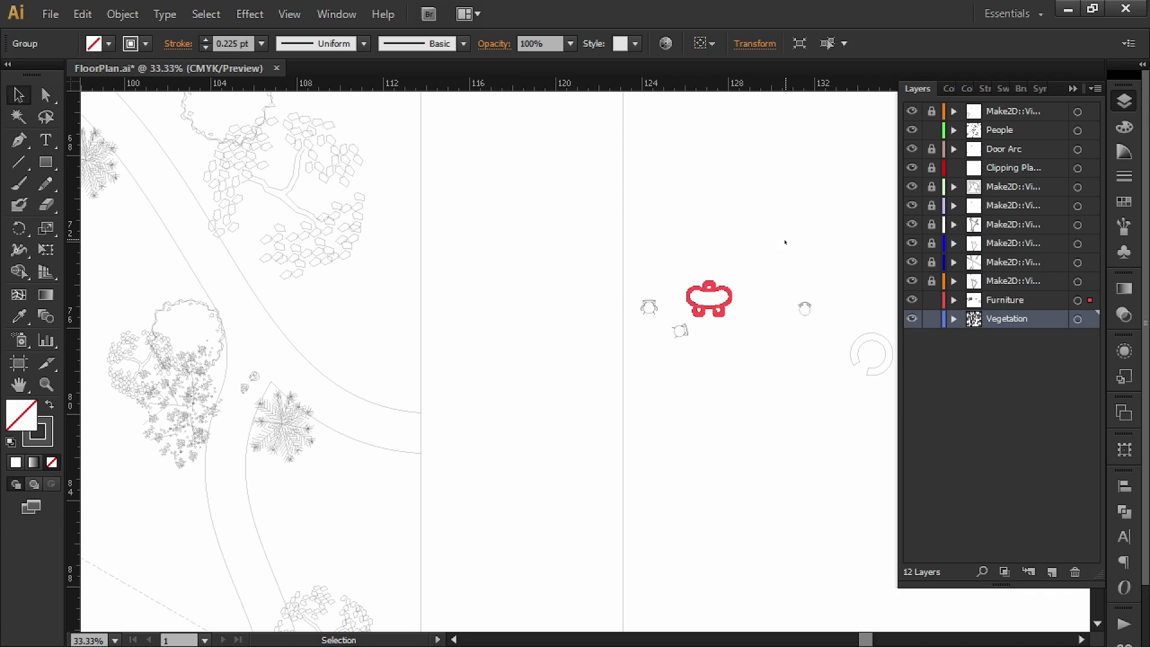
pyautogui.moveTo(823, 258); pyautogui.dragTo(693, 371)
pyautogui.moveTo(816, 318); pyautogui.dragTo(730, 416)
pyautogui.hotkey('ctrl', 'shift', 'a')
pyautogui.moveTo(785, 382); pyautogui.dragTo(729, 408)
pyautogui.hotkey('ctrl', 'shift', 'a')
pyautogui.hotkey('ctrl', '-')
pyautogui.hotkey('ctrl', '-')
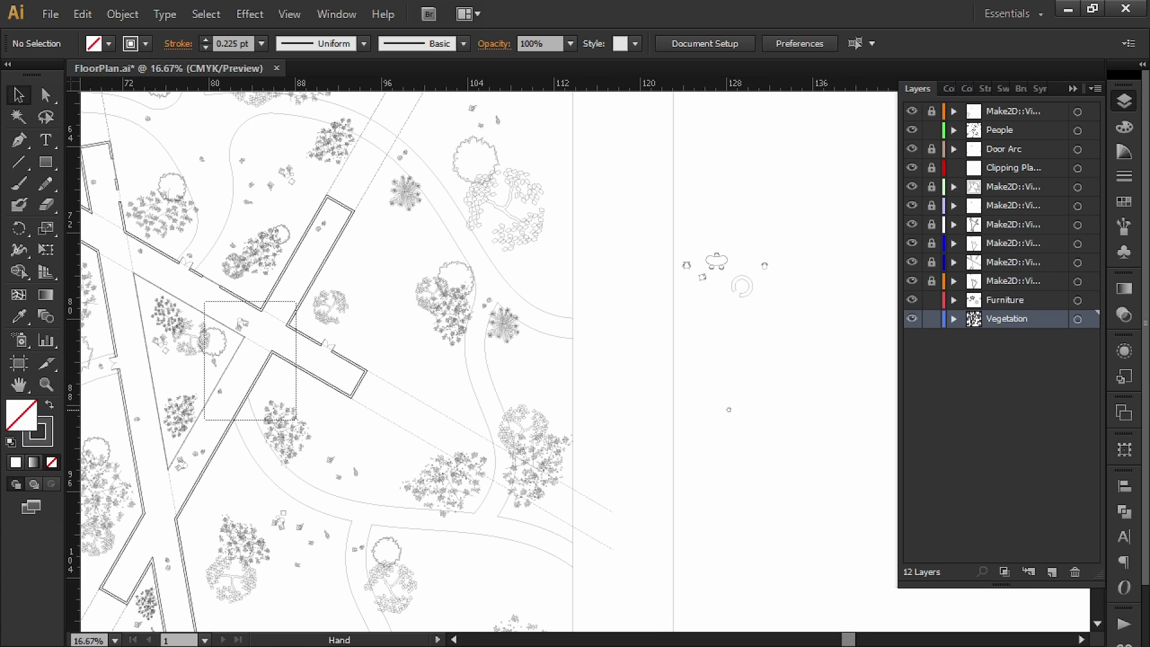
# - Examine the furniture symbols outside the plan and compare their size with the wings and grounds
pyautogui.moveTo(340, 371); pyautogui.dragTo(426, 353)
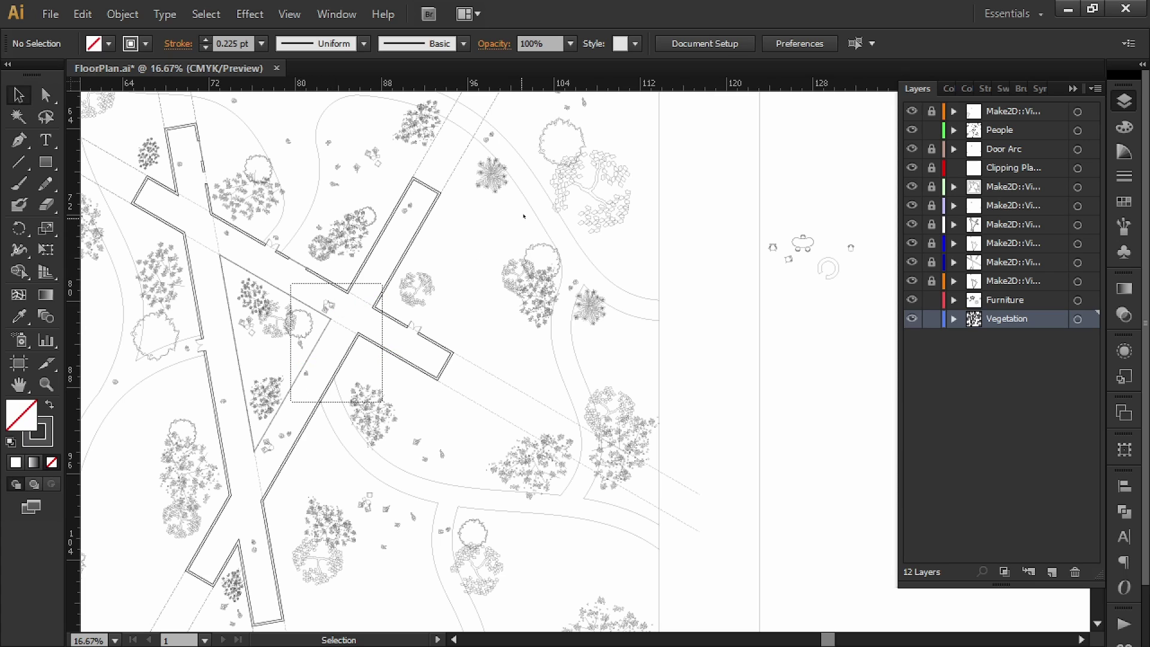
pyautogui.keyDown('alt'); pyautogui.scroll(-3, 524, 315); pyautogui.keyUp('alt')
pyautogui.moveTo(524, 315); pyautogui.dragTo(569, 336)
pyautogui.keyDown('alt'); pyautogui.scroll(1, 691, 344); pyautogui.keyUp('alt')
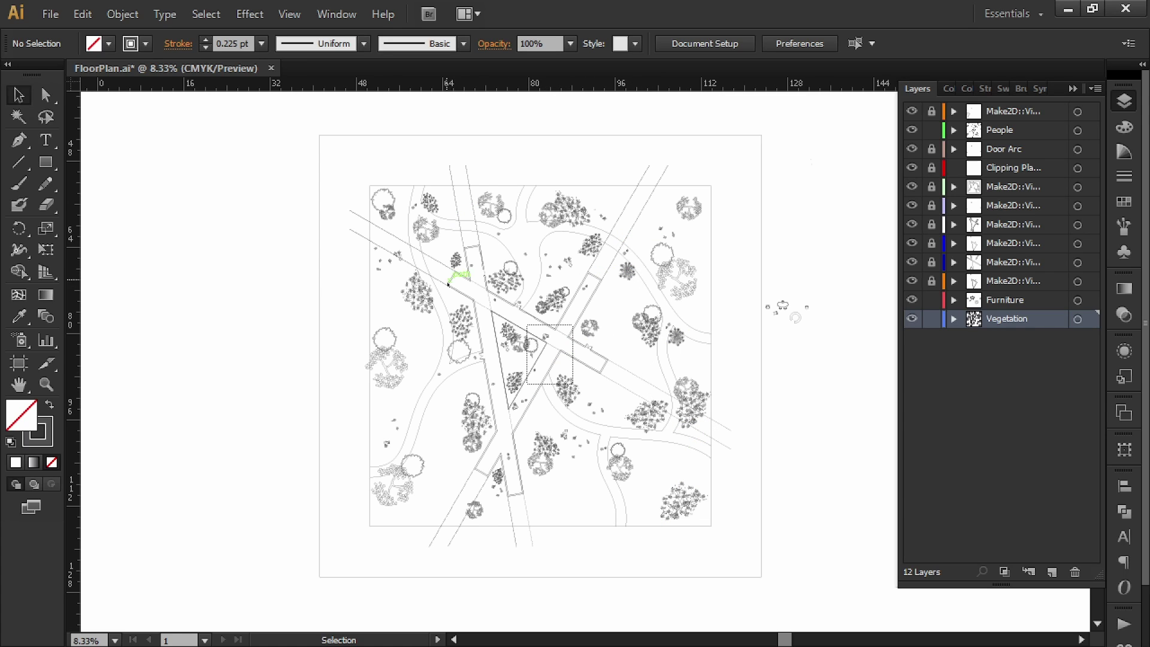
pyautogui.moveTo(656, 304); pyautogui.dragTo(448, 350)
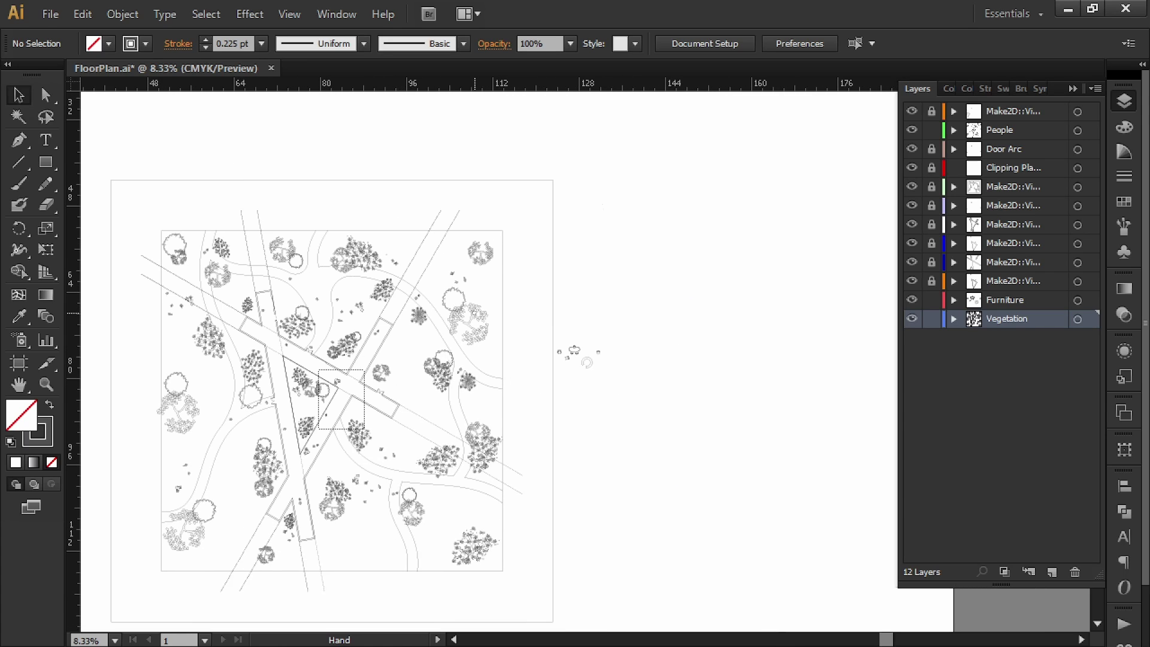
pyautogui.keyDown('alt'); pyautogui.scroll(4, 587, 362); pyautogui.keyUp('alt')
pyautogui.moveTo(586, 364); pyautogui.dragTo(195, 341)
pyautogui.moveTo(857, 319); pyautogui.dragTo(439, 285)
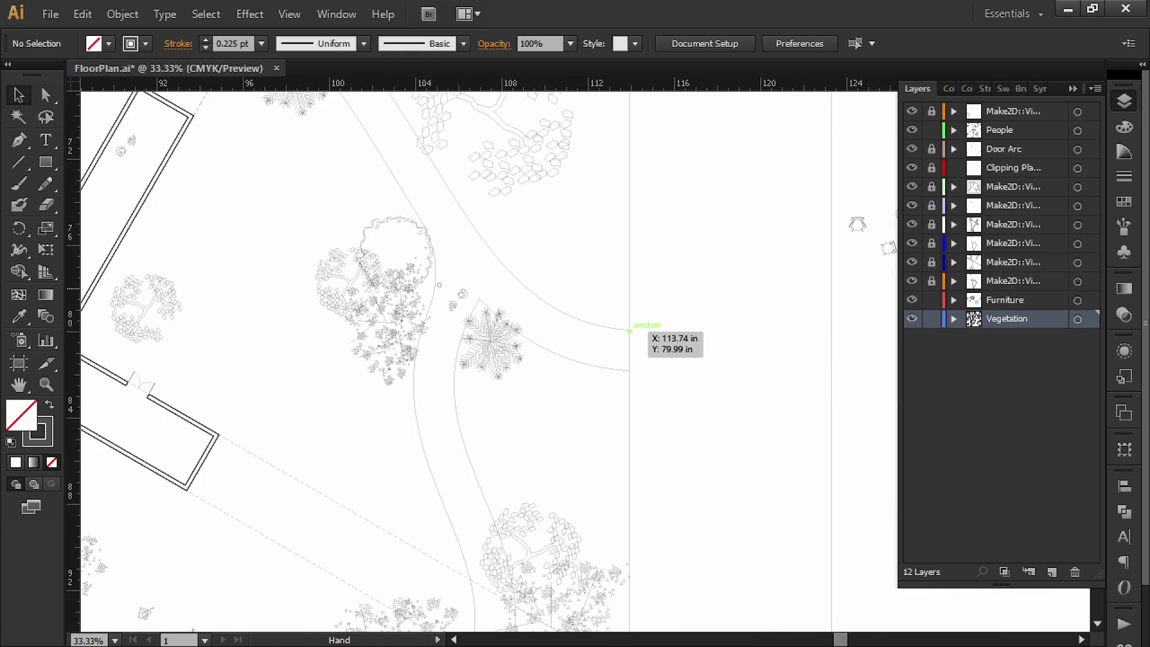
pyautogui.moveTo(831, 292); pyautogui.dragTo(621, 285)
pyautogui.moveTo(709, 203); pyautogui.dragTo(607, 273)
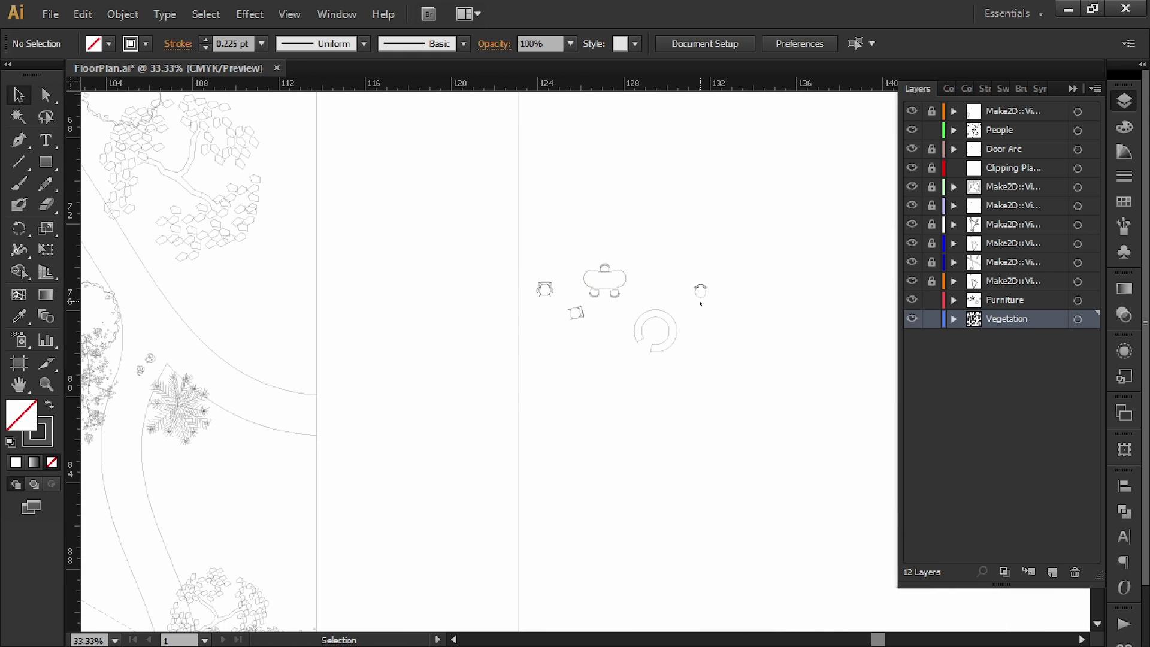
pyautogui.keyDown('alt'); pyautogui.scroll(-2, 689, 350); pyautogui.keyUp('alt')
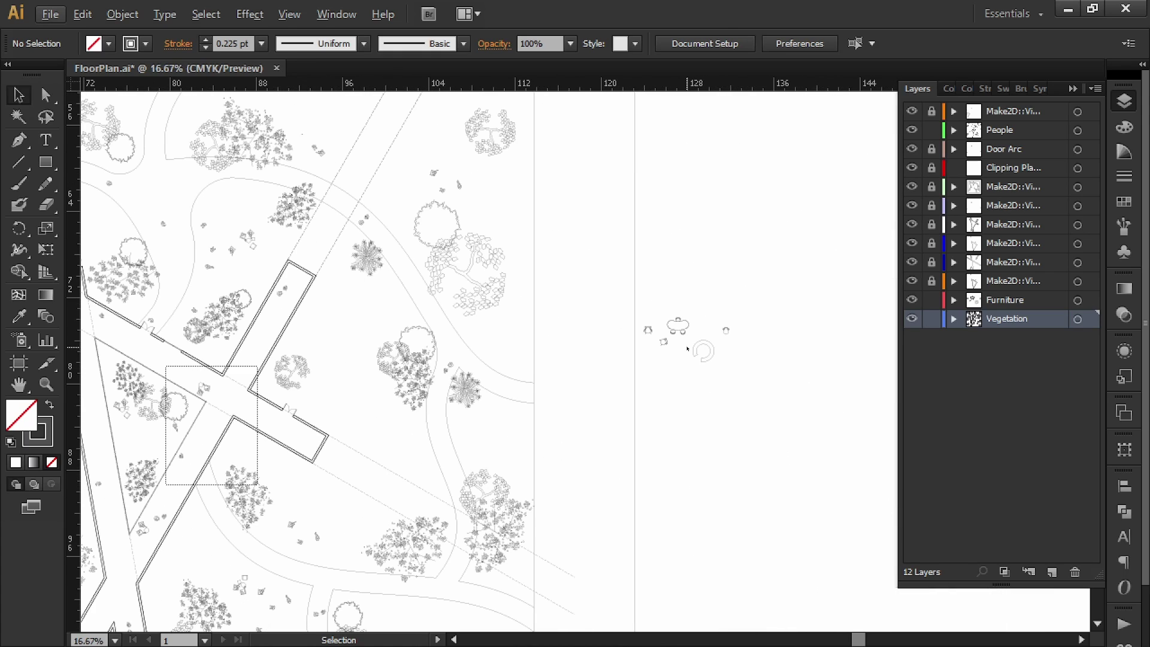
# - Move the table set with three chairs from outside the plan to the courtyard's northern edge
pyautogui.moveTo(692, 330); pyautogui.dragTo(250, 402)
pyautogui.moveTo(150, 359); pyautogui.dragTo(382, 385)
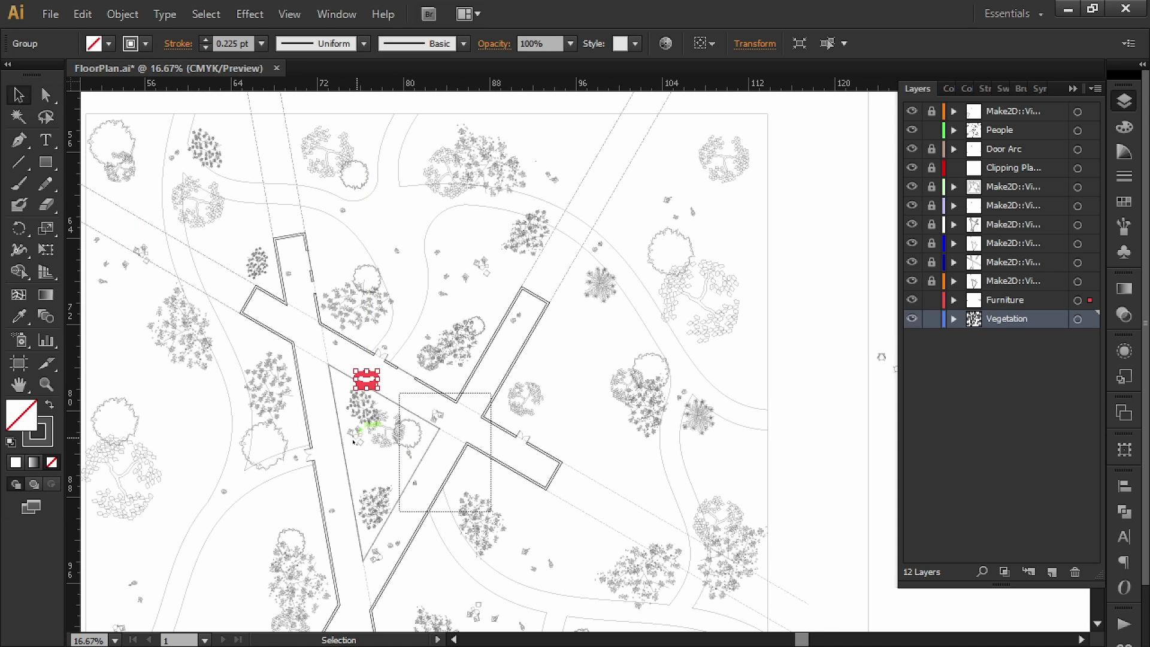
pyautogui.keyDown('alt'); pyautogui.scroll(-1, 365, 409); pyautogui.keyUp('alt')
pyautogui.keyDown('alt'); pyautogui.scroll(3, 532, 455); pyautogui.keyUp('alt')
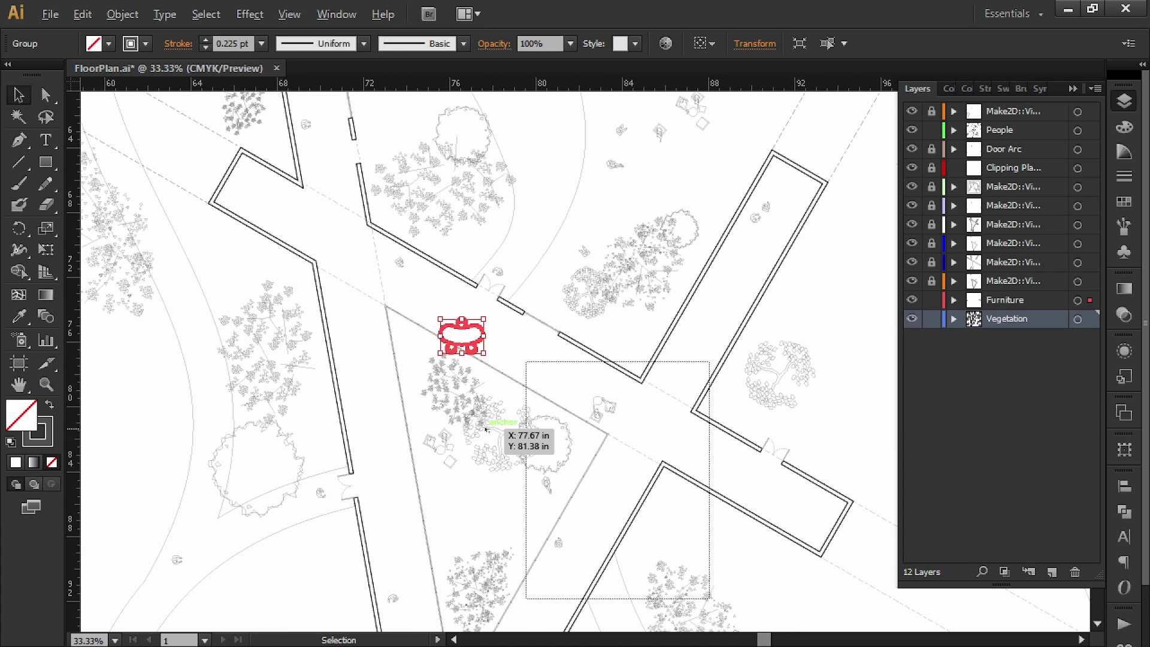
# - Move the table set into the western wing just north of its doorway and rotate it roughly along the wall
pyautogui.moveTo(464, 416); pyautogui.dragTo(517, 407)
pyautogui.moveTo(515, 339); pyautogui.dragTo(413, 285)
pyautogui.moveTo(421, 330); pyautogui.dragTo(436, 492)
pyautogui.press('e')
pyautogui.moveTo(428, 416); pyautogui.dragTo(448, 454)
pyautogui.keyDown('alt'); pyautogui.scroll(2, 400, 458); pyautogui.keyUp('alt')
pyautogui.press('e')
pyautogui.click(477, 520)
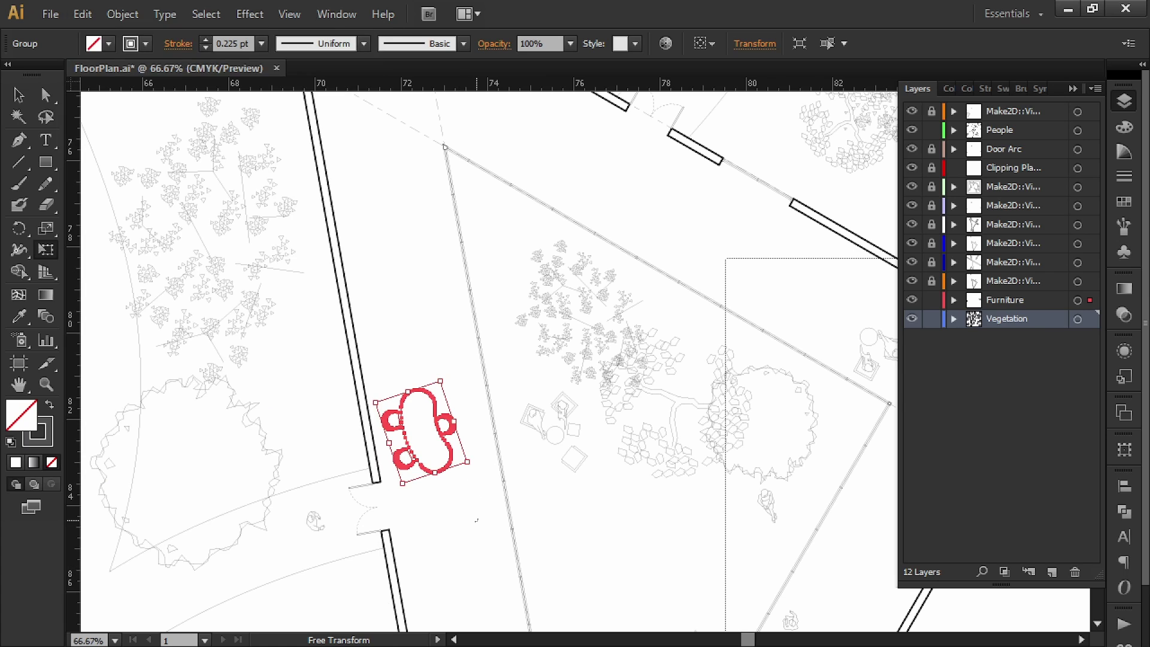
# - Scale the selected three-chair table set uniformly to 50% with strokes and effects scaled too
pyautogui.press('v')
pyautogui.click(469, 516)
pyautogui.click(450, 463)
pyautogui.rightClick(449, 465)
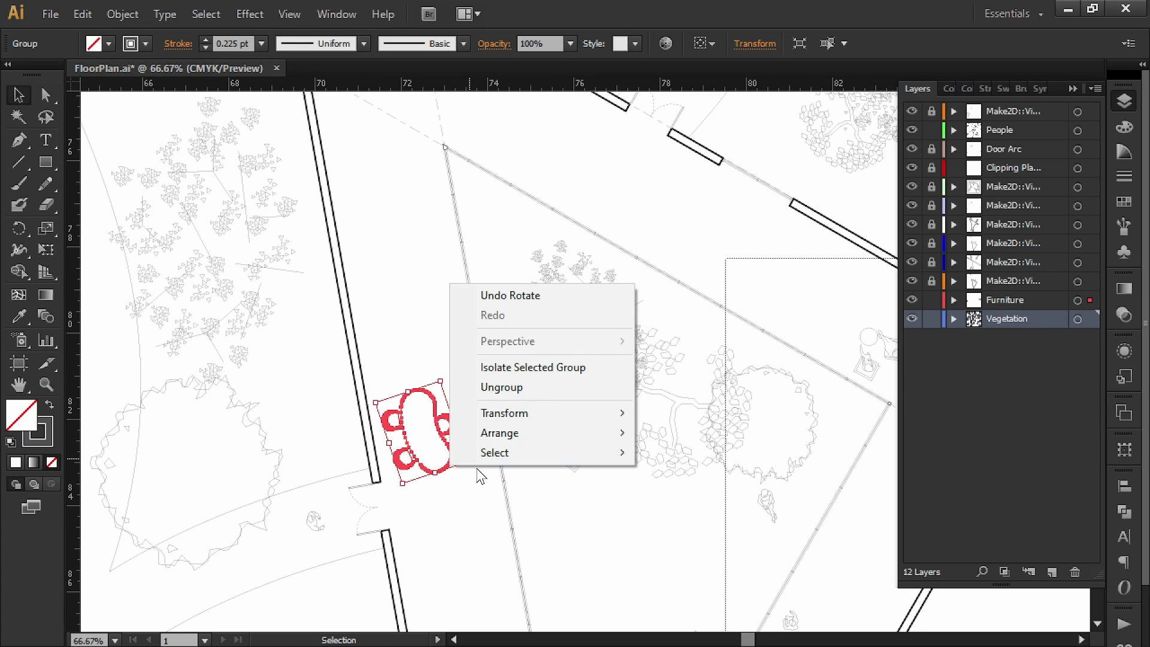
pyautogui.moveTo(486, 414)
pyautogui.click(709, 496)
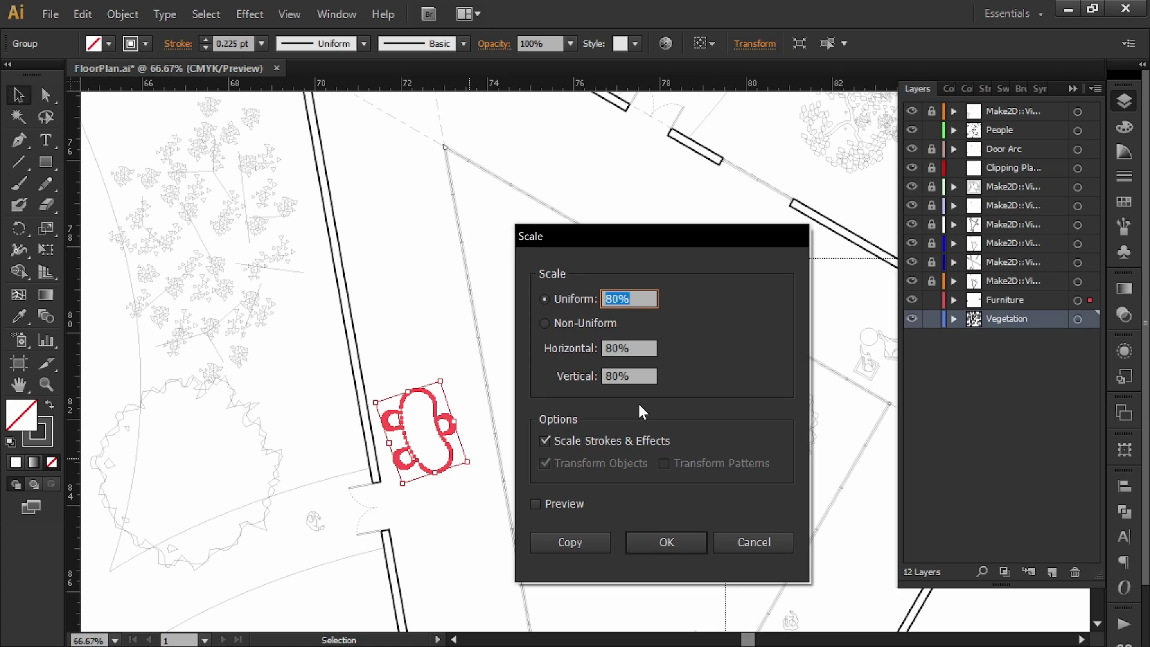
pyautogui.write('50')
pyautogui.press('Return')
# - Move the reduced table set close to the western wing's doorway and rotate it roughly perpendicular to the outer wall
pyautogui.moveTo(418, 374); pyautogui.dragTo(411, 451)
pyautogui.press('e')
pyautogui.press('v')
pyautogui.click(413, 369)
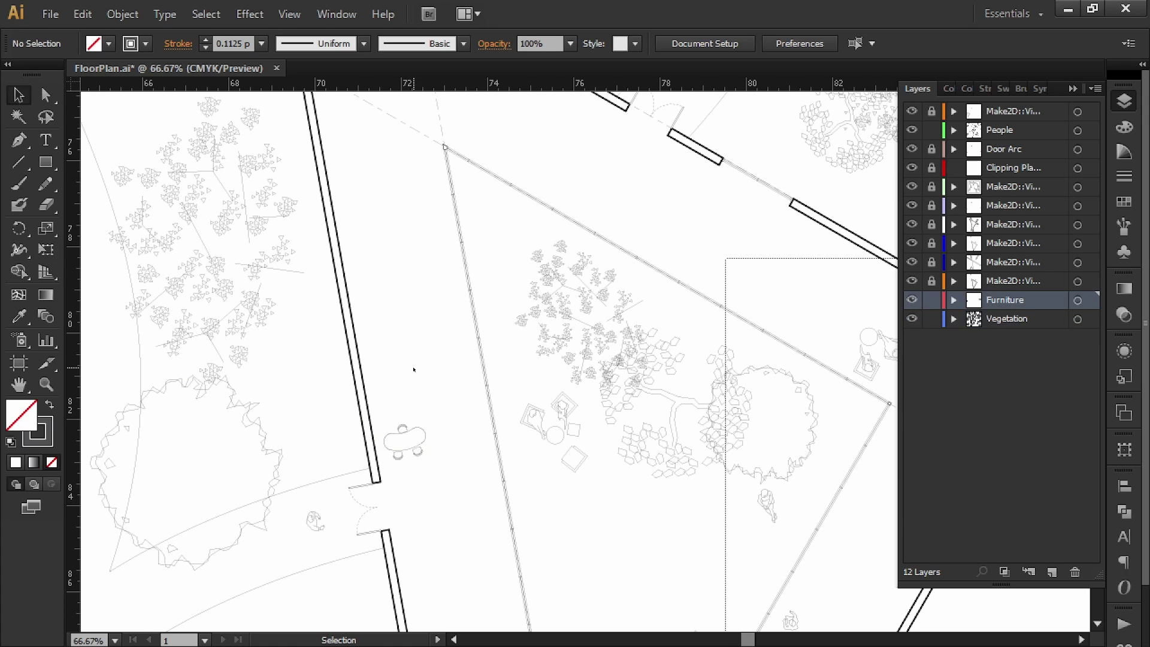
# - Move the C-shaped furniture piece from outside the plan into the triangular courtyard, between its two tree clusters
pyautogui.keyDown('alt'); pyautogui.scroll(-2, 418, 360); pyautogui.keyUp('alt')
pyautogui.moveTo(459, 358); pyautogui.dragTo(413, 349)
pyautogui.moveTo(573, 398); pyautogui.dragTo(434, 378)
pyautogui.keyDown('alt'); pyautogui.scroll(-2, 433, 378); pyautogui.keyUp('alt')
pyautogui.keyDown('alt'); pyautogui.scroll(-1, 552, 390); pyautogui.keyUp('alt')
pyautogui.moveTo(883, 343); pyautogui.dragTo(316, 422)
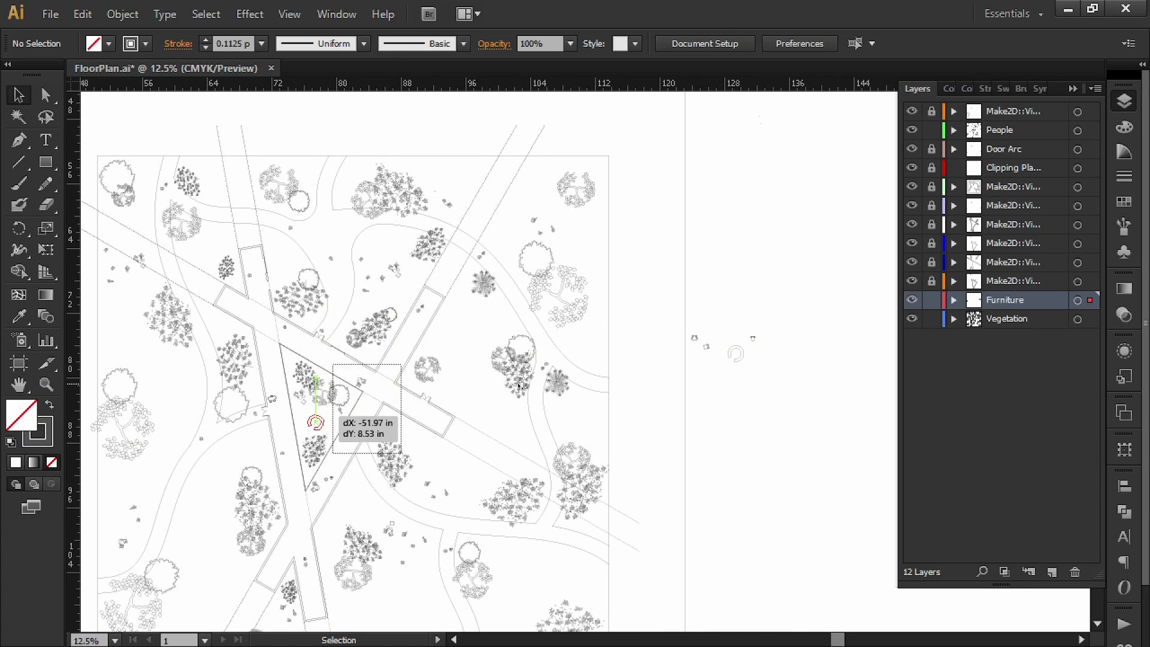
pyautogui.click(499, 372)
# - Place a larger copy of the C-shaped piece in the open grounds east of the north-eastern wing
pyautogui.moveTo(482, 344); pyautogui.dragTo(486, 344)
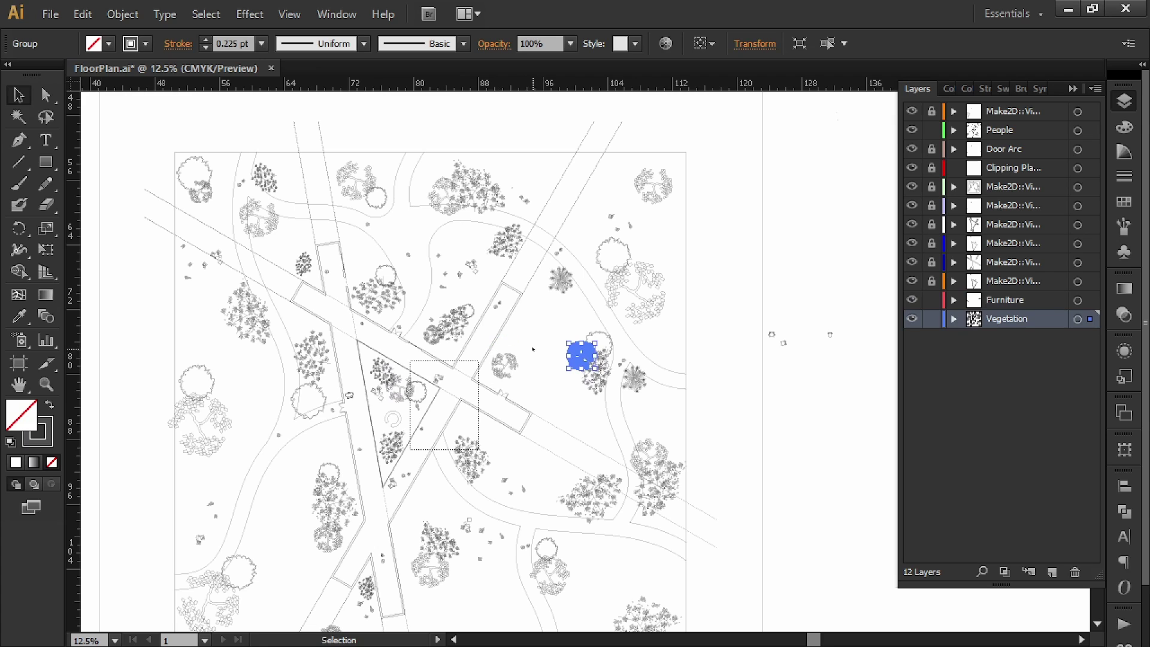
pyautogui.click(483, 349)
pyautogui.moveTo(407, 430); pyautogui.dragTo(545, 379)
pyautogui.hotkey('ctrl', 'z')
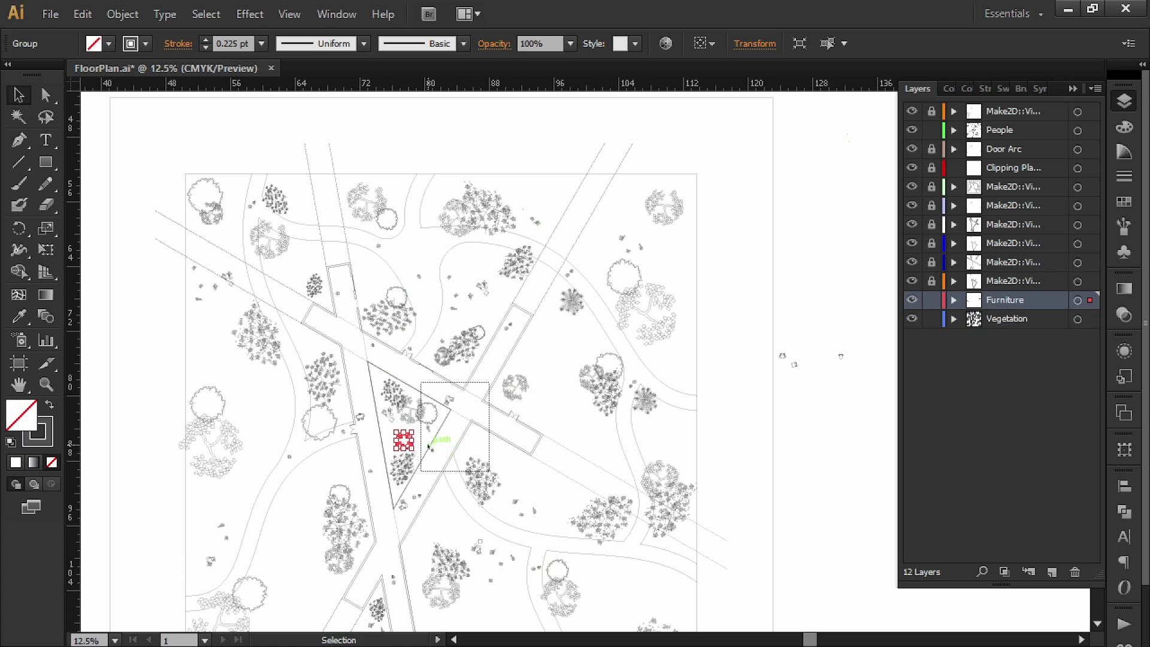
pyautogui.keyDown('alt'); pyautogui.moveTo(412, 446); pyautogui.dragTo(501, 405); pyautogui.keyUp('alt')
pyautogui.hotkey('ctrl', 'z')
pyautogui.click(501, 405)
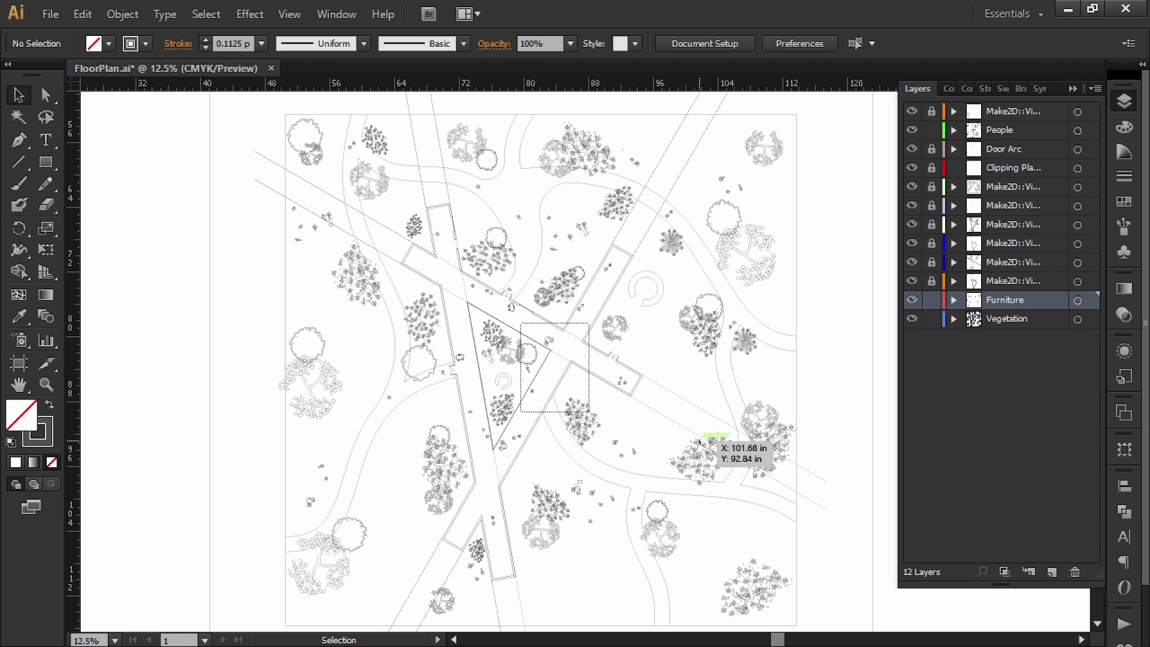
# - Examine the size and placement of the table sets and chairs throughout the wings and courtyard
pyautogui.keyDown('alt'); pyautogui.scroll(6, 407, 366); pyautogui.keyUp('alt')
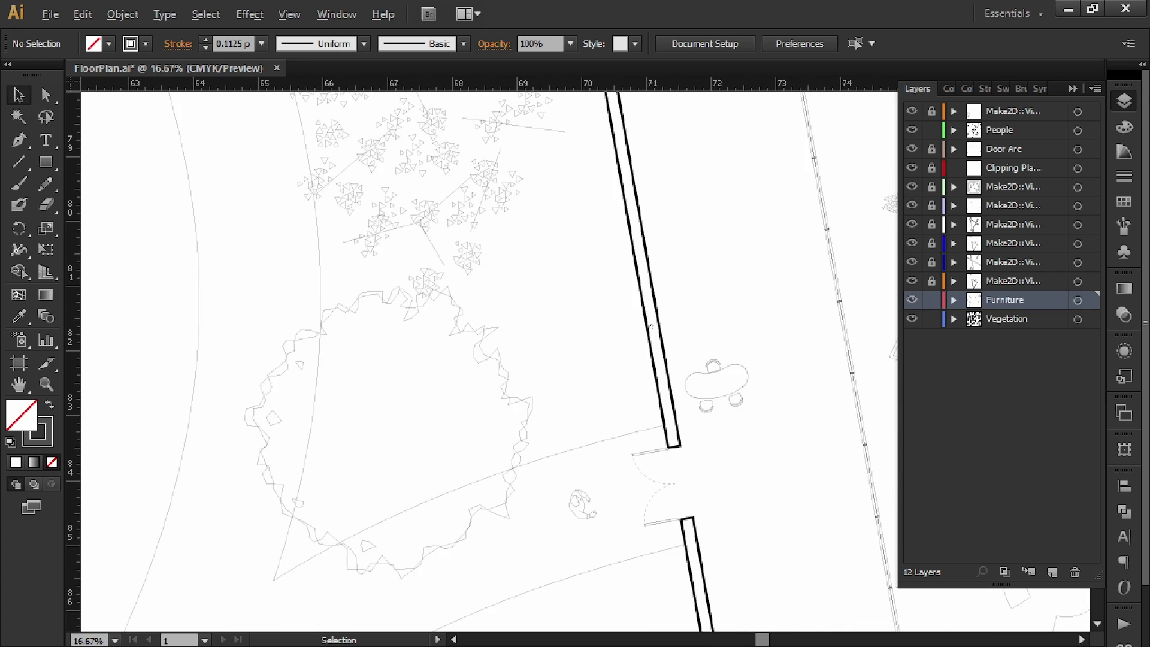
pyautogui.moveTo(713, 482); pyautogui.dragTo(565, 472)
pyautogui.keyDown('alt'); pyautogui.scroll(-2, 587, 368); pyautogui.keyUp('alt')
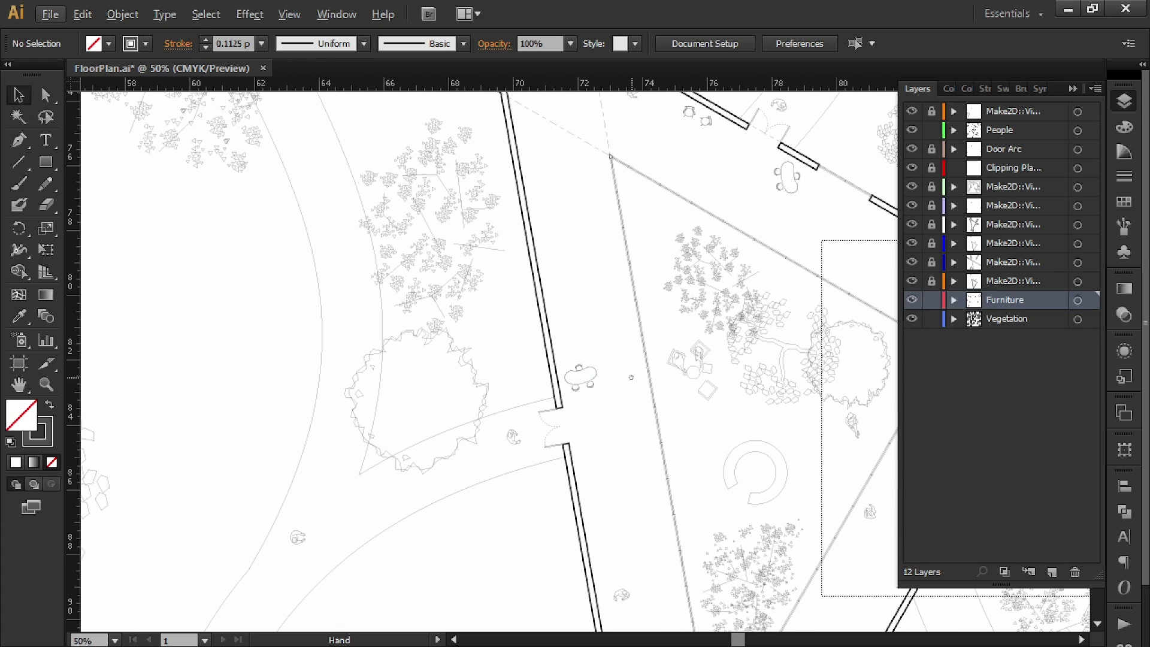
pyautogui.moveTo(631, 377); pyautogui.dragTo(453, 510)
pyautogui.moveTo(527, 388); pyautogui.dragTo(524, 380)
pyautogui.keyDown('alt'); pyautogui.scroll(4, 632, 313); pyautogui.keyUp('alt')
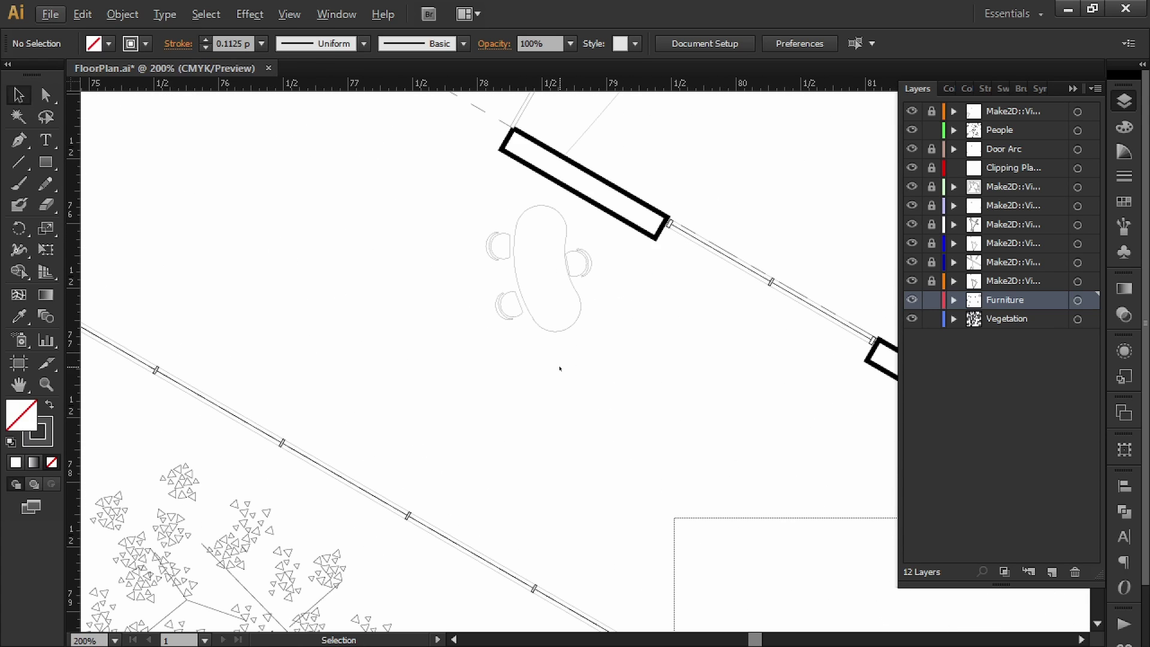
pyautogui.keyDown('alt'); pyautogui.scroll(-3, 541, 295); pyautogui.keyUp('alt')
pyautogui.keyDown('alt'); pyautogui.scroll(-1, 523, 259); pyautogui.keyUp('alt')
pyautogui.moveTo(509, 252); pyautogui.dragTo(351, 217)
pyautogui.moveTo(717, 243); pyautogui.dragTo(617, 161)
pyautogui.moveTo(461, 467); pyautogui.dragTo(666, 199)
pyautogui.keyDown('alt'); pyautogui.scroll(-1, 419, 411); pyautogui.keyUp('alt')
pyautogui.moveTo(419, 180); pyautogui.dragTo(486, 540)
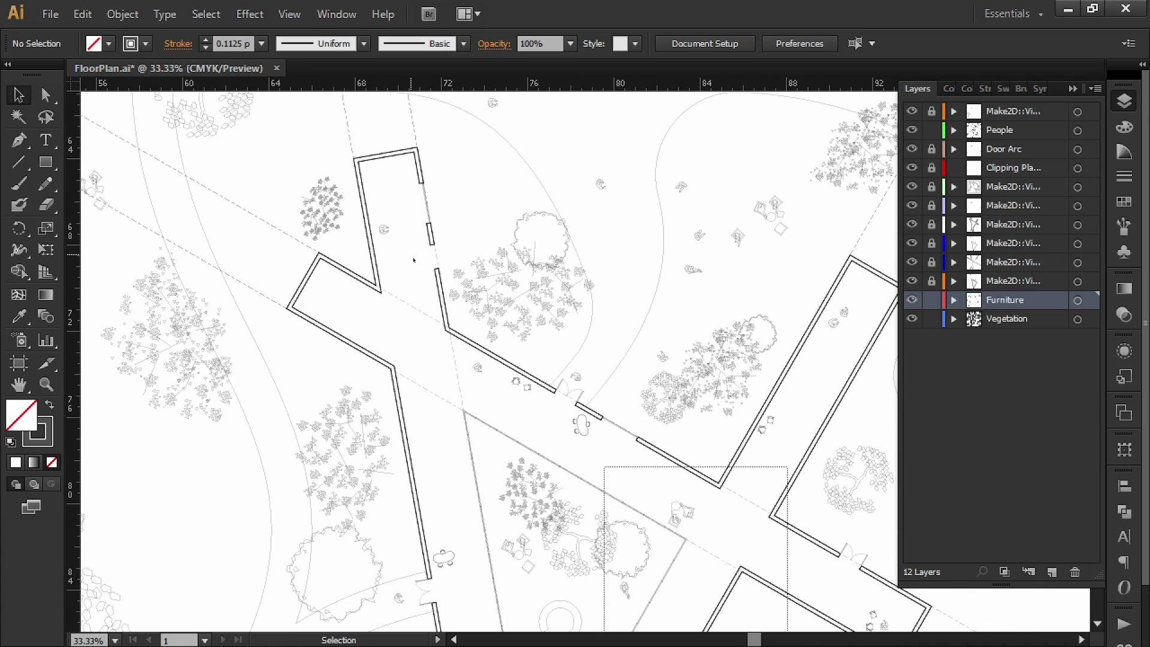
pyautogui.keyDown('alt'); pyautogui.scroll(1, 458, 288); pyautogui.keyUp('alt')
pyautogui.keyDown('alt'); pyautogui.scroll(-1, 458, 288); pyautogui.keyUp('alt')
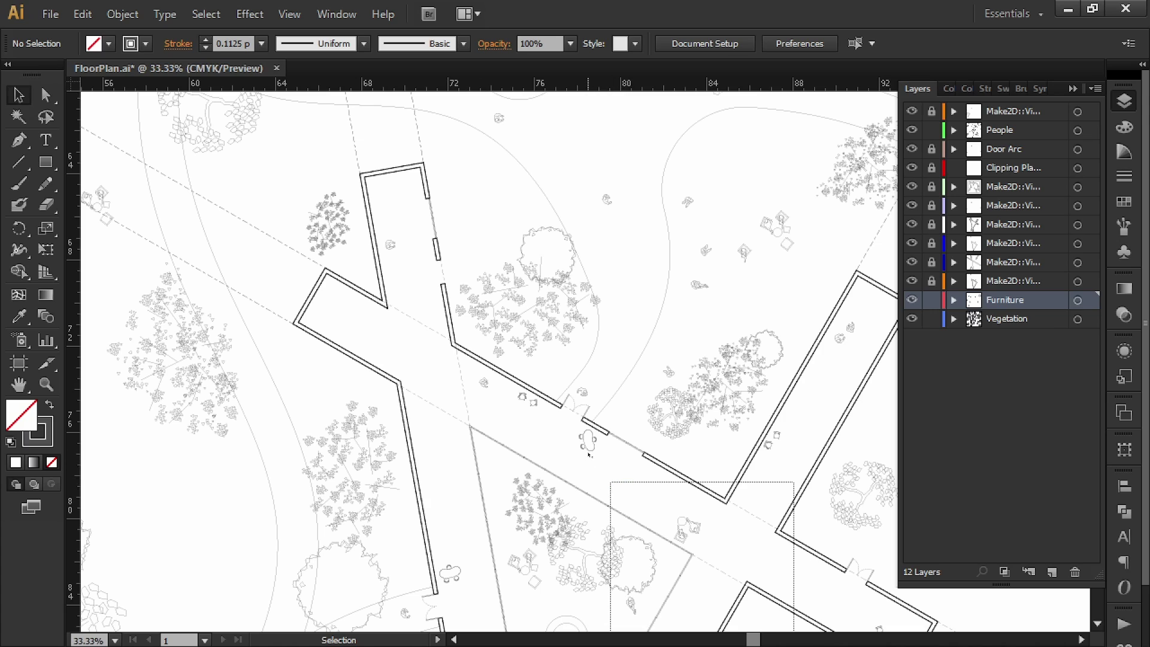
# - Copy the table set from beside the northern doorway into the narrow north-western wing and rotate the copy
pyautogui.keyDown('alt'); pyautogui.moveTo(588, 449); pyautogui.dragTo(412, 275); pyautogui.keyUp('alt')
pyautogui.press('e')
pyautogui.press('v')
pyautogui.click(439, 236)
pyautogui.keyDown('alt'); pyautogui.scroll(1, 439, 235); pyautogui.keyUp('alt')
pyautogui.click(495, 226)
# - Copy the pair of people near the courtyard's southern tip into the short western wing end and rotate the copy
pyautogui.moveTo(316, 308); pyautogui.dragTo(332, 214)
pyautogui.keyDown('alt'); pyautogui.scroll(-1, 319, 310); pyautogui.keyUp('alt')
pyautogui.moveTo(614, 490); pyautogui.dragTo(591, 408)
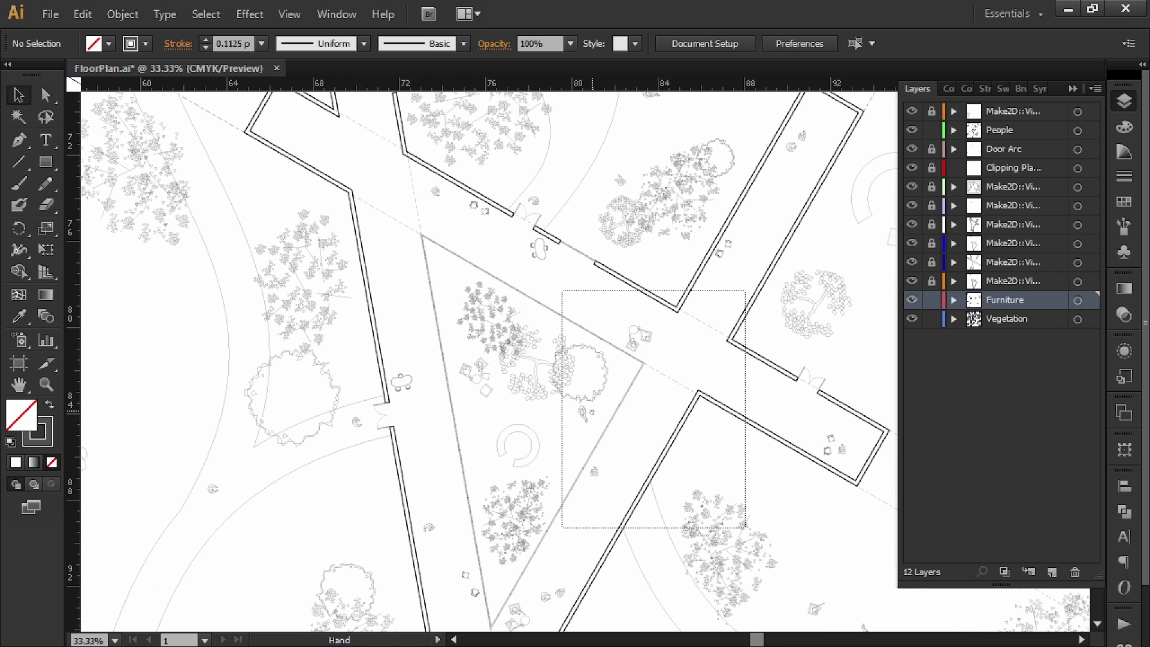
pyautogui.keyDown('alt'); pyautogui.moveTo(545, 597); pyautogui.dragTo(289, 91); pyautogui.keyUp('alt')
pyautogui.press('e')
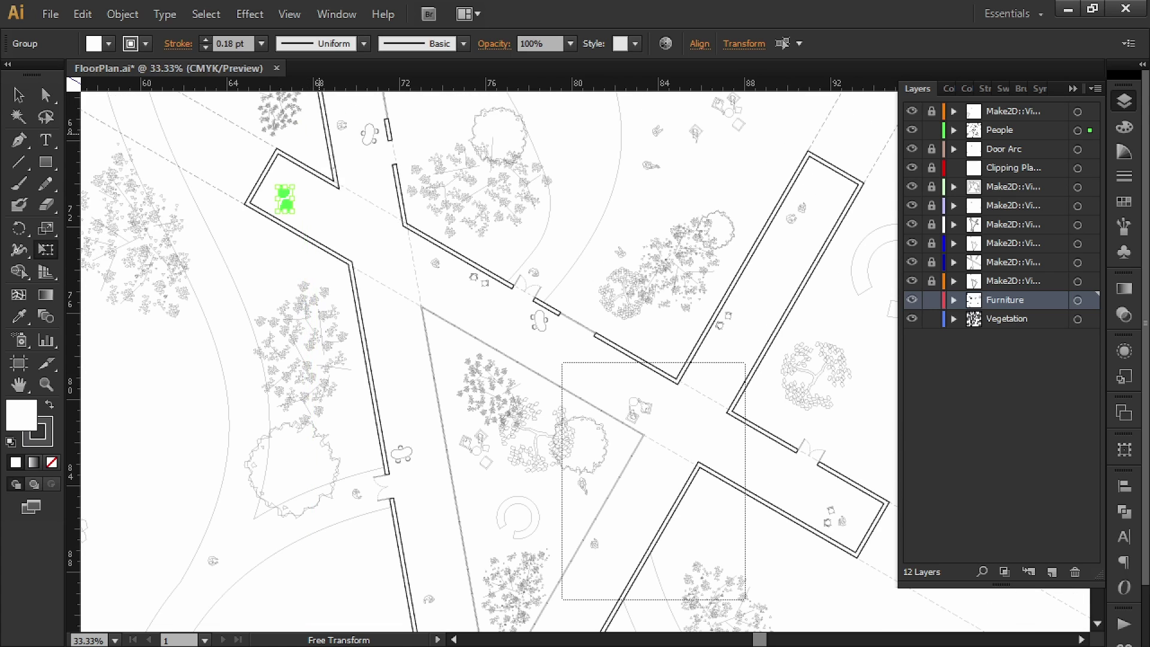
pyautogui.press('v')
pyautogui.click(349, 223)
# - Create a new layer beneath the Vegetation layer and name it LandscapeText
pyautogui.keyDown('alt'); pyautogui.scroll(-2, 348, 222); pyautogui.keyUp('alt')
pyautogui.moveTo(510, 294)
pyautogui.mouseDown()
pyautogui.moveTo(473, 240)
pyautogui.moveTo(515, 258)
pyautogui.moveTo(502, 274)
pyautogui.moveTo(513, 278)
pyautogui.mouseUp()
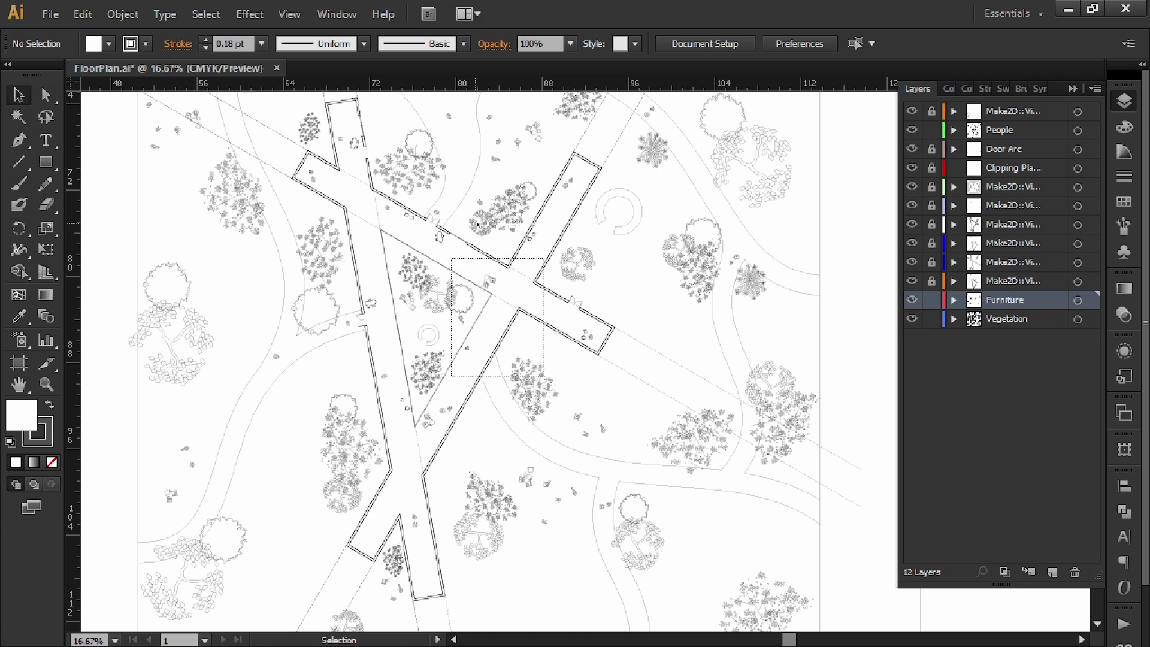
pyautogui.moveTo(477, 224); pyautogui.dragTo(500, 254)
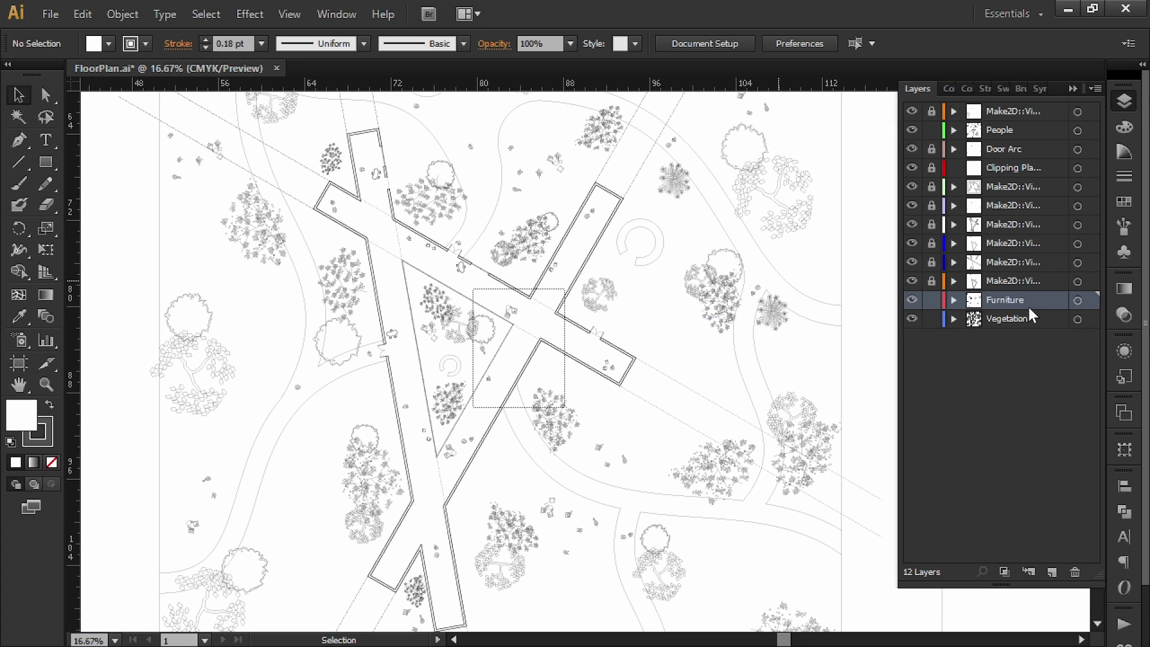
pyautogui.click(1042, 323)
pyautogui.click(1052, 572)
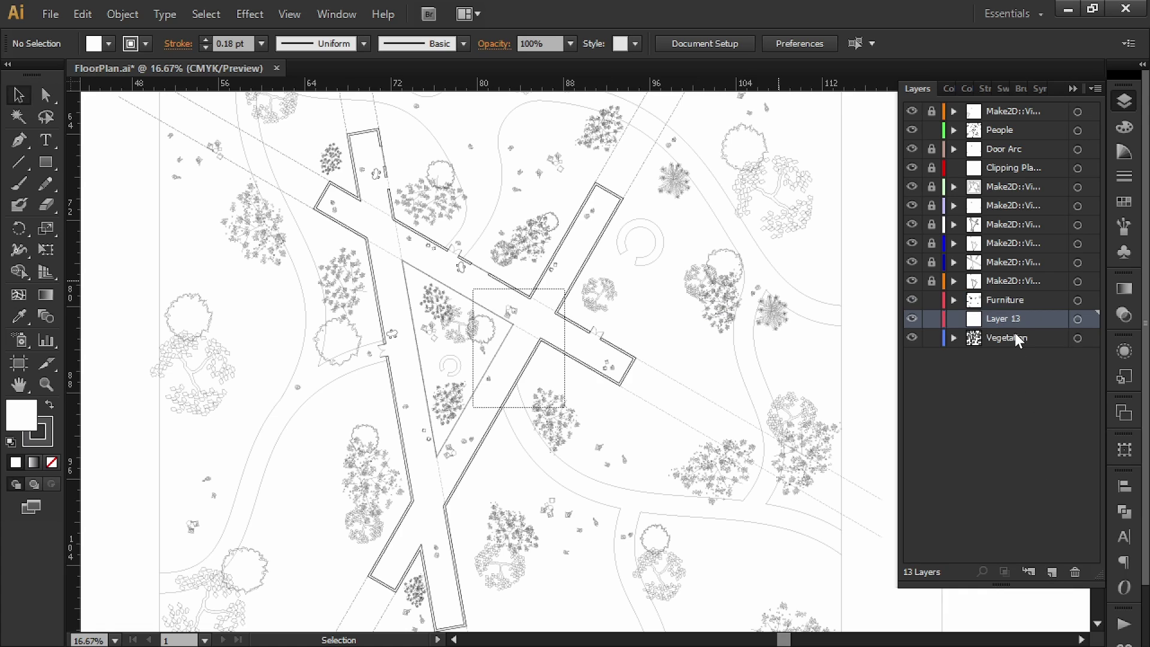
pyautogui.doubleClick(999, 338)
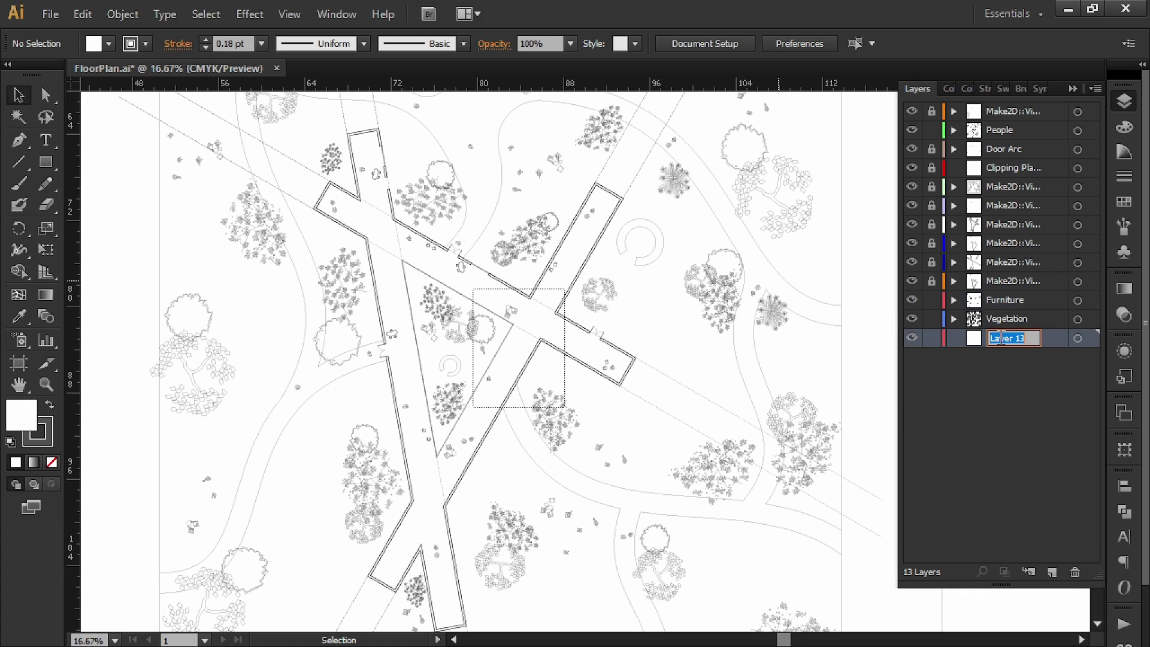
pyautogui.write('LandscapeText')
pyautogui.press('Return')
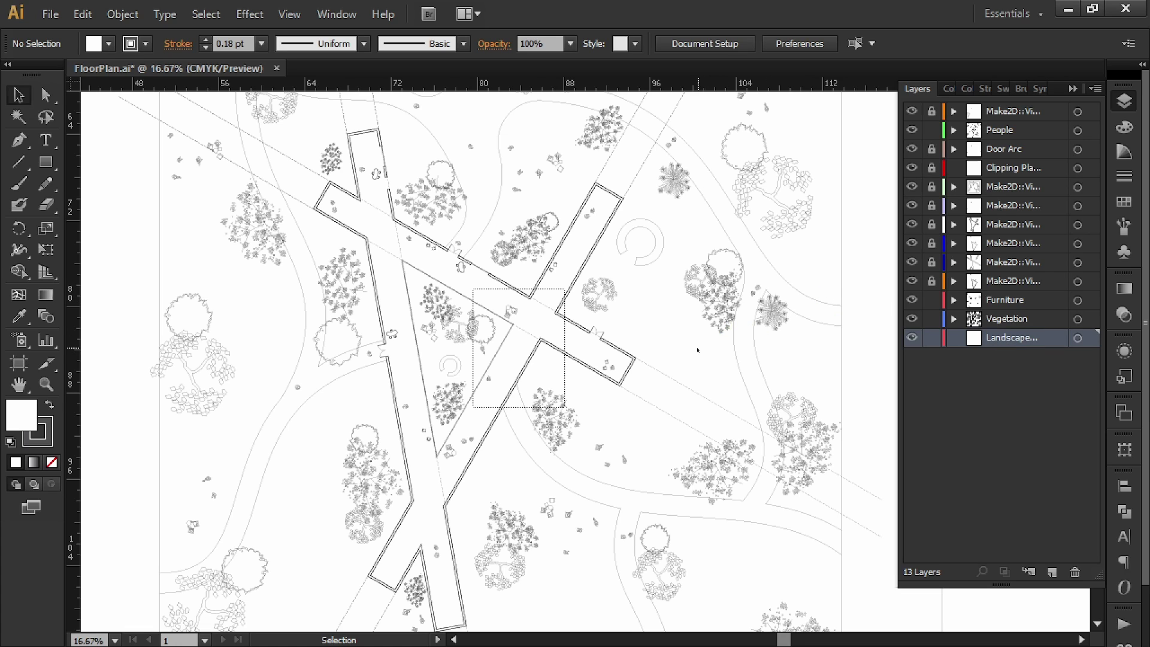
# - Lock the Vegetation, Furniture and People layers
pyautogui.keyDown('alt'); pyautogui.scroll(-2, 666, 326); pyautogui.keyUp('alt')
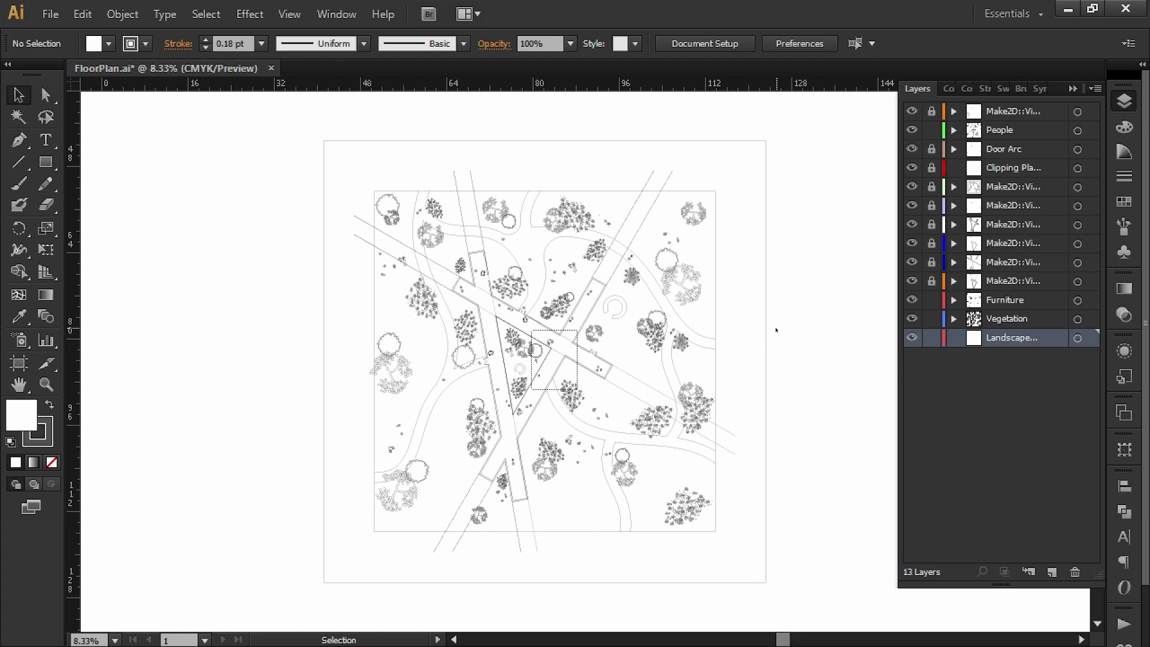
pyautogui.hscroll(5, 631, 344)
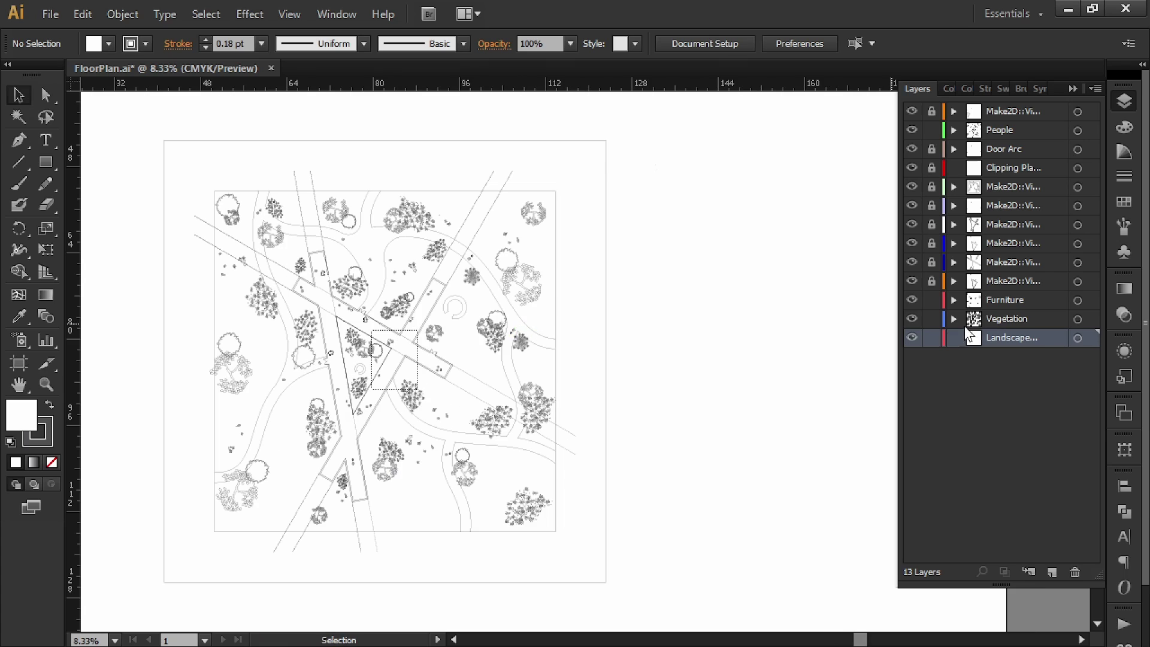
pyautogui.moveTo(930, 320); pyautogui.dragTo(916, 127)
# - Draw a square about 22 in wide in the empty area east of the plan and keep it selected
pyautogui.click(46, 162)
pyautogui.moveTo(656, 214); pyautogui.dragTo(773, 331)
pyautogui.press('v')
pyautogui.moveTo(774, 403); pyautogui.dragTo(739, 296)
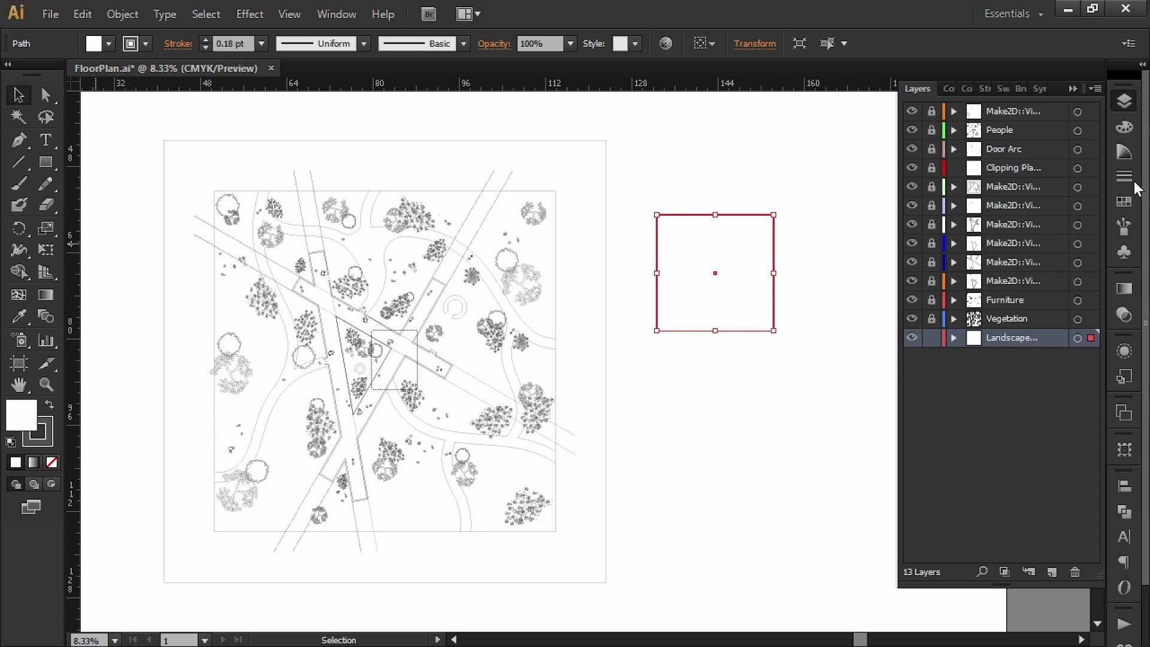
# - Open the Basic Graphics_Textures pattern swatch library and place it just below the square
pyautogui.click(1124, 205)
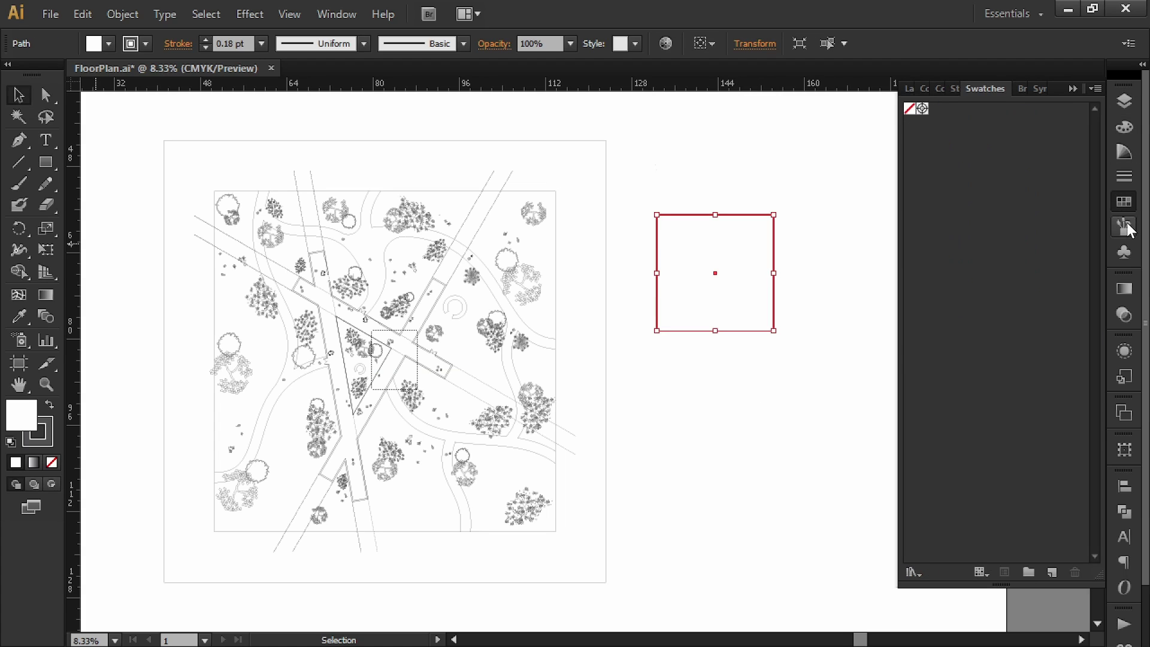
pyautogui.click(905, 570)
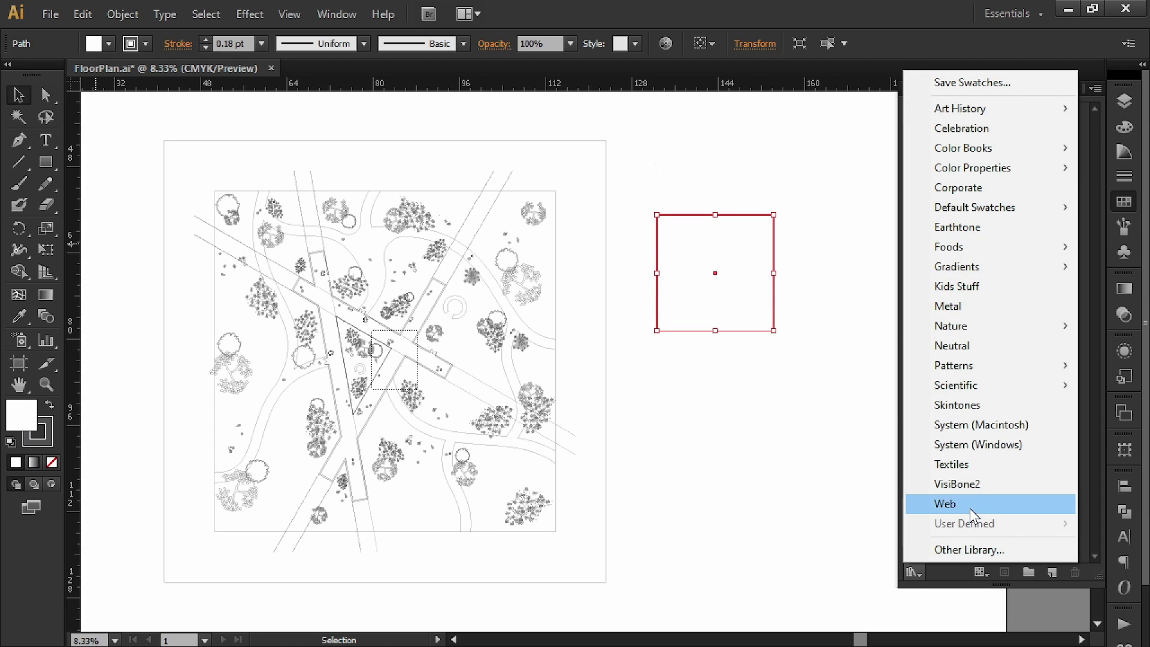
pyautogui.moveTo(961, 368)
pyautogui.moveTo(865, 369)
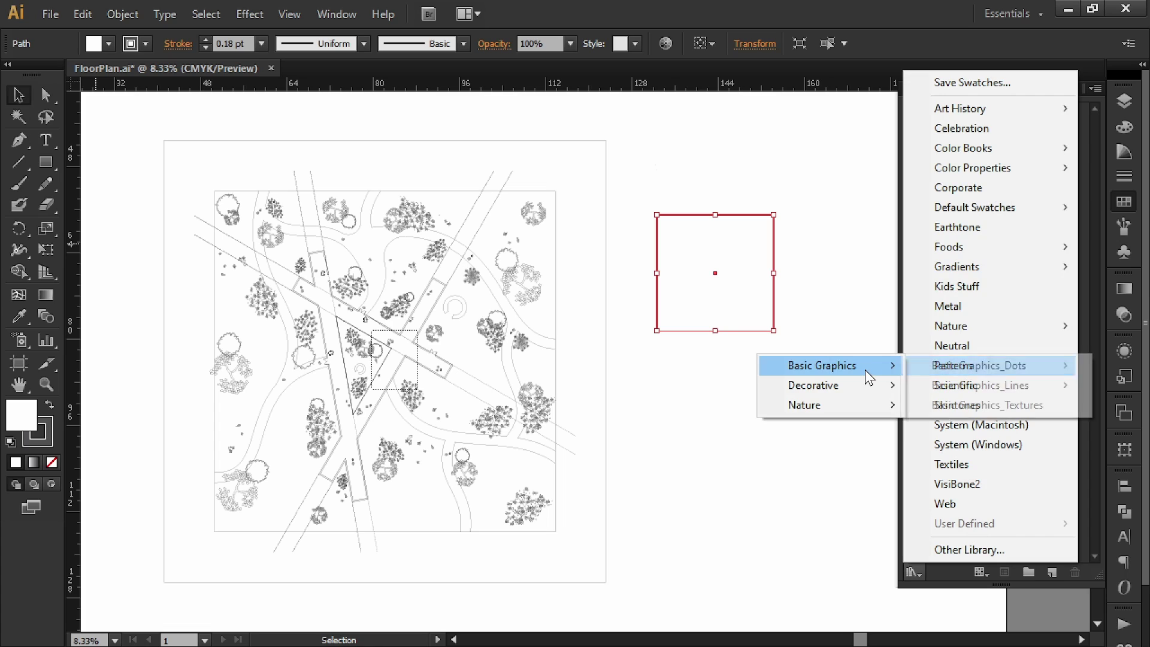
pyautogui.click(999, 400)
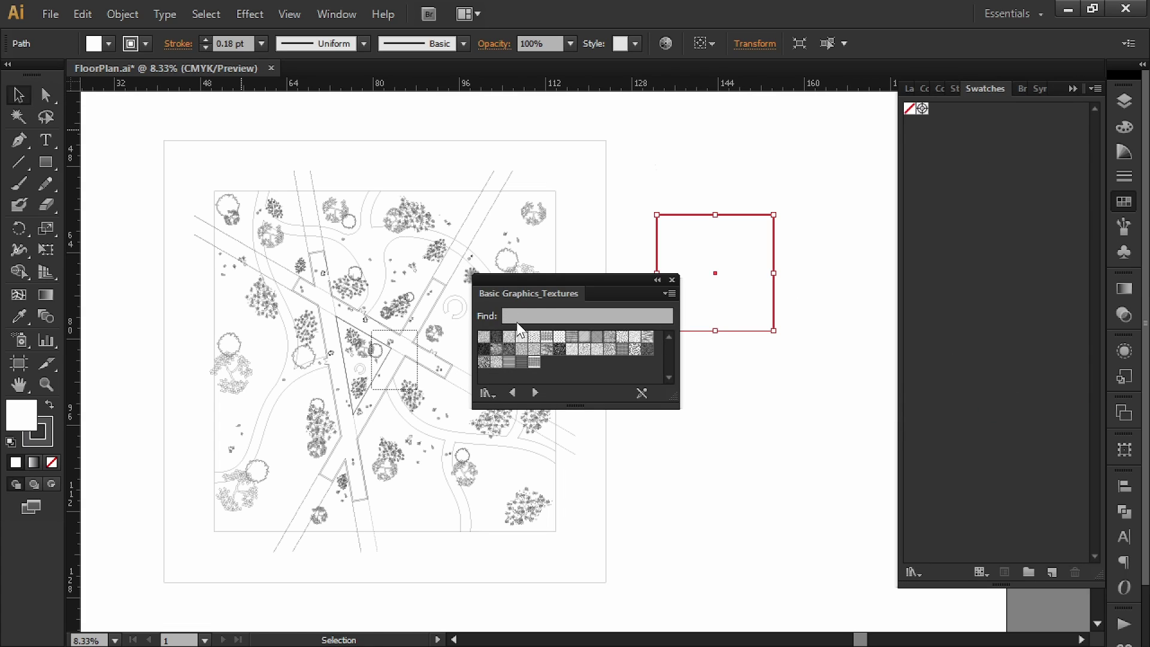
pyautogui.moveTo(540, 282); pyautogui.dragTo(718, 384)
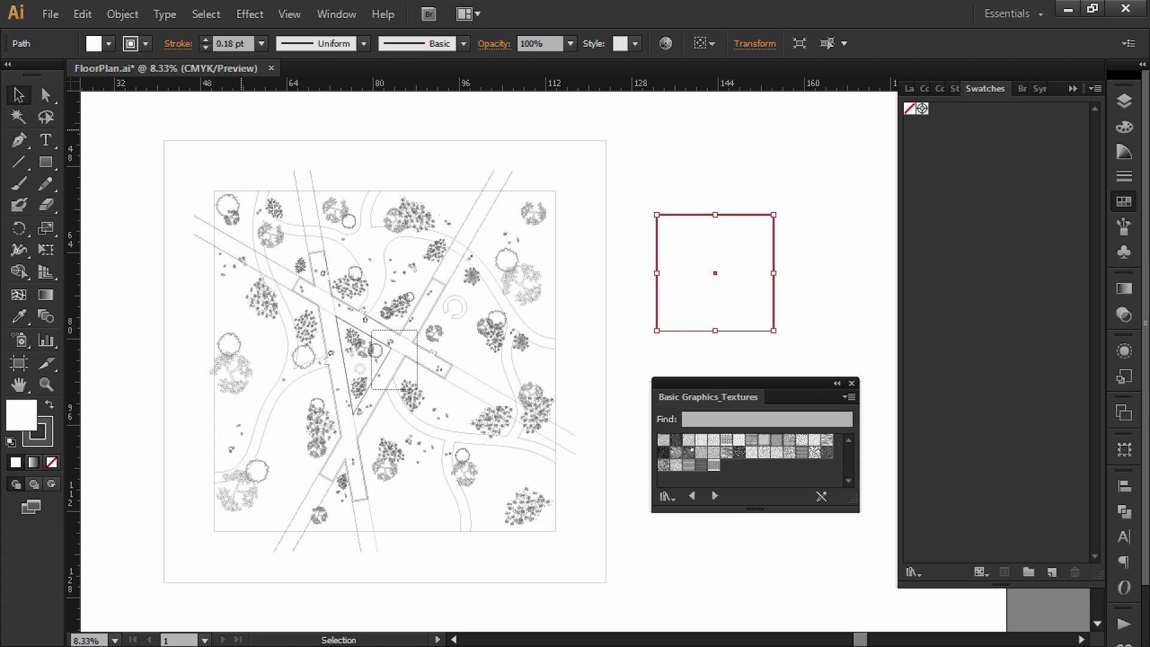
# - Try several texture patterns as the square's fill and settle on the light irregular dot pattern
pyautogui.click(688, 439)
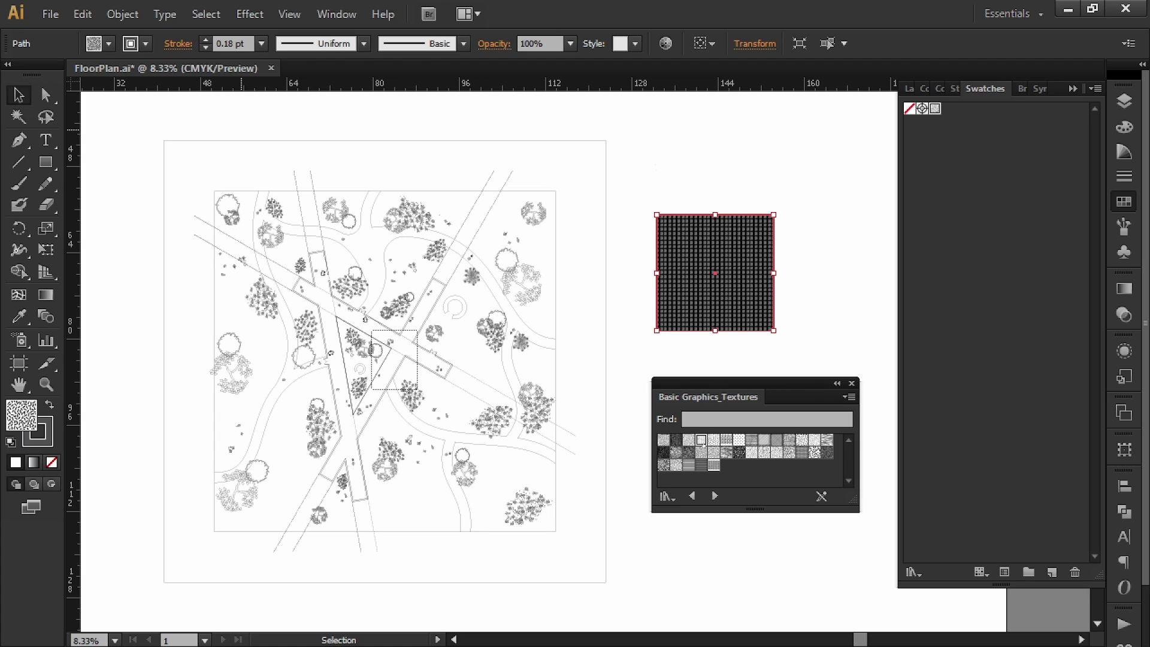
pyautogui.click(702, 439)
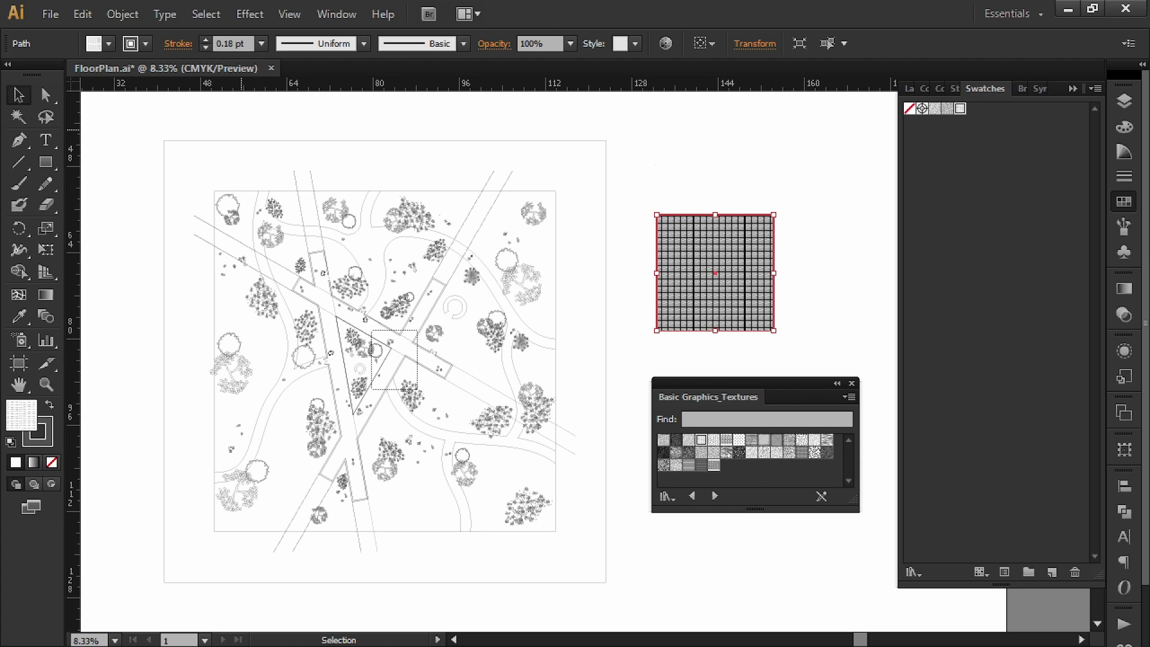
pyautogui.click(751, 453)
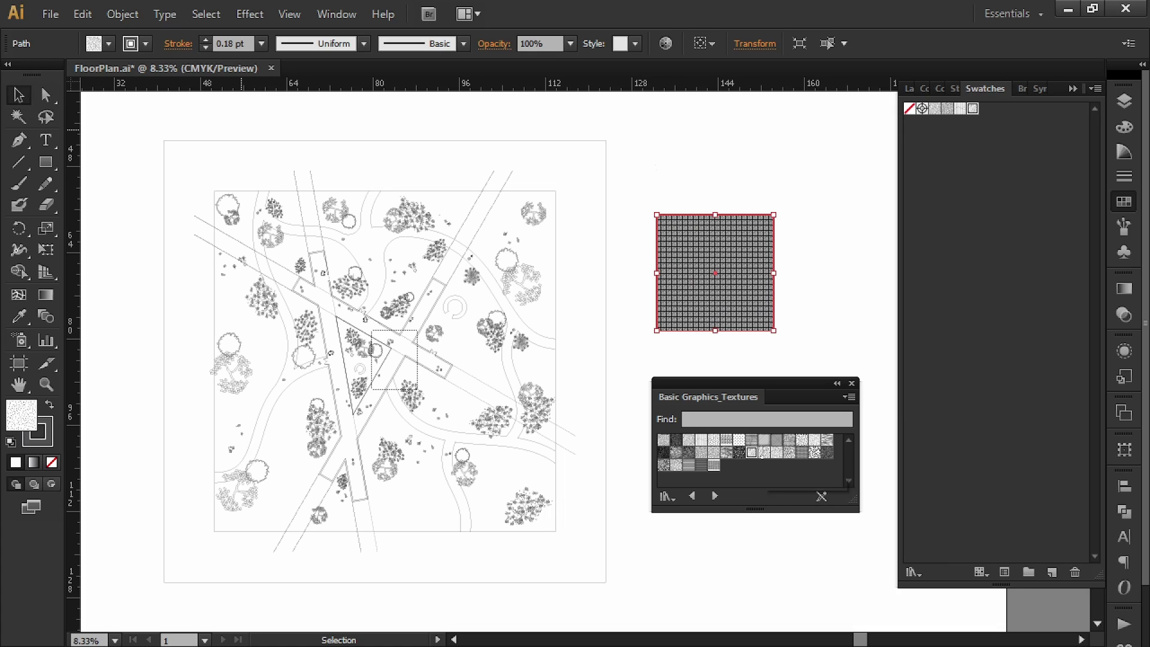
pyautogui.click(762, 455)
pyautogui.click(751, 454)
# - Compare the pebble and finer speckle patterns on the square up close and return to the irregular dot pattern
pyautogui.keyDown('alt'); pyautogui.scroll(5, 764, 273); pyautogui.keyUp('alt')
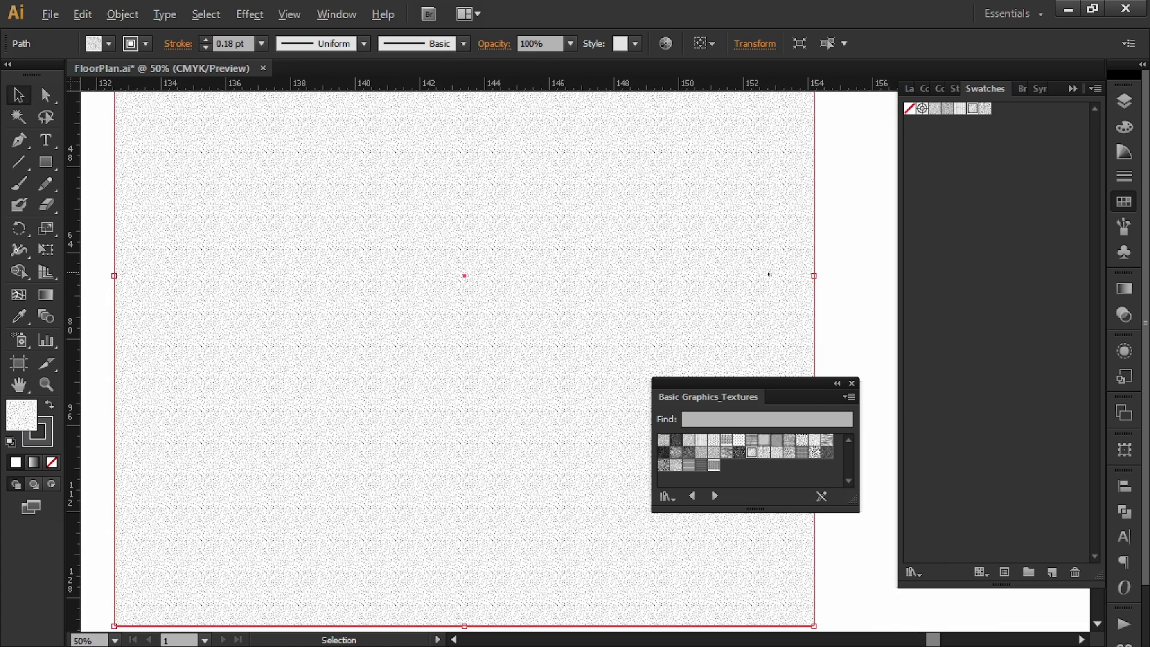
pyautogui.keyDown('alt'); pyautogui.scroll(2, 583, 315); pyautogui.keyUp('alt')
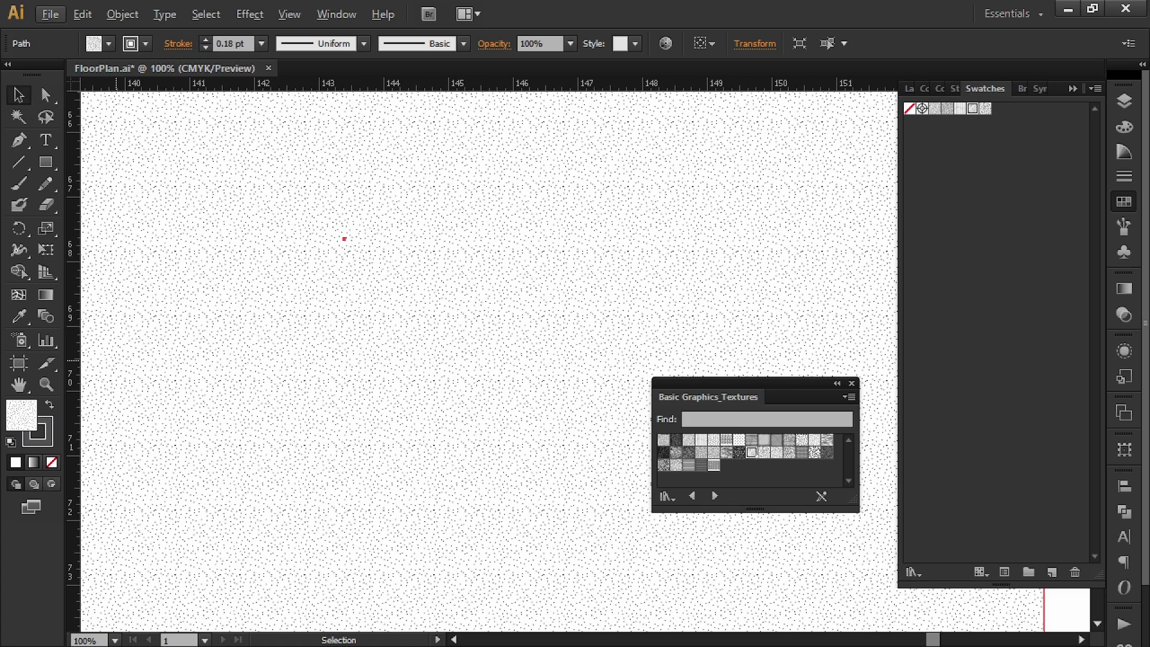
pyautogui.click(763, 454)
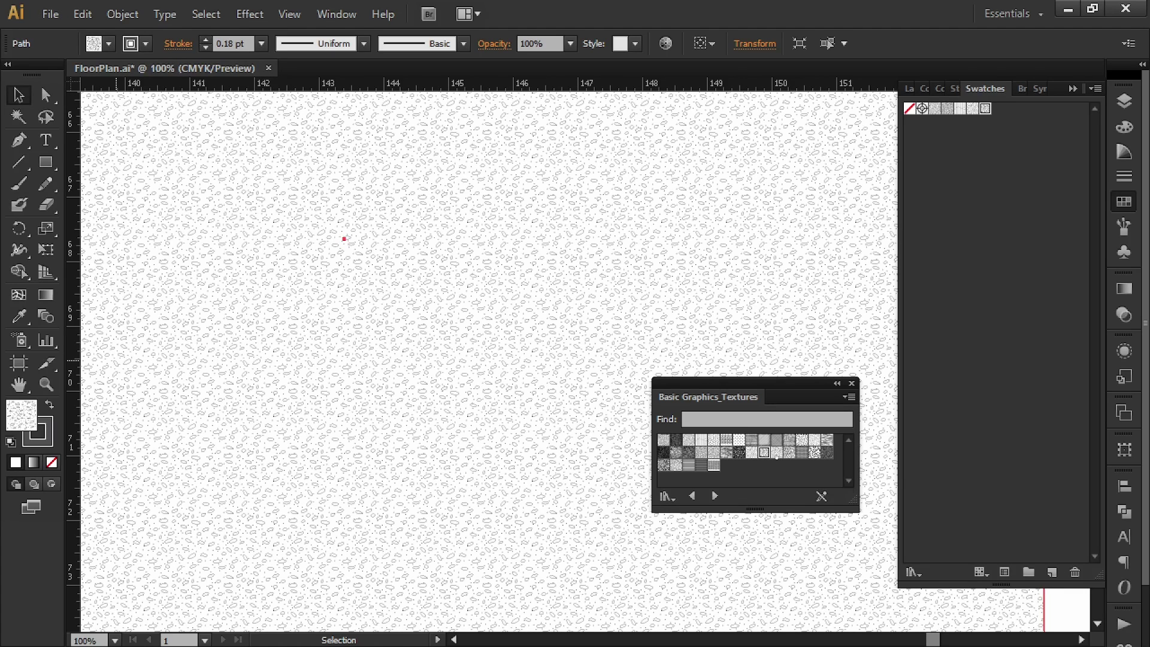
pyautogui.click(776, 453)
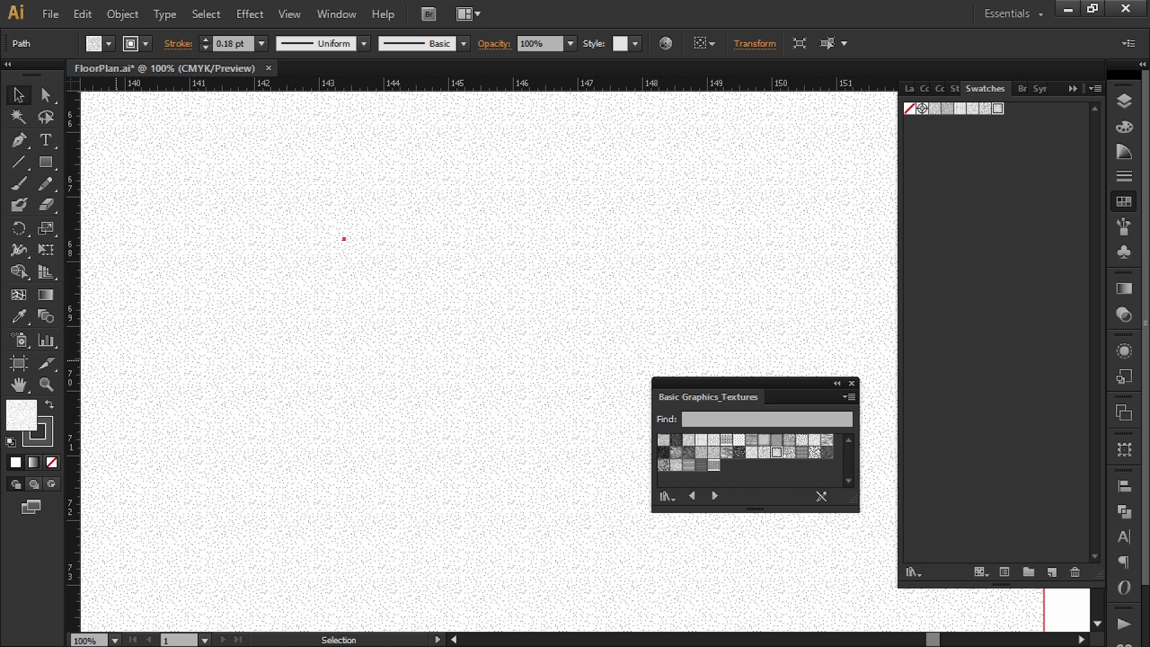
pyautogui.click(788, 455)
pyautogui.click(777, 455)
pyautogui.click(751, 453)
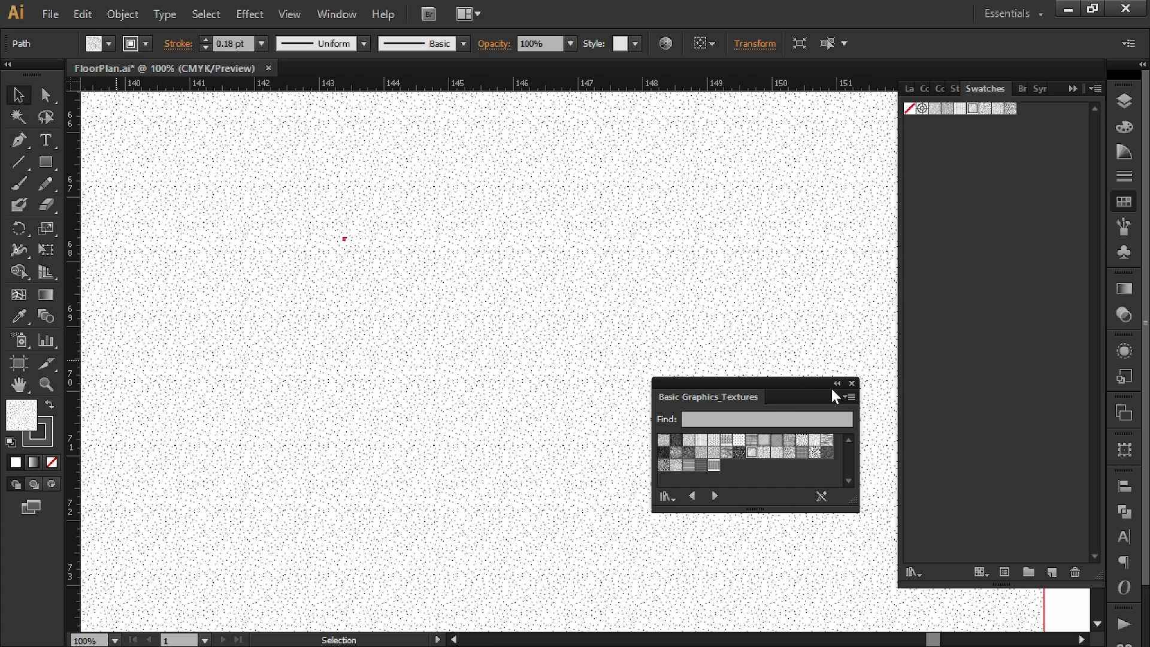
# - Remove the stroke from the textured square east of the plan while keeping its dot pattern fill
pyautogui.hotkey('ctrl', '-')
pyautogui.hotkey('ctrl', '-')
pyautogui.hotkey('ctrl', '-')
pyautogui.hotkey('ctrl', '-')
pyautogui.hotkey('ctrl', '-')
pyautogui.hotkey('ctrl', '-')
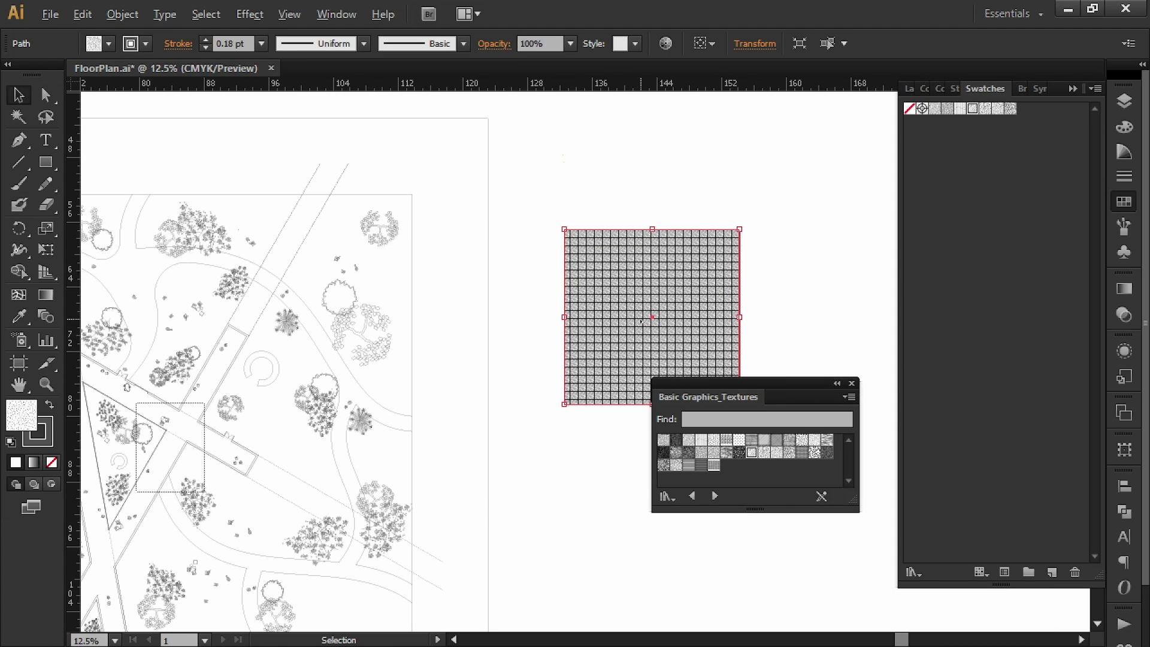
pyautogui.moveTo(641, 321); pyautogui.dragTo(571, 235)
pyautogui.click(540, 400)
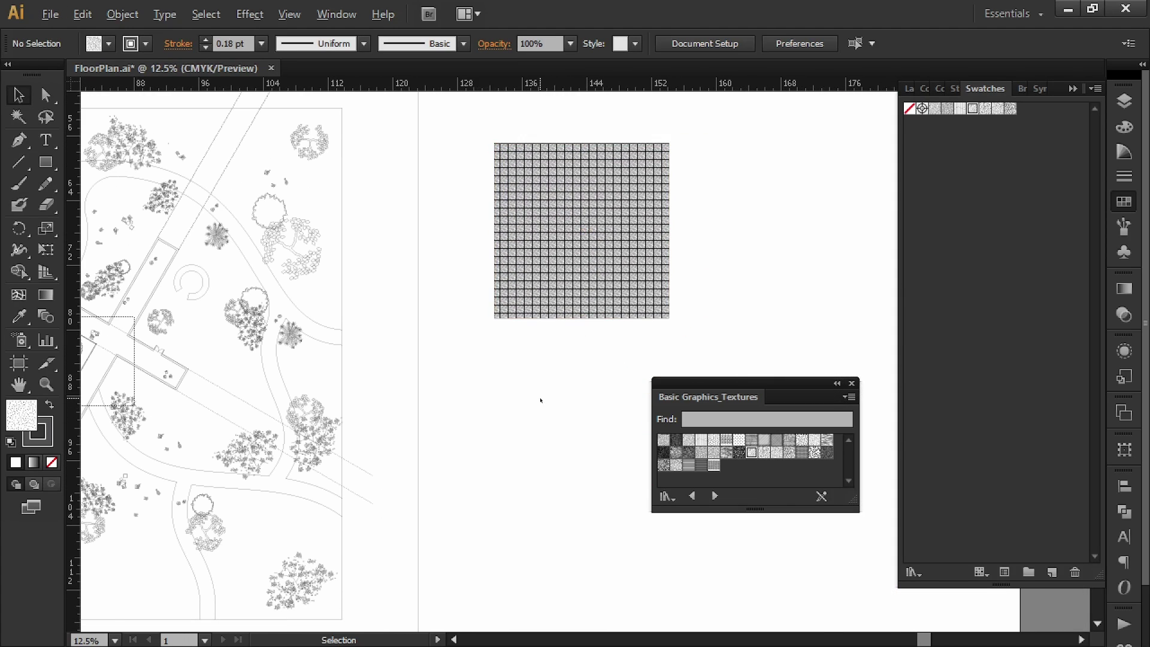
pyautogui.keyDown('alt'); pyautogui.scroll(-2, 540, 400); pyautogui.keyUp('alt')
pyautogui.moveTo(540, 400); pyautogui.dragTo(642, 345)
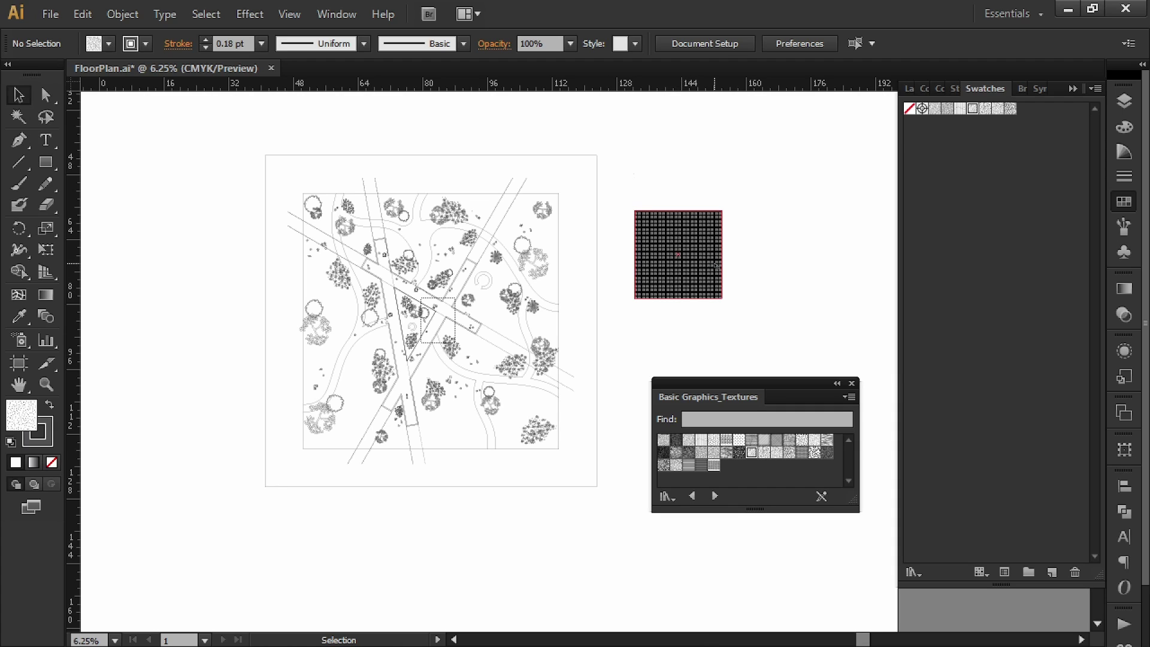
pyautogui.click(693, 228)
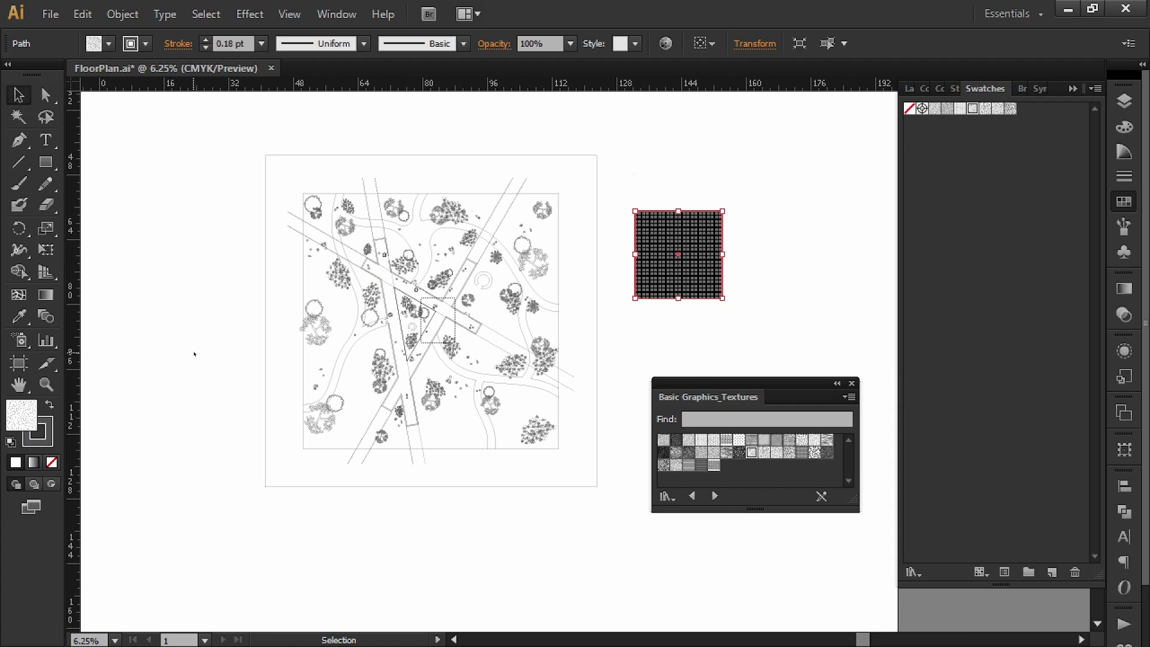
pyautogui.click(45, 436)
pyautogui.click(52, 462)
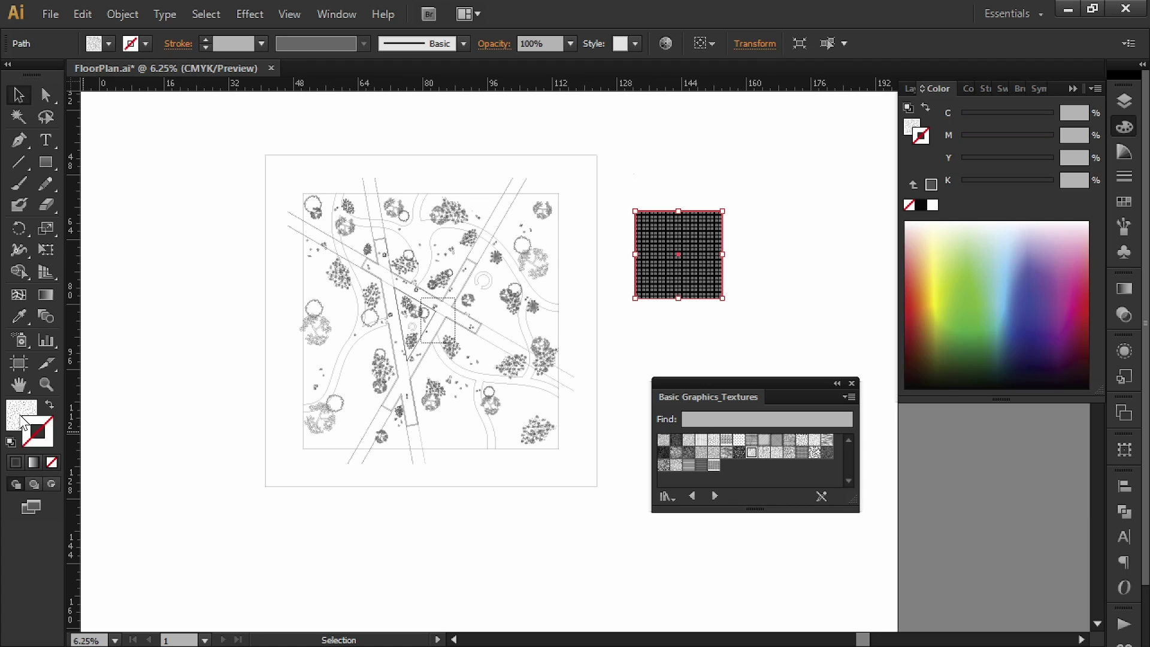
pyautogui.press('x')
pyautogui.click(773, 206)
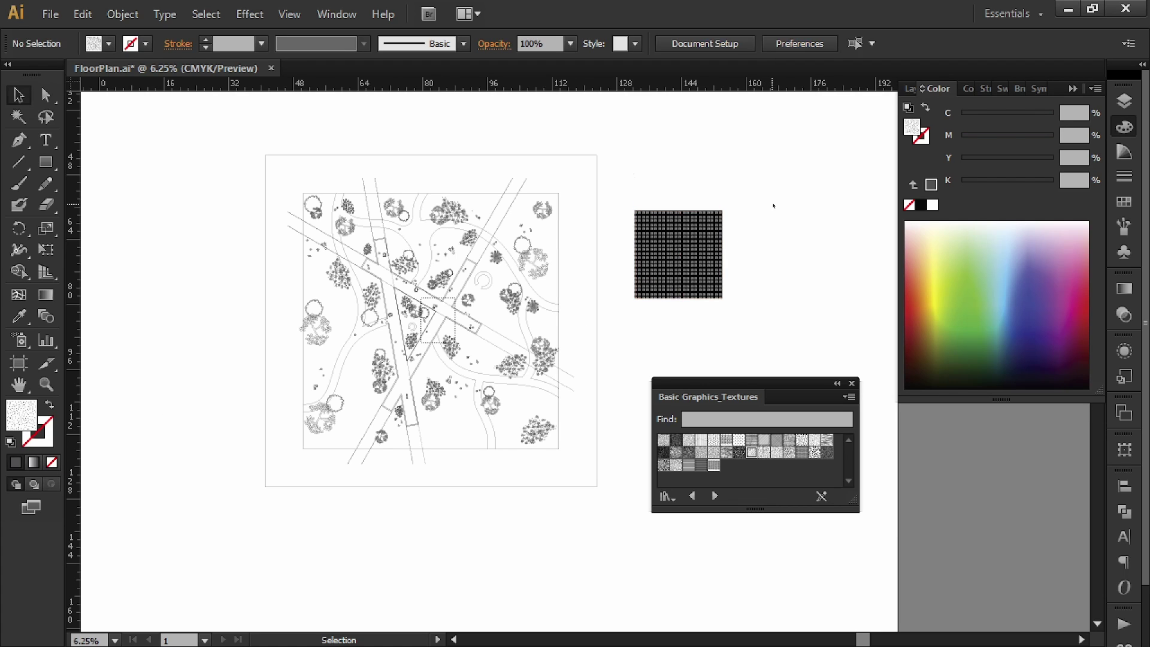
pyautogui.click(687, 260)
pyautogui.moveTo(805, 234); pyautogui.dragTo(685, 234)
pyautogui.click(628, 232)
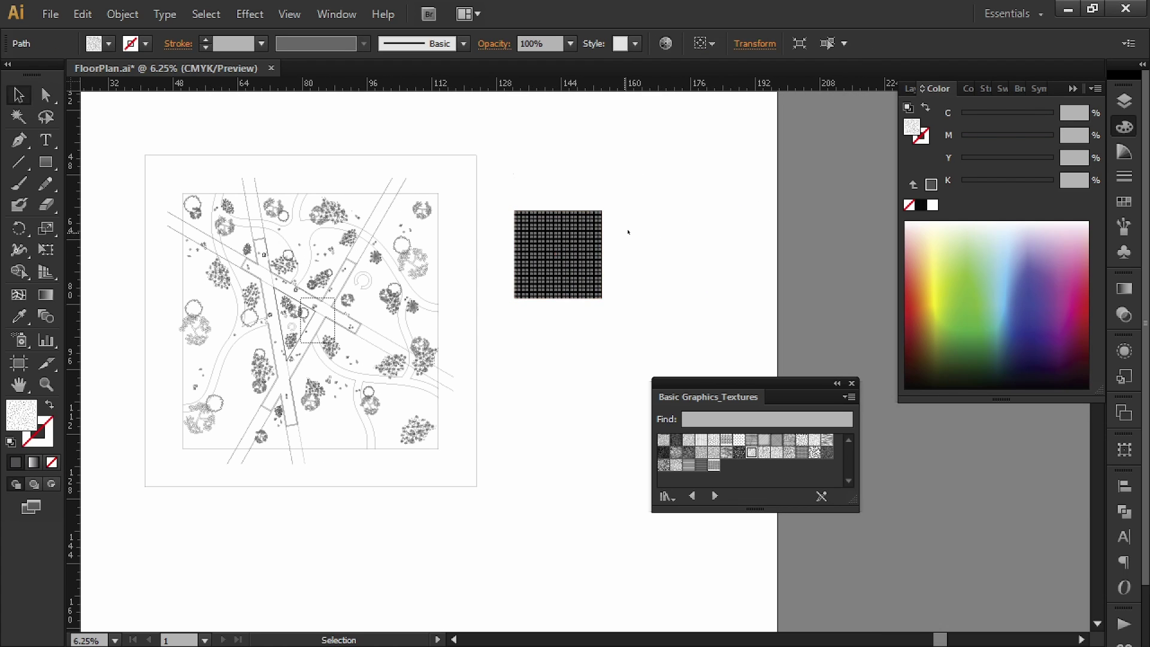
pyautogui.click(595, 237)
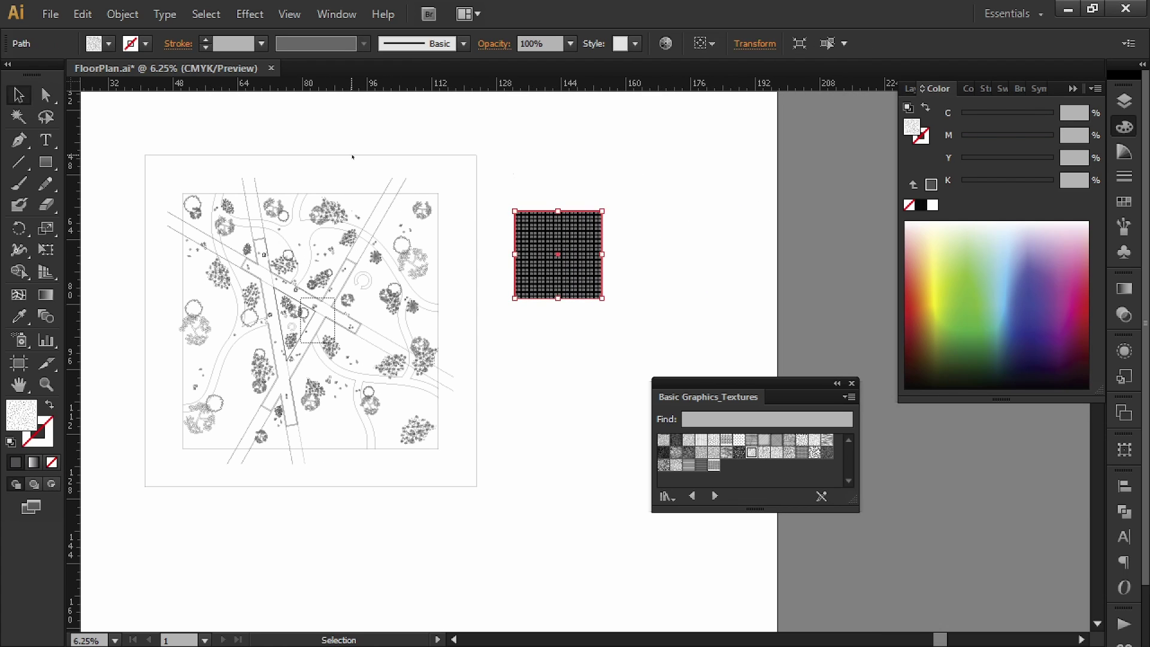
pyautogui.rightClick(538, 219)
pyautogui.moveTo(602, 454)
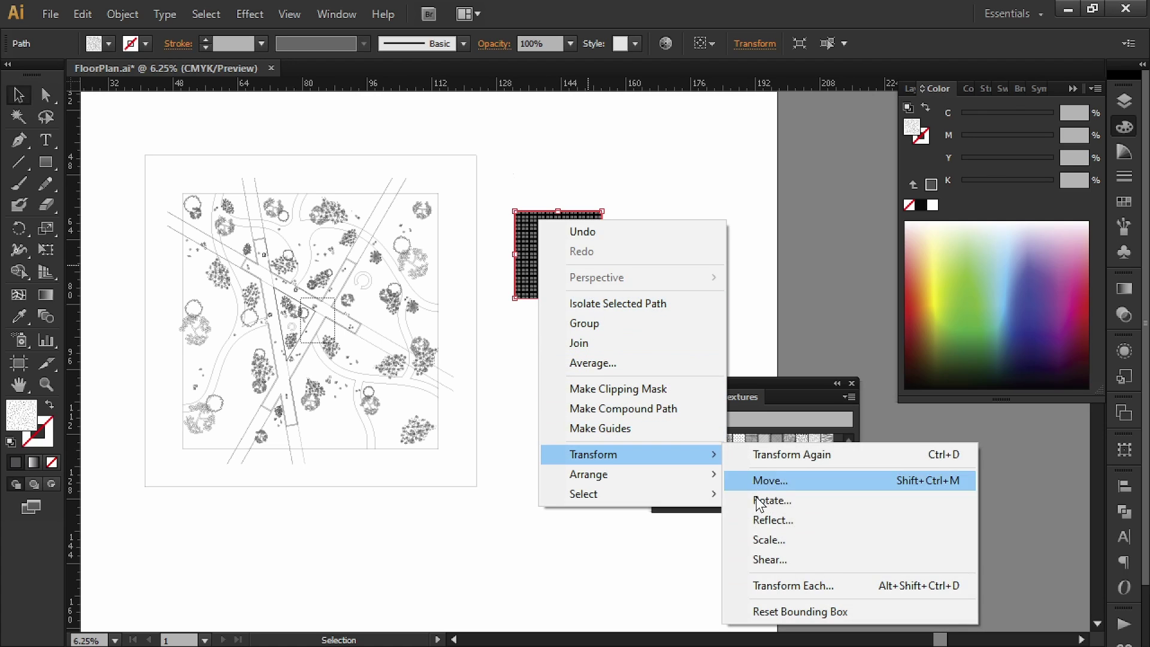
pyautogui.click(769, 558)
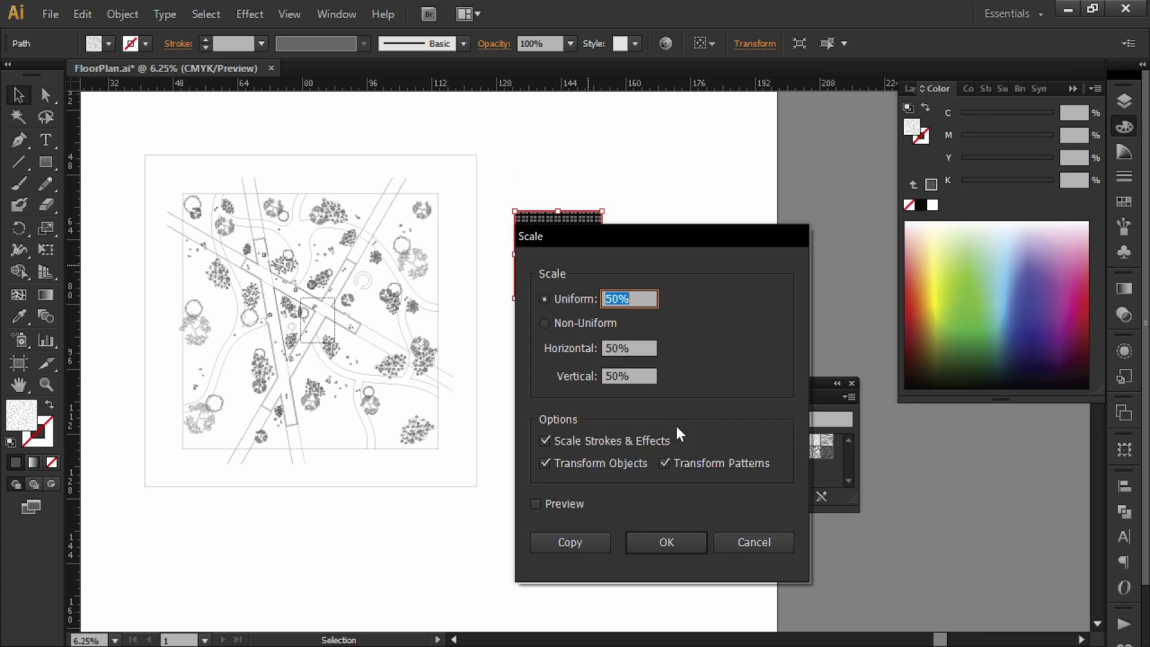
pyautogui.click(749, 544)
pyautogui.click(492, 349)
# - Draw a square about 4 in wide with the same dot pattern below the large textured square, and delete the large one
pyautogui.click(525, 271)
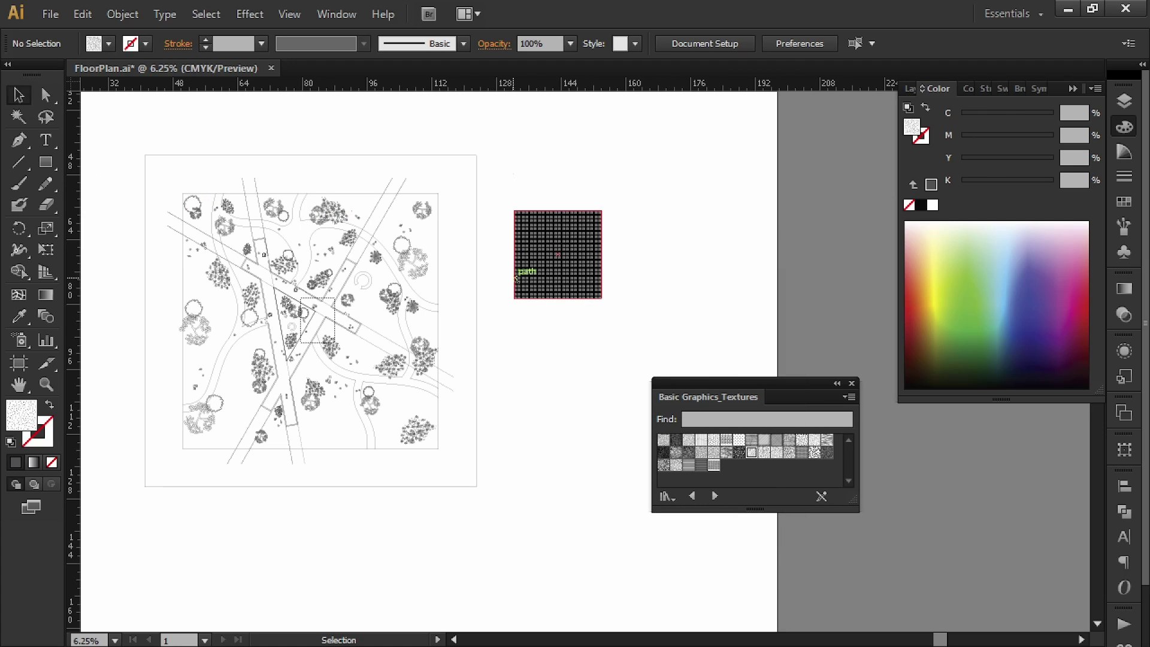
pyautogui.press('m')
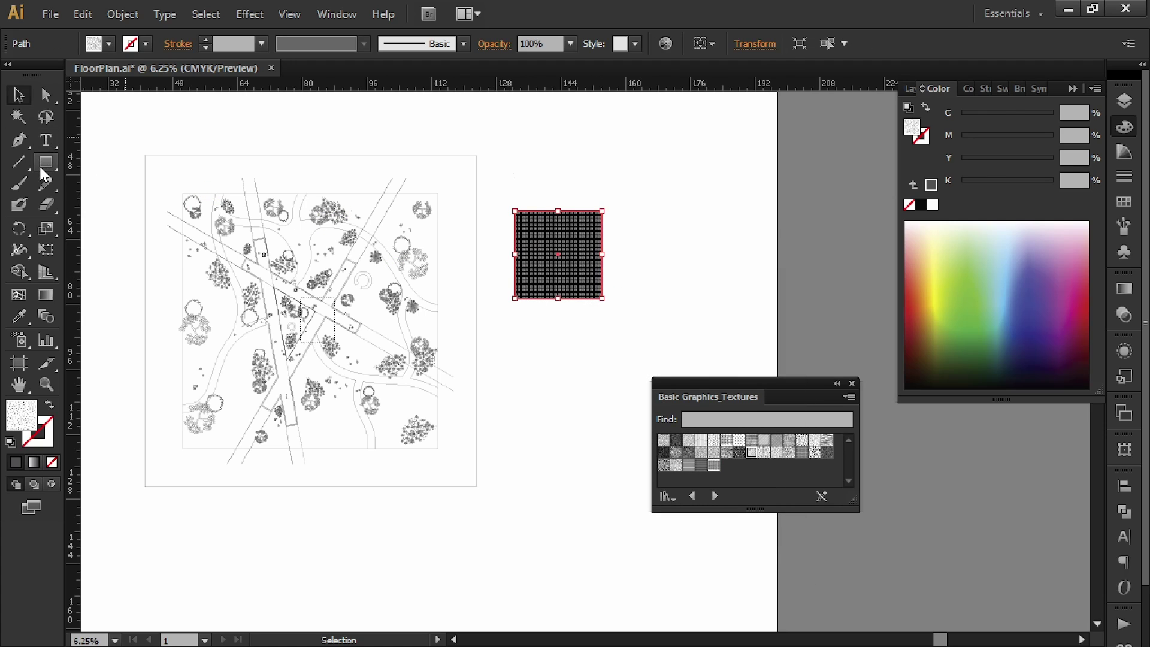
pyautogui.keyDown('shift'); pyautogui.moveTo(505, 324); pyautogui.dragTo(521, 341); pyautogui.keyUp('shift')
pyautogui.press('v')
pyautogui.click(624, 324)
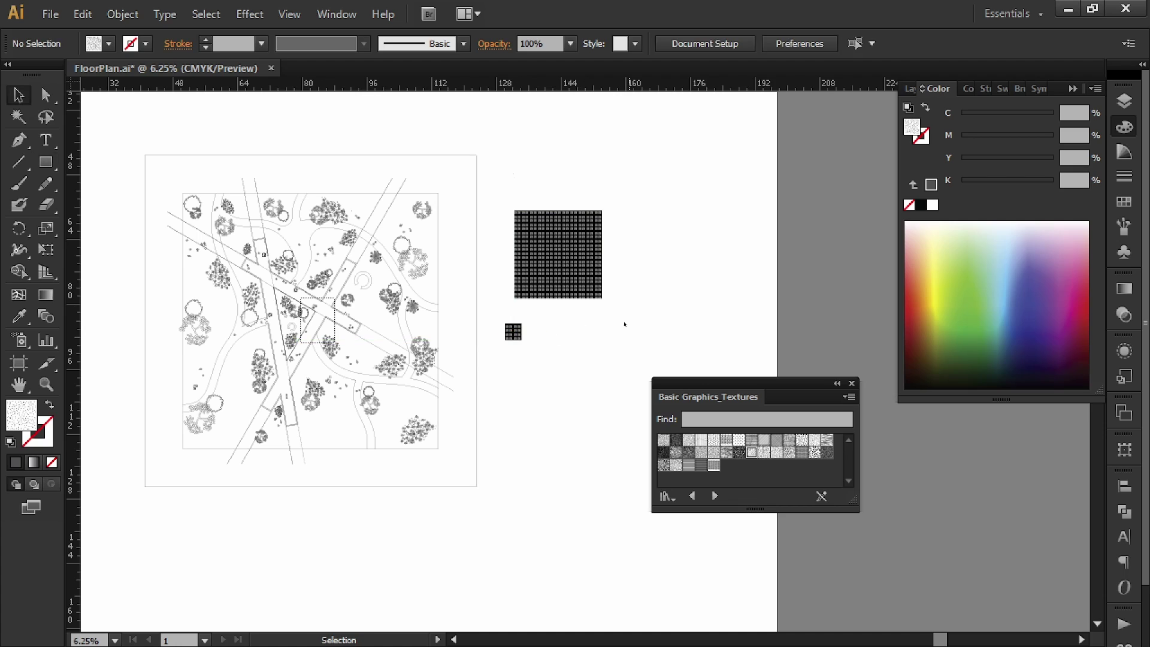
pyautogui.click(578, 281)
pyautogui.press('Delete')
# - Scale the small square and its pattern up proportionally to about 52 in wide, and move it over the plan's southeast corner
pyautogui.click(514, 332)
pyautogui.press('e')
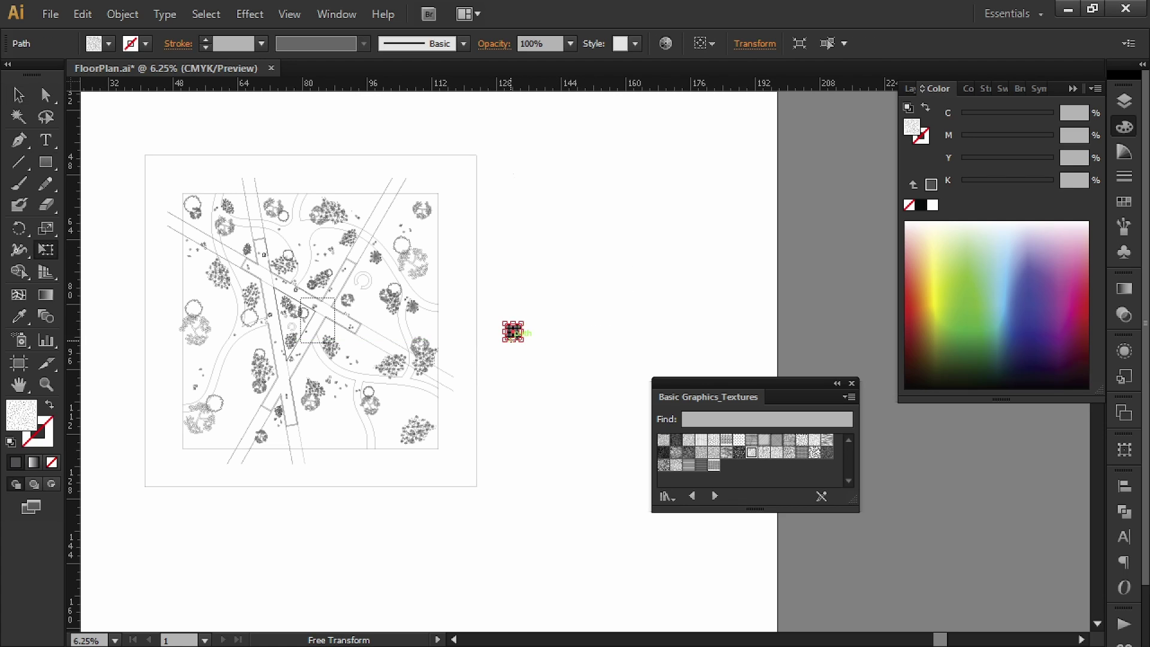
pyautogui.keyDown('shift'); pyautogui.moveTo(522, 342); pyautogui.dragTo(662, 591); pyautogui.keyUp('shift')
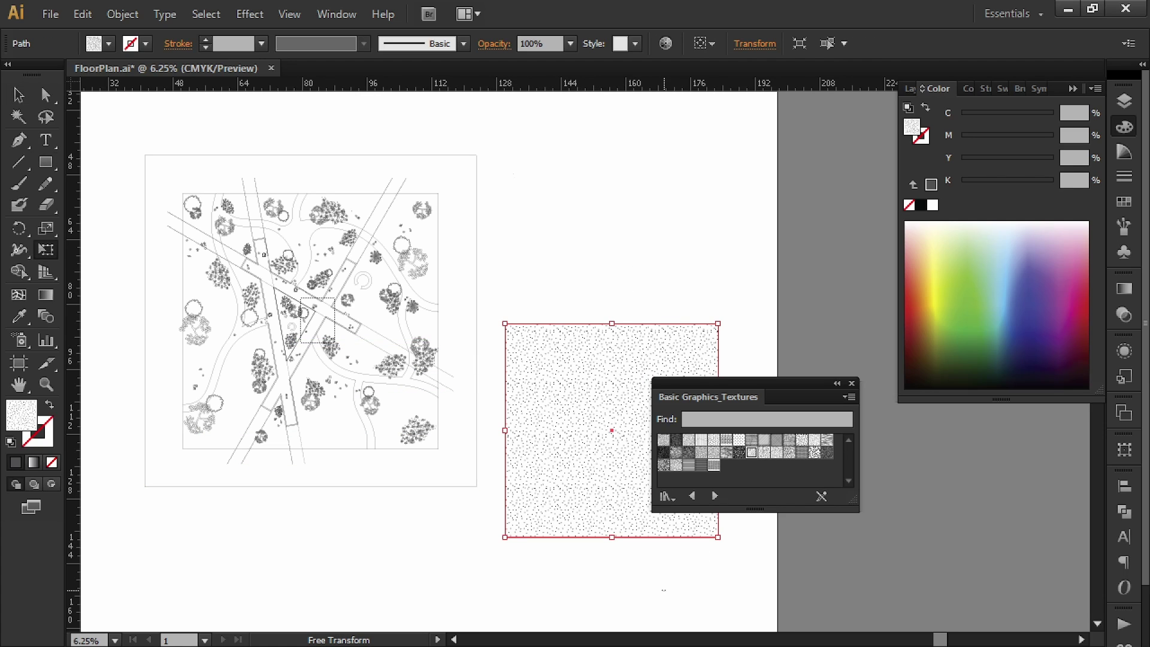
pyautogui.press('v')
pyautogui.click(661, 590)
pyautogui.moveTo(526, 508); pyautogui.dragTo(549, 520)
pyautogui.moveTo(556, 413); pyautogui.dragTo(419, 482)
# - Scale the textured square and its pattern down proportionally to about 25 in wide against the plan's southeast corner
pyautogui.press('e')
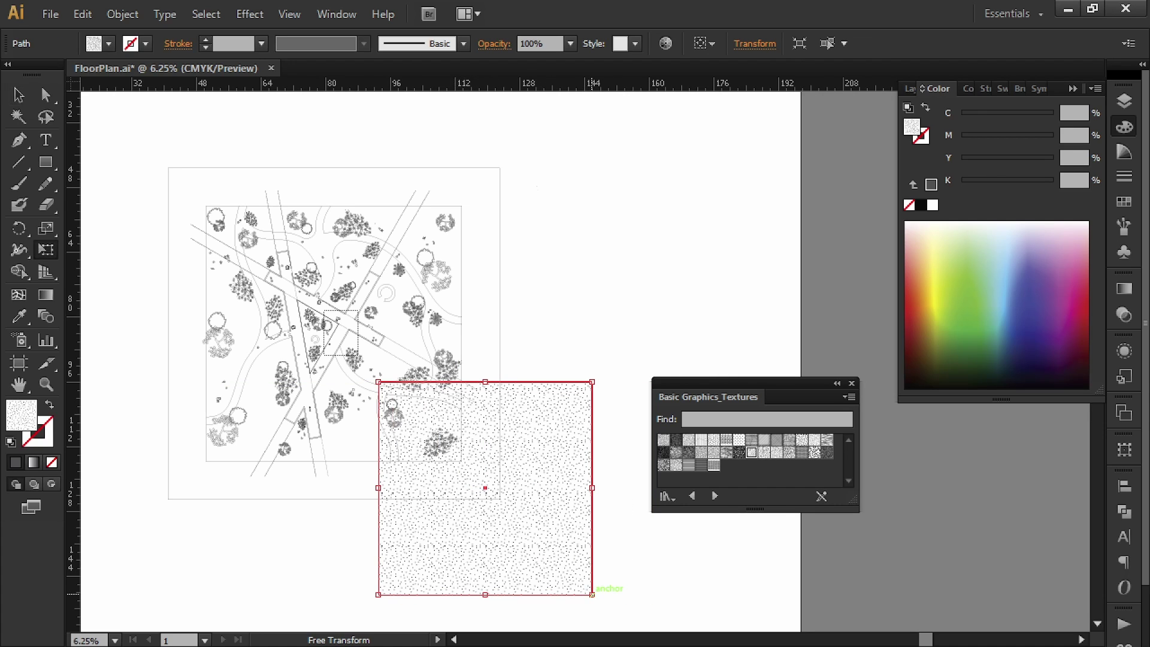
pyautogui.moveTo(592, 595); pyautogui.dragTo(503, 507)
pyautogui.moveTo(549, 439); pyautogui.dragTo(421, 367)
pyautogui.press('v')
pyautogui.click(581, 369)
pyautogui.keyDown('alt'); pyautogui.scroll(1, 533, 408); pyautogui.keyUp('alt')
pyautogui.click(474, 420)
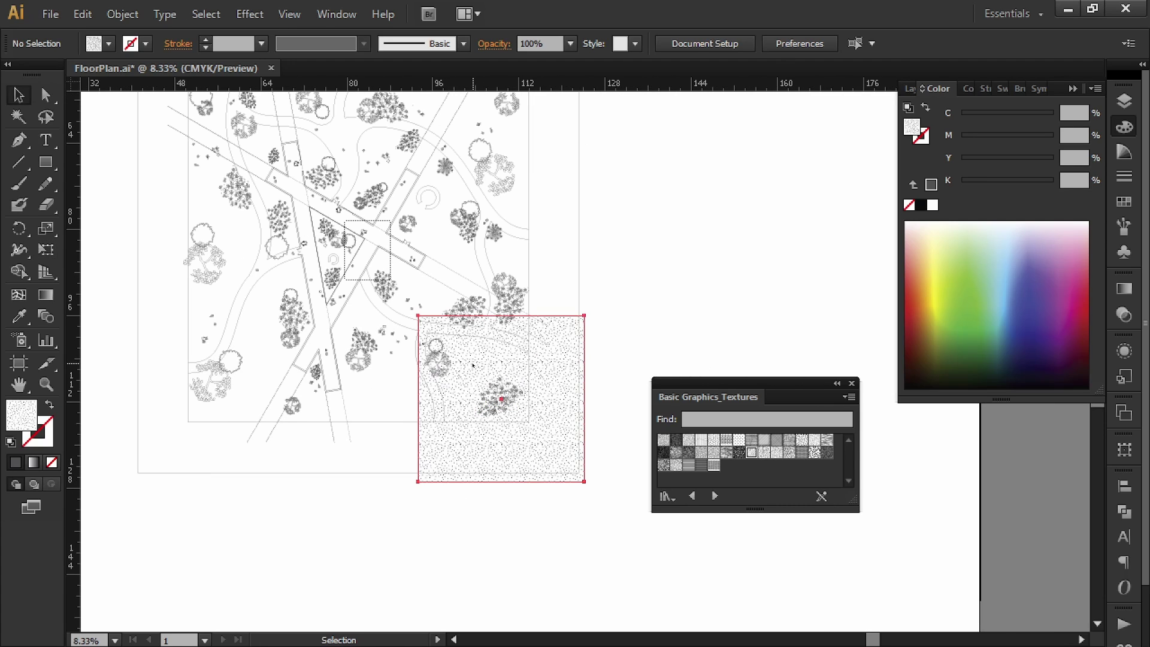
pyautogui.keyDown('shift'); pyautogui.moveTo(583, 481); pyautogui.dragTo(555, 471); pyautogui.keyUp('shift')
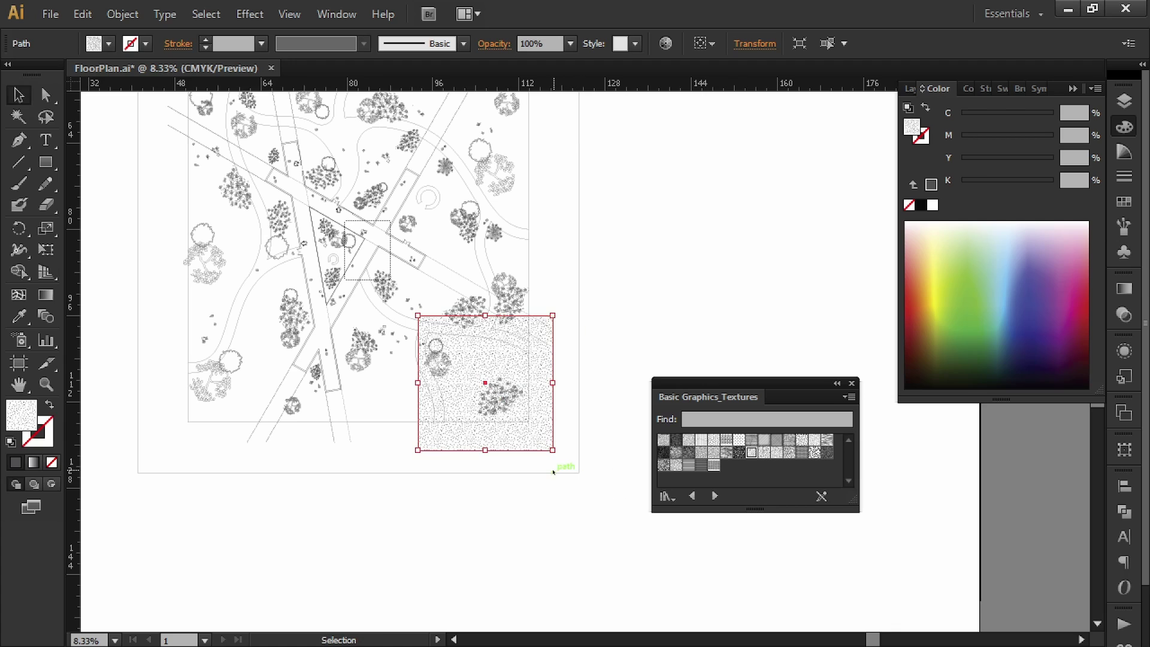
pyautogui.click(598, 413)
# - Move the textured square to the empty area southwest of the plan and shift the Basic Graphics_Textures library clear of the drawing
pyautogui.keyDown('alt'); pyautogui.scroll(-2, 597, 413); pyautogui.keyUp('alt')
pyautogui.moveTo(595, 384); pyautogui.dragTo(463, 443)
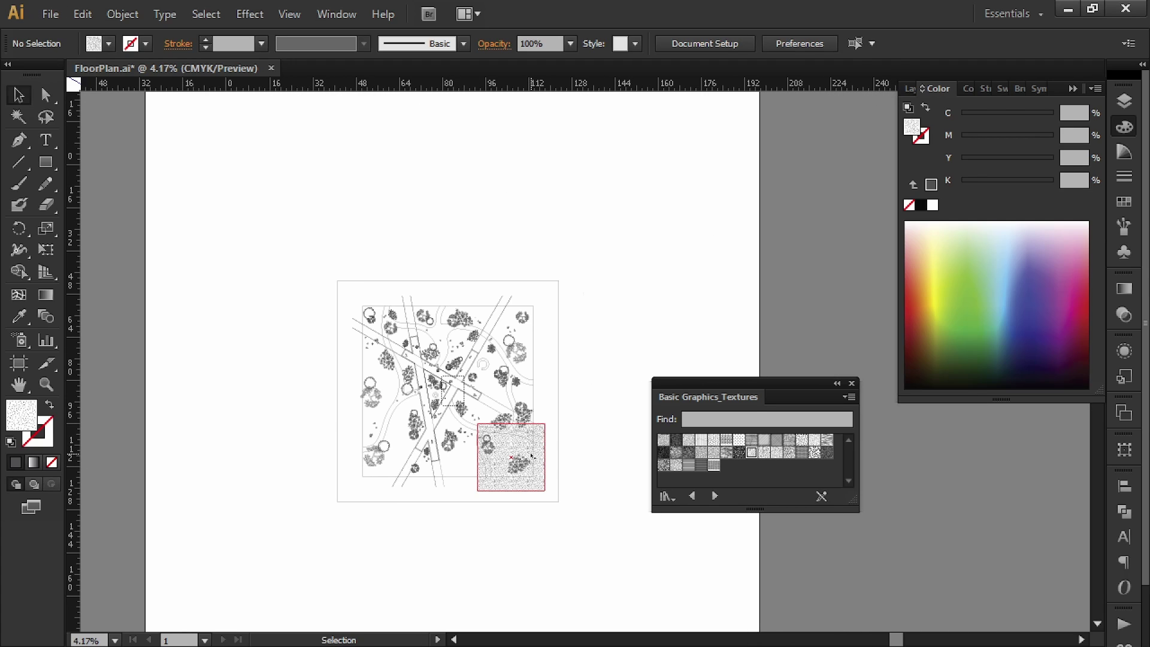
pyautogui.moveTo(539, 452); pyautogui.dragTo(295, 547)
pyautogui.click(589, 390)
pyautogui.click(389, 531)
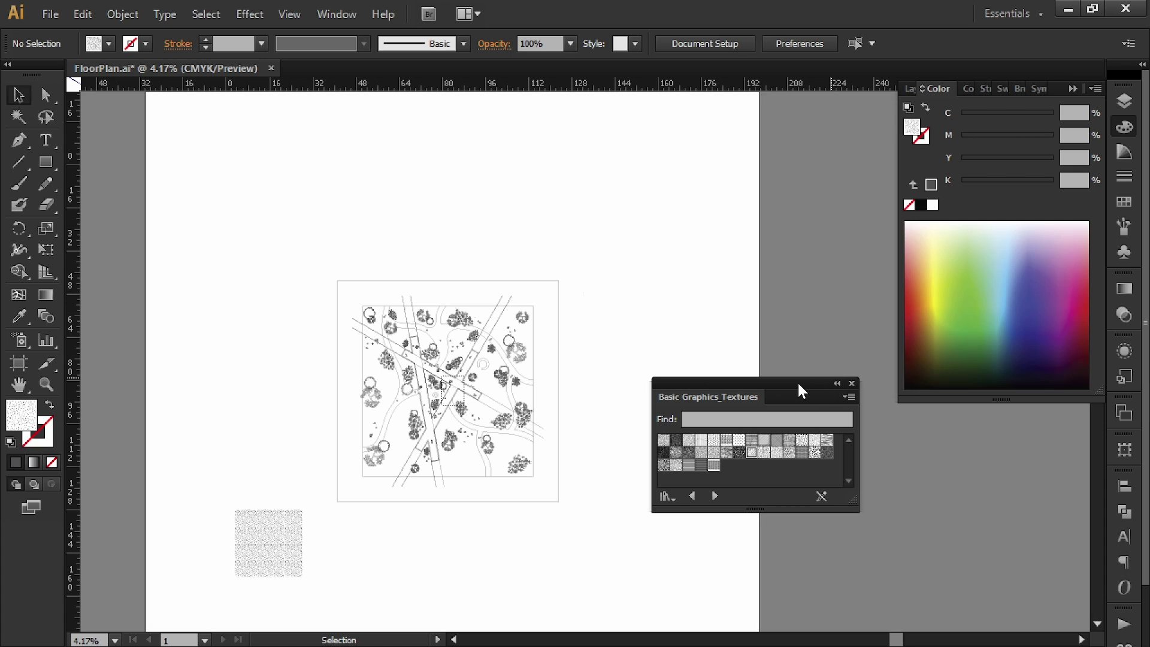
pyautogui.moveTo(799, 384); pyautogui.dragTo(856, 91)
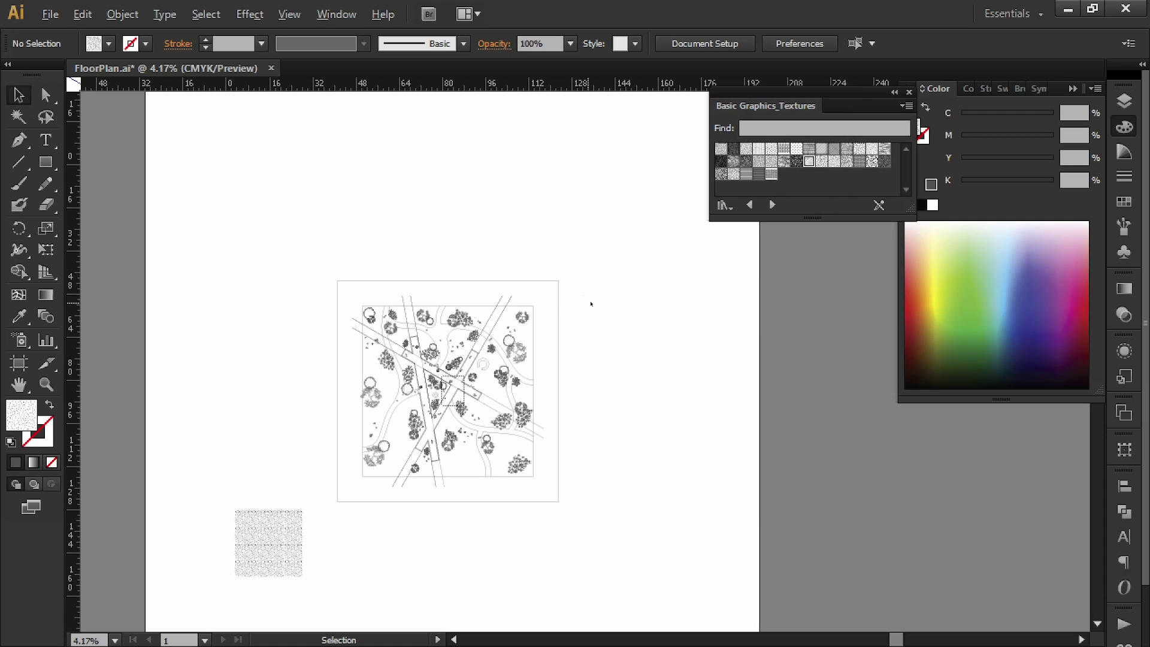
pyautogui.keyDown('alt'); pyautogui.scroll(-1, 591, 303); pyautogui.keyUp('alt')
pyautogui.moveTo(605, 283); pyautogui.dragTo(542, 320)
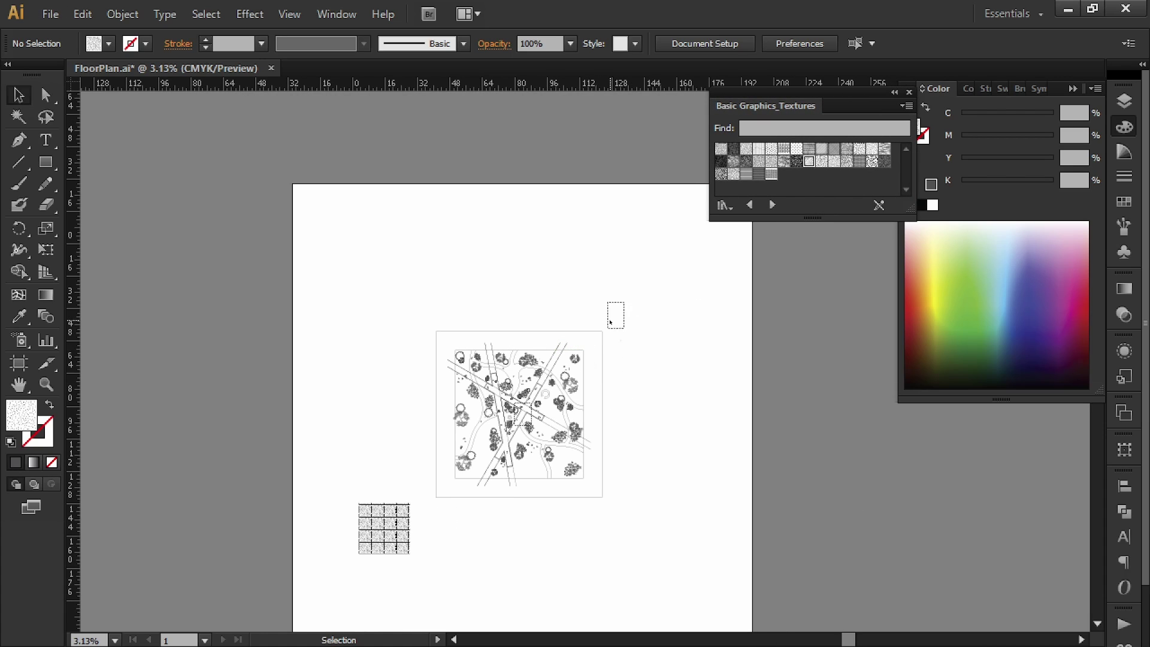
pyautogui.keyDown('alt'); pyautogui.scroll(4, 501, 393); pyautogui.keyUp('alt')
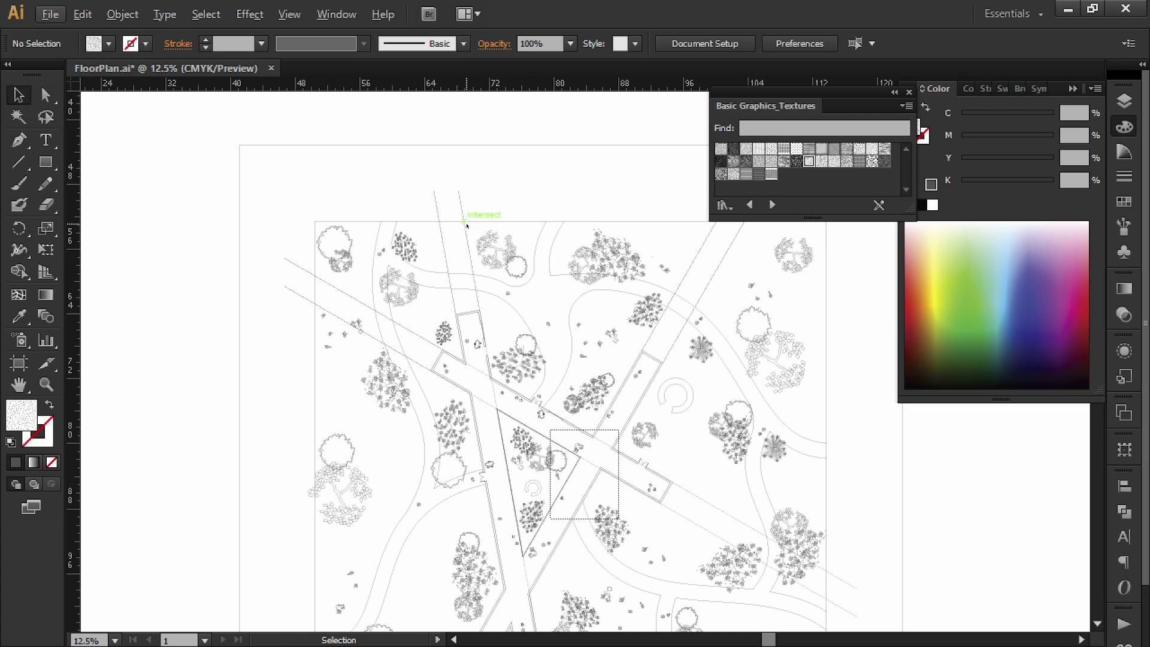
pyautogui.keyDown('alt'); pyautogui.scroll(-1, 425, 358); pyautogui.keyUp('alt')
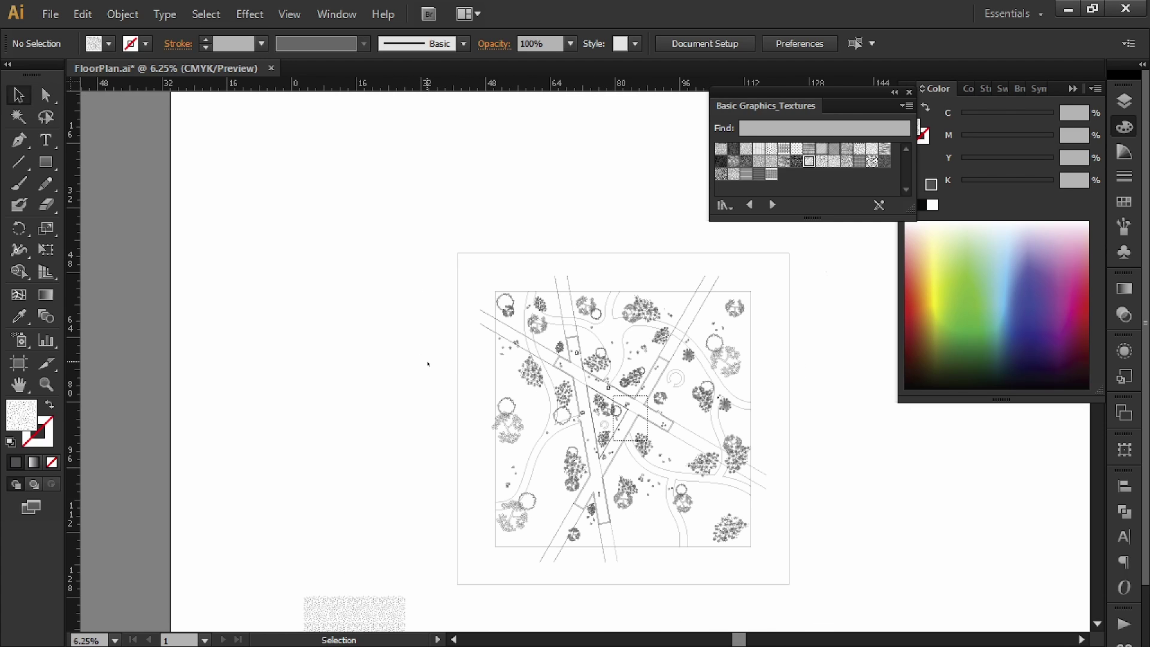
pyautogui.moveTo(584, 383); pyautogui.dragTo(409, 371)
pyautogui.keyDown('alt'); pyautogui.scroll(-1, 497, 383); pyautogui.keyUp('alt')
pyautogui.moveTo(703, 268); pyautogui.dragTo(461, 518)
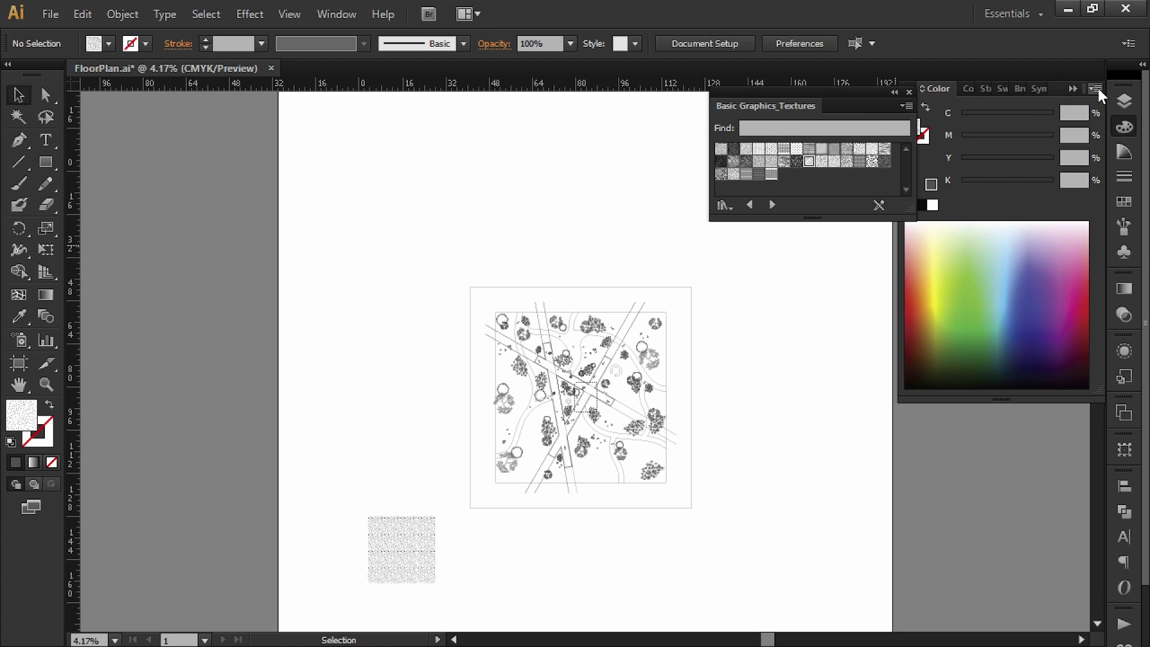
# - Show the layer list, check which layers the plan's objects occupy, and save the file with everything deselected
pyautogui.click(1118, 100)
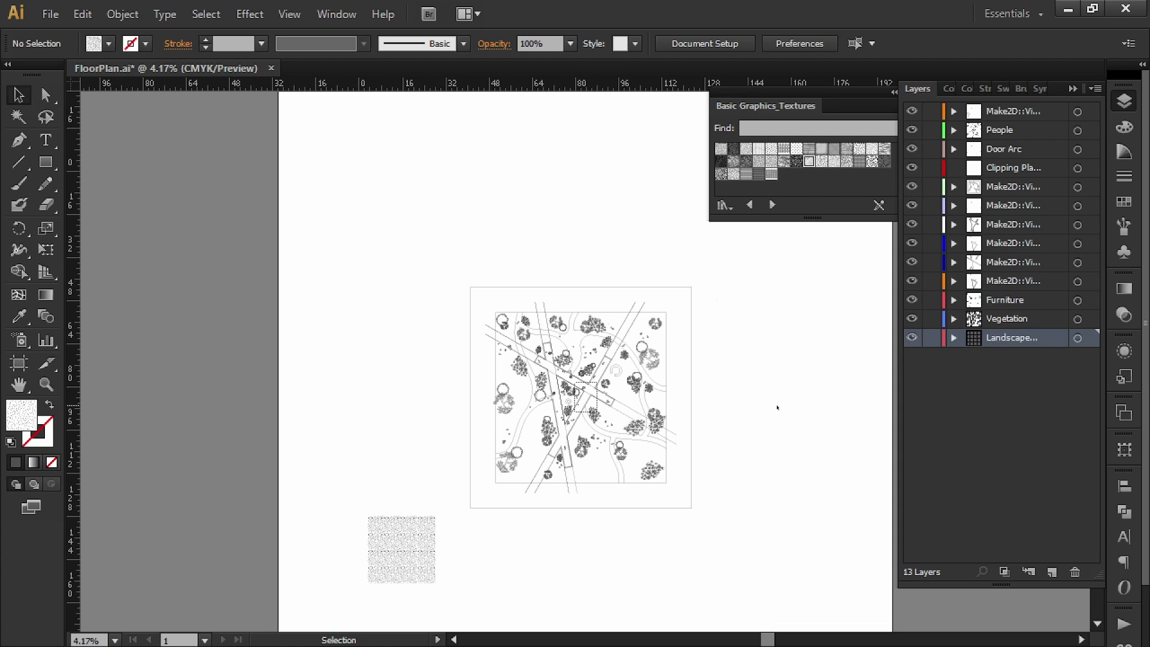
pyautogui.moveTo(739, 252); pyautogui.dragTo(465, 527)
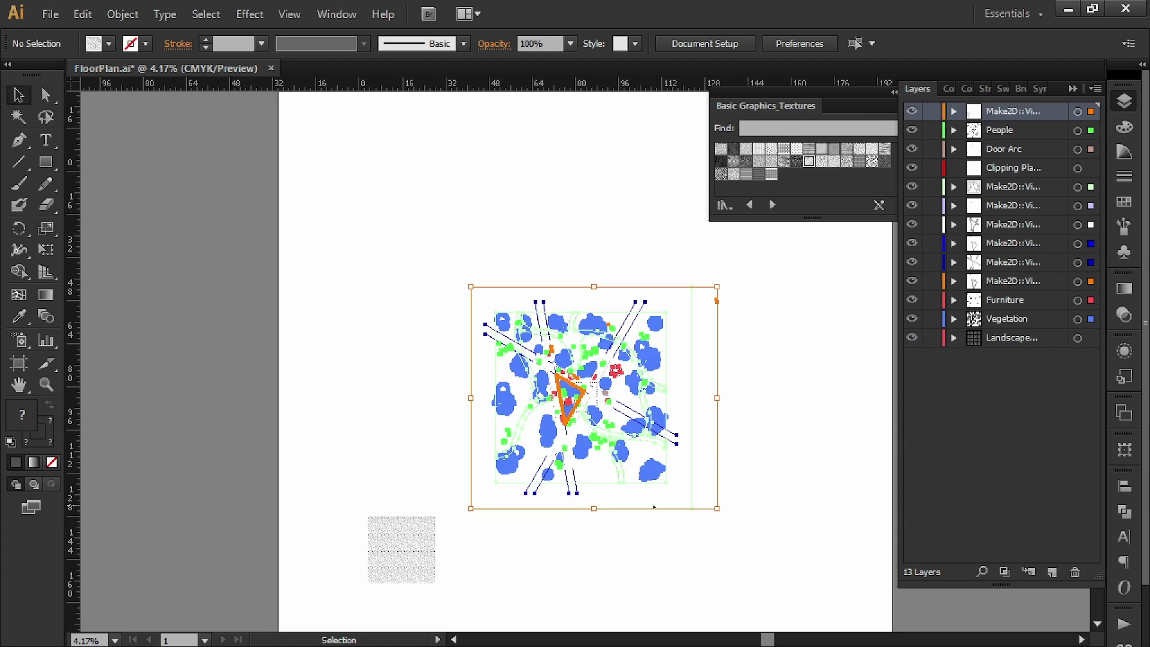
pyautogui.moveTo(801, 472); pyautogui.dragTo(651, 472)
pyautogui.scroll(3, 624, 380)
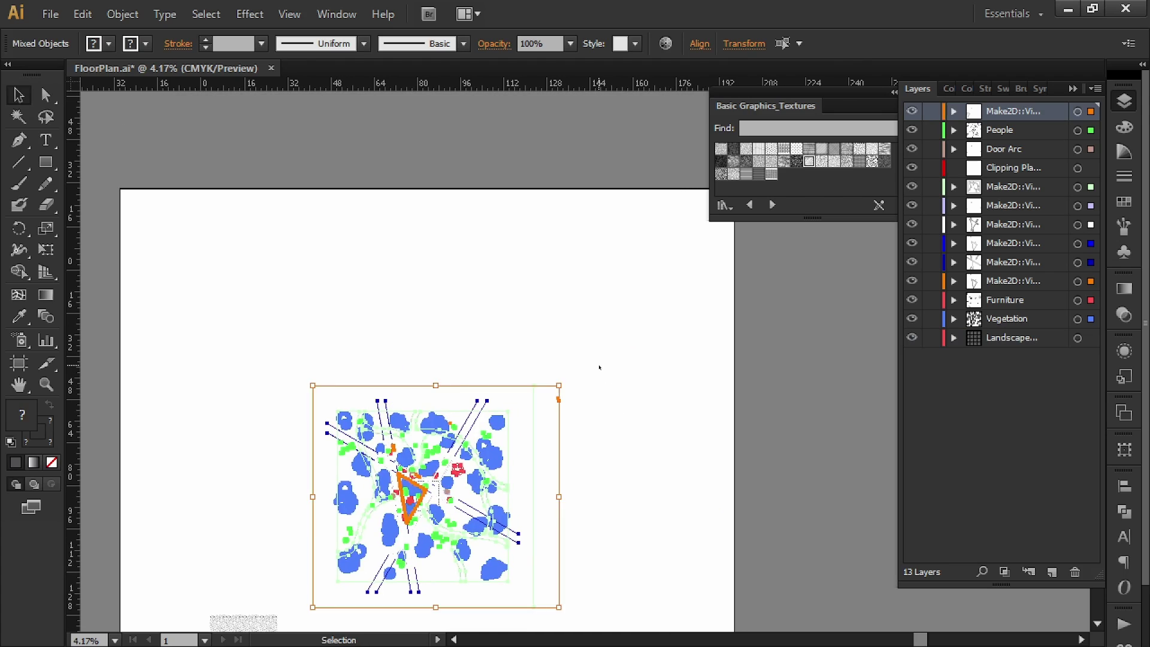
pyautogui.hotkey('ctrl', 'shift', 'a')
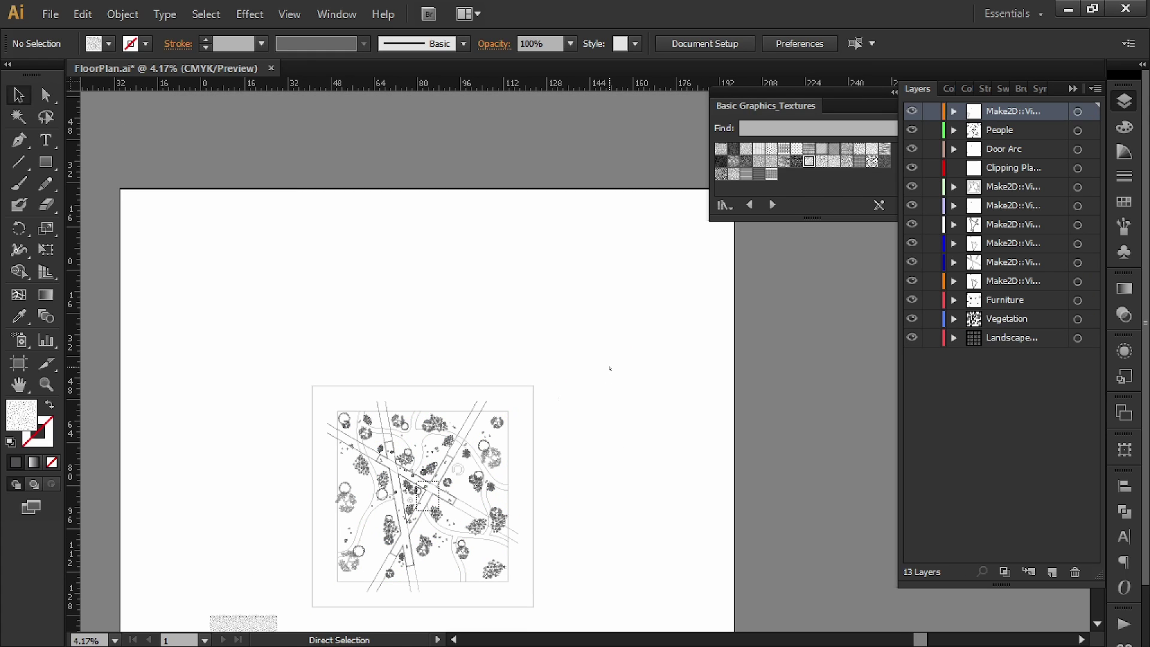
pyautogui.hotkey('ctrl', 's')
# - Delete the outer frame around the plan and place a duplicate of the entire plan to its southeast
pyautogui.moveTo(572, 374); pyautogui.dragTo(580, 349)
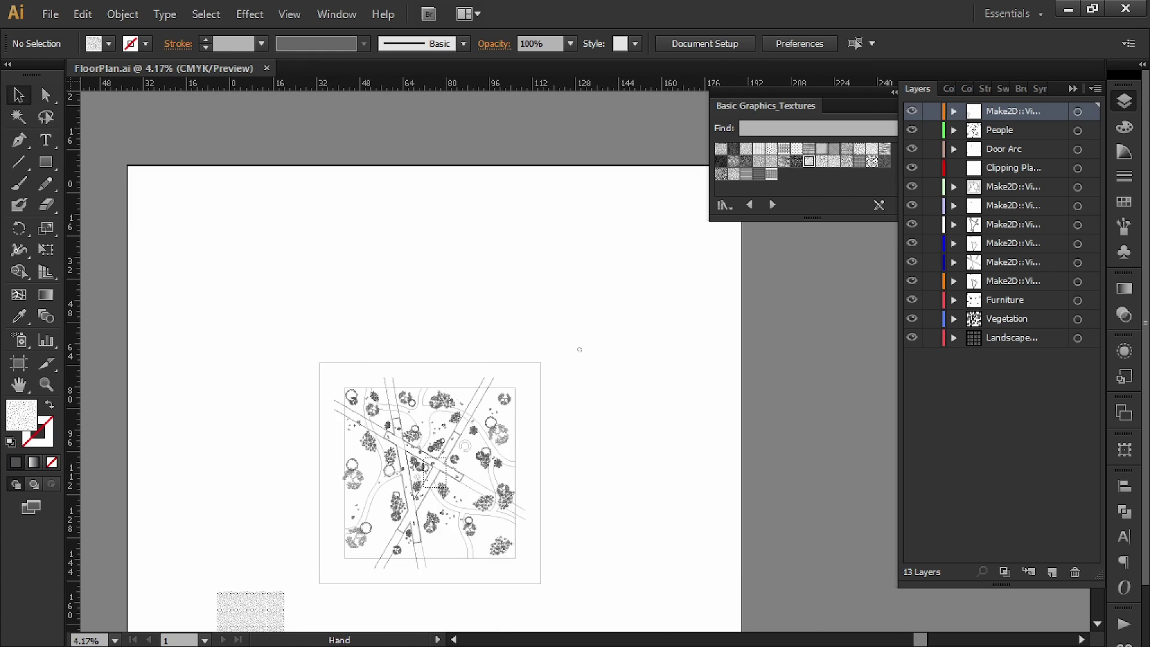
pyautogui.moveTo(659, 194); pyautogui.dragTo(457, 402)
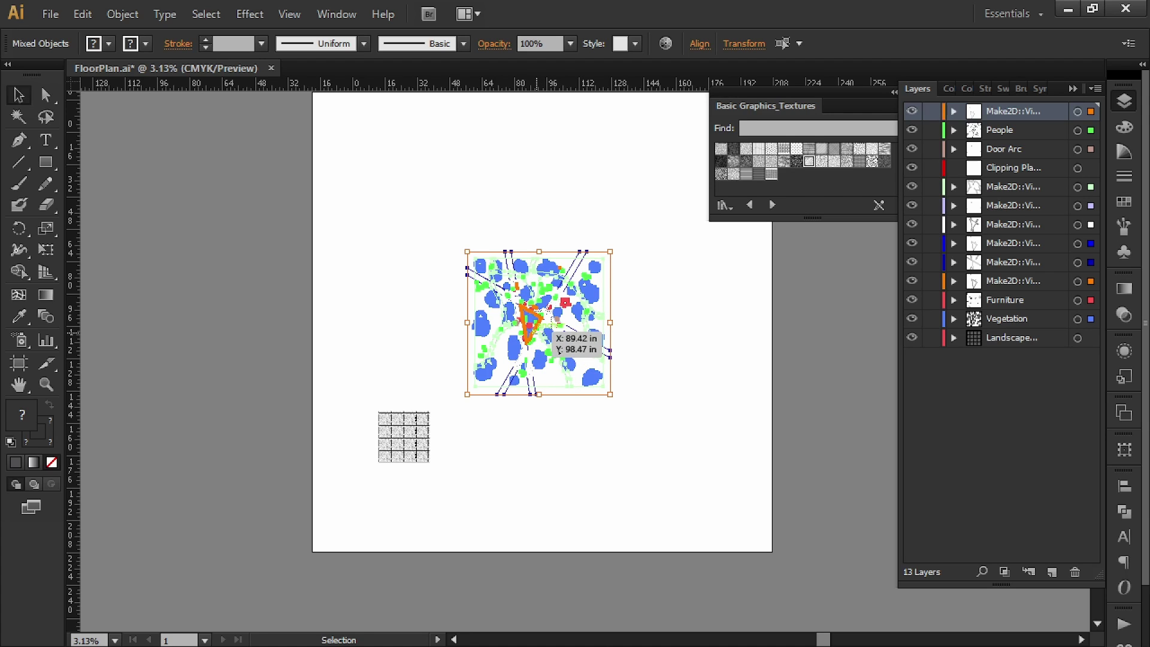
pyautogui.keyDown('alt'); pyautogui.moveTo(545, 324); pyautogui.dragTo(643, 464); pyautogui.keyUp('alt')
pyautogui.click(736, 411)
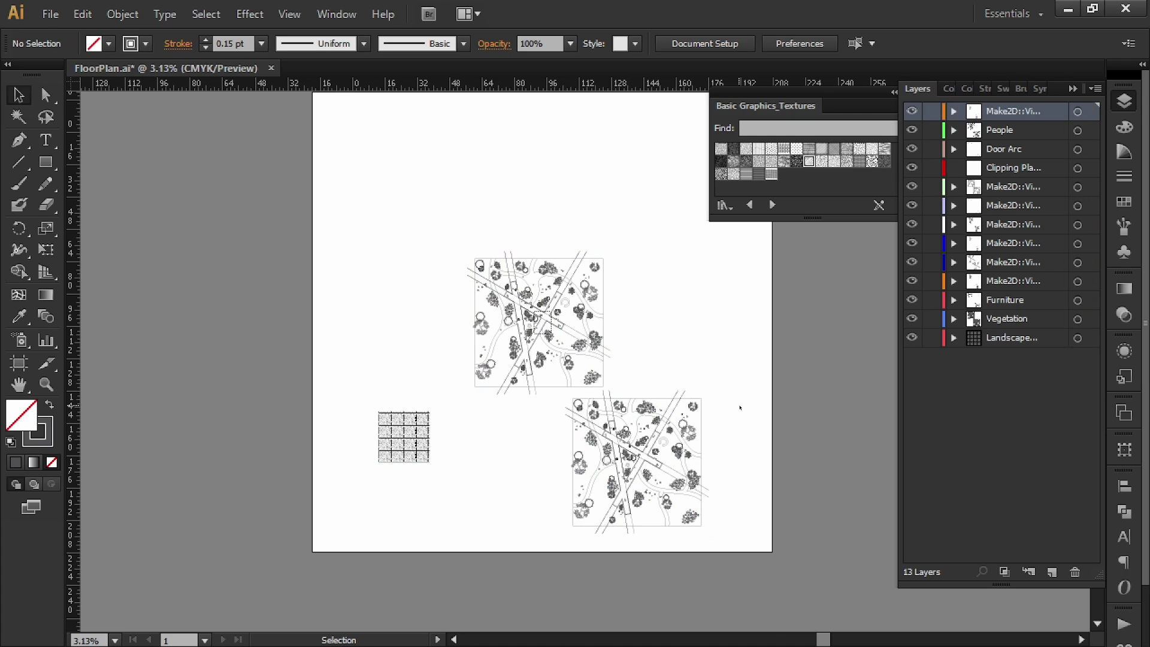
# - Delete the long straight lines extending beyond the ends of the building's wings in the duplicated plan
pyautogui.keyDown('alt'); pyautogui.scroll(2, 703, 351); pyautogui.keyUp('alt')
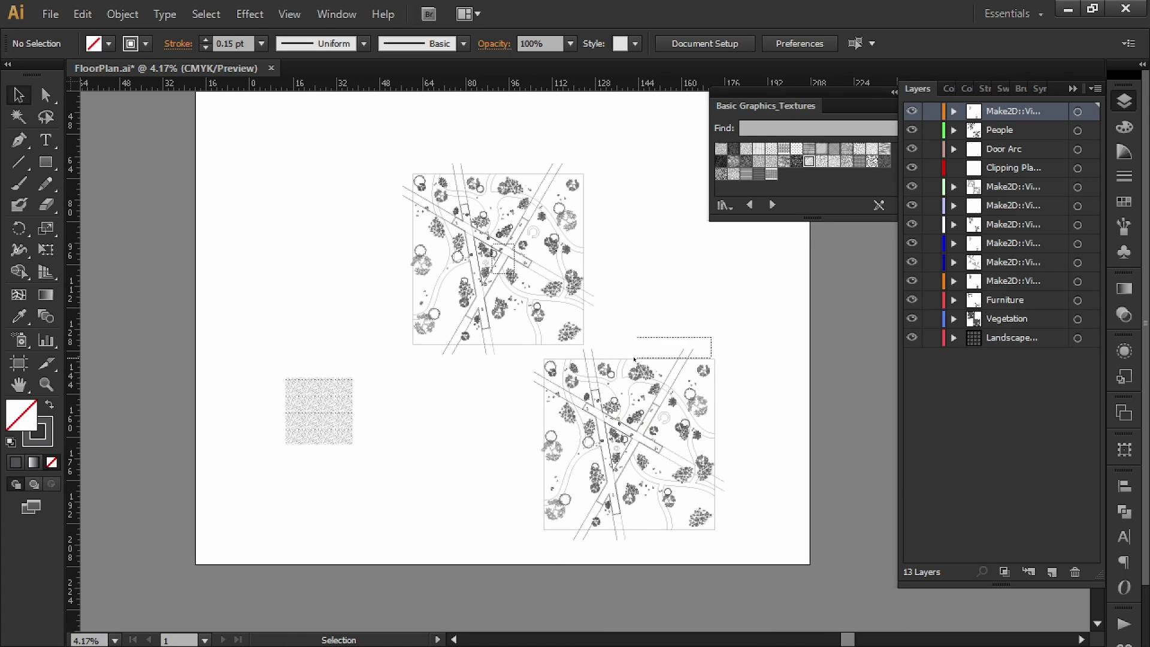
pyautogui.moveTo(618, 357)
pyautogui.mouseDown()
pyautogui.moveTo(574, 358)
pyautogui.moveTo(536, 390)
pyautogui.mouseUp()
pyautogui.press('Delete')
pyautogui.press('Delete')
pyautogui.moveTo(597, 544); pyautogui.dragTo(564, 533)
pyautogui.press('Delete')
pyautogui.click(617, 542)
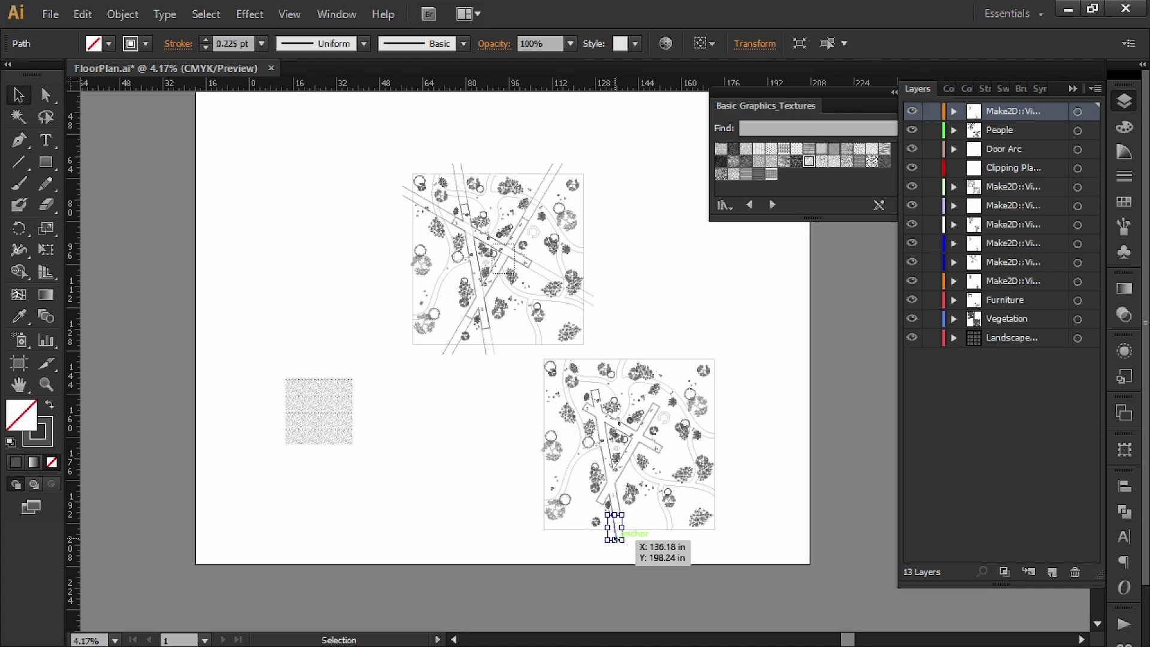
pyautogui.press('Delete')
pyautogui.click(617, 543)
pyautogui.press('Delete')
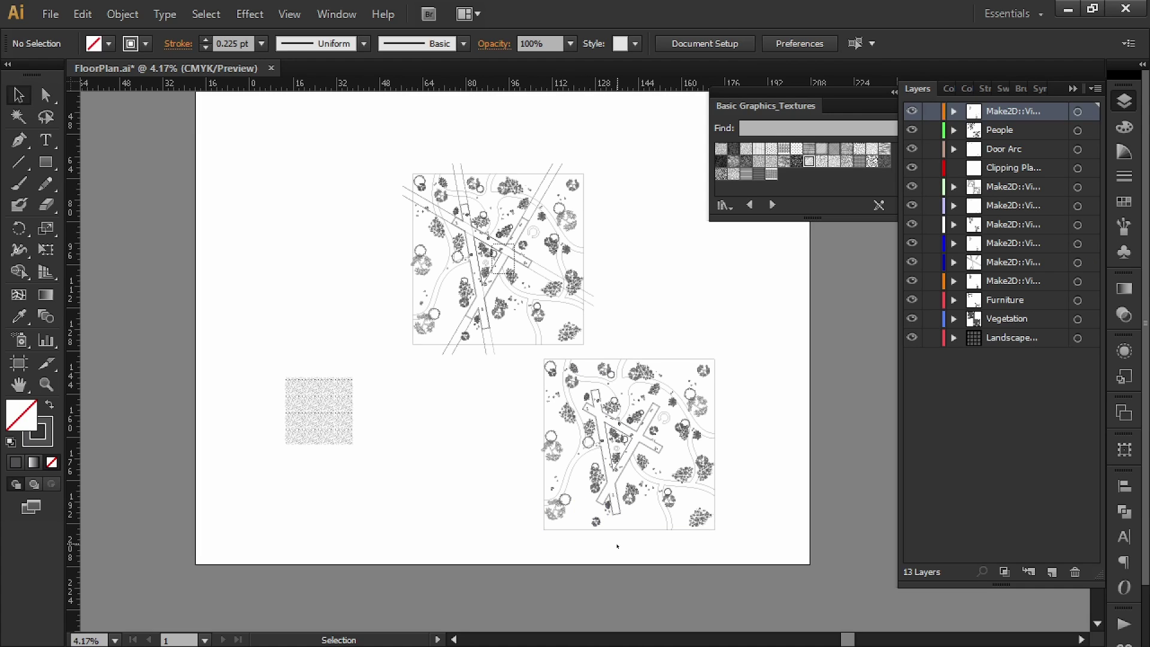
# - Convert the entire duplicated plan into a Live Paint group and deselect it
pyautogui.keyDown('alt'); pyautogui.scroll(1, 666, 494); pyautogui.keyUp('alt')
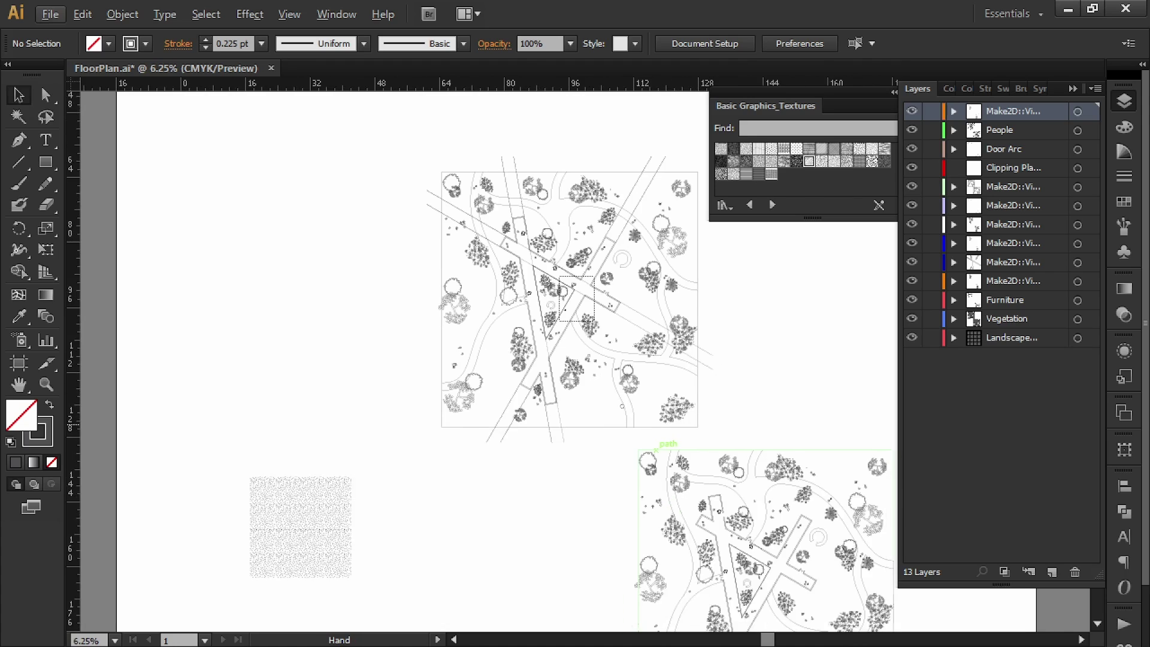
pyautogui.moveTo(727, 504); pyautogui.dragTo(556, 336)
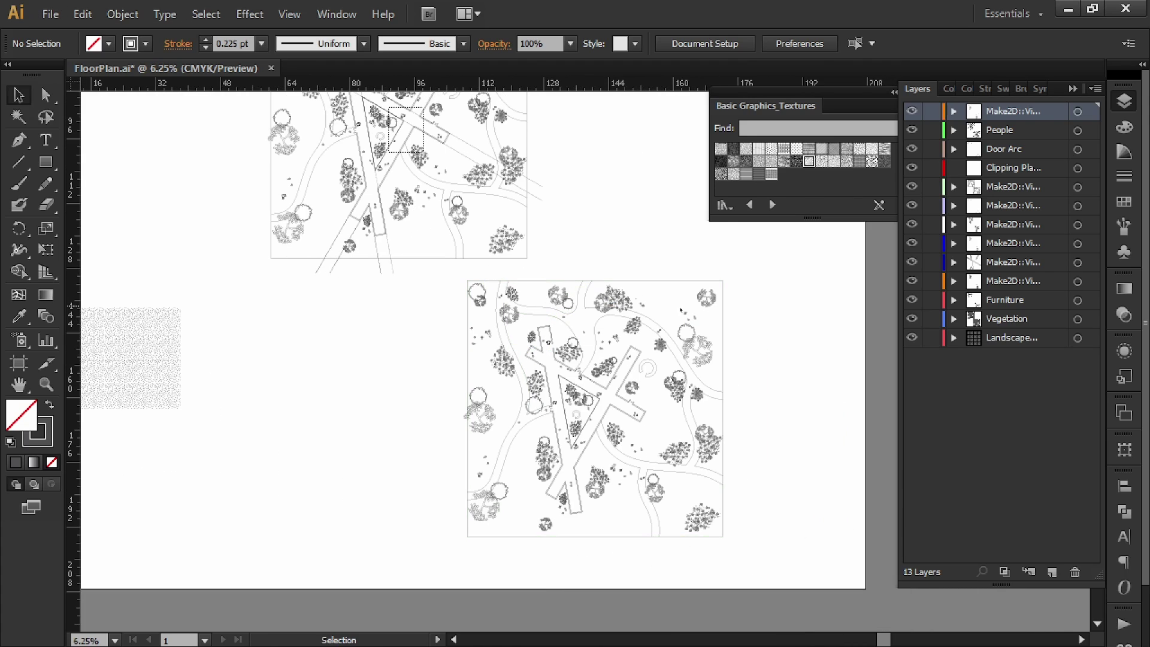
pyautogui.moveTo(673, 369); pyautogui.dragTo(635, 392)
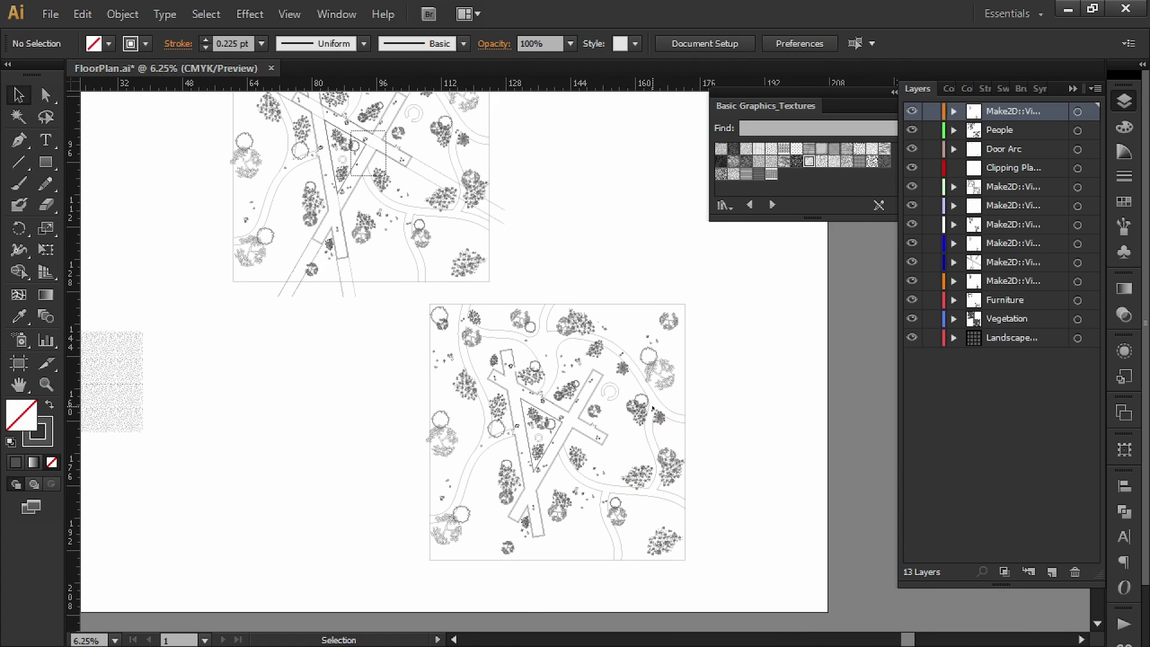
pyautogui.moveTo(733, 584); pyautogui.dragTo(403, 300)
pyautogui.press('k')
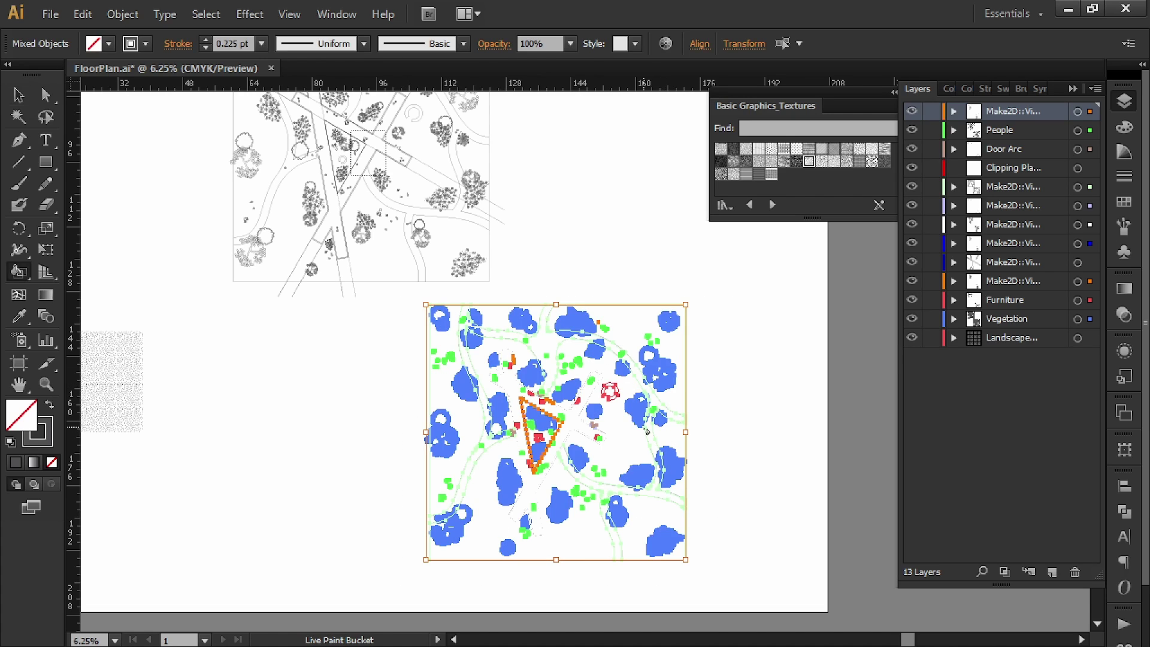
pyautogui.click(636, 444)
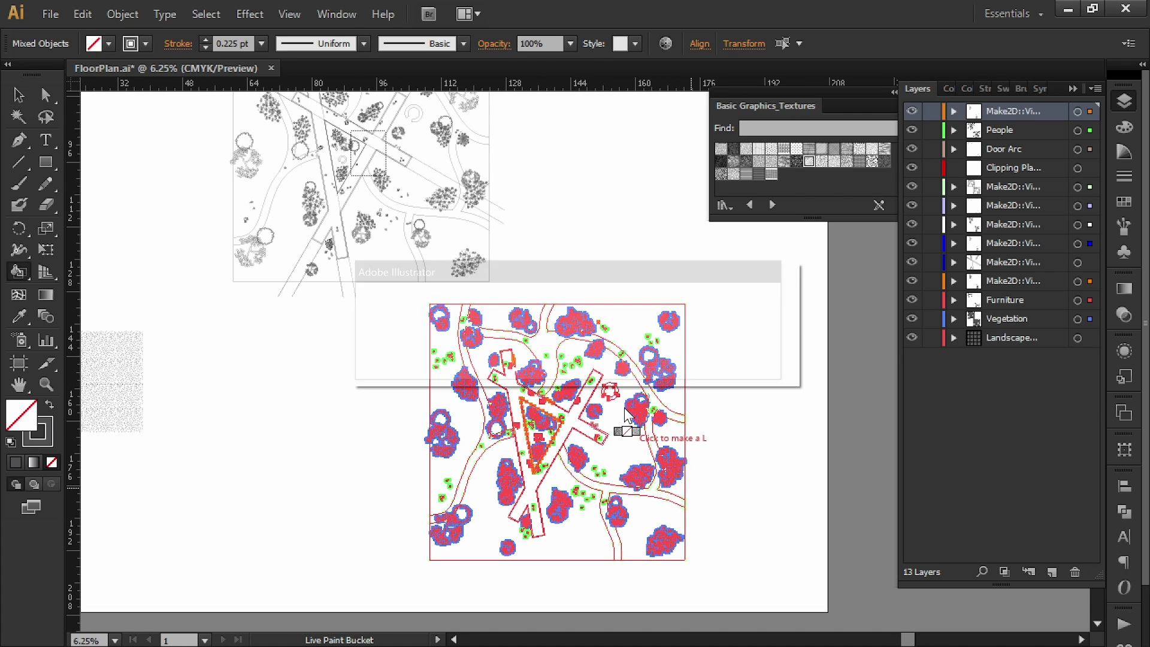
pyautogui.click(652, 363)
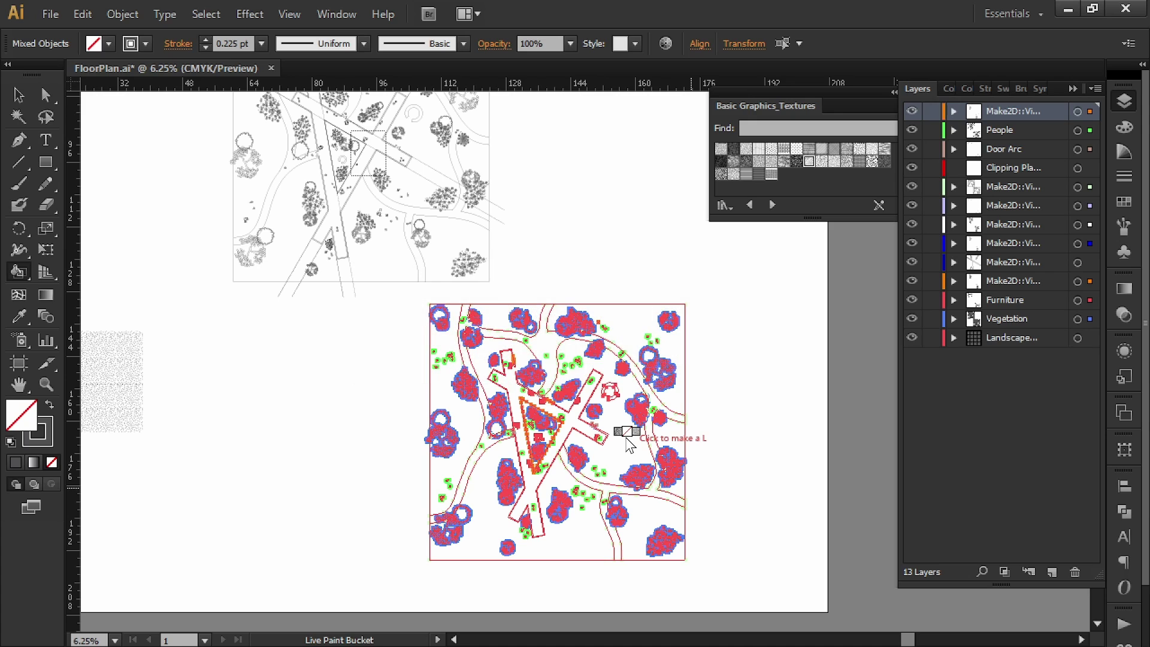
pyautogui.click(646, 372)
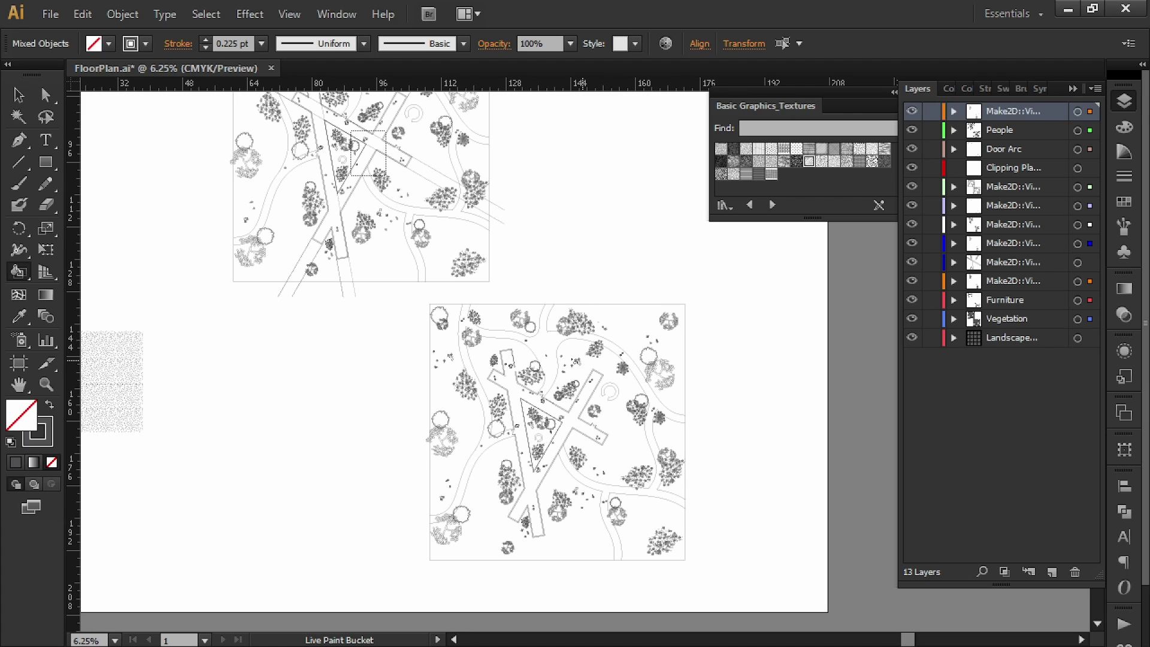
pyautogui.moveTo(584, 371); pyautogui.dragTo(618, 371)
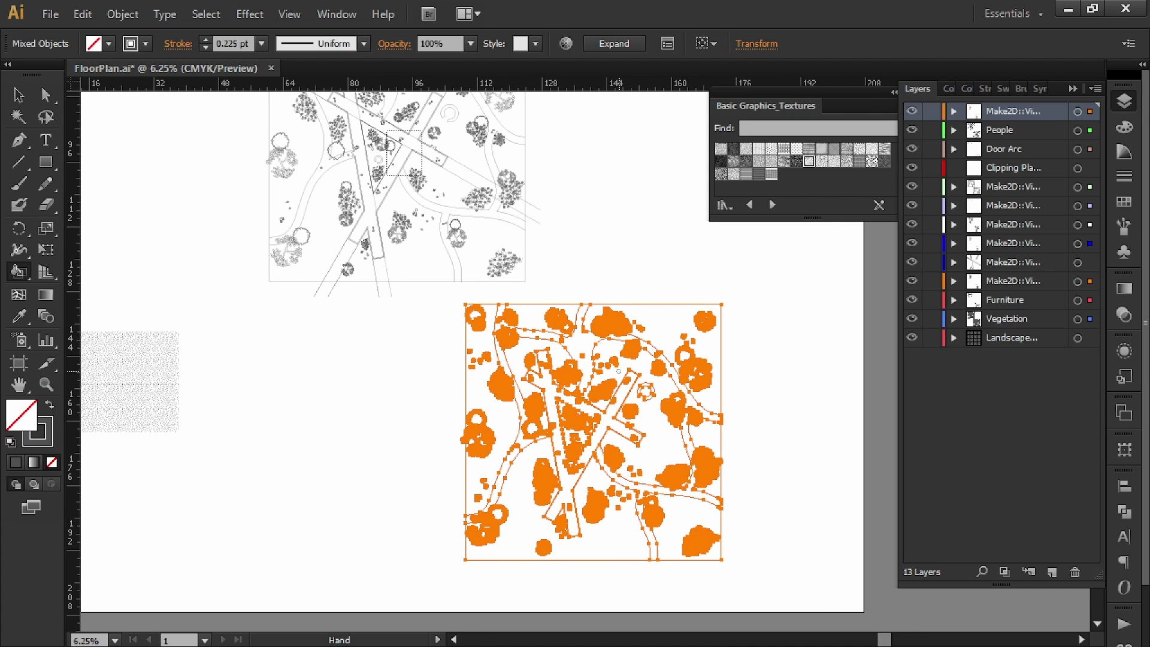
pyautogui.press('v')
pyautogui.click(387, 442)
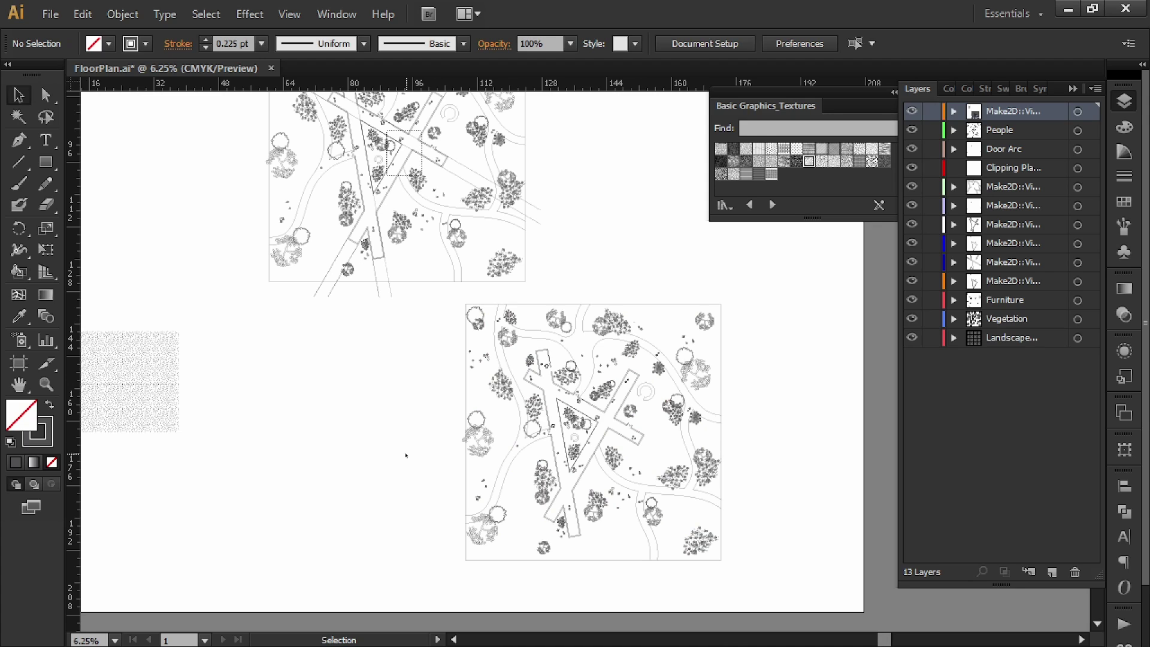
# - Sample the dot texture from the textured square and fill the duplicated plan's landscape regions around the paths with it
pyautogui.press('i')
pyautogui.moveTo(377, 426); pyautogui.dragTo(408, 424)
pyautogui.click(200, 399)
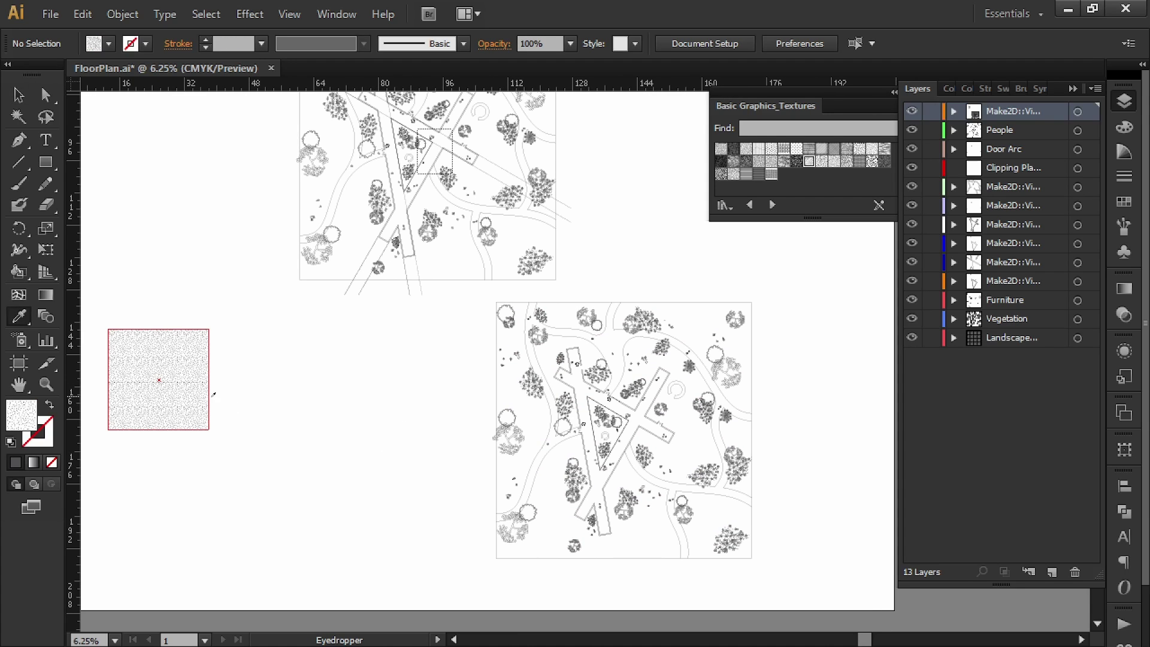
pyautogui.press('k')
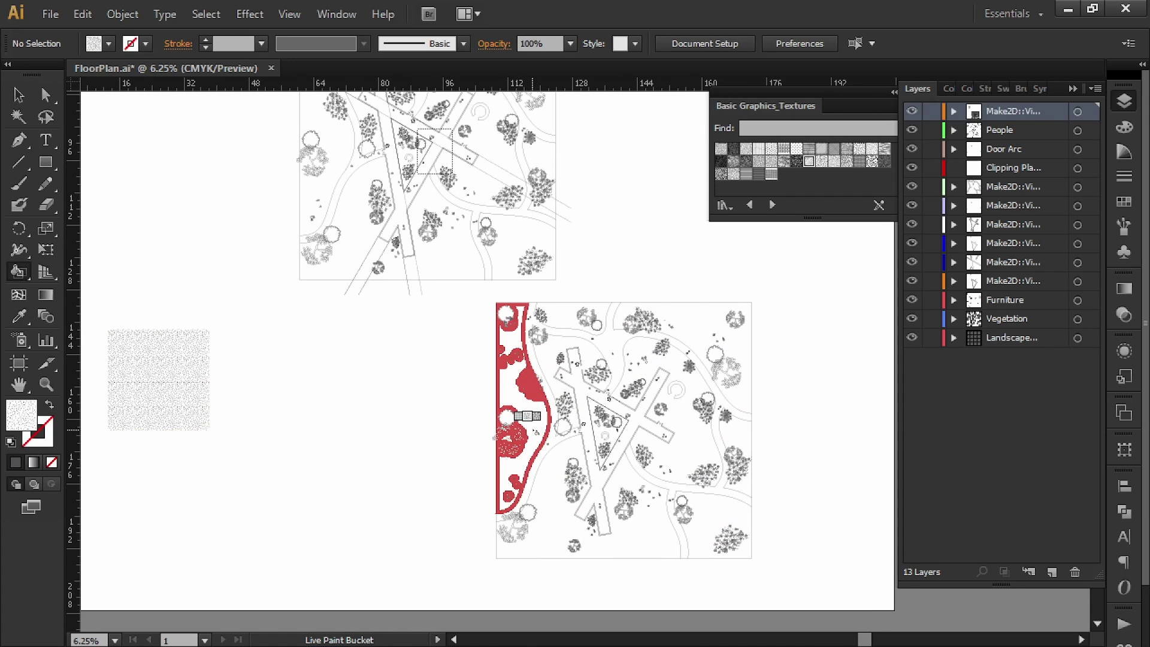
pyautogui.click(535, 430)
pyautogui.click(556, 500)
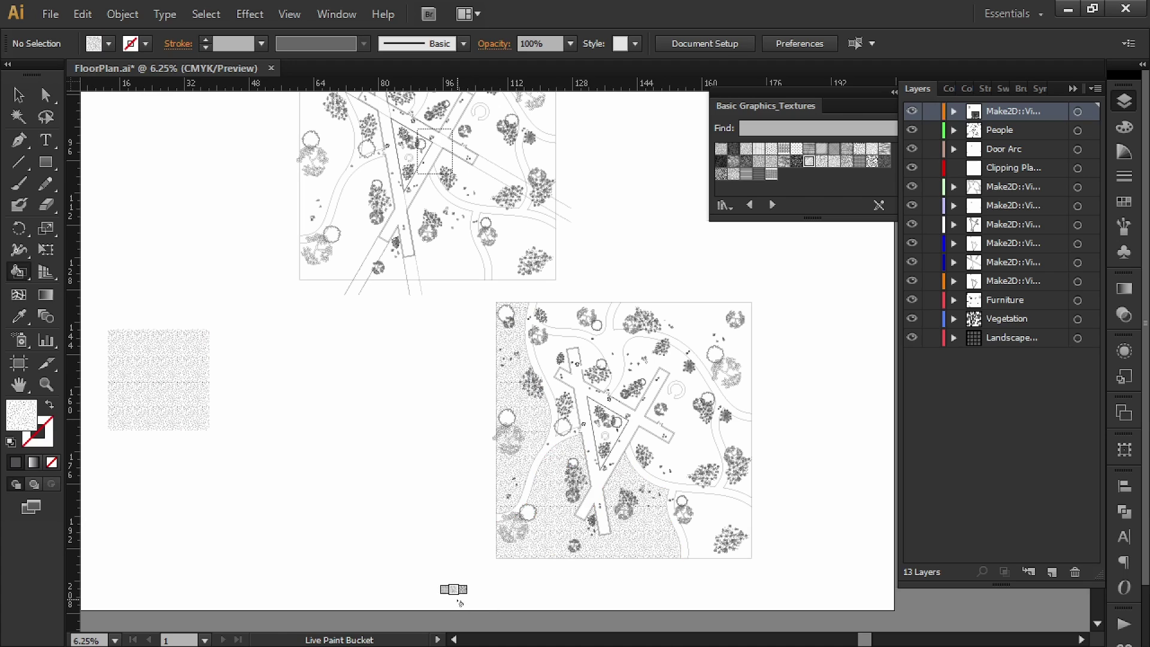
pyautogui.click(719, 527)
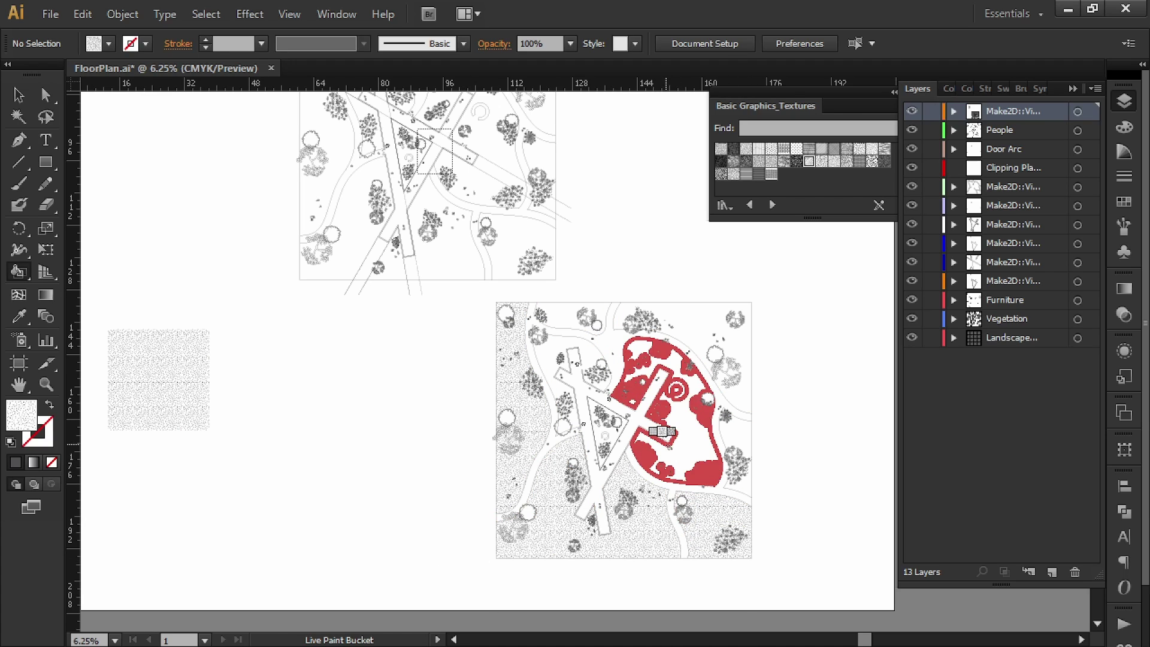
pyautogui.click(675, 434)
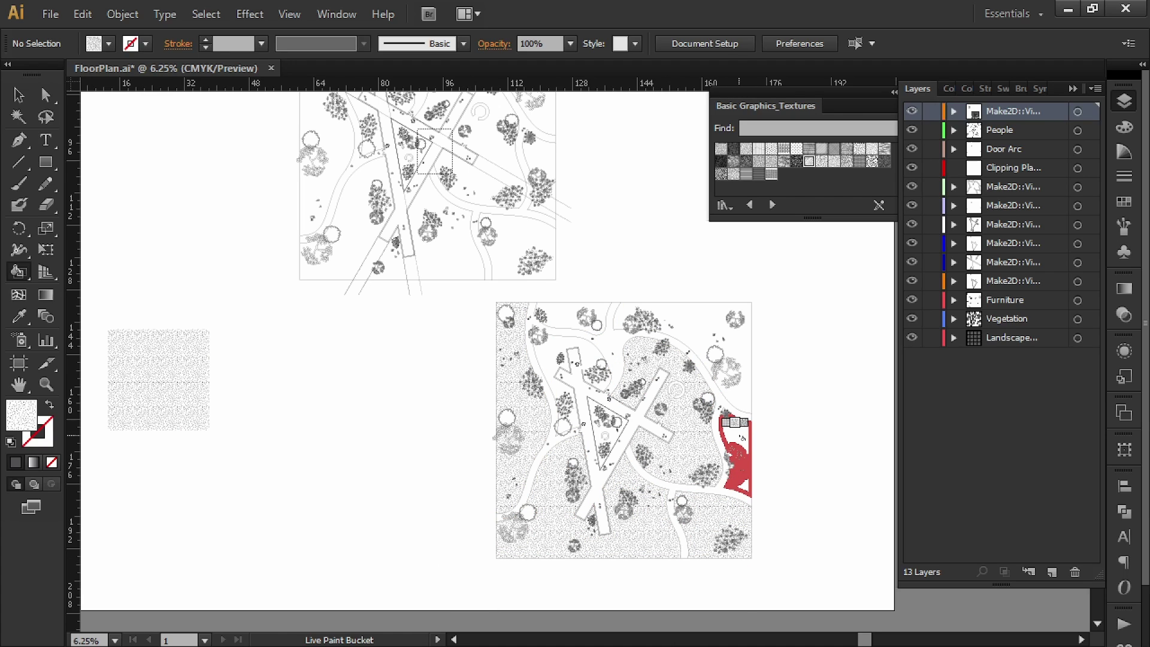
pyautogui.click(738, 389)
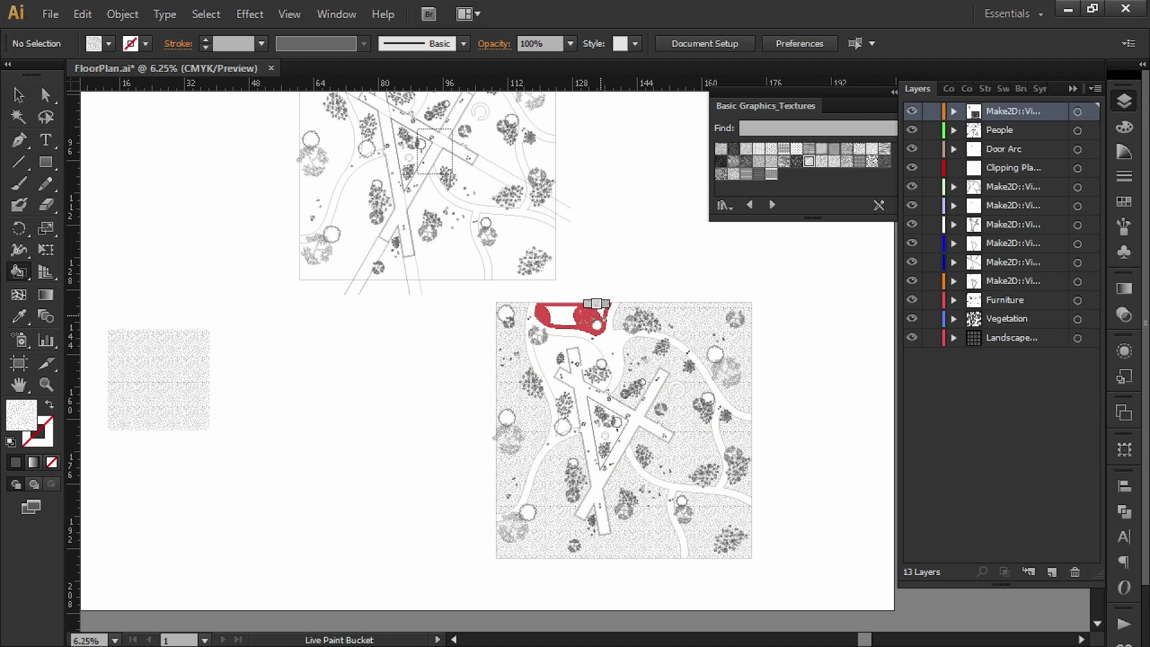
pyautogui.click(603, 312)
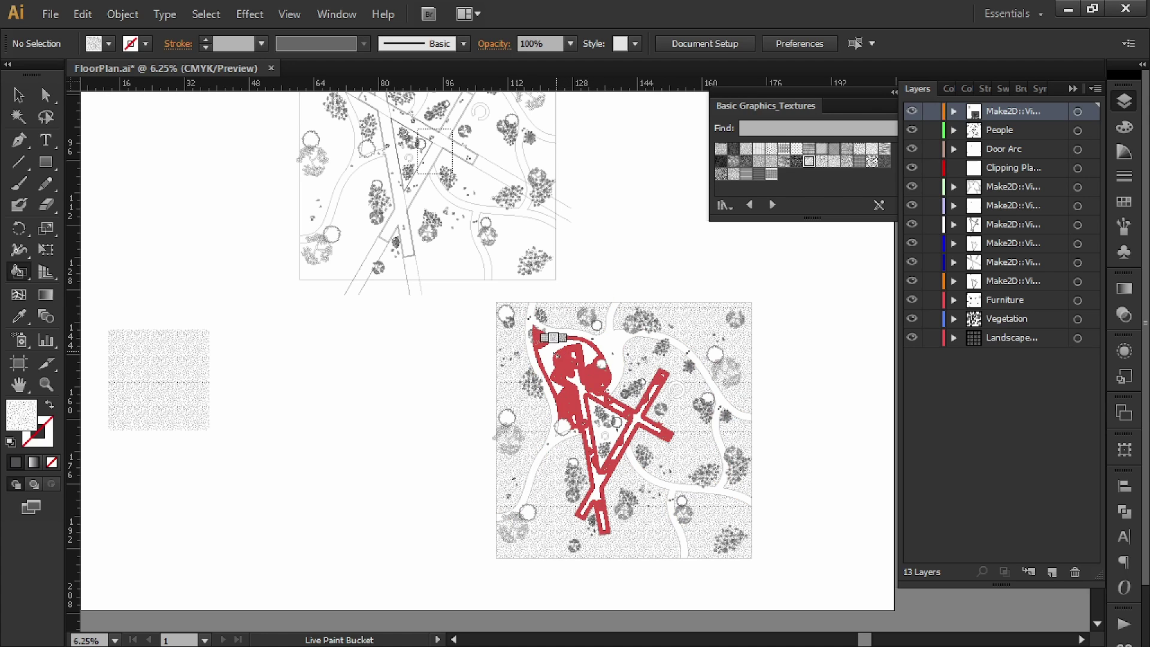
pyautogui.click(557, 344)
# - Fill the triangular courtyard enclosed by the building's wings with the dot texture
pyautogui.keyDown('alt'); pyautogui.scroll(3, 593, 367); pyautogui.keyUp('alt')
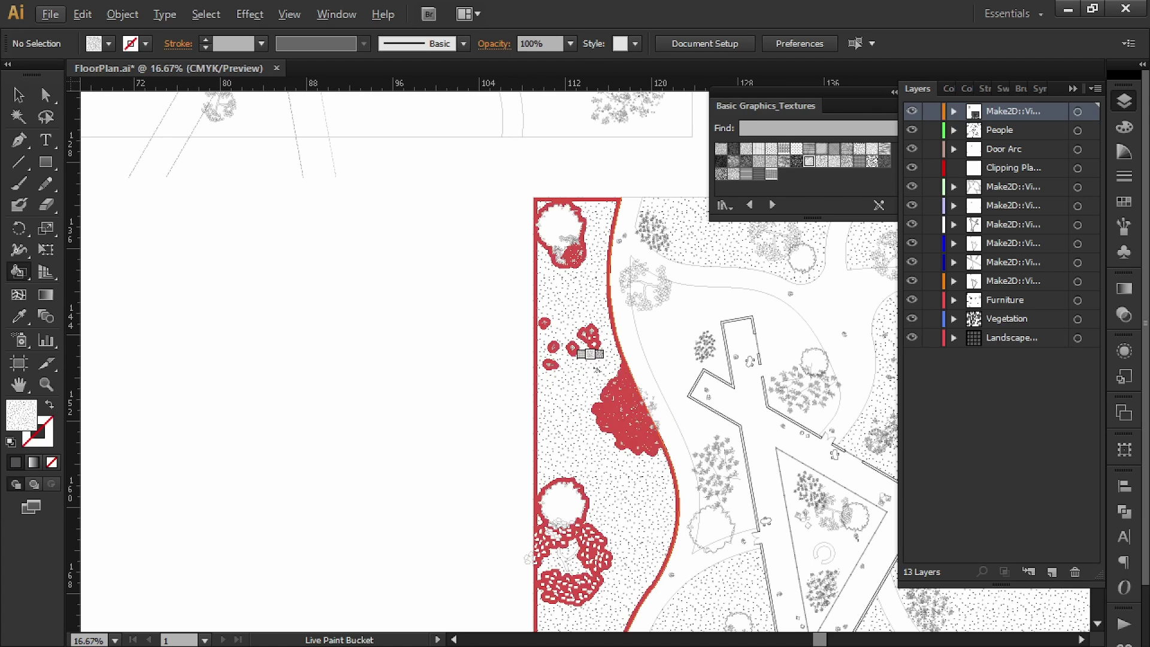
pyautogui.moveTo(718, 387); pyautogui.dragTo(582, 370)
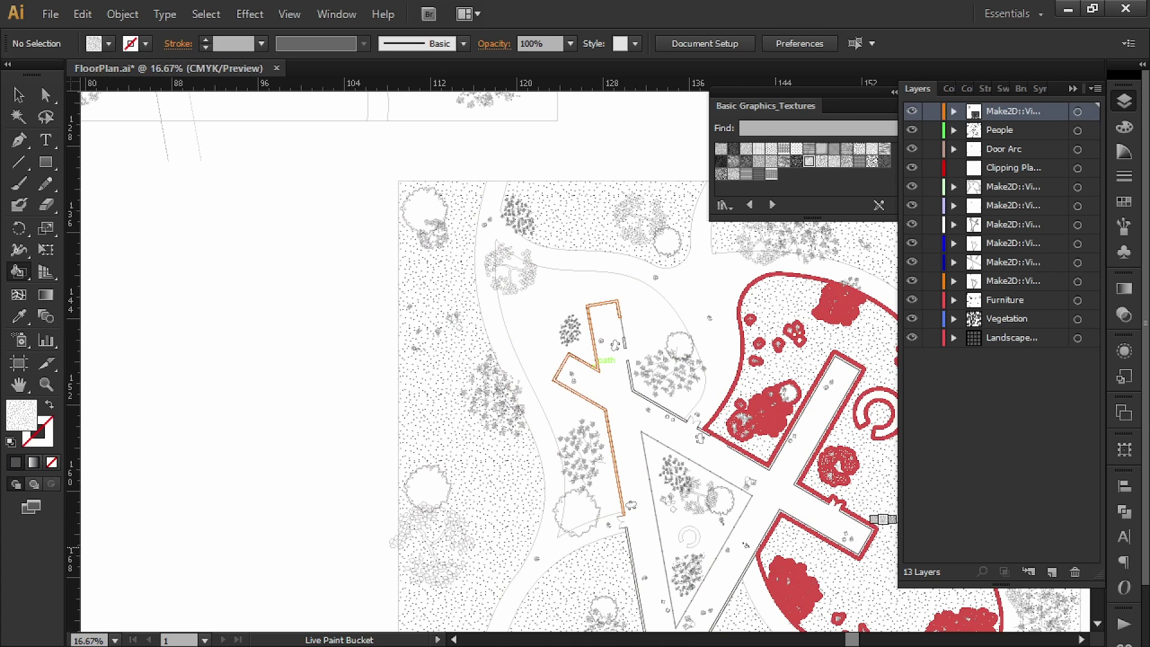
pyautogui.click(713, 536)
pyautogui.moveTo(713, 537); pyautogui.dragTo(584, 452)
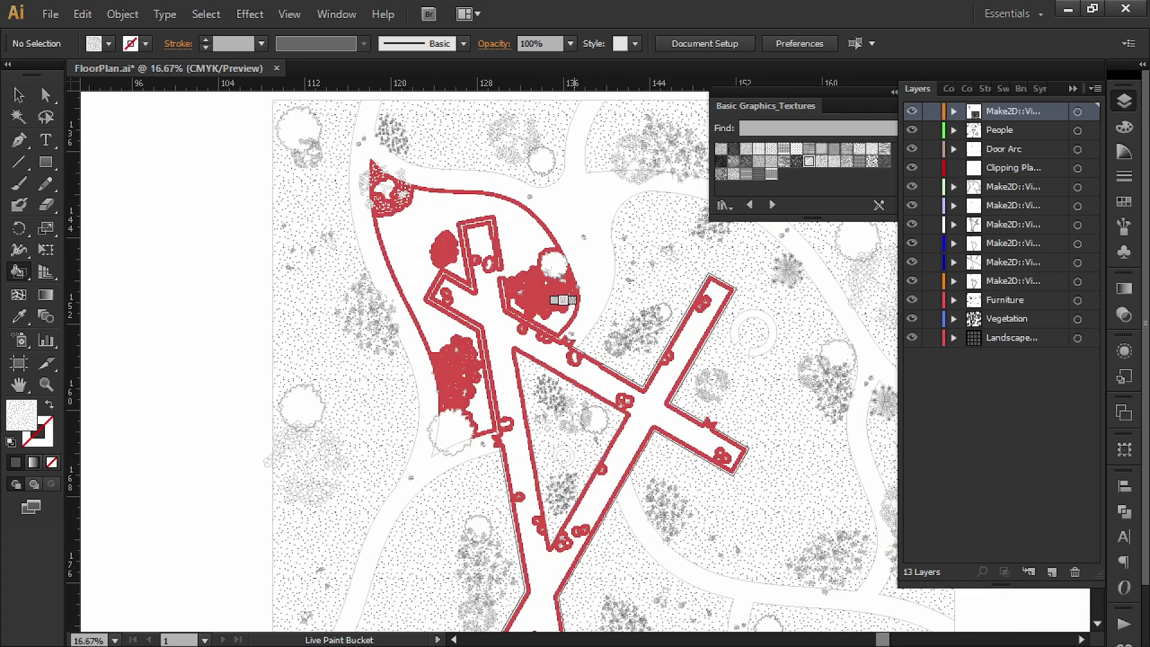
# - Examine the northwest wing's walls for openings that join the unfilled landscape region to the building interior
pyautogui.keyDown('alt'); pyautogui.scroll(3, 539, 360); pyautogui.keyUp('alt')
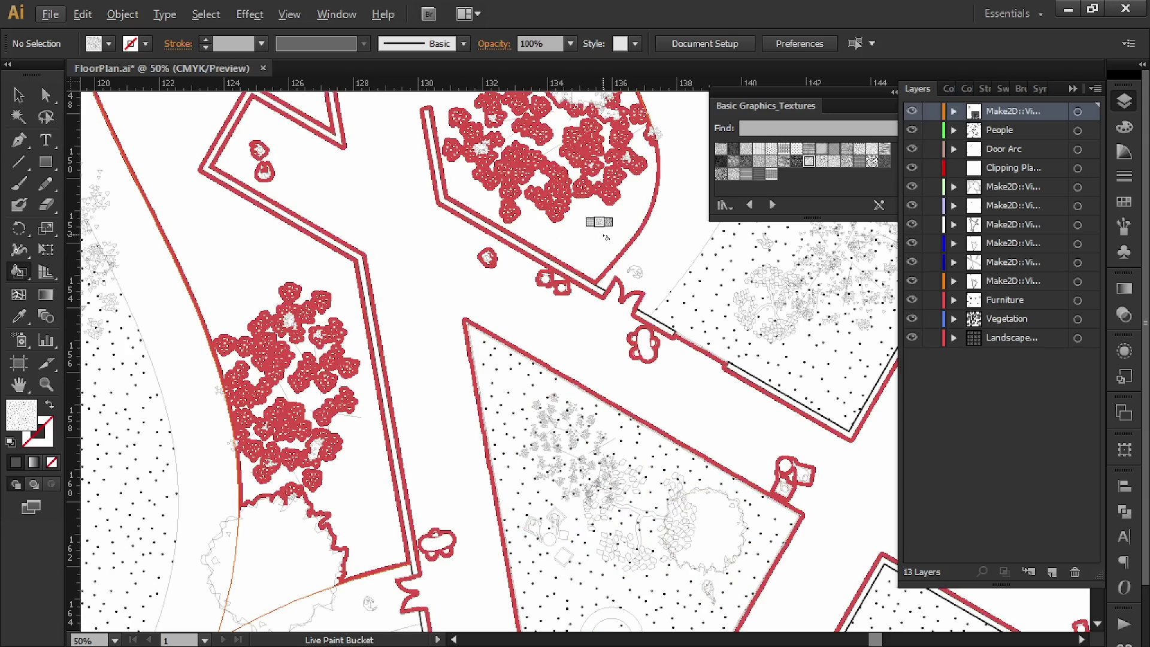
pyautogui.moveTo(525, 286); pyautogui.dragTo(563, 480)
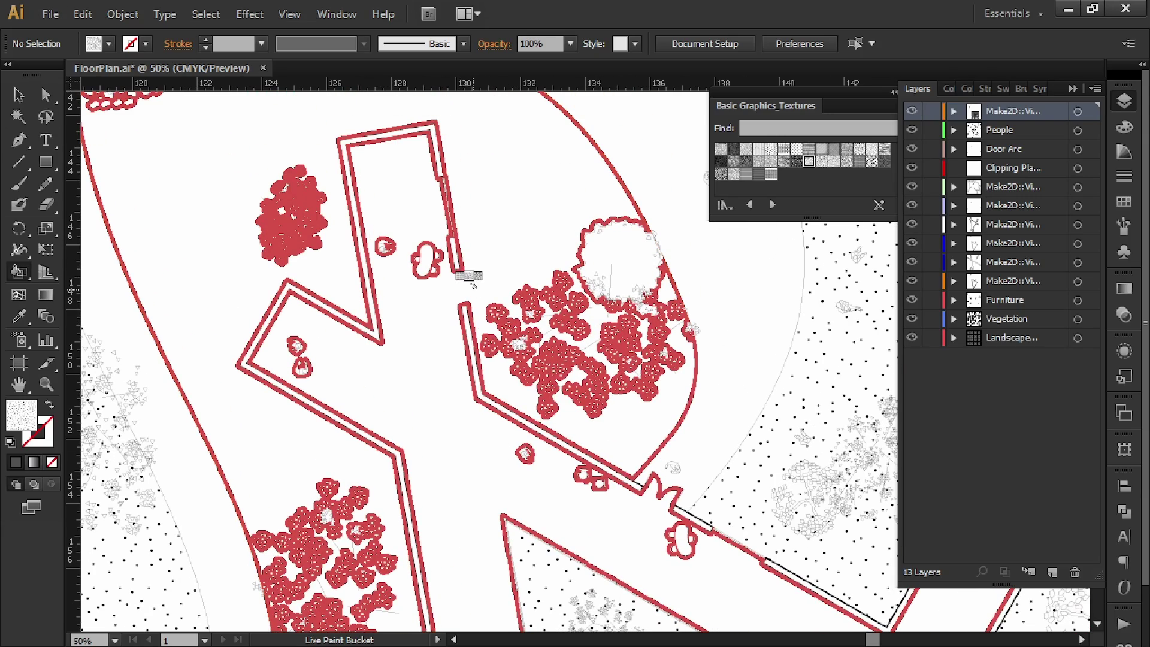
pyautogui.keyDown('alt'); pyautogui.scroll(-3, 473, 282); pyautogui.keyUp('alt')
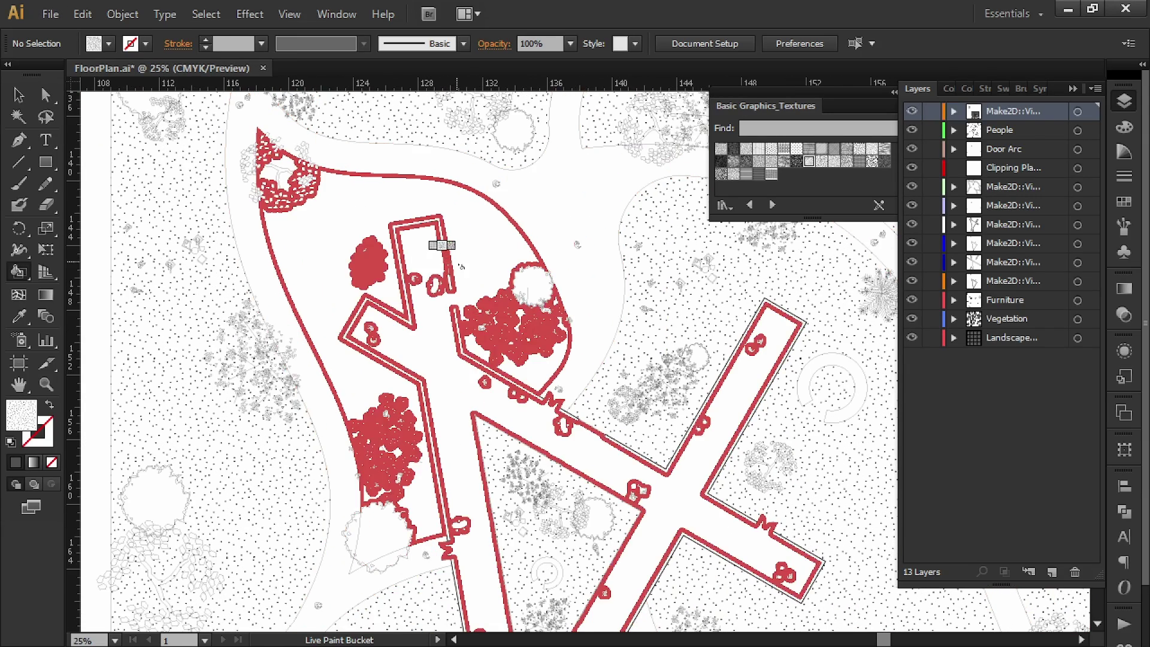
pyautogui.keyDown('alt'); pyautogui.scroll(-1, 659, 432); pyautogui.keyUp('alt')
pyautogui.moveTo(659, 432); pyautogui.dragTo(587, 379)
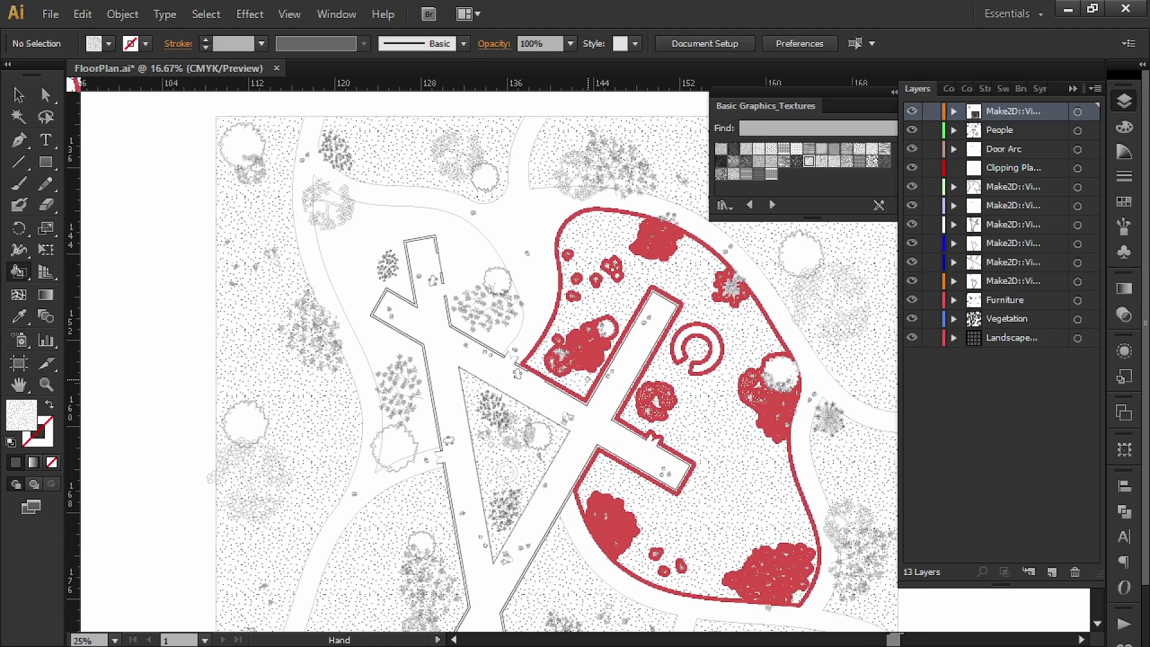
pyautogui.keyDown('alt'); pyautogui.scroll(-1, 662, 320); pyautogui.keyUp('alt')
pyautogui.moveTo(662, 320); pyautogui.dragTo(522, 249)
pyautogui.press('v')
pyautogui.keyDown('alt'); pyautogui.scroll(-1, 636, 429); pyautogui.keyUp('alt')
pyautogui.moveTo(637, 429)
pyautogui.mouseDown()
pyautogui.moveTo(860, 447)
pyautogui.moveTo(831, 478)
pyautogui.moveTo(682, 476)
pyautogui.mouseUp()
# - Draw a line segment closing the wall opening on the northwest wing's east side, and select it
pyautogui.click(18, 162)
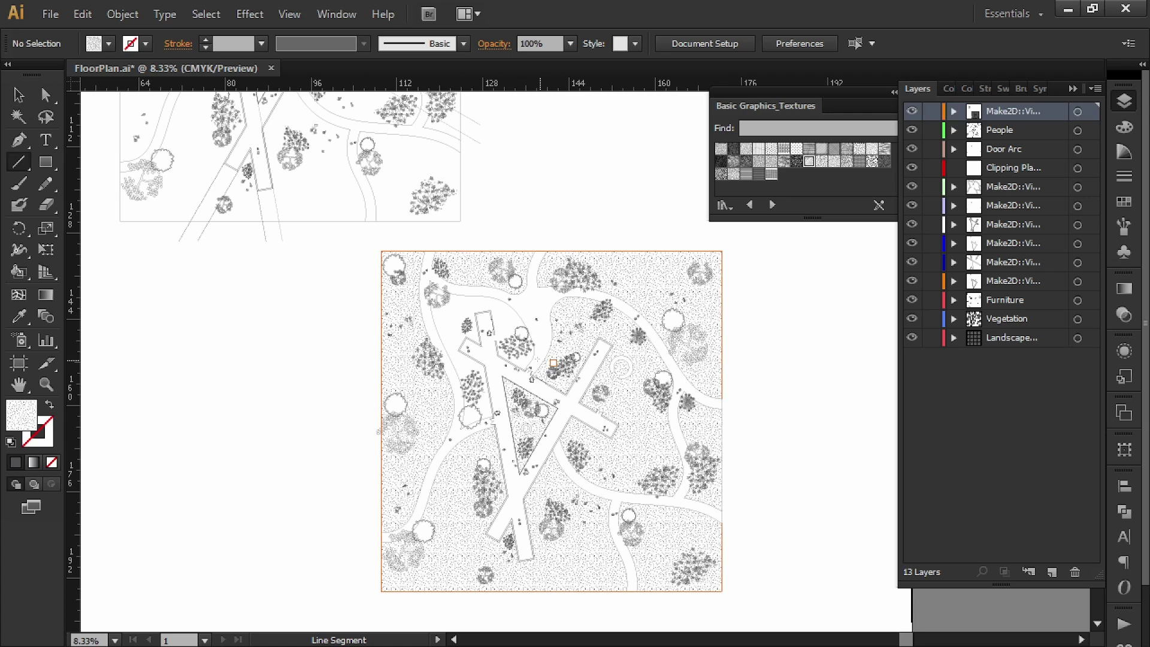
pyautogui.keyDown('alt'); pyautogui.scroll(7, 490, 316); pyautogui.keyUp('alt')
pyautogui.moveTo(506, 385); pyautogui.dragTo(100, 390)
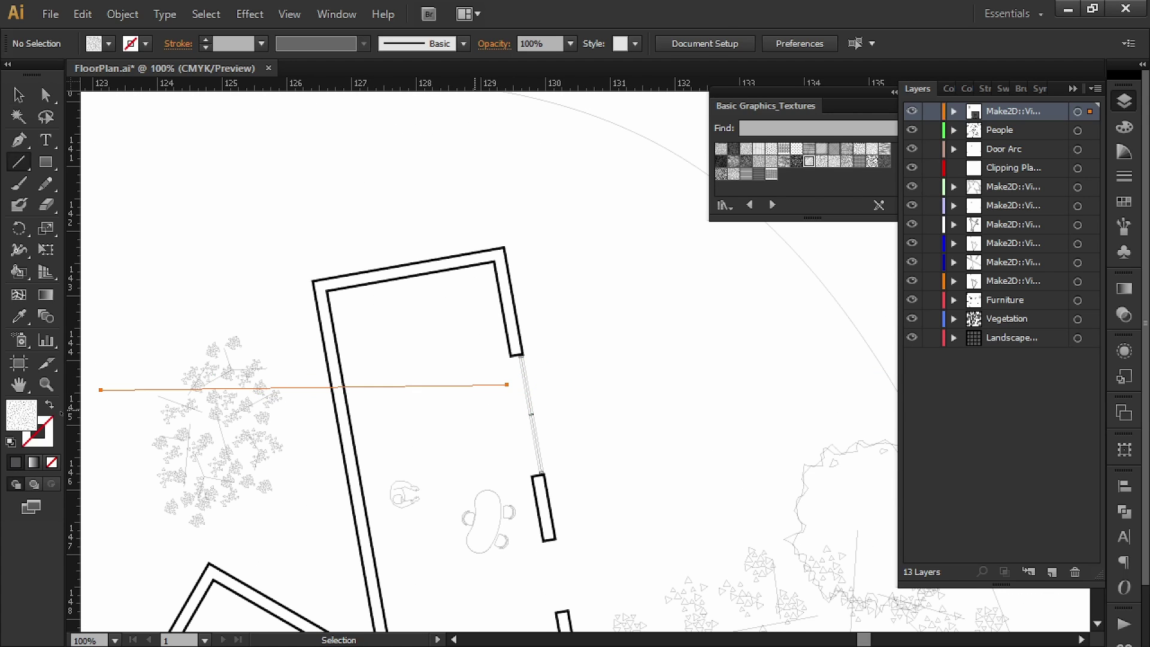
pyautogui.moveTo(589, 477); pyautogui.dragTo(522, 306)
pyautogui.moveTo(488, 368)
pyautogui.mouseDown()
pyautogui.moveTo(509, 374)
pyautogui.moveTo(501, 441)
pyautogui.mouseUp()
pyautogui.press('v')
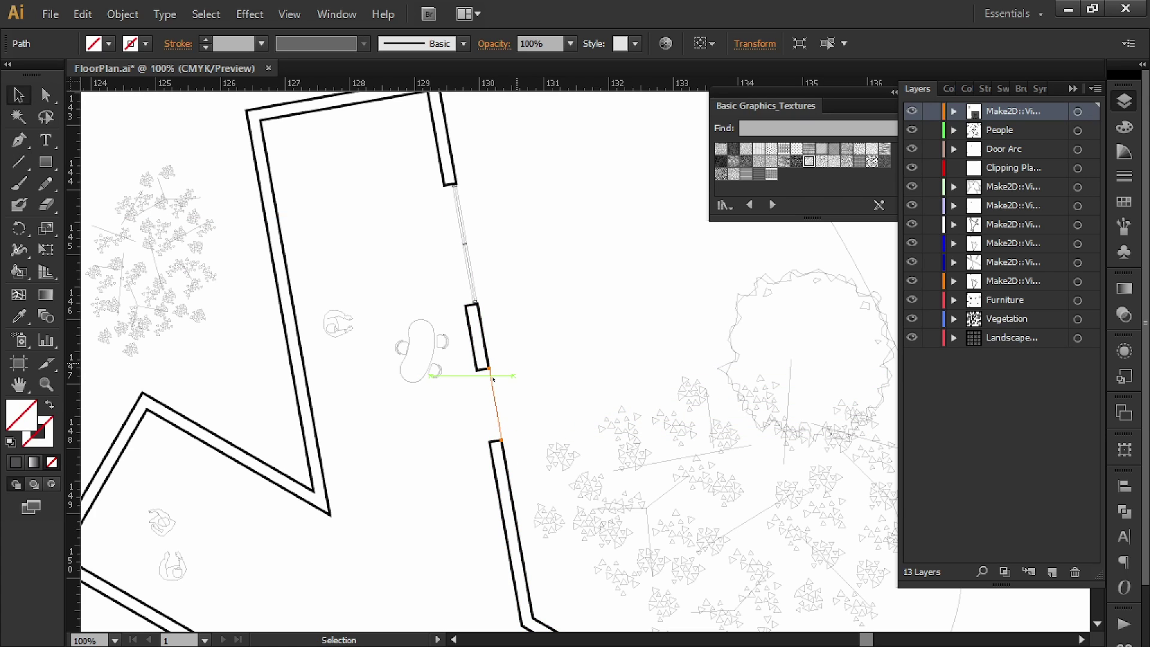
pyautogui.click(496, 382)
pyautogui.click(492, 383)
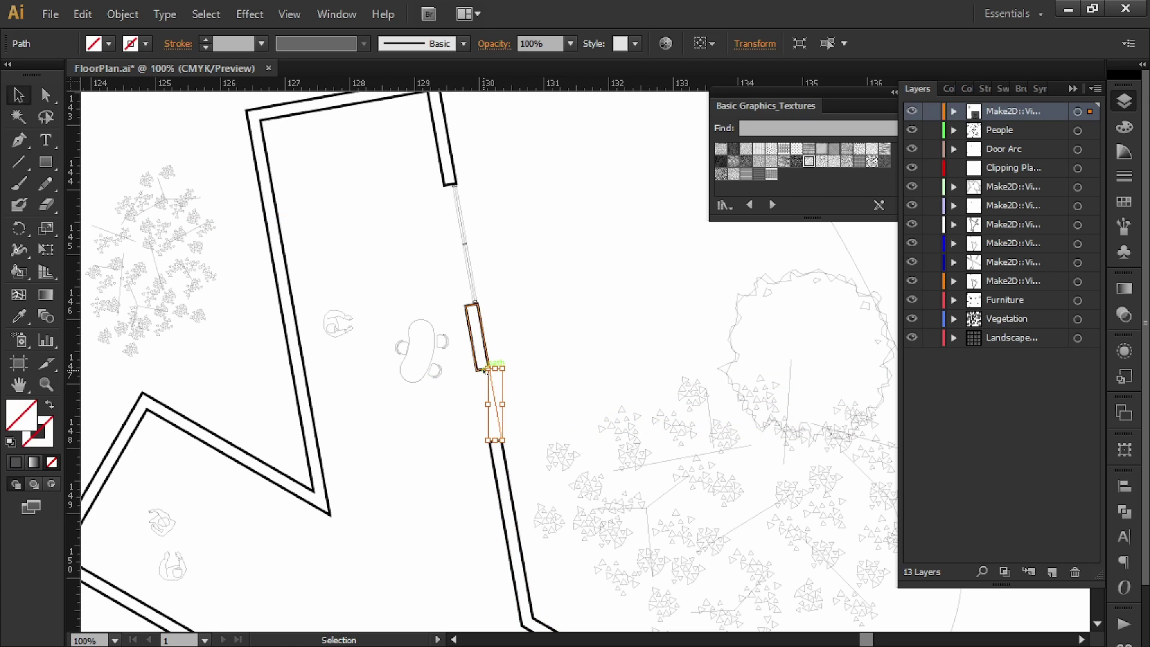
# - Merge the closing line into the duplicated plan's Live Paint group, deselect everything and activate the Live Paint Bucket
pyautogui.keyDown('alt'); pyautogui.scroll(-4, 532, 312); pyautogui.keyUp('alt')
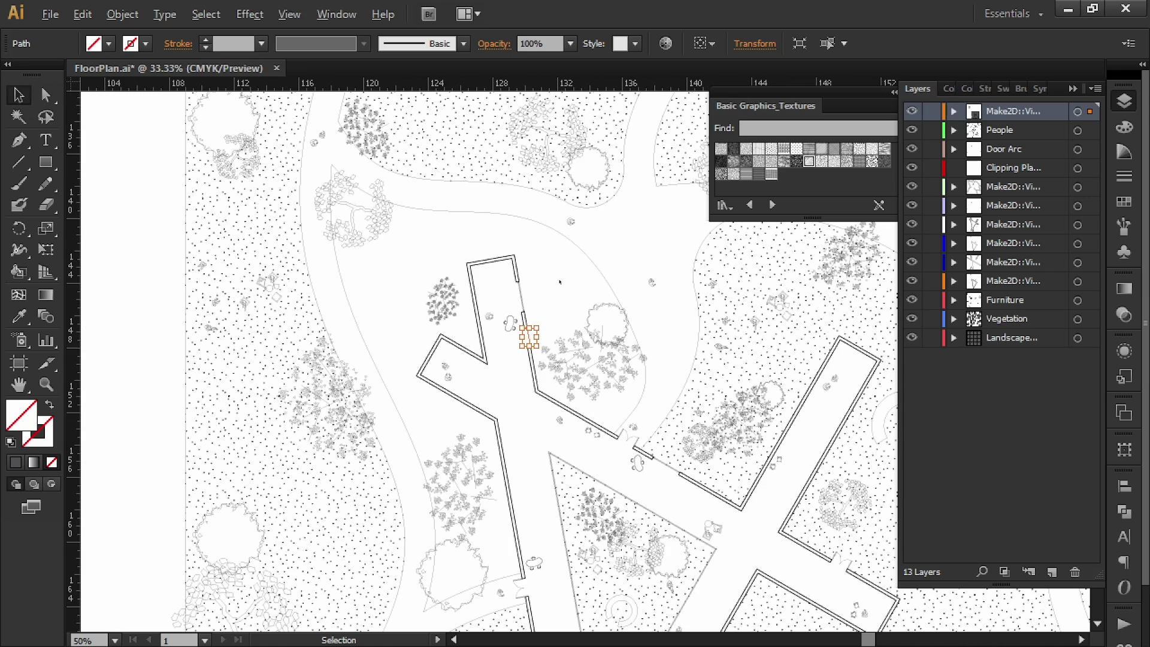
pyautogui.hotkey('ctrl', 'a')
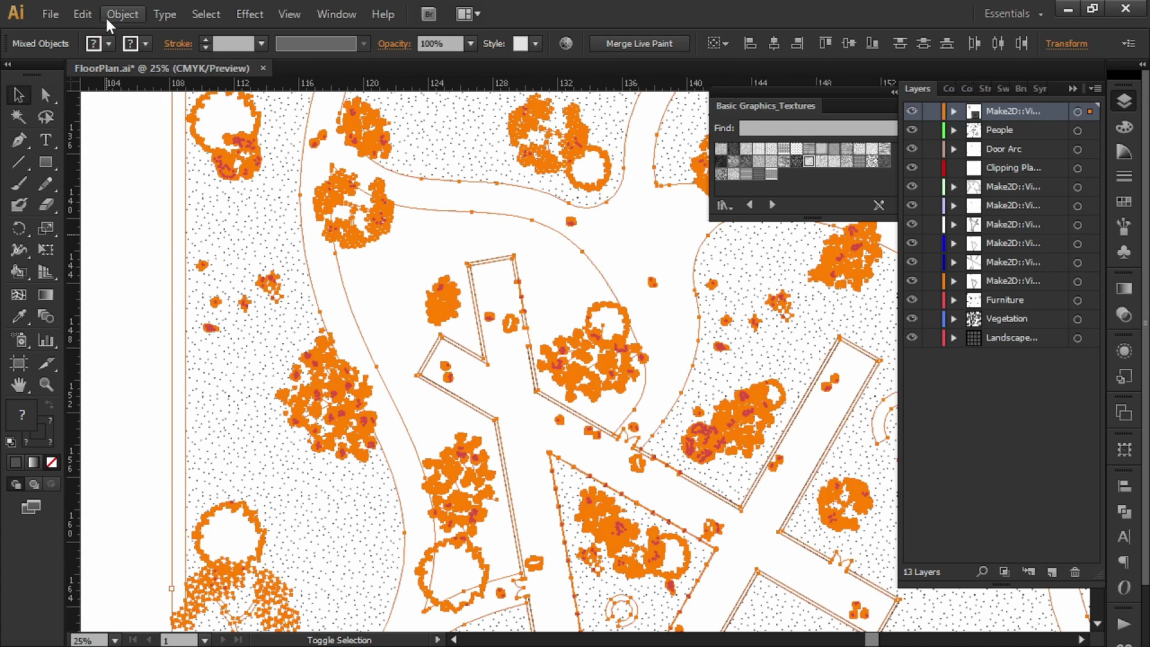
pyautogui.click(107, 17)
pyautogui.moveTo(162, 474)
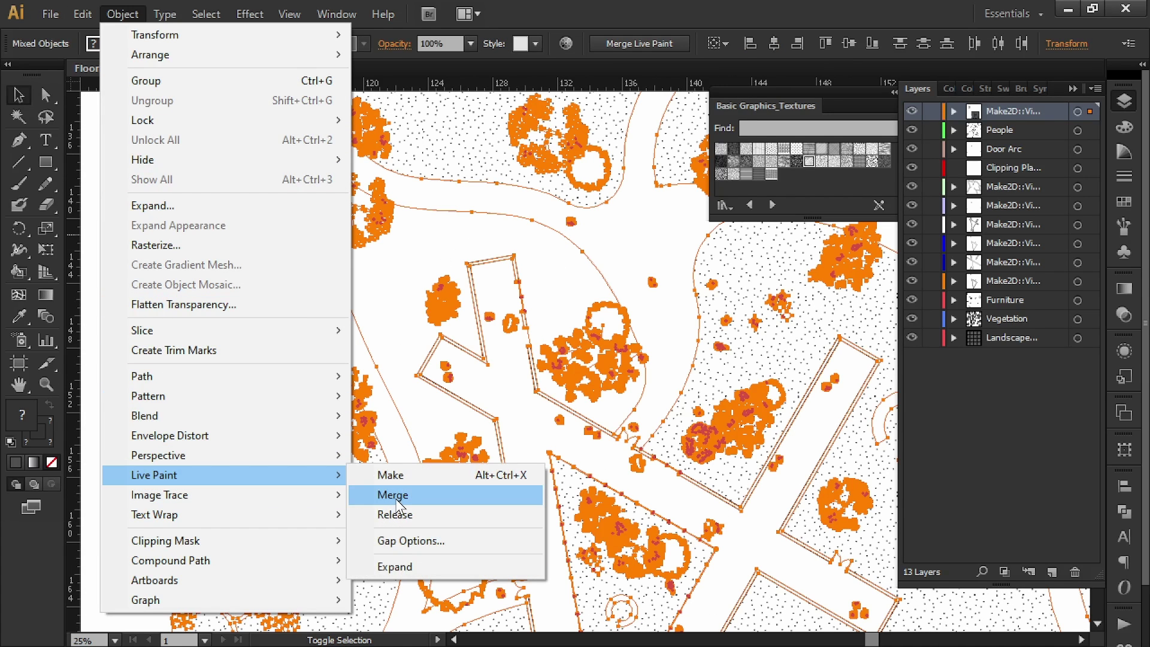
pyautogui.click(392, 494)
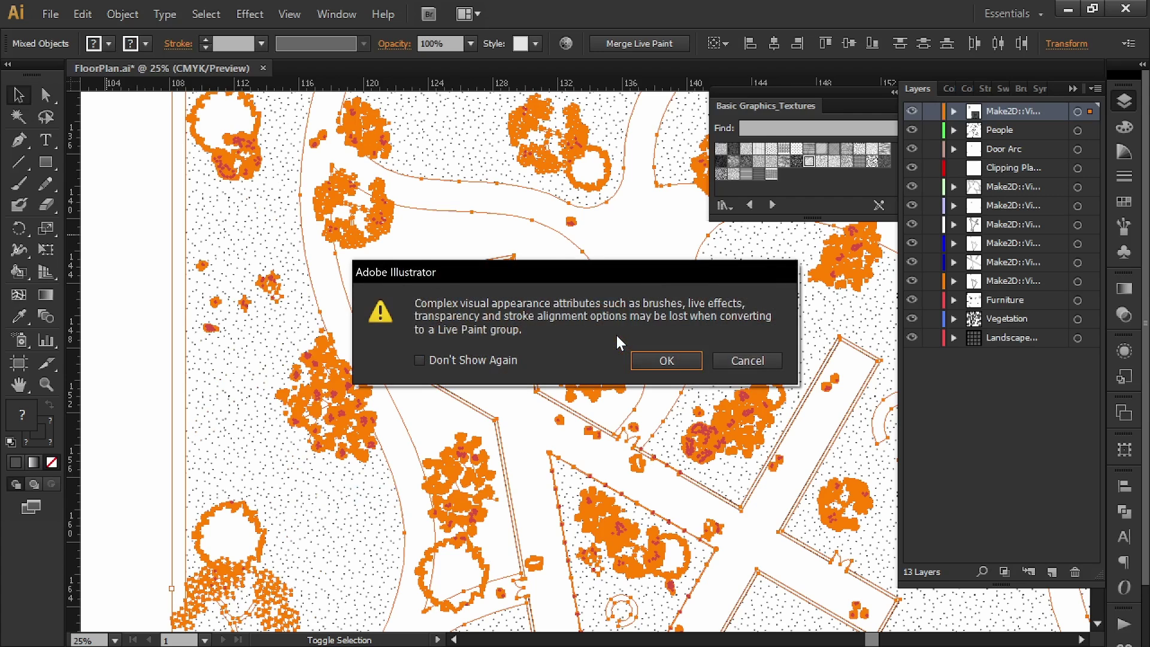
pyautogui.press('Return')
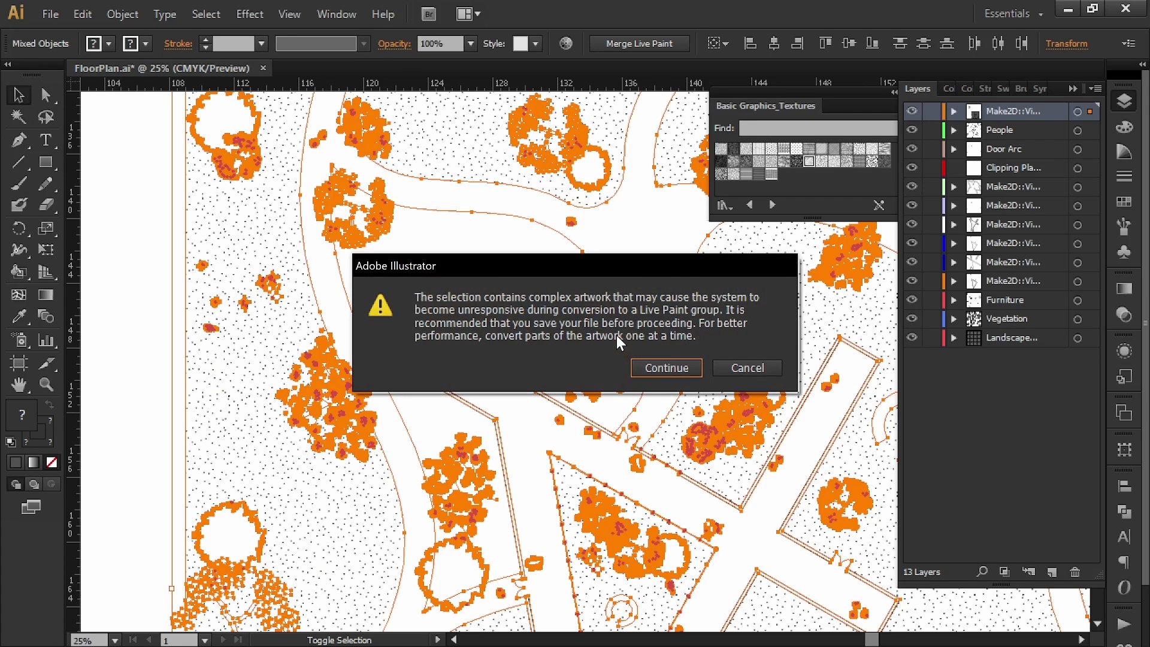
pyautogui.press('Return')
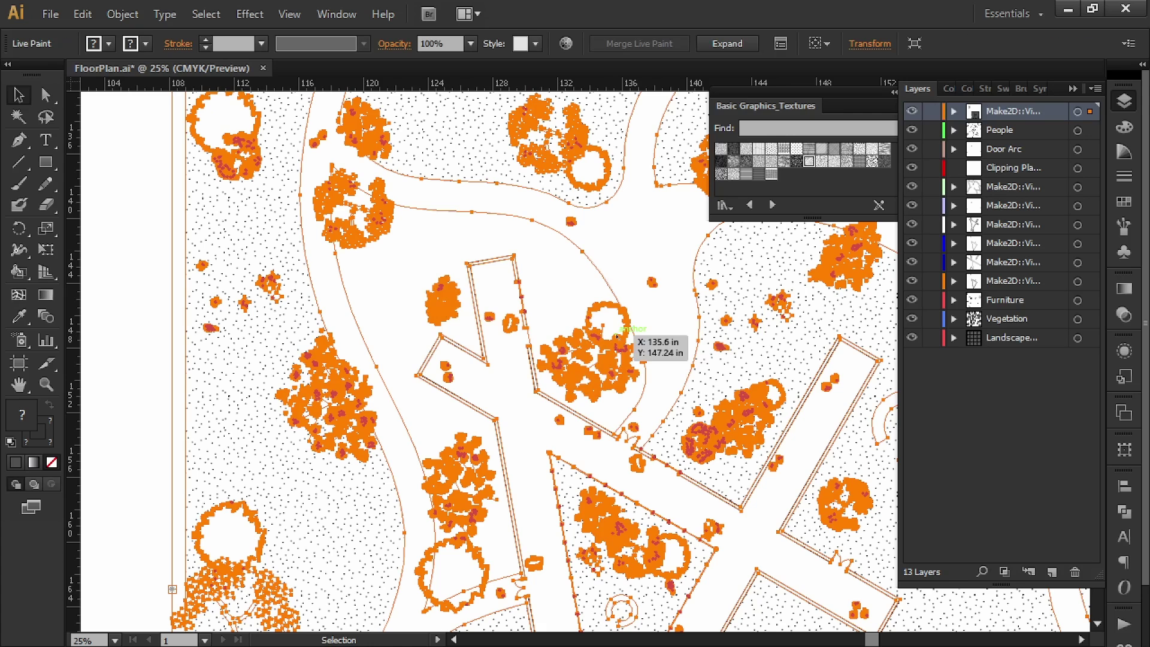
pyautogui.click(562, 294)
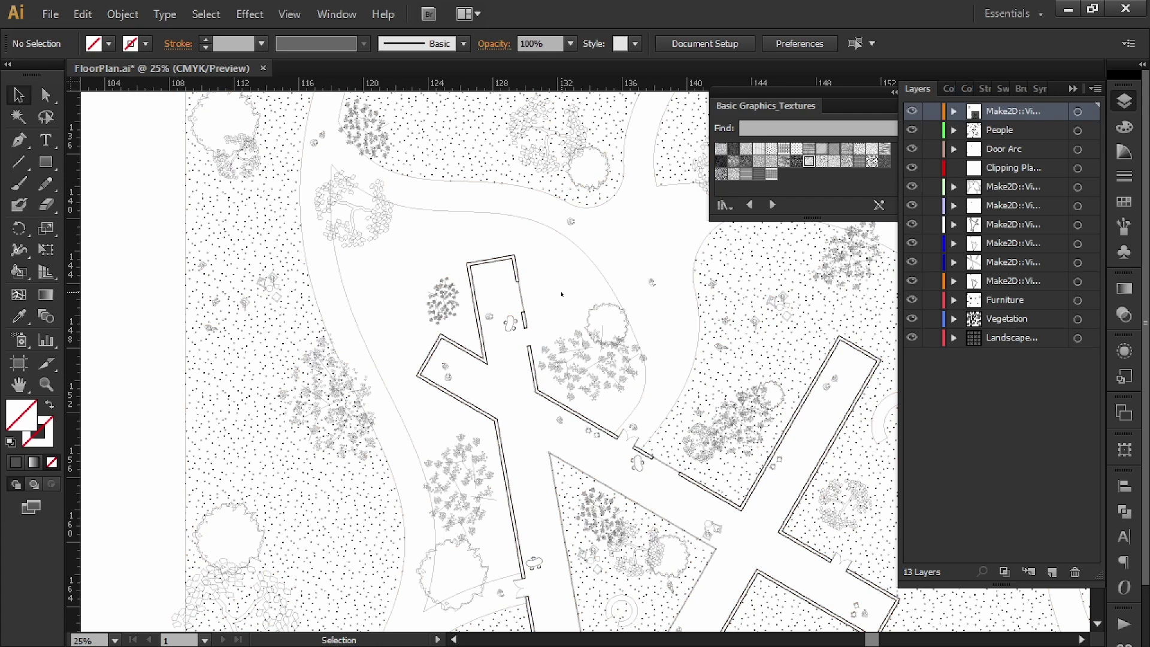
pyautogui.press('k')
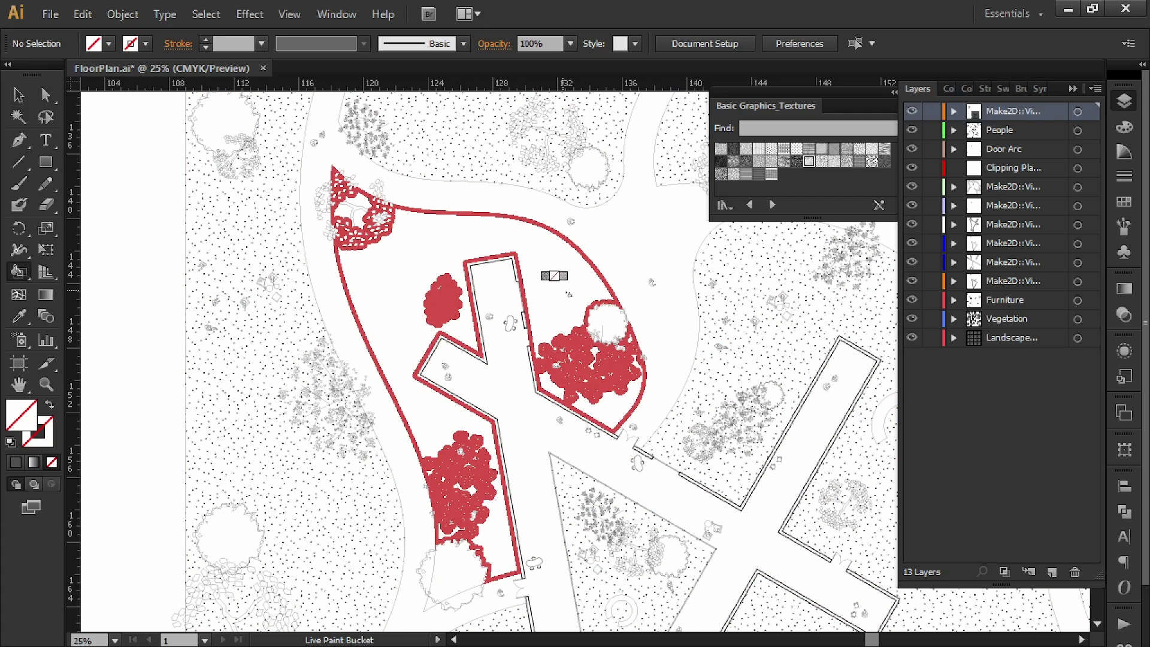
# - Sample the dot texture from the filled landscape and fill the remaining region around the building's northwest wing with it
pyautogui.keyDown('alt'); pyautogui.scroll(-3, 576, 294); pyautogui.keyUp('alt')
pyautogui.moveTo(578, 295); pyautogui.dragTo(456, 282)
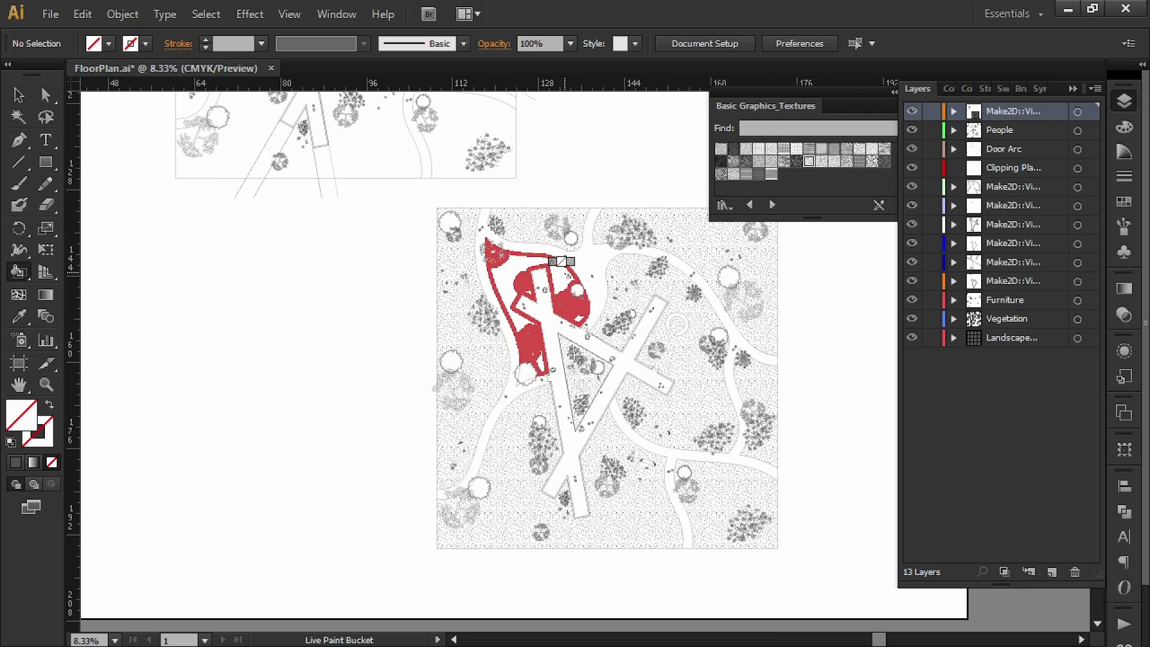
pyautogui.press('i')
pyautogui.click(683, 413)
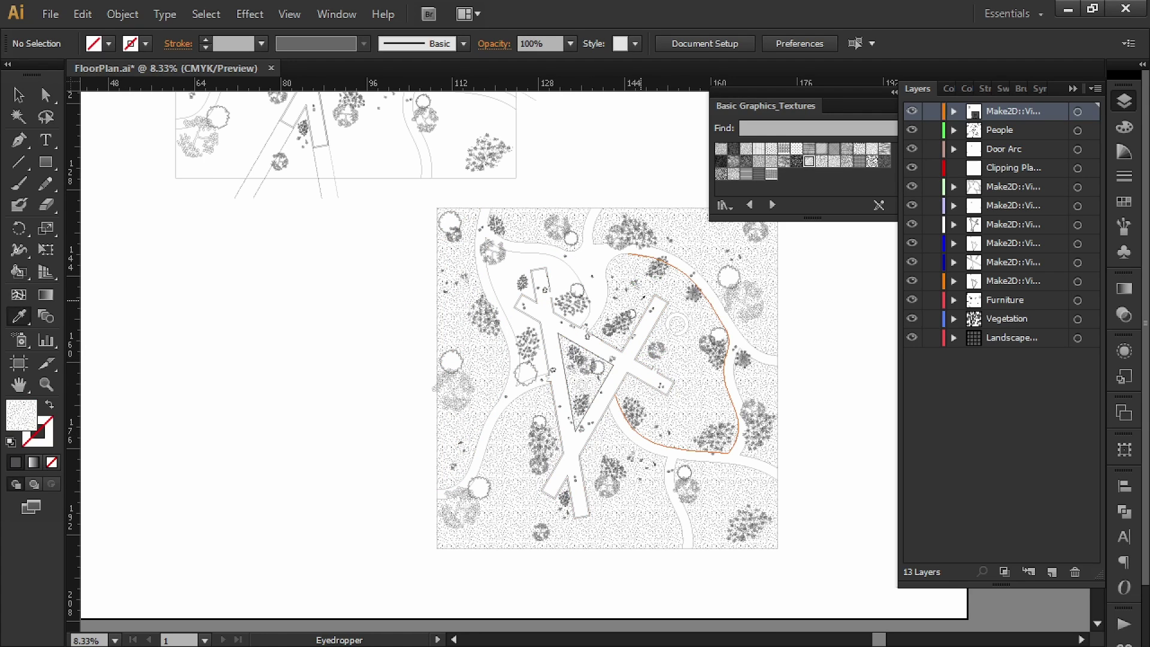
pyautogui.press('k')
pyautogui.click(554, 282)
pyautogui.press('v')
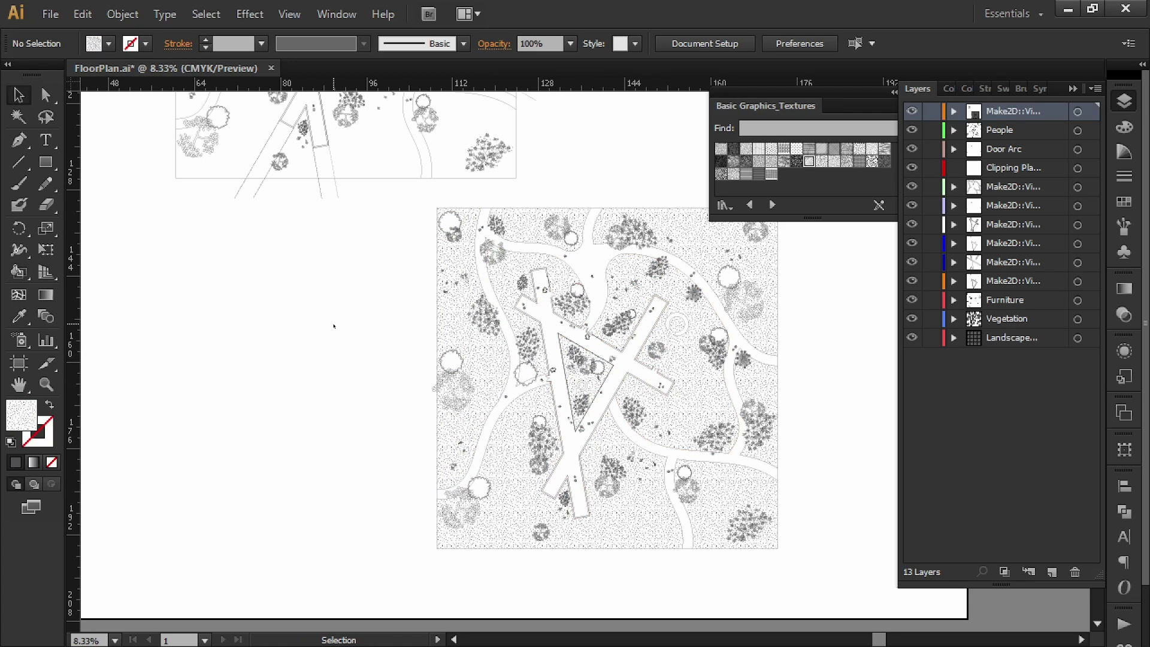
# - Duplicate the textured Live Paint plan about 76 in to its west, then deselect it
pyautogui.keyDown('alt'); pyautogui.scroll(-1, 334, 327); pyautogui.keyUp('alt')
pyautogui.moveTo(292, 325)
pyautogui.mouseDown()
pyautogui.moveTo(212, 389)
pyautogui.moveTo(1, 237)
pyautogui.mouseUp()
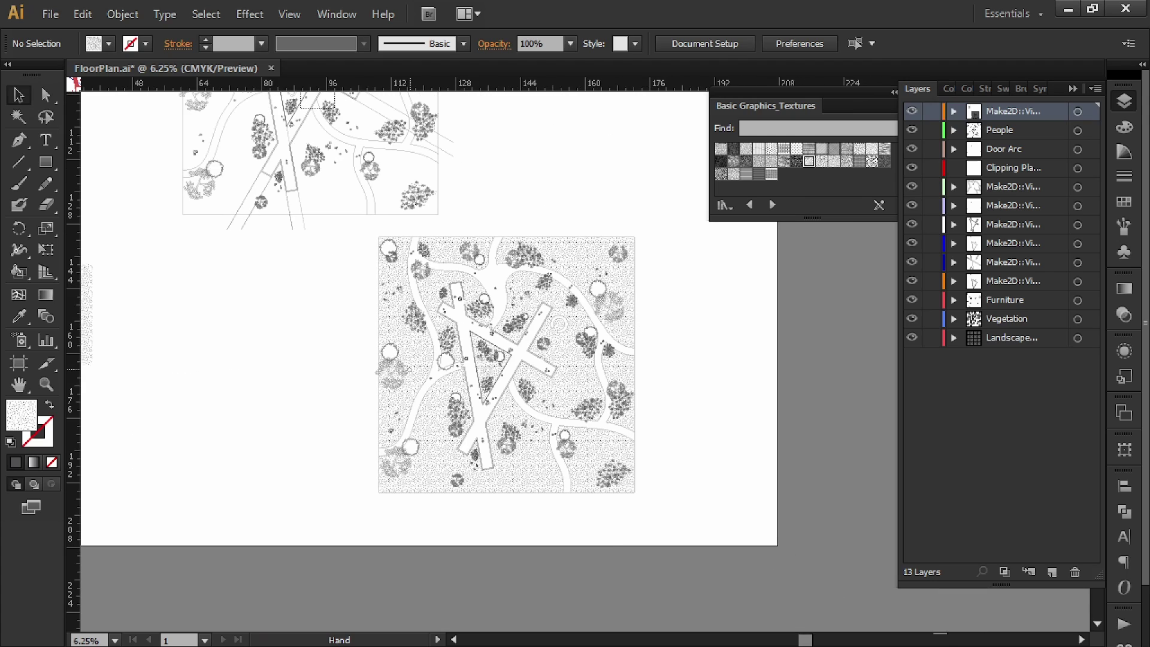
pyautogui.moveTo(724, 338); pyautogui.dragTo(741, 371)
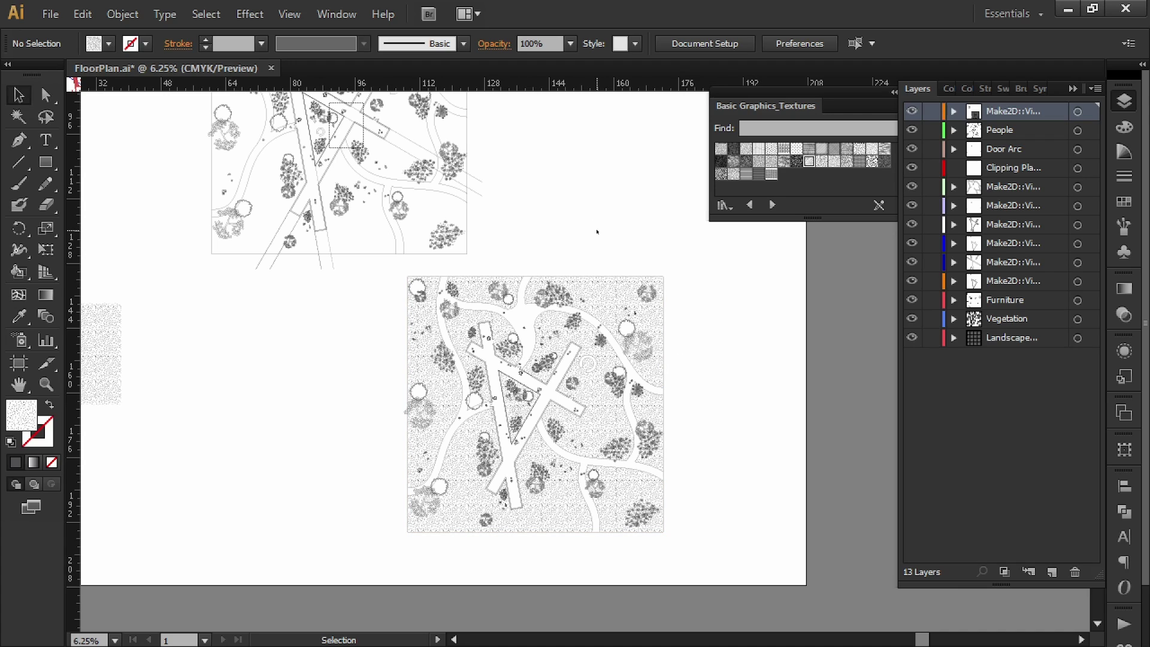
pyautogui.moveTo(585, 230); pyautogui.dragTo(620, 248)
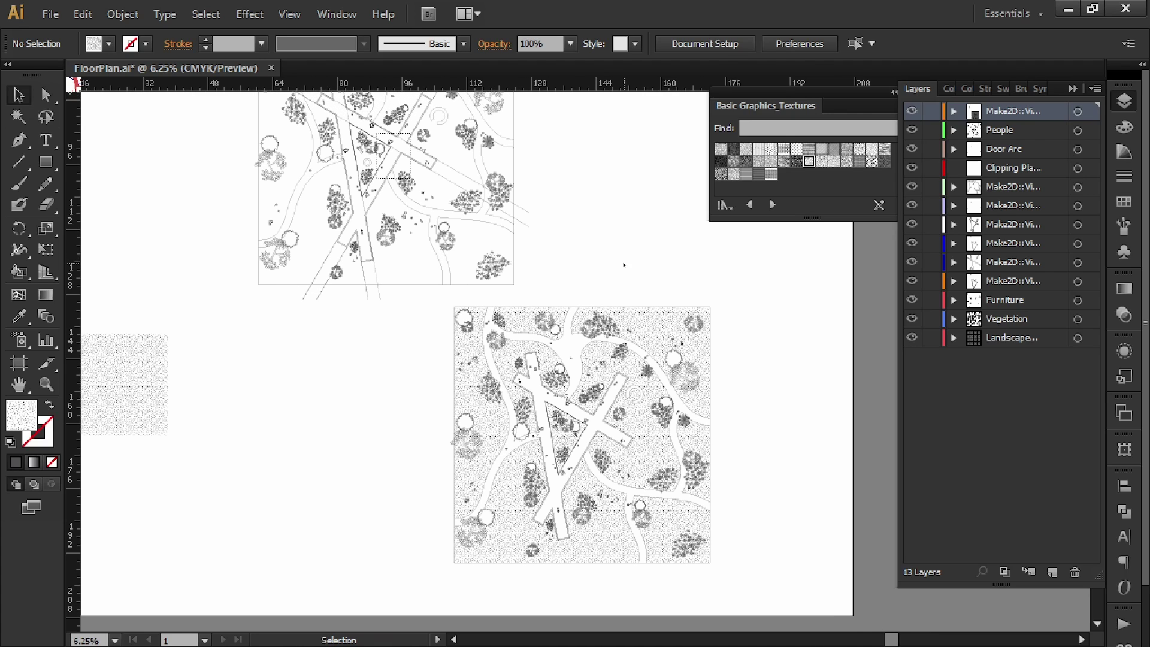
pyautogui.click(673, 358)
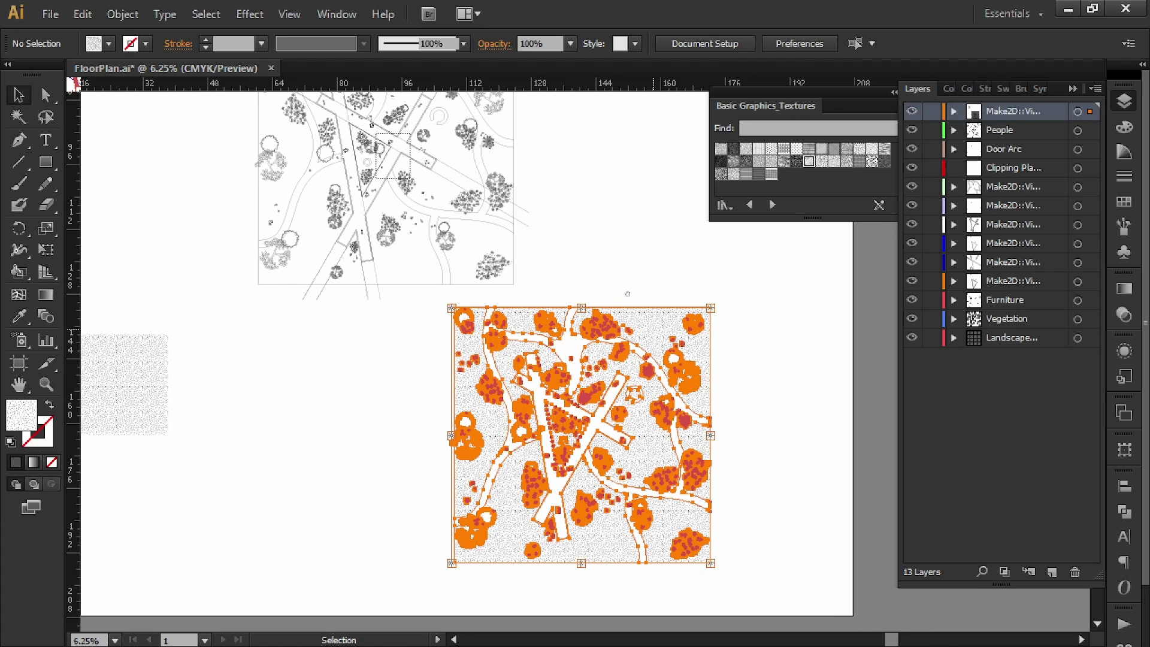
pyautogui.moveTo(619, 293); pyautogui.dragTo(763, 295)
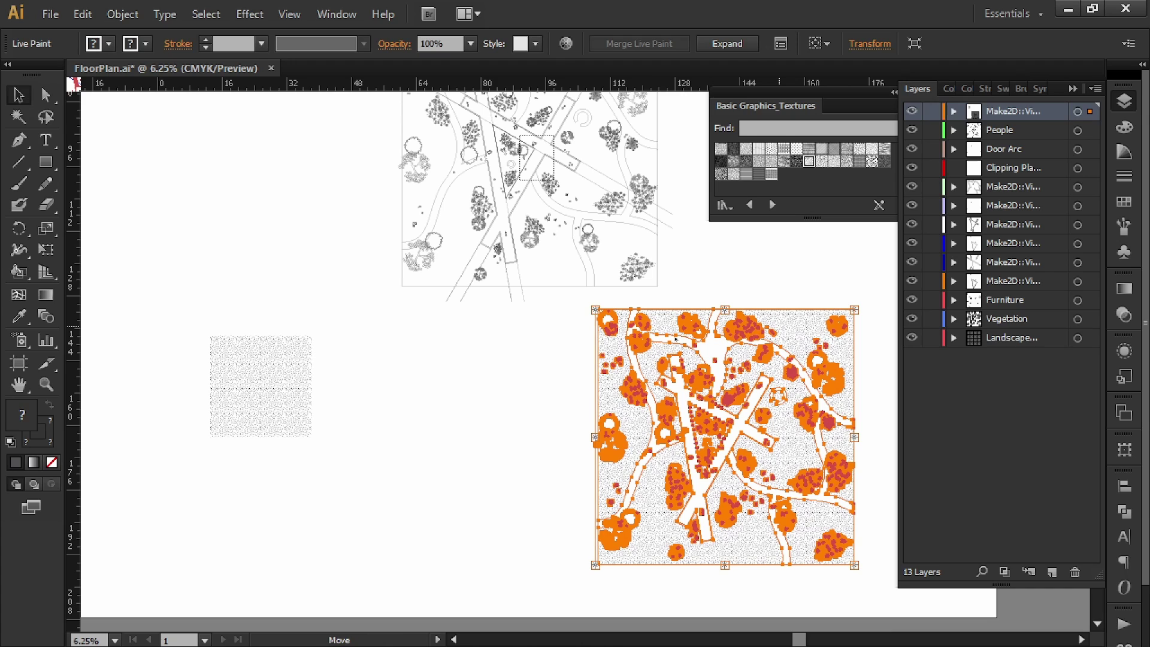
pyautogui.moveTo(675, 339)
pyautogui.keyDown('alt'); pyautogui.mouseDown()
pyautogui.moveTo(707, 392)
pyautogui.moveTo(611, 316)
pyautogui.moveTo(478, 347)
pyautogui.mouseUp(); pyautogui.keyUp('alt')
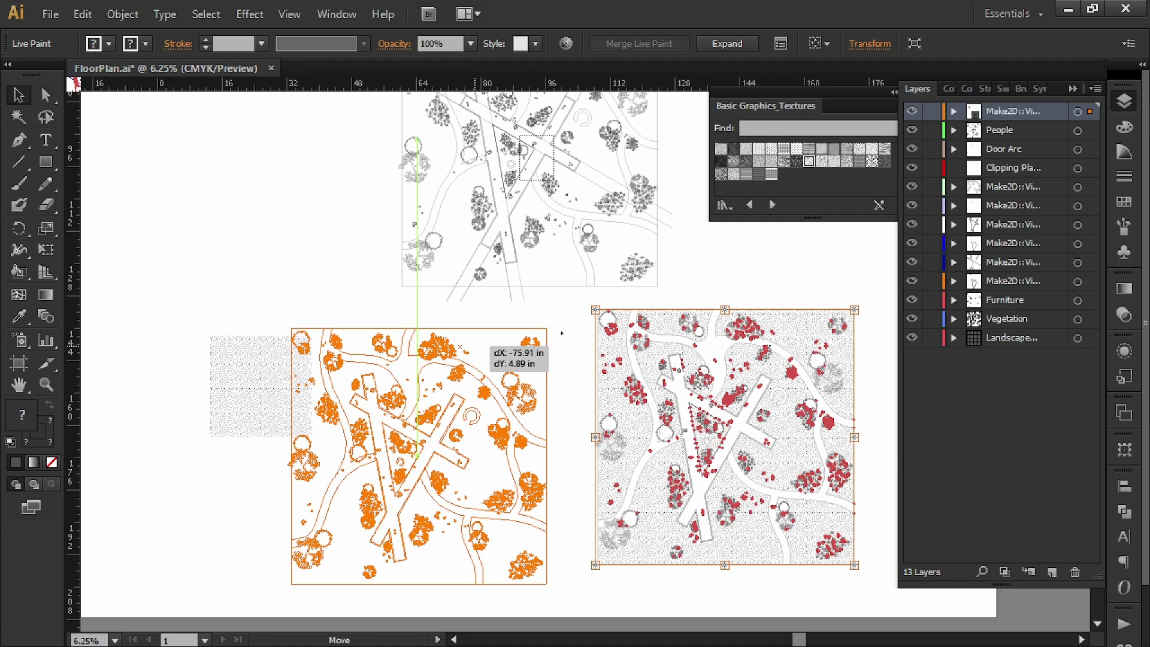
pyautogui.keyDown('alt'); pyautogui.moveTo(478, 347); pyautogui.dragTo(477, 348); pyautogui.keyUp('alt')
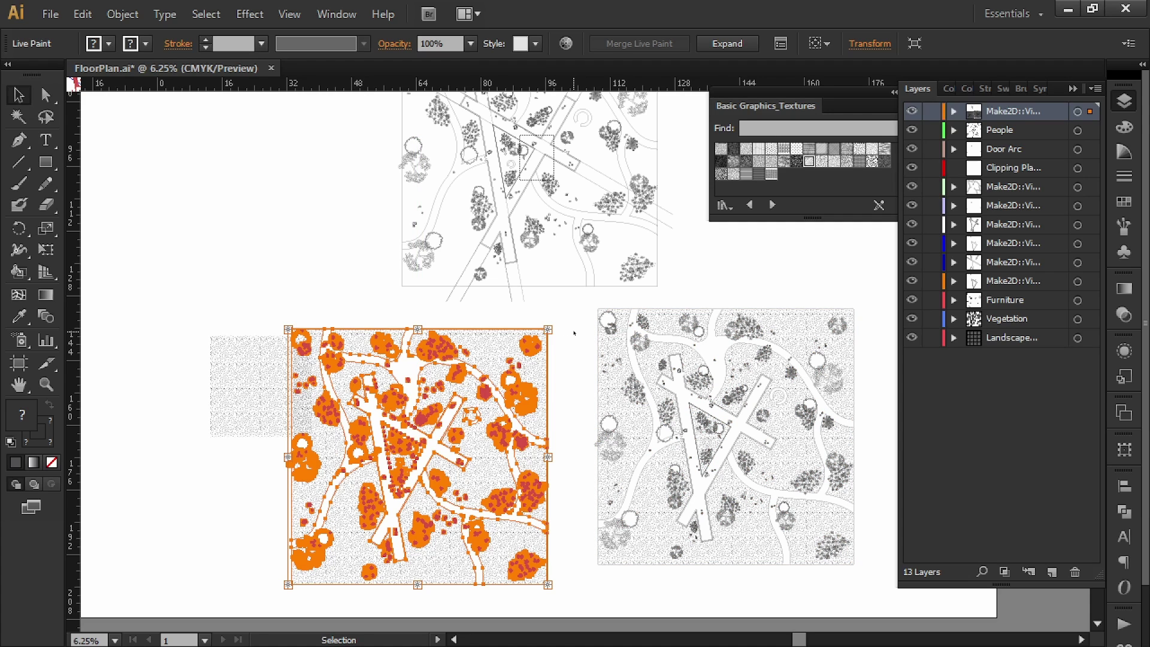
pyautogui.click(574, 333)
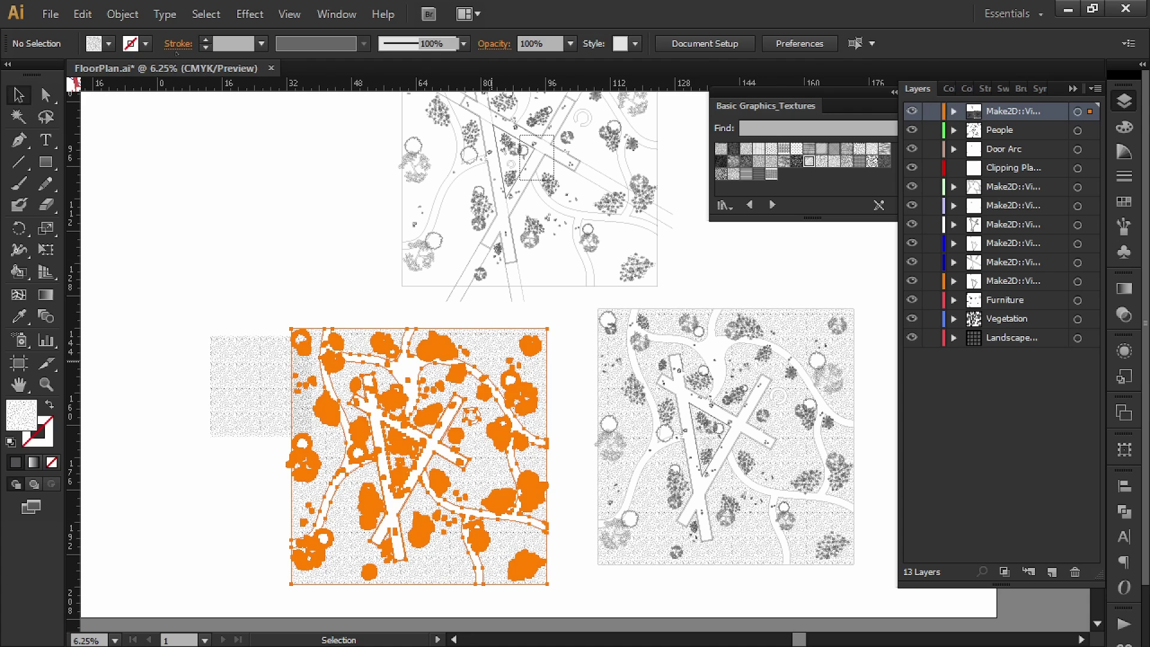
# - Expand the new copy's Live Paint group into regular artwork and clear the selection
pyautogui.hotkey('ctrl', 'z')
pyautogui.click(123, 13)
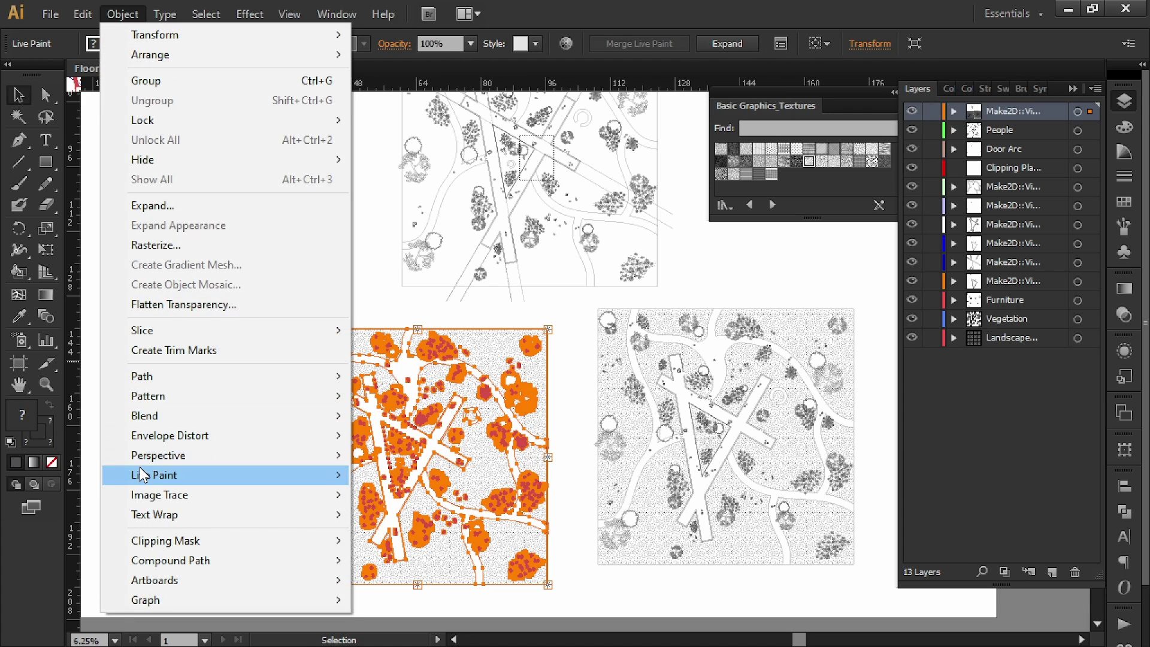
pyautogui.moveTo(139, 466)
pyautogui.click(418, 561)
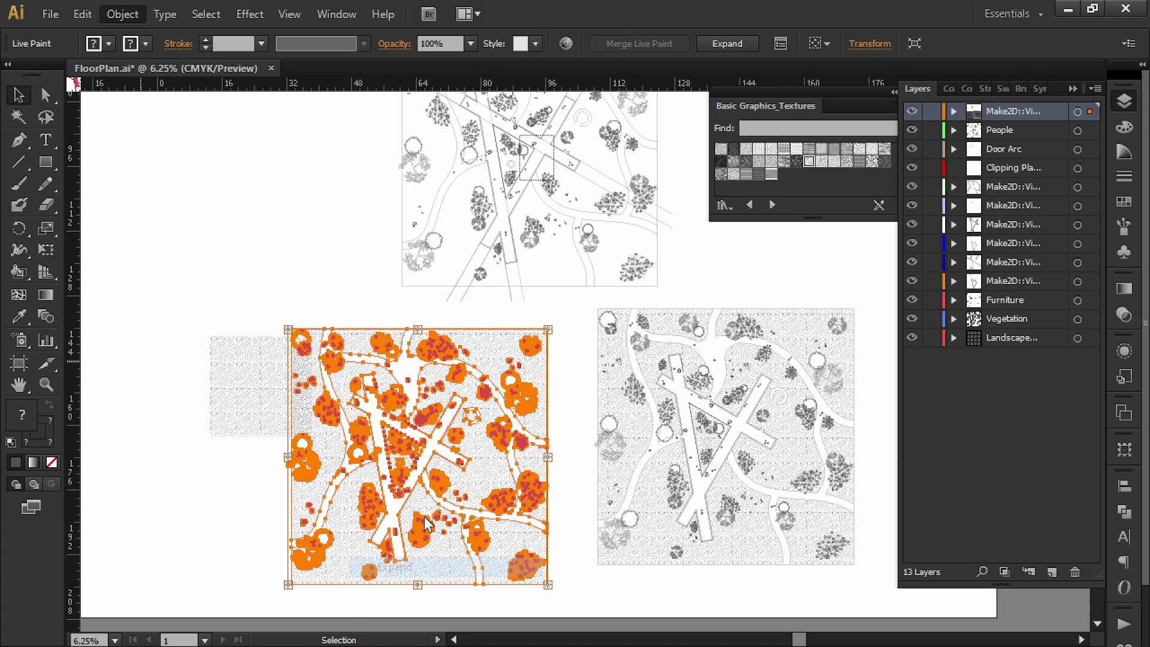
pyautogui.click(560, 345)
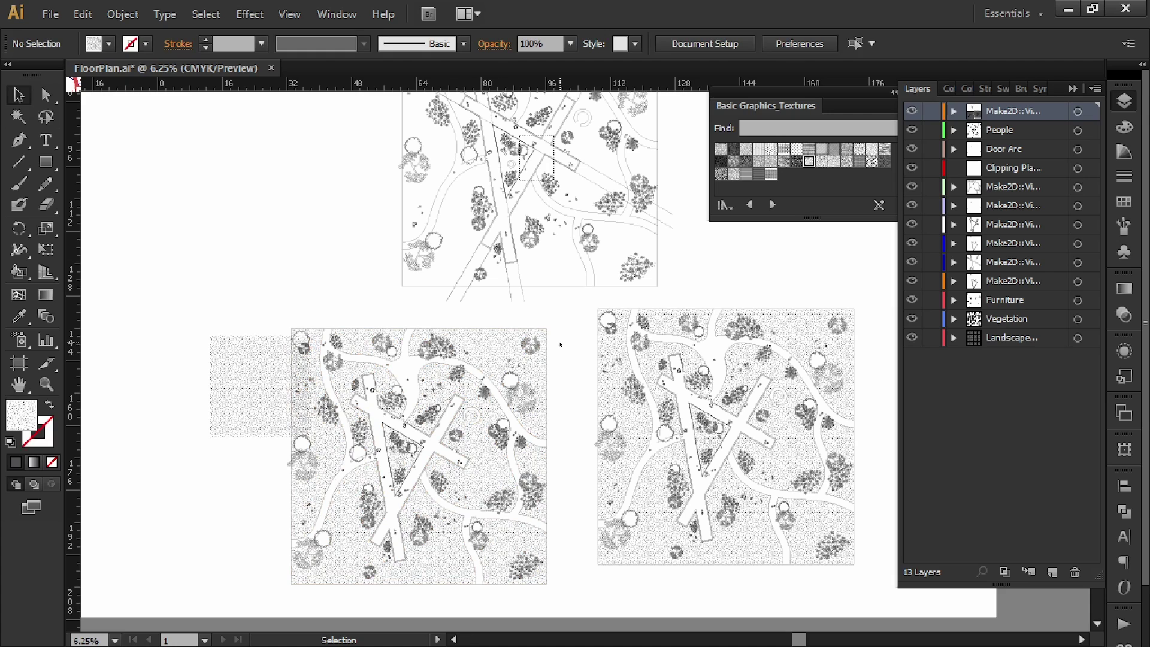
# - Ungroup the expanded copy so its texture fills separate from its linework, then deselect
pyautogui.click(489, 349)
pyautogui.rightClick(488, 350)
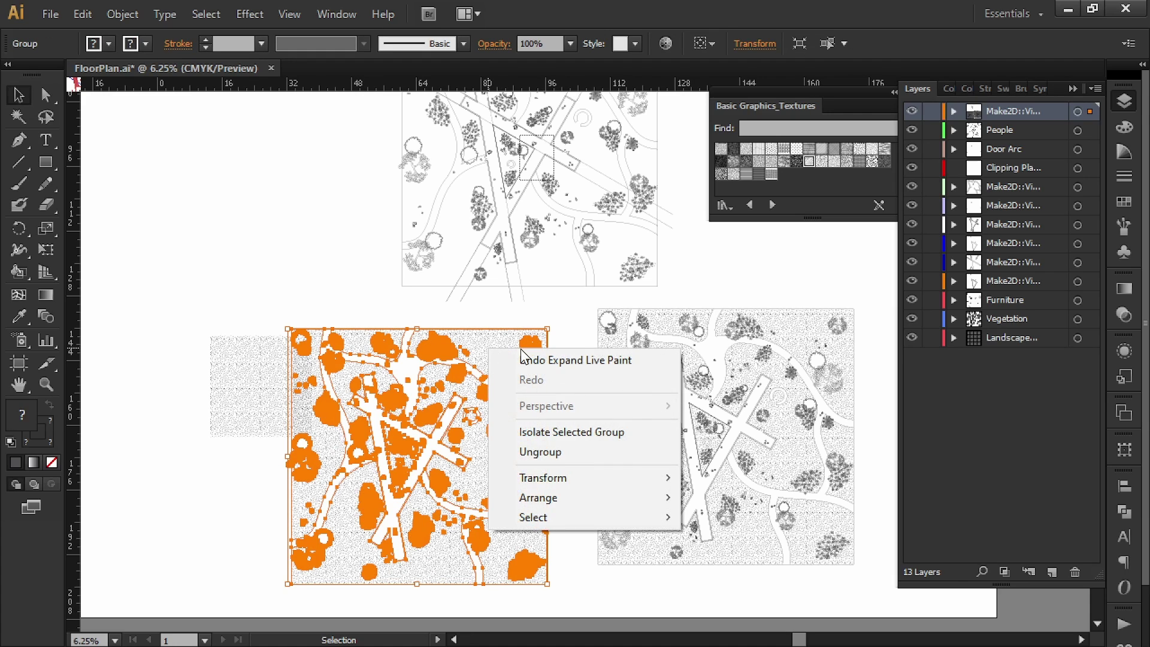
pyautogui.click(598, 454)
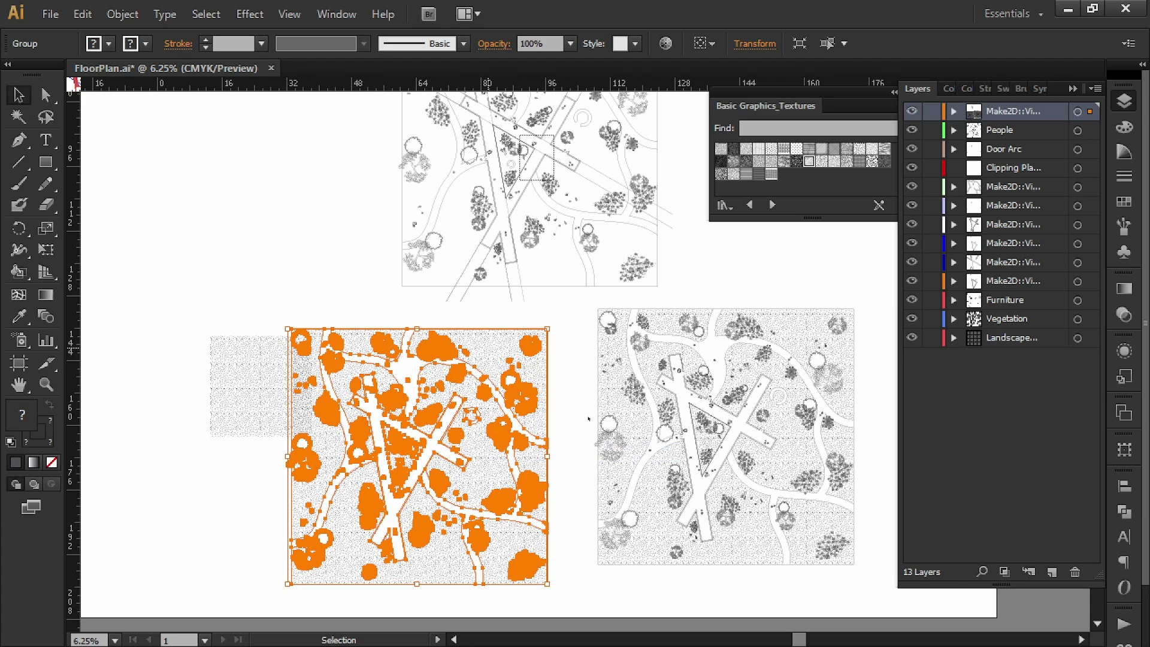
pyautogui.click(572, 347)
# - Move the texture-fill group off the expanded copy into the empty area west of the original floor plan
pyautogui.click(502, 342)
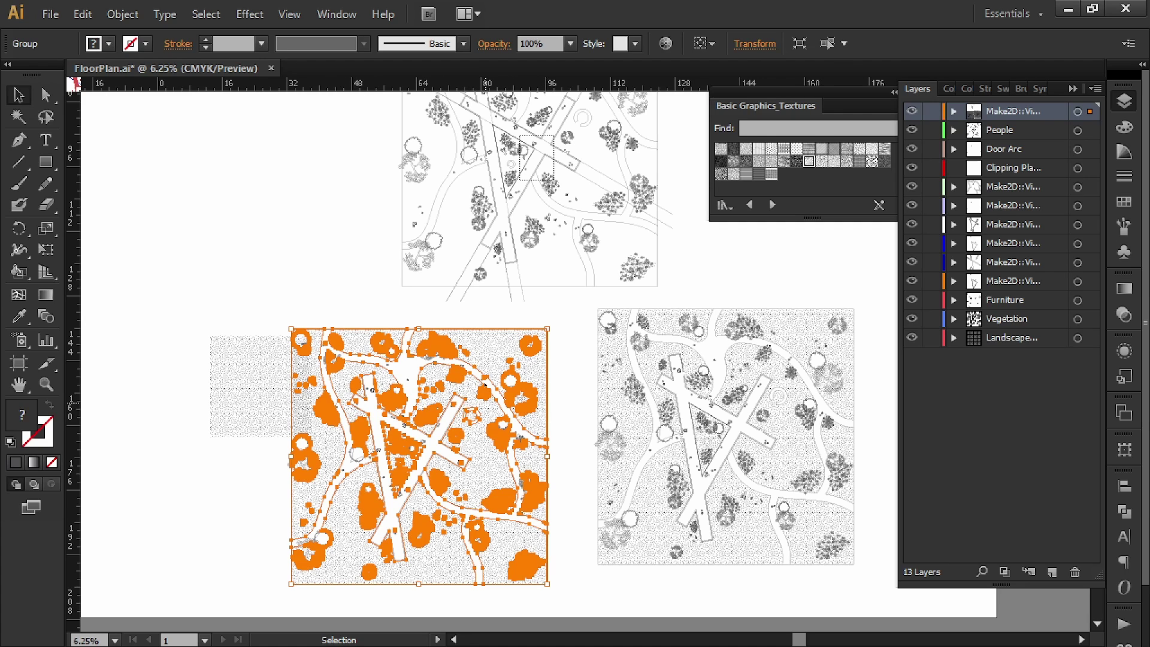
pyautogui.moveTo(490, 342); pyautogui.dragTo(400, 254)
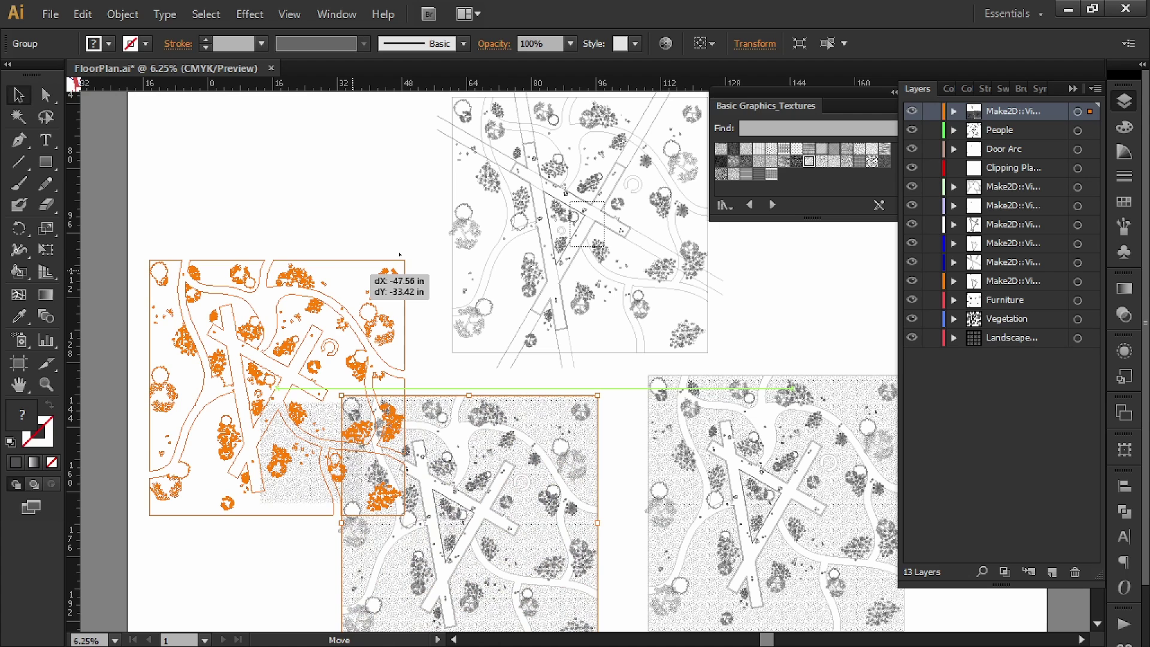
pyautogui.moveTo(408, 205); pyautogui.dragTo(371, 285)
pyautogui.click(406, 201)
pyautogui.moveTo(393, 463); pyautogui.dragTo(401, 296)
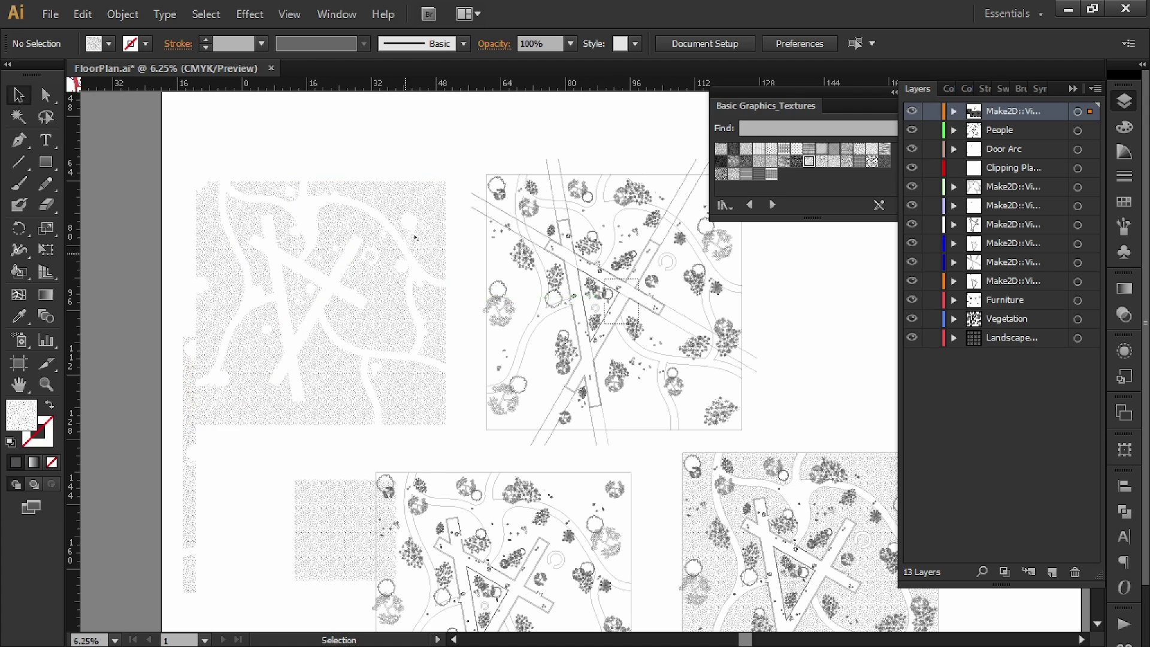
# - Set the texture-fill group's opacity to 50% and deselect it
pyautogui.moveTo(547, 42); pyautogui.dragTo(513, 41)
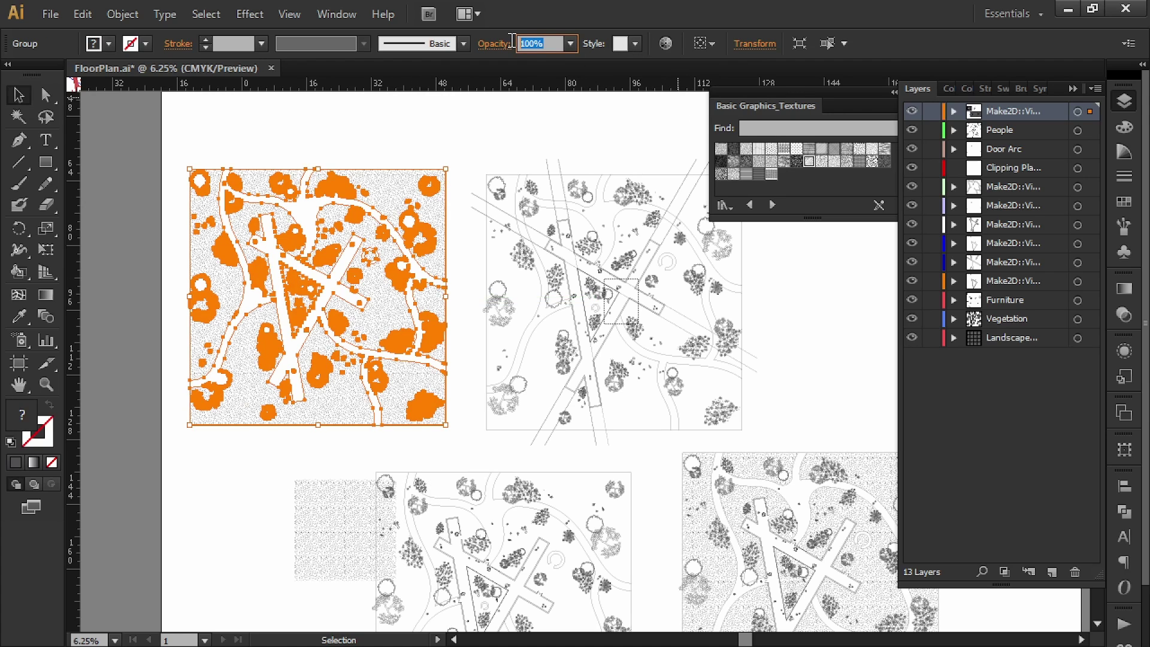
pyautogui.write('50')
pyautogui.press('Return')
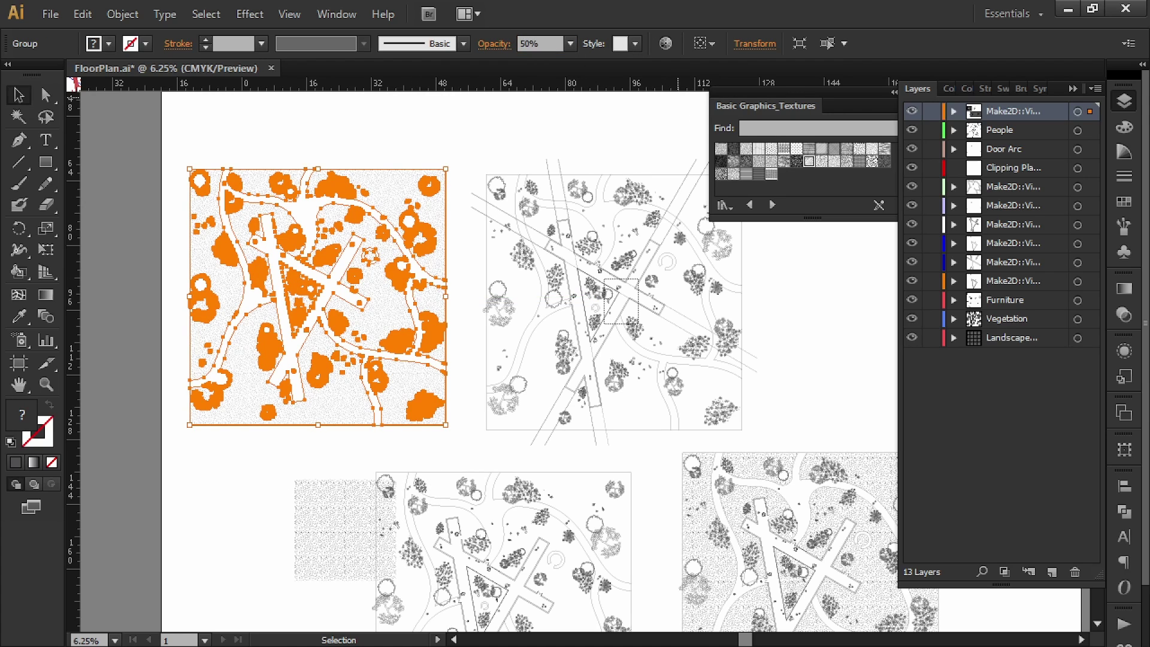
pyautogui.click(543, 103)
pyautogui.moveTo(501, 124); pyautogui.dragTo(415, 177)
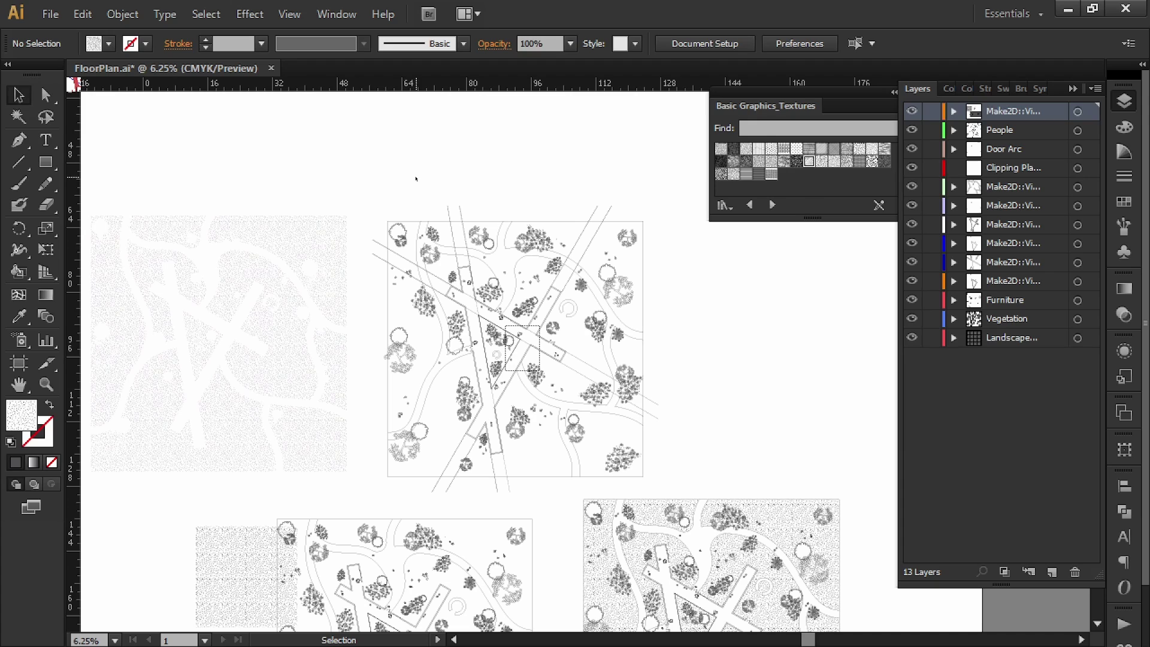
# - Transfer the texture-fill group to the Landscape layer by cutting it and pasting it in place there
pyautogui.click(348, 219)
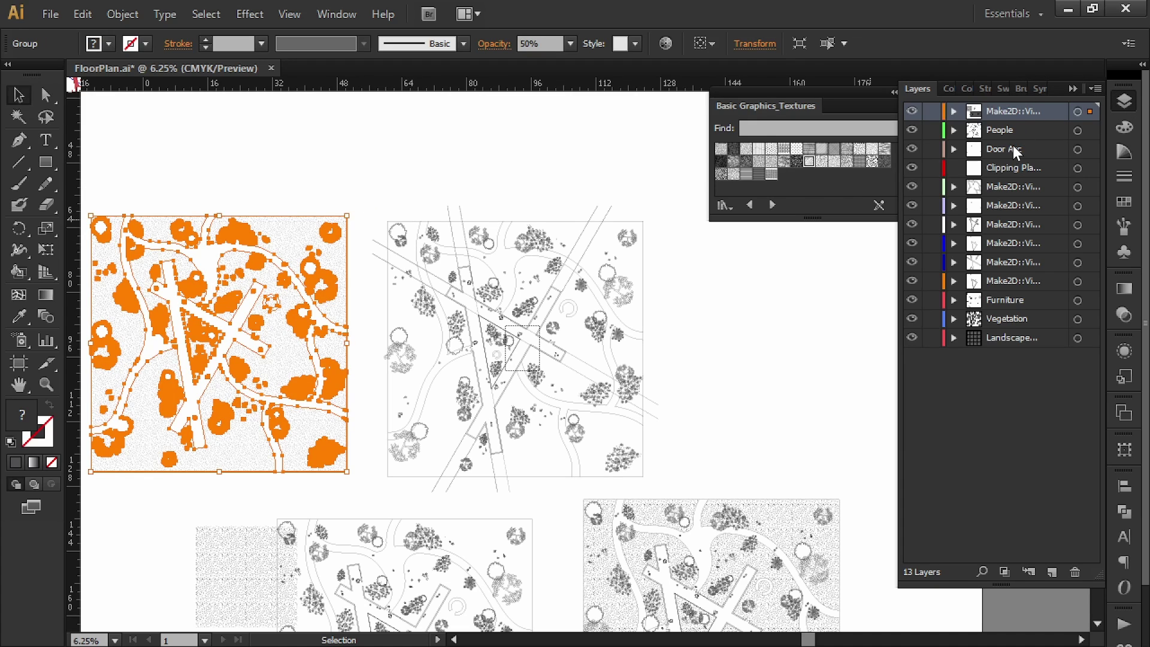
pyautogui.hotkey('ctrl', 'x')
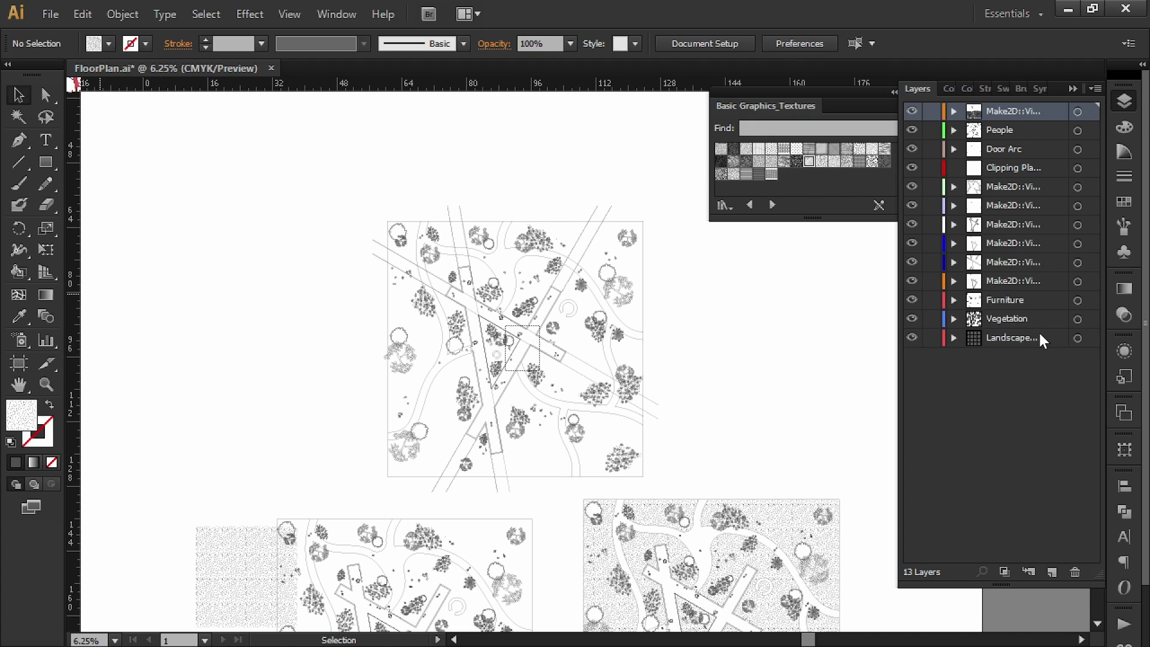
pyautogui.click(1038, 334)
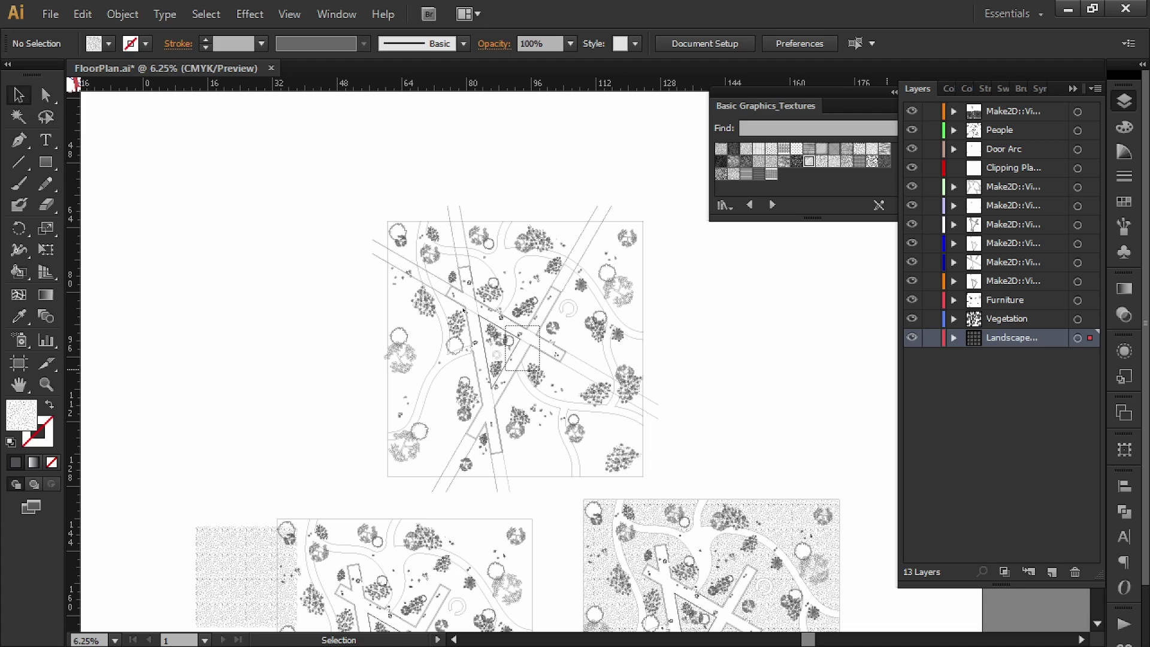
pyautogui.hotkey('ctrl', 'f')
pyautogui.click(357, 203)
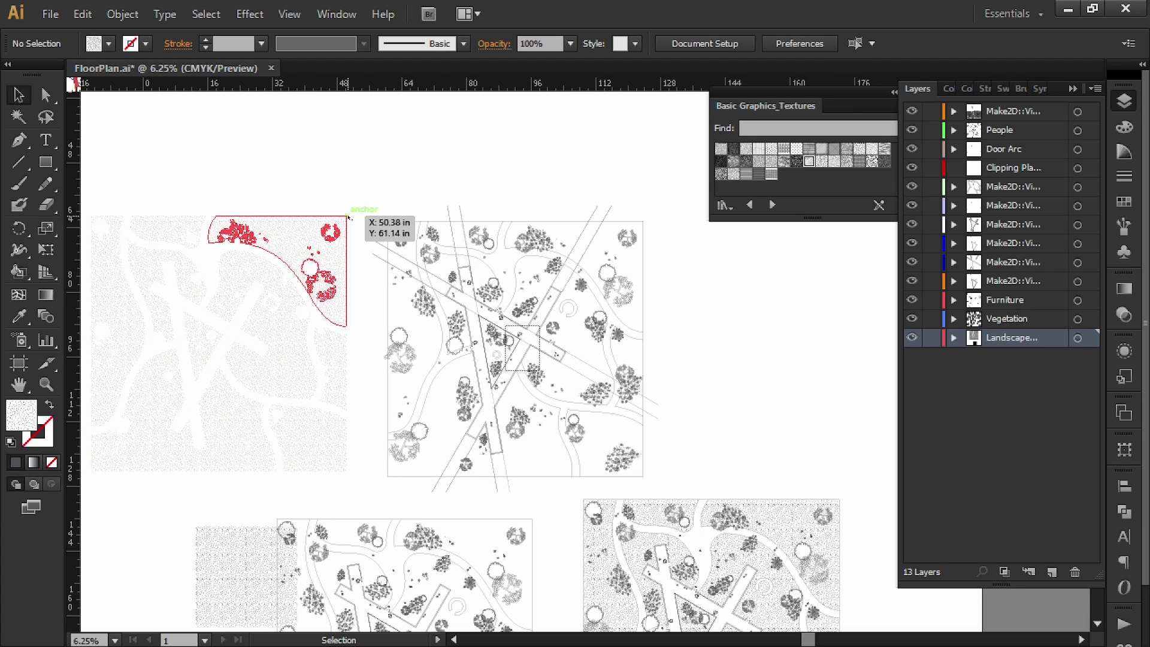
# - Align the texture-fill group over the original floor plan by snapping their northeast corners together, and inspect the corner up close
pyautogui.moveTo(347, 217); pyautogui.dragTo(645, 221)
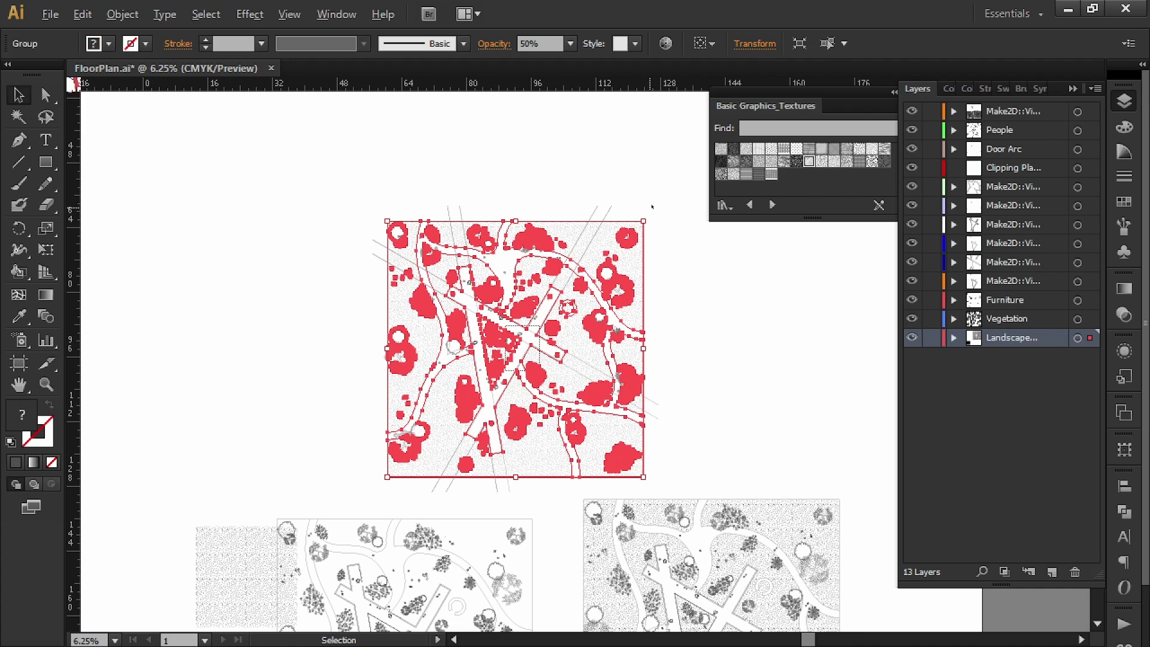
pyautogui.keyDown('alt'); pyautogui.scroll(5, 652, 207); pyautogui.keyUp('alt')
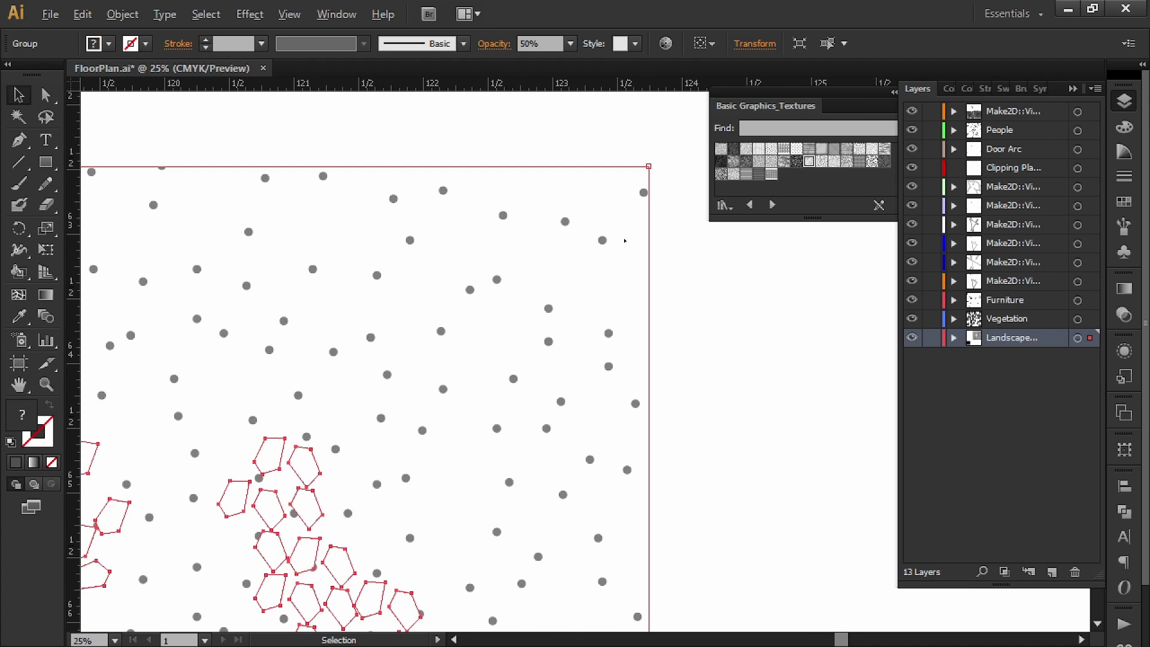
pyautogui.keyDown('alt'); pyautogui.scroll(2, 625, 240); pyautogui.keyUp('alt')
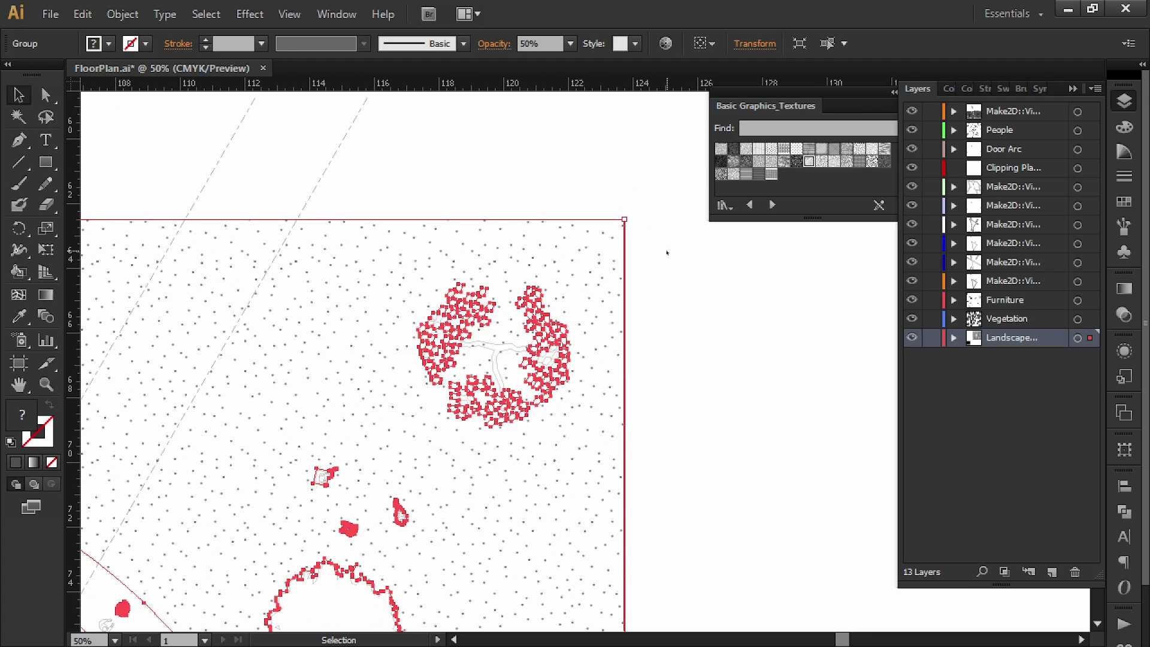
pyautogui.click(675, 271)
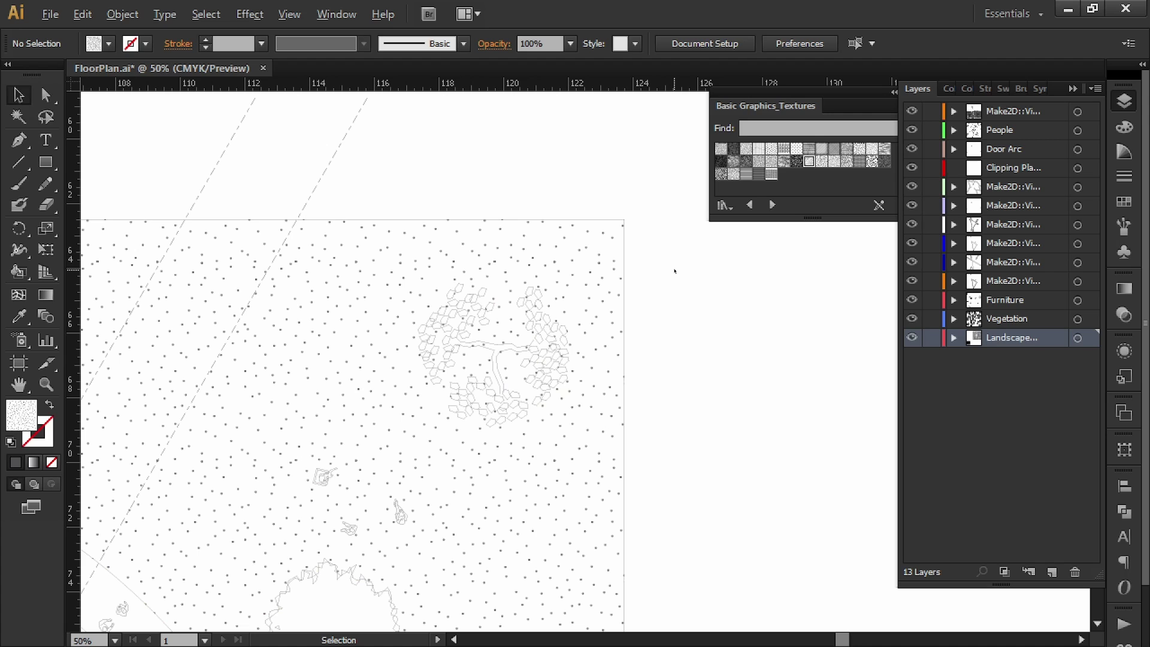
pyautogui.keyDown('alt'); pyautogui.scroll(-4, 675, 271); pyautogui.keyUp('alt')
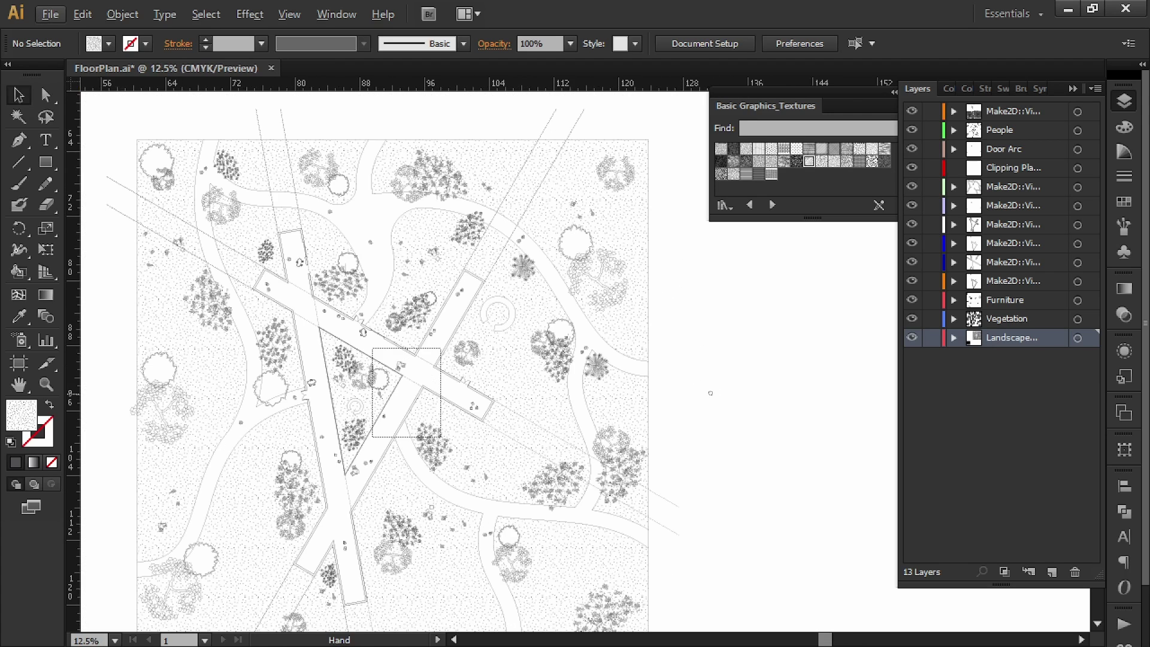
# - Set the opacity of the texture fill over the original plan to 40% and clear the selection
pyautogui.moveTo(710, 392); pyautogui.dragTo(732, 372)
pyautogui.click(539, 366)
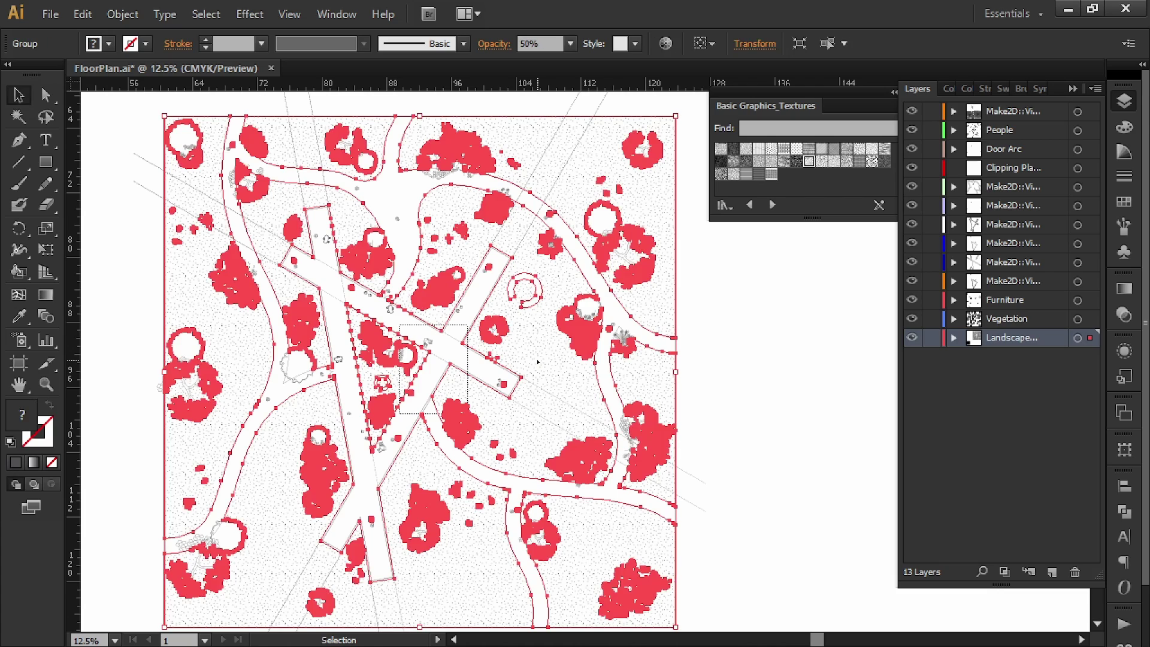
pyautogui.click(527, 44)
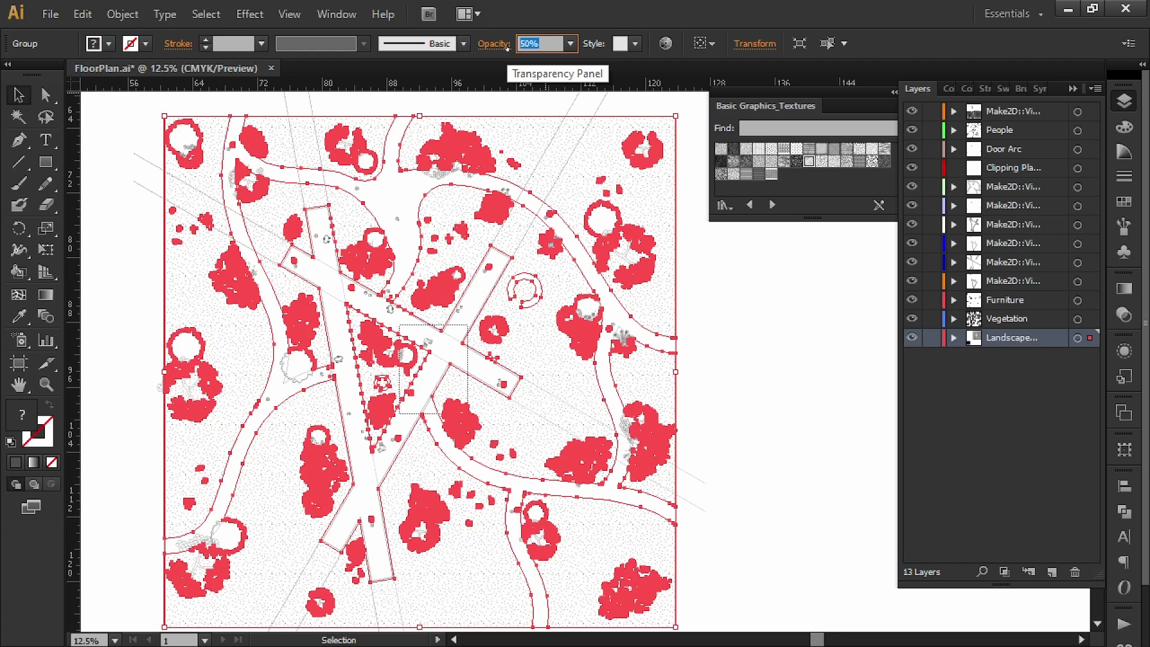
pyautogui.write('40')
pyautogui.press('Return')
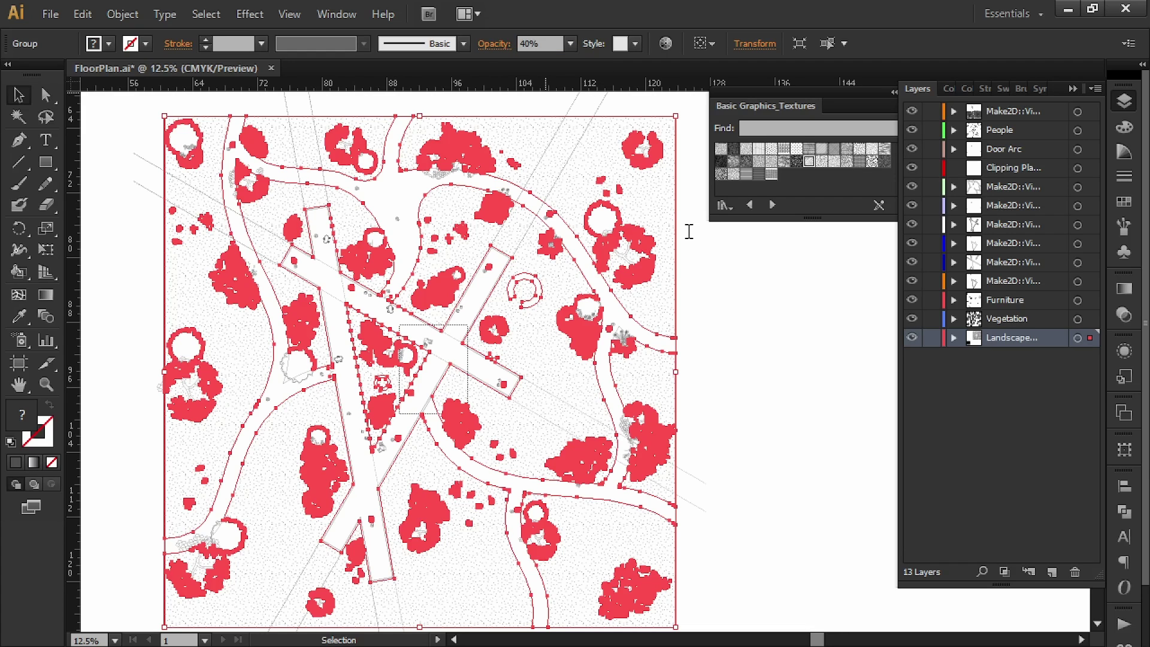
pyautogui.click(737, 294)
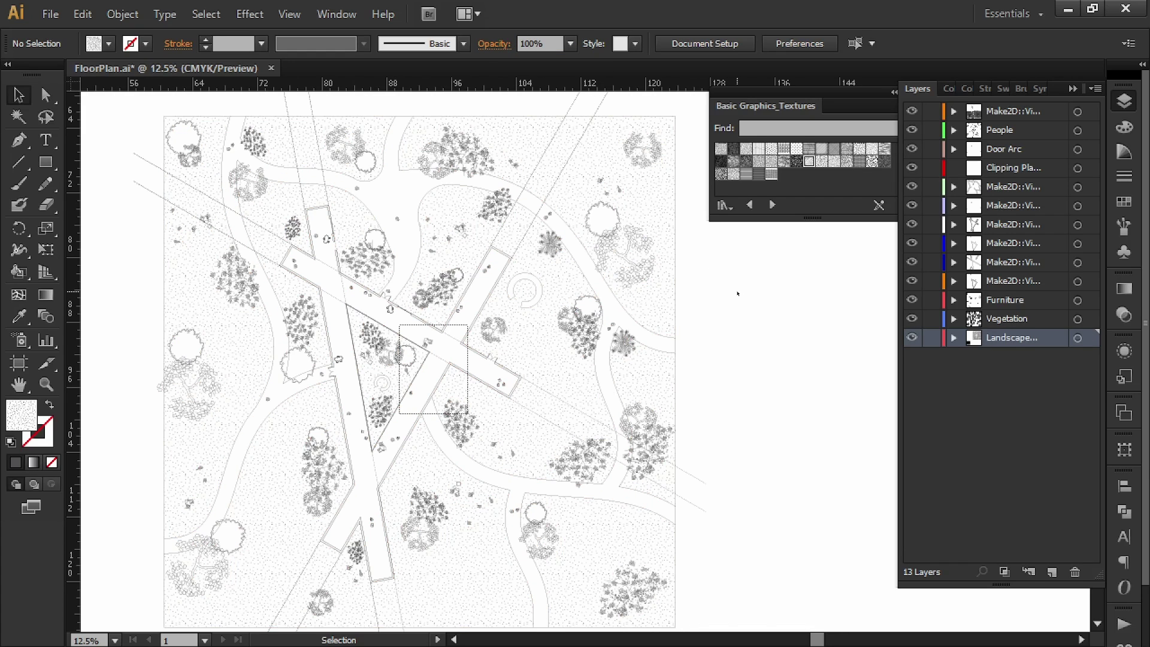
# - Move the dot-texture sample square to the empty area west of the original plan and scale it down proportionally
pyautogui.keyDown('alt'); pyautogui.scroll(-2, 737, 294); pyautogui.keyUp('alt')
pyautogui.moveTo(737, 294); pyautogui.dragTo(671, 268)
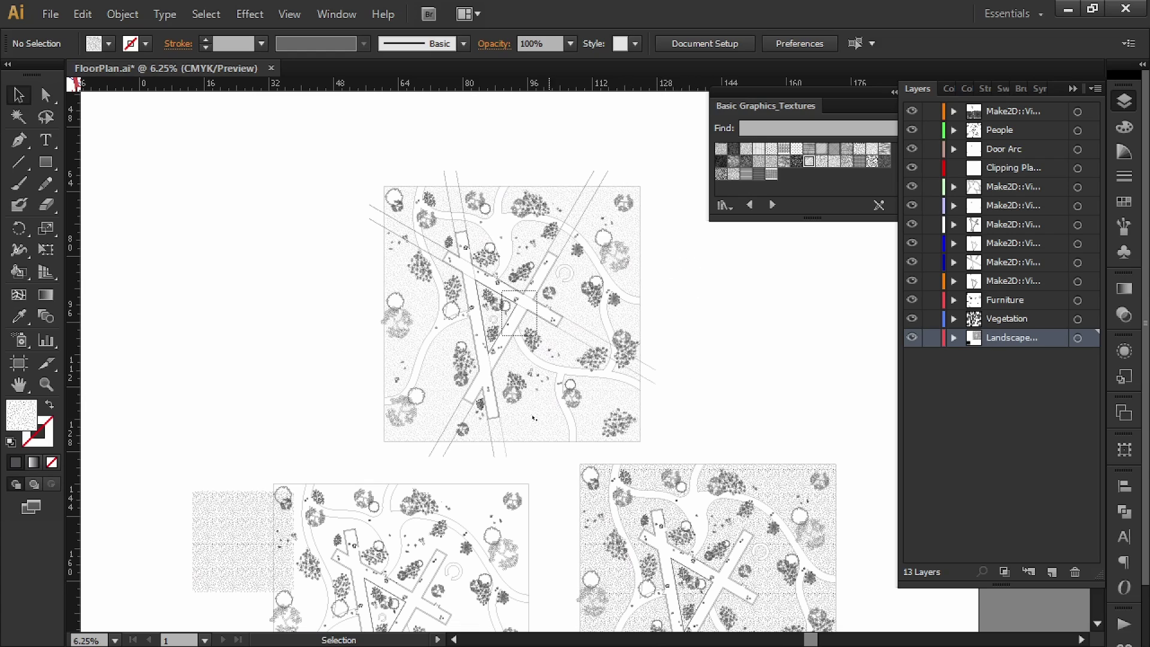
pyautogui.click(243, 494)
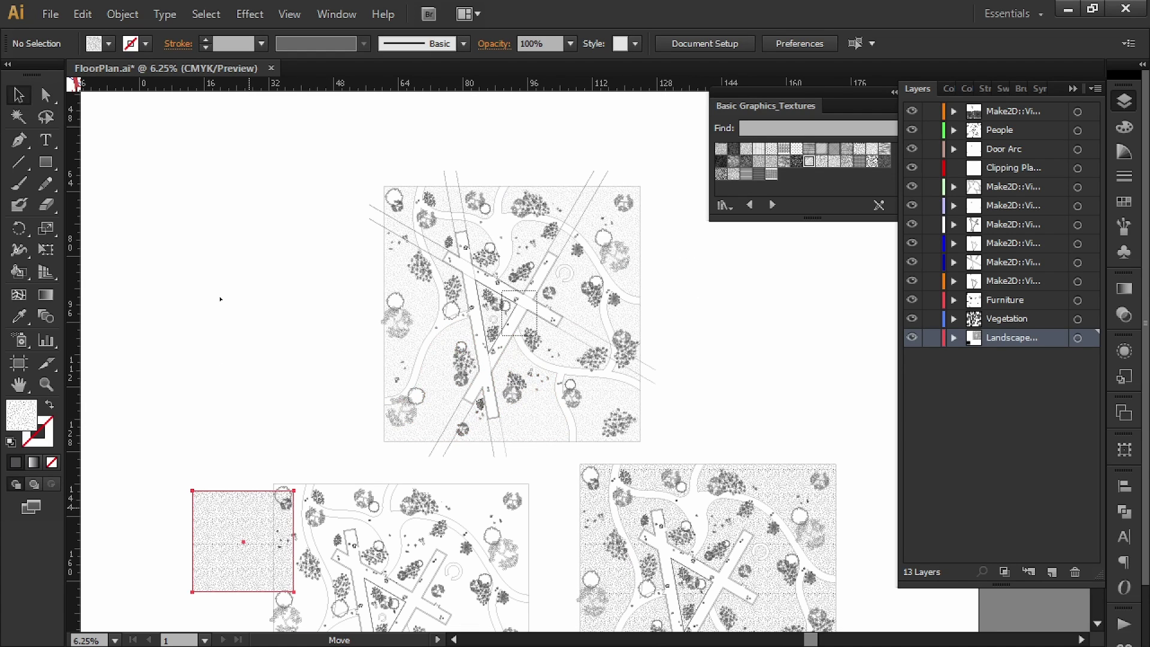
pyautogui.moveTo(221, 299); pyautogui.dragTo(214, 287)
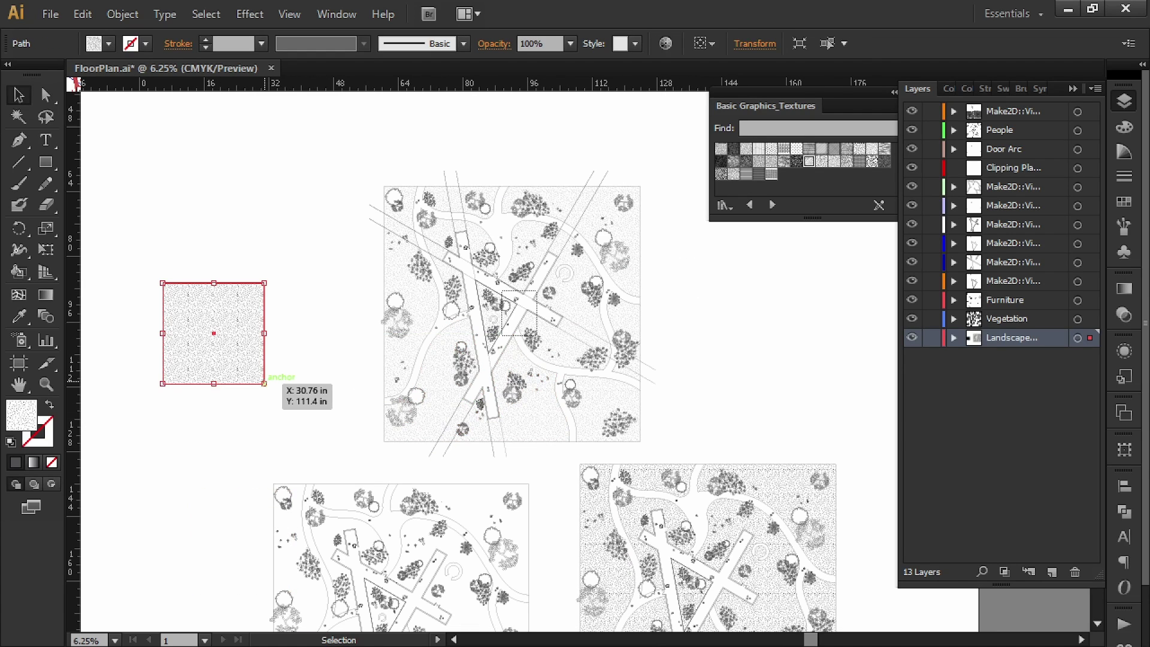
pyautogui.keyDown('shift'); pyautogui.moveTo(265, 384); pyautogui.dragTo(233, 368); pyautogui.keyUp('shift')
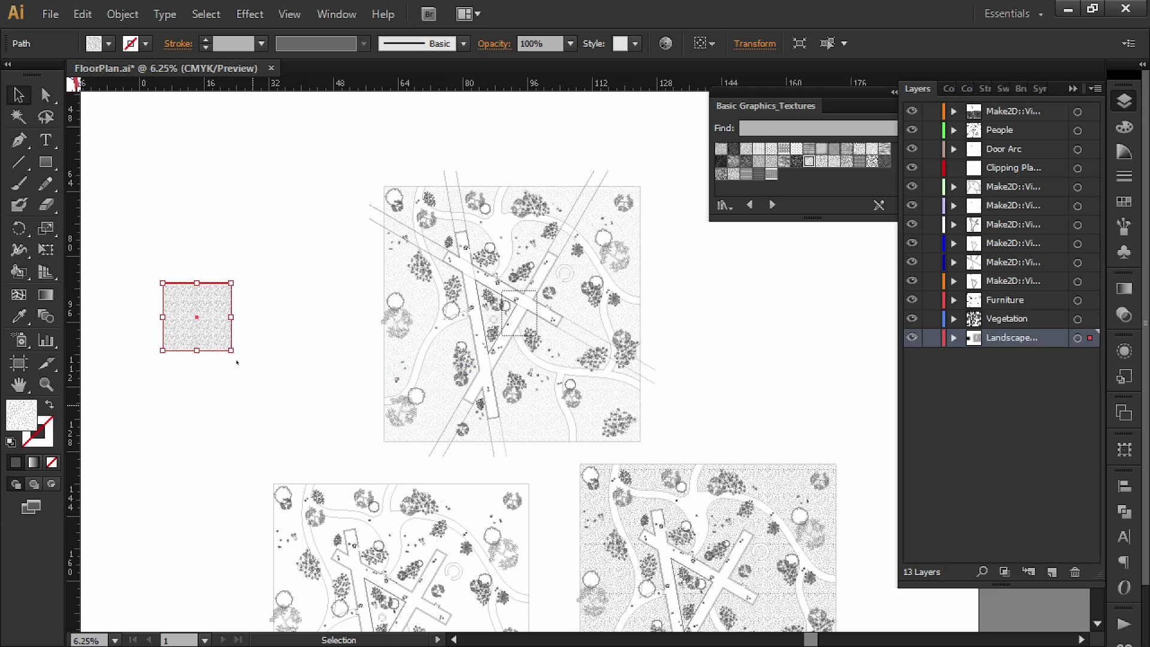
pyautogui.click(236, 359)
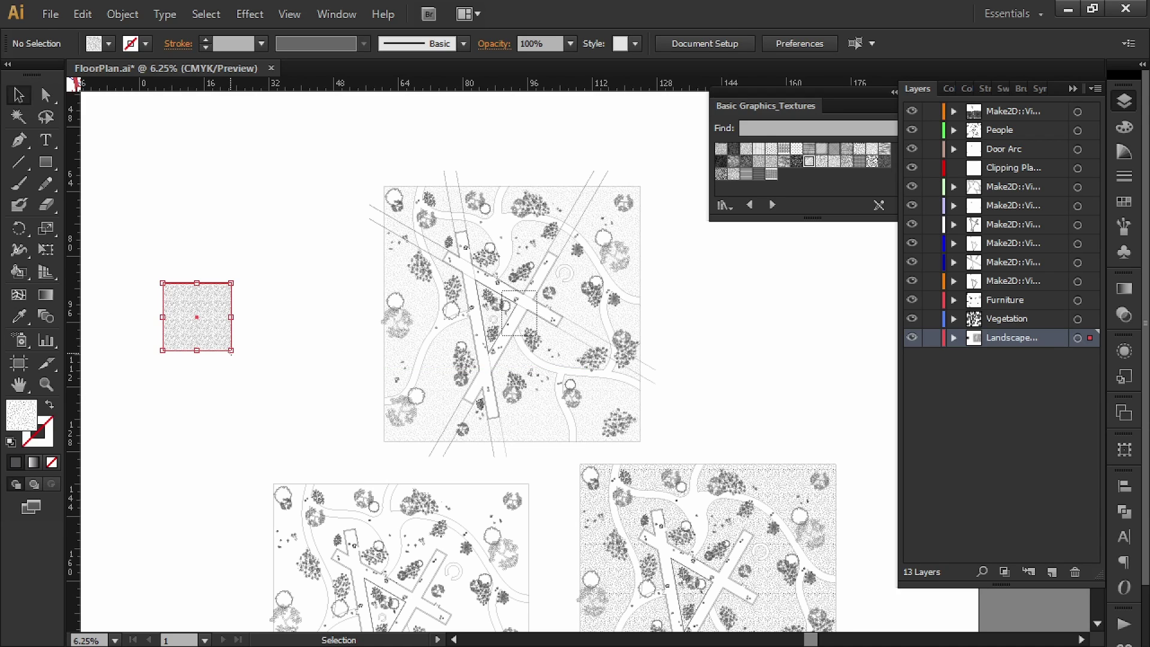
pyautogui.moveTo(231, 350)
pyautogui.keyDown('shift'); pyautogui.mouseDown()
pyautogui.moveTo(245, 352)
pyautogui.moveTo(240, 361)
pyautogui.mouseUp(); pyautogui.keyUp('shift')
pyautogui.hotkey('ctrl', 'shift', 'a')
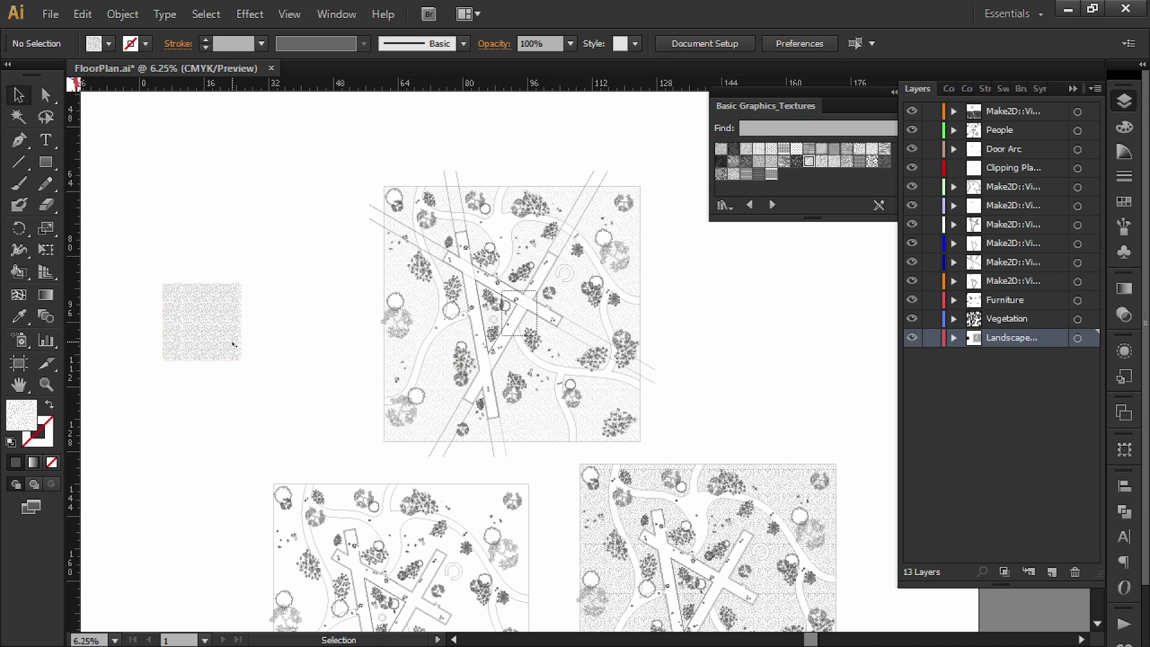
# - Set the opacity of the dot-texture sample square to 40% and clear the selection
pyautogui.click(233, 344)
pyautogui.click(503, 38)
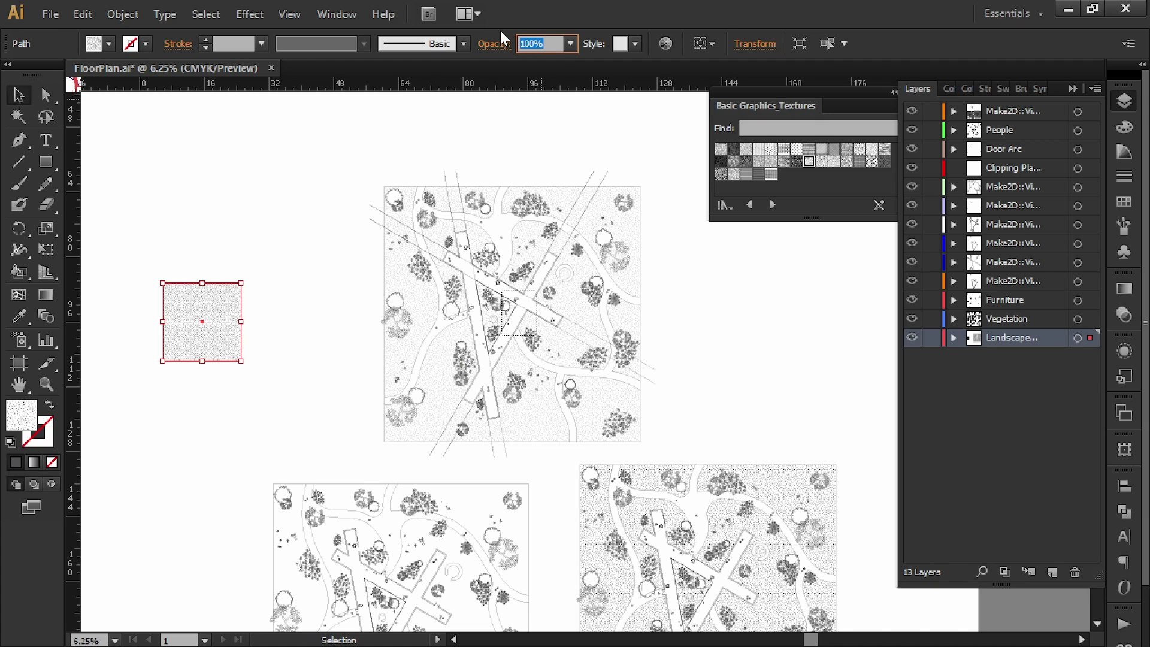
pyautogui.write('40')
pyautogui.press('Return')
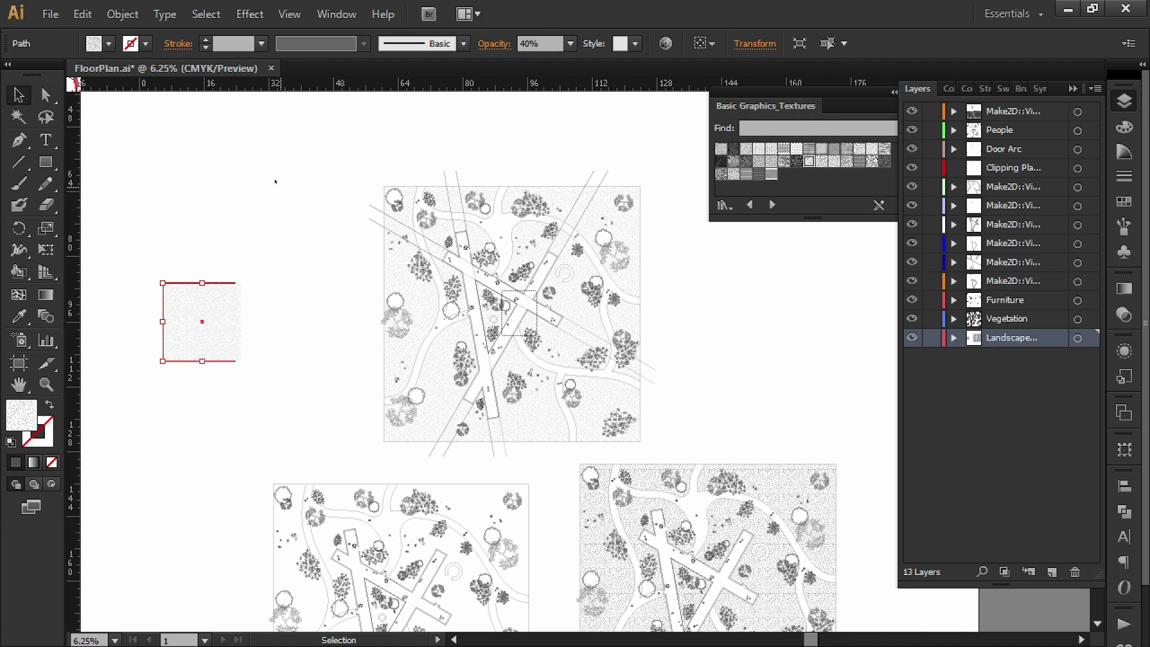
pyautogui.click(275, 181)
# - Apply the sample square's texture fill to the texture-fill group over the original plan with the Eyedropper, and deselect the group
pyautogui.click(440, 338)
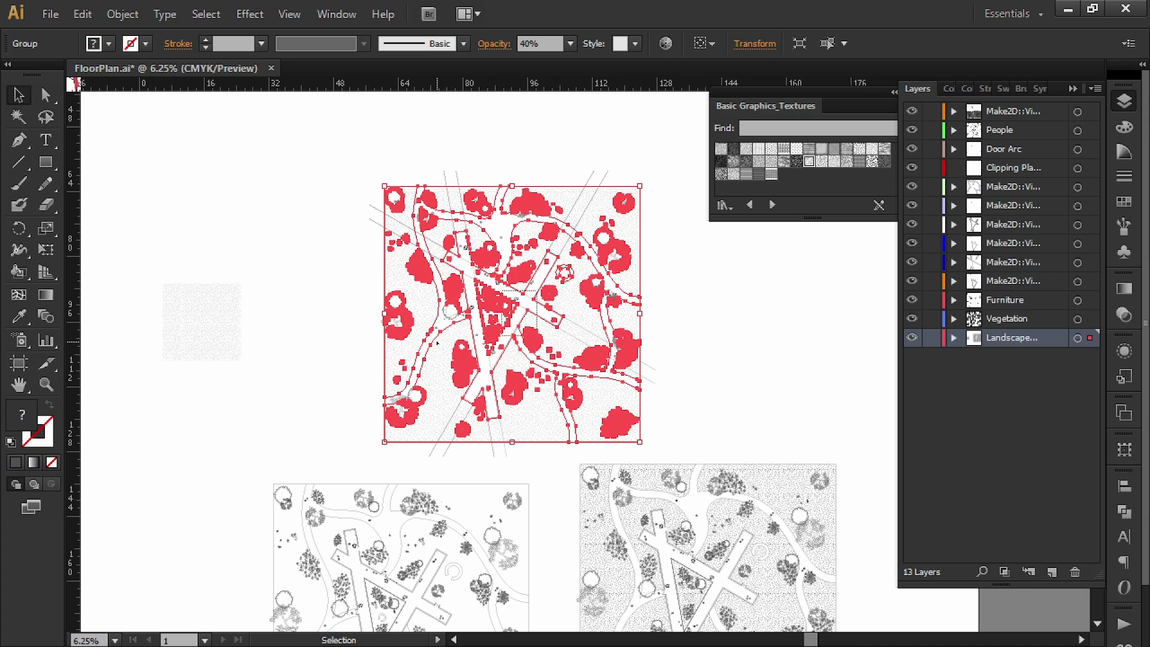
pyautogui.press('i')
pyautogui.click(209, 331)
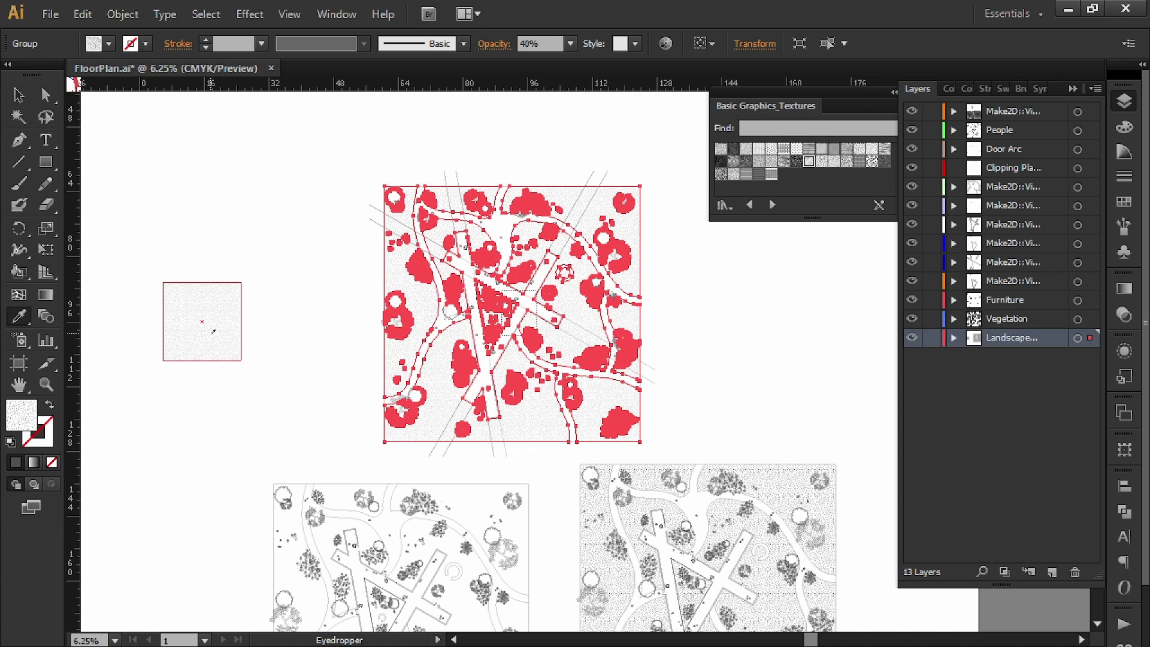
pyautogui.press('v')
pyautogui.click(248, 233)
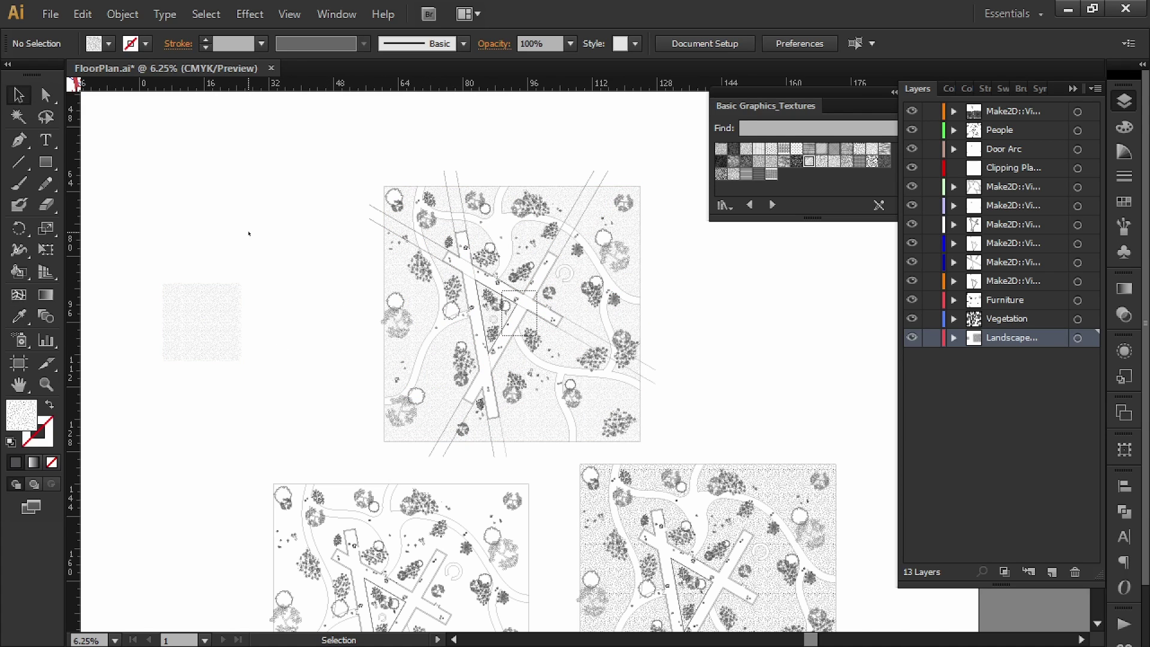
# - Examine the density of the texture fill up close around the building's triangular courtyard
pyautogui.keyDown('alt'); pyautogui.scroll(2, 298, 269); pyautogui.keyUp('alt')
pyautogui.moveTo(298, 268); pyautogui.dragTo(262, 270)
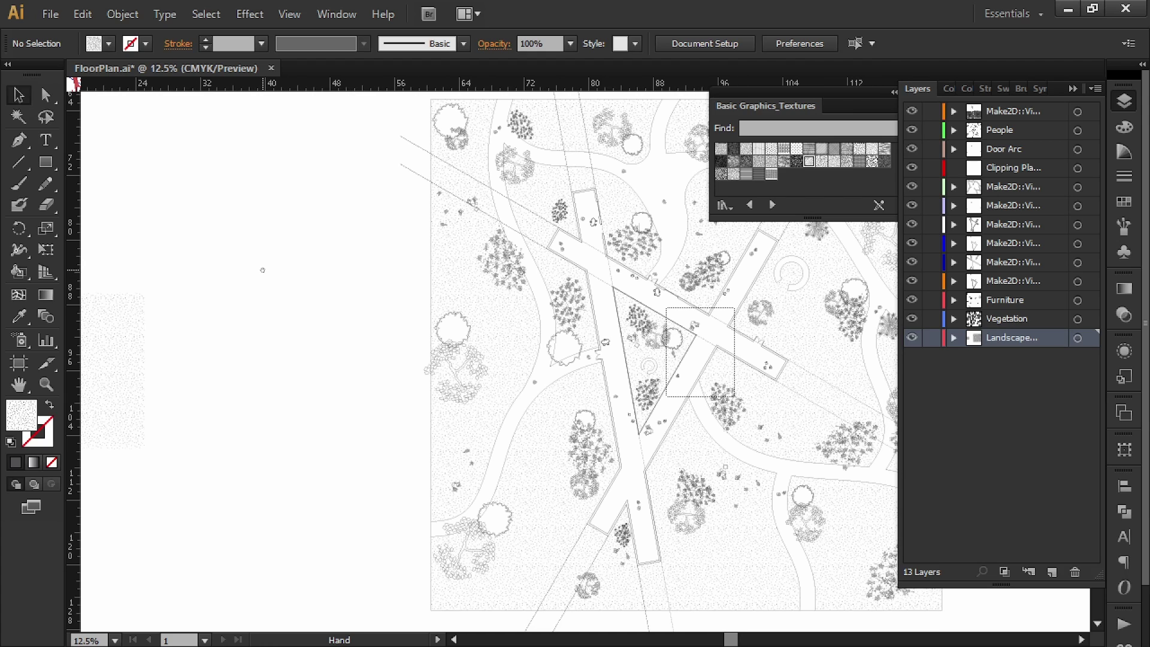
pyautogui.moveTo(375, 314); pyautogui.dragTo(333, 308)
pyautogui.keyDown('alt'); pyautogui.scroll(4, 585, 367); pyautogui.keyUp('alt')
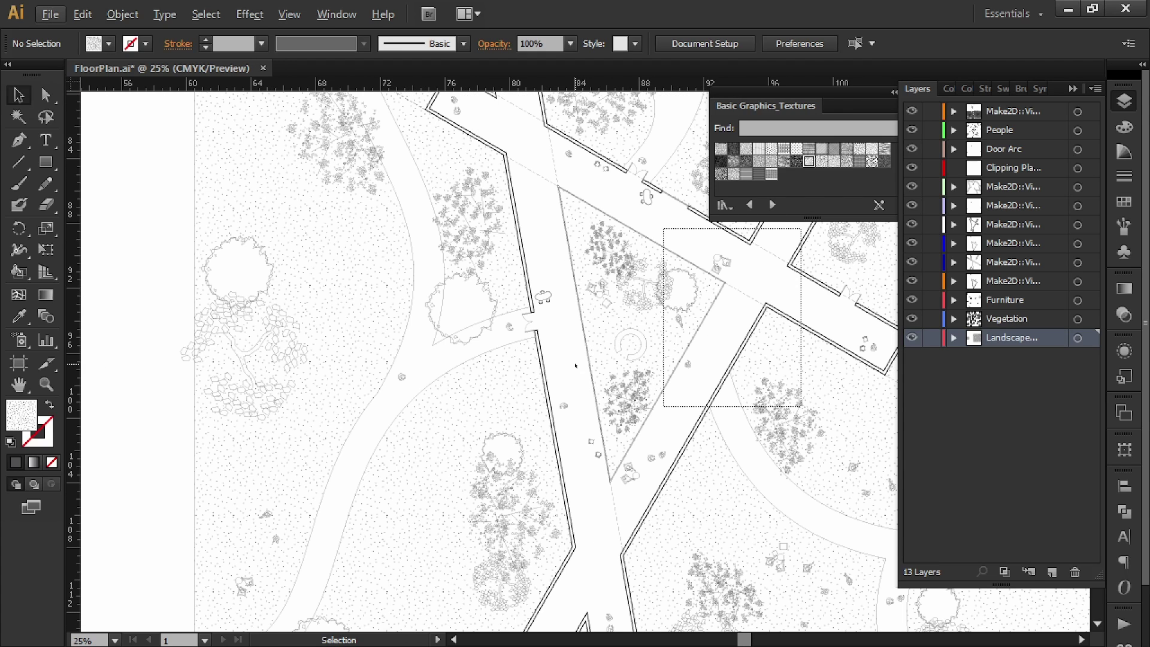
pyautogui.moveTo(605, 314); pyautogui.dragTo(587, 371)
pyautogui.keyDown('alt'); pyautogui.scroll(-2, 574, 333); pyautogui.keyUp('alt')
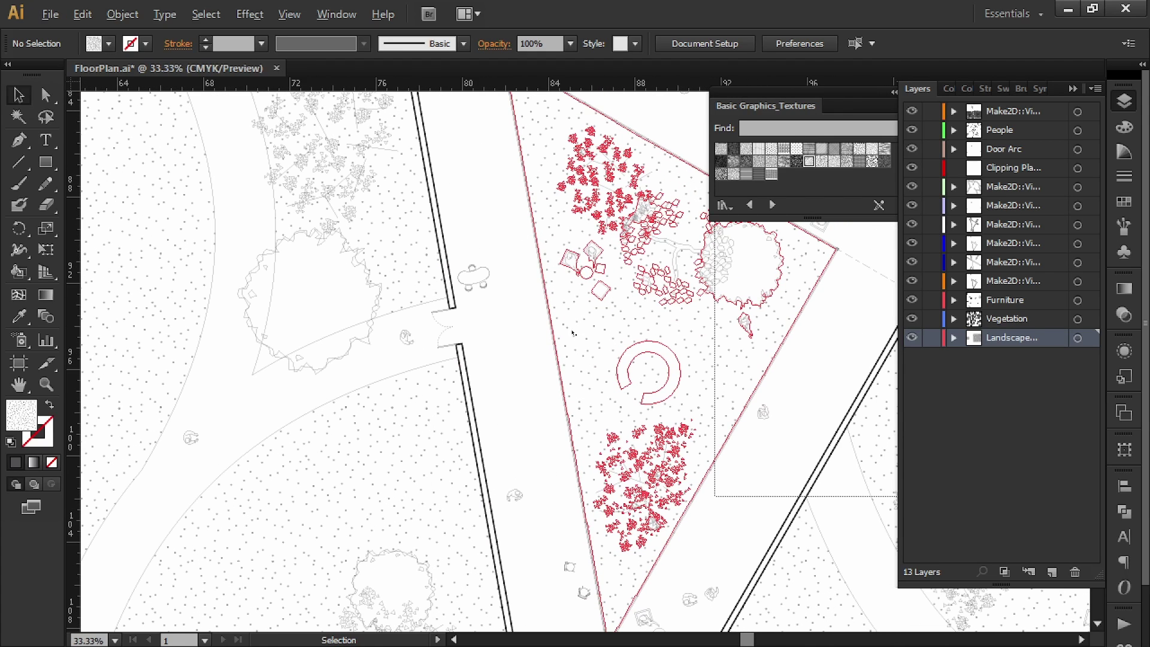
pyautogui.moveTo(479, 451); pyautogui.dragTo(445, 404)
# - Scale the sample square down further and reapply its finer texture to the plan's texture-fill group with the Eyedropper
pyautogui.click(431, 376)
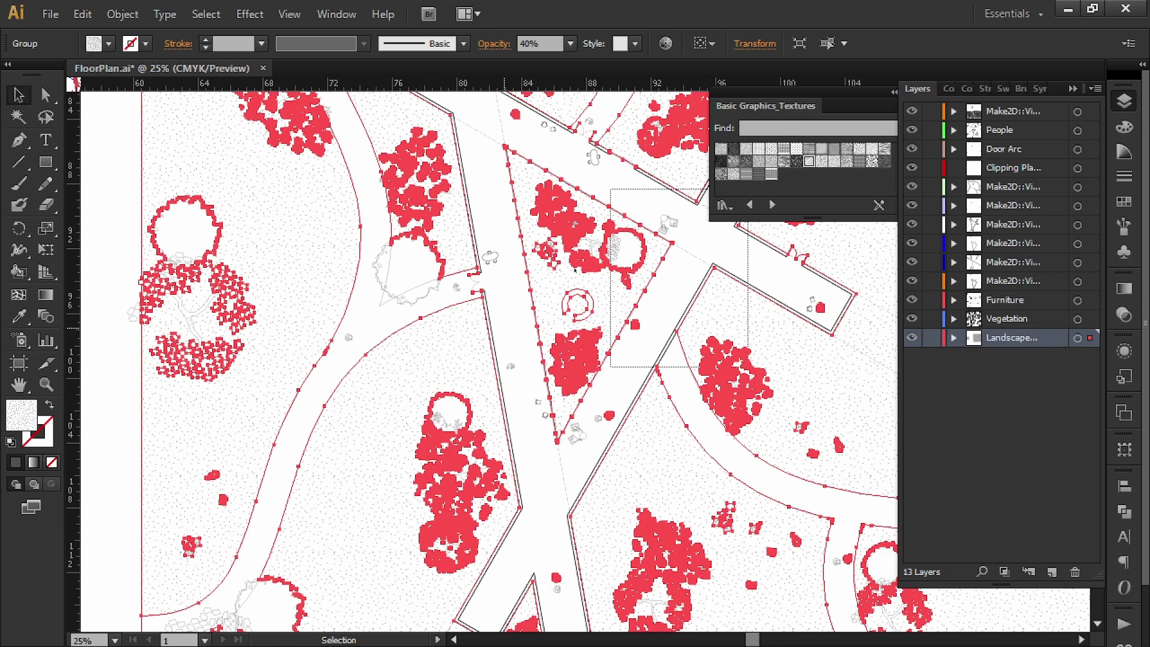
pyautogui.keyDown('alt'); pyautogui.scroll(-2, 520, 171); pyautogui.keyUp('alt')
pyautogui.moveTo(324, 371); pyautogui.dragTo(493, 375)
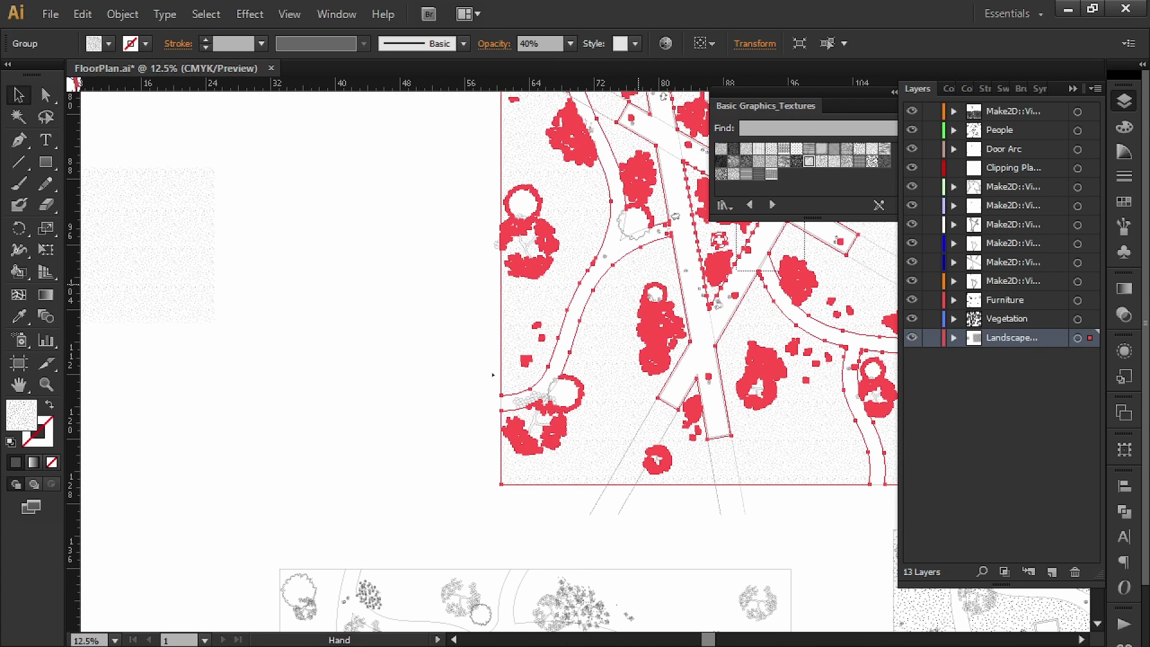
pyautogui.click(387, 329)
pyautogui.click(202, 270)
pyautogui.moveTo(214, 322); pyautogui.dragTo(175, 284)
pyautogui.click(260, 357)
pyautogui.click(558, 330)
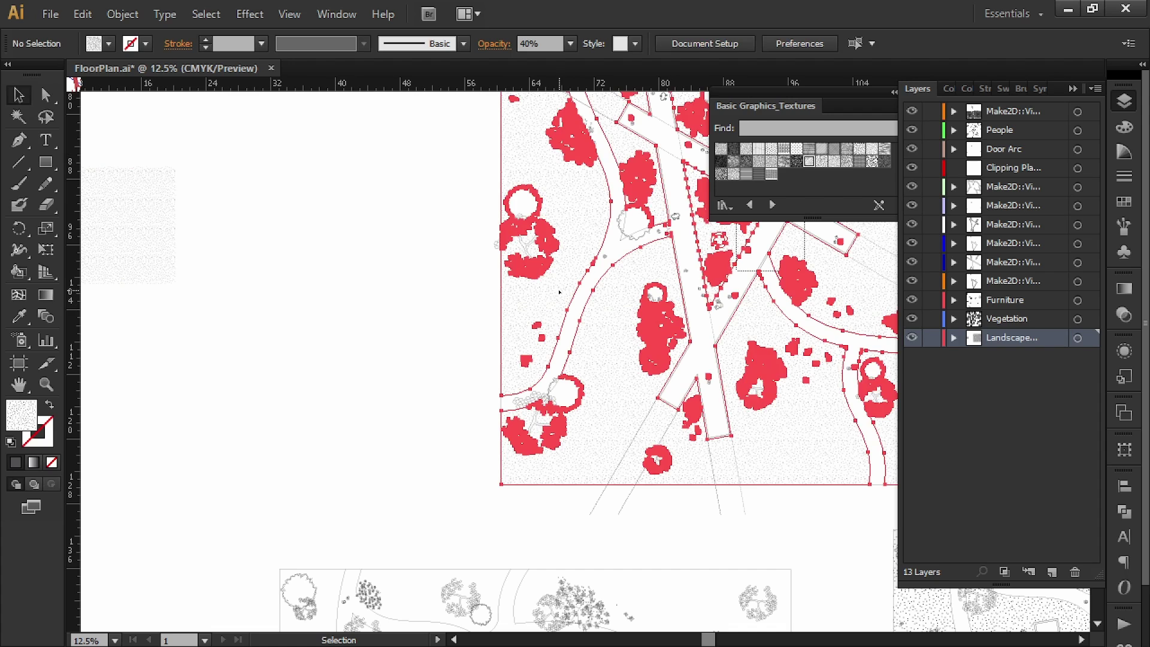
pyautogui.press('i')
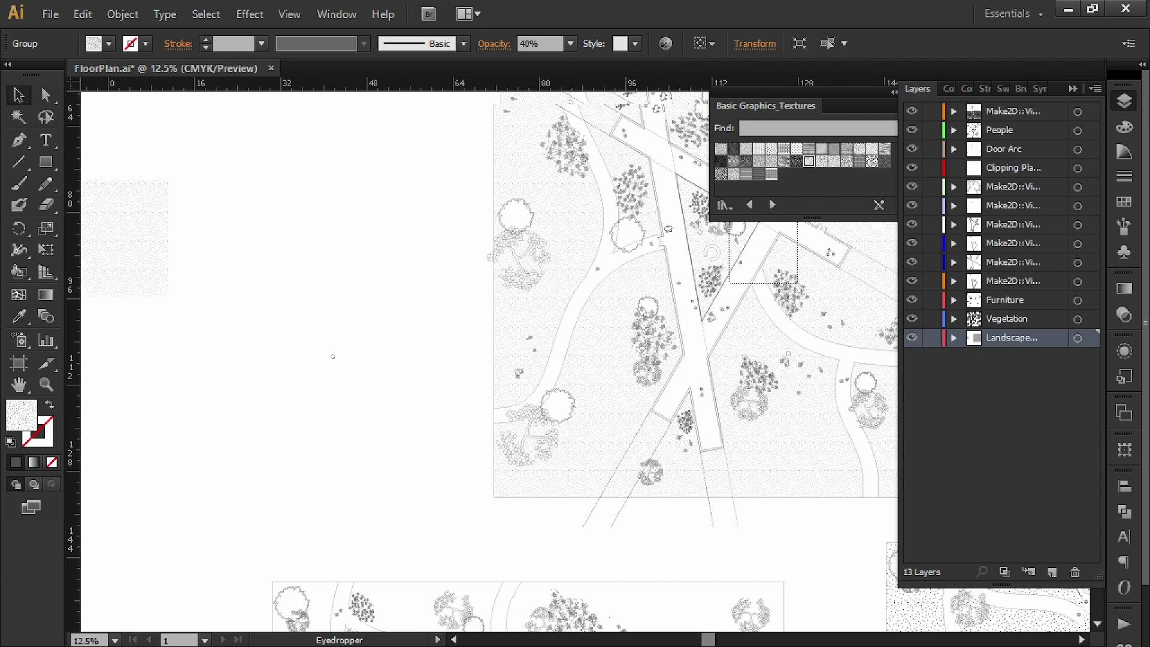
# - Set the opacity of the texture-fill group over the original plan to 30% and clear the selection
pyautogui.keyDown('alt'); pyautogui.scroll(-1, 333, 356); pyautogui.keyUp('alt')
pyautogui.moveTo(376, 323); pyautogui.dragTo(313, 364)
pyautogui.keyDown('alt'); pyautogui.scroll(1, 384, 388); pyautogui.keyUp('alt')
pyautogui.moveTo(383, 388); pyautogui.dragTo(353, 393)
pyautogui.click(394, 365)
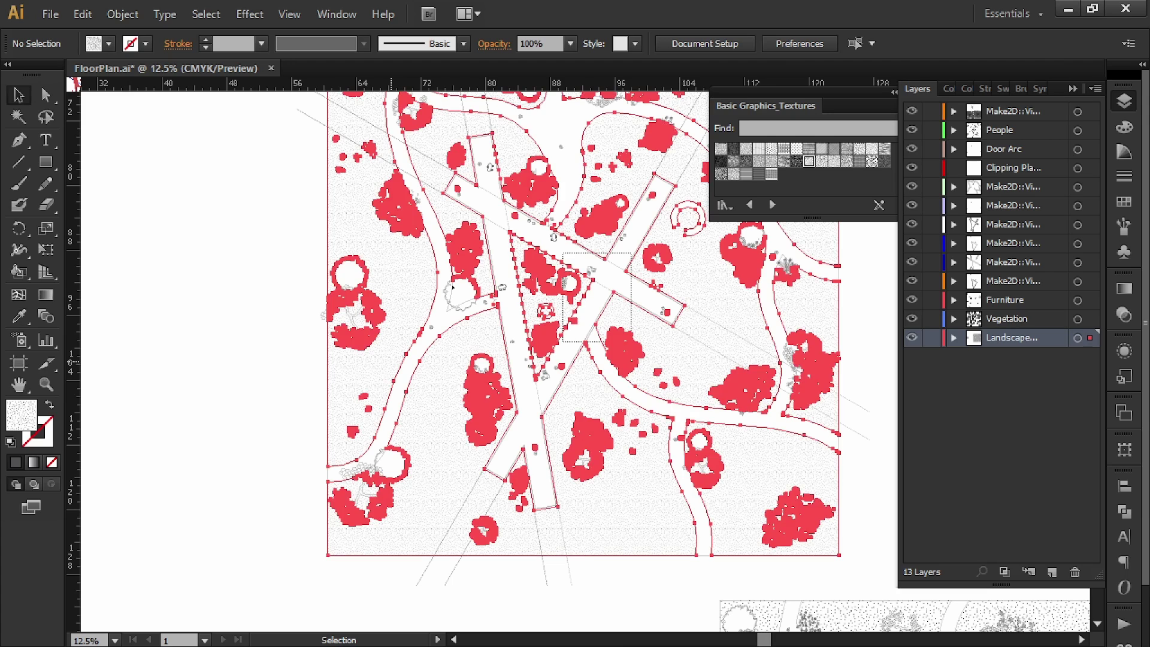
pyautogui.moveTo(543, 44); pyautogui.dragTo(510, 41)
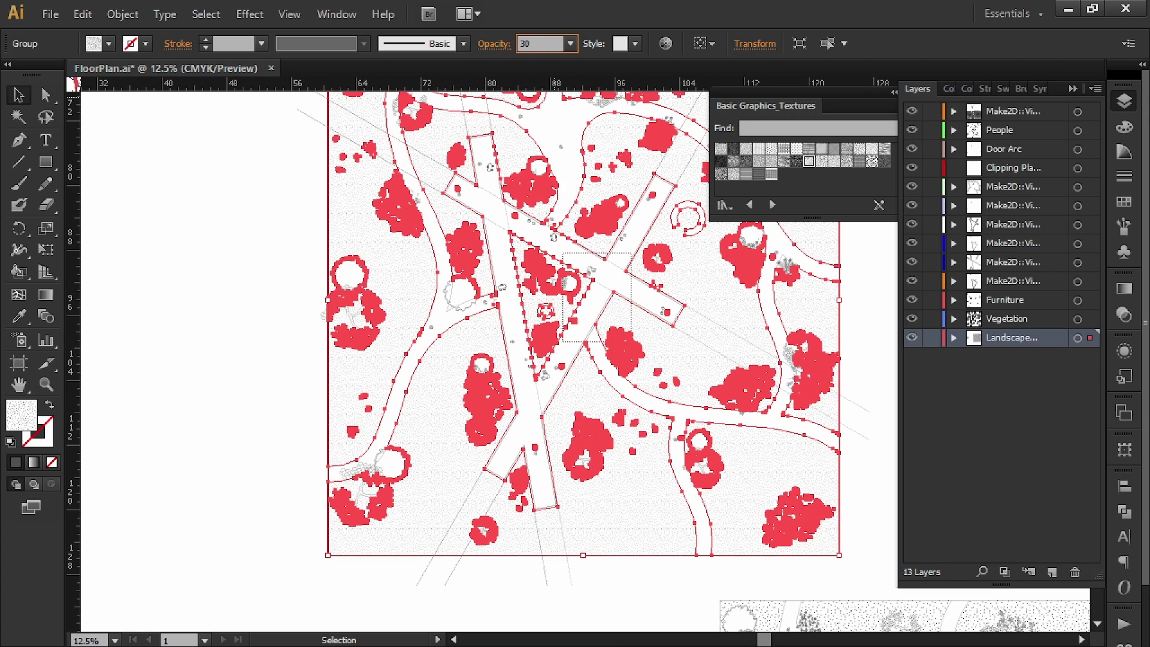
pyautogui.press('Return')
pyautogui.click(258, 204)
# - Examine the lightened texture fill across the original plan, both as a whole and close up around the building and courtyard
pyautogui.keyDown('alt'); pyautogui.scroll(-2, 258, 203); pyautogui.keyUp('alt')
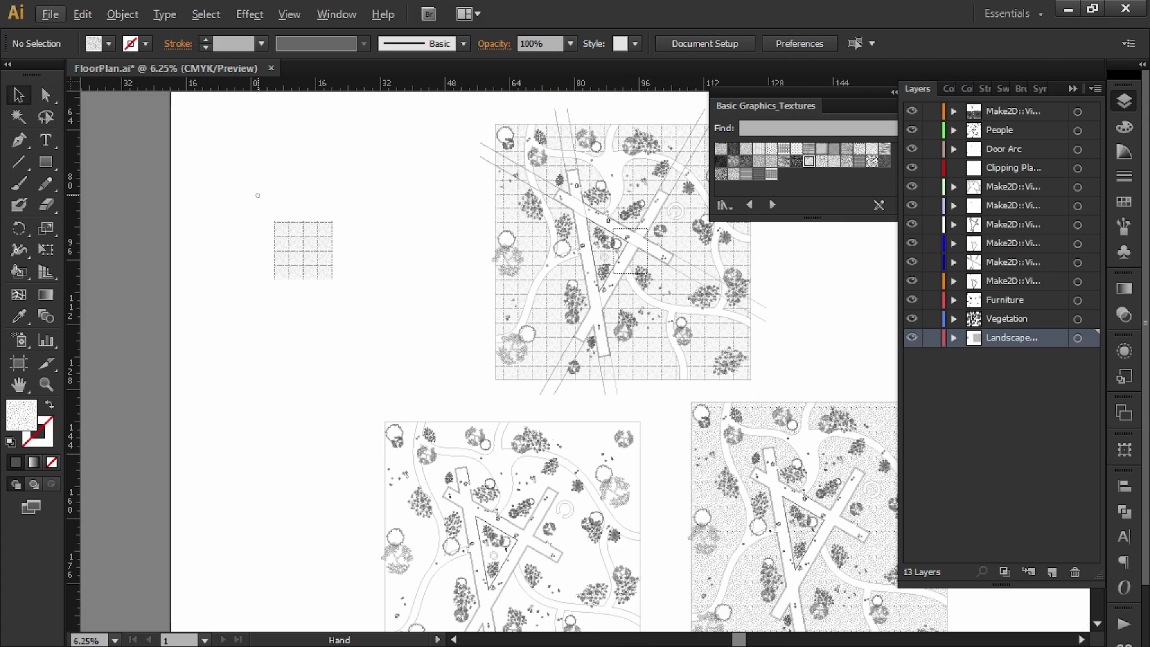
pyautogui.moveTo(257, 195); pyautogui.dragTo(182, 263)
pyautogui.keyDown('alt'); pyautogui.scroll(2, 468, 328); pyautogui.keyUp('alt')
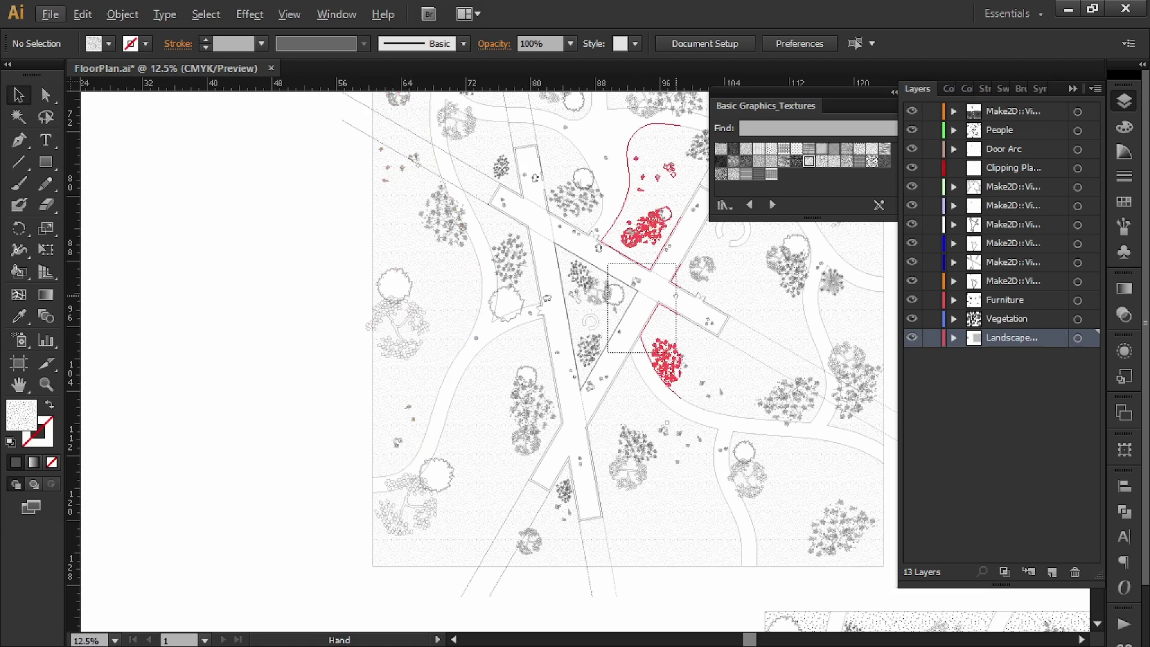
pyautogui.moveTo(712, 320); pyautogui.dragTo(652, 319)
pyautogui.keyDown('alt'); pyautogui.scroll(1, 542, 404); pyautogui.keyUp('alt')
pyautogui.moveTo(542, 404); pyautogui.dragTo(527, 426)
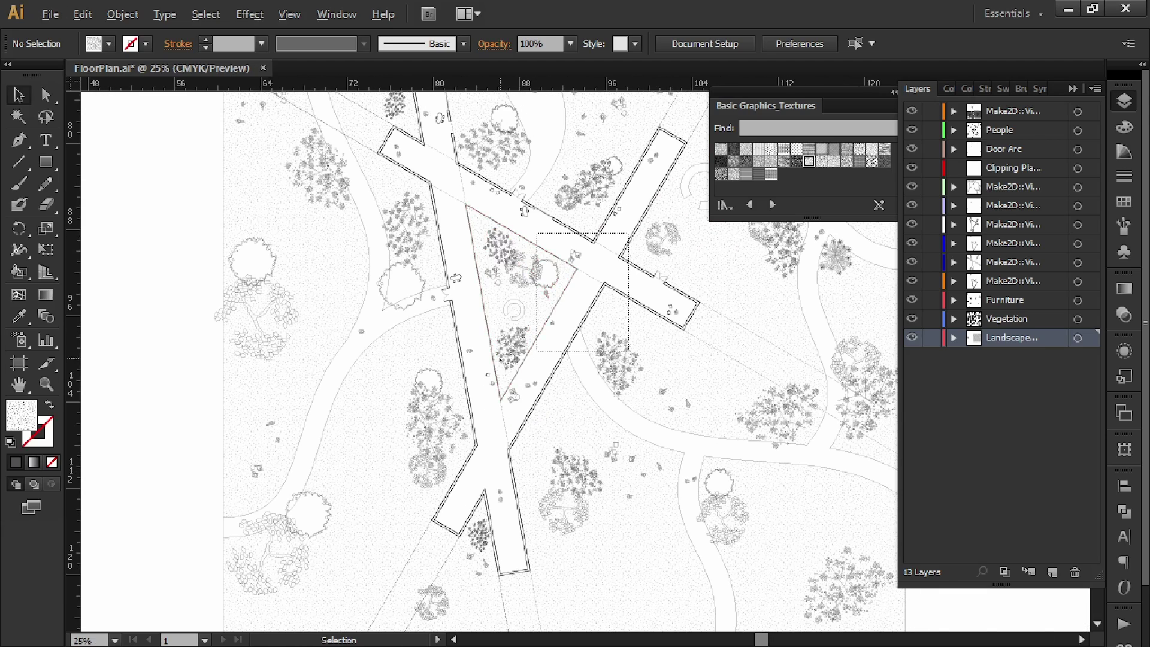
pyautogui.keyDown('alt'); pyautogui.scroll(1, 499, 359); pyautogui.keyUp('alt')
pyautogui.keyDown('alt'); pyautogui.scroll(4, 465, 332); pyautogui.keyUp('alt')
pyautogui.moveTo(421, 199); pyautogui.dragTo(497, 364)
pyautogui.keyDown('alt'); pyautogui.scroll(-3, 497, 364); pyautogui.keyUp('alt')
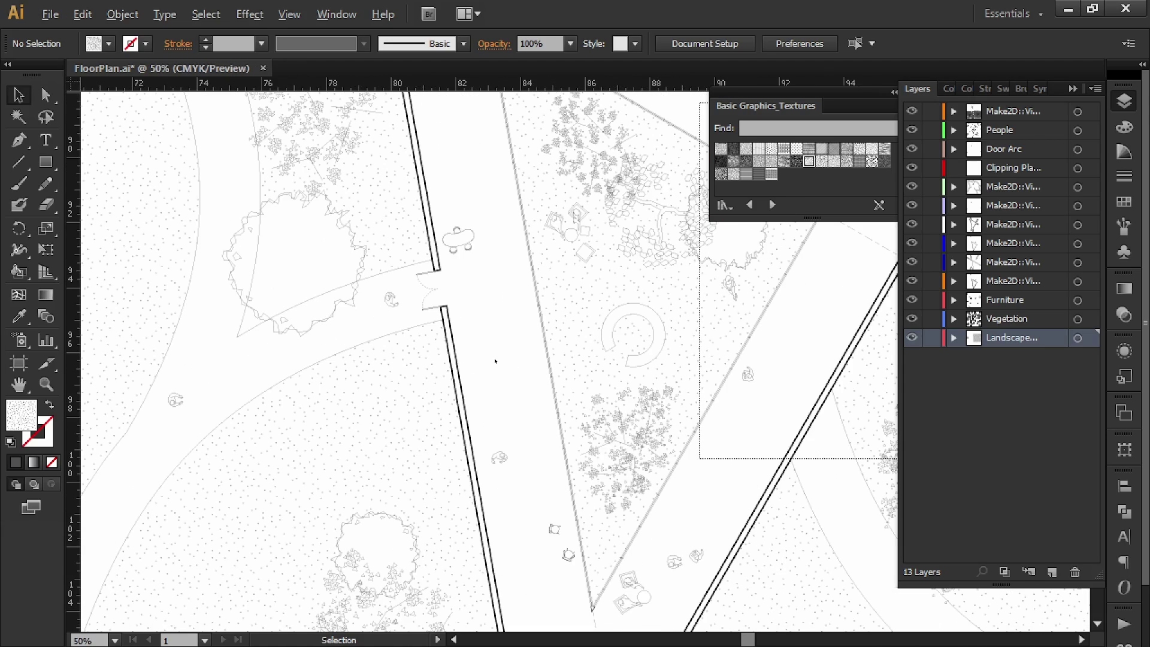
pyautogui.moveTo(558, 318); pyautogui.dragTo(424, 412)
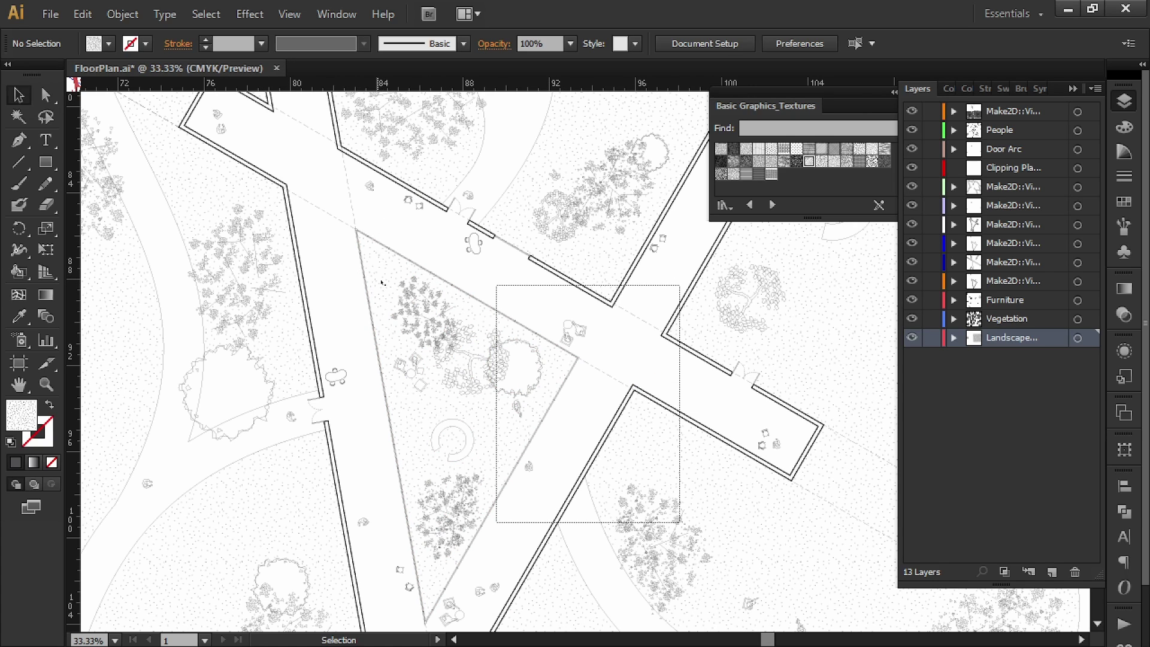
pyautogui.keyDown('alt'); pyautogui.scroll(-5, 382, 283); pyautogui.keyUp('alt')
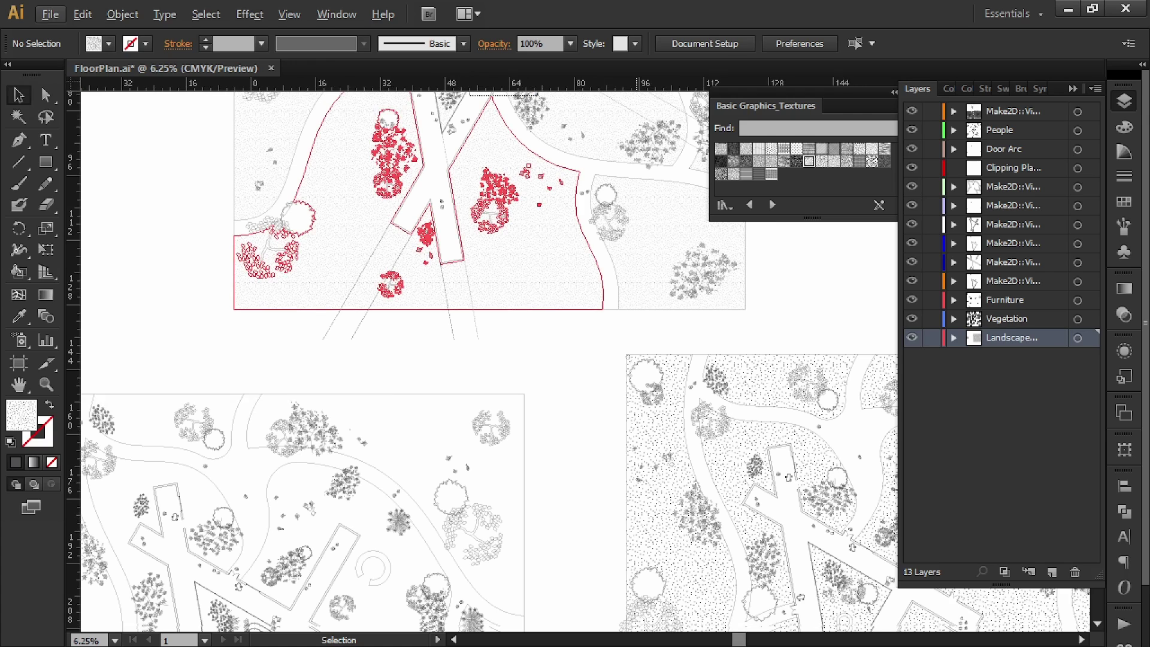
# - Delete the two working copies of the floor plan below the original, along with the dot-texture sample square
pyautogui.keyDown('alt'); pyautogui.scroll(-3, 710, 523); pyautogui.keyUp('alt')
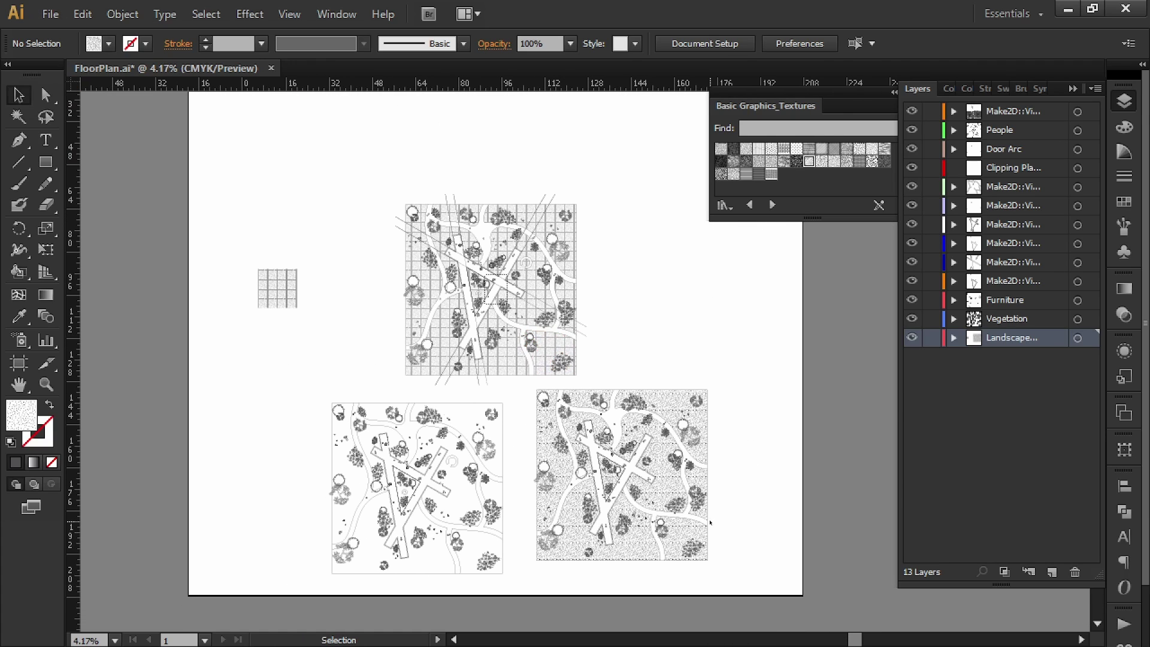
pyautogui.moveTo(717, 391); pyautogui.dragTo(314, 584)
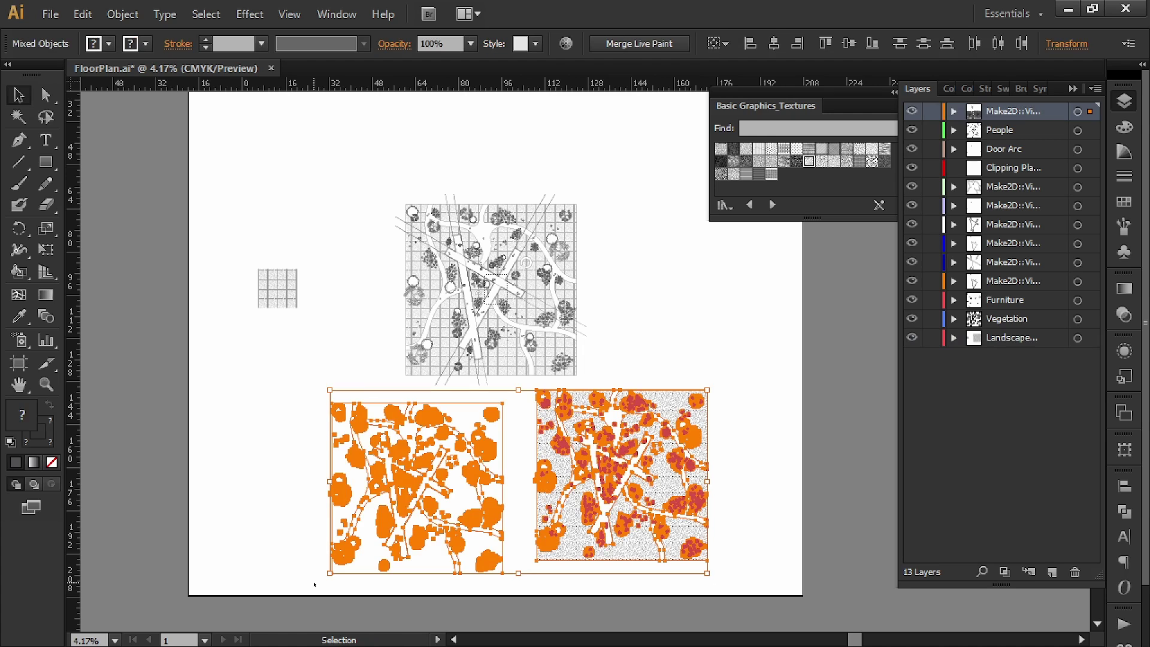
pyautogui.press('a')
pyautogui.press('Delete')
pyautogui.press('v')
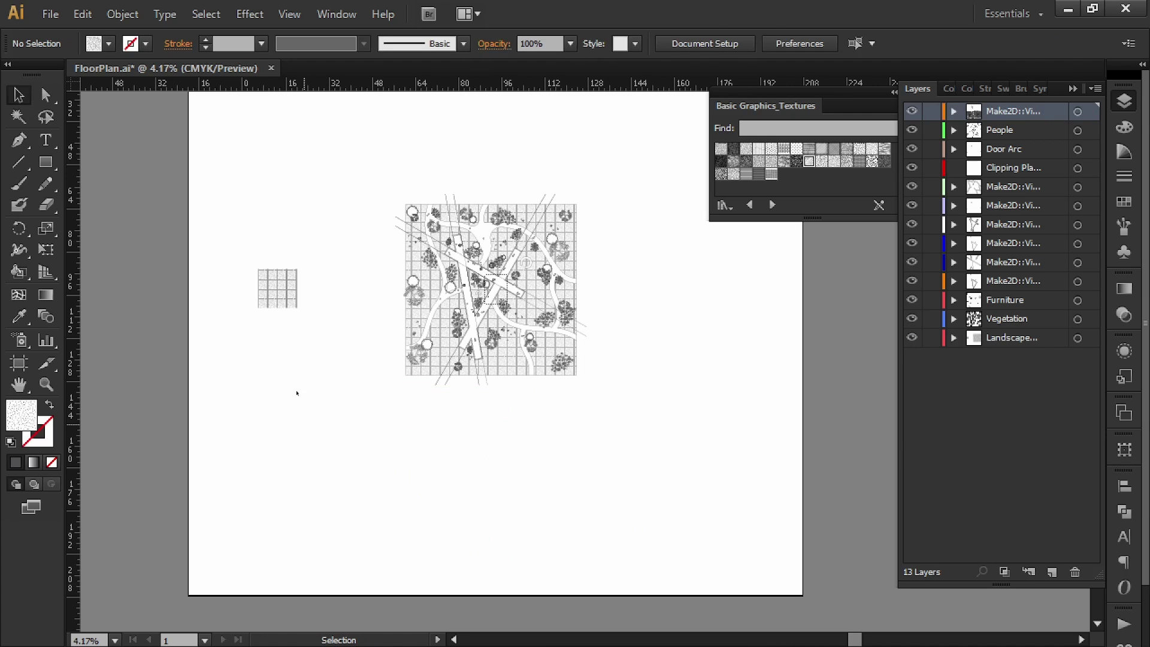
pyautogui.click(296, 303)
pyautogui.press('Delete')
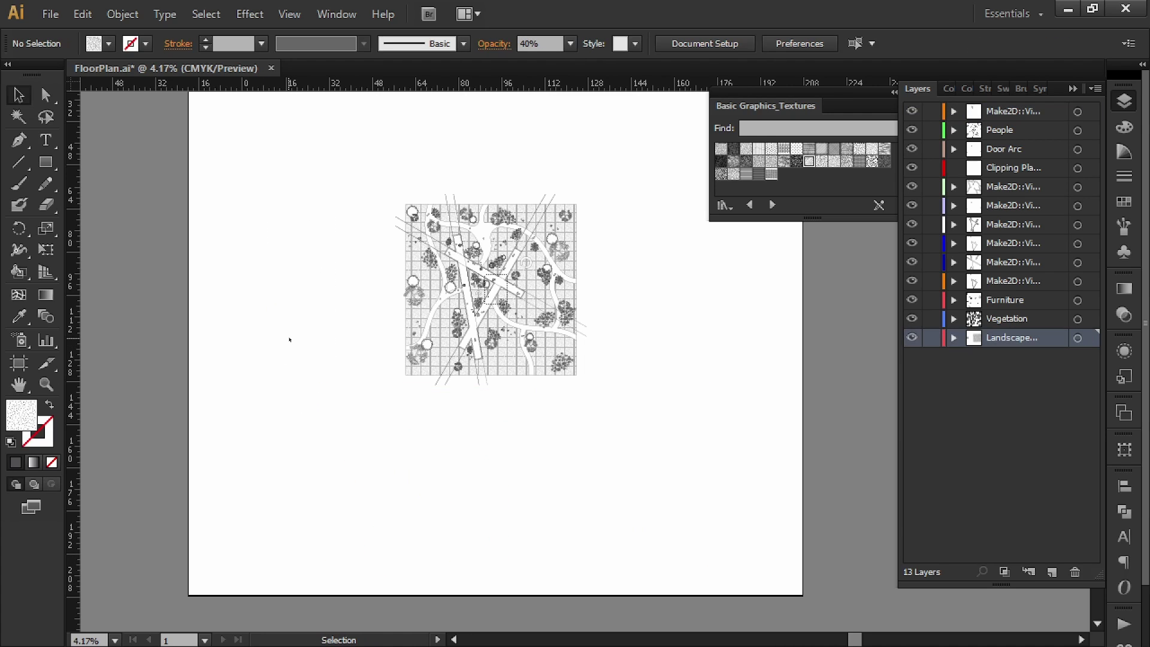
# - Try to copy a long diagonal construction line beyond the plan and enlarge it proportionally with Free Transform
pyautogui.keyDown('alt'); pyautogui.scroll(2, 360, 276); pyautogui.keyUp('alt')
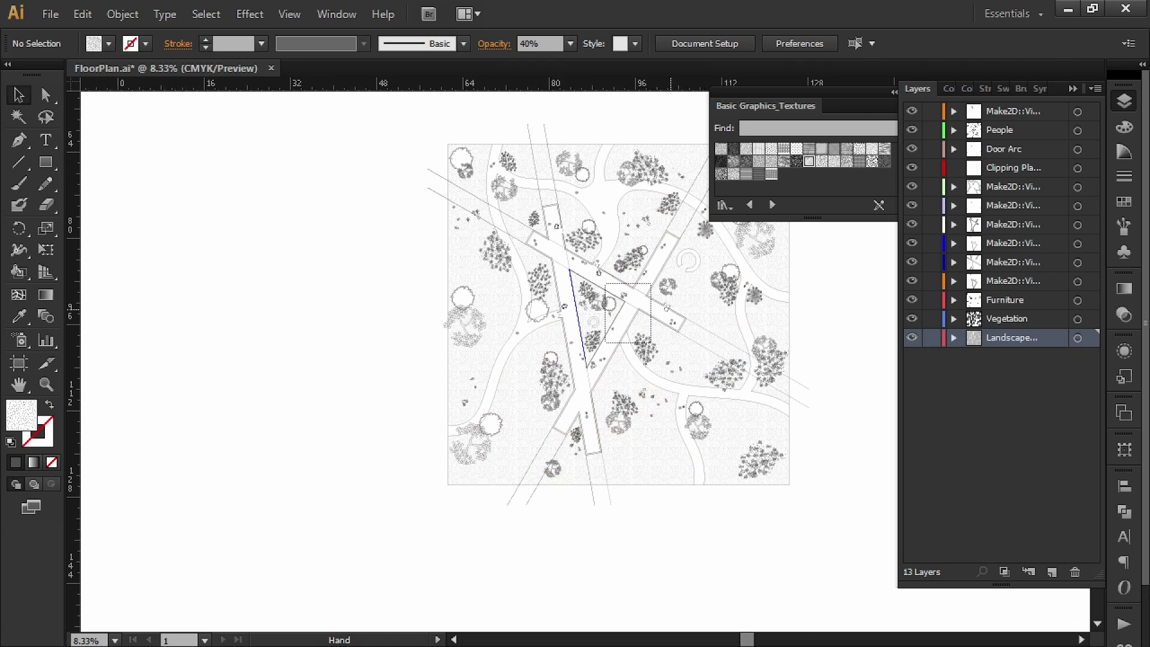
pyautogui.moveTo(684, 308); pyautogui.dragTo(577, 321)
pyautogui.keyDown('alt'); pyautogui.scroll(1, 629, 264); pyautogui.keyUp('alt')
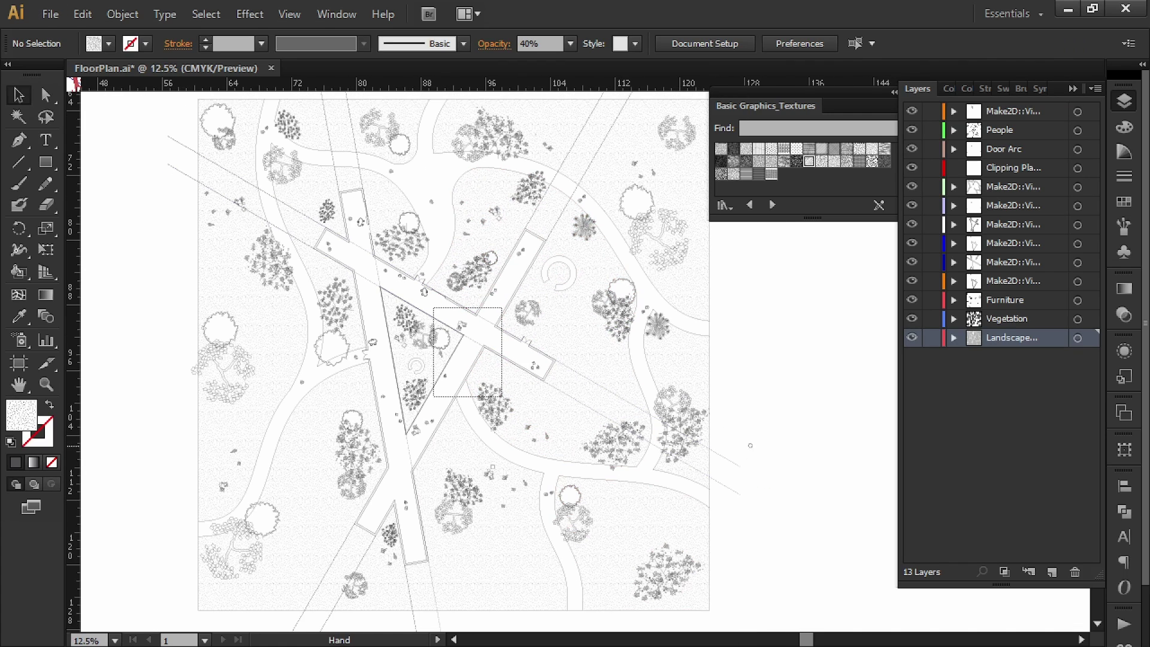
pyautogui.scroll(-1, 742, 461)
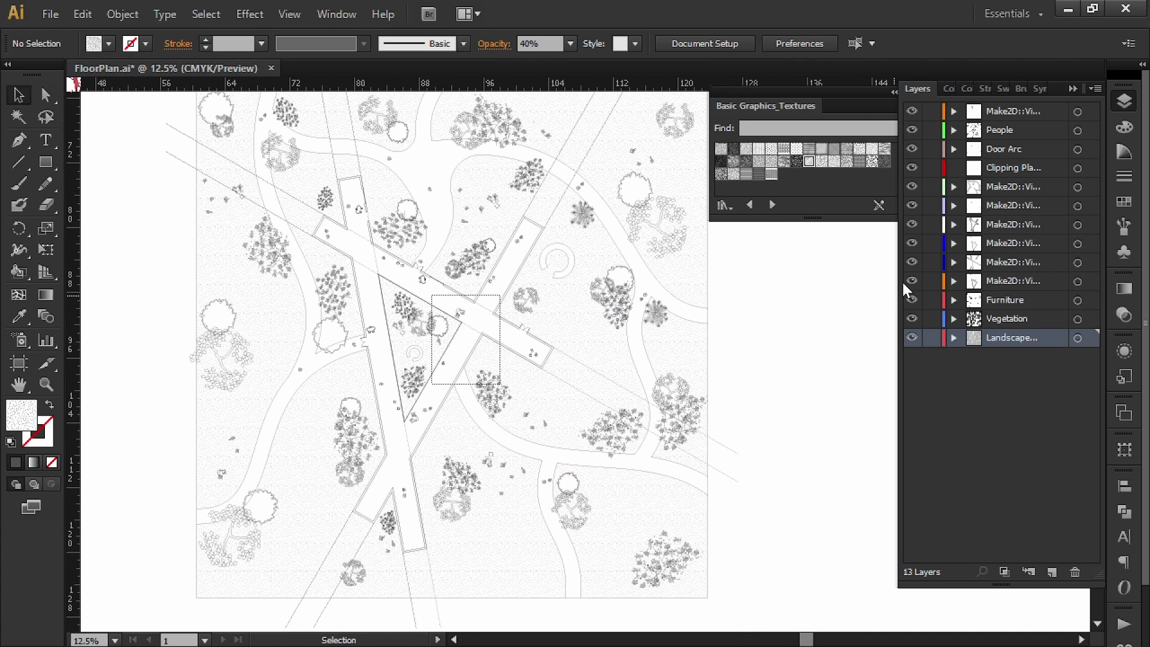
pyautogui.click(738, 452)
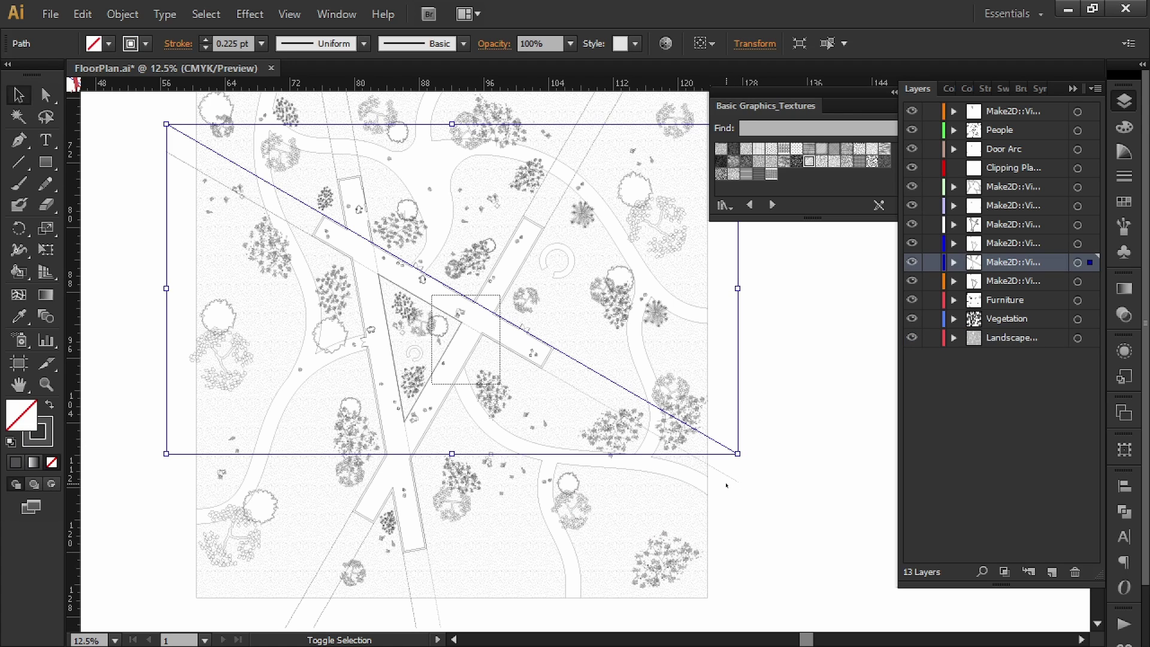
pyautogui.keyDown('alt'); pyautogui.moveTo(736, 452); pyautogui.dragTo(751, 472); pyautogui.keyUp('alt')
pyautogui.click(782, 421)
pyautogui.keyDown('alt'); pyautogui.scroll(1, 781, 420); pyautogui.keyUp('alt')
pyautogui.moveTo(772, 401); pyautogui.dragTo(642, 477)
pyautogui.keyDown('alt'); pyautogui.scroll(-1, 640, 476); pyautogui.keyUp('alt')
pyautogui.keyDown('alt'); pyautogui.moveTo(578, 515); pyautogui.dragTo(641, 204); pyautogui.keyUp('alt')
pyautogui.moveTo(642, 270); pyautogui.dragTo(627, 356)
pyautogui.press('e')
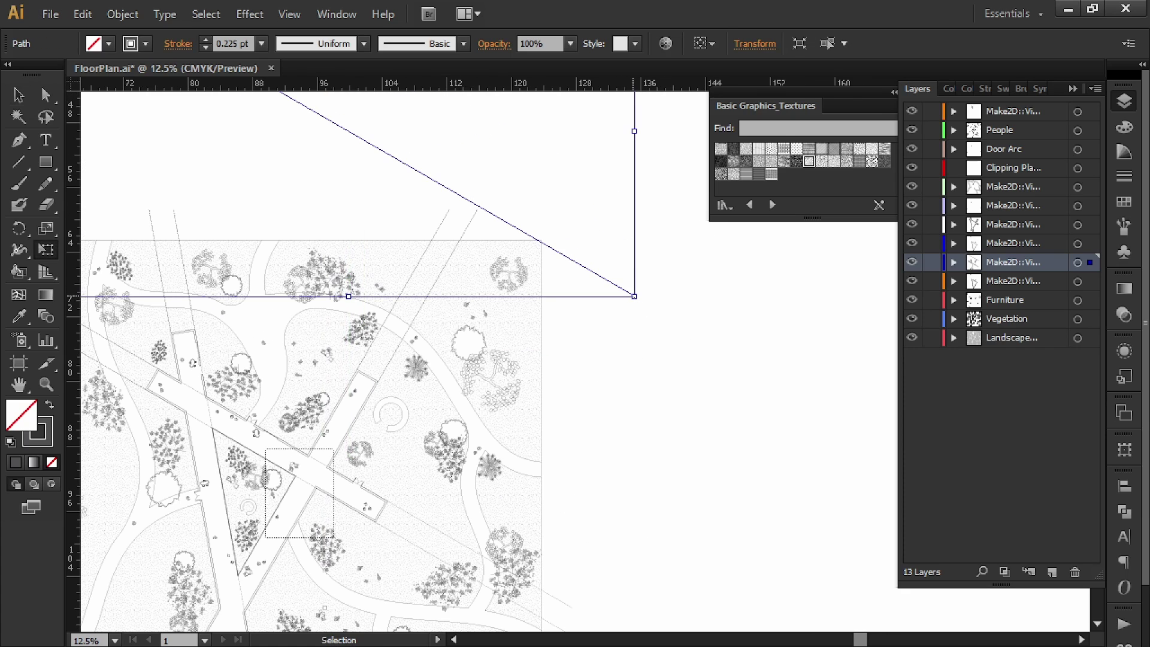
pyautogui.keyDown('shift'); pyautogui.moveTo(634, 296); pyautogui.dragTo(829, 542); pyautogui.keyUp('shift')
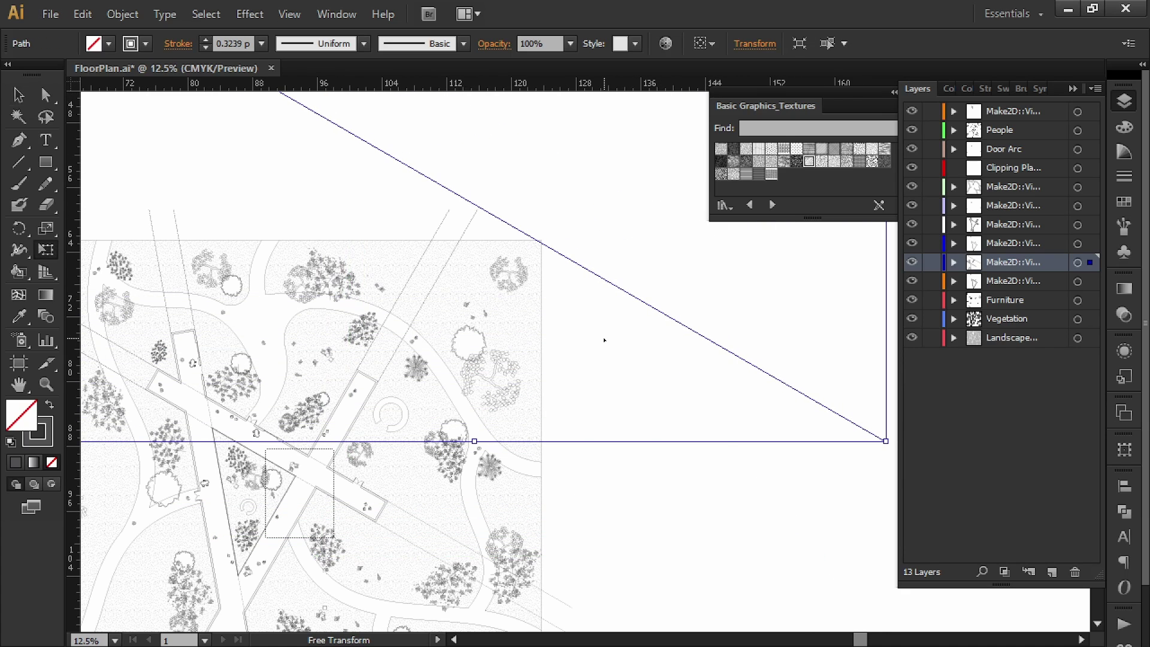
pyautogui.press('v')
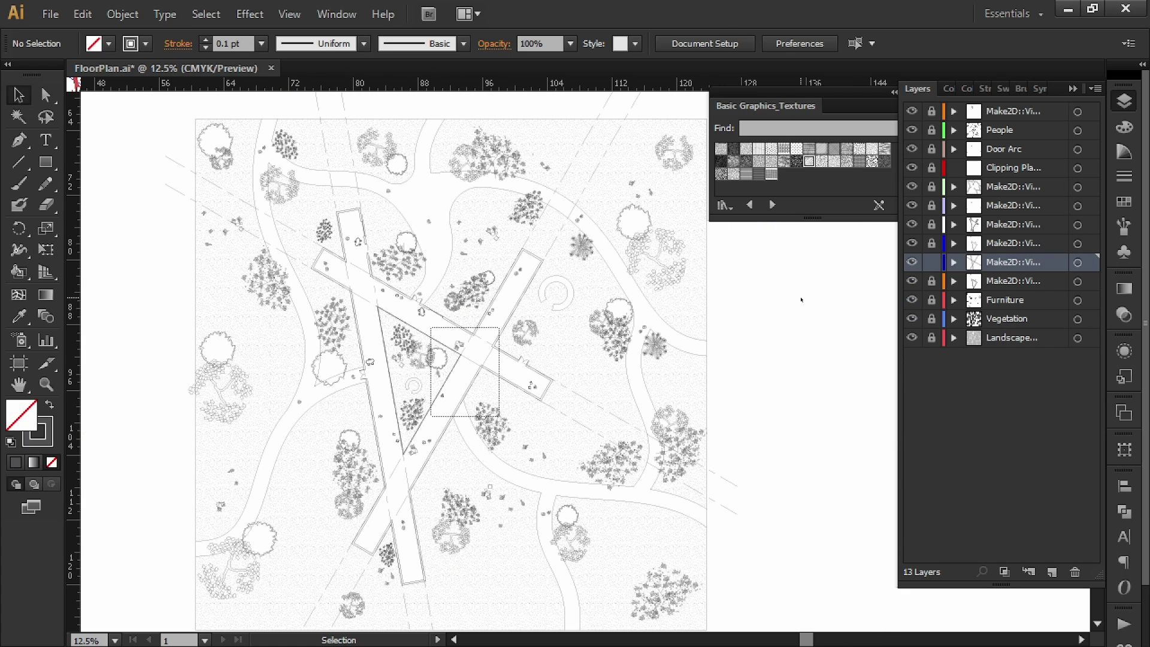
# - Add a new layer at the very top of the layer stack and name it Annotations
pyautogui.scroll(-2, 802, 312)
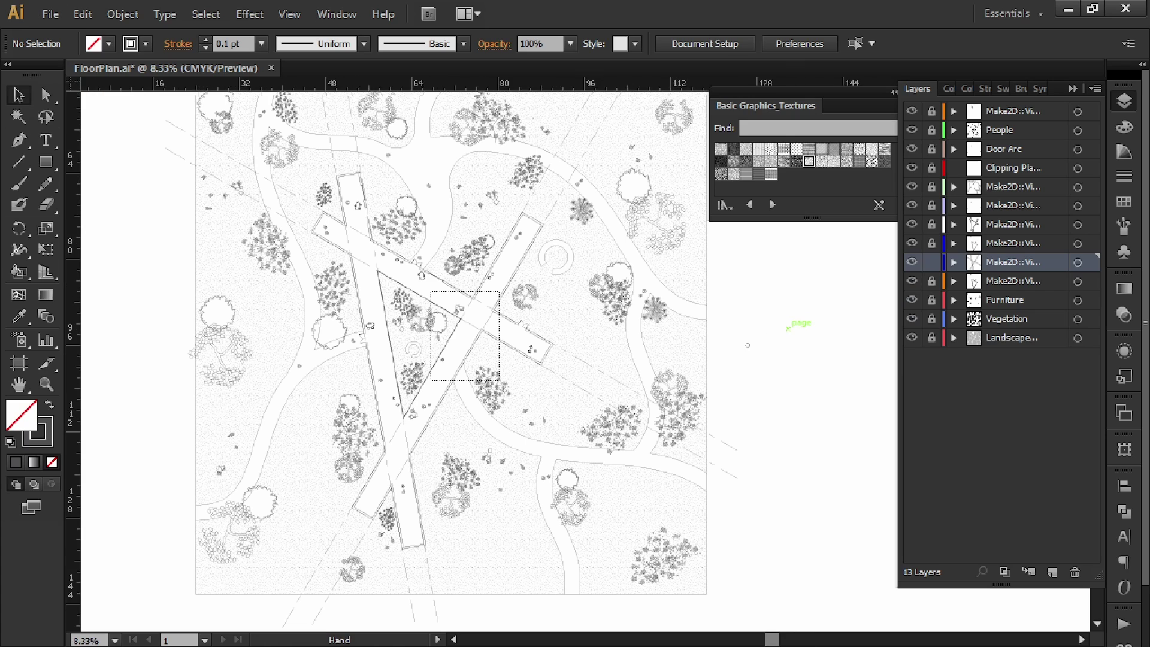
pyautogui.keyDown('alt'); pyautogui.scroll(-1, 757, 347); pyautogui.keyUp('alt')
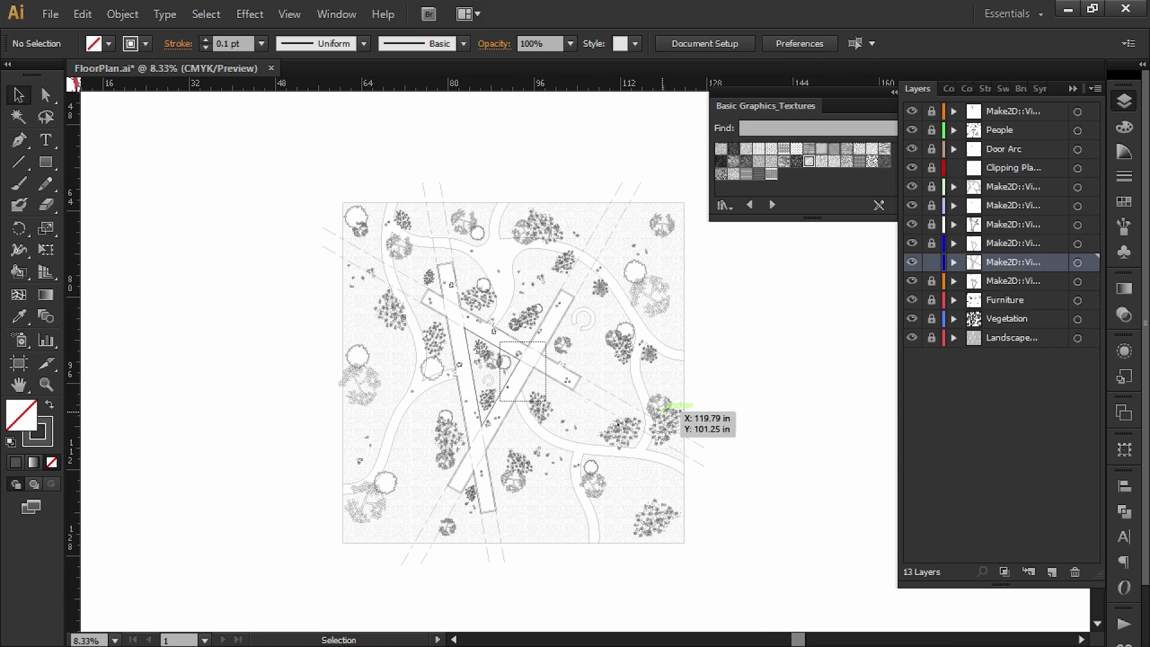
pyautogui.keyDown('alt'); pyautogui.scroll(1, 543, 401); pyautogui.keyUp('alt')
pyautogui.click(1026, 111)
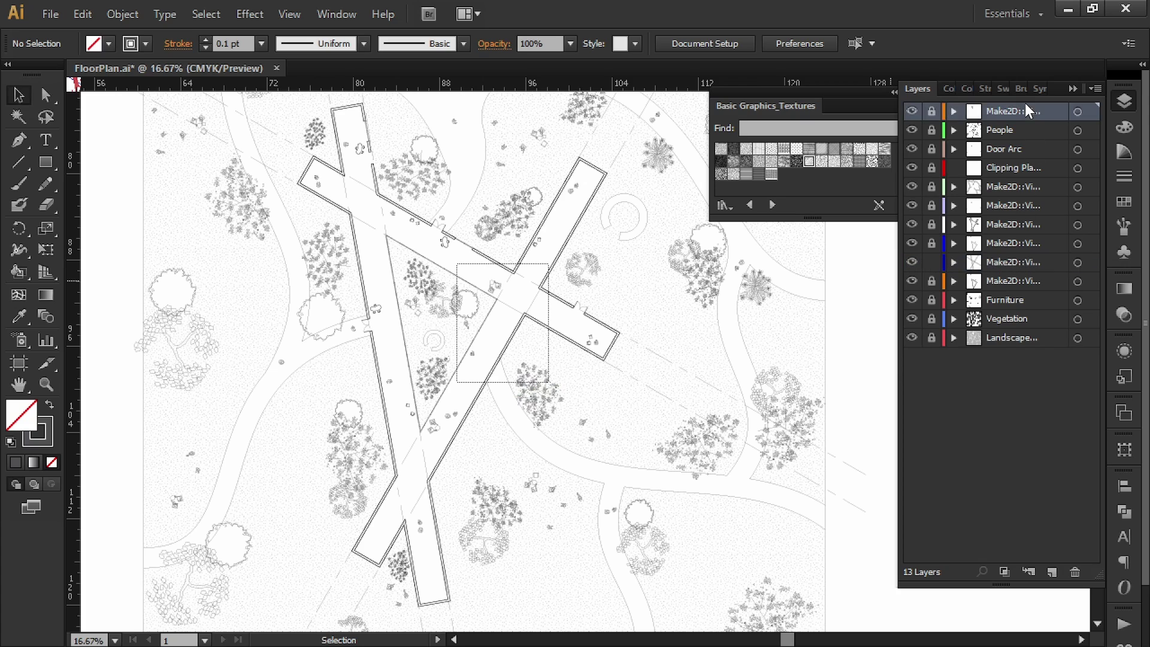
pyautogui.click(1052, 572)
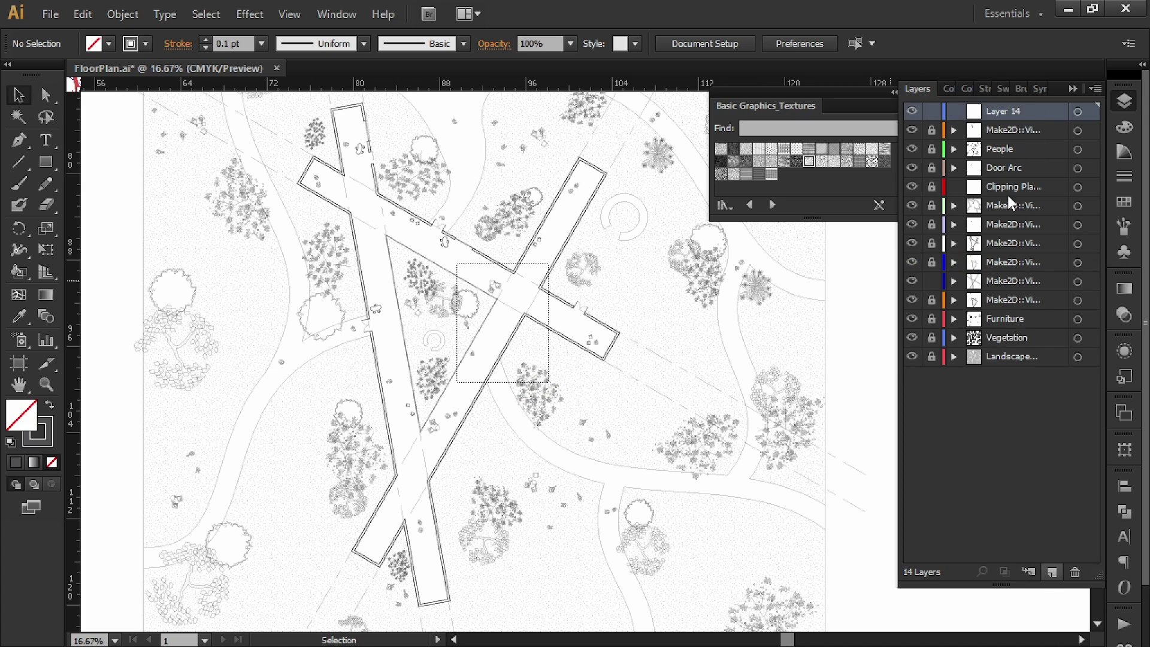
pyautogui.doubleClick(1001, 112)
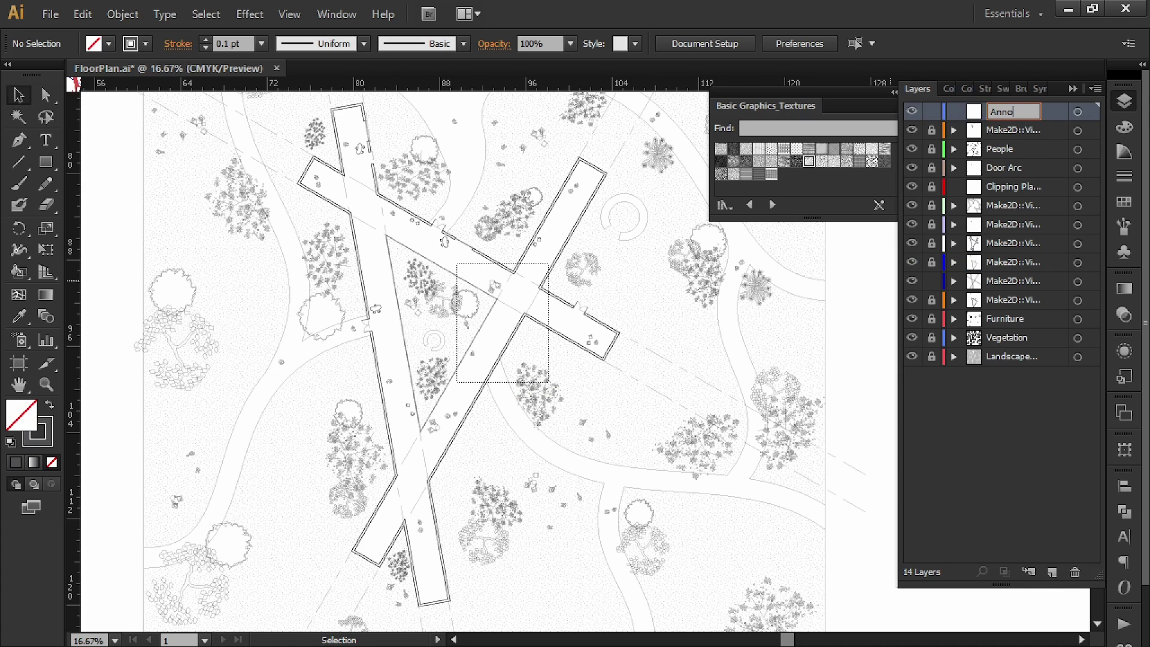
pyautogui.press('Return')
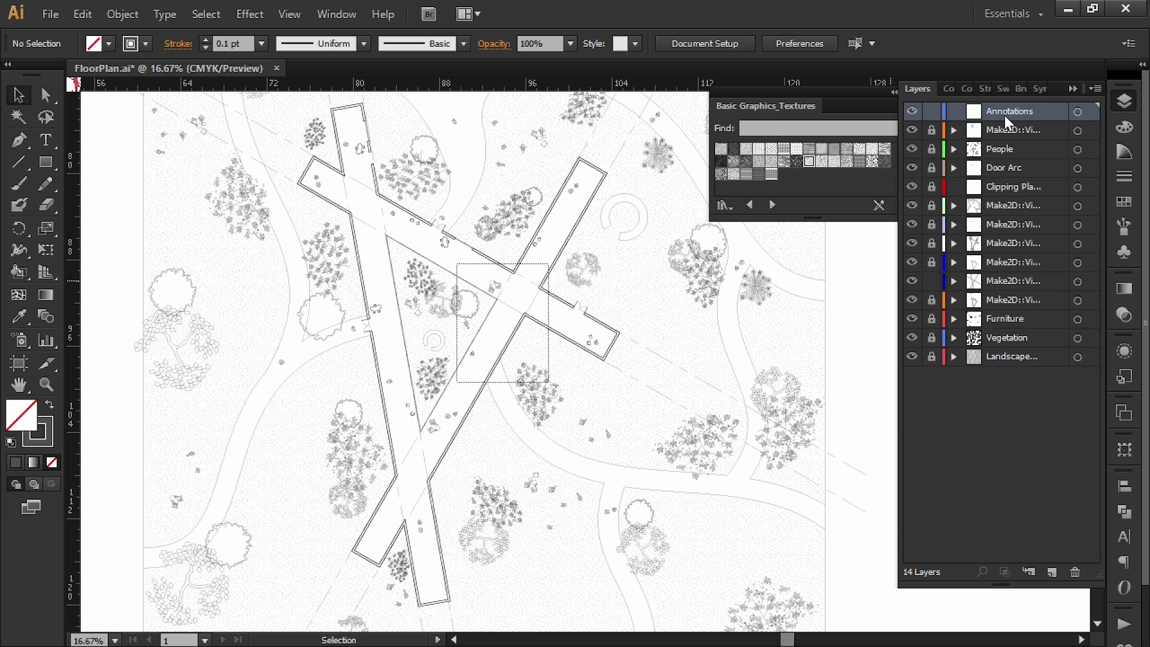
# - Draw a small square just inside the double doors of the northern diagonal wing, with a solid dark grey fill and no stroke
pyautogui.moveTo(616, 257); pyautogui.dragTo(647, 301)
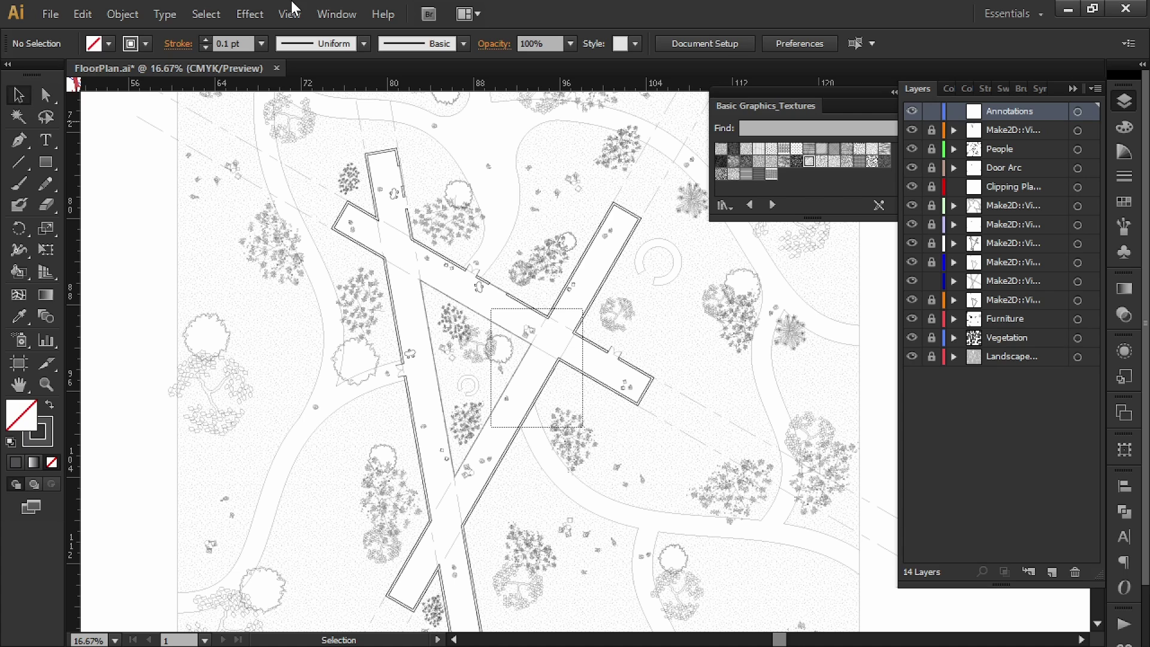
pyautogui.click(46, 161)
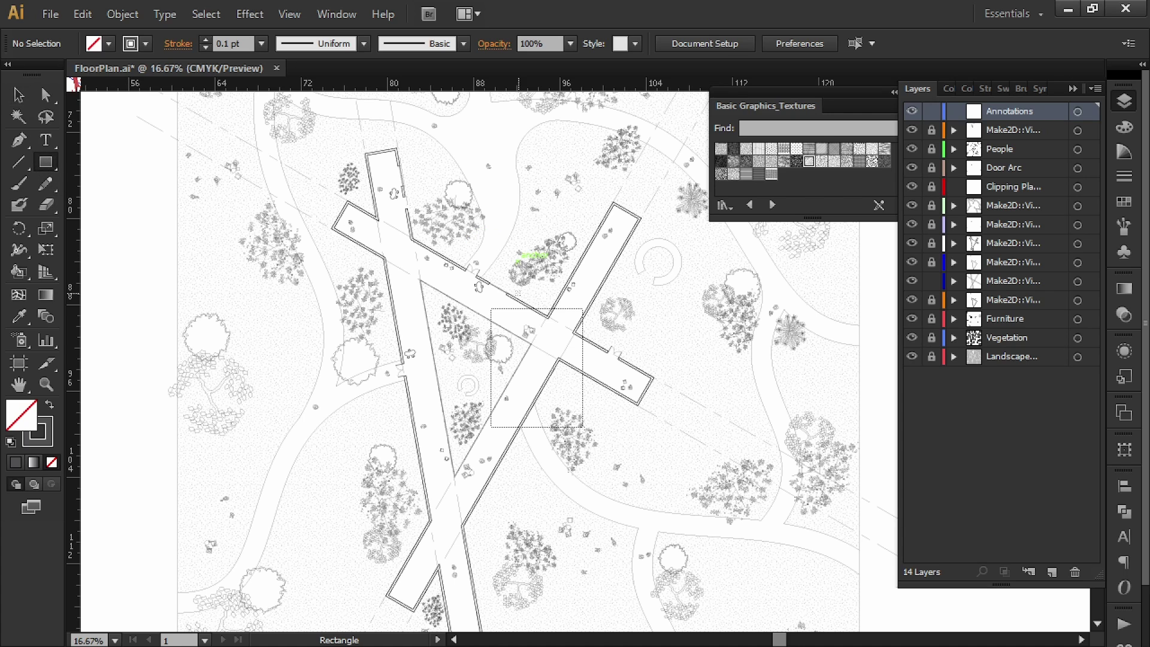
pyautogui.keyDown('alt'); pyautogui.scroll(2, 516, 292); pyautogui.keyUp('alt')
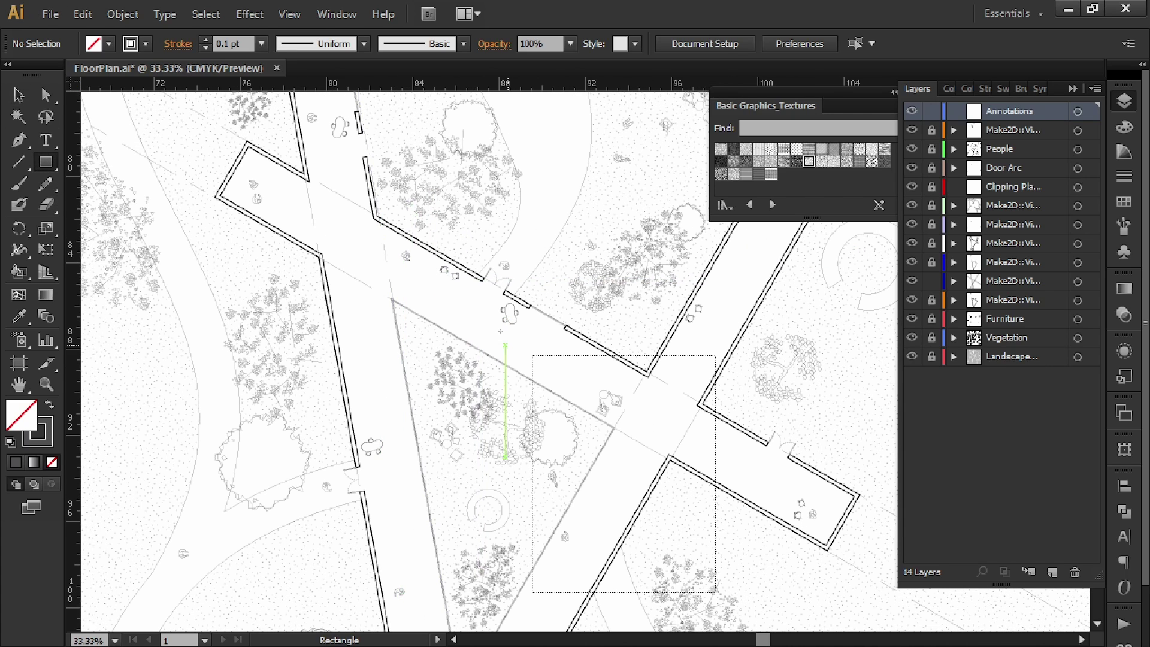
pyautogui.keyDown('alt'); pyautogui.scroll(2, 501, 329); pyautogui.keyUp('alt')
pyautogui.keyDown('alt'); pyautogui.scroll(2, 492, 276); pyautogui.keyUp('alt')
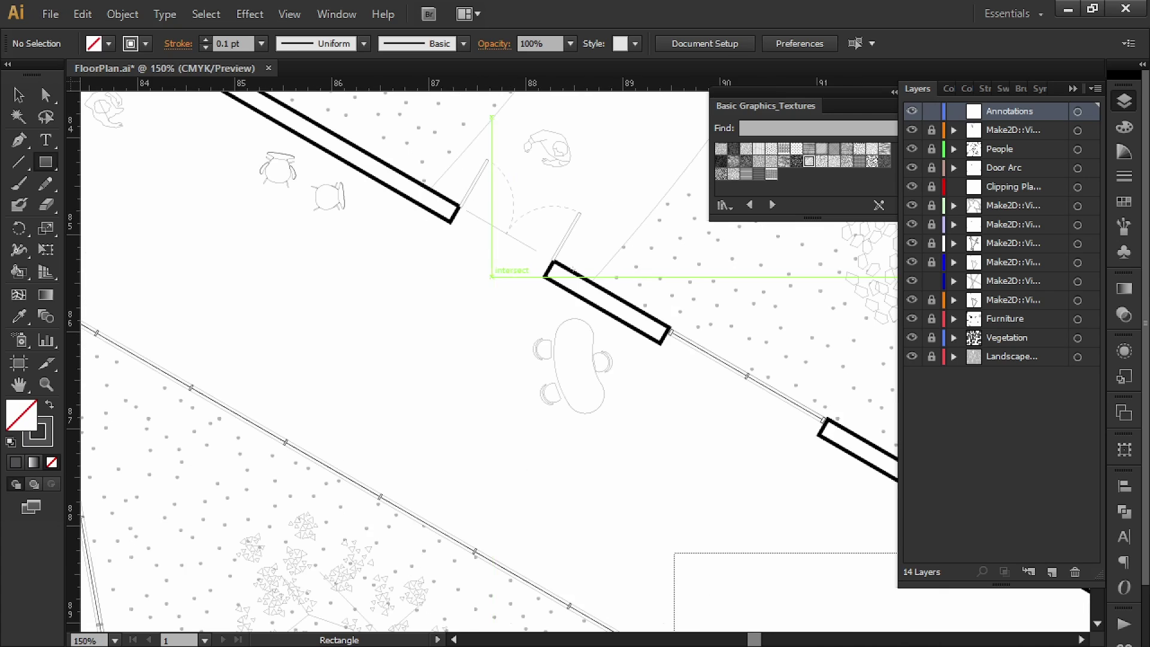
pyautogui.keyDown('shift'); pyautogui.moveTo(452, 250); pyautogui.dragTo(468, 274); pyautogui.keyUp('shift')
pyautogui.hotkey('shift', 'x')
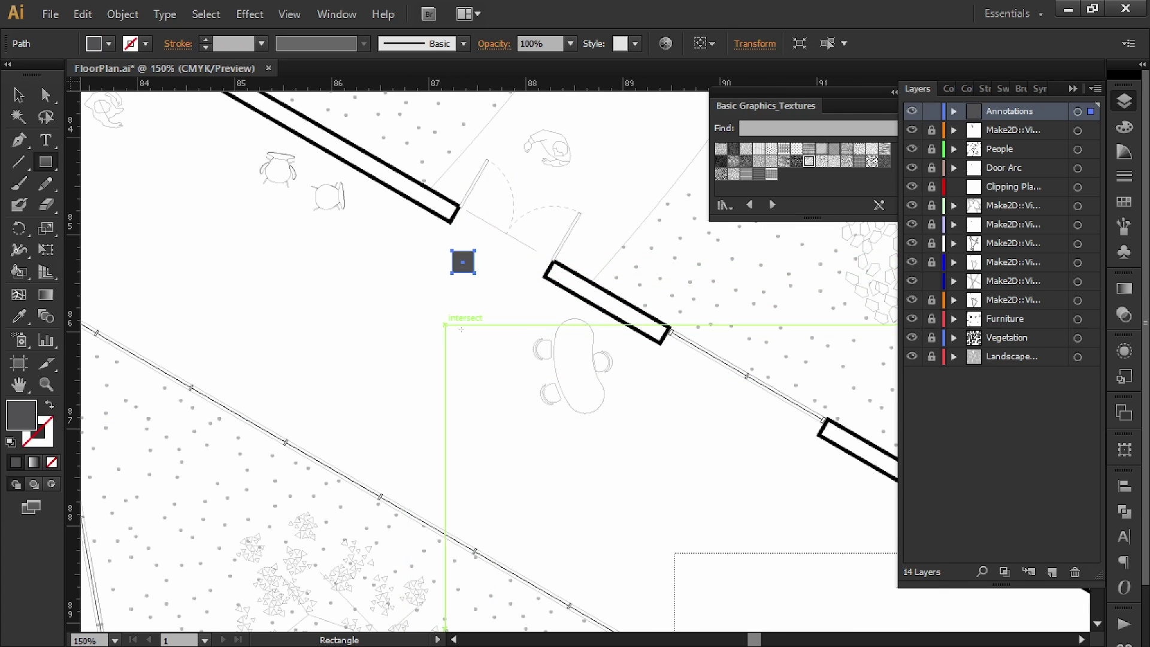
pyautogui.press('v')
pyautogui.click(480, 329)
pyautogui.keyDown('alt'); pyautogui.scroll(1, 466, 272); pyautogui.keyUp('alt')
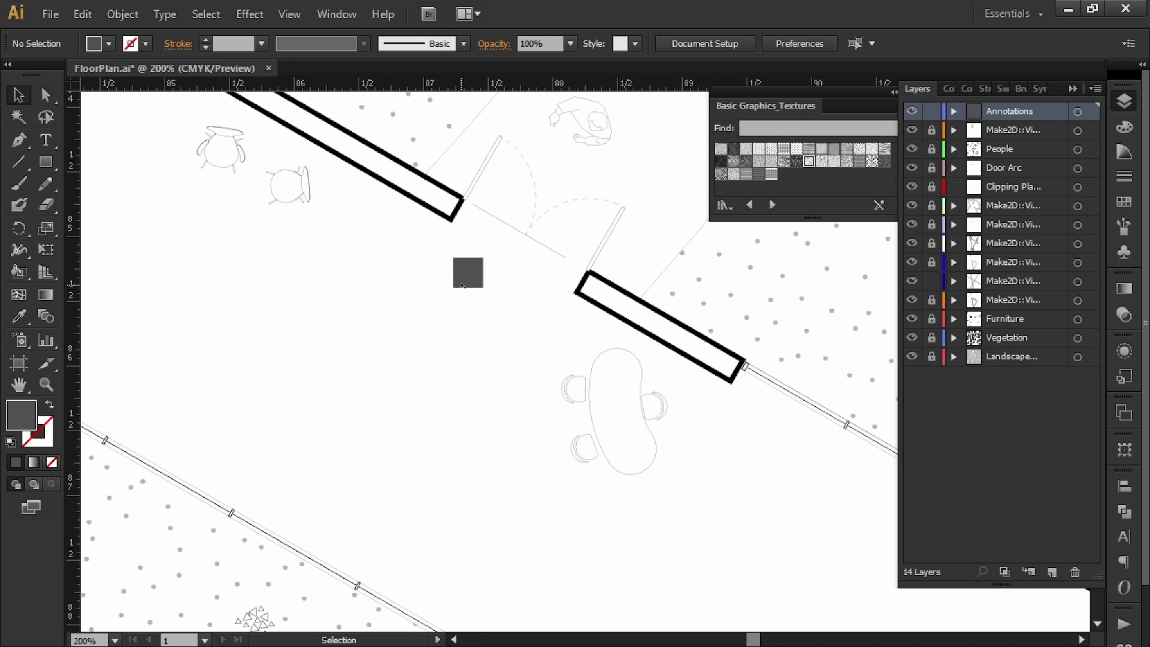
# - Delete one corner anchor point of the dark grey square to turn it into a triangle
pyautogui.press('a')
pyautogui.click(460, 285)
pyautogui.press('p')
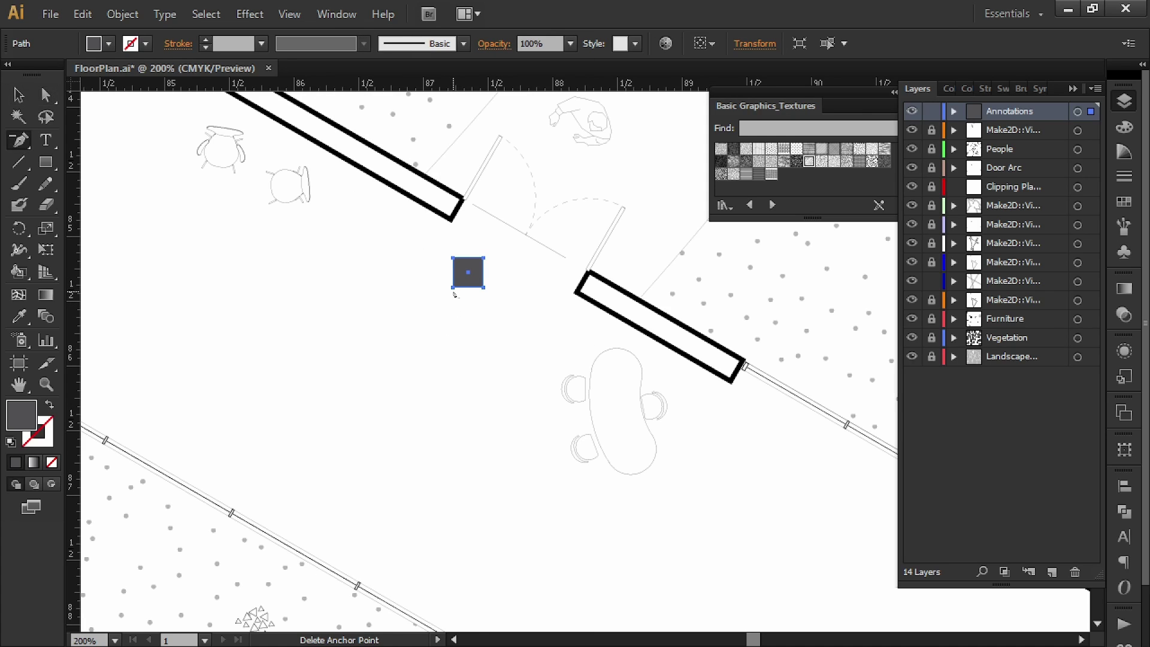
pyautogui.press('v')
pyautogui.click(459, 329)
# - Rotate the triangle and place it as an entrance marker just outside the double doors
pyautogui.moveTo(495, 303); pyautogui.dragTo(496, 352)
pyautogui.click(474, 292)
pyautogui.press('e')
pyautogui.press('v')
pyautogui.press('e')
pyautogui.press('v')
pyautogui.click(606, 260)
pyautogui.keyDown('alt'); pyautogui.scroll(-1, 604, 261); pyautogui.keyUp('alt')
pyautogui.click(503, 358)
pyautogui.keyDown('alt'); pyautogui.scroll(2, 514, 360); pyautogui.keyUp('alt')
pyautogui.click(593, 282)
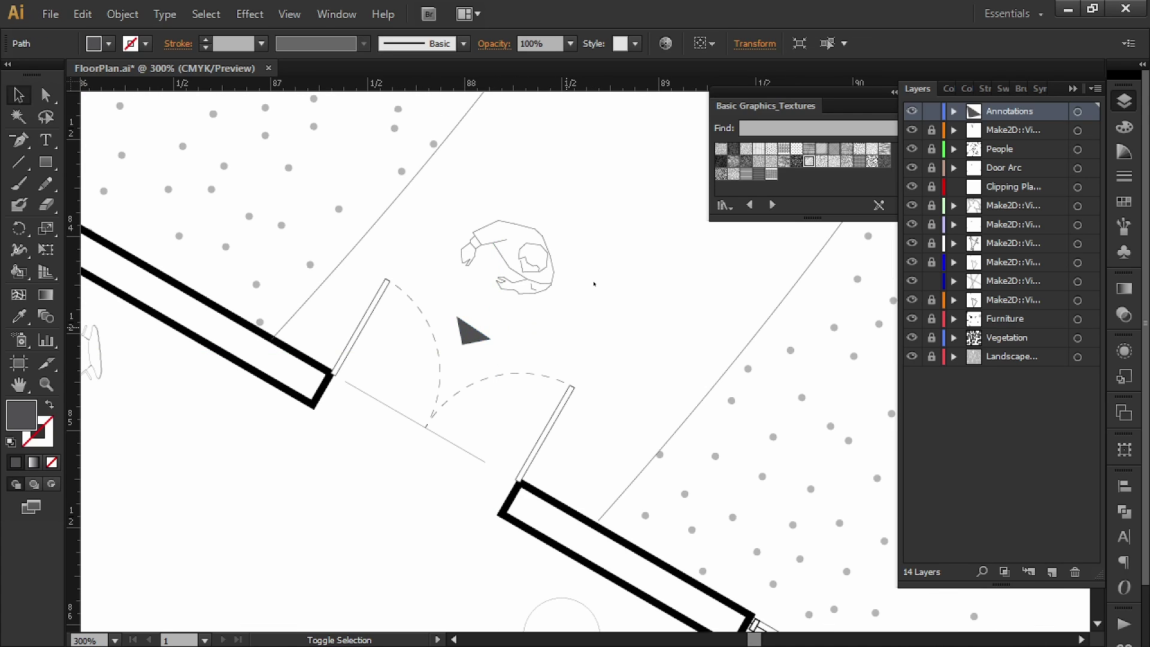
# - Unlock all the locked layers so their objects can be edited
pyautogui.keyDown('alt'); pyautogui.scroll(-2, 634, 231); pyautogui.keyUp('alt')
pyautogui.moveTo(634, 230); pyautogui.dragTo(534, 352)
pyautogui.keyDown('alt'); pyautogui.scroll(-3, 553, 352); pyautogui.keyUp('alt')
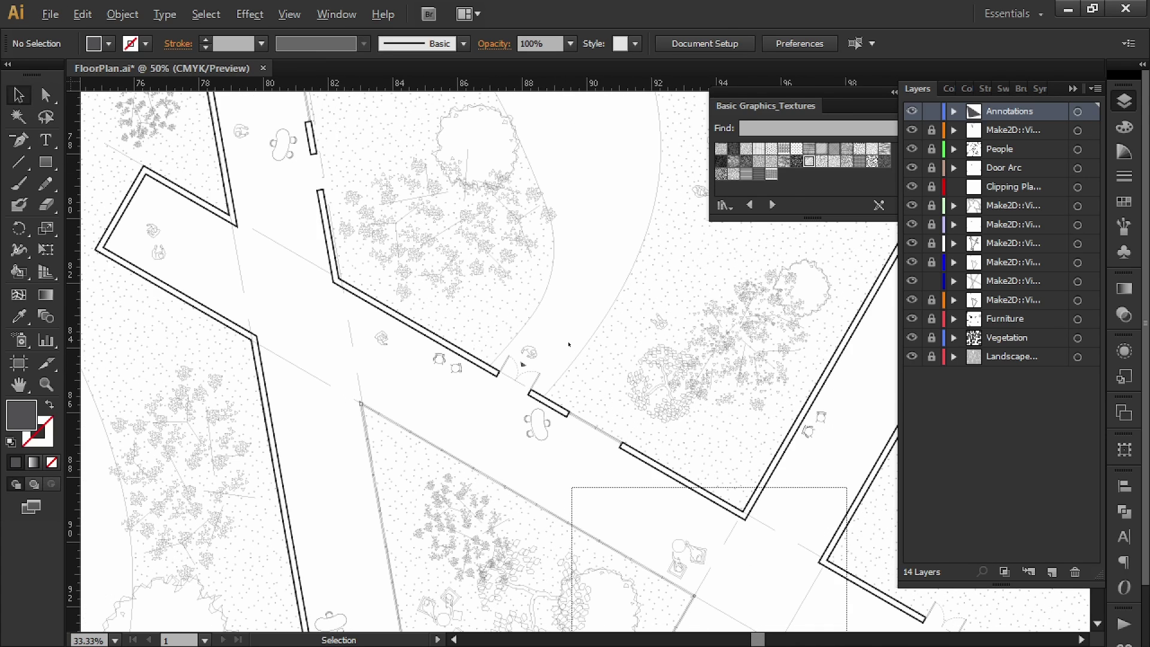
pyautogui.keyDown('alt'); pyautogui.scroll(2, 497, 389); pyautogui.keyUp('alt')
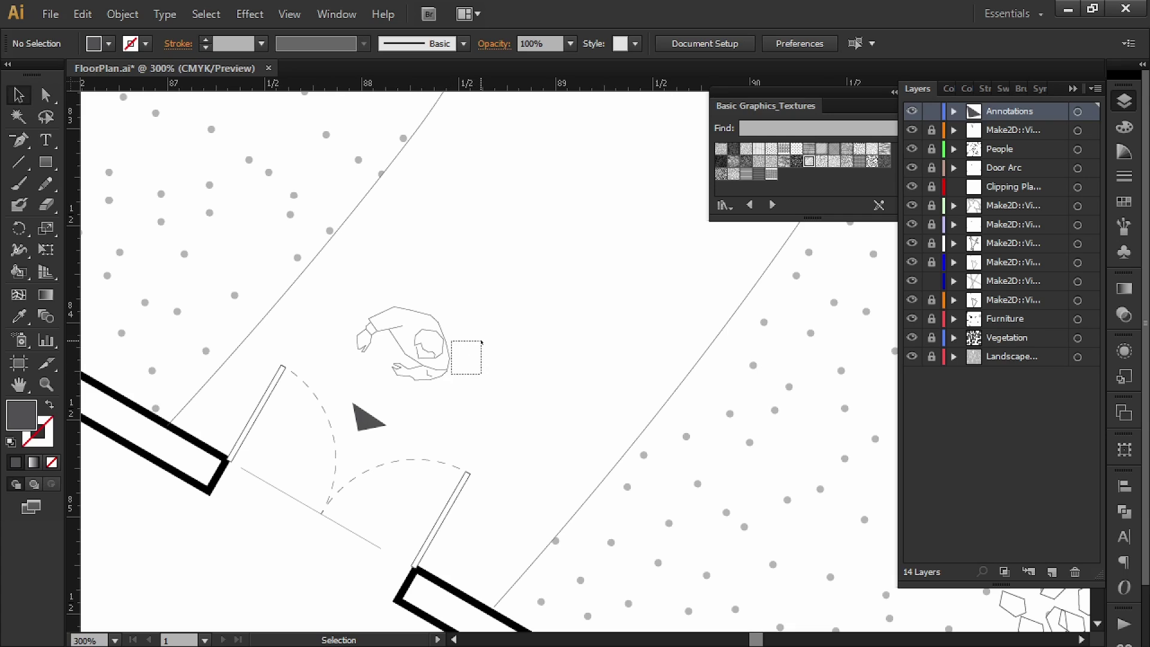
pyautogui.moveTo(931, 148); pyautogui.dragTo(928, 359)
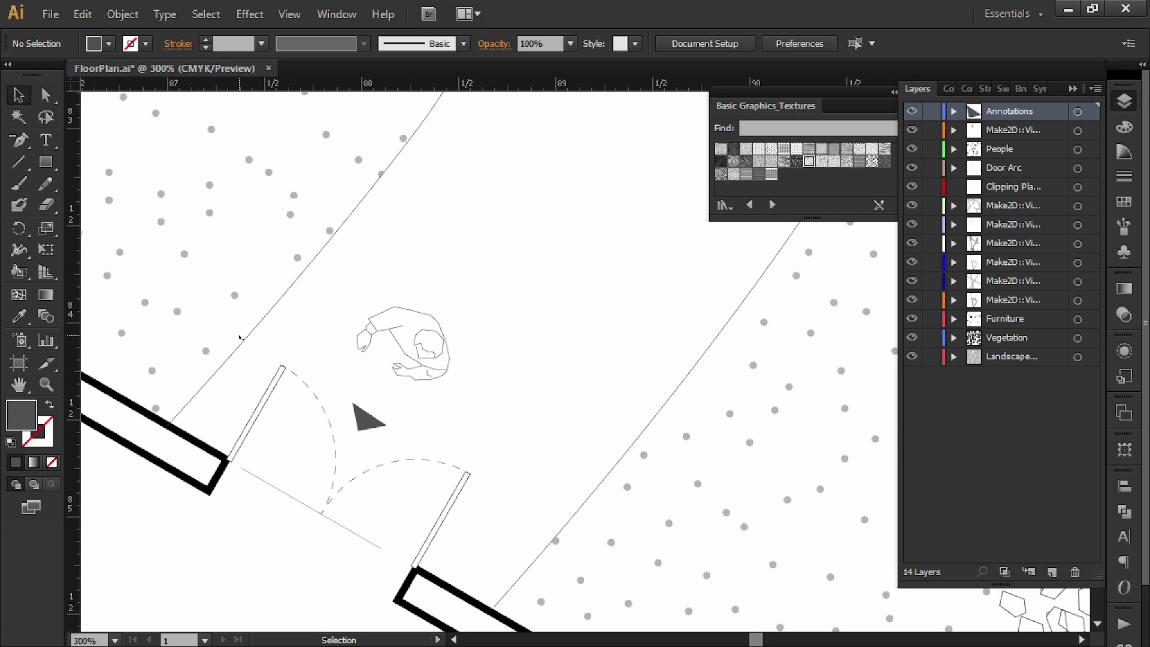
# - Move the person figure farther out from the double doors and nudge the triangle marker toward the middle of the opening
pyautogui.moveTo(399, 351); pyautogui.dragTo(486, 292)
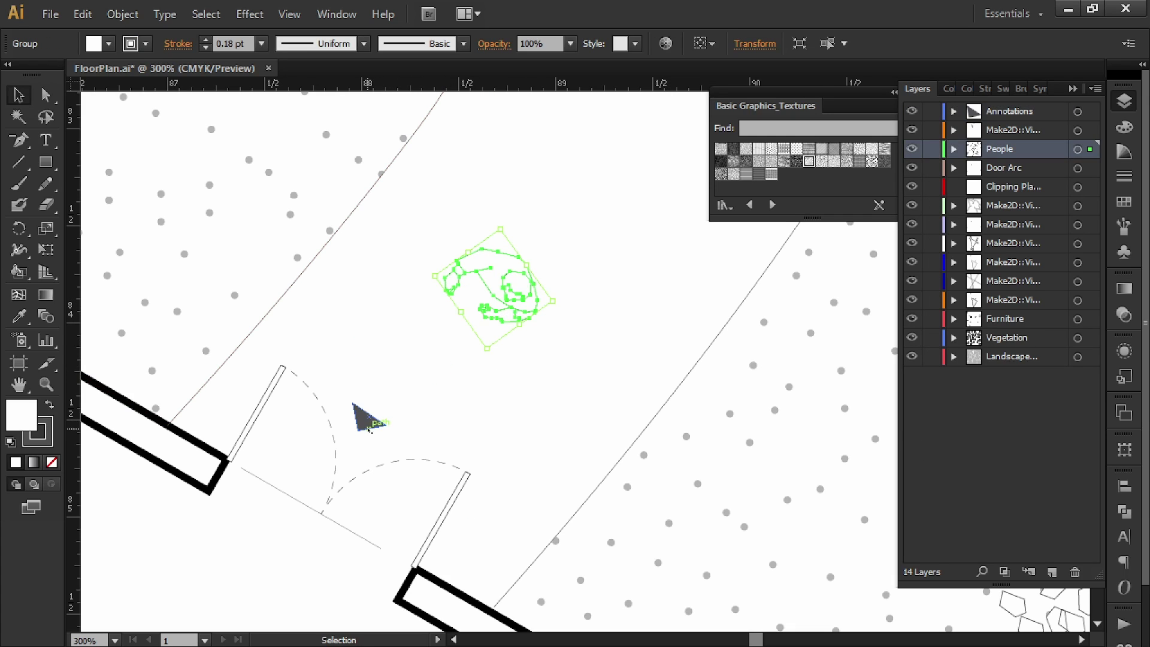
pyautogui.moveTo(367, 418); pyautogui.dragTo(384, 412)
pyautogui.click(472, 400)
pyautogui.keyDown('alt'); pyautogui.scroll(-6, 473, 399); pyautogui.keyUp('alt')
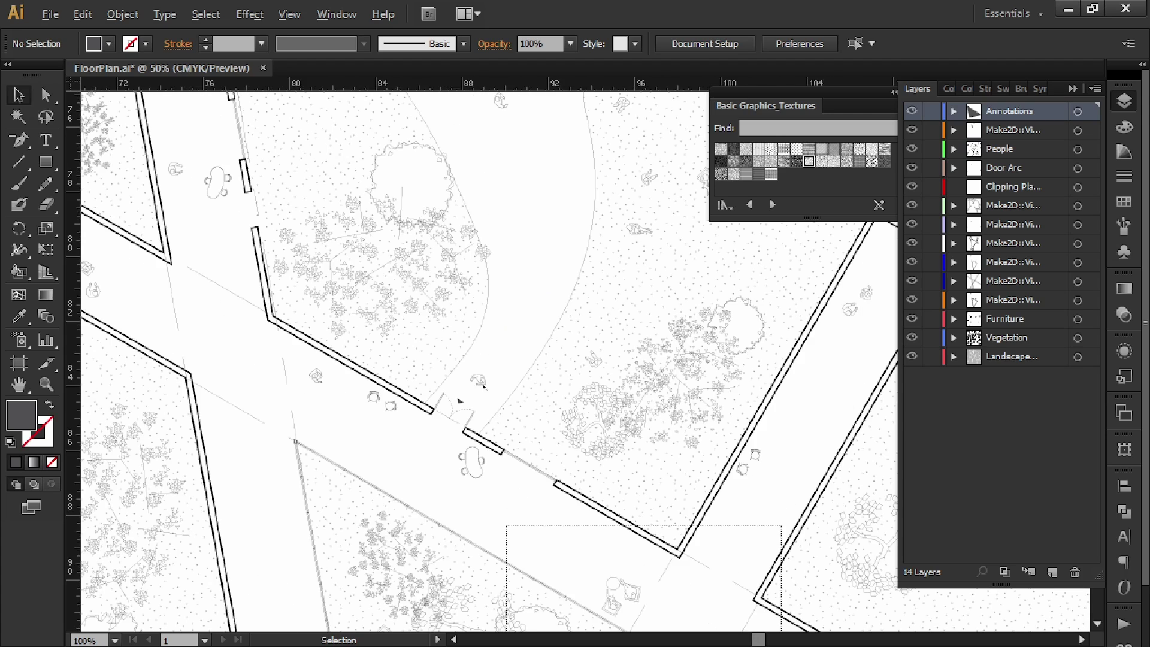
# - Copy the triangle marker to the doorway on the outer side of the long western wing and rotate it to suit that entrance
pyautogui.moveTo(472, 399); pyautogui.dragTo(529, 293)
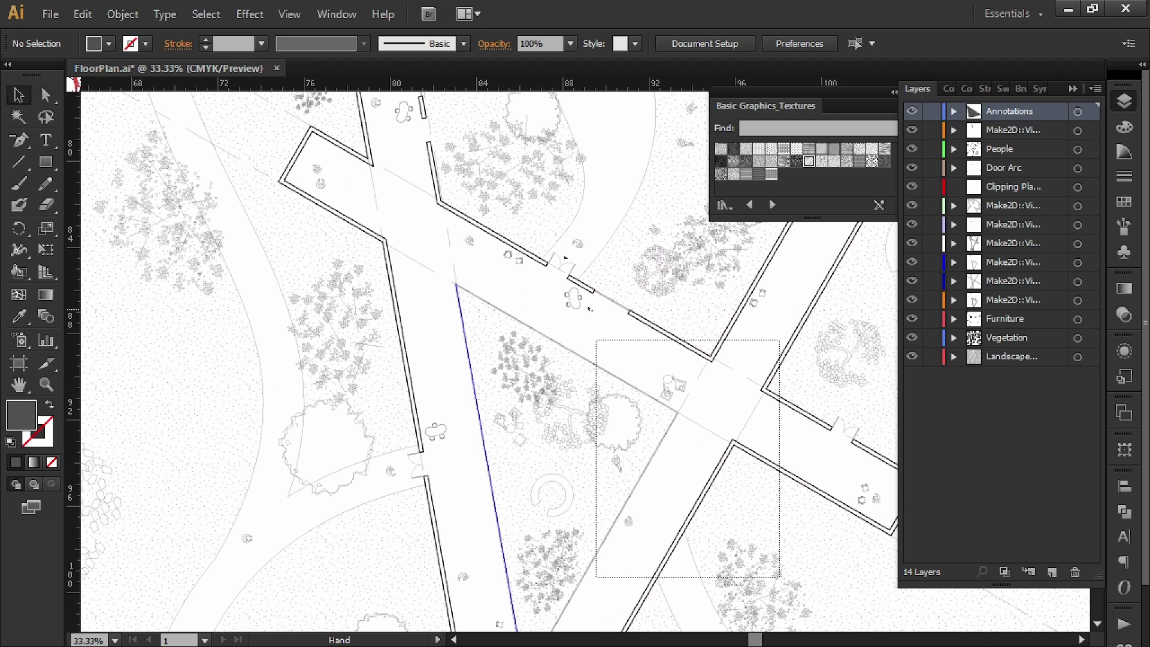
pyautogui.keyDown('alt'); pyautogui.moveTo(570, 259); pyautogui.dragTo(409, 476); pyautogui.keyUp('alt')
pyautogui.keyDown('alt'); pyautogui.scroll(2, 410, 476); pyautogui.keyUp('alt')
pyautogui.hotkey('alt', 'e')
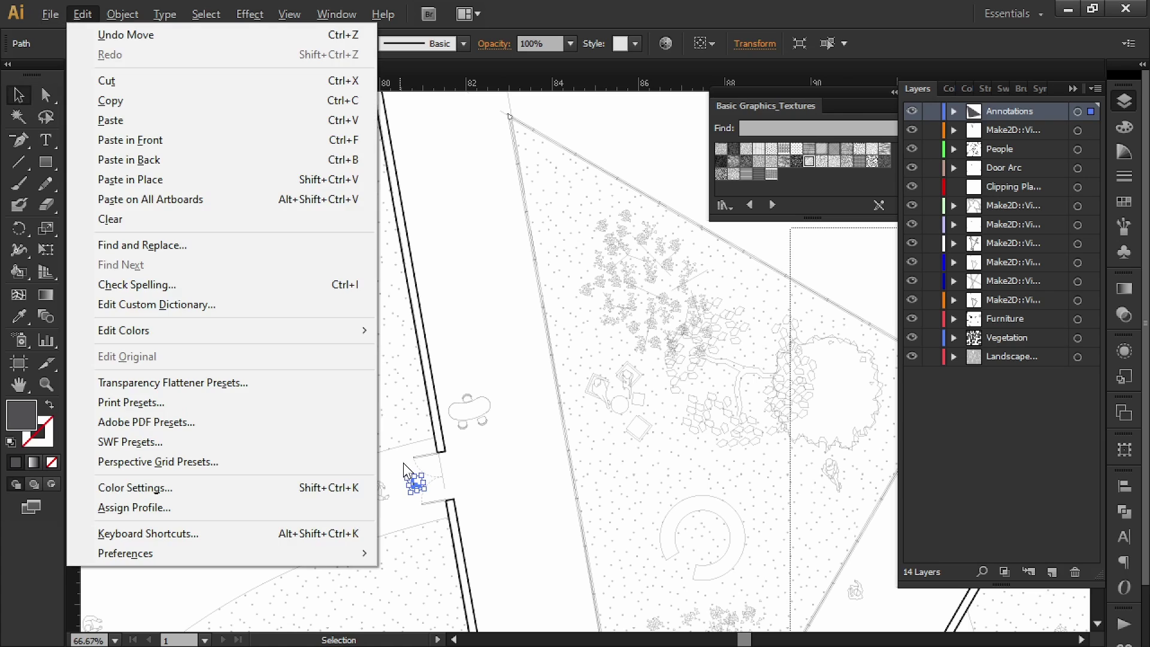
pyautogui.press('Escape')
pyautogui.hotkey('alt', 'e')
pyautogui.press('Escape')
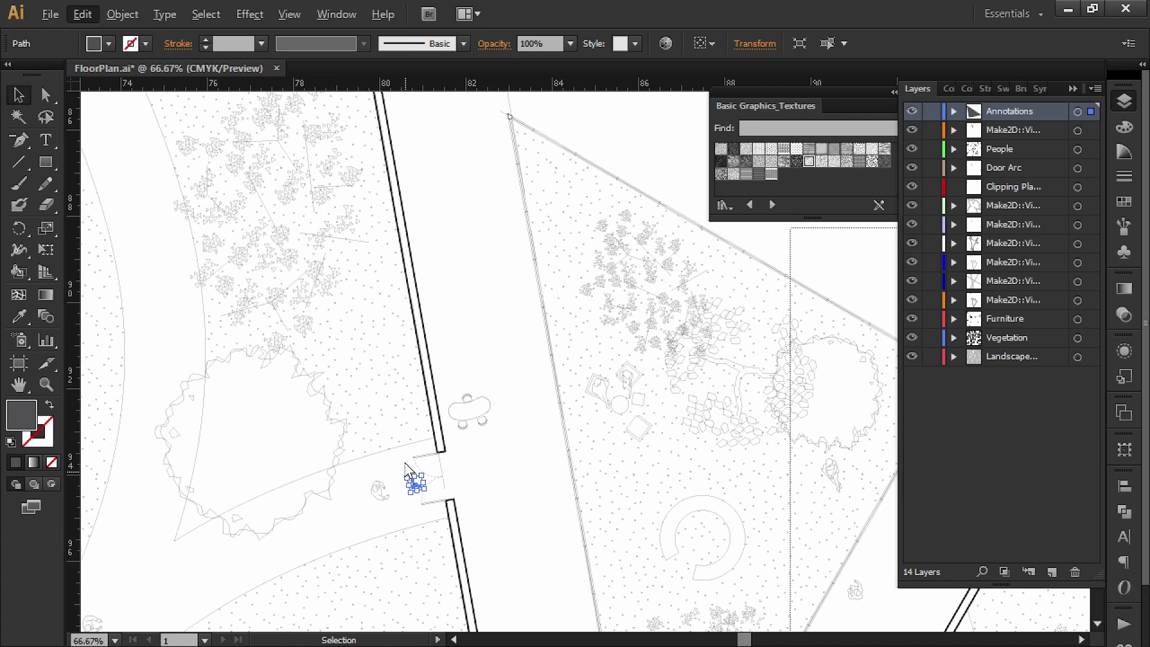
pyautogui.keyDown('alt'); pyautogui.scroll(1, 405, 462); pyautogui.keyUp('alt')
pyautogui.keyDown('alt'); pyautogui.scroll(1, 414, 476); pyautogui.keyUp('alt')
pyautogui.moveTo(413, 454); pyautogui.dragTo(426, 475)
pyautogui.press('e')
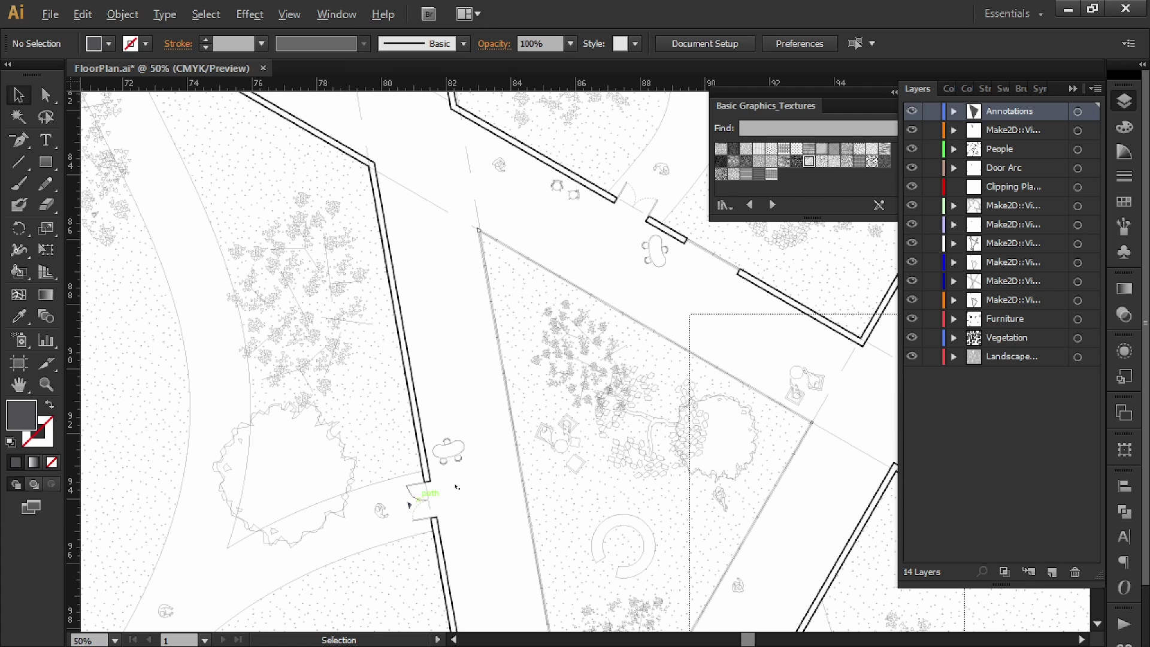
# - Copy the western doorway's triangle marker back to the double doors of the northern diagonal wing and rotate it toward the opening
pyautogui.moveTo(582, 521); pyautogui.dragTo(496, 513)
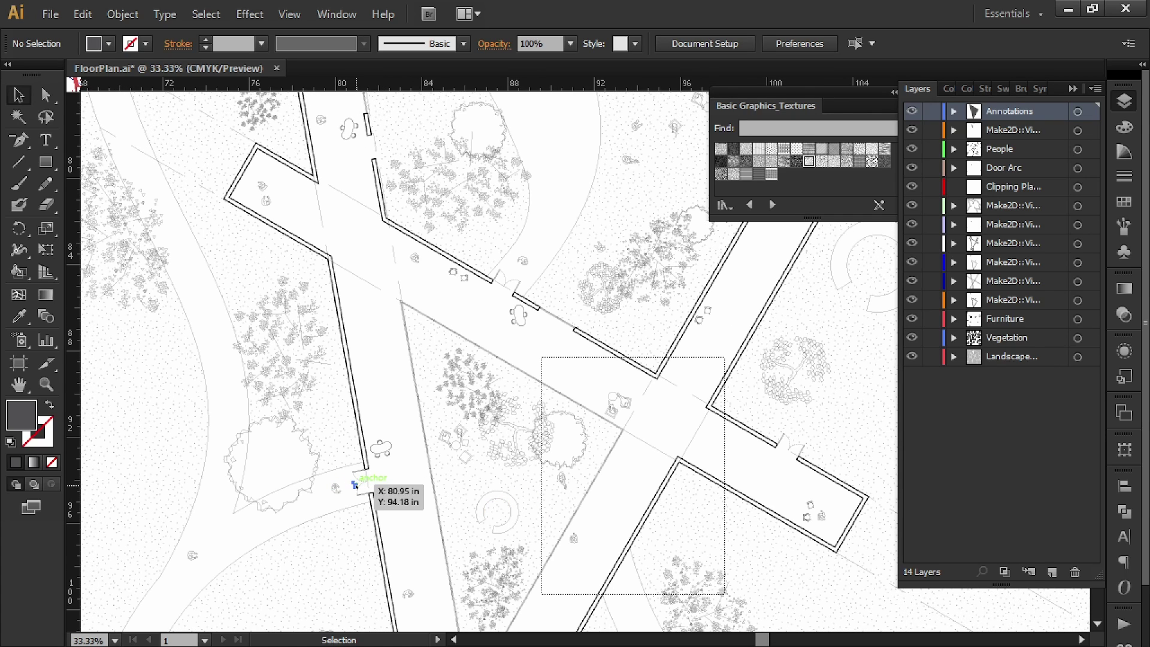
pyautogui.keyDown('alt'); pyautogui.moveTo(356, 483); pyautogui.dragTo(512, 275); pyautogui.keyUp('alt')
pyautogui.keyDown('alt'); pyautogui.scroll(3, 518, 267); pyautogui.keyUp('alt')
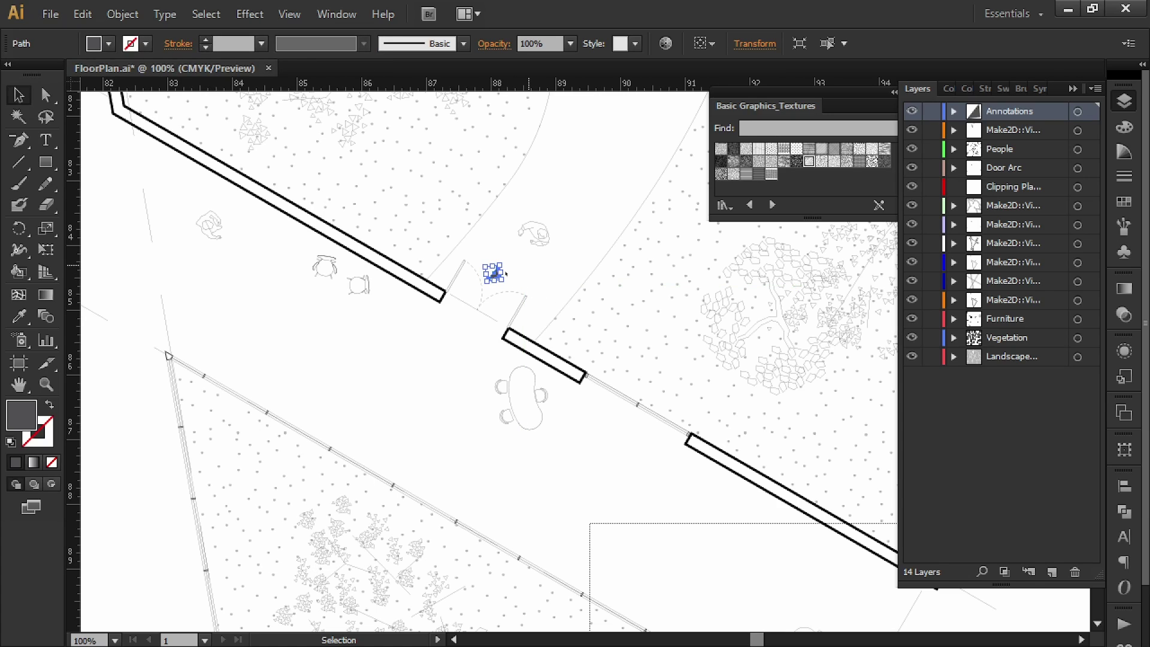
pyautogui.moveTo(521, 261); pyautogui.dragTo(531, 281)
pyautogui.press('e')
pyautogui.press('v')
pyautogui.click(548, 291)
pyautogui.keyDown('alt'); pyautogui.scroll(-3, 548, 291); pyautogui.keyUp('alt')
pyautogui.keyDown('alt'); pyautogui.scroll(3, 534, 287); pyautogui.keyUp('alt')
pyautogui.keyDown('alt'); pyautogui.scroll(-2, 539, 272); pyautogui.keyUp('alt')
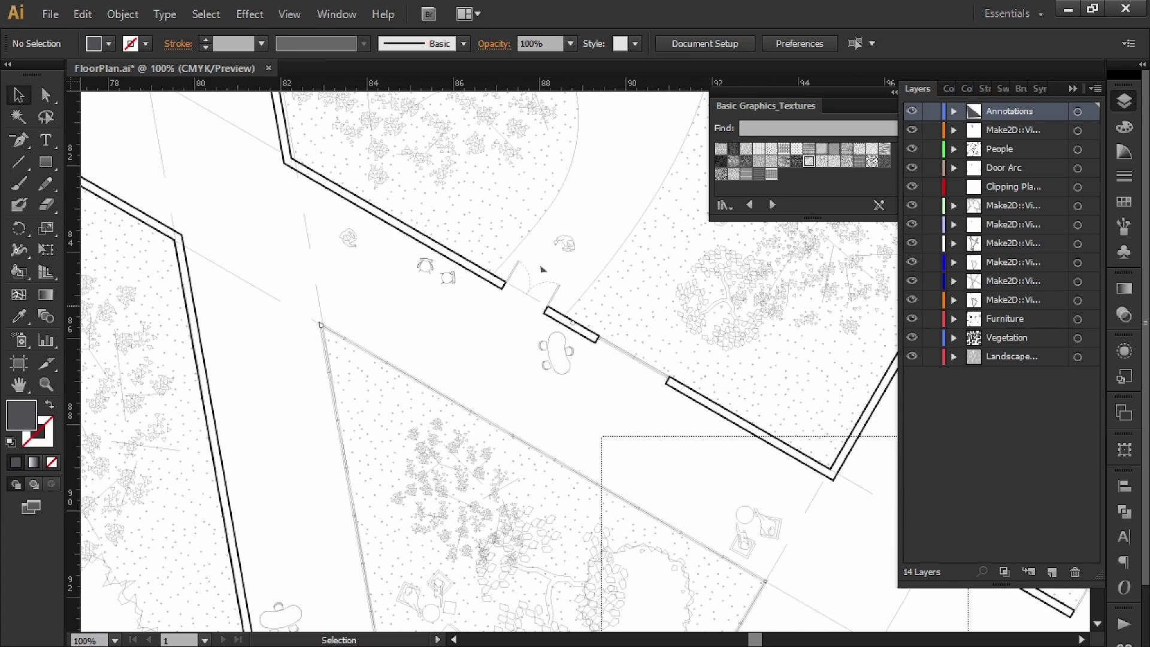
# - Copy the triangle marker to the doorway on the eastern side of the northern wing and lock every layer except Annotations
pyautogui.keyDown('alt'); pyautogui.scroll(1, 560, 383); pyautogui.keyUp('alt')
pyautogui.keyDown('alt'); pyautogui.moveTo(560, 384); pyautogui.dragTo(294, 123); pyautogui.keyUp('alt')
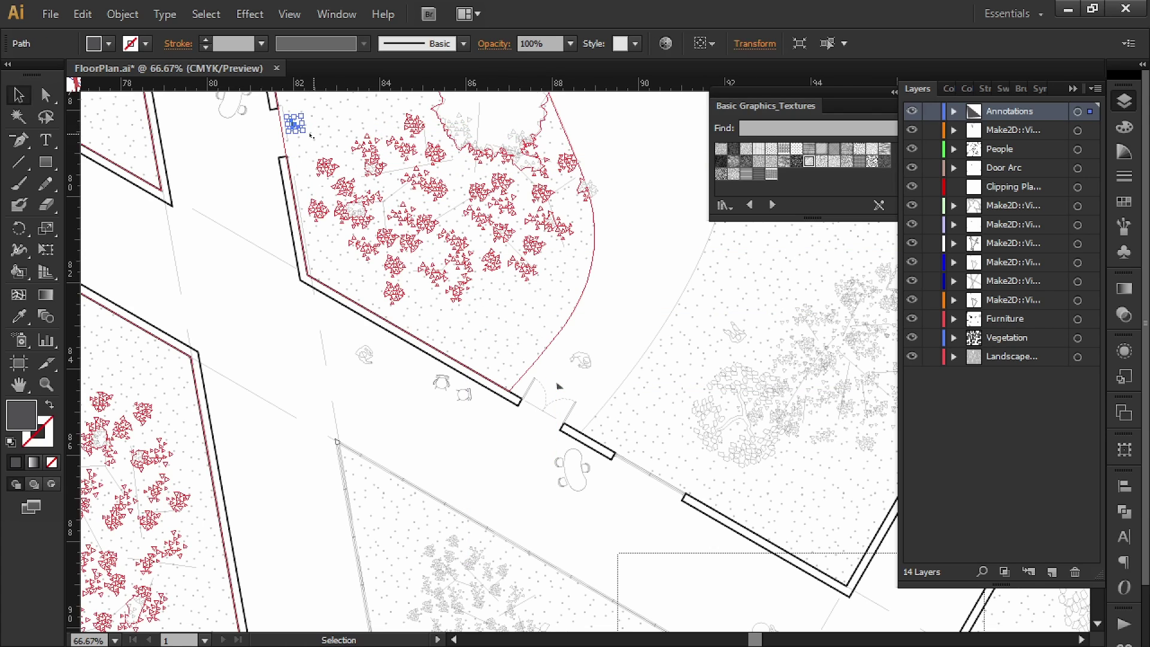
pyautogui.press('e')
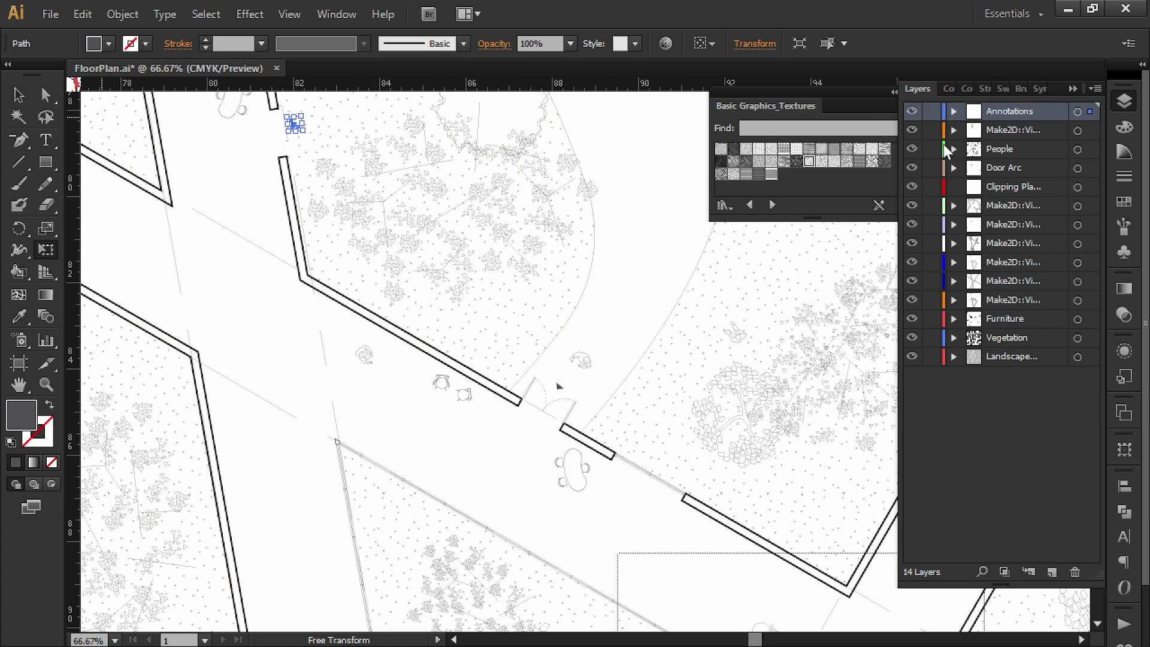
pyautogui.moveTo(933, 130); pyautogui.dragTo(949, 402)
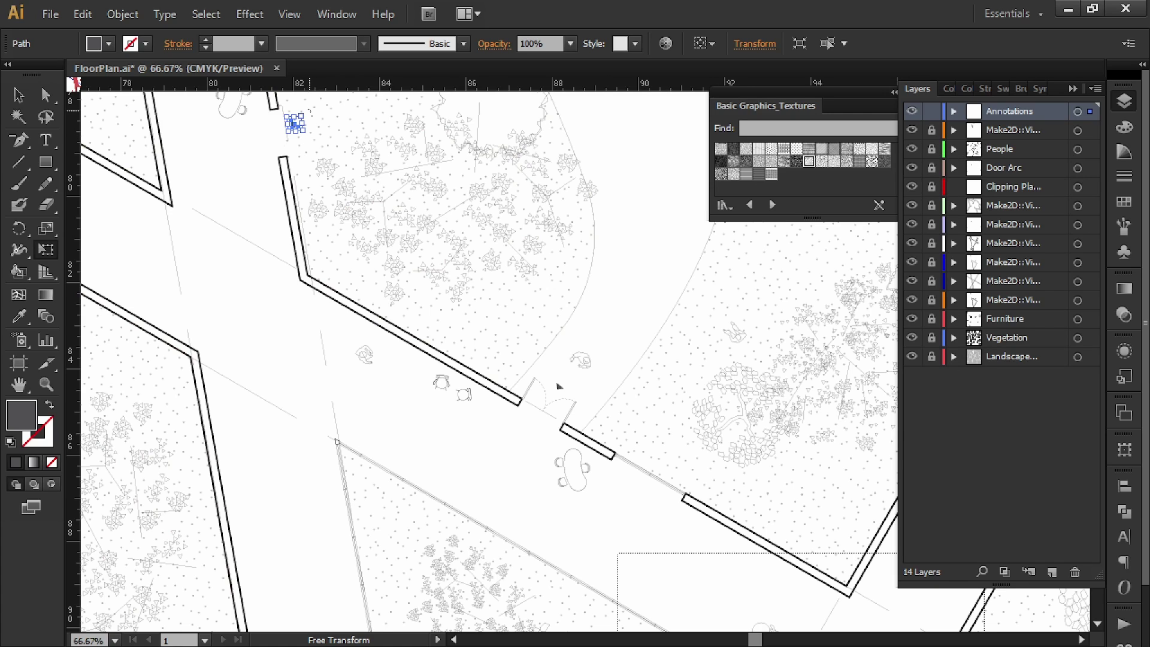
# - Rotate the copied triangle marker to suit the northern wing's eastern doorway and deselect it
pyautogui.press('c')
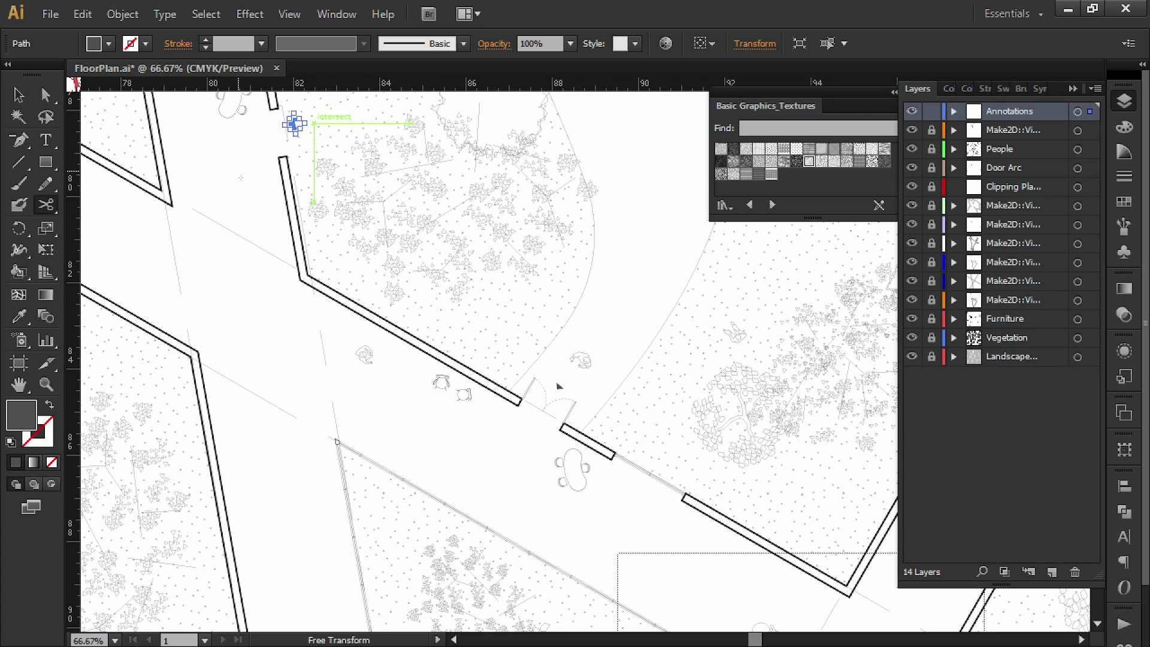
pyautogui.click(240, 176)
pyautogui.press('Return')
pyautogui.press('v')
pyautogui.click(249, 185)
pyautogui.moveTo(295, 124); pyautogui.dragTo(384, 275)
pyautogui.click(358, 294)
pyautogui.press('e')
pyautogui.press('v')
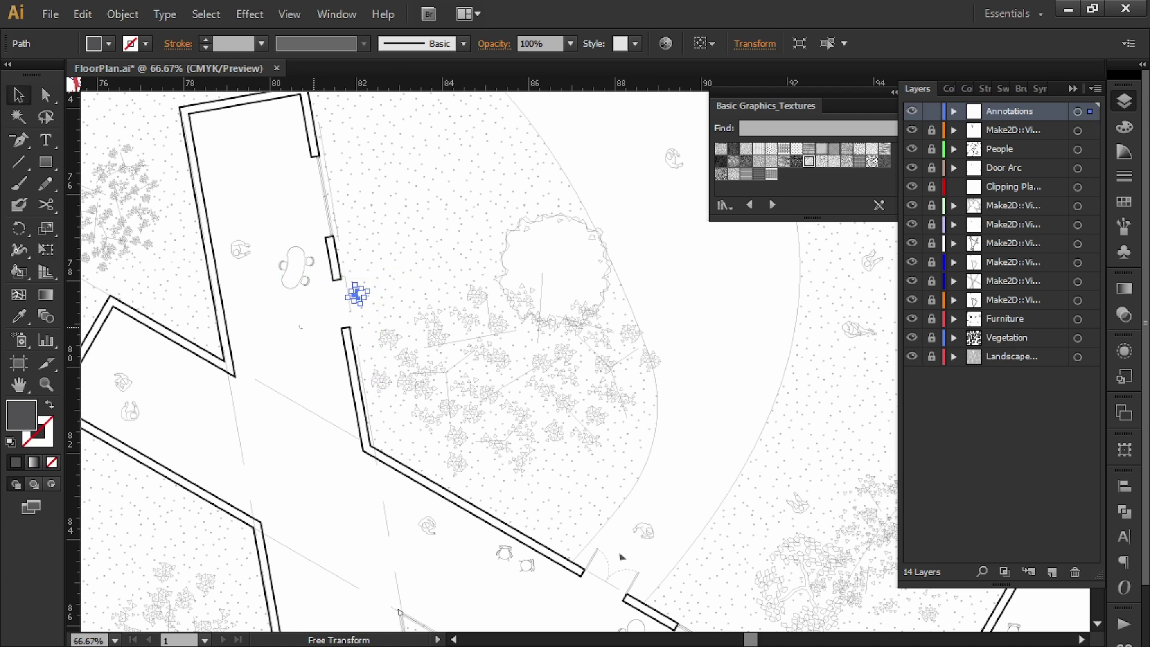
pyautogui.click(315, 286)
# - Copy the triangle marker from the diagonal wing's double doors to the long western wing's outer double doors and rotate it toward the opening
pyautogui.hotkey('ctrl', '-')
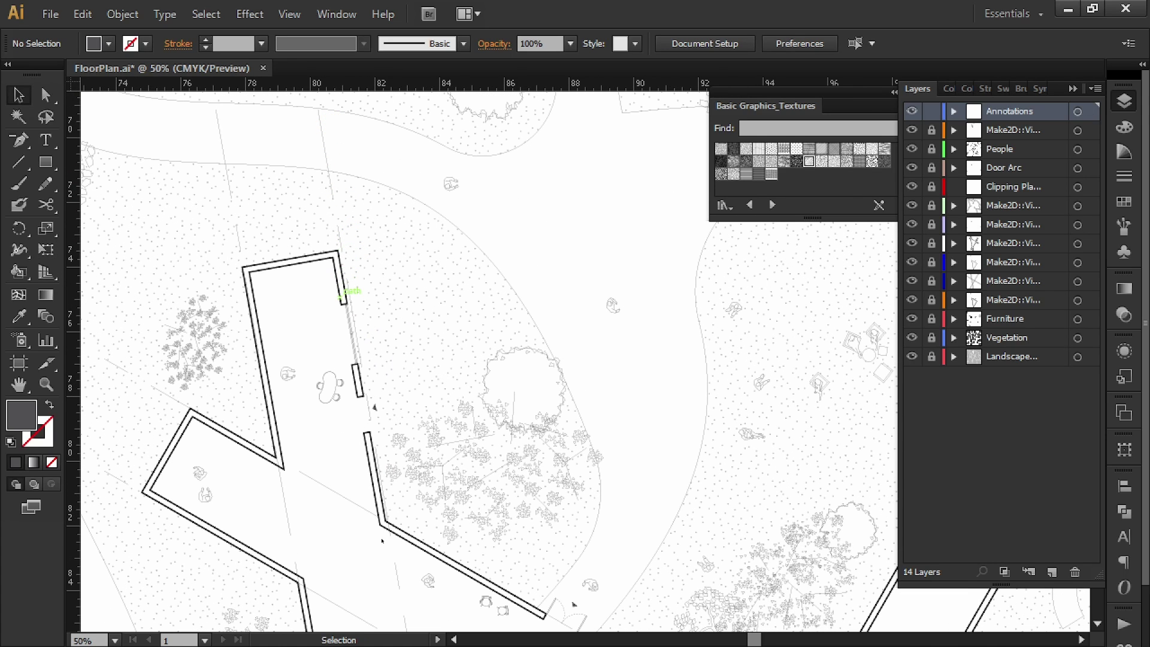
pyautogui.keyDown('alt'); pyautogui.scroll(-1, 382, 541); pyautogui.keyUp('alt')
pyautogui.moveTo(384, 513); pyautogui.dragTo(389, 170)
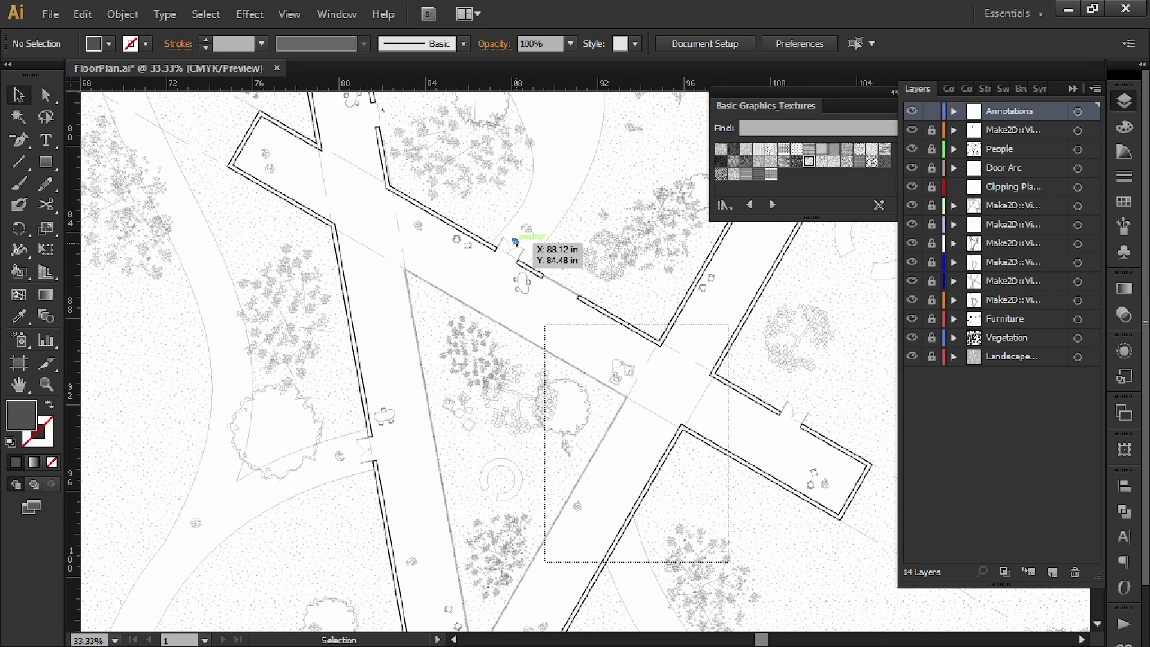
pyautogui.keyDown('alt'); pyautogui.moveTo(523, 274); pyautogui.dragTo(357, 453); pyautogui.keyUp('alt')
pyautogui.keyDown('alt'); pyautogui.scroll(3, 359, 449); pyautogui.keyUp('alt')
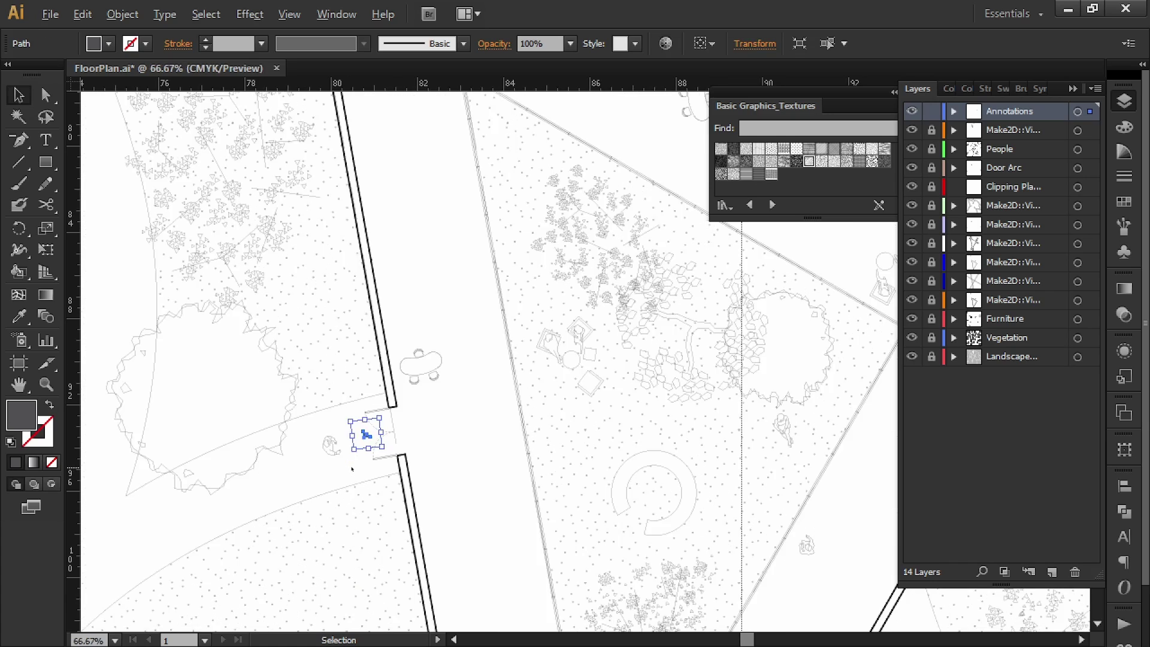
pyautogui.press('e')
pyautogui.click(518, 449)
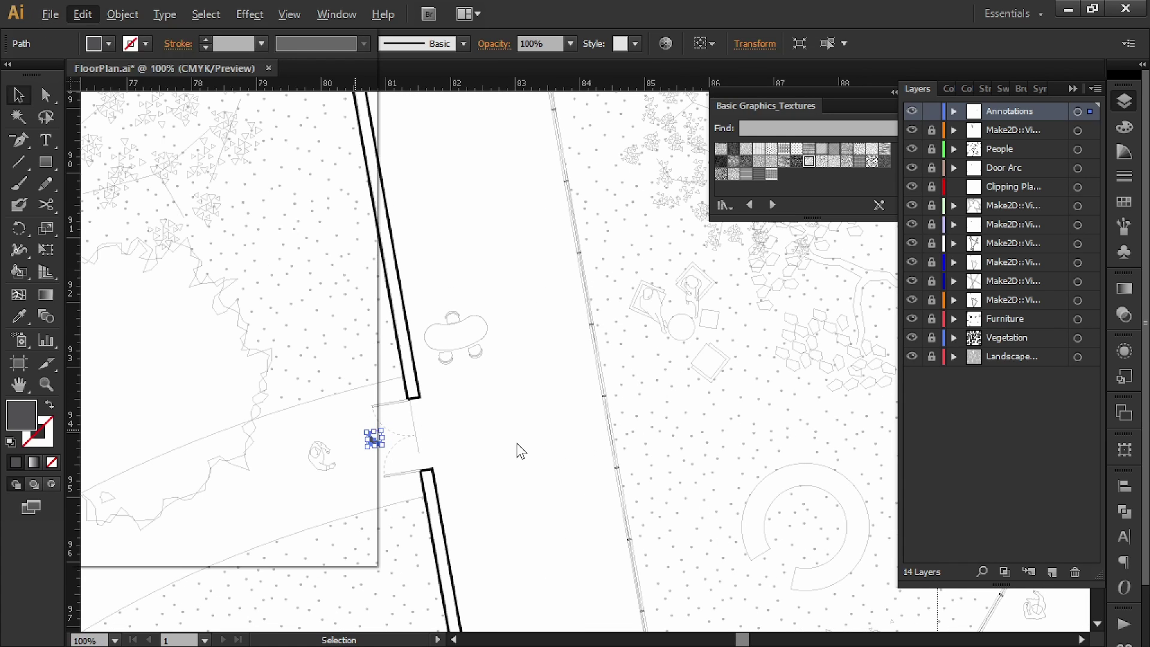
pyautogui.click(307, 401)
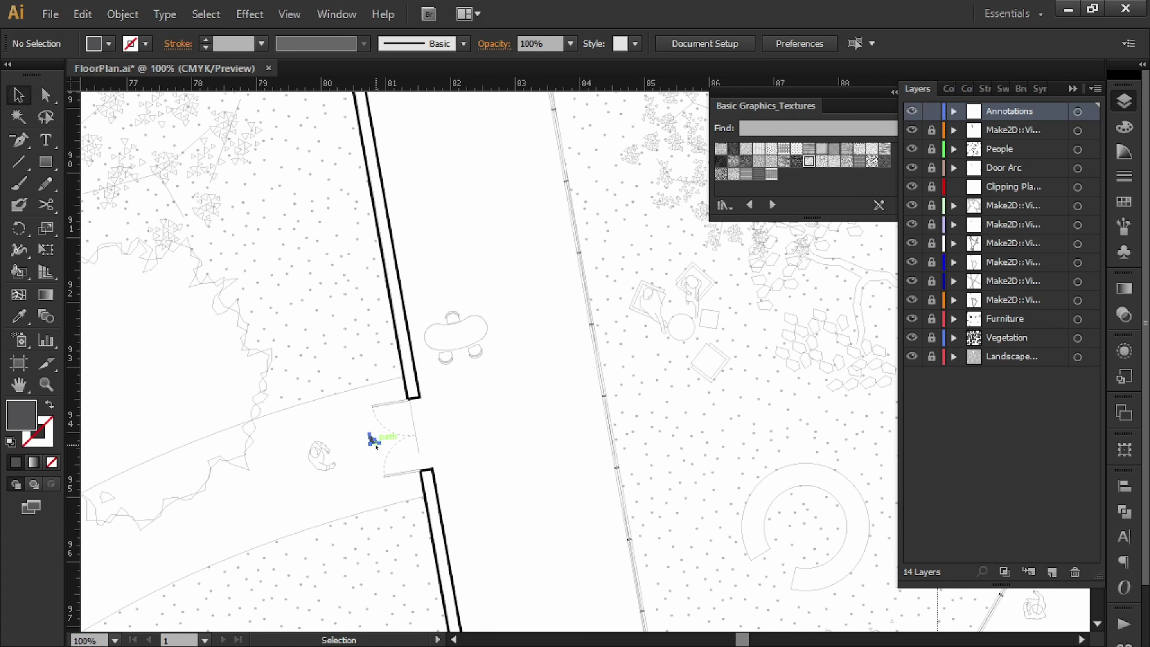
# - Rotate the arrow marker outside the double door in the plan's long left wall so it points into the doorway
pyautogui.click(375, 445)
pyautogui.press('e')
pyautogui.moveTo(355, 421); pyautogui.dragTo(383, 487)
pyautogui.press('v')
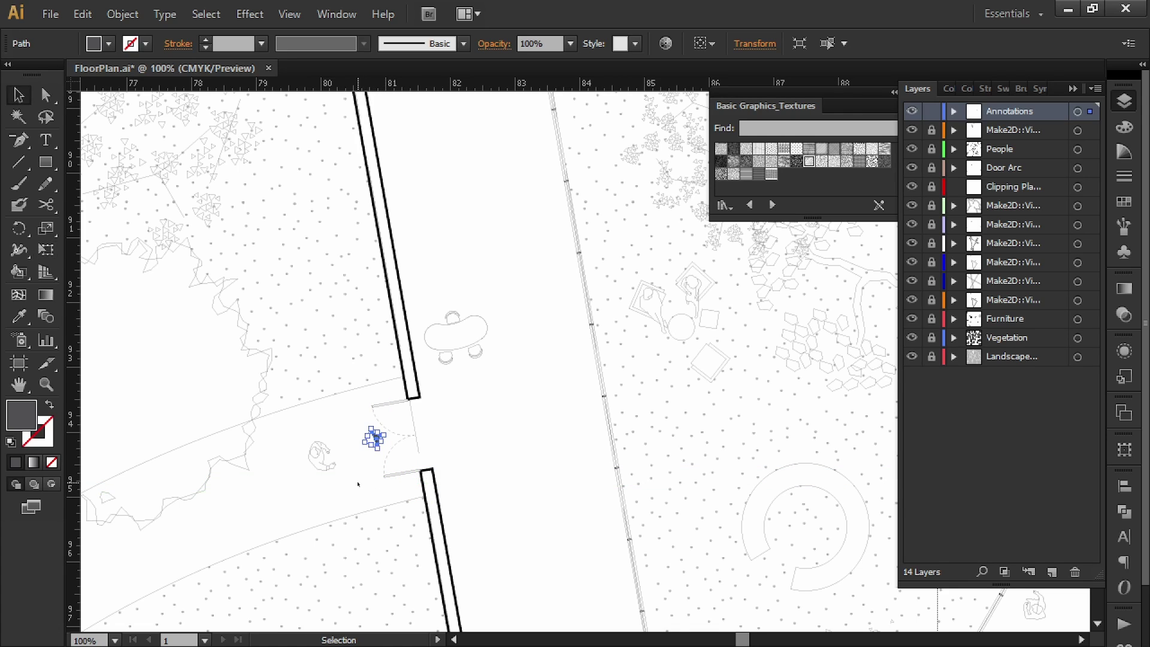
pyautogui.click(358, 484)
# - Place a copy of the arrow marker outside the right wing's double door and rotate it to face that entrance
pyautogui.moveTo(373, 437); pyautogui.dragTo(619, 388)
pyautogui.press('e')
pyautogui.press('v')
pyautogui.click(366, 486)
pyautogui.keyDown('alt'); pyautogui.scroll(-4, 368, 485); pyautogui.keyUp('alt')
pyautogui.press('e')
pyautogui.keyDown('alt'); pyautogui.scroll(3, 685, 411); pyautogui.keyUp('alt')
pyautogui.keyDown('alt'); pyautogui.scroll(3, 676, 376); pyautogui.keyUp('alt')
pyautogui.press('v')
pyautogui.click(403, 535)
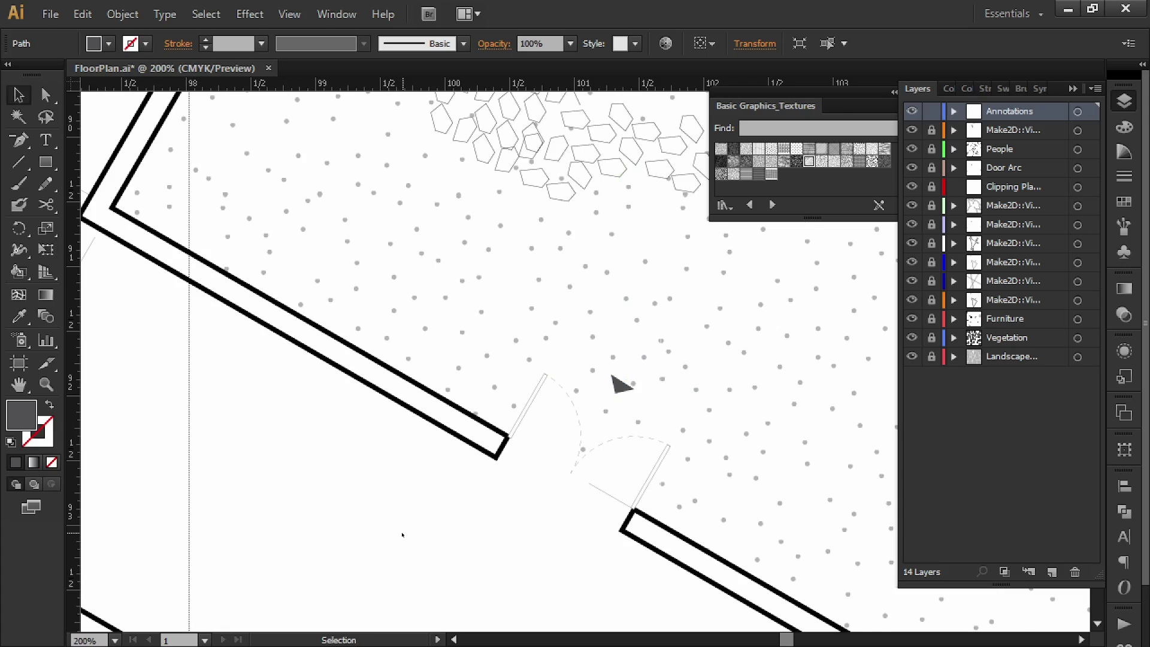
# - Scale the four entrance arrow markers individually with Transform Each to 120% horizontally and 120% vertically
pyautogui.keyDown('alt'); pyautogui.scroll(-6, 459, 297); pyautogui.keyUp('alt')
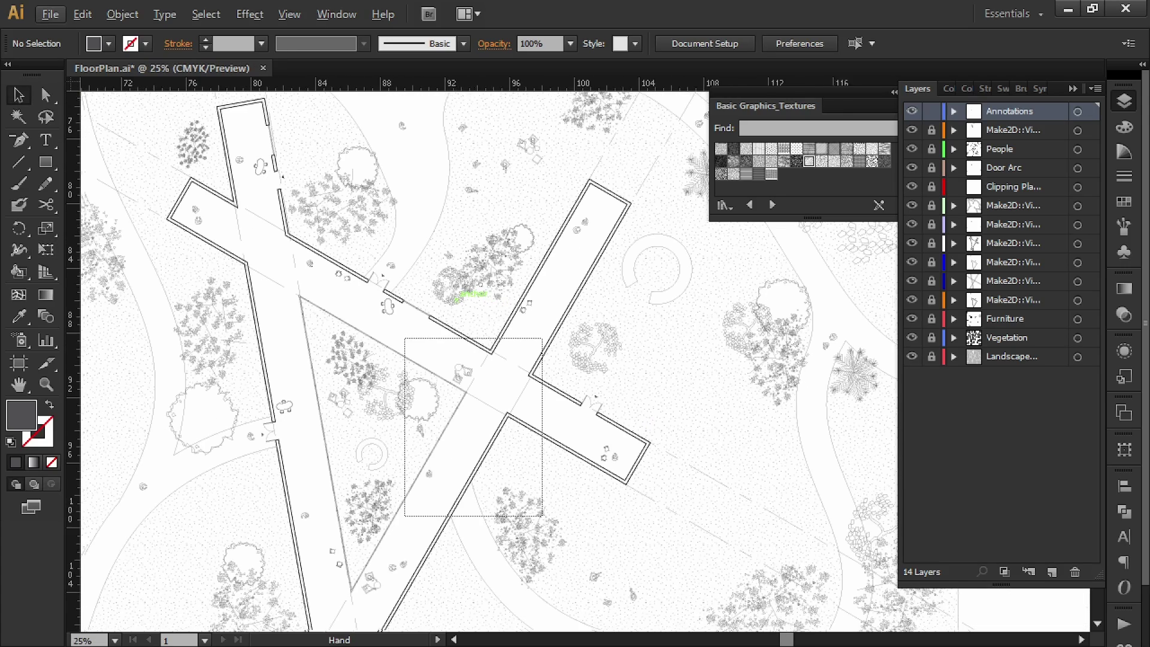
pyautogui.moveTo(462, 301); pyautogui.dragTo(547, 166)
pyautogui.keyDown('alt'); pyautogui.scroll(-1, 458, 354); pyautogui.keyUp('alt')
pyautogui.moveTo(457, 354); pyautogui.dragTo(442, 445)
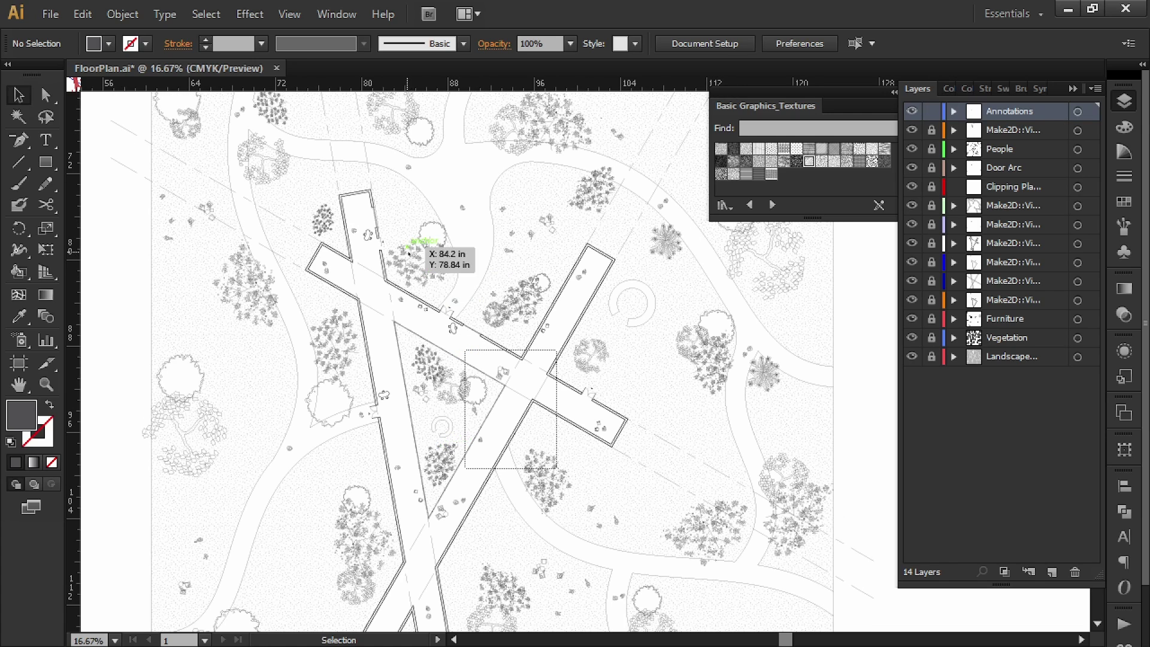
pyautogui.keyDown('alt'); pyautogui.scroll(3, 395, 239); pyautogui.keyUp('alt')
pyautogui.scroll(1, 395, 240)
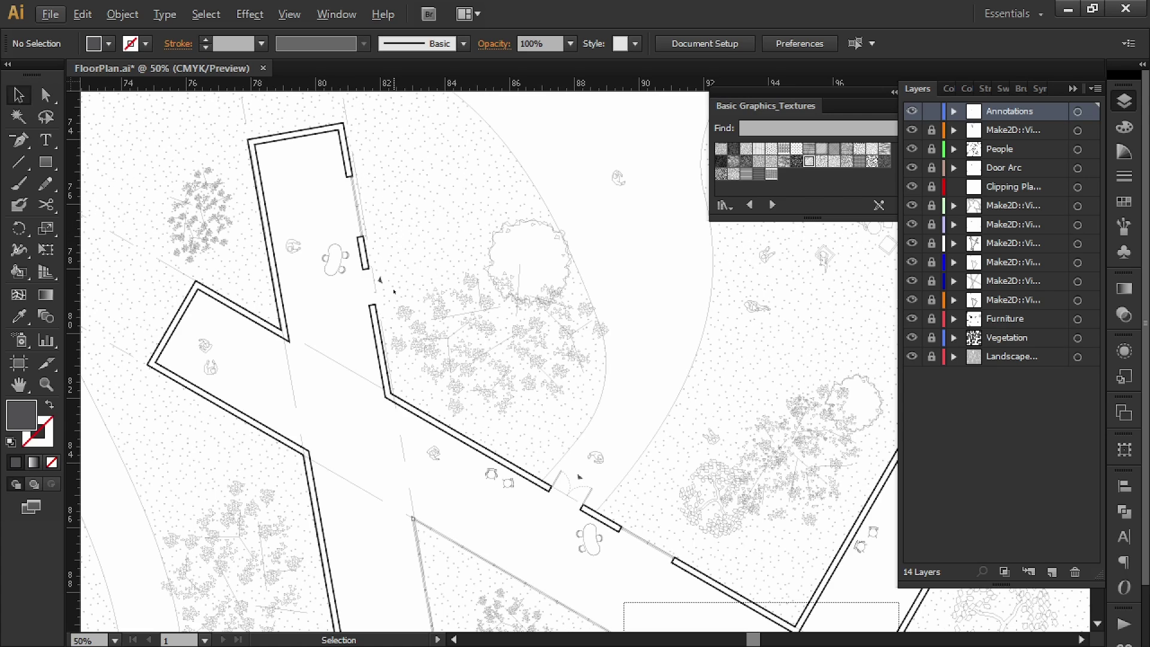
pyautogui.click(380, 280)
pyautogui.keyDown('alt'); pyautogui.scroll(-1, 413, 268); pyautogui.keyUp('alt')
pyautogui.moveTo(524, 407); pyautogui.dragTo(453, 304)
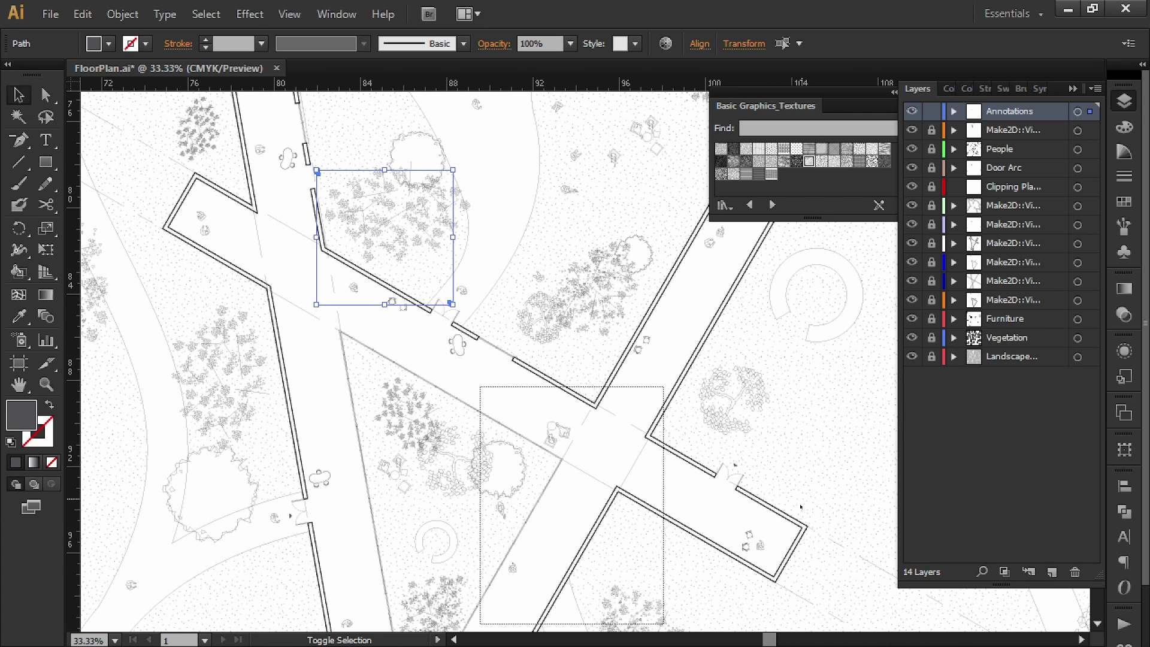
pyautogui.keyDown('shift'); pyautogui.click(736, 465); pyautogui.keyUp('shift')
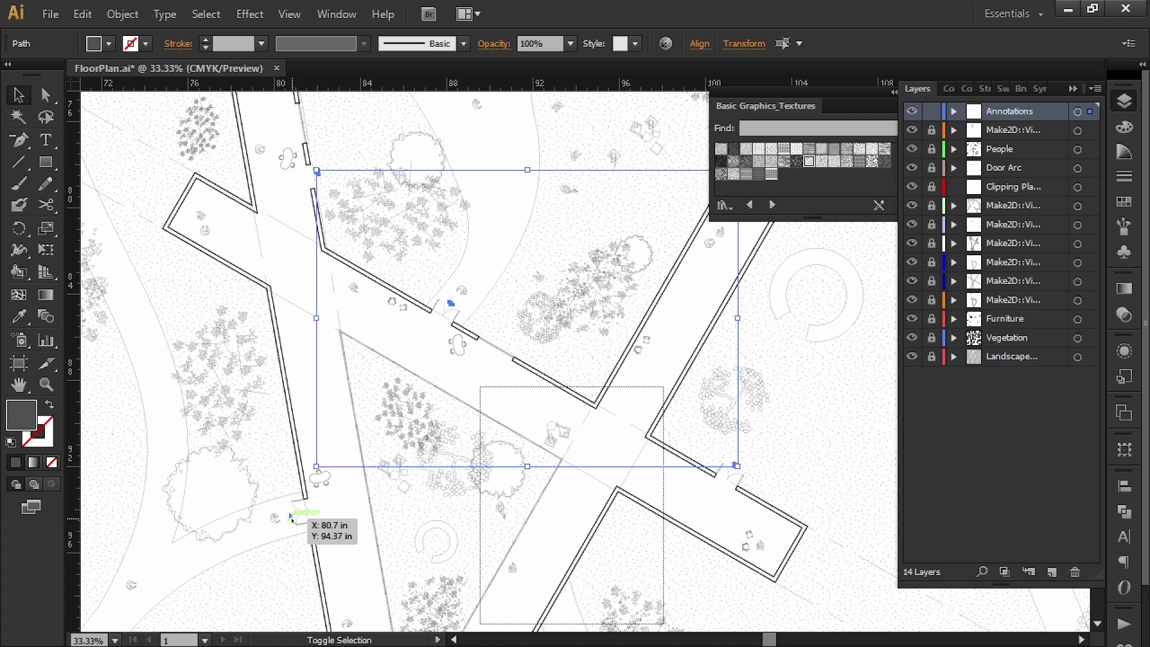
pyautogui.keyDown('shift'); pyautogui.click(290, 517); pyautogui.keyUp('shift')
pyautogui.moveTo(290, 518); pyautogui.dragTo(313, 477)
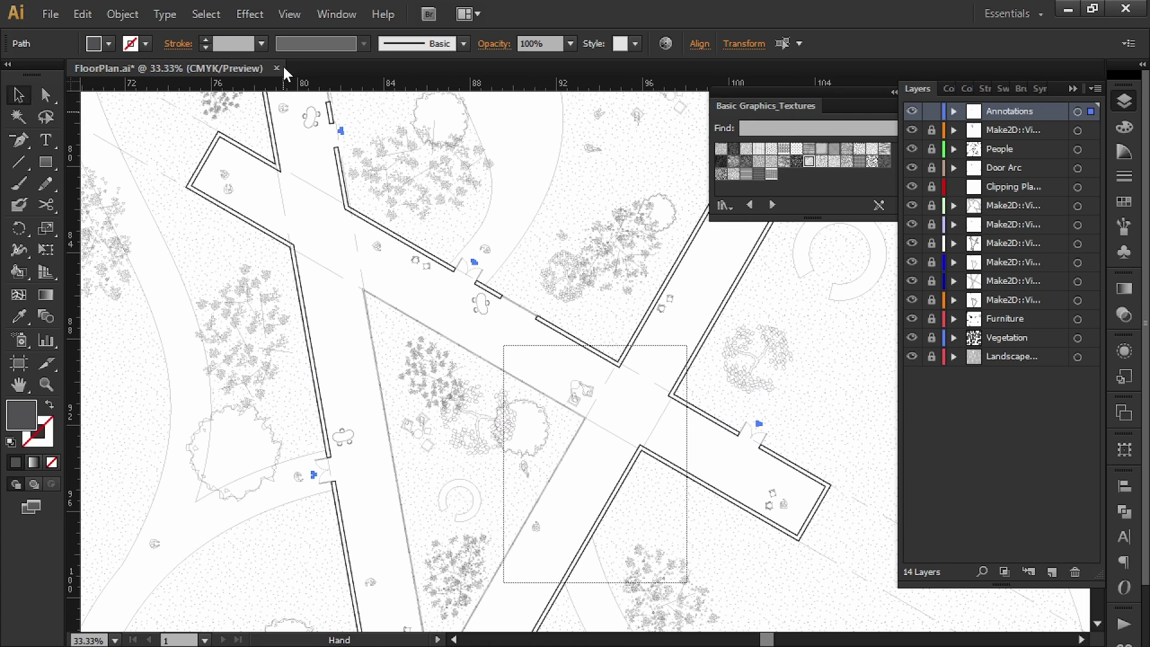
pyautogui.click(128, 17)
pyautogui.moveTo(264, 36)
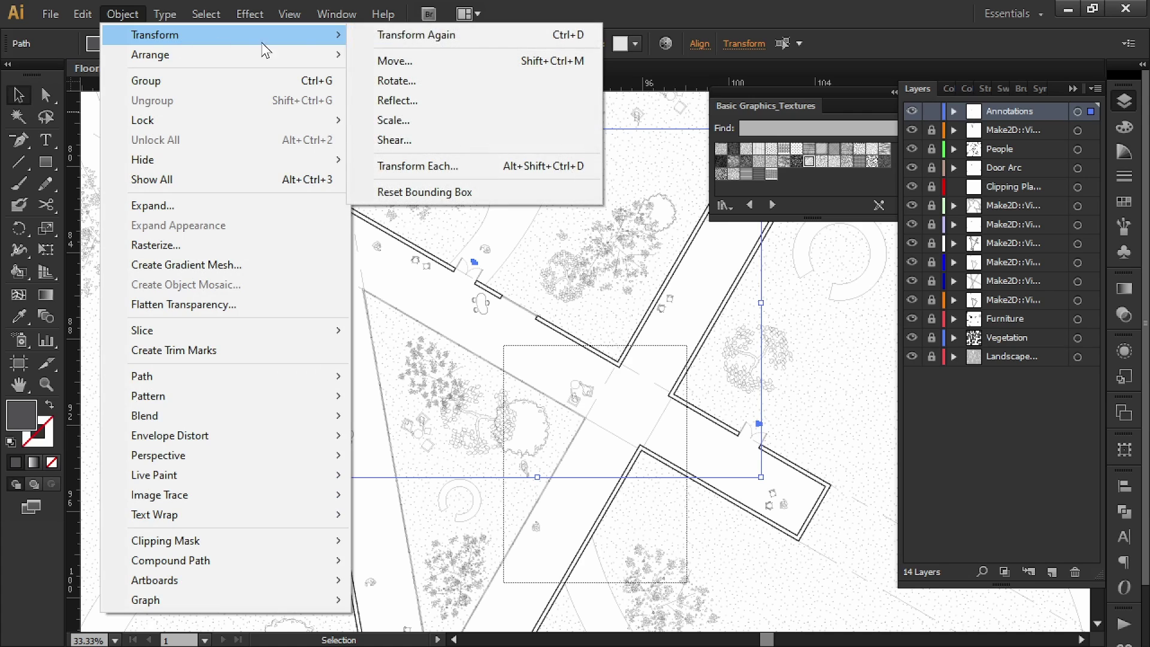
pyautogui.click(428, 168)
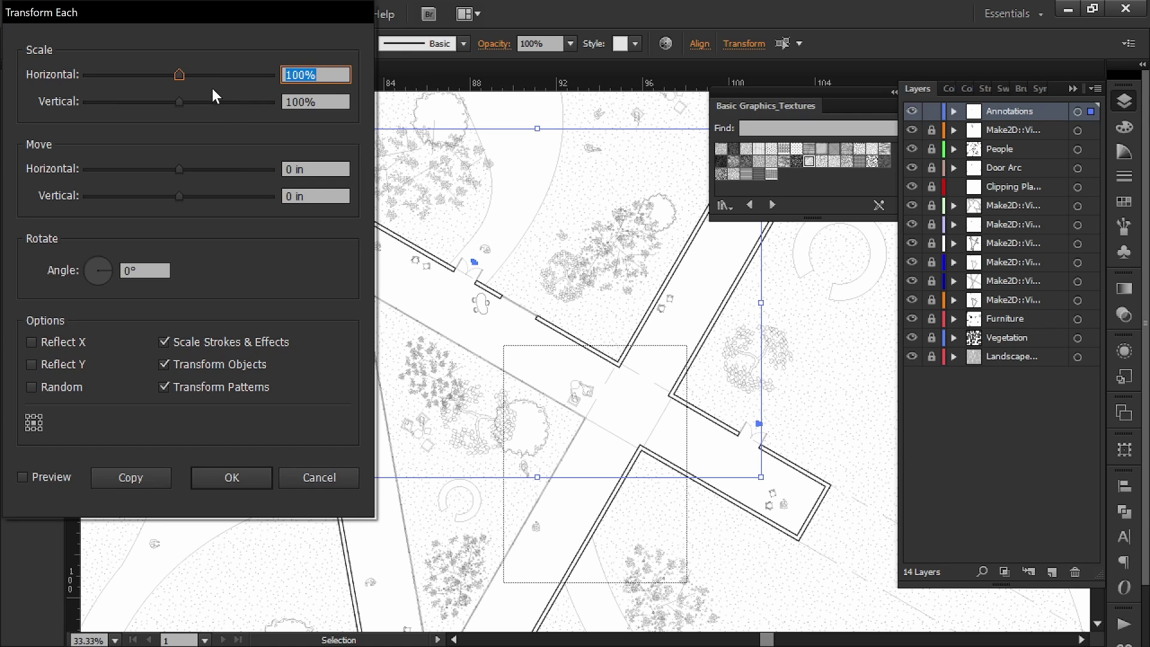
pyautogui.write('120')
pyautogui.press('Tab')
pyautogui.write('120')
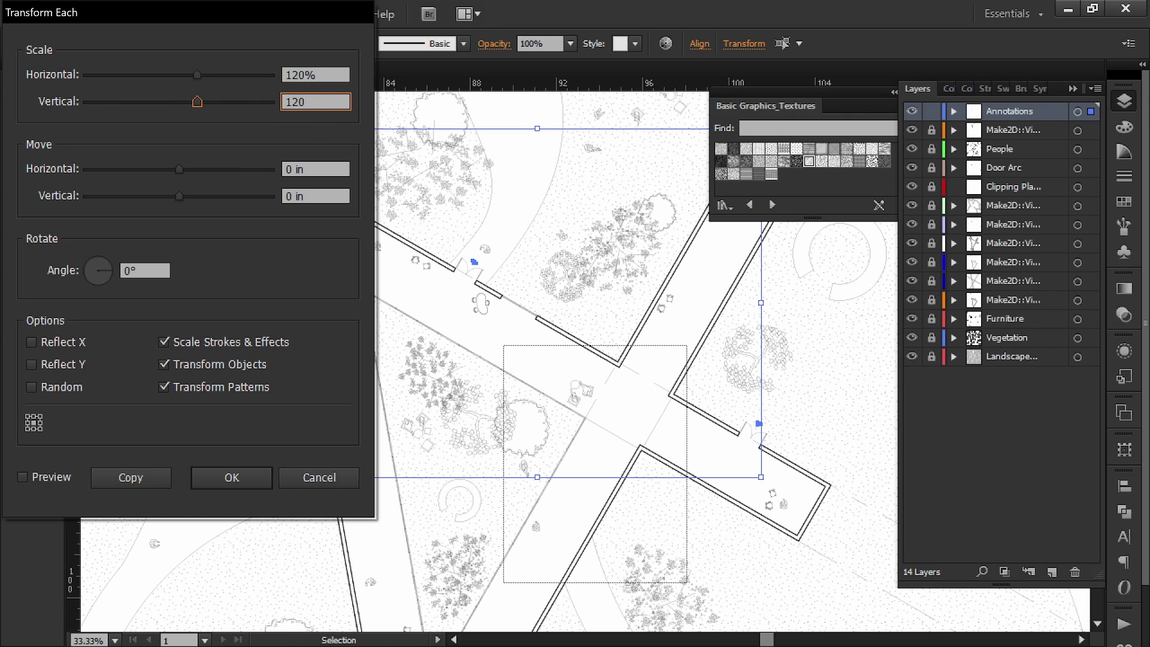
pyautogui.click(254, 477)
pyautogui.click(506, 330)
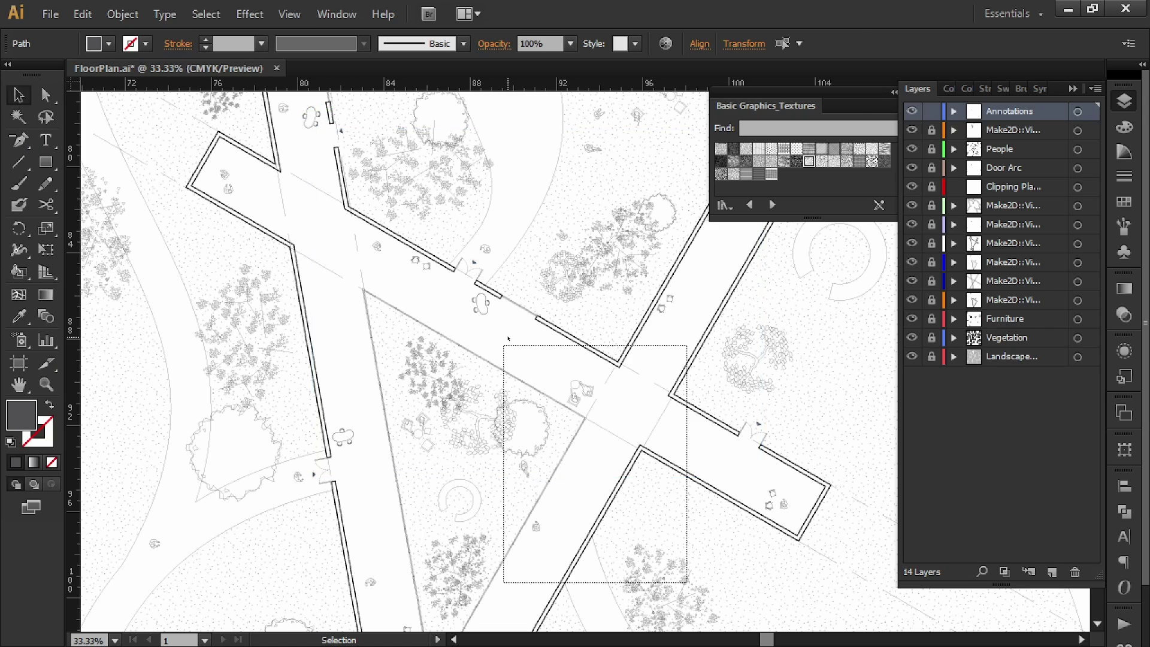
# - Add the text label "entrance" beside the arrow marker at the double door in the upper diagonal wall
pyautogui.scroll(-2, 502, 285)
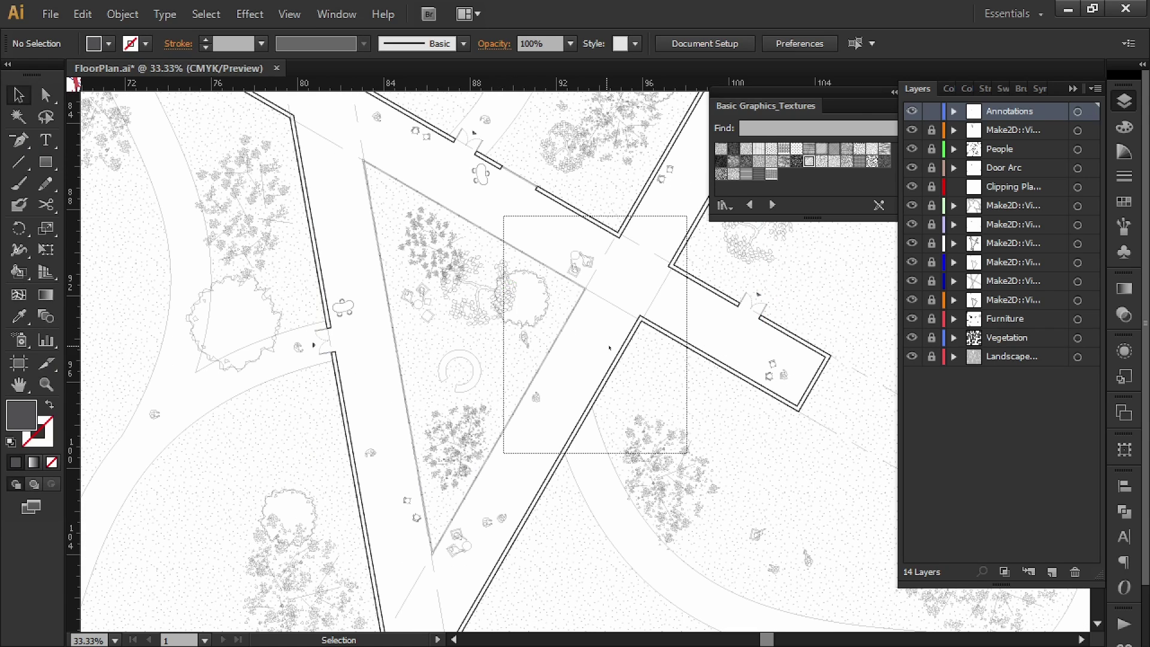
pyautogui.scroll(4, 612, 346)
pyautogui.scroll(-3, 614, 346)
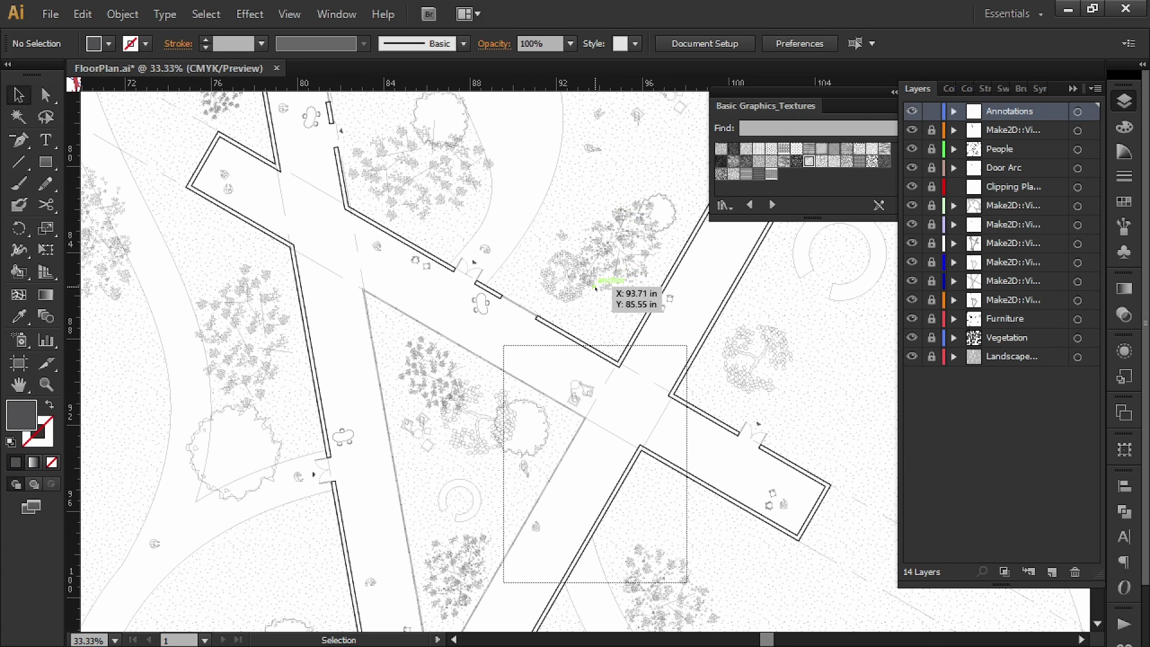
pyautogui.moveTo(608, 282); pyautogui.dragTo(527, 316)
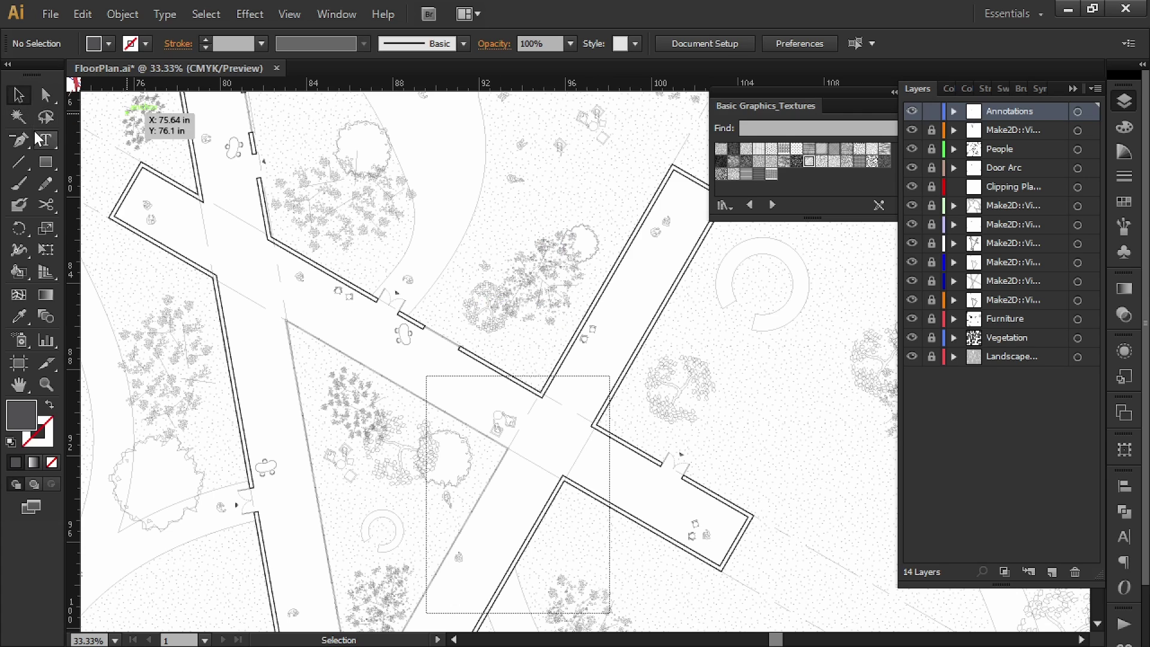
pyautogui.keyDown('alt'); pyautogui.scroll(3, 371, 271); pyautogui.keyUp('alt')
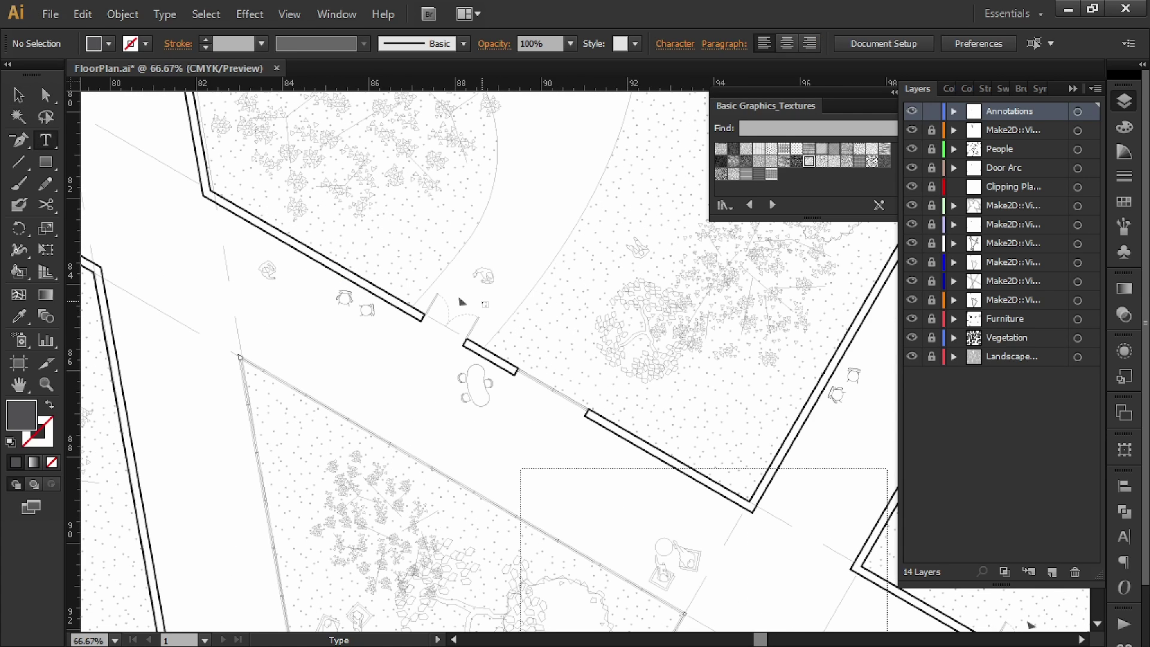
pyautogui.keyDown('alt'); pyautogui.scroll(1, 495, 312); pyautogui.keyUp('alt')
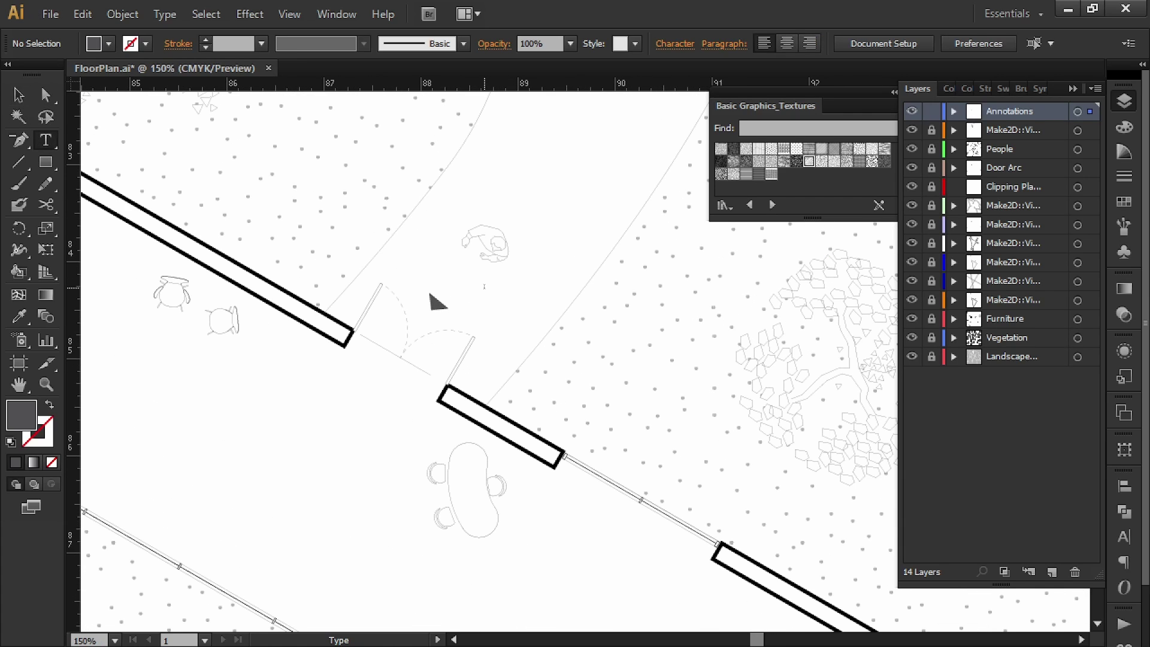
pyautogui.click(483, 287)
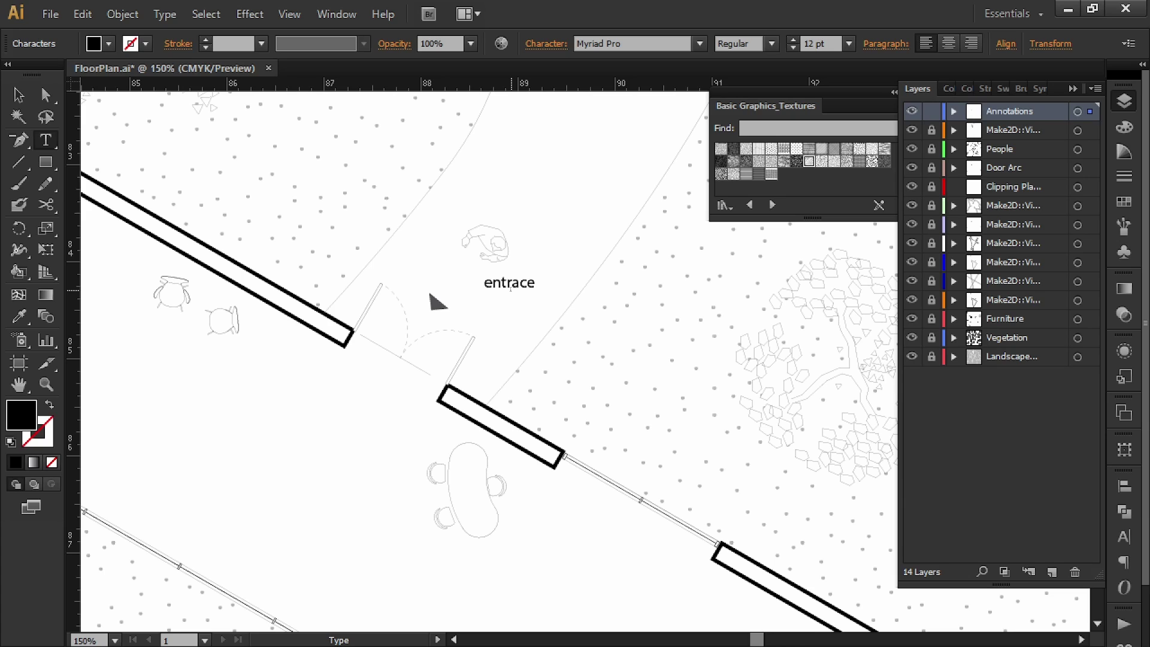
# - Change the whole entrance label's font to Arial and apply All Caps
pyautogui.hotkey('ctrl', 'a')
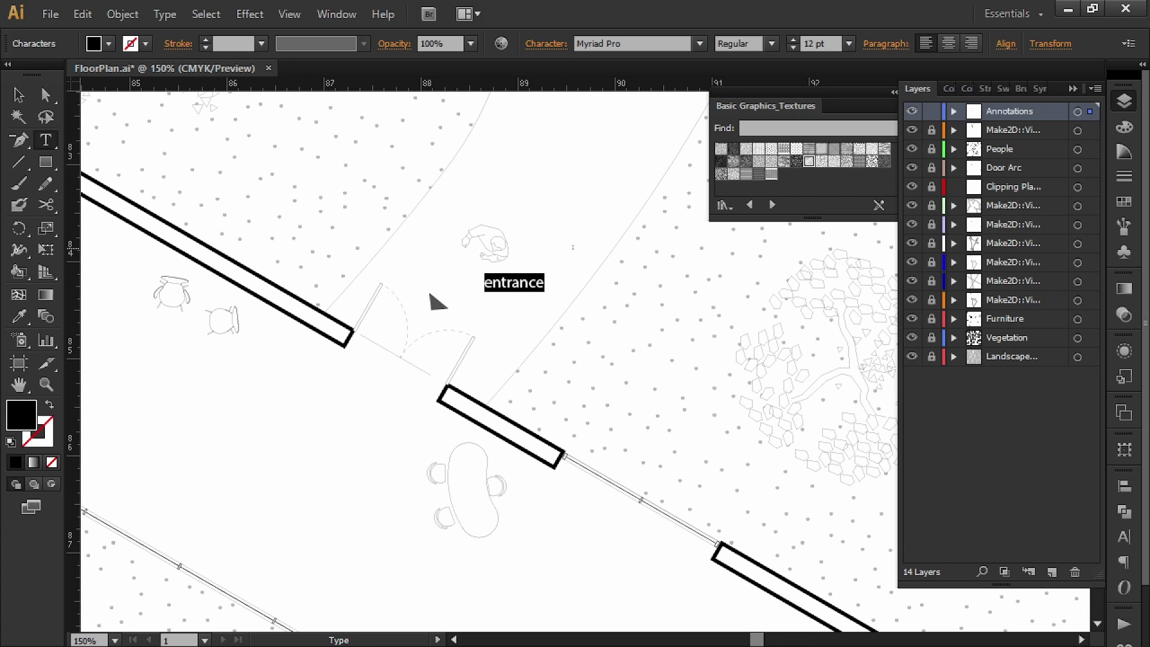
pyautogui.click(1130, 535)
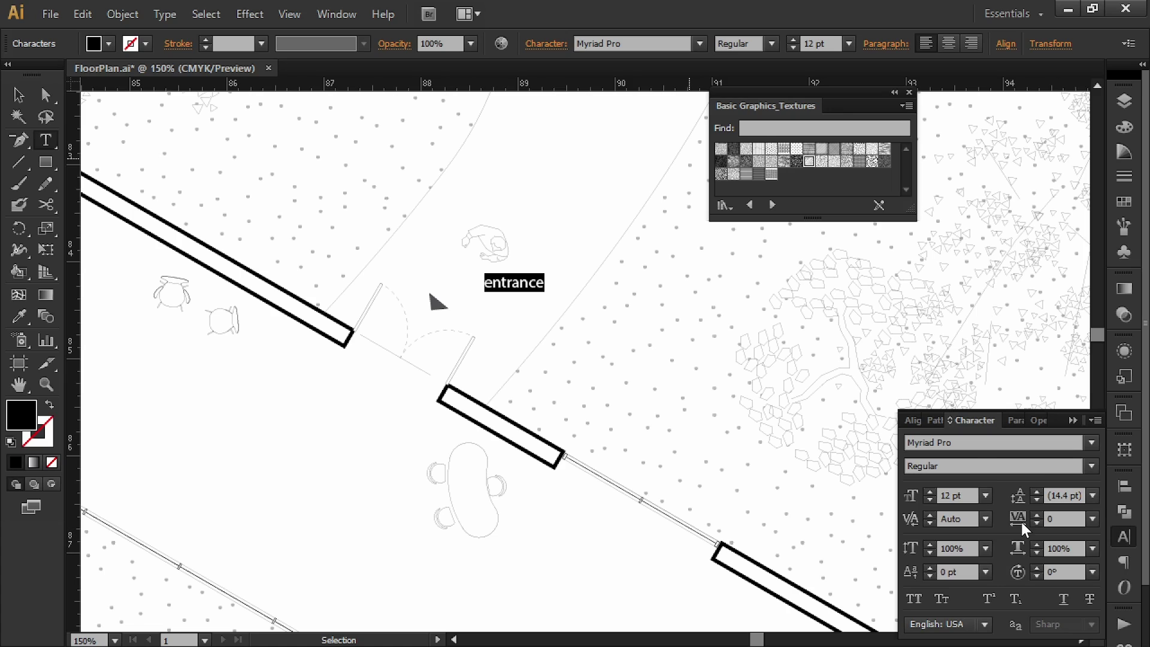
pyautogui.click(937, 442)
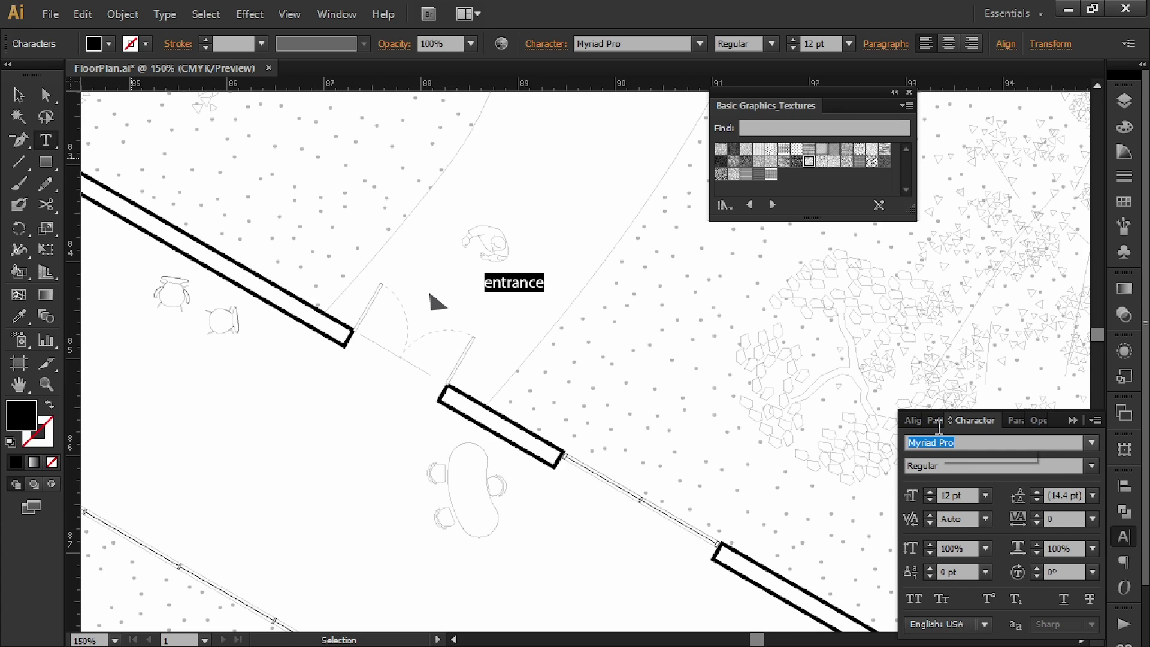
pyautogui.write('Arial')
pyautogui.press('Return')
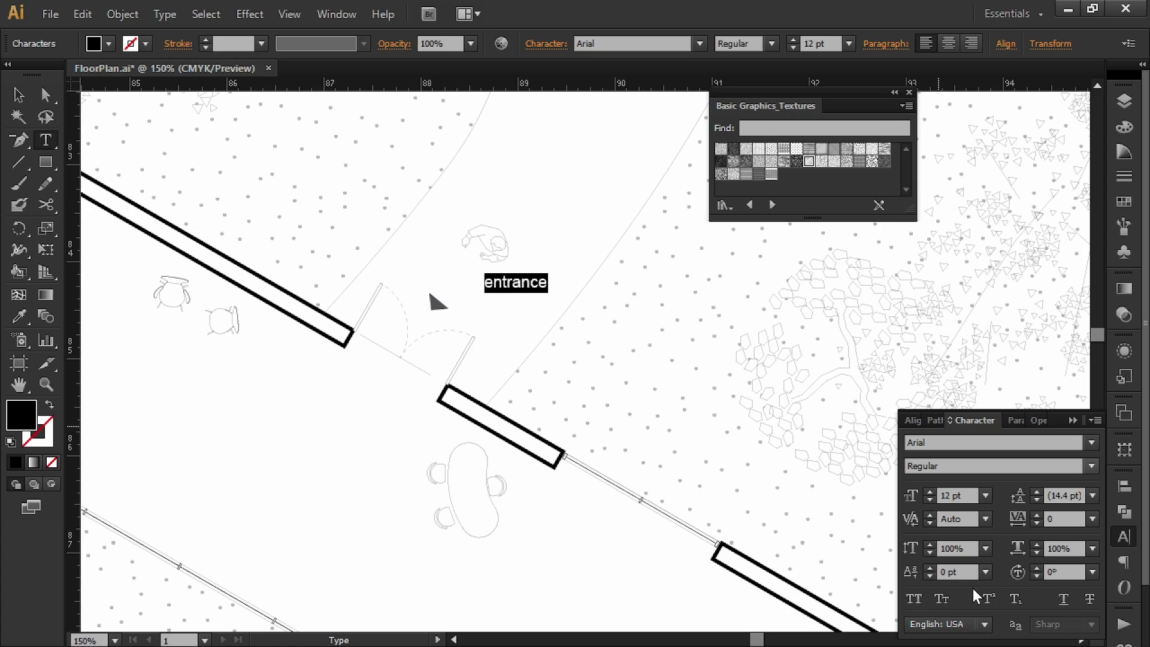
pyautogui.click(914, 599)
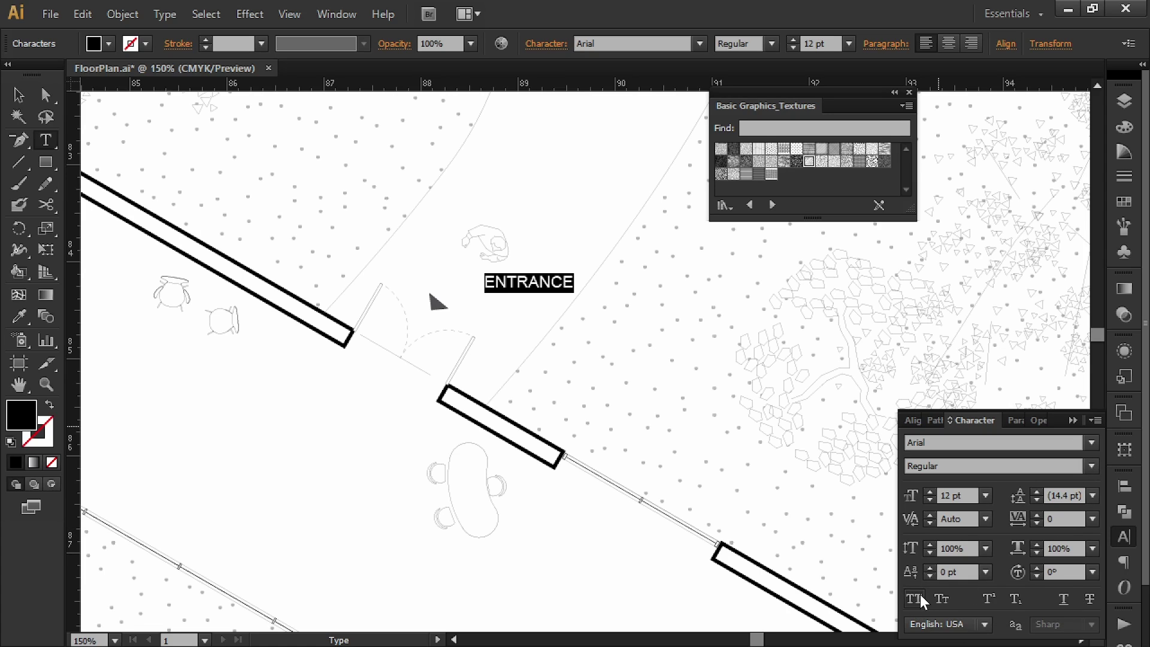
# - Try wider letter tracking on the entrance label with values of 100 and 200
pyautogui.click(1037, 513)
pyautogui.click(1089, 518)
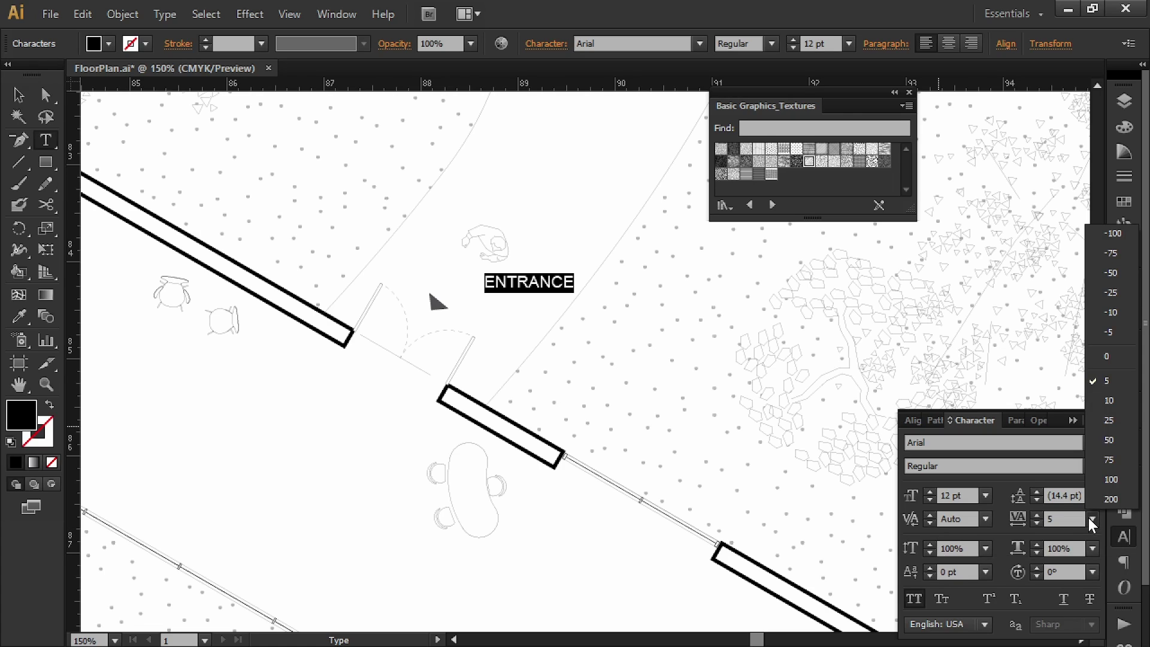
pyautogui.click(1109, 478)
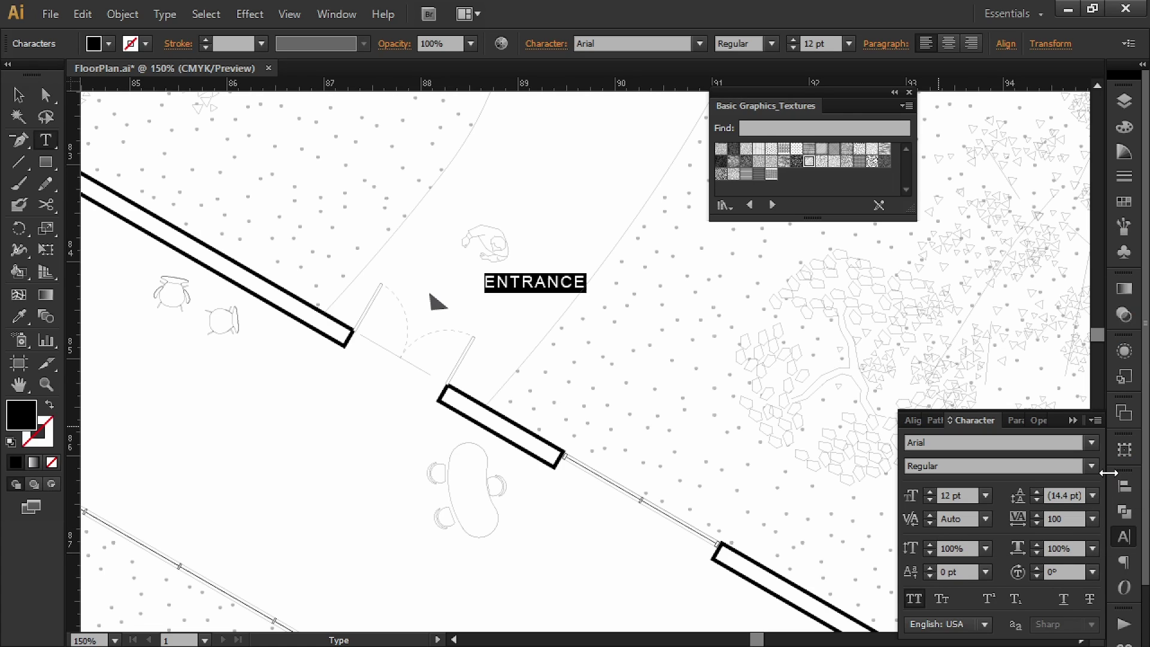
pyautogui.click(1094, 518)
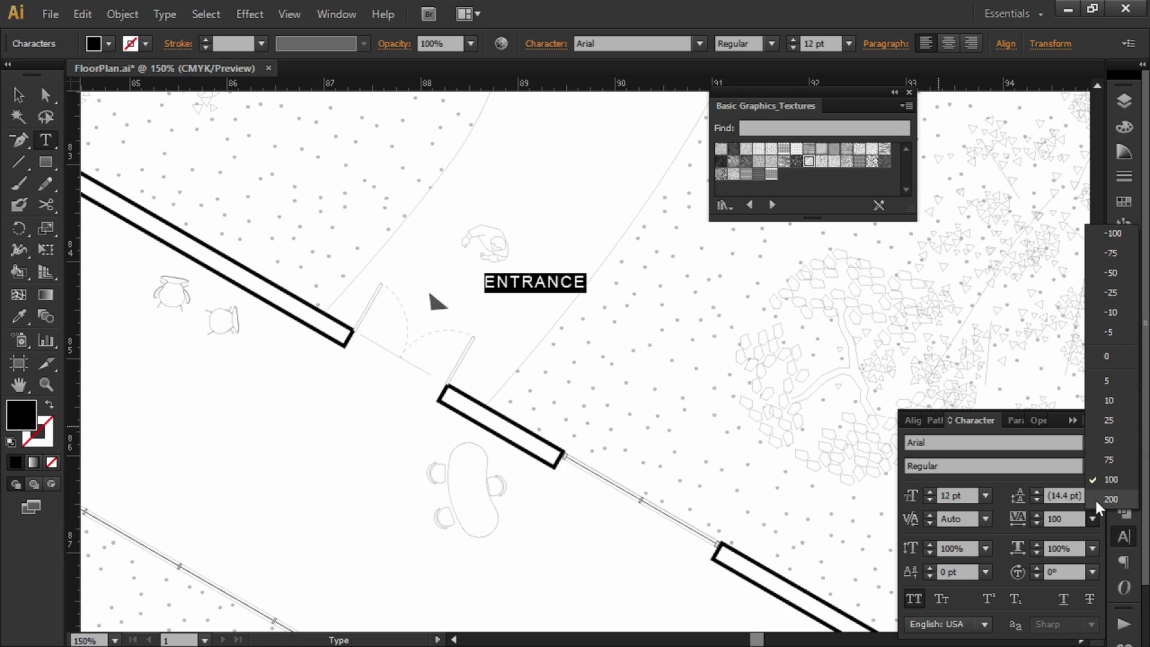
pyautogui.click(1096, 499)
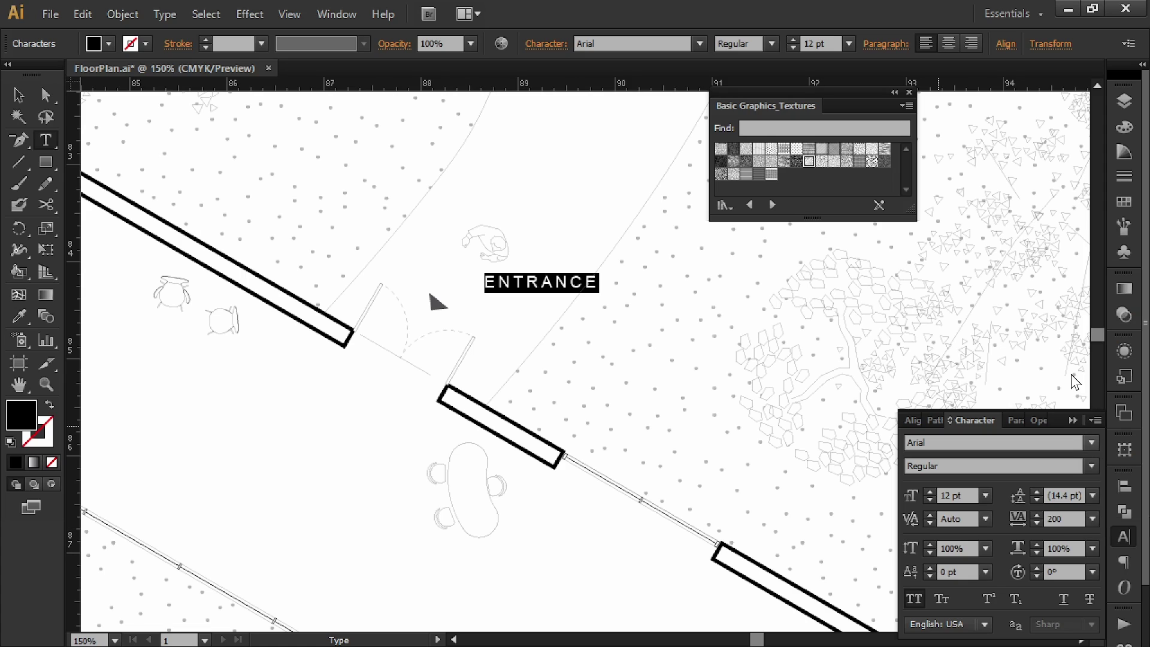
# - Set the entrance label's tracking to 250 and its font size to 10 pt
pyautogui.click(1060, 519)
pyautogui.doubleClick(1042, 519)
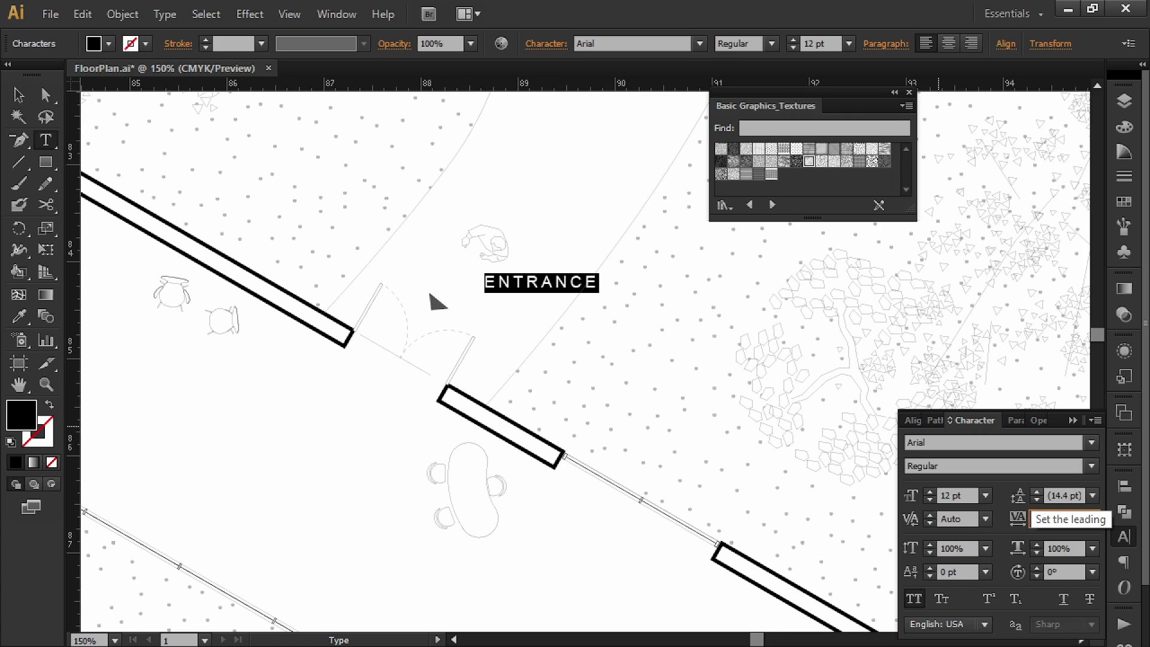
pyautogui.write('2505')
pyautogui.press('Return')
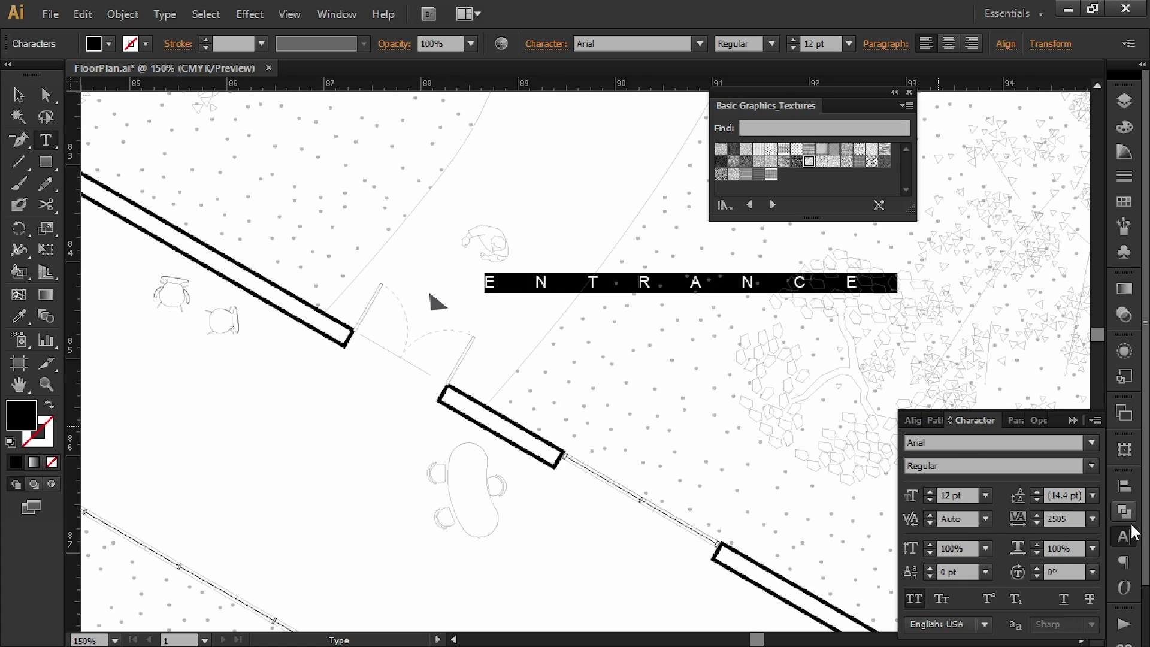
pyautogui.moveTo(1069, 519); pyautogui.dragTo(1053, 519)
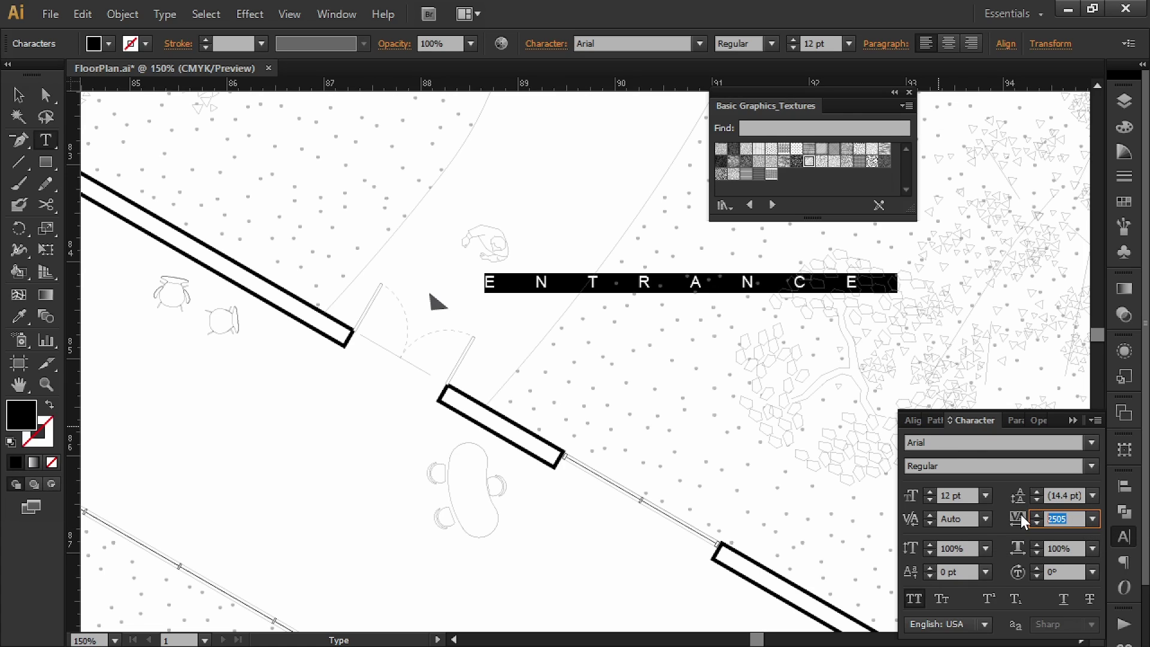
pyautogui.write('250')
pyautogui.press('Return')
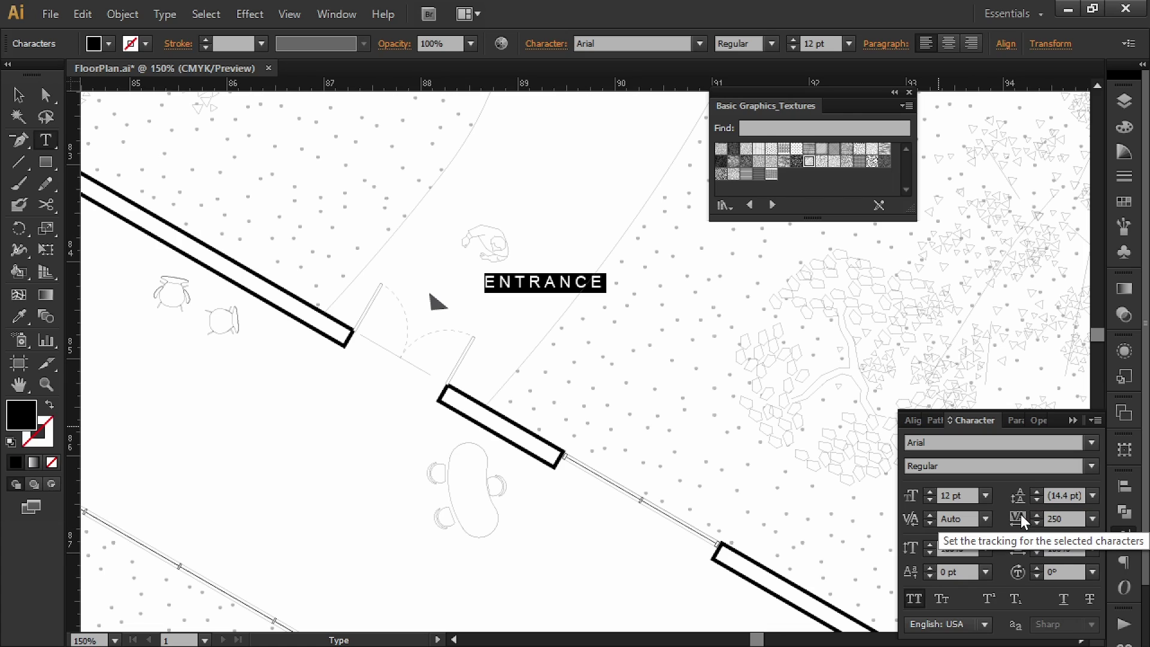
pyautogui.click(985, 495)
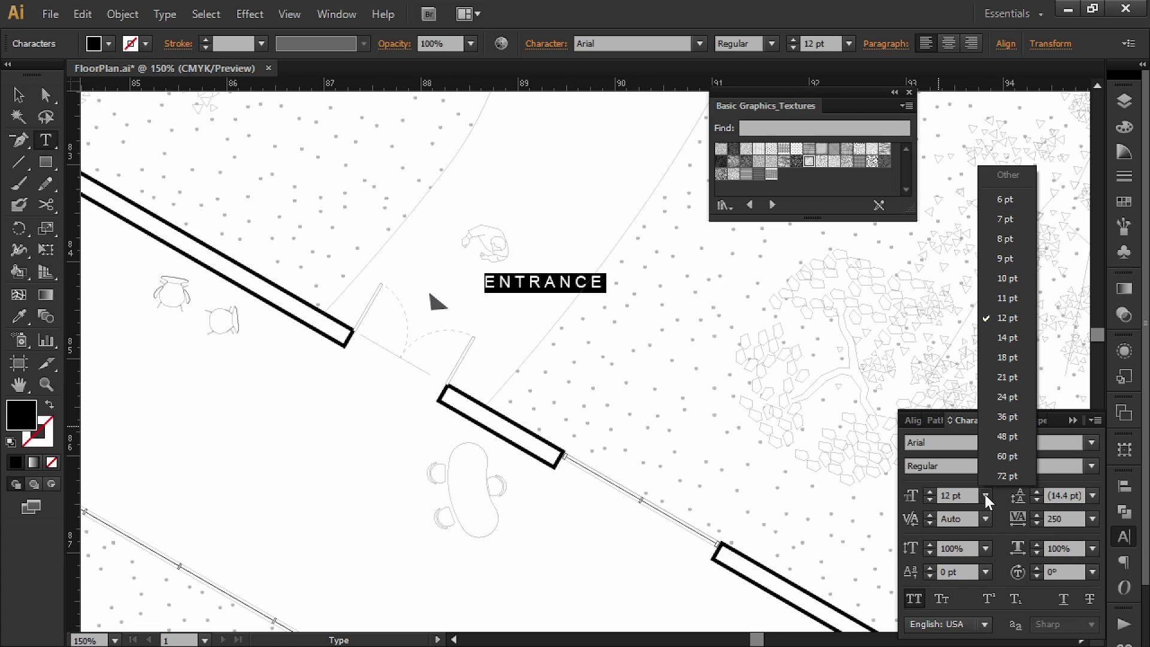
pyautogui.click(1005, 282)
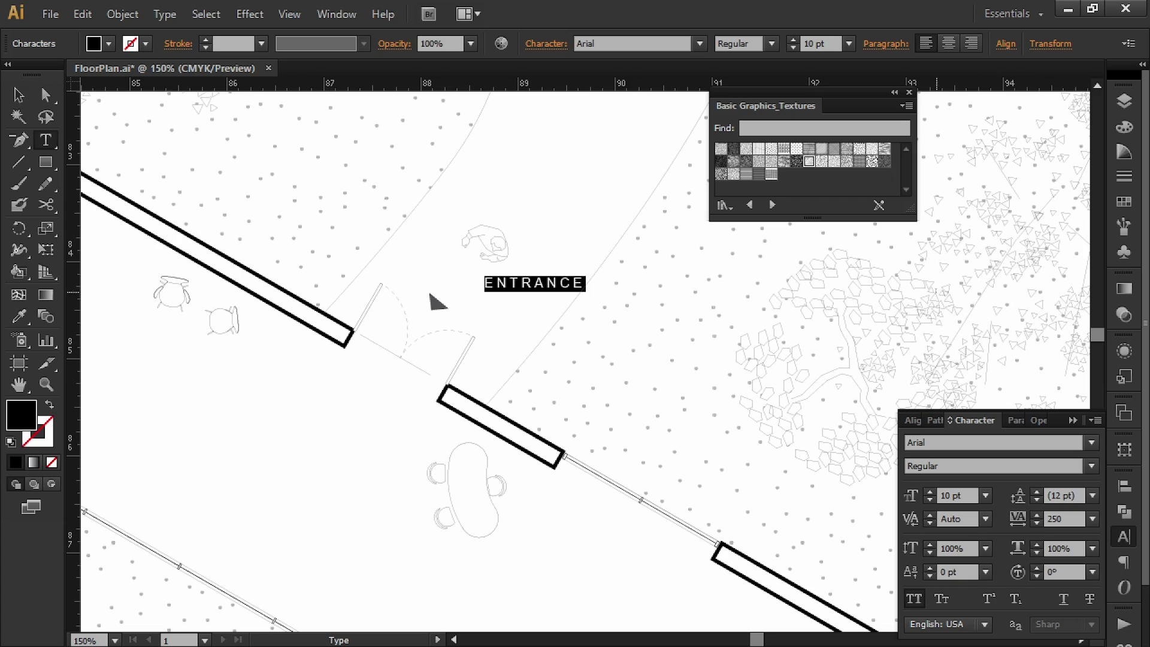
# - Set the entrance label's text fill to 80% black
pyautogui.click(108, 45)
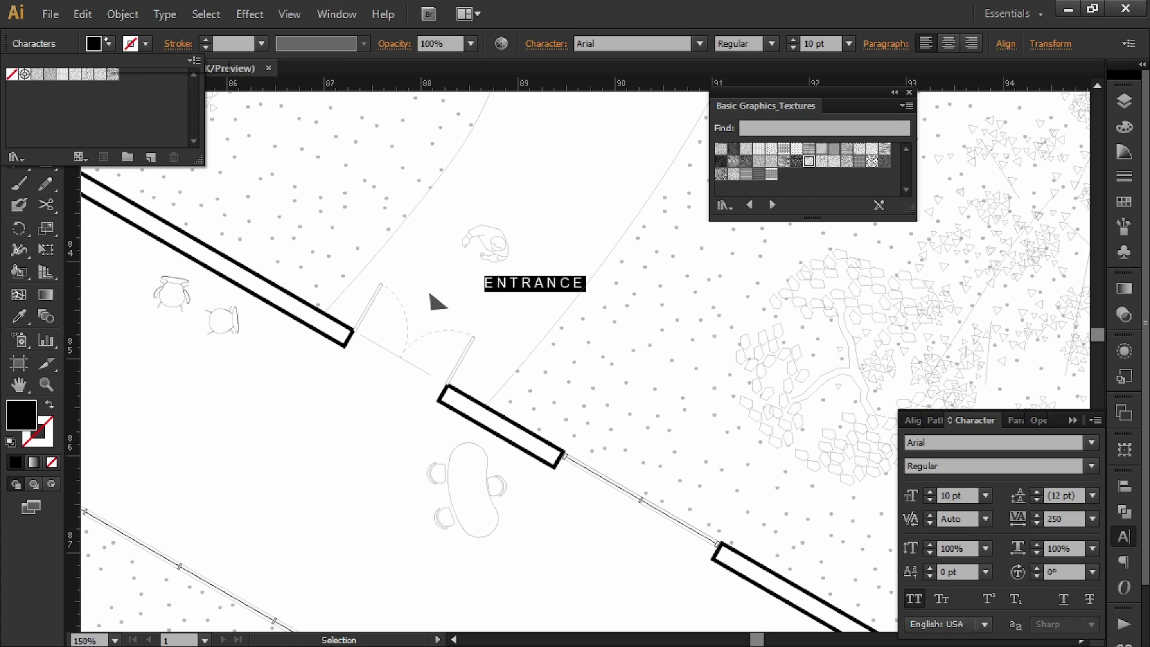
pyautogui.keyDown('shift'); pyautogui.click(109, 45); pyautogui.keyUp('shift')
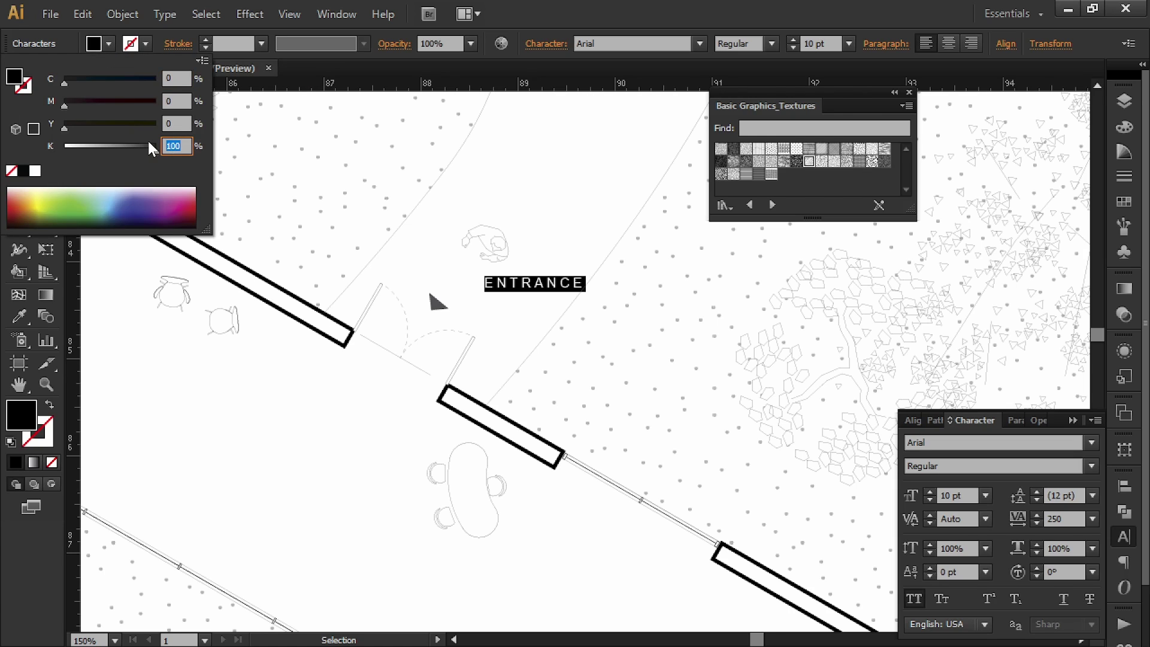
pyautogui.write('80')
pyautogui.press('Return')
pyautogui.click(25, 98)
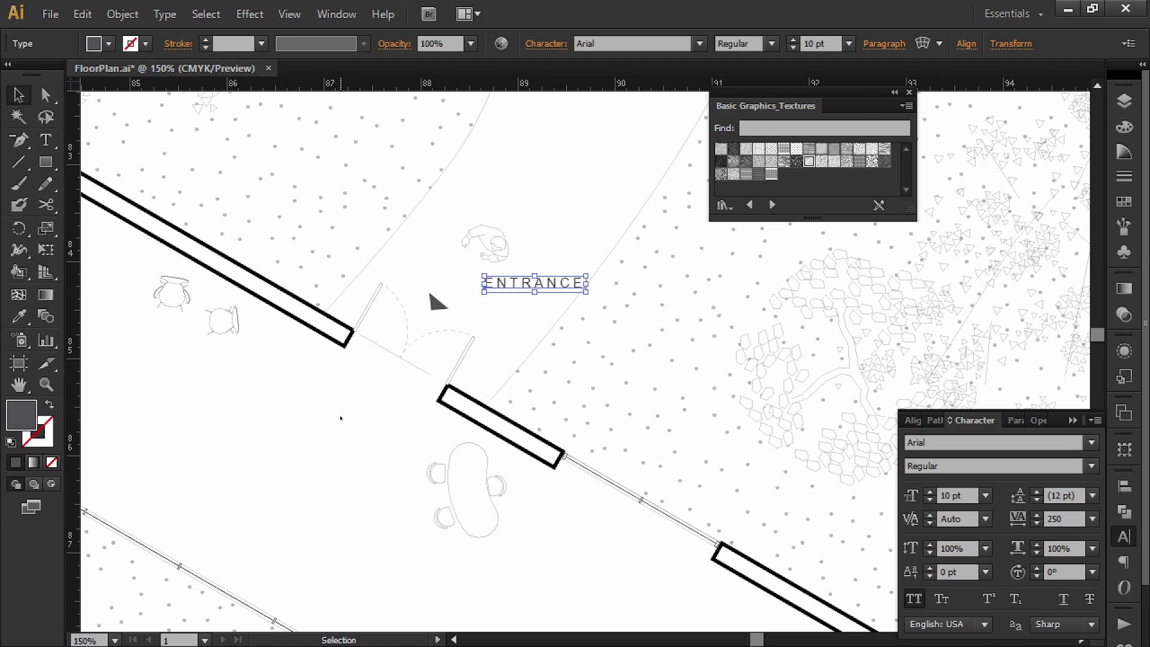
pyautogui.click(359, 455)
# - Add a second line reading 0.00' beneath ENTRANCE in the label at the upper diagonal wall's double door
pyautogui.keyDown('alt'); pyautogui.scroll(-2, 431, 431); pyautogui.keyUp('alt')
pyautogui.moveTo(525, 320); pyautogui.dragTo(564, 344)
pyautogui.keyDown('alt'); pyautogui.scroll(1, 502, 393); pyautogui.keyUp('alt')
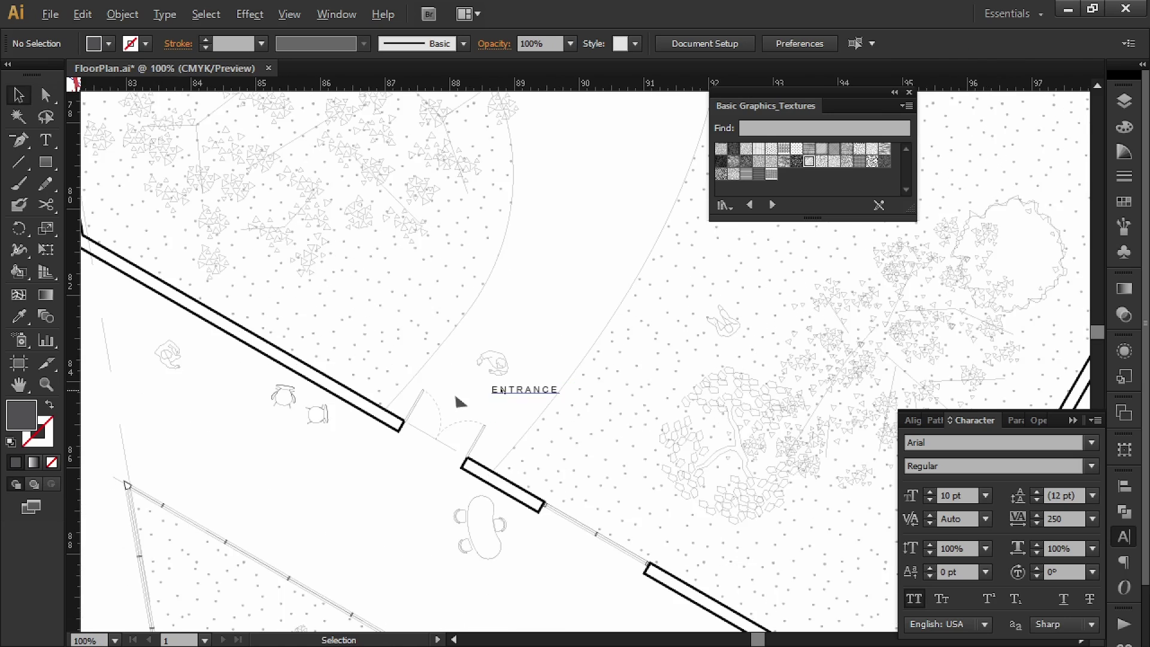
pyautogui.moveTo(522, 397); pyautogui.dragTo(598, 460)
pyautogui.click(641, 394)
pyautogui.keyDown('alt'); pyautogui.scroll(-1, 642, 393); pyautogui.keyUp('alt')
pyautogui.moveTo(641, 394); pyautogui.dragTo(654, 322)
pyautogui.keyDown('alt'); pyautogui.scroll(3, 659, 395); pyautogui.keyUp('alt')
pyautogui.doubleClick(656, 321)
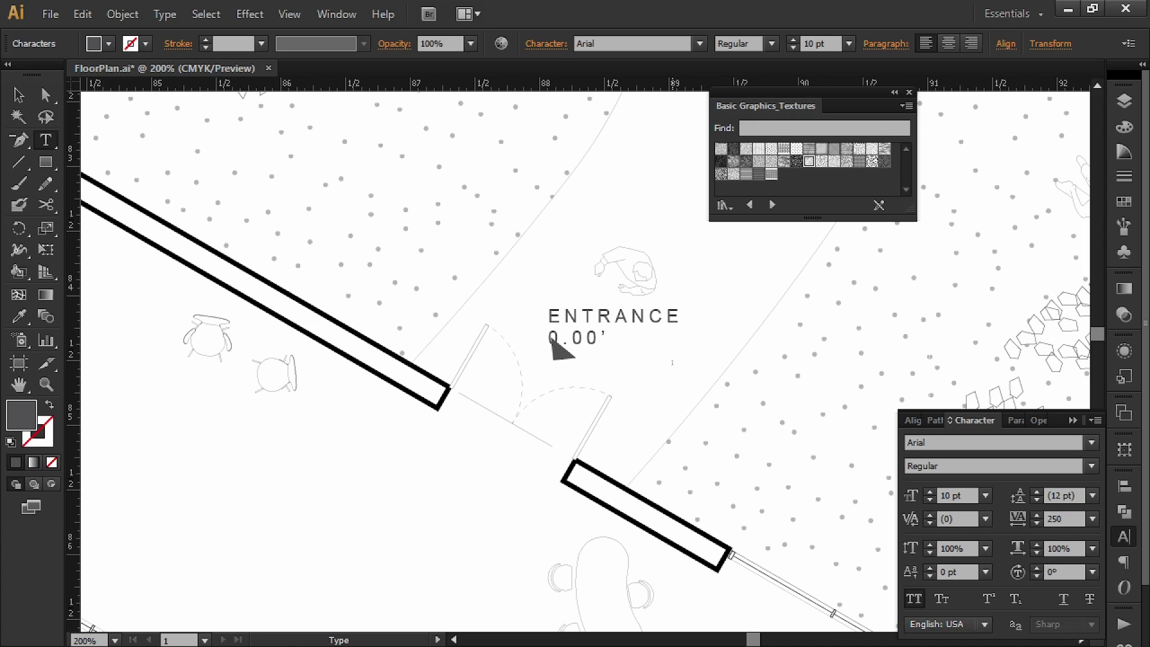
# - Center-align both lines of the entrance label
pyautogui.press('Escape')
pyautogui.click(951, 43)
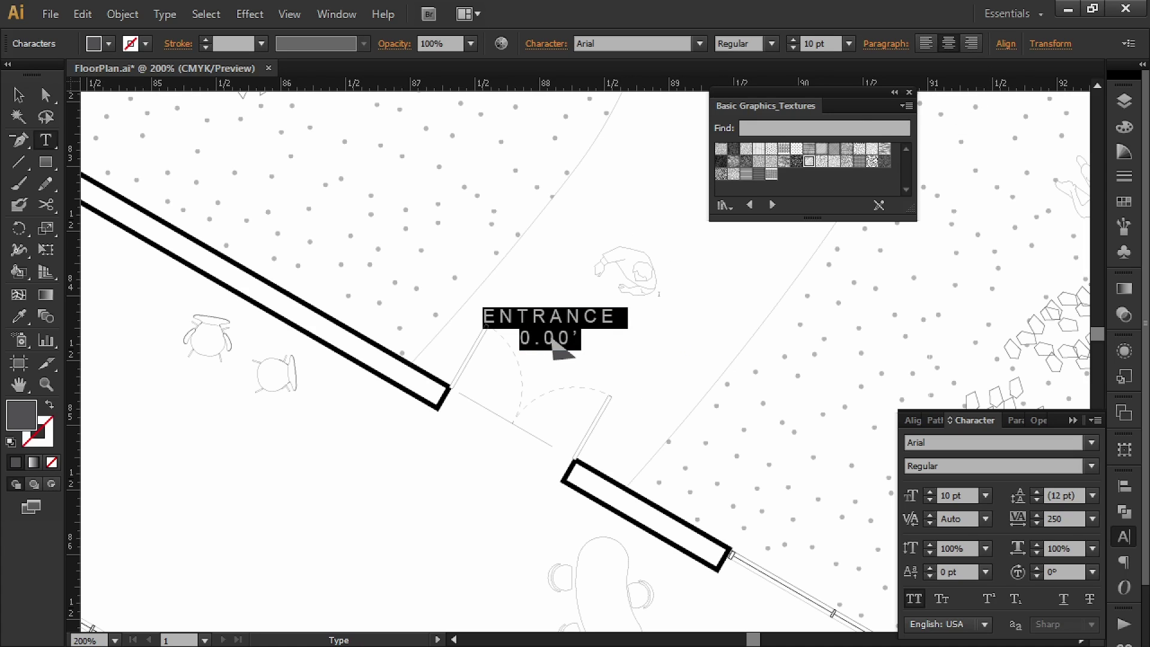
pyautogui.write('V')
pyautogui.hotkey('ctrl', 'z')
pyautogui.click(18, 94)
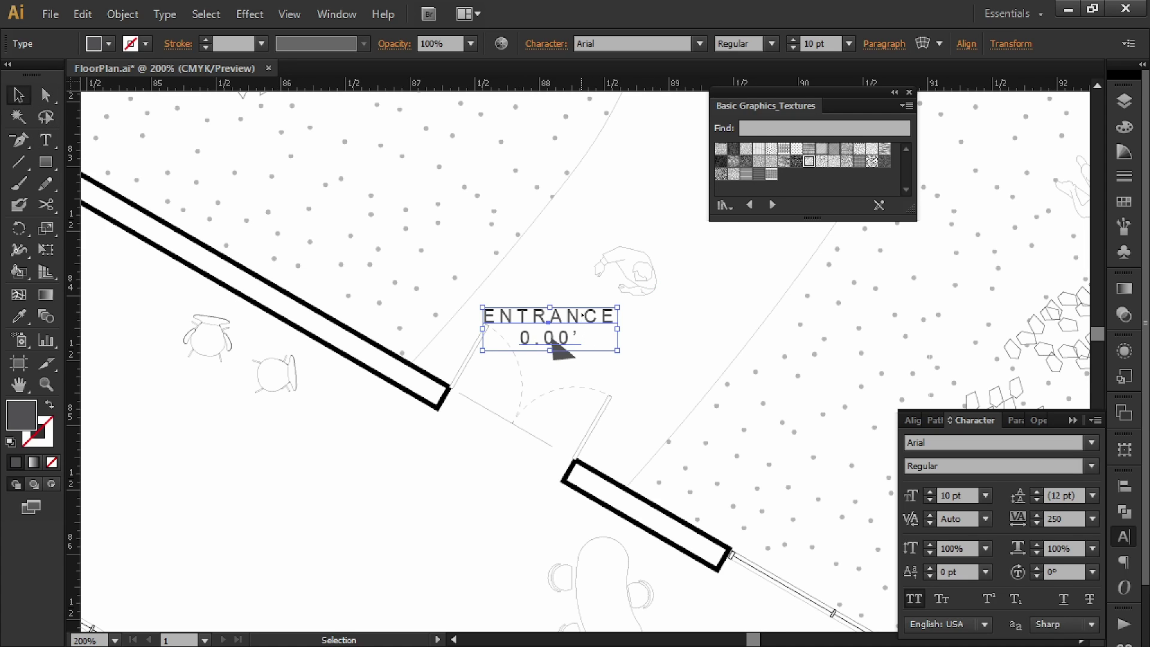
# - Move the entrance label to the interior side of the double door and change its level text to 0.8'
pyautogui.moveTo(582, 316); pyautogui.dragTo(505, 464)
pyautogui.click(467, 516)
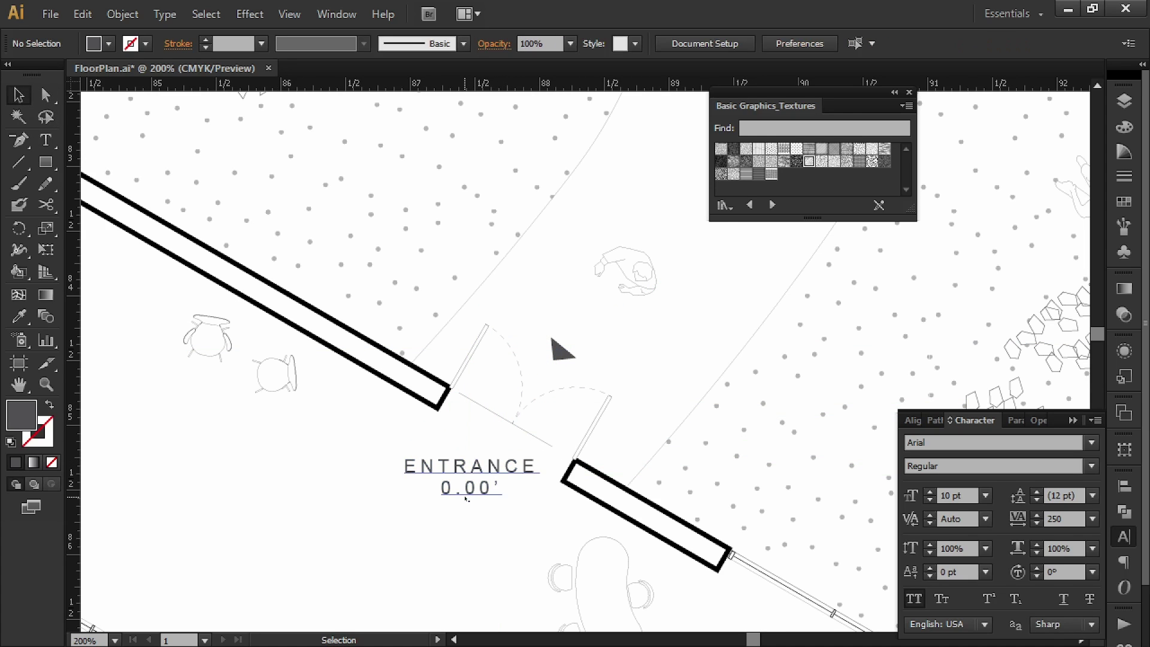
pyautogui.click(465, 496)
pyautogui.doubleClick(466, 496)
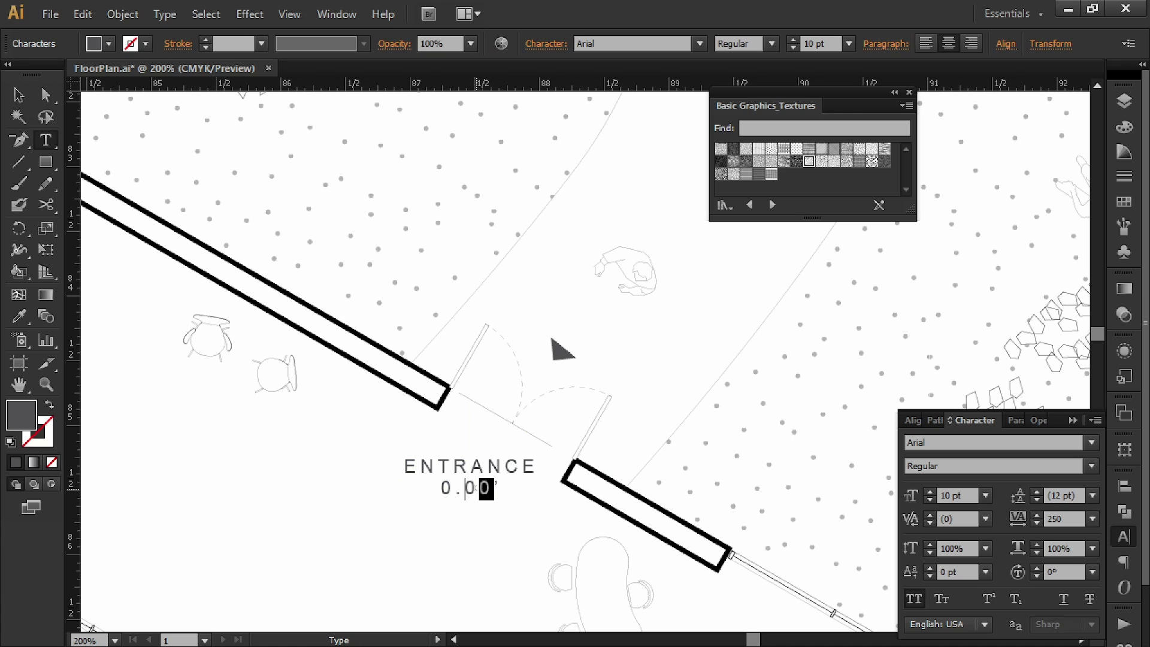
pyautogui.write('8')
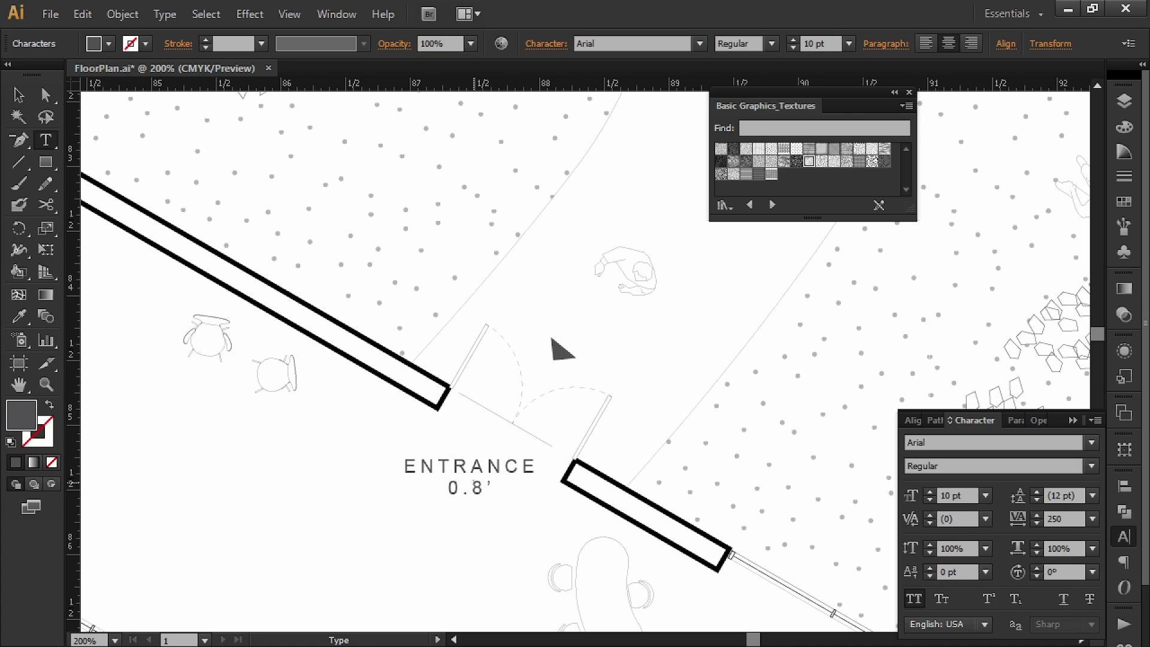
pyautogui.press('Escape')
pyautogui.click(473, 569)
# - Place copies of the ENTRANCE 0.8' label inside the building's other entrance doors
pyautogui.keyDown('alt'); pyautogui.scroll(-2, 473, 574); pyautogui.keyUp('alt')
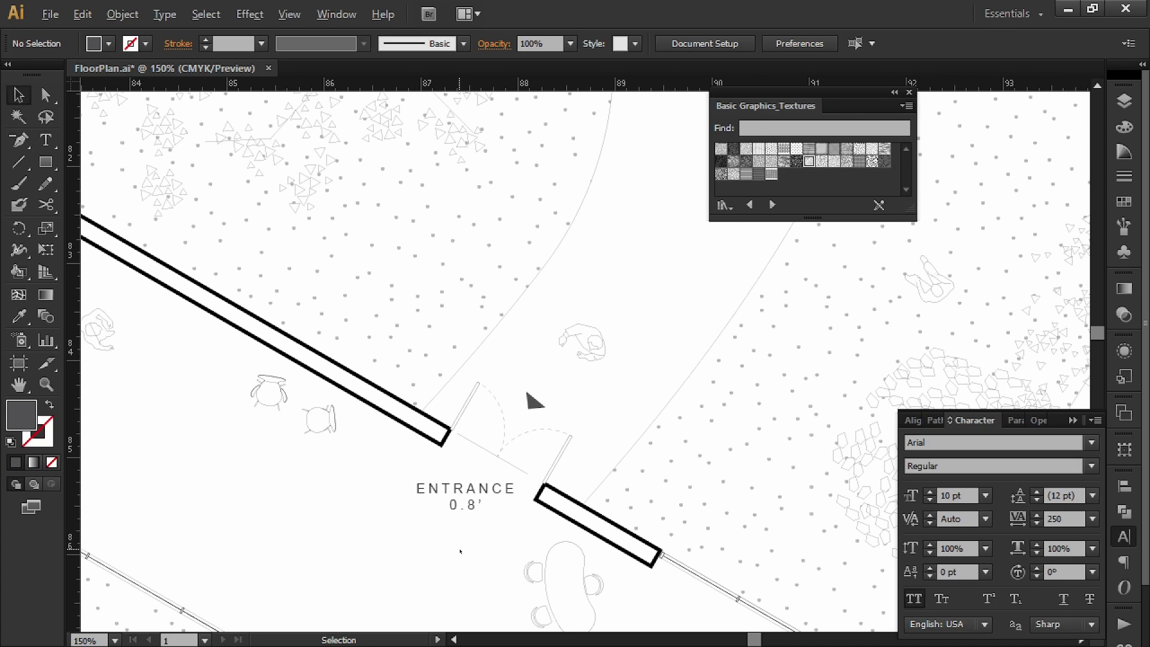
pyautogui.keyDown('alt'); pyautogui.scroll(-1, 496, 522); pyautogui.keyUp('alt')
pyautogui.moveTo(472, 574); pyautogui.dragTo(781, 431)
pyautogui.keyDown('alt'); pyautogui.scroll(-1, 554, 455); pyautogui.keyUp('alt')
pyautogui.click(502, 522)
pyautogui.keyDown('alt'); pyautogui.scroll(-1, 504, 520); pyautogui.keyUp('alt')
pyautogui.click(775, 454)
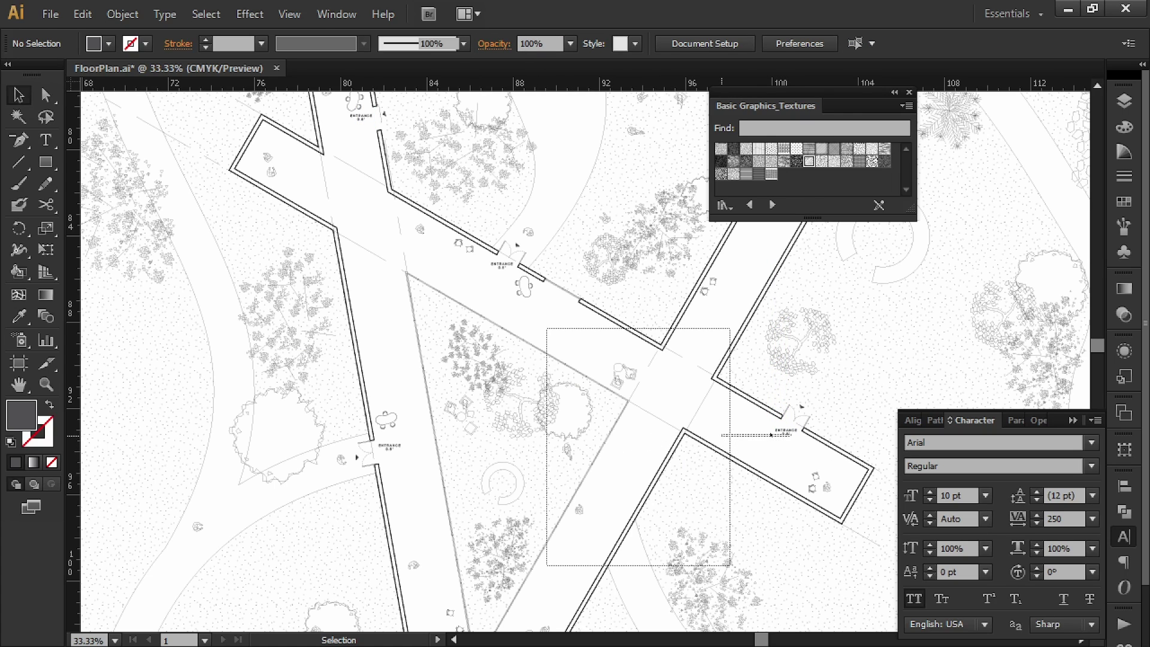
# - Place a copy of the entrance label in the triangular courtyard and change its text to COURTYARD with level 0.00'
pyautogui.click(787, 432)
pyautogui.keyDown('alt'); pyautogui.moveTo(787, 433); pyautogui.dragTo(505, 441); pyautogui.keyUp('alt')
pyautogui.keyDown('alt'); pyautogui.scroll(3, 506, 440); pyautogui.keyUp('alt')
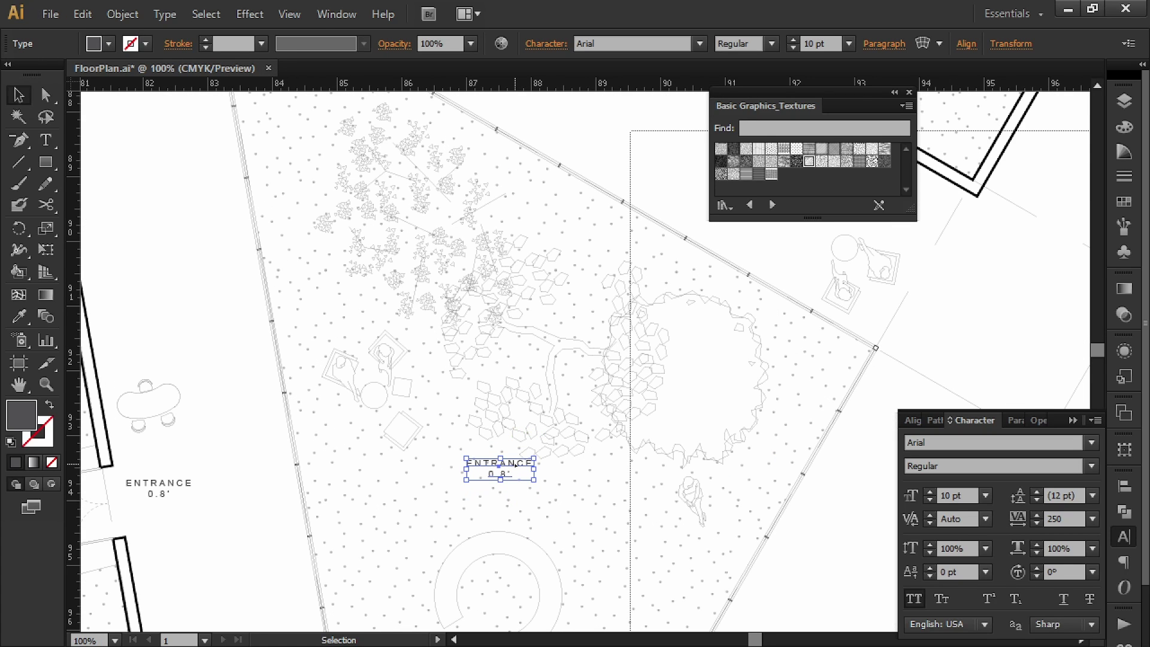
pyautogui.doubleClick(528, 462)
pyautogui.write('COURTYARD')
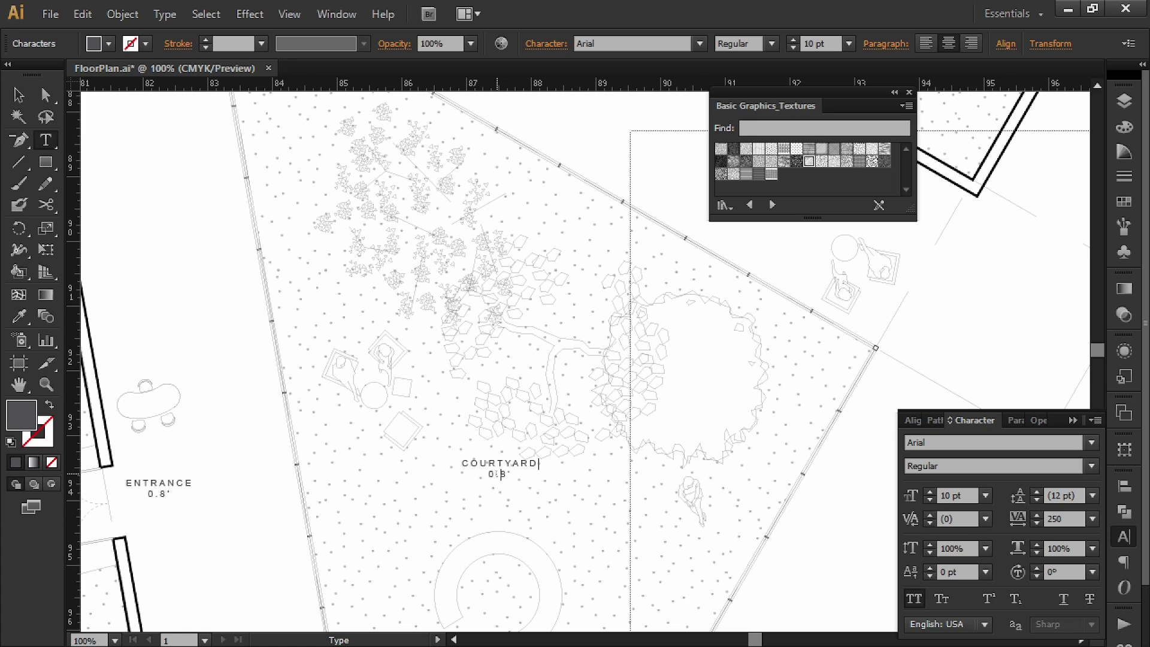
pyautogui.write('00')
pyautogui.press('Escape')
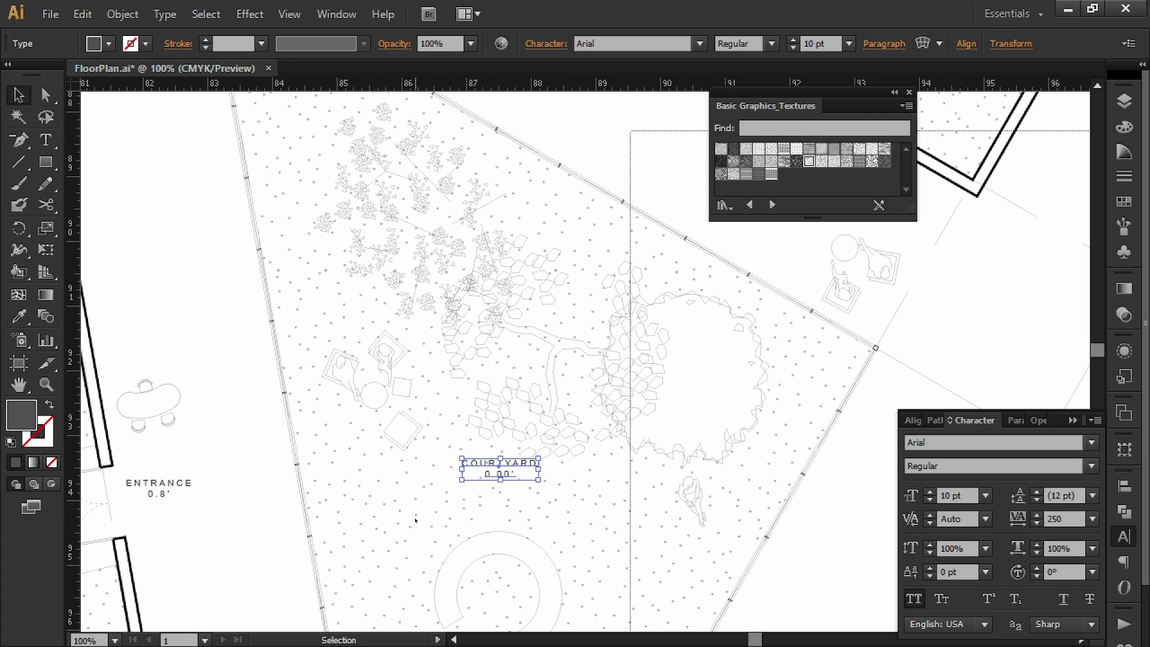
pyautogui.click(253, 531)
# - Duplicate the COURTYARD label into the diagonal wing southeast of the courtyard
pyautogui.keyDown('alt'); pyautogui.scroll(-1, 254, 532); pyautogui.keyUp('alt')
pyautogui.keyDown('alt'); pyautogui.scroll(-1, 432, 467); pyautogui.keyUp('alt')
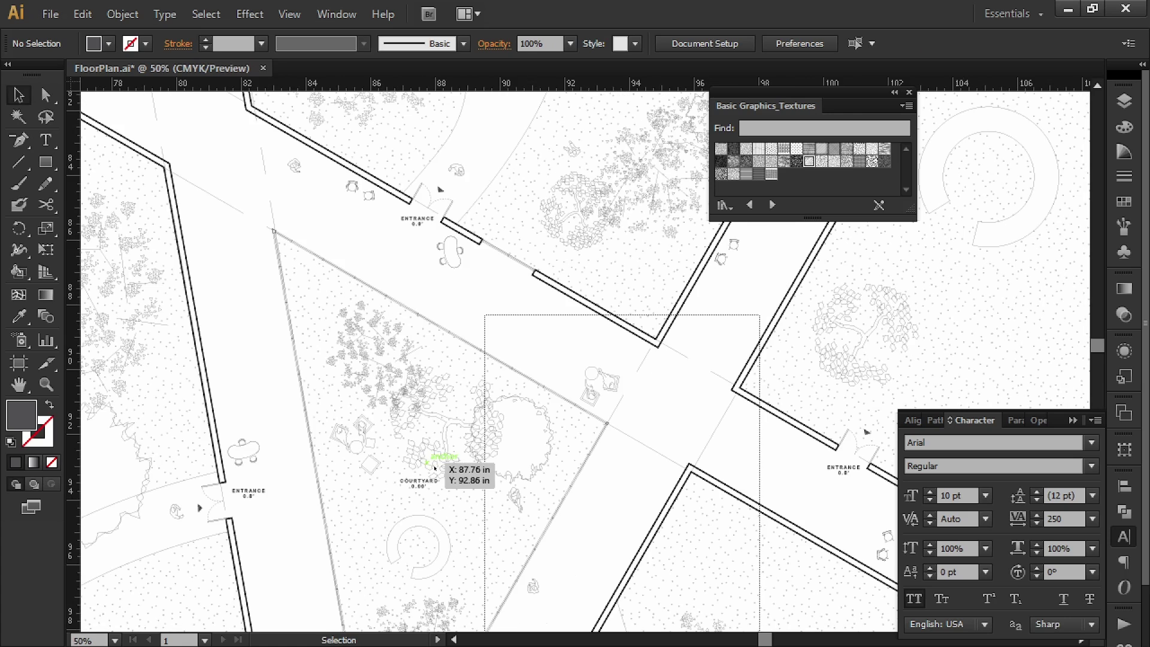
pyautogui.moveTo(440, 465); pyautogui.dragTo(480, 426)
pyautogui.keyDown('alt'); pyautogui.scroll(-1, 428, 420); pyautogui.keyUp('alt')
pyautogui.click(642, 401)
pyautogui.moveTo(637, 394); pyautogui.dragTo(662, 284)
pyautogui.keyDown('alt'); pyautogui.moveTo(483, 354); pyautogui.dragTo(526, 445); pyautogui.keyUp('alt')
pyautogui.keyDown('alt'); pyautogui.scroll(3, 560, 462); pyautogui.keyUp('alt')
# - Replace the first line of the duplicated courtyard label with EXHIBIT GALLERY
pyautogui.doubleClick(565, 457)
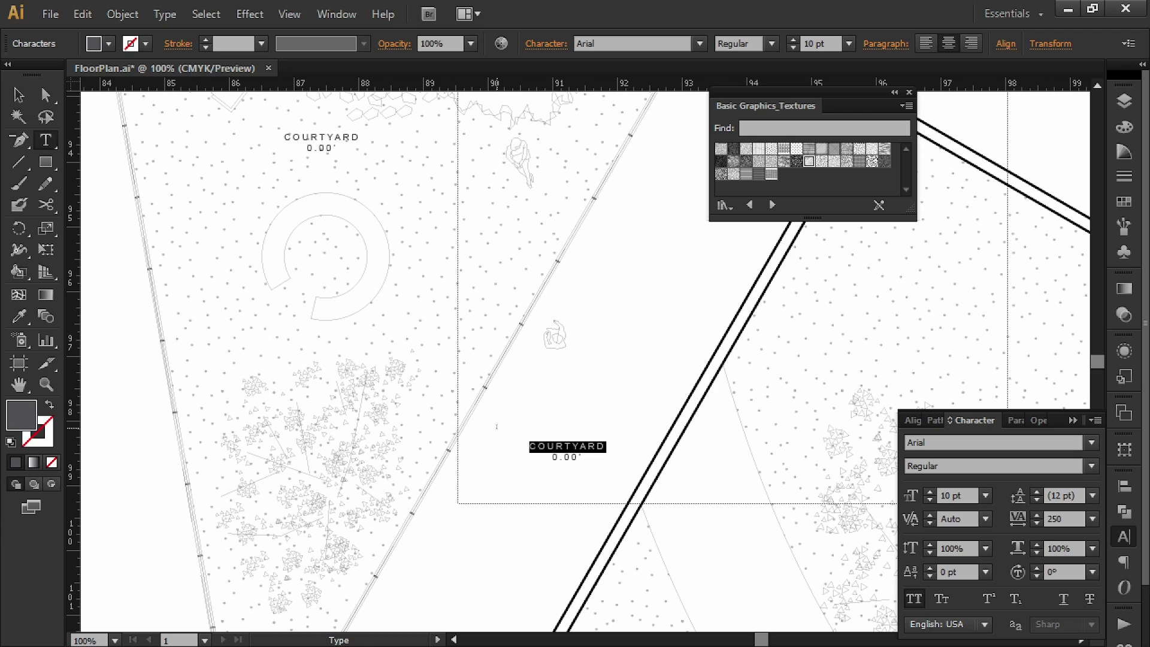
pyautogui.write('EXHIBIT GALLERY')
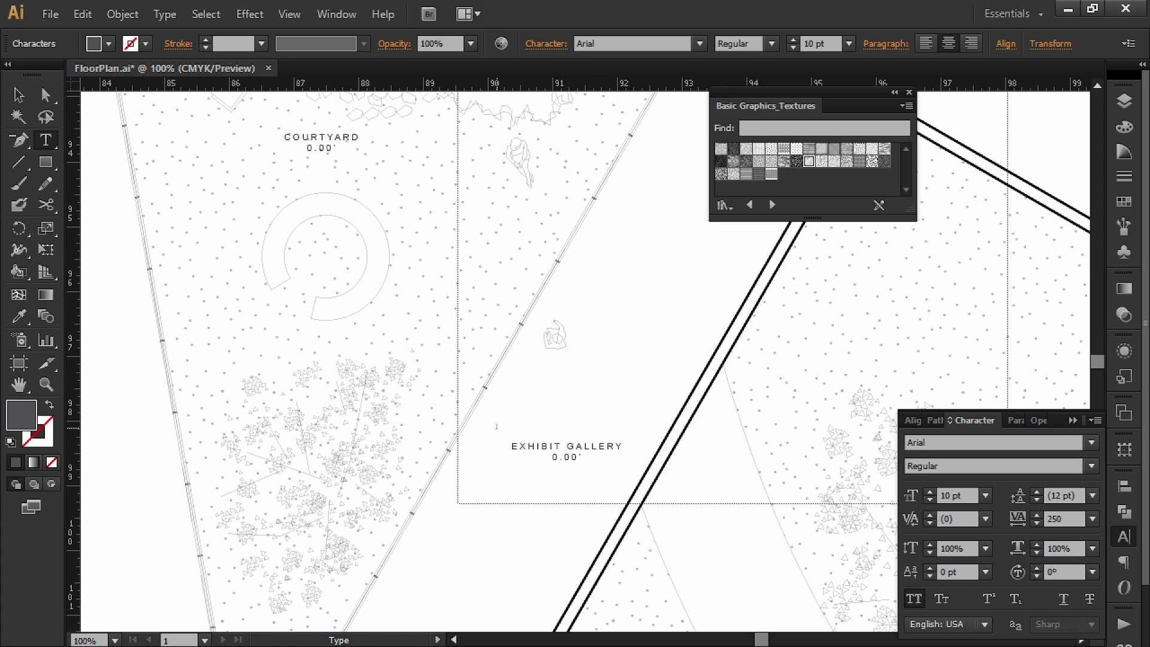
pyautogui.press('Escape')
pyautogui.click(555, 418)
# - Copy the EXHIBIT GALLERY label into the wing west of the courtyard and the upper northeast diagonal wing
pyautogui.keyDown('alt'); pyautogui.scroll(-1, 577, 382); pyautogui.keyUp('alt')
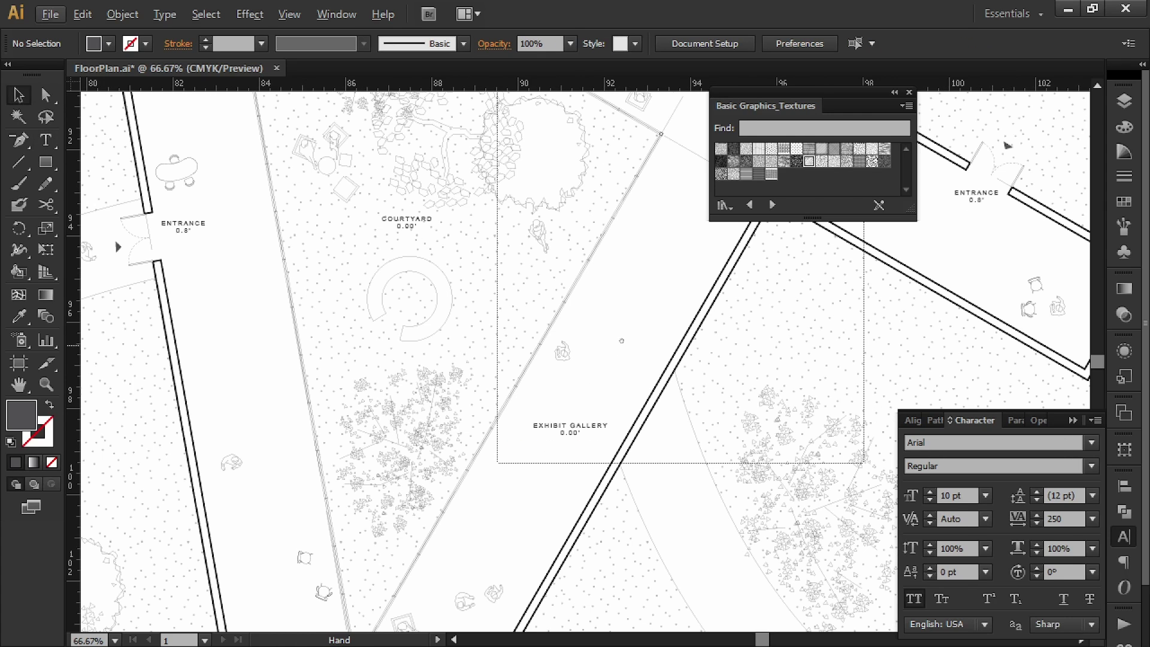
pyautogui.keyDown('alt'); pyautogui.scroll(-1, 641, 391); pyautogui.keyUp('alt')
pyautogui.moveTo(627, 355); pyautogui.dragTo(652, 415)
pyautogui.keyDown('alt'); pyautogui.scroll(-1, 642, 390); pyautogui.keyUp('alt')
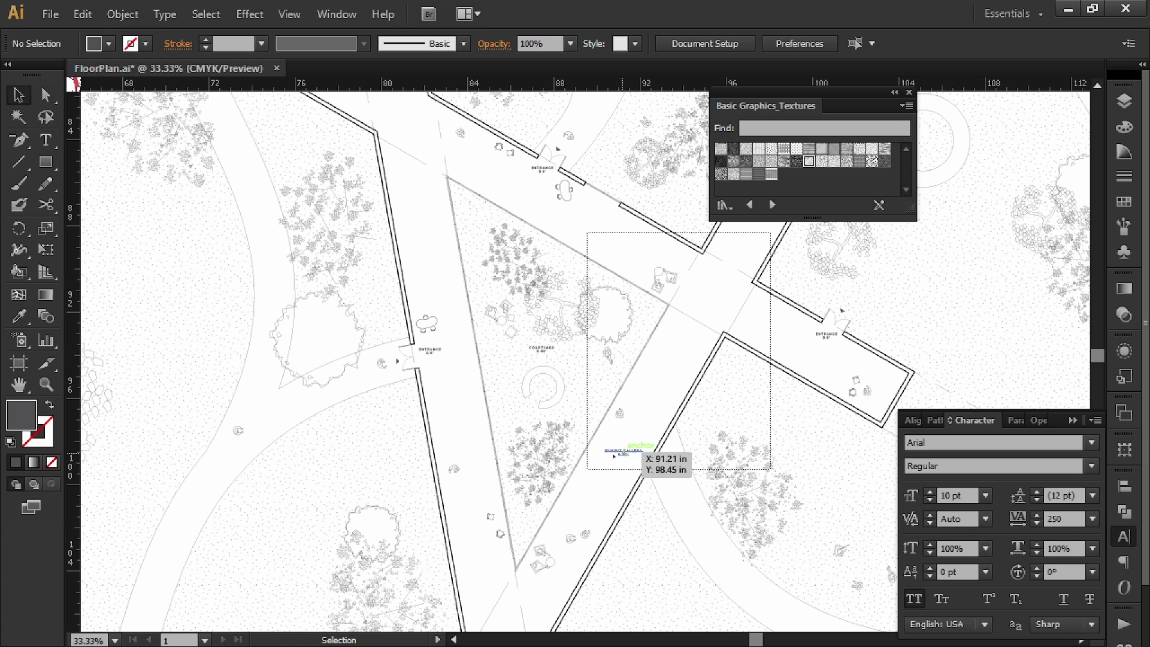
pyautogui.keyDown('alt'); pyautogui.moveTo(624, 451); pyautogui.dragTo(423, 222); pyautogui.keyUp('alt')
pyautogui.keyDown('alt'); pyautogui.scroll(-1, 473, 331); pyautogui.keyUp('alt')
pyautogui.moveTo(473, 331); pyautogui.dragTo(501, 341)
pyautogui.moveTo(498, 263); pyautogui.dragTo(448, 229)
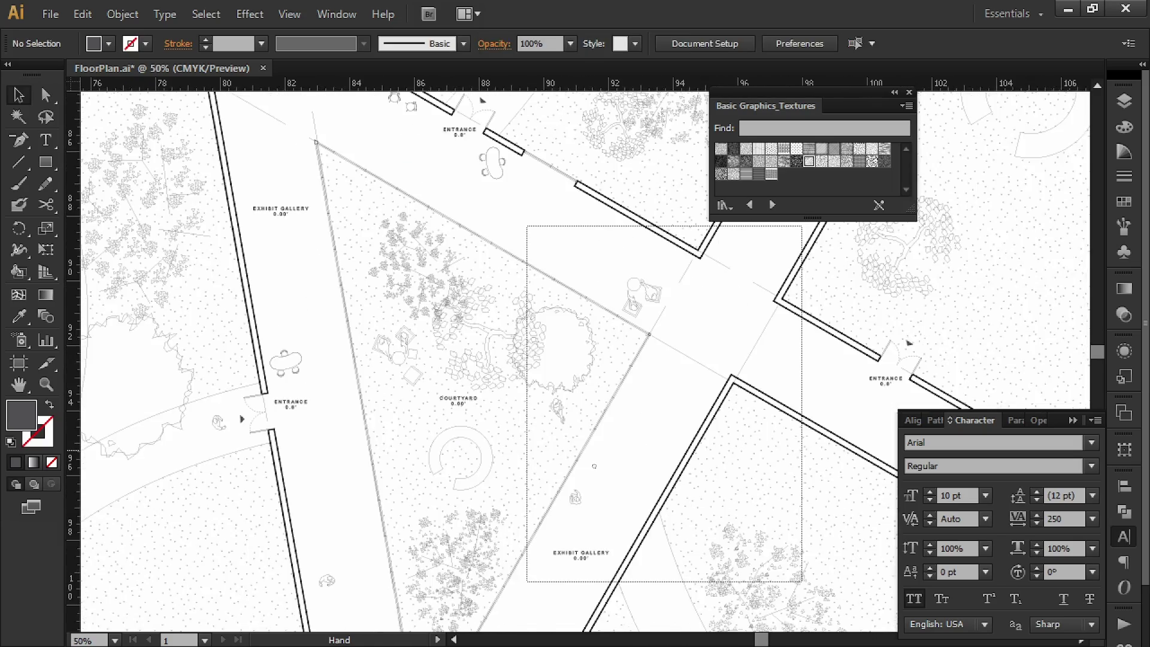
pyautogui.moveTo(597, 295); pyautogui.dragTo(603, 385)
# - Save the annotated floor plan file
pyautogui.keyDown('alt'); pyautogui.scroll(-2, 551, 389); pyautogui.keyUp('alt')
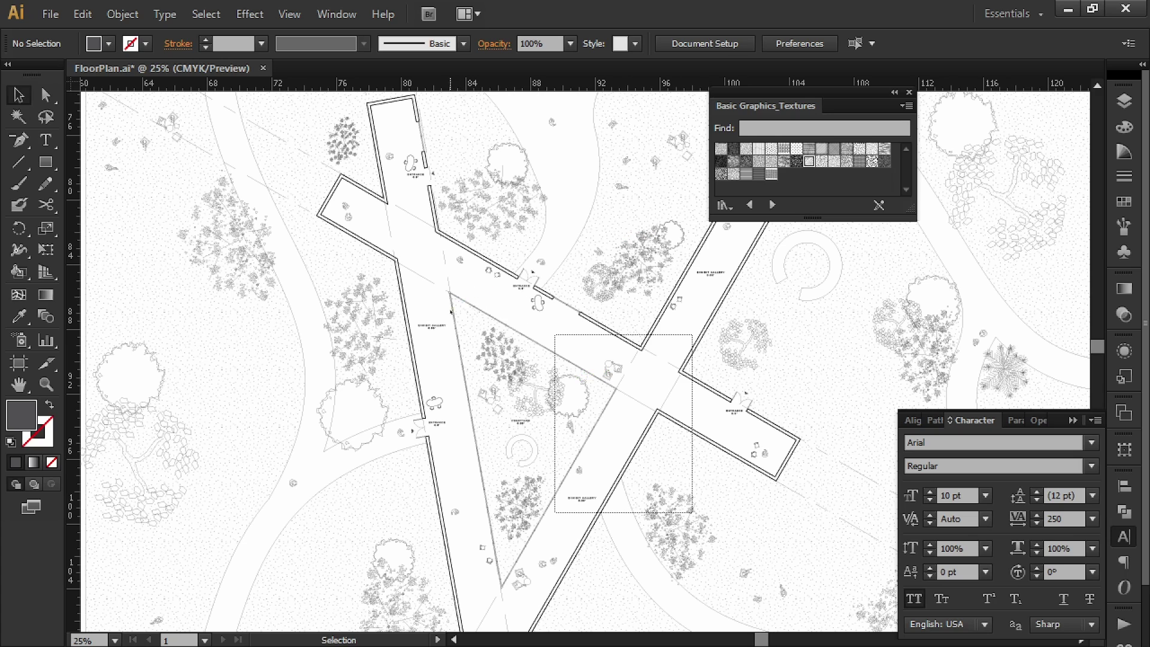
pyautogui.keyDown('alt'); pyautogui.scroll(1, 455, 323); pyautogui.keyUp('alt')
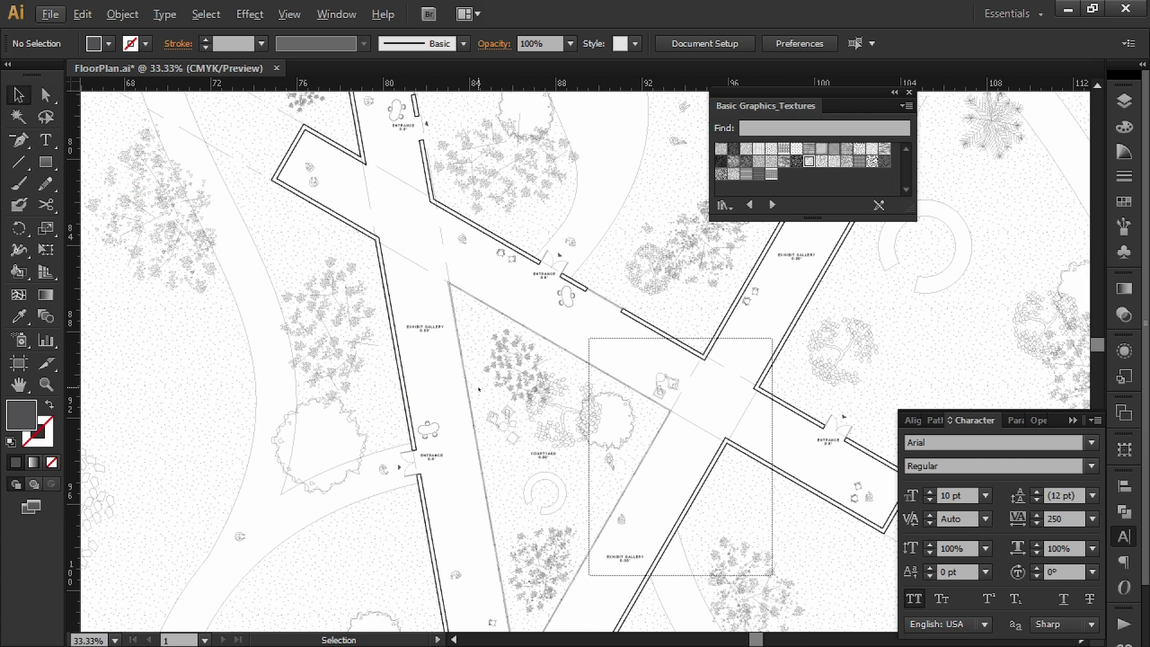
pyautogui.press('p')
pyautogui.keyDown('alt'); pyautogui.scroll(2, 453, 399); pyautogui.keyUp('alt')
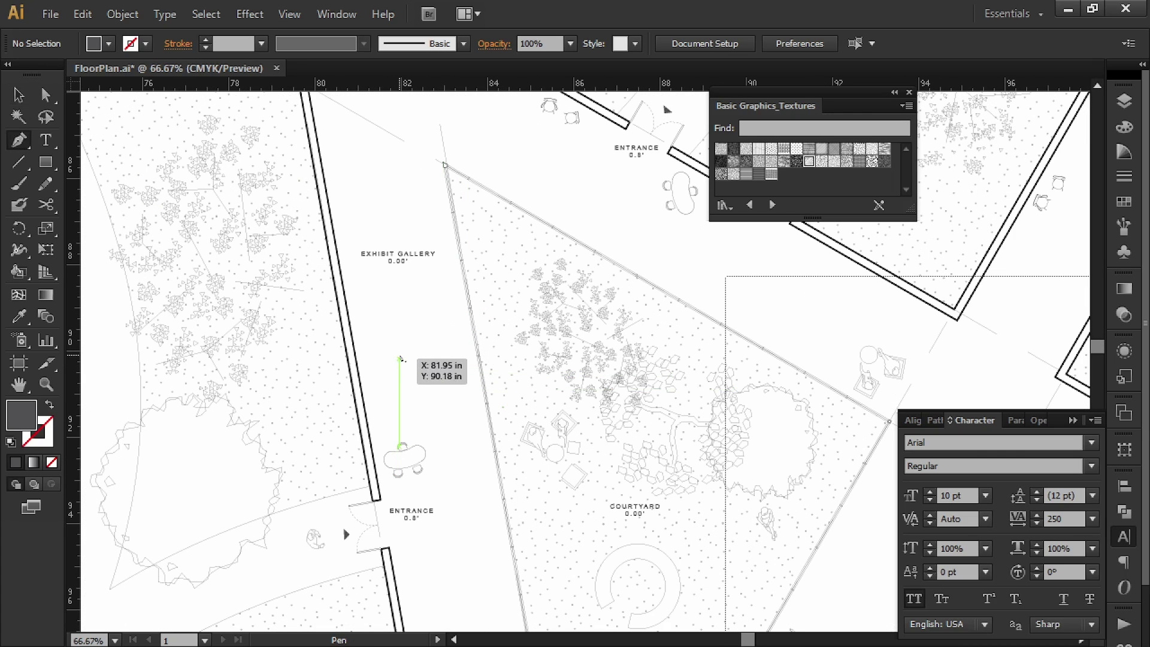
pyautogui.keyDown('alt'); pyautogui.scroll(1, 408, 339); pyautogui.keyUp('alt')
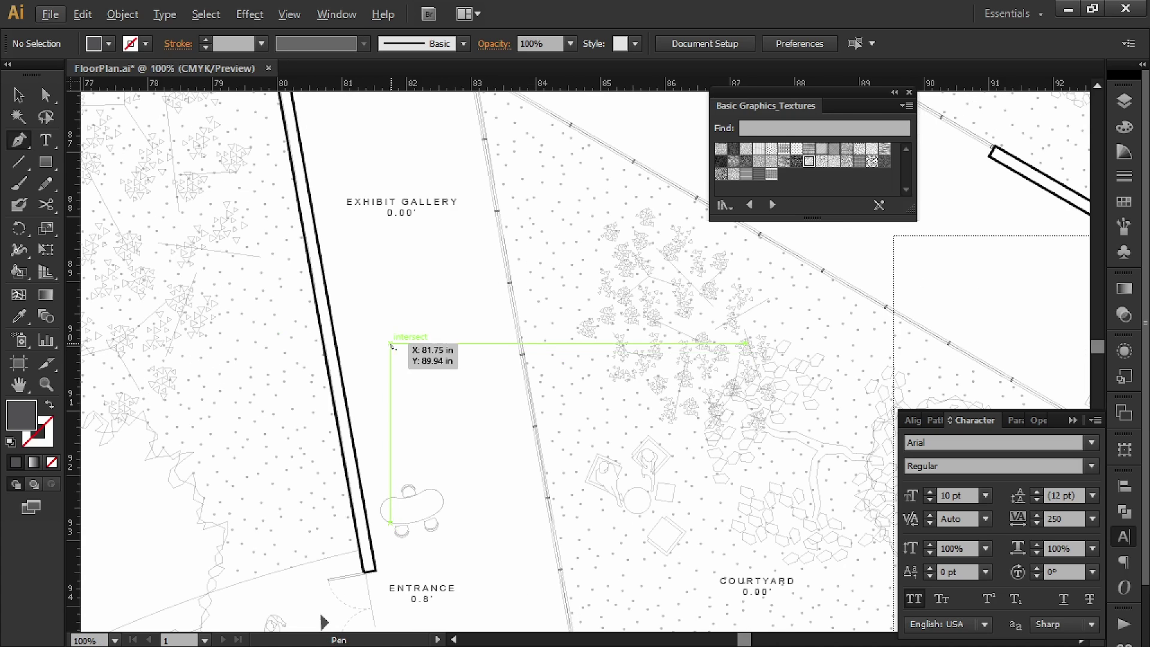
pyautogui.scroll(5, 411, 336)
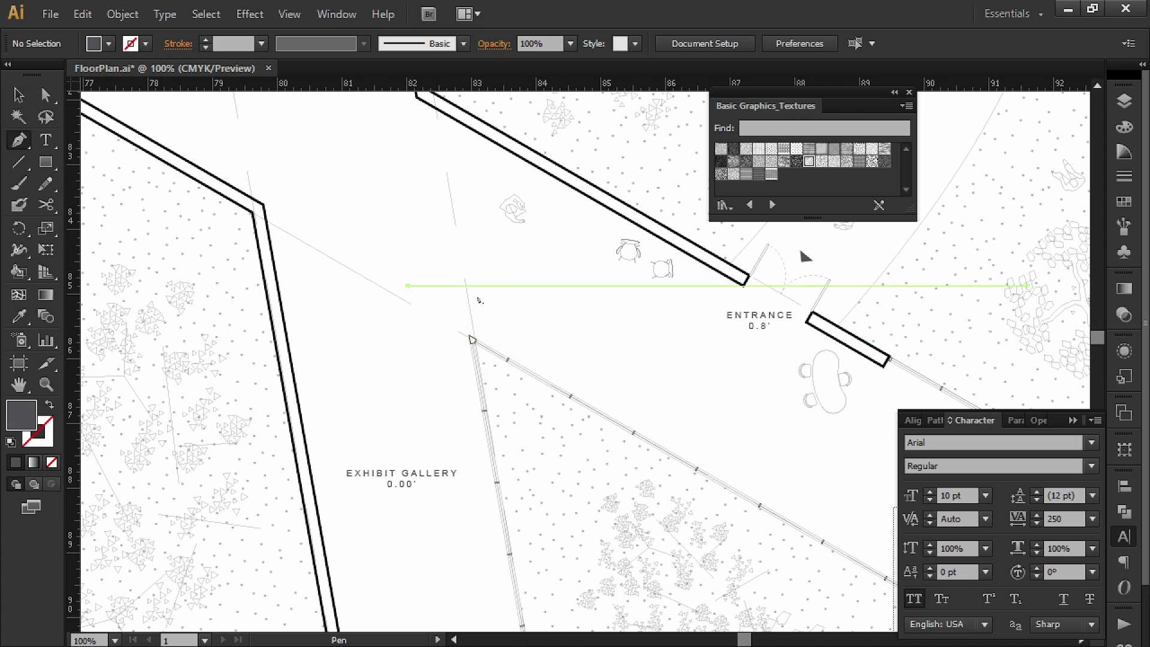
pyautogui.keyDown('alt'); pyautogui.scroll(-1, 472, 339); pyautogui.keyUp('alt')
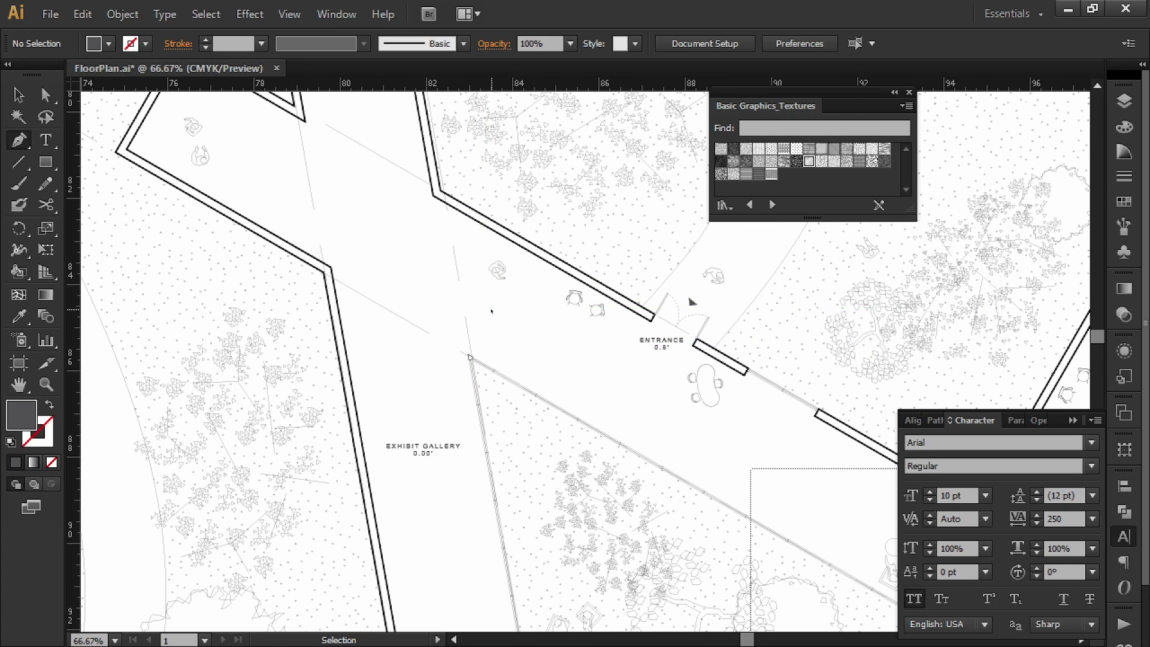
pyautogui.hotkey('ctrl', 's')
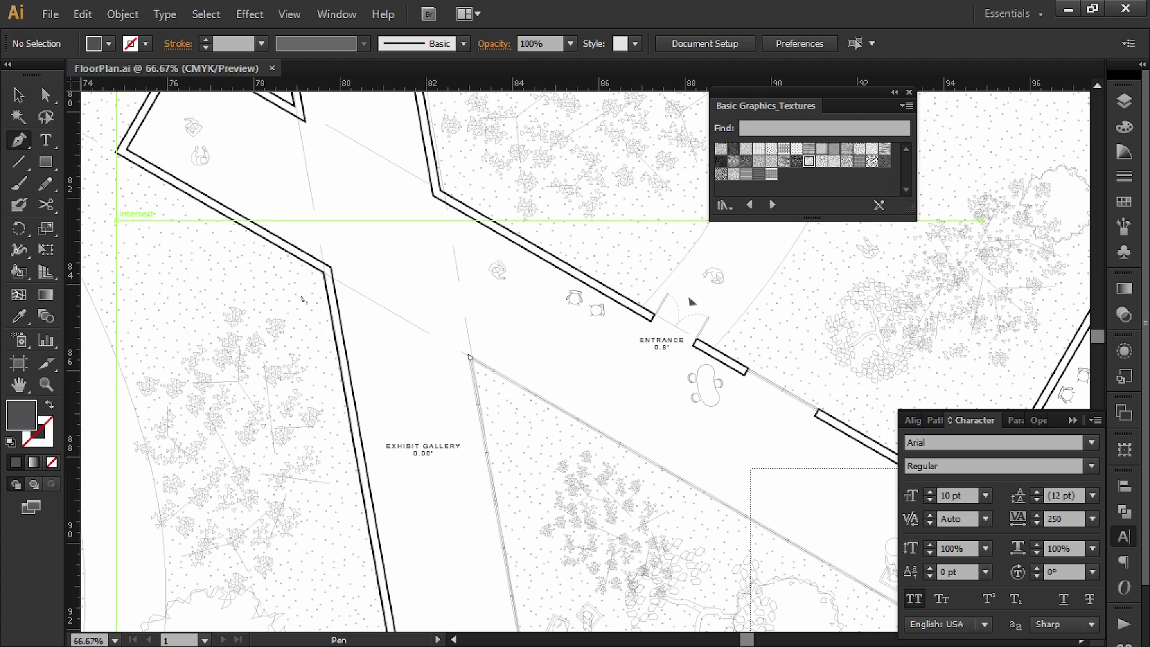
# - Draw an L-shaped path about 0.29 in wide and 0.88 in tall near the courtyard's upper corner, swapping its fill and stroke
pyautogui.keyDown('alt'); pyautogui.scroll(2, 521, 328); pyautogui.keyUp('alt')
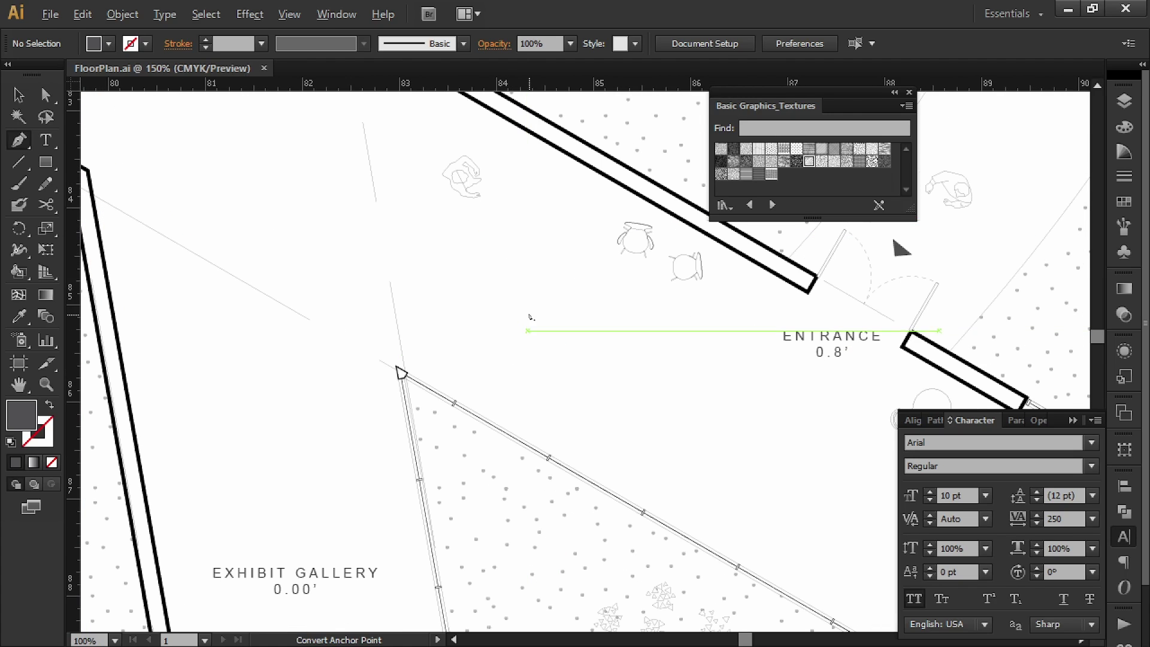
pyautogui.moveTo(532, 292); pyautogui.dragTo(559, 291)
pyautogui.click(531, 377)
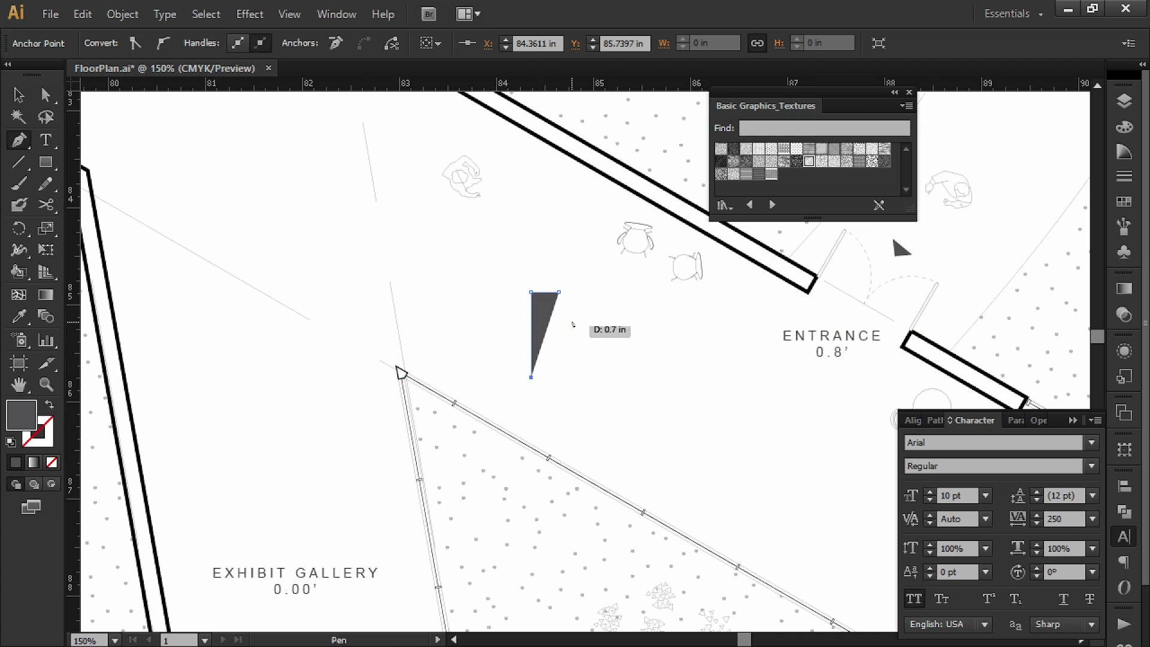
pyautogui.hotkey('shift', 'x')
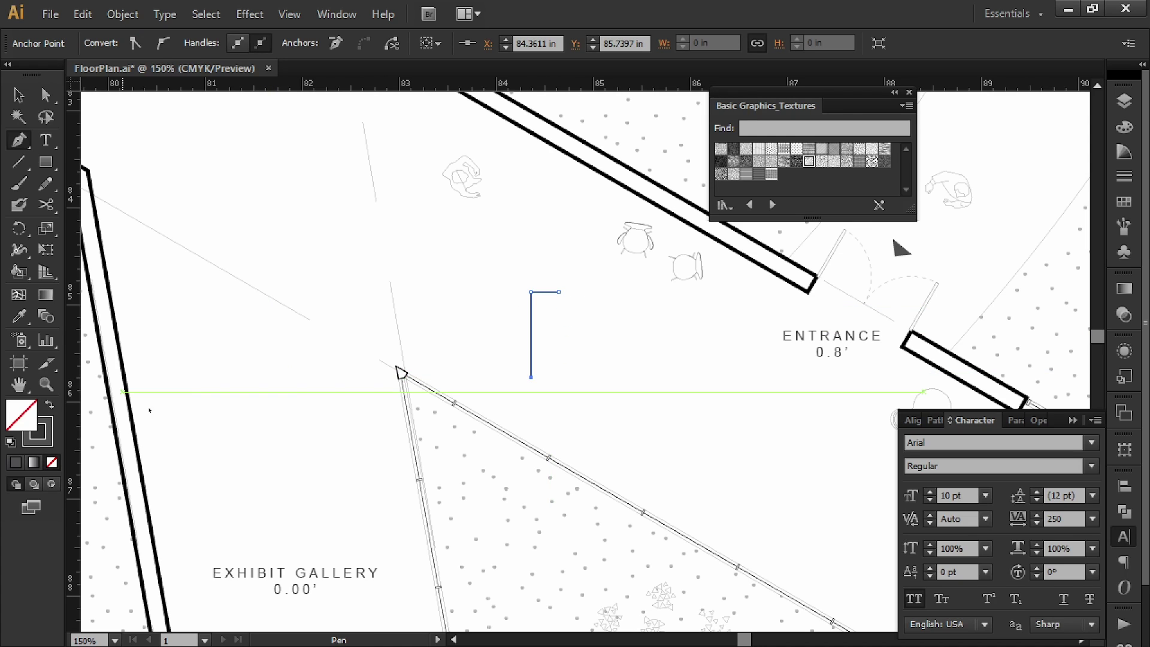
# - Cut the L-shape's short horizontal segment, paste it in front as a separate path, and give it a 6 pt stroke
pyautogui.press('a')
pyautogui.click(597, 307)
pyautogui.moveTo(546, 316); pyautogui.dragTo(544, 317)
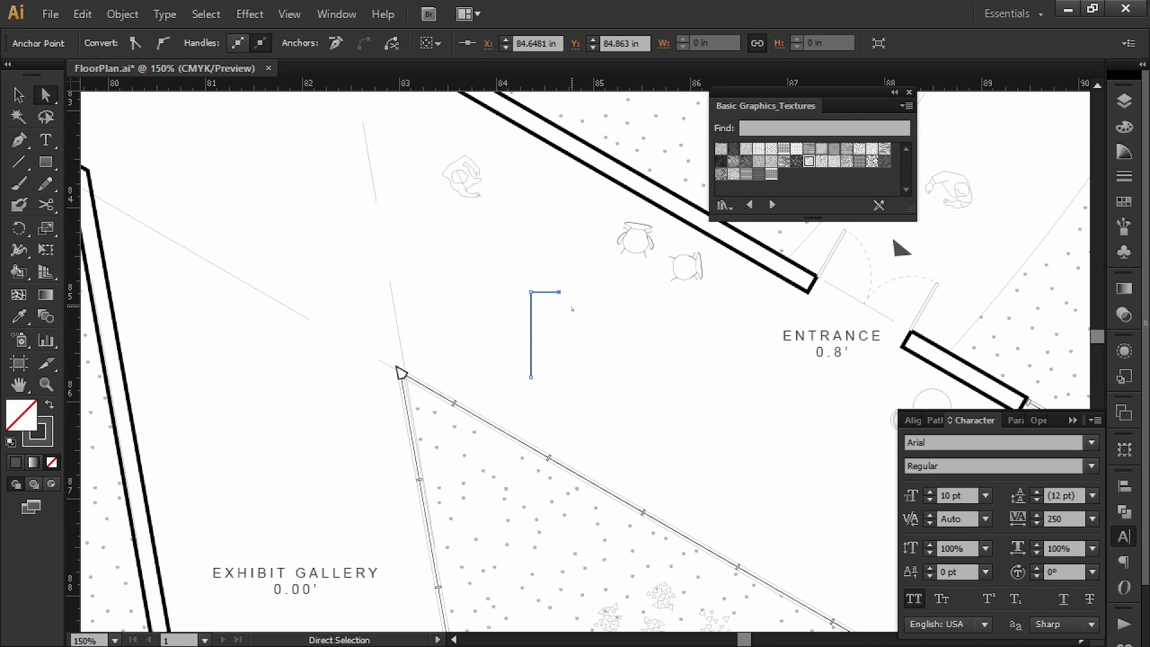
pyautogui.hotkey('ctrl', 'x')
pyautogui.hotkey('ctrl', 'f')
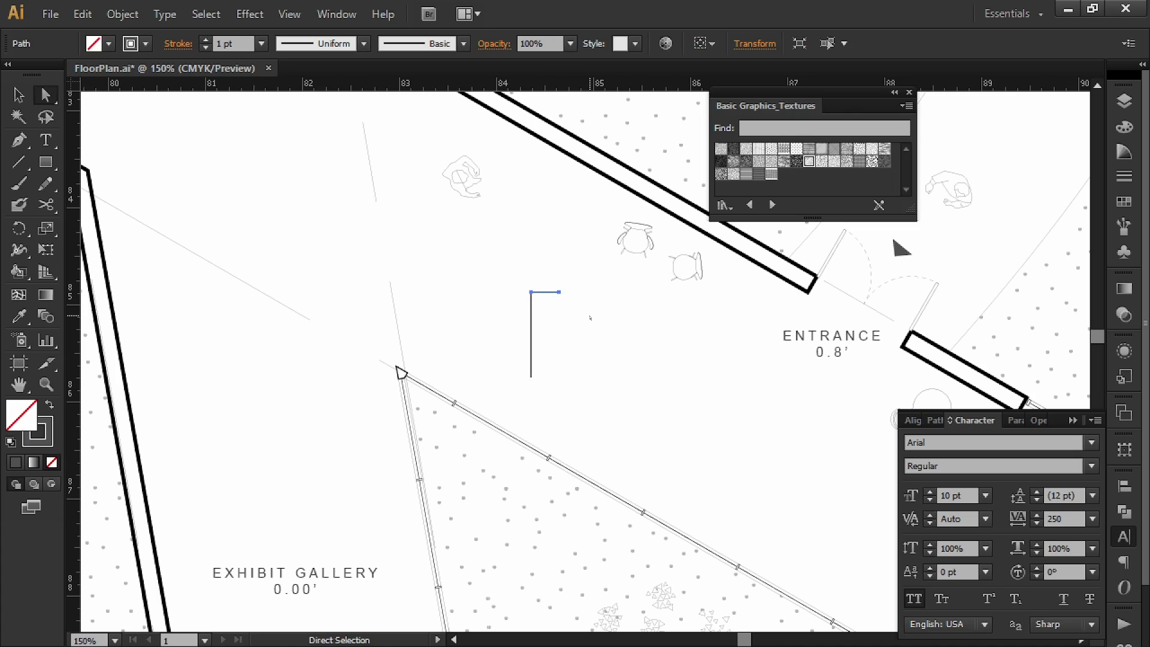
pyautogui.press('v')
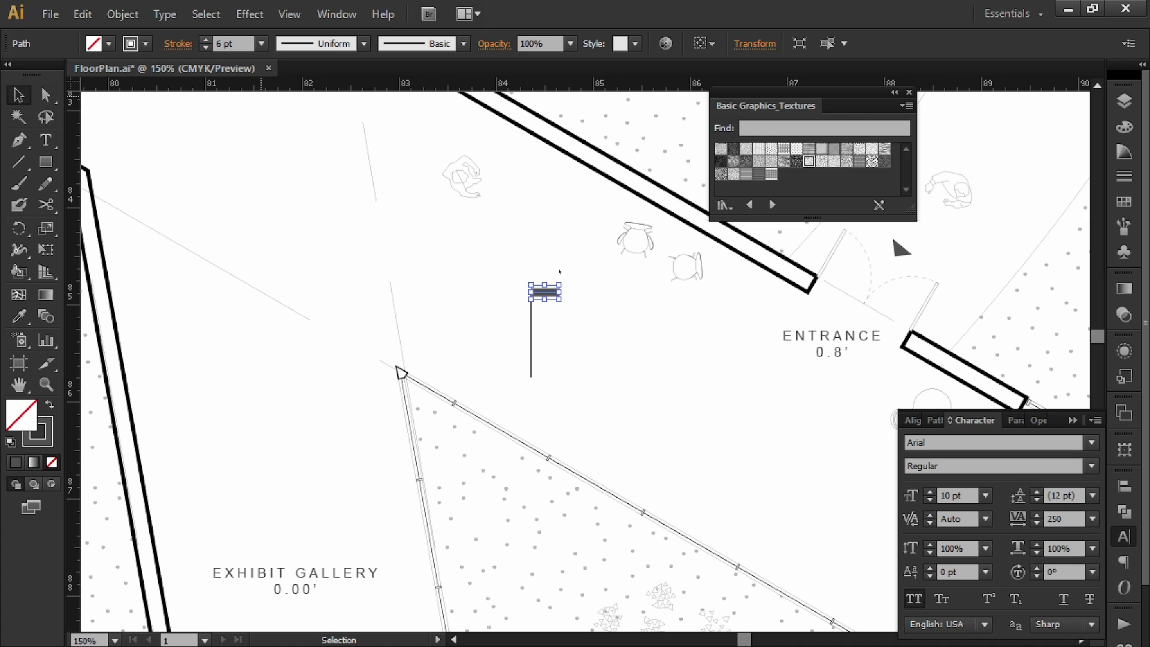
pyautogui.moveTo(569, 268); pyautogui.dragTo(511, 358)
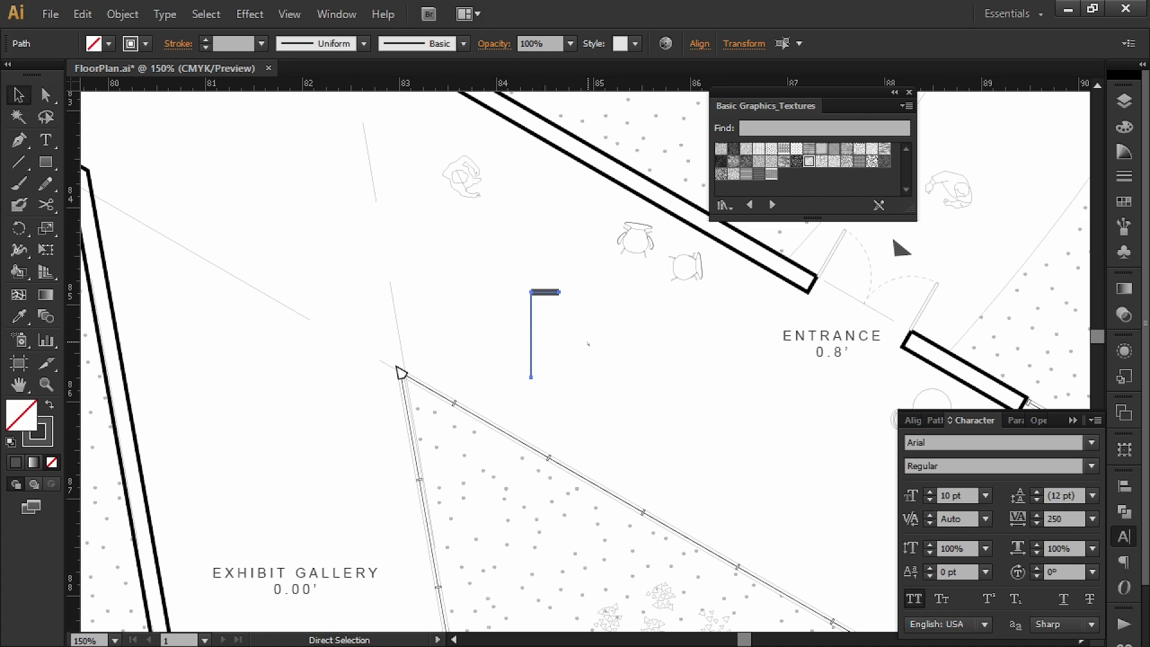
# - Group the two segments of the L-shaped marker and rotate the group 60°
pyautogui.click(653, 341)
pyautogui.keyDown('alt'); pyautogui.scroll(-3, 622, 378); pyautogui.keyUp('alt')
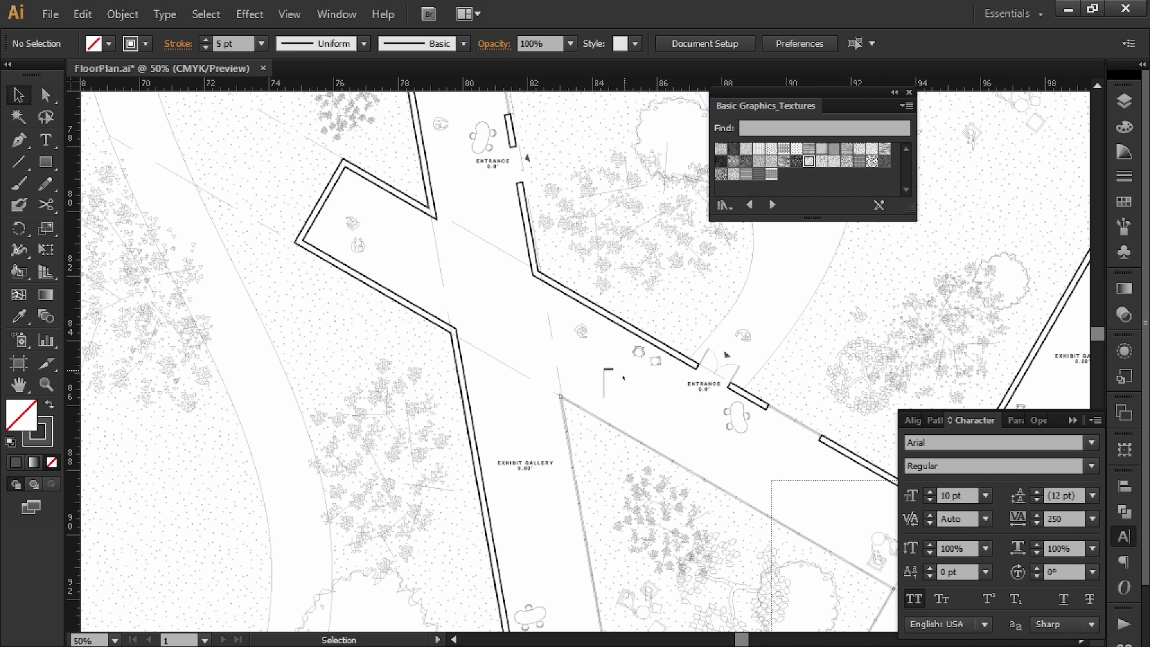
pyautogui.moveTo(590, 357); pyautogui.dragTo(620, 383)
pyautogui.rightClick(605, 378)
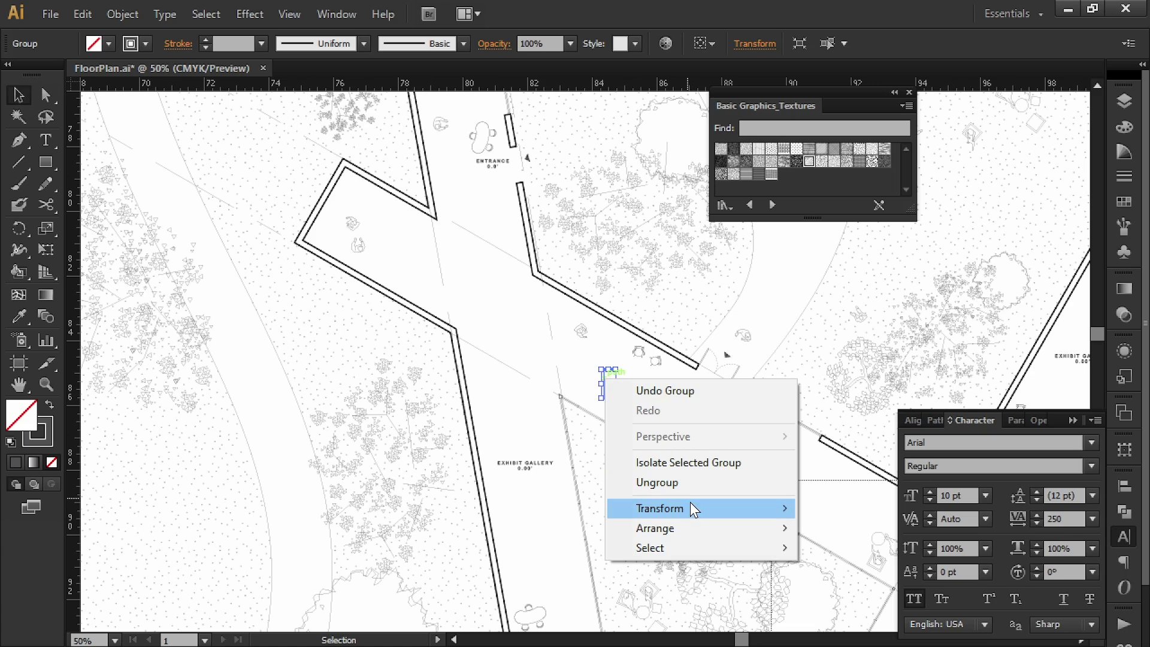
pyautogui.moveTo(710, 506)
pyautogui.click(843, 401)
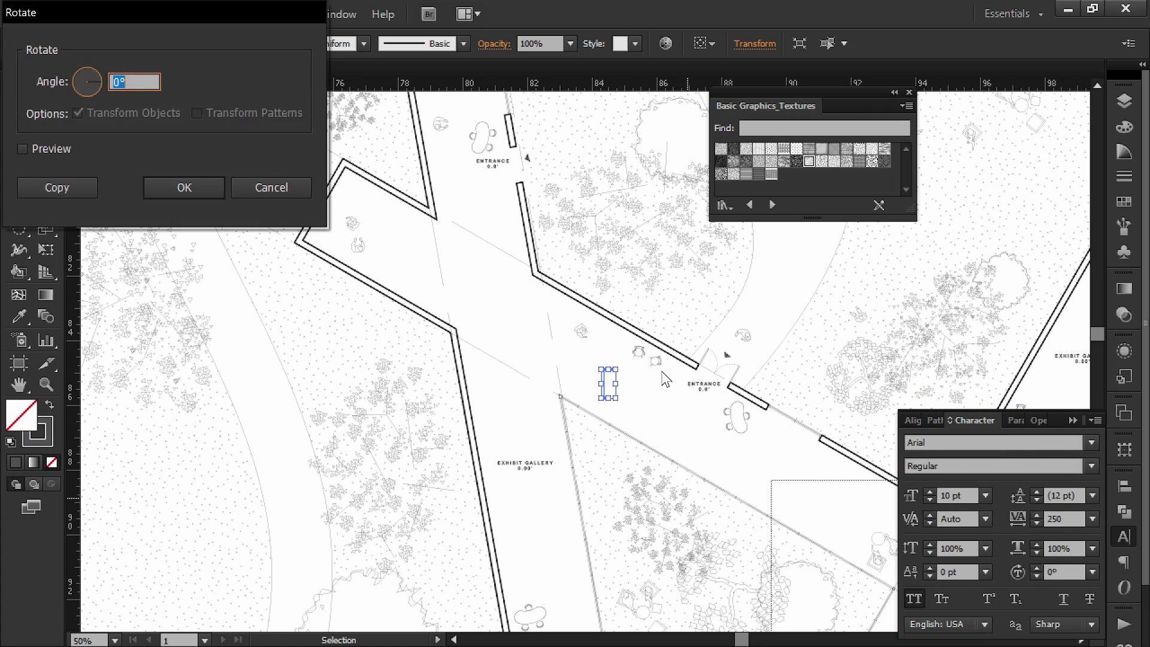
pyautogui.write('60')
pyautogui.click(60, 150)
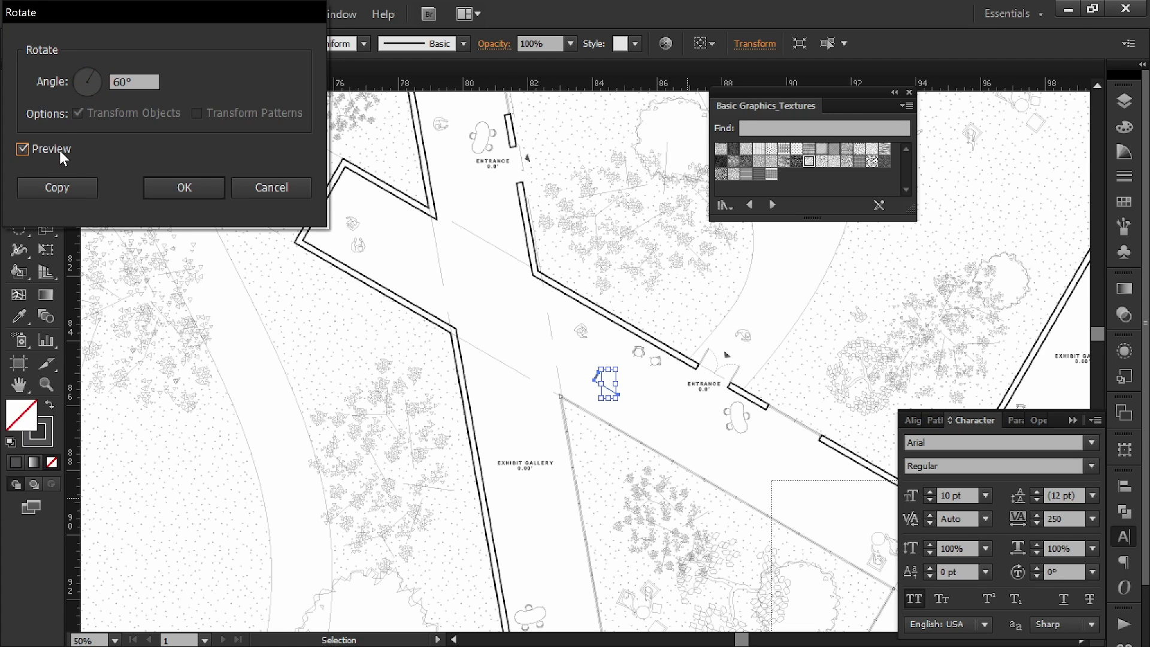
pyautogui.click(160, 187)
pyautogui.click(484, 315)
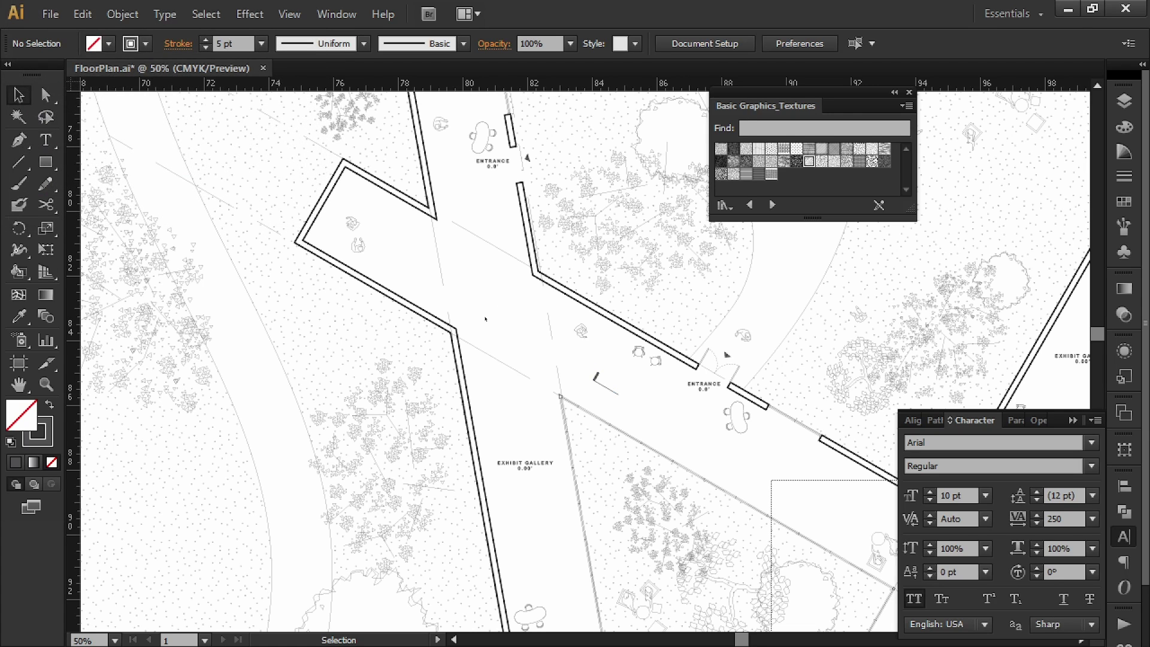
# - Move the rotated L-shaped marker to the outer end of the northwest diagonal wing
pyautogui.keyDown('alt'); pyautogui.scroll(-2, 483, 315); pyautogui.keyUp('alt')
pyautogui.moveTo(488, 308); pyautogui.dragTo(534, 380)
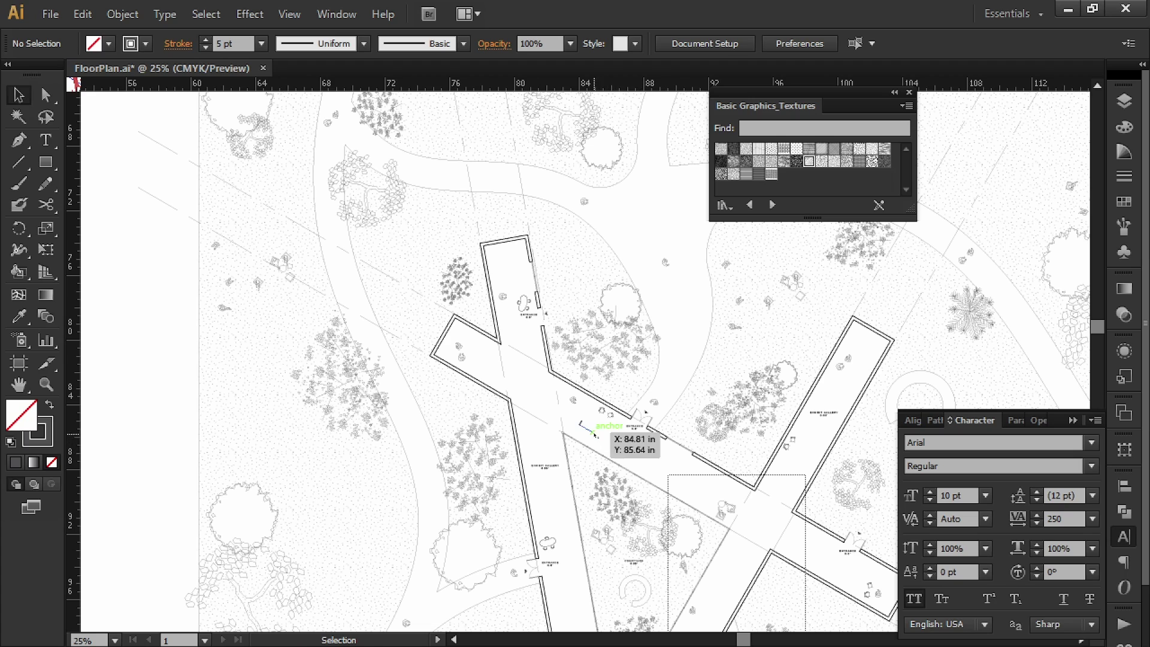
pyautogui.moveTo(581, 424); pyautogui.dragTo(433, 347)
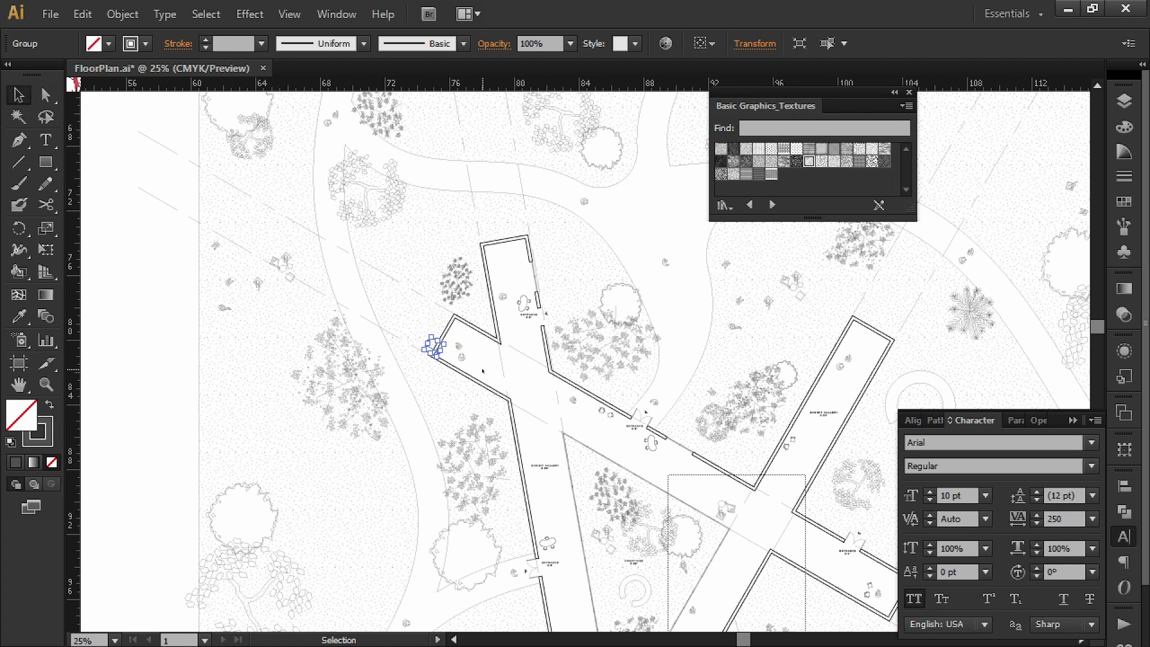
pyautogui.click(486, 342)
# - Enlarge the L-shaped marker at the northwest wing so its thick tick extends farther outside the end wall
pyautogui.keyDown('alt'); pyautogui.scroll(-1, 503, 359); pyautogui.keyUp('alt')
pyautogui.moveTo(502, 359); pyautogui.dragTo(504, 369)
pyautogui.keyDown('alt'); pyautogui.scroll(1, 459, 367); pyautogui.keyUp('alt')
pyautogui.keyDown('alt'); pyautogui.scroll(1, 462, 368); pyautogui.keyUp('alt')
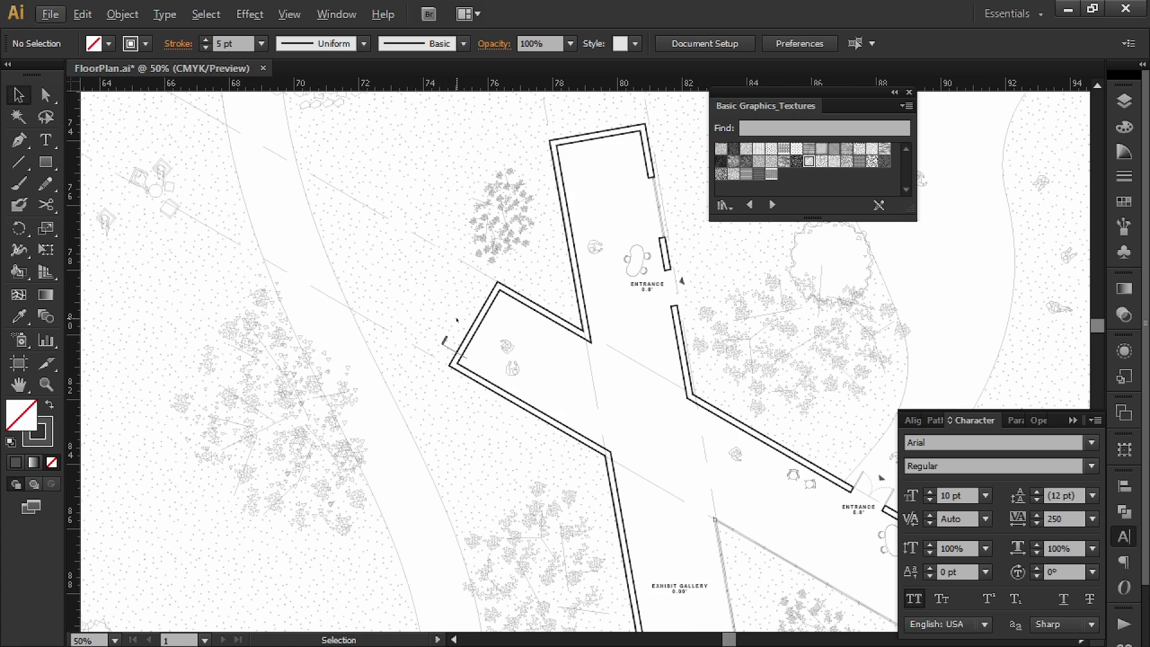
pyautogui.click(445, 341)
pyautogui.press('e')
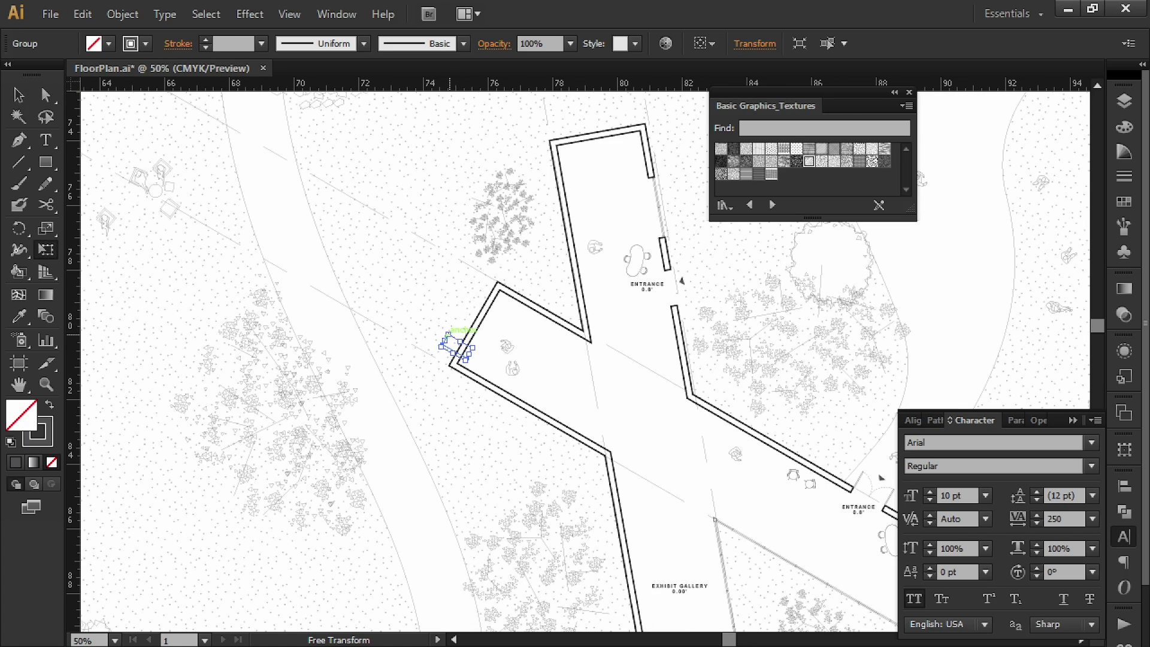
pyautogui.moveTo(448, 333); pyautogui.dragTo(423, 323)
pyautogui.press('v')
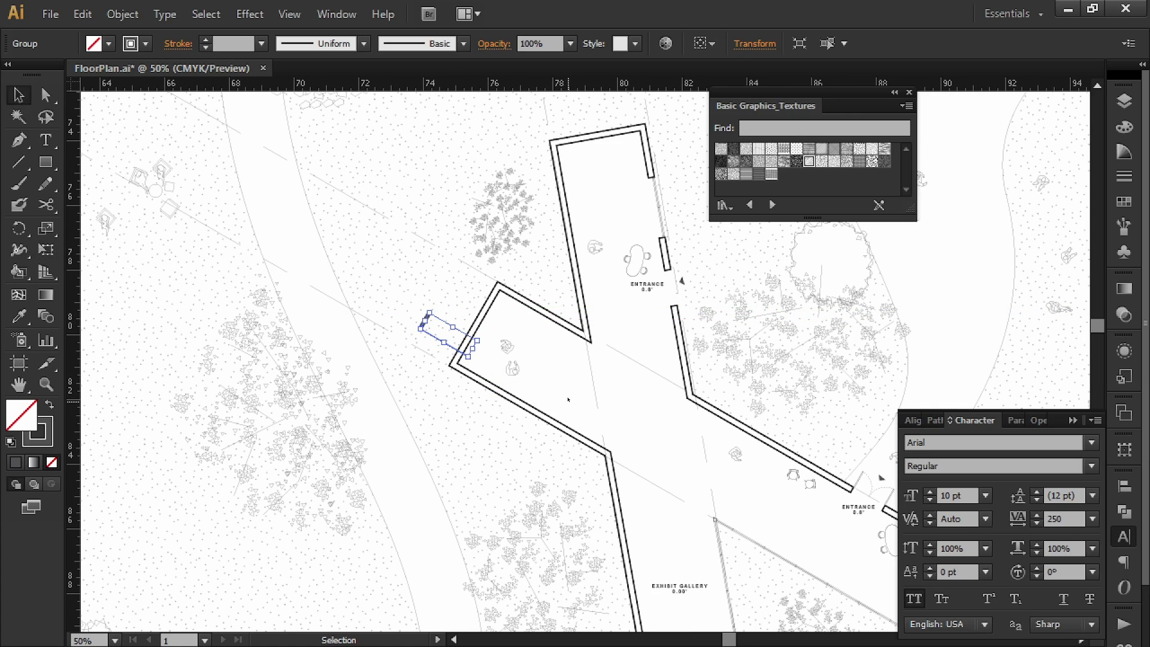
pyautogui.click(567, 400)
# - Copy the L-shaped marker to the southeast wing's end and rotate the copy so its thick tick faces outward
pyautogui.keyDown('alt'); pyautogui.scroll(1, 568, 400); pyautogui.keyUp('alt')
pyautogui.moveTo(607, 400); pyautogui.dragTo(555, 402)
pyautogui.keyDown('alt'); pyautogui.scroll(-3, 555, 401); pyautogui.keyUp('alt')
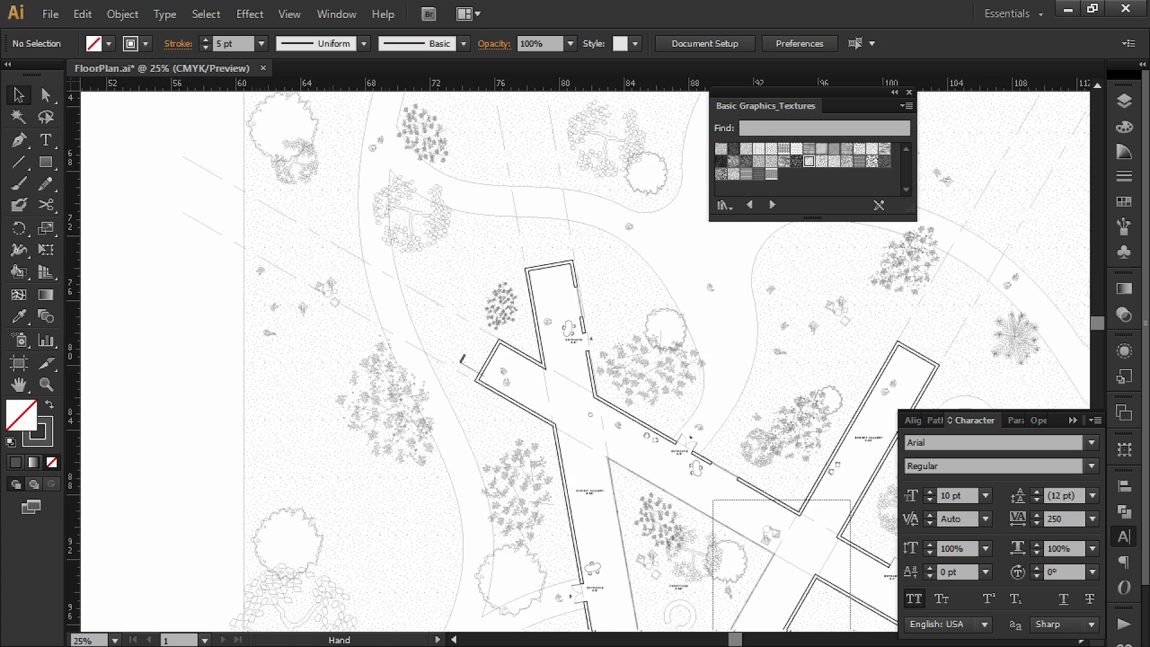
pyautogui.moveTo(606, 444); pyautogui.dragTo(386, 292)
pyautogui.keyDown('alt'); pyautogui.scroll(-1, 391, 290); pyautogui.keyUp('alt')
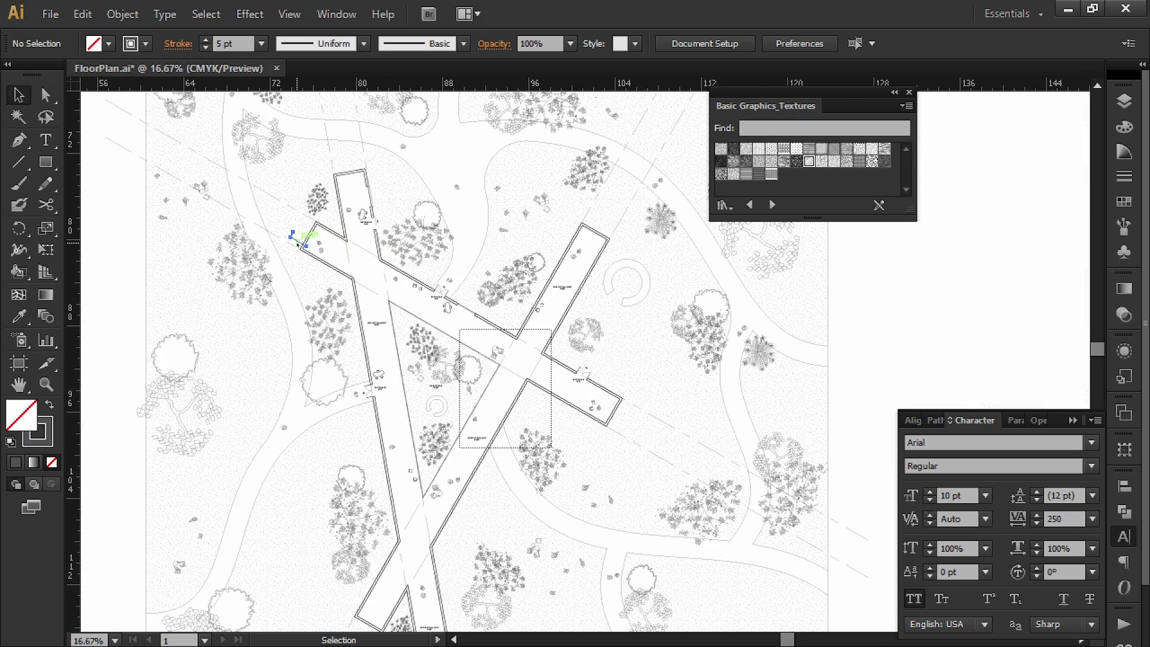
pyautogui.keyDown('alt'); pyautogui.moveTo(312, 242); pyautogui.dragTo(599, 396); pyautogui.keyUp('alt')
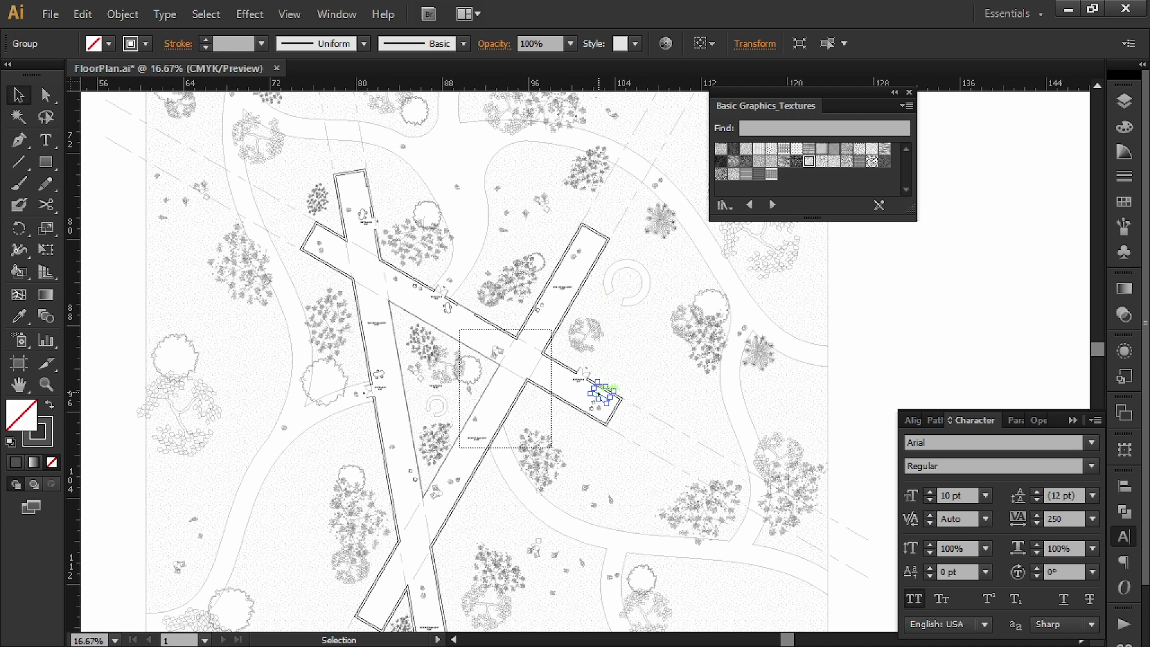
pyautogui.rightClick(602, 394)
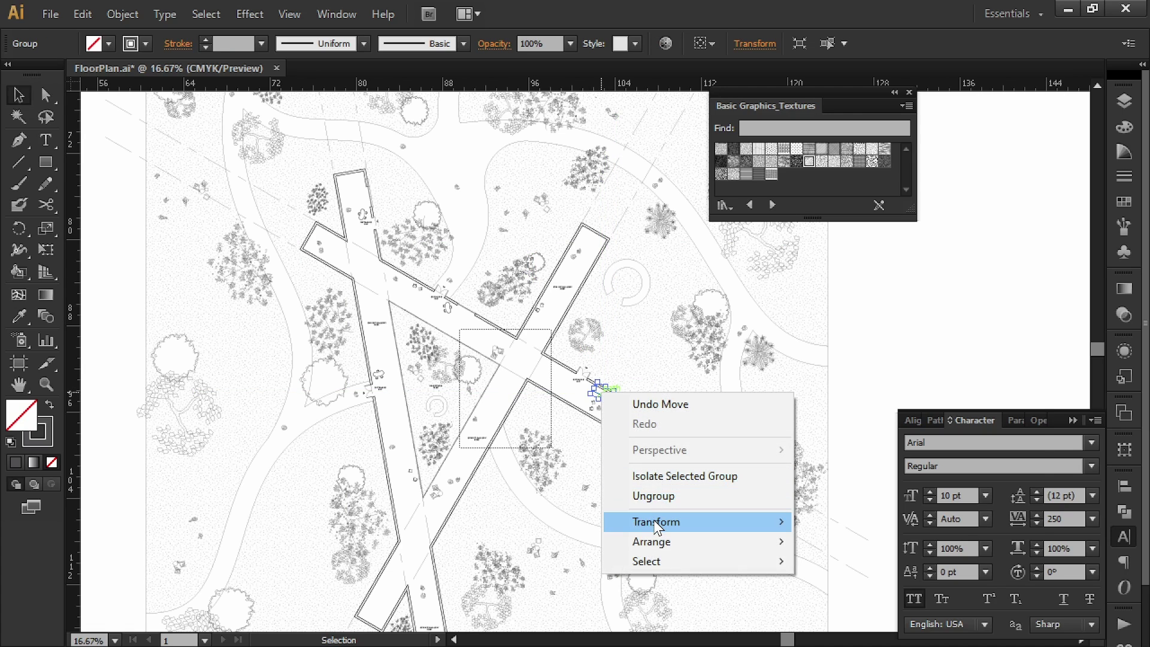
pyautogui.moveTo(657, 522)
pyautogui.click(839, 411)
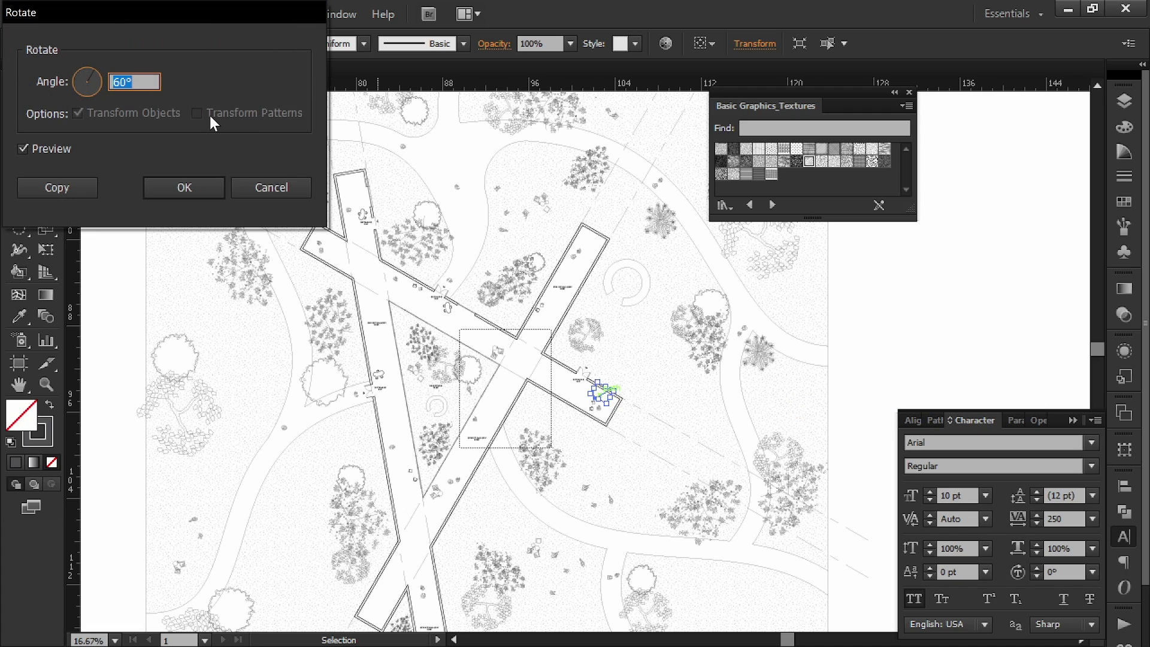
pyautogui.click(657, 473)
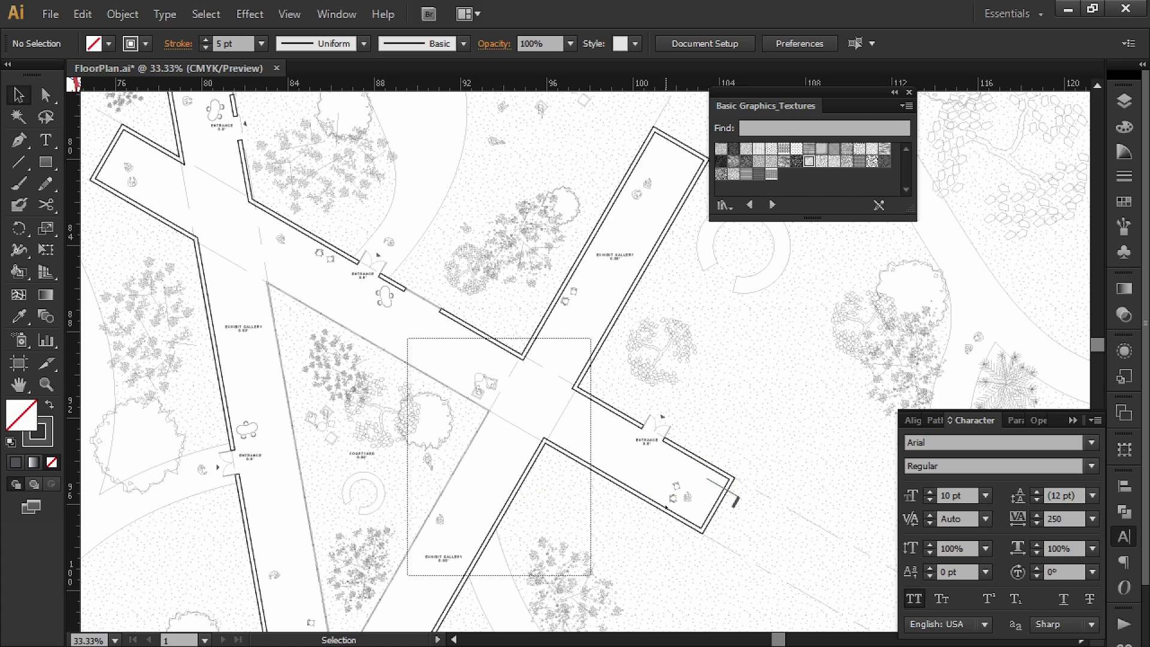
# - Shift the copied marker slightly farther outward beyond the southeast wing's end wall
pyautogui.hotkey('ctrl', '-')
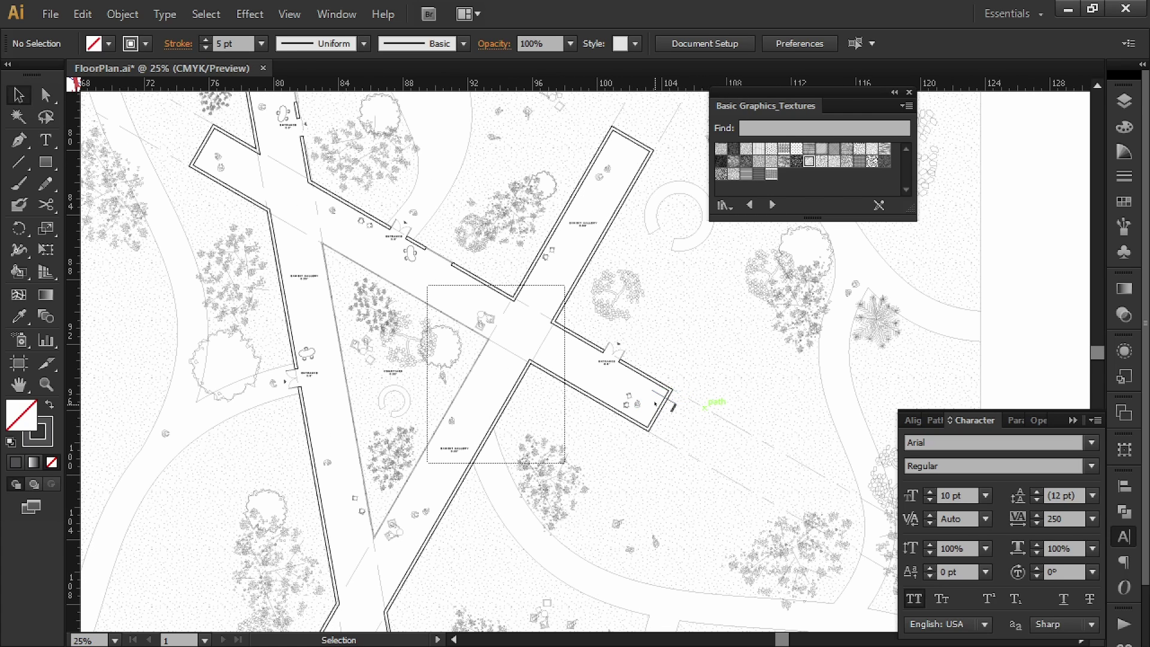
pyautogui.keyDown('alt'); pyautogui.scroll(2, 683, 402); pyautogui.keyUp('alt')
pyautogui.moveTo(693, 417); pyautogui.dragTo(705, 414)
pyautogui.keyDown('alt'); pyautogui.scroll(-3, 659, 406); pyautogui.keyUp('alt')
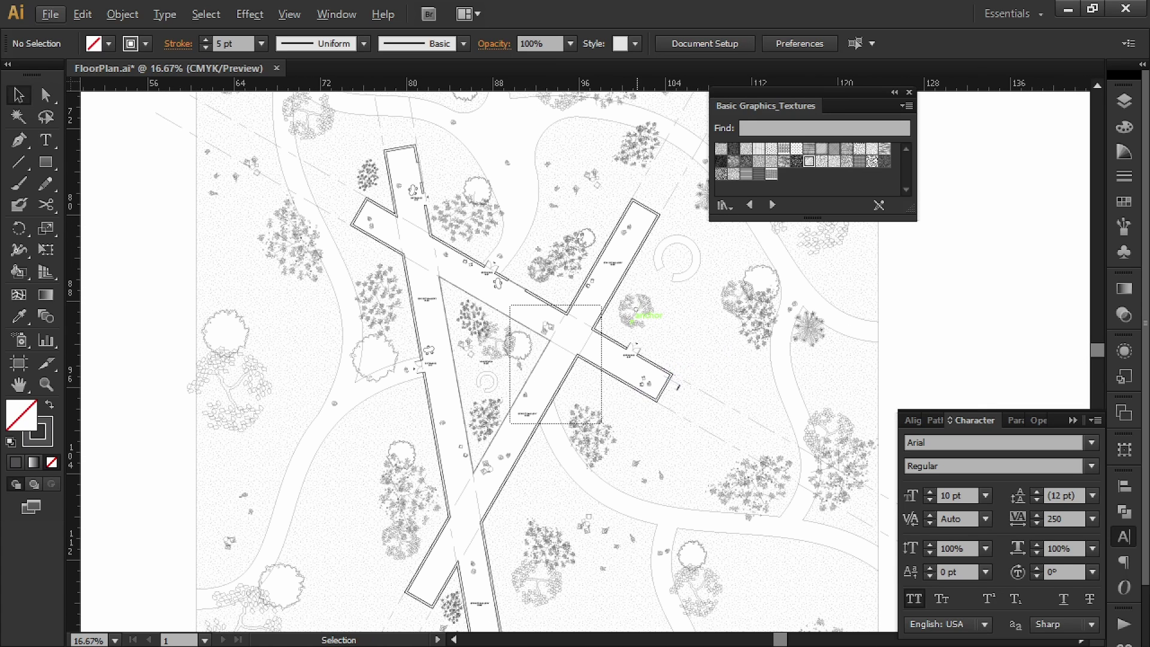
pyautogui.keyDown('alt'); pyautogui.scroll(1, 674, 395); pyautogui.keyUp('alt')
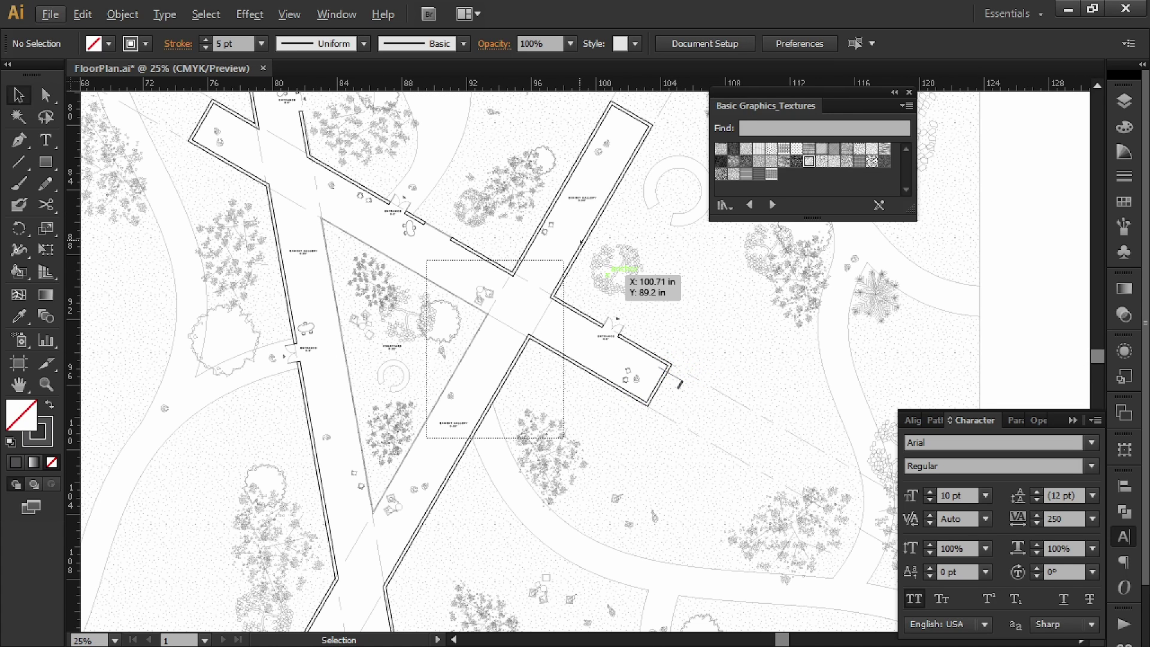
pyautogui.moveTo(589, 240); pyautogui.dragTo(609, 256)
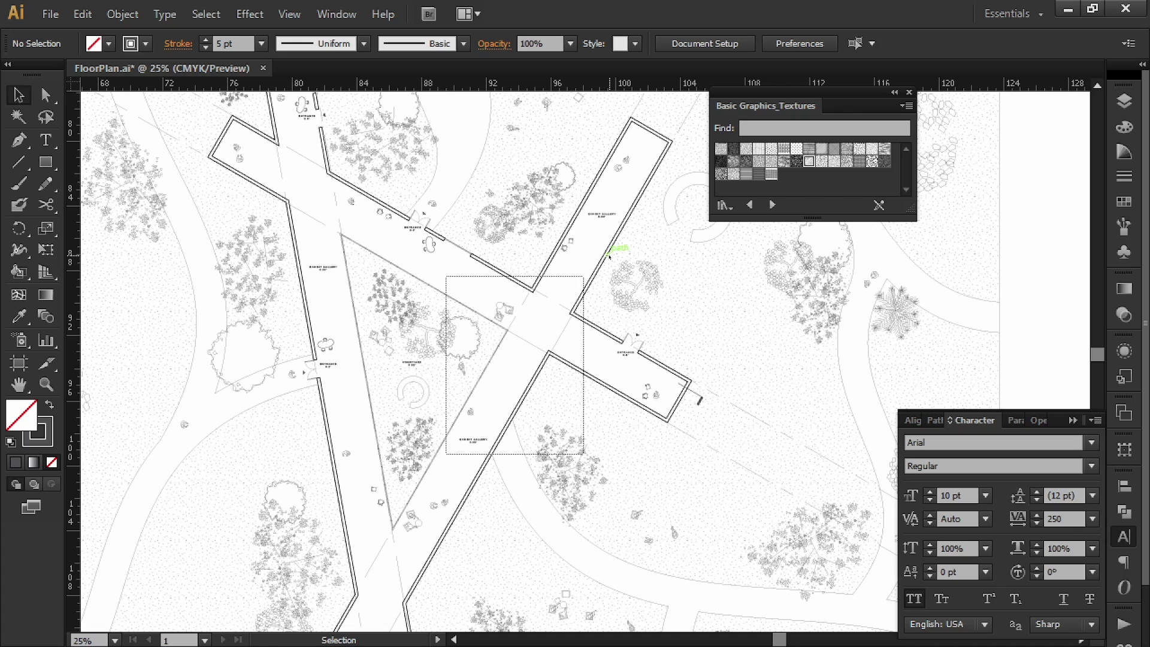
# - Draw a circle about 0.8 in in diameter below the southeast wing's ENTRANCE label and give it a 0.25 pt stroke
pyautogui.click(54, 167)
pyautogui.moveTo(55, 167); pyautogui.dragTo(144, 222)
pyautogui.press('l')
pyautogui.keyDown('alt'); pyautogui.scroll(3, 658, 381); pyautogui.keyUp('alt')
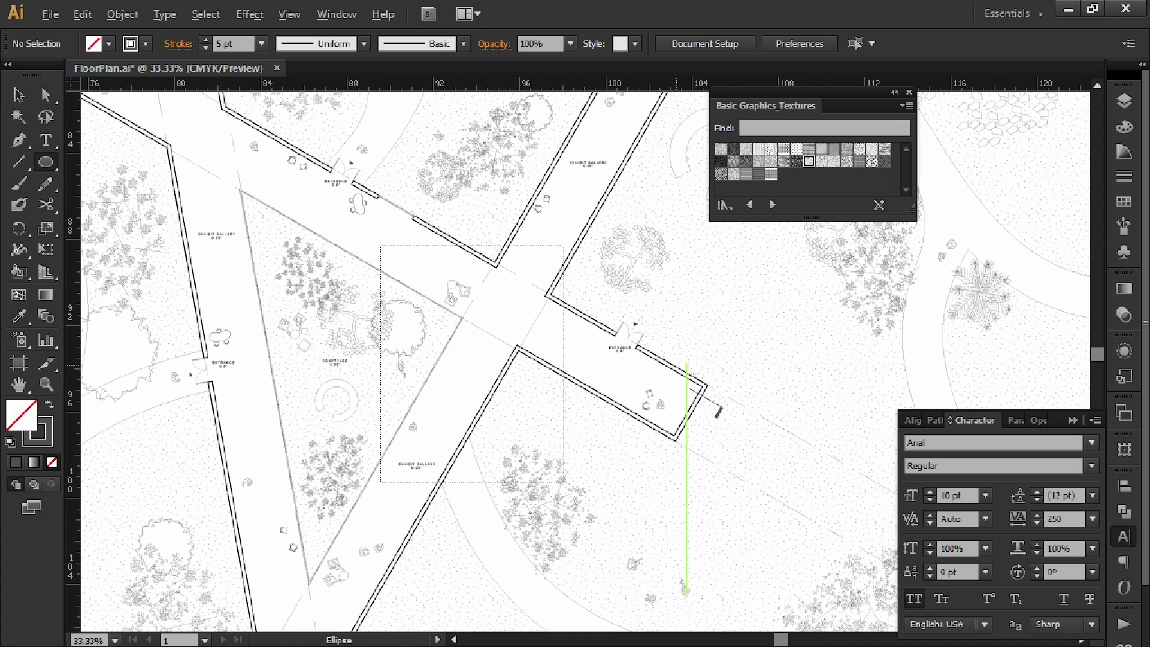
pyautogui.keyDown('shift'); pyautogui.moveTo(537, 302); pyautogui.dragTo(574, 339); pyautogui.keyUp('shift')
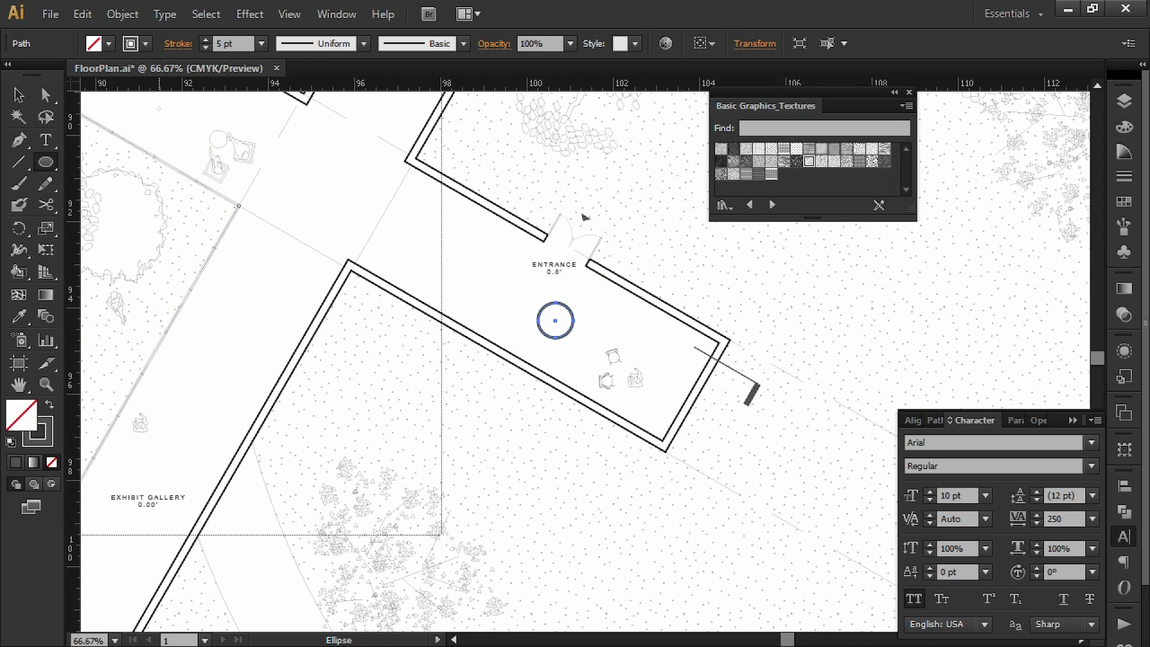
pyautogui.moveTo(237, 44); pyautogui.dragTo(223, 46)
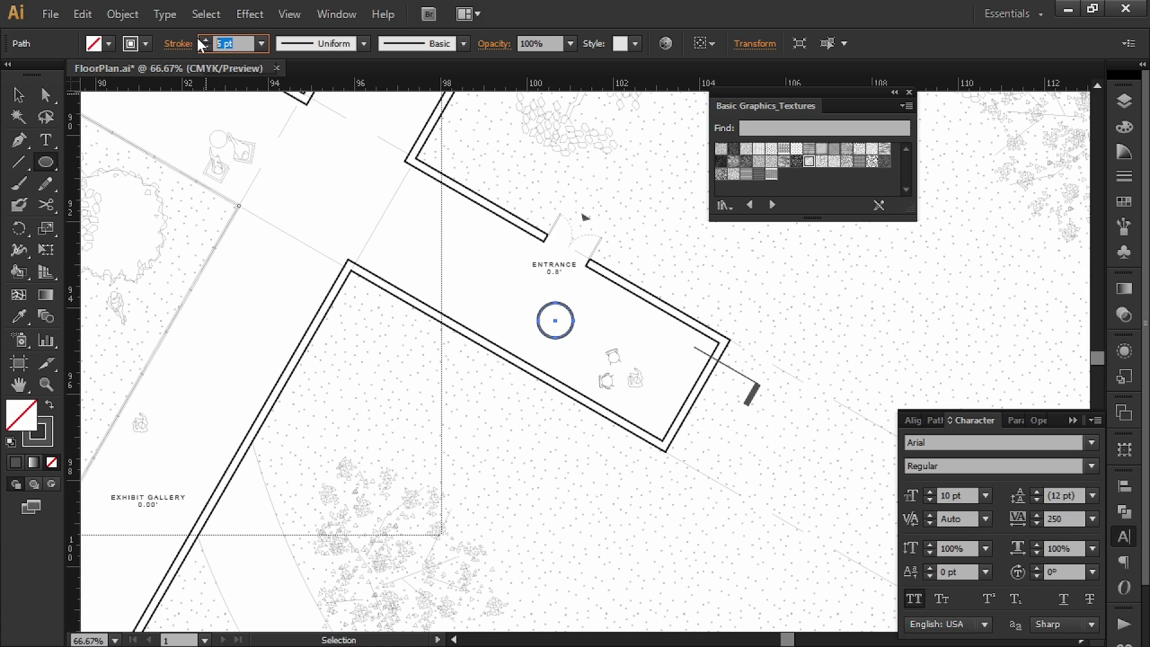
pyautogui.click(206, 47)
pyautogui.press('v')
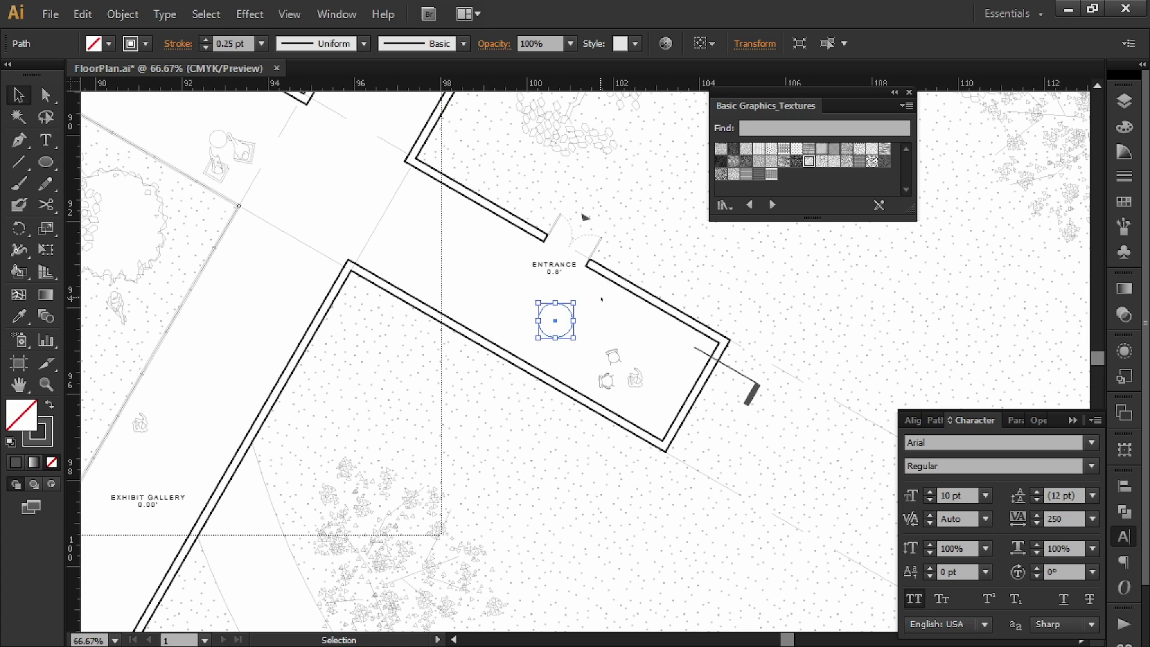
pyautogui.click(605, 288)
# - Draw a vertical line segment from the top of the circle to its center
pyautogui.click(19, 162)
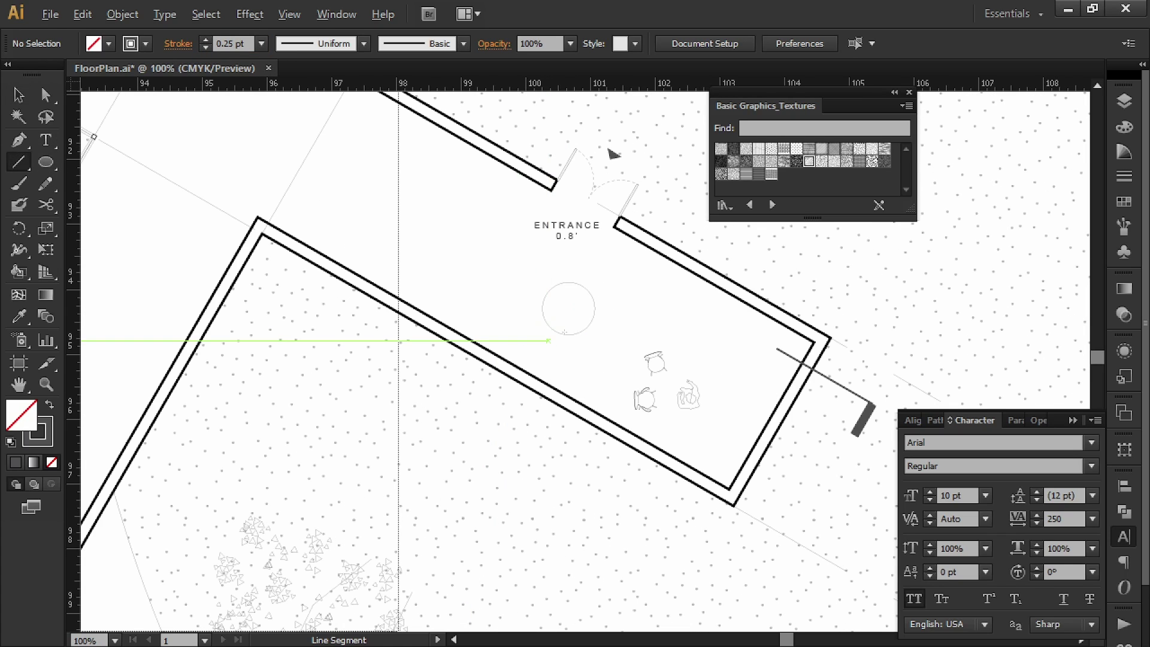
pyautogui.keyDown('alt'); pyautogui.scroll(1, 528, 343); pyautogui.keyUp('alt')
pyautogui.moveTo(568, 283); pyautogui.dragTo(569, 309)
pyautogui.press('v')
pyautogui.click(664, 300)
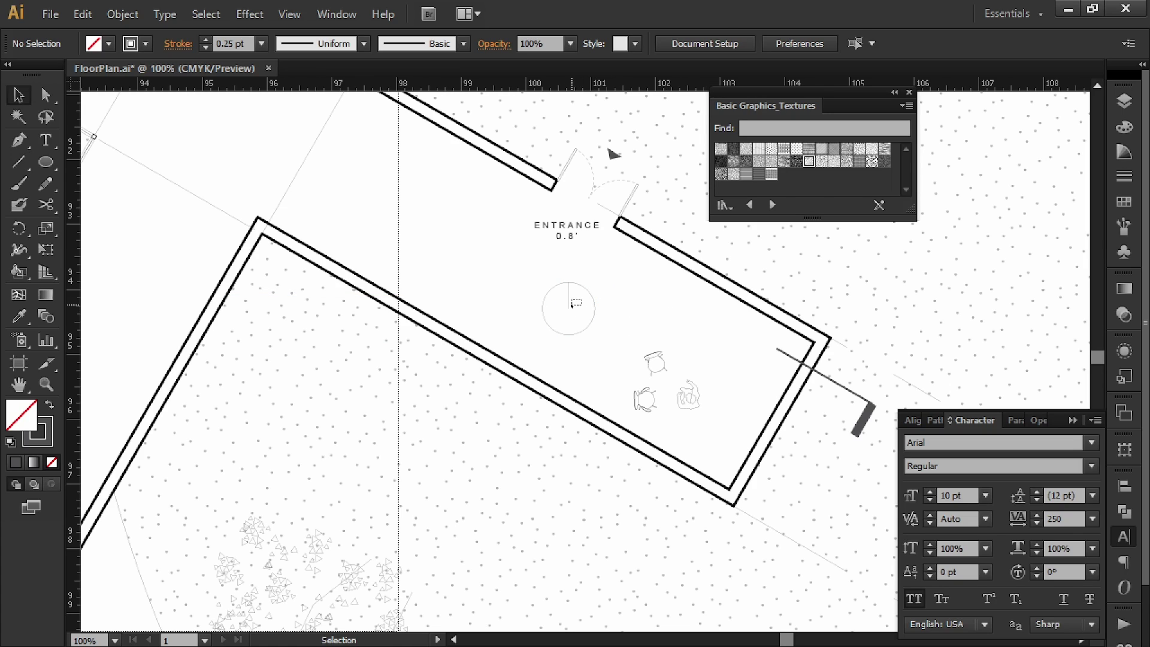
# - Thicken the stroke of the vertical line inside the circle to make a bold north pointer
pyautogui.click(573, 302)
pyautogui.click(205, 38)
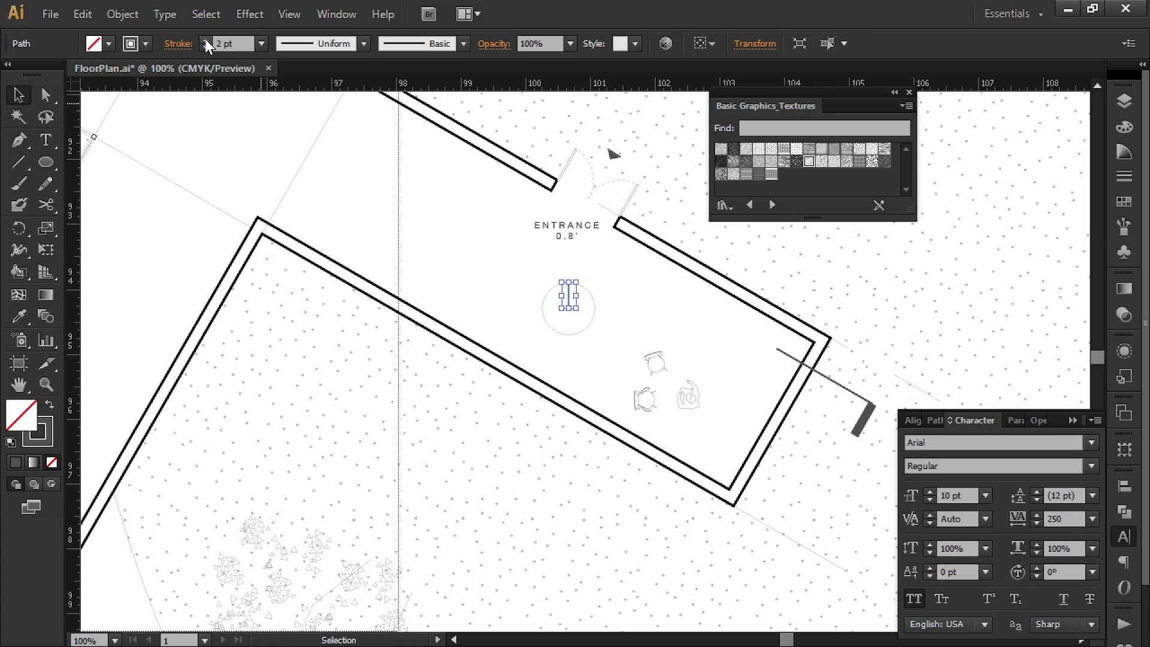
pyautogui.click(205, 39)
pyautogui.click(205, 39)
pyautogui.click(205, 38)
pyautogui.click(205, 39)
pyautogui.click(205, 48)
pyautogui.click(205, 47)
pyautogui.click(204, 48)
pyautogui.click(204, 48)
pyautogui.click(204, 47)
pyautogui.click(204, 39)
pyautogui.click(533, 294)
# - Set the stroke of the circle around the bold pointer to 0.5 pt
pyautogui.keyDown('alt'); pyautogui.scroll(-1, 531, 295); pyautogui.keyUp('alt')
pyautogui.scroll(1, 623, 284)
pyautogui.click(559, 330)
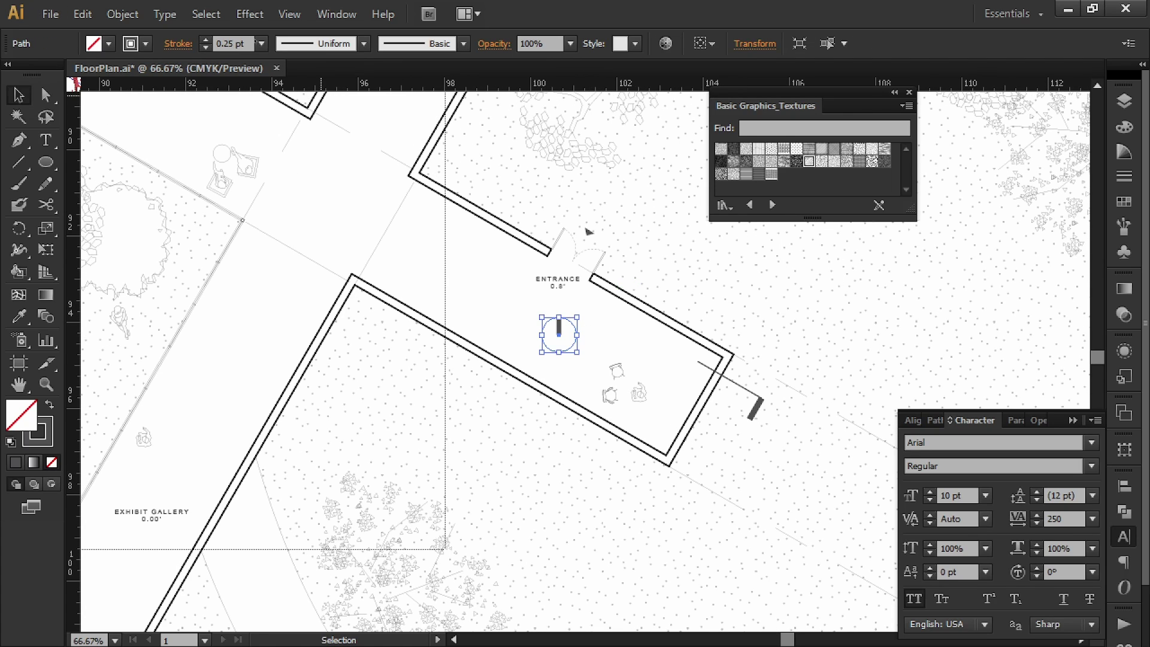
pyautogui.click(205, 39)
pyautogui.write('0.5')
pyautogui.press('Return')
pyautogui.click(604, 318)
# - Move the circle and its pointer out of the southeast wing to the blank area below the site plan
pyautogui.keyDown('alt'); pyautogui.scroll(-3, 604, 333); pyautogui.keyUp('alt')
pyautogui.moveTo(600, 374); pyautogui.dragTo(596, 275)
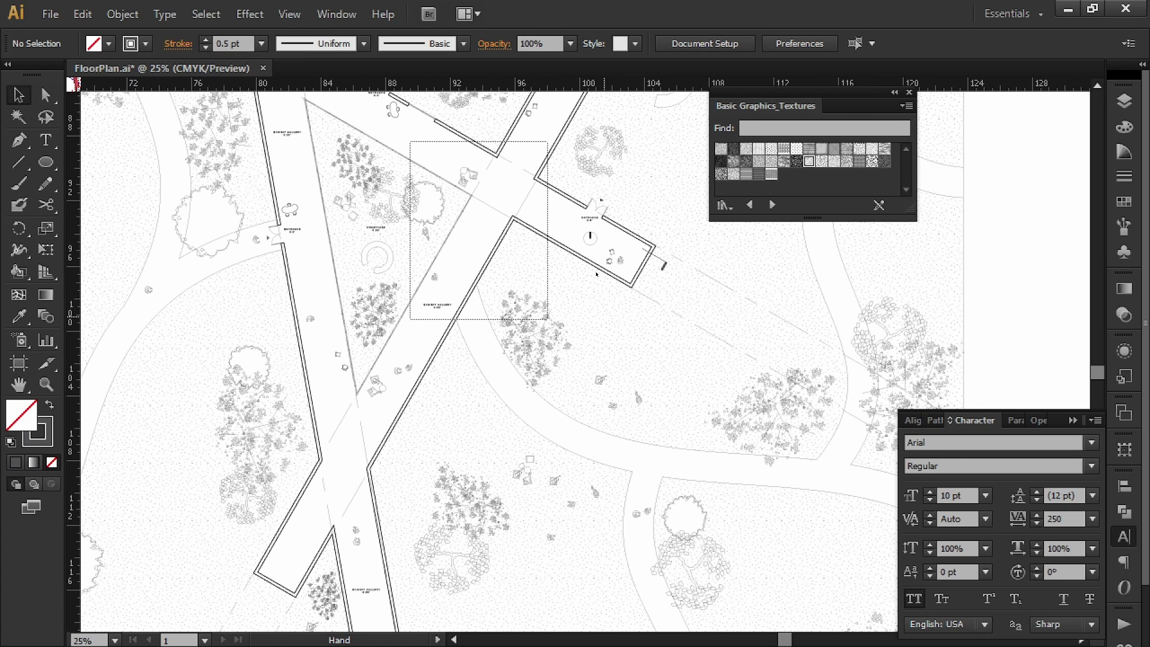
pyautogui.click(594, 240)
pyautogui.keyDown('alt'); pyautogui.scroll(-2, 596, 241); pyautogui.keyUp('alt')
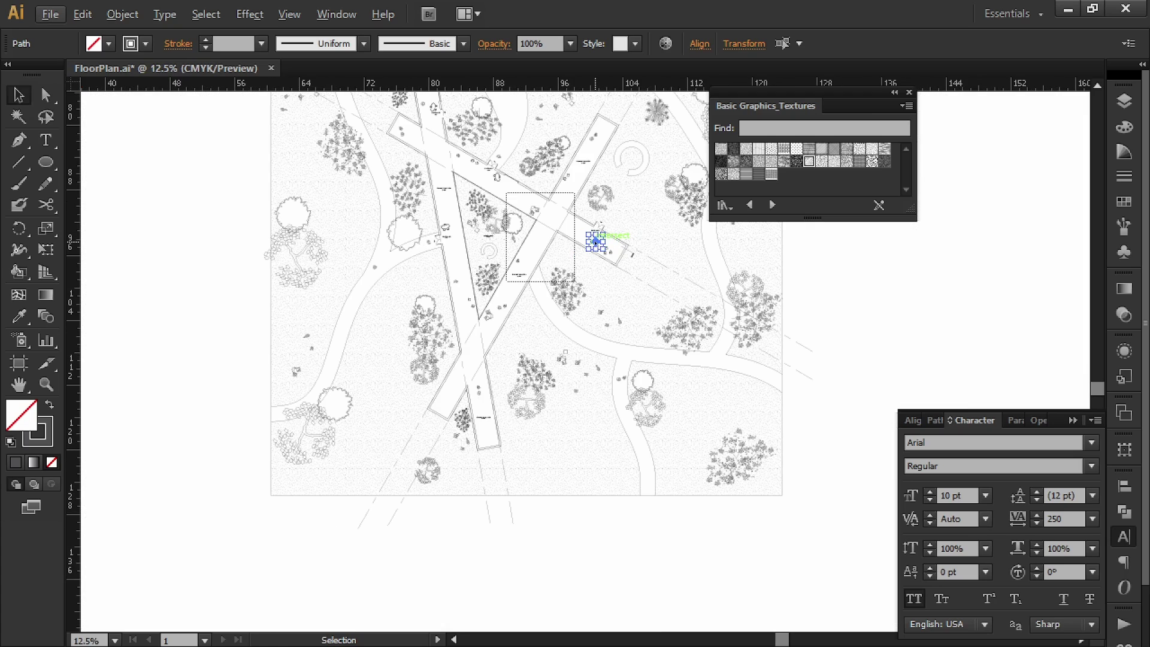
pyautogui.moveTo(595, 241); pyautogui.dragTo(627, 516)
pyautogui.click(627, 538)
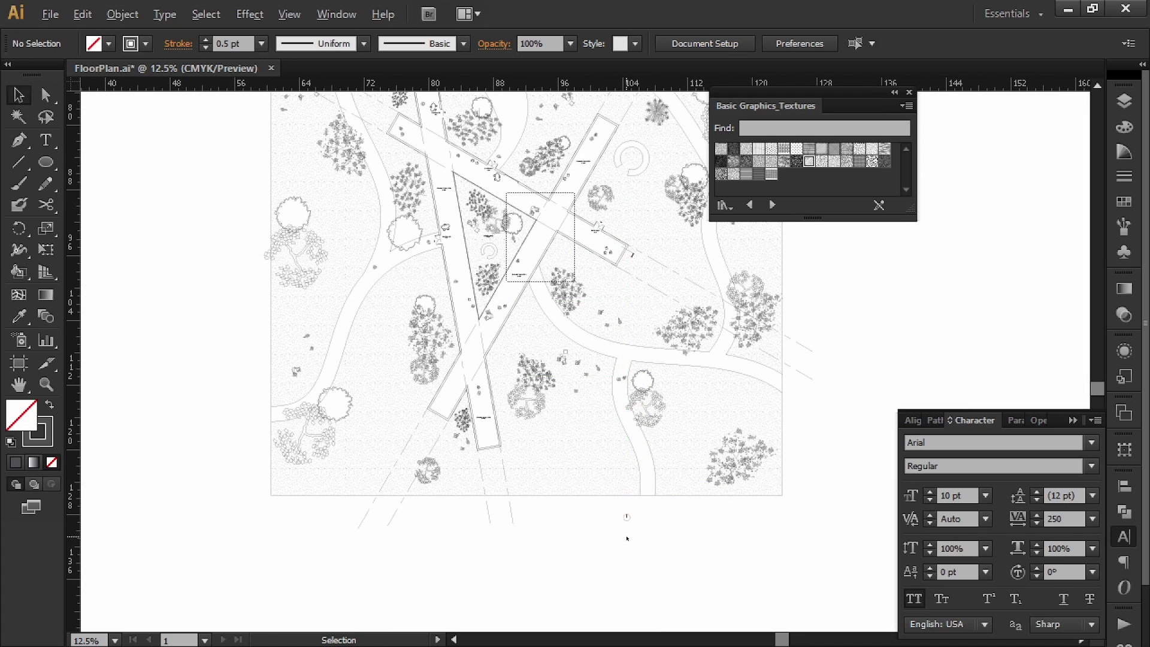
pyautogui.keyDown('alt'); pyautogui.scroll(1, 627, 537); pyautogui.keyUp('alt')
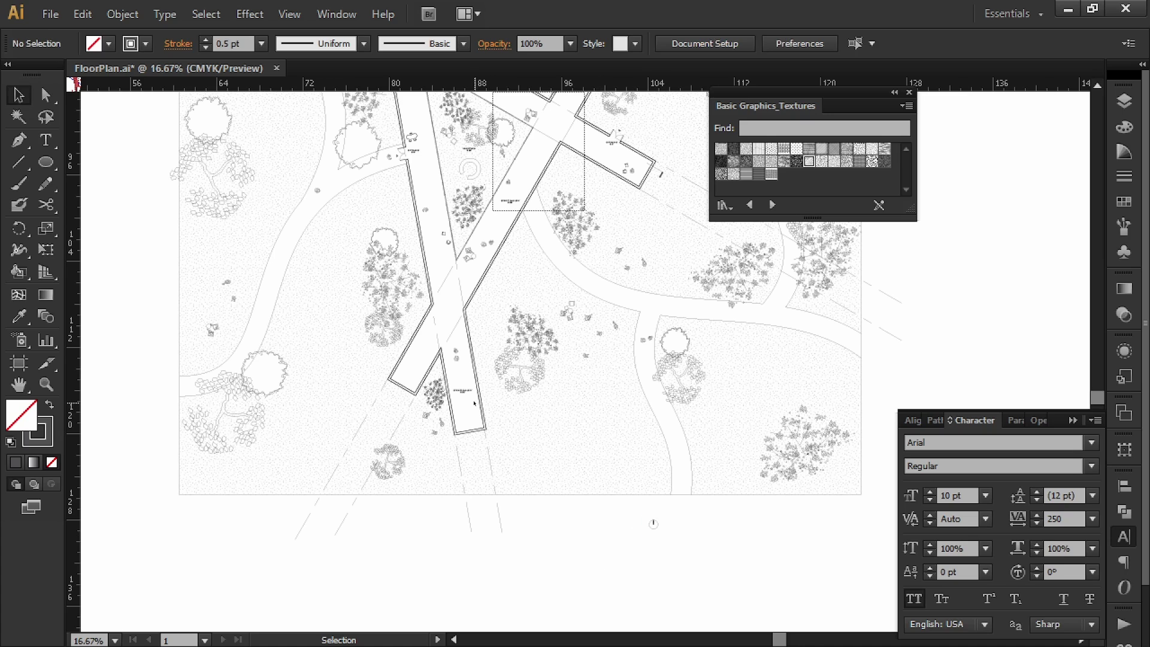
# - Copy the southernmost EXHIBIT GALLERY label to the blank area below the site plan and enlarge it to 74.9 pt
pyautogui.keyDown('alt'); pyautogui.moveTo(472, 394); pyautogui.dragTo(592, 522); pyautogui.keyUp('alt')
pyautogui.press('e')
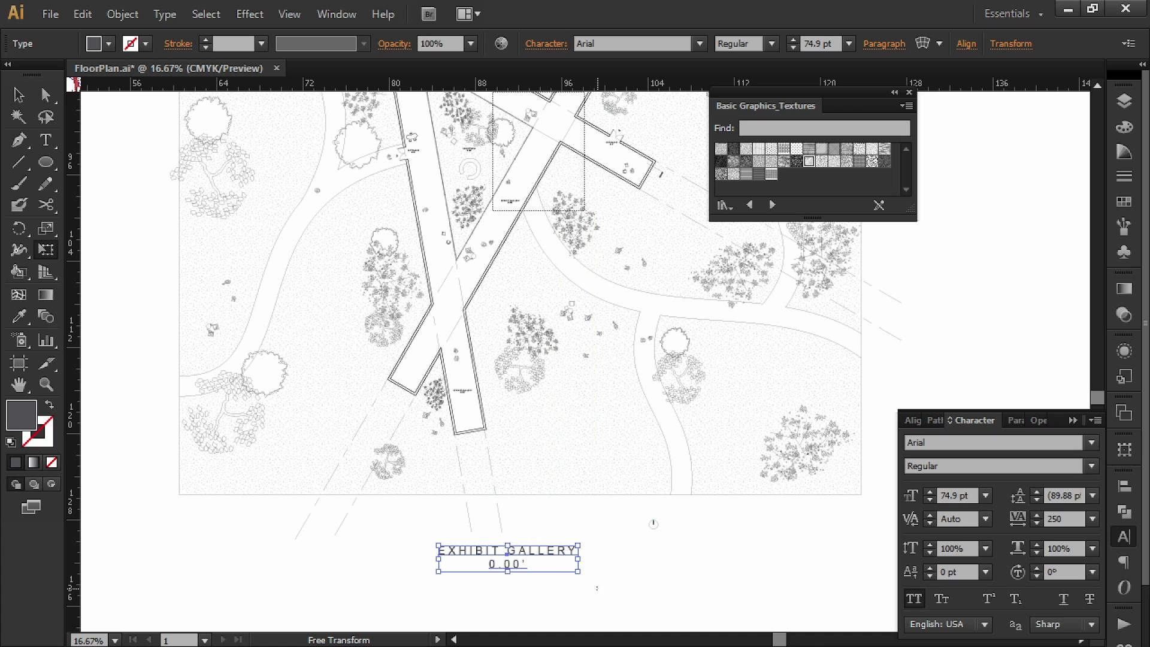
pyautogui.press('v')
# - Place the circle-and-pointer symbol directly beside the first line of the enlarged EXHIBIT GALLERY label
pyautogui.click(621, 555)
pyautogui.moveTo(657, 556); pyautogui.dragTo(620, 519)
pyautogui.click(648, 557)
pyautogui.keyDown('alt'); pyautogui.scroll(-1, 648, 557); pyautogui.keyUp('alt')
pyautogui.moveTo(648, 557); pyautogui.dragTo(700, 575)
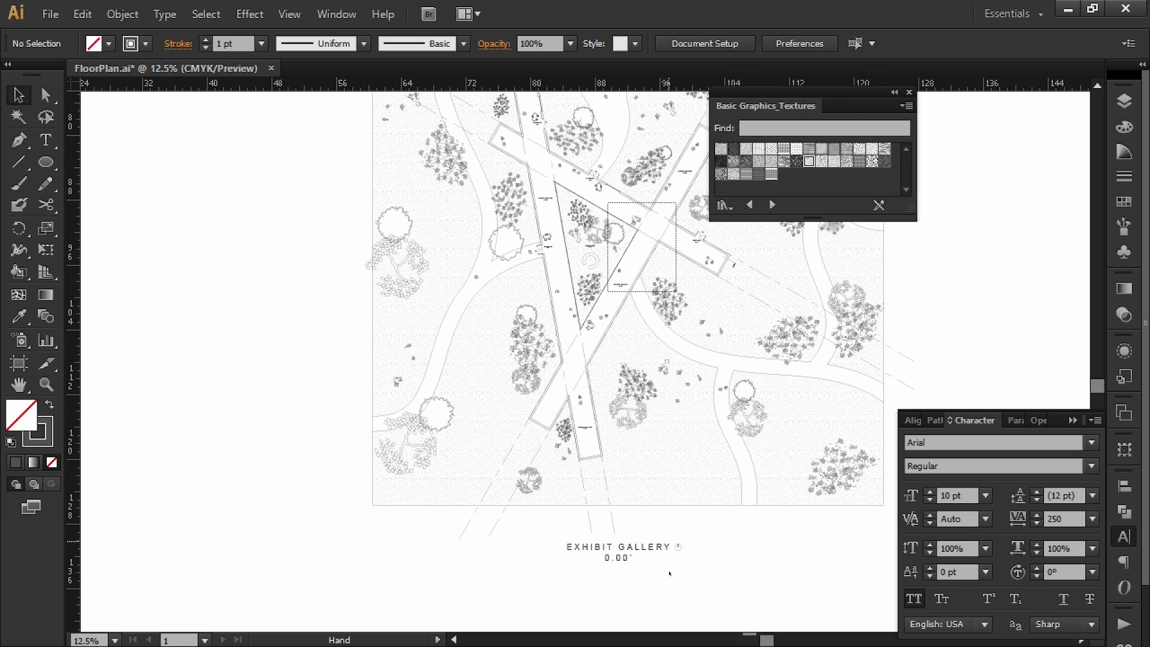
# - Set the EXHIBIT GALLERY line of the enlarged title to Arial Black with a tracking of 400
pyautogui.keyDown('alt'); pyautogui.scroll(3, 633, 573); pyautogui.keyUp('alt')
pyautogui.doubleClick(606, 537)
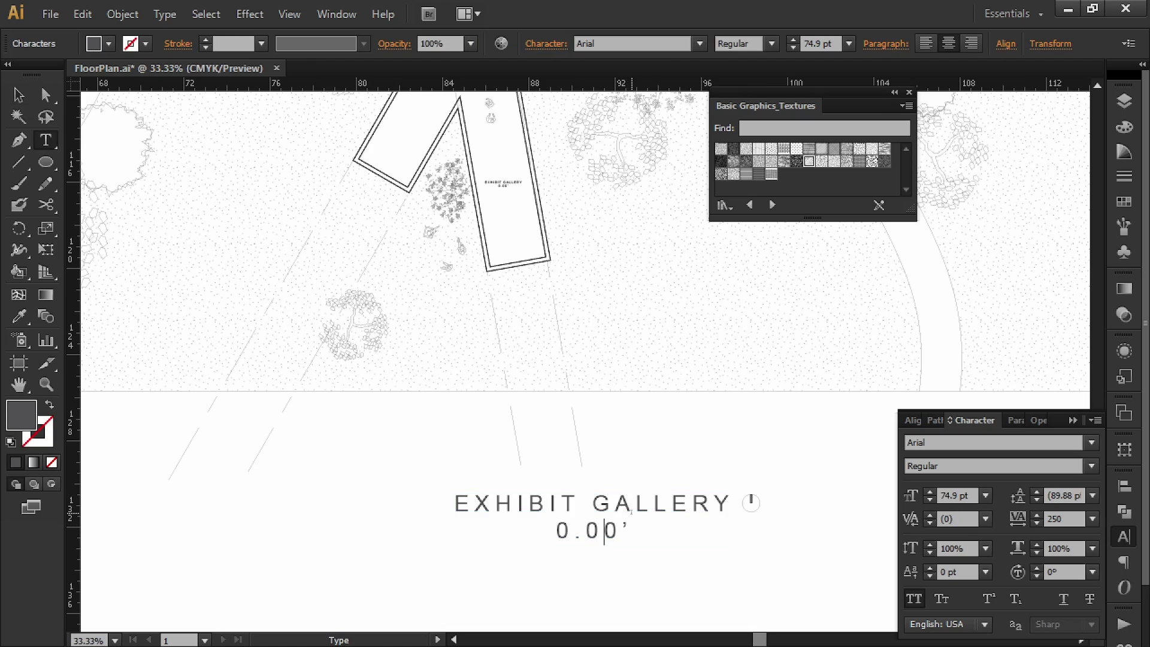
pyautogui.tripleClick(732, 499)
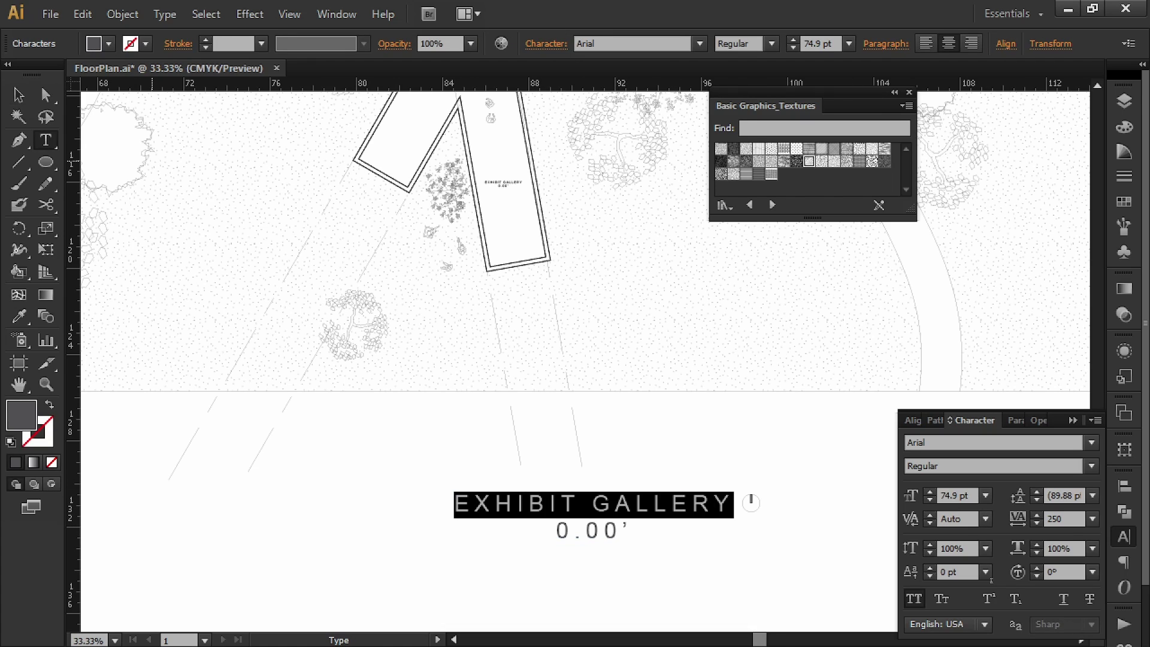
pyautogui.click(1092, 465)
pyautogui.click(991, 449)
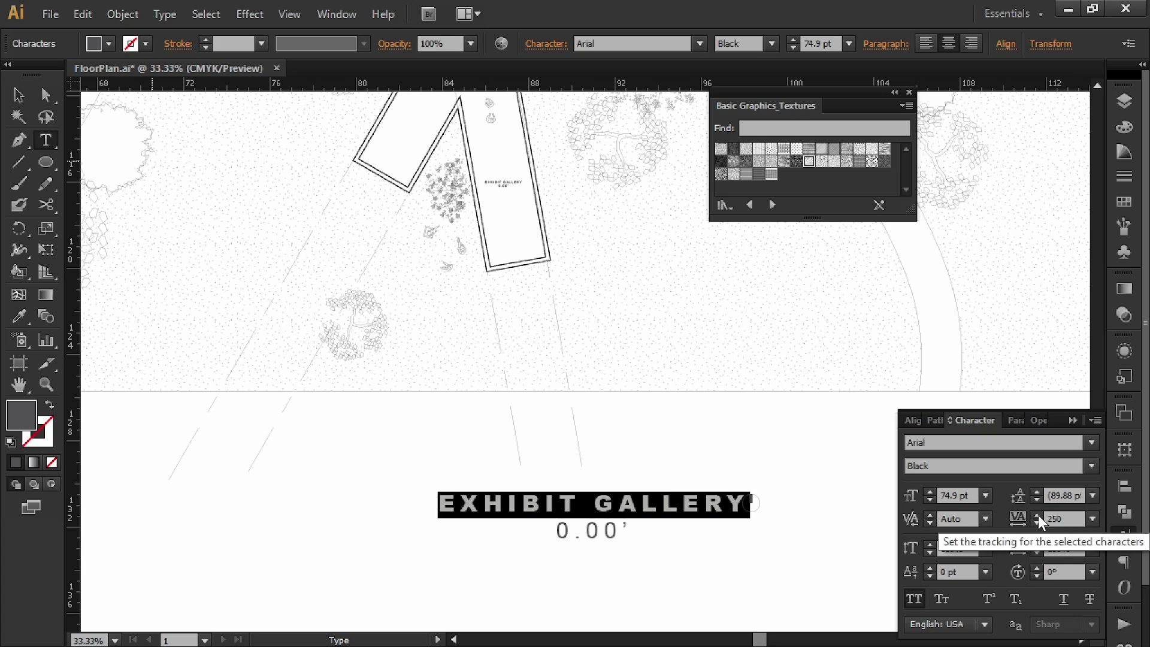
pyautogui.click(1036, 514)
pyautogui.moveTo(1062, 519); pyautogui.dragTo(1037, 518)
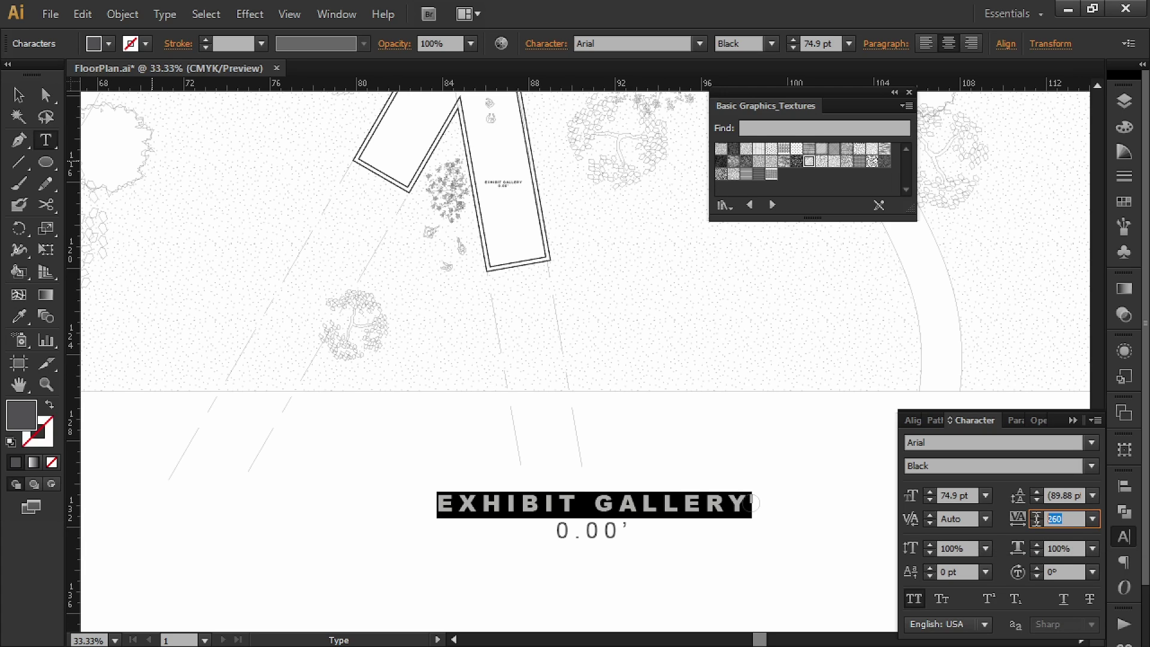
pyautogui.write('400')
pyautogui.press('Return')
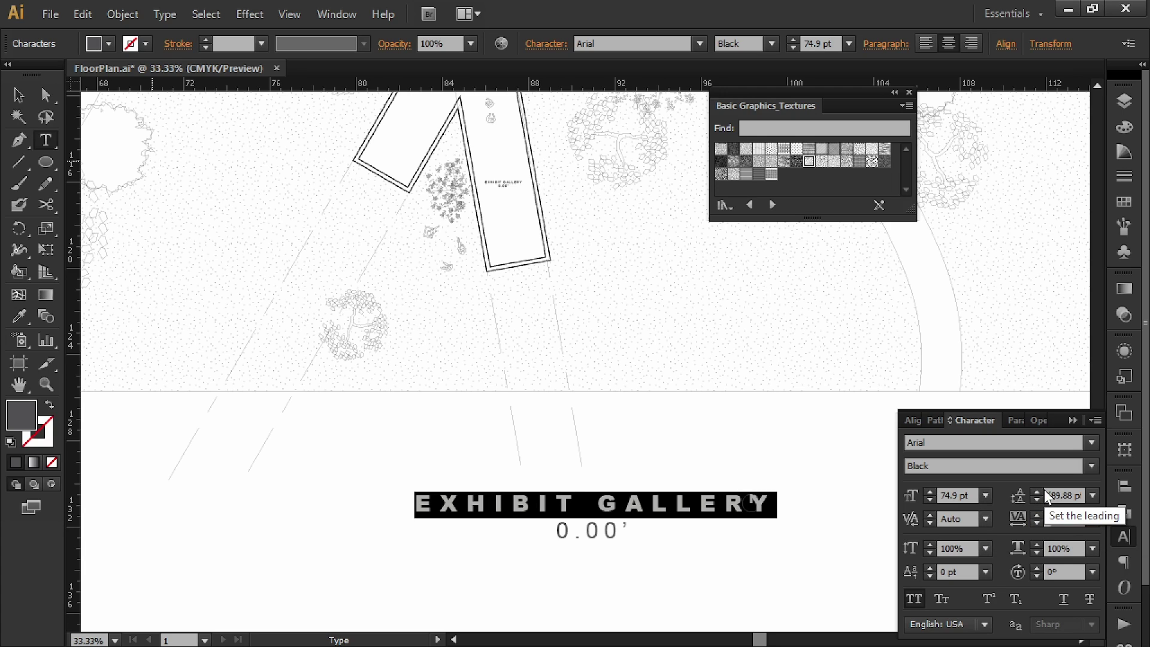
pyautogui.press('Escape')
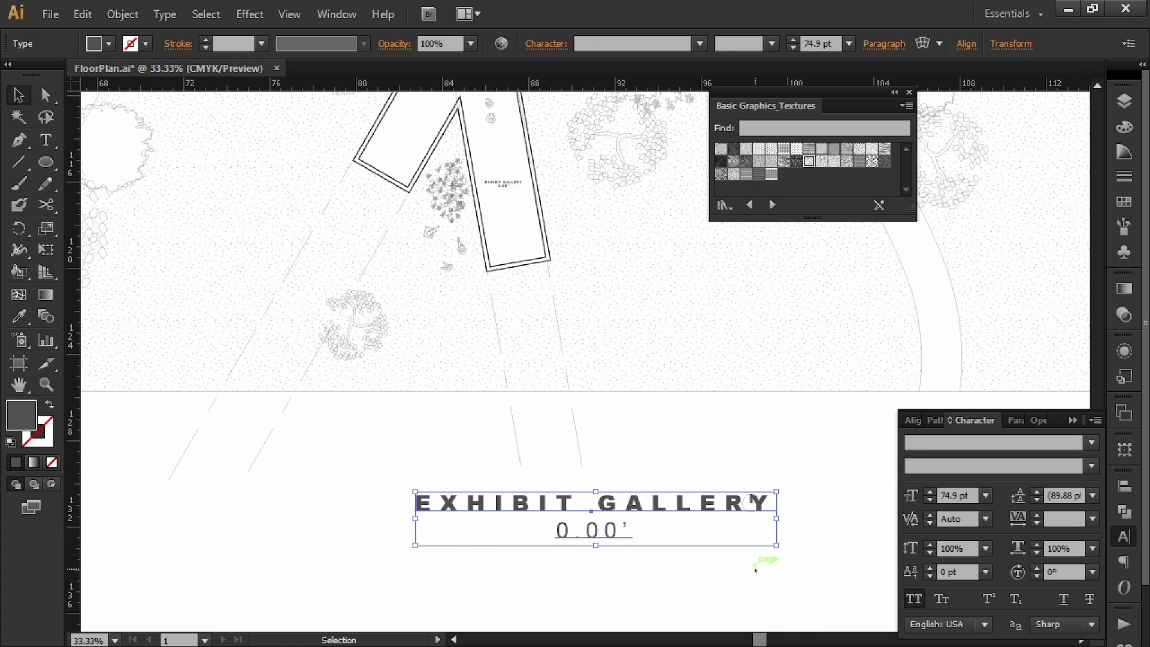
# - Group the circle with its pointer and move the symbol clear of the lettering, just past the end of the EXHIBIT GALLERY line
pyautogui.click(746, 576)
pyautogui.keyDown('alt'); pyautogui.scroll(-1, 739, 532); pyautogui.keyUp('alt')
pyautogui.moveTo(749, 490); pyautogui.dragTo(701, 493)
pyautogui.keyDown('alt'); pyautogui.scroll(2, 695, 512); pyautogui.keyUp('alt')
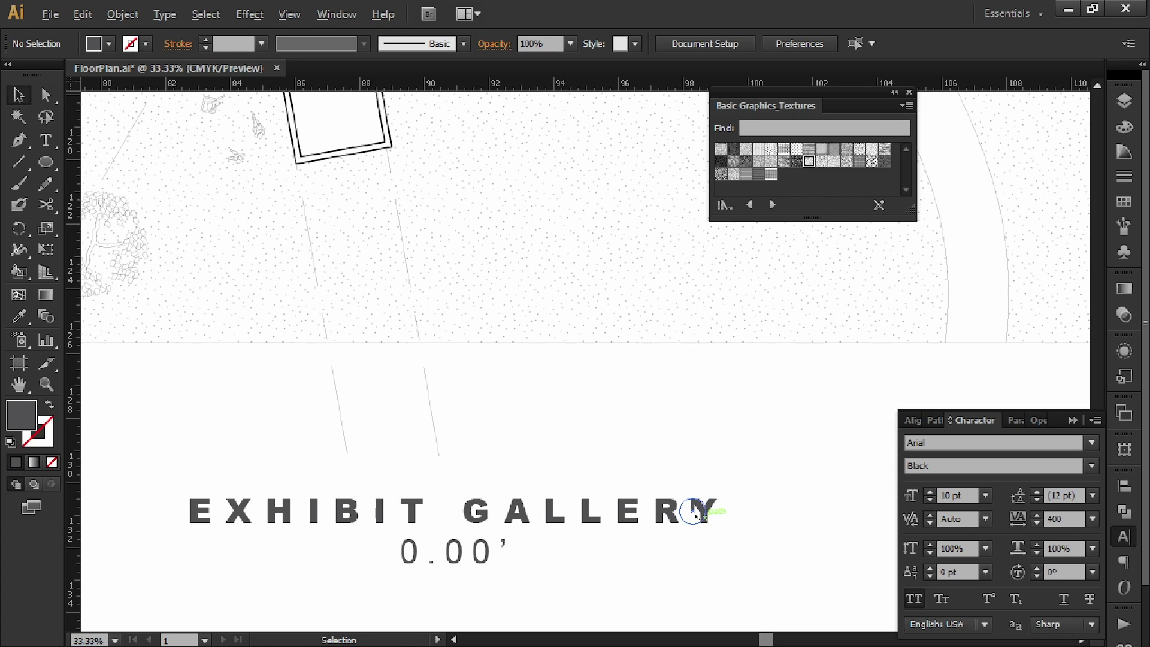
pyautogui.click(693, 508)
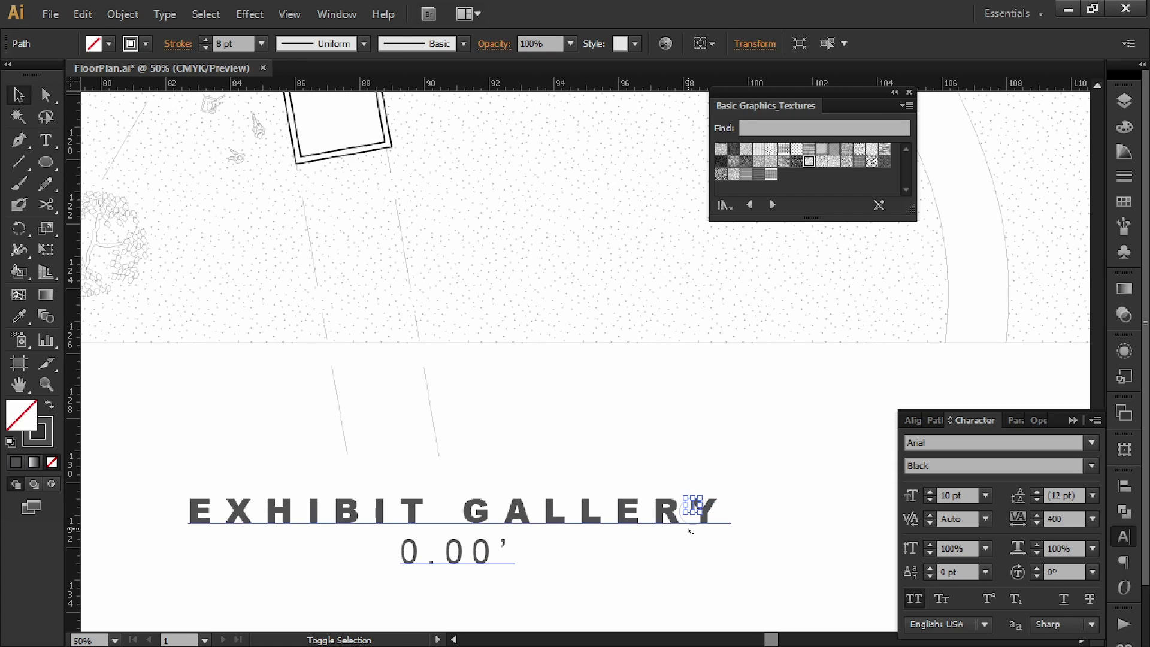
pyautogui.keyDown('shift'); pyautogui.click(691, 526); pyautogui.keyUp('shift')
pyautogui.hotkey('ctrl', 'g')
pyautogui.click(696, 565)
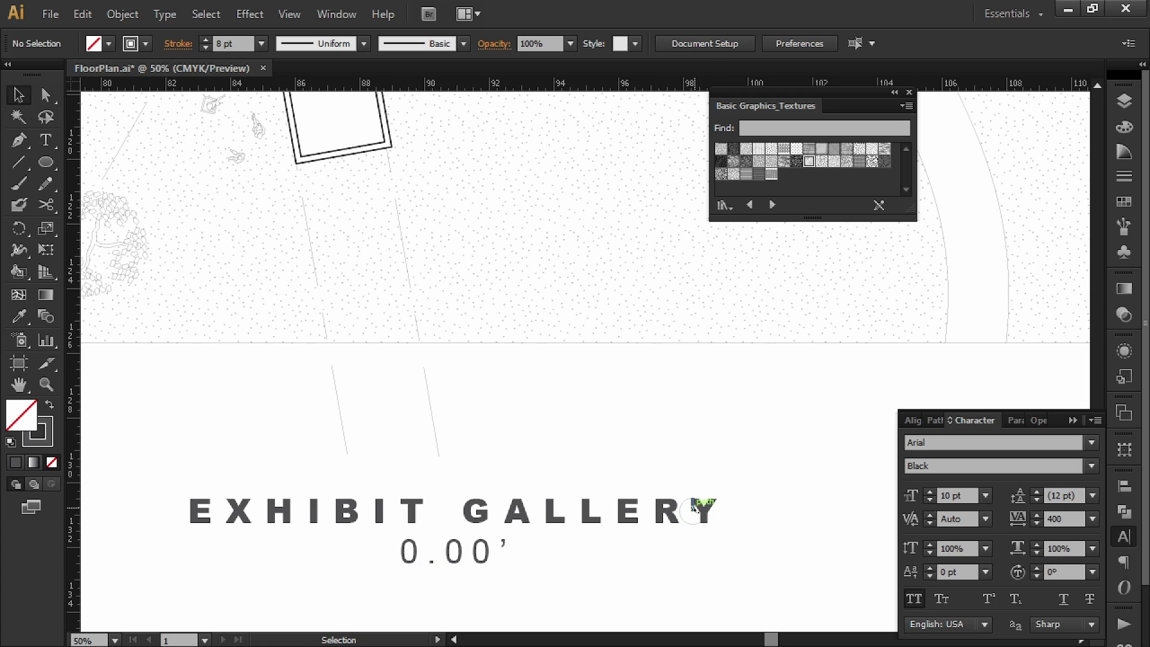
pyautogui.keyDown('shift'); pyautogui.moveTo(693, 511); pyautogui.dragTo(823, 441); pyautogui.keyUp('shift')
pyautogui.keyDown('alt'); pyautogui.scroll(-3, 753, 527); pyautogui.keyUp('alt')
# - Replace the title's second line with SCALE: 3/32" = 1'-0"
pyautogui.doubleClick(695, 499)
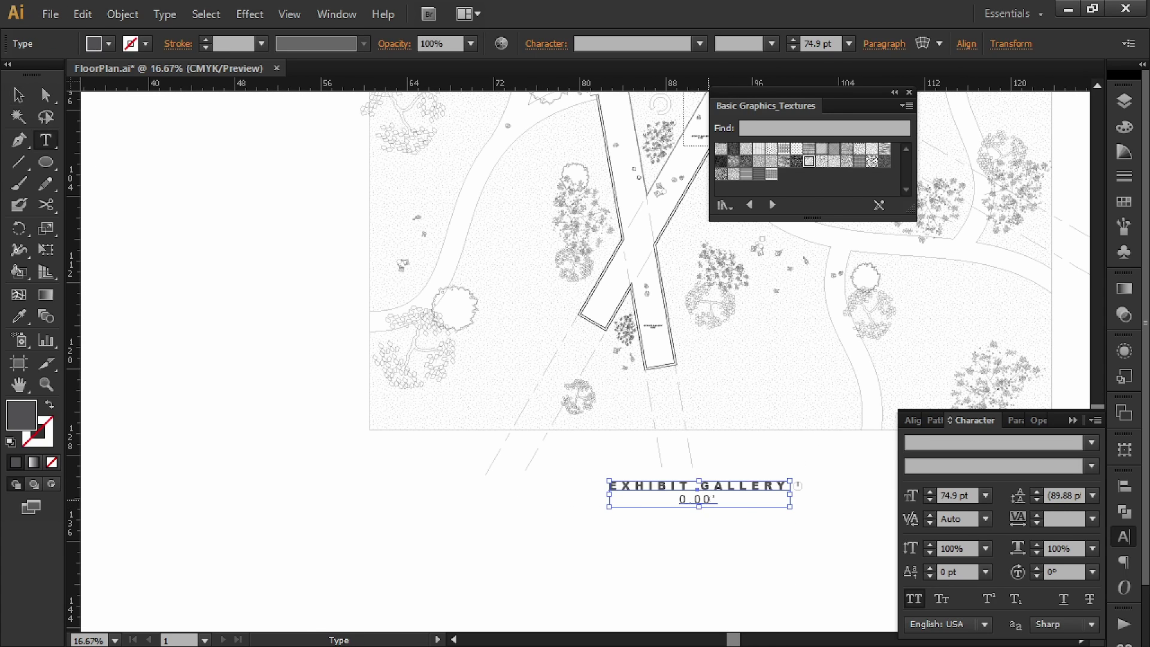
pyautogui.doubleClick(695, 500)
pyautogui.write('SCALE')
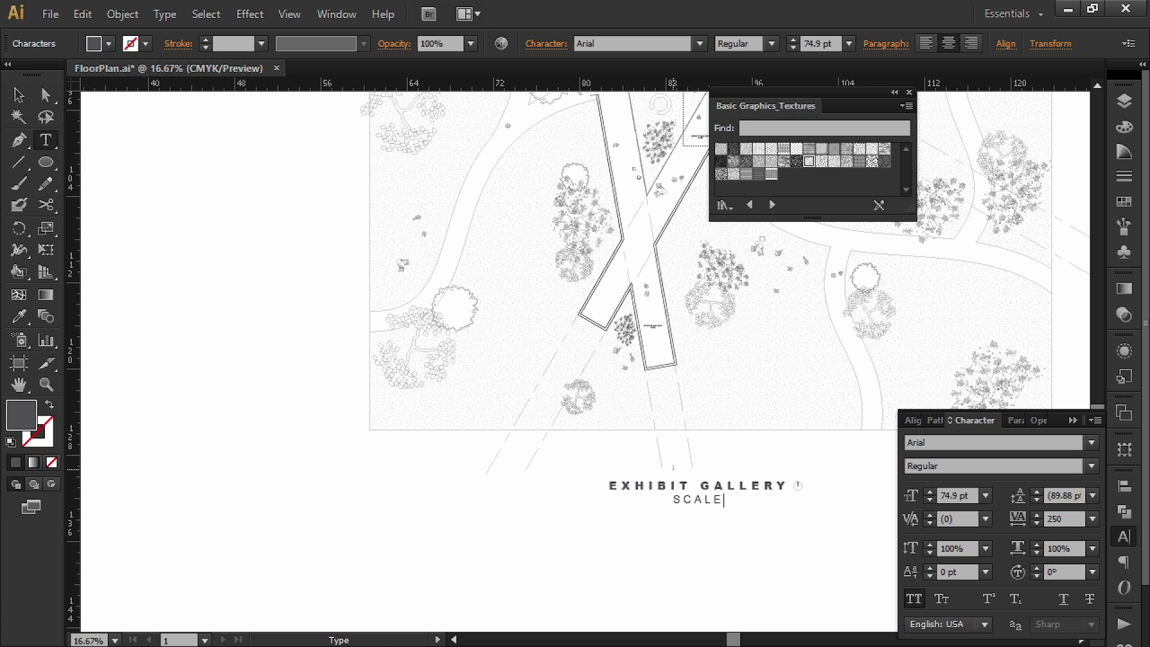
pyautogui.write(': ')
pyautogui.write('33')
pyautogui.write('/32" = 1\'')
pyautogui.write('-0"')
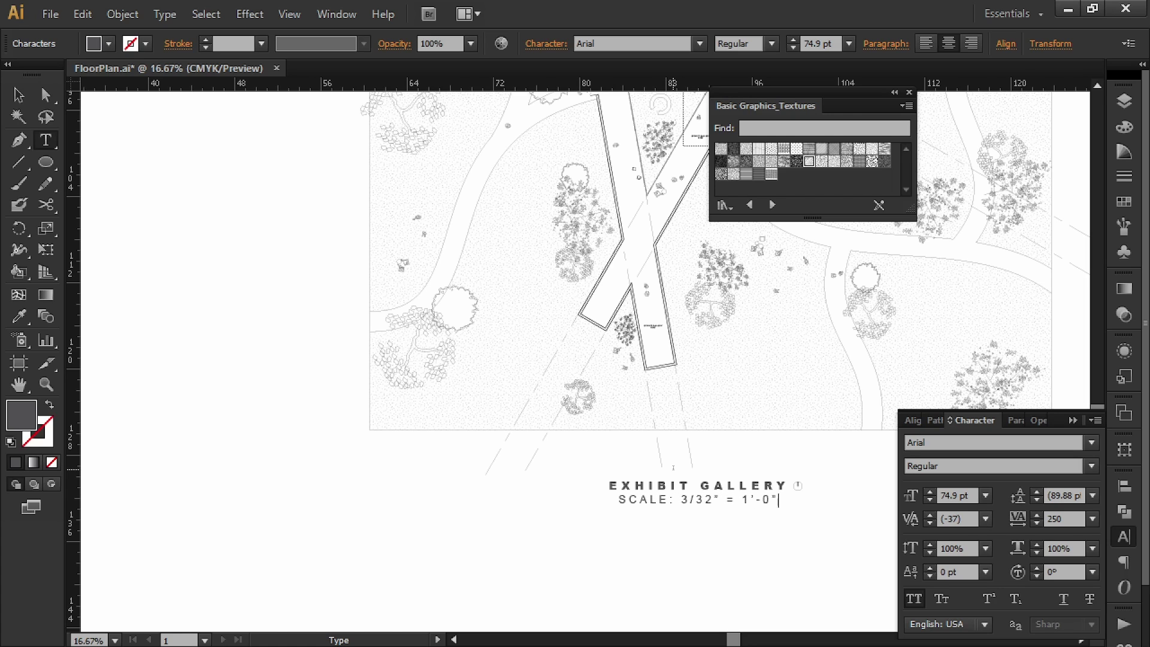
pyautogui.press('Escape')
pyautogui.click(791, 537)
pyautogui.keyDown('alt'); pyautogui.scroll(-1, 779, 531); pyautogui.keyUp('alt')
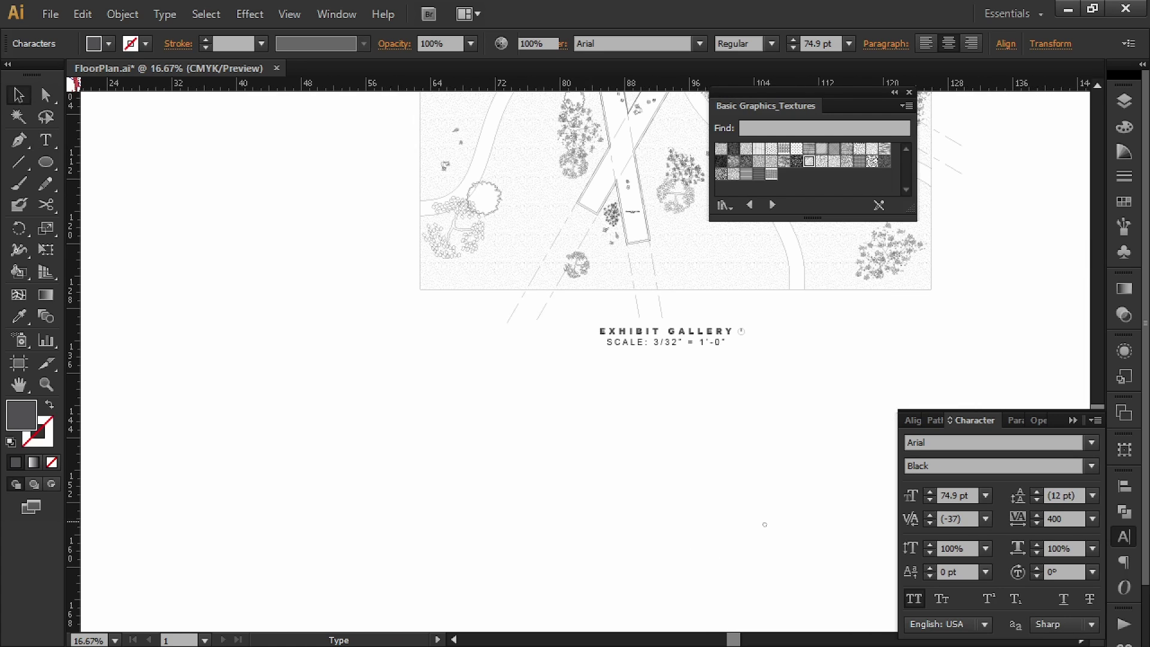
# - Collapse the Basic Graphics_Textures library and examine the annotated galleries, entrances, courtyard and surrounding landscape of the plan
pyautogui.moveTo(819, 342); pyautogui.dragTo(683, 570)
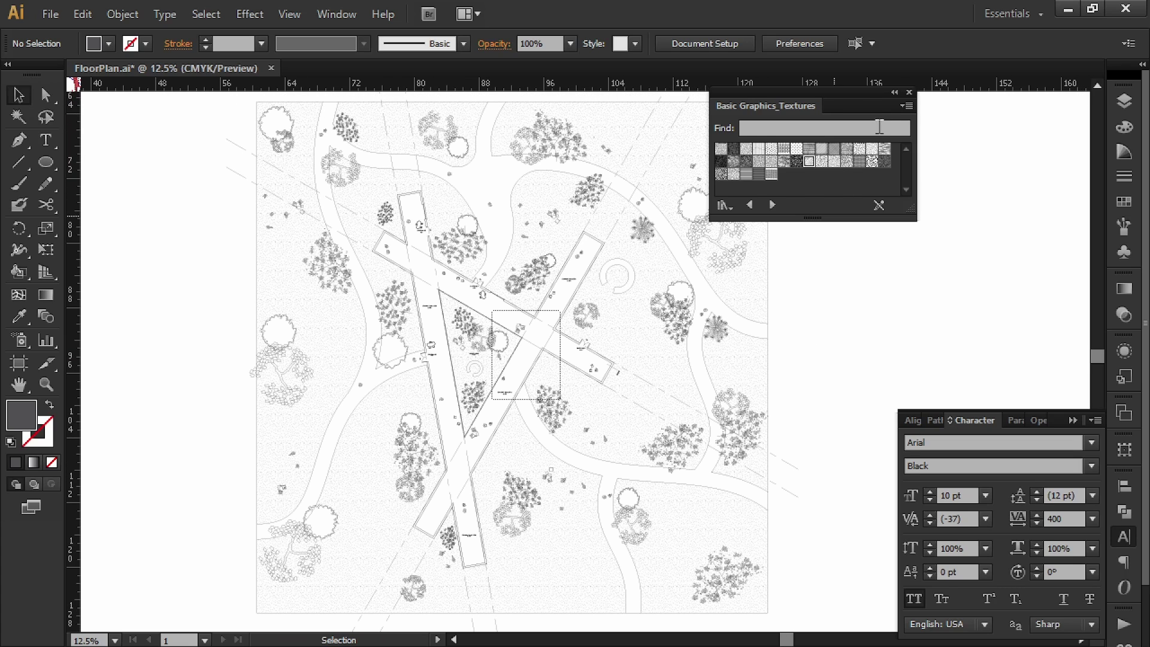
pyautogui.click(895, 92)
pyautogui.keyDown('alt'); pyautogui.scroll(2, 438, 342); pyautogui.keyUp('alt')
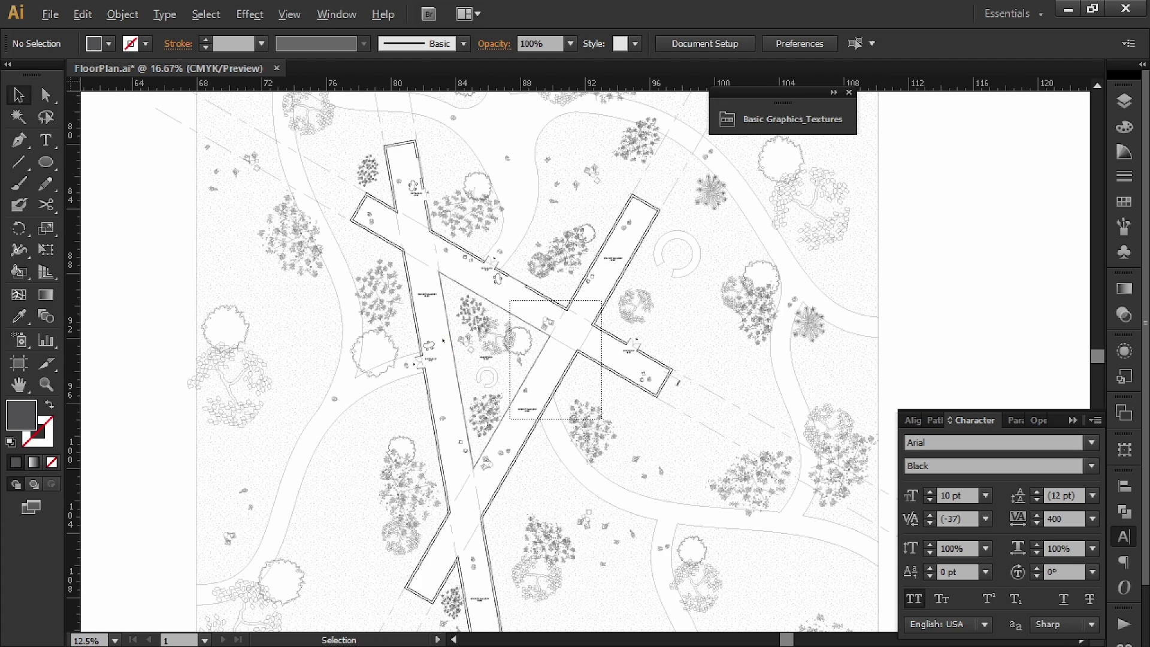
pyautogui.keyDown('alt'); pyautogui.scroll(2, 586, 301); pyautogui.keyUp('alt')
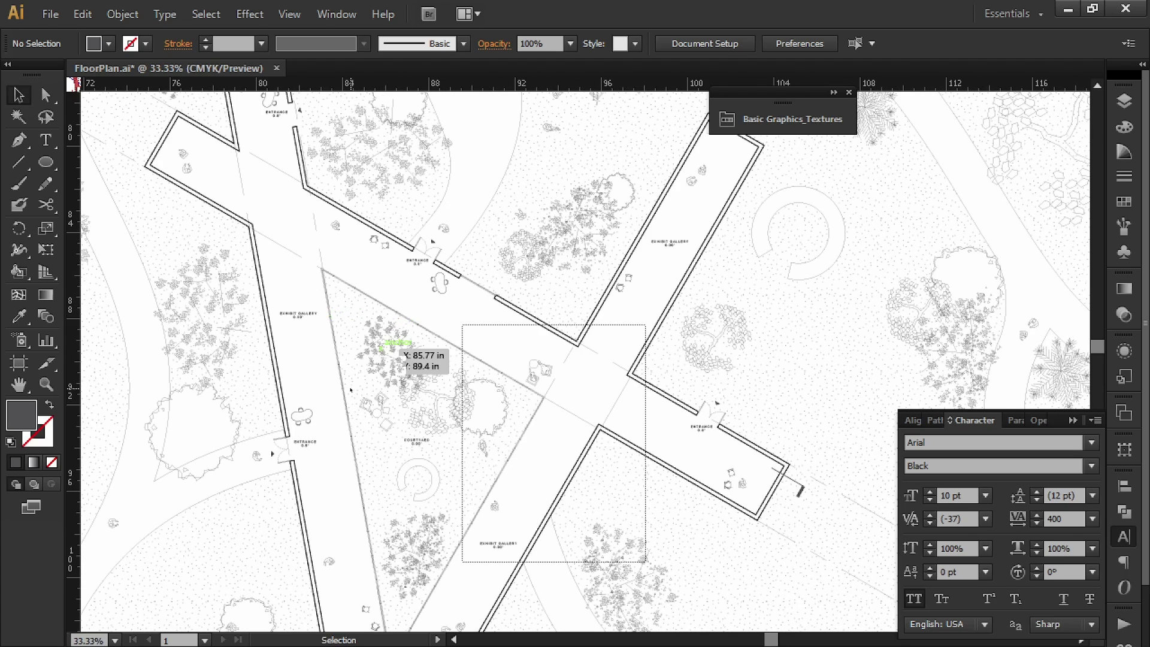
pyautogui.keyDown('alt'); pyautogui.scroll(2, 392, 345); pyautogui.keyUp('alt')
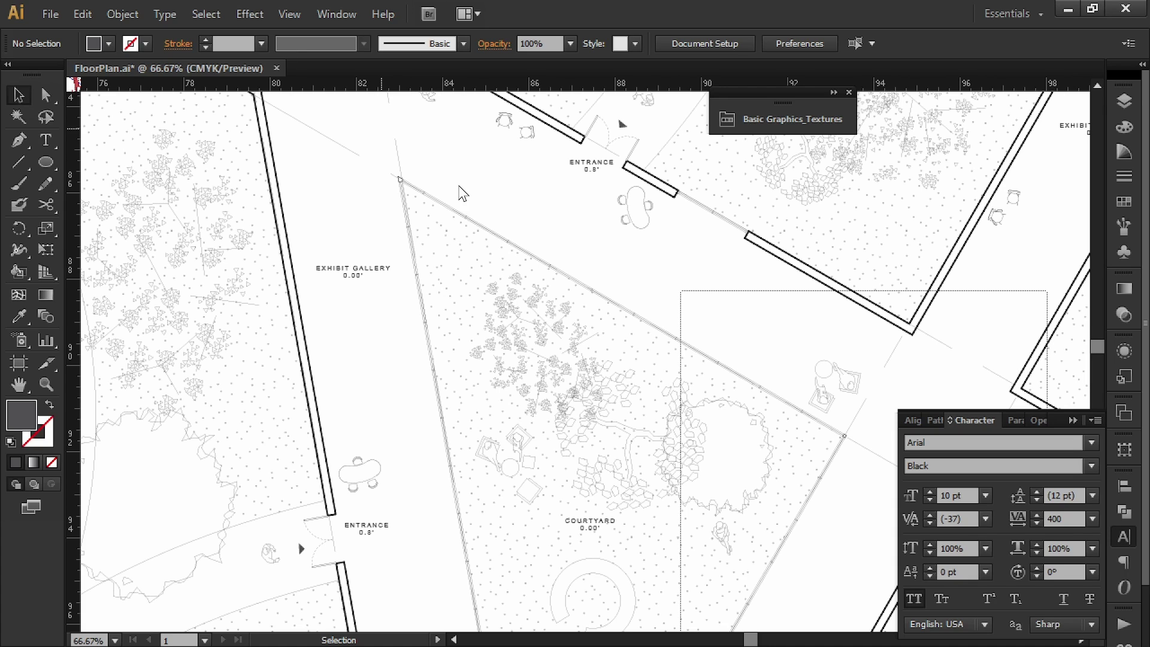
pyautogui.keyDown('alt'); pyautogui.scroll(-2, 506, 201); pyautogui.keyUp('alt')
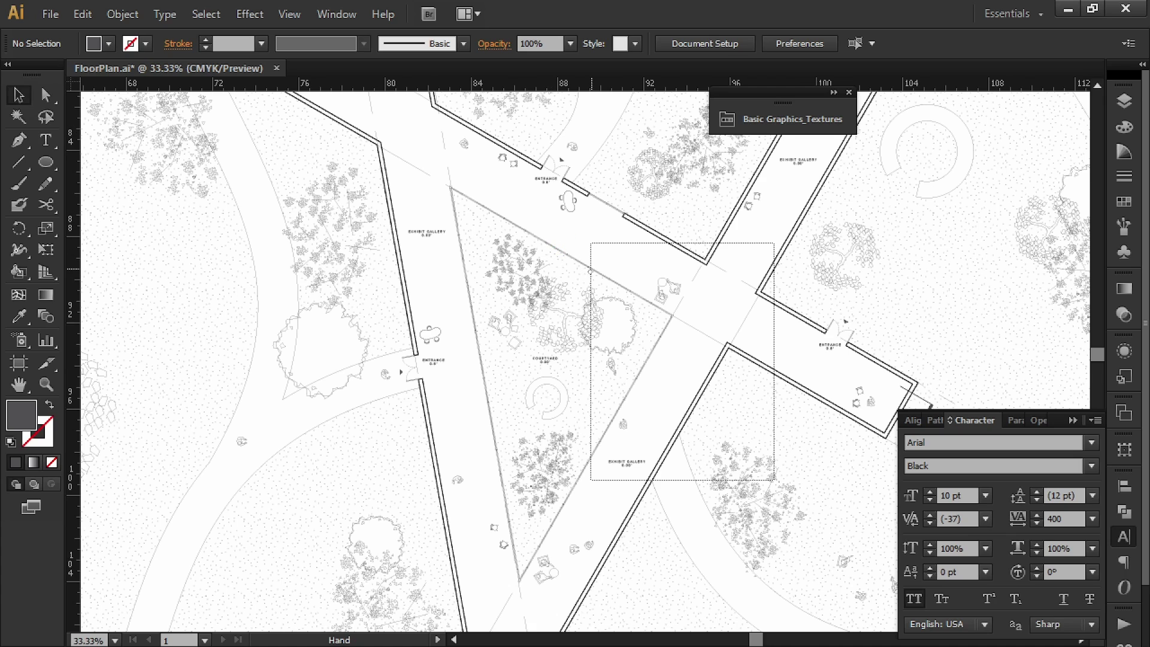
pyautogui.keyDown('alt'); pyautogui.scroll(-2, 551, 252); pyautogui.keyUp('alt')
pyautogui.moveTo(646, 401); pyautogui.dragTo(595, 360)
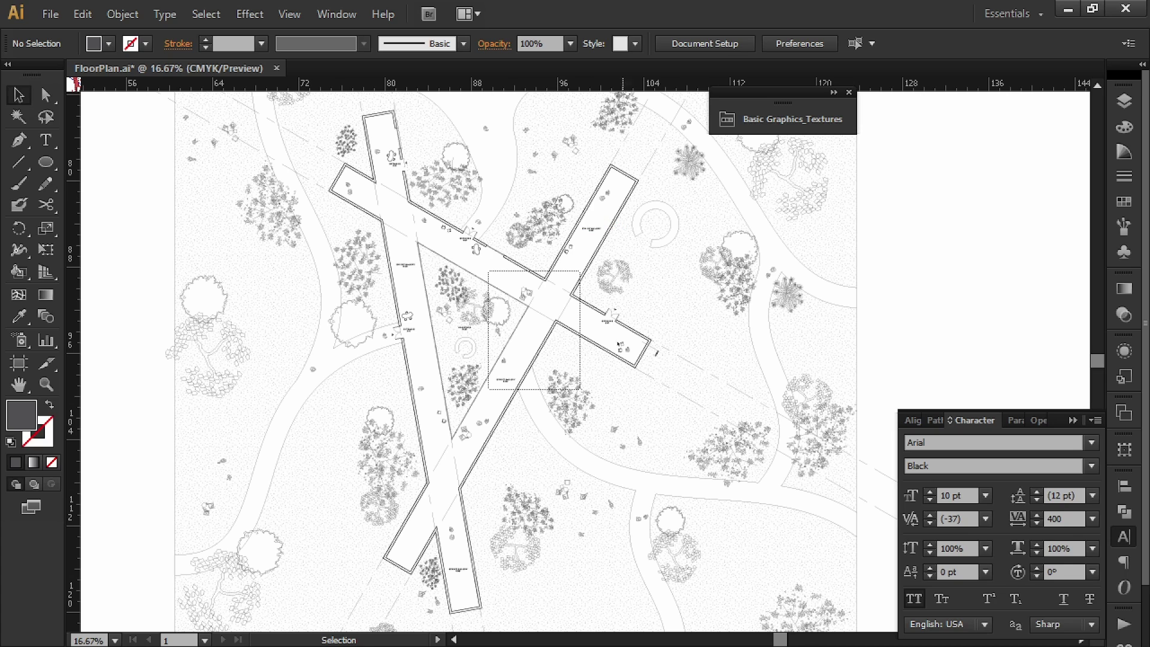
pyautogui.keyDown('alt'); pyautogui.scroll(1, 552, 408); pyautogui.keyUp('alt')
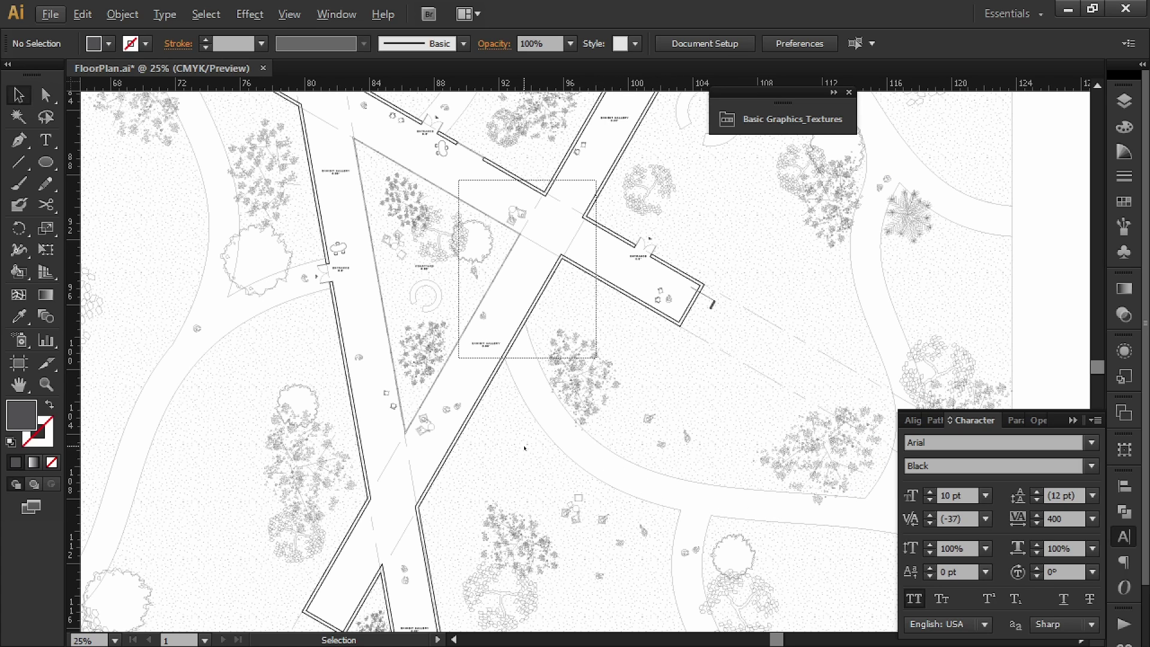
pyautogui.moveTo(739, 155); pyautogui.dragTo(741, 259)
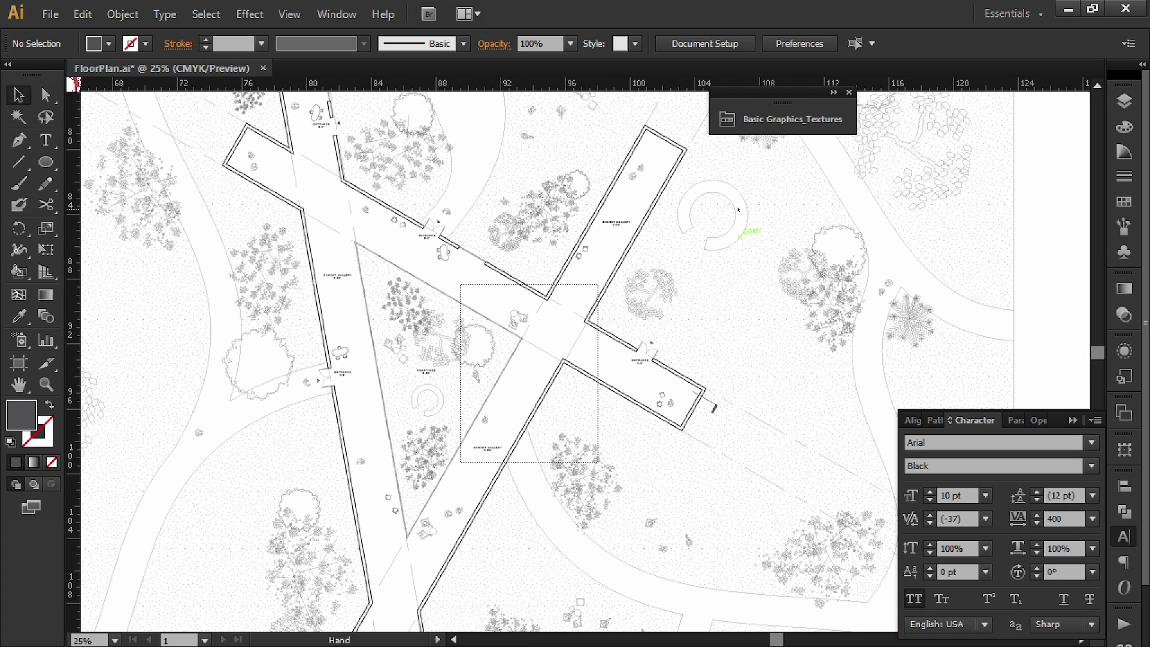
pyautogui.keyDown('alt'); pyautogui.scroll(-1, 597, 369); pyautogui.keyUp('alt')
pyautogui.moveTo(498, 477); pyautogui.dragTo(526, 427)
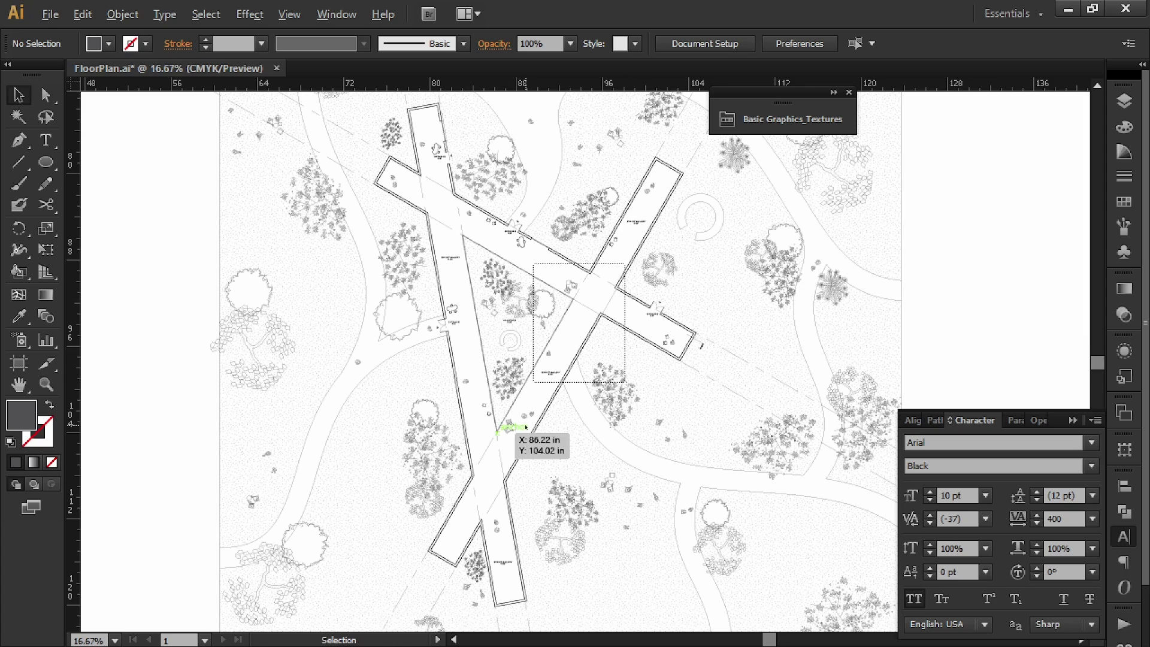
pyautogui.keyDown('alt'); pyautogui.scroll(-1, 526, 427); pyautogui.keyUp('alt')
pyautogui.moveTo(712, 369); pyautogui.dragTo(652, 368)
# - Hide the Landscape, Vegetation, Furniture, People and Annotations layers
pyautogui.click(1134, 105)
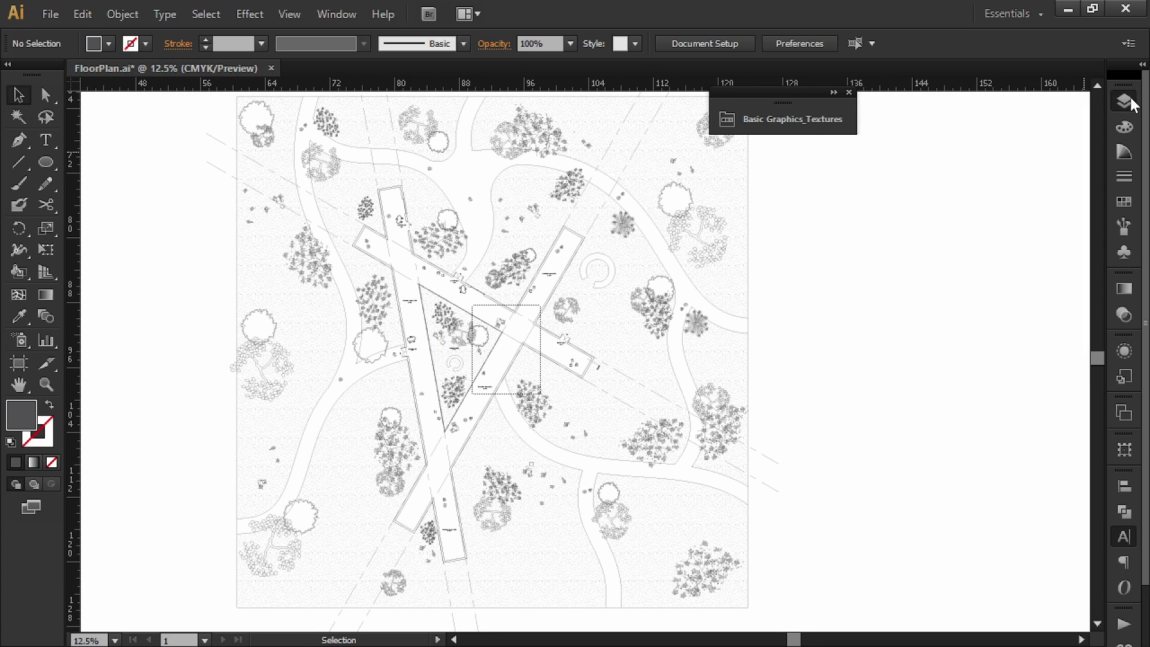
pyautogui.click(1134, 104)
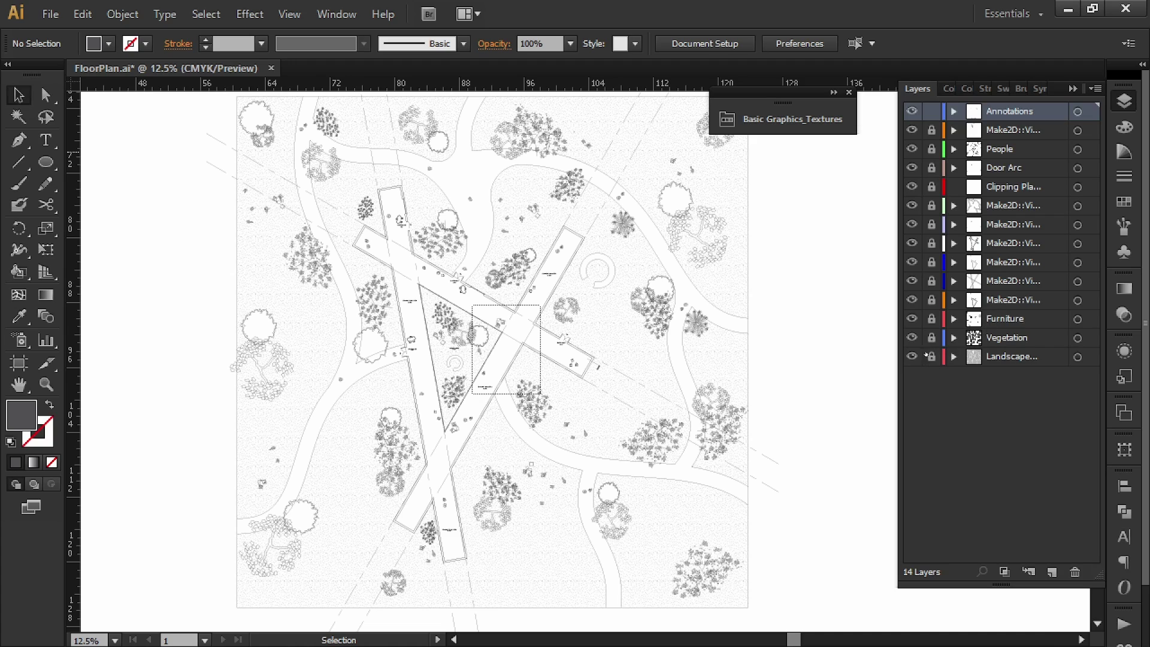
pyautogui.click(910, 319)
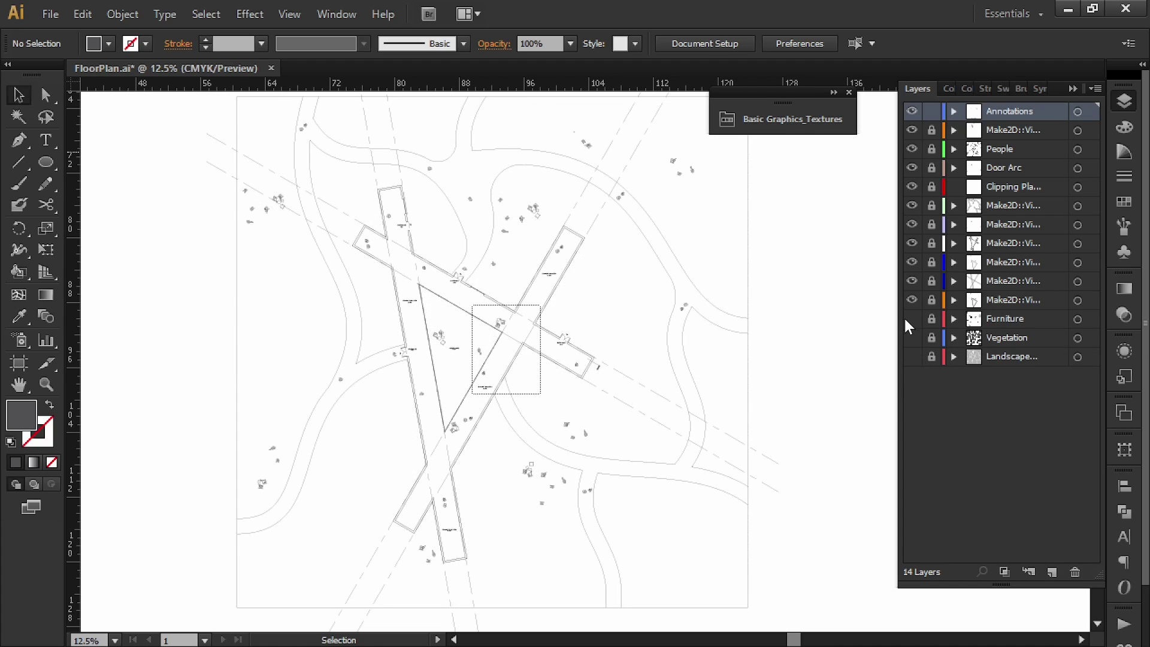
pyautogui.click(910, 149)
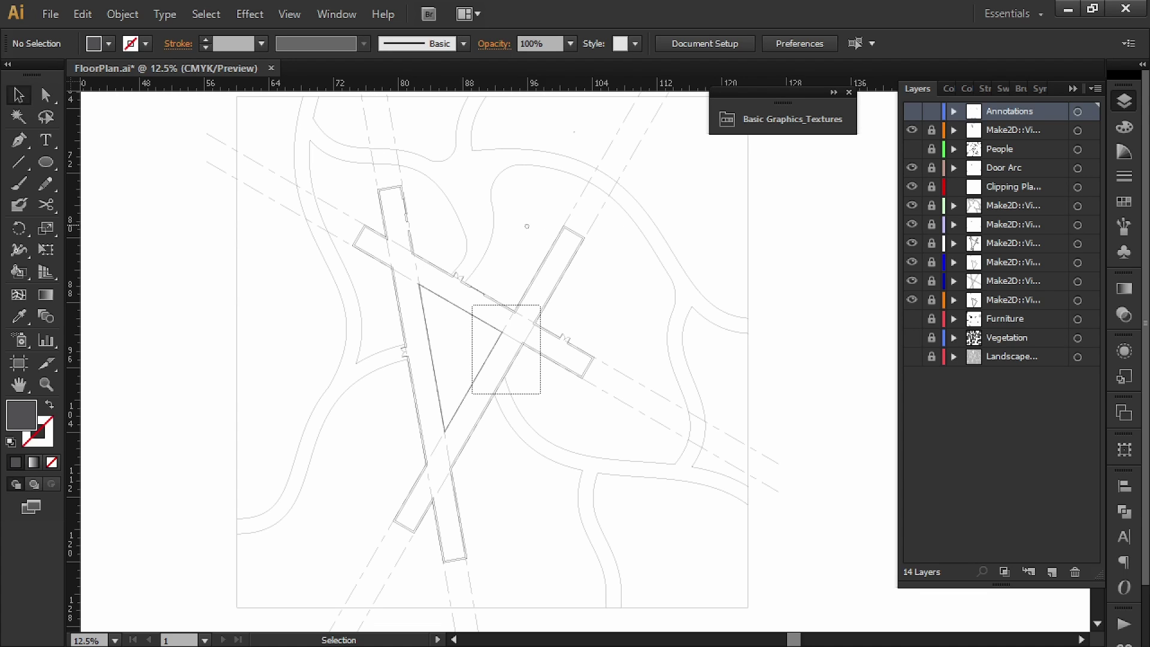
# - Examine the bare line work, from the courtyard glazing and mullions to the extents of the building wings
pyautogui.moveTo(516, 219); pyautogui.dragTo(552, 240)
pyautogui.keyDown('alt'); pyautogui.scroll(6, 508, 349); pyautogui.keyUp('alt')
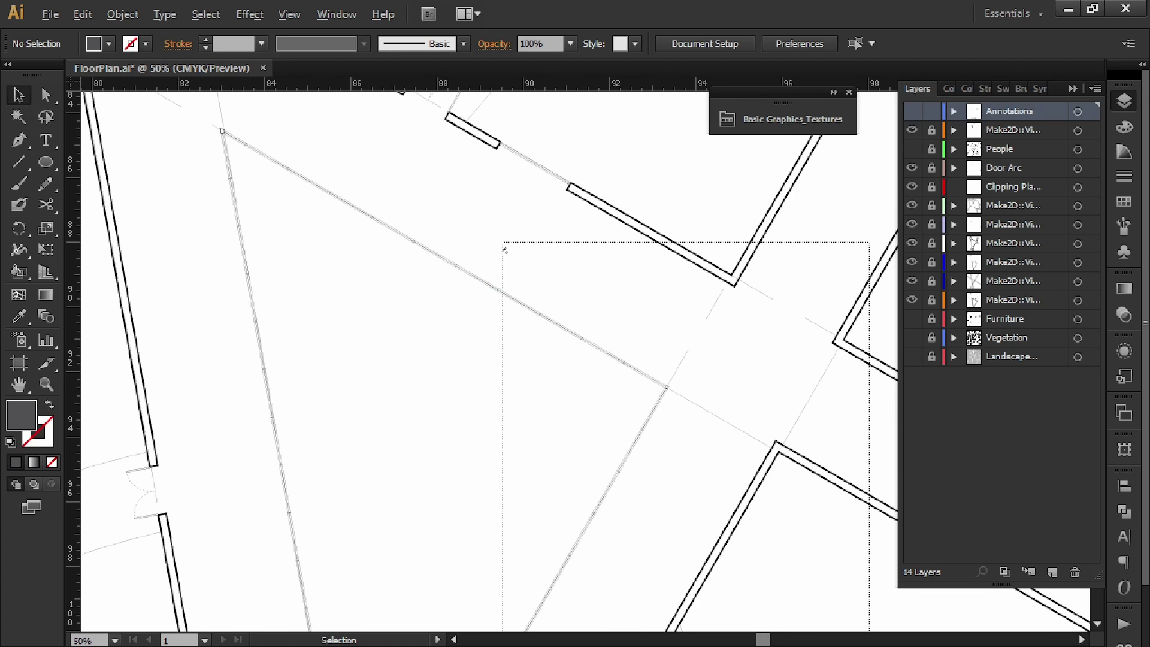
pyautogui.moveTo(481, 202); pyautogui.dragTo(578, 363)
pyautogui.keyDown('alt'); pyautogui.scroll(3, 239, 245); pyautogui.keyUp('alt')
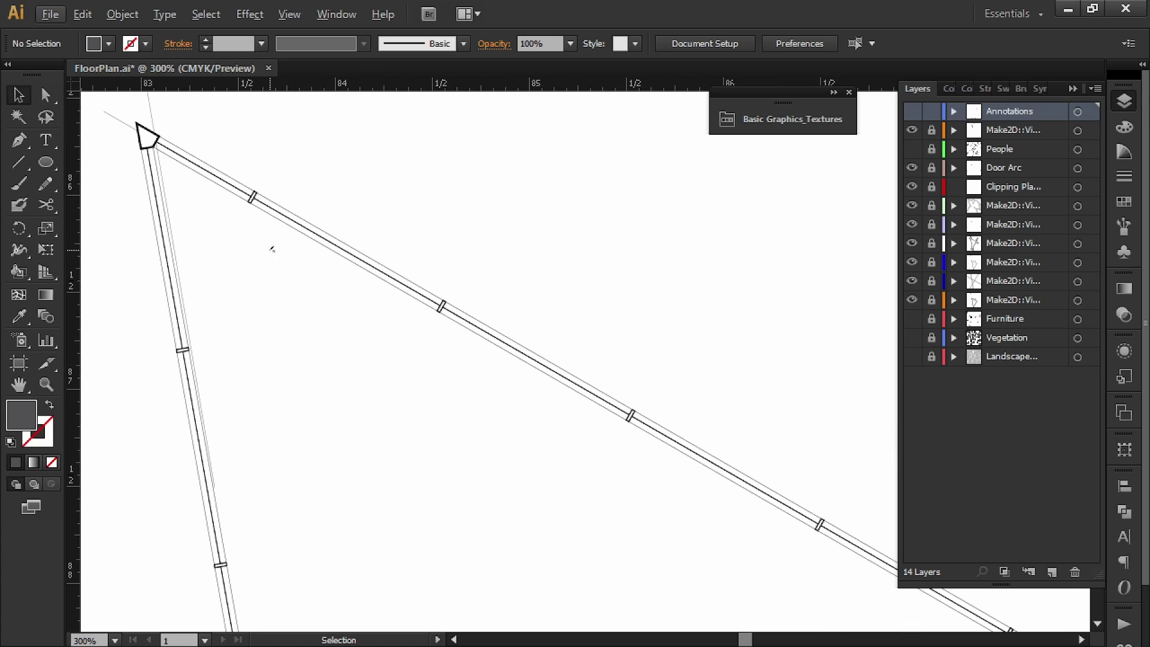
pyautogui.keyDown('alt'); pyautogui.scroll(-4, 315, 251); pyautogui.keyUp('alt')
pyautogui.keyDown('alt'); pyautogui.scroll(1, 318, 253); pyautogui.keyUp('alt')
pyautogui.keyDown('alt'); pyautogui.scroll(-7, 318, 253); pyautogui.keyUp('alt')
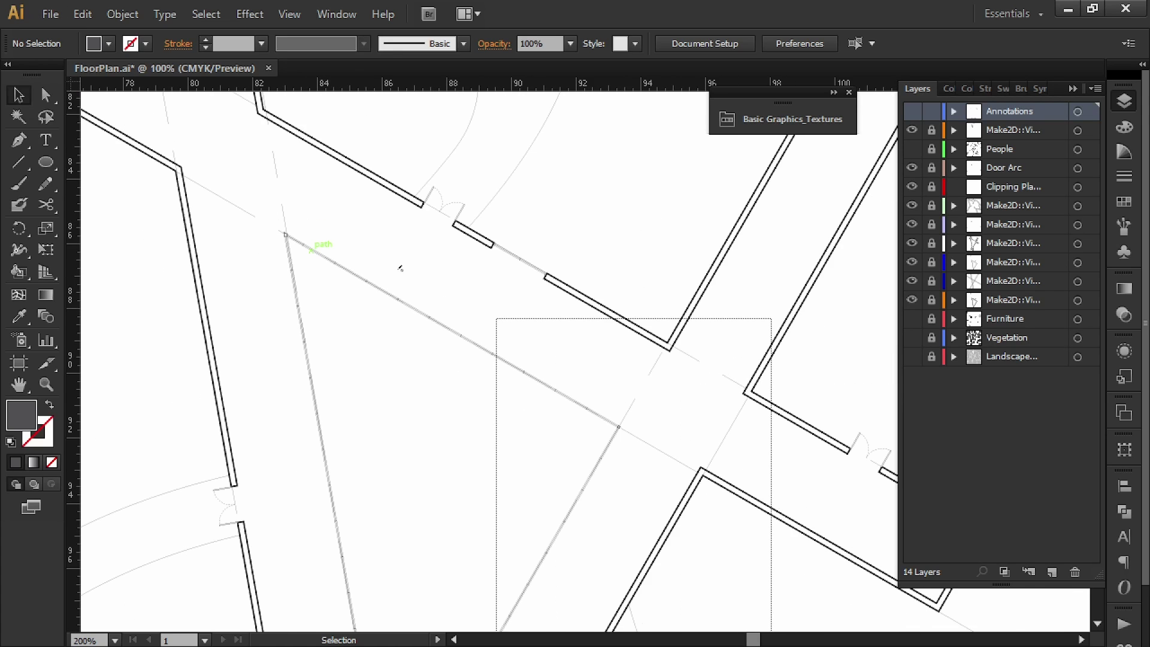
pyautogui.moveTo(399, 281); pyautogui.dragTo(338, 269)
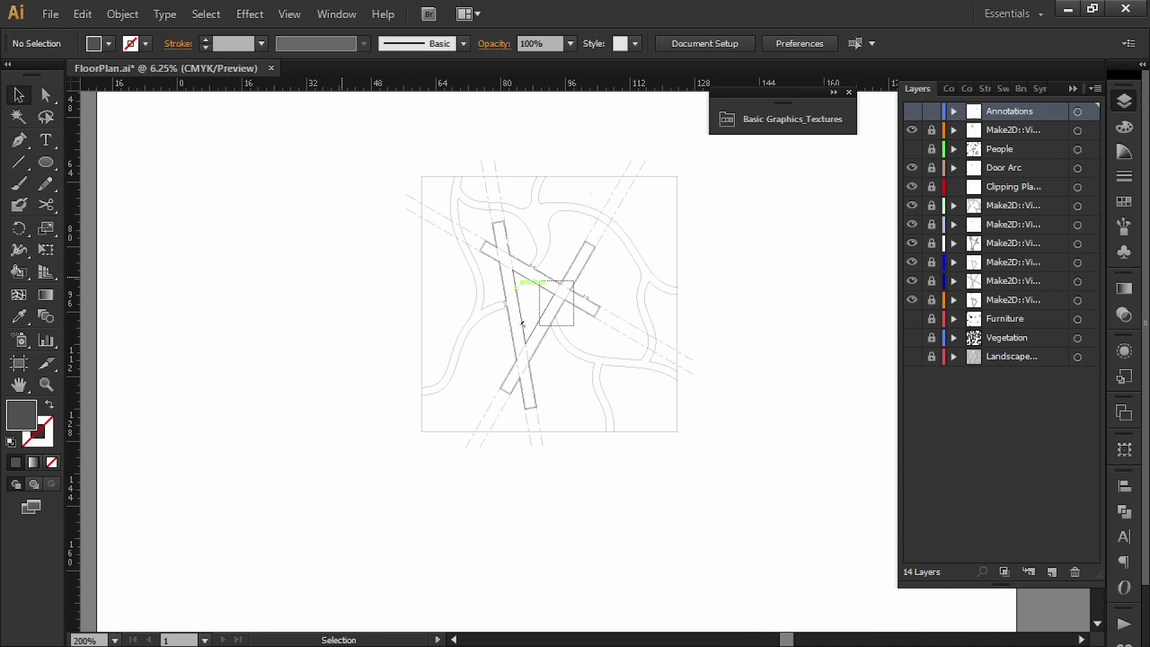
pyautogui.keyDown('alt'); pyautogui.scroll(1, 578, 120); pyautogui.keyUp('alt')
pyautogui.moveTo(579, 119); pyautogui.dragTo(580, 306)
pyautogui.moveTo(549, 215); pyautogui.dragTo(498, 221)
pyautogui.moveTo(550, 448); pyautogui.dragTo(521, 332)
pyautogui.moveTo(485, 468); pyautogui.dragTo(547, 318)
pyautogui.keyDown('alt'); pyautogui.scroll(2, 504, 365); pyautogui.keyUp('alt')
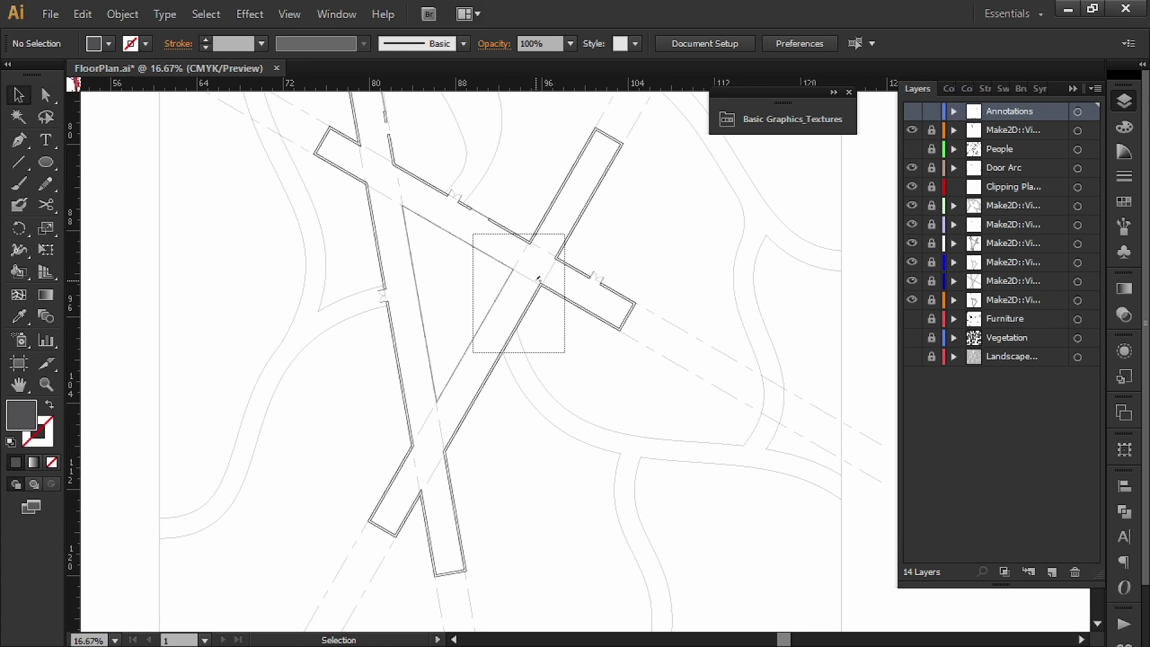
# - Show the Annotations, People, Furniture, Vegetation and Landscape layers again
pyautogui.moveTo(912, 112); pyautogui.dragTo(912, 338)
pyautogui.click(912, 356)
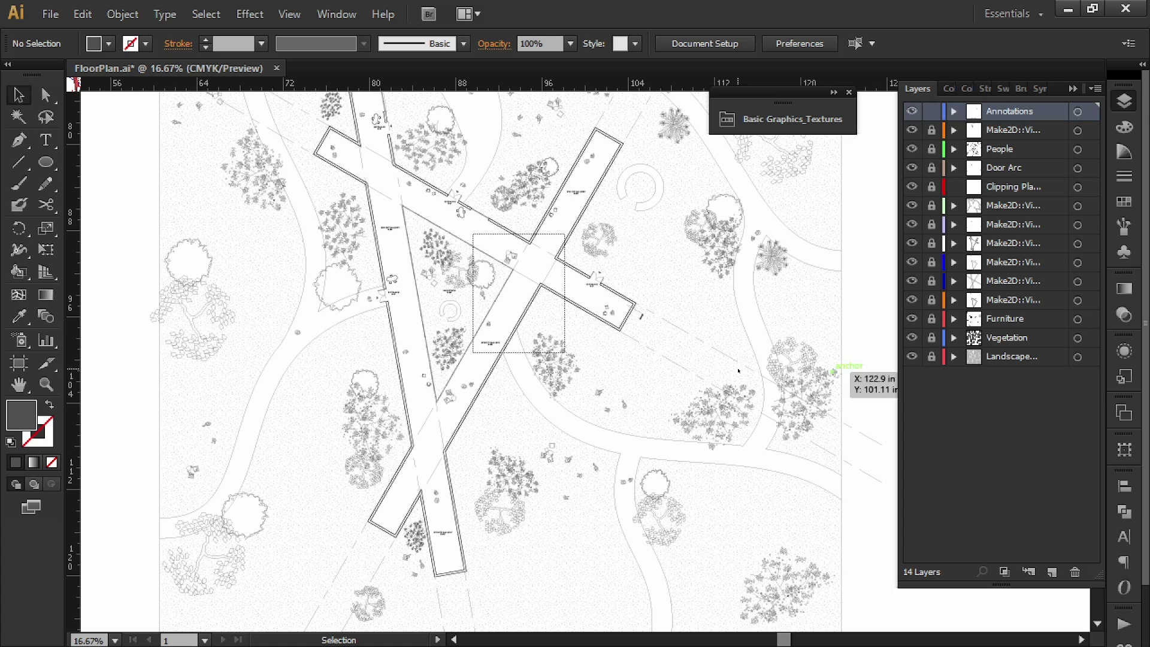
# - Examine the complete site plan at several magnifications with all its layers visible
pyautogui.moveTo(519, 318); pyautogui.dragTo(630, 382)
pyautogui.keyDown('alt'); pyautogui.scroll(-1, 586, 361); pyautogui.keyUp('alt')
pyautogui.keyDown('alt'); pyautogui.scroll(-1, 588, 332); pyautogui.keyUp('alt')
pyautogui.keyDown('alt'); pyautogui.scroll(2, 563, 342); pyautogui.keyUp('alt')
pyautogui.keyDown('alt'); pyautogui.scroll(2, 563, 342); pyautogui.keyUp('alt')
pyautogui.keyDown('alt'); pyautogui.scroll(-1, 629, 382); pyautogui.keyUp('alt')
pyautogui.keyDown('alt'); pyautogui.scroll(-1, 630, 328); pyautogui.keyUp('alt')
pyautogui.moveTo(629, 327); pyautogui.dragTo(631, 354)
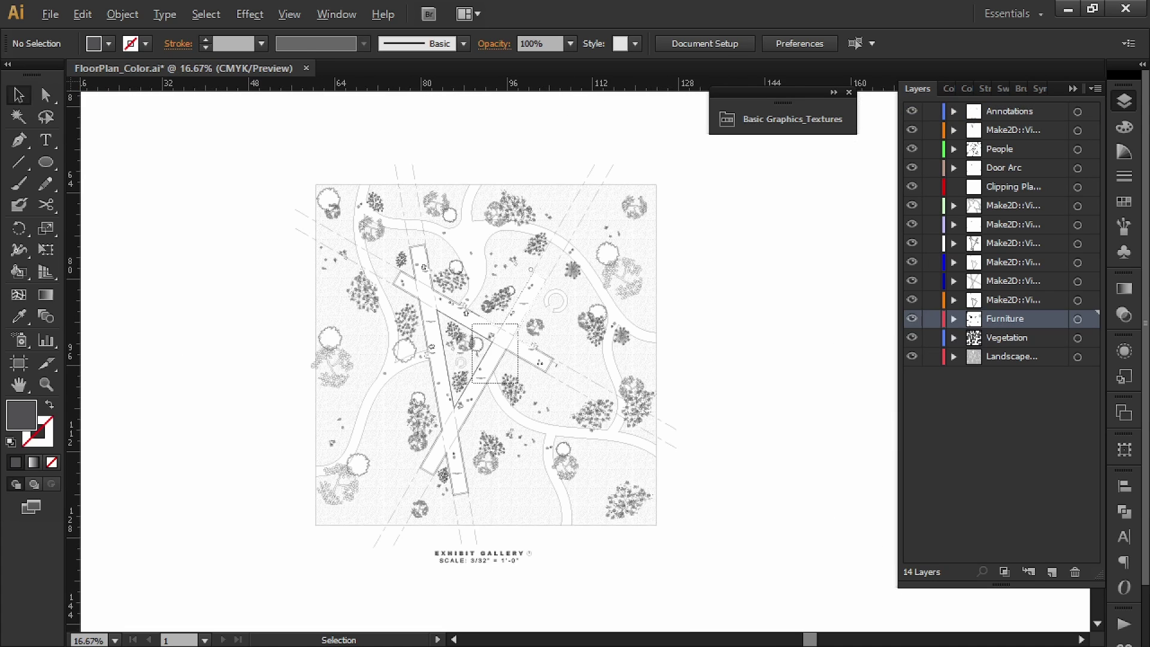
pyautogui.keyDown('alt'); pyautogui.scroll(2, 484, 308); pyautogui.keyUp('alt')
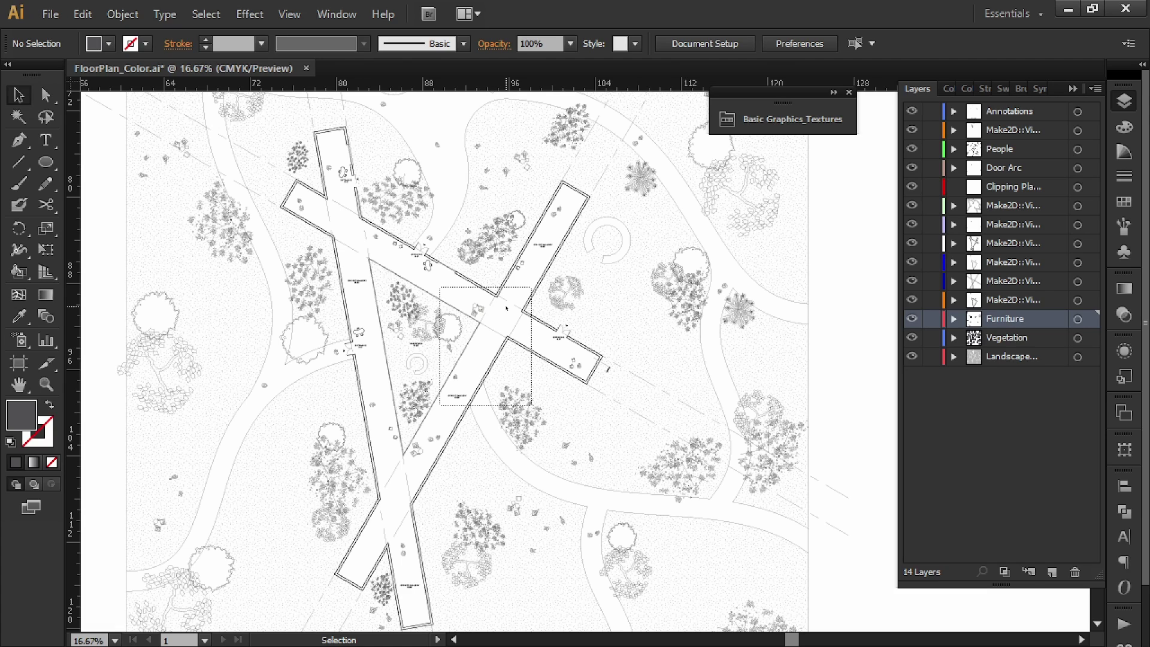
pyautogui.scroll(-10, 500, 305)
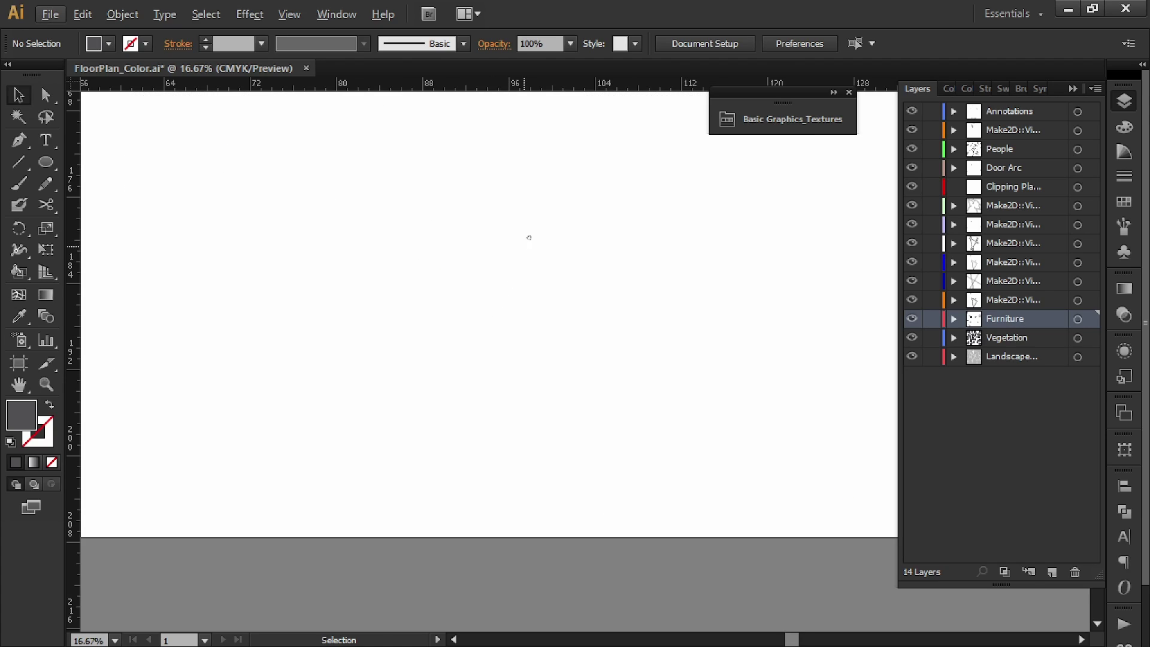
# - Examine the gallery wings and their surrounding landscape at closer magnifications
pyautogui.scroll(5, 495, 452)
pyautogui.keyDown('alt'); pyautogui.scroll(-2, 509, 390); pyautogui.keyUp('alt')
pyautogui.scroll(4, 521, 329)
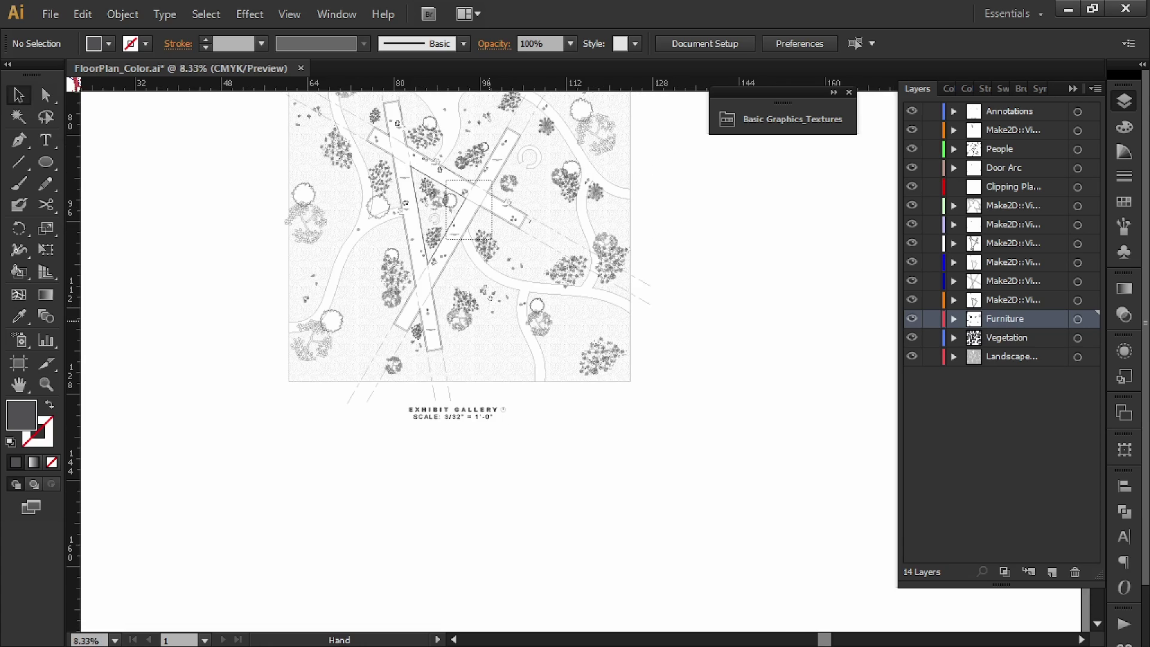
pyautogui.keyDown('alt'); pyautogui.scroll(2, 521, 329); pyautogui.keyUp('alt')
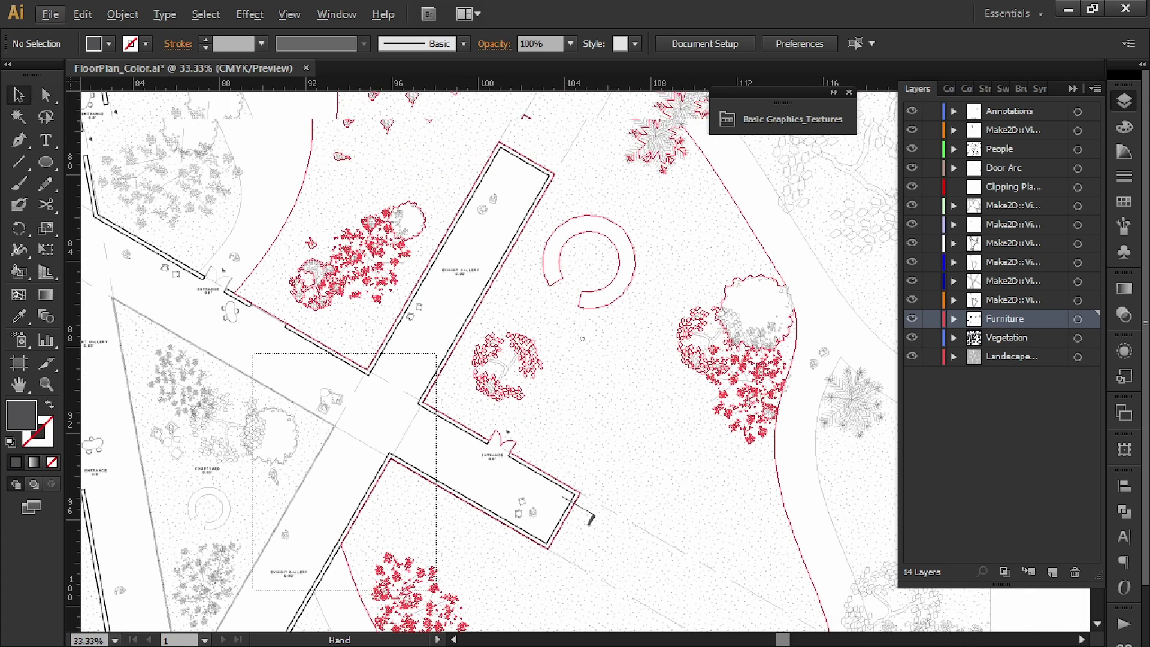
pyautogui.keyDown('alt'); pyautogui.scroll(-1, 573, 292); pyautogui.keyUp('alt')
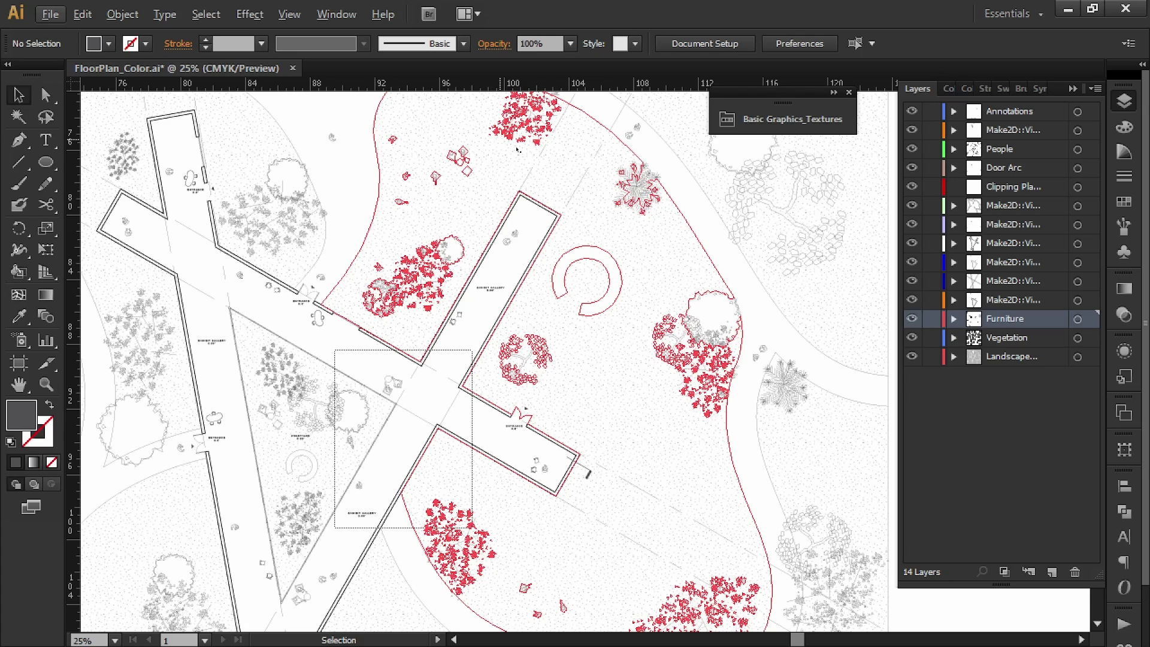
pyautogui.hotkey('ctrl', 'z')
pyautogui.hotkey('ctrl', 'shift', 'z')
pyautogui.hotkey('ctrl', 'z')
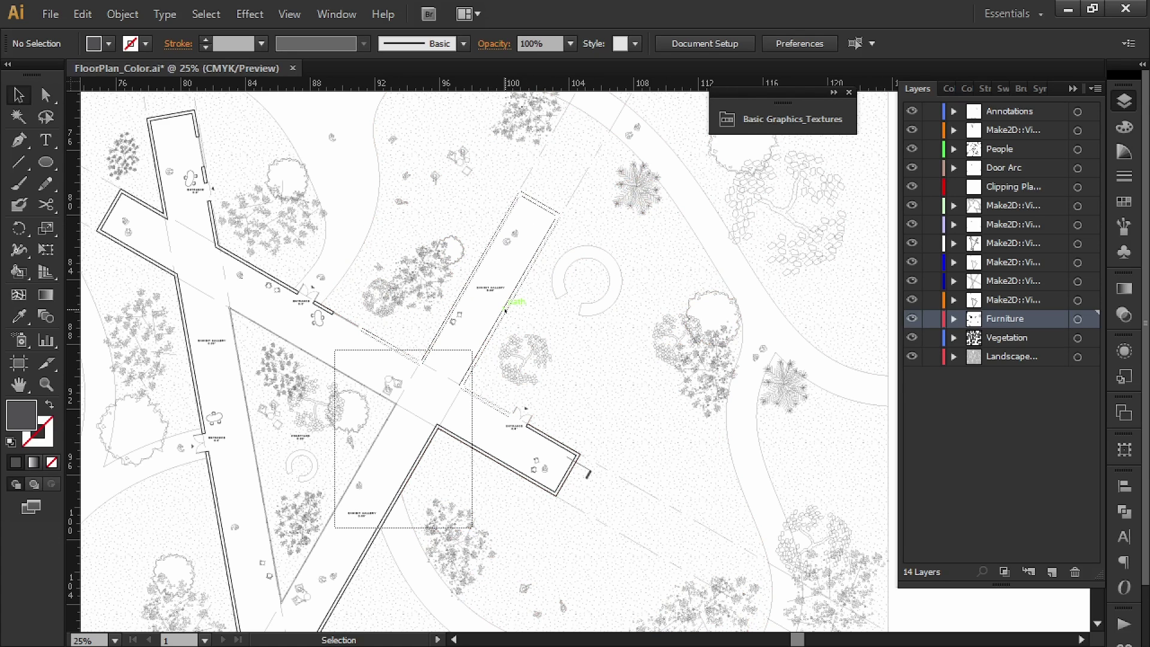
# - Set the stroke color of the layer holding the thick gallery walls to C 100, M 100, Y 0, K 0
pyautogui.click(513, 300)
pyautogui.click(1077, 243)
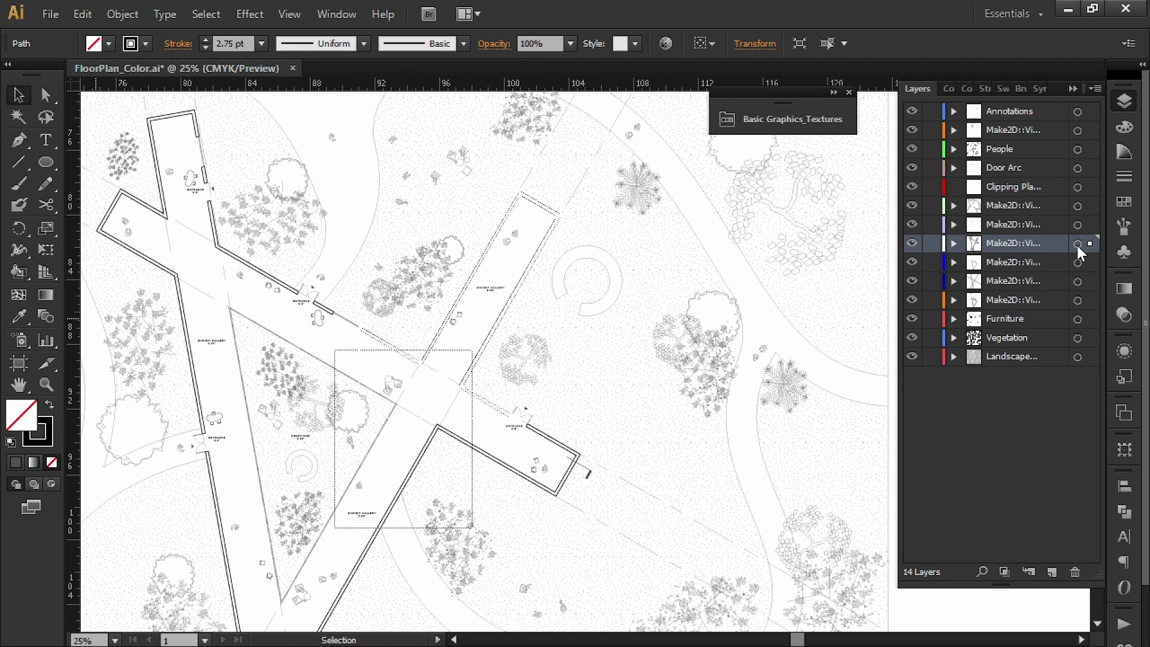
pyautogui.click(145, 45)
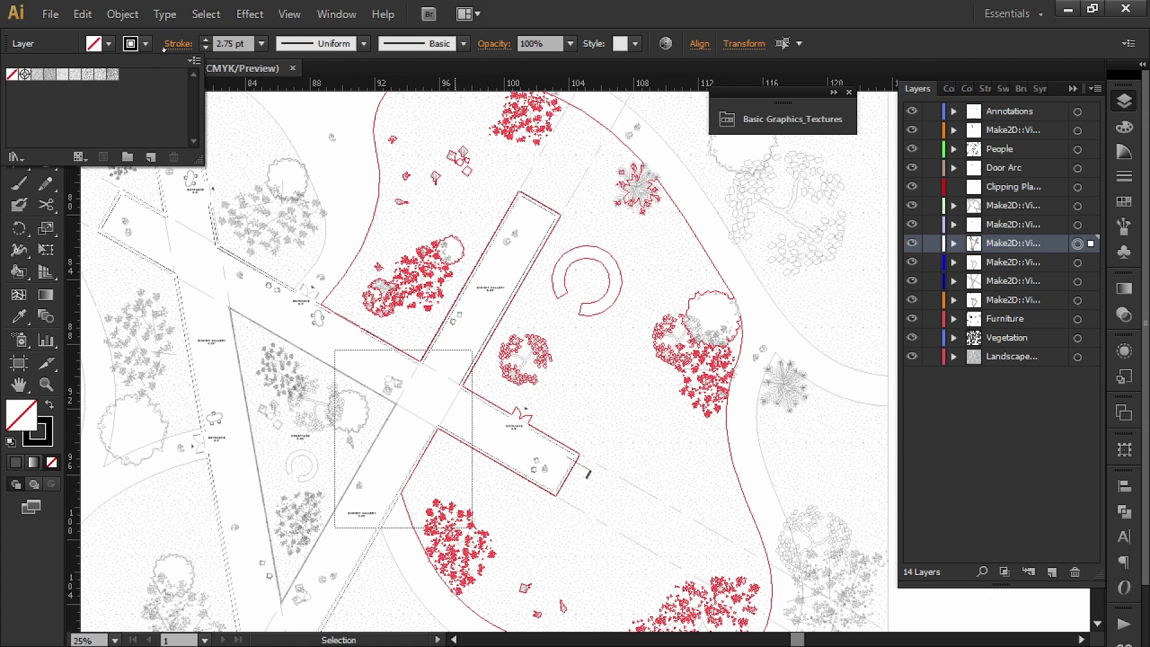
pyautogui.click(146, 48)
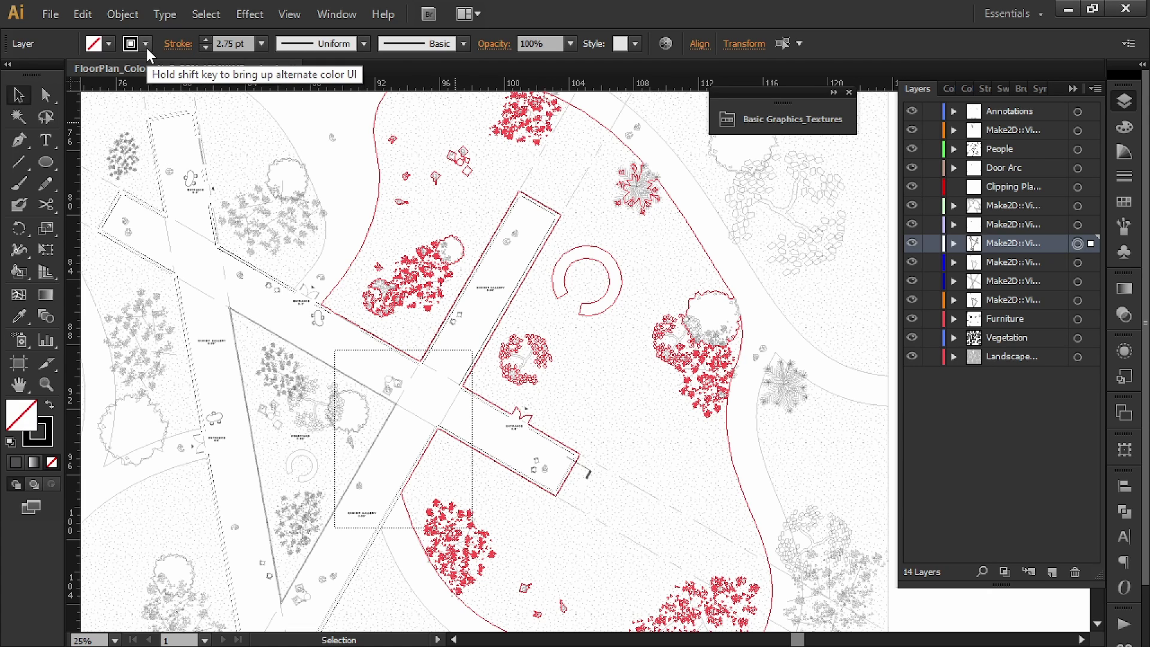
pyautogui.keyDown('shift'); pyautogui.click(147, 48); pyautogui.keyUp('shift')
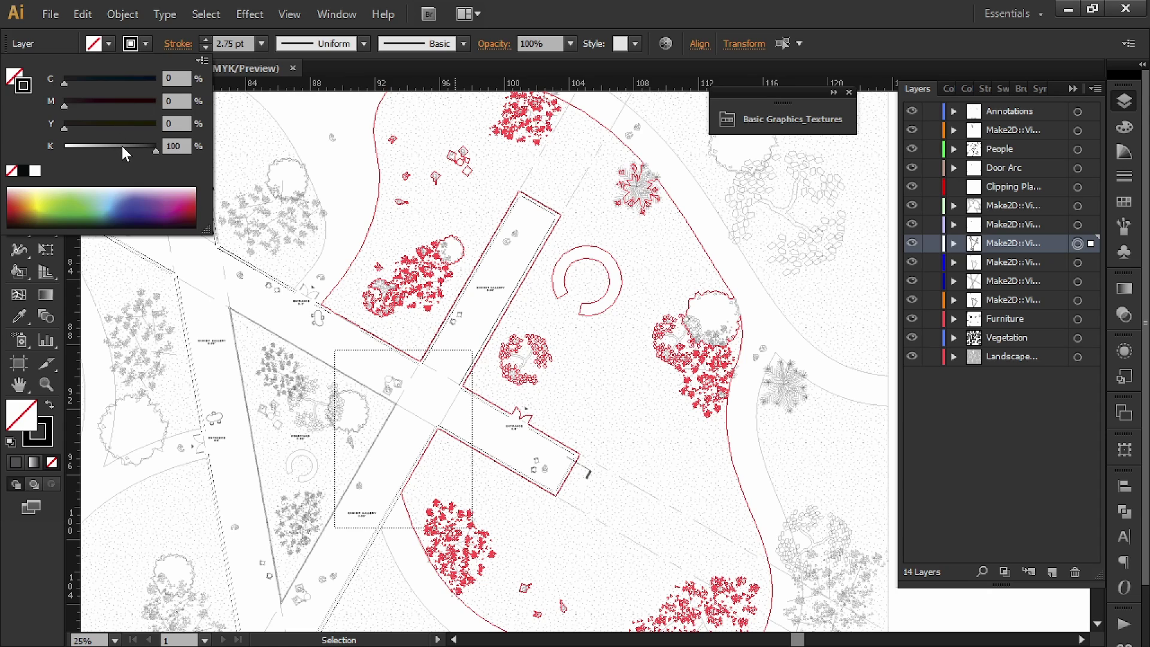
pyautogui.moveTo(122, 147); pyautogui.dragTo(51, 138)
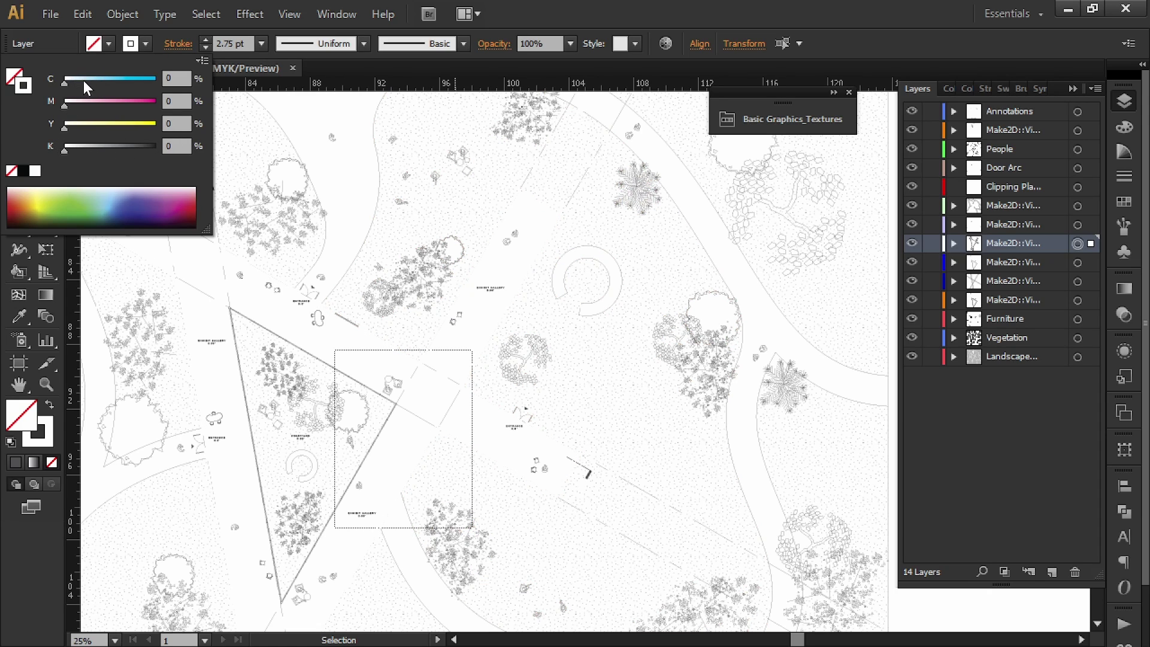
pyautogui.moveTo(158, 81)
pyautogui.mouseDown()
pyautogui.moveTo(170, 81)
pyautogui.moveTo(172, 104)
pyautogui.mouseUp()
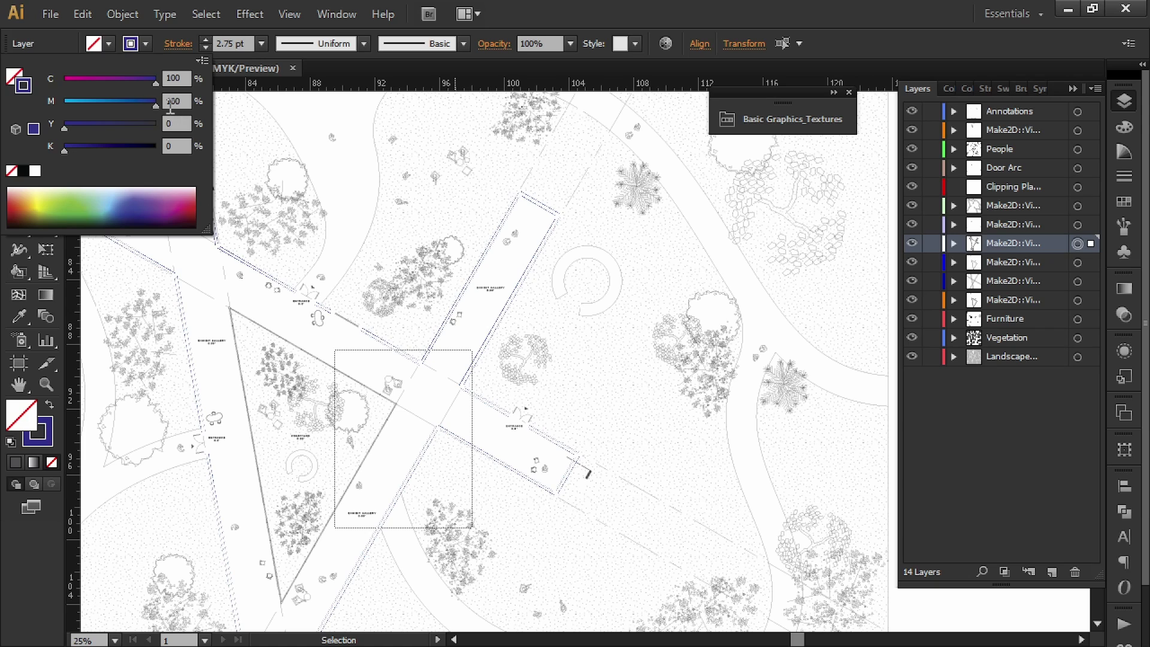
pyautogui.click(513, 273)
pyautogui.click(513, 273)
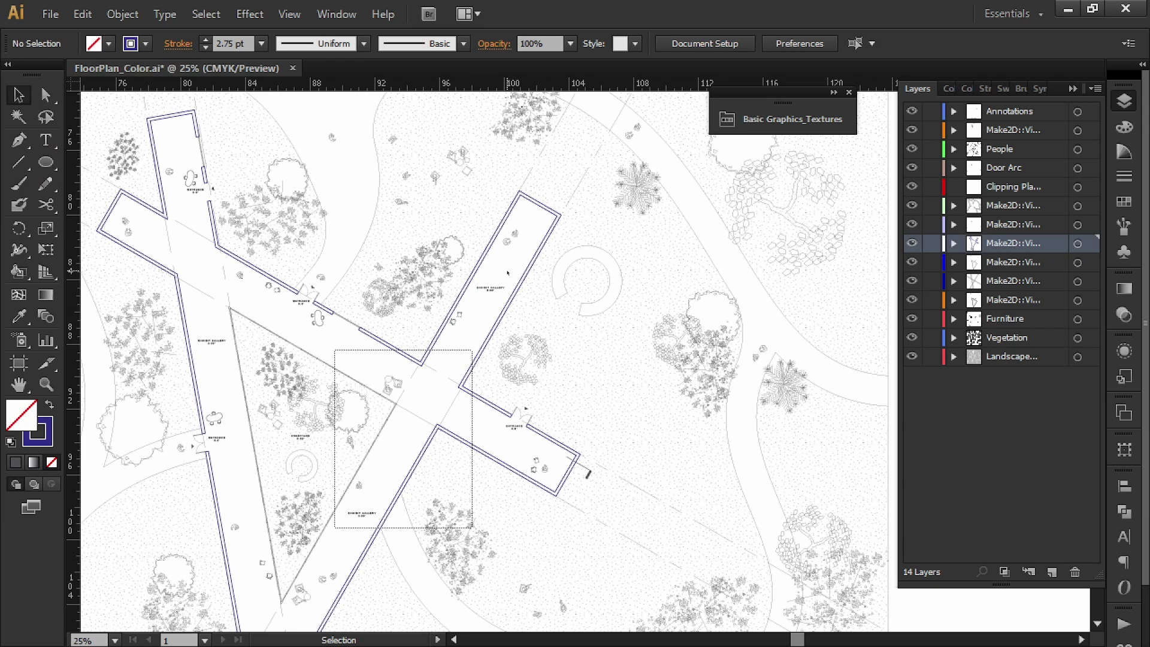
# - Widen the layer list and set the 0.3 pt courtyard glazing layer's stroke color to C 100, M 100, Y 0, K 0
pyautogui.moveTo(508, 271)
pyautogui.mouseDown()
pyautogui.moveTo(582, 235)
pyautogui.moveTo(590, 246)
pyautogui.mouseUp()
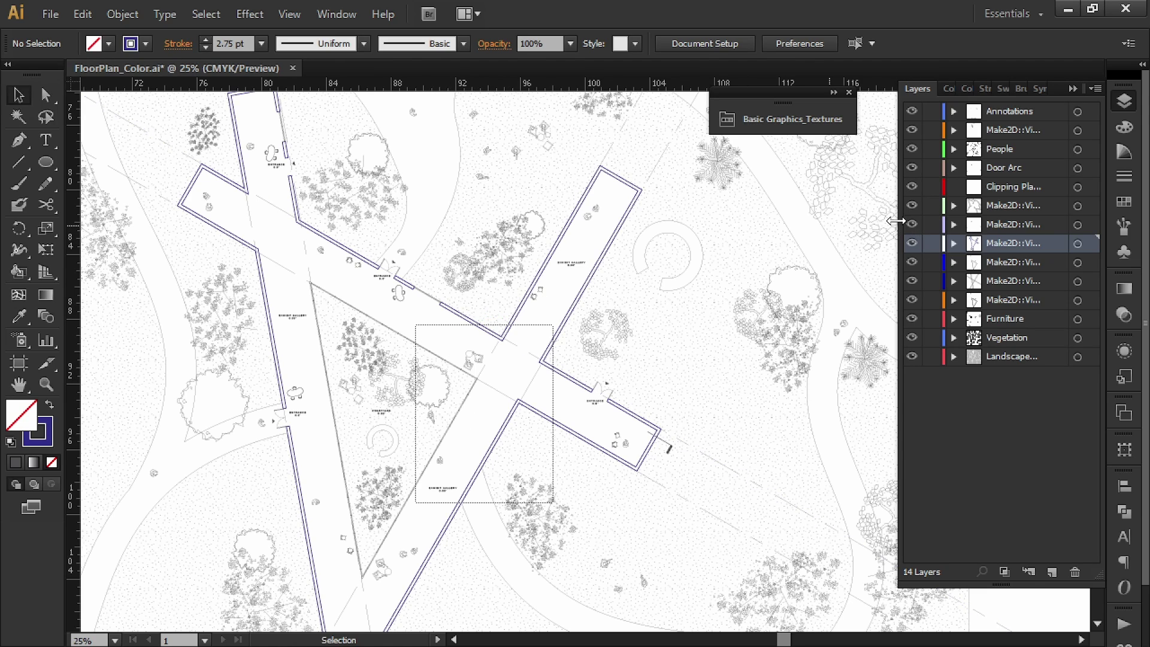
pyautogui.moveTo(897, 221); pyautogui.dragTo(810, 225)
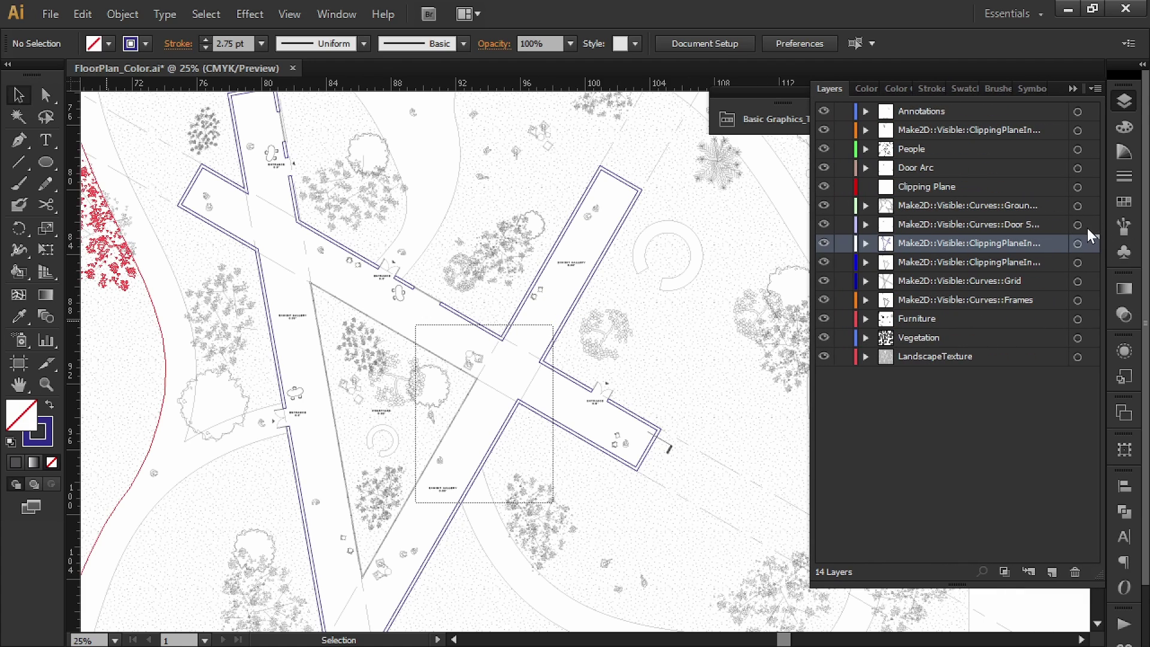
pyautogui.click(1025, 262)
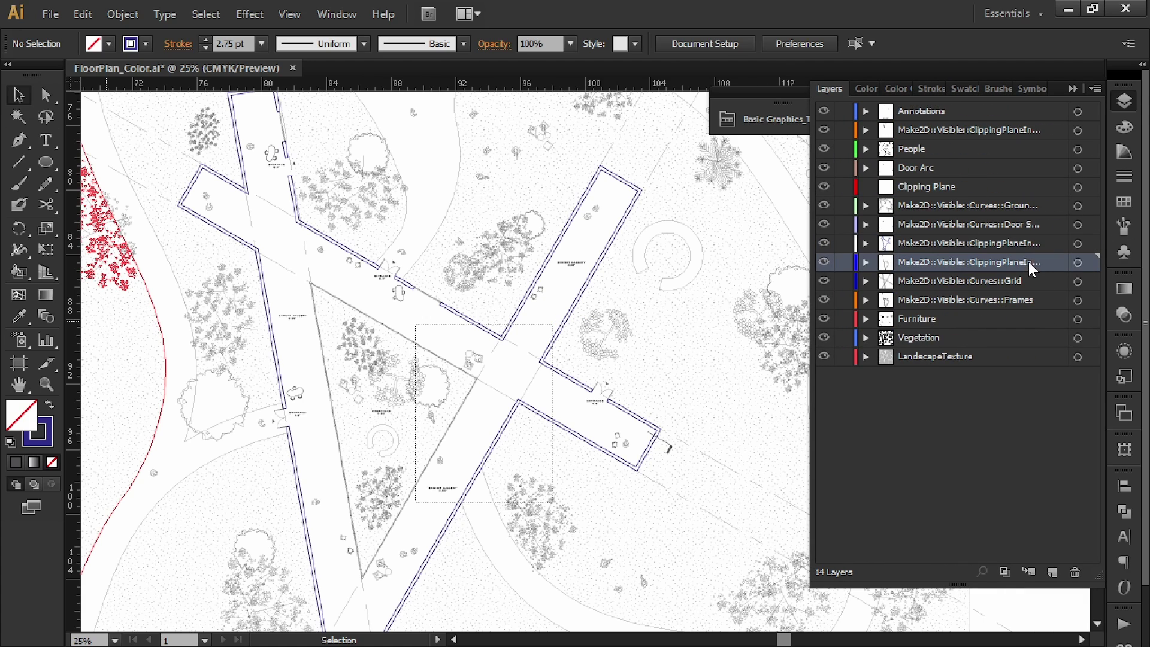
pyautogui.click(1077, 262)
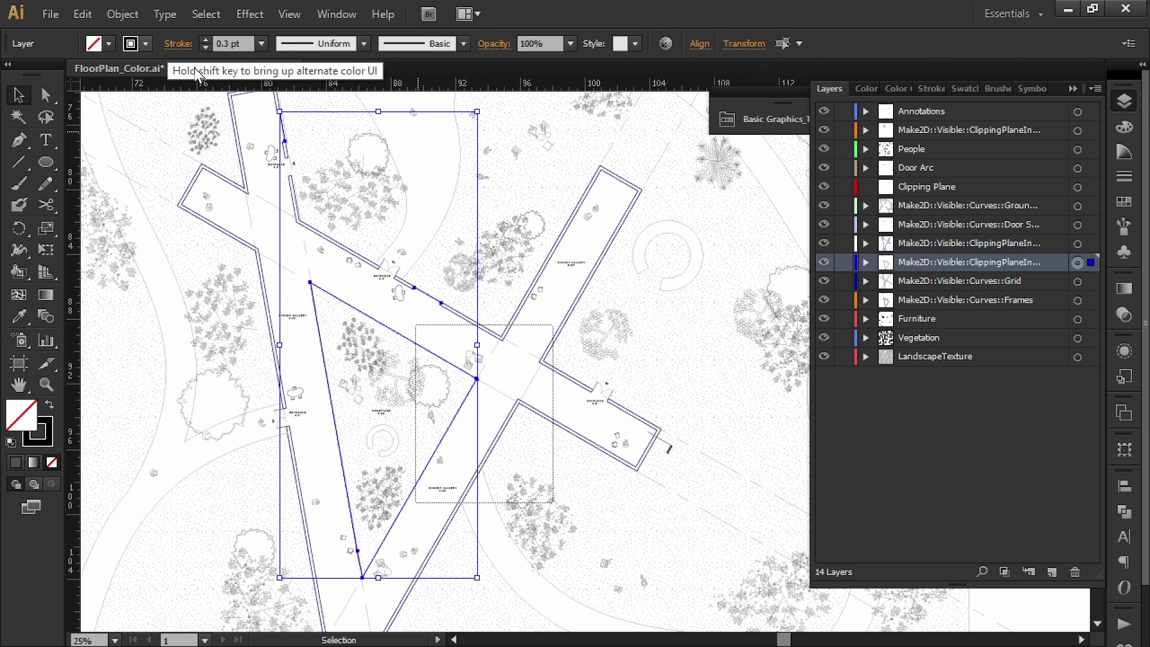
pyautogui.click(146, 44)
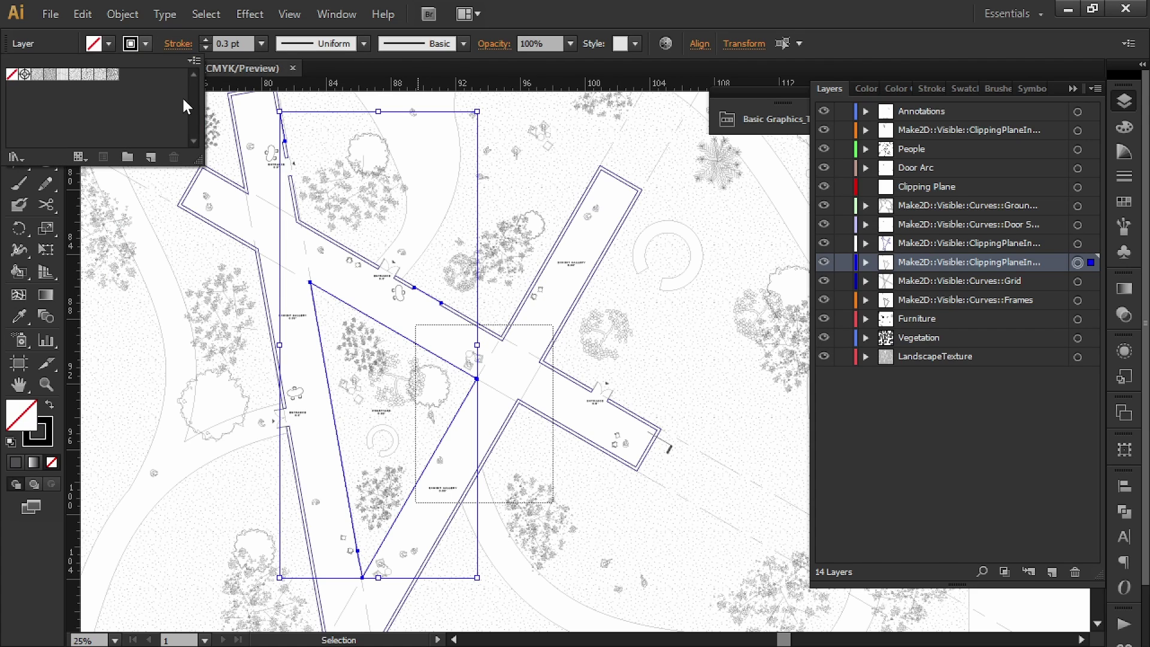
pyautogui.click(149, 45)
pyautogui.keyDown('shift'); pyautogui.click(146, 46); pyautogui.keyUp('shift')
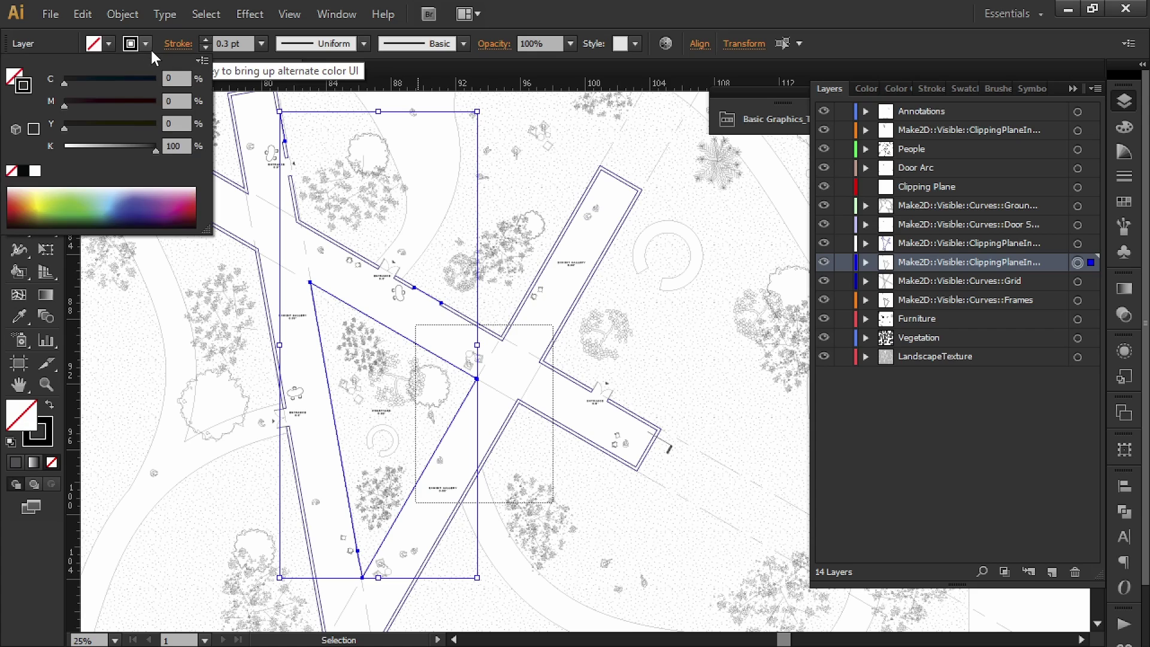
pyautogui.moveTo(150, 82); pyautogui.dragTo(164, 83)
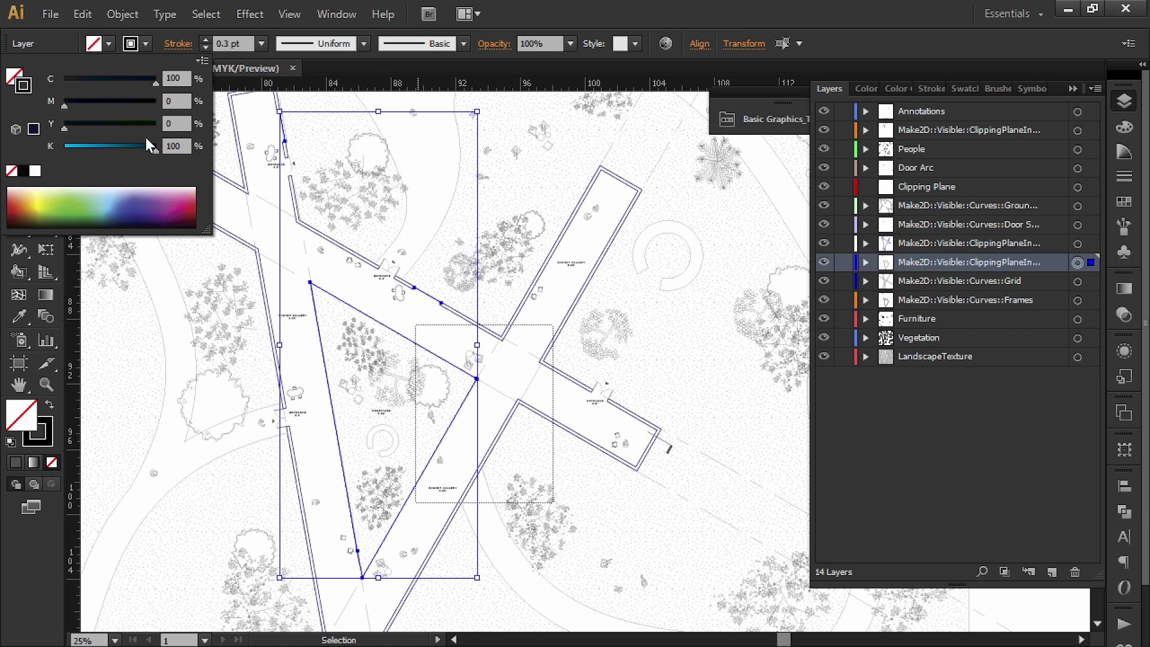
pyautogui.moveTo(148, 146); pyautogui.dragTo(45, 145)
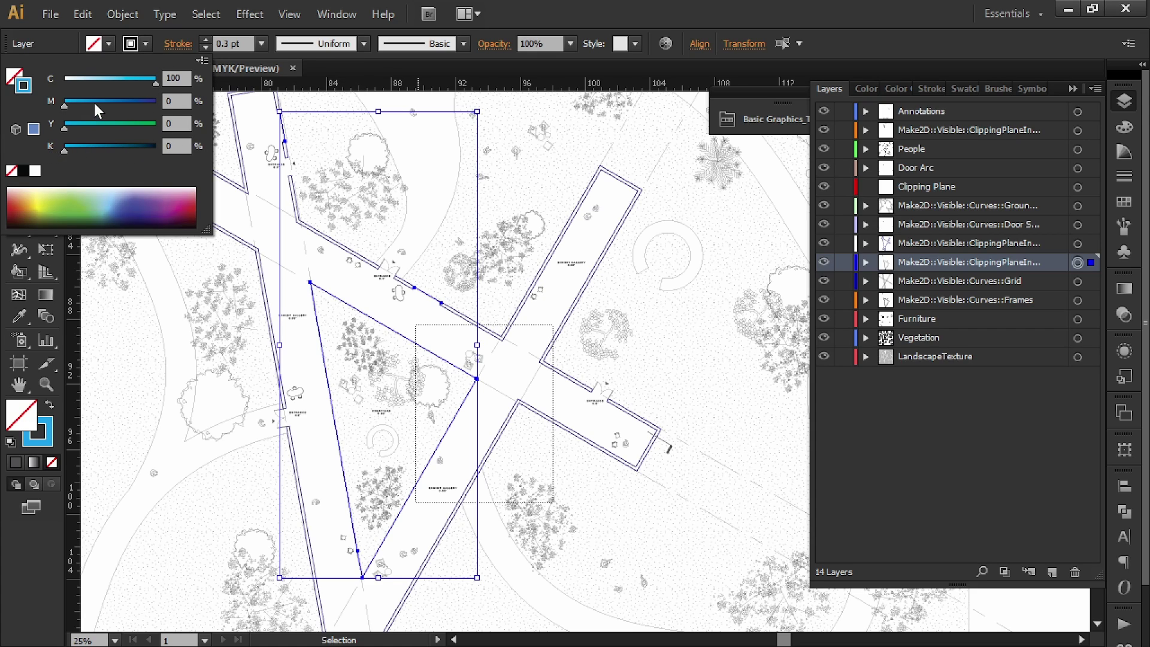
pyautogui.moveTo(94, 103); pyautogui.dragTo(159, 102)
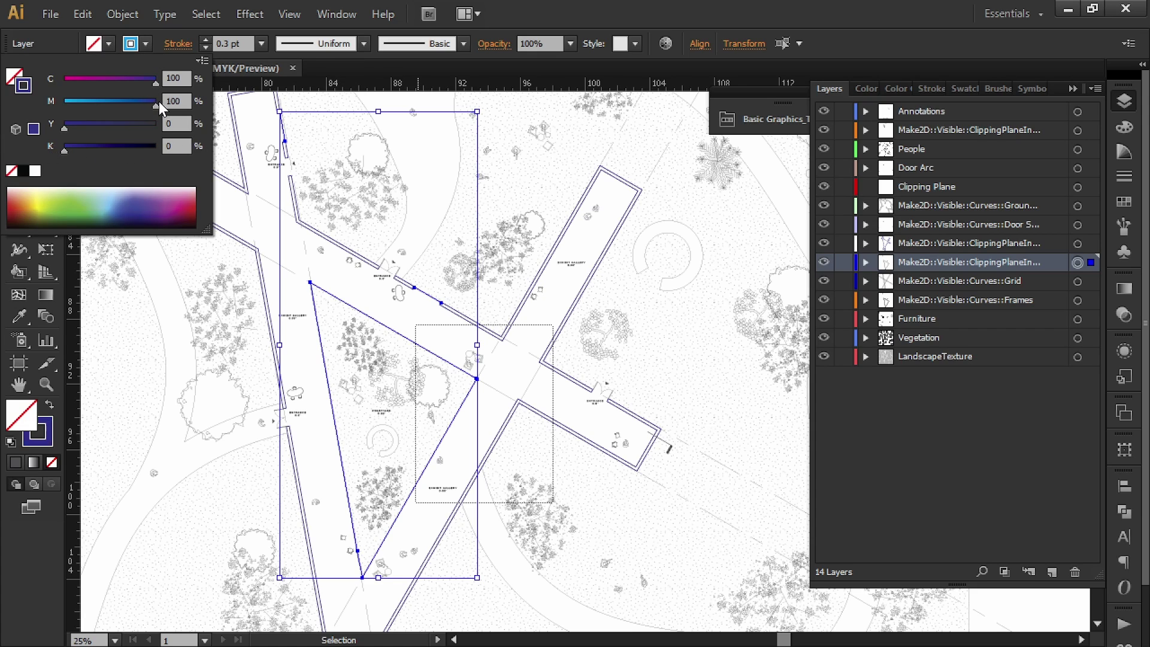
pyautogui.click(359, 279)
pyautogui.click(361, 279)
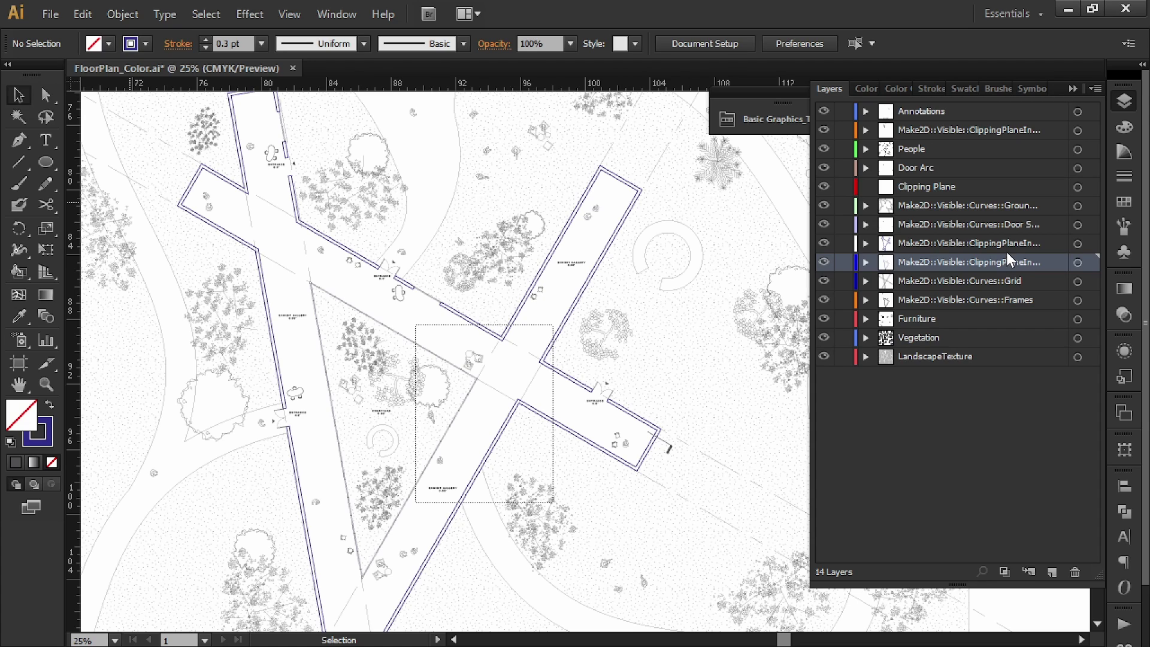
pyautogui.click(992, 130)
pyautogui.click(1078, 130)
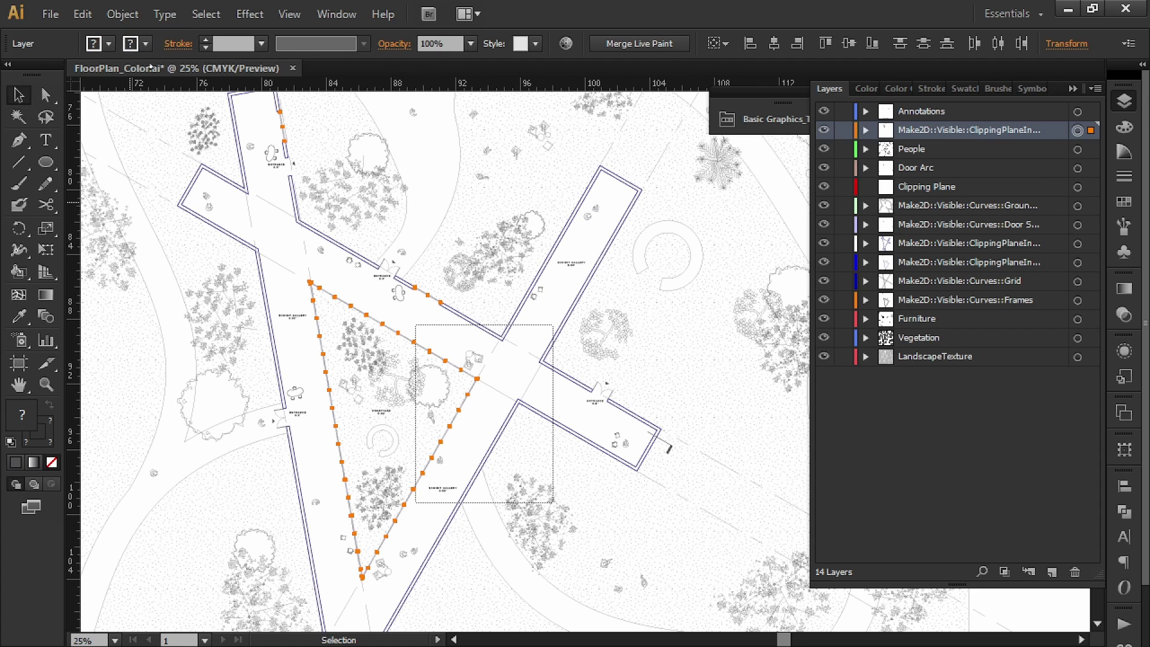
pyautogui.click(146, 48)
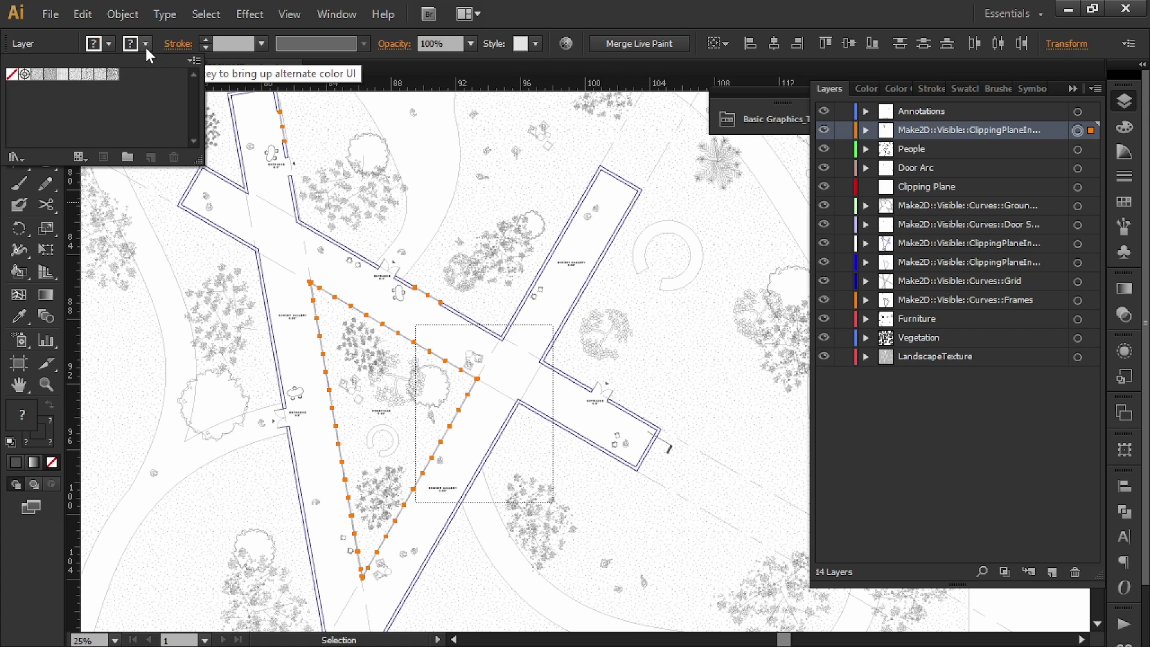
pyautogui.click(145, 42)
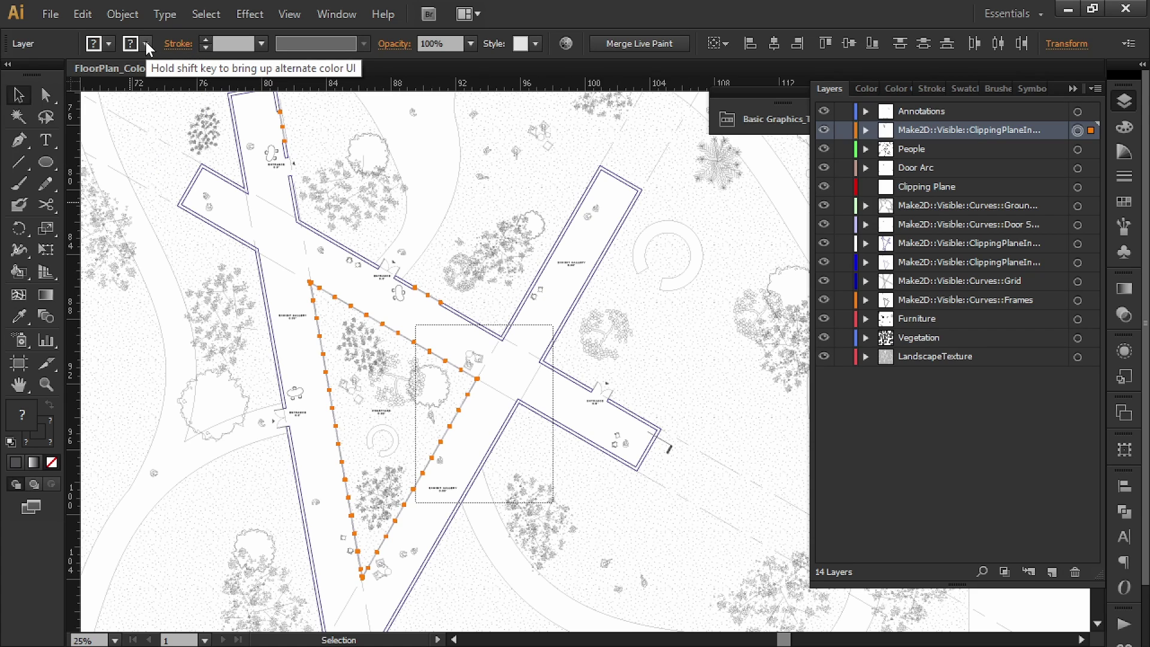
pyautogui.keyDown('shift'); pyautogui.click(146, 42); pyautogui.keyUp('shift')
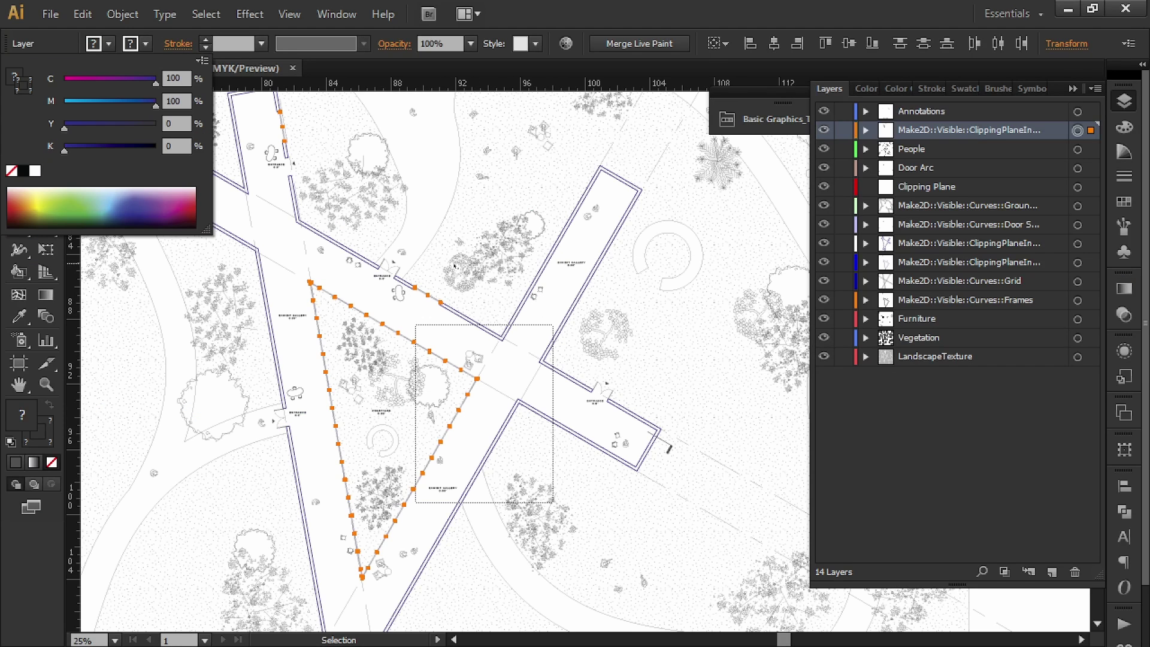
pyautogui.click(460, 345)
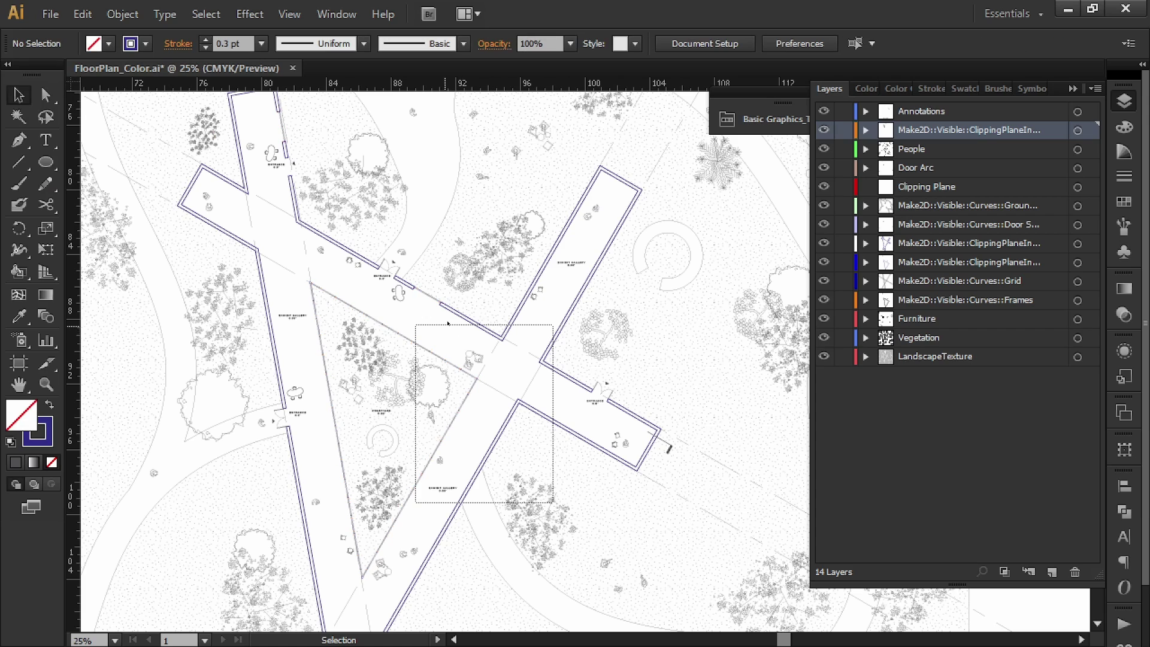
# - Examine the courtyard glazing, its frame lines and the entrance doors up close
pyautogui.keyDown('alt'); pyautogui.scroll(4, 442, 352); pyautogui.keyUp('alt')
pyautogui.keyDown('alt'); pyautogui.scroll(3, 440, 403); pyautogui.keyUp('alt')
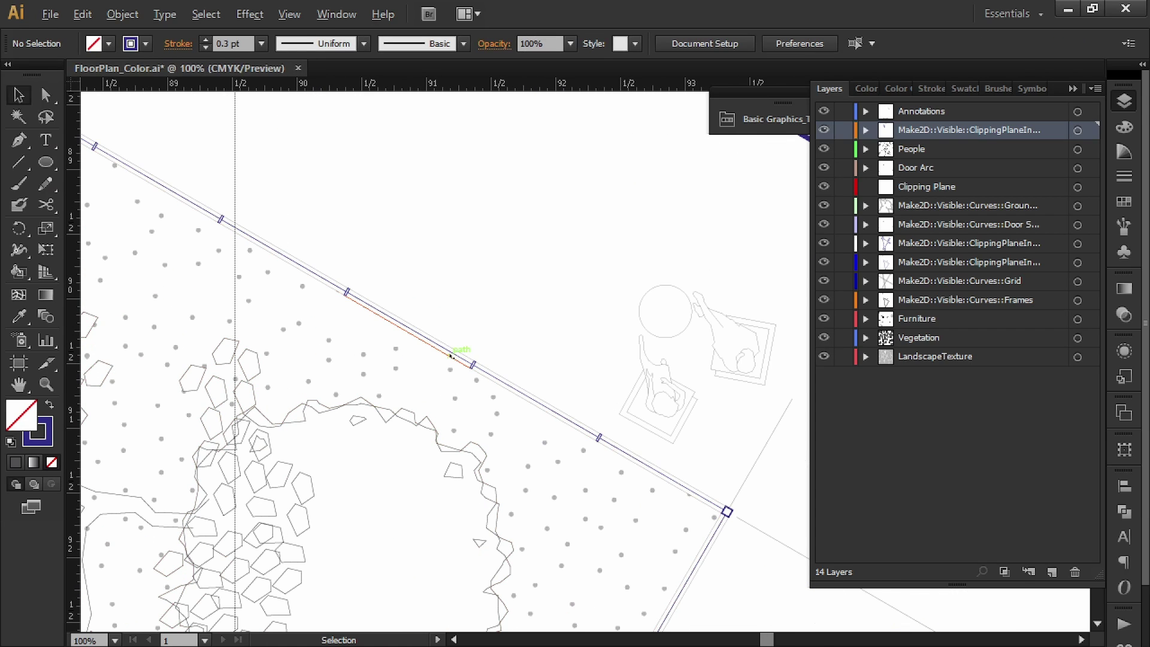
pyautogui.keyDown('alt'); pyautogui.scroll(2, 591, 368); pyautogui.keyUp('alt')
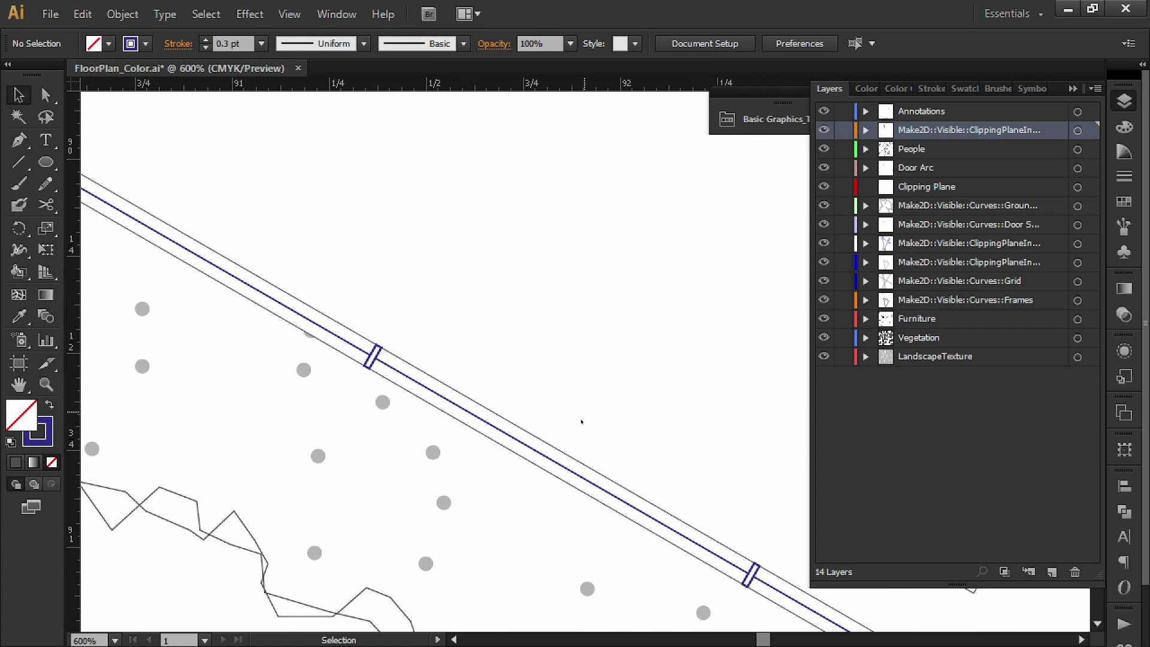
pyautogui.click(569, 455)
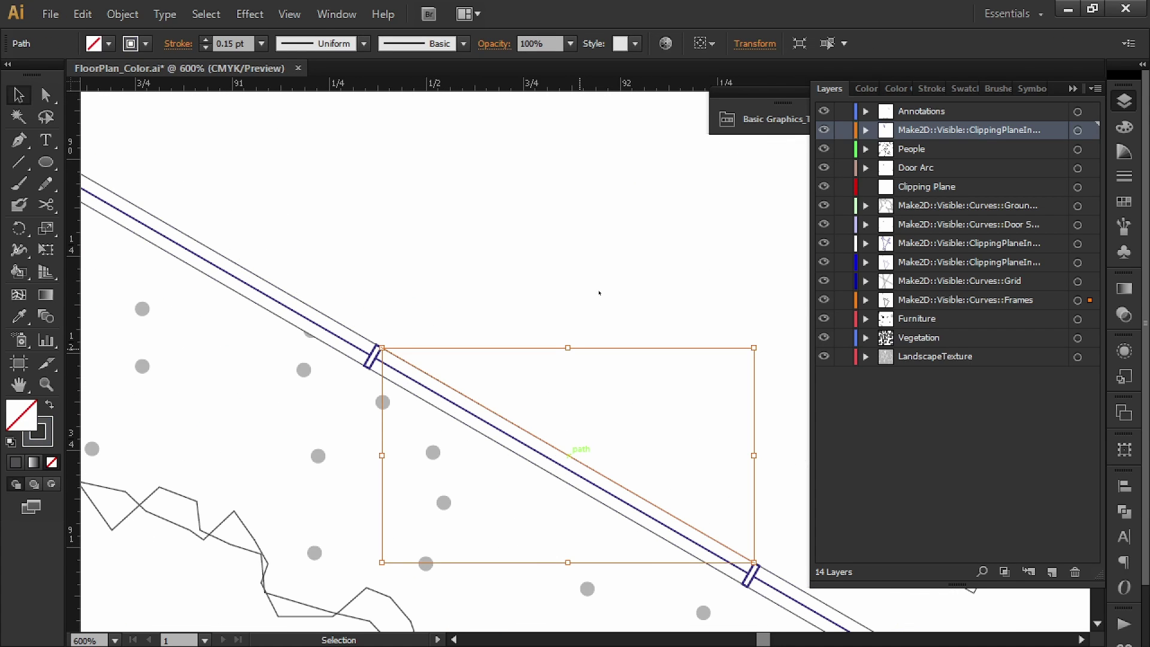
pyautogui.click(591, 248)
pyautogui.keyDown('alt'); pyautogui.scroll(-5, 588, 243); pyautogui.keyUp('alt')
pyautogui.moveTo(586, 237); pyautogui.dragTo(558, 344)
pyautogui.keyDown('alt'); pyautogui.scroll(4, 421, 144); pyautogui.keyUp('alt')
pyautogui.moveTo(400, 222); pyautogui.dragTo(436, 339)
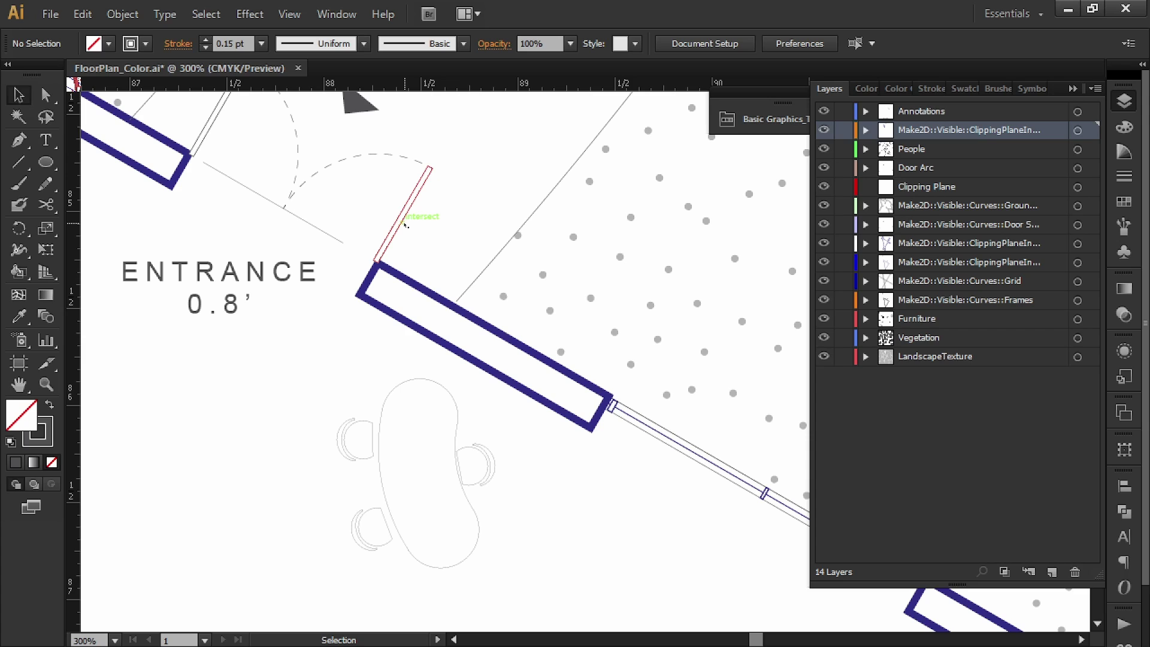
pyautogui.keyDown('alt'); pyautogui.scroll(-2, 405, 225); pyautogui.keyUp('alt')
pyautogui.scroll(-3, 419, 234)
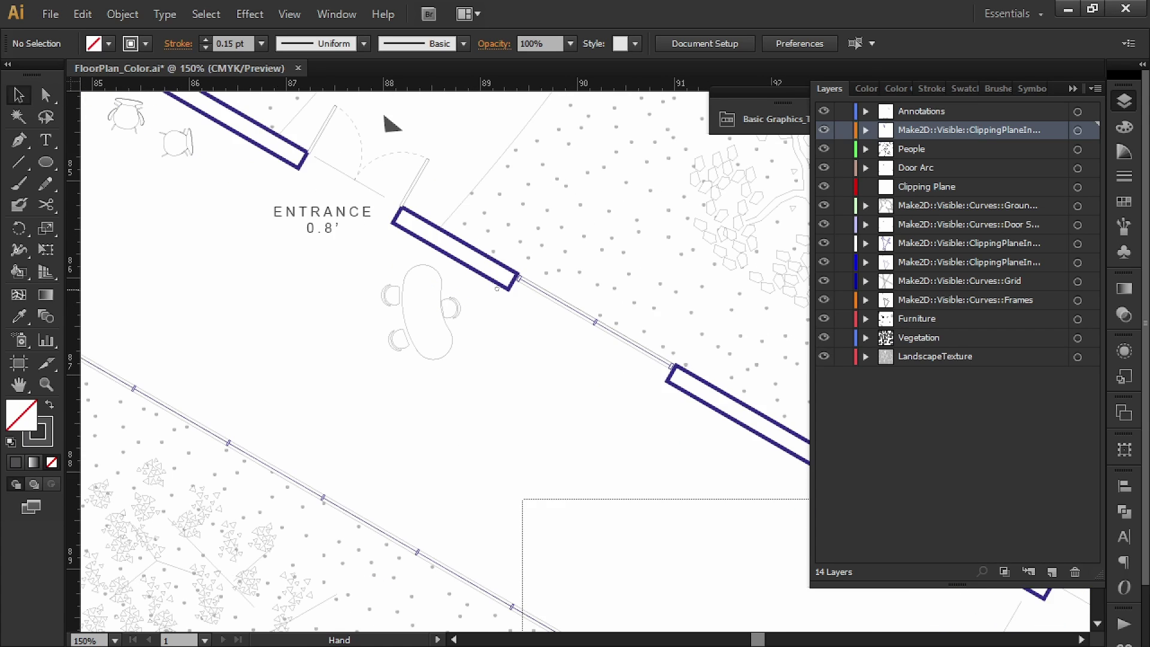
# - Set the Frames layer's stroke color to C 74, M 71.76, Y 0, K 0
pyautogui.click(555, 246)
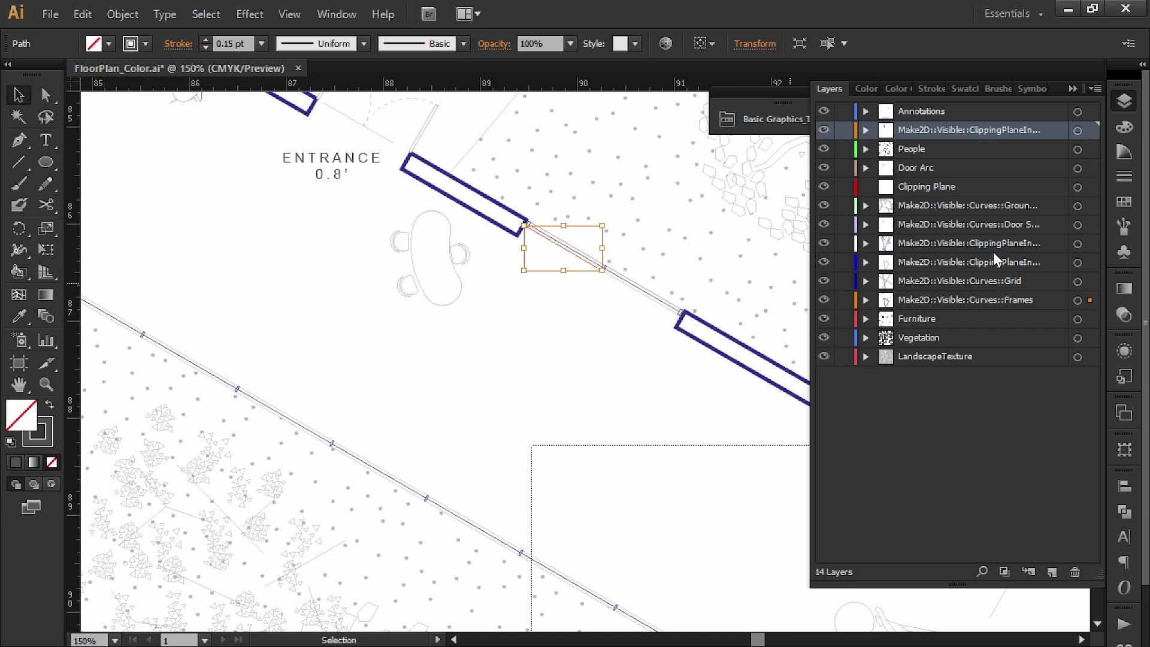
pyautogui.click(1077, 299)
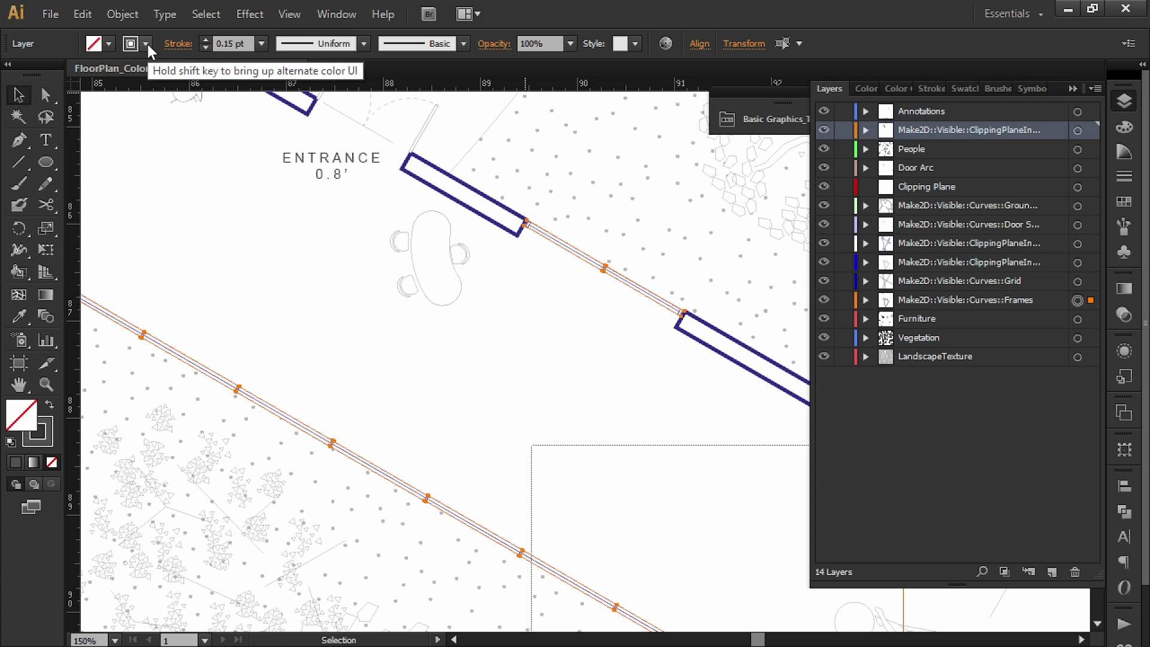
pyautogui.click(171, 44)
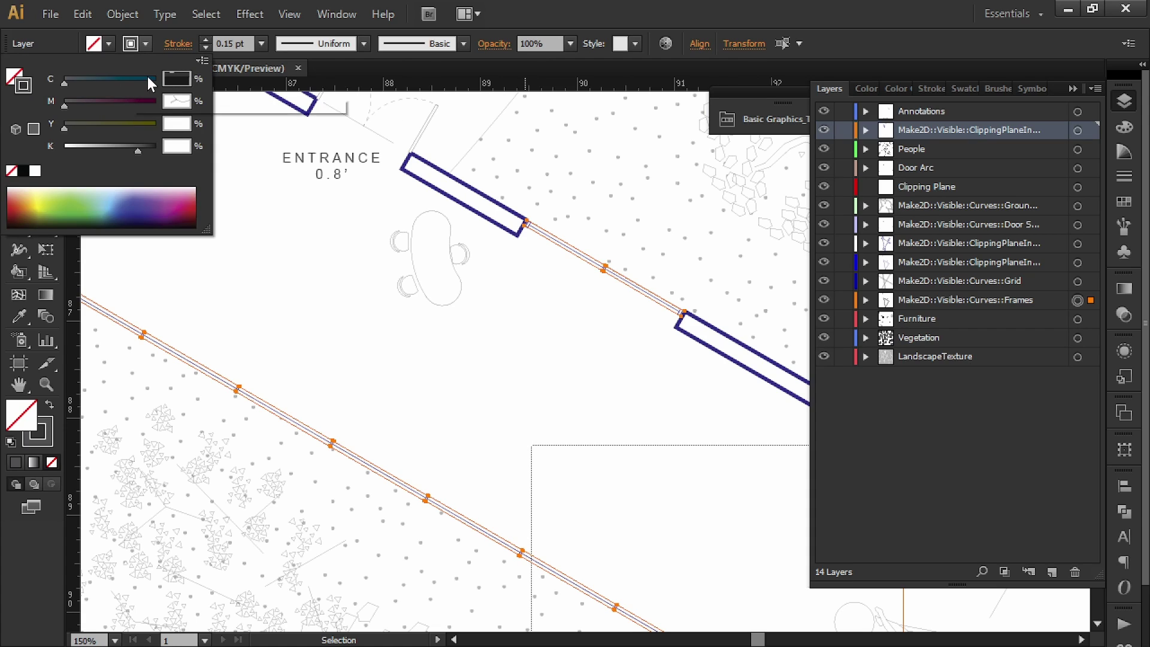
pyautogui.moveTo(149, 81)
pyautogui.mouseDown()
pyautogui.moveTo(172, 83)
pyautogui.moveTo(150, 103)
pyautogui.moveTo(168, 104)
pyautogui.mouseUp()
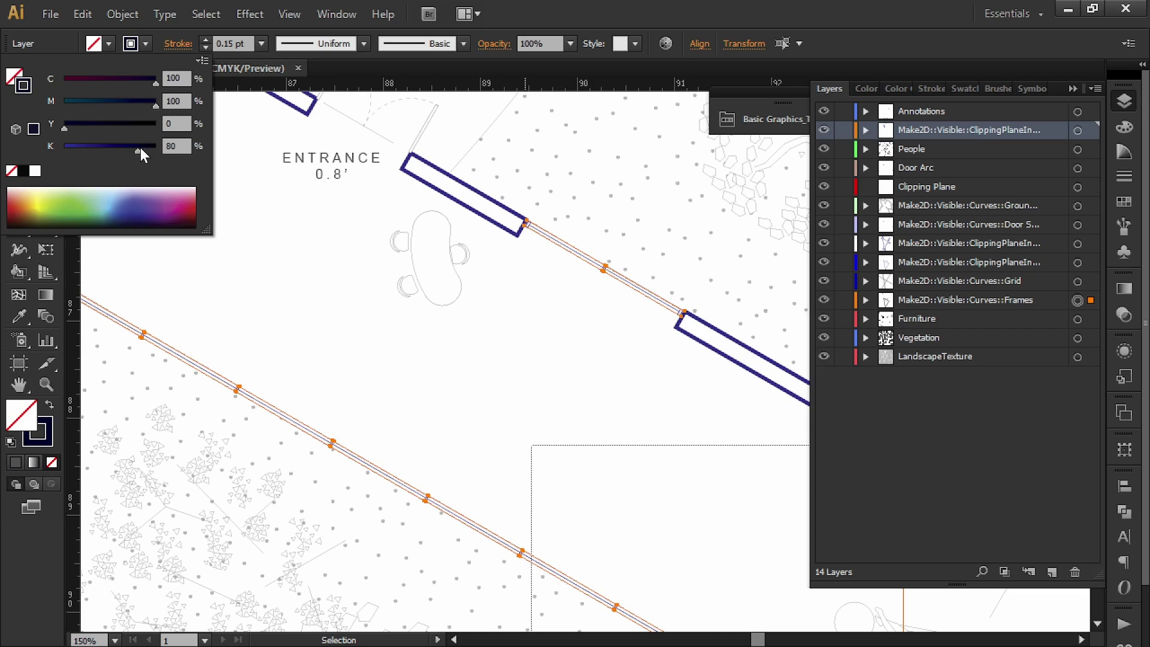
pyautogui.moveTo(139, 148); pyautogui.dragTo(44, 146)
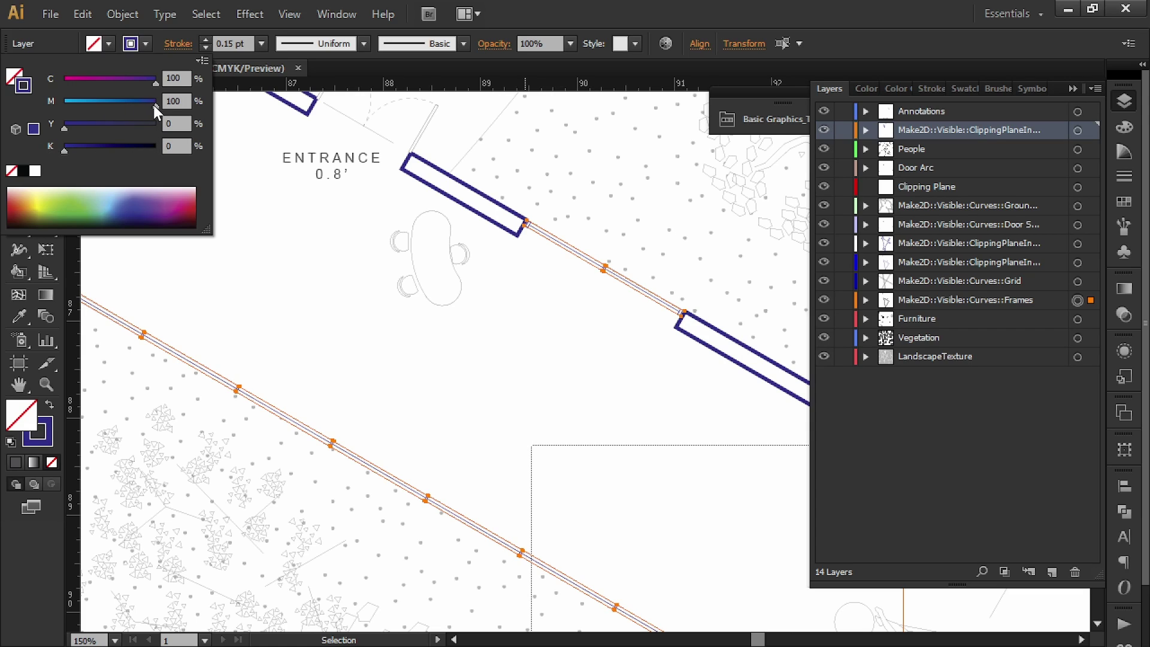
pyautogui.moveTo(154, 106)
pyautogui.keyDown('shift'); pyautogui.mouseDown()
pyautogui.moveTo(116, 93)
pyautogui.moveTo(133, 101)
pyautogui.mouseUp(); pyautogui.keyUp('shift')
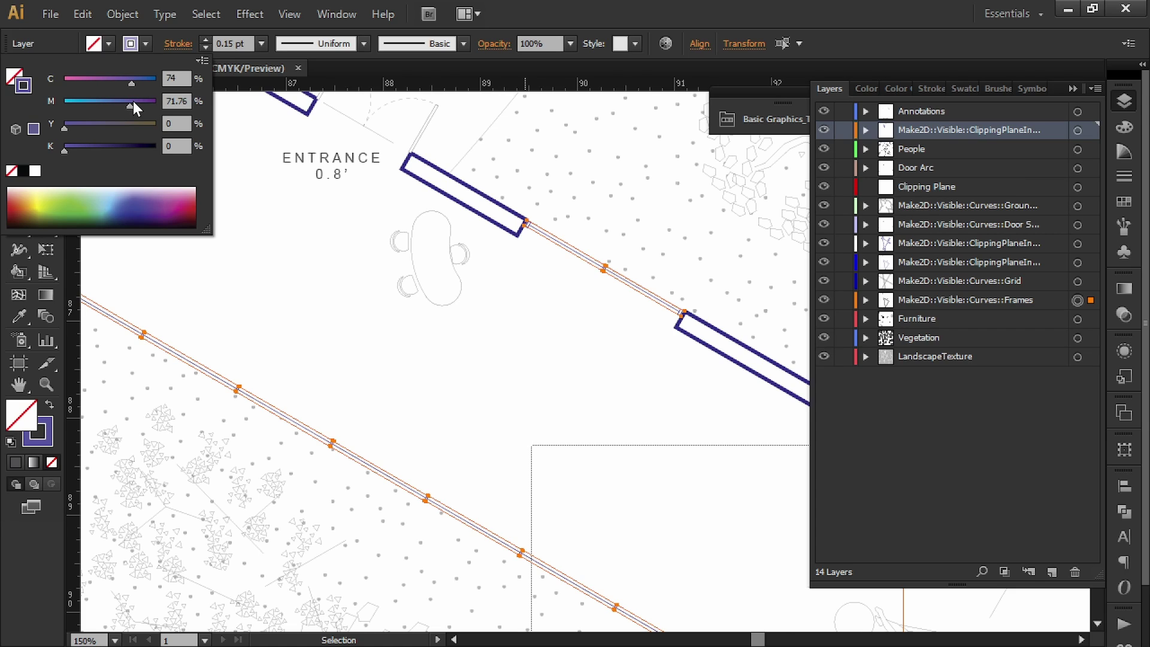
pyautogui.click(332, 250)
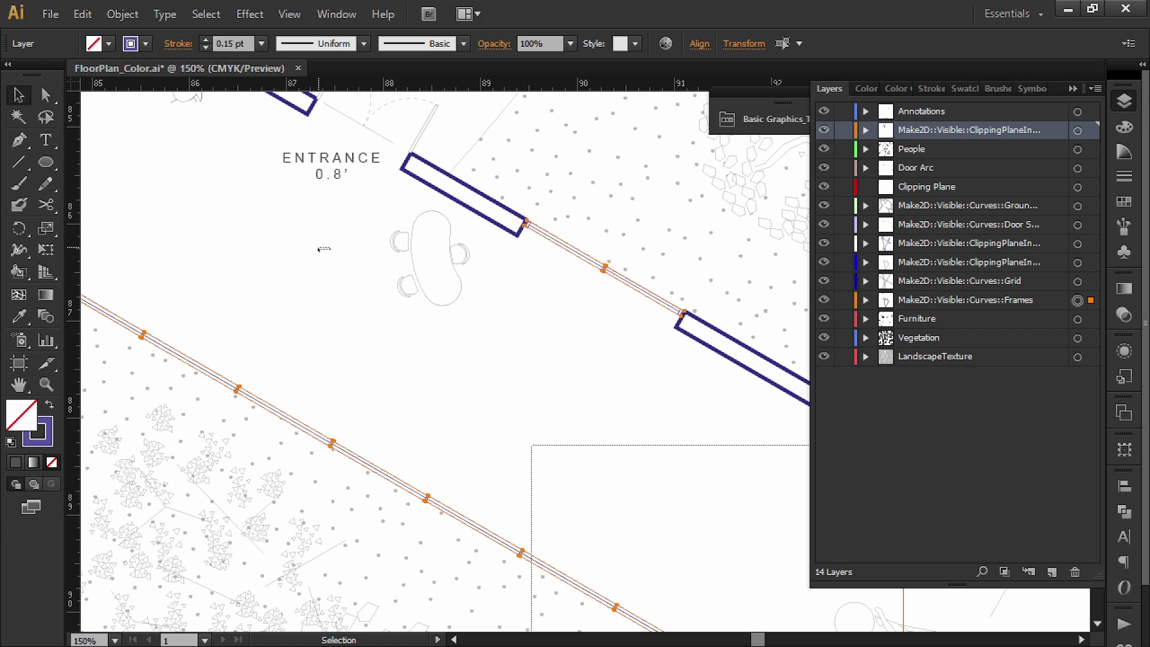
pyautogui.click(321, 249)
# - Match everything on the Furniture, Vegetation and People layers to the 0.15 pt violet-blue frame line using the Eyedropper
pyautogui.keyDown('alt'); pyautogui.scroll(-1, 318, 254); pyautogui.keyUp('alt')
pyautogui.moveTo(369, 126); pyautogui.dragTo(398, 157)
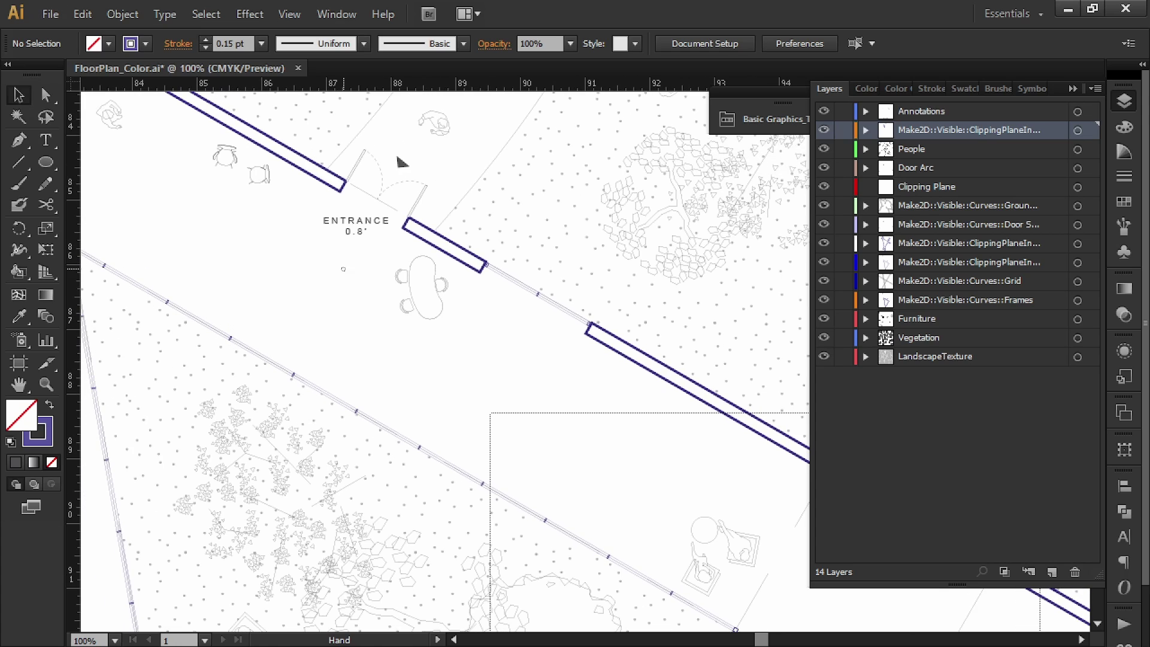
pyautogui.keyDown('alt'); pyautogui.scroll(4, 366, 425); pyautogui.keyUp('alt')
pyautogui.keyDown('alt'); pyautogui.scroll(-4, 370, 240); pyautogui.keyUp('alt')
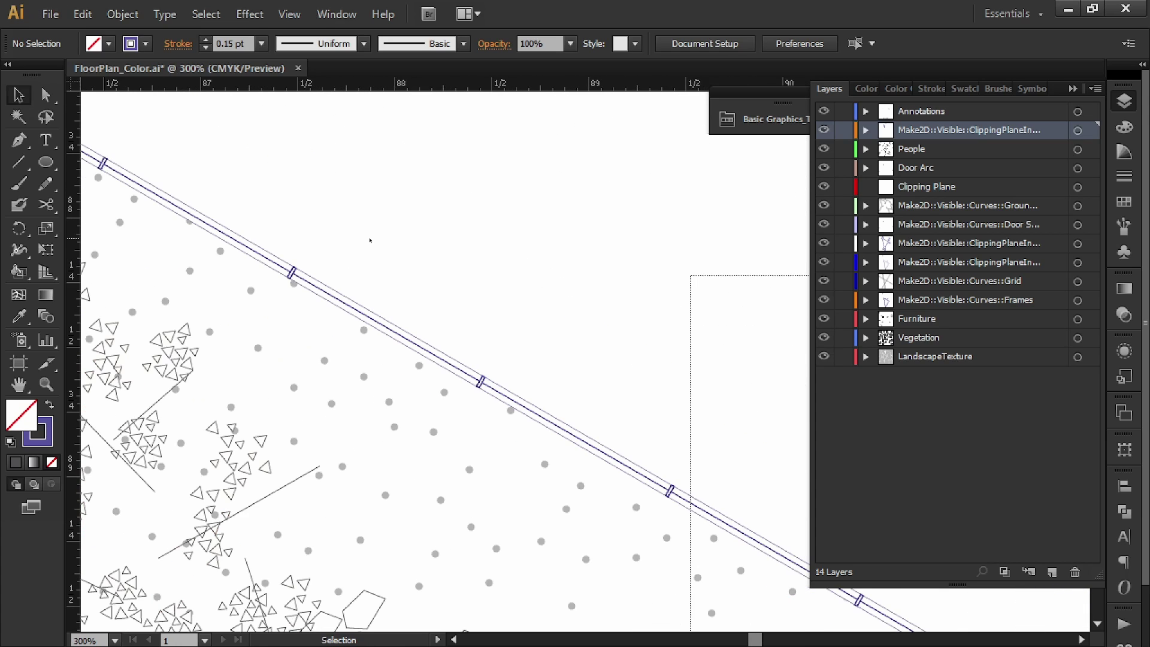
pyautogui.moveTo(392, 305); pyautogui.dragTo(385, 375)
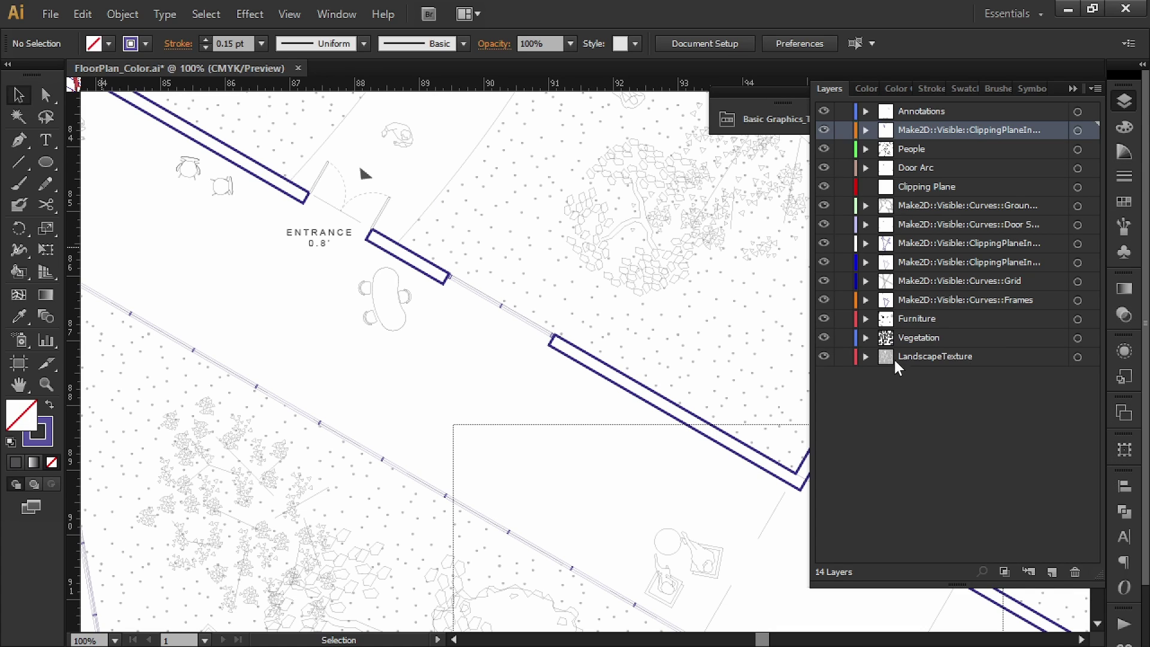
pyautogui.click(995, 322)
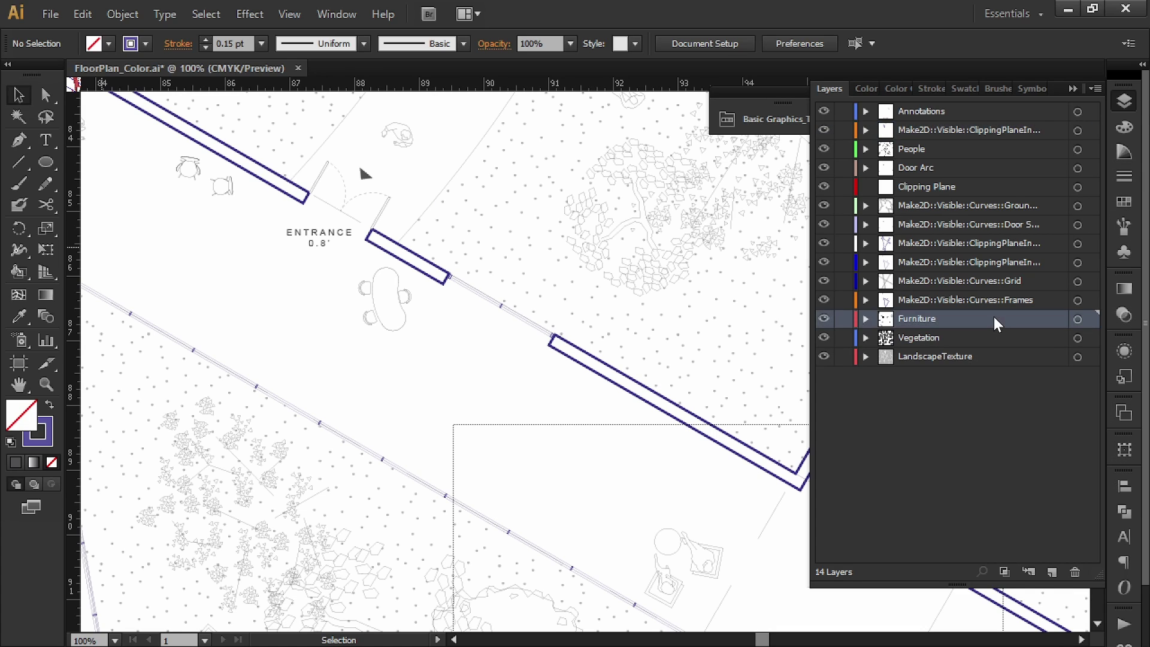
pyautogui.click(1077, 319)
pyautogui.keyDown('shift'); pyautogui.click(1077, 338); pyautogui.keyUp('shift')
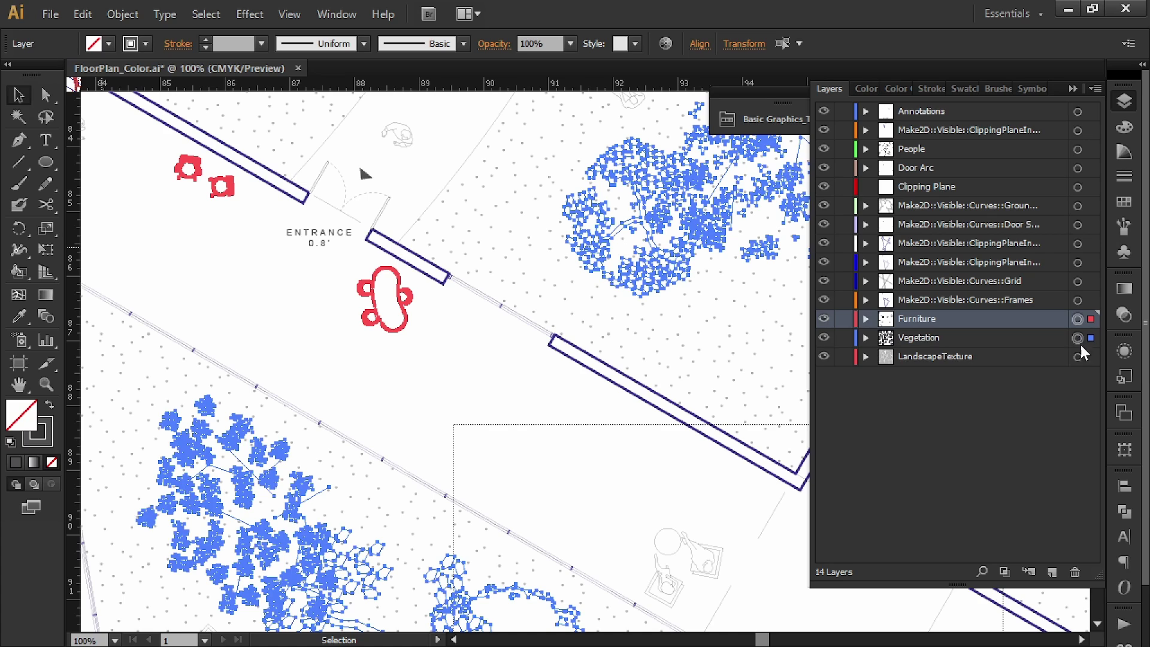
pyautogui.keyDown('shift'); pyautogui.click(1078, 149); pyautogui.keyUp('shift')
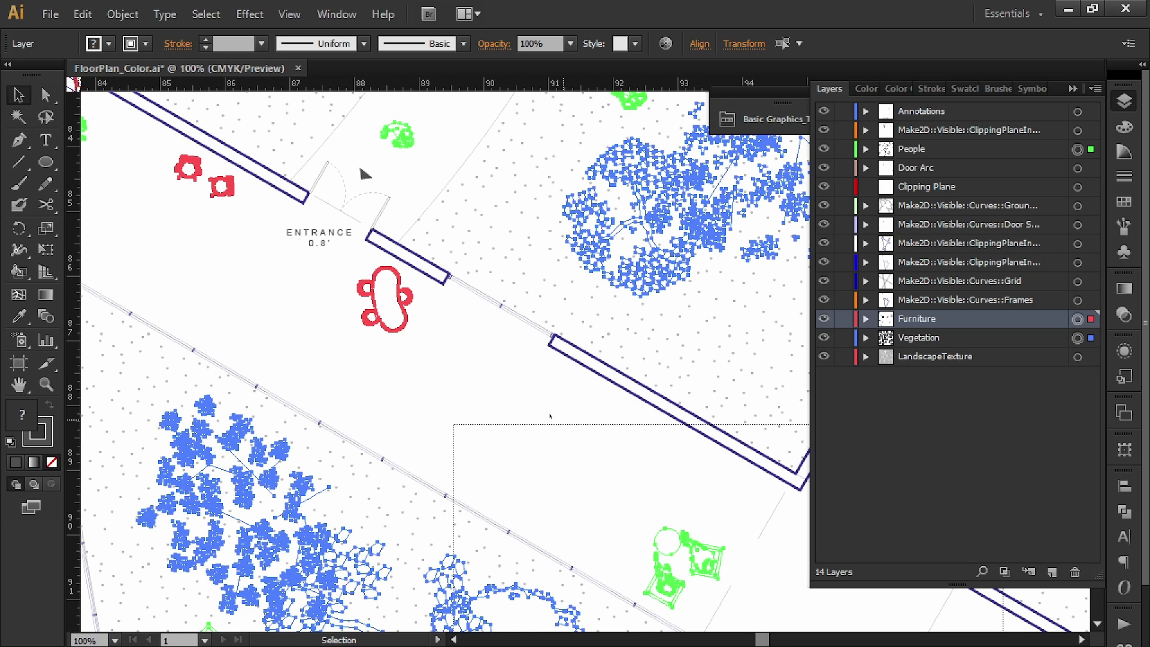
pyautogui.press('i')
pyautogui.keyDown('alt'); pyautogui.scroll(4, 565, 390); pyautogui.keyUp('alt')
pyautogui.keyDown('alt'); pyautogui.scroll(3, 564, 380); pyautogui.keyUp('alt')
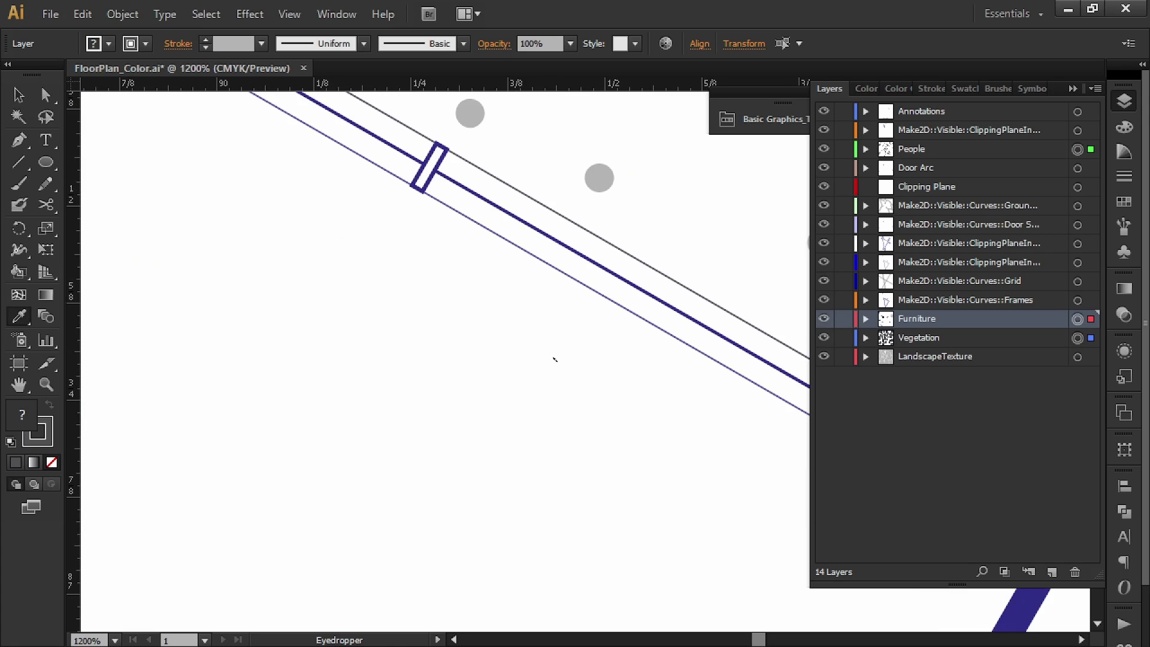
pyautogui.click(515, 247)
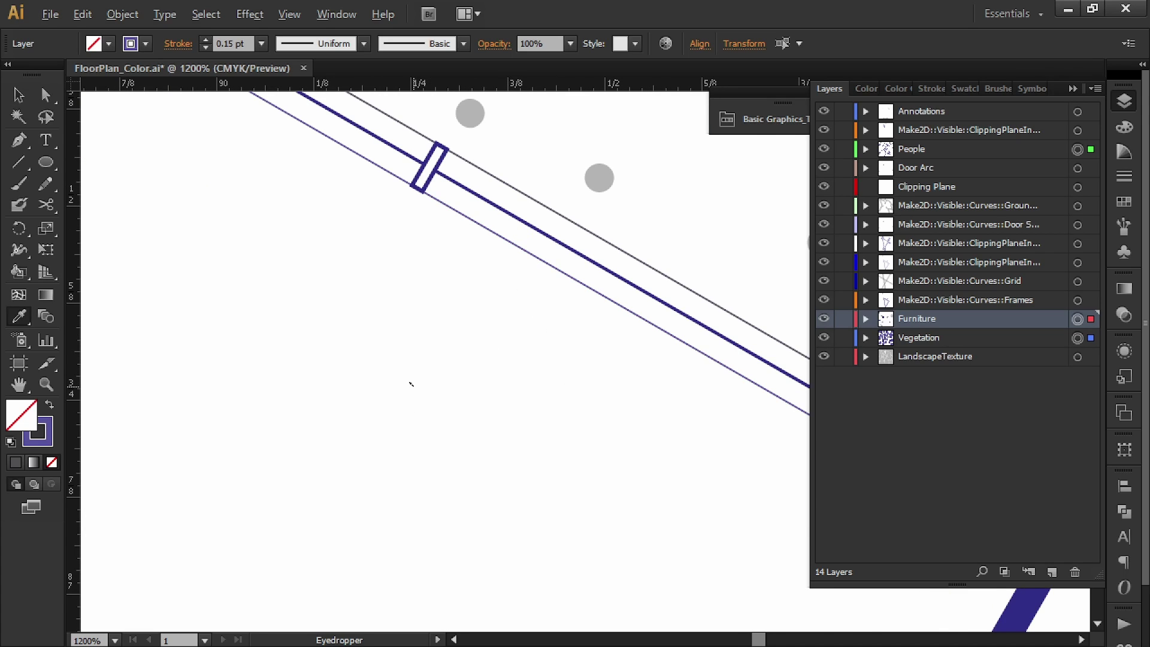
pyautogui.keyDown('alt'); pyautogui.scroll(-4, 411, 385); pyautogui.keyUp('alt')
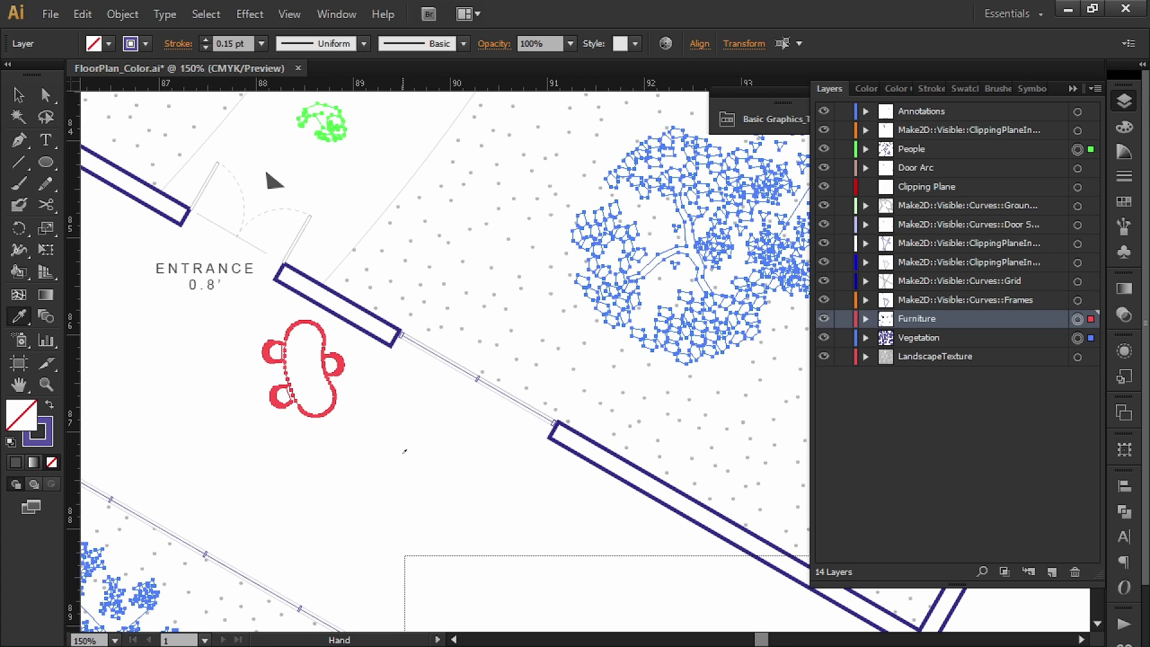
pyautogui.press('v')
pyautogui.click(387, 464)
# - Match the Door Arc layer's stroke to the thin violet-blue frame line with the Eyedropper
pyautogui.keyDown('alt'); pyautogui.scroll(-3, 390, 455); pyautogui.keyUp('alt')
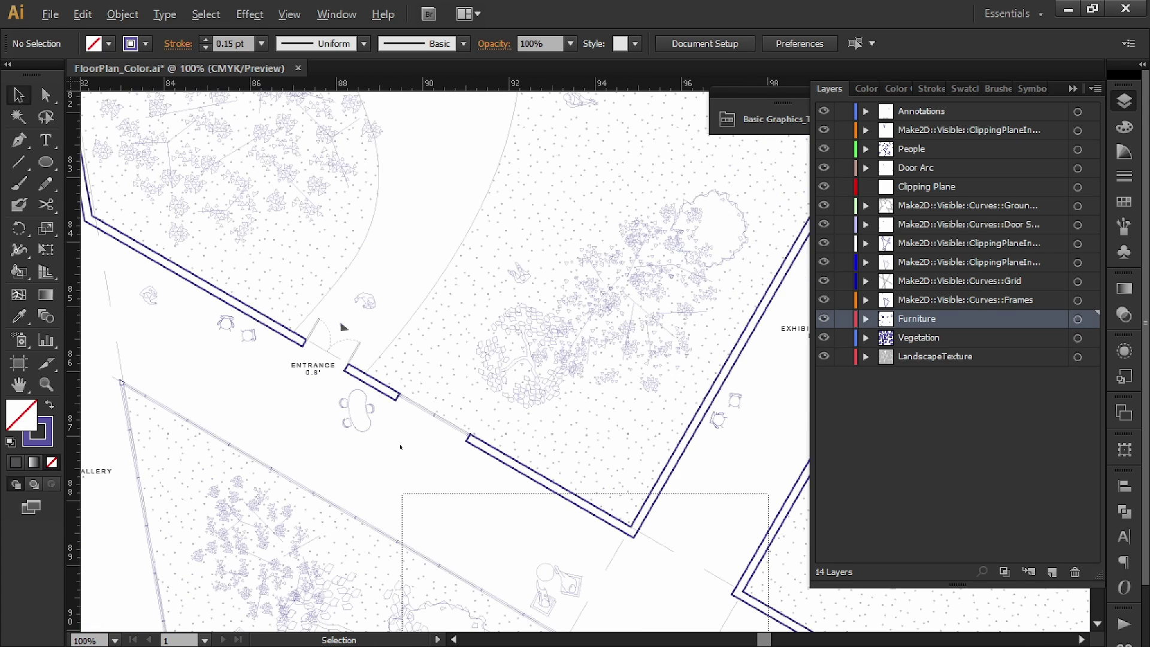
pyautogui.moveTo(372, 413); pyautogui.dragTo(427, 426)
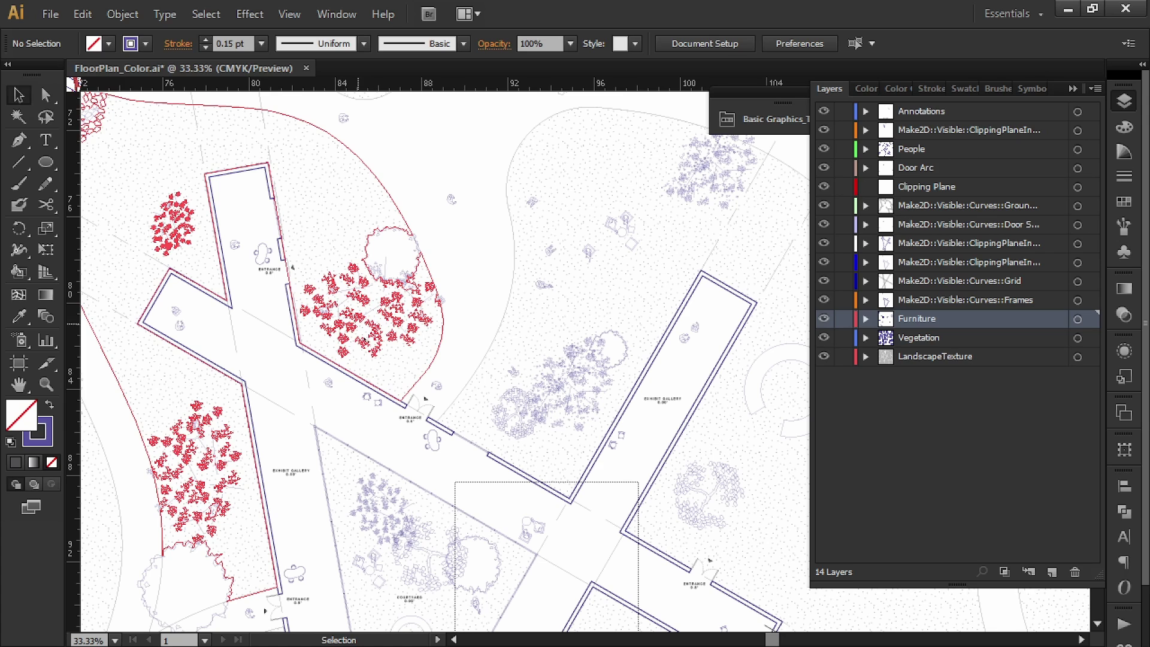
pyautogui.moveTo(750, 413); pyautogui.dragTo(741, 356)
pyautogui.hotkey('ctrl', '1')
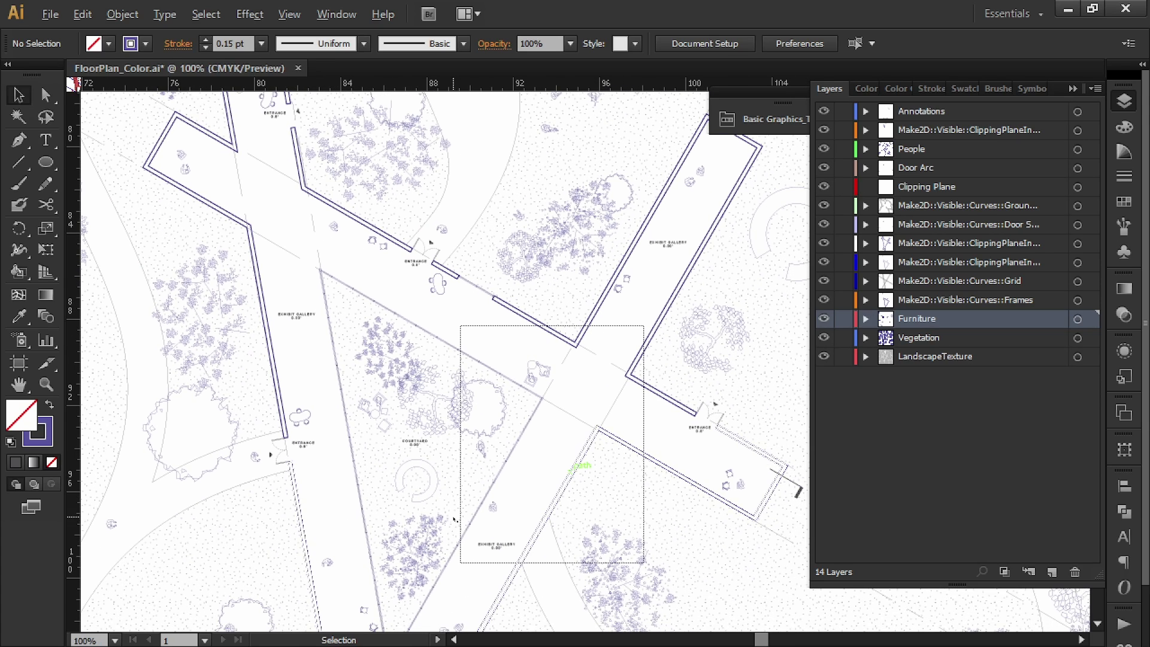
pyautogui.keyDown('alt'); pyautogui.scroll(-3, 673, 382); pyautogui.keyUp('alt')
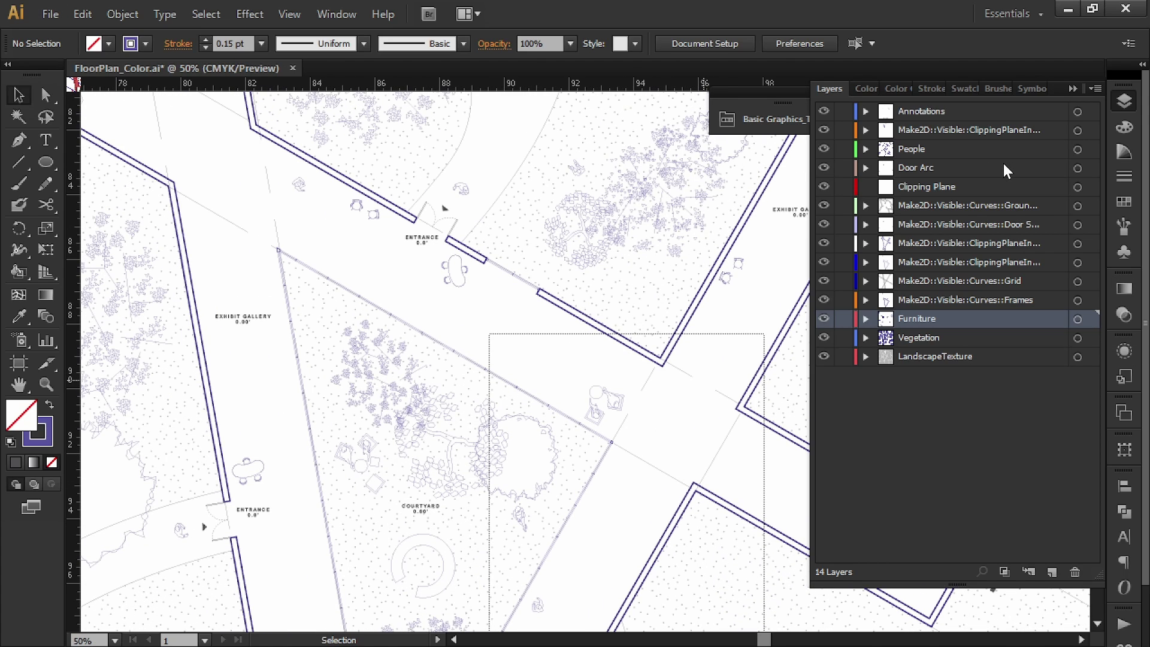
pyautogui.click(1006, 171)
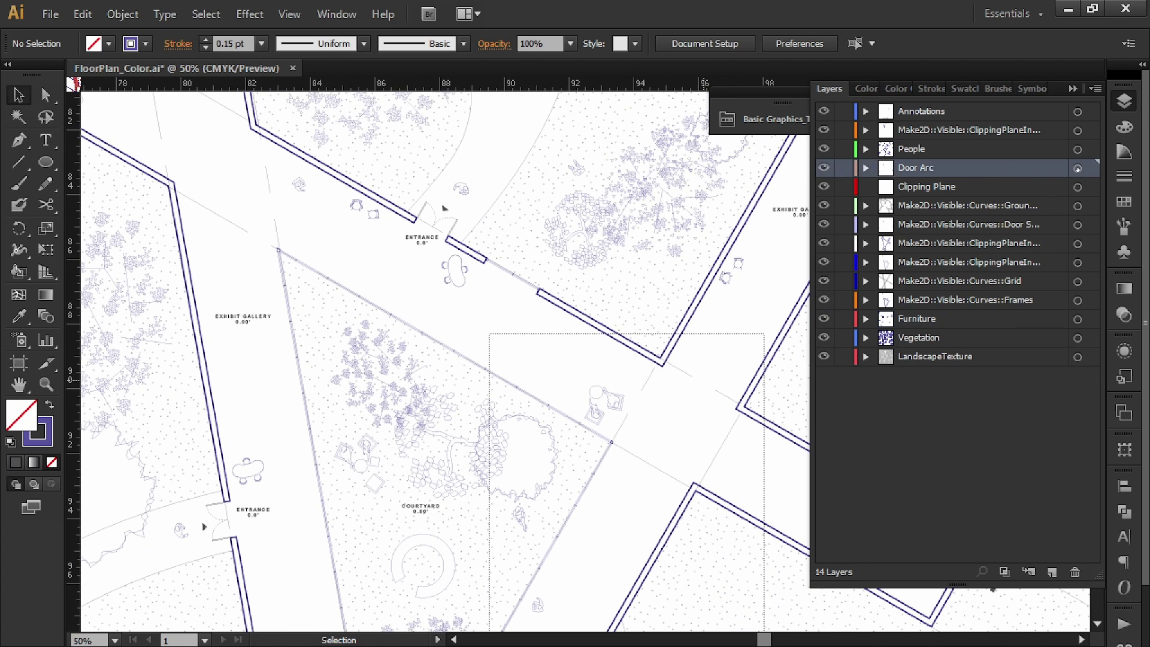
pyautogui.click(1078, 169)
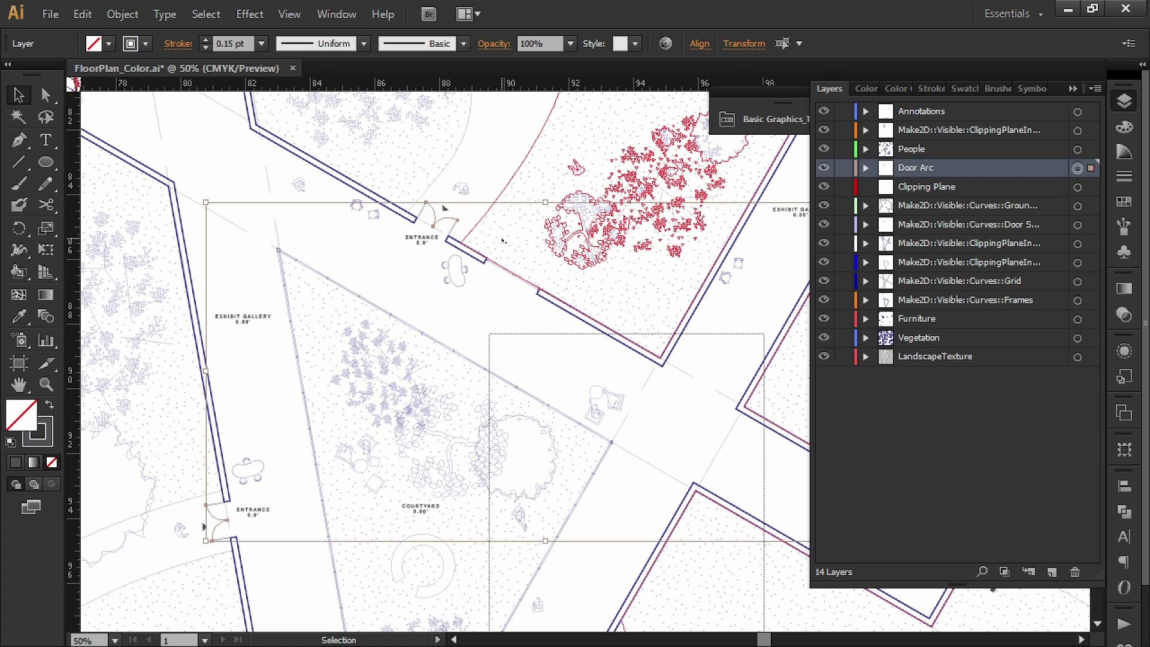
pyautogui.press('i')
pyautogui.keyDown('alt'); pyautogui.scroll(5, 478, 310); pyautogui.keyUp('alt')
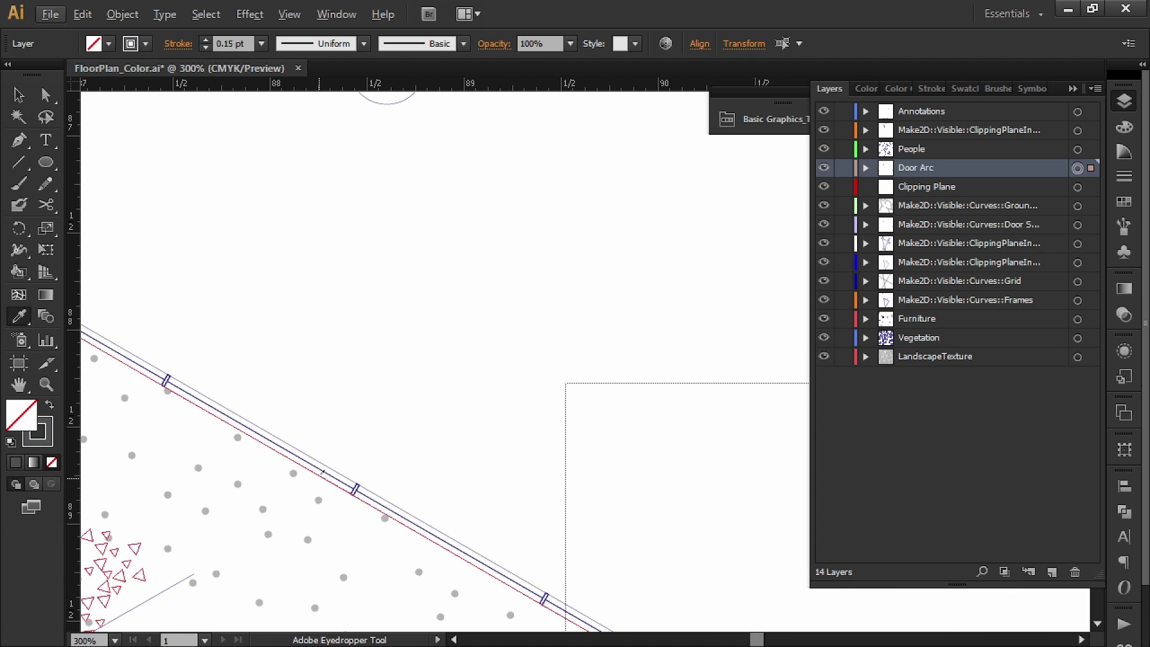
pyautogui.click(325, 465)
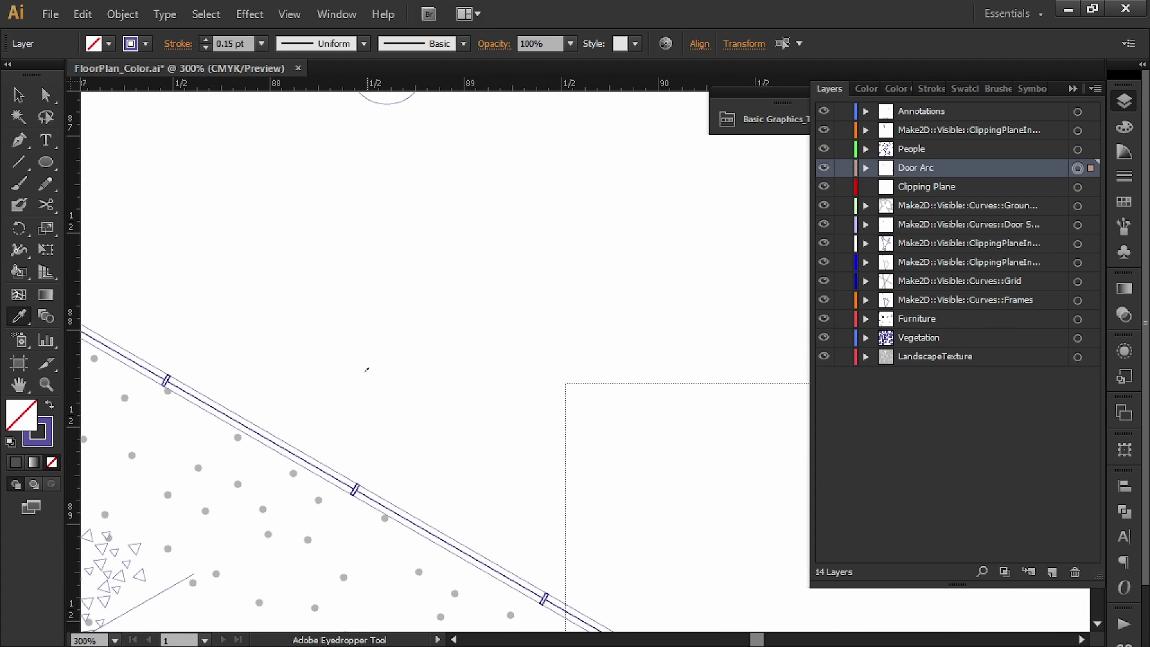
pyautogui.press('v')
pyautogui.click(367, 346)
pyautogui.keyDown('alt'); pyautogui.scroll(-2, 378, 344); pyautogui.keyUp('alt')
pyautogui.keyDown('alt'); pyautogui.scroll(-4, 378, 345); pyautogui.keyUp('alt')
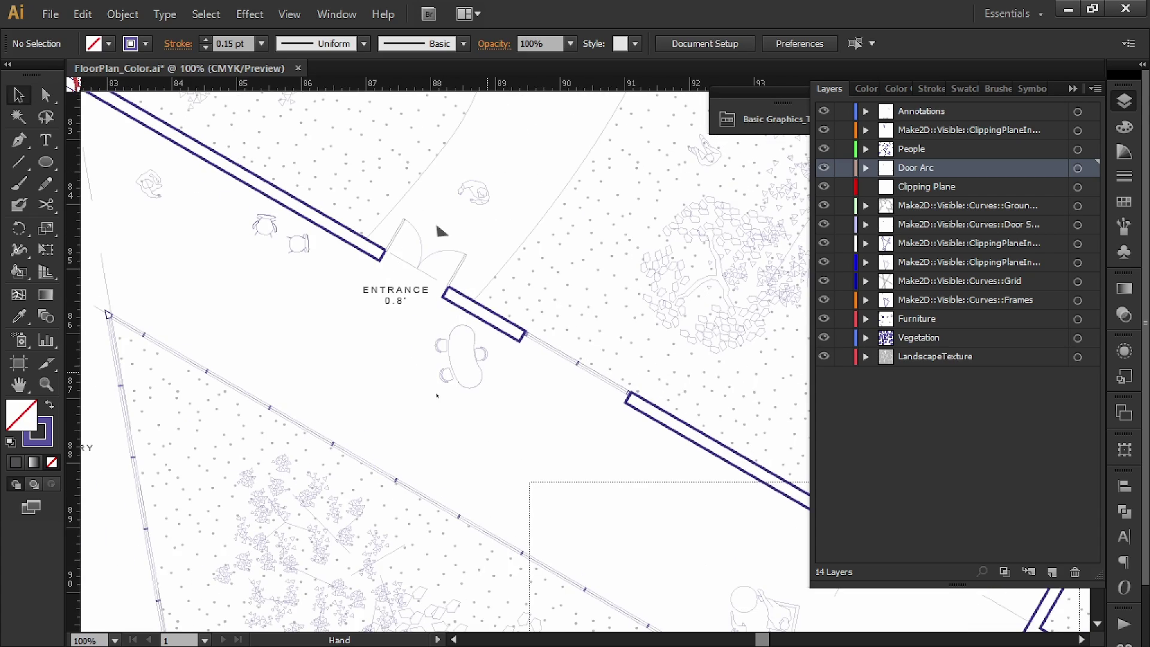
pyautogui.moveTo(389, 333); pyautogui.dragTo(460, 404)
pyautogui.keyDown('alt'); pyautogui.scroll(-1, 441, 377); pyautogui.keyUp('alt')
pyautogui.keyDown('alt'); pyautogui.scroll(-1, 459, 405); pyautogui.keyUp('alt')
pyautogui.moveTo(526, 427); pyautogui.dragTo(465, 286)
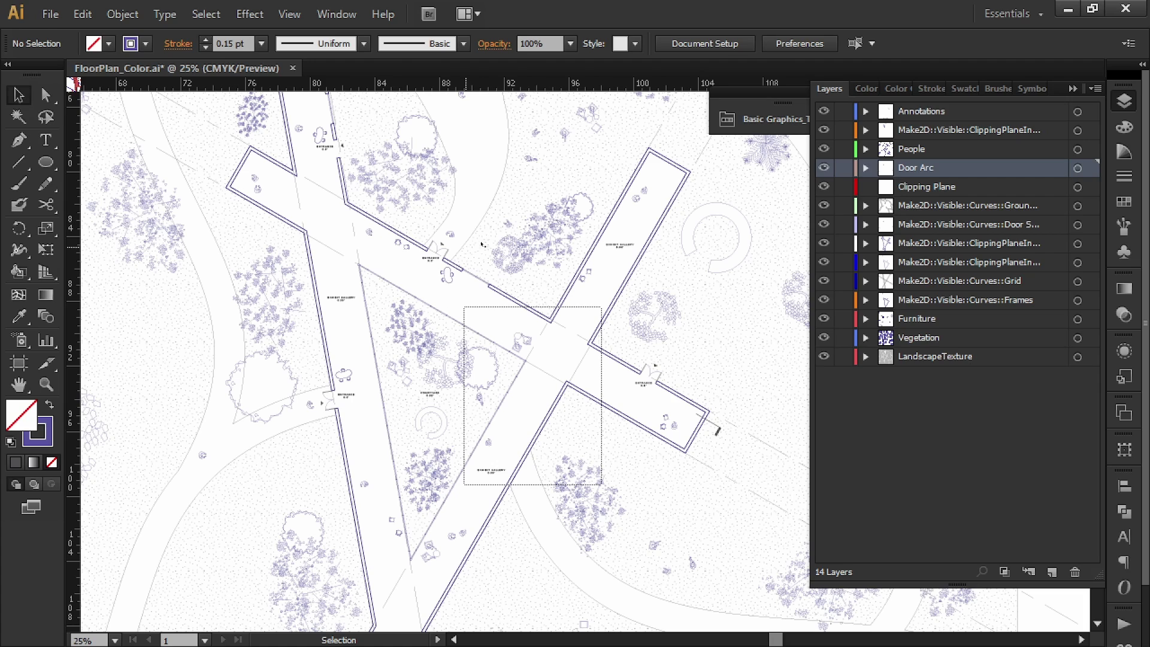
pyautogui.keyDown('alt'); pyautogui.scroll(2, 555, 219); pyautogui.keyUp('alt')
pyautogui.click(685, 273)
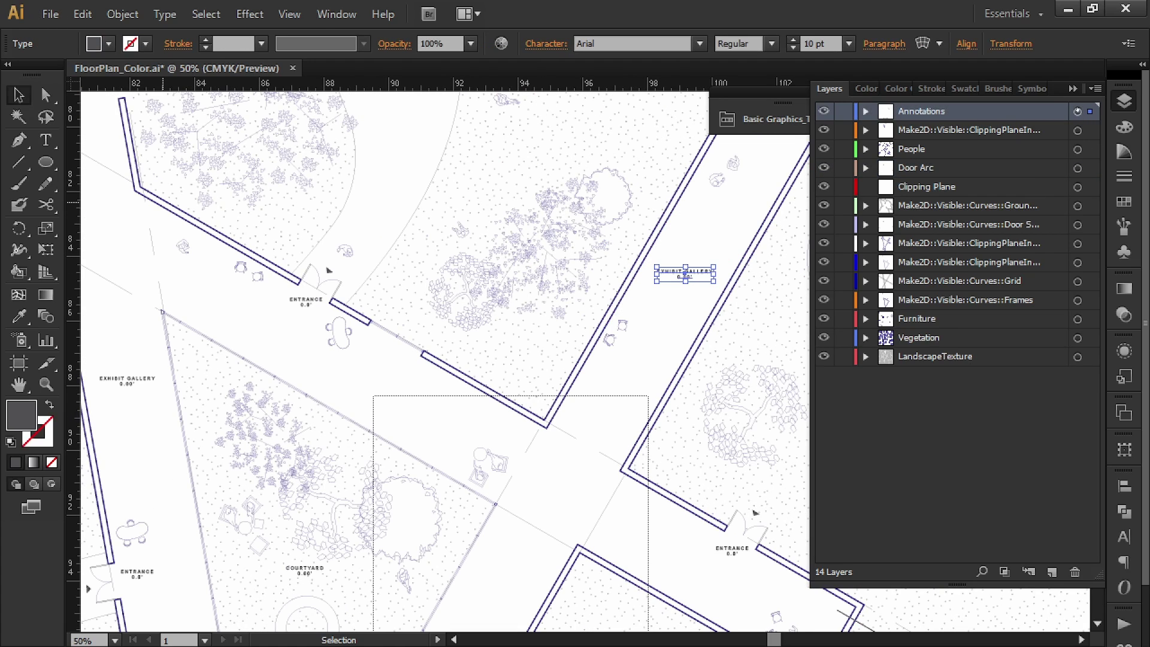
pyautogui.click(1078, 112)
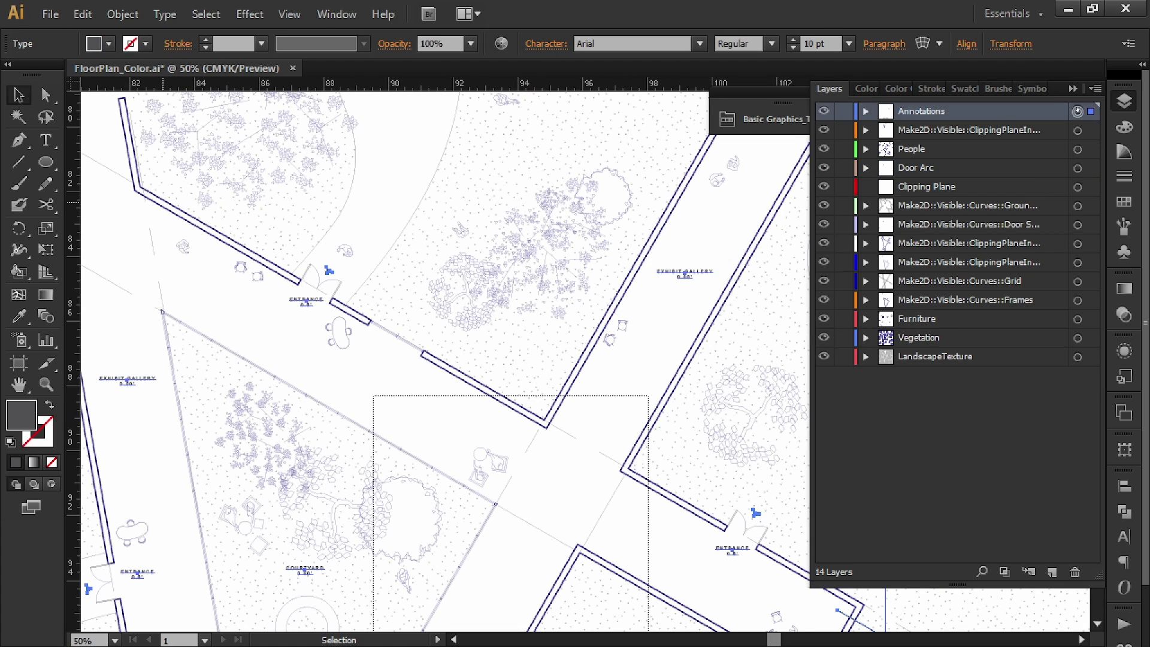
pyautogui.click(724, 243)
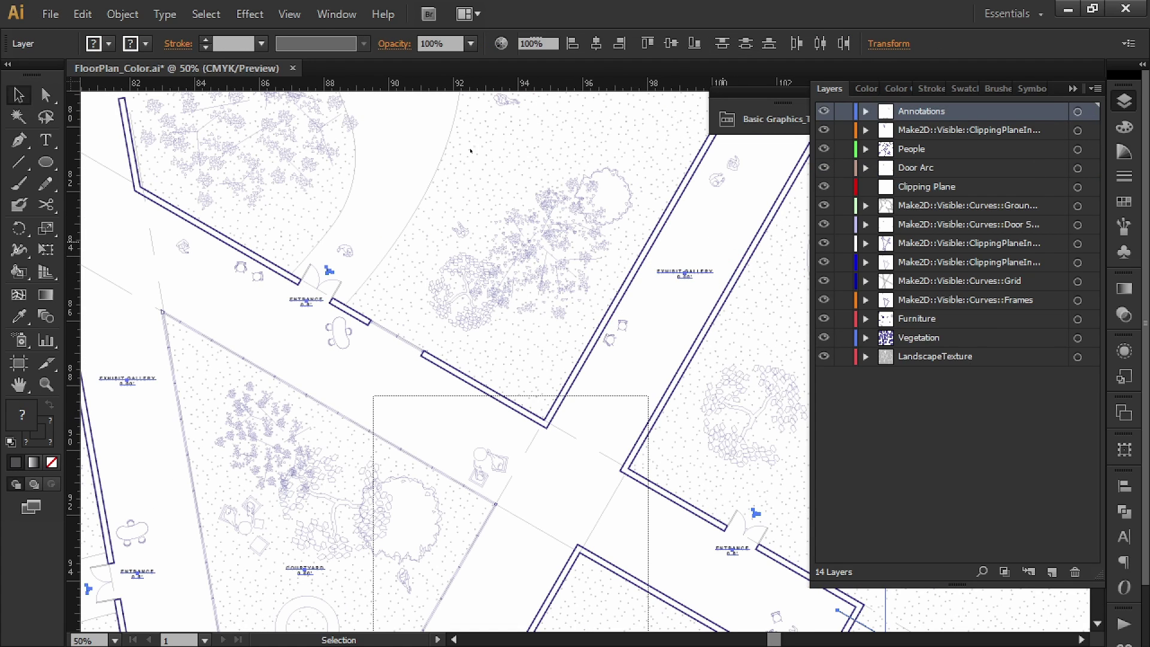
# - Select all text objects in the plan and set their fill color to C 66, M 65, Y 0, K 0
pyautogui.click(216, 16)
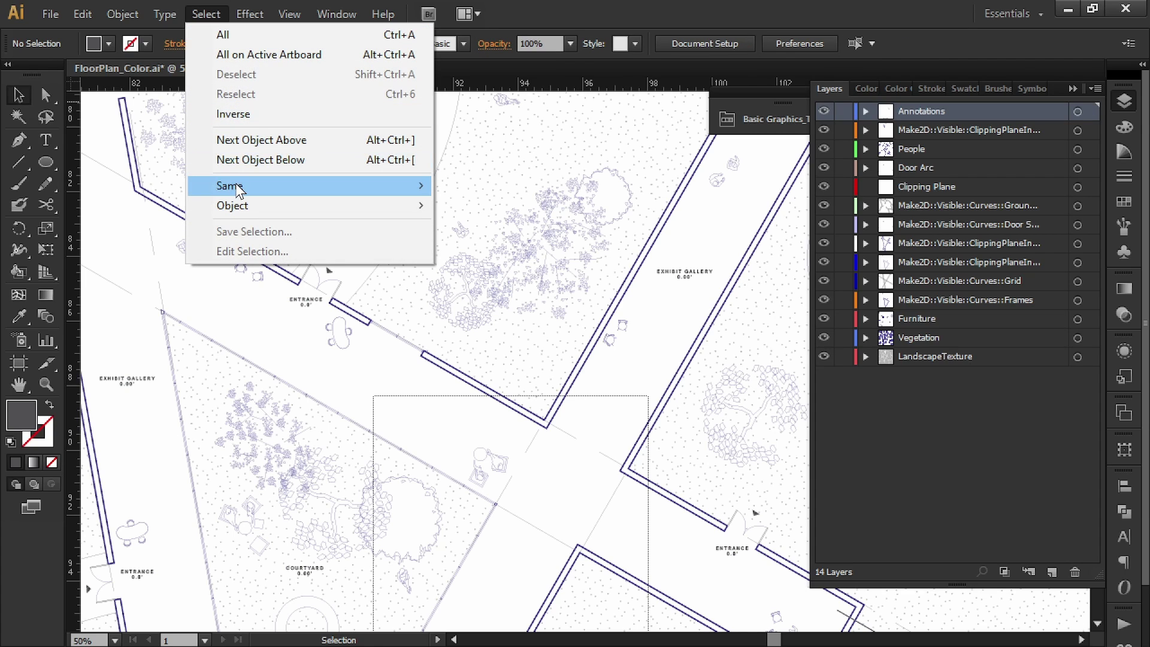
pyautogui.moveTo(419, 182)
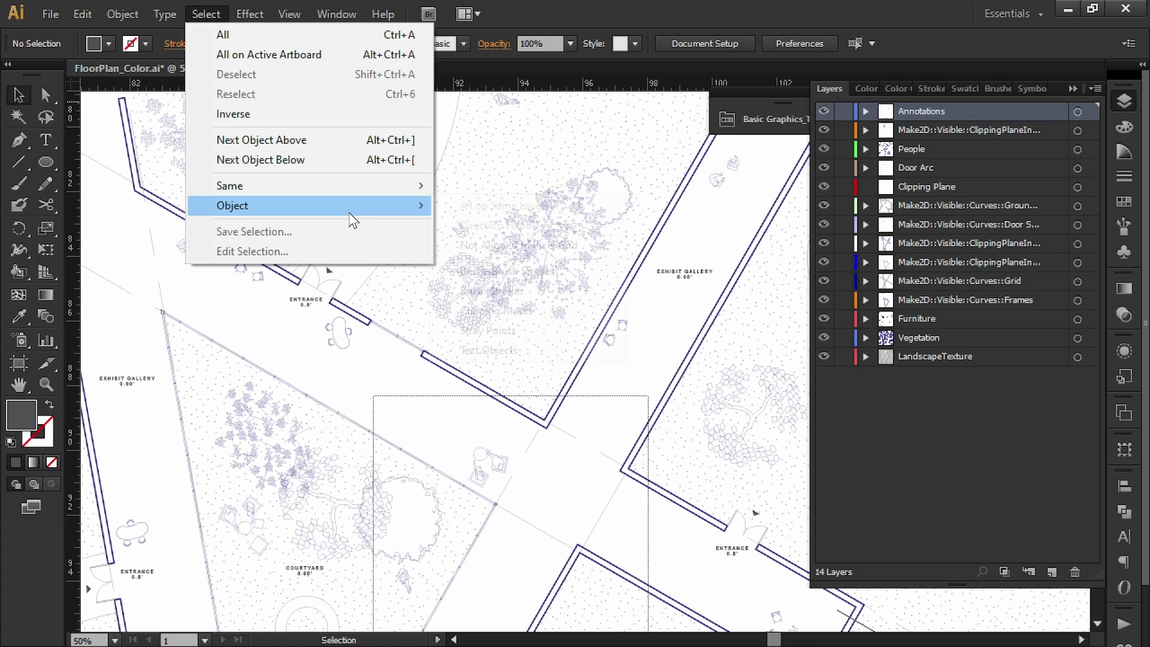
pyautogui.moveTo(350, 211)
pyautogui.click(499, 351)
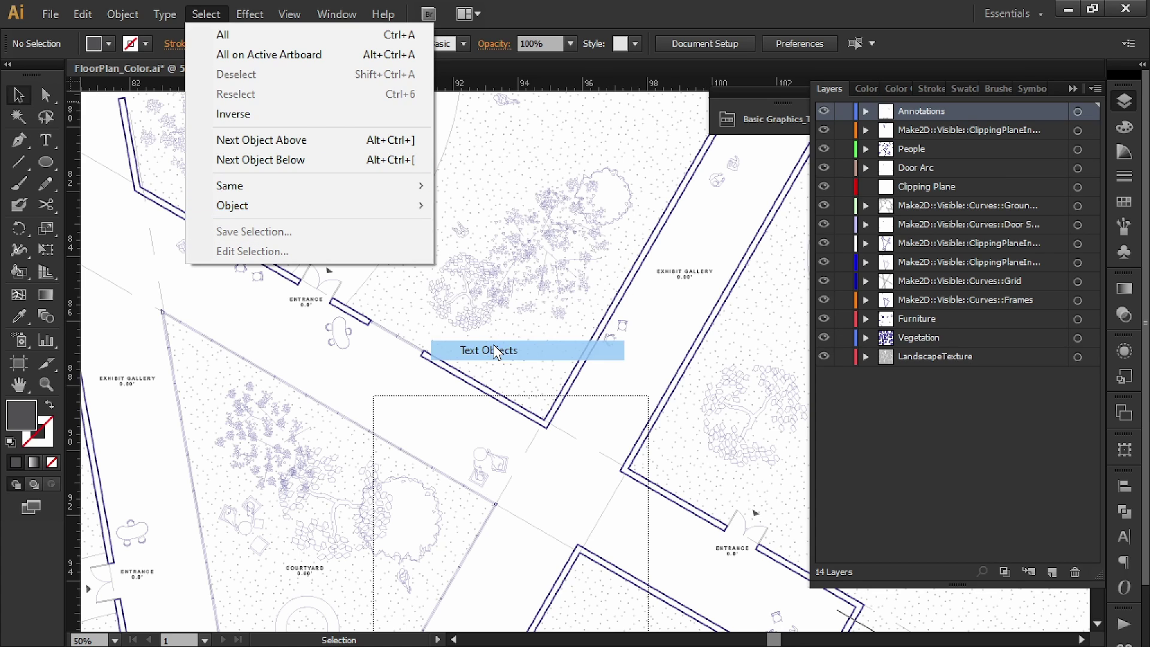
pyautogui.click(110, 44)
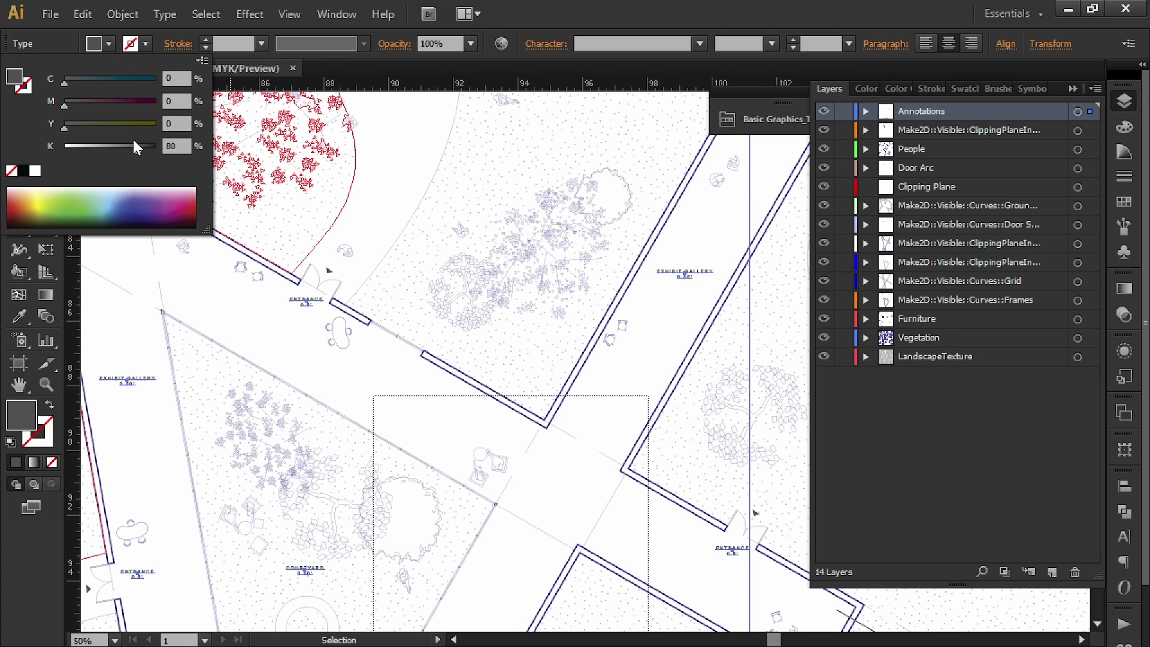
pyautogui.moveTo(109, 148); pyautogui.dragTo(53, 145)
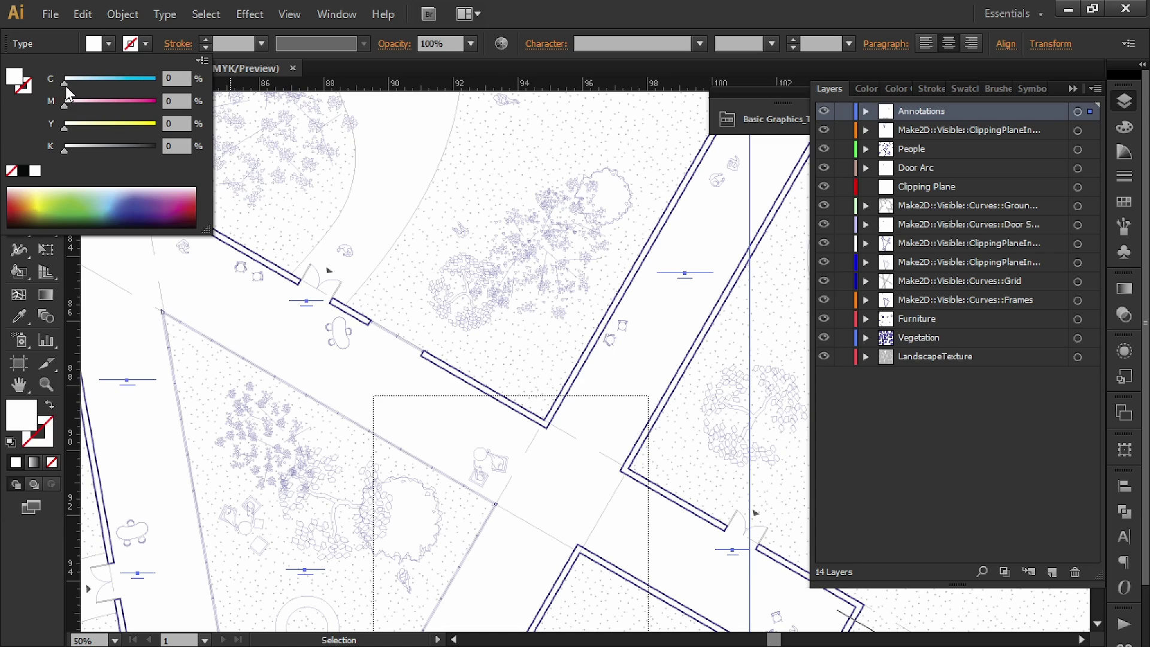
pyautogui.moveTo(107, 85); pyautogui.dragTo(112, 82)
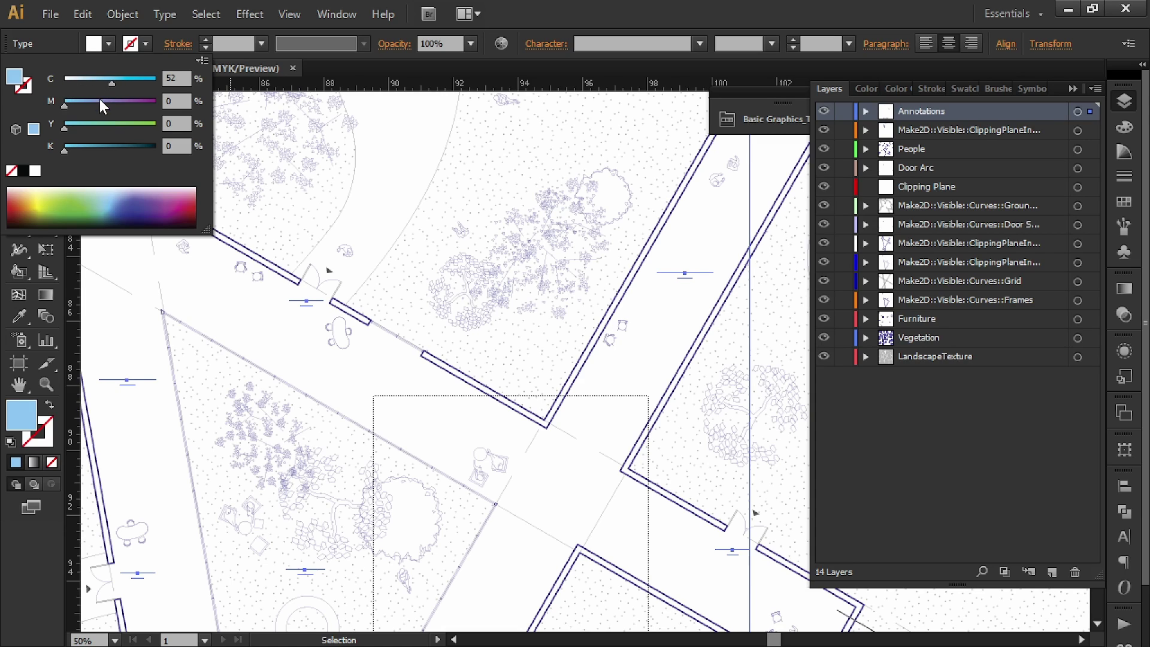
pyautogui.click(110, 106)
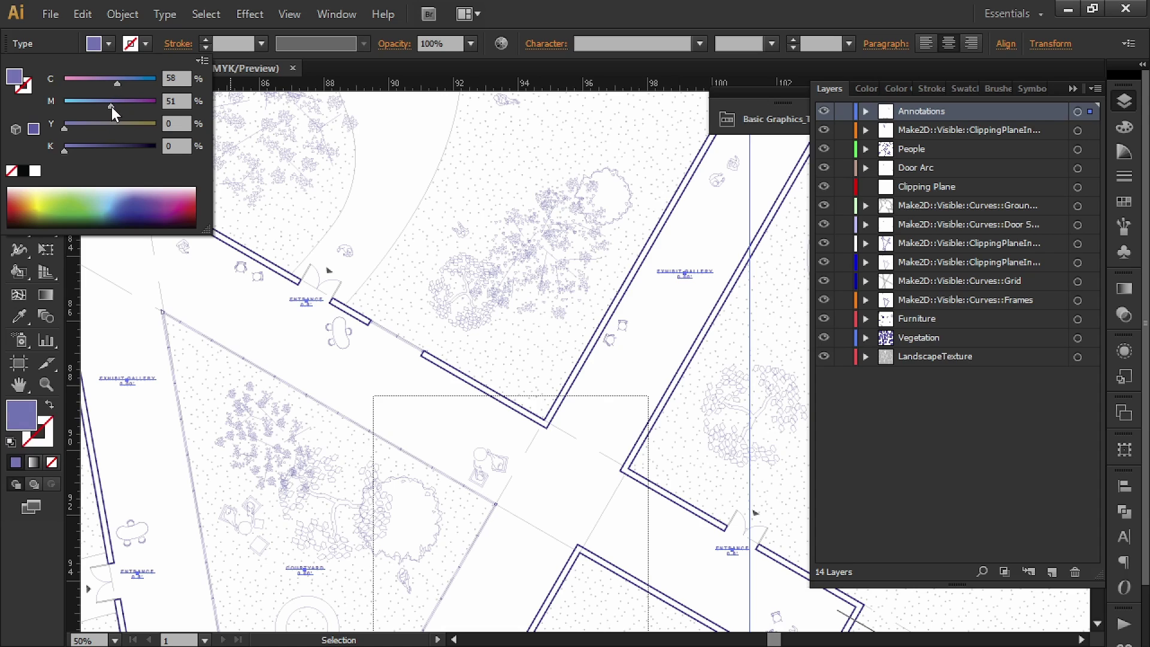
pyautogui.moveTo(117, 82); pyautogui.dragTo(121, 107)
pyautogui.click(119, 106)
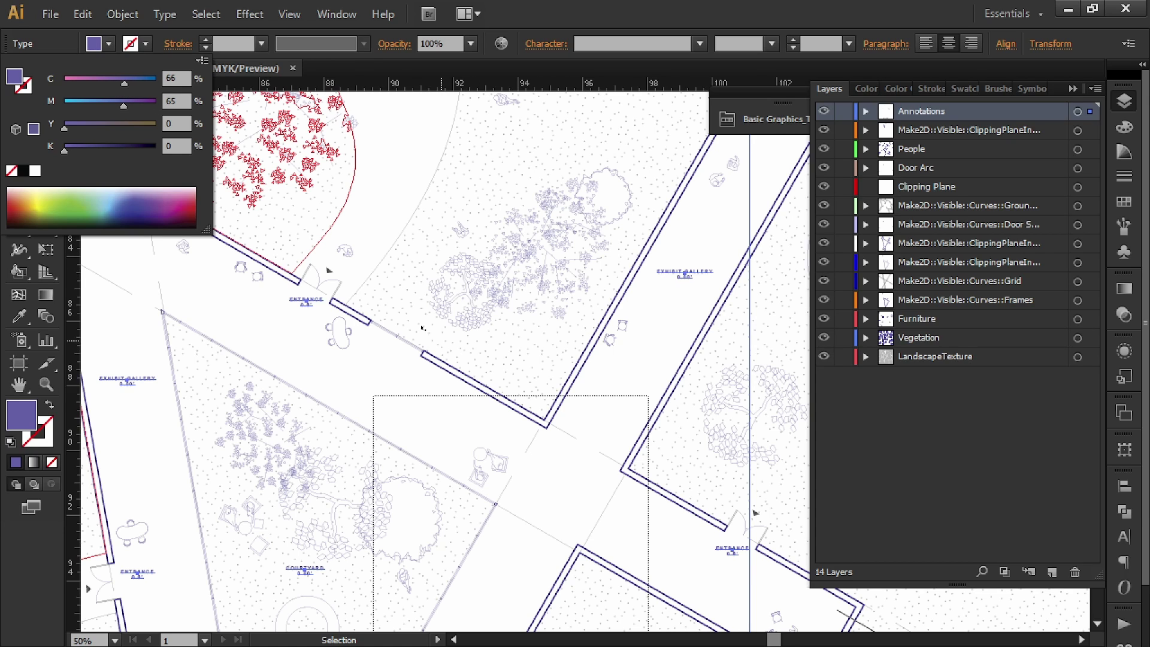
pyautogui.click(291, 354)
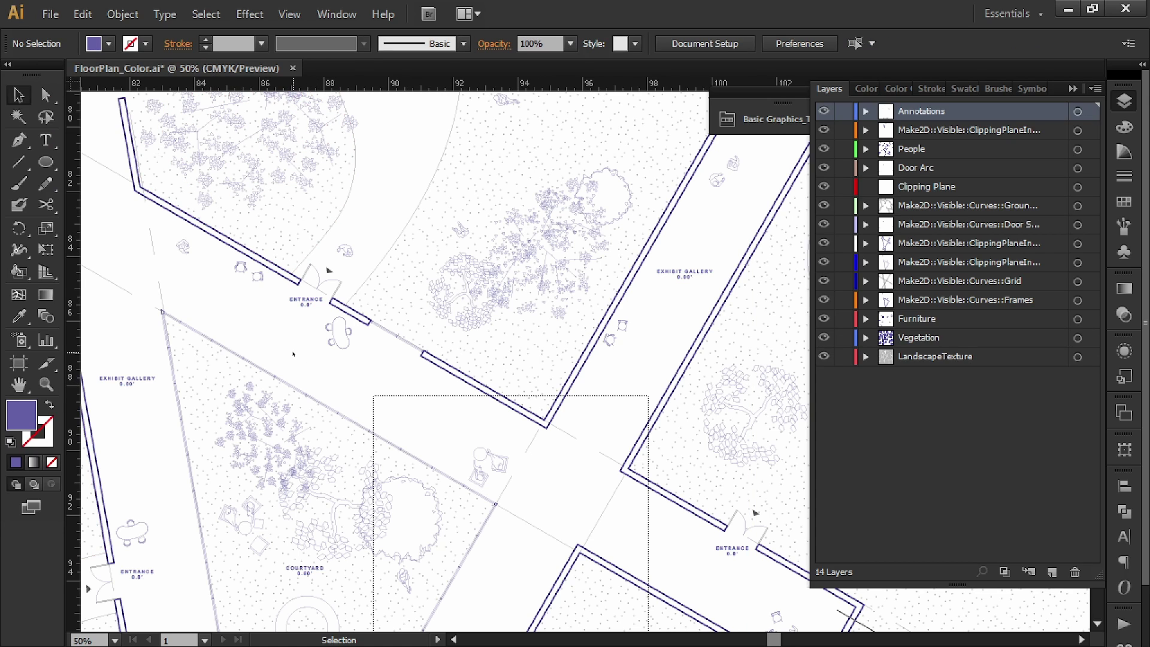
# - Select the gray entrance arrow beside the upper entrance and all other objects with the same fill color
pyautogui.keyDown('alt'); pyautogui.scroll(-1, 292, 353); pyautogui.keyUp('alt')
pyautogui.moveTo(320, 332); pyautogui.dragTo(386, 268)
pyautogui.keyDown('alt'); pyautogui.scroll(-1, 392, 307); pyautogui.keyUp('alt')
pyautogui.moveTo(517, 251); pyautogui.dragTo(543, 315)
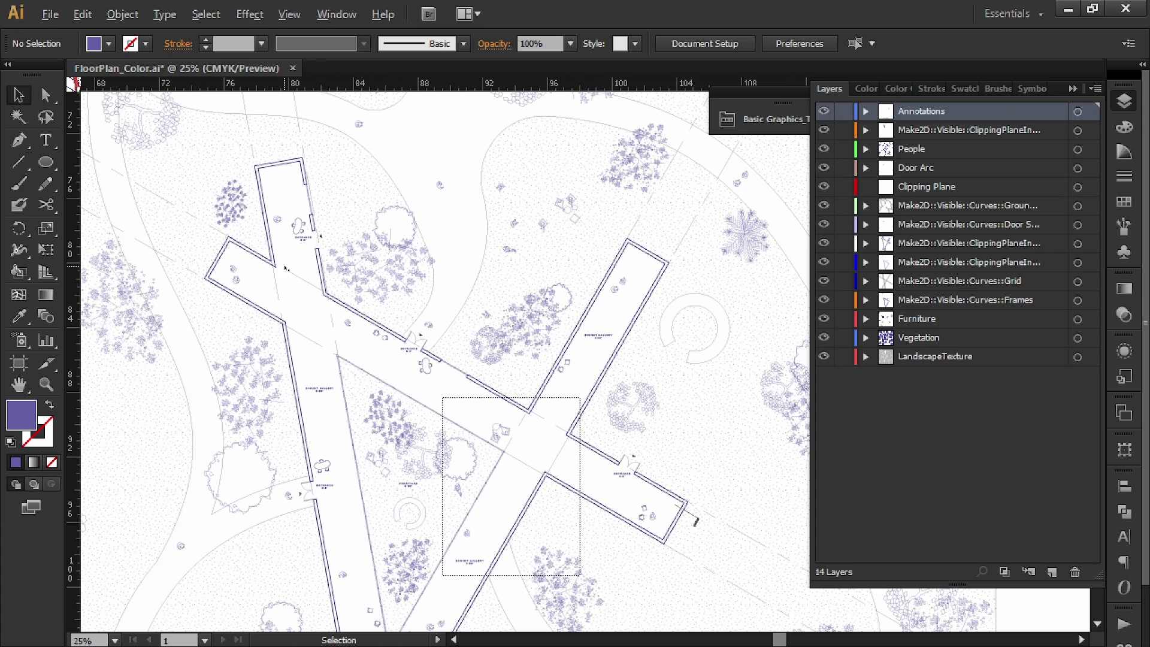
pyautogui.keyDown('alt'); pyautogui.scroll(2, 351, 210); pyautogui.keyUp('alt')
pyautogui.click(351, 205)
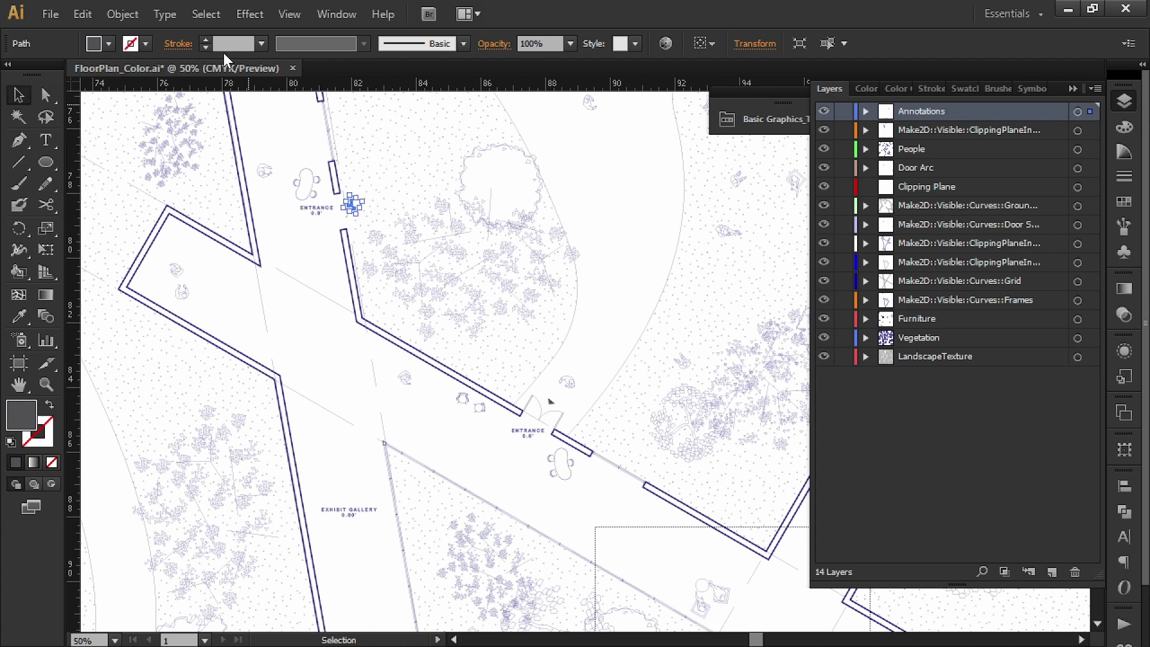
pyautogui.click(218, 16)
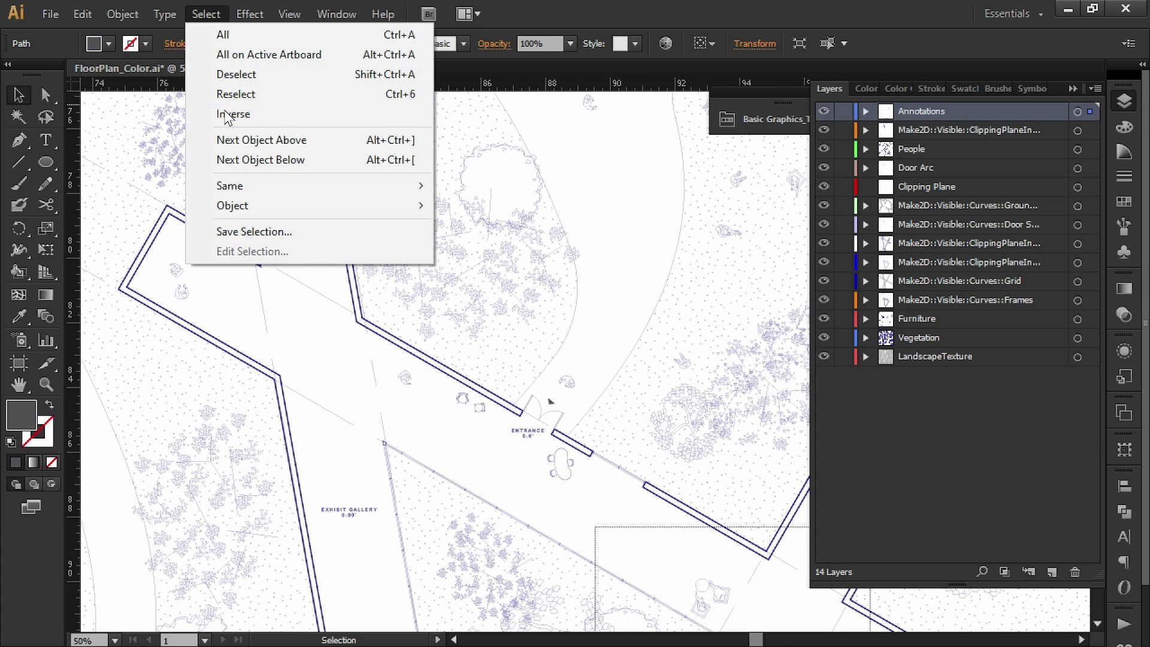
pyautogui.moveTo(233, 186)
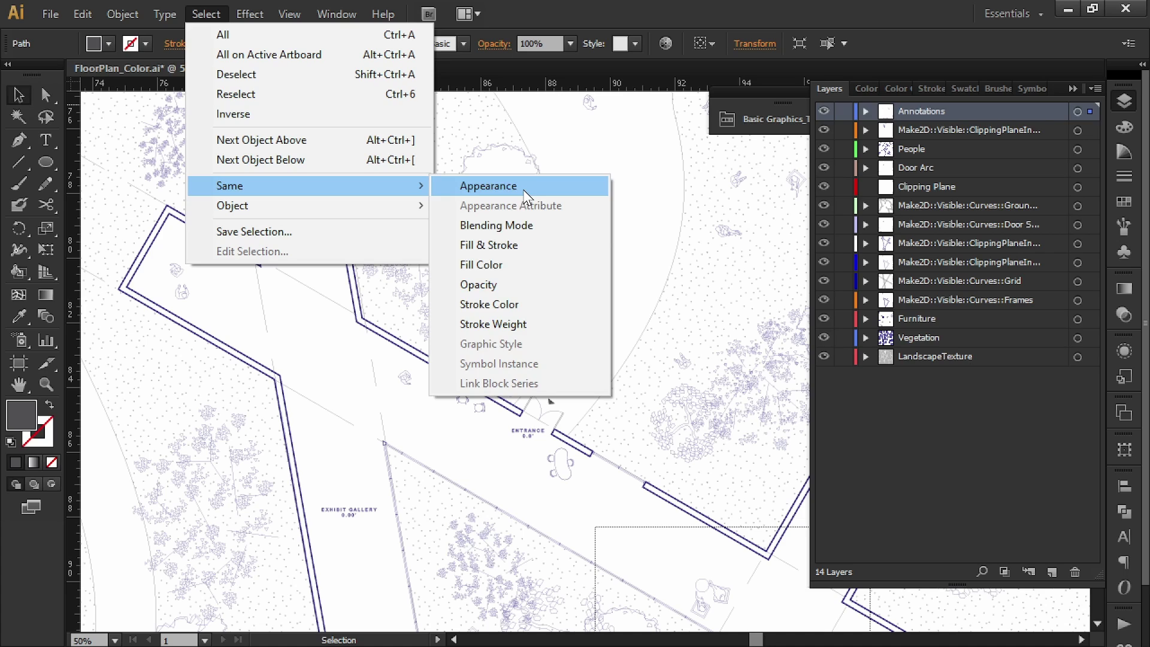
pyautogui.click(514, 258)
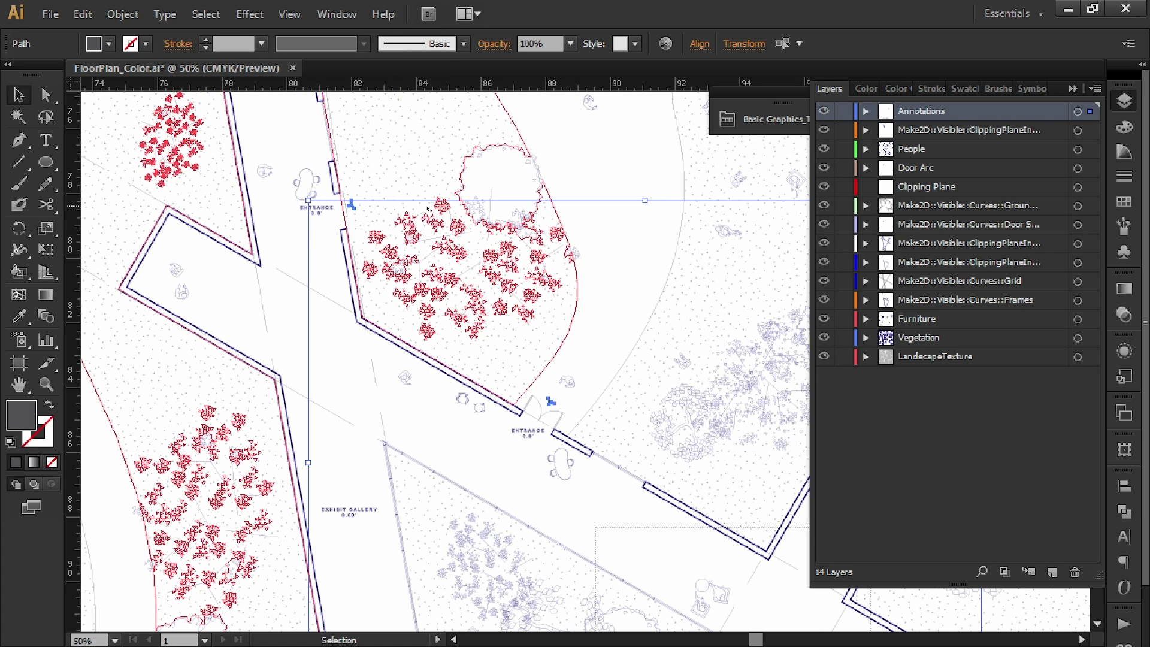
# - Try the dark blue wall line's color as the fill of the entrance arrows, sampling it with the Eyedropper and swapping stroke and fill
pyautogui.press('i')
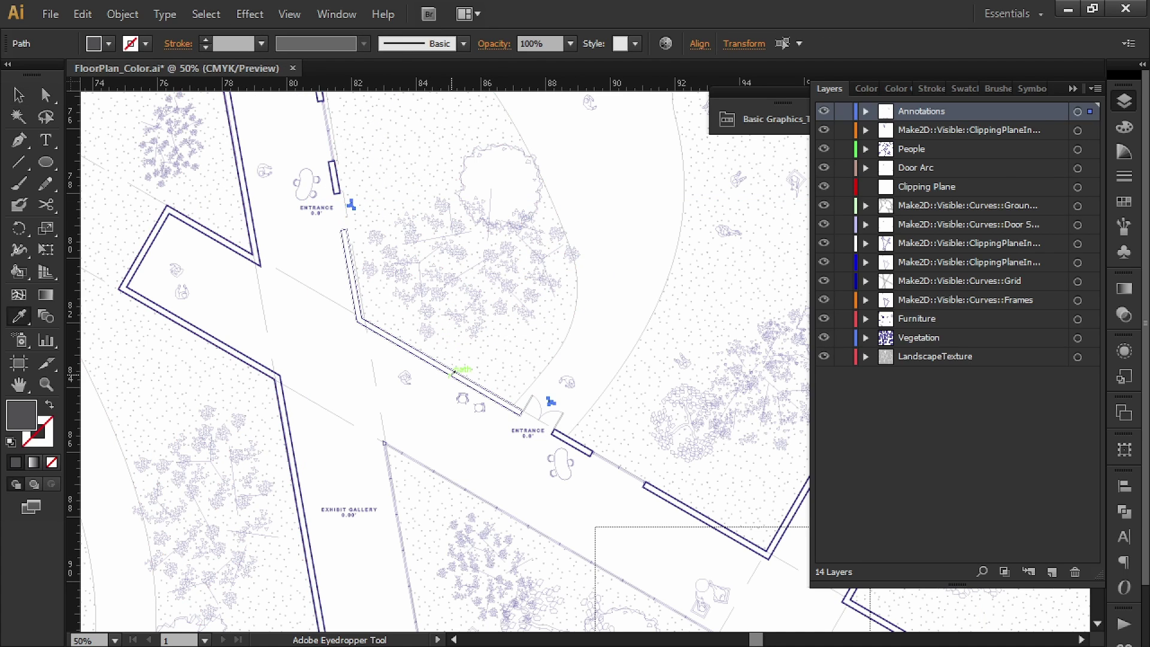
pyautogui.click(449, 372)
pyautogui.press('v')
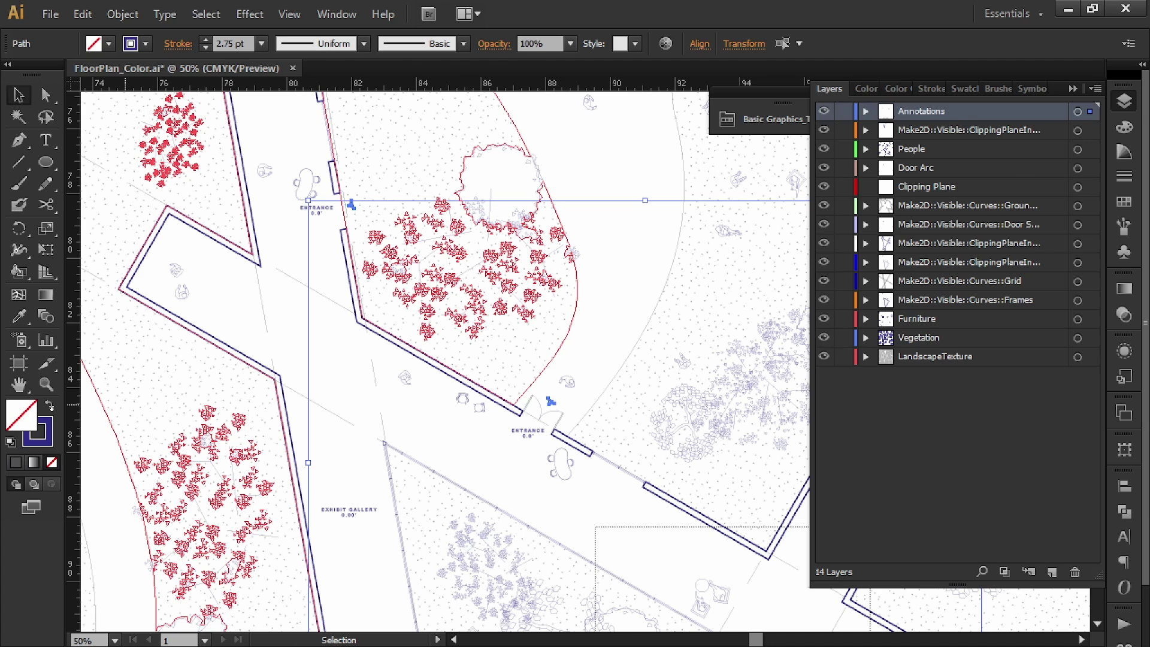
pyautogui.hotkey('shift', 'x')
# - Fill the entrance arrows with the thin violet-blue frame line's color, sampling it with the Eyedropper and swapping stroke and fill
pyautogui.press('i')
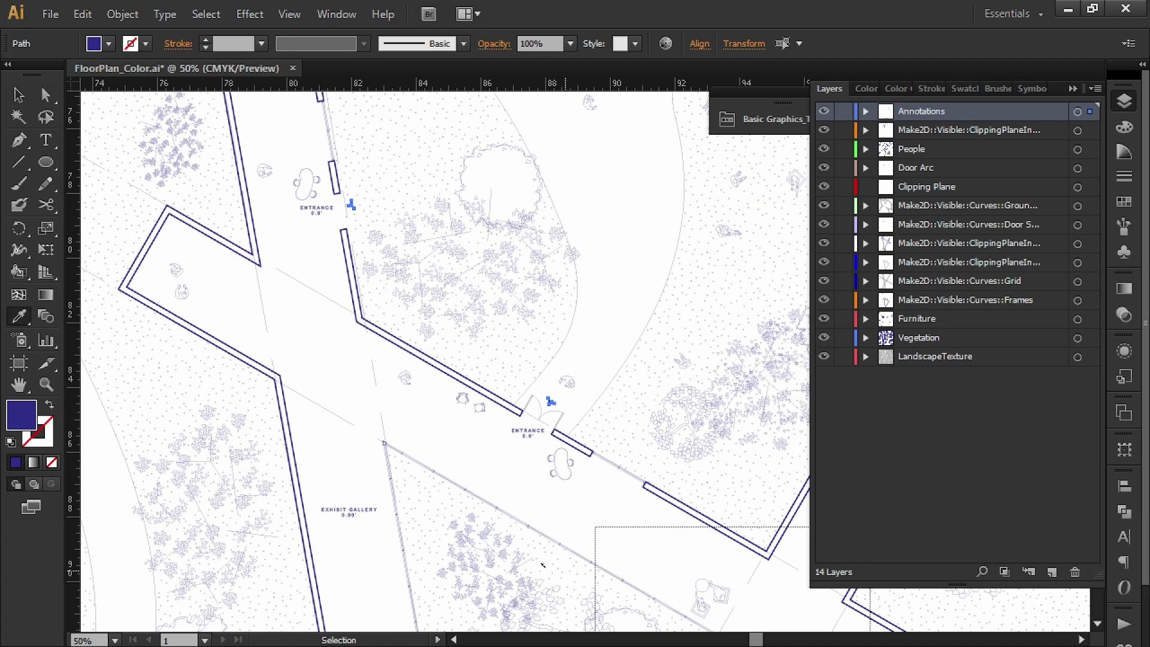
pyautogui.keyDown('alt'); pyautogui.scroll(5, 528, 542); pyautogui.keyUp('alt')
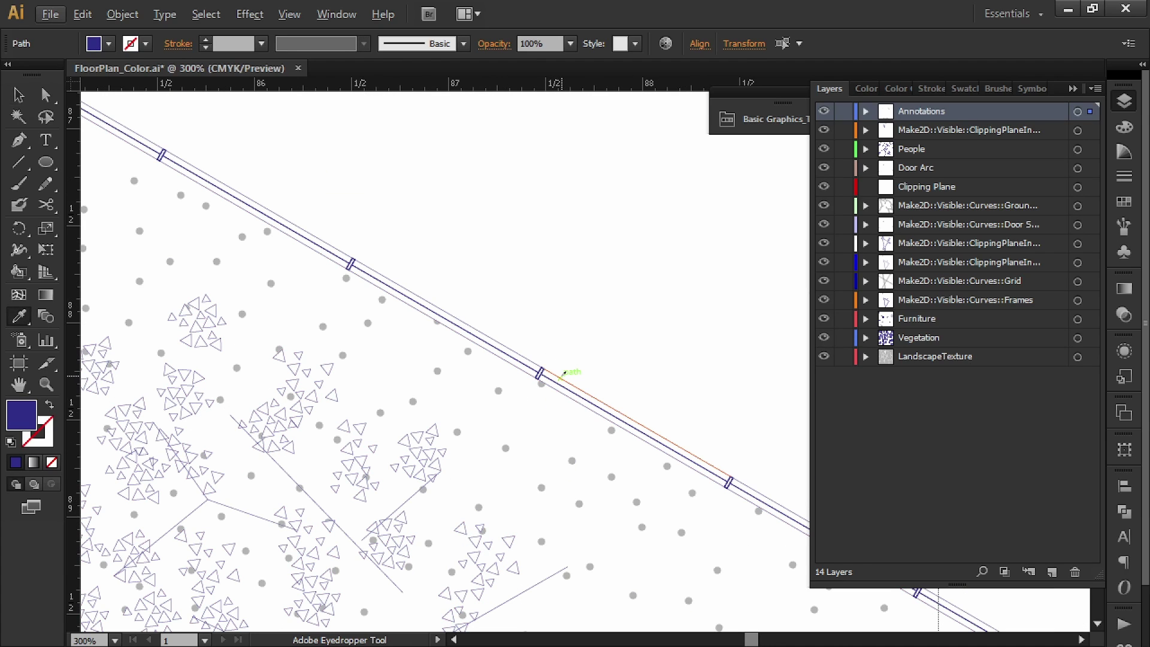
pyautogui.click(562, 376)
pyautogui.keyDown('alt'); pyautogui.scroll(-3, 567, 373); pyautogui.keyUp('alt')
pyautogui.moveTo(535, 356); pyautogui.dragTo(568, 387)
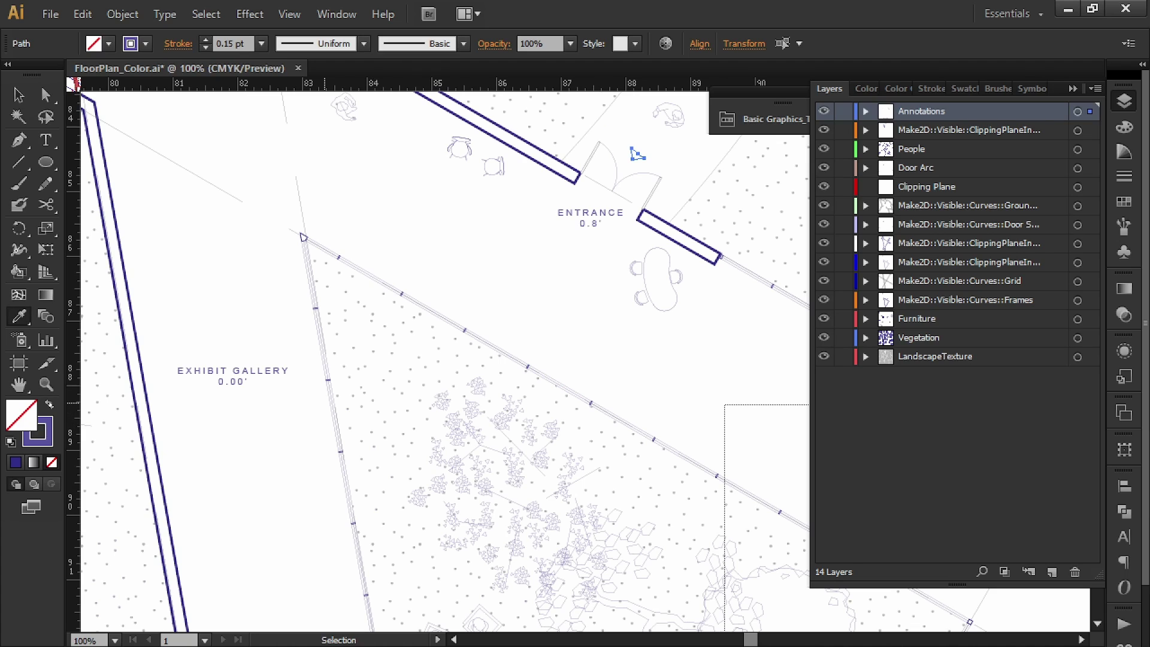
pyautogui.hotkey('shift', 'x')
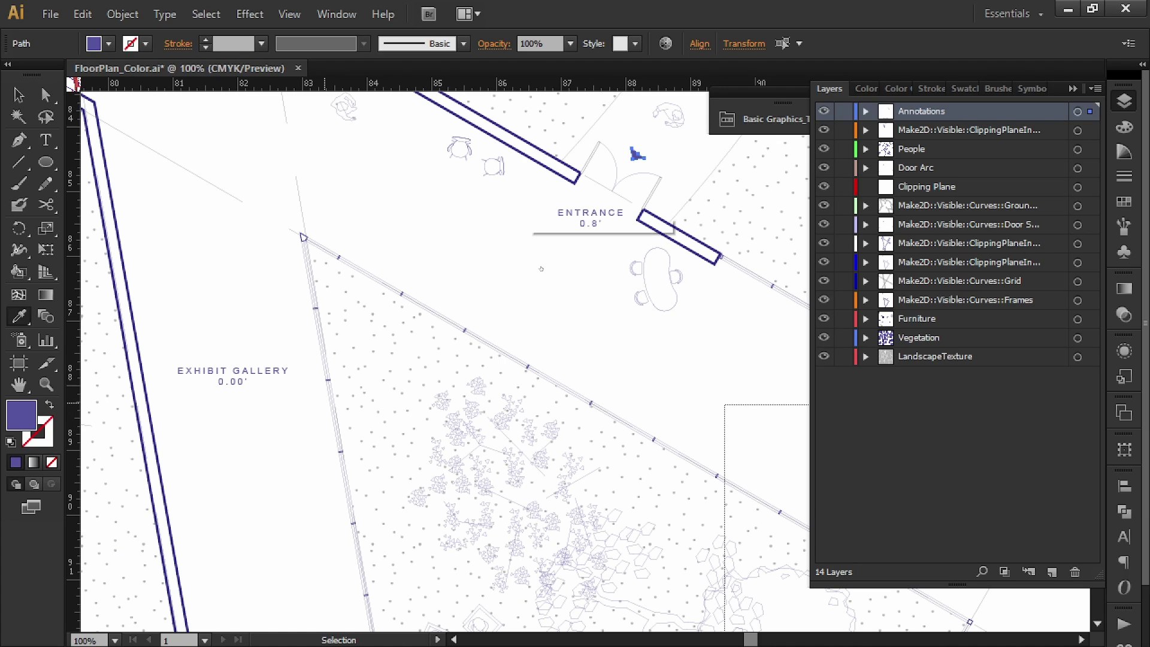
pyautogui.keyDown('alt'); pyautogui.scroll(-1, 583, 431); pyautogui.keyUp('alt')
pyautogui.press('v')
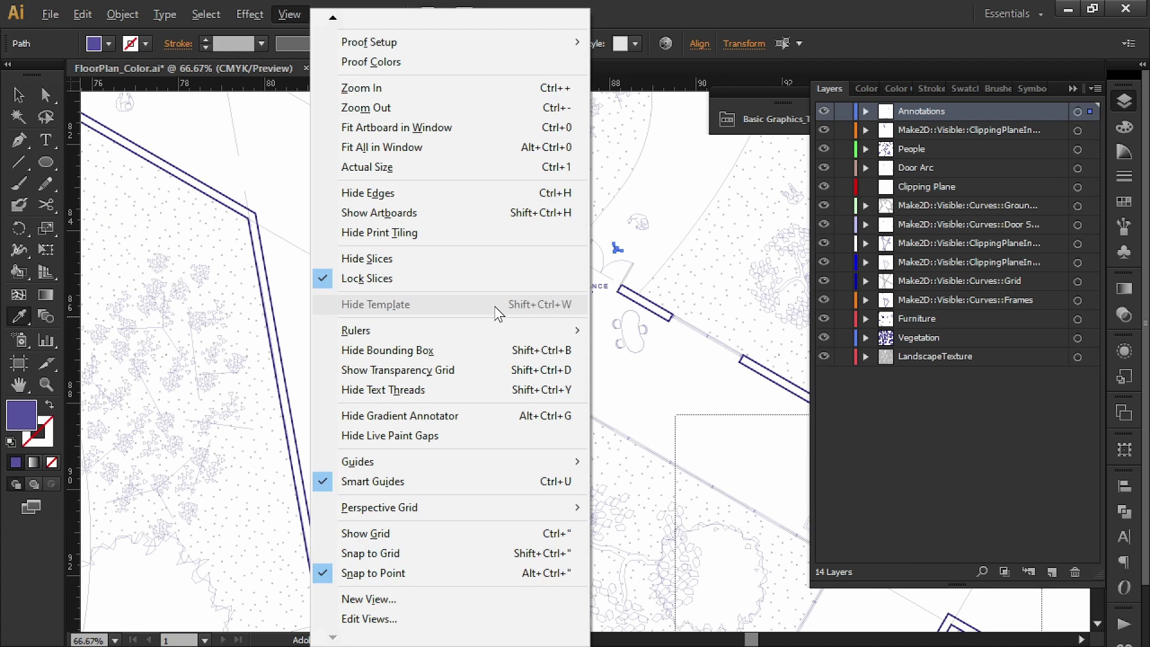
pyautogui.click(662, 384)
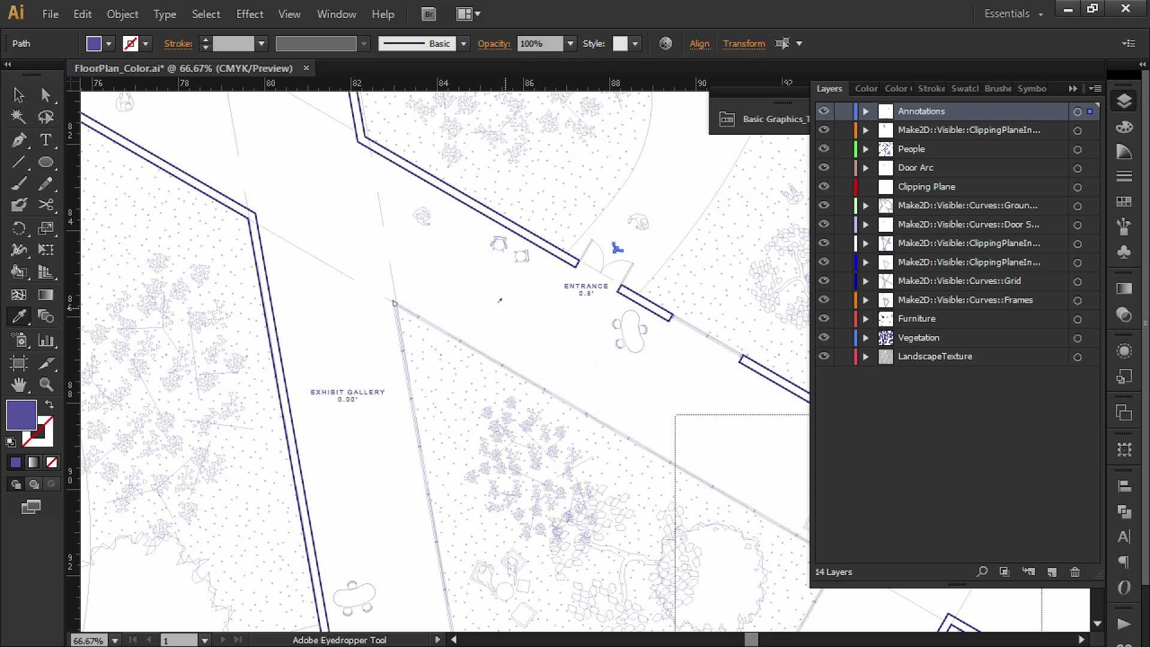
pyautogui.press('v')
pyautogui.click(535, 316)
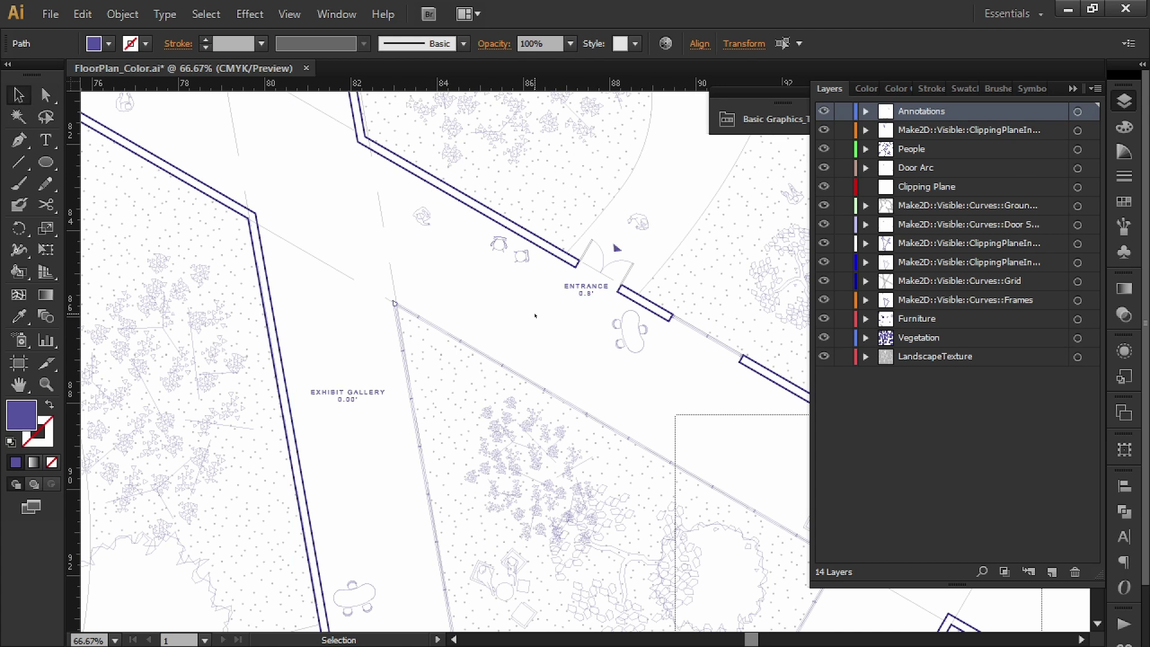
# - Examine the recolored floor plan as a whole, including its labels and entrance arrows
pyautogui.keyDown('alt'); pyautogui.scroll(-3, 535, 316); pyautogui.keyUp('alt')
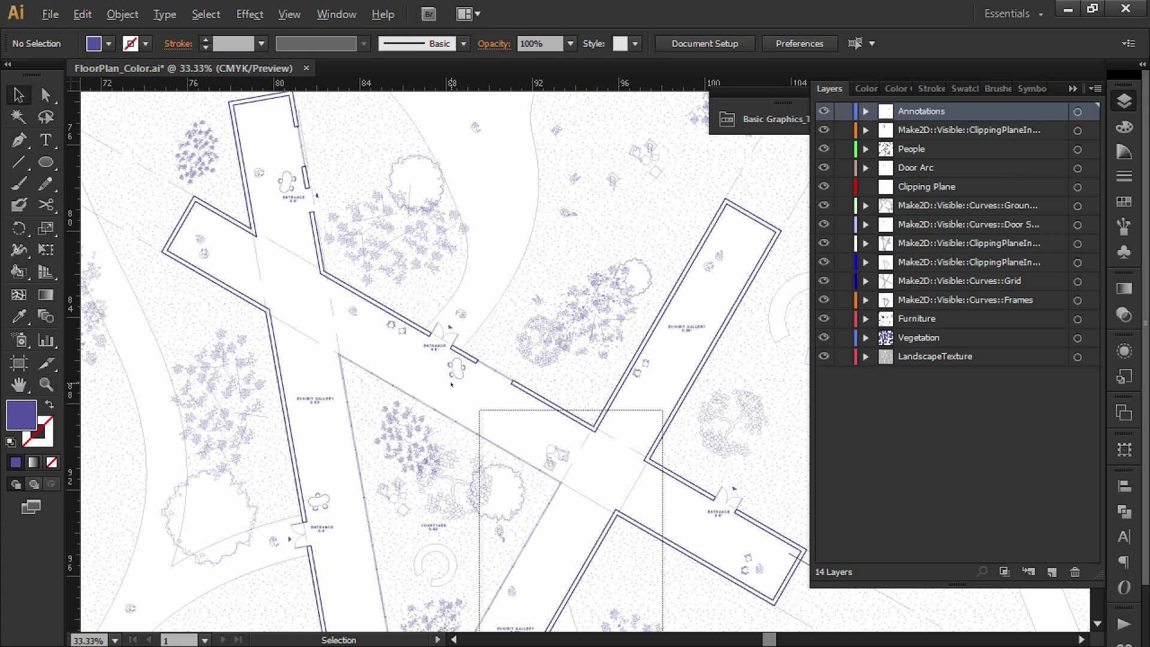
pyautogui.press('space')
pyautogui.moveTo(515, 398); pyautogui.dragTo(392, 266)
pyautogui.keyDown('alt'); pyautogui.scroll(-1, 395, 265); pyautogui.keyUp('alt')
pyautogui.keyDown('alt'); pyautogui.scroll(-1, 542, 275); pyautogui.keyUp('alt')
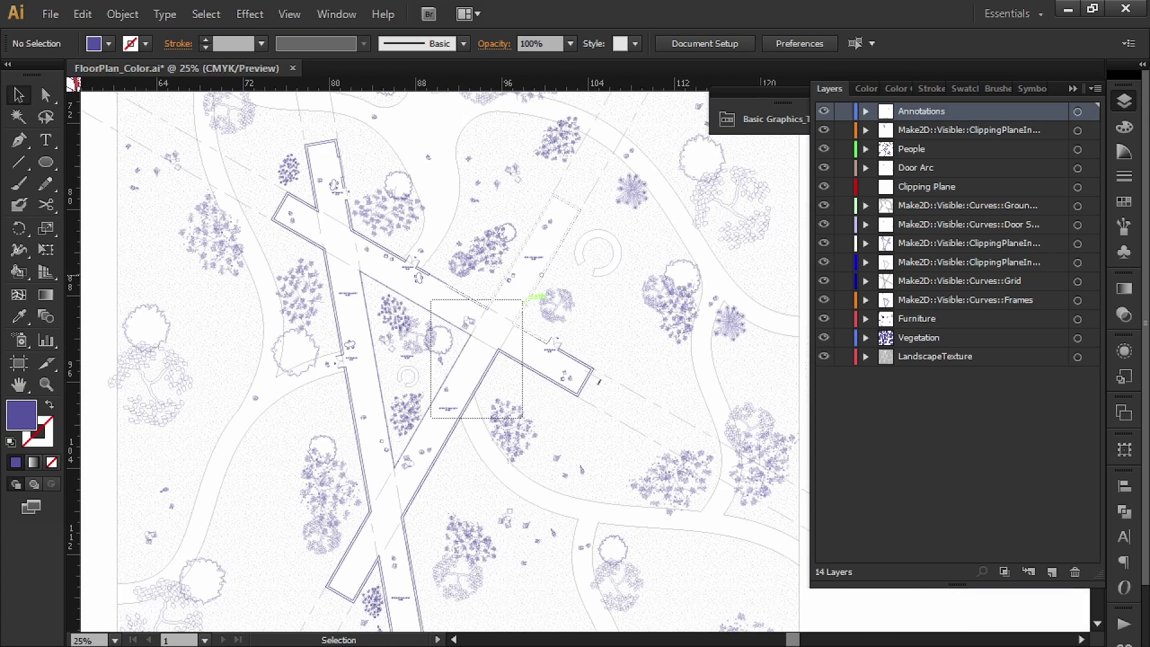
pyautogui.press('space')
pyautogui.moveTo(542, 275); pyautogui.dragTo(540, 274)
# - Turn all strokes on the Door Arc layer into dashed lines with an 8 pt dash
pyautogui.keyDown('alt'); pyautogui.scroll(4, 347, 281); pyautogui.keyUp('alt')
pyautogui.press('space')
pyautogui.moveTo(643, 266); pyautogui.dragTo(635, 371)
pyautogui.keyDown('alt'); pyautogui.scroll(2, 635, 269); pyautogui.keyUp('alt')
pyautogui.click(595, 358)
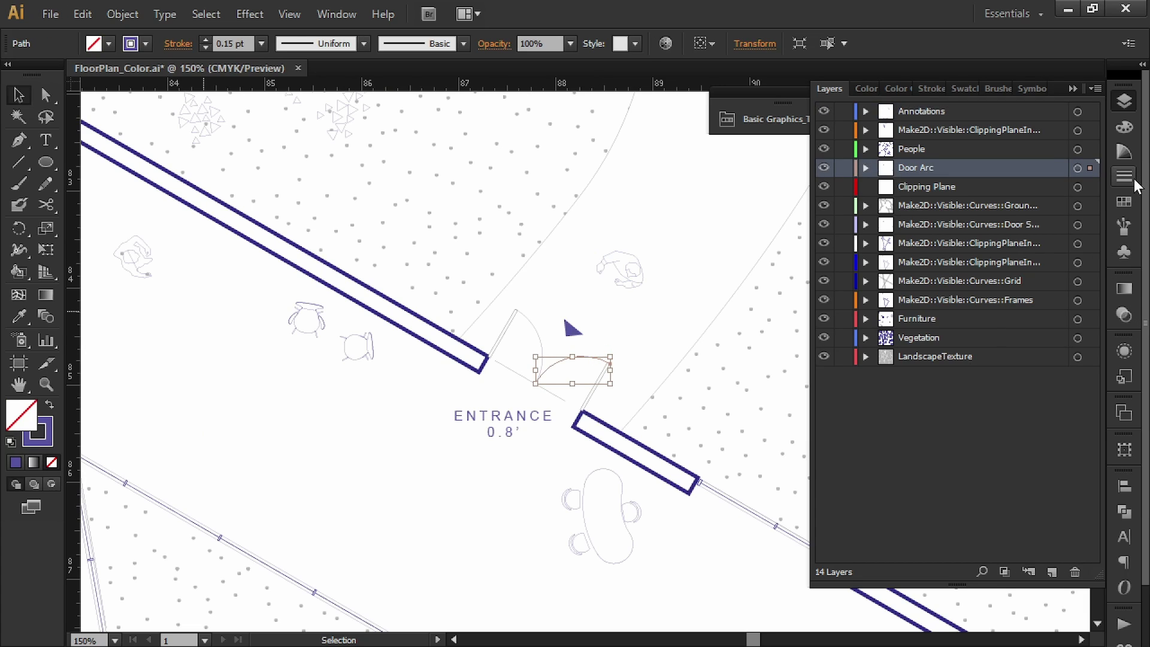
pyautogui.click(1077, 168)
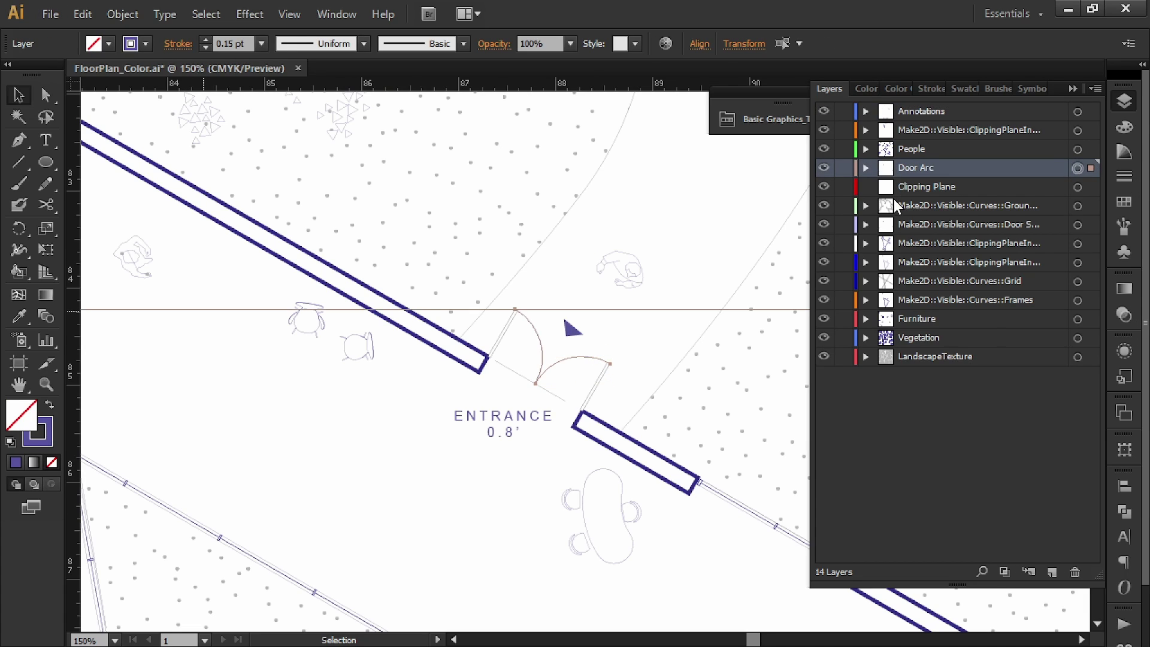
pyautogui.click(1124, 176)
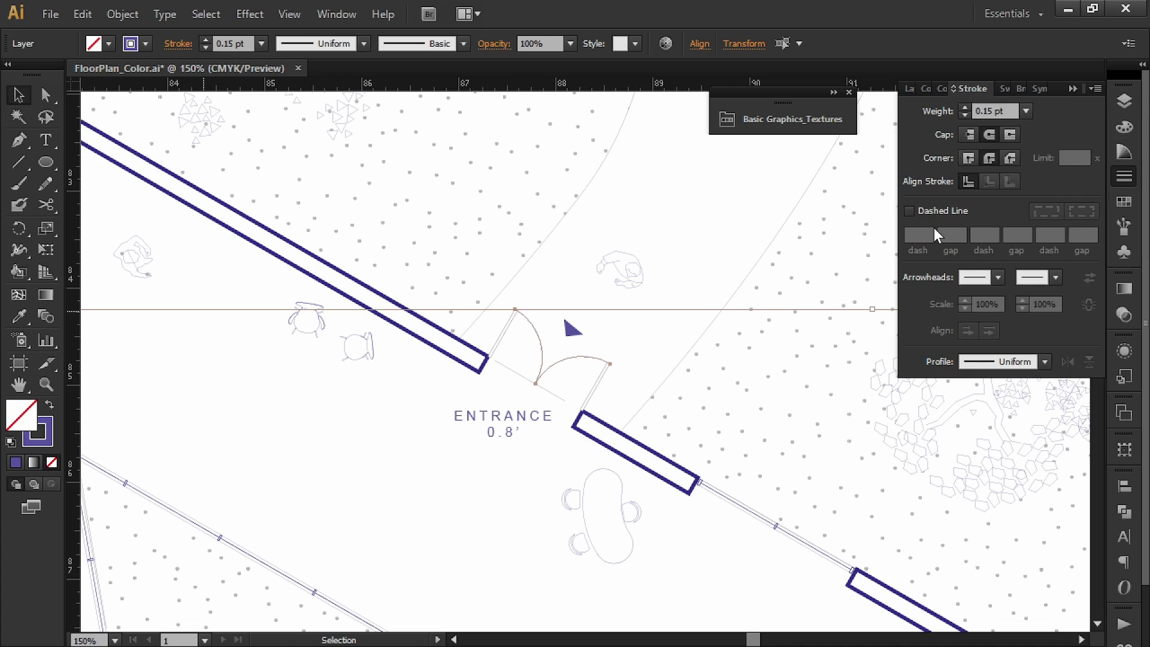
pyautogui.click(931, 208)
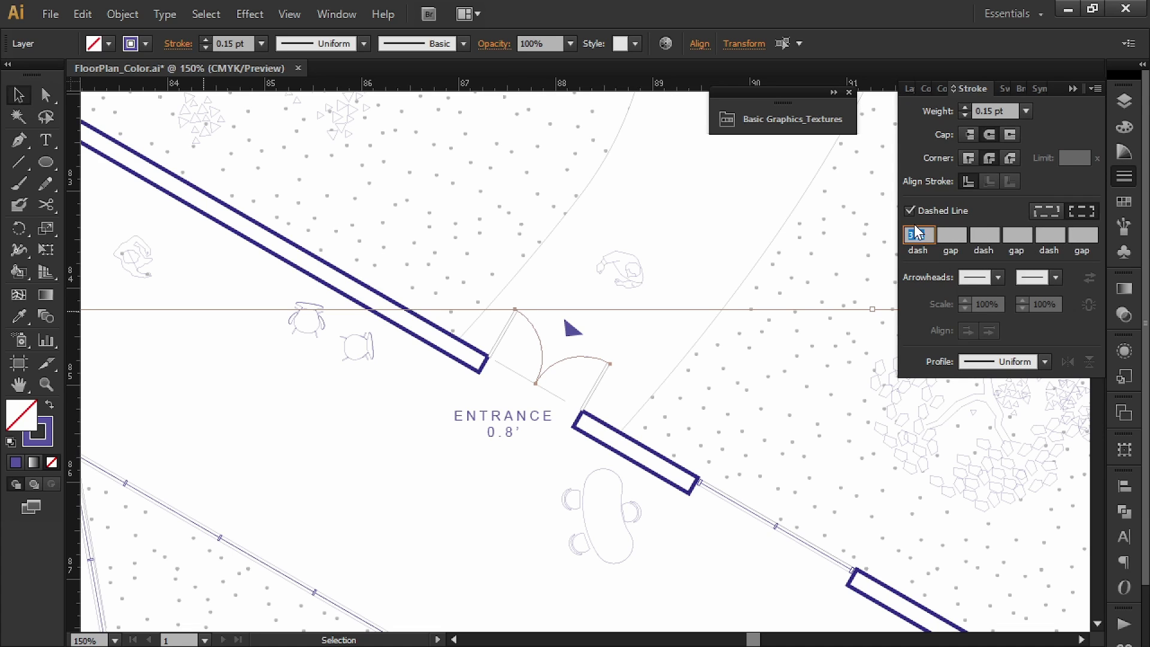
pyautogui.press('Return')
pyautogui.click(634, 169)
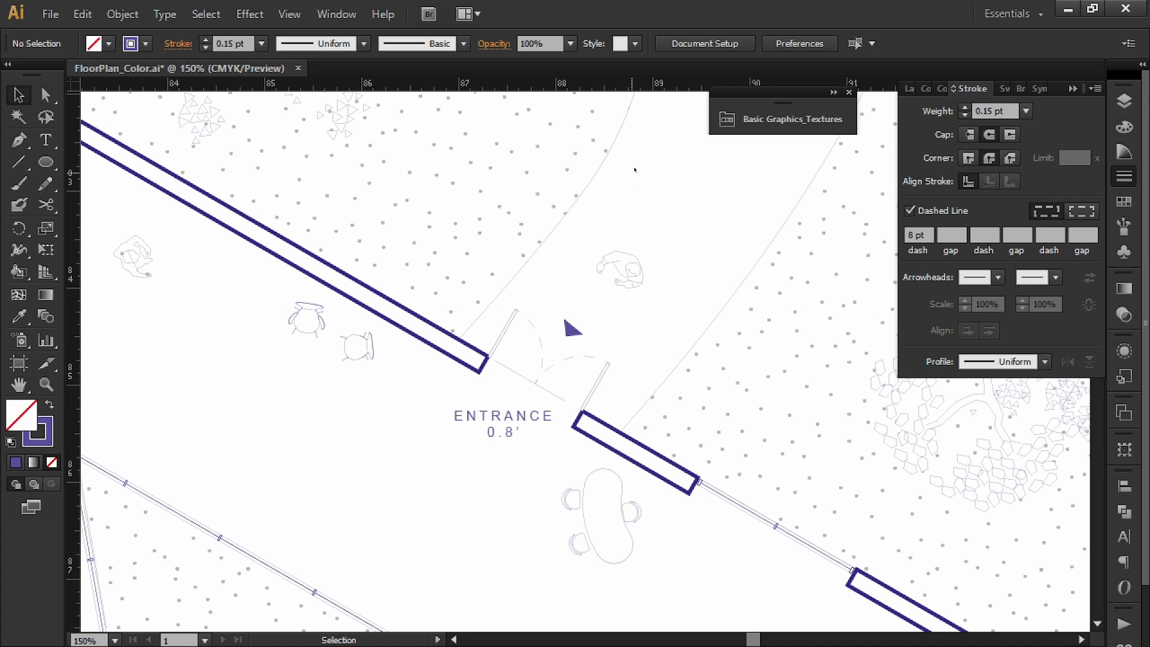
# - Give all objects on the Door Symbol layer the dark blue 0.375 pt outline of a window mullion, sampling it with the Eyedropper
pyautogui.click(602, 386)
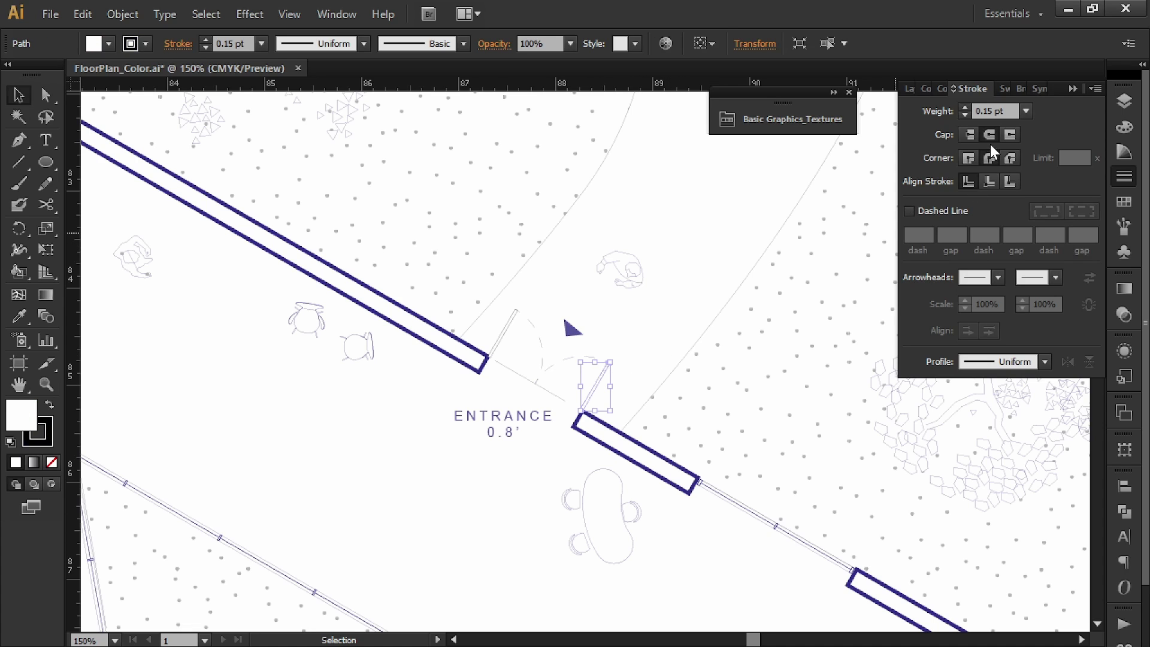
pyautogui.click(1131, 179)
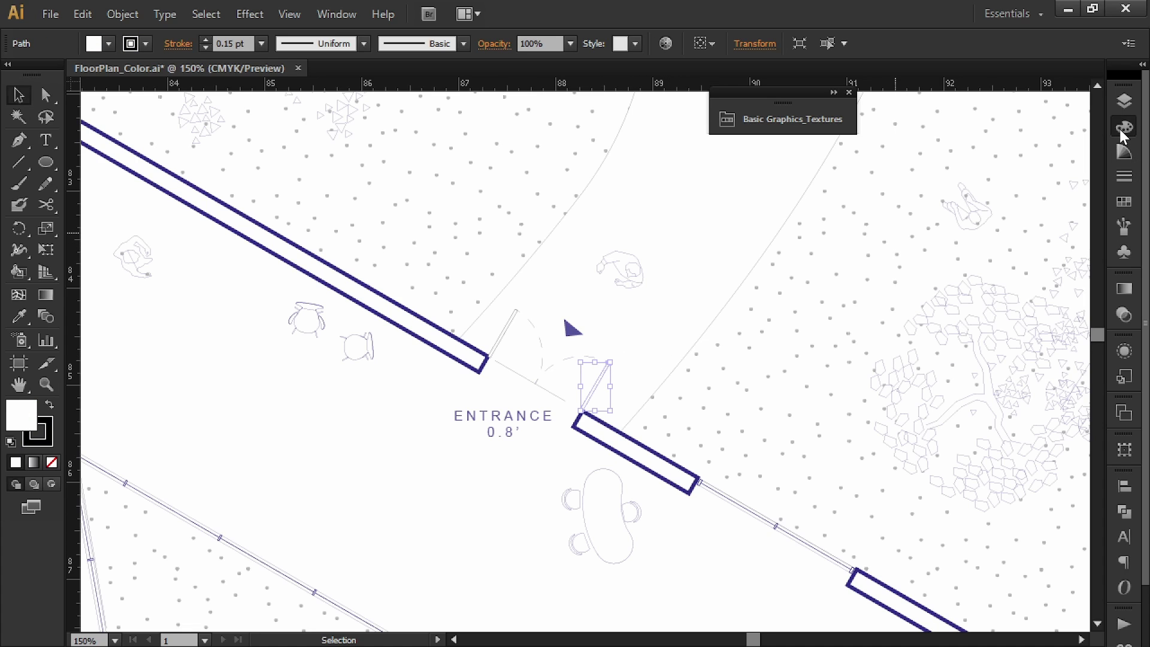
pyautogui.click(1121, 128)
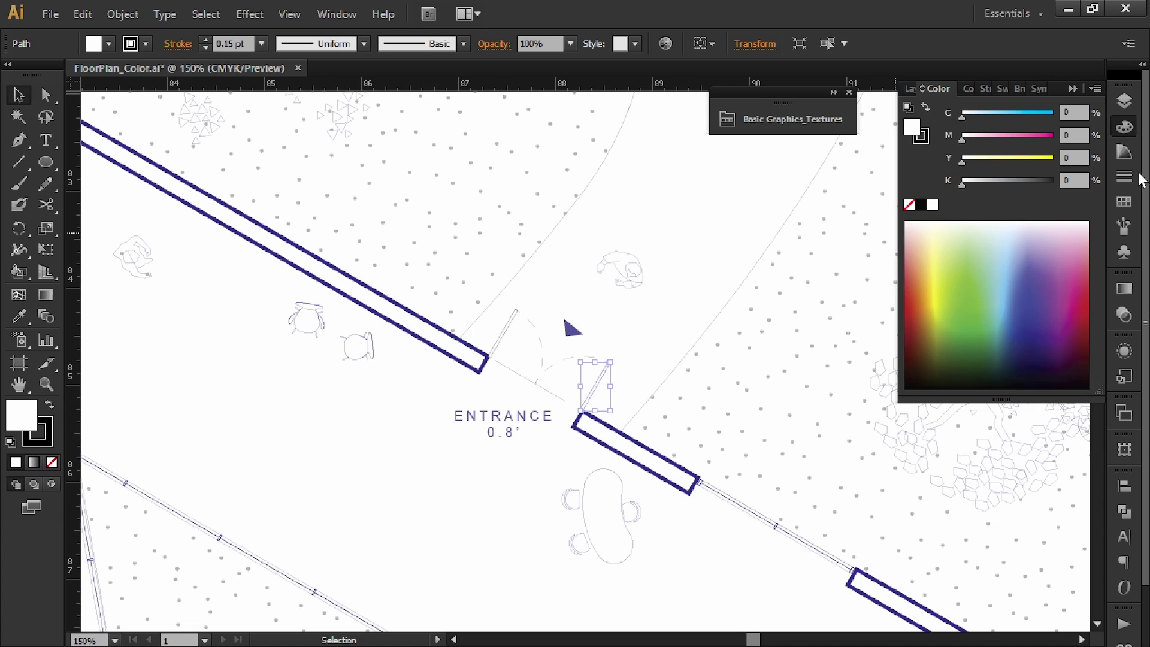
pyautogui.click(1124, 100)
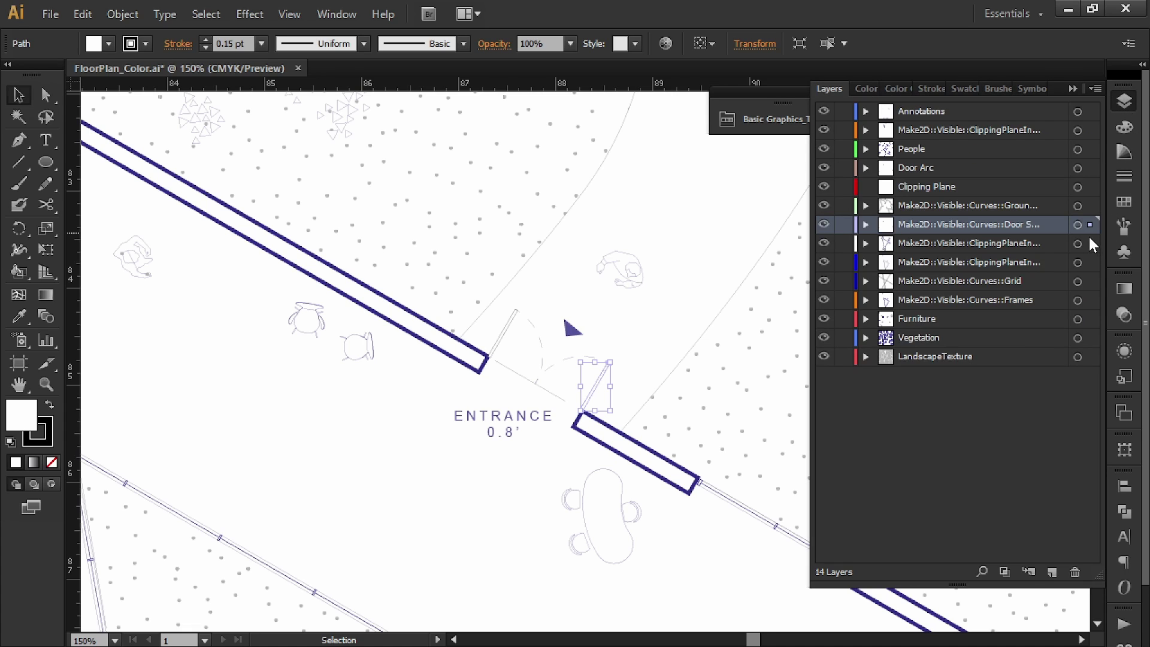
pyautogui.click(1076, 225)
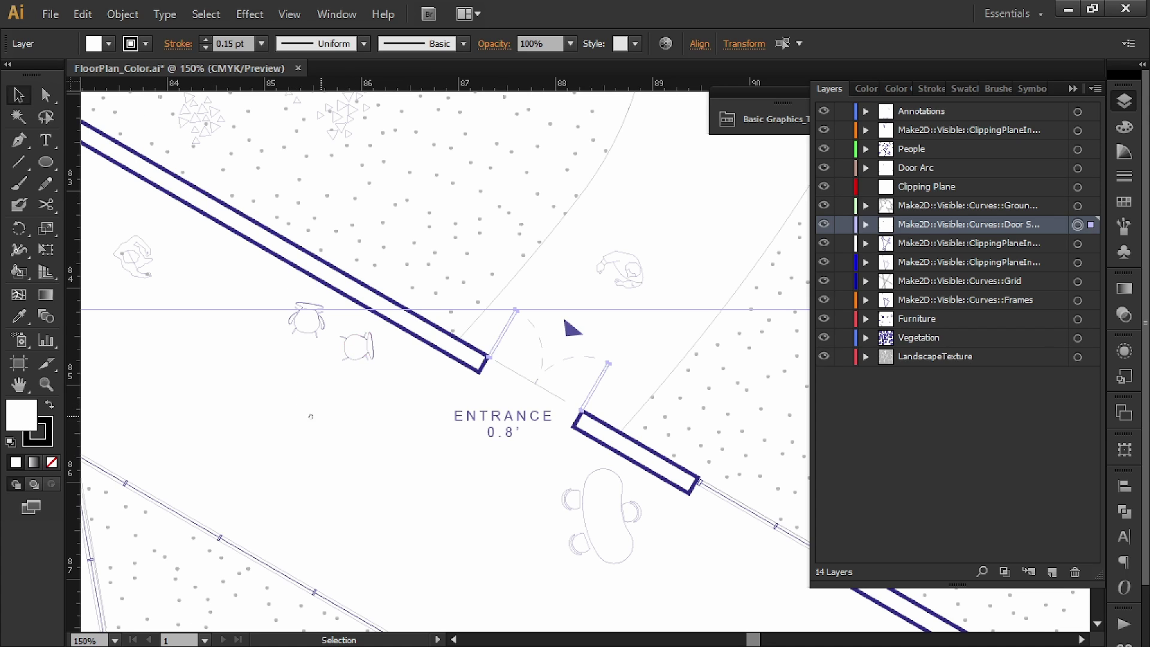
pyautogui.moveTo(306, 417); pyautogui.dragTo(355, 402)
pyautogui.press('i')
pyautogui.keyDown('alt'); pyautogui.scroll(5, 269, 537); pyautogui.keyUp('alt')
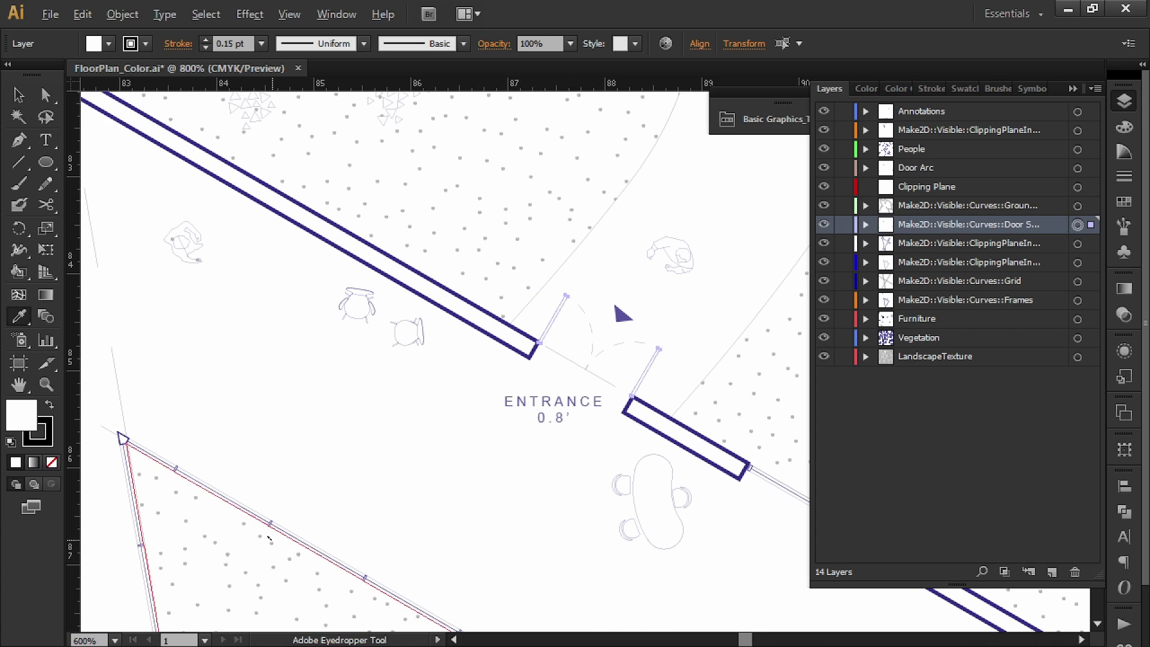
pyautogui.keyDown('alt'); pyautogui.scroll(5, 269, 537); pyautogui.keyUp('alt')
pyautogui.click(258, 404)
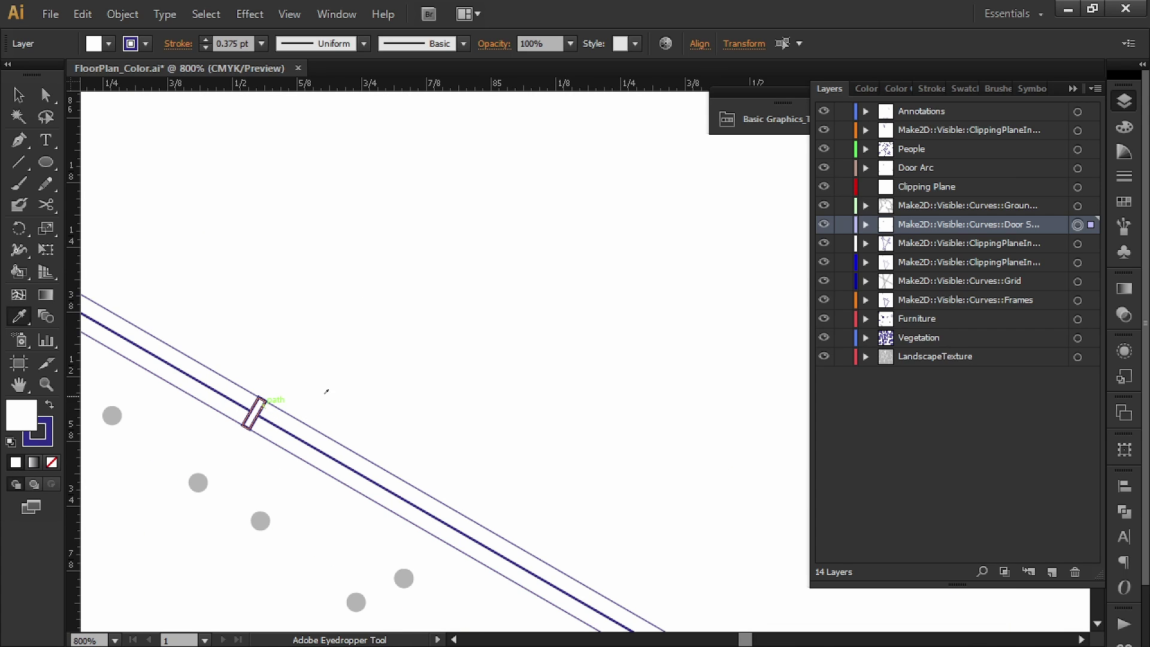
pyautogui.keyDown('alt'); pyautogui.scroll(-4, 439, 383); pyautogui.keyUp('alt')
pyautogui.keyDown('alt'); pyautogui.scroll(-4, 440, 382); pyautogui.keyUp('alt')
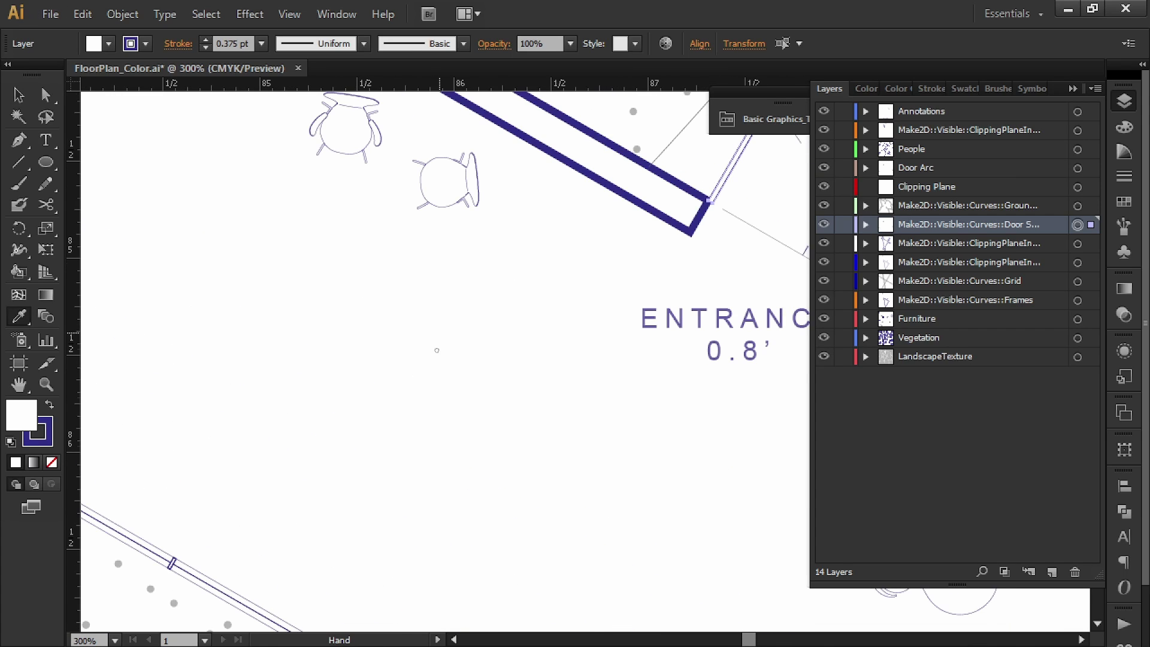
pyautogui.press('v')
pyautogui.click(461, 406)
# - Examine the recolored door leaves near the entrances and the floor plan as a whole
pyautogui.keyDown('alt'); pyautogui.scroll(-2, 462, 407); pyautogui.keyUp('alt')
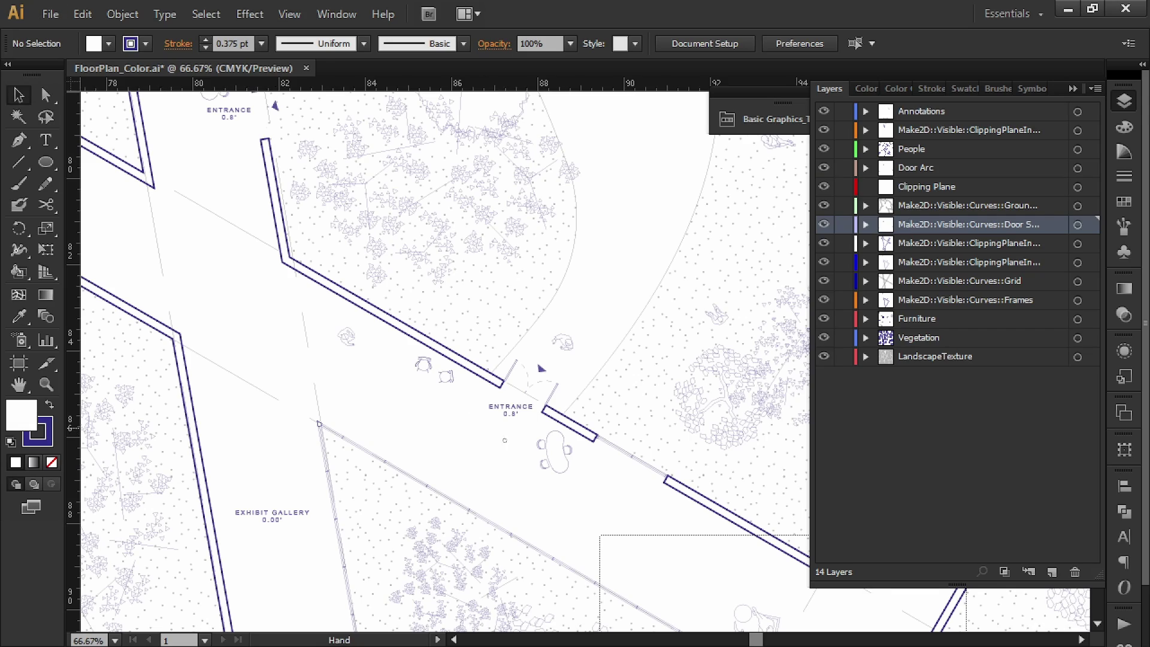
pyautogui.moveTo(499, 391); pyautogui.dragTo(532, 434)
pyautogui.keyDown('alt'); pyautogui.scroll(-3, 532, 435); pyautogui.keyUp('alt')
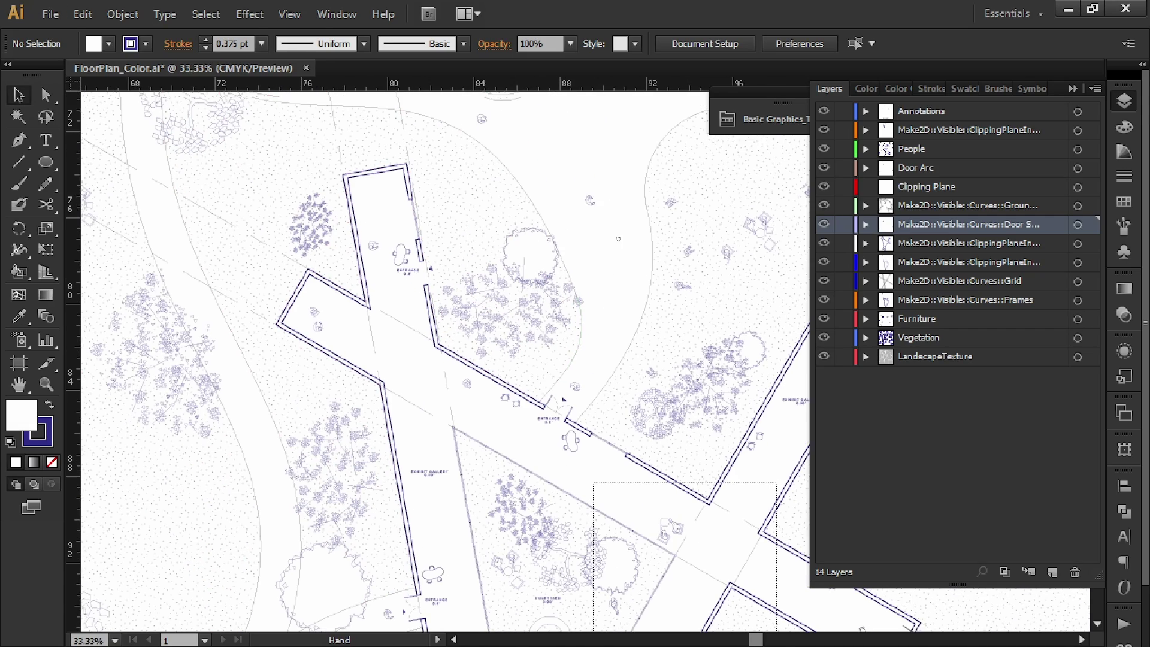
pyautogui.moveTo(470, 412); pyautogui.dragTo(438, 269)
pyautogui.keyDown('alt'); pyautogui.scroll(-1, 463, 301); pyautogui.keyUp('alt')
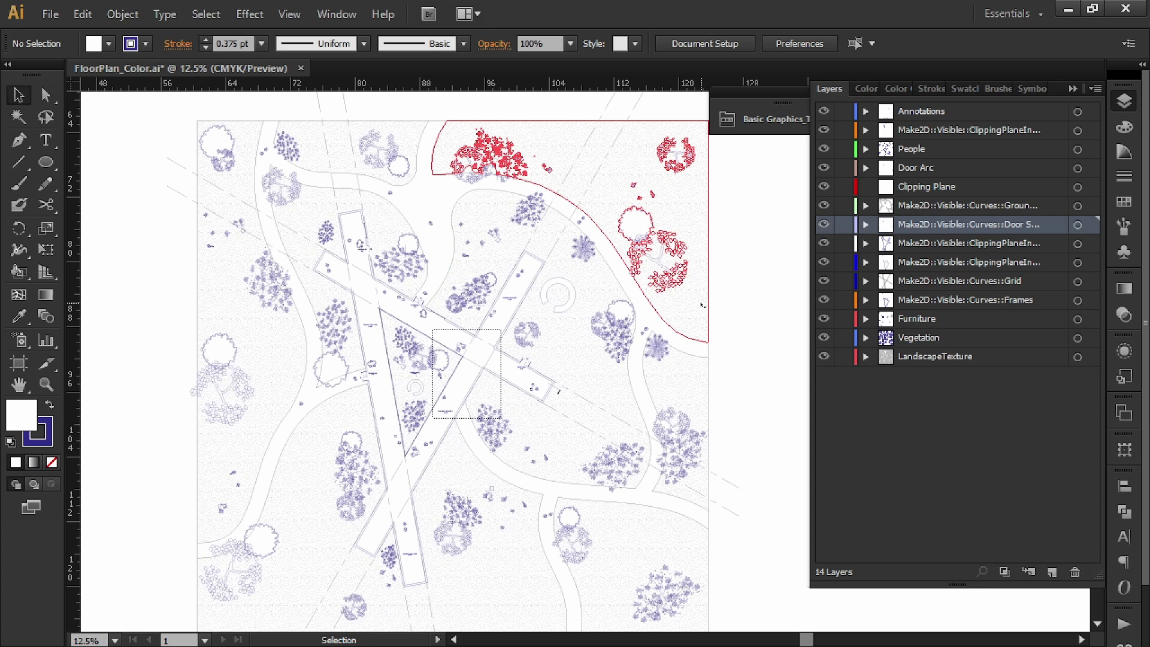
pyautogui.moveTo(233, 483); pyautogui.dragTo(277, 446)
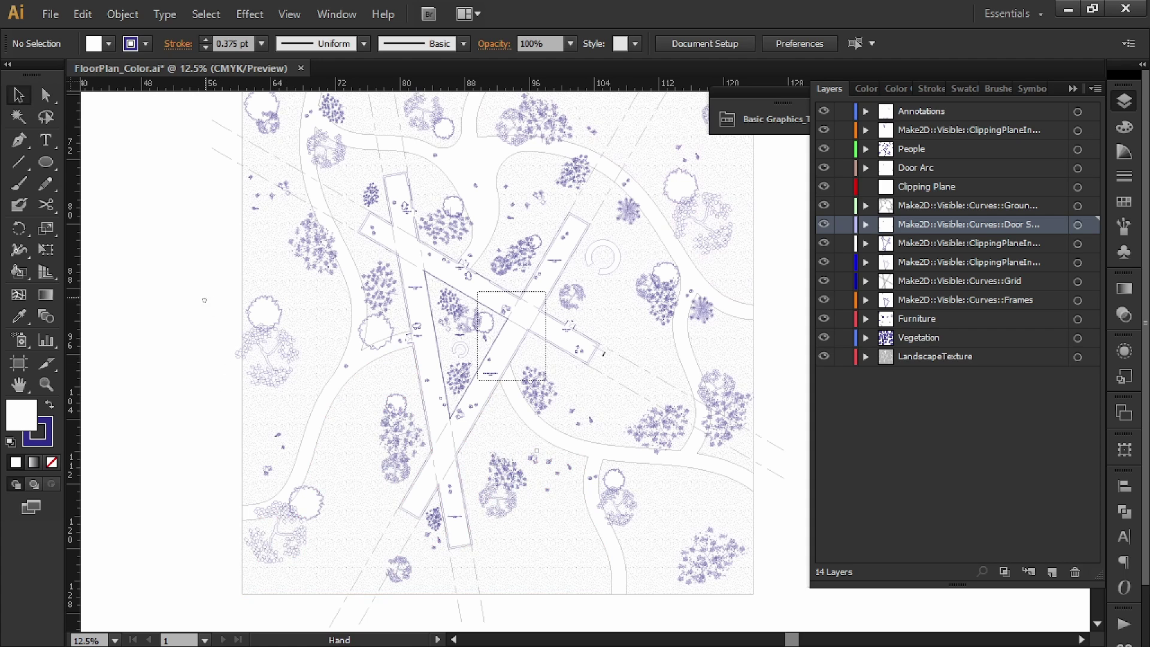
pyautogui.moveTo(204, 299); pyautogui.dragTo(197, 320)
pyautogui.keyDown('alt'); pyautogui.scroll(3, 200, 352); pyautogui.keyUp('alt')
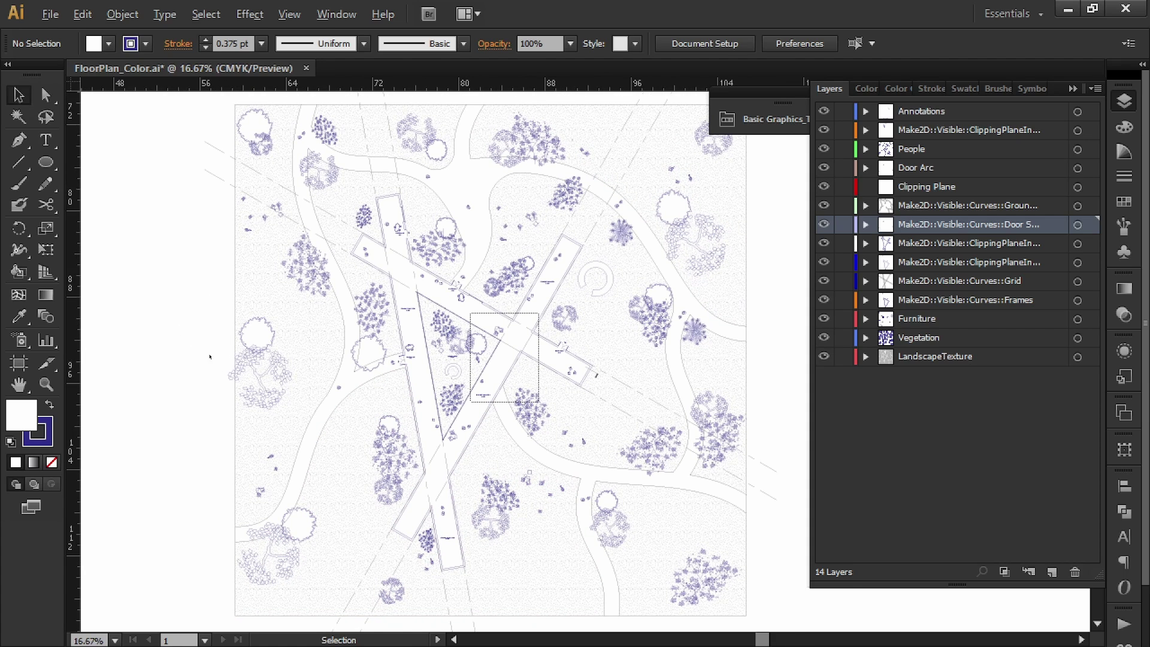
pyautogui.moveTo(567, 232); pyautogui.dragTo(296, 364)
pyautogui.keyDown('alt'); pyautogui.scroll(-2, 463, 378); pyautogui.keyUp('alt')
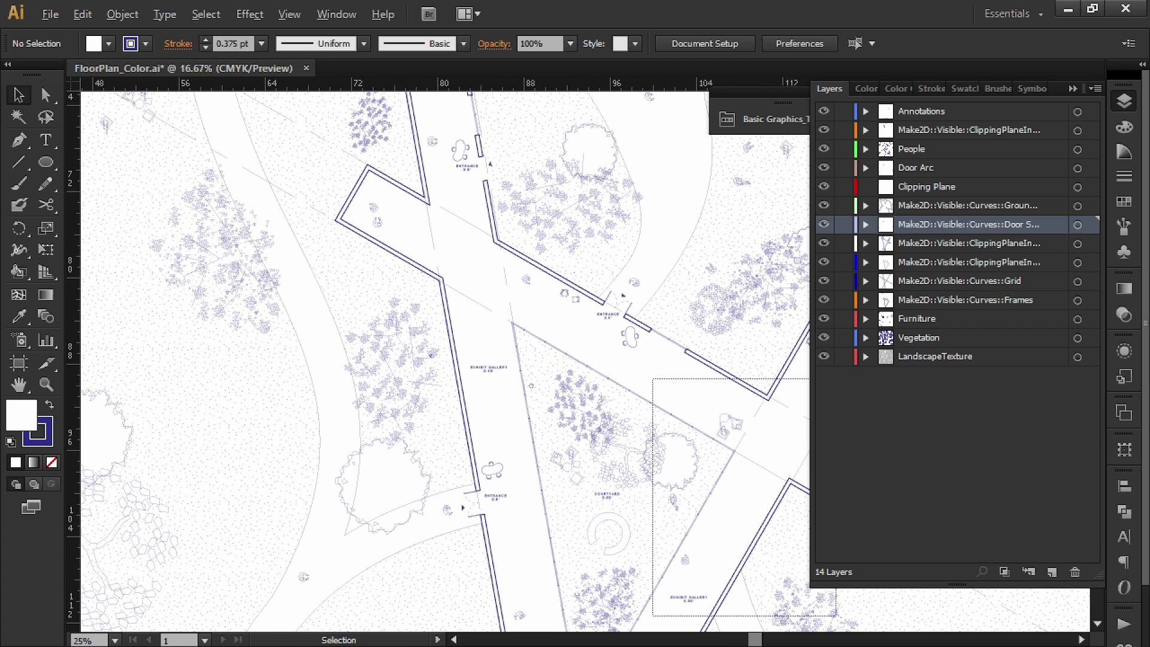
pyautogui.moveTo(538, 380); pyautogui.dragTo(436, 295)
pyautogui.keyDown('alt'); pyautogui.scroll(3, 437, 296); pyautogui.keyUp('alt')
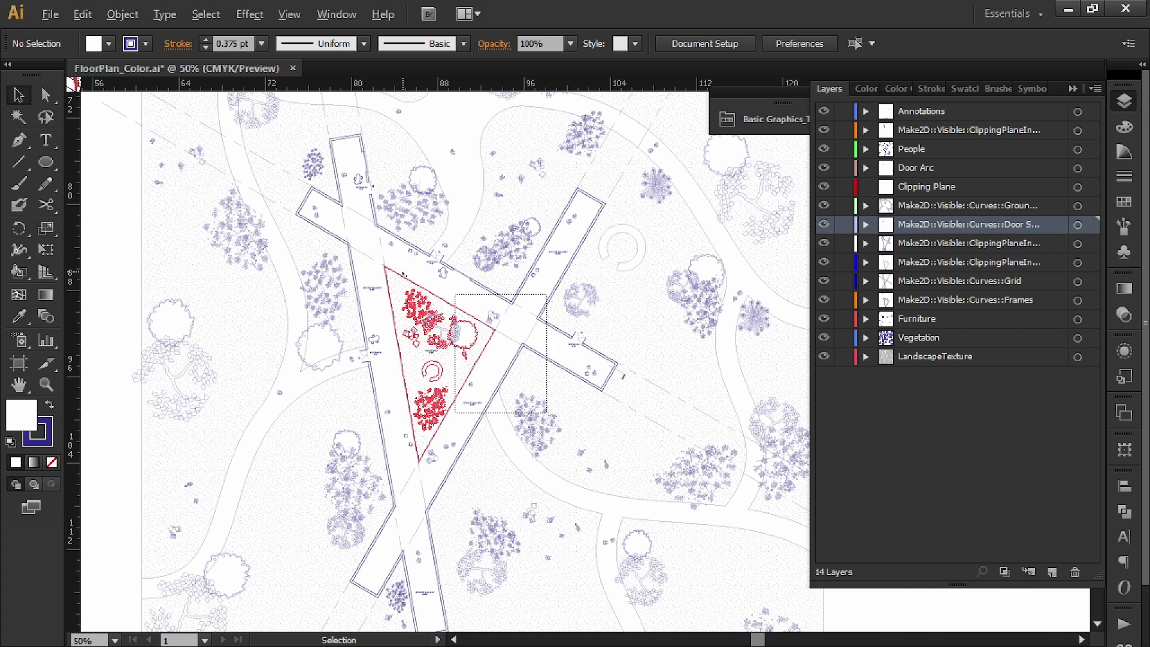
pyautogui.moveTo(504, 241); pyautogui.dragTo(508, 284)
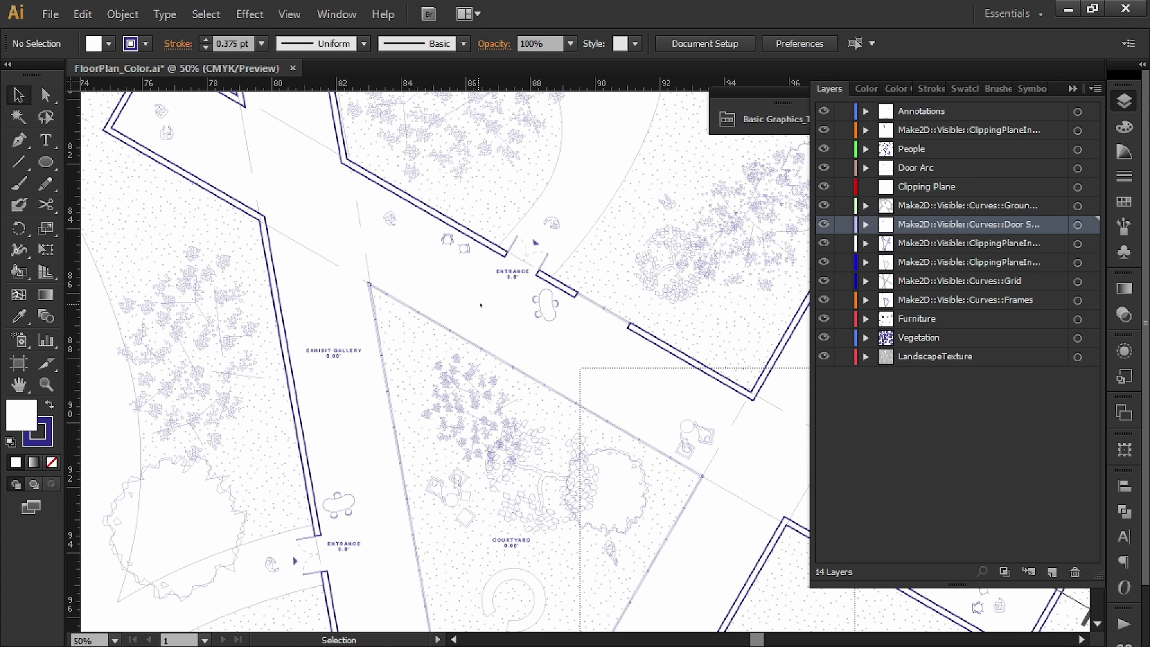
pyautogui.keyDown('alt'); pyautogui.scroll(-1, 480, 305); pyautogui.keyUp('alt')
pyautogui.moveTo(480, 306); pyautogui.dragTo(529, 354)
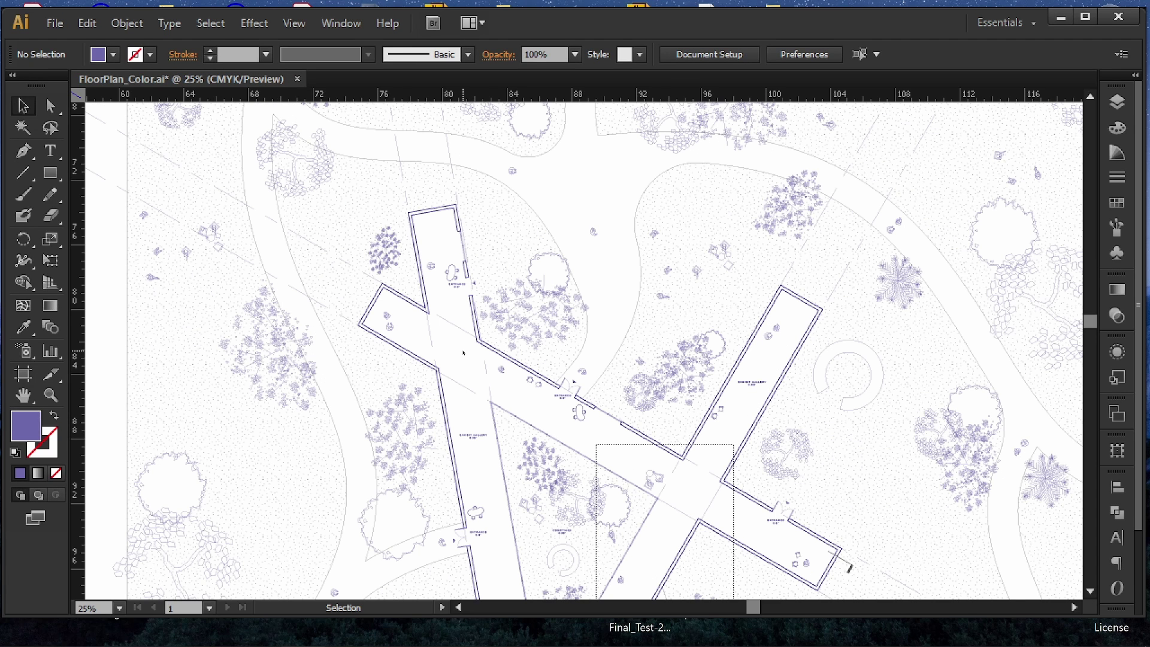
# - Save the floor plan document
pyautogui.press('a')
pyautogui.hotkey('ctrl', 's')
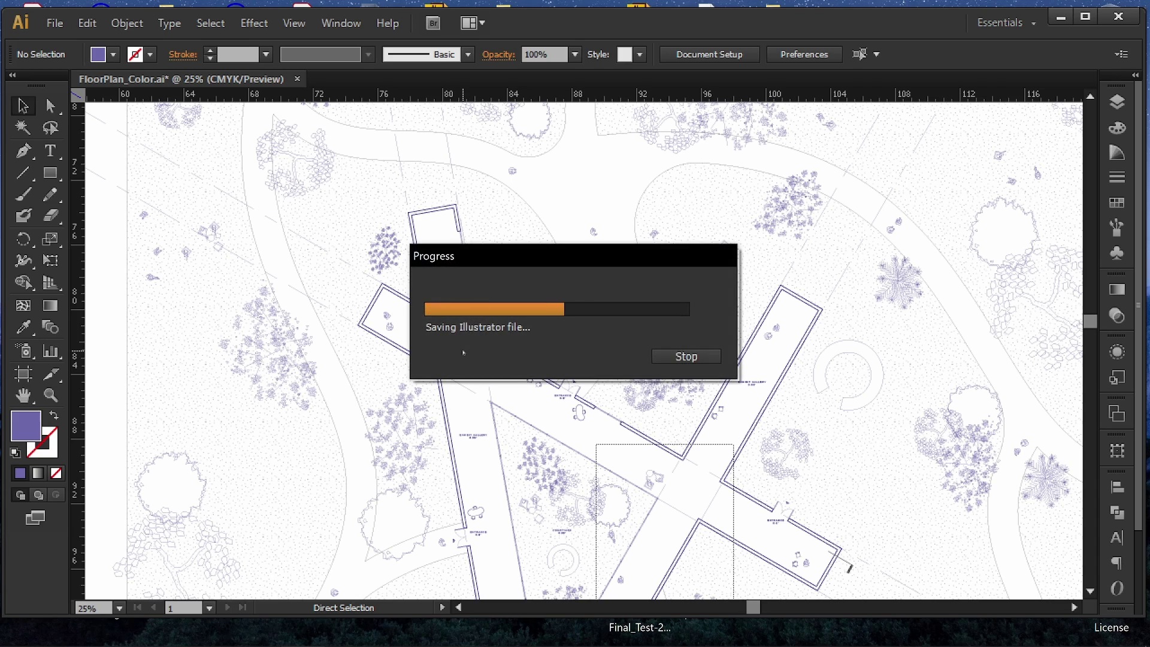
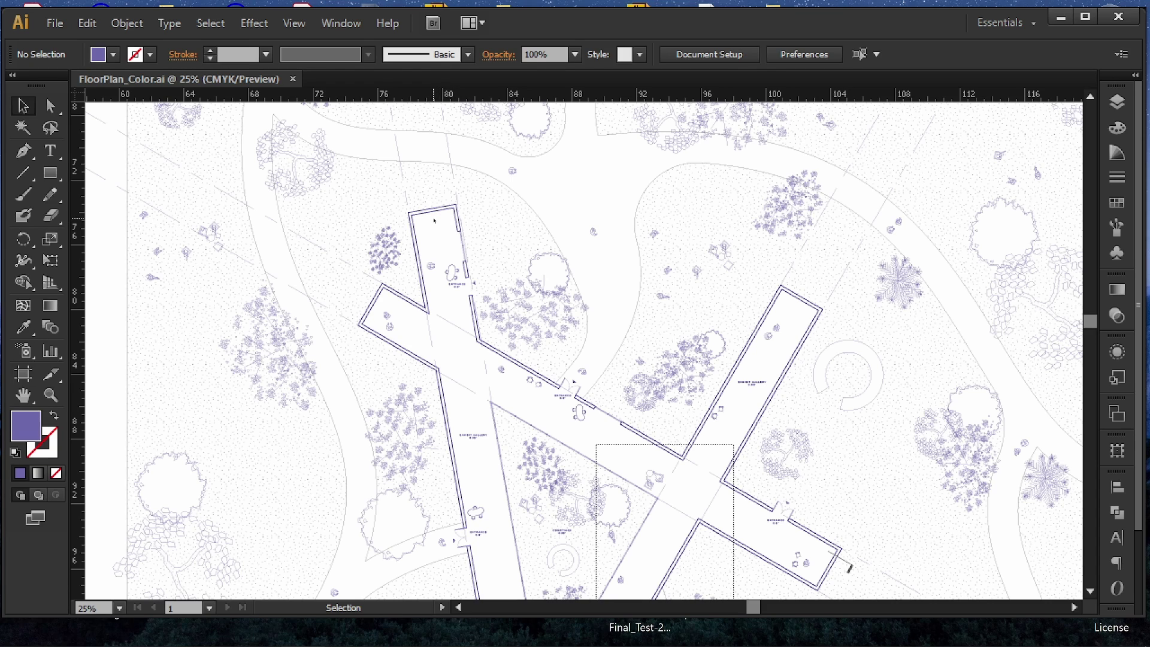
# - Fill all walls on the ClippingPlaneIntersections::Walls layer with a pale lavender CMYK color using 10% cyan
pyautogui.click(436, 210)
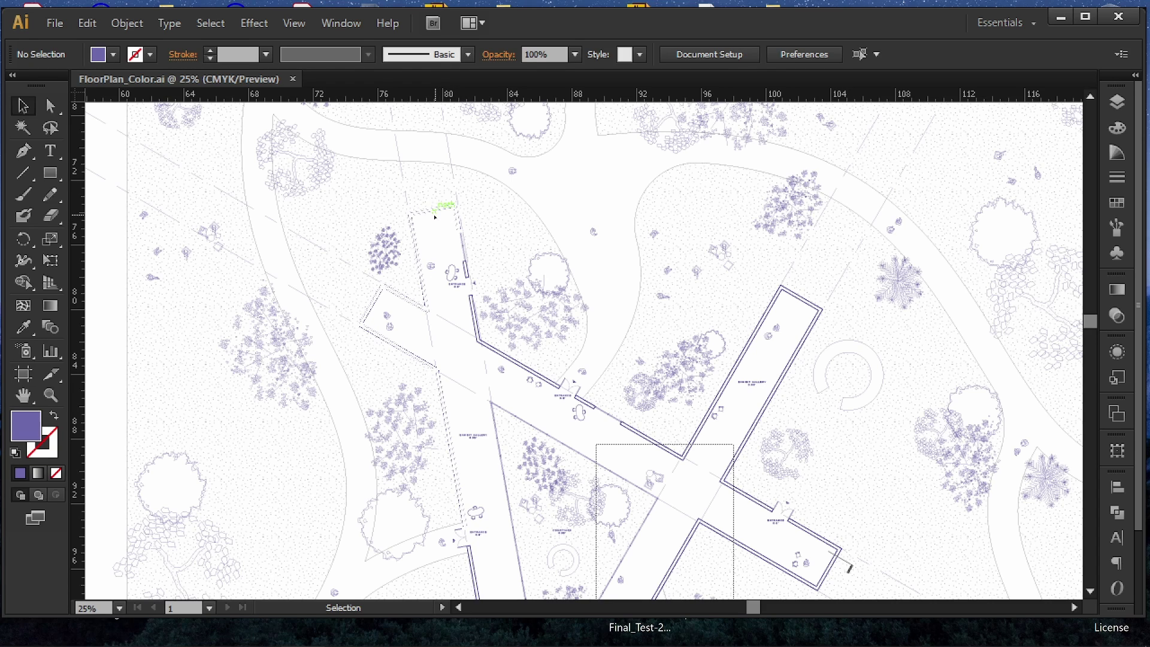
pyautogui.click(1117, 103)
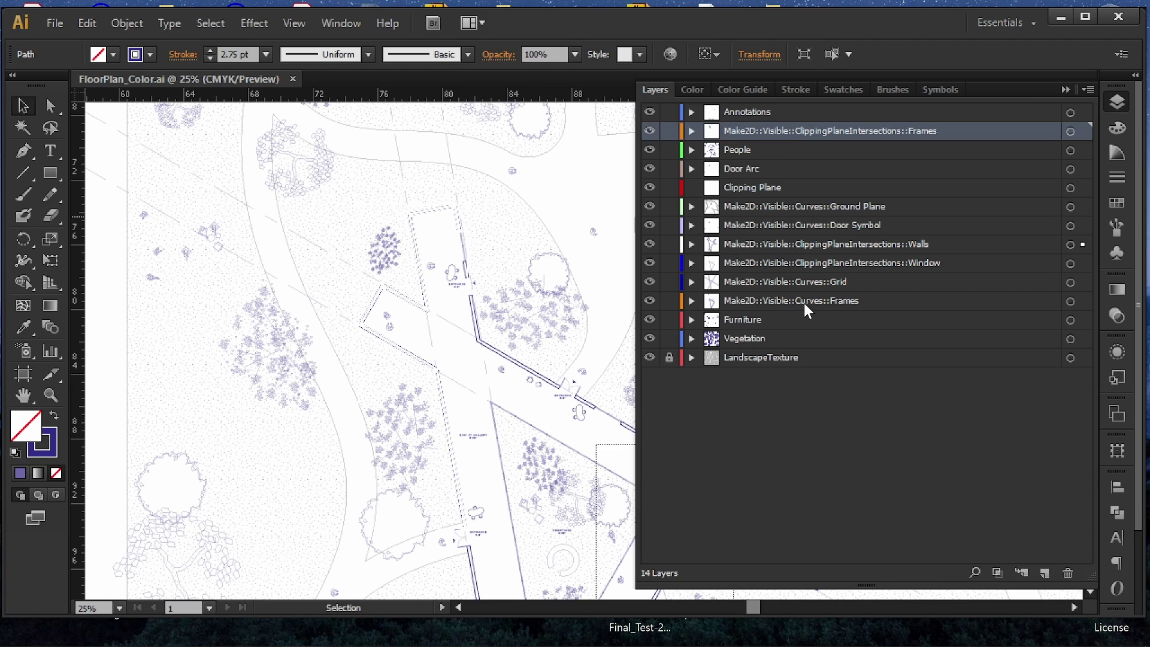
pyautogui.click(903, 268)
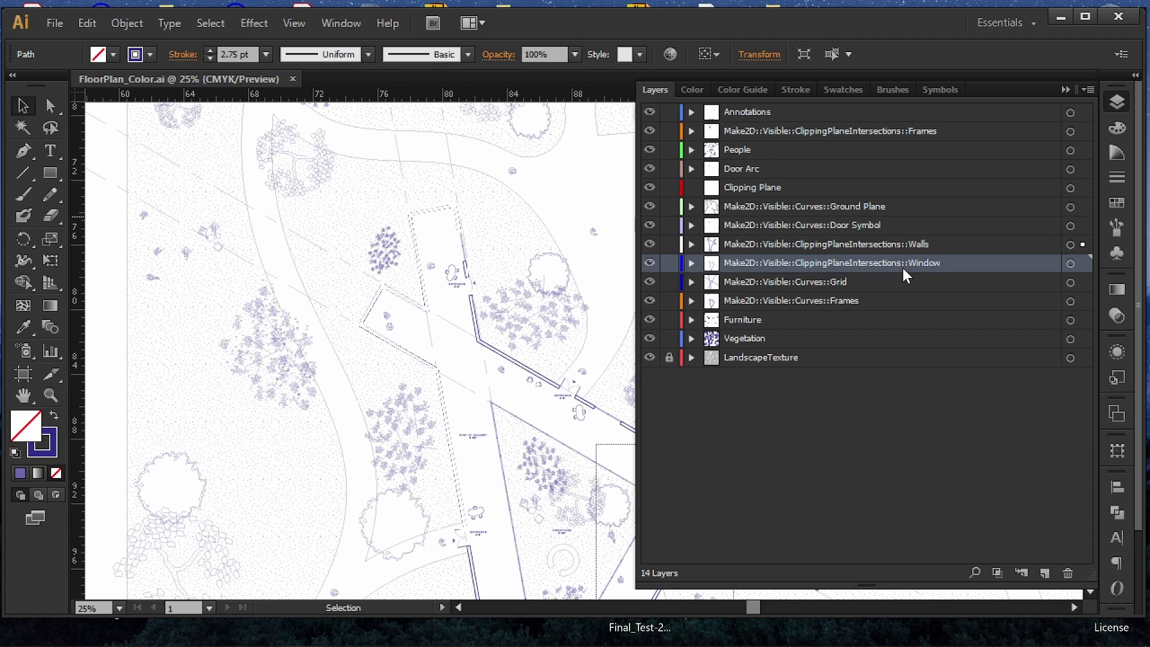
pyautogui.click(971, 244)
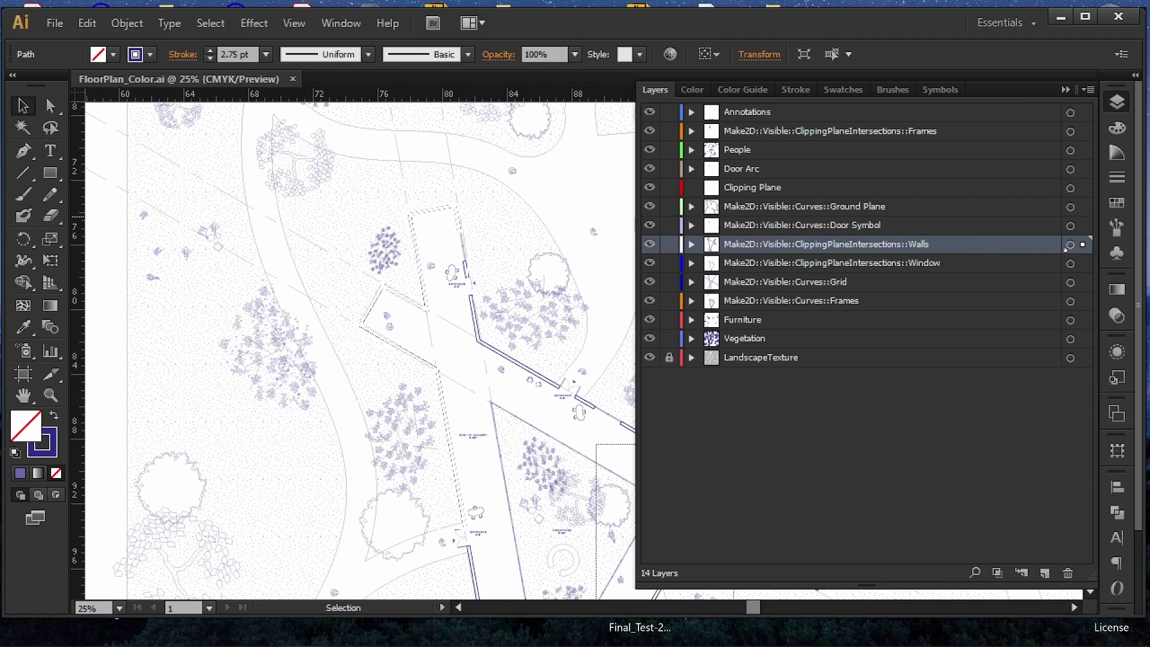
pyautogui.click(1070, 245)
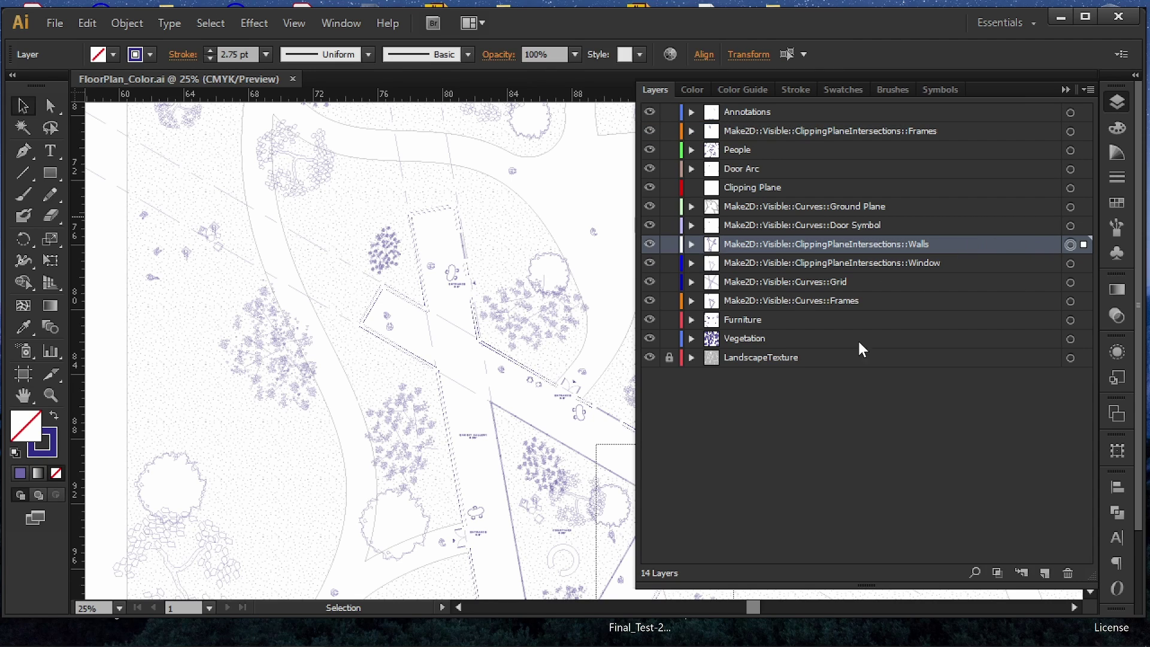
pyautogui.keyDown('shift'); pyautogui.click(117, 53); pyautogui.keyUp('shift')
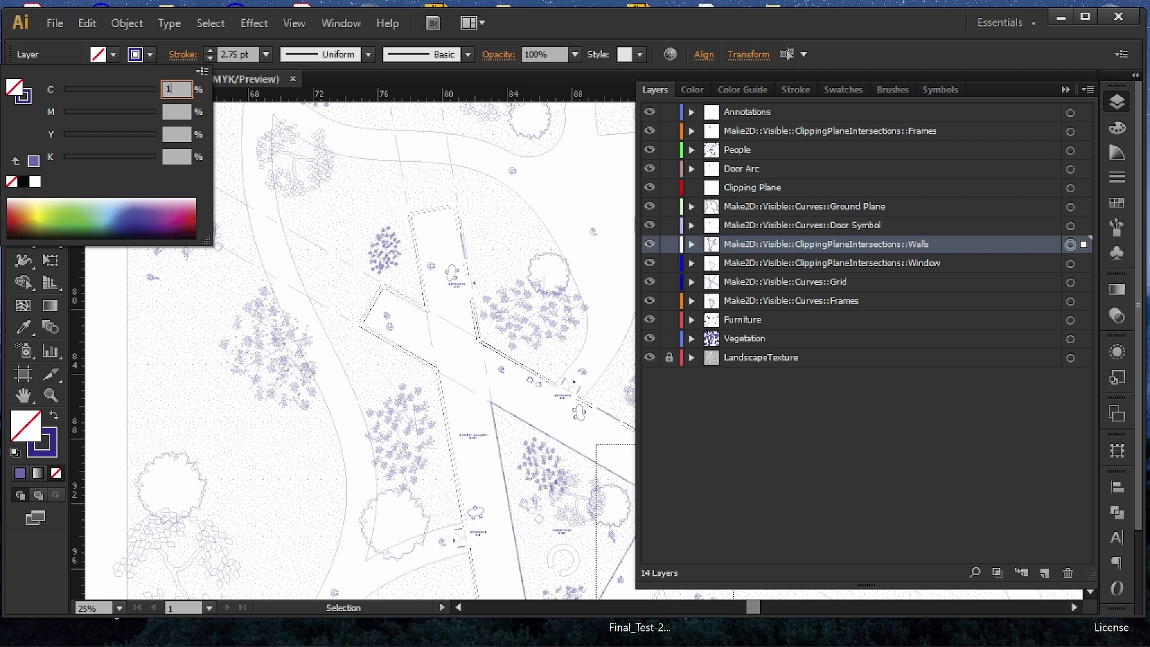
pyautogui.click(177, 112)
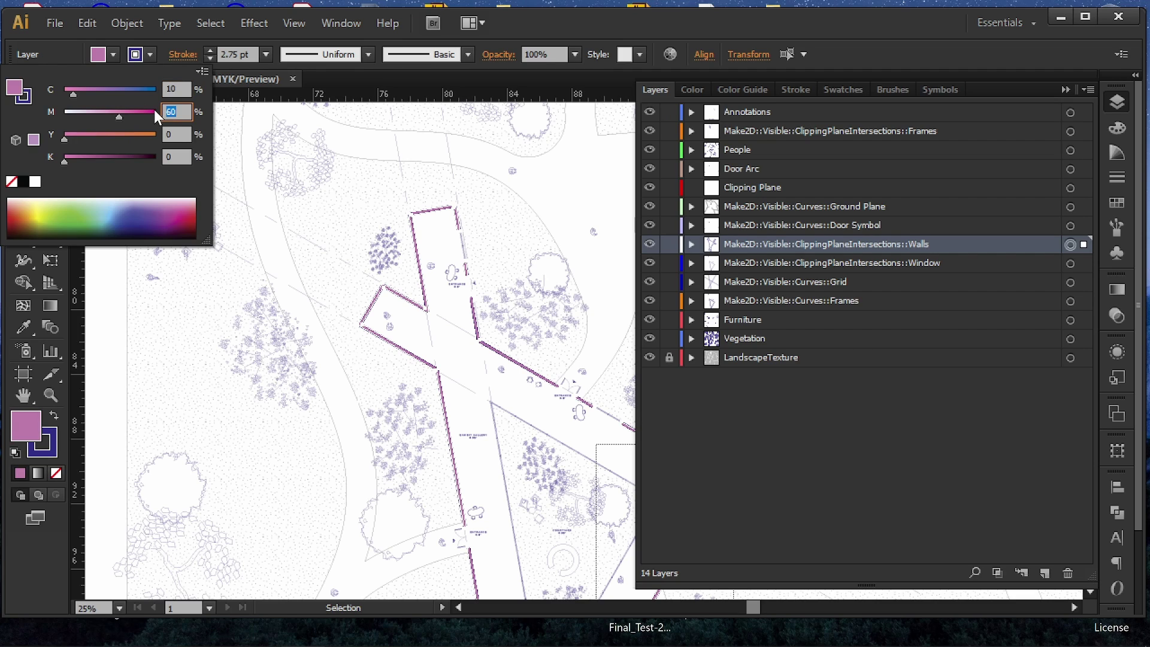
pyautogui.press('Return')
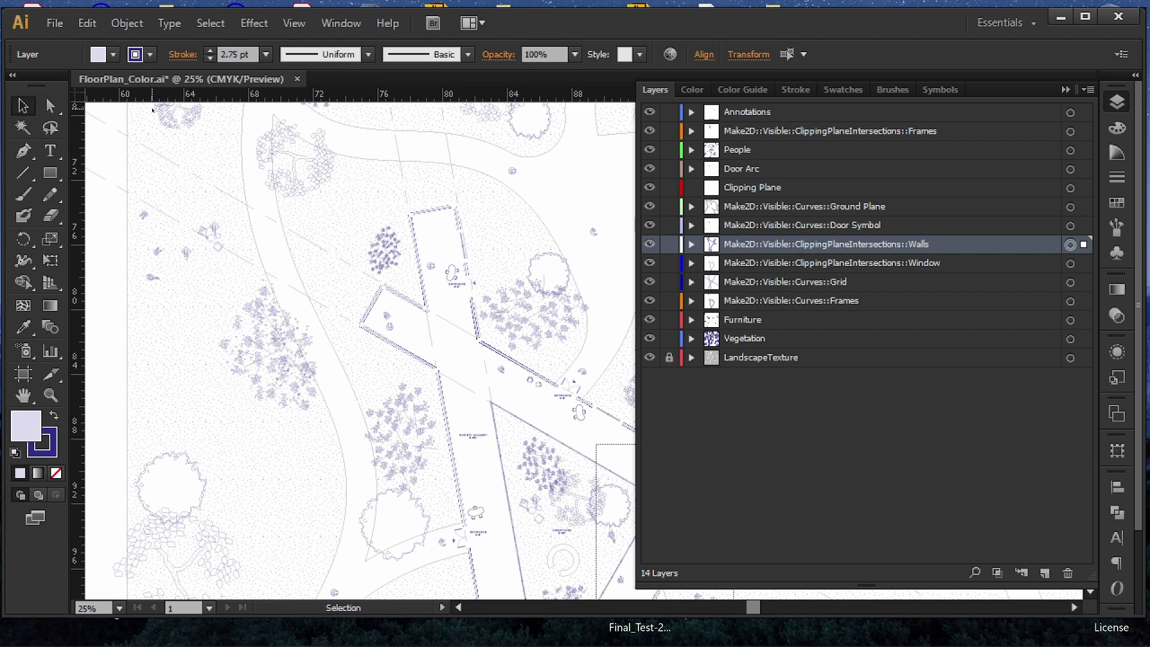
pyautogui.click(448, 312)
# - Inspect the wall fill across the gallery wings, courtyard and entrances, both close up and in the overall plan
pyautogui.keyDown('alt'); pyautogui.scroll(2, 452, 326); pyautogui.keyUp('alt')
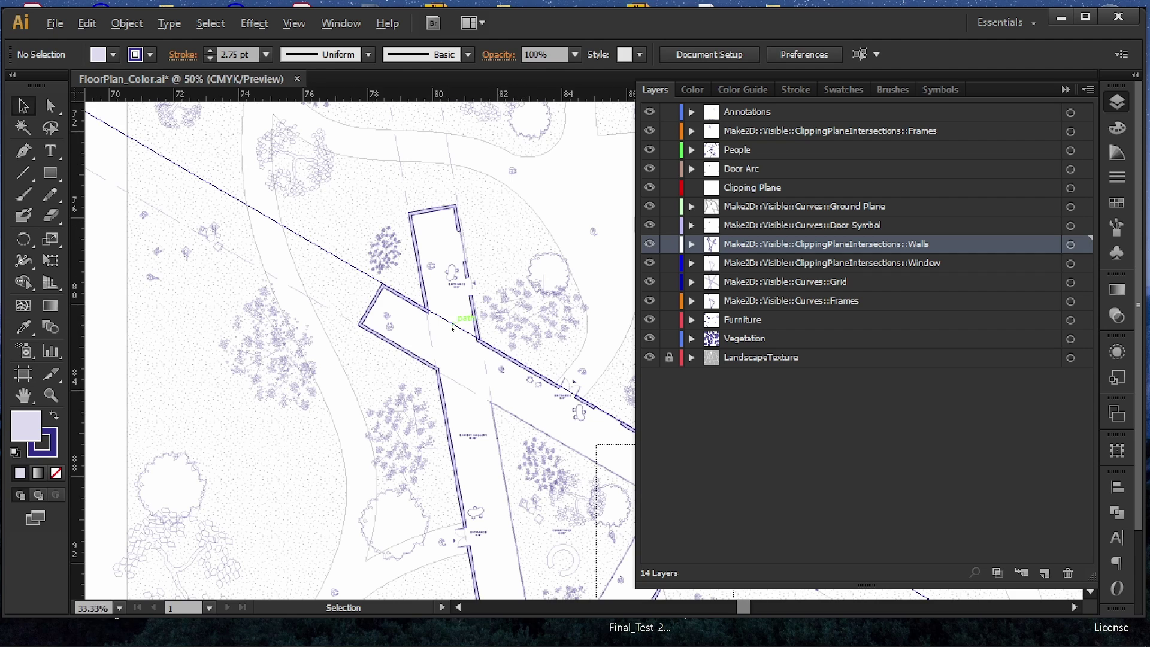
pyautogui.moveTo(453, 326); pyautogui.dragTo(329, 271)
pyautogui.click(1065, 90)
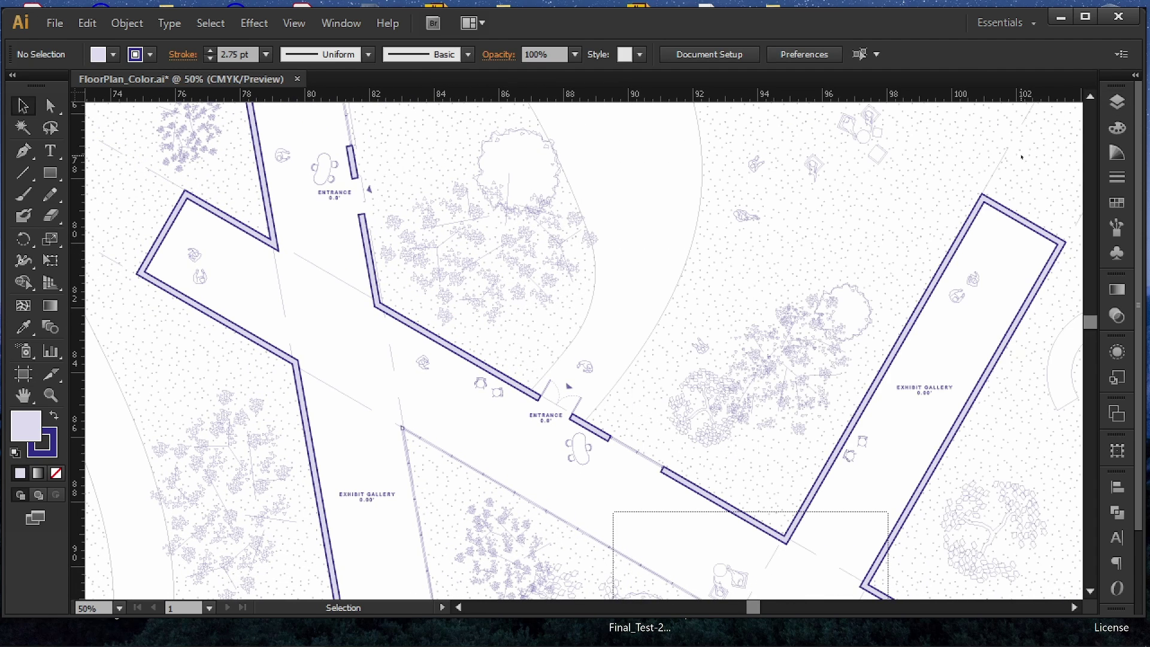
pyautogui.keyDown('alt'); pyautogui.scroll(-1, 604, 297); pyautogui.keyUp('alt')
pyautogui.moveTo(603, 298); pyautogui.dragTo(521, 245)
pyautogui.keyDown('alt'); pyautogui.scroll(-1, 622, 292); pyautogui.keyUp('alt')
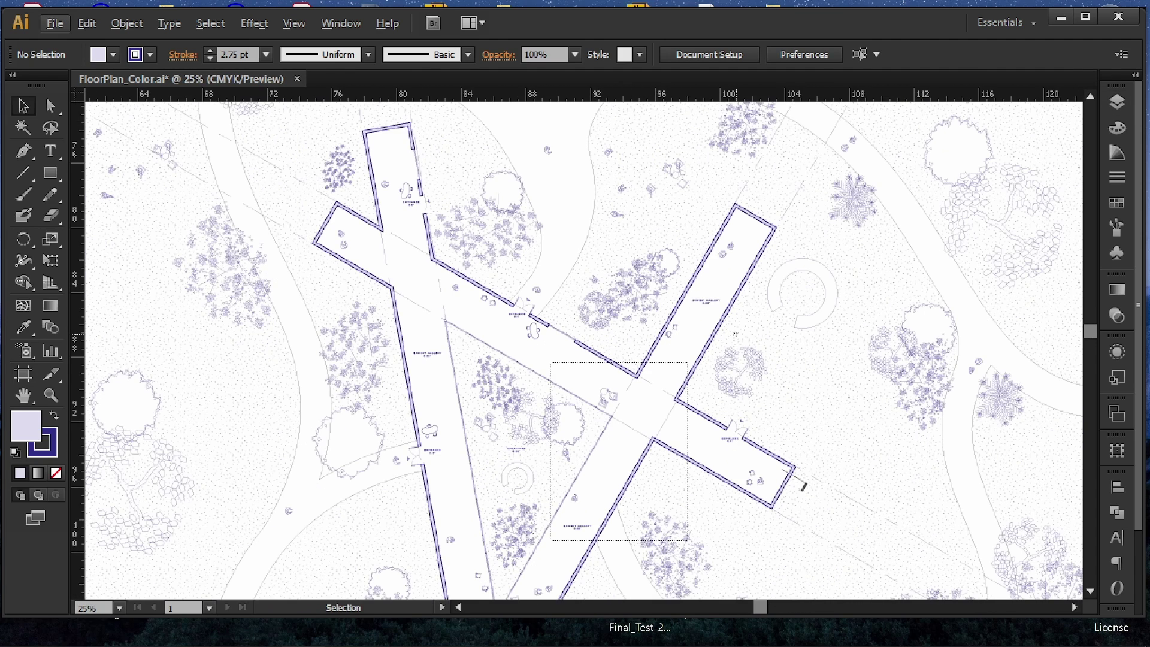
pyautogui.moveTo(744, 321); pyautogui.dragTo(738, 259)
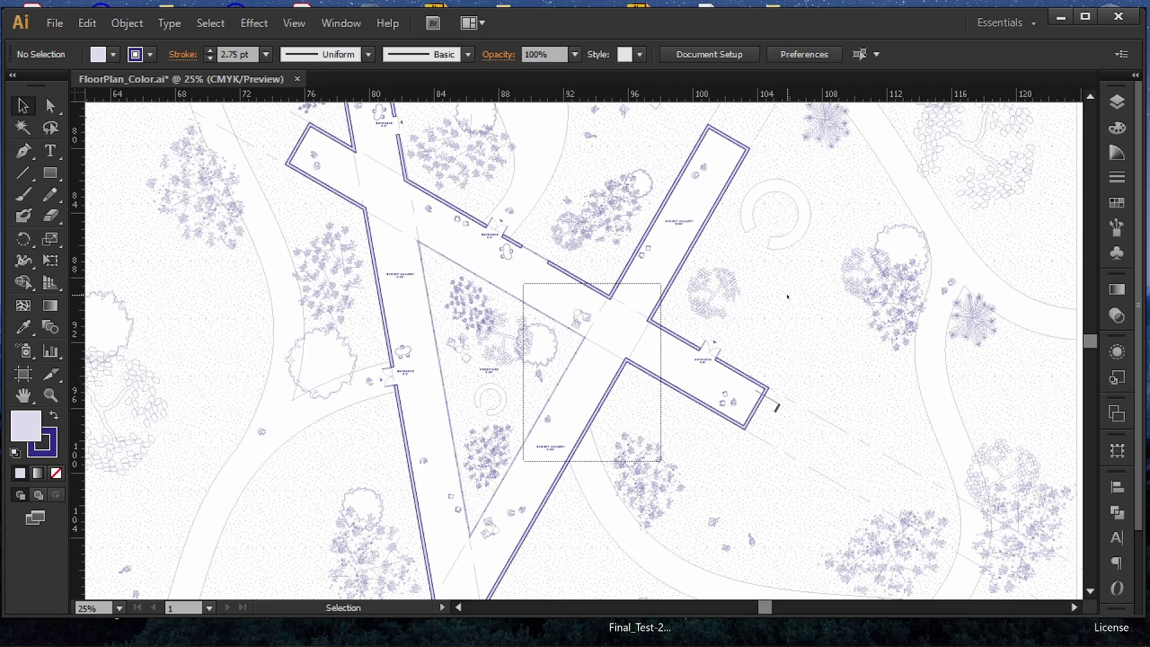
pyautogui.keyDown('alt'); pyautogui.scroll(-1, 635, 324); pyautogui.keyUp('alt')
pyautogui.moveTo(721, 369); pyautogui.dragTo(720, 262)
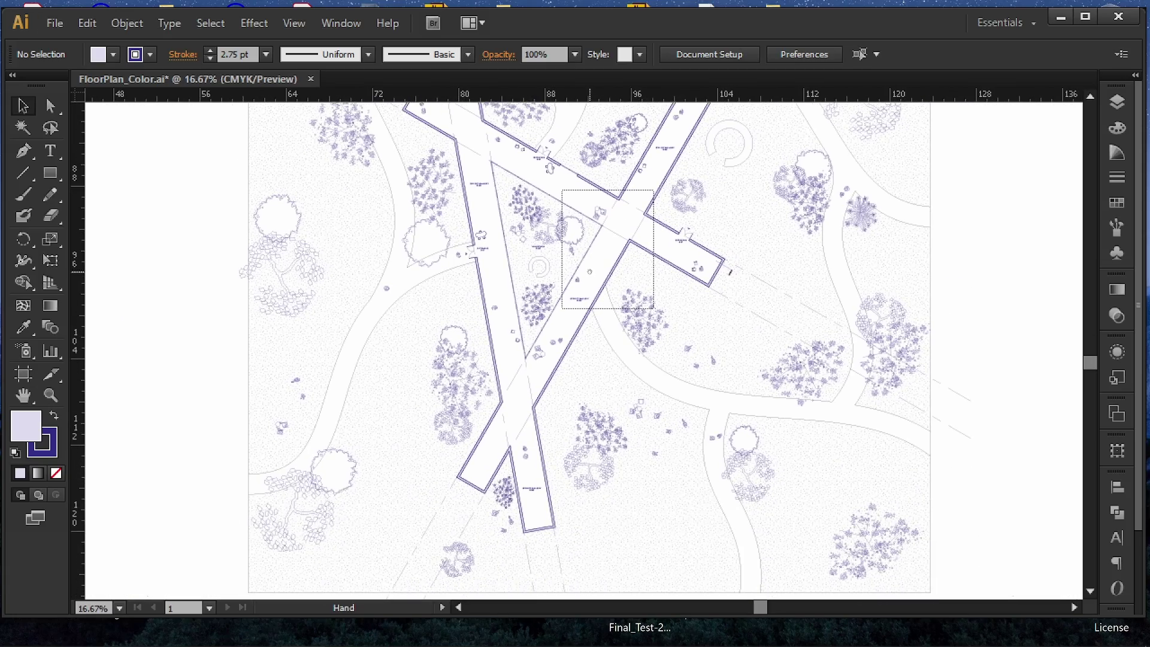
pyautogui.keyDown('alt'); pyautogui.scroll(4, 548, 393); pyautogui.keyUp('alt')
pyautogui.moveTo(541, 246); pyautogui.dragTo(515, 462)
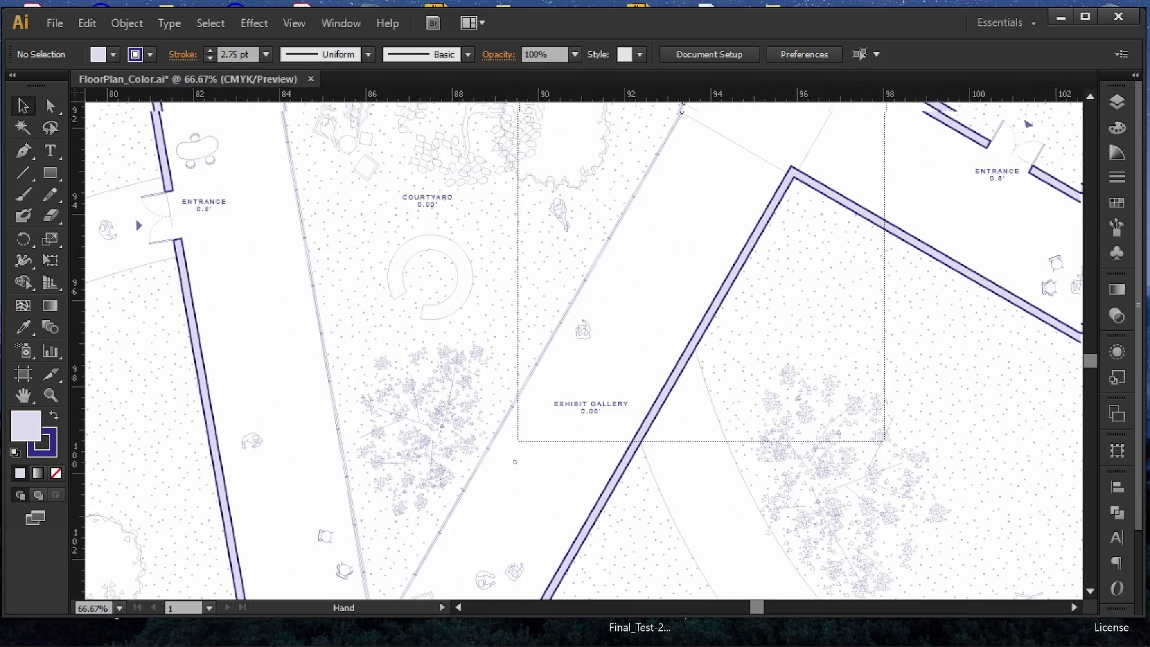
pyautogui.keyDown('alt'); pyautogui.scroll(-1, 516, 460); pyautogui.keyUp('alt')
pyautogui.moveTo(328, 230); pyautogui.dragTo(339, 446)
pyautogui.moveTo(296, 248); pyautogui.dragTo(337, 437)
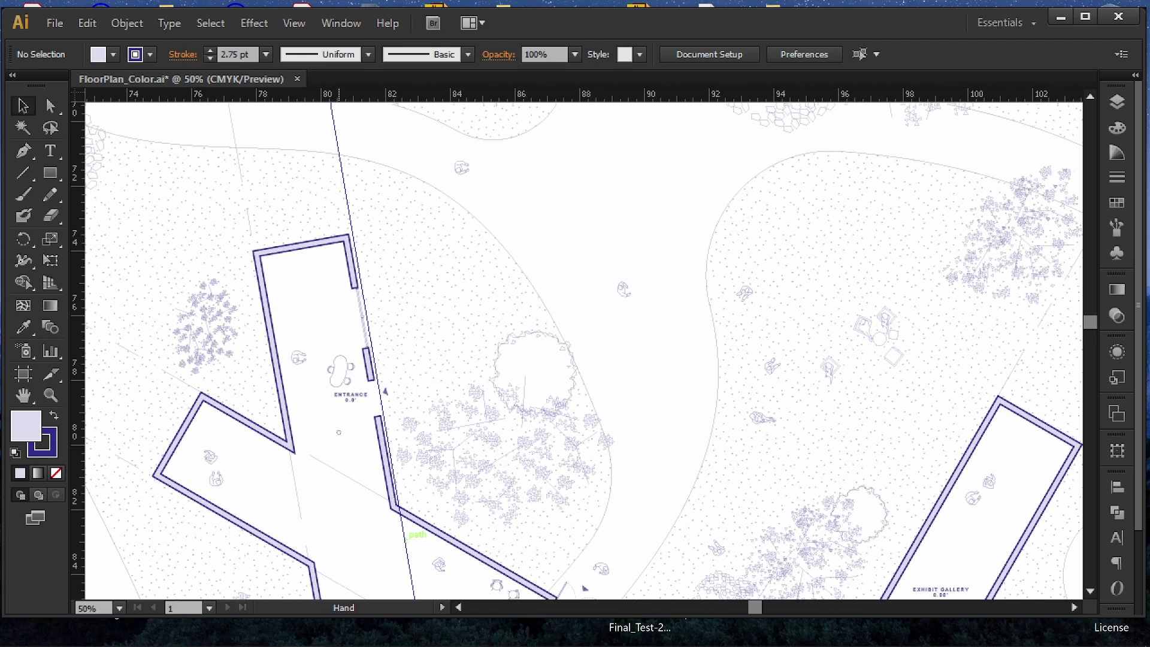
pyautogui.moveTo(452, 544); pyautogui.dragTo(457, 426)
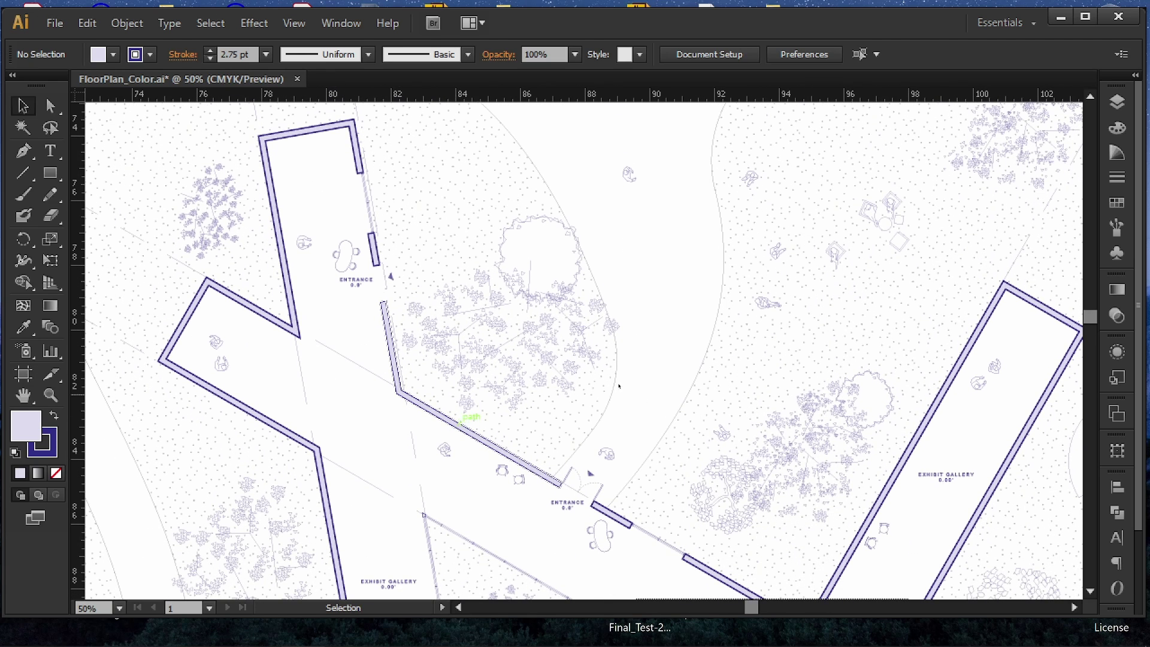
# - Try a pinkish wall fill on the ClippingPlaneIntersections::Walls layer by reducing its cyan to 0%
pyautogui.click(1117, 102)
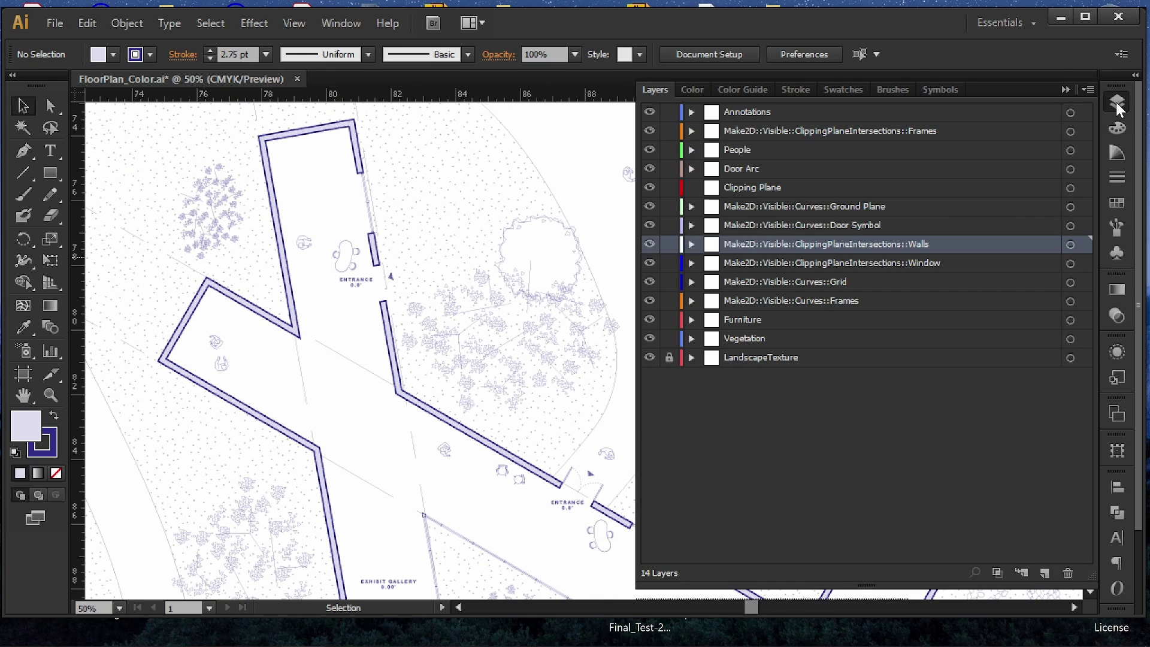
pyautogui.click(1070, 244)
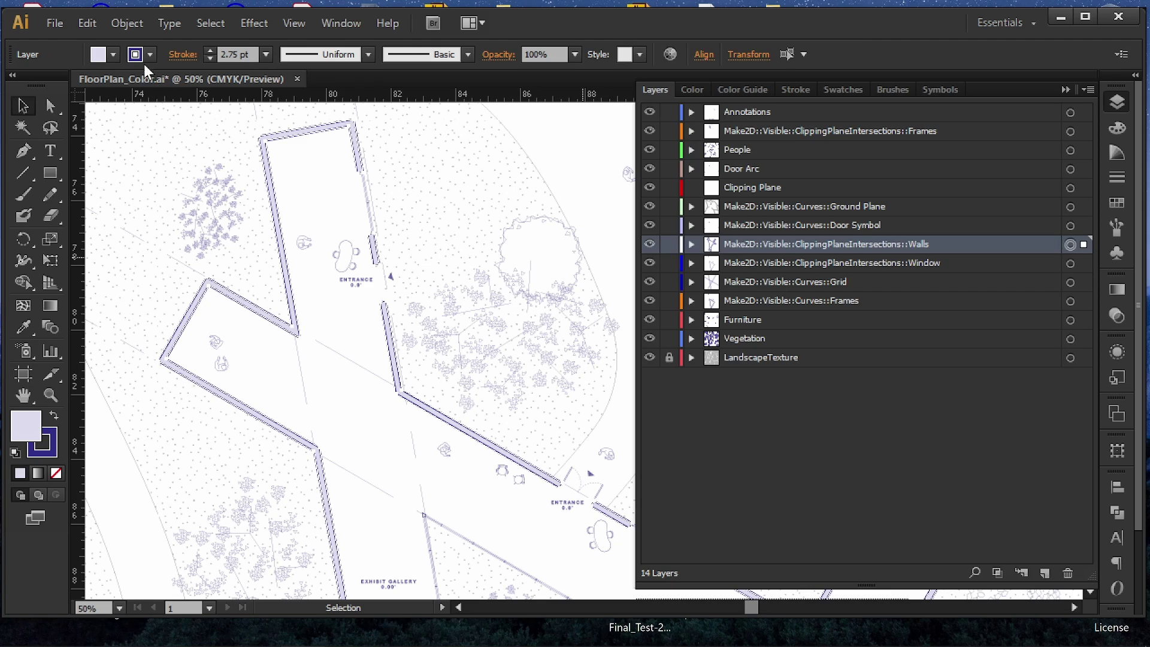
pyautogui.keyDown('shift'); pyautogui.click(113, 57); pyautogui.keyUp('shift')
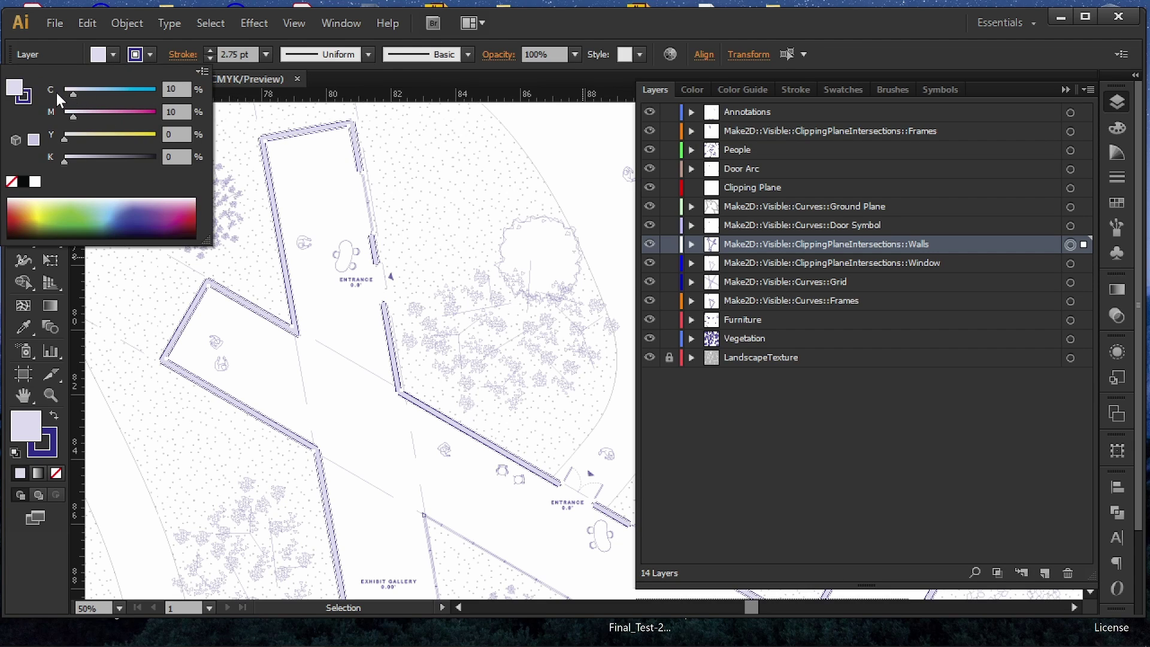
pyautogui.moveTo(73, 94); pyautogui.dragTo(56, 92)
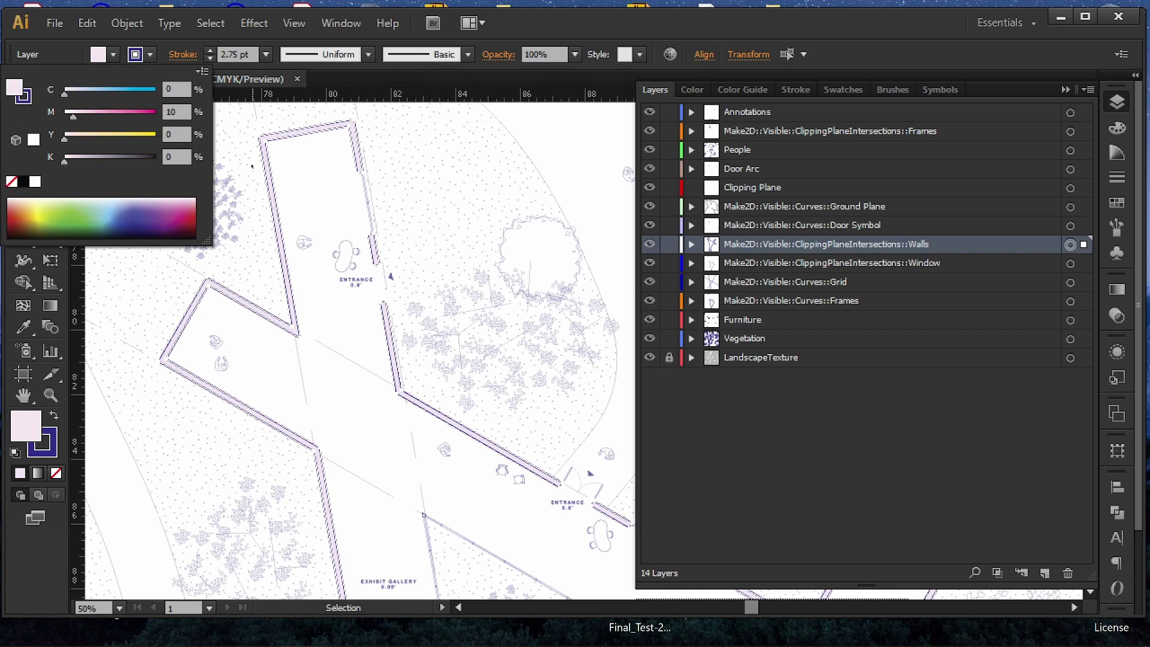
pyautogui.click(302, 196)
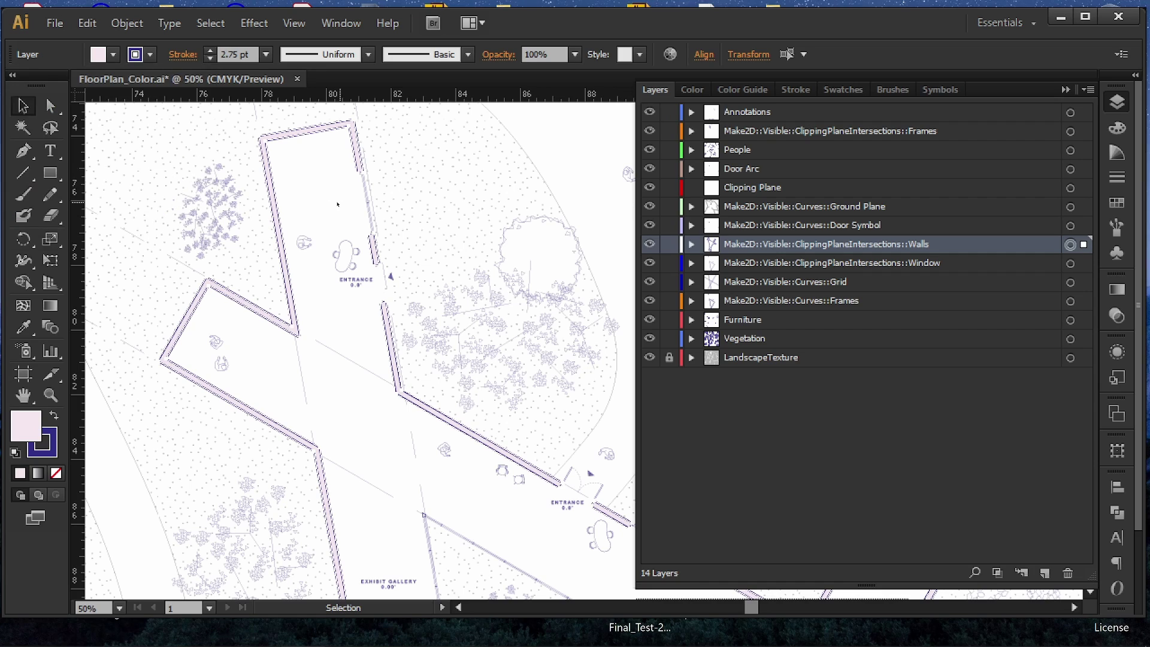
pyautogui.click(301, 197)
# - Examine the pink wall fill across the gallery wings and entrances, both close up and in the overall plan
pyautogui.keyDown('alt'); pyautogui.scroll(-1, 328, 210); pyautogui.keyUp('alt')
pyautogui.moveTo(361, 298); pyautogui.dragTo(292, 220)
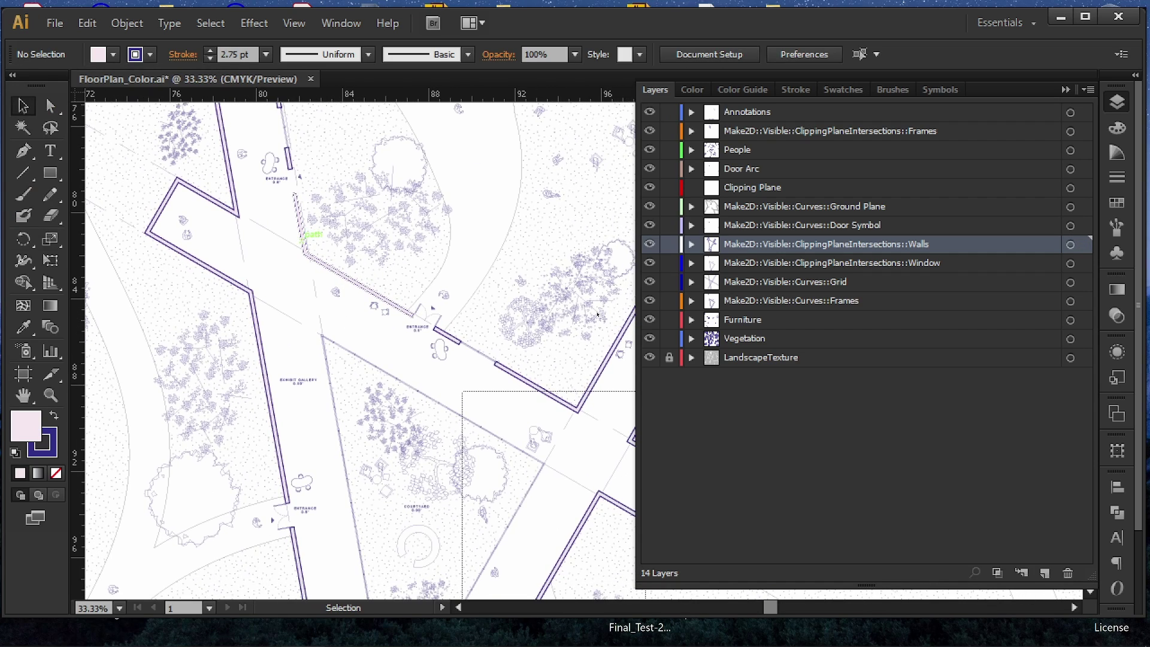
pyautogui.click(1065, 90)
pyautogui.keyDown('alt'); pyautogui.scroll(-1, 680, 200); pyautogui.keyUp('alt')
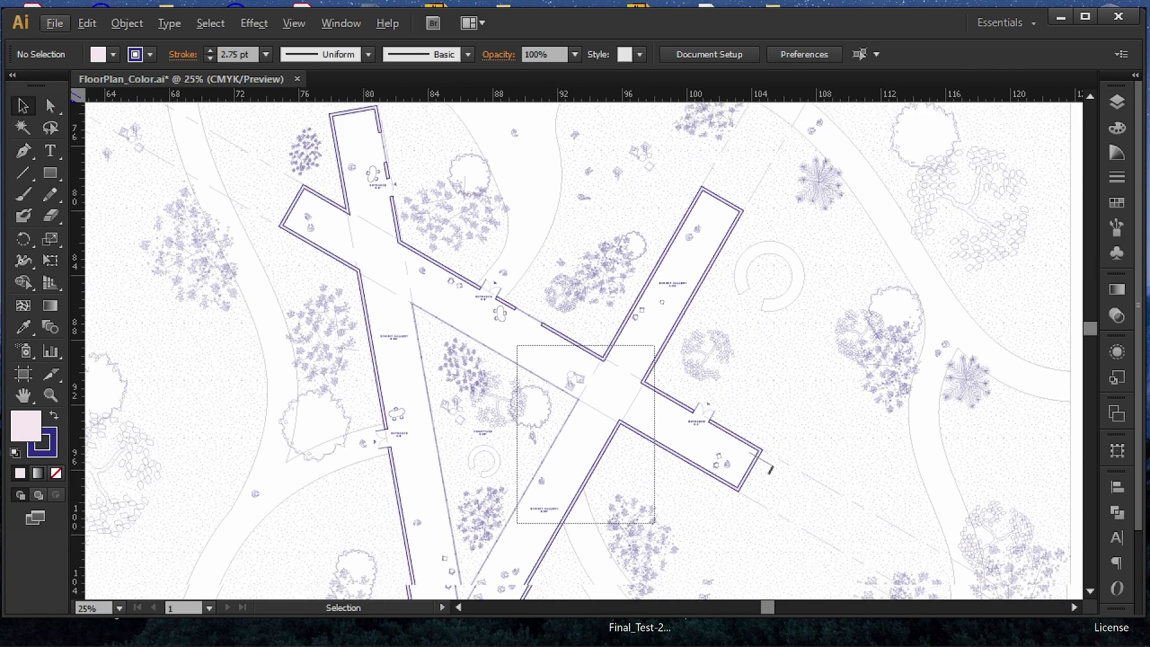
pyautogui.moveTo(680, 200); pyautogui.dragTo(700, 165)
pyautogui.keyDown('alt'); pyautogui.scroll(2, 404, 356); pyautogui.keyUp('alt')
pyautogui.moveTo(414, 238); pyautogui.dragTo(394, 394)
pyautogui.moveTo(707, 451)
pyautogui.mouseDown()
pyautogui.moveTo(585, 469)
pyautogui.moveTo(584, 419)
pyautogui.moveTo(506, 366)
pyautogui.mouseUp()
pyautogui.keyDown('alt'); pyautogui.scroll(-1, 592, 387); pyautogui.keyUp('alt')
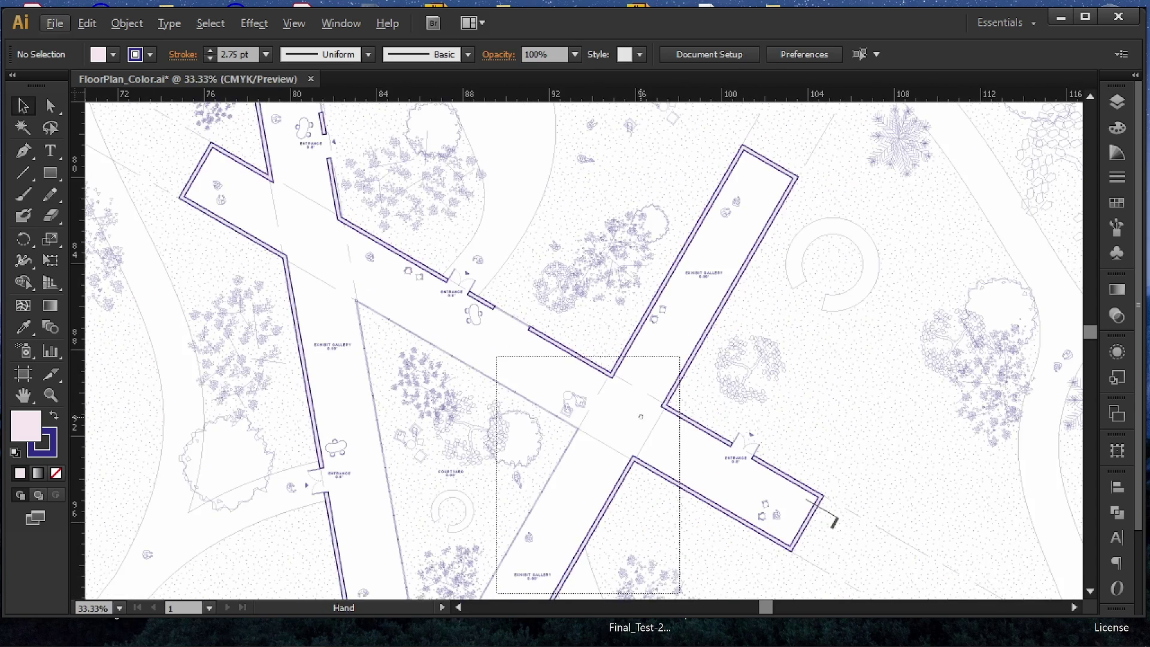
pyautogui.moveTo(637, 415); pyautogui.dragTo(667, 326)
pyautogui.keyDown('alt'); pyautogui.scroll(-1, 680, 414); pyautogui.keyUp('alt')
pyautogui.keyDown('alt'); pyautogui.scroll(-1, 683, 330); pyautogui.keyUp('alt')
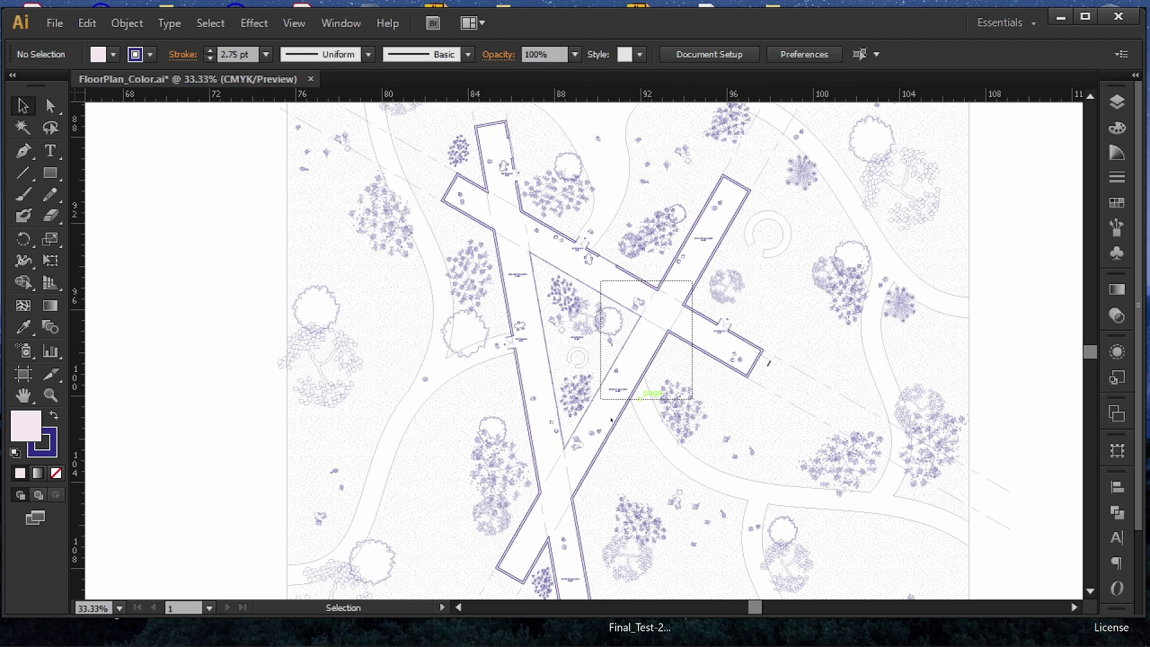
pyautogui.keyDown('alt'); pyautogui.scroll(2, 589, 377); pyautogui.keyUp('alt')
pyautogui.moveTo(590, 378); pyautogui.dragTo(582, 616)
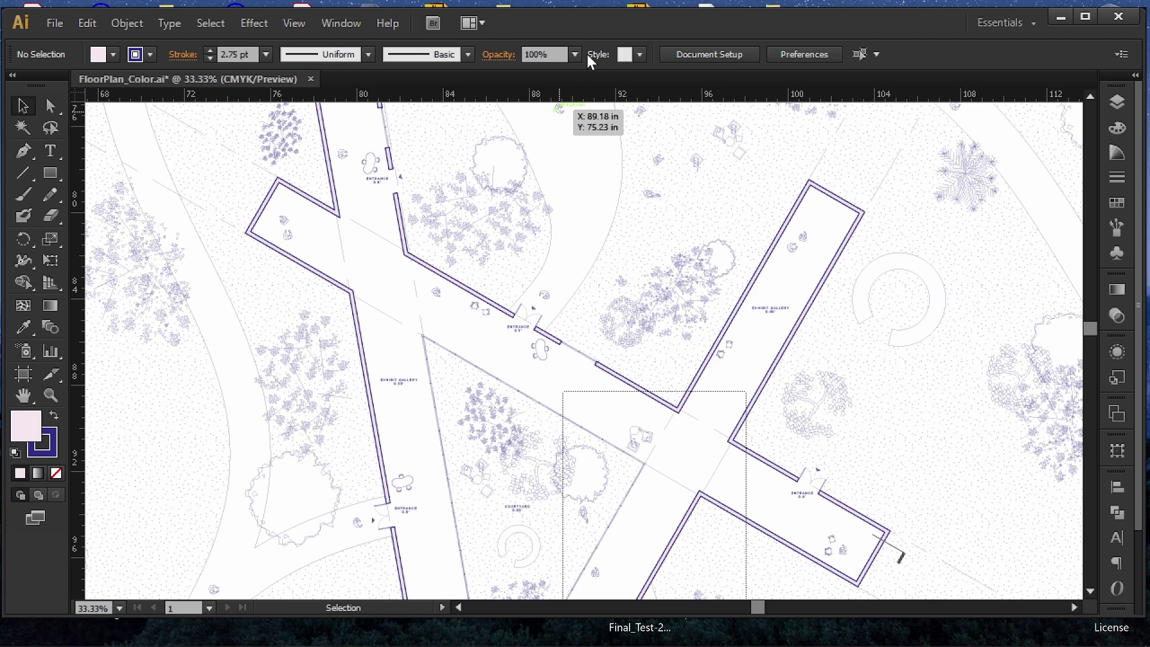
pyautogui.keyDown('alt'); pyautogui.scroll(-1, 477, 303); pyautogui.keyUp('alt')
pyautogui.moveTo(578, 325); pyautogui.dragTo(435, 348)
pyautogui.keyDown('alt'); pyautogui.scroll(-2, 422, 286); pyautogui.keyUp('alt')
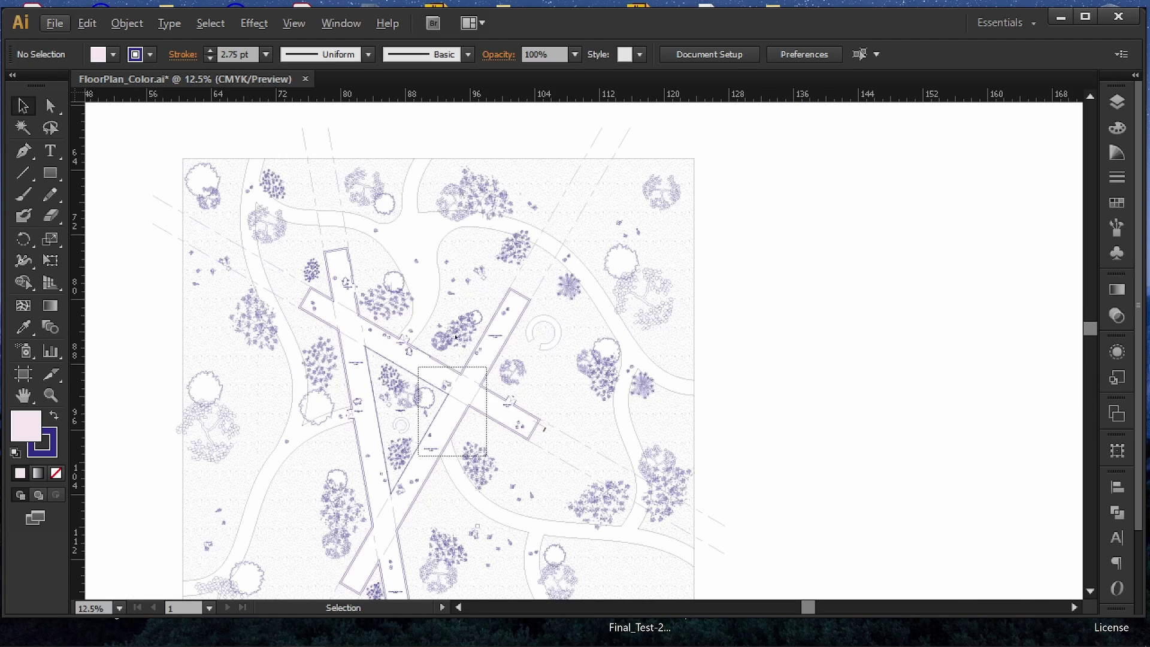
pyautogui.keyDown('alt'); pyautogui.scroll(-1, 422, 287); pyautogui.keyUp('alt')
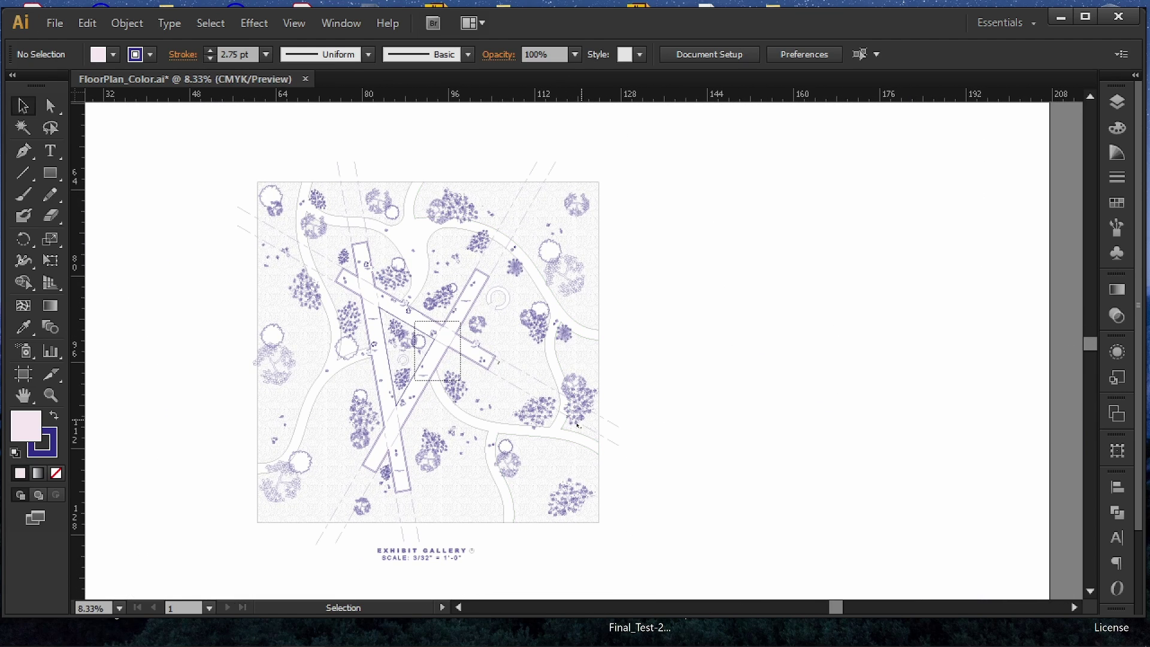
pyautogui.keyDown('alt'); pyautogui.scroll(1, 516, 442); pyautogui.keyUp('alt')
pyautogui.moveTo(679, 323); pyautogui.dragTo(790, 337)
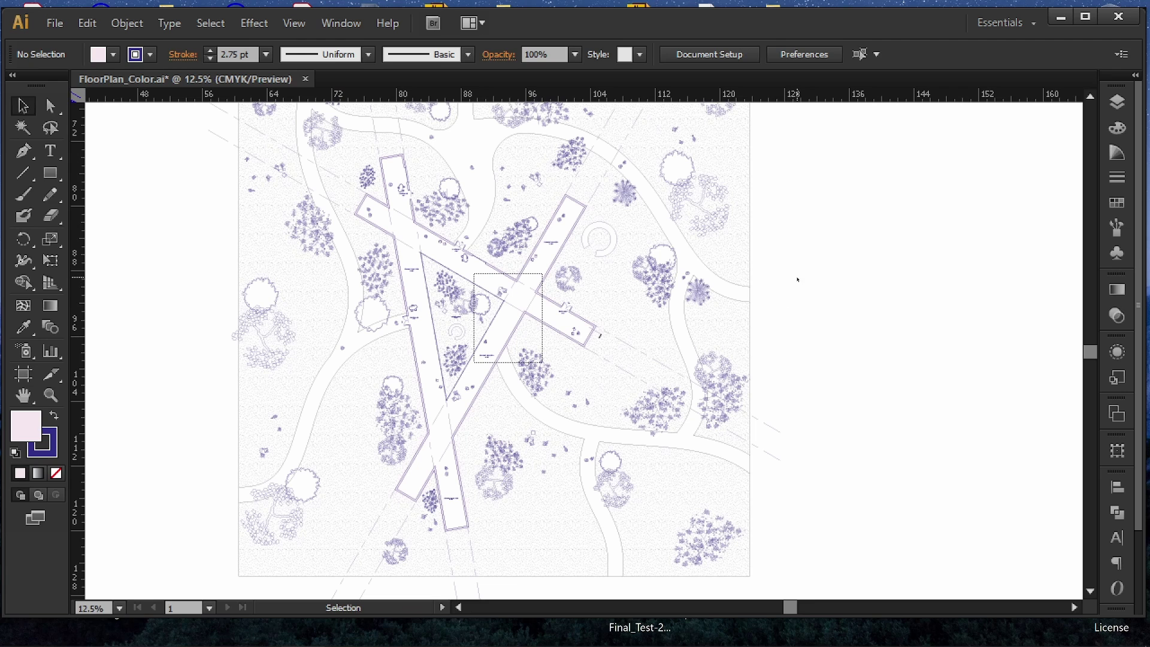
pyautogui.keyDown('alt'); pyautogui.scroll(6, 563, 270); pyautogui.keyUp('alt')
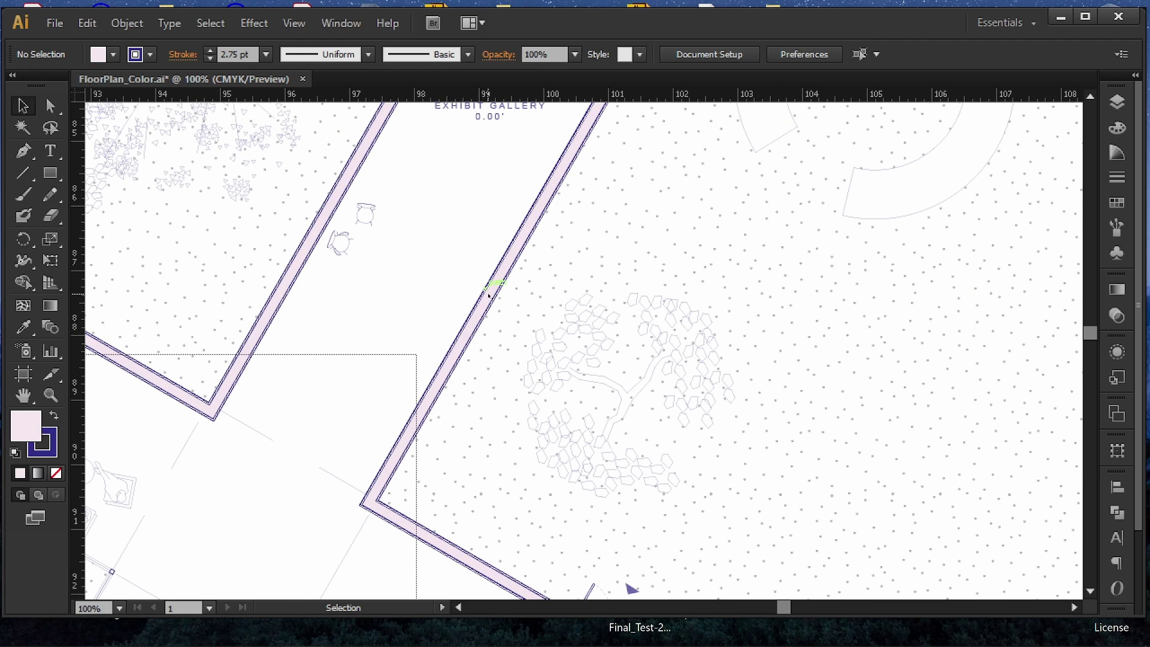
# - Set the cyan of the fill for all walls on the ClippingPlaneIntersections::Walls layer to 10%
pyautogui.click(931, 311)
pyautogui.click(1117, 101)
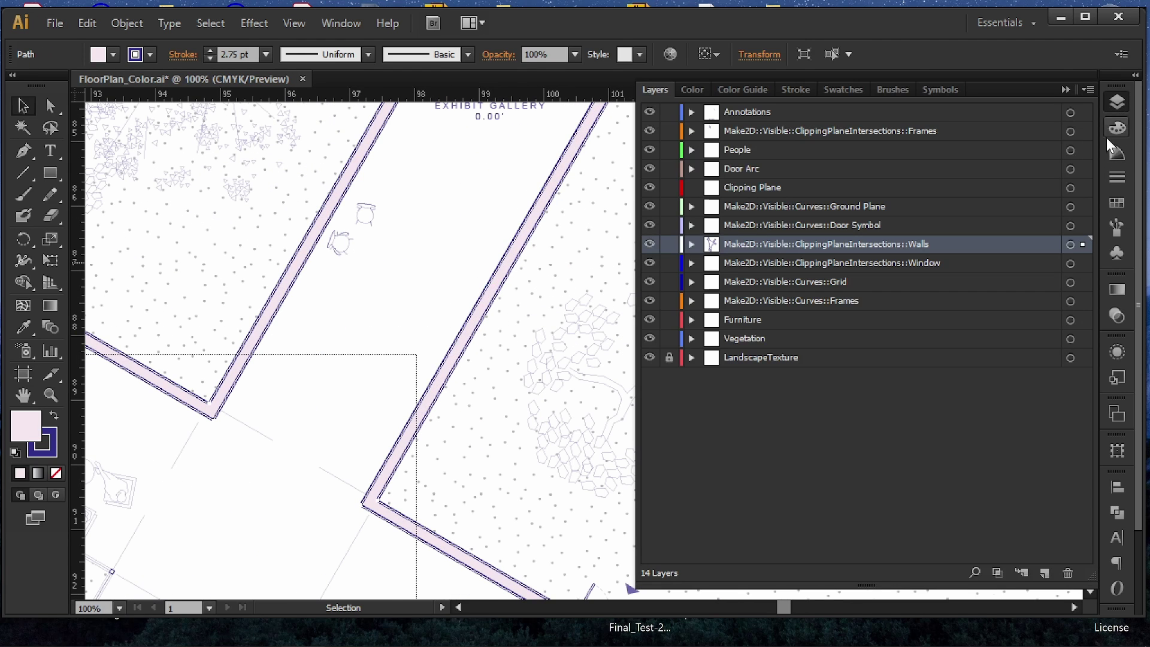
pyautogui.click(1070, 244)
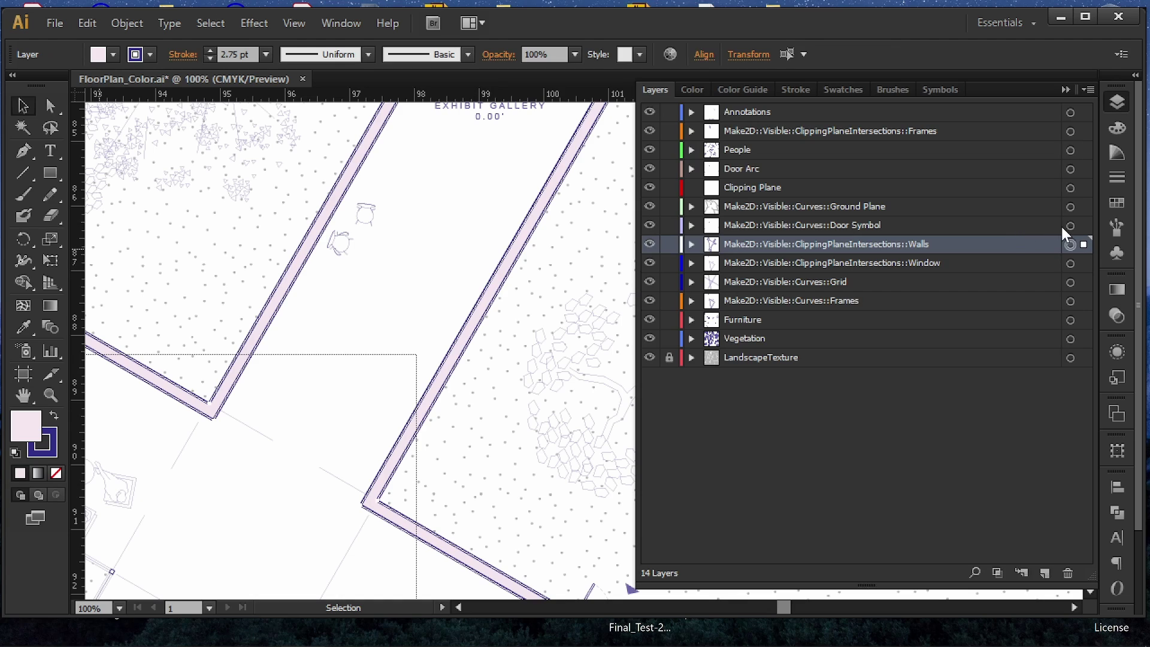
pyautogui.keyDown('shift'); pyautogui.click(113, 54); pyautogui.keyUp('shift')
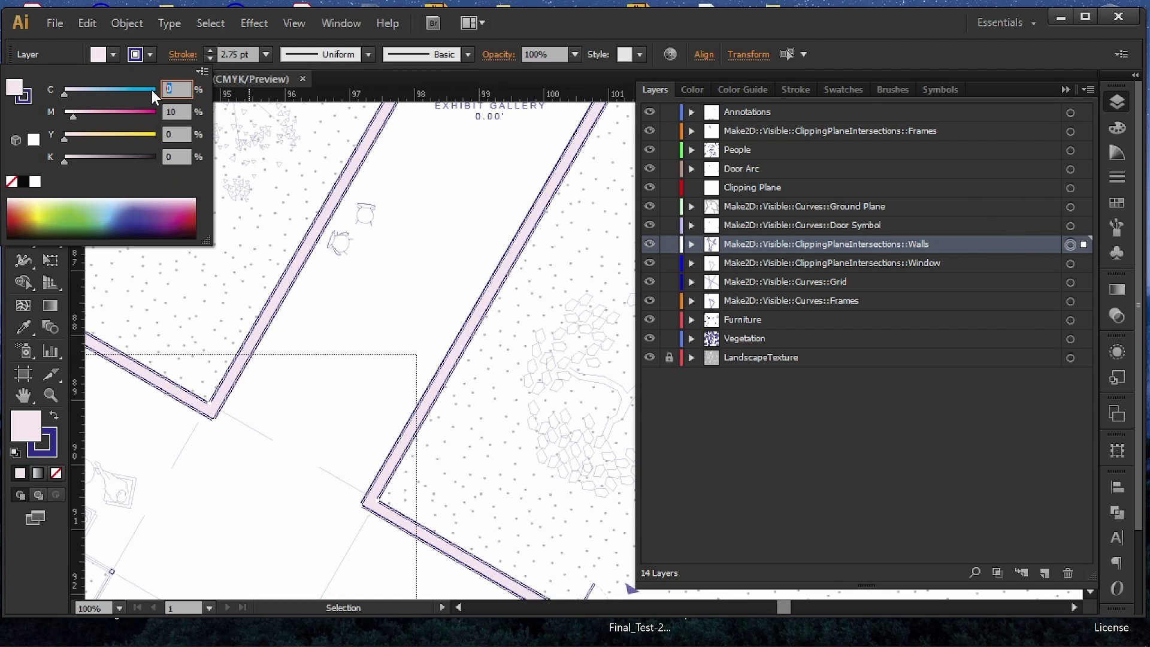
pyautogui.write('10')
pyautogui.press('Return')
pyautogui.click(382, 260)
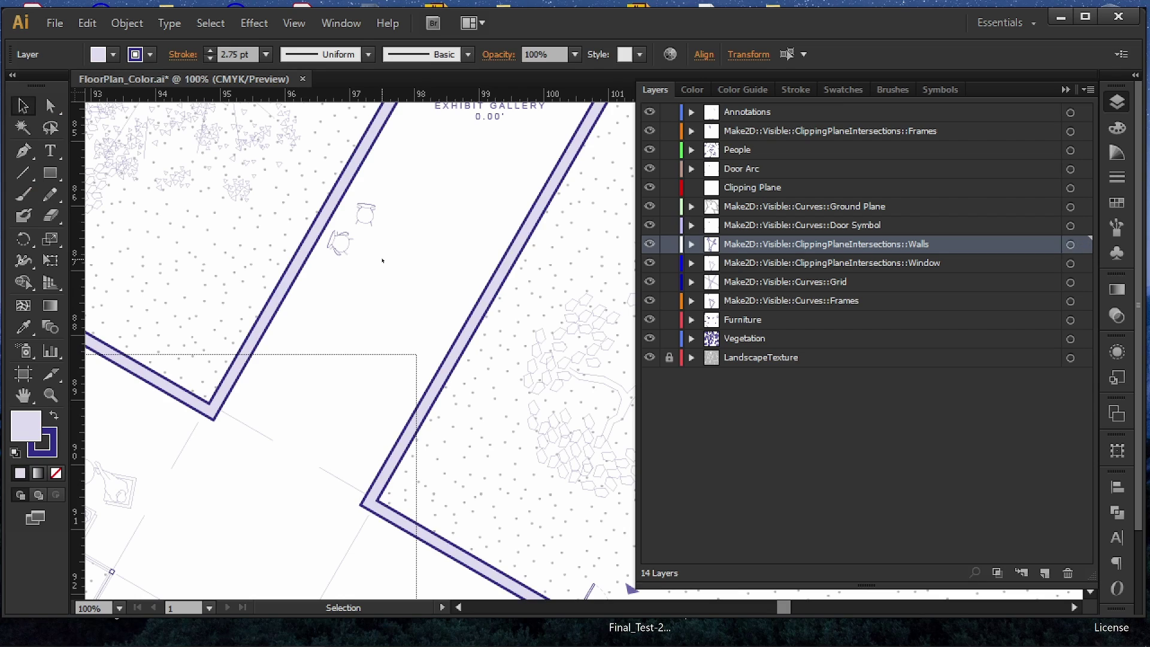
pyautogui.click(1065, 90)
# - Examine the lavender wall fill around the gallery wing crossing and in the whole plan with its title
pyautogui.hotkey('ctrl', '-')
pyautogui.hotkey('ctrl', '-')
pyautogui.hotkey('ctrl', '-')
pyautogui.hotkey('ctrl', '-')
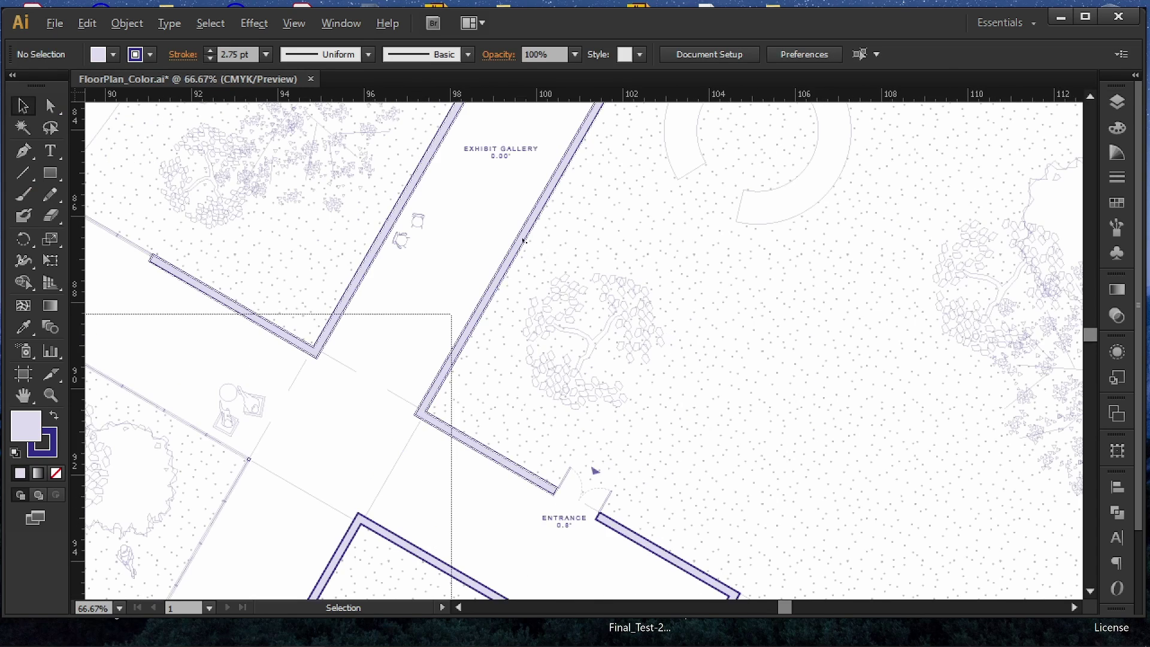
pyautogui.keyDown('alt'); pyautogui.scroll(-1, 539, 261); pyautogui.keyUp('alt')
pyautogui.moveTo(553, 338); pyautogui.dragTo(615, 288)
pyautogui.keyDown('alt'); pyautogui.scroll(-1, 628, 298); pyautogui.keyUp('alt')
pyautogui.moveTo(878, 375); pyautogui.dragTo(896, 364)
pyautogui.moveTo(923, 307)
pyautogui.mouseDown()
pyautogui.moveTo(938, 331)
pyautogui.moveTo(903, 310)
pyautogui.moveTo(954, 308)
pyautogui.moveTo(959, 324)
pyautogui.moveTo(906, 313)
pyautogui.moveTo(927, 318)
pyautogui.mouseUp()
pyautogui.keyDown('alt'); pyautogui.scroll(-1, 938, 331); pyautogui.keyUp('alt')
pyautogui.keyDown('alt'); pyautogui.scroll(1, 903, 310); pyautogui.keyUp('alt')
pyautogui.keyDown('alt'); pyautogui.scroll(-2, 943, 319); pyautogui.keyUp('alt')
pyautogui.keyDown('alt'); pyautogui.scroll(1, 465, 450); pyautogui.keyUp('alt')
pyautogui.moveTo(465, 450); pyautogui.dragTo(460, 476)
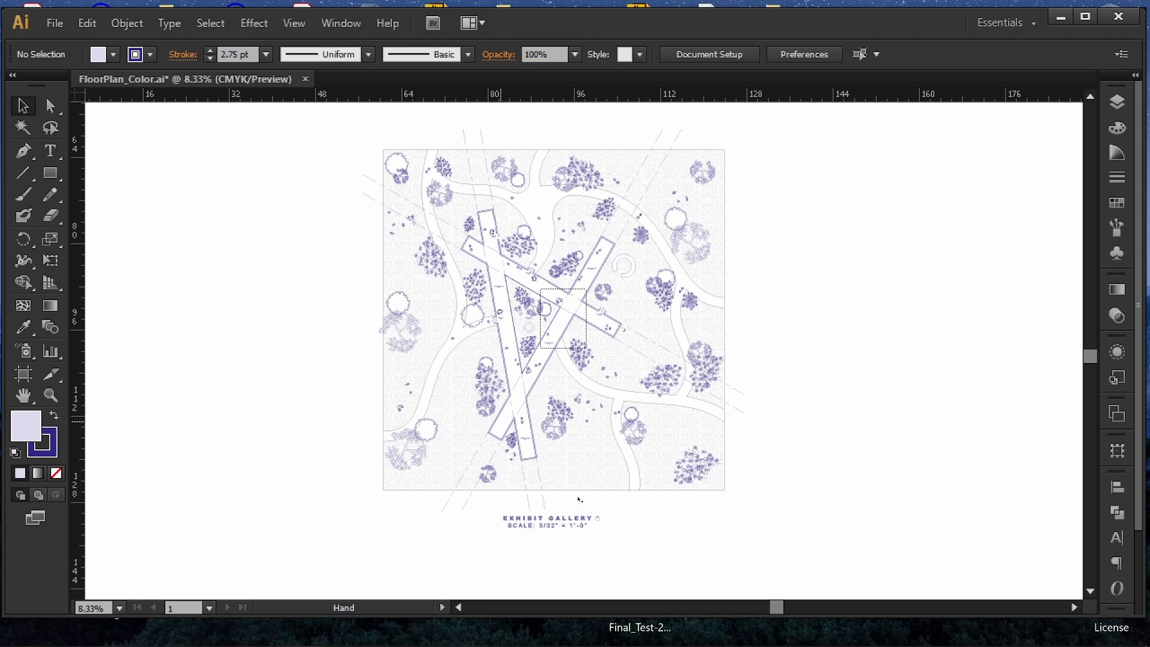
# - Inspect the lavender walls at the southern wing crossing and across the northern galleries and entrances
pyautogui.keyDown('alt'); pyautogui.scroll(1, 342, 482); pyautogui.keyUp('alt')
pyautogui.keyDown('alt'); pyautogui.scroll(1, 759, 434); pyautogui.keyUp('alt')
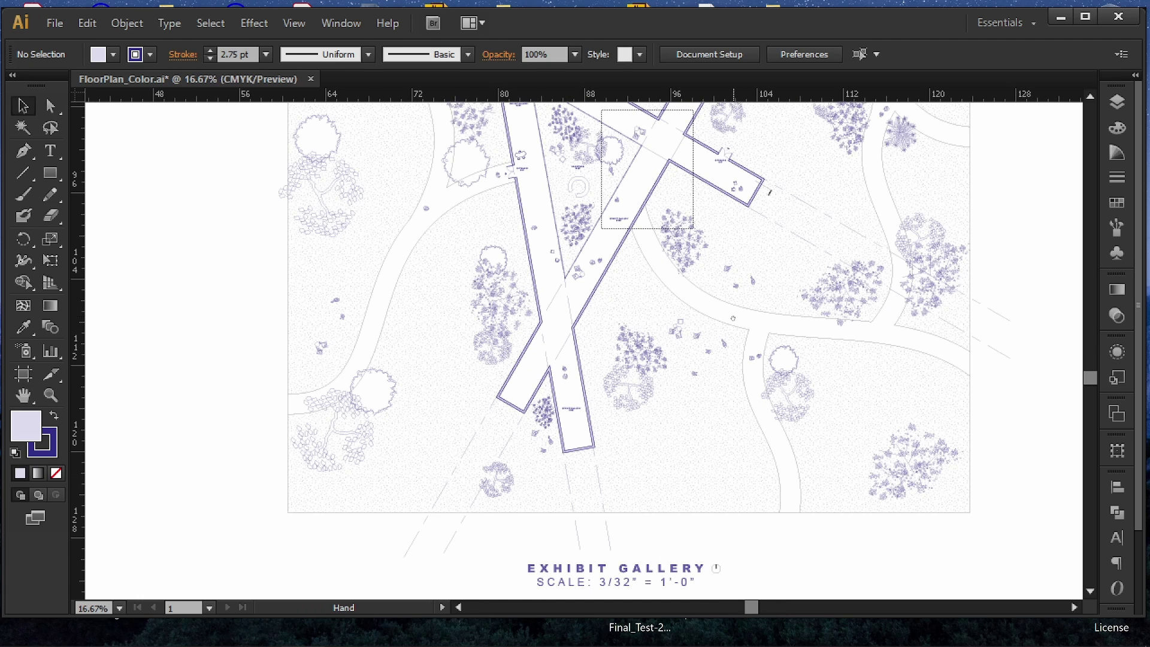
pyautogui.moveTo(733, 318); pyautogui.dragTo(730, 342)
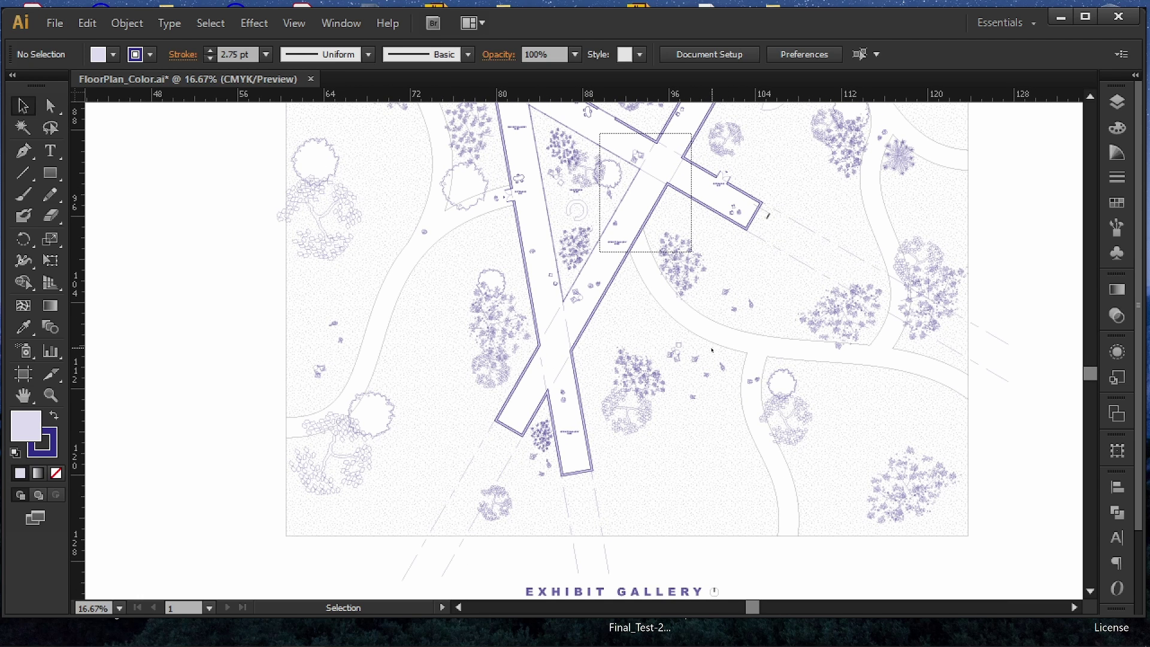
pyautogui.keyDown('alt'); pyautogui.scroll(2, 608, 332); pyautogui.keyUp('alt')
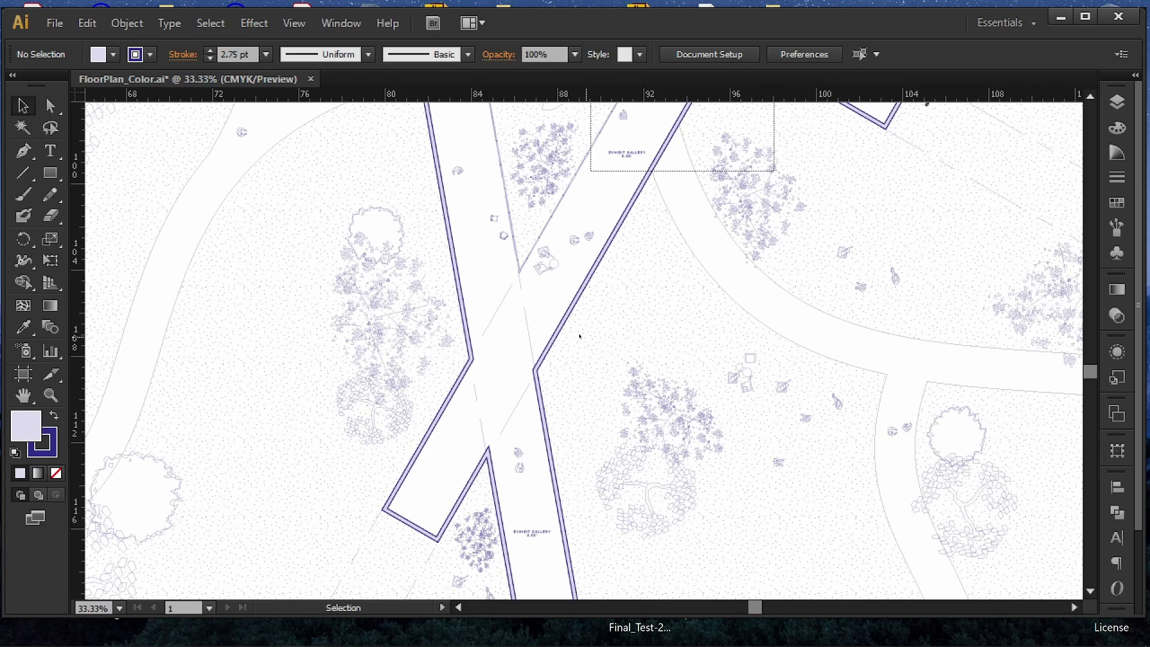
pyautogui.keyDown('alt'); pyautogui.scroll(4, 556, 334); pyautogui.keyUp('alt')
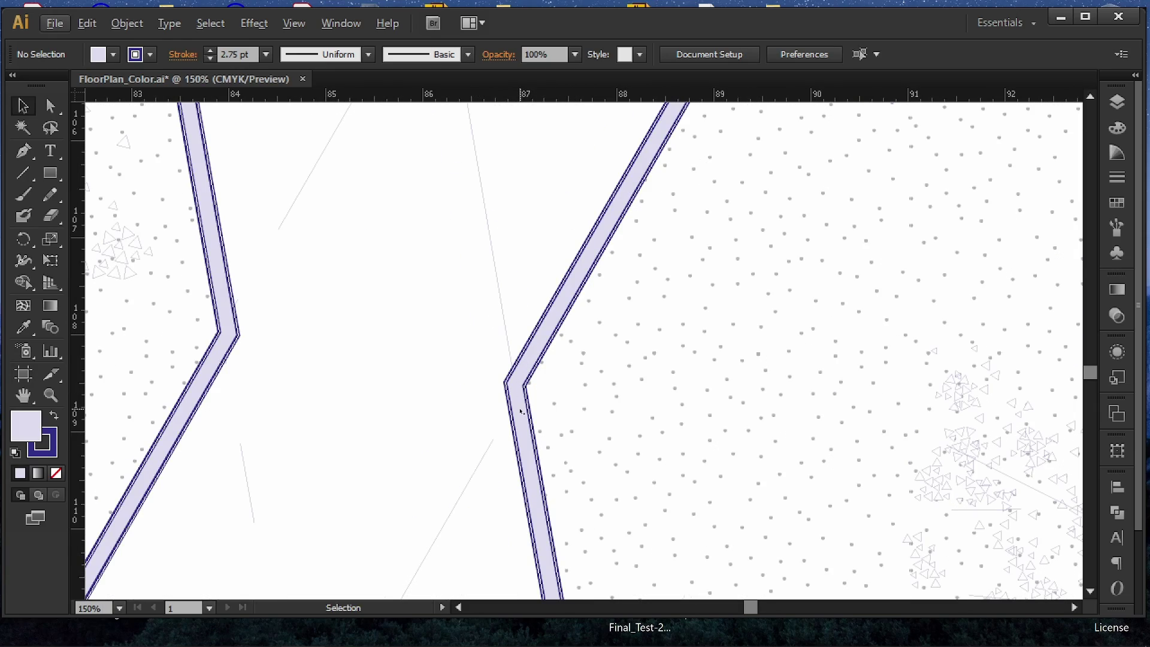
pyautogui.keyDown('alt'); pyautogui.scroll(-4, 542, 353); pyautogui.keyUp('alt')
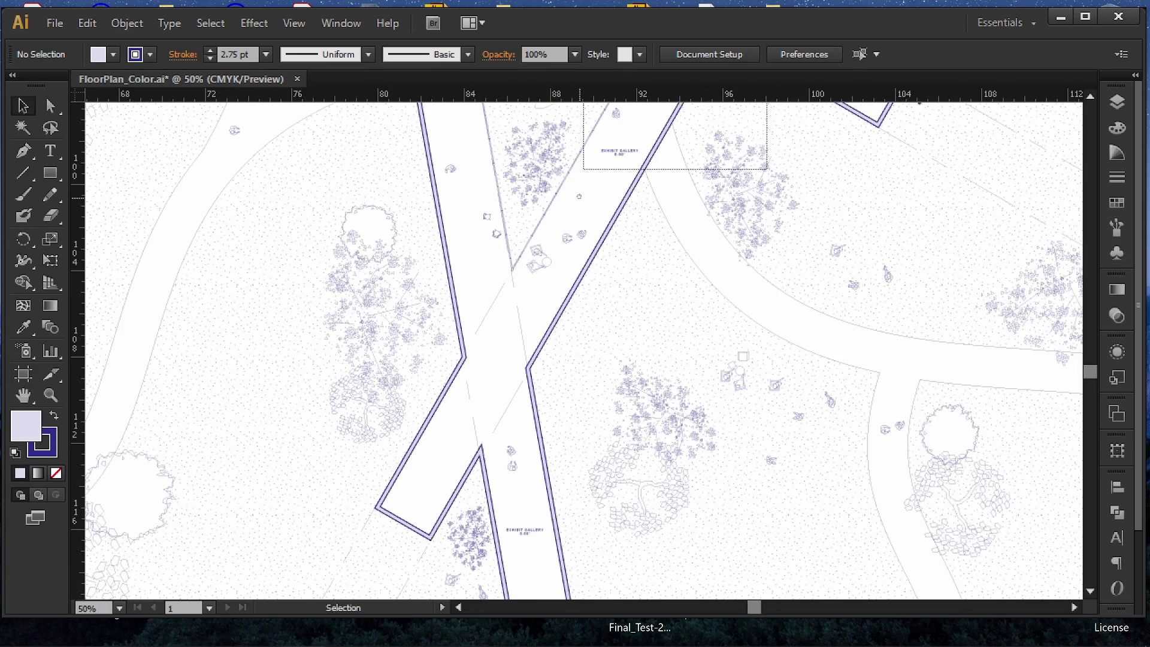
pyautogui.moveTo(582, 195); pyautogui.dragTo(547, 475)
pyautogui.moveTo(719, 237); pyautogui.dragTo(725, 413)
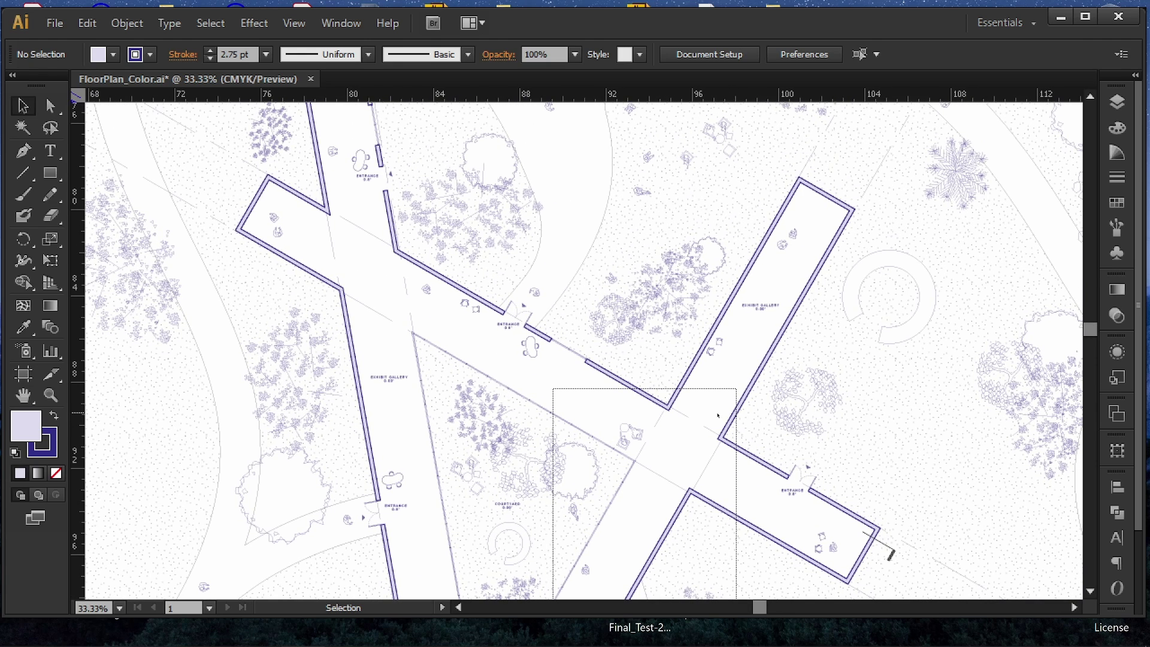
pyautogui.keyDown('alt'); pyautogui.scroll(-1, 718, 414); pyautogui.keyUp('alt')
pyautogui.moveTo(679, 270); pyautogui.dragTo(575, 295)
pyautogui.keyDown('alt'); pyautogui.scroll(-1, 561, 301); pyautogui.keyUp('alt')
pyautogui.moveTo(715, 241); pyautogui.dragTo(448, 263)
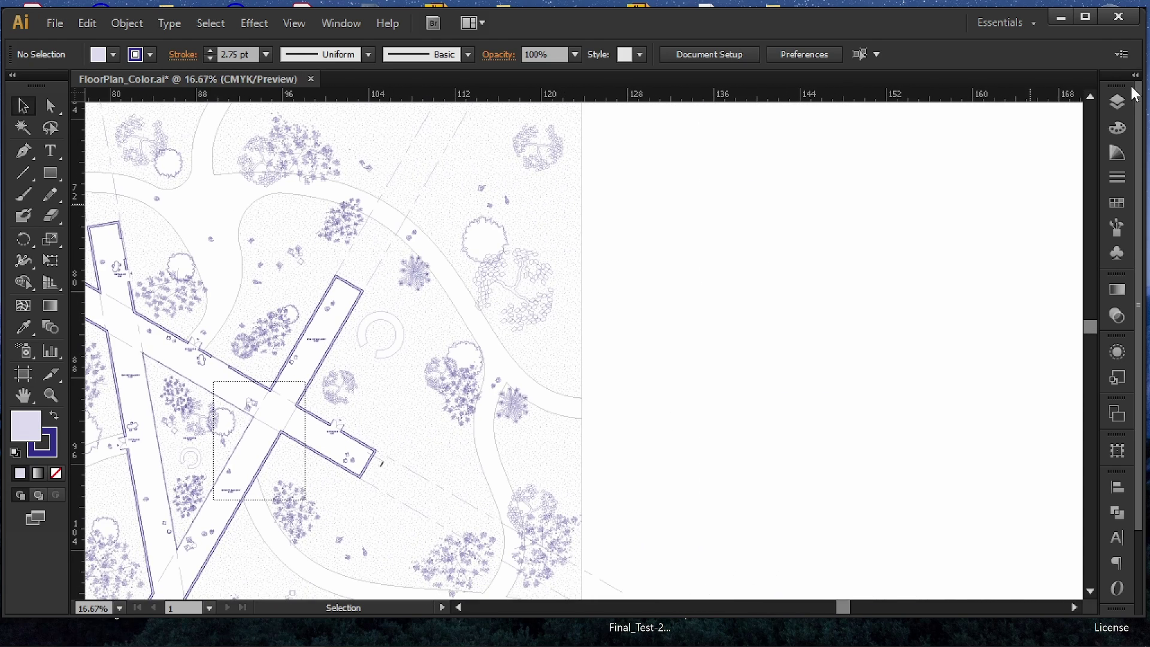
# - Place a copy of all artwork on the ClippingPlaneIntersections::Walls layer in the blank area beside the floor plan
pyautogui.click(1108, 106)
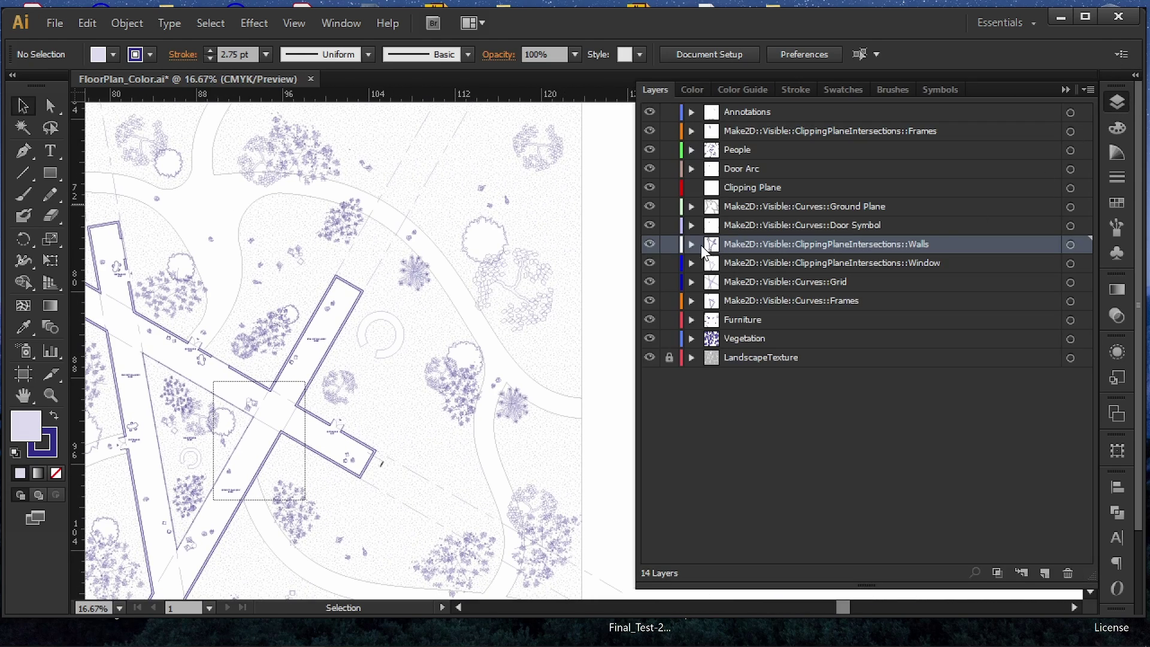
pyautogui.click(1070, 245)
pyautogui.keyDown('alt'); pyautogui.scroll(-2, 601, 280); pyautogui.keyUp('alt')
pyautogui.moveTo(613, 324); pyautogui.dragTo(527, 301)
pyautogui.click(480, 306)
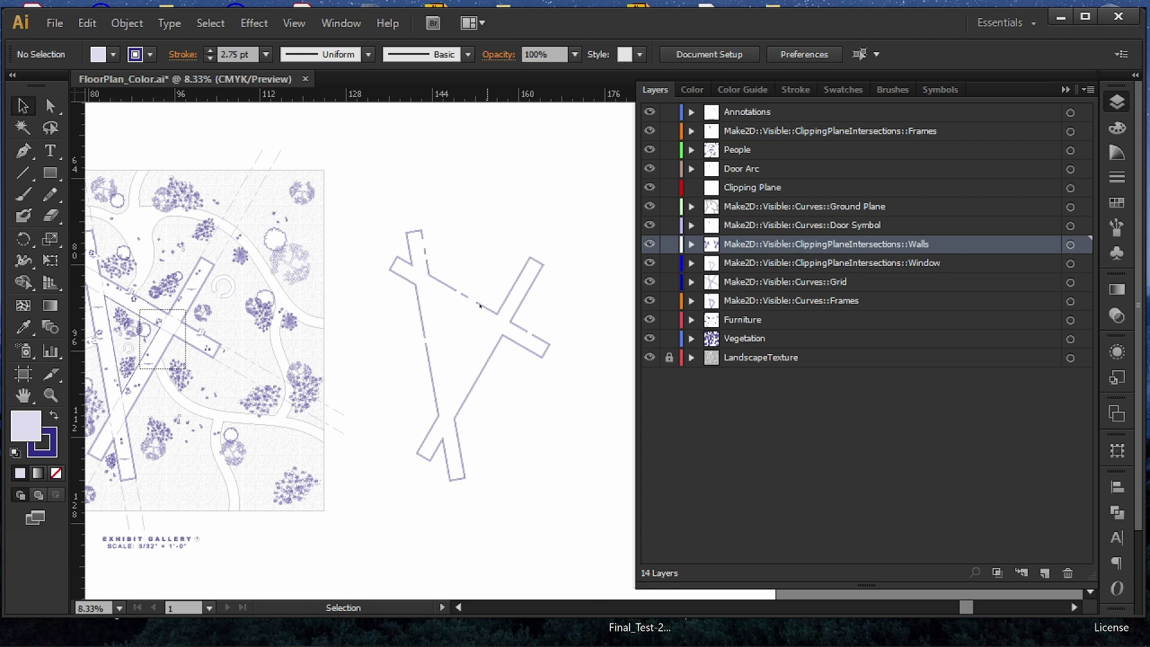
# - Draw a rectangle that encloses the entire copied wall outline beside the floor plan
pyautogui.keyDown('alt'); pyautogui.scroll(2, 481, 306); pyautogui.keyUp('alt')
pyautogui.keyDown('alt'); pyautogui.scroll(-1, 505, 313); pyautogui.keyUp('alt')
pyautogui.moveTo(372, 257); pyautogui.dragTo(259, 247)
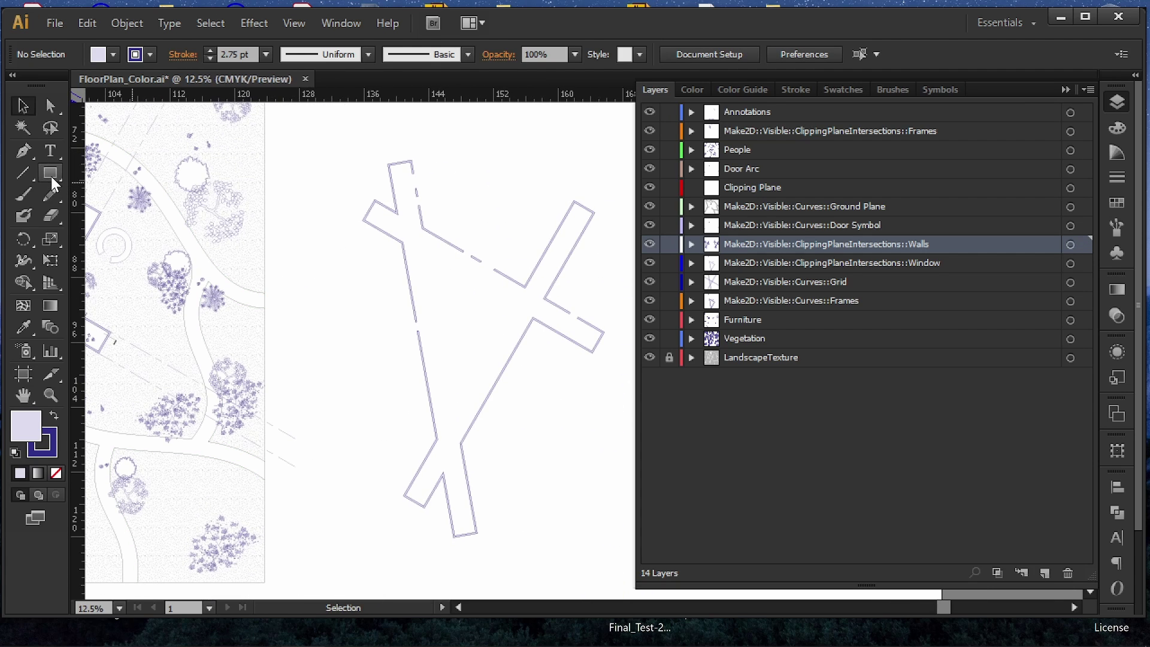
pyautogui.click(52, 178)
pyautogui.moveTo(363, 205); pyautogui.dragTo(332, 230)
pyautogui.moveTo(616, 137); pyautogui.dragTo(309, 581)
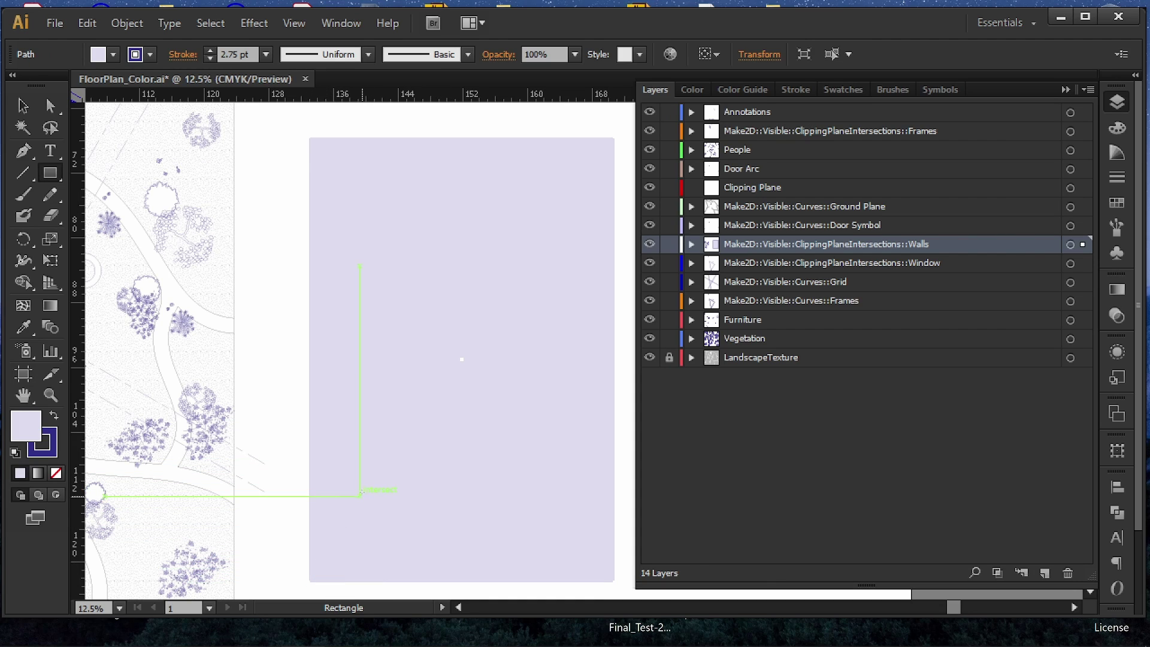
# - Move the rectangle to the Vegetation layer at the same position so it sits behind the copied walls
pyautogui.press('v')
pyautogui.press('Delete')
pyautogui.click(793, 336)
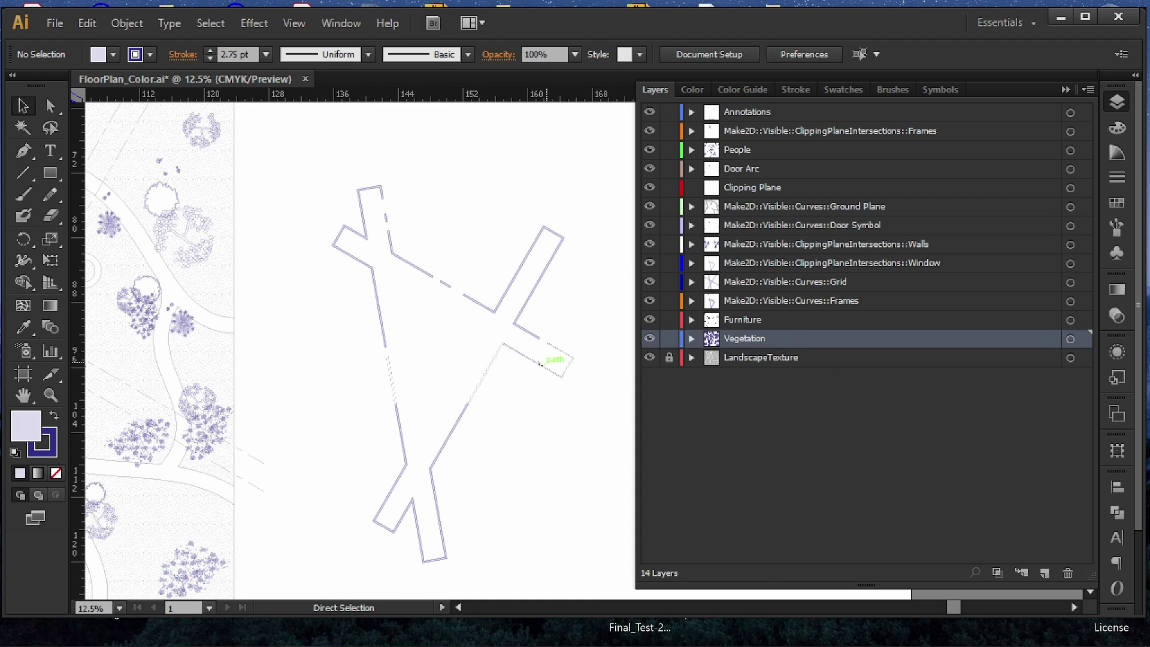
pyautogui.hotkey('ctrl', 'f')
# - Darken the background rectangle behind the copied walls by setting the black component of its fill to 100%
pyautogui.rightClick(486, 206)
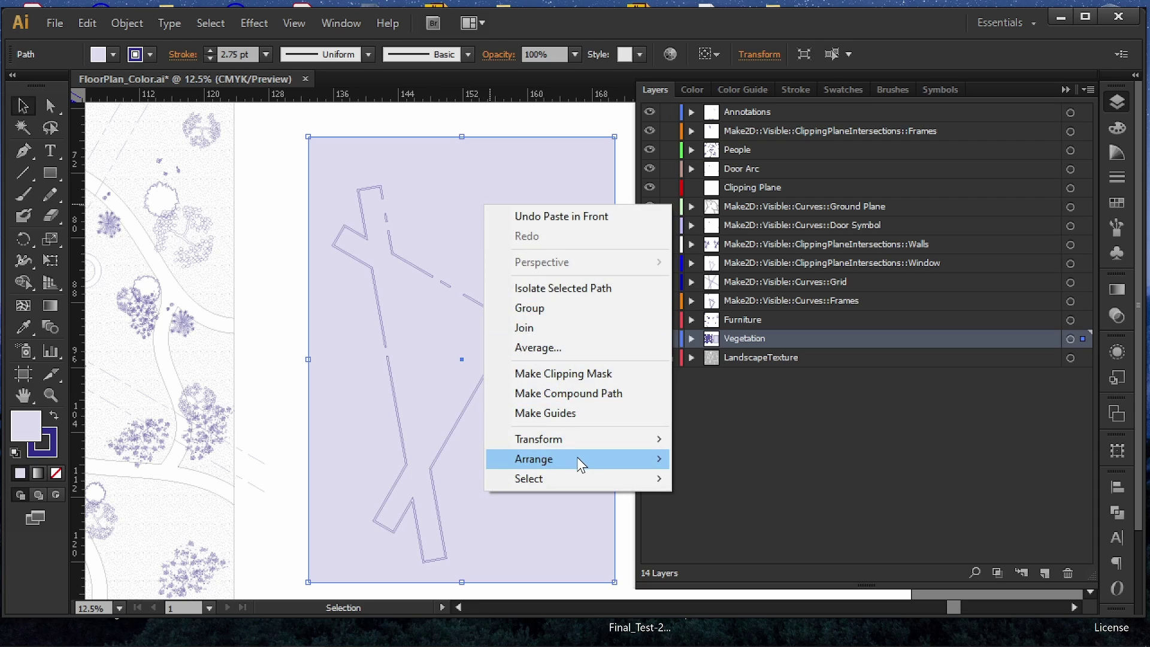
pyautogui.click(113, 54)
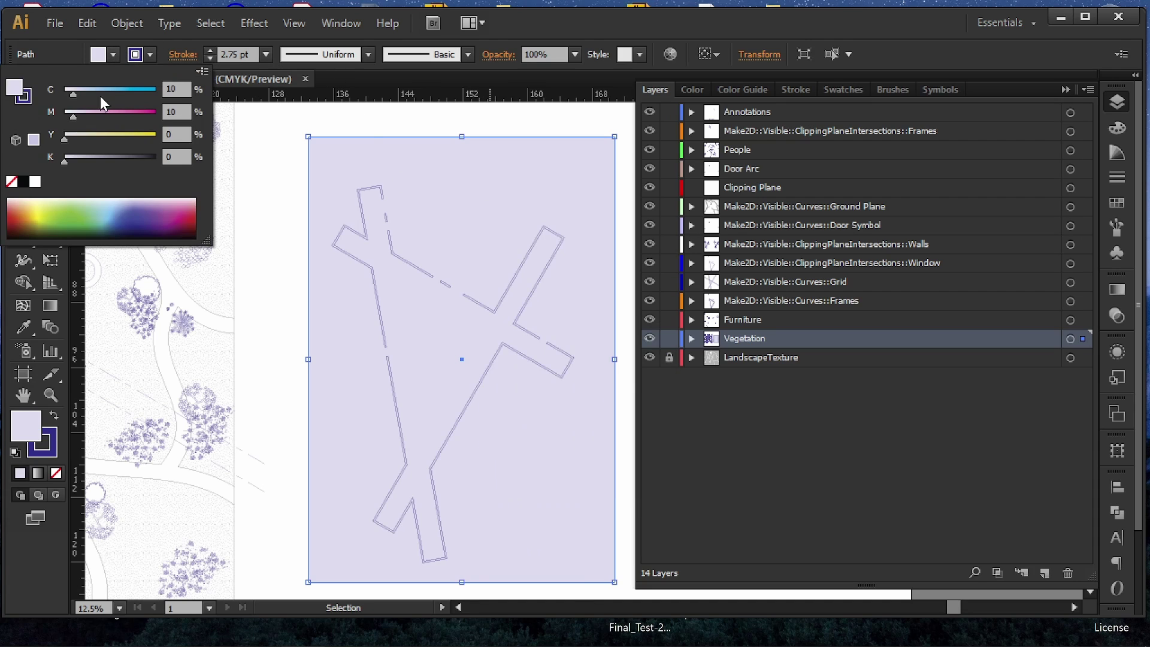
pyautogui.moveTo(85, 159); pyautogui.dragTo(169, 167)
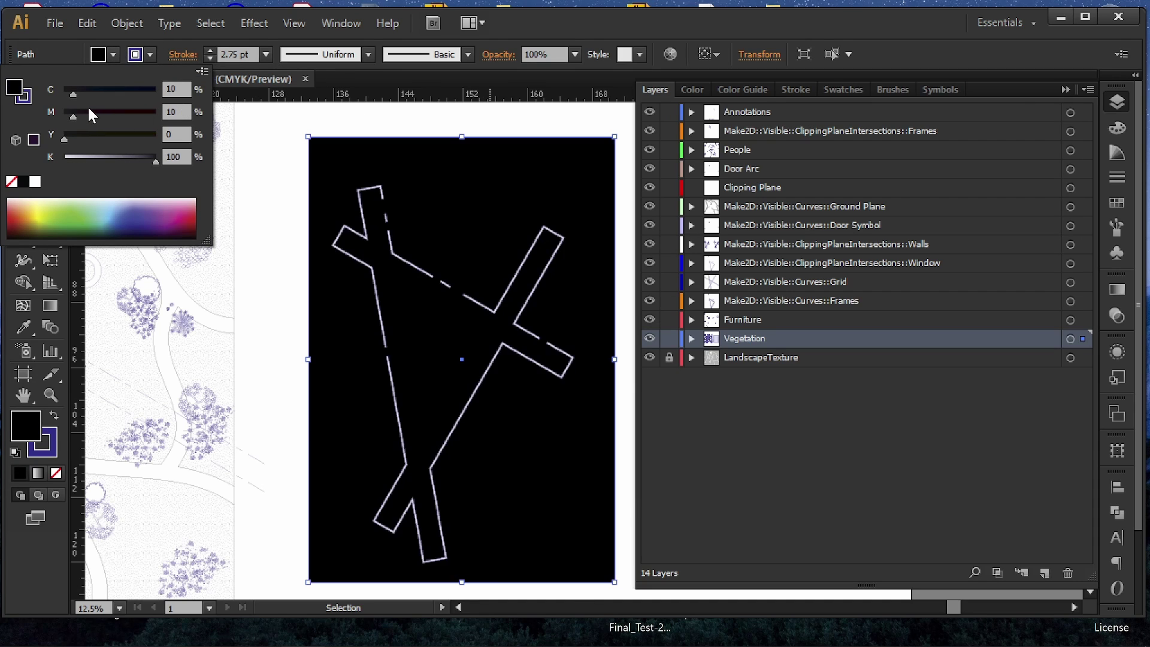
# - Lighten the background rectangle behind the copied walls by setting the black component of its fill to 85%
pyautogui.click(464, 127)
pyautogui.click(465, 129)
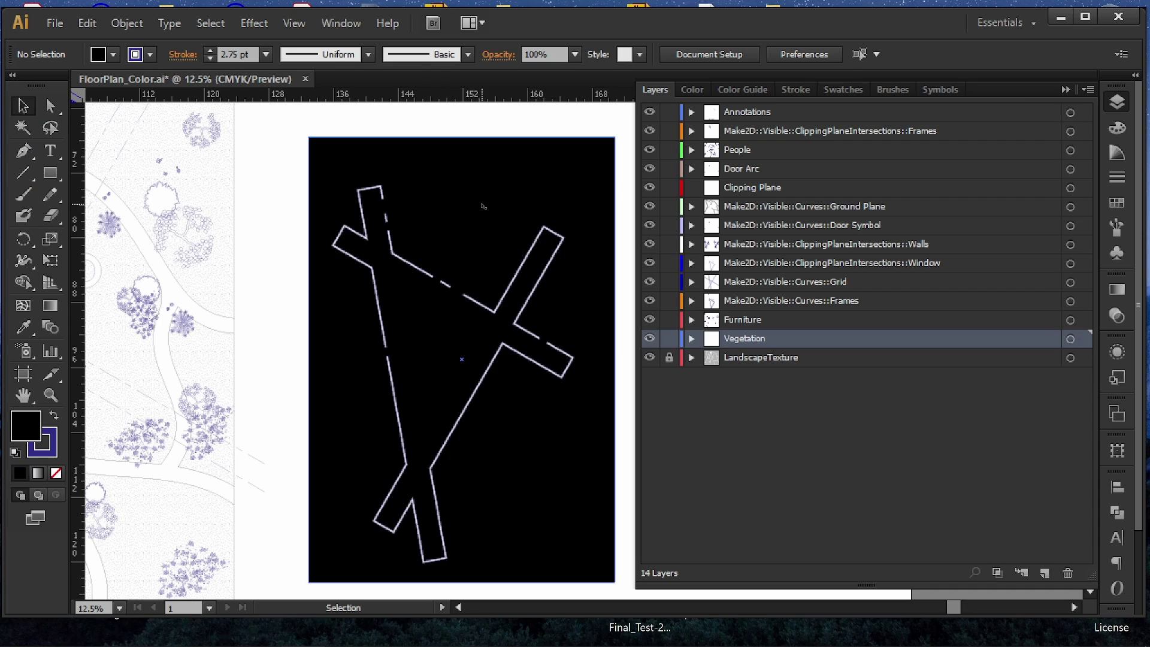
pyautogui.click(454, 195)
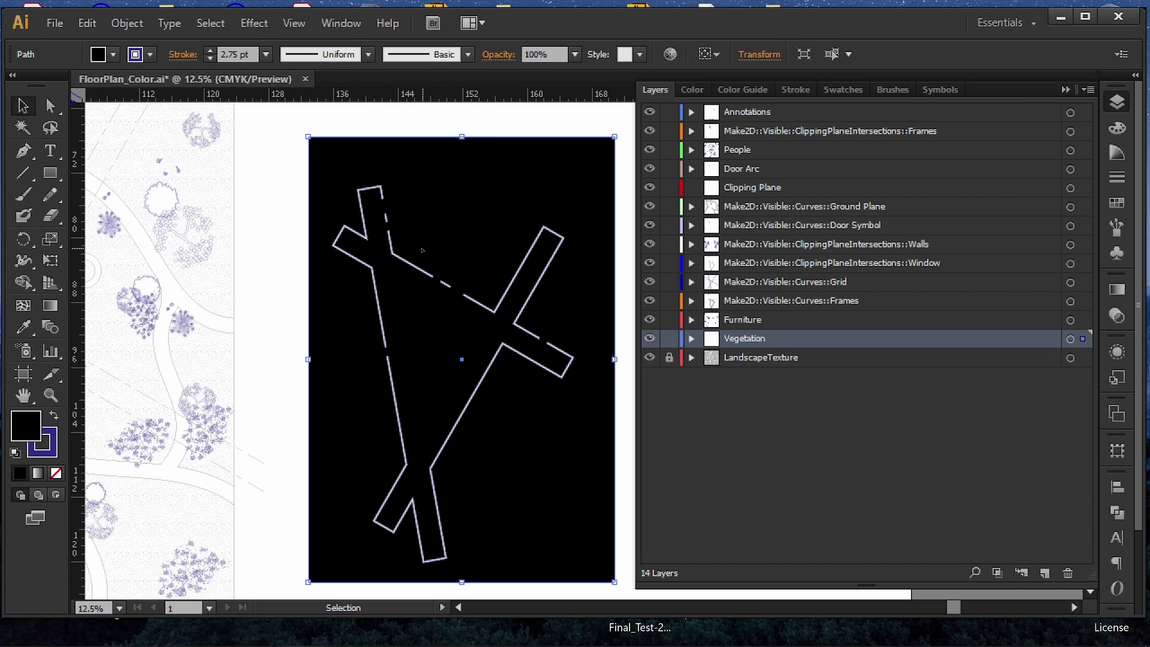
pyautogui.keyDown('alt'); pyautogui.scroll(4, 411, 231); pyautogui.keyUp('alt')
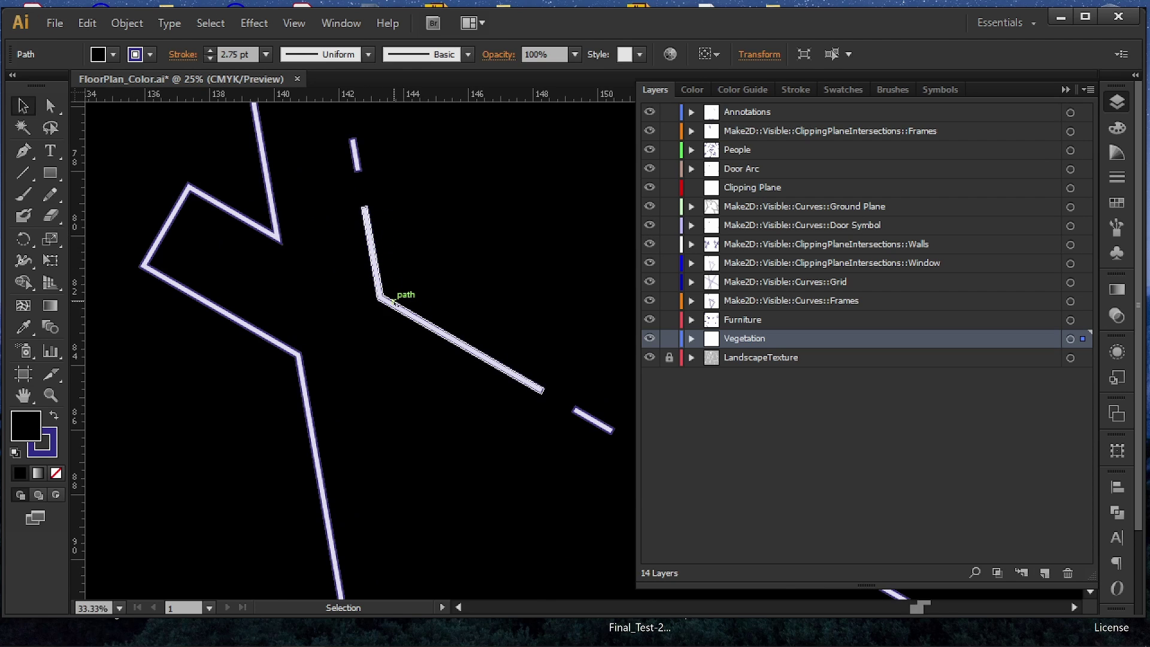
pyautogui.keyDown('alt'); pyautogui.scroll(-4, 374, 283); pyautogui.keyUp('alt')
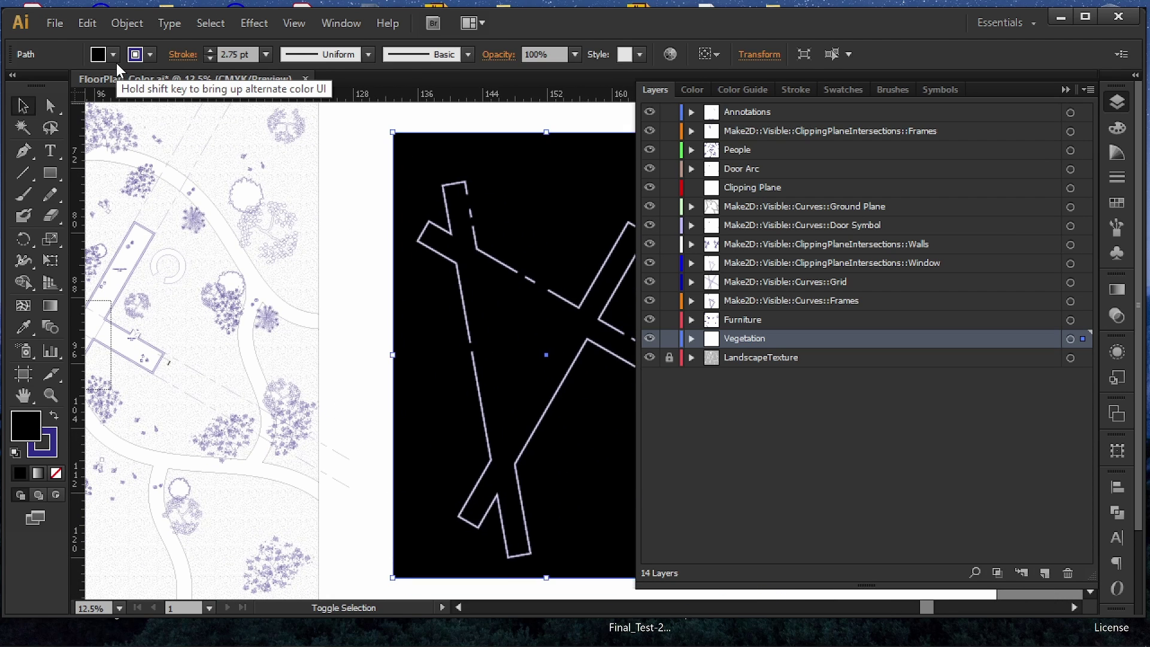
pyautogui.keyDown('shift'); pyautogui.click(135, 54); pyautogui.keyUp('shift')
pyautogui.click(180, 156)
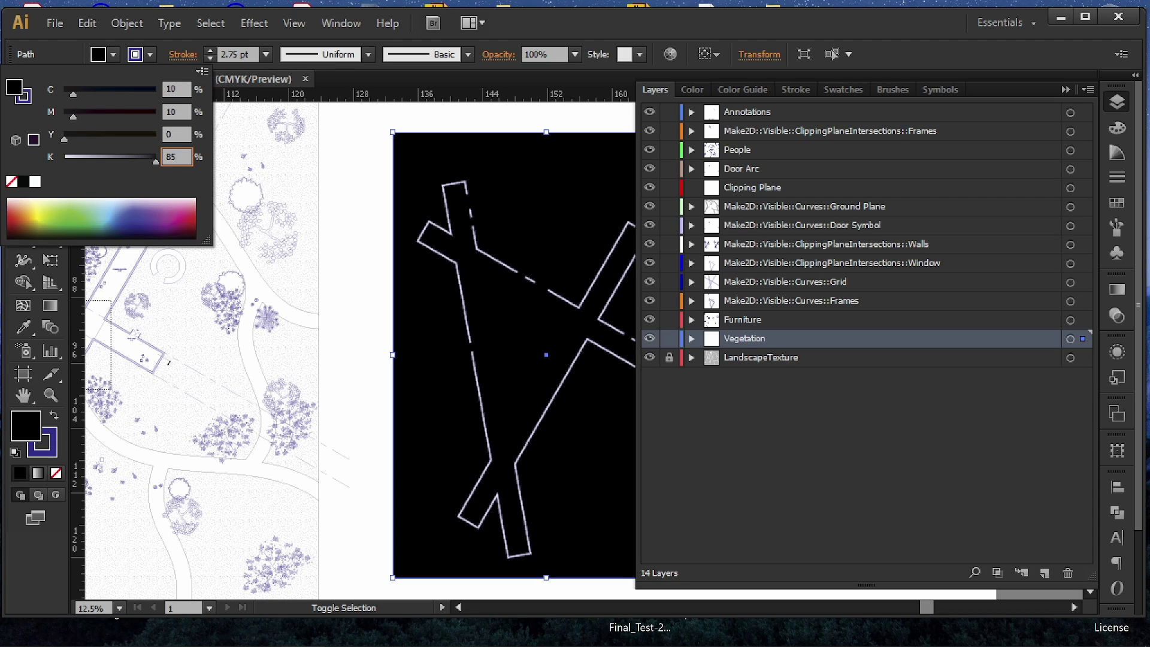
pyautogui.press('Return')
pyautogui.click(538, 125)
pyautogui.moveTo(538, 126); pyautogui.dragTo(423, 120)
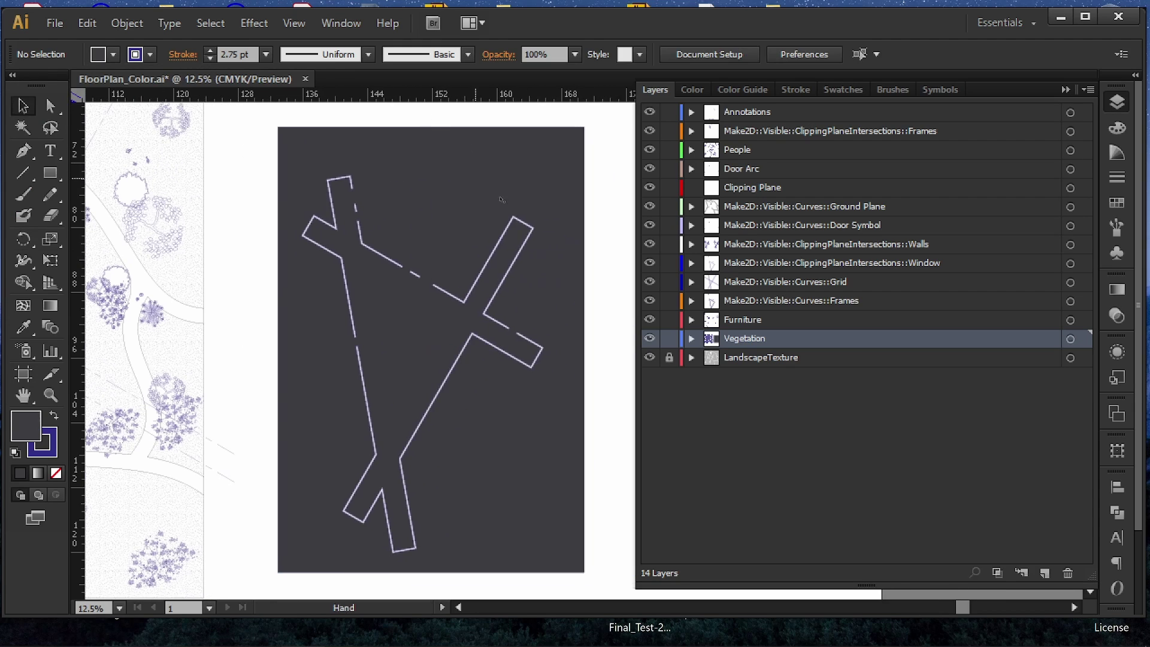
# - Make the stroke of all the copied walls white by setting its cyan and magenta components to 0%
pyautogui.moveTo(614, 163); pyautogui.dragTo(307, 550)
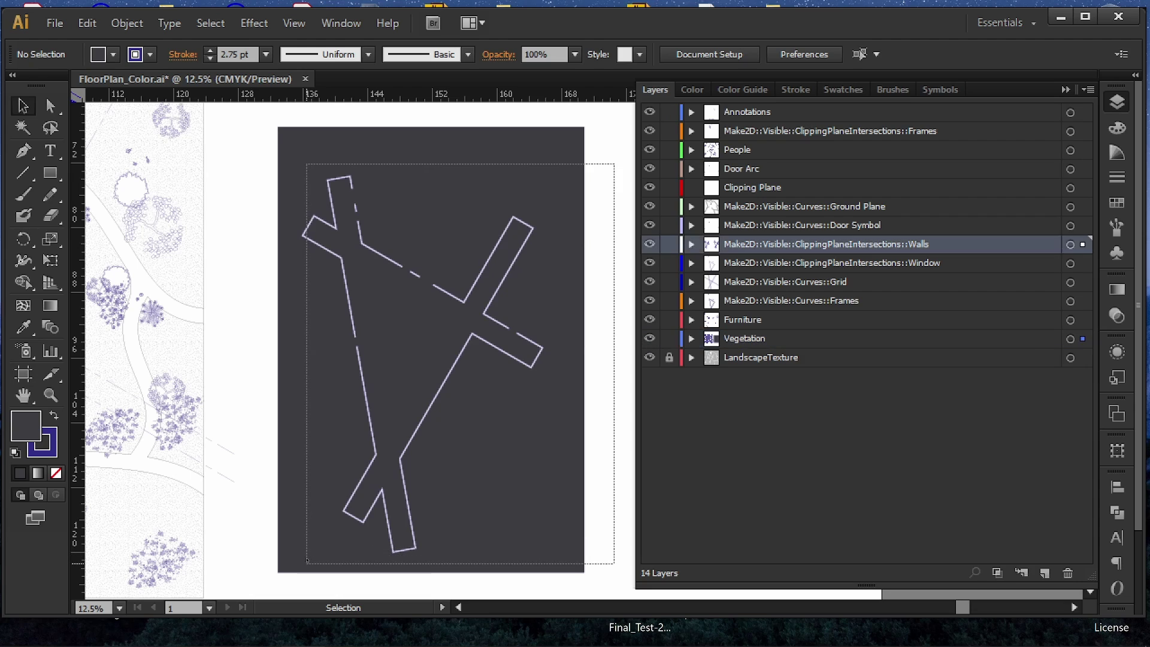
pyautogui.keyDown('shift'); pyautogui.click(151, 57); pyautogui.keyUp('shift')
pyautogui.moveTo(88, 92); pyautogui.dragTo(30, 91)
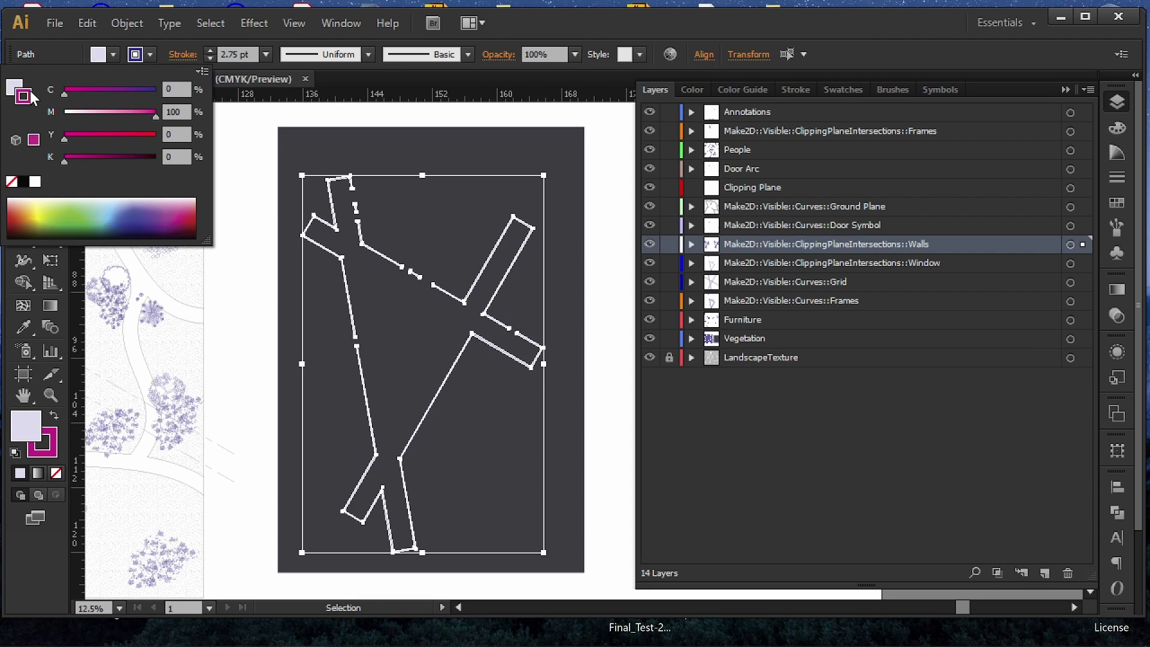
pyautogui.moveTo(94, 110); pyautogui.dragTo(30, 100)
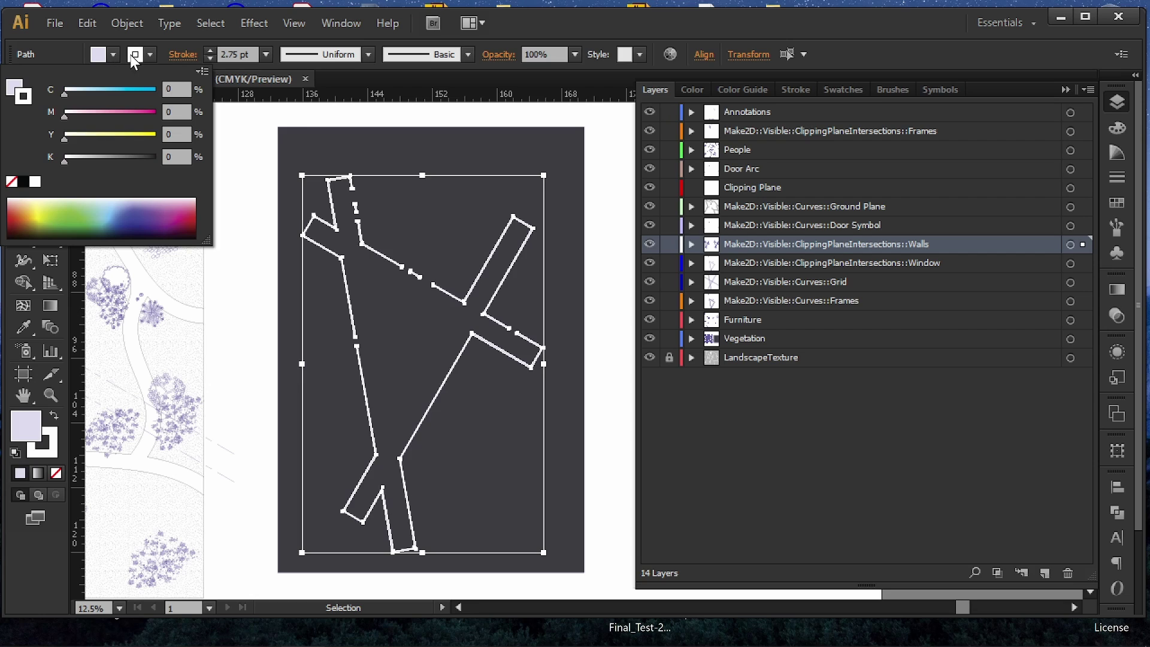
# - Make the fill of the copied walls white with all CMYK components at 0% and inspect the result up close
pyautogui.keyDown('shift'); pyautogui.click(112, 55); pyautogui.keyUp('shift')
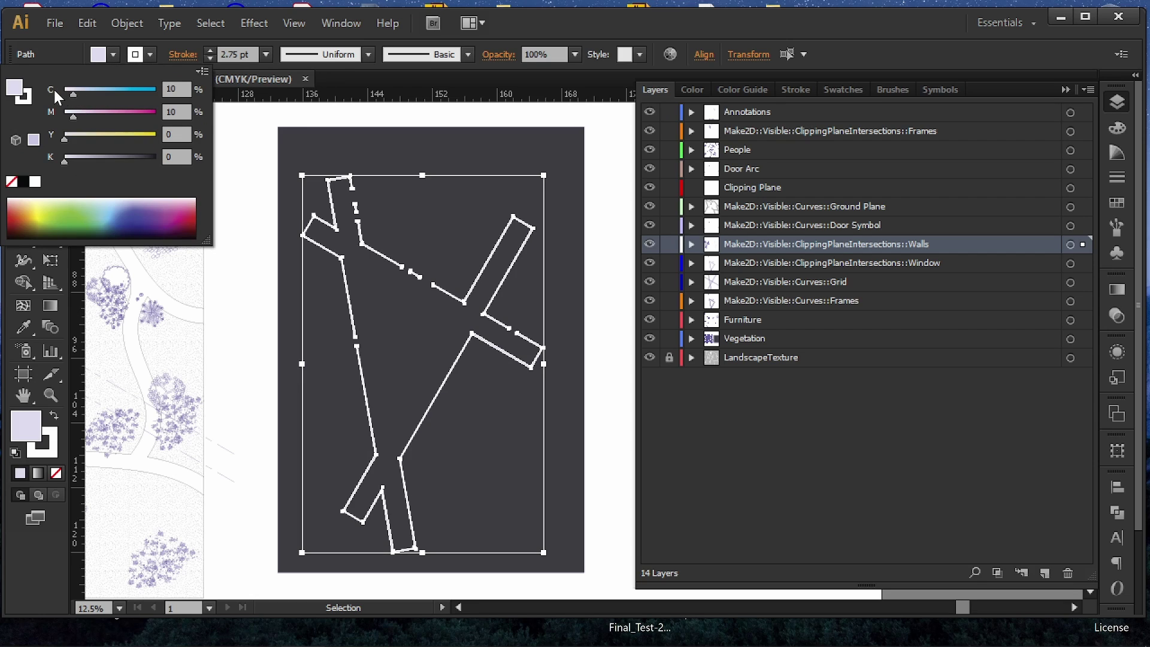
pyautogui.moveTo(73, 93); pyautogui.dragTo(54, 113)
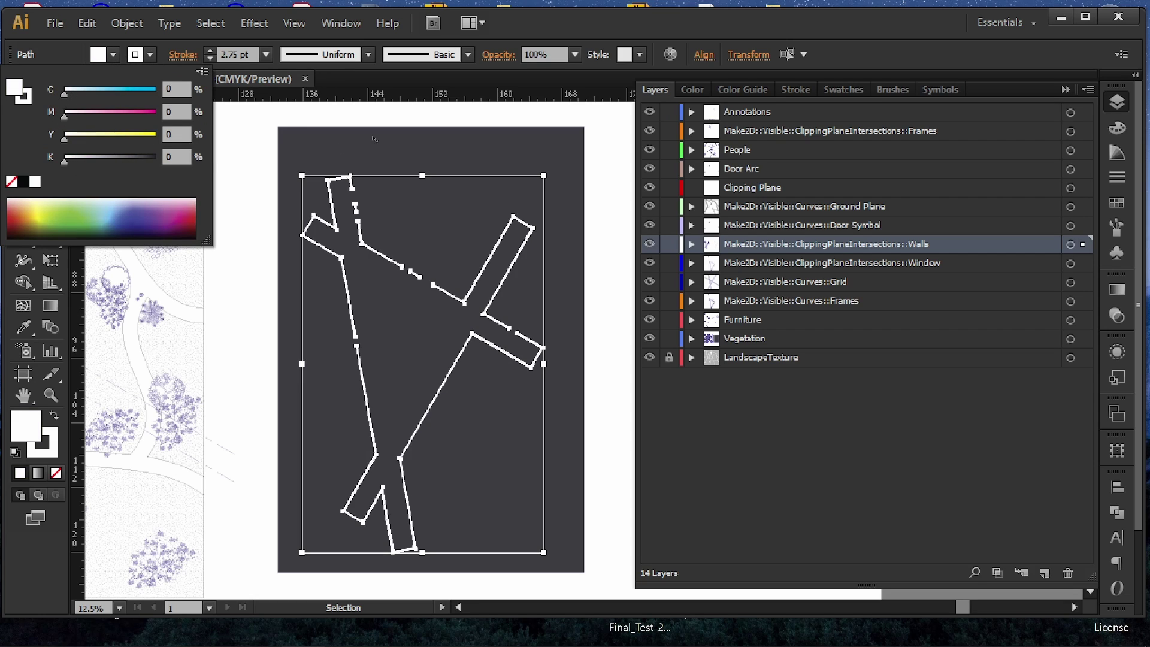
pyautogui.click(390, 113)
pyautogui.click(390, 112)
pyautogui.keyDown('alt'); pyautogui.scroll(4, 407, 234); pyautogui.keyUp('alt')
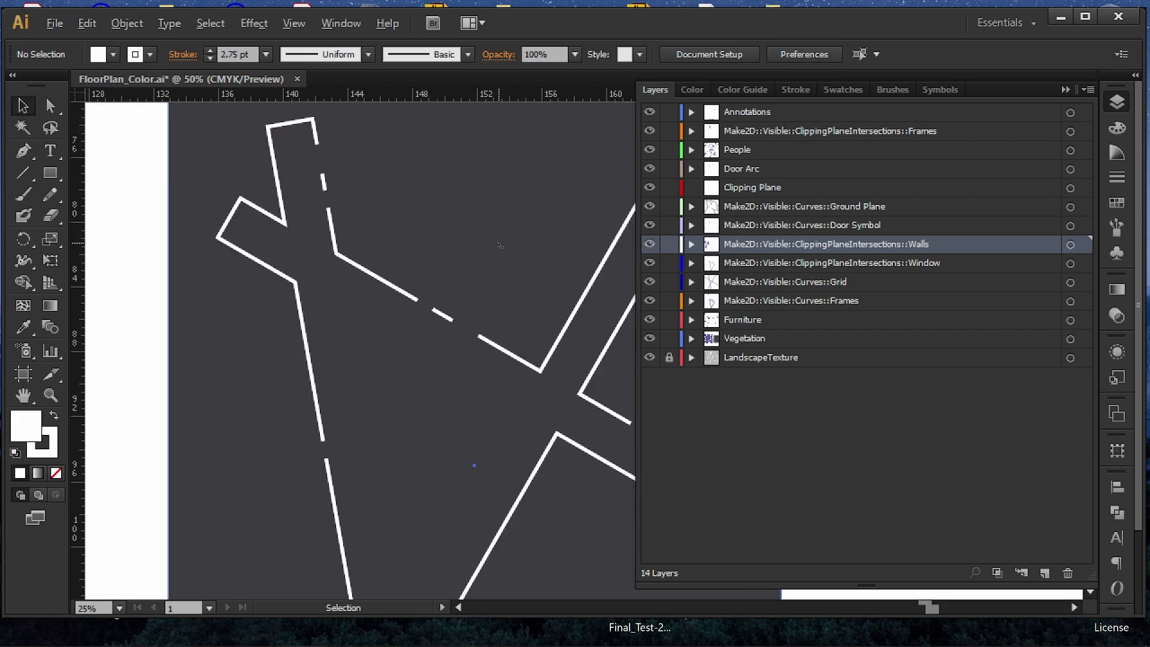
pyautogui.moveTo(587, 295); pyautogui.dragTo(316, 251)
pyautogui.keyDown('alt'); pyautogui.scroll(-2, 325, 257); pyautogui.keyUp('alt')
pyautogui.keyDown('alt'); pyautogui.scroll(3, 367, 385); pyautogui.keyUp('alt')
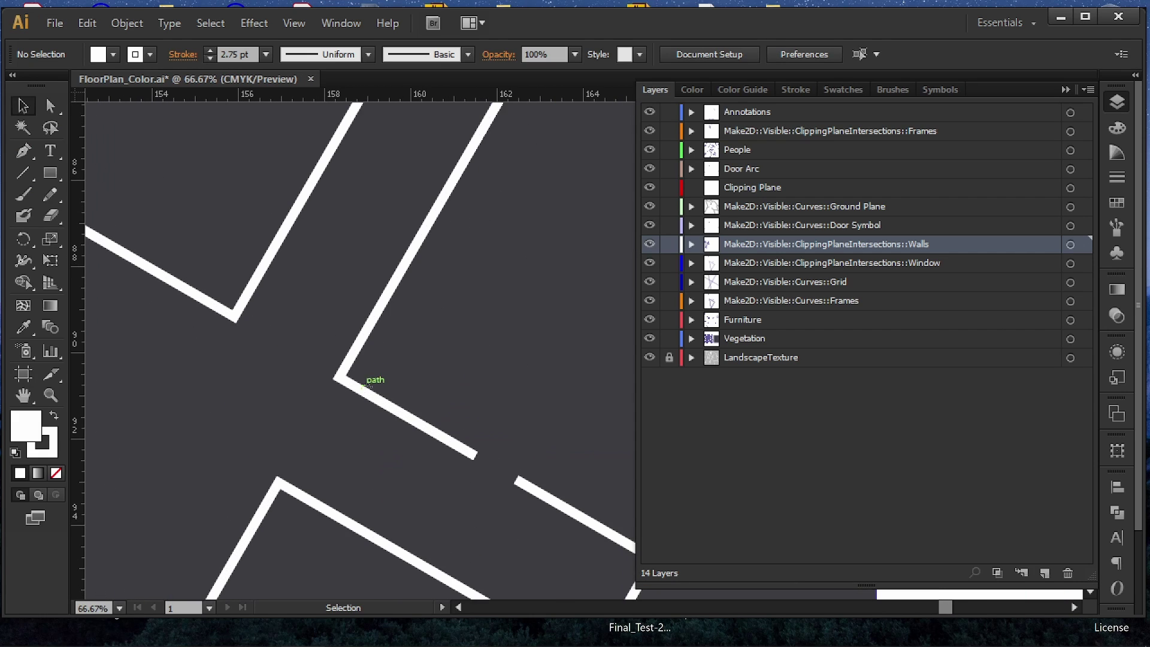
pyautogui.keyDown('alt'); pyautogui.scroll(-4, 365, 390); pyautogui.keyUp('alt')
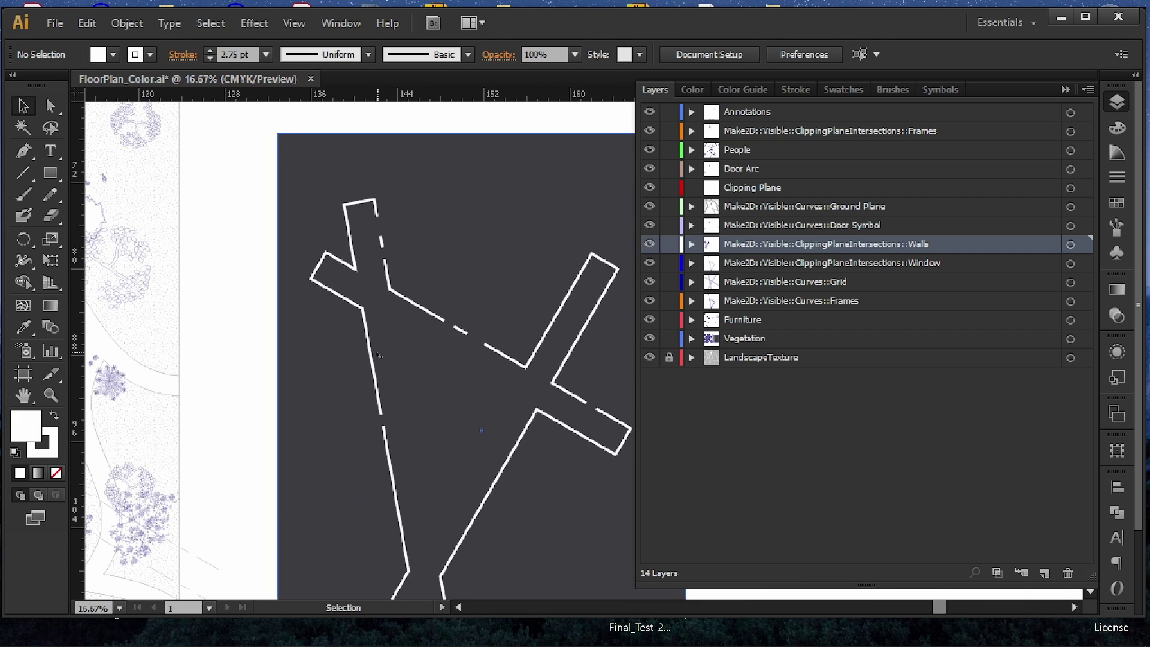
# - Set the fill of the copied walls to none so only their white outlines are drawn
pyautogui.keyDown('alt'); pyautogui.scroll(-2, 381, 343); pyautogui.keyUp('alt')
pyautogui.moveTo(575, 270); pyautogui.dragTo(203, 221)
pyautogui.moveTo(545, 149); pyautogui.dragTo(294, 497)
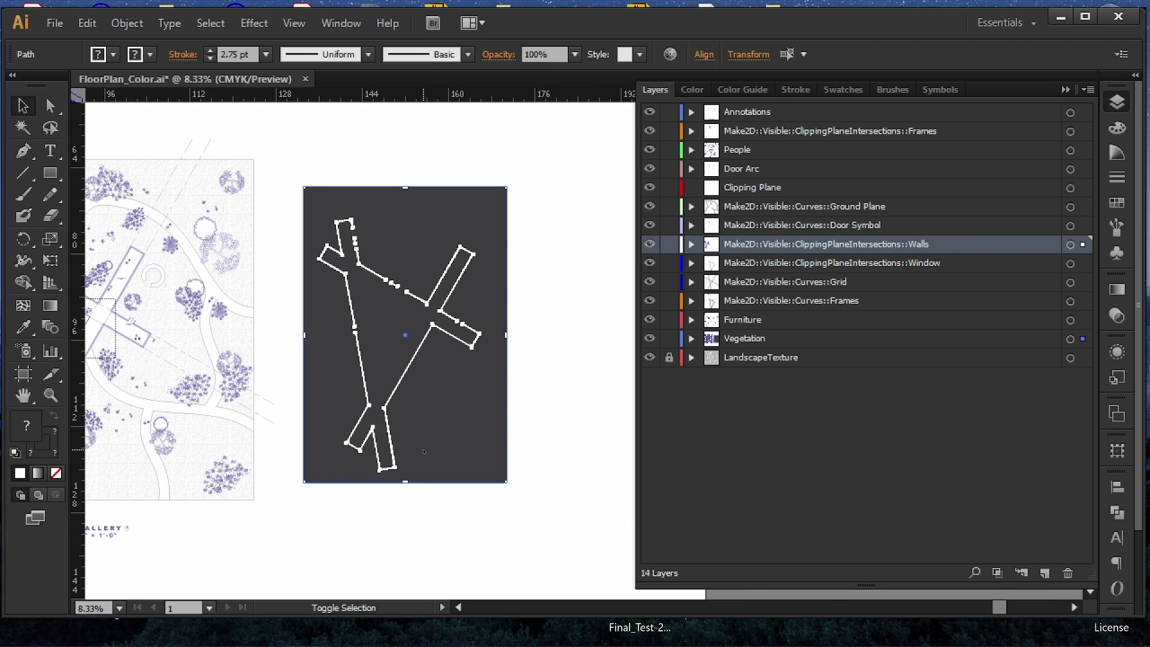
pyautogui.keyDown('shift'); pyautogui.click(113, 53); pyautogui.keyUp('shift')
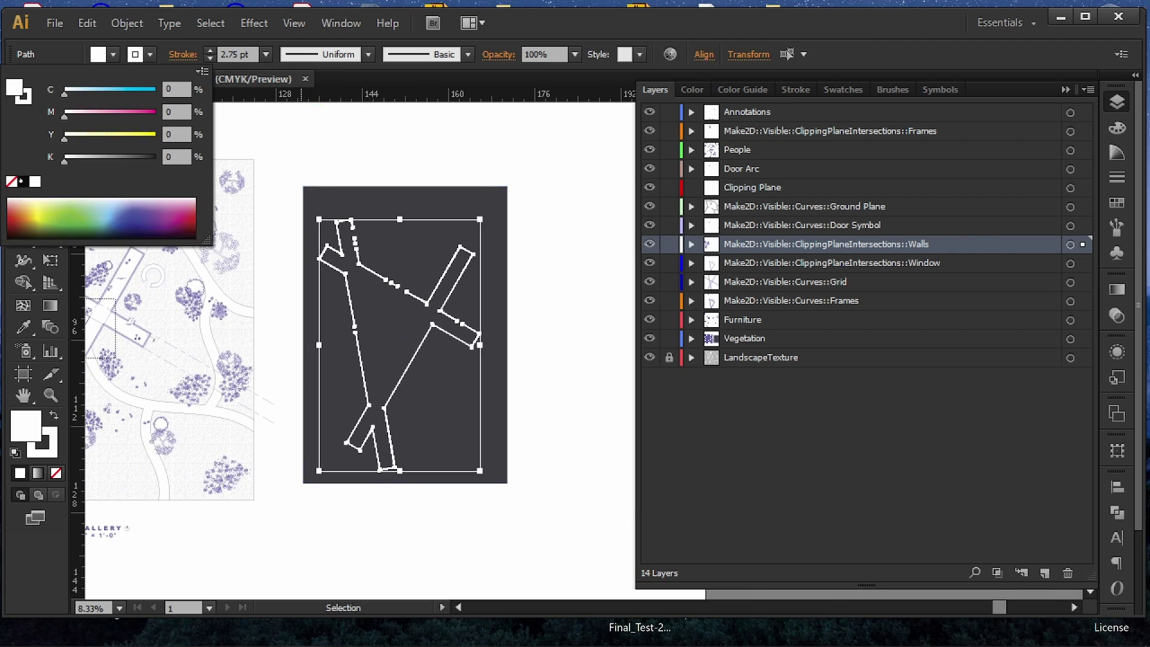
pyautogui.click(12, 182)
pyautogui.click(528, 168)
pyautogui.click(529, 167)
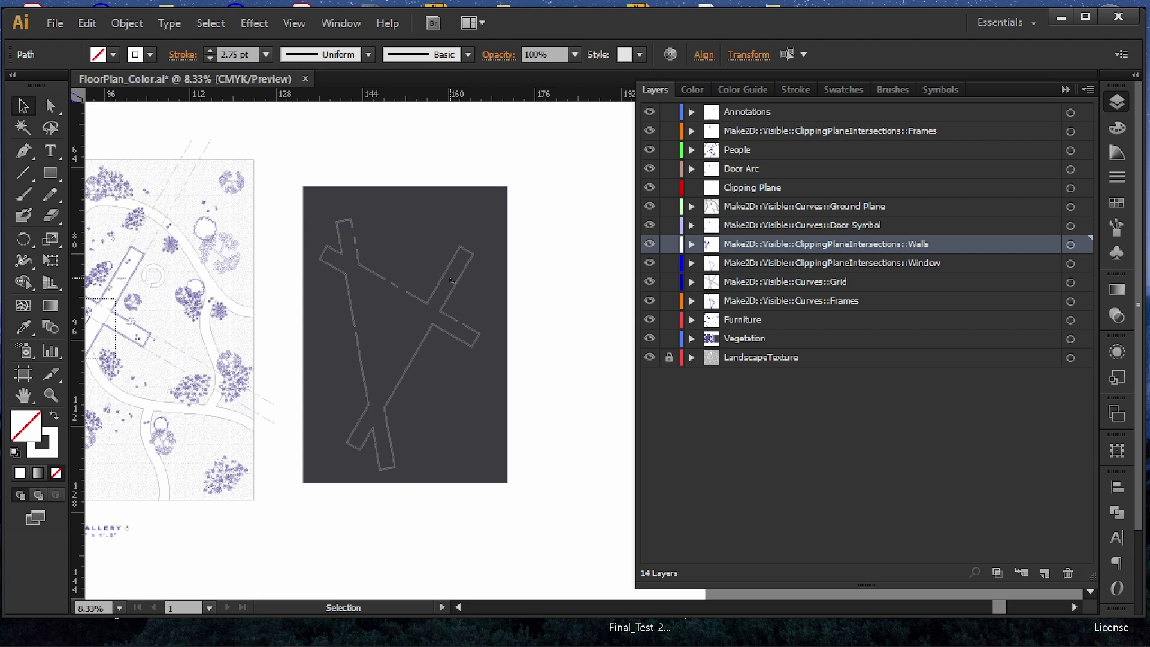
# - Set the background rectangle's black fill component to 100% and examine the unfilled wall outlines against it
pyautogui.keyDown('alt'); pyautogui.scroll(3, 483, 275); pyautogui.keyUp('alt')
pyautogui.moveTo(483, 274); pyautogui.dragTo(115, 257)
pyautogui.moveTo(544, 409); pyautogui.dragTo(376, 368)
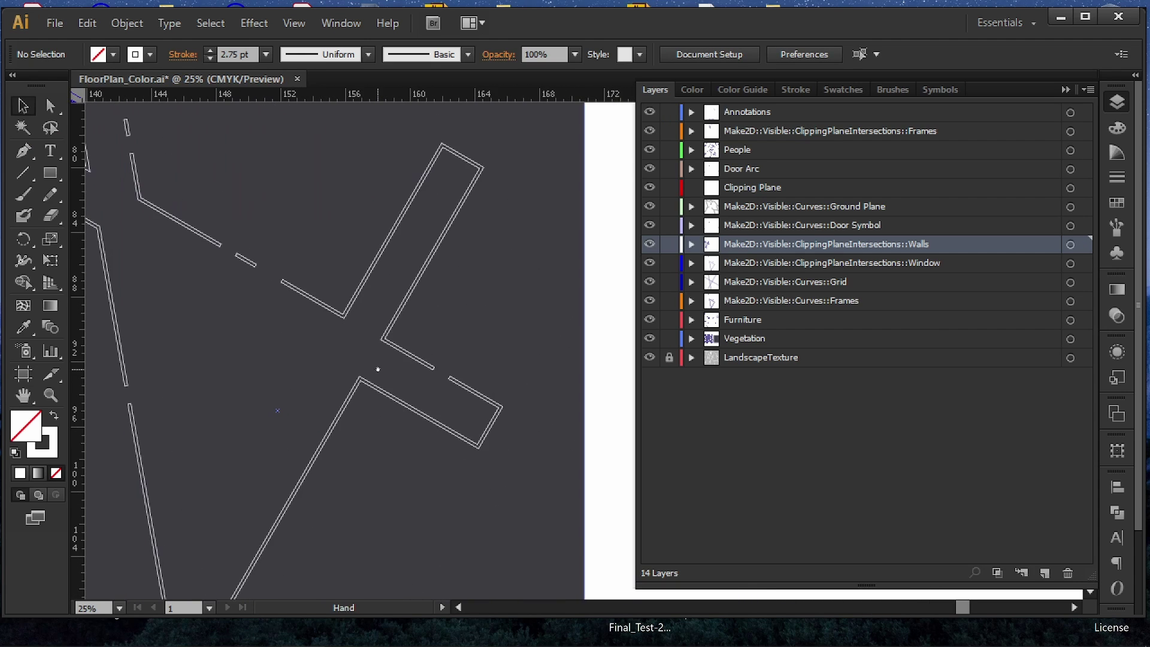
pyautogui.keyDown('alt'); pyautogui.scroll(3, 412, 346); pyautogui.keyUp('alt')
pyautogui.moveTo(319, 196); pyautogui.dragTo(384, 298)
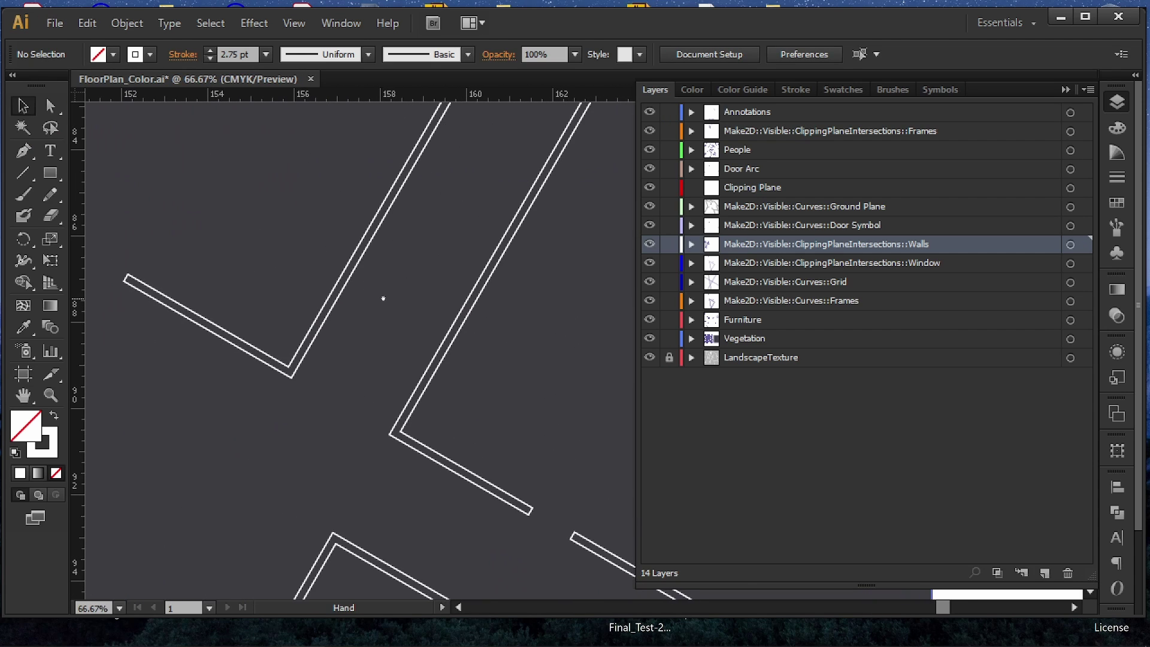
pyautogui.click(304, 219)
pyautogui.keyDown('shift'); pyautogui.click(104, 56); pyautogui.keyUp('shift')
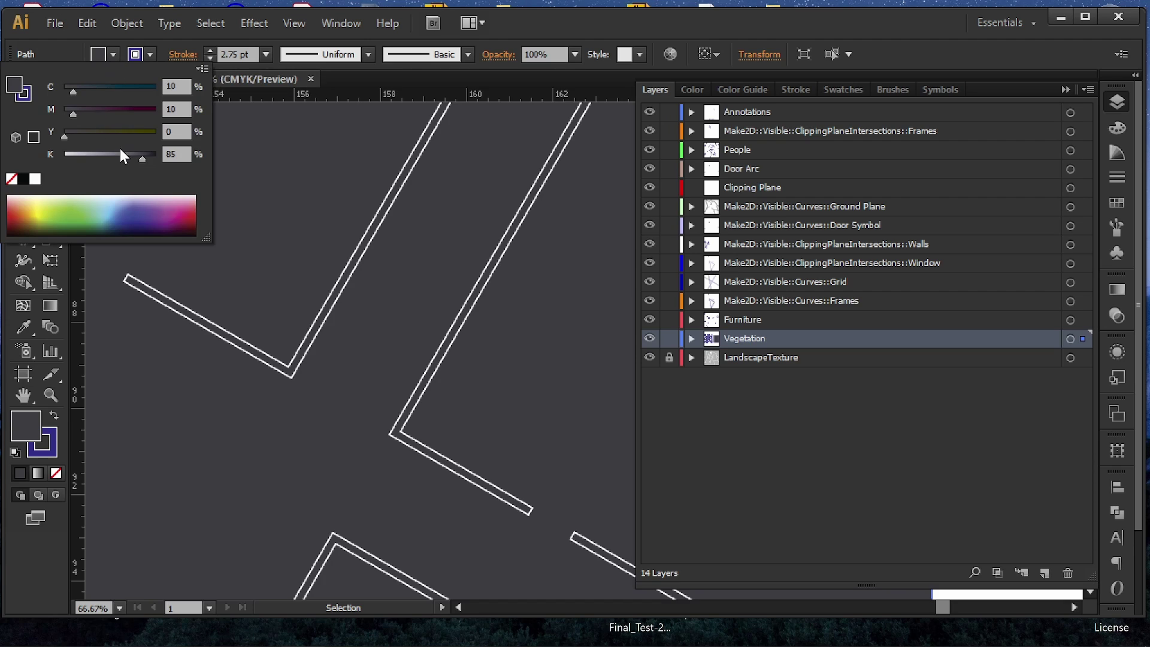
pyautogui.moveTo(120, 150); pyautogui.dragTo(174, 160)
pyautogui.press('Escape')
pyautogui.keyDown('alt'); pyautogui.scroll(4, 288, 336); pyautogui.keyUp('alt')
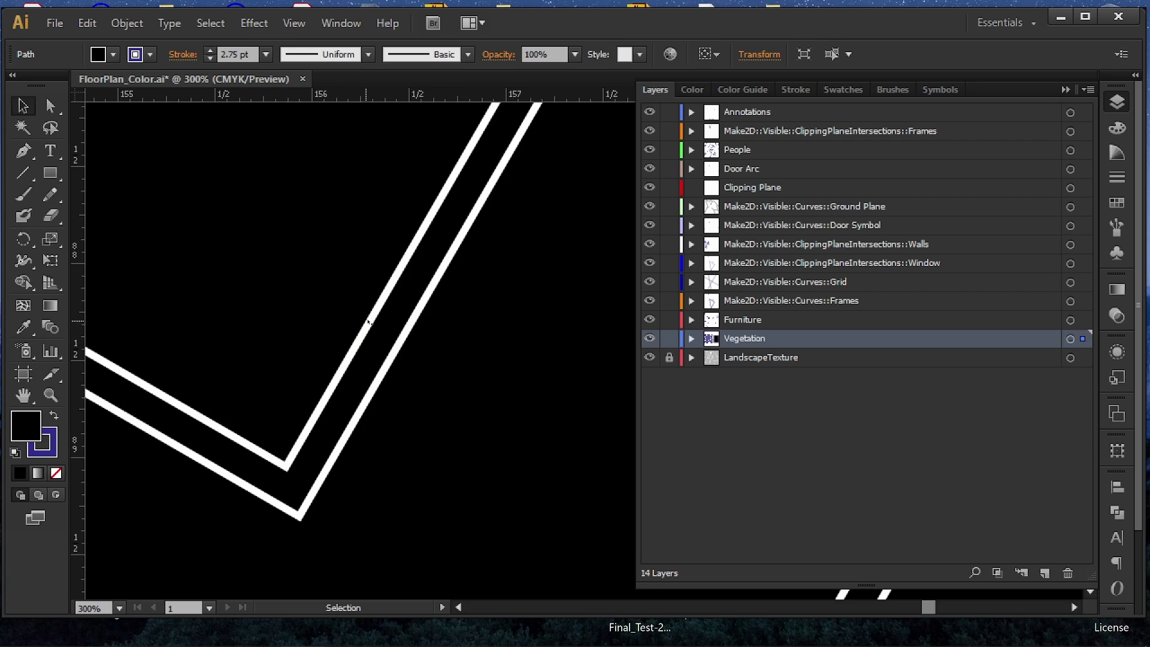
pyautogui.keyDown('alt'); pyautogui.scroll(1, 393, 287); pyautogui.keyUp('alt')
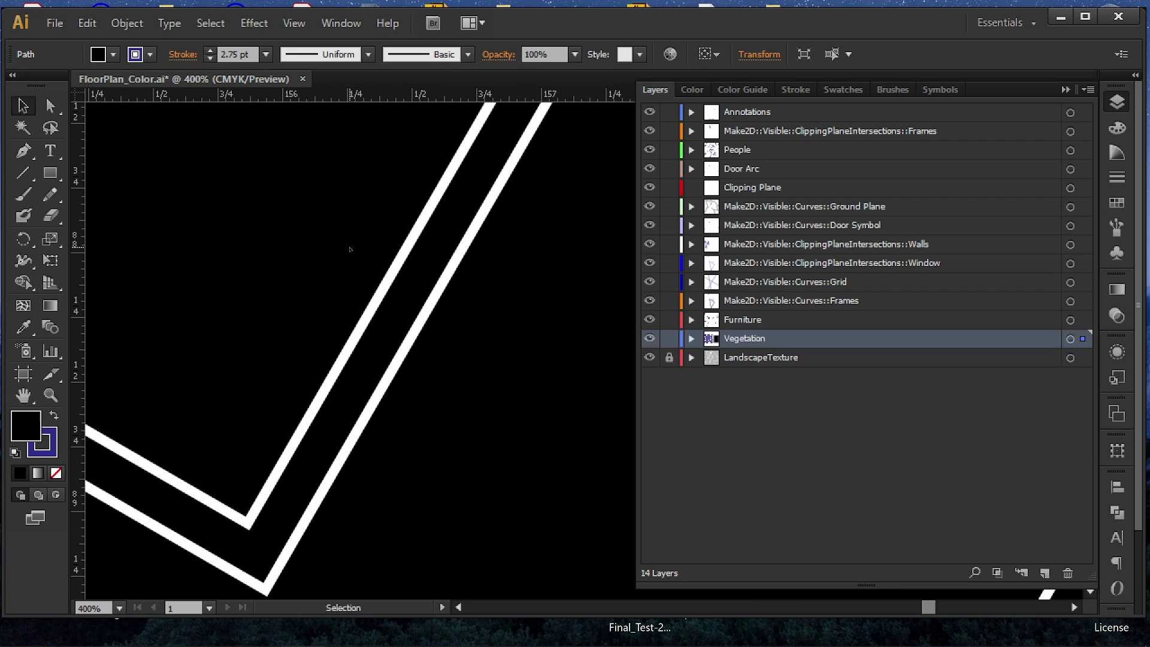
# - Return the black component of the background rectangle's fill to 85%
pyautogui.keyDown('shift'); pyautogui.click(109, 57); pyautogui.keyUp('shift')
pyautogui.moveTo(182, 157); pyautogui.dragTo(145, 151)
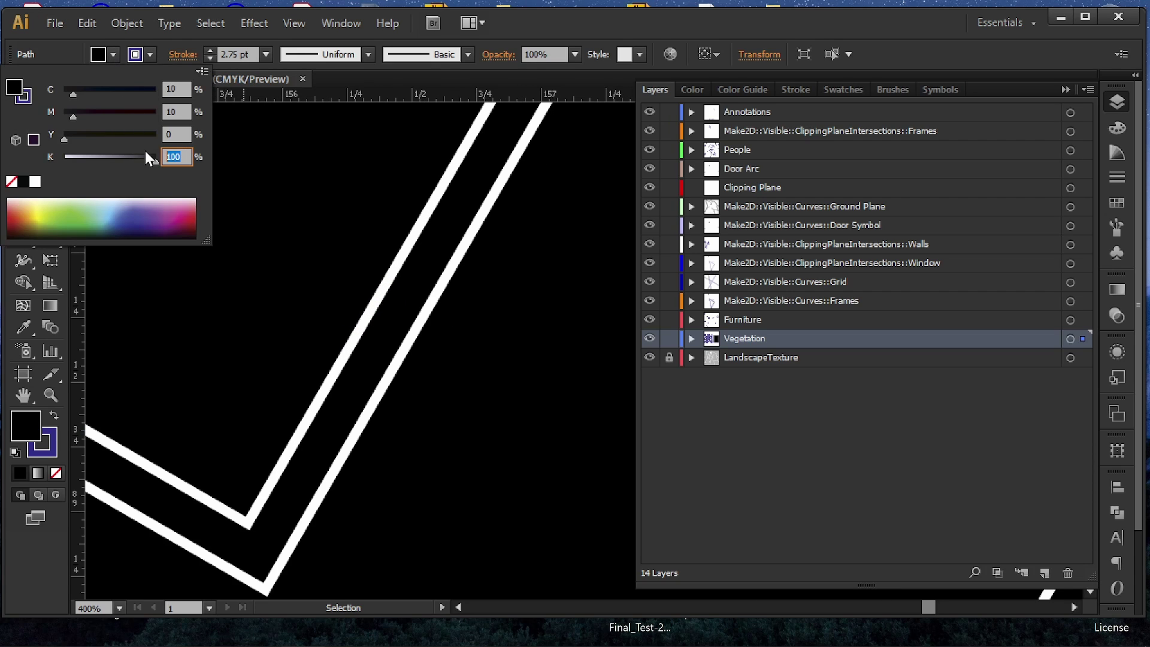
pyautogui.press('Return')
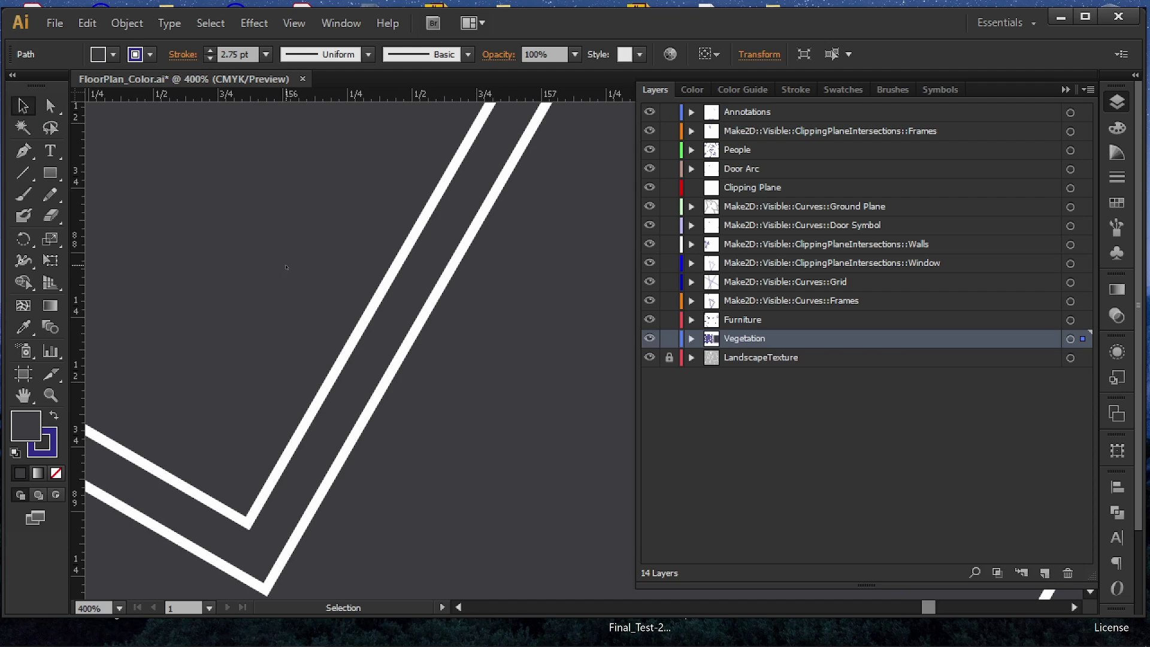
pyautogui.keyDown('alt'); pyautogui.scroll(-7, 360, 336); pyautogui.keyUp('alt')
pyautogui.keyDown('alt'); pyautogui.scroll(-3, 361, 338); pyautogui.keyUp('alt')
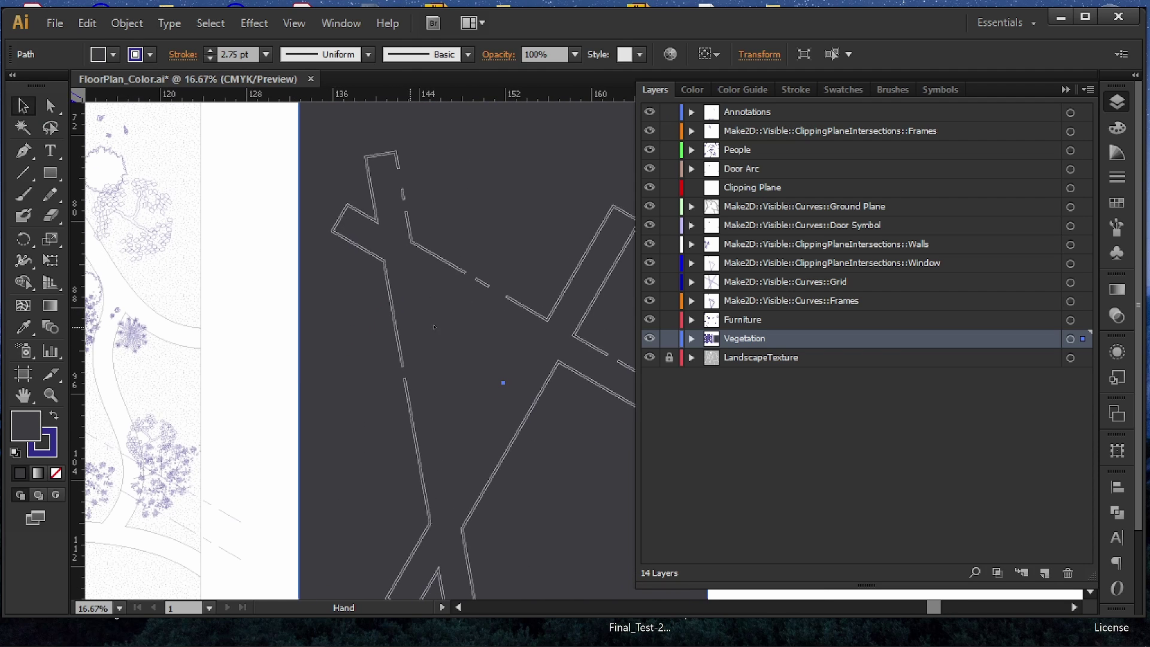
# - Give the copied walls a pale lavender fill of C 10, M 10, Y 0, K 5, leaving the background rectangle out of the selection
pyautogui.moveTo(552, 226); pyautogui.dragTo(360, 278)
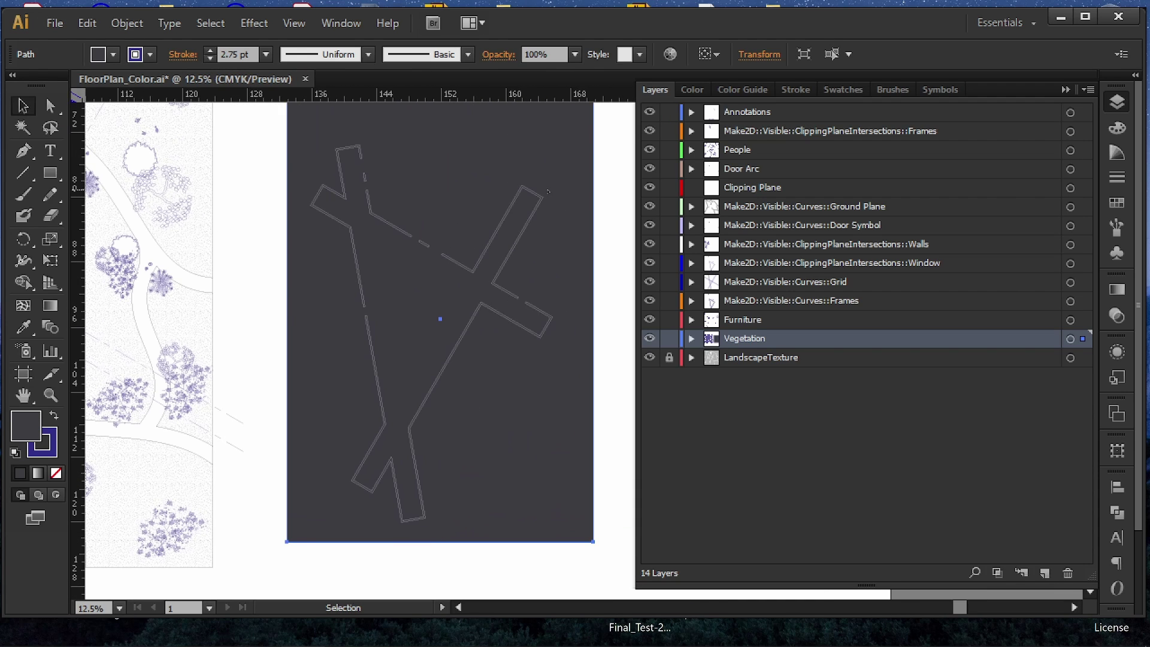
pyautogui.moveTo(636, 124); pyautogui.dragTo(523, 300)
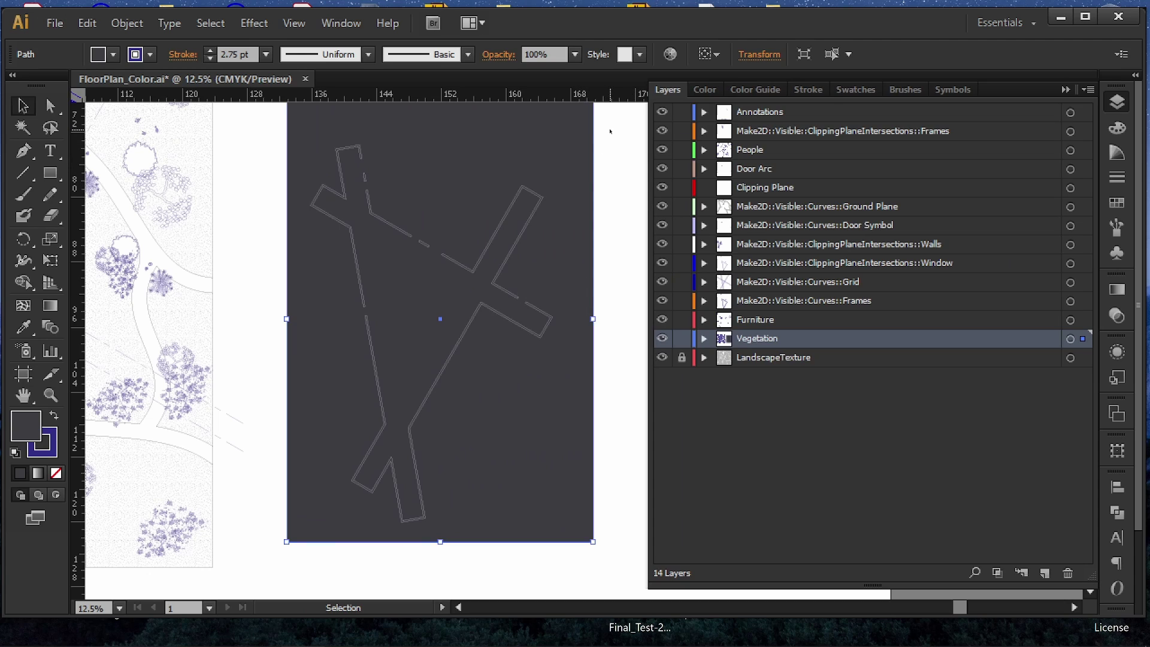
pyautogui.moveTo(610, 130); pyautogui.dragTo(320, 532)
pyautogui.keyDown('shift'); pyautogui.click(496, 400); pyautogui.keyUp('shift')
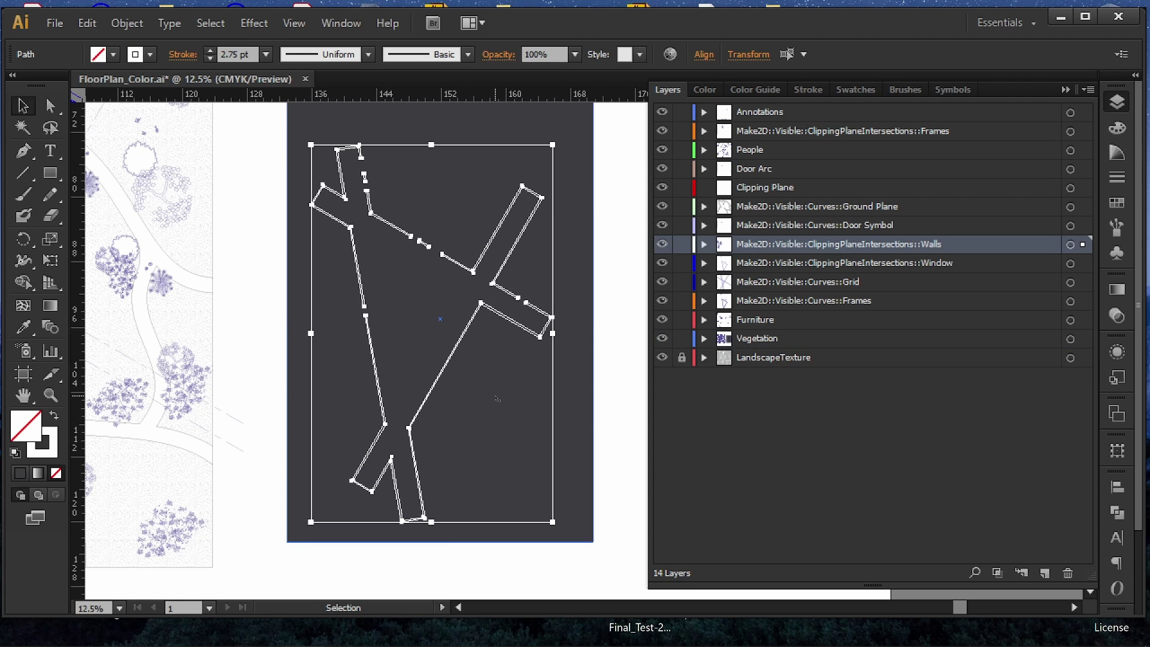
pyautogui.moveTo(495, 399); pyautogui.dragTo(509, 456)
pyautogui.keyDown('alt'); pyautogui.scroll(3, 401, 274); pyautogui.keyUp('alt')
pyautogui.moveTo(400, 274); pyautogui.dragTo(392, 325)
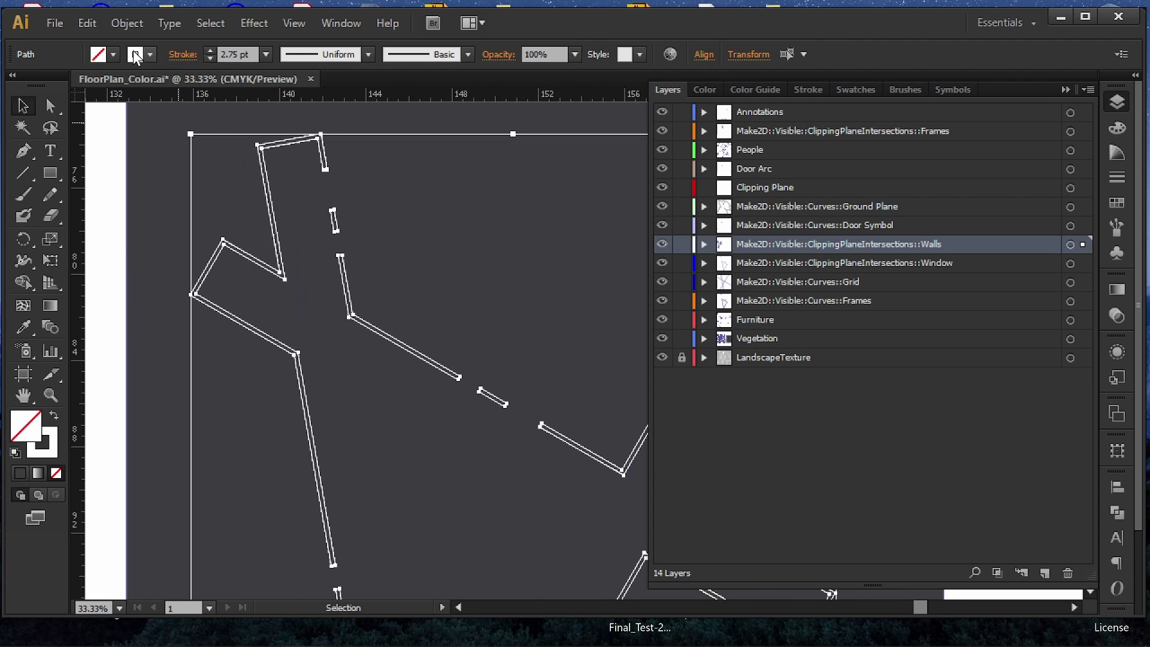
pyautogui.click(135, 55)
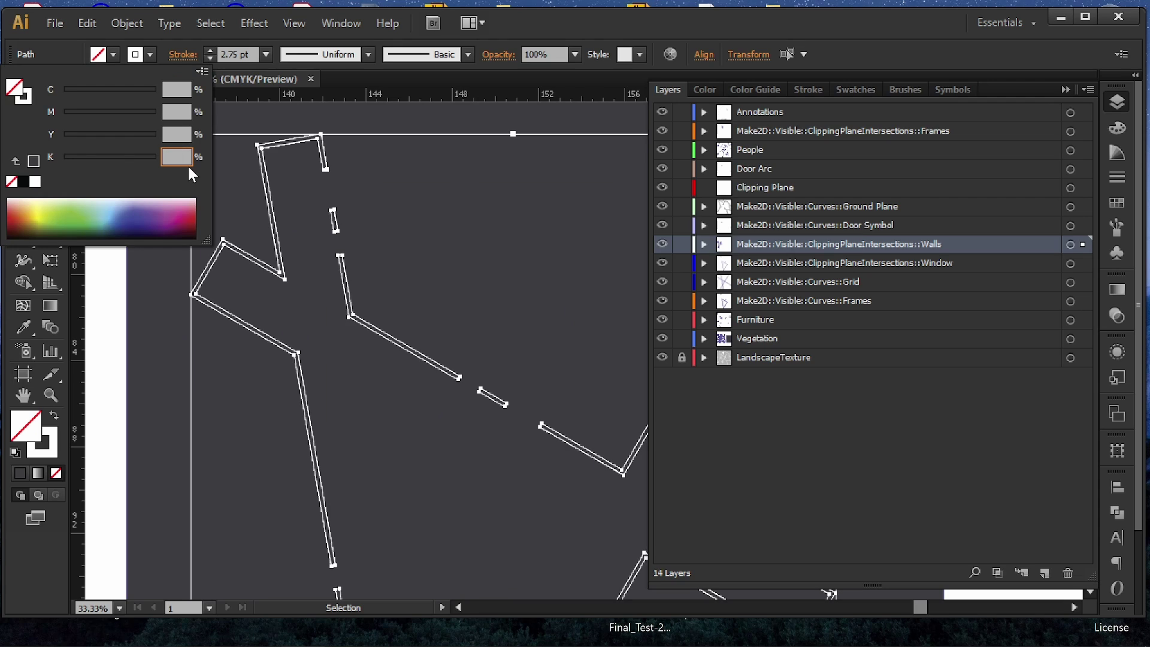
pyautogui.press('Return')
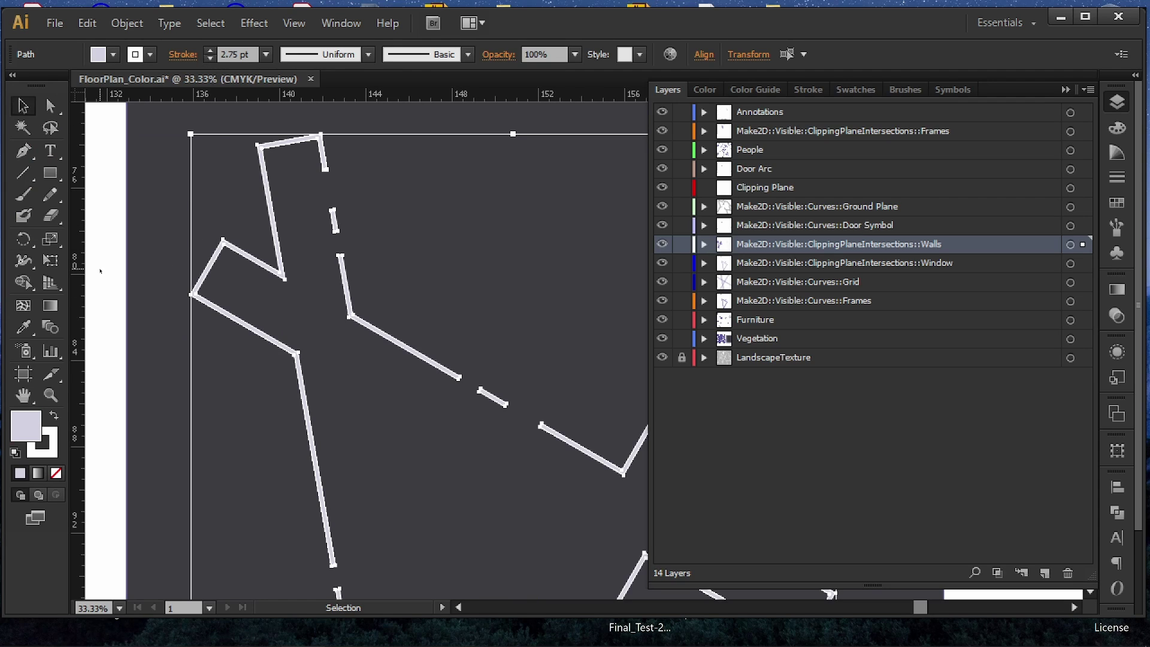
# - Examine the copied walls' fill against their outline, check its CMYK values, and select the angled wall segment
pyautogui.click(104, 247)
pyautogui.moveTo(277, 173); pyautogui.dragTo(252, 206)
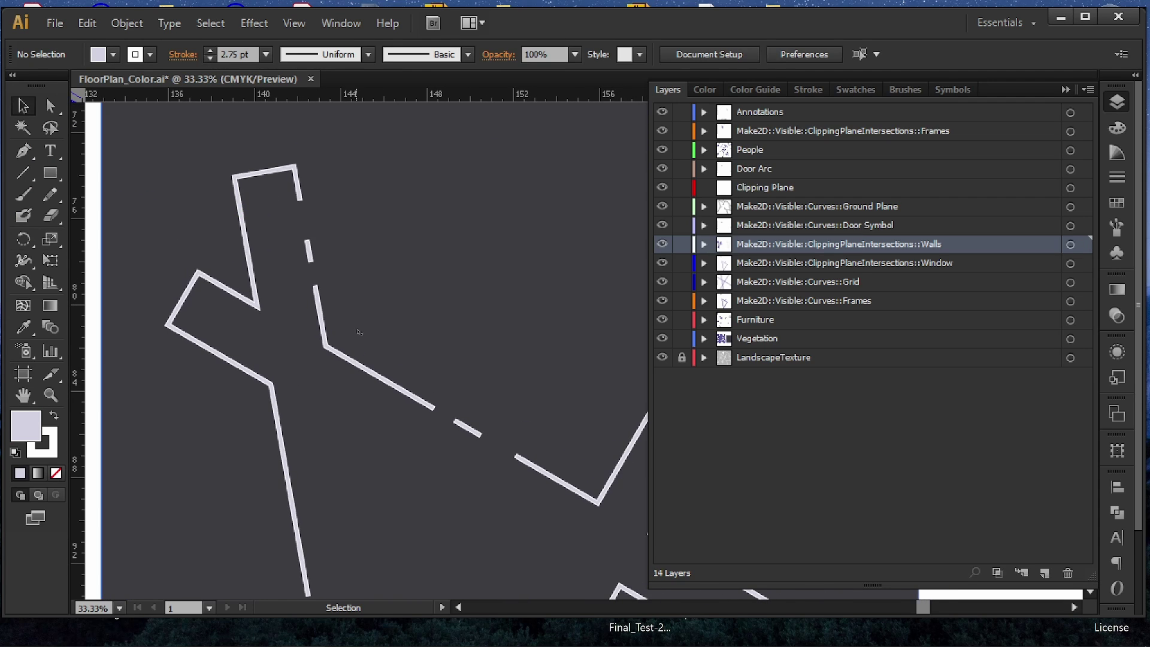
pyautogui.keyDown('alt'); pyautogui.scroll(3, 383, 372); pyautogui.keyUp('alt')
pyautogui.press('alt')
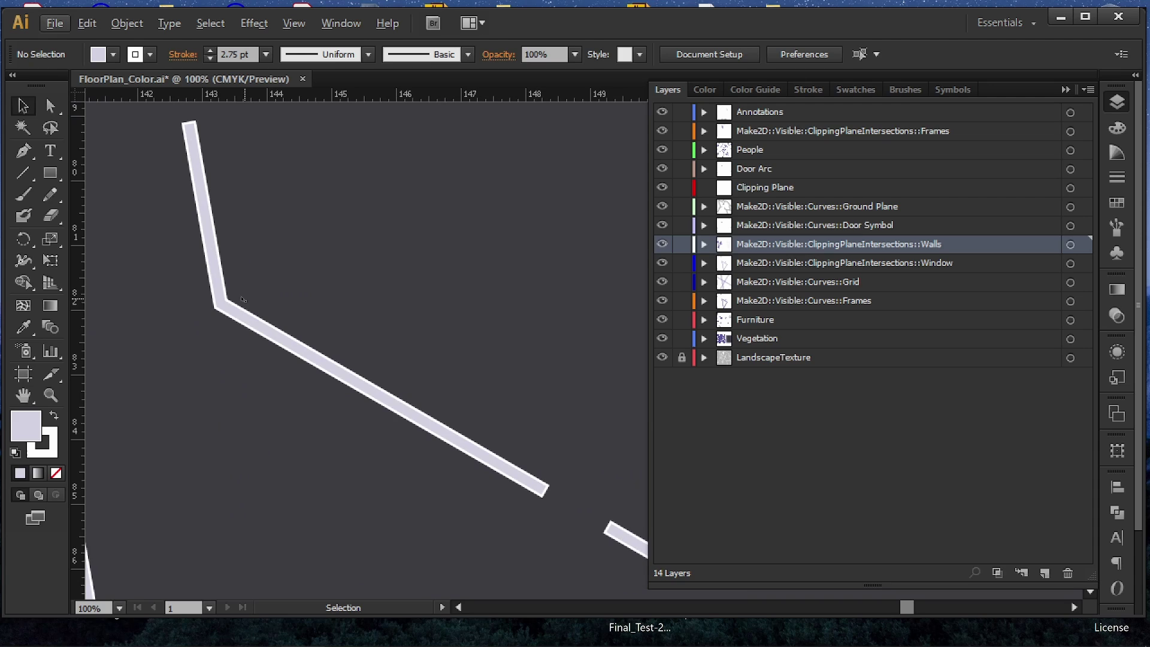
pyautogui.click(117, 49)
pyautogui.click(118, 50)
pyautogui.keyDown('shift'); pyautogui.click(117, 50); pyautogui.keyUp('shift')
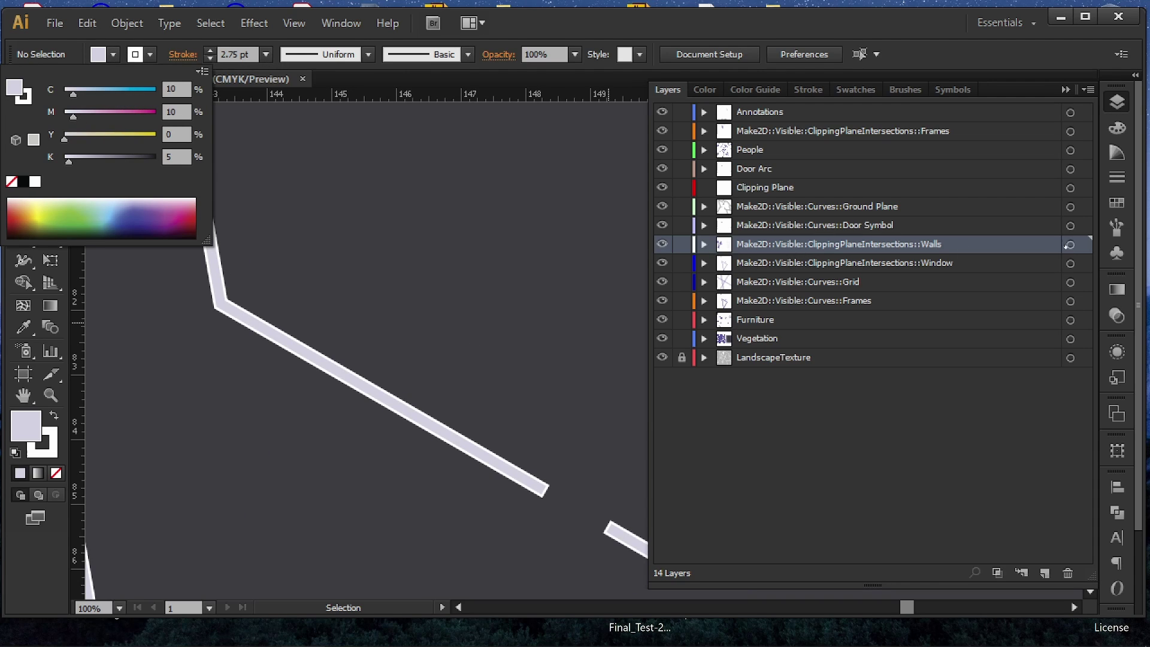
pyautogui.click(405, 418)
pyautogui.click(404, 413)
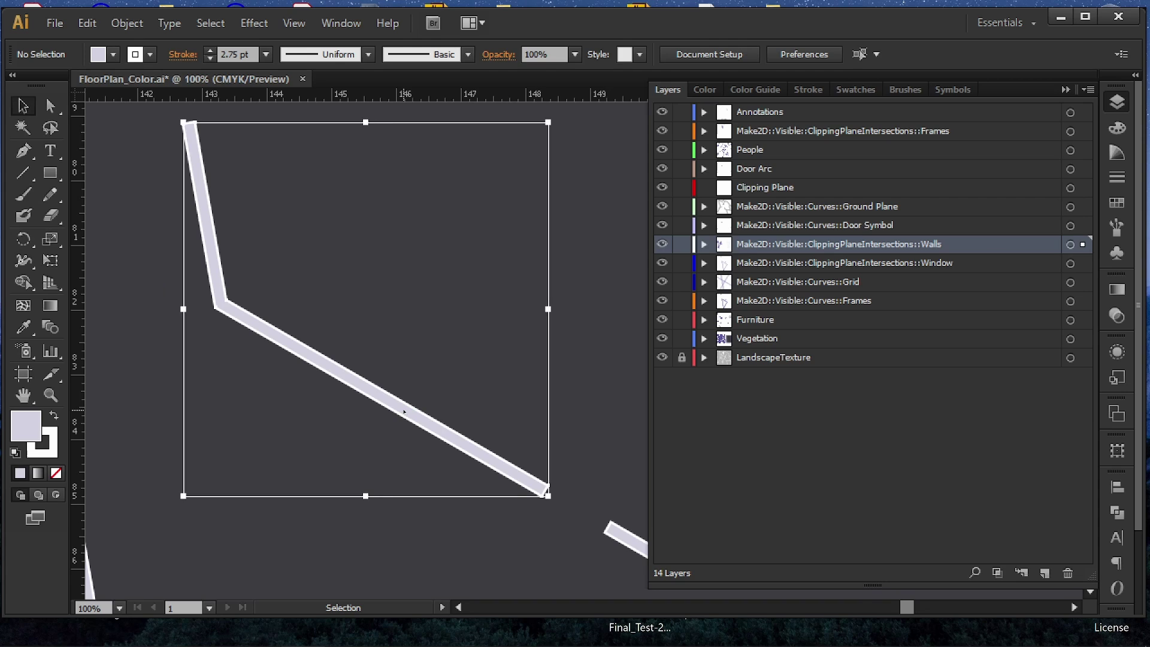
# - Select all the copied walls without the background rectangle and give them a near-white fill of C 0, M 0, Y 0, K 5
pyautogui.keyDown('alt'); pyautogui.scroll(-3, 403, 413); pyautogui.keyUp('alt')
pyautogui.moveTo(476, 371); pyautogui.dragTo(387, 236)
pyautogui.keyDown('alt'); pyautogui.scroll(-1, 388, 236); pyautogui.keyUp('alt')
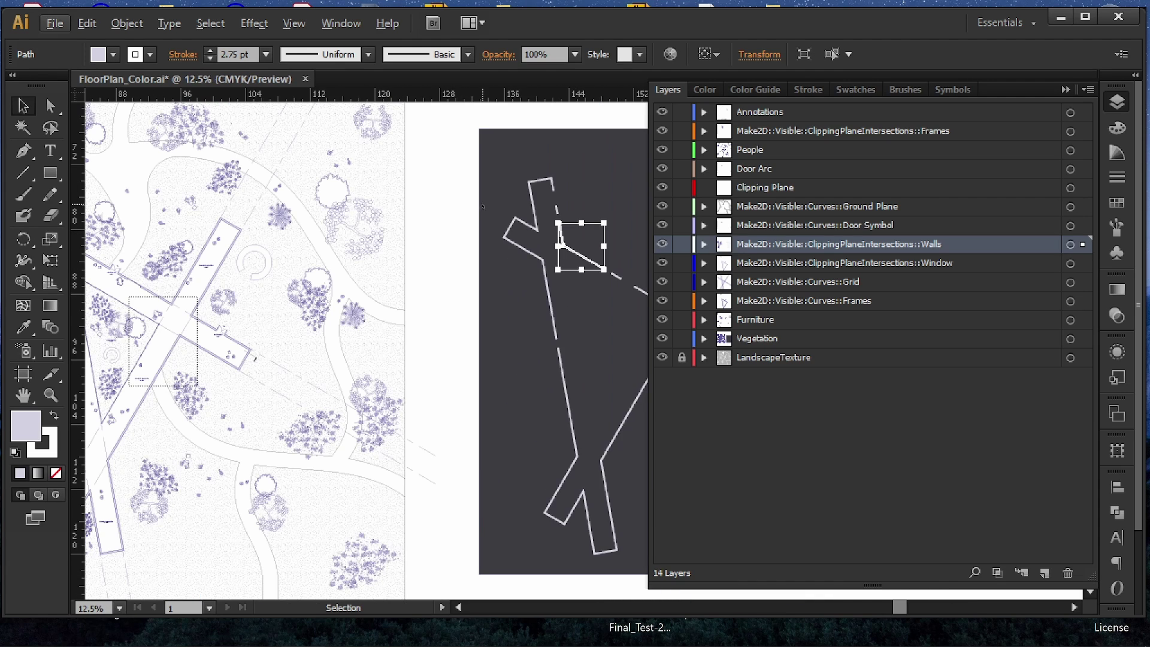
pyautogui.moveTo(599, 240); pyautogui.dragTo(386, 236)
pyautogui.moveTo(593, 113)
pyautogui.mouseDown()
pyautogui.moveTo(460, 363)
pyautogui.moveTo(286, 569)
pyautogui.moveTo(258, 578)
pyautogui.mouseUp()
pyautogui.keyDown('shift'); pyautogui.click(471, 462); pyautogui.keyUp('shift')
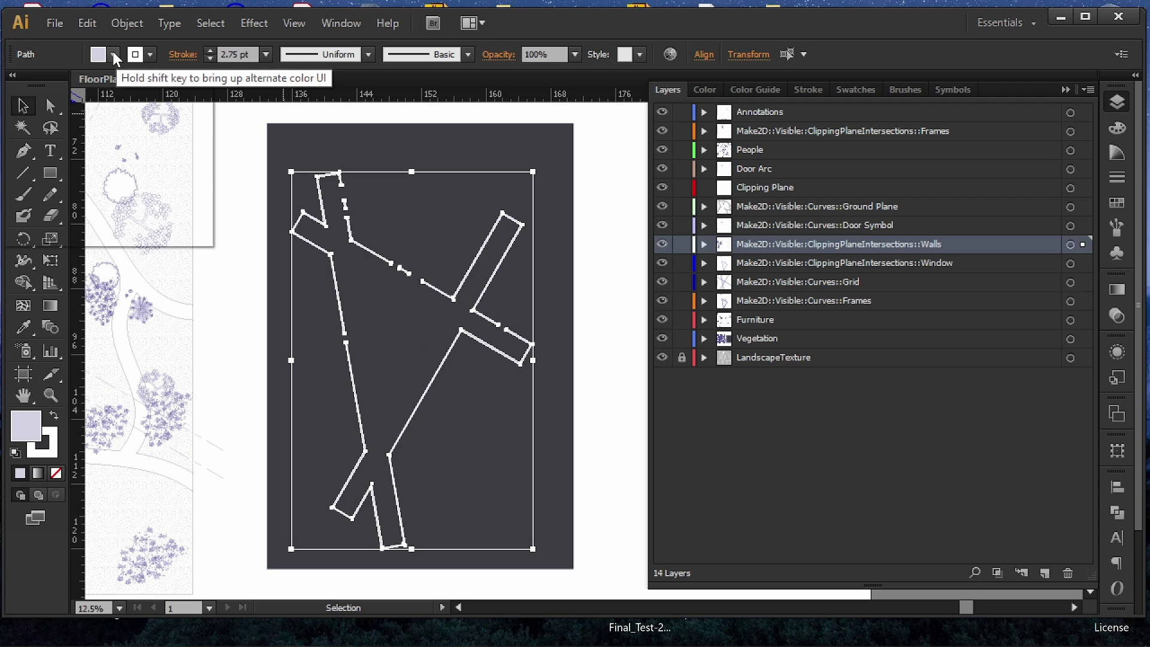
pyautogui.keyDown('shift'); pyautogui.click(113, 52); pyautogui.keyUp('shift')
pyautogui.click(70, 94)
pyautogui.moveTo(71, 94); pyautogui.dragTo(31, 90)
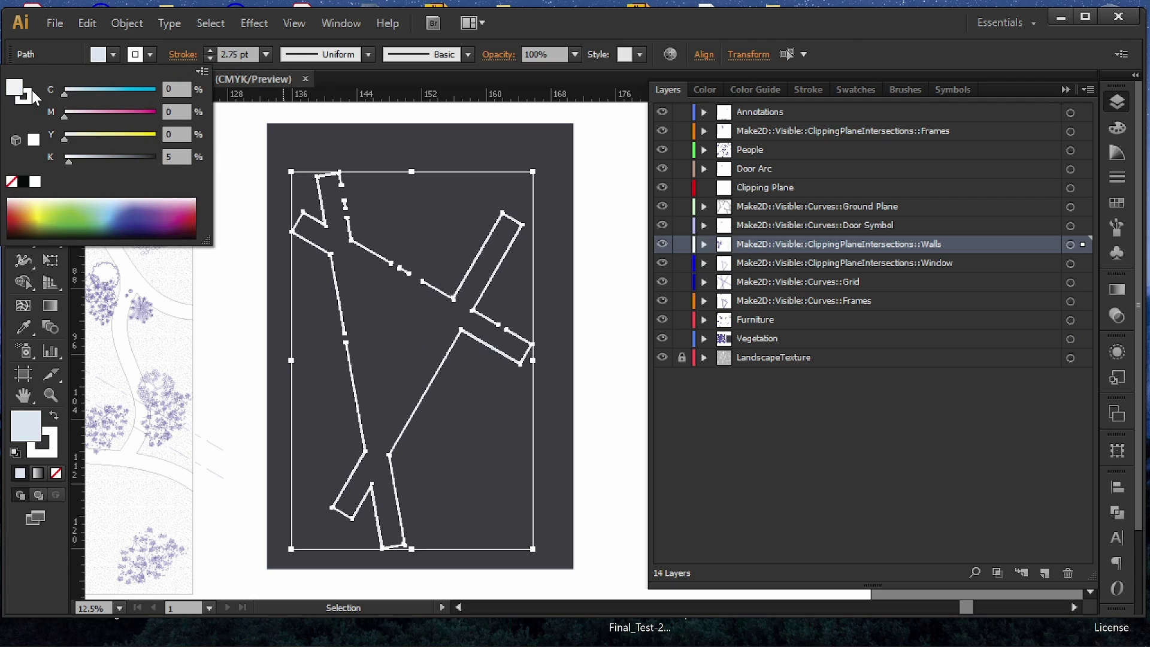
pyautogui.click(279, 113)
pyautogui.click(281, 112)
# - Examine how the copied walls' near-white fill and white outline read against the dark background, up close and as a whole
pyautogui.keyDown('alt'); pyautogui.scroll(6, 289, 201); pyautogui.keyUp('alt')
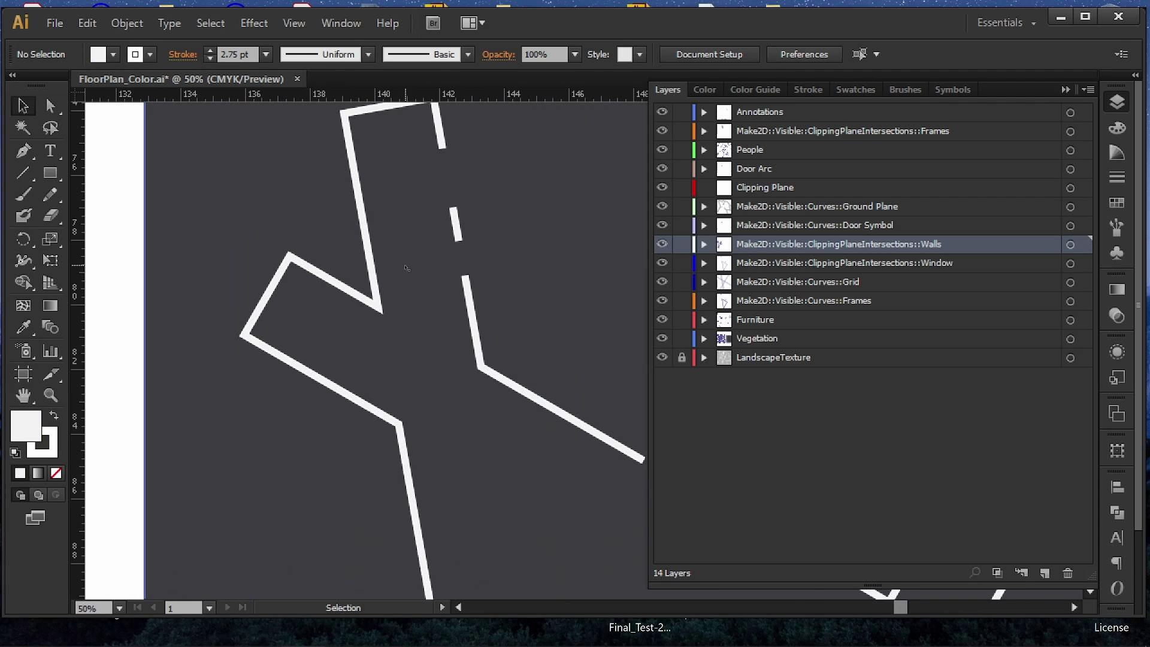
pyautogui.moveTo(417, 199); pyautogui.dragTo(348, 267)
pyautogui.keyDown('alt'); pyautogui.scroll(-2, 348, 267); pyautogui.keyUp('alt')
pyautogui.moveTo(457, 373); pyautogui.dragTo(373, 291)
pyautogui.keyDown('alt'); pyautogui.scroll(-2, 373, 291); pyautogui.keyUp('alt')
pyautogui.moveTo(491, 331); pyautogui.dragTo(356, 210)
pyautogui.keyDown('alt'); pyautogui.scroll(-1, 346, 202); pyautogui.keyUp('alt')
pyautogui.keyDown('alt'); pyautogui.scroll(-1, 526, 293); pyautogui.keyUp('alt')
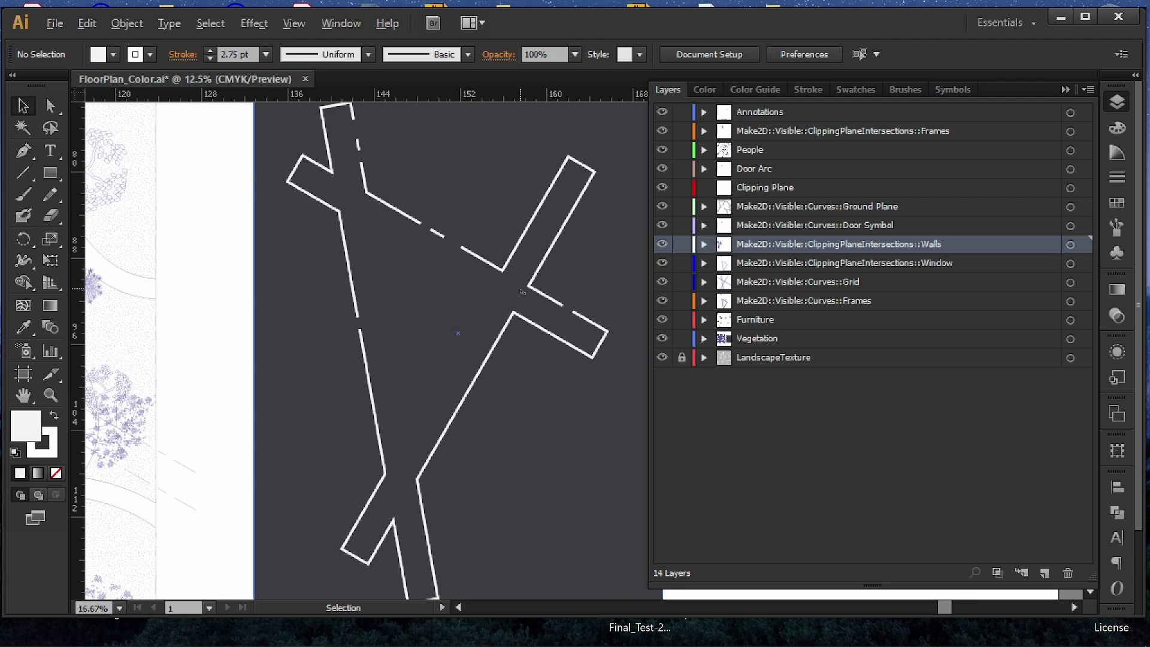
pyautogui.moveTo(506, 280); pyautogui.dragTo(426, 298)
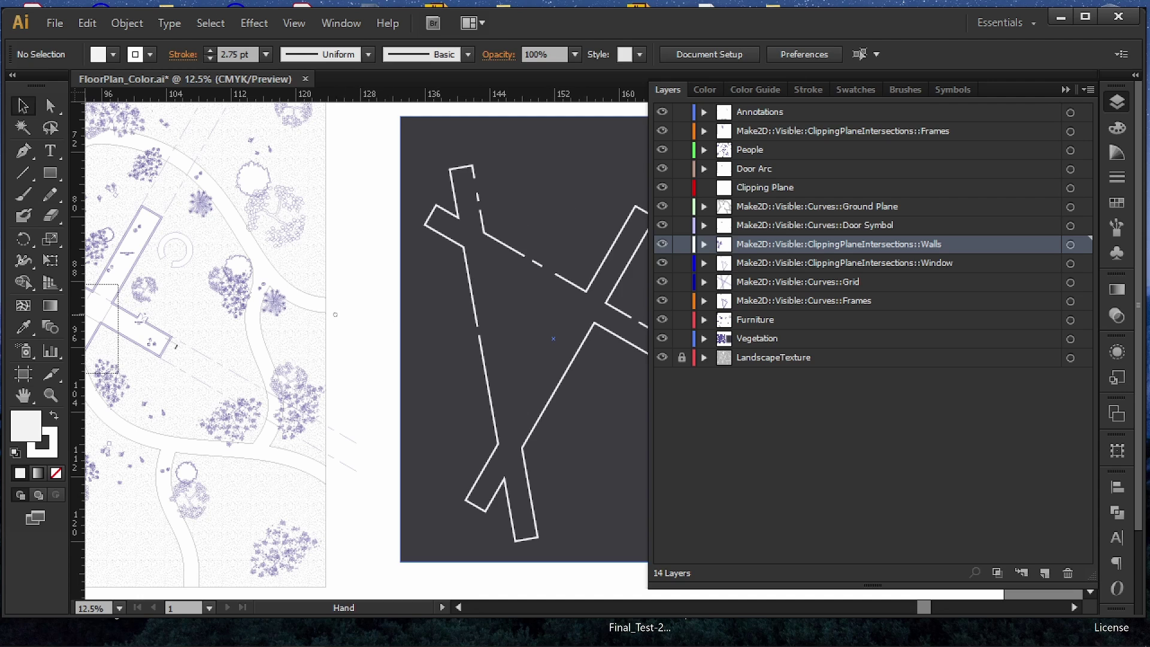
# - Examine the original blue-toned floor plan's walls, courtyard and landscape for comparison with the dark-background copy
pyautogui.moveTo(335, 314); pyautogui.dragTo(611, 295)
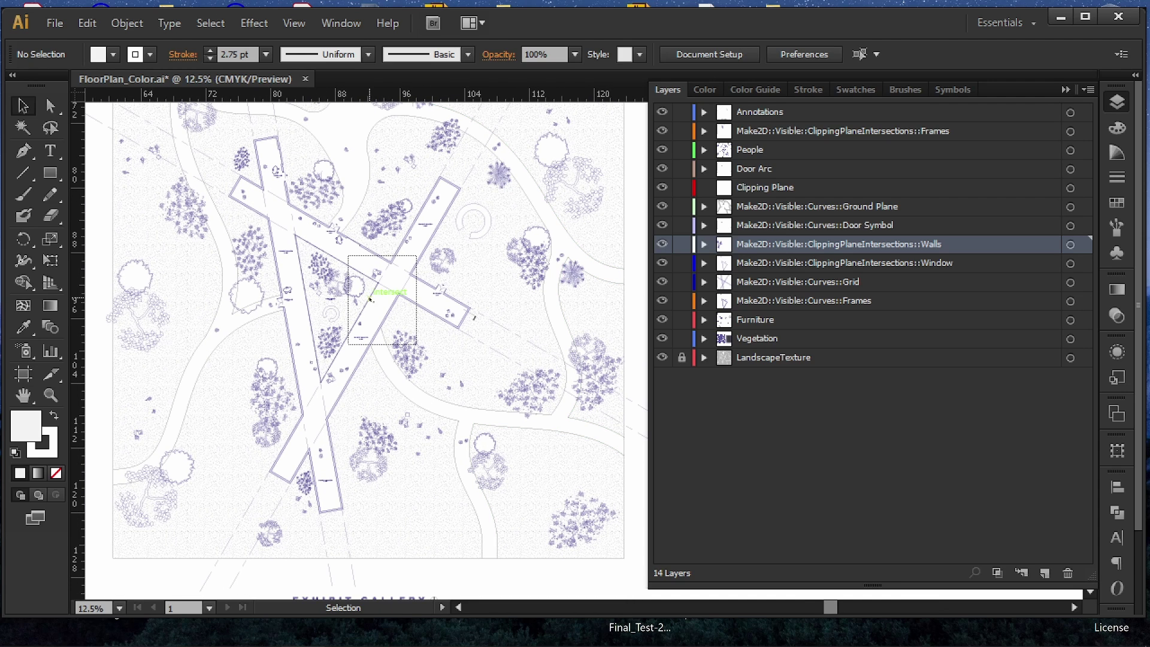
pyautogui.keyDown('alt'); pyautogui.scroll(3, 304, 304); pyautogui.keyUp('alt')
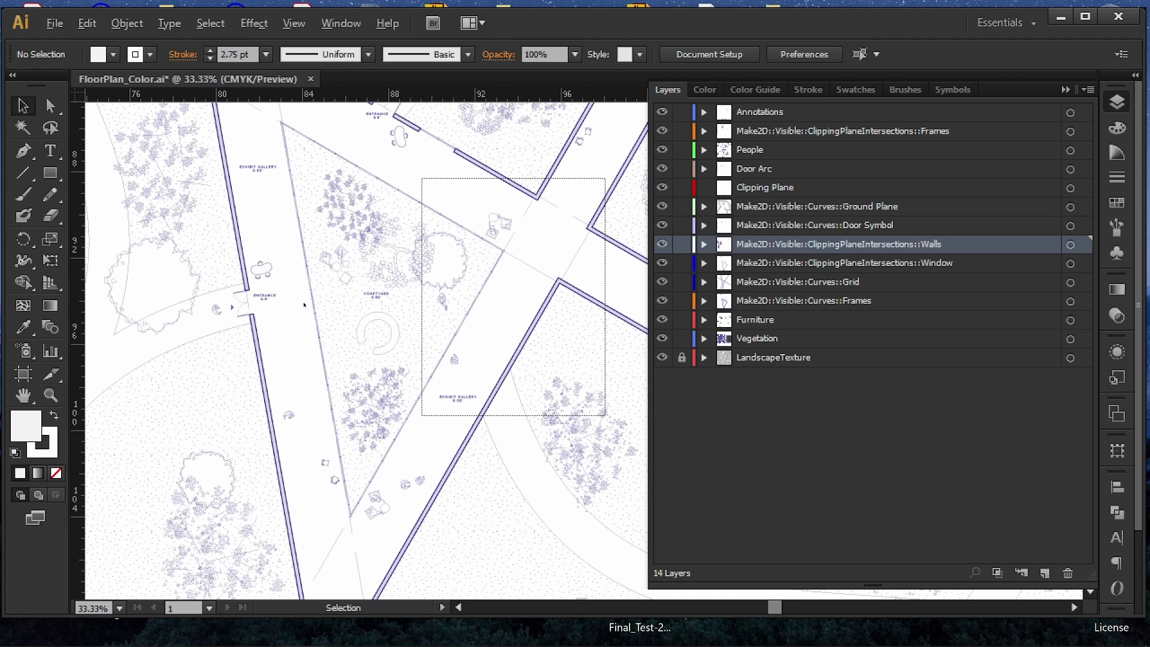
pyautogui.keyDown('alt'); pyautogui.scroll(-2, 304, 305); pyautogui.keyUp('alt')
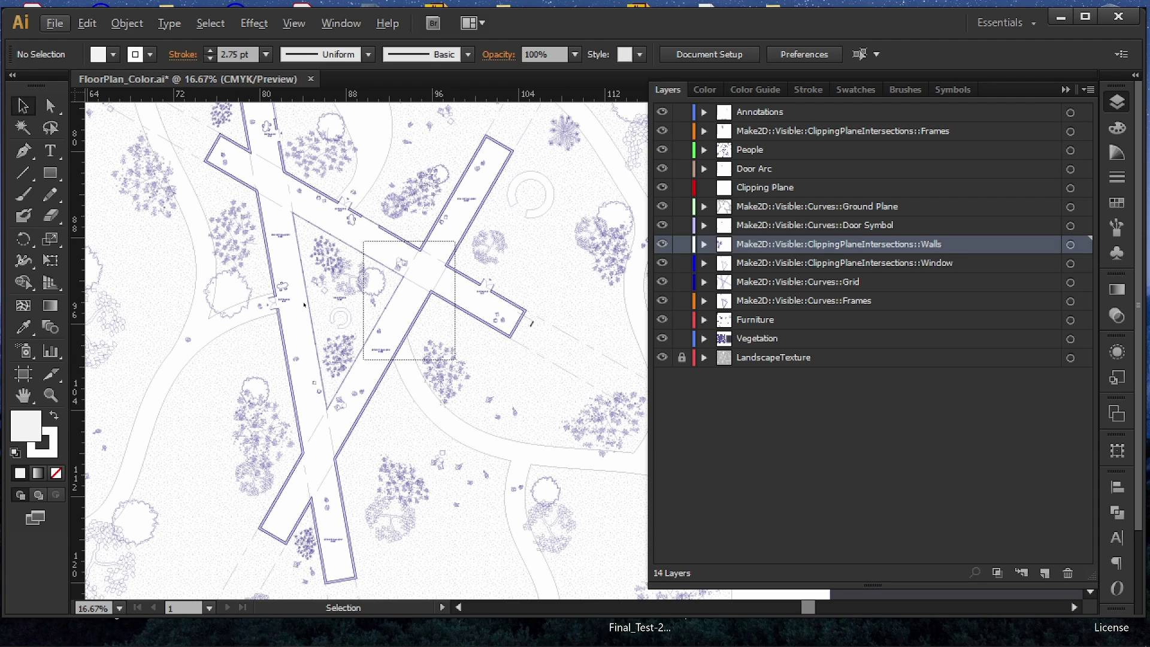
pyautogui.keyDown('alt'); pyautogui.scroll(-1, 323, 282); pyautogui.keyUp('alt')
pyautogui.moveTo(467, 254); pyautogui.dragTo(475, 296)
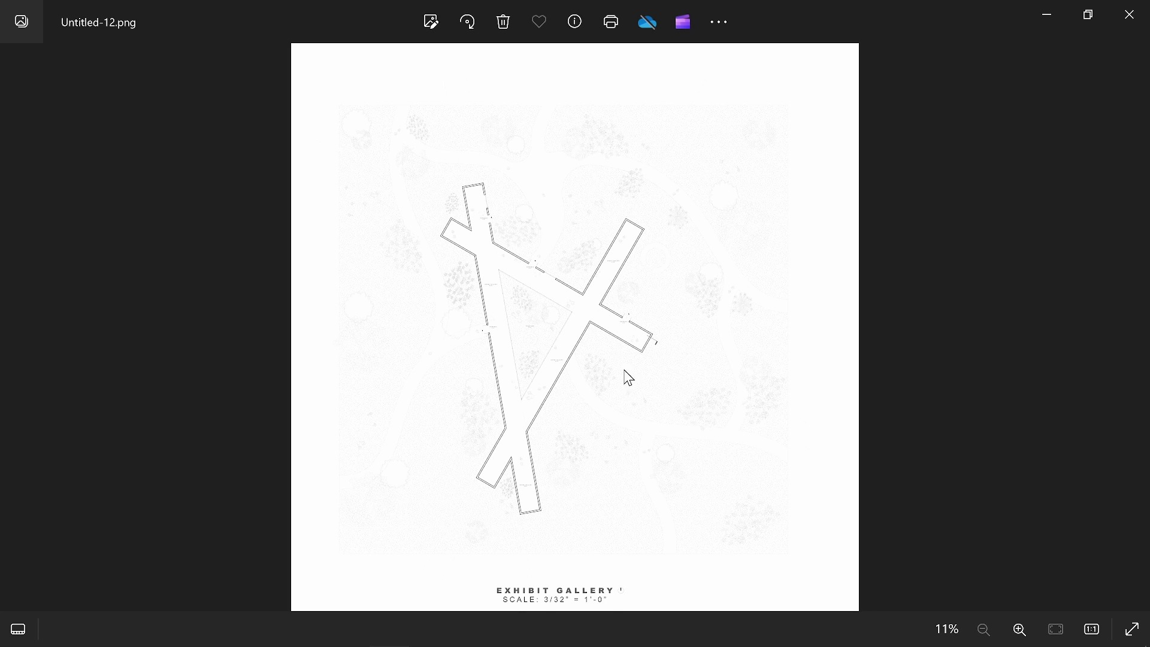
# - In the Photos viewer, examine the black-and-white plan Untitled-12.png, comparing its wall linework close up and at full-page scale
pyautogui.scroll(4, 592, 357)
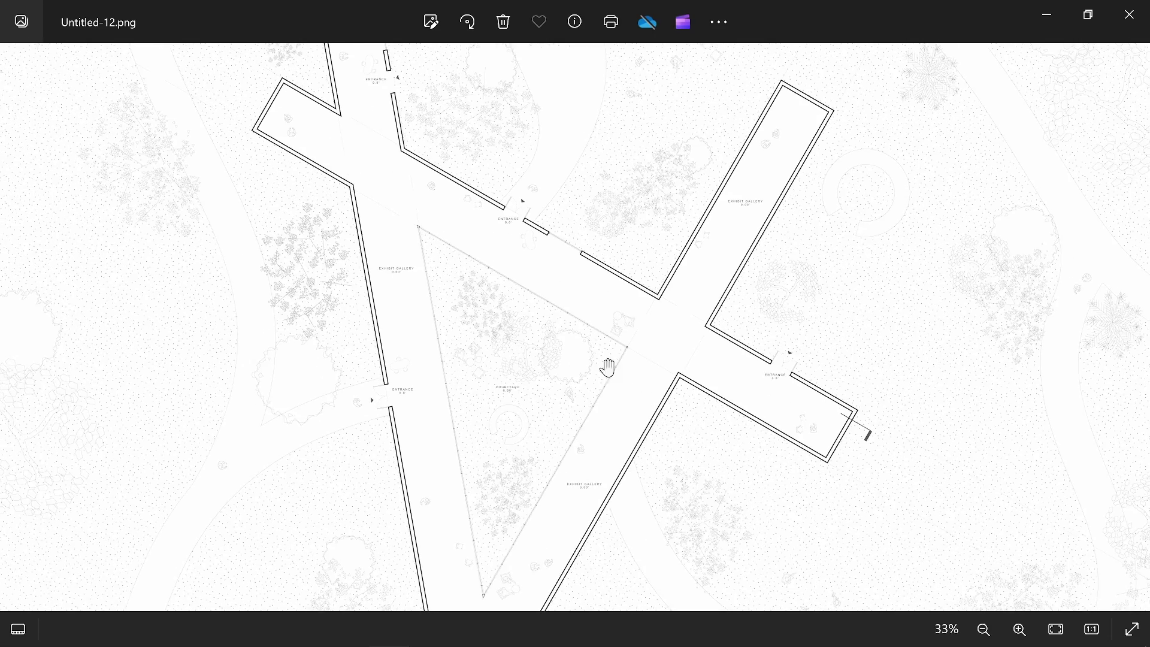
pyautogui.moveTo(569, 201); pyautogui.dragTo(659, 383)
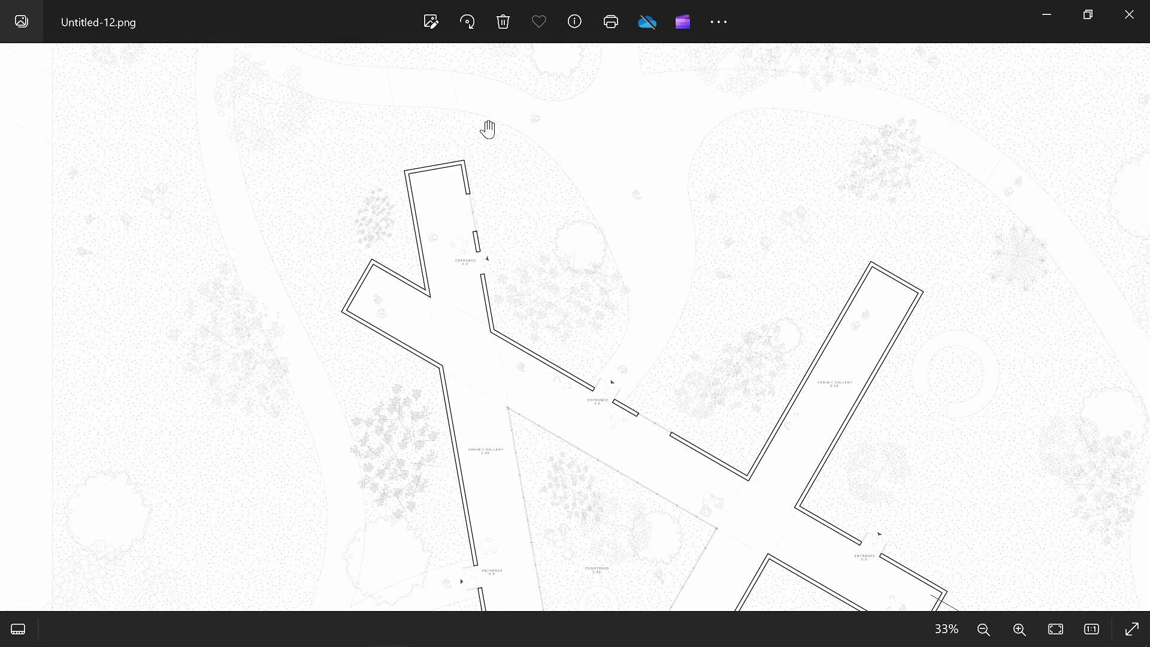
pyautogui.moveTo(582, 442); pyautogui.dragTo(502, 268)
pyautogui.scroll(-5, 503, 295)
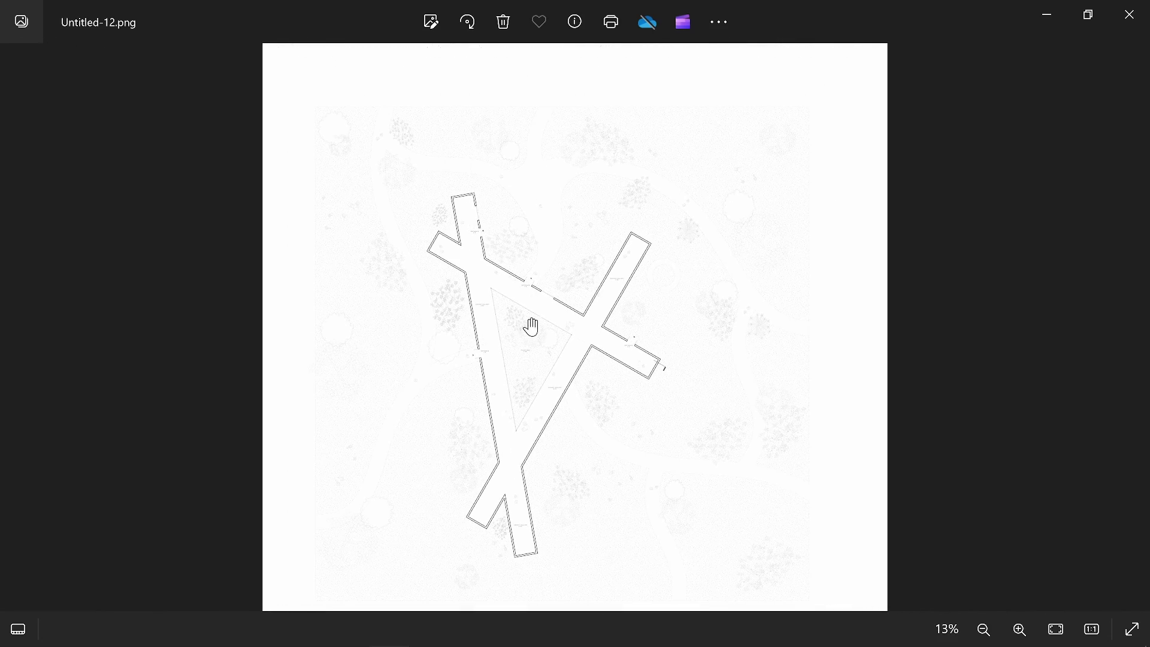
pyautogui.moveTo(619, 405); pyautogui.dragTo(629, 249)
pyautogui.scroll(-1, 626, 269)
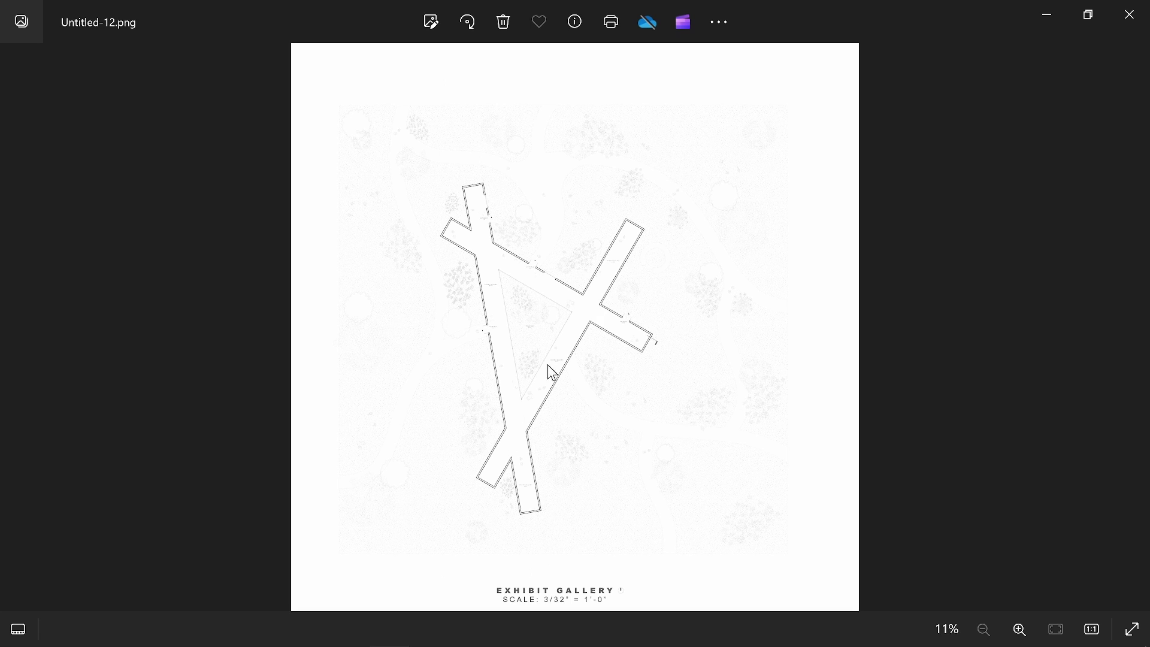
pyautogui.scroll(2, 548, 367)
pyautogui.scroll(-2, 539, 374)
# - Examine the line weights around the courtyard, entrances and right-hand gallery wings of the black-and-white plan
pyautogui.scroll(5, 590, 270)
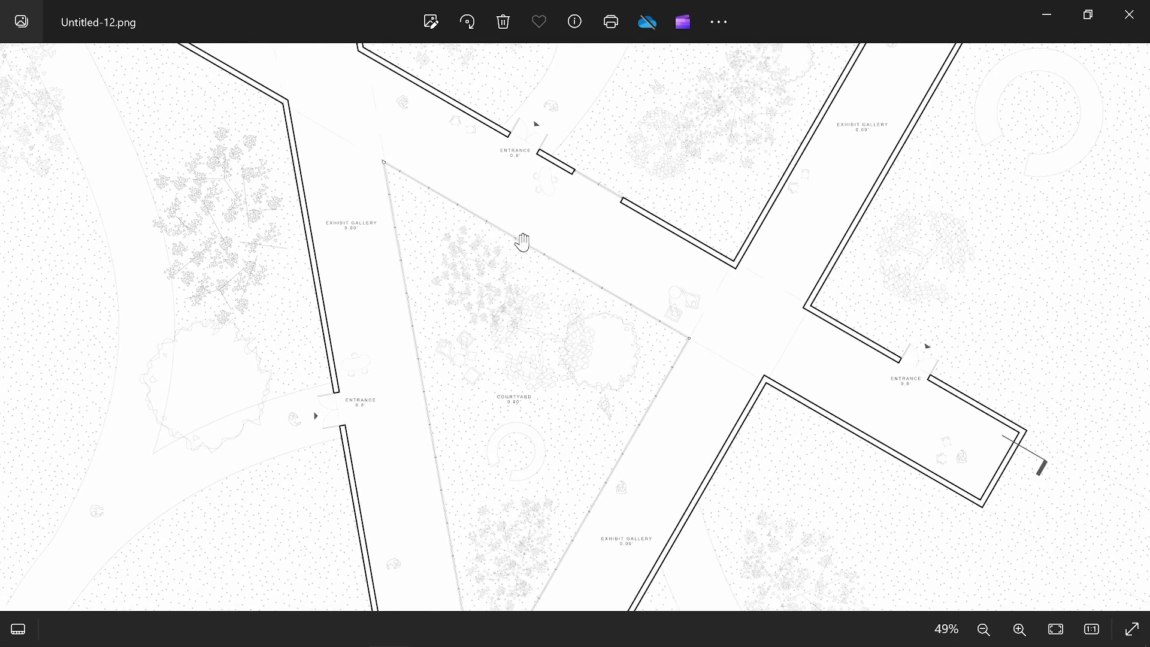
pyautogui.moveTo(520, 246); pyautogui.dragTo(649, 459)
pyautogui.moveTo(408, 190); pyautogui.dragTo(308, 280)
pyautogui.moveTo(653, 366); pyautogui.dragTo(590, 215)
pyautogui.moveTo(601, 357); pyautogui.dragTo(552, 234)
pyautogui.moveTo(790, 362); pyautogui.dragTo(672, 247)
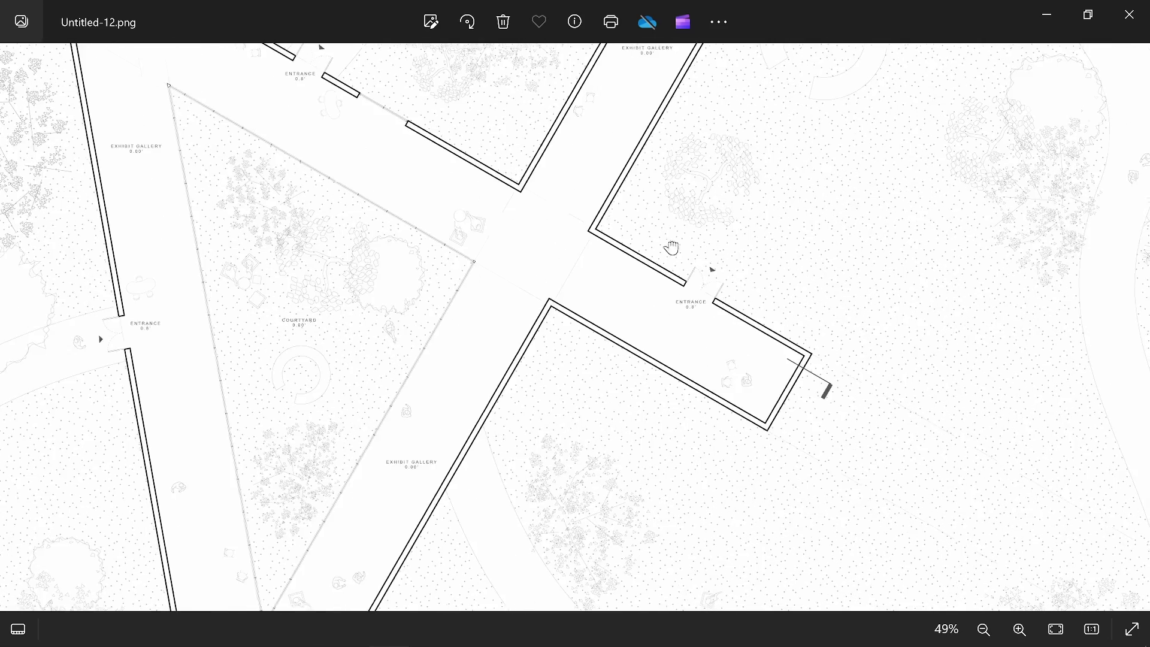
pyautogui.moveTo(799, 247); pyautogui.dragTo(673, 231)
pyautogui.moveTo(621, 257); pyautogui.dragTo(432, 401)
pyautogui.scroll(-2, 641, 323)
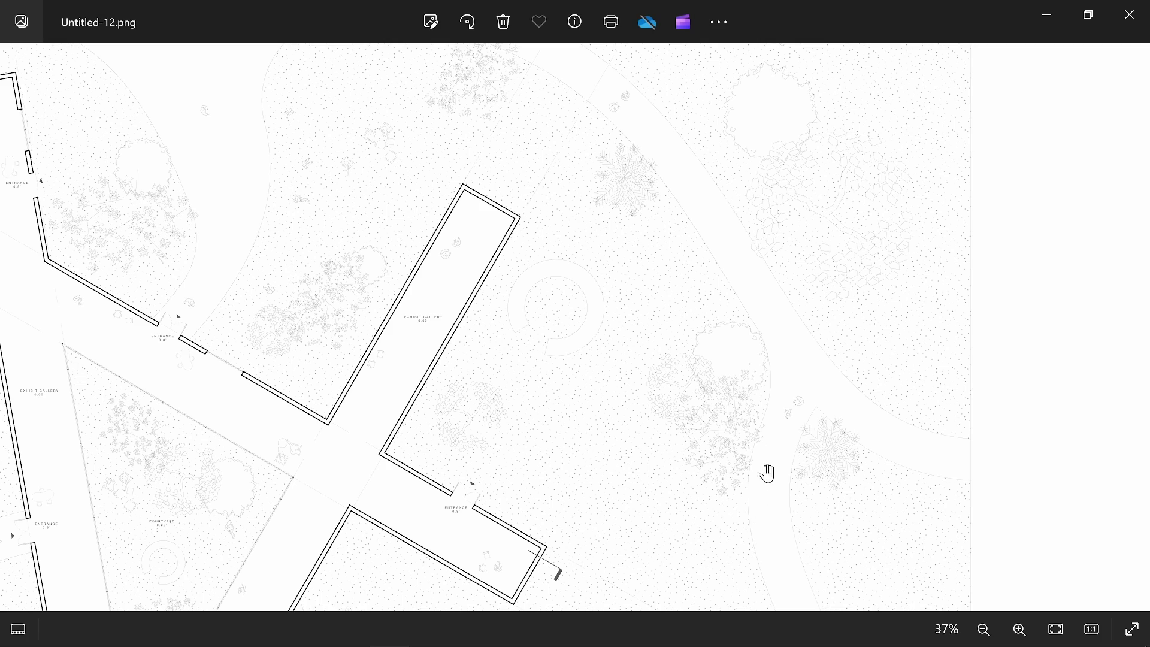
# - Examine the black-and-white plan's upper gallery wings and surrounding landscape, finishing with the overall composition
pyautogui.moveTo(689, 123); pyautogui.dragTo(711, 145)
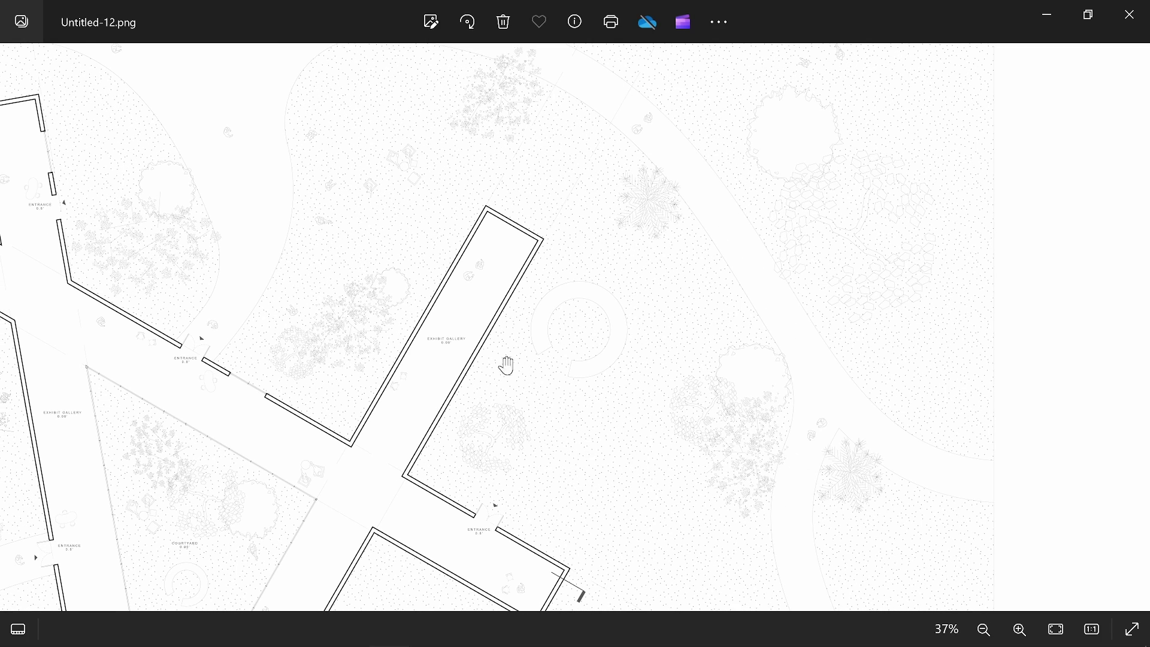
pyautogui.moveTo(383, 226); pyautogui.dragTo(536, 282)
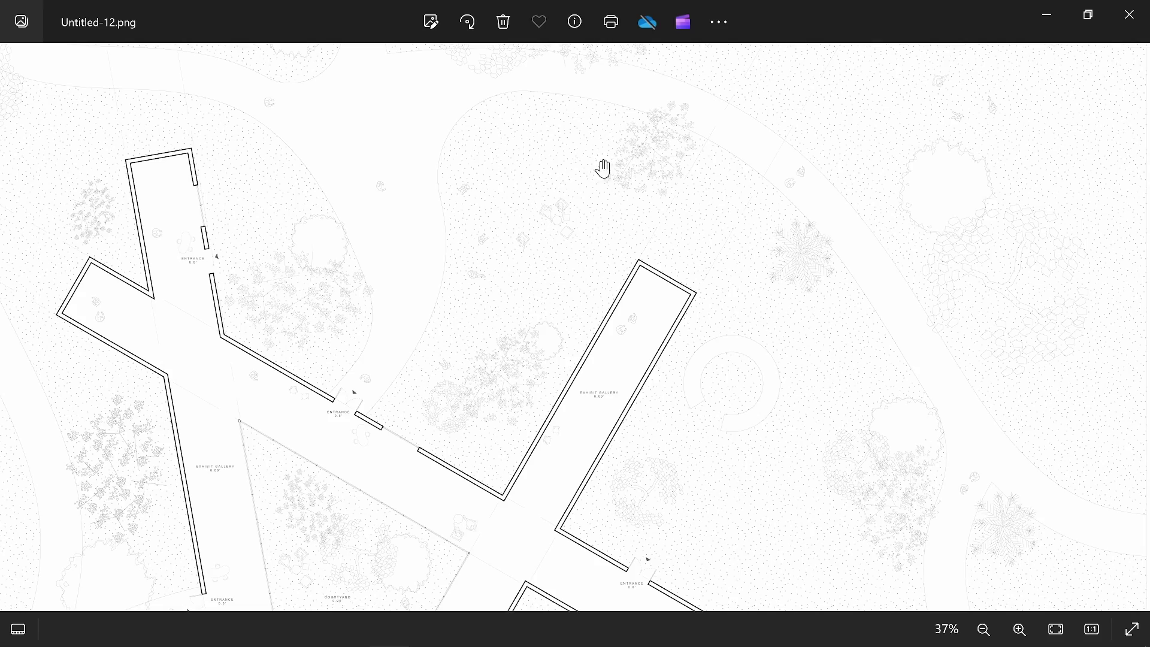
pyautogui.moveTo(393, 208); pyautogui.dragTo(527, 176)
pyautogui.scroll(-1, 511, 249)
pyautogui.moveTo(508, 281); pyautogui.dragTo(537, 189)
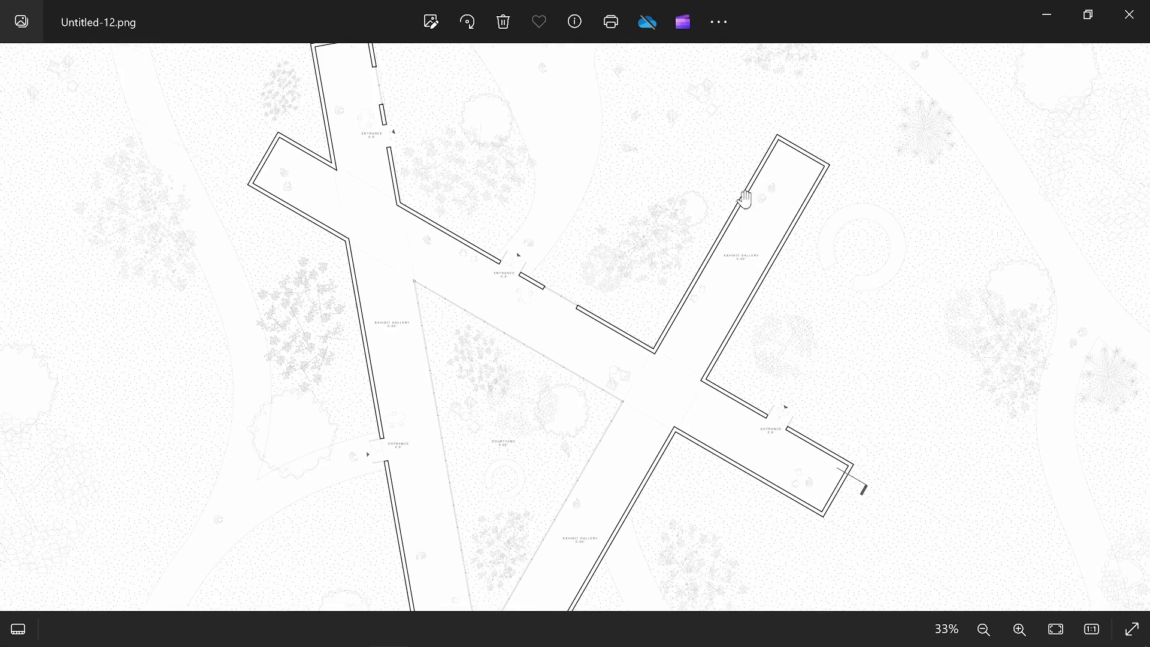
pyautogui.moveTo(495, 355); pyautogui.dragTo(486, 285)
pyautogui.scroll(-4, 496, 328)
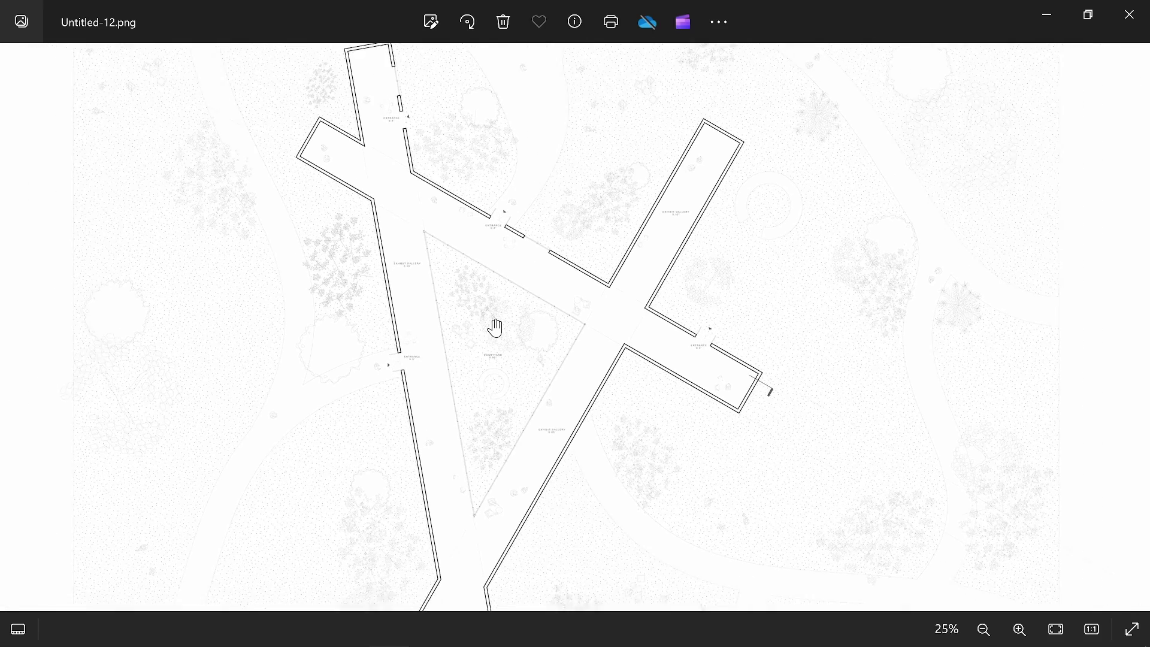
pyautogui.scroll(-4, 496, 328)
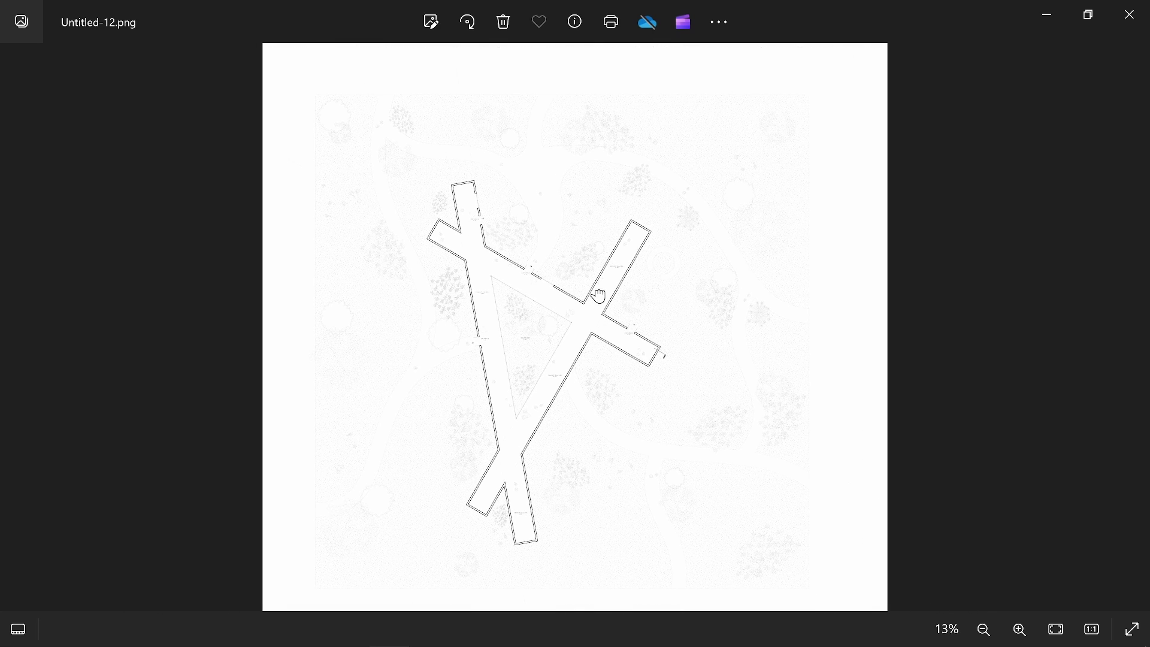
pyautogui.scroll(-1, 601, 318)
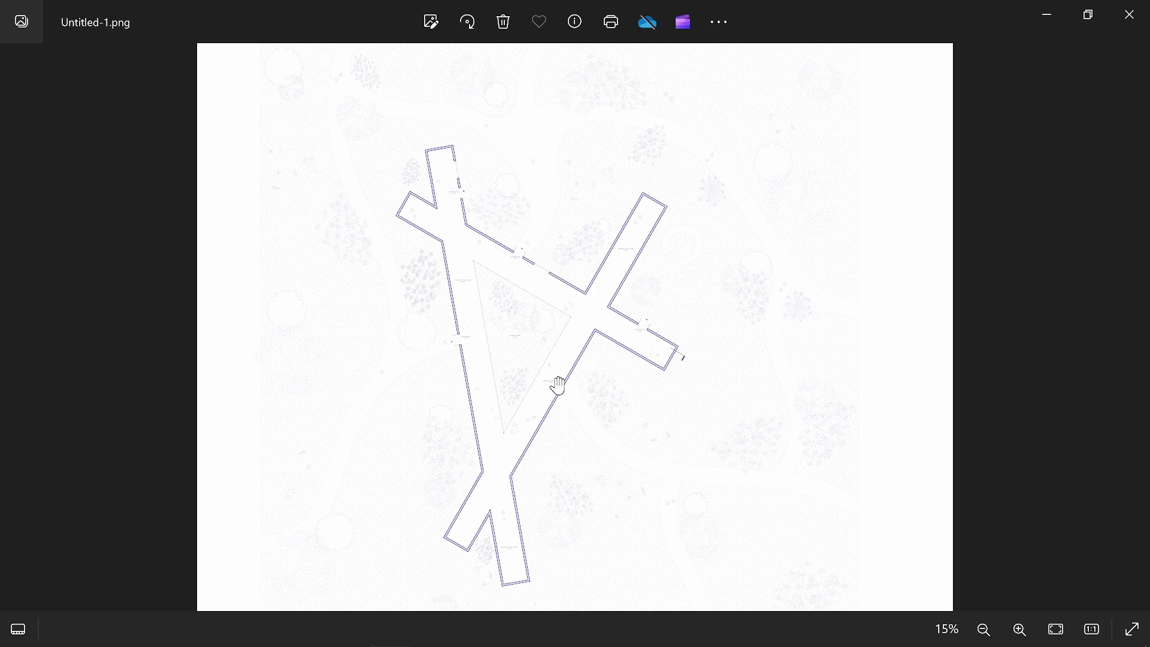
# - Examine the blue-toned plan Untitled-1.png, looking closely at the lavender wall fill and dark blue outline of the upper-left wing
pyautogui.scroll(4, 572, 384)
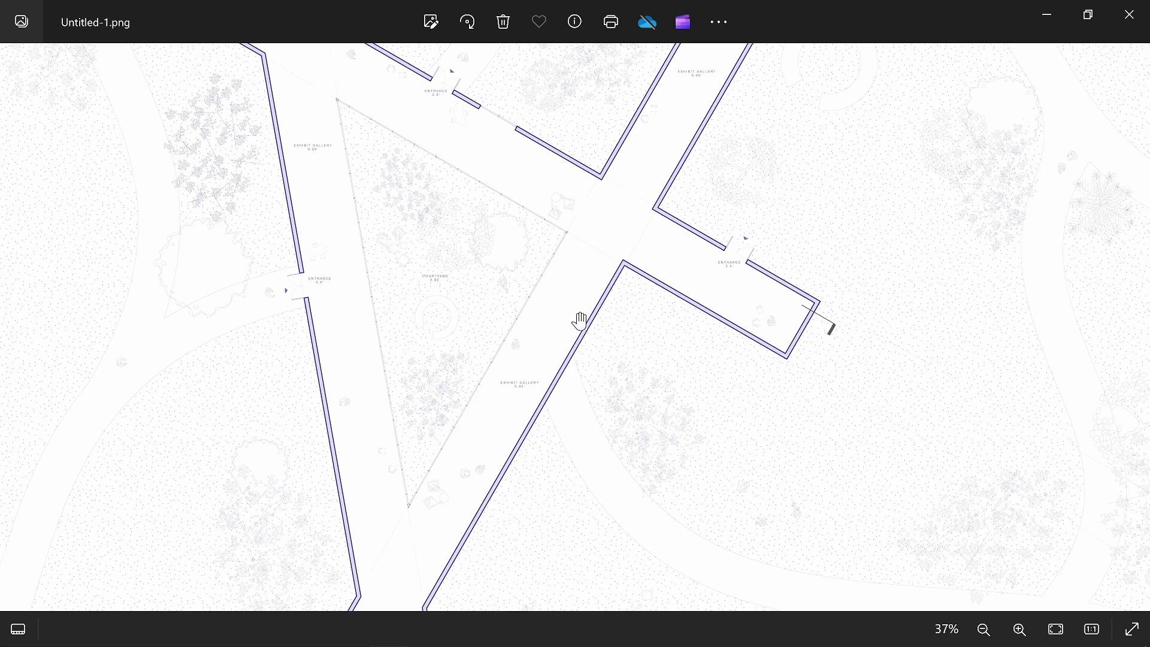
pyautogui.scroll(4, 560, 385)
pyautogui.moveTo(646, 368); pyautogui.dragTo(665, 454)
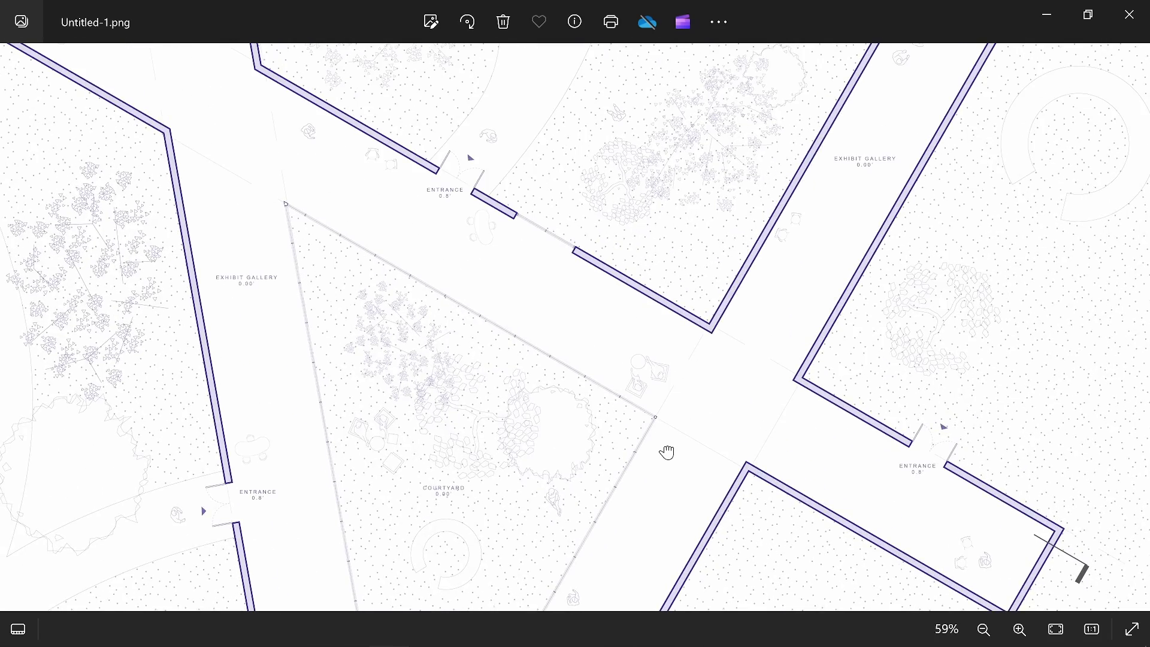
pyautogui.moveTo(544, 242); pyautogui.dragTo(623, 318)
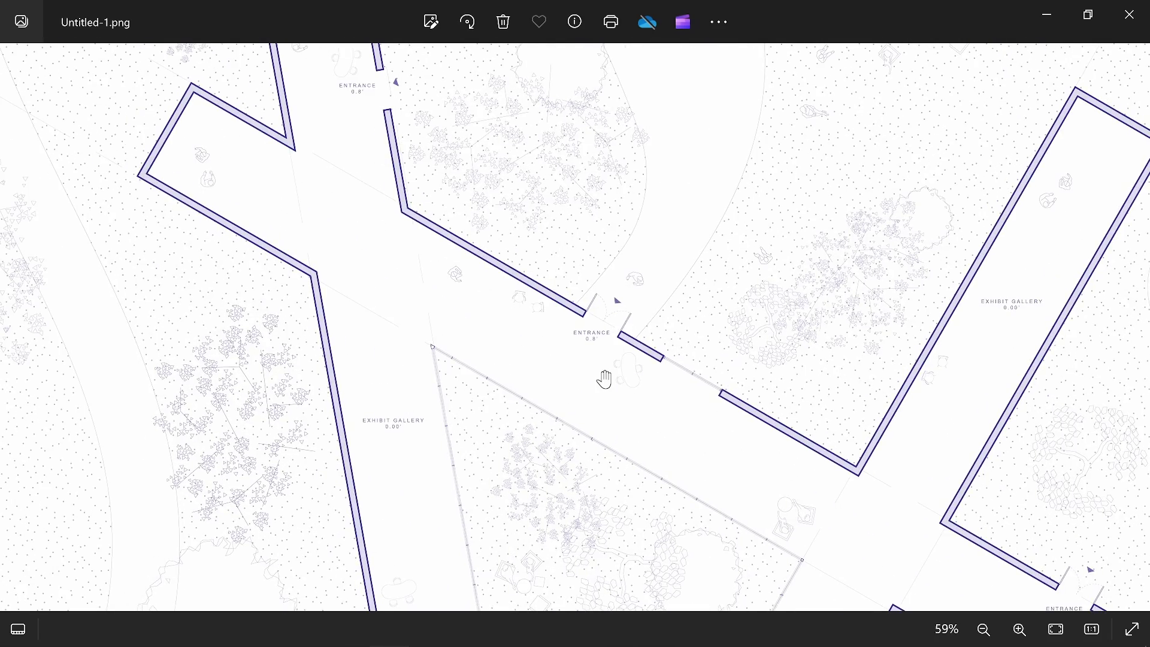
pyautogui.moveTo(432, 198); pyautogui.dragTo(498, 275)
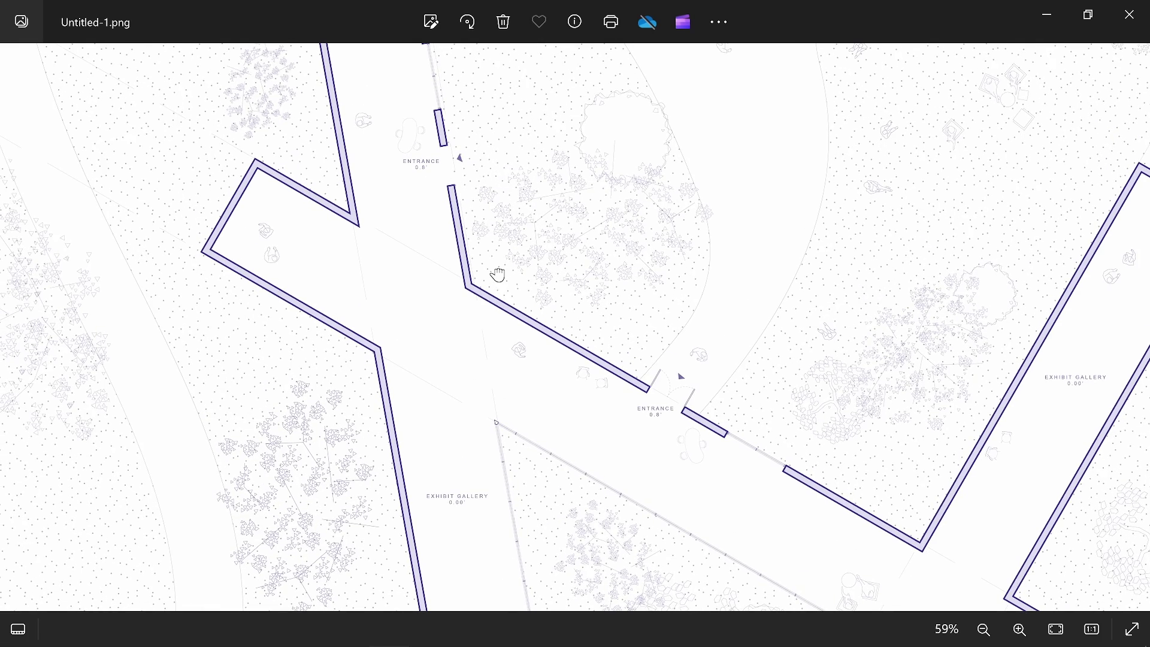
pyautogui.scroll(5, 259, 228)
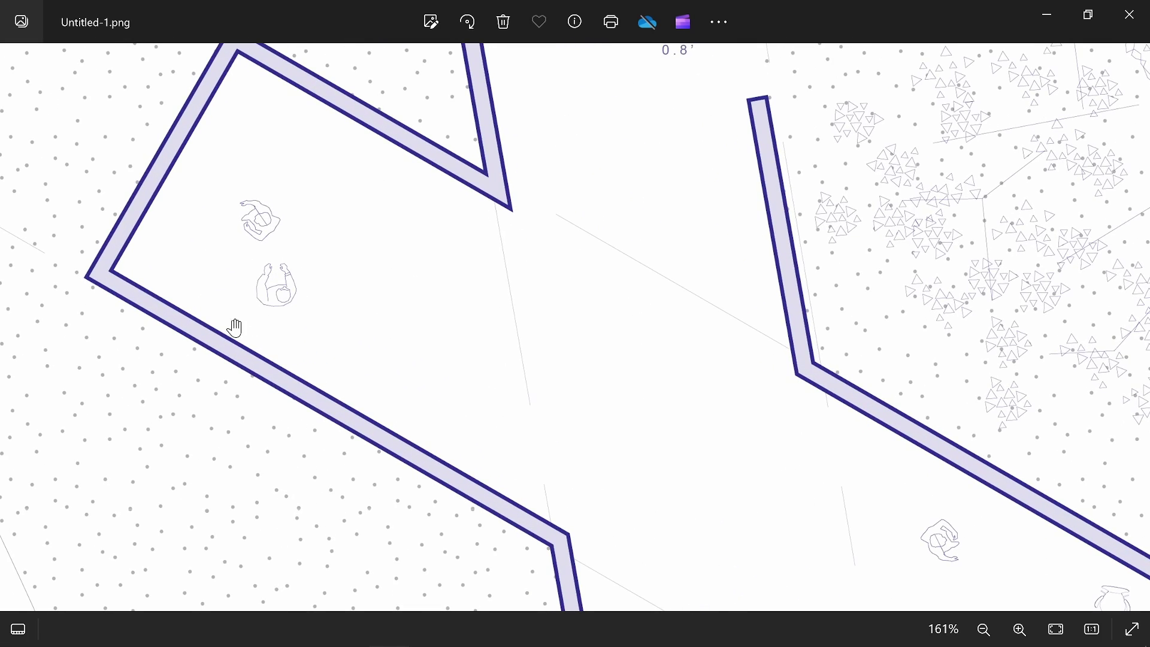
pyautogui.scroll(-1, 274, 278)
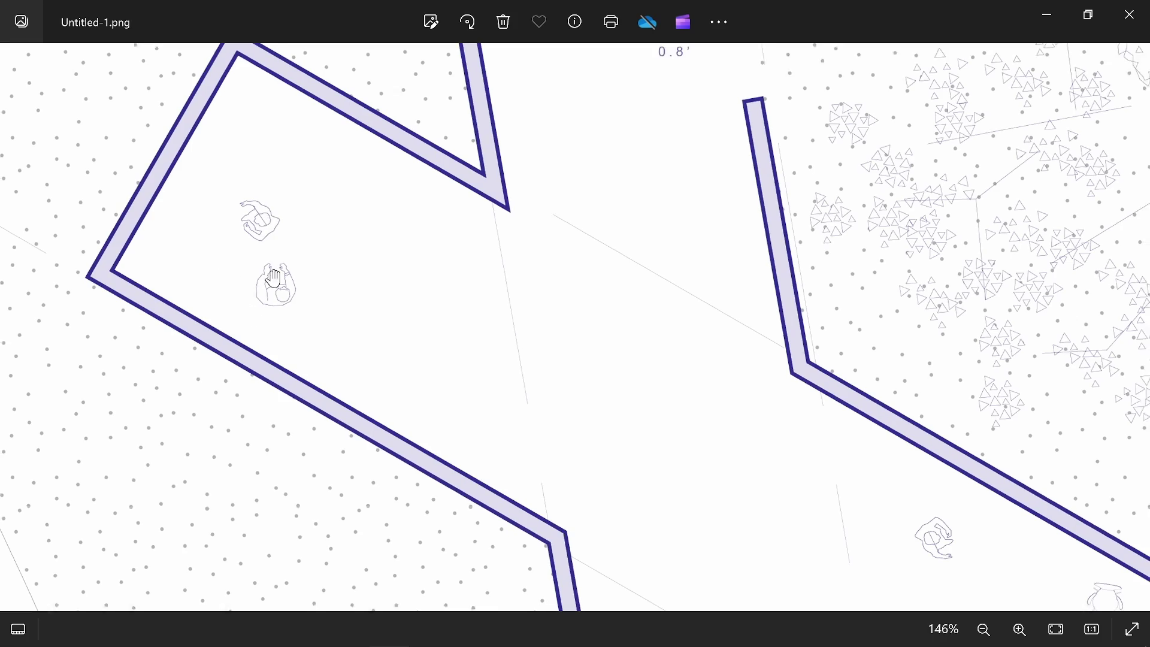
# - Examine the blue-toned plan's courtyard, entrance labels and the right-hand wing with its section mark
pyautogui.scroll(-4, 274, 279)
pyautogui.moveTo(524, 303); pyautogui.dragTo(466, 259)
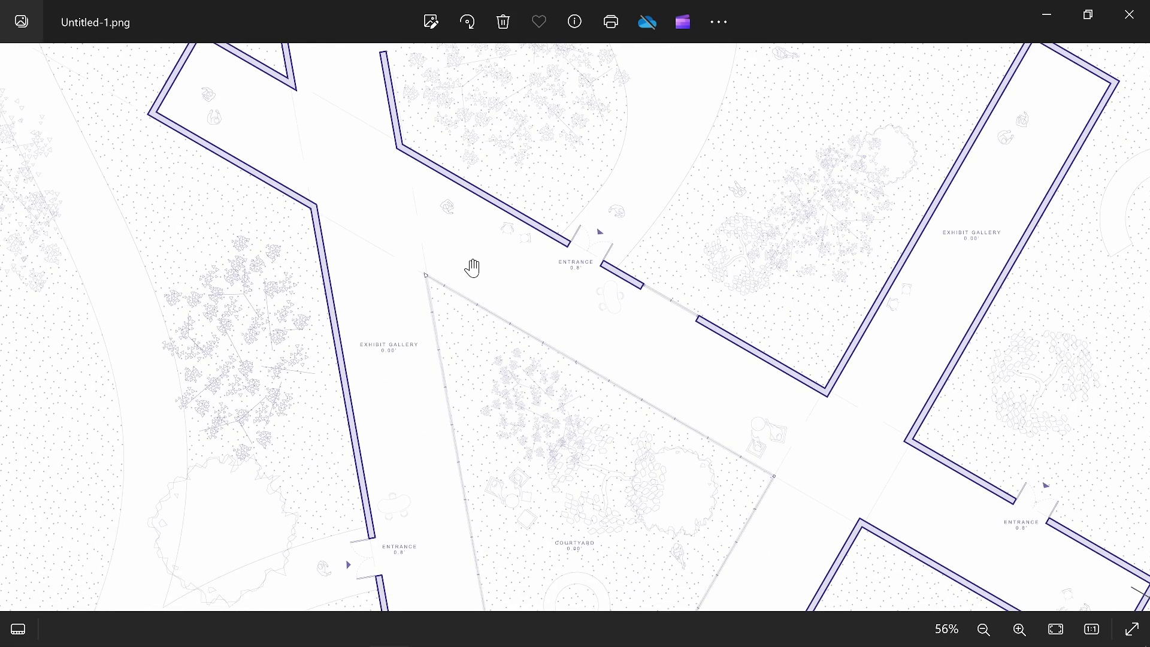
pyautogui.scroll(-1, 680, 342)
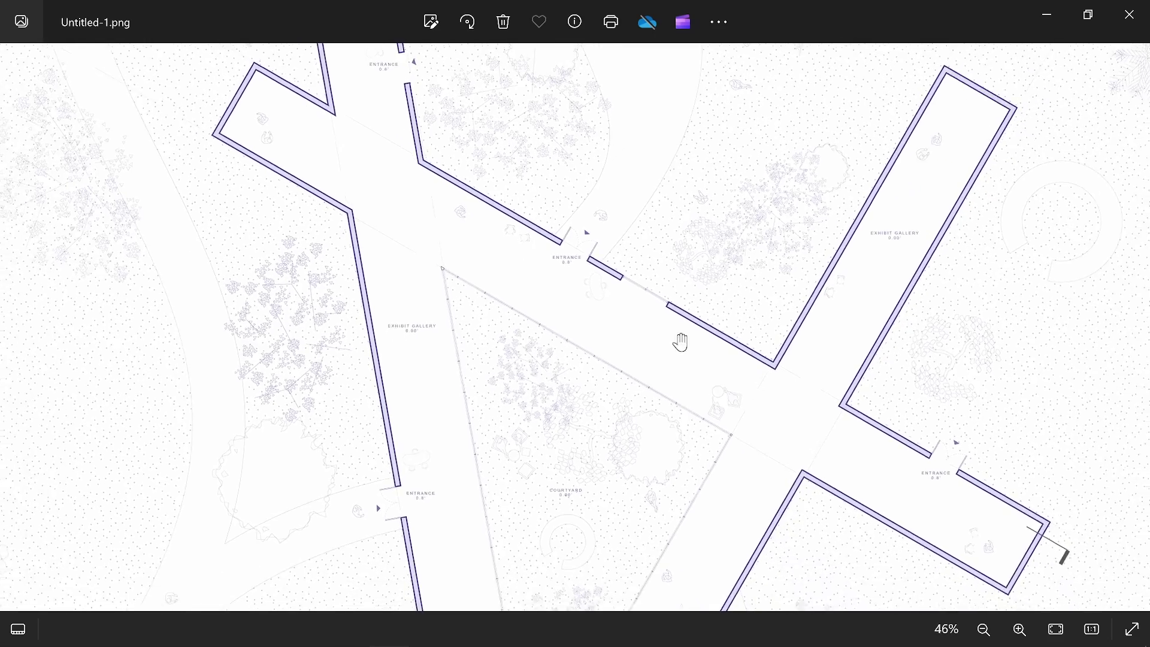
pyautogui.scroll(-1, 721, 368)
pyautogui.moveTo(721, 367); pyautogui.dragTo(658, 242)
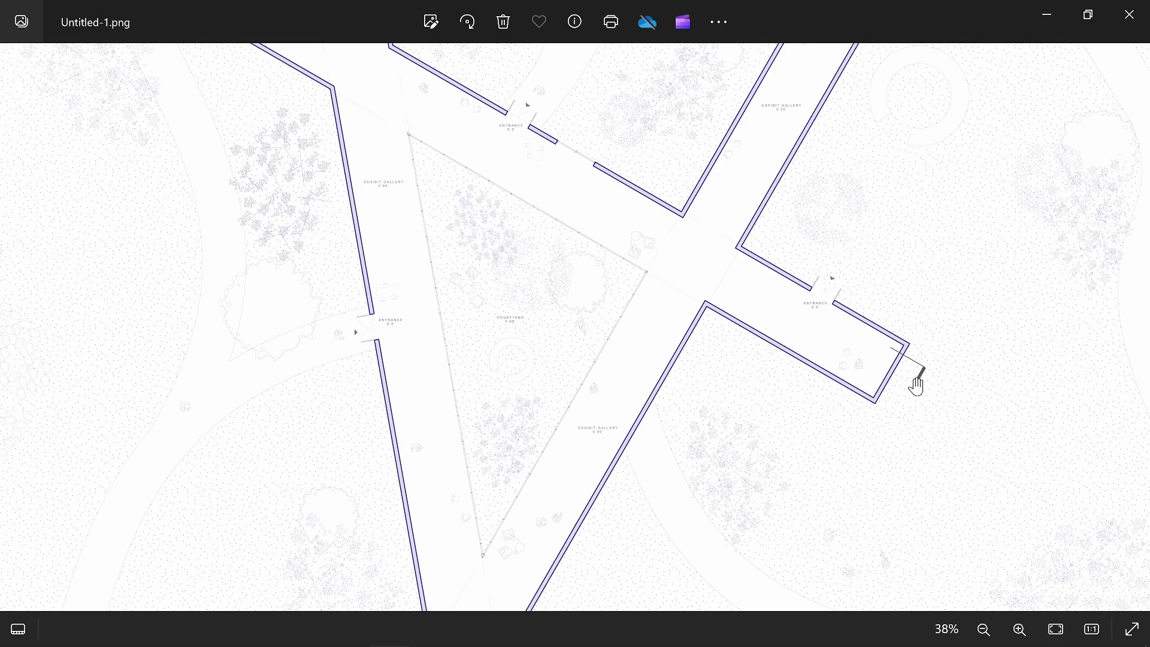
pyautogui.scroll(5, 849, 280)
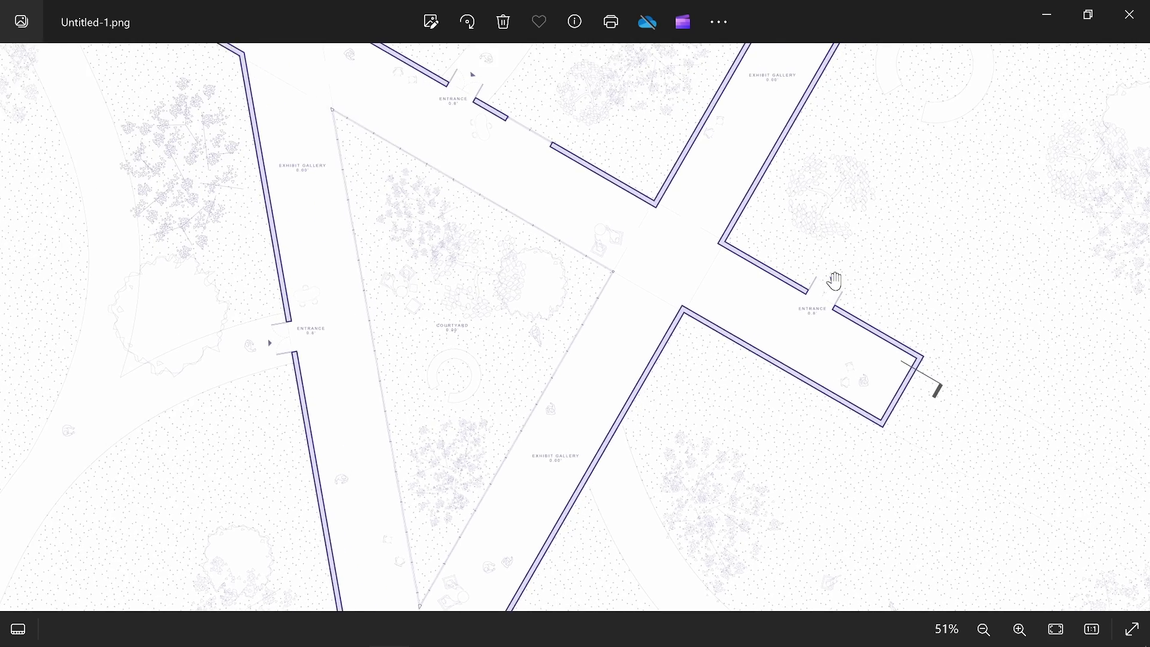
pyautogui.moveTo(880, 353); pyautogui.dragTo(830, 314)
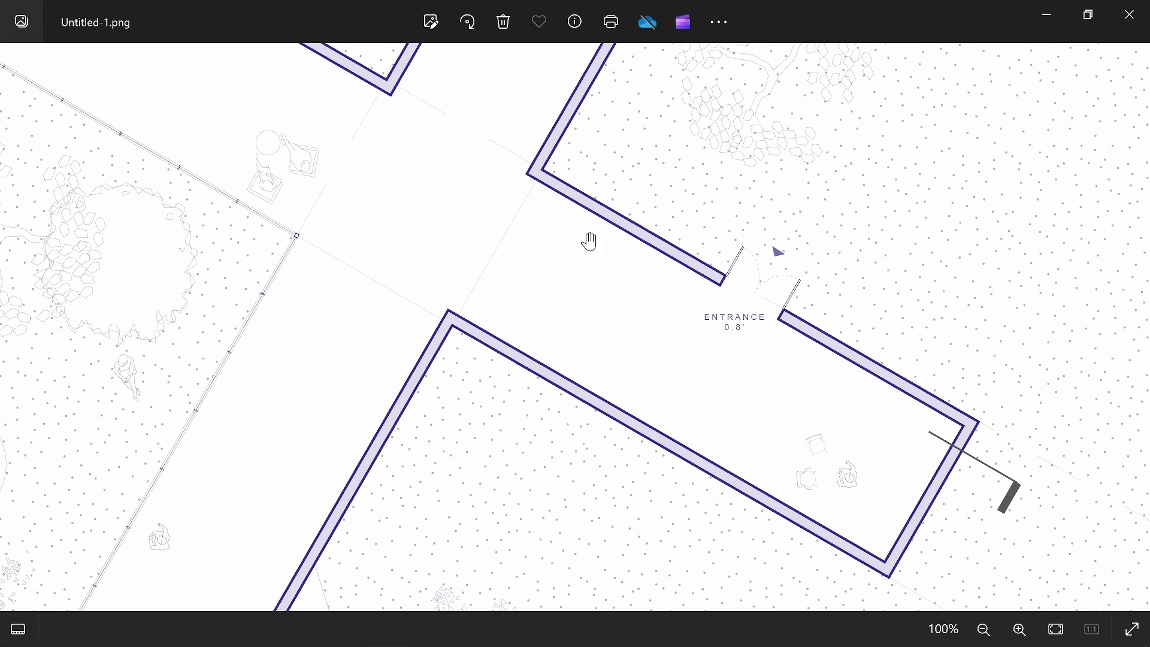
# - Compare the section mark with the blue-toned walls and examine how the gallery wings read against the landscape
pyautogui.scroll(-2, 587, 242)
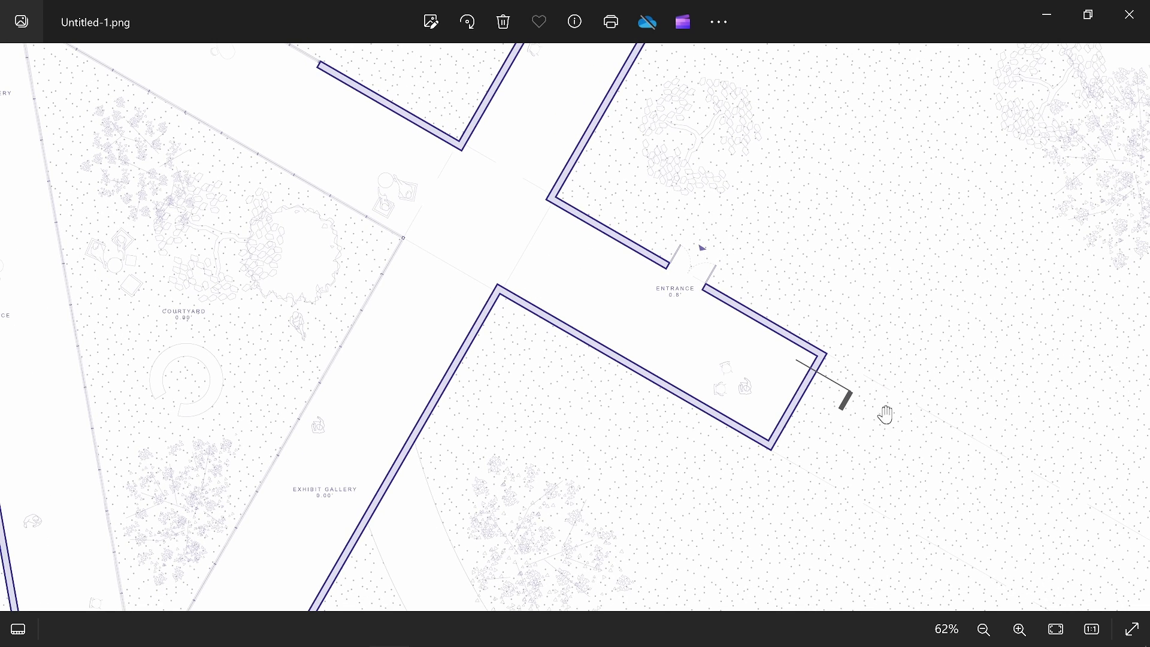
pyautogui.scroll(-1, 827, 355)
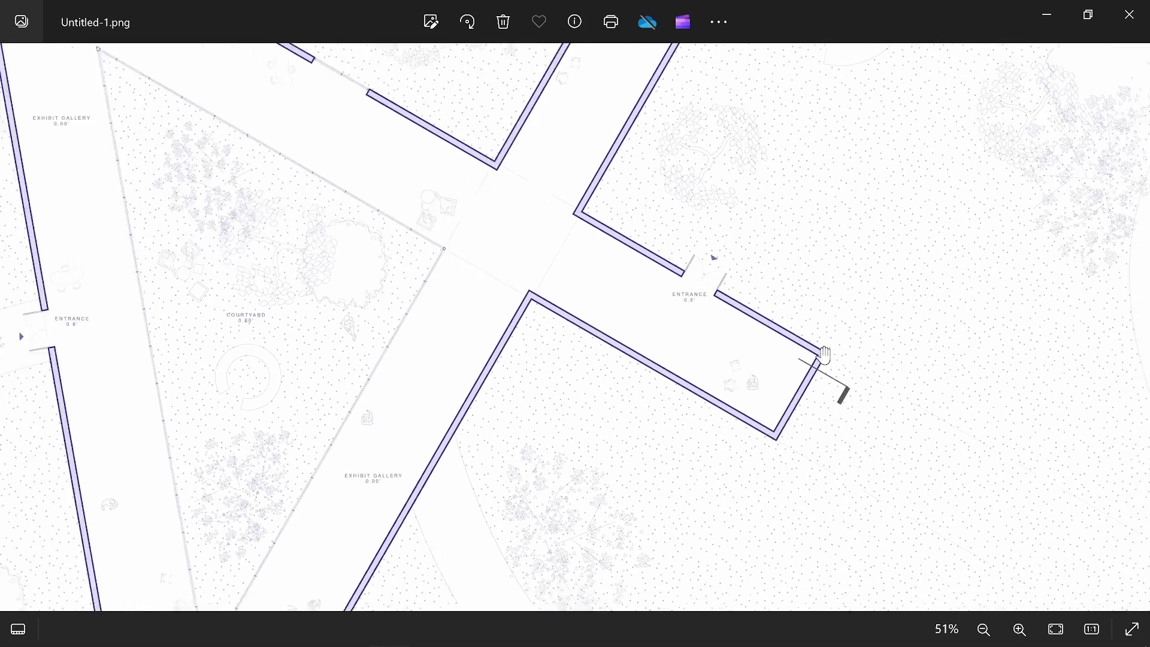
pyautogui.scroll(-1, 605, 222)
pyautogui.scroll(-2, 644, 356)
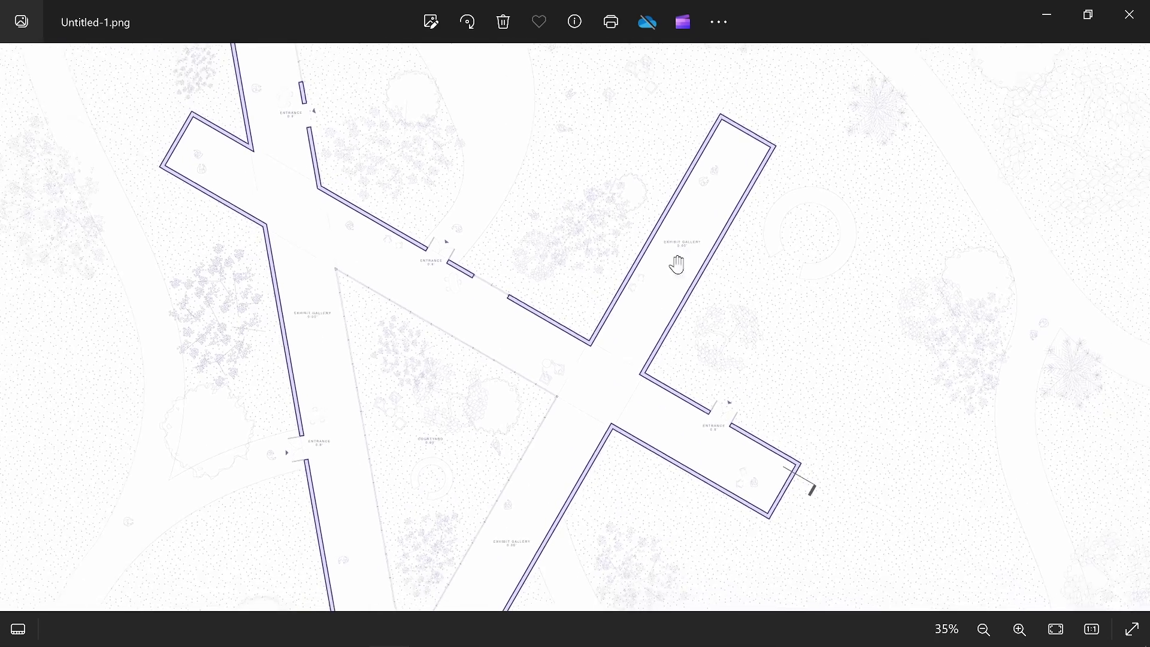
pyautogui.moveTo(678, 262); pyautogui.dragTo(660, 369)
pyautogui.scroll(2, 499, 367)
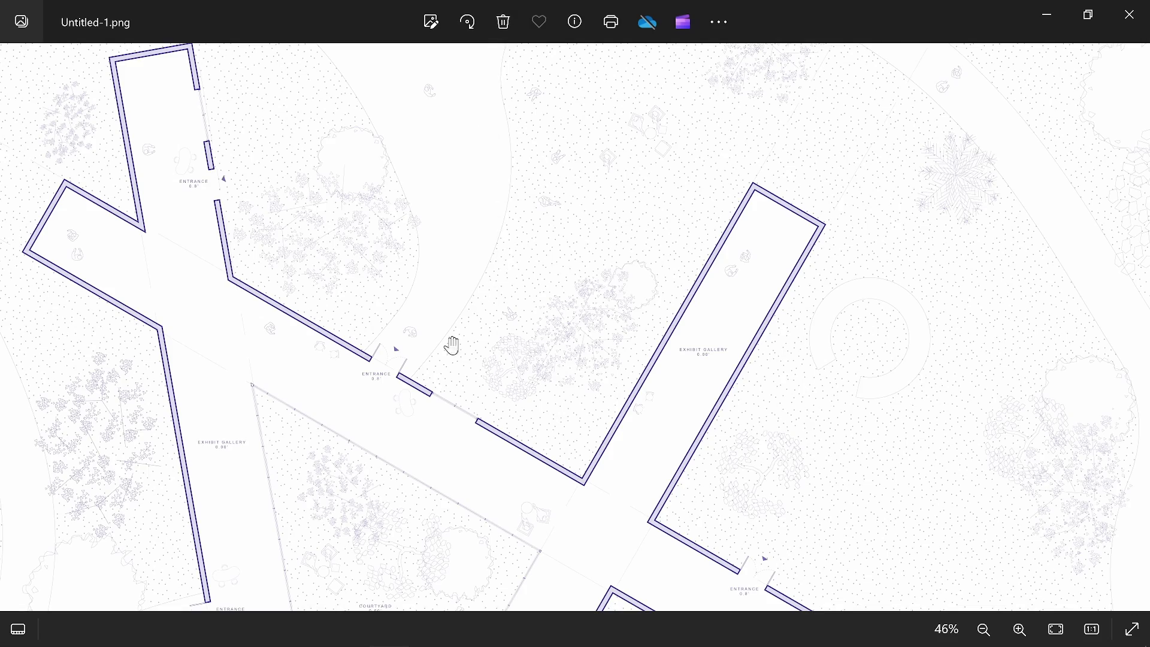
pyautogui.scroll(-1, 451, 293)
pyautogui.scroll(-6, 451, 293)
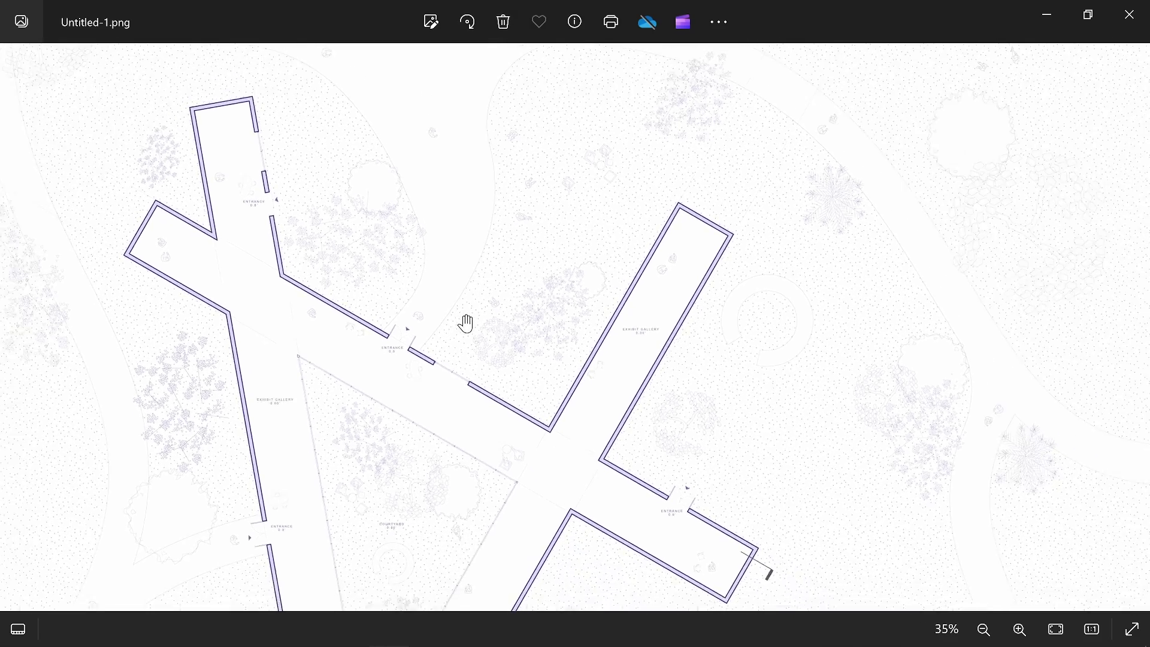